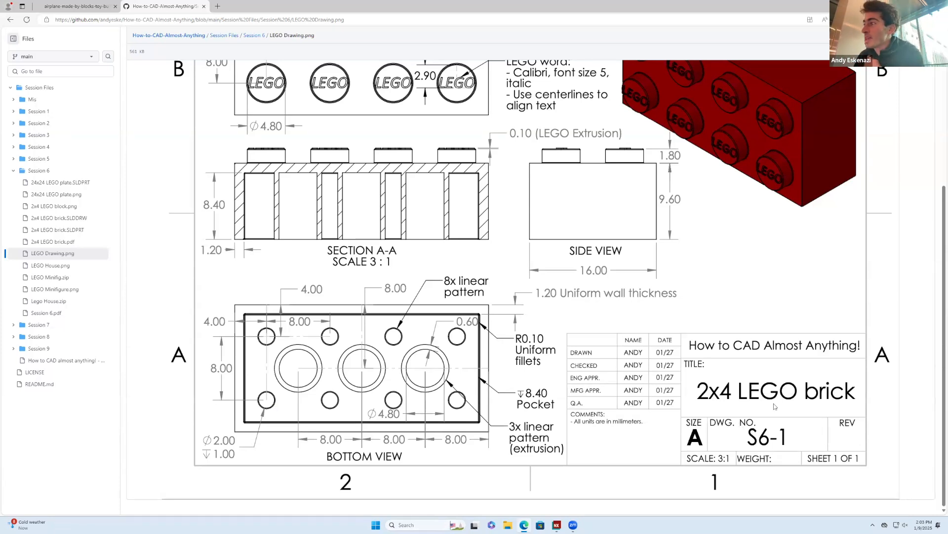
Review the views and dimensions of the 2x4 LEGO brick drawing.
scroll(721, 363, up, 2)
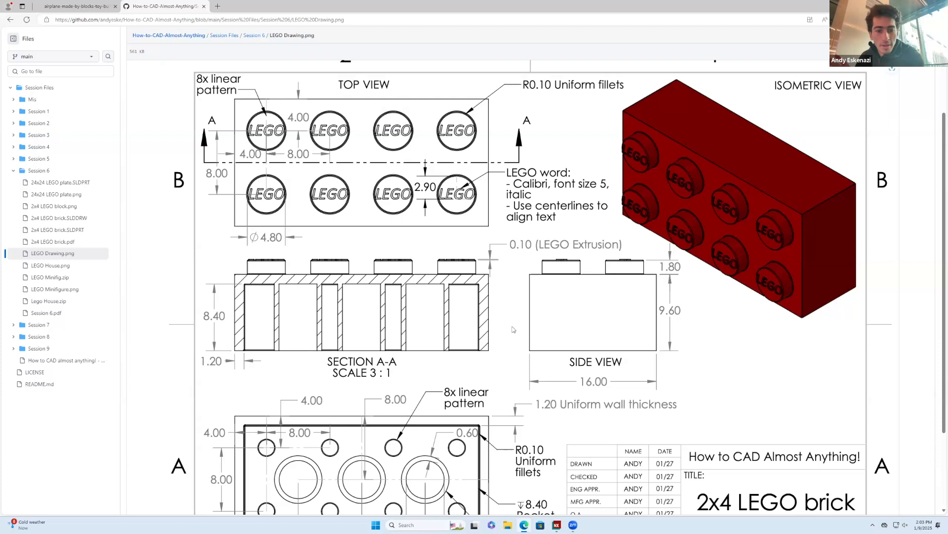
scroll(556, 297, up, 2)
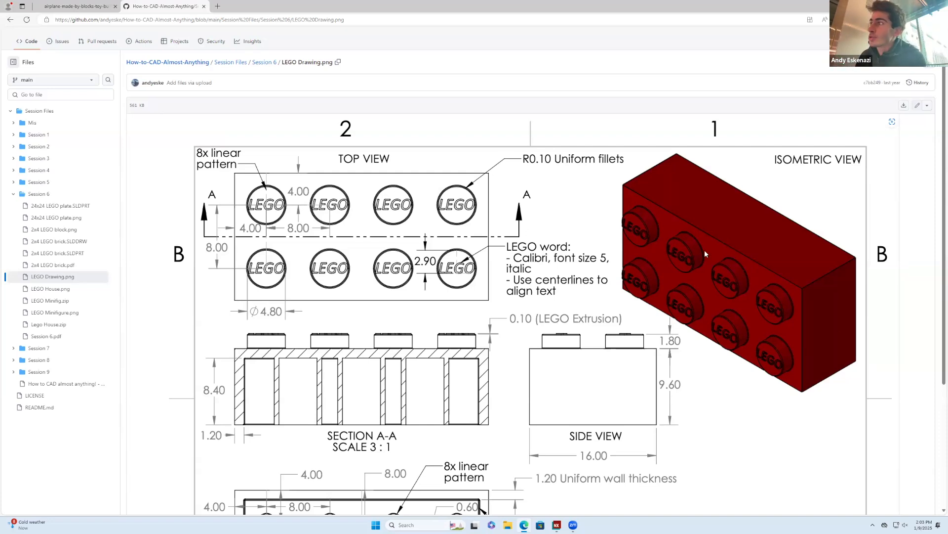
scroll(654, 256, down, 2)
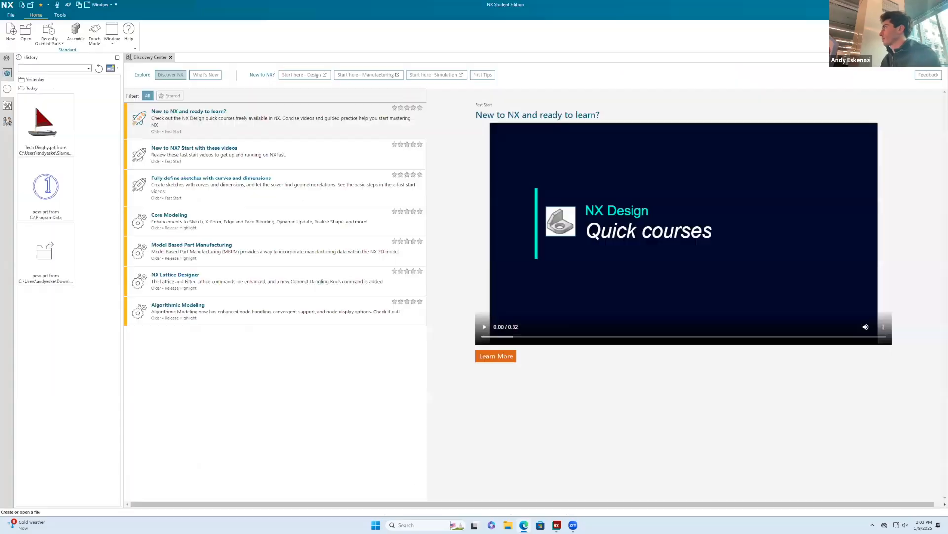
Switch to NX and create a millimetre Model part named LEGO 2x4 Brick in the Siemens NX user folder.
click(10, 32)
drag(203, 238, 263, 173)
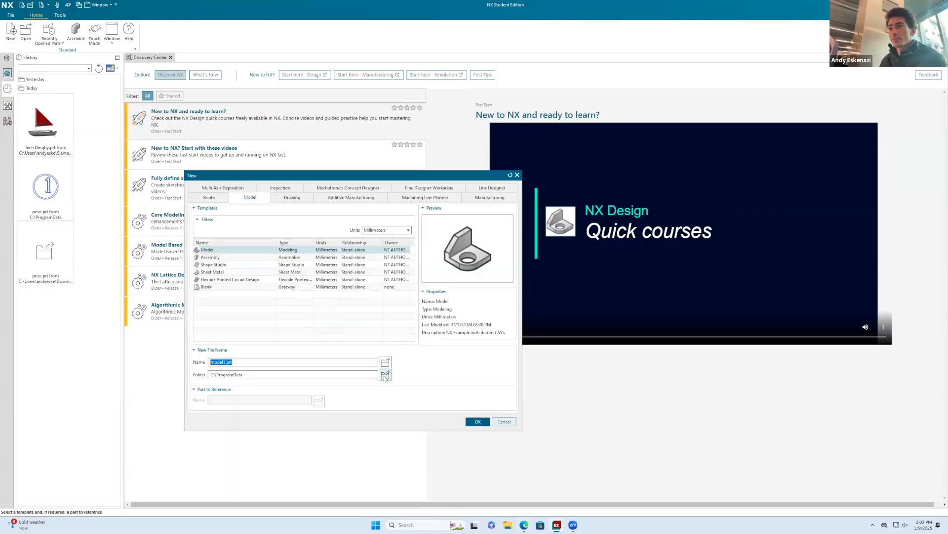
click(383, 373)
click(271, 354)
click(611, 459)
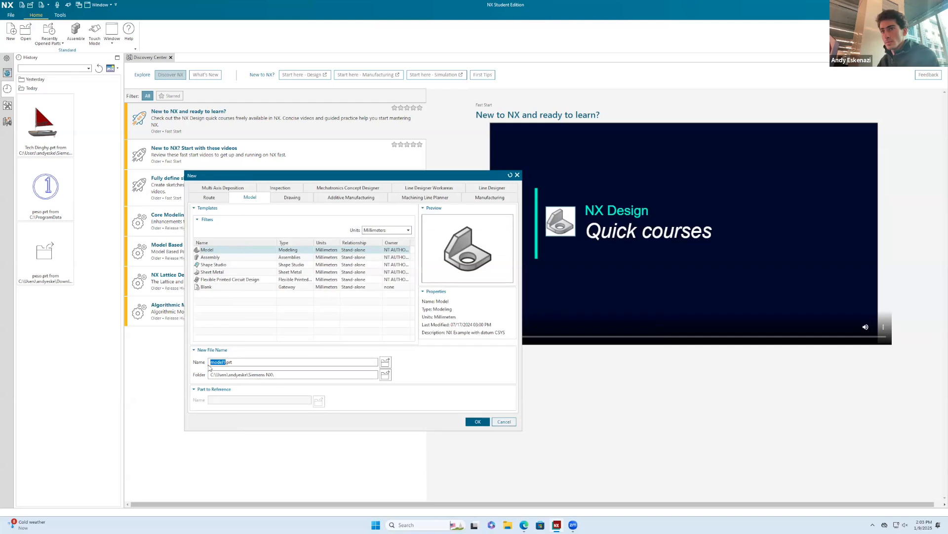
text(LEGO 2x4 Bick)
click(478, 421)
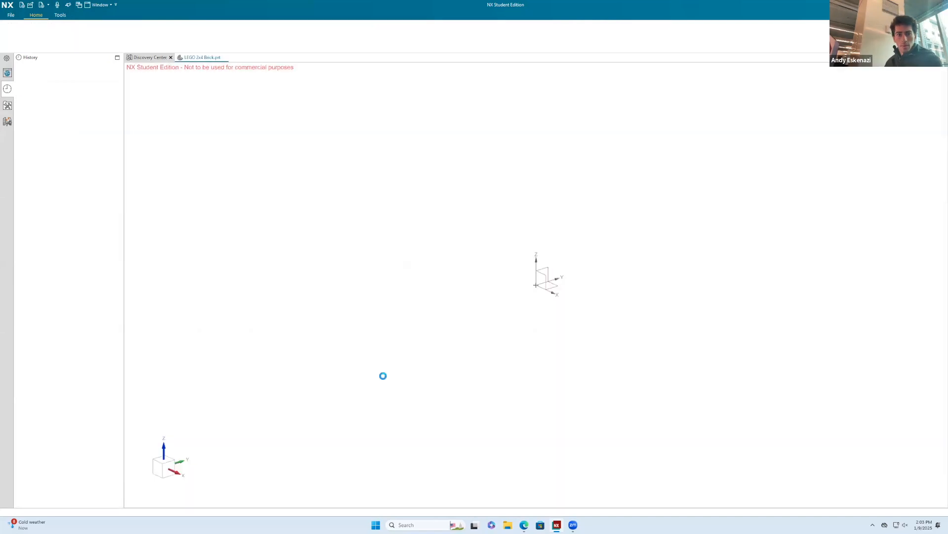
Start a sketch on the Top plane and draw a rectangle with one corner at the origin.
click(28, 33)
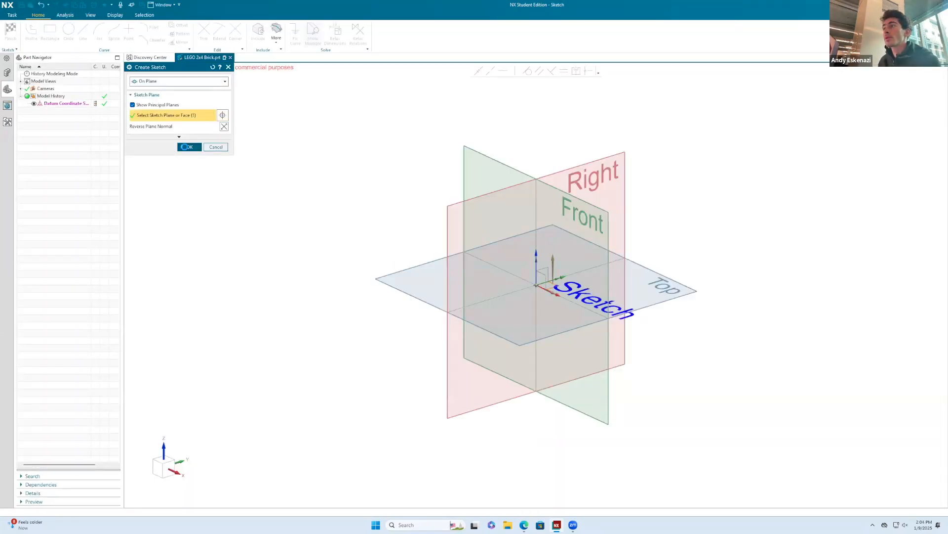
click(188, 146)
click(49, 32)
click(535, 283)
click(712, 173)
shift+middle_drag(517, 332, 432, 408)
Dimension the rectangle to 16 mm horizontally and 8 mm vertically.
key(d)
click(580, 255)
click(580, 212)
click(625, 297)
double_click(583, 211)
text(16)
key(Return)
double_click(492, 284)
text(8)
key(Return)
Finish the sketch and extrude the rectangle 9.6 mm into a solid block.
scroll(449, 373, up, 12)
middle_drag(450, 373, 426, 296)
middle_click(426, 296)
click(10, 32)
click(50, 32)
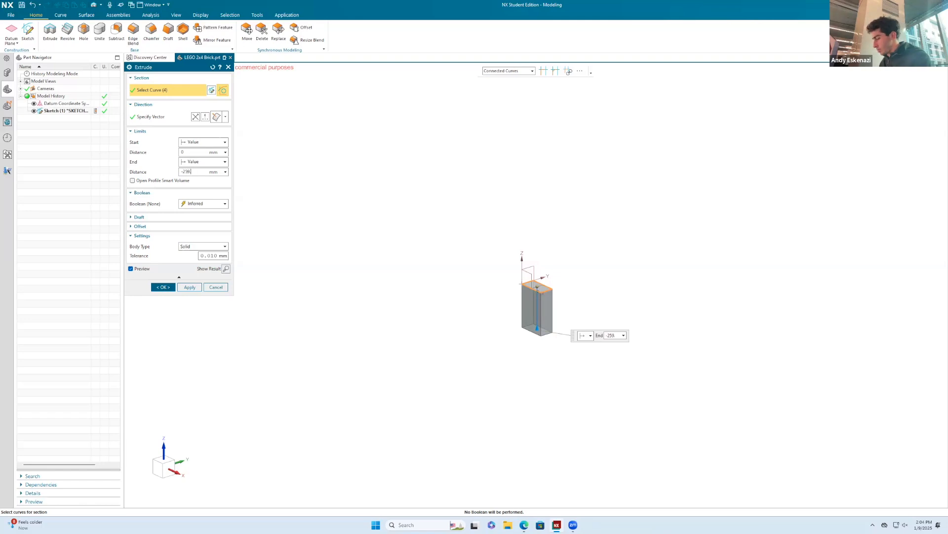
text(6)
key(Return)
text(9.6)
key(Return)
click(163, 287)
middle_drag(489, 316, 454, 289)
scroll(544, 278, up, 6)
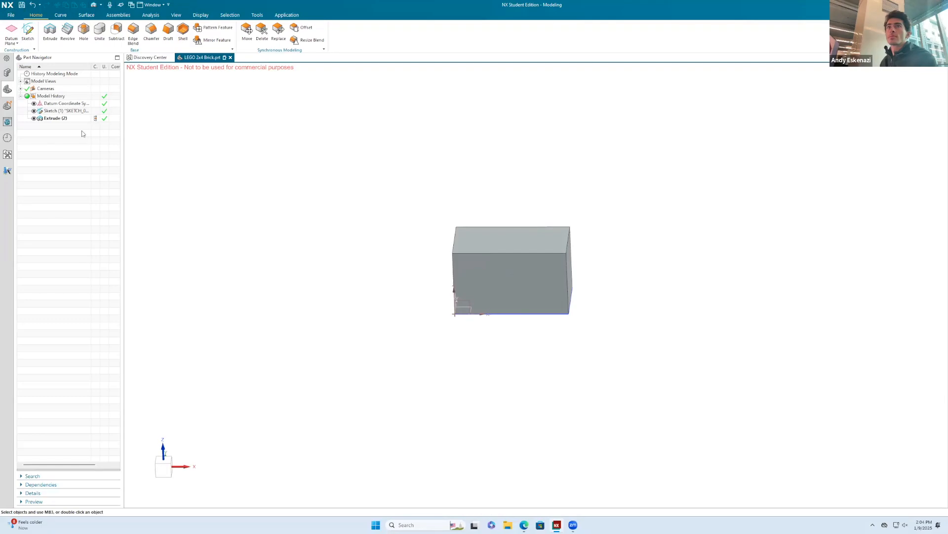
Edit the block's extrusion and set its end distance to 8.4 mm.
double_click(55, 118)
text(8,4)
key(Return)
click(473, 275)
click(202, 173)
click(474, 275)
click(190, 171)
key(BackSpace)
key(BackSpace)
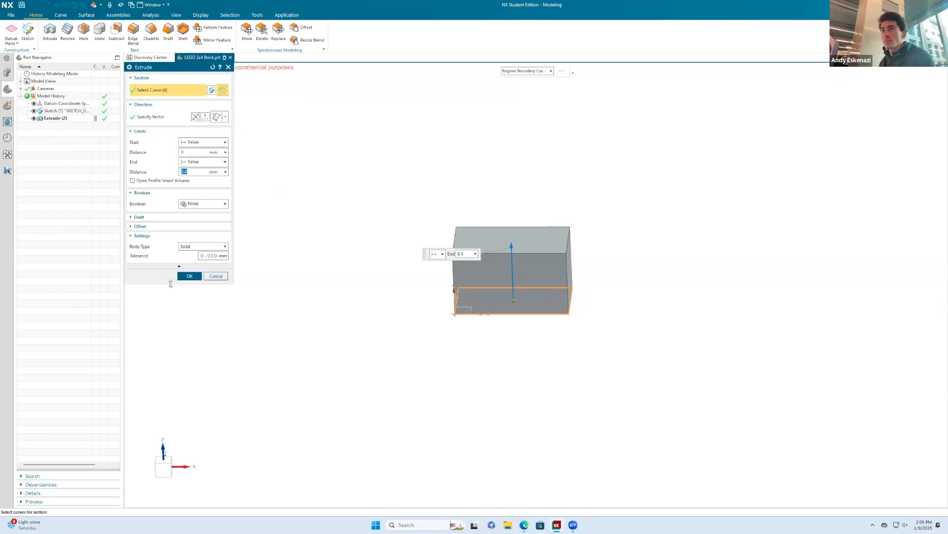
click(190, 276)
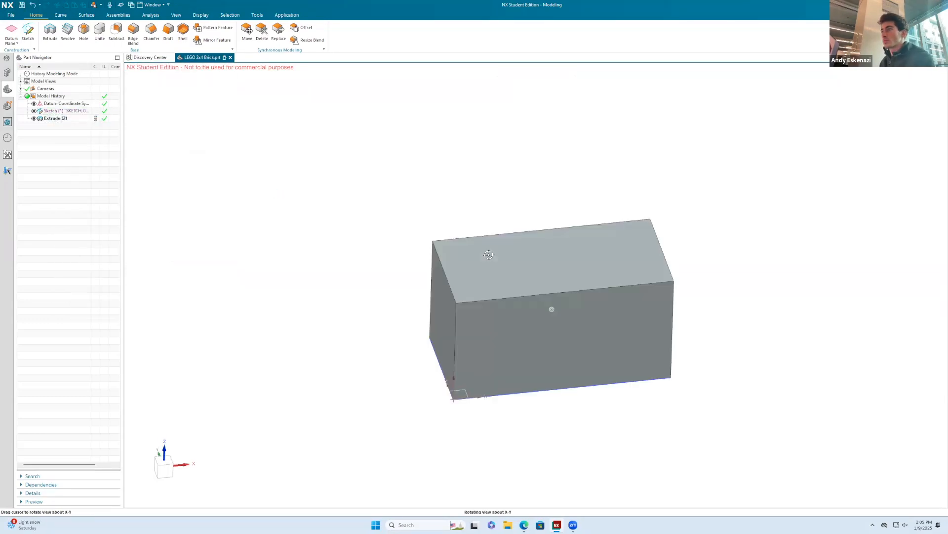
Reopen the block's base sketch and set the rectangle's horizontal dimension to 32 mm.
click(518, 247)
scroll(497, 231, down, 2)
middle_drag(376, 257, 337, 262)
right_click(57, 111)
click(67, 136)
drag(498, 177, 525, 382)
scroll(395, 386, up, 4)
scroll(486, 315, down, 4)
double_click(782, 218)
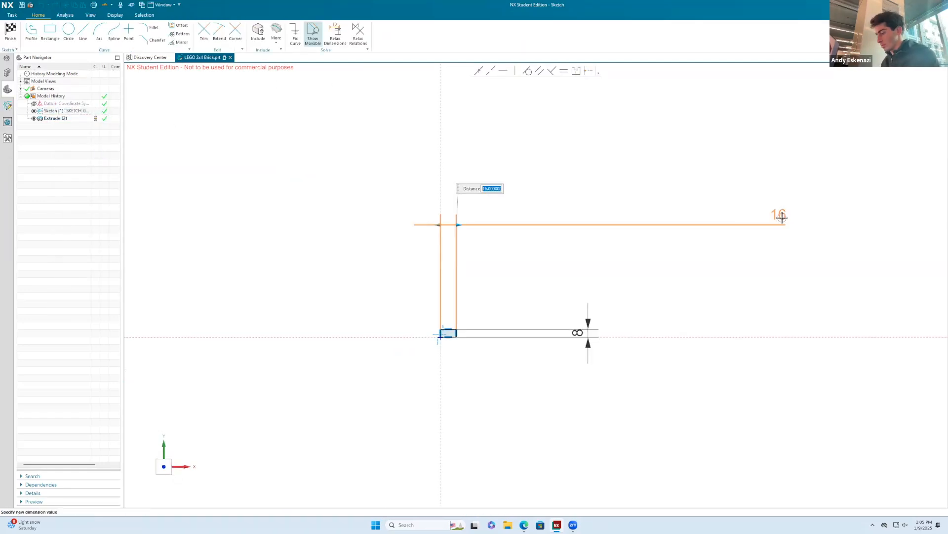
text(32)
key(Return)
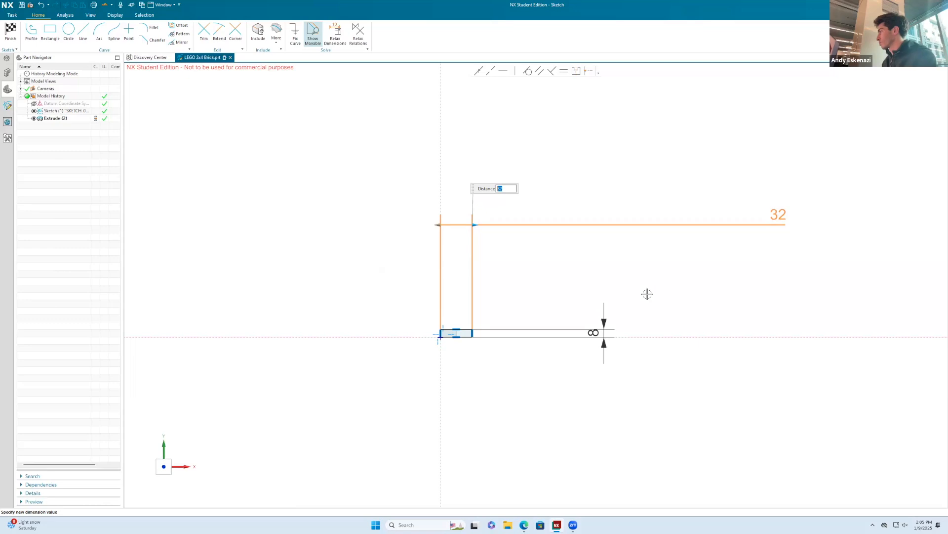
Set the base rectangle's vertical dimension to 16 mm and finish the sketch.
double_click(593, 332)
text(16)
key(Return)
click(11, 32)
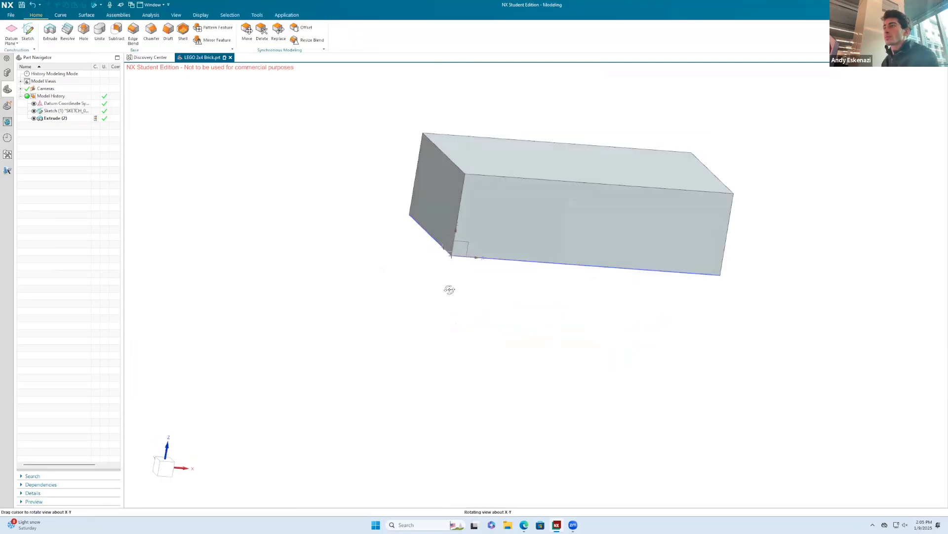
Start a sketch on the block's top face and draw a vertical reference line inward from its long edge near the origin corner.
click(11, 32)
click(472, 147)
key(l)
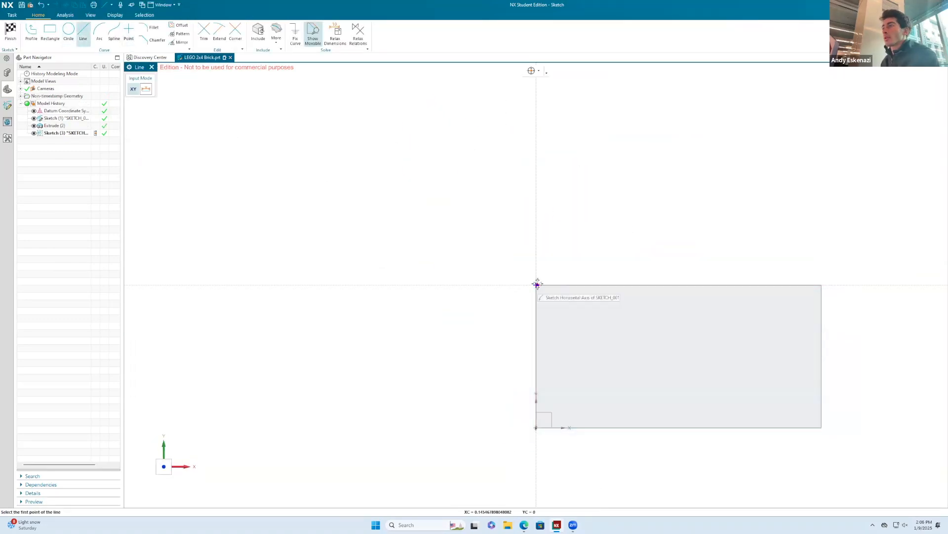
click(585, 285)
click(585, 335)
key(Escape)
right_click(578, 285)
click(606, 276)
Dimension the reference line 4 mm from the block's short edge and 4 mm long.
key(d)
click(566, 285)
click(563, 250)
text(4)
key(Return)
scroll(604, 306, up, 2)
key(Escape)
key(d)
click(554, 313)
click(620, 308)
key(Return)
Draw a circle centred on the reference line's inner end and set its diameter to 4.8 mm.
key(o)
click(554, 328)
click(561, 370)
key(d)
click(585, 359)
click(539, 212)
text(4.8)
key(Return)
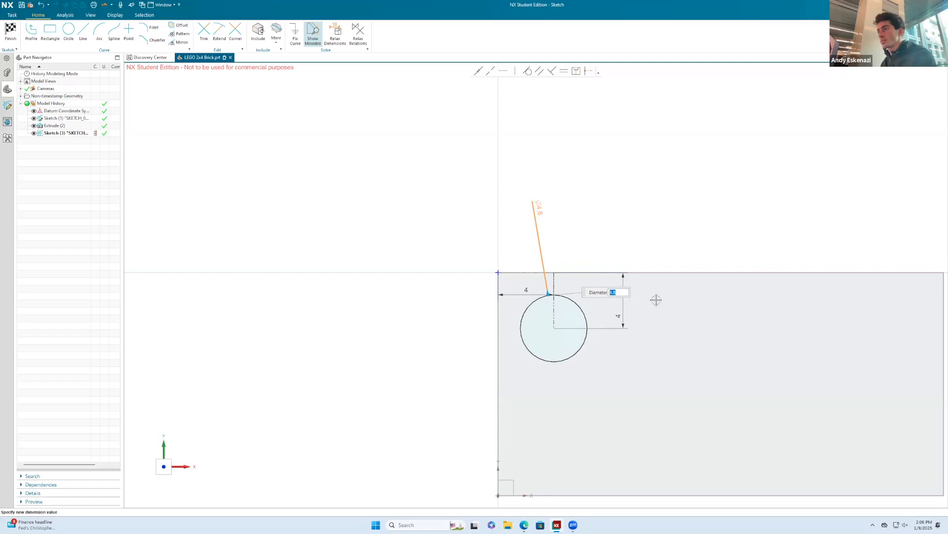
Finish the sketch and extrude the circle 1.2 mm as a stud united with the block.
click(10, 33)
text(x1.8)
key(Return)
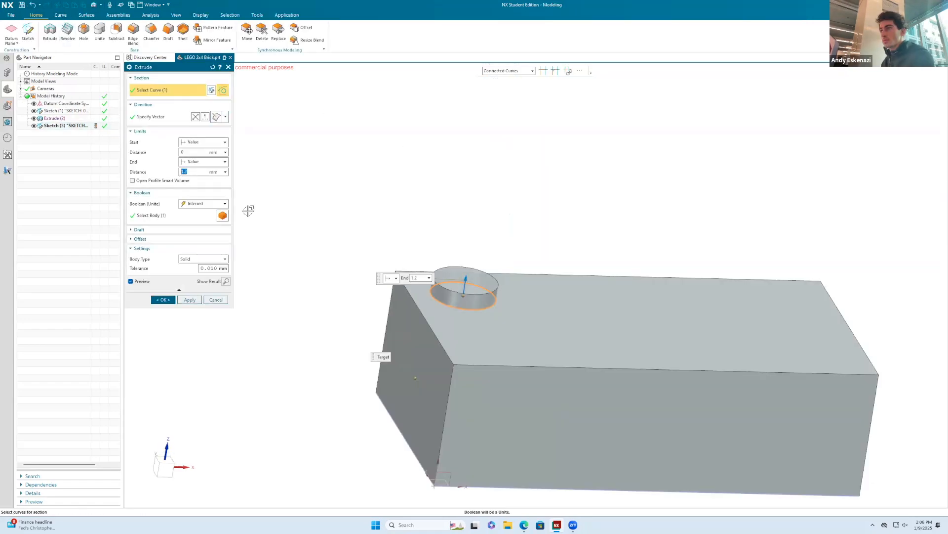
middle_click(248, 210)
Sketch on the block's bottom face, offsetting its outer edges inward by 1.2 mm, and finish the sketch.
scroll(399, 236, down, 3)
mouse_move(457, 245)
middle_down()
mouse_move(487, 132)
mouse_move(483, 101)
middle_up()
click(28, 33)
click(524, 277)
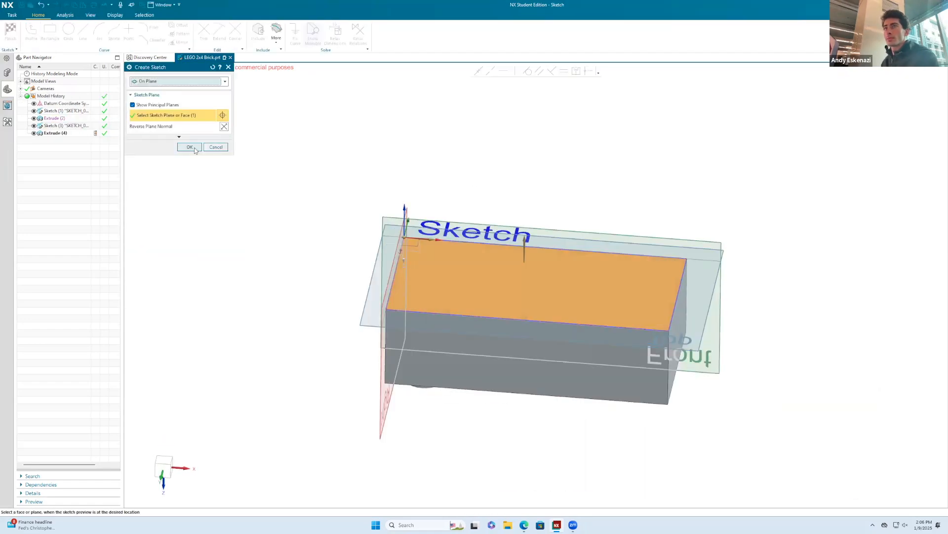
click(190, 147)
click(178, 25)
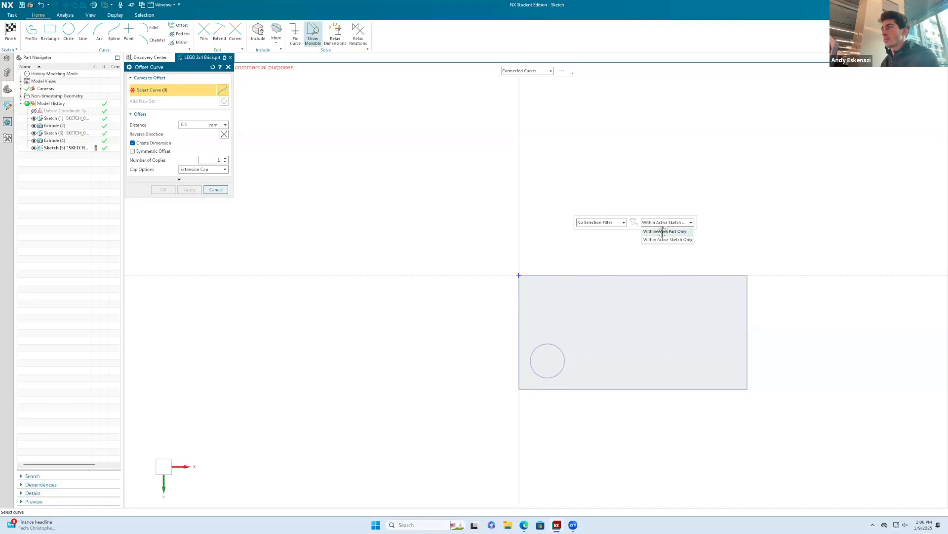
click(662, 231)
click(623, 275)
scroll(570, 301, up, 2)
key(Return)
key(Return)
scroll(454, 281, up, 1)
middle_drag(453, 281, 455, 235)
key(ctrl+q)
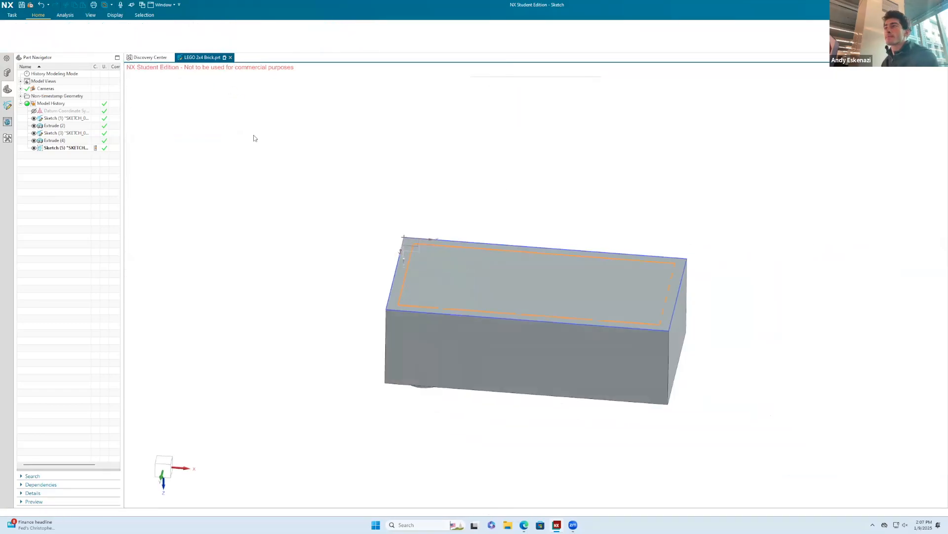
Extrude the offset outline -8.4 mm as a subtraction to hollow out the block's underside.
click(50, 32)
text(8.4)
key(Return)
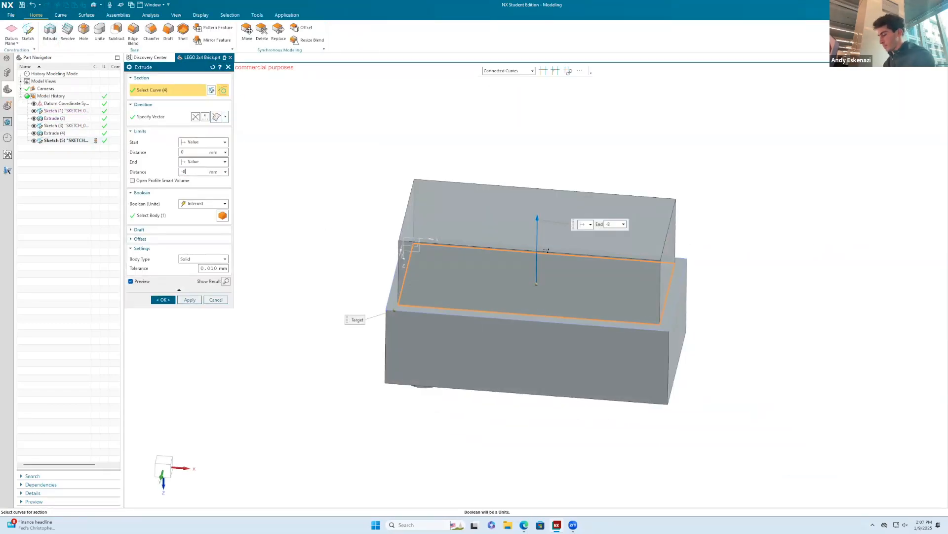
key(Return)
click(163, 299)
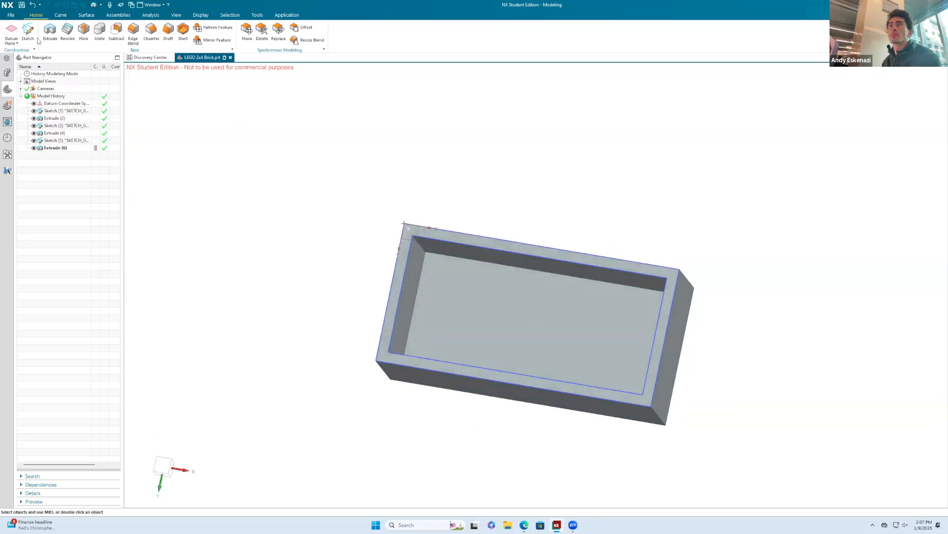
Start a sketch on the pocket floor and offset the stud's circle inward by 1.2 mm.
click(29, 32)
click(435, 310)
middle_click(434, 310)
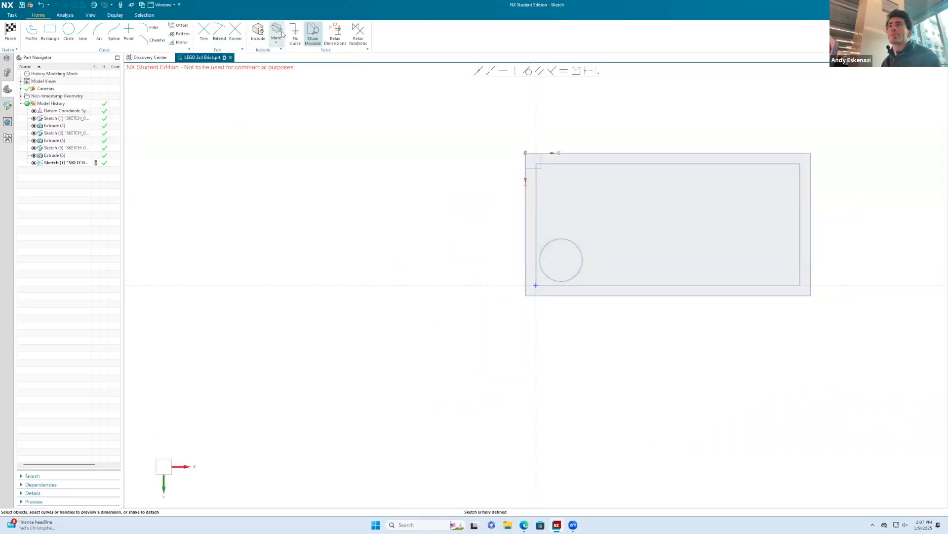
click(178, 25)
click(555, 239)
click(163, 190)
Finish the sketch and extrude the small circle as a subtractive cut into the underside of the stud.
mouse_move(514, 198)
middle_down()
mouse_move(547, 284)
mouse_move(541, 265)
middle_up()
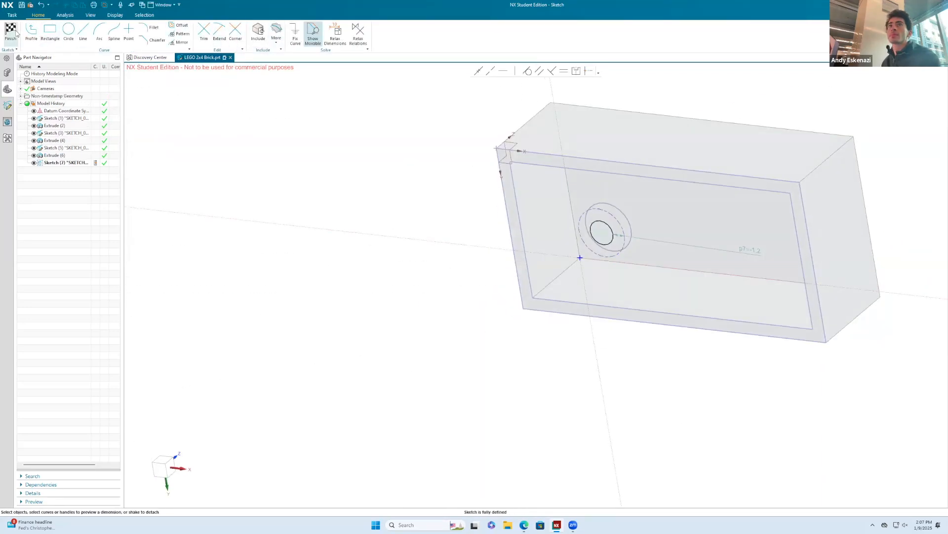
click(11, 32)
click(49, 32)
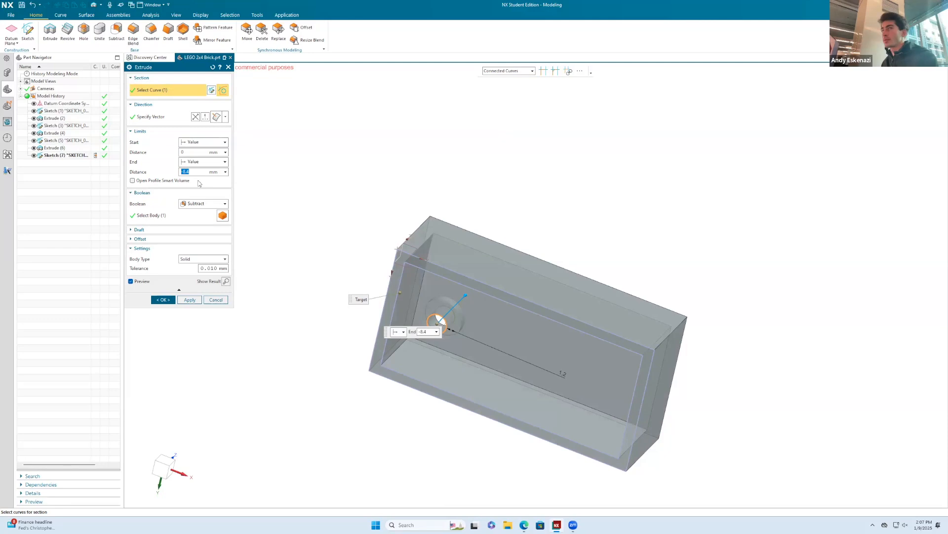
key(Return)
middle_drag(514, 235, 568, 410)
scroll(519, 299, up, 4)
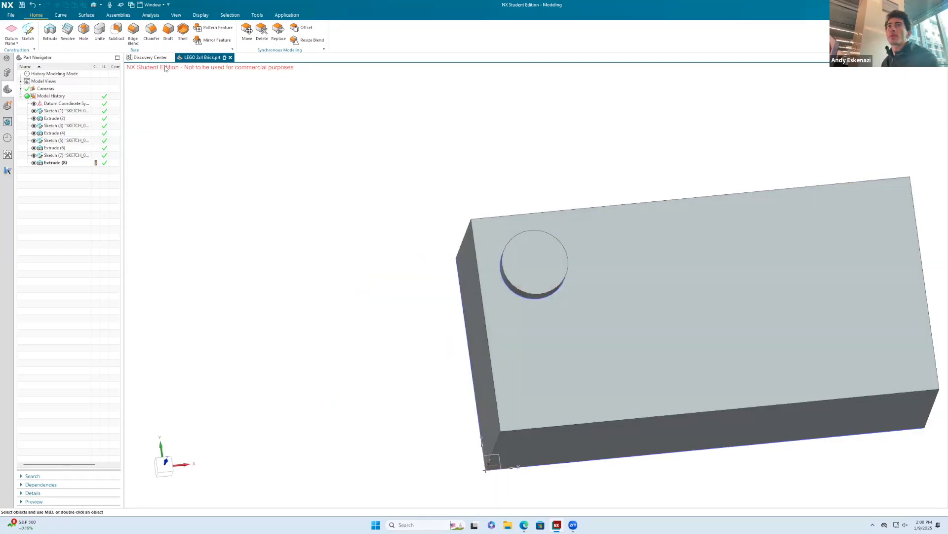
Start a sketch on the stud's top face, project its circular edge and convert the projected circle to reference.
click(28, 32)
click(541, 255)
middle_click(541, 254)
mouse_move(535, 299)
middle_down()
mouse_move(536, 280)
mouse_move(567, 252)
middle_up()
key(l)
scroll(565, 197, up, 2)
key(Escape)
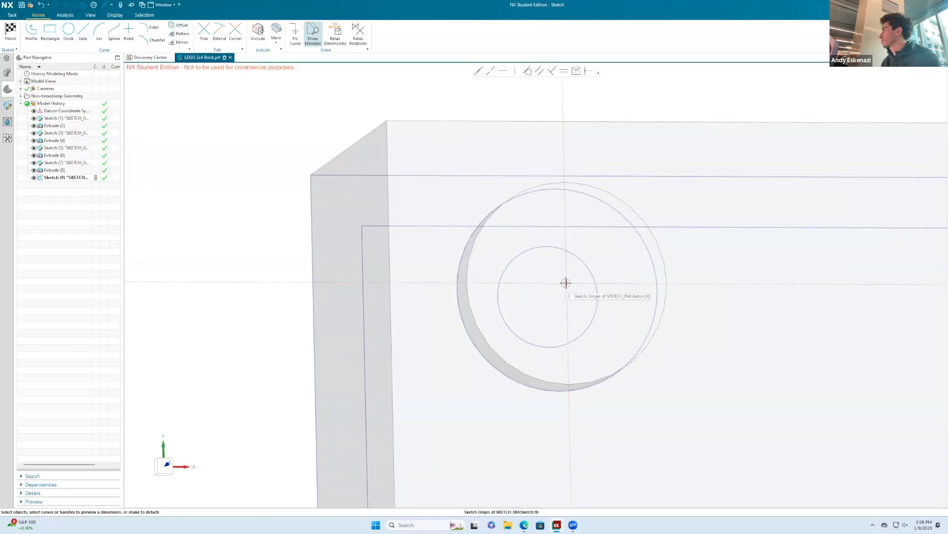
click(276, 35)
click(289, 60)
click(543, 185)
middle_click(543, 184)
click(544, 185)
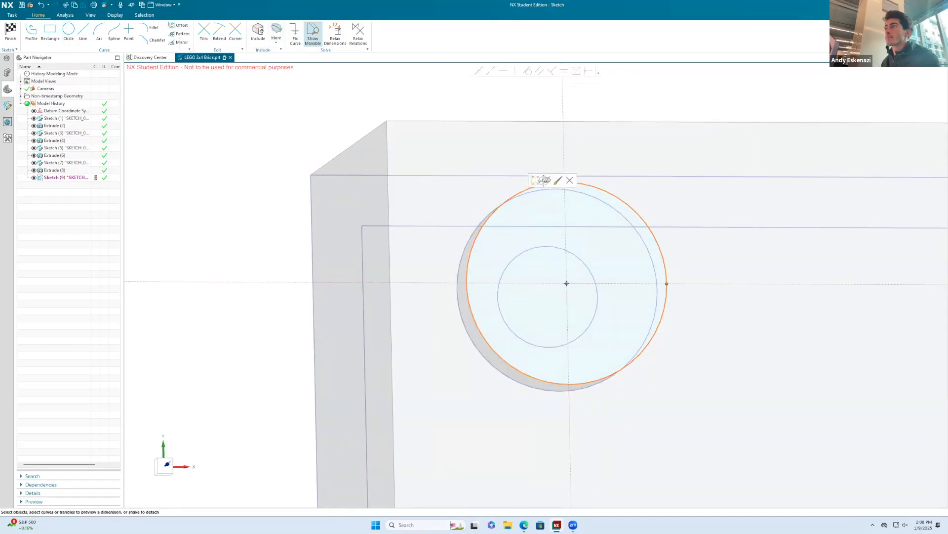
Draw a vertical line from the top of the projected circle down past its centre and set its length to 2.9 mm.
key(l)
click(568, 183)
click(567, 305)
key(Escape)
middle_drag(558, 267, 513, 272)
key(d)
click(528, 233)
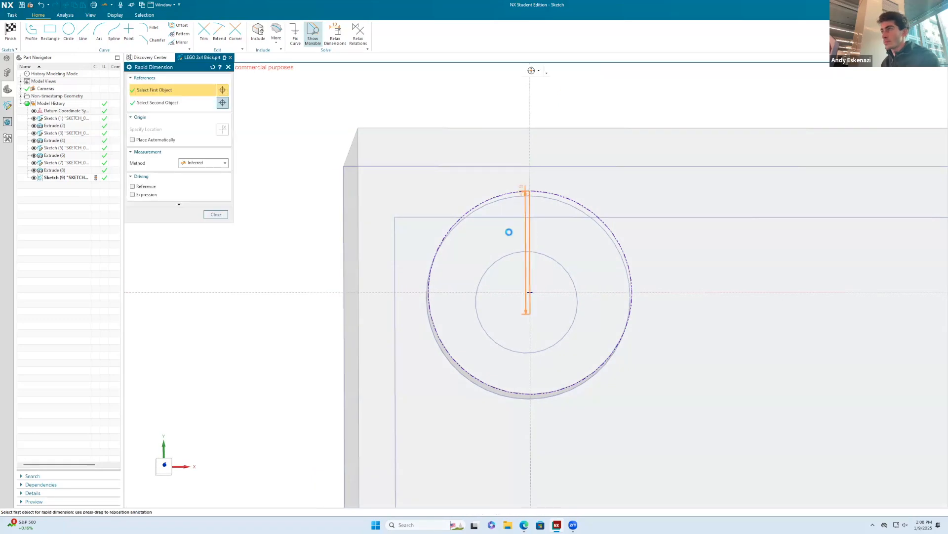
click(320, 252)
key(Return)
scroll(526, 174, up, 2)
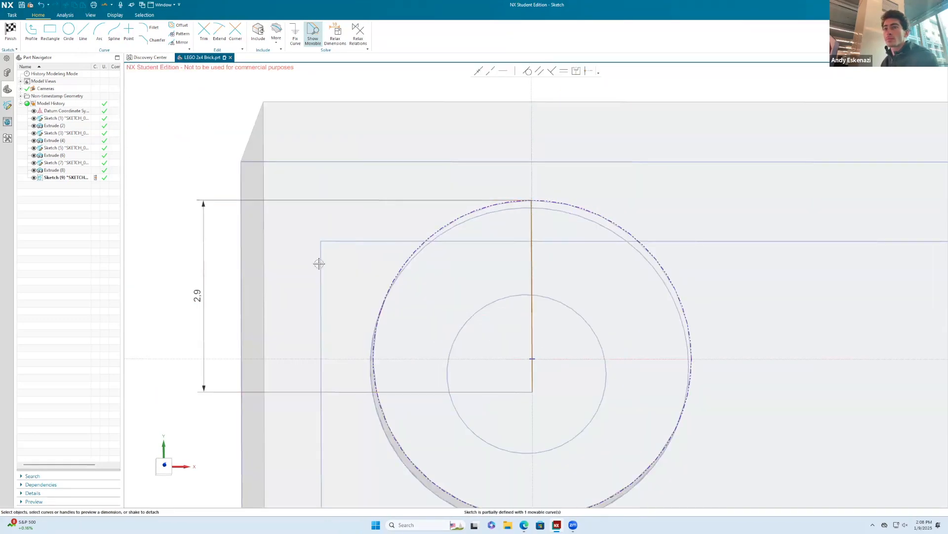
Make the new line on the stud parallel to the pocket's short edge.
click(540, 71)
click(533, 219)
click(321, 257)
click(165, 183)
Convert the vertical line on the stud to a reference line.
scroll(548, 110, down, 2)
scroll(534, 257, up, 2)
right_click(541, 250)
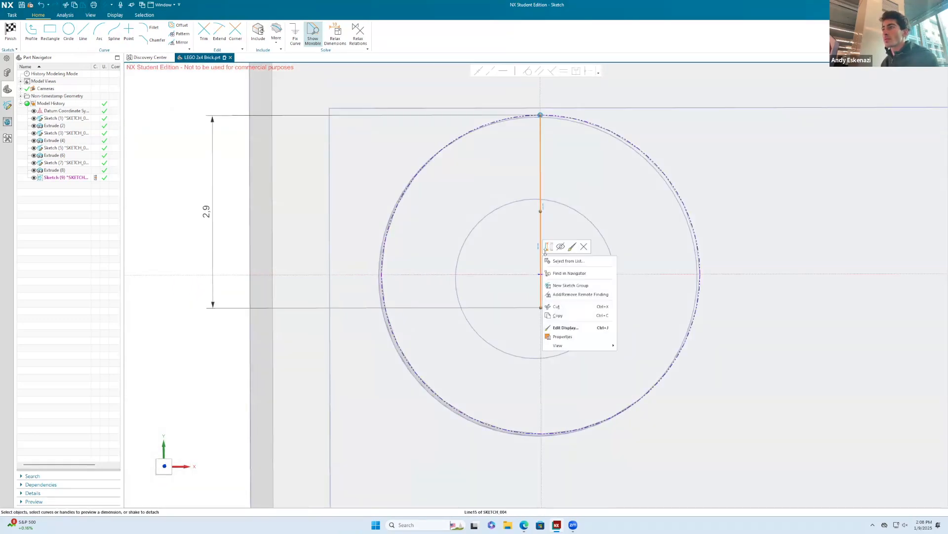
click(564, 274)
Draw a horizontal line across the stud from the vertical line's lower end and dimension its left half.
key(l)
click(541, 308)
click(441, 308)
key(Escape)
key(d)
click(455, 307)
click(464, 364)
key(Return)
Make the horizontal line segments on either side of the vertical line equal in length and finish the sketch.
click(563, 71)
click(648, 307)
click(521, 307)
click(164, 191)
scroll(458, 261, down, 1)
click(11, 33)
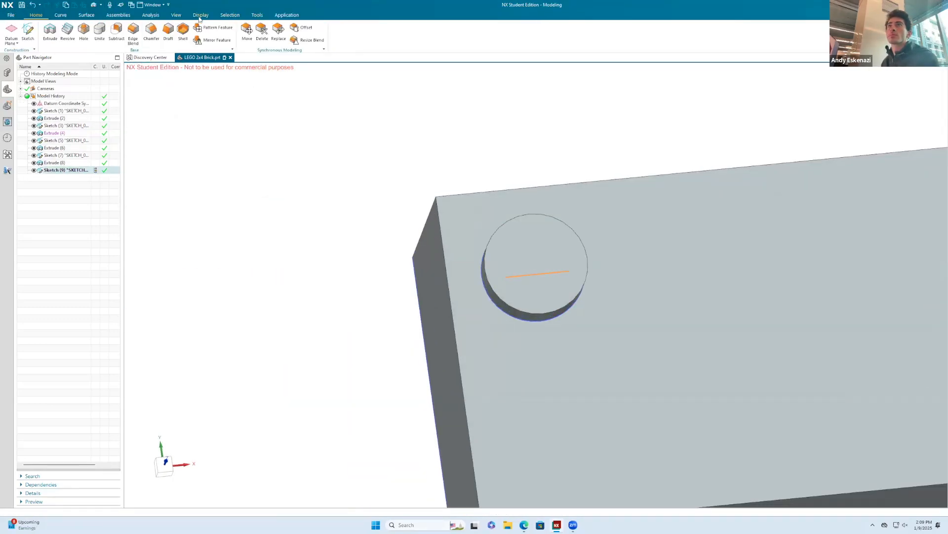
Try placing text reading LEGO on the horizontal sketch lines of the stud with the On Curve type.
click(60, 15)
click(59, 31)
scroll(544, 272, up, 2)
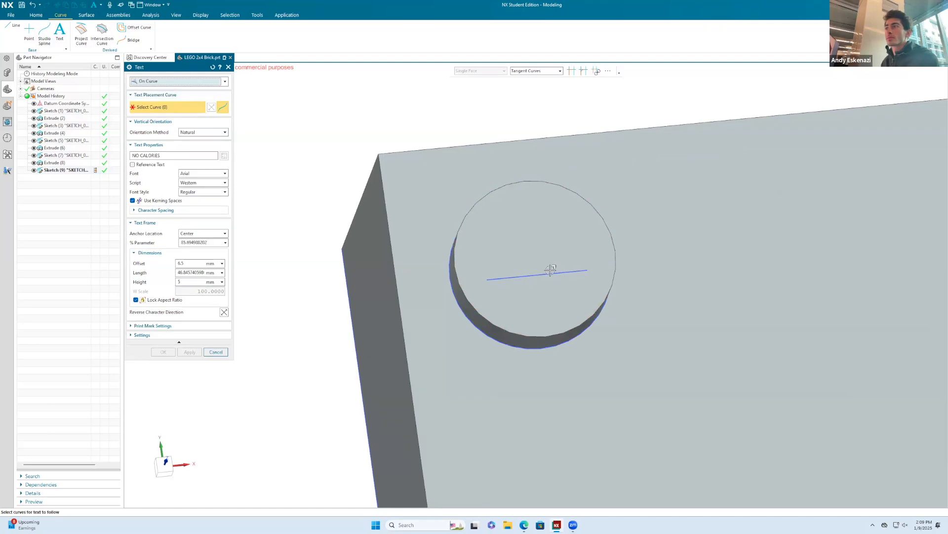
key(F8)
drag(161, 155, 119, 157)
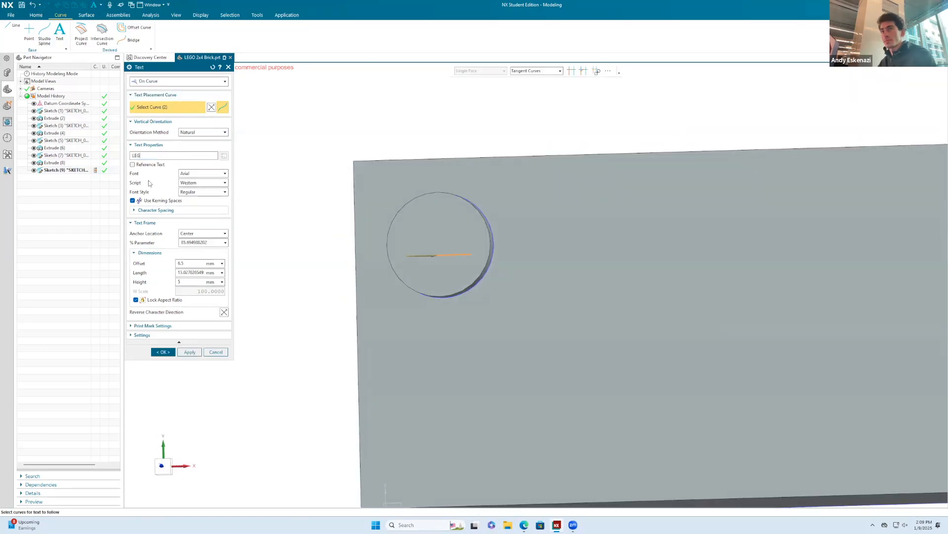
Try the LEGO text in the Calibri font with Italic style.
click(186, 176)
scroll(190, 186, down, 3)
click(192, 184)
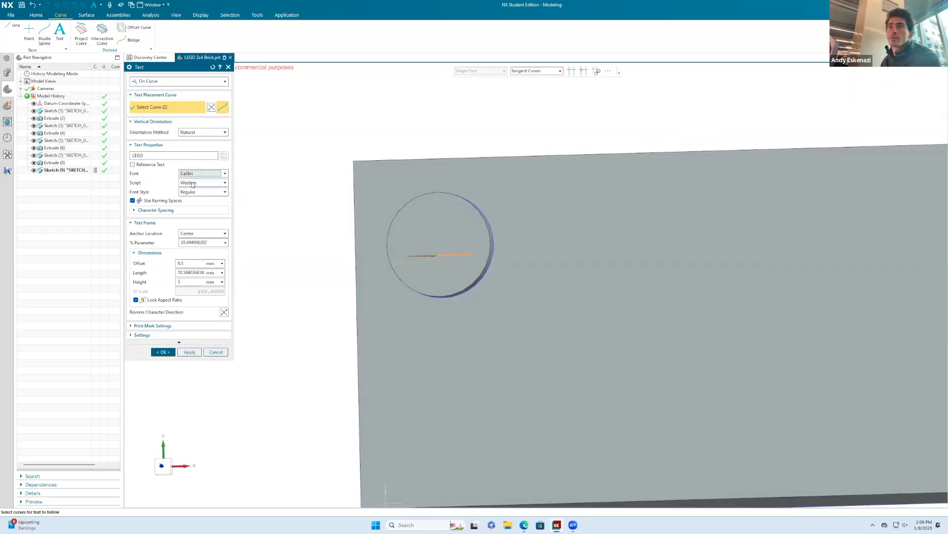
click(192, 208)
scroll(444, 237, up, 3)
scroll(466, 243, down, 5)
scroll(498, 267, up, 4)
Try a text height of 2 mm with the anchor's % parameter changed.
click(179, 342)
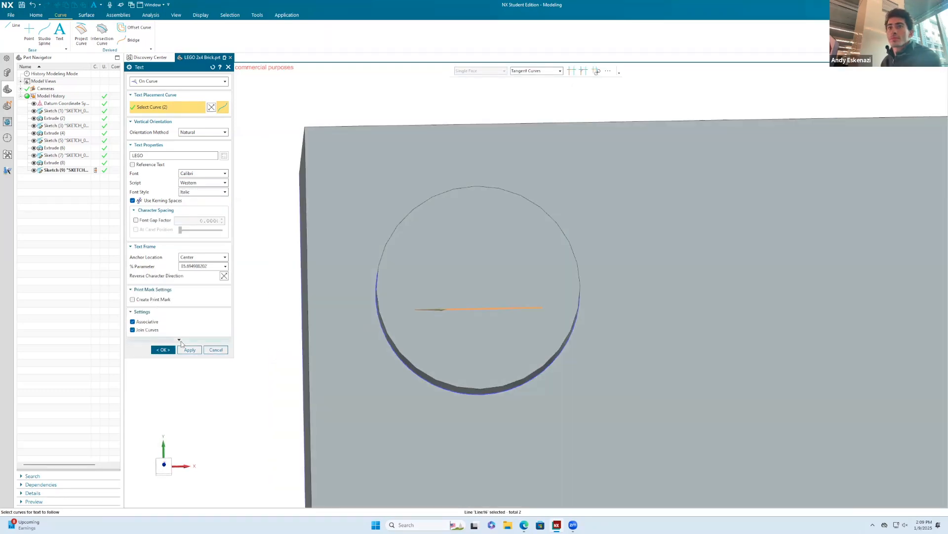
click(186, 339)
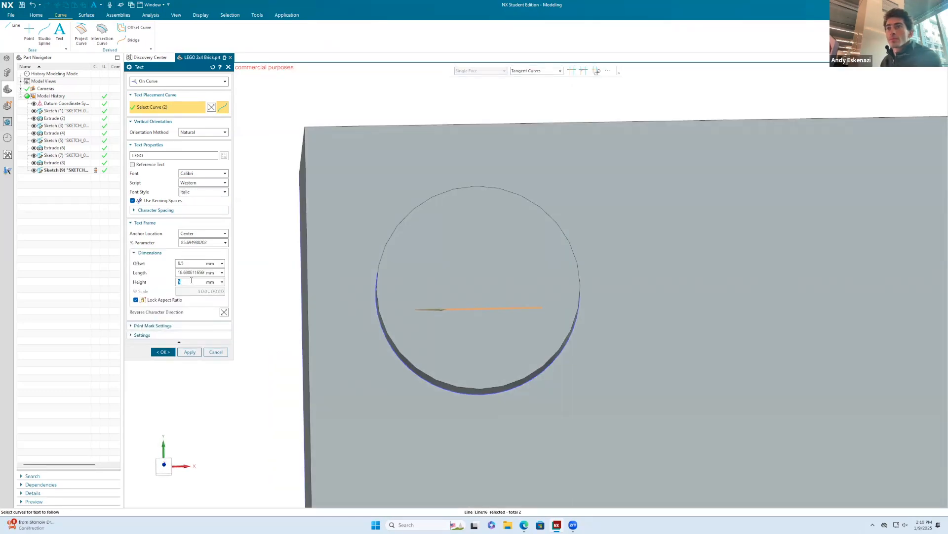
scroll(414, 309, down, 1)
click(169, 84)
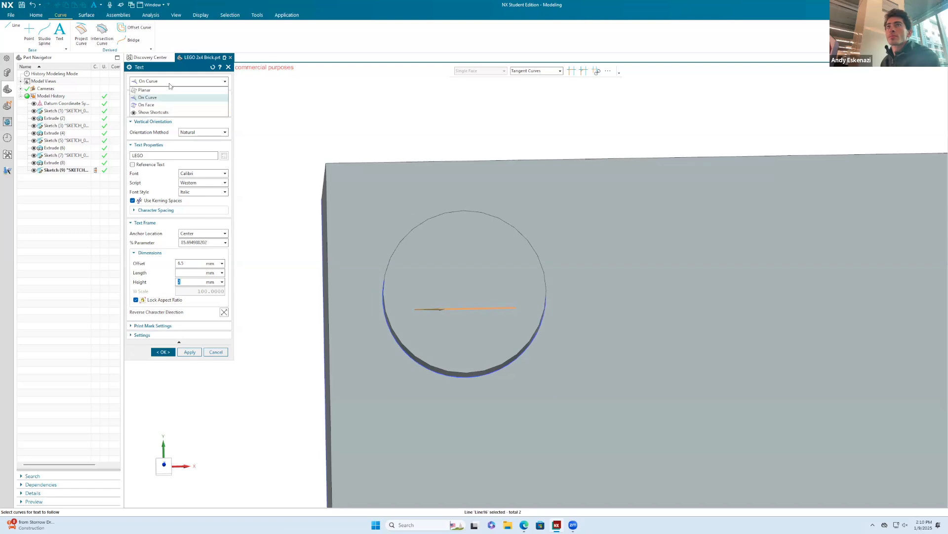
click(172, 85)
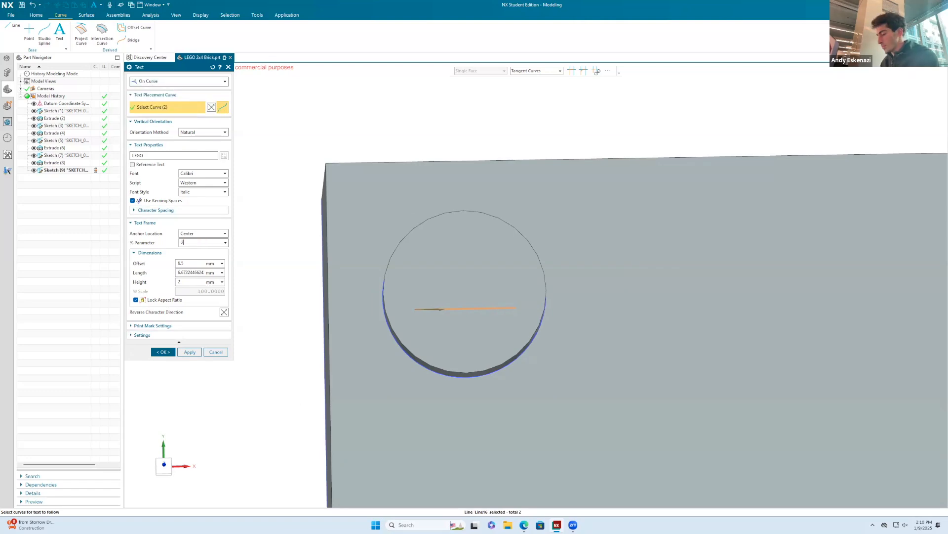
scroll(398, 276, down, 15)
scroll(410, 280, up, 16)
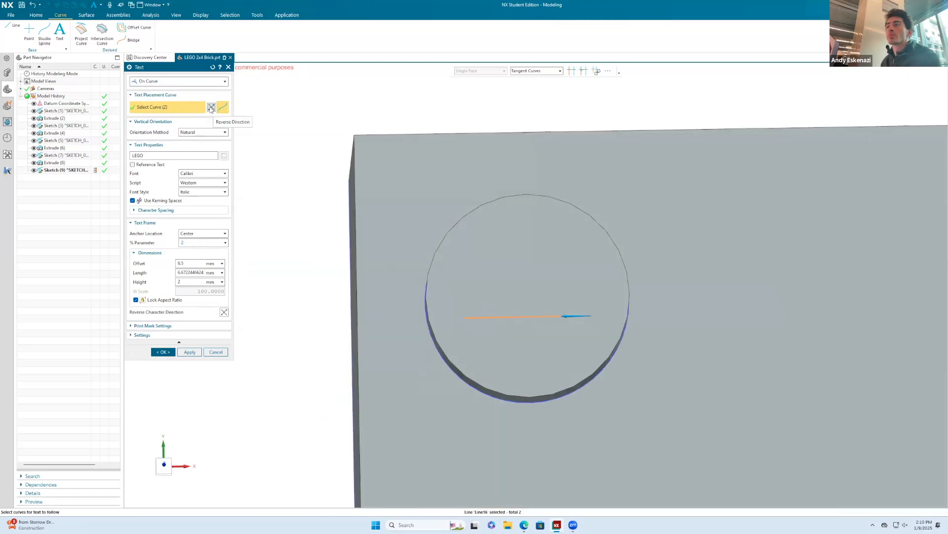
Try a length of 2 mm for the on-curve text and abandon the text command.
click(167, 82)
click(166, 90)
click(167, 82)
click(167, 98)
click(164, 351)
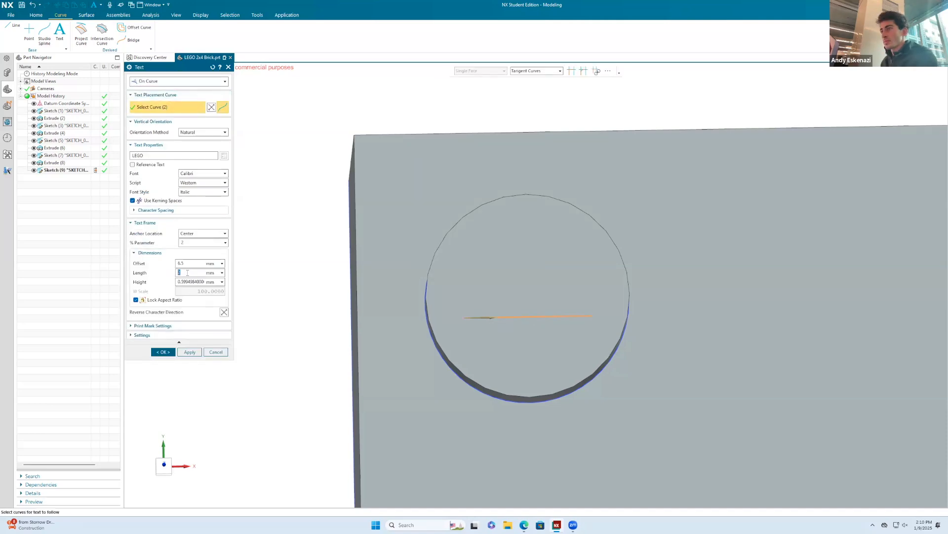
click(162, 354)
middle_drag(523, 317, 490, 369)
key(Escape)
scroll(384, 138, down, 4)
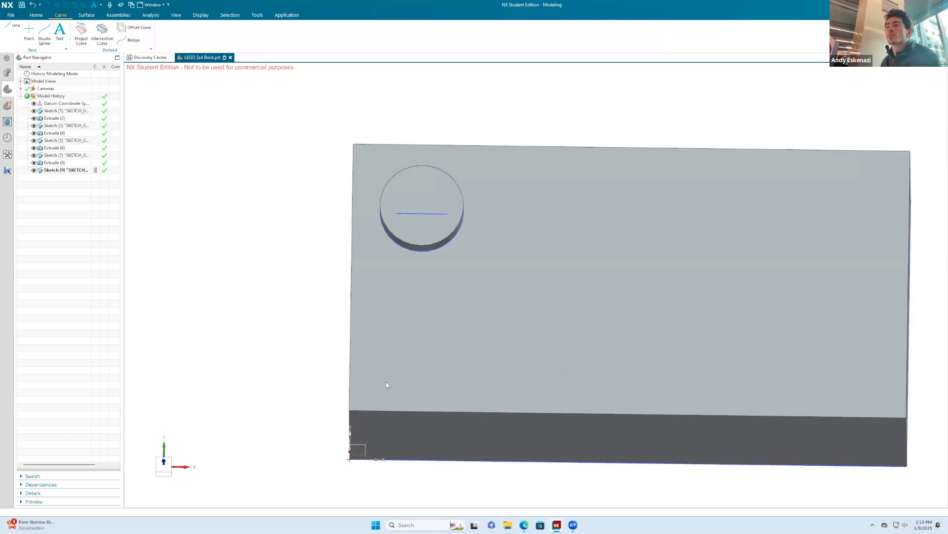
Try placing on-curve text along the brick's long top edge with the aspect ratio unlocked.
click(178, 81)
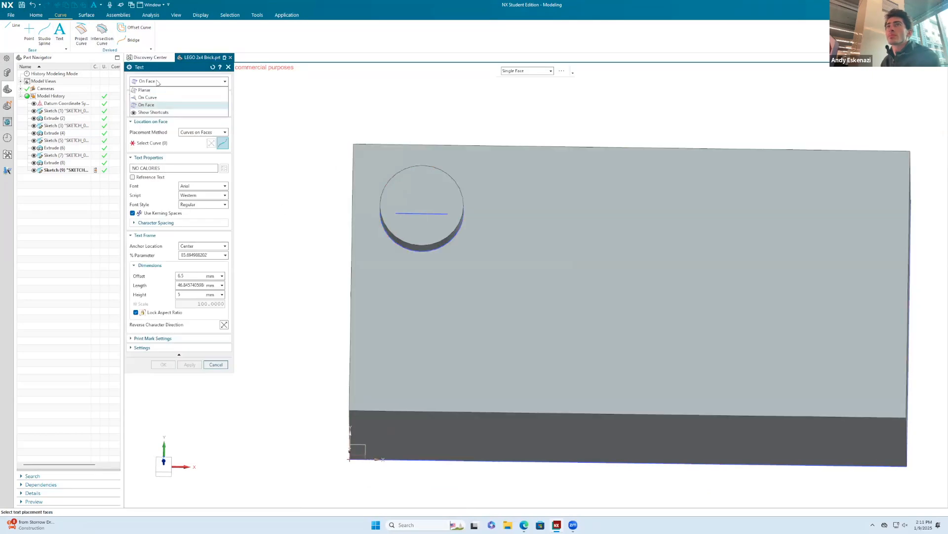
click(148, 102)
click(413, 411)
scroll(410, 325, down, 2)
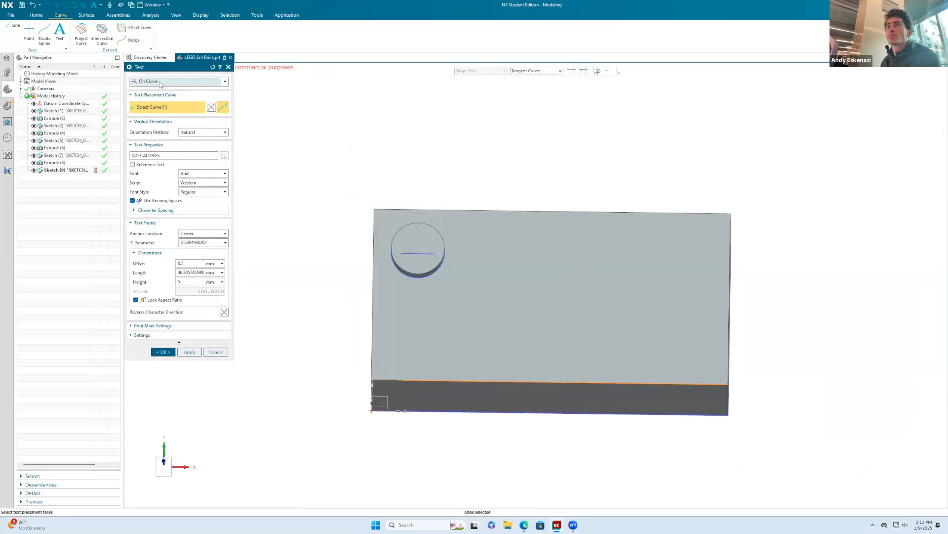
click(136, 300)
click(190, 352)
click(473, 271)
Try switching the text to the On Face type and picking the stud's top face for placement.
click(177, 81)
click(146, 90)
click(178, 81)
click(147, 104)
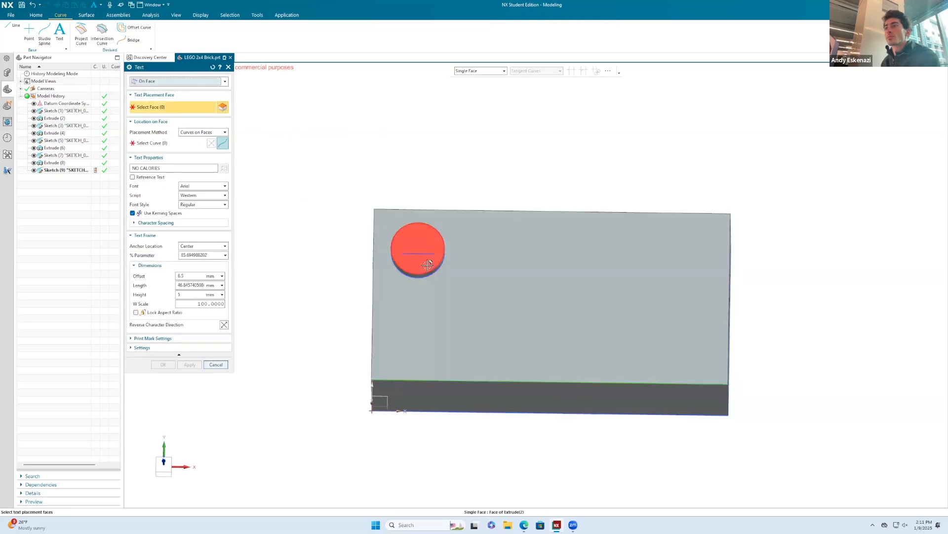
click(418, 247)
scroll(417, 248, up, 4)
Try LEGO text along the stud's horizontal sketch lines and cancel it.
click(159, 143)
scroll(419, 242, up, 3)
scroll(474, 280, down, 3)
click(474, 281)
shift+middle_drag(437, 299, 418, 359)
triple_click(162, 168)
text(LEGO)
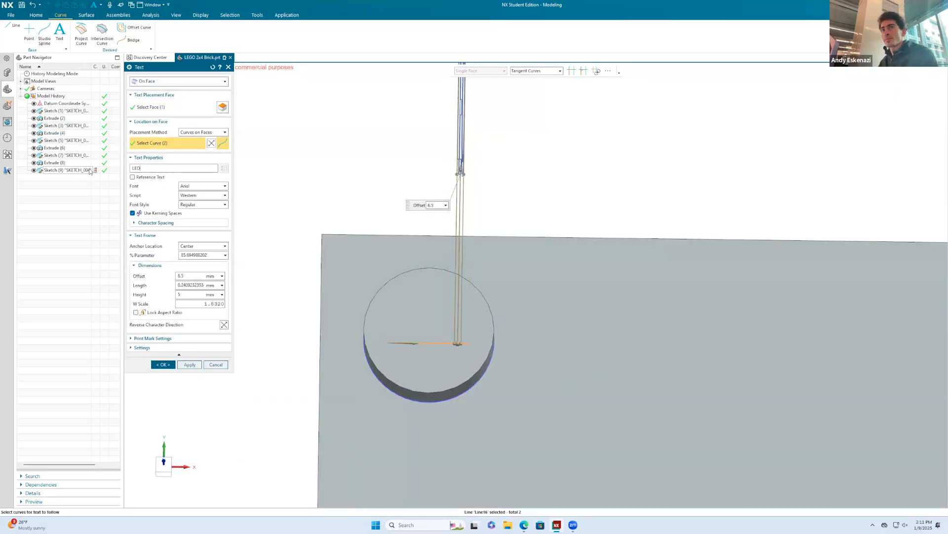
click(216, 364)
Start on-face text on the stud's top face along the horizontal sketch lines and enter LEGO as its wording.
click(60, 32)
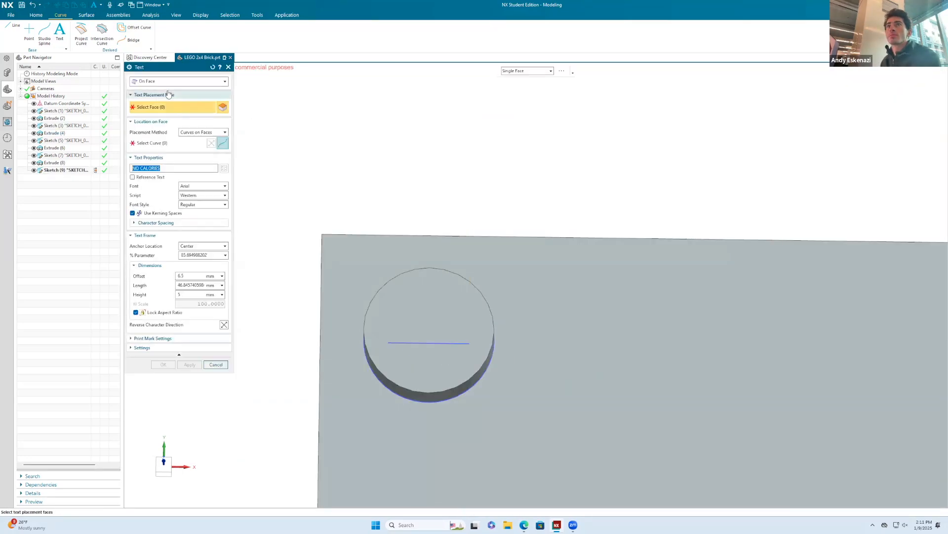
click(443, 340)
click(442, 340)
triple_click(169, 167)
text(LEGO)
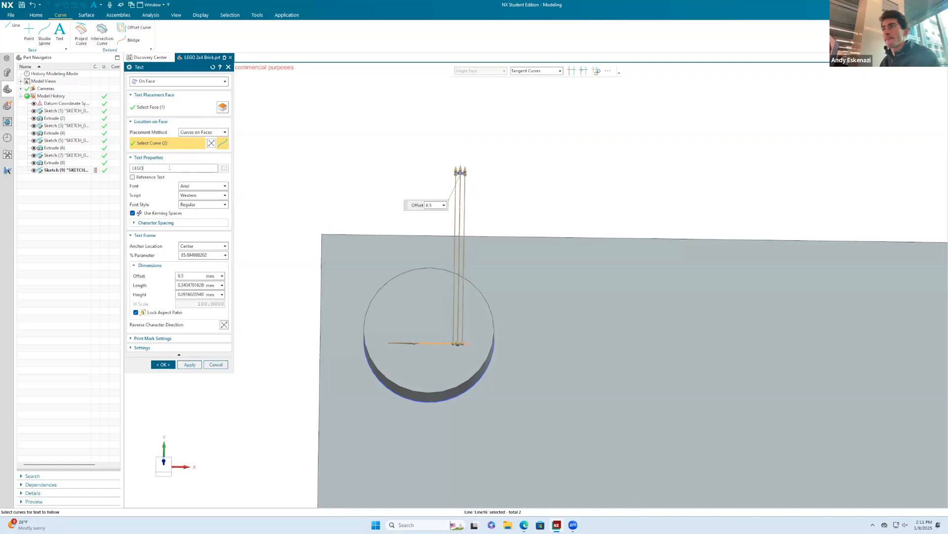
Try setting the text height to 3 mm.
double_click(191, 293)
text(3)
key(Return)
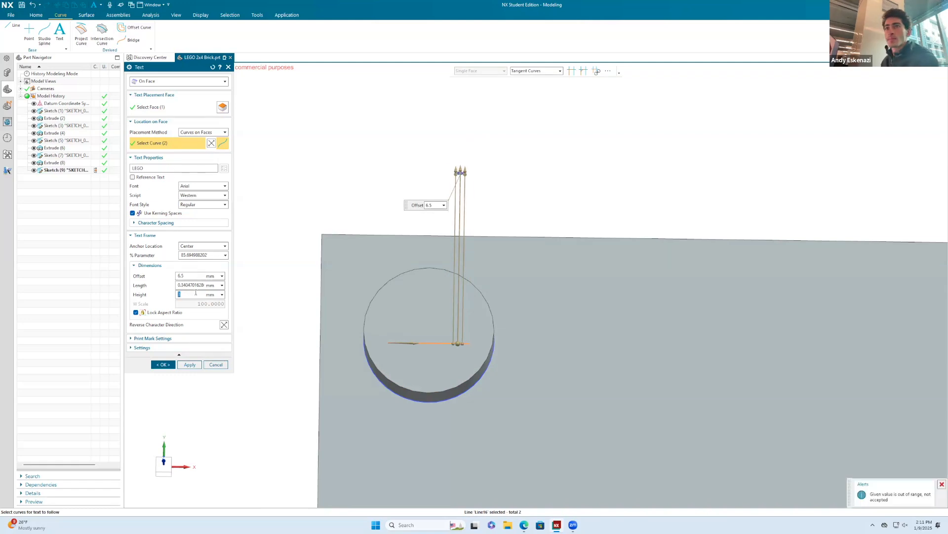
Bring the LEGO text down to an offset of 0.55 mm and centre it at 50% along the placement lines.
scroll(457, 179, up, 5)
drag(465, 161, 465, 422)
shift+middle_drag(464, 422, 524, 78)
drag(517, 332, 429, 332)
shift+middle_drag(433, 79, 433, 241)
drag(433, 241, 434, 441)
shift+middle_drag(306, 265, 256, 178)
scroll(277, 333, up, 1)
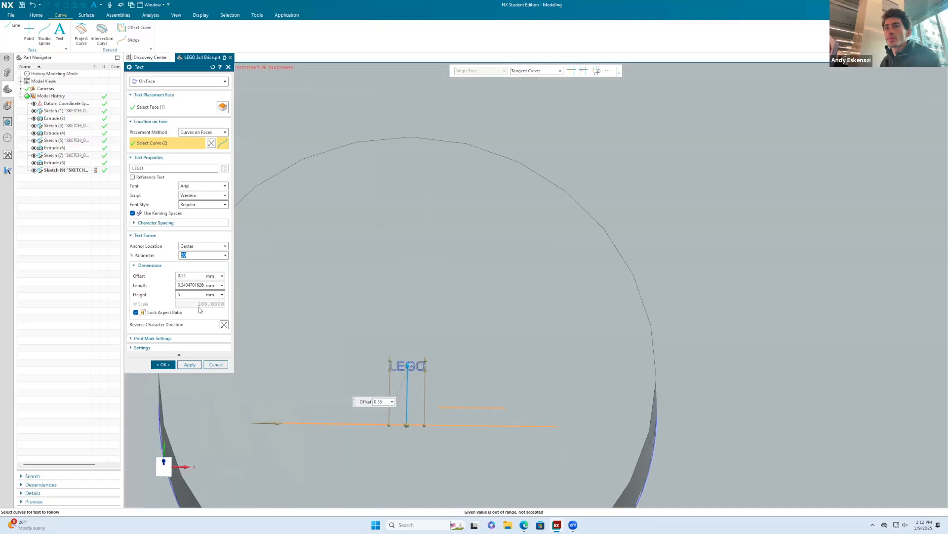
Set the text length to 3 mm, reduce its offset to 0.15 mm and create the LEGO text.
text(3)
key(Return)
scroll(339, 346, down, 2)
drag(464, 296, 464, 322)
scroll(518, 326, down, 3)
middle_drag(527, 271, 523, 285)
text(3)
scroll(470, 336, up, 2)
middle_drag(470, 336, 486, 217)
scroll(486, 212, down, 2)
middle_click(504, 237)
Edit the text placement sketch to set the left horizontal line's length to 2 mm and finish the sketch.
right_click(520, 258)
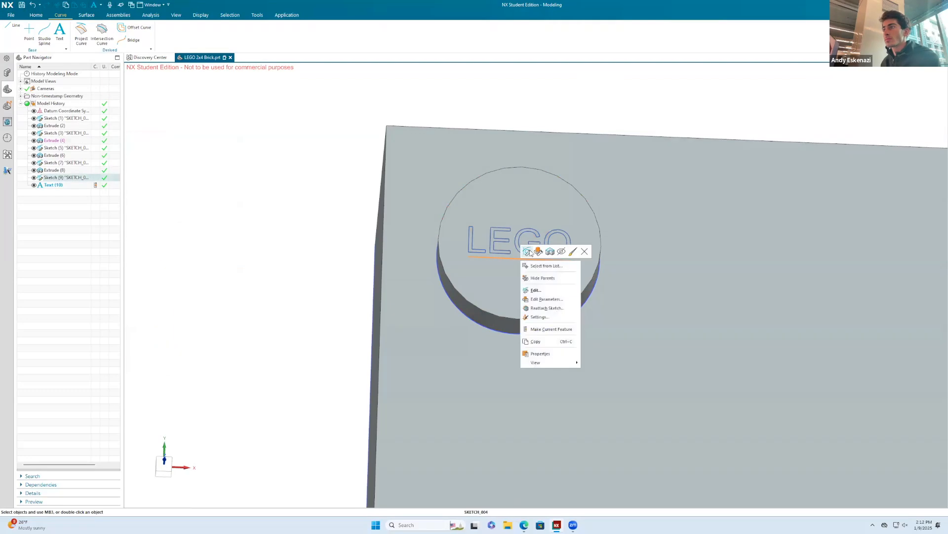
click(527, 252)
double_click(565, 383)
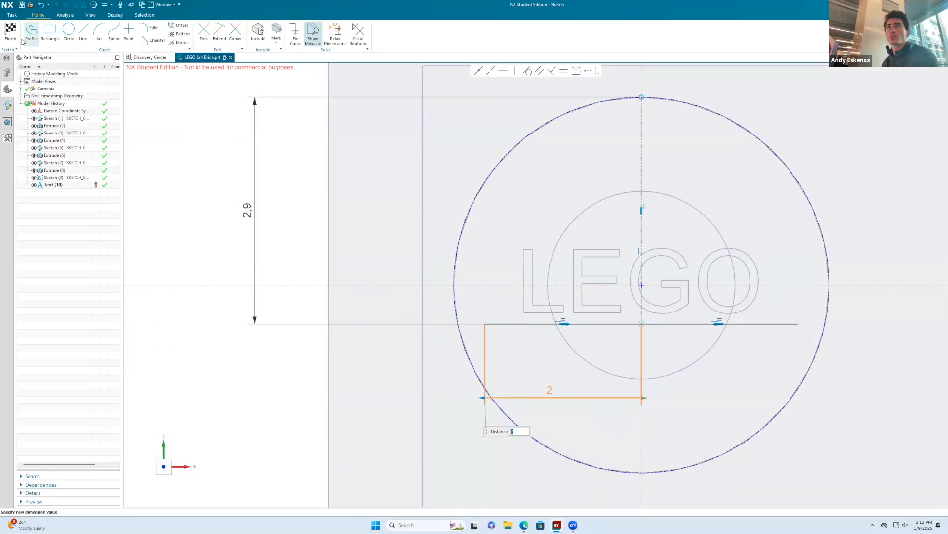
key(Return)
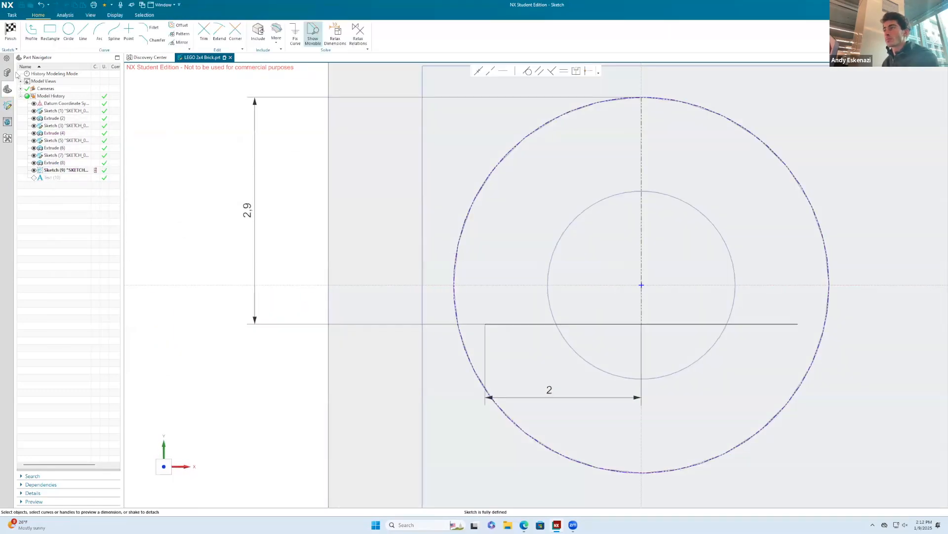
click(10, 33)
Edit the LEGO text on the stud and set its length to 4 mm.
right_click(47, 177)
click(74, 213)
scroll(493, 245, up, 3)
key(Return)
scroll(404, 370, down, 3)
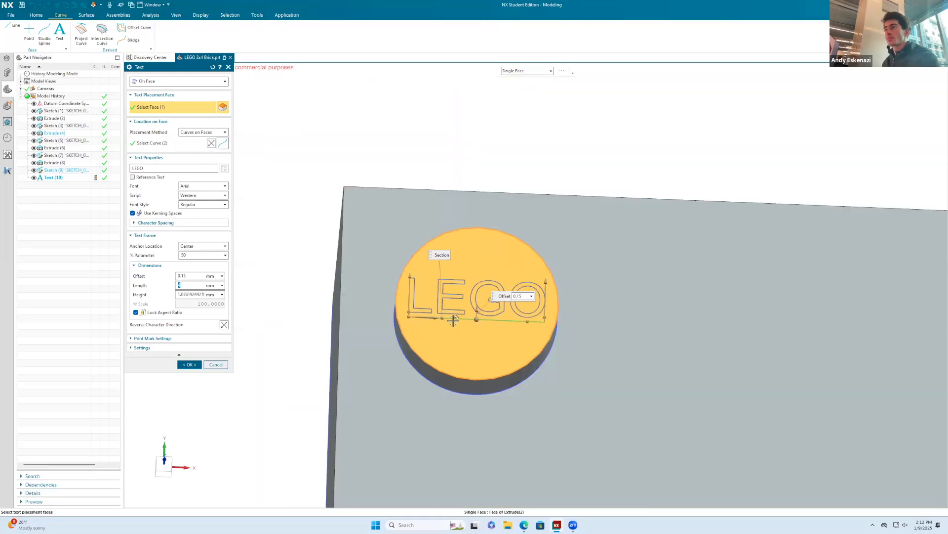
middle_drag(454, 322, 457, 345)
scroll(457, 343, up, 2)
scroll(480, 298, down, 3)
scroll(477, 348, up, 3)
scroll(476, 349, up, 1)
middle_click(476, 350)
scroll(512, 281, down, 3)
Edit the text placement sketch to set the vertical line's length to 3 mm and finish the sketch.
middle_drag(514, 284, 530, 300)
scroll(533, 309, up, 1)
double_click(534, 326)
double_click(247, 211)
text(3)
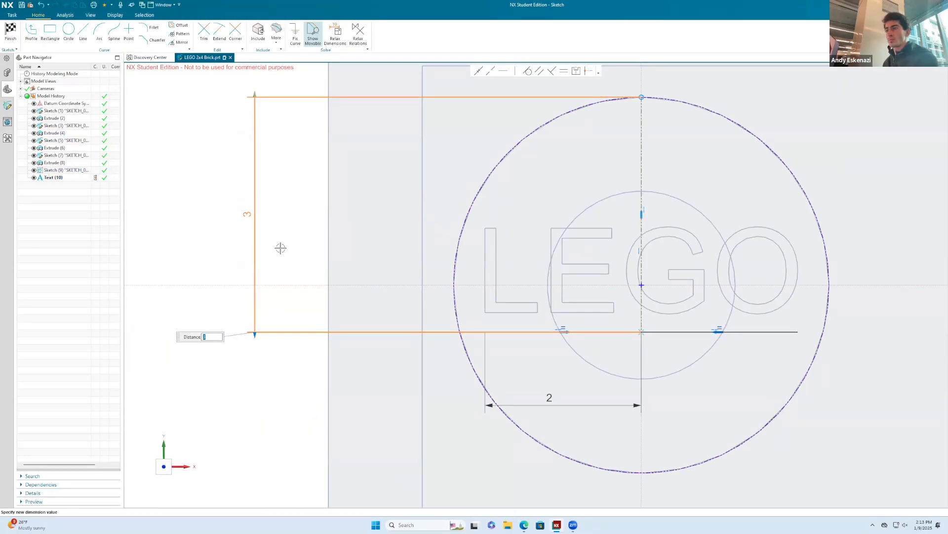
key(ctrl+q)
Change the LEGO text's font style to Italic.
mouse_move(487, 341)
middle_down()
mouse_move(464, 272)
mouse_move(475, 269)
middle_up()
double_click(472, 237)
click(194, 218)
middle_click(476, 255)
click(11, 15)
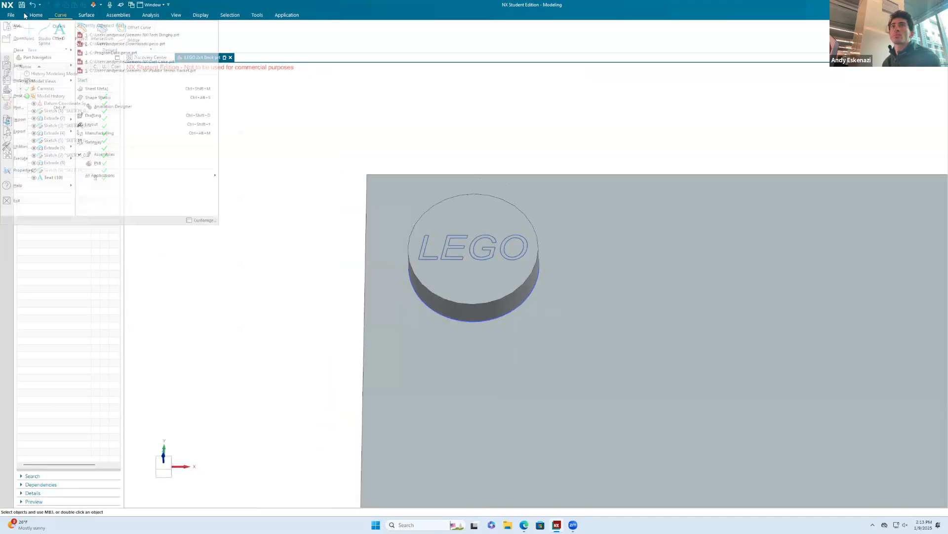
Extrude all the LEGO letter outlines 0.1 mm and unite them with the brick body.
click(36, 15)
click(50, 33)
scroll(455, 252, up, 3)
click(439, 240)
click(403, 233)
click(499, 230)
click(555, 229)
click(588, 240)
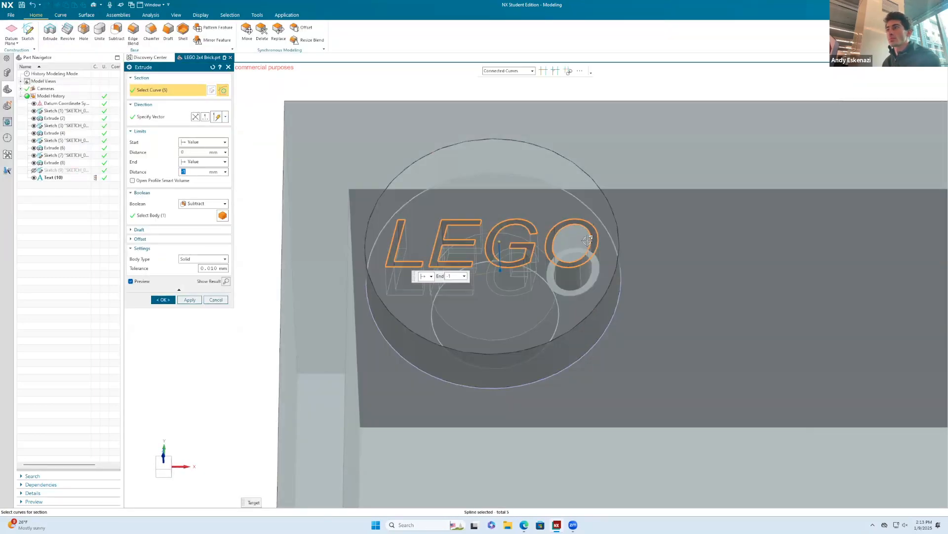
click(203, 203)
click(198, 220)
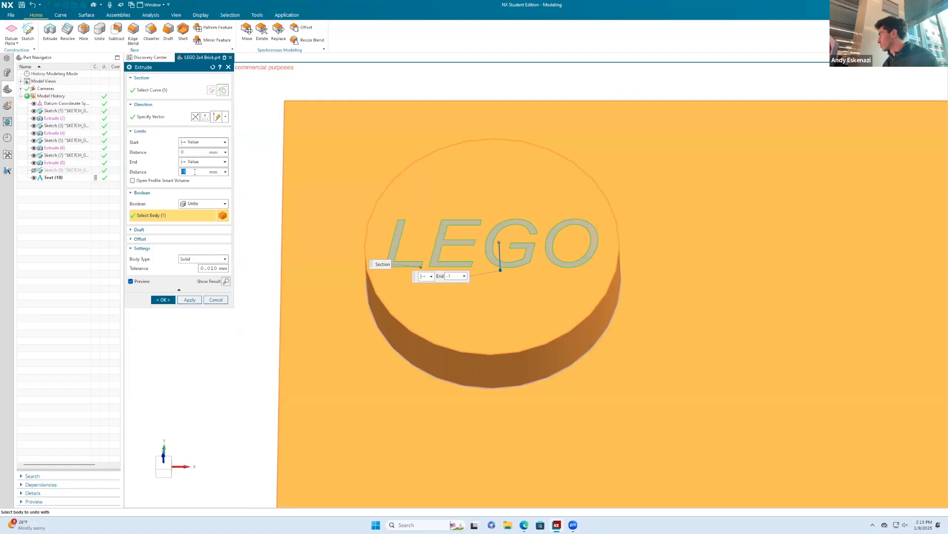
text(0.1)
middle_click(301, 242)
Hide all the sketches and the LEGO text curves.
middle_drag(458, 237, 458, 253)
scroll(458, 253, down, 4)
right_click(503, 297)
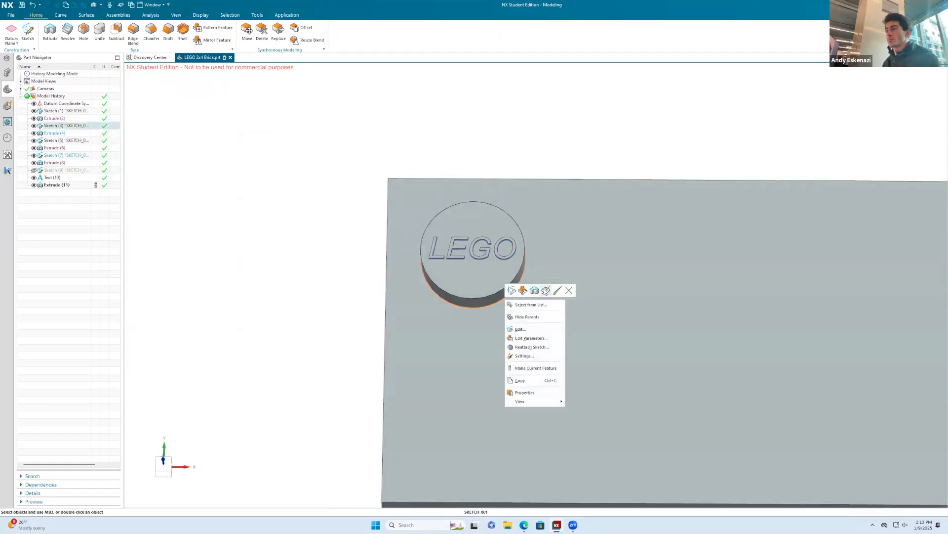
click(528, 380)
scroll(446, 254, up, 5)
click(34, 111)
scroll(364, 187, down, 6)
Blend the circular edges of the stud and of the recess beneath it with a 0.1 mm radius.
mouse_move(366, 185)
middle_down()
mouse_move(393, 106)
mouse_move(380, 173)
middle_up()
click(131, 32)
click(386, 209)
scroll(386, 210, up, 2)
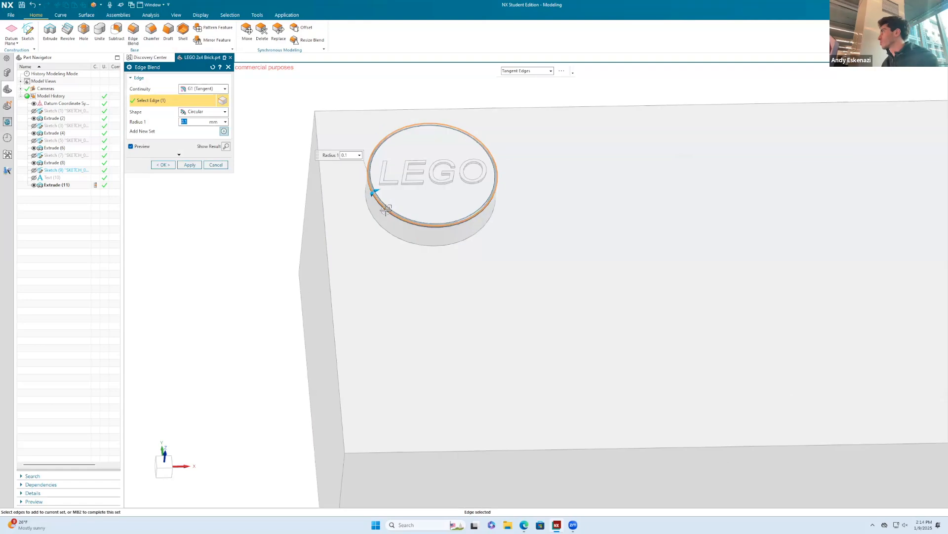
middle_drag(414, 216, 450, 236)
click(381, 341)
click(385, 340)
scroll(450, 235, down, 4)
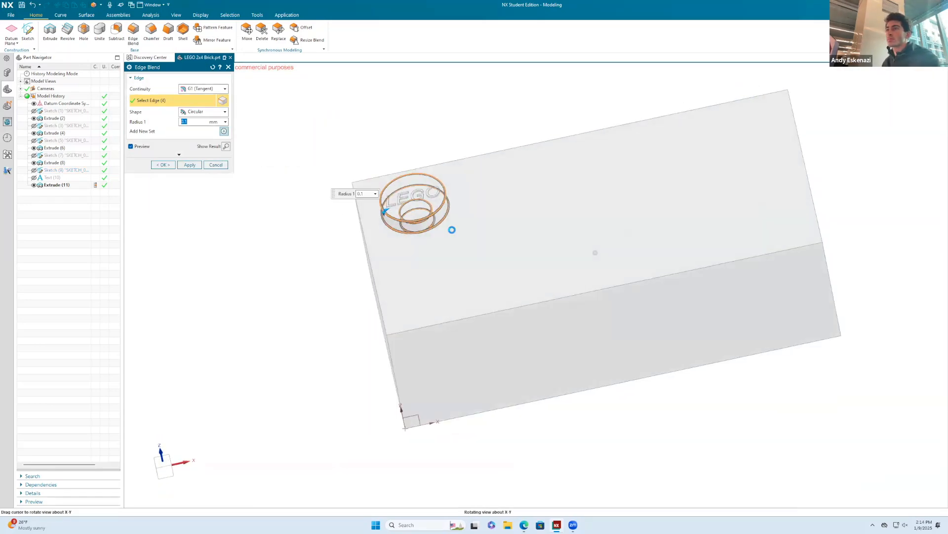
middle_click(450, 230)
Start a feature pattern and select the stud, its lettering, the recess beneath it and their edge blend as features to pattern.
scroll(423, 236, down, 2)
scroll(445, 218, up, 2)
click(213, 27)
scroll(357, 217, up, 6)
click(357, 217)
click(396, 218)
click(434, 310)
scroll(434, 309, down, 7)
middle_drag(434, 247, 478, 214)
click(472, 336)
middle_click(306, 185)
scroll(514, 216, up, 3)
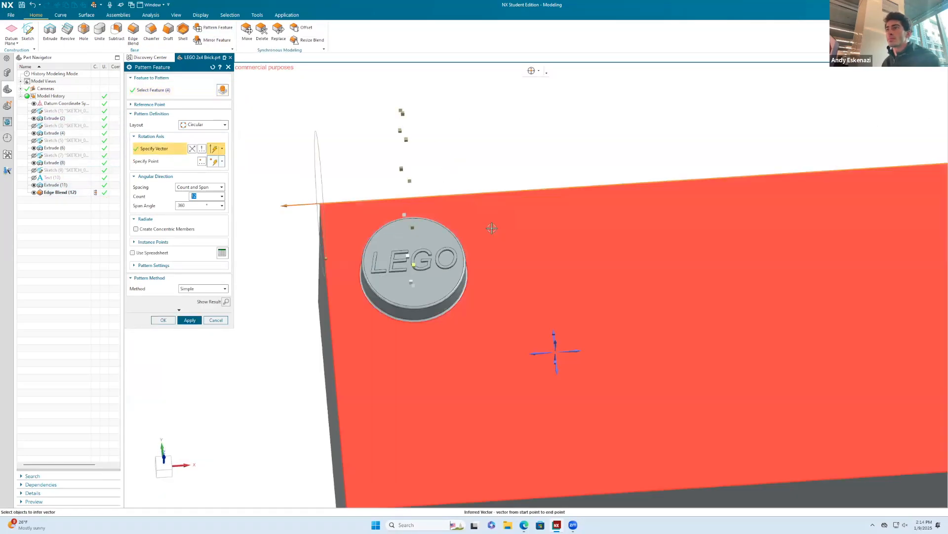
Pattern the selected features linearly, 4 along the brick's length and 2 across its width, both at 8 mm pitch.
click(197, 124)
click(195, 133)
text(8)
click(137, 209)
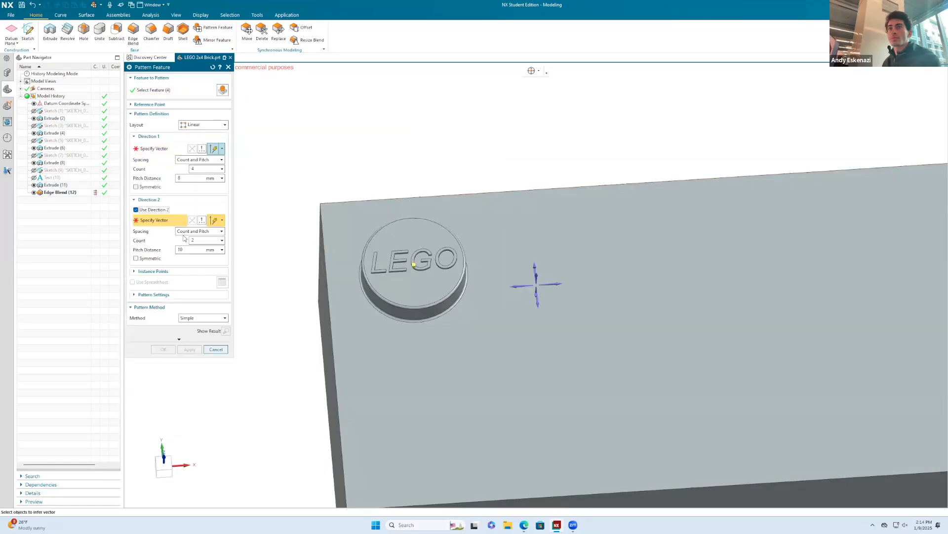
click(324, 254)
scroll(388, 210, down, 3)
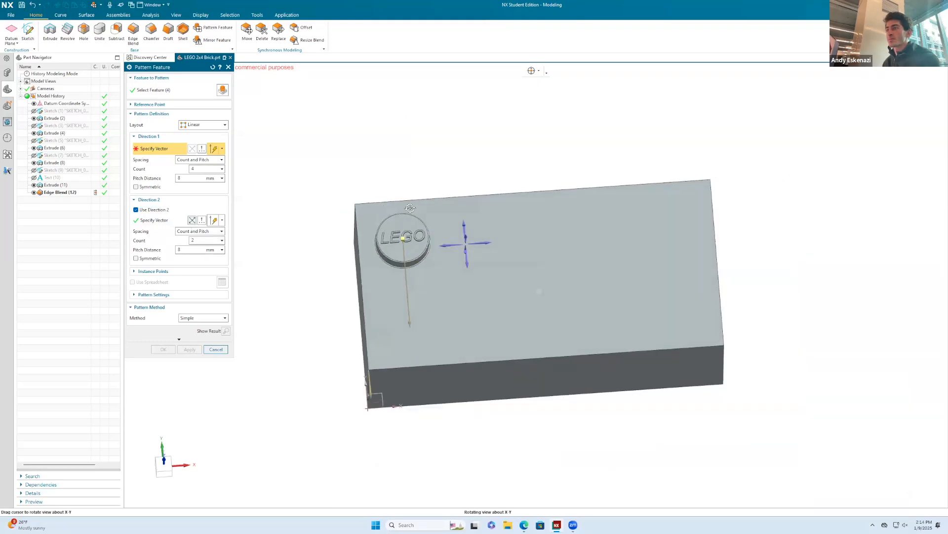
click(360, 205)
click(170, 347)
Blend the brick's outer edges with a 0.1 mm radius.
middle_drag(420, 192, 415, 131)
click(134, 32)
click(373, 279)
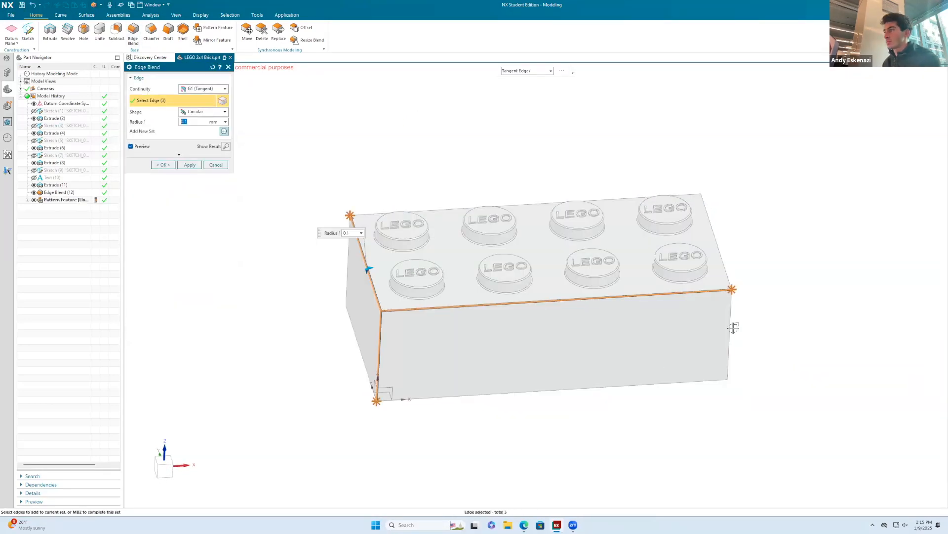
mouse_move(373, 279)
middle_down()
mouse_move(493, 239)
mouse_move(529, 264)
mouse_move(514, 311)
middle_up()
click(163, 165)
Create a sketch on the inner face of the brick's hollow underside.
mouse_move(317, 277)
middle_down()
mouse_move(247, 370)
mouse_move(468, 230)
mouse_move(445, 208)
middle_up()
click(28, 34)
click(444, 277)
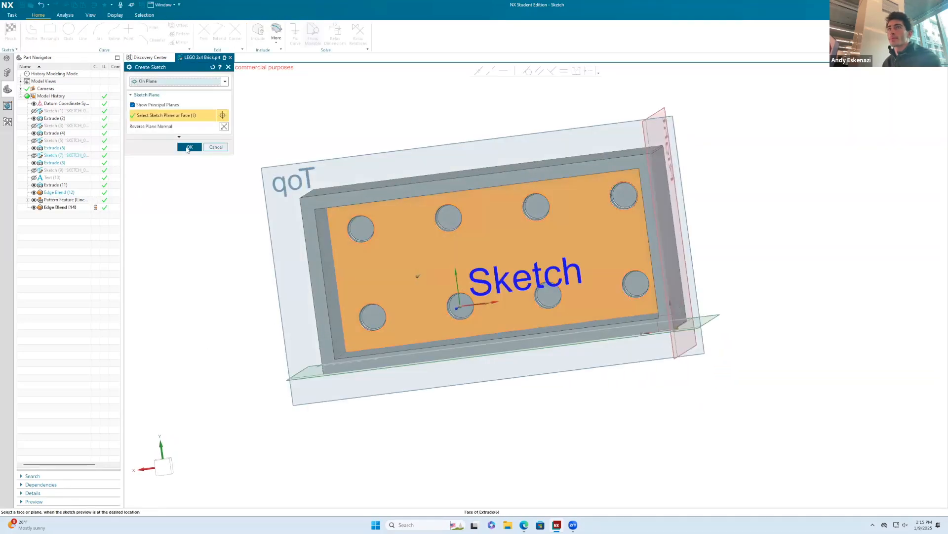
click(188, 148)
scroll(557, 214, up, 1)
middle_drag(557, 214, 536, 216)
click(83, 32)
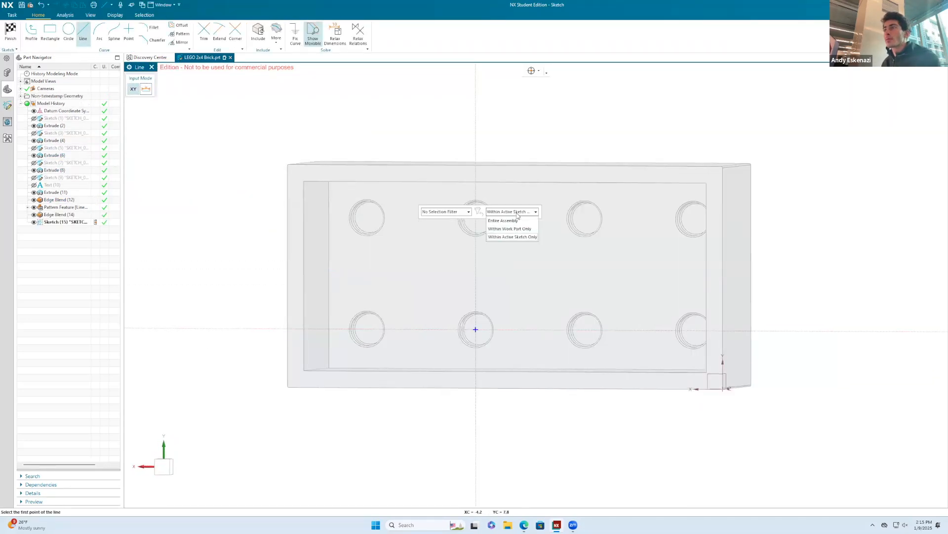
click(329, 273)
click(417, 274)
mouse_move(416, 275)
middle_down()
mouse_move(444, 427)
mouse_move(417, 243)
mouse_move(491, 275)
mouse_move(395, 222)
middle_up()
key(Escape)
key(ctrl+z)
Sketch a line along the brick's length from the midpoint of the short inner wall's edge and dimension it to 8 mm.
click(83, 32)
click(487, 145)
click(506, 214)
key(Escape)
mouse_move(506, 214)
middle_down()
mouse_move(448, 311)
mouse_move(395, 240)
mouse_move(350, 273)
middle_up()
scroll(349, 273, up, 1)
key(d)
click(364, 289)
click(419, 378)
text(8)
key(Return)
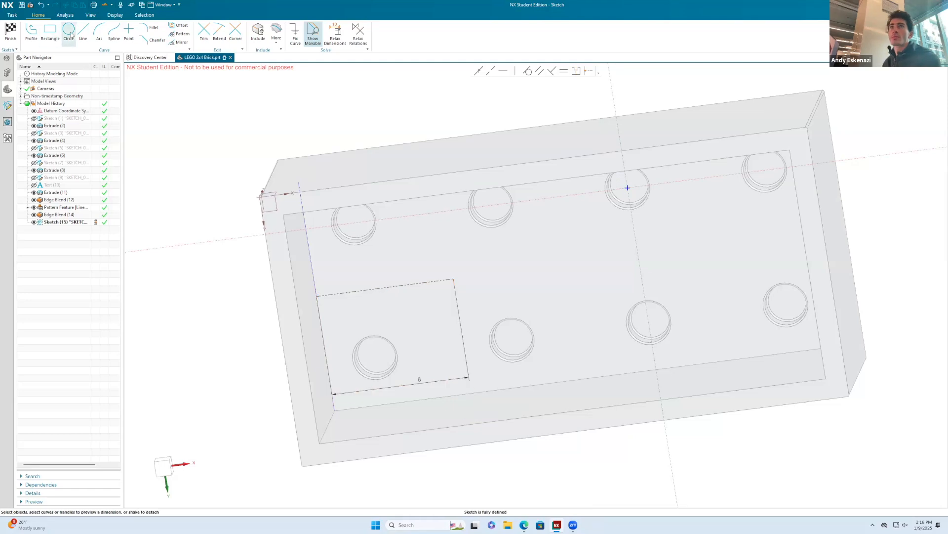
Draw a circle centred on the line's free end and set the line's length to 6.8 mm.
click(69, 32)
click(453, 279)
click(479, 291)
mouse_move(478, 291)
middle_down()
mouse_move(451, 294)
mouse_move(405, 366)
middle_up()
key(Escape)
double_click(405, 367)
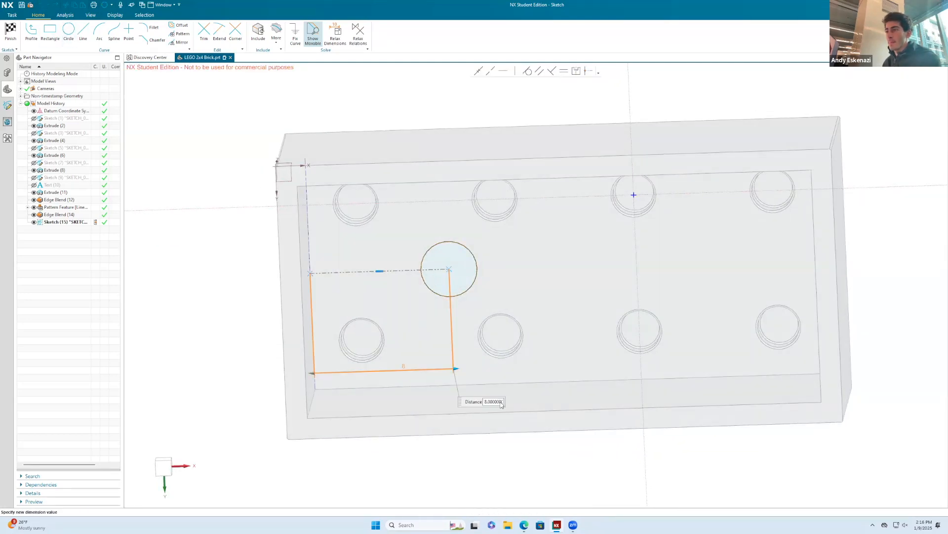
text(6.8)
key(Return)
key(Return)
Dimension the circle's diameter and set it to 4.8 mm.
key(d)
click(453, 261)
double_click(541, 264)
text(4.8)
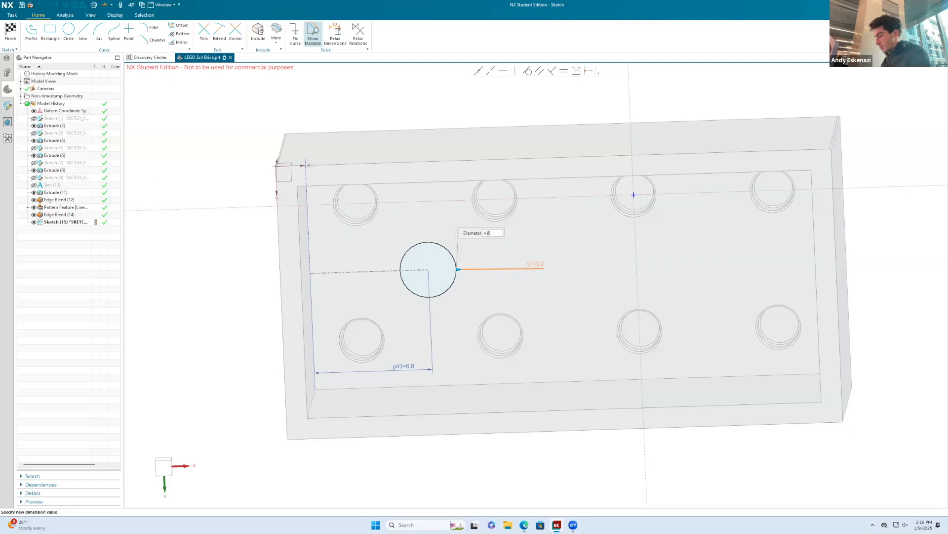
key(Return)
Offset the circle outward by 0.6 mm and finish the sketch.
click(179, 25)
click(415, 230)
text(0.6)
click(224, 134)
click(163, 189)
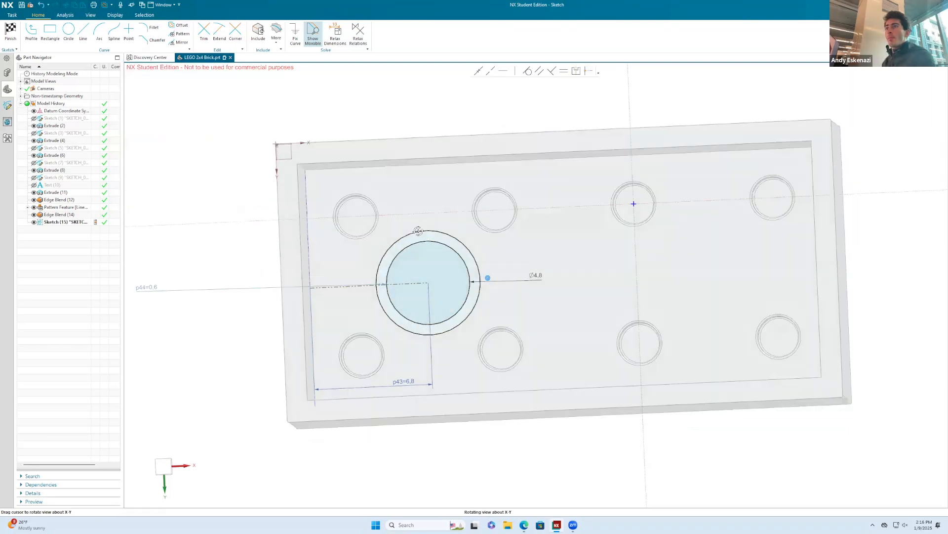
click(10, 33)
Set up an extrusion of the two concentric circles united with the brick, and try ending it at the open rim face.
click(50, 33)
mouse_move(475, 277)
middle_down()
mouse_move(543, 257)
mouse_move(445, 316)
middle_up()
click(195, 206)
click(200, 162)
click(200, 194)
click(418, 103)
click(165, 304)
click(474, 269)
middle_drag(290, 218, 376, 198)
Change the extrusion's end limit and complete the tube up to the brick's open rim.
click(202, 162)
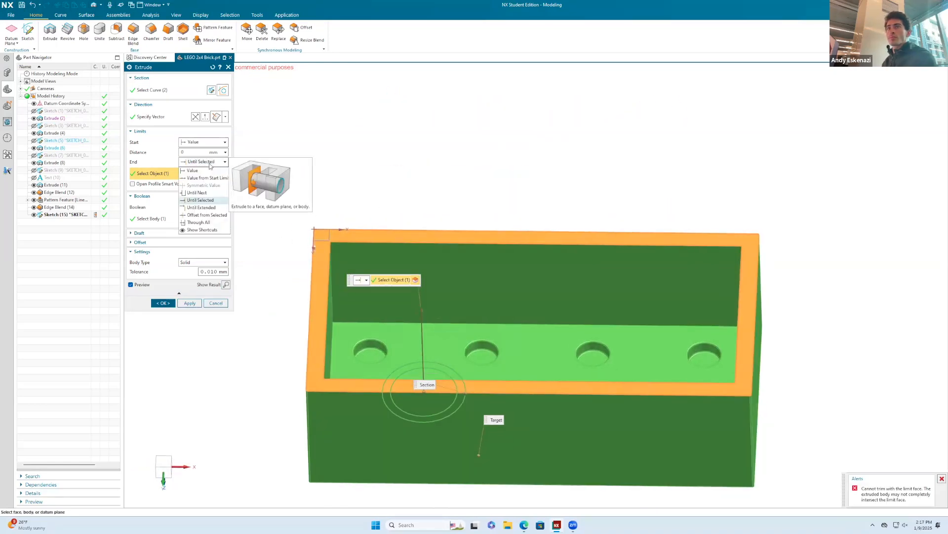
click(200, 170)
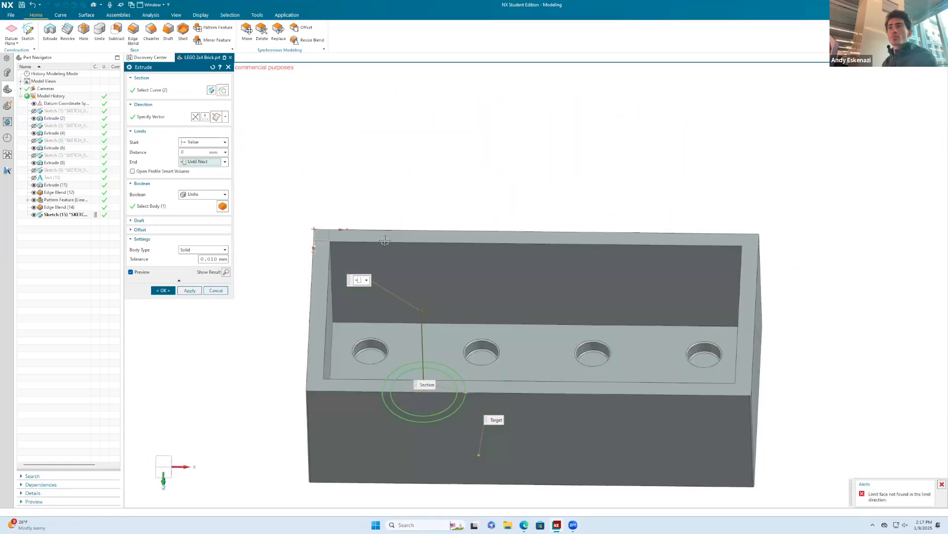
middle_drag(291, 253, 346, 214)
middle_click(409, 264)
middle_drag(410, 265, 420, 321)
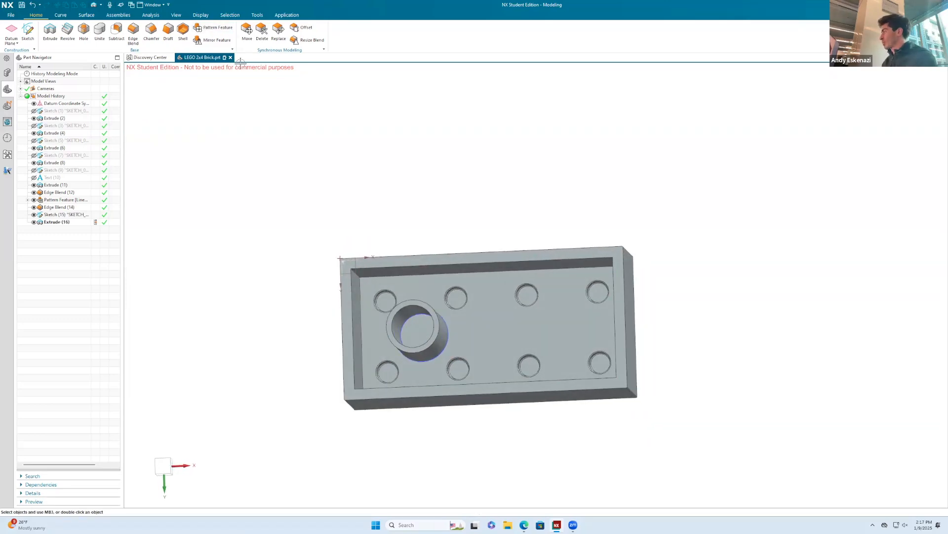
Pattern the tube linearly in one direction along the brick's length, with 3 instances at 8 mm pitch.
click(213, 28)
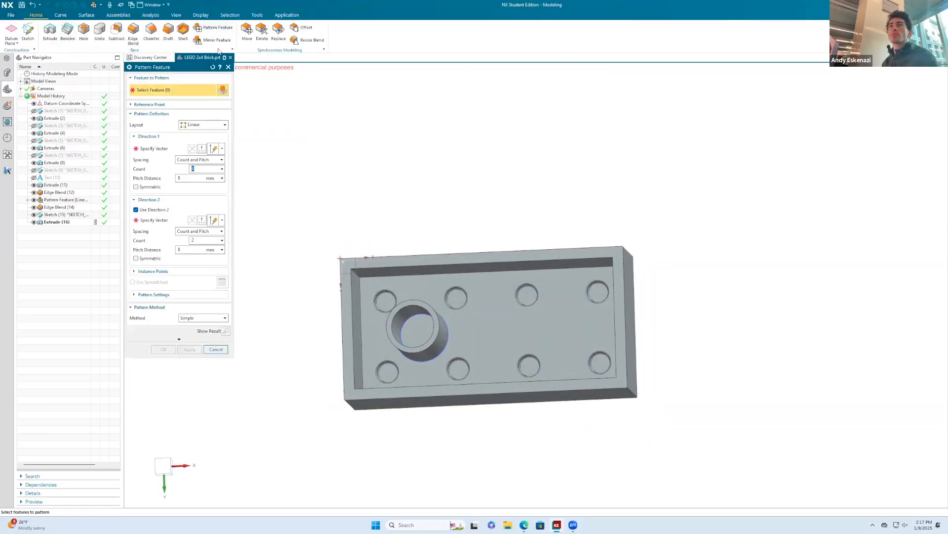
click(431, 309)
click(535, 271)
click(136, 210)
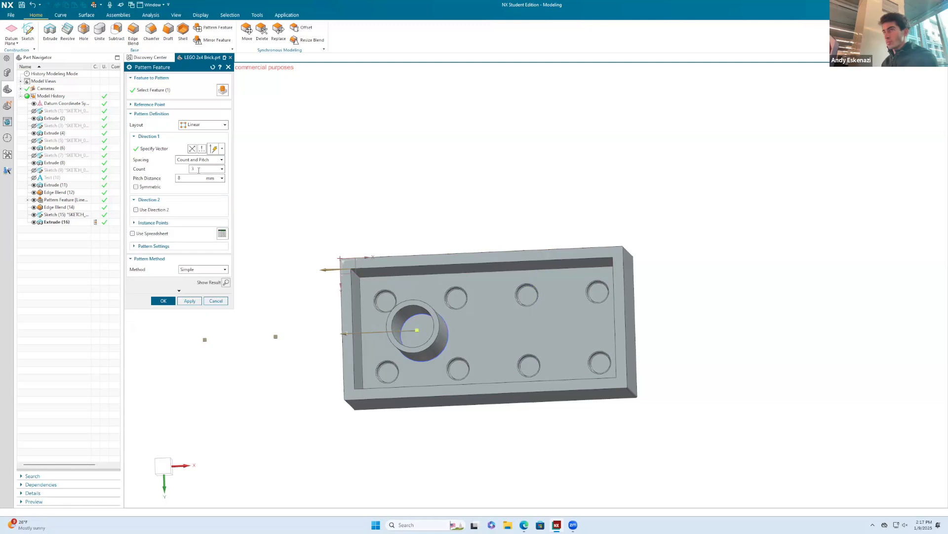
click(163, 300)
Save the part and hide the tube sketch.
mouse_move(375, 346)
middle_down()
mouse_move(390, 381)
mouse_move(431, 398)
mouse_move(422, 270)
mouse_move(396, 212)
mouse_move(322, 284)
mouse_move(296, 218)
mouse_move(273, 210)
middle_up()
key(ctrl+s)
click(34, 215)
Change the brick body's display colour to red and save the part.
right_click(429, 325)
right_click(383, 239)
click(399, 226)
click(401, 319)
click(402, 283)
key(ctrl+j)
click(215, 111)
click(142, 107)
middle_click(391, 205)
middle_click(383, 201)
right_click(371, 195)
middle_drag(393, 195, 413, 366)
scroll(413, 354, up, 1)
key(ctrl+s)
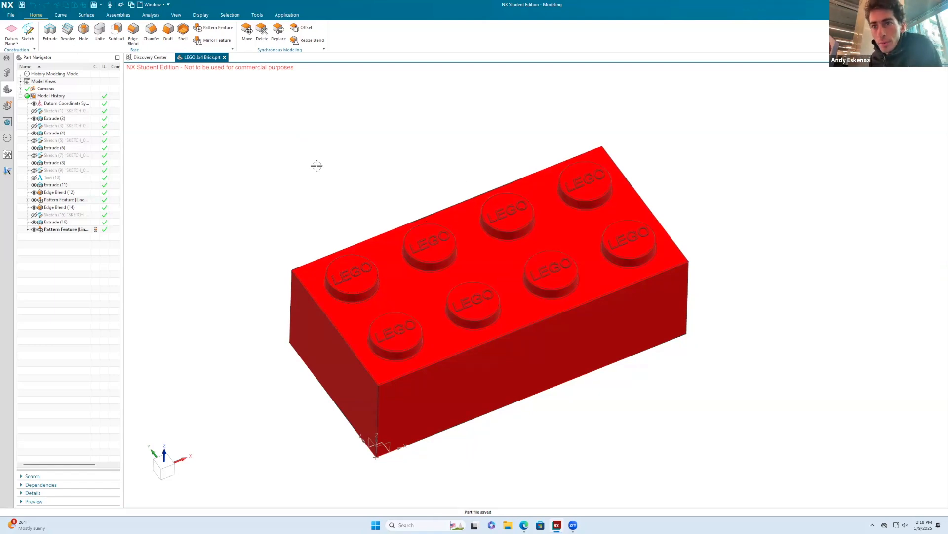
Examine the finished brick's lettered studs and the tubes in its hollow underside.
scroll(332, 186, down, 3)
scroll(429, 288, up, 4)
scroll(319, 244, down, 4)
scroll(254, 146, up, 1)
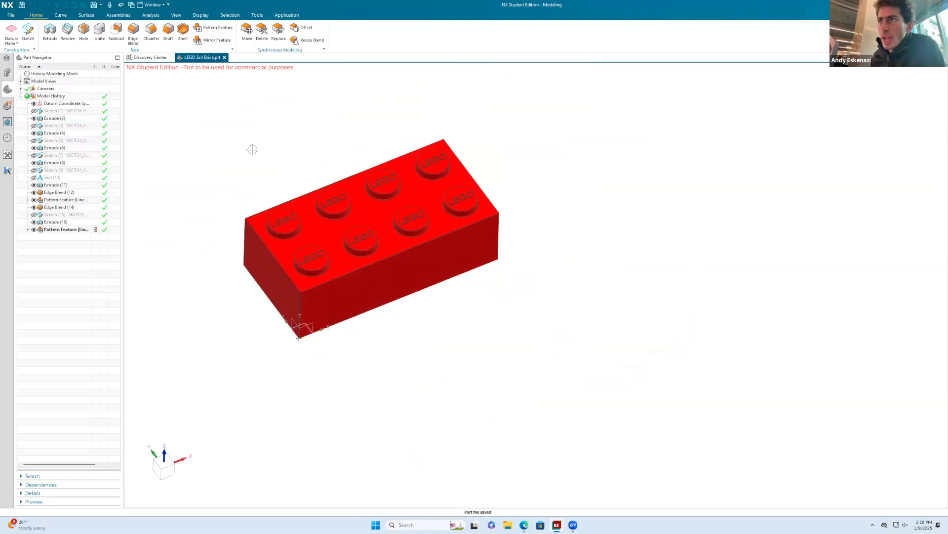
scroll(252, 149, up, 2)
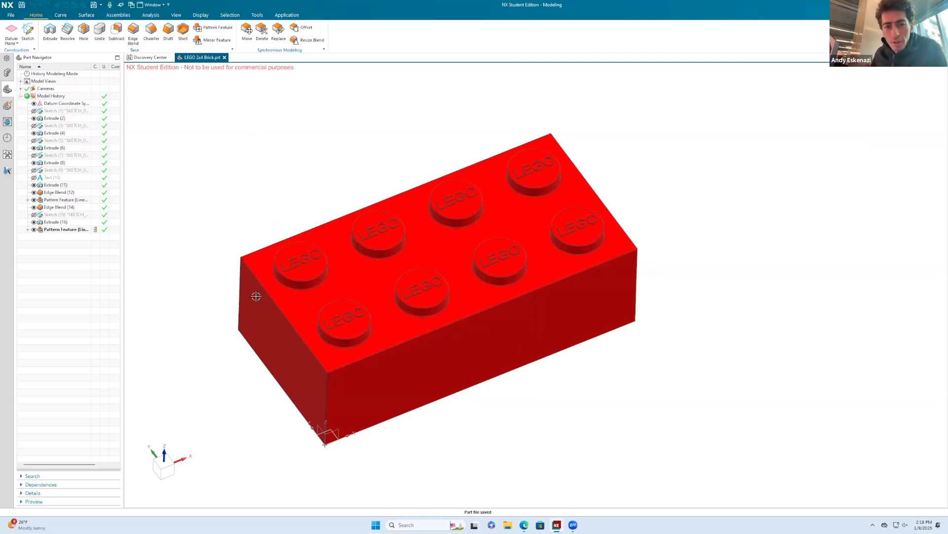
middle_drag(390, 317, 410, 312)
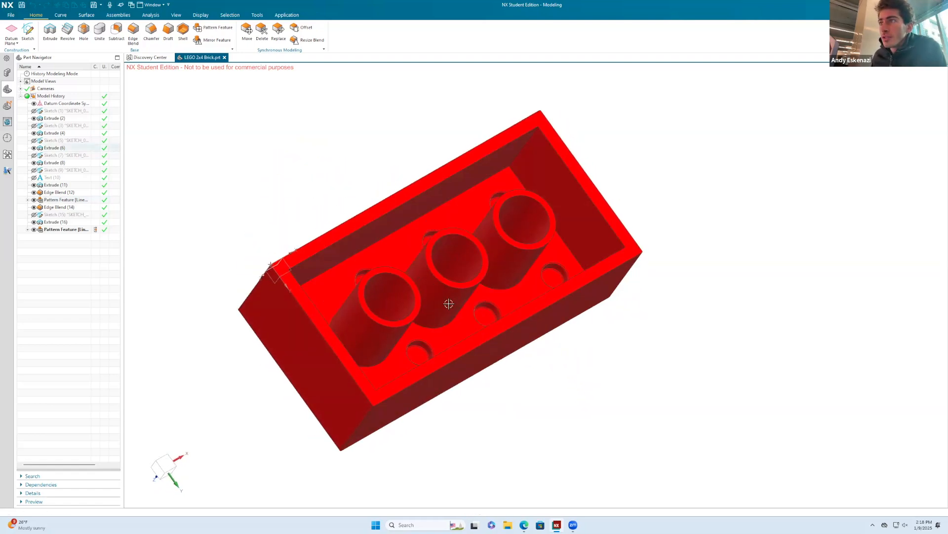
key(ctrl+s)
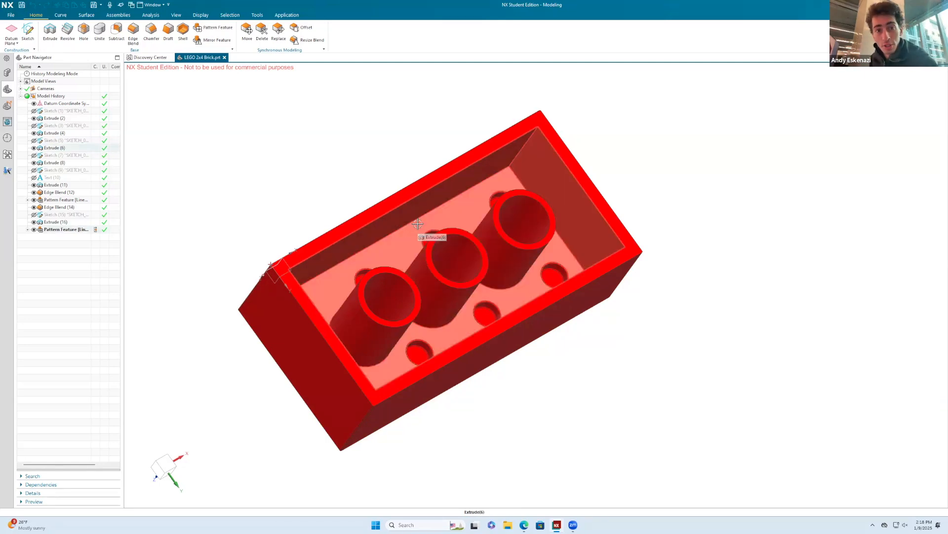
mouse_move(367, 167)
middle_down()
mouse_move(442, 250)
mouse_move(493, 224)
mouse_move(436, 257)
mouse_move(324, 224)
mouse_move(319, 196)
middle_up()
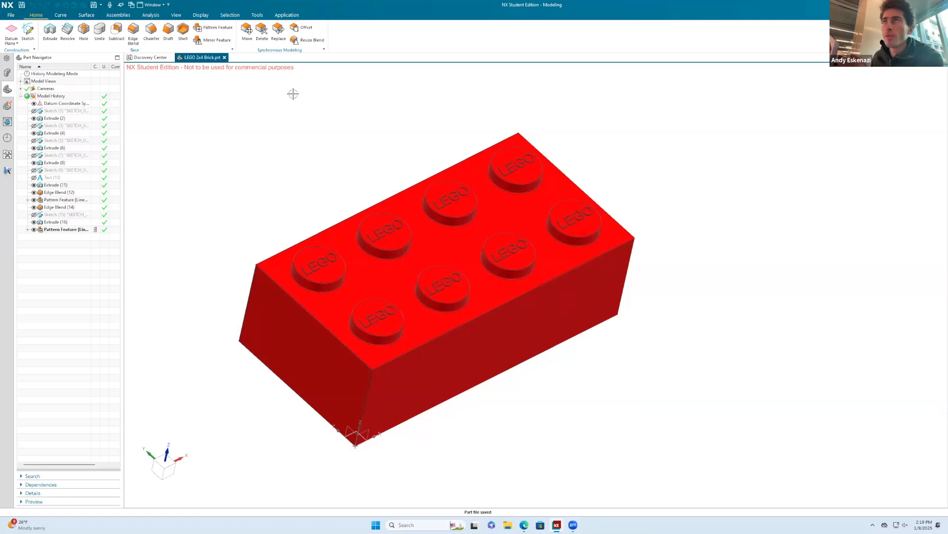
click(286, 15)
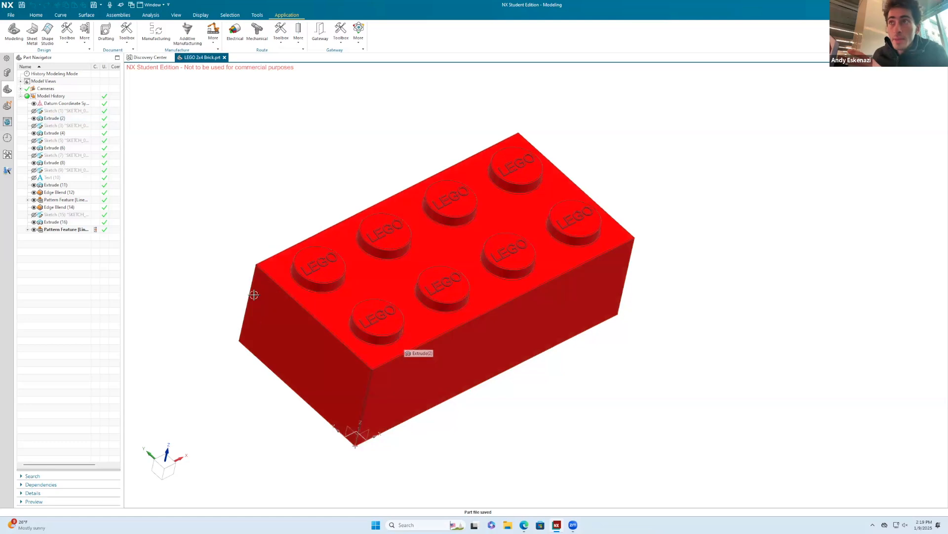
key(ctrl+s)
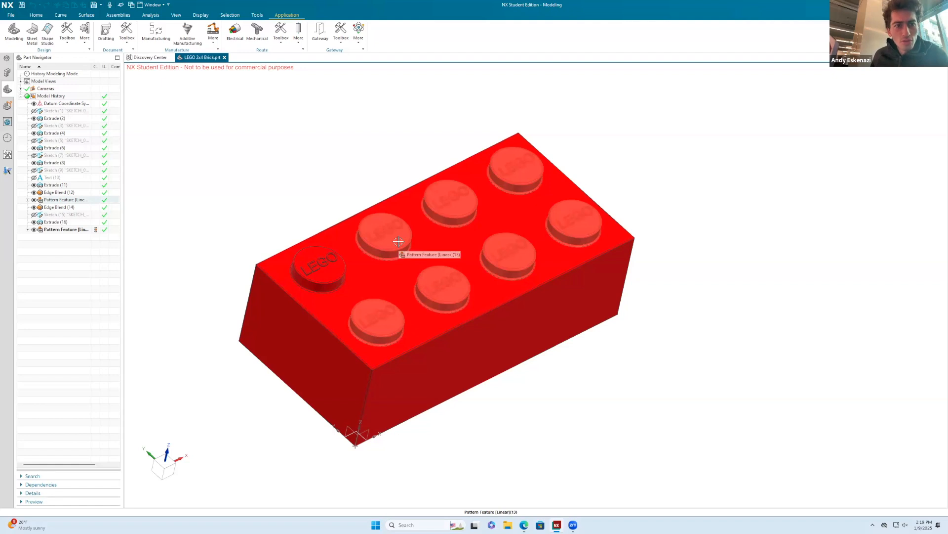
key(ctrl+s)
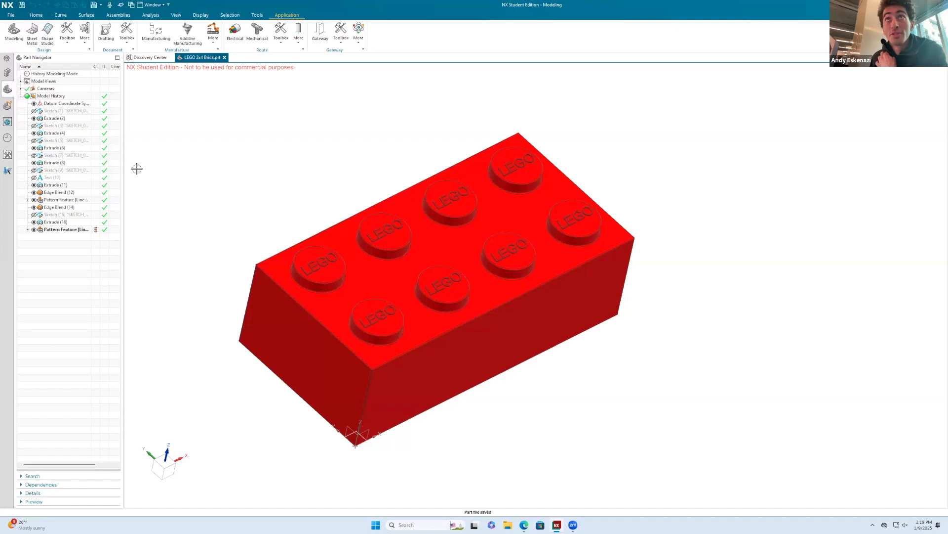
Create a new A4 - Size drawing of the LEGO 2x4 Brick part, named LEGO 2x4 Brick_dwg1.prt.
click(9, 15)
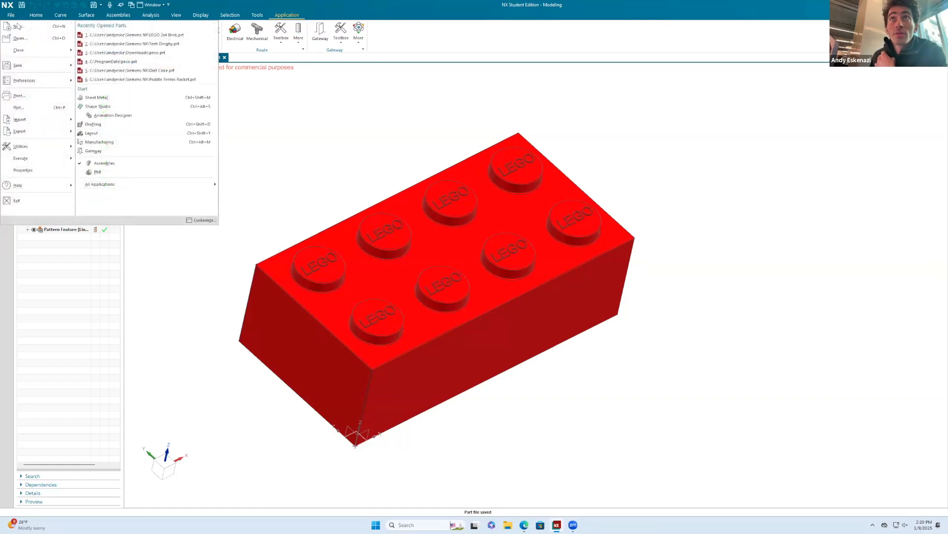
click(17, 26)
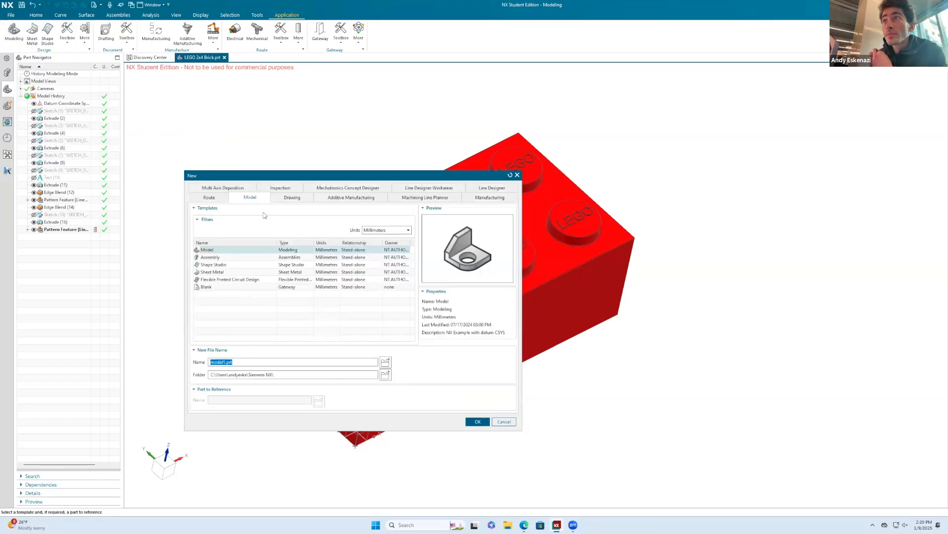
click(298, 200)
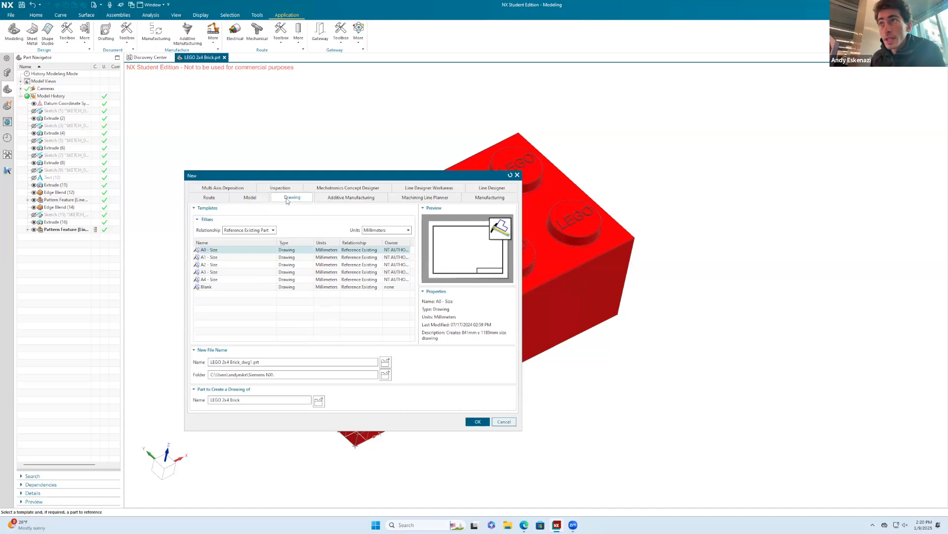
click(214, 280)
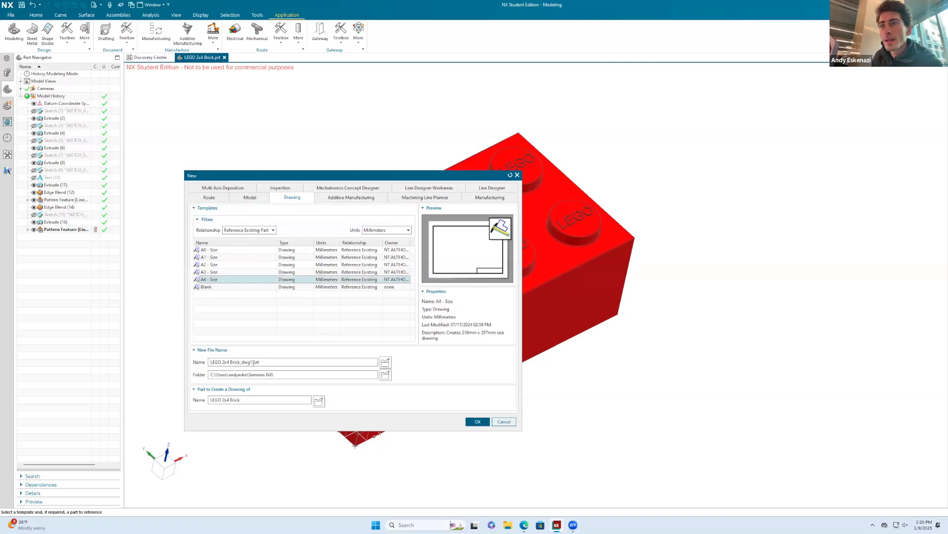
click(478, 422)
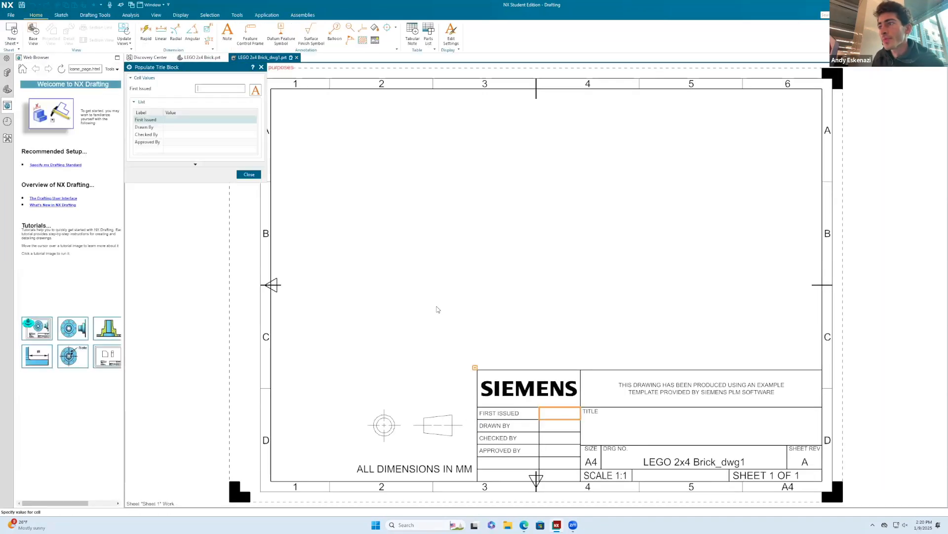
Set the title block's First Issued date to 01/09/25.
scroll(435, 311, down, 4)
scroll(445, 234, up, 2)
scroll(390, 323, down, 1)
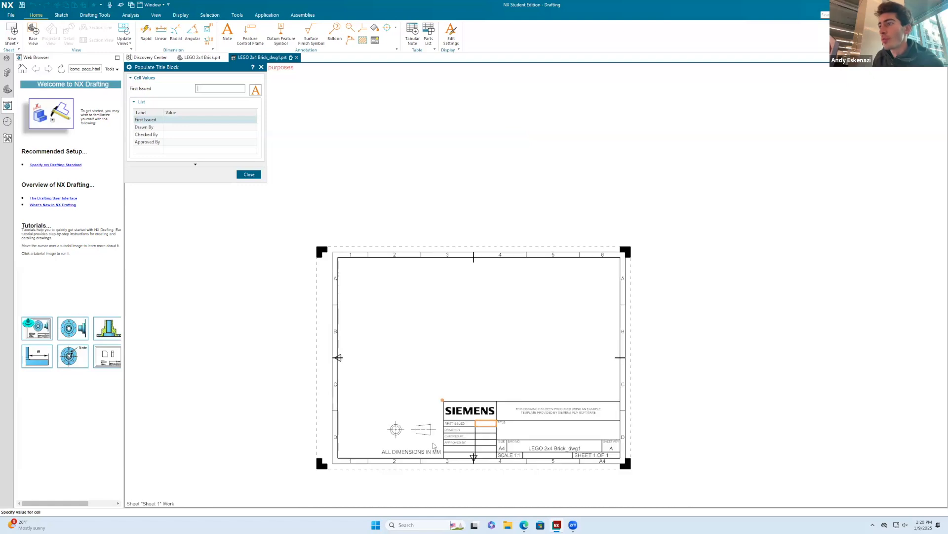
scroll(454, 455, up, 2)
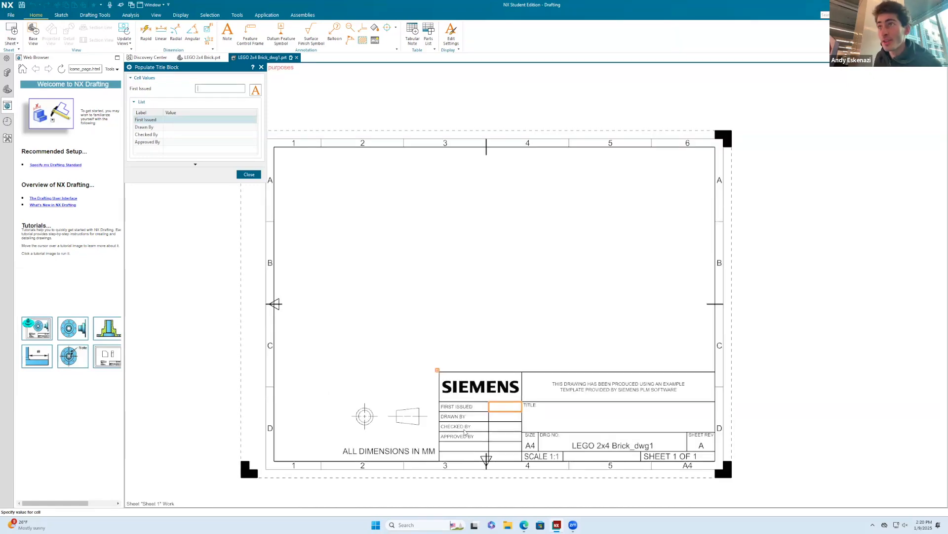
click(180, 122)
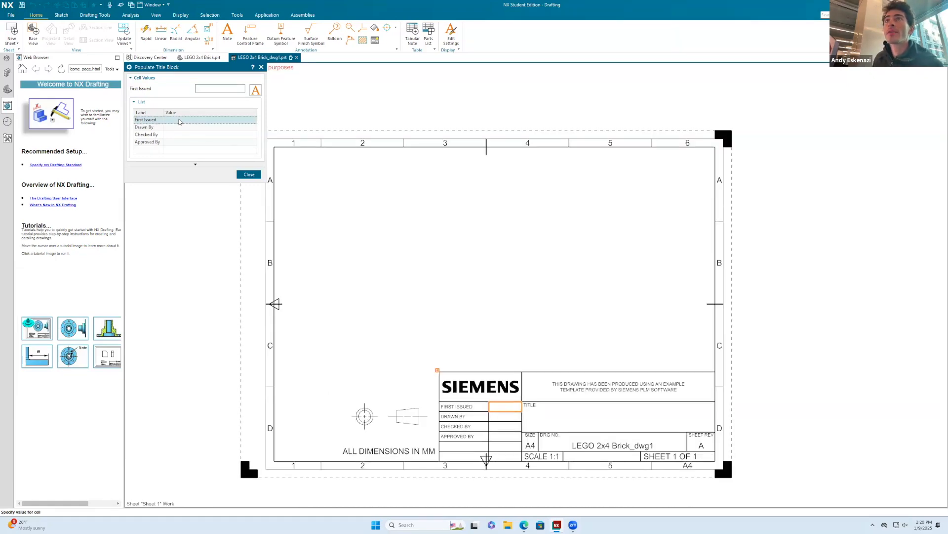
click(209, 90)
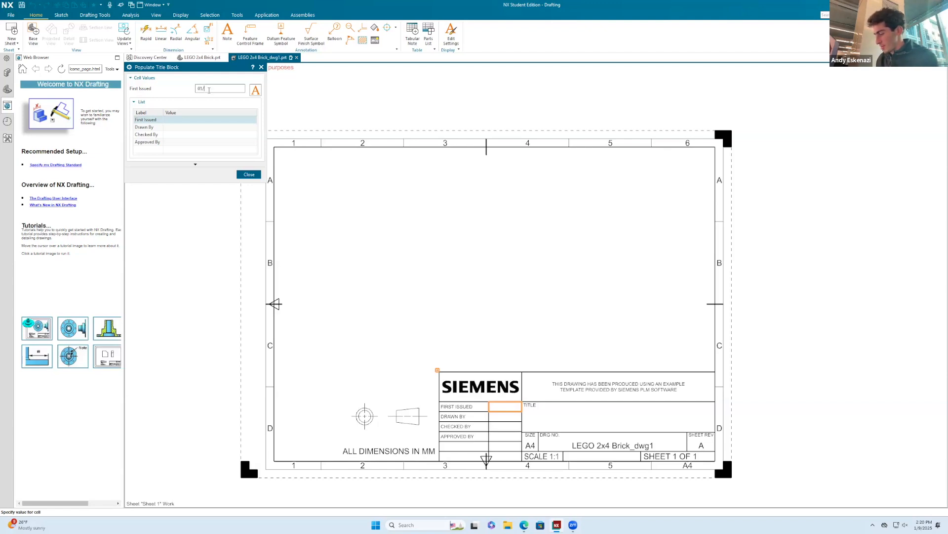
text(25)
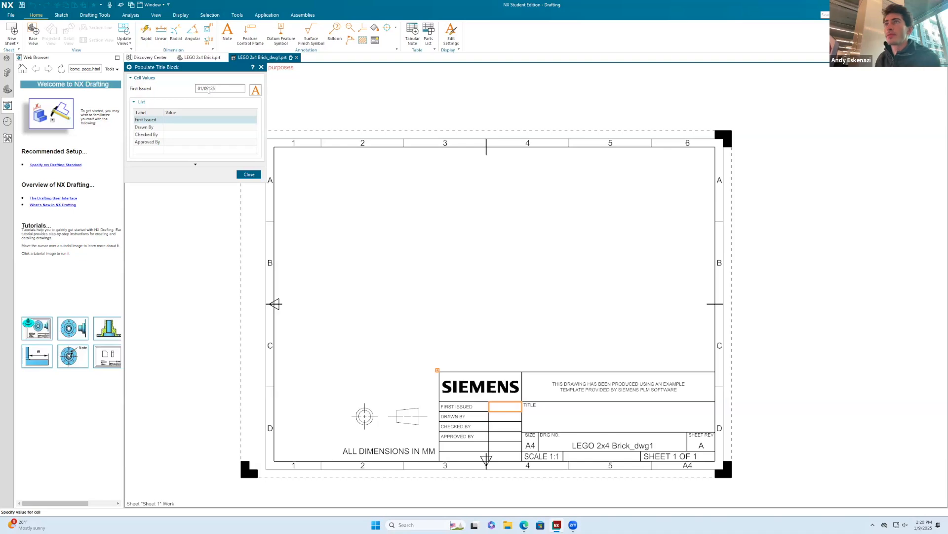
Fill in the title block's Drawn By, Checked By and Approved By cells with the author's first name and finish populating it.
click(178, 127)
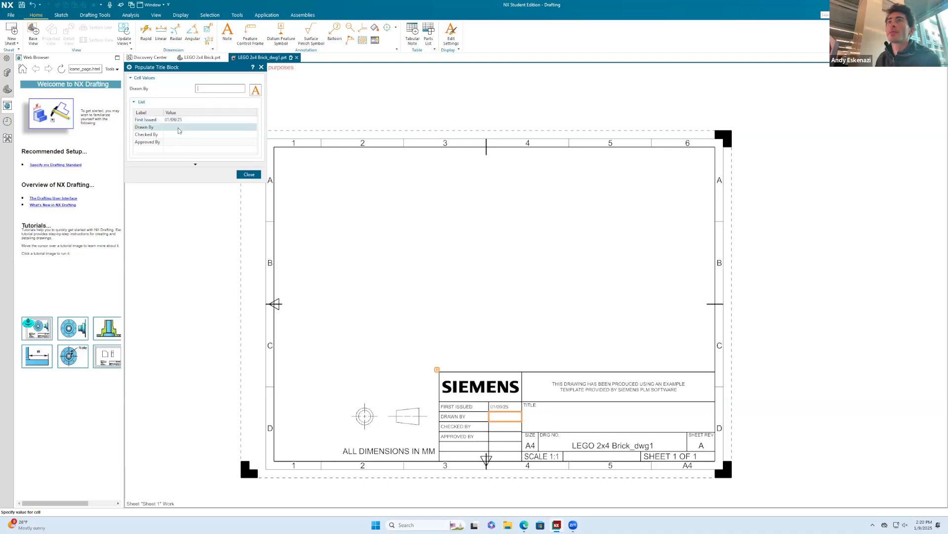
text(Andy)
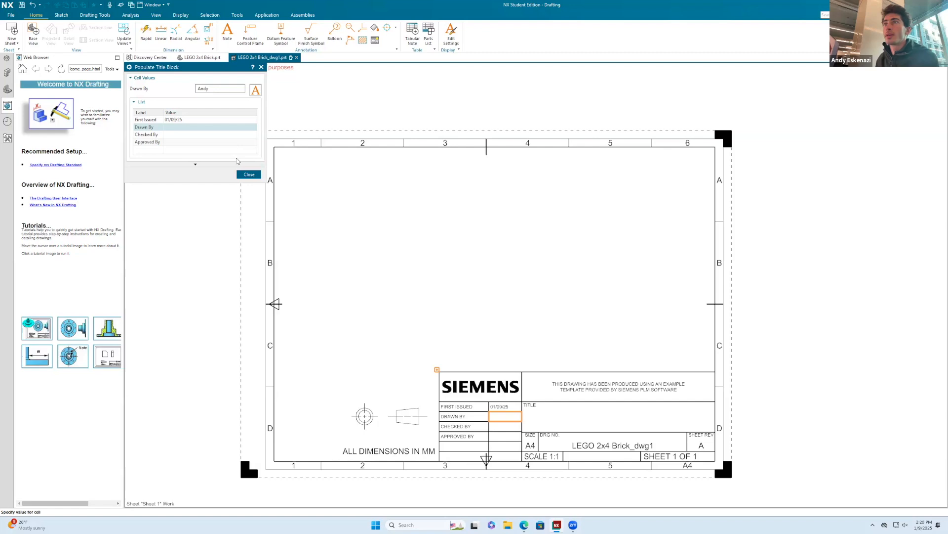
click(177, 135)
text(Andy)
click(188, 142)
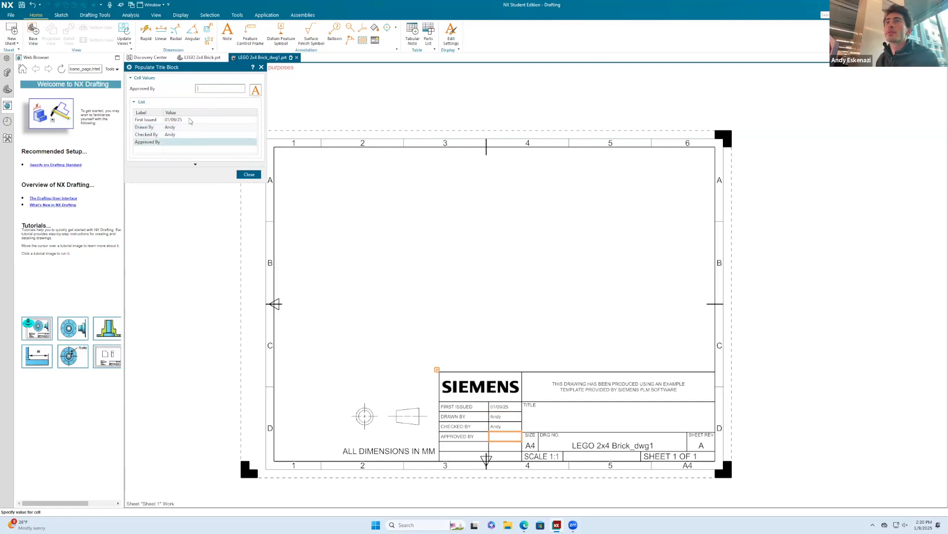
text(Andy)
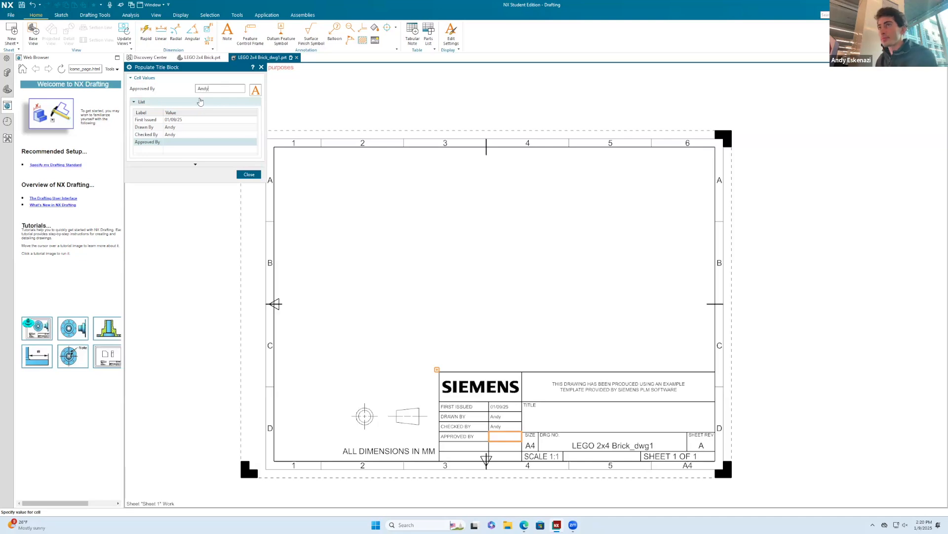
click(249, 174)
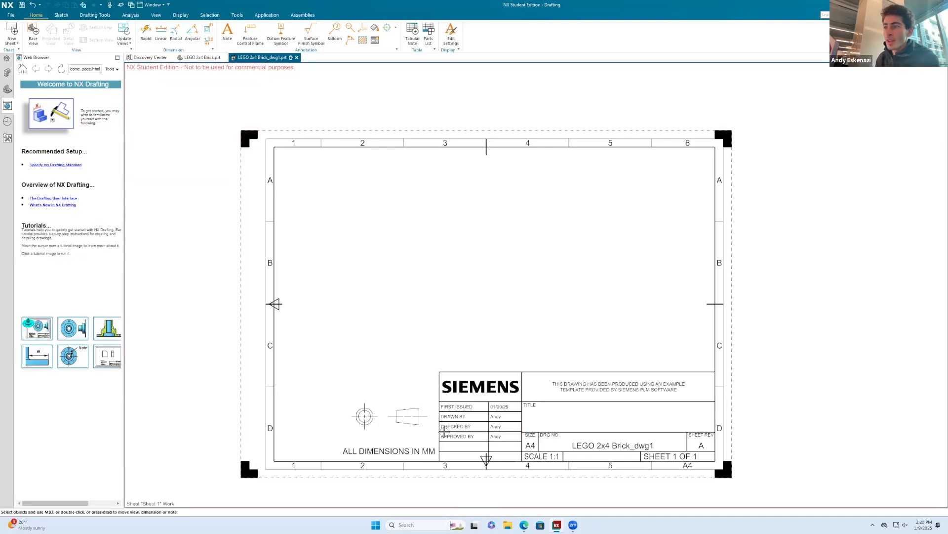
Check the date and name entries in the drawing's title block.
click(454, 436)
click(459, 439)
right_click(491, 433)
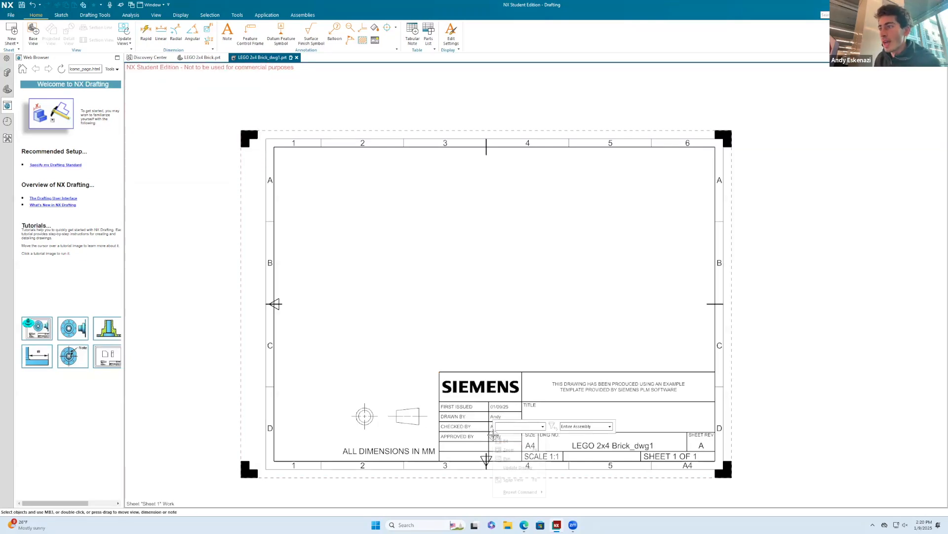
click(483, 408)
scroll(456, 329, down, 2)
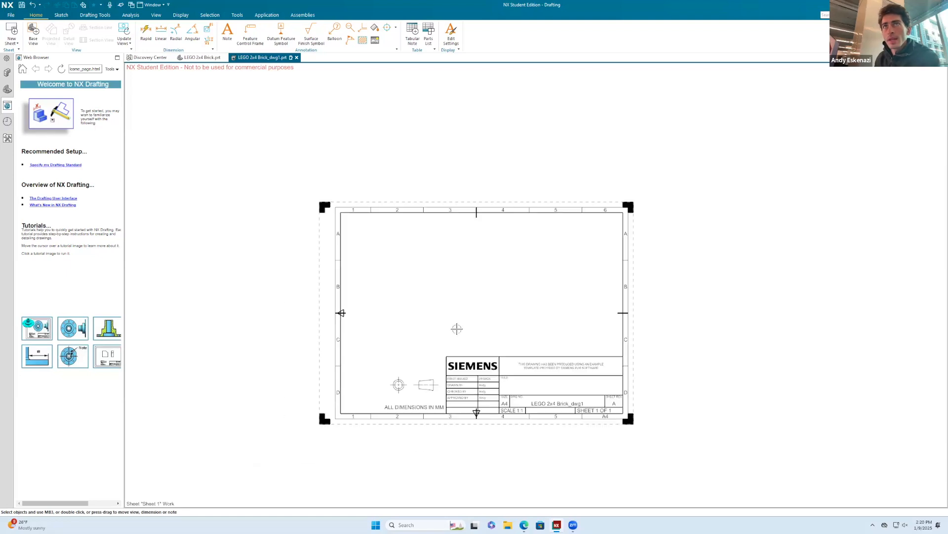
scroll(493, 410, up, 4)
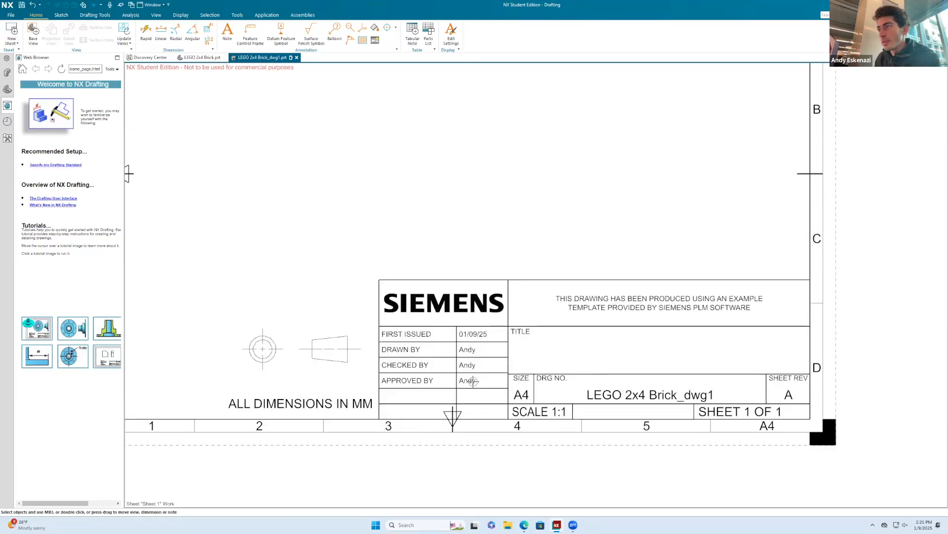
right_click(473, 381)
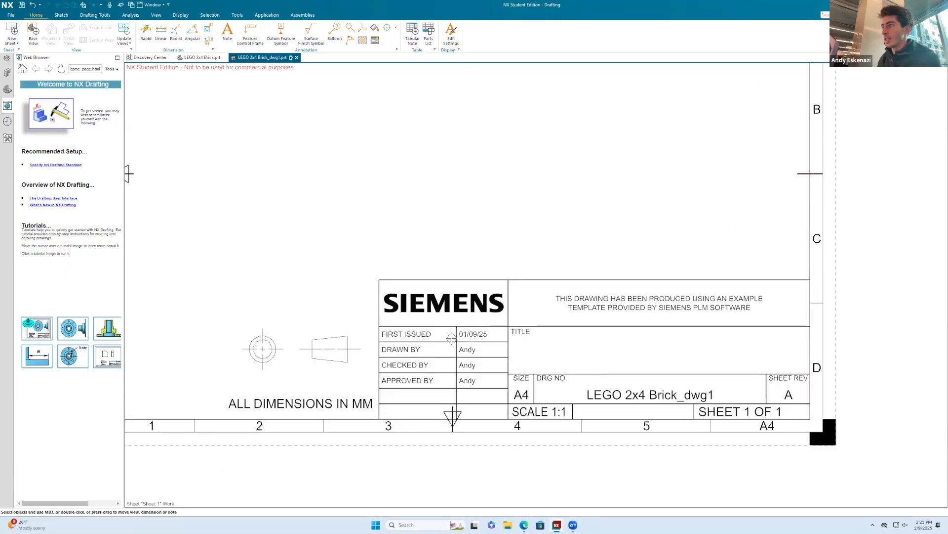
scroll(597, 348, down, 3)
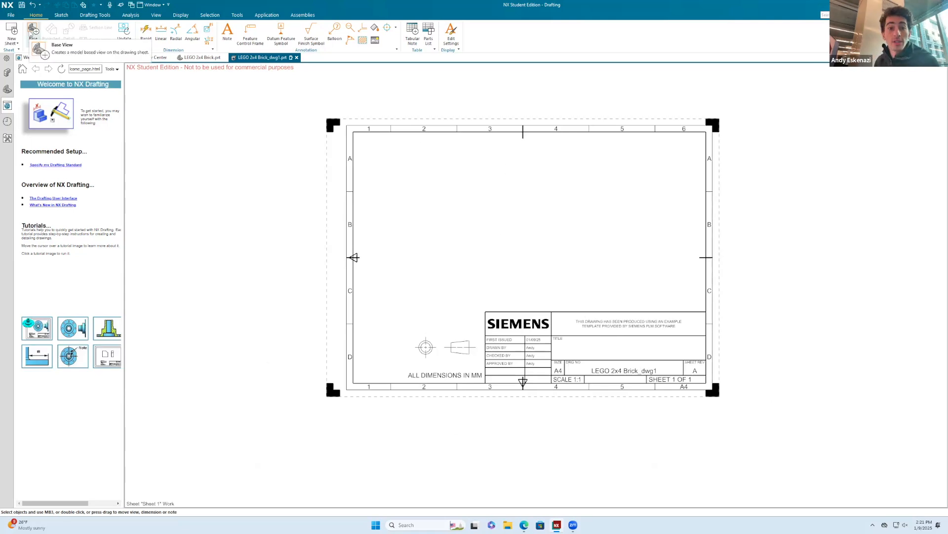
Start a base view of the brick using the Top model view at 2:1 scale.
click(32, 33)
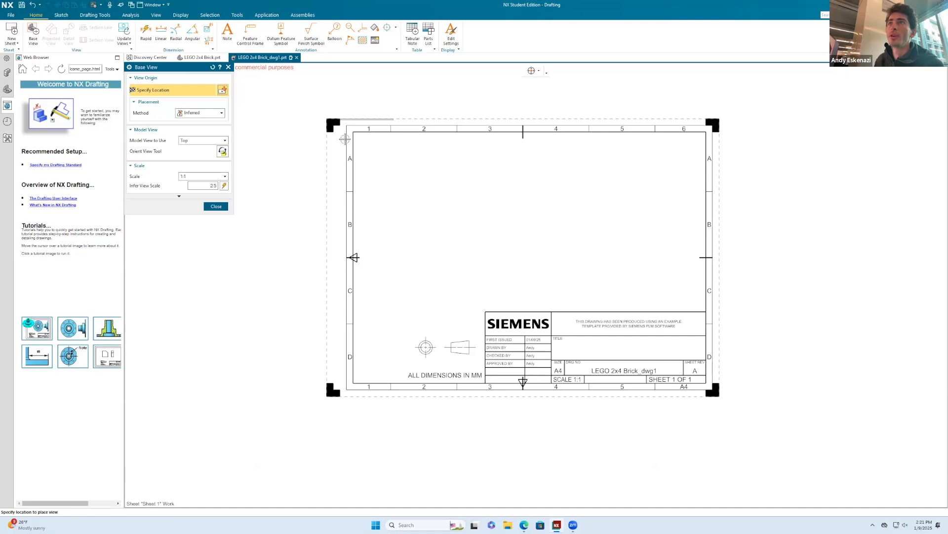
scroll(452, 183, up, 3)
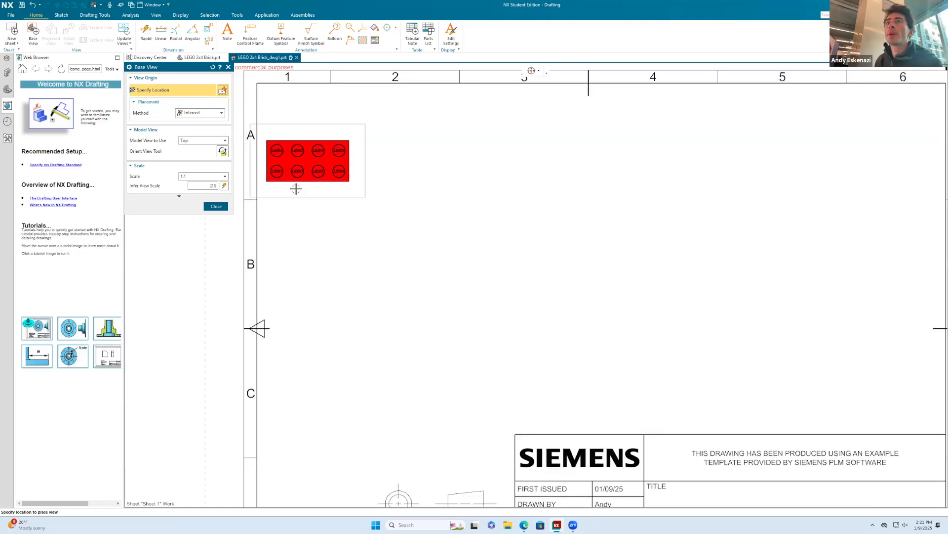
click(191, 177)
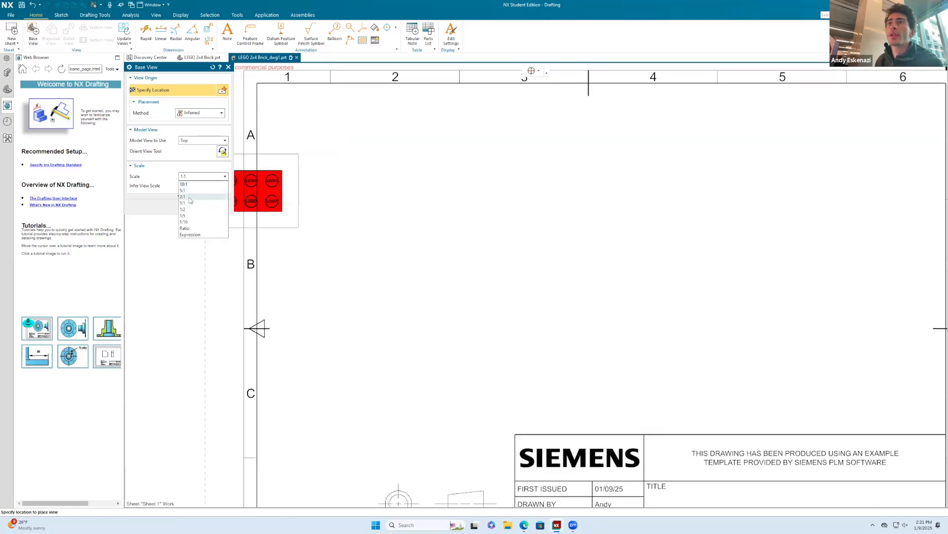
click(192, 197)
scroll(419, 197, down, 3)
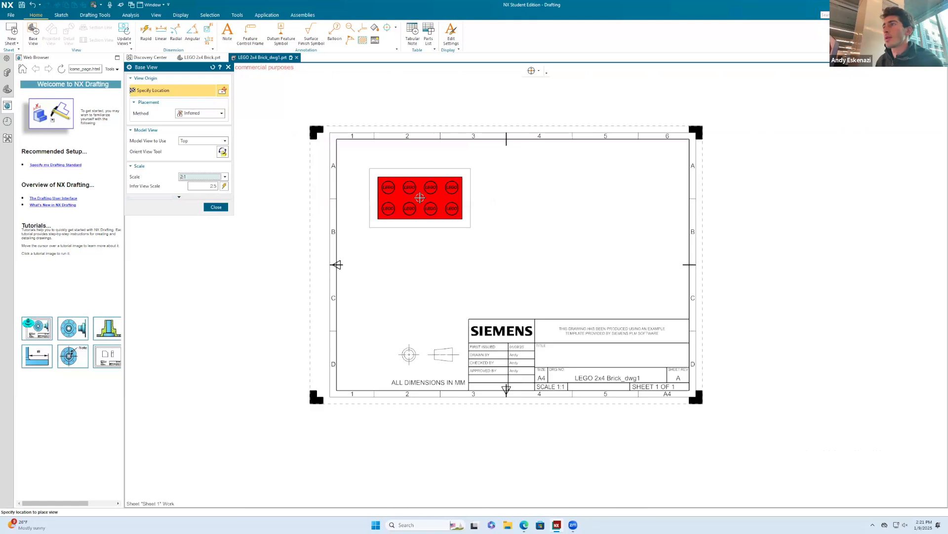
Try a 5:1 scale for the base view and return it to 2:1.
click(188, 177)
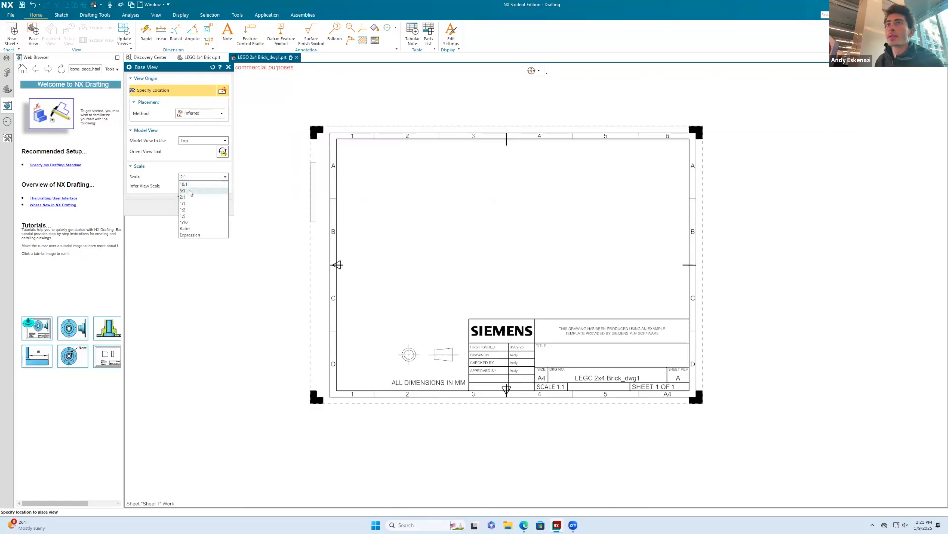
click(191, 194)
click(193, 177)
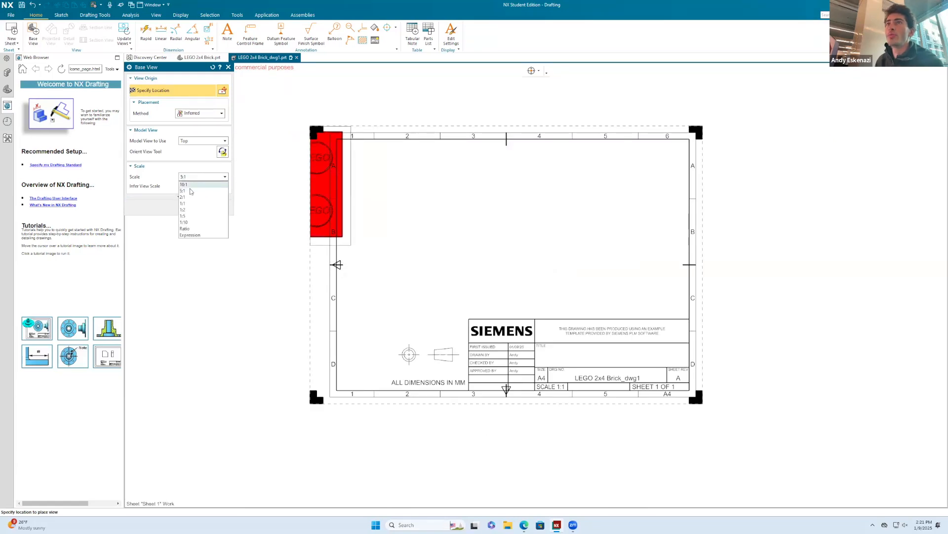
click(194, 199)
Place the brick's top view in the sheet's upper-left area and project a front view directly below it.
click(184, 198)
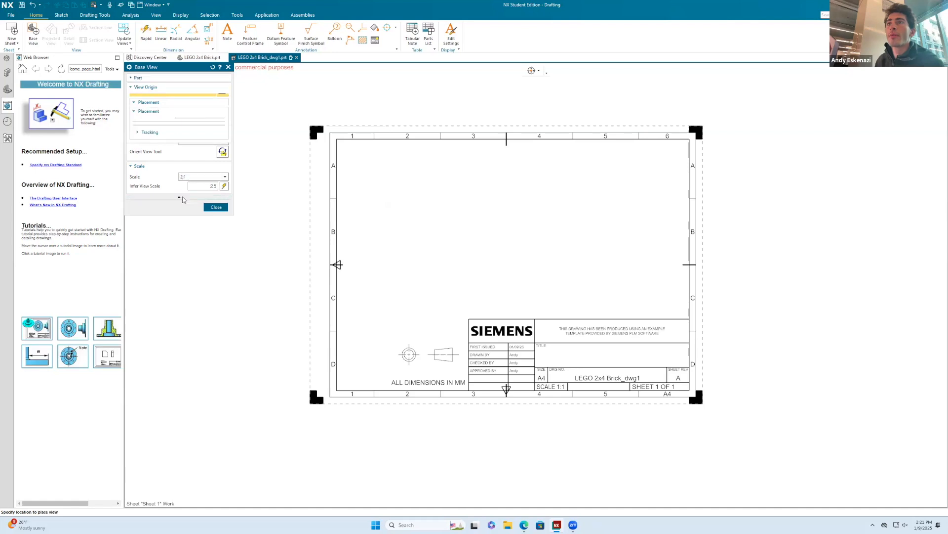
click(179, 227)
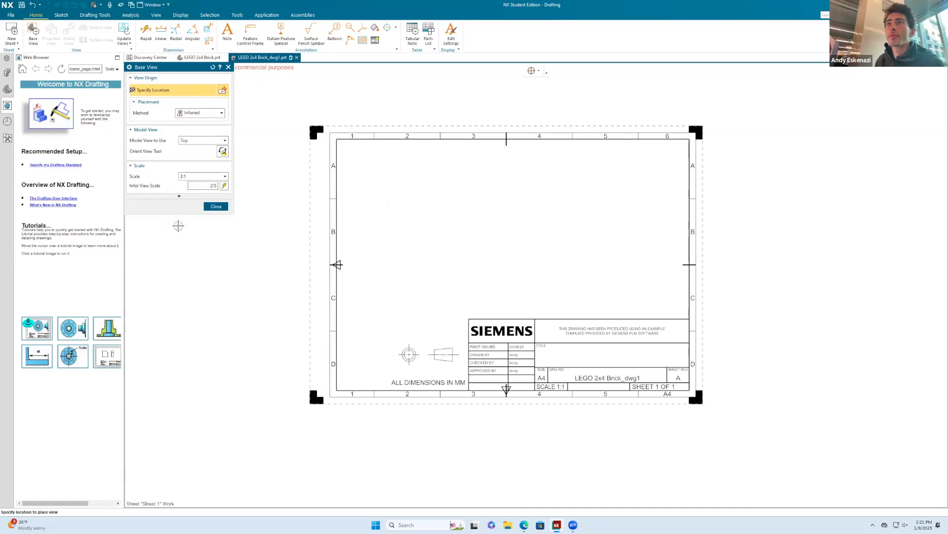
click(179, 196)
click(139, 217)
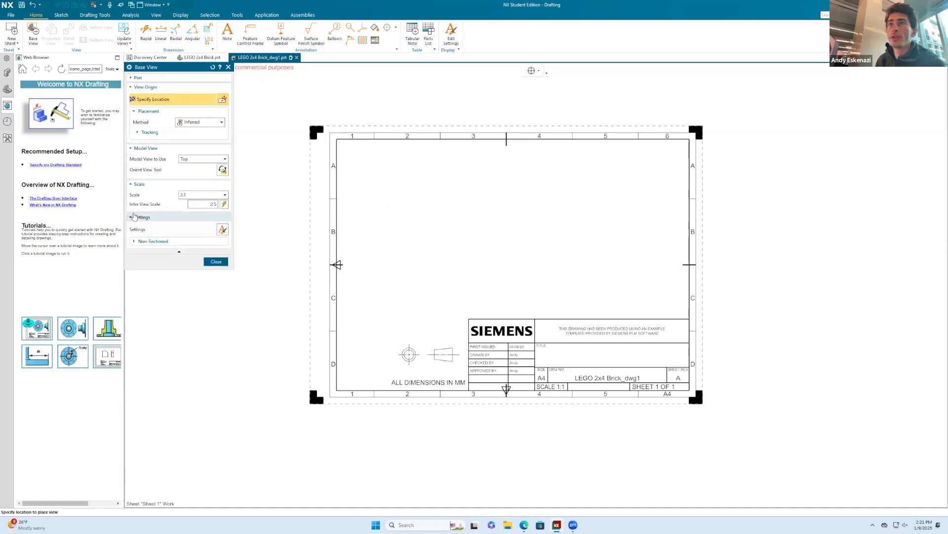
click(138, 243)
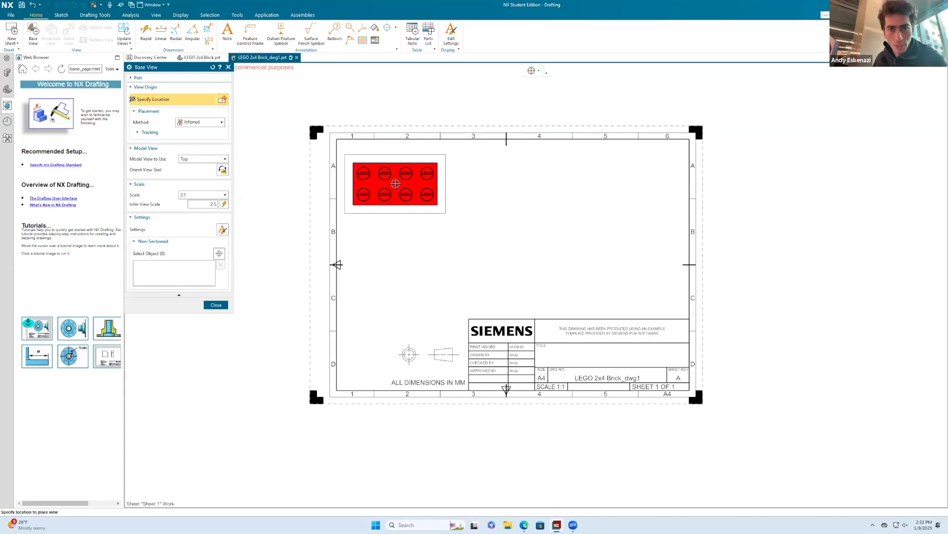
click(403, 185)
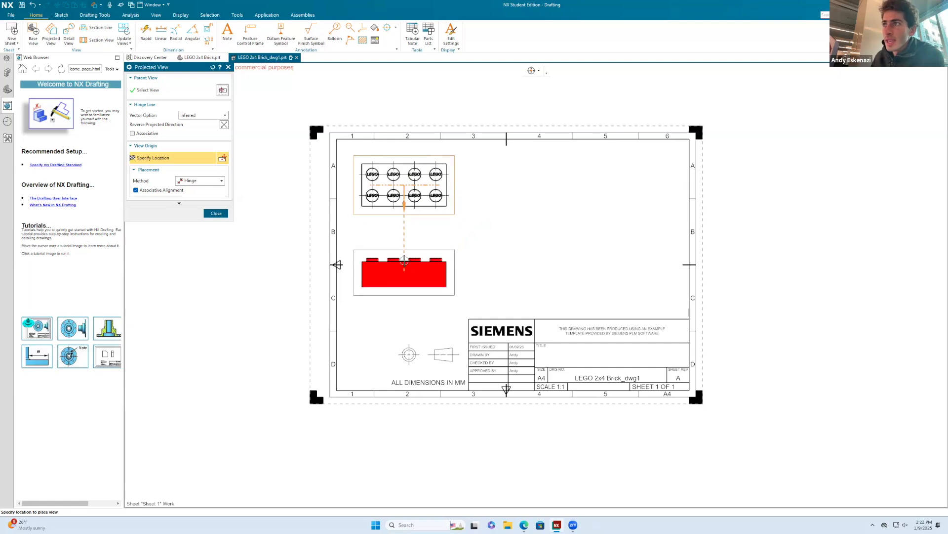
click(402, 252)
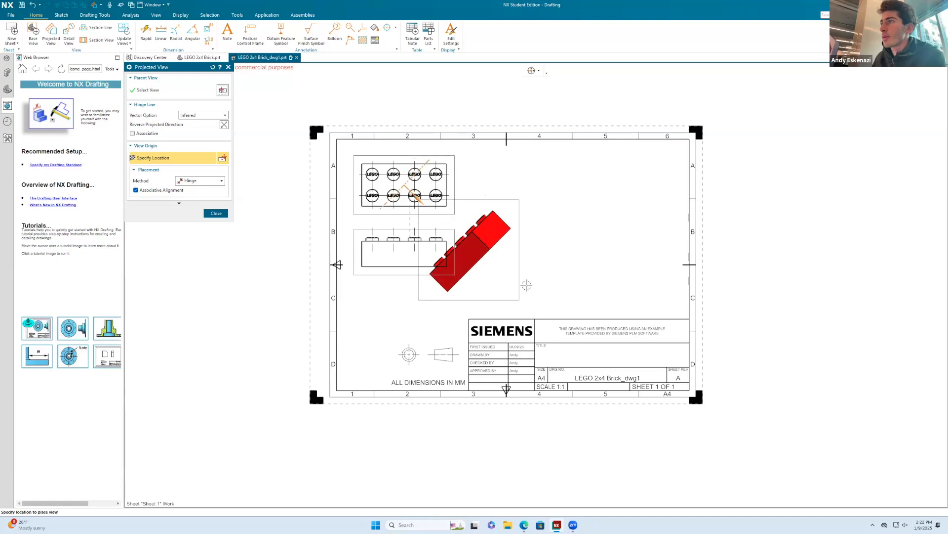
key(Escape)
Project a side view to the right of the front view, and delete the front view.
click(441, 257)
click(452, 232)
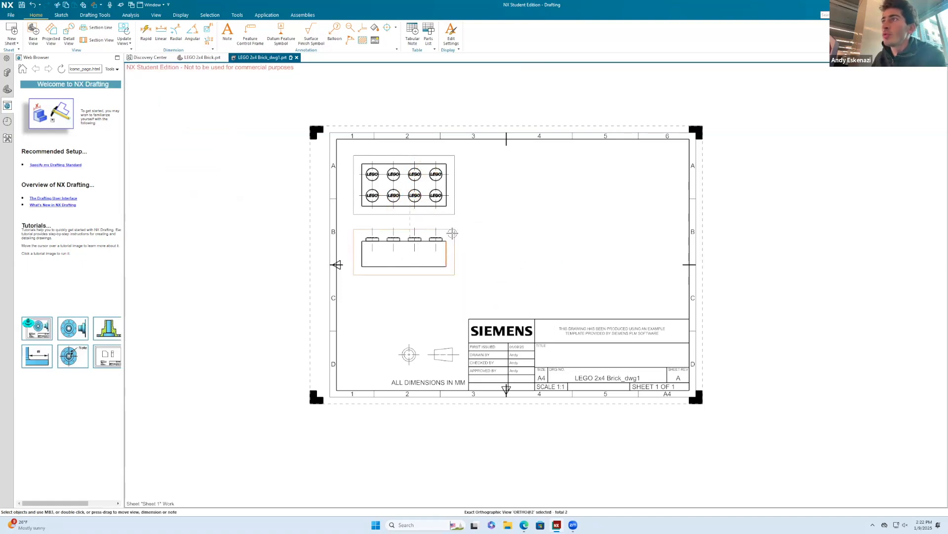
click(51, 34)
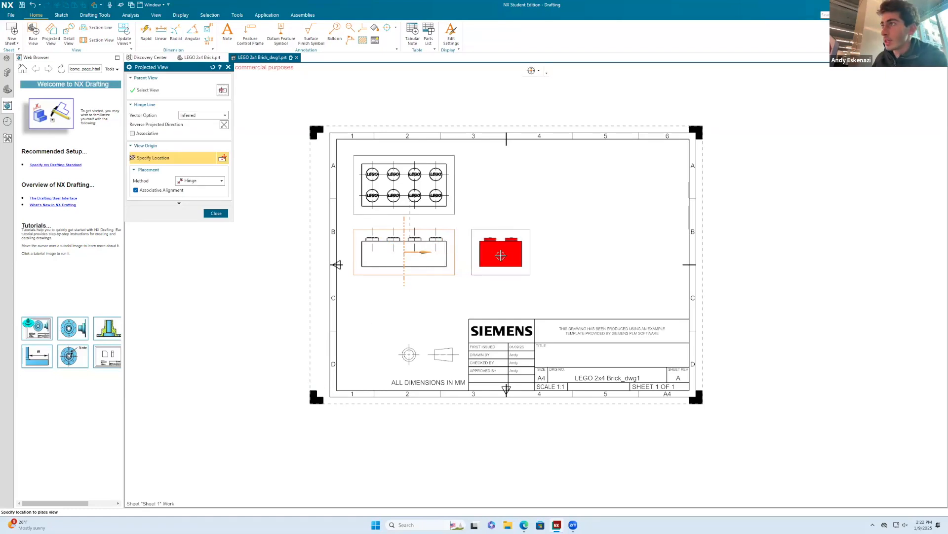
click(501, 254)
middle_click(467, 259)
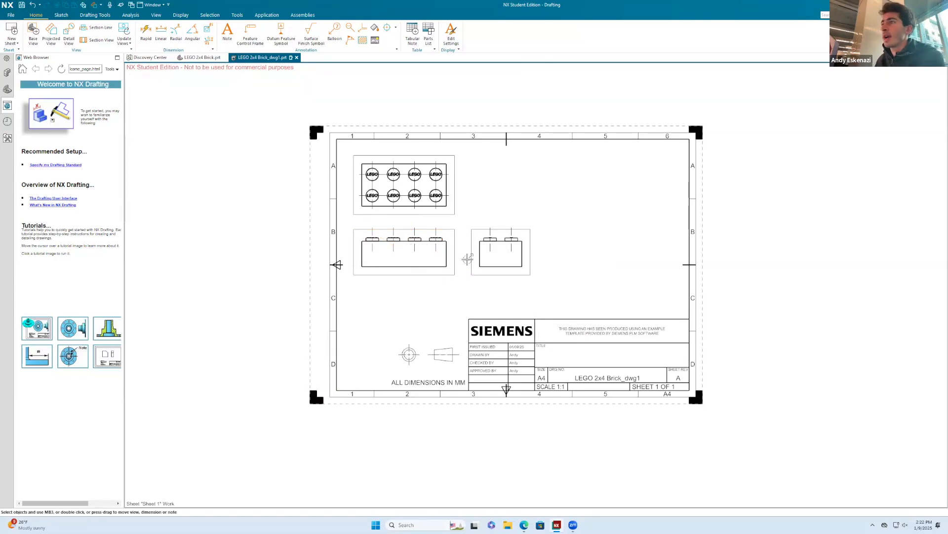
right_click(455, 257)
click(508, 248)
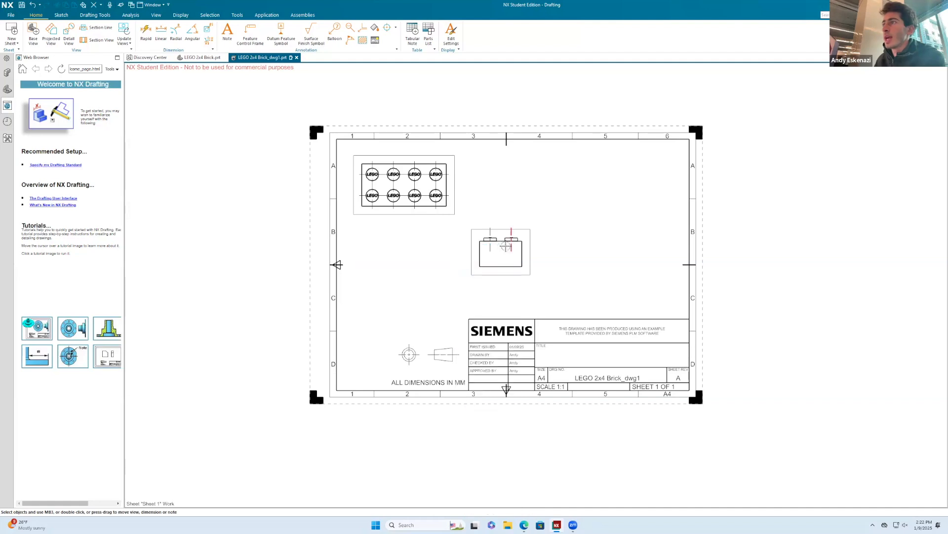
Delete the center marks from all eight studs in the top view.
scroll(435, 222, down, 2)
scroll(445, 239, up, 4)
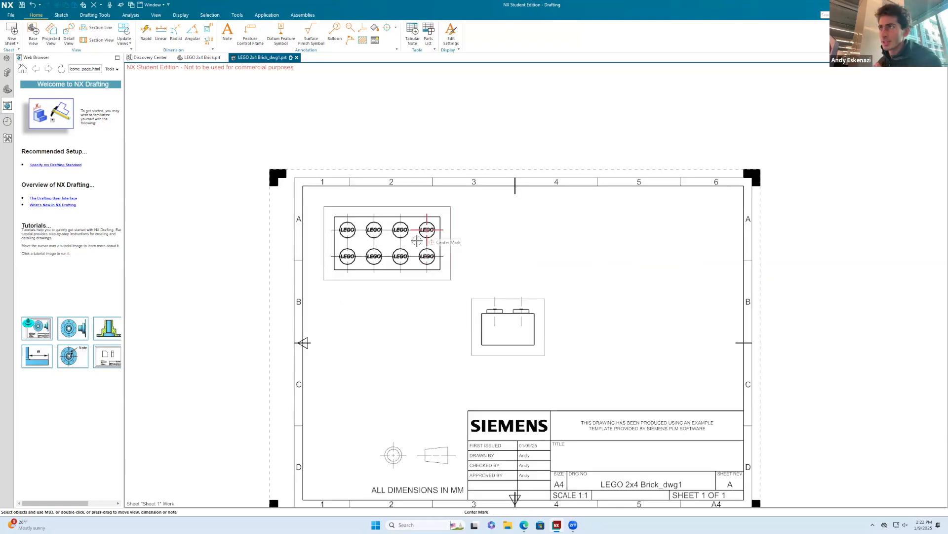
scroll(416, 241, up, 3)
click(435, 304)
key(Delete)
click(377, 304)
key(Delete)
click(467, 216)
key(Delete)
click(376, 233)
key(Delete)
click(309, 239)
key(Delete)
click(249, 239)
key(Delete)
click(248, 304)
key(Delete)
click(307, 304)
key(Delete)
Review the top view's Configuration and Base/Drawing label settings.
double_click(497, 270)
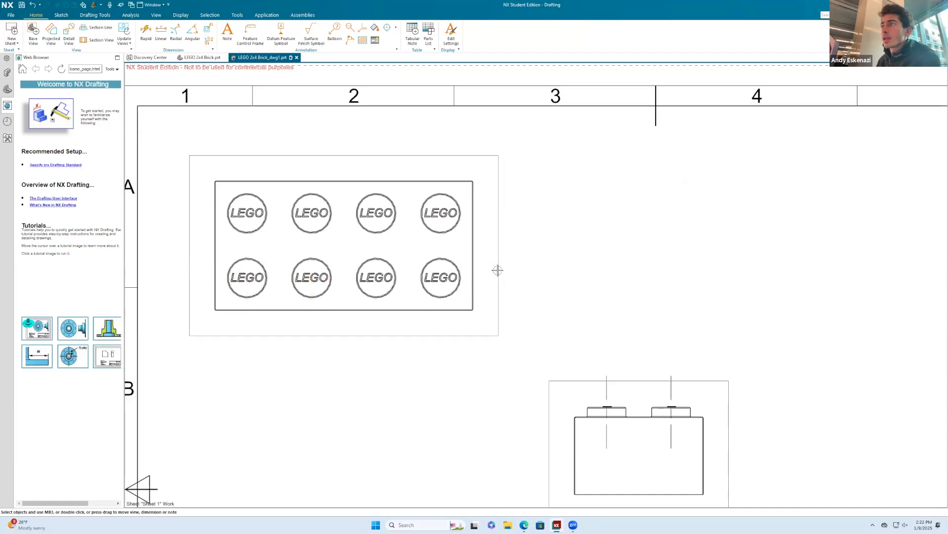
scroll(507, 300, down, 2)
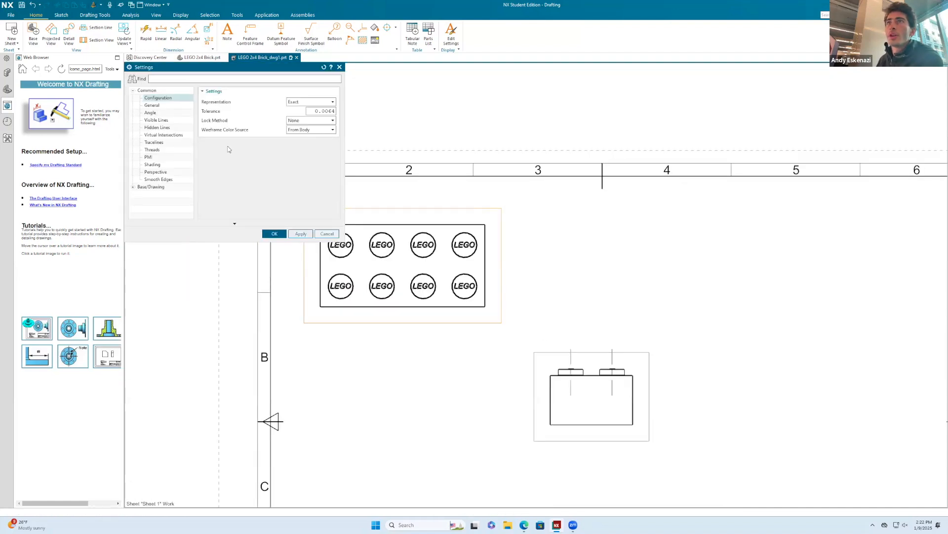
click(318, 103)
click(271, 104)
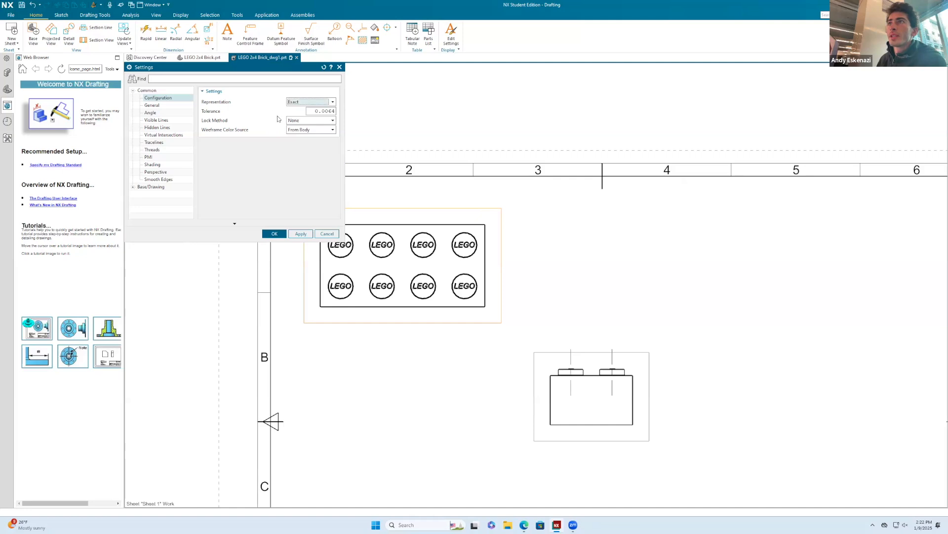
click(151, 187)
click(274, 234)
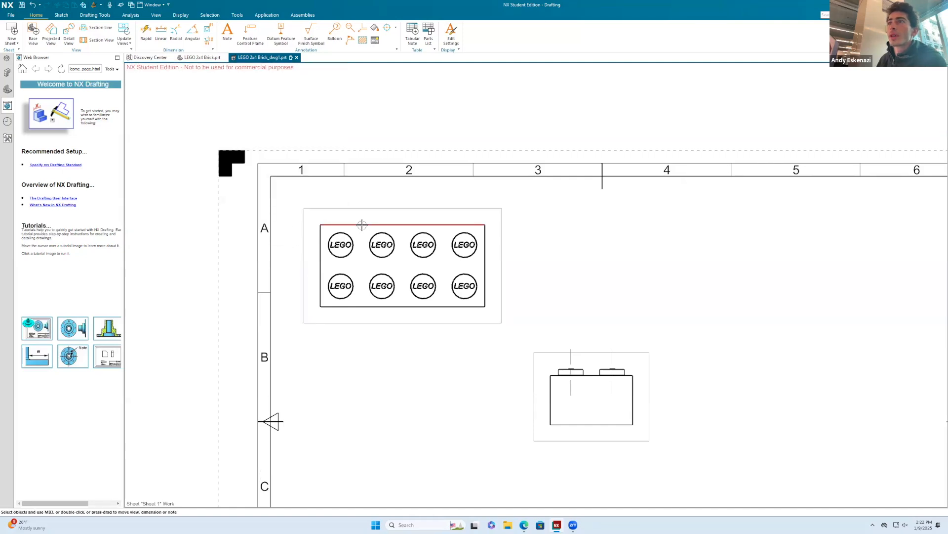
right_click(361, 226)
click(403, 215)
click(399, 207)
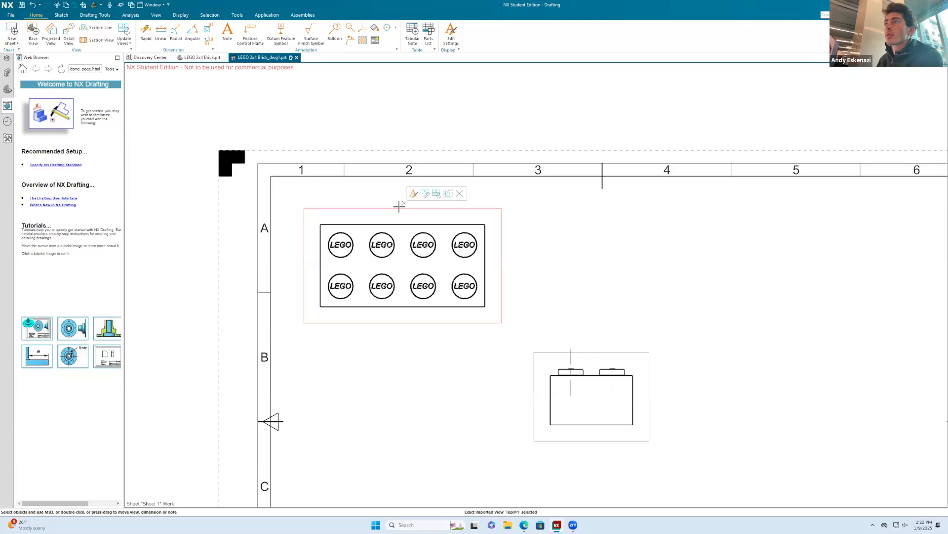
click(429, 194)
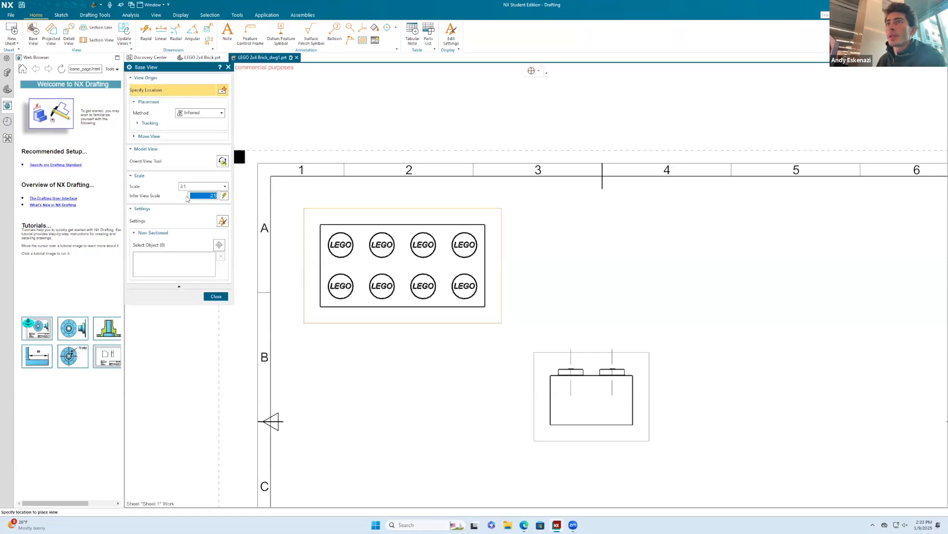
key(Escape)
Look through the top view's common settings, from General and Angle to Threads, PMI and Shading.
right_click(375, 209)
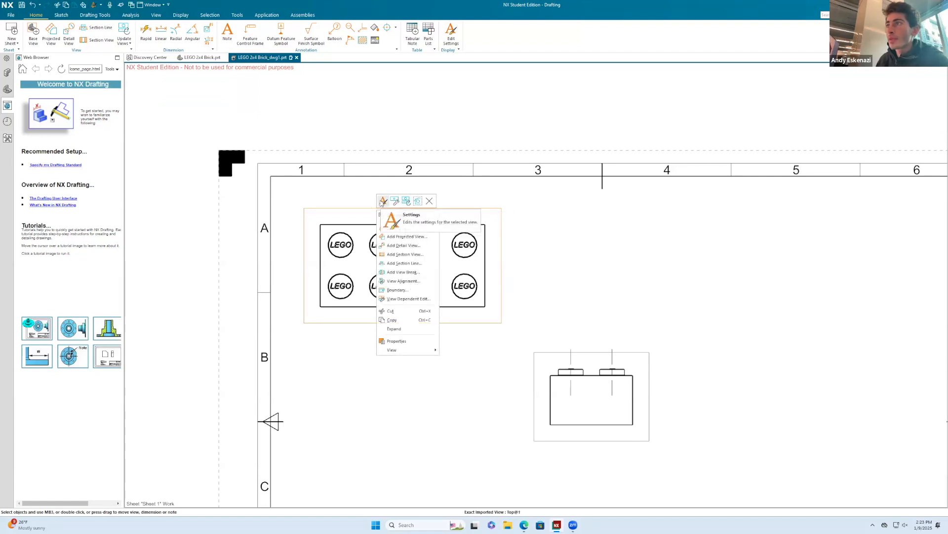
click(383, 202)
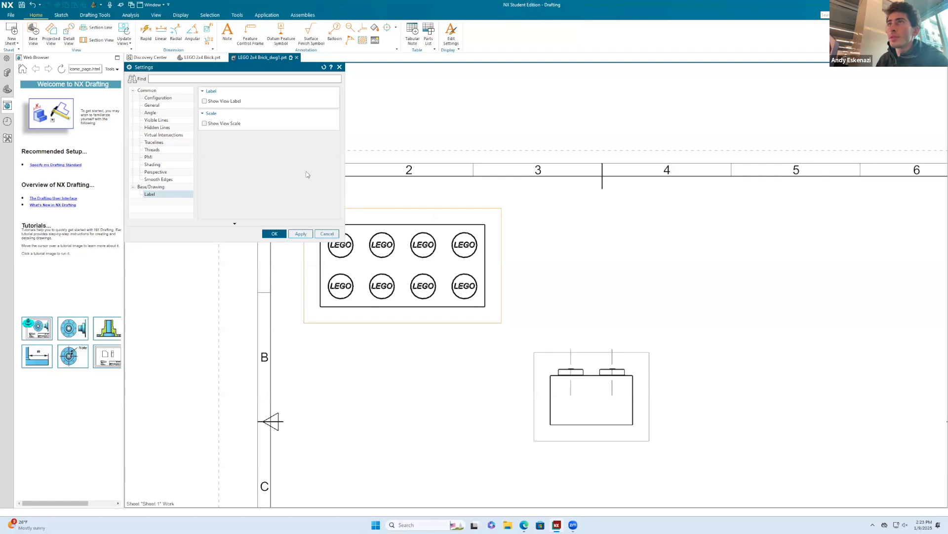
click(148, 106)
click(152, 113)
click(153, 120)
click(152, 128)
click(154, 135)
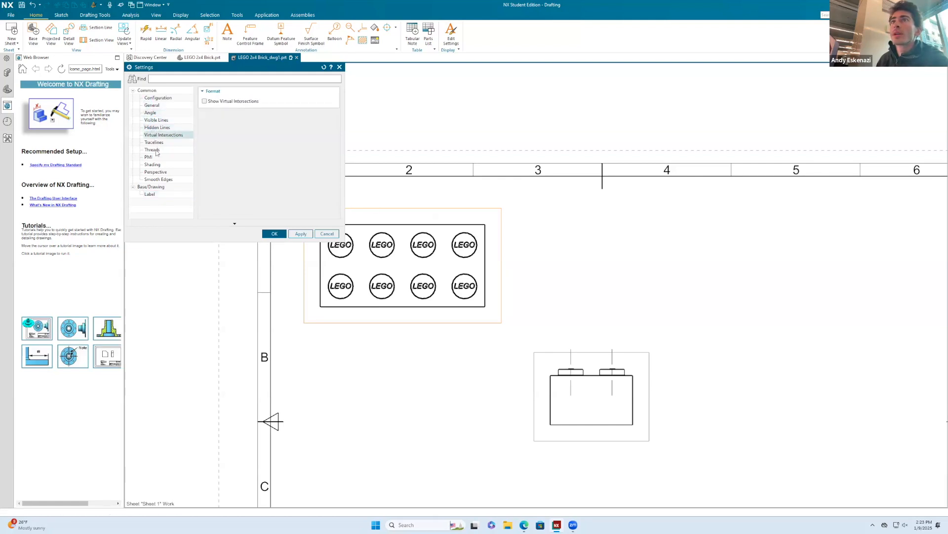
click(153, 150)
click(155, 158)
click(156, 165)
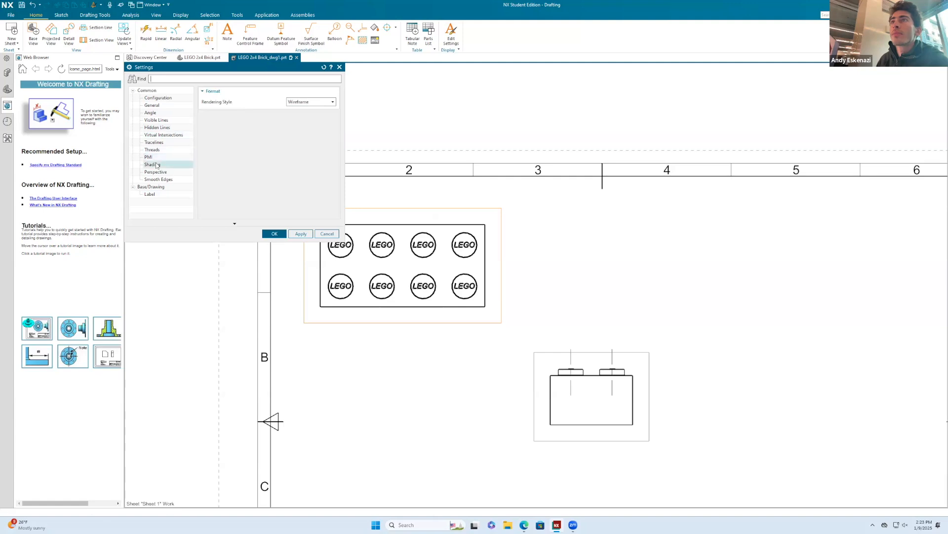
Try the Fully Shaded rendering style for the top view and return it to Wireframe.
click(331, 101)
click(303, 113)
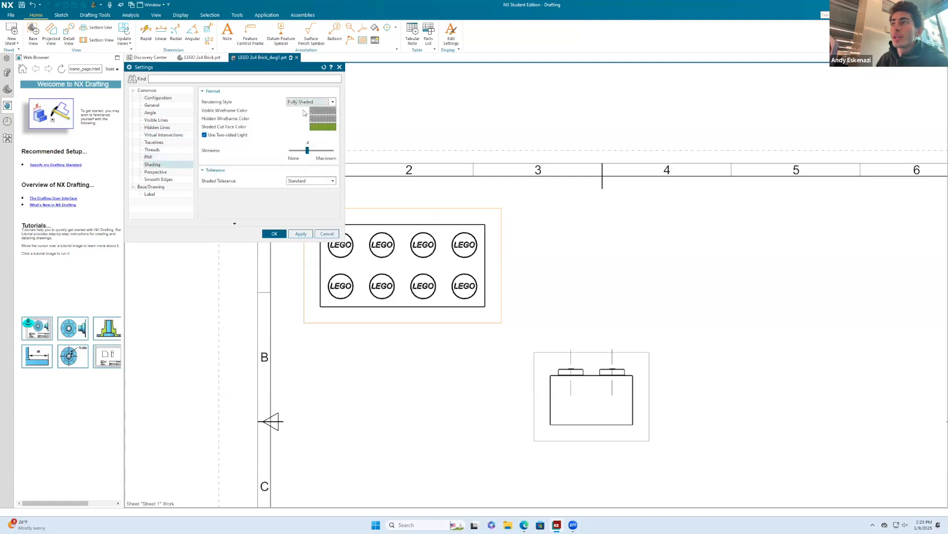
click(309, 101)
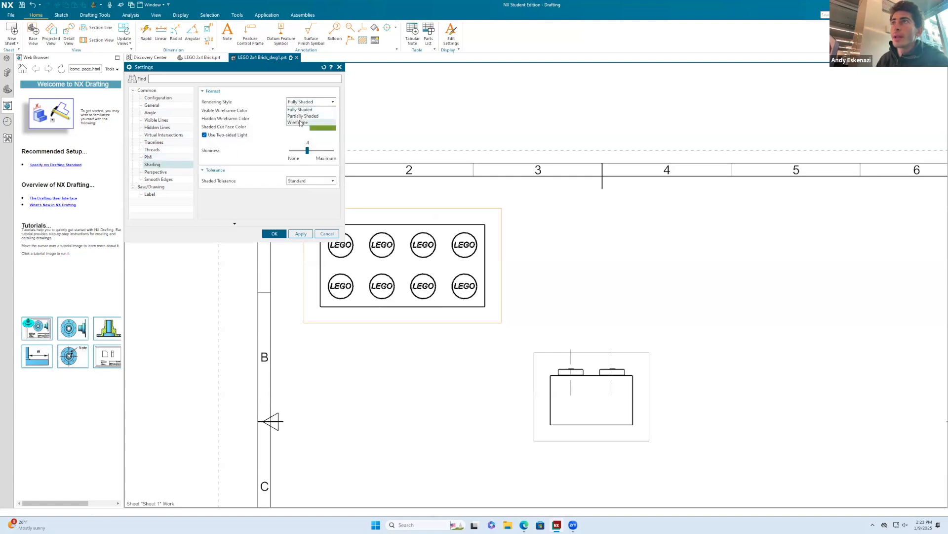
click(304, 107)
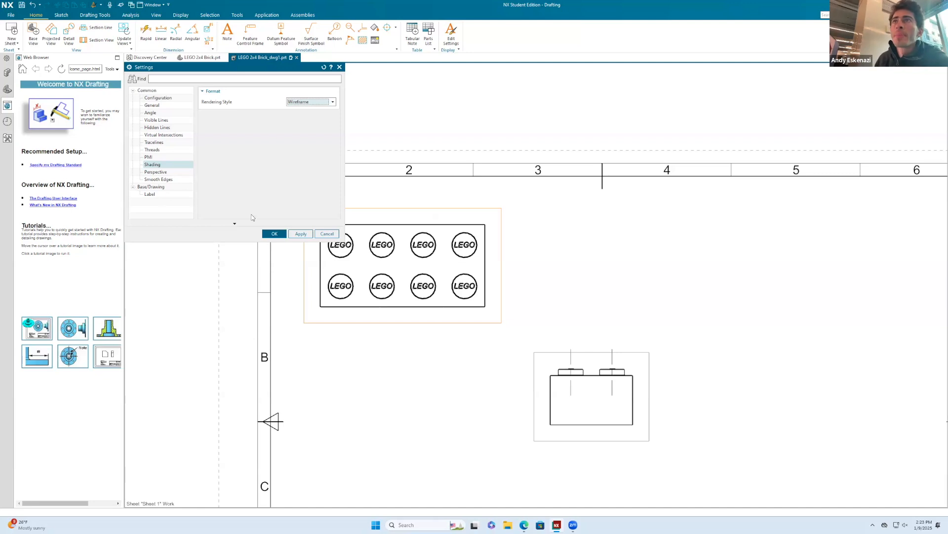
click(267, 235)
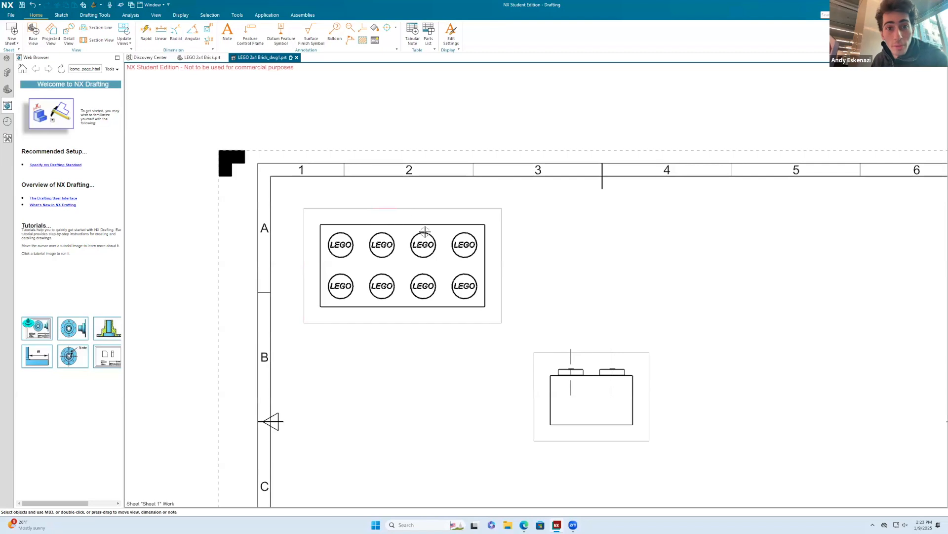
Add a section view cut lengthwise through the middle of the top view and place it directly below.
right_click(502, 239)
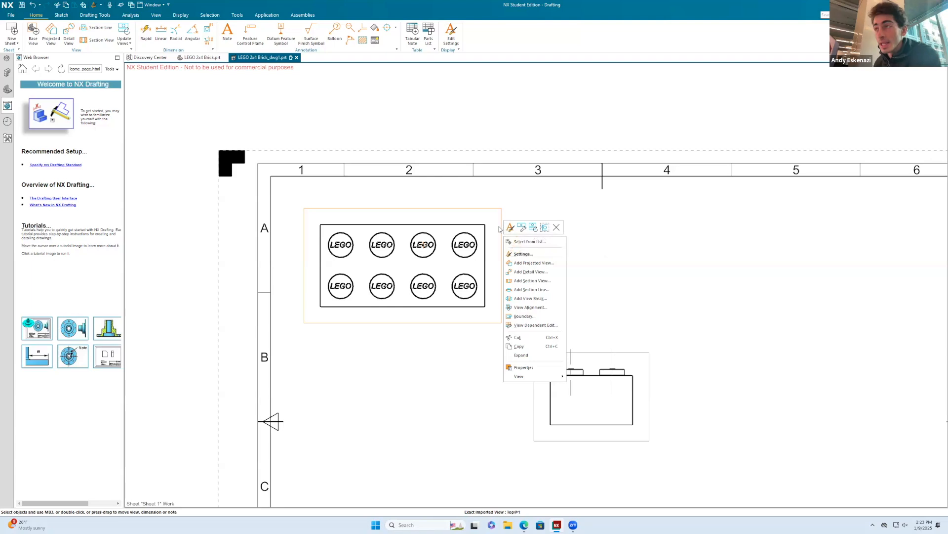
click(531, 281)
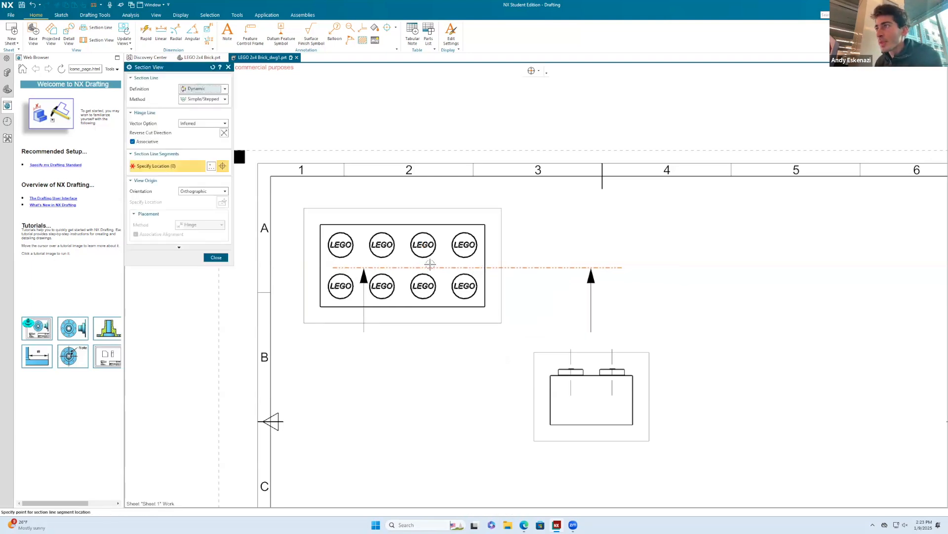
click(403, 266)
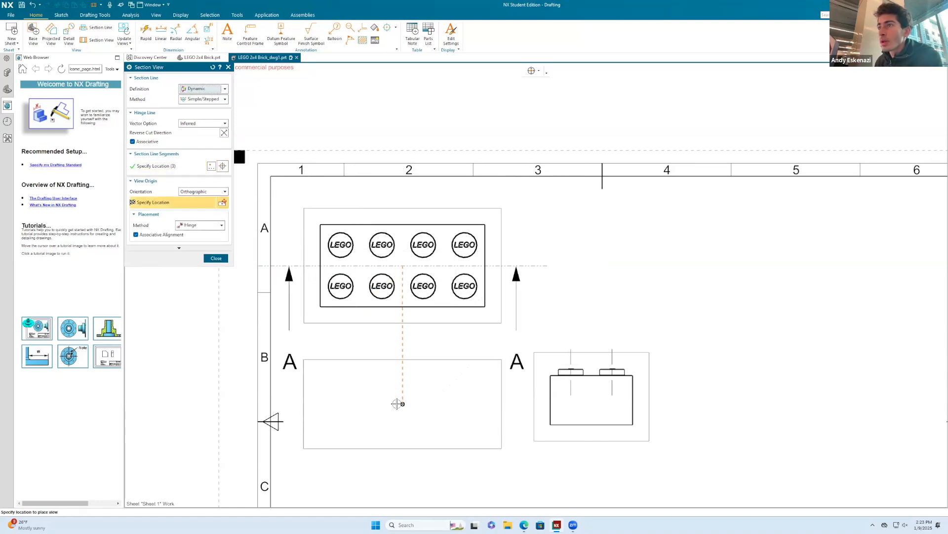
click(408, 398)
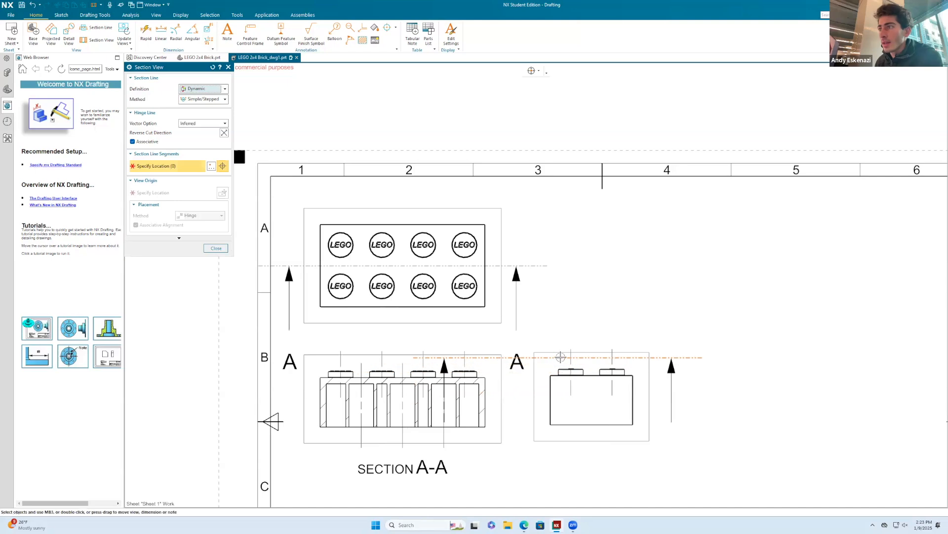
key(Escape)
Move the top view to the right with its section below, and place the side view clear of the section's right end.
scroll(559, 351, down, 3)
scroll(446, 311, up, 2)
scroll(445, 311, up, 1)
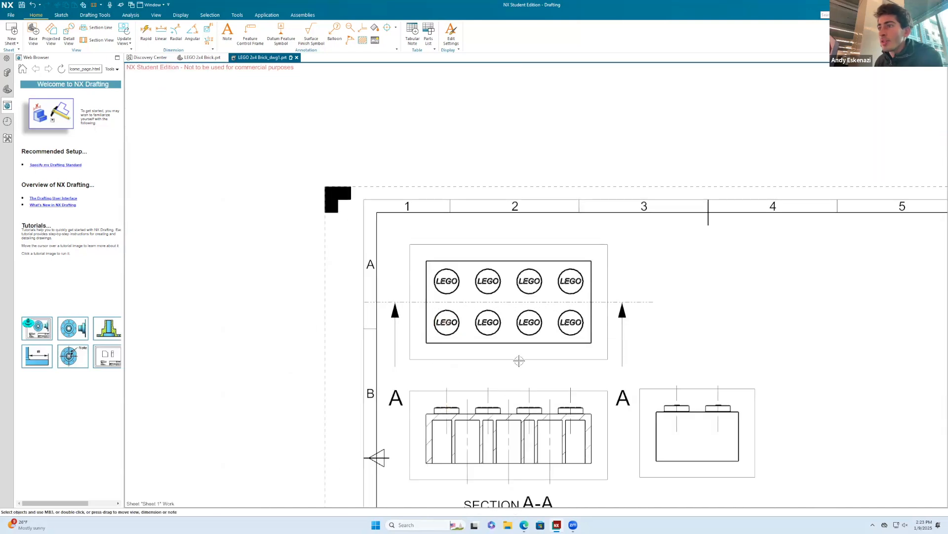
drag(610, 275, 690, 285)
drag(754, 402, 903, 402)
scroll(665, 391, down, 4)
scroll(570, 356, up, 3)
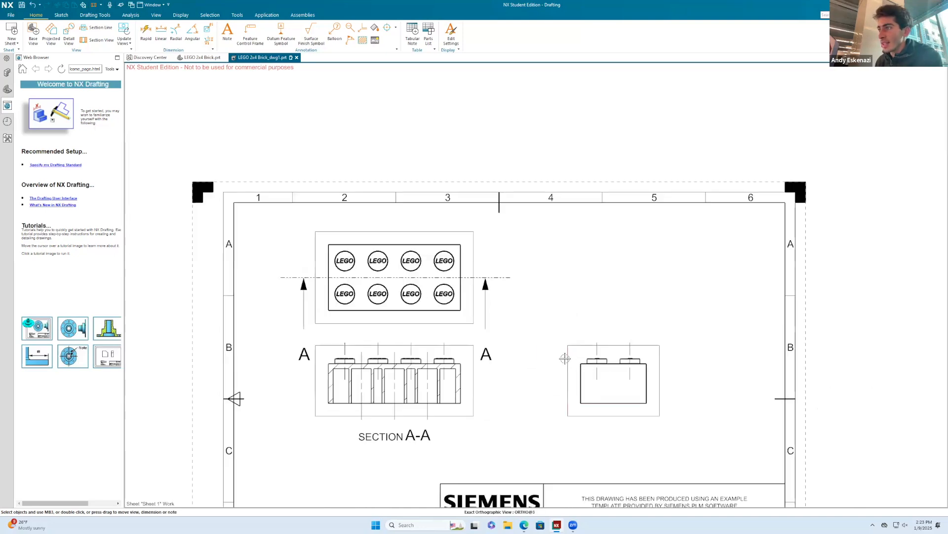
drag(565, 357, 504, 358)
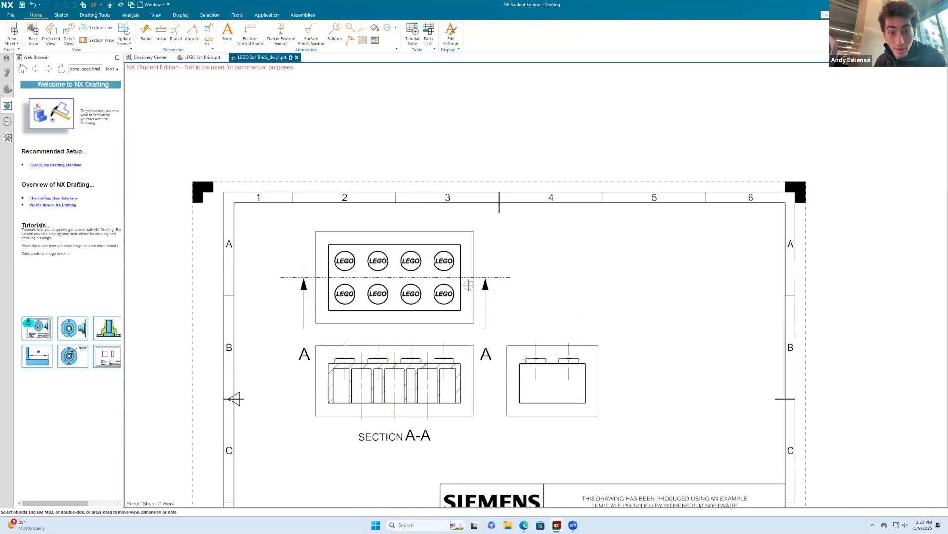
Shift the top view and its section back left on the sheet, and move the side view left beside the section.
scroll(468, 285, down, 1)
scroll(417, 306, up, 1)
scroll(435, 247, up, 1)
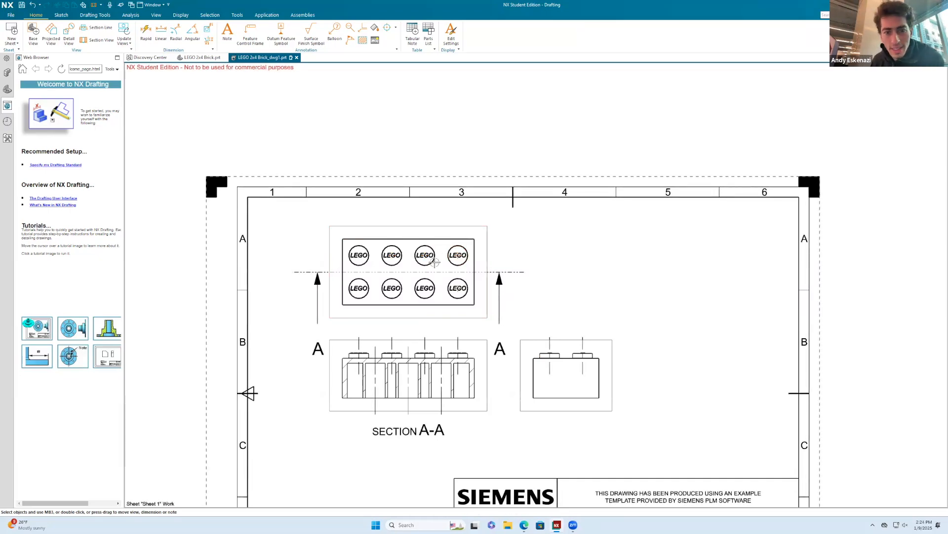
scroll(435, 264, down, 2)
scroll(440, 266, up, 1)
scroll(445, 269, down, 1)
scroll(452, 273, up, 1)
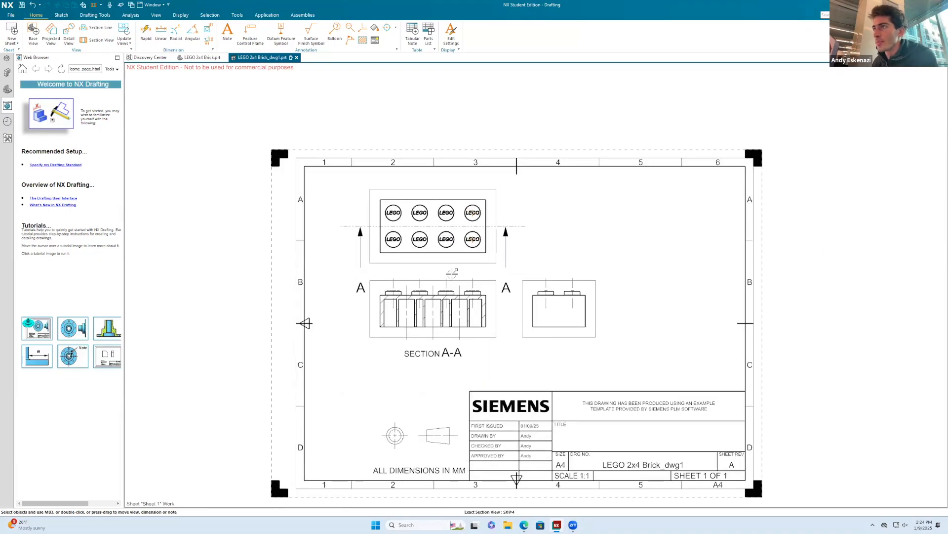
drag(452, 274, 424, 272)
drag(516, 296, 500, 296)
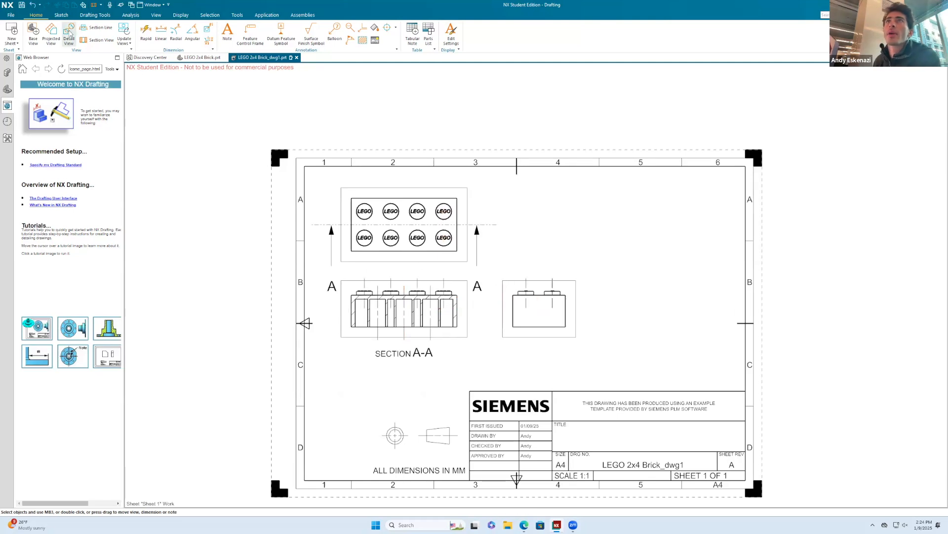
Try a projected view, and Isometric and Trimetric orientations for a new base view, without placing any of them.
click(51, 34)
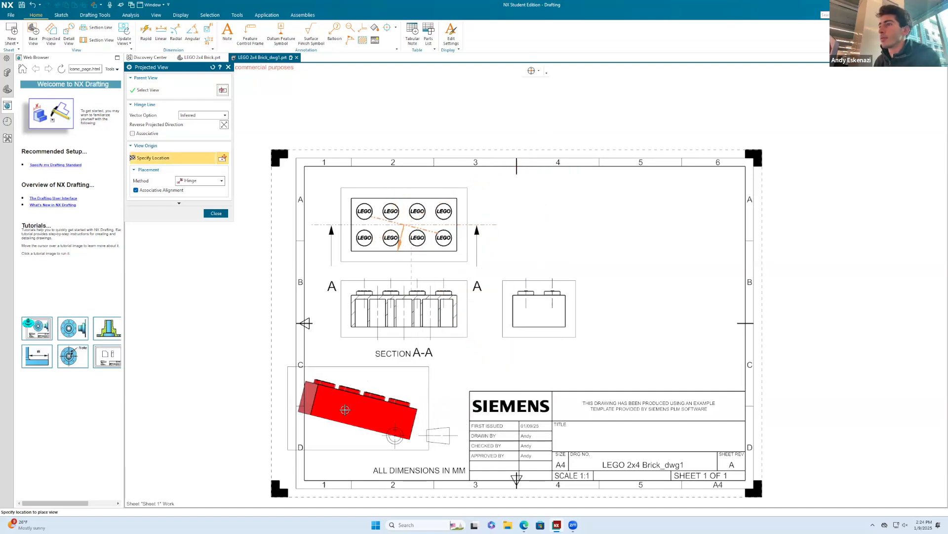
click(33, 33)
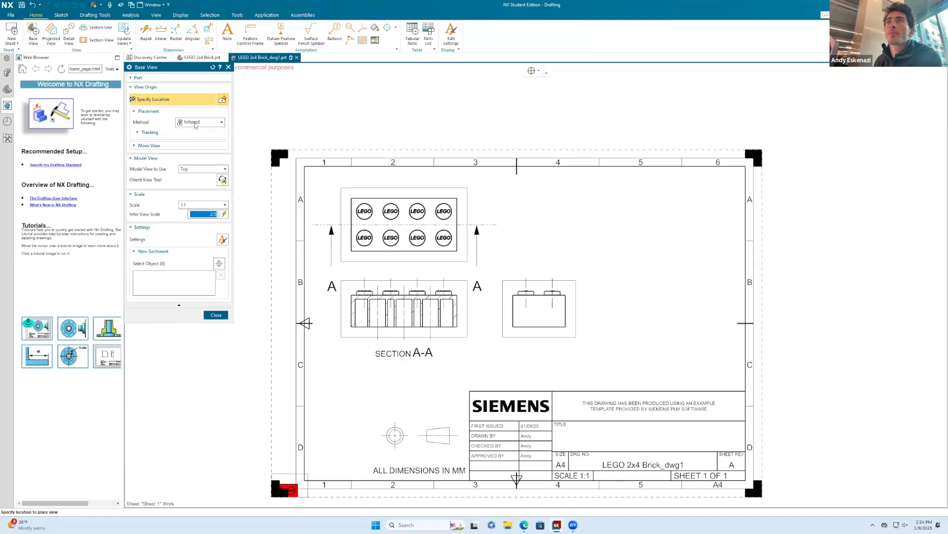
click(196, 123)
click(183, 122)
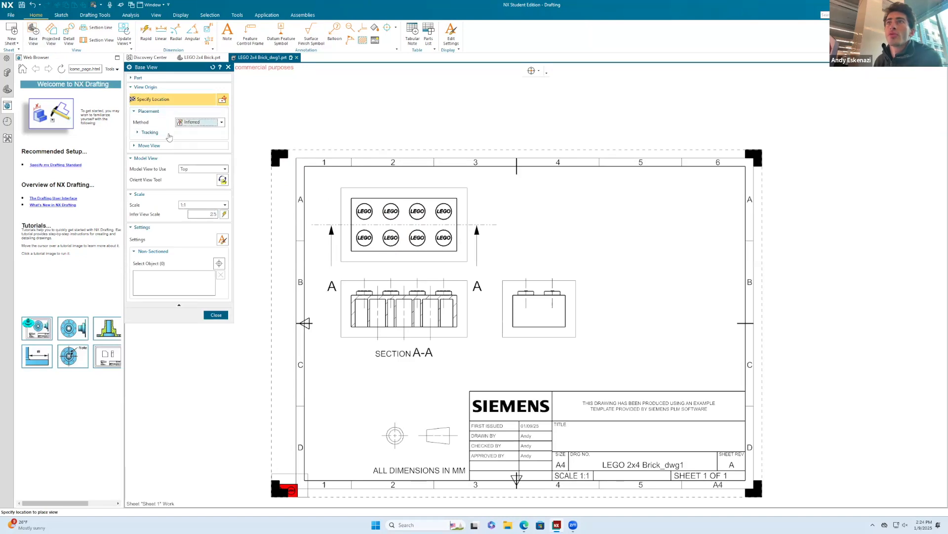
click(203, 169)
click(190, 210)
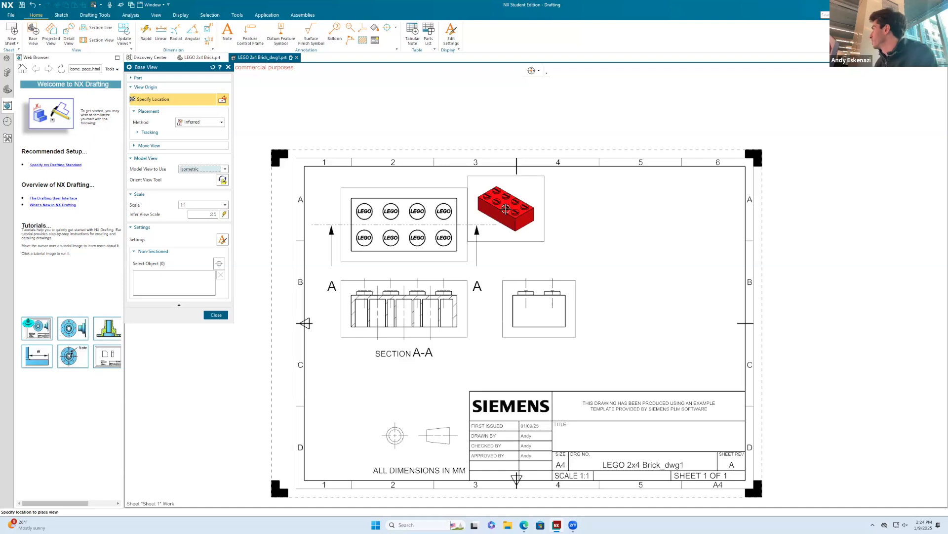
click(204, 169)
click(189, 221)
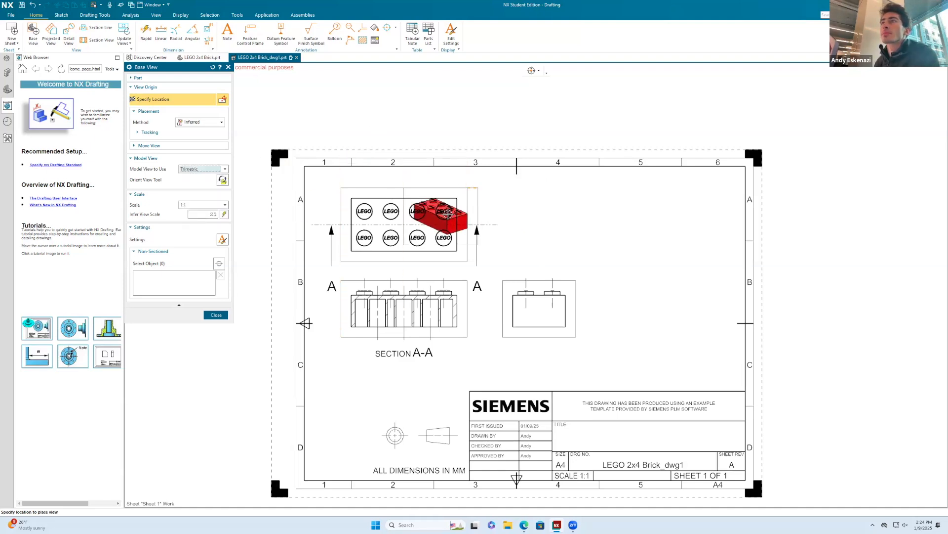
key(Escape)
Switch to the LEGO 2x4 Brick part, show its feature history and hide the datum coordinate system.
click(189, 57)
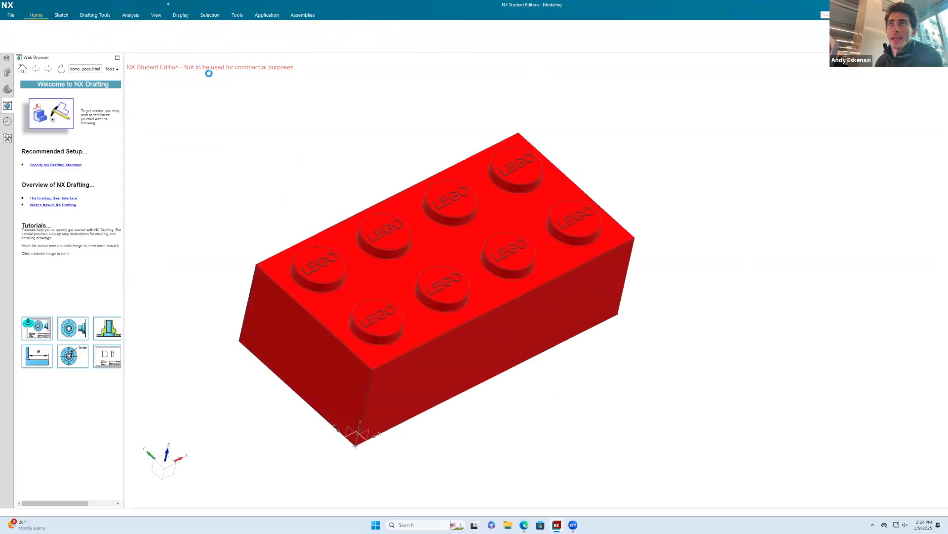
middle_drag(484, 293, 475, 252)
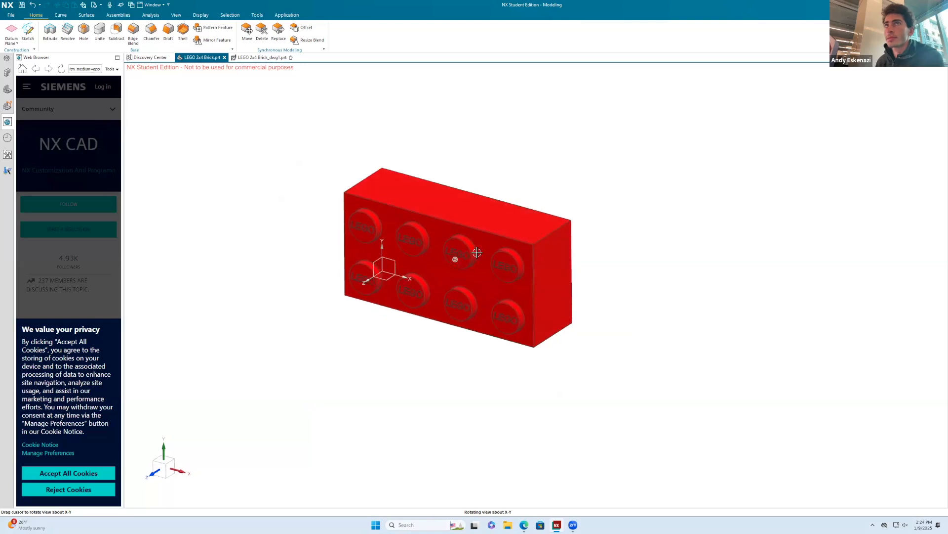
middle_drag(537, 243, 513, 257)
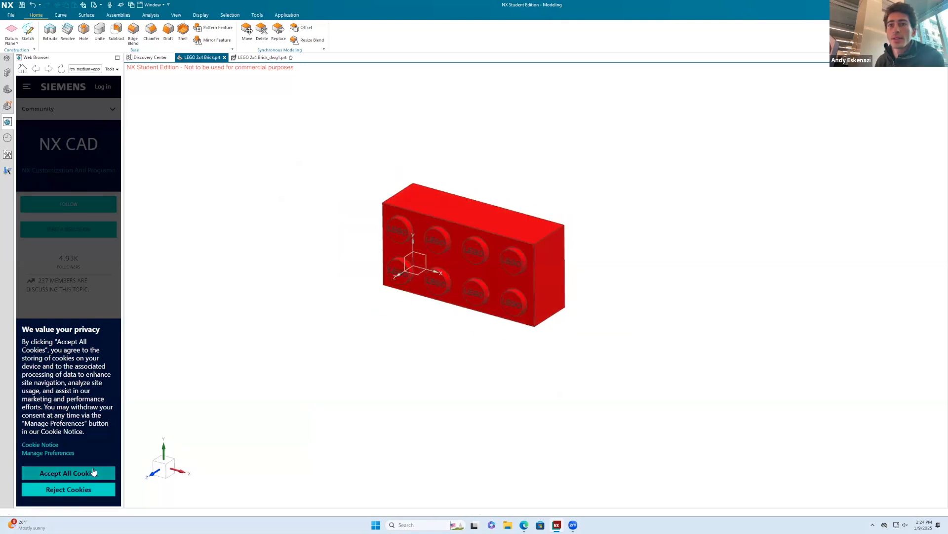
click(94, 472)
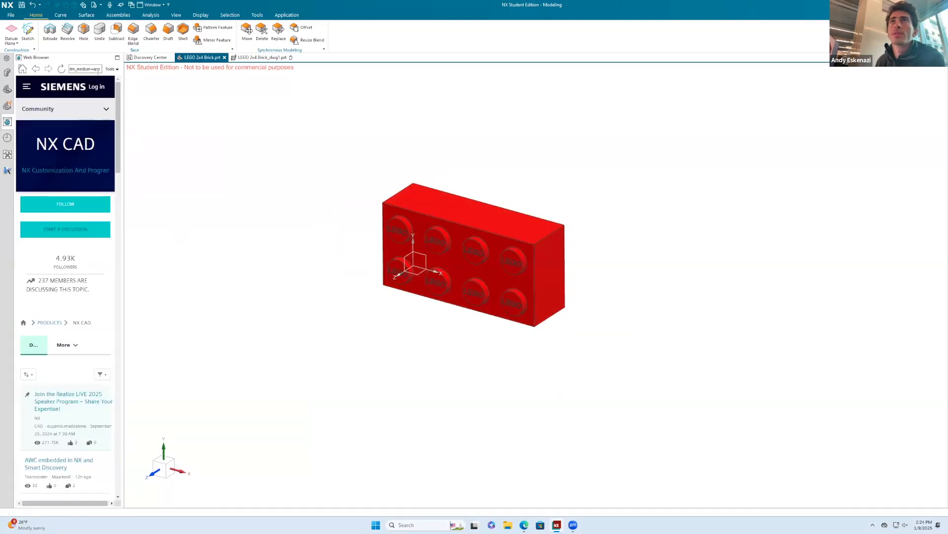
click(7, 73)
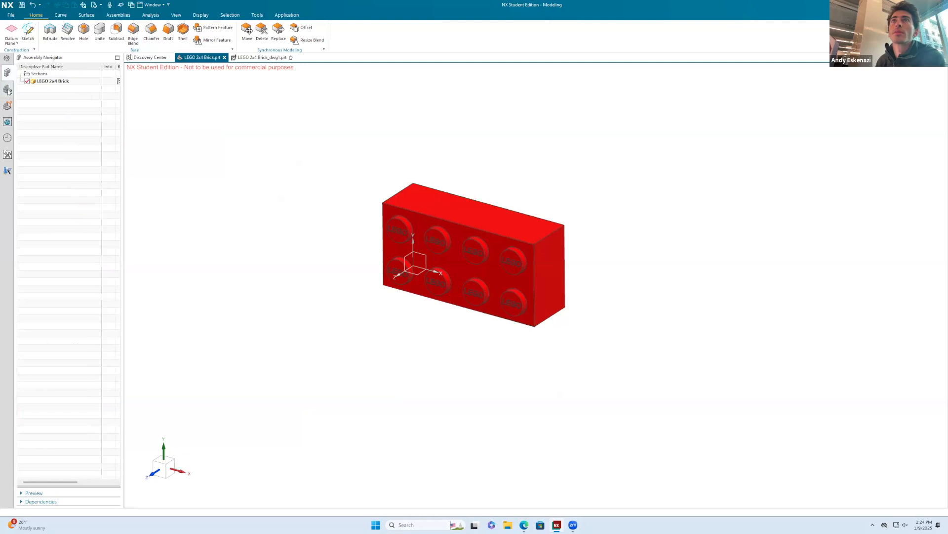
click(7, 89)
mouse_move(374, 231)
middle_down()
mouse_move(382, 209)
mouse_move(372, 227)
middle_up()
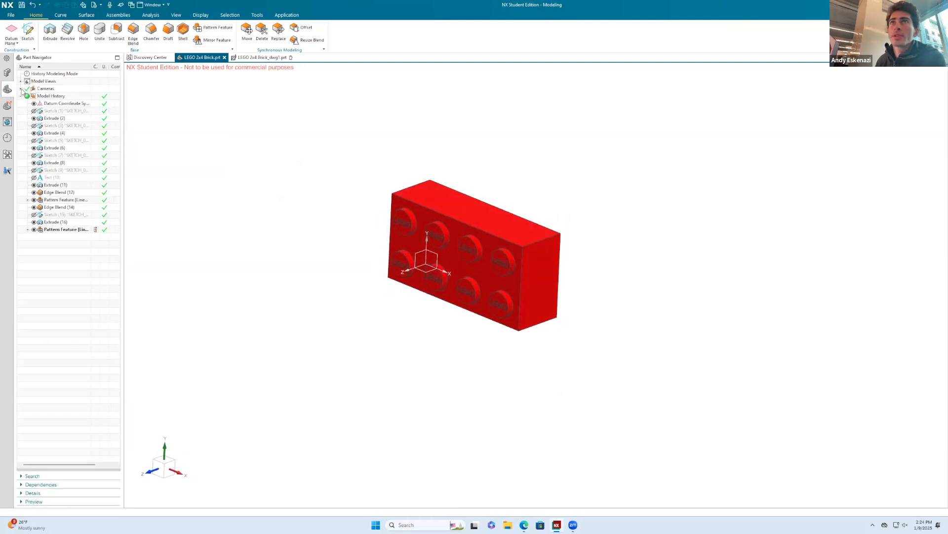
click(32, 103)
Orient the brick pictorially with its studs facing forward and one long side up, and add that orientation as a new model view.
mouse_move(343, 232)
middle_down()
mouse_move(322, 224)
mouse_move(345, 232)
middle_up()
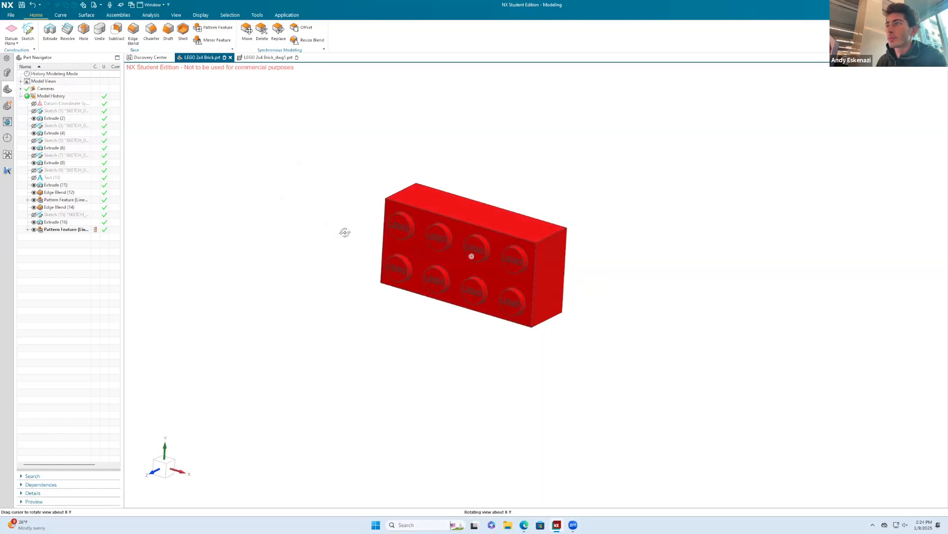
scroll(406, 273, up, 2)
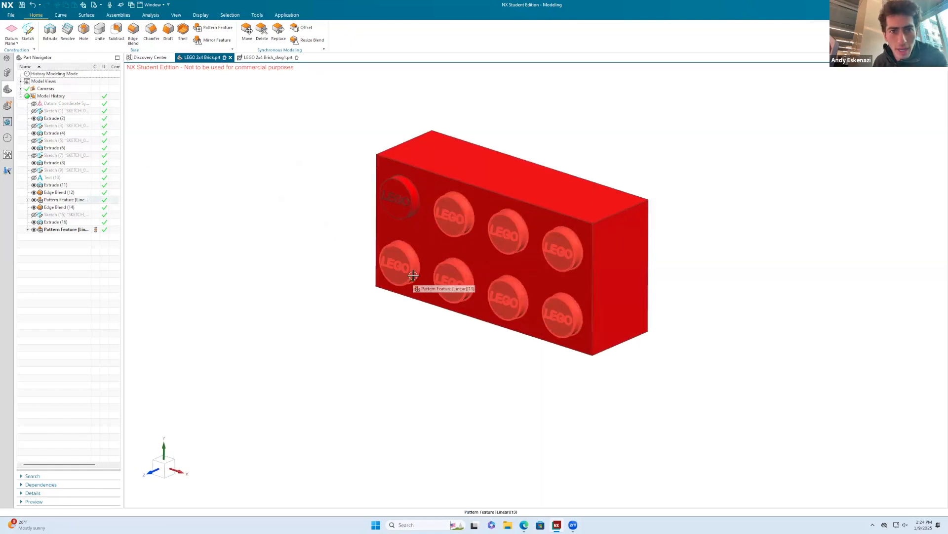
scroll(346, 216, up, 1)
middle_drag(349, 218, 351, 216)
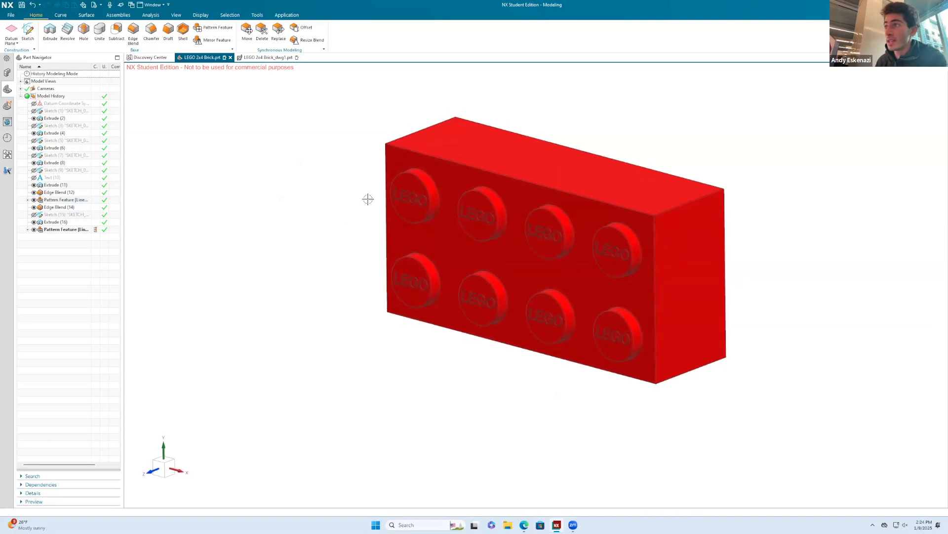
scroll(369, 199, up, 1)
scroll(375, 201, down, 1)
scroll(709, 202, up, 1)
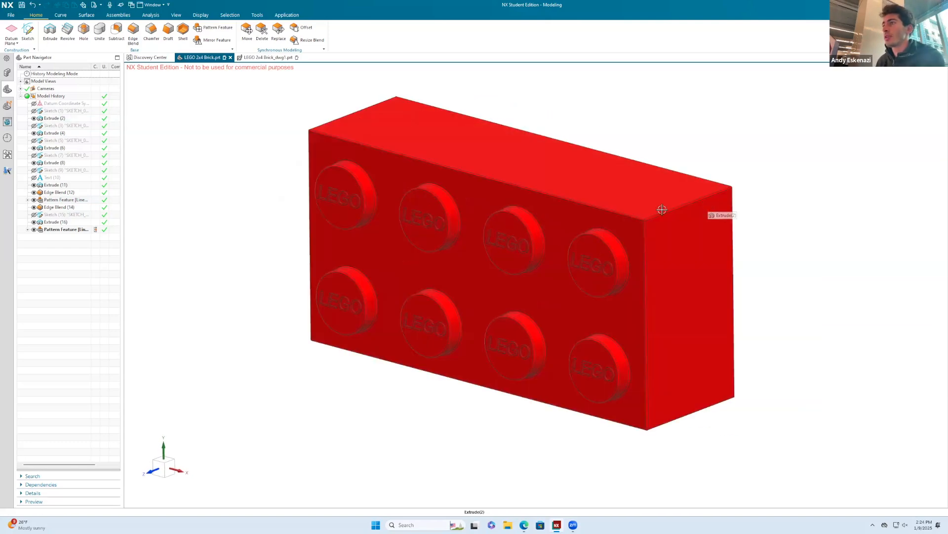
click(21, 82)
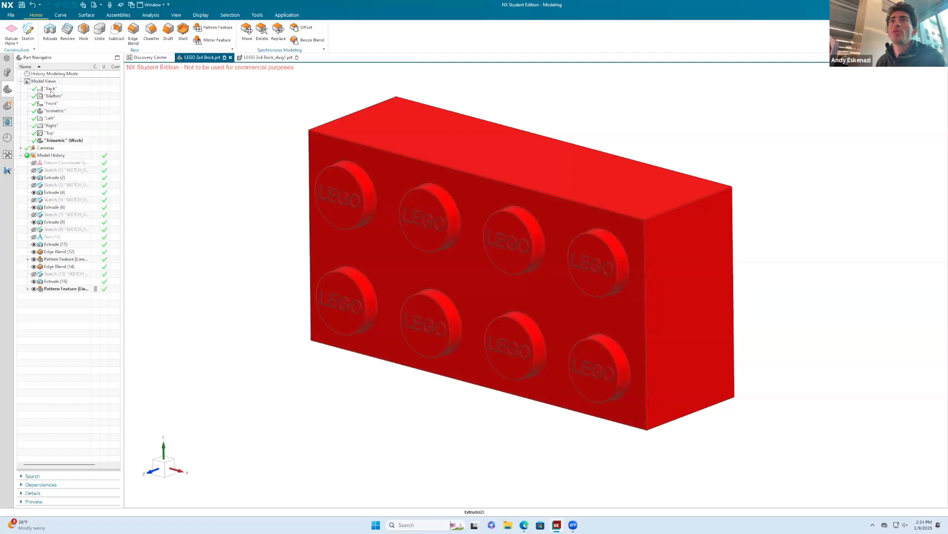
right_click(40, 81)
click(74, 102)
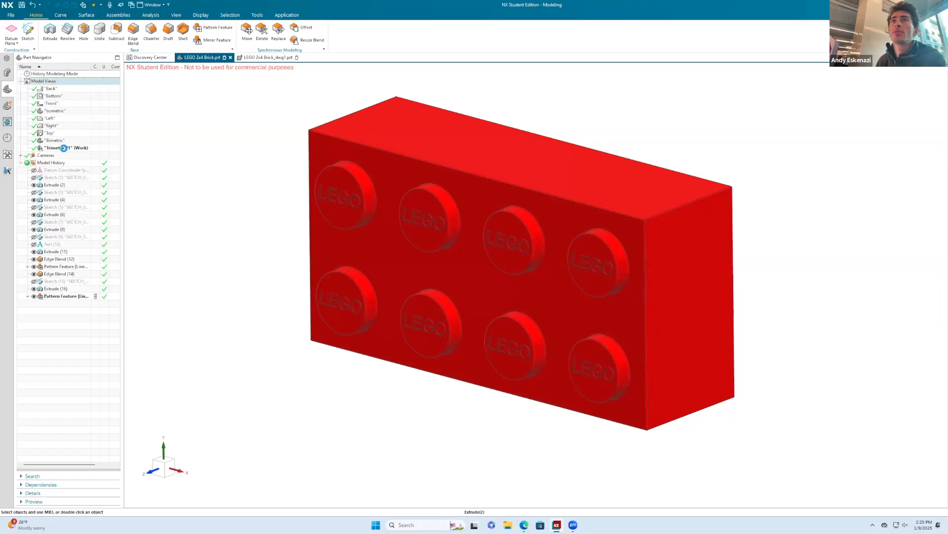
Rename the newly added model view as Drawing View.
click(63, 150)
right_click(63, 149)
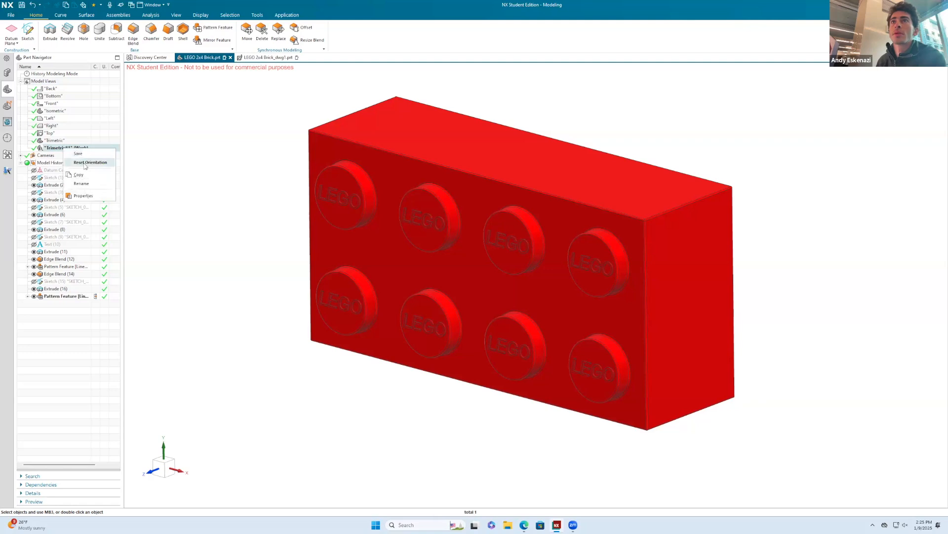
click(78, 162)
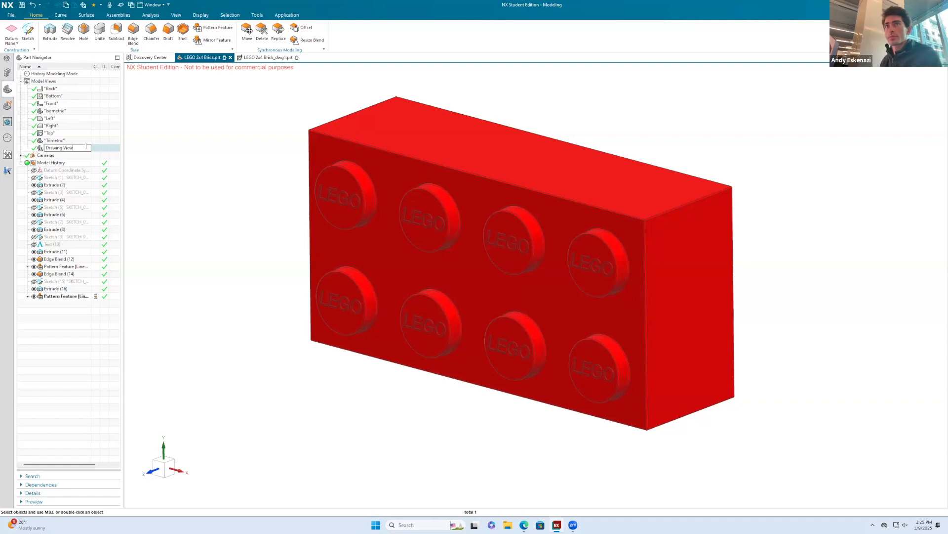
key(Return)
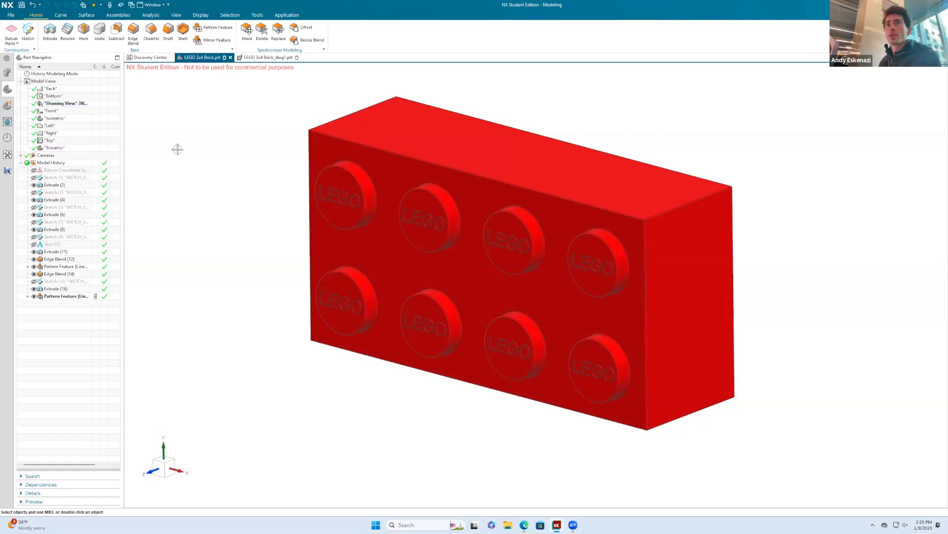
Check the saved orientation by switching to Front and back to Drawing View, and return to the LEGO 2x4 Brick_dwg1 drawing.
double_click(56, 112)
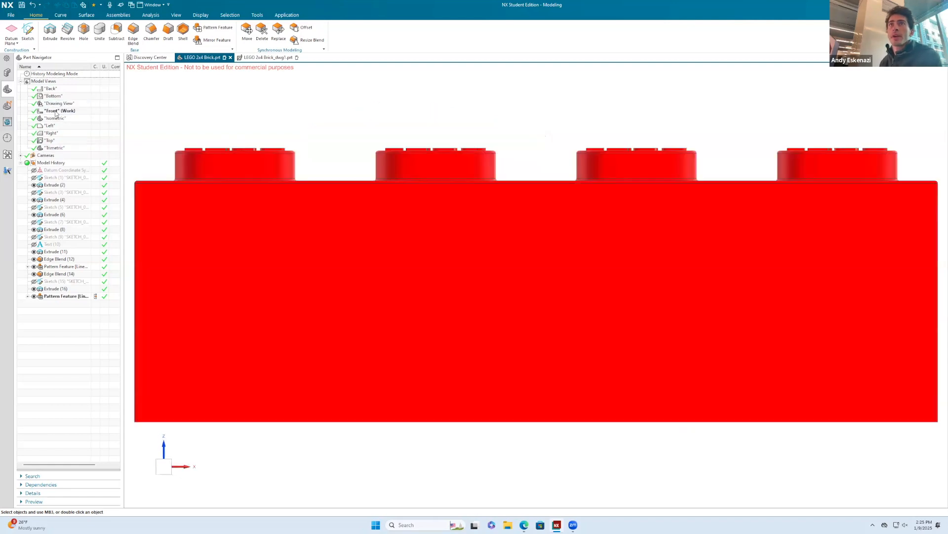
double_click(55, 104)
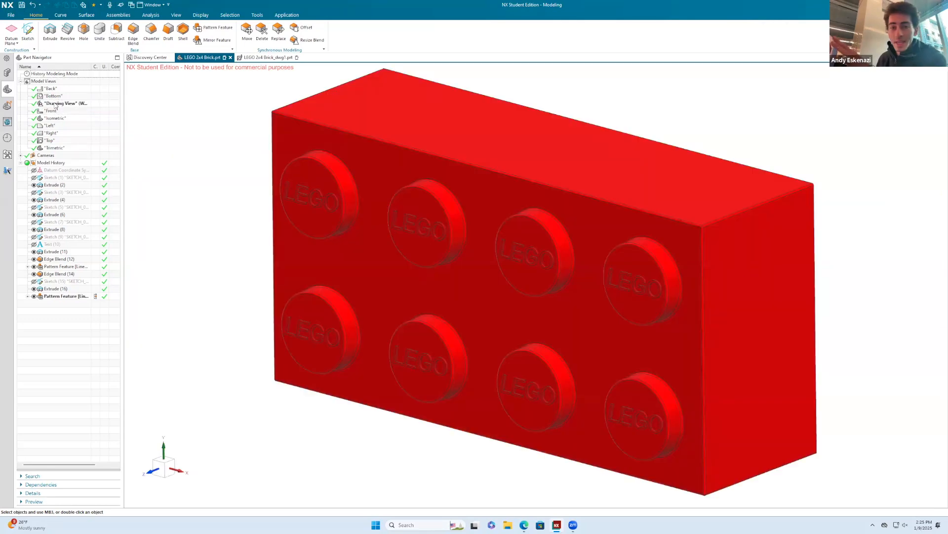
click(265, 58)
click(33, 33)
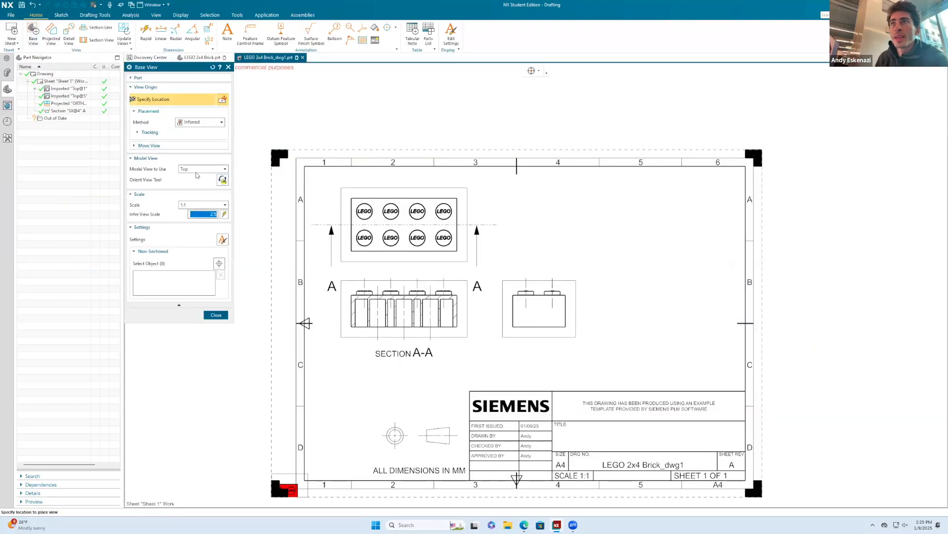
click(198, 169)
click(197, 226)
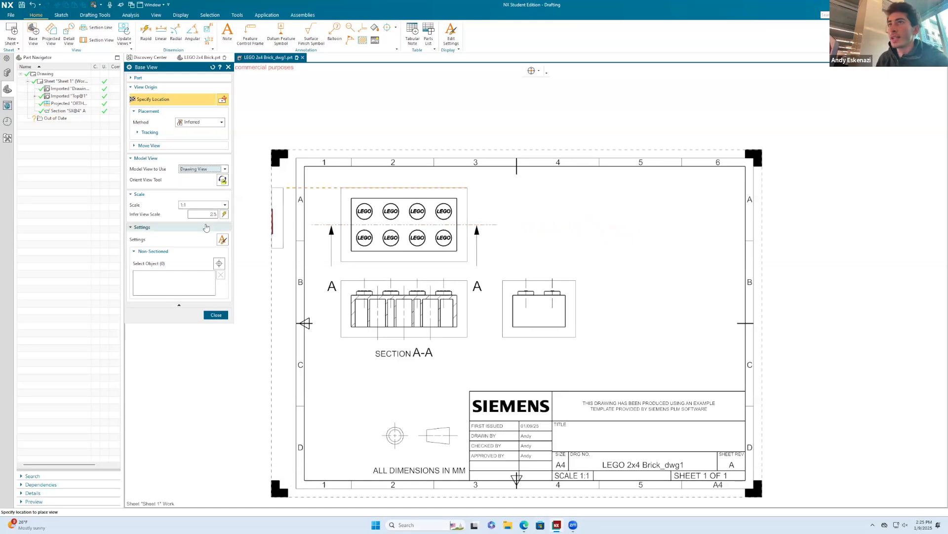
click(199, 204)
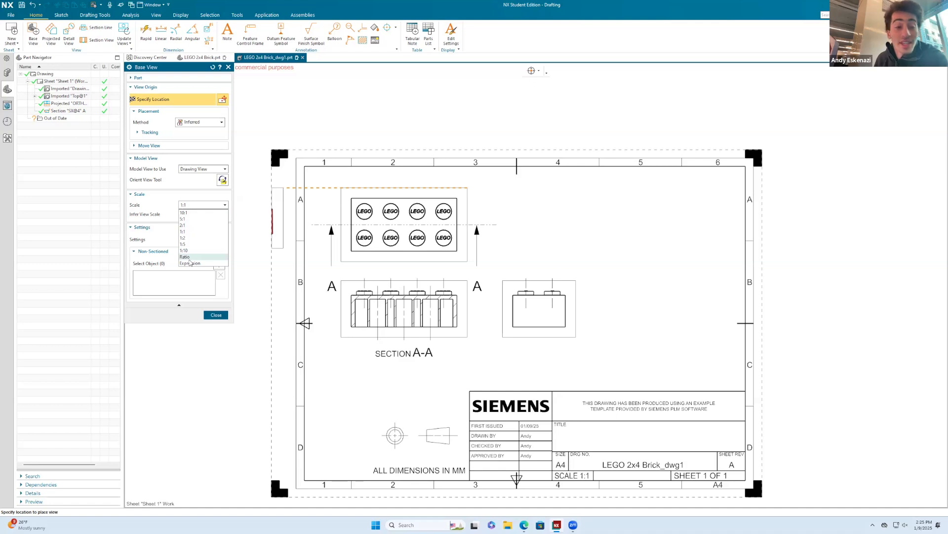
key(Escape)
key(Escape)
Edit the top view's scale to a 3:1 ratio.
click(468, 203)
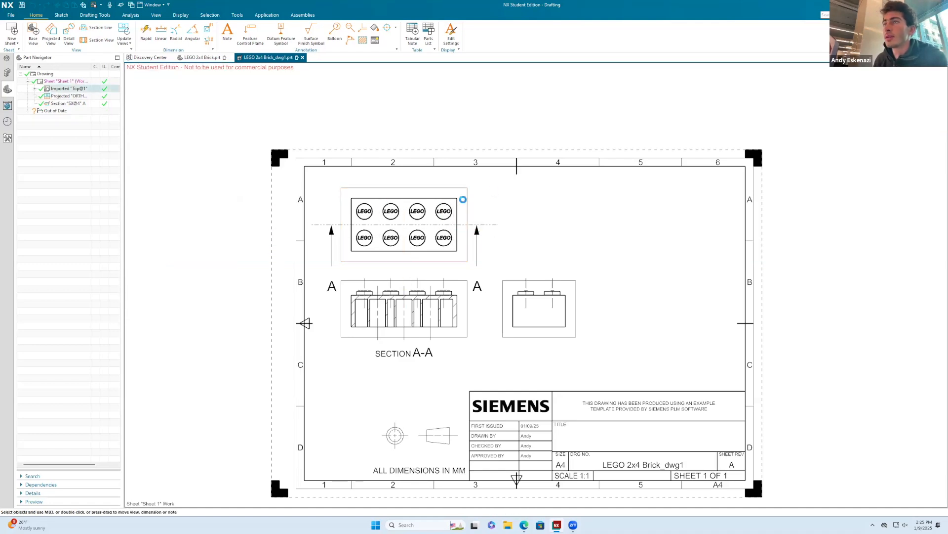
click(203, 186)
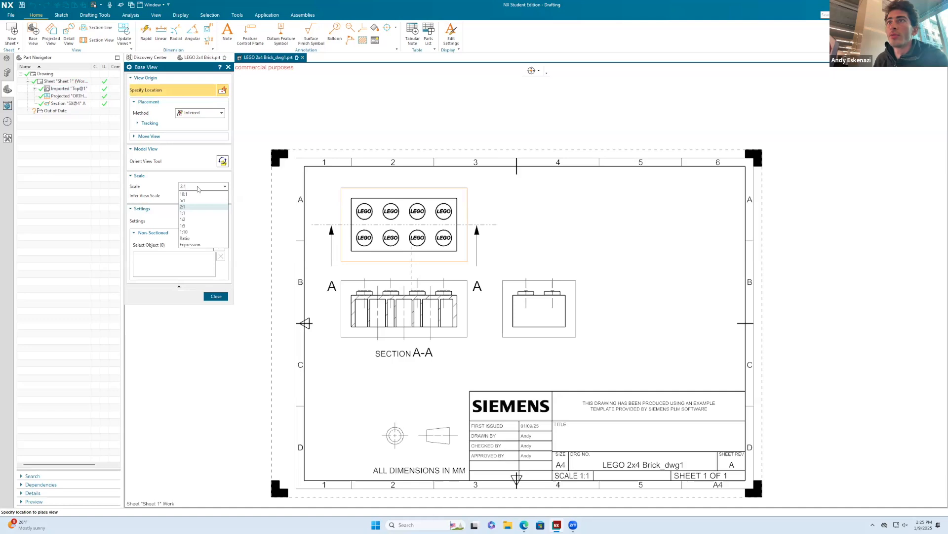
click(194, 236)
key(BackSpace)
text(3)
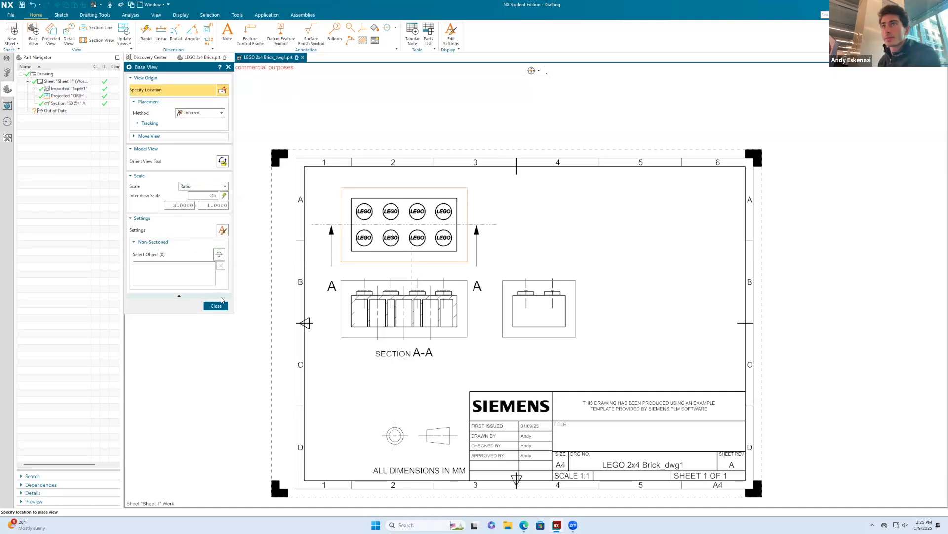
key(Return)
click(217, 305)
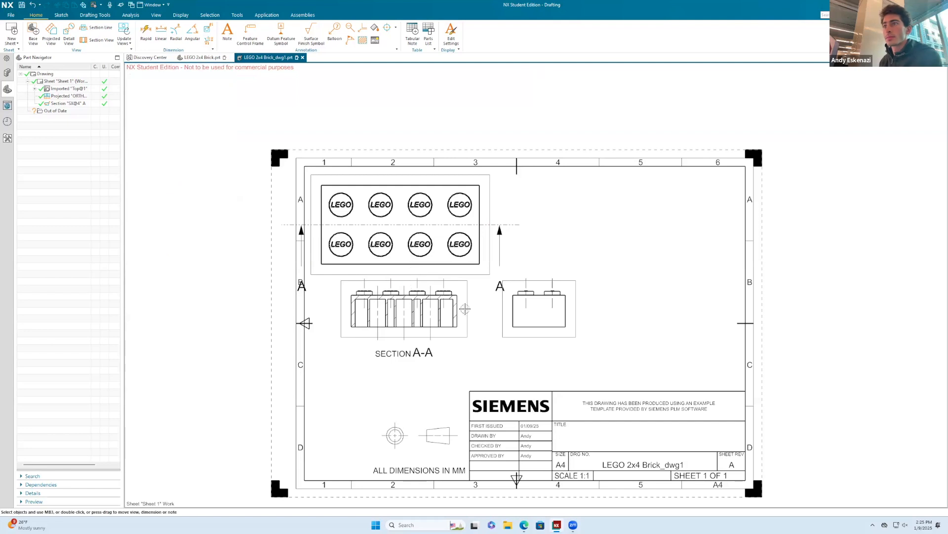
Examine the section view's definition, placement options and display settings for a way to change its scale.
click(466, 308)
click(490, 297)
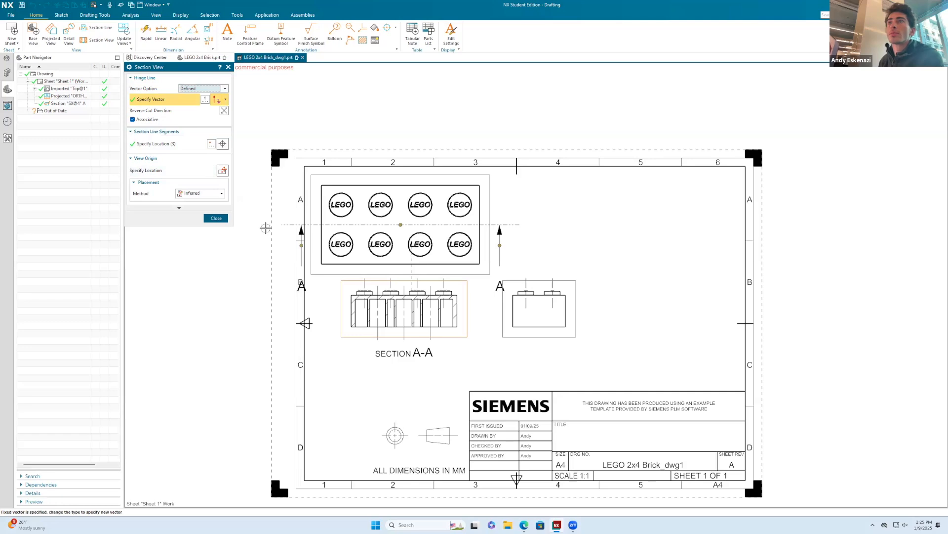
key(Escape)
right_click(467, 304)
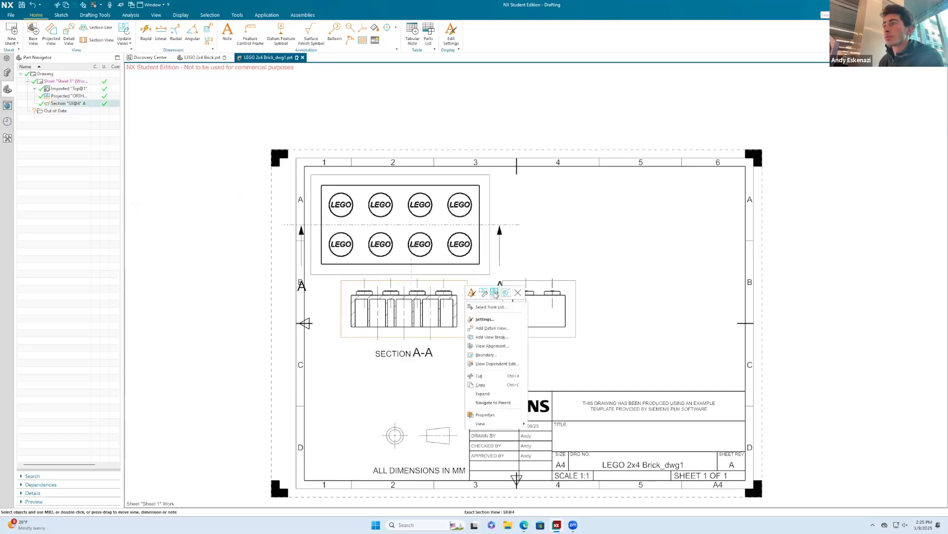
click(484, 293)
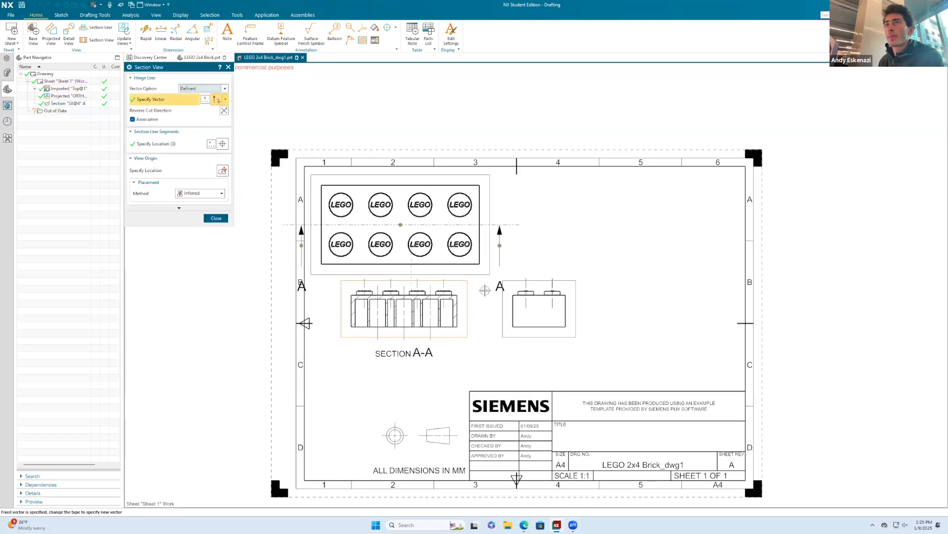
click(178, 208)
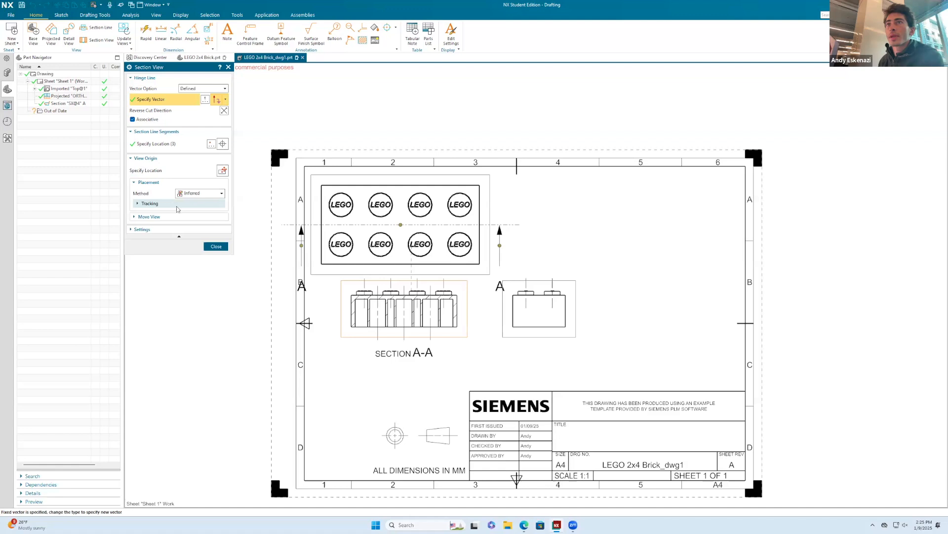
click(144, 217)
click(149, 247)
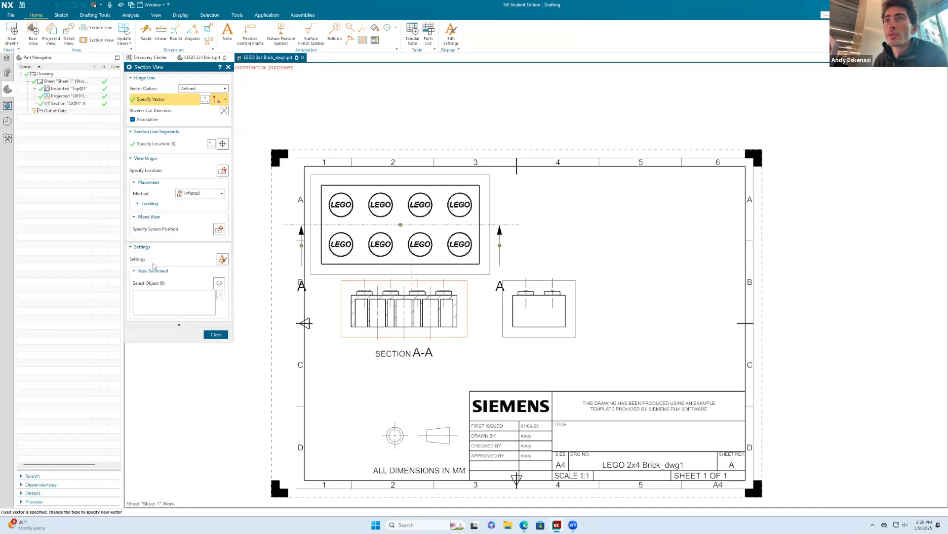
click(199, 193)
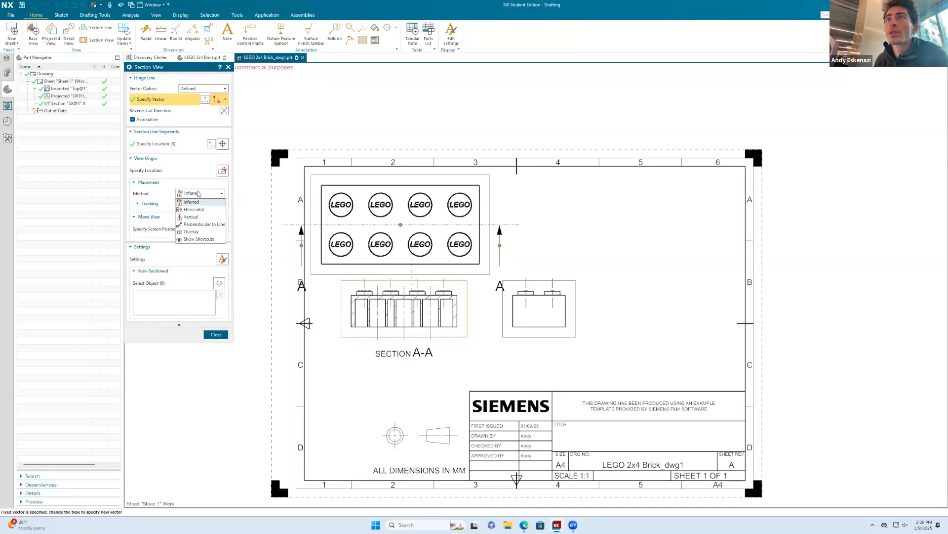
click(150, 198)
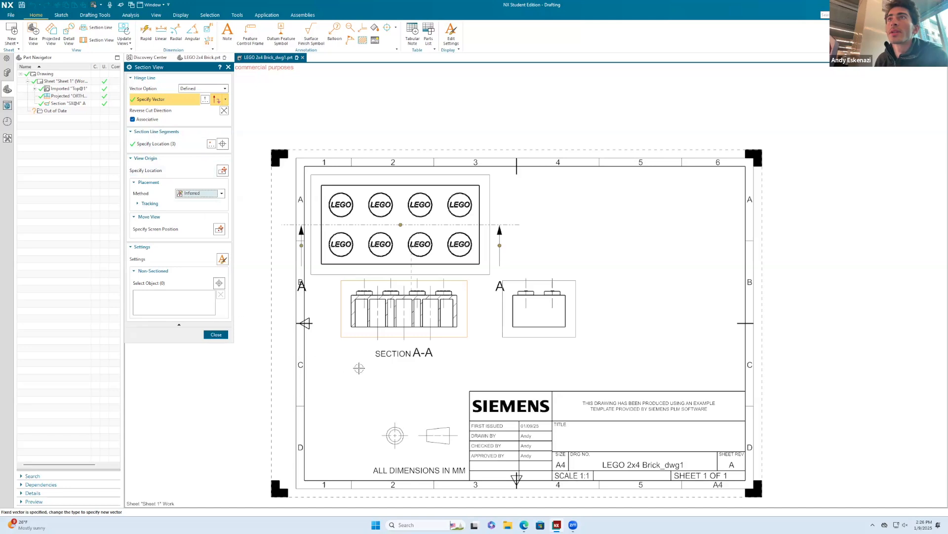
middle_click(466, 355)
right_click(471, 321)
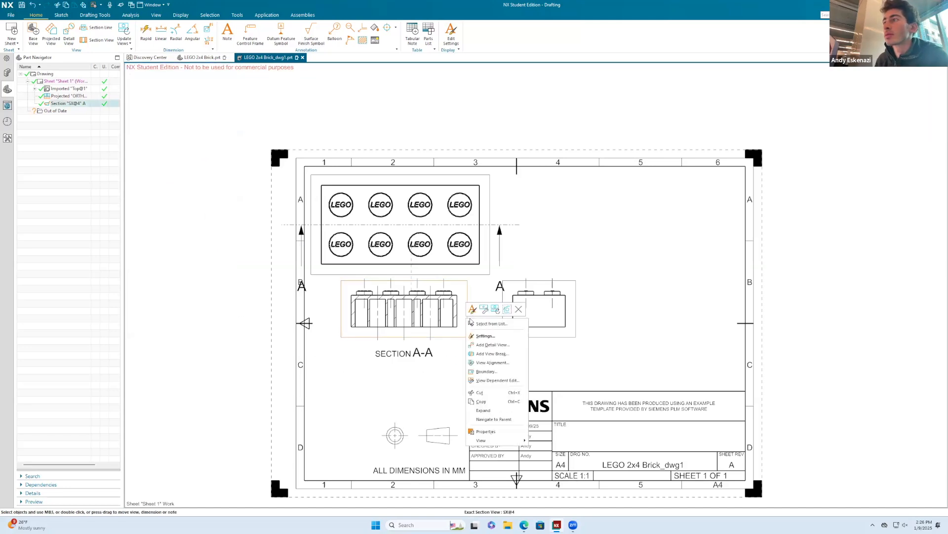
click(498, 309)
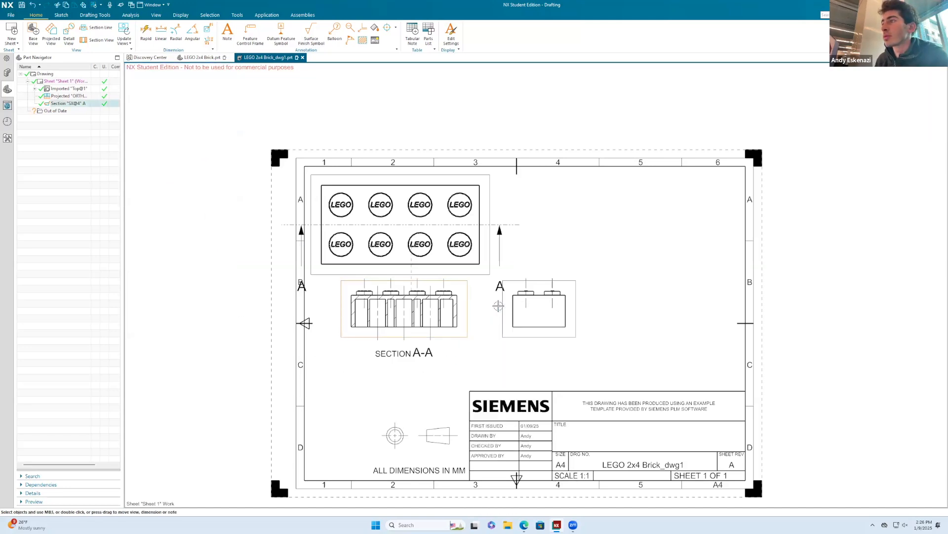
right_click(466, 298)
click(468, 290)
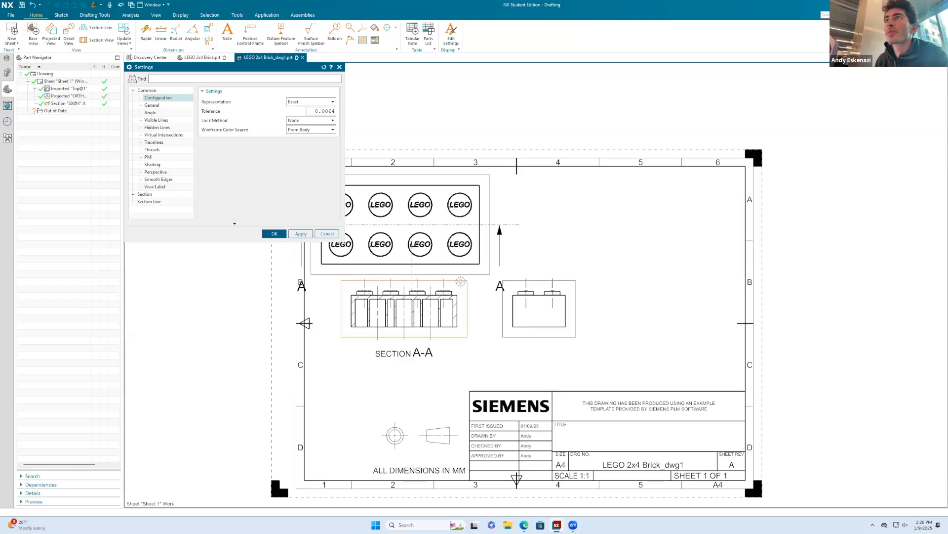
key(Escape)
Delete the section view A-A below the top view, together with its section line.
click(466, 290)
key(Delete)
click(408, 278)
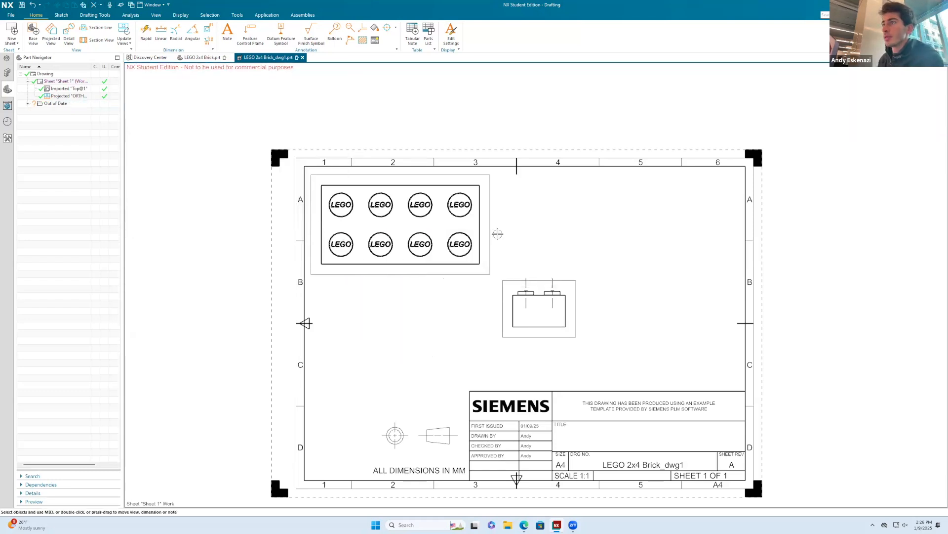
Move the top view and the small side view toward the sheet's center, and inspect the side view's placement and settings options.
drag(492, 241, 515, 259)
drag(576, 292, 592, 299)
right_click(592, 300)
click(613, 290)
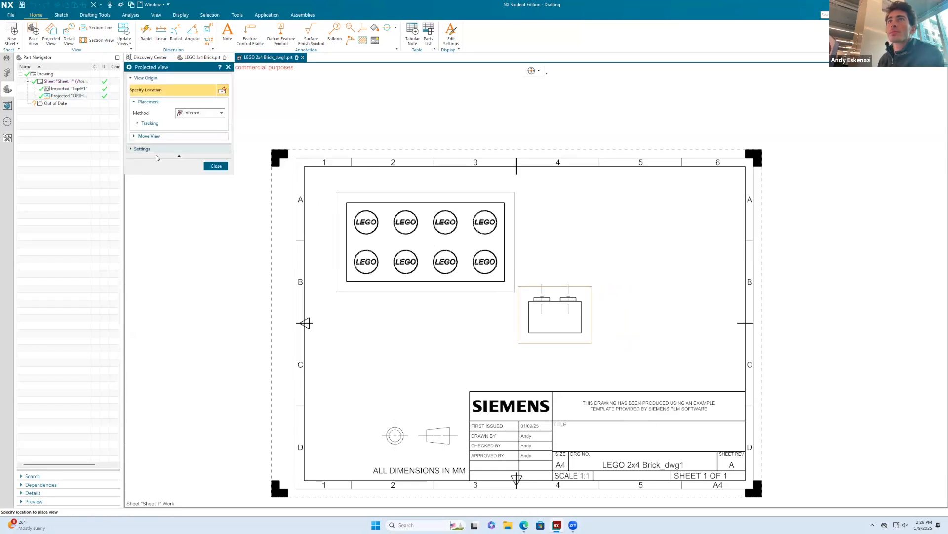
click(179, 127)
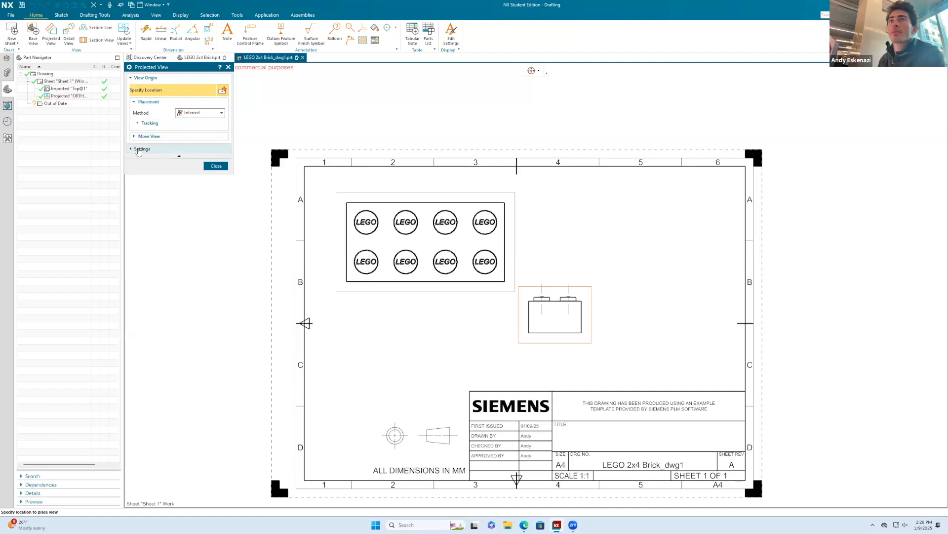
click(150, 174)
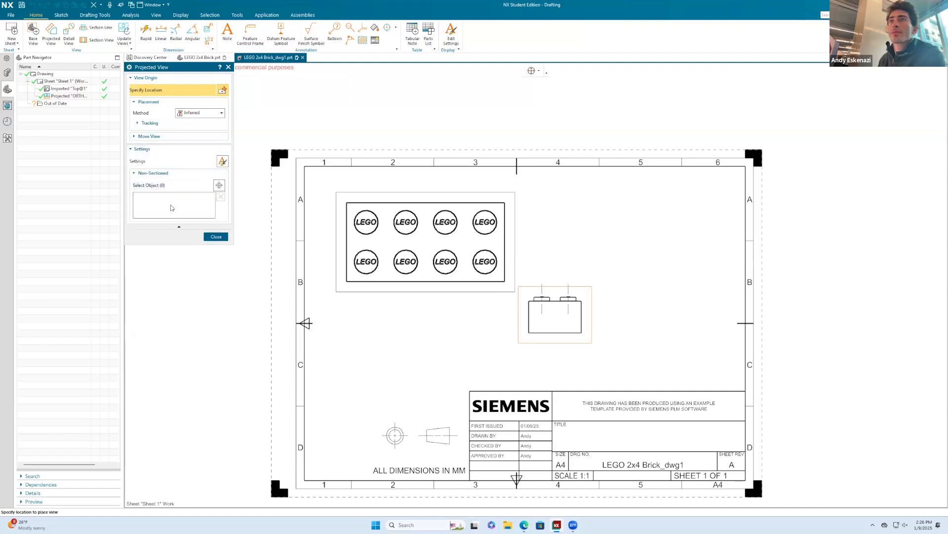
click(215, 237)
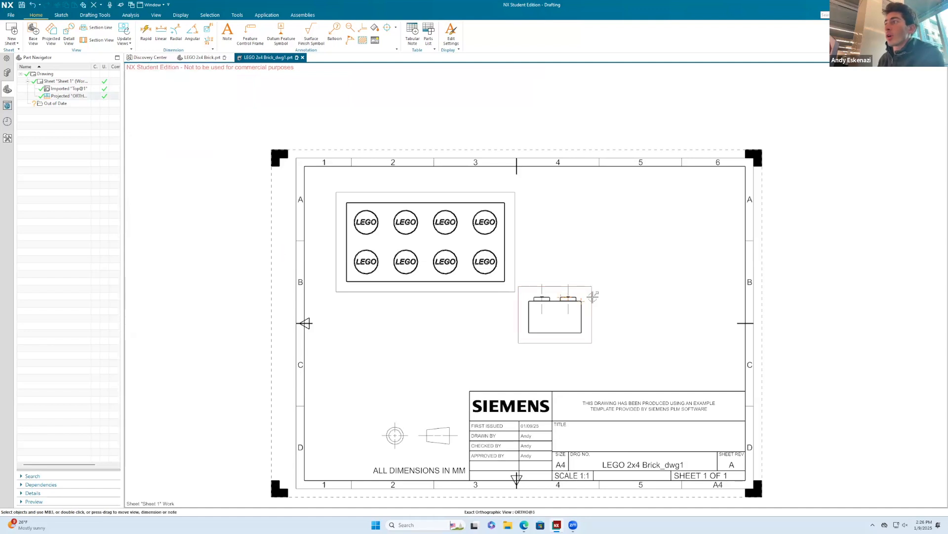
Delete the small projected side view and shift the top view slightly across the sheet.
right_click(592, 297)
click(646, 289)
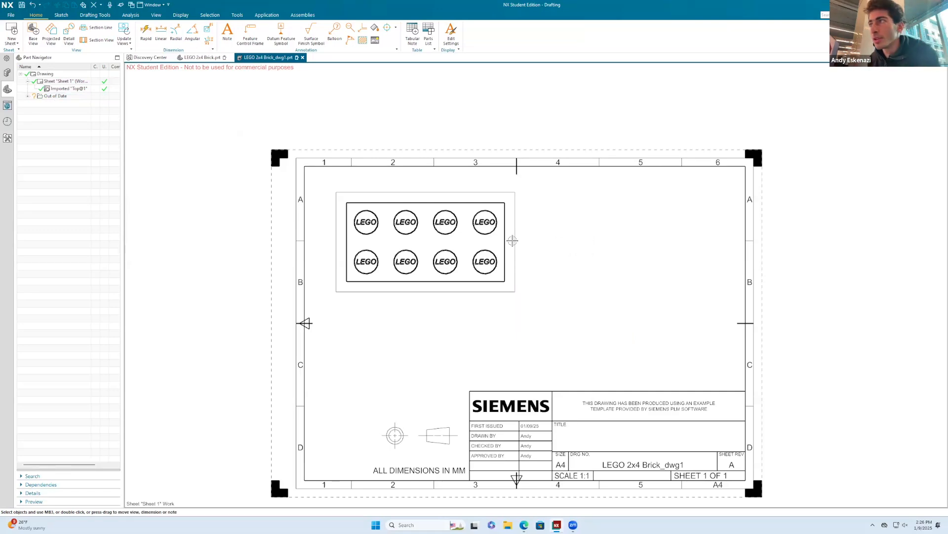
drag(509, 238, 530, 233)
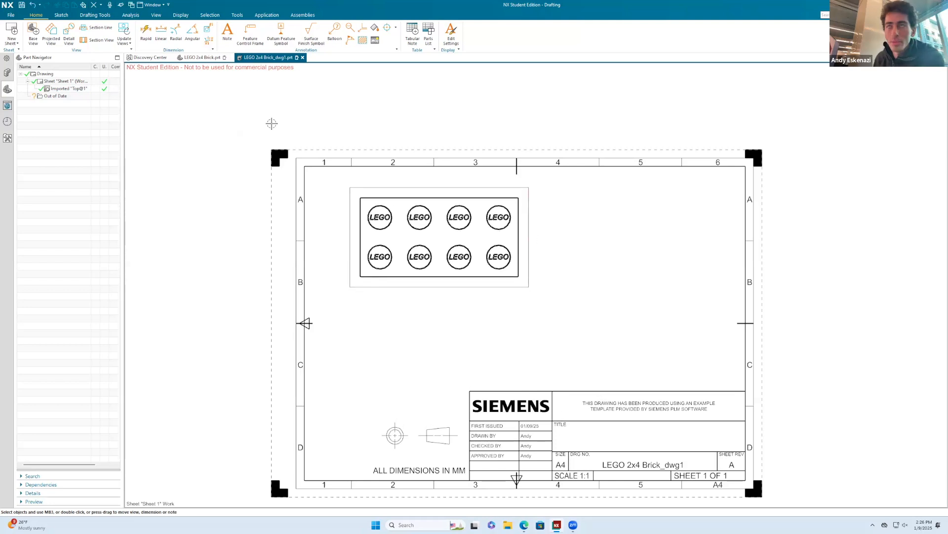
Create section view A-A, cut lengthwise through the middle of the top view, and place it directly below that view.
click(51, 35)
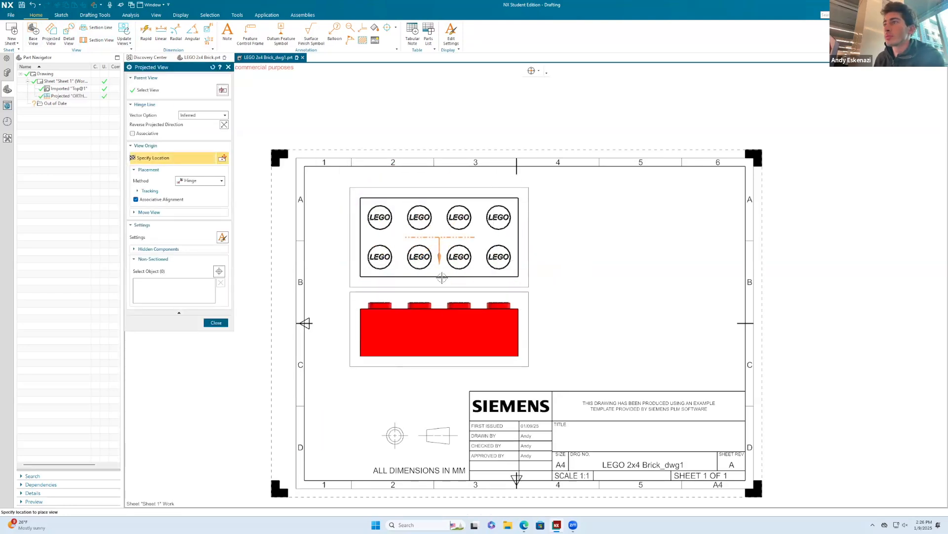
click(97, 40)
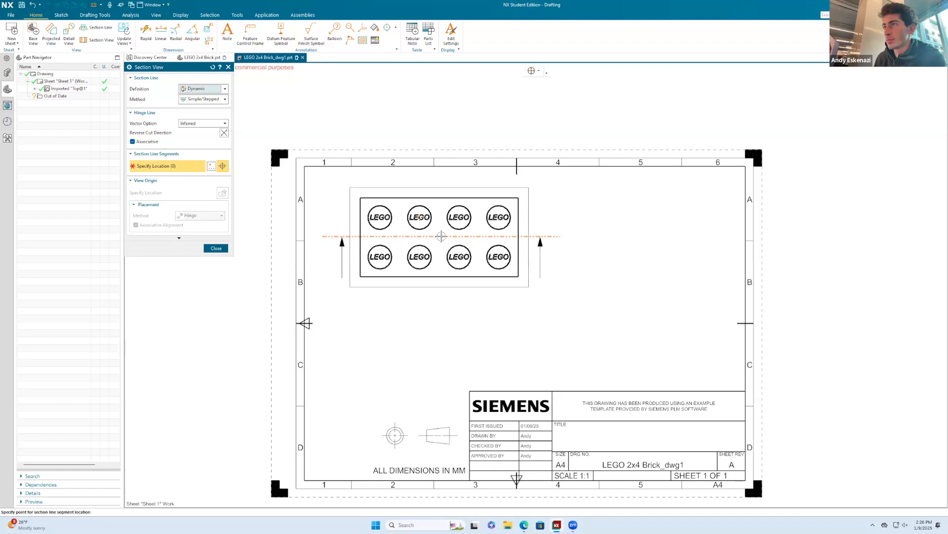
click(441, 236)
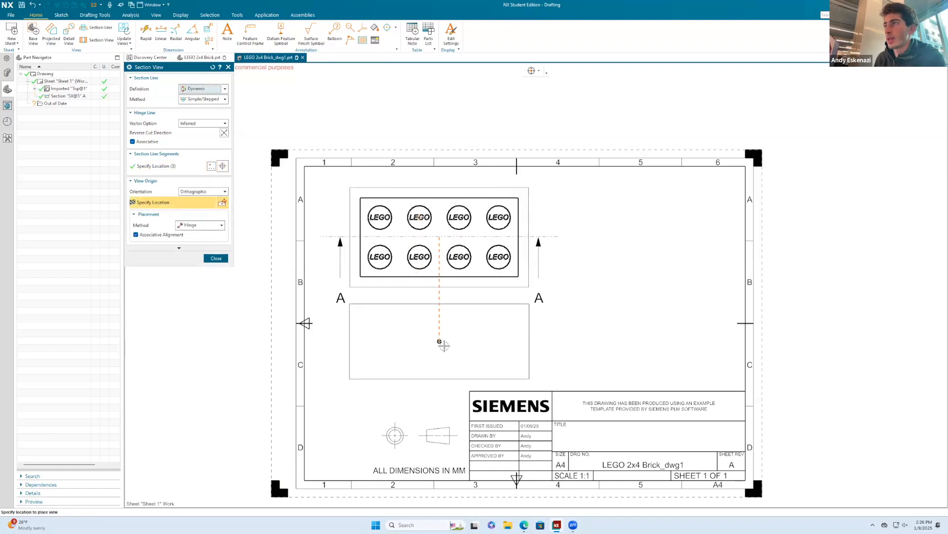
click(443, 345)
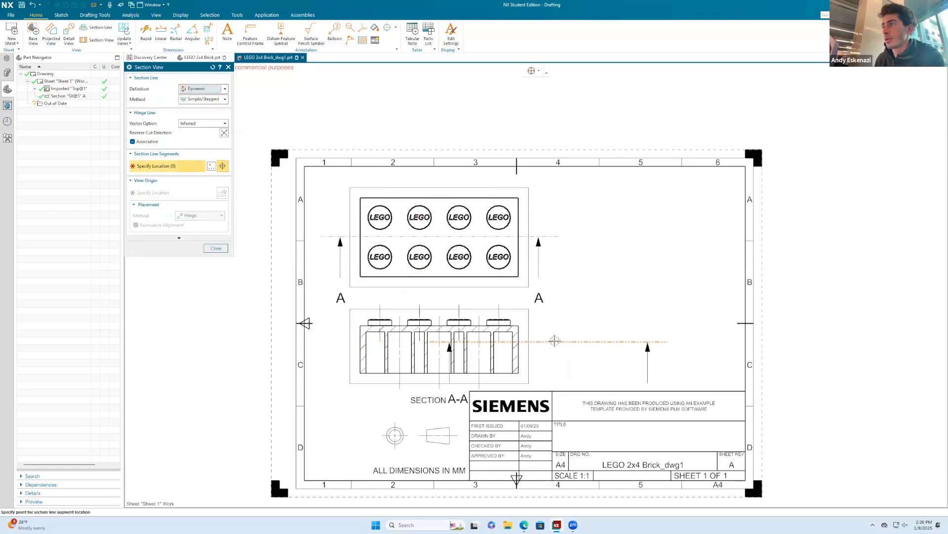
key(Escape)
Project a side view using section view A-A as the parent and place it to the right of the section.
click(51, 34)
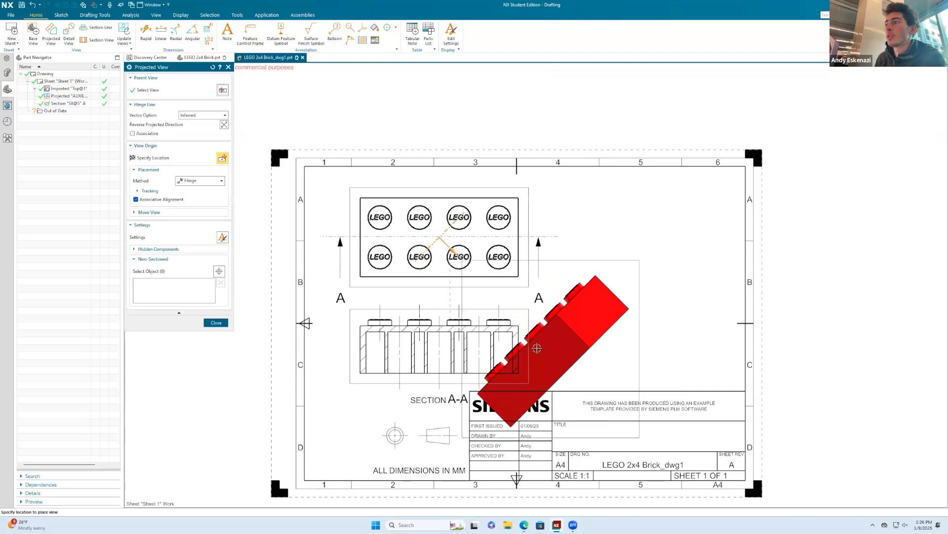
key(Escape)
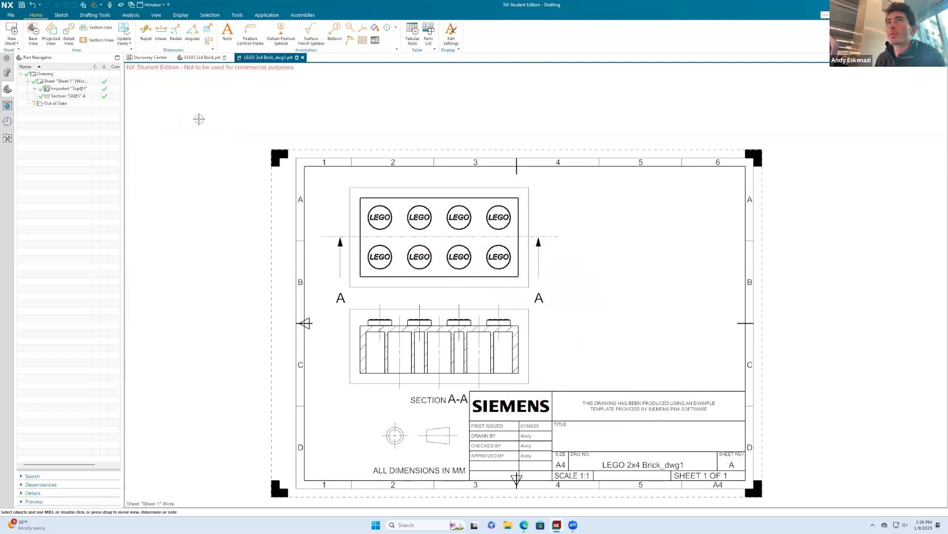
click(51, 33)
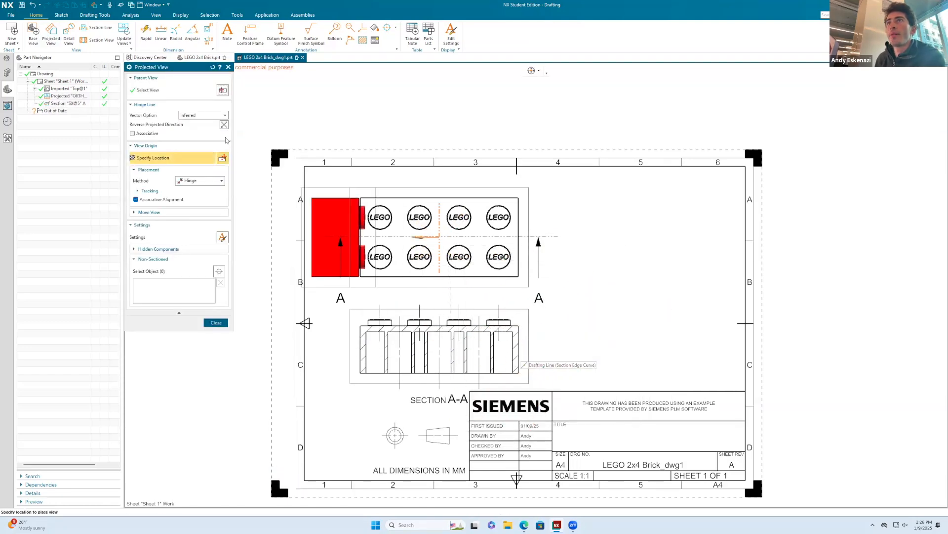
click(162, 92)
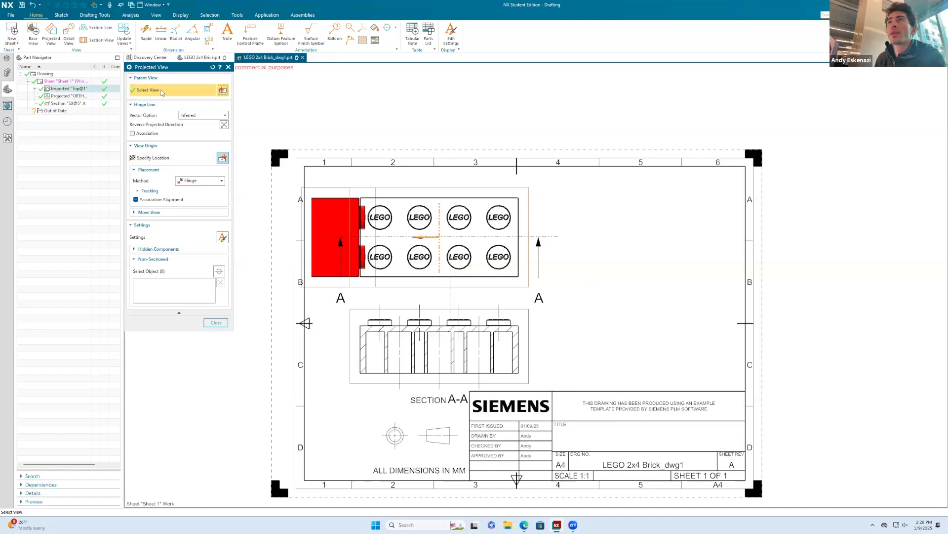
click(527, 341)
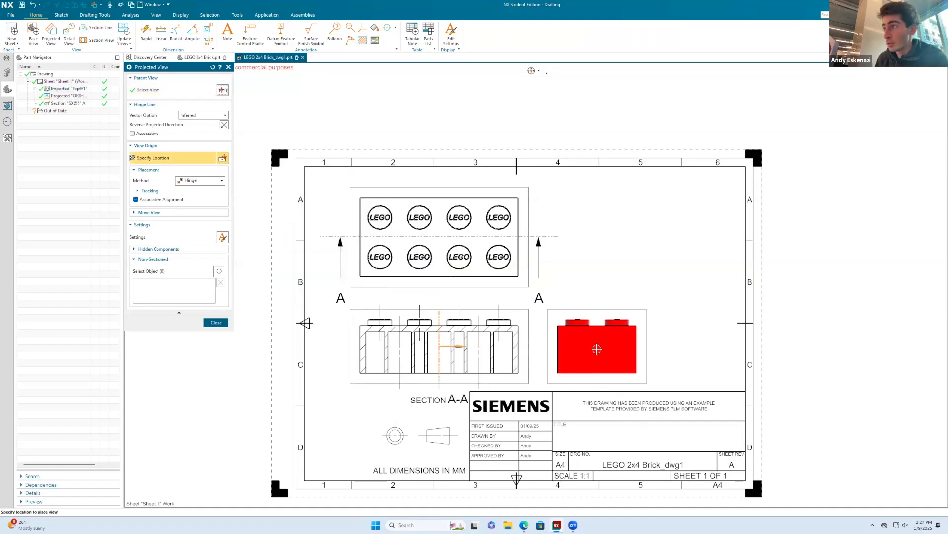
click(597, 349)
key(Escape)
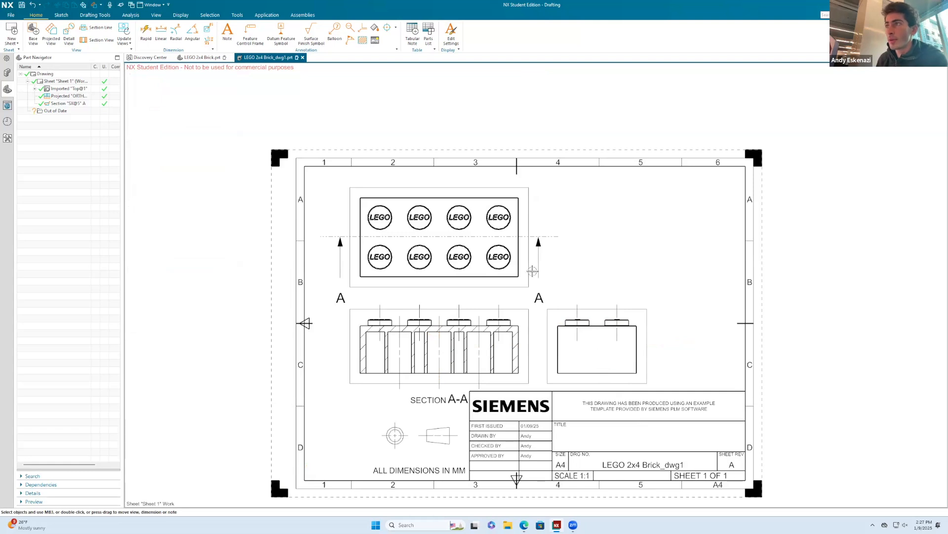
Shift the top, section and side views up and left on the sheet, and delete the centerlines in section view A-A.
drag(532, 270, 514, 264)
drag(551, 314, 538, 302)
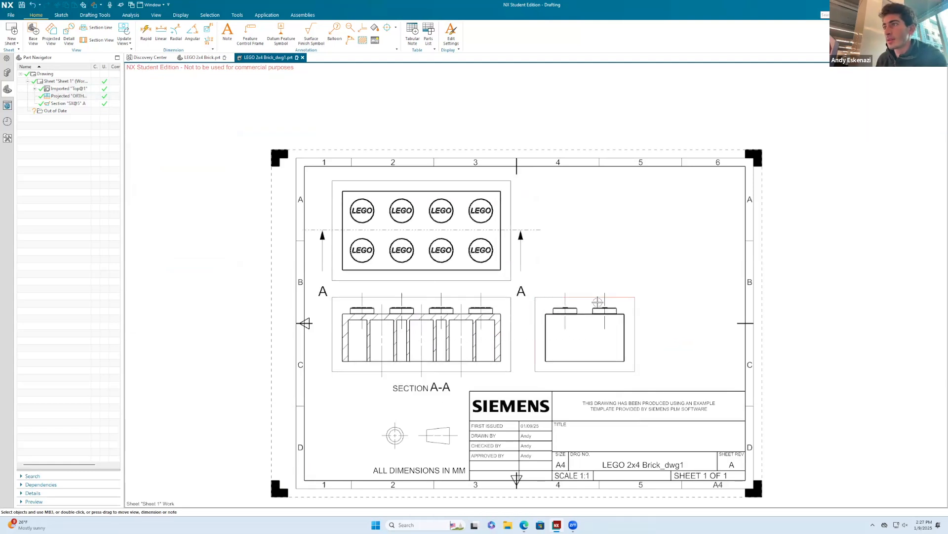
click(462, 328)
key(Delete)
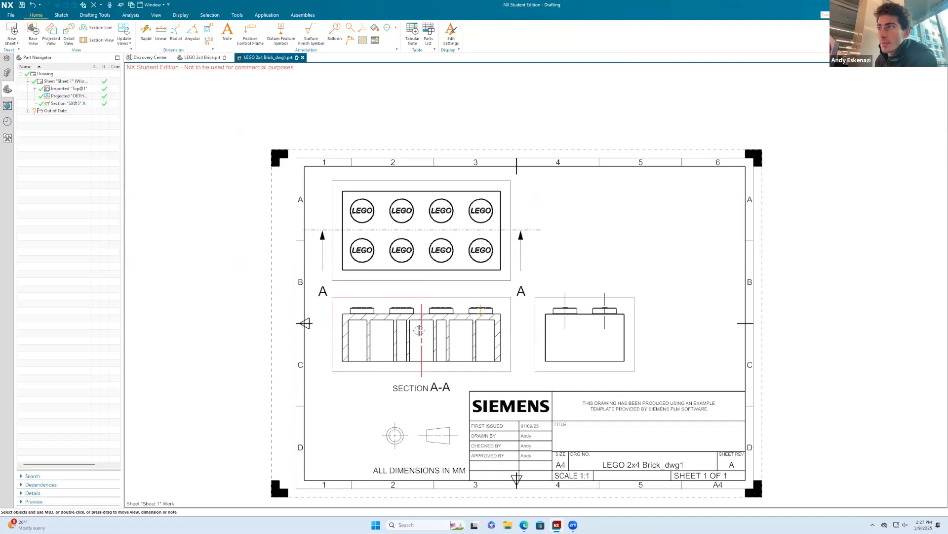
scroll(455, 318, down, 2)
scroll(440, 388, up, 4)
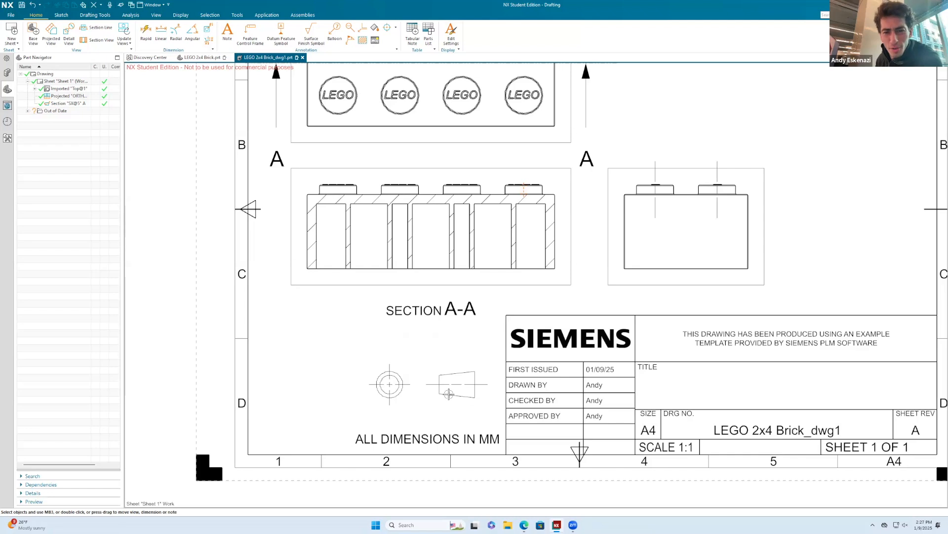
scroll(425, 385, down, 4)
scroll(457, 299, up, 1)
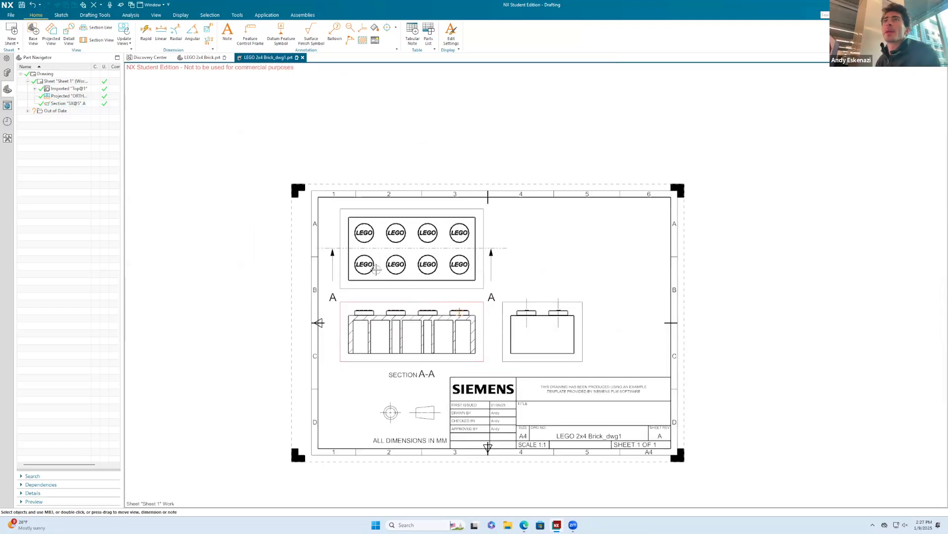
Place a base view using the Drawing View model view at a 3:1 ratio in the sheet's upper-right area.
click(34, 40)
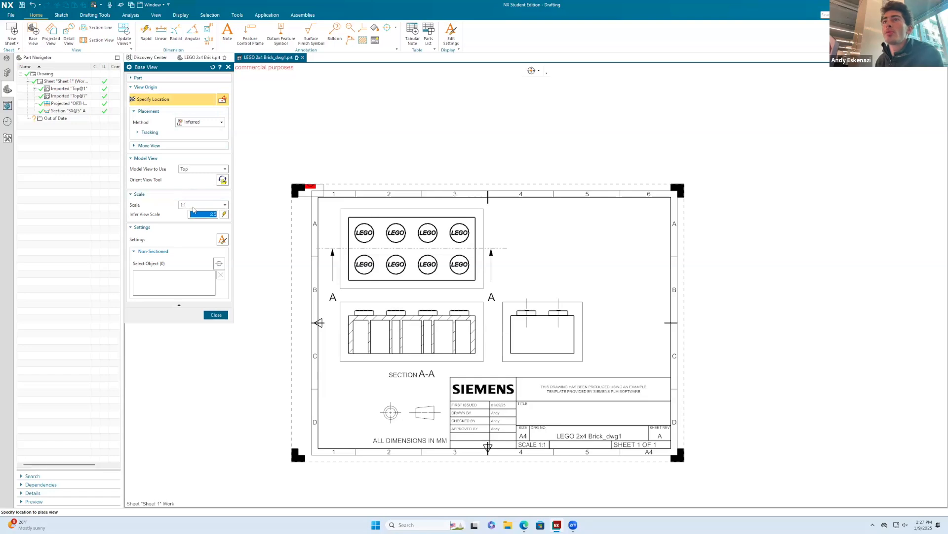
click(191, 172)
click(195, 228)
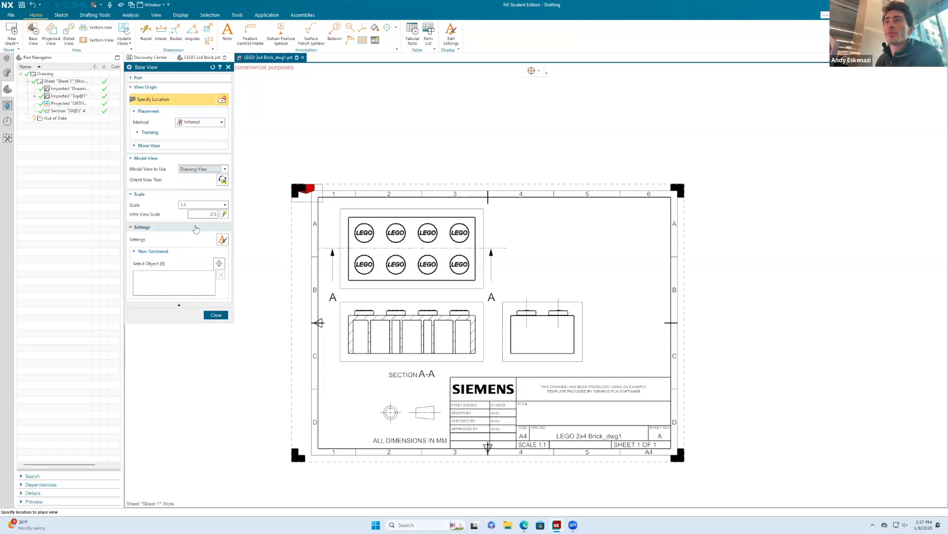
click(195, 211)
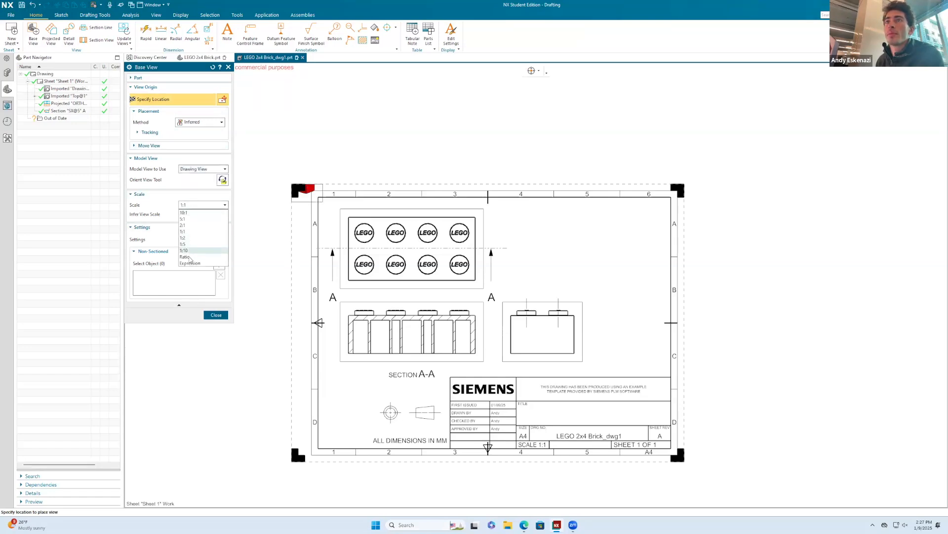
click(198, 258)
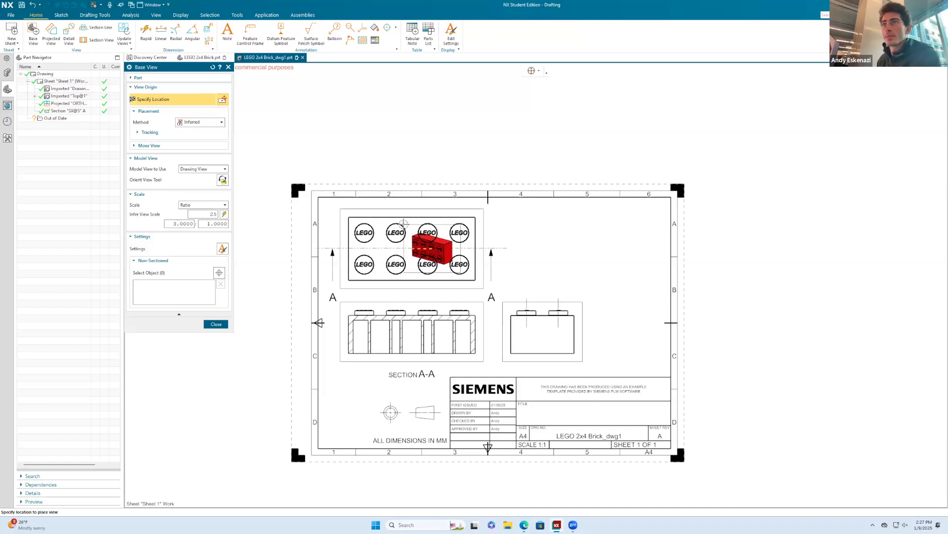
key(Return)
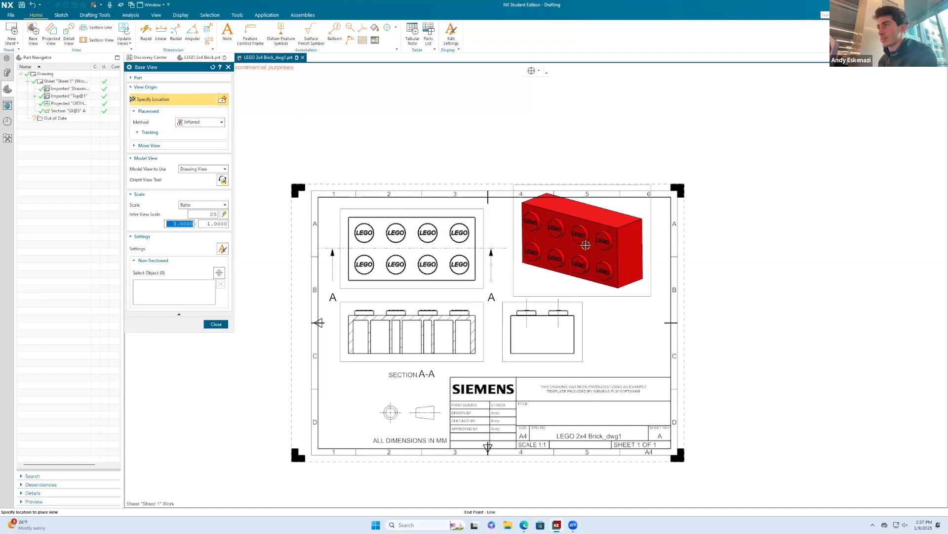
click(607, 248)
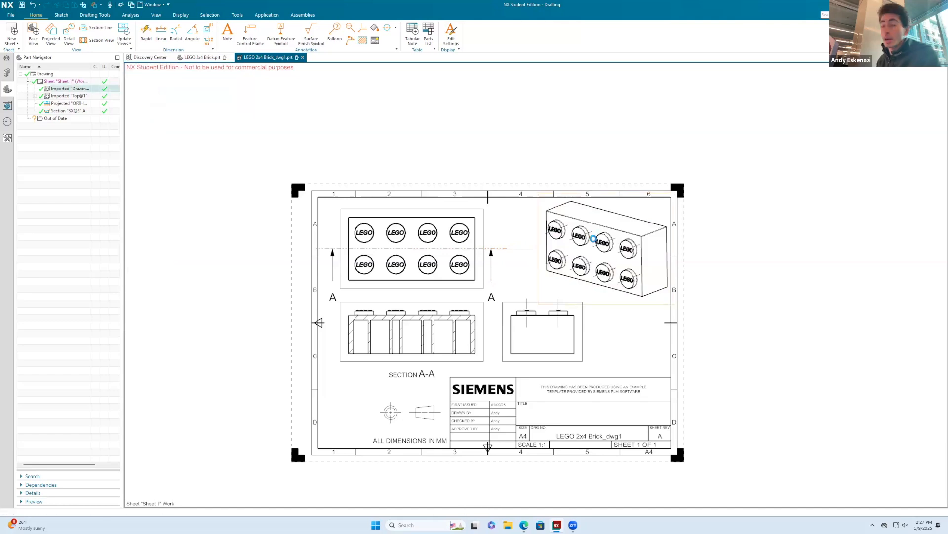
Fine-tune the pictorial view's position in the sheet's upper-right corner, level with the top view.
scroll(616, 234, up, 1)
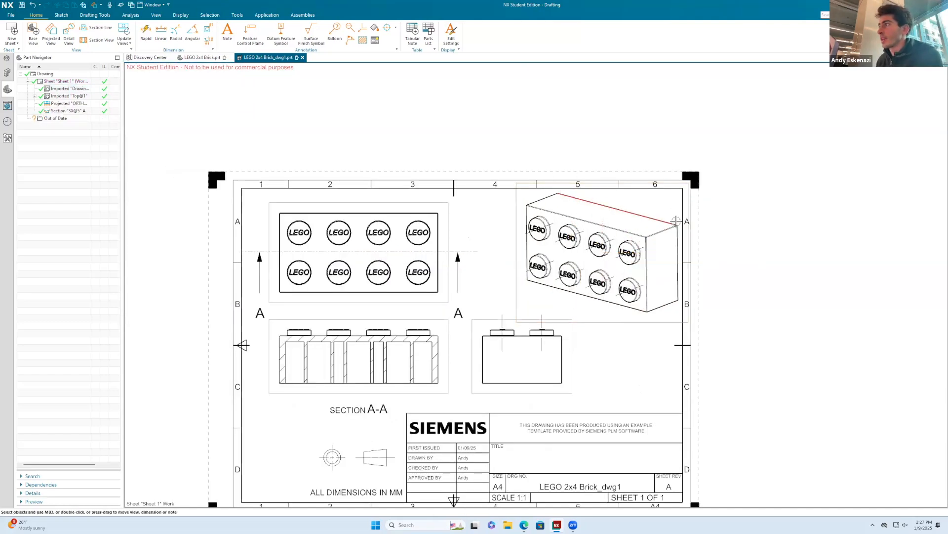
scroll(642, 241, up, 4)
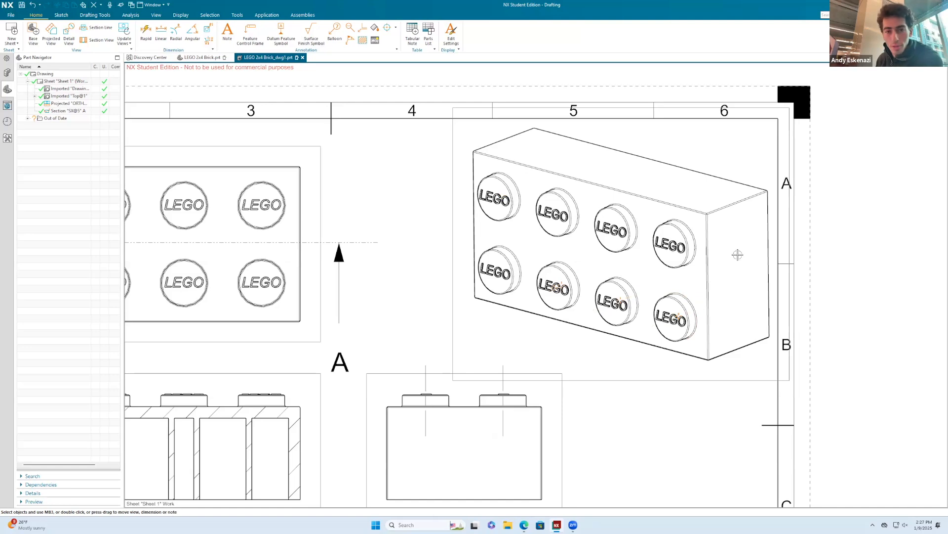
click(772, 192)
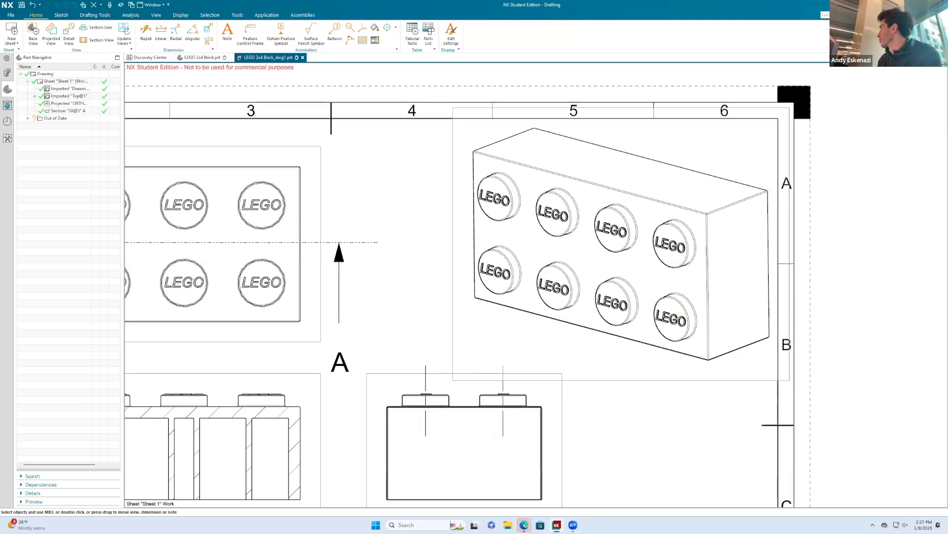
mouse_move(724, 373)
mouse_down()
mouse_move(728, 357)
mouse_move(726, 364)
mouse_up()
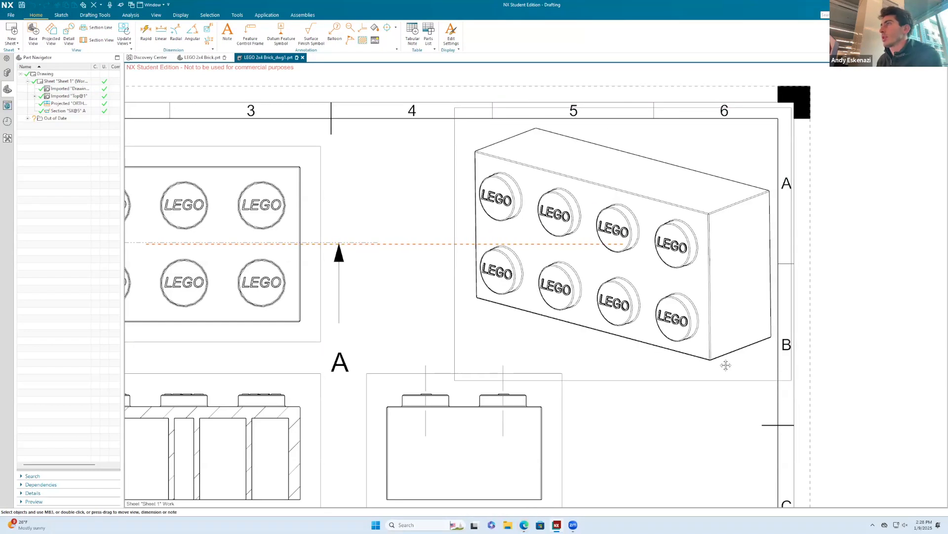
Set the pictorial view's shading rendering style to Fully Shaded.
right_click(458, 175)
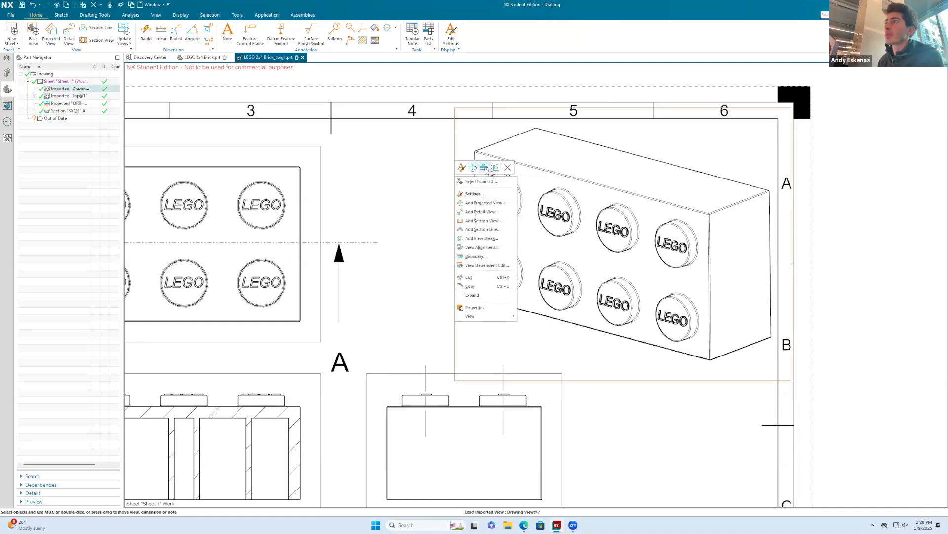
click(460, 167)
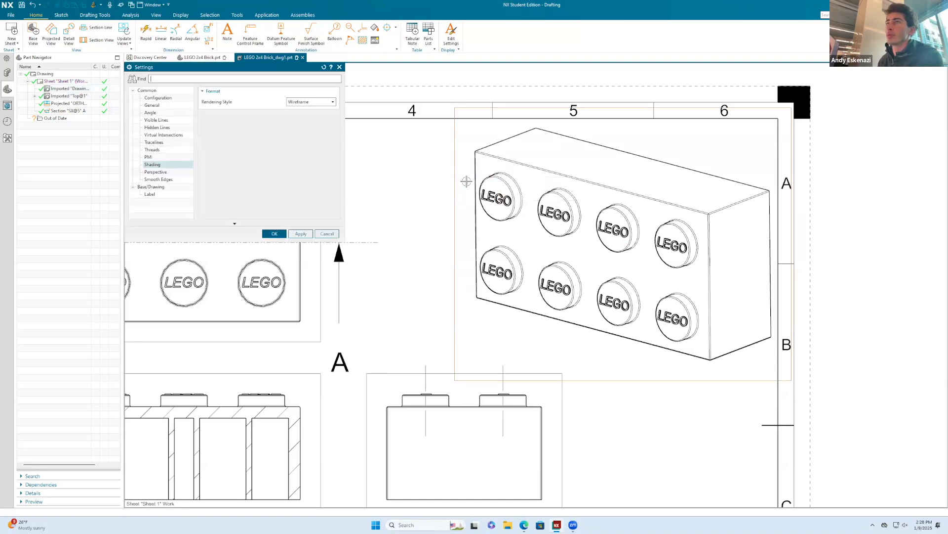
click(312, 102)
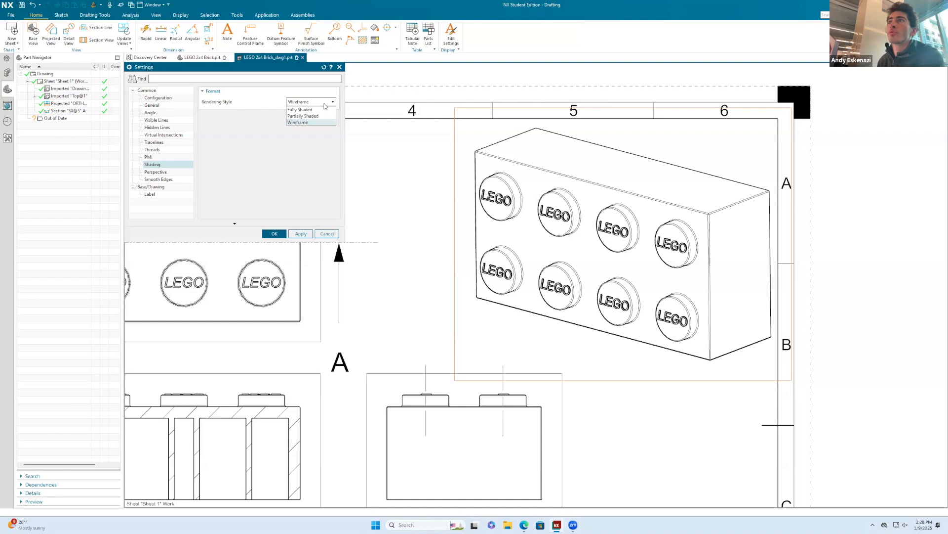
click(307, 121)
click(273, 234)
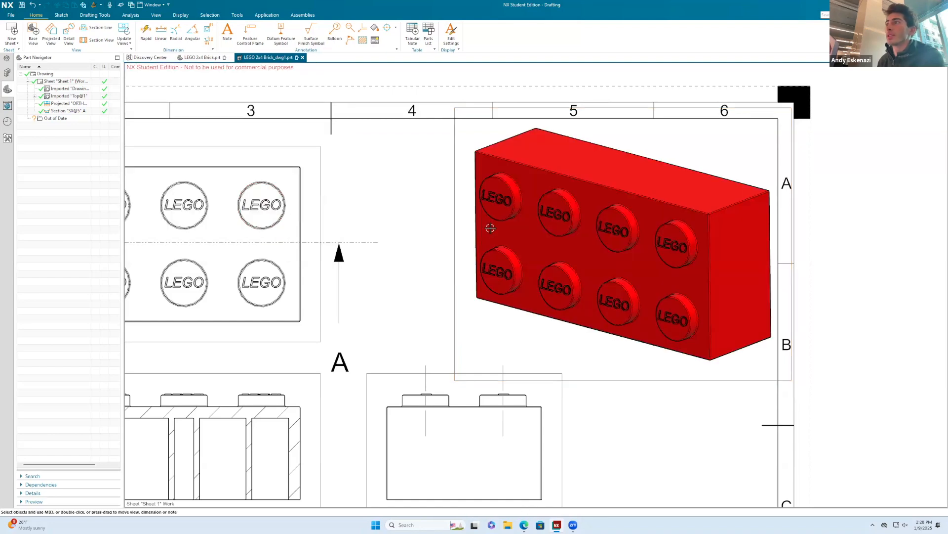
scroll(497, 223, down, 4)
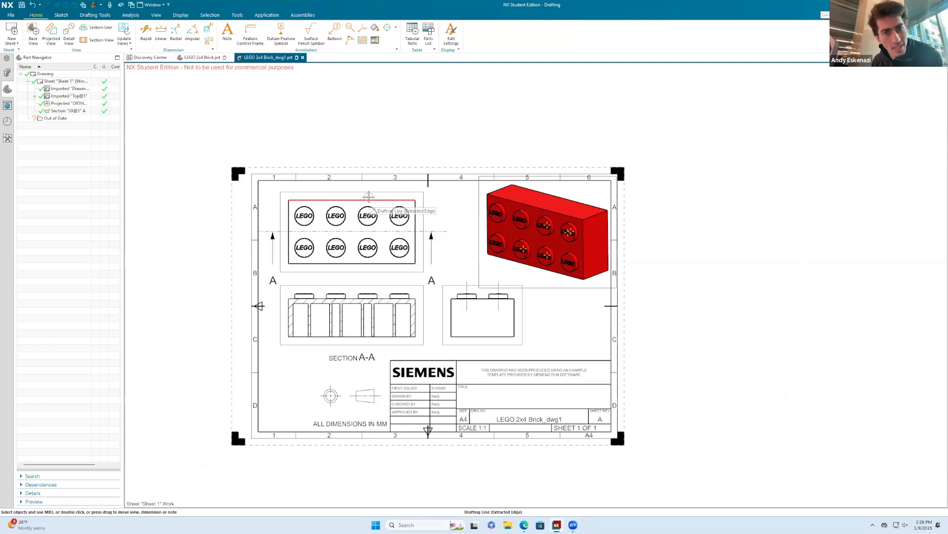
scroll(362, 293, up, 3)
drag(331, 275, 328, 275)
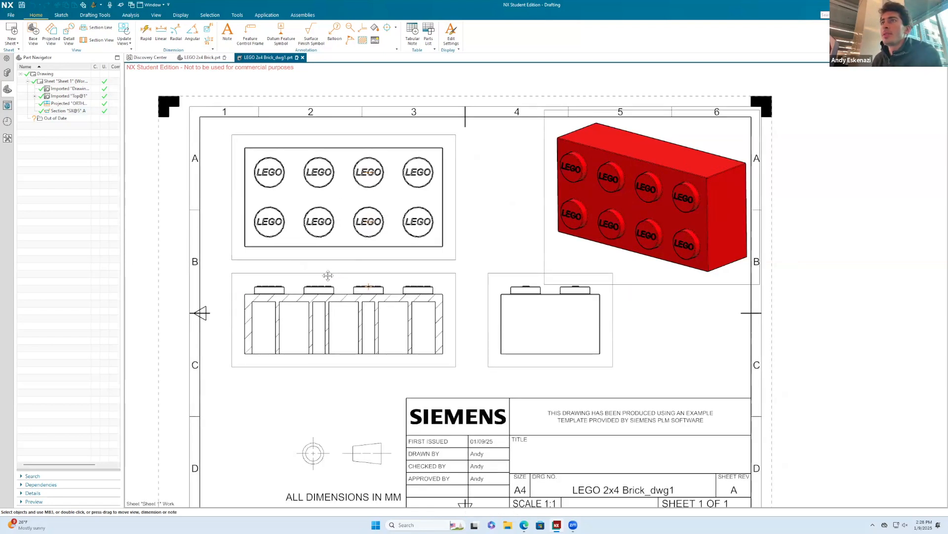
scroll(405, 301, down, 5)
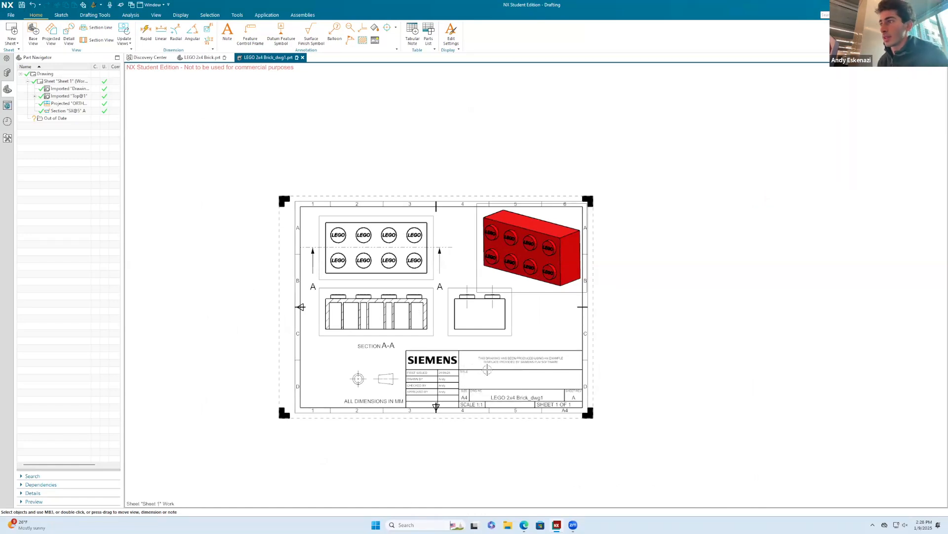
scroll(487, 407, up, 3)
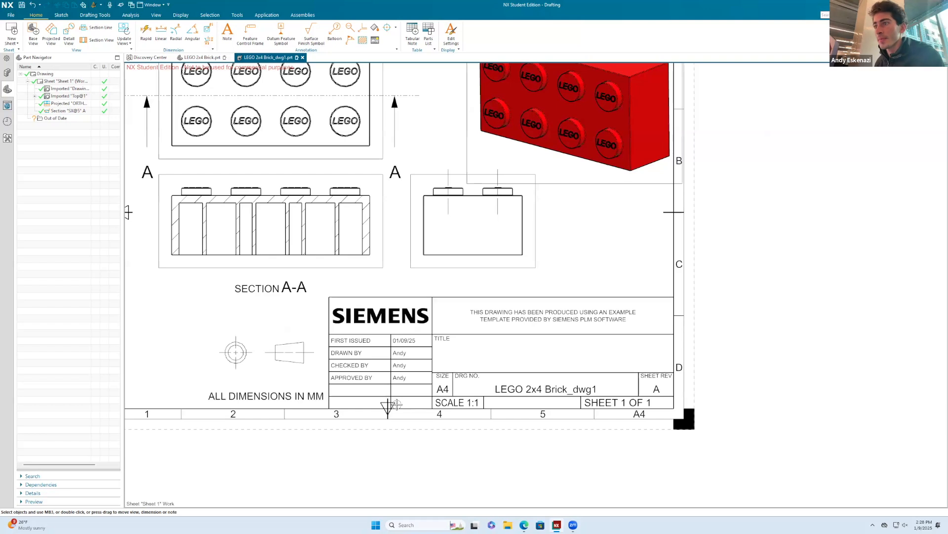
key(ctrl+f)
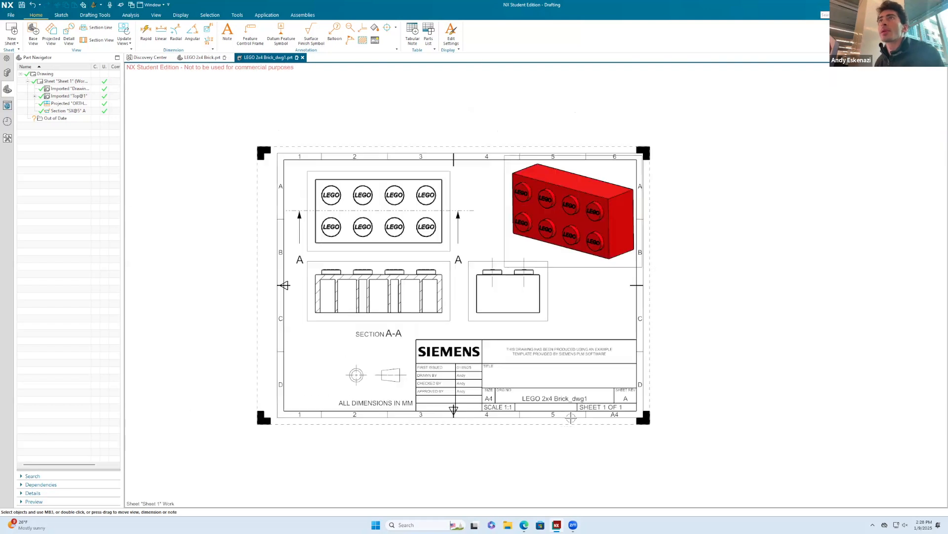
scroll(444, 403, up, 2)
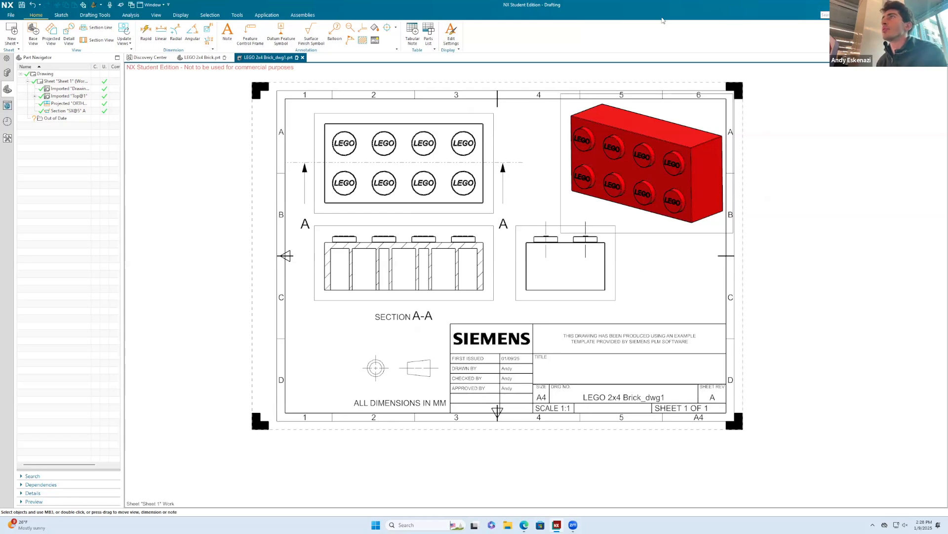
click(451, 34)
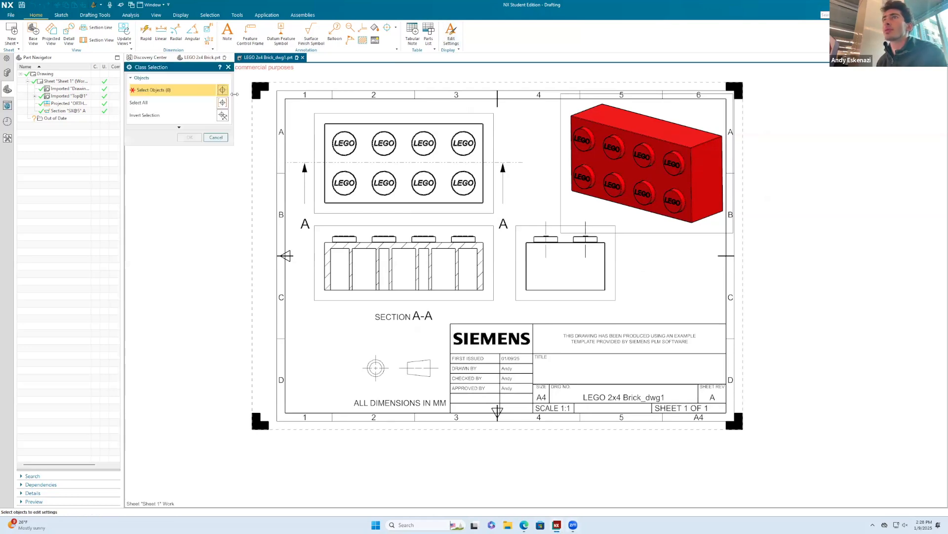
click(229, 67)
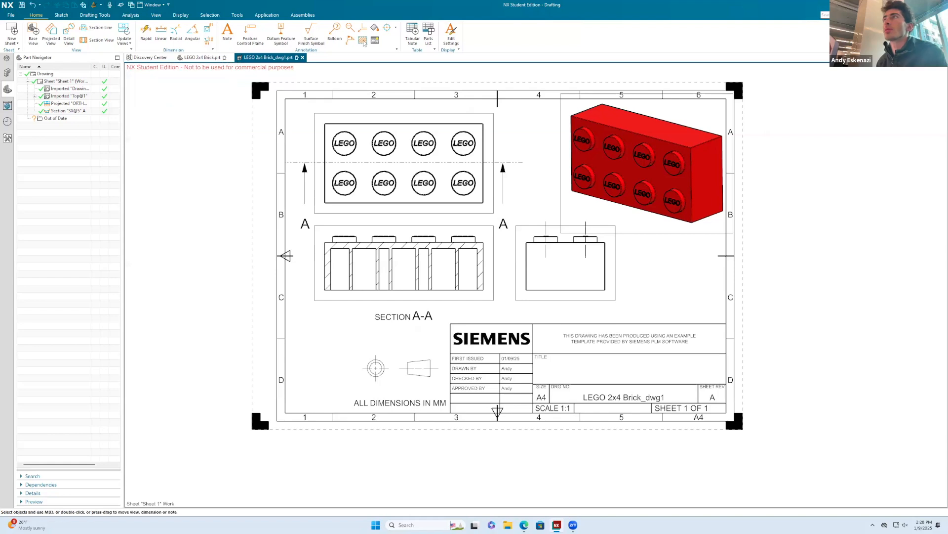
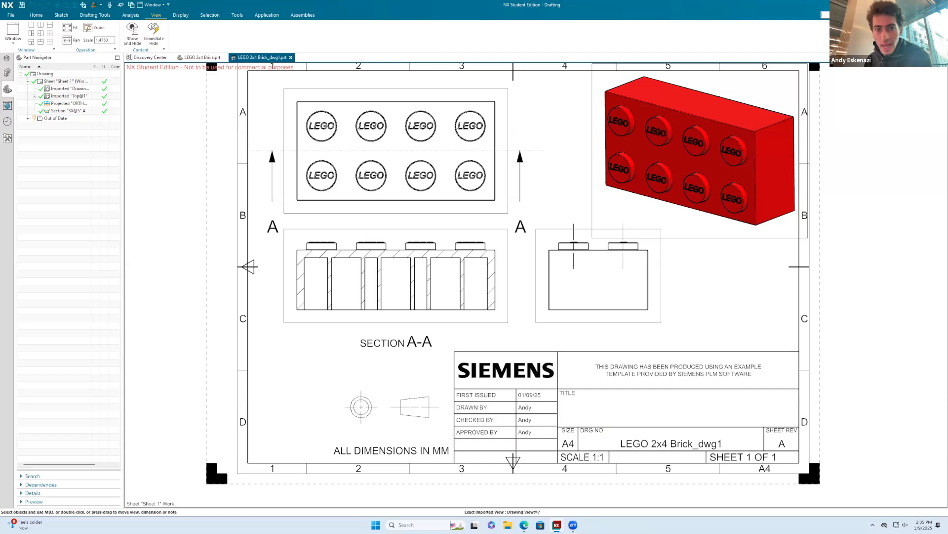
Open Layer Settings and check the state of layers 1 and 256 in the drawing.
text(yer)
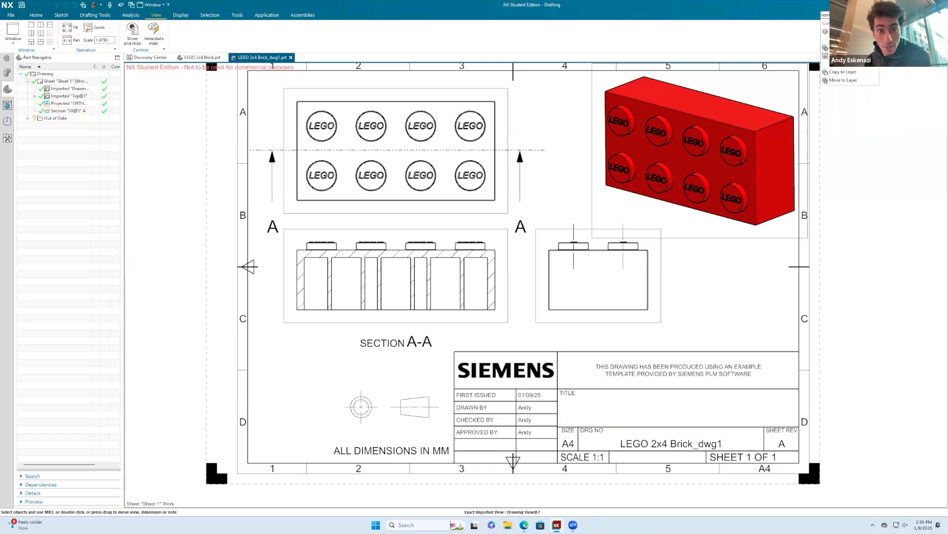
key(Return)
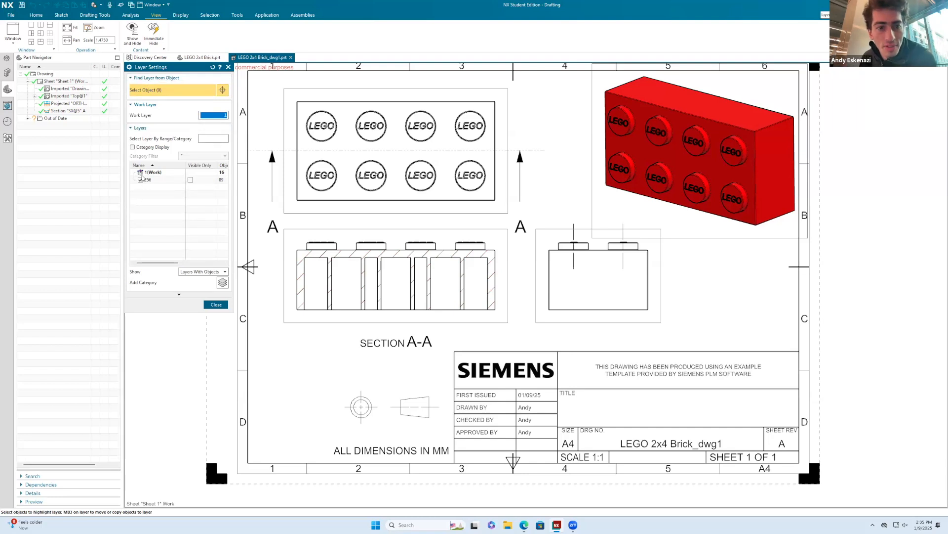
click(208, 305)
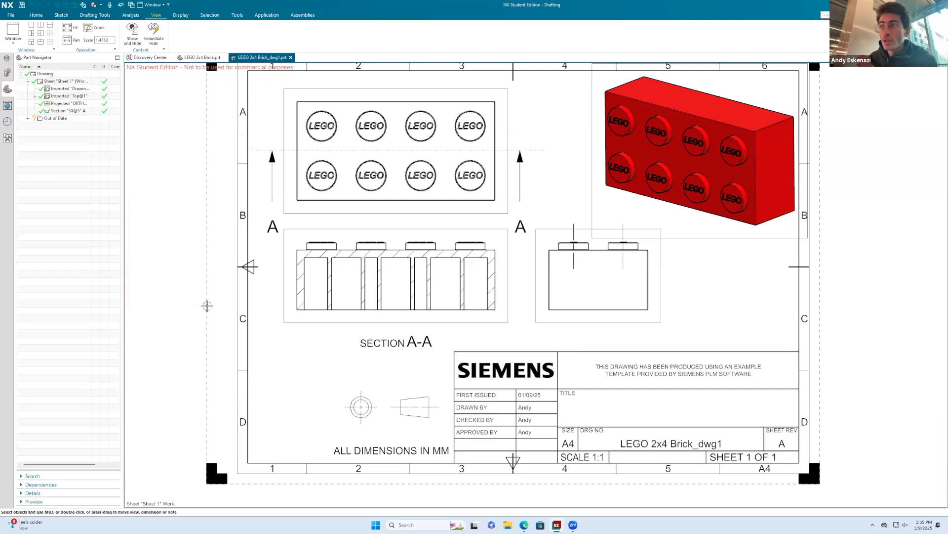
Open the title block's definition for editing and enter "2x4 LEGO Brick" in the blank TITLE cell.
right_click(606, 371)
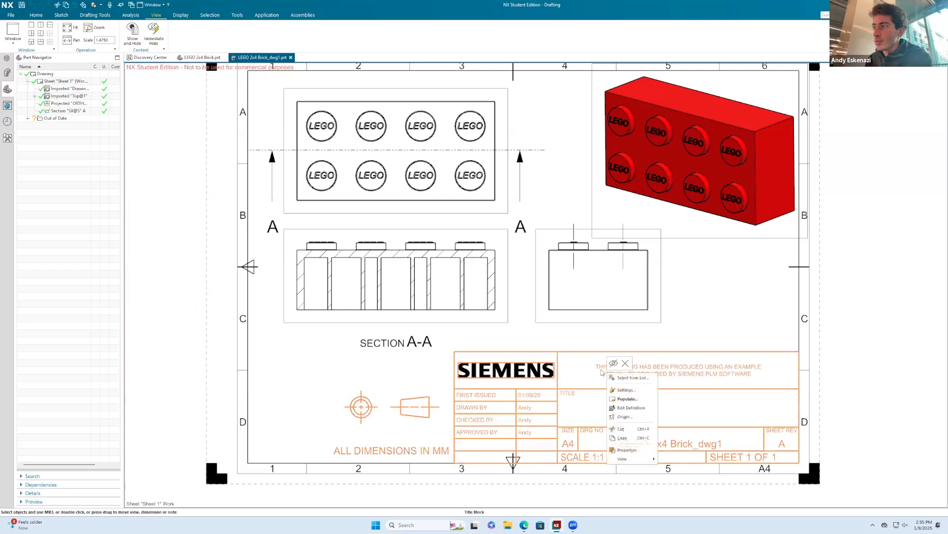
key(Escape)
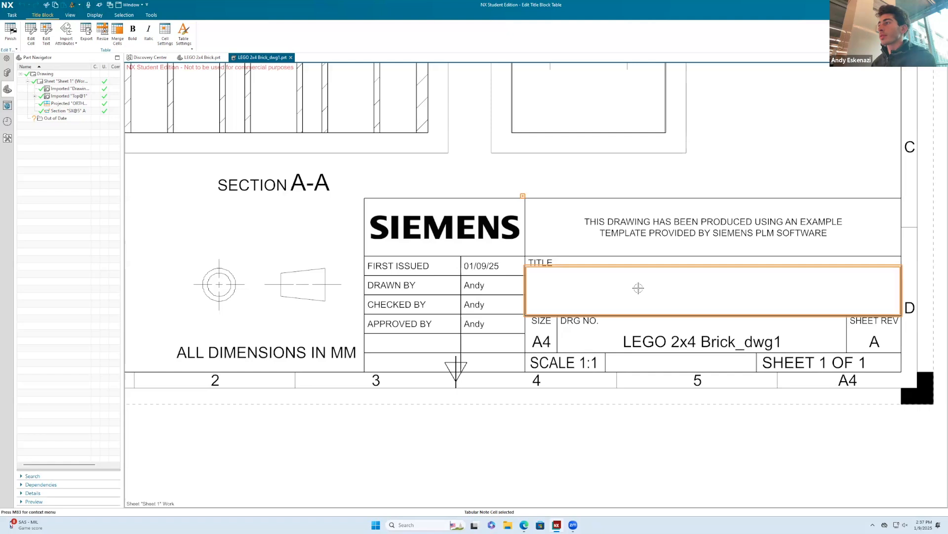
right_click(638, 286)
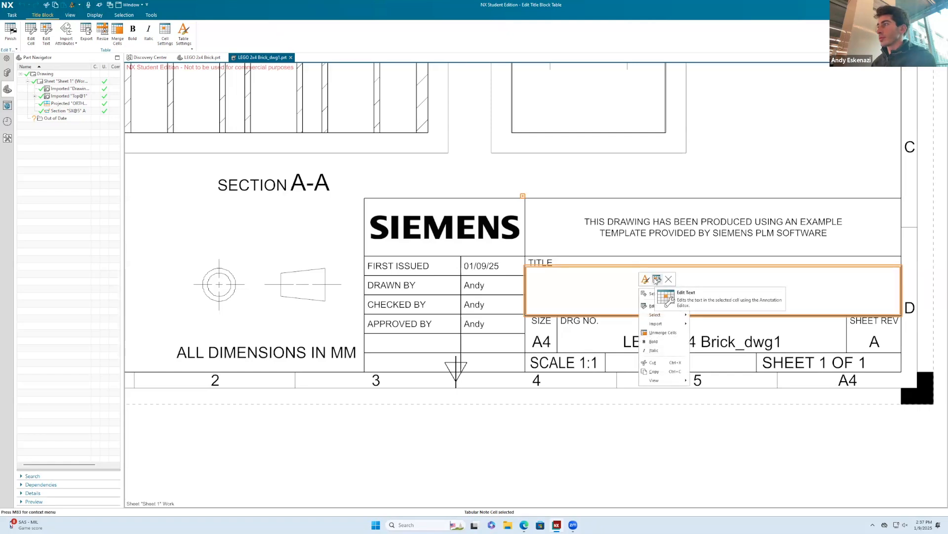
click(656, 280)
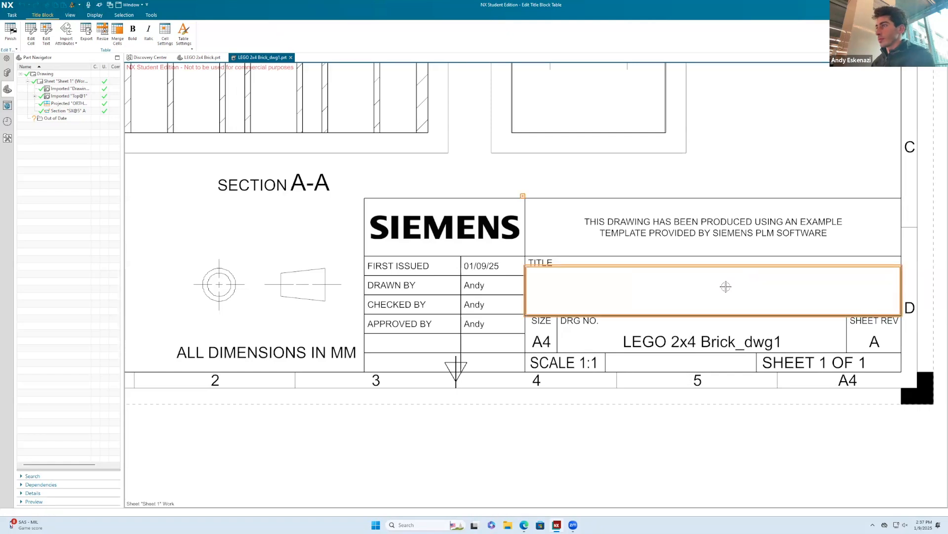
right_click(725, 287)
click(744, 280)
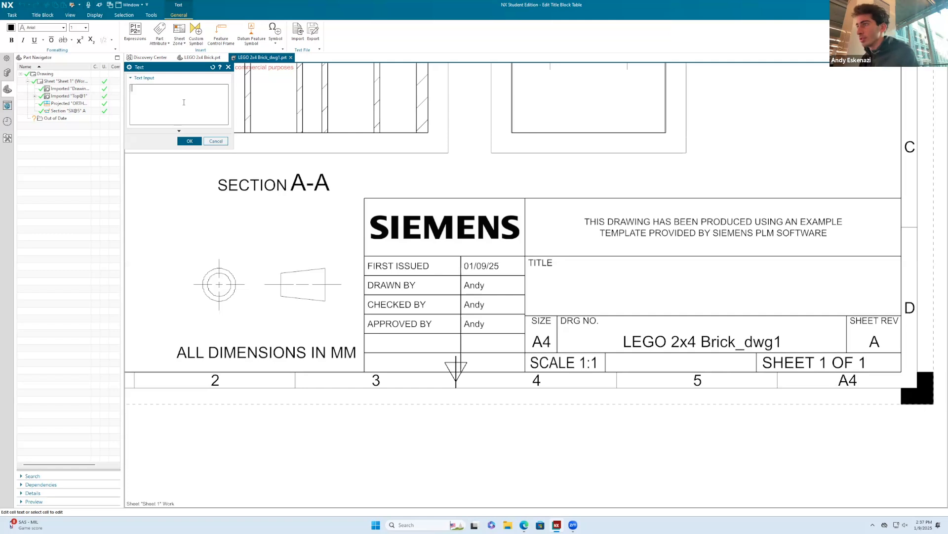
text(2x4 LEG)
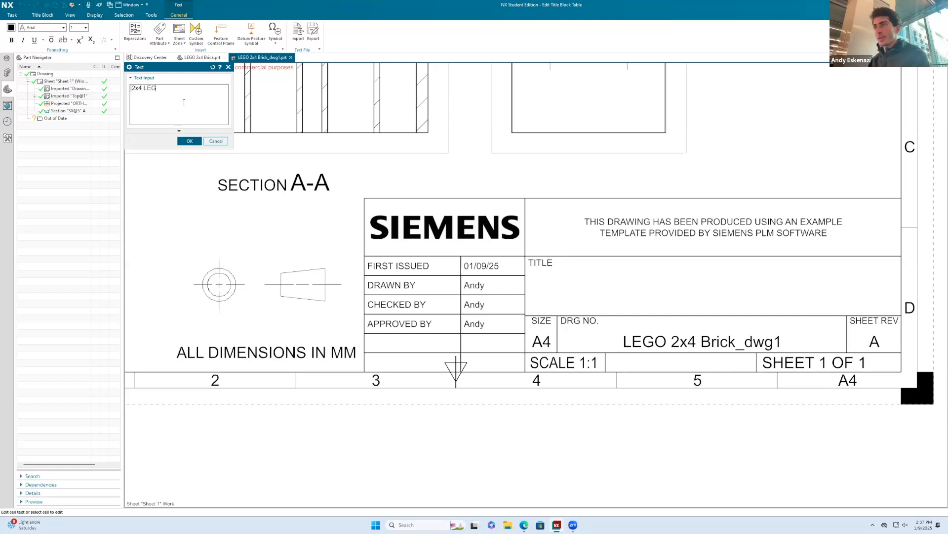
text(O Brick)
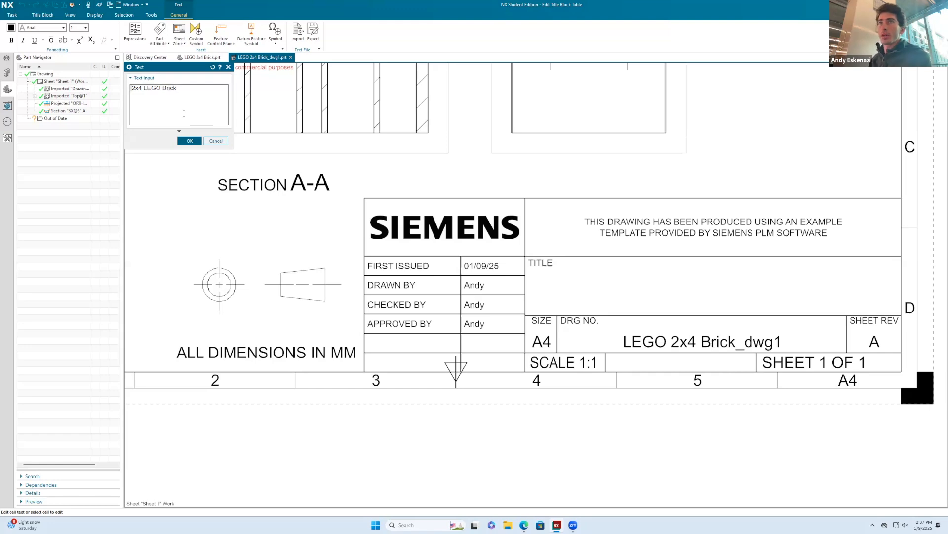
click(189, 141)
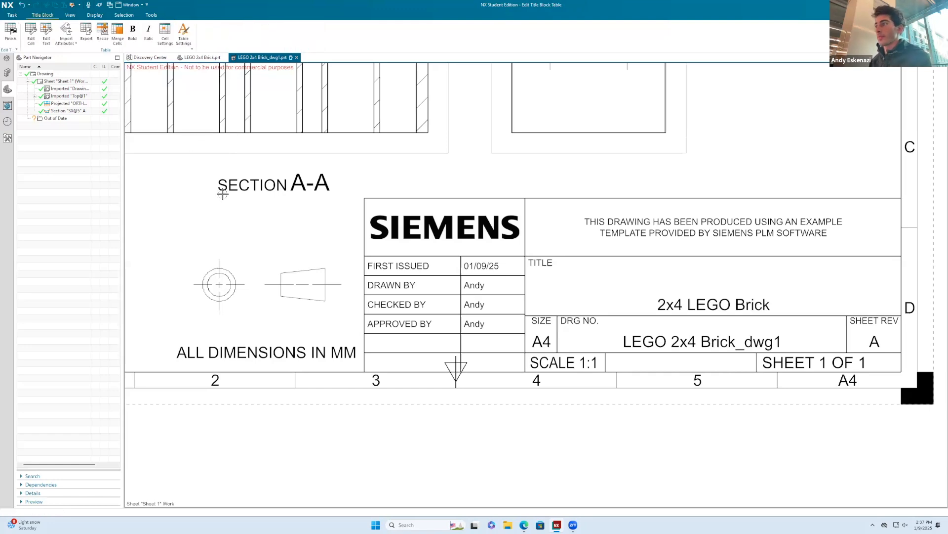
Set the TITLE cell's text alignment to Middle Center in its cell settings.
right_click(704, 292)
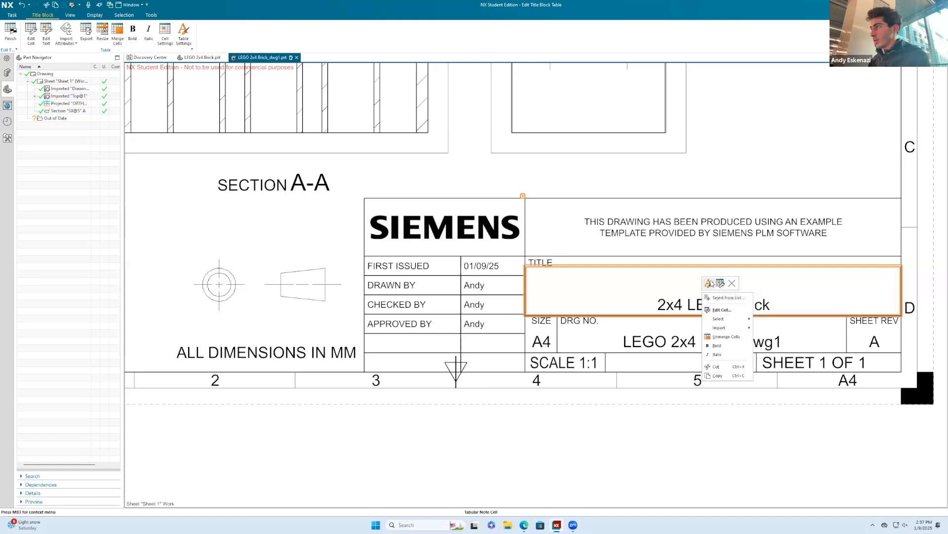
click(710, 283)
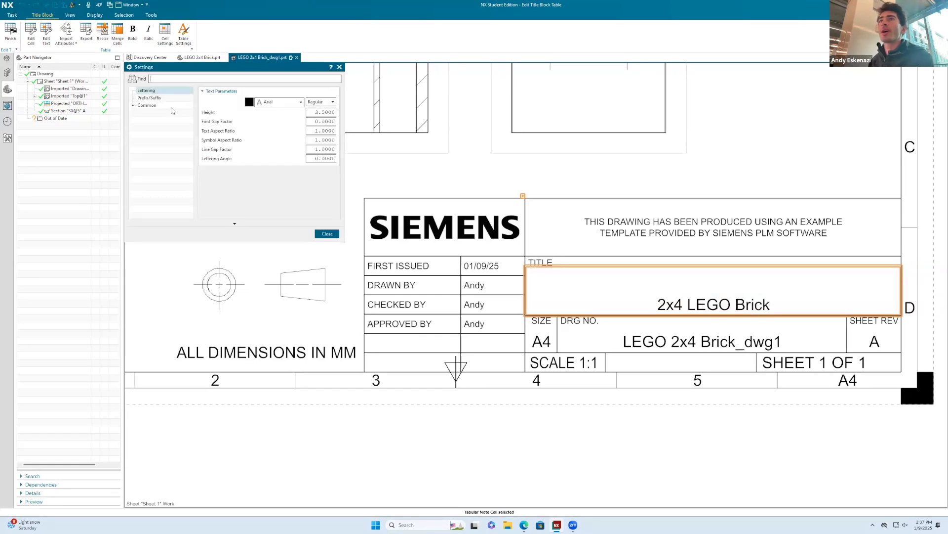
click(152, 106)
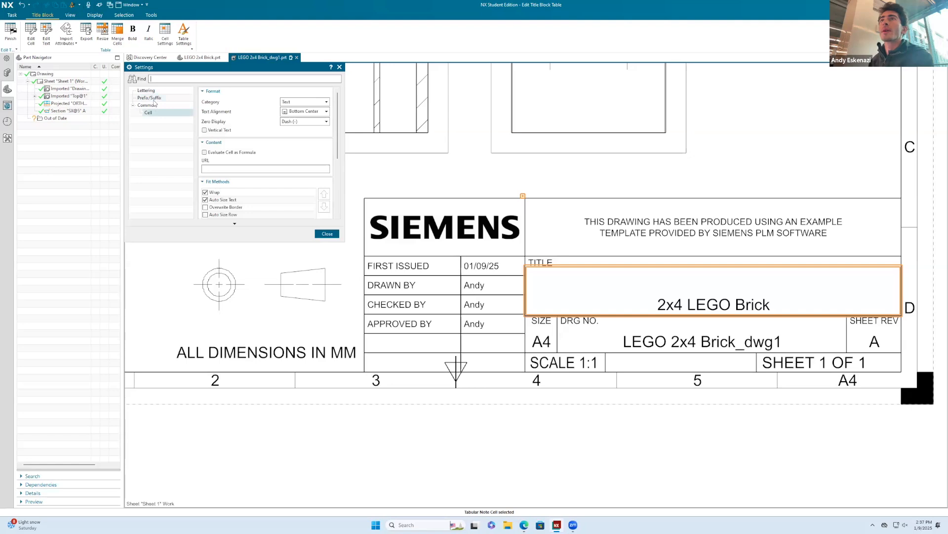
click(288, 114)
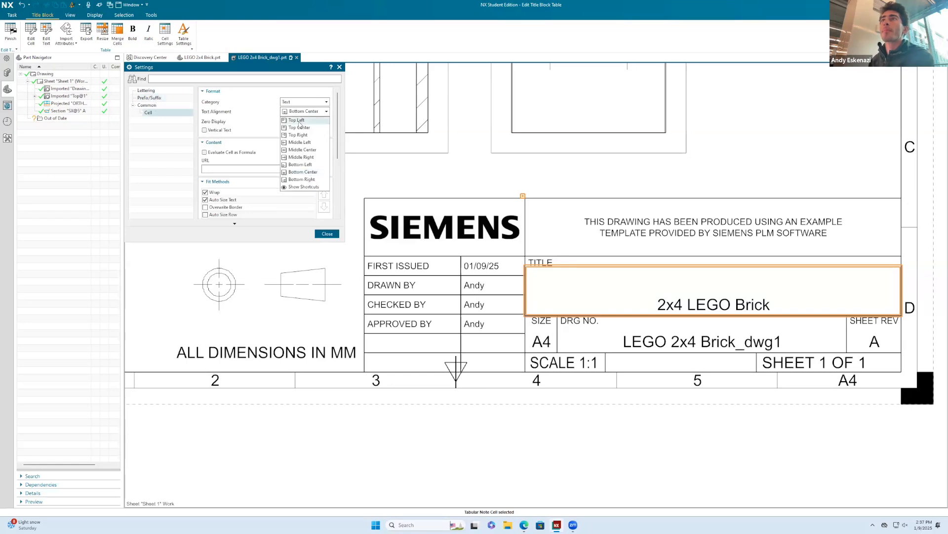
click(302, 131)
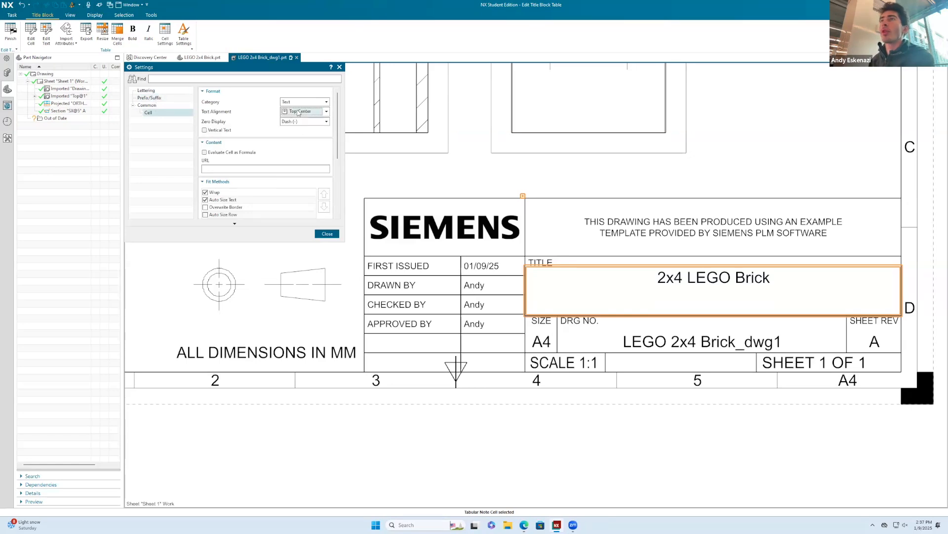
click(299, 113)
click(300, 149)
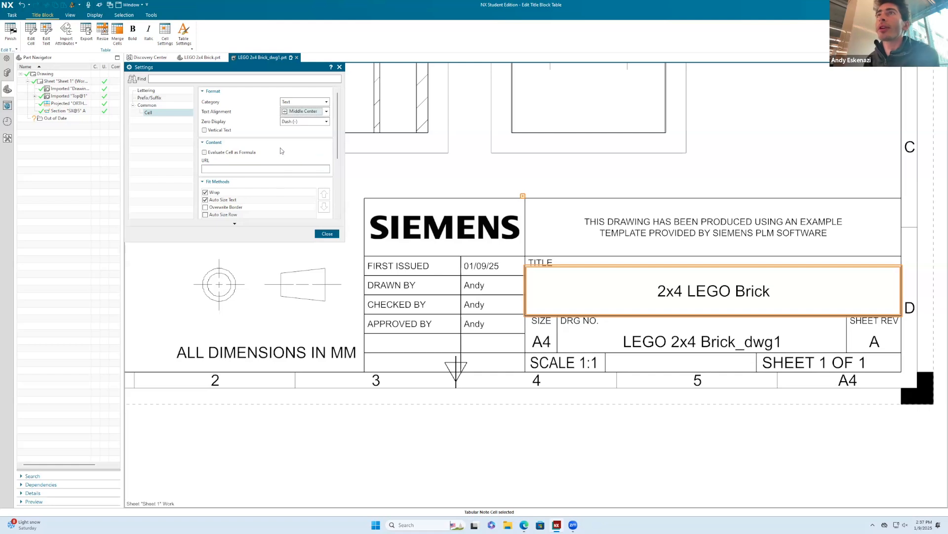
click(327, 234)
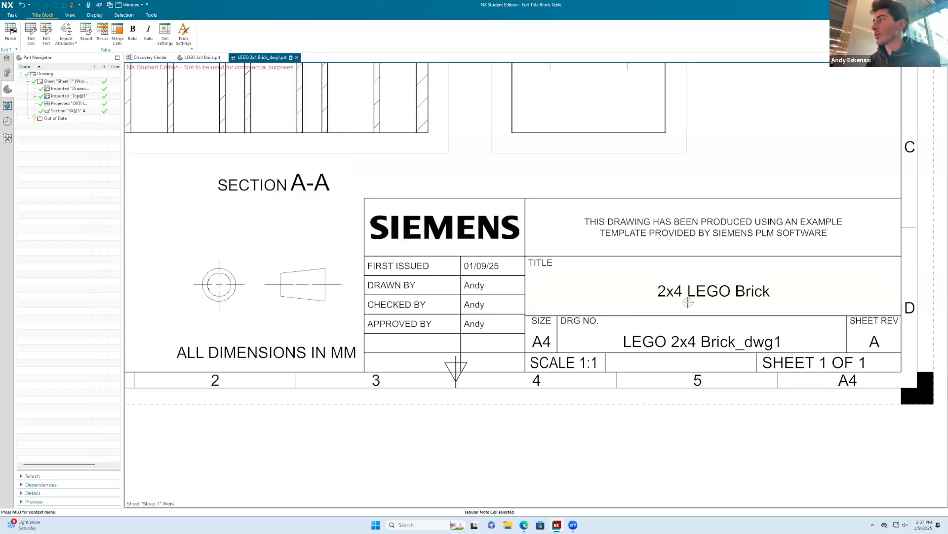
right_click(680, 341)
click(691, 355)
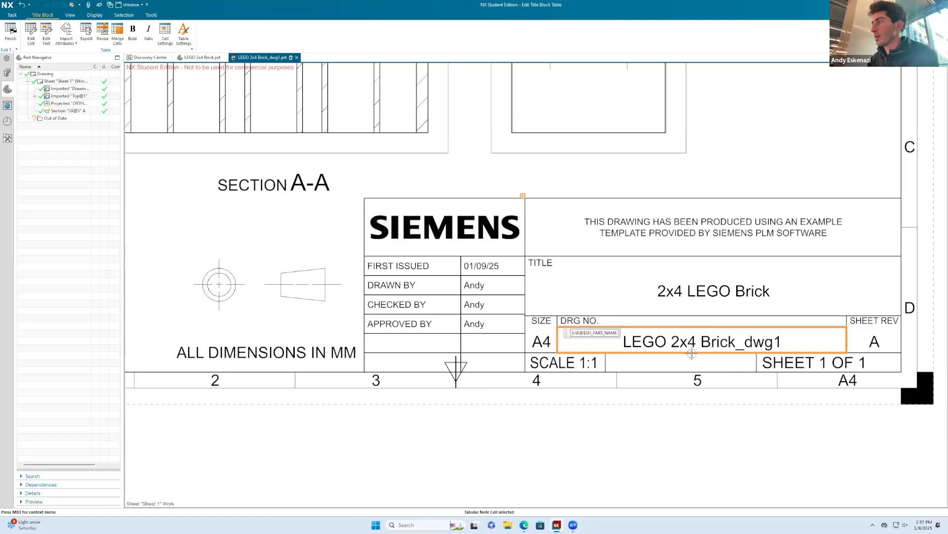
click(683, 339)
right_click(683, 339)
key(Escape)
key(Escape)
Replace the text of the DRG NO. cell with "S5-1".
right_click(681, 339)
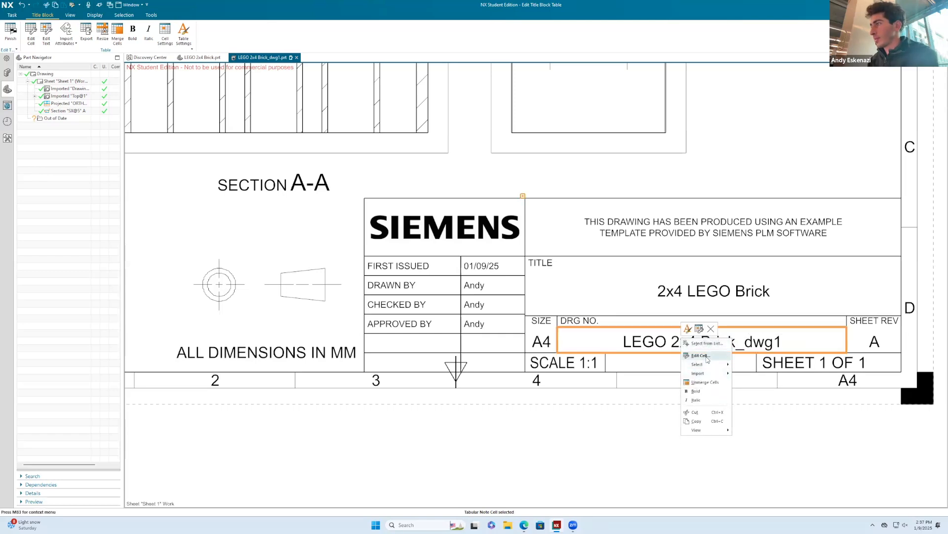
click(700, 329)
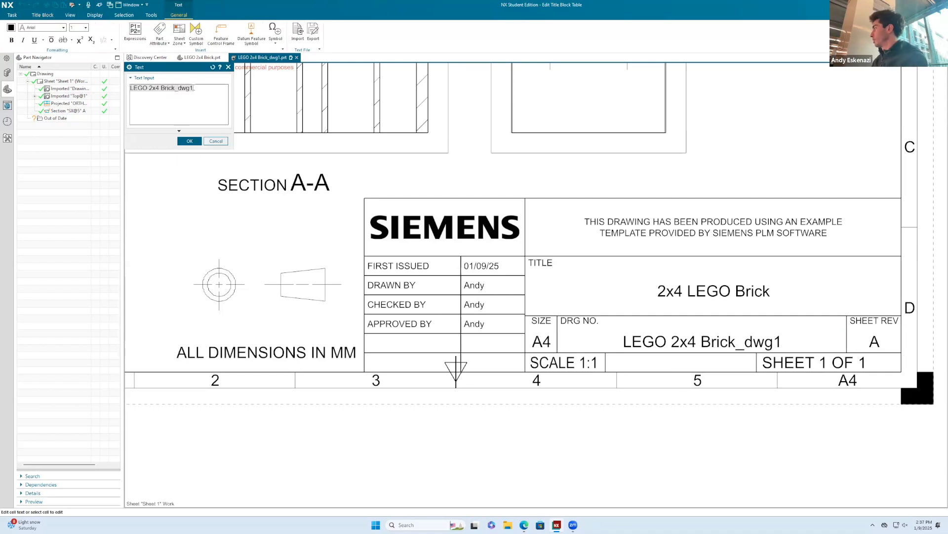
triple_click(197, 87)
text(S5-1)
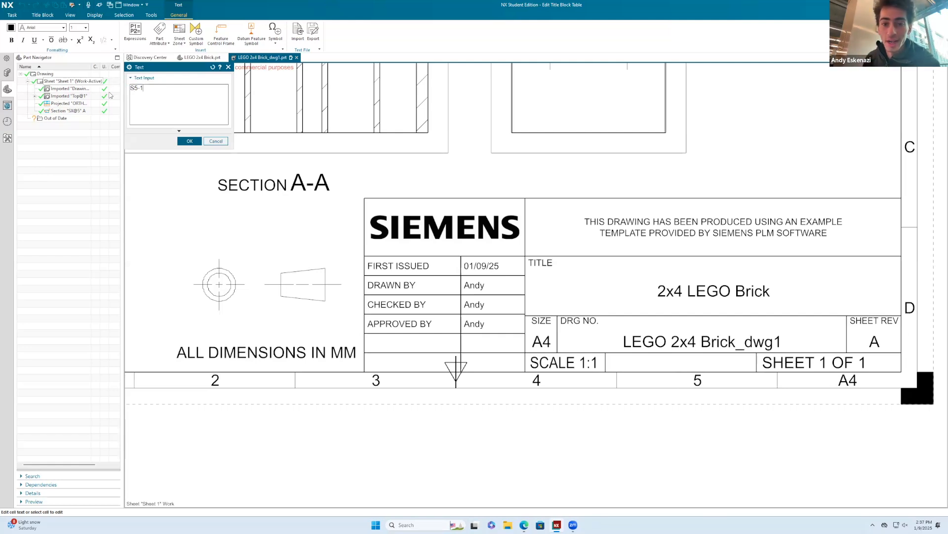
click(190, 141)
click(721, 336)
right_click(722, 338)
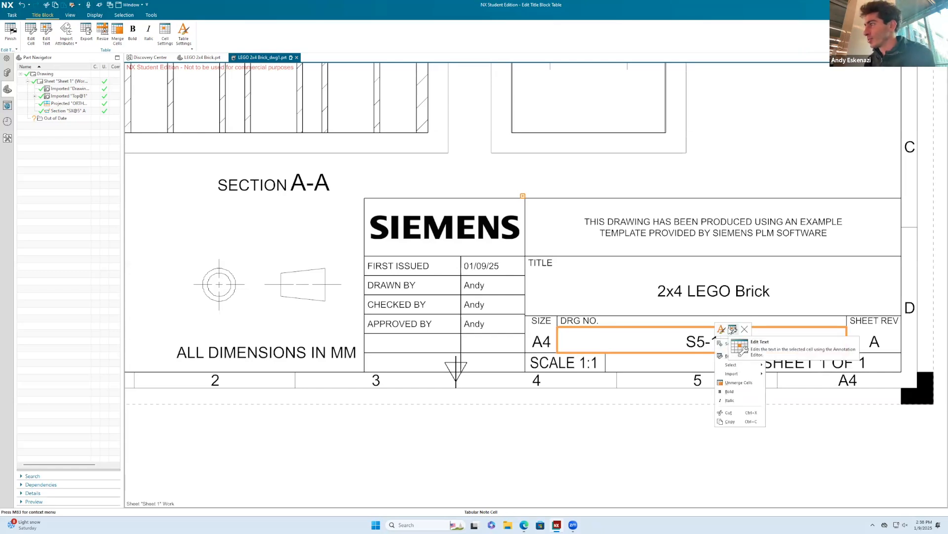
click(733, 329)
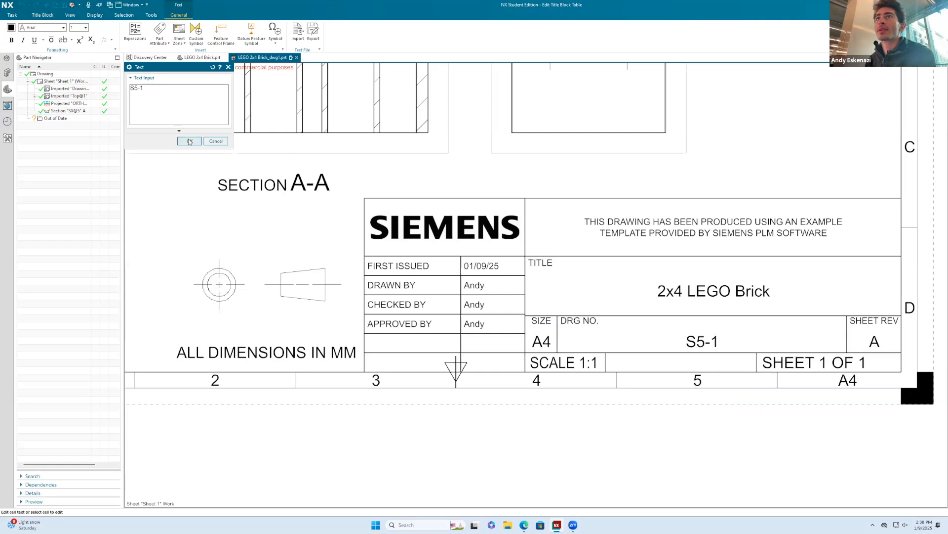
click(189, 141)
Set the DRG NO. cell's text alignment to Middle Center.
right_click(720, 337)
click(709, 326)
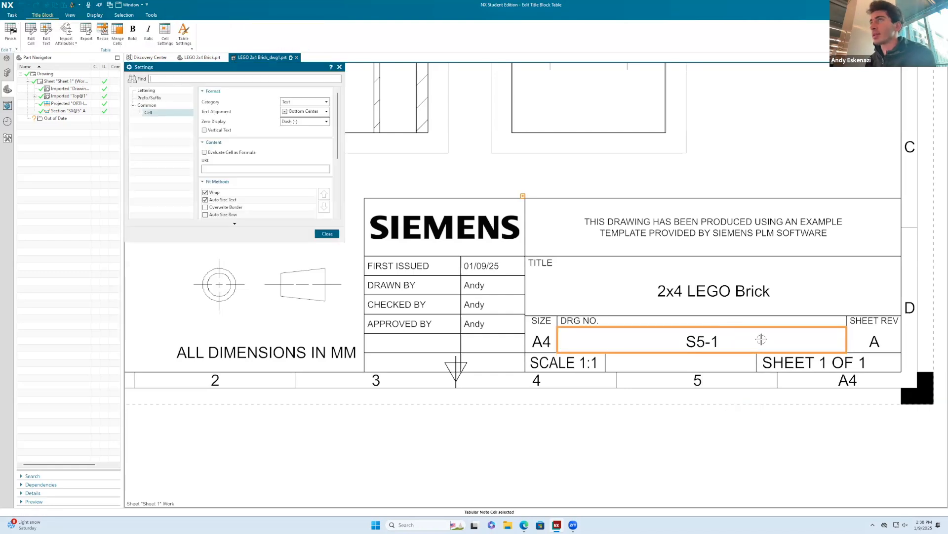
click(309, 111)
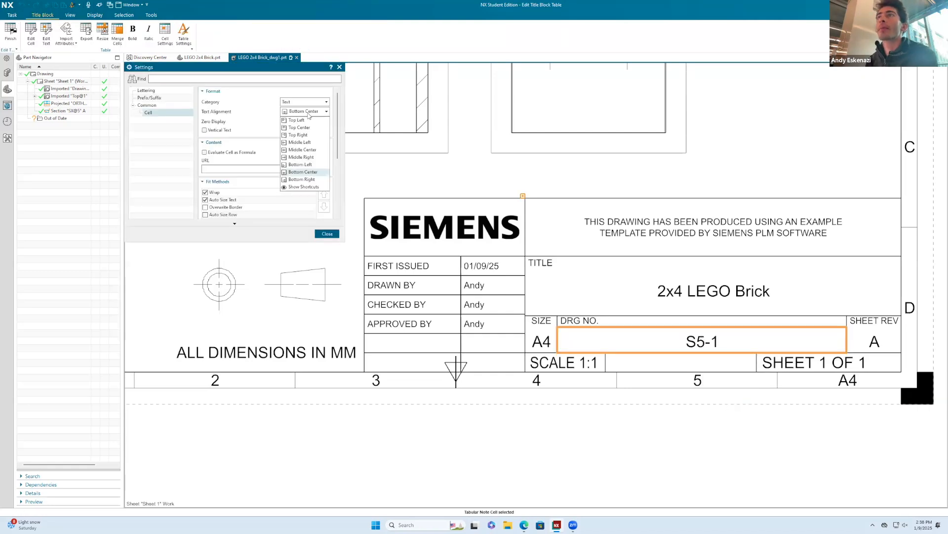
click(305, 152)
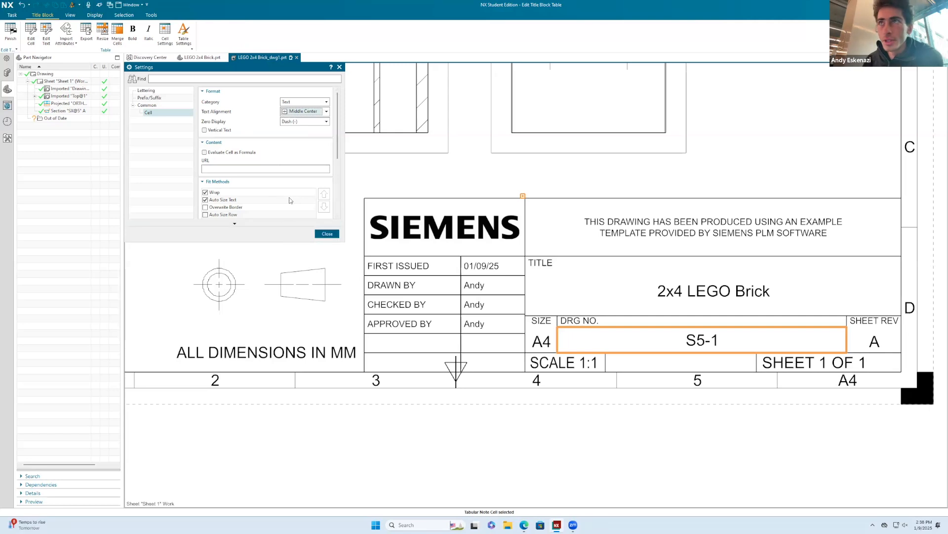
Look through the DRG NO. cell's remaining cell settings and close them.
scroll(296, 213, down, 5)
scroll(301, 215, up, 5)
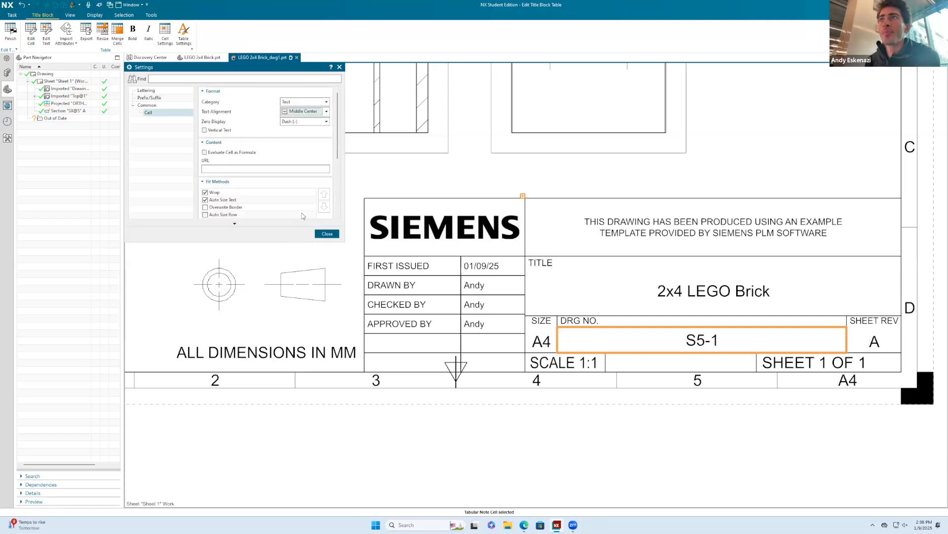
click(321, 232)
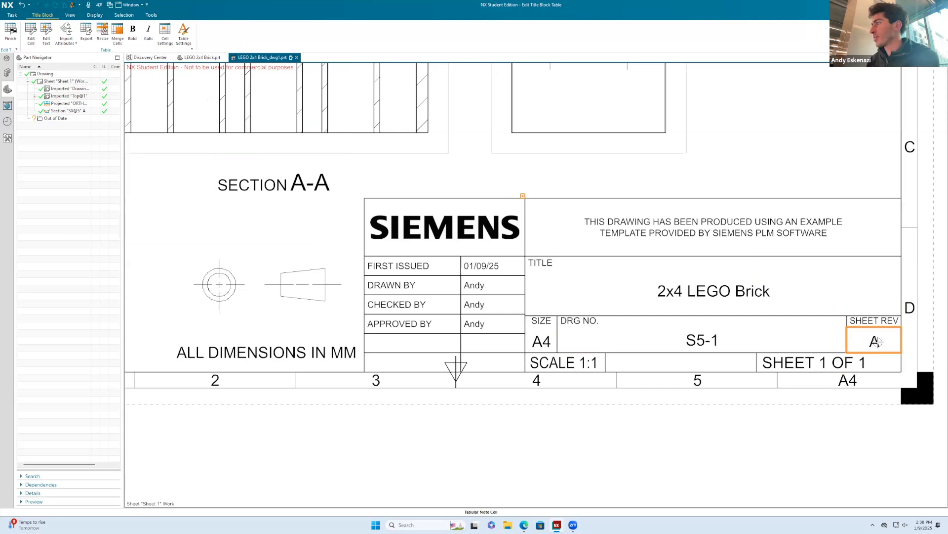
Replace the template notice in the cell above TITLE with "How to CAD Almost Anything!".
click(675, 221)
right_click(675, 220)
click(694, 213)
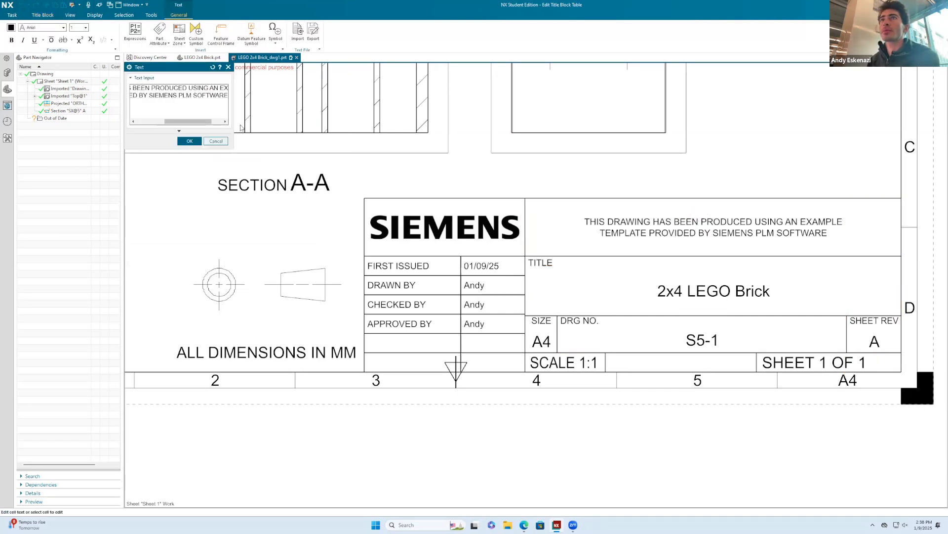
triple_click(209, 94)
key(BackSpace)
key(BackSpace)
key(BackSpace)
key(BackSpace)
key(BackSpace)
key(BackSpace)
key(BackSpace)
key(BackSpace)
key(BackSpace)
key(BackSpace)
key(BackSpace)
key(BackSpace)
key(BackSpace)
key(BackSpace)
key(BackSpace)
key(BackSpace)
key(BackSpace)
key(BackSpace)
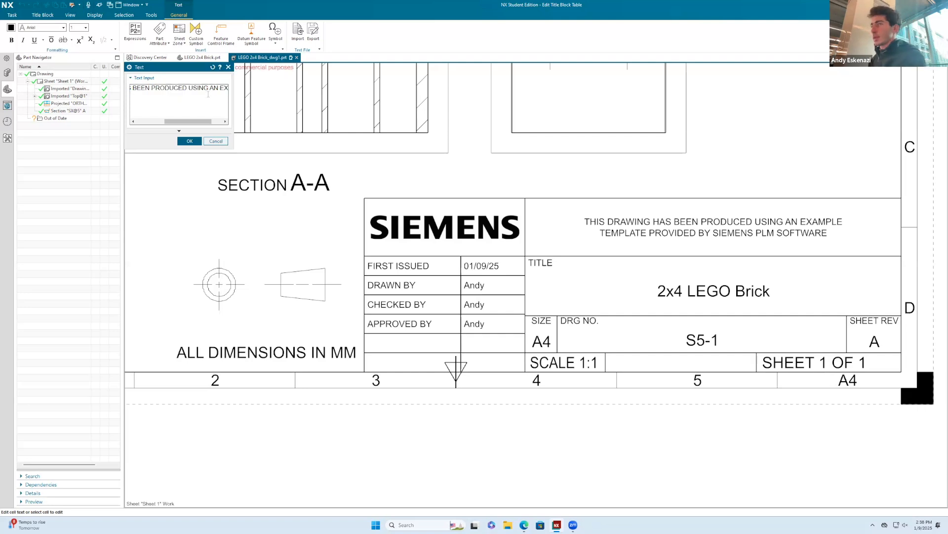
key(BackSpace)
key(BackSpace)
key(BackSpace)
key(BackSpace)
key(BackSpace)
key(BackSpace)
key(BackSpace)
key(BackSpace)
key(BackSpace)
key(BackSpace)
key(BackSpace)
key(BackSpace)
key(BackSpace)
key(BackSpace)
key(BackSpace)
key(BackSpace)
key(BackSpace)
key(BackSpace)
key(BackSpace)
key(BackSpace)
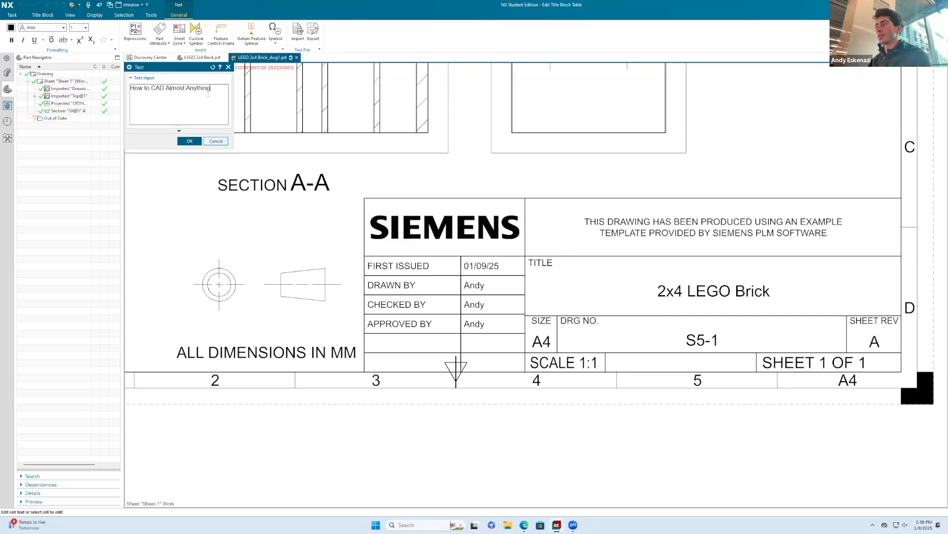
click(191, 142)
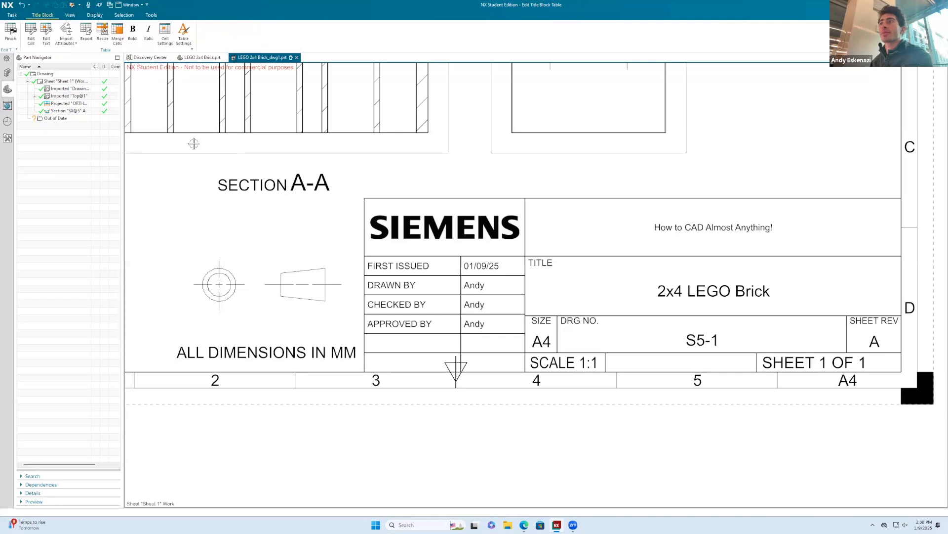
Set the lettering height of the "How to CAD Almost Anything!" cell to 5.
right_click(662, 227)
click(667, 215)
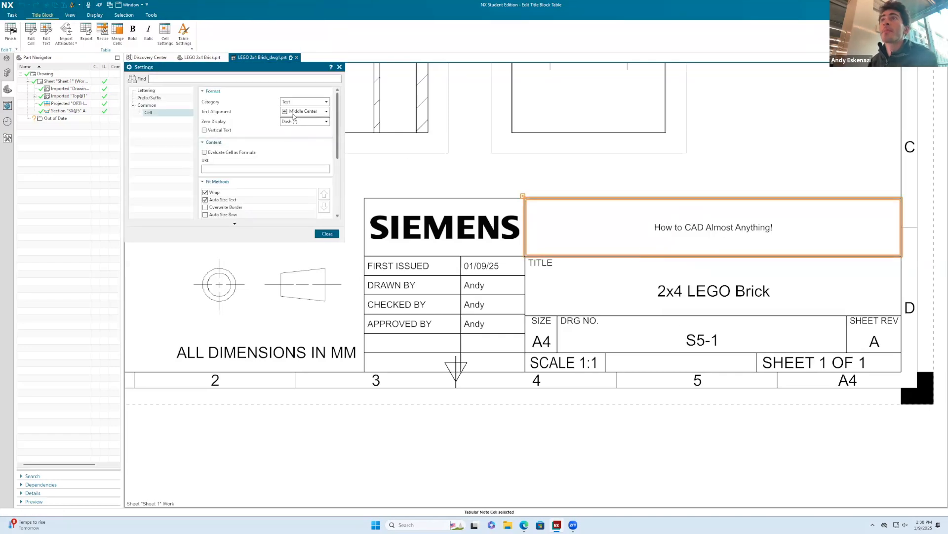
scroll(260, 166, down, 5)
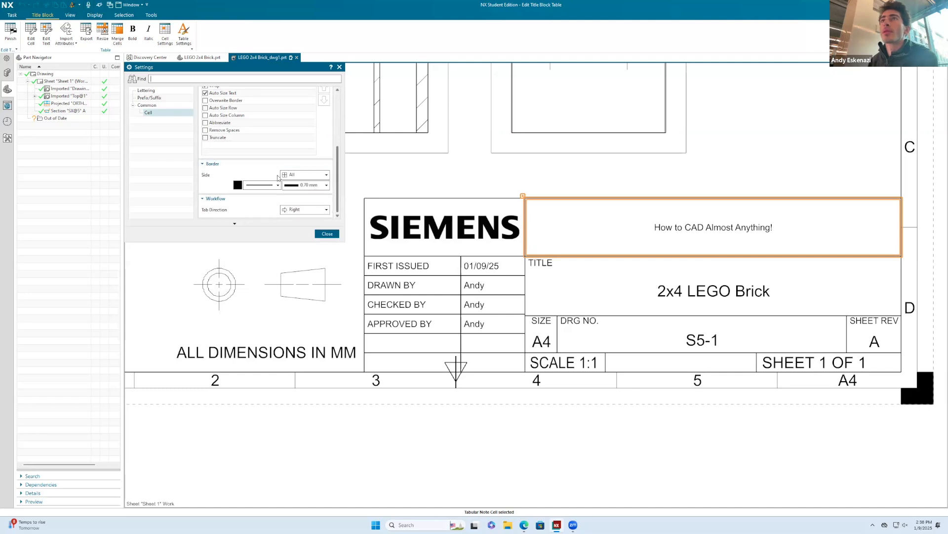
scroll(278, 180, up, 5)
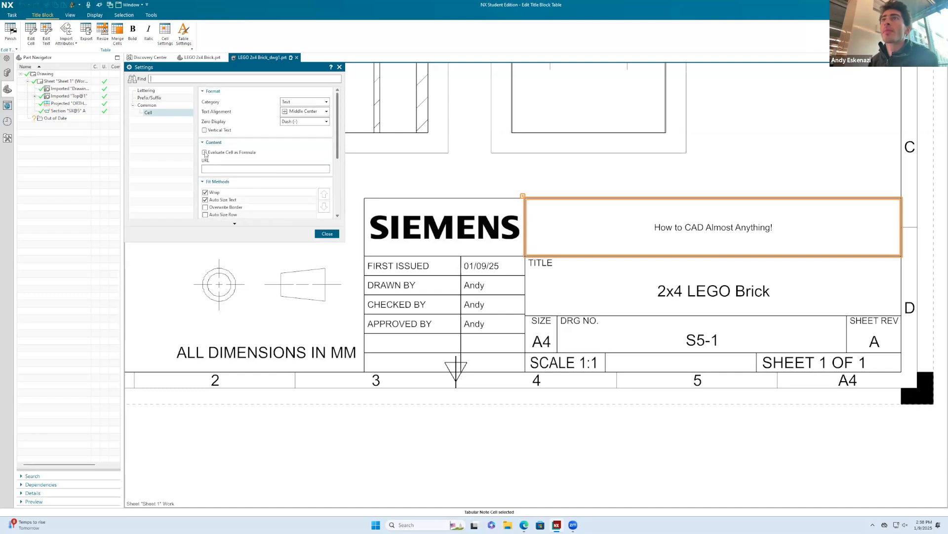
click(290, 103)
click(254, 118)
click(146, 91)
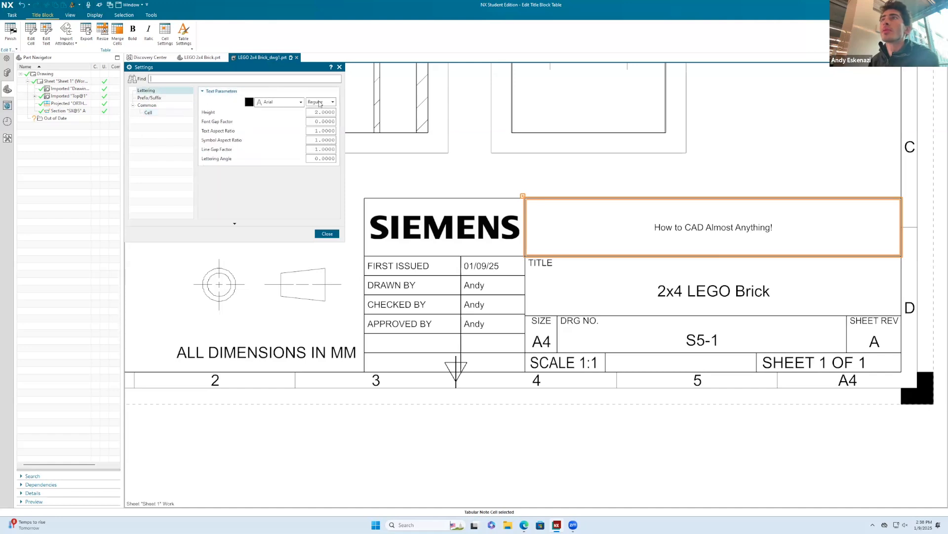
text(5)
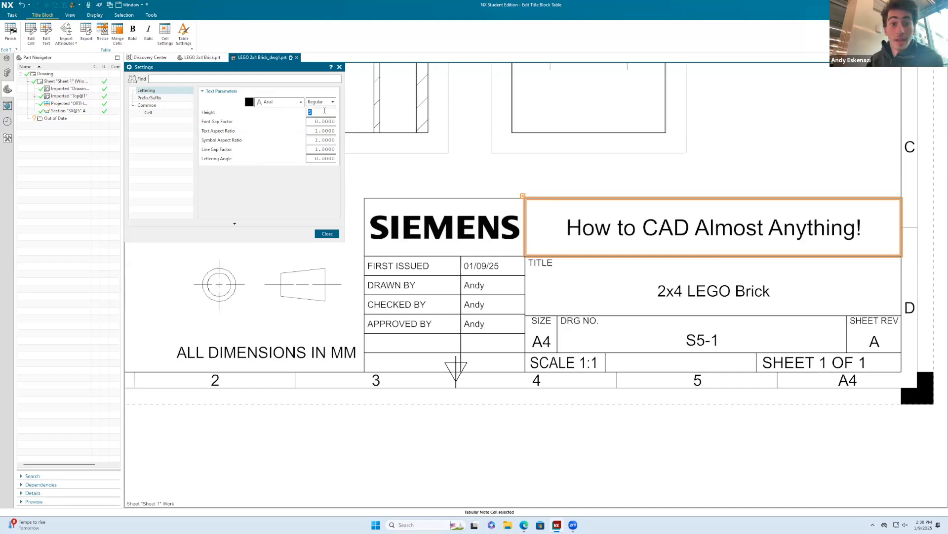
click(327, 233)
Enlarge the "2x4 LEGO Brick" title text to a lettering height of 9.
click(676, 291)
right_click(676, 291)
click(693, 285)
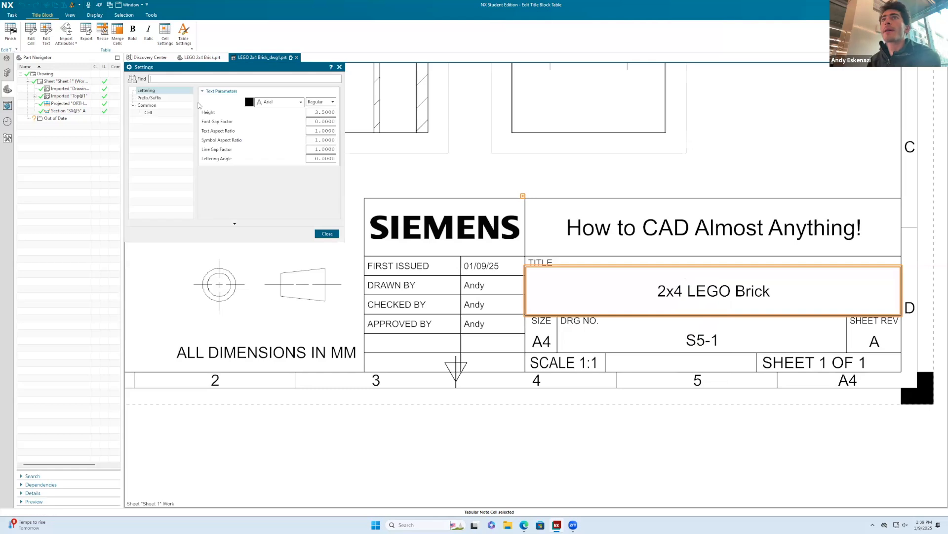
click(151, 99)
click(144, 90)
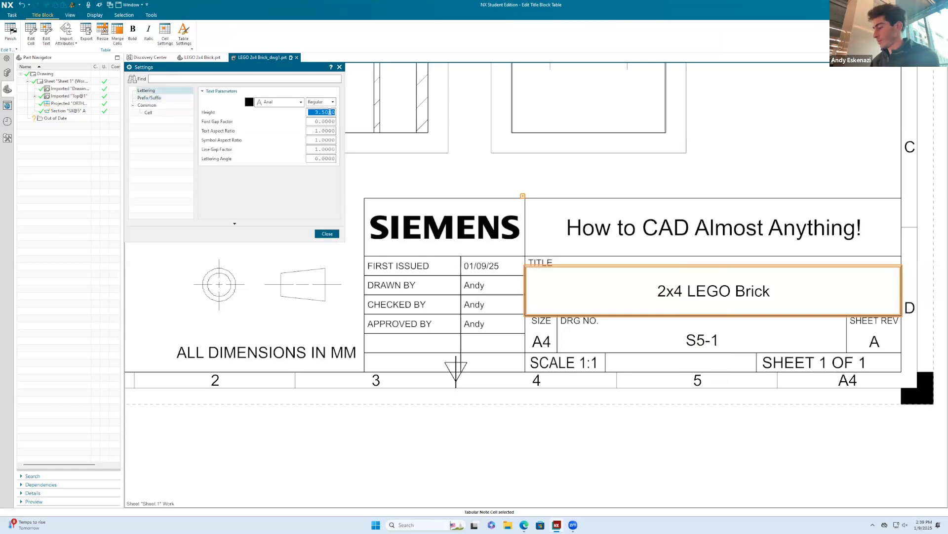
text(5)
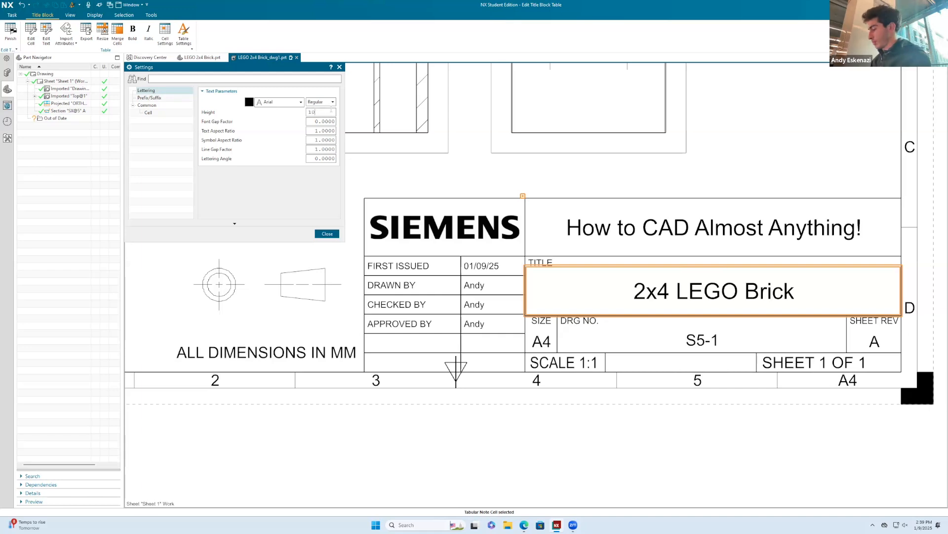
key(Return)
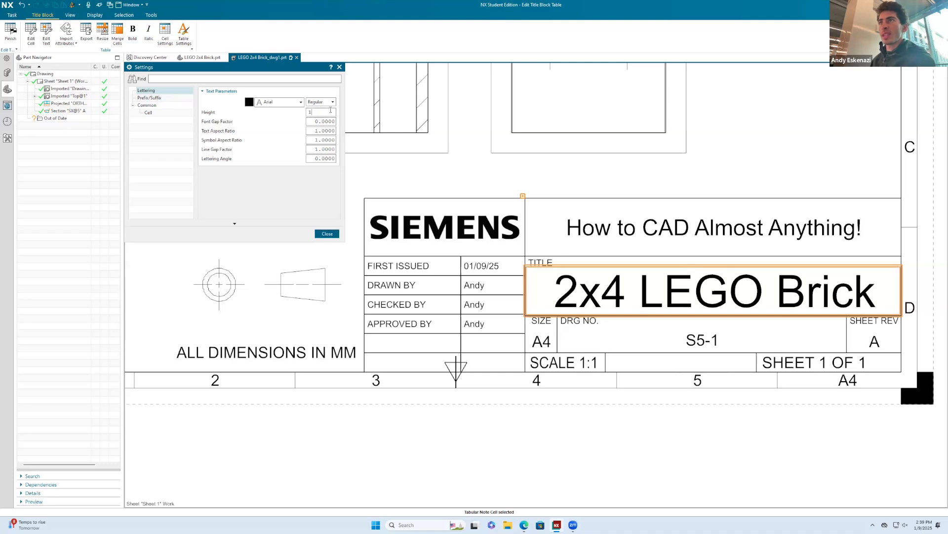
text(9)
key(Return)
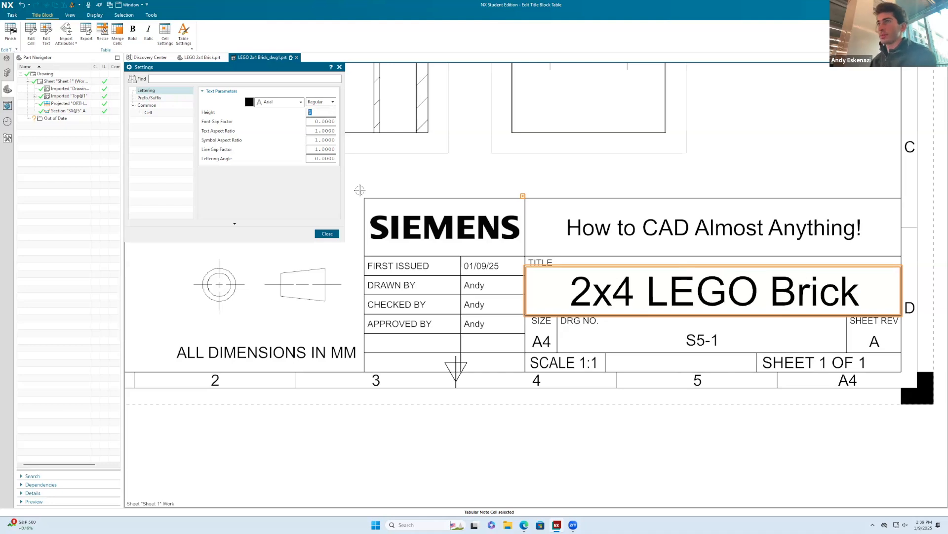
click(327, 234)
Set the lettering height of the "S5-1" drawing number cell to 5.
click(603, 338)
right_click(690, 341)
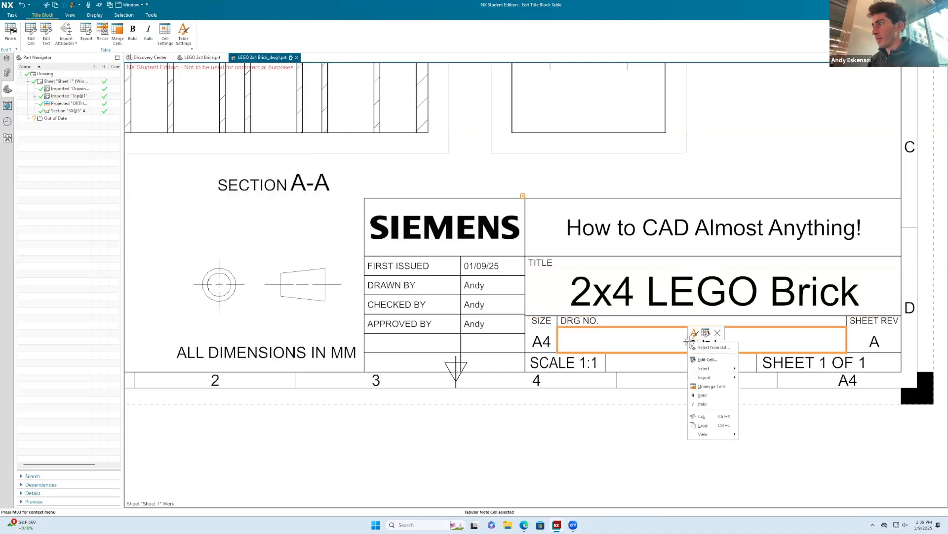
click(706, 334)
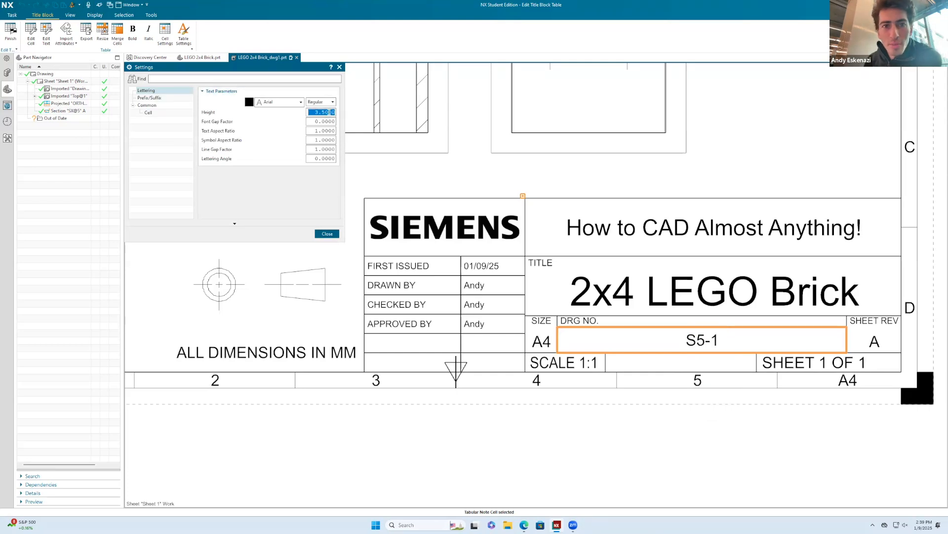
key(Return)
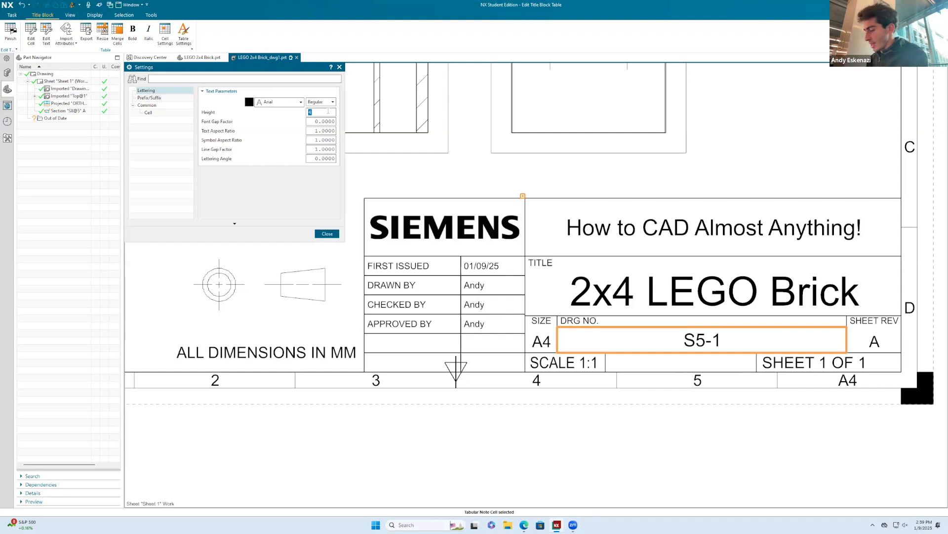
text(5)
key(Return)
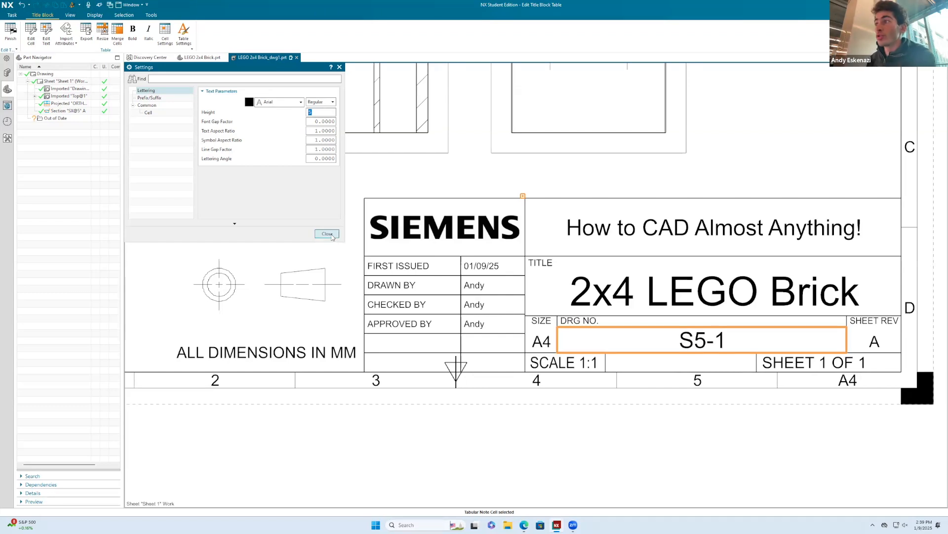
click(327, 233)
scroll(516, 295, down, 1)
click(466, 248)
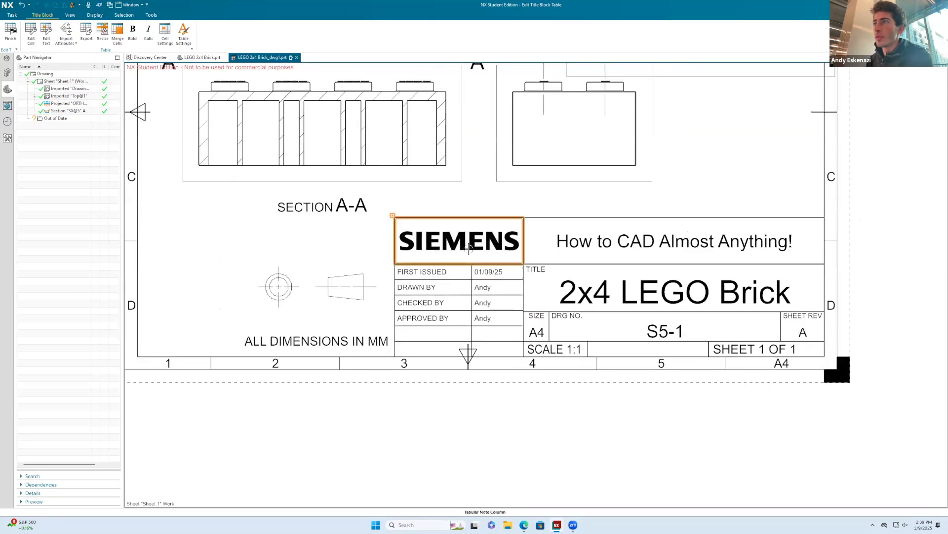
click(494, 236)
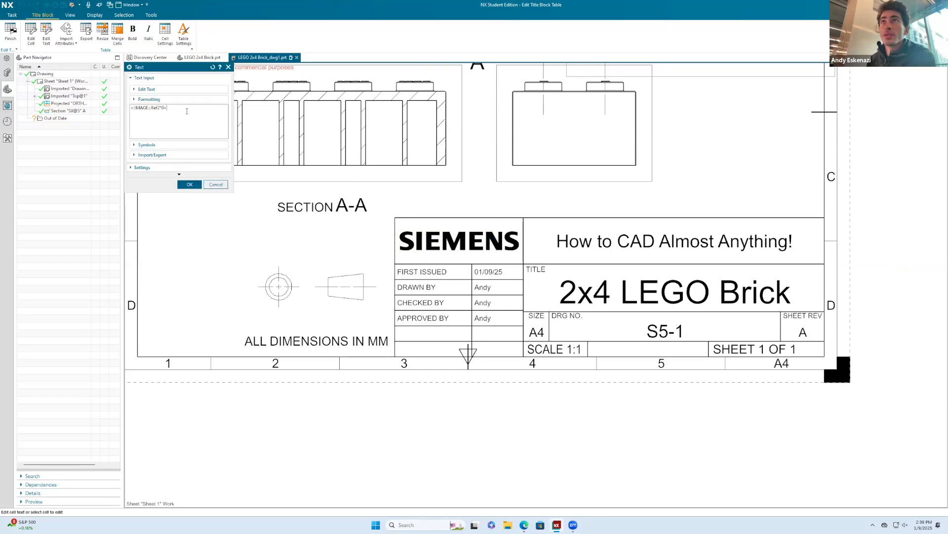
click(216, 184)
Delete the projection angle symbol from the cell above "ALL DIMENSIONS IN MM".
click(355, 286)
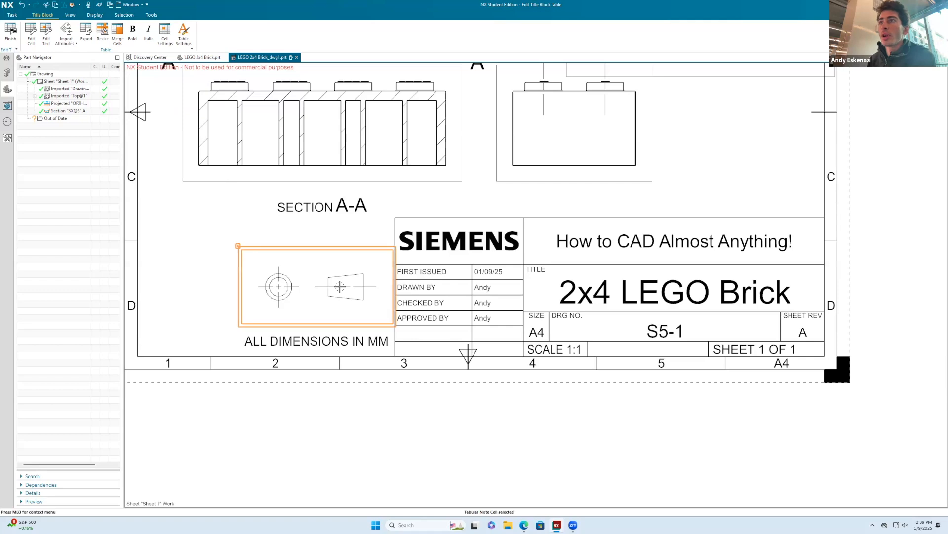
click(357, 277)
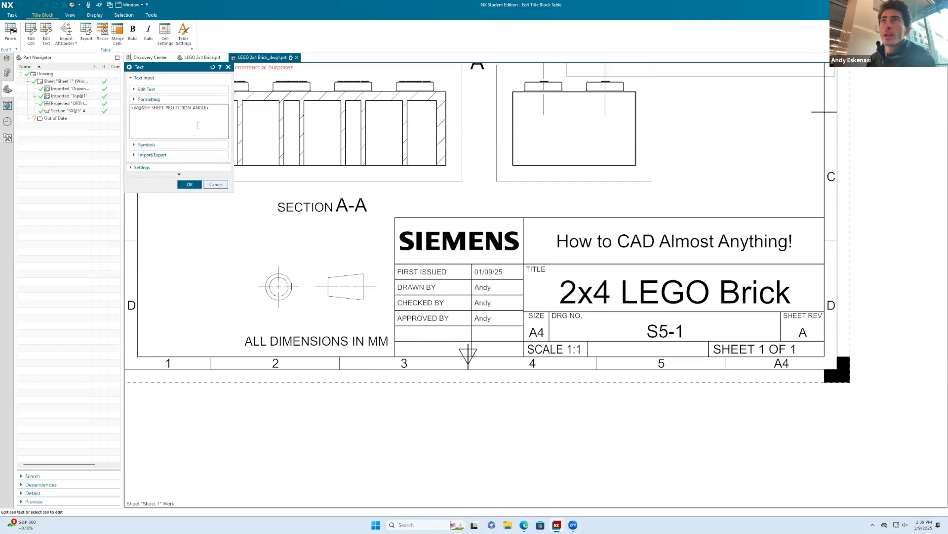
drag(213, 108, 111, 109)
key(Delete)
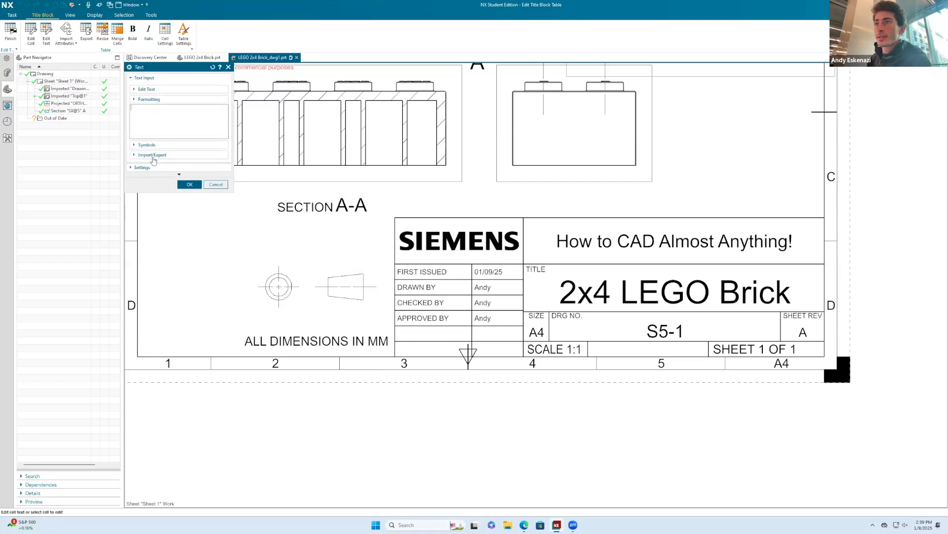
click(180, 185)
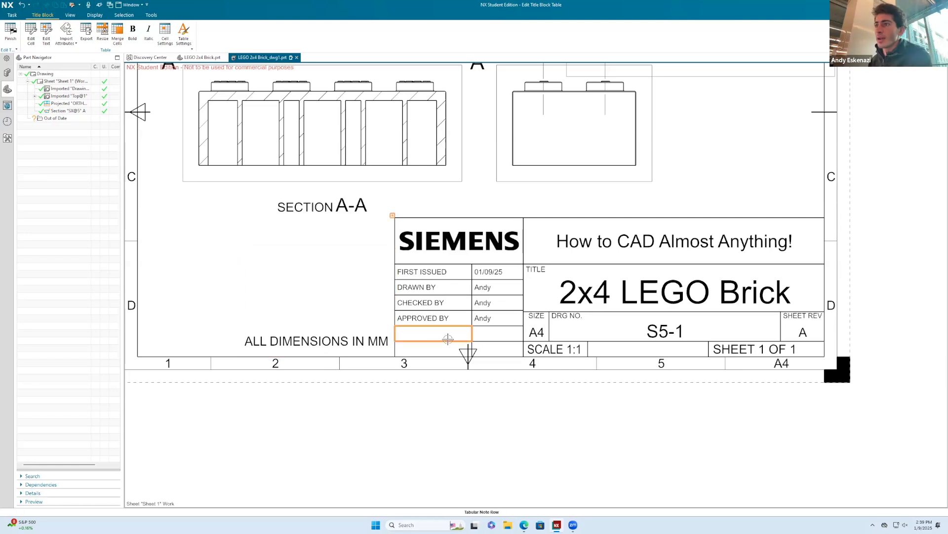
Shorten the title block's top row by lowering the upper edges of the course name cell and the SIEMENS logo cell to the same level.
click(465, 333)
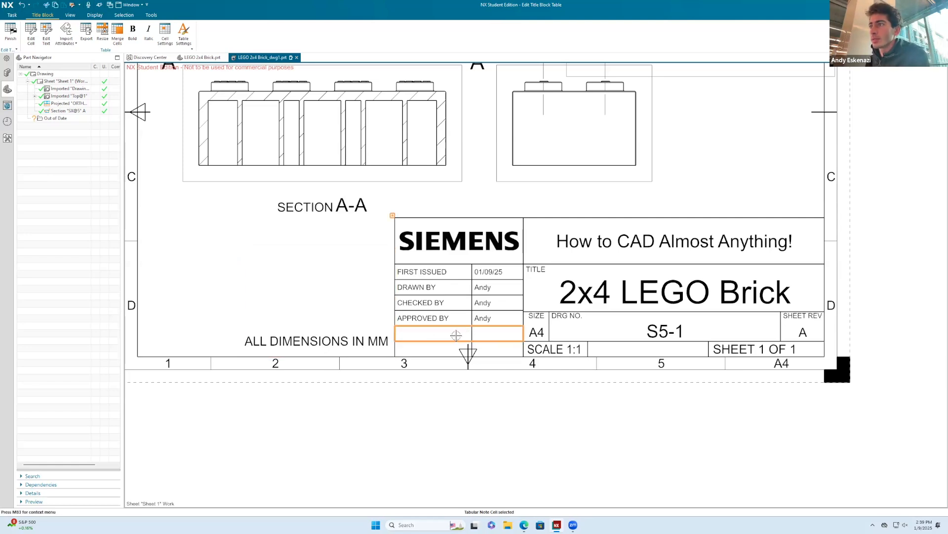
scroll(456, 335, up, 2)
scroll(456, 336, down, 4)
scroll(622, 270, up, 2)
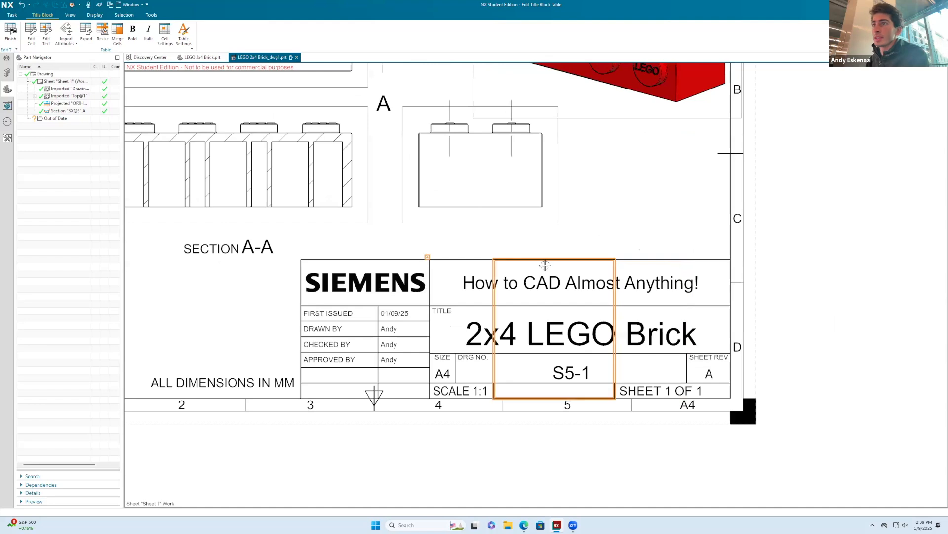
drag(468, 266, 467, 277)
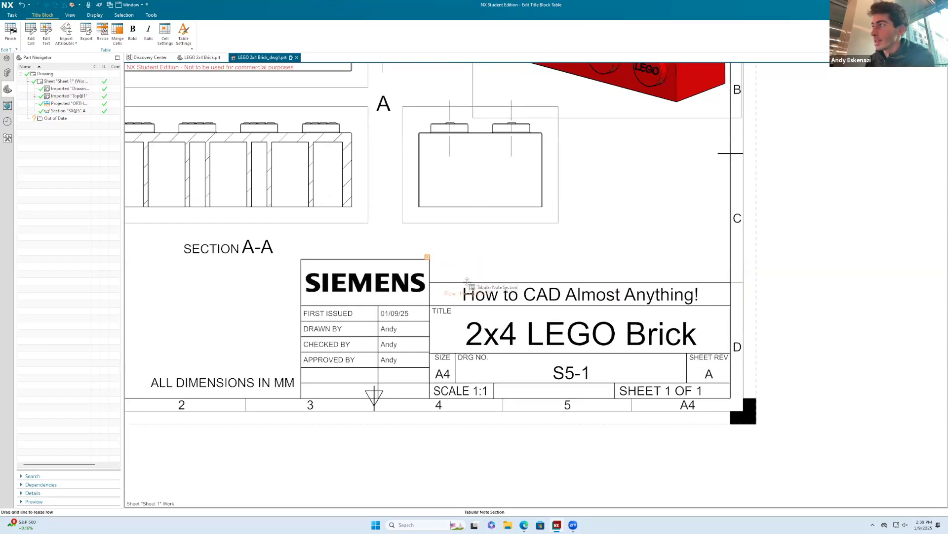
drag(363, 258, 363, 277)
scroll(387, 242, down, 2)
scroll(391, 302, up, 2)
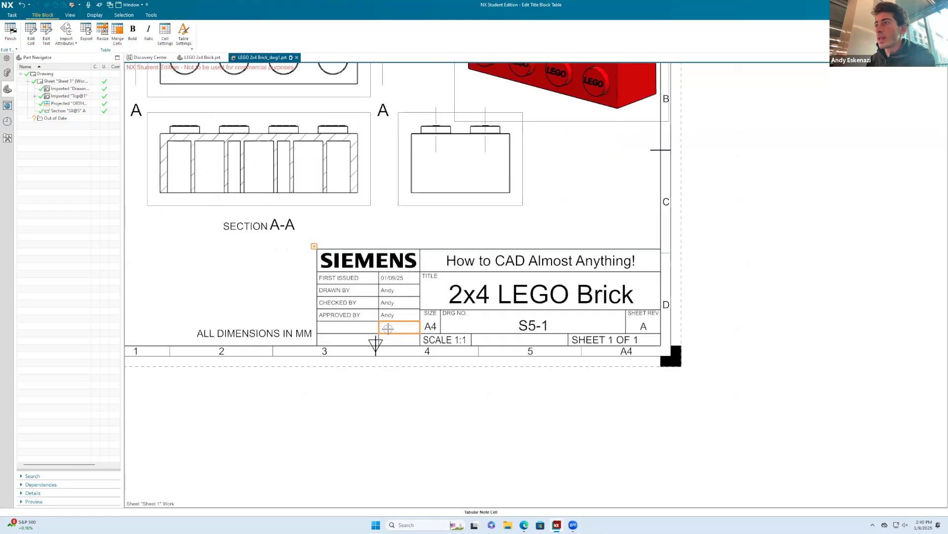
Merge the two blank cells in the row directly below APPROVED BY.
right_click(365, 327)
click(385, 327)
right_click(384, 328)
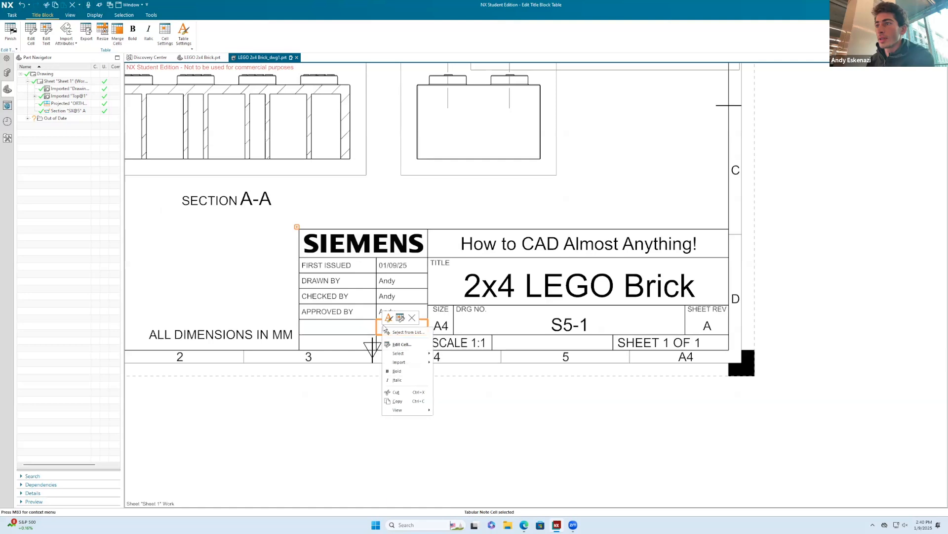
click(401, 344)
drag(388, 327, 371, 327)
right_click(359, 325)
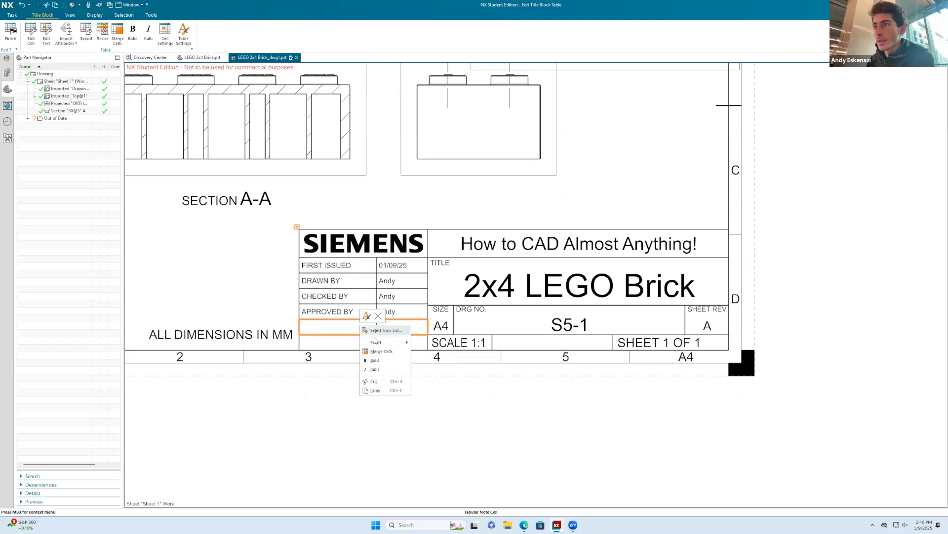
Merge the two blank cells of the lowest row and combine them with the merged row above into one cell.
click(391, 341)
mouse_move(390, 342)
mouse_down()
mouse_move(349, 342)
mouse_move(373, 343)
mouse_up()
right_click(347, 340)
click(381, 346)
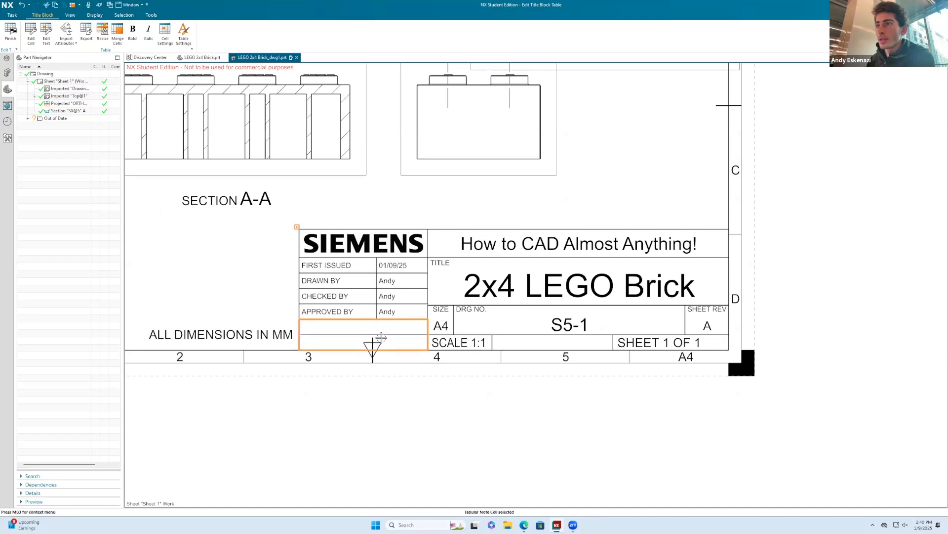
right_click(384, 338)
click(403, 364)
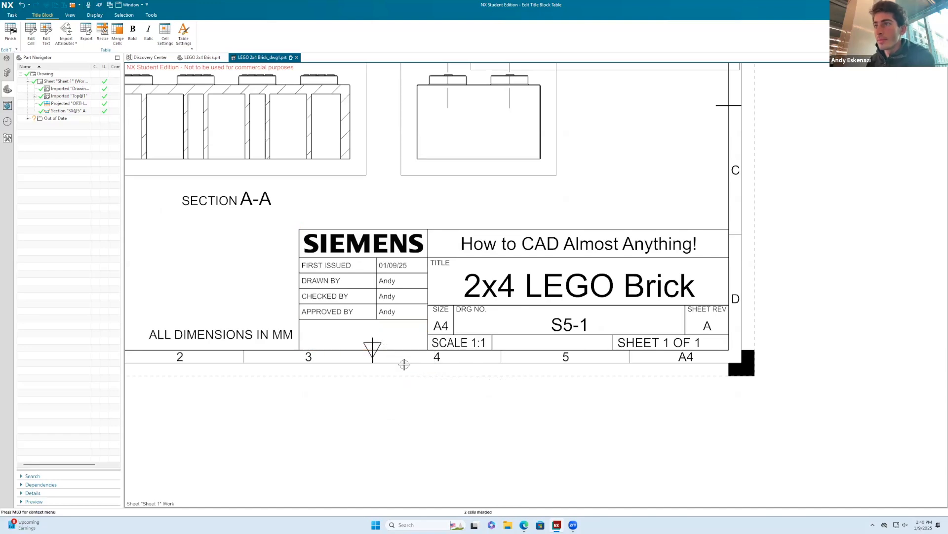
Enter the two-line text "Notes:" and "All dimensions in mm." in the merged blank cell below APPROVED BY.
right_click(320, 322)
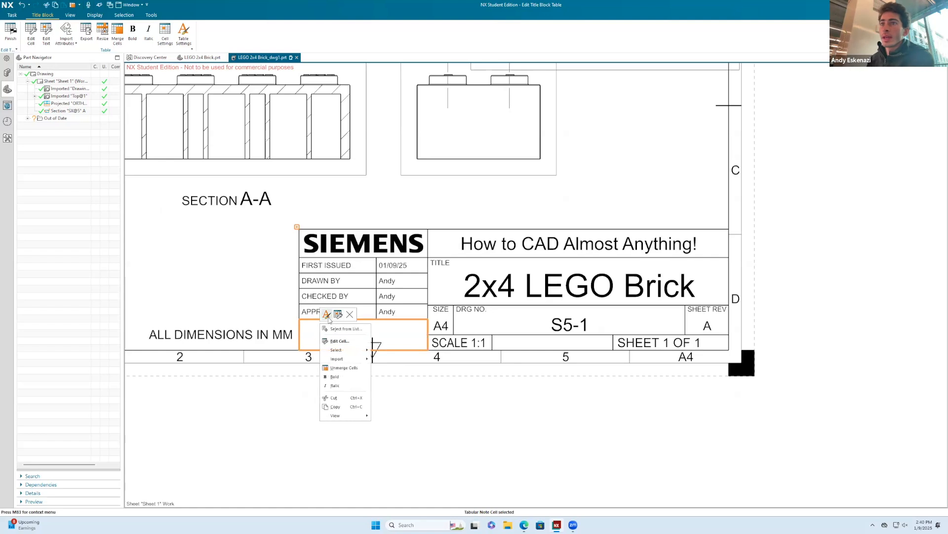
click(326, 315)
click(330, 234)
right_click(356, 330)
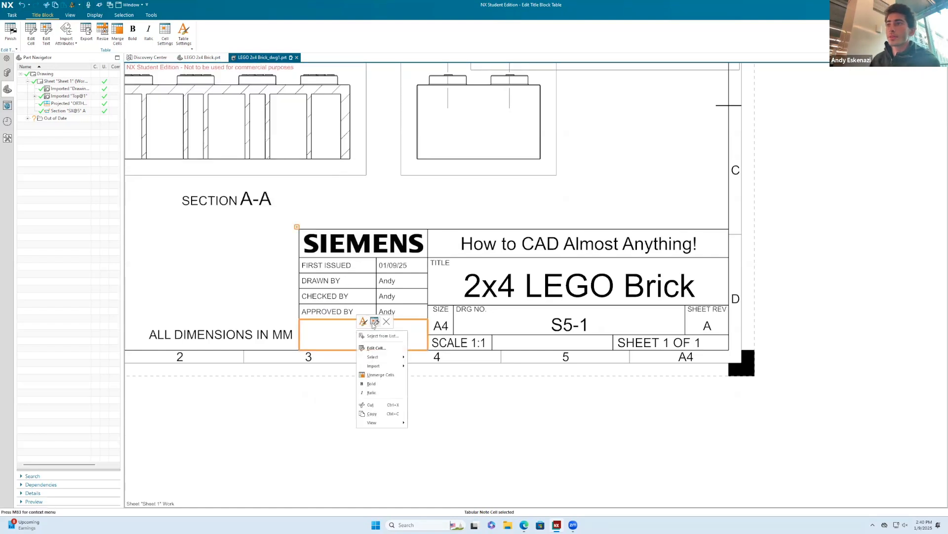
click(374, 322)
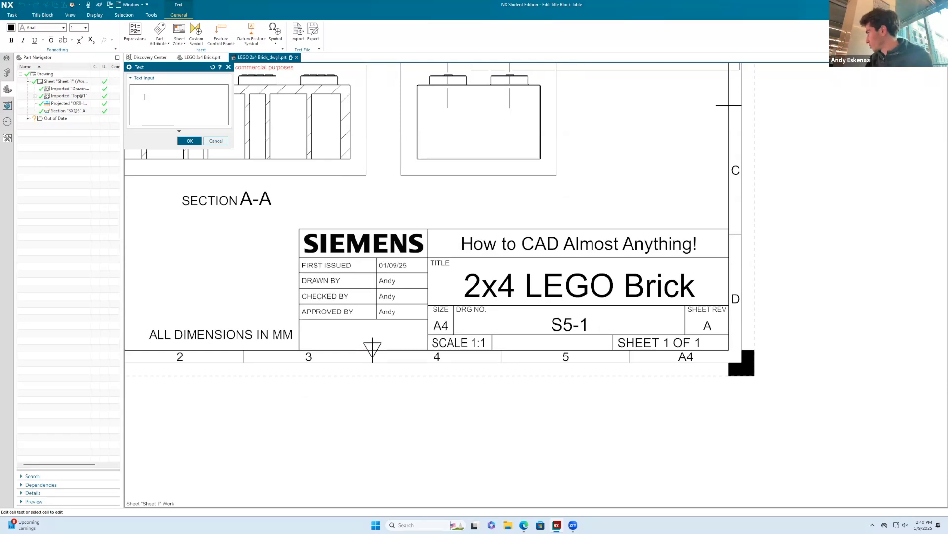
text(Notes: )
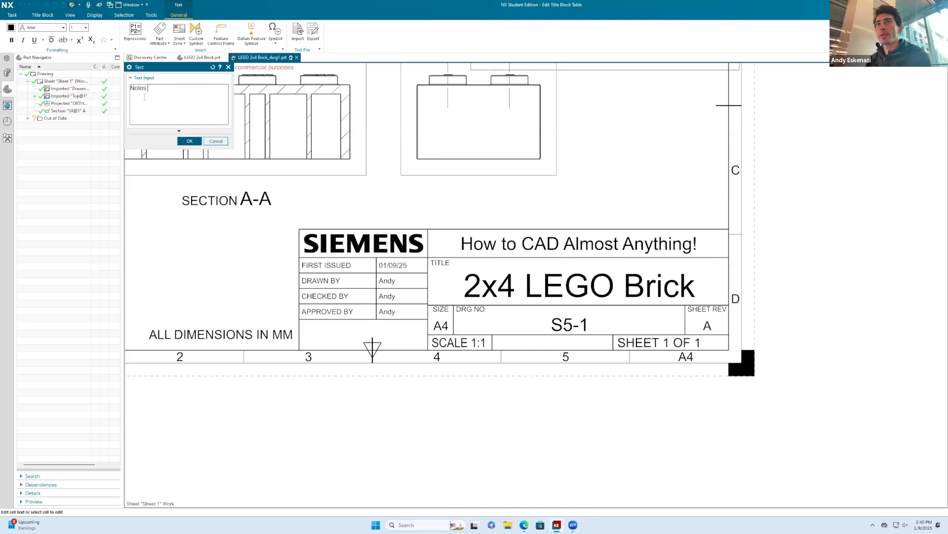
text(All dimensions in mm.)
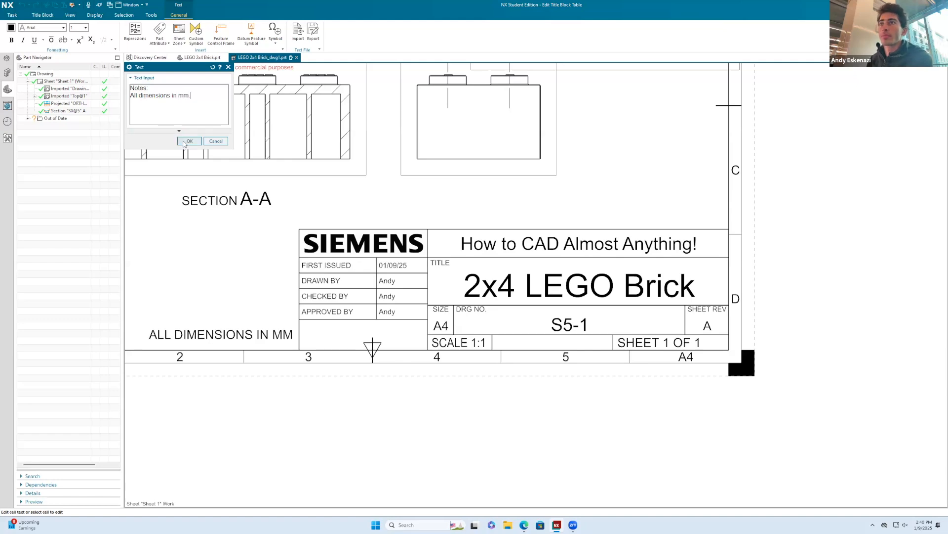
click(189, 141)
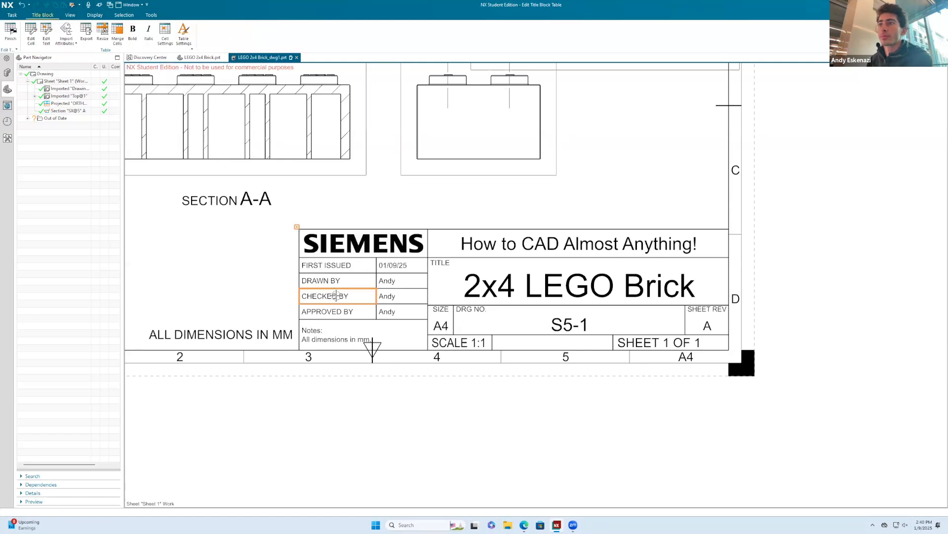
click(317, 328)
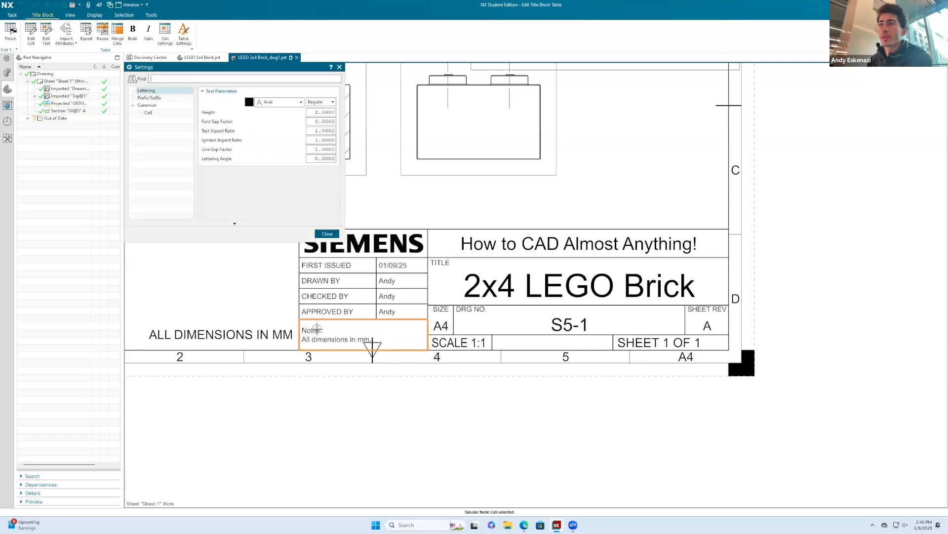
click(326, 234)
Clear the text of the separate "ALL DIMENSIONS IN MM" cell beside the title block.
click(275, 321)
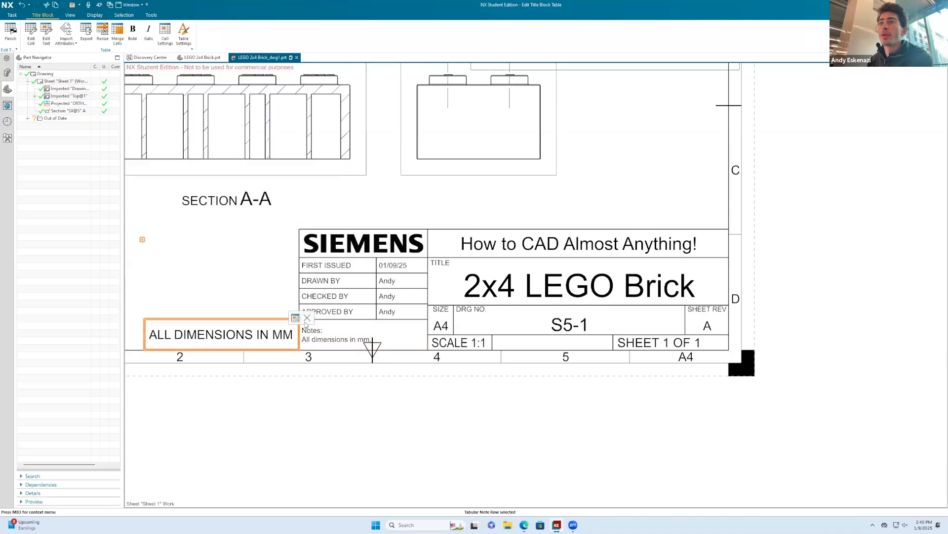
click(295, 318)
click(327, 233)
right_click(213, 329)
click(230, 322)
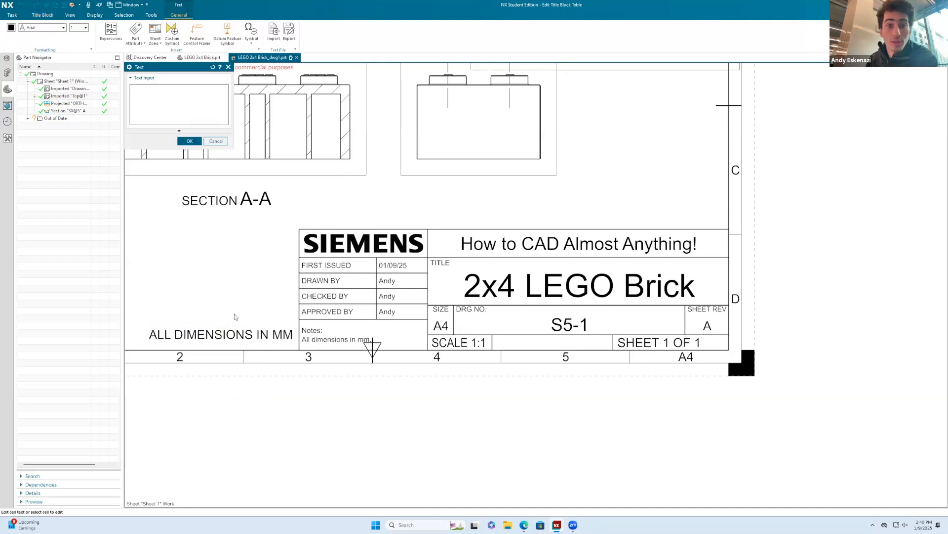
drag(206, 93, 129, 89)
key(BackSpace)
click(190, 141)
Narrow the title section by moving its left edge inward, leaving a small gap to the SIEMENS and approvals section.
scroll(328, 266, down, 3)
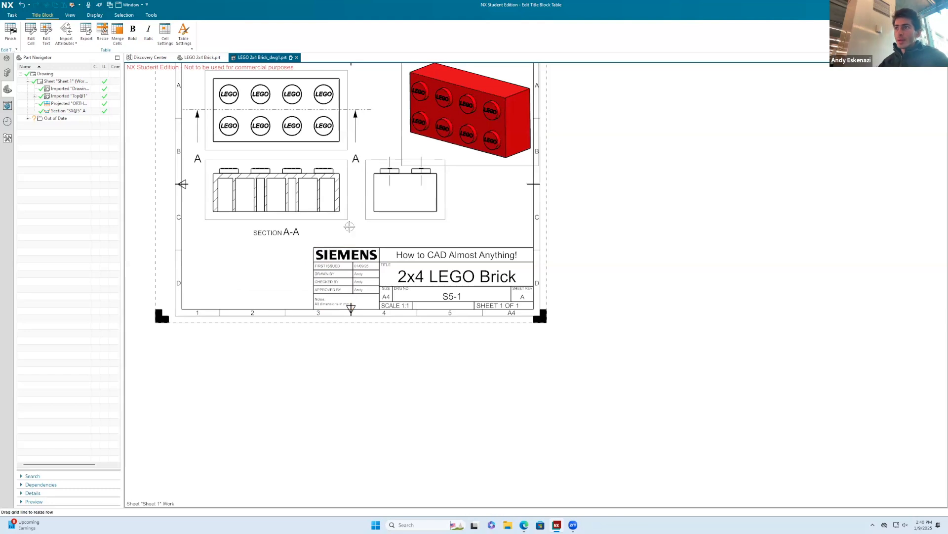
scroll(401, 274, up, 3)
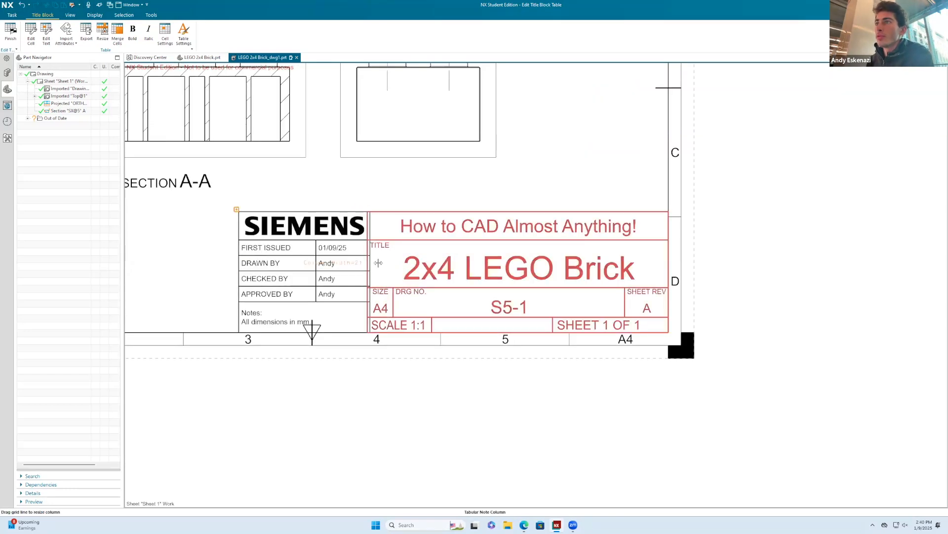
click(383, 239)
mouse_move(368, 226)
mouse_down()
mouse_move(393, 228)
mouse_move(378, 226)
mouse_up()
mouse_move(398, 302)
mouse_down()
mouse_move(408, 300)
mouse_move(393, 300)
mouse_up()
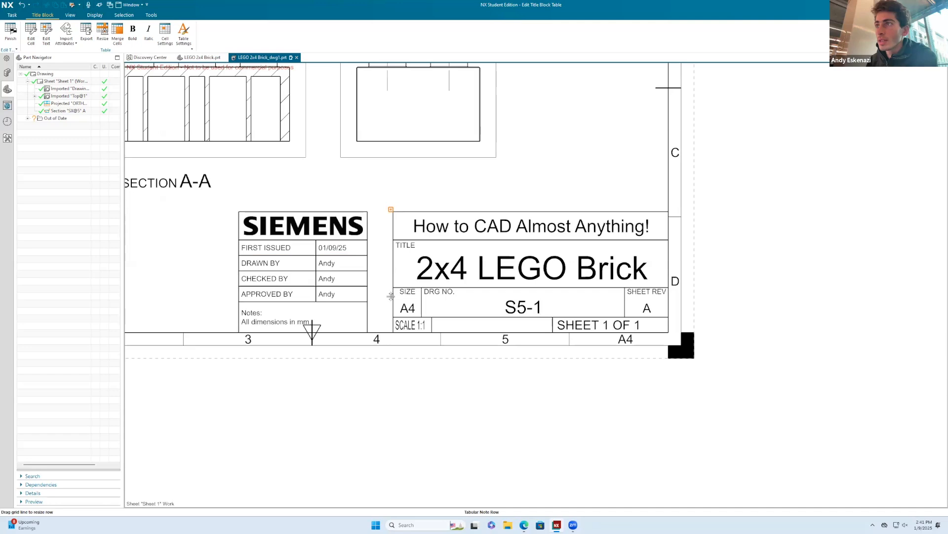
drag(391, 283, 376, 306)
Line up the divider beside the SIZE cell with the one beside the SCALE cell, and merge the SCALE cell with its blank neighbour.
click(420, 307)
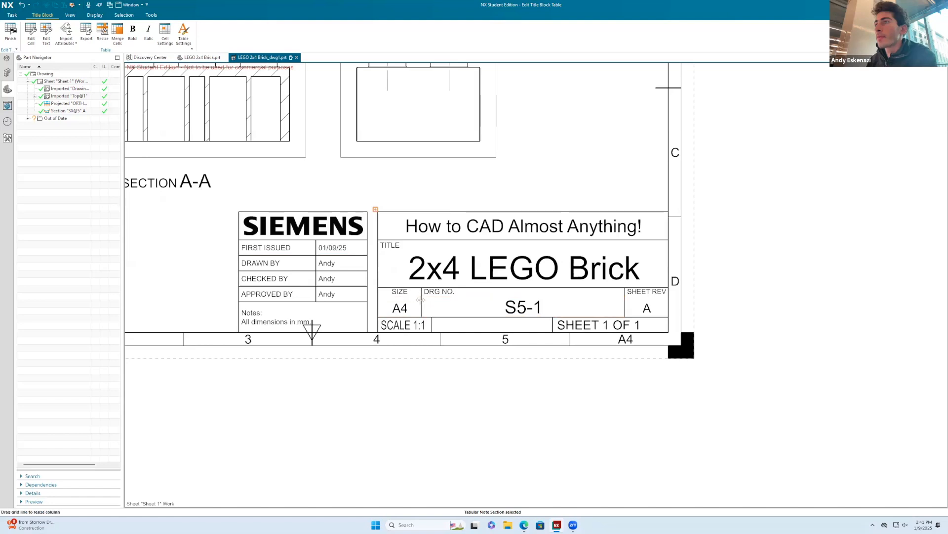
drag(420, 300, 425, 325)
right_click(424, 324)
click(441, 352)
Change the scale cell's text to "SCALE 3:1".
double_click(415, 325)
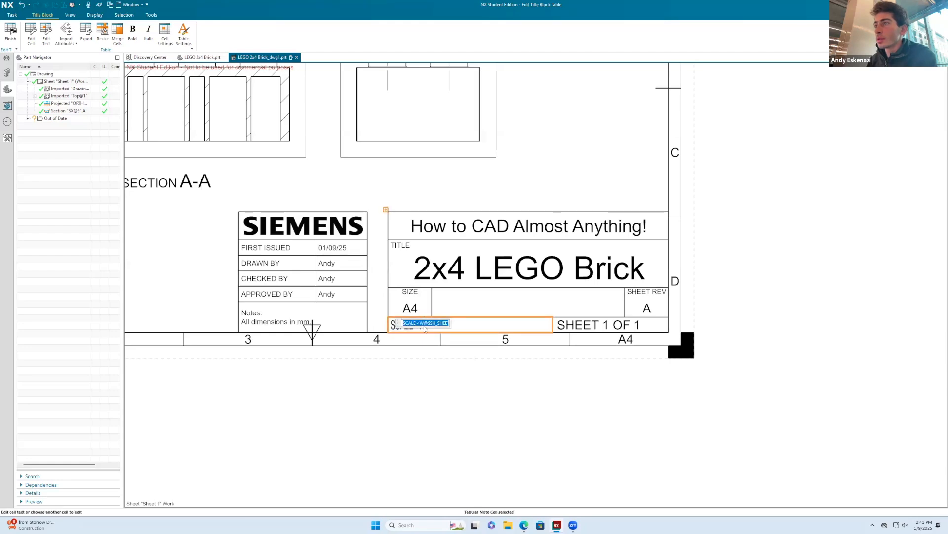
click(447, 322)
right_click(438, 324)
click(455, 314)
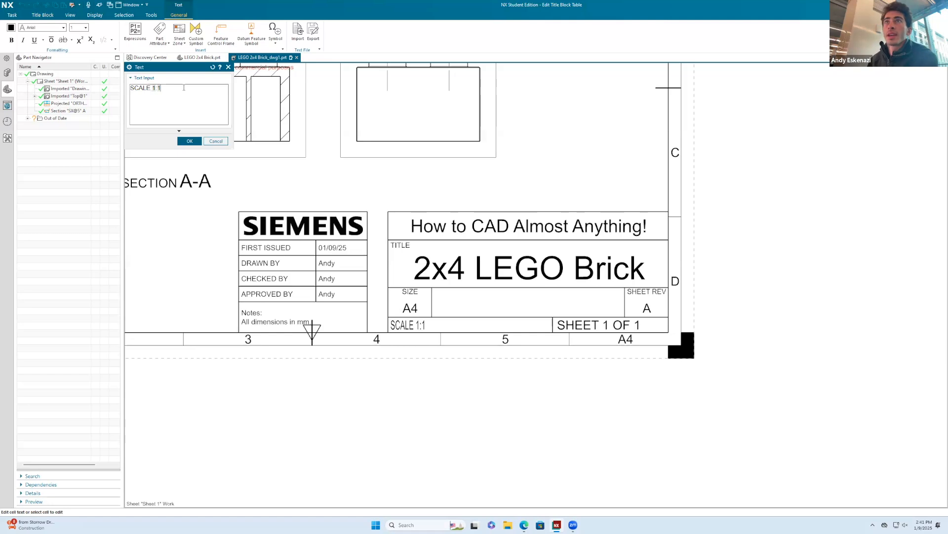
key(BackSpace)
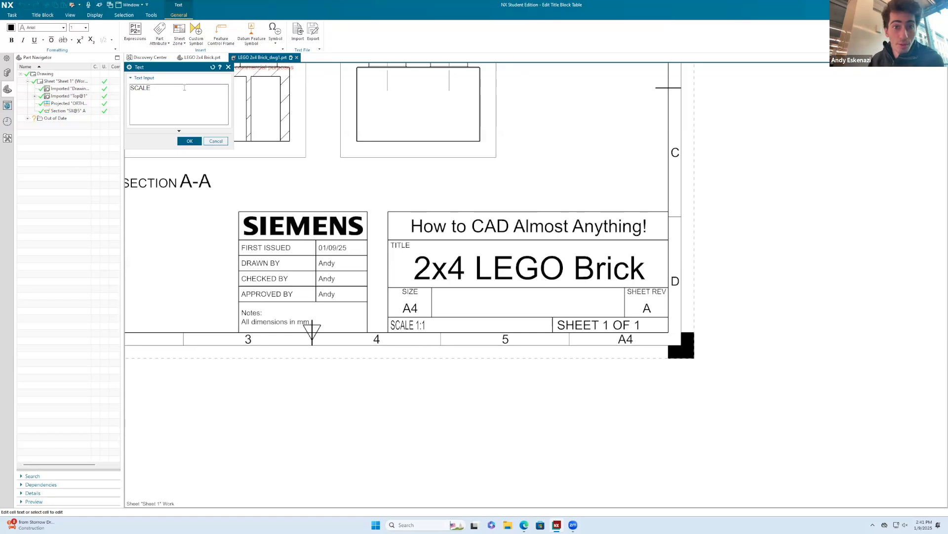
text(3:1)
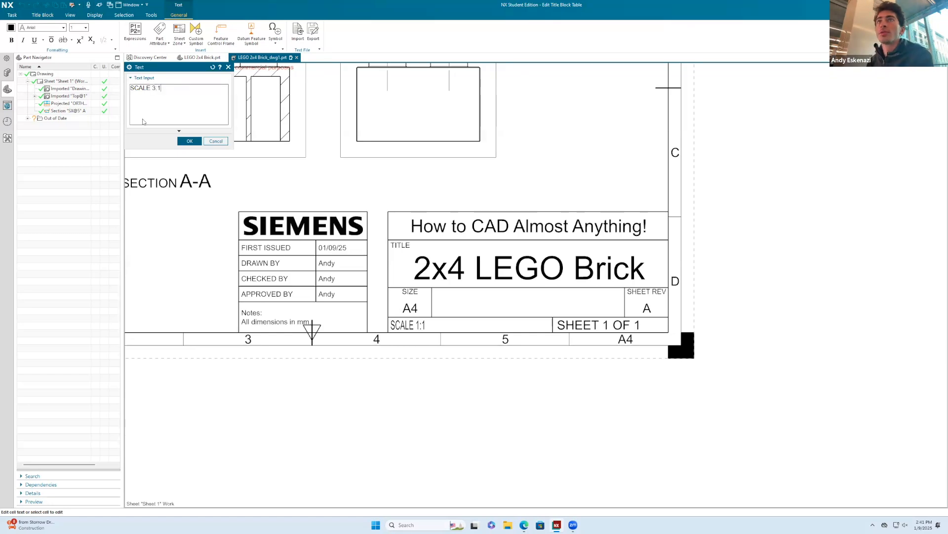
click(190, 141)
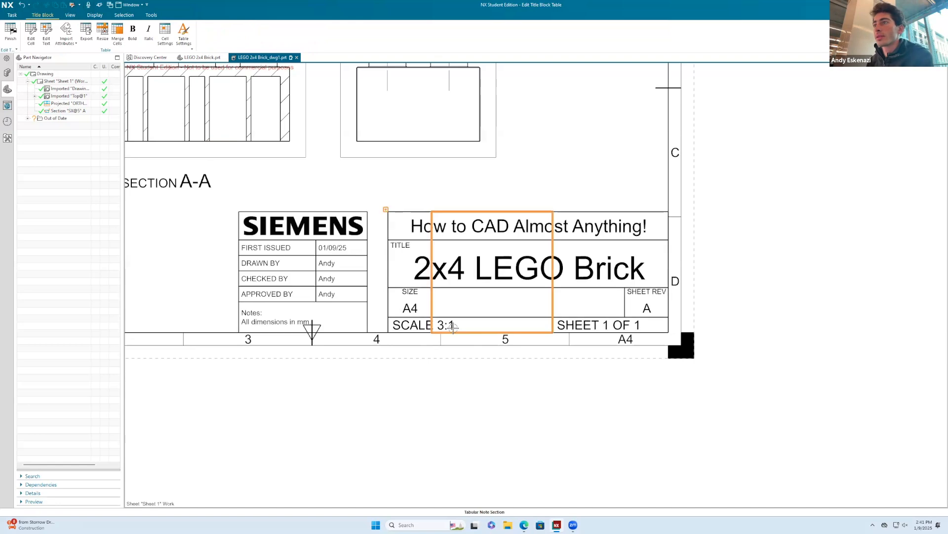
Narrow the title section further from its left edge and merge the SIZE and A4 cells with the blank cells beside them.
drag(388, 292, 419, 297)
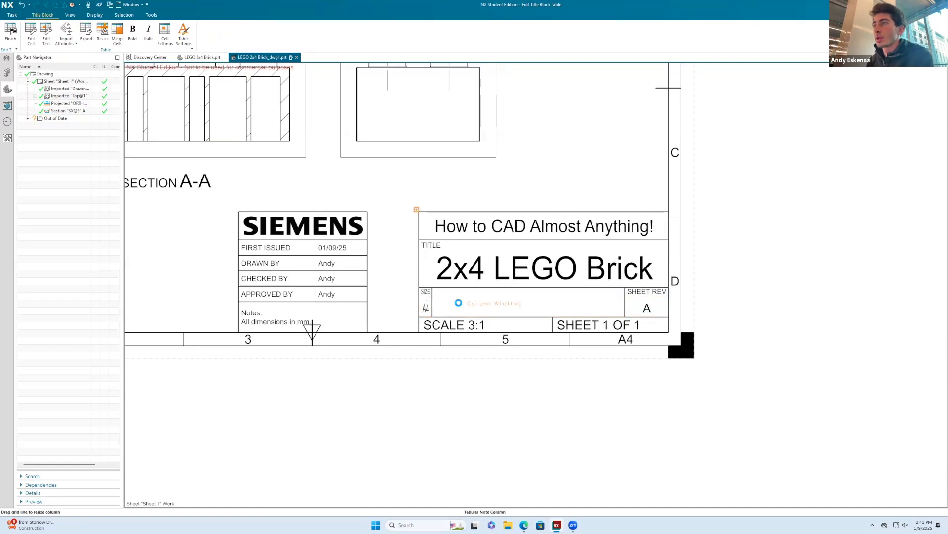
click(433, 300)
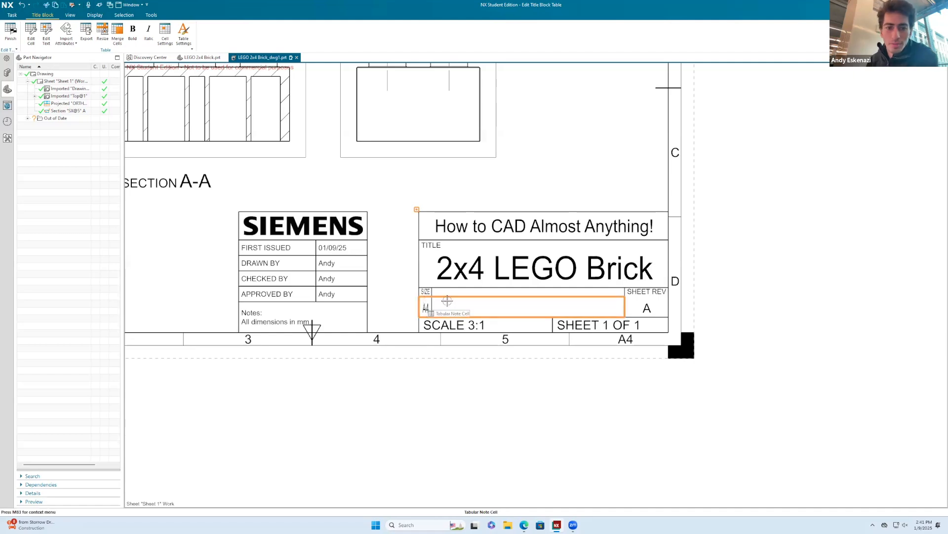
right_click(452, 308)
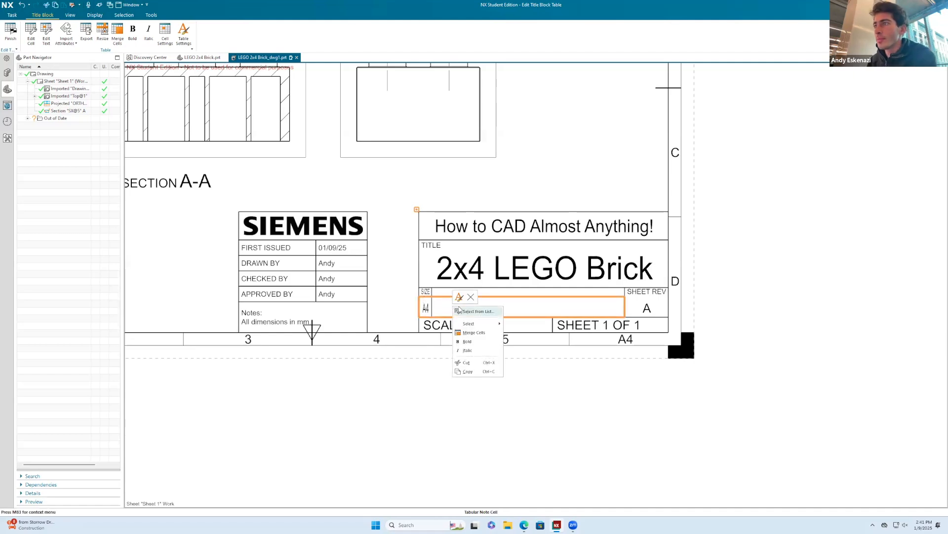
click(473, 332)
click(429, 291)
right_click(424, 289)
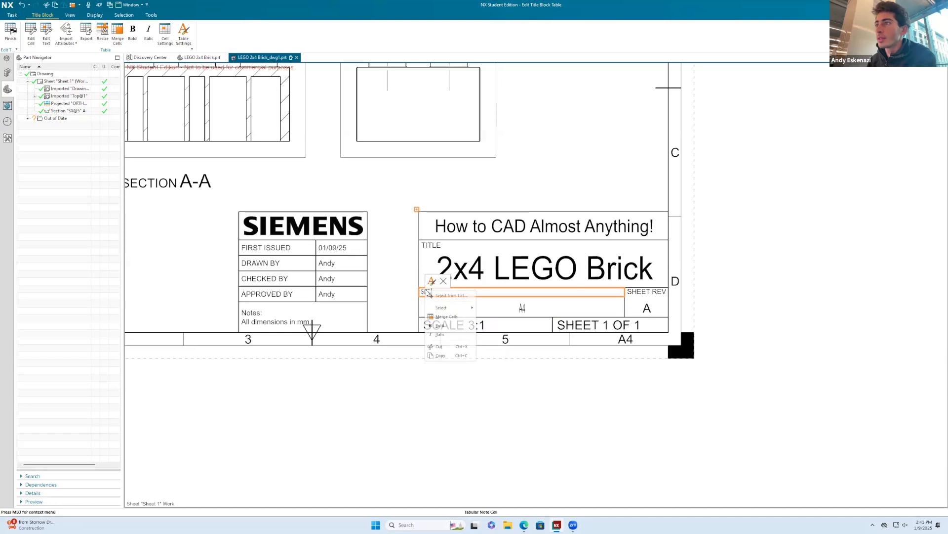
click(447, 317)
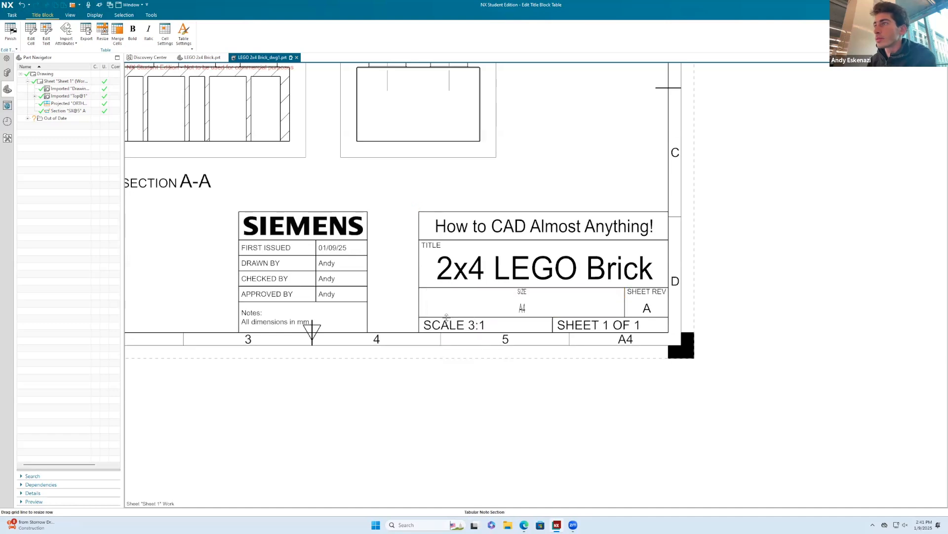
Reopen the text of the merged sheet size cell and reapply it so that A4 fits the wider cell.
double_click(521, 305)
right_click(523, 309)
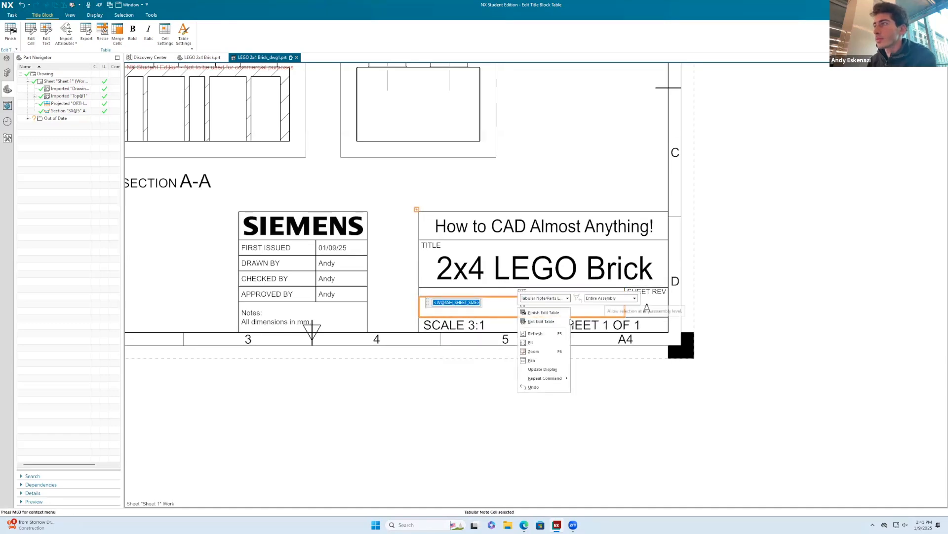
click(646, 307)
right_click(532, 301)
click(533, 305)
right_click(532, 305)
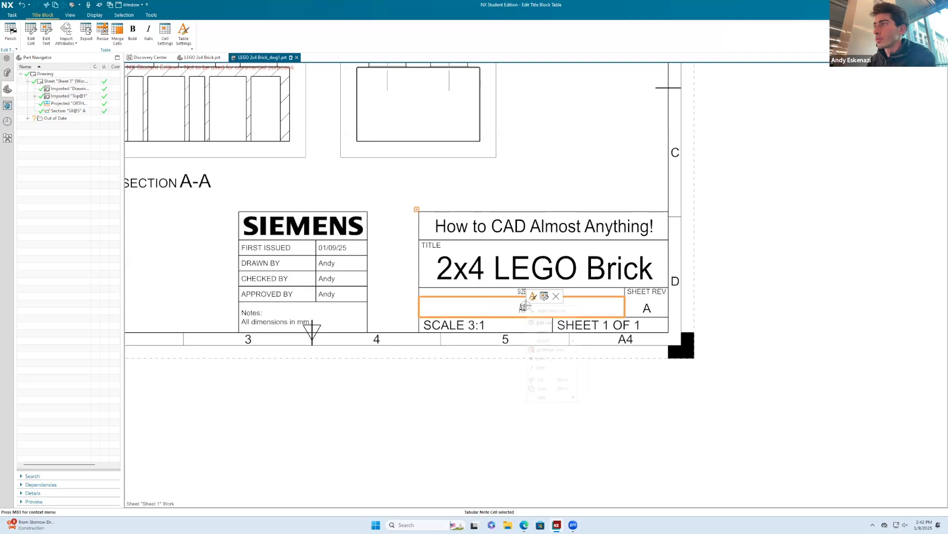
click(544, 297)
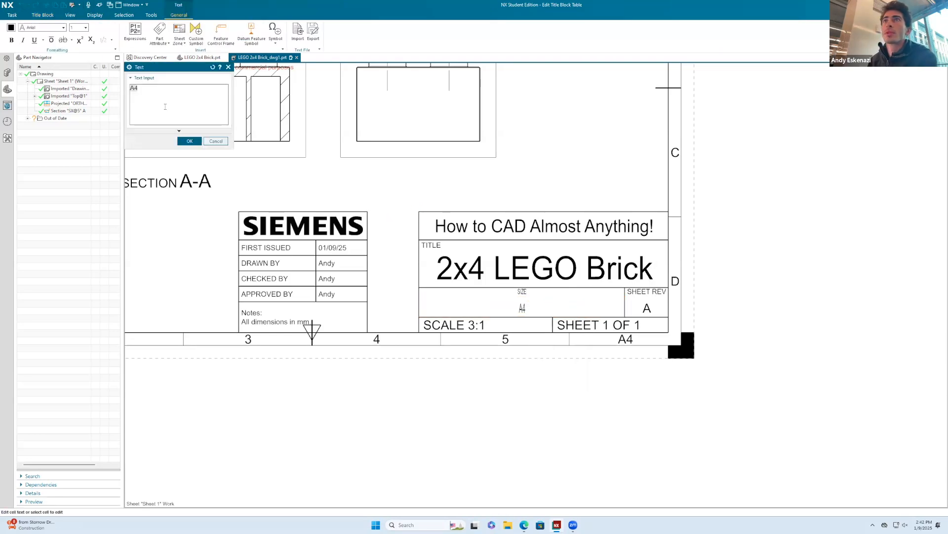
click(189, 141)
right_click(523, 305)
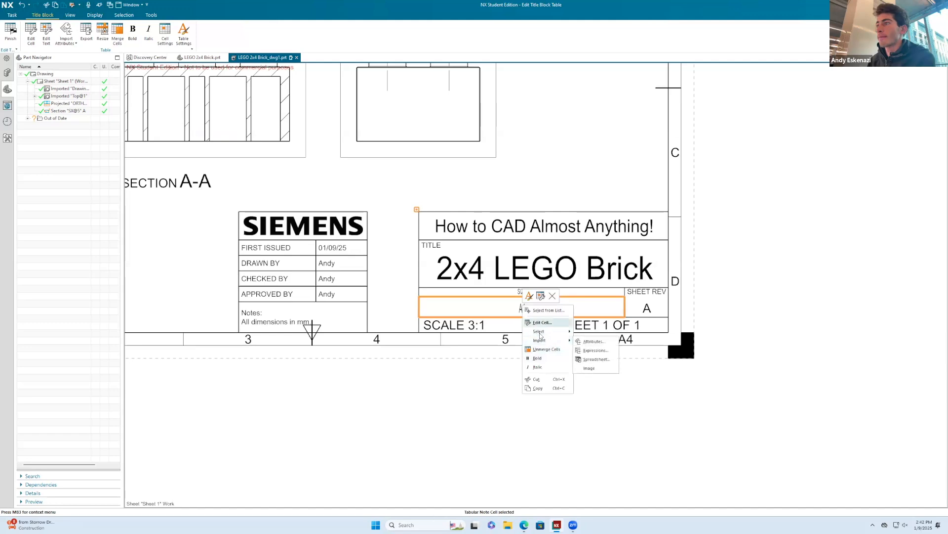
click(543, 322)
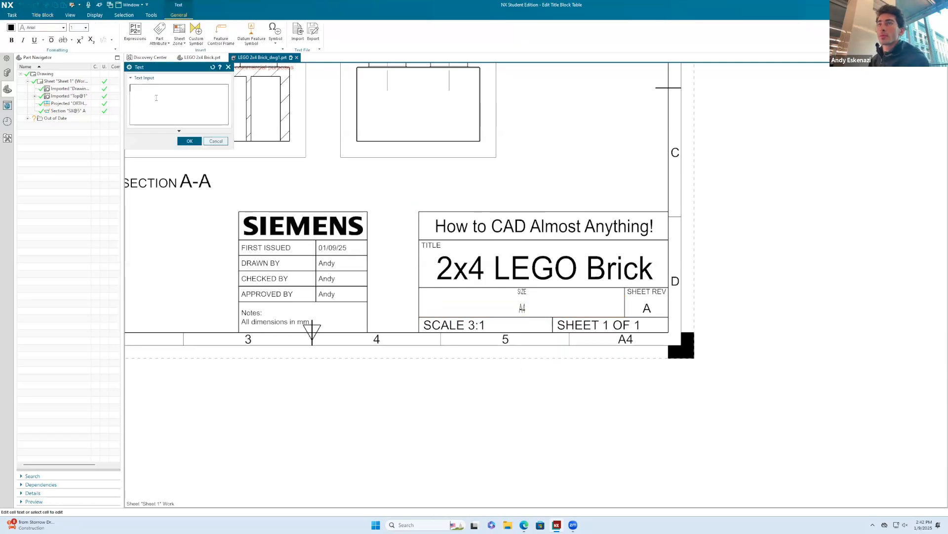
click(189, 142)
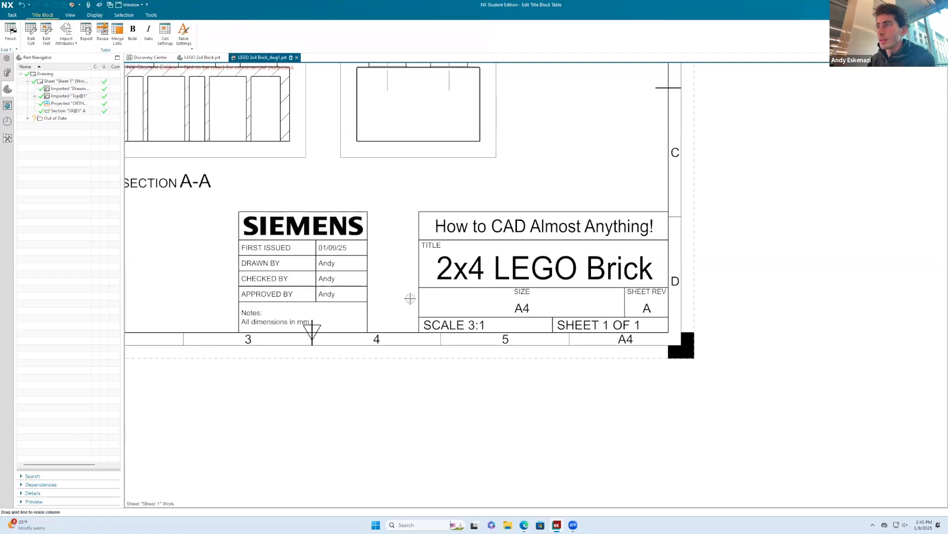
Try to narrow the title section once more from its left edge, and undo the resize.
drag(419, 297, 436, 296)
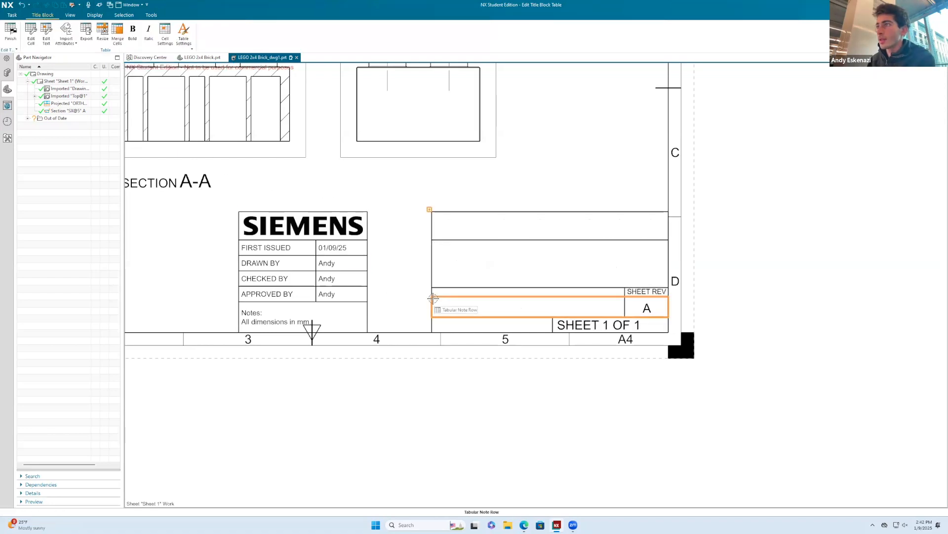
key(ctrl+z)
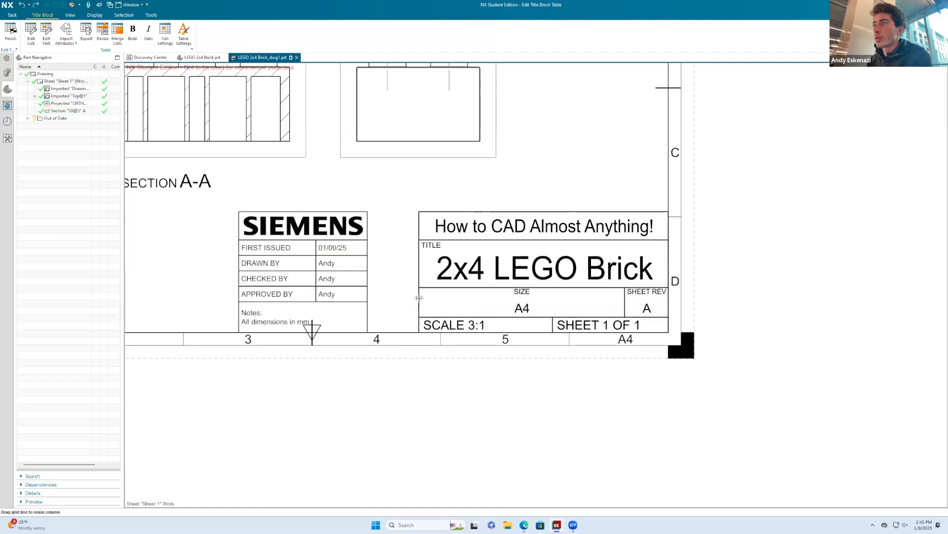
Move the SIEMENS and approvals section directly above the title section, aligned with its right edge at the sheet border.
scroll(532, 370, down, 2)
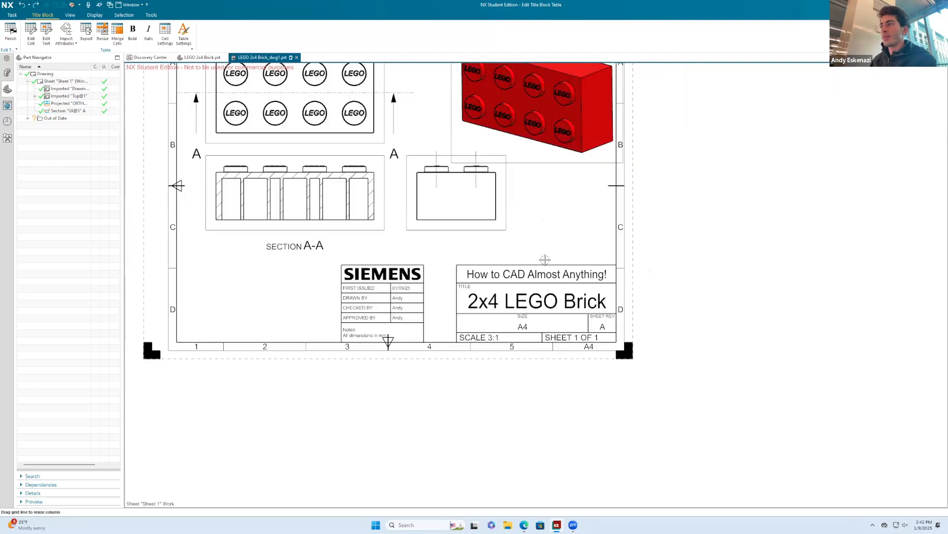
scroll(516, 266, up, 2)
scroll(496, 265, down, 1)
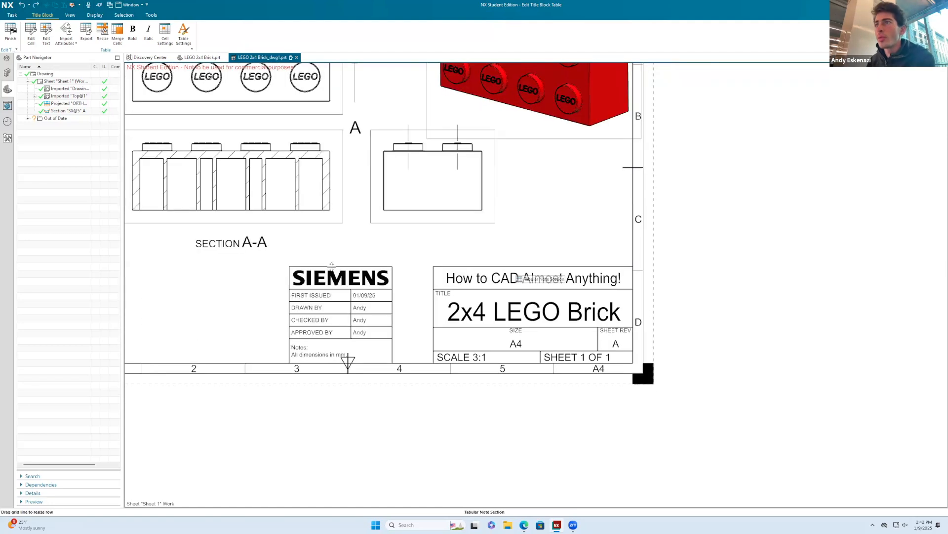
scroll(324, 266, up, 1)
drag(279, 264, 703, 265)
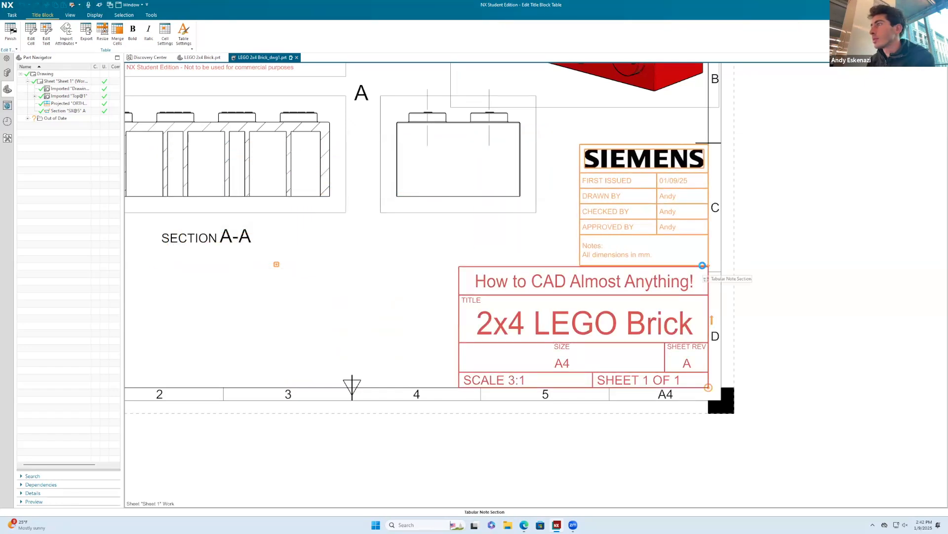
scroll(703, 265, up, 3)
scroll(606, 200, down, 4)
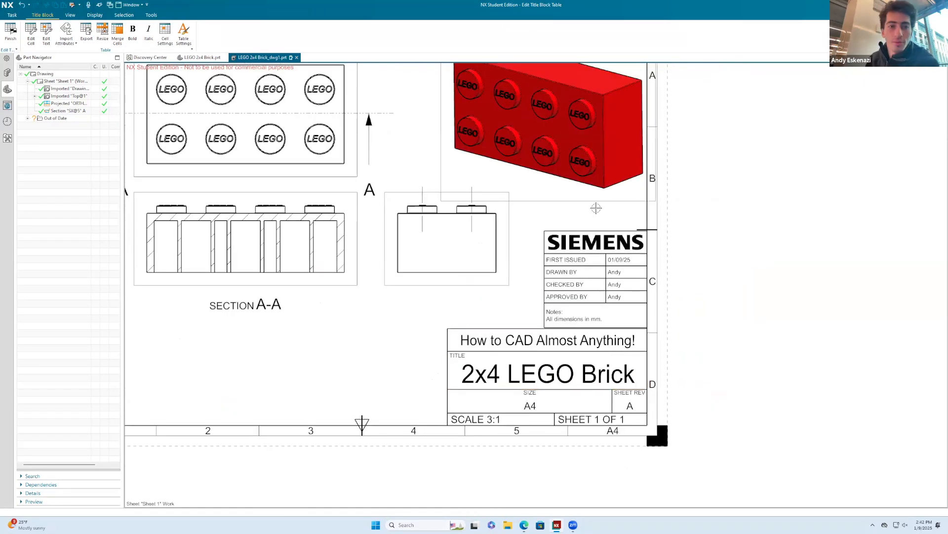
Undo the last placement of the SIEMENS and approvals section and move it again directly above the title section, flush with the sheet border.
scroll(572, 213, down, 2)
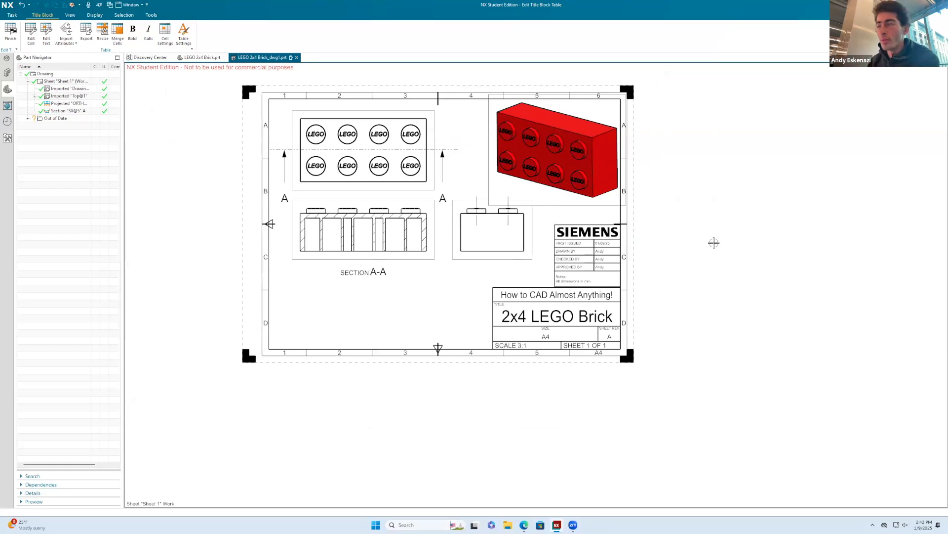
scroll(714, 242, up, 2)
scroll(493, 226, up, 2)
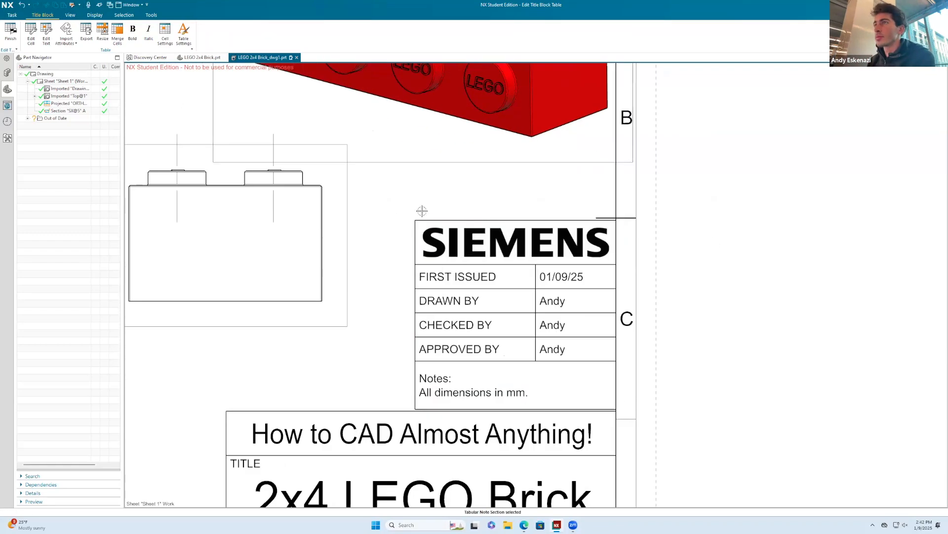
click(420, 220)
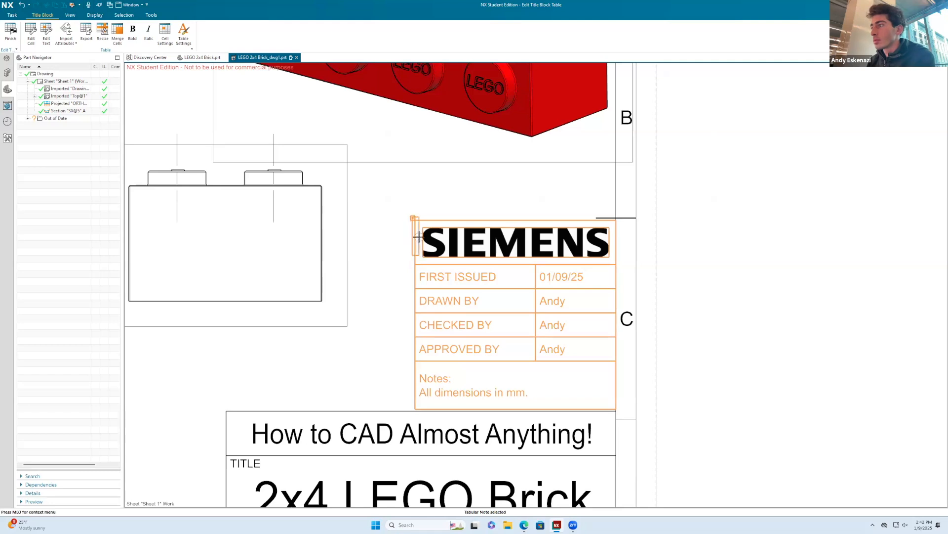
click(415, 218)
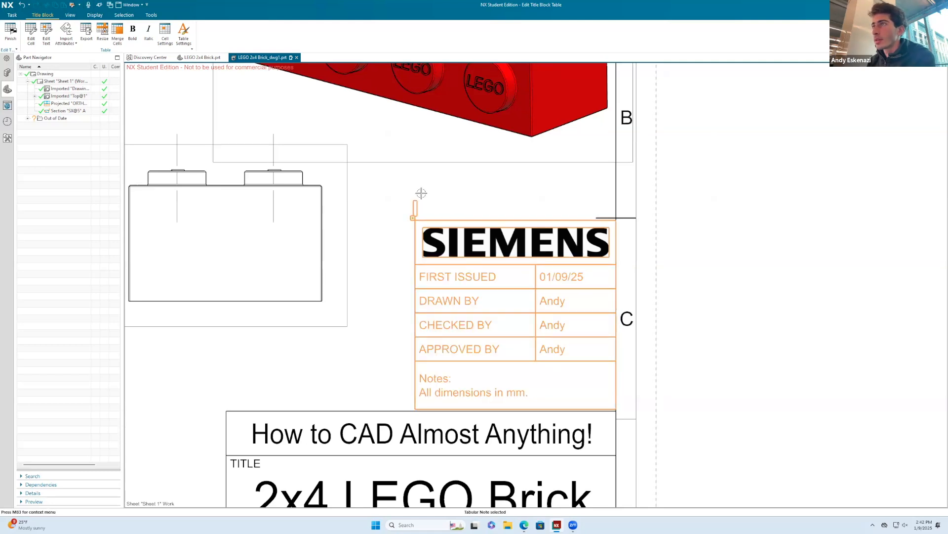
key(ctrl+z)
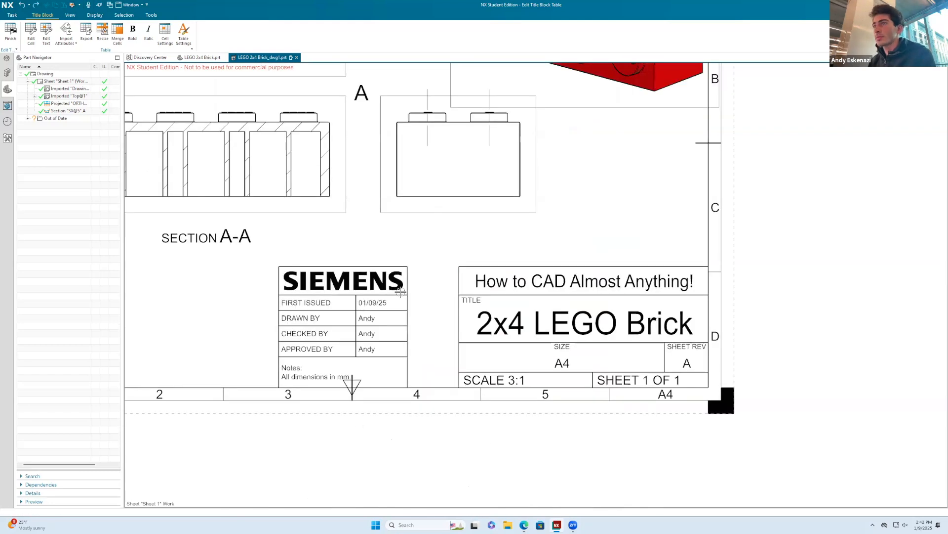
drag(277, 263, 708, 266)
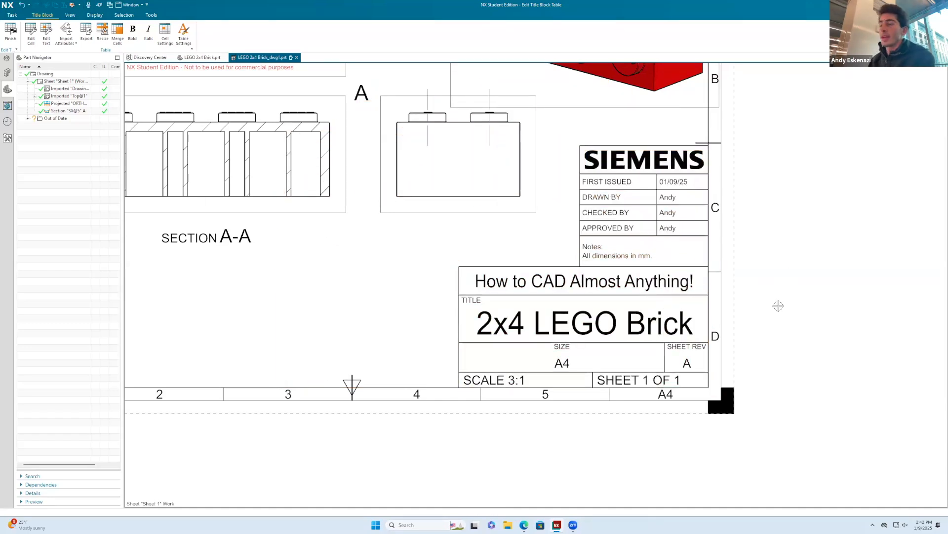
Check the title block layout on the whole sheet and finish editing the title block table.
scroll(763, 307, down, 3)
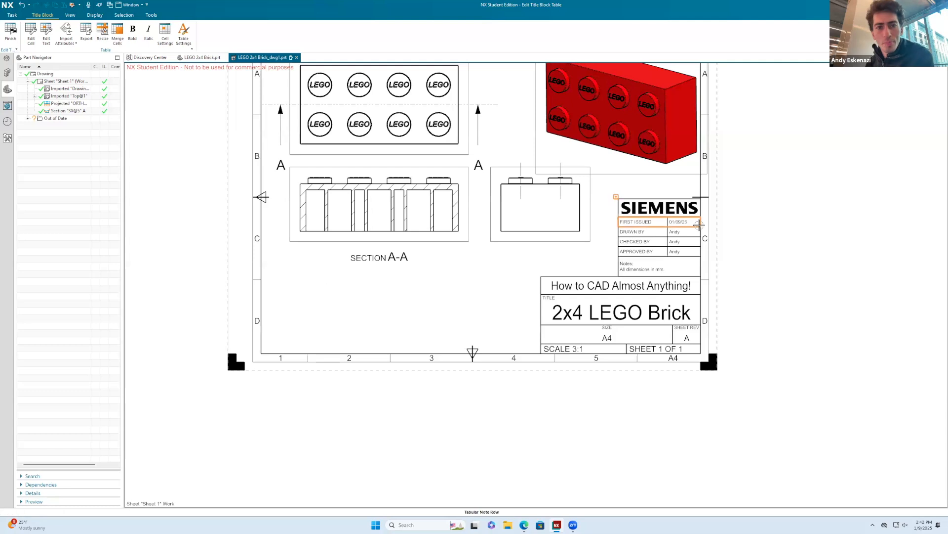
scroll(618, 277, down, 2)
scroll(626, 232, up, 3)
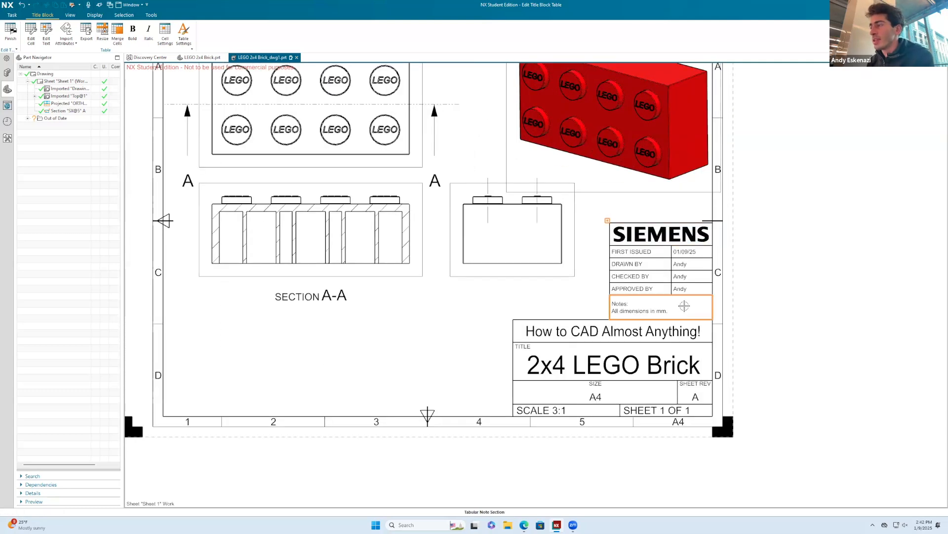
scroll(683, 305, down, 4)
scroll(562, 248, up, 1)
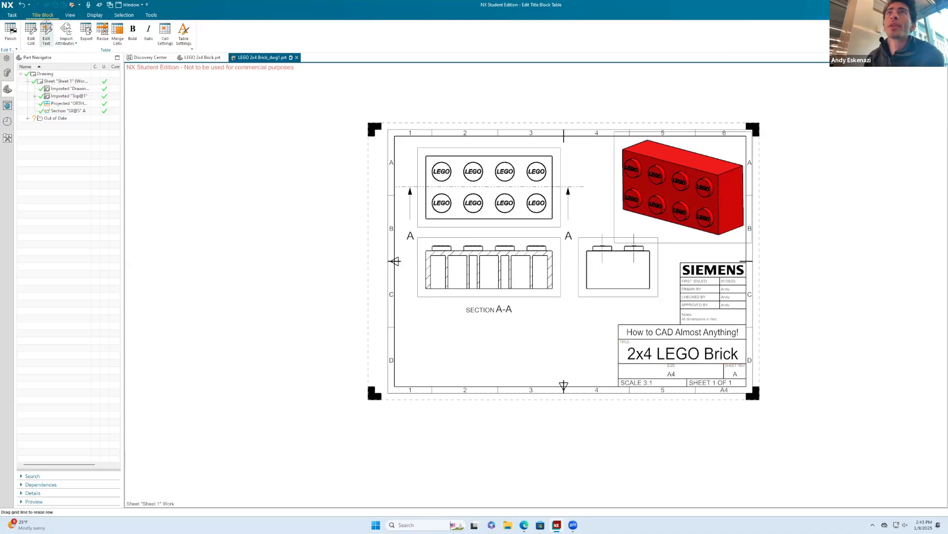
right_click(587, 322)
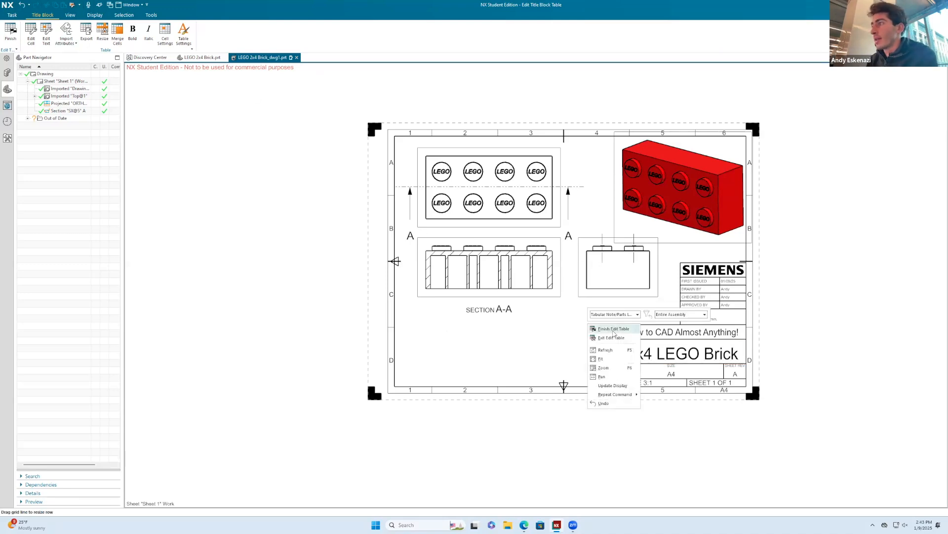
click(615, 333)
Open the title block's definition and its table for editing, and close both again without changing any cells.
scroll(615, 333, down, 3)
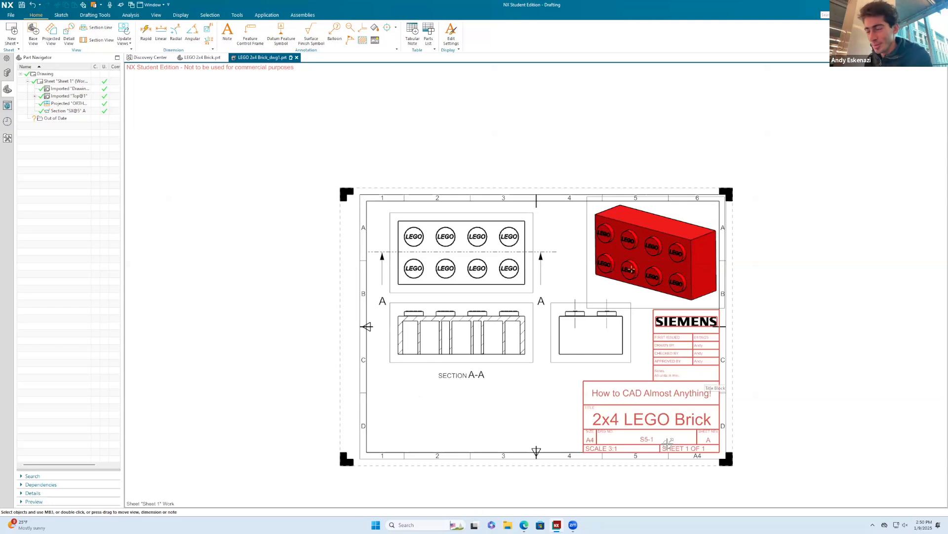
scroll(672, 435, up, 3)
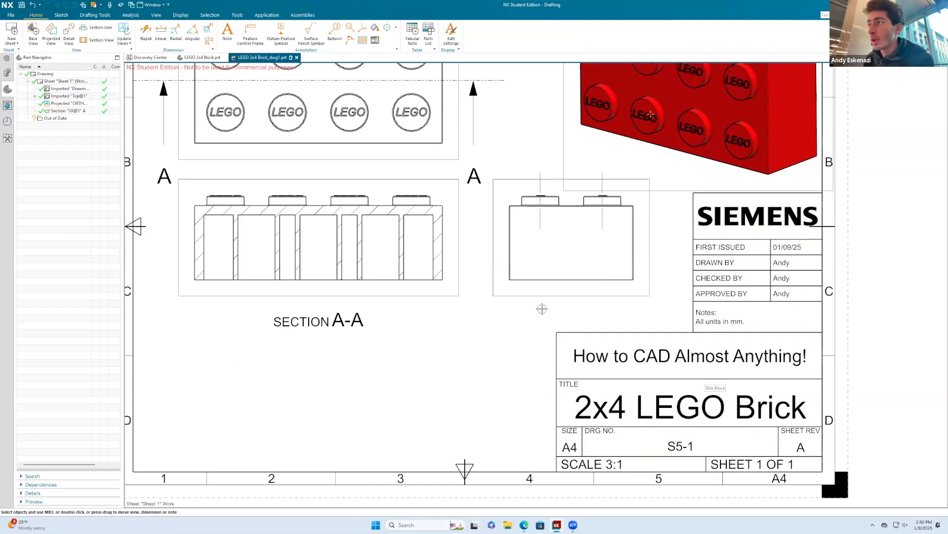
right_click(625, 331)
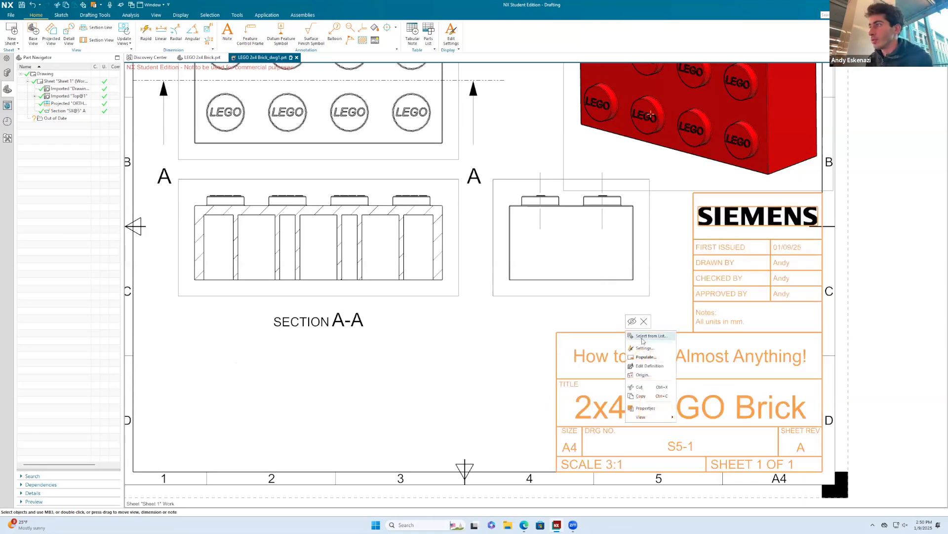
click(642, 365)
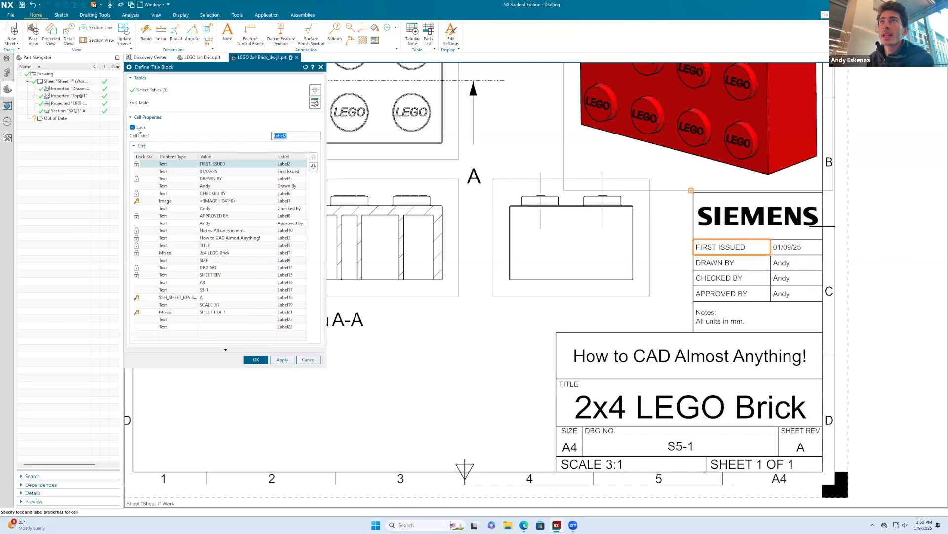
click(314, 103)
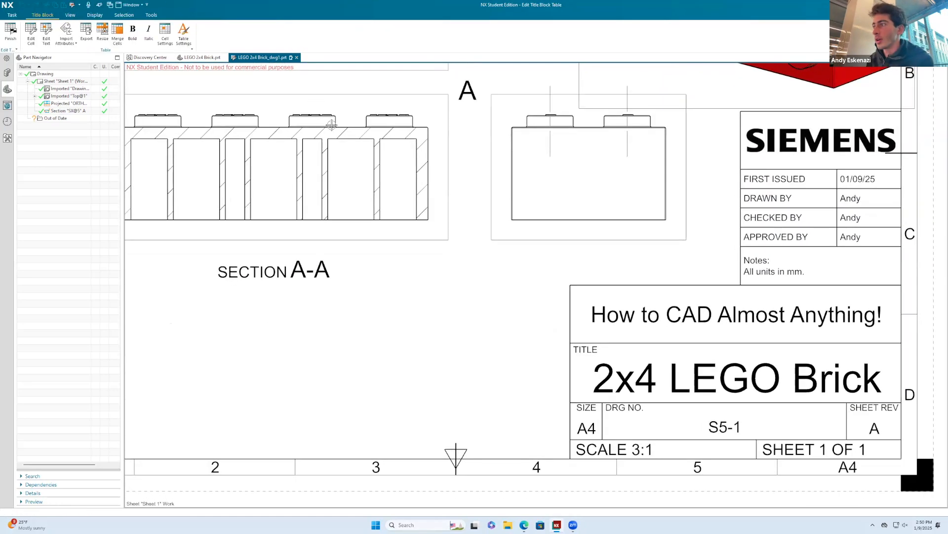
right_click(521, 302)
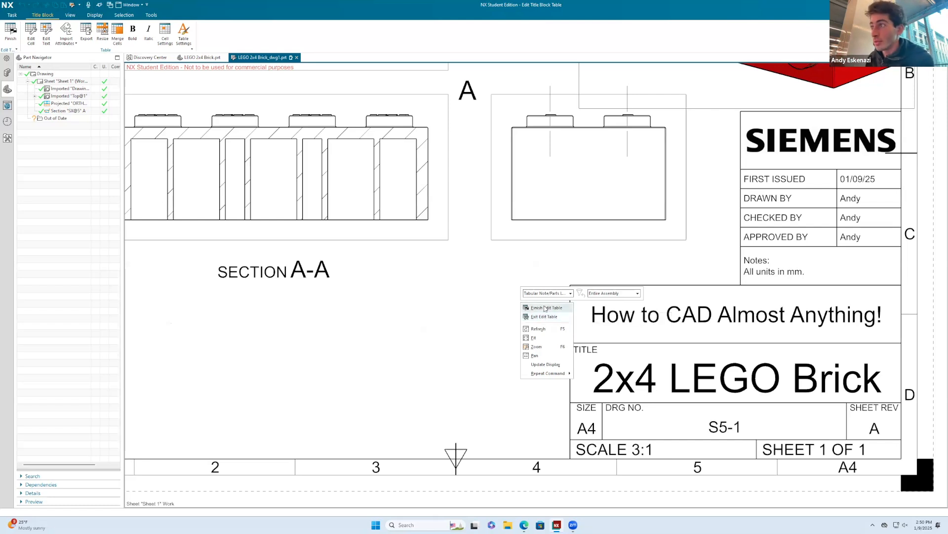
click(543, 307)
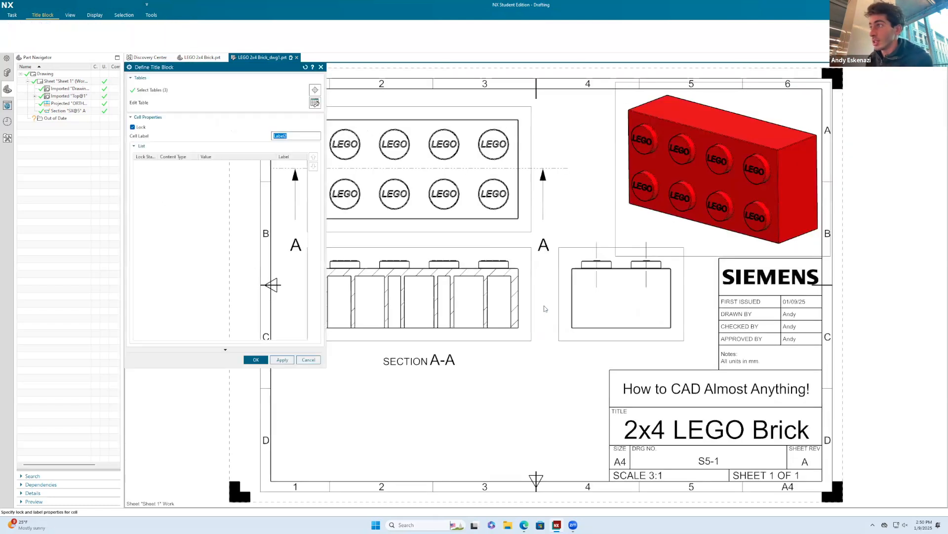
click(256, 360)
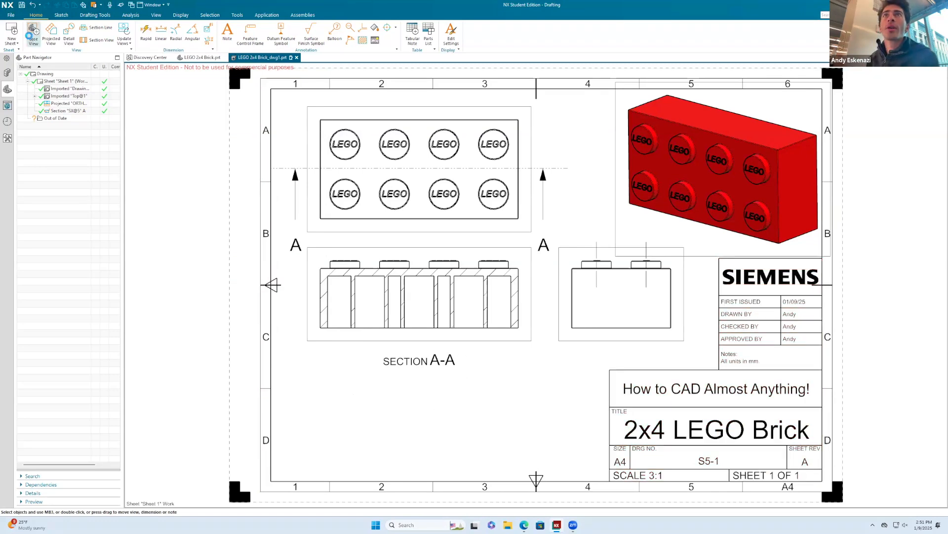
Set up a base view of the brick using the Bottom model view at a ratio scale of 3:1.
click(197, 122)
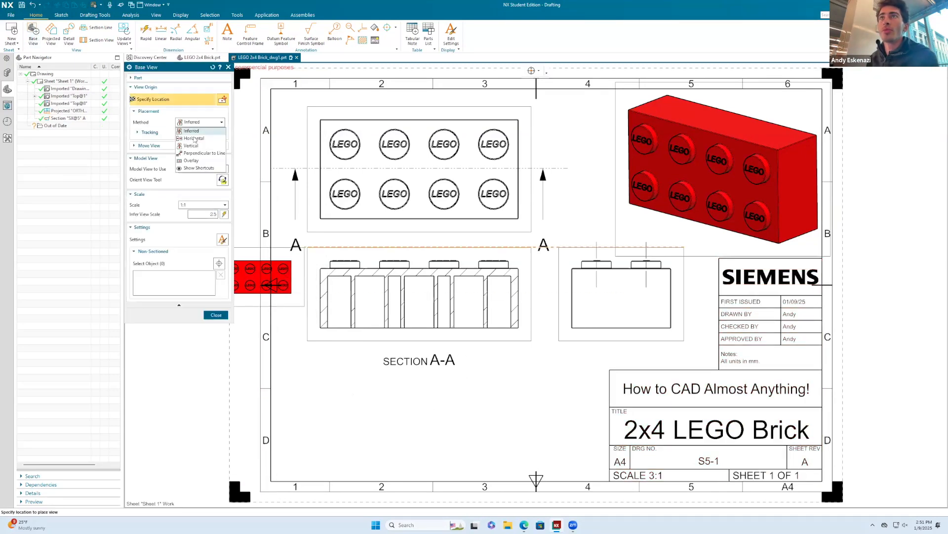
click(177, 114)
click(193, 168)
click(193, 202)
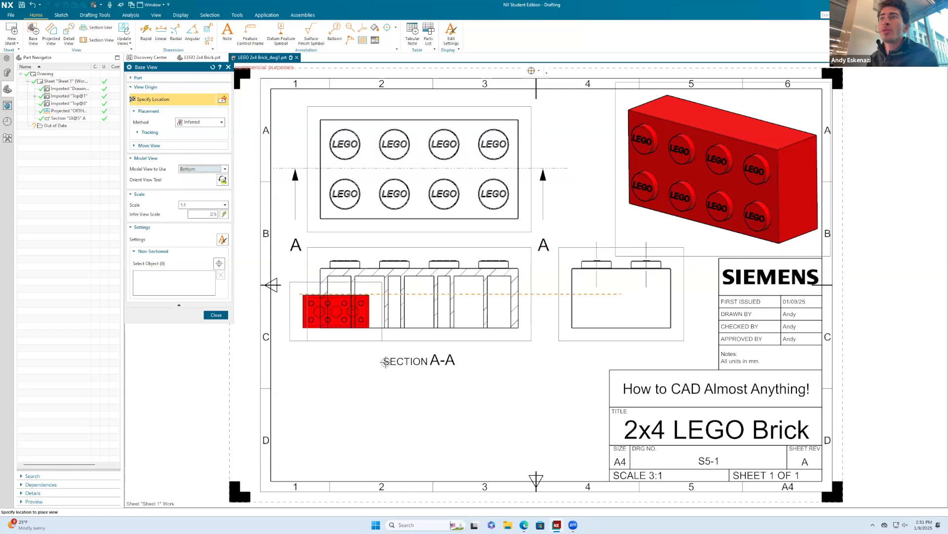
click(195, 205)
click(185, 257)
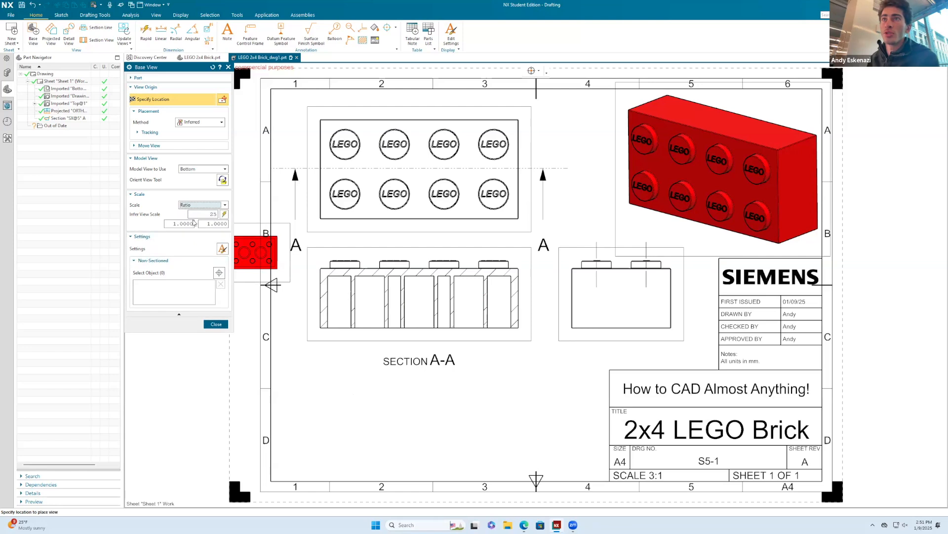
click(176, 223)
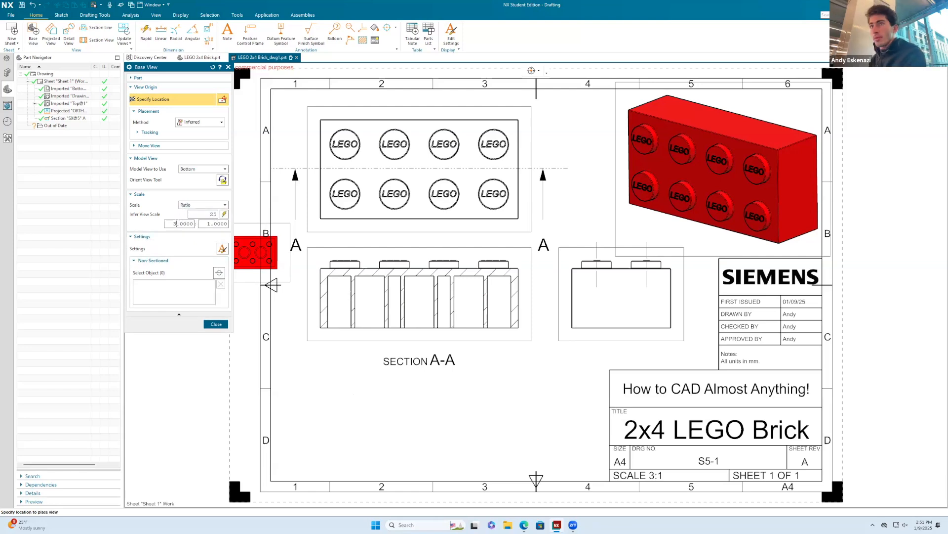
Place a bottom base view of the brick at 3:1 scale beneath the section view.
text(3)
click(420, 410)
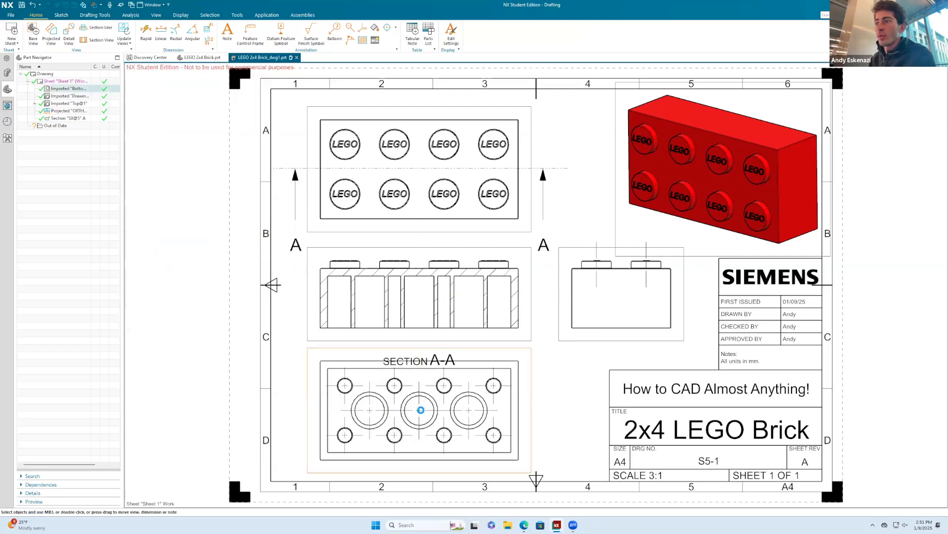
key(Escape)
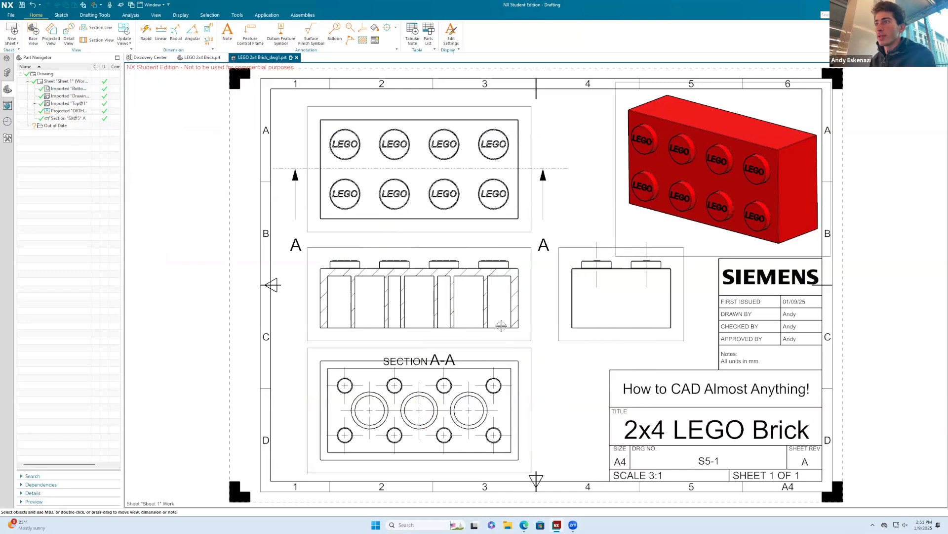
Delete the center marks from the small circles in the right half of the bottom view.
scroll(501, 325, up, 1)
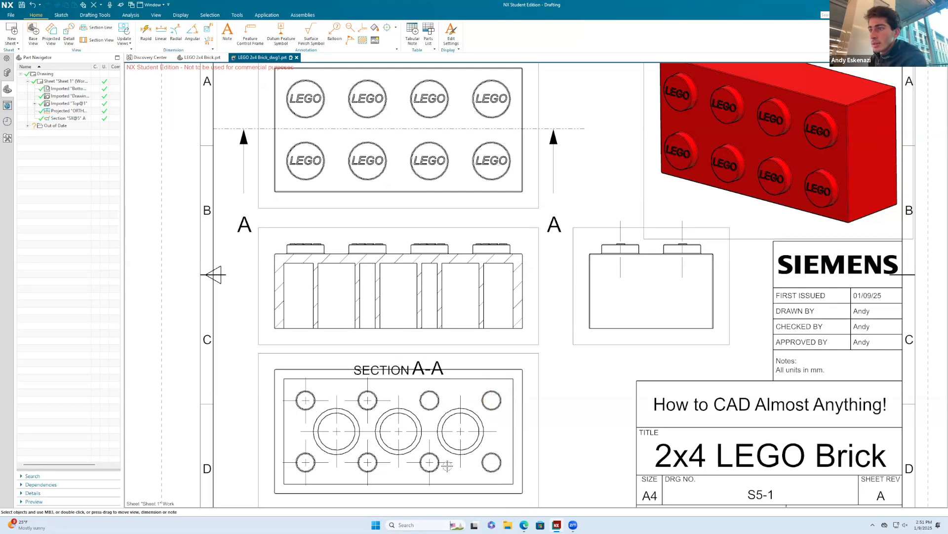
click(460, 458)
key(Escape)
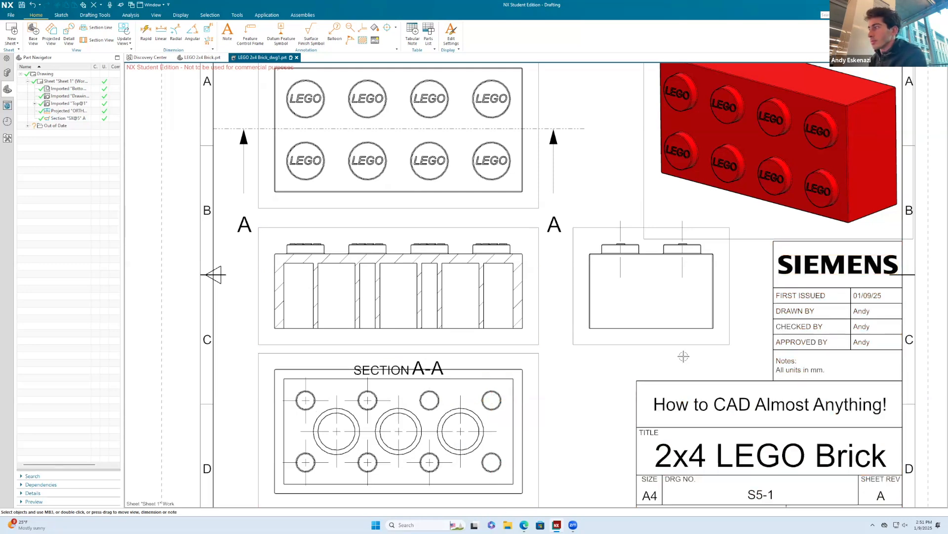
scroll(669, 361, down, 1)
scroll(459, 440, up, 2)
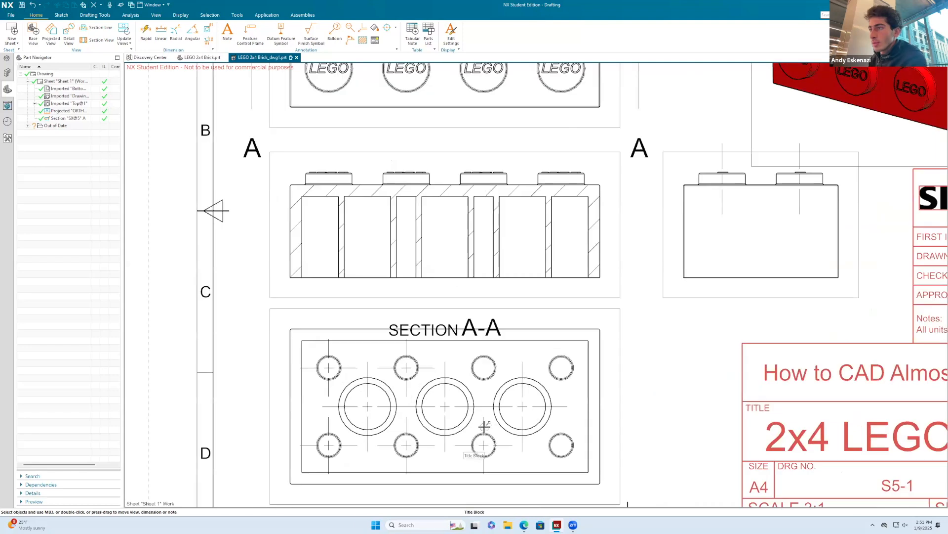
scroll(687, 344, down, 2)
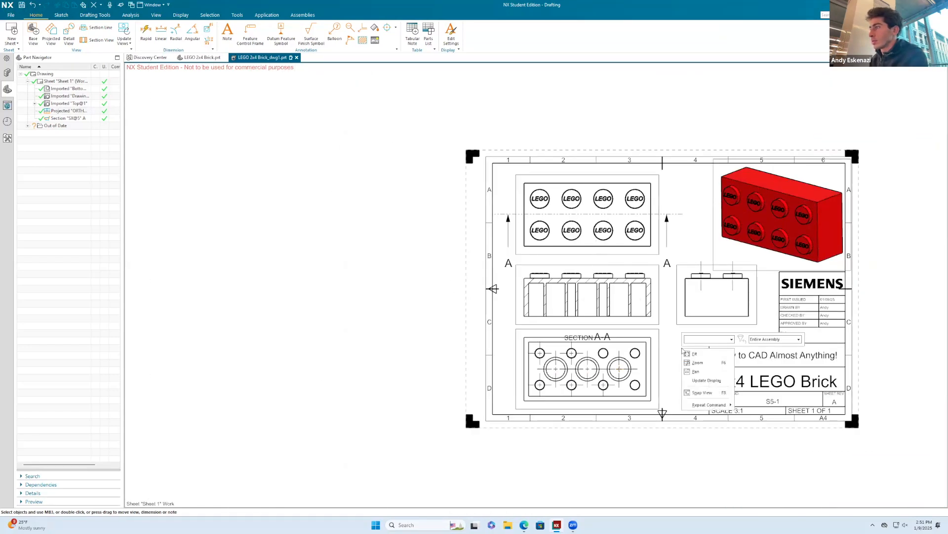
scroll(563, 368, up, 2)
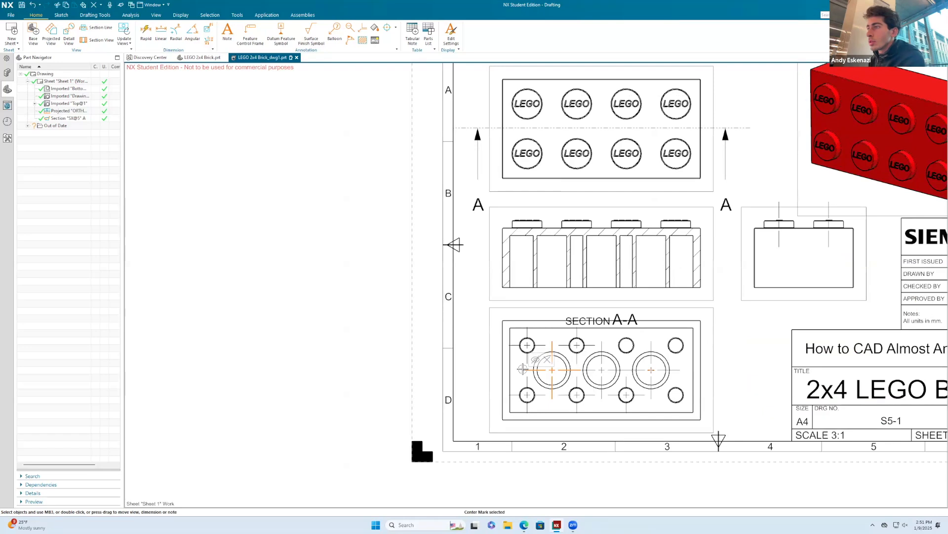
Delete the center mark from the left large tube in the bottom view.
right_click(604, 345)
click(600, 324)
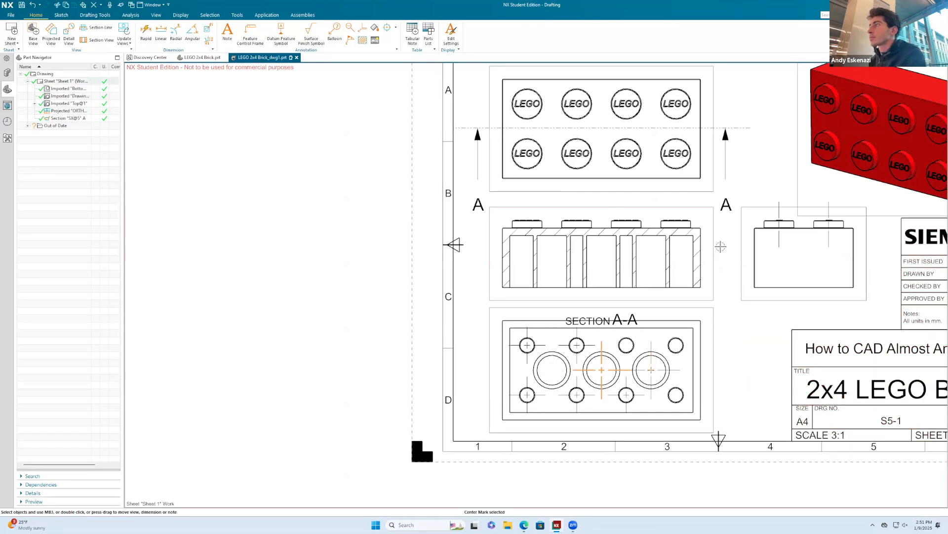
right_click(721, 247)
click(626, 345)
scroll(626, 351, up, 5)
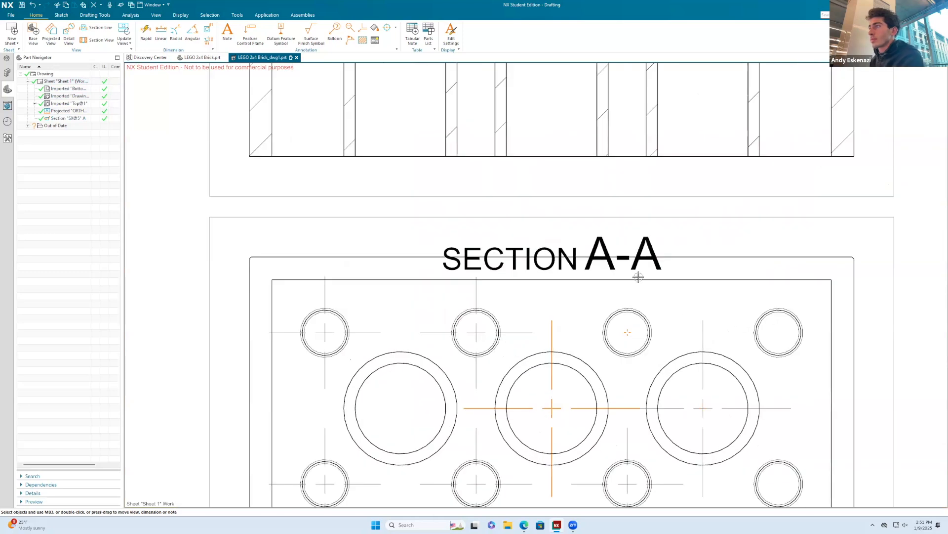
scroll(619, 281, down, 6)
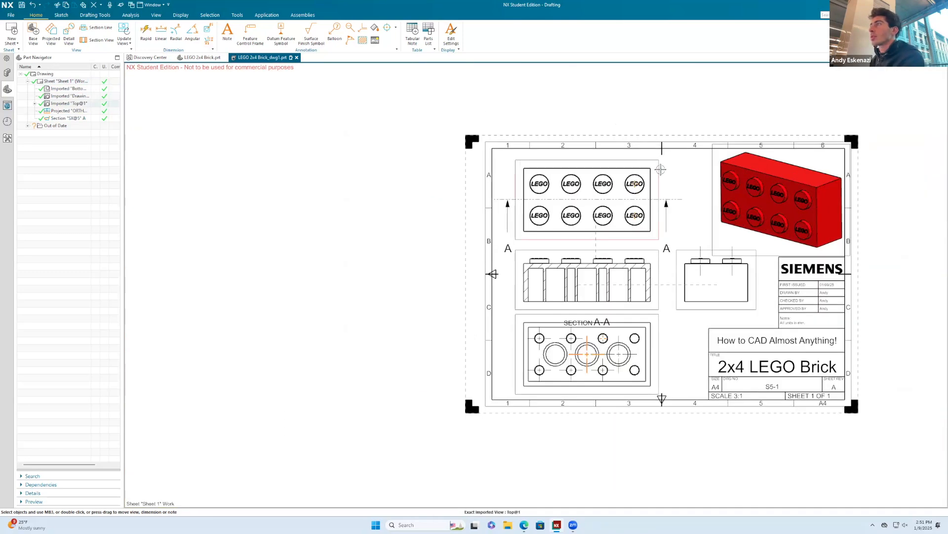
Nudge the section view up slightly and center the SECTION A-A label between it and the bottom view.
drag(660, 156, 660, 173)
drag(657, 254, 656, 251)
mouse_move(657, 325)
mouse_down()
mouse_move(658, 317)
mouse_move(658, 326)
mouse_up()
drag(591, 315, 629, 301)
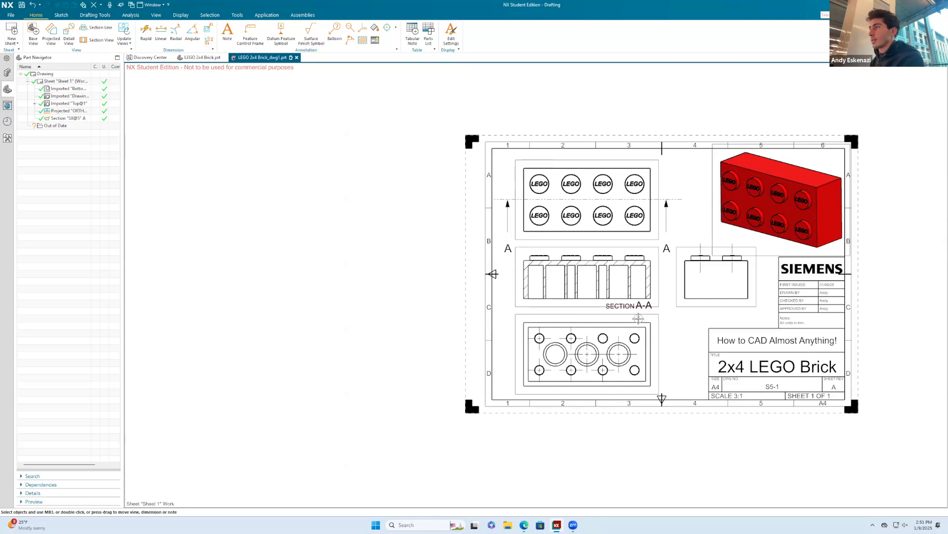
scroll(638, 319, up, 3)
drag(534, 287, 534, 287)
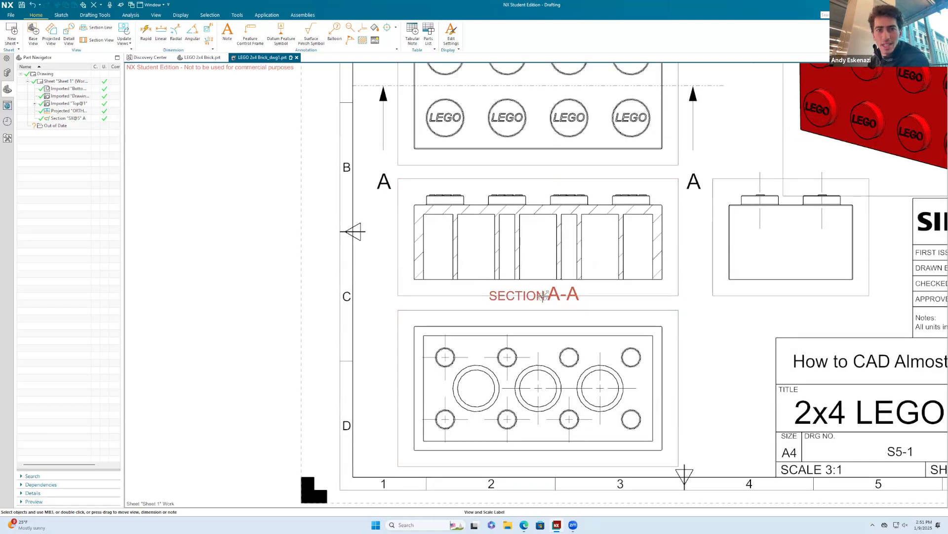
Delete the center marks from the two left top-row circles and the middle and right tubes in the bottom view.
click(507, 344)
key(Delete)
click(445, 345)
key(Delete)
click(534, 374)
key(Delete)
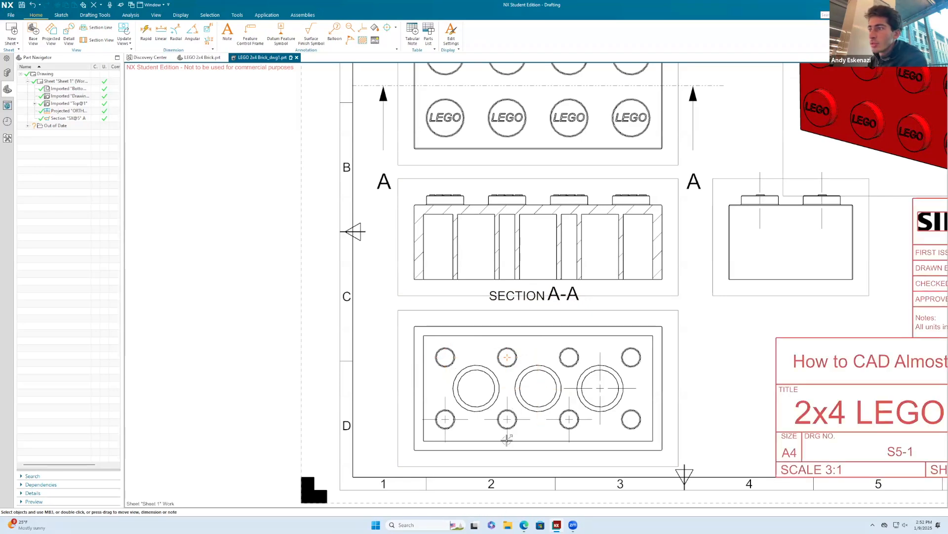
click(600, 372)
key(Delete)
Try to delete the center mark on the third bottom-row circle of the bottom view.
scroll(559, 439, up, 4)
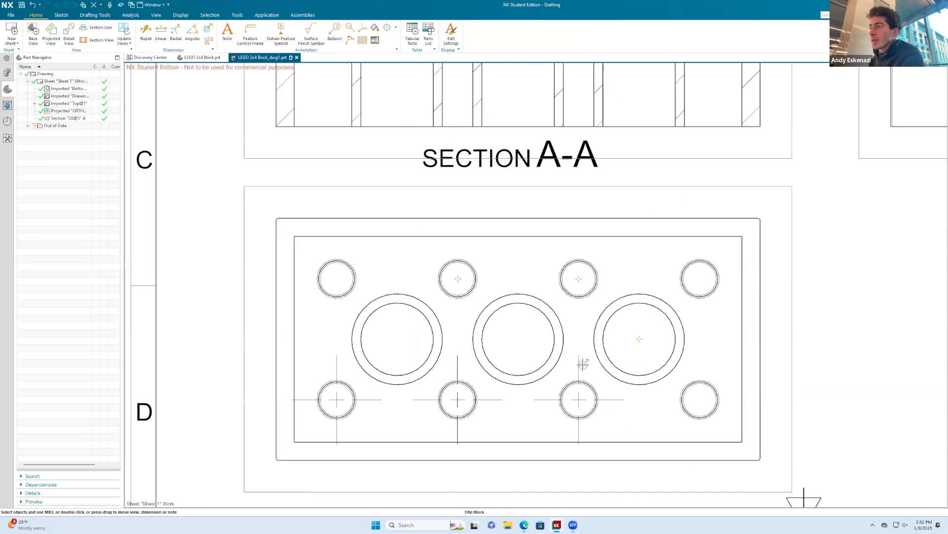
click(577, 365)
right_click(578, 367)
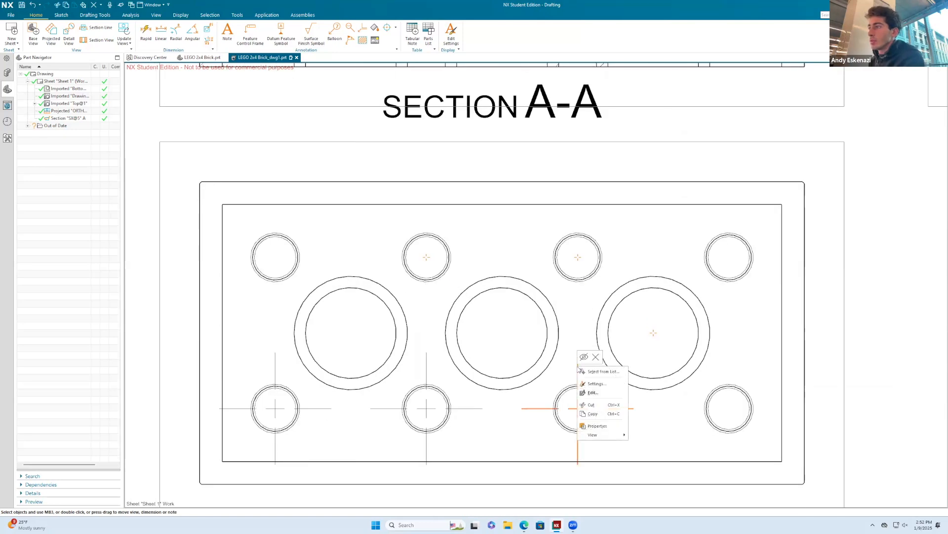
key(Escape)
scroll(573, 370, down, 6)
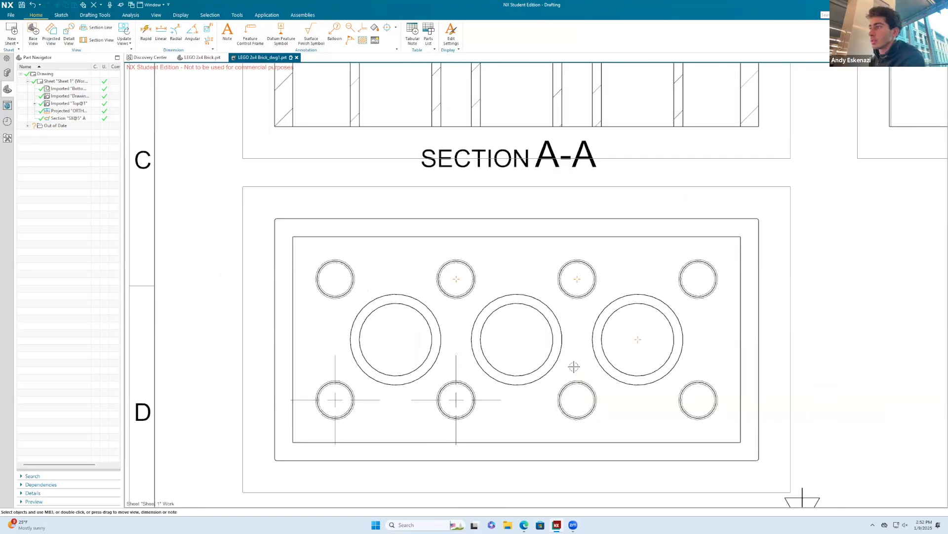
scroll(573, 370, up, 8)
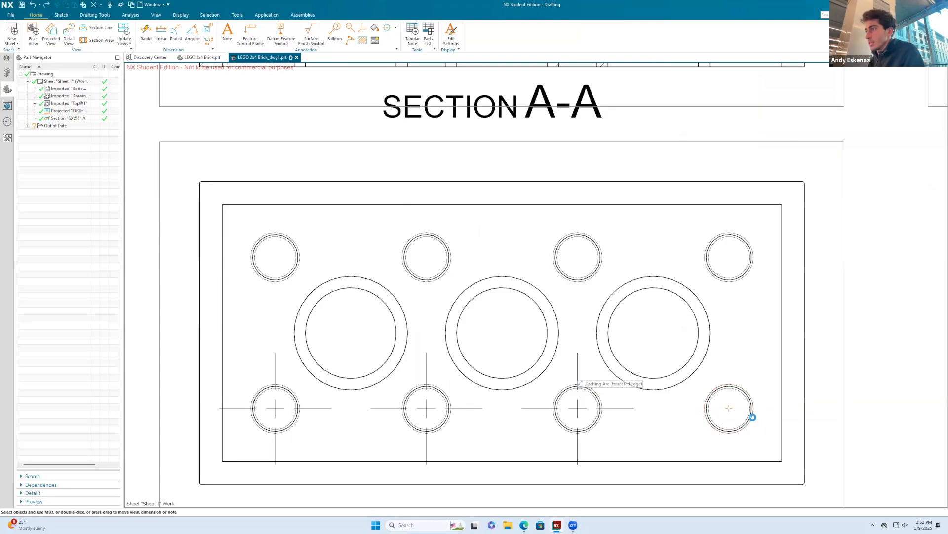
scroll(603, 380, down, 6)
scroll(612, 365, up, 3)
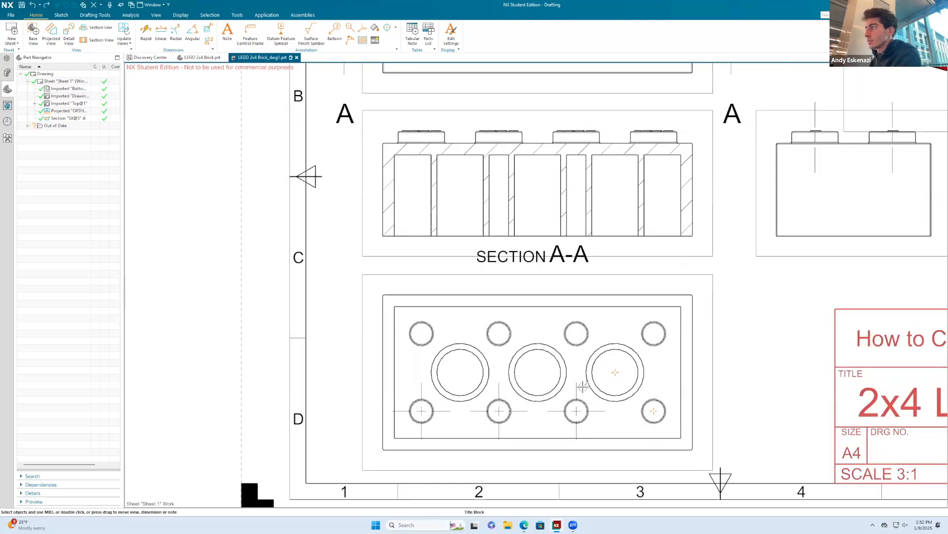
click(578, 390)
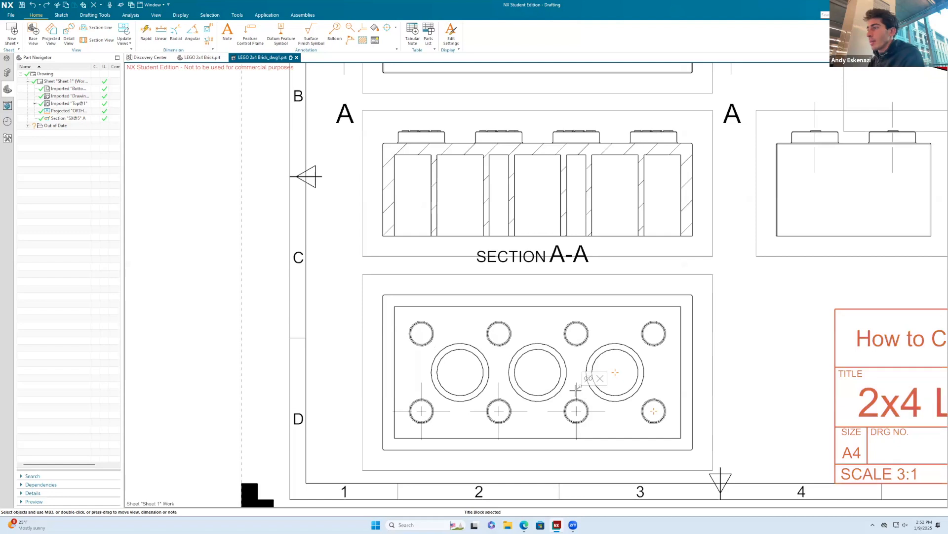
Move the bottom view up over the section view, delete its remaining center marks, and return it beneath the section view.
drag(716, 402, 717, 266)
click(596, 246)
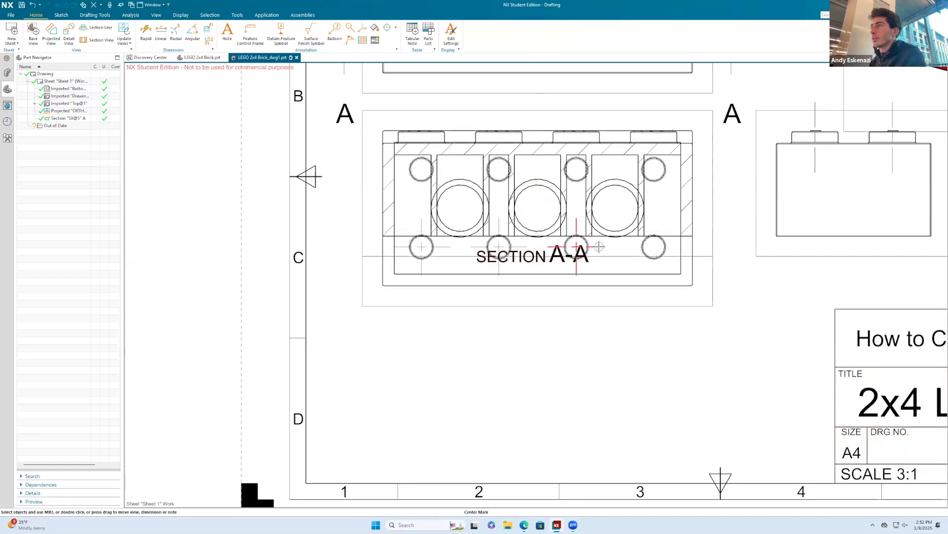
key(Escape)
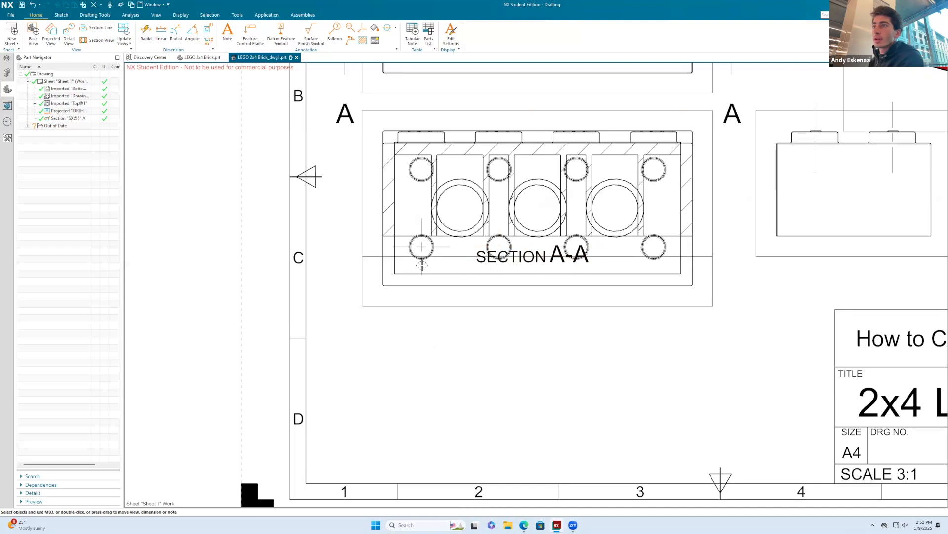
drag(717, 272, 704, 454)
key(ctrl+f)
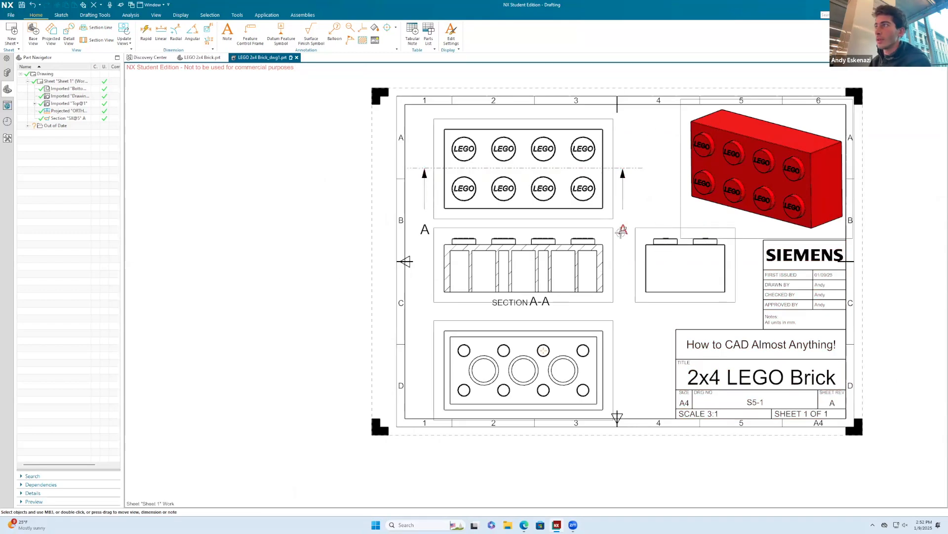
Move the right section-line label A up beside its arrowhead, outside the top view.
scroll(622, 230, up, 4)
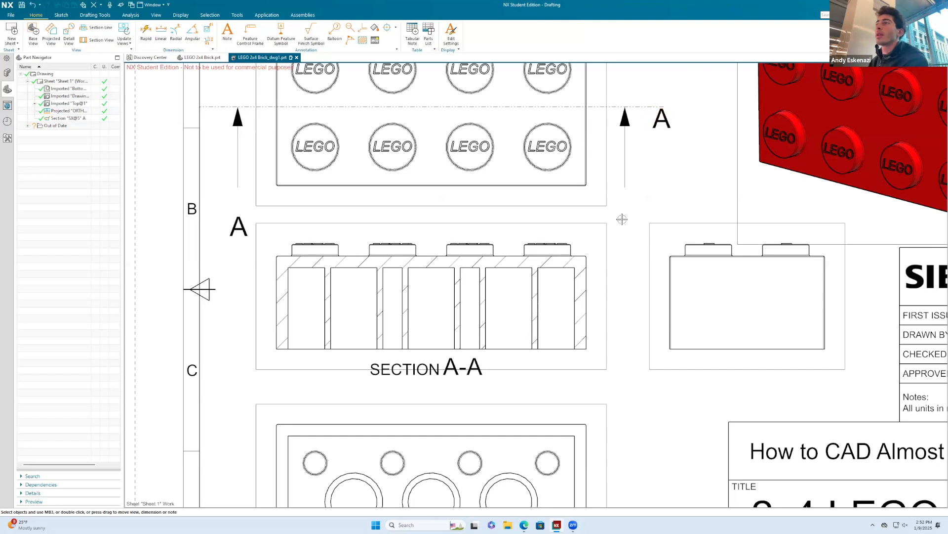
scroll(622, 218, down, 3)
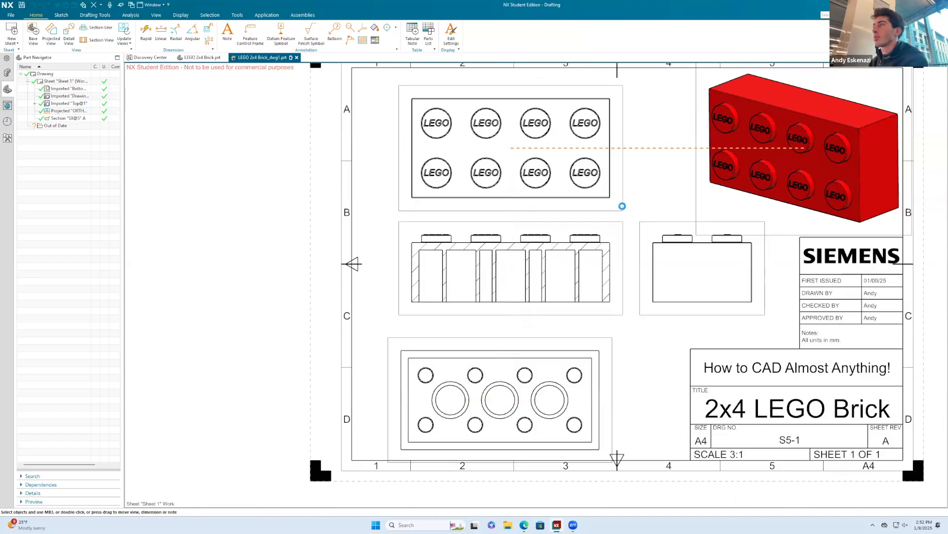
Try shifting the top view to the right on the sheet, and undo the move.
click(622, 206)
key(ctrl+z)
drag(614, 203, 623, 208)
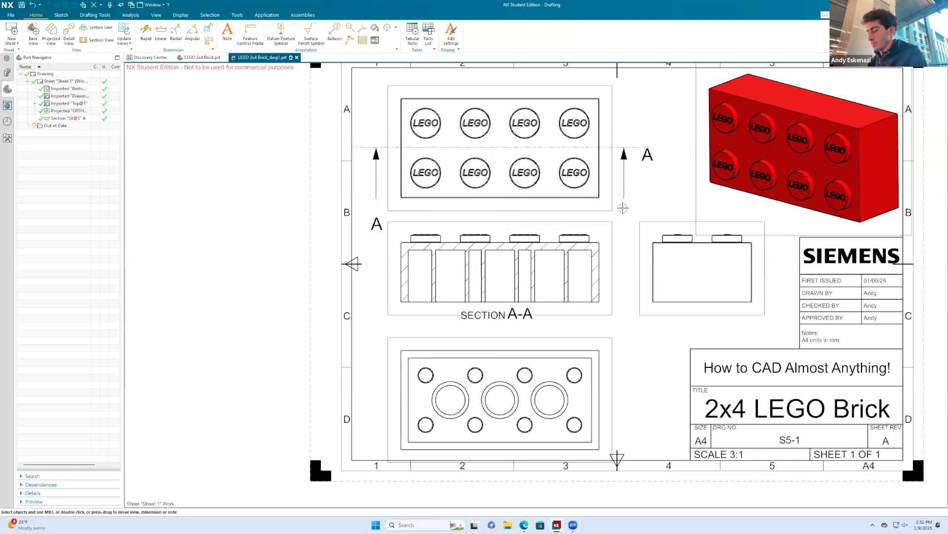
Shift the top and section views slightly right, and move the left section-line label A beside its arrowhead.
drag(612, 117, 625, 118)
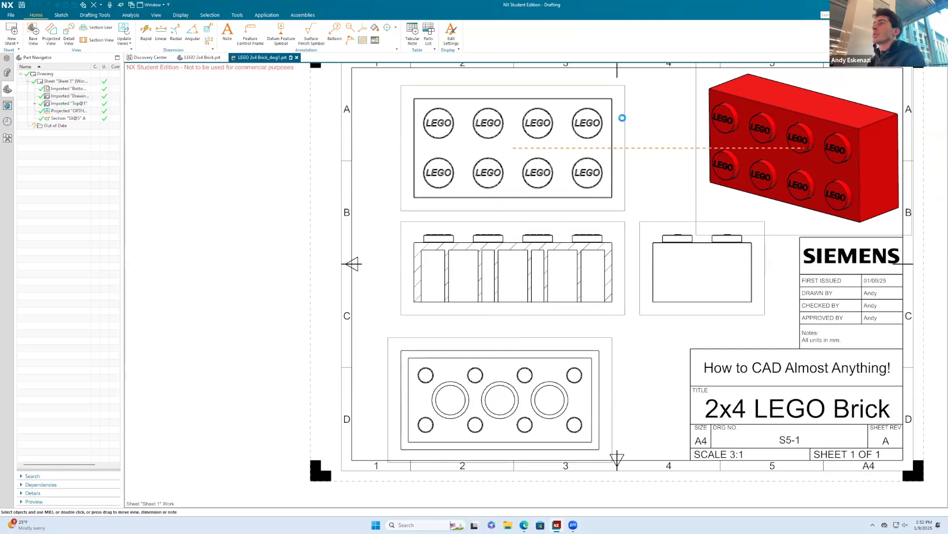
scroll(366, 168, up, 2)
drag(406, 255, 369, 152)
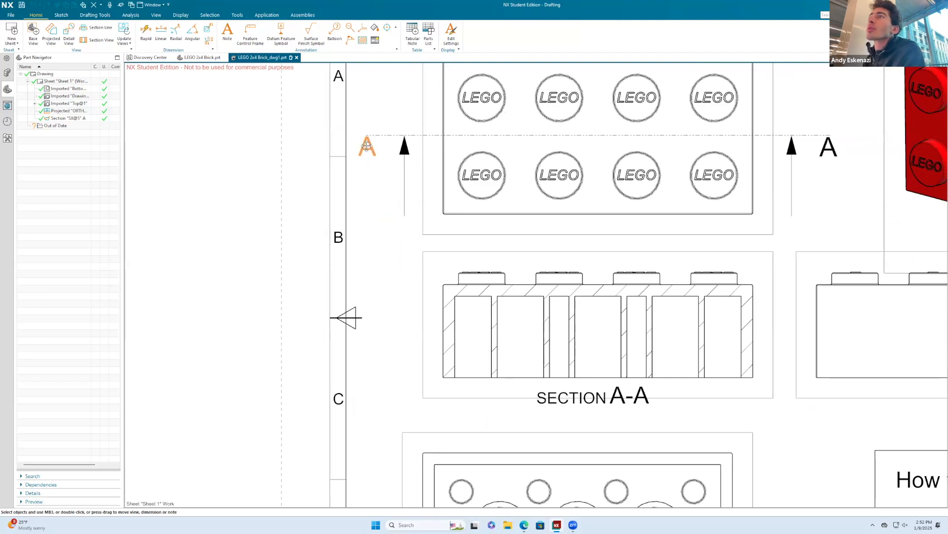
Move the bottom view right and slightly up so it aligns vertically with the section view.
scroll(395, 190, down, 3)
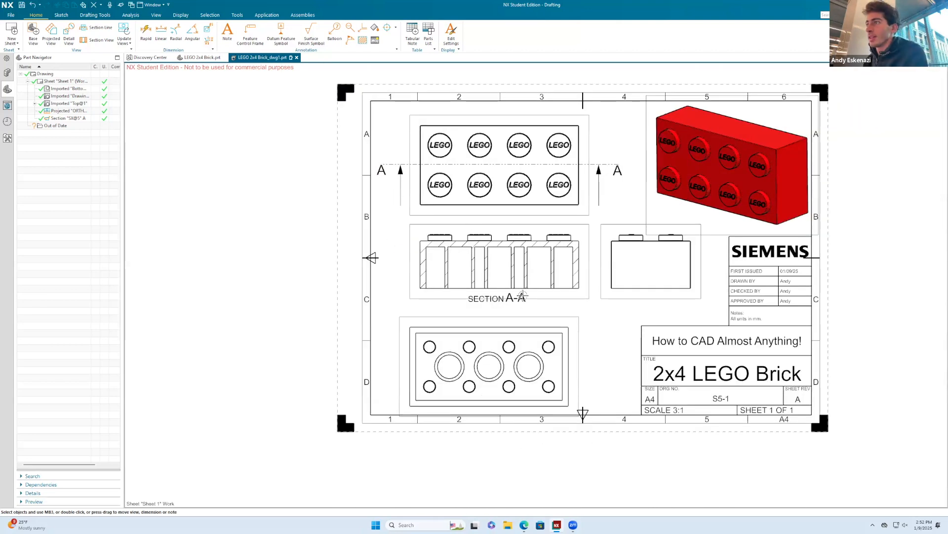
scroll(522, 297, up, 1)
drag(592, 341, 605, 333)
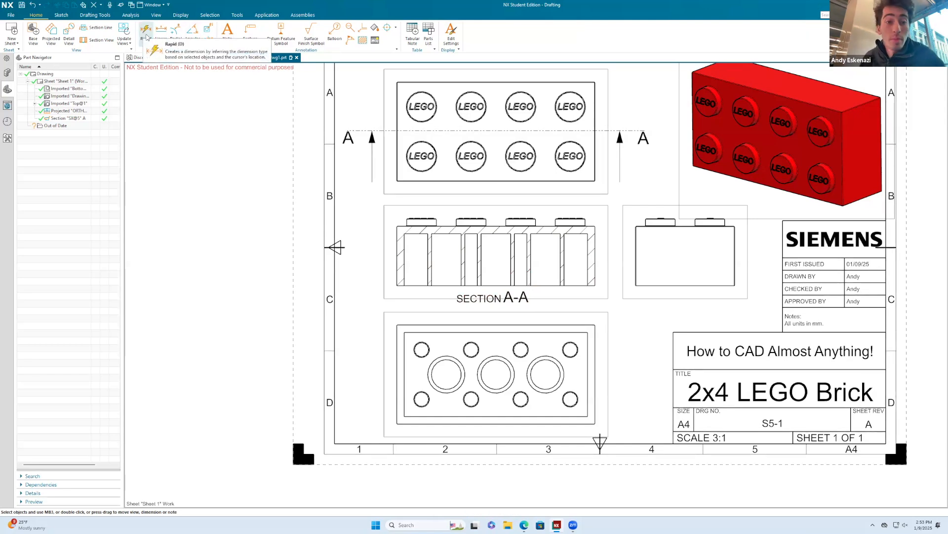
Add a horizontal Rapid Dimension for the brick's overall length, placed just above the top view.
click(146, 32)
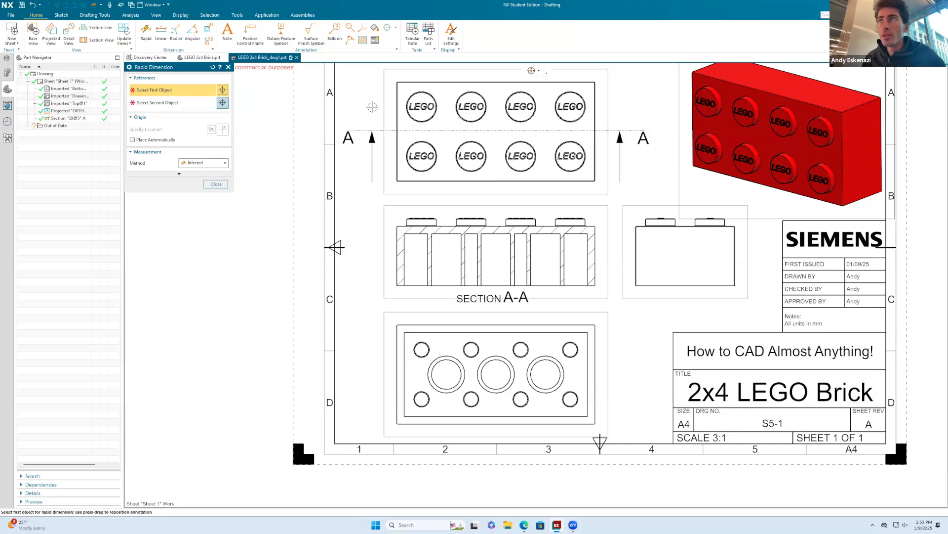
scroll(411, 176, down, 1)
scroll(418, 172, up, 3)
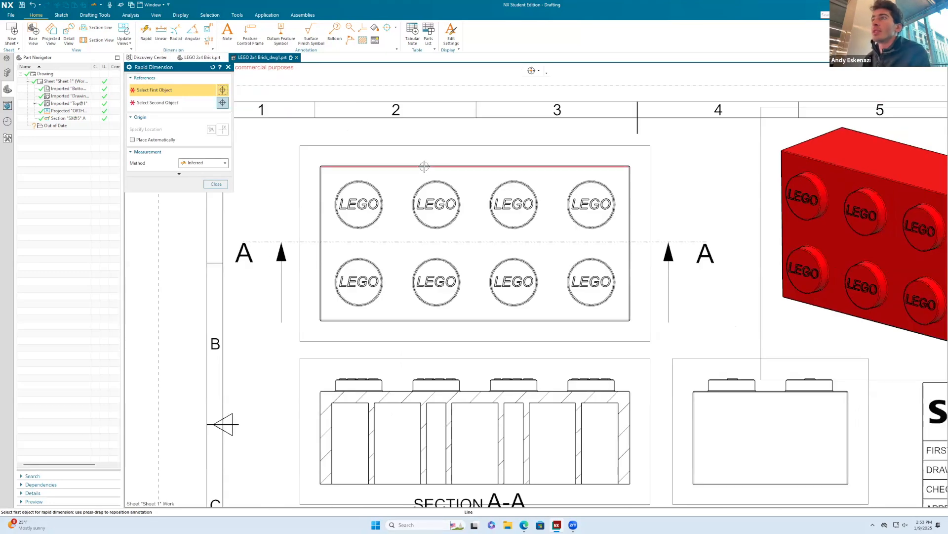
scroll(306, 193, up, 1)
scroll(316, 207, up, 3)
click(320, 202)
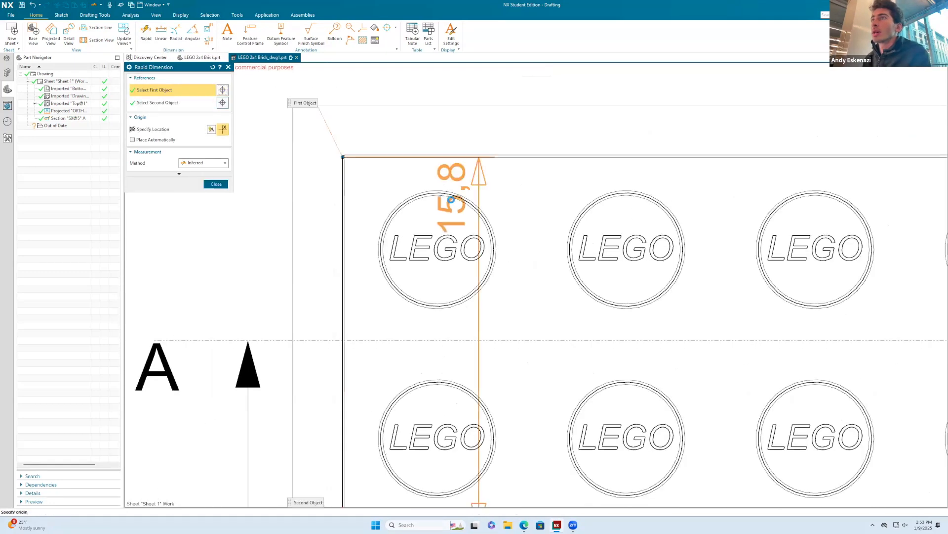
scroll(445, 217, down, 3)
click(783, 213)
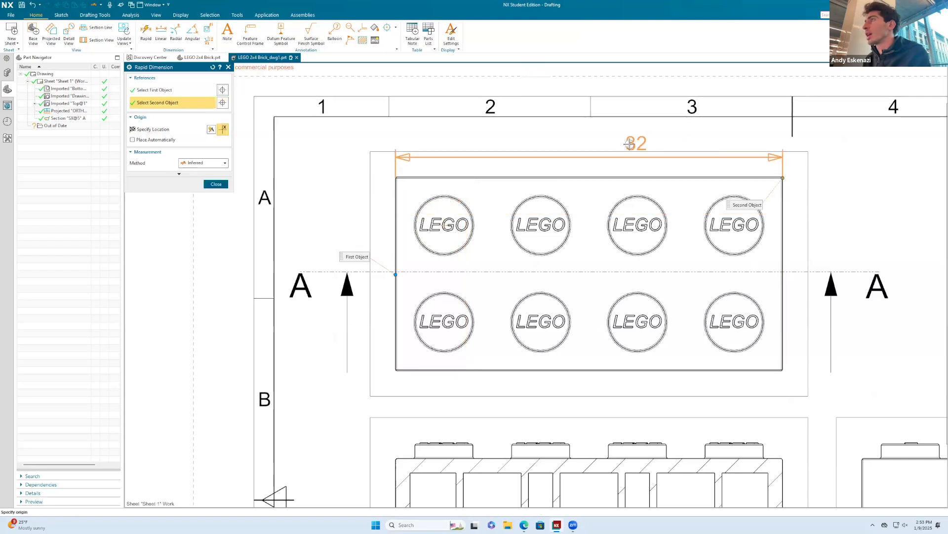
click(596, 154)
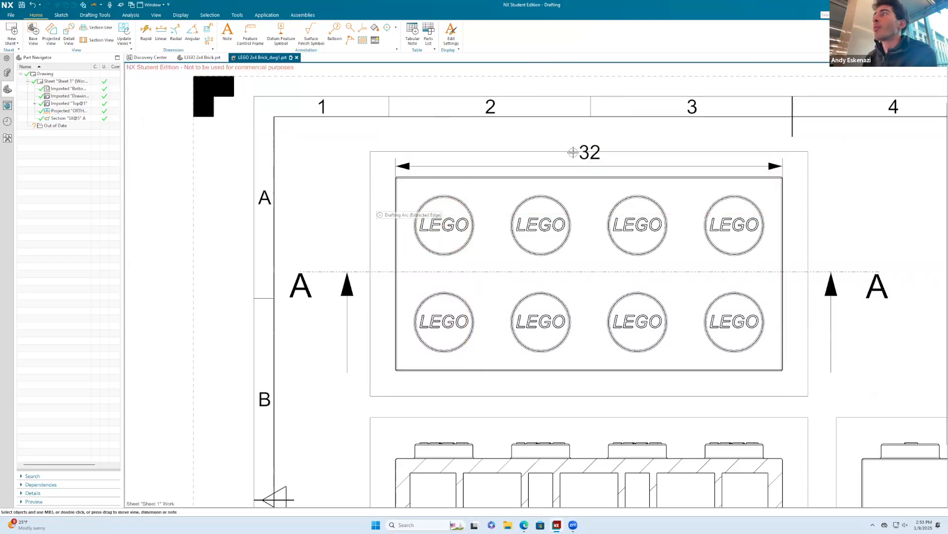
double_click(595, 151)
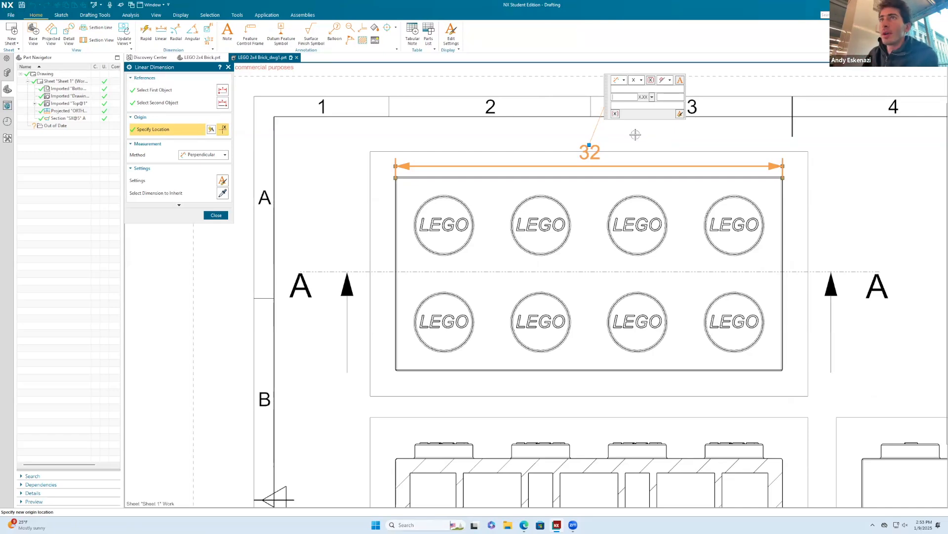
key(Escape)
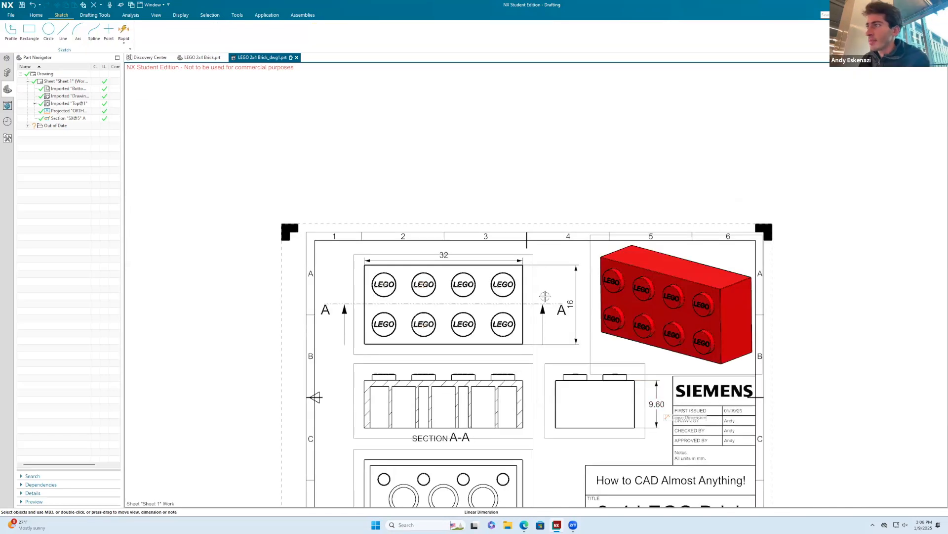
scroll(544, 294, up, 4)
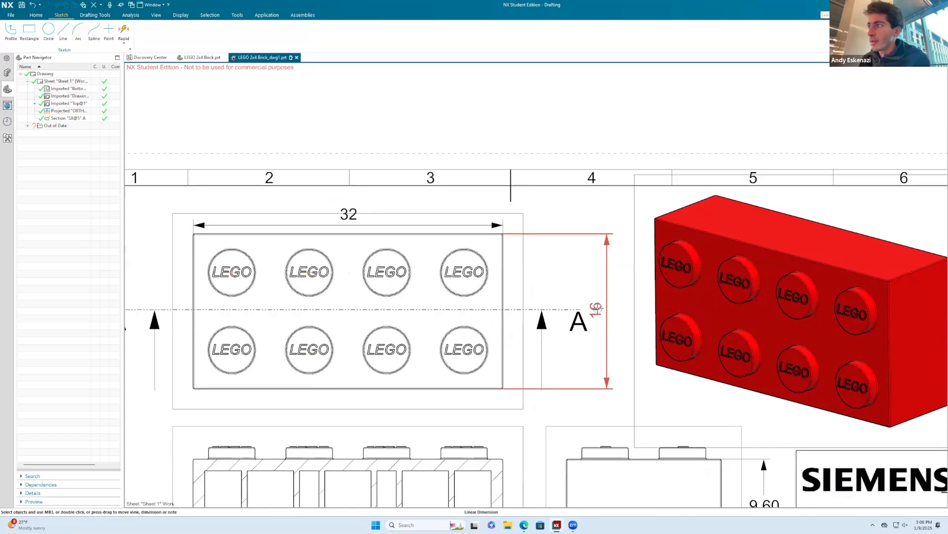
double_click(595, 308)
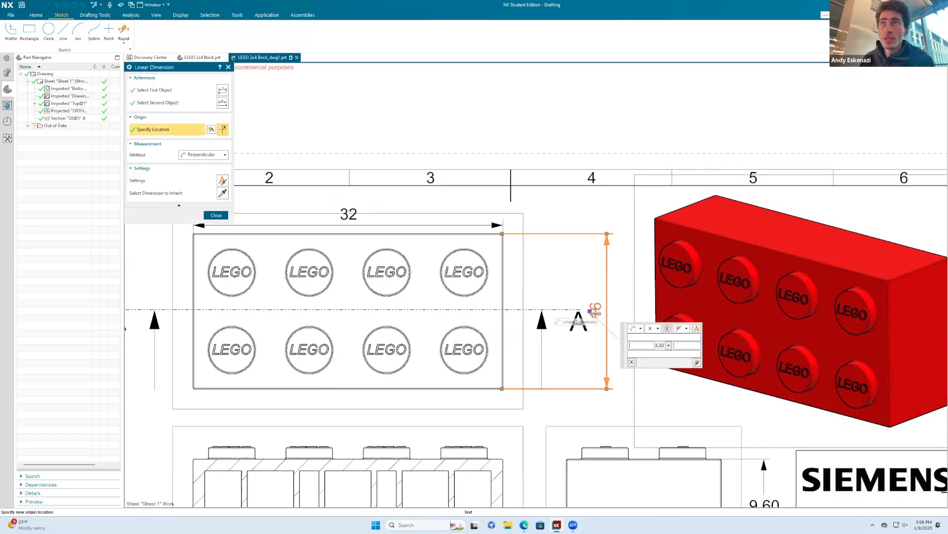
key(Escape)
right_click(593, 310)
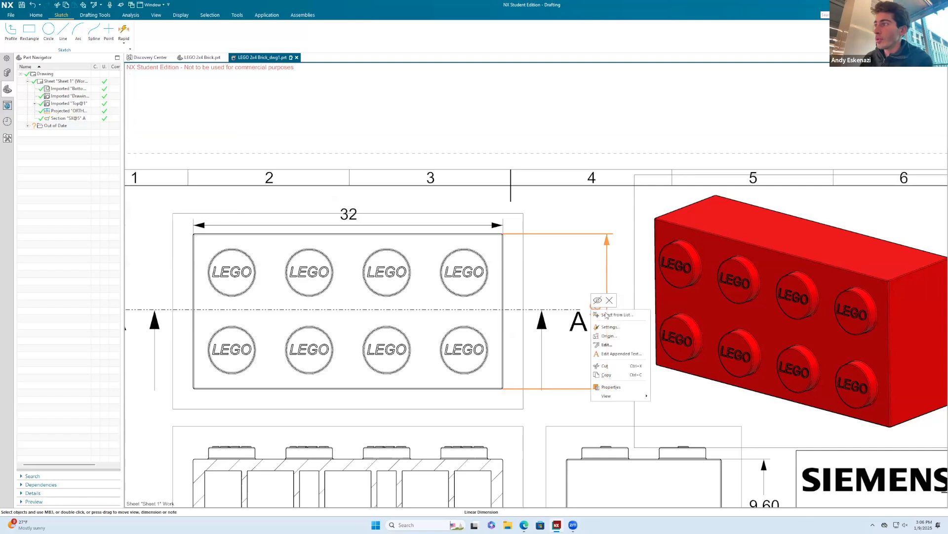
click(611, 336)
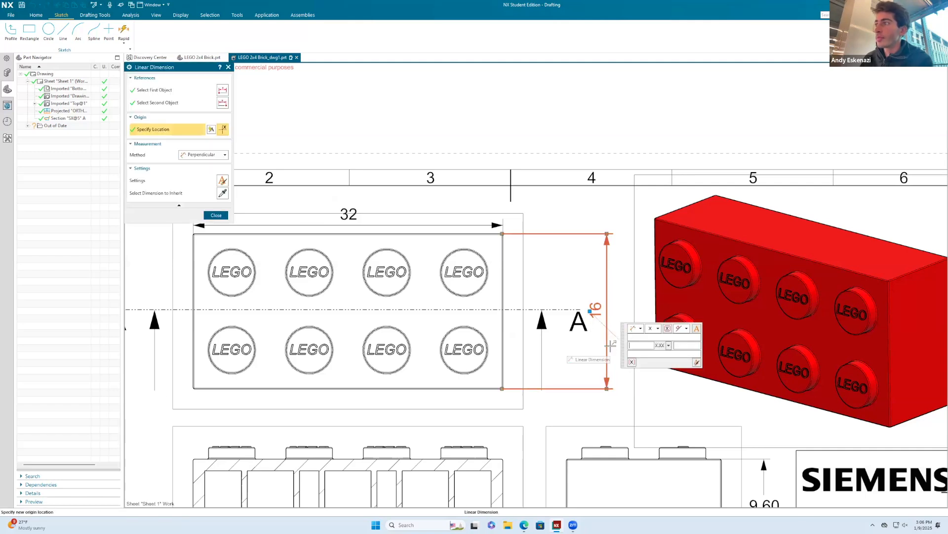
key(Escape)
Set the text orientation of the top view's vertical width dimension to Horizontal Text.
right_click(599, 308)
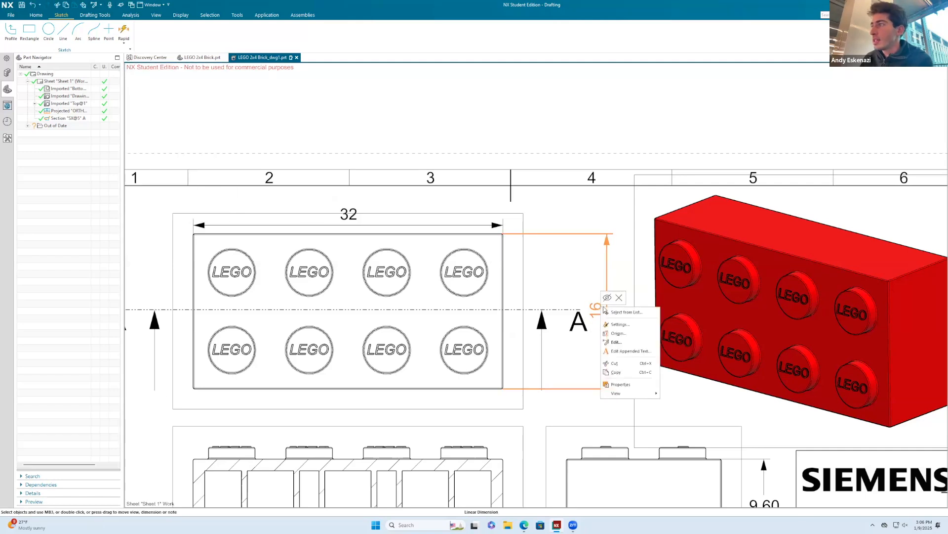
click(618, 324)
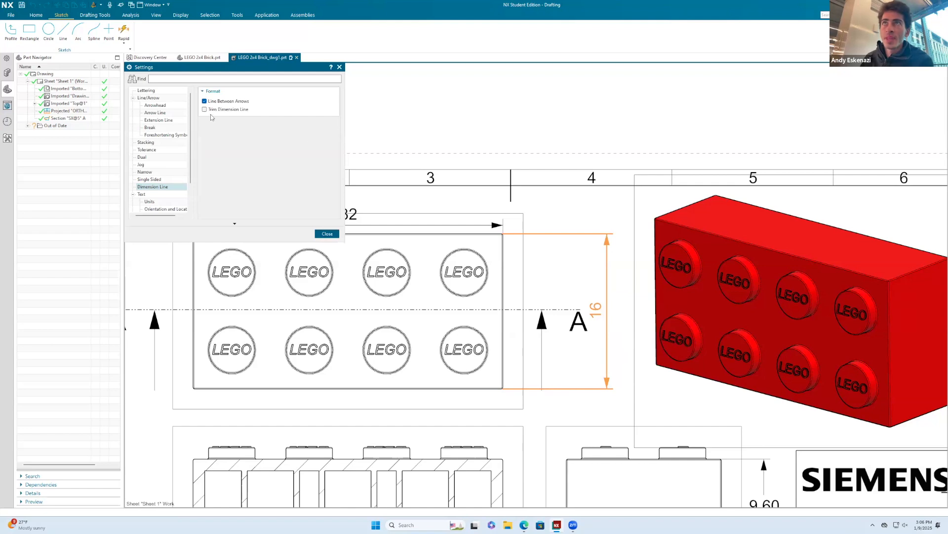
scroll(159, 188, down, 1)
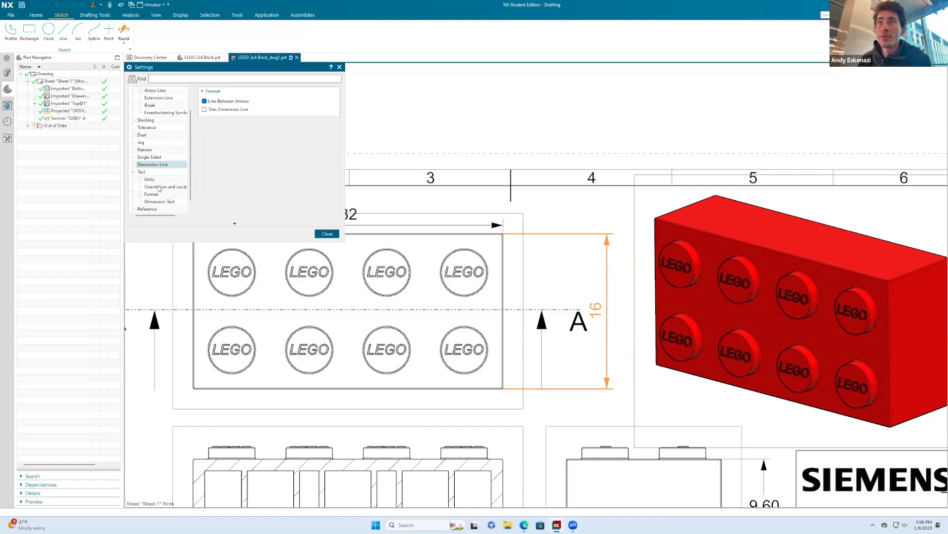
click(160, 202)
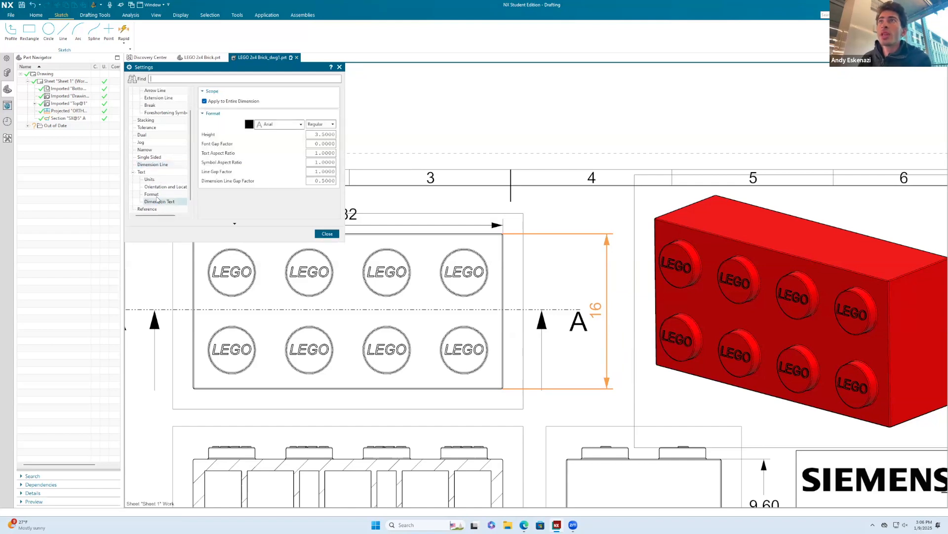
click(151, 195)
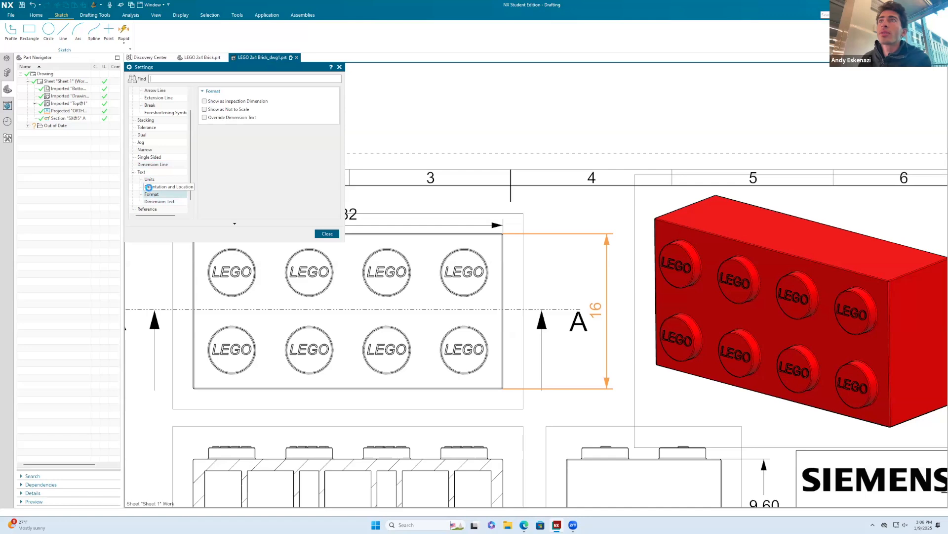
click(148, 187)
click(317, 103)
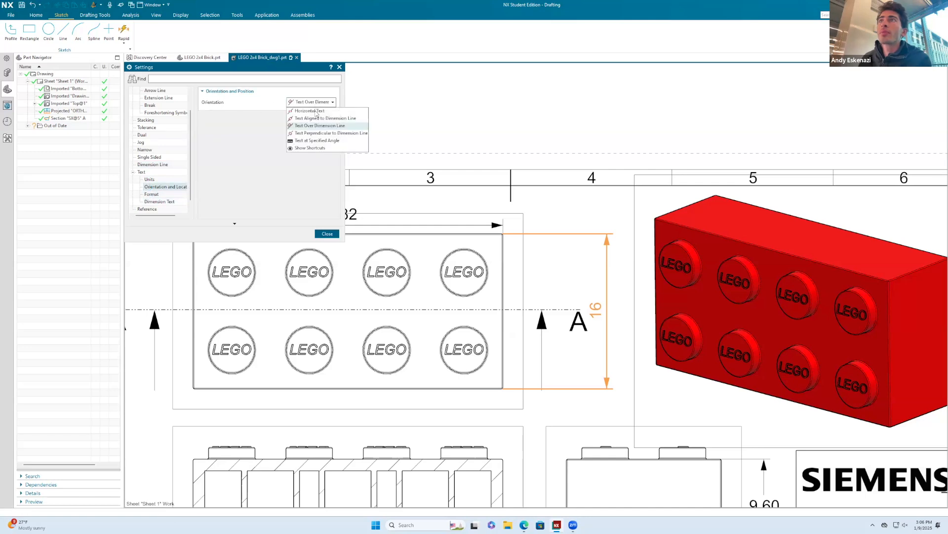
click(302, 111)
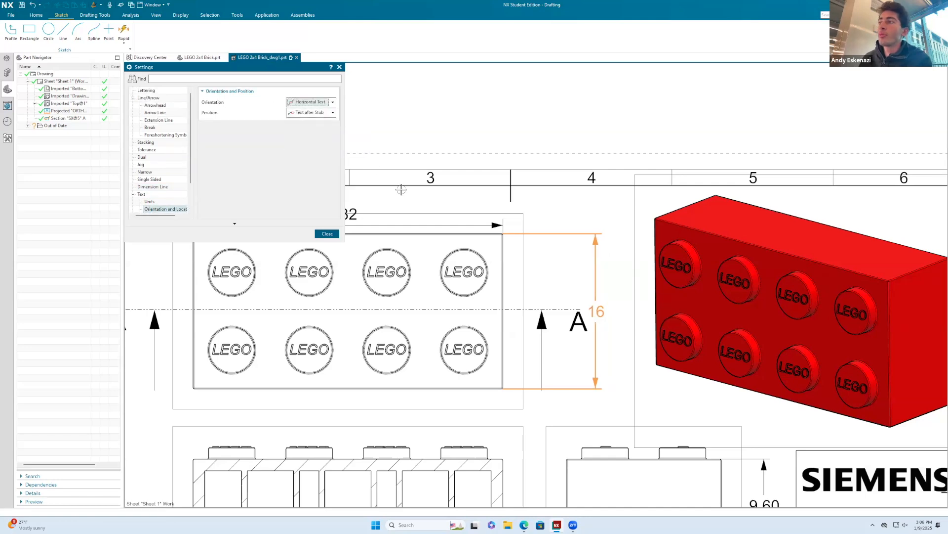
Format the width dimension with 2 decimal places, a period as decimal delimiter, and trailing zeros shown.
click(166, 202)
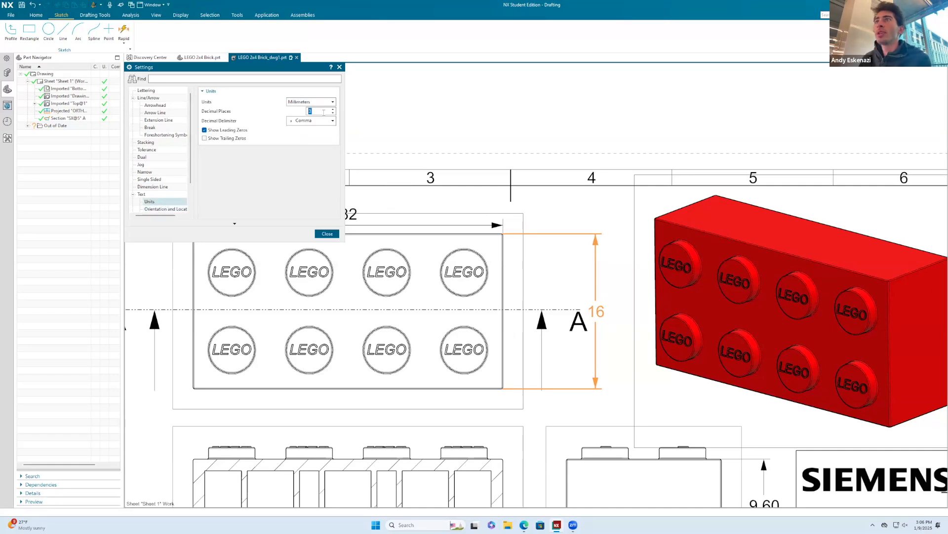
click(300, 123)
click(302, 132)
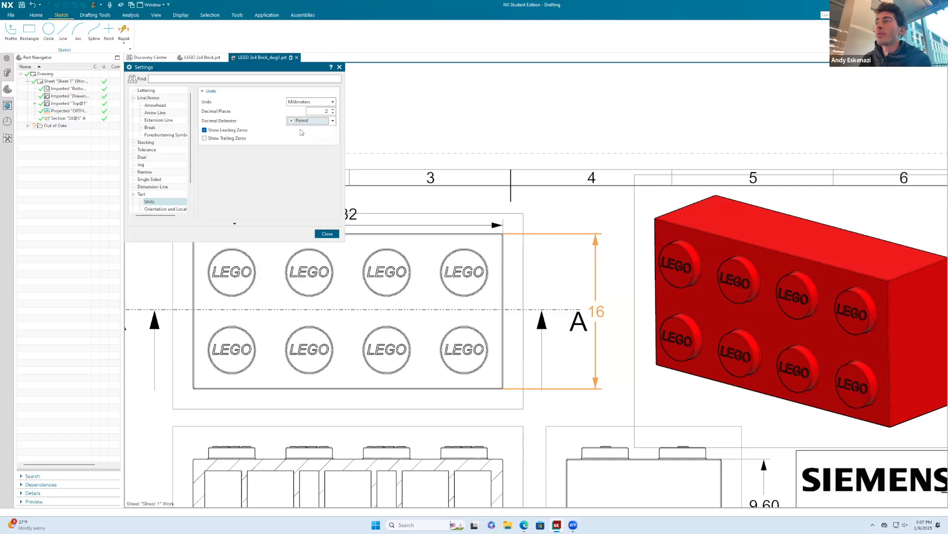
click(205, 138)
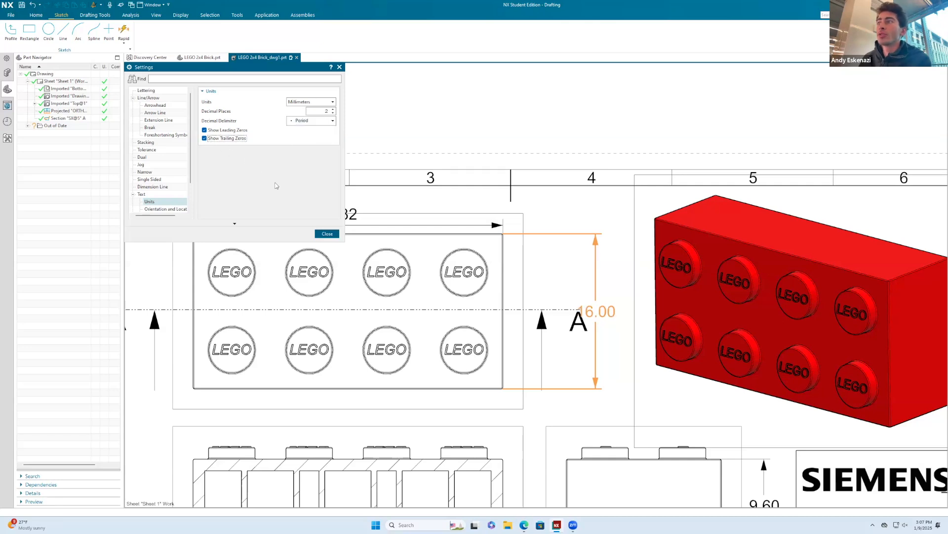
click(327, 233)
Move the width dimension slightly right so its text clears the section-line label A.
mouse_move(602, 318)
mouse_down()
mouse_move(634, 315)
mouse_move(609, 314)
mouse_move(607, 301)
mouse_up()
right_click(586, 275)
key(Escape)
right_click(579, 211)
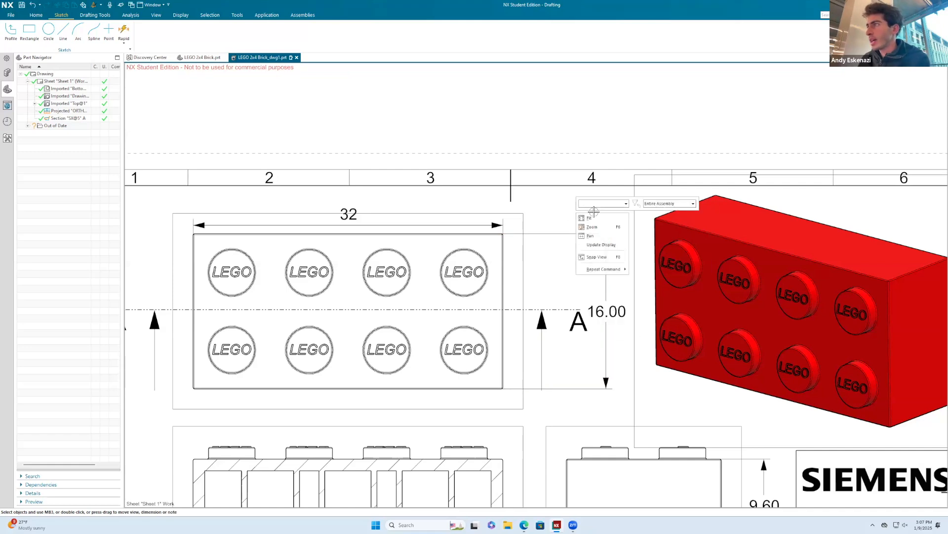
click(544, 211)
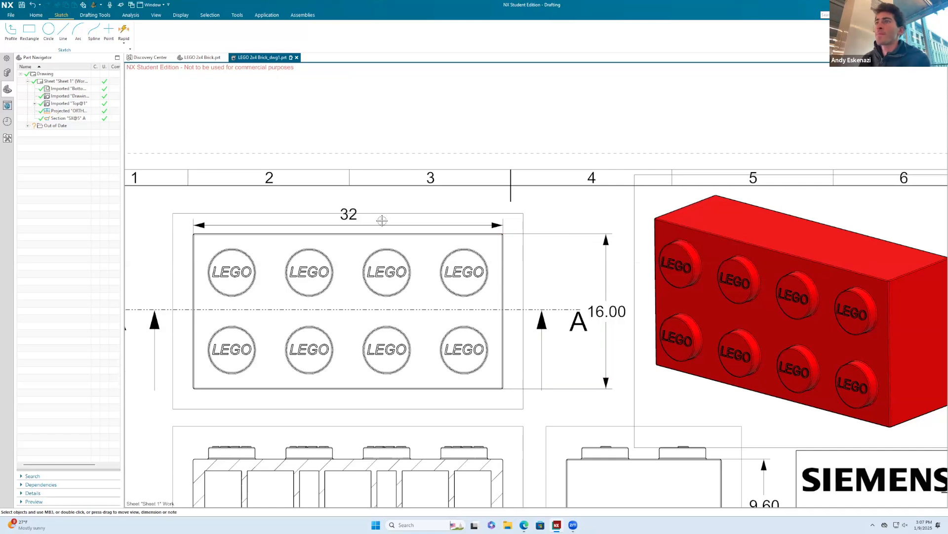
Raise the overall length dimension slightly farther above the top view's upper edge.
double_click(382, 222)
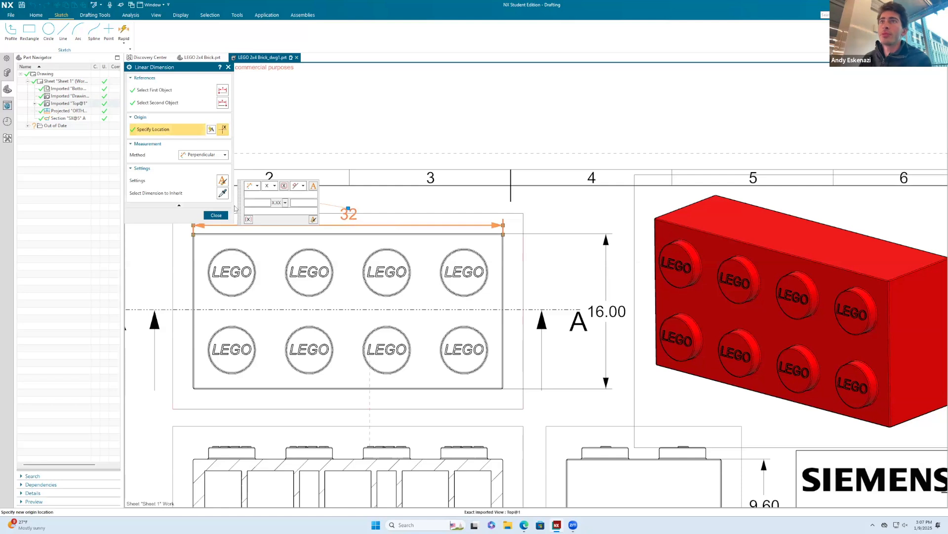
key(Escape)
right_click(349, 213)
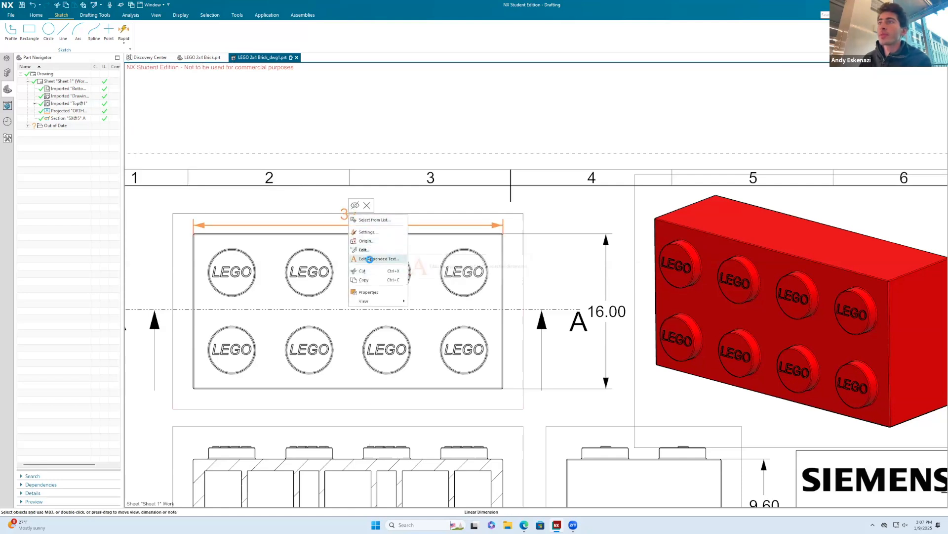
click(371, 259)
key(Escape)
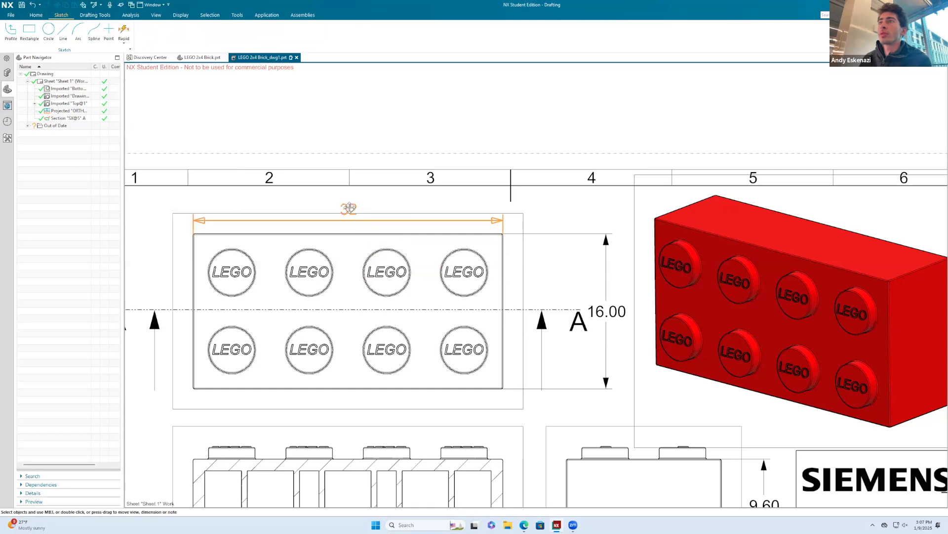
right_click(350, 215)
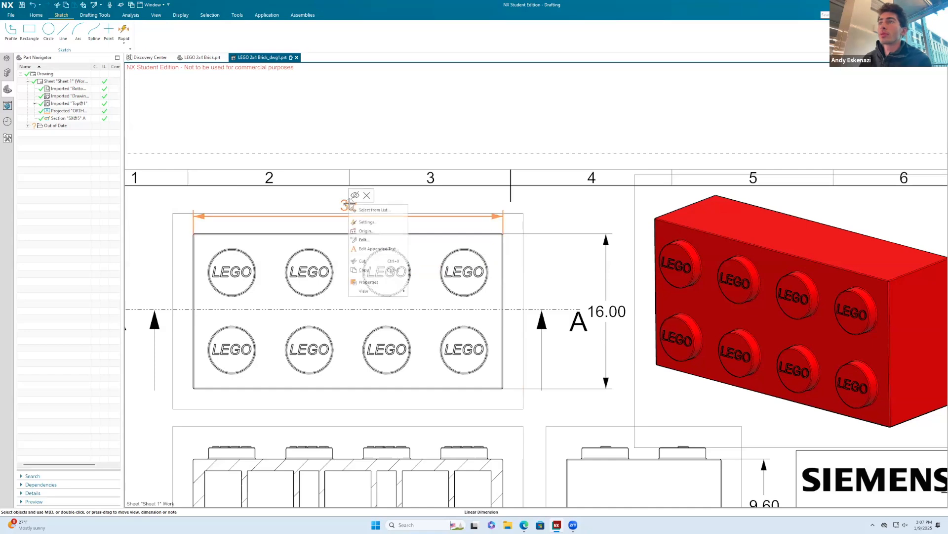
click(372, 240)
key(Escape)
Give the overall length dimension 2 decimal places, a period as decimal delimiter, and visible trailing zeros.
right_click(354, 204)
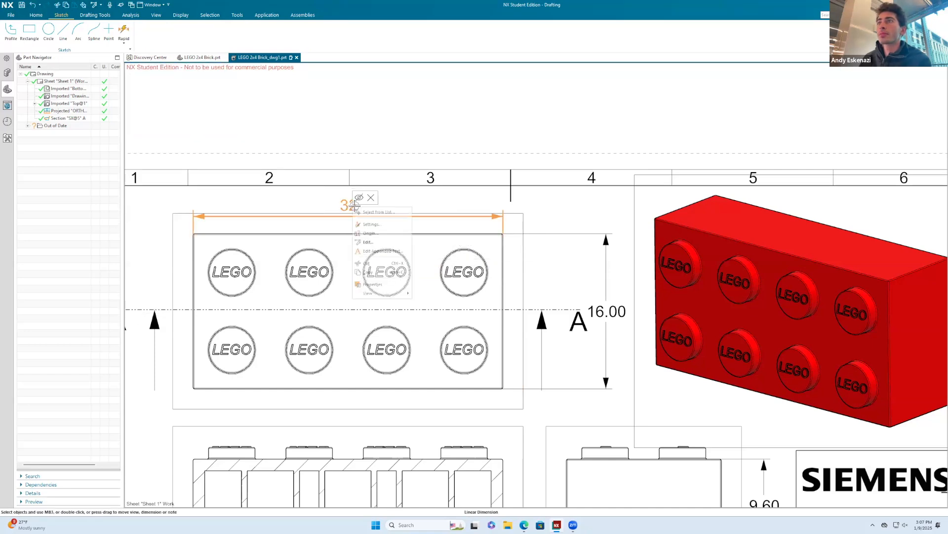
click(372, 225)
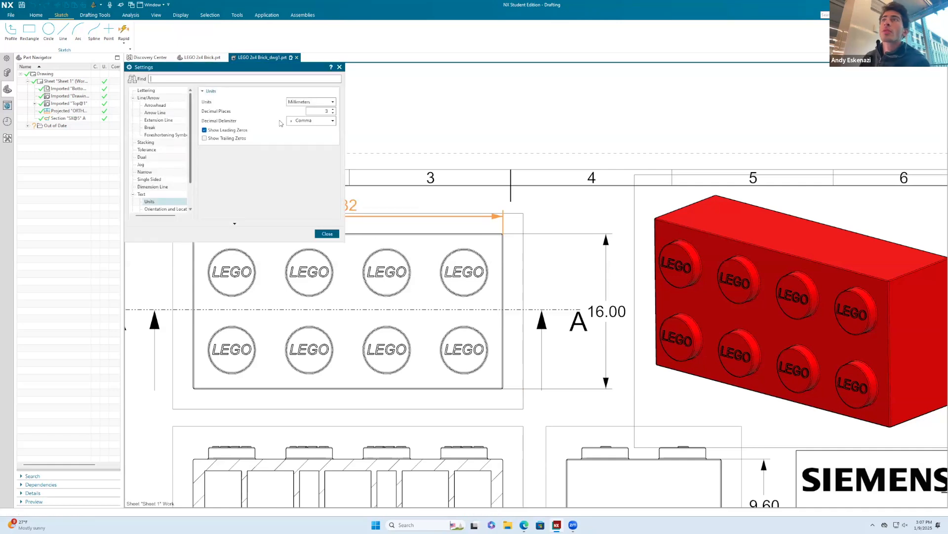
click(319, 123)
click(309, 132)
click(228, 139)
click(327, 234)
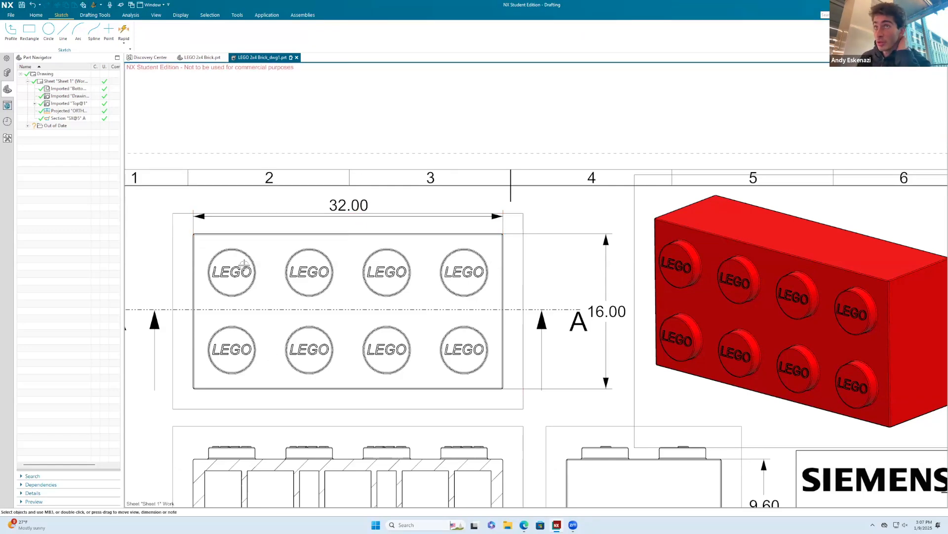
Add a horizontal Rapid Dimension between the centers of the first two upper-row studs in the top view, placed just above them inside the outline.
click(39, 16)
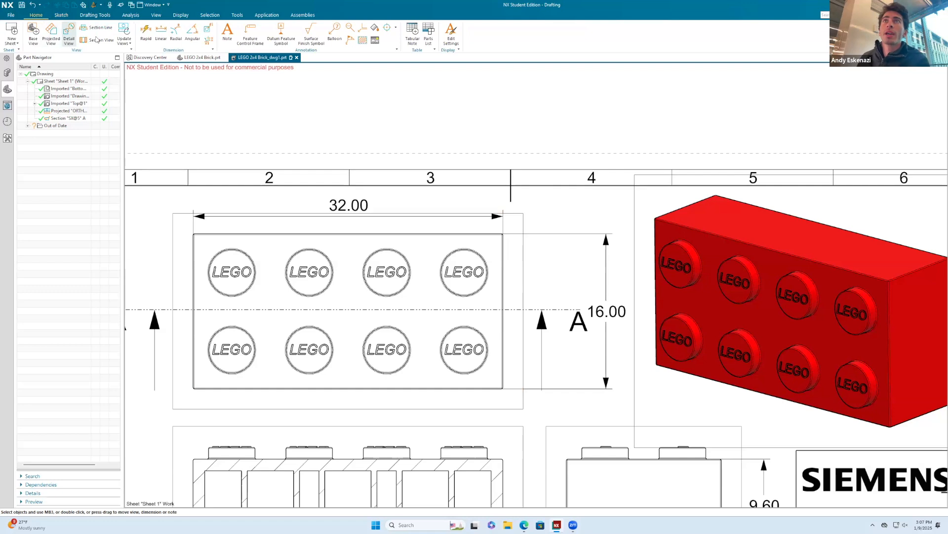
scroll(247, 277, up, 5)
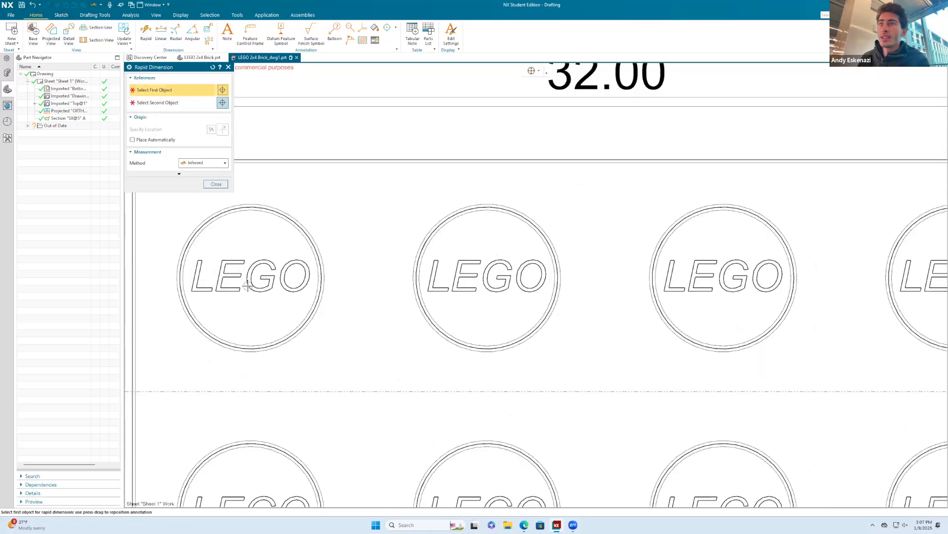
scroll(245, 279, up, 3)
scroll(247, 278, up, 3)
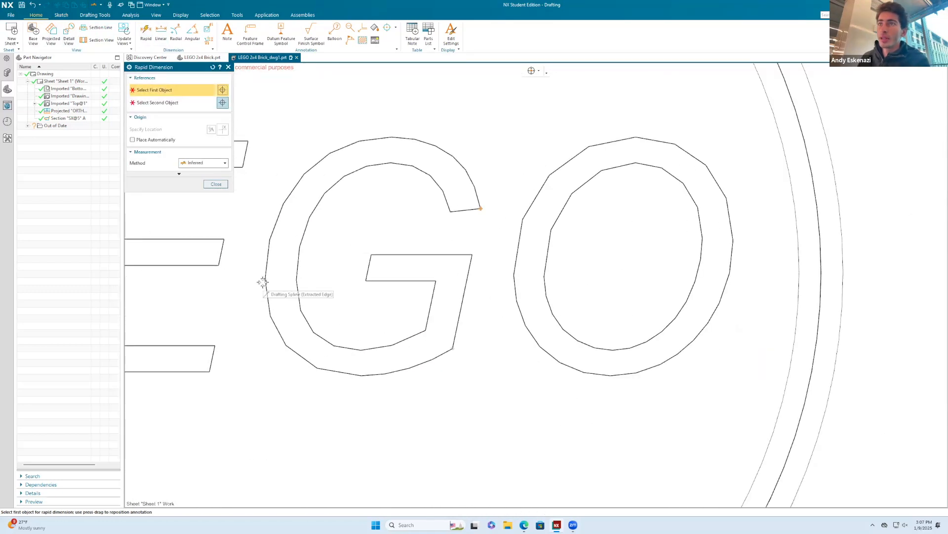
scroll(370, 271, down, 4)
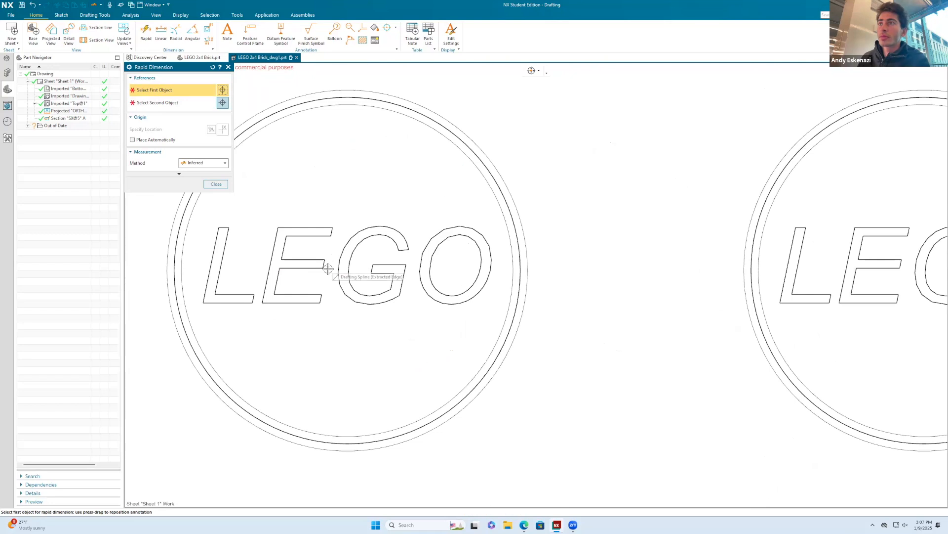
click(364, 98)
scroll(397, 198, down, 1)
scroll(396, 198, down, 4)
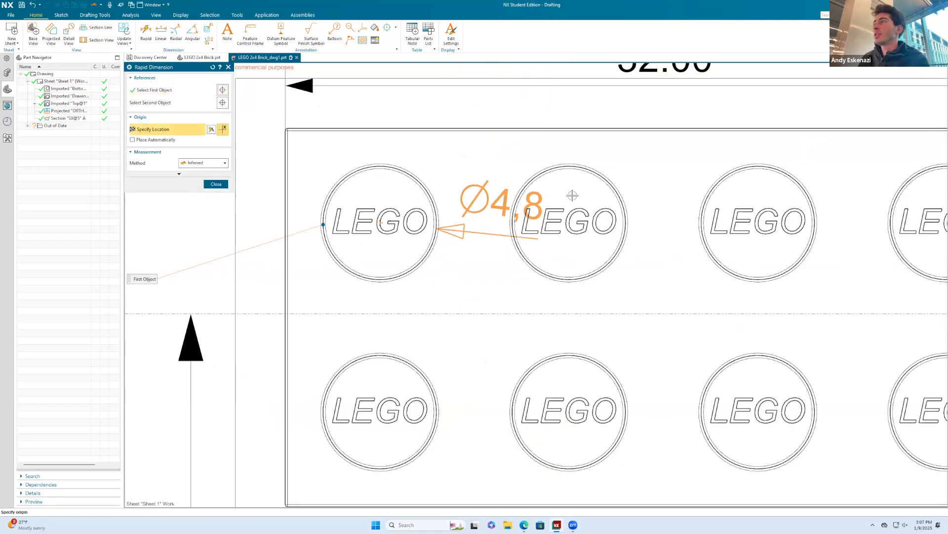
scroll(561, 167, up, 2)
click(561, 167)
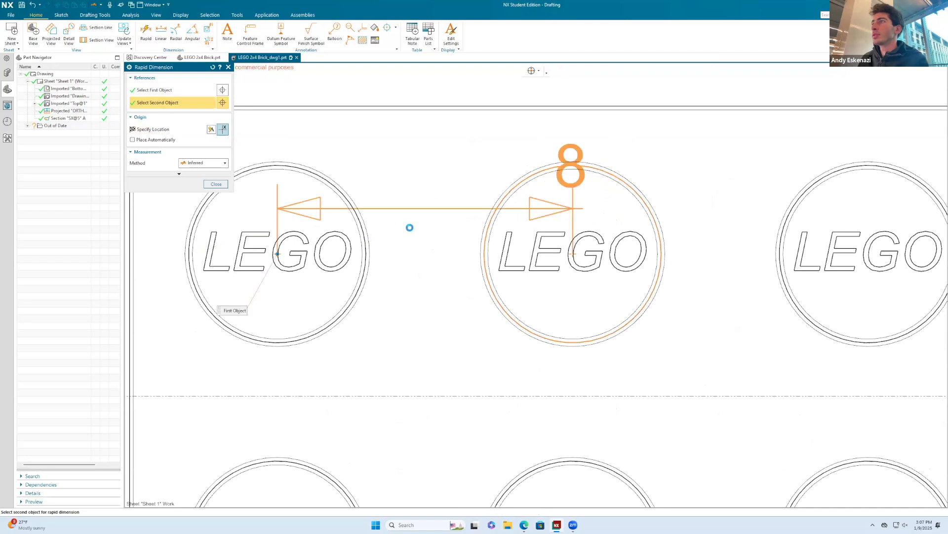
scroll(410, 340, down, 3)
scroll(410, 341, down, 4)
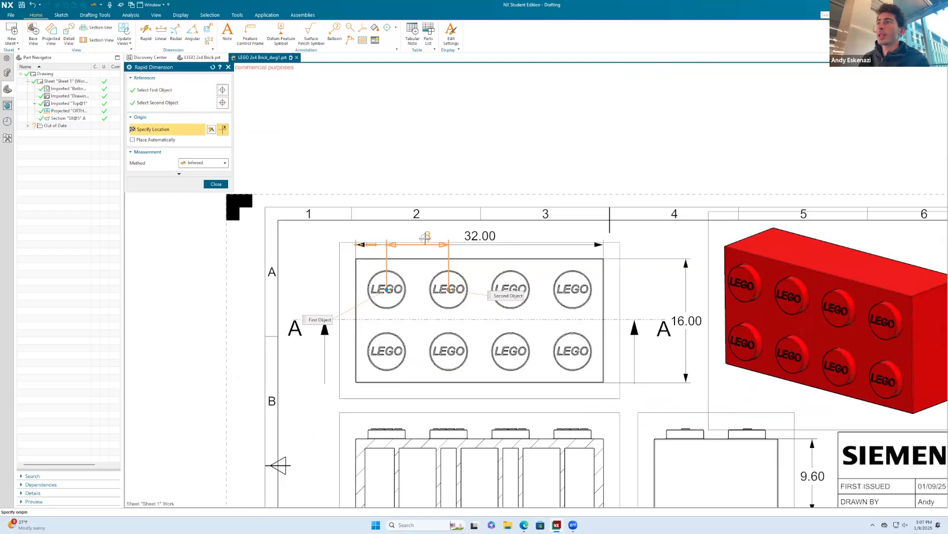
scroll(421, 255, up, 4)
scroll(421, 256, up, 3)
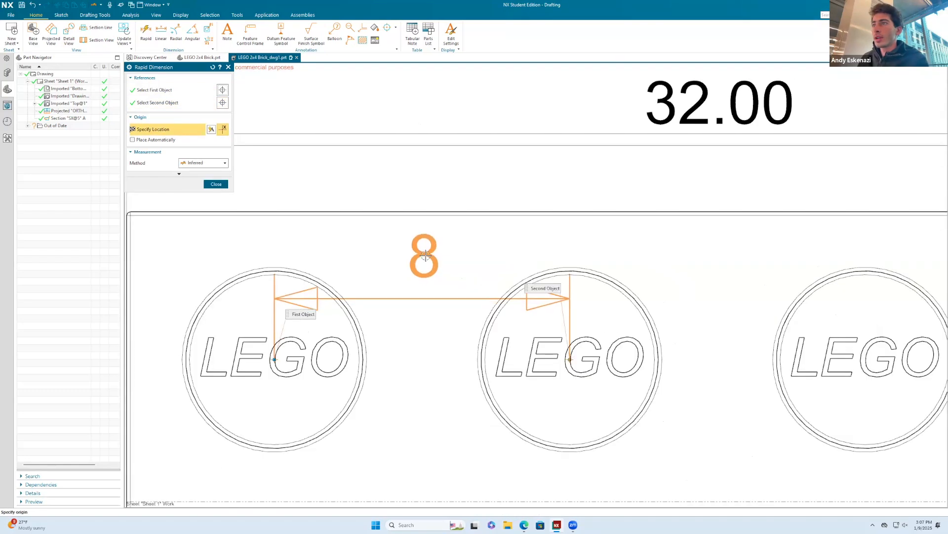
click(445, 261)
scroll(445, 261, down, 3)
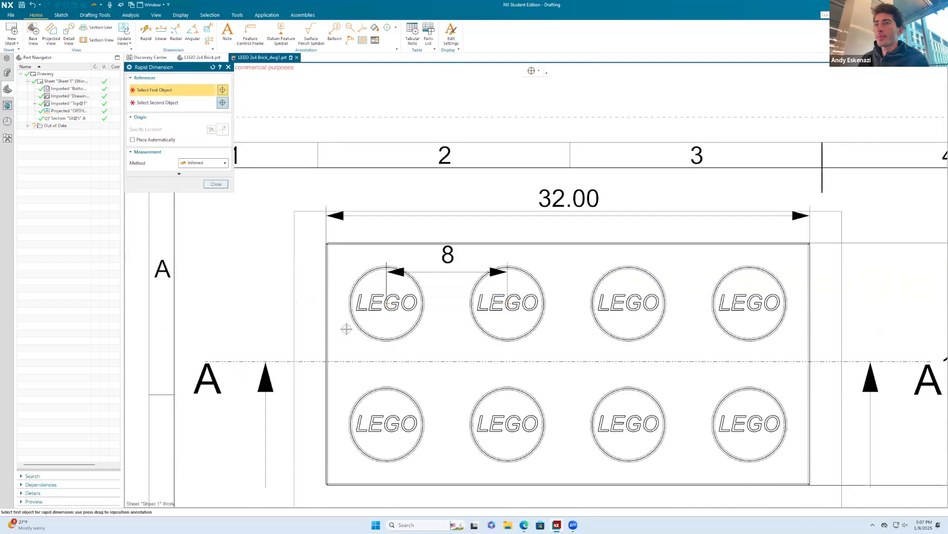
scroll(399, 292, up, 3)
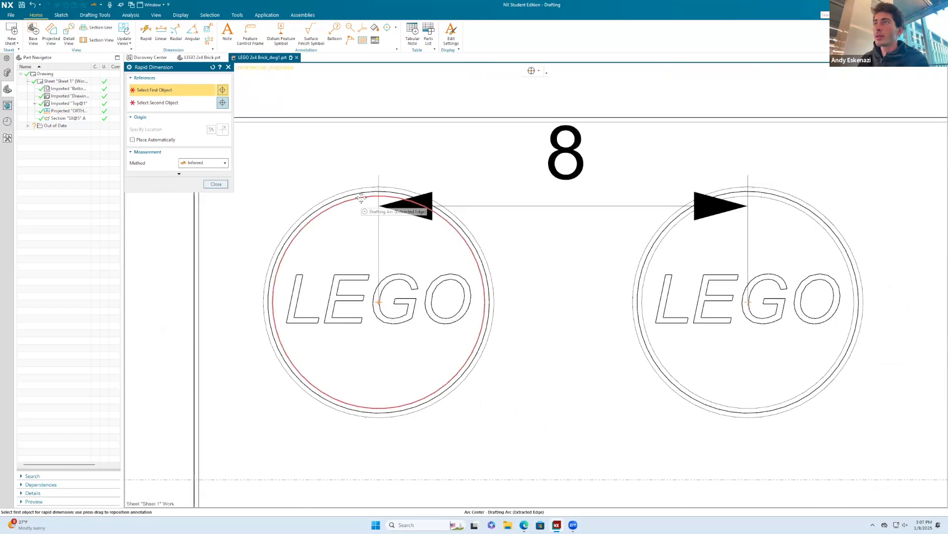
click(378, 195)
scroll(378, 195, down, 3)
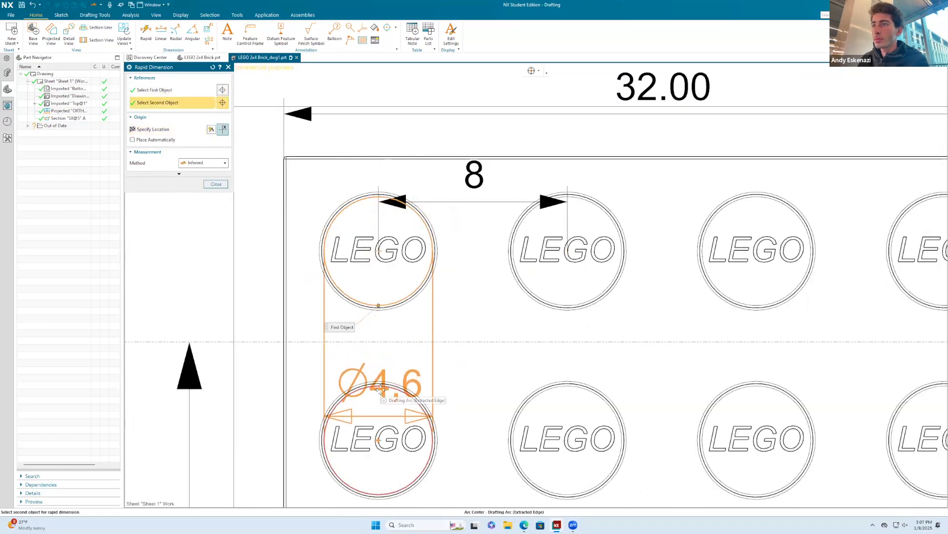
click(381, 389)
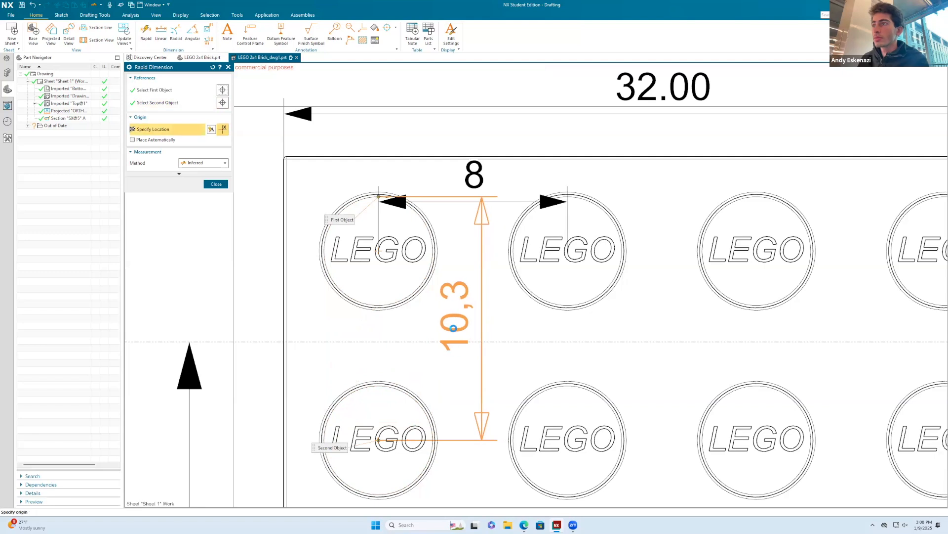
key(Escape)
Add a vertical Rapid Dimension between the centers of the two first-column studs in the top view, placed along the left outline edge.
scroll(405, 168, down, 5)
scroll(340, 255, up, 3)
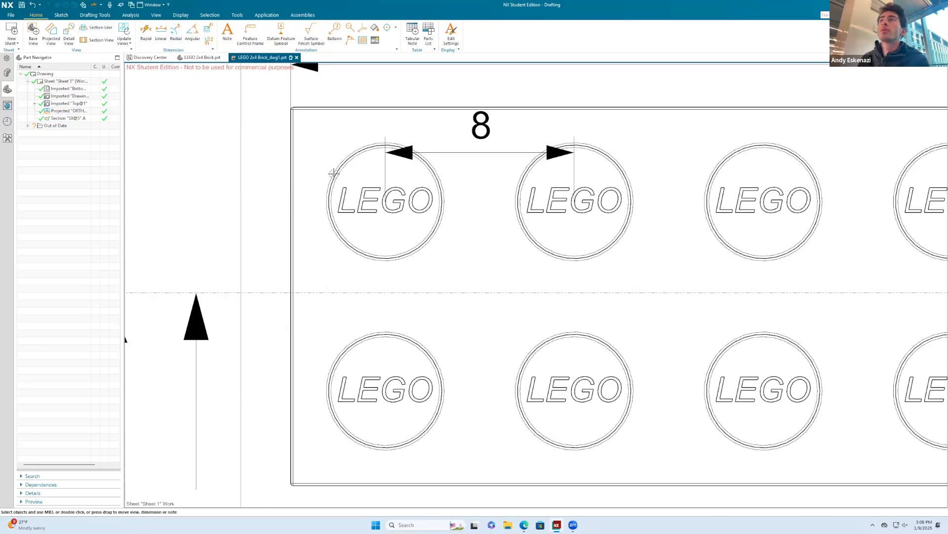
click(349, 186)
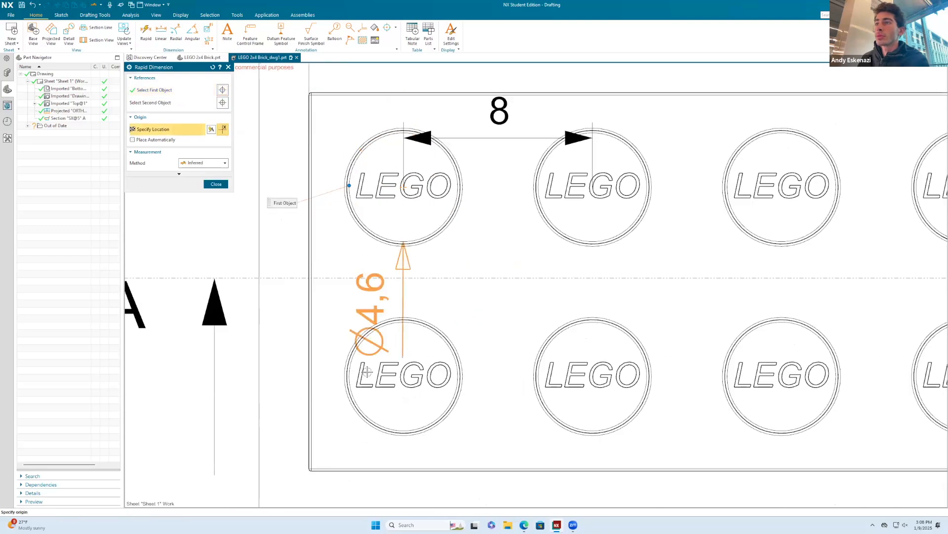
scroll(348, 354, up, 4)
click(351, 386)
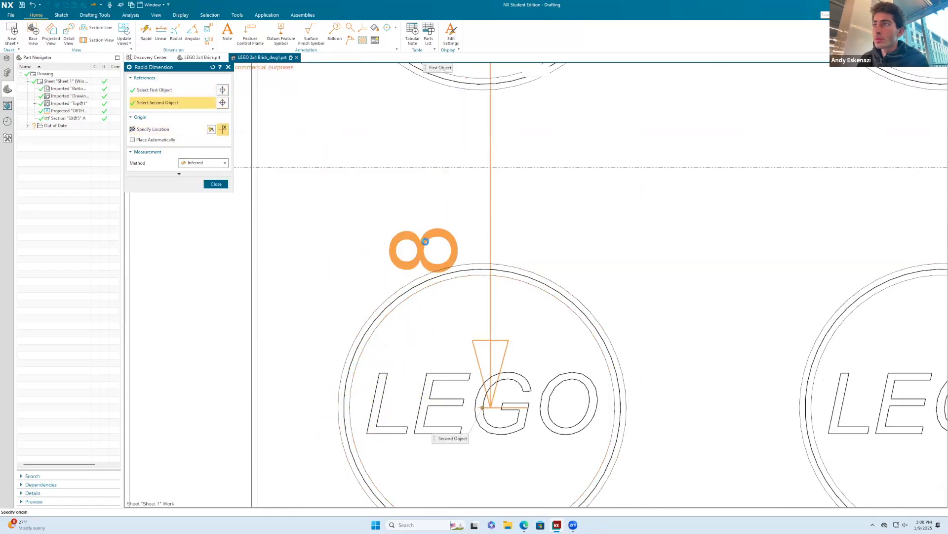
scroll(465, 187, down, 4)
scroll(494, 195, up, 1)
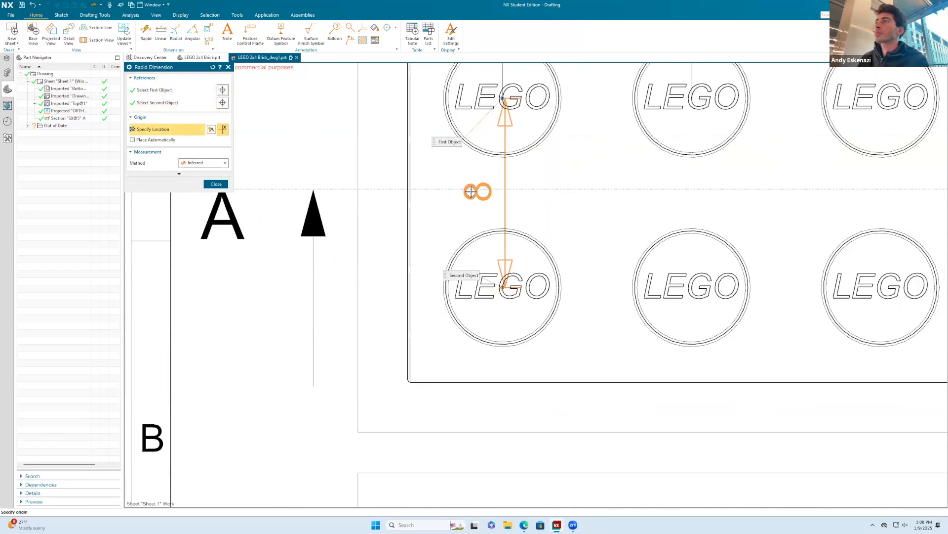
scroll(471, 192, up, 1)
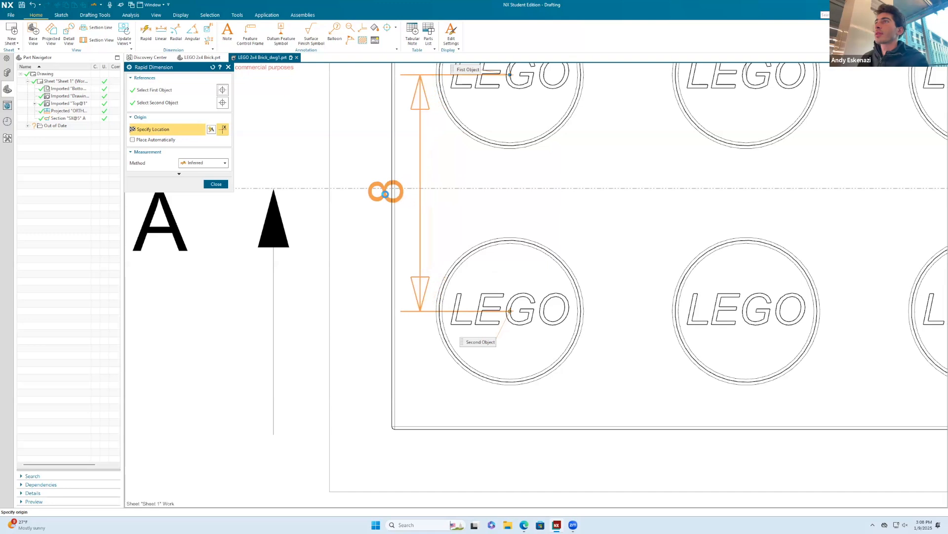
click(386, 191)
scroll(346, 218, down, 5)
Add a horizontal dimension from the top view's left edge to the center of the first upper-row stud, placed above that stud.
scroll(421, 259, up, 8)
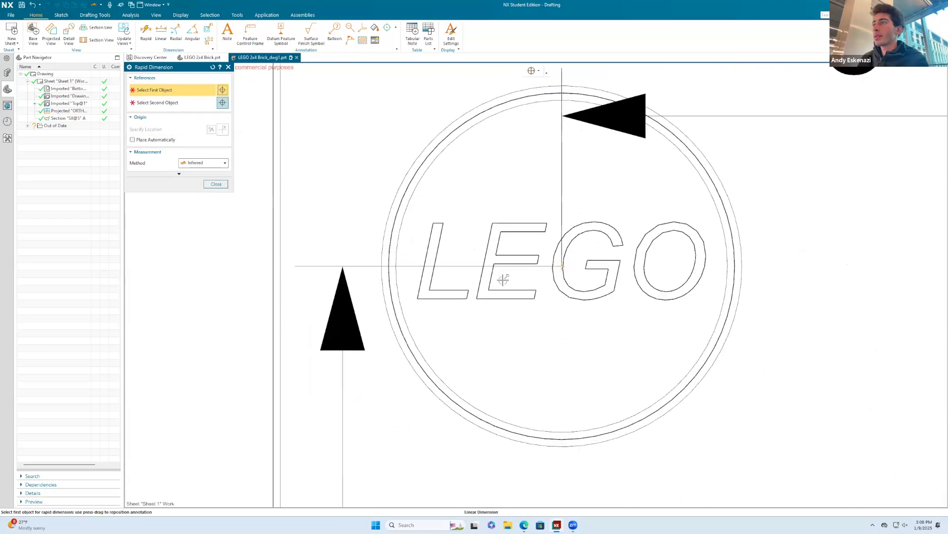
click(395, 260)
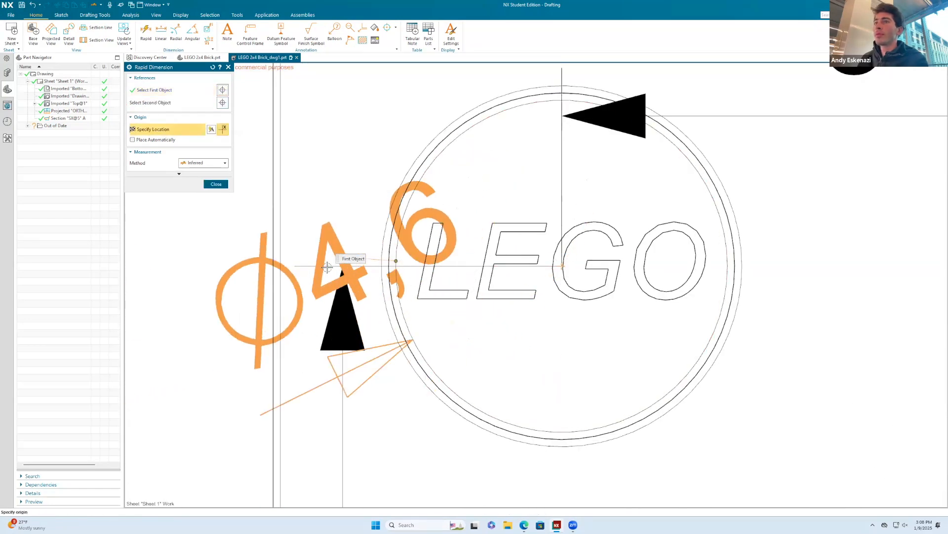
click(274, 267)
scroll(432, 215, down, 5)
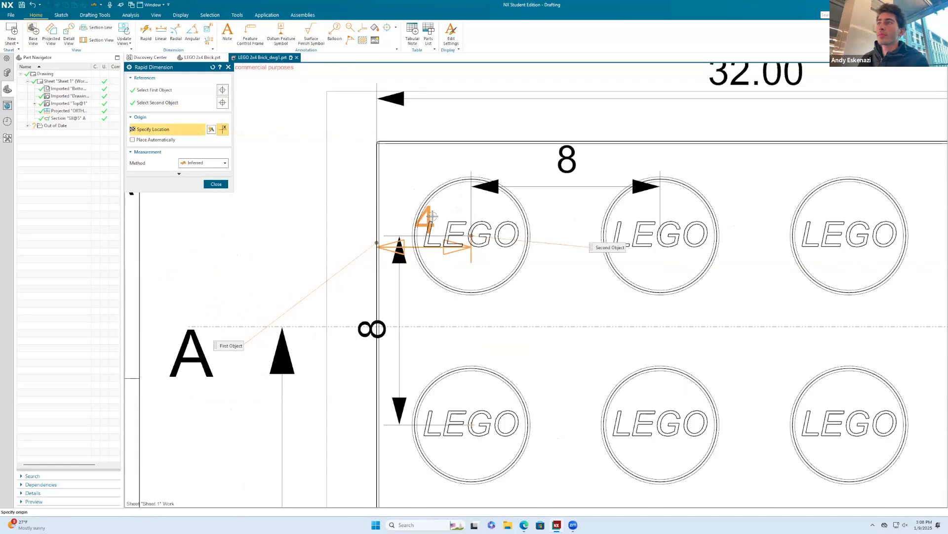
mouse_move(433, 213)
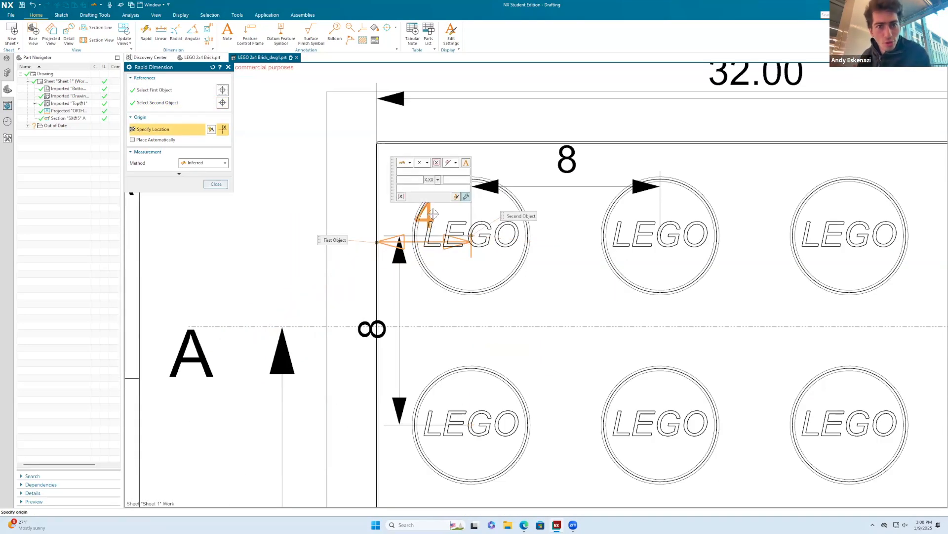
scroll(424, 212, down, 6)
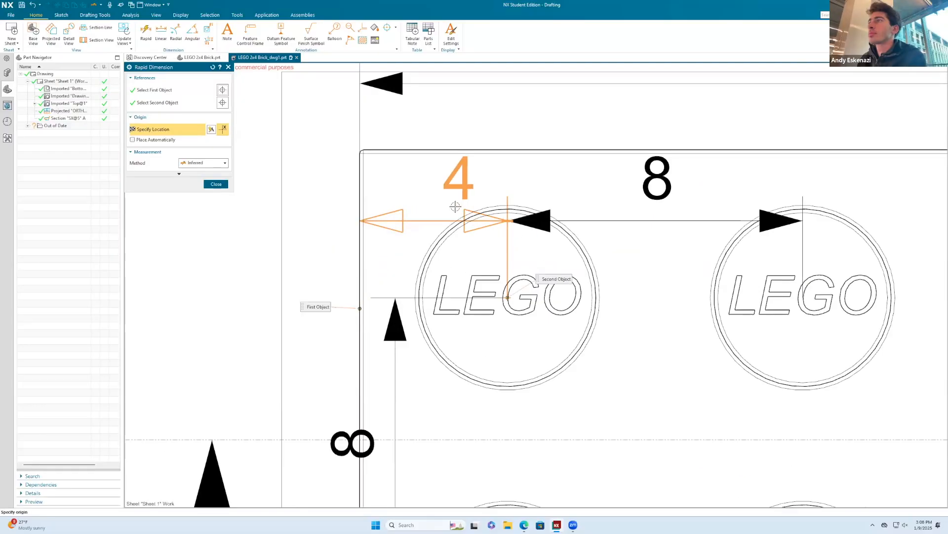
click(434, 179)
Add a vertical dimension from the top view's upper edge to the center of the first upper-row stud, placed outside the left edge.
click(422, 295)
click(475, 150)
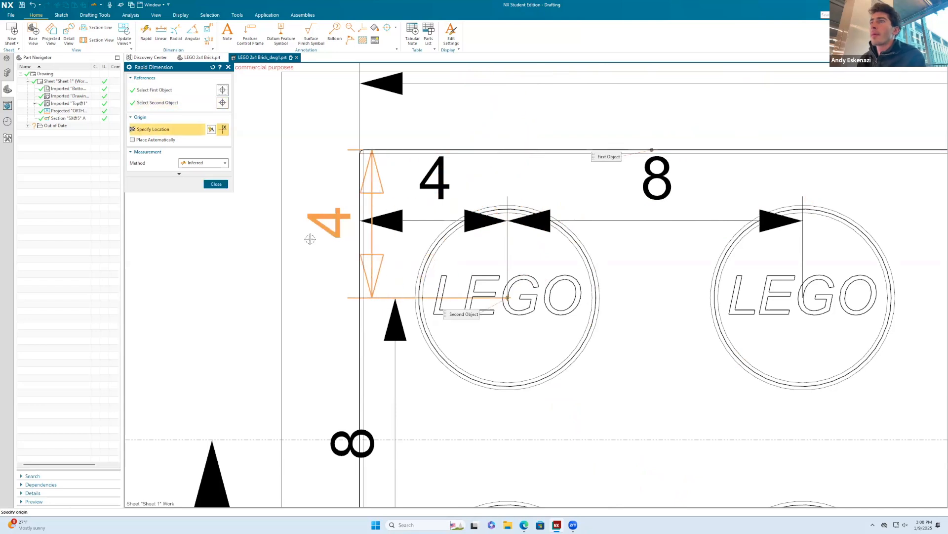
scroll(424, 237, down, 6)
scroll(392, 237, up, 3)
click(327, 229)
key(Escape)
Move the stud spacing and horizontal edge-offset dimensions outside the top view's outline, and raise the overall length dimension above them.
click(329, 343)
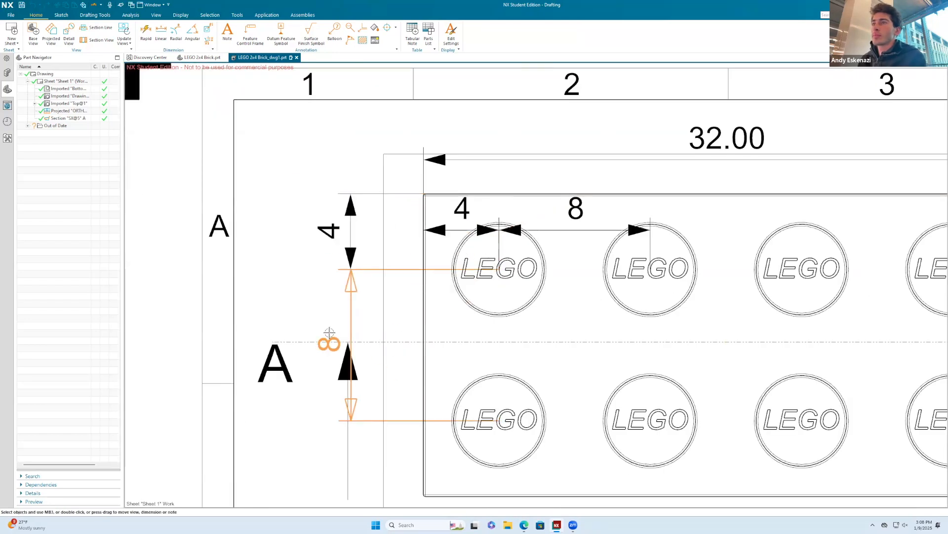
drag(462, 208, 462, 155)
drag(575, 207, 576, 156)
drag(695, 138, 692, 115)
Give the horizontal edge-to-stud dimension 2 decimal places, a period as decimal delimiter, and visible trailing zeros.
right_click(467, 162)
click(482, 181)
double_click(326, 110)
text(2)
click(311, 121)
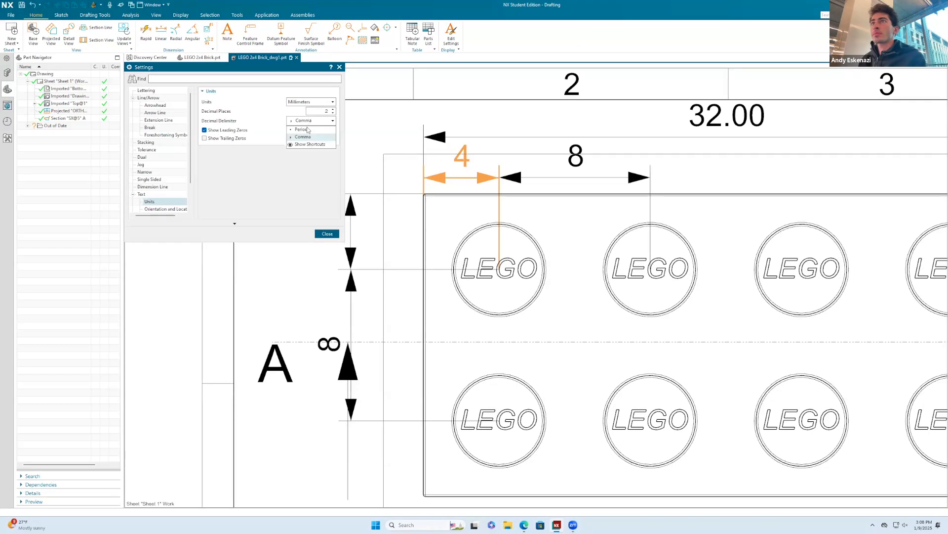
click(301, 129)
click(204, 138)
click(327, 234)
Format the horizontal stud spacing dimension with 2 decimal places, a period delimiter, and visible trailing zeros.
right_click(569, 162)
click(596, 182)
click(133, 164)
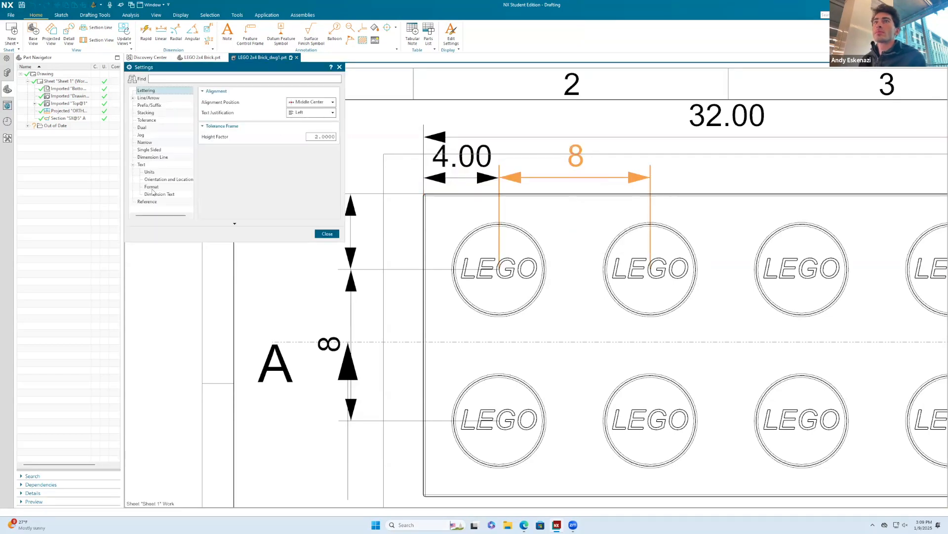
click(159, 194)
click(149, 171)
click(234, 137)
middle_click(543, 163)
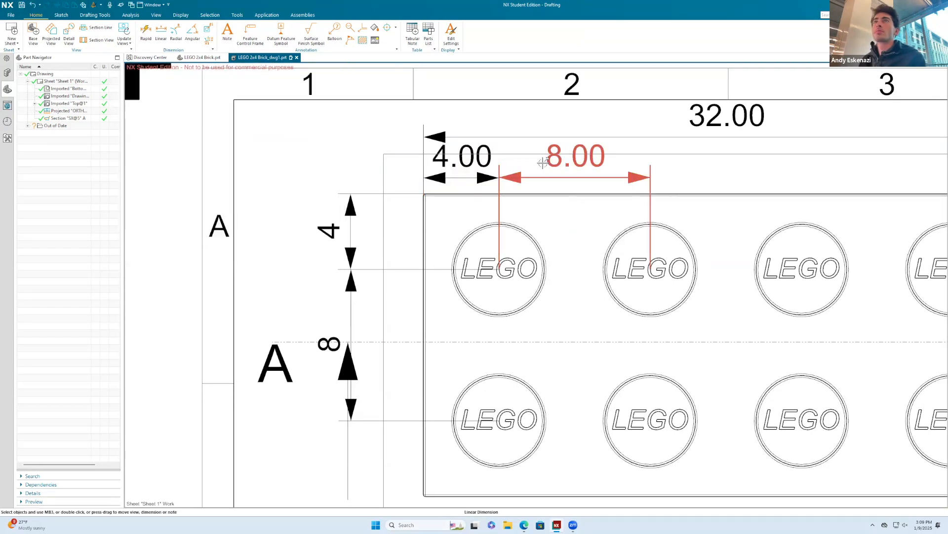
Give the vertical edge-to-stud dimension 2 decimal places, a period delimiter, visible trailing zeros, and Horizontal Text orientation.
double_click(334, 228)
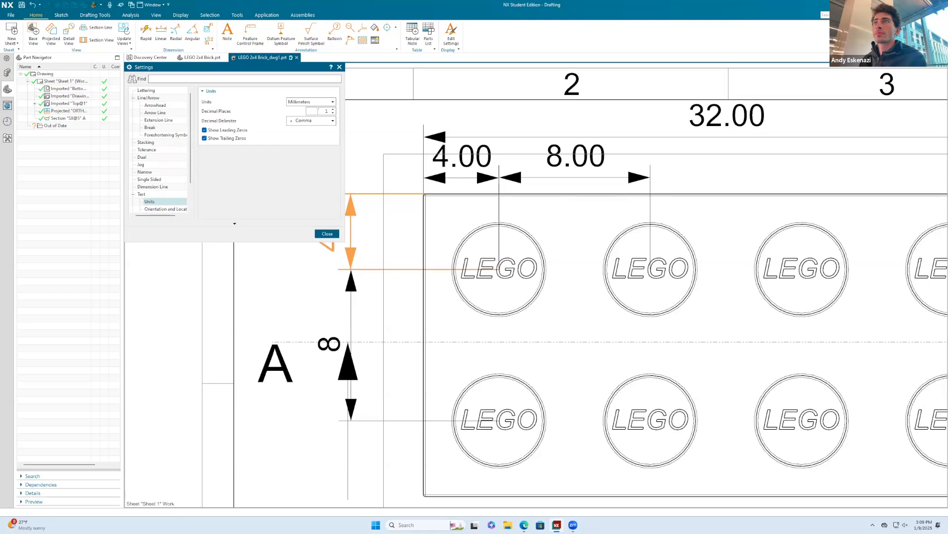
click(320, 231)
right_click(322, 239)
click(340, 270)
click(159, 208)
click(311, 101)
click(311, 111)
click(327, 233)
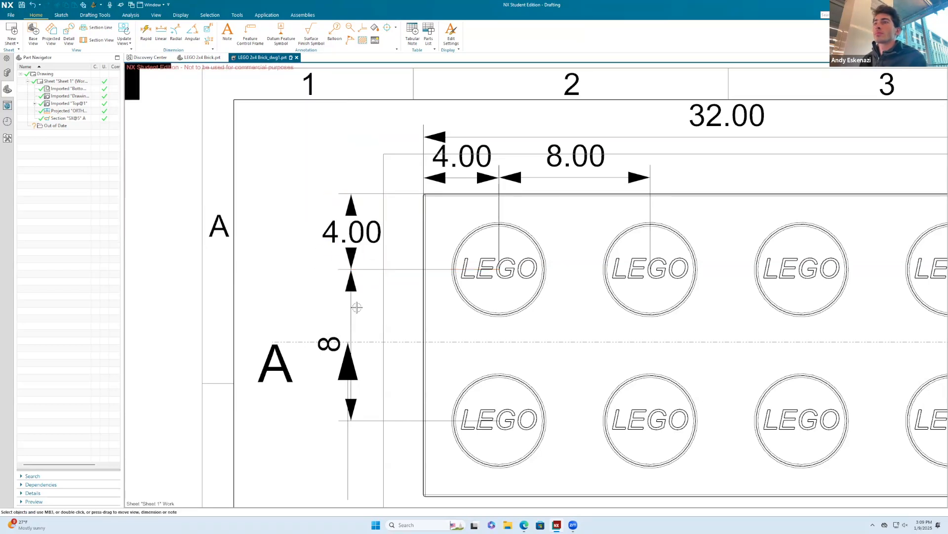
Format the vertical stud spacing dimension with 2 decimal places, period delimiter, trailing zeros and Horizontal Text, and align it under the vertical edge-offset dimension.
click(349, 355)
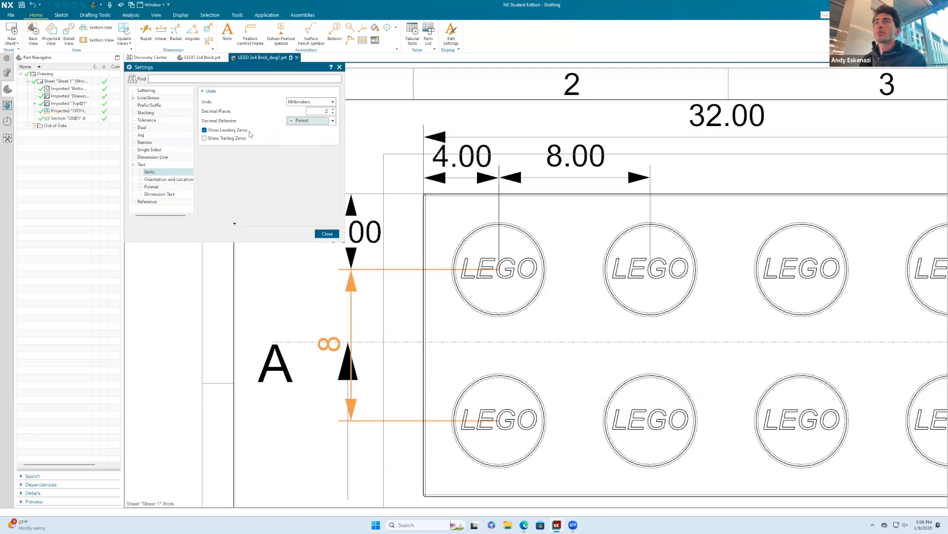
click(169, 179)
click(311, 101)
click(311, 111)
click(327, 233)
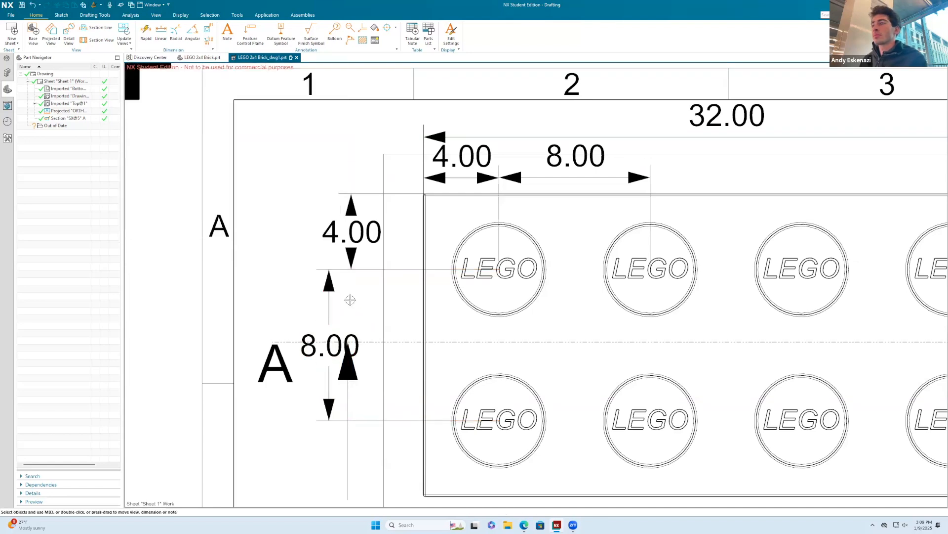
scroll(350, 300, down, 1)
scroll(318, 340, up, 4)
right_click(313, 340)
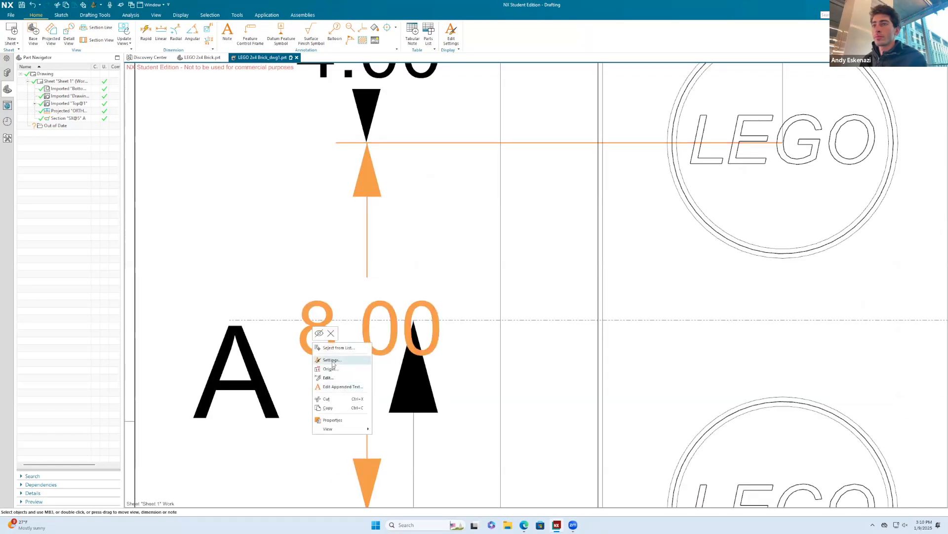
click(329, 362)
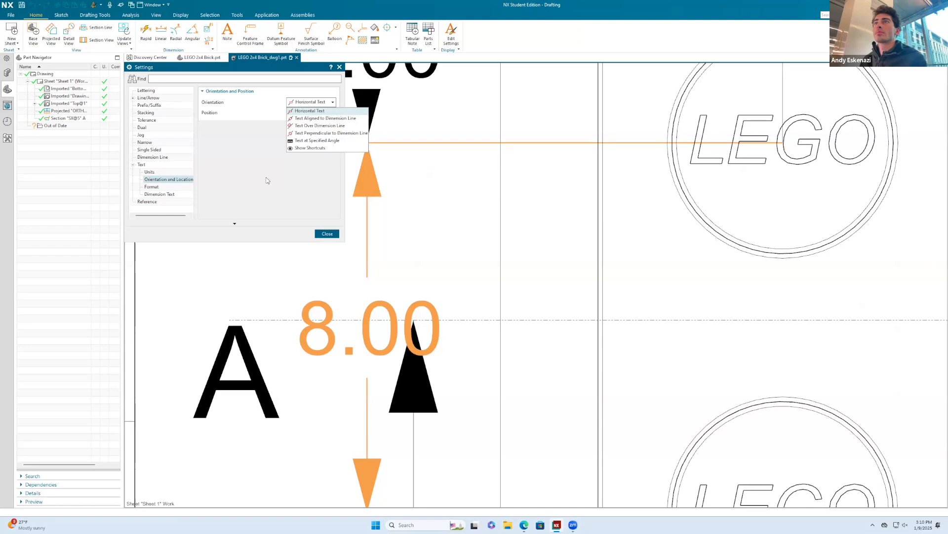
click(163, 193)
click(178, 187)
click(339, 67)
scroll(363, 186, down, 4)
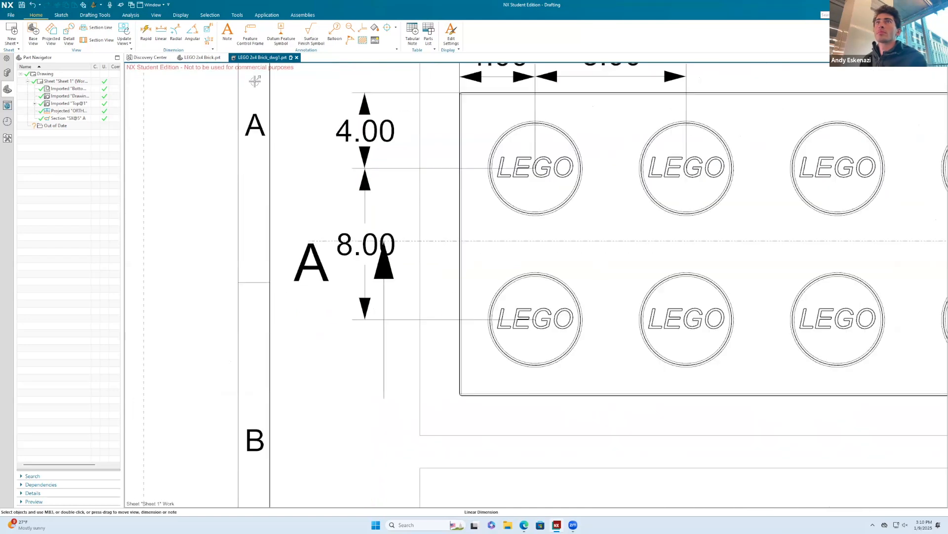
click(208, 125)
click(832, 200)
click(824, 14)
text(settings)
click(840, 71)
key(Escape)
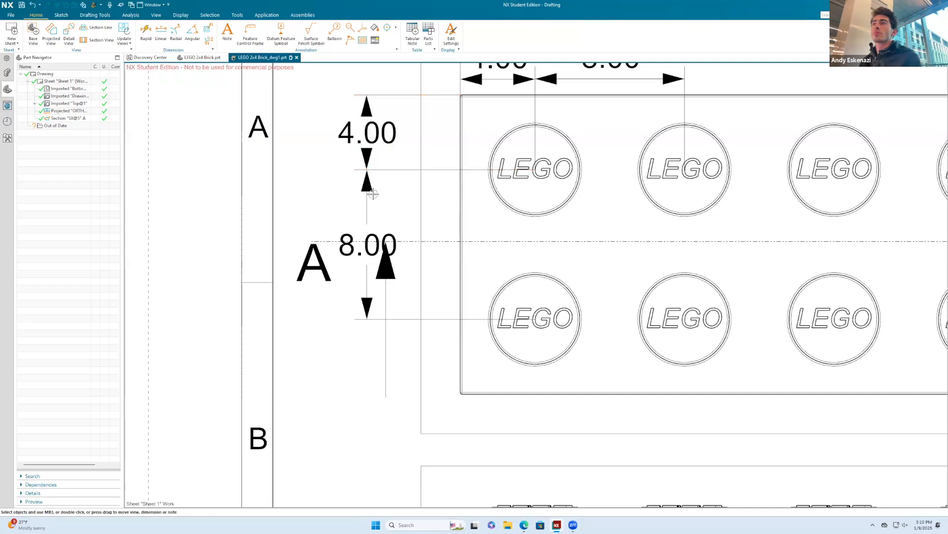
Add a diameter dimension to the outer circle of the first lower-row stud in the top view, placed below and left of the outline.
scroll(337, 123, down, 5)
click(146, 34)
scroll(419, 296, up, 1)
scroll(415, 222, down, 1)
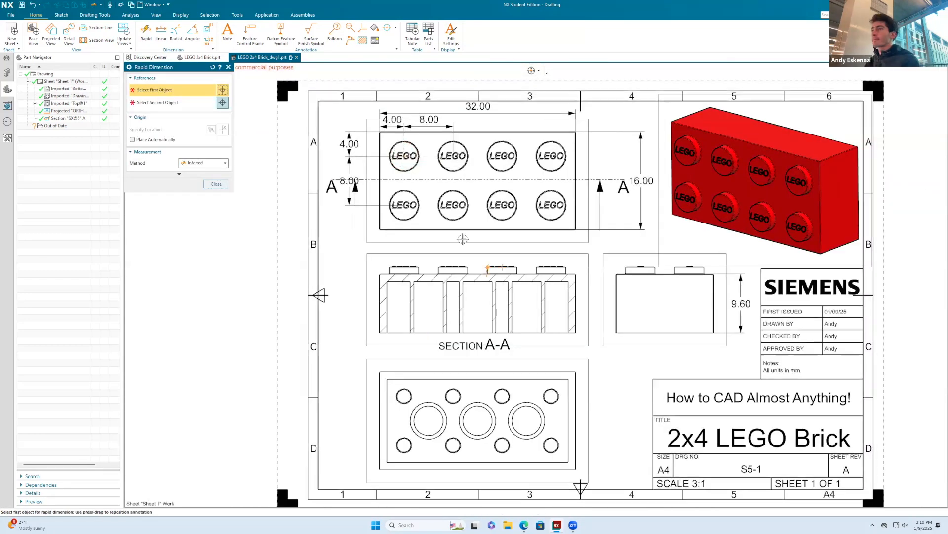
scroll(388, 201, up, 8)
click(409, 187)
scroll(420, 277, down, 4)
click(281, 355)
key(Escape)
Set the stud diameter dimension to Horizontal Text, 2 decimal places, period delimiter and visible trailing zeros, and adjust its placement.
right_click(297, 350)
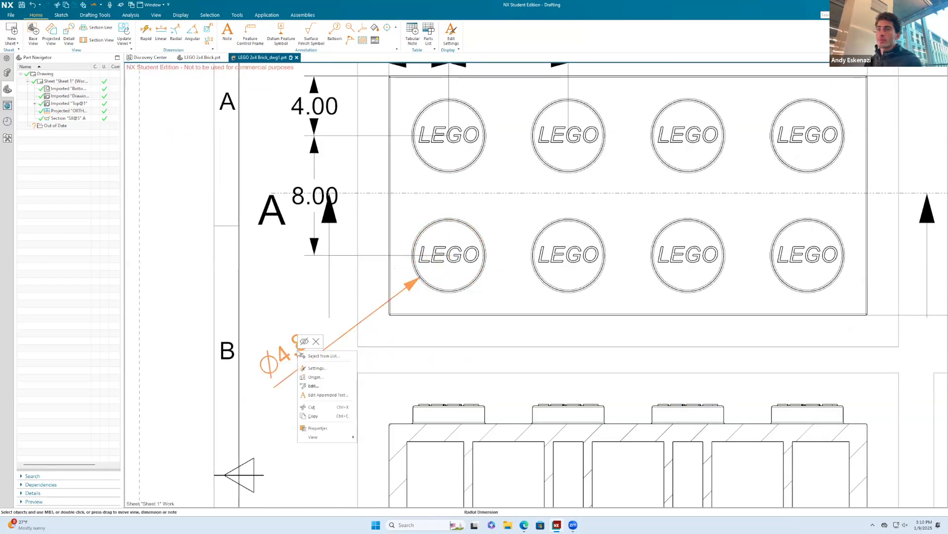
click(311, 375)
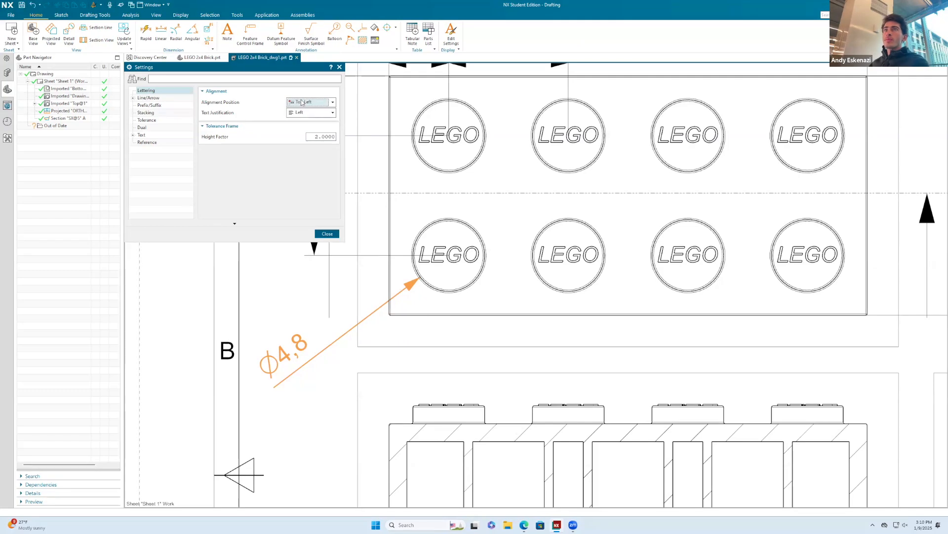
click(156, 150)
click(301, 111)
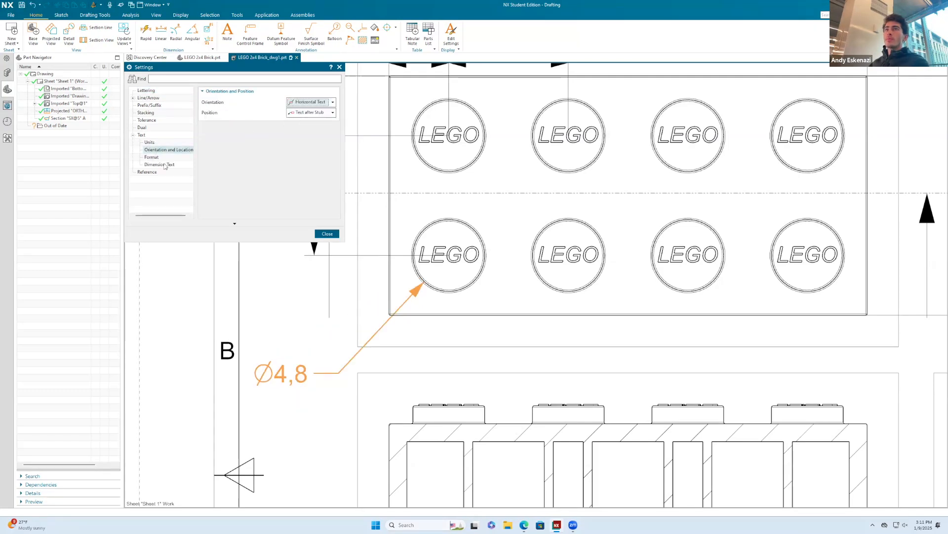
click(149, 142)
double_click(314, 111)
click(300, 129)
click(327, 234)
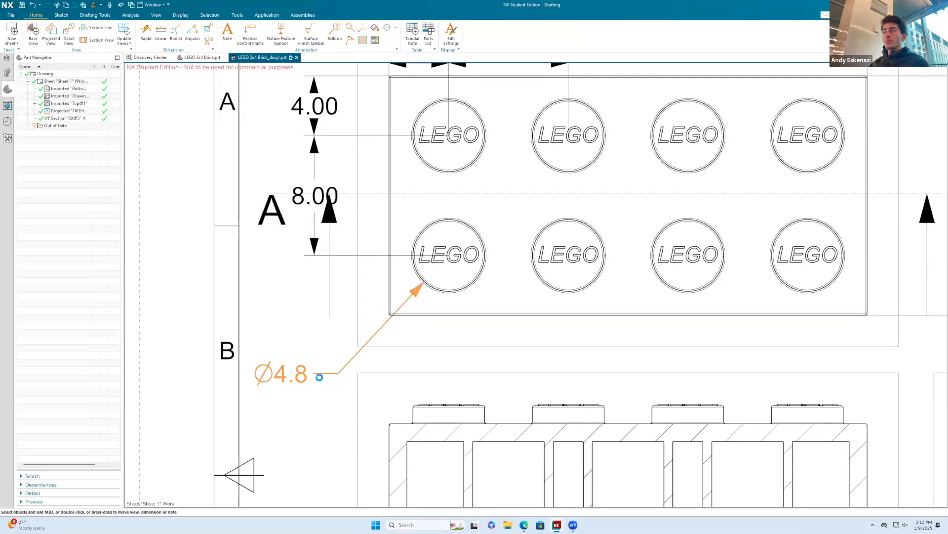
drag(291, 372, 257, 349)
Add a horizontal Rapid Dimension across the full width of the side view's body, placed below the view.
scroll(258, 350, down, 5)
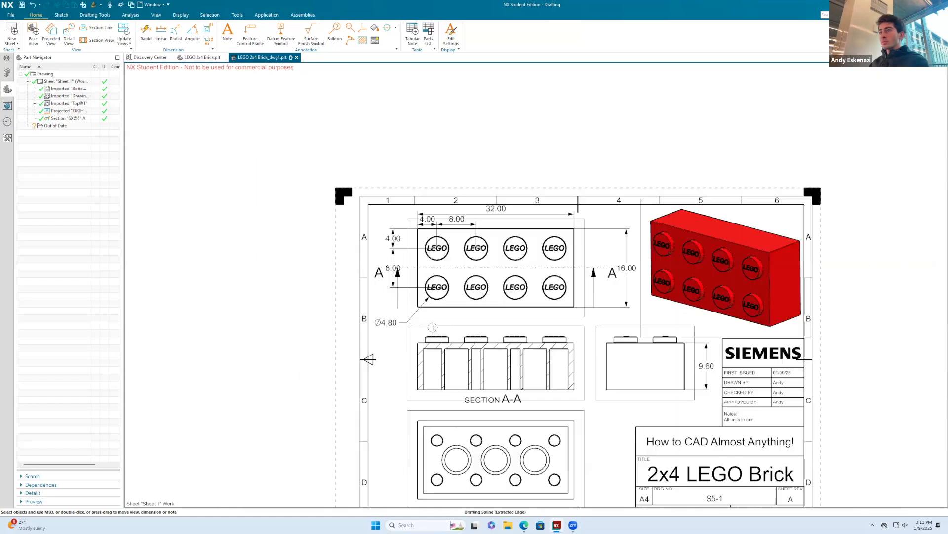
scroll(702, 391, up, 5)
key(d)
click(592, 350)
click(785, 364)
click(682, 420)
key(Escape)
Give the side view's width dimension 2 decimal places, a period delimiter and visible trailing zeros, and save the drawing.
right_click(683, 421)
click(701, 440)
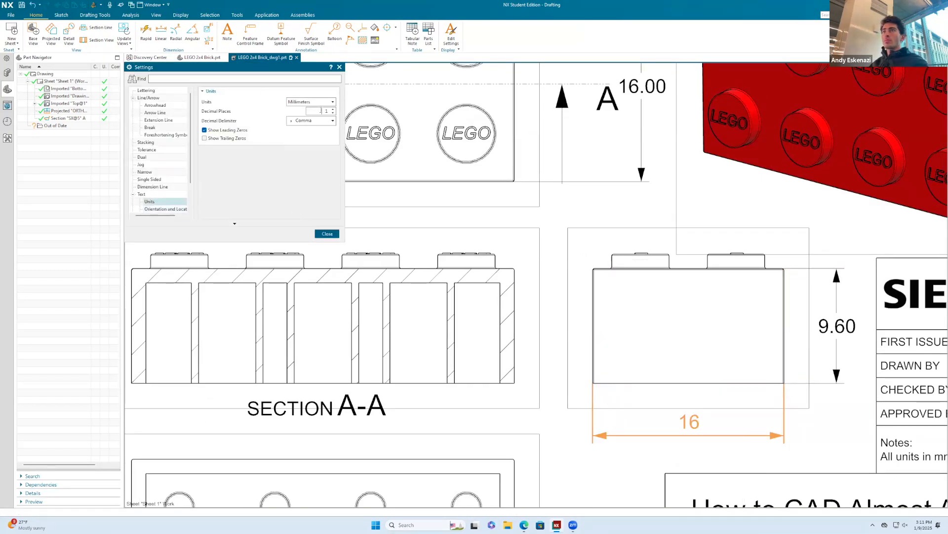
click(327, 234)
click(23, 5)
key(ctrl+f)
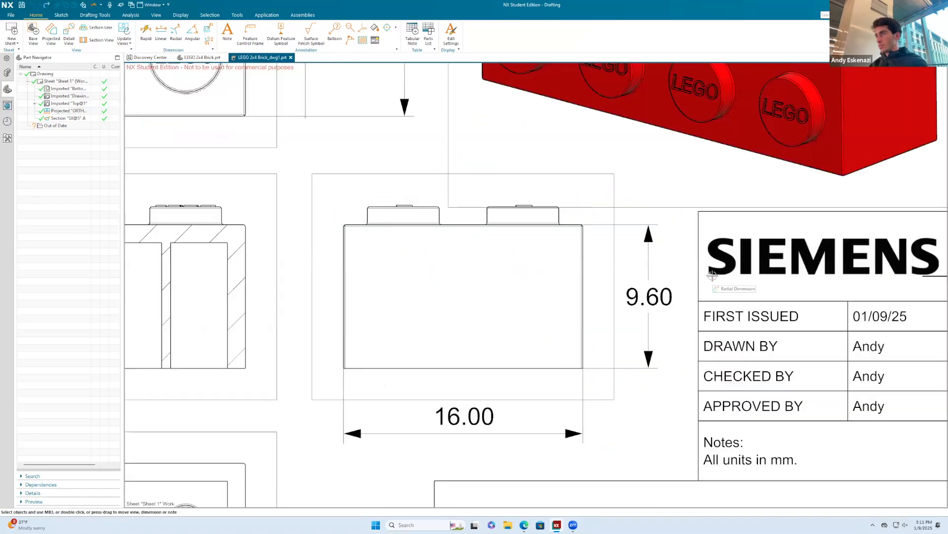
Add a vertical stud-height dimension beside the side view, with Horizontal Text, 2 decimal places, a period delimiter and visible trailing zeros.
scroll(561, 198, up, 3)
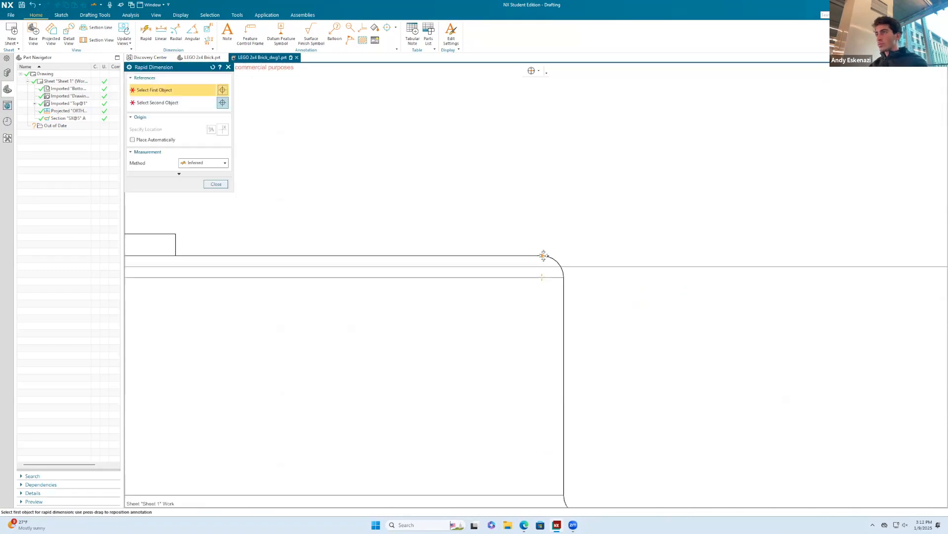
click(583, 226)
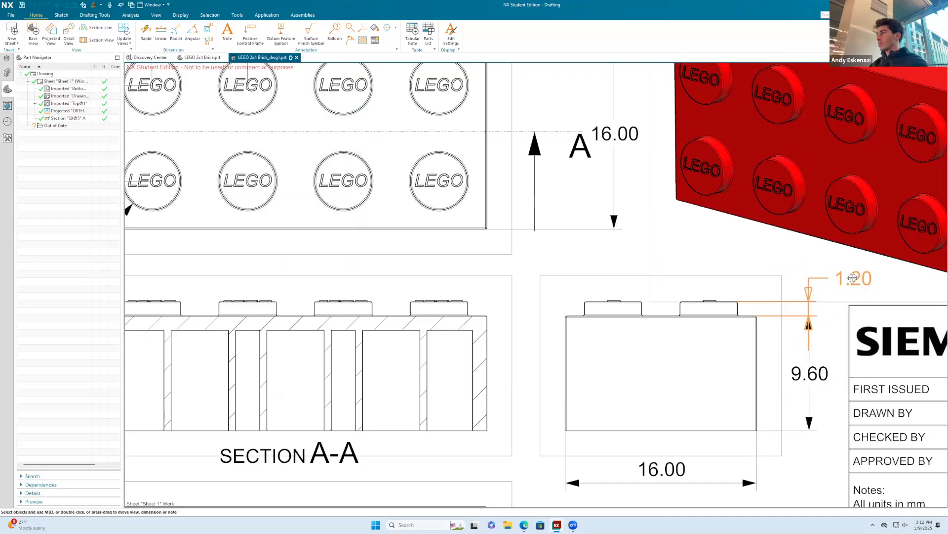
scroll(741, 270, down, 4)
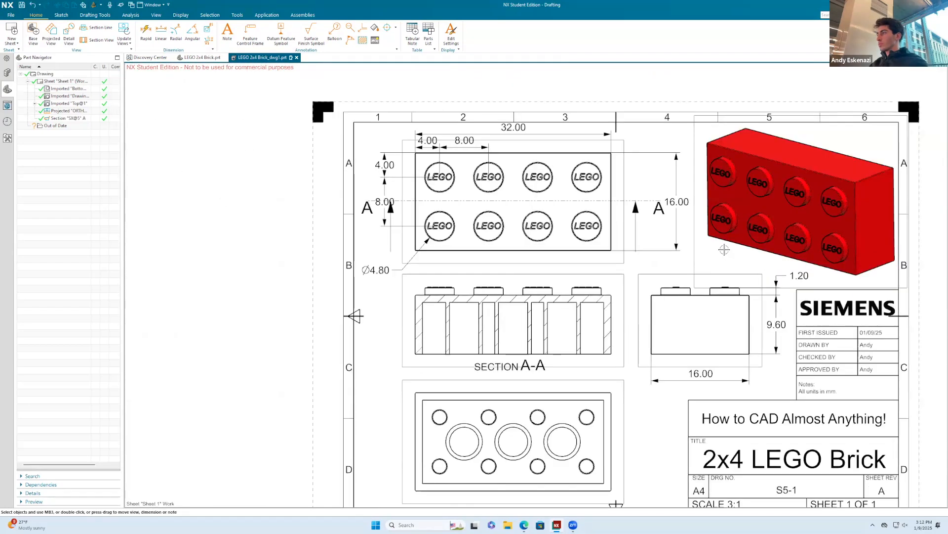
Add a vertical Rapid Dimension between the top of the raised LEGO lettering and the stud's top face in the side view, placed above the studs.
scroll(790, 258, up, 12)
click(145, 33)
scroll(599, 251, up, 3)
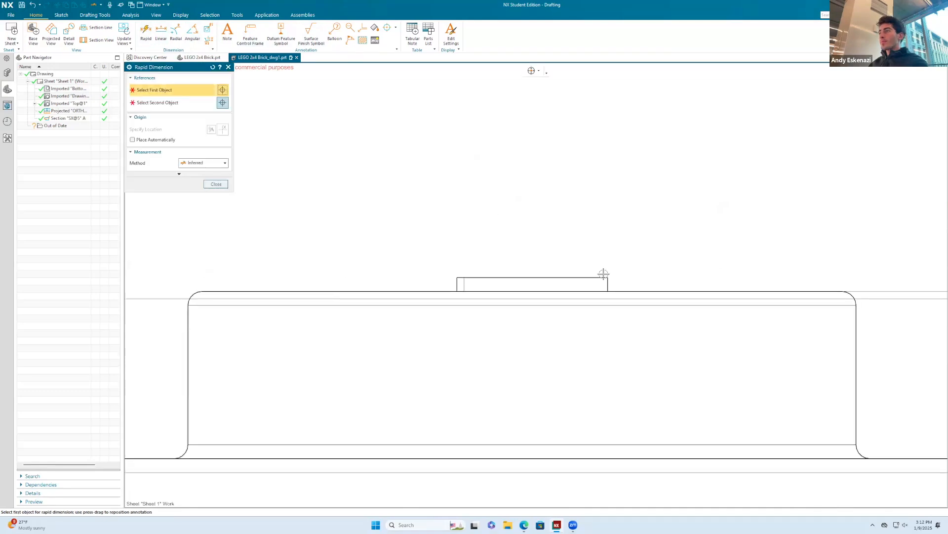
click(603, 276)
click(607, 290)
scroll(636, 249, down, 10)
click(603, 196)
Set the lettering height dimension to Horizontal Text, 2 decimal places, a period delimiter and visible trailing zeros, and adjust its placement.
right_click(608, 200)
click(627, 252)
click(149, 171)
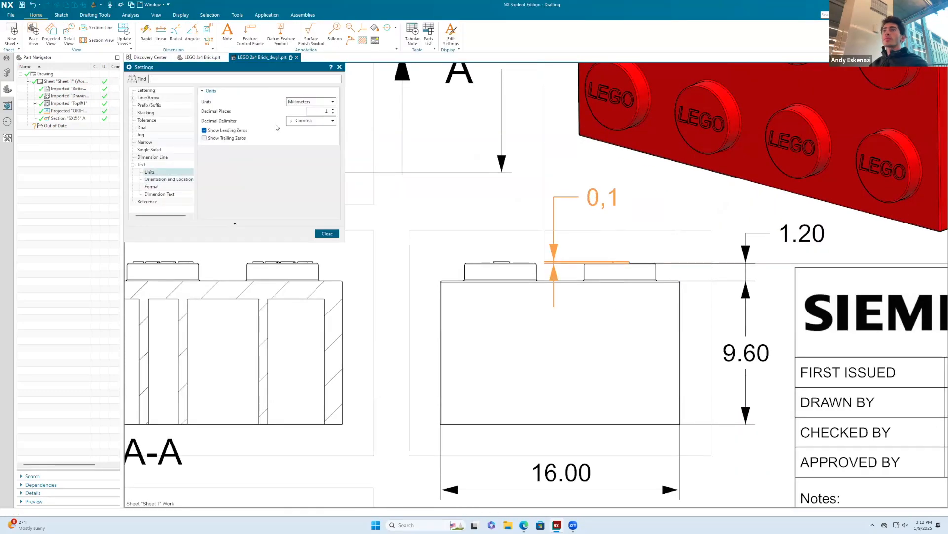
click(327, 234)
drag(602, 197, 703, 197)
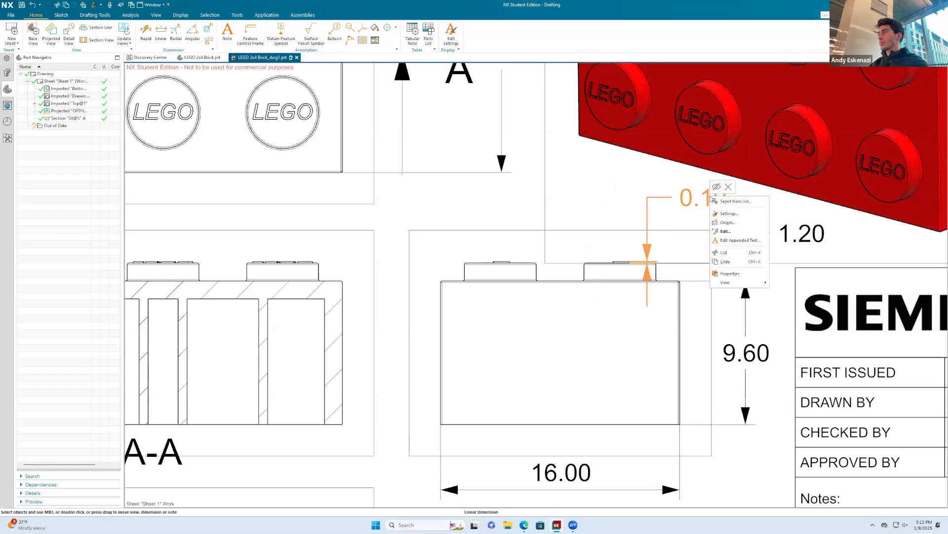
Append "(LEGO Extrusion)" below the lettering height dimension's value and reposition it between the side view's two studs.
click(725, 231)
text(()
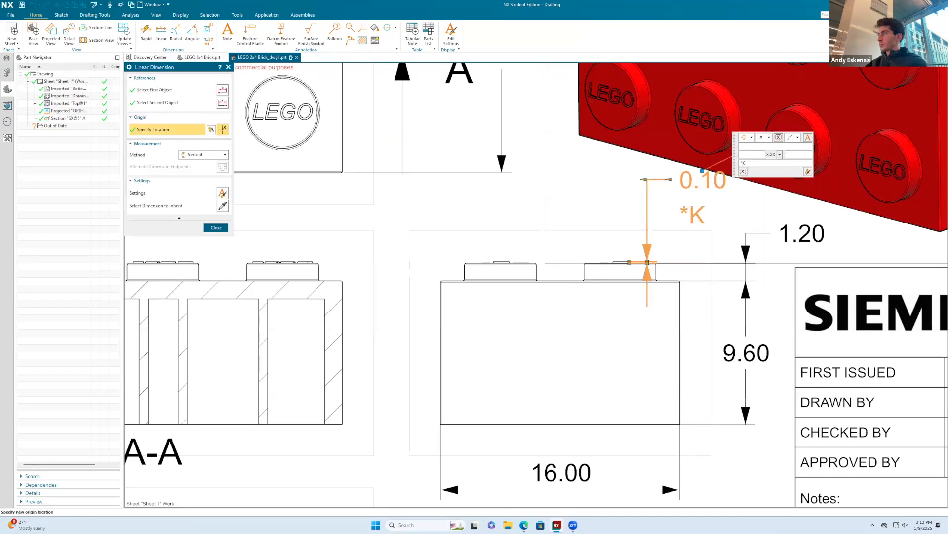
text(LEGO Extrusion))
click(614, 197)
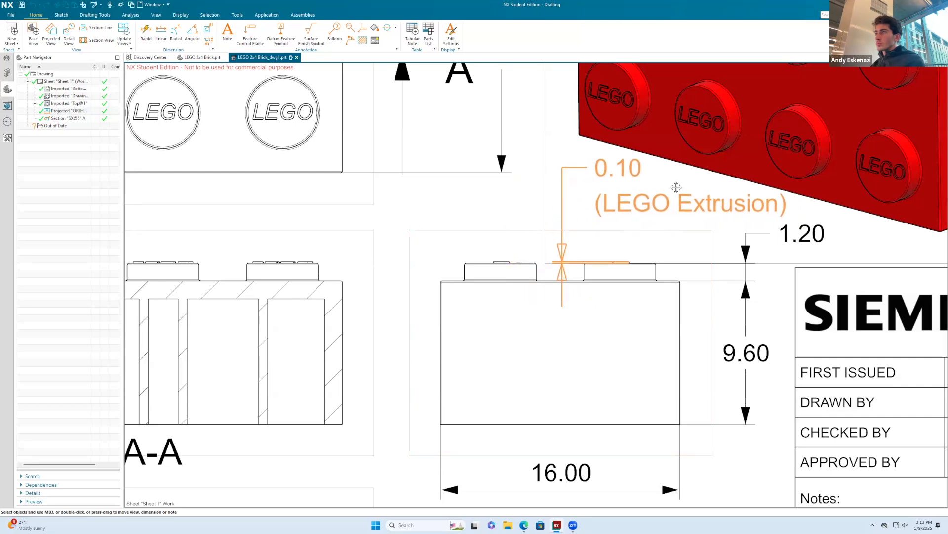
scroll(597, 293, down, 3)
scroll(699, 270, up, 3)
scroll(779, 290, down, 3)
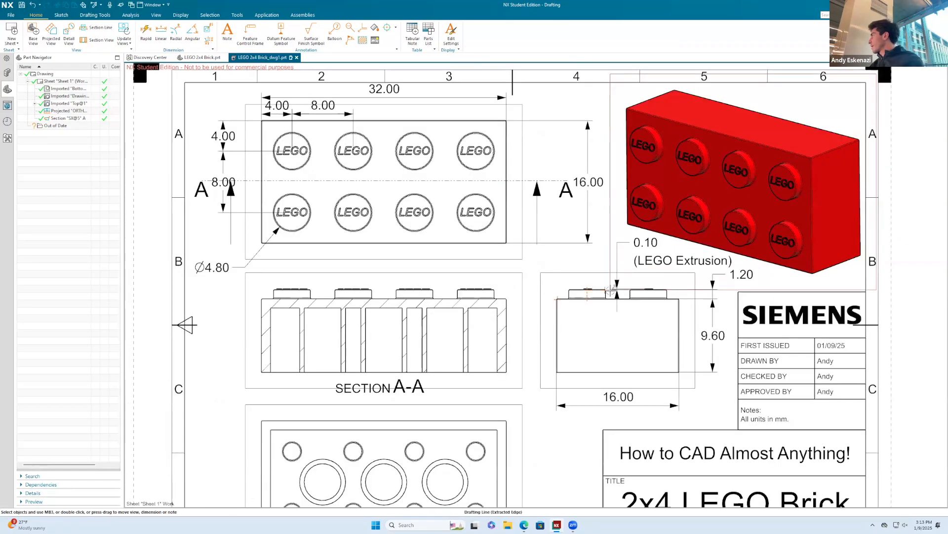
scroll(711, 311, down, 2)
Add a vertical Linear Dimension from the first upper-row stud's center to the bottom of its LEGO text in the top view.
scroll(448, 225, up, 6)
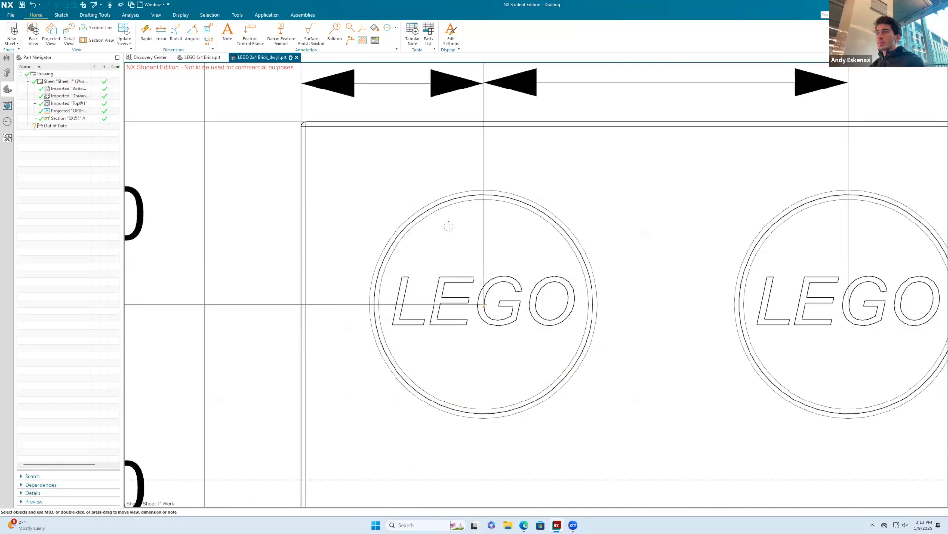
click(159, 37)
scroll(467, 194, up, 4)
click(508, 199)
scroll(533, 223, down, 4)
click(497, 341)
click(669, 211)
Set the LEGO text offset dimension to Horizontal Text, 2 decimal places, a period delimiter and visible trailing zeros.
right_click(669, 211)
click(692, 247)
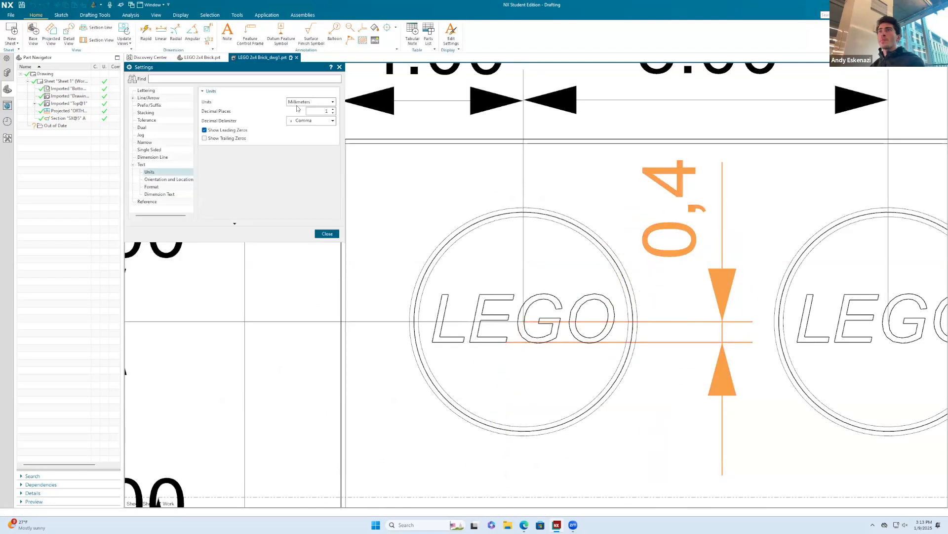
click(239, 139)
click(150, 180)
click(311, 102)
click(309, 117)
click(149, 172)
click(333, 236)
Reposition the LEGO text offset dimension so its arrows sit beside the first stud and its value lies between the two stud rows.
drag(681, 211, 571, 463)
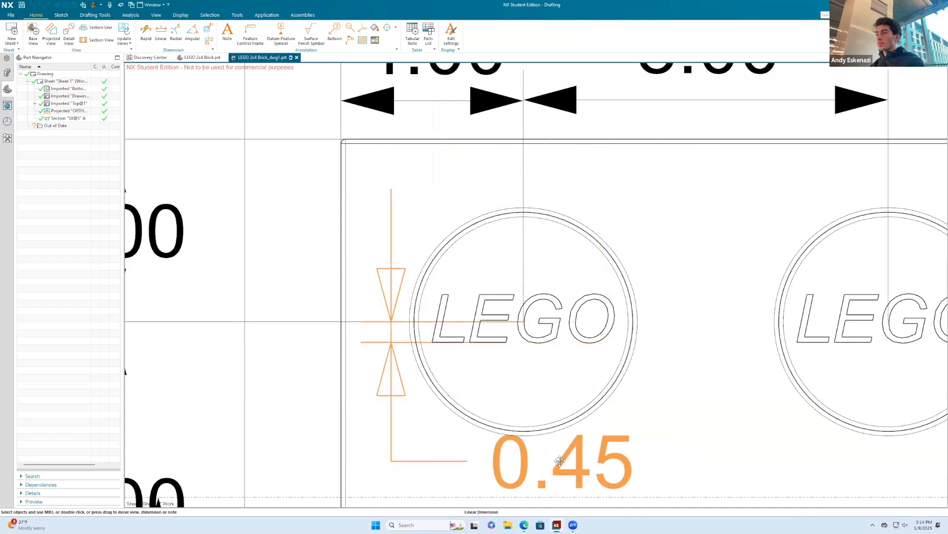
scroll(556, 341, down, 2)
drag(556, 341, 656, 370)
scroll(544, 322, down, 8)
scroll(539, 323, up, 7)
scroll(596, 317, down, 2)
drag(515, 266, 517, 266)
Add the note "LEGO word: - Calibri Font -Use centerlines to align text" to the right of the top view's outline.
click(228, 31)
scroll(635, 222, down, 3)
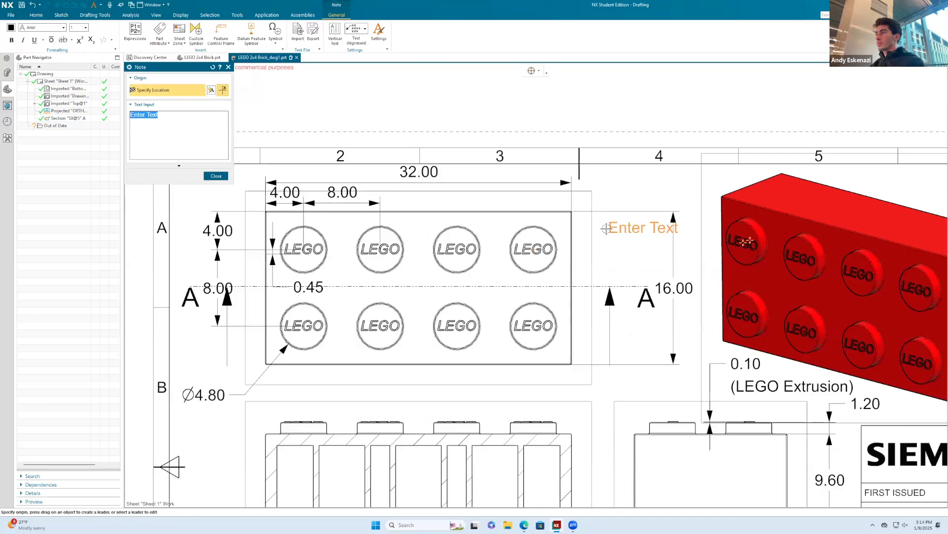
scroll(614, 217, up, 1)
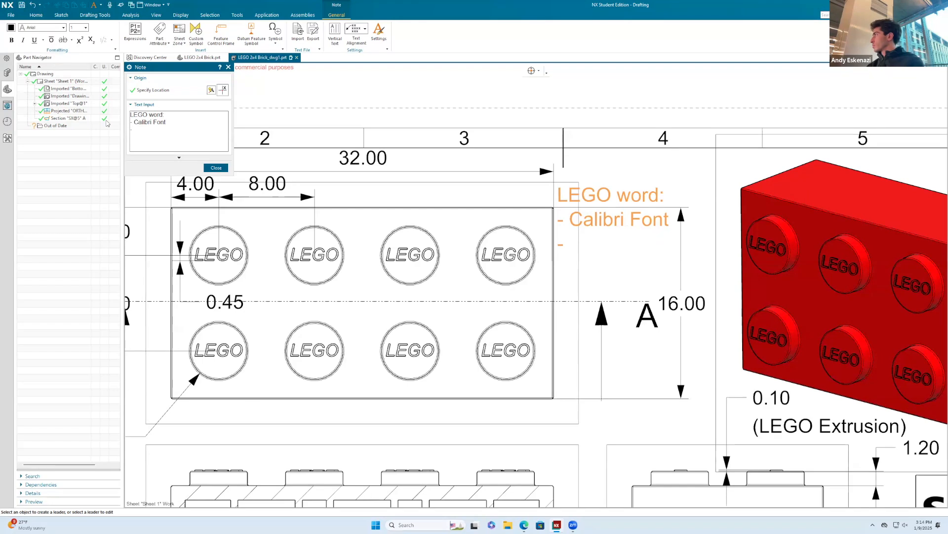
text(s to)
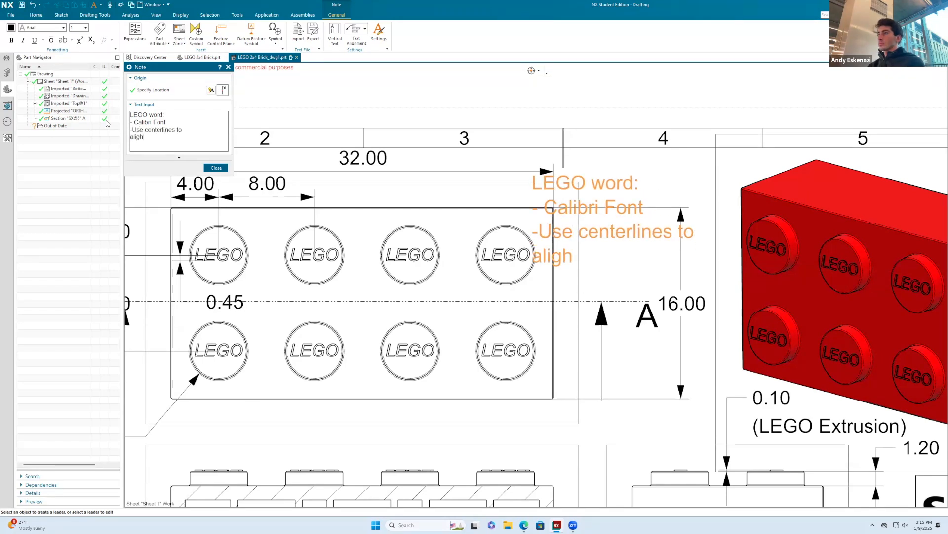
key(Escape)
drag(612, 218, 644, 240)
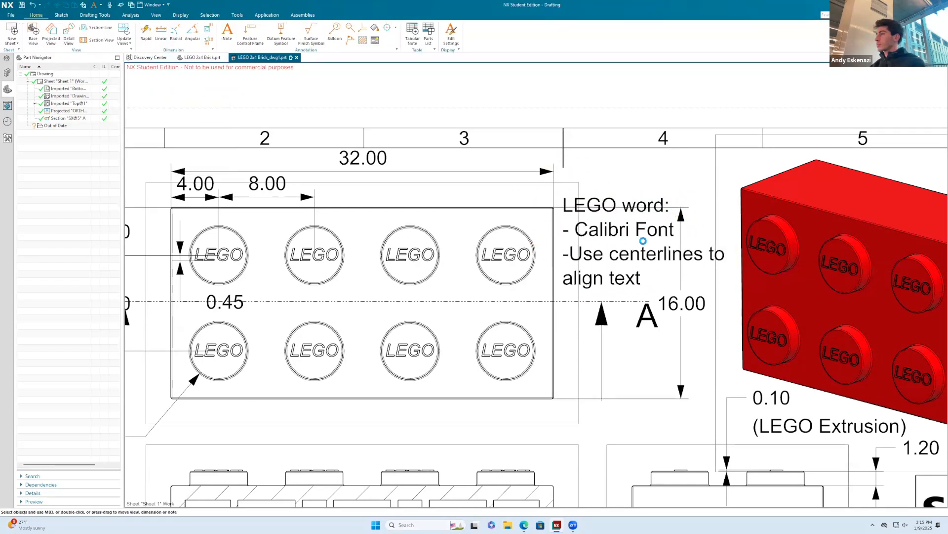
Add a vertical Rapid Dimension for the inner cavity height of section A-A, placed to the left of the view.
scroll(661, 243, down, 2)
scroll(259, 279, up, 2)
scroll(288, 247, down, 3)
scroll(409, 232, up, 2)
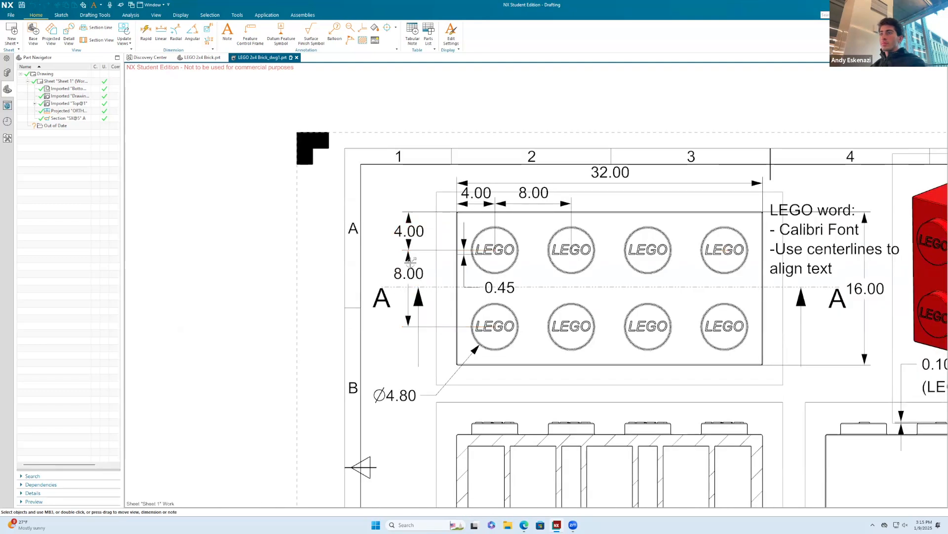
scroll(410, 260, down, 1)
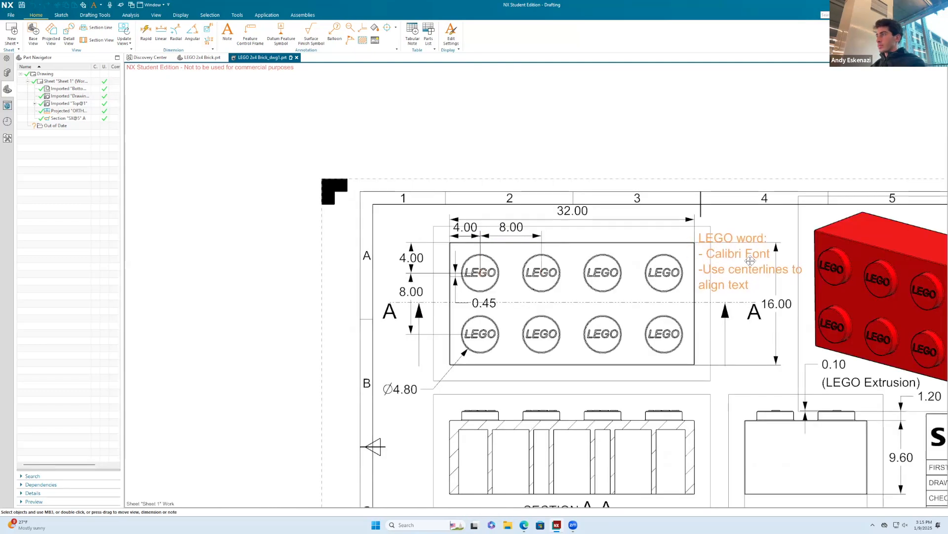
scroll(589, 244, down, 2)
scroll(461, 282, up, 6)
key(d)
click(534, 225)
click(531, 351)
click(406, 287)
key(Escape)
Set the cavity height dimension to Horizontal Text, 2 decimal places, a period delimiter and visible trailing zeros, and move it slightly closer to the section.
right_click(407, 280)
click(431, 298)
click(312, 120)
click(229, 140)
click(155, 209)
click(311, 102)
click(306, 111)
click(326, 234)
drag(409, 287, 430, 286)
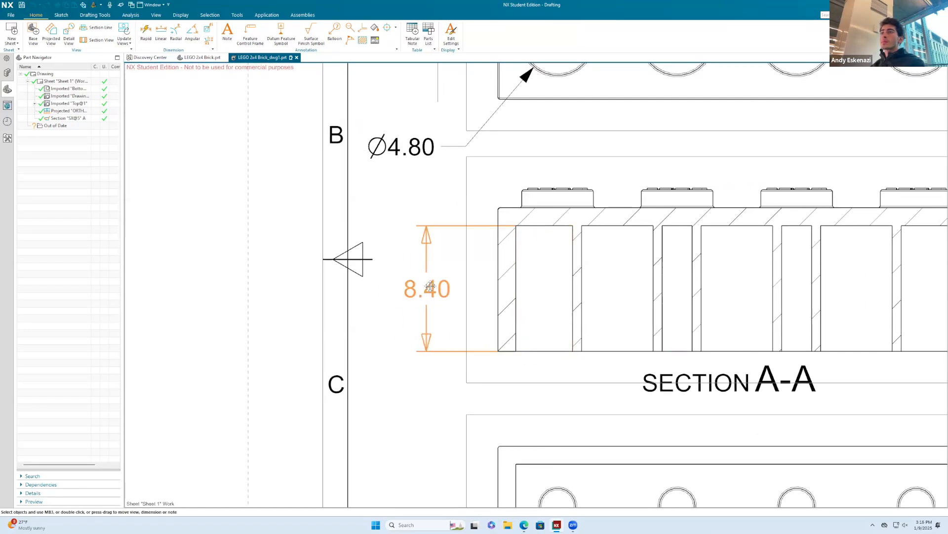
Add a horizontal Rapid Dimension across the left outer wall's thickness at the base of section A-A, placed below and left of it.
scroll(428, 240, down, 1)
scroll(413, 256, up, 4)
key(d)
click(461, 178)
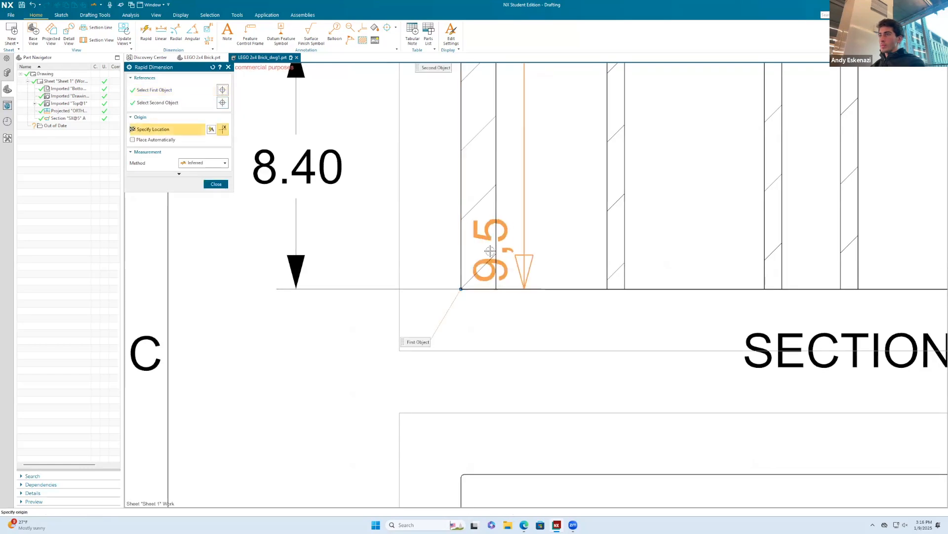
click(496, 288)
click(288, 322)
key(Escape)
right_click(319, 325)
click(350, 360)
click(216, 215)
Set section A-A's wall thickness dimension to Horizontal Text, 2 decimal places, a period delimiter and visible trailing zeros.
right_click(309, 321)
click(329, 339)
click(310, 102)
click(302, 111)
click(149, 201)
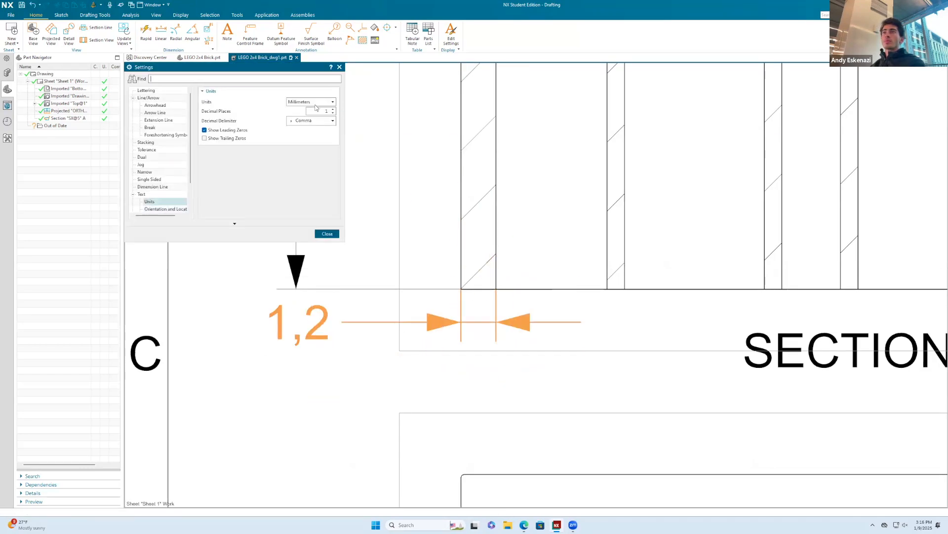
click(204, 137)
click(327, 233)
scroll(364, 245, down, 7)
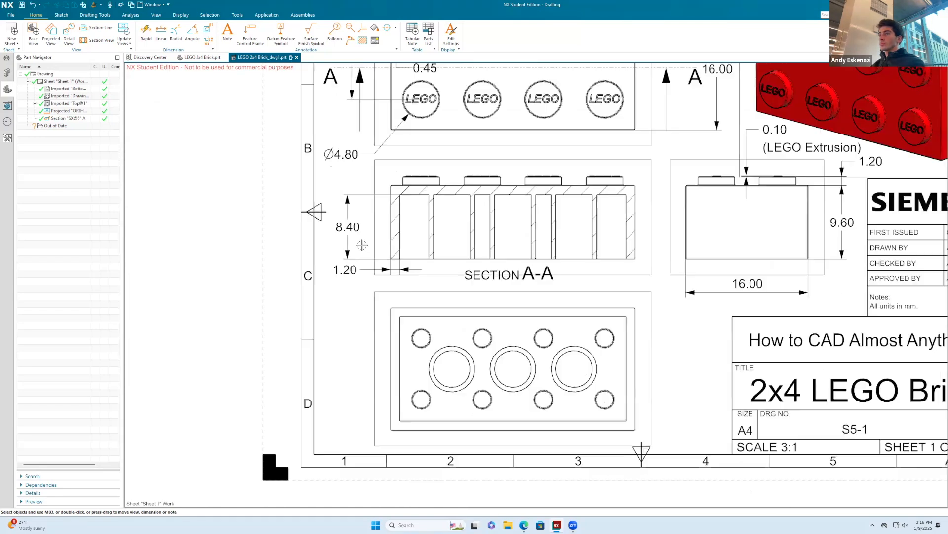
scroll(538, 271, up, 2)
click(506, 304)
key(d)
key(Escape)
Add a vertical Rapid Dimension for the upper wall's thickness at the right corner of the bottom view, placed right of the outline.
scroll(587, 282, up, 3)
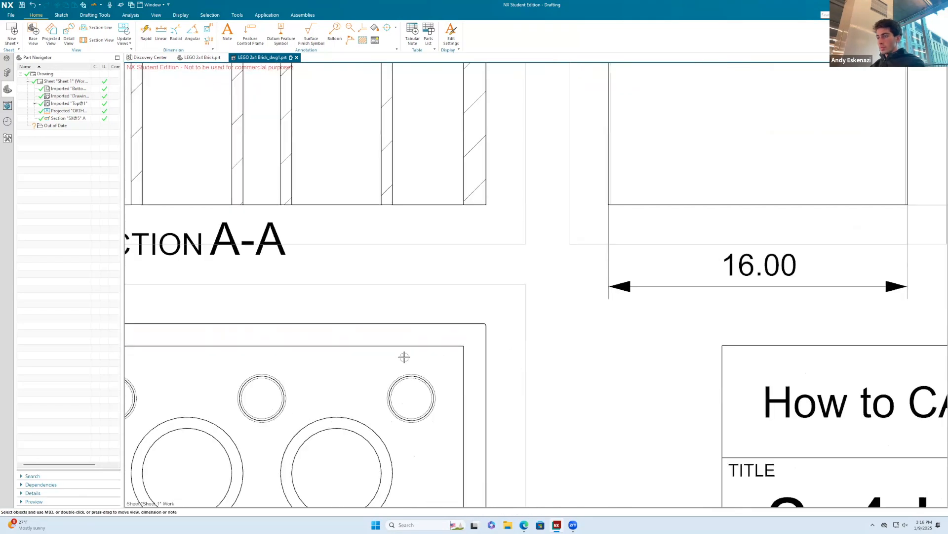
scroll(404, 357, up, 2)
key(d)
click(529, 305)
click(497, 339)
click(643, 262)
key(Escape)
Set the bottom view's wall thickness dimension to Horizontal Text, 2 decimal places, a period delimiter and visible trailing zeros, and adjust its text placement.
right_click(645, 266)
click(667, 283)
click(310, 121)
click(168, 179)
click(310, 101)
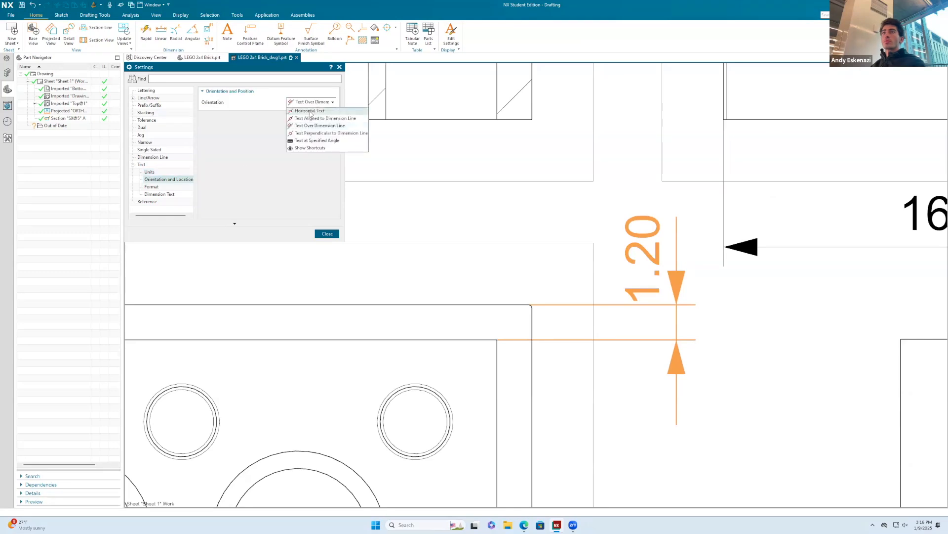
click(309, 111)
middle_click(677, 284)
drag(657, 269, 657, 317)
Place a new note near the bottom view's wall thickness dimension, move the dimension value right of its arrows and the note beside it.
scroll(713, 302, down, 7)
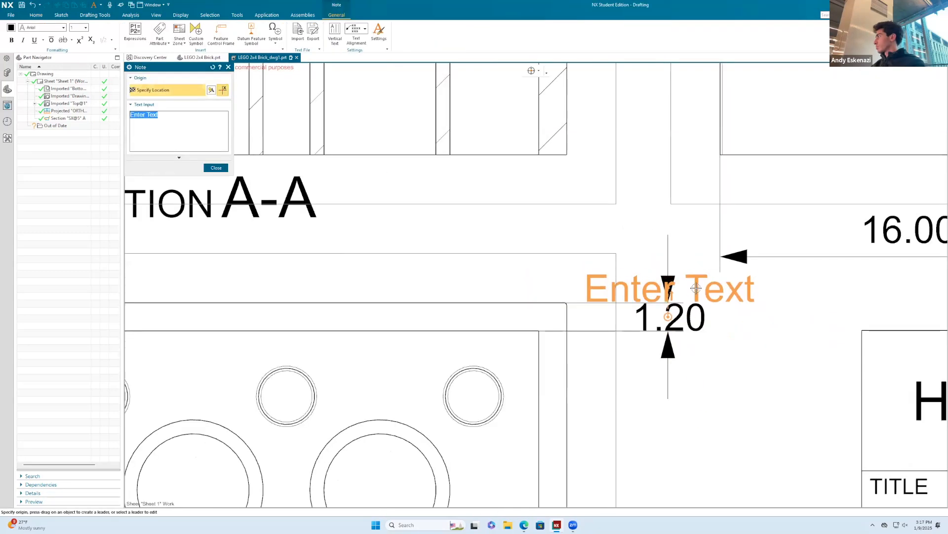
click(733, 306)
key(Escape)
scroll(747, 298, up, 7)
drag(503, 340, 581, 319)
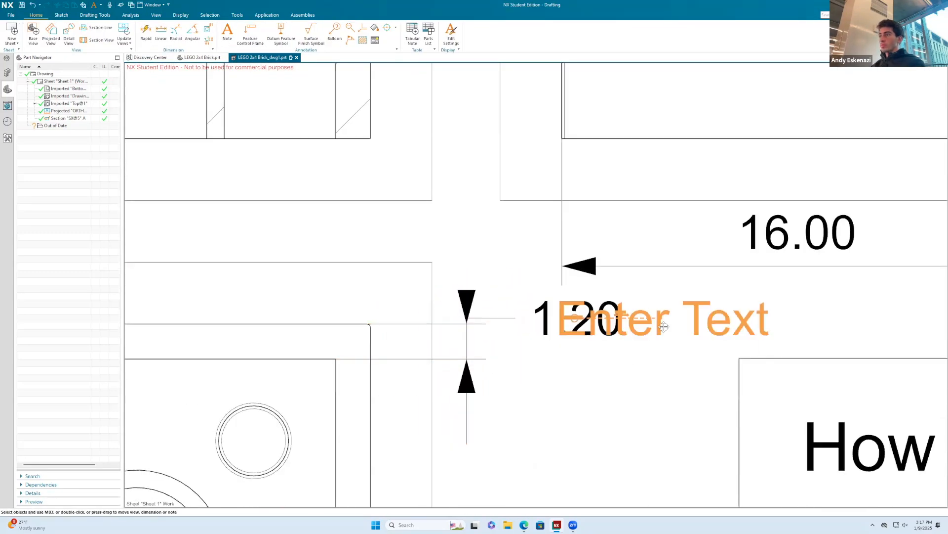
drag(662, 328, 746, 327)
Change the note beside the bottom view's wall thickness dimension to "Uniform Wall Thickness".
double_click(701, 326)
drag(159, 115, 79, 108)
text(Uniform Wall Thickness)
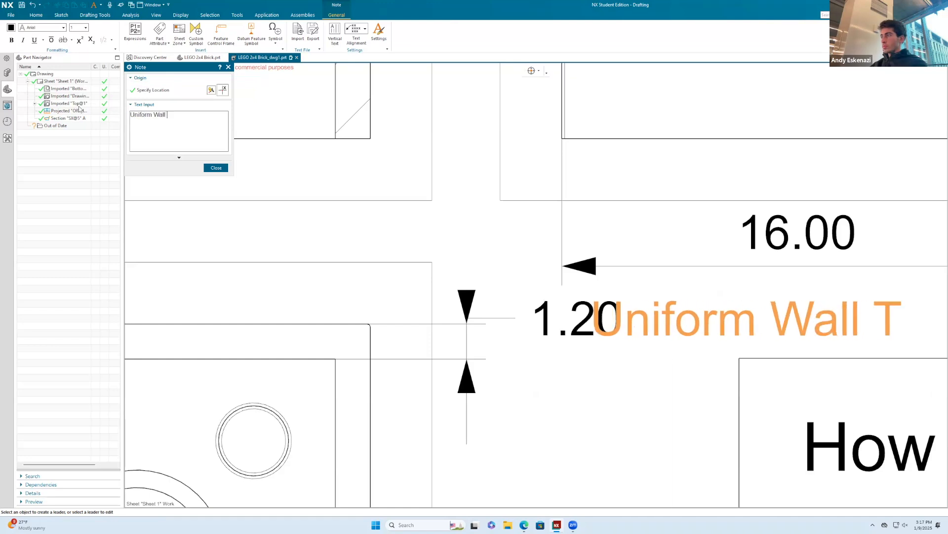
click(216, 167)
scroll(628, 310, down, 4)
scroll(629, 310, down, 4)
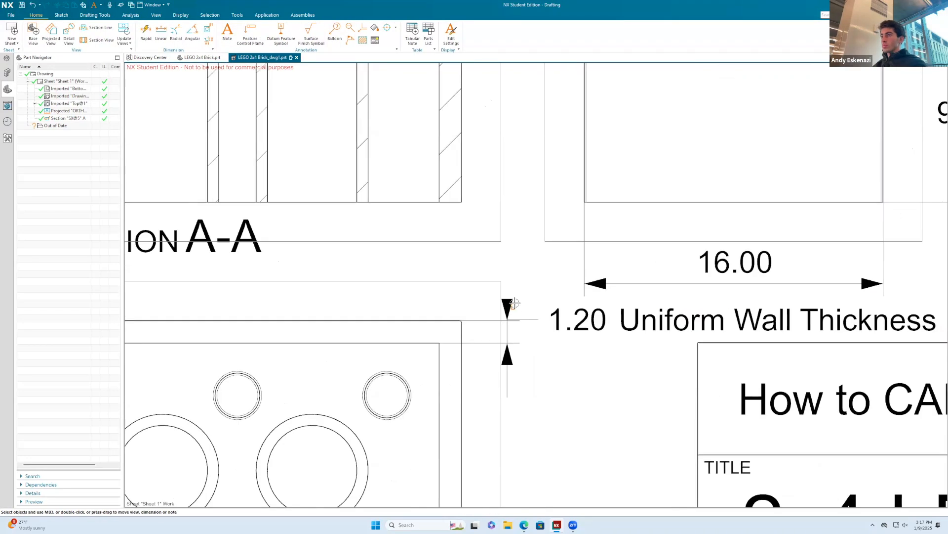
scroll(558, 318, up, 1)
scroll(703, 267, down, 1)
scroll(703, 266, down, 2)
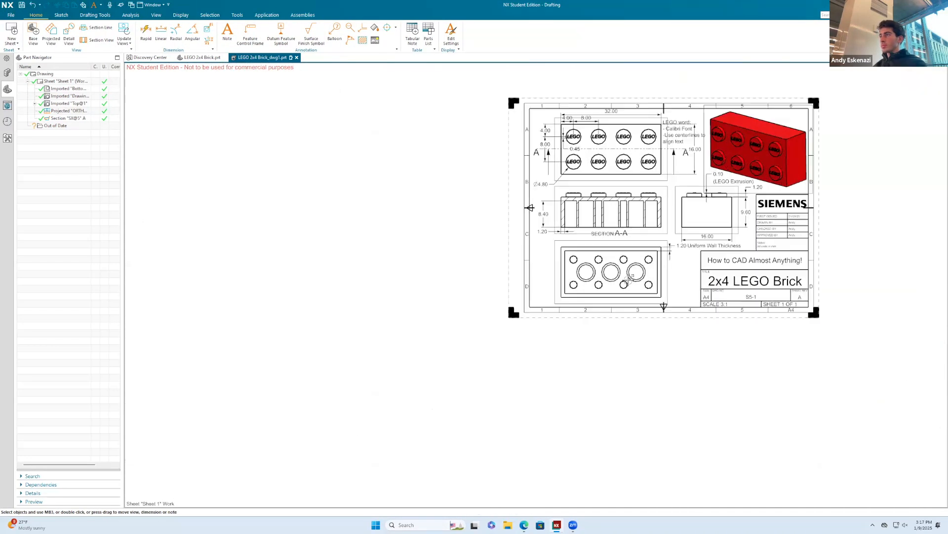
right_click(678, 263)
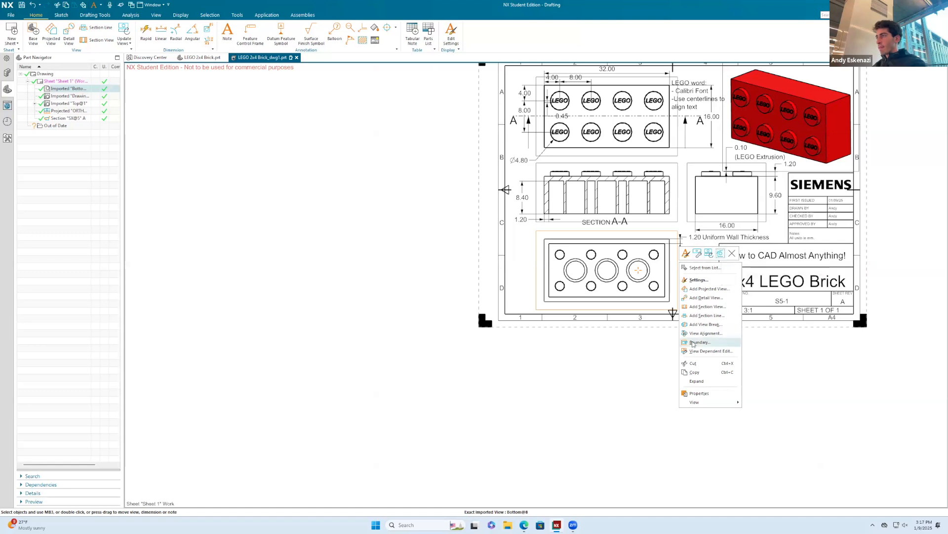
right_click(524, 258)
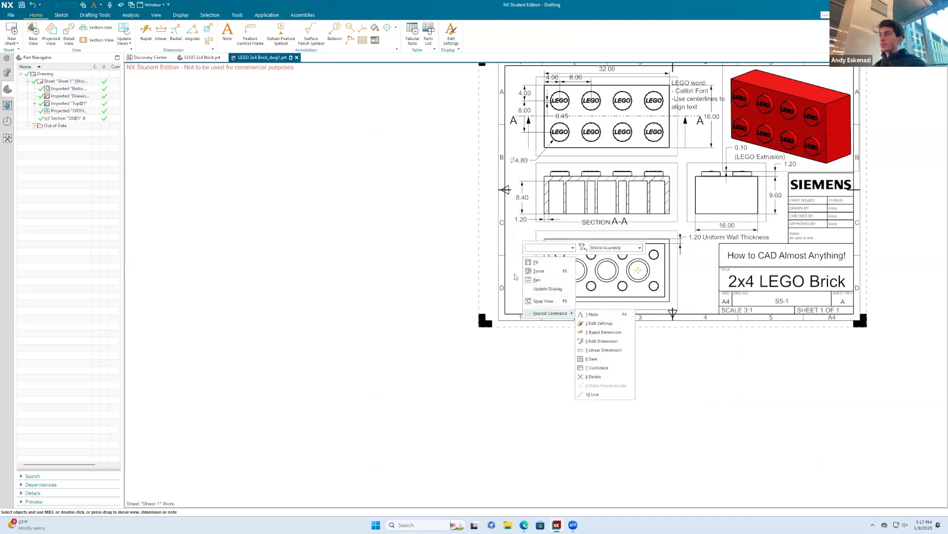
click(515, 277)
shift+middle_drag(728, 105, 693, 189)
scroll(694, 189, up, 1)
click(451, 35)
click(216, 137)
Add a horizontal Rapid Dimension between the rightmost tube's inner and outer circles in the bottom view, placed right of the outline.
scroll(655, 236, down, 2)
scroll(583, 334, up, 10)
key(d)
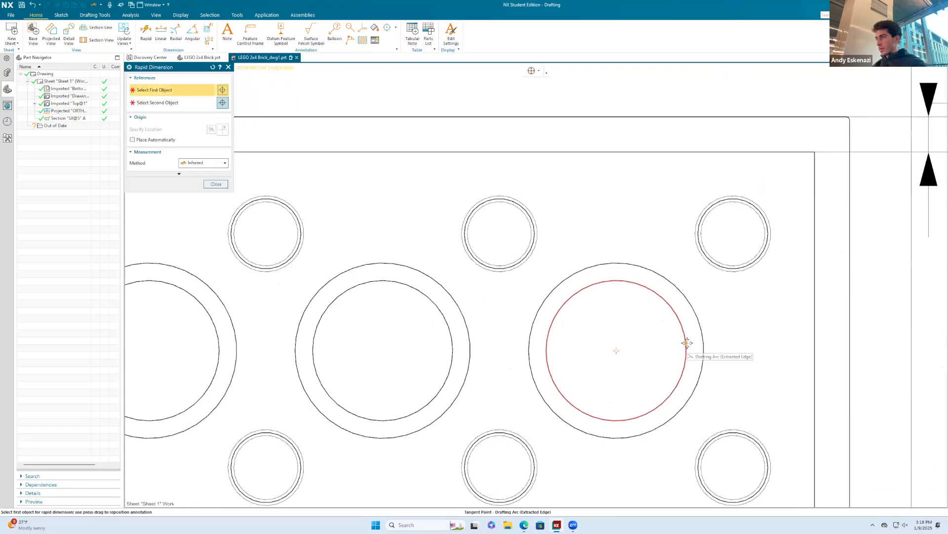
click(687, 342)
click(704, 344)
scroll(796, 336, down, 4)
click(872, 313)
key(Escape)
Set the tube wall thickness dimension to Horizontal Text, 2 decimal places, a period delimiter and visible trailing zeros.
right_click(875, 316)
click(897, 332)
click(311, 102)
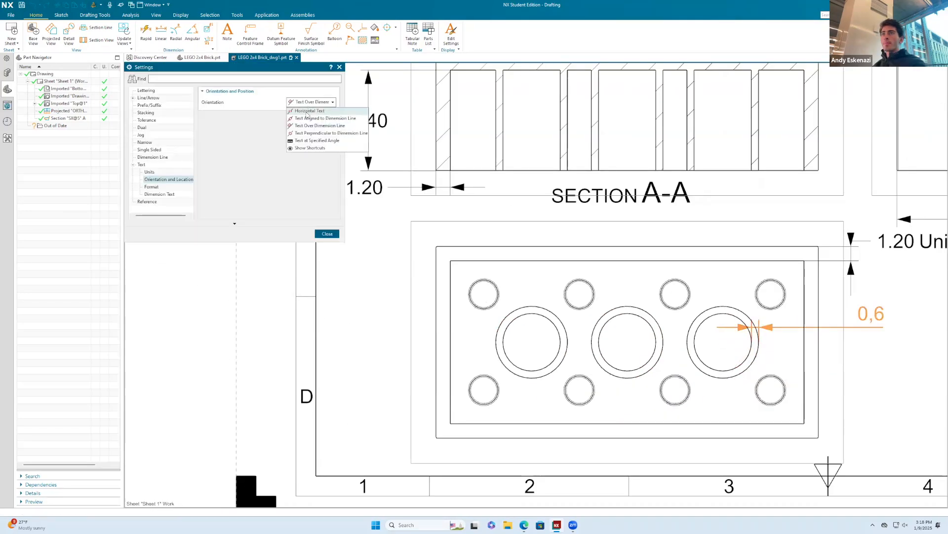
click(307, 111)
click(149, 171)
click(311, 102)
click(328, 234)
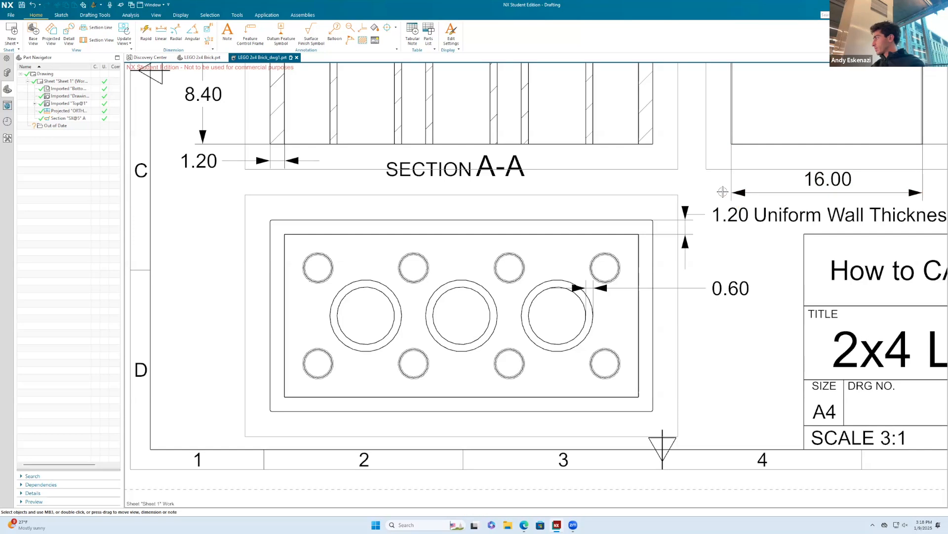
Add a horizontal Rapid Dimension from the bottom view's left outer edge to the leftmost tube's centre, placed below the outline.
shift+middle_drag(318, 273, 529, 241)
key(d)
click(480, 284)
click(576, 284)
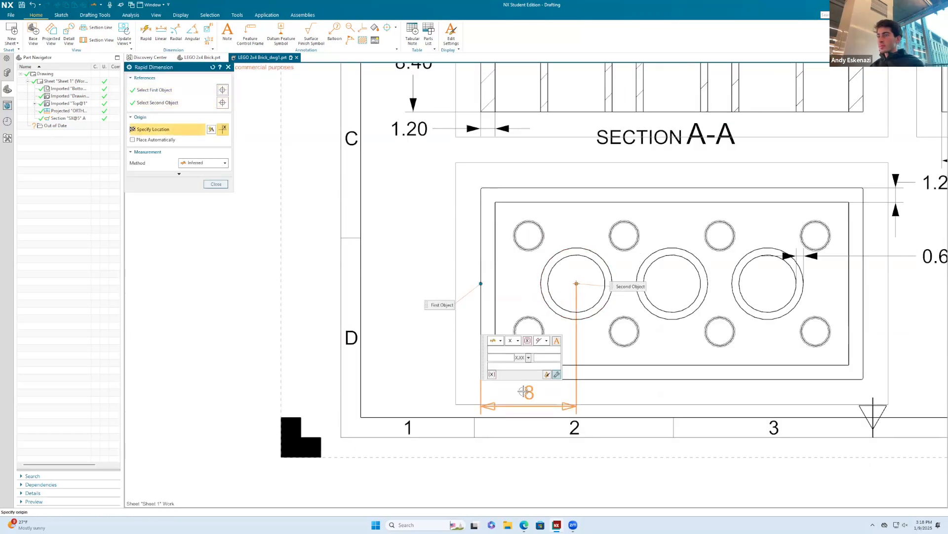
click(524, 391)
scroll(523, 391, up, 2)
scroll(568, 345, down, 2)
click(613, 284)
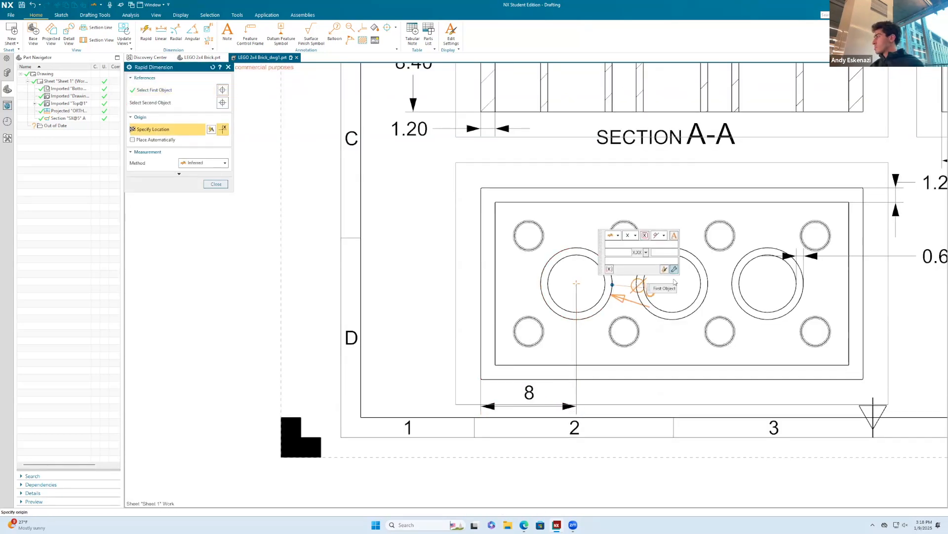
key(Escape)
Add a horizontal Rapid Dimension between the centres of the leftmost and middle tubes, placed below the bottom view's outline.
key(d)
click(577, 283)
click(673, 284)
click(624, 389)
key(Escape)
Add a vertical Rapid Dimension from the bottom view's lower outer edge to the leftmost tube's centre, placed left of the outline.
scroll(624, 399, up, 3)
scroll(624, 387, down, 4)
key(d)
click(669, 377)
click(591, 300)
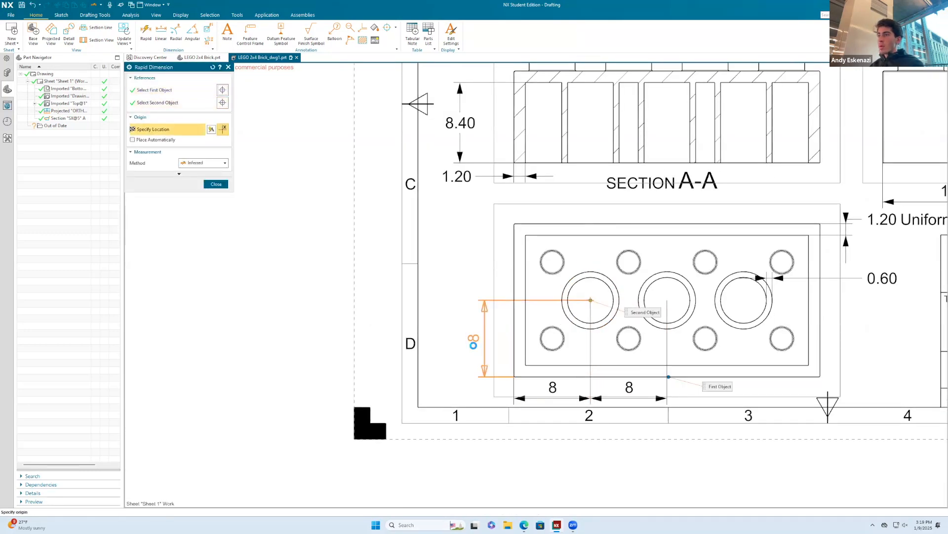
click(473, 345)
key(Escape)
drag(473, 343, 457, 337)
Set the vertical tube centre dimension to Horizontal Text, 2 decimal places, a period delimiter and visible trailing zeros.
right_click(458, 337)
click(478, 354)
click(301, 129)
click(327, 234)
right_click(460, 336)
click(477, 354)
click(159, 209)
click(310, 102)
click(306, 112)
click(327, 233)
Format the horizontal dimension from the left edge to the leftmost tube with Horizontal Text, 2 decimal places, a period delimiter and trailing zeros.
right_click(556, 387)
click(573, 404)
click(308, 130)
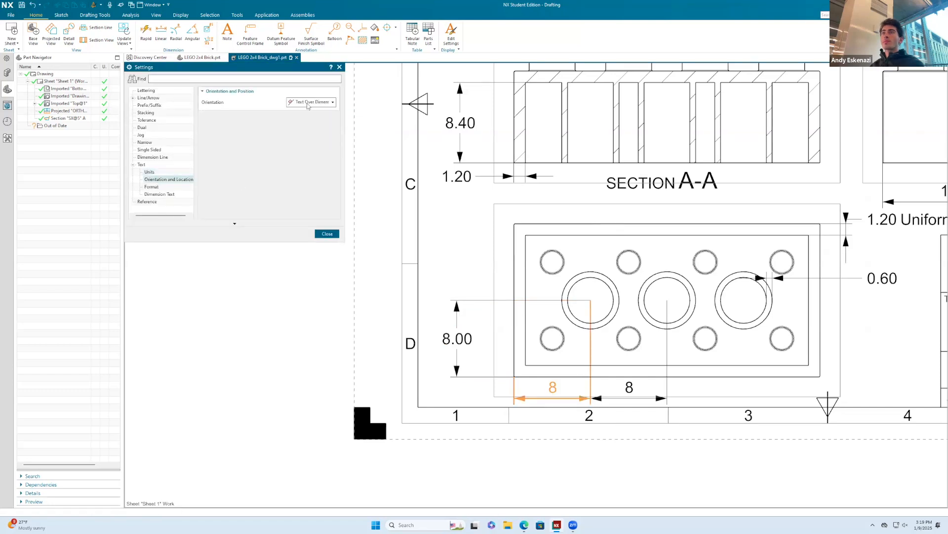
click(327, 233)
click(575, 406)
click(155, 172)
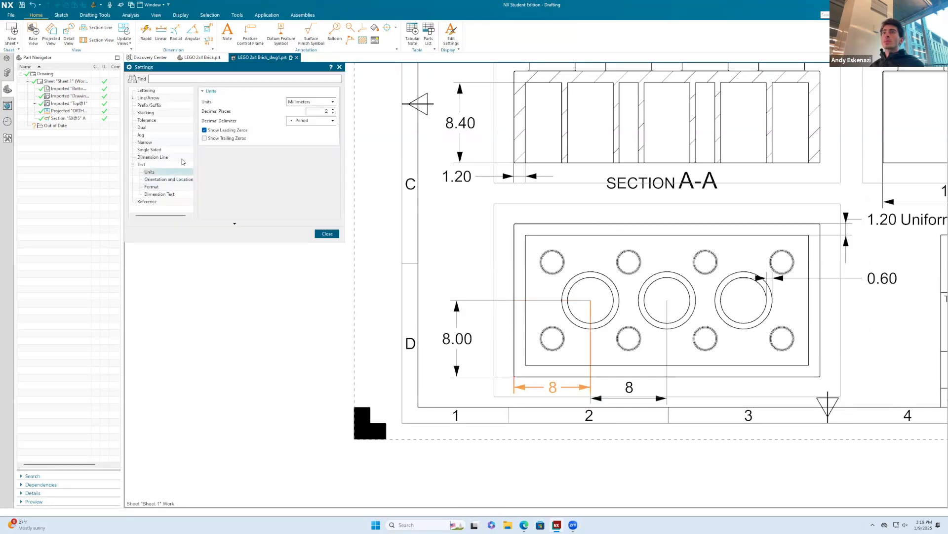
click(204, 140)
click(327, 234)
Format the tube-to-tube spacing dimension with Horizontal Text, 2 decimal places, a period delimiter and visible trailing zeros.
scroll(600, 398, up, 3)
scroll(508, 381, down, 4)
scroll(445, 355, up, 4)
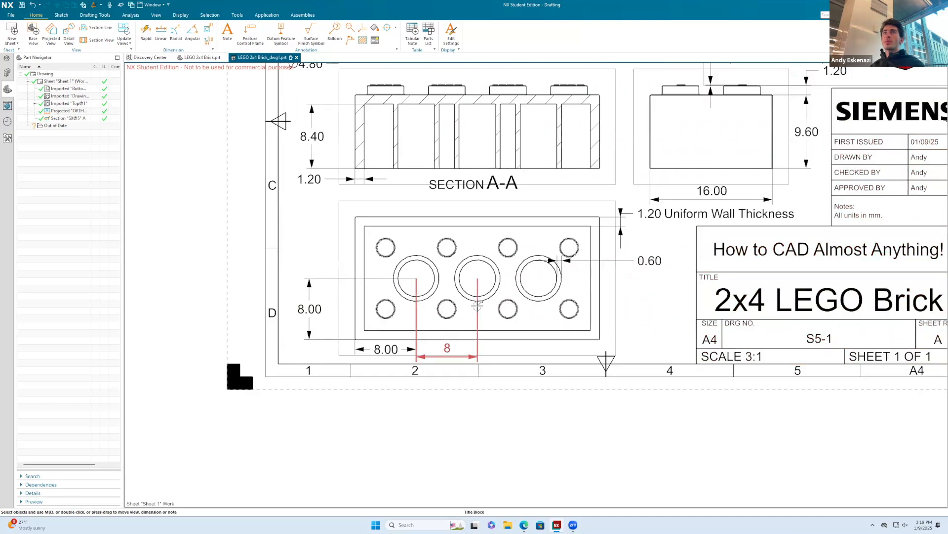
right_click(465, 384)
click(483, 404)
click(218, 138)
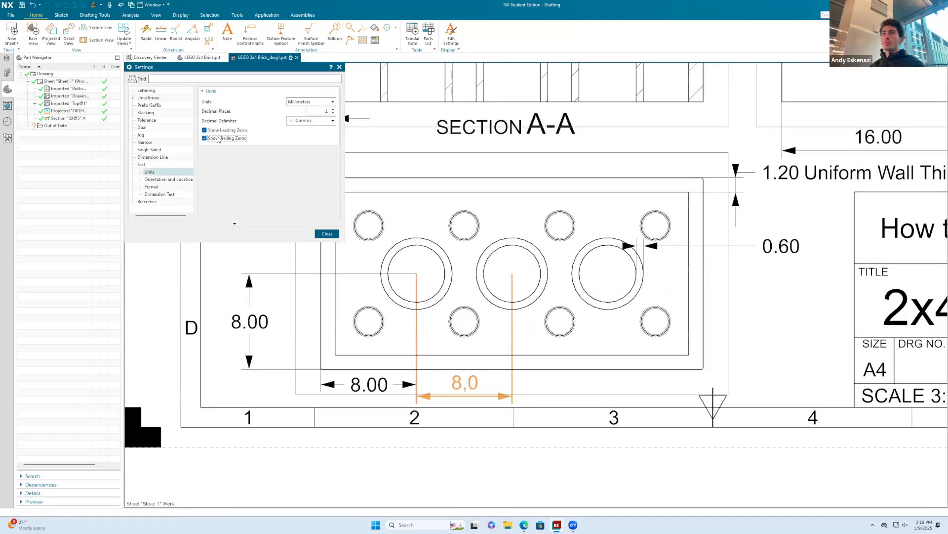
text(2)
click(311, 121)
click(163, 179)
click(311, 102)
click(317, 111)
click(327, 233)
scroll(438, 424, up, 2)
scroll(516, 341, down, 5)
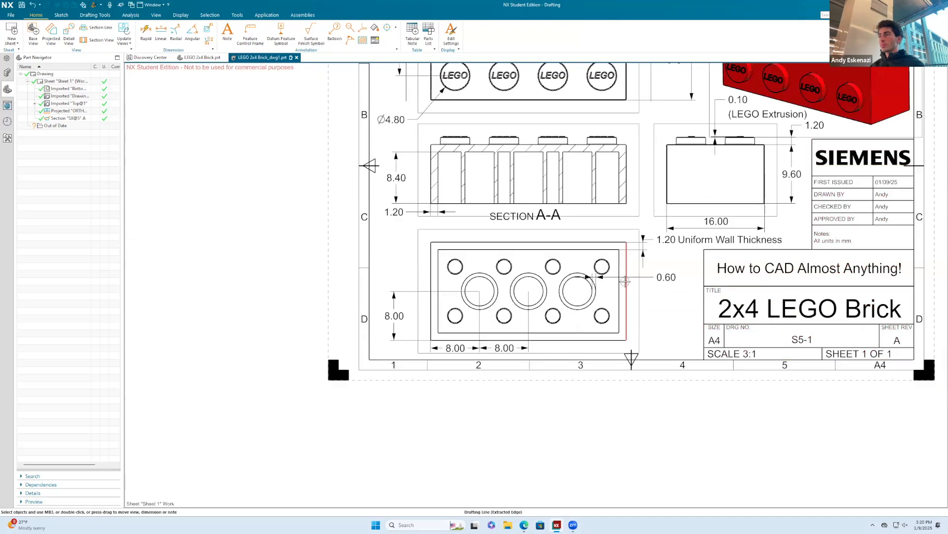
scroll(614, 274, down, 2)
scroll(520, 265, up, 8)
key(d)
click(497, 319)
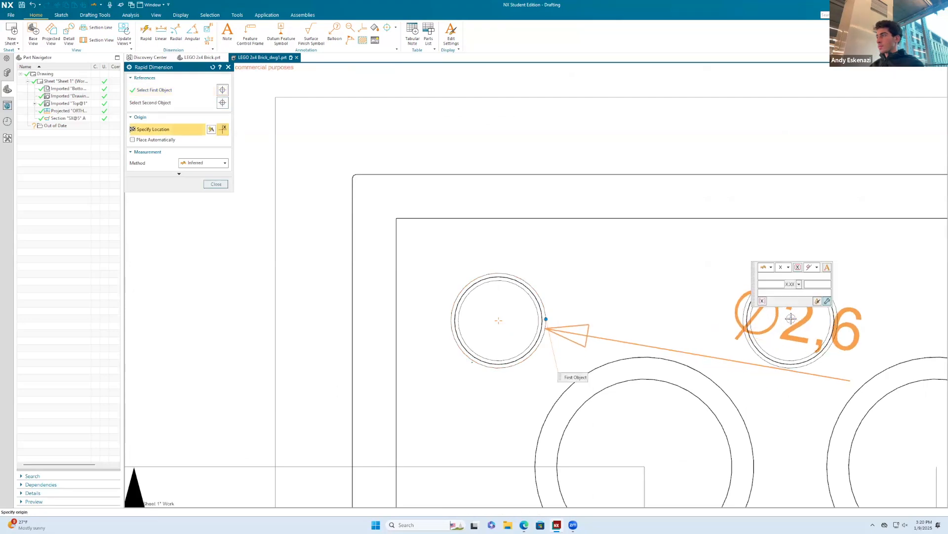
key(Escape)
scroll(608, 277, down, 3)
scroll(688, 274, up, 4)
click(688, 274)
click(318, 267)
scroll(463, 267, down, 4)
key(Escape)
Try a horizontal dimension between the edges of the bottom view's two upper-left small circles, and undo it.
scroll(447, 314, up, 5)
click(591, 256)
scroll(509, 238, down, 3)
click(781, 239)
scroll(655, 187, down, 3)
scroll(691, 96, up, 2)
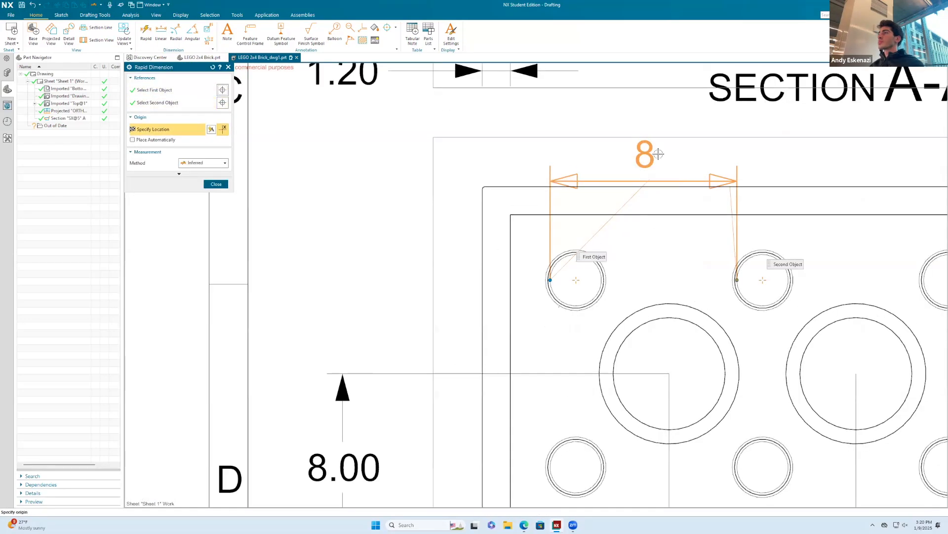
click(659, 152)
key(Escape)
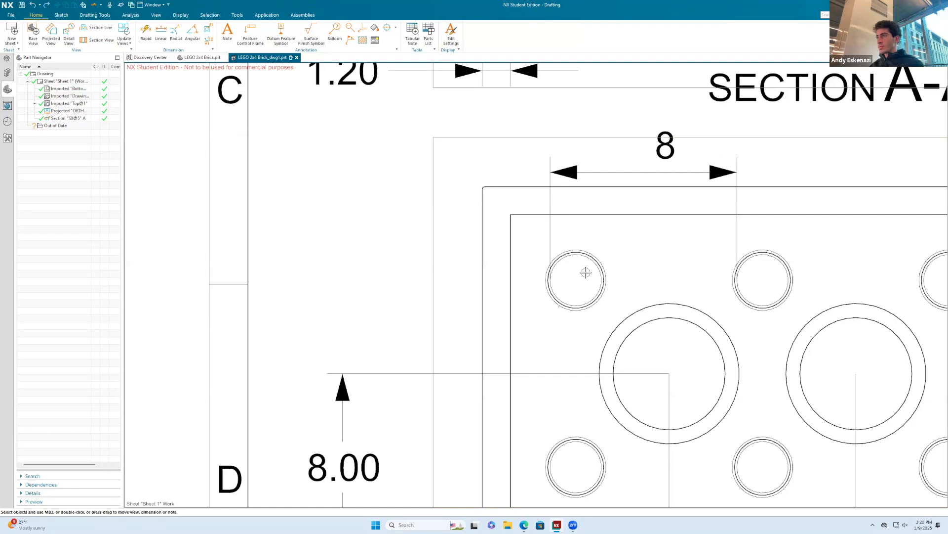
key(ctrl+z)
Add a horizontal Rapid Dimension between the centres of the first two upper small circles, placed above the bottom view's outline.
key(d)
click(517, 287)
click(666, 287)
click(592, 186)
Add a vertical Rapid Dimension from the bottom view's upper outer edge to the upper-left small circle's centre, placed left of the outline.
click(516, 287)
click(692, 213)
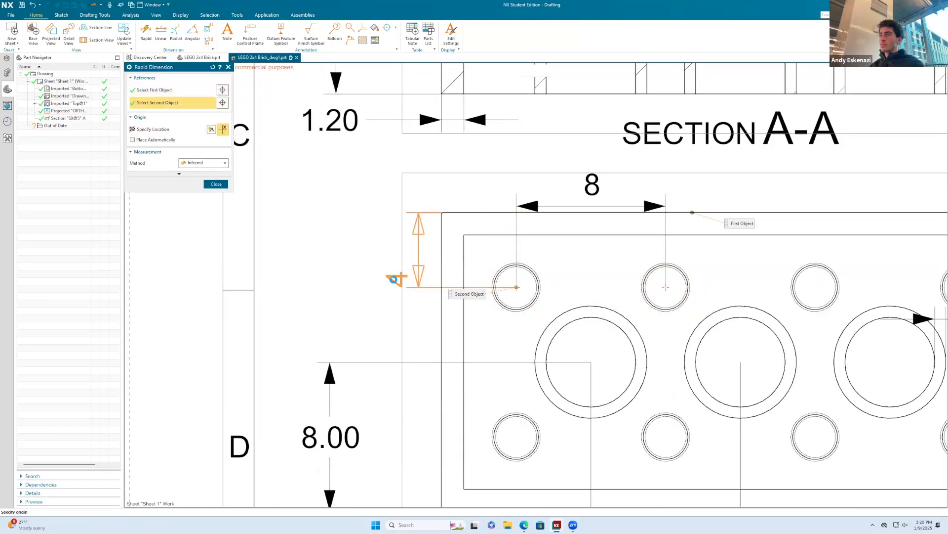
click(313, 250)
right_click(315, 253)
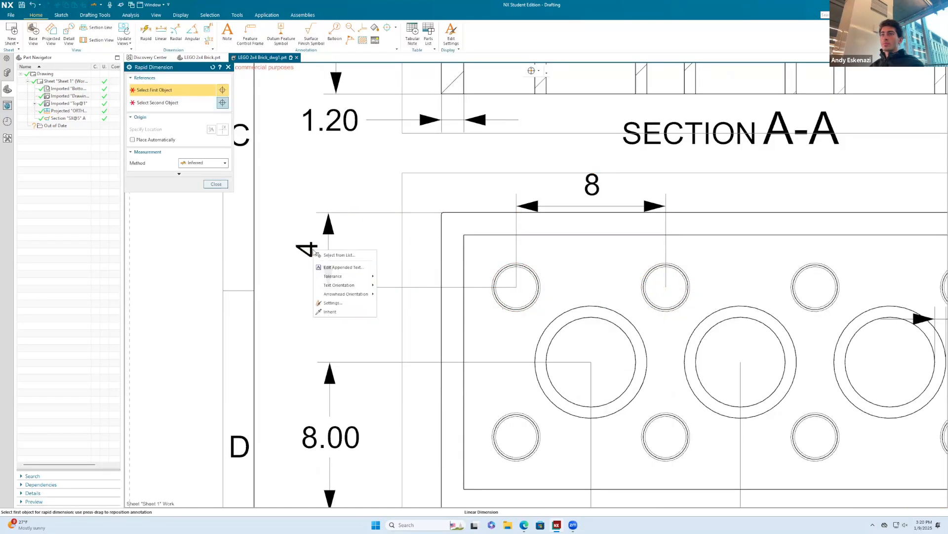
right_click(305, 247)
click(327, 272)
click(217, 187)
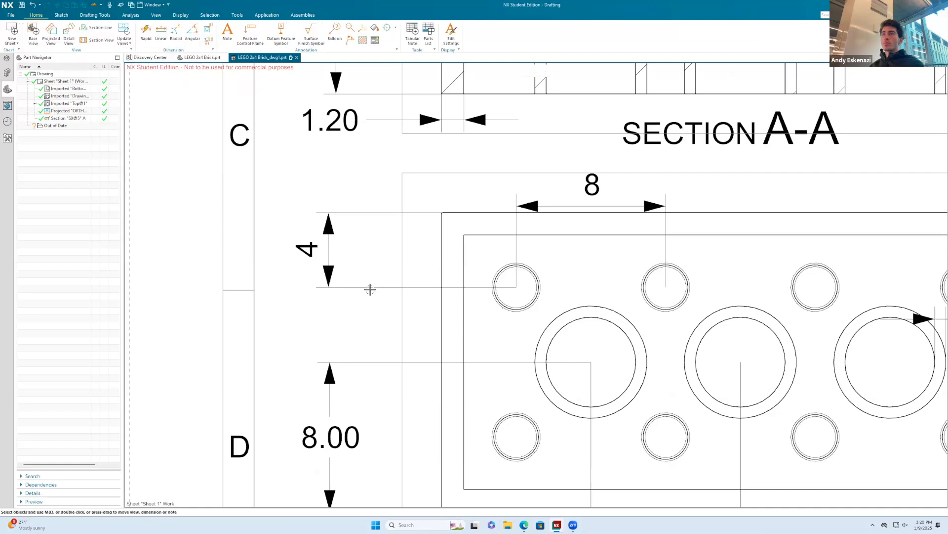
Set the vertical small-circle dimension to Horizontal Text, 2 decimal places, a period delimiter and visible trailing zeros.
right_click(316, 242)
click(325, 266)
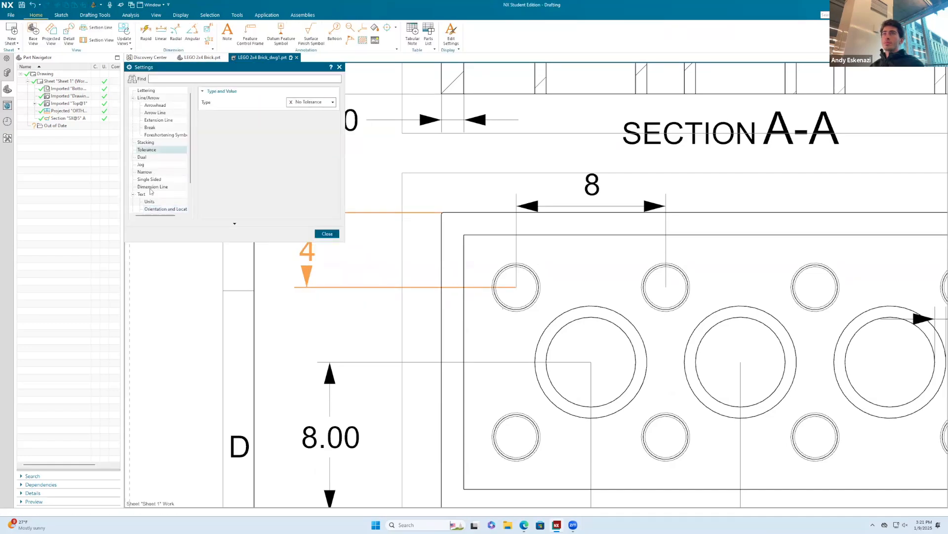
click(149, 202)
double_click(327, 111)
click(326, 233)
Set the small-circle spacing dimension above the bottom view to Horizontal Text, a period delimiter and visible trailing zeros.
right_click(593, 186)
click(612, 205)
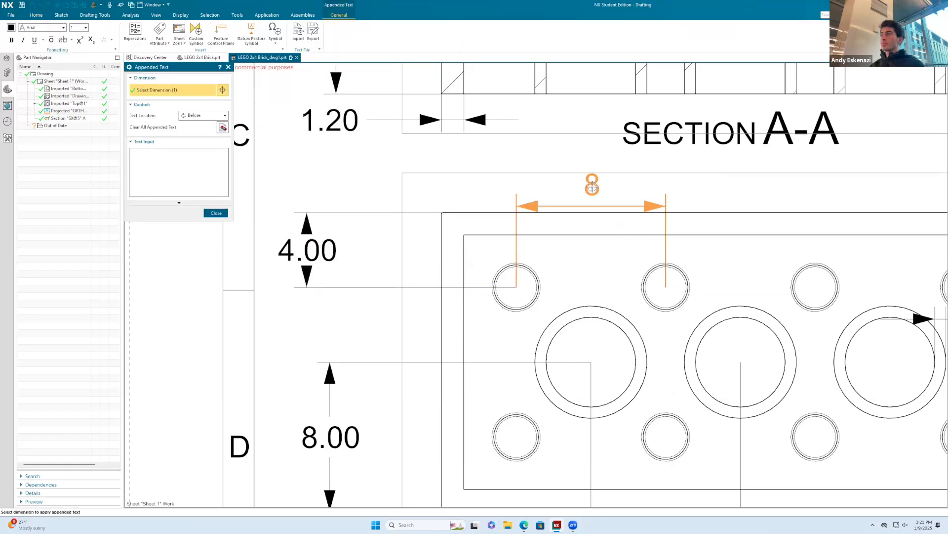
click(157, 179)
click(311, 102)
click(306, 111)
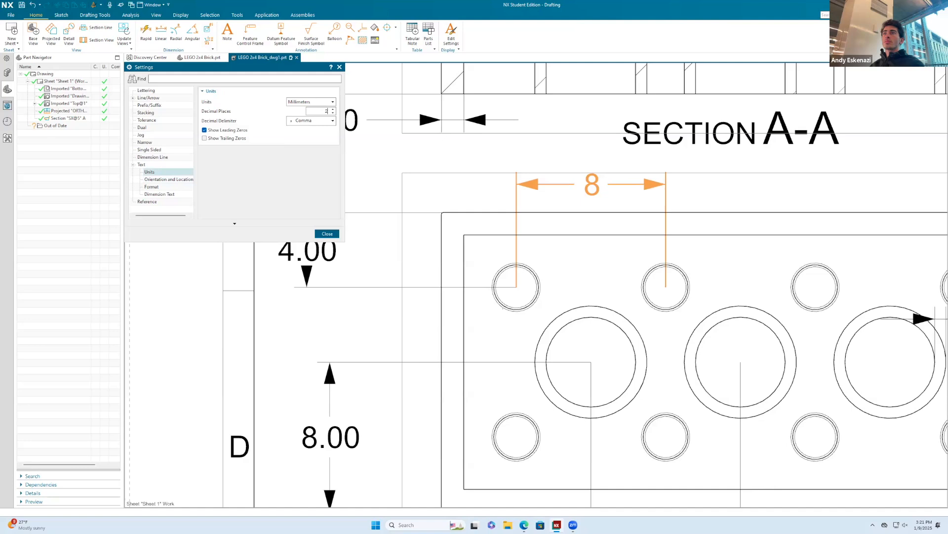
click(213, 138)
click(326, 234)
scroll(456, 230, down, 5)
scroll(416, 255, up, 4)
scroll(415, 207, down, 4)
scroll(534, 183, up, 2)
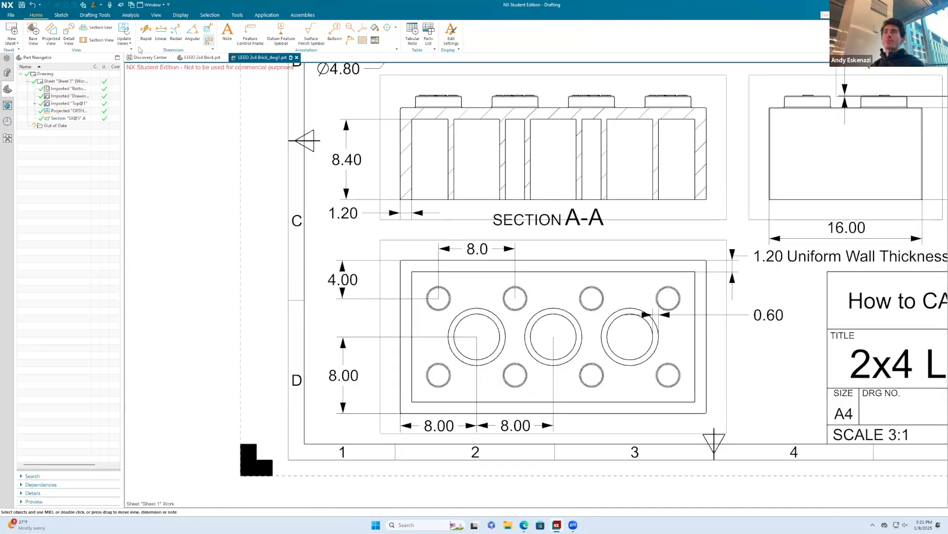
Place a new "Enter Text" note above the bottom view, right of the small-circle spacing dimension.
scroll(430, 311, up, 2)
click(395, 316)
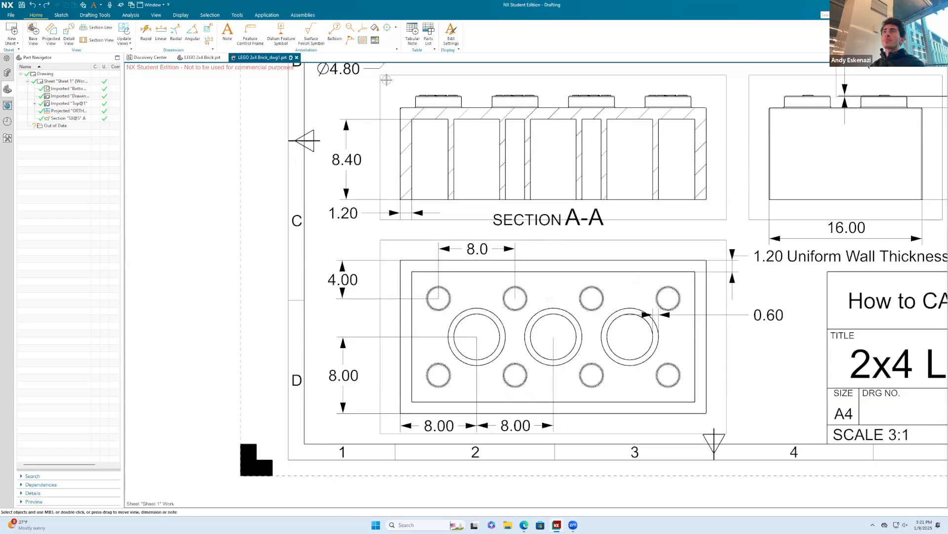
click(228, 34)
scroll(531, 232, up, 2)
click(620, 256)
key(Escape)
Try to edit the "Enter Text" note above the bottom view, and delete it.
click(590, 256)
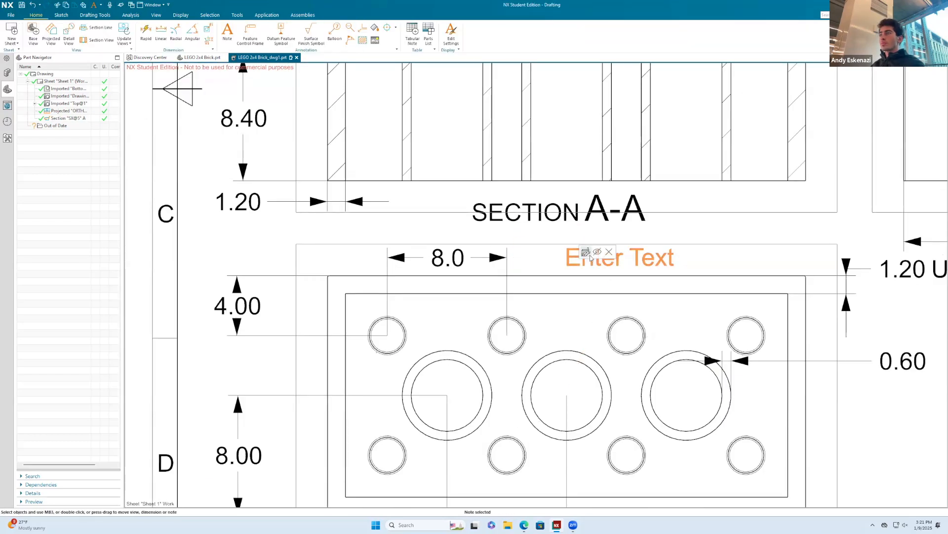
right_click(570, 257)
click(588, 263)
key(Escape)
right_click(579, 263)
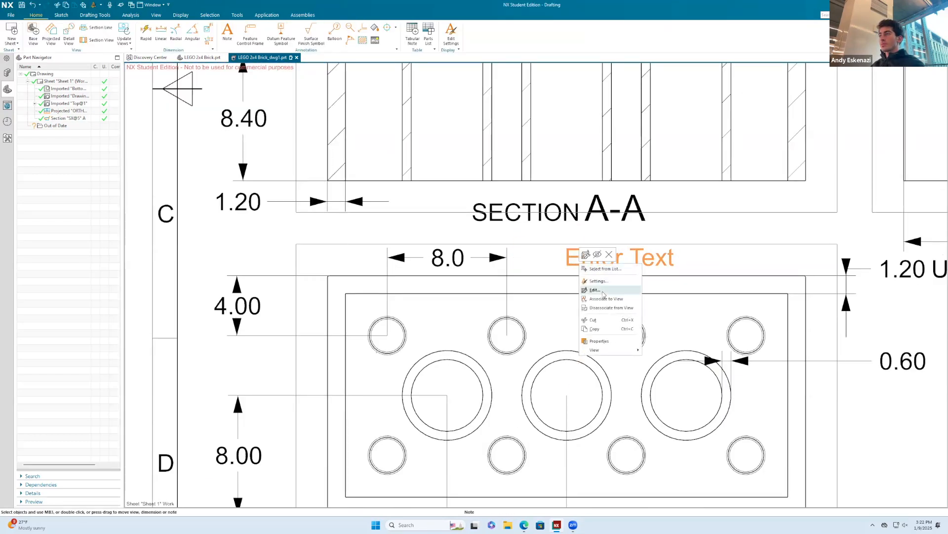
click(589, 290)
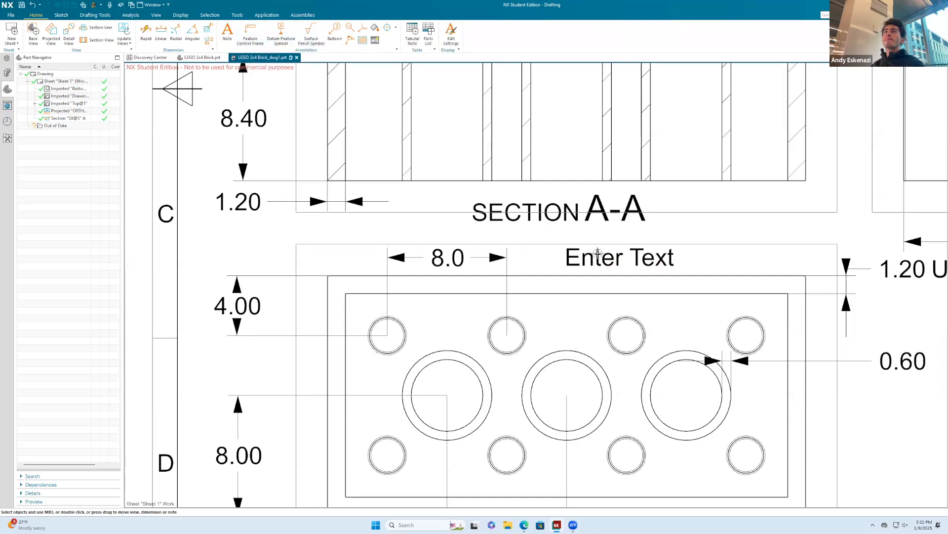
double_click(574, 256)
key(Escape)
right_click(580, 257)
click(611, 251)
Place another "Enter Text" note above the bottom view, try its editing options and leave the Note tool.
click(227, 33)
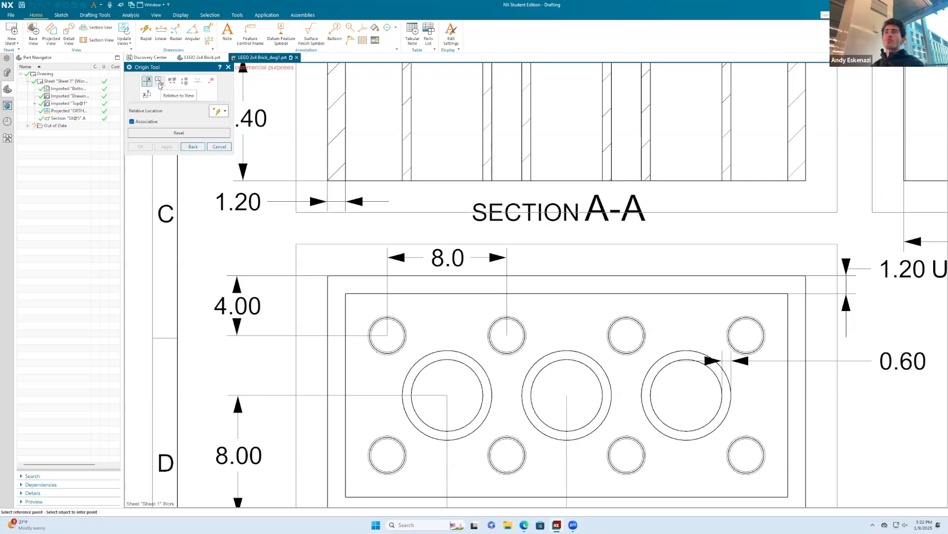
click(618, 259)
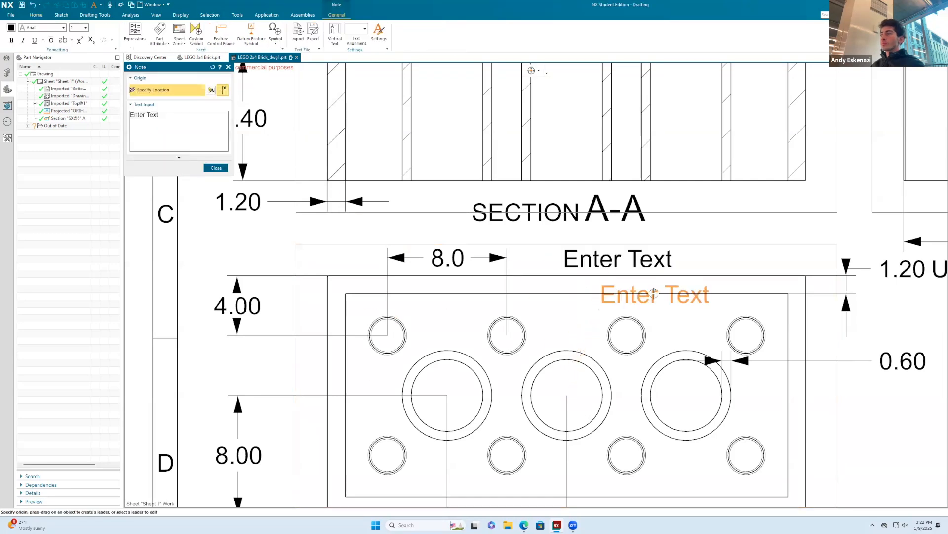
key(Escape)
right_click(631, 258)
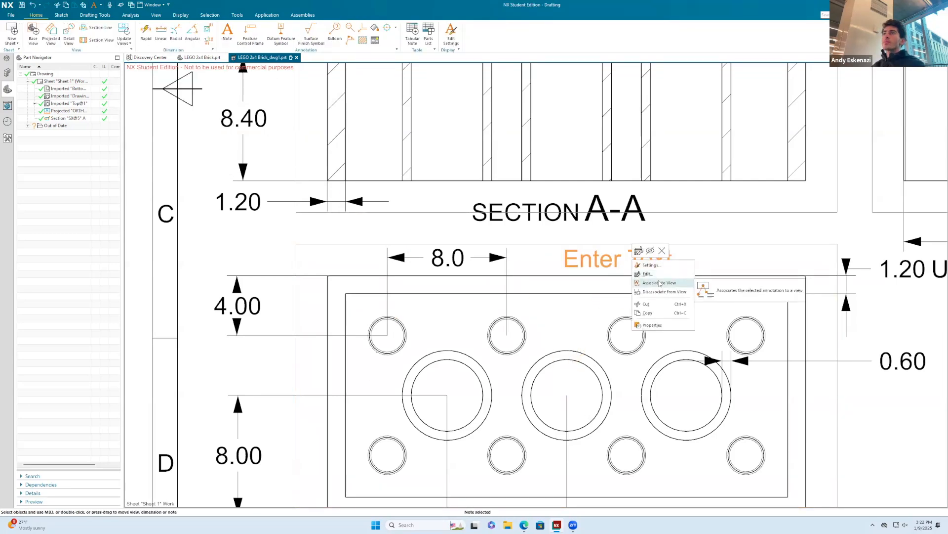
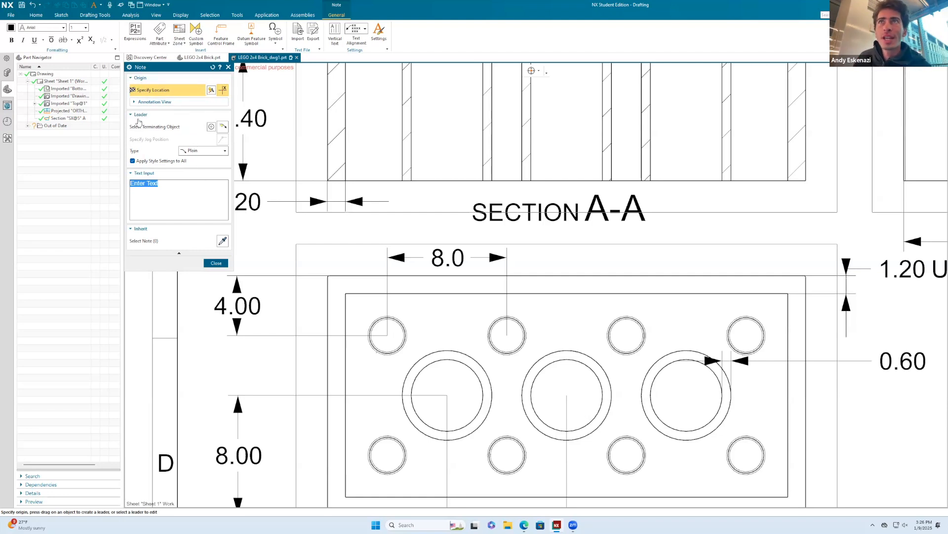
click(228, 68)
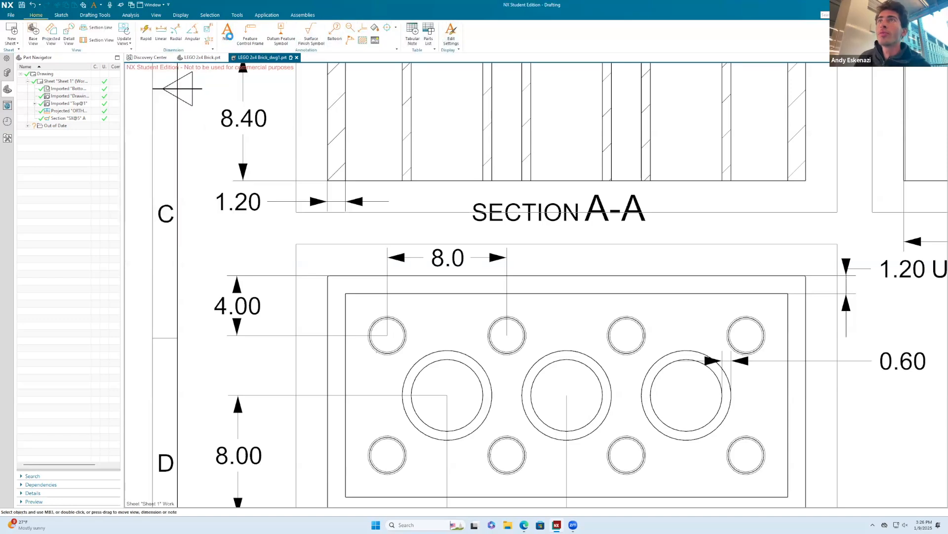
Start a new note and expand its settings to show the Leader options.
click(227, 35)
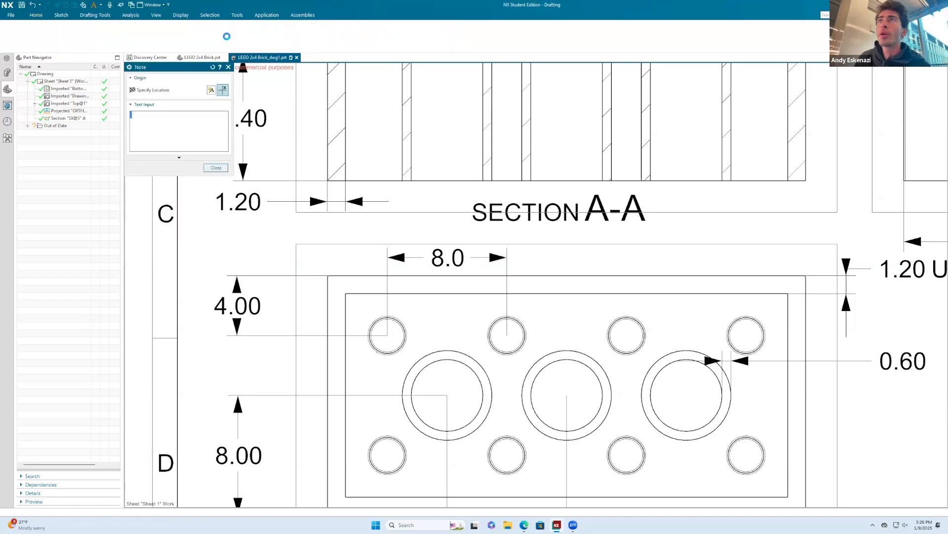
click(178, 158)
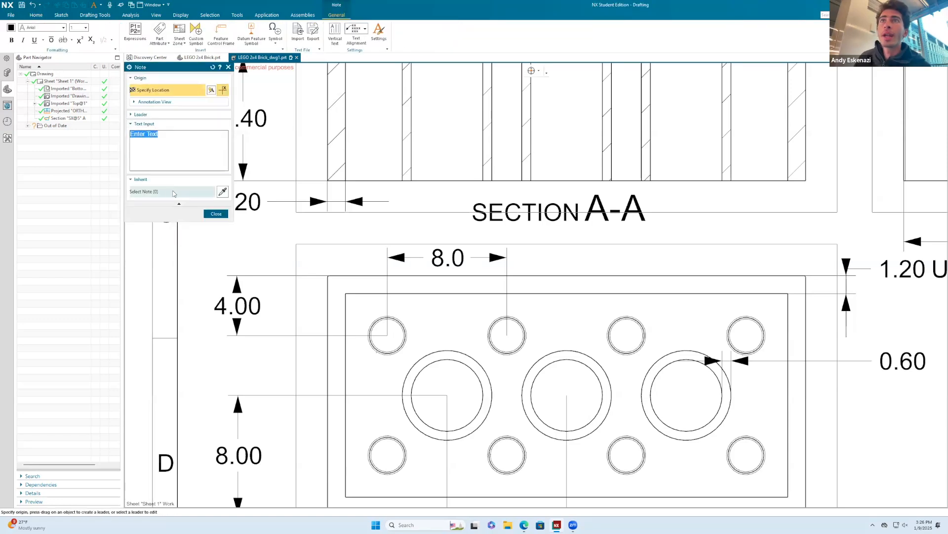
click(132, 115)
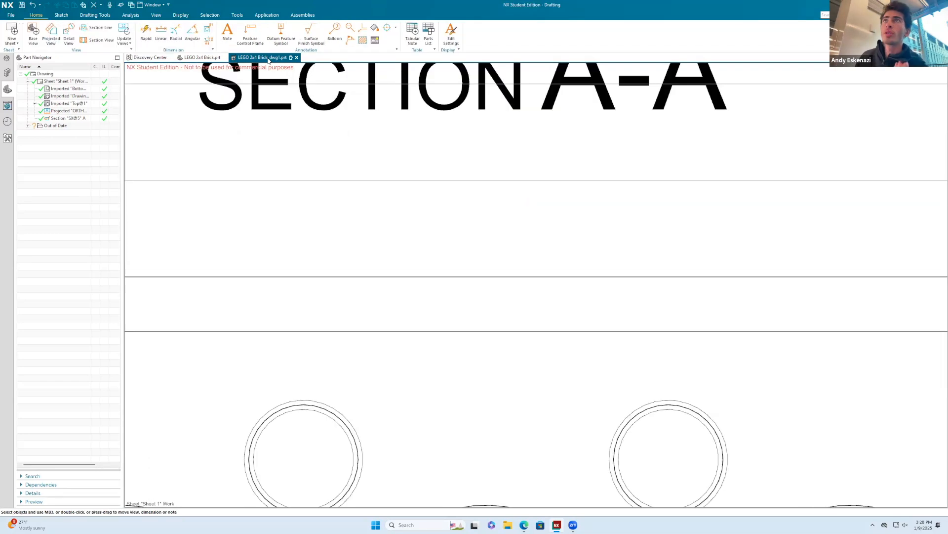
Place an "Enter Text" note between the SECTION A-A label and the bottom view's upper edge.
click(231, 35)
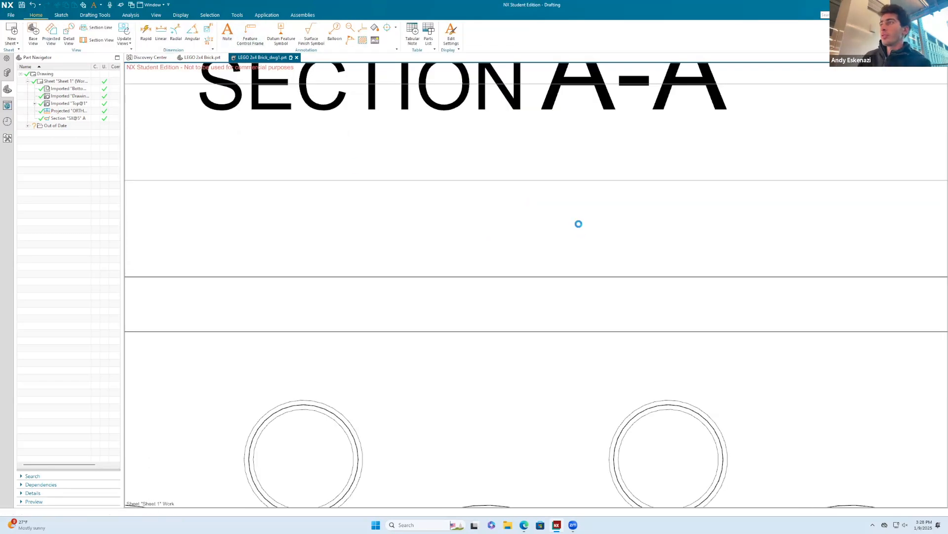
click(641, 219)
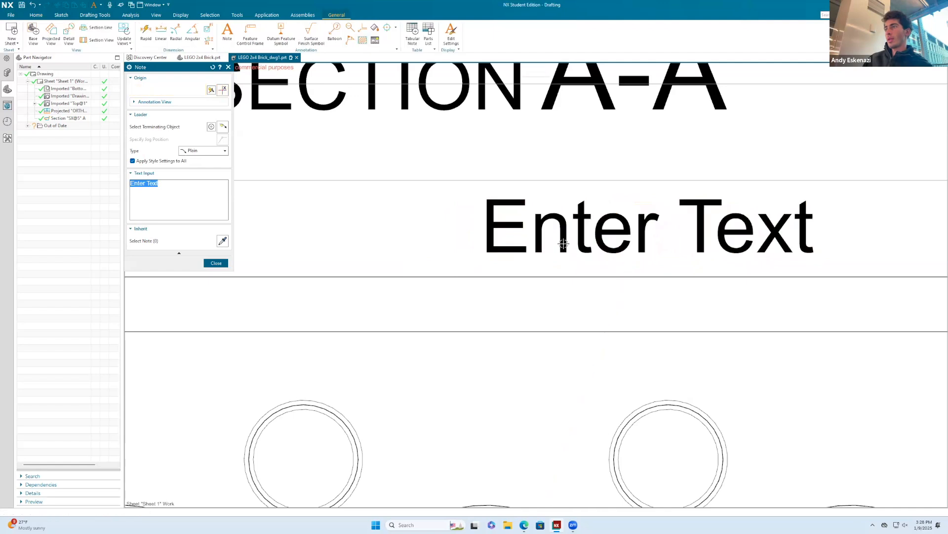
key(Escape)
Edit the "Enter Text" note to add a plain leader ending on the second upper small circle of the bottom view.
click(516, 232)
right_click(489, 238)
click(512, 250)
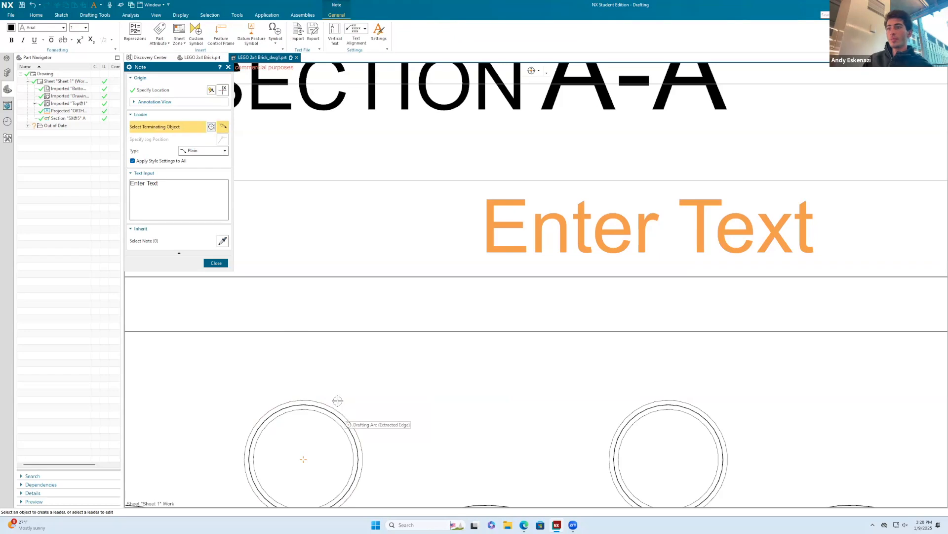
scroll(327, 416, up, 5)
click(318, 439)
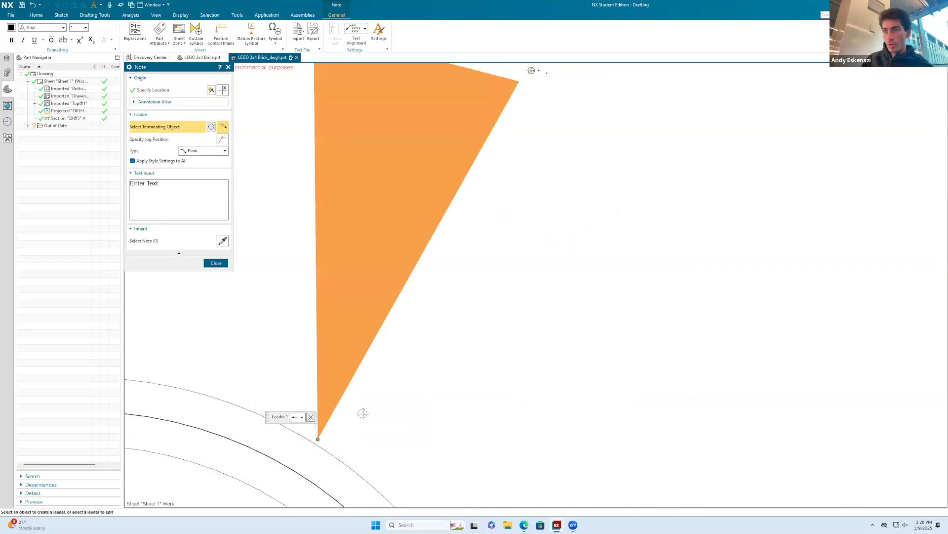
click(216, 263)
scroll(368, 307, down, 5)
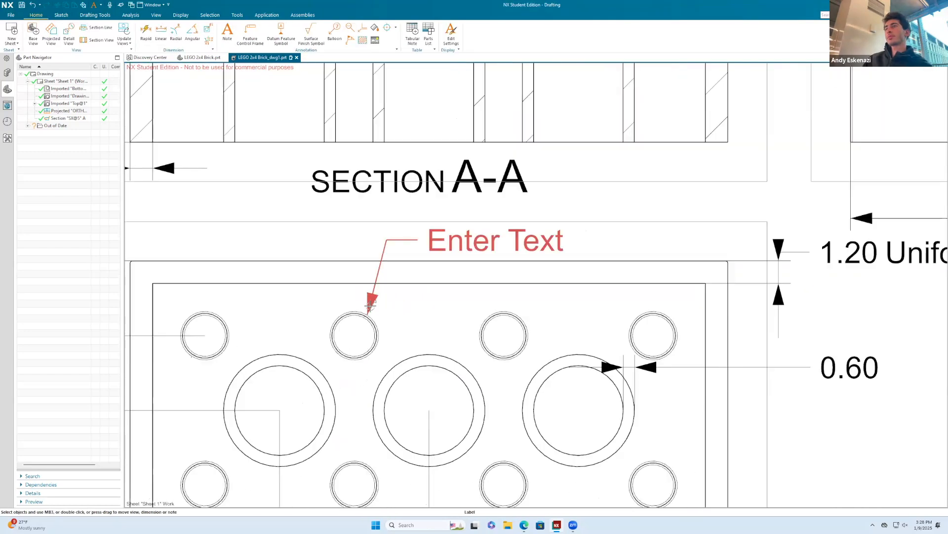
Reposition the leader note above the bottom view and set its text to "8x Linear Pattern".
drag(444, 248, 519, 244)
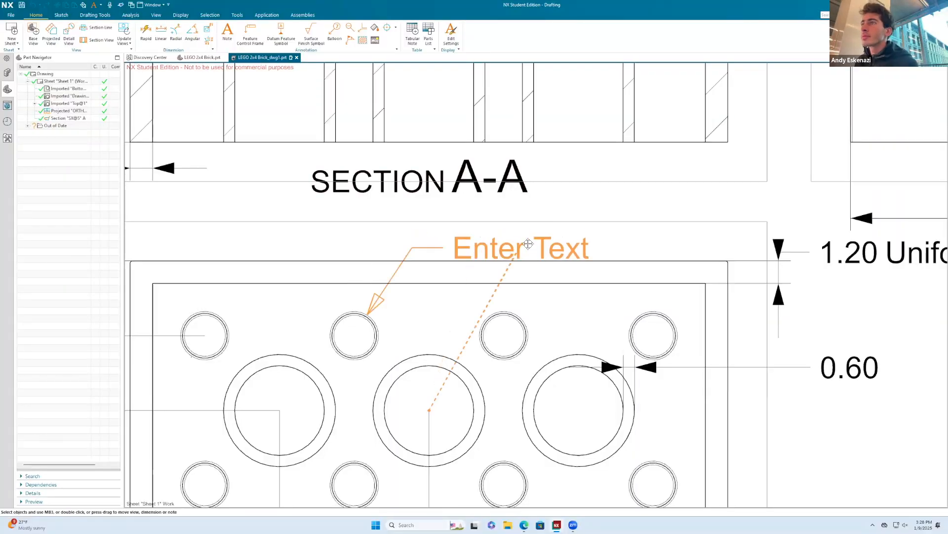
double_click(530, 244)
text(8)
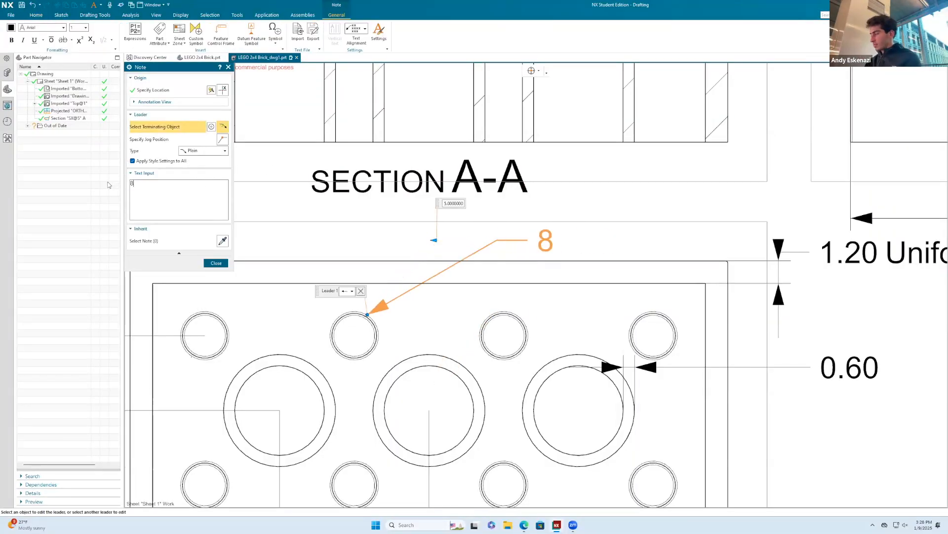
text(x LinearPattern)
click(216, 263)
Place a note above the top view with a leader ending on the second upper stud.
scroll(366, 271, down, 4)
scroll(565, 217, up, 6)
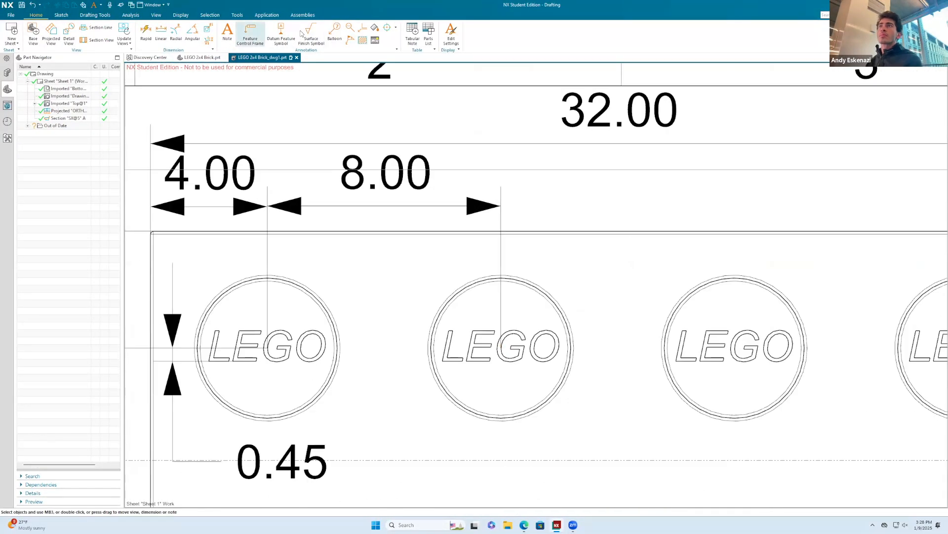
click(250, 33)
click(636, 207)
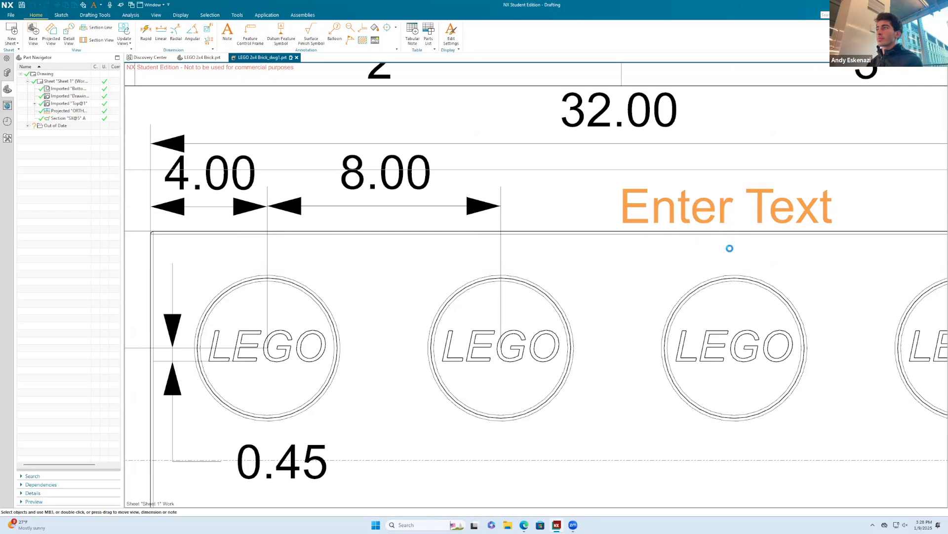
scroll(568, 279, up, 6)
click(458, 292)
scroll(414, 298, down, 7)
key(Escape)
Set the top view's leader note text to "8x Linear Pattern" and shift the note sideways above the studs.
double_click(576, 229)
drag(161, 183, 110, 182)
text(8x Linear Pattern)
click(216, 263)
drag(573, 234, 681, 234)
Add a "Top View" note just below the top view, aligned with its lower right corner.
scroll(585, 243, down, 6)
scroll(586, 232, down, 3)
scroll(593, 237, up, 2)
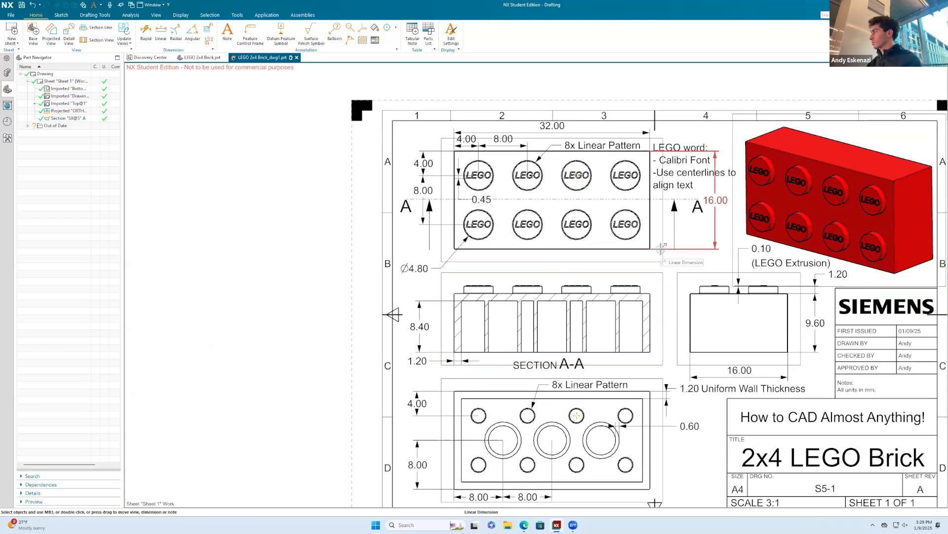
scroll(677, 393, up, 3)
scroll(677, 394, down, 3)
scroll(710, 152, up, 3)
click(226, 32)
click(167, 127)
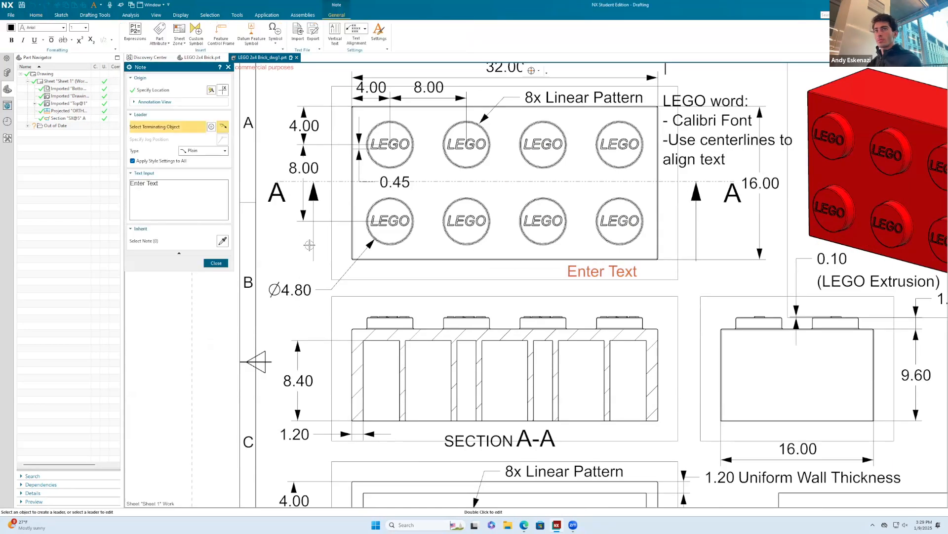
text(Top View)
scroll(697, 246, up, 4)
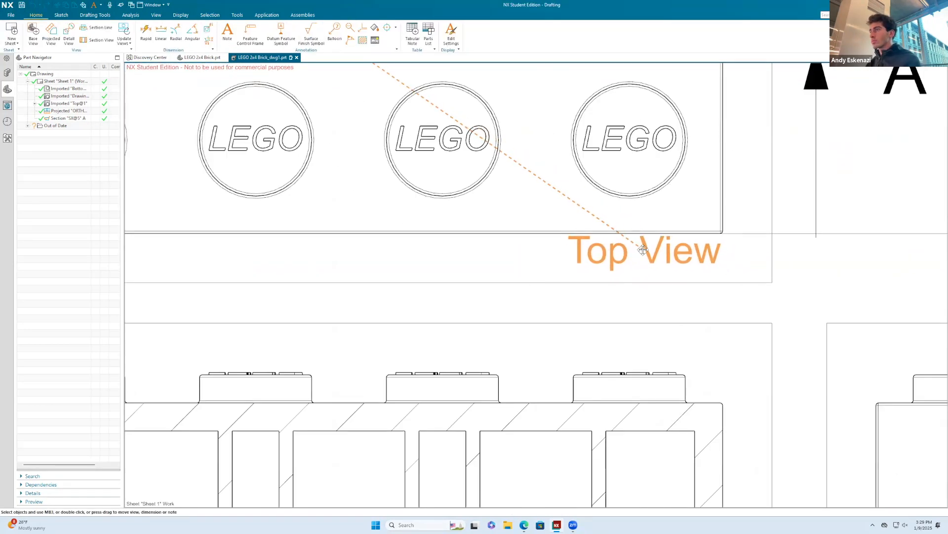
click(698, 246)
key(Escape)
Copy the "Top View" note and paste it below the bottom view's lower right corner.
click(681, 252)
key(ctrl+c)
key(ctrl+v)
scroll(724, 265, down, 4)
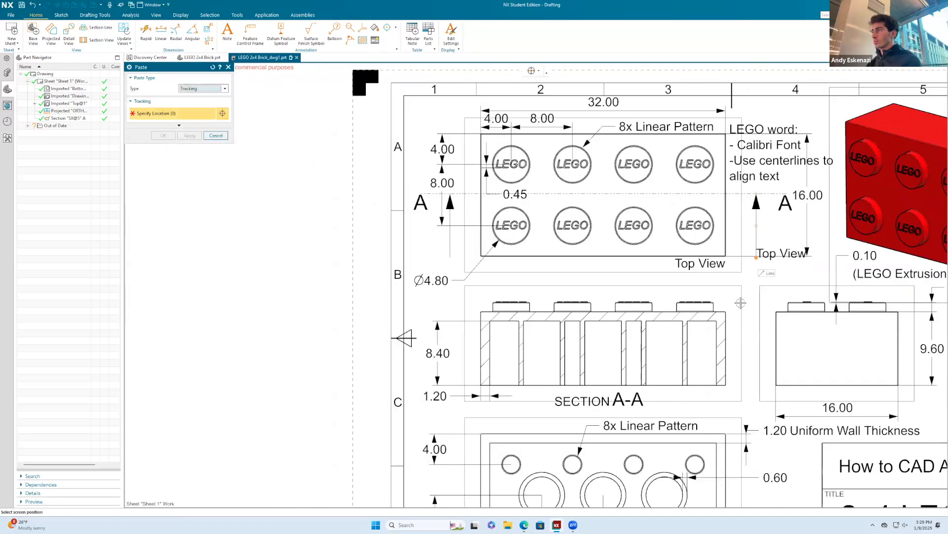
scroll(706, 430, up, 4)
click(648, 321)
Change the text of the copied note under the bottom view to "Bottom View".
double_click(689, 311)
key(Escape)
right_click(690, 312)
click(704, 338)
text(Bottom)
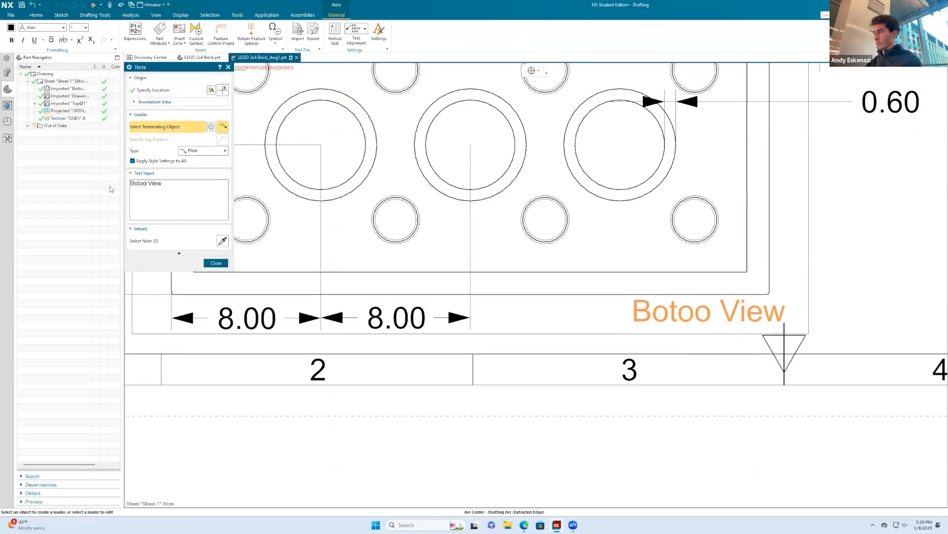
key(Escape)
Paste another copy of the "Top View" note below the side view's lower right corner.
scroll(670, 312, down, 4)
scroll(635, 250, up, 5)
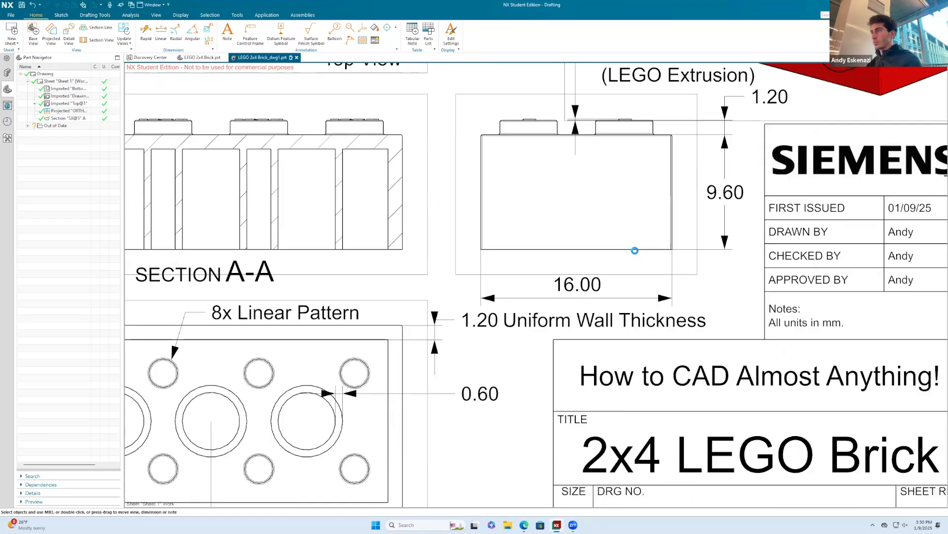
key(ctrl+v)
key(Escape)
scroll(600, 292, down, 1)
scroll(620, 262, up, 4)
Change the text of the copied note under the side view to "Side View".
right_click(617, 259)
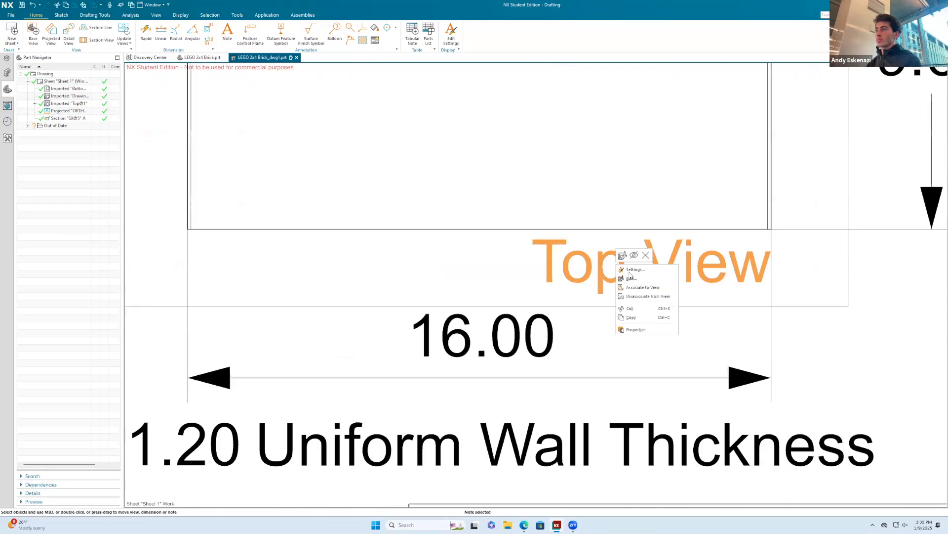
click(631, 279)
drag(140, 183, 112, 193)
text(Side)
key(Escape)
Place a note beside the bottom view, below the 0.60 dimension, reading "8.40" and "Pocket" on two lines.
scroll(592, 334, down, 4)
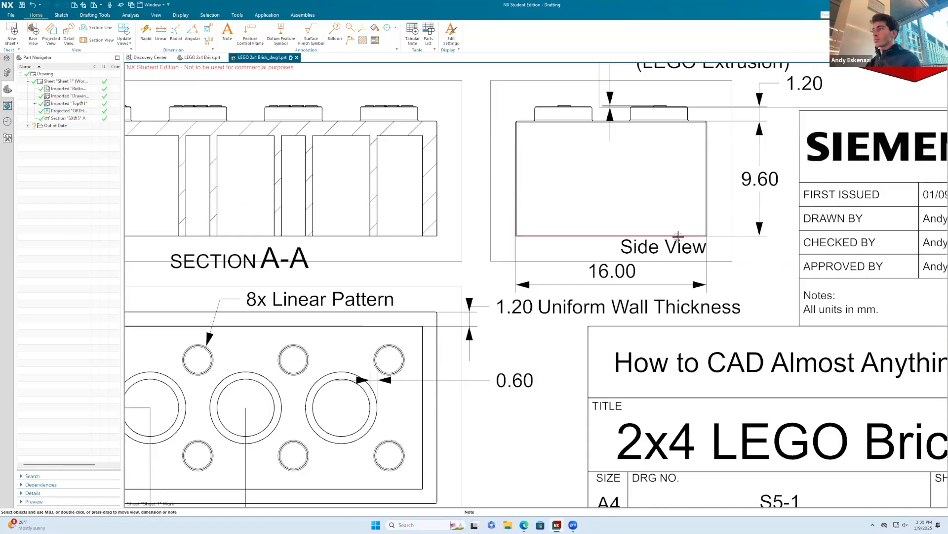
scroll(593, 334, up, 5)
key(n)
double_click(652, 313)
drag(177, 183, 104, 187)
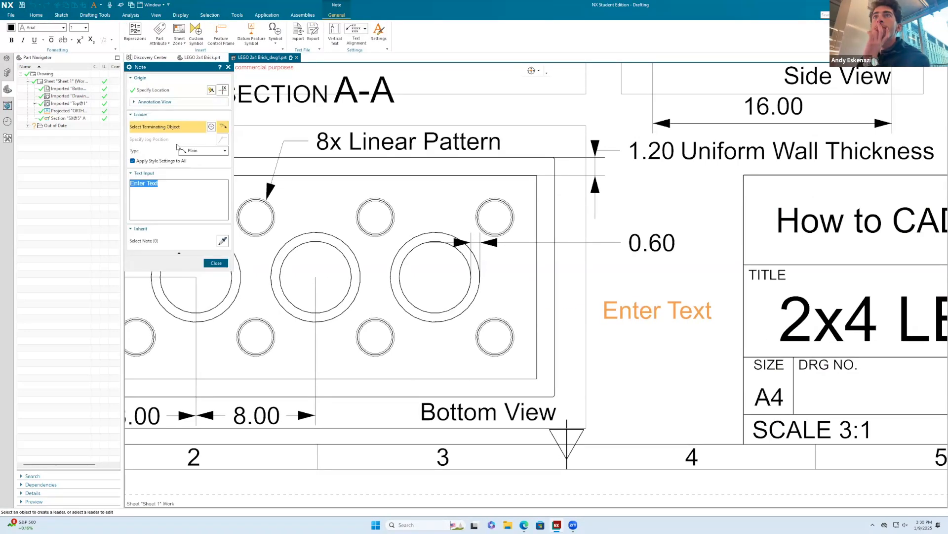
click(37, 17)
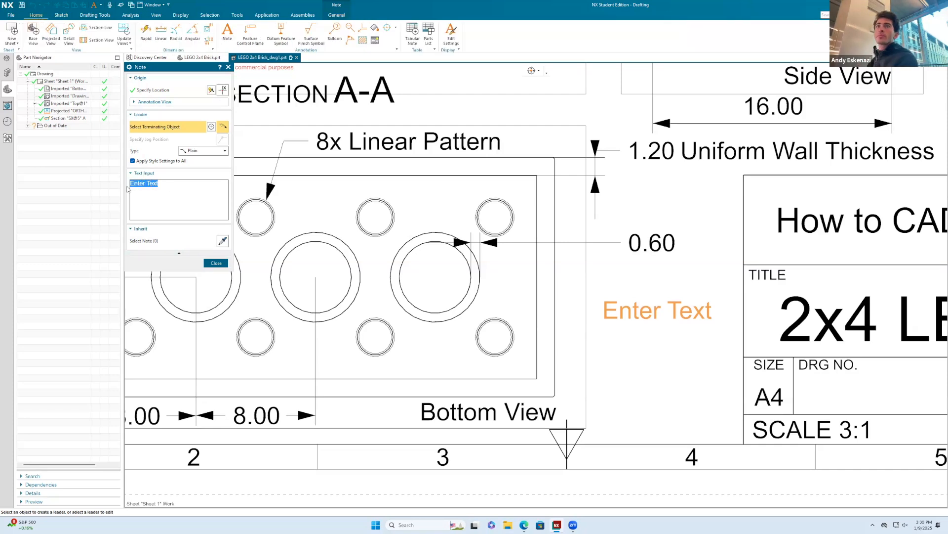
key(BackSpace)
text(8.40 Pocket)
Attach the "8.40 Pocket" note's leader to the bottom view's inner right wall edge and finish the note.
scroll(536, 302, up, 5)
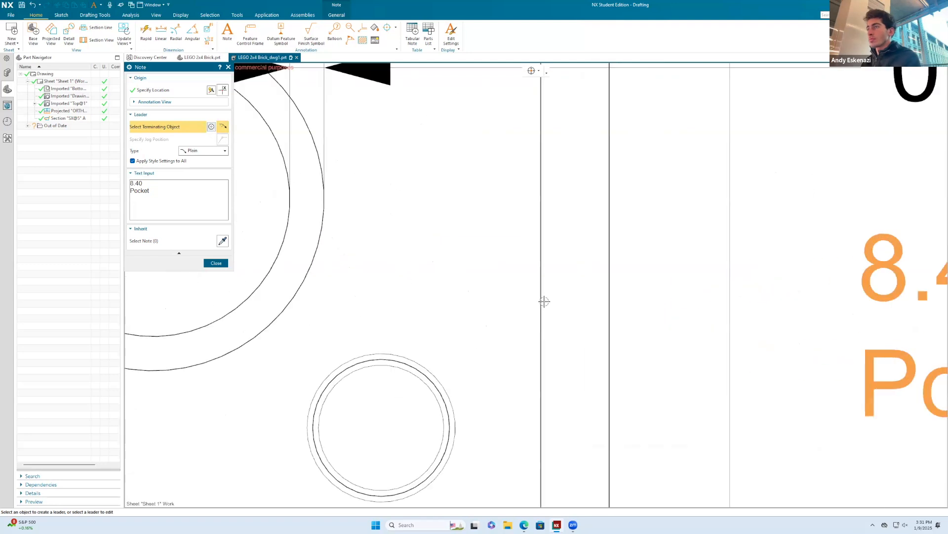
click(536, 303)
click(191, 255)
click(168, 158)
click(228, 67)
Move the "8.40 Pocket" note closer beneath the 0.60 dimension and save the drawing.
scroll(361, 193, down, 10)
scroll(409, 163, up, 1)
scroll(503, 285, down, 1)
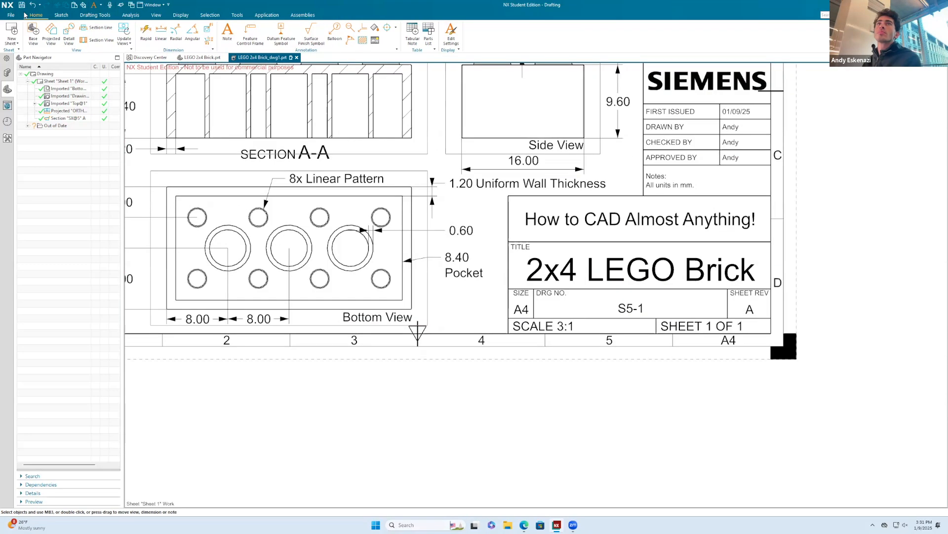
scroll(409, 236, up, 2)
mouse_move(492, 284)
mouse_down()
mouse_move(493, 262)
mouse_move(497, 276)
mouse_up()
key(ctrl+s)
scroll(494, 312, down, 2)
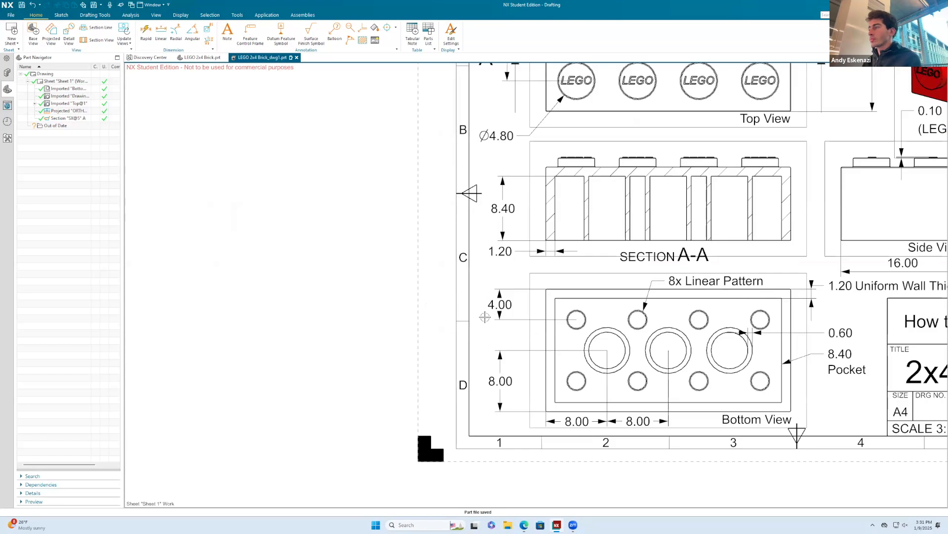
Place a new note below the "8.40 Pocket" note beside the bottom view.
scroll(485, 313, down, 2)
scroll(692, 273, up, 6)
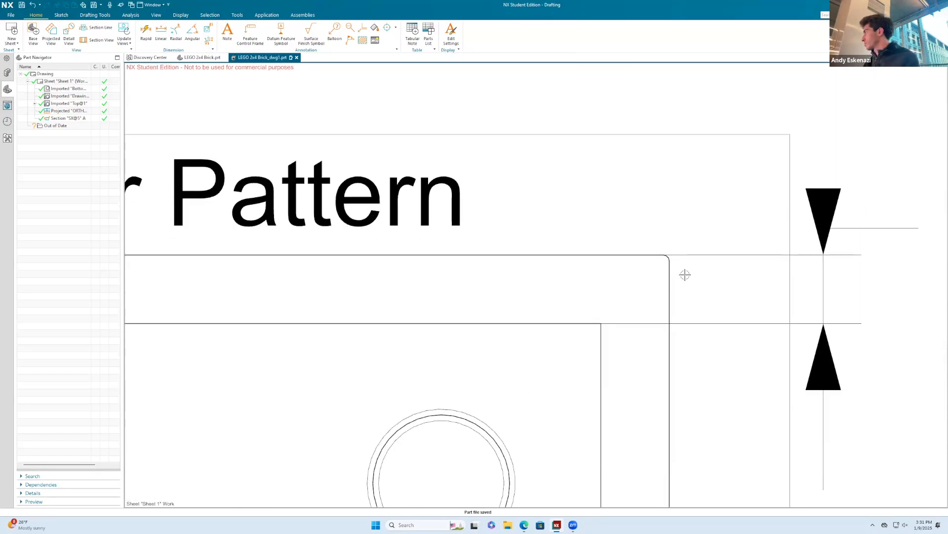
scroll(685, 275, up, 3)
click(226, 34)
scroll(643, 283, down, 10)
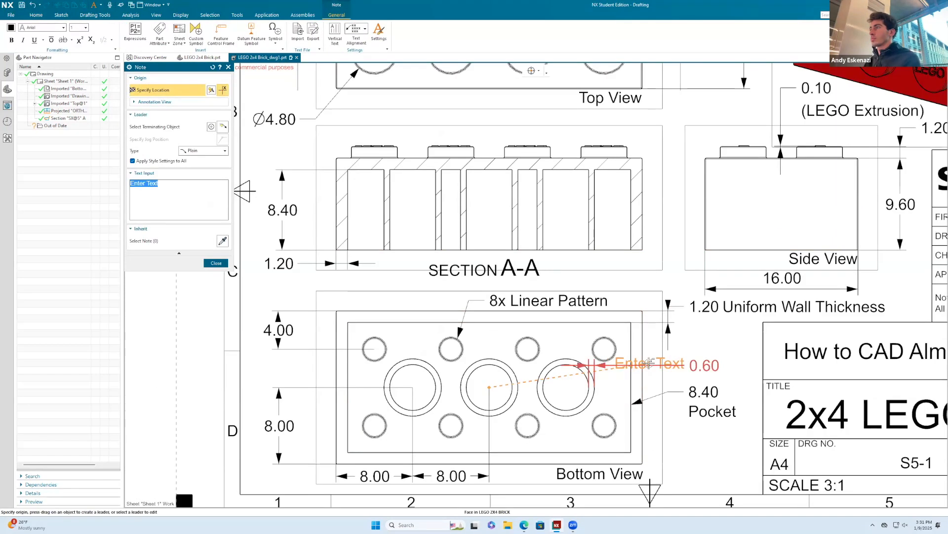
scroll(666, 427, up, 5)
click(682, 413)
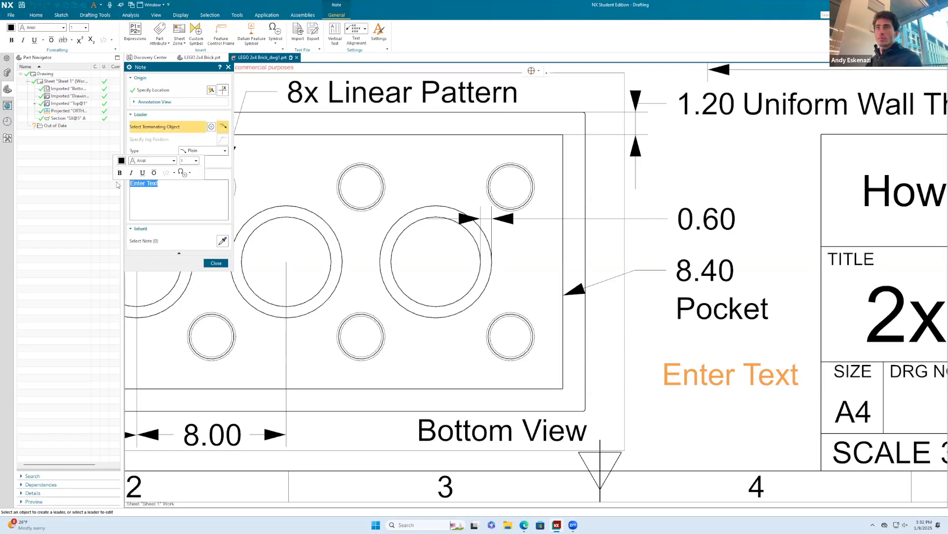
Set the new note's text to "R0.10", "Uniform" and "Fillets" on three lines.
text(R0.10)
key(Return)
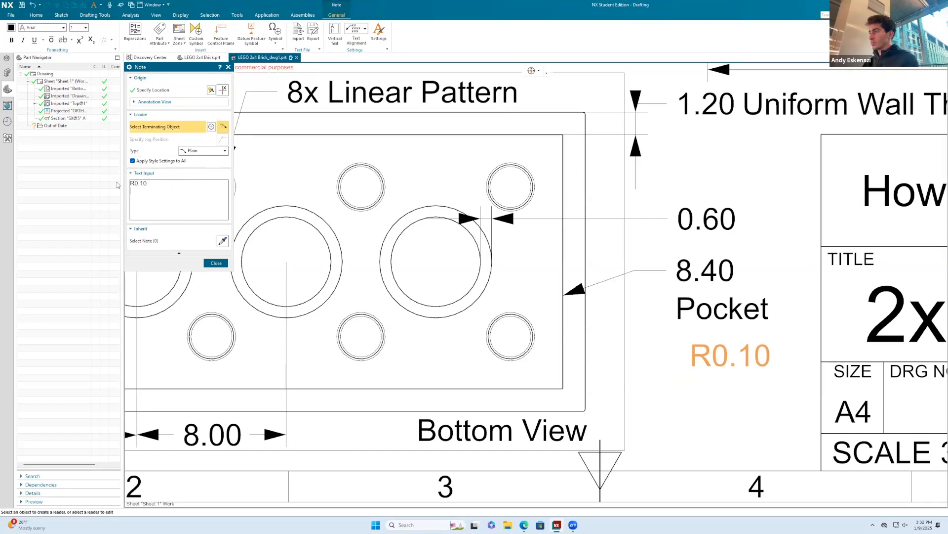
text(Uniform)
key(Return)
text(Fillets)
click(215, 263)
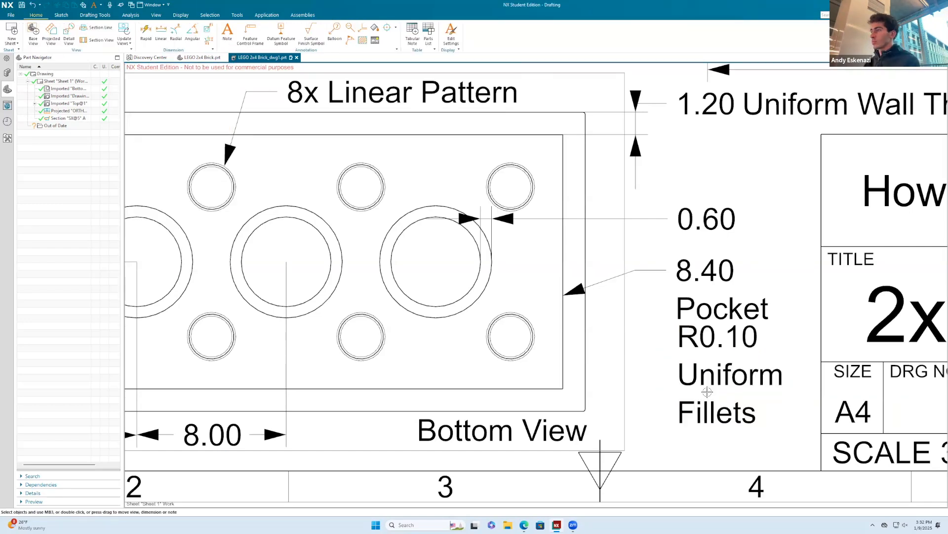
Edit the "R0.10 Uniform Fillets" note to add a plain leader ending on the bottom view's rounded lower right corner.
right_click(706, 375)
click(722, 388)
scroll(570, 423, up, 10)
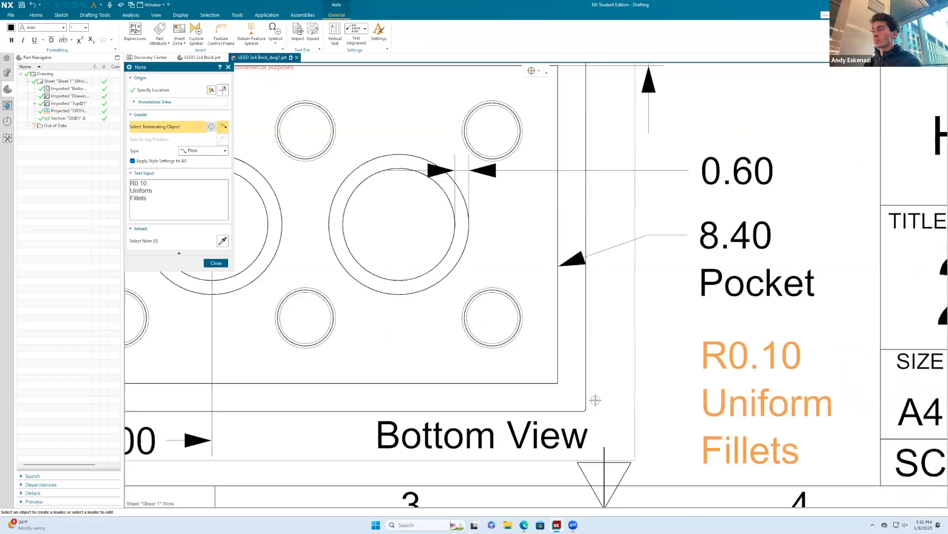
click(216, 263)
scroll(637, 345, down, 10)
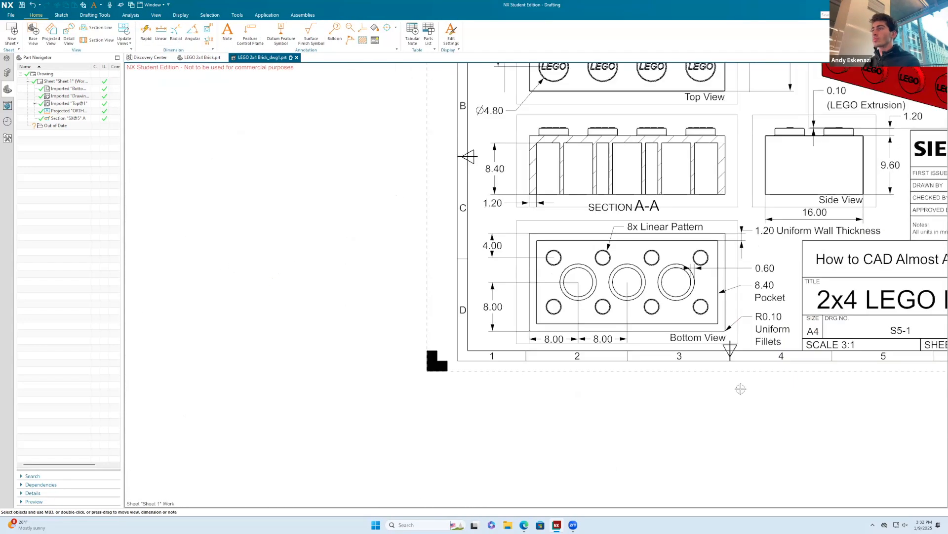
Copy the bottom view's "8x Linear Pattern" note and paste the copy just above the original.
scroll(738, 333, up, 3)
scroll(604, 217, up, 3)
scroll(733, 234, down, 2)
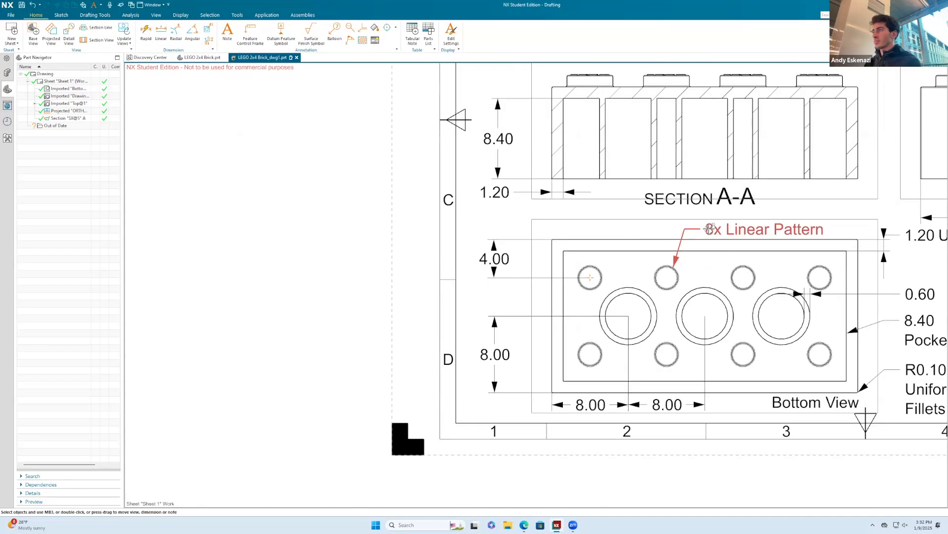
double_click(711, 229)
key(Escape)
right_click(728, 227)
click(742, 297)
key(ctrl+v)
scroll(658, 242, up, 4)
key(Escape)
Redirect the copied note's leader to the outer edge of the leftmost large circle in the bottom view.
click(659, 243)
double_click(654, 245)
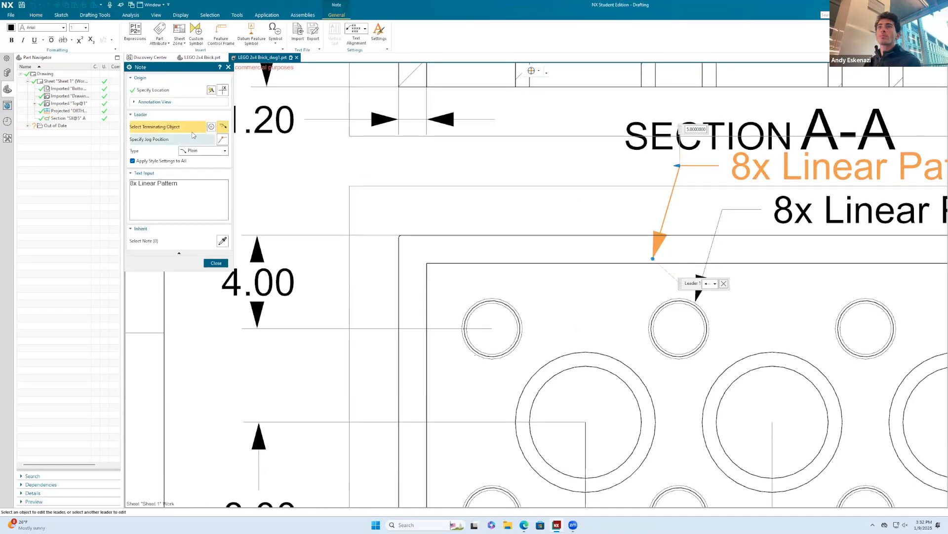
scroll(585, 355, up, 5)
click(586, 355)
scroll(588, 355, down, 8)
click(216, 262)
Shift the copied note above the "8x Linear Pattern" note and change its text to "3x Linear Pattern".
scroll(664, 245, up, 3)
drag(711, 279, 834, 281)
double_click(713, 282)
click(134, 184)
key(BackSpace)
text(3)
click(216, 262)
Insert a depth symbol directly before 8.40 in the "8.40 Pocket" note beside the bottom view.
scroll(596, 307, down, 8)
scroll(731, 276, up, 4)
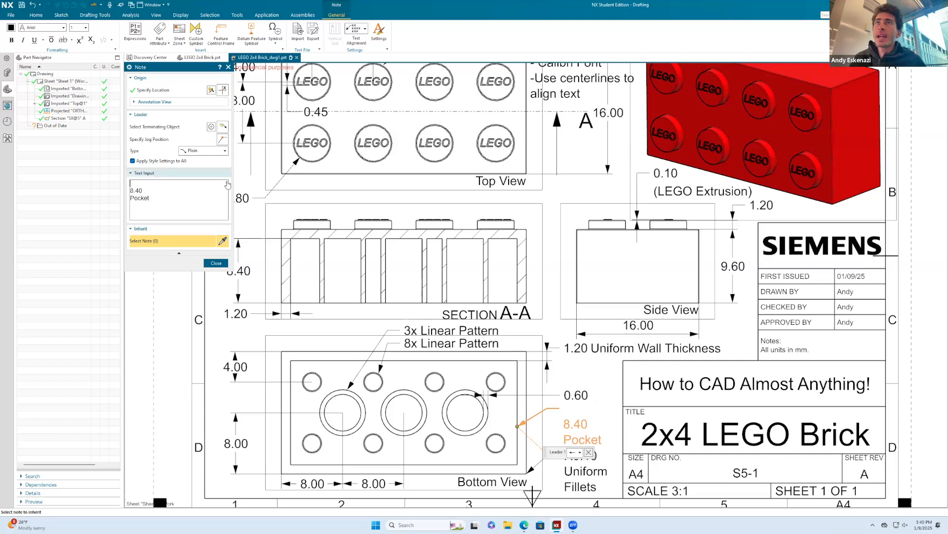
click(216, 263)
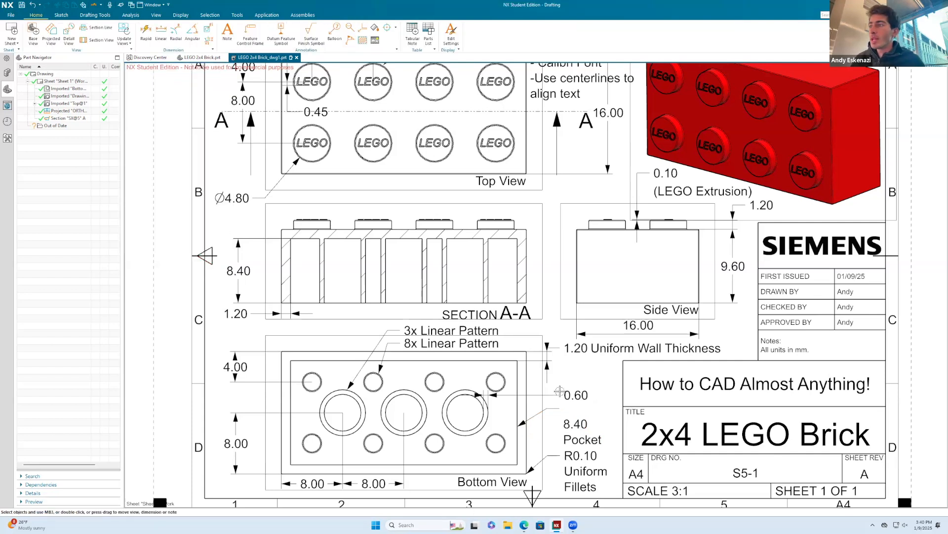
drag(580, 423, 581, 420)
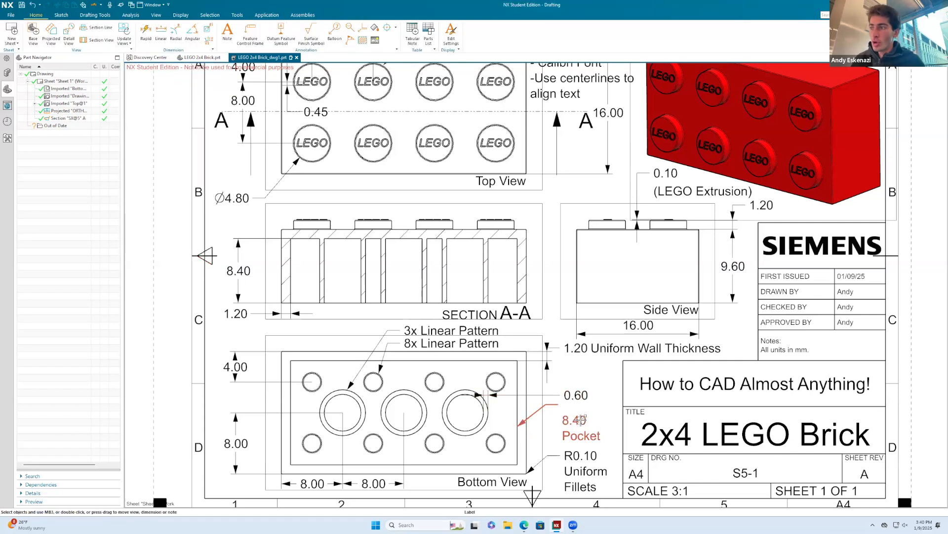
double_click(581, 420)
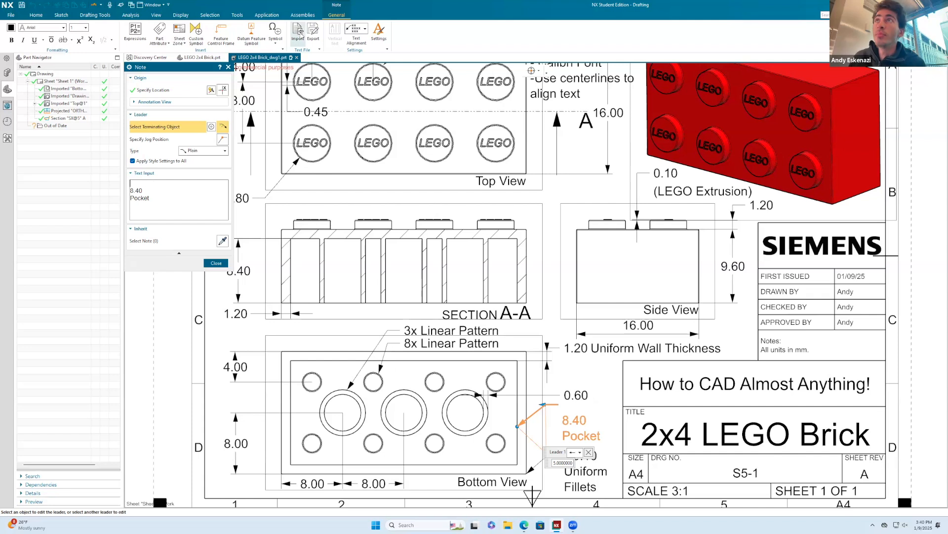
click(275, 43)
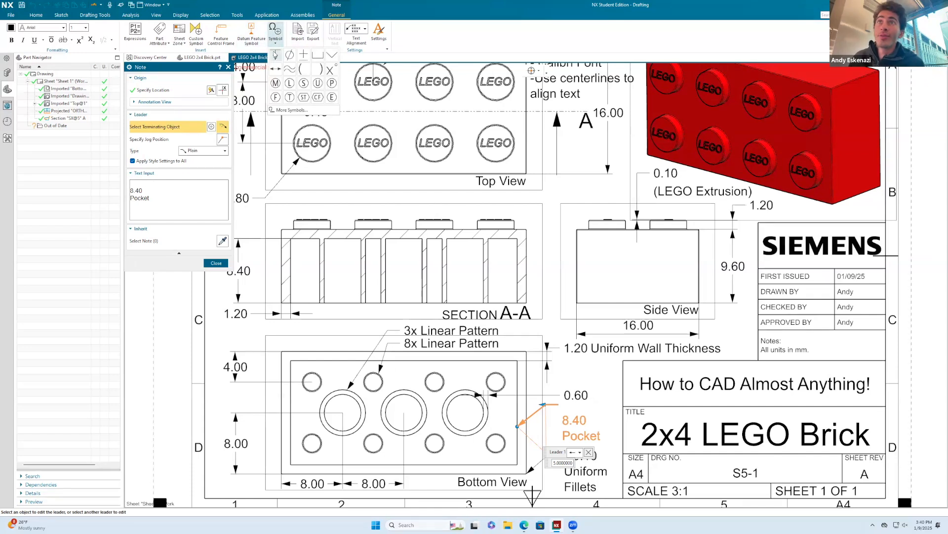
click(276, 56)
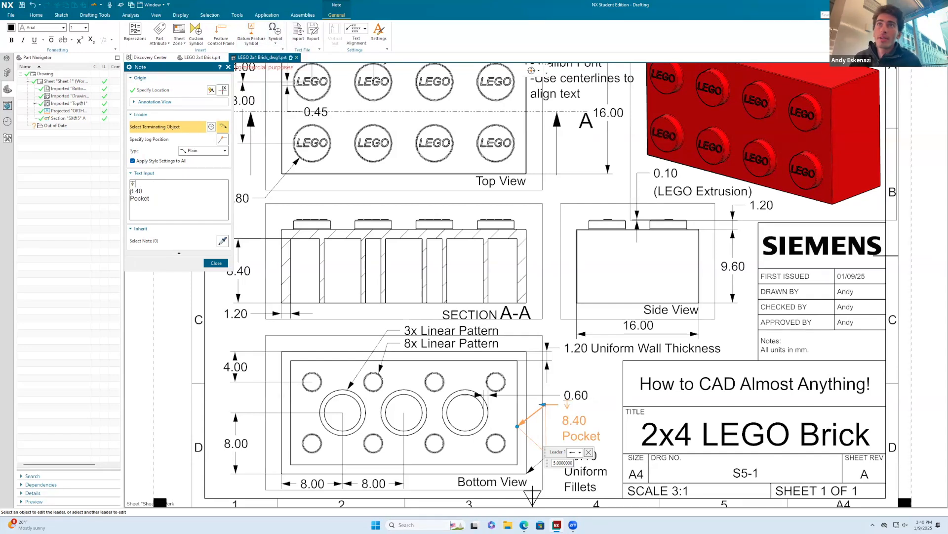
key(BackSpace)
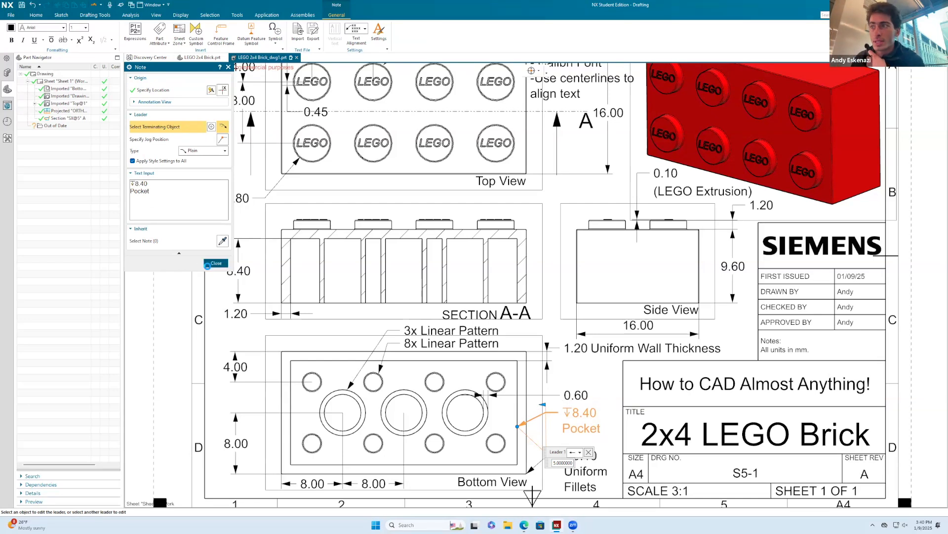
click(208, 264)
scroll(586, 415, up, 3)
drag(588, 411, 587, 387)
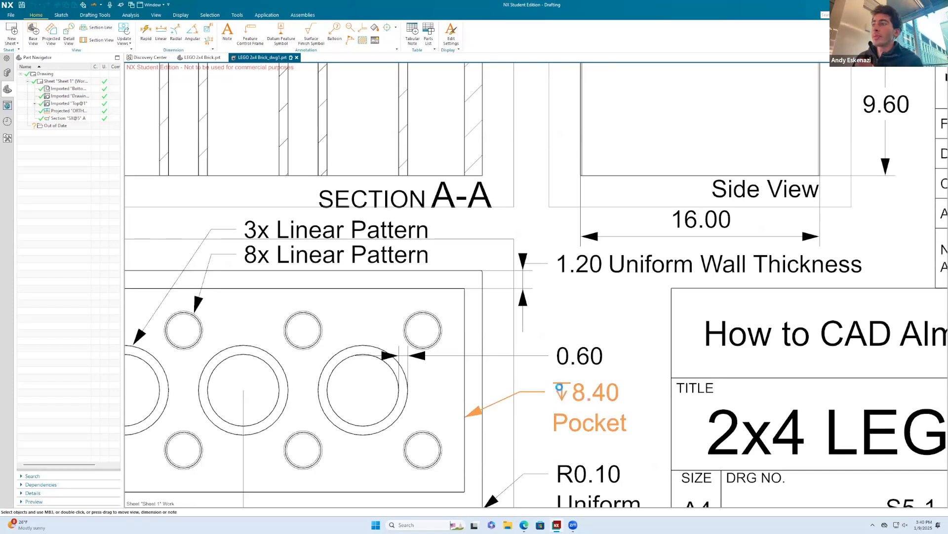
double_click(560, 388)
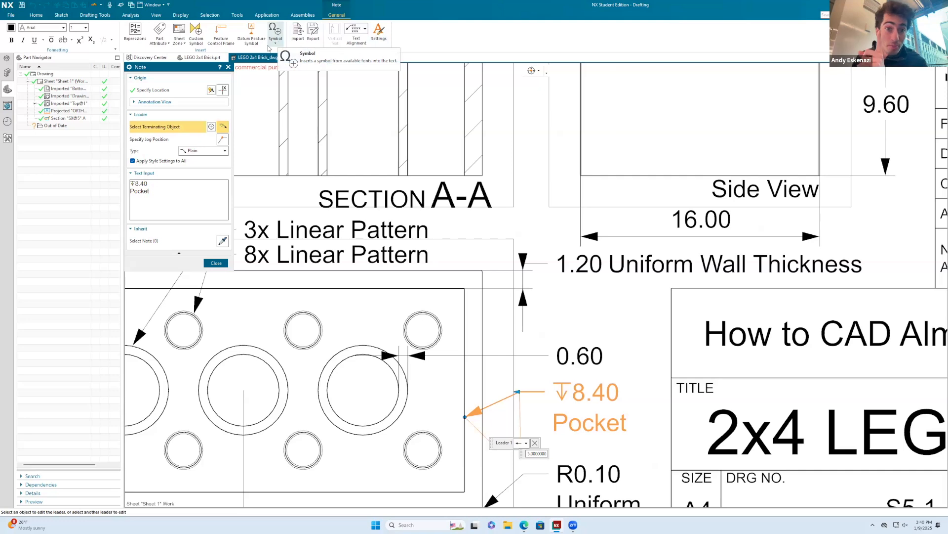
click(646, 368)
key(Escape)
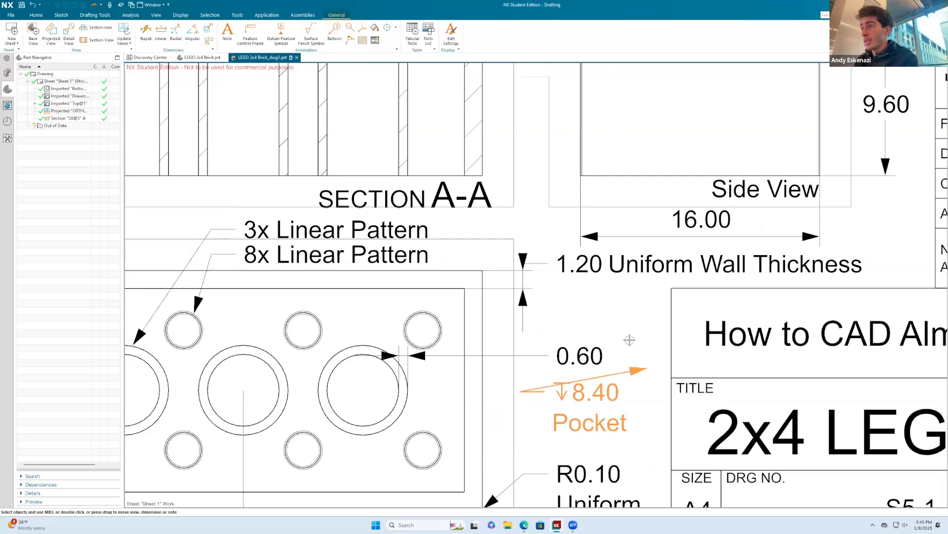
key(Escape)
Save the annotated LEGO brick drawing file.
scroll(623, 341, down, 7)
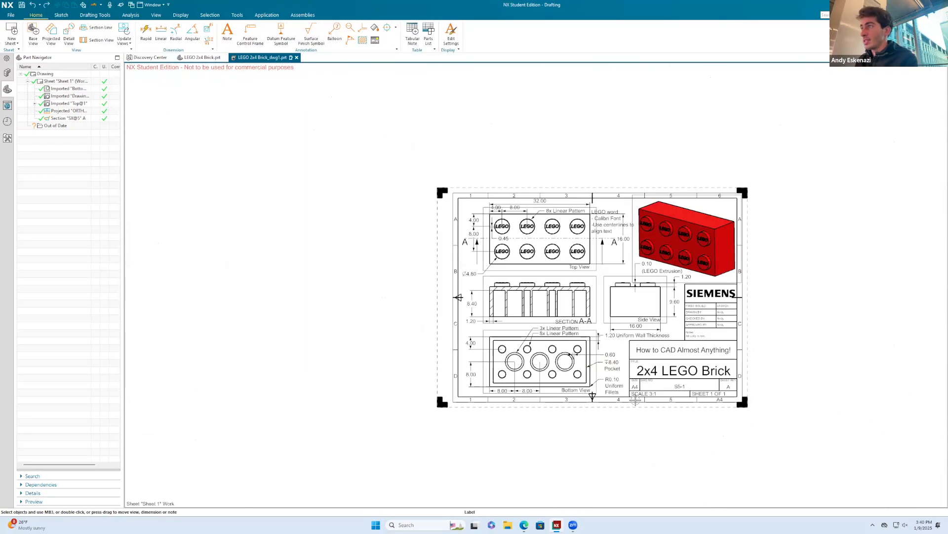
scroll(676, 221, up, 2)
scroll(581, 252, down, 2)
scroll(603, 368, up, 2)
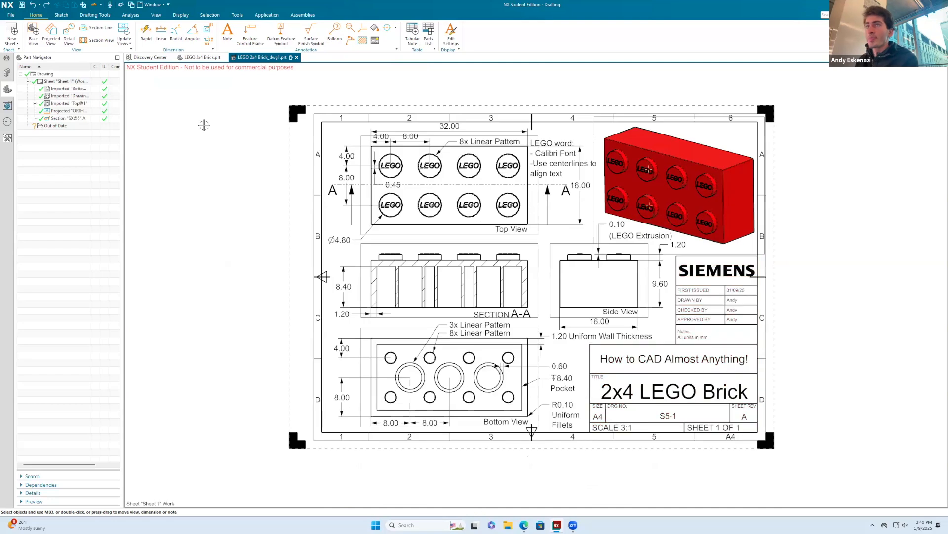
click(21, 5)
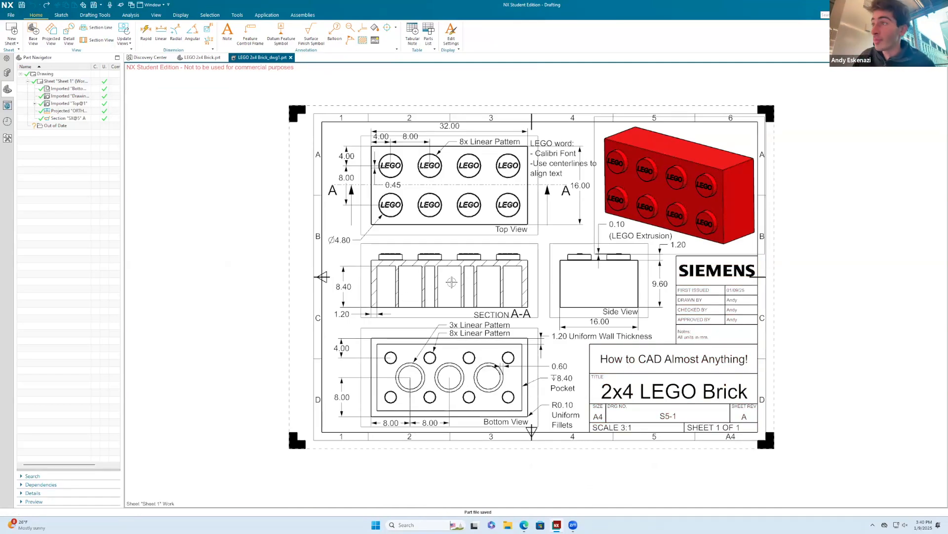
click(11, 15)
mouse_move(43, 66)
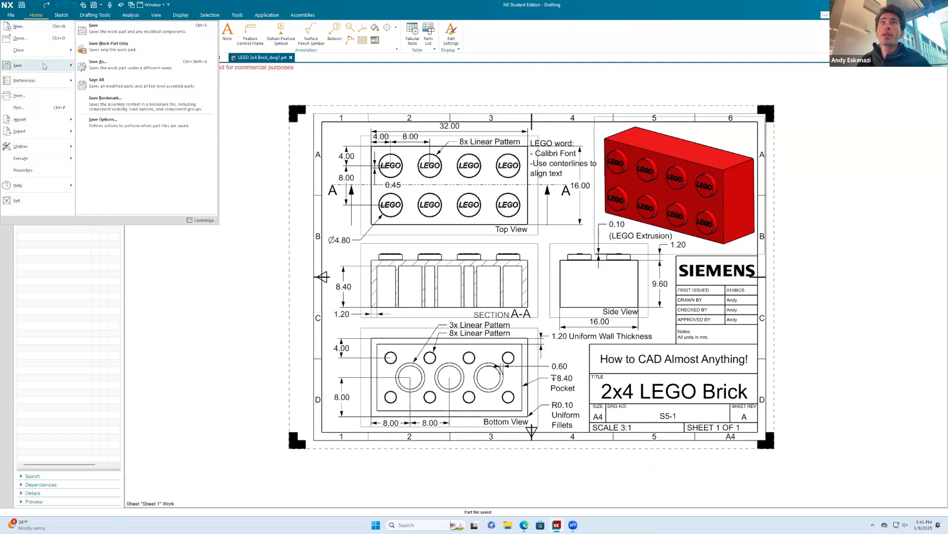
click(97, 63)
click(452, 379)
click(452, 380)
click(762, 421)
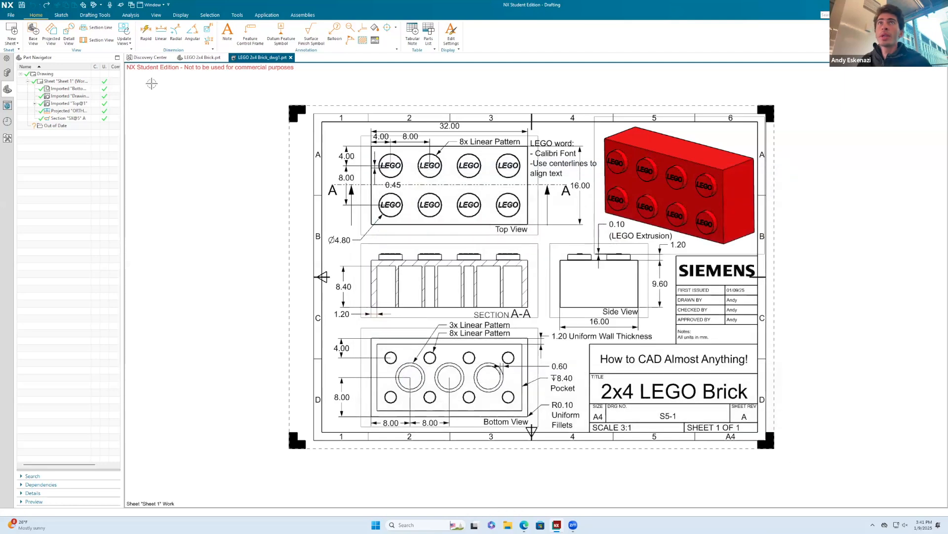
Open the Export Image settings and examine the available file formats and the Graphics Area and Region input options.
click(6, 16)
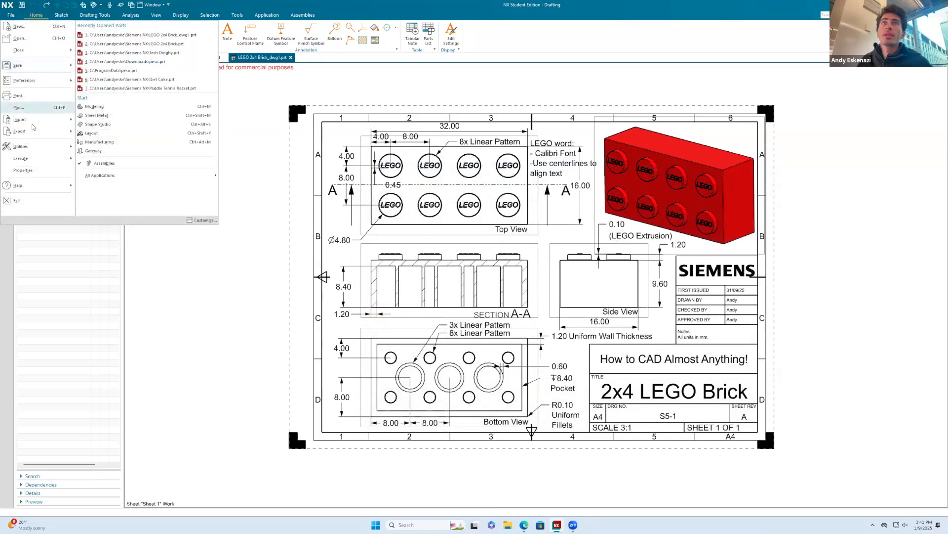
mouse_move(34, 131)
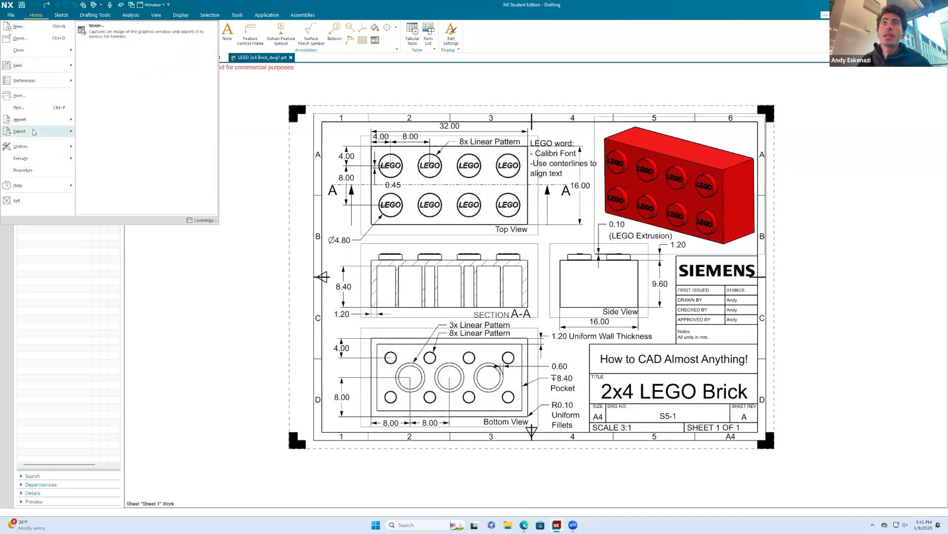
click(110, 40)
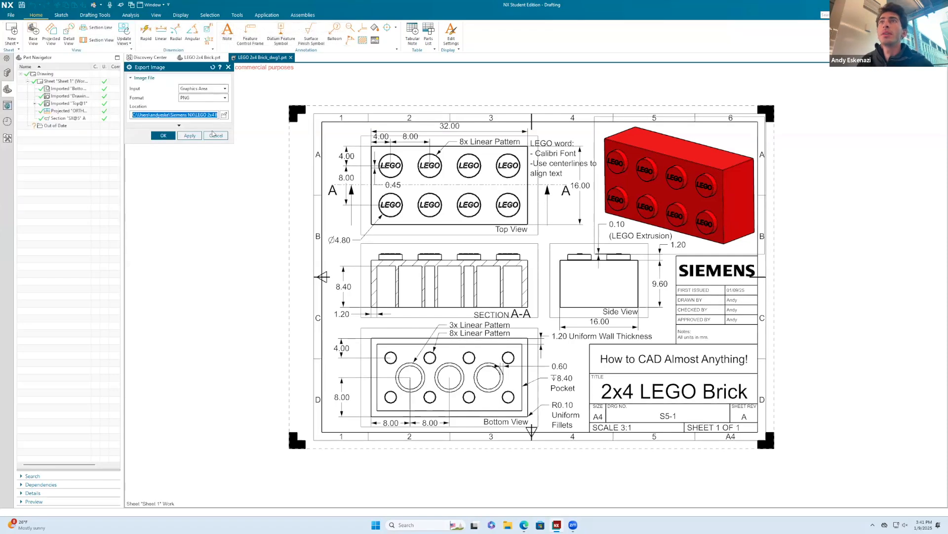
click(210, 98)
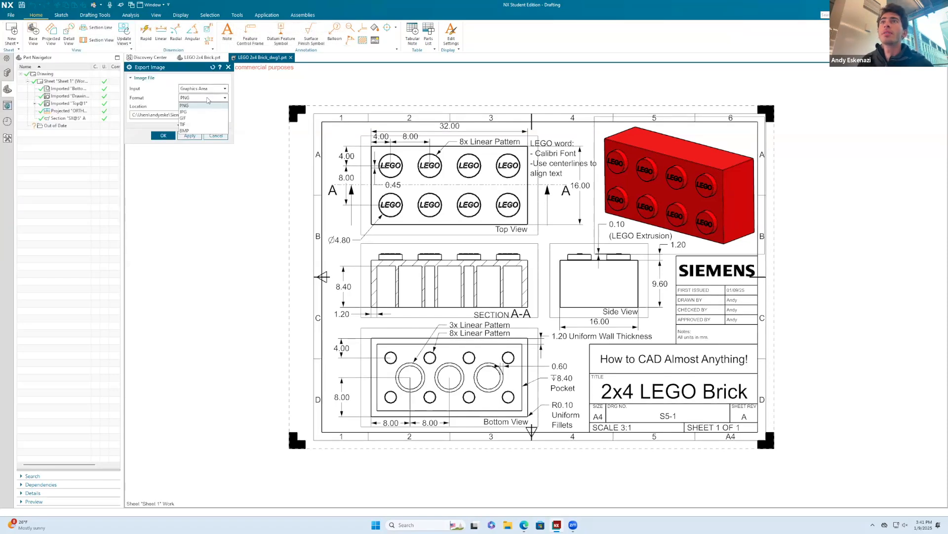
click(206, 97)
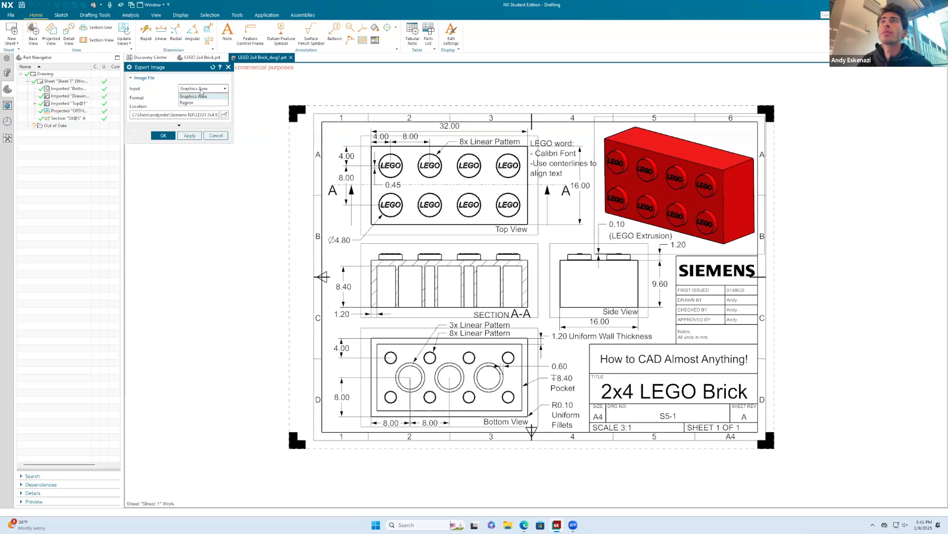
click(192, 103)
click(192, 90)
click(193, 97)
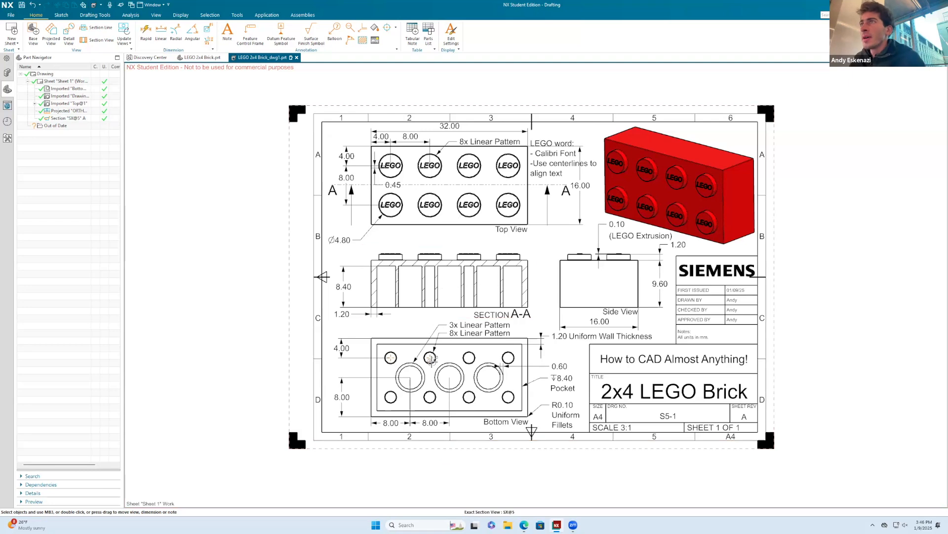
Turn on border display for the drawing views in the Drafting Preferences and accept the change.
scroll(432, 378, up, 1)
scroll(413, 210, down, 1)
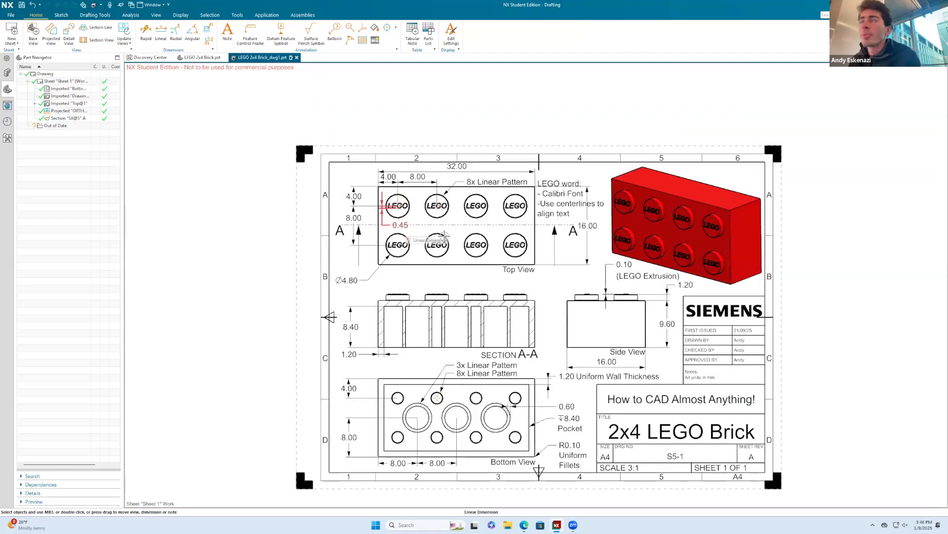
click(12, 16)
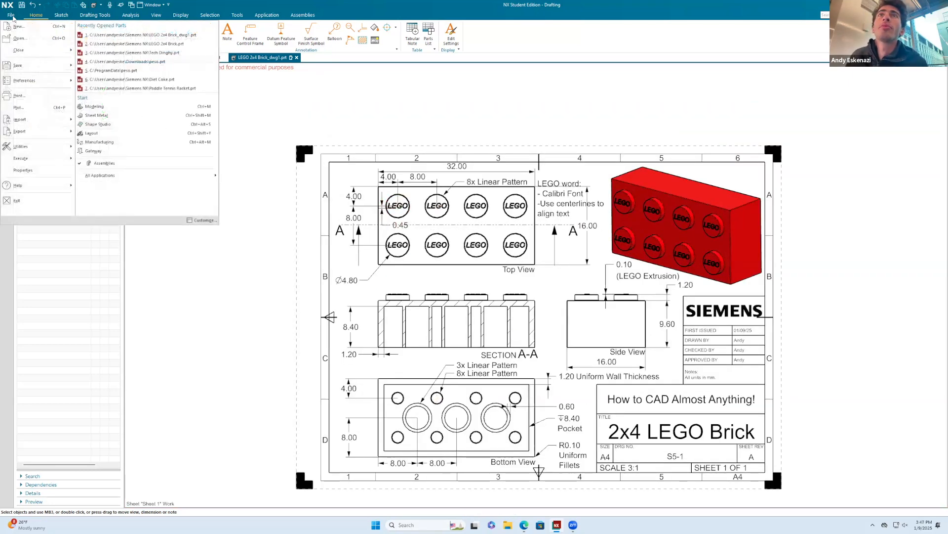
mouse_move(45, 81)
click(104, 83)
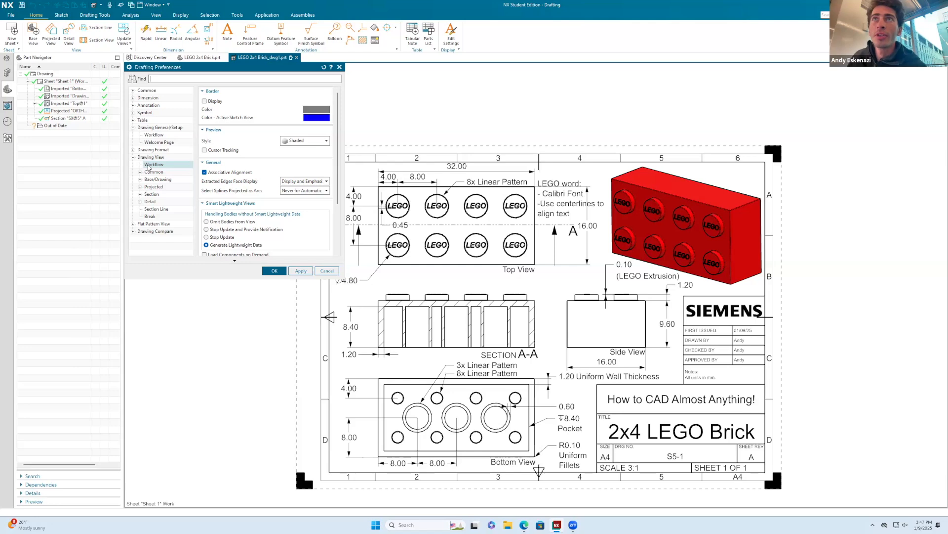
click(204, 101)
click(274, 271)
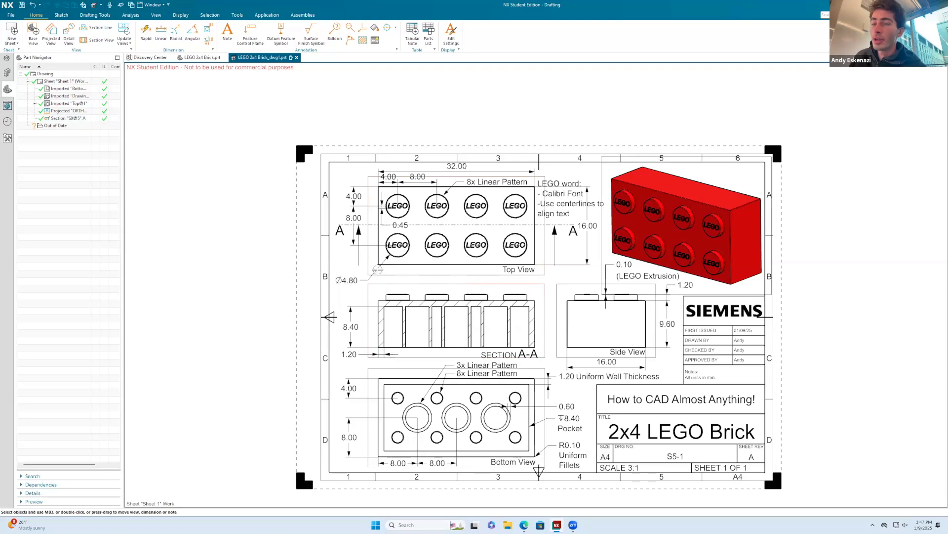
Turn off border display for the drawing views in the Drafting Preferences.
click(10, 15)
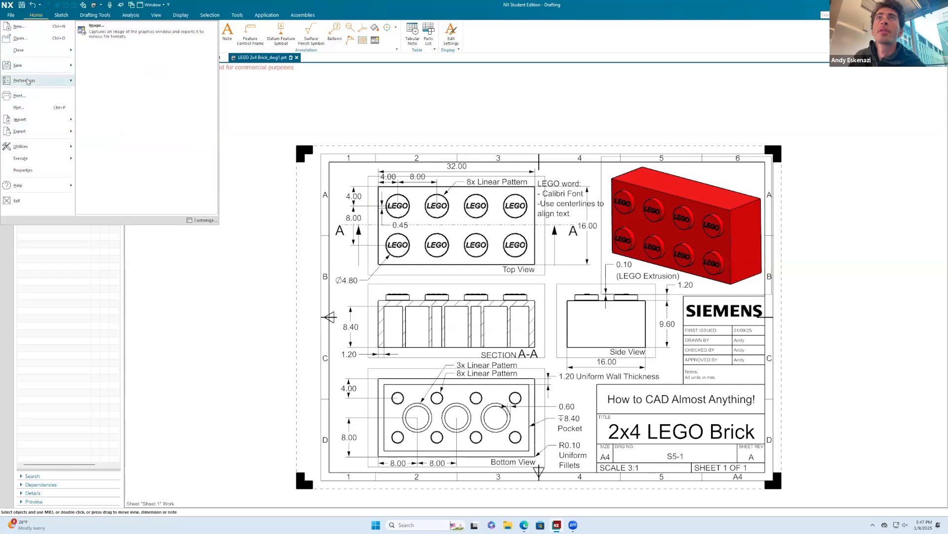
mouse_move(30, 80)
click(106, 83)
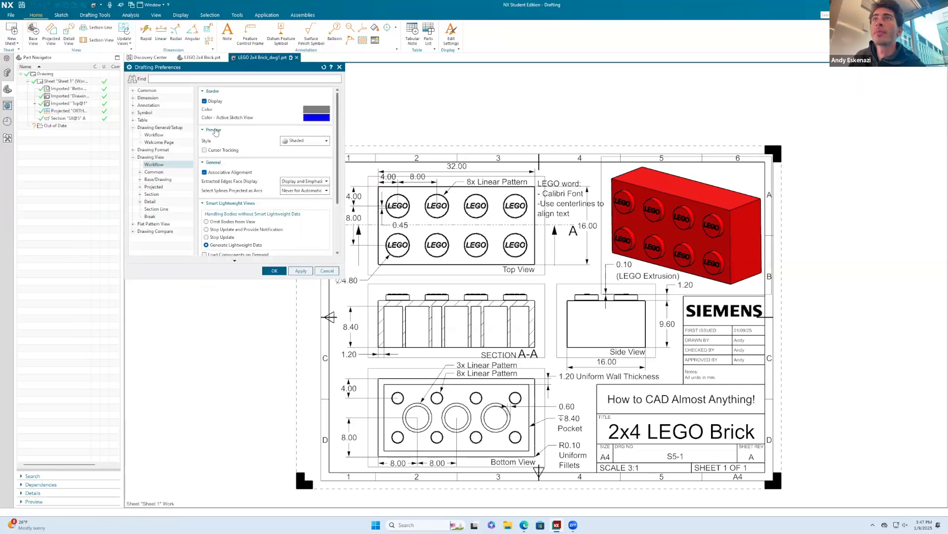
click(205, 101)
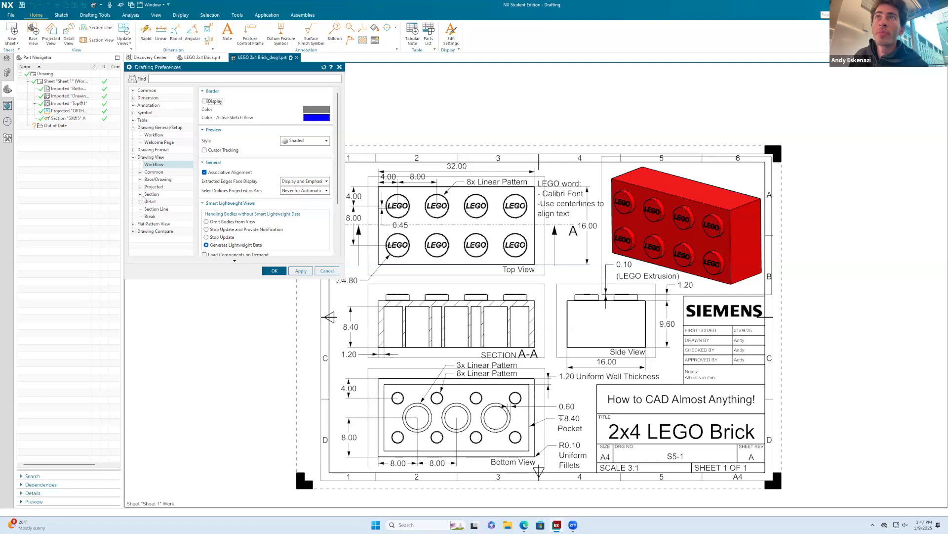
Set the default dimension units to a period as decimal delimiter, 2 decimal places and trailing zeros shown.
click(133, 105)
click(133, 105)
click(133, 98)
click(141, 194)
click(155, 201)
click(305, 129)
click(302, 139)
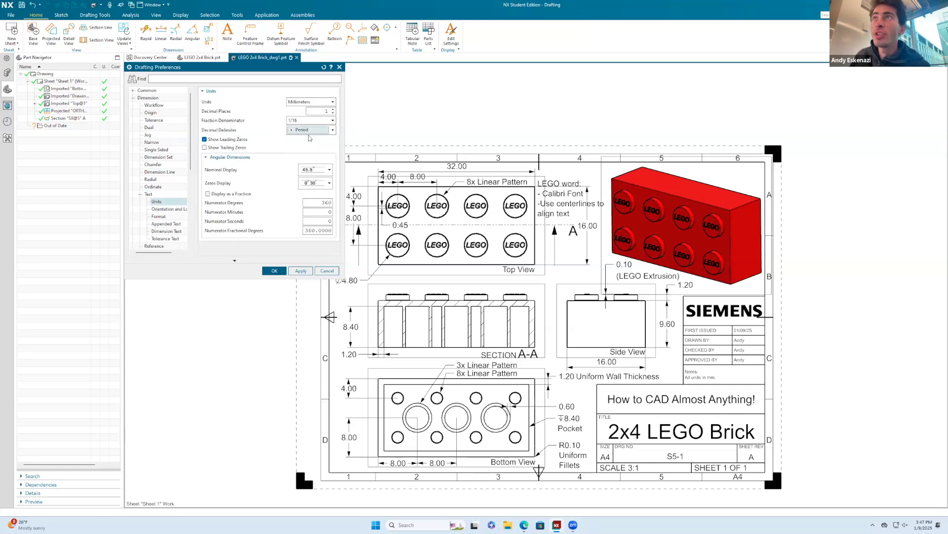
double_click(327, 111)
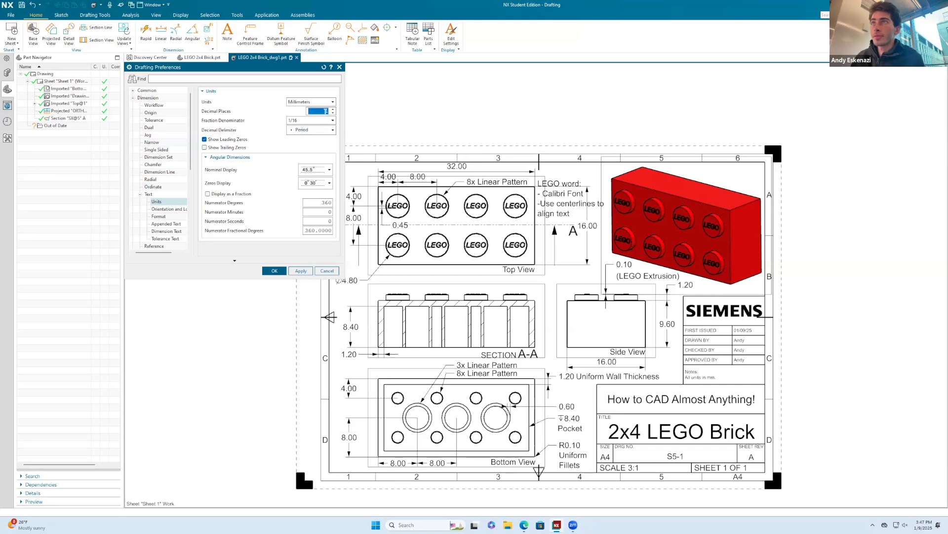
text(2)
click(284, 157)
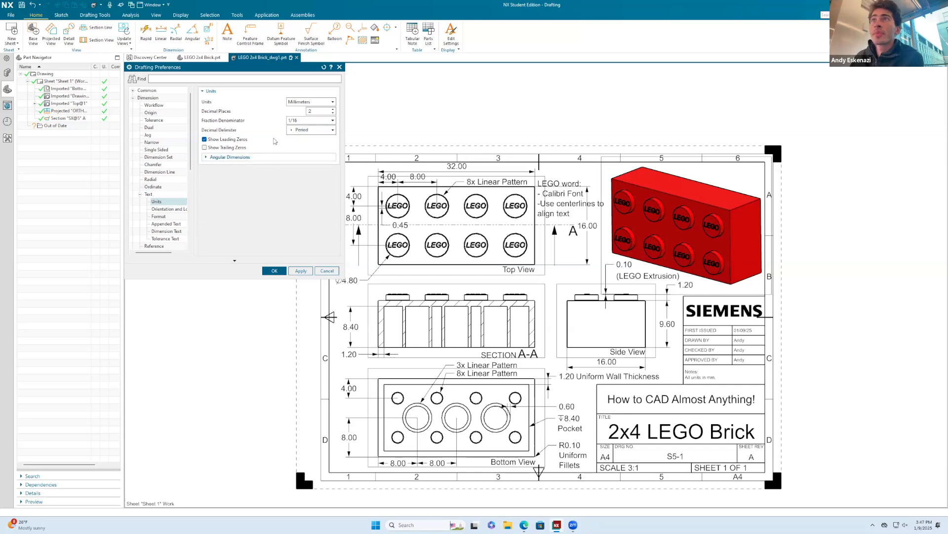
click(207, 147)
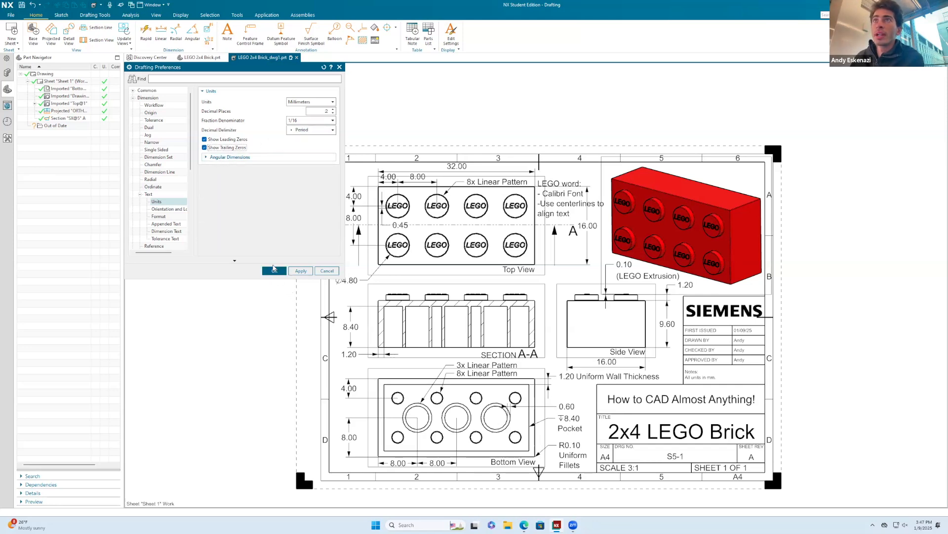
Set the default dimension text orientation to Horizontal Text and accept the drafting preferences.
click(168, 209)
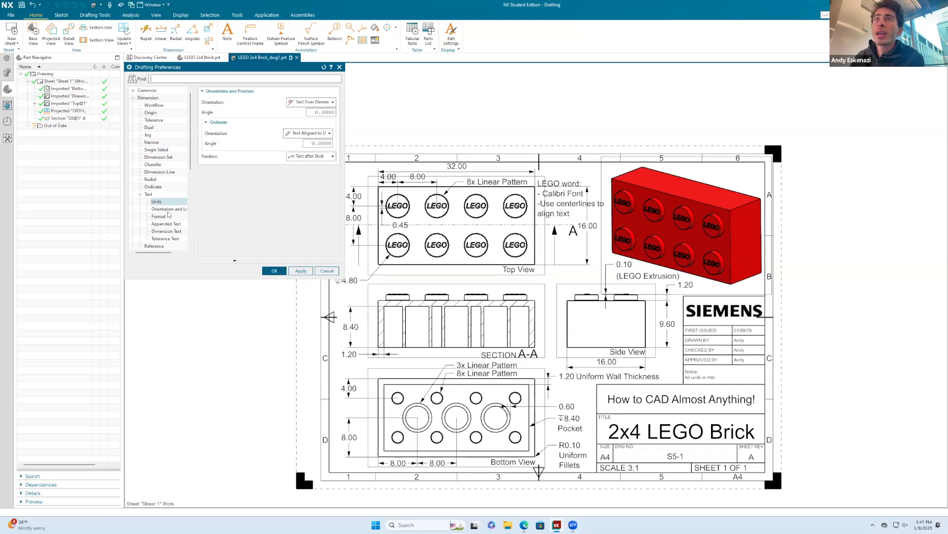
click(307, 104)
click(323, 140)
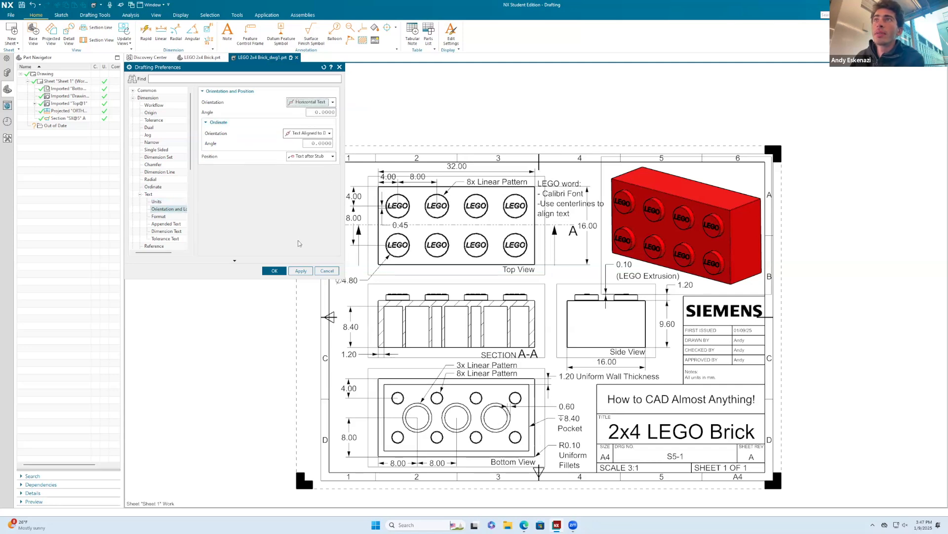
click(275, 271)
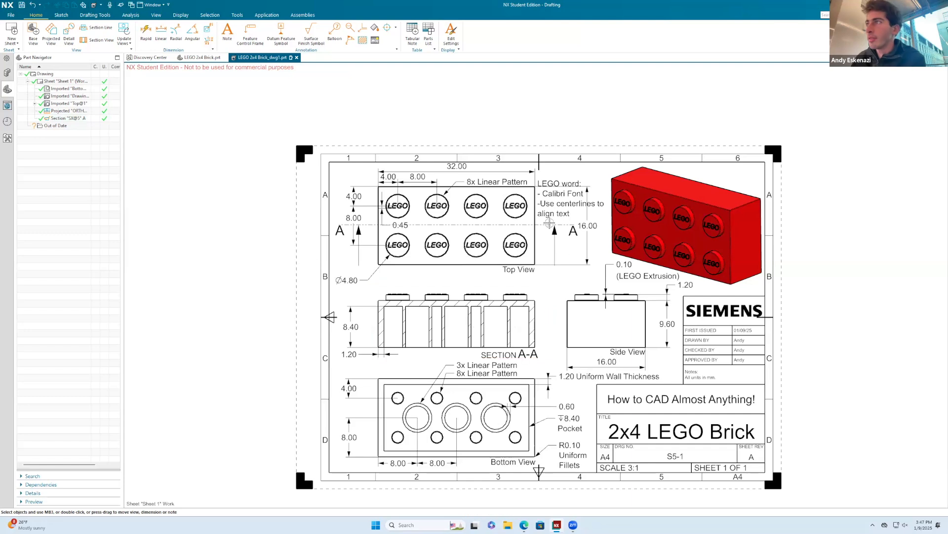
Save the drawing file with the changed drafting preferences.
scroll(549, 223, down, 1)
scroll(553, 225, up, 1)
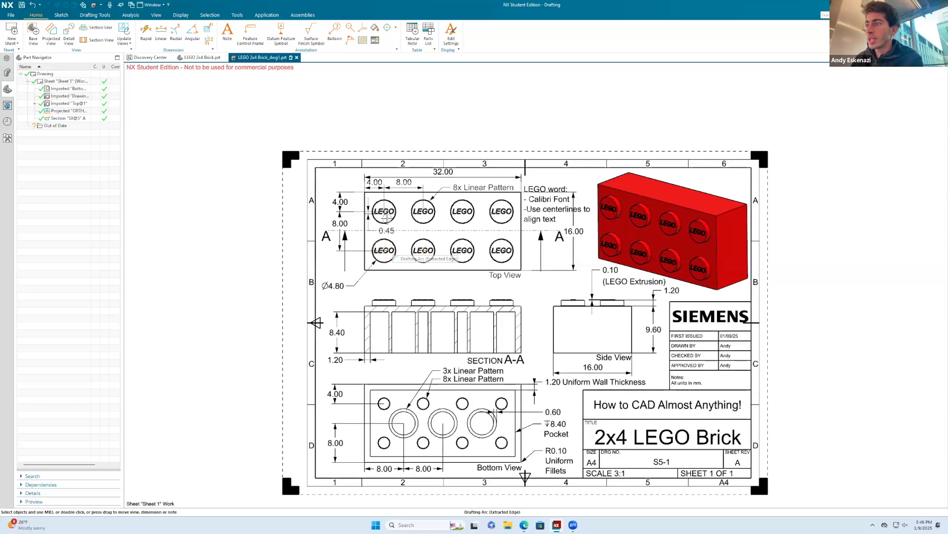
scroll(387, 217, down, 1)
scroll(365, 216, up, 1)
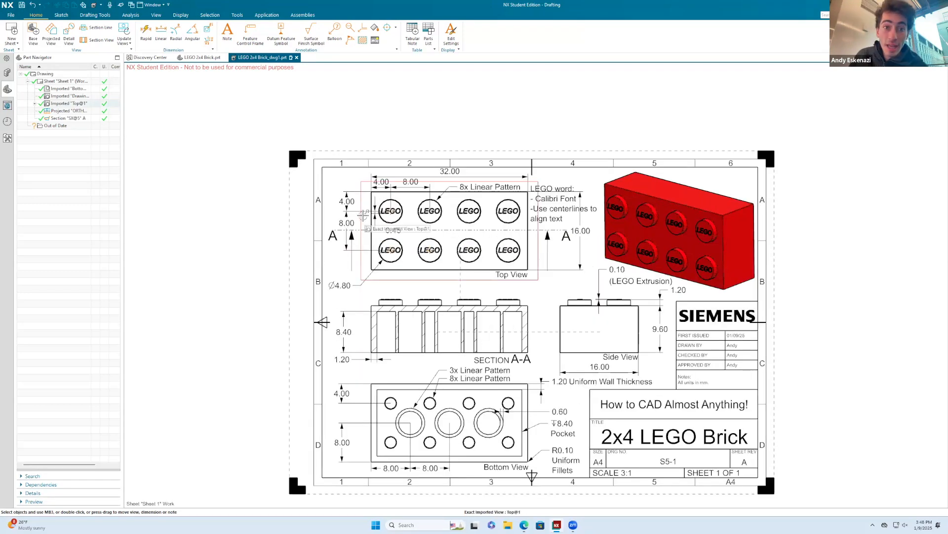
click(21, 5)
Export the graphics area of the 2x4 LEGO Brick drawing as an image file.
scroll(283, 164, down, 1)
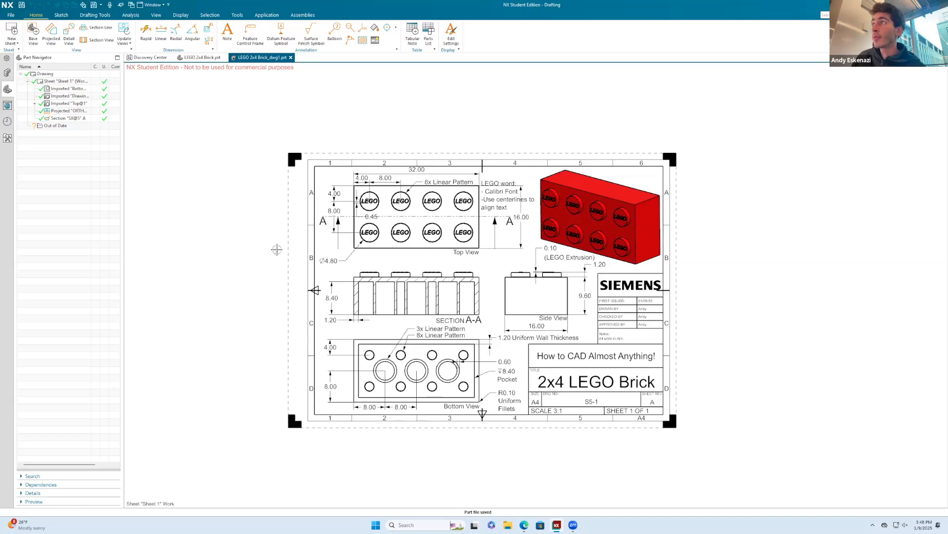
click(11, 16)
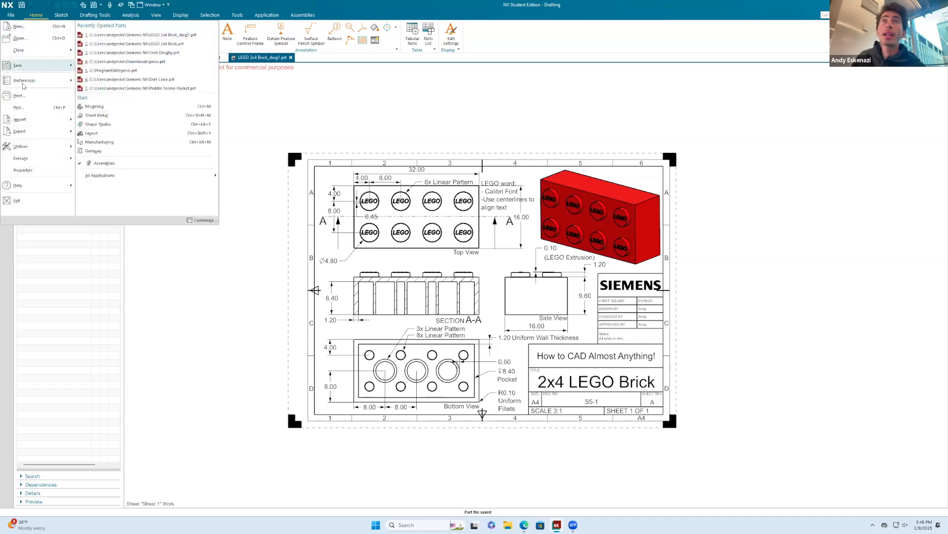
mouse_move(28, 133)
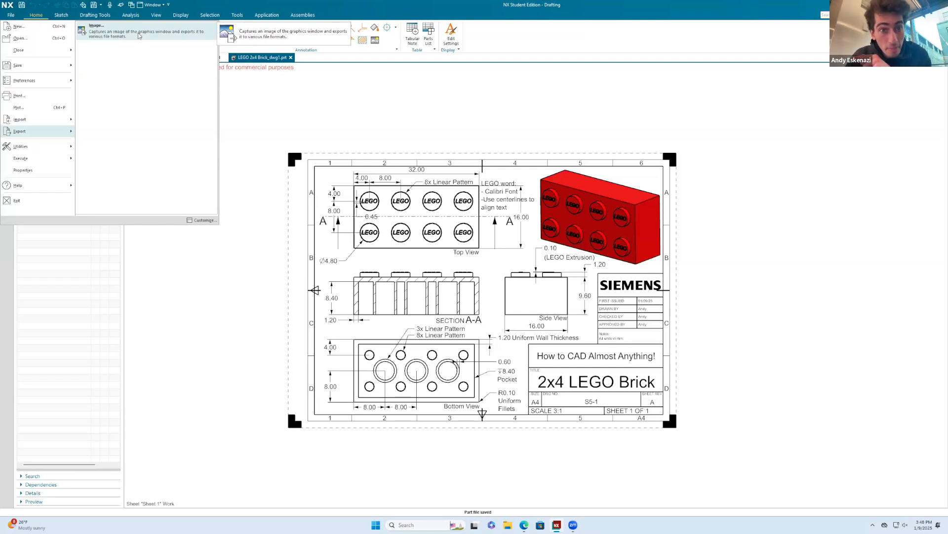
click(137, 33)
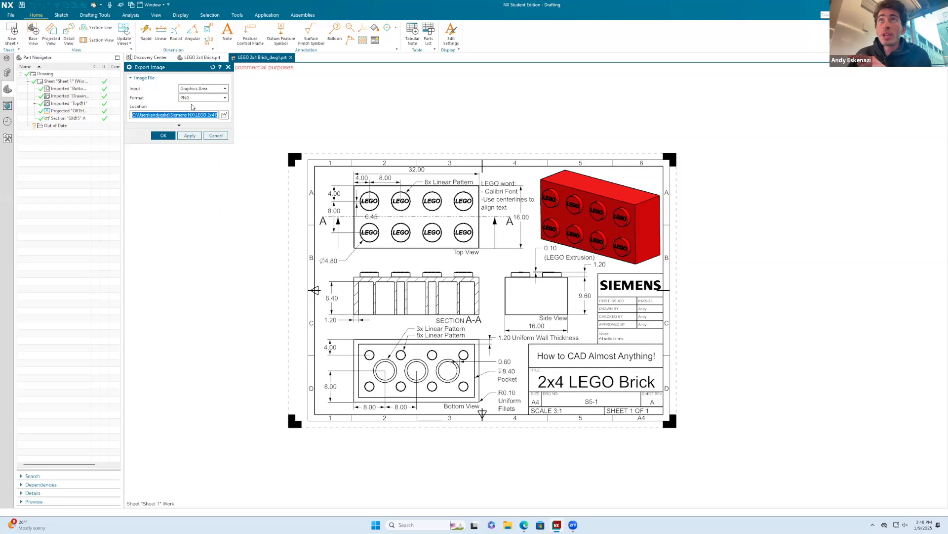
click(192, 99)
click(190, 96)
click(189, 89)
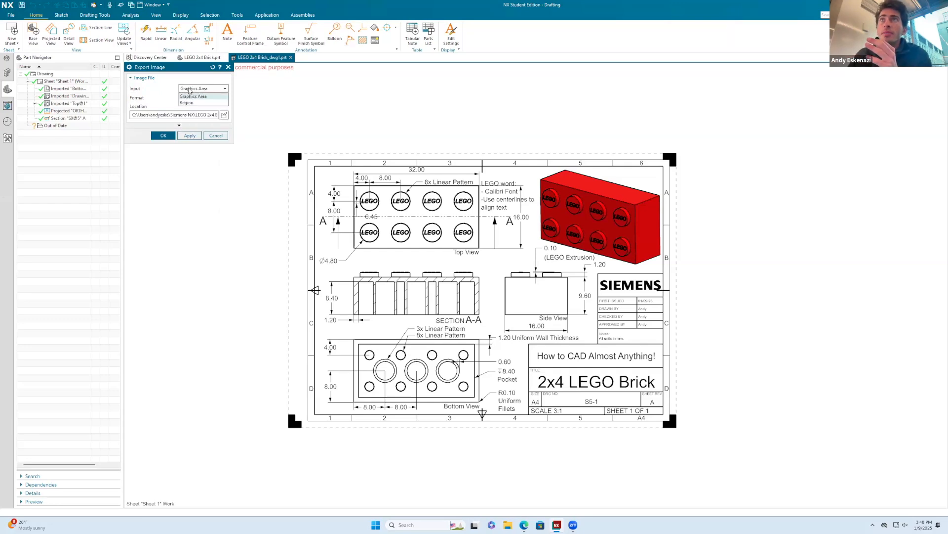
click(189, 97)
click(163, 135)
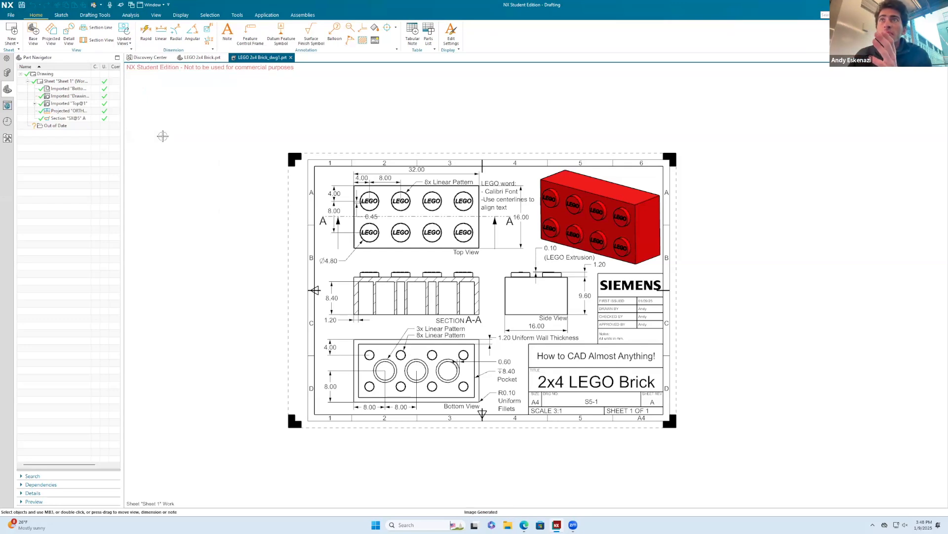
Open LEGO 2x4 Brick_dwg1.jpg from the Siemens NX folder and examine the exported drawing.
click(508, 525)
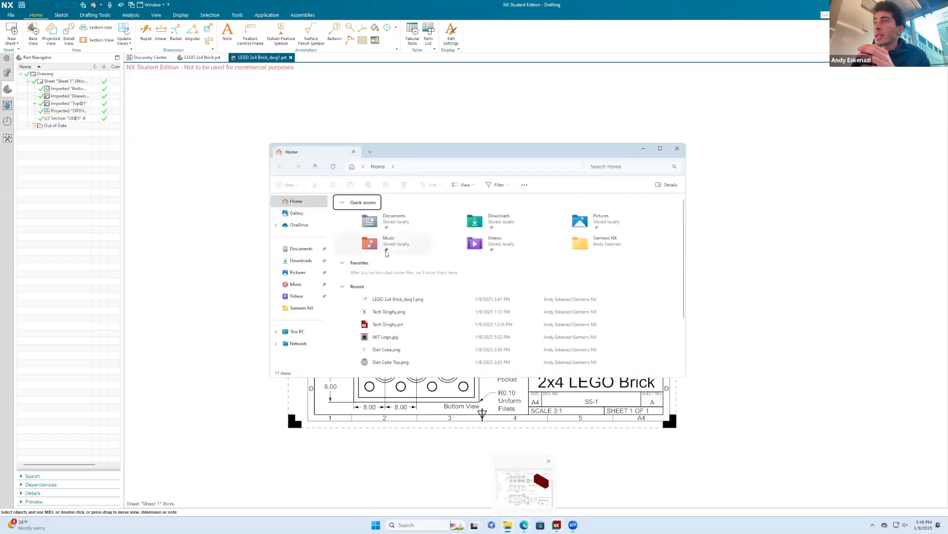
click(316, 308)
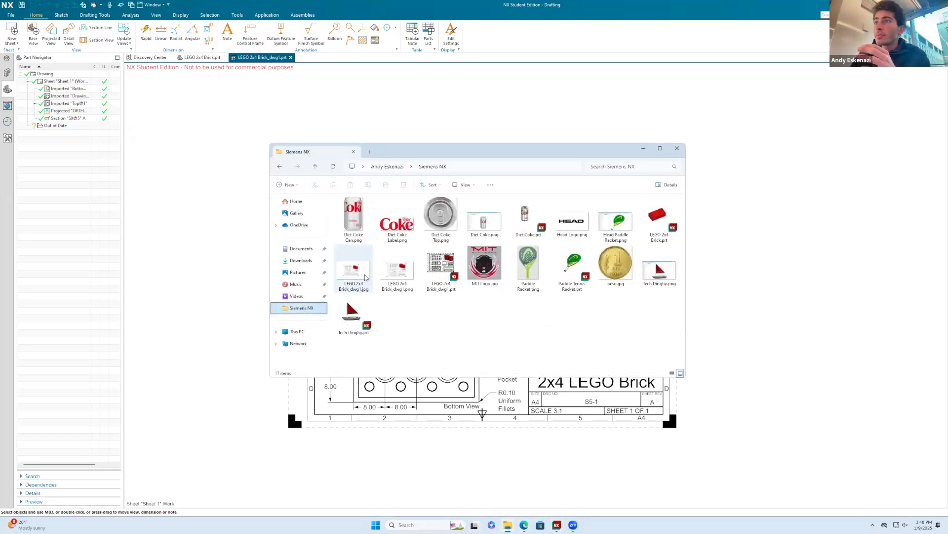
double_click(352, 269)
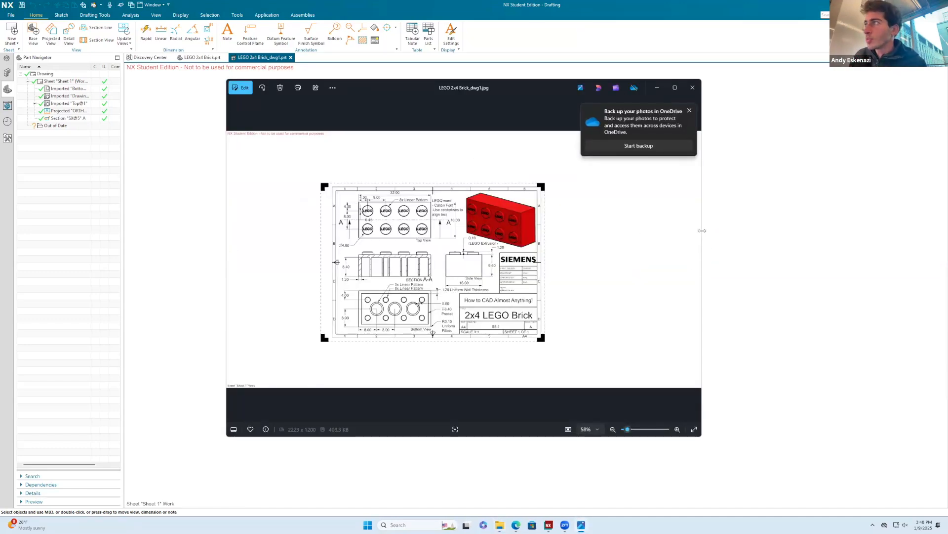
drag(701, 234, 858, 234)
click(814, 87)
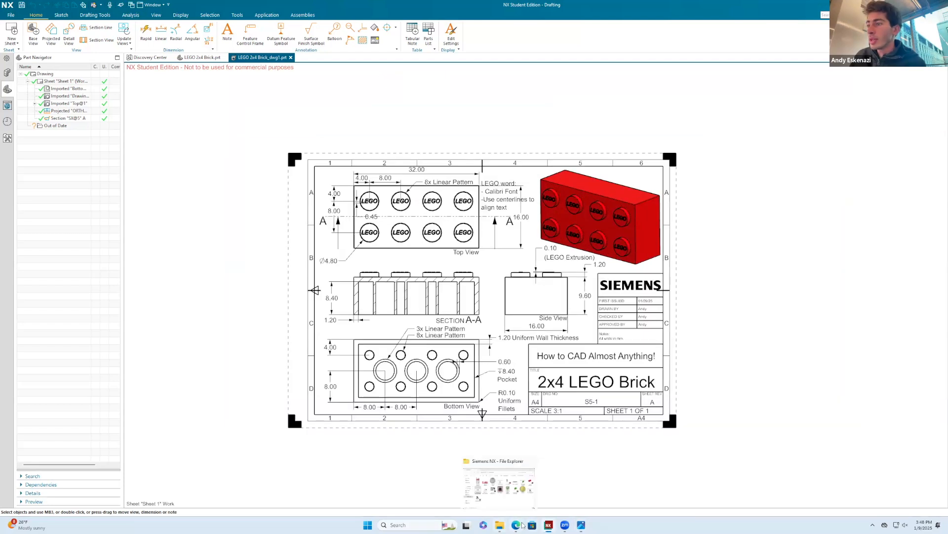
click(581, 524)
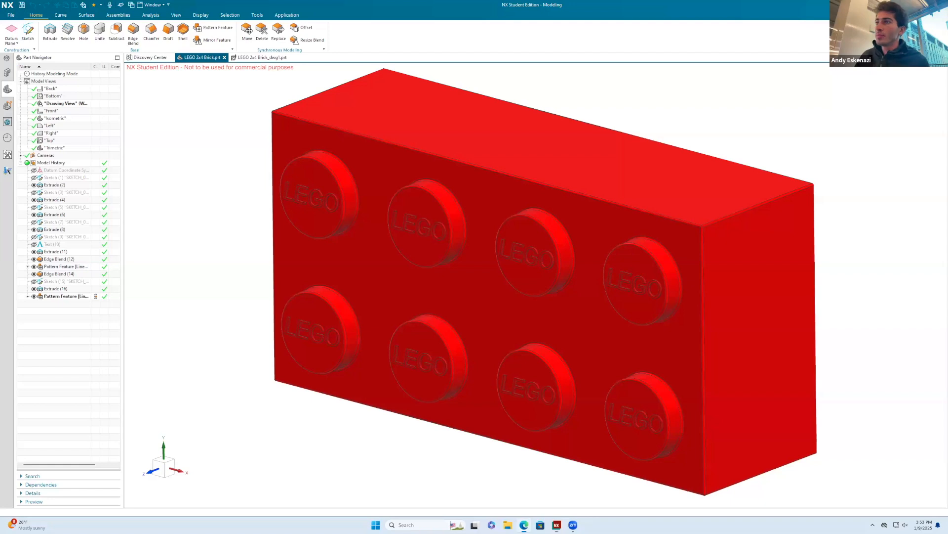
Switch to the browser to view the toy-brick airplane reference picture, and move its window off this screen.
key(alt+Tab)
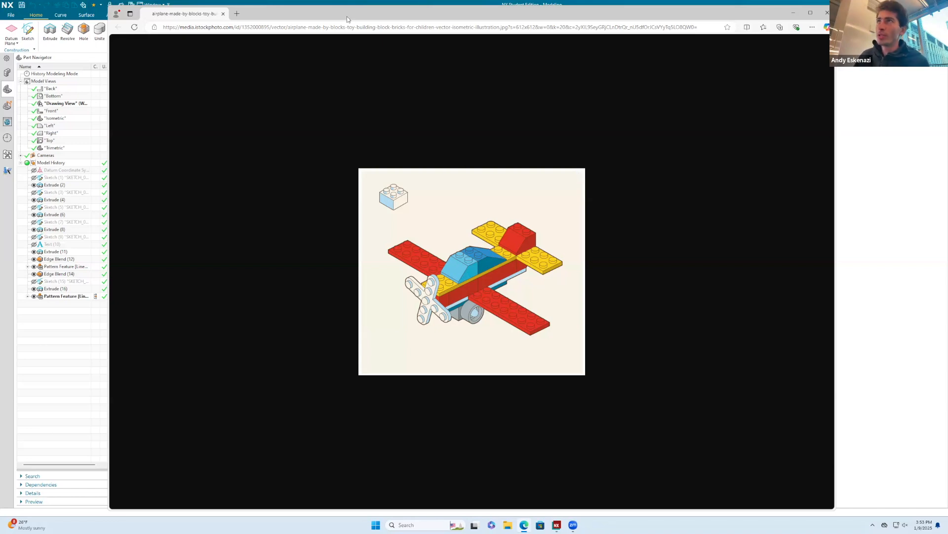
drag(352, 20, 947, 21)
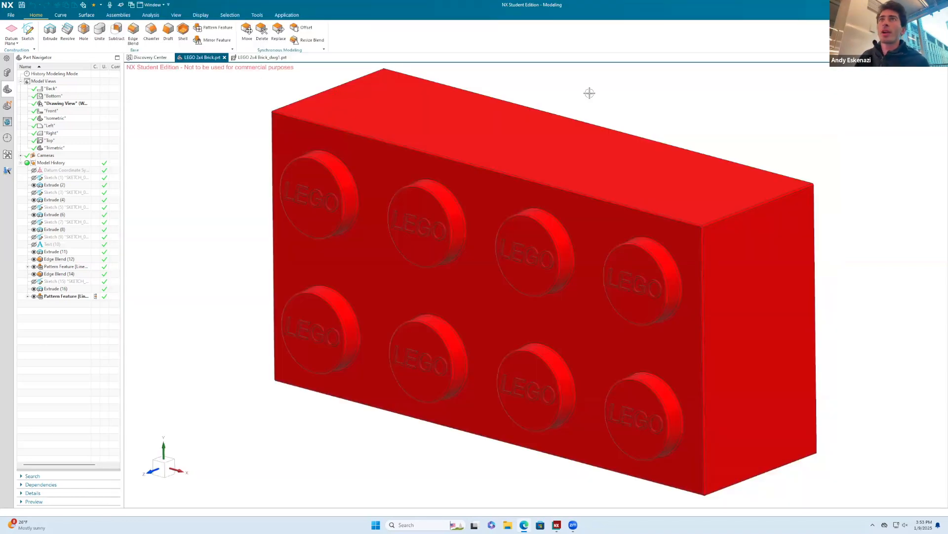
Save a copy of the brick part in the Siemens NX folder as LEGO 2x2 Brick.prt.
click(9, 15)
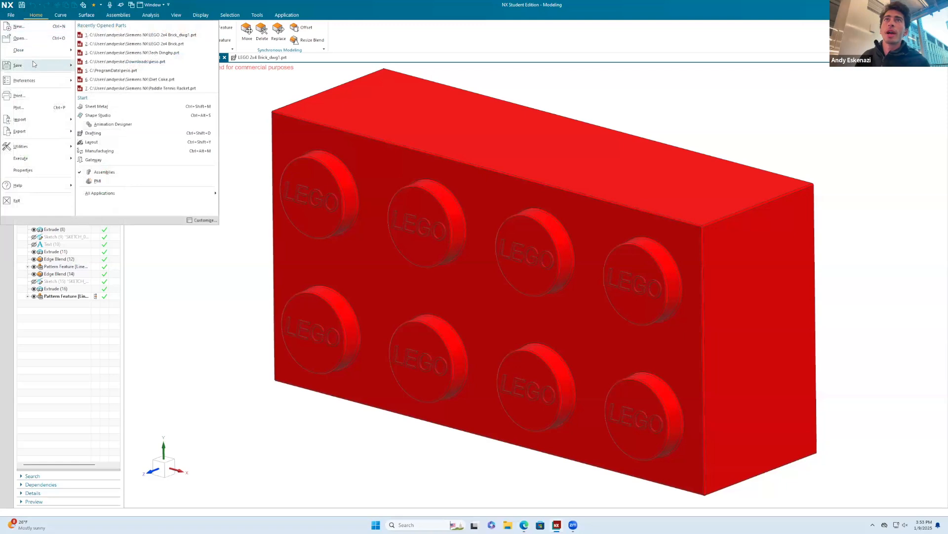
mouse_move(20, 64)
click(91, 67)
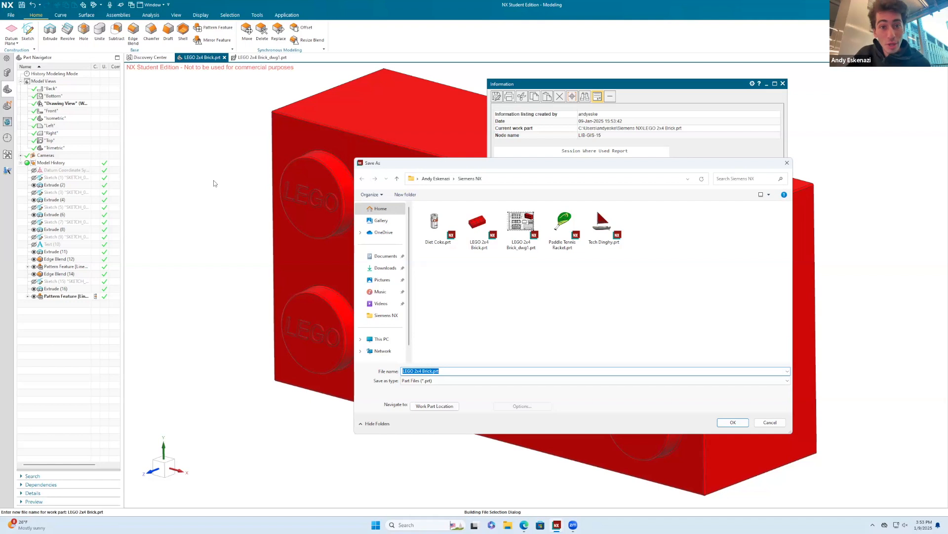
click(411, 371)
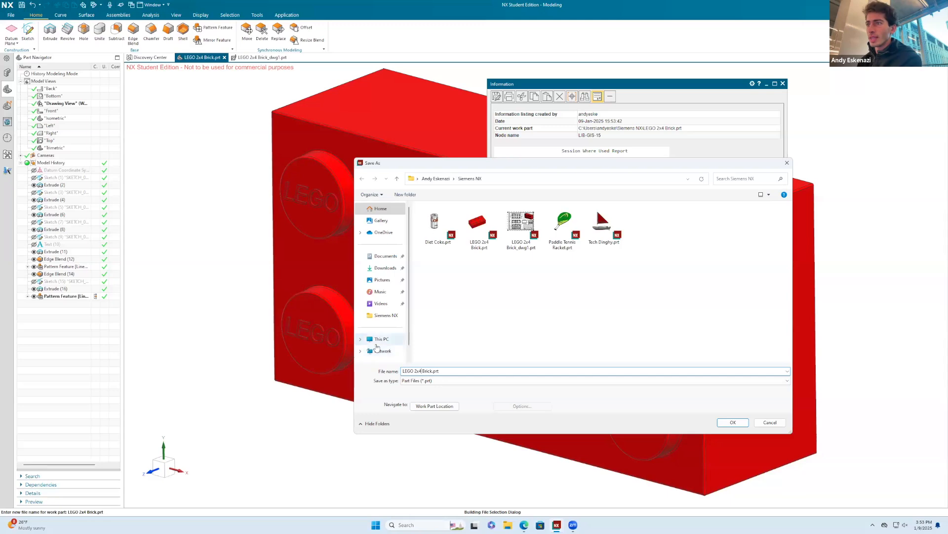
key(BackSpace)
text(2)
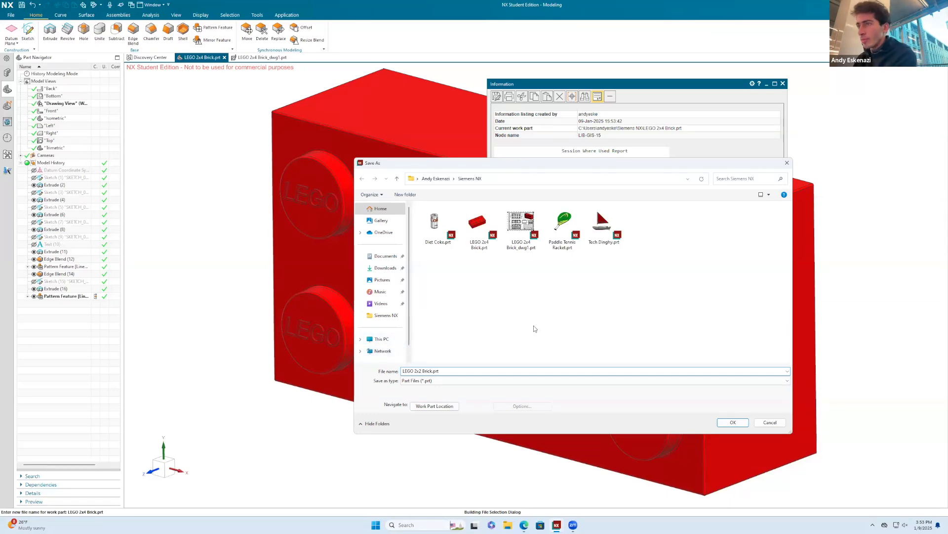
click(734, 423)
middle_drag(564, 257, 527, 231)
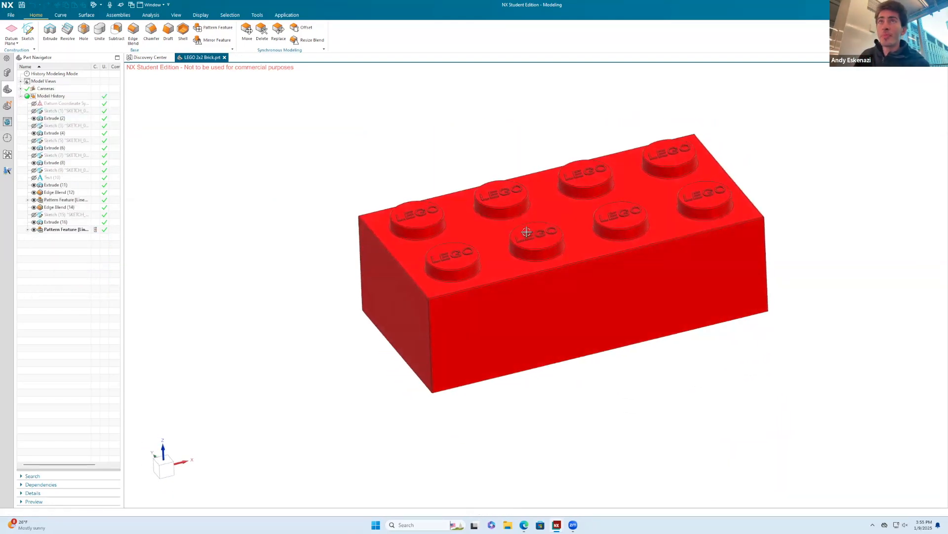
right_click(50, 178)
key(Escape)
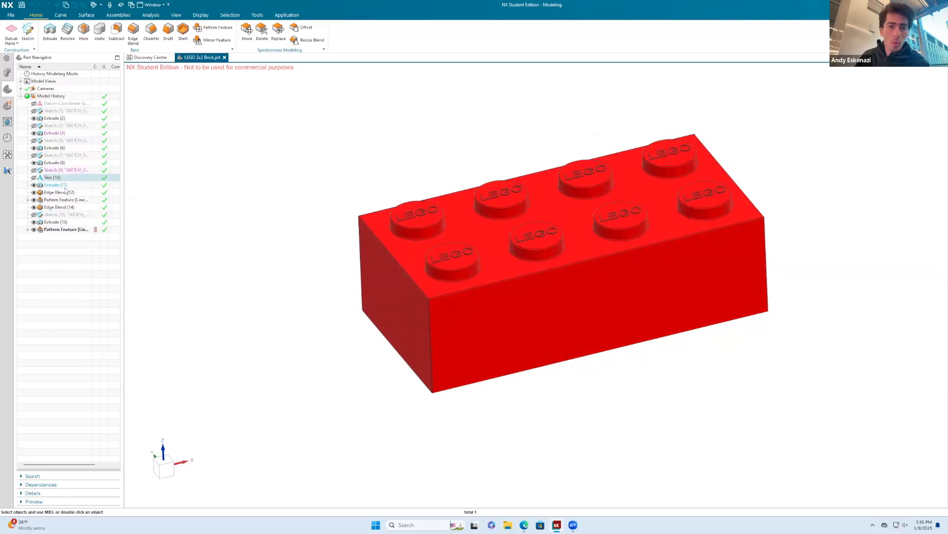
right_click(51, 179)
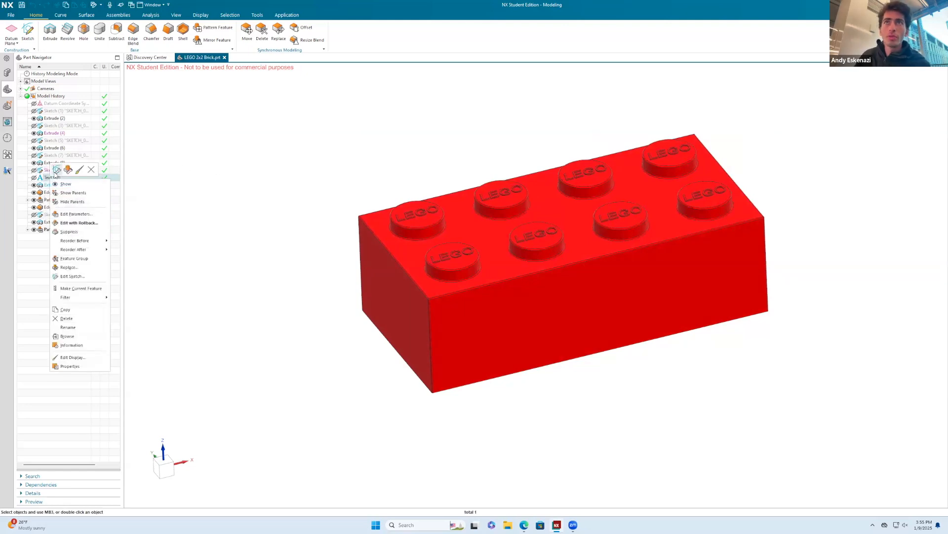
click(55, 171)
scroll(320, 210, down, 6)
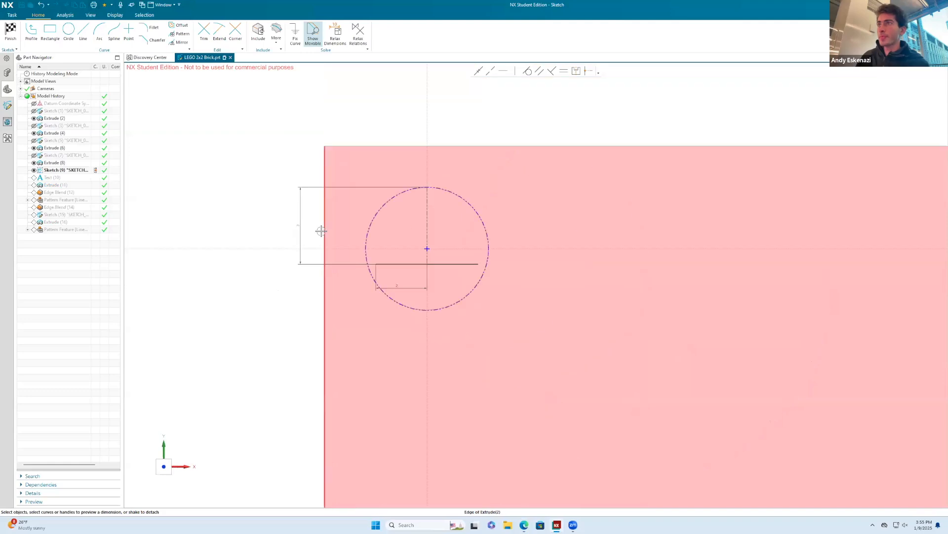
click(11, 31)
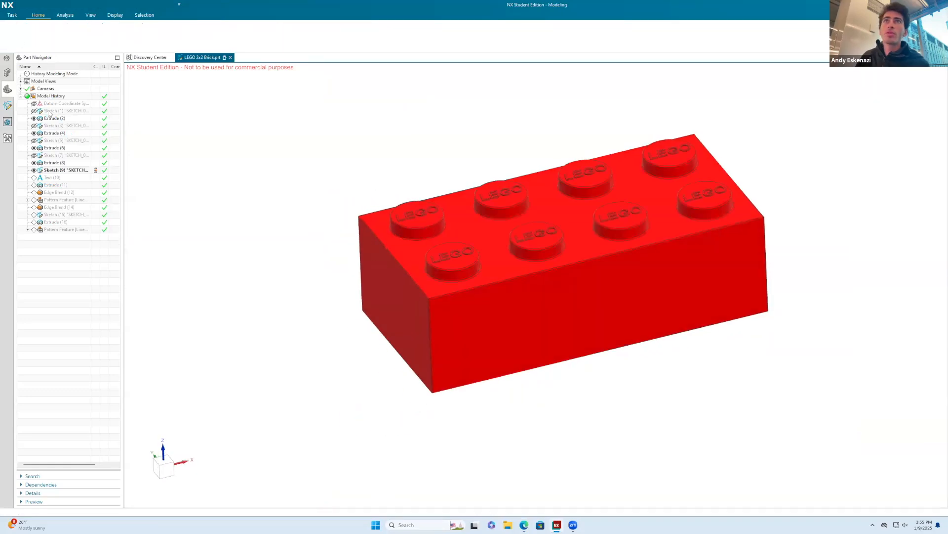
Edit the base sketch, Sketch (1), setting the brick's length to 16 mm, finish it and dismiss the update report.
right_click(54, 111)
click(66, 103)
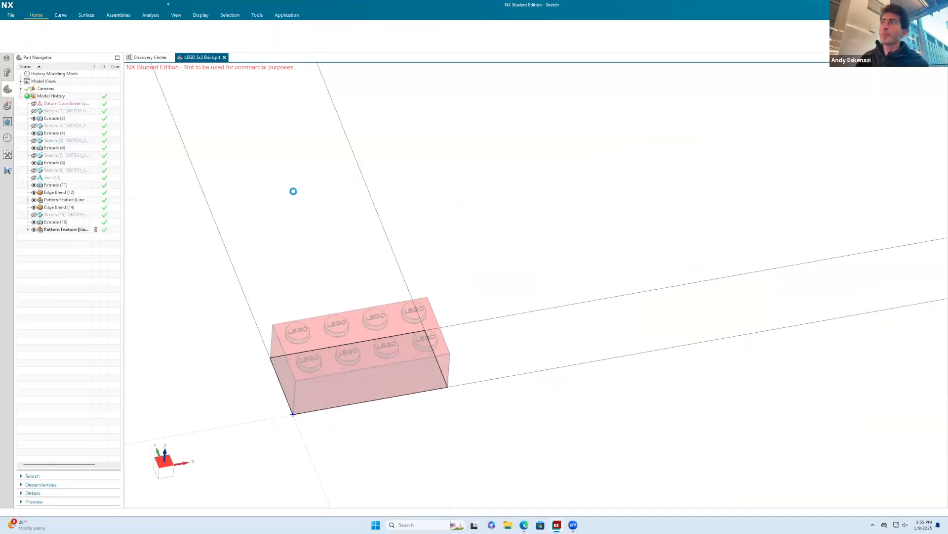
double_click(620, 257)
text(1)
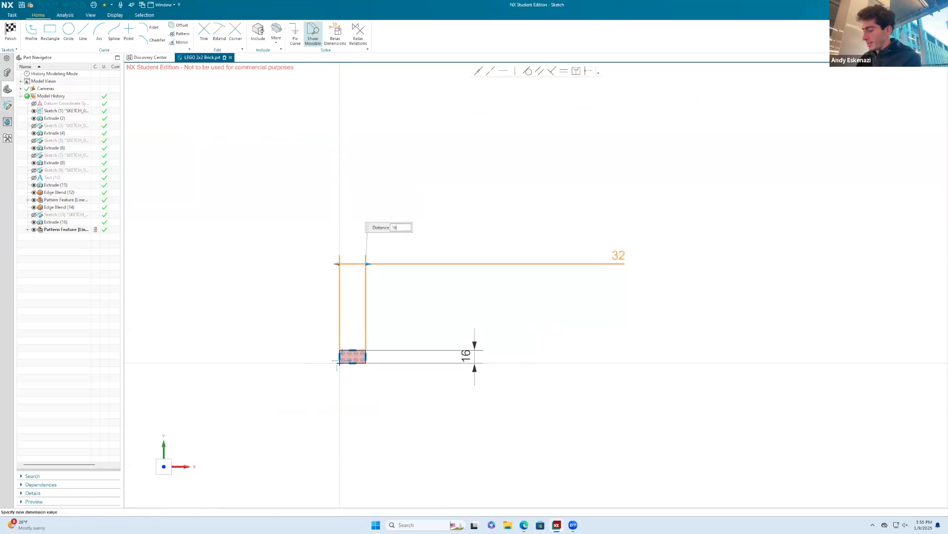
text(6)
key(Return)
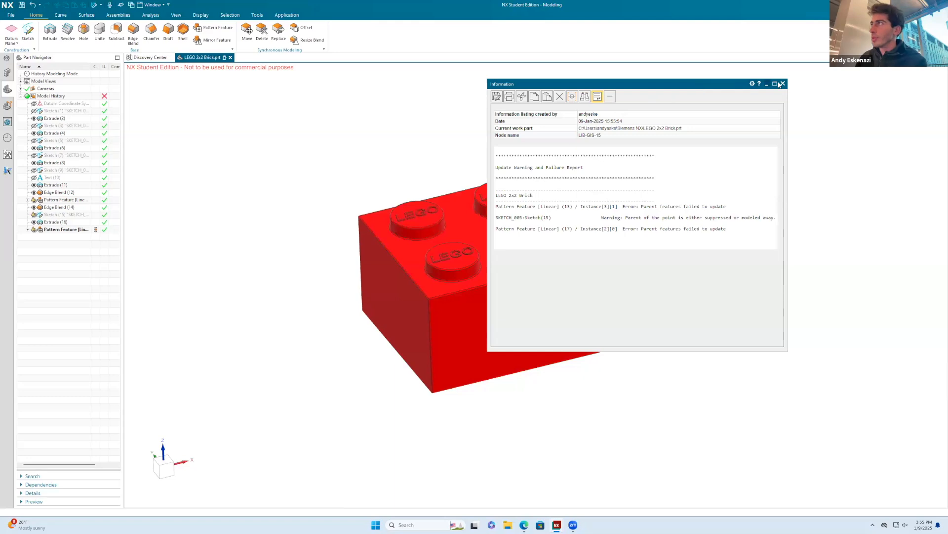
click(782, 84)
middle_drag(489, 216, 488, 227)
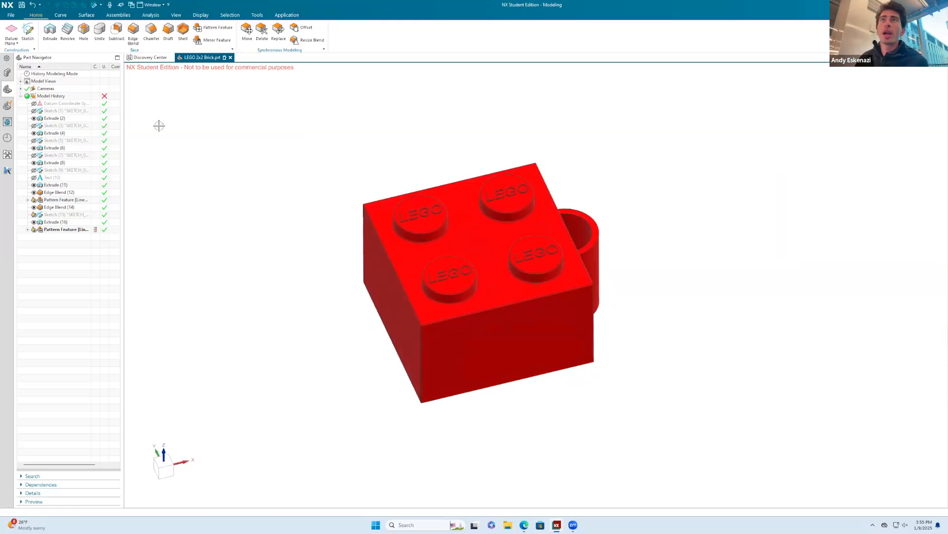
Set the Direction 1 count of the linear stud pattern to 2, accept the edit and dismiss the update report.
click(51, 133)
click(52, 148)
click(51, 163)
click(51, 185)
click(51, 192)
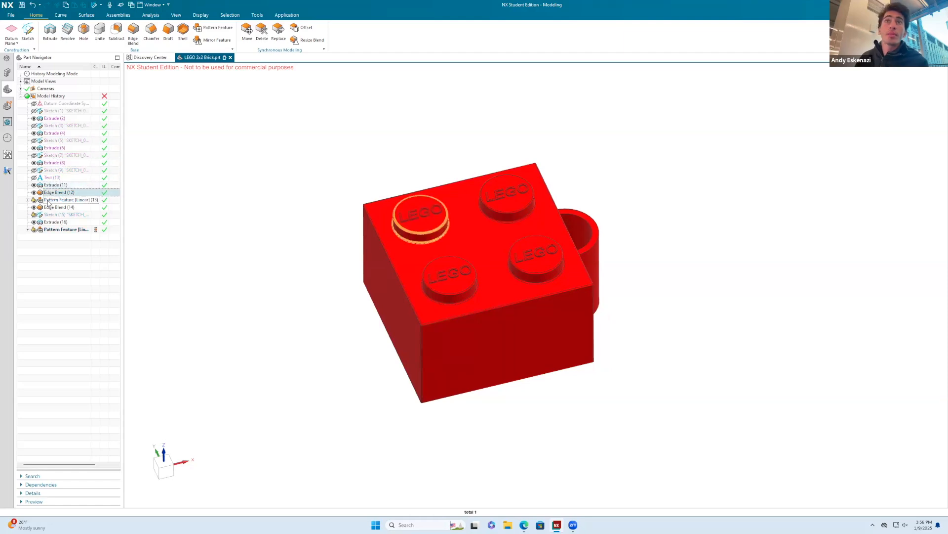
click(49, 200)
right_click(49, 203)
click(62, 213)
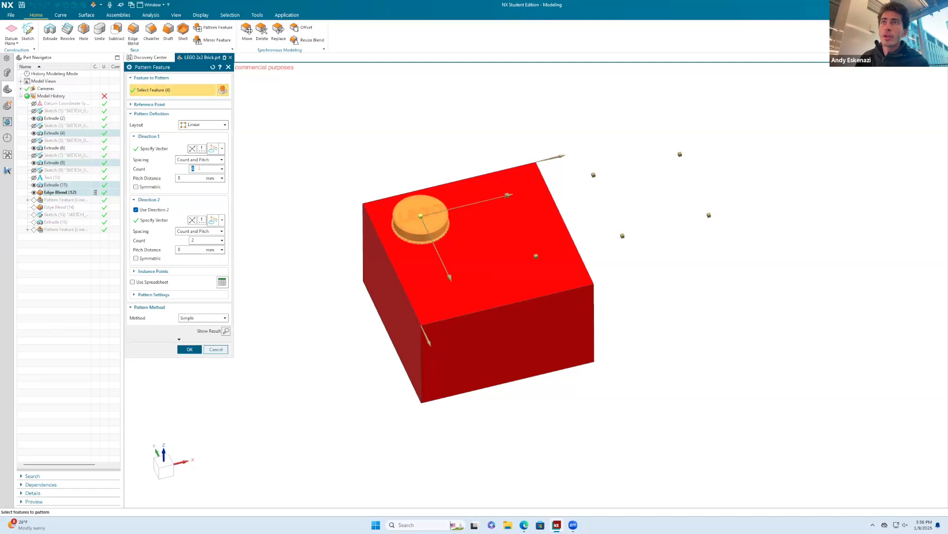
text(2)
click(188, 349)
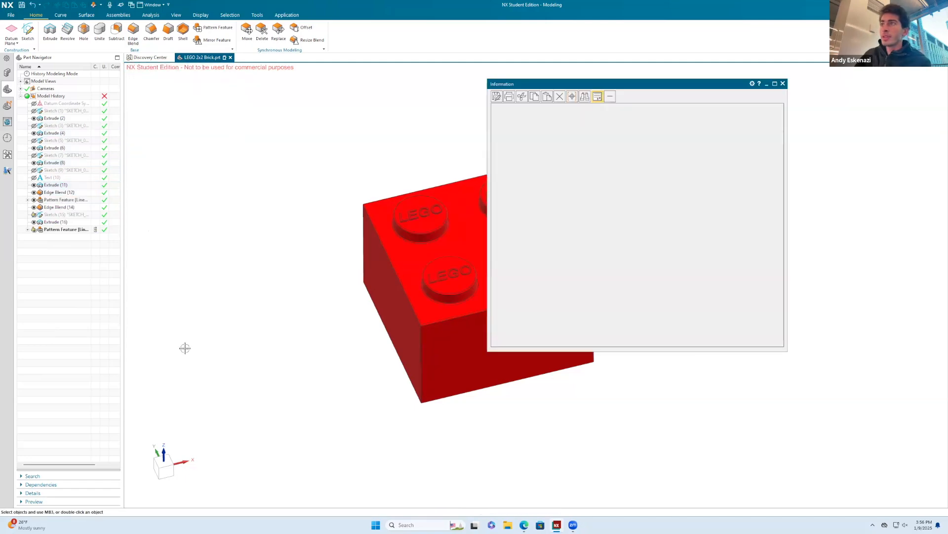
click(783, 84)
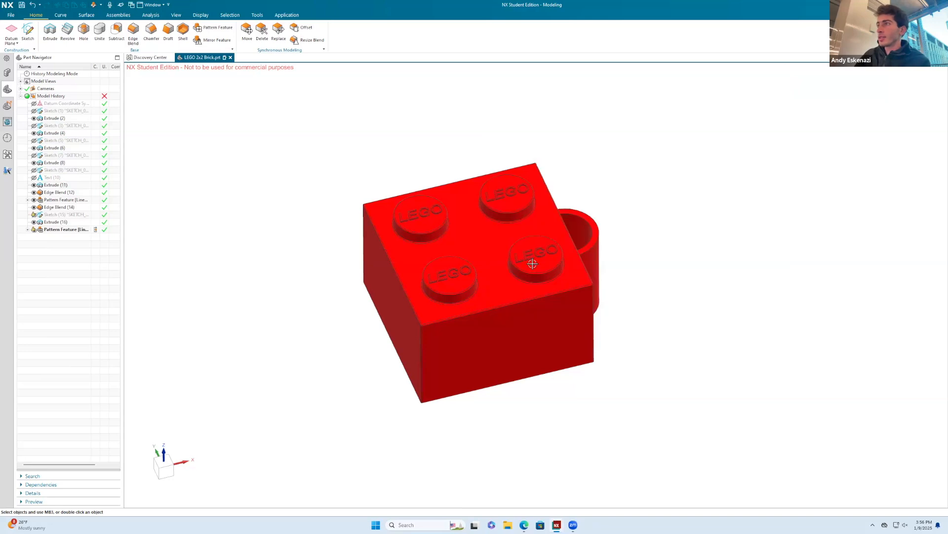
Open Sketch (15), the tube profile on the brick's underside, to examine its dimensions, and finish the sketch.
click(73, 215)
right_click(73, 215)
click(76, 203)
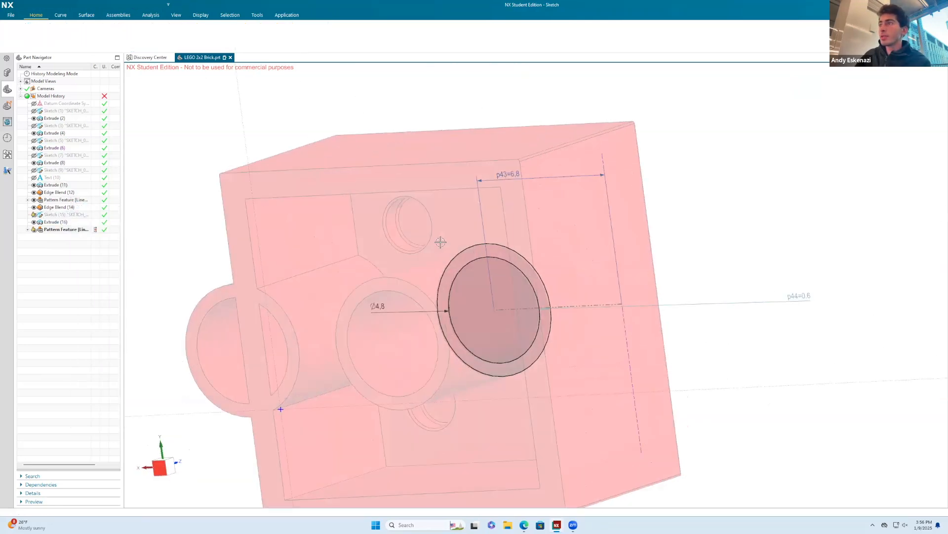
middle_drag(480, 258, 245, 269)
click(12, 35)
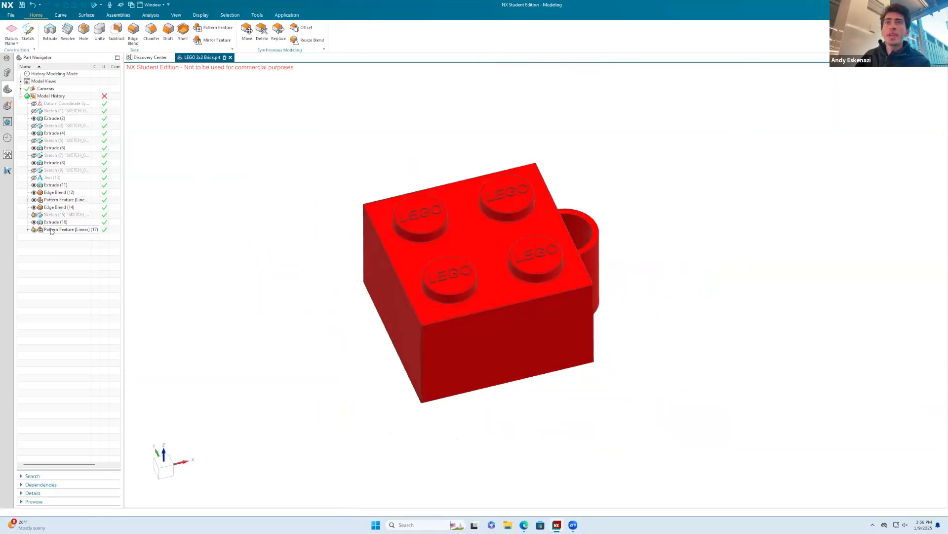
Set the Direction 1 count of the linear tube pattern, the last pattern feature, to 1 and accept the edit.
right_click(51, 231)
click(54, 220)
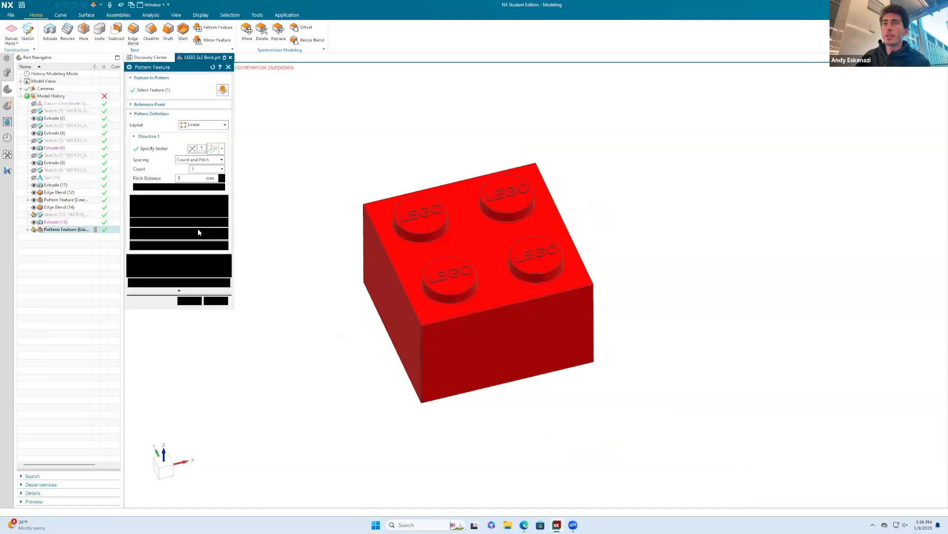
middle_drag(343, 211, 335, 237)
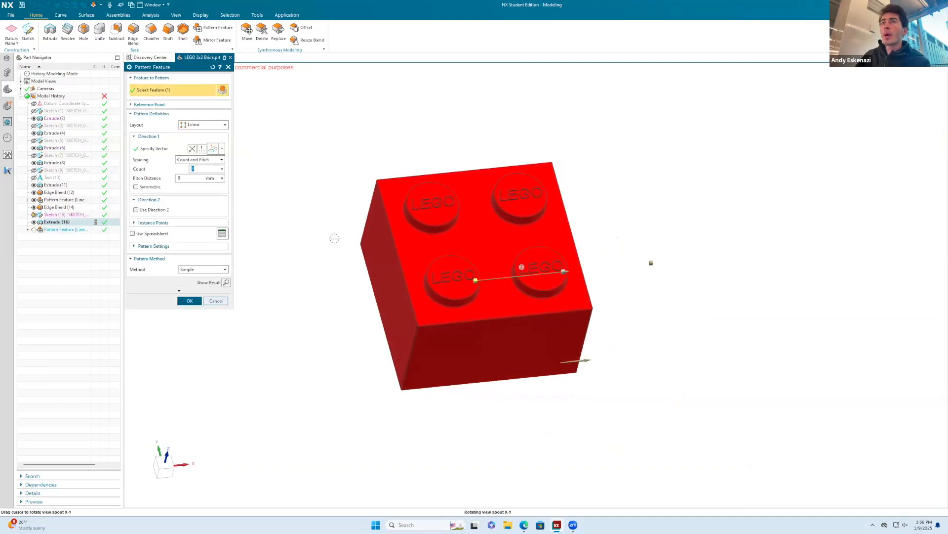
text(1)
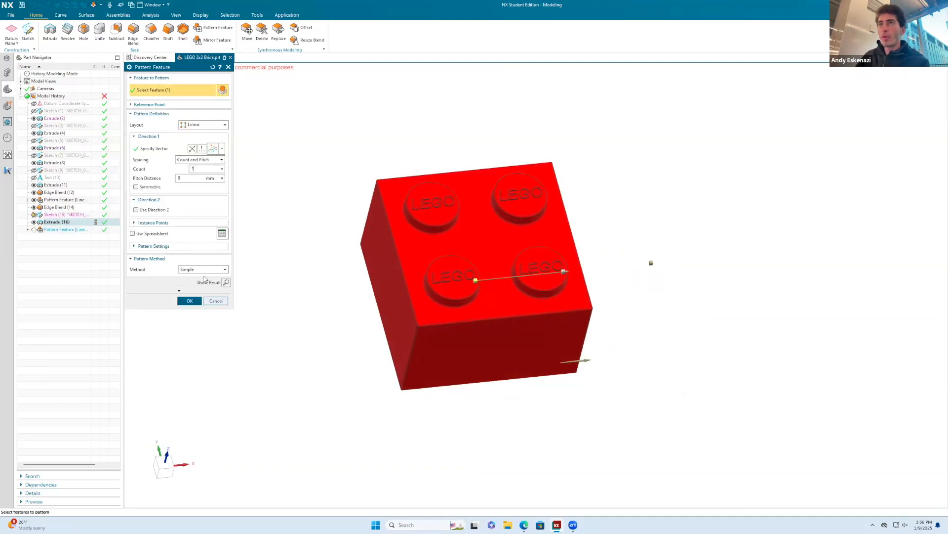
click(190, 302)
Open Sketch (15), the tube profile, to check the tube's position inside the shortened brick, and finish the sketch.
middle_drag(432, 260, 440, 301)
scroll(197, 287, down, 2)
right_click(53, 216)
click(36, 215)
right_click(33, 214)
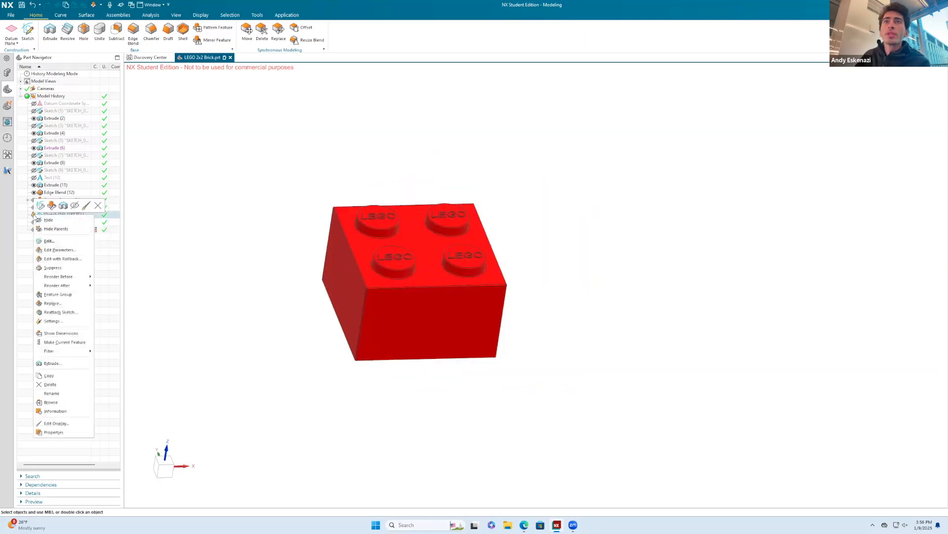
click(40, 206)
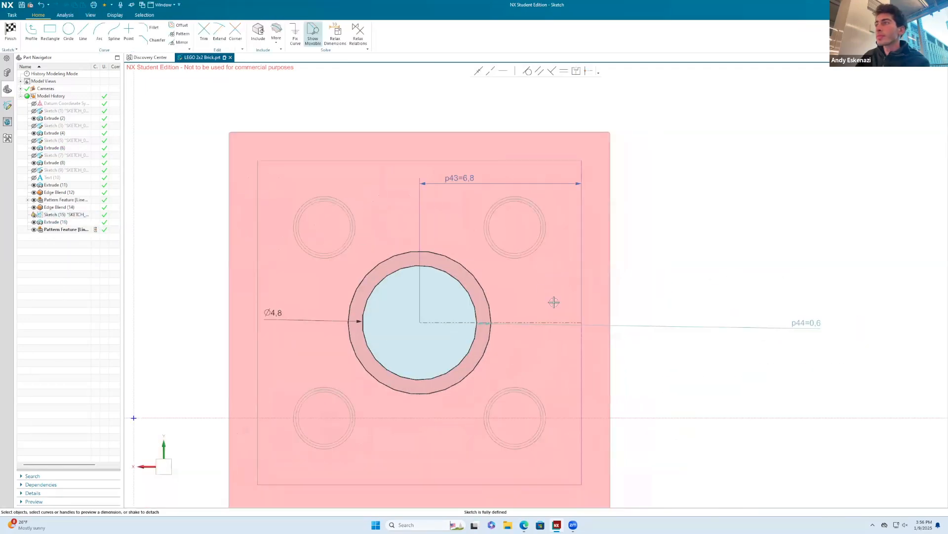
mouse_move(554, 301)
middle_down()
mouse_move(556, 281)
mouse_move(553, 303)
mouse_move(489, 327)
mouse_move(550, 309)
mouse_move(208, 312)
middle_up()
click(9, 33)
Save the 2x2 brick part and save a copy in the Siemens NX folder as LEGO 2x3 Brick.prt.
mouse_move(444, 237)
middle_down()
mouse_move(415, 163)
mouse_move(425, 217)
middle_up()
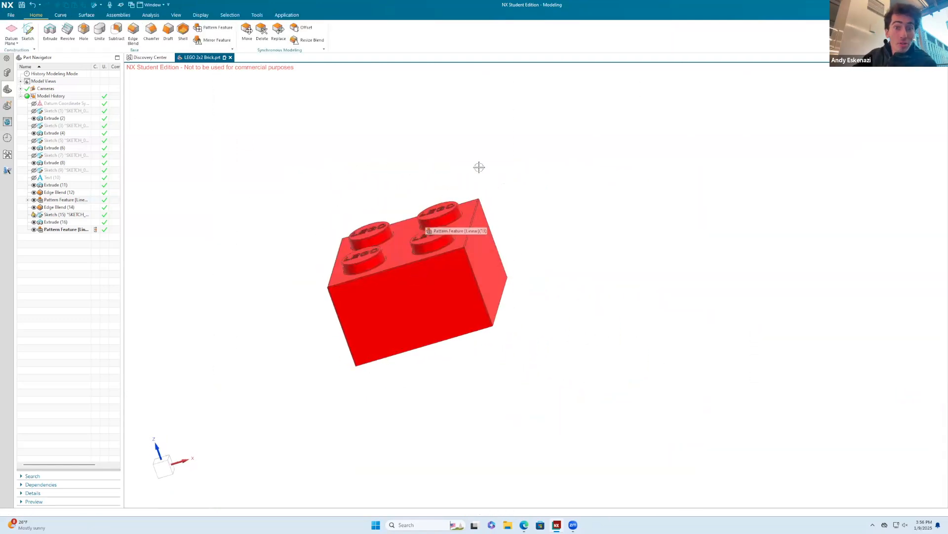
middle_drag(478, 165, 462, 190)
click(22, 4)
click(10, 15)
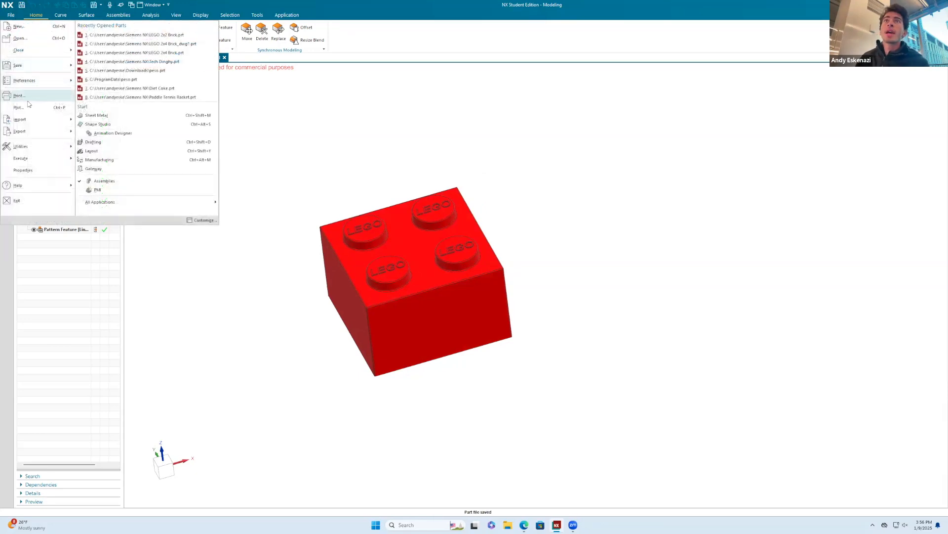
mouse_move(31, 67)
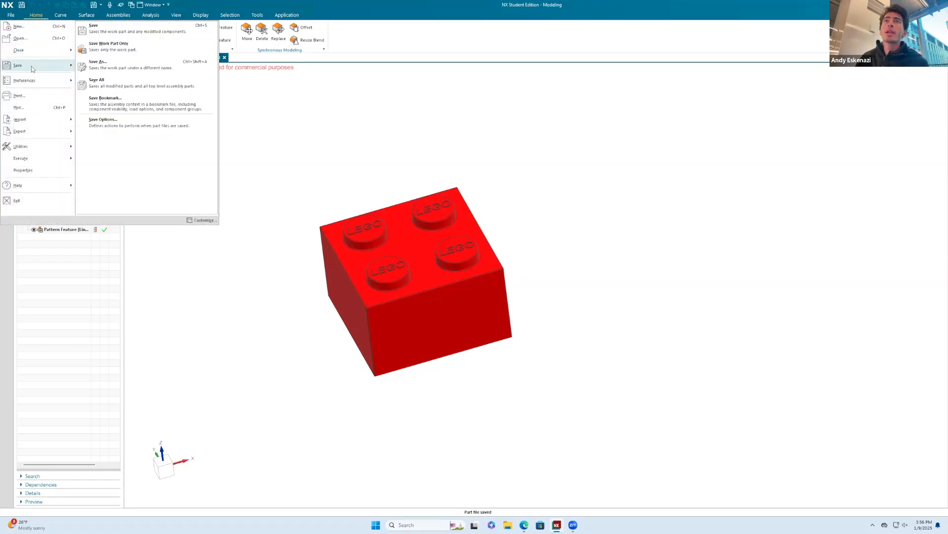
click(103, 65)
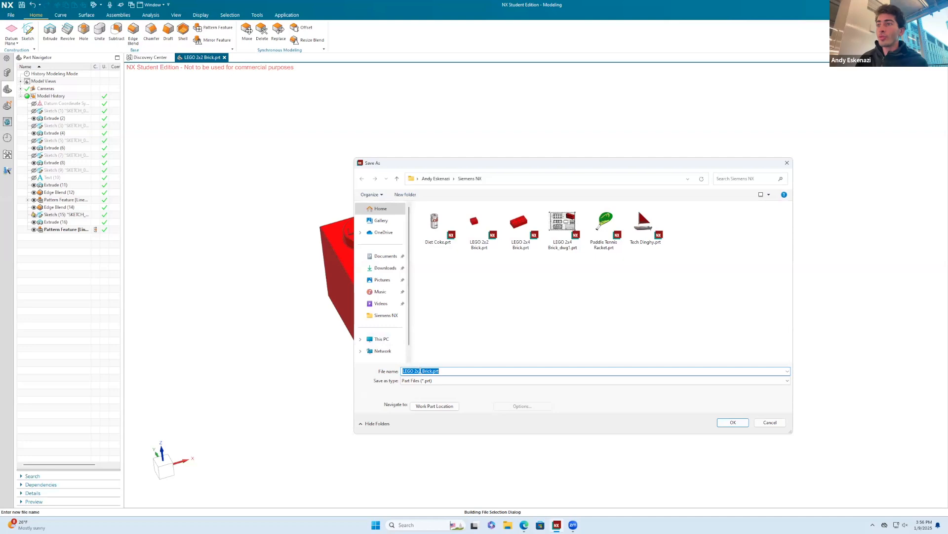
click(420, 371)
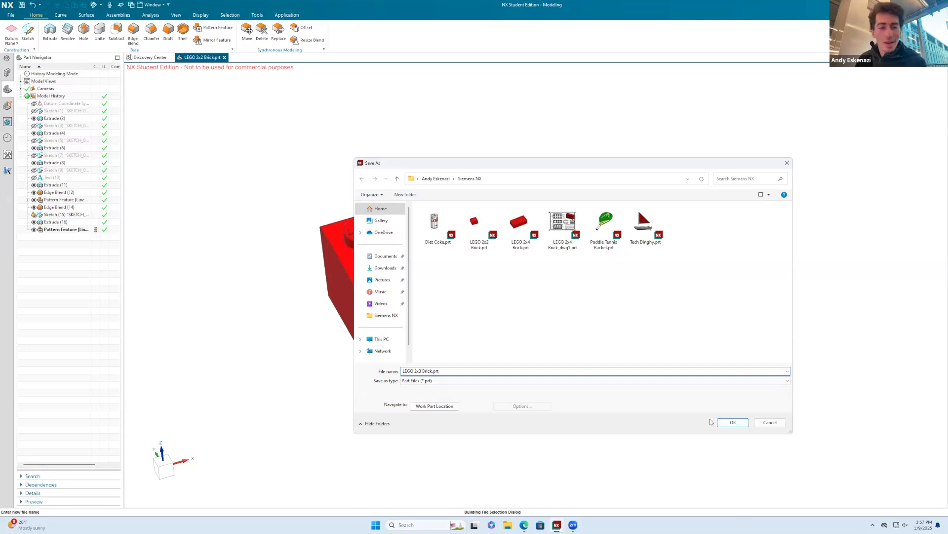
click(731, 423)
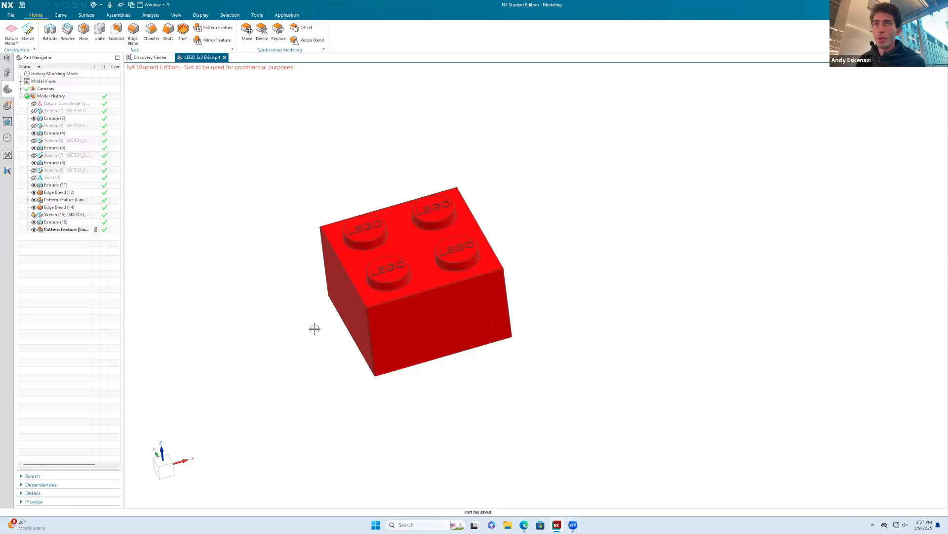
Edit the base sketch, Sketch (1), setting the brick's length to 24 mm, finish it and dismiss the update report.
right_click(53, 110)
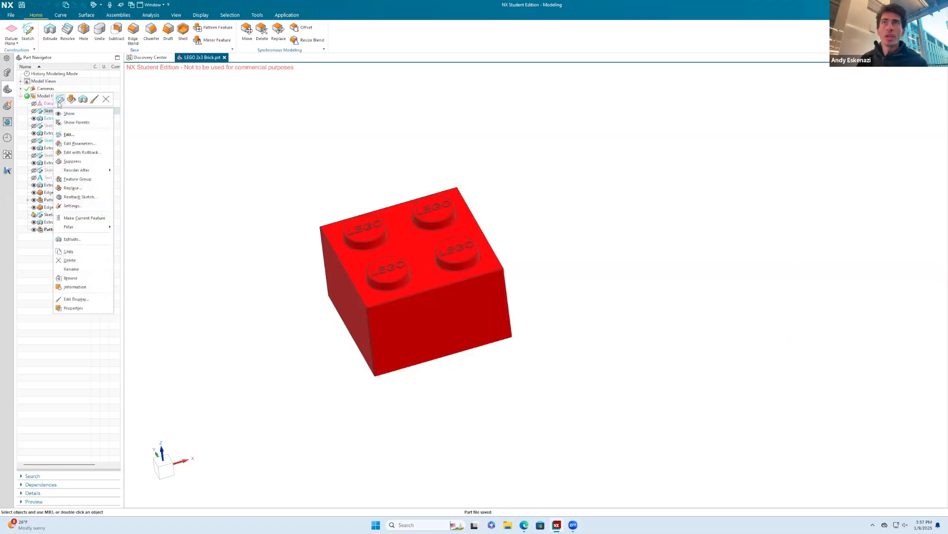
click(60, 100)
scroll(401, 262, down, 4)
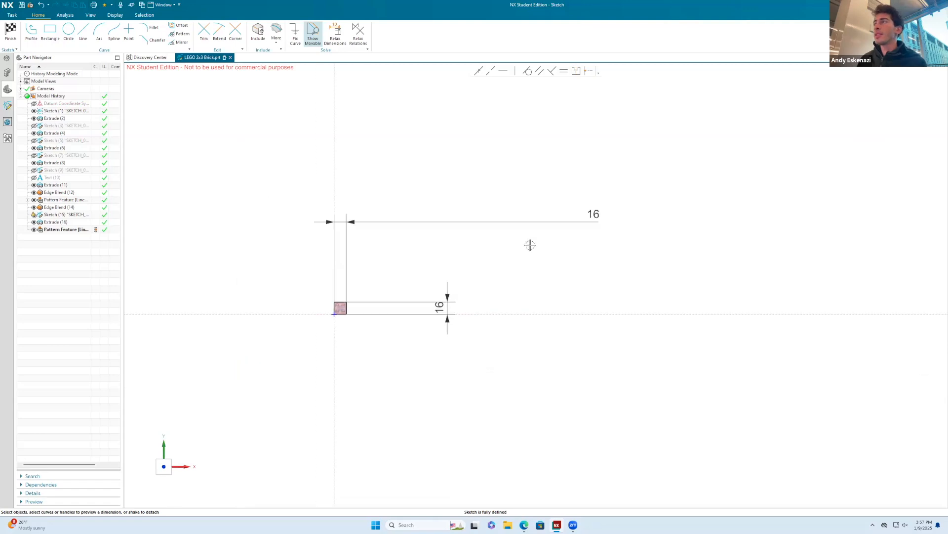
double_click(597, 213)
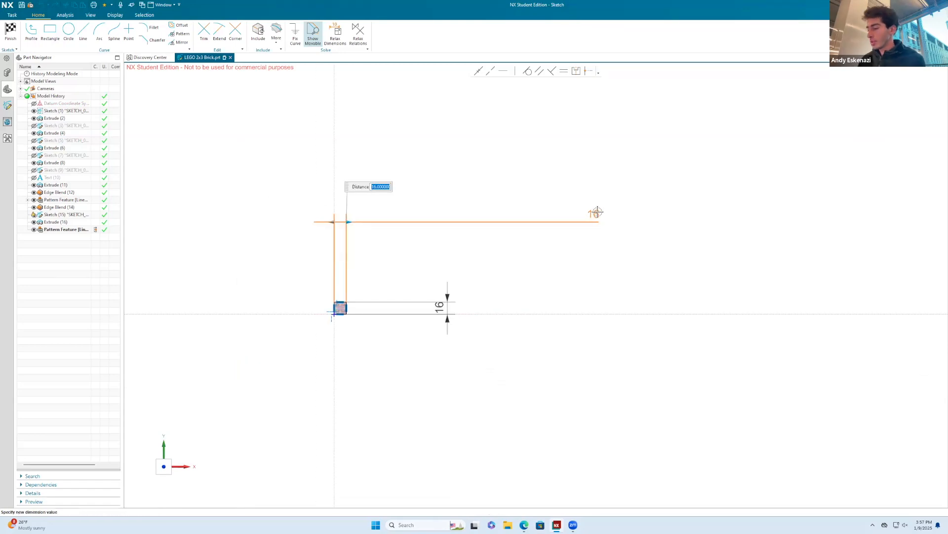
key(Return)
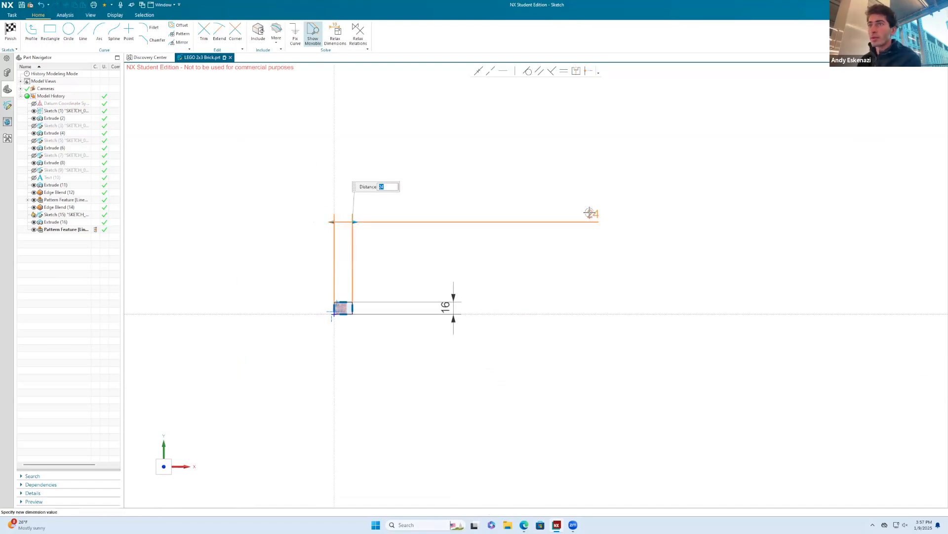
click(10, 32)
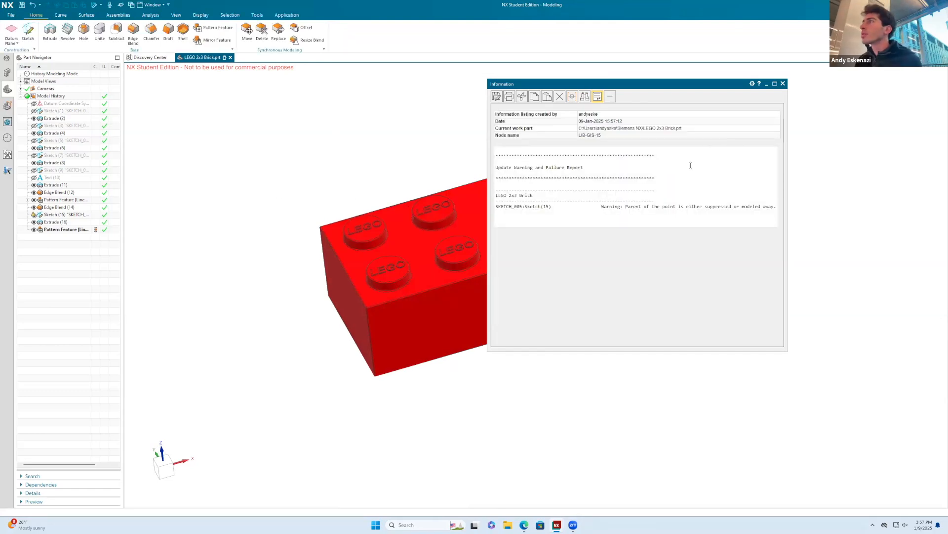
click(783, 84)
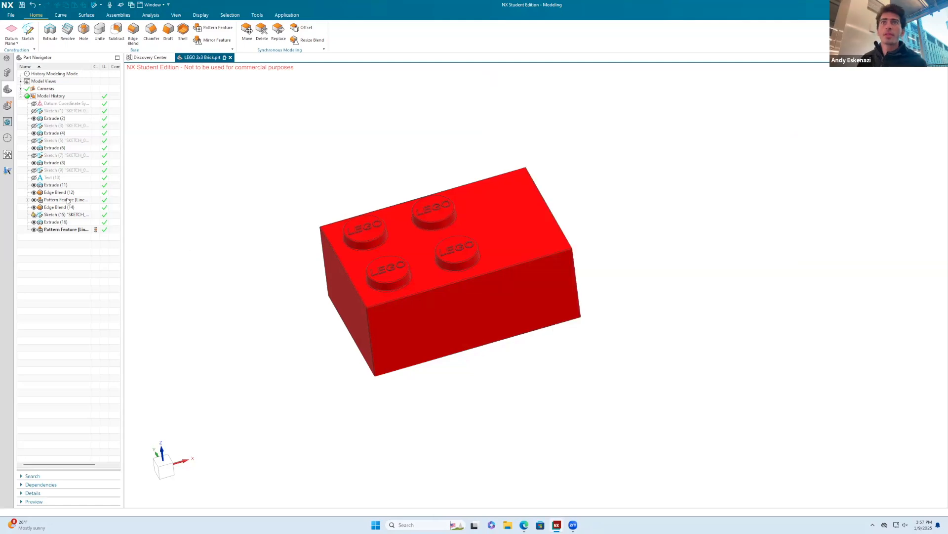
In Sketch (15), replace the tube's horizontal centre line with a new reference line from the circle's centre to the cavity's end-wall line.
right_click(53, 215)
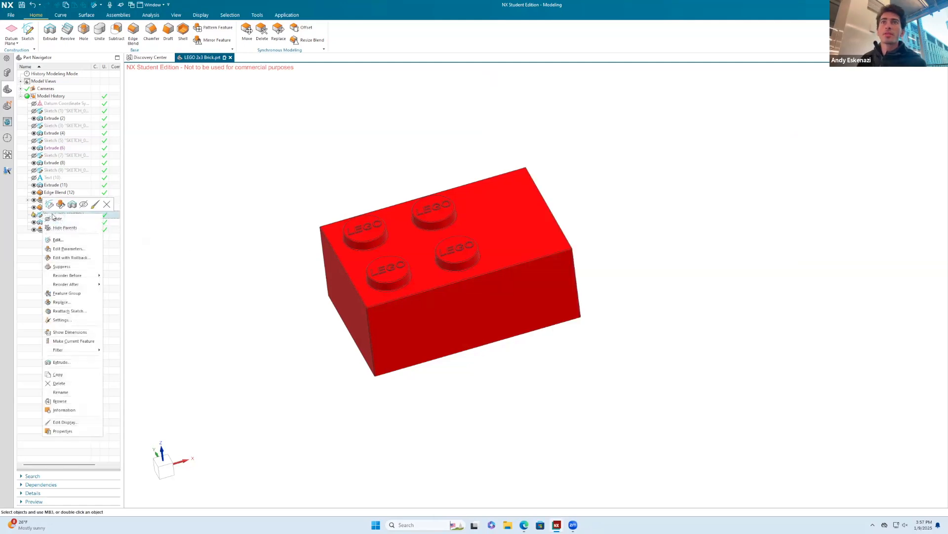
click(60, 204)
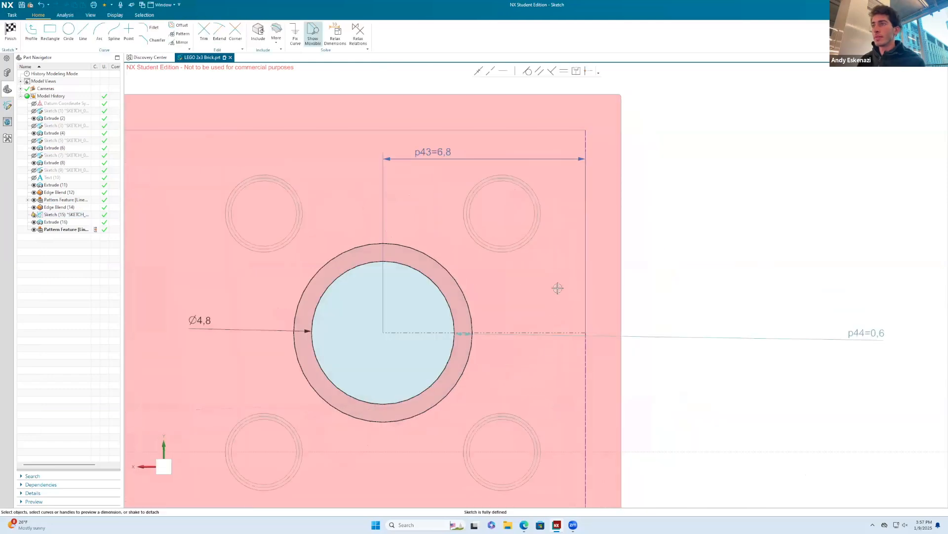
right_click(561, 331)
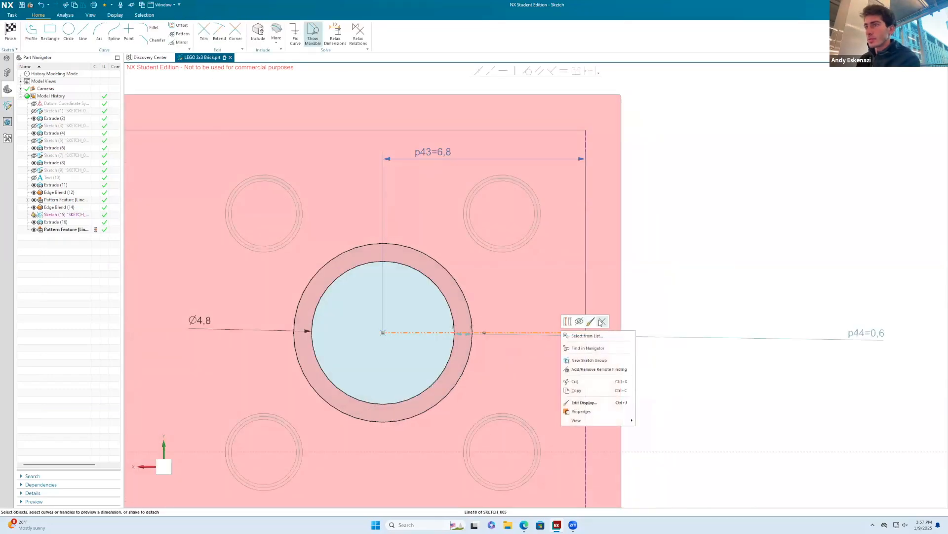
click(602, 321)
key(l)
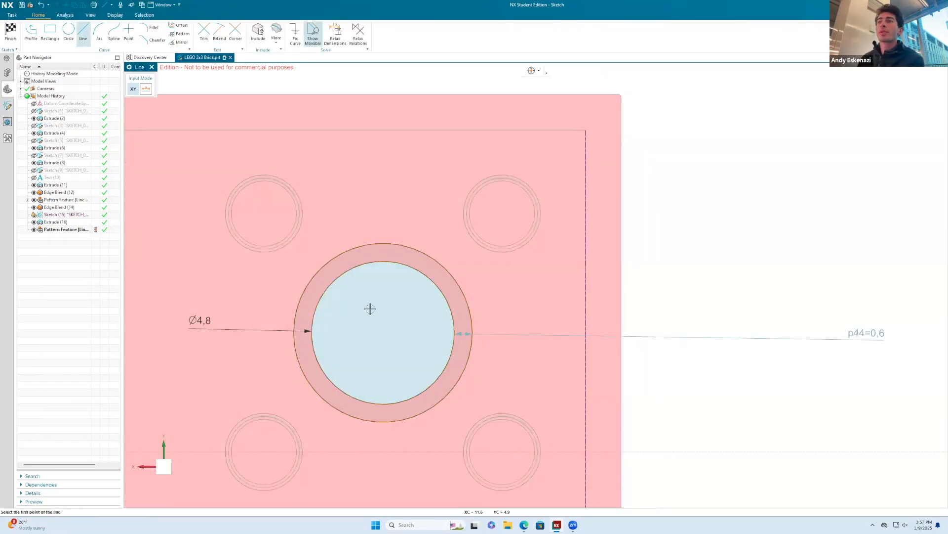
click(382, 332)
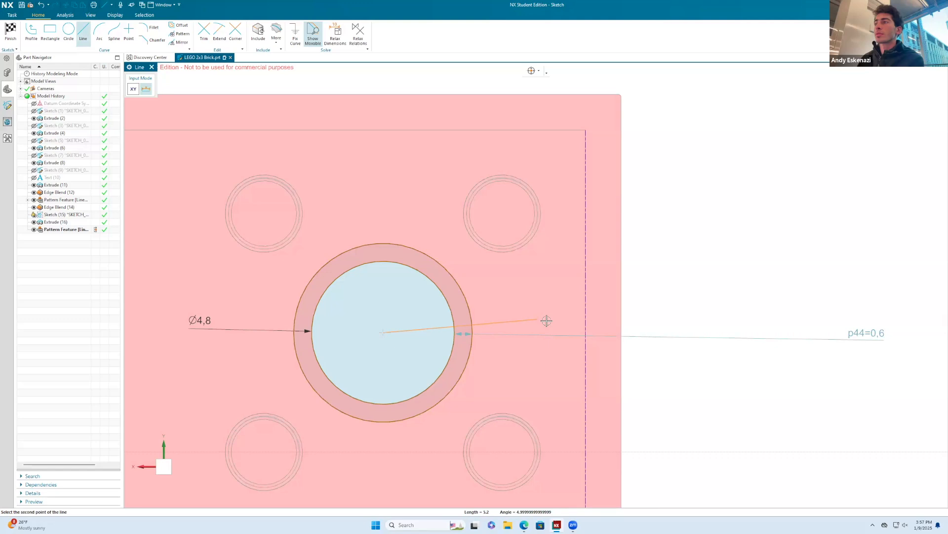
scroll(586, 337, up, 2)
click(586, 332)
key(Escape)
right_click(557, 328)
click(564, 320)
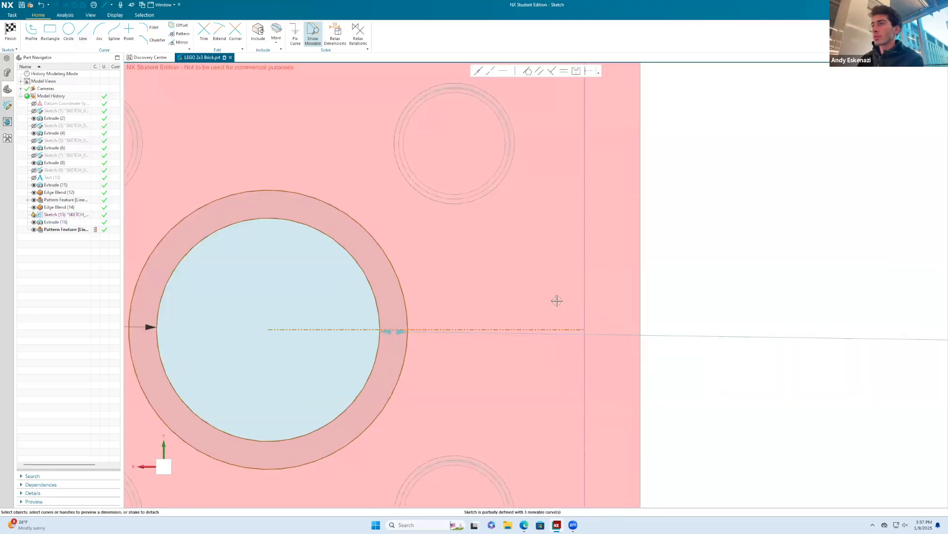
Dimension the length of the new reference line between the tube's centre and the end wall, and finish the sketch.
scroll(570, 294, down, 5)
mouse_move(563, 283)
middle_down()
mouse_move(339, 366)
mouse_move(370, 381)
mouse_move(495, 373)
mouse_move(525, 327)
middle_up()
key(d)
click(523, 308)
click(527, 335)
key(Escape)
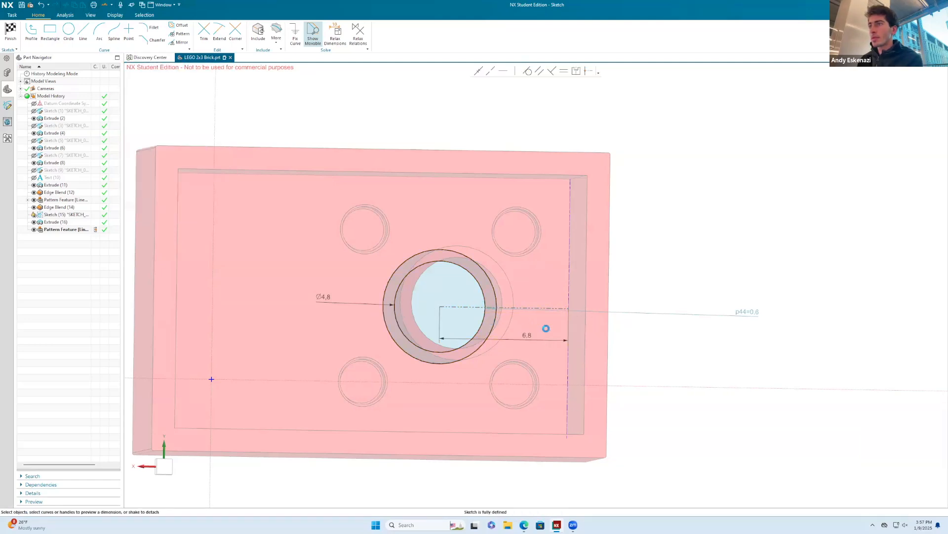
click(12, 33)
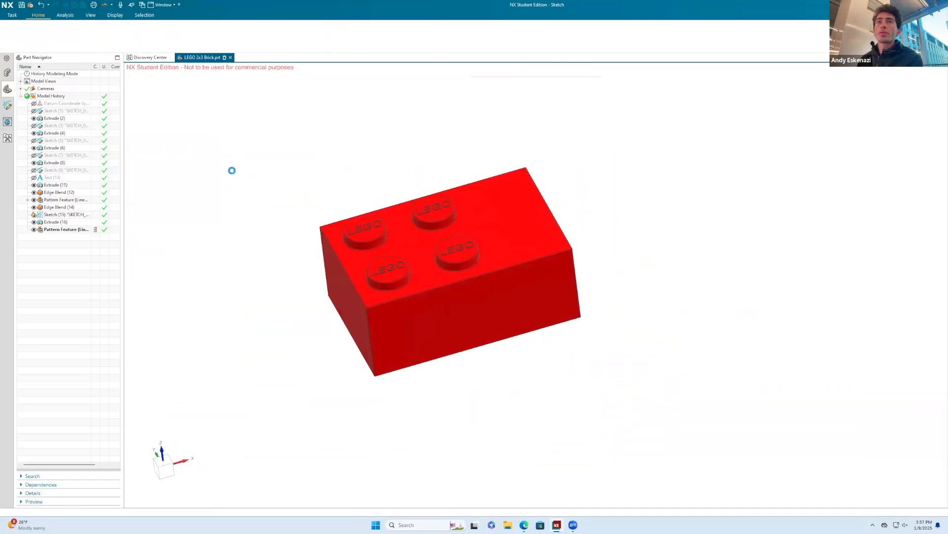
Reopen Sketch (15) to examine the tube's position relative to the studs from both sides of the brick, and finish the sketch.
right_click(70, 215)
click(69, 201)
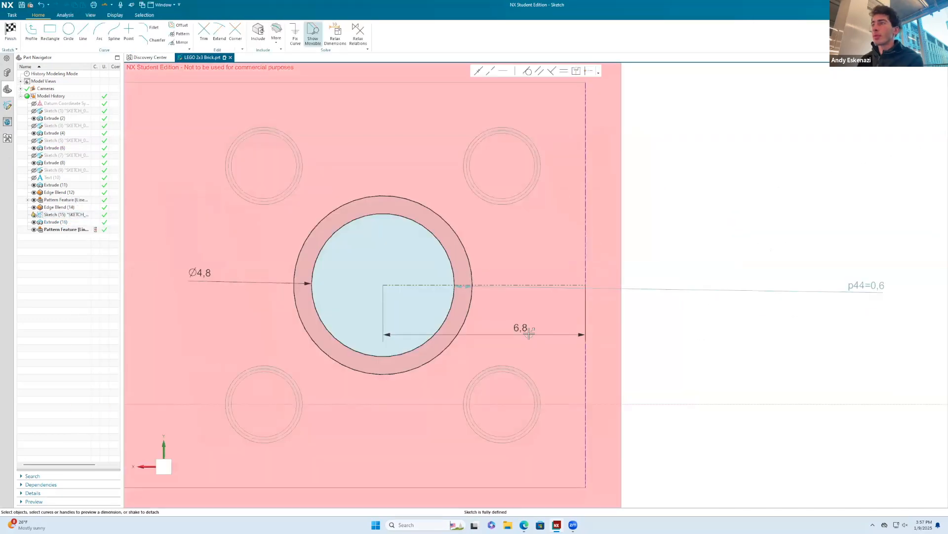
scroll(543, 279, down, 3)
middle_drag(585, 273, 589, 283)
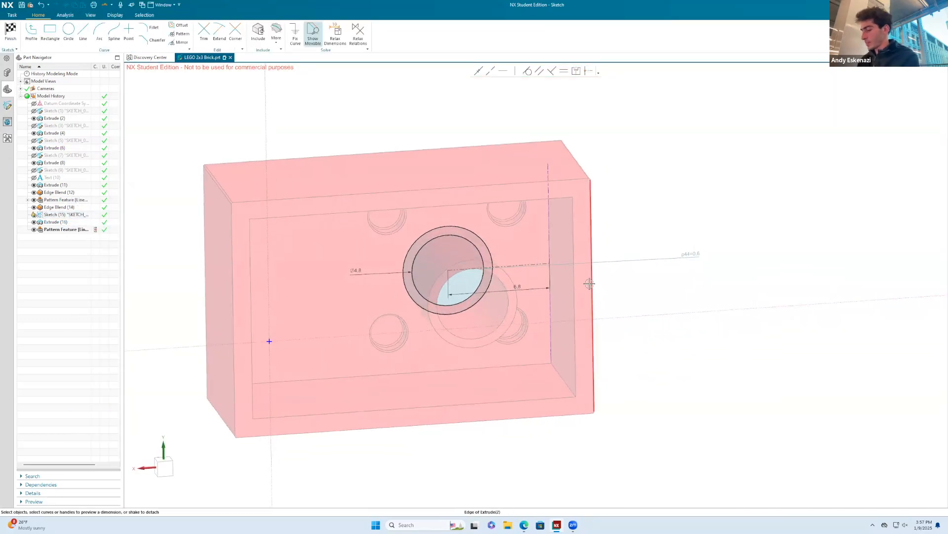
mouse_move(467, 291)
middle_down()
mouse_move(466, 272)
mouse_move(591, 275)
mouse_move(447, 275)
middle_up()
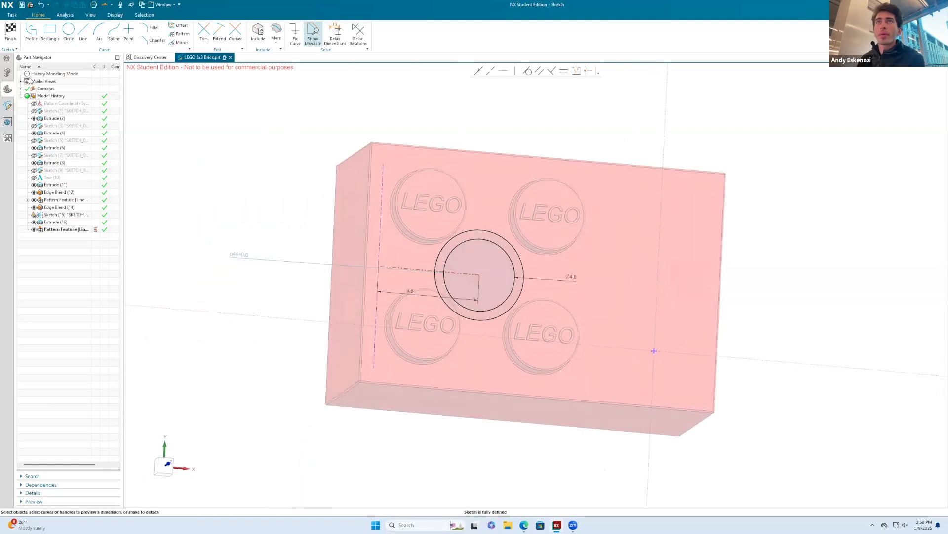
click(12, 33)
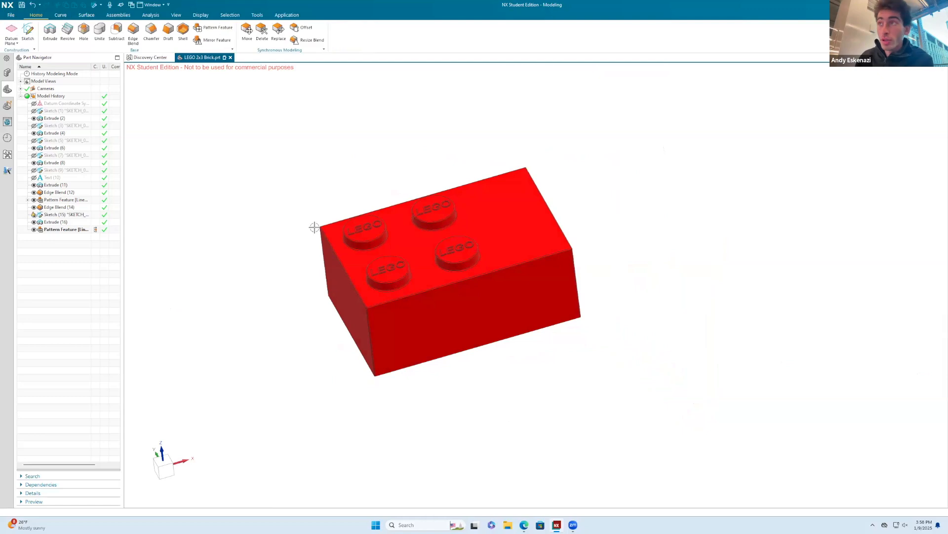
Set the Direction 1 count of the linear stud pattern to 3, accept the edit and dismiss the update report.
right_click(51, 200)
click(59, 212)
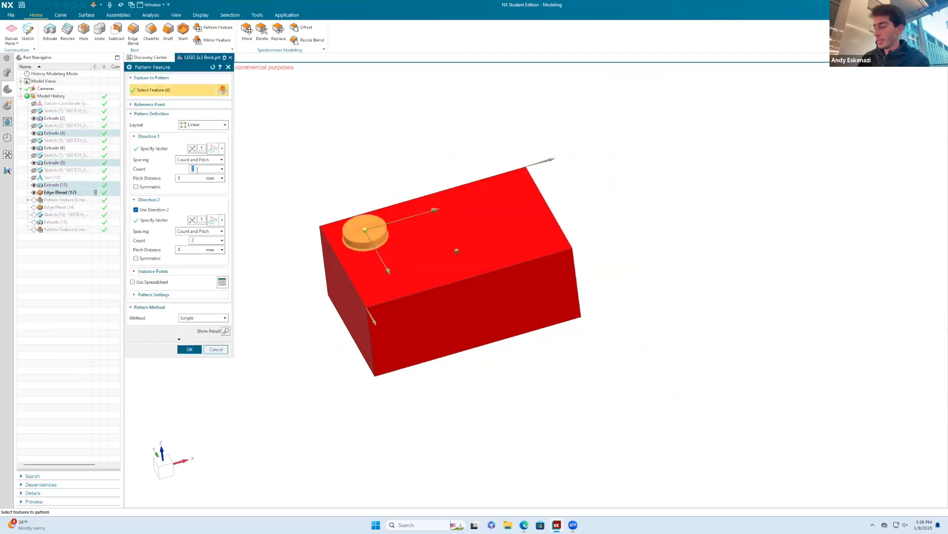
click(189, 350)
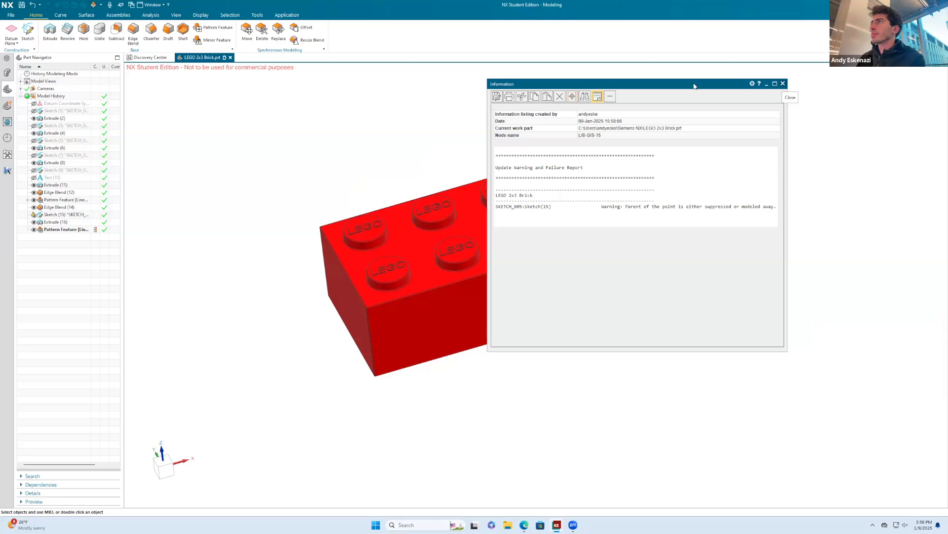
click(497, 97)
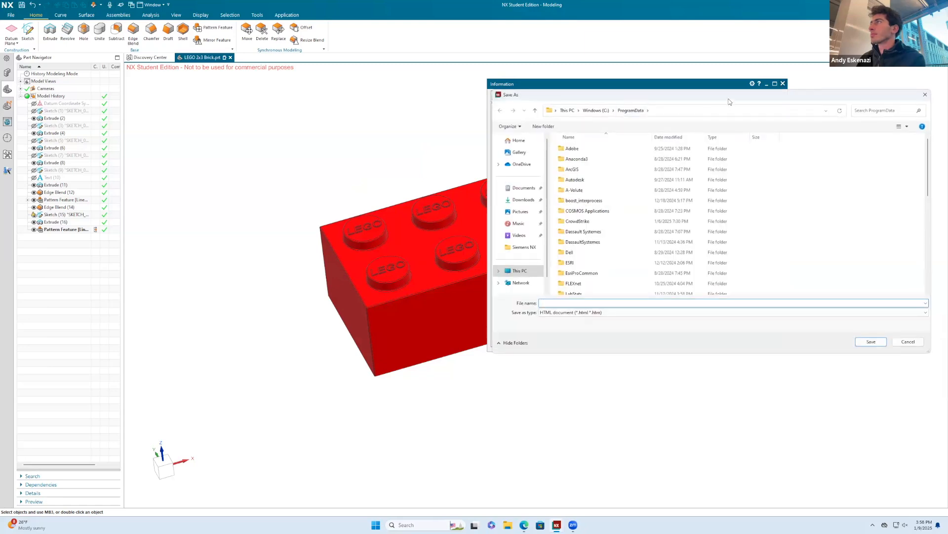
click(815, 111)
click(783, 84)
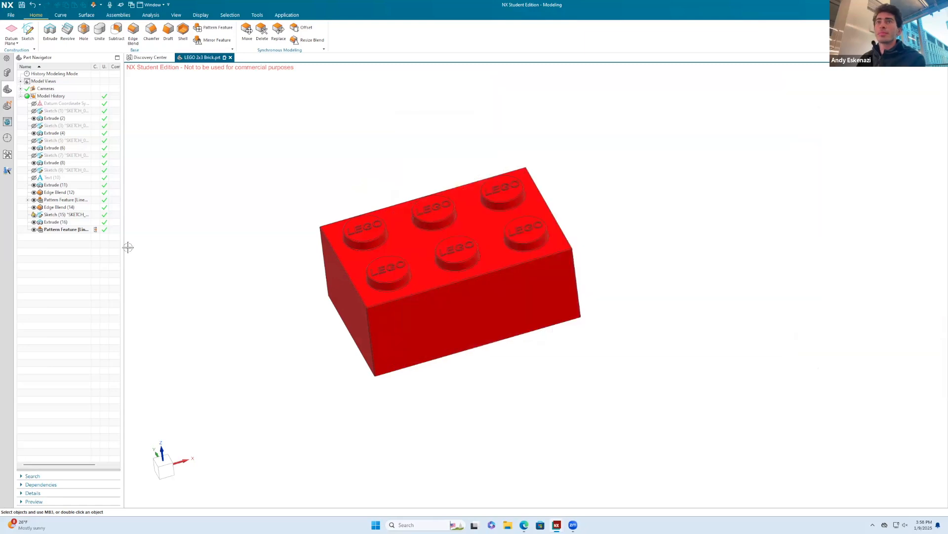
Set the Direction 1 count of the underside tube pattern to 2 and accept the edit.
right_click(55, 230)
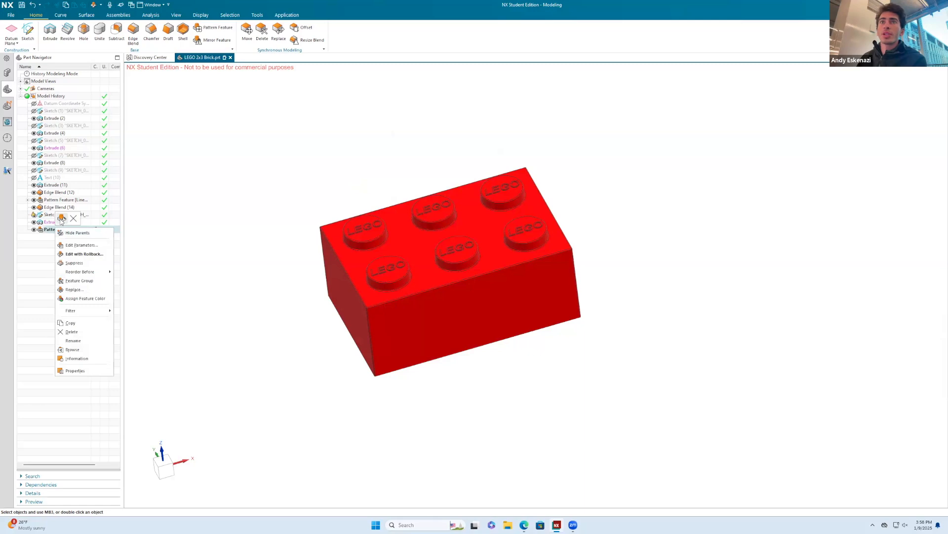
click(61, 219)
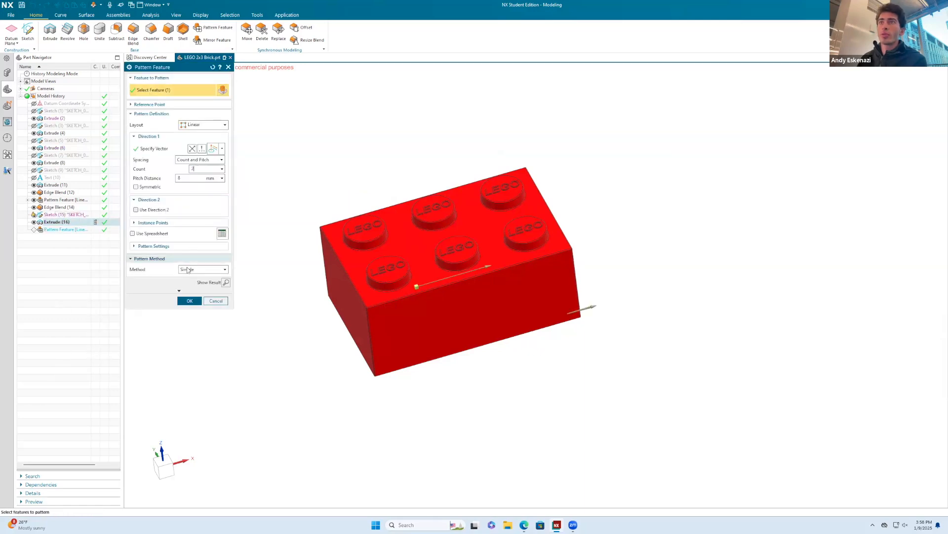
click(189, 300)
middle_drag(263, 265, 406, 244)
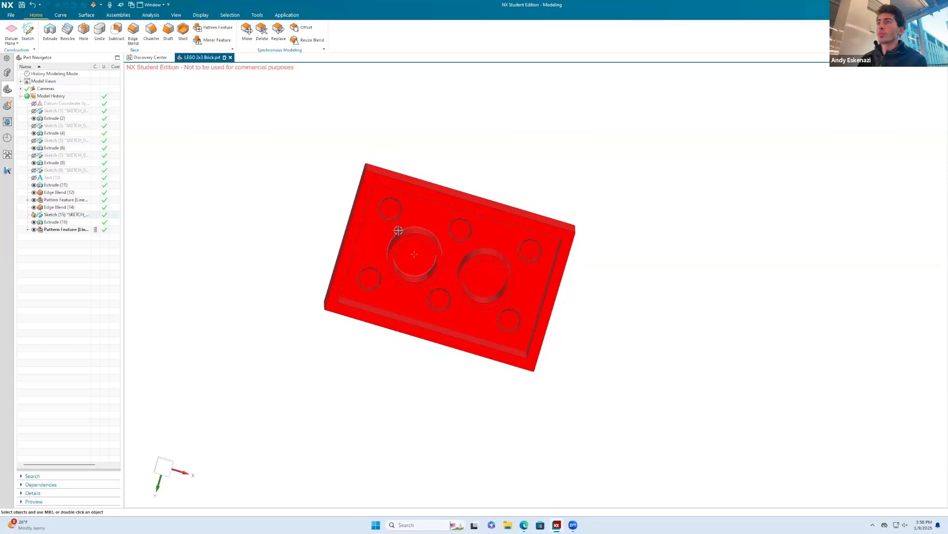
Hide Sketch (15) on the underside of the brick and save the part.
right_click(420, 226)
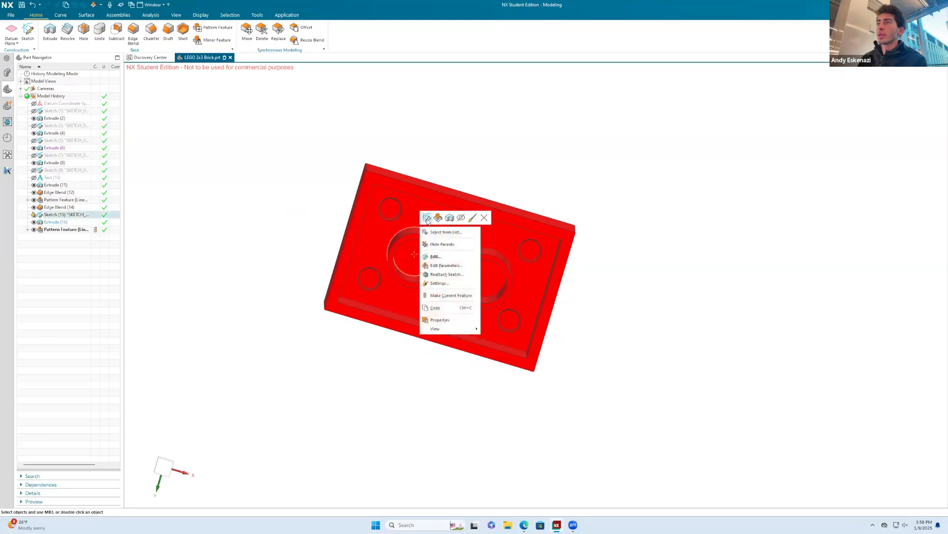
click(426, 218)
click(13, 39)
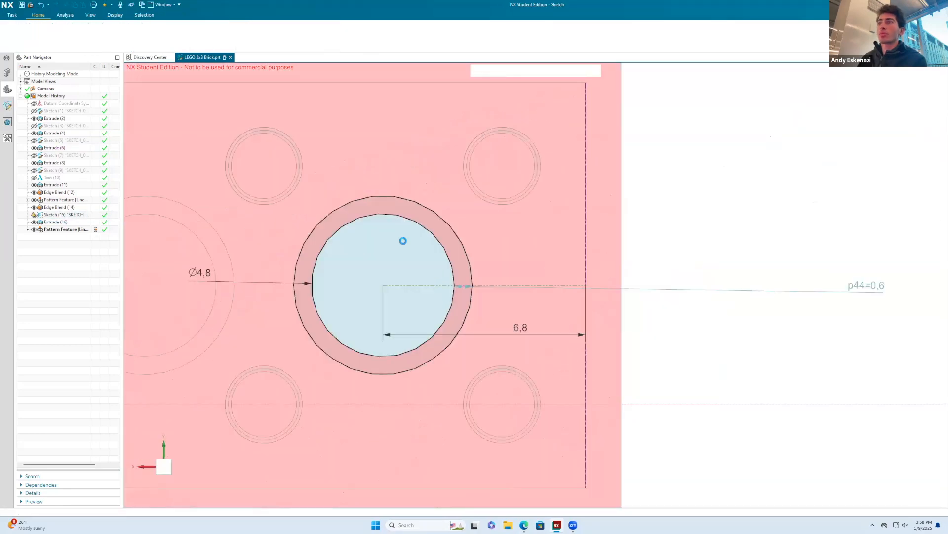
right_click(431, 228)
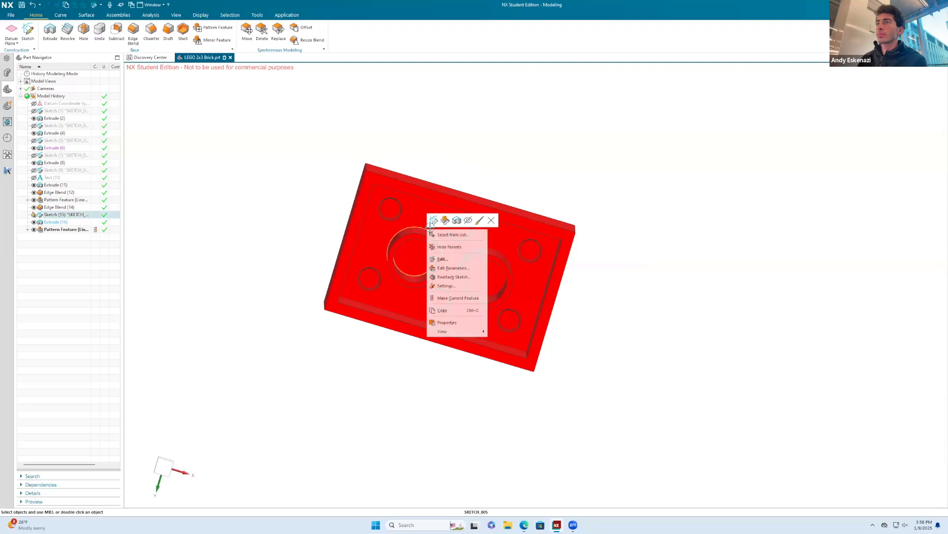
click(467, 220)
middle_drag(447, 206, 434, 303)
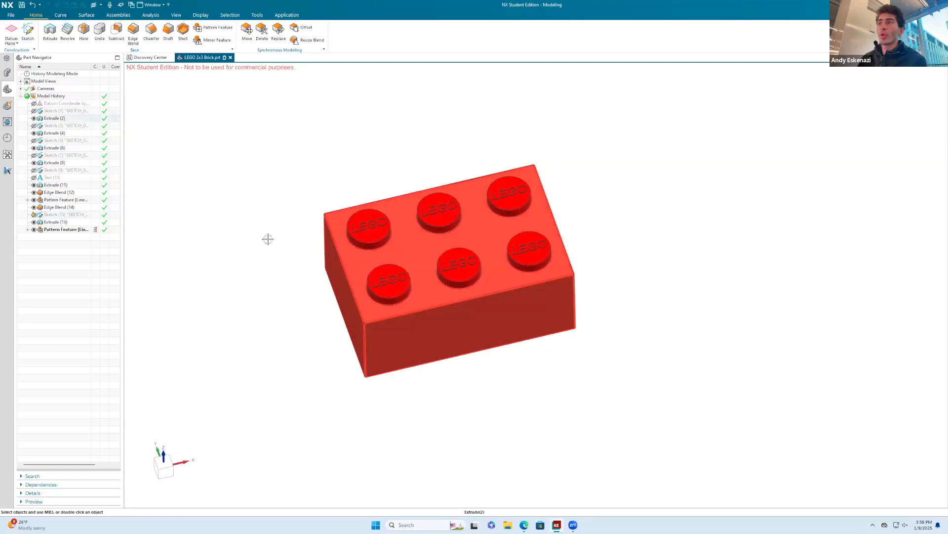
click(21, 5)
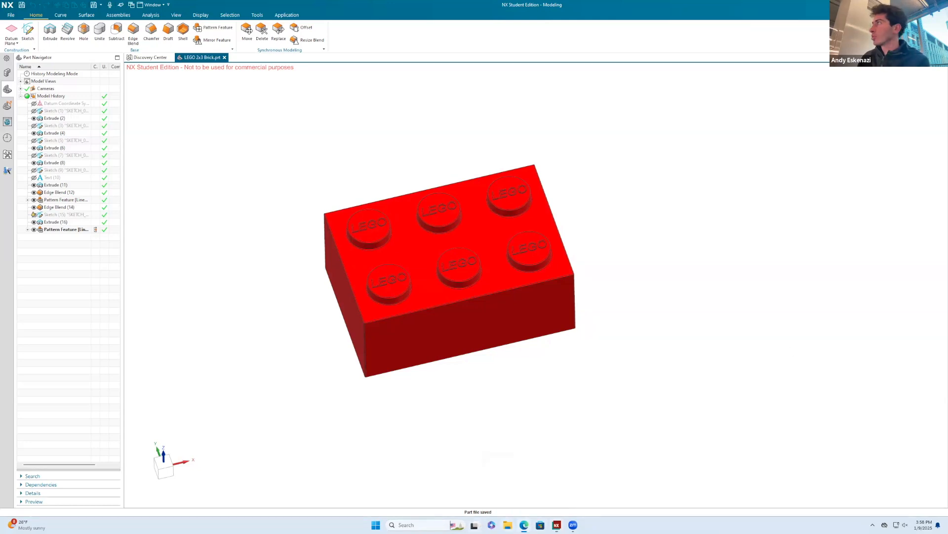
Switch to the browser to view the toy airplane reference picture, and return to the brick model in NX.
key(alt+Tab)
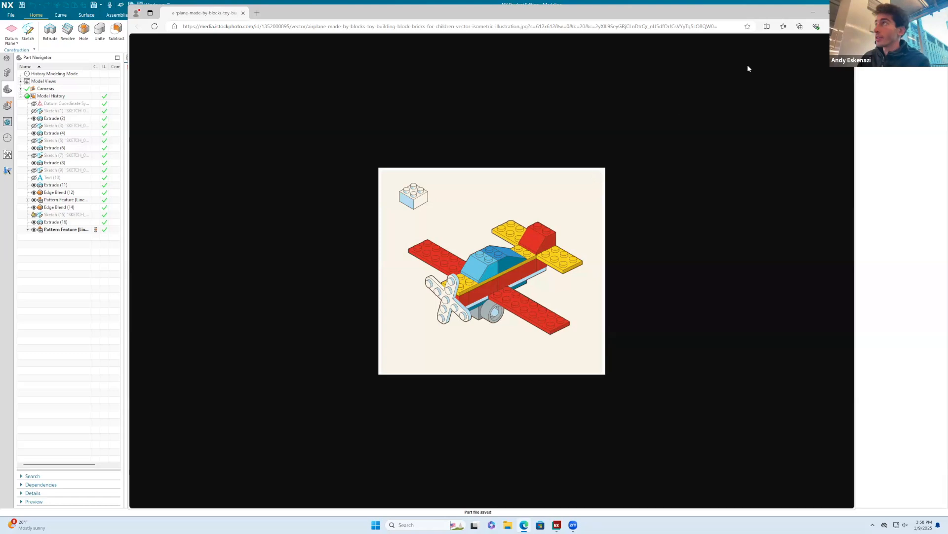
click(813, 12)
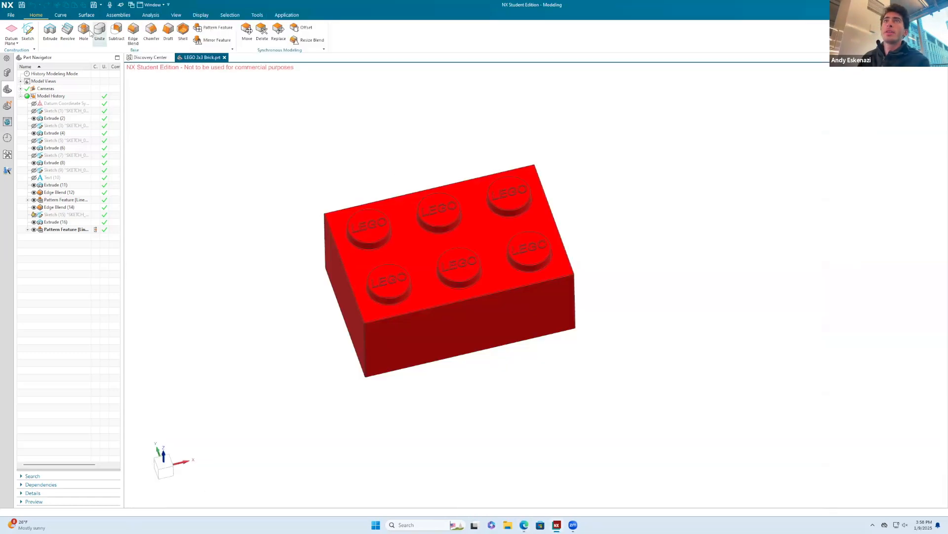
Save a copy of the 2x3 brick part as "LEGO 2x6 Plate.prt" in the Siemens NX folder.
click(8, 15)
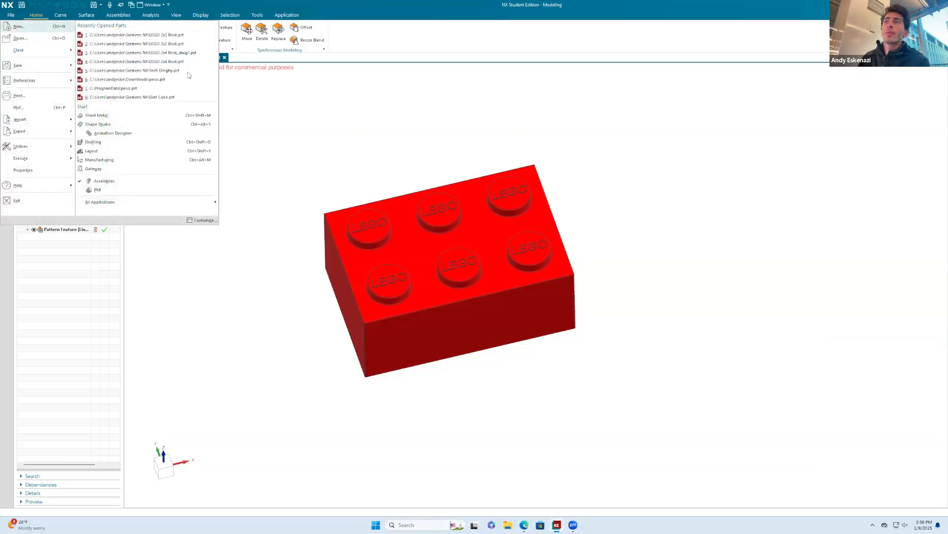
click(388, 161)
click(8, 15)
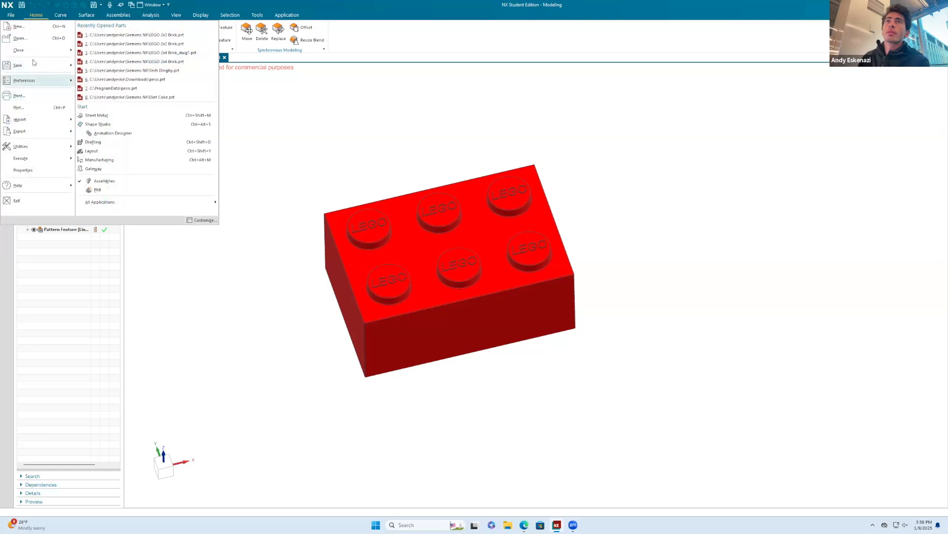
mouse_move(35, 74)
click(99, 63)
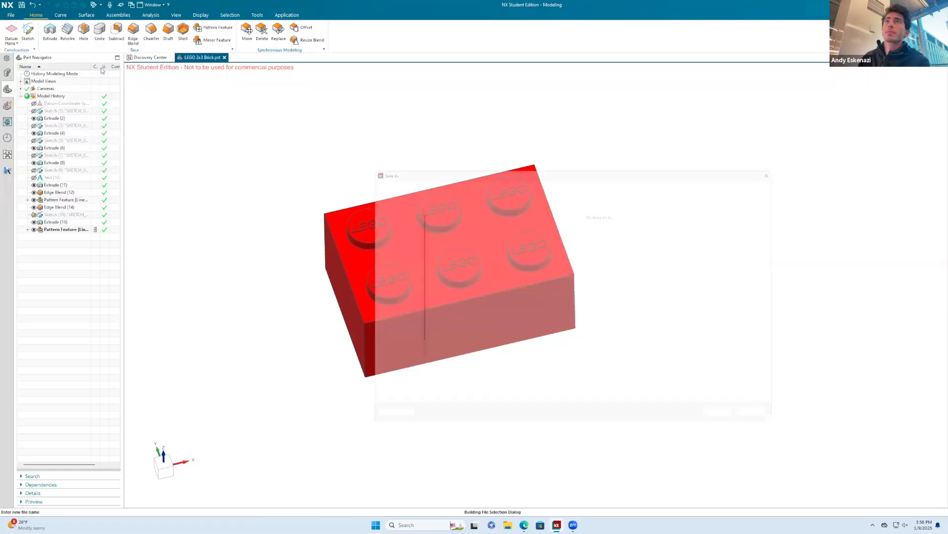
click(420, 370)
text(6 Plate.prt)
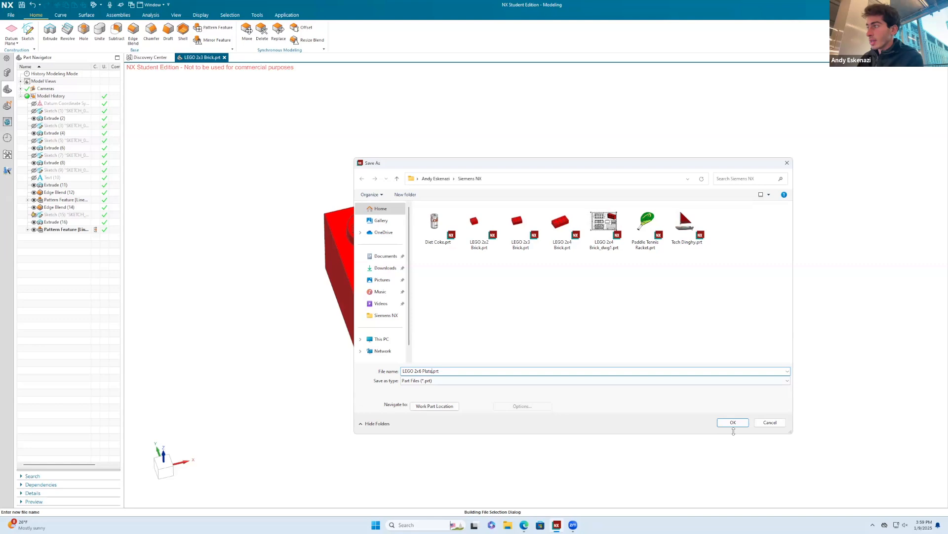
click(733, 423)
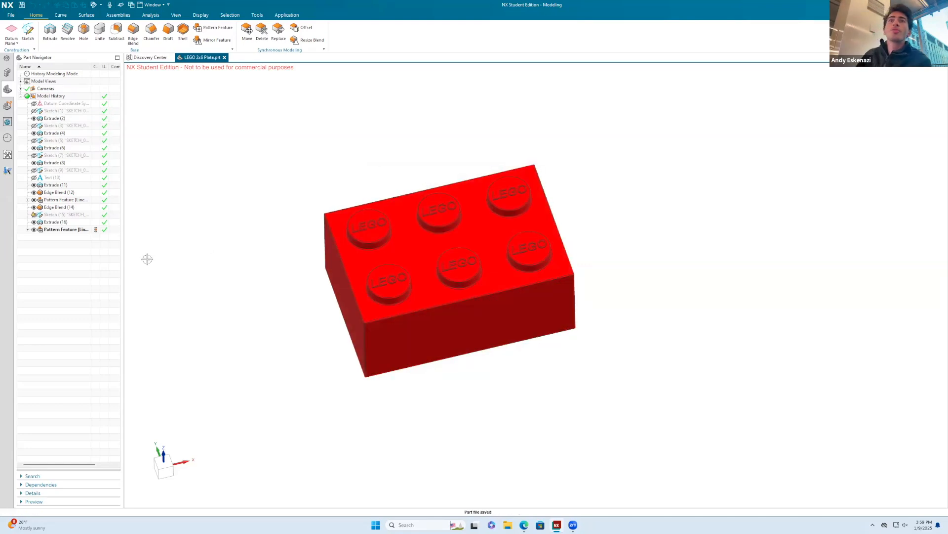
Try to reduce the base block's height by setting the end distance of Extrude (2) to 9.6/3 mm, and dismiss the update report.
right_click(50, 119)
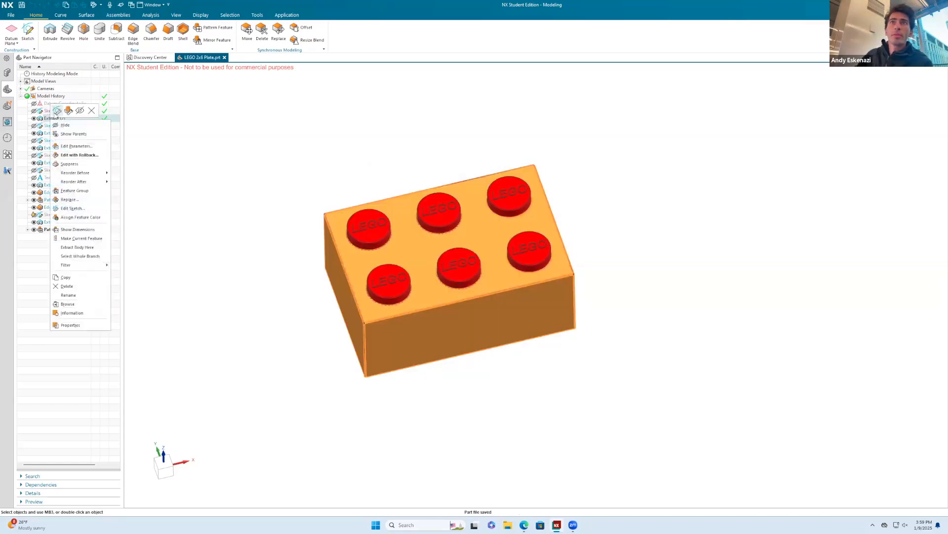
click(68, 111)
middle_drag(321, 291, 263, 192)
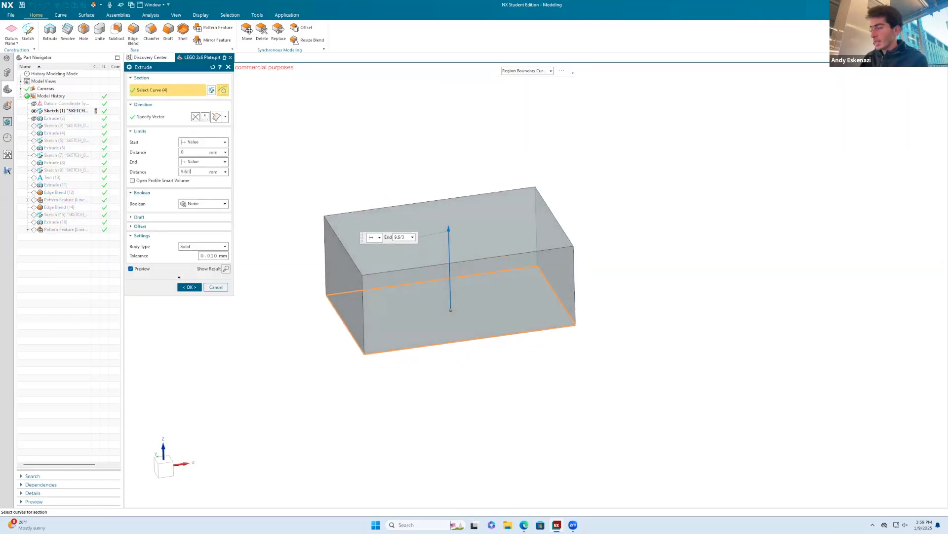
key(Return)
click(188, 286)
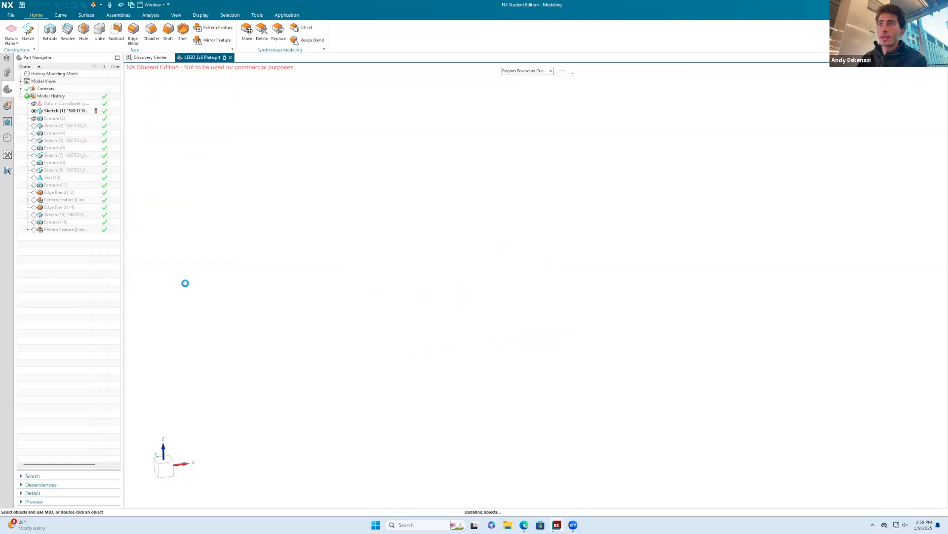
click(783, 84)
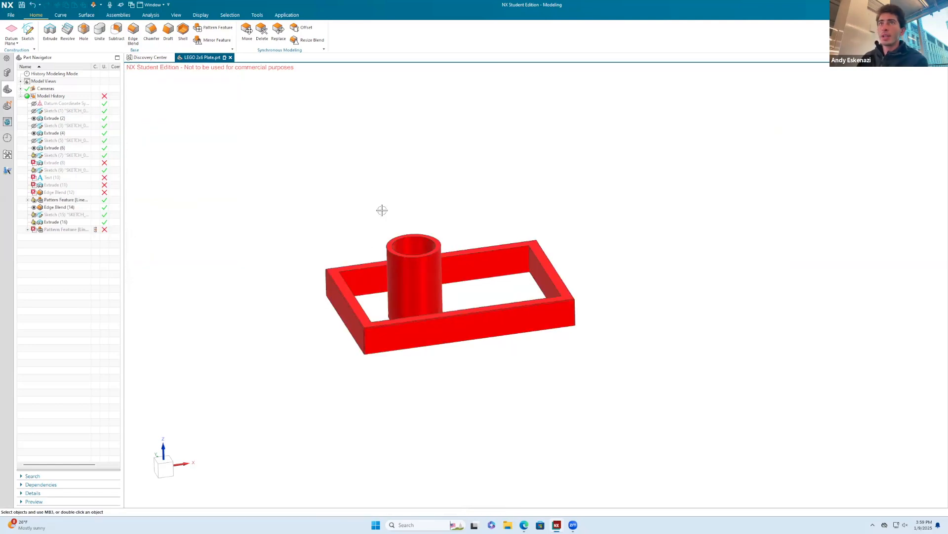
Inspect Extrude (6) and open the failed Extrude (8) to check its profile, target body and limits.
click(50, 148)
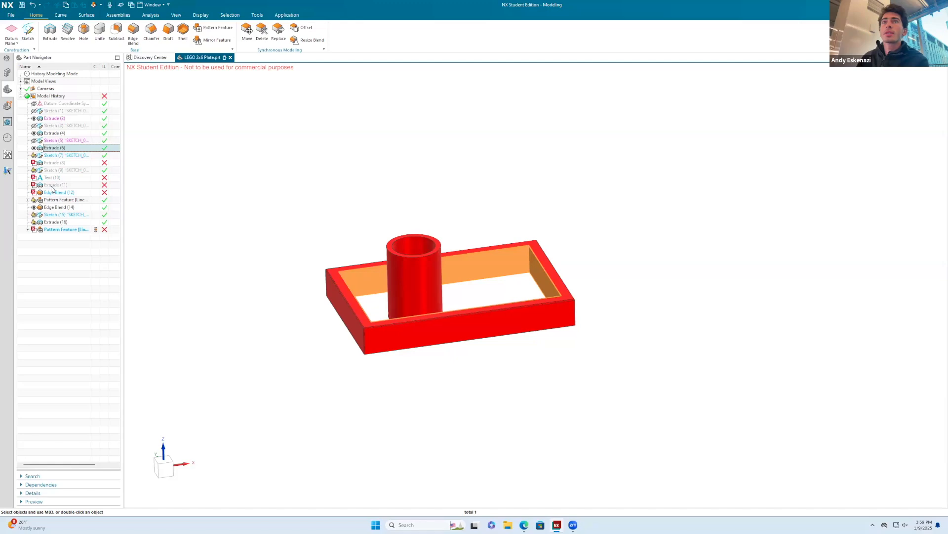
click(54, 162)
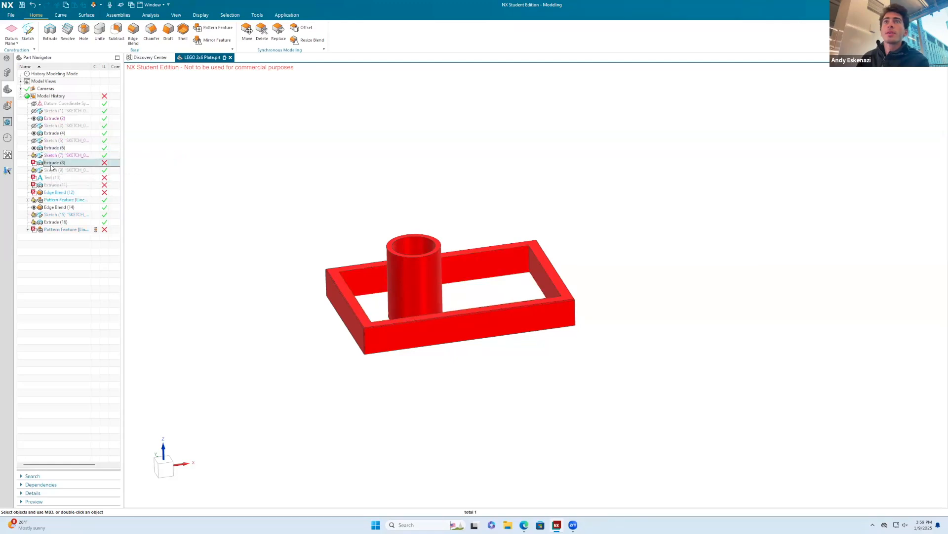
right_click(53, 164)
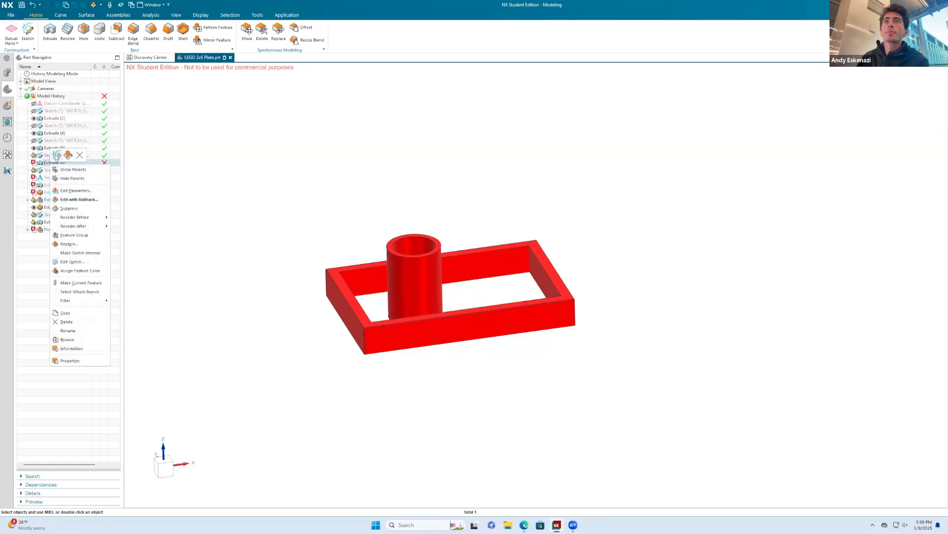
click(69, 156)
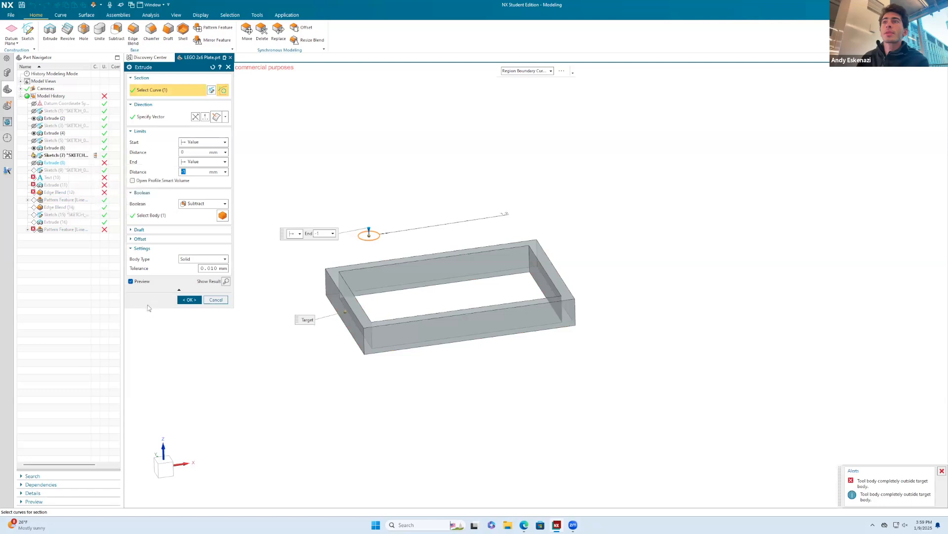
click(179, 302)
Reopen Extrude (2) to check its limits, cancel the edit and undo the base height change.
right_click(52, 112)
click(59, 108)
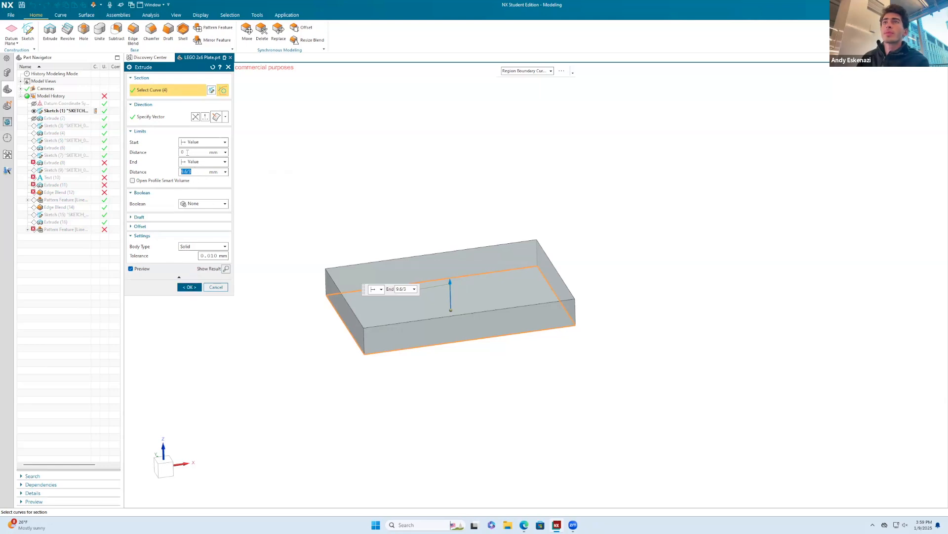
click(221, 288)
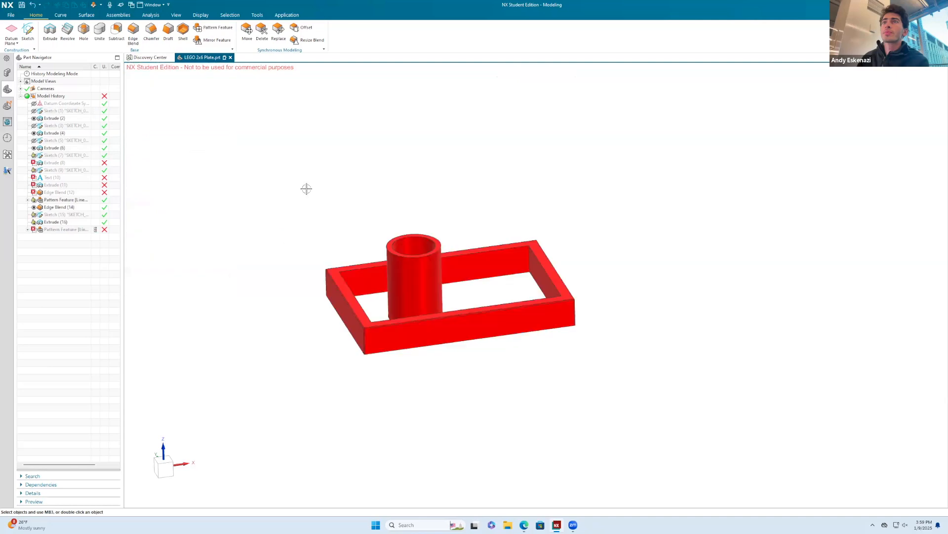
mouse_move(331, 202)
middle_down()
mouse_move(341, 154)
mouse_move(344, 210)
middle_up()
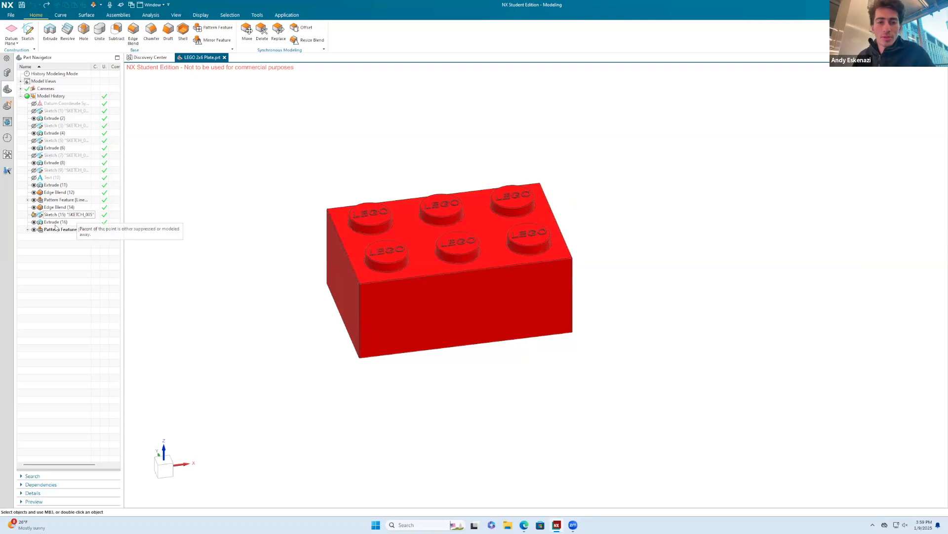
Set the base rectangle's length in Sketch (1) to 48 mm, finish the sketch and dismiss the update report.
right_click(48, 111)
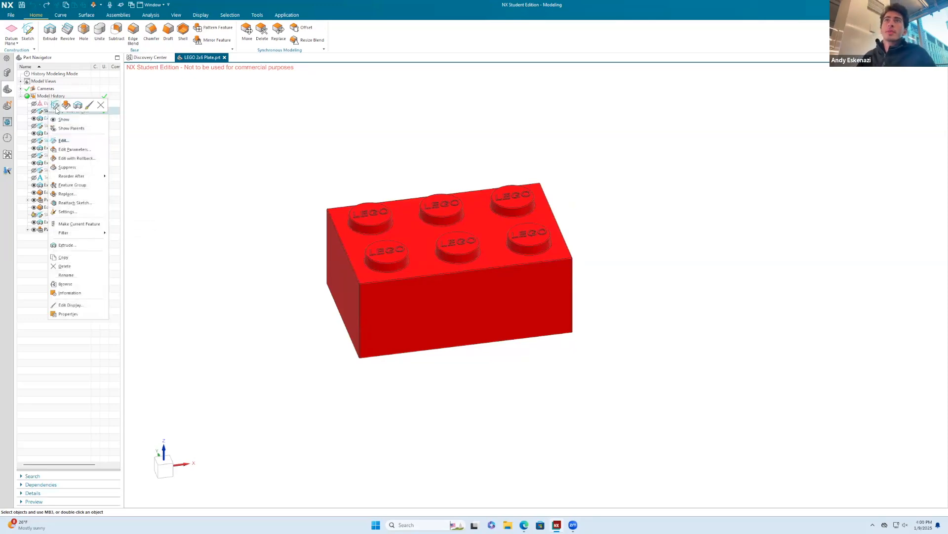
click(55, 105)
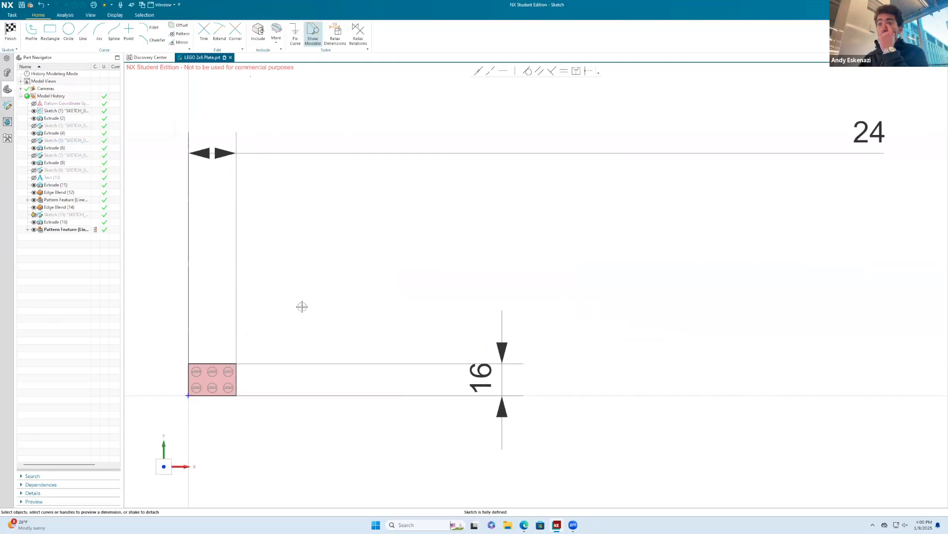
scroll(323, 219, down, 3)
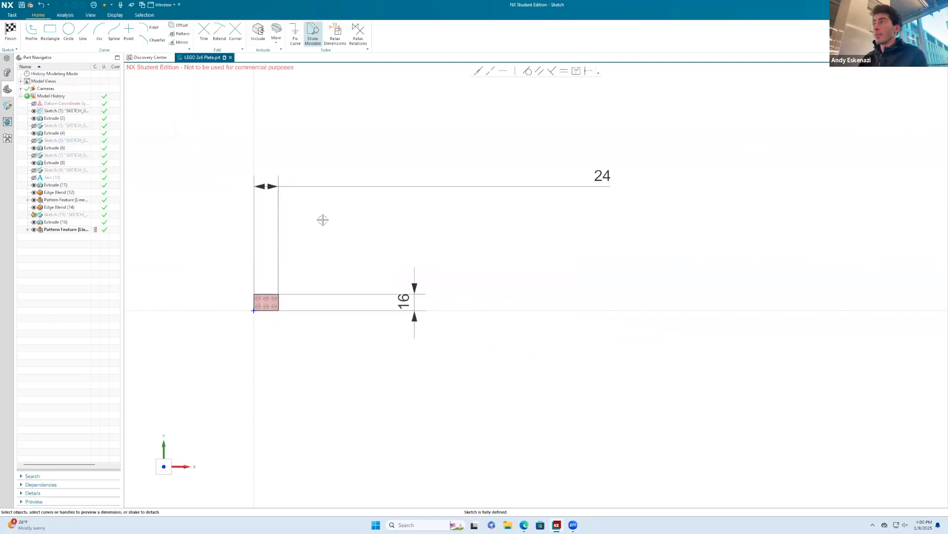
double_click(595, 177)
text(48)
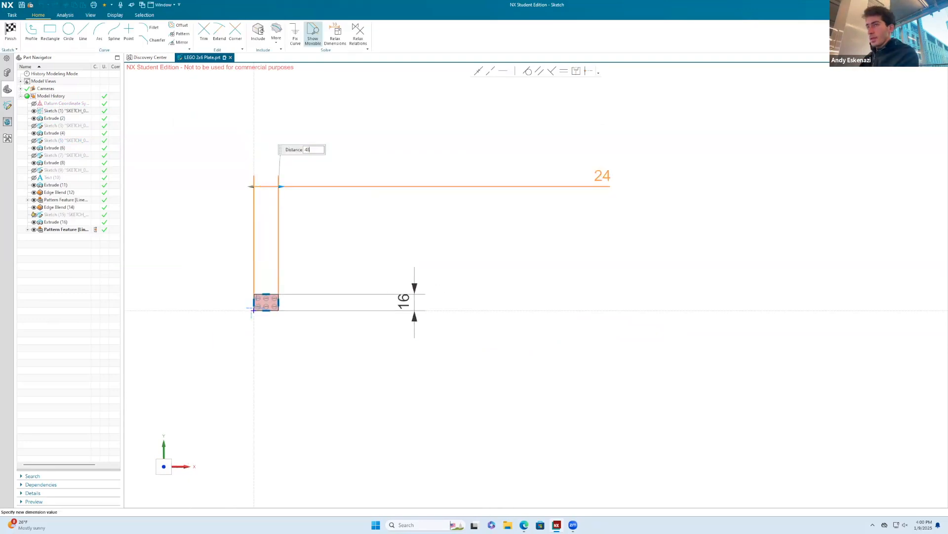
key(Return)
key(ctrl+q)
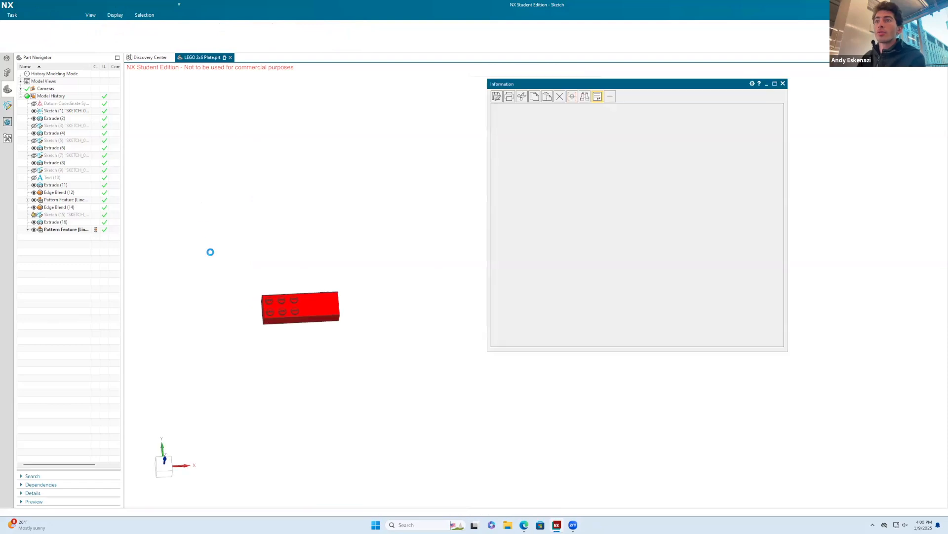
click(783, 83)
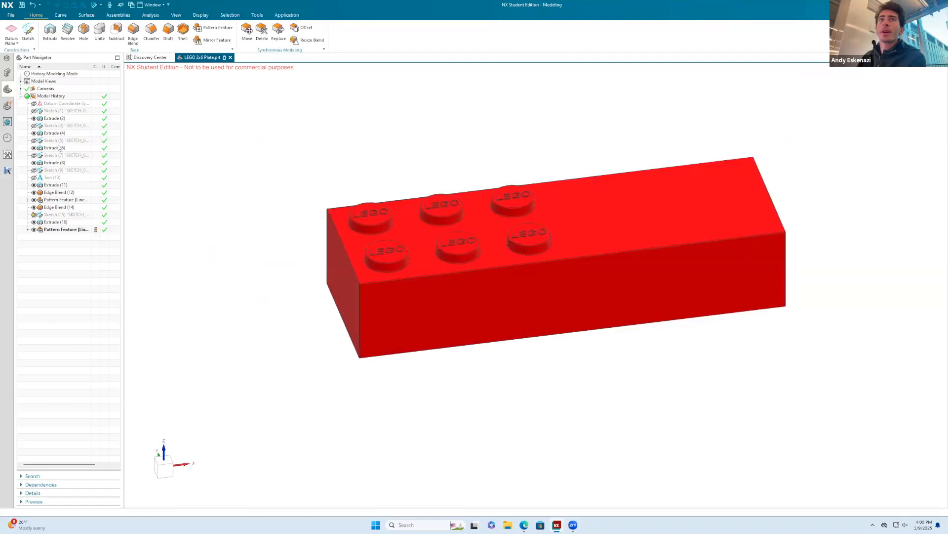
Edit the stud pattern to a count of 6 along the brick's length and dismiss the update report.
right_click(51, 186)
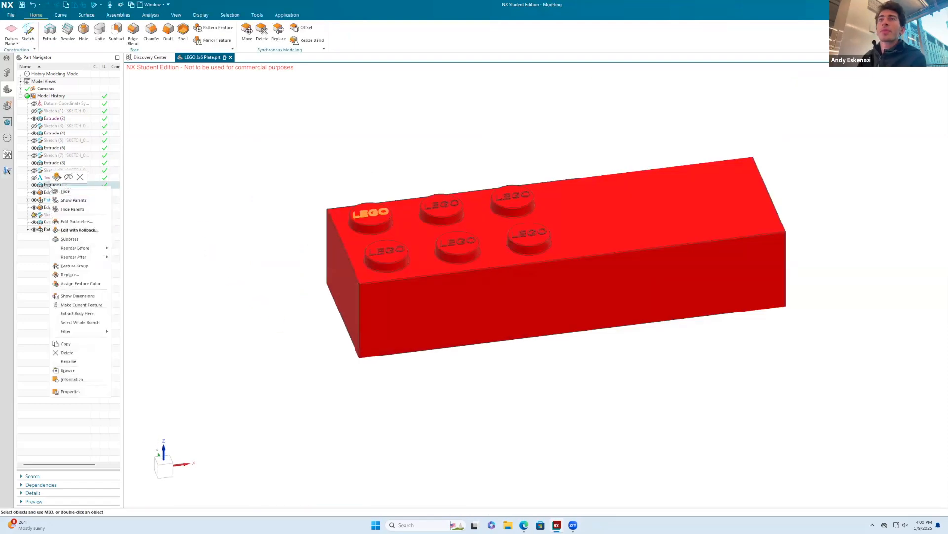
middle_drag(277, 232, 390, 306)
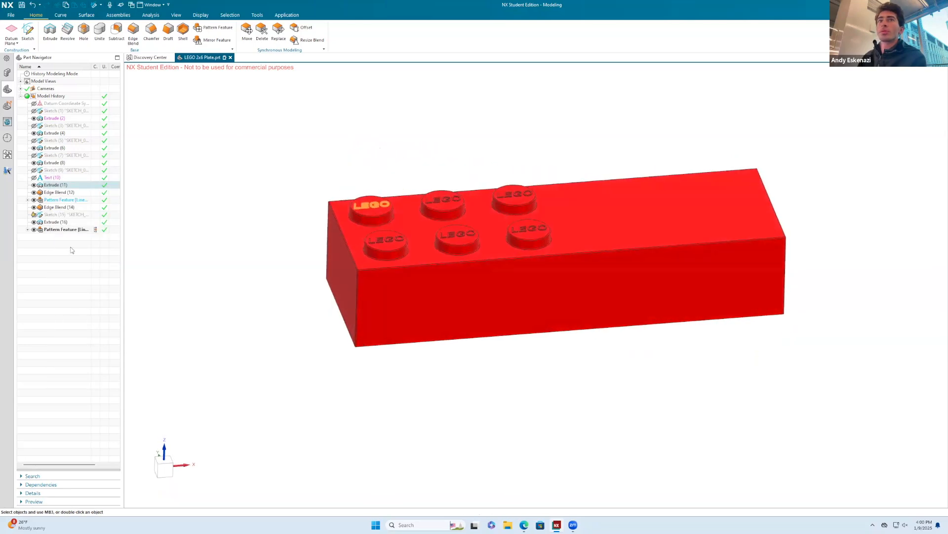
right_click(60, 200)
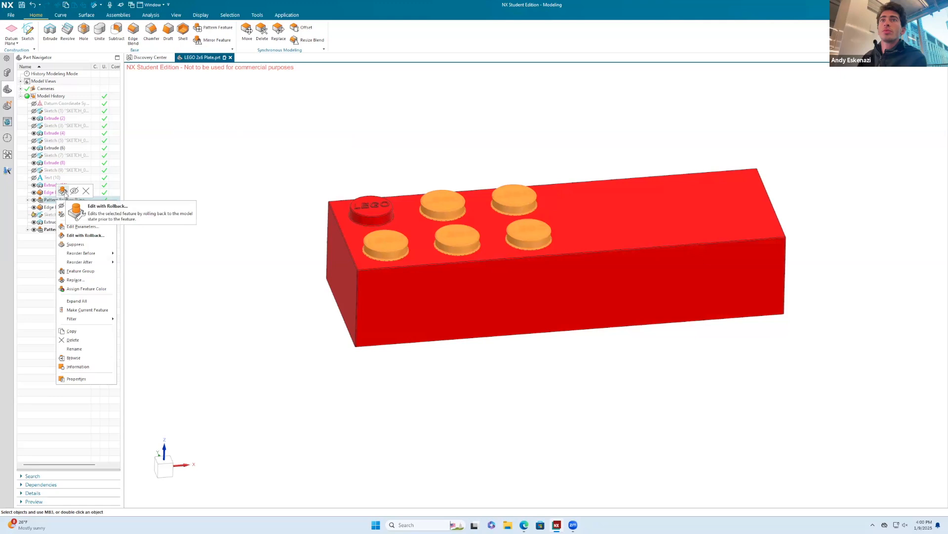
click(63, 192)
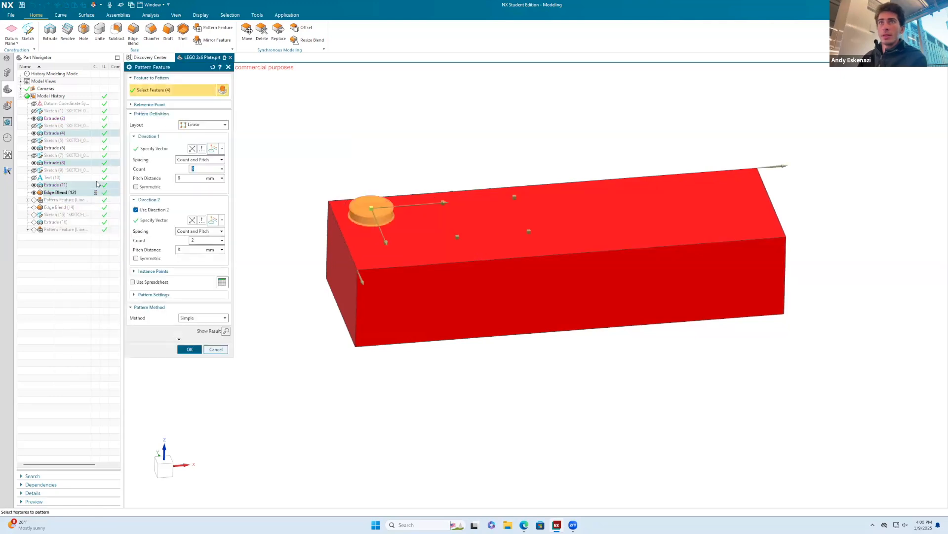
click(189, 349)
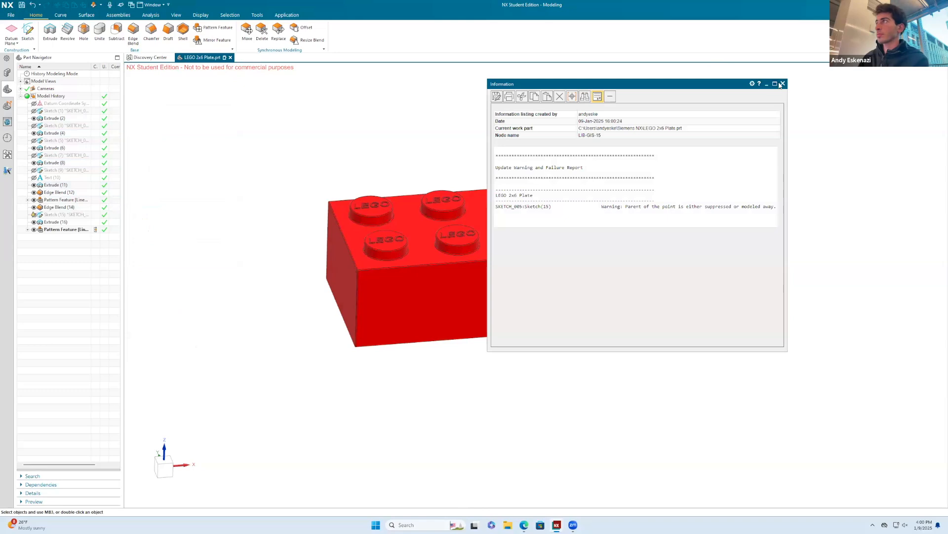
click(782, 84)
Edit the underside tube pattern to a count of 5 along the brick's length.
middle_drag(250, 275, 307, 220)
right_click(409, 212)
click(142, 194)
right_click(55, 231)
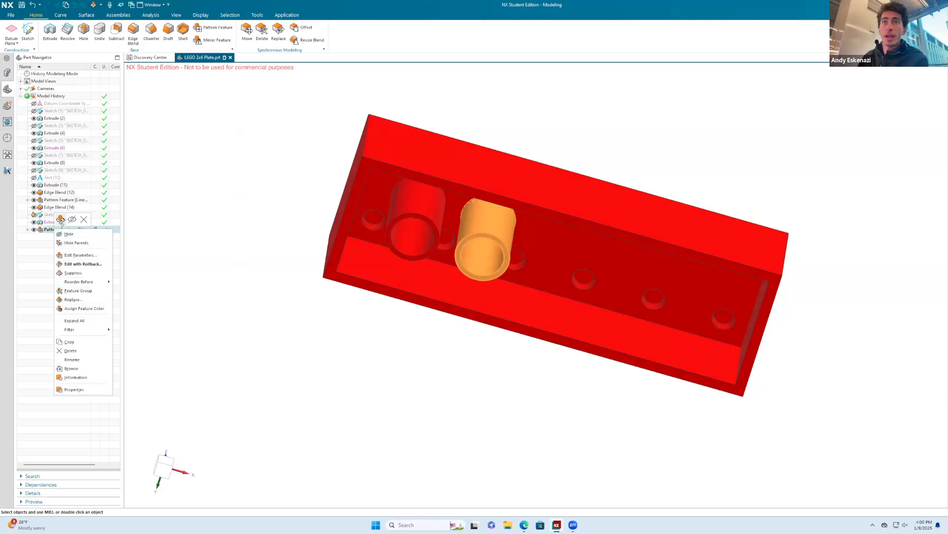
click(69, 239)
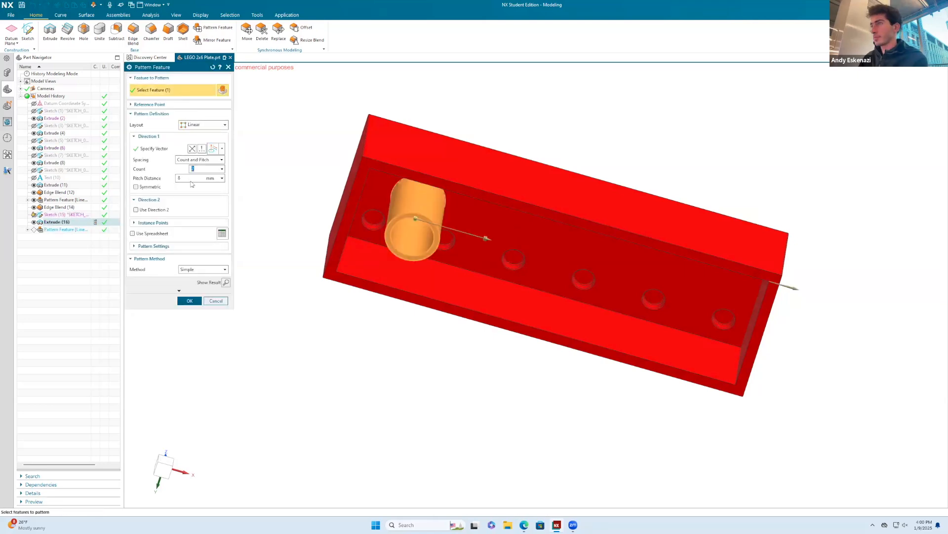
click(189, 301)
Create a new sketch on the flat rim face on the brick's underside.
middle_drag(381, 245, 306, 157)
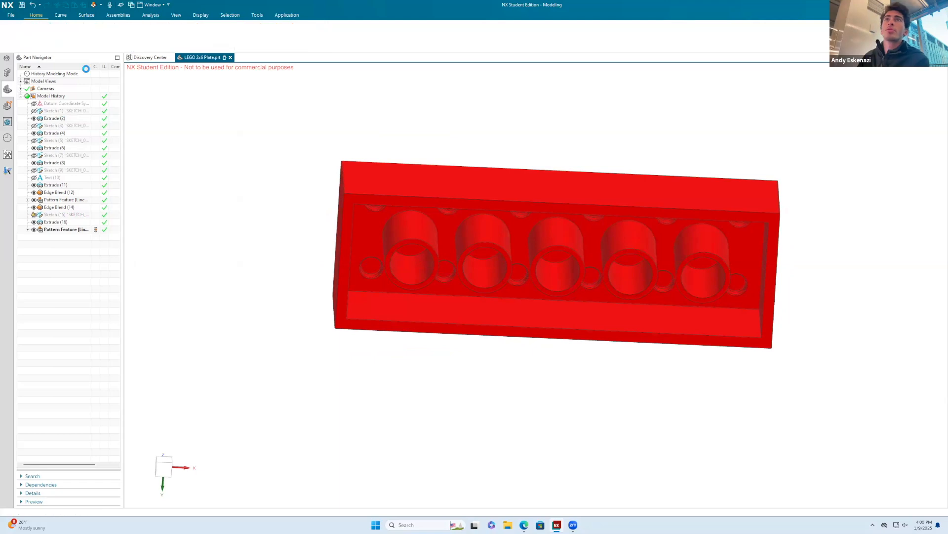
click(27, 31)
click(359, 198)
click(189, 146)
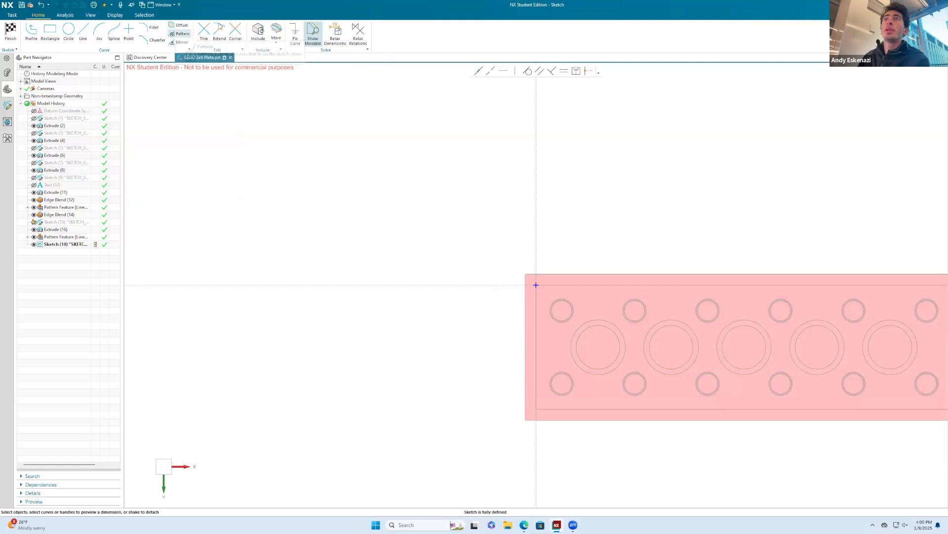
Start projecting the rim's outer outline with Connected Curves selection, picking both long edges, the short edge at the origin end and its rounded corners.
click(276, 34)
click(295, 60)
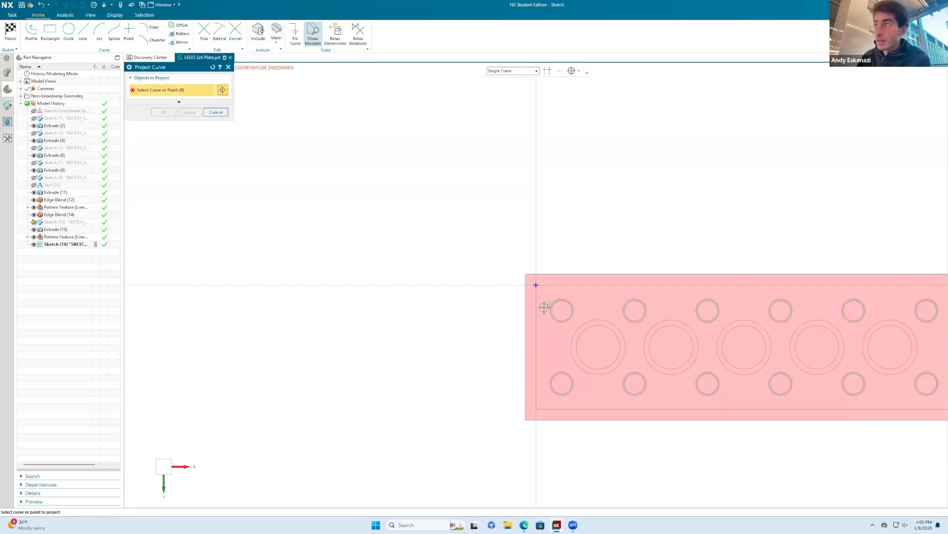
click(536, 275)
scroll(537, 276, up, 5)
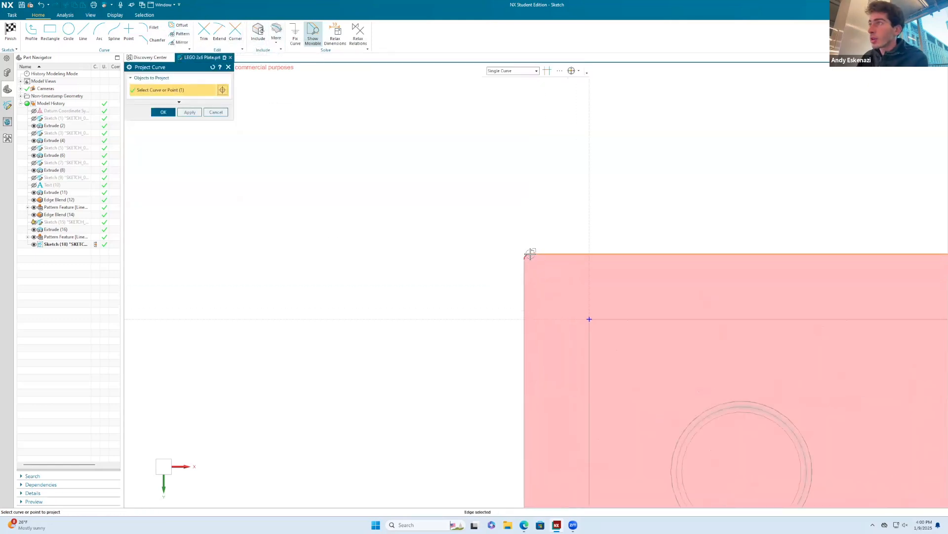
click(506, 72)
click(507, 88)
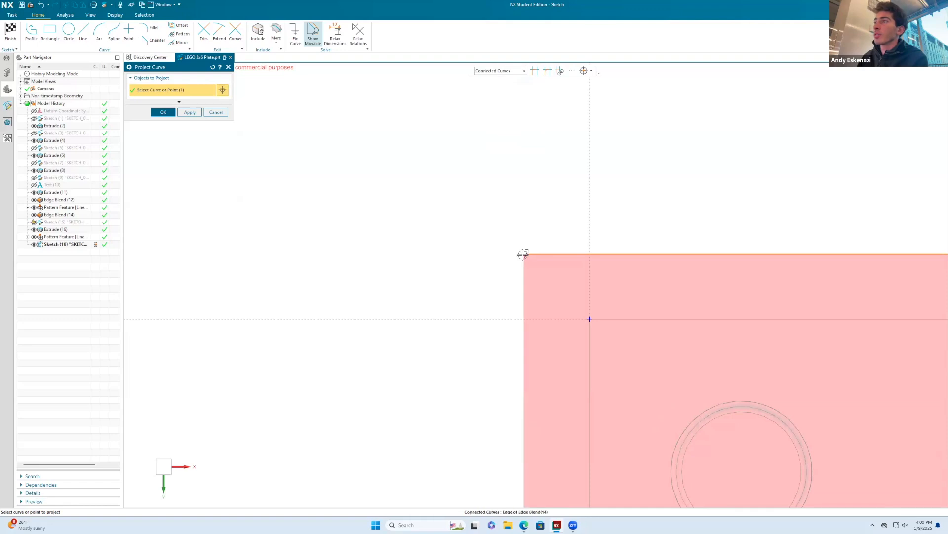
click(525, 273)
scroll(450, 222, down, 3)
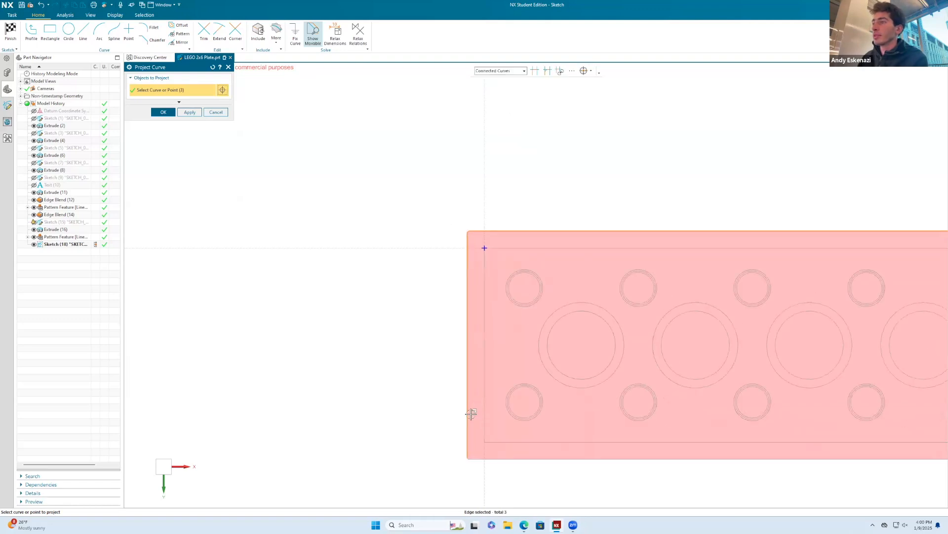
scroll(476, 465, up, 5)
click(450, 445)
click(450, 445)
click(461, 445)
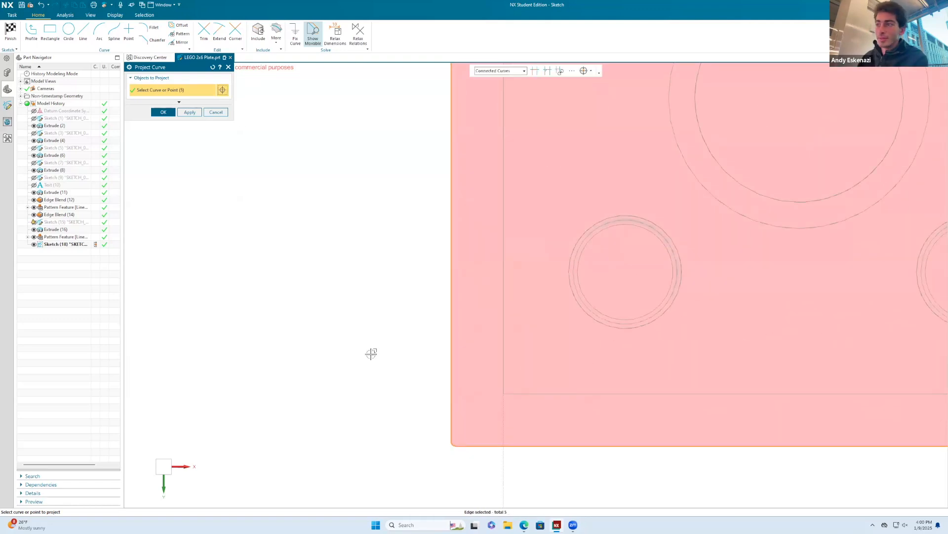
Add the far short edge and its two rounded corners to the projected curves and complete the projection.
scroll(366, 350, down, 4)
scroll(830, 380, up, 5)
click(800, 340)
click(799, 323)
scroll(765, 366, down, 4)
scroll(753, 154, down, 4)
scroll(741, 163, up, 5)
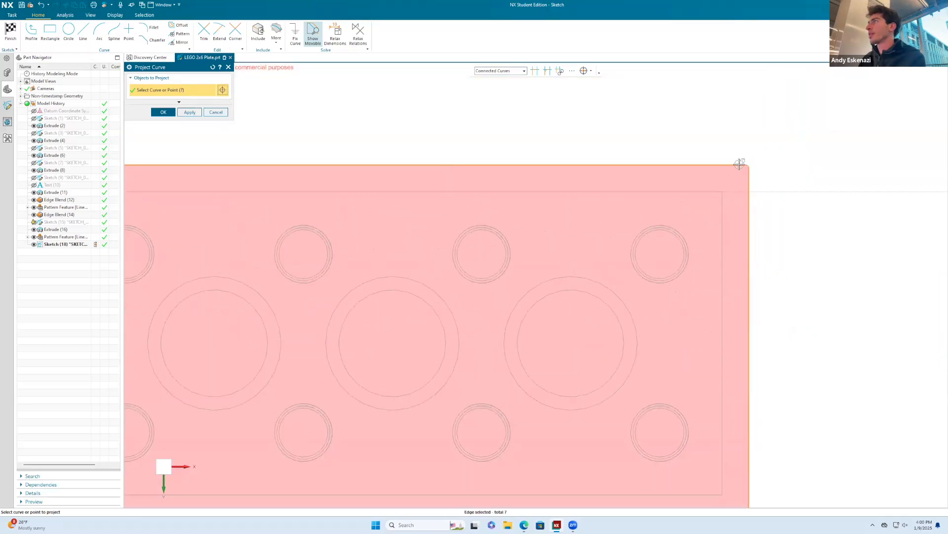
click(762, 169)
click(159, 112)
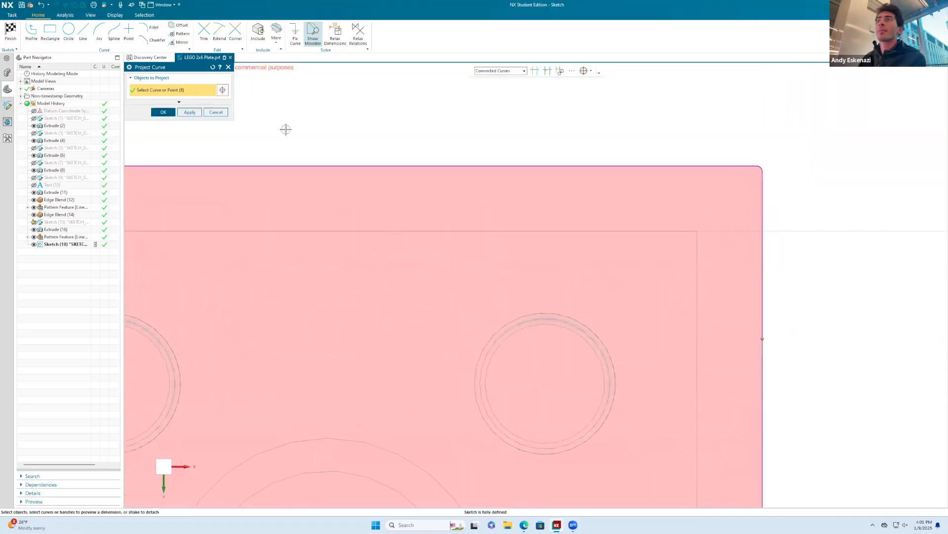
Finish the projected bottom outline sketch and set up a Subtract extrude of it with an end distance of 2*(9.6/3) mm.
click(11, 34)
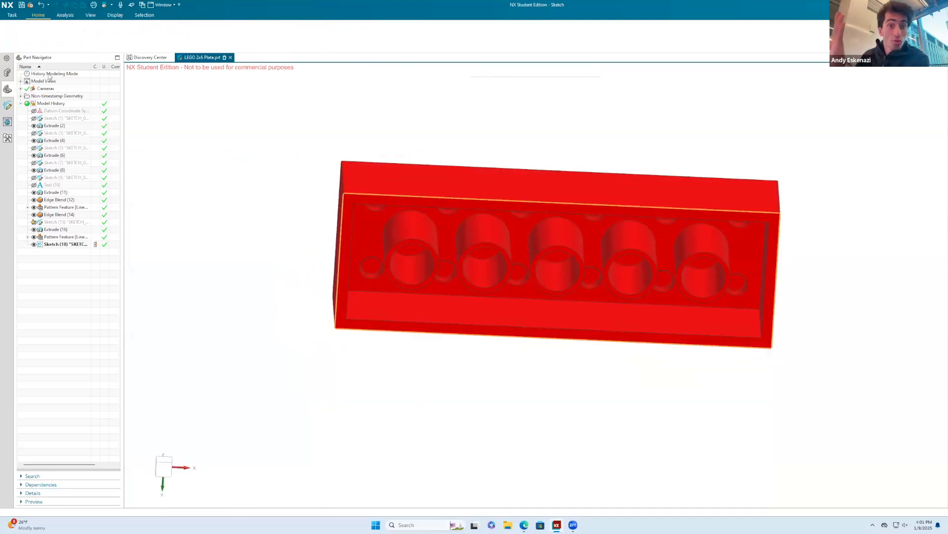
click(50, 33)
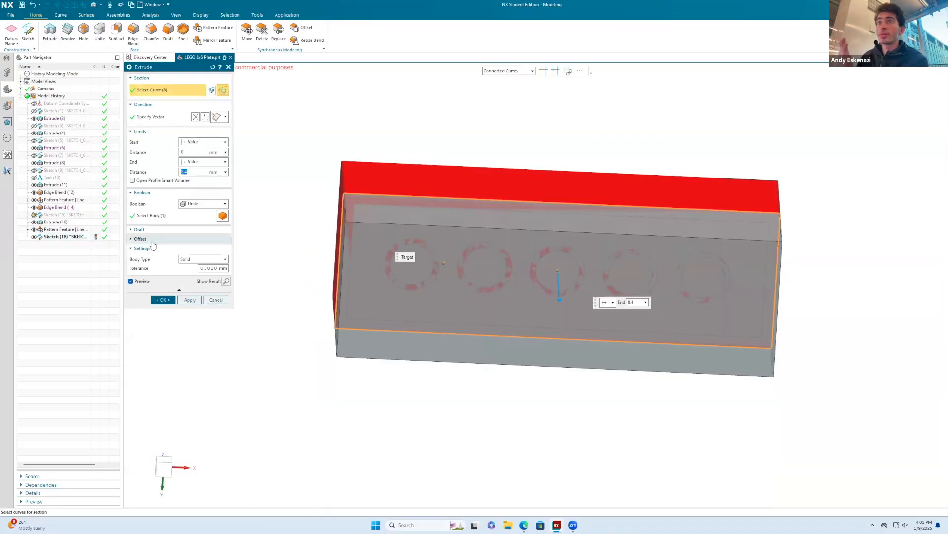
click(197, 203)
click(194, 226)
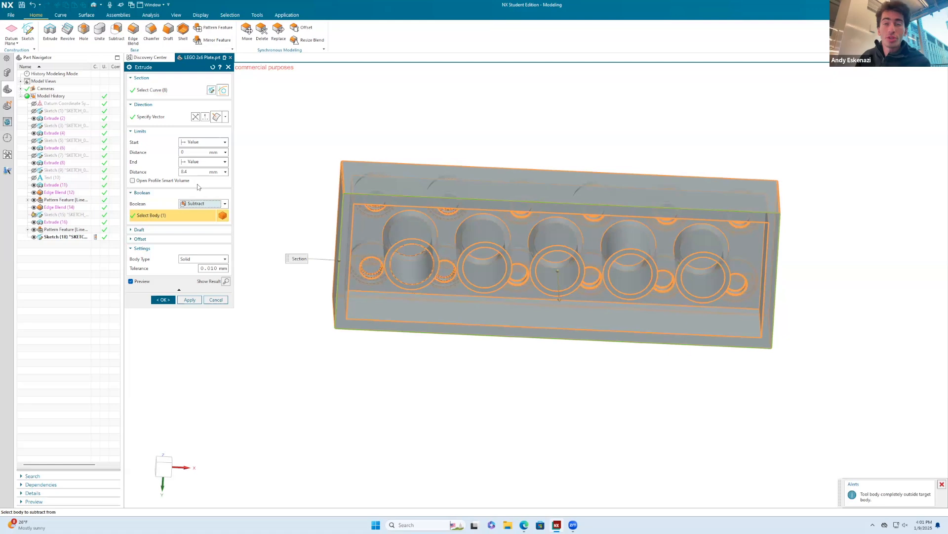
click(200, 171)
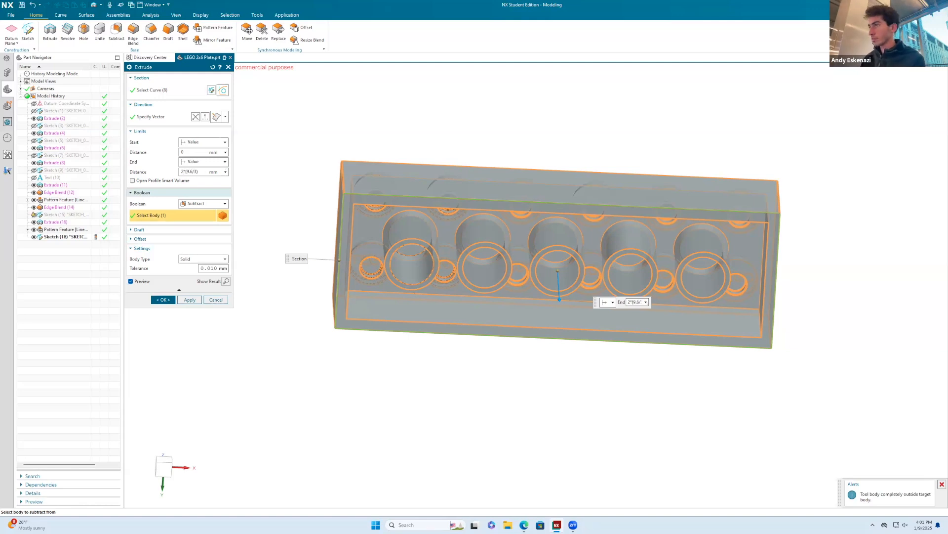
middle_drag(420, 226, 414, 264)
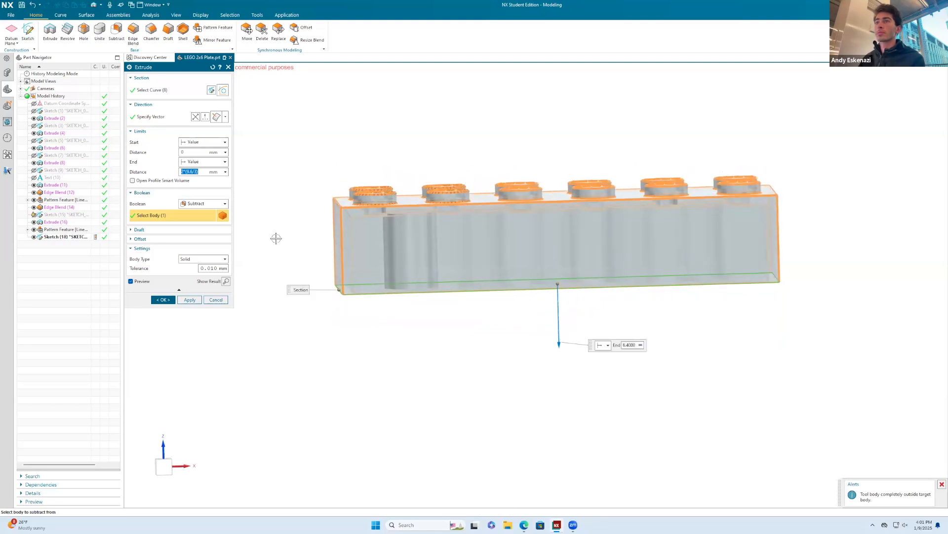
Reverse the subtracting extrude by setting its end distance to -2*(9.6/3) mm, and complete the cut to plate thickness.
click(181, 171)
text(-)
key(Return)
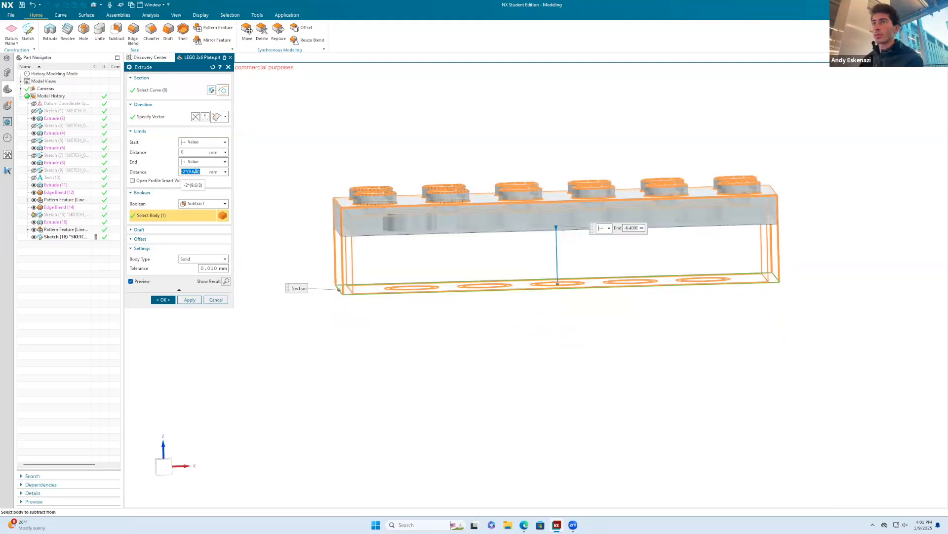
click(163, 299)
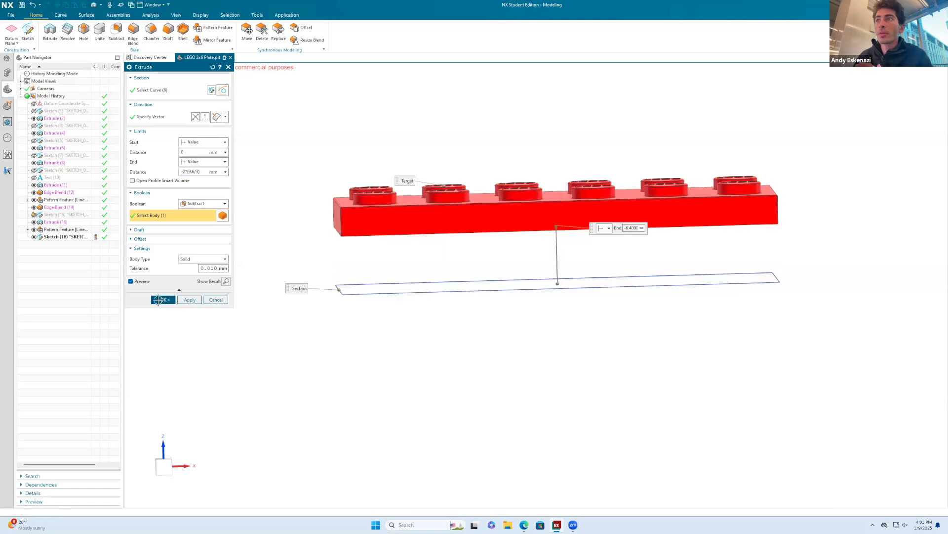
right_click(359, 295)
click(364, 286)
mouse_move(364, 286)
middle_down()
mouse_move(417, 286)
mouse_move(425, 302)
middle_up()
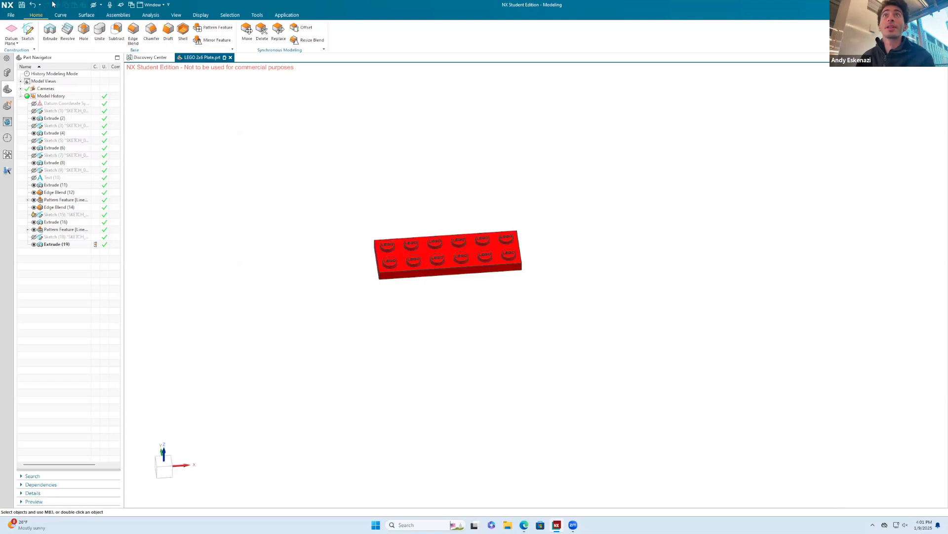
Save the finished LEGO 2x6 plate part.
click(22, 5)
middle_drag(374, 228, 365, 223)
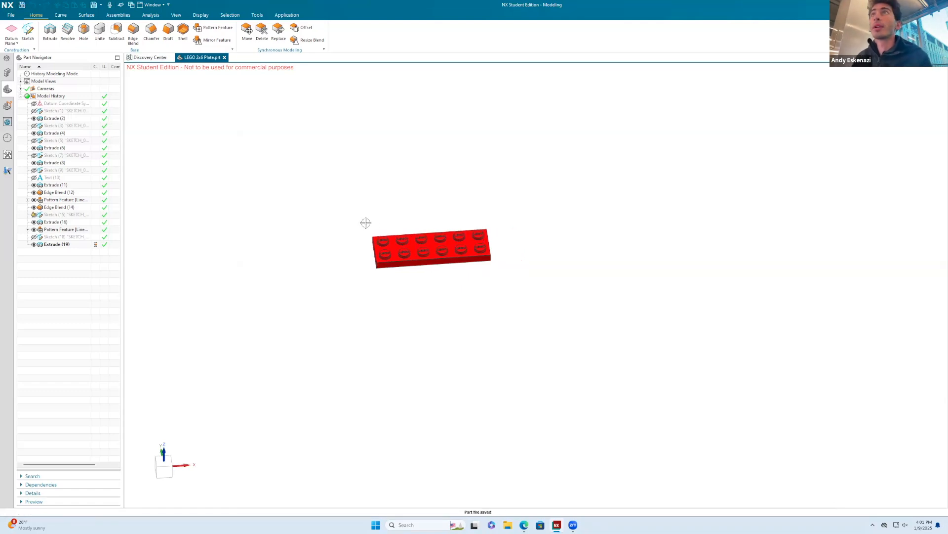
scroll(377, 213, up, 2)
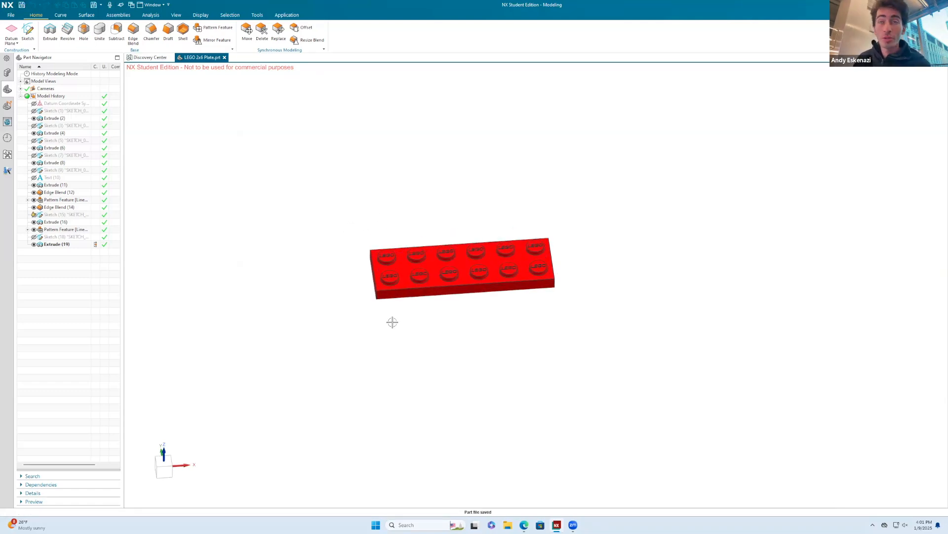
Save a copy of the part in the same folder as LEGO 2x8 Plate.prt.
click(10, 15)
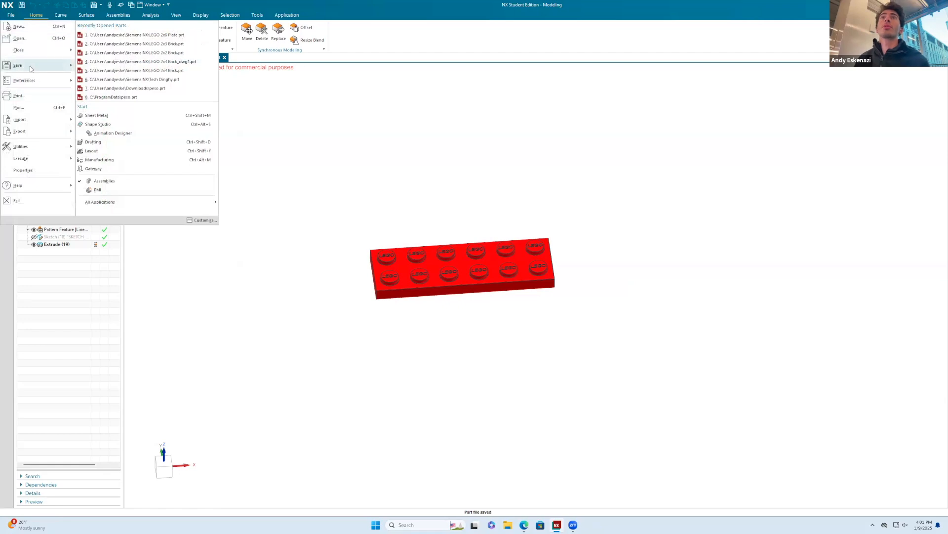
mouse_move(30, 64)
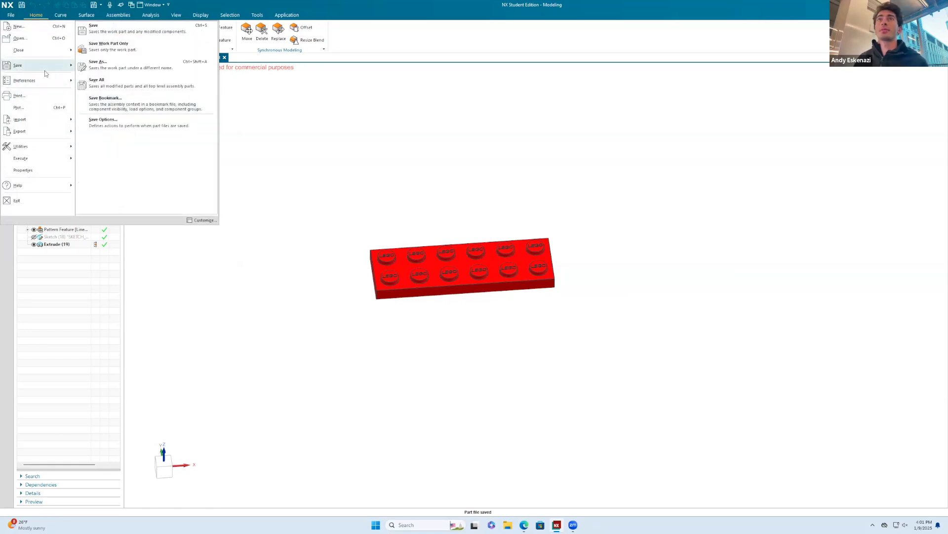
click(103, 65)
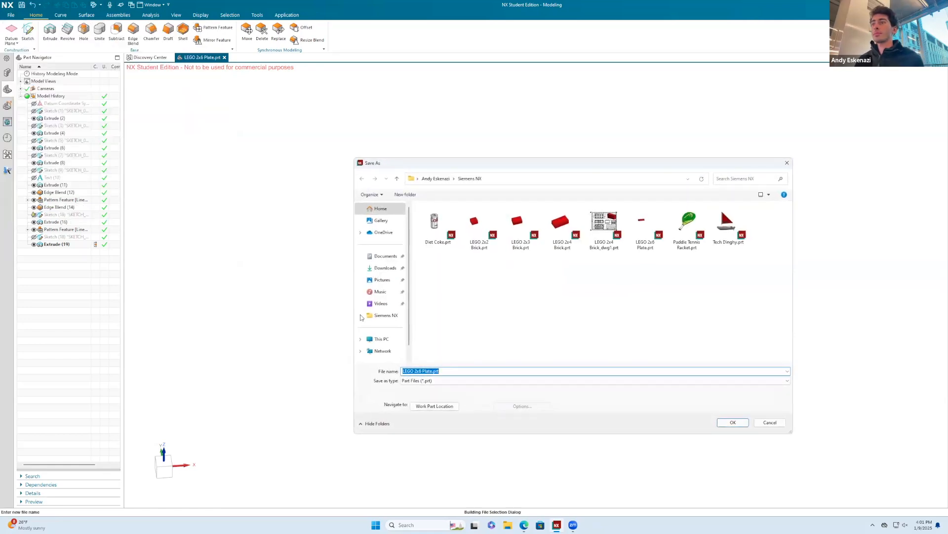
click(422, 371)
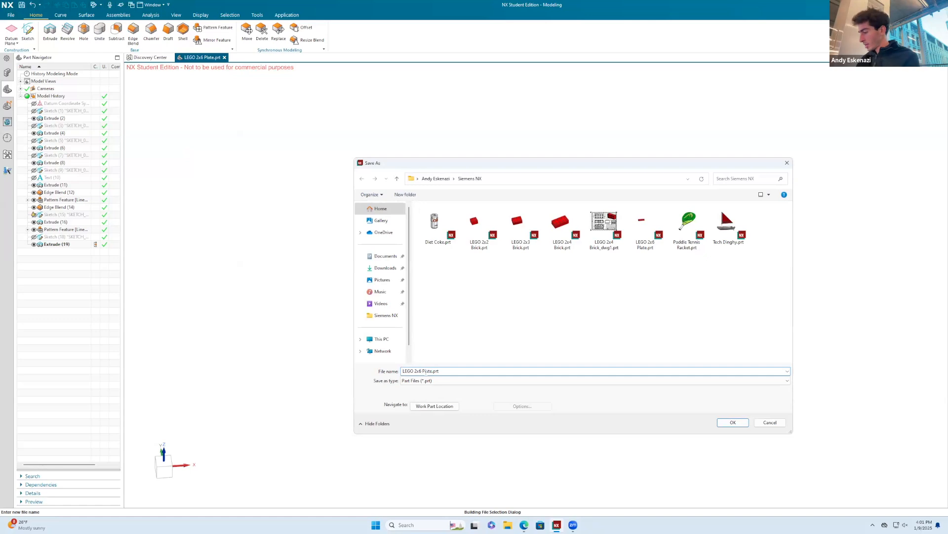
text(8)
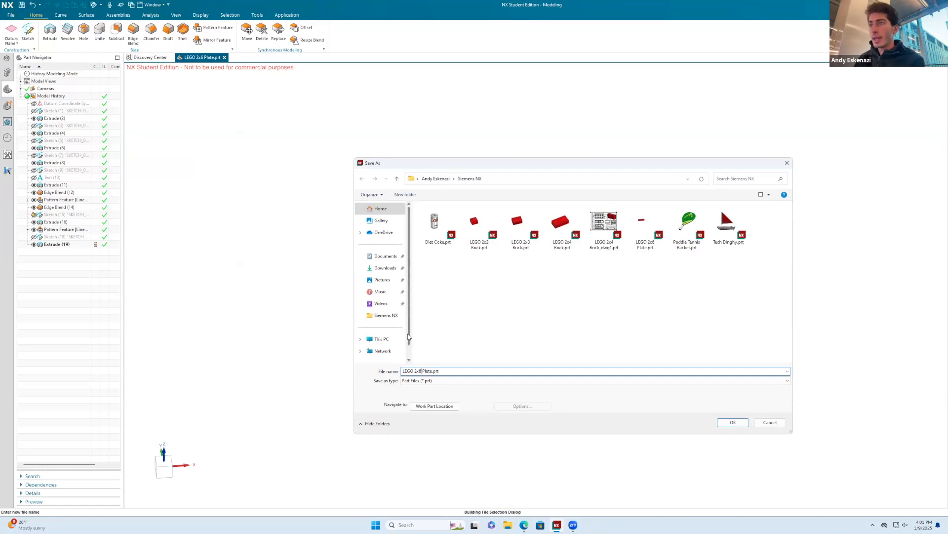
click(738, 421)
Edit the plate's base sketch to set its horizontal length to 64 mm, finish the sketch and dismiss the information window.
right_click(56, 111)
click(63, 100)
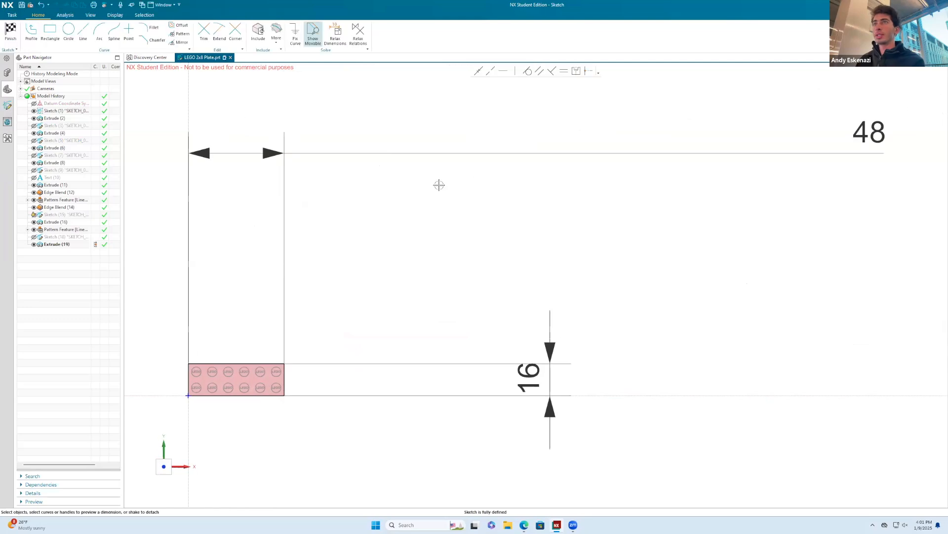
scroll(439, 184, down, 4)
double_click(611, 174)
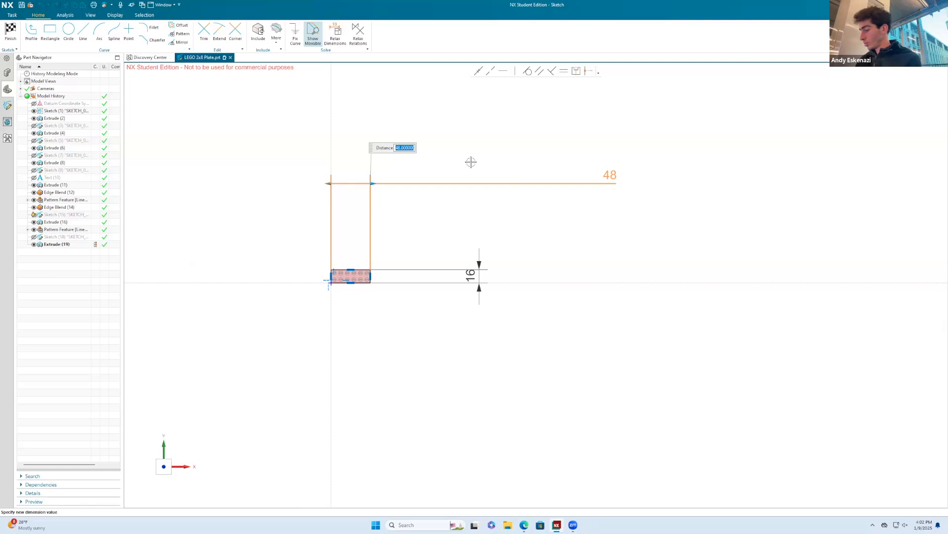
text(64)
key(Return)
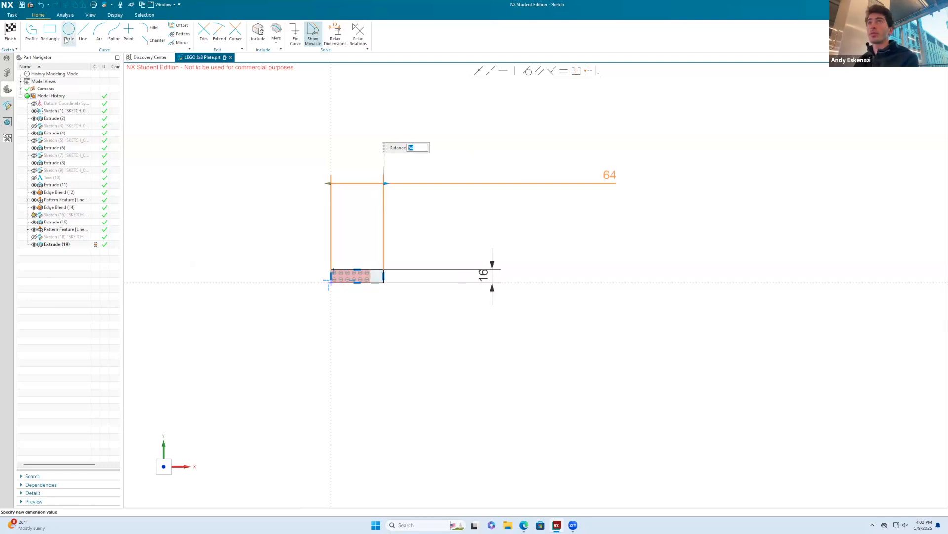
click(11, 31)
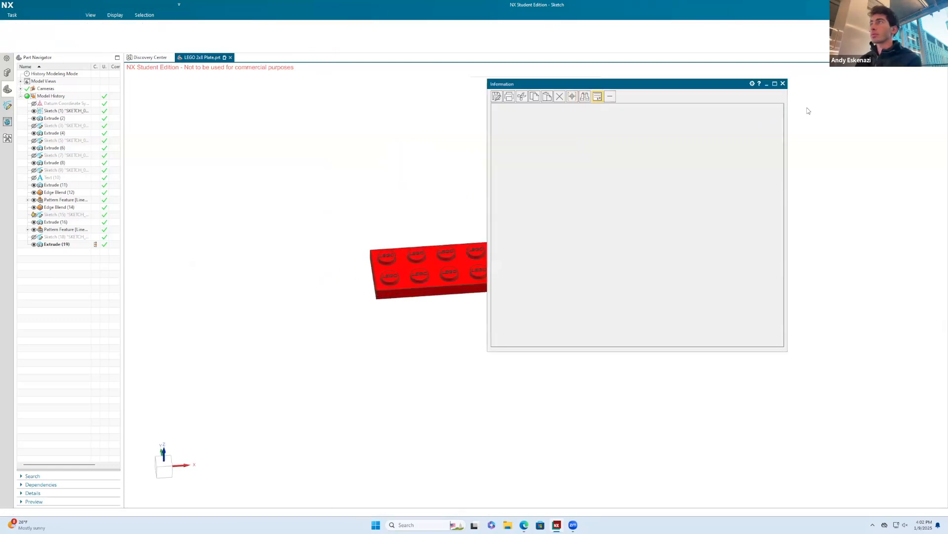
click(783, 83)
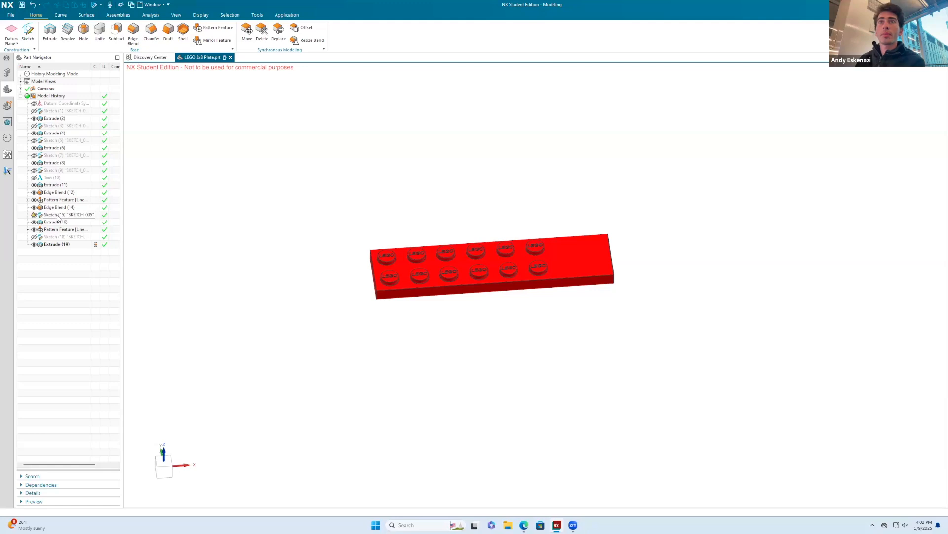
Edit the stud pattern feature to a count of 8 along the plate's length and dismiss the information window.
right_click(45, 199)
click(50, 189)
drag(197, 168, 163, 170)
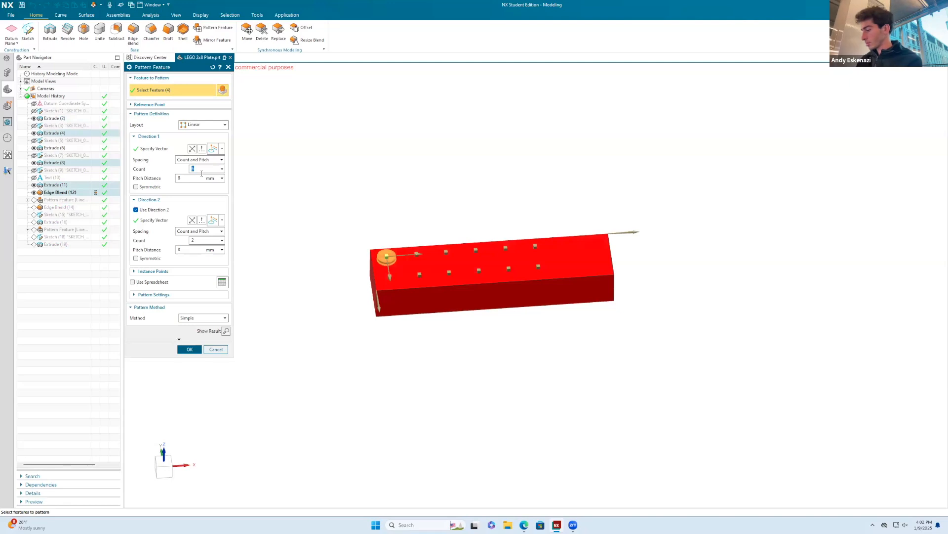
click(192, 348)
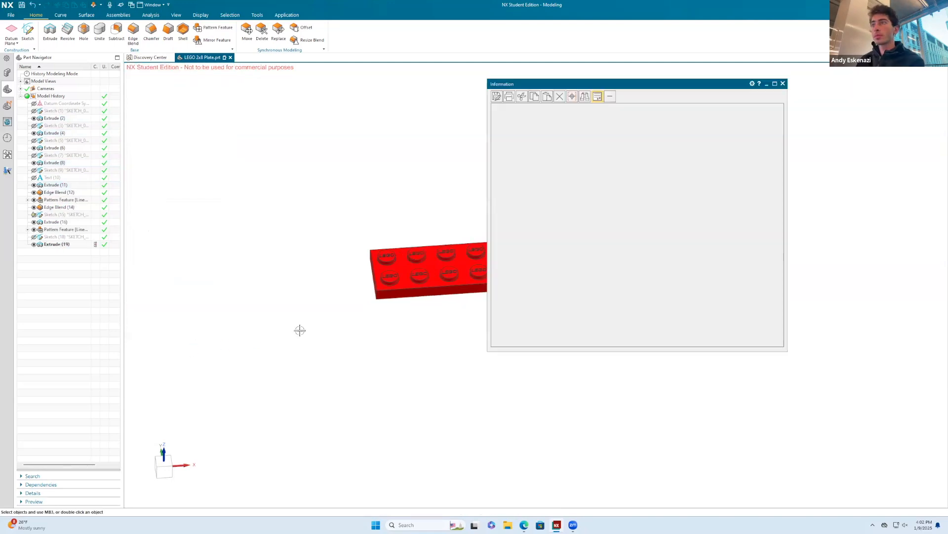
click(782, 84)
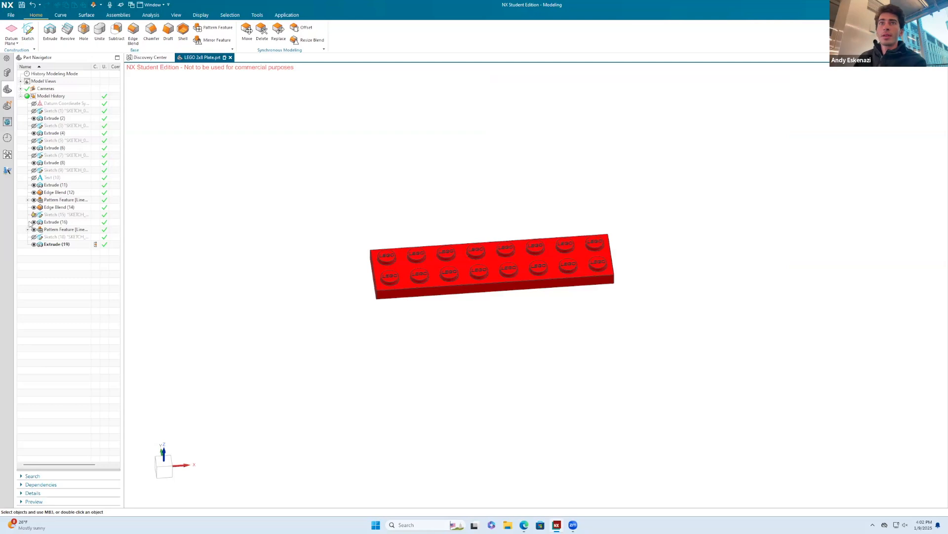
Open the underside tube sketch to examine how its circles sit on the lengthened plate, and leave it without edits.
right_click(33, 215)
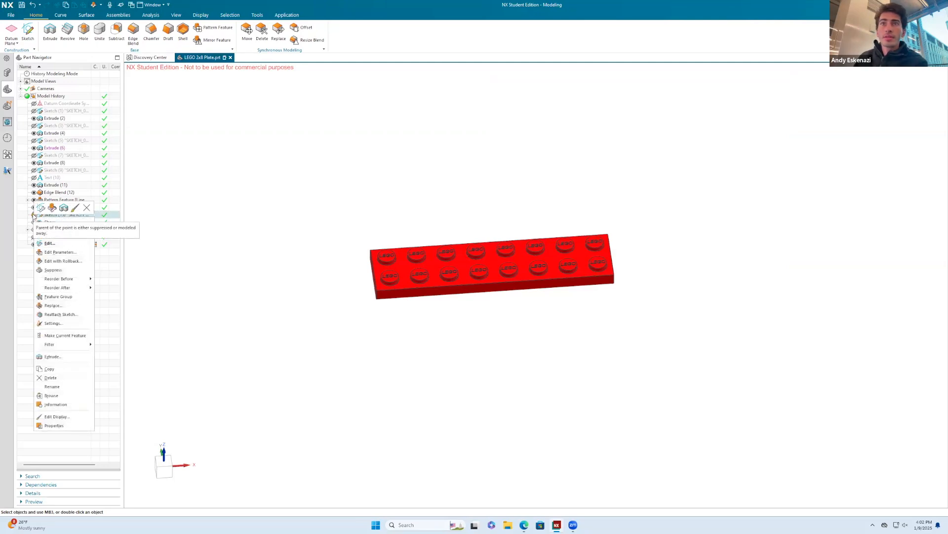
click(205, 237)
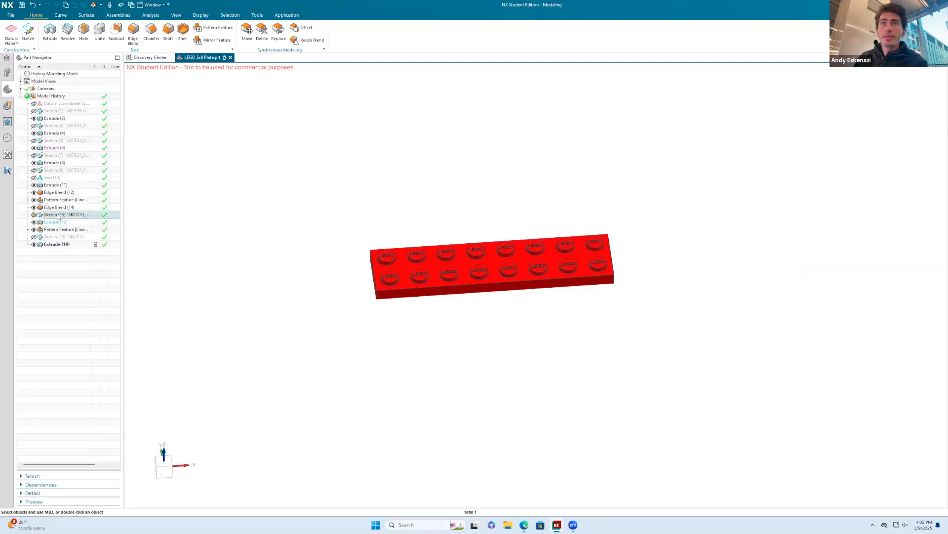
right_click(58, 215)
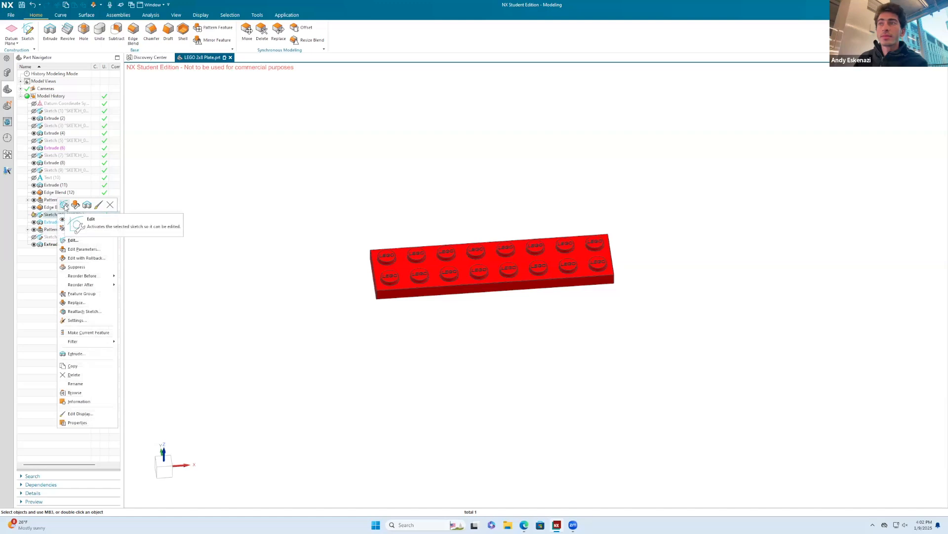
click(65, 206)
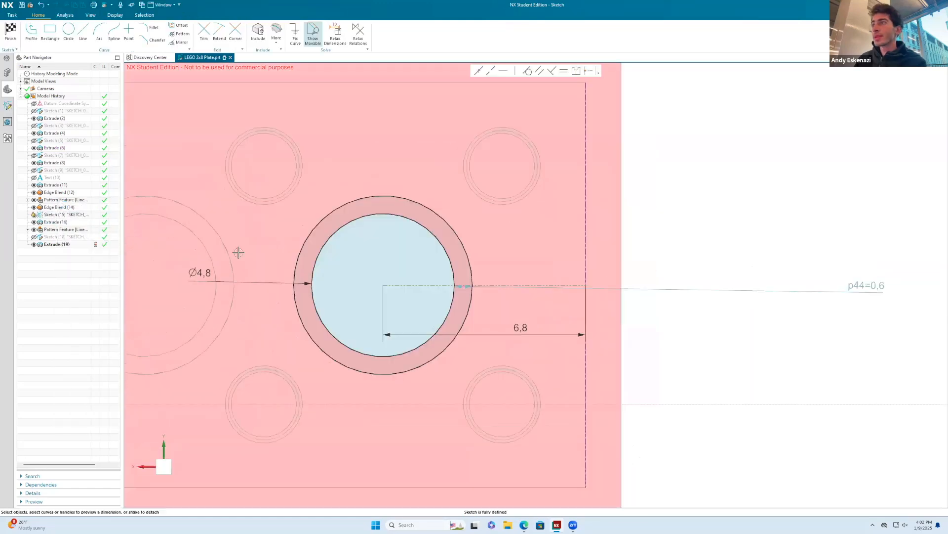
scroll(659, 313, up, 3)
scroll(663, 299, up, 2)
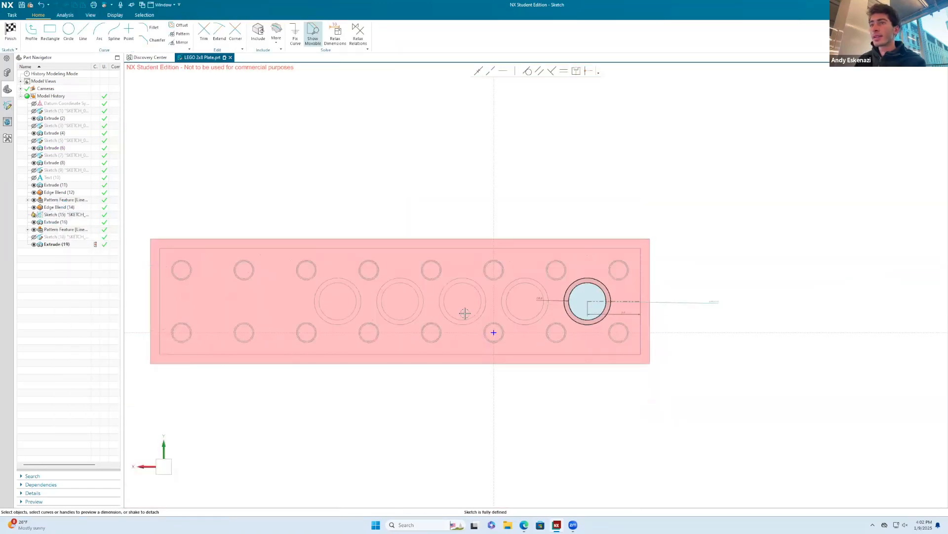
mouse_move(494, 331)
middle_down()
mouse_move(420, 308)
mouse_move(471, 328)
middle_up()
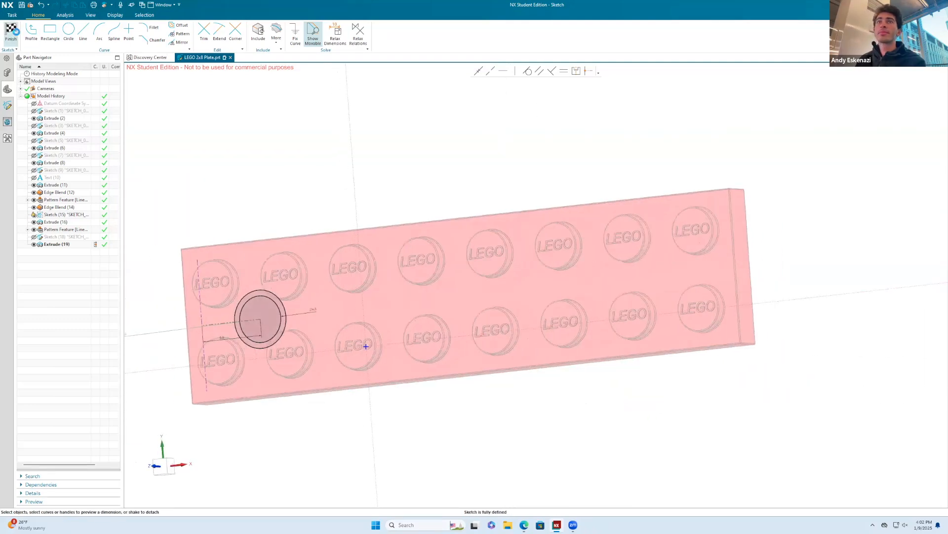
click(10, 31)
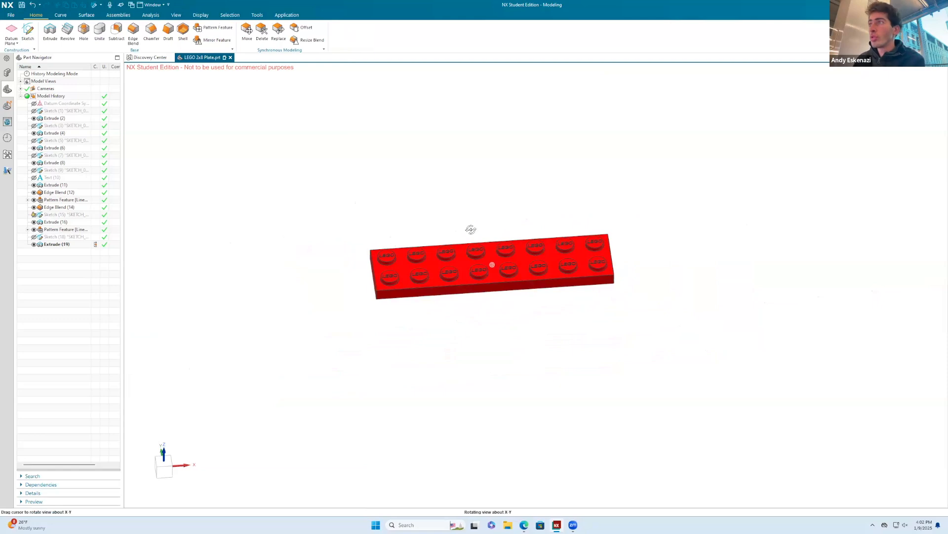
middle_drag(551, 254, 503, 242)
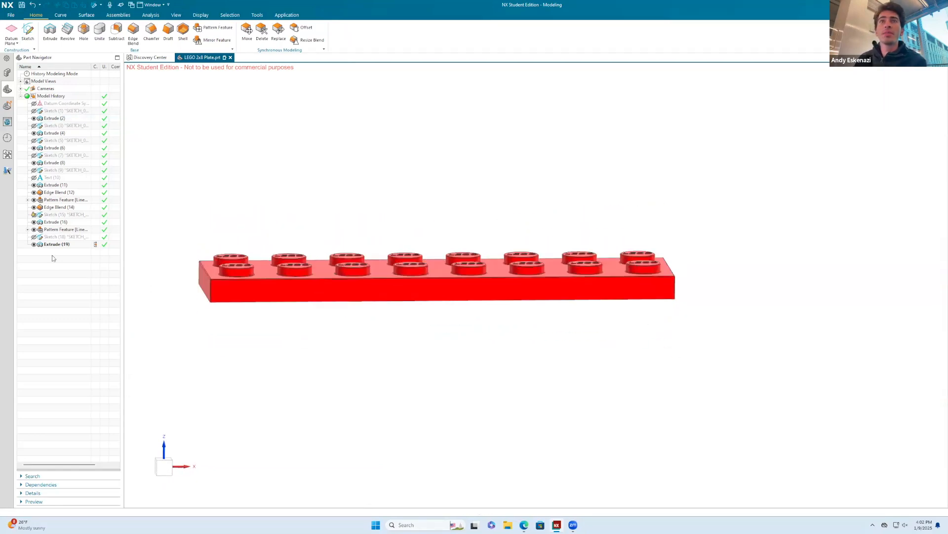
Edit the underside tube pattern to a count of 7 along the plate's length and save the part.
right_click(43, 230)
click(45, 218)
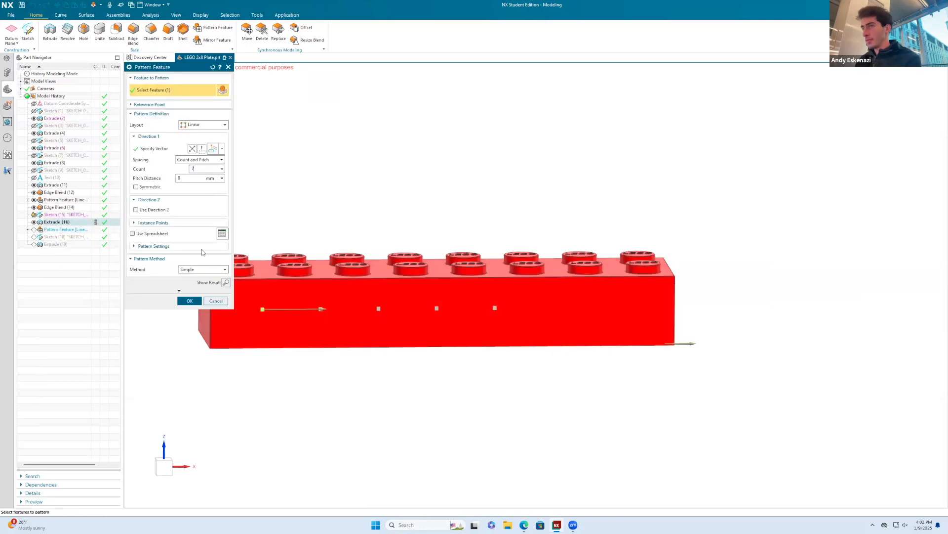
click(191, 301)
middle_drag(500, 330, 525, 290)
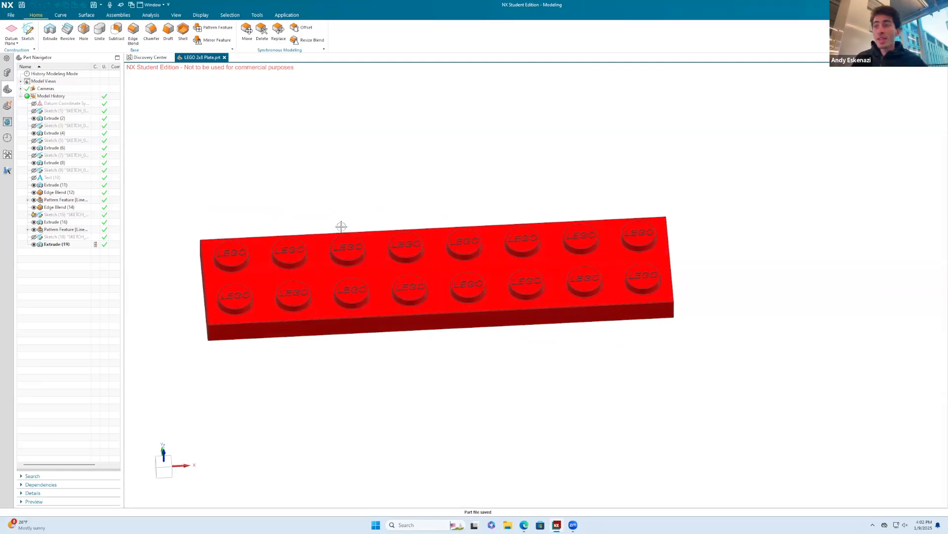
Switch to the browser to examine the toy-block airplane reference image, and return to the NX model.
click(525, 525)
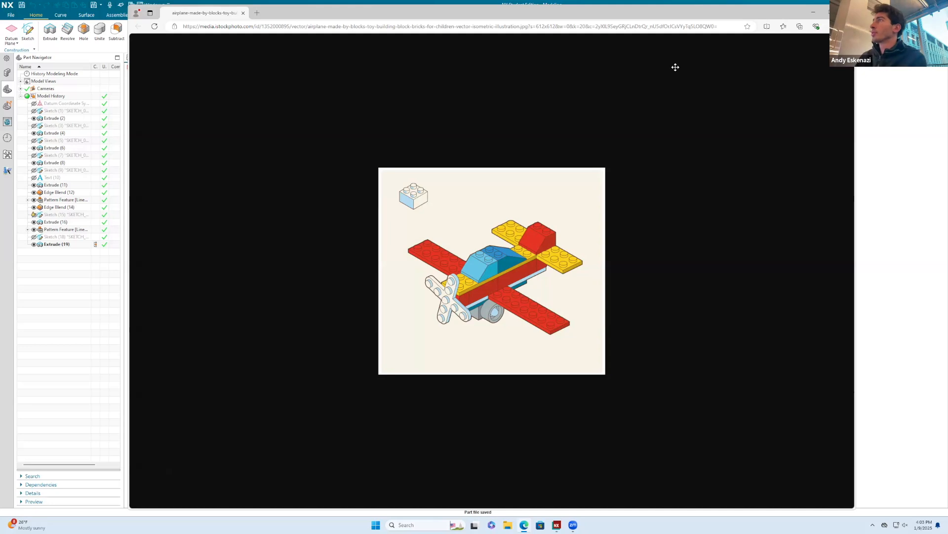
click(812, 13)
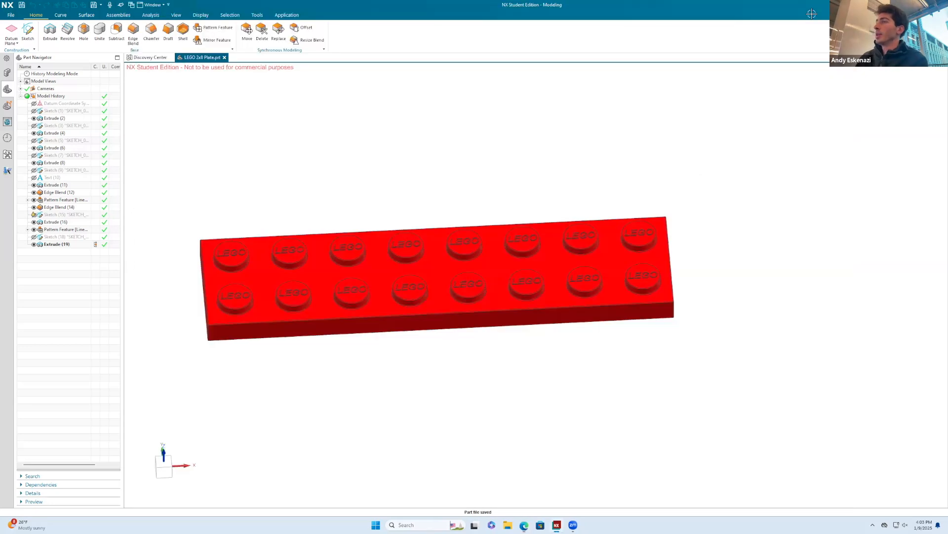
Open the part LEGO 2x2 Brick.prt from the Siemens NX folder.
click(11, 15)
click(28, 37)
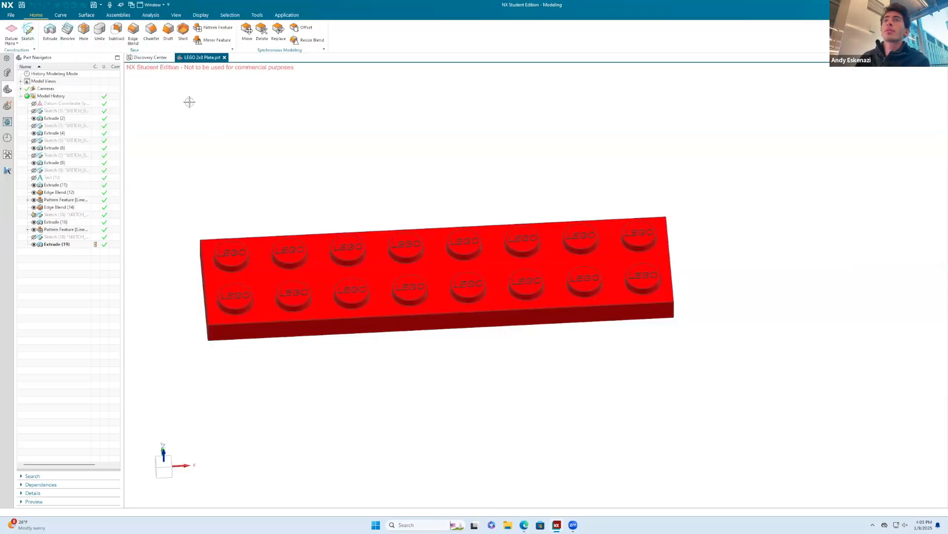
click(11, 15)
click(15, 38)
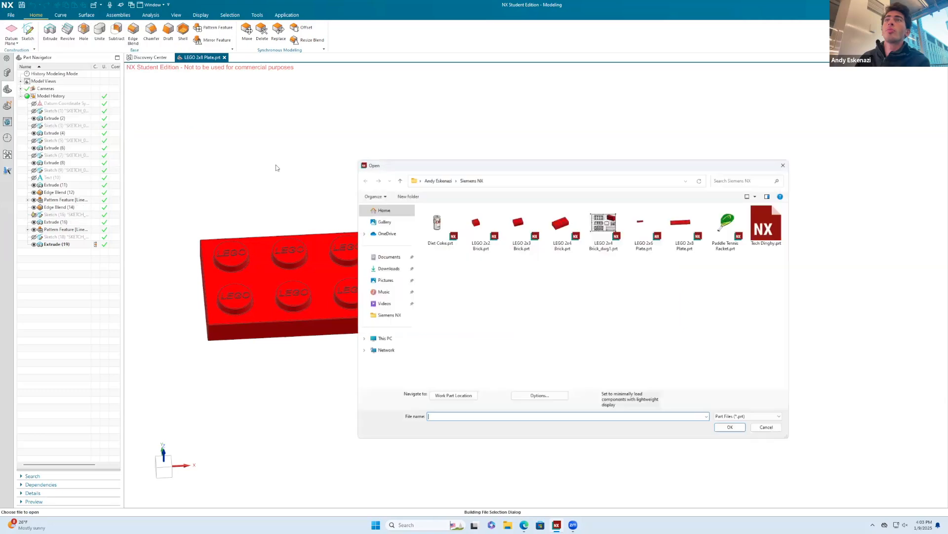
click(480, 228)
click(730, 427)
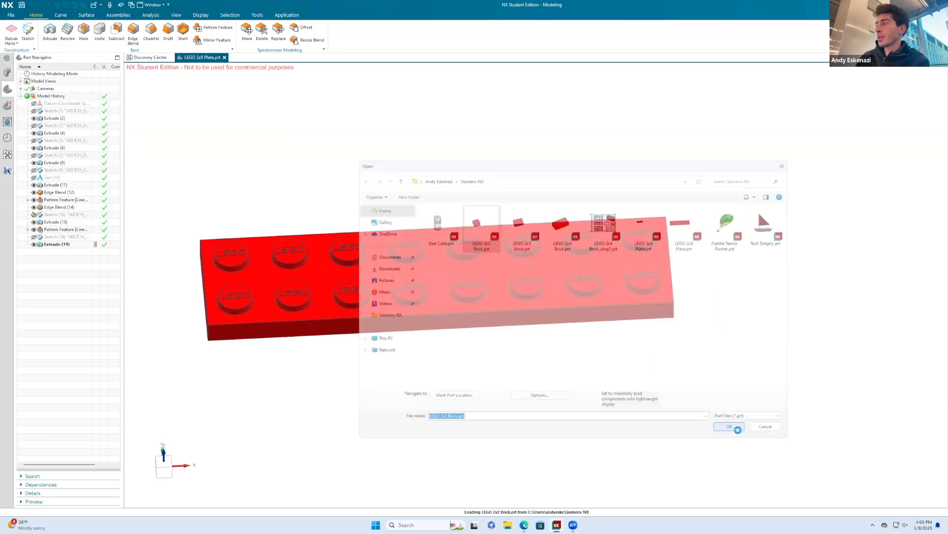
middle_drag(295, 188, 316, 189)
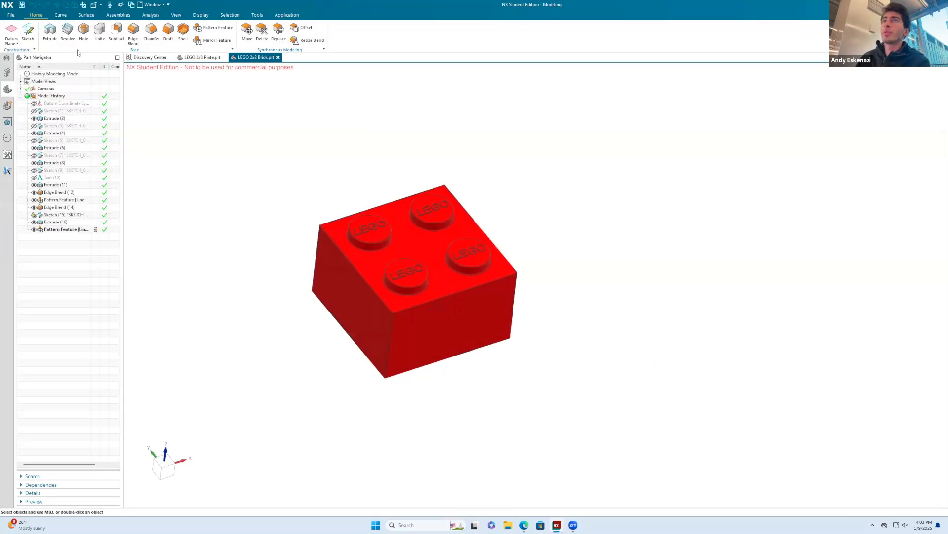
Save the 2x2 brick under the new file name LEGO 2x2 Brick Slanted.prt.
click(11, 16)
mouse_move(20, 64)
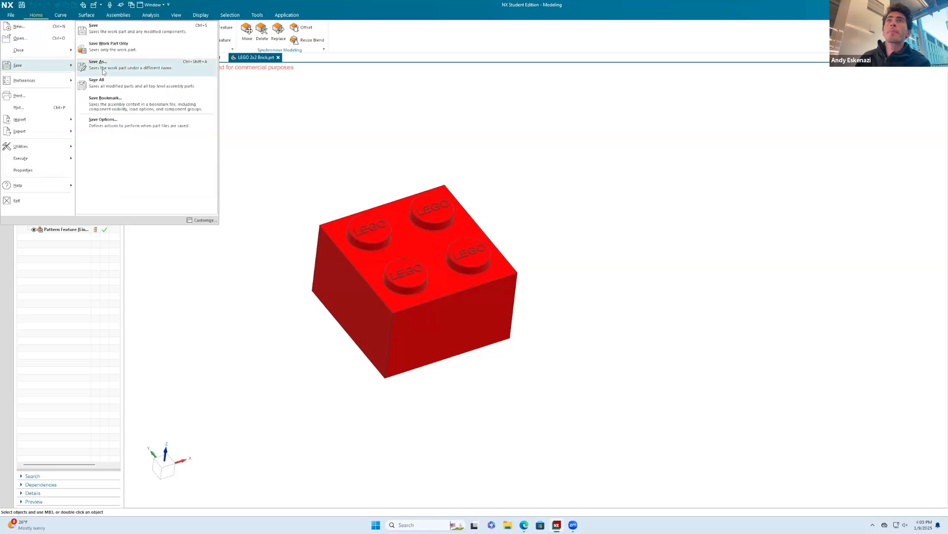
click(104, 69)
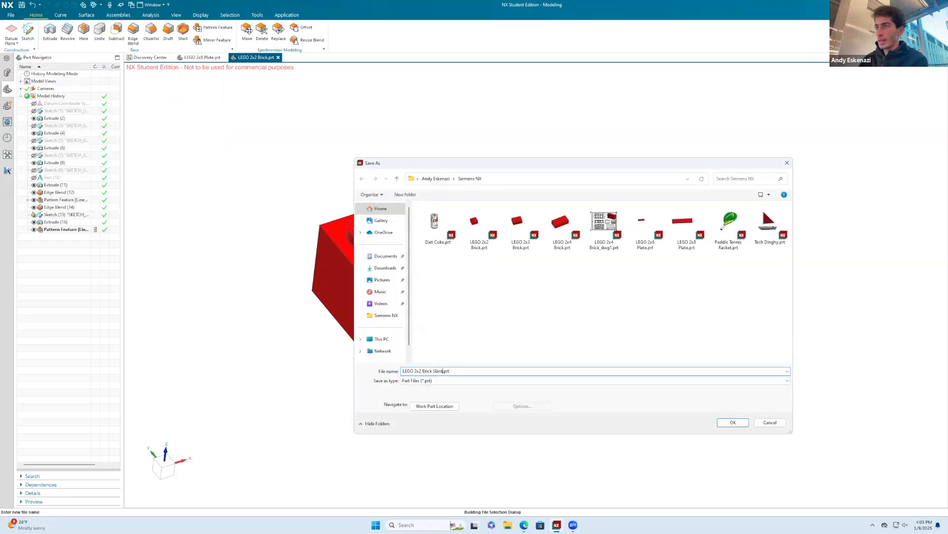
click(733, 423)
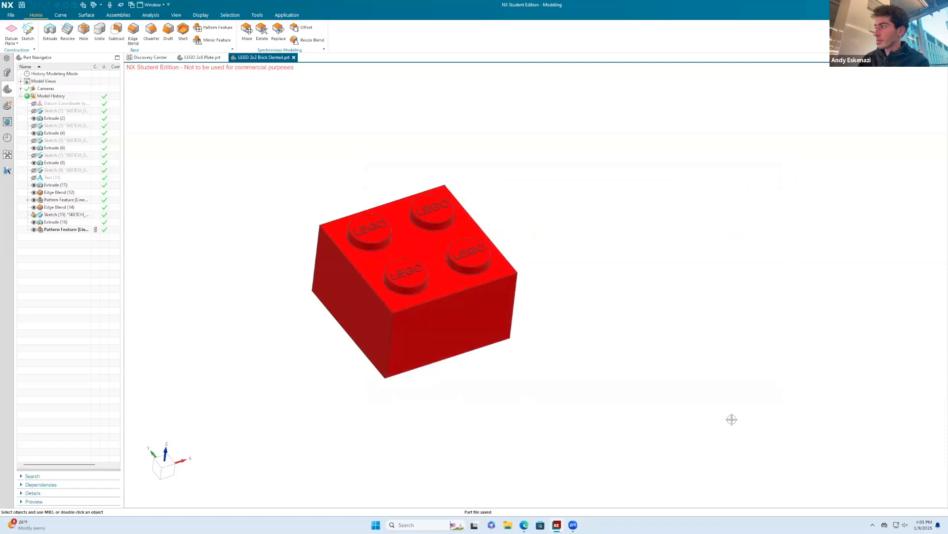
key(ctrl+alt+f)
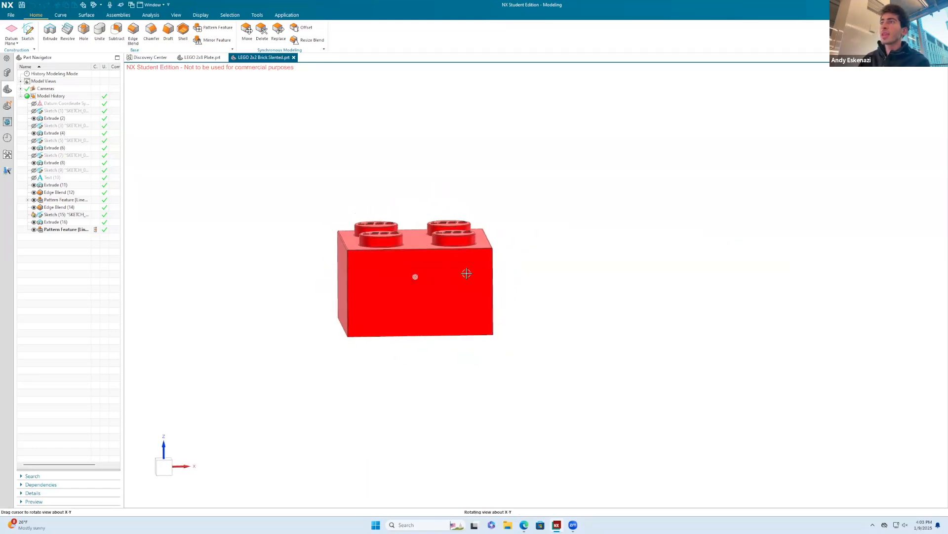
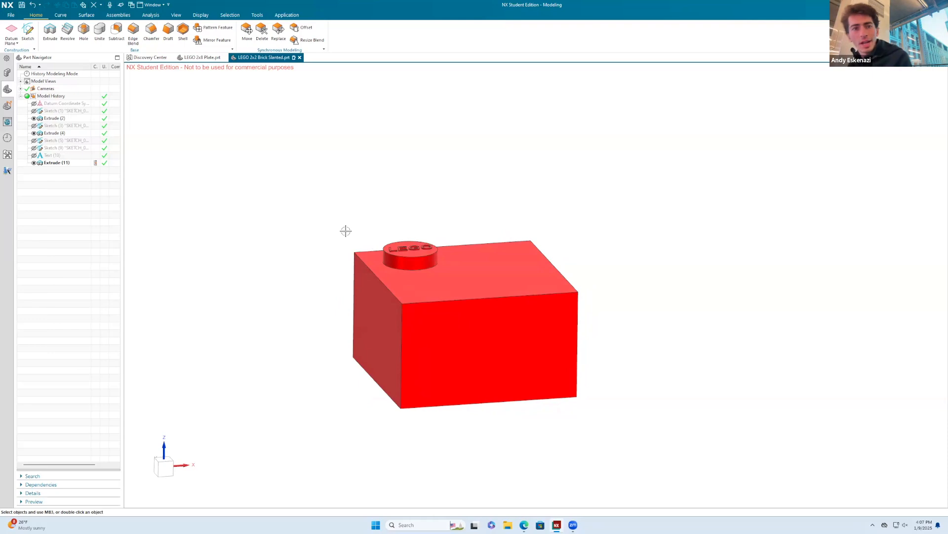
Sketch a right triangle about 8 mm wide and 8.7 mm tall on the front face, from the top edge's midpoint to the right side edge.
click(28, 32)
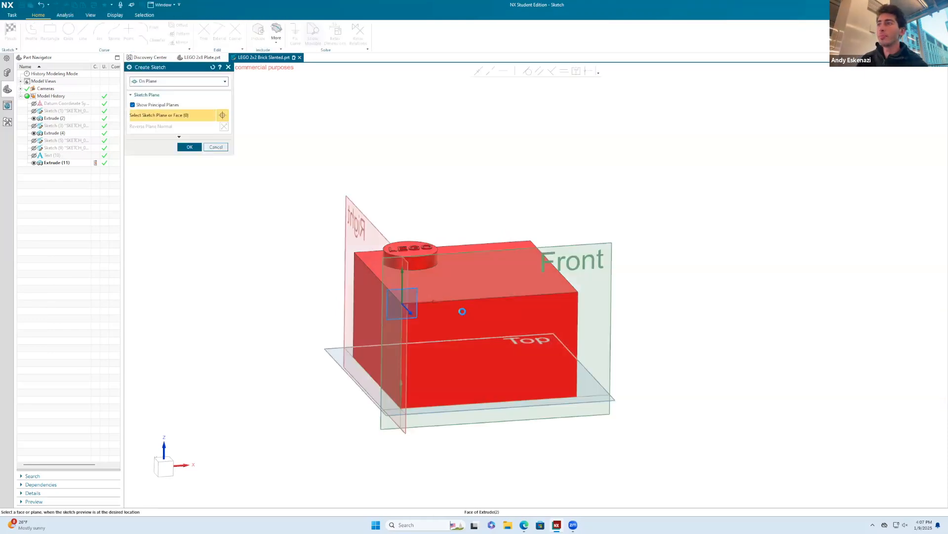
click(189, 146)
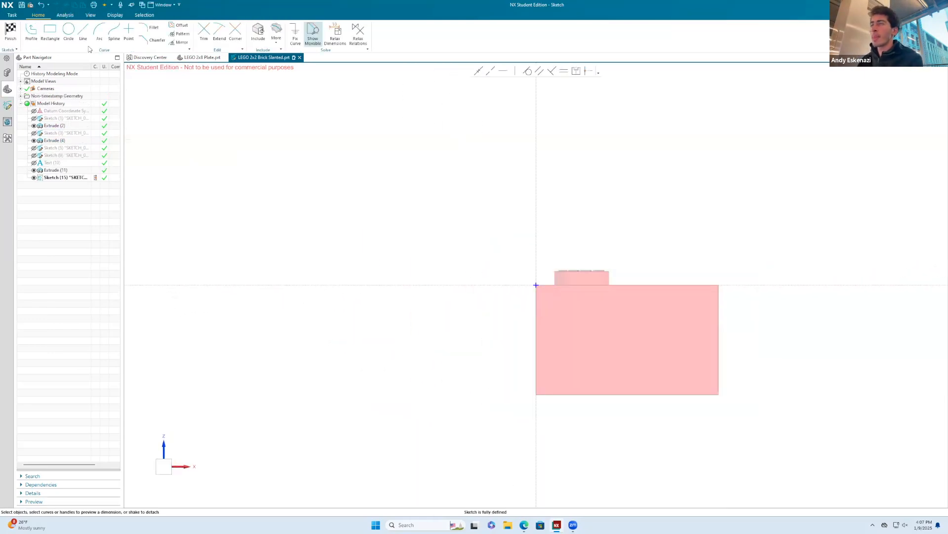
click(83, 32)
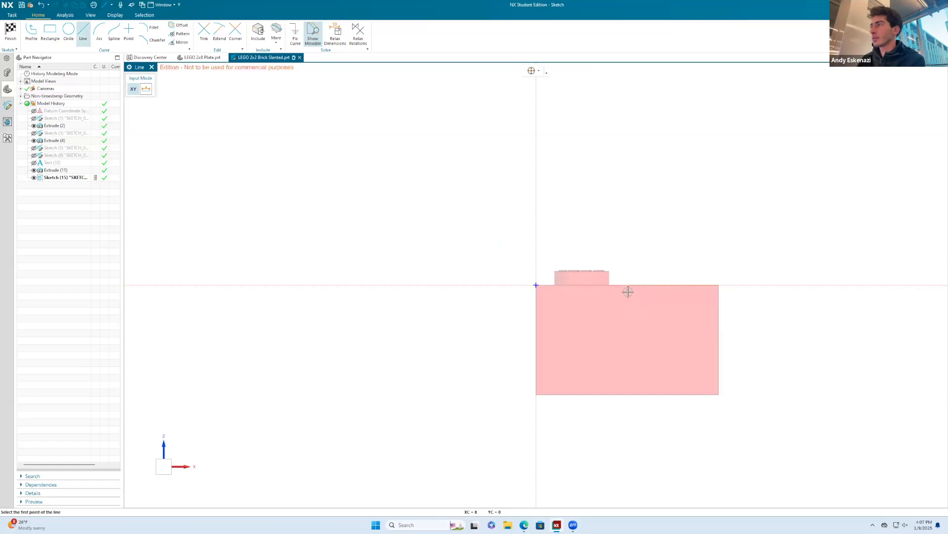
middle_drag(626, 282, 633, 321)
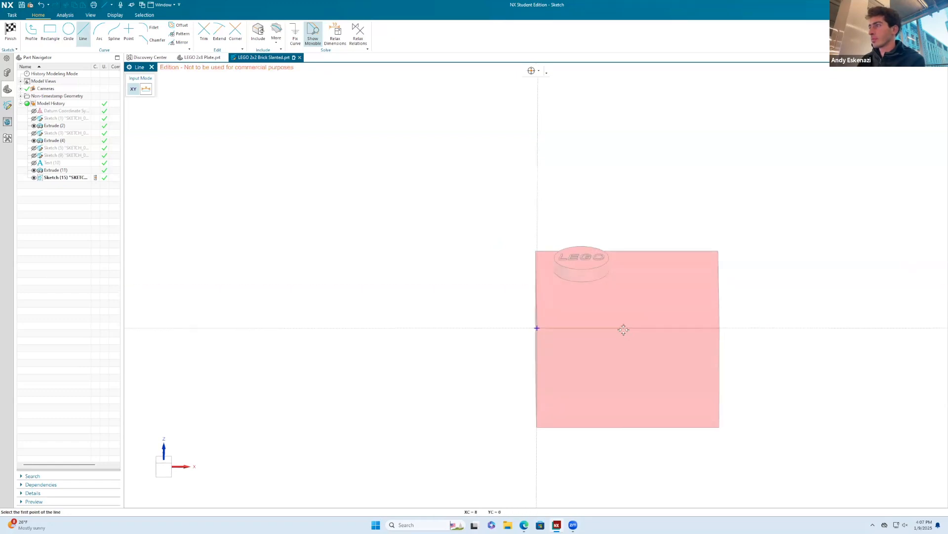
click(628, 327)
click(719, 417)
click(628, 328)
click(719, 328)
click(720, 328)
click(720, 416)
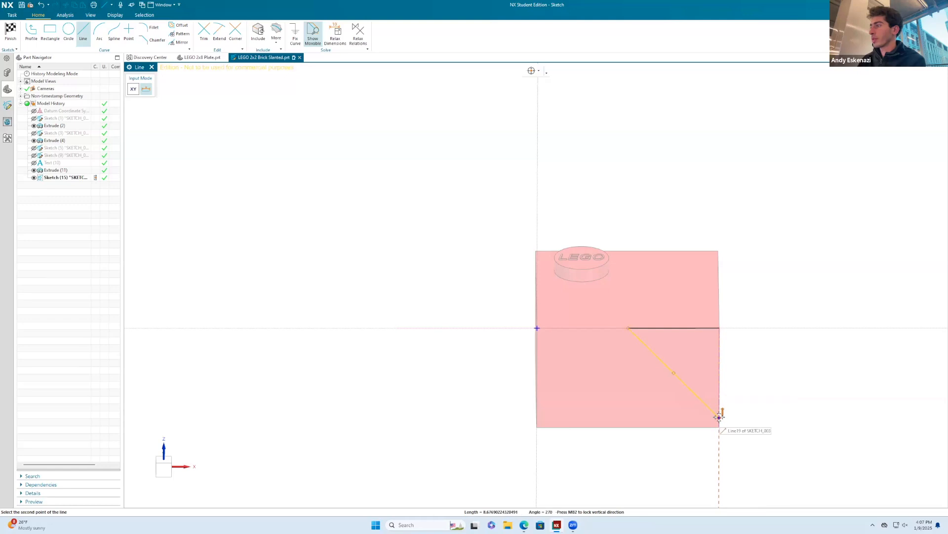
key(Escape)
Dimension the triangle 8 mm along the brick's top edge and 9 mm down its side edge, and finish the sketch.
key(d)
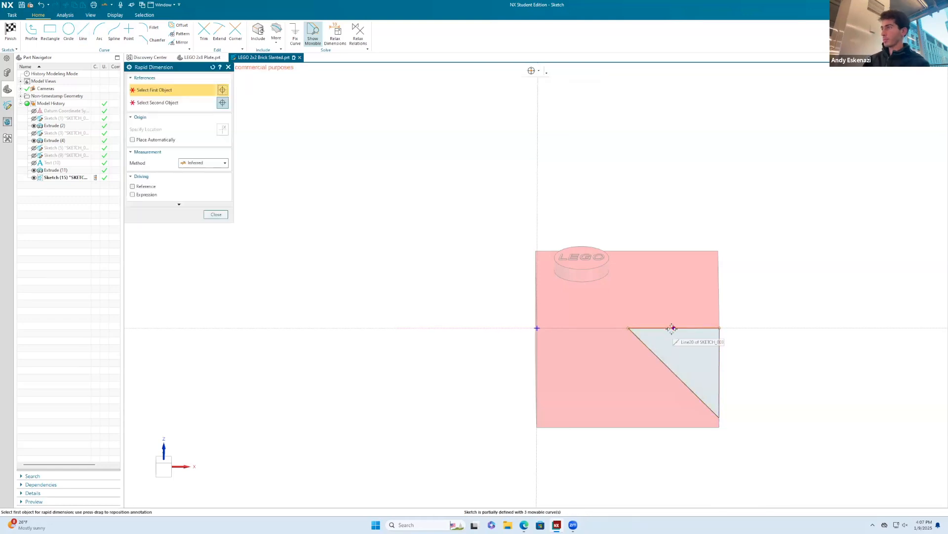
click(665, 327)
click(668, 224)
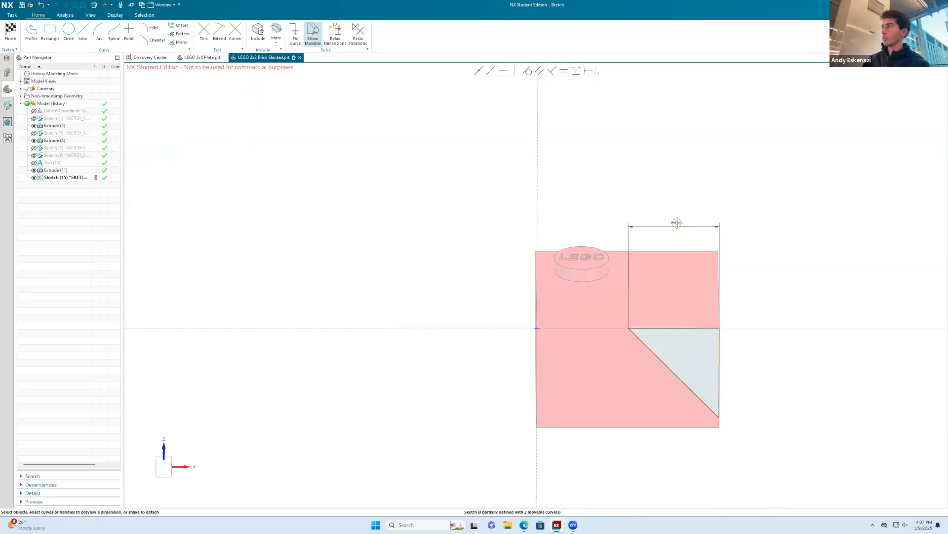
key(Return)
click(720, 341)
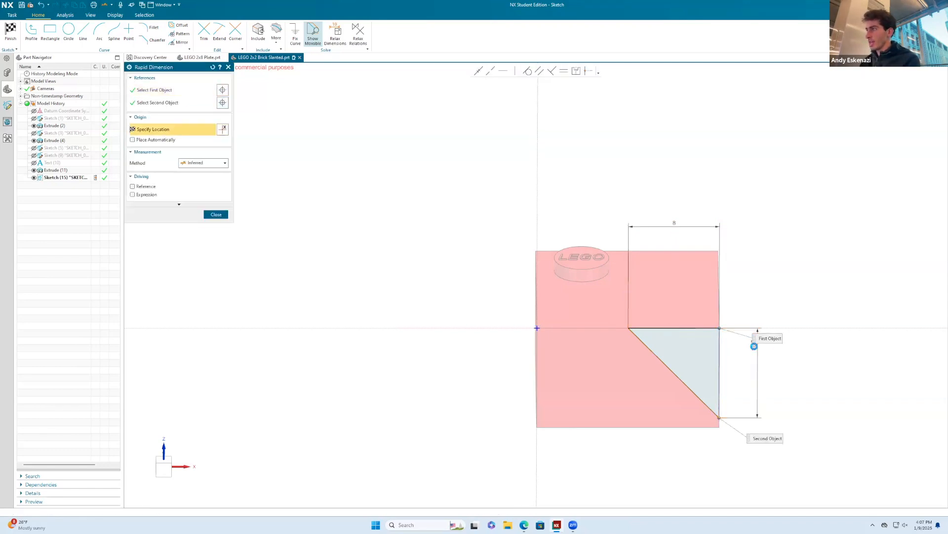
click(754, 346)
text(9)
key(Return)
click(10, 31)
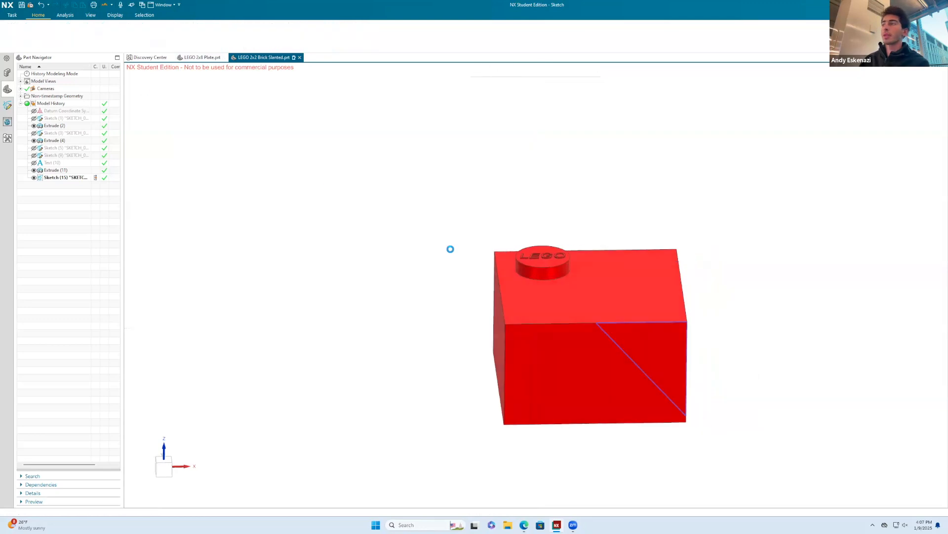
Extrude the triangle 16 mm through the brick as a subtraction to form the slanted face, and hide its sketch.
key(x)
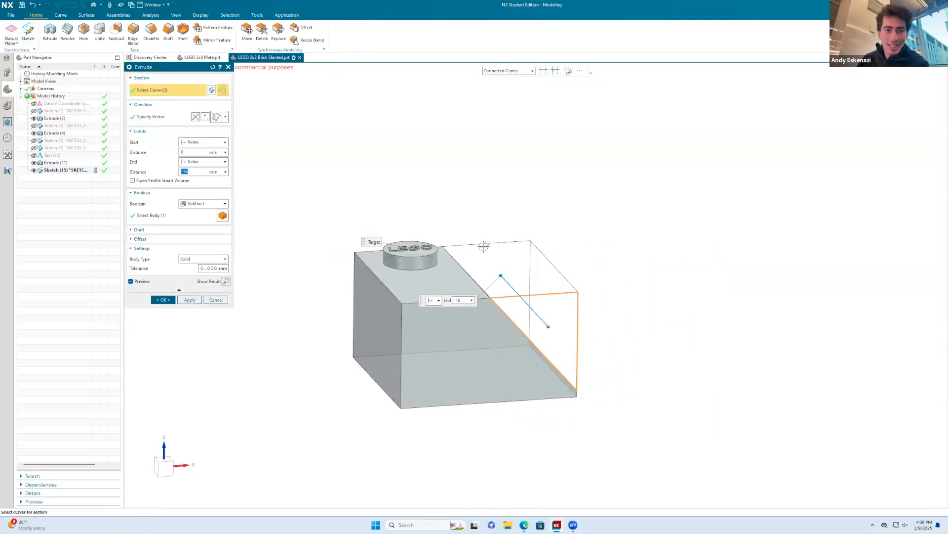
click(163, 299)
mouse_move(542, 275)
middle_down()
mouse_move(502, 288)
mouse_move(508, 324)
middle_up()
right_click(507, 324)
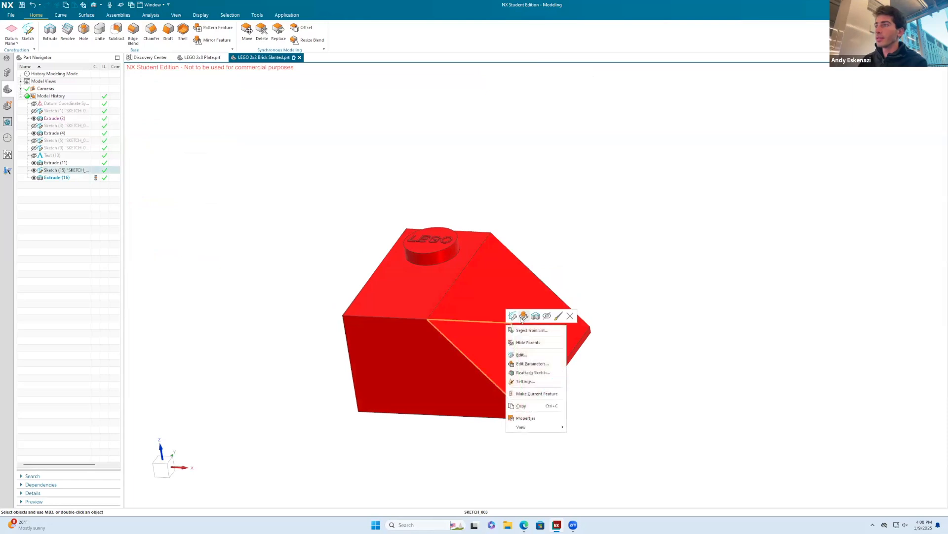
click(548, 315)
Try to shell the slanted brick open at its bottom face with a 1.2 mm wall thickness.
mouse_move(512, 364)
middle_down()
mouse_move(466, 317)
mouse_move(525, 299)
middle_up()
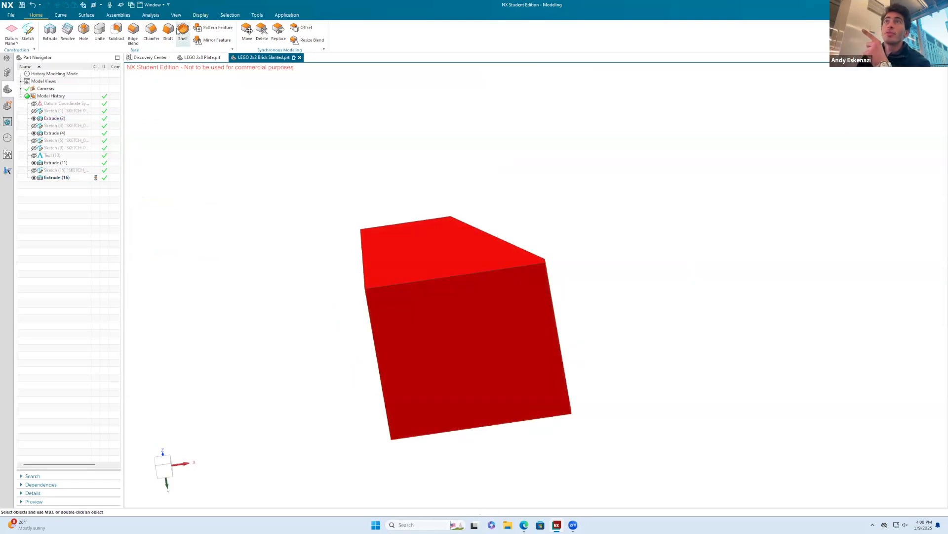
click(182, 31)
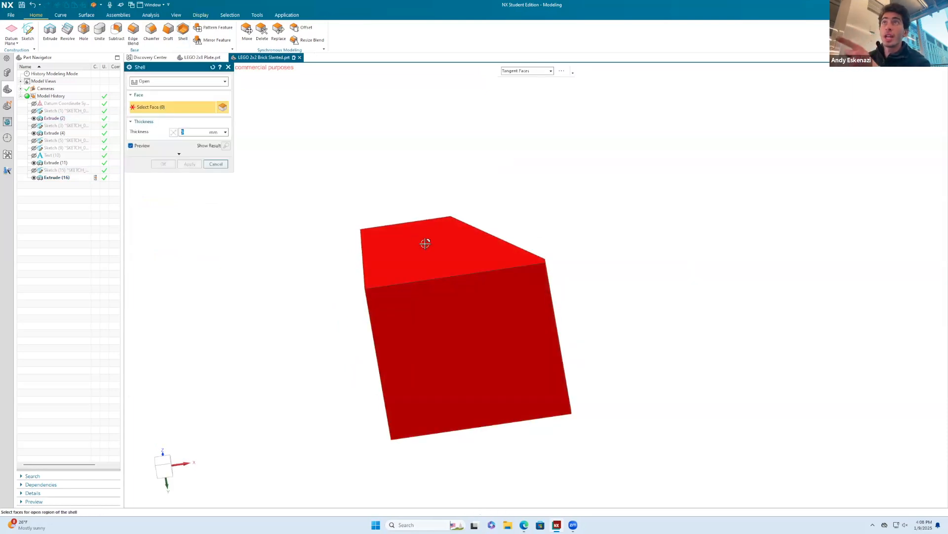
click(472, 304)
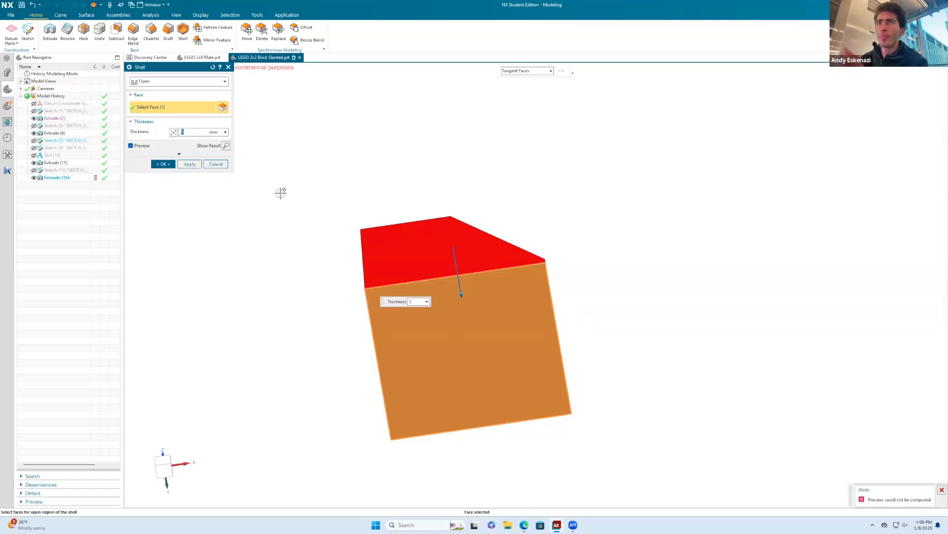
middle_drag(440, 328, 487, 285)
scroll(473, 306, up, 2)
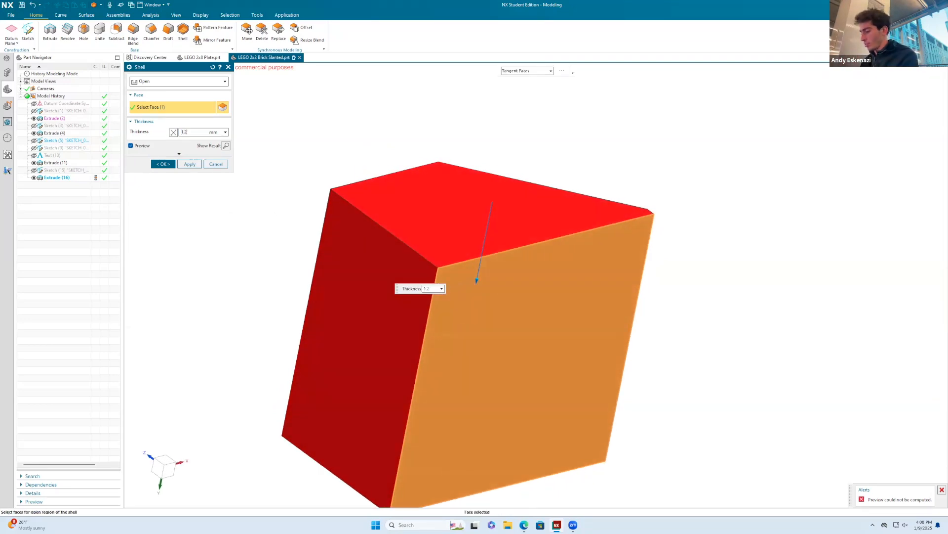
middle_drag(487, 213, 318, 187)
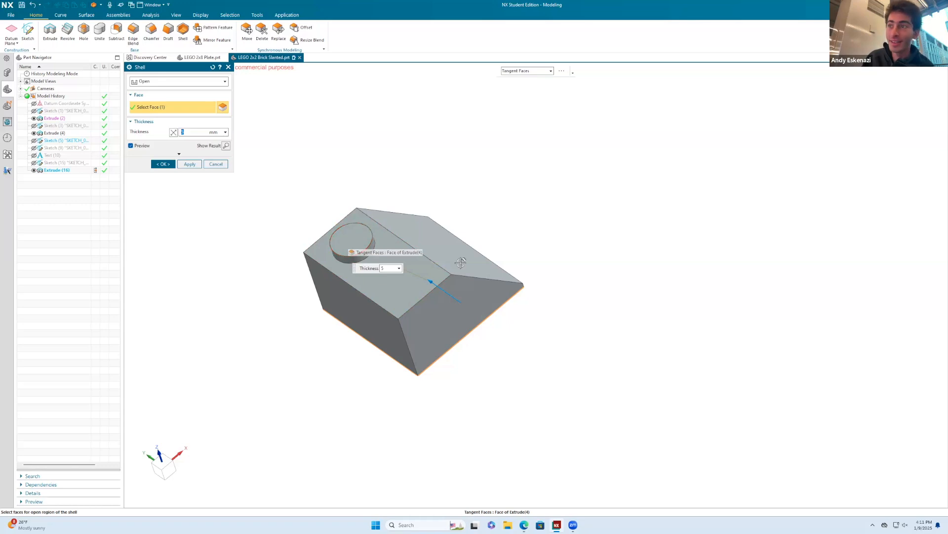
Shell the slanted brick with the bottom face open and a wall thickness of 1.2 mm.
middle_drag(501, 290, 430, 163)
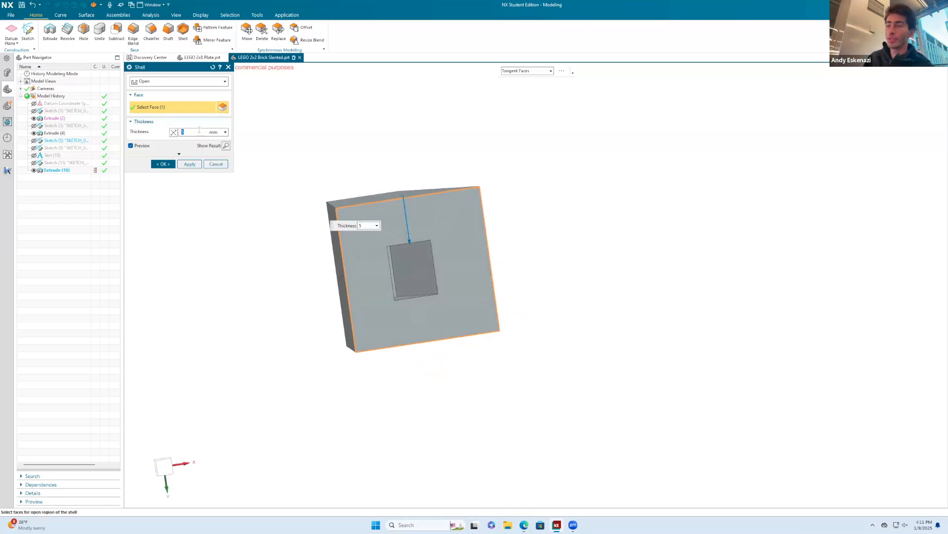
key(Return)
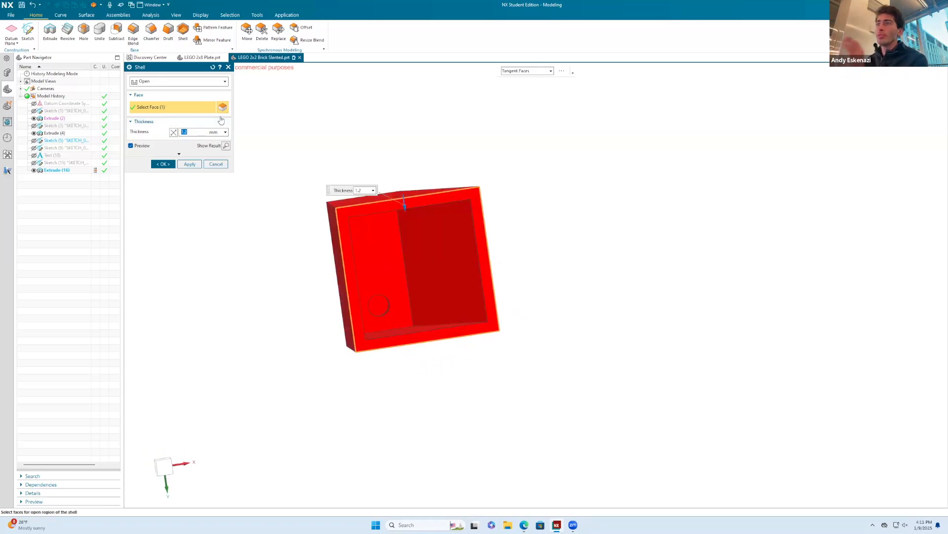
middle_drag(386, 196, 394, 232)
middle_drag(432, 286, 406, 267)
click(155, 166)
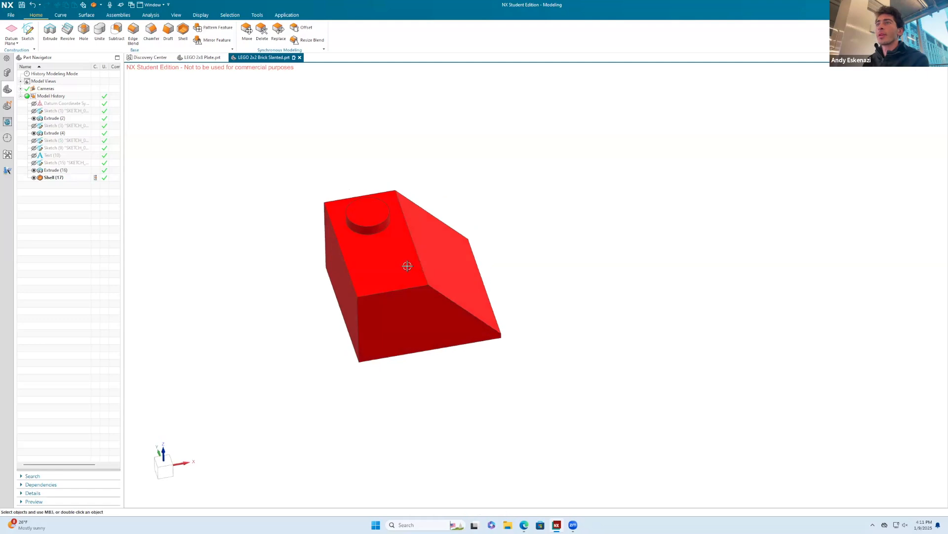
Show the LEGO text on the stud and start a subtracting extrusion with an end distance of 1.2 mm.
scroll(376, 225, up, 3)
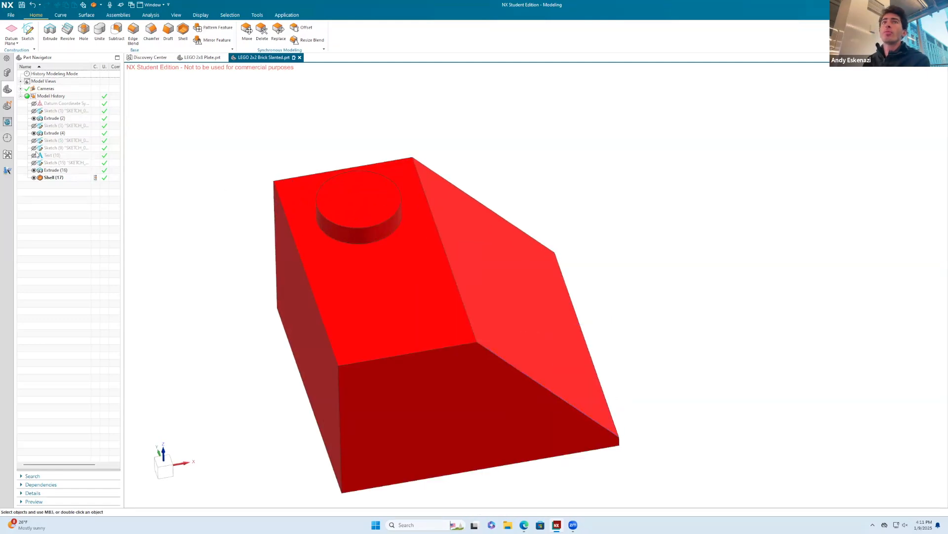
click(33, 154)
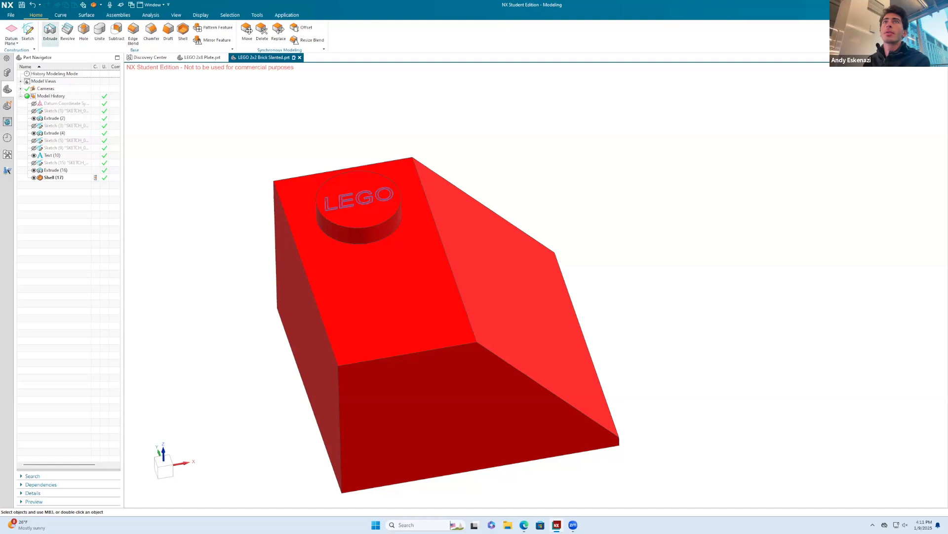
click(50, 30)
click(192, 169)
text(1.2)
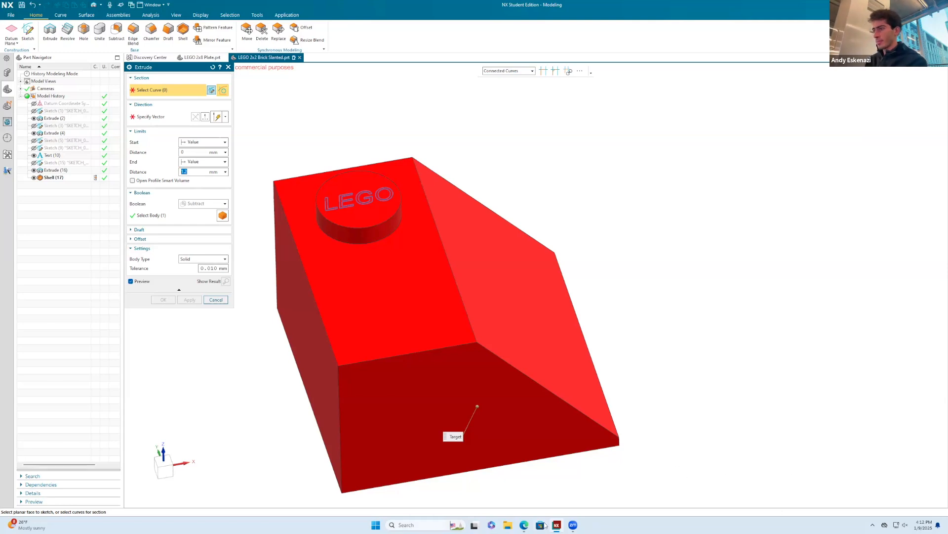
Switch to File Explorer and open LEGO 2x4 Brick_dwg1.jpg from the Siemens NX folder to look up the LEGO text extrusion height, then minimise it.
click(507, 525)
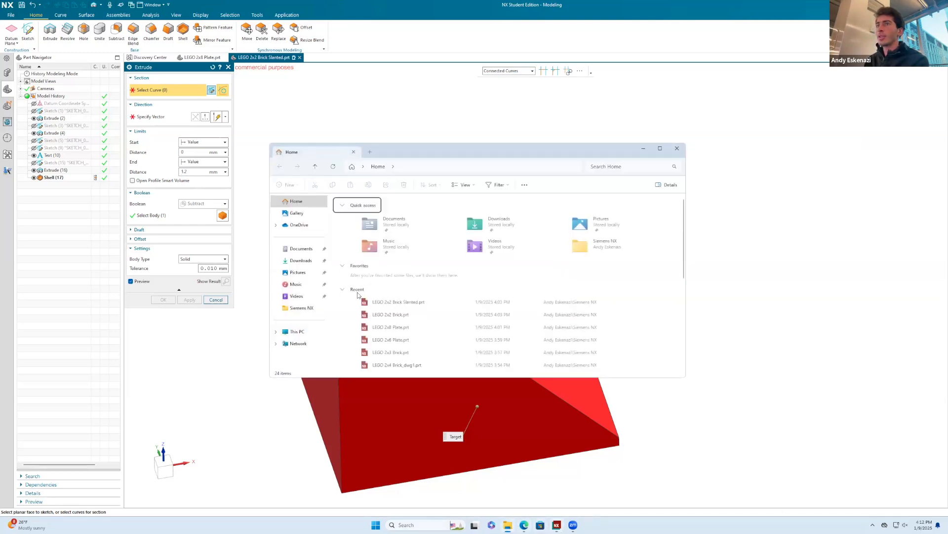
click(301, 307)
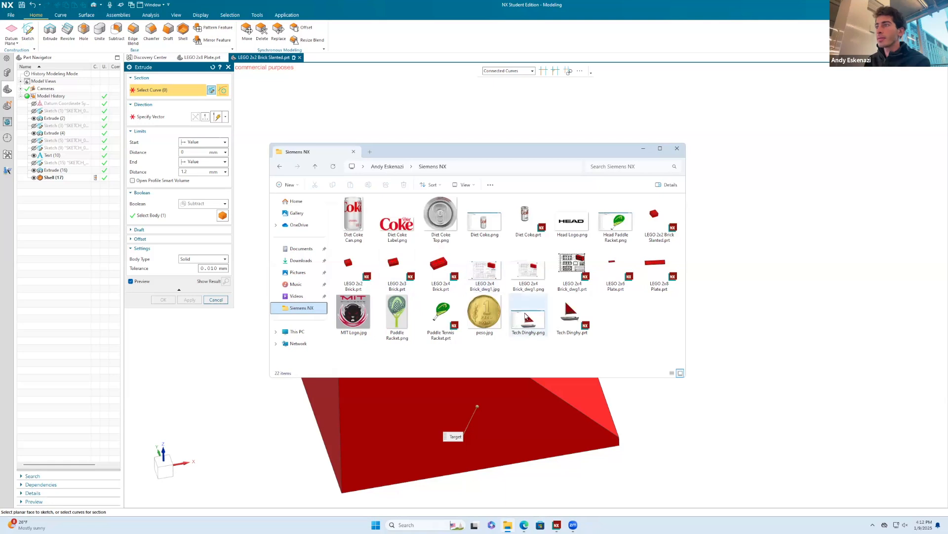
double_click(486, 272)
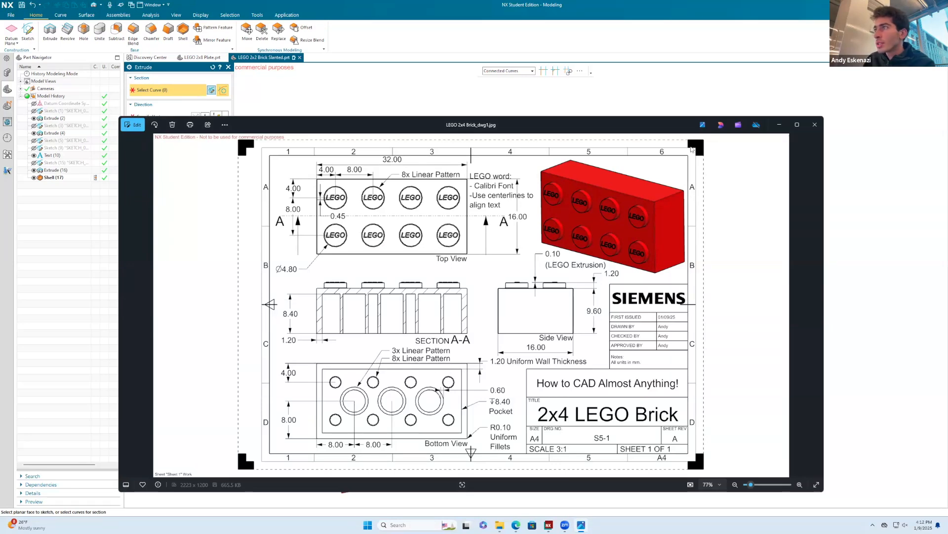
click(779, 125)
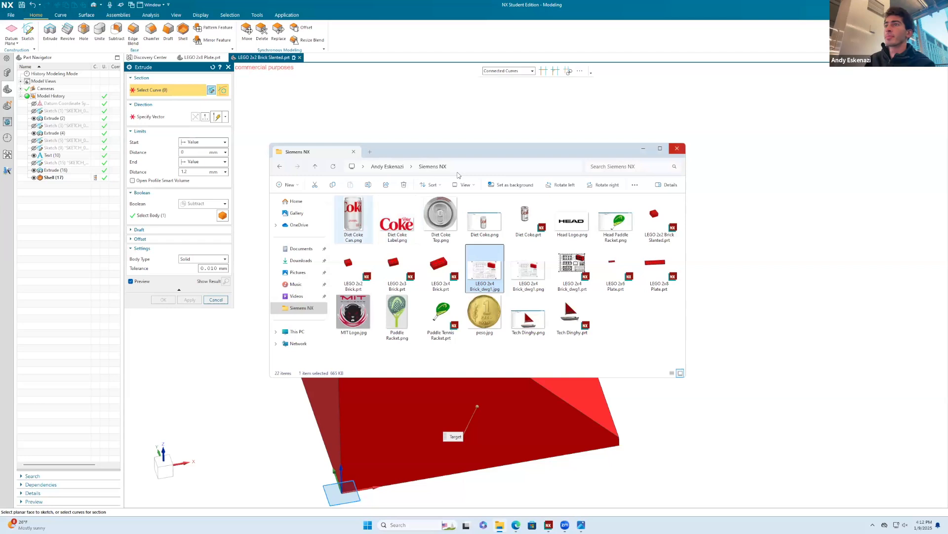
Close the File Explorer window and select all LEGO letter curves on the stud as the extrusion section.
click(676, 150)
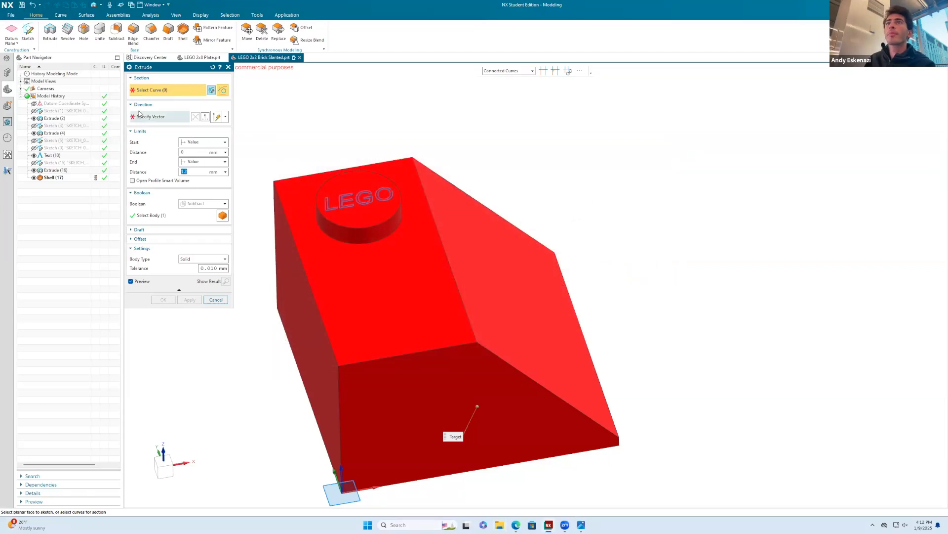
scroll(363, 193, up, 4)
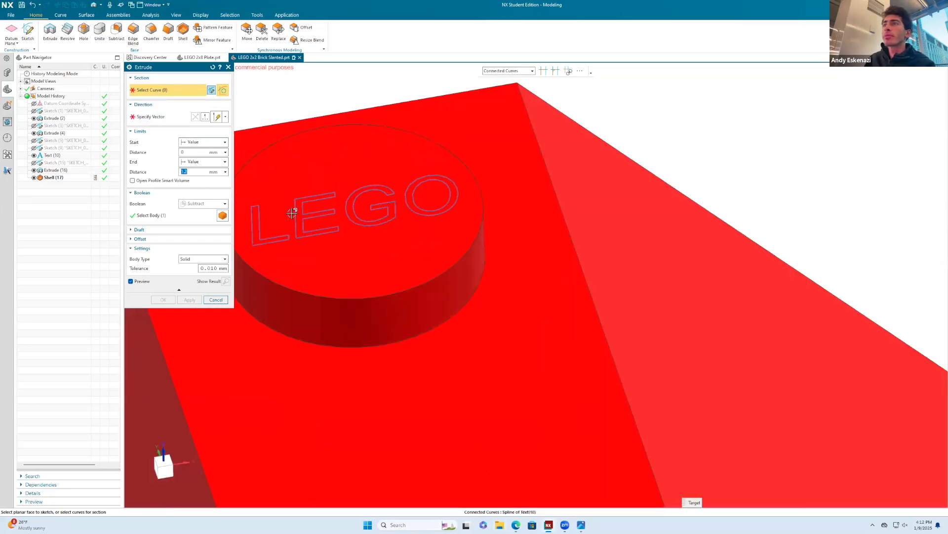
click(257, 211)
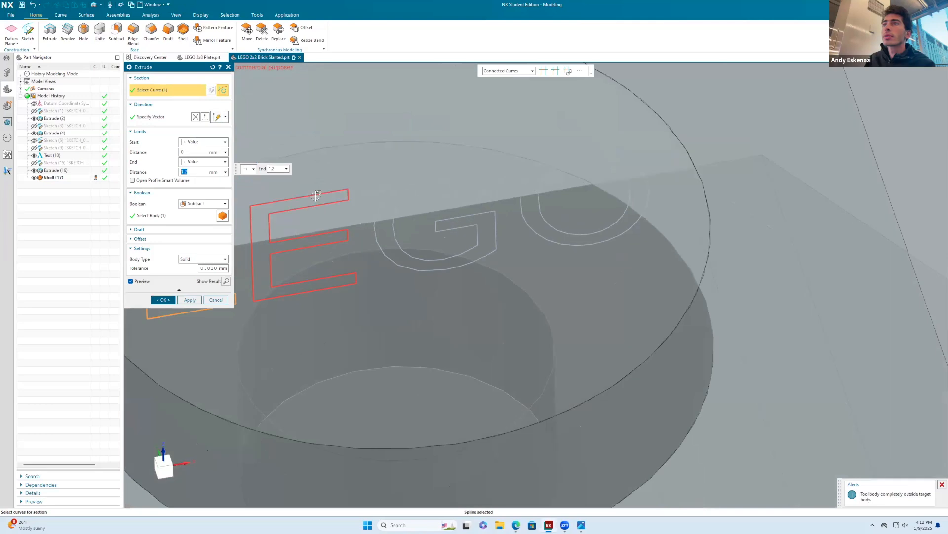
scroll(368, 194, up, 3)
click(381, 204)
click(523, 200)
click(538, 195)
scroll(538, 194, down, 4)
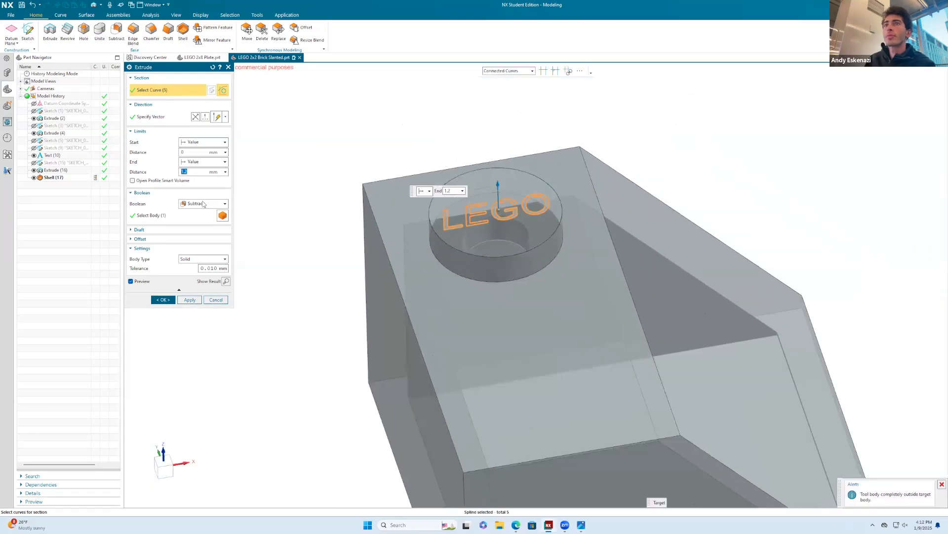
Extrude the LEGO letters with an end distance of 0.1 mm, united with the brick, and hide the text curves.
click(201, 204)
click(198, 220)
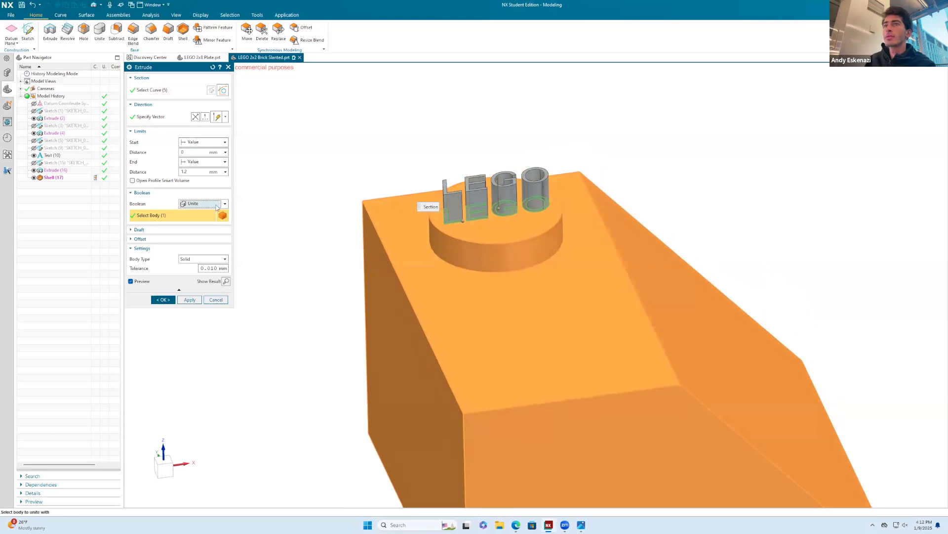
double_click(199, 170)
text(0.)
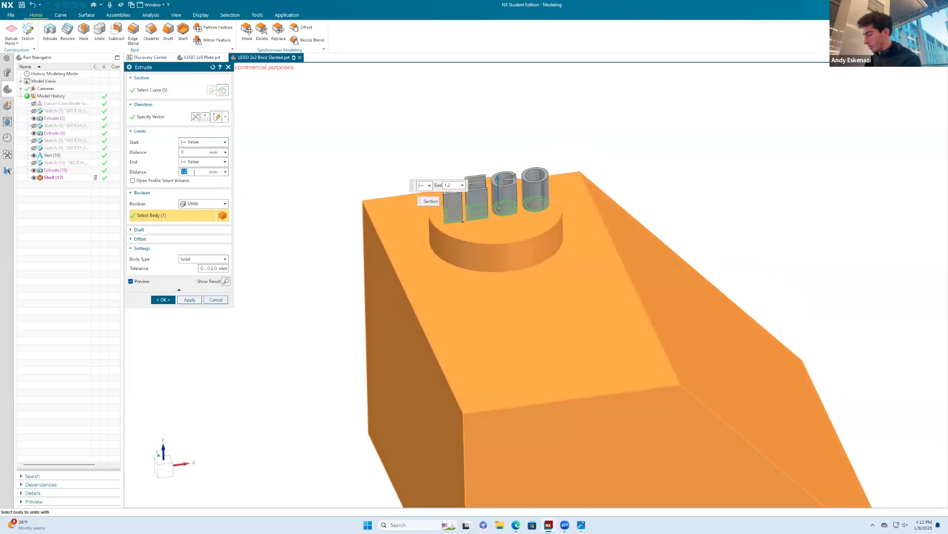
text(1)
key(Return)
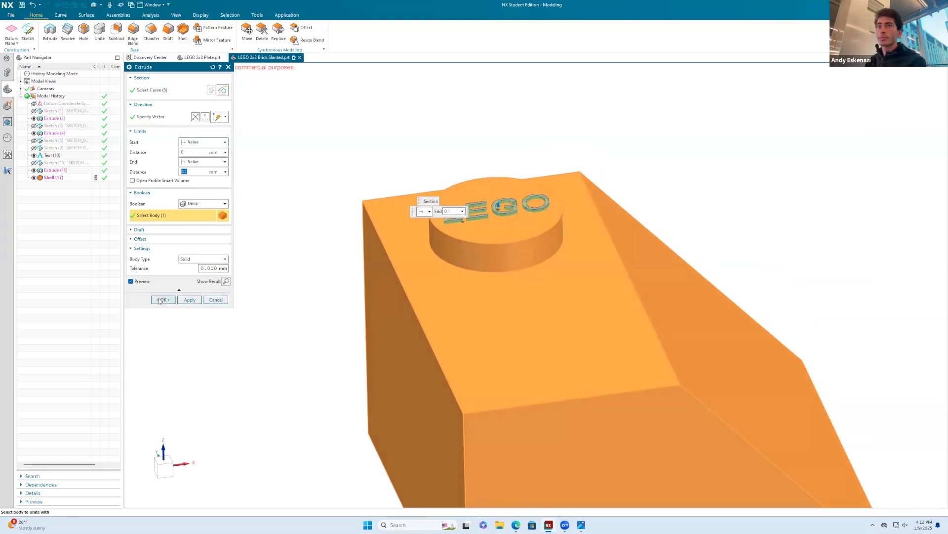
click(160, 299)
scroll(371, 175, down, 4)
middle_drag(423, 204, 429, 269)
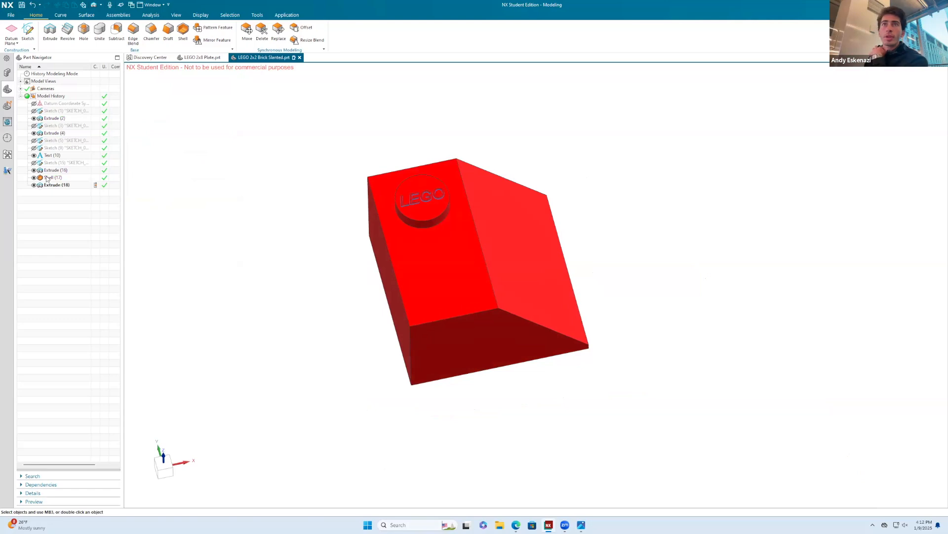
click(34, 155)
mouse_move(357, 233)
middle_down()
mouse_move(364, 195)
mouse_move(367, 220)
middle_up()
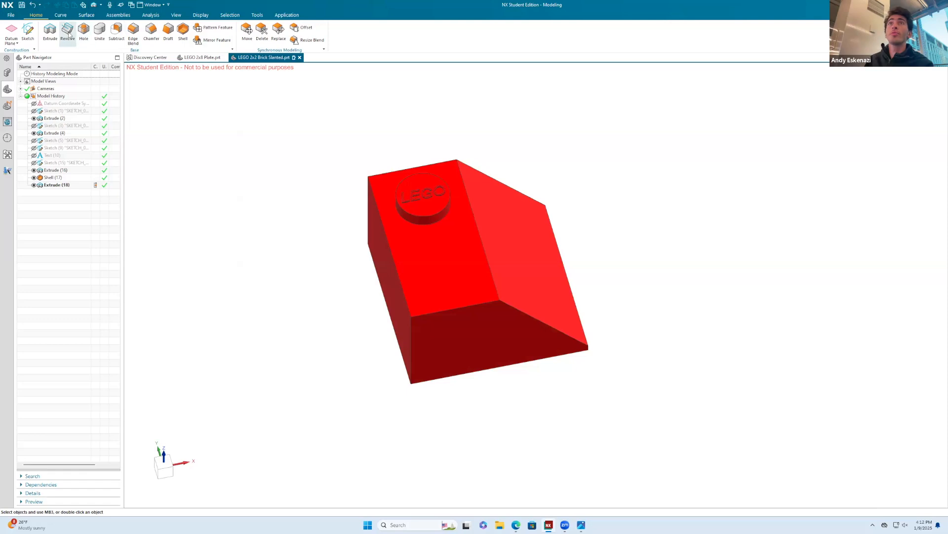
Edge-blend the stud's upper and base edges and the edge of the recess inside the brick.
click(133, 31)
scroll(424, 198, down, 1)
click(401, 220)
click(404, 226)
middle_drag(440, 297, 434, 154)
scroll(458, 378, up, 4)
click(381, 221)
click(163, 164)
scroll(455, 201, down, 5)
middle_drag(454, 201, 408, 206)
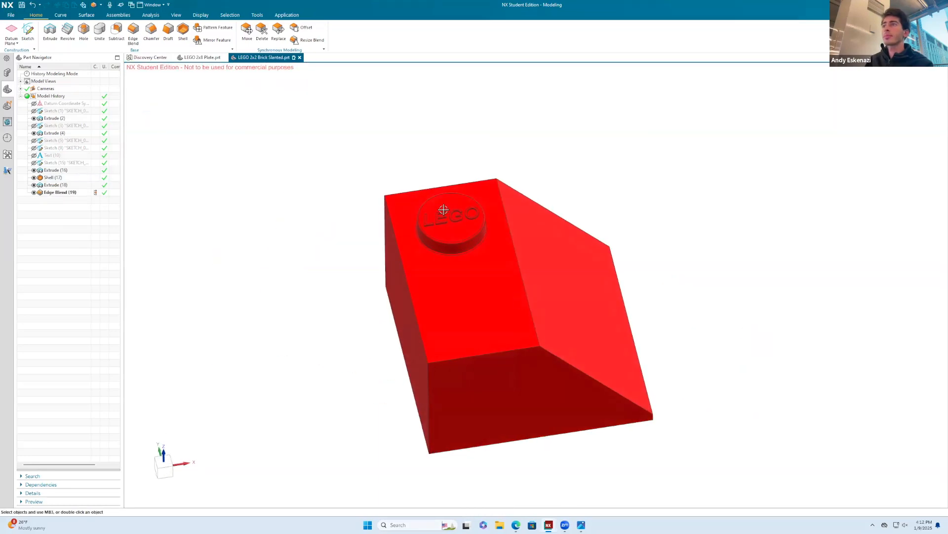
Try to create a linear pattern from the stud, its LEGO letters, the edge blend and the shell.
scroll(409, 206, up, 3)
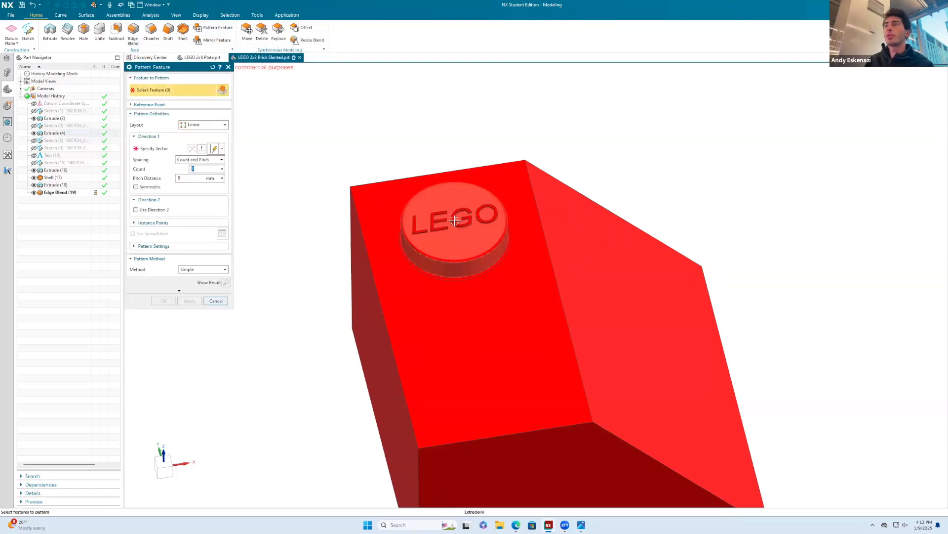
scroll(432, 218, up, 3)
click(431, 218)
click(440, 269)
click(386, 345)
scroll(462, 156, down, 5)
middle_drag(494, 280, 475, 143)
scroll(462, 294, up, 5)
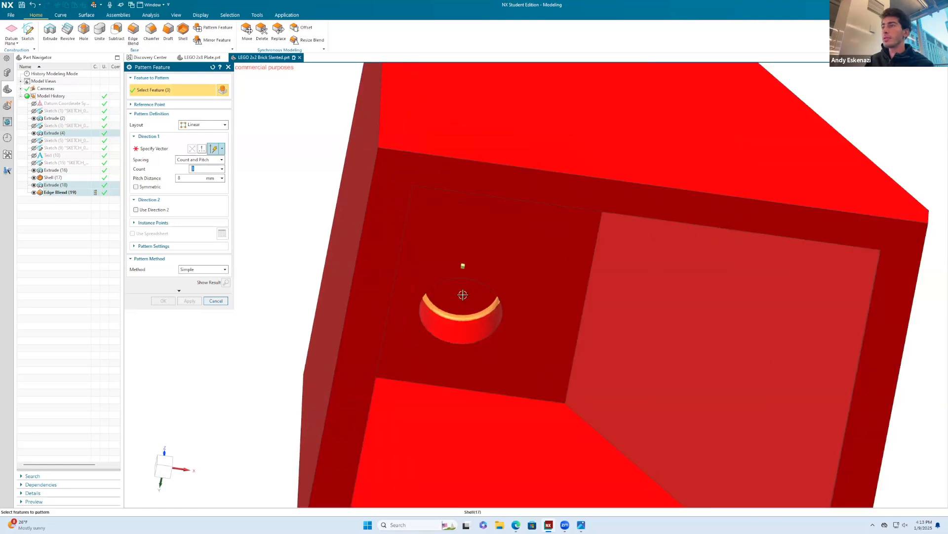
click(460, 323)
scroll(465, 301, down, 3)
scroll(471, 285, down, 2)
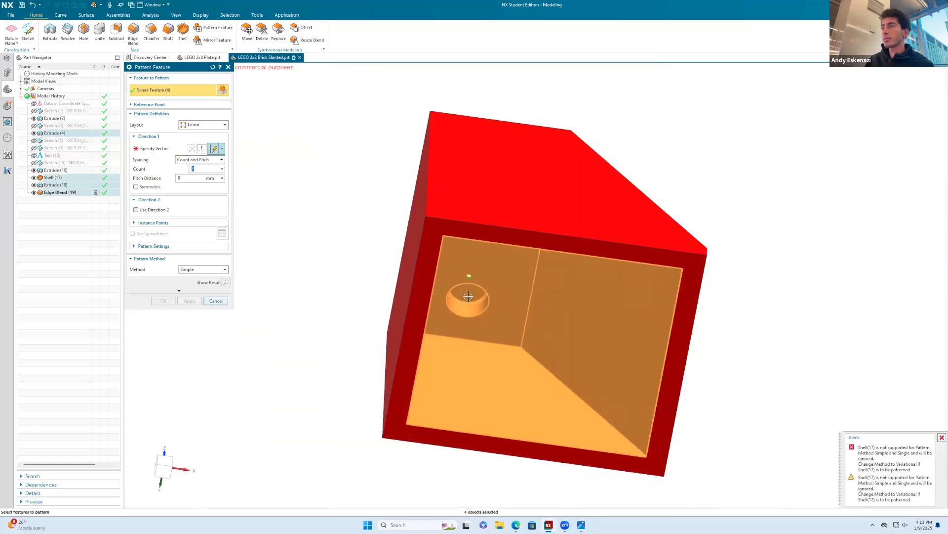
click(216, 301)
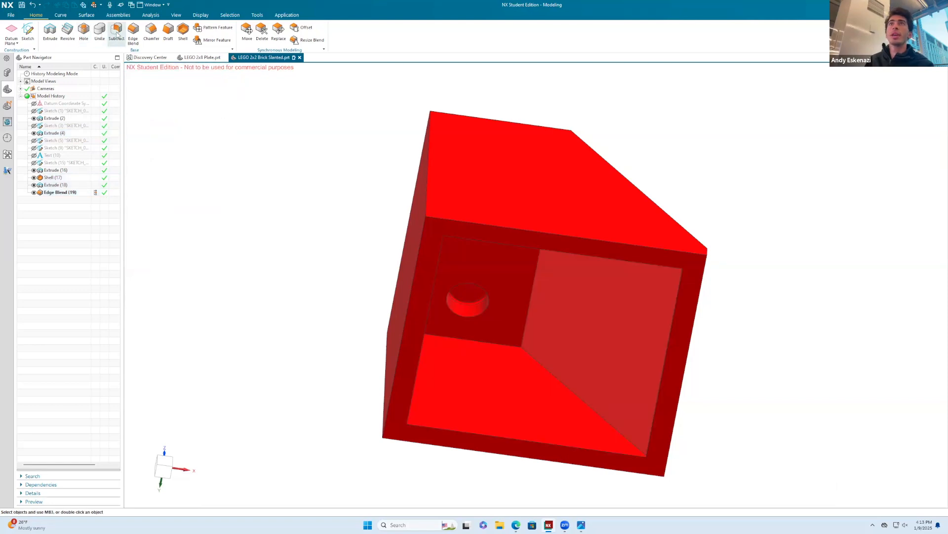
Try to pattern the stud with its letters and edge blend, and select the slanted-cut extrusion for the pattern instead.
middle_drag(355, 193, 373, 329)
scroll(438, 179, up, 4)
click(440, 181)
click(460, 211)
scroll(442, 216, up, 2)
click(442, 216)
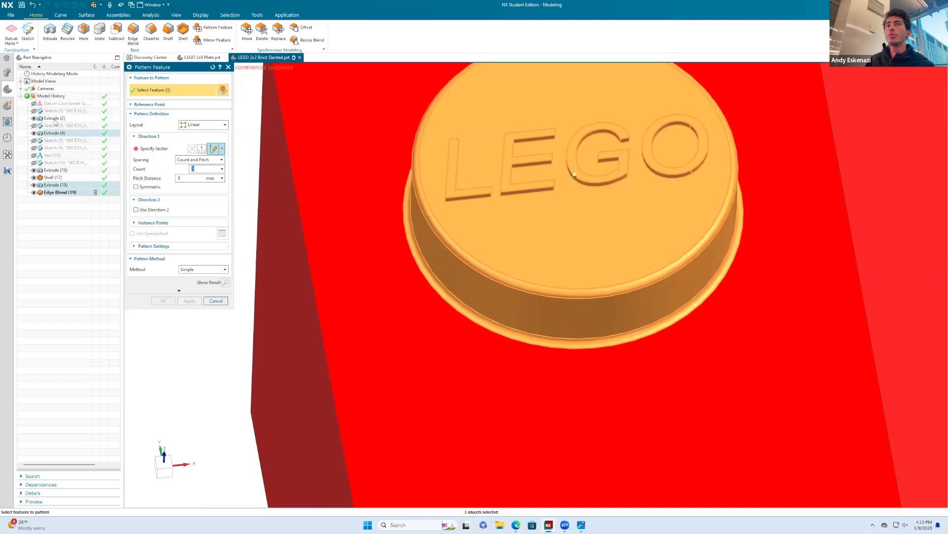
click(62, 172)
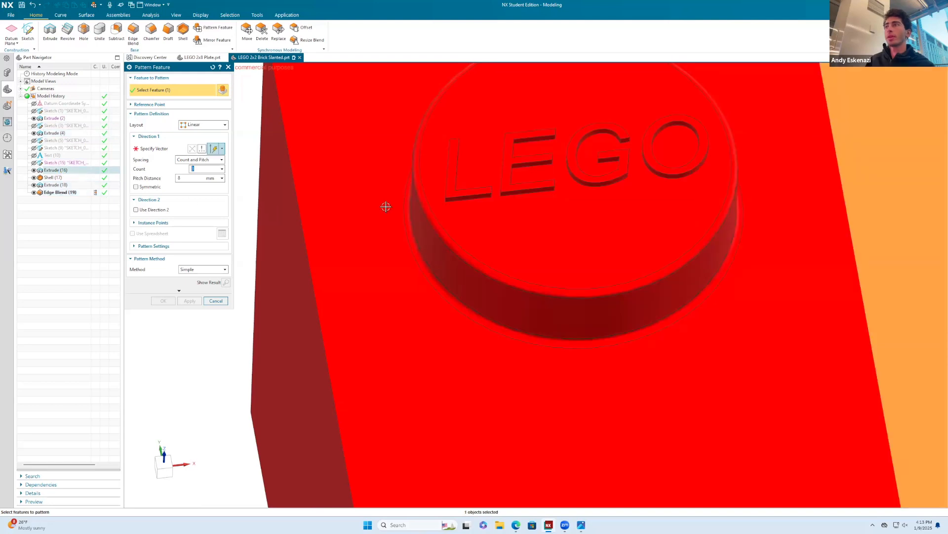
scroll(385, 206, down, 3)
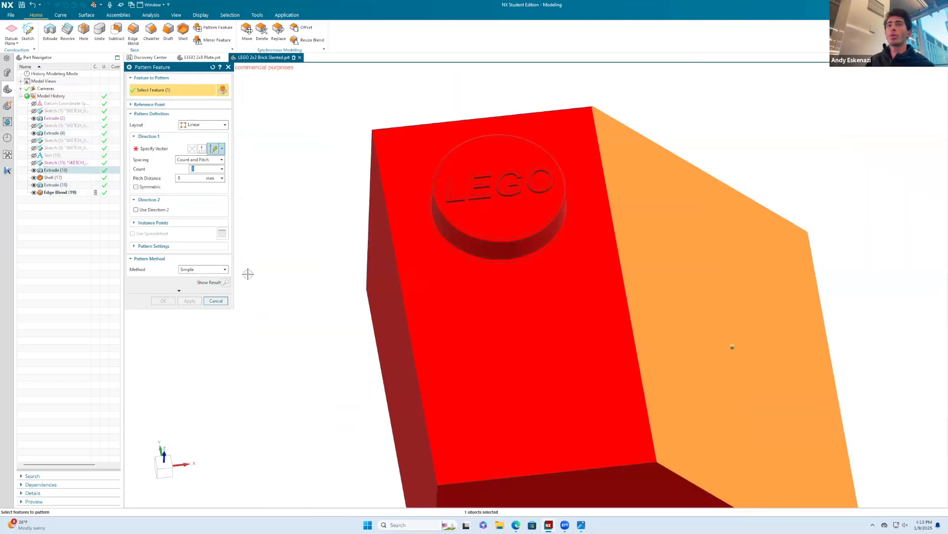
click(223, 301)
Examine which geometry each extrusion in the model history covers and inspect the brick's hollow underside and stud recess.
click(57, 119)
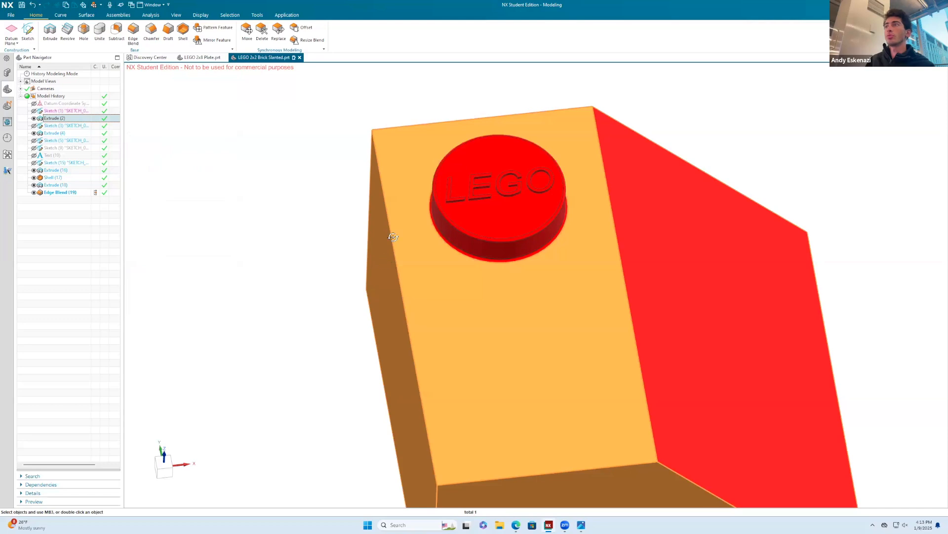
scroll(393, 237, down, 3)
click(60, 134)
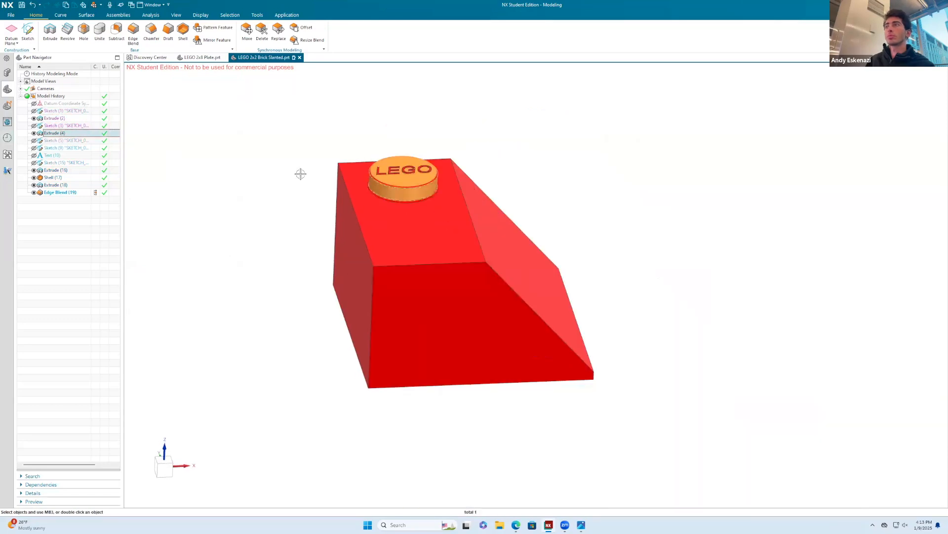
click(300, 174)
middle_drag(322, 203, 313, 153)
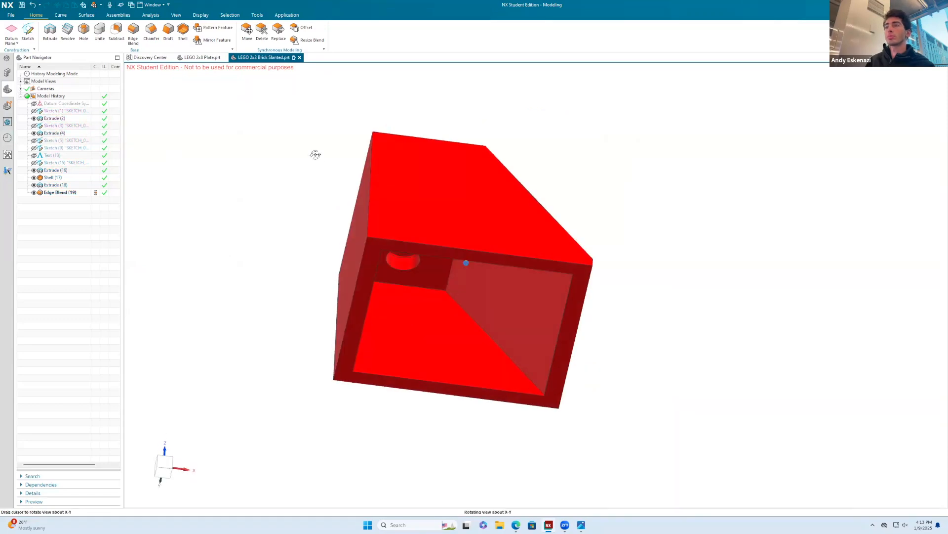
right_click(60, 170)
click(212, 166)
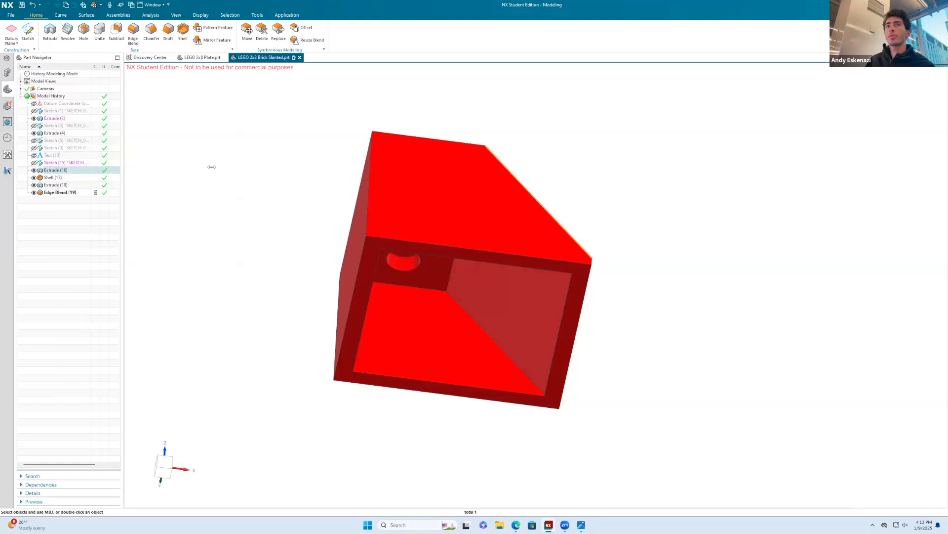
click(67, 185)
key(Escape)
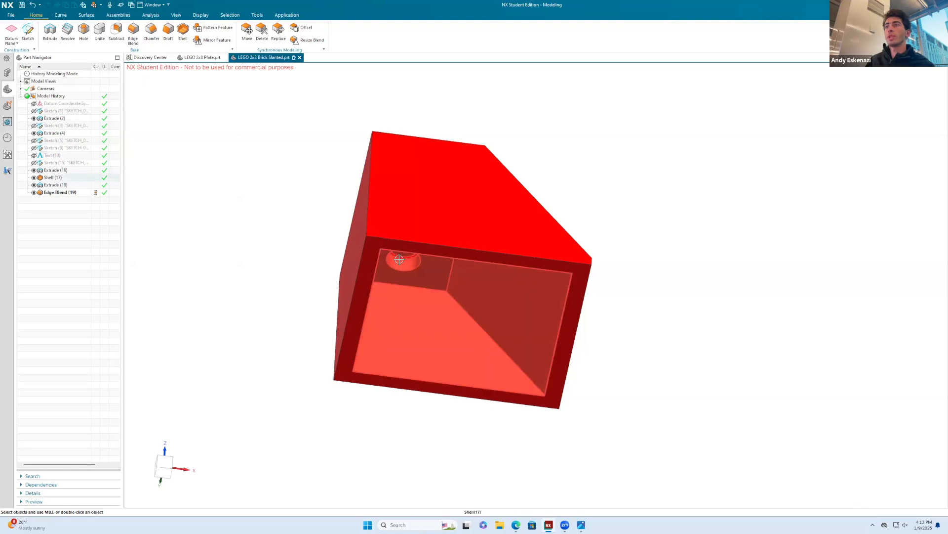
middle_drag(419, 246, 415, 286)
scroll(417, 277, up, 1)
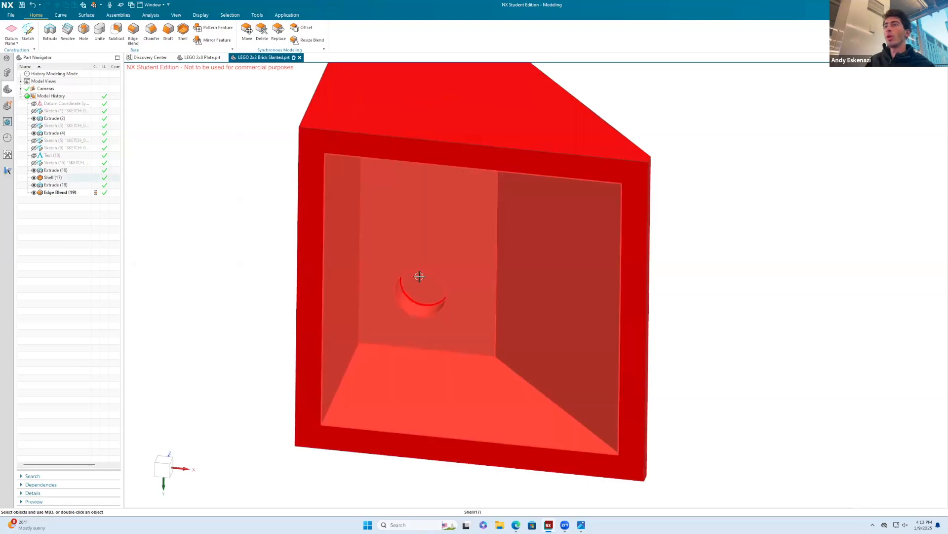
middle_drag(409, 239, 347, 208)
scroll(352, 203, down, 1)
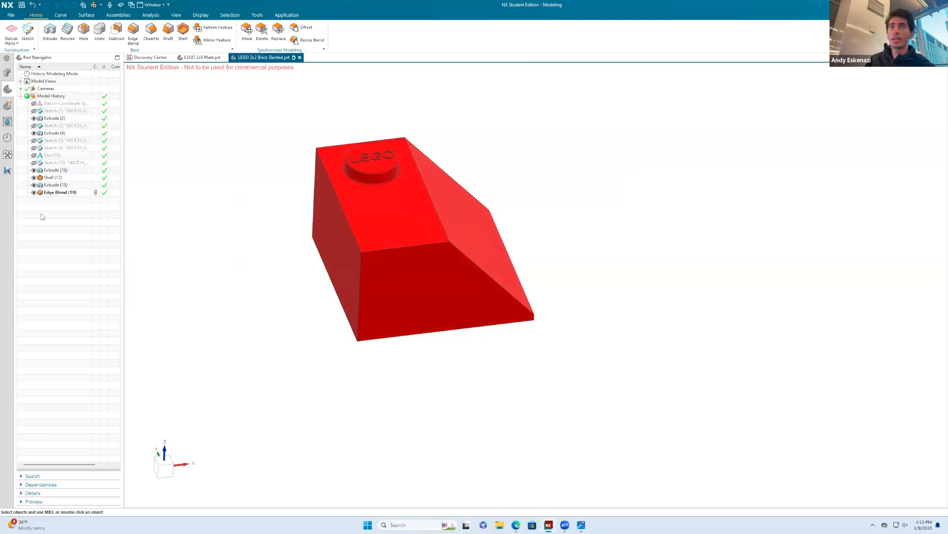
Delete the edge blend from the stud.
click(218, 29)
key(Escape)
middle_drag(286, 199, 349, 209)
scroll(394, 214, up, 5)
right_click(396, 214)
key(Escape)
right_click(55, 193)
click(104, 189)
scroll(258, 246, down, 5)
middle_drag(267, 213, 358, 222)
Try to pattern the stud without its edge blend, and undo the blend's deletion.
click(212, 28)
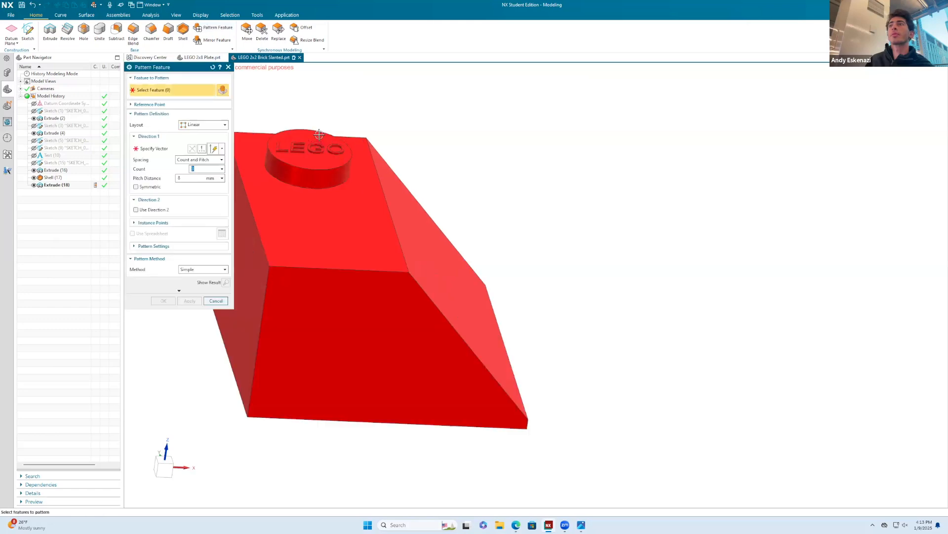
scroll(296, 148, up, 6)
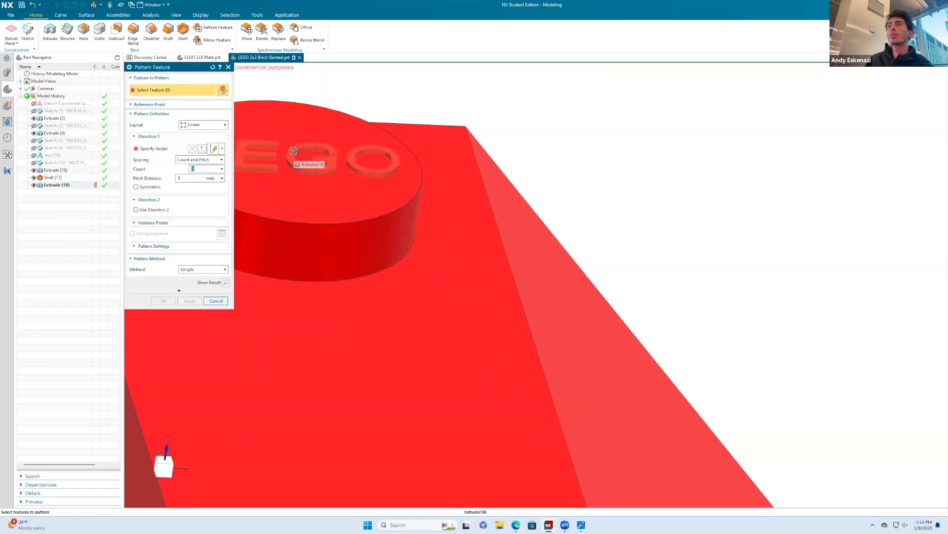
scroll(379, 171, down, 3)
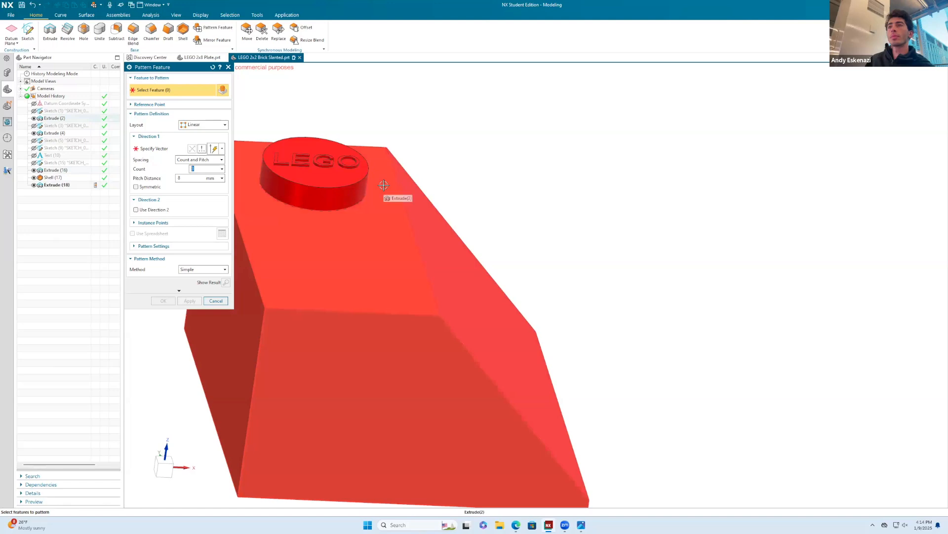
click(296, 170)
mouse_move(311, 169)
middle_down()
mouse_move(311, 111)
mouse_move(315, 163)
middle_up()
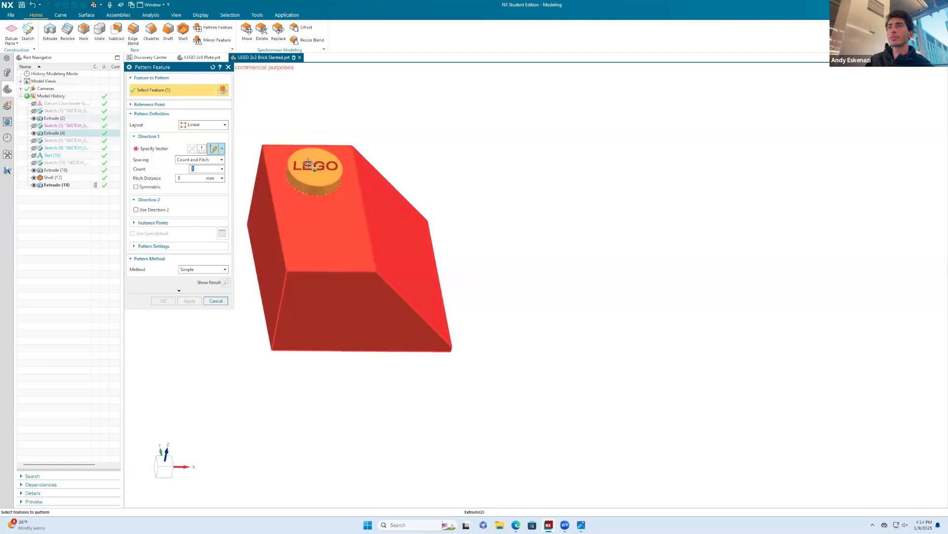
scroll(291, 137, up, 2)
key(Escape)
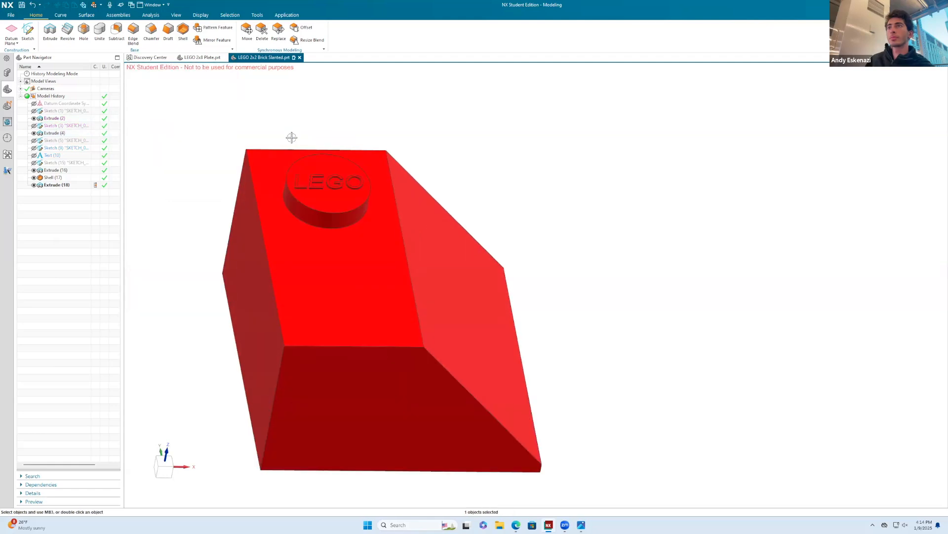
key(ctrl+z)
Try a linear pattern of the stud, LEGO letters and edge blend, taking the direction from the brick's vertical side face.
click(208, 28)
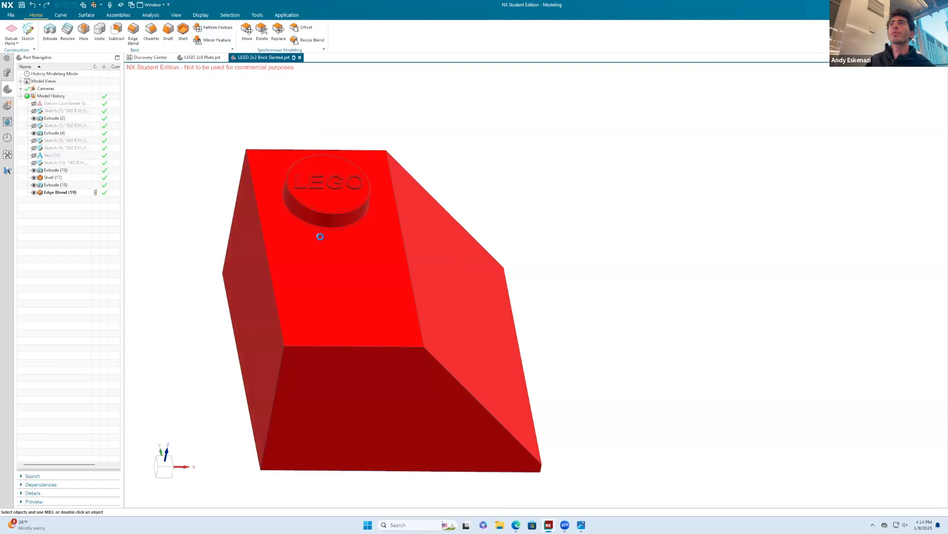
scroll(318, 236, up, 3)
click(312, 244)
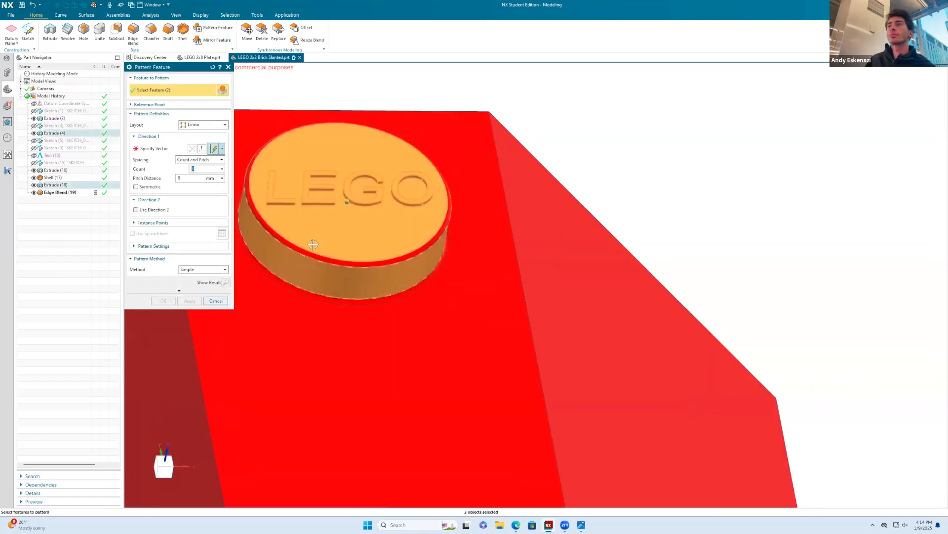
click(304, 255)
scroll(332, 197, down, 5)
middle_drag(333, 197, 330, 132)
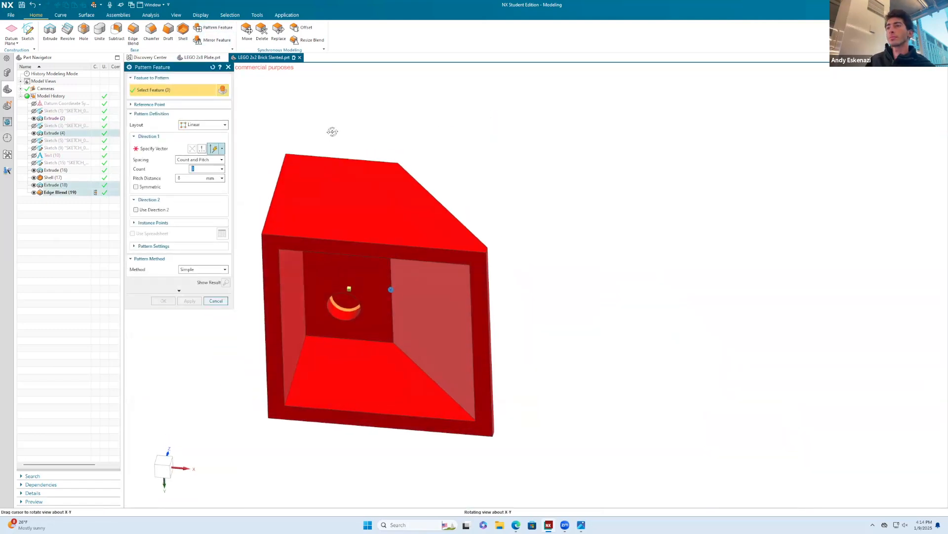
middle_drag(375, 162, 318, 191)
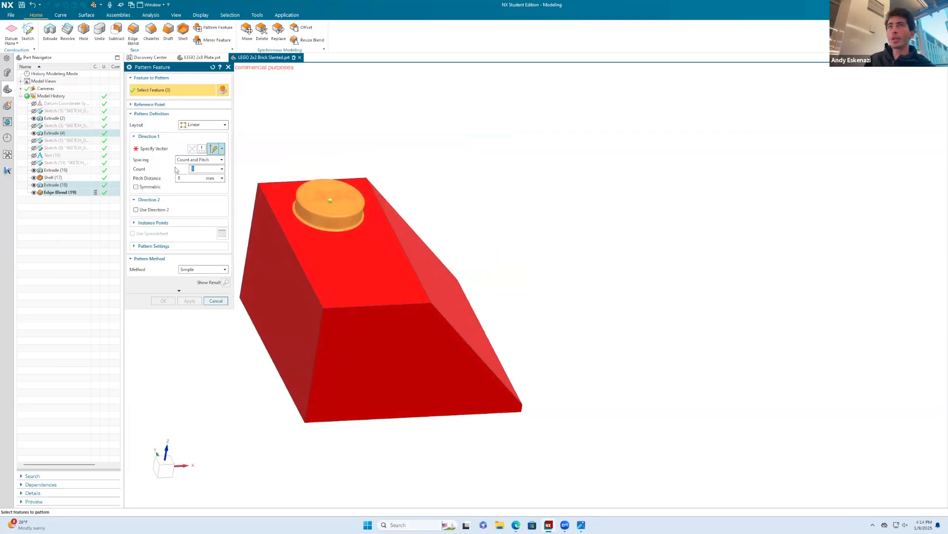
click(167, 149)
click(267, 207)
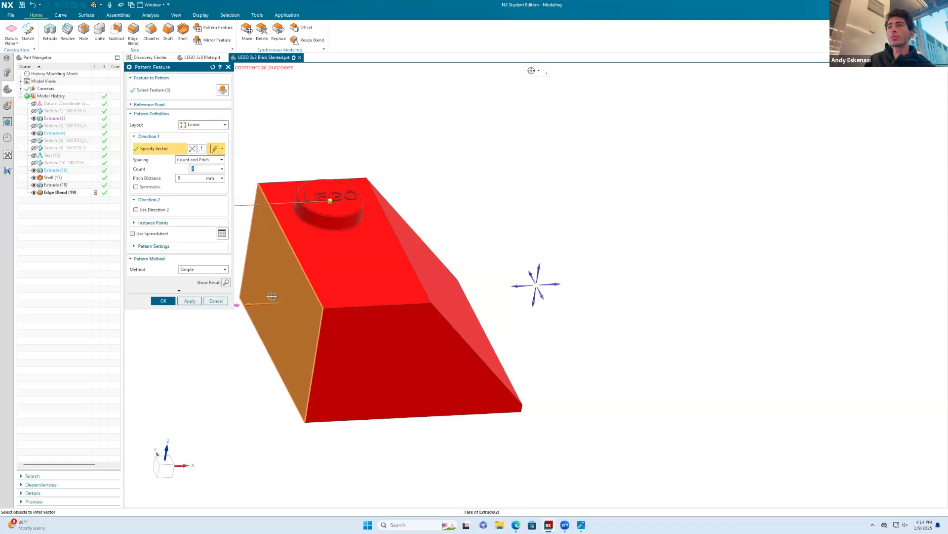
click(216, 301)
scroll(325, 208, up, 5)
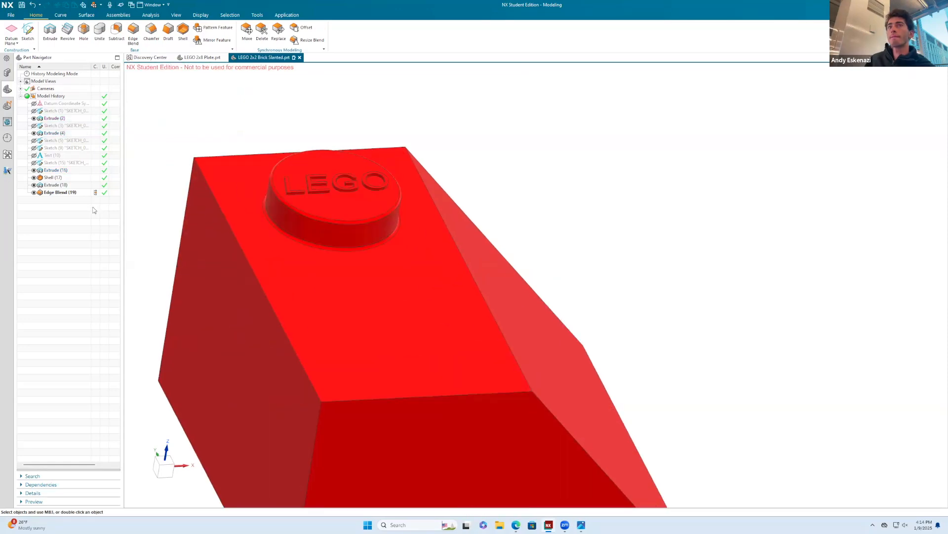
Delete the raised LEGO letters extrusion and the stud's edge blend from the brick.
right_click(314, 191)
click(344, 181)
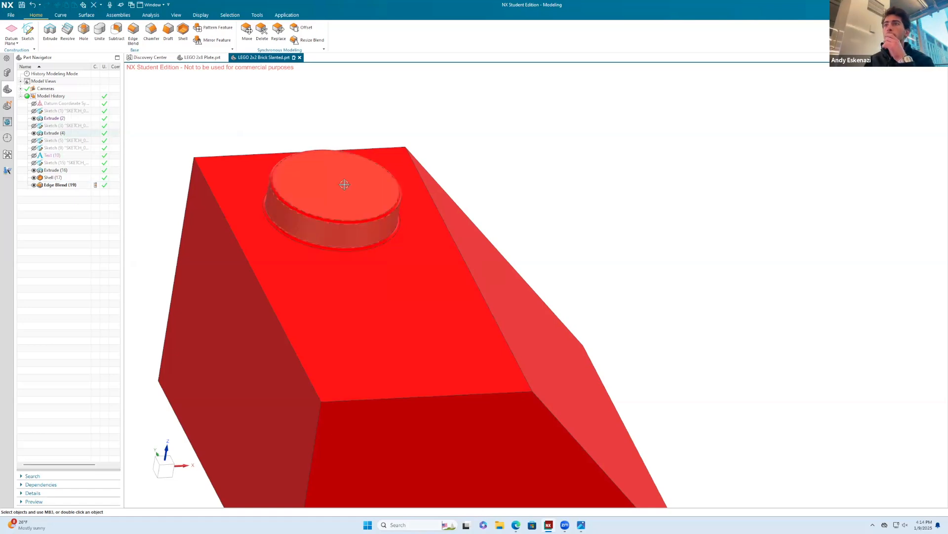
scroll(311, 193, down, 3)
right_click(65, 186)
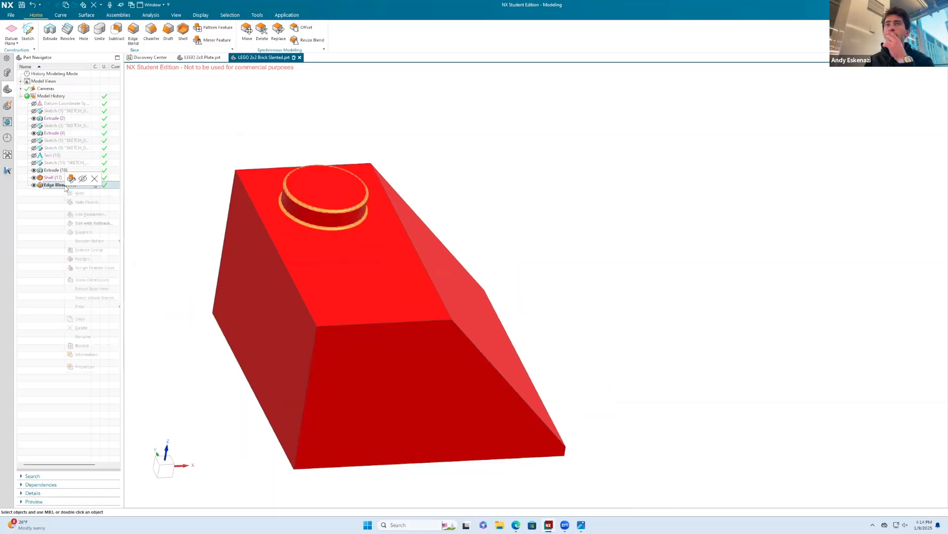
click(94, 178)
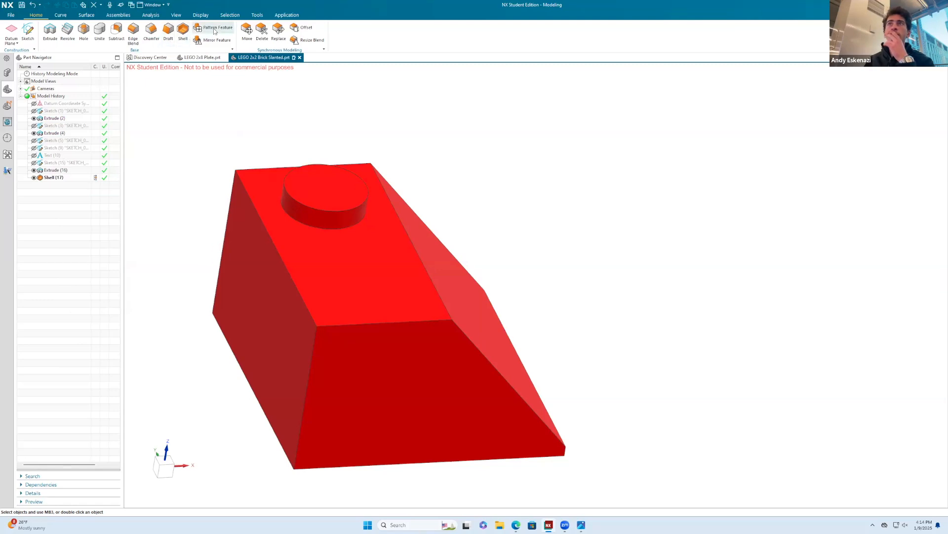
Create a linear pattern of the stud along the top face's long edge, with count 2 and 8 mm pitch.
click(303, 186)
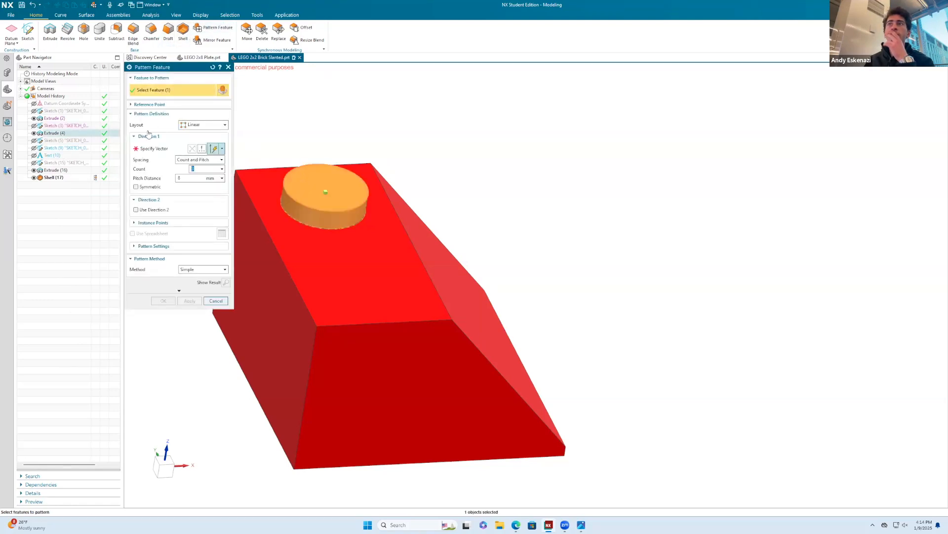
click(151, 148)
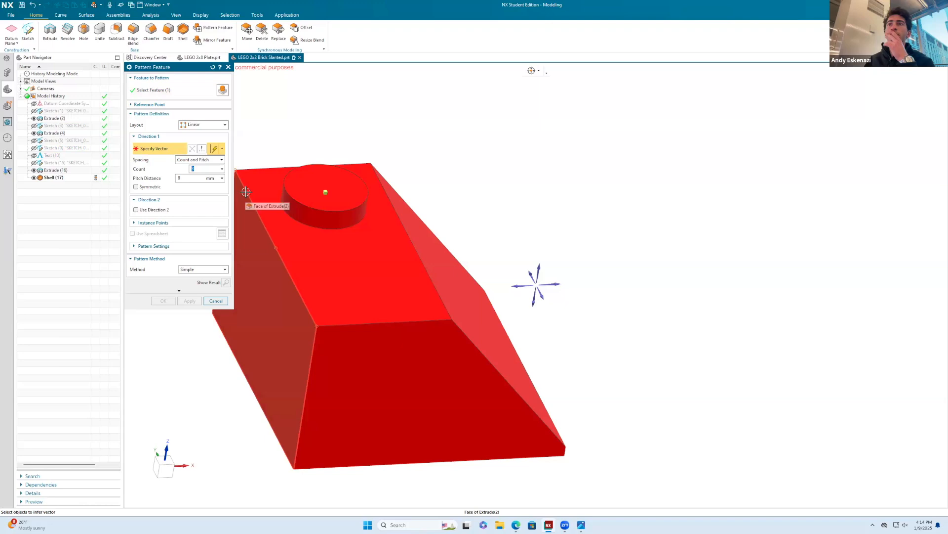
scroll(246, 188, up, 3)
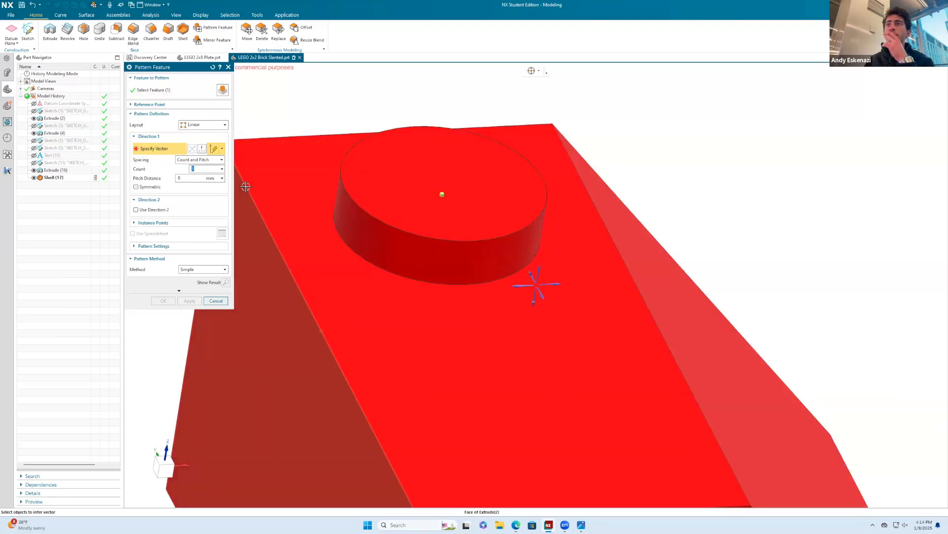
scroll(317, 165, down, 3)
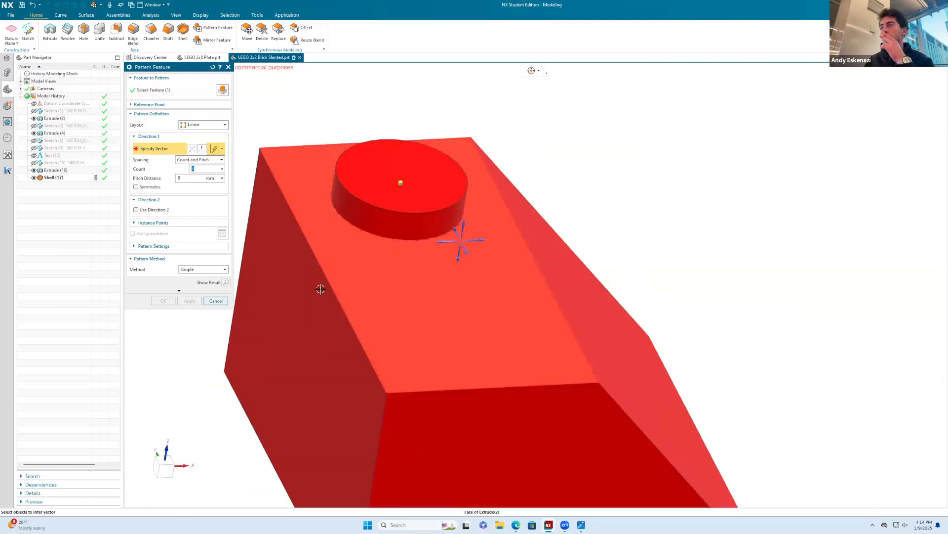
click(376, 361)
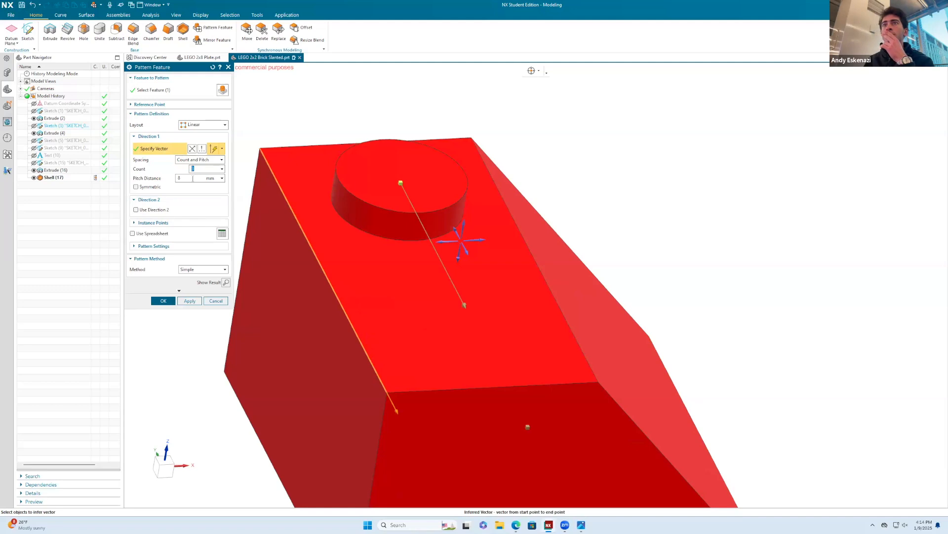
scroll(566, 193, down, 3)
middle_drag(506, 207, 514, 280)
scroll(514, 279, up, 2)
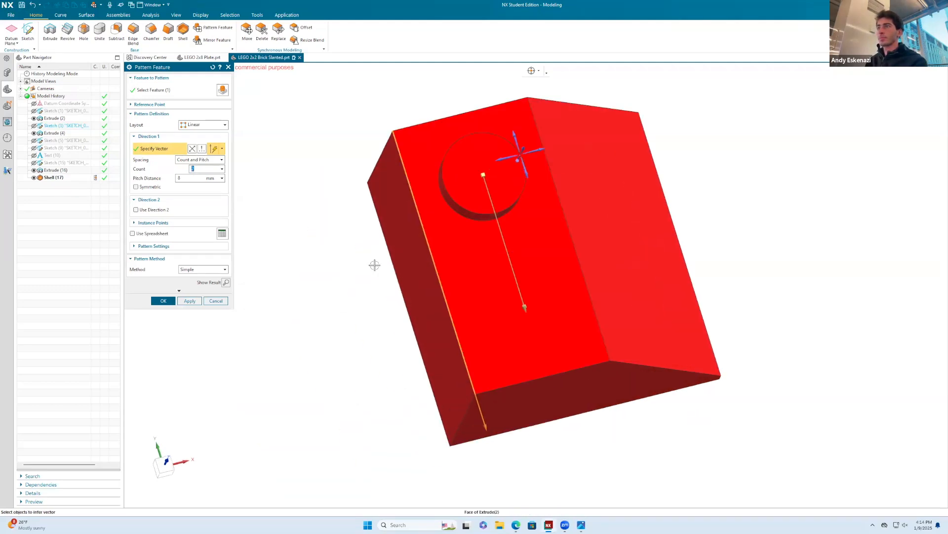
click(164, 302)
Reorder the model history so that the Shell comes after the stud's pattern feature.
middle_drag(309, 203, 336, 119)
drag(46, 181, 47, 193)
middle_drag(280, 176, 303, 177)
Show the LEGO text on the first stud and extrude all its letter outlines 0.1 mm, united with the brick.
scroll(319, 162, up, 2)
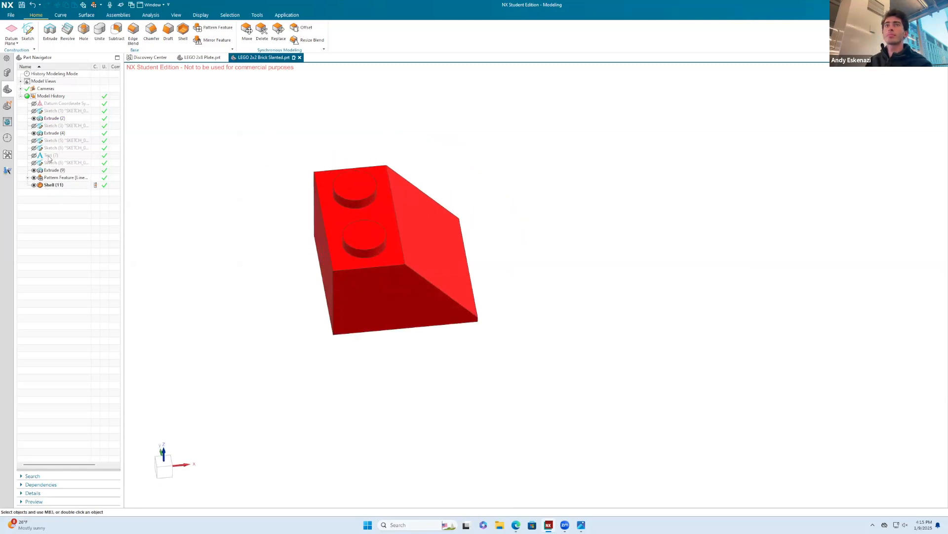
scroll(286, 123, up, 3)
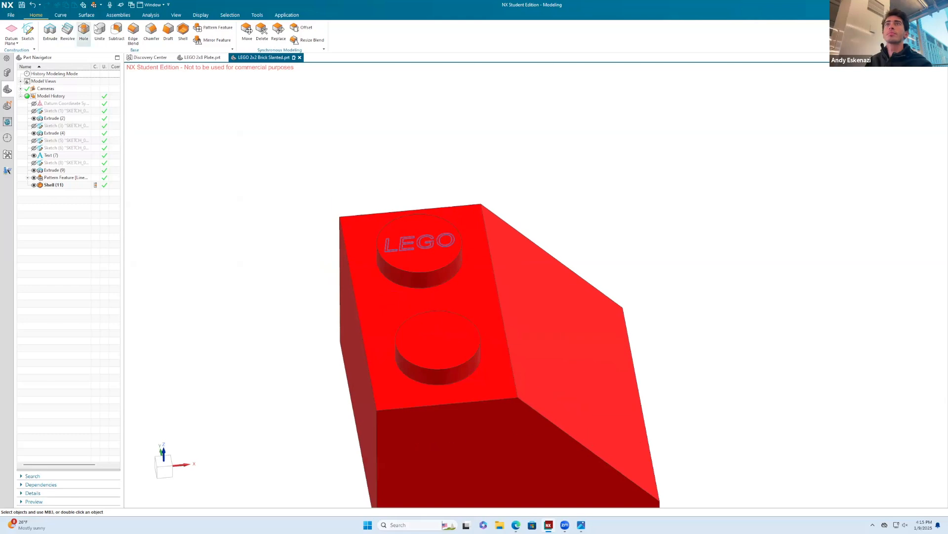
click(50, 31)
scroll(409, 234, up, 6)
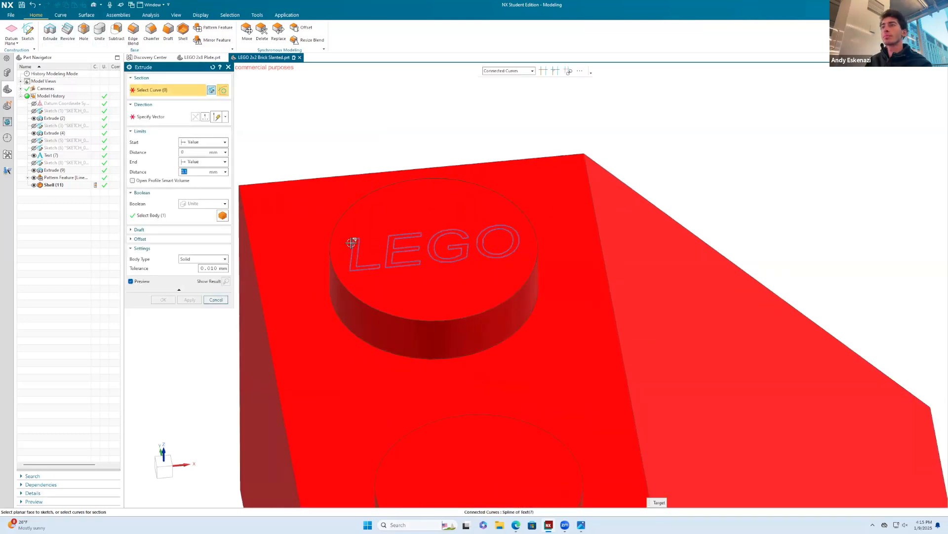
click(370, 244)
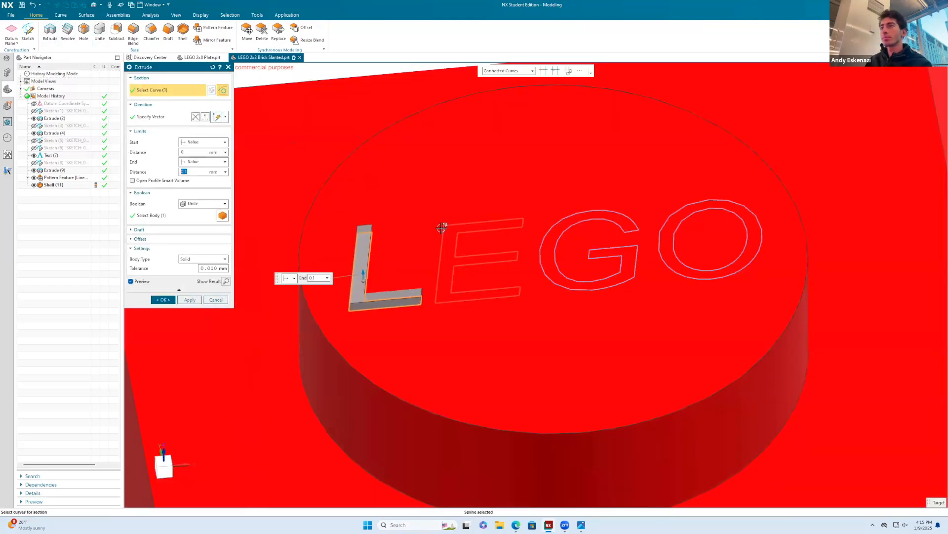
click(446, 225)
scroll(579, 211, up, 2)
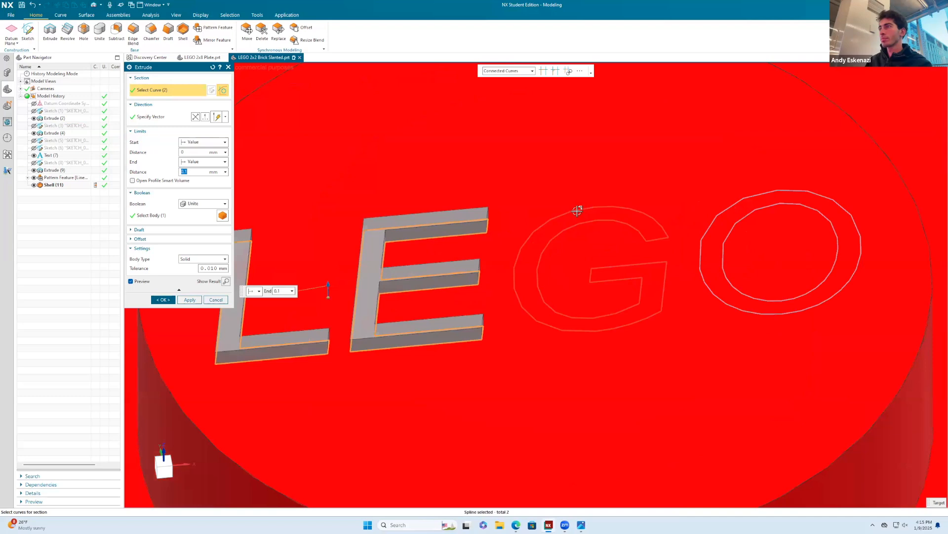
click(577, 210)
click(711, 218)
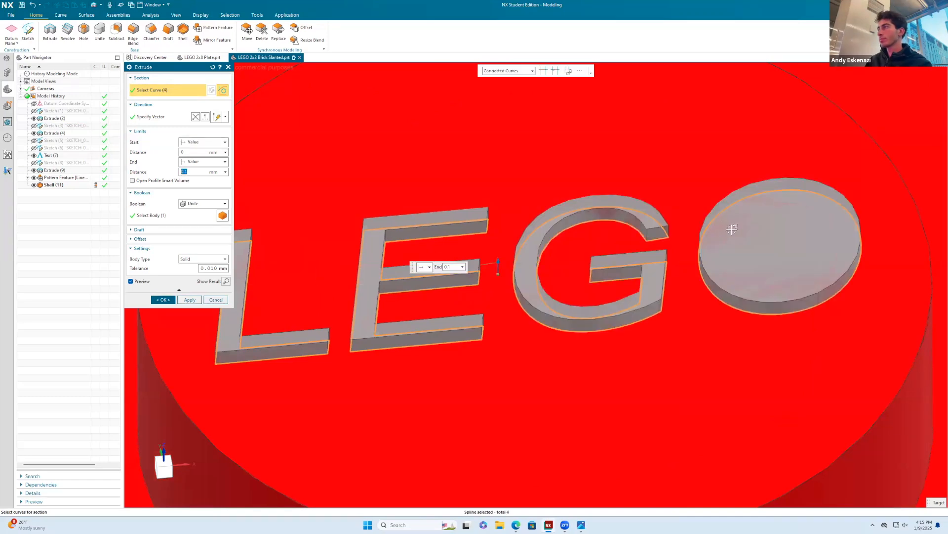
click(732, 229)
scroll(642, 240, down, 2)
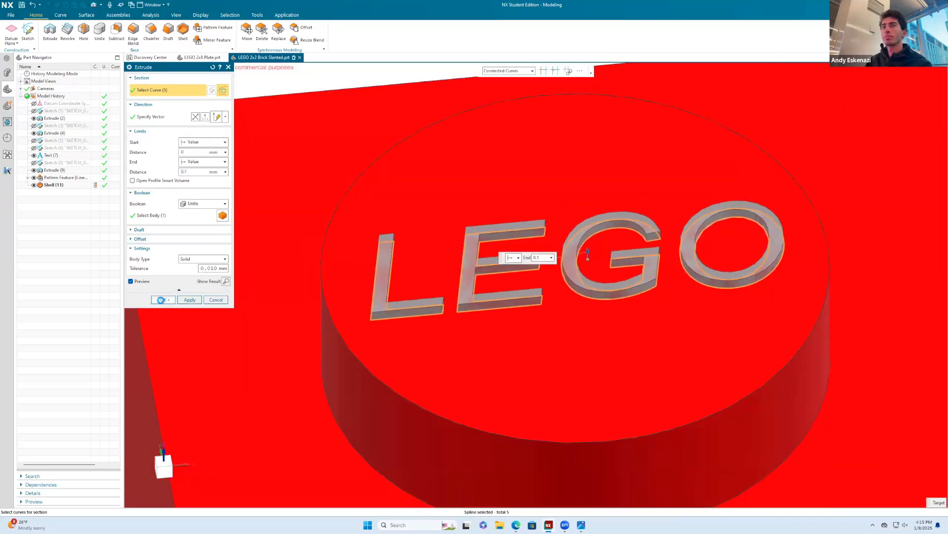
click(161, 299)
Hide the LEGO text curves on the first stud, leaving the extruded letters shown.
scroll(470, 214, down, 4)
scroll(479, 212, up, 4)
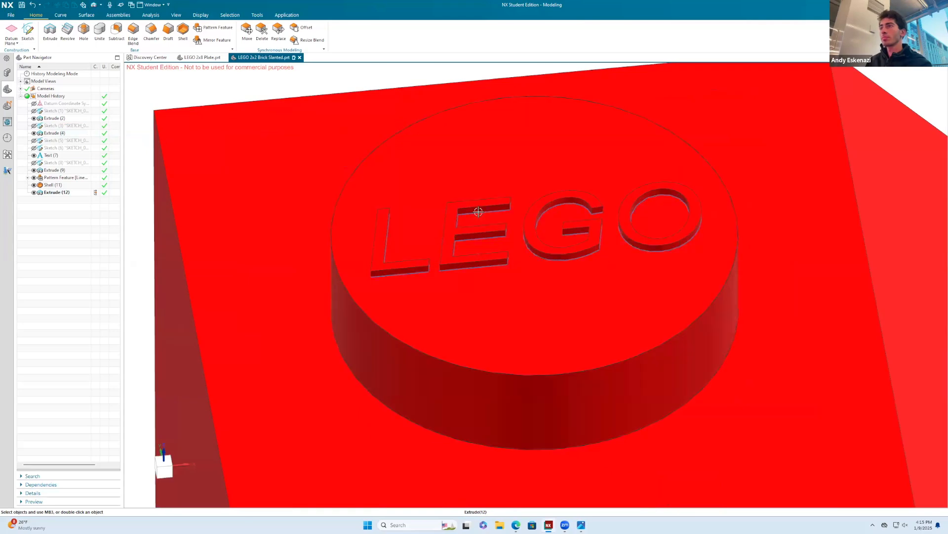
right_click(478, 211)
key(Escape)
scroll(384, 179, down, 3)
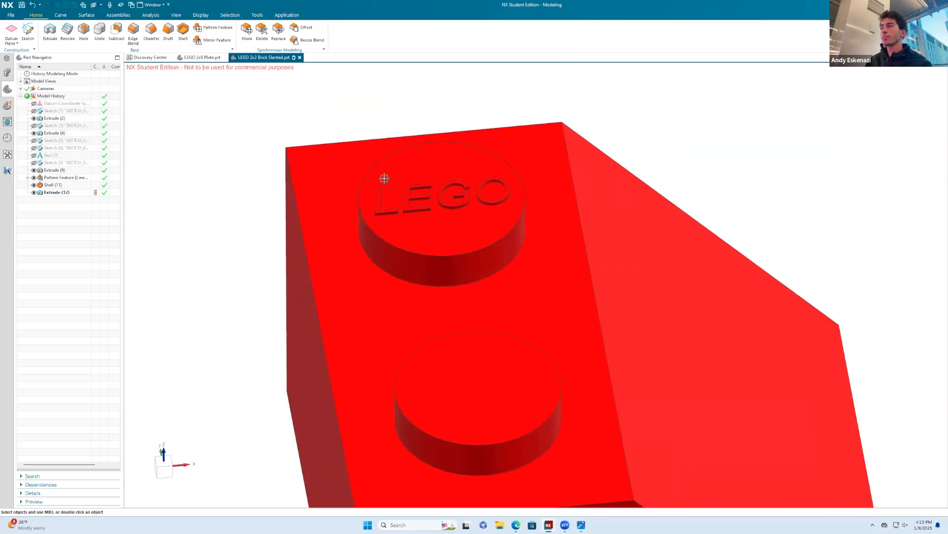
middle_drag(384, 178, 395, 186)
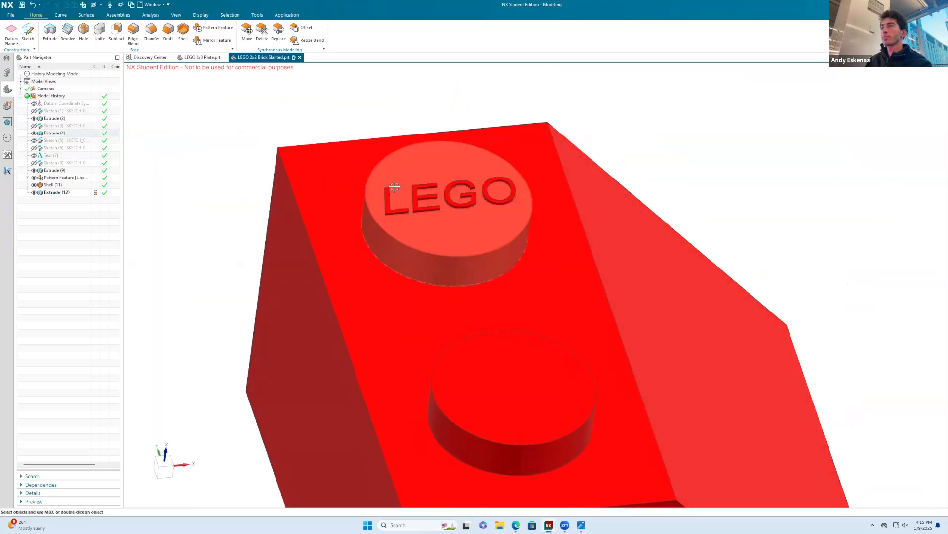
Pattern the raised LEGO letters onto the second stud along the top face's long edge, reversing the direction, with count 2 and 8 mm pitch.
click(219, 28)
scroll(403, 199, up, 1)
click(381, 196)
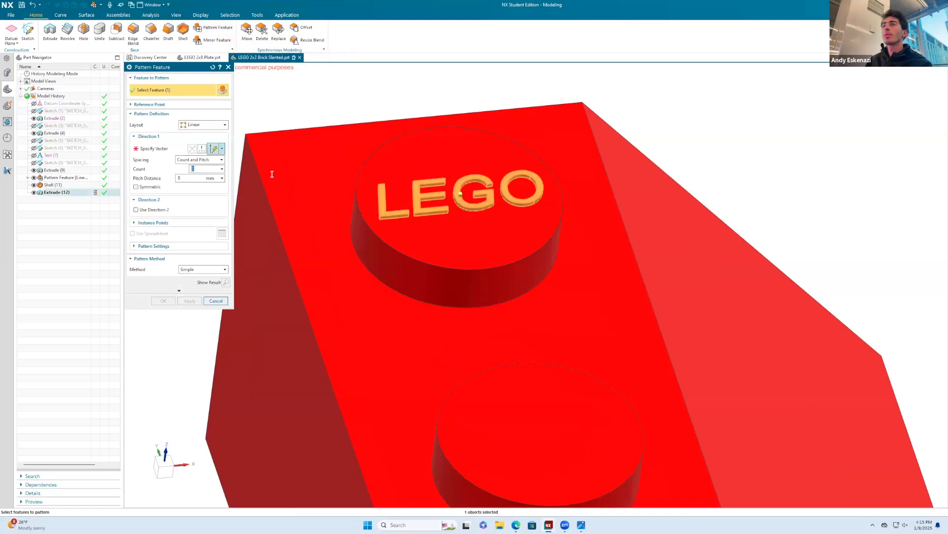
click(272, 214)
middle_drag(297, 208, 314, 204)
scroll(313, 204, down, 1)
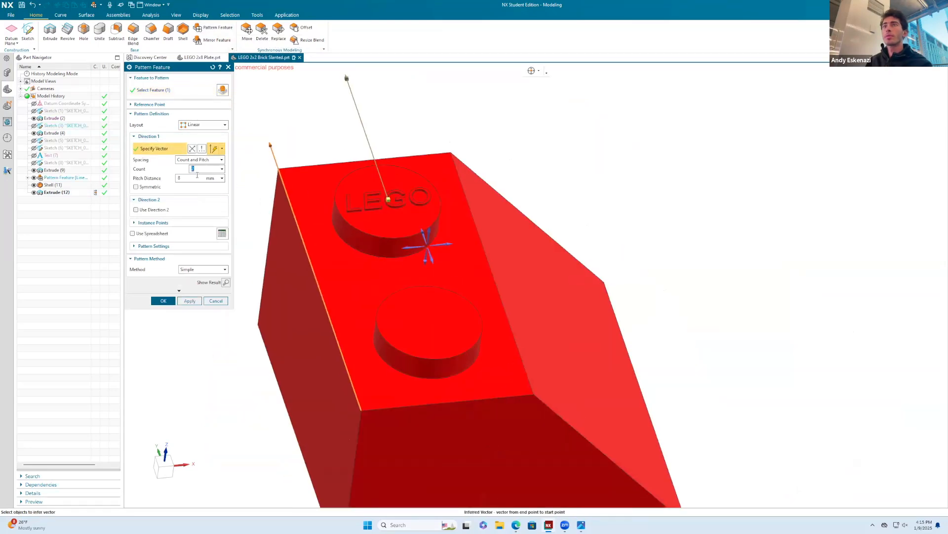
click(192, 148)
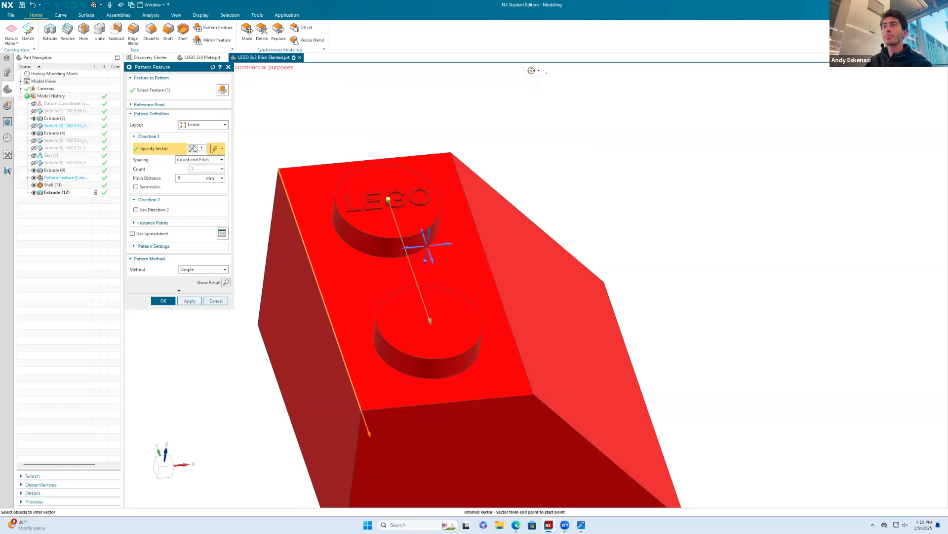
click(163, 300)
scroll(410, 252, down, 3)
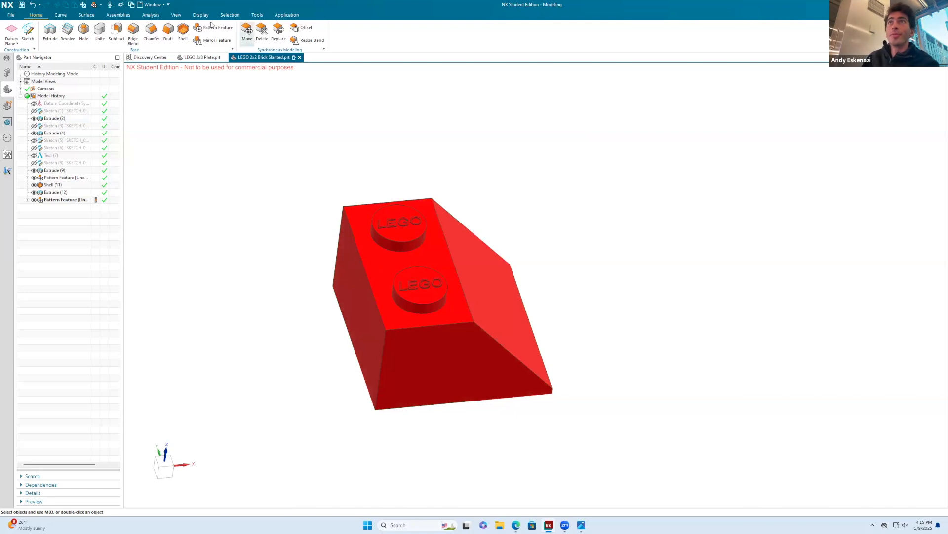
Start a 0.1 mm edge blend and include the top and base edges of both studs.
click(133, 34)
scroll(375, 222, up, 4)
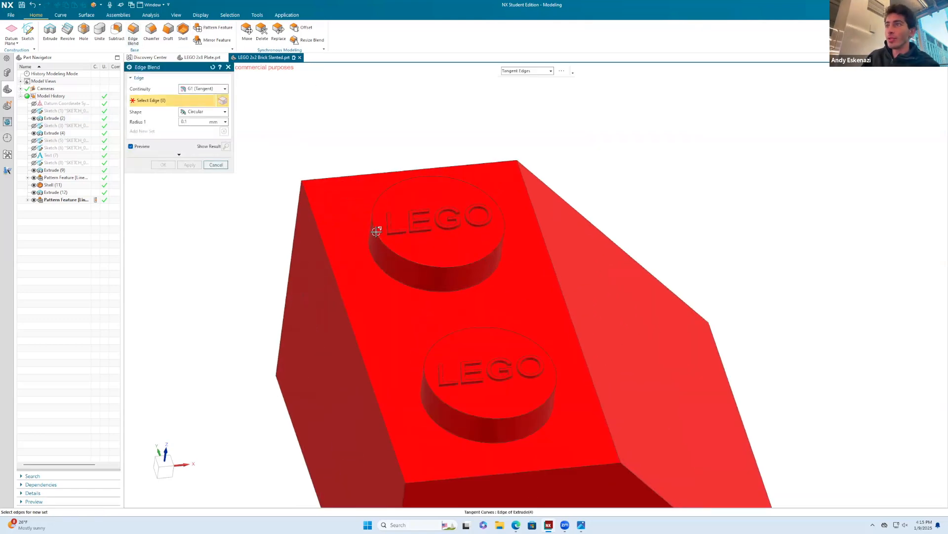
click(377, 230)
click(428, 391)
click(426, 397)
scroll(386, 235, down, 3)
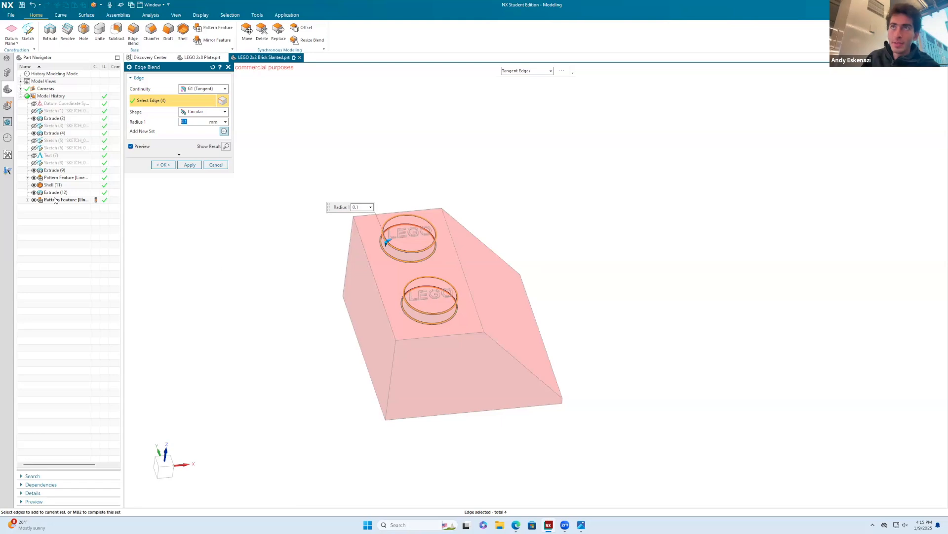
Add the circular edges of both stud recesses on the brick's underside to the edge blend.
middle_drag(476, 374, 402, 312)
scroll(393, 309, up, 3)
click(392, 308)
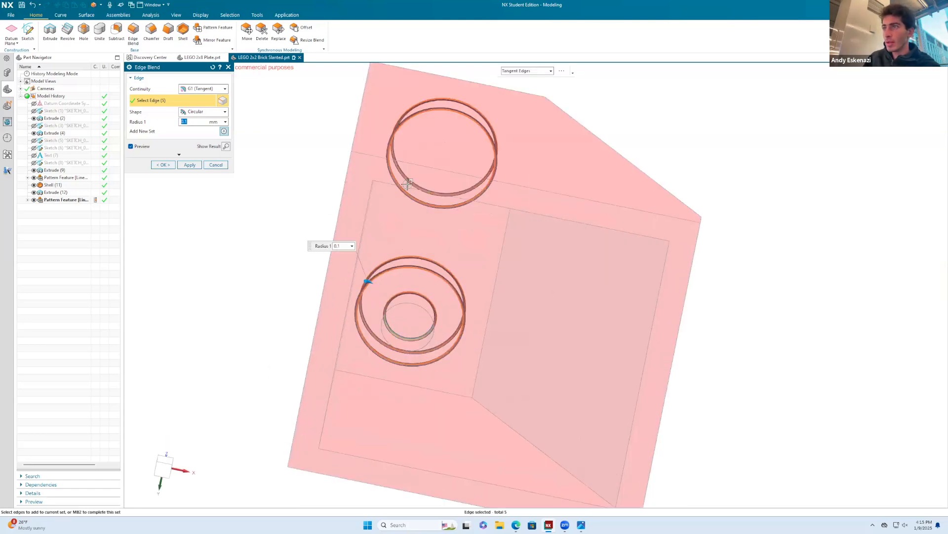
middle_drag(463, 226, 395, 282)
click(417, 194)
scroll(428, 222, down, 3)
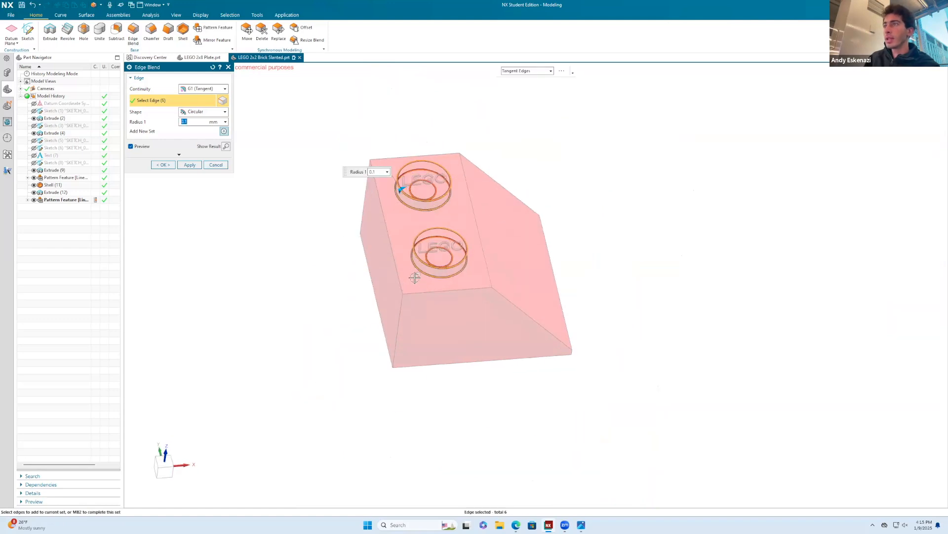
Add the brick's outer top-face, slanted and corner edges to the selection and create the 0.1 mm edge blend.
scroll(394, 281, up, 3)
click(393, 286)
click(395, 300)
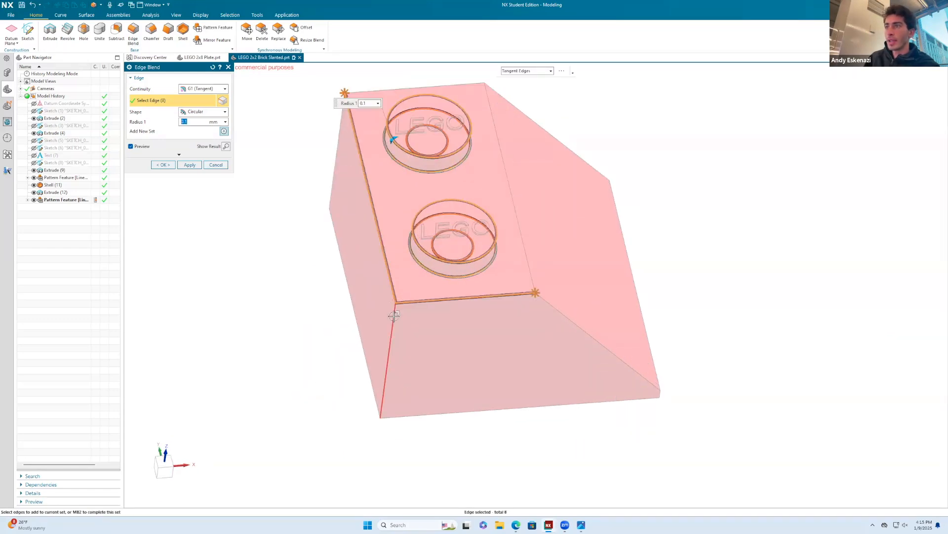
click(542, 299)
click(532, 275)
click(509, 103)
click(421, 88)
middle_drag(393, 192, 376, 205)
click(359, 214)
scroll(465, 233, down, 3)
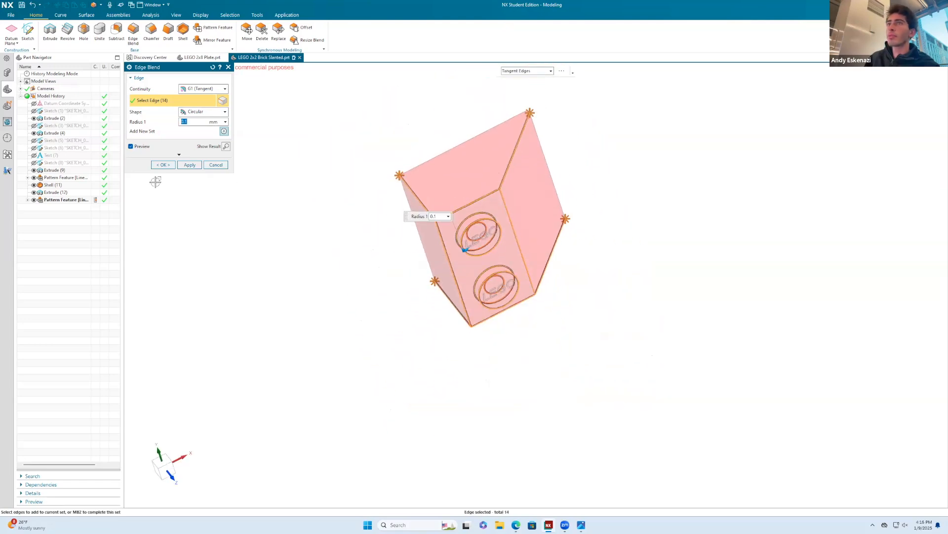
click(156, 166)
Create a sketch on the rim face around the brick's hollow underside.
middle_drag(517, 292, 471, 174)
middle_drag(517, 312, 504, 218)
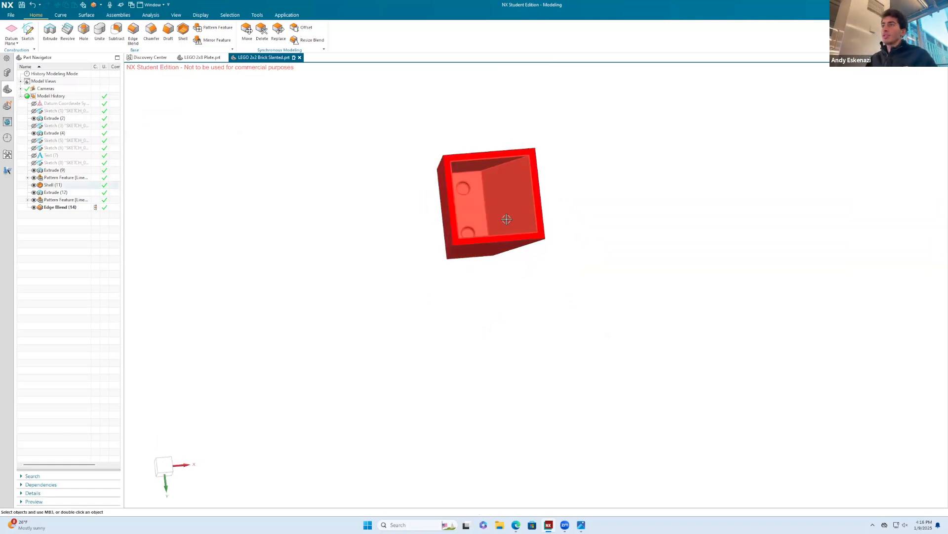
middle_drag(555, 235, 553, 237)
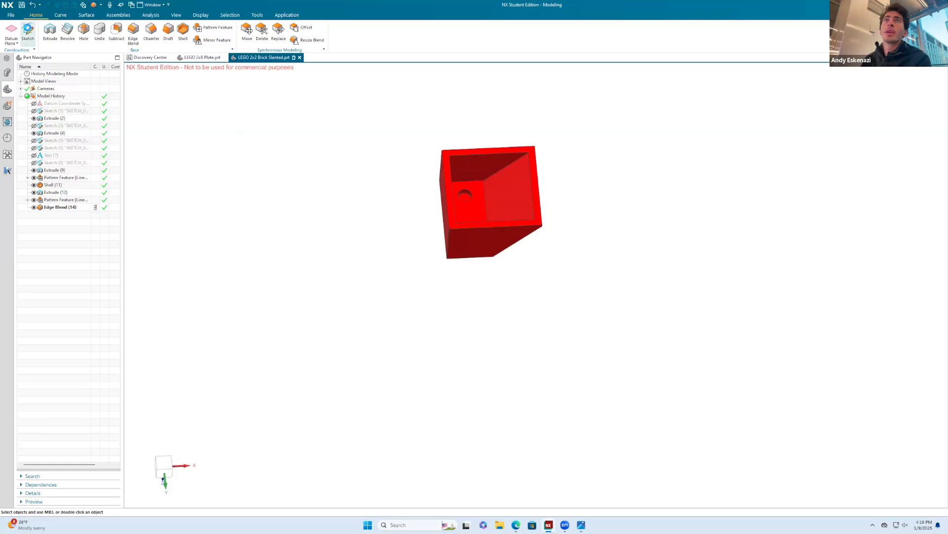
click(27, 30)
click(488, 146)
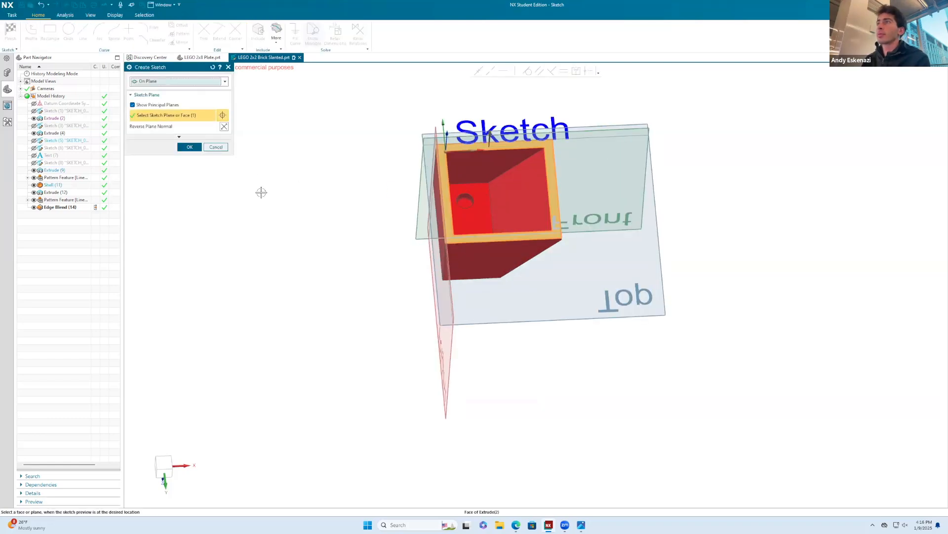
click(188, 149)
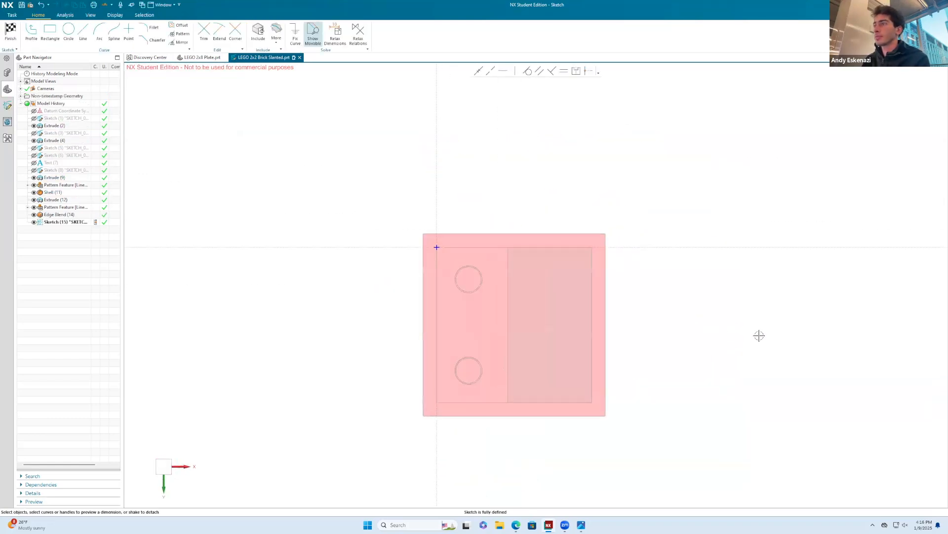
Sketch a diagonal line between opposite corners of the brick's inner cavity and convert it to a reference line.
click(82, 31)
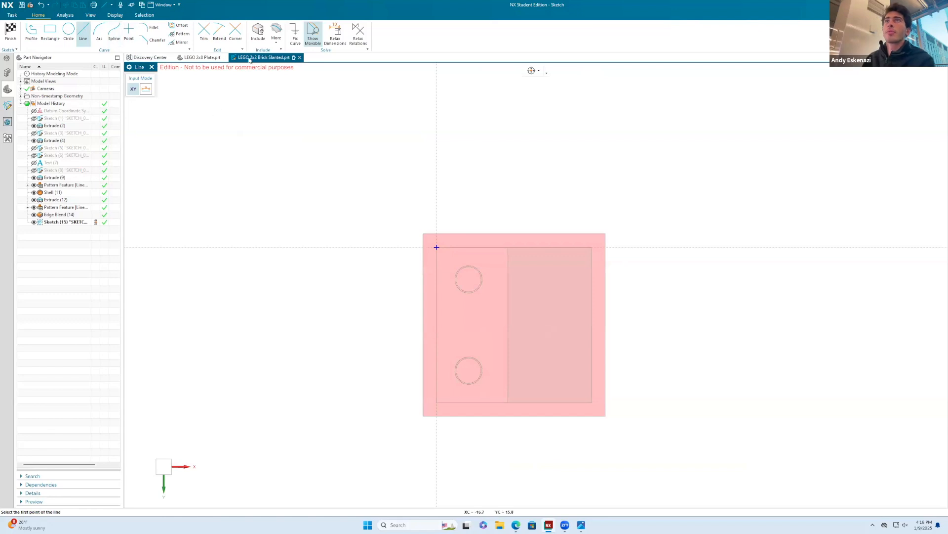
click(436, 247)
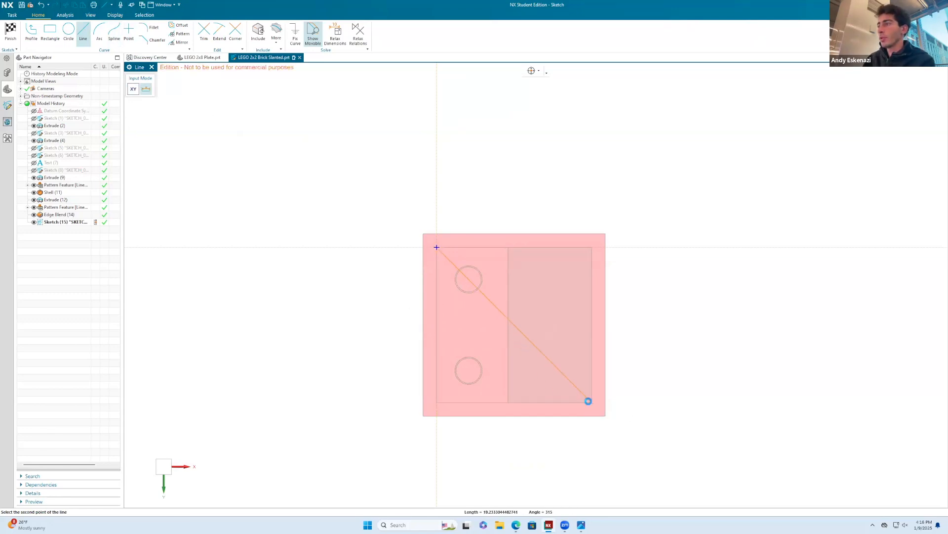
click(591, 401)
key(Escape)
right_click(549, 349)
click(546, 340)
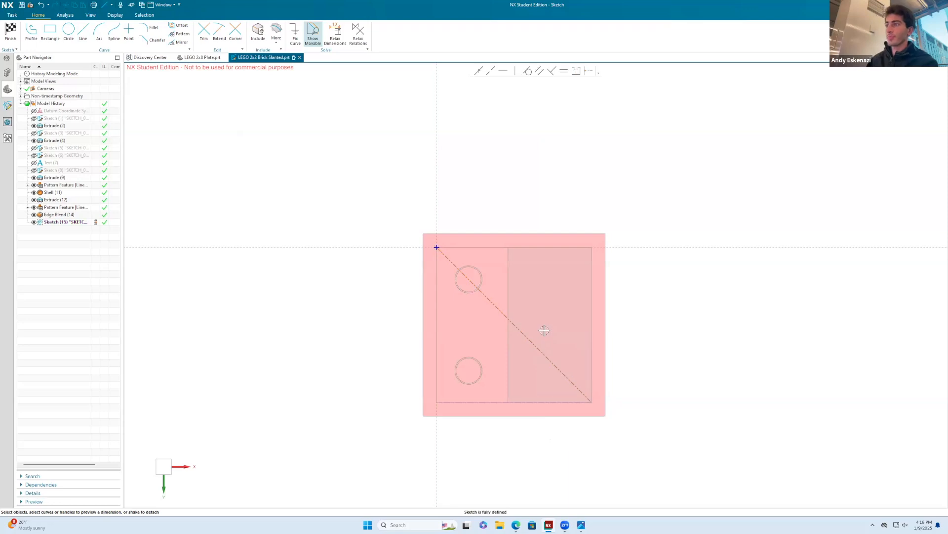
Draw a circle centred on the diagonal's midpoint and dimension its diameter to 4.8 mm.
click(69, 30)
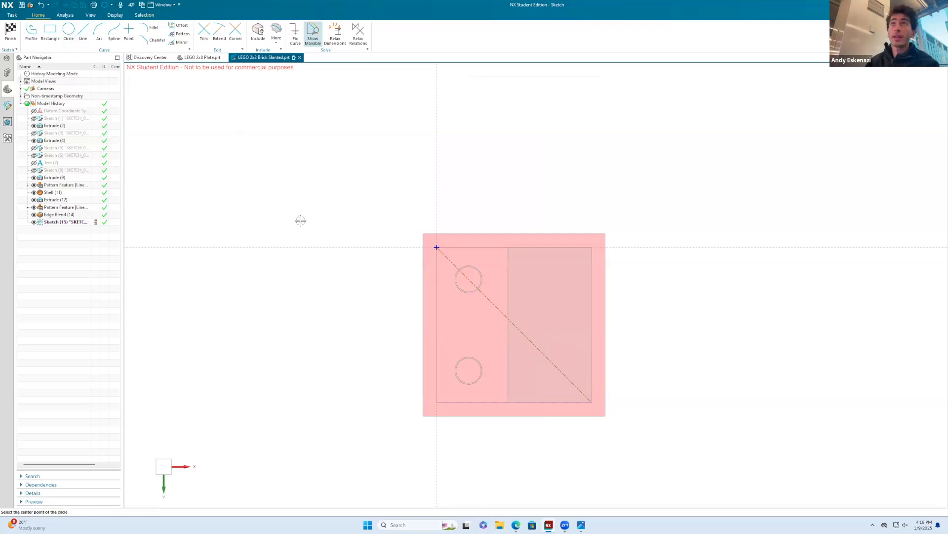
click(514, 324)
click(556, 322)
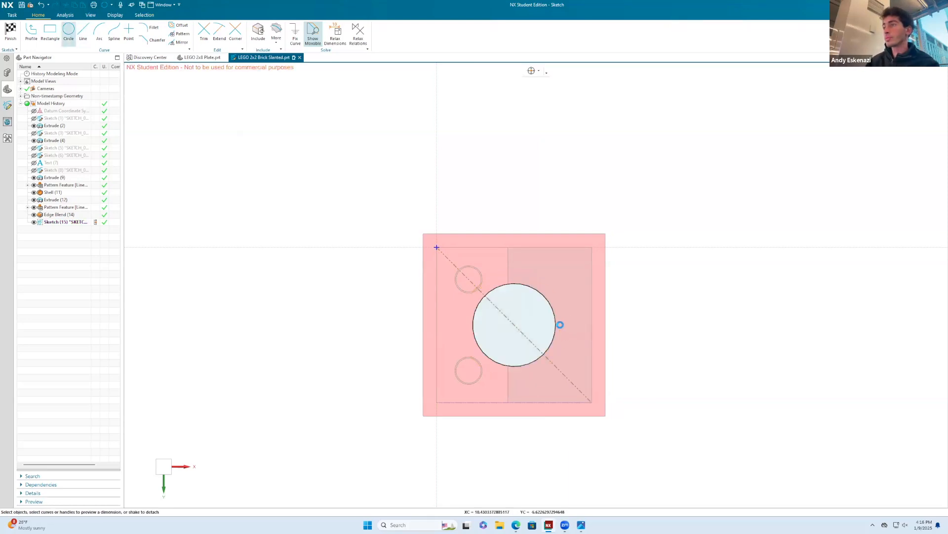
key(d)
click(540, 289)
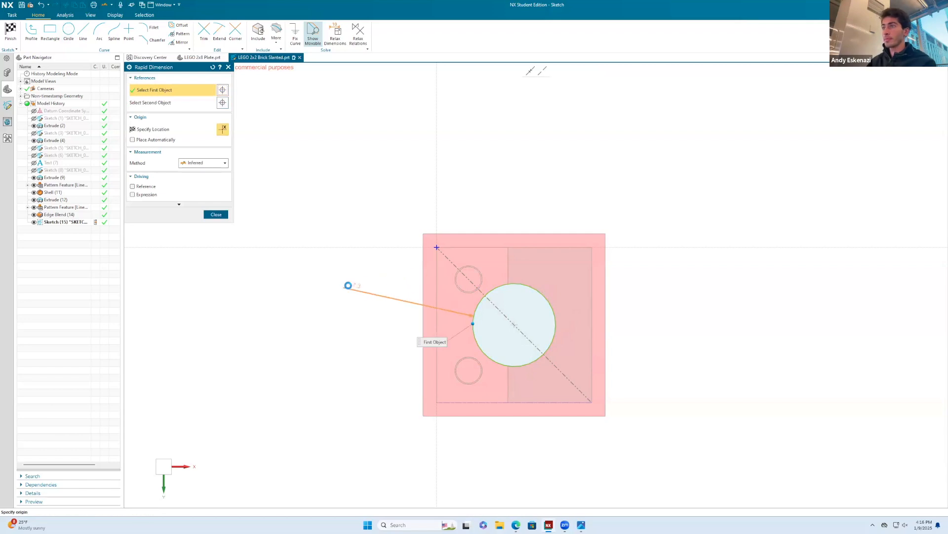
click(350, 288)
text(4.8)
key(Return)
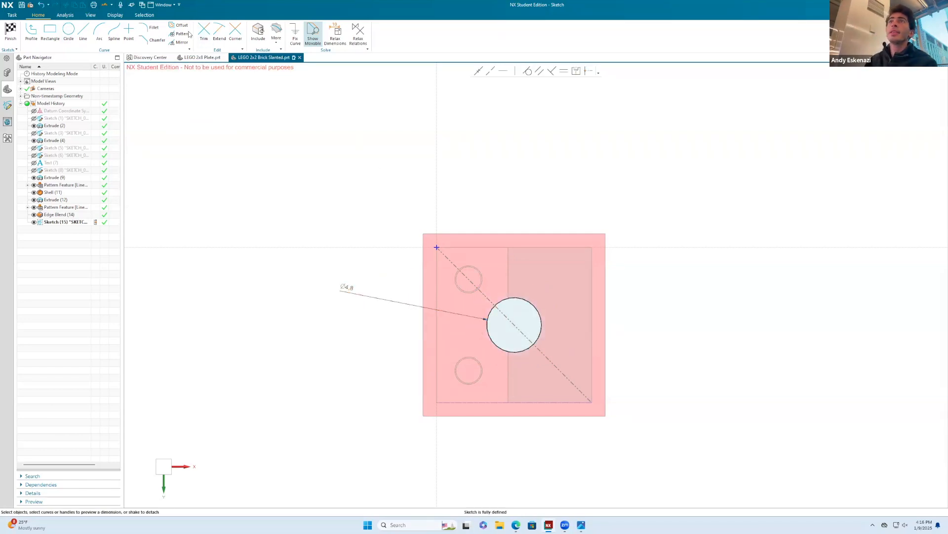
Offset the circle outward by 0.6 mm to form a ring and finish the sketch.
click(181, 25)
click(496, 305)
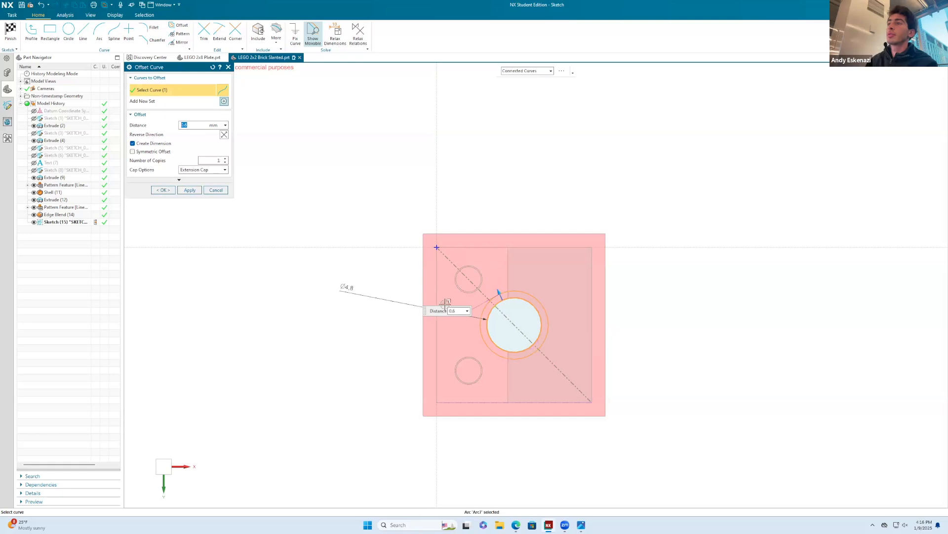
click(163, 190)
middle_drag(168, 188, 176, 172)
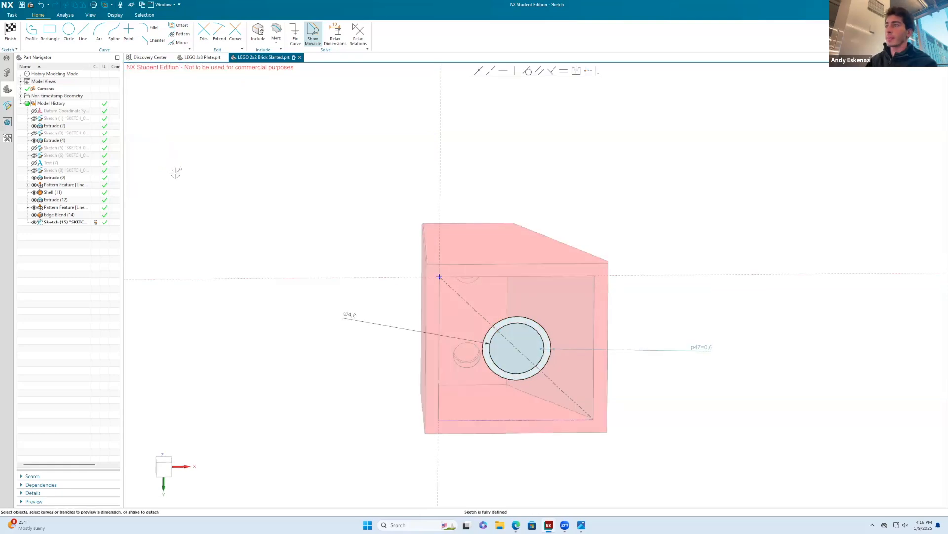
click(11, 29)
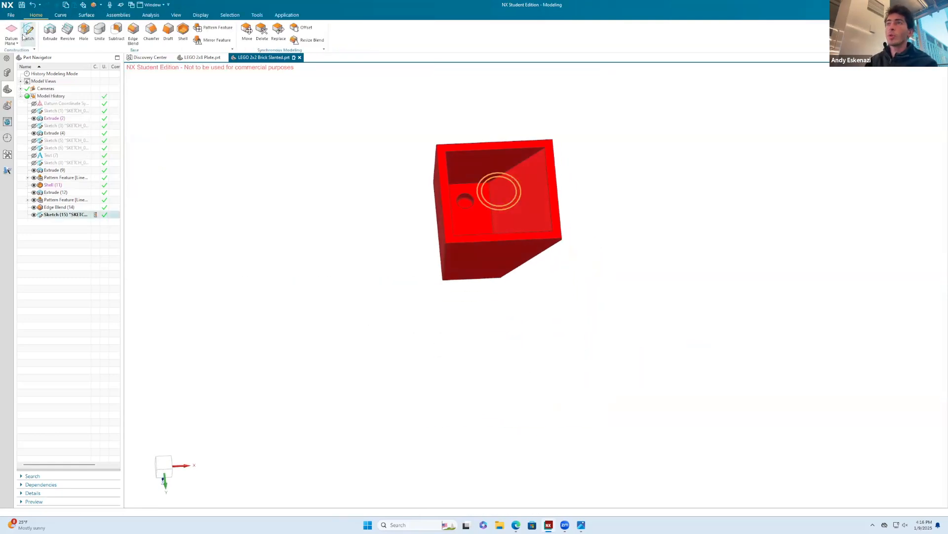
Start a united extrusion of the ring and try to end it at the slanted inner face using Until Extended.
click(47, 32)
scroll(516, 177, up, 3)
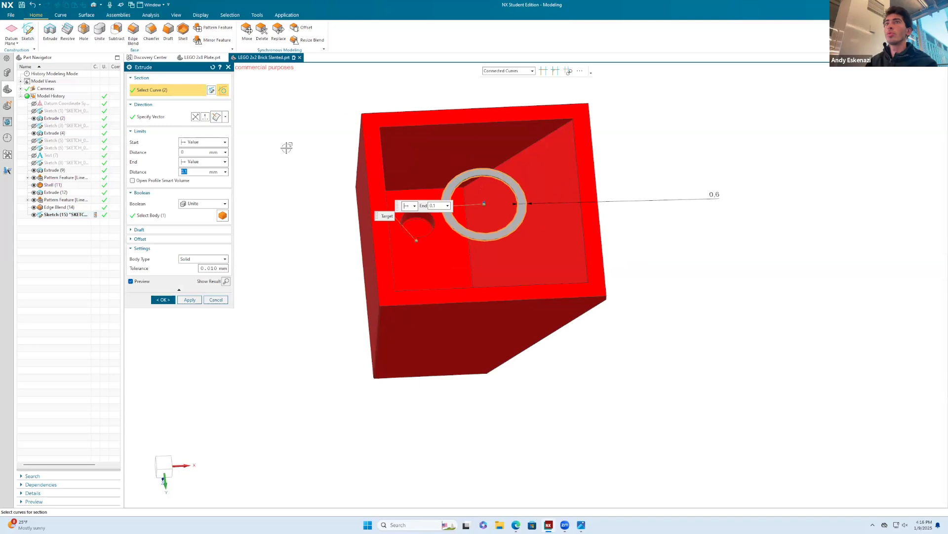
click(204, 162)
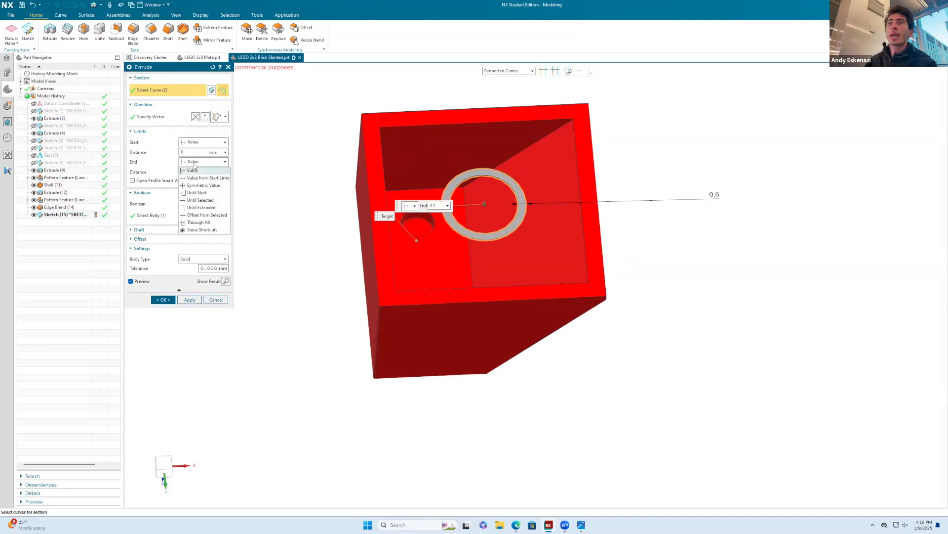
click(209, 207)
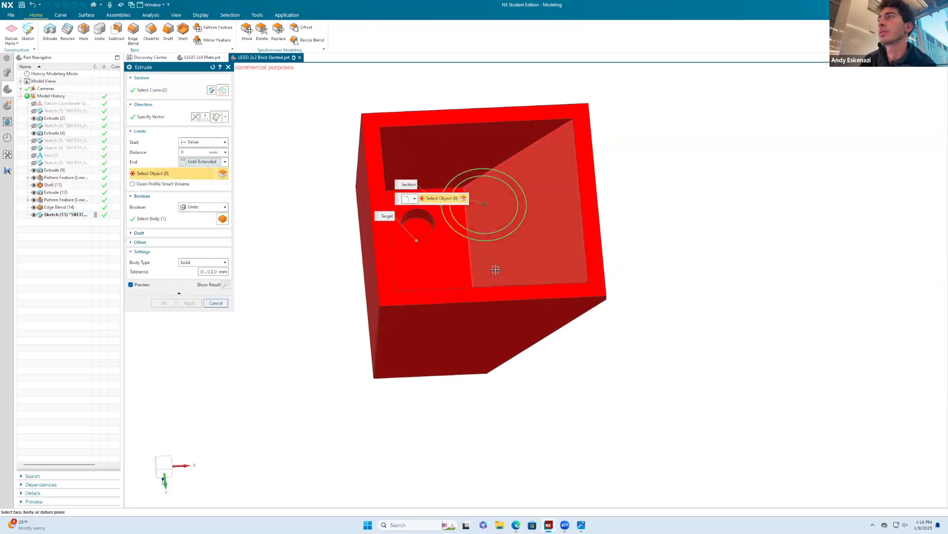
click(495, 269)
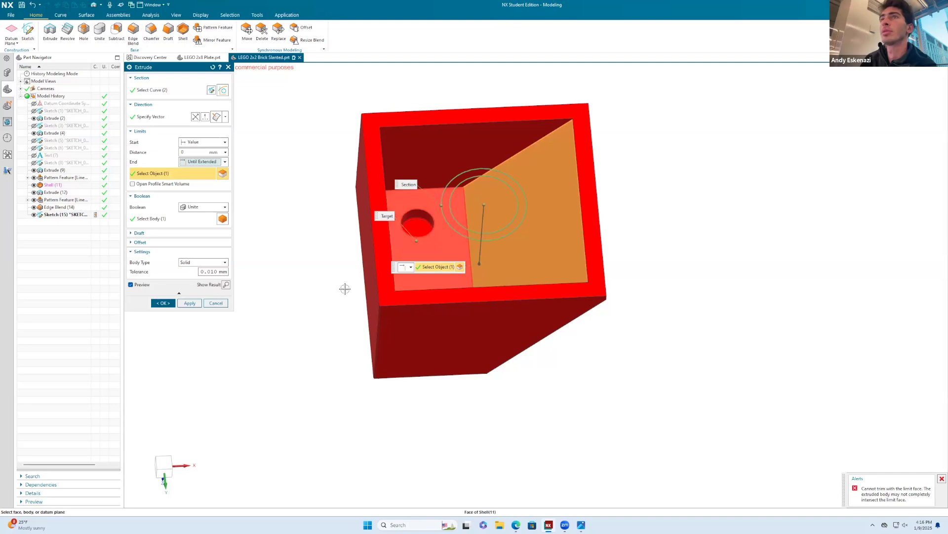
click(164, 303)
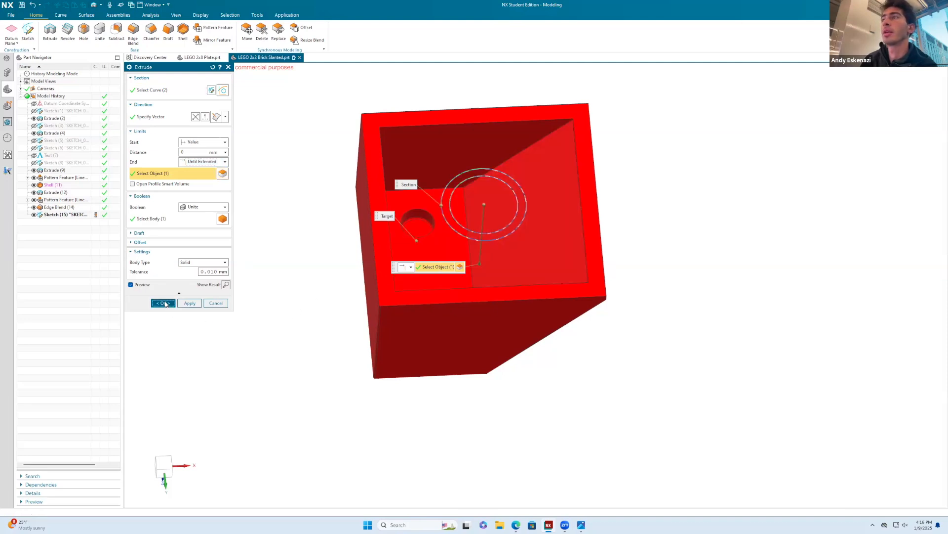
click(474, 270)
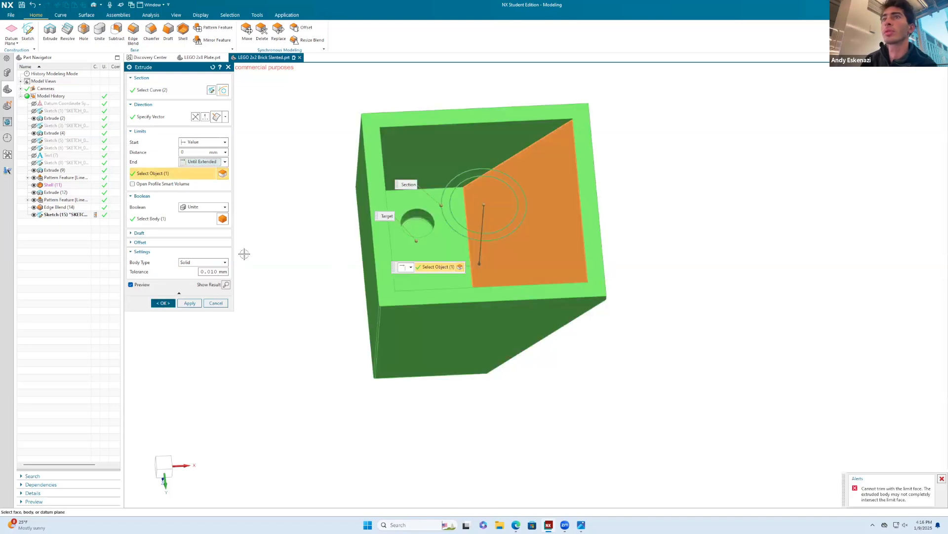
Try to end the ring extrusion at the slanted inner face using the Until Selected limit.
click(191, 161)
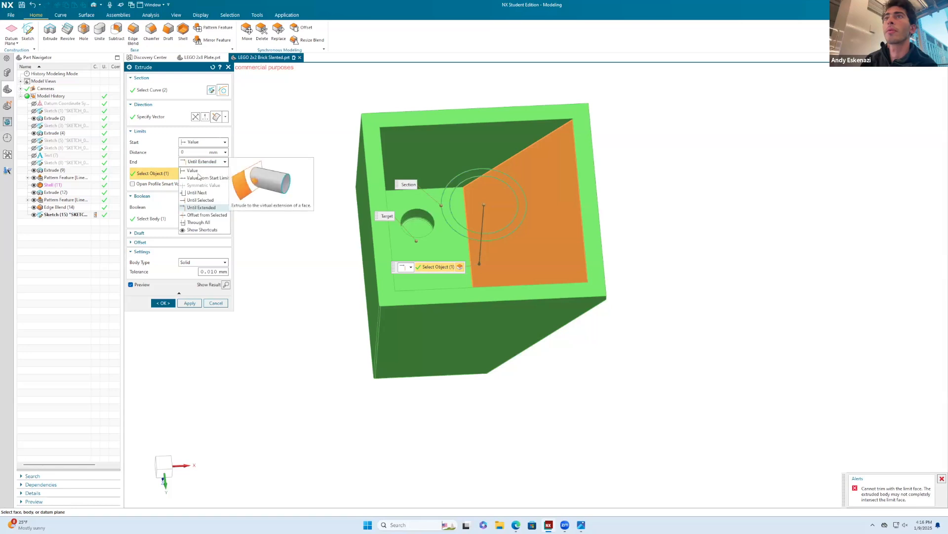
click(198, 200)
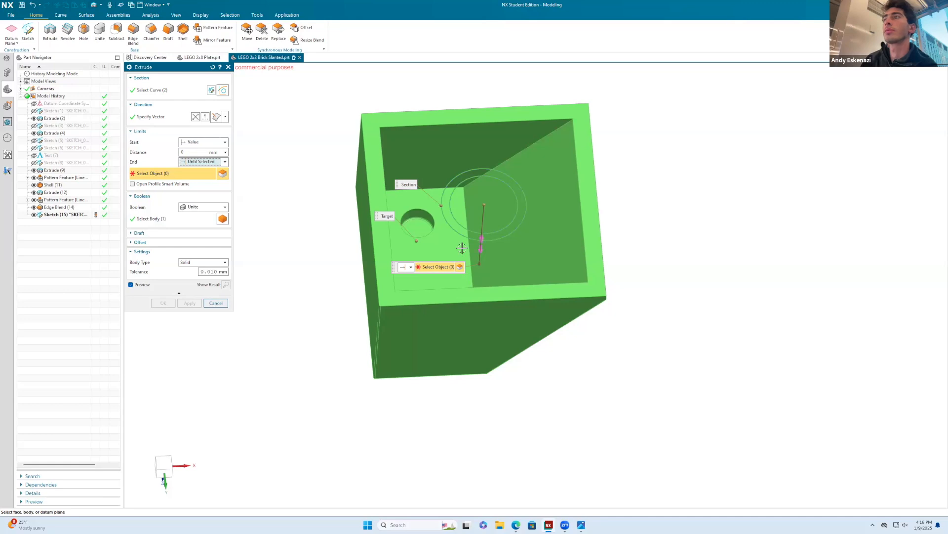
click(480, 249)
scroll(477, 251, up, 3)
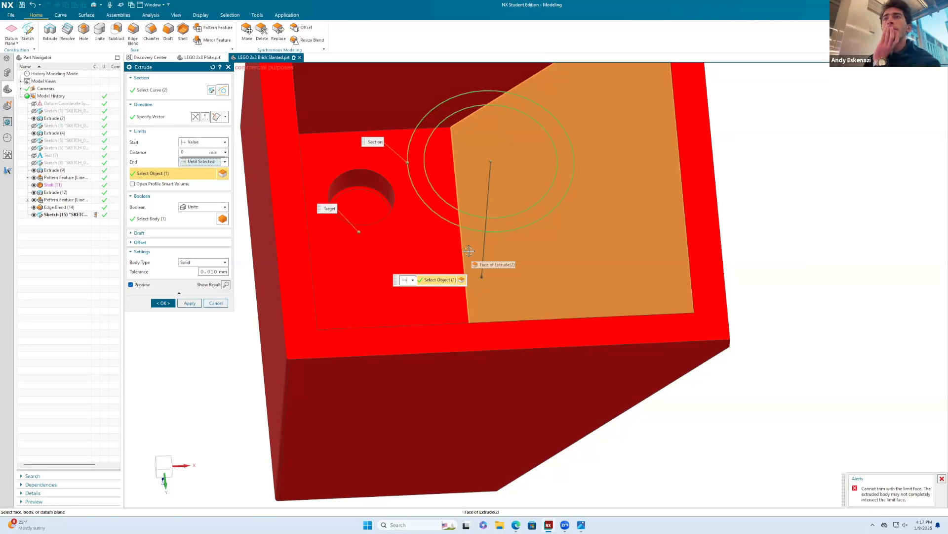
scroll(503, 325, down, 3)
middle_drag(503, 325, 489, 299)
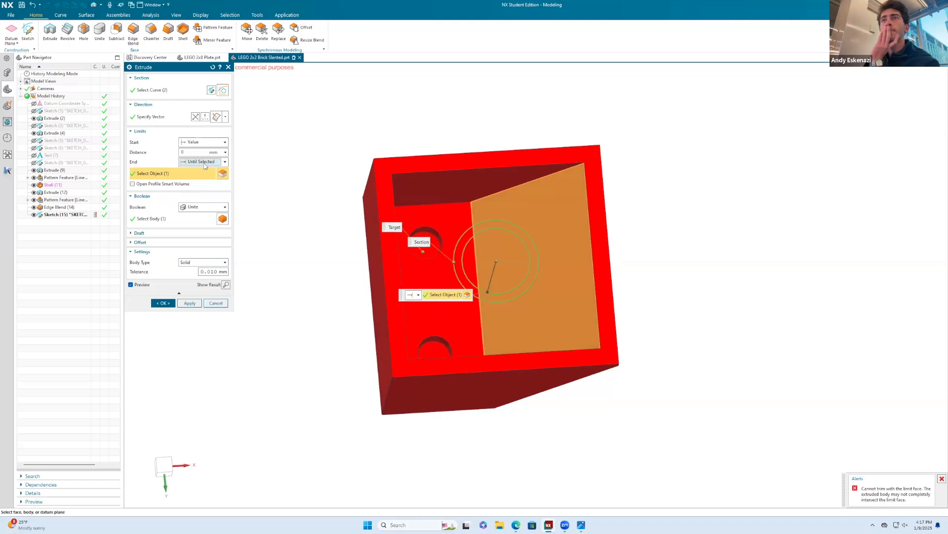
Try to end the ring extrusion using the Until Next limit.
click(203, 161)
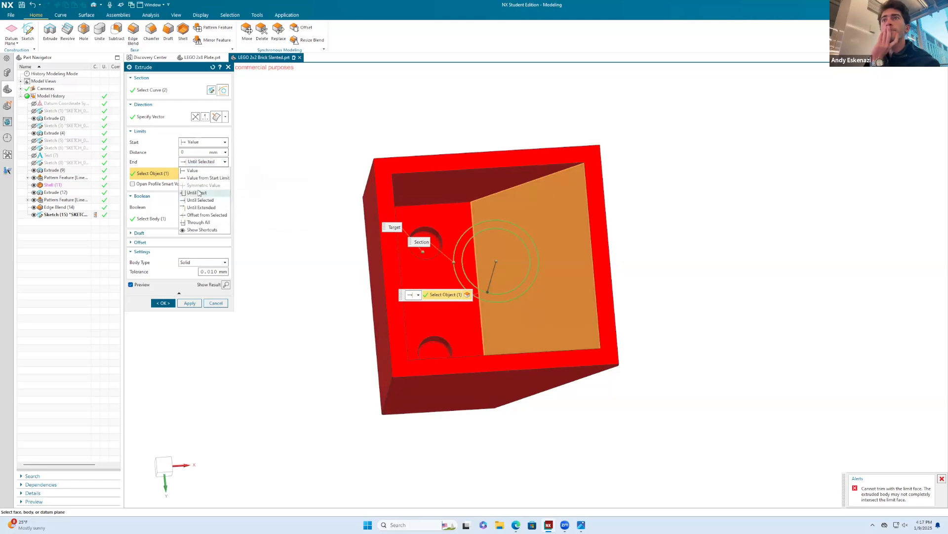
click(200, 193)
click(167, 291)
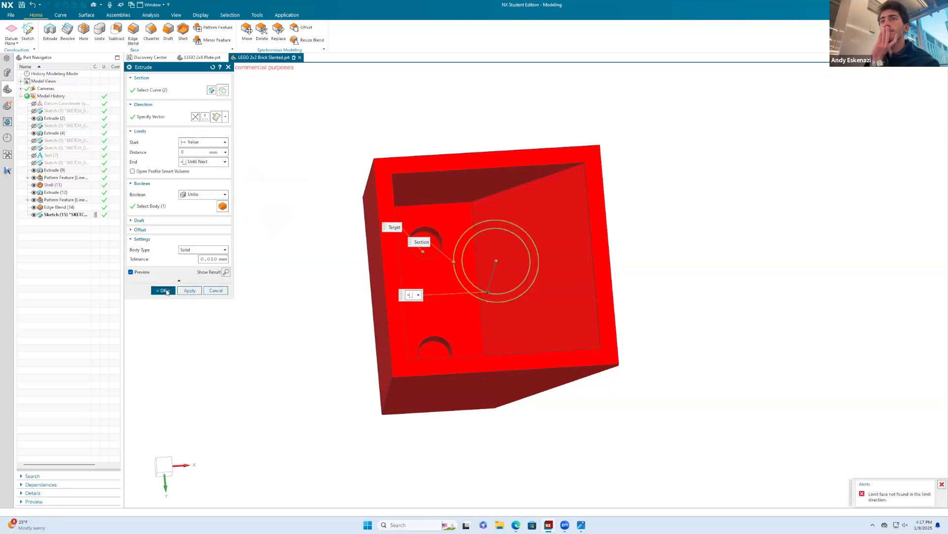
click(471, 270)
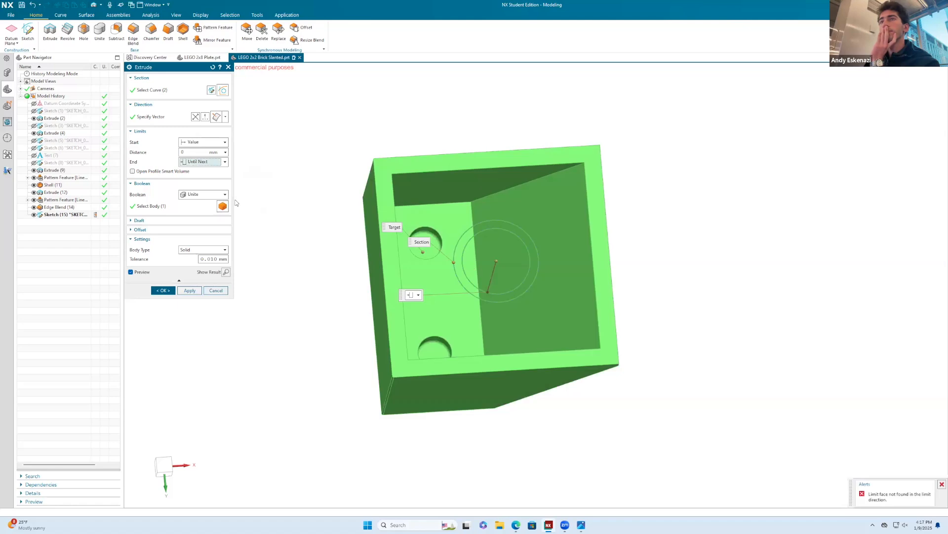
Extrude the ring Until Extended to the flat inner face with the stud recesses, with Open Profile Smart Volume enabled.
click(200, 161)
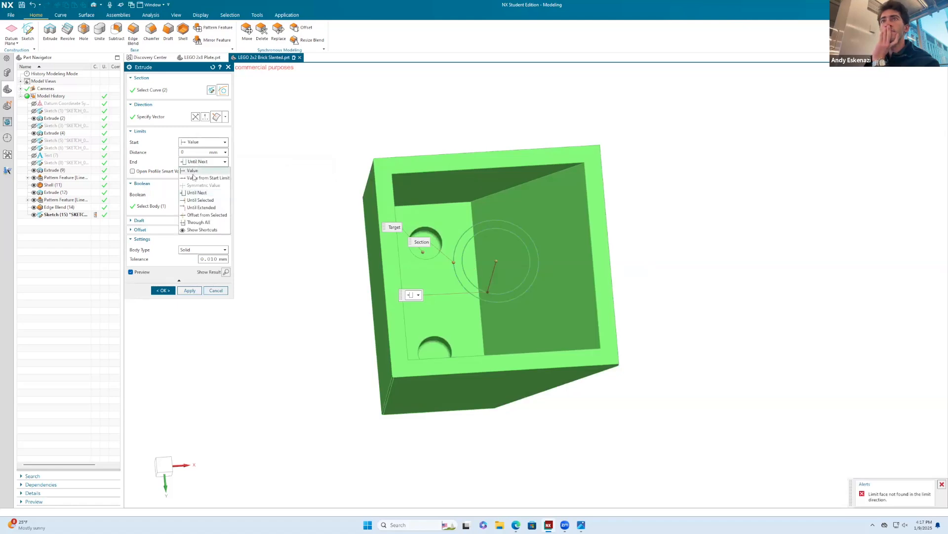
click(204, 207)
click(457, 305)
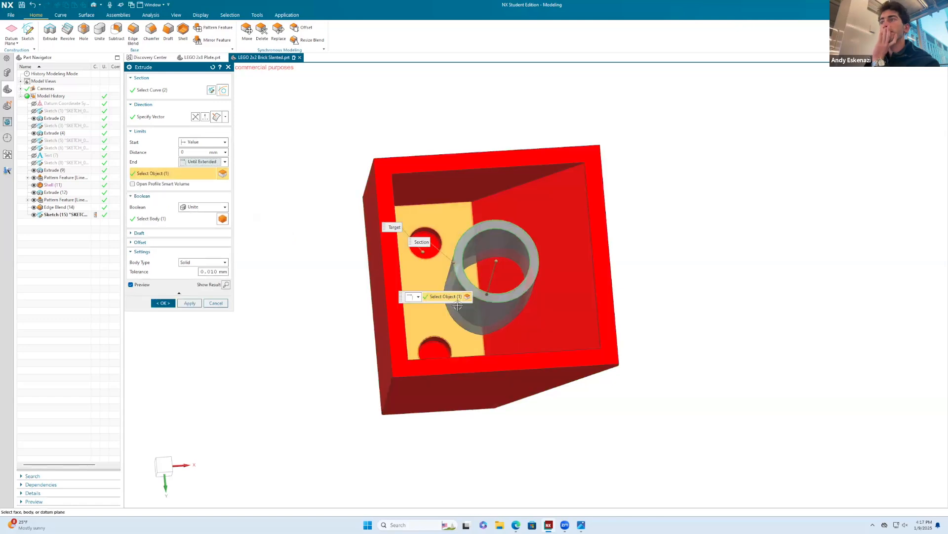
middle_drag(504, 326, 489, 309)
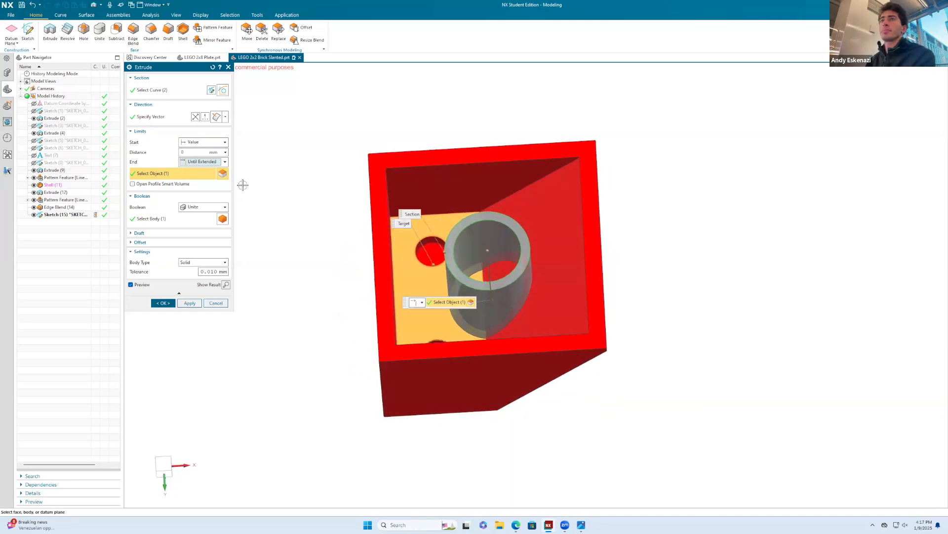
click(524, 216)
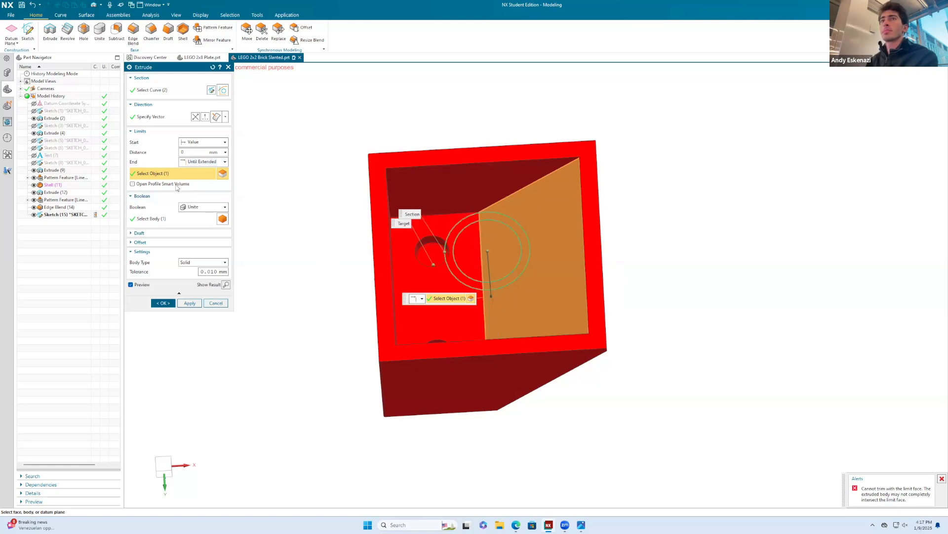
click(132, 184)
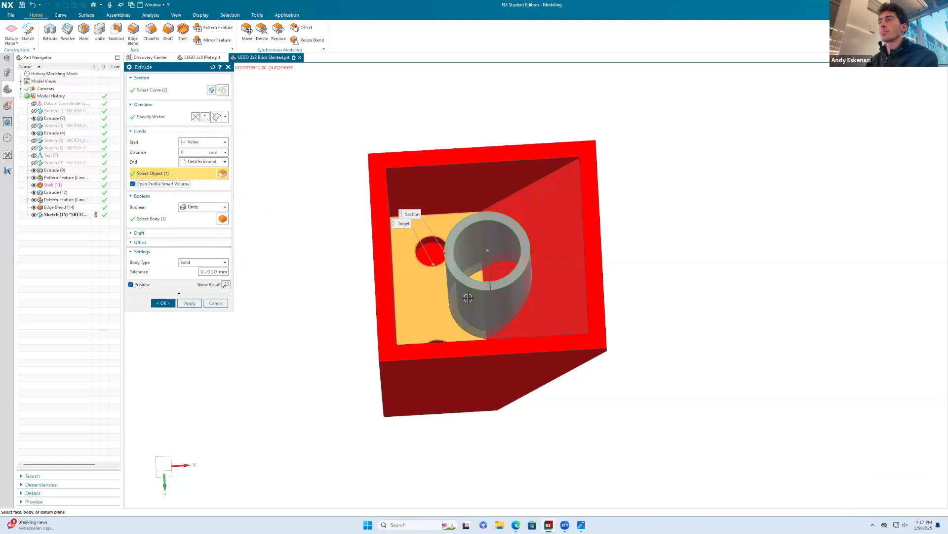
middle_drag(468, 297, 511, 232)
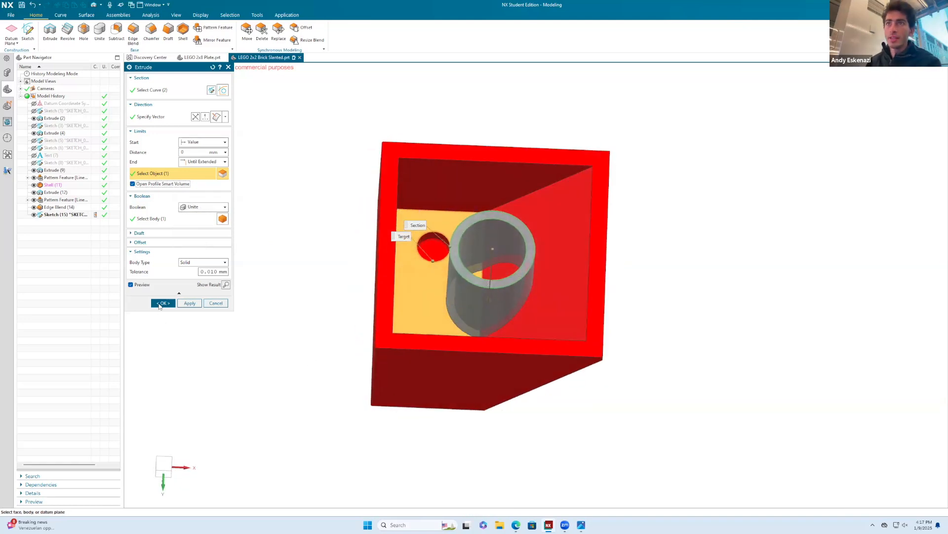
click(163, 303)
Show the triangular side-profile sketch and start extruding it with an end distance of -16 mm.
middle_drag(487, 290, 480, 269)
click(34, 162)
click(50, 31)
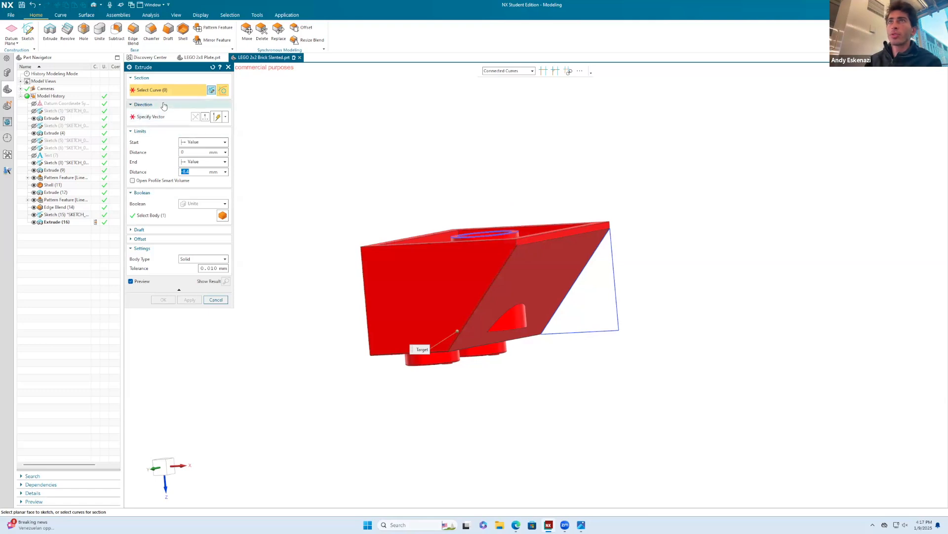
click(613, 253)
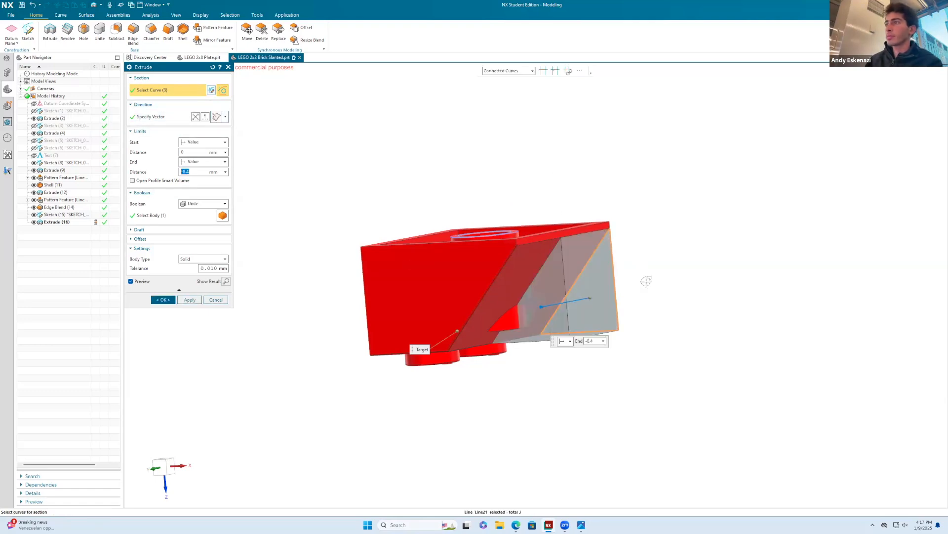
text(-16)
key(Return)
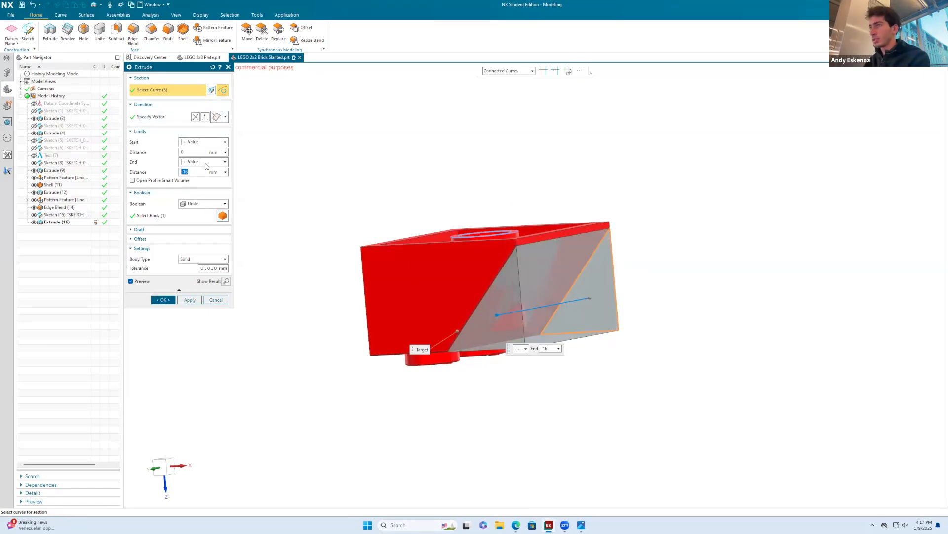
Set the triangular profile's extrusion to Subtract with an end distance of -16 mm, cutting the tube along the slope.
click(200, 203)
click(200, 225)
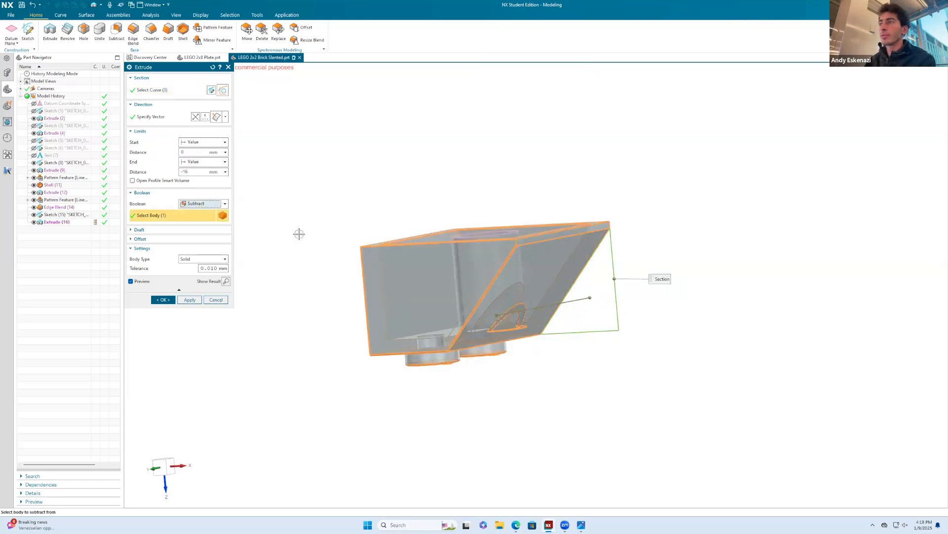
middle_drag(447, 260, 248, 173)
click(207, 172)
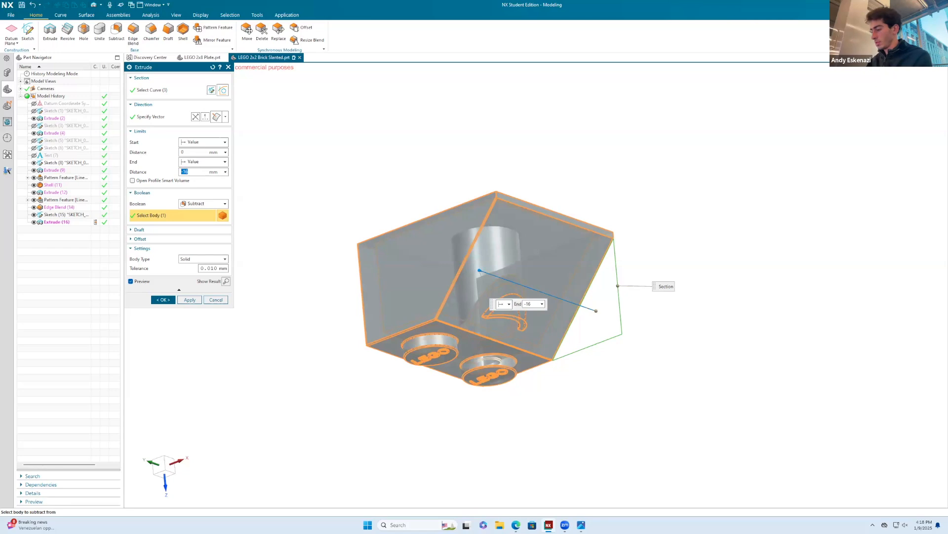
key(Return)
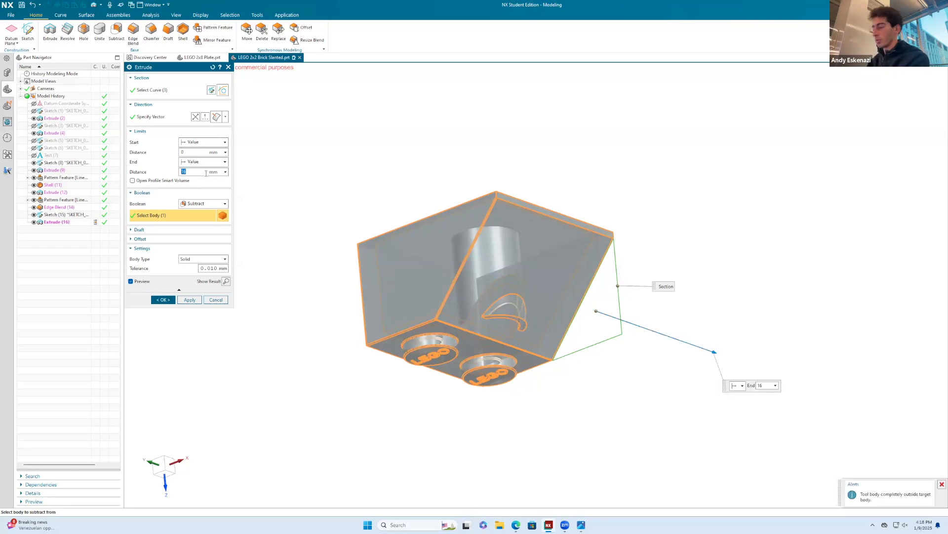
key(Return)
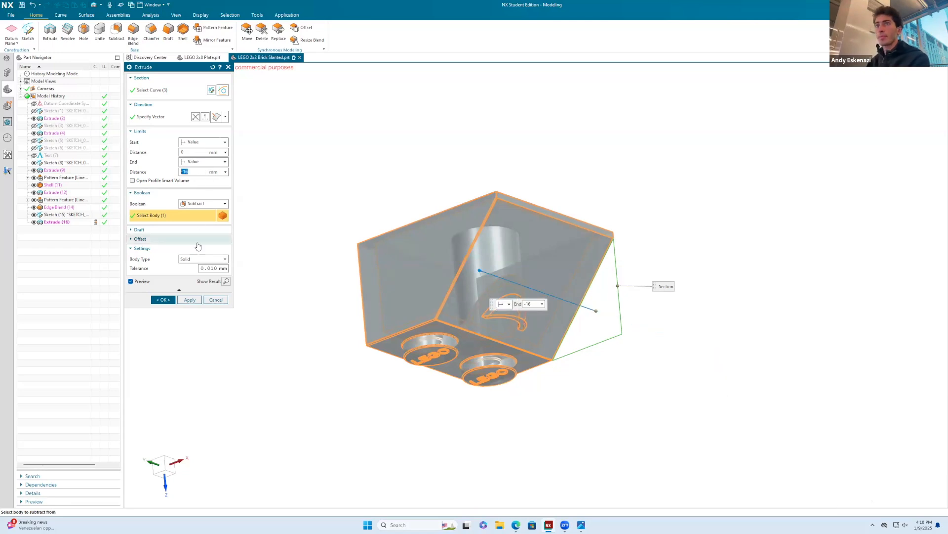
click(163, 299)
Hide the triangular side-profile sketch and the ring sketch on the underside.
scroll(332, 268, up, 2)
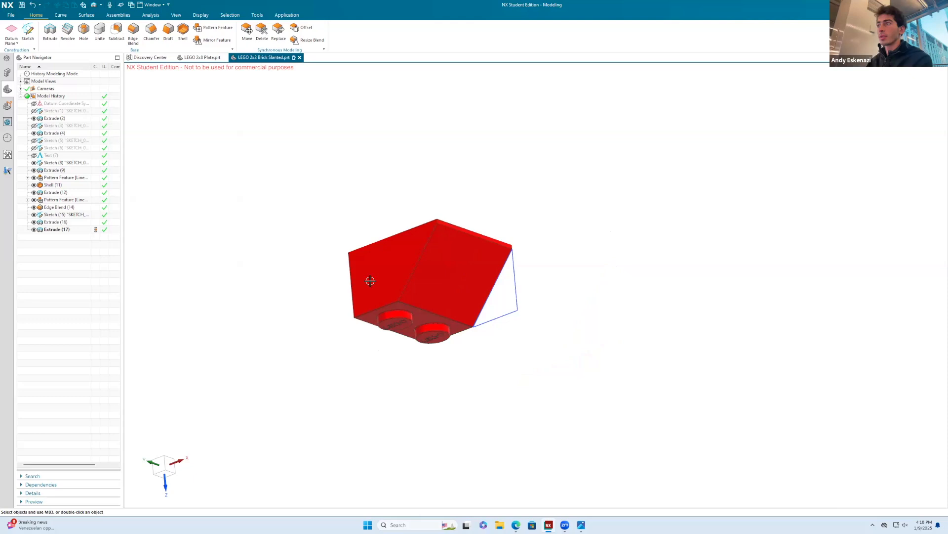
right_click(514, 278)
click(555, 271)
mouse_move(520, 346)
middle_down()
mouse_move(459, 211)
mouse_move(415, 185)
mouse_move(418, 212)
middle_up()
scroll(422, 298, down, 2)
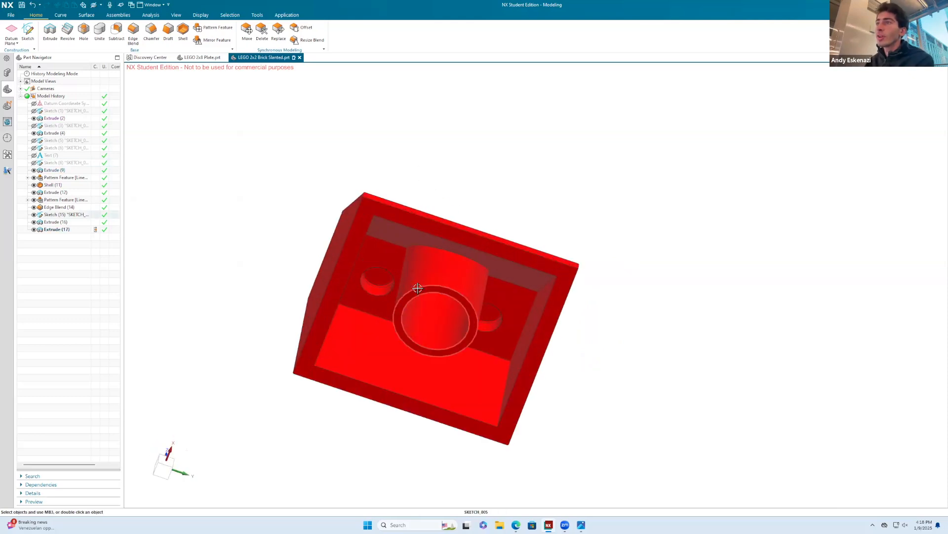
right_click(415, 289)
click(452, 279)
Check the brick's underside and studs, and save the part.
mouse_move(452, 280)
middle_down()
mouse_move(454, 224)
mouse_move(424, 239)
mouse_move(415, 232)
middle_up()
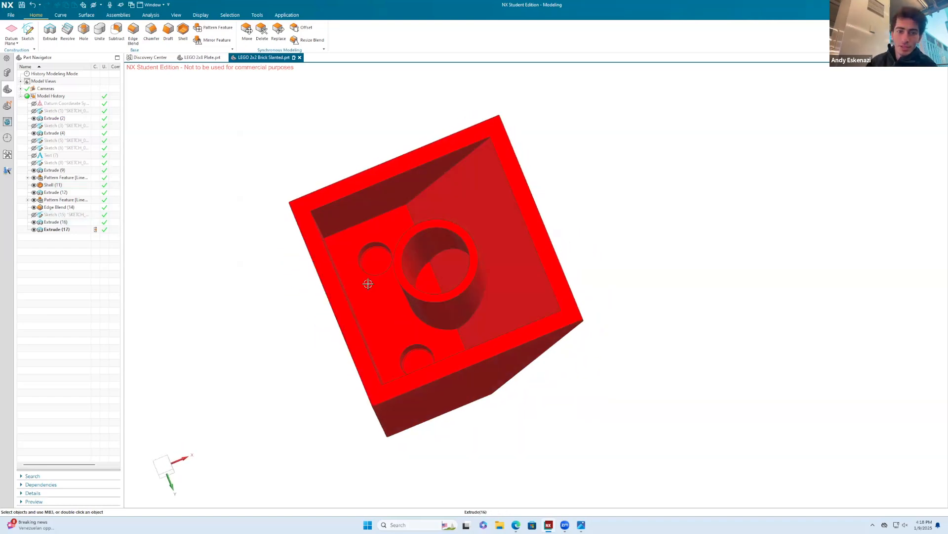
middle_drag(430, 197, 427, 285)
scroll(428, 285, up, 5)
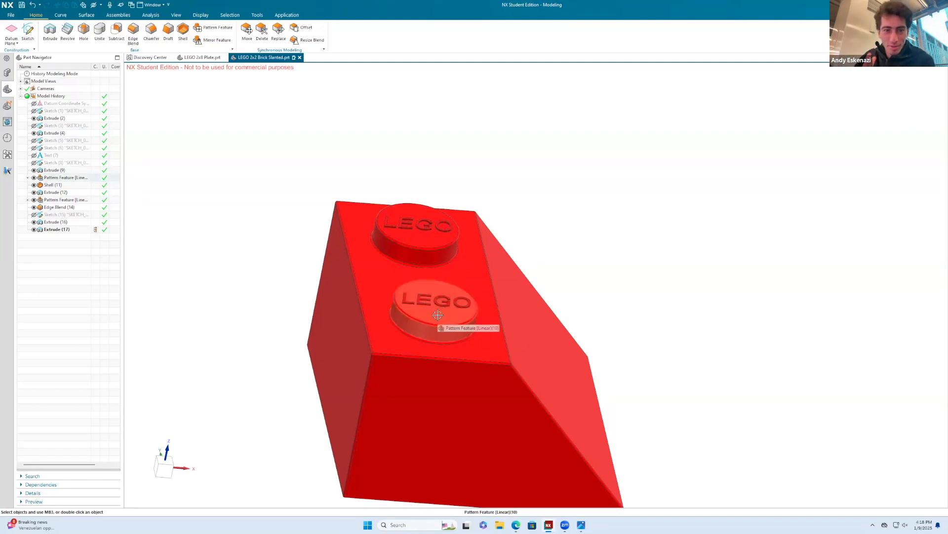
scroll(277, 364, down, 5)
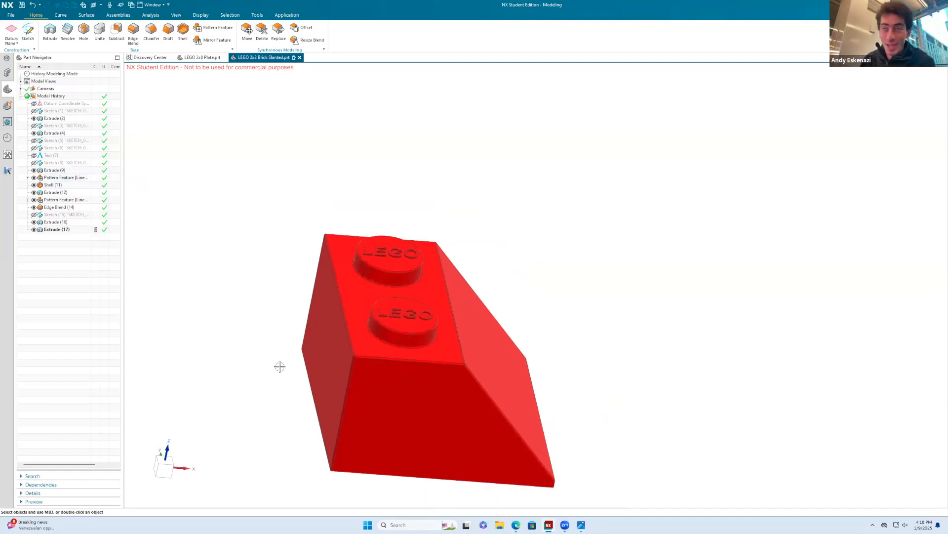
click(22, 6)
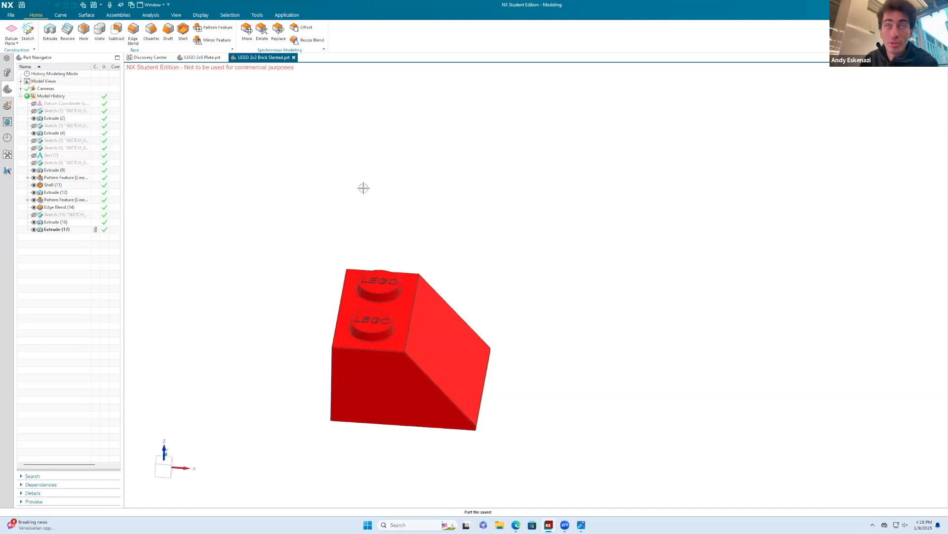
Save a copy of the part as LEGO 2x3 Brick Slanted.prt in the Siemens NX folder.
click(11, 16)
mouse_move(37, 67)
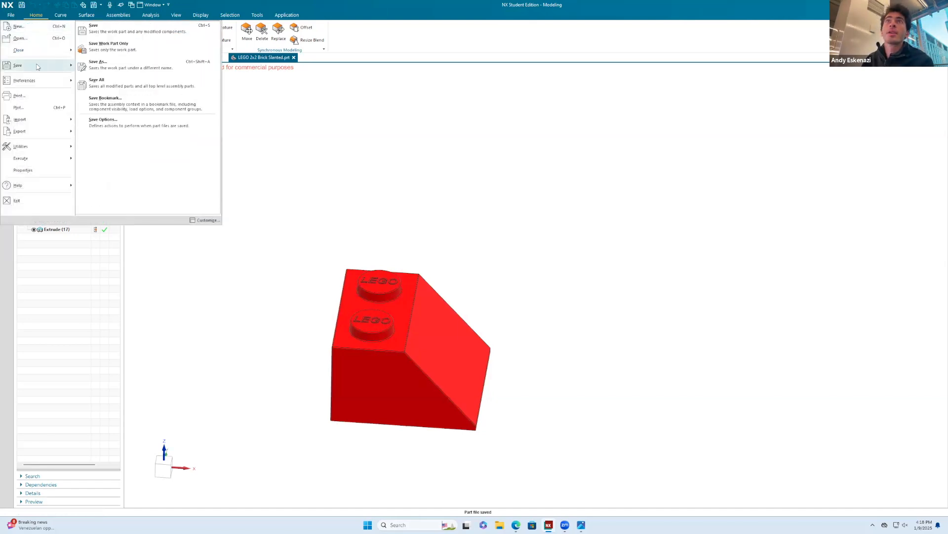
click(99, 64)
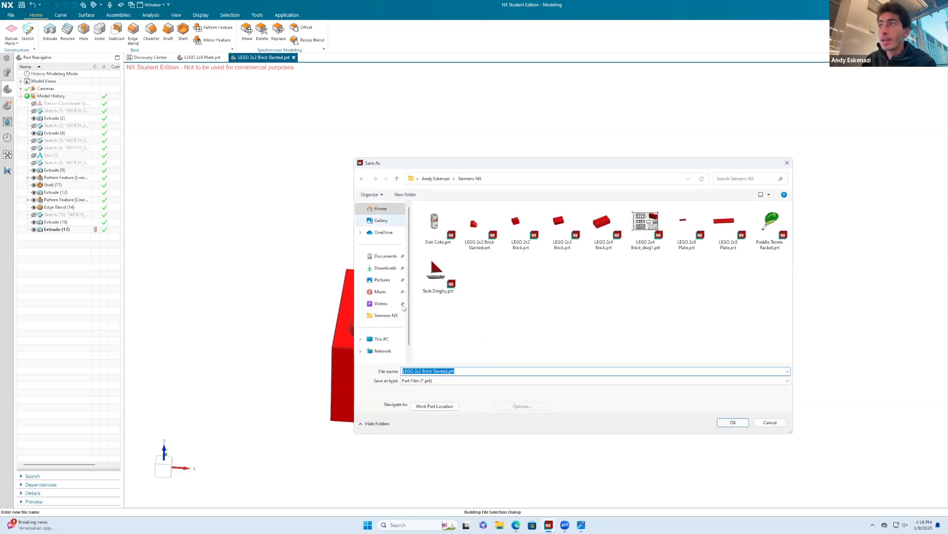
click(422, 373)
key(BackSpace)
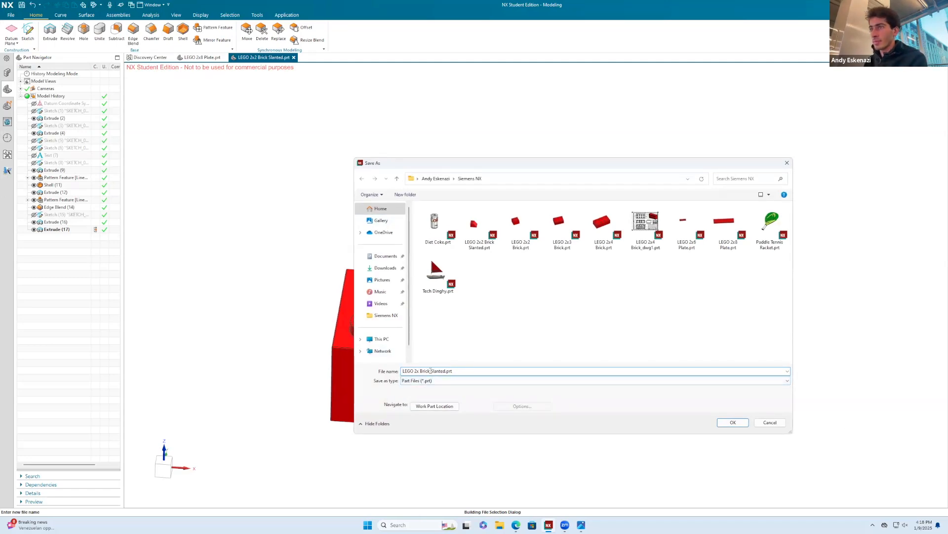
click(733, 422)
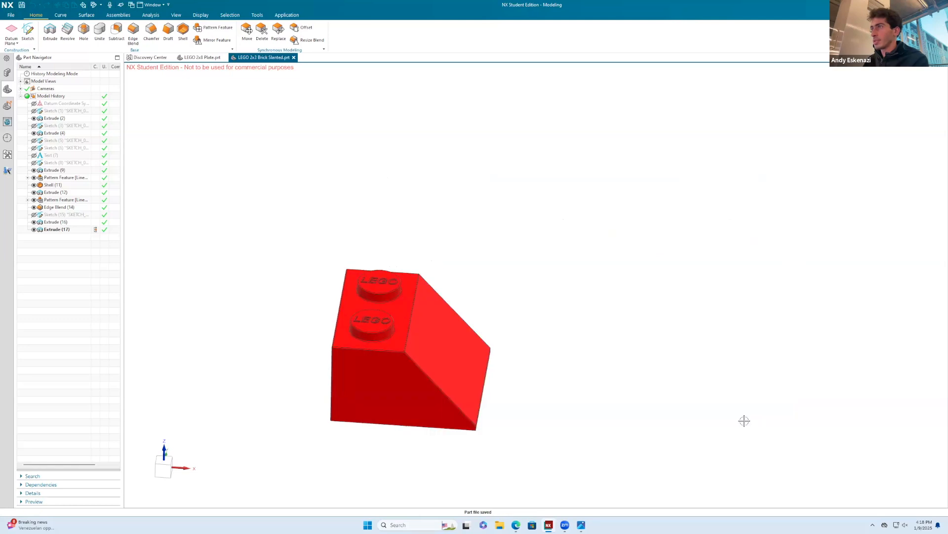
click(9, 15)
click(333, 123)
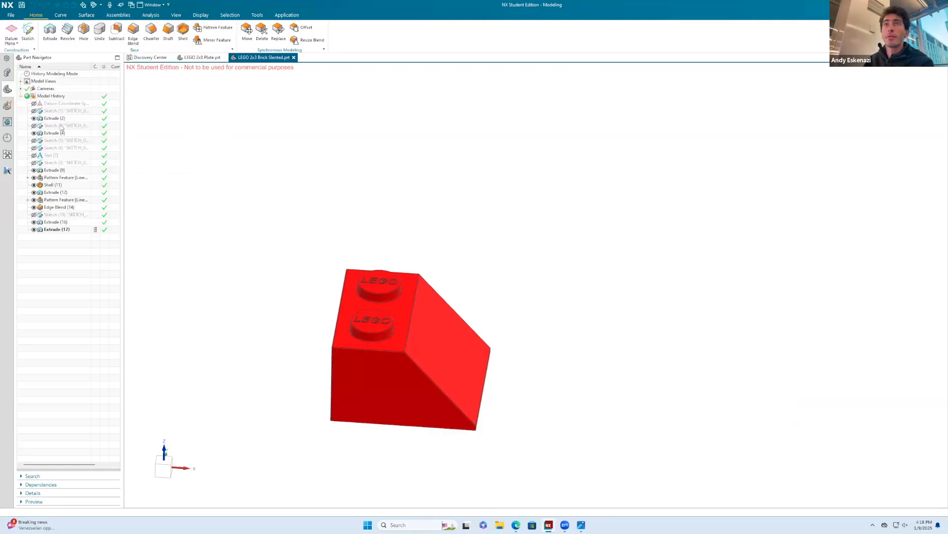
Edit the brick's base rectangle sketch, set its horizontal dimension to 24 mm, and finish the sketch.
right_click(54, 112)
click(62, 101)
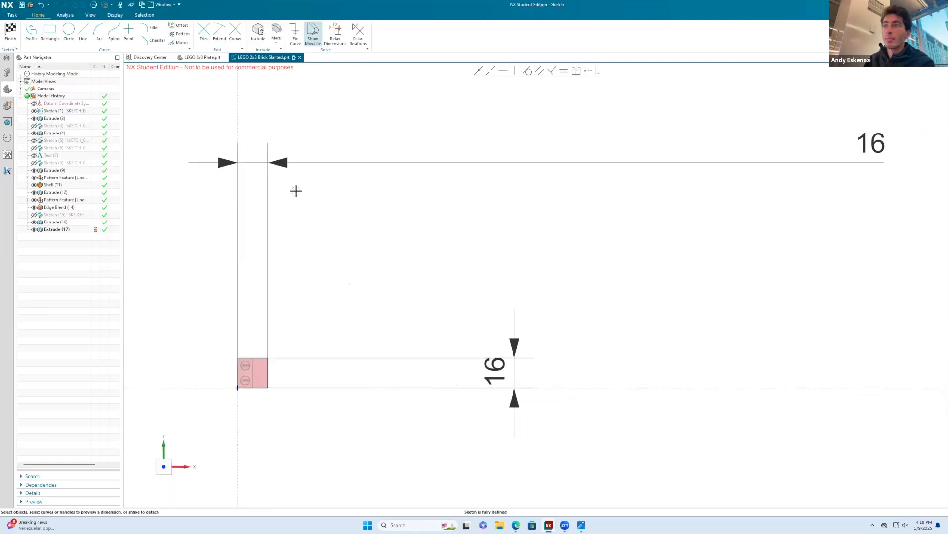
scroll(326, 246, down, 4)
double_click(551, 203)
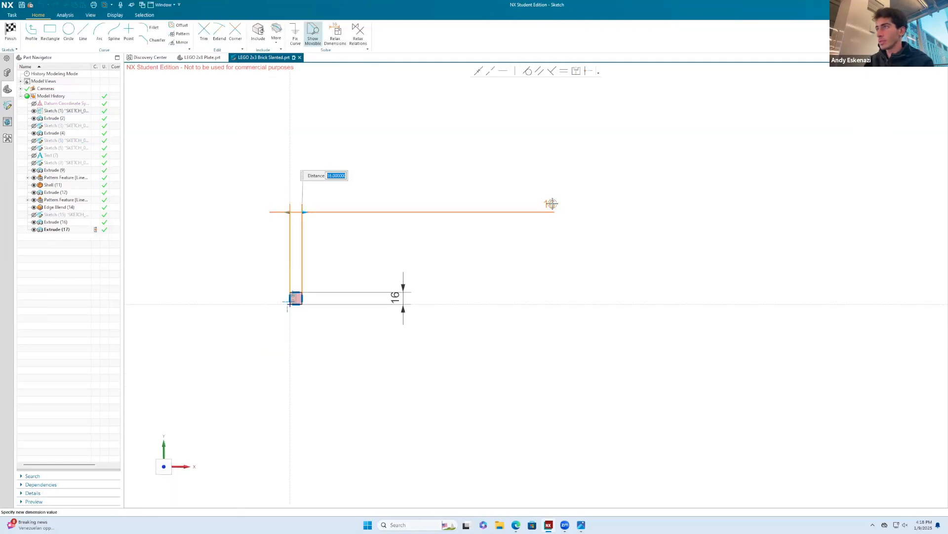
key(Return)
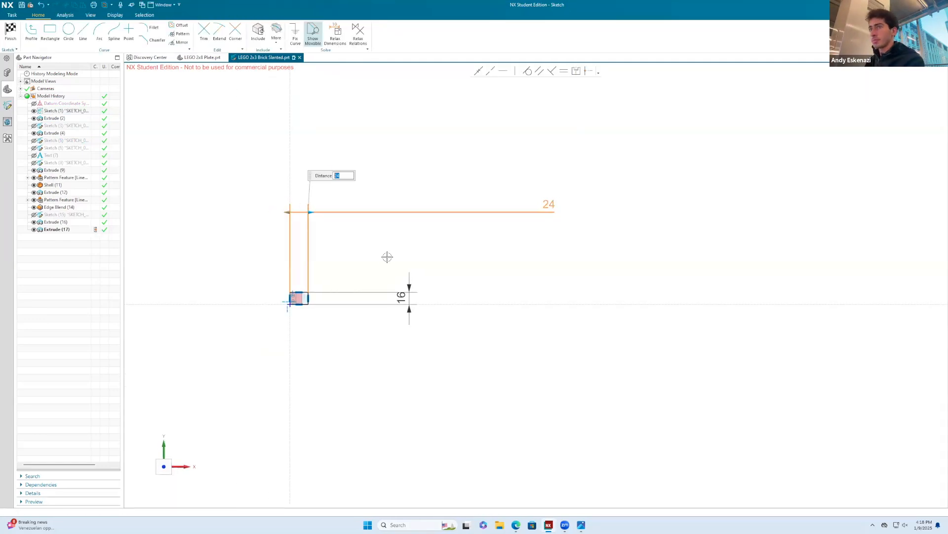
click(11, 35)
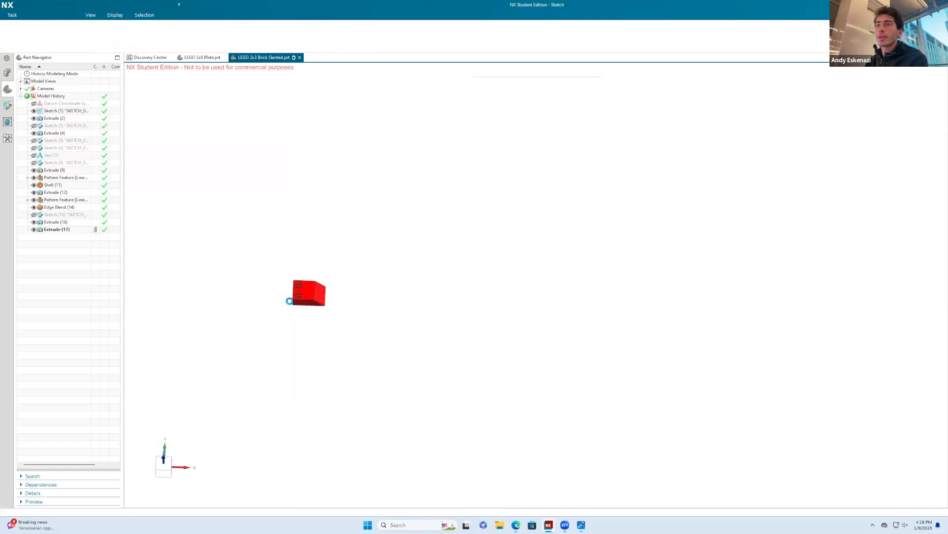
mouse_move(390, 326)
middle_down()
mouse_move(406, 330)
mouse_move(421, 233)
mouse_move(428, 320)
middle_up()
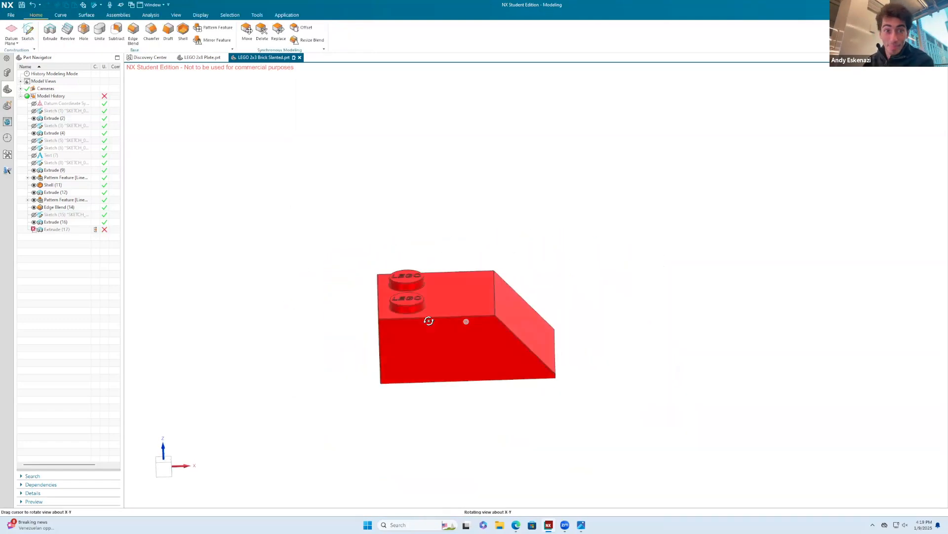
Delete the slope cut of the tube, the ring extrusion and the ring sketch from the model history.
right_click(55, 230)
click(83, 220)
right_click(67, 223)
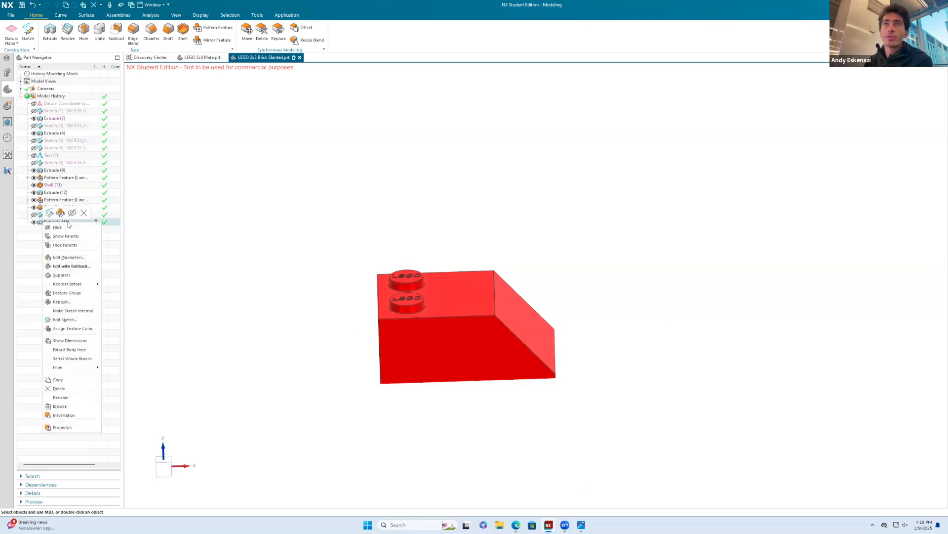
click(83, 214)
right_click(53, 216)
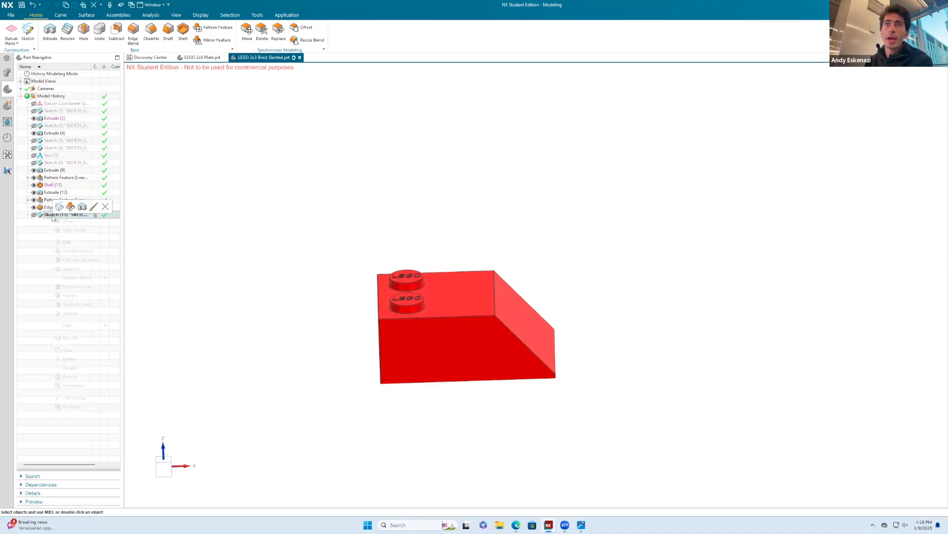
click(83, 206)
middle_drag(413, 326, 499, 317)
click(526, 306)
Examine the earlier sketches in the model history, including the inner rectangle and LEGO text baseline, to find the slope profile.
click(54, 163)
right_click(54, 164)
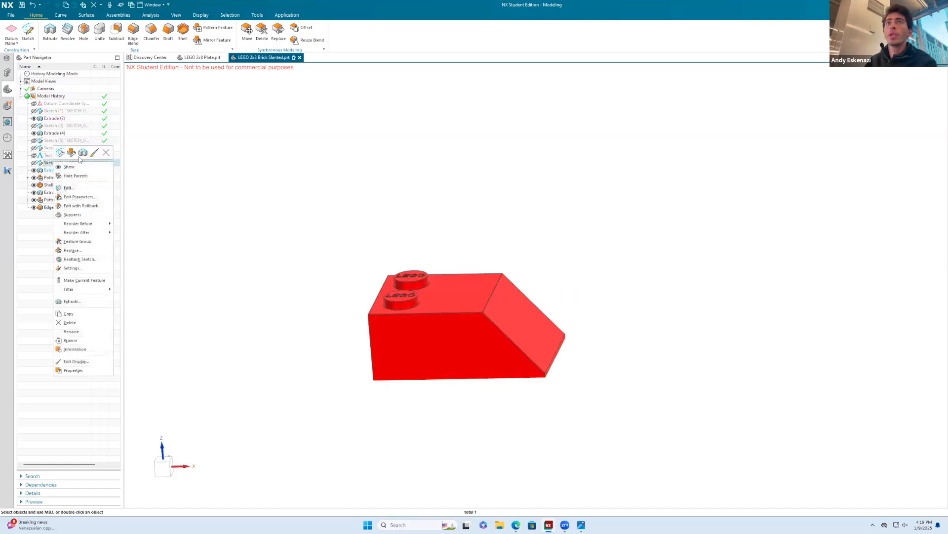
click(207, 171)
right_click(52, 149)
click(48, 143)
click(48, 135)
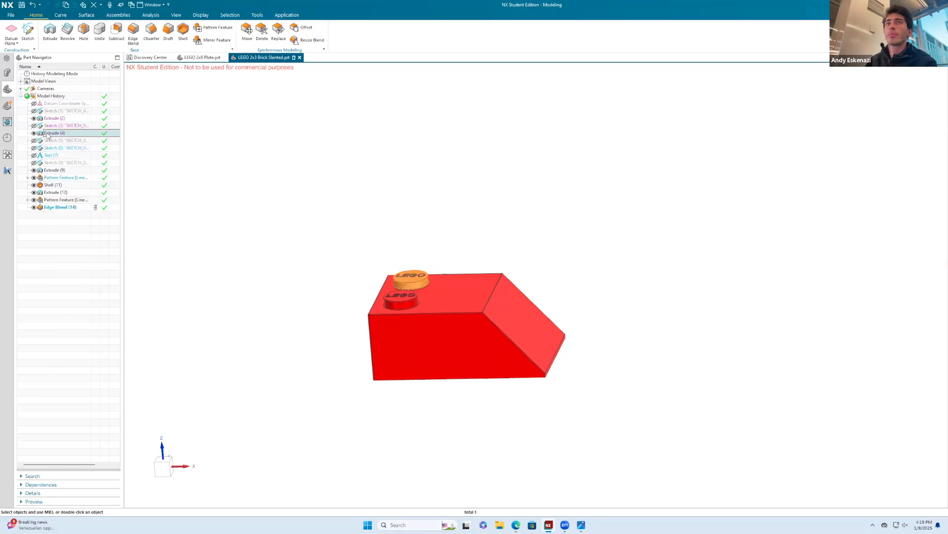
click(49, 127)
right_click(49, 141)
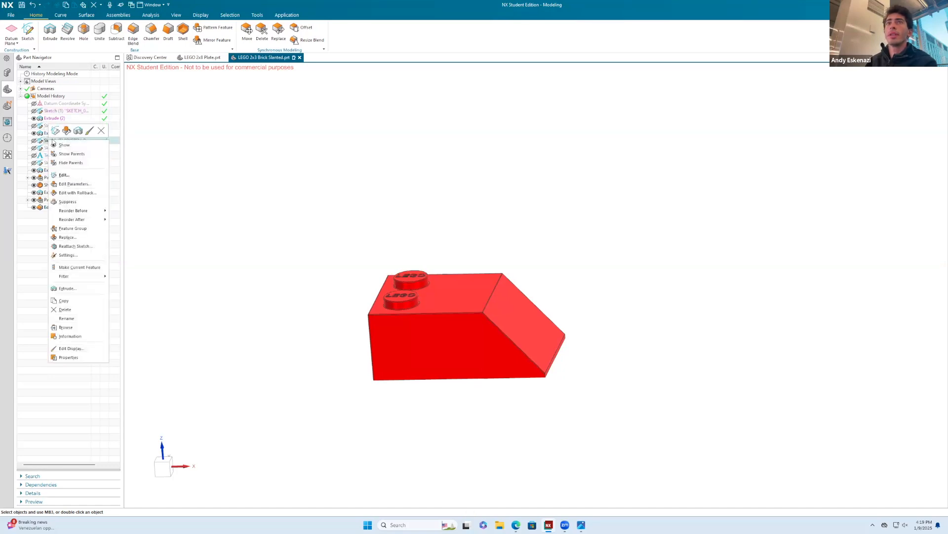
click(58, 131)
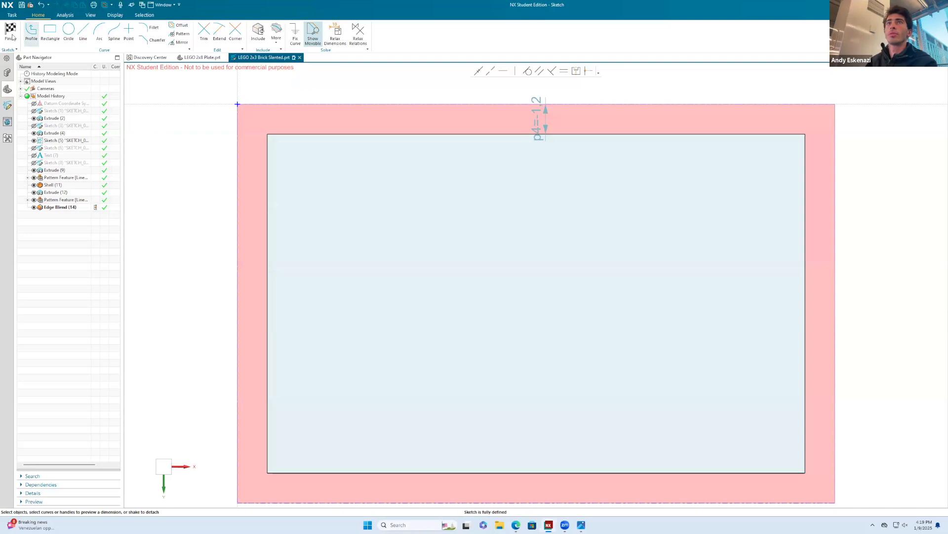
click(11, 32)
click(65, 147)
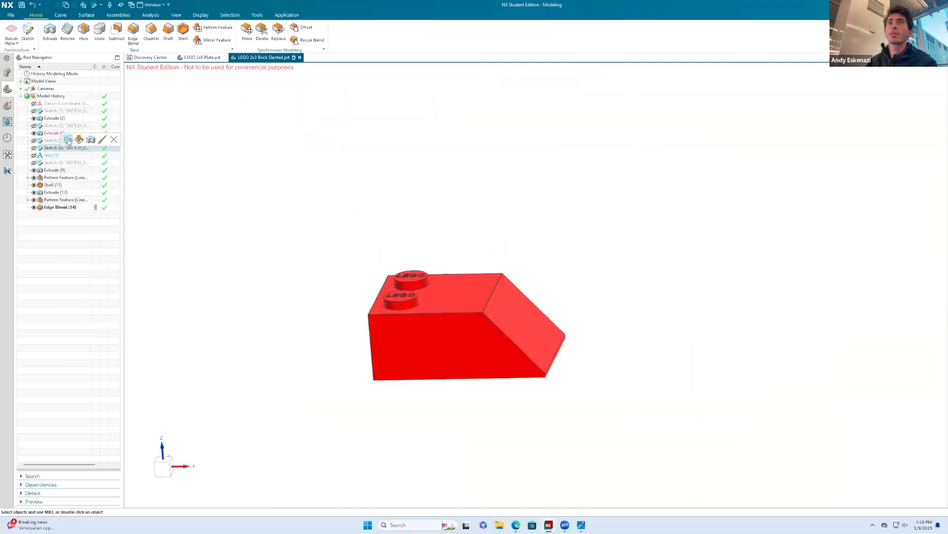
click(68, 139)
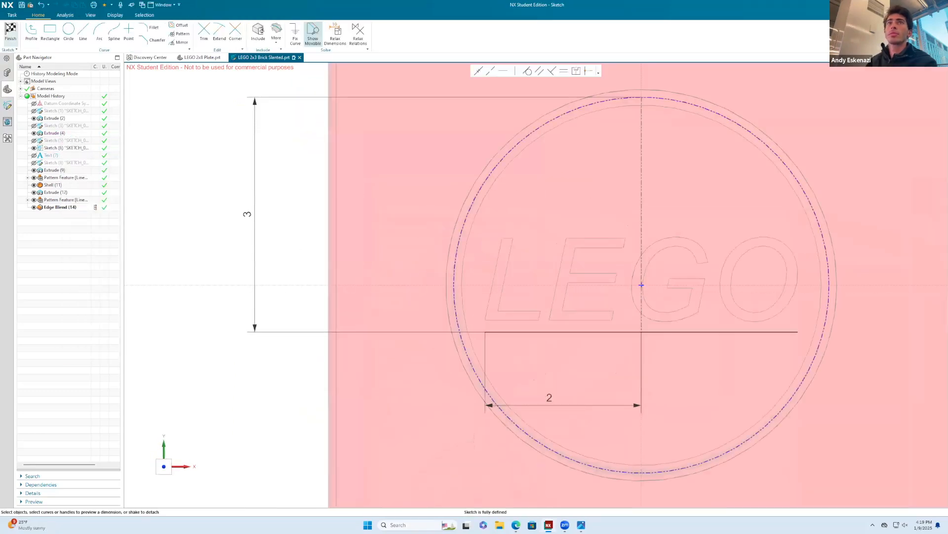
click(11, 32)
Edit the triangular slope sketch, set its horizontal length to 16 mm, and finish the sketch.
right_click(57, 162)
click(62, 154)
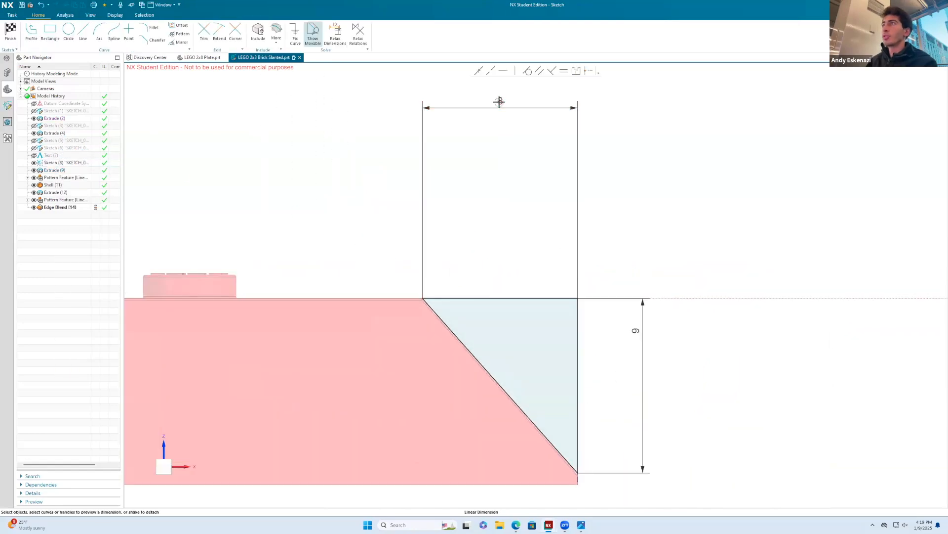
double_click(499, 105)
text(16)
key(Return)
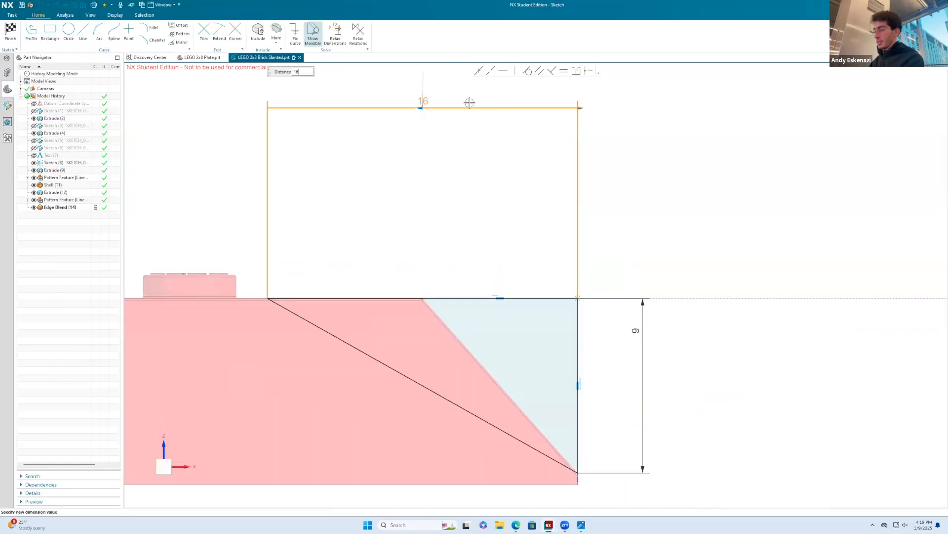
scroll(492, 233, down, 2)
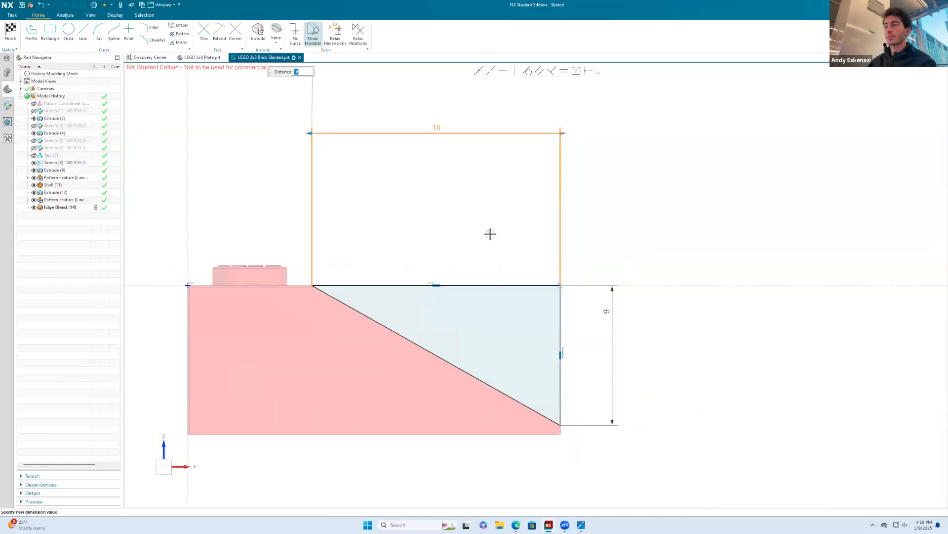
click(17, 33)
Start a new sketch on the brick's underside rim face with its origin at the inner corner.
mouse_move(473, 240)
middle_down()
mouse_move(478, 321)
mouse_move(490, 320)
mouse_move(462, 302)
mouse_move(455, 265)
mouse_move(445, 390)
mouse_move(446, 362)
mouse_move(430, 365)
mouse_move(451, 282)
mouse_move(434, 254)
middle_up()
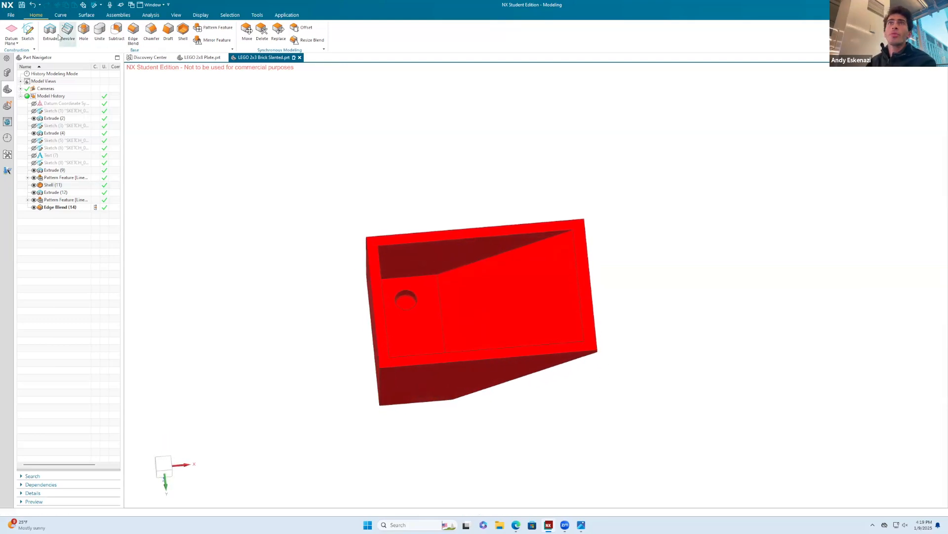
click(28, 33)
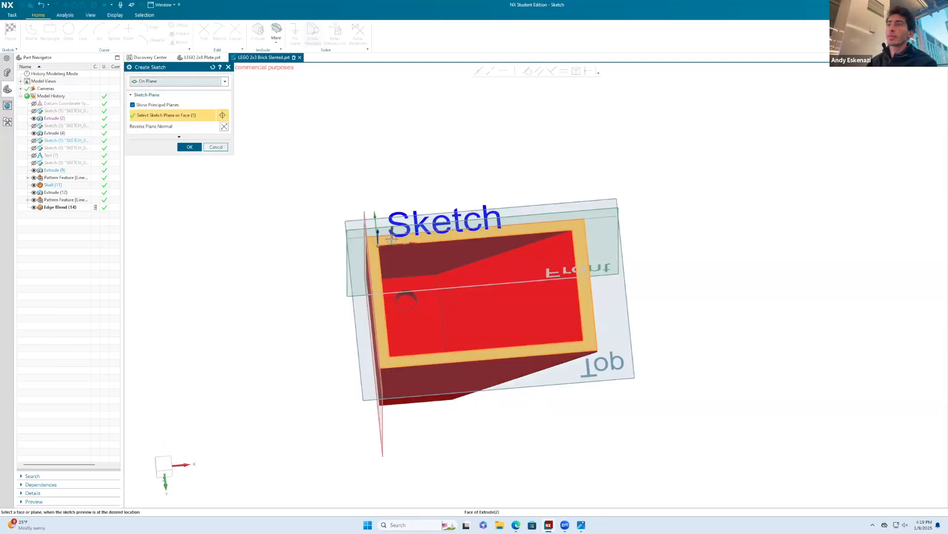
click(190, 147)
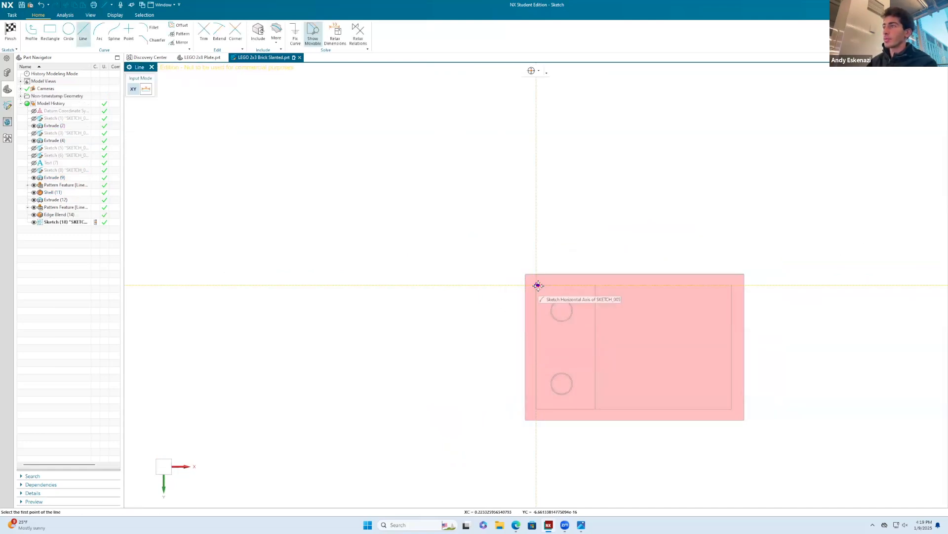
Draw two end-to-end horizontal lines about 7.3 mm and 8.9 mm long across the cavity, plus a vertical line about 6 mm long joining them to the origin.
middle_drag(568, 311, 573, 300)
scroll(551, 325, up, 3)
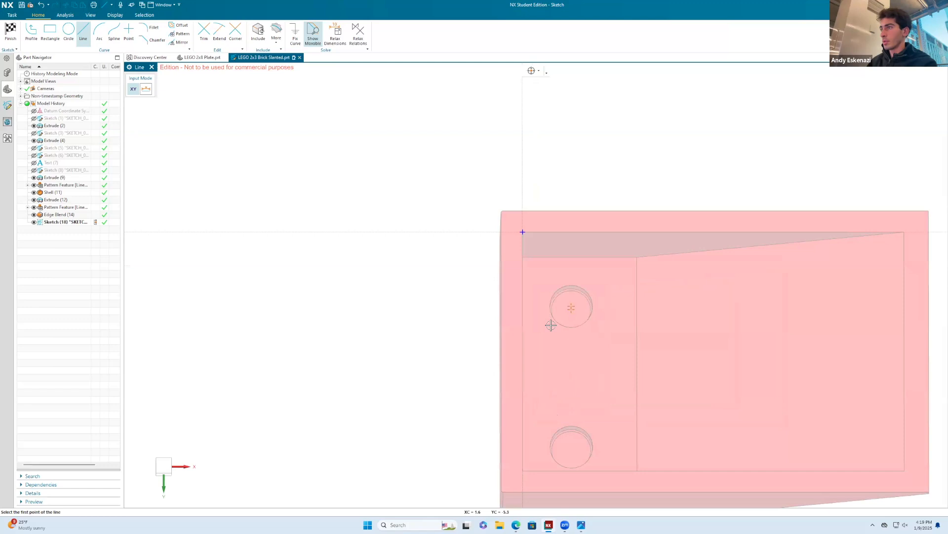
right_click(627, 173)
click(540, 309)
click(522, 336)
click(653, 337)
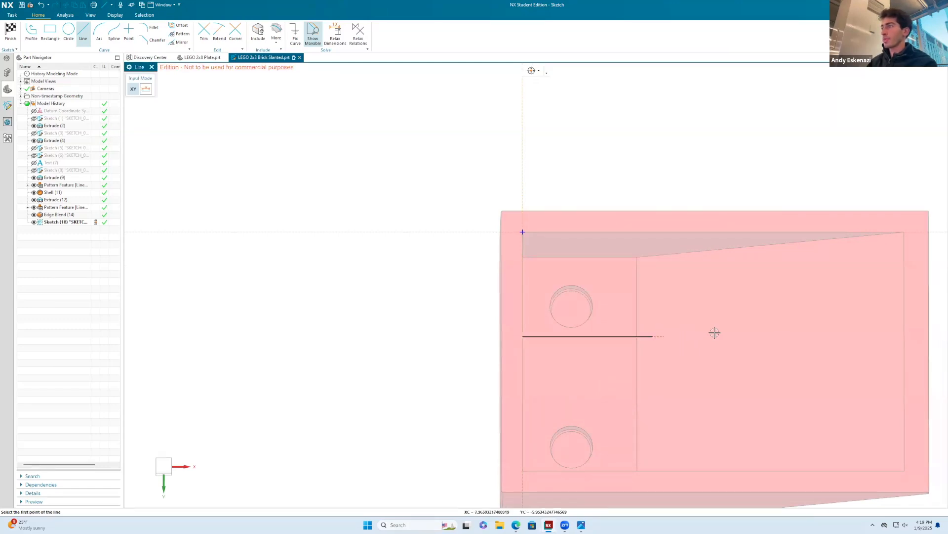
click(652, 336)
click(811, 337)
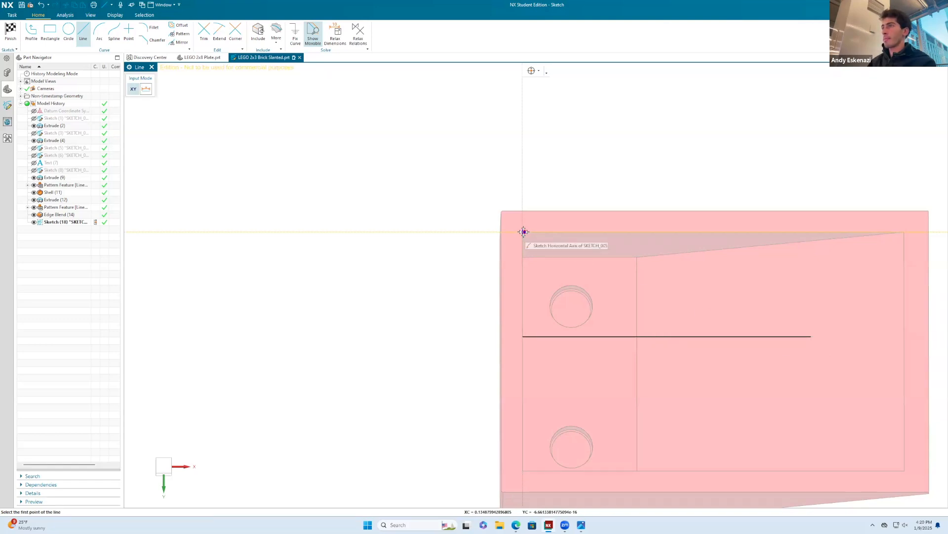
click(523, 231)
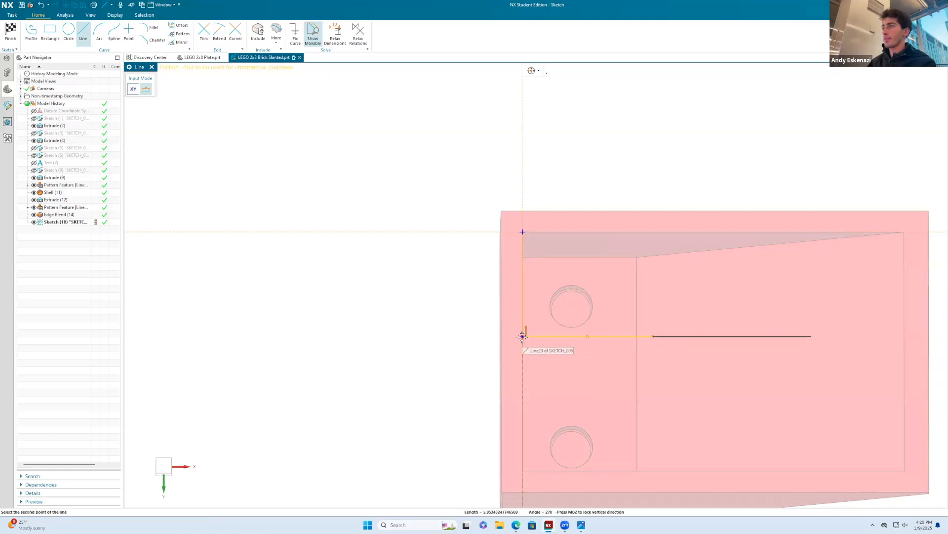
click(522, 336)
Convert the vertical line and both horizontal lines to reference lines.
key(Escape)
right_click(522, 313)
click(529, 302)
right_click(540, 336)
click(544, 325)
right_click(655, 337)
click(666, 326)
Dimension the lengths of the vertical reference line and both horizontal reference lines.
key(d)
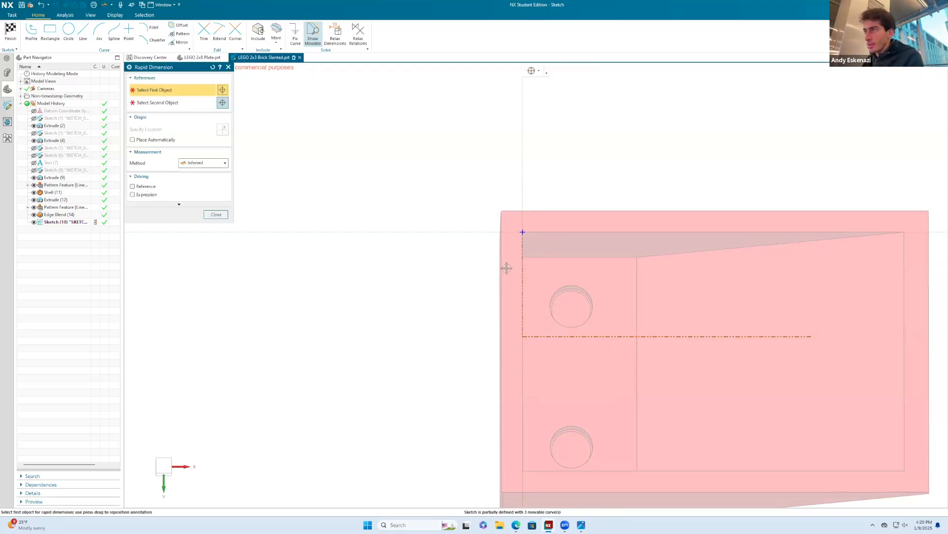
click(523, 271)
click(471, 284)
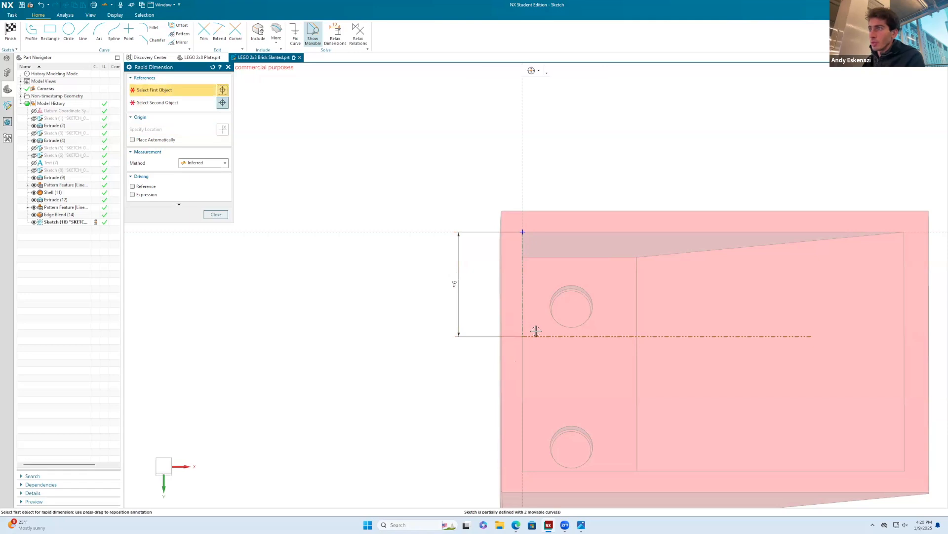
click(540, 335)
click(460, 386)
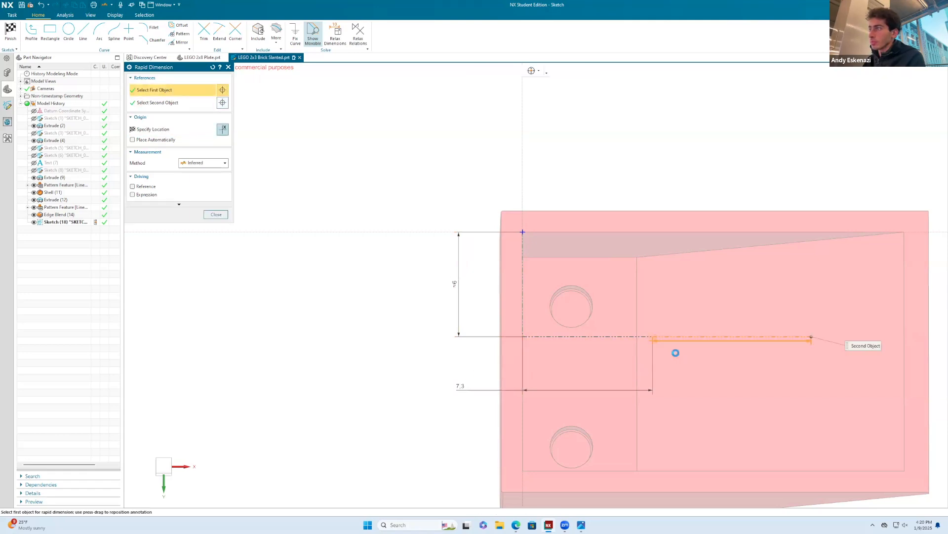
click(675, 346)
click(460, 432)
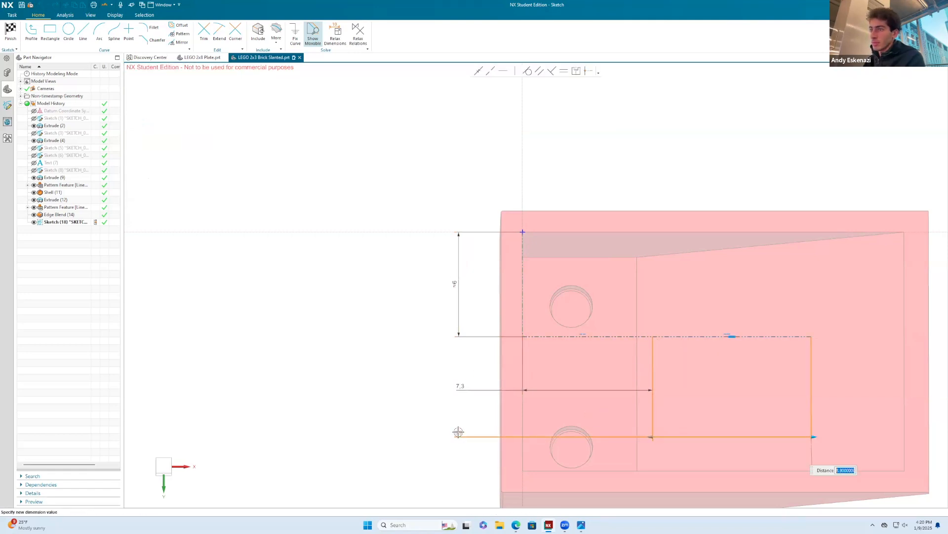
Set the lengths of both horizontal reference lines and the vertical reference line to 8 mm each.
key(Return)
double_click(461, 385)
text(8)
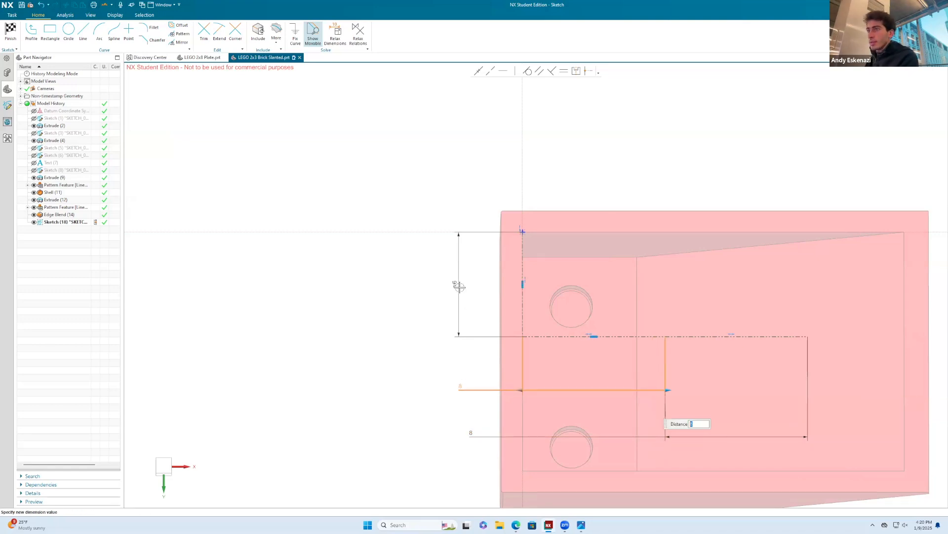
key(Return)
double_click(458, 284)
text(8)
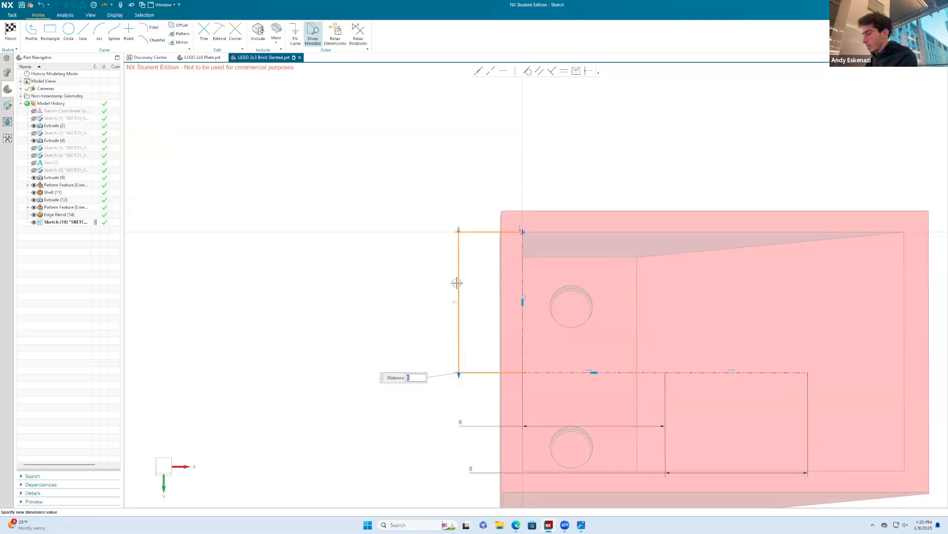
key(Return)
Draw two circles, one centered where the horizontal reference lines meet and one at the far end of the second line.
click(69, 33)
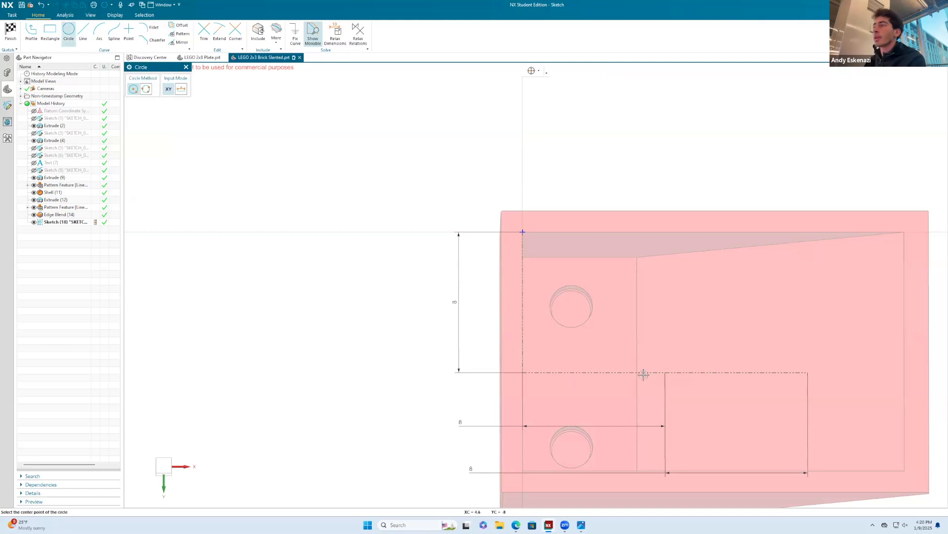
click(665, 372)
click(691, 400)
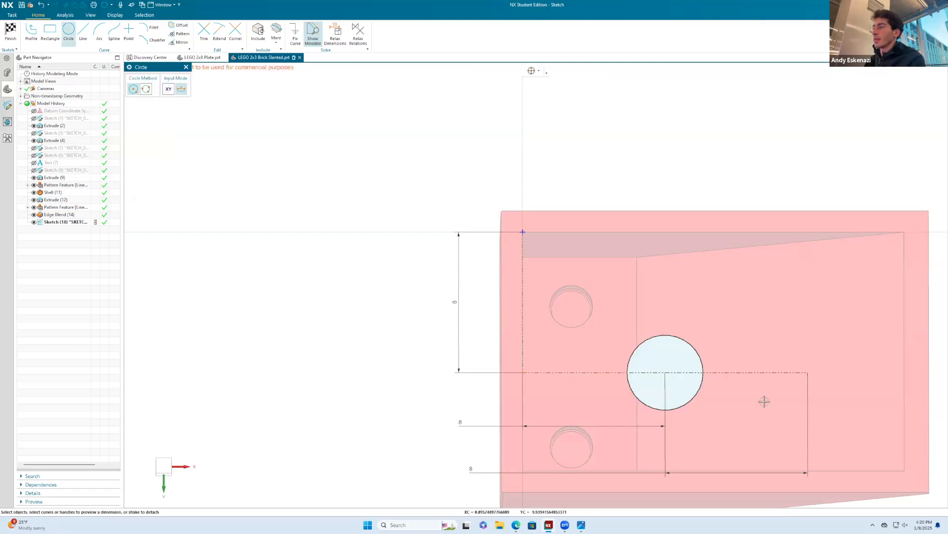
click(809, 372)
click(835, 411)
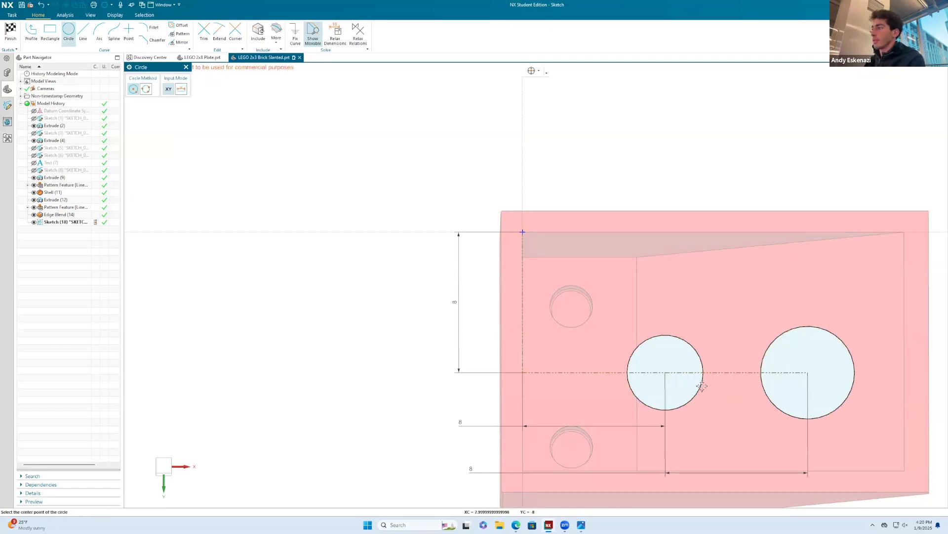
key(Escape)
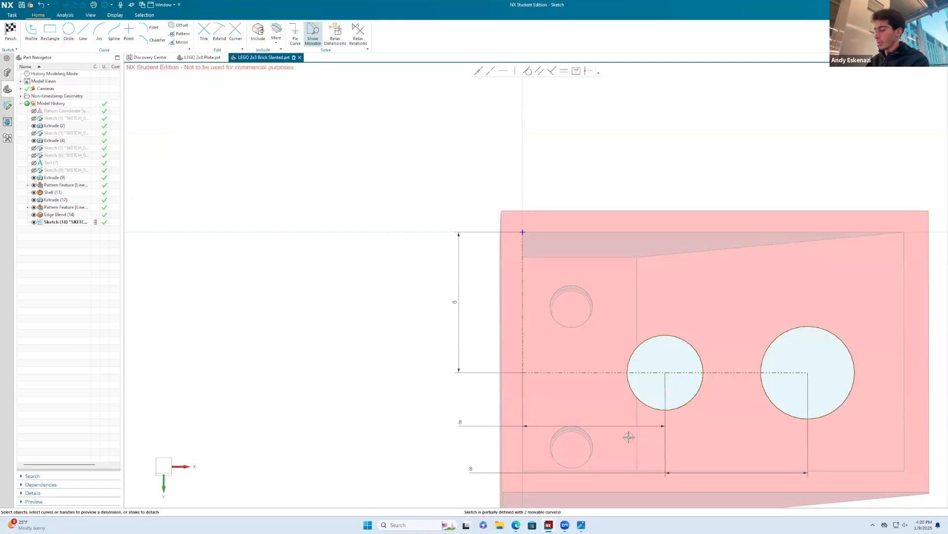
Make the two circles equal in radius, matching the first circle to the second.
click(549, 73)
key(Escape)
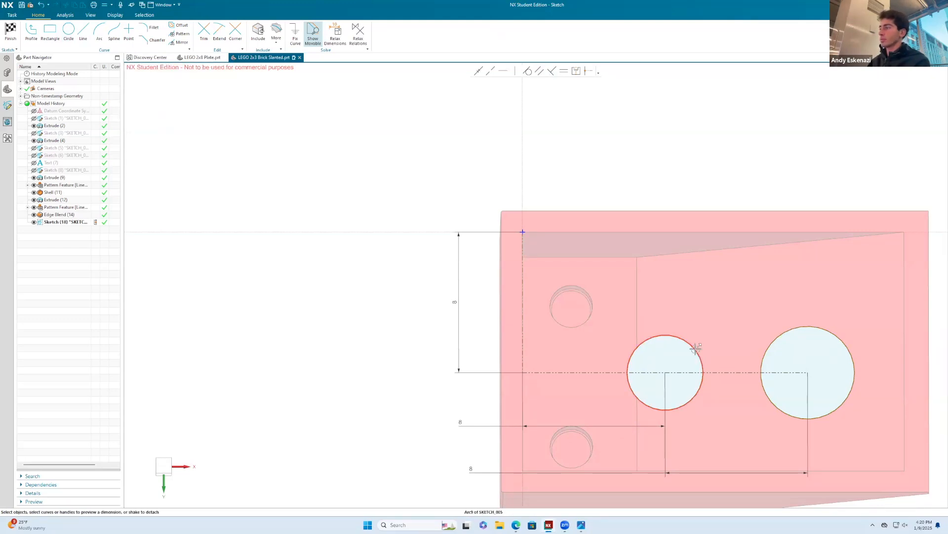
click(565, 74)
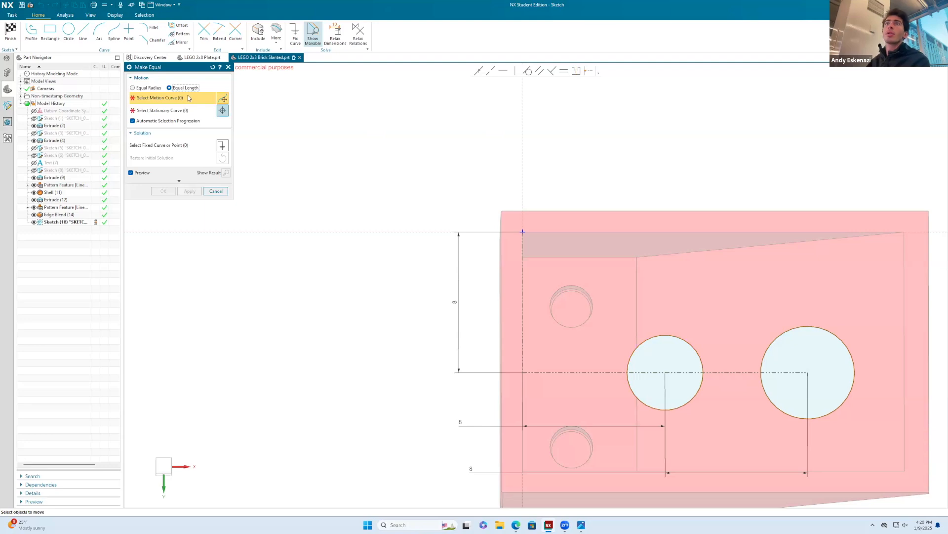
click(132, 87)
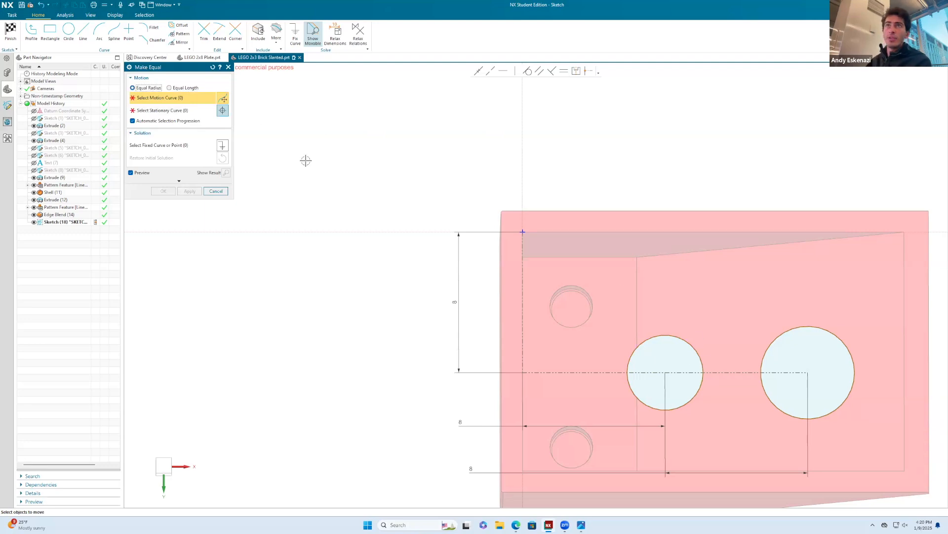
click(671, 335)
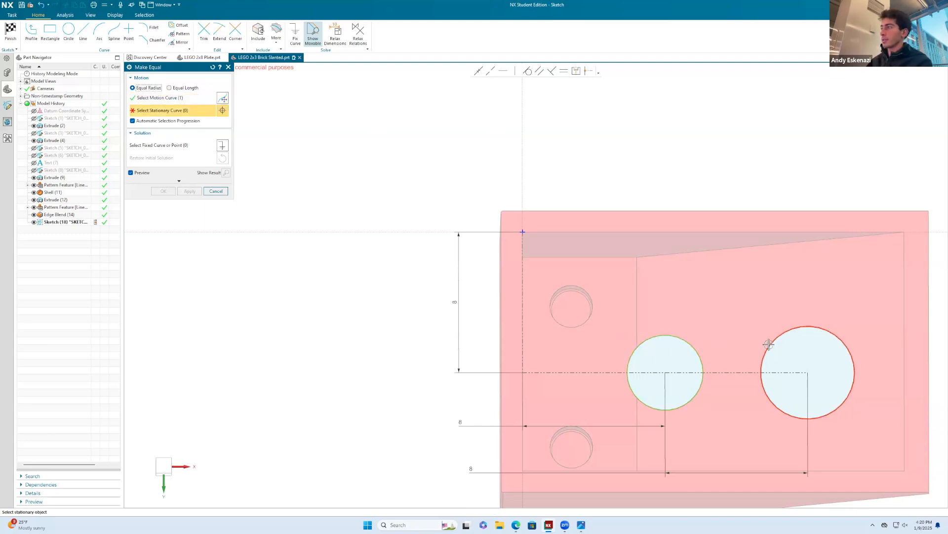
click(767, 340)
click(163, 191)
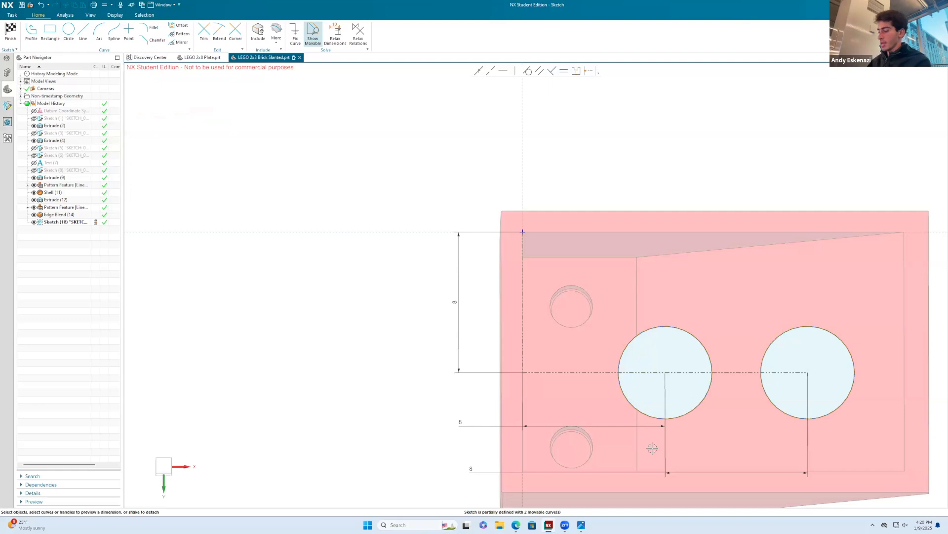
Dimension the first circle and set its diameter to 4.8 mm.
key(d)
click(623, 392)
click(404, 390)
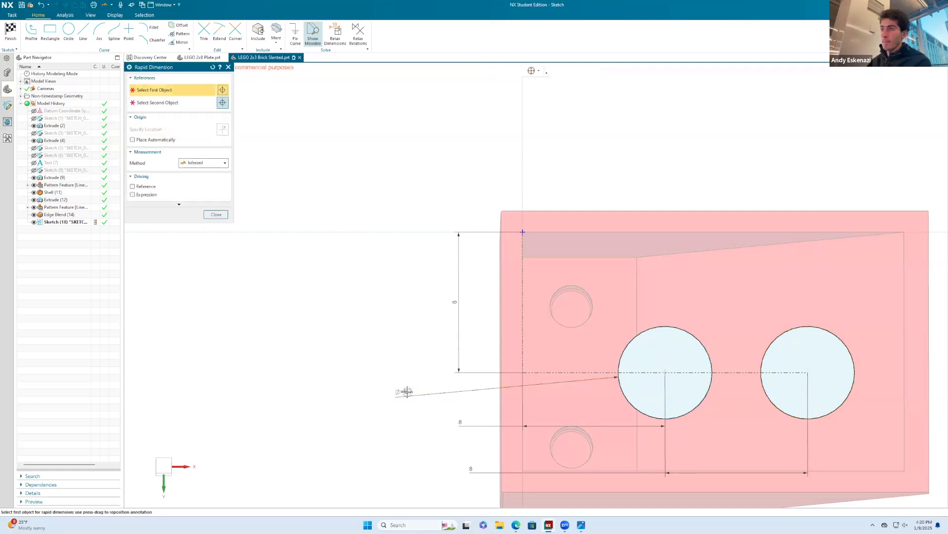
text(4.8)
key(Return)
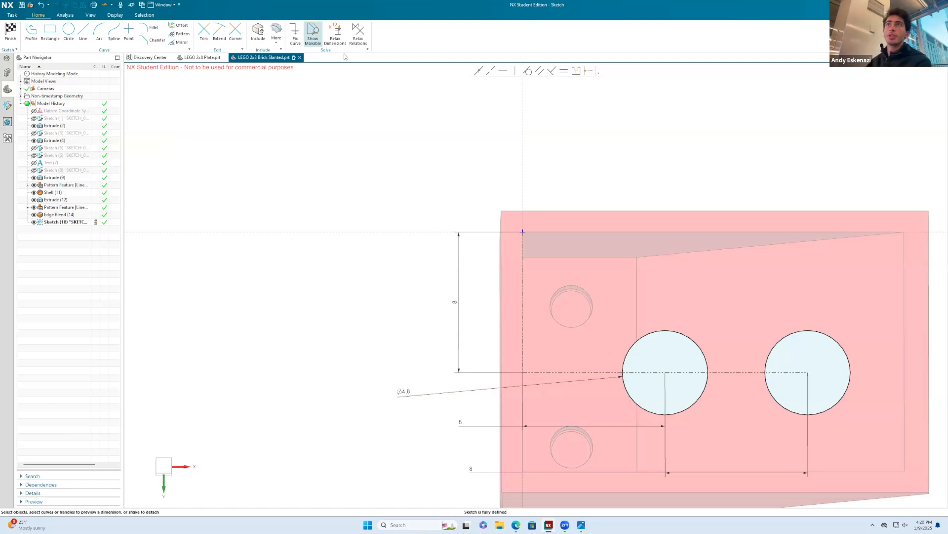
Offset both circles outward by 0.6 mm to form two rings, and finish the sketch.
click(178, 25)
click(697, 341)
click(781, 340)
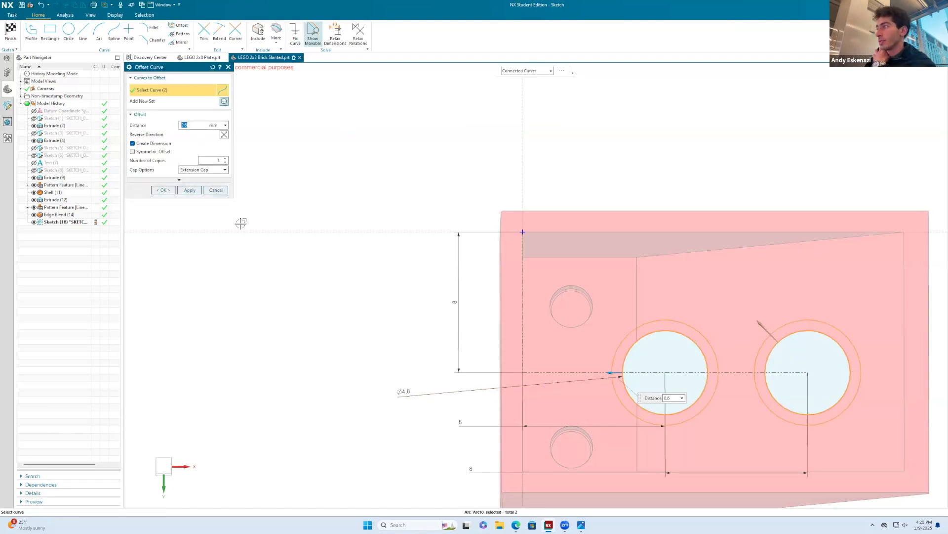
click(163, 190)
click(10, 31)
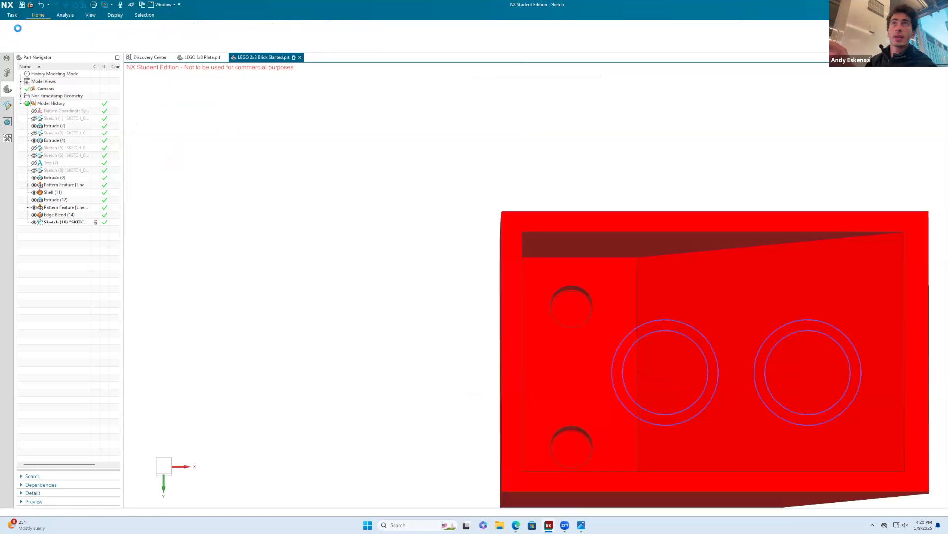
Start an Extrude of the two ring profiles with the Boolean option set to None.
click(50, 30)
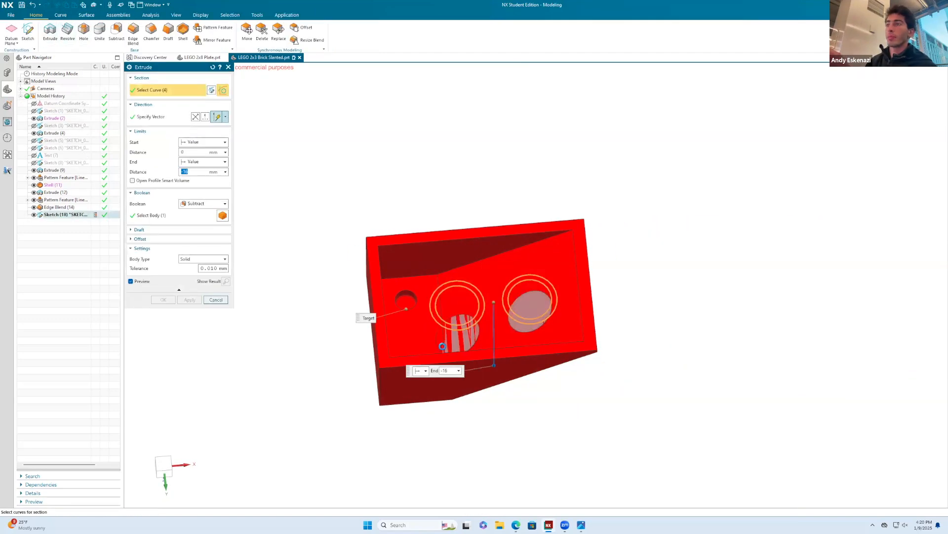
click(200, 205)
click(193, 212)
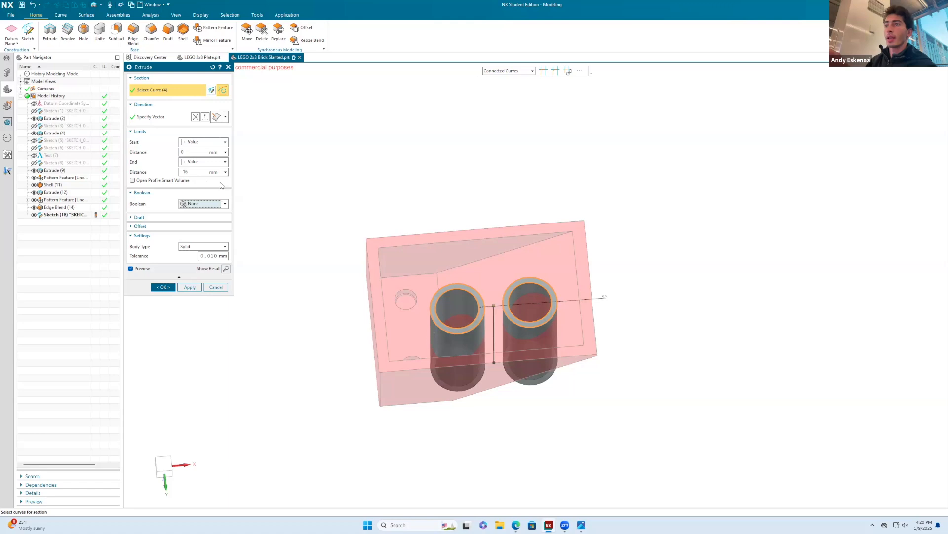
Try to end the ring extrusion with Until Selected at the flat inner face beneath the studs.
click(203, 162)
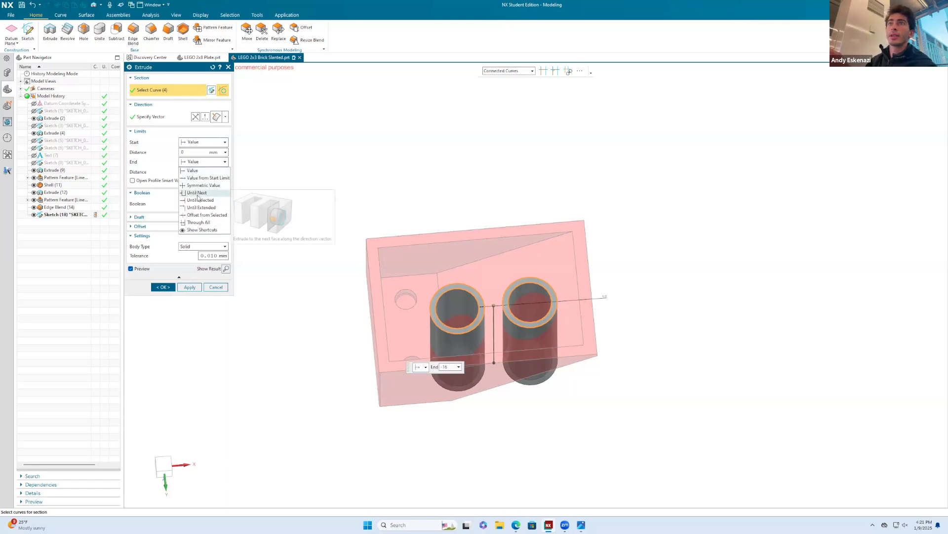
click(198, 200)
click(423, 330)
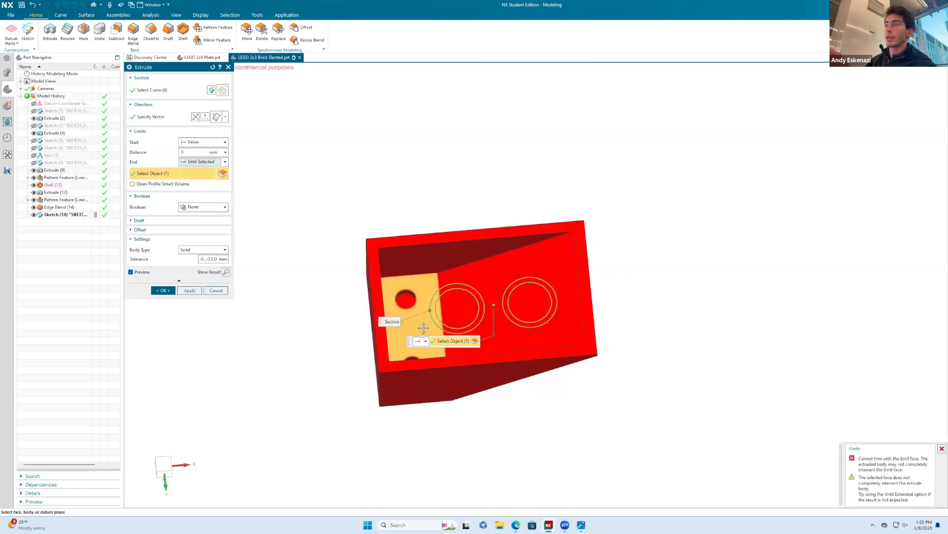
End the ring extrusion with Until Extended at the flat inner face beneath the studs and create the two tubes.
click(216, 163)
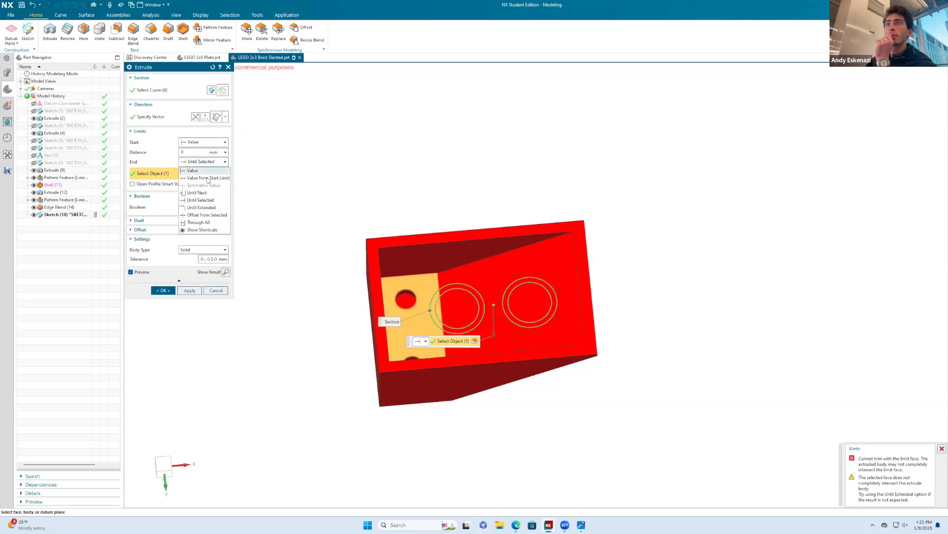
click(207, 208)
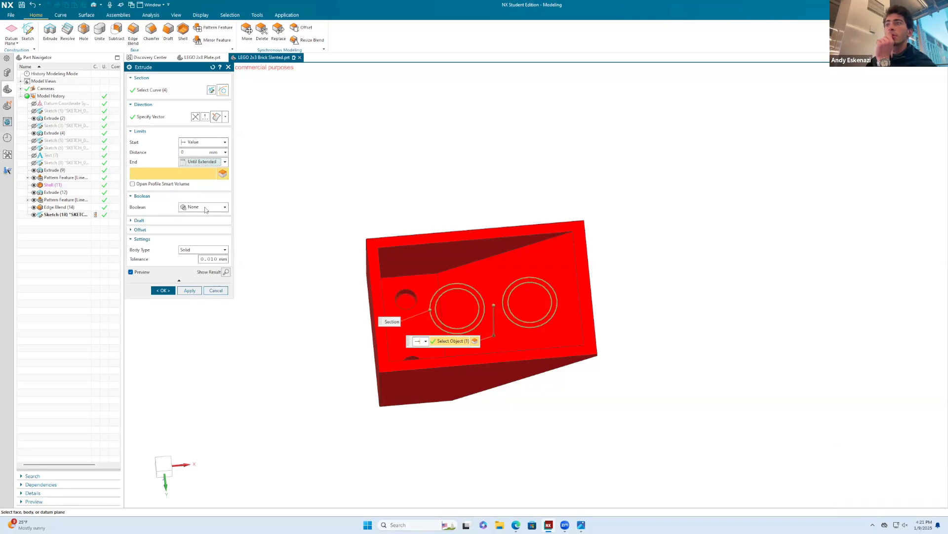
click(415, 324)
middle_drag(418, 305, 398, 265)
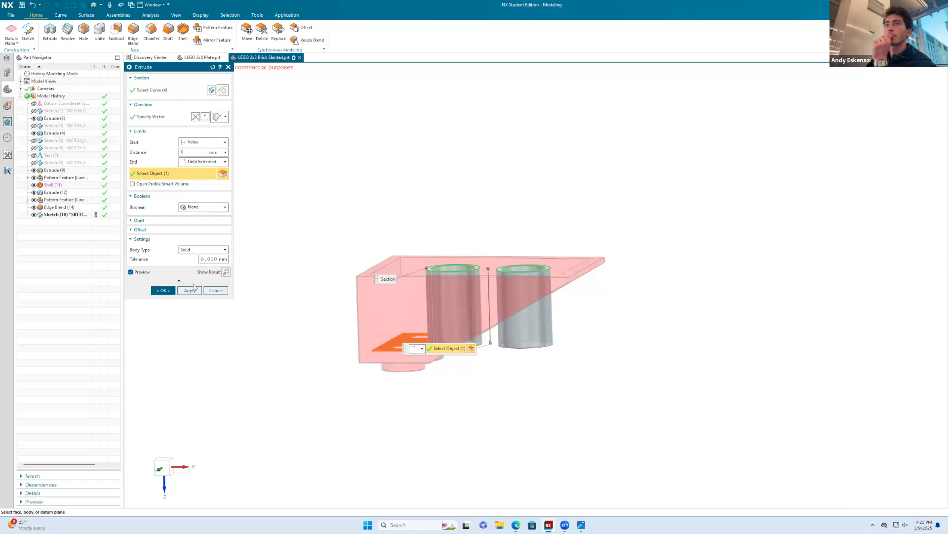
click(163, 290)
Try to hide the sketch of the two rings on the brick's underside.
middle_drag(528, 346, 526, 370)
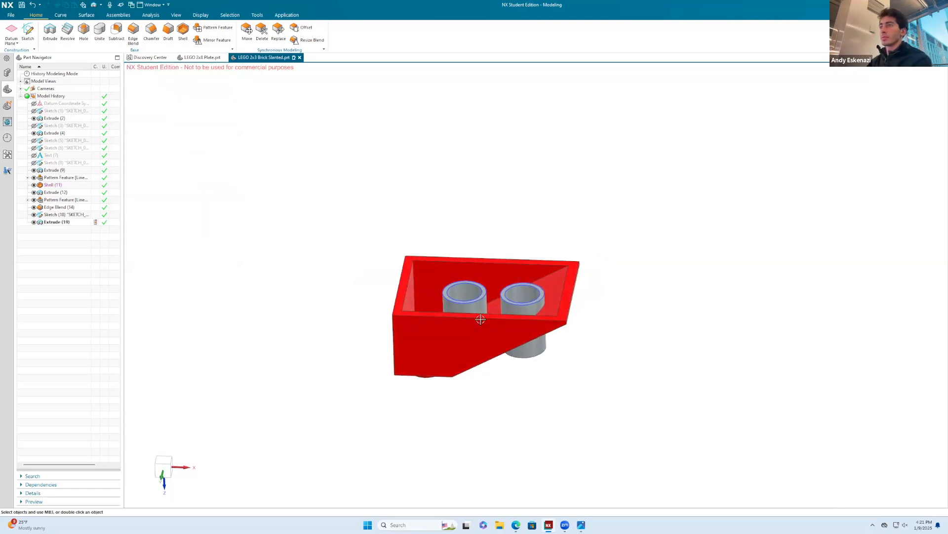
right_click(480, 300)
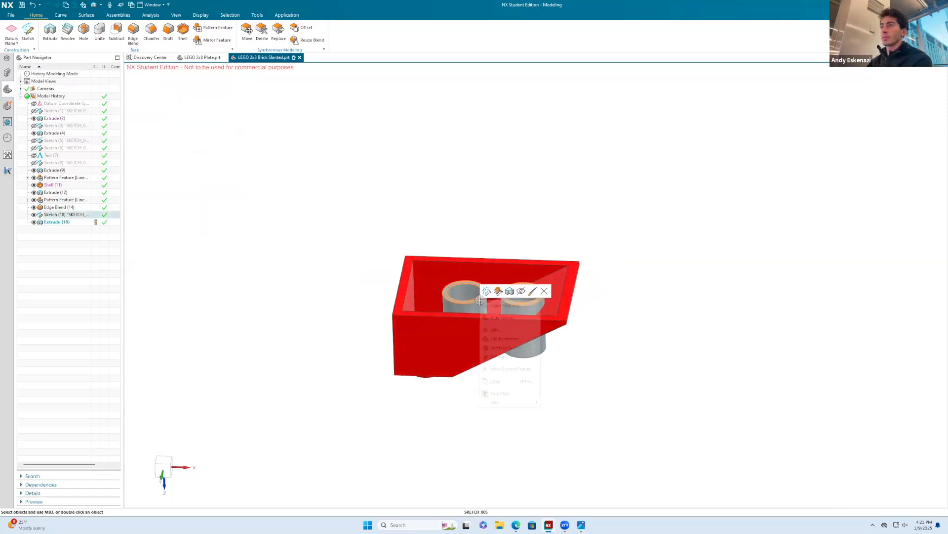
click(521, 291)
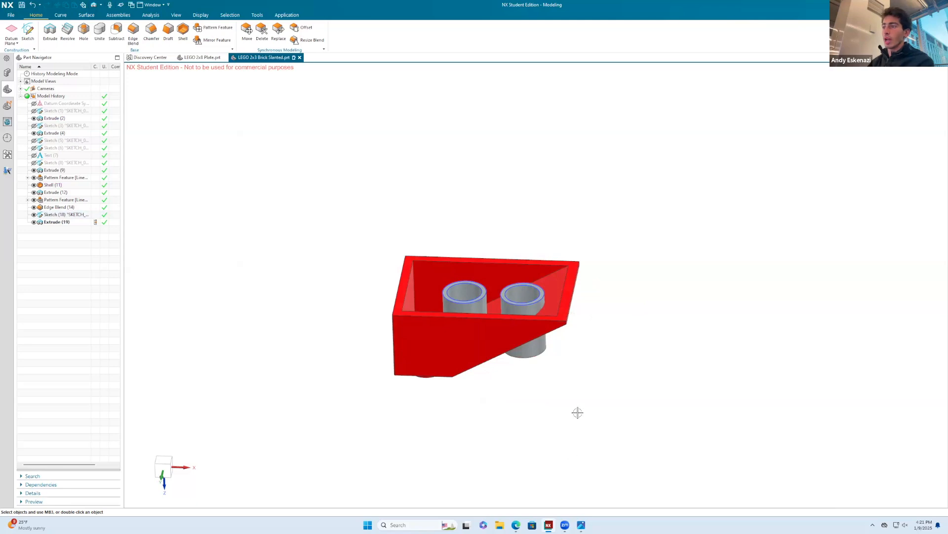
Look at the LEGO 2x8 Plate part for comparison, and examine the slanted brick's underside with its two tubes.
click(203, 57)
middle_drag(379, 262, 373, 224)
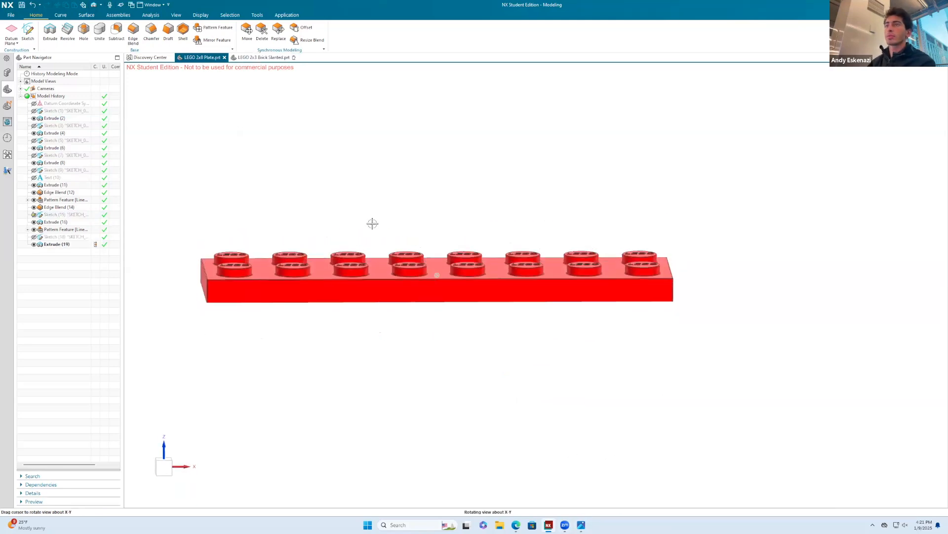
click(264, 57)
middle_drag(489, 277, 479, 333)
scroll(494, 326, up, 3)
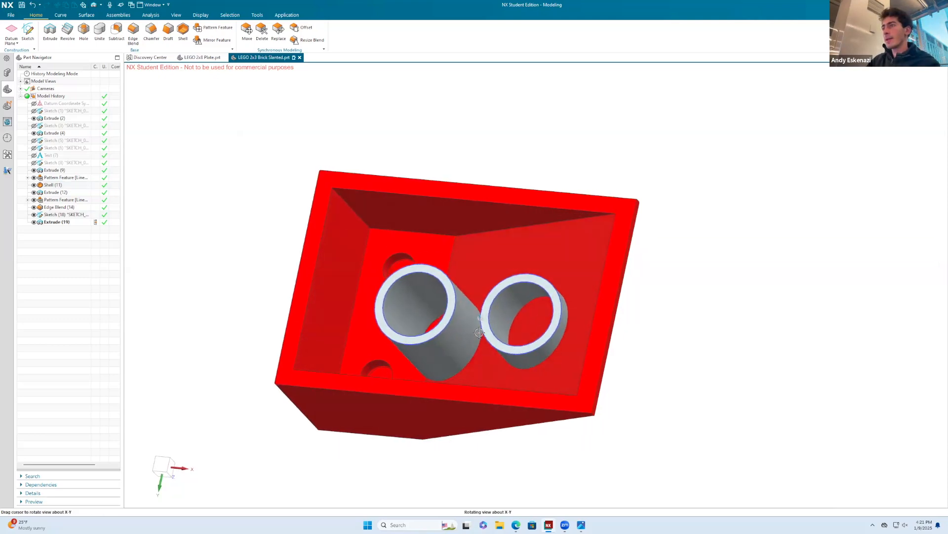
click(480, 332)
right_click(458, 310)
click(477, 369)
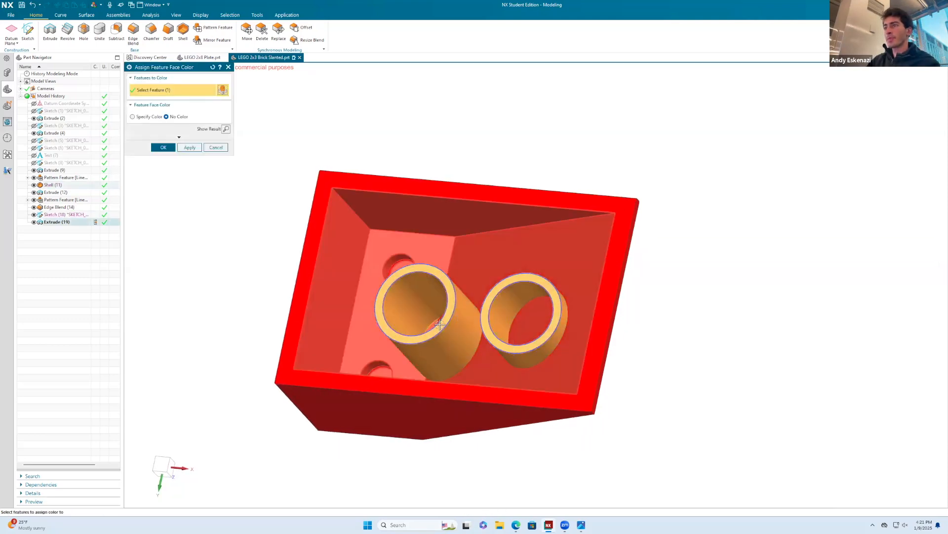
click(143, 117)
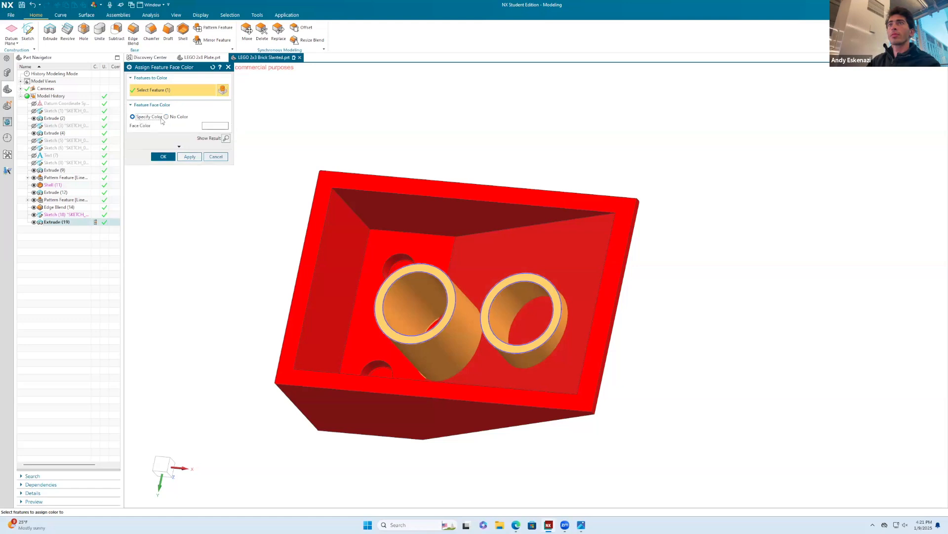
click(214, 156)
Edit the two-tube extrusion and set its Boolean option to Unite with the brick body.
right_click(67, 222)
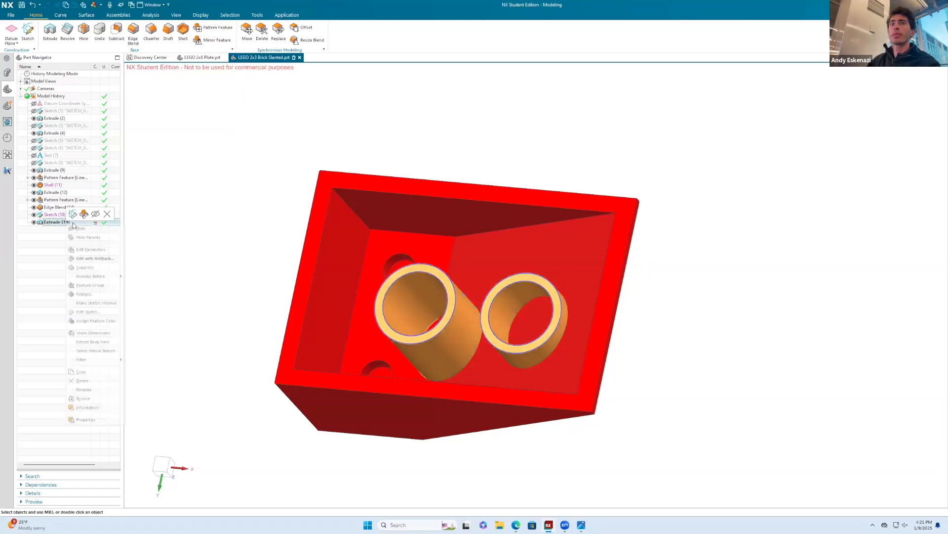
click(84, 214)
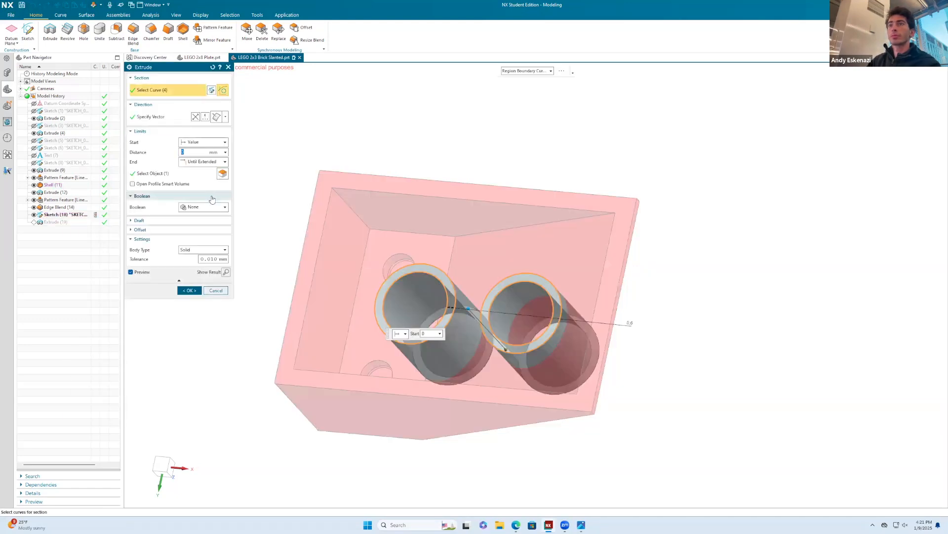
click(200, 208)
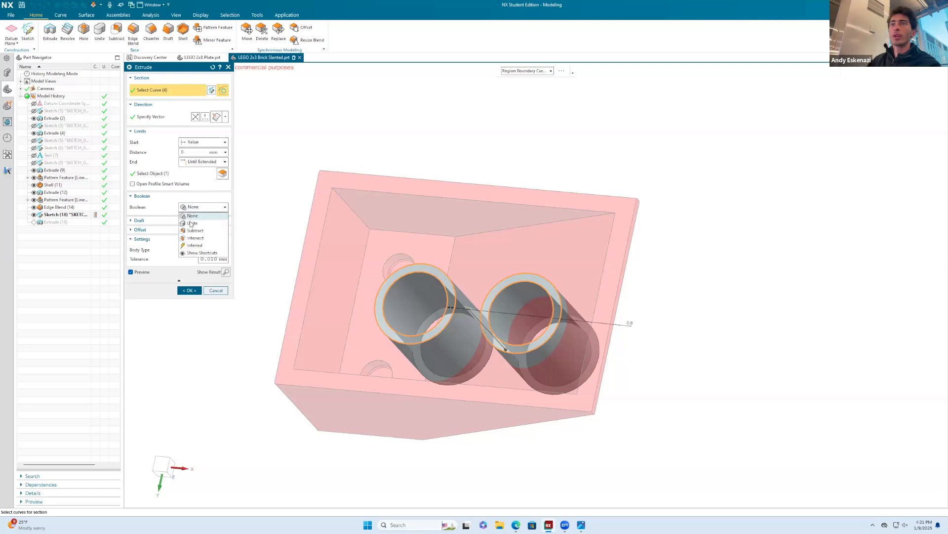
click(192, 223)
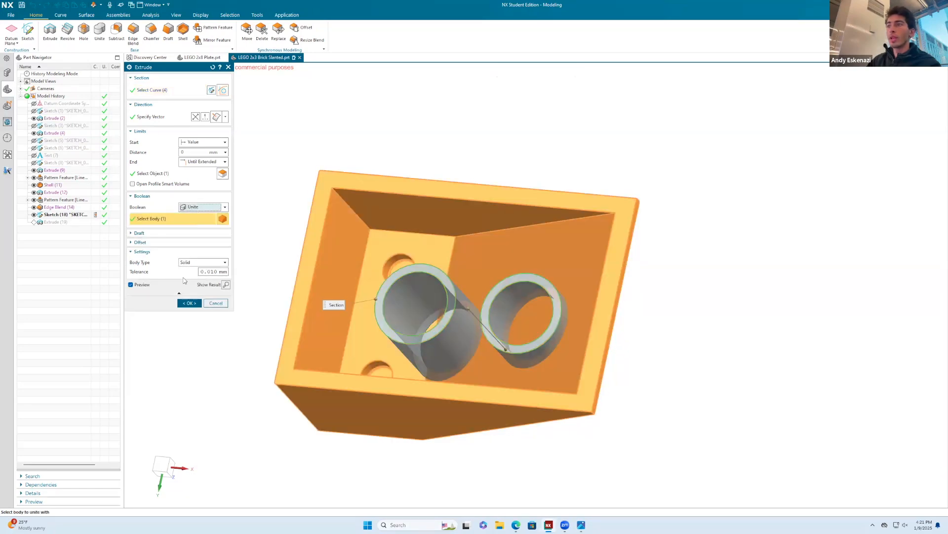
click(185, 303)
Hide the sketch of the two rings.
mouse_move(341, 277)
middle_down()
mouse_move(364, 250)
mouse_move(352, 267)
middle_up()
right_click(408, 258)
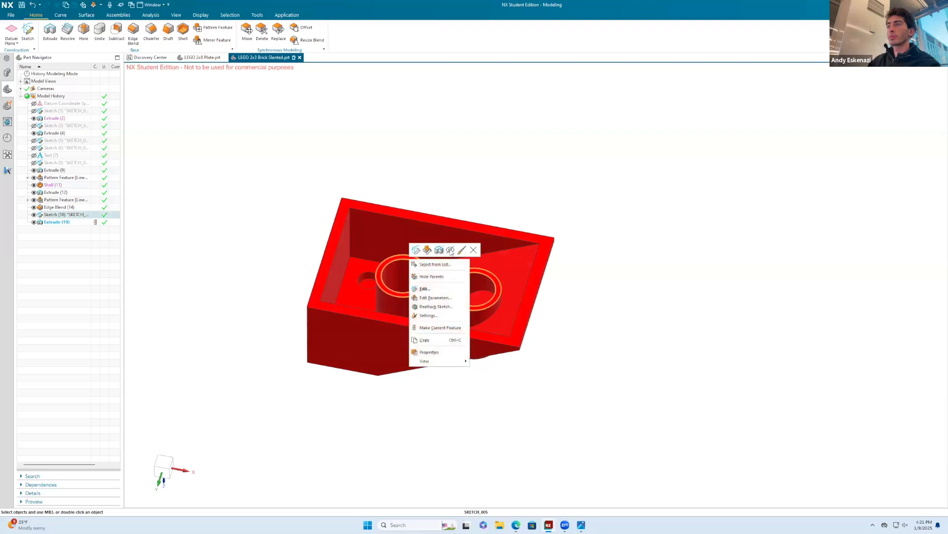
click(452, 252)
Show the triangular slope sketch and extrude it to -16 mm with Boolean Subtract to trim the tubes protruding through the slope.
mouse_move(431, 303)
middle_down()
mouse_move(435, 118)
mouse_move(430, 303)
mouse_move(428, 285)
middle_up()
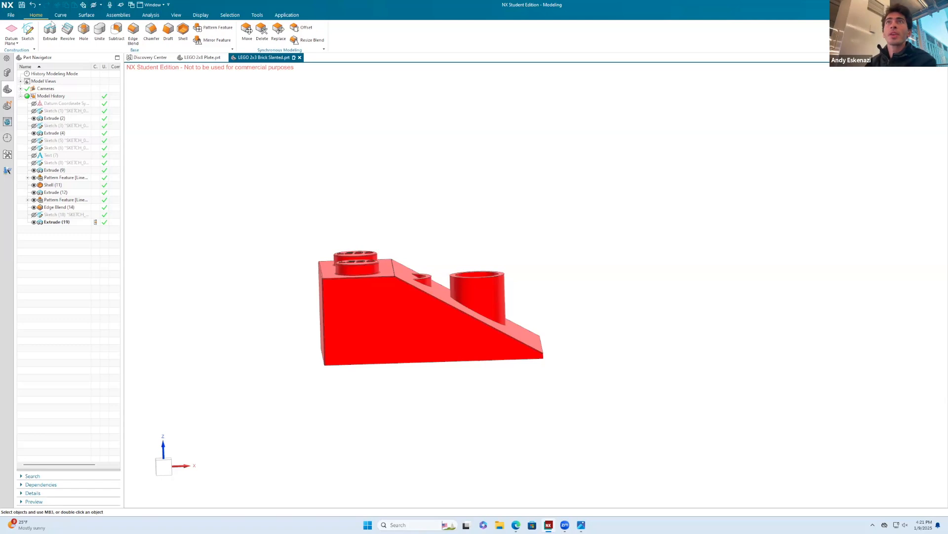
click(34, 162)
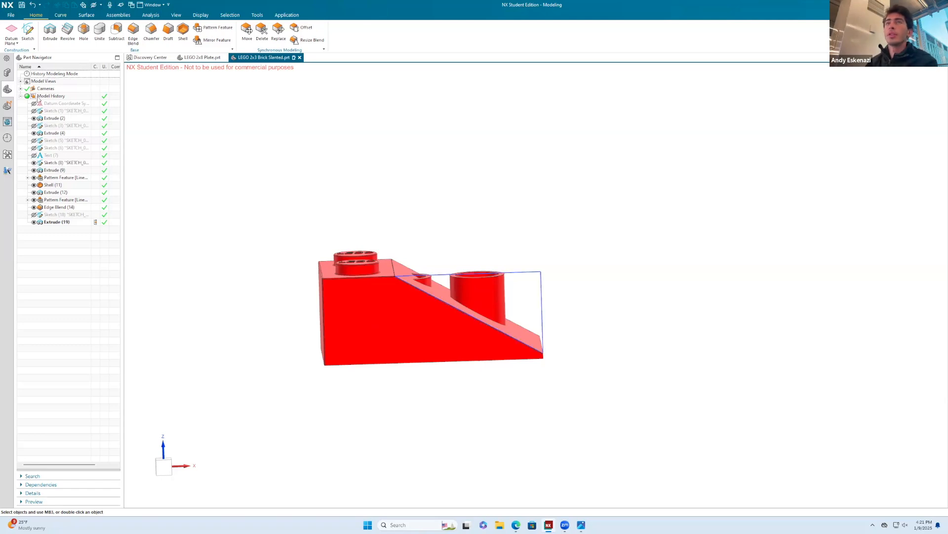
click(50, 31)
click(543, 274)
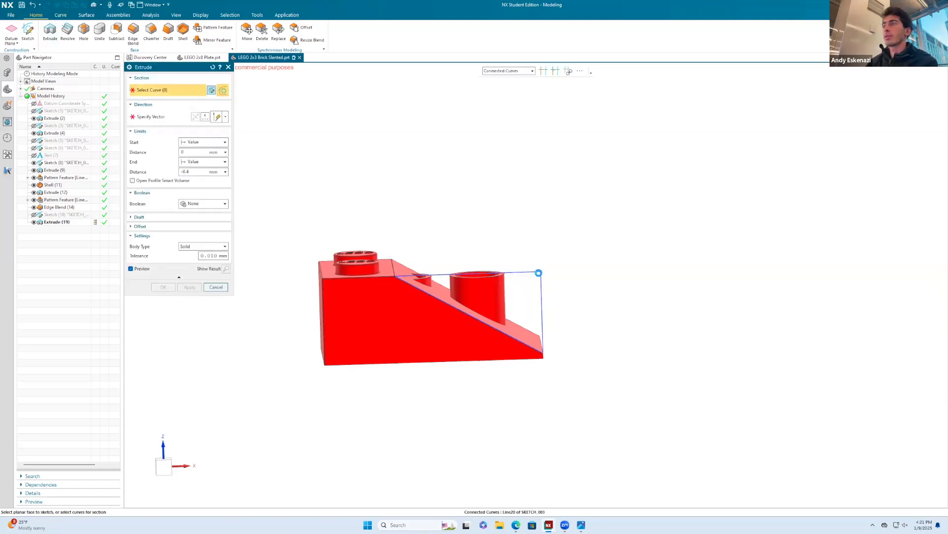
click(192, 203)
click(197, 231)
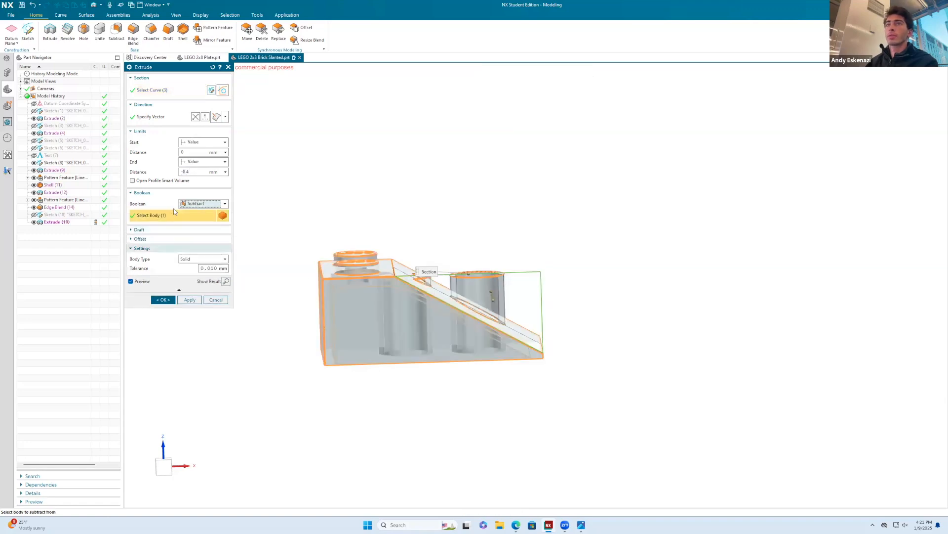
click(192, 171)
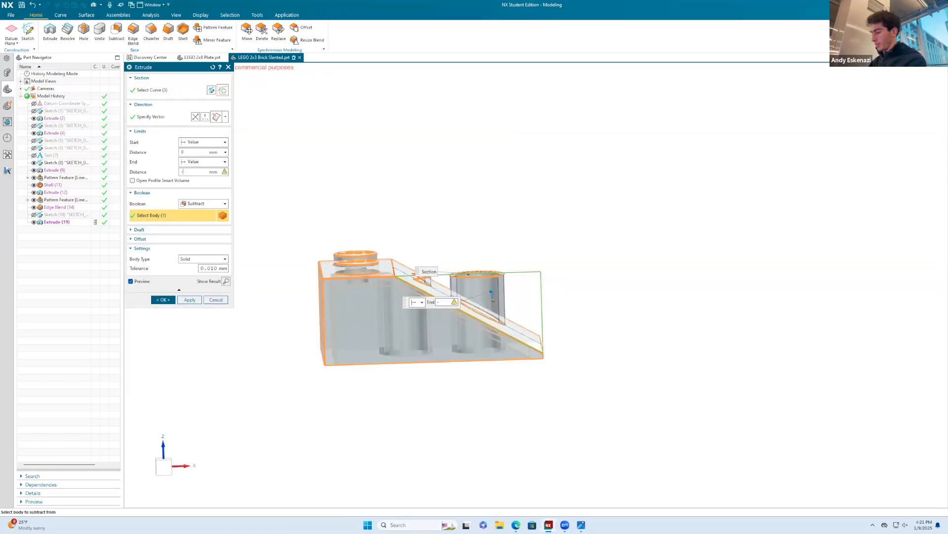
key(Return)
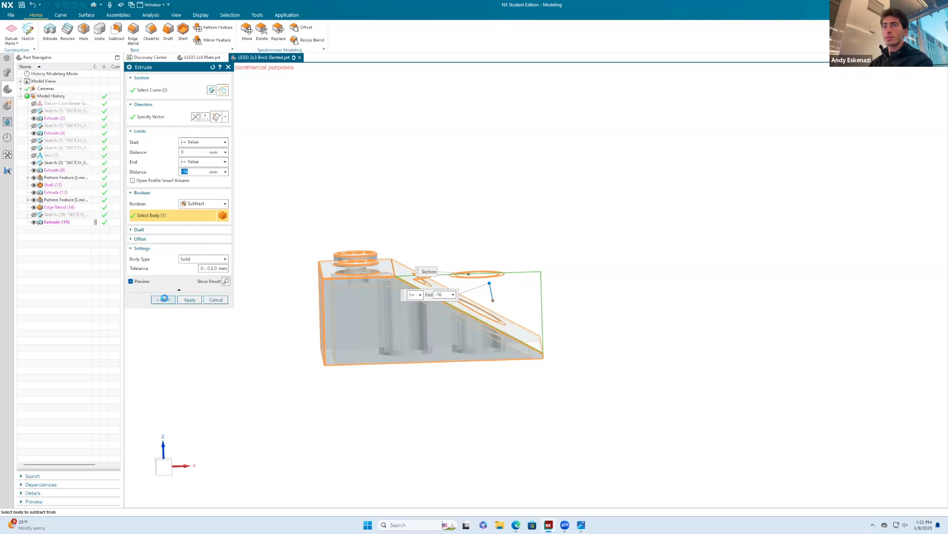
click(166, 300)
Hide the triangular slope sketch and save the slanted 2x3 brick part.
right_click(466, 273)
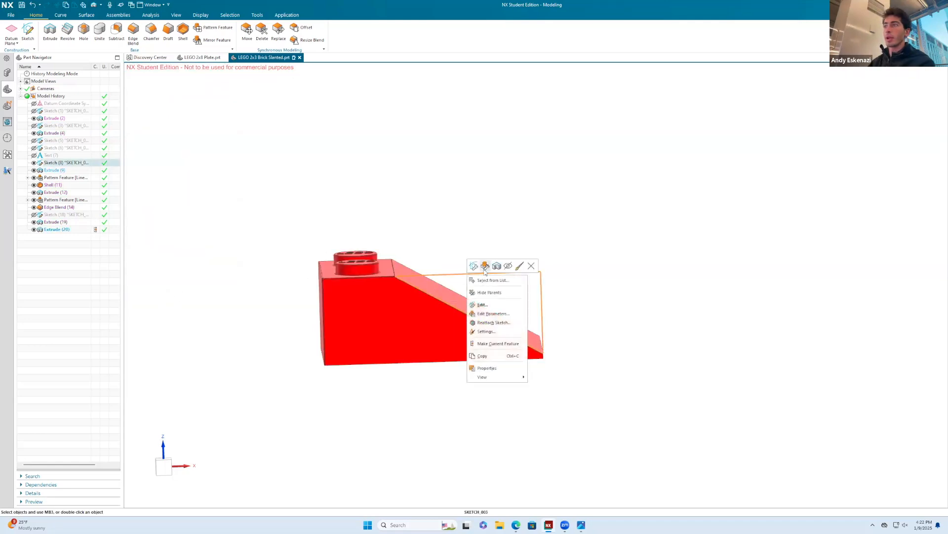
click(507, 266)
mouse_move(352, 271)
middle_down()
mouse_move(503, 270)
mouse_move(567, 303)
mouse_move(557, 281)
mouse_move(588, 269)
mouse_move(572, 282)
middle_up()
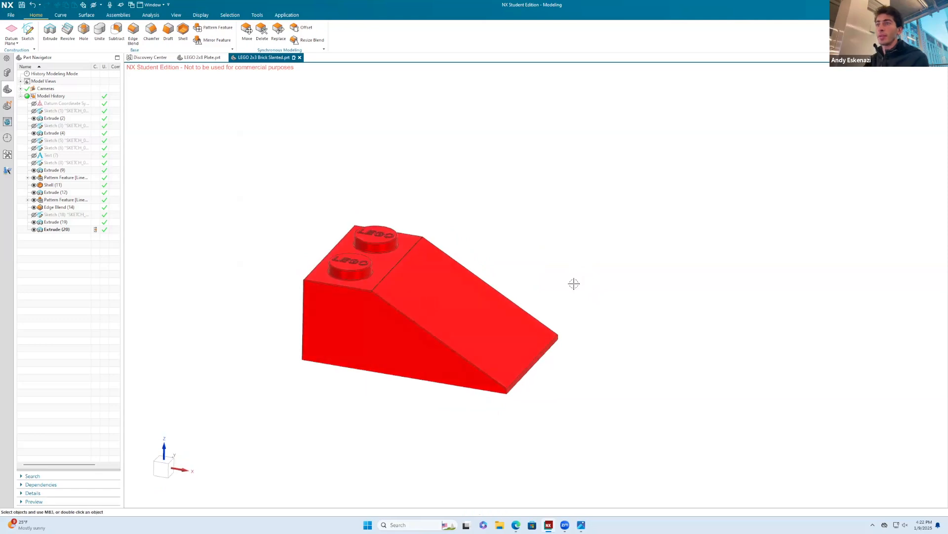
scroll(364, 270, up, 5)
scroll(345, 273, down, 5)
middle_drag(345, 271, 343, 247)
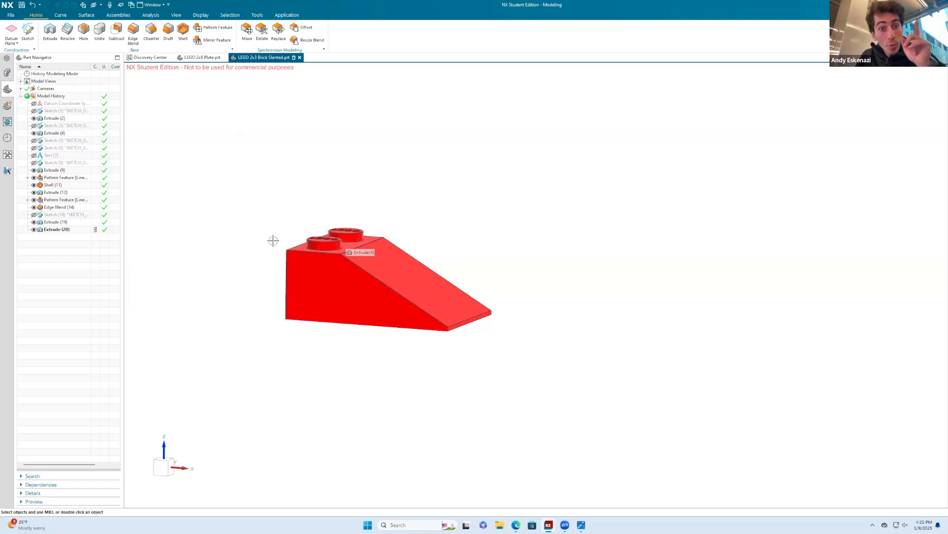
key(ctrl+s)
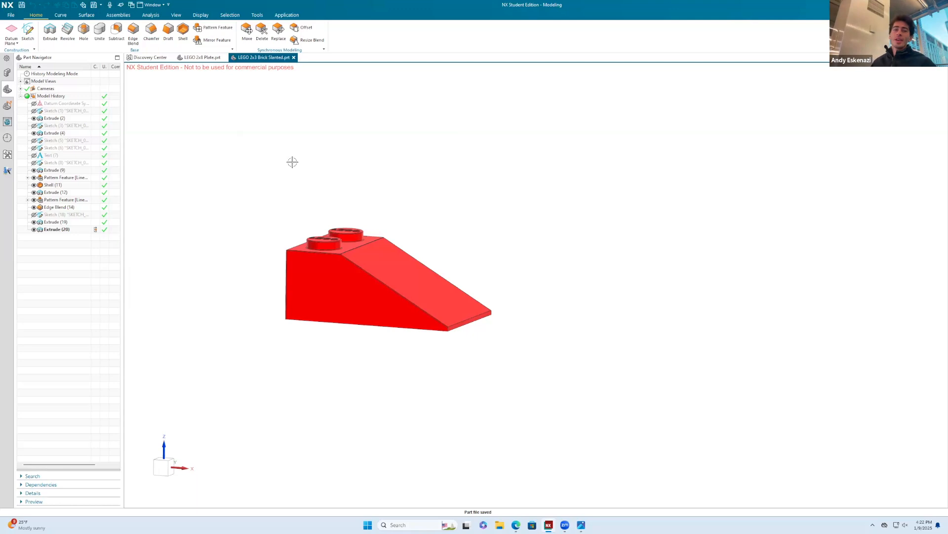
Create a new assembly file from the millimetre Assembly template and name it LEGO Airplane.
click(11, 15)
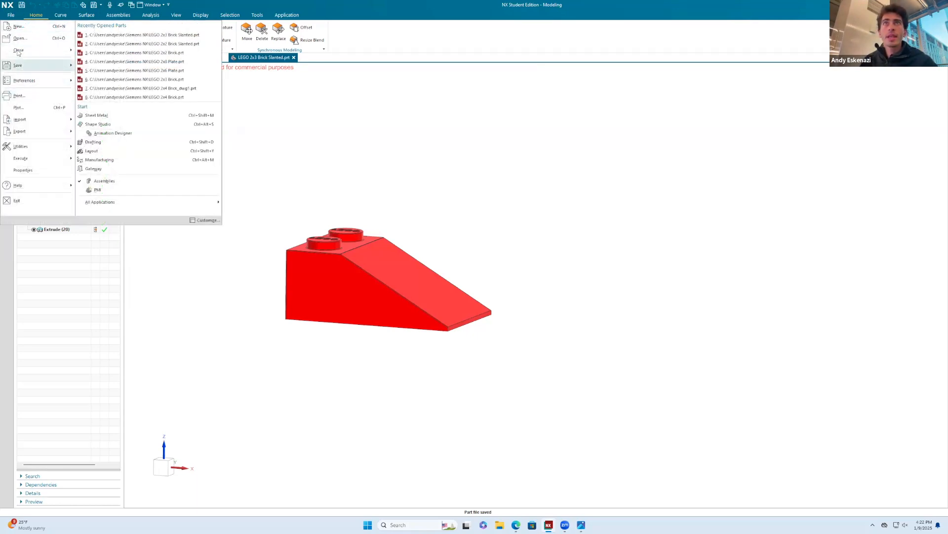
click(18, 27)
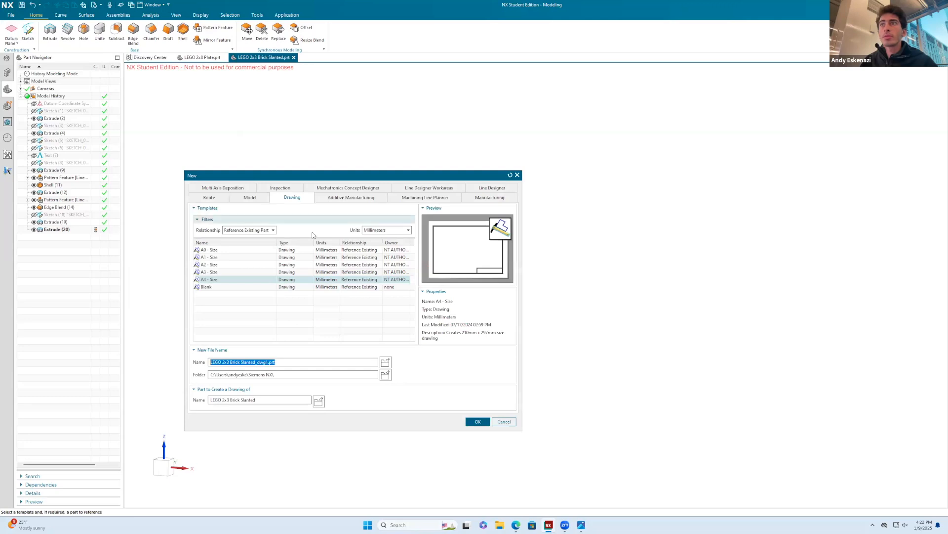
click(250, 198)
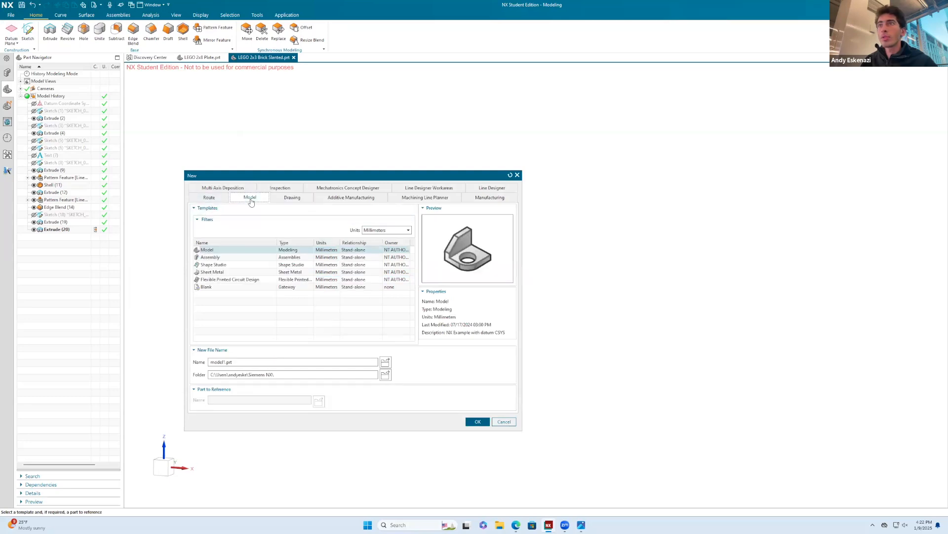
click(230, 258)
click(231, 362)
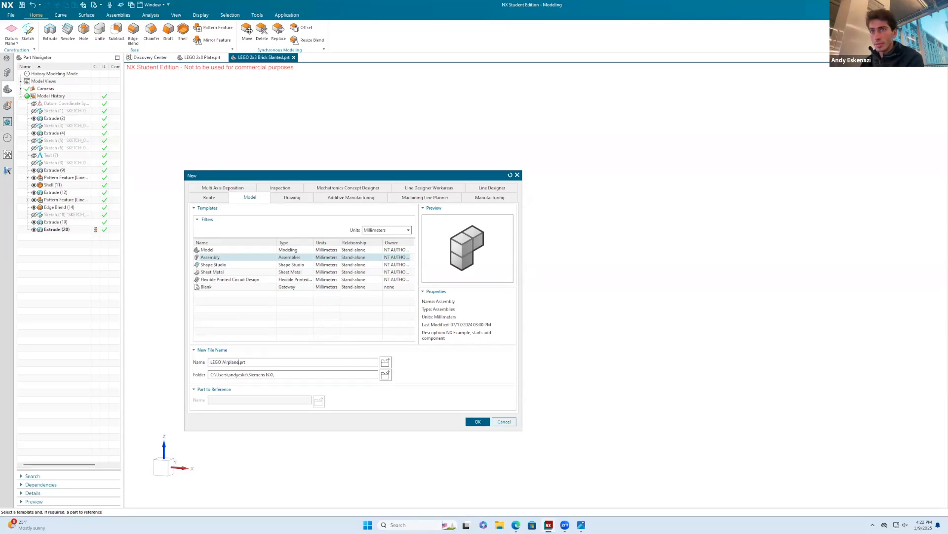
click(475, 421)
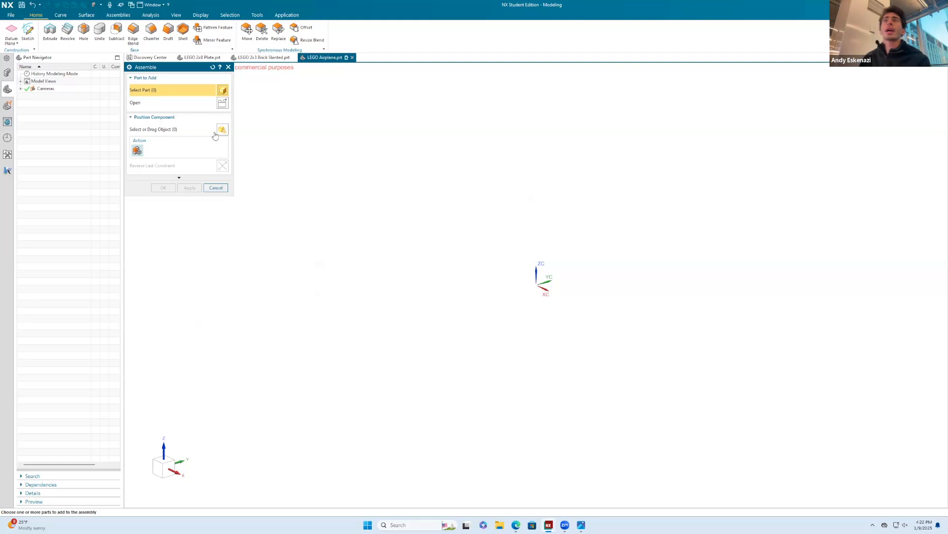
Check the reference picture of the toy airplane and load LEGO 2x4 Brick.prt as the first component to add.
click(222, 103)
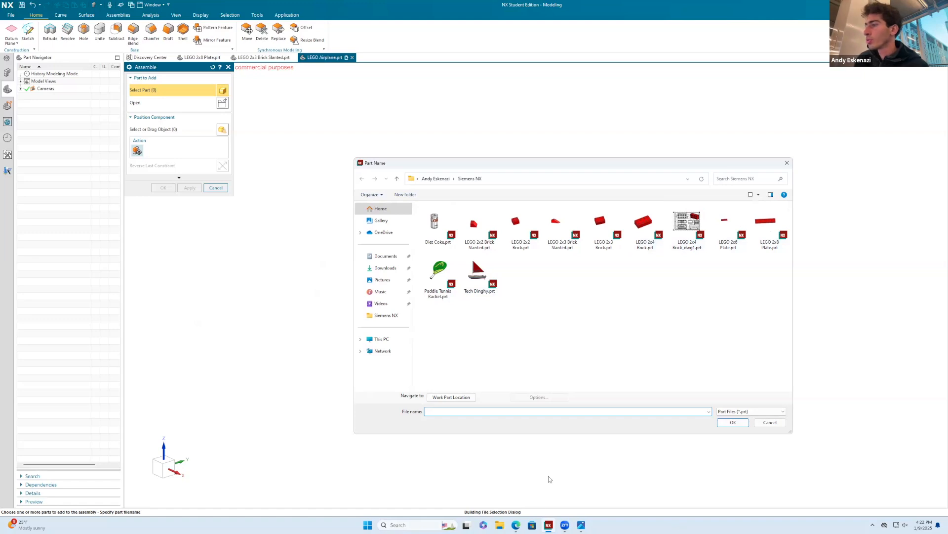
click(515, 525)
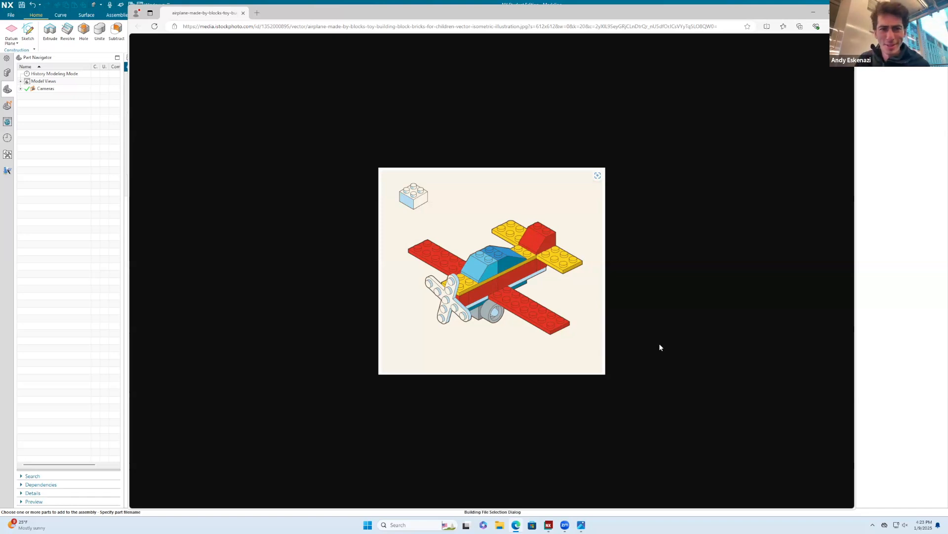
click(814, 12)
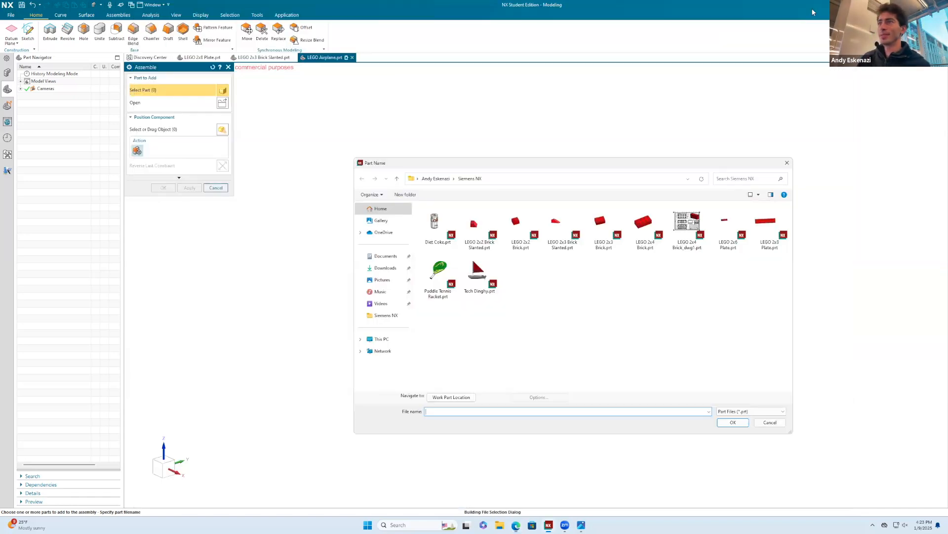
click(644, 225)
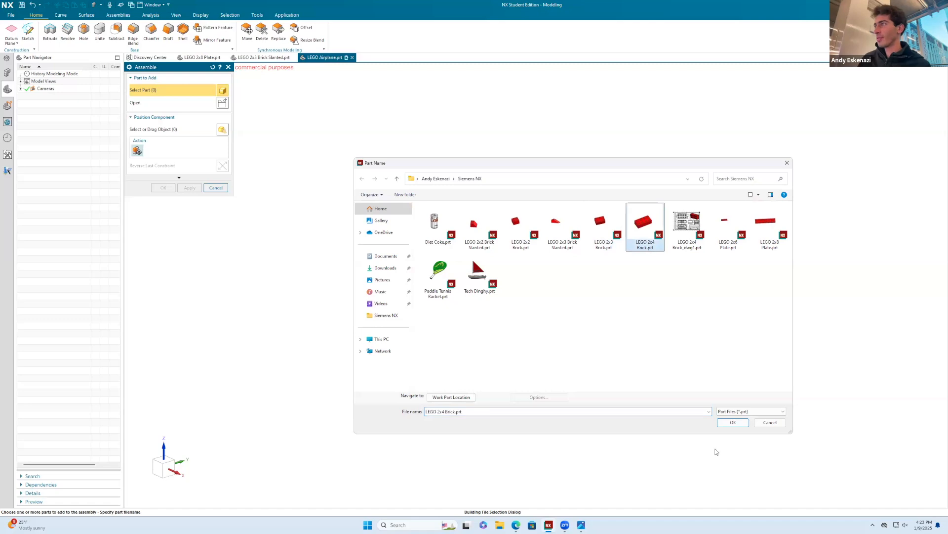
click(733, 423)
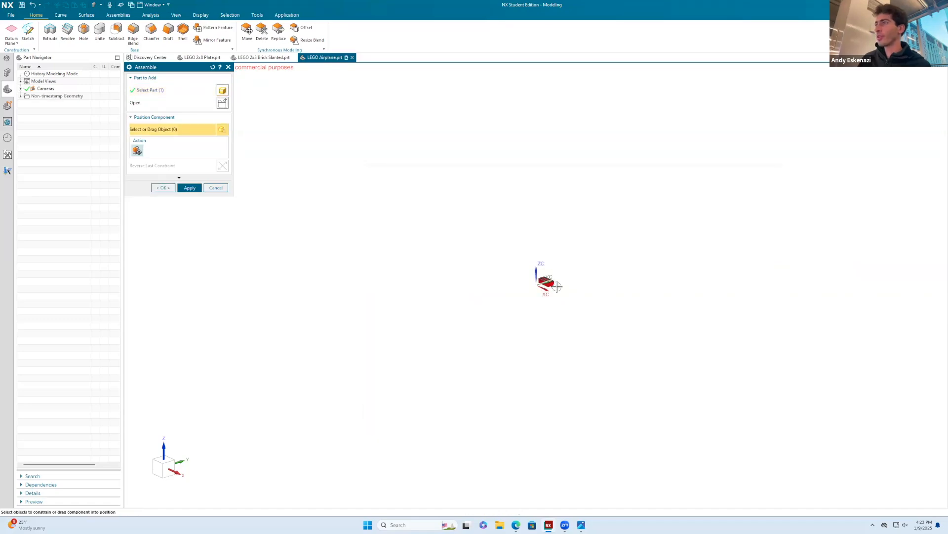
Place the 2x4 brick in the assembly near the origin and finish assembling it.
middle_drag(529, 255, 445, 312)
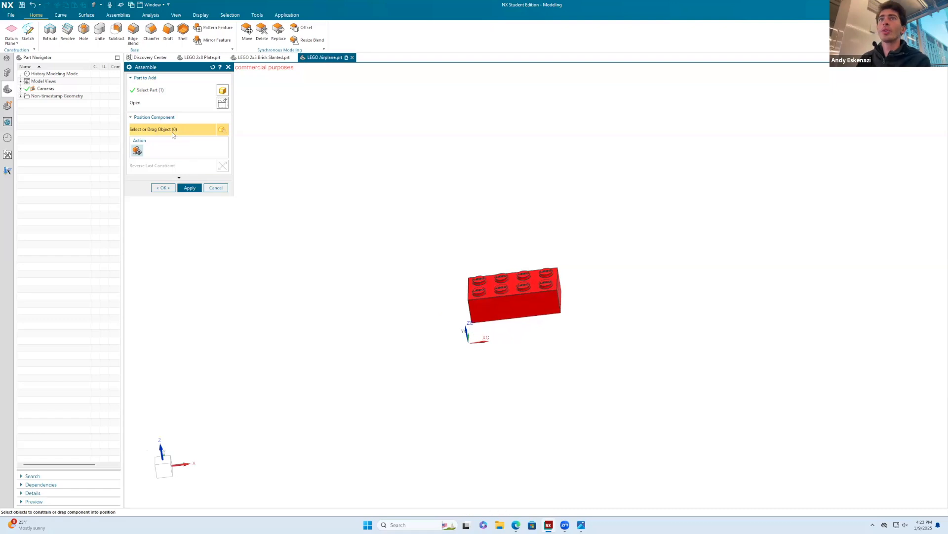
click(496, 305)
mouse_move(496, 305)
mouse_down()
mouse_move(547, 302)
mouse_move(491, 316)
mouse_move(489, 289)
mouse_move(504, 281)
mouse_move(497, 300)
mouse_up()
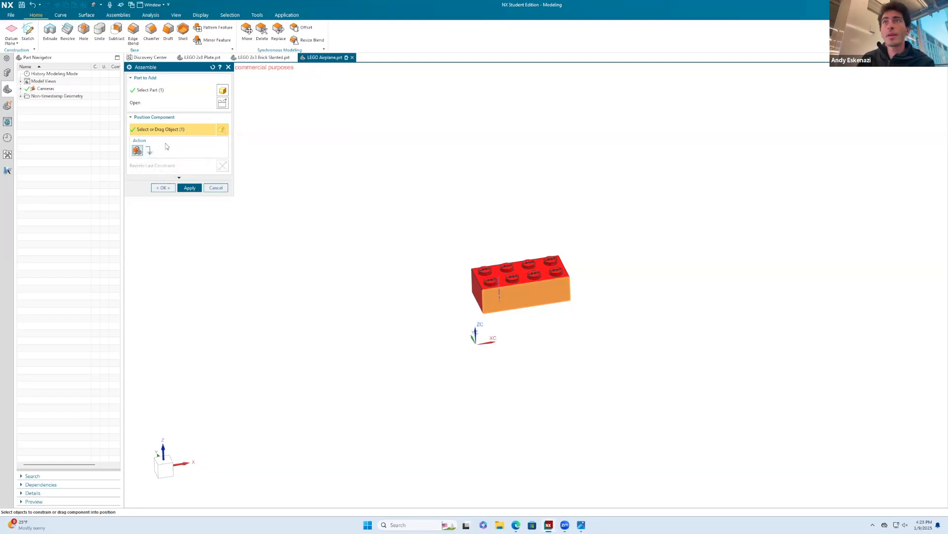
click(173, 179)
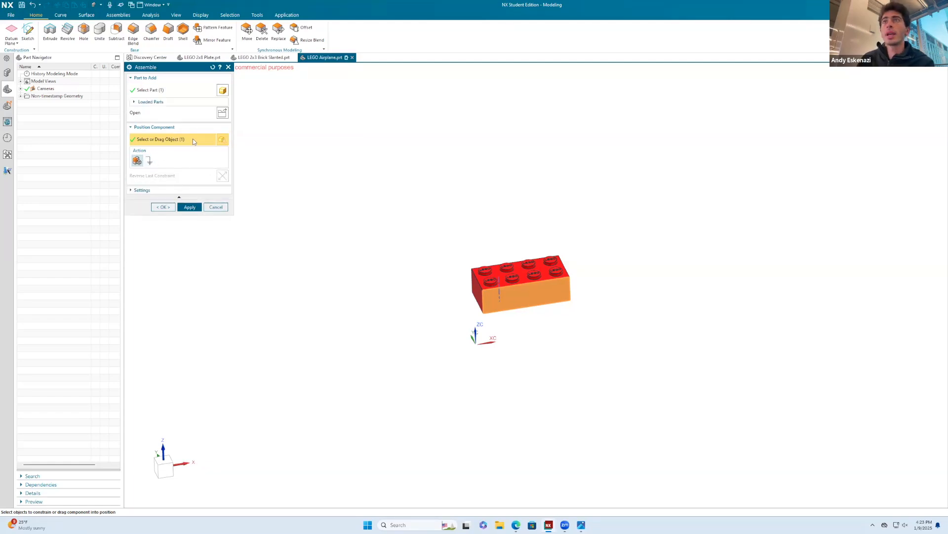
click(162, 208)
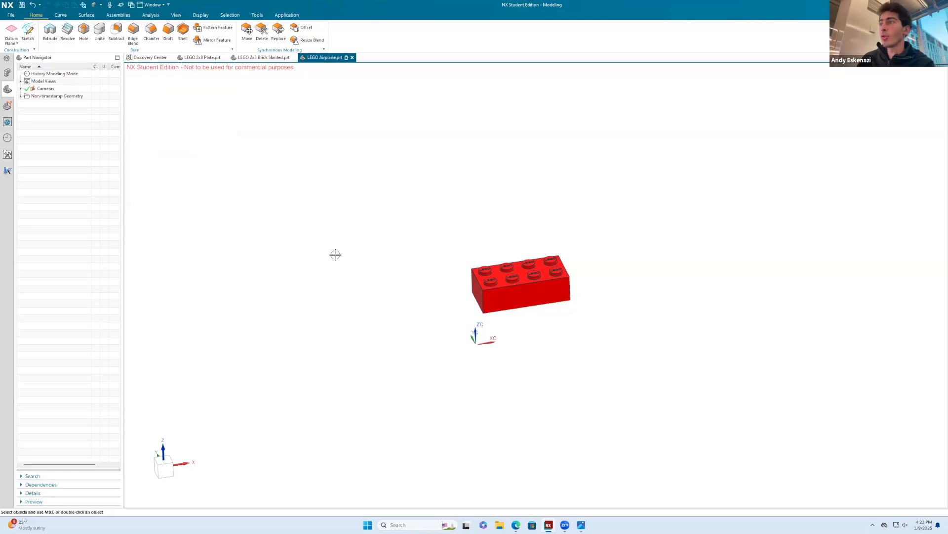
click(115, 15)
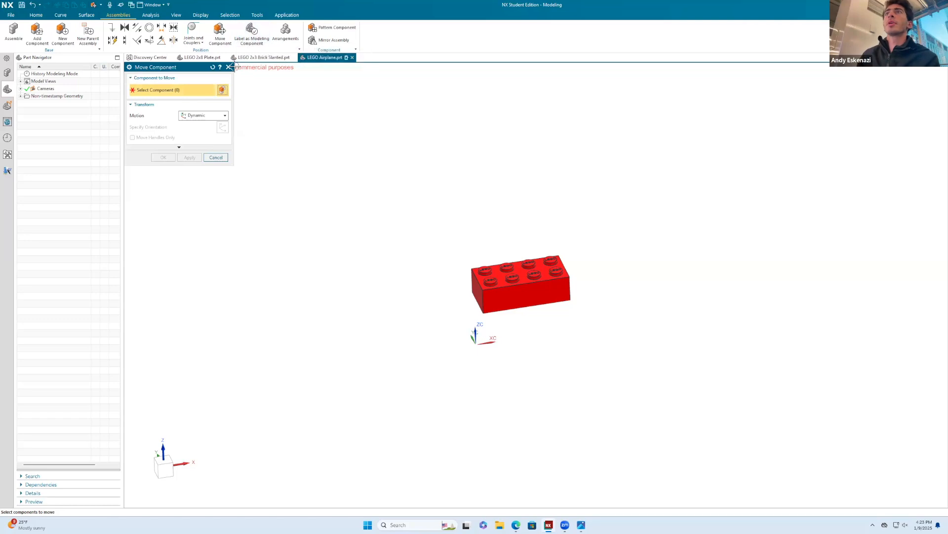
click(228, 67)
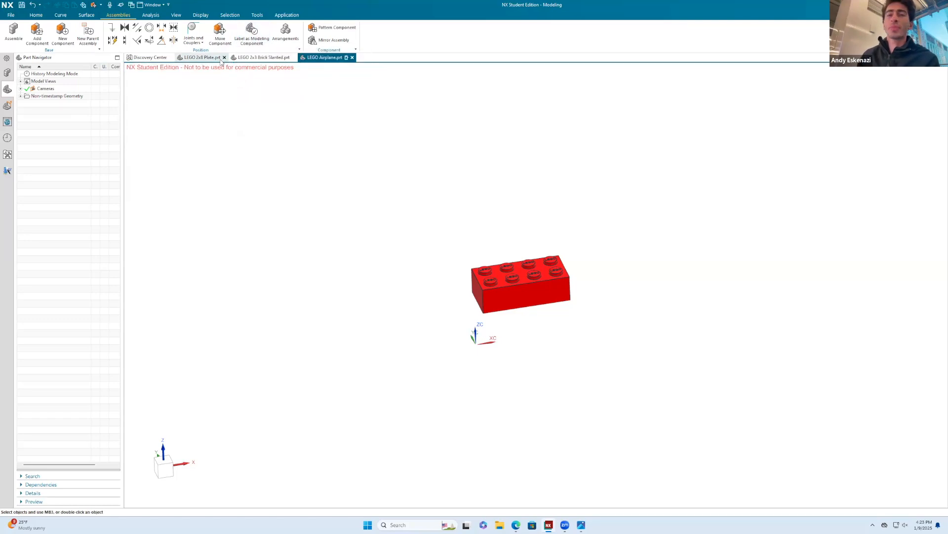
drag(513, 299, 454, 233)
click(220, 35)
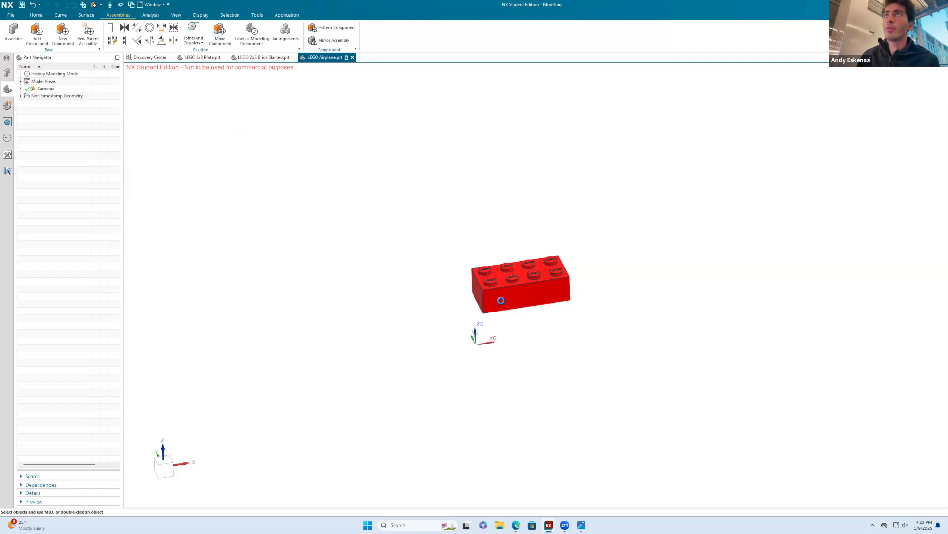
click(509, 291)
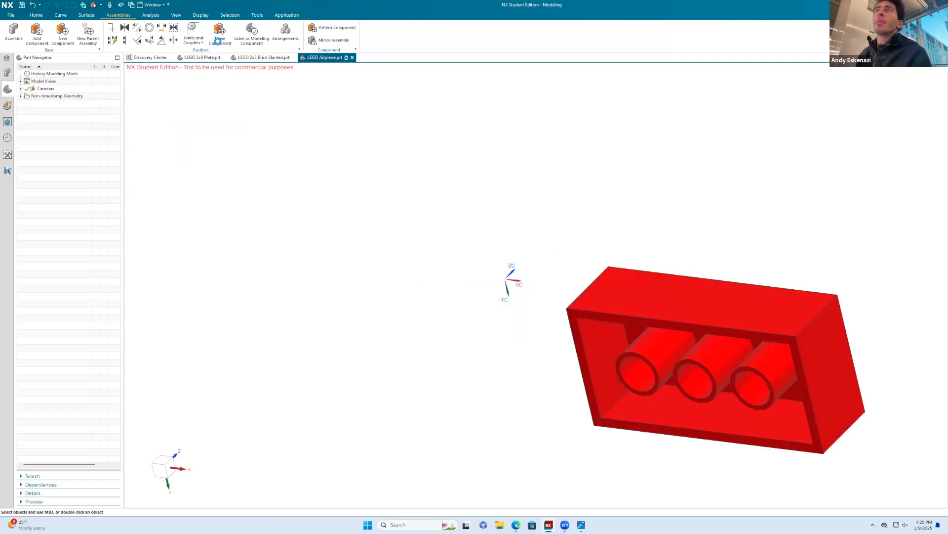
Move the 2x4 brick point to point from the underside center of its middle tube to the absolute origin (0, 0, 0).
click(221, 35)
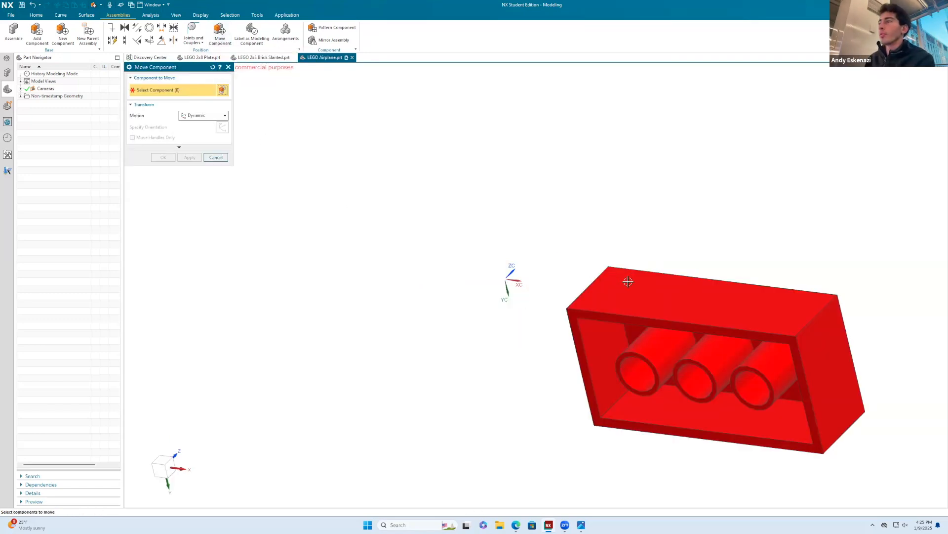
click(667, 283)
click(168, 128)
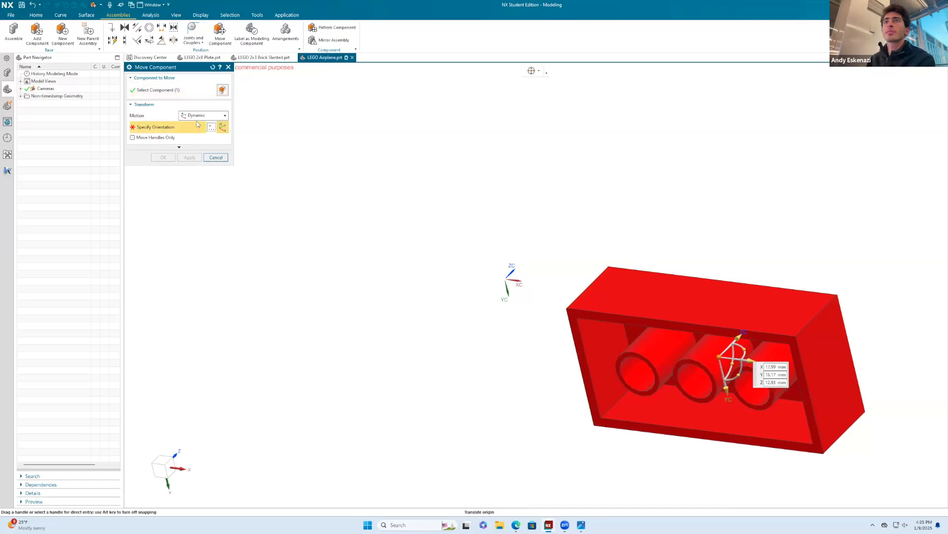
click(206, 117)
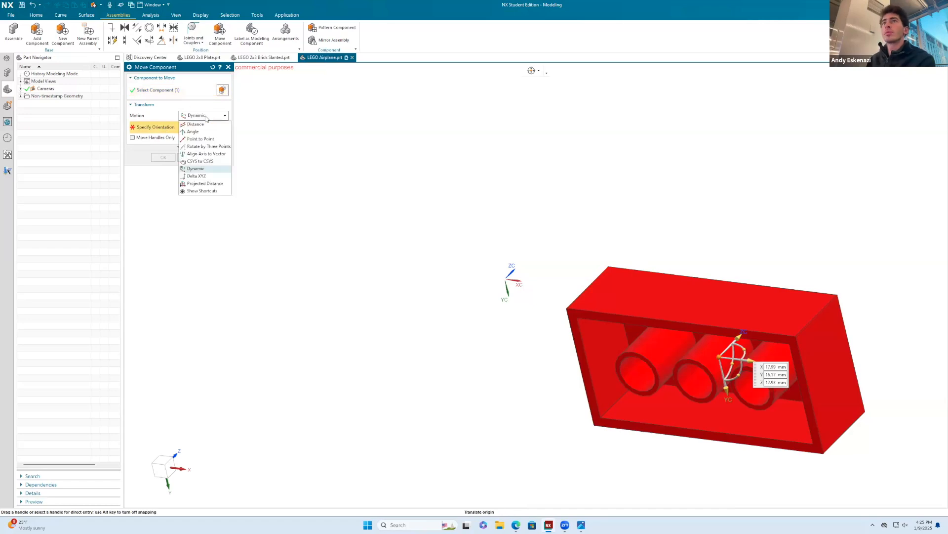
click(201, 139)
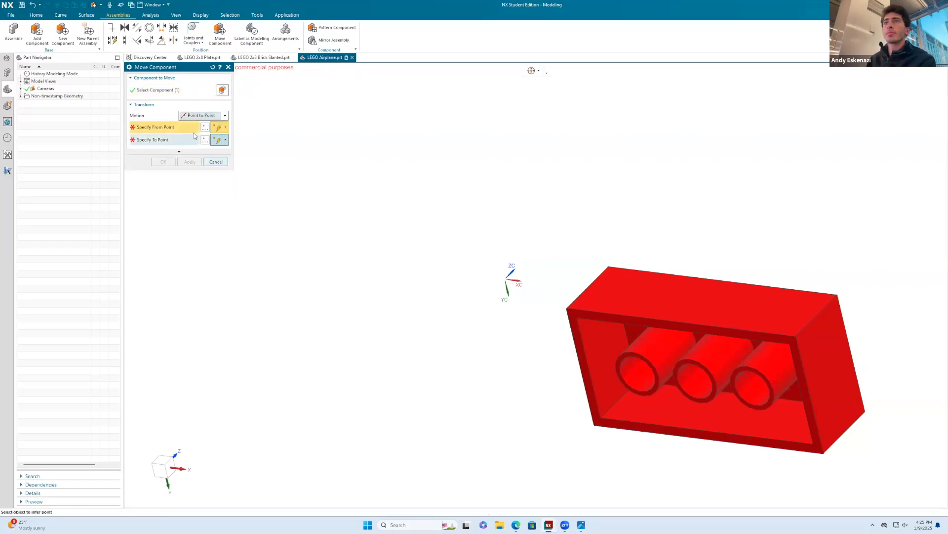
click(691, 380)
scroll(536, 279, up, 5)
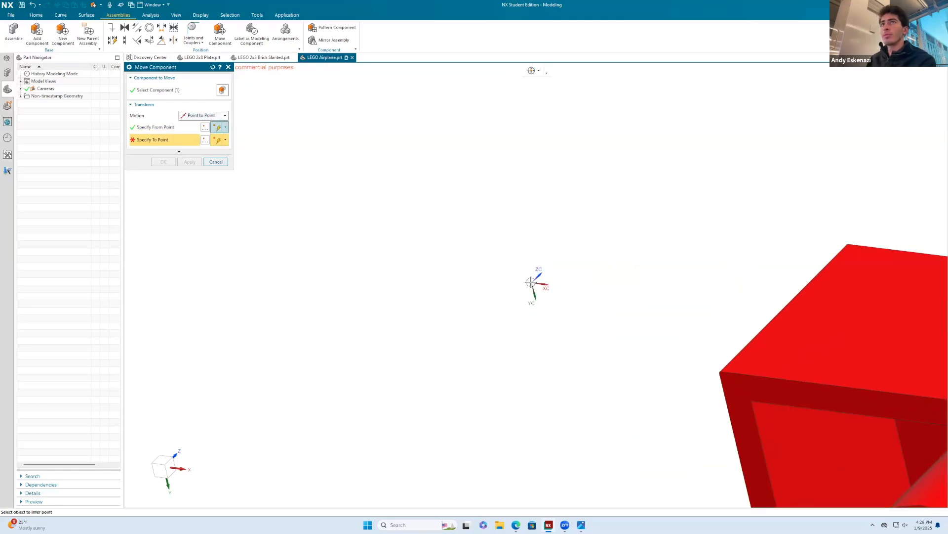
click(203, 141)
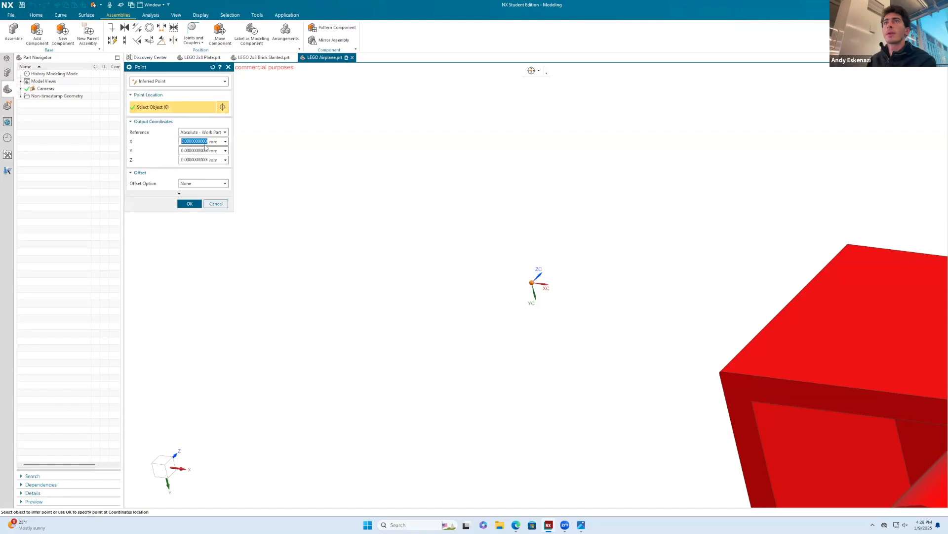
click(188, 205)
scroll(562, 275, down, 5)
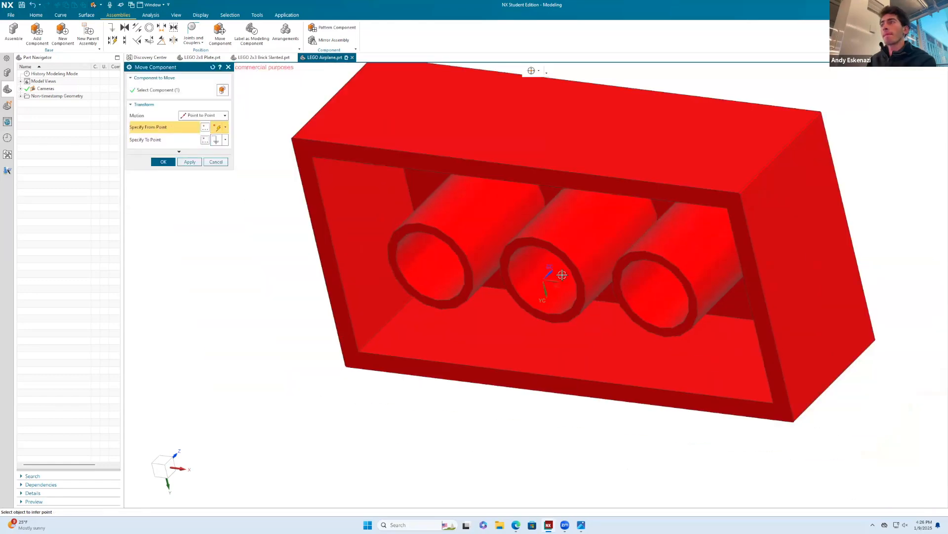
click(163, 161)
Apply a Fix constraint to the 2x4 brick.
middle_drag(563, 297, 622, 317)
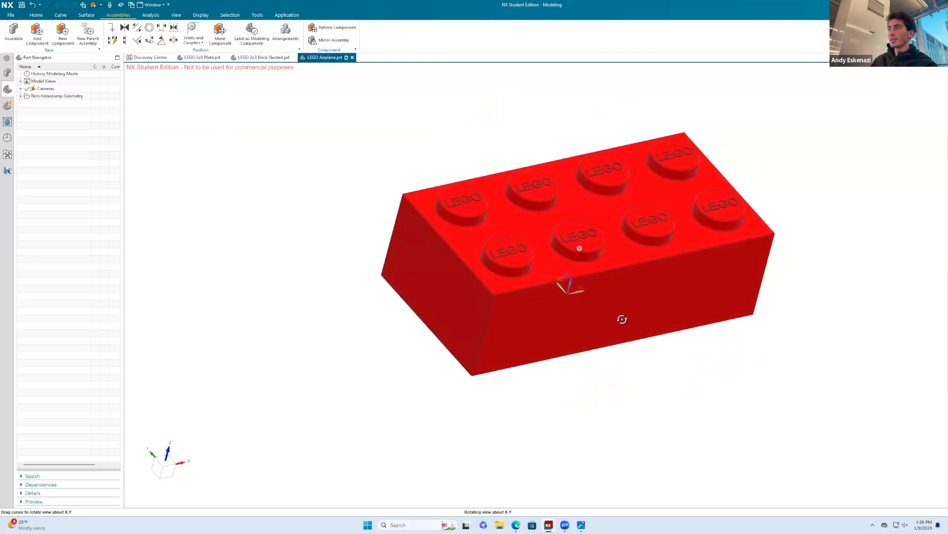
middle_drag(292, 235, 180, 102)
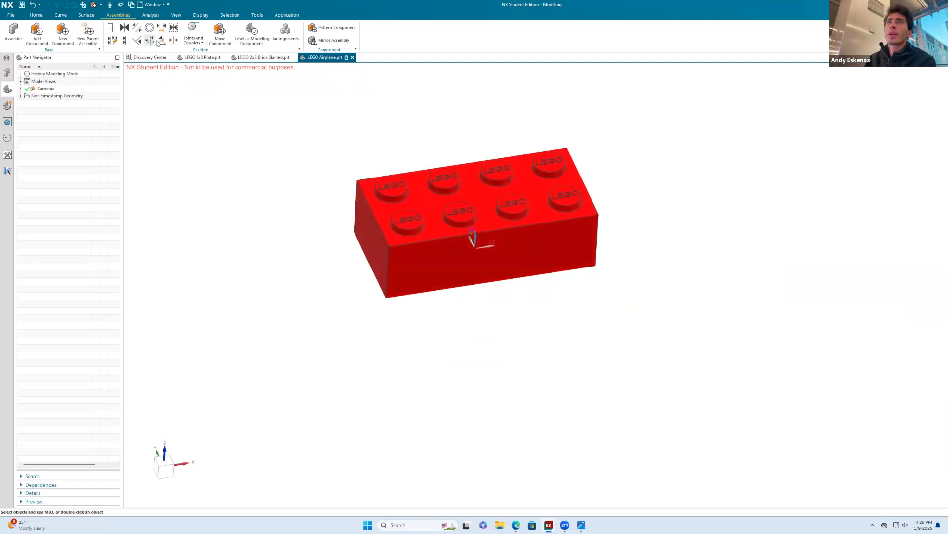
click(113, 29)
click(432, 234)
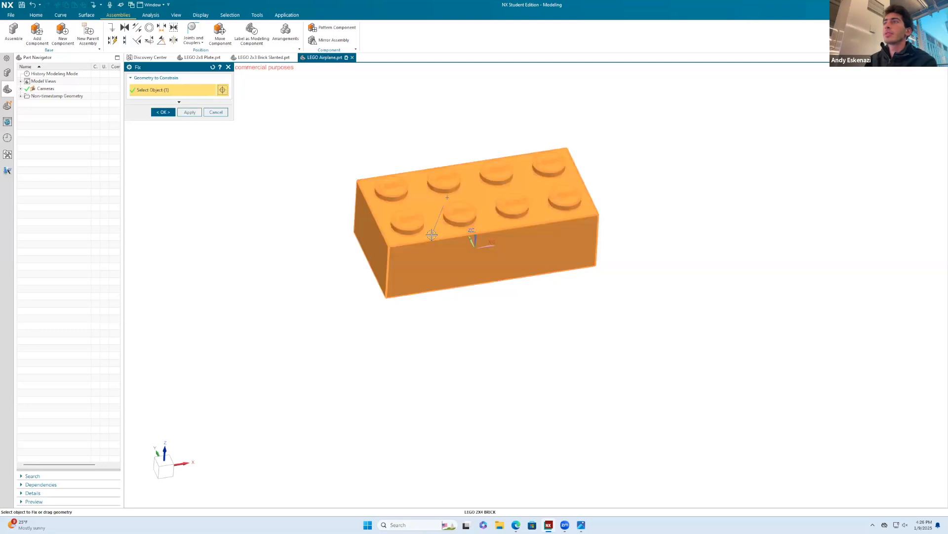
click(162, 113)
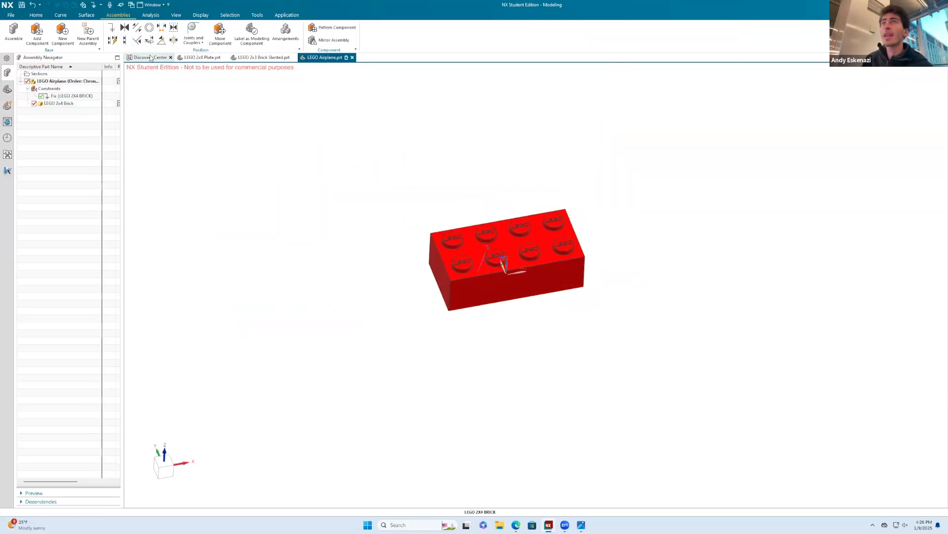
Load LEGO 2x3 Brick.prt as a new component and get it ready for placement in the assembly.
click(37, 34)
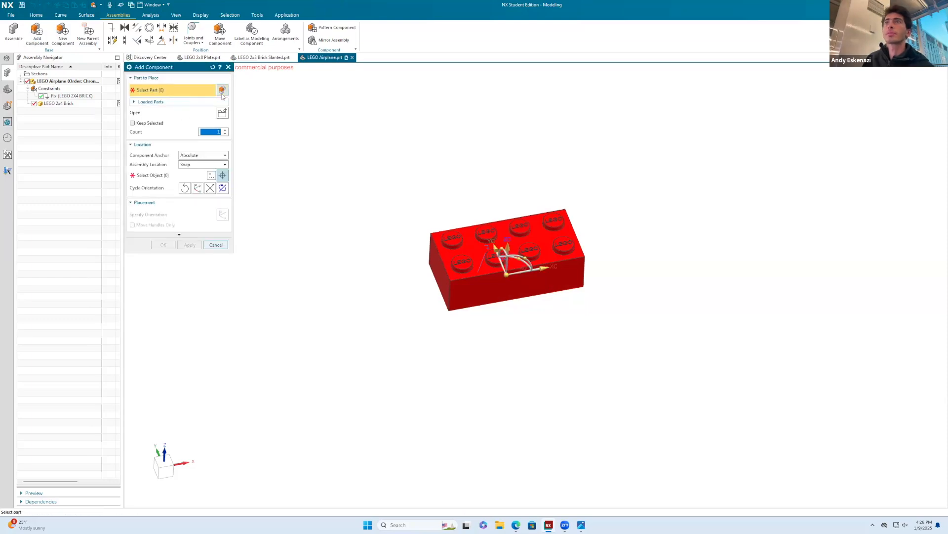
click(222, 112)
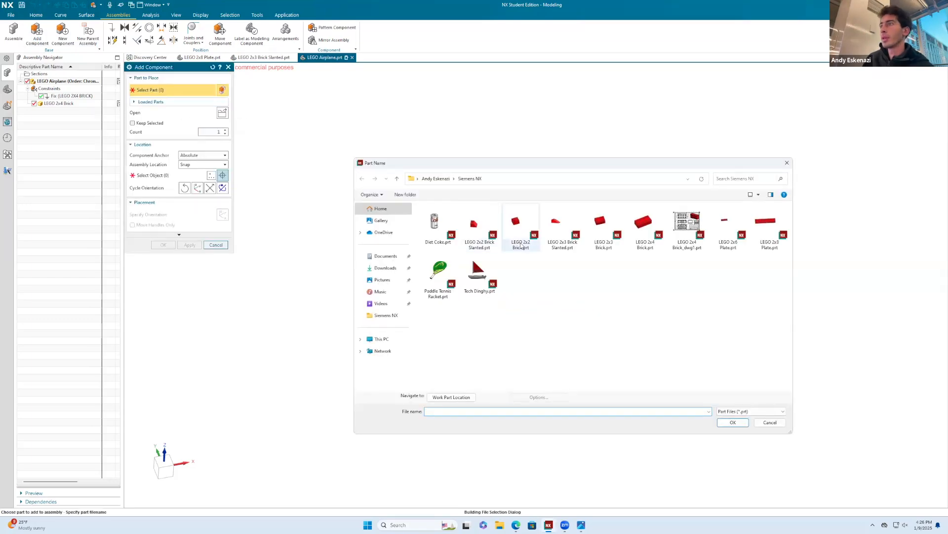
click(602, 229)
click(733, 422)
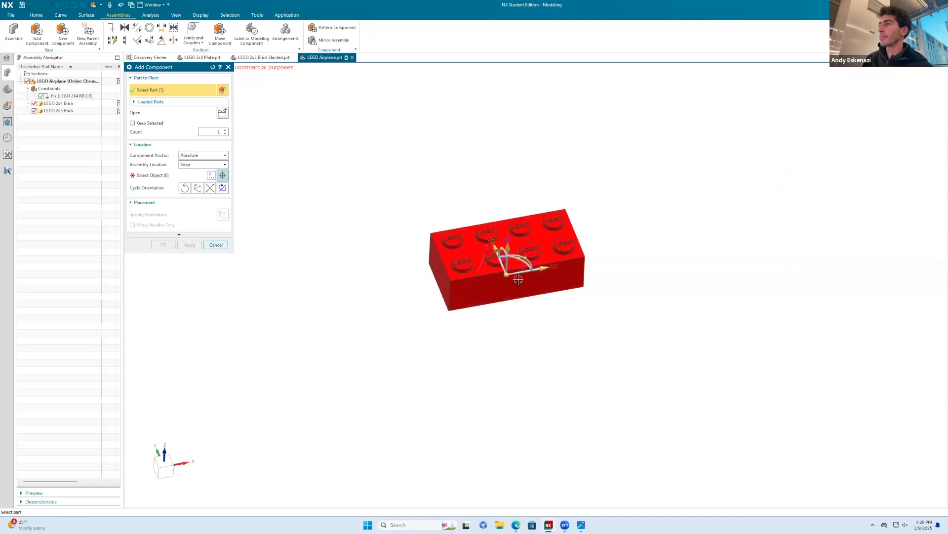
click(159, 176)
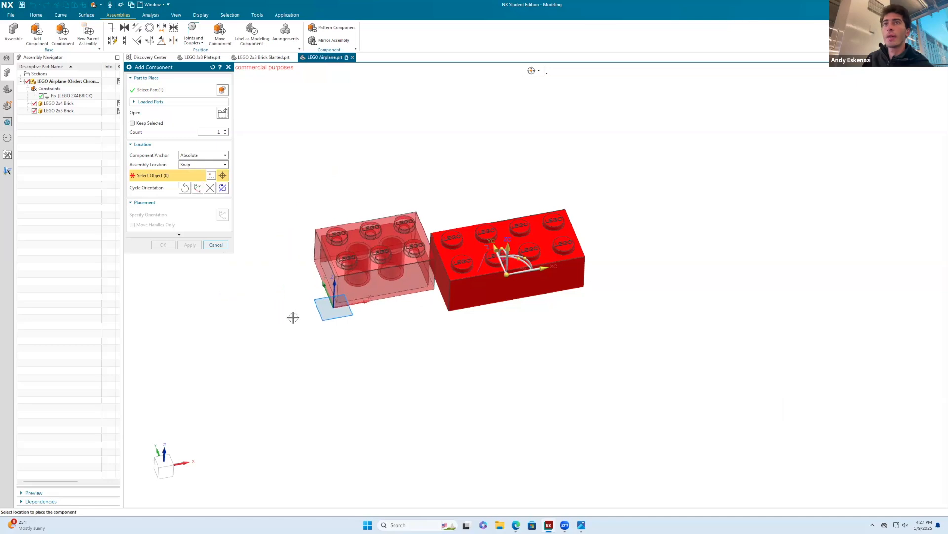
Try the Absolute - Work Part assembly location for the 2x3 brick and return to Snap.
click(194, 165)
click(205, 179)
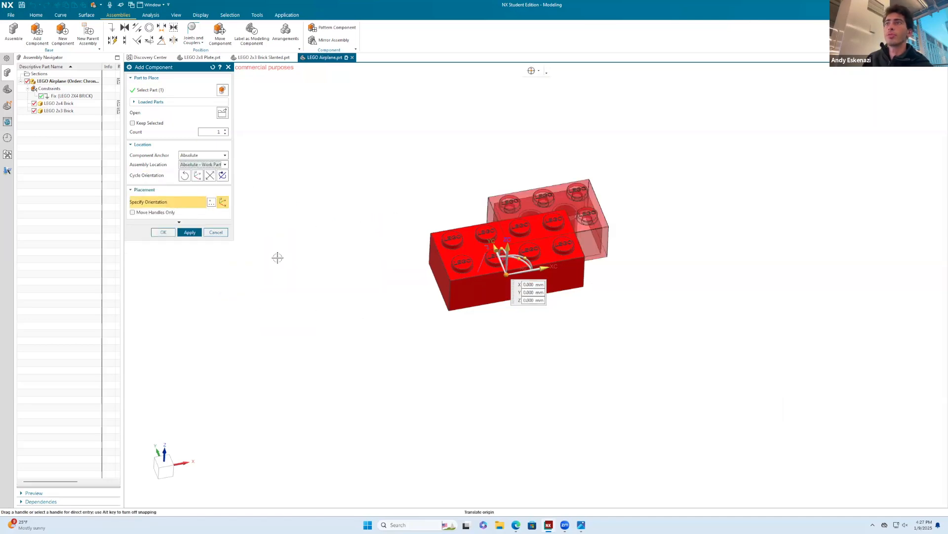
click(195, 164)
click(195, 172)
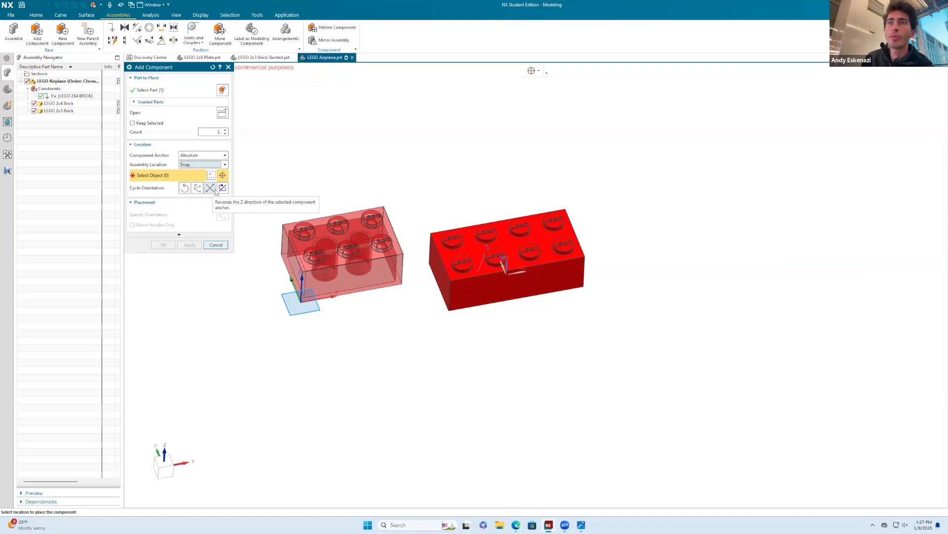
click(188, 156)
click(156, 134)
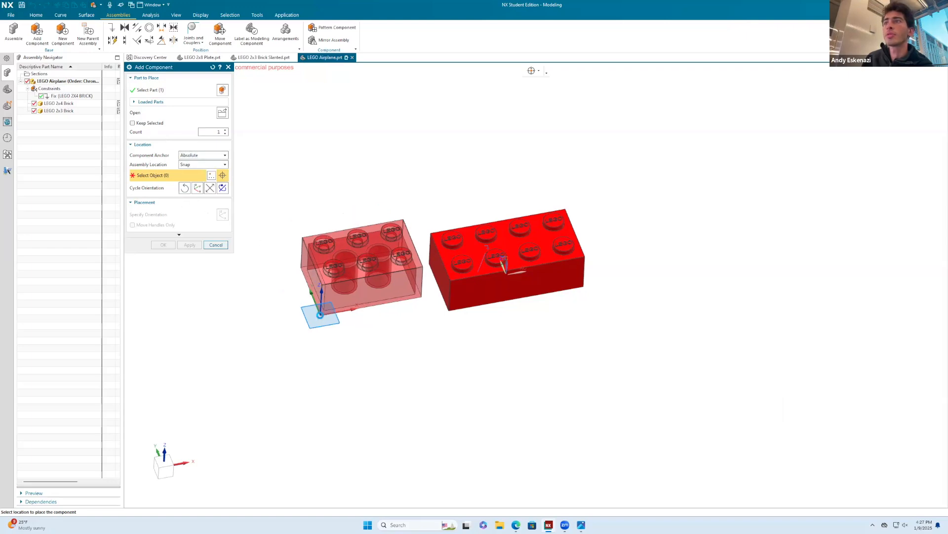
Place the 2x3 brick beside the short end of the 2x4 brick with the Model reference set and Original layer option.
click(321, 314)
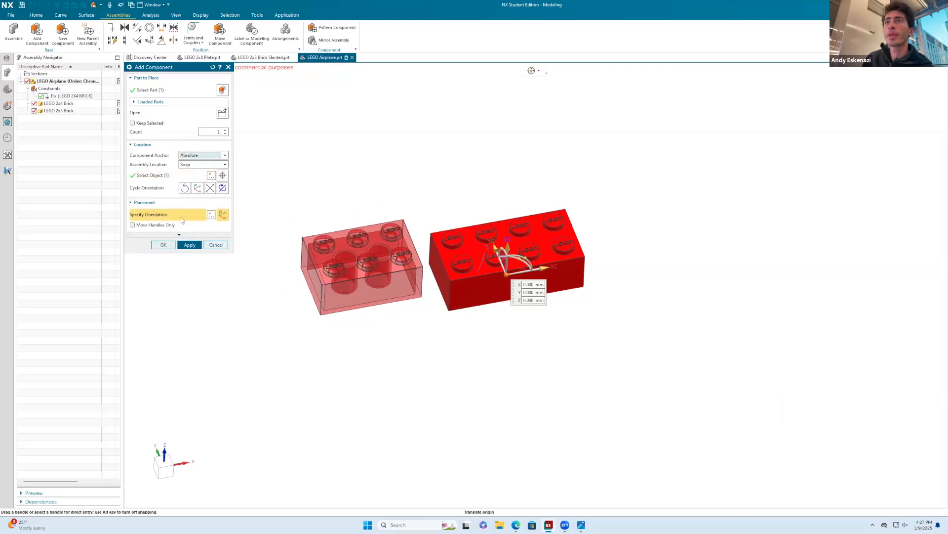
click(180, 236)
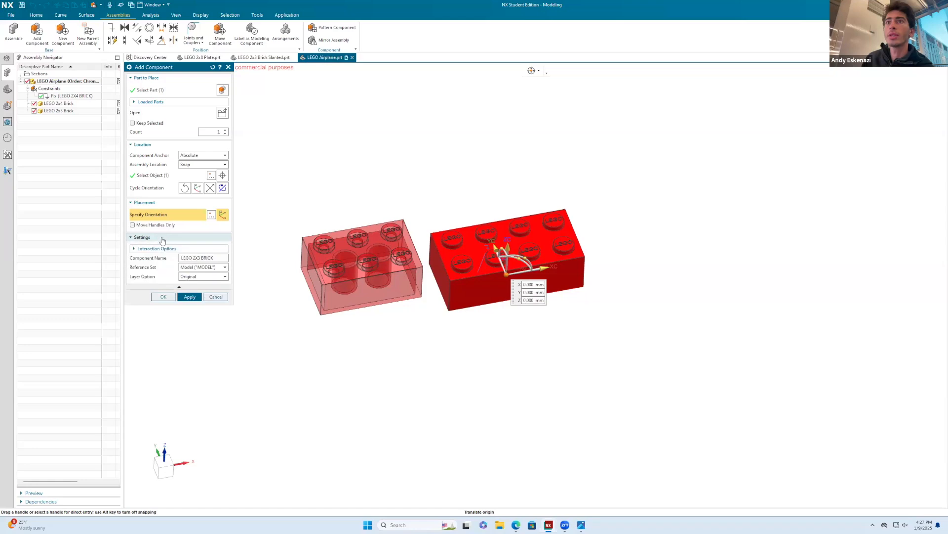
click(167, 298)
Apply a Touch constraint between the facing short end faces of the 2x3 brick and the 2x4 brick.
scroll(340, 305, down, 2)
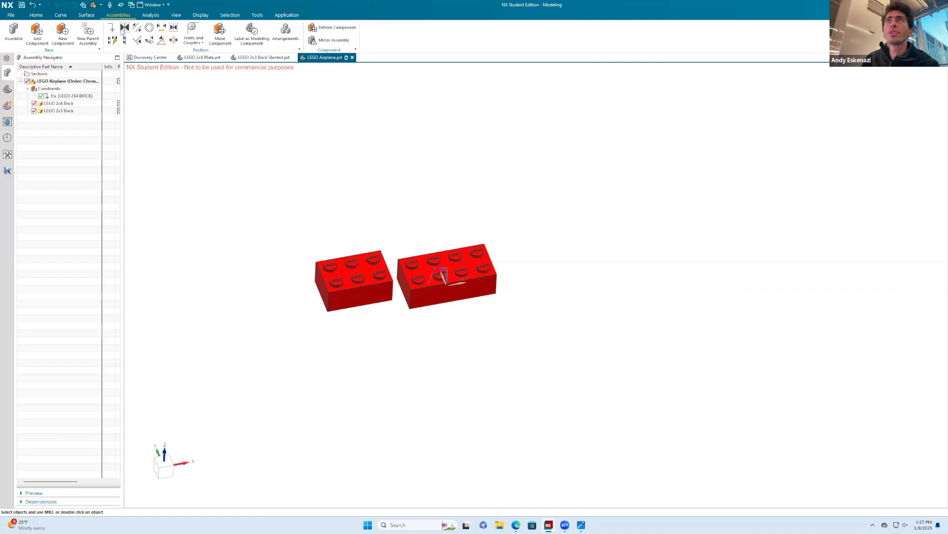
click(123, 29)
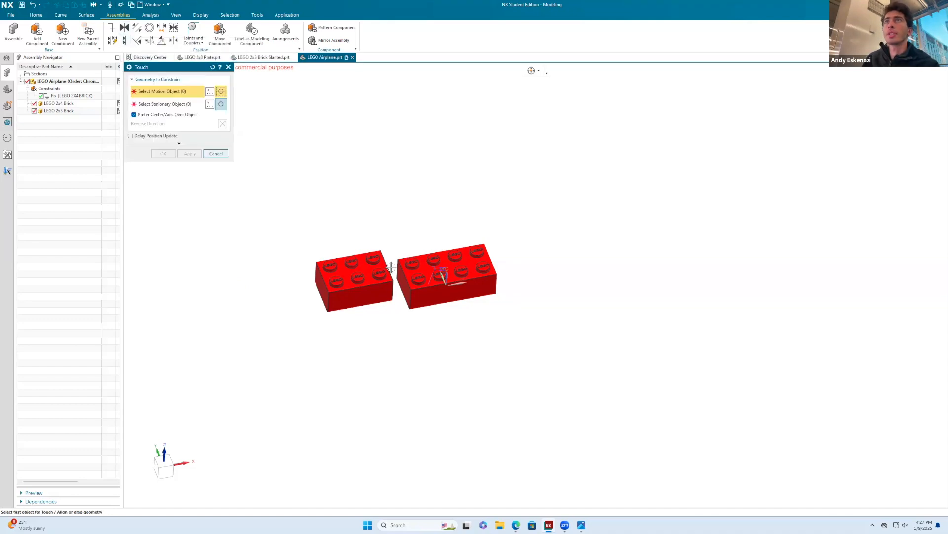
scroll(442, 284, up, 3)
click(353, 297)
middle_drag(346, 292, 312, 264)
click(311, 263)
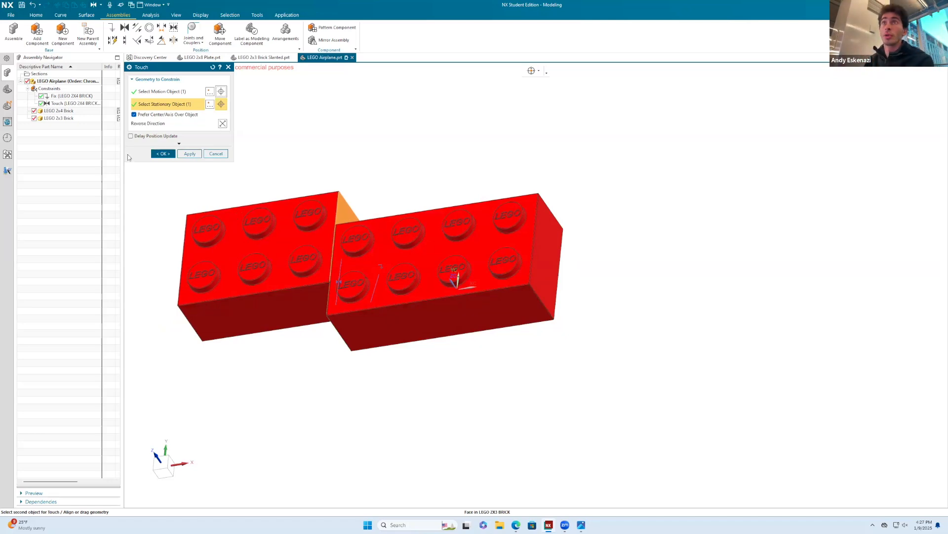
click(163, 153)
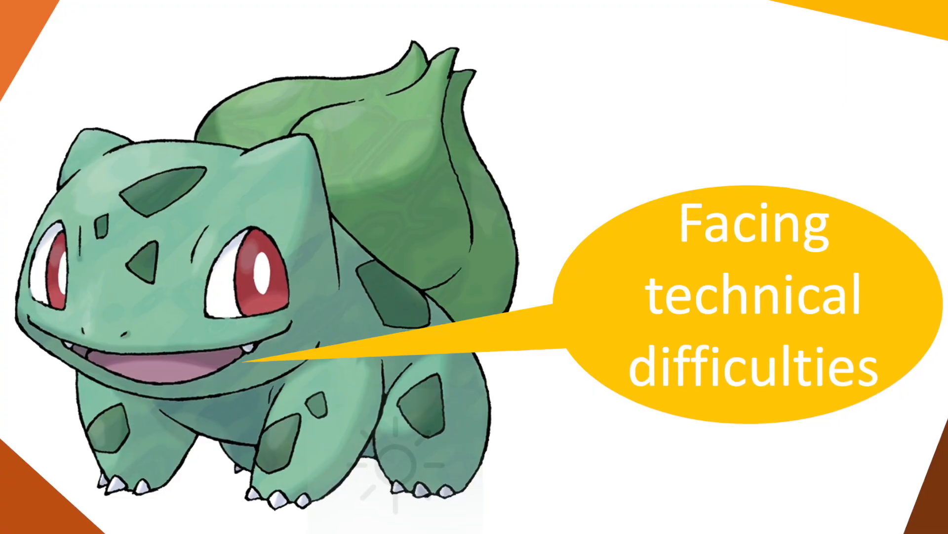
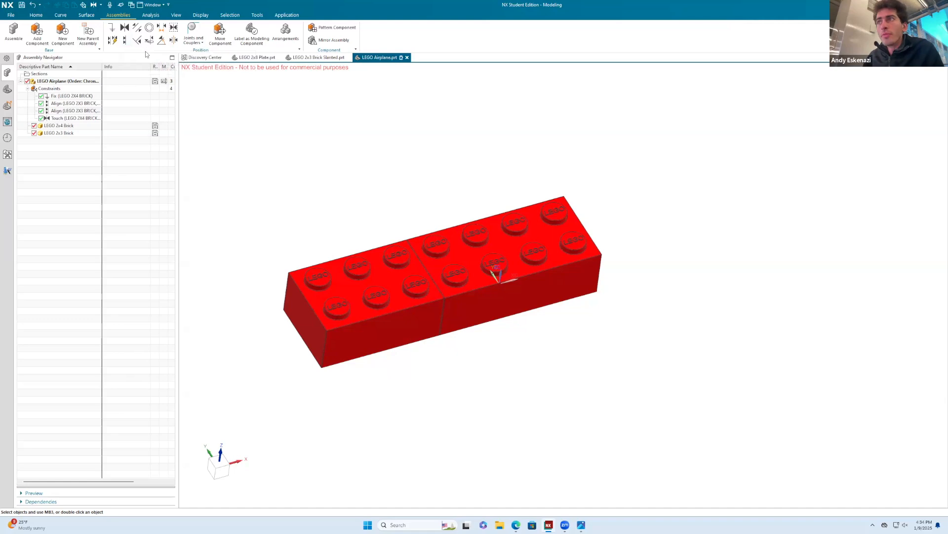
Add LEGO 2x8 Plate.prt as a component, placed apart from the bricks with the Model reference set and Original layer option.
click(37, 34)
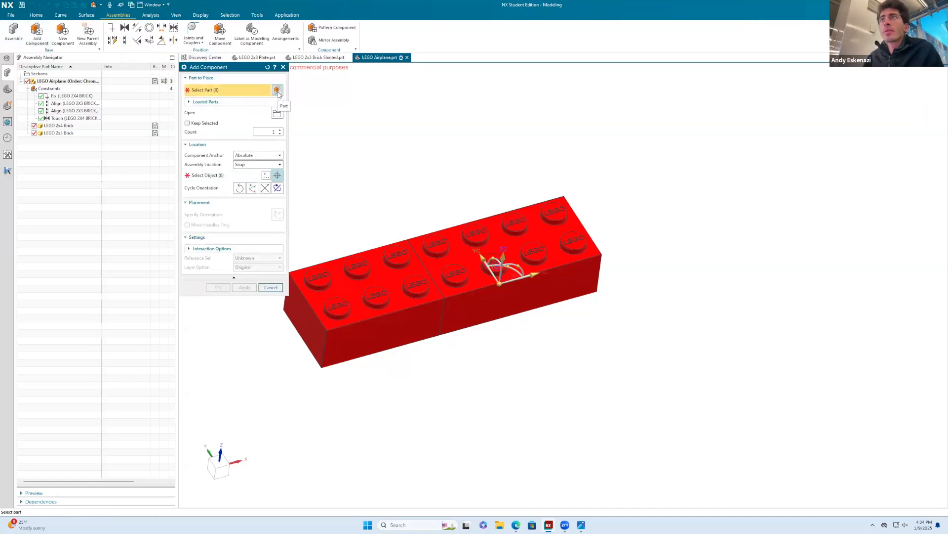
click(275, 111)
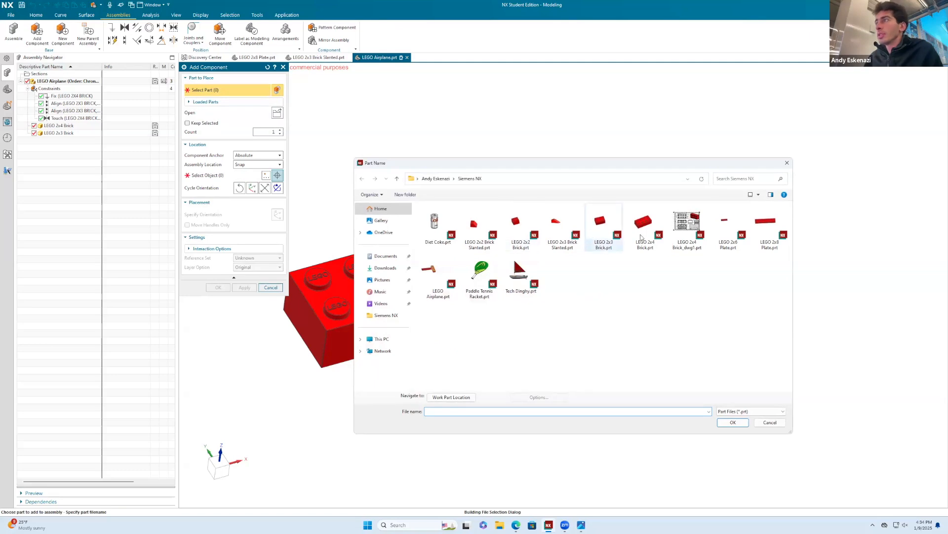
click(760, 223)
click(733, 422)
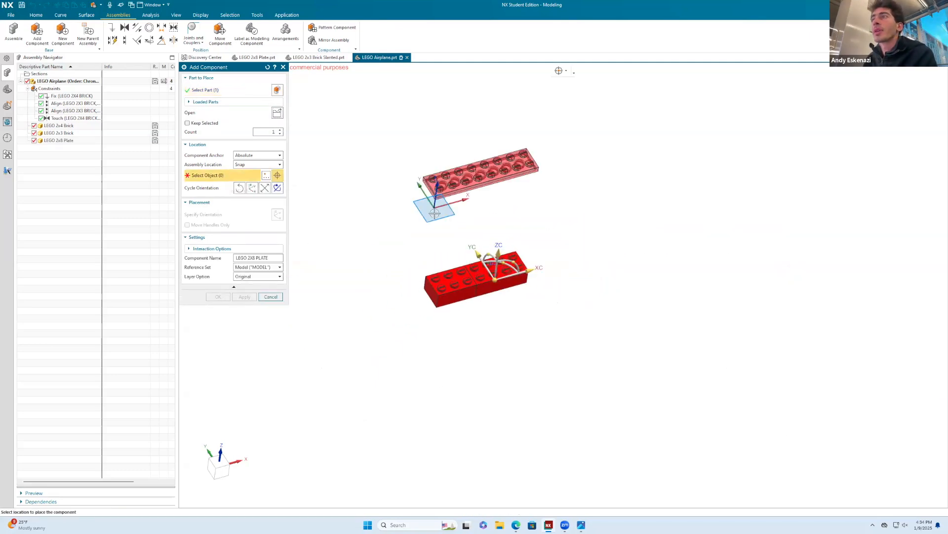
click(453, 226)
click(219, 296)
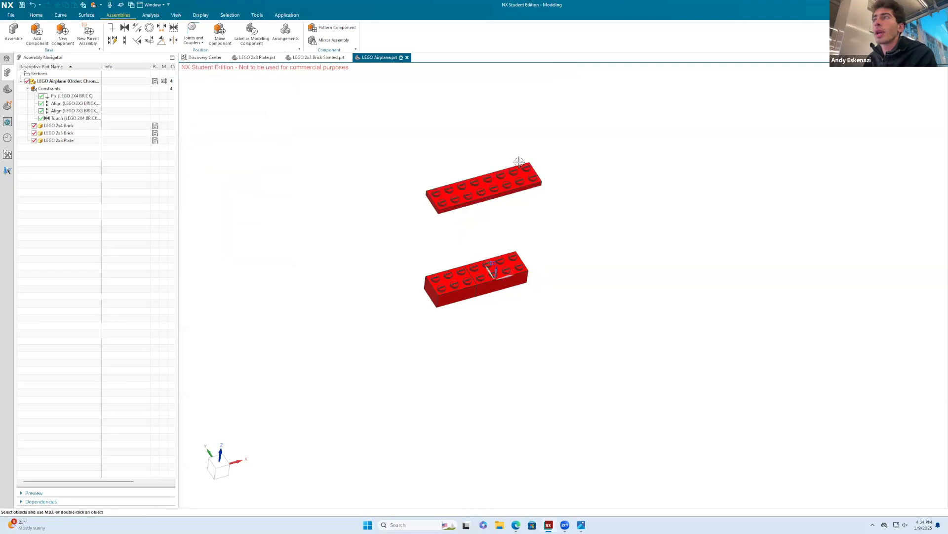
Rotate the 2x8 plate about the ZC axis with a Dynamic move until it lies perpendicular to the joined bricks.
click(220, 35)
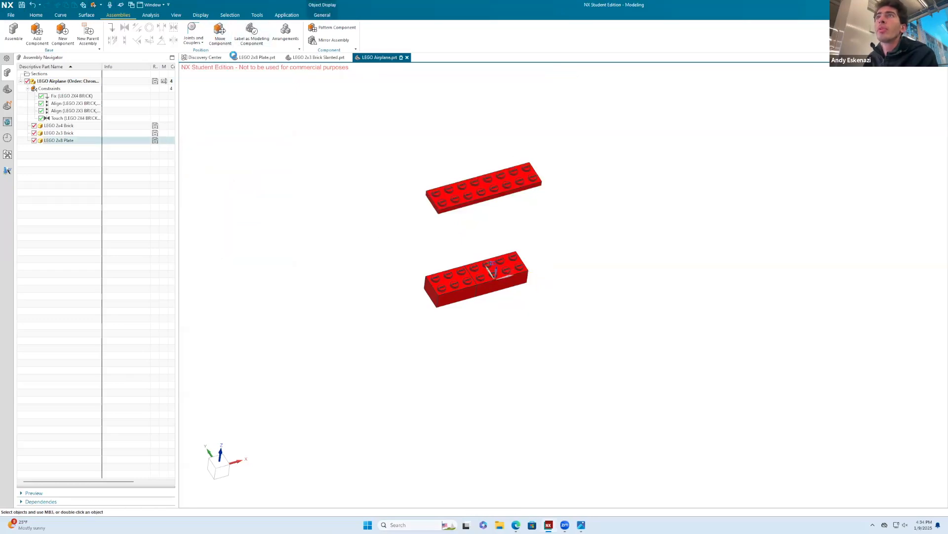
click(252, 117)
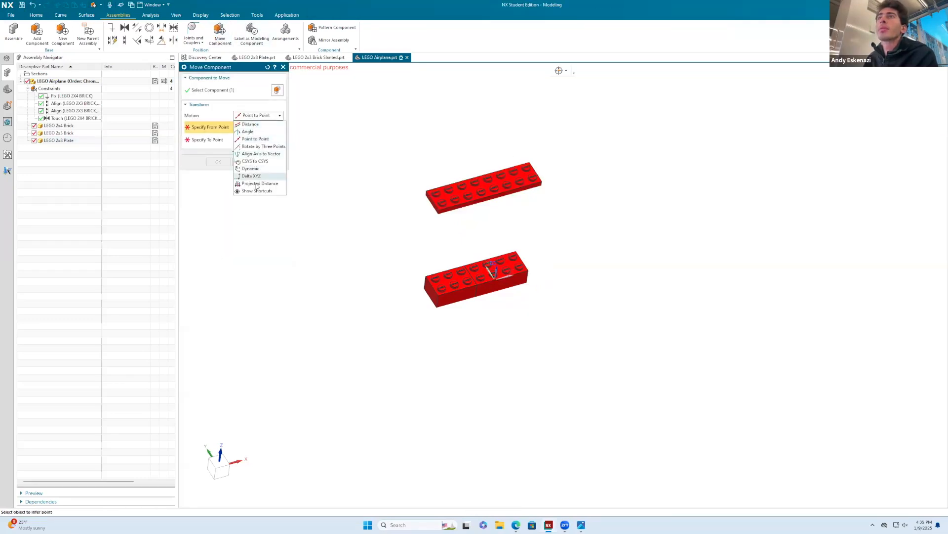
click(251, 169)
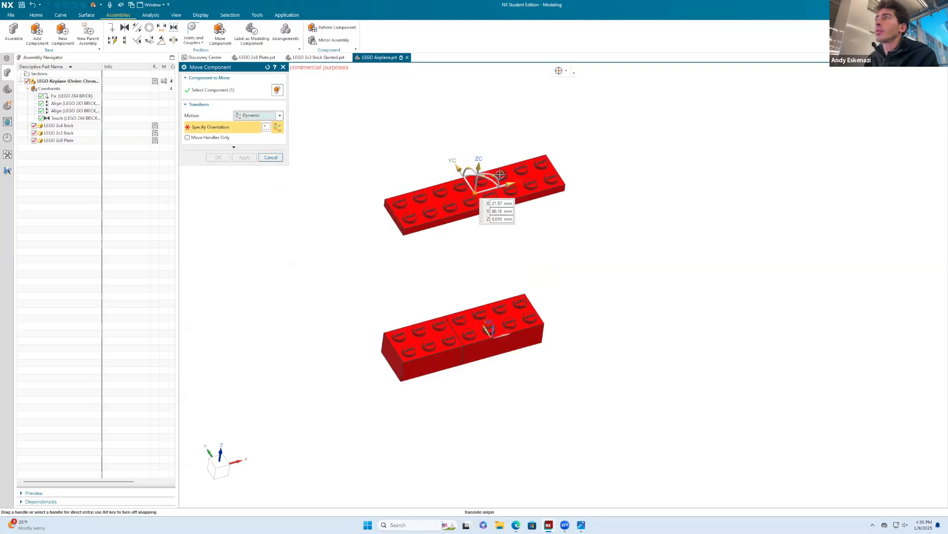
scroll(481, 193, up, 4)
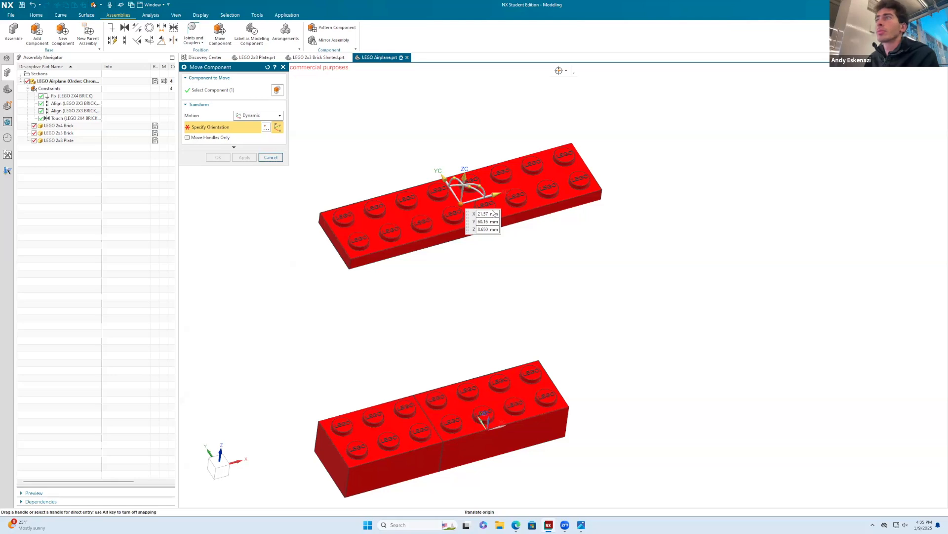
scroll(467, 196, up, 3)
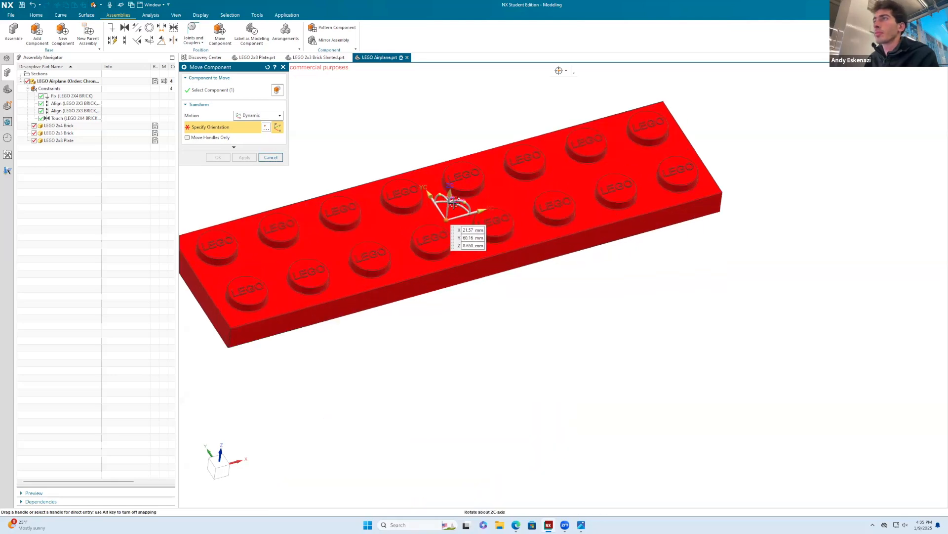
drag(453, 199, 384, 190)
click(218, 158)
Apply a Touch constraint between the top face of the 2x8 plate and the underside of the 2x4 brick.
scroll(480, 238, down, 6)
middle_drag(482, 239, 534, 250)
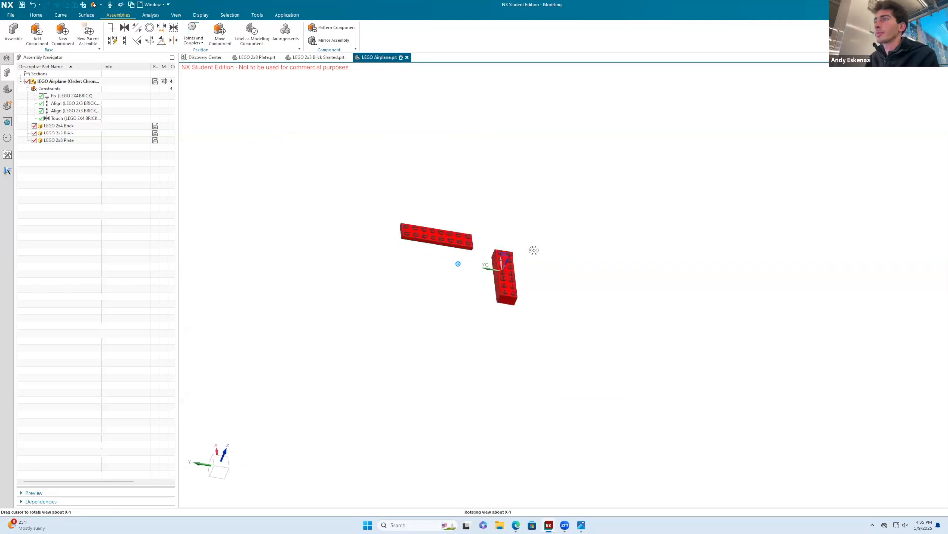
scroll(466, 243, up, 4)
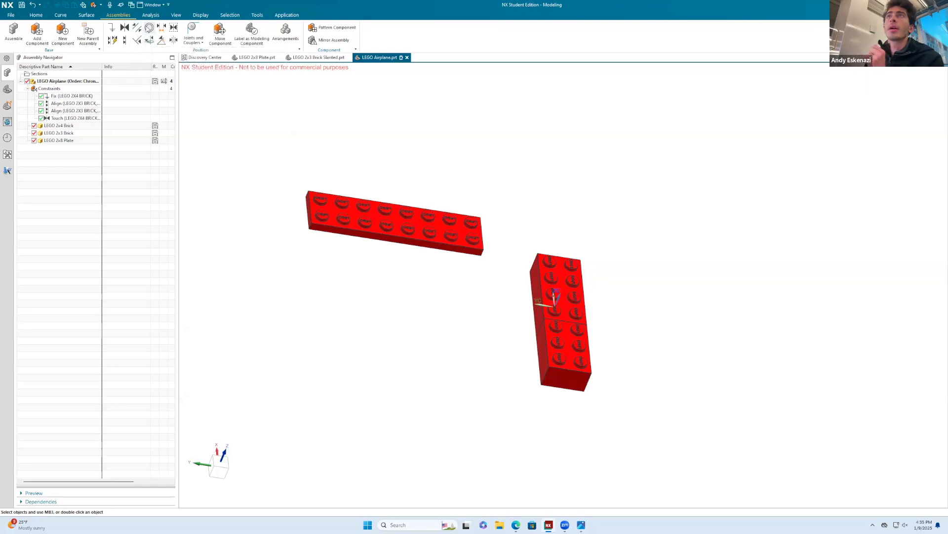
click(125, 28)
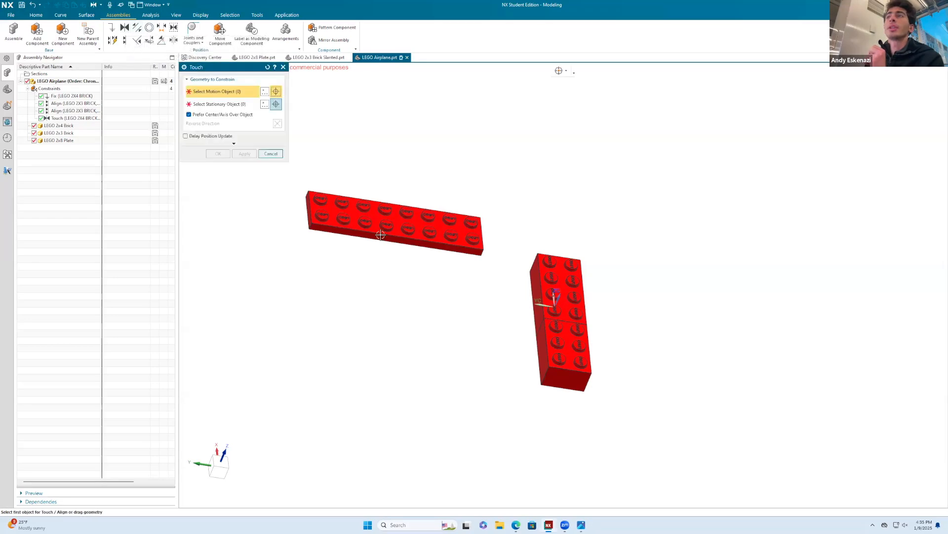
click(463, 224)
middle_drag(515, 322, 537, 293)
click(538, 293)
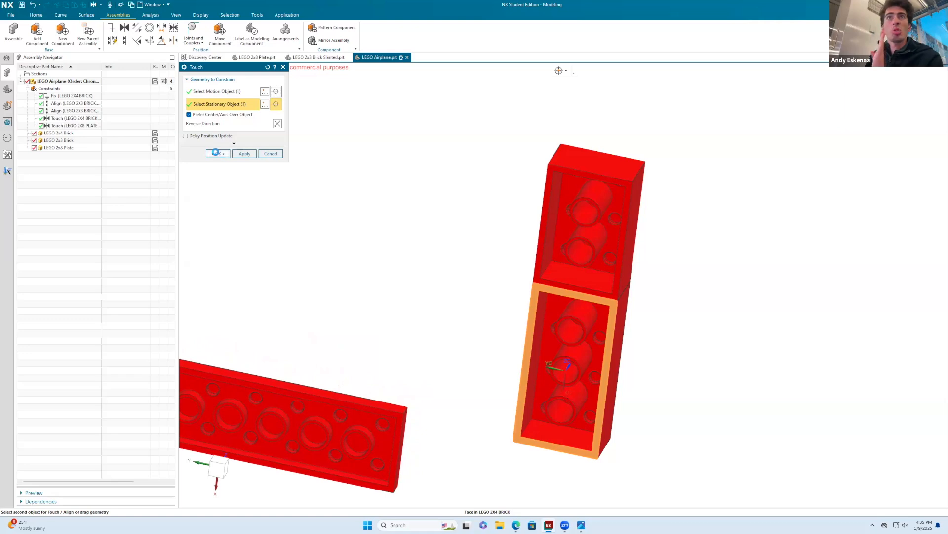
click(216, 153)
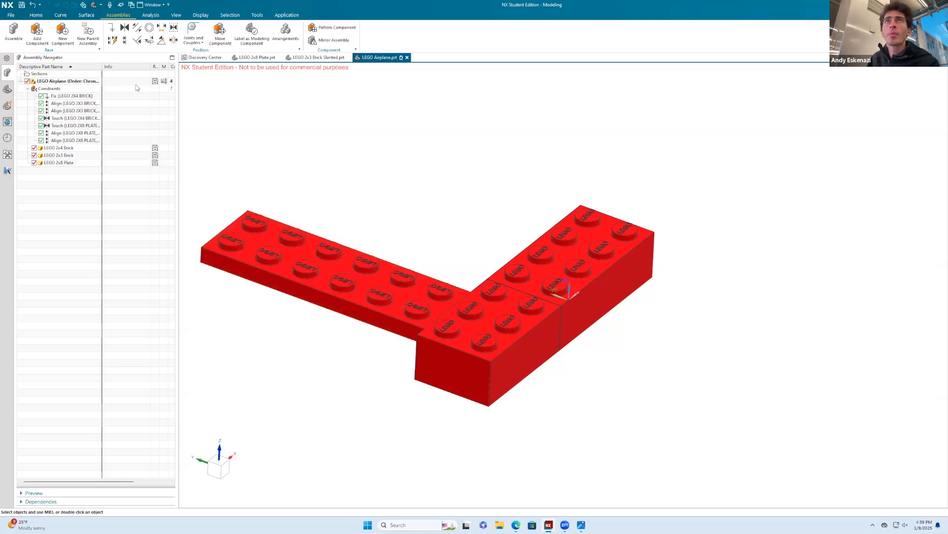
Create a Bisector datum plane midway between the two long side faces of the 2x3 brick.
click(32, 16)
click(13, 35)
right_click(388, 117)
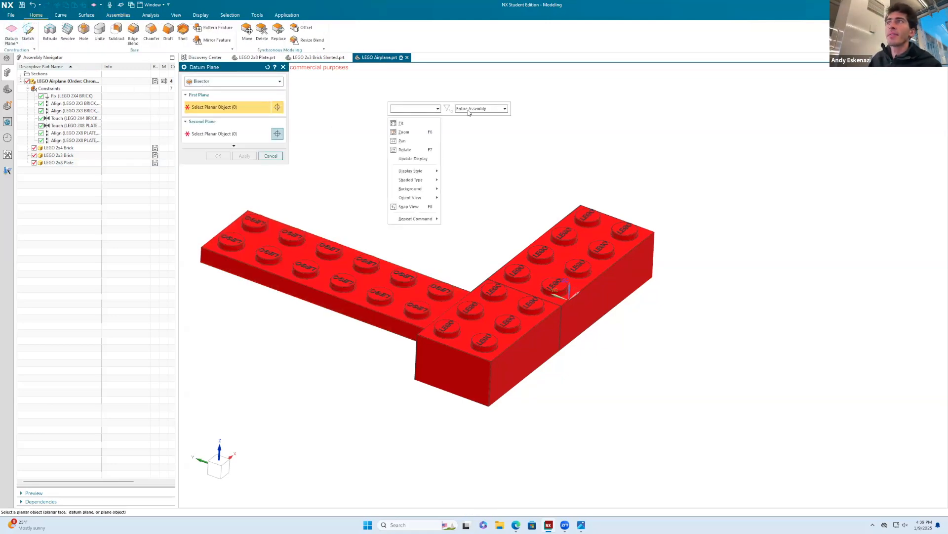
click(483, 167)
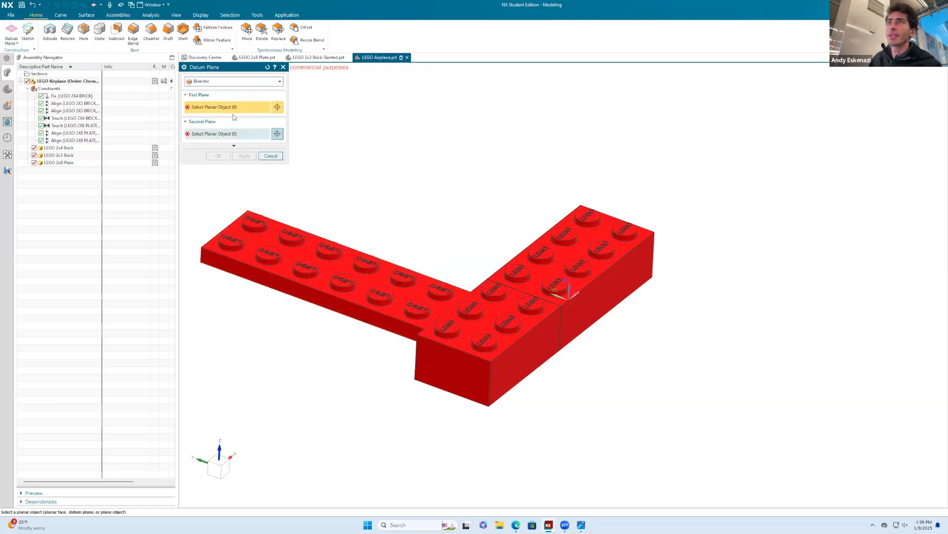
click(514, 365)
middle_drag(470, 363, 290, 220)
click(514, 328)
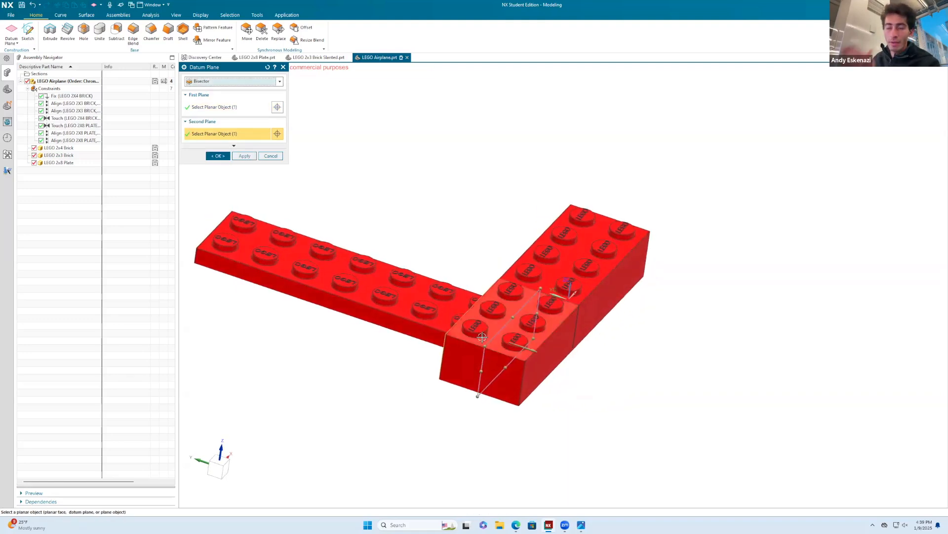
click(218, 156)
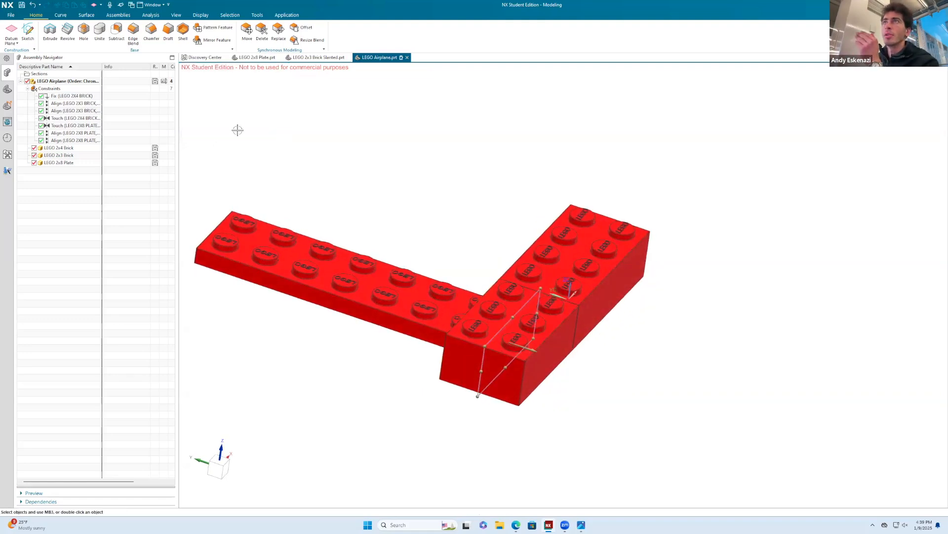
Mirror the 2x8 plate component across the bisector datum plane to form the opposite wing, keeping the default naming and mirror settings.
click(283, 16)
click(122, 14)
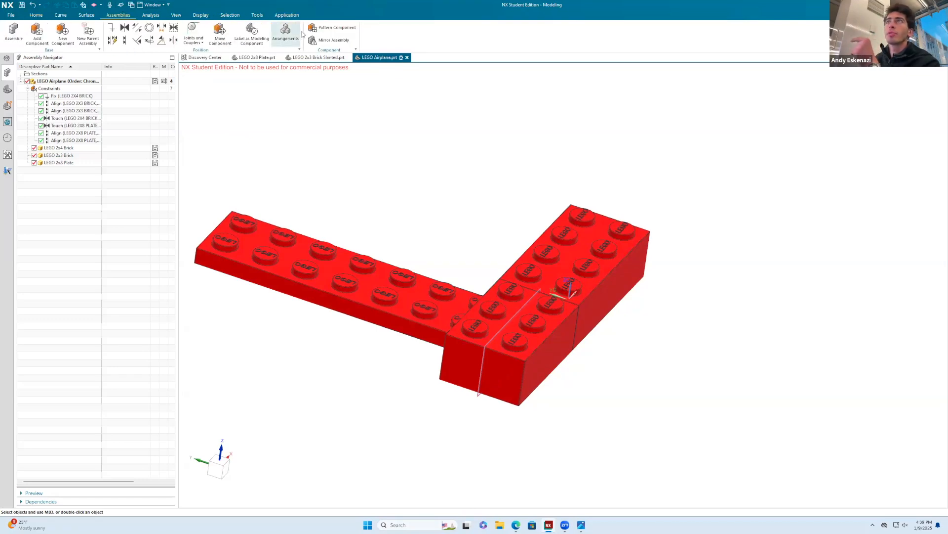
click(330, 39)
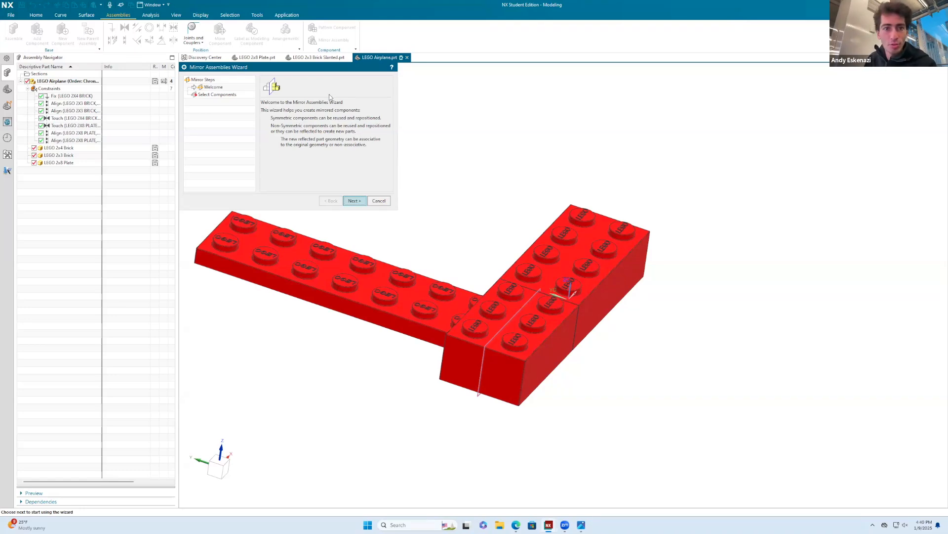
click(353, 201)
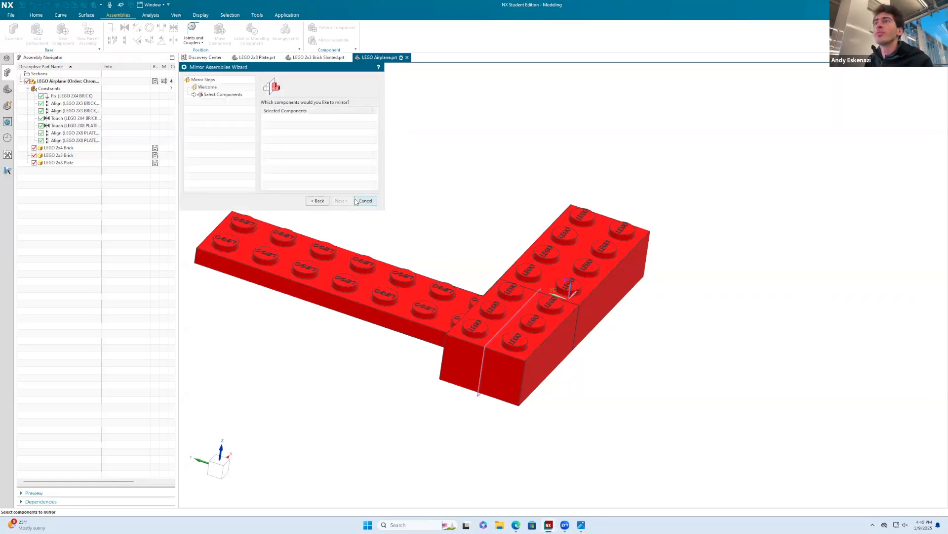
click(360, 295)
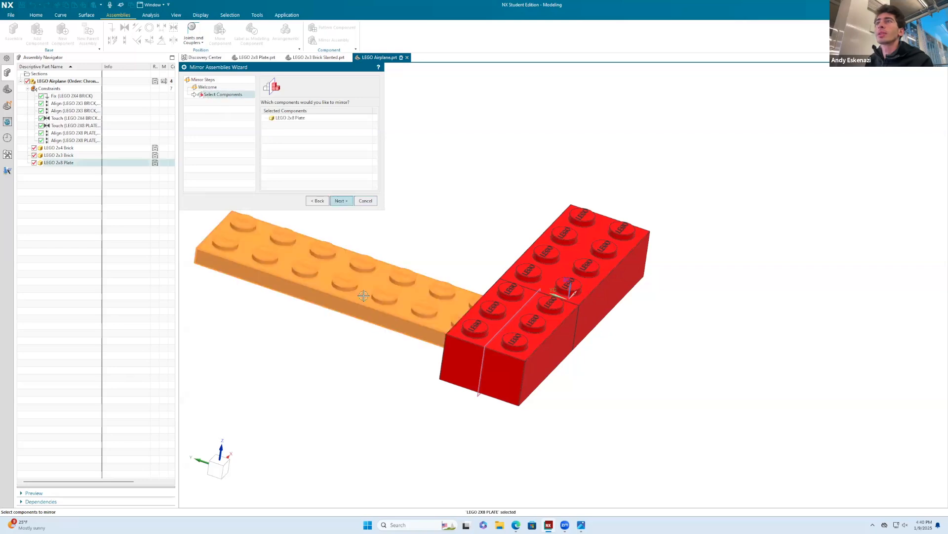
click(342, 200)
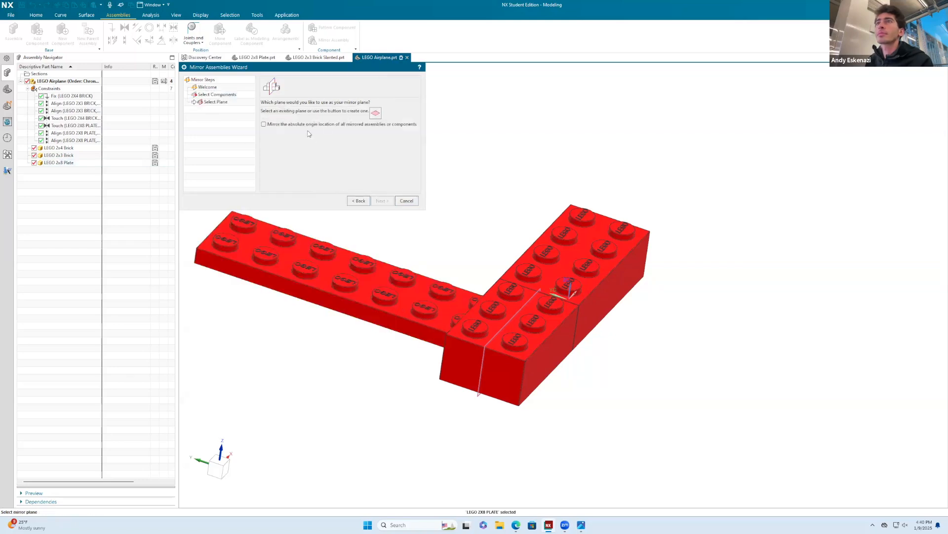
click(481, 360)
click(385, 204)
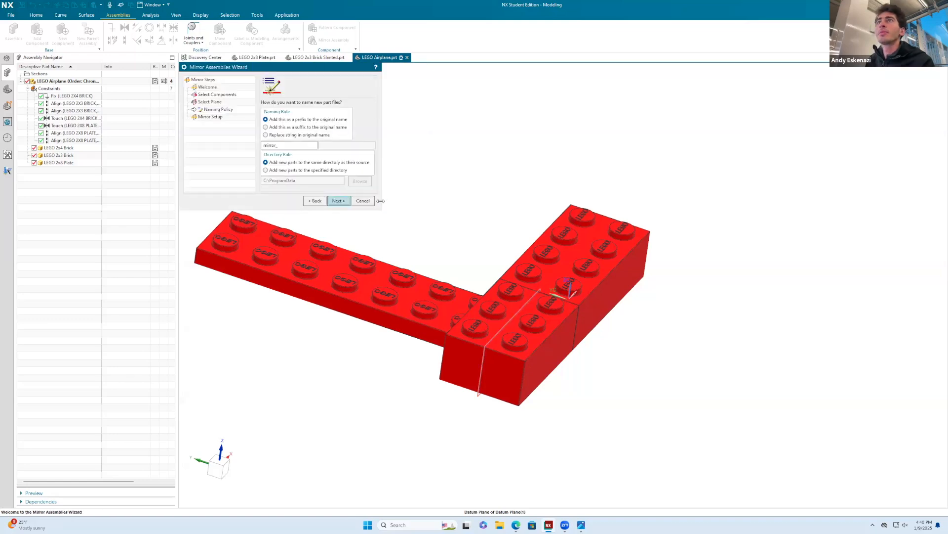
click(339, 201)
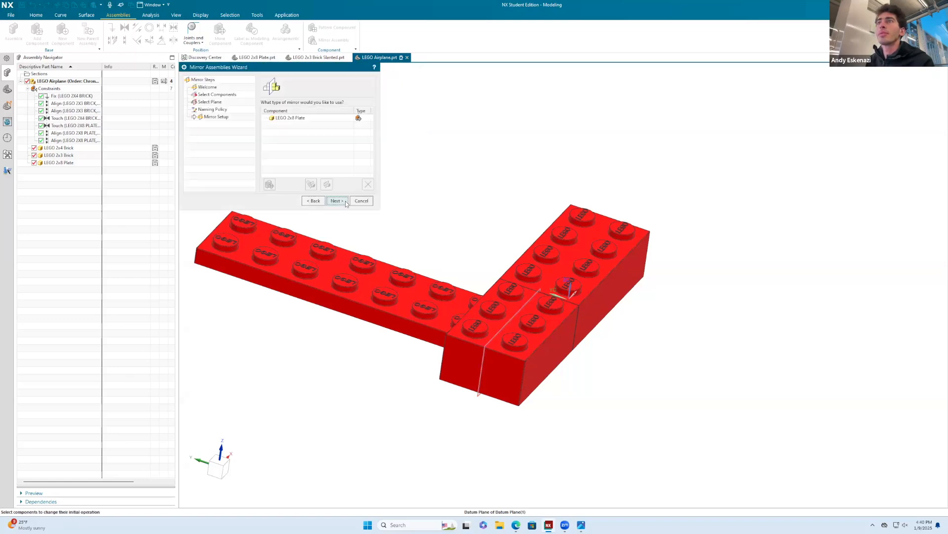
click(346, 202)
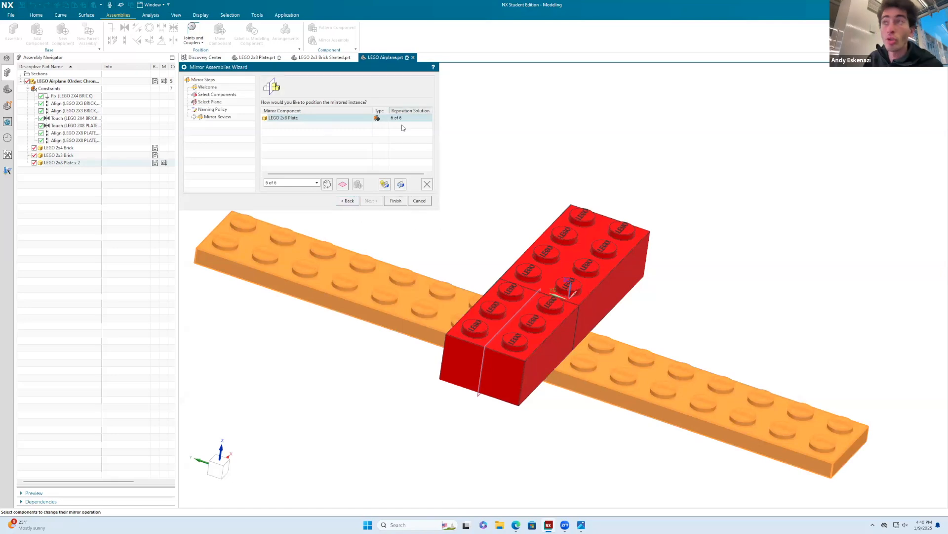
click(395, 200)
Unpack the grouped LEGO 2x8 Plate entry into separate components and highlight the mirrored plate to identify it.
scroll(407, 215, down, 3)
middle_drag(488, 255, 437, 220)
right_click(68, 162)
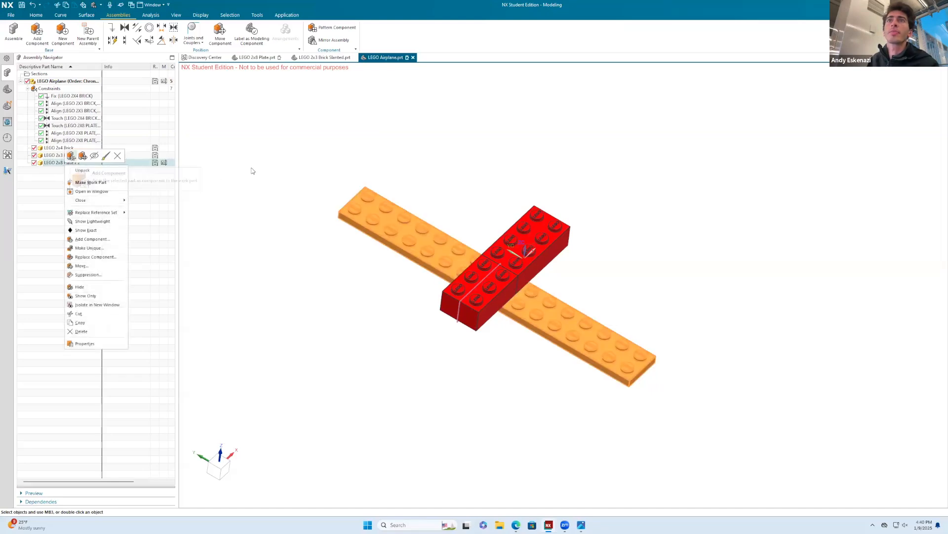
click(232, 213)
key(Escape)
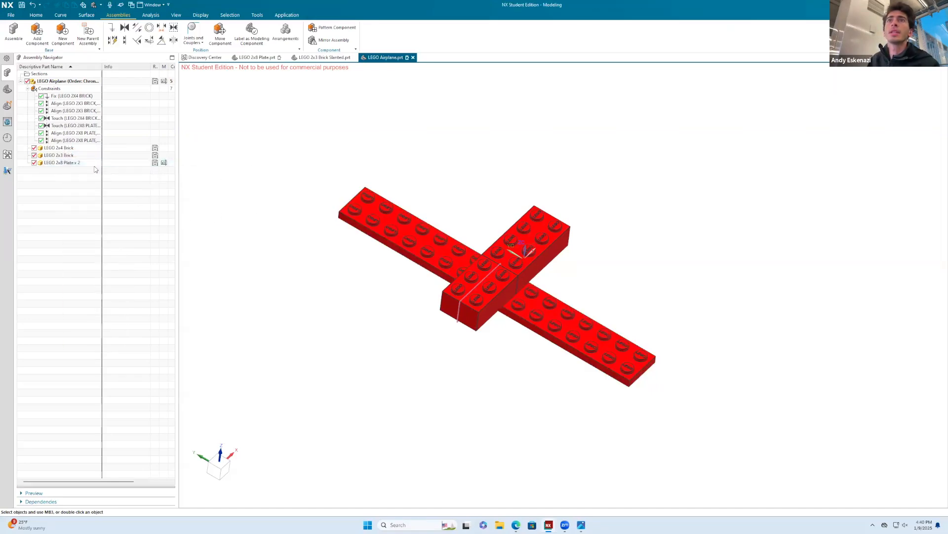
right_click(71, 163)
click(61, 171)
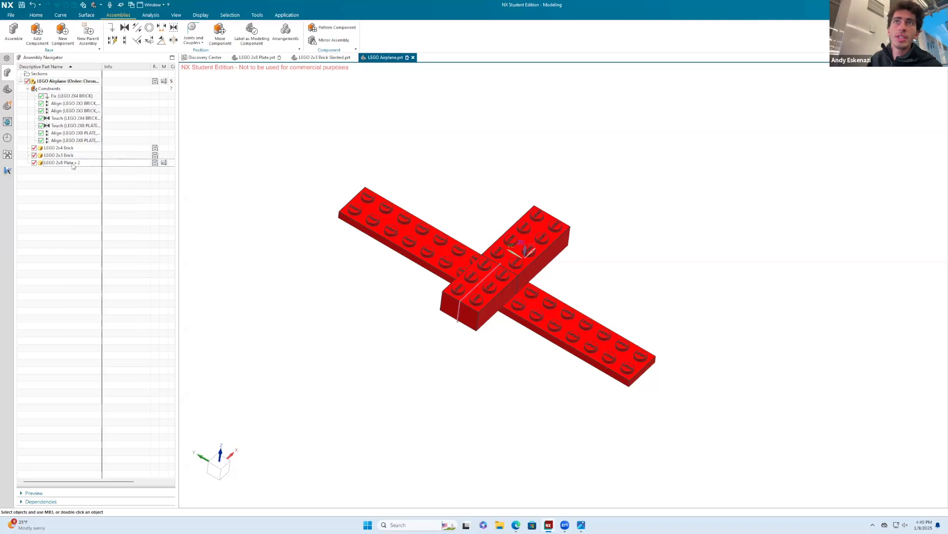
right_click(71, 163)
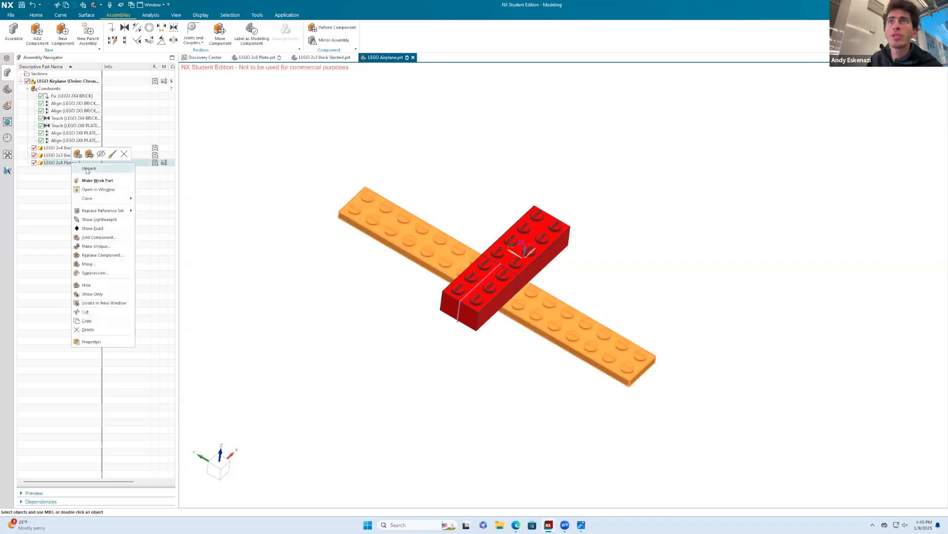
click(89, 171)
click(65, 170)
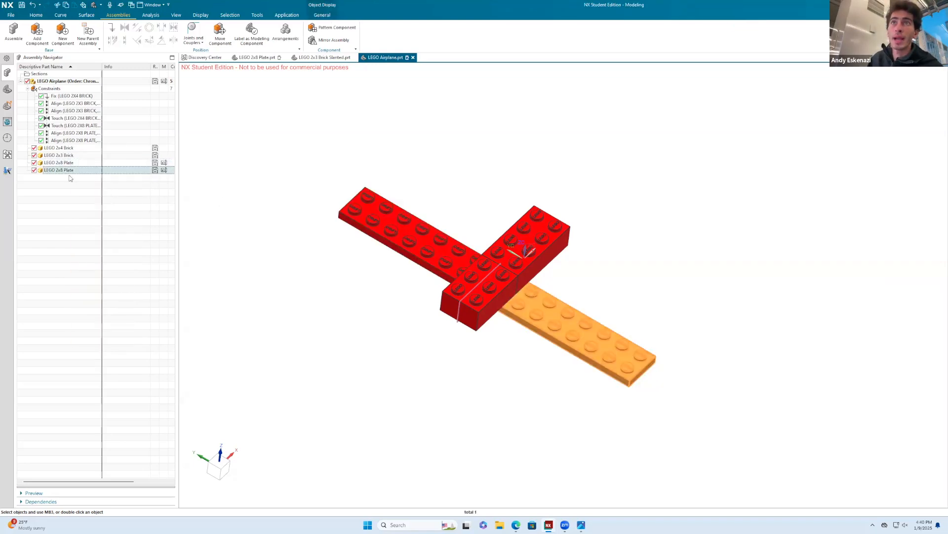
click(265, 256)
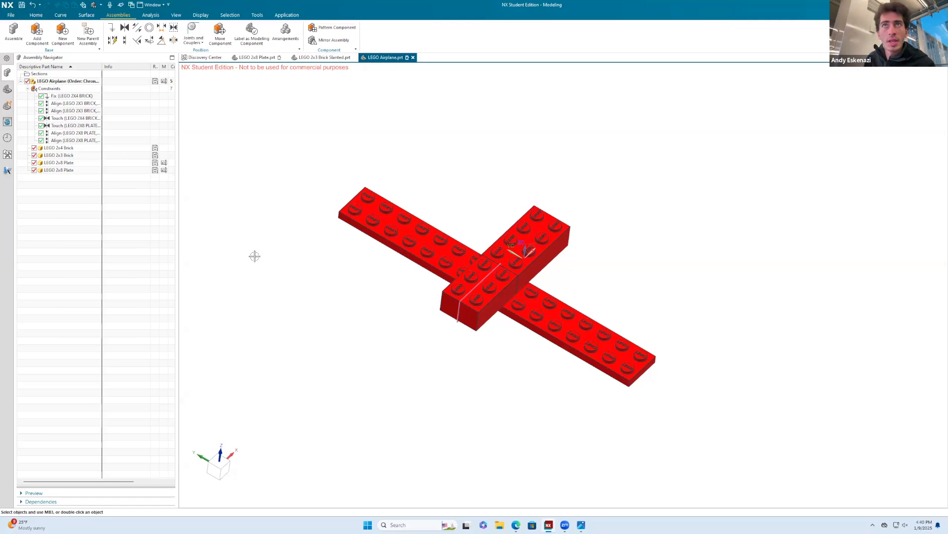
Switch to the web browser to examine the reference picture of the block airplane, and return to the NX assembly.
middle_drag(479, 339, 468, 322)
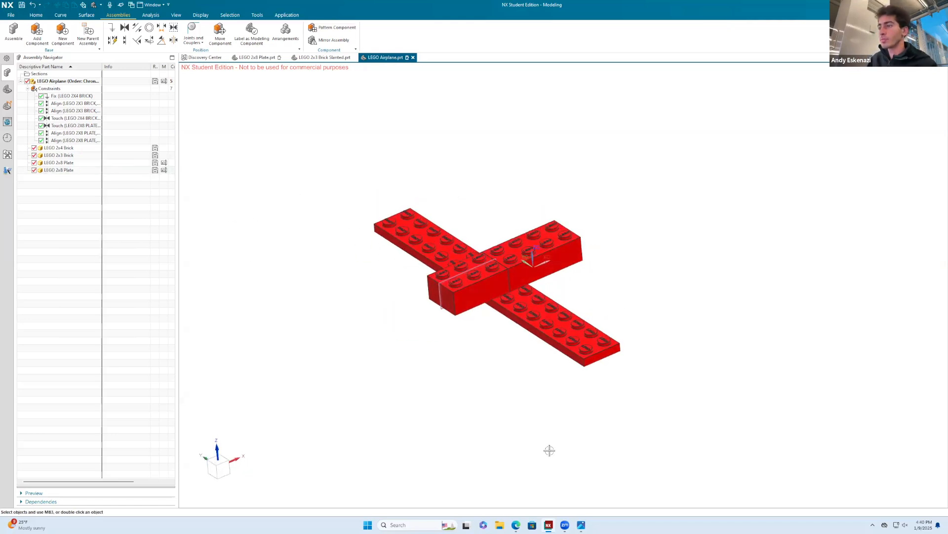
click(512, 524)
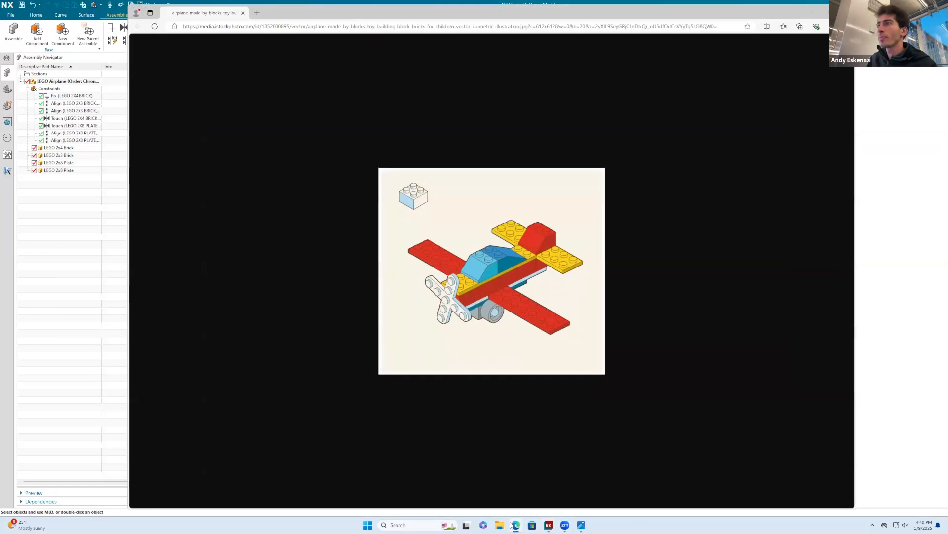
click(512, 525)
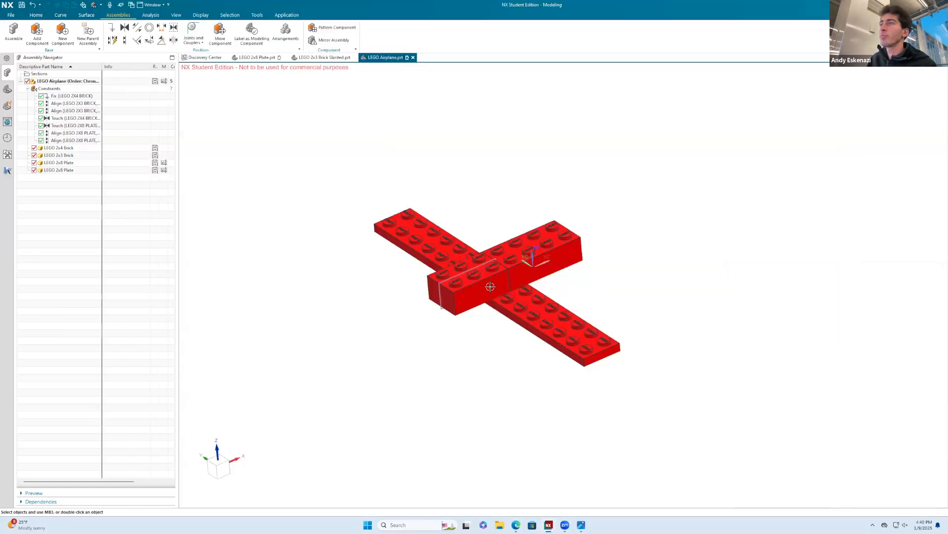
middle_drag(460, 365, 472, 372)
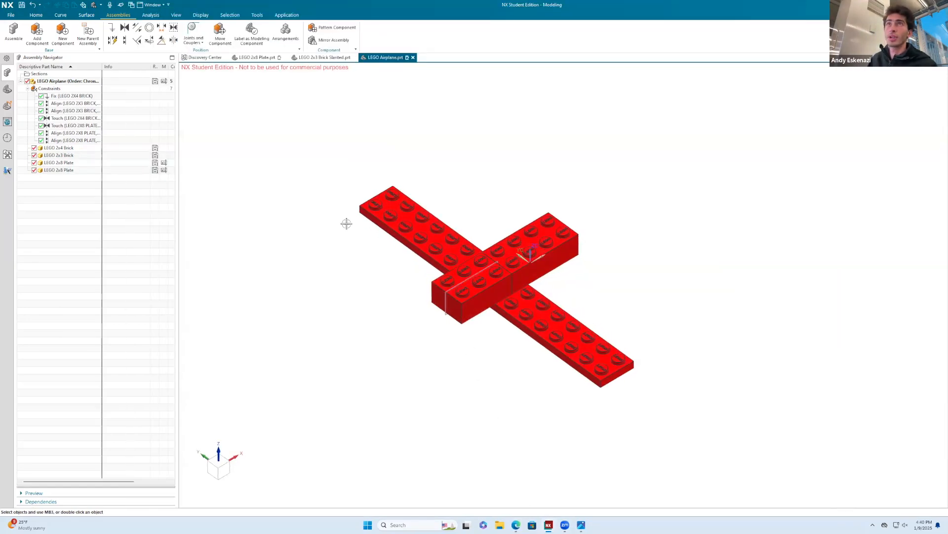
click(37, 34)
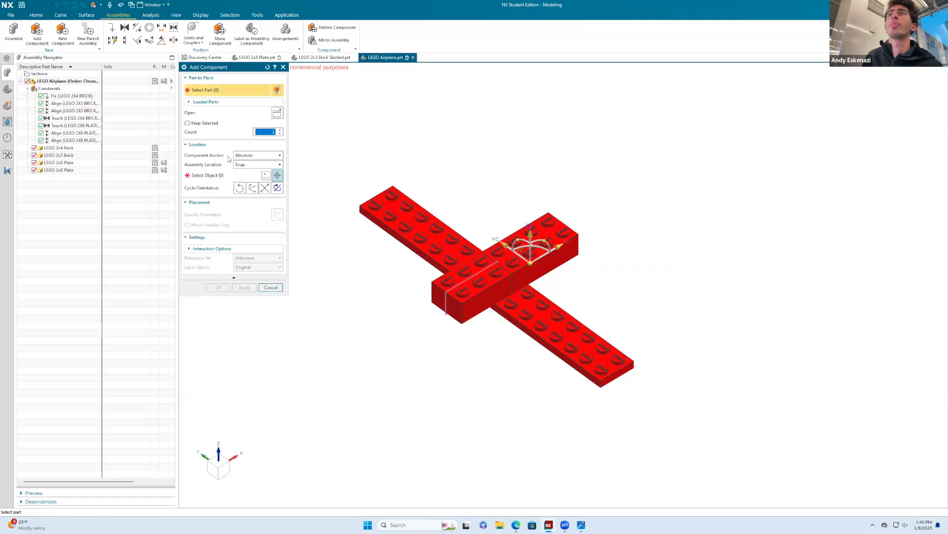
click(283, 67)
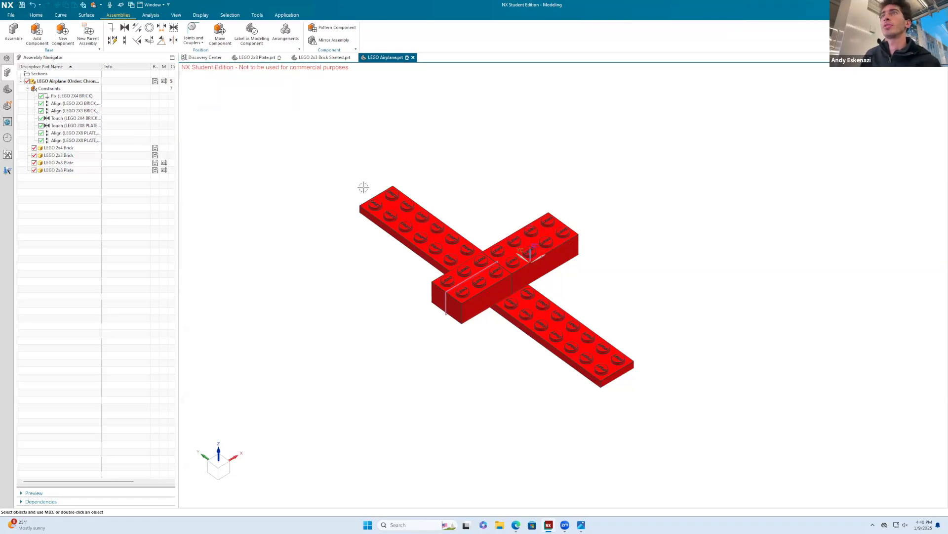
Try to duplicate one of the 2x8 wing plates by copying and pasting the component within the assembly.
click(403, 213)
key(ctrl+c)
key(ctrl+v)
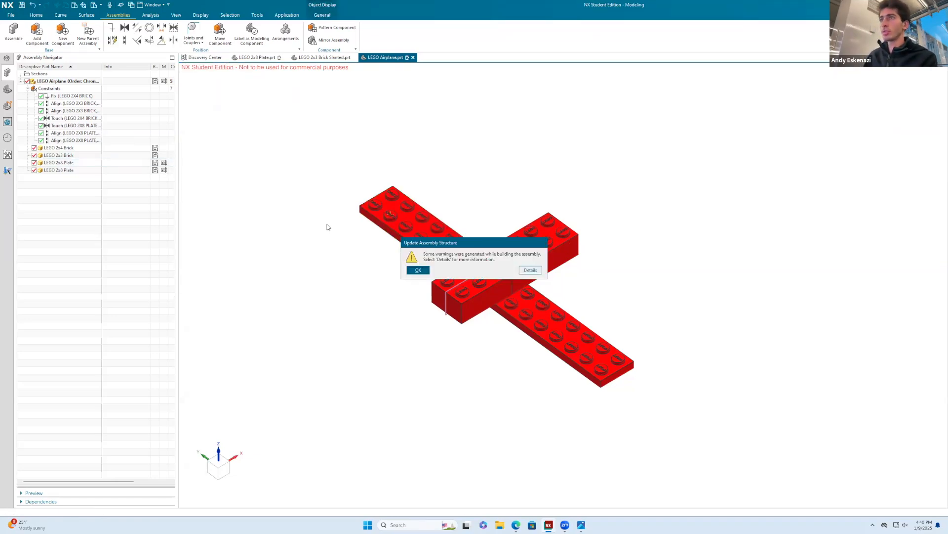
click(418, 270)
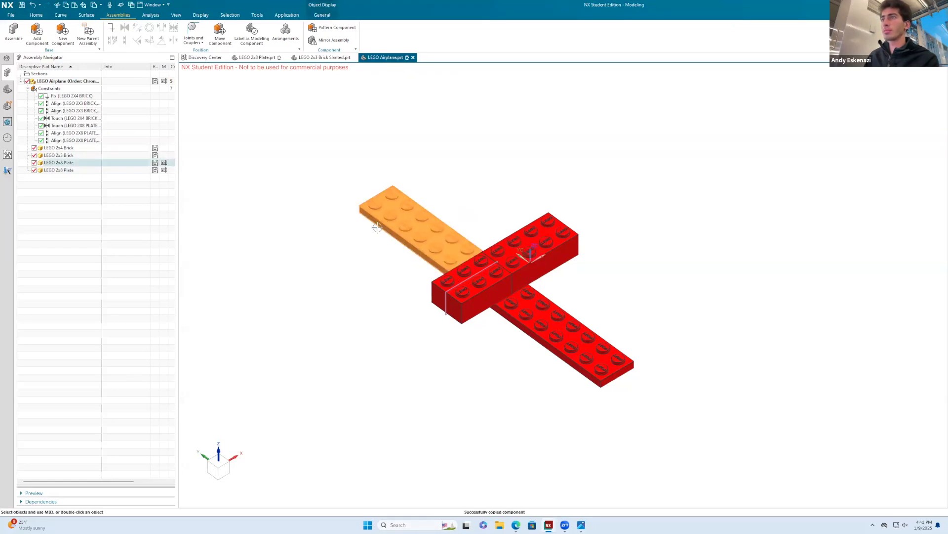
key(ctrl+v)
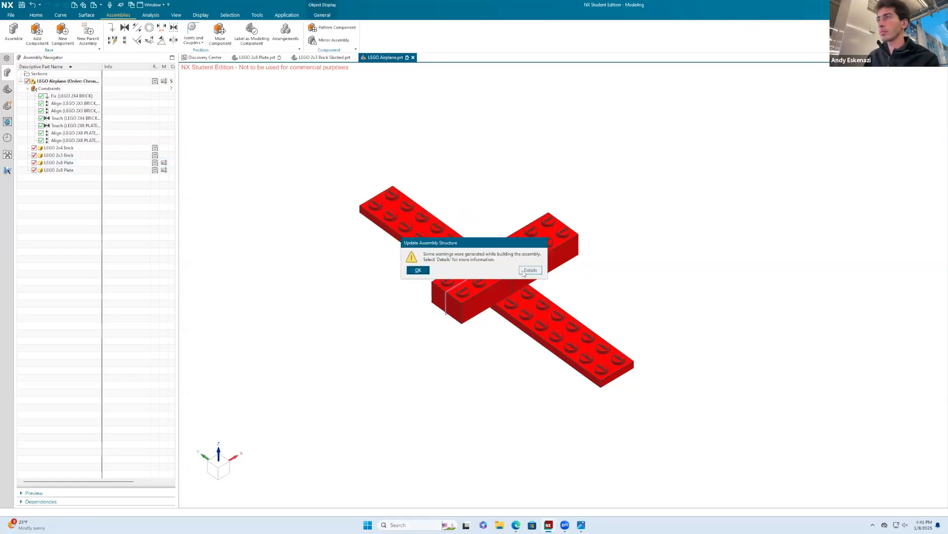
click(417, 270)
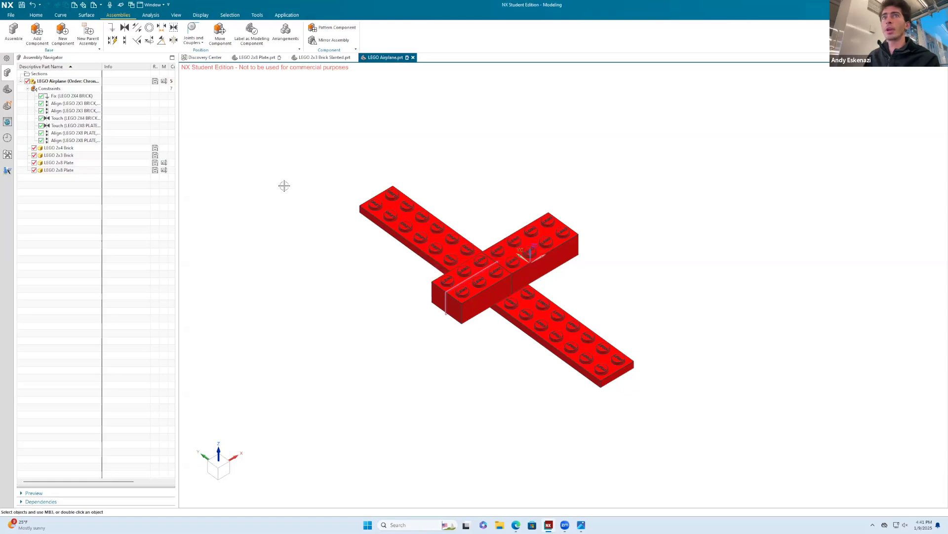
Add another LEGO 2x8 Plate component to the assembly, placing it freely in the empty space behind and above the fuselage bricks.
click(36, 34)
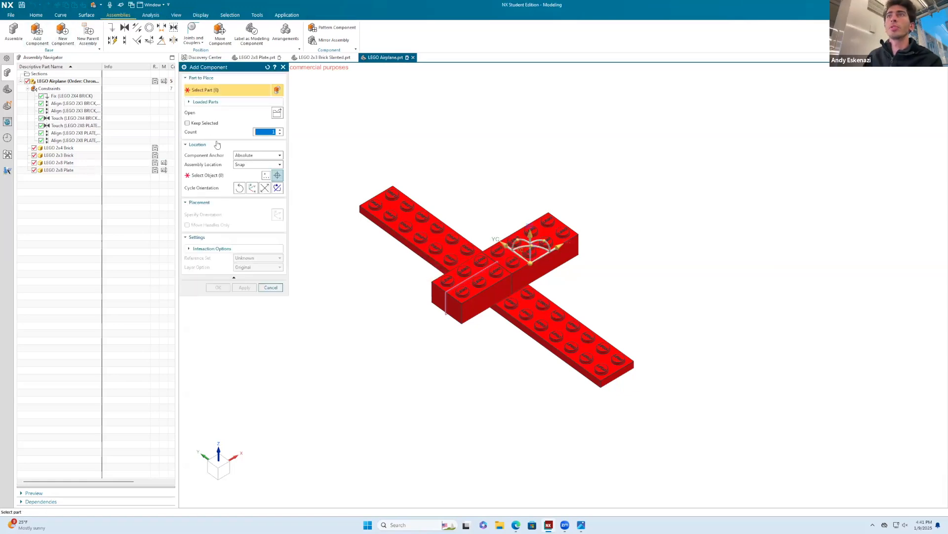
click(277, 113)
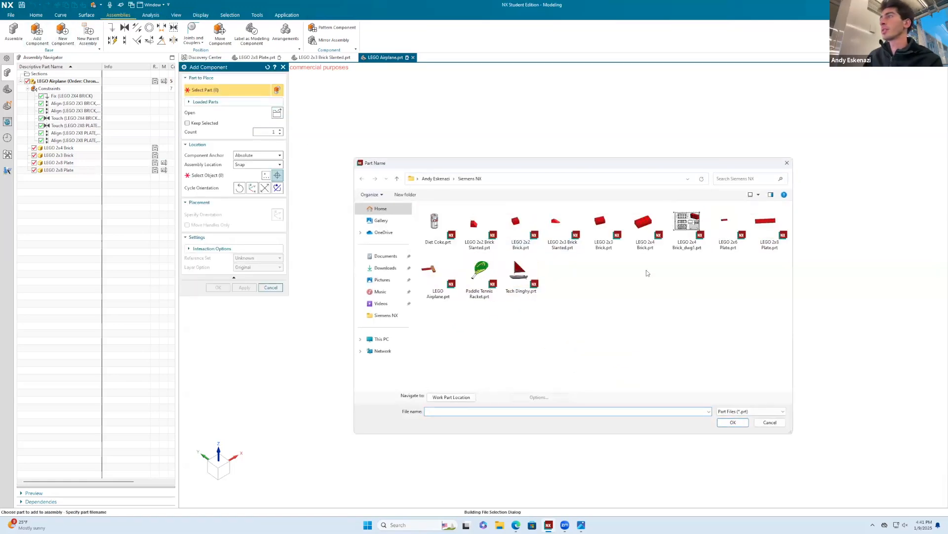
click(733, 423)
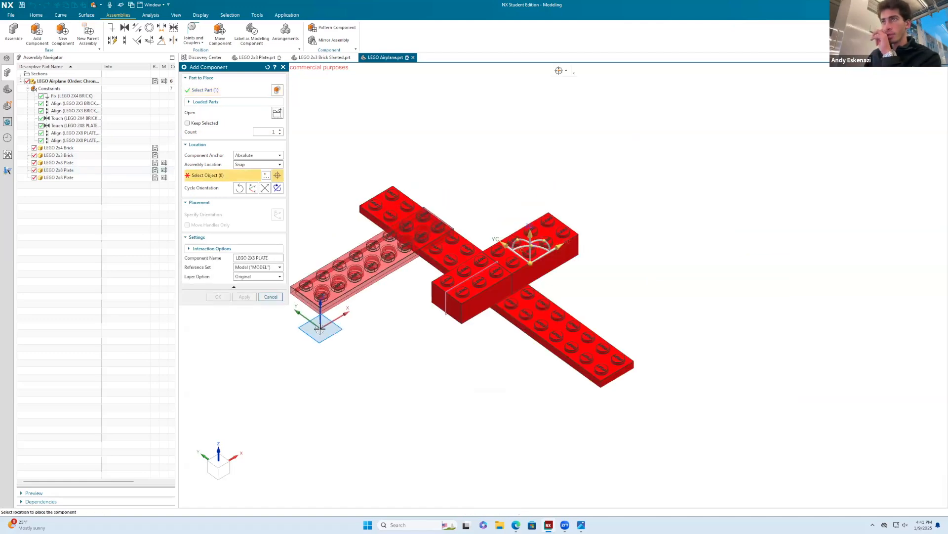
click(534, 174)
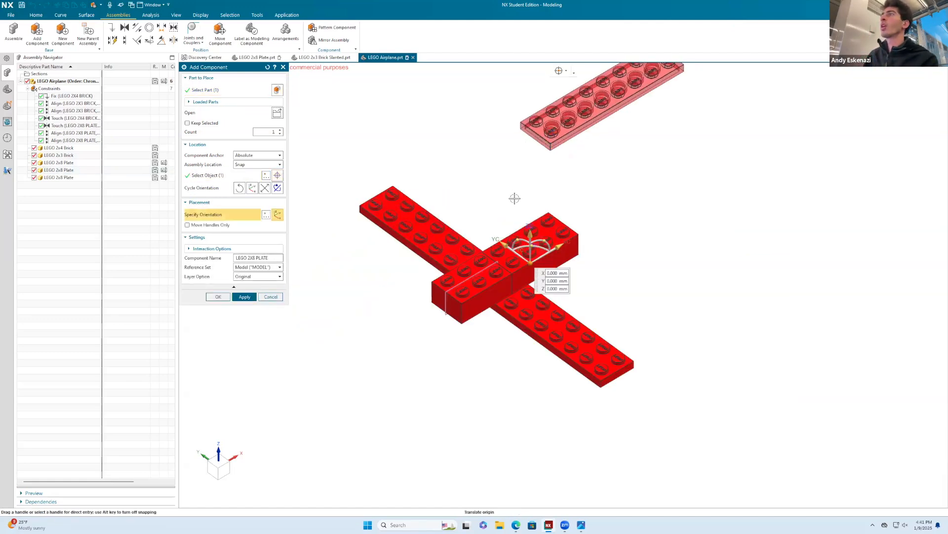
scroll(514, 198, down, 1)
click(218, 296)
Start a Touch constraint for attaching the newly added 2x8 plate to the airplane assembly.
scroll(501, 214, down, 1)
middle_drag(497, 212, 517, 186)
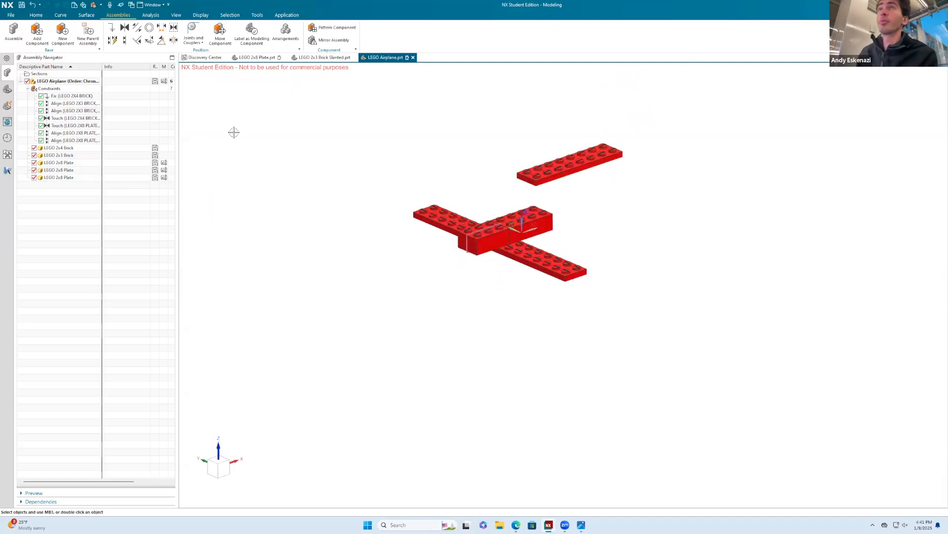
click(127, 33)
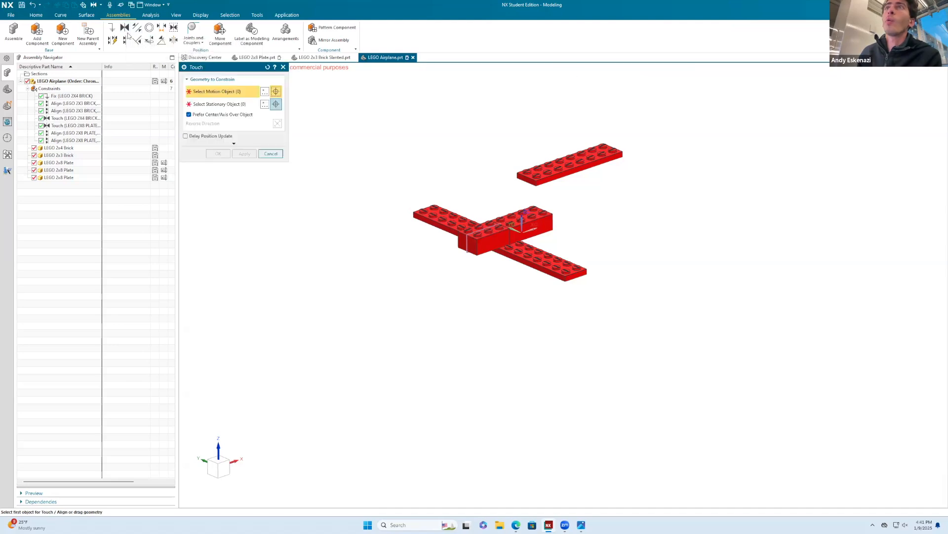
Add a Touch constraint between the 2x4 brick's top face and the underside rim of the loose 2x8 plate.
scroll(577, 190, up, 2)
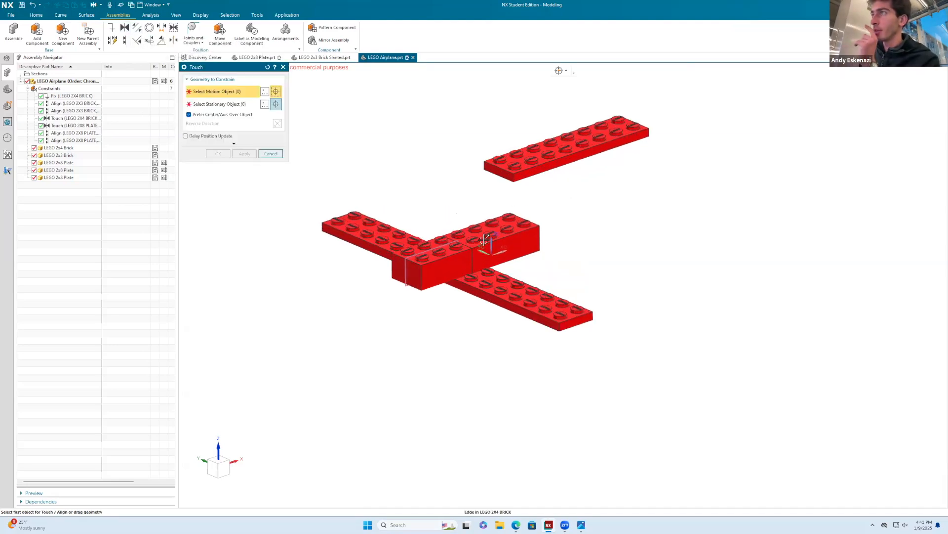
click(495, 248)
middle_drag(559, 221, 523, 232)
scroll(523, 232, up, 6)
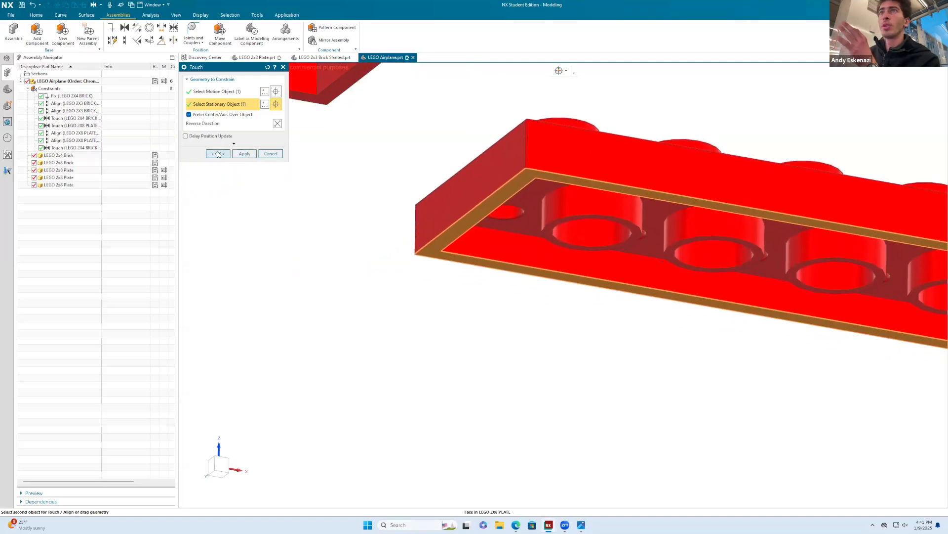
middle_click(496, 239)
scroll(496, 239, down, 9)
middle_drag(496, 239, 503, 201)
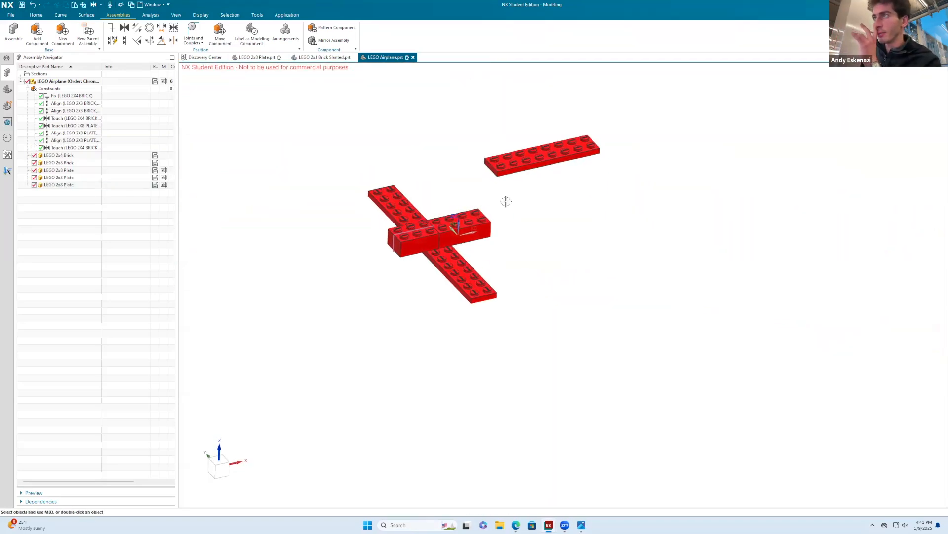
scroll(502, 179, up, 3)
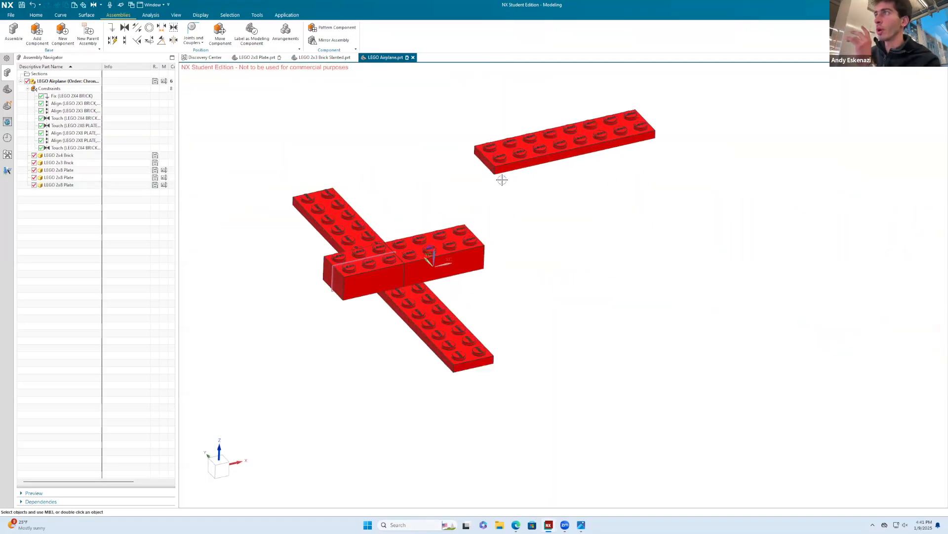
Align the loose 2x8 plate's long side face with the side face of the 2x4 brick.
click(126, 41)
click(124, 27)
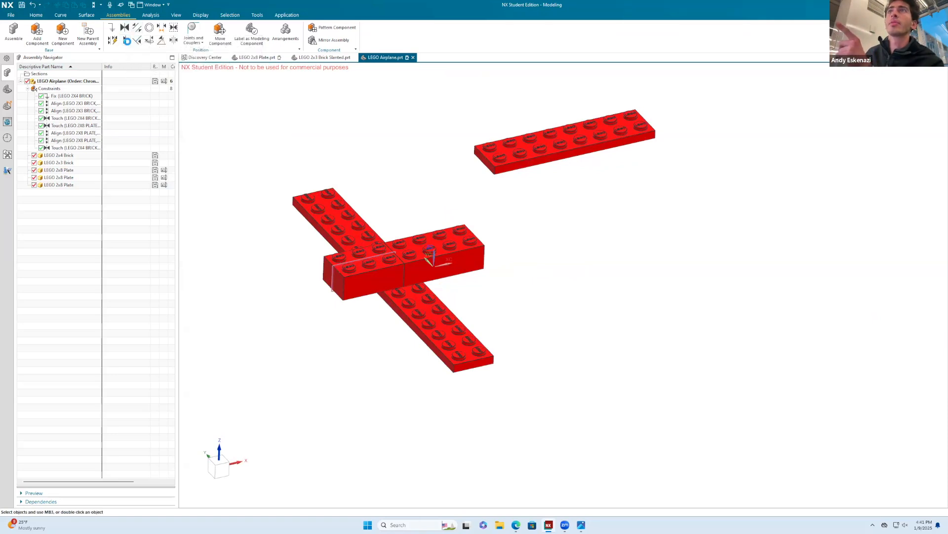
click(506, 168)
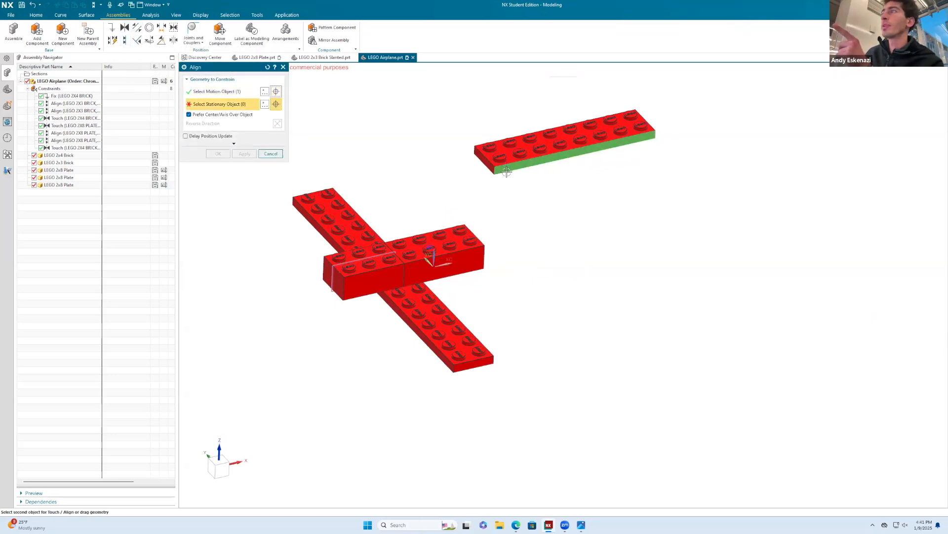
click(458, 259)
click(222, 154)
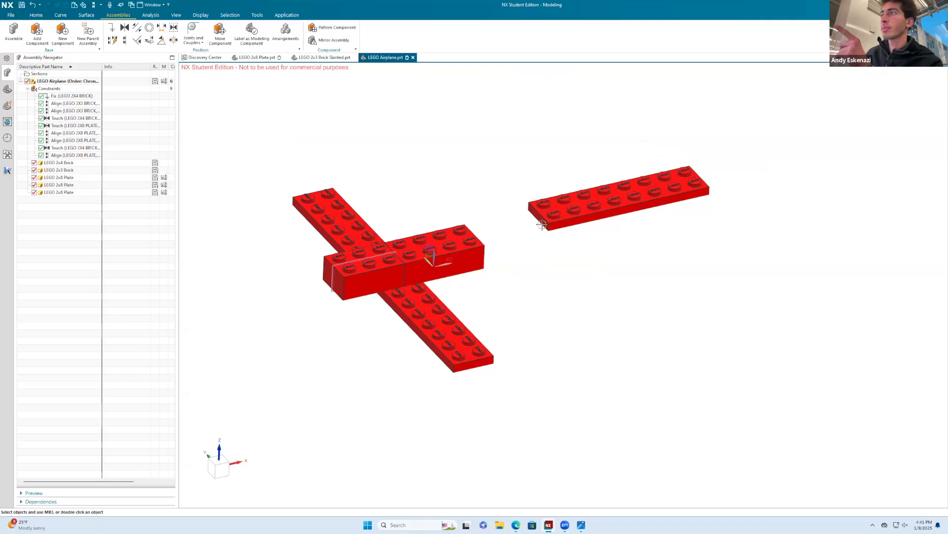
Check the toy airplane reference picture in the browser and return to the NX assembly.
middle_drag(580, 239, 568, 451)
click(517, 524)
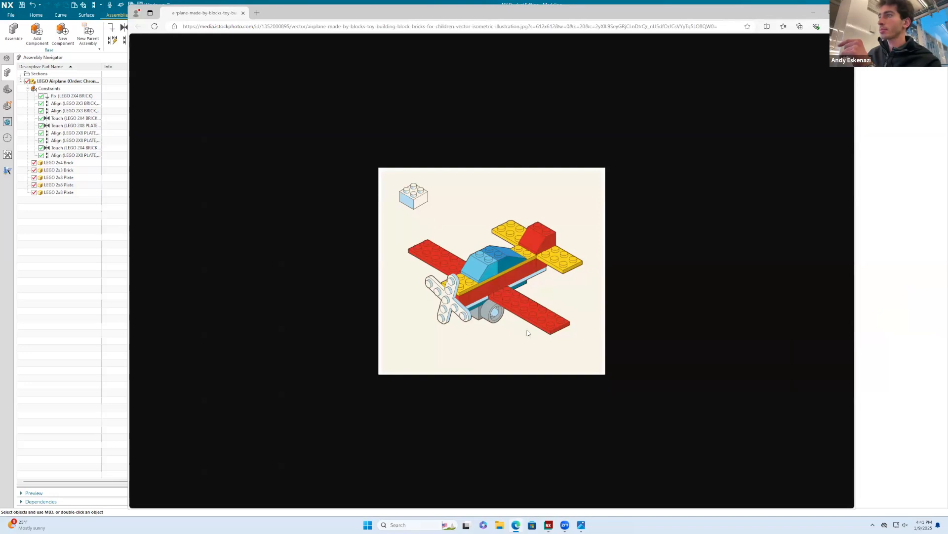
click(517, 525)
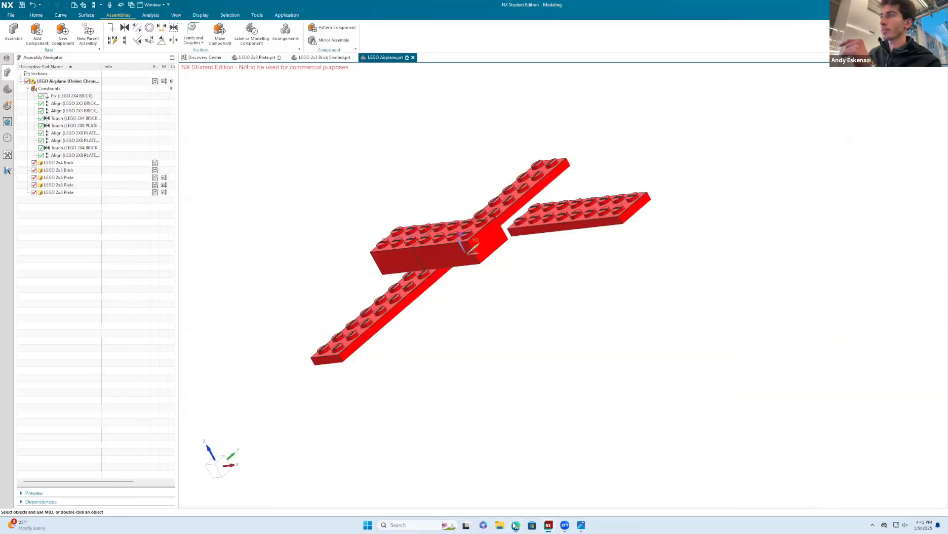
click(640, 208)
click(497, 234)
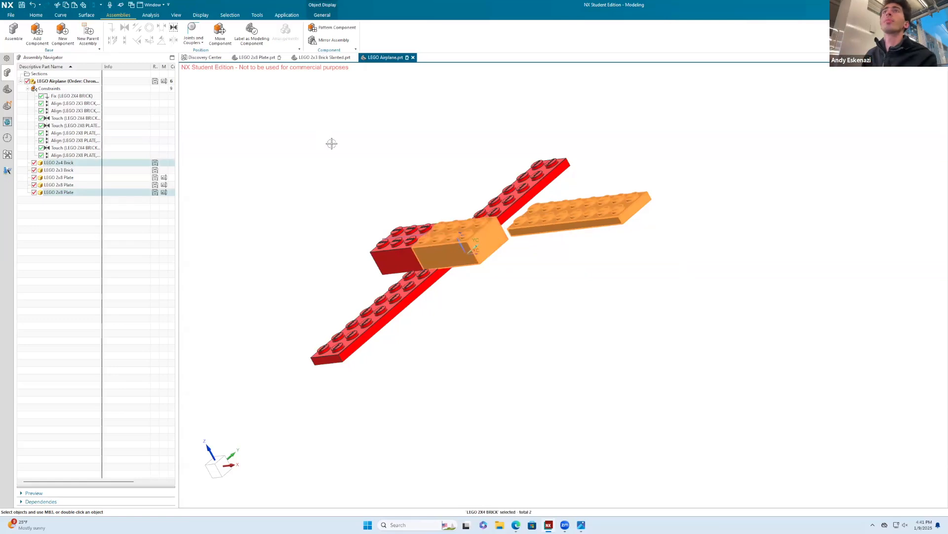
key(Escape)
Align the short end face of the loose 2x8 plate with the end face of the 2x4 brick.
click(121, 40)
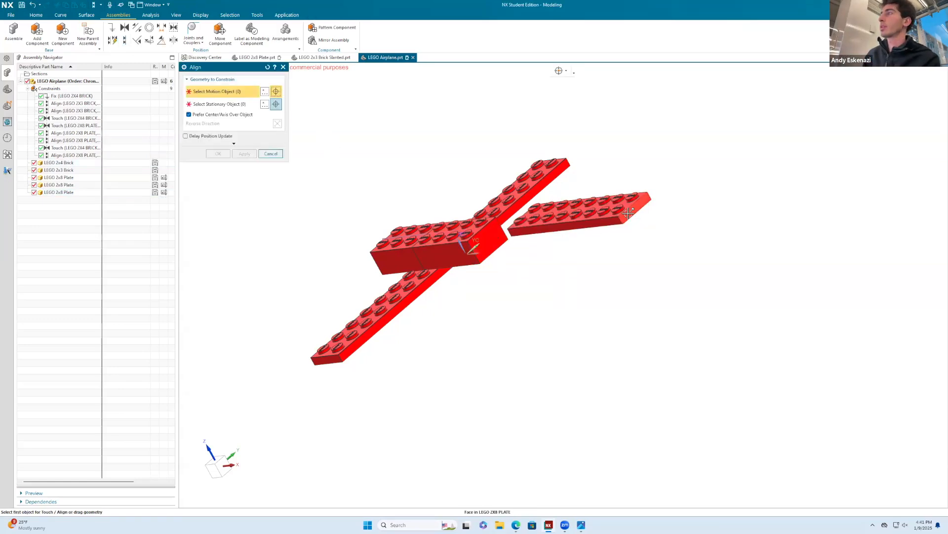
click(635, 209)
click(486, 235)
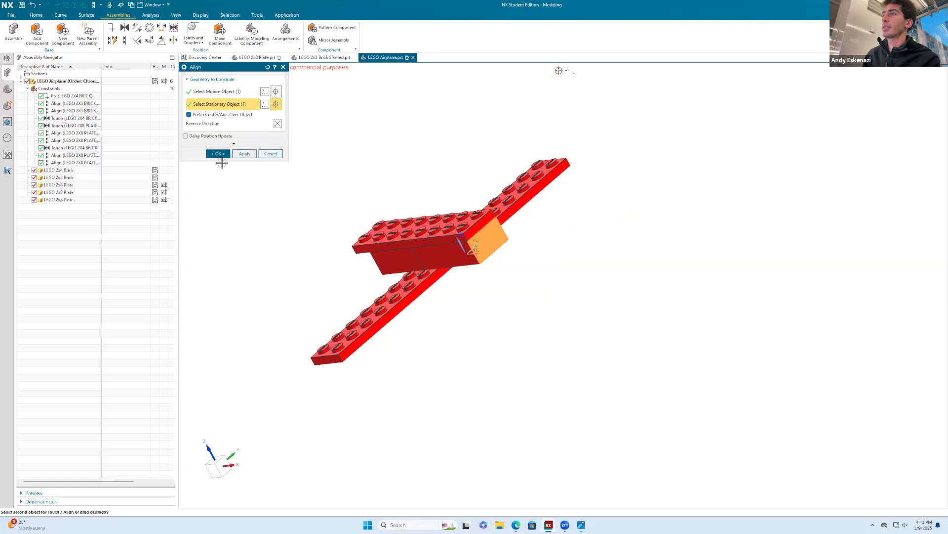
click(218, 153)
Add one LEGO 2x6 Plate.prt component to the assembly, placed in free space beside the tail end of the body.
middle_drag(497, 316, 558, 309)
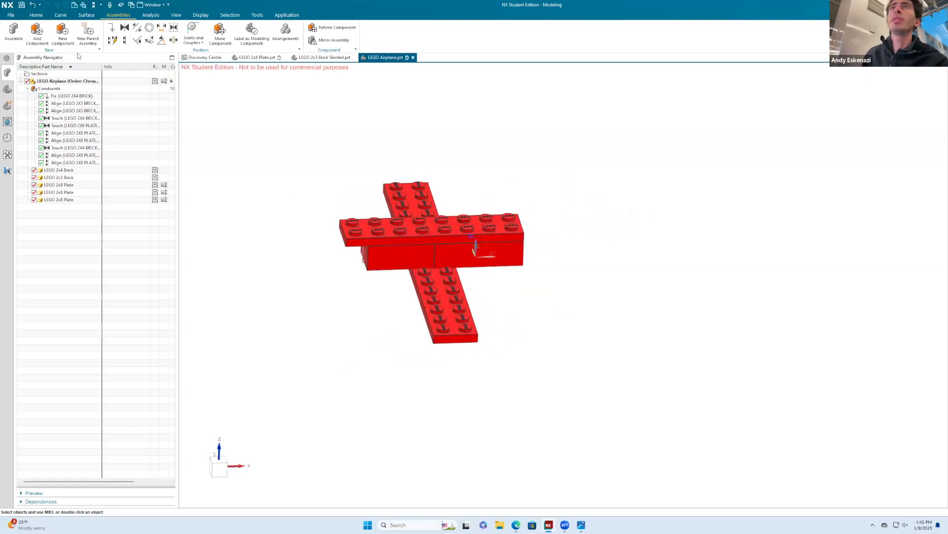
click(47, 38)
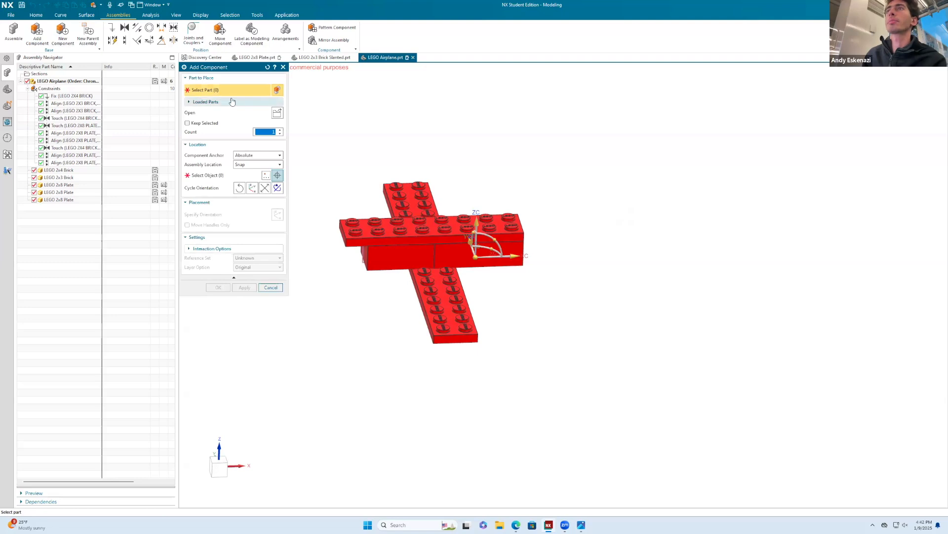
click(277, 112)
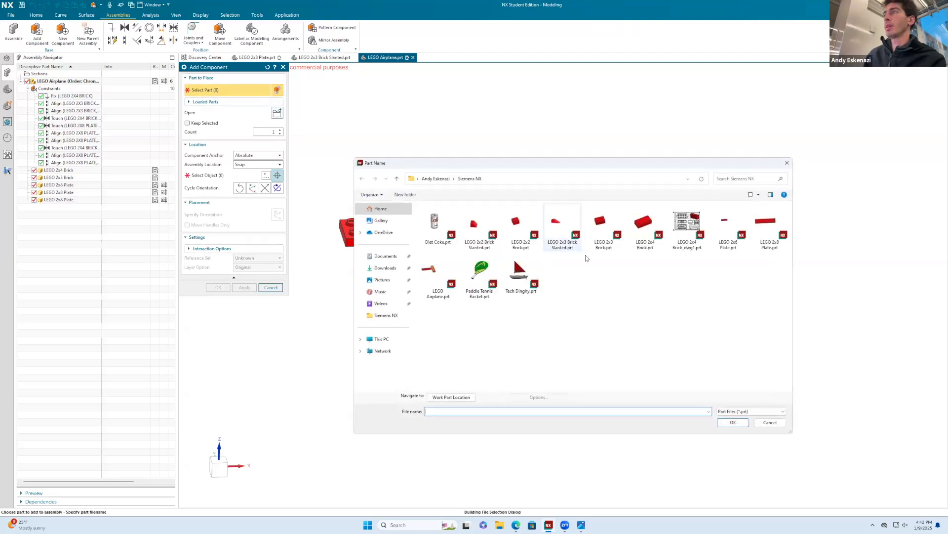
click(724, 227)
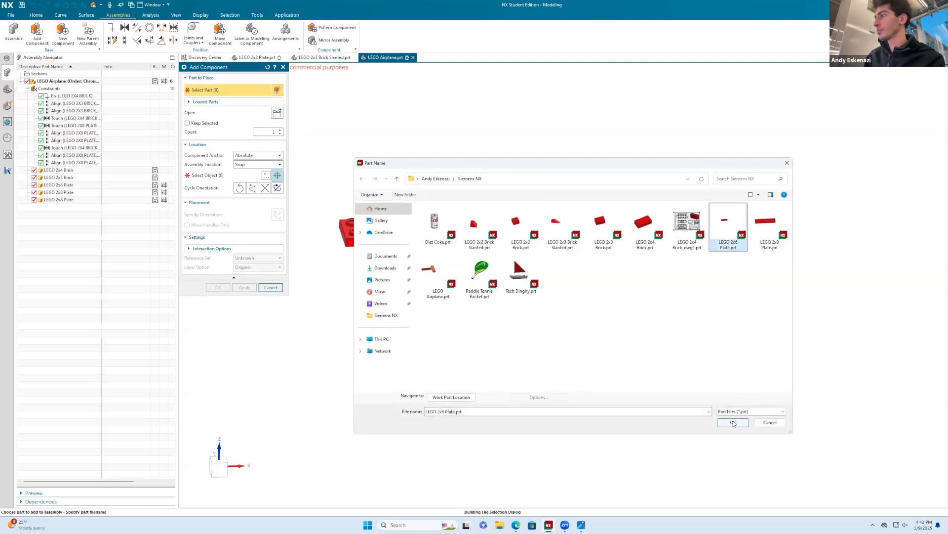
click(733, 423)
click(223, 178)
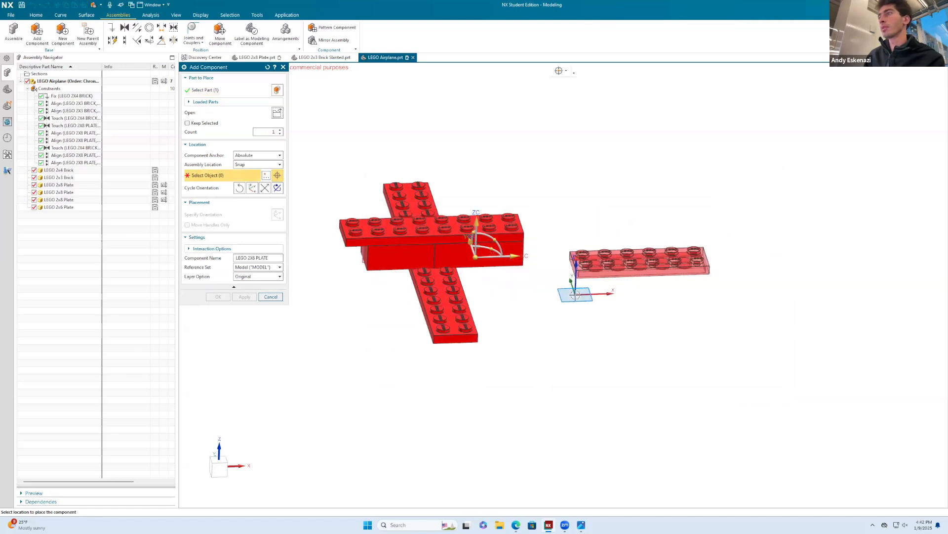
click(558, 307)
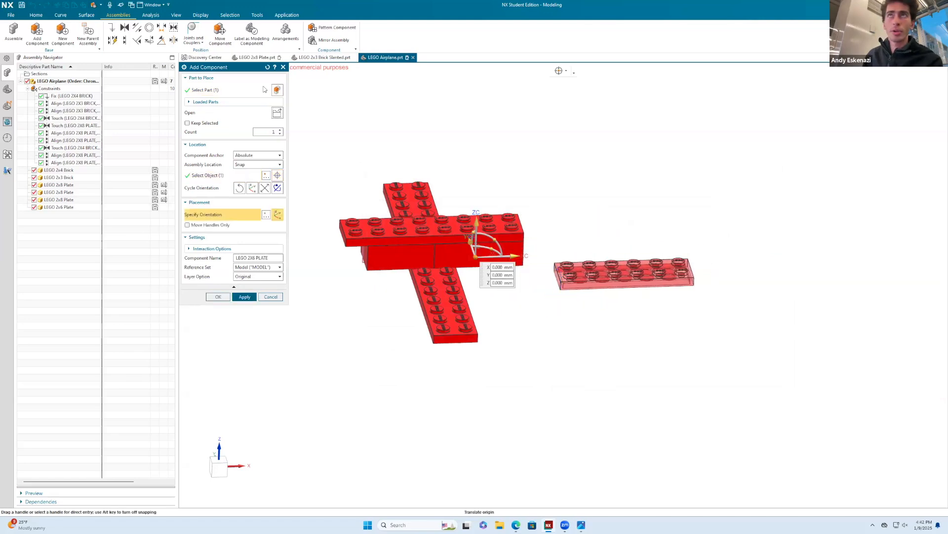
click(218, 297)
Add a Touch constraint between the 2x6 plate's top face and the underside rim of the 2x4 brick.
click(137, 39)
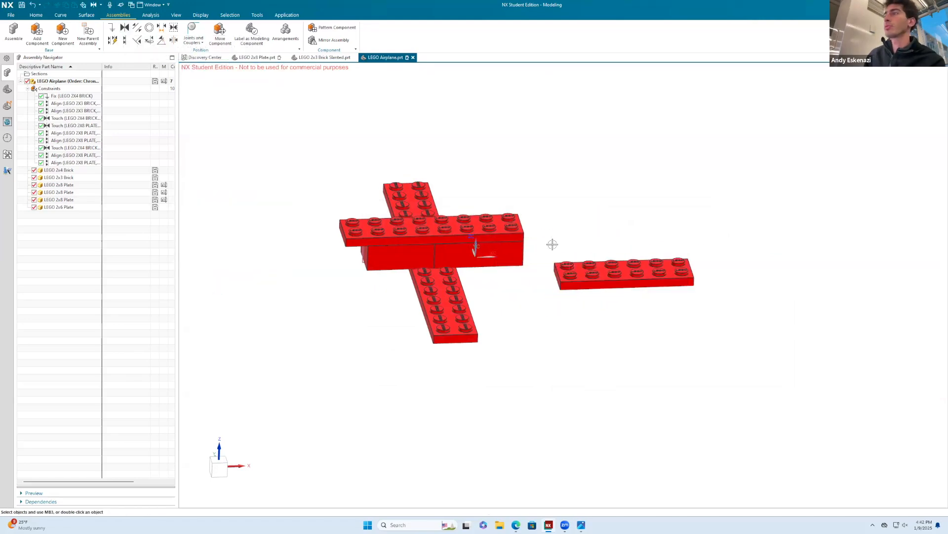
click(576, 267)
middle_drag(569, 276, 552, 210)
scroll(517, 244, up, 5)
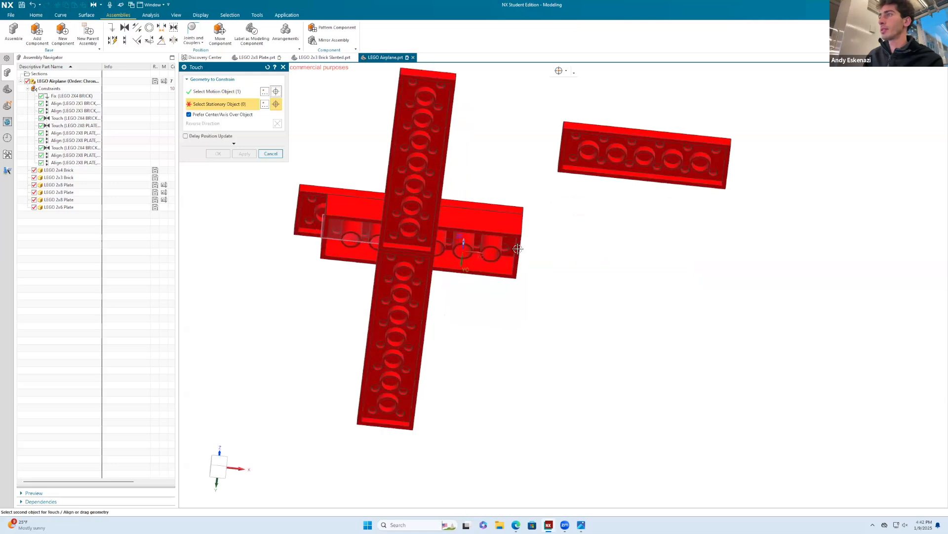
click(517, 244)
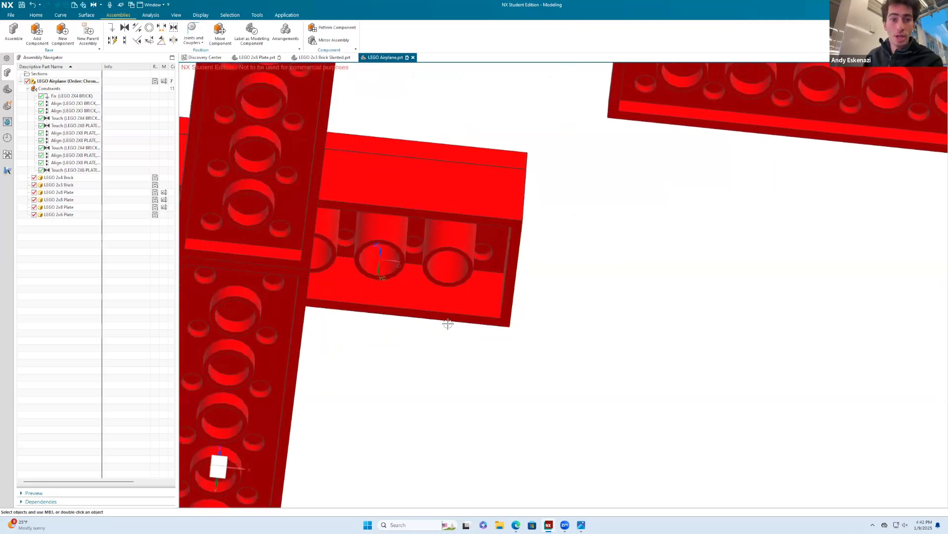
Constrain the 2x6 plate's short end face against the long side face of the 2x8 wing plate, reversing the Align direction.
scroll(489, 290, down, 5)
middle_drag(490, 290, 510, 282)
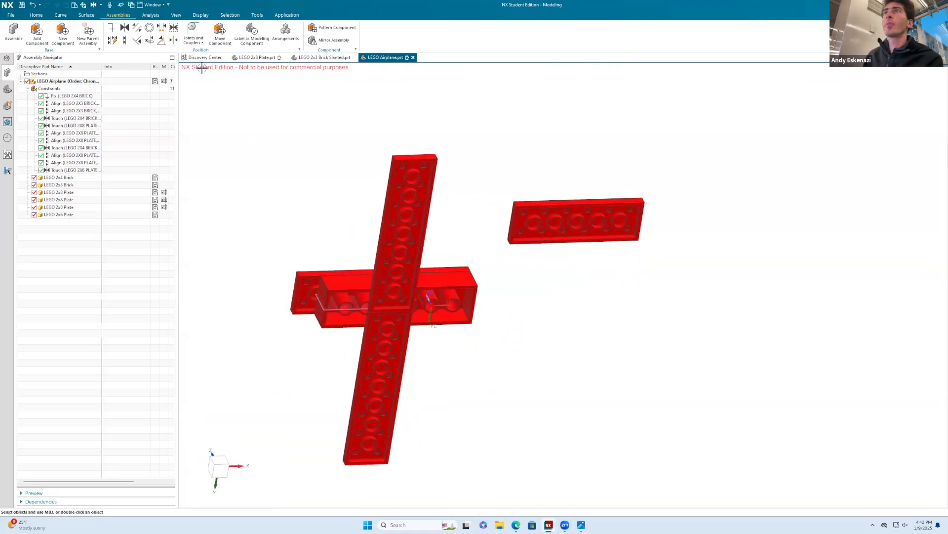
click(125, 42)
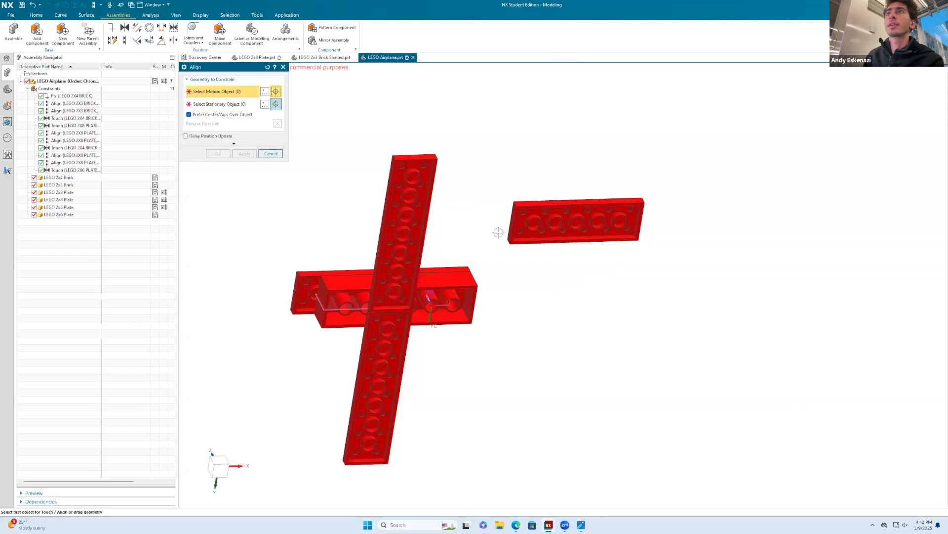
scroll(526, 217, up, 4)
click(526, 218)
scroll(479, 297, up, 5)
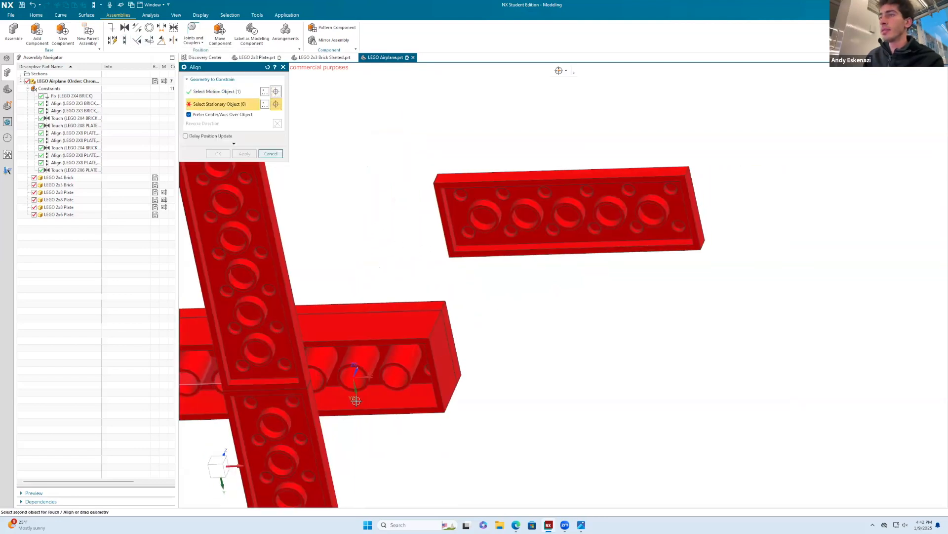
click(305, 383)
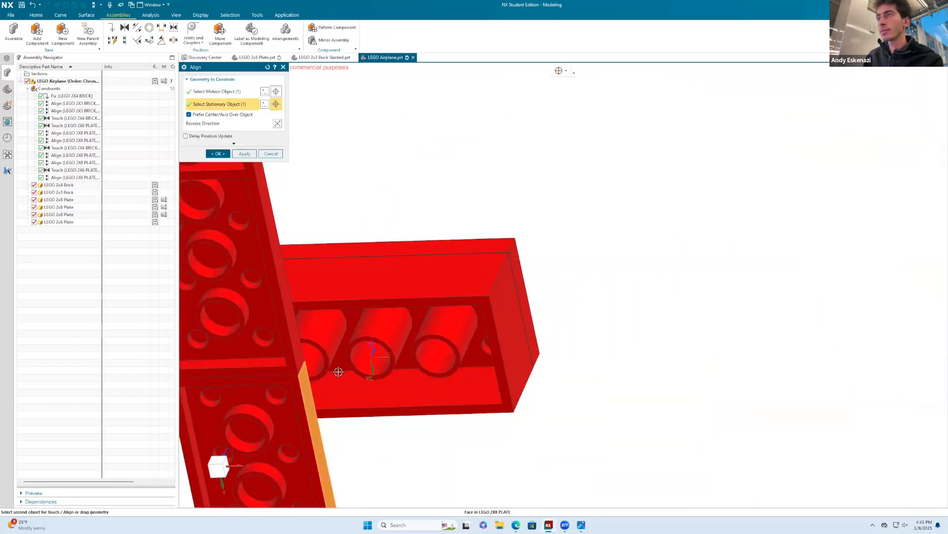
click(277, 124)
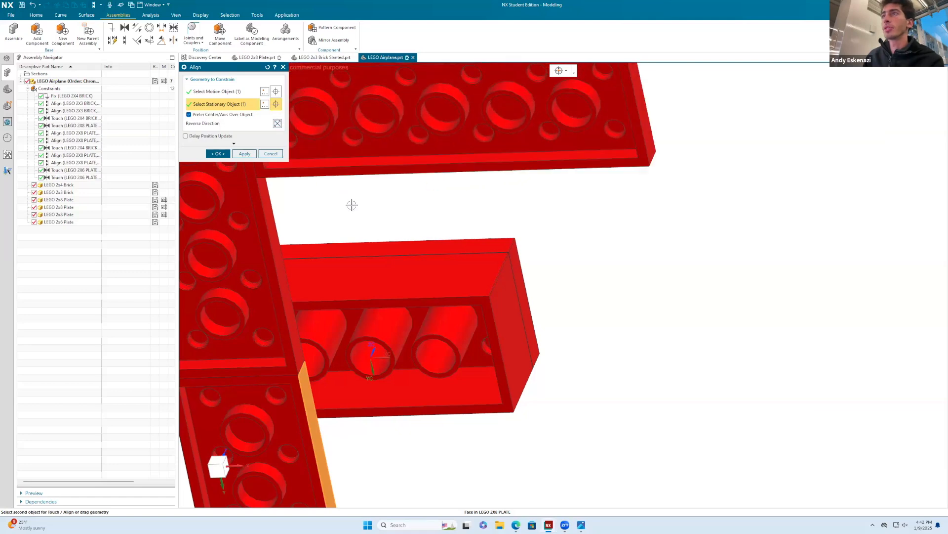
click(210, 154)
scroll(379, 212, down, 5)
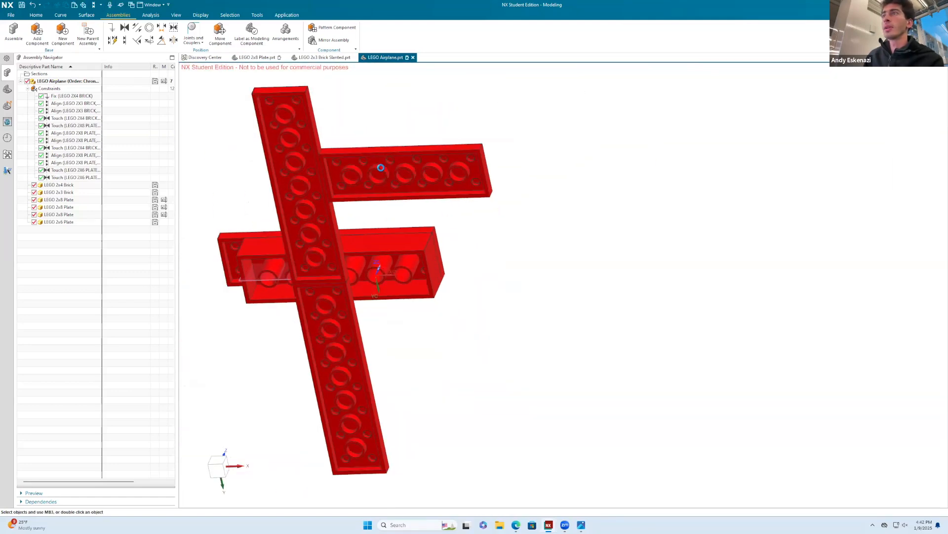
Align the 2x6 plate's long side face with the outer side face of the 2x4 brick.
click(125, 40)
click(389, 147)
scroll(376, 213, up, 2)
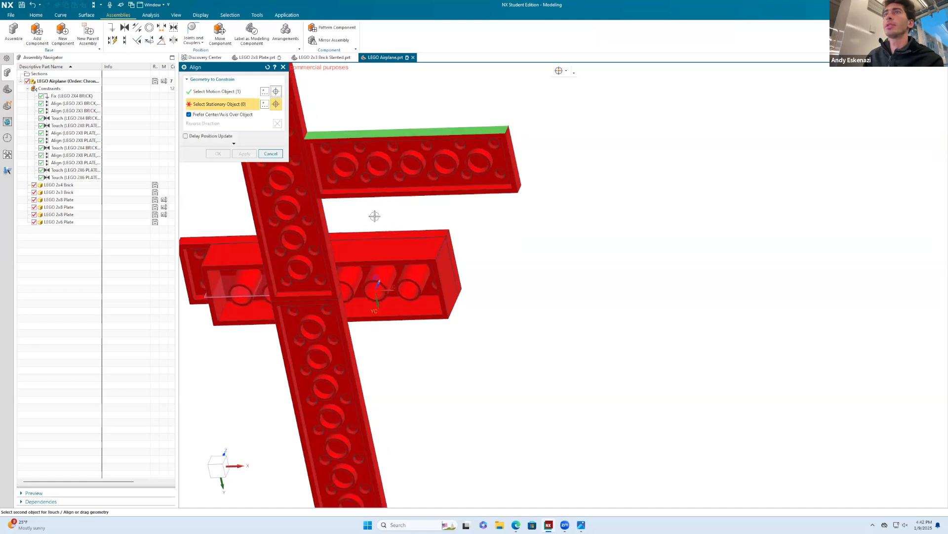
click(372, 249)
click(372, 249)
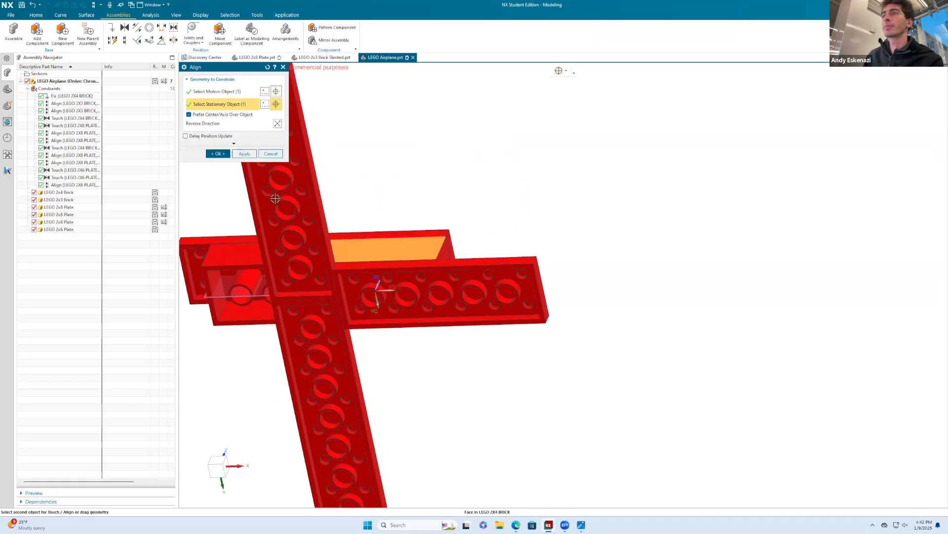
click(217, 154)
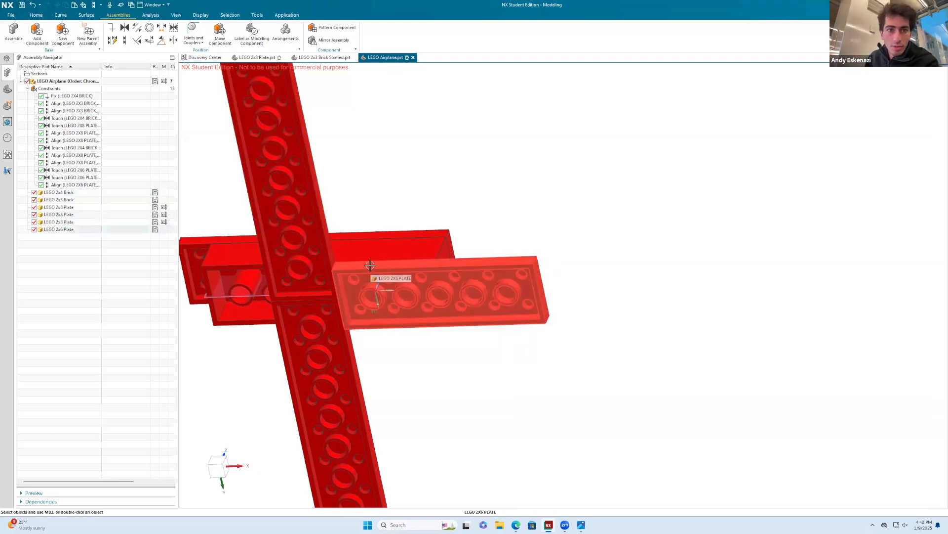
Inspect the assembly from several angles and compare it with the toy airplane reference picture in the browser.
middle_drag(467, 313, 482, 354)
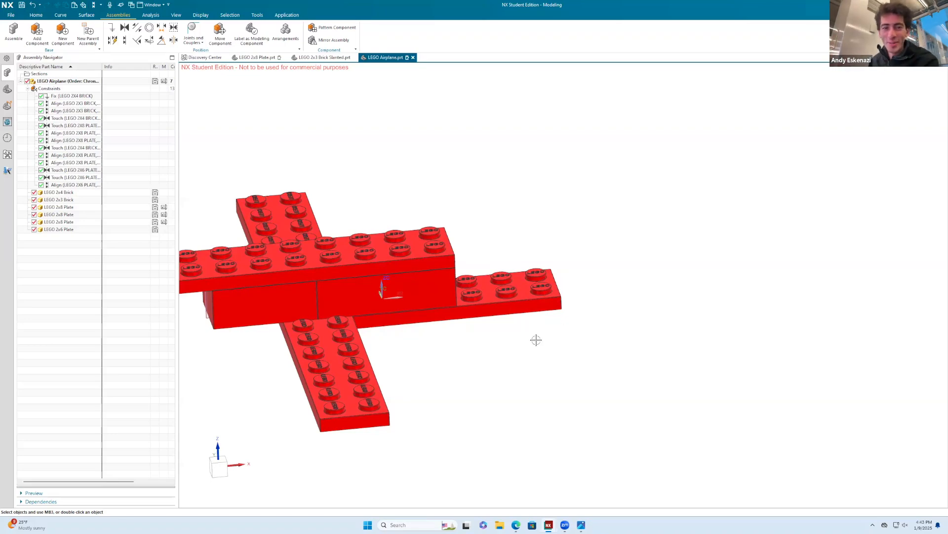
middle_drag(521, 260, 457, 247)
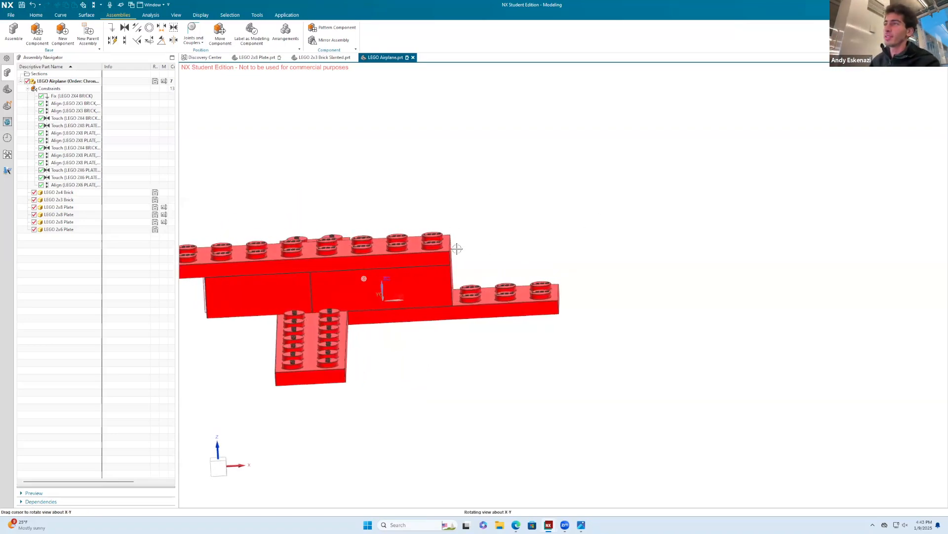
middle_drag(533, 305, 525, 273)
middle_drag(610, 269, 346, 301)
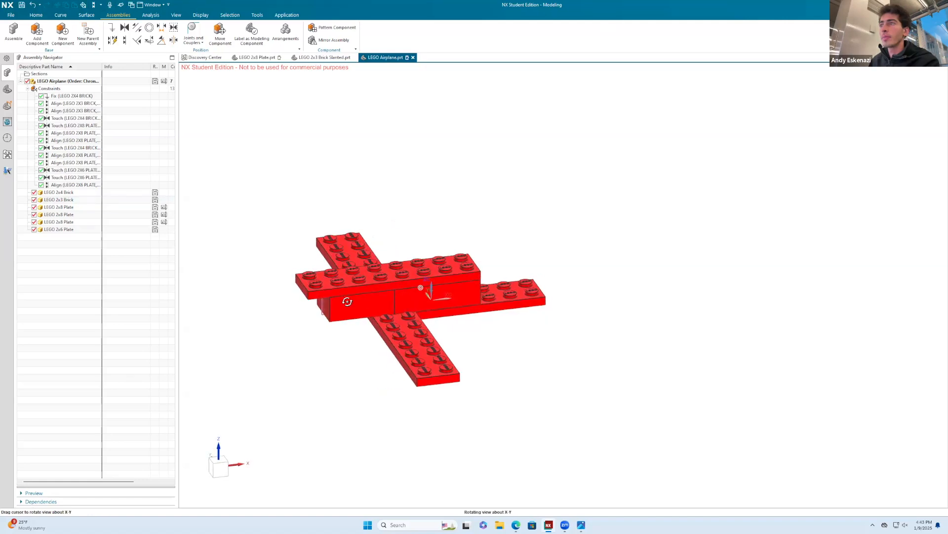
click(515, 525)
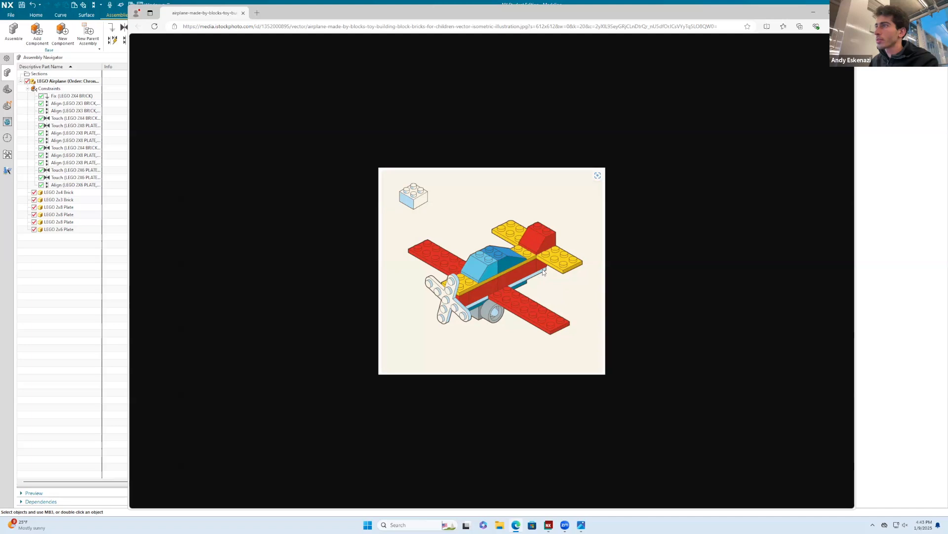
click(815, 11)
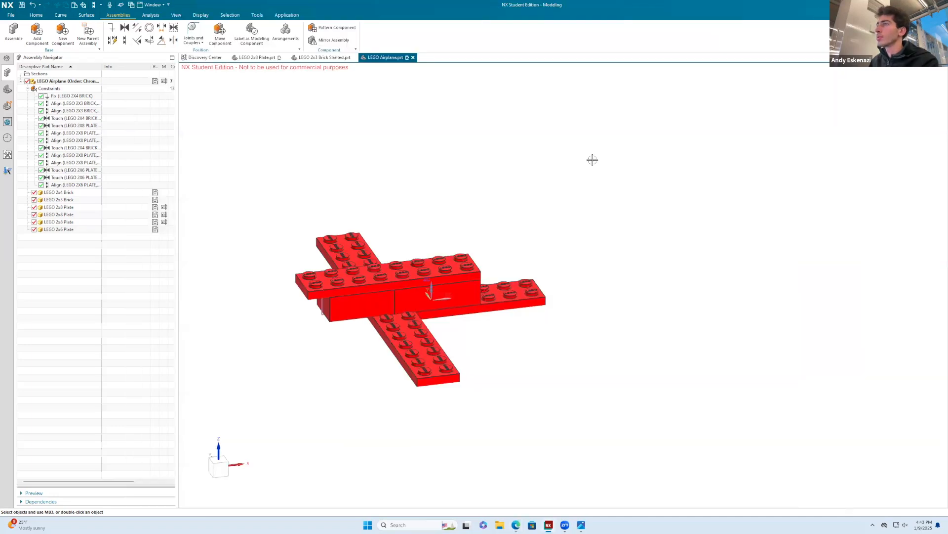
Delete the 2x6 plate from the assembly and check the toy airplane reference picture in the browser.
right_click(525, 304)
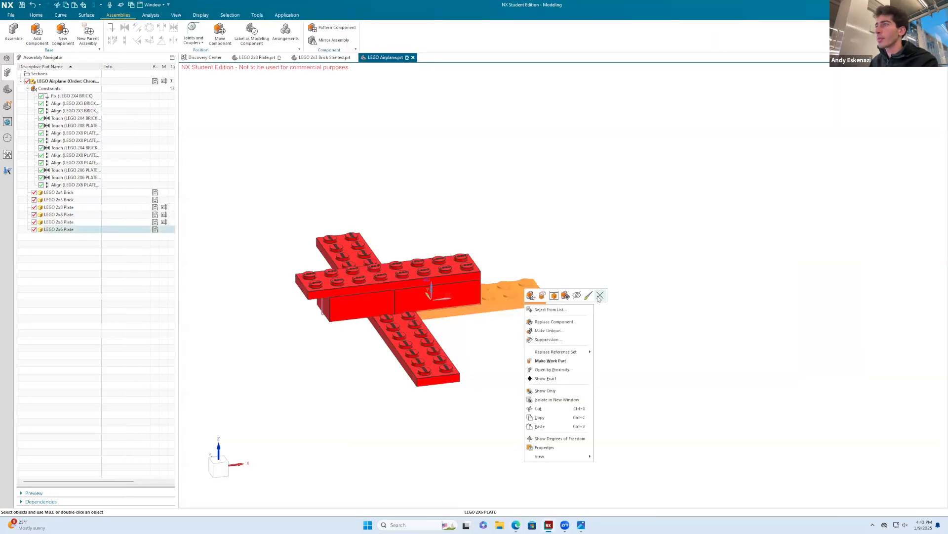
click(600, 296)
click(516, 525)
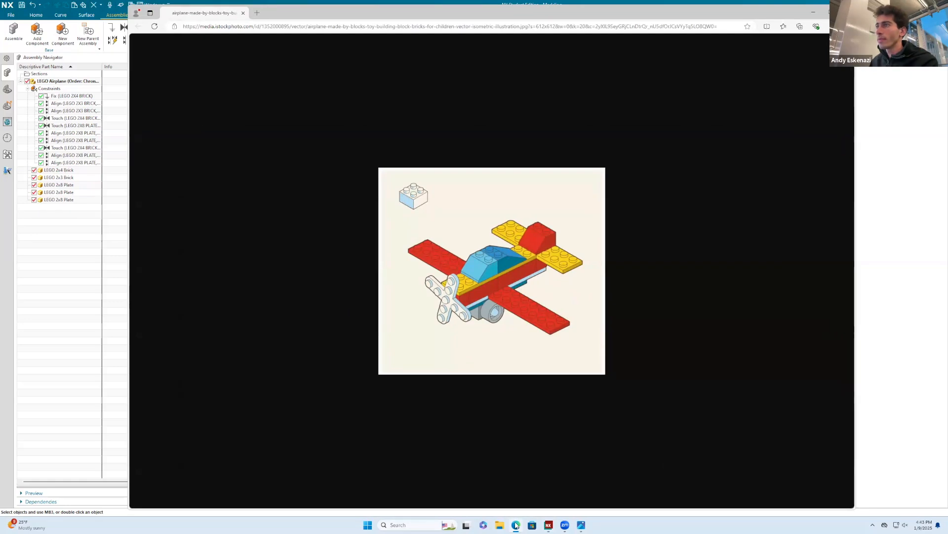
click(516, 524)
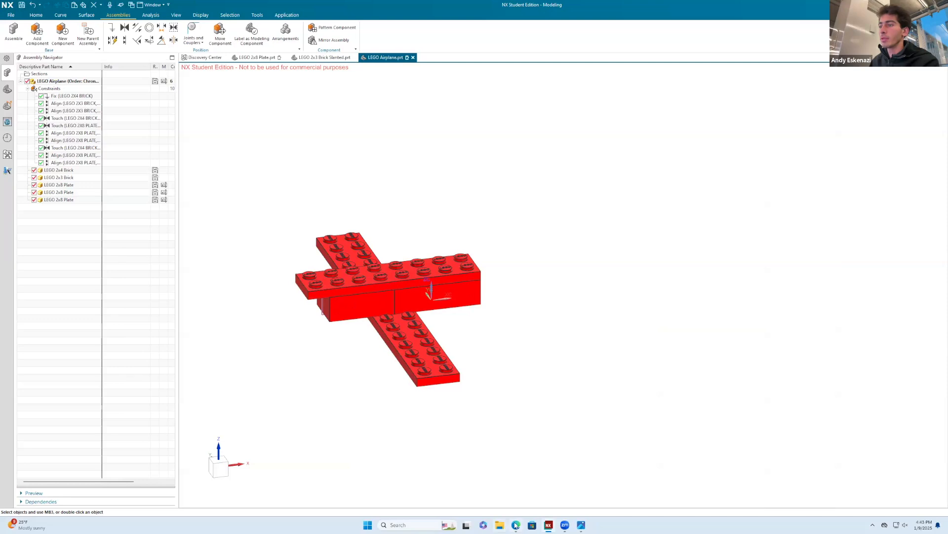
click(515, 524)
click(516, 524)
Add one LEGO 2x2 Brick Slanted component to the assembly, placing it in the free space above the fuselage.
click(37, 30)
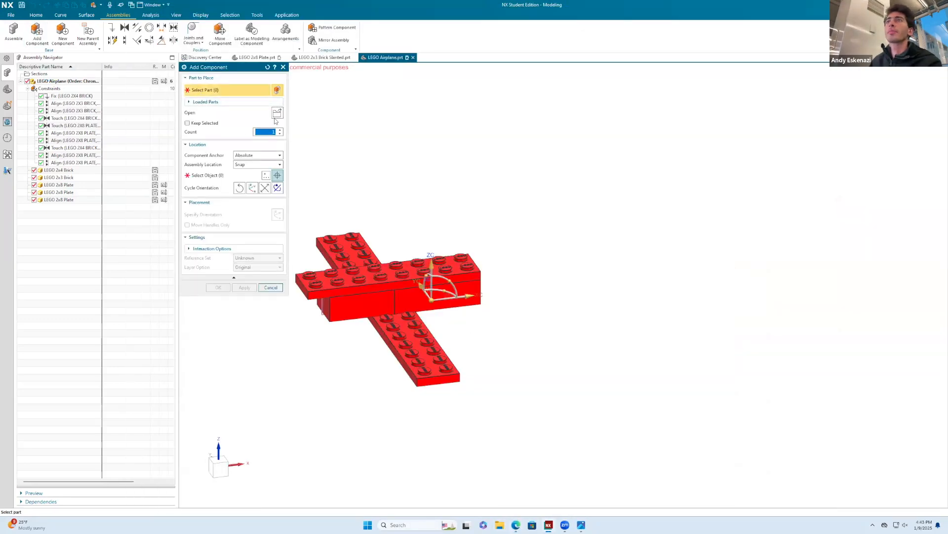
click(275, 114)
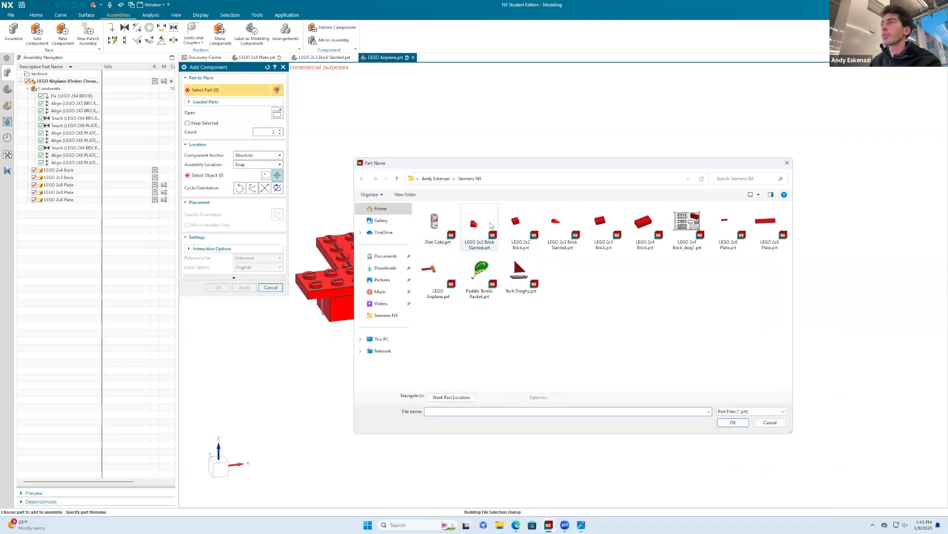
click(733, 422)
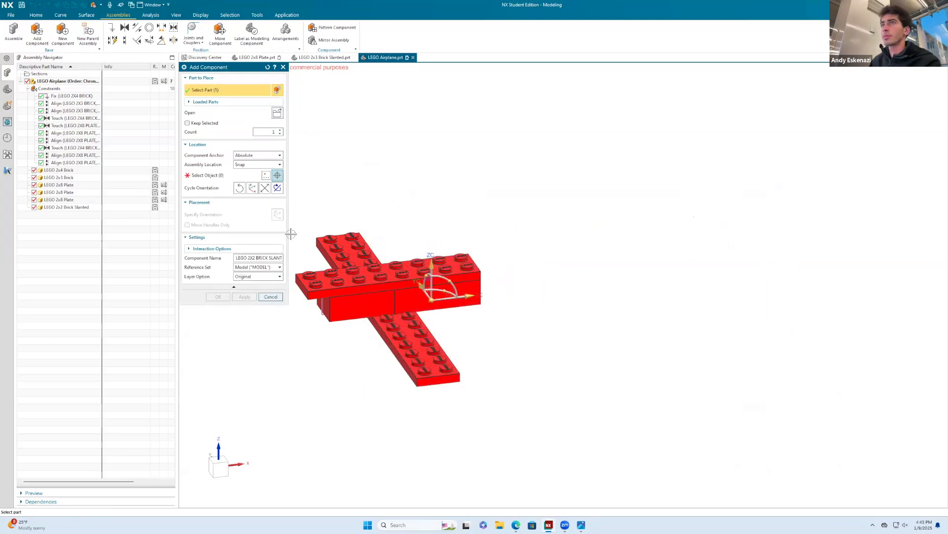
click(388, 191)
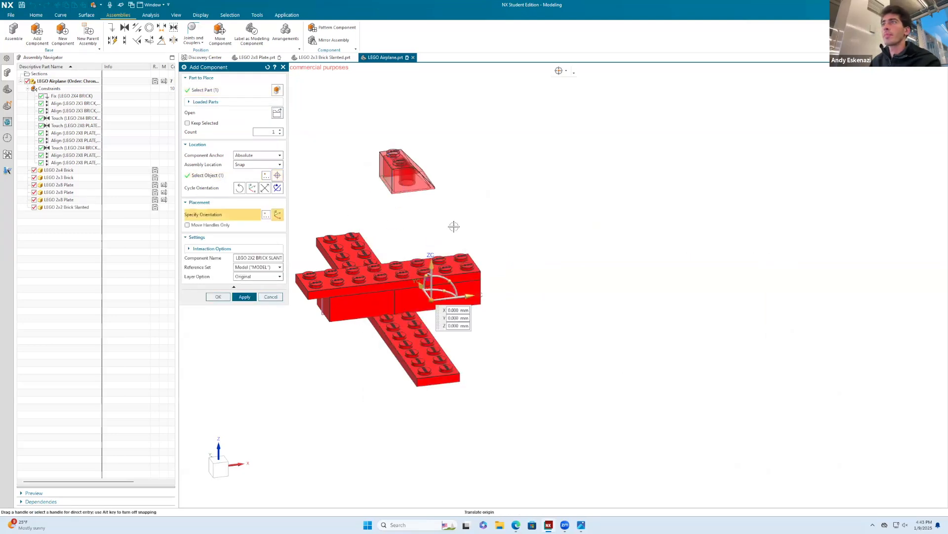
click(211, 299)
Rotate the 2x2 slanted brick half a turn about its vertical axis with Move Component, so its slope faces the overhanging end of the fuselage.
drag(351, 136, 470, 202)
click(220, 39)
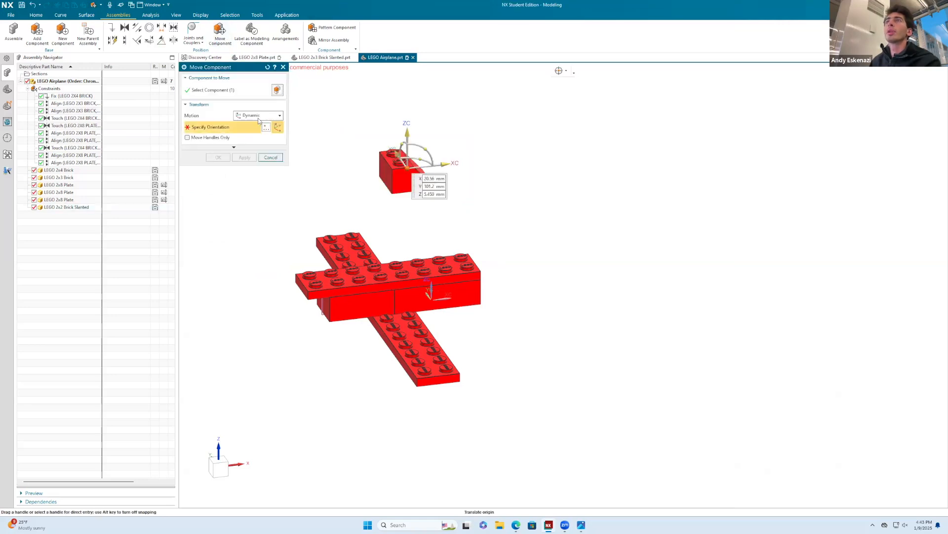
drag(424, 157, 372, 191)
click(215, 158)
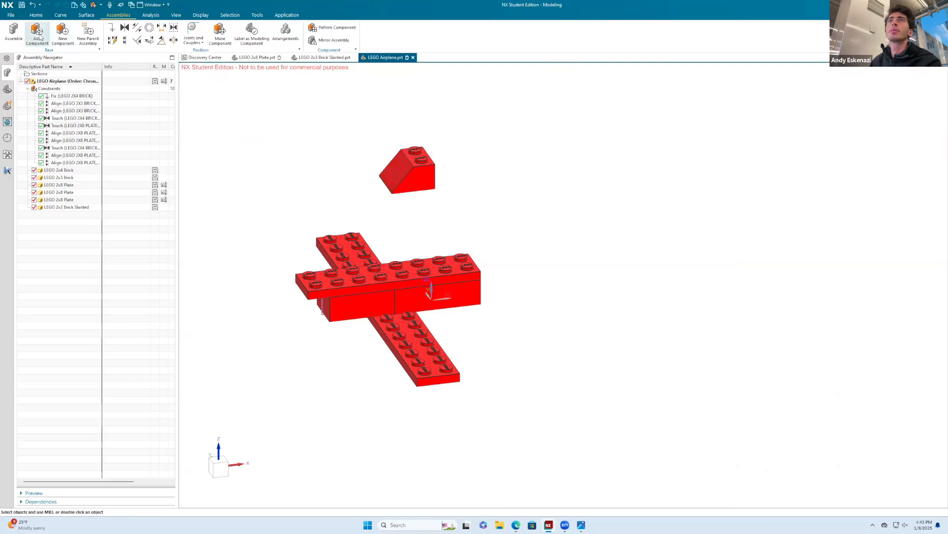
Add one LEGO 2x3 Brick Slanted component to the assembly, placing it beside the 2x2 slanted brick.
click(37, 34)
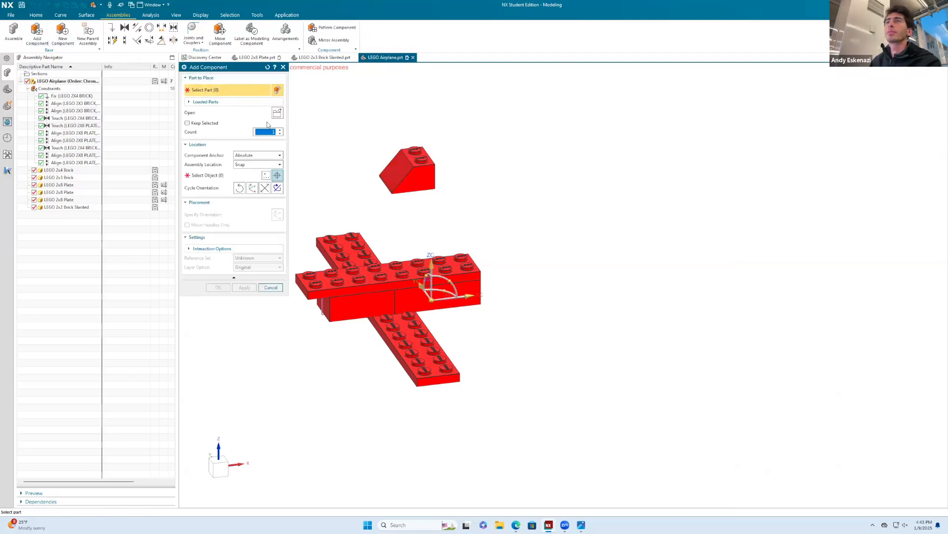
click(277, 114)
click(563, 229)
click(733, 422)
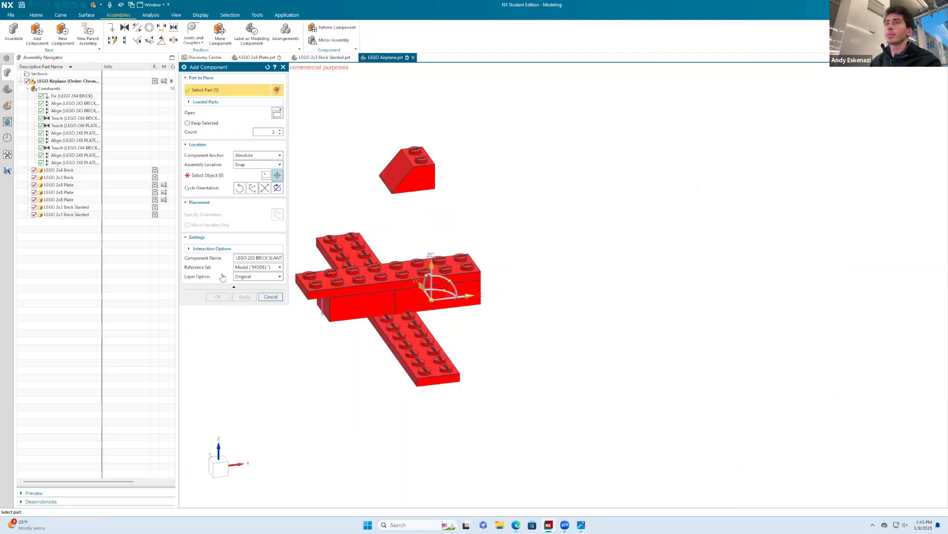
click(534, 178)
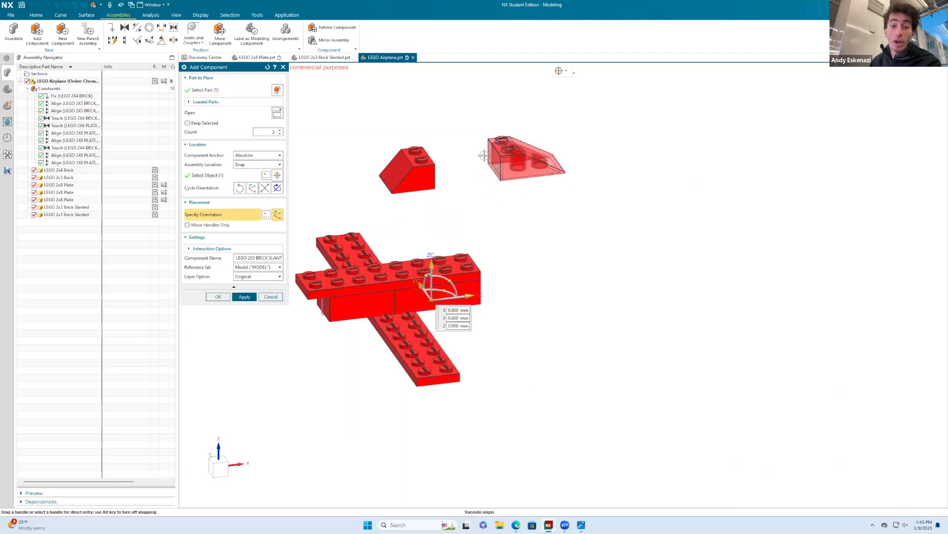
click(218, 296)
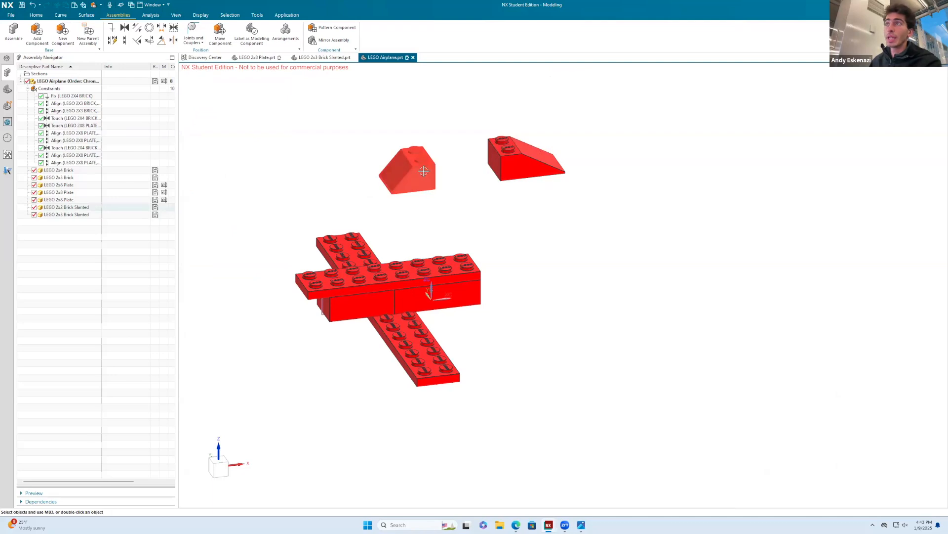
Add a Touch constraint between the vertical back face of the 2x3 slanted brick and that of the 2x2 slanted brick.
scroll(439, 144, up, 2)
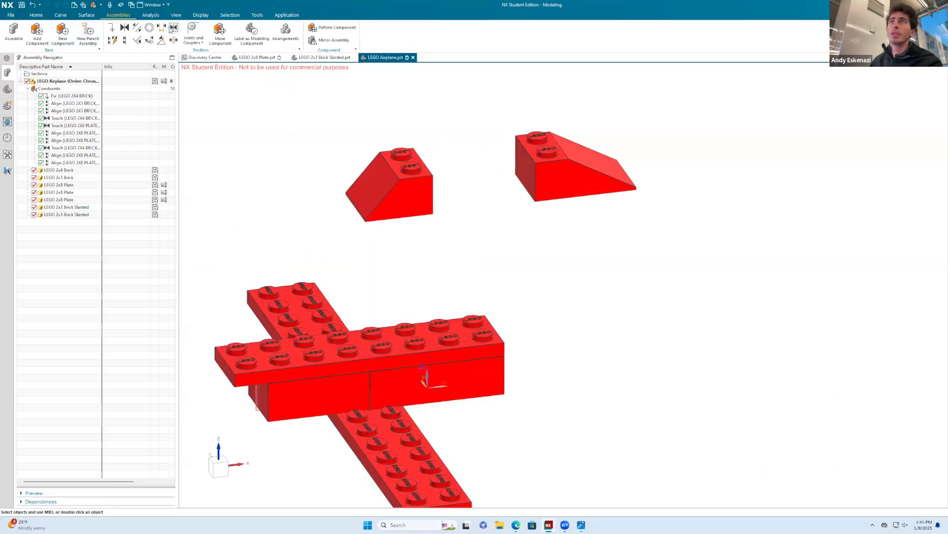
click(125, 27)
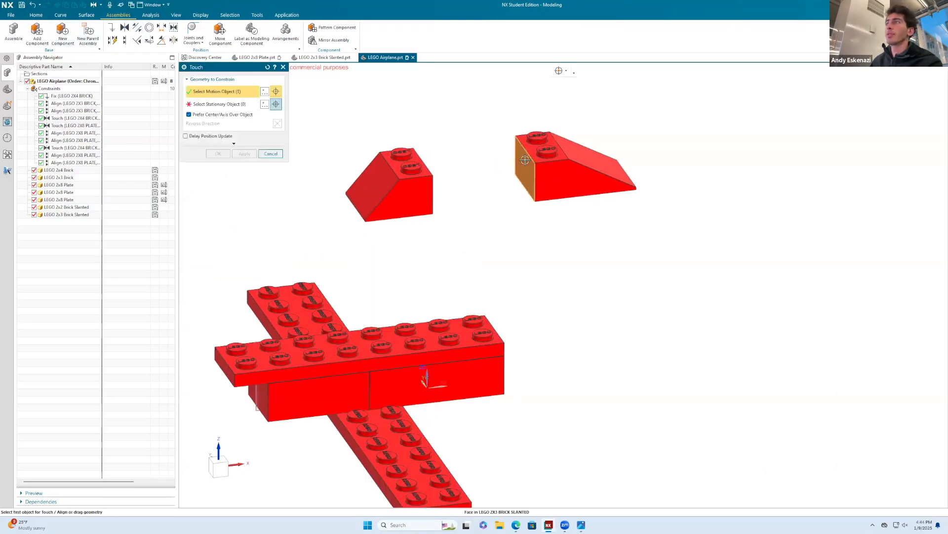
click(523, 163)
scroll(523, 163, up, 2)
click(570, 177)
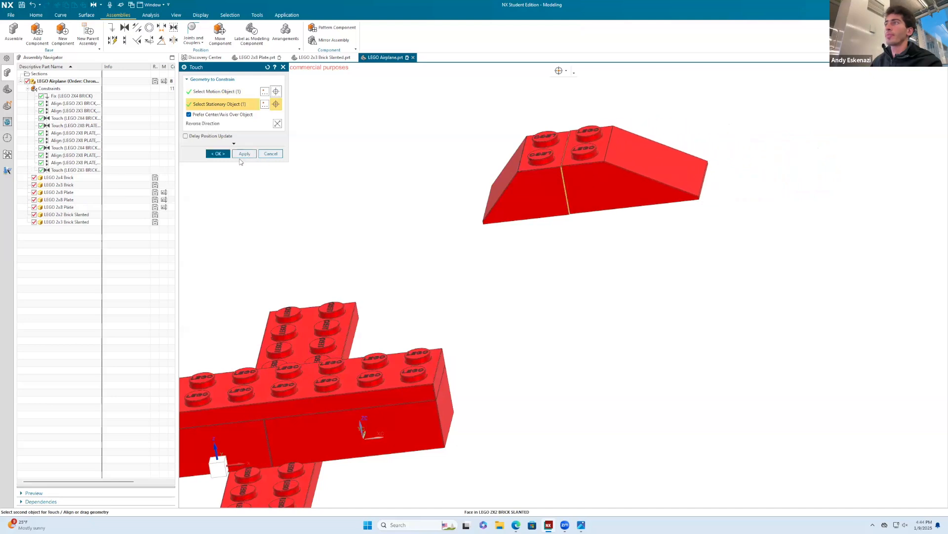
click(218, 154)
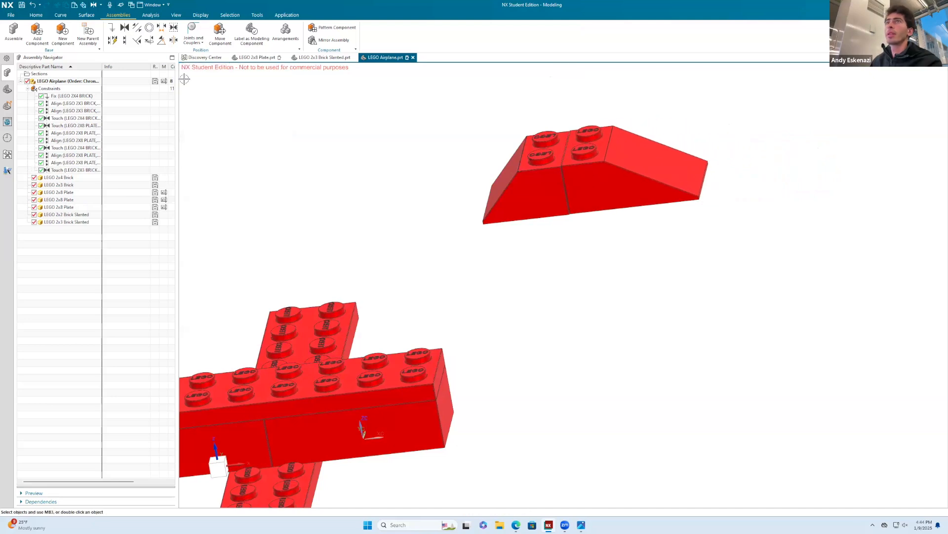
Align the side face of the 2x3 slanted brick with the matching side face of the 2x2 slanted brick.
click(124, 40)
click(567, 179)
click(526, 195)
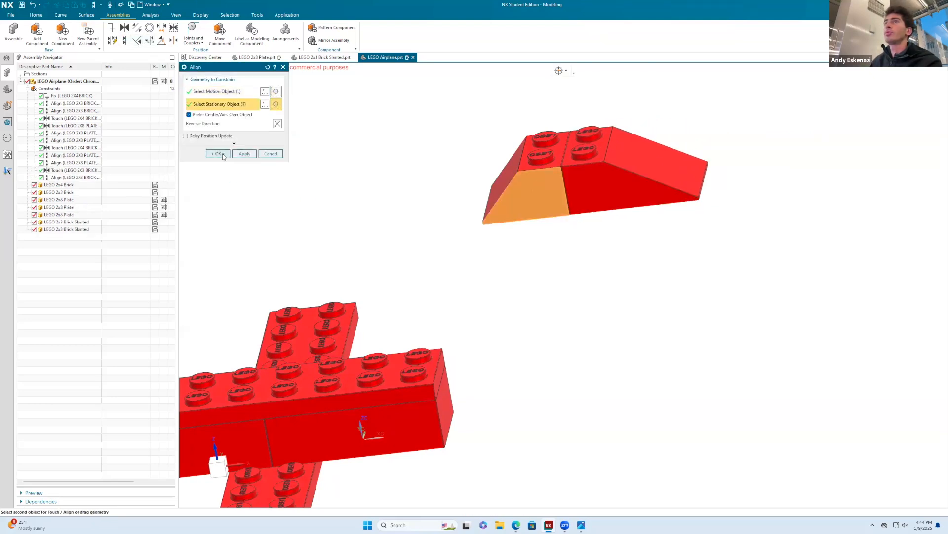
click(218, 154)
Align the studded top face of the 2x3 slanted brick with the top face of the 2x2 slanted brick.
click(126, 40)
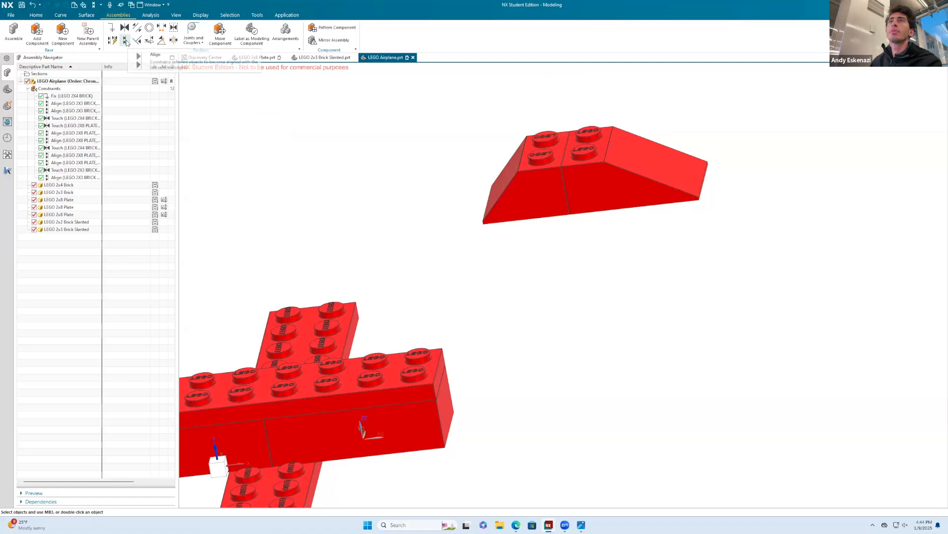
click(570, 143)
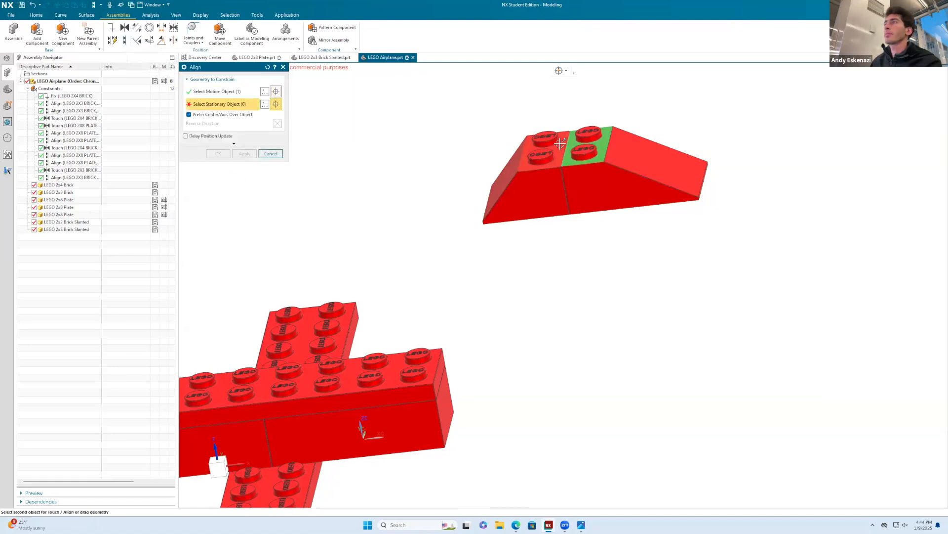
click(560, 144)
middle_click(583, 210)
Add a Touch constraint between the underside rim of the 2x2 slanted brick and the top face of the upper 2x8 plate.
middle_drag(583, 210, 589, 168)
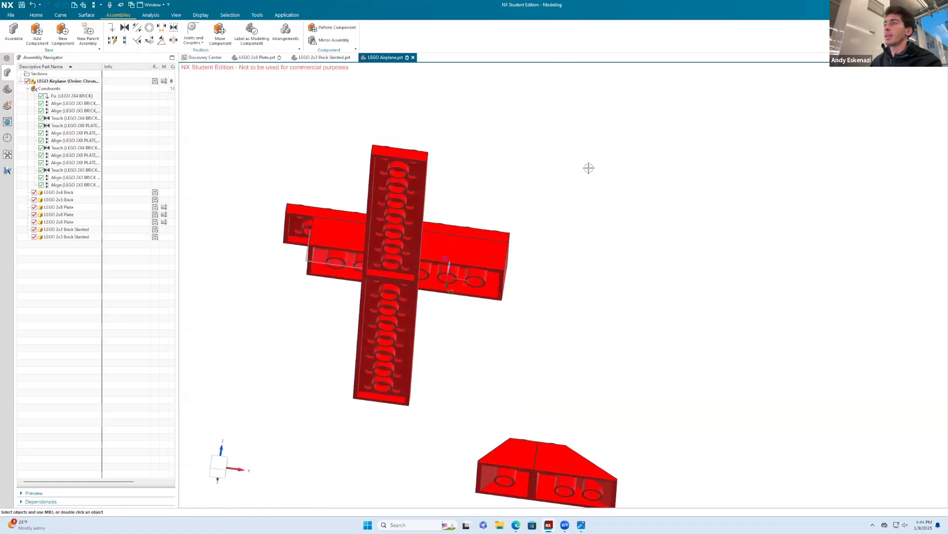
click(124, 29)
click(504, 480)
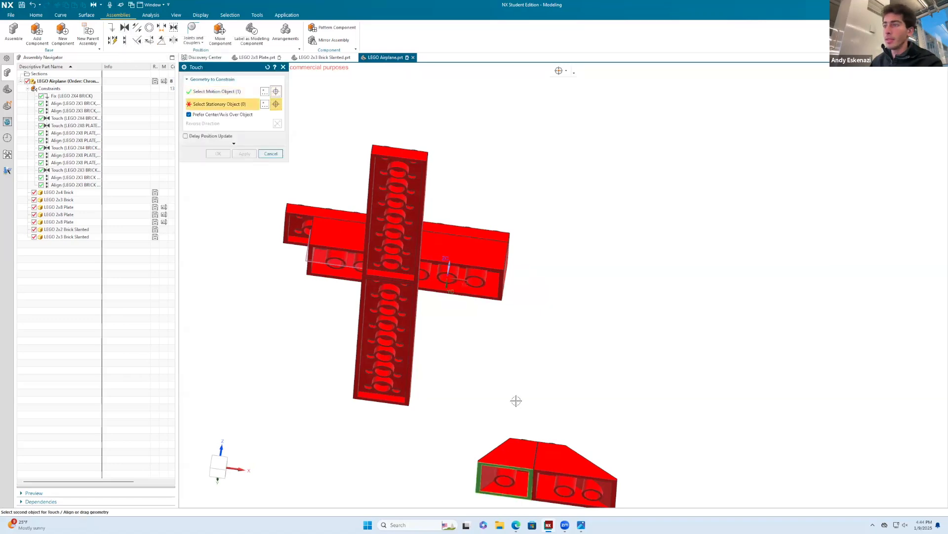
scroll(515, 366, down, 5)
middle_drag(430, 279, 421, 331)
scroll(423, 329, up, 5)
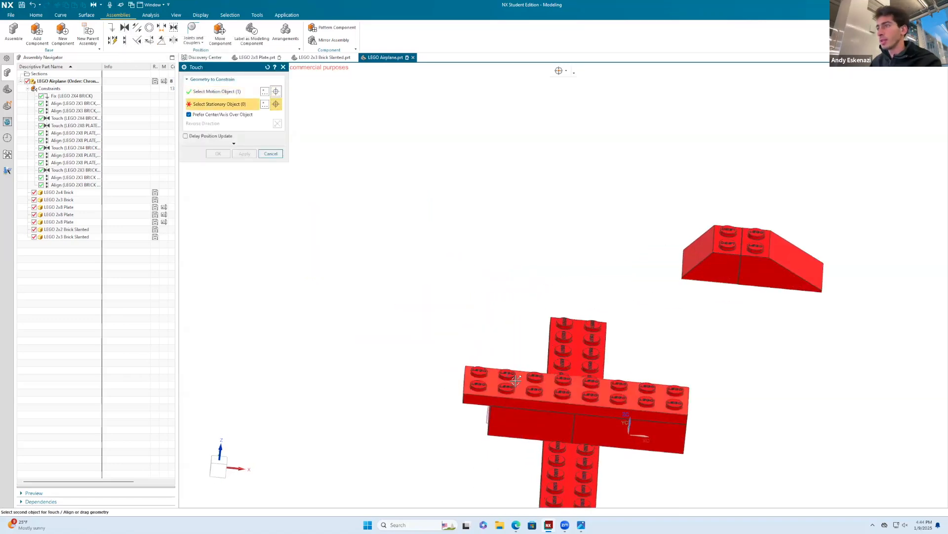
click(515, 379)
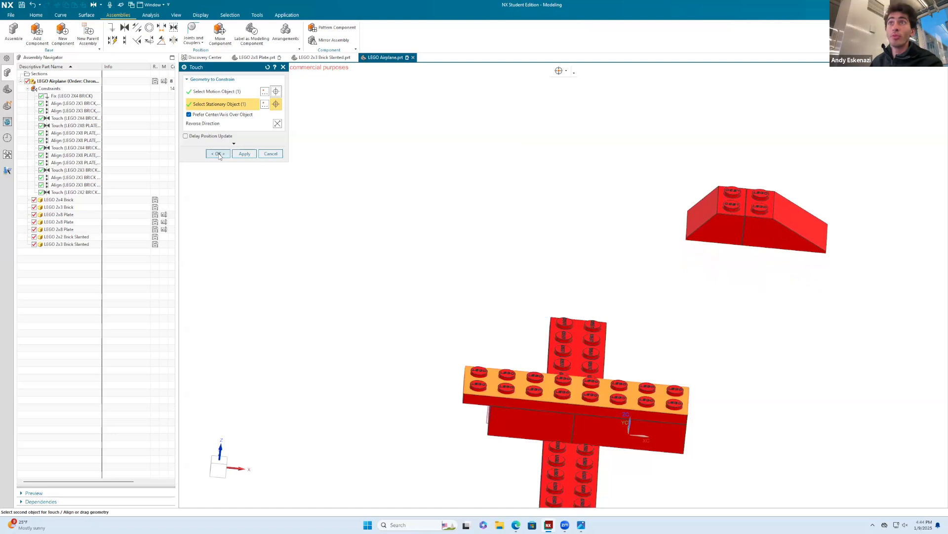
click(218, 153)
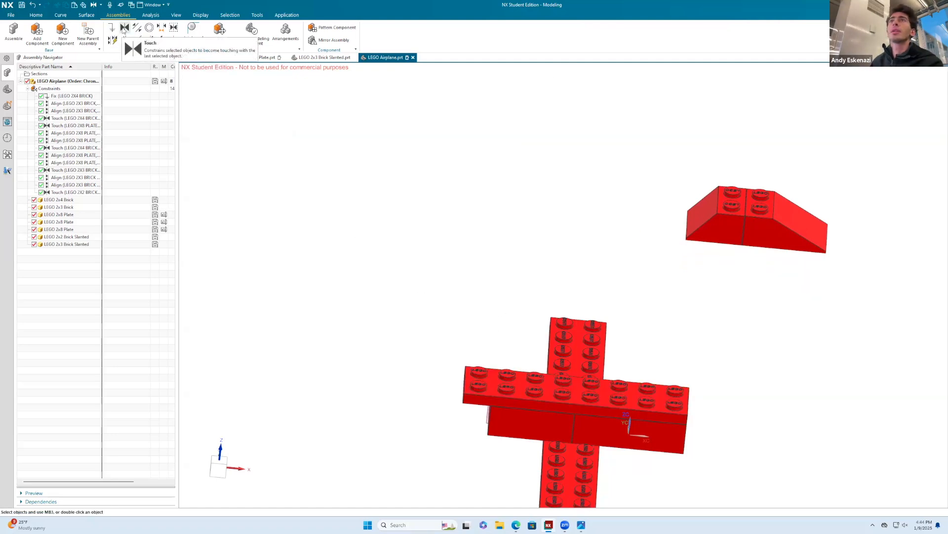
Align a stud of the 2x2 slanted brick with the third stud from the overhanging end of the upper 2x8 plate, using their circular edges.
click(126, 41)
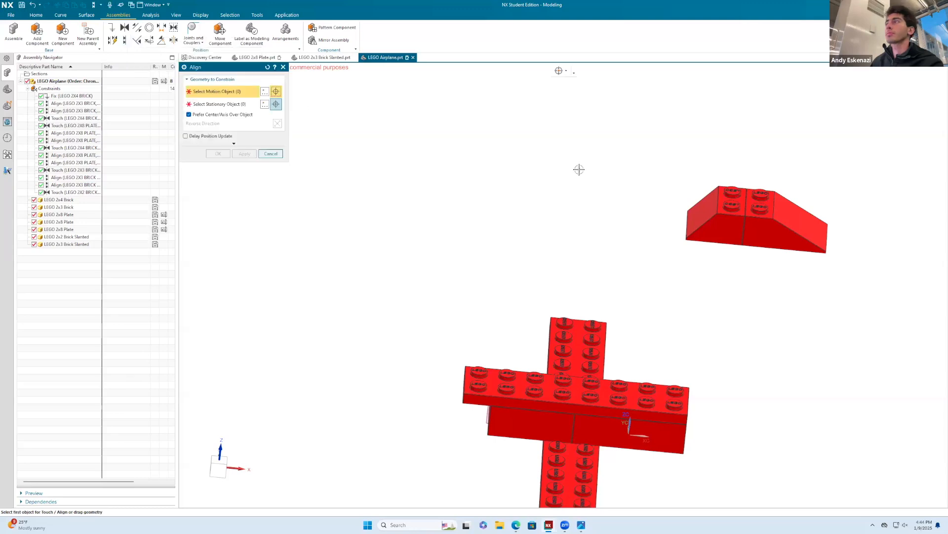
scroll(740, 200, up, 5)
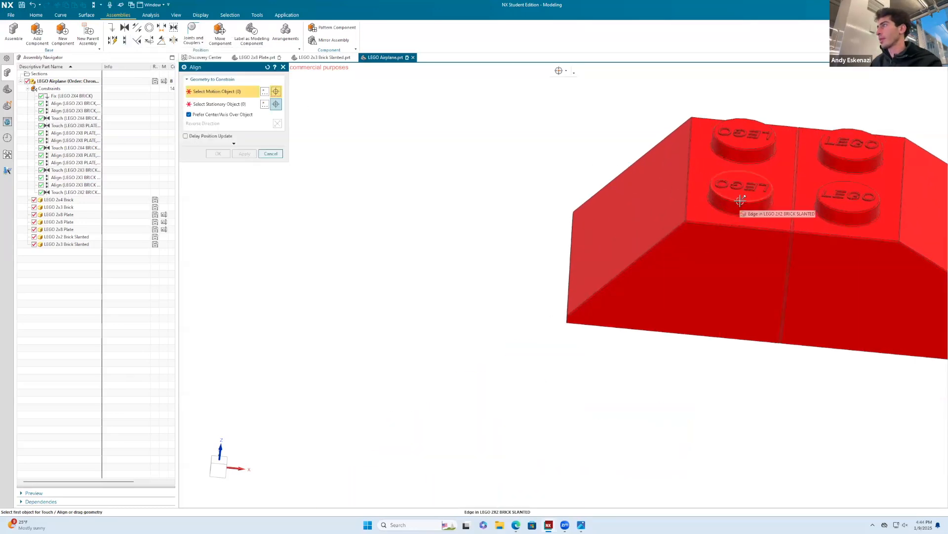
scroll(736, 202, up, 5)
click(728, 200)
scroll(728, 200, down, 8)
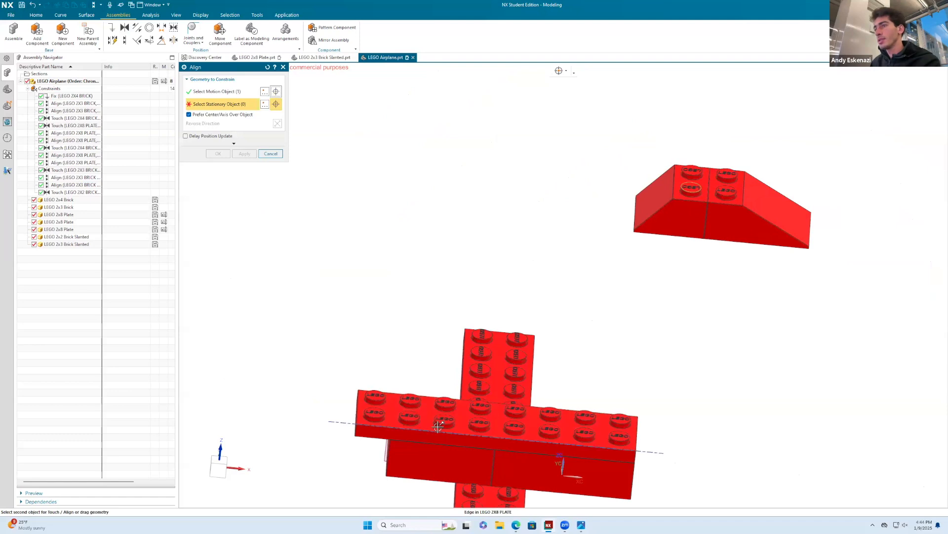
scroll(441, 420, up, 3)
scroll(442, 419, up, 3)
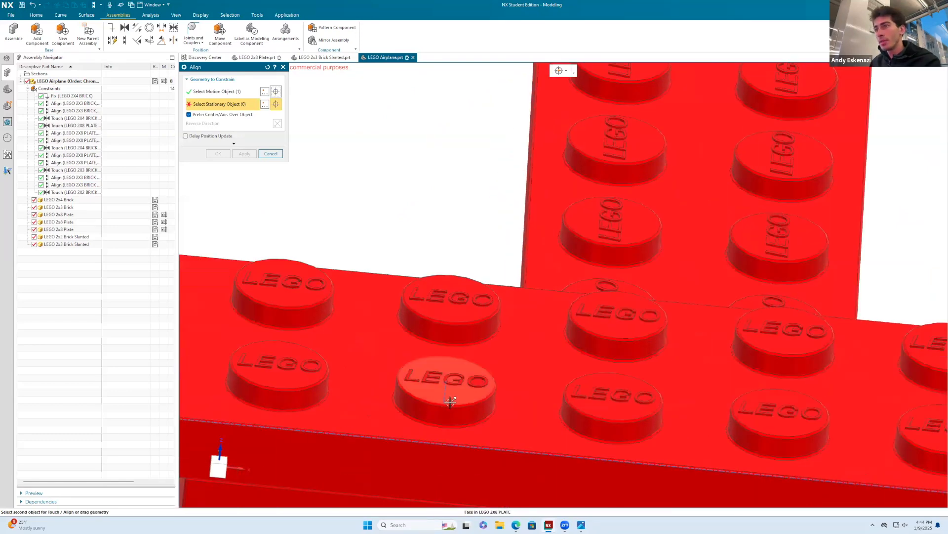
scroll(454, 402, up, 2)
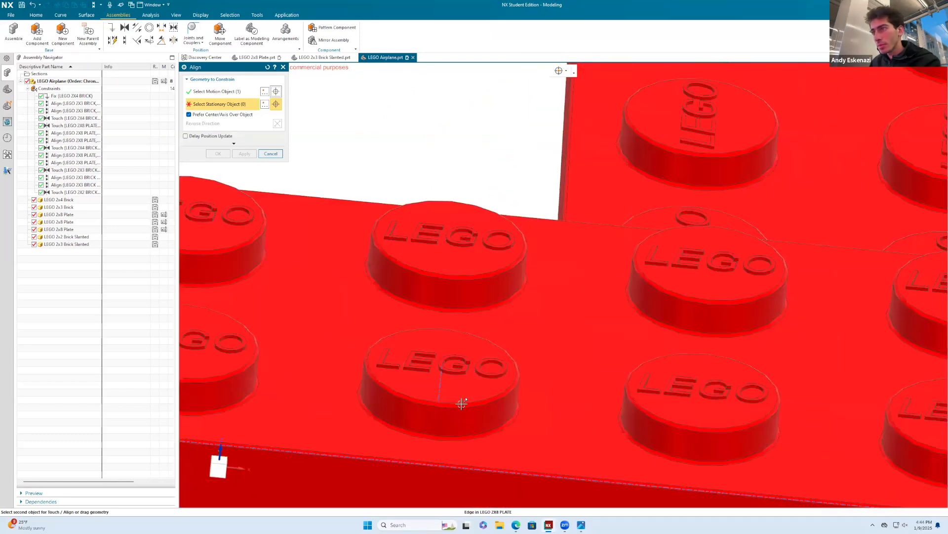
click(461, 402)
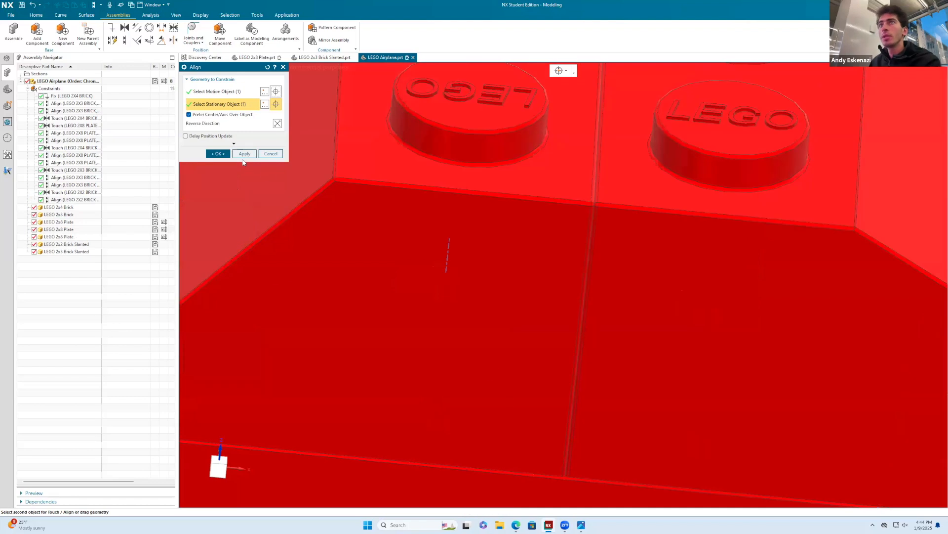
scroll(421, 235, down, 5)
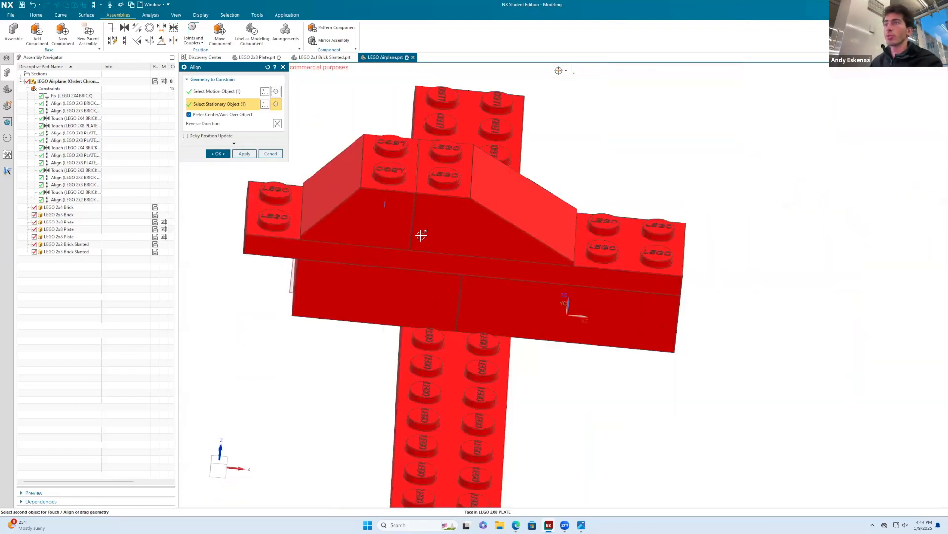
click(219, 153)
Examine the two slanted bricks mounted on the fuselage up close and from the opposite side of the airplane.
scroll(395, 160, up, 1)
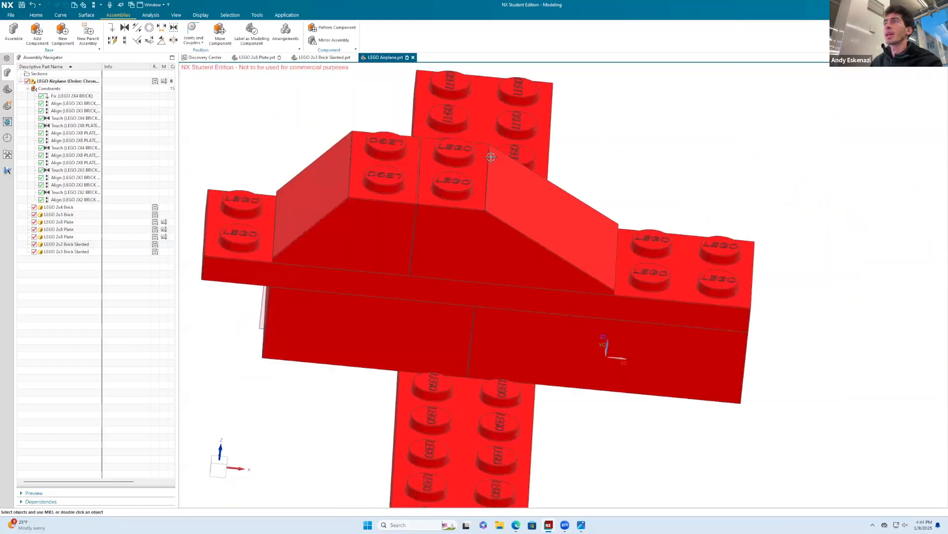
scroll(387, 154, up, 3)
scroll(395, 154, down, 4)
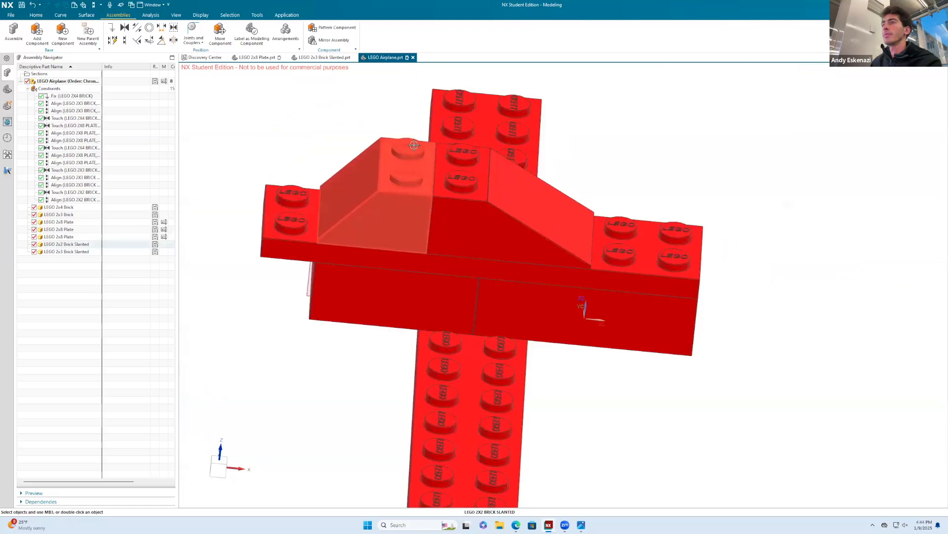
scroll(414, 151, up, 3)
scroll(415, 163, up, 2)
scroll(420, 185, down, 6)
middle_drag(414, 194, 262, 117)
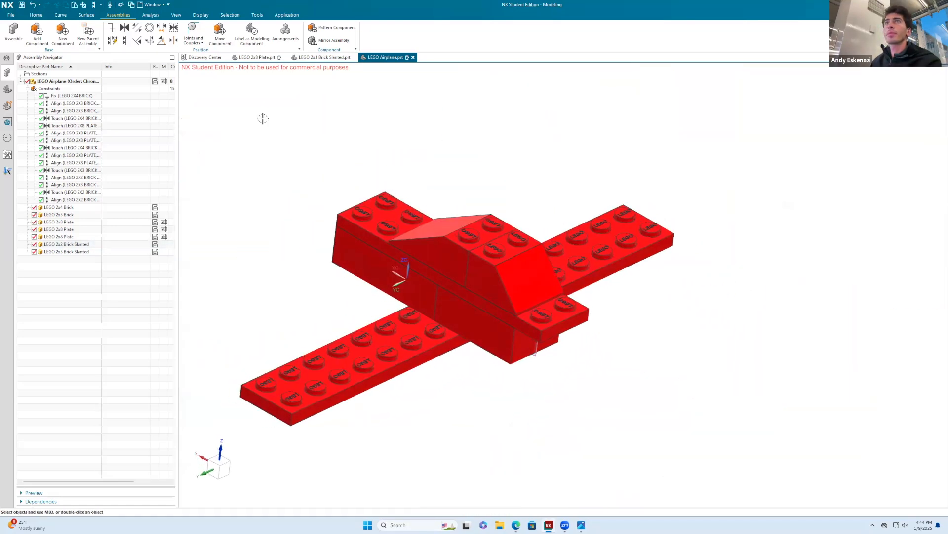
Try to align a stud of the 2x2 slanted brick with the outer edge of a stud recess under the 2x3 brick.
click(123, 41)
scroll(514, 278, up, 5)
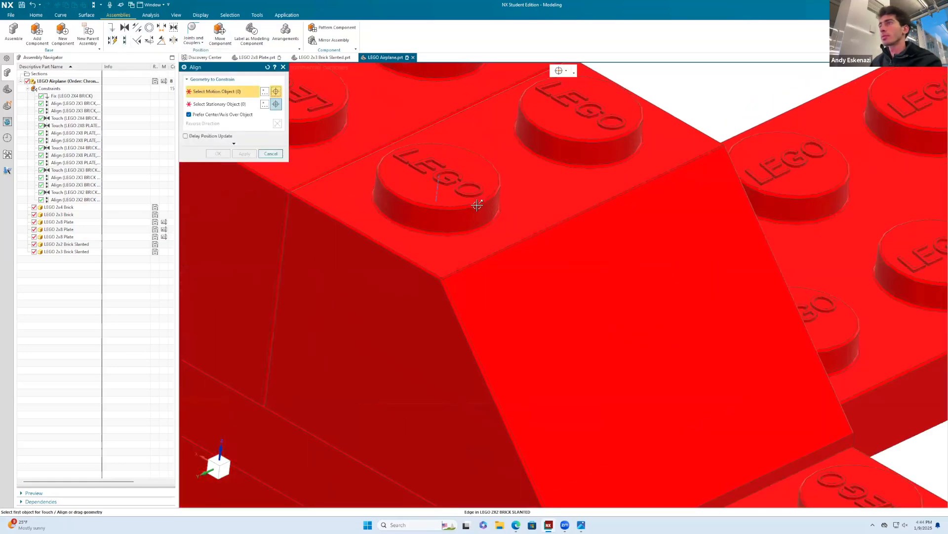
click(478, 206)
scroll(482, 212, down, 5)
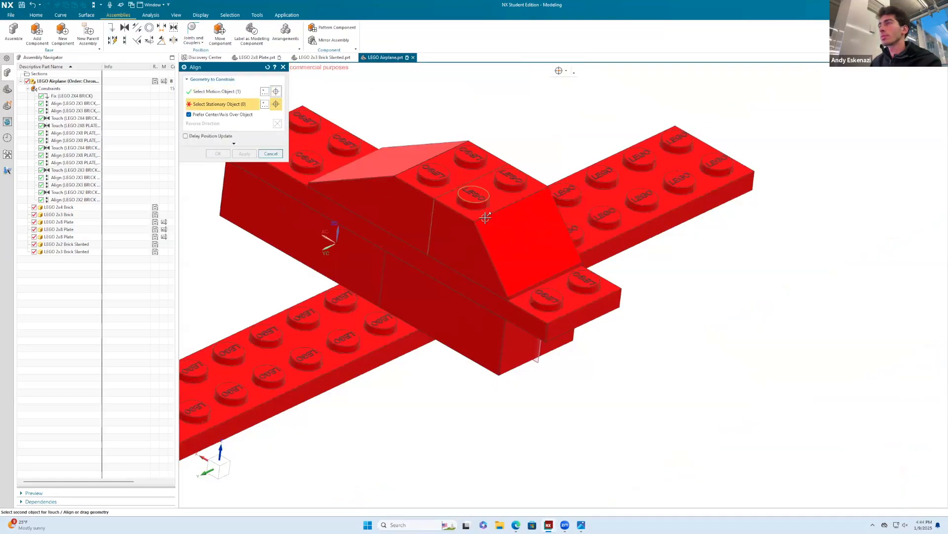
scroll(485, 218, down, 2)
middle_drag(452, 223, 482, 127)
scroll(465, 238, up, 8)
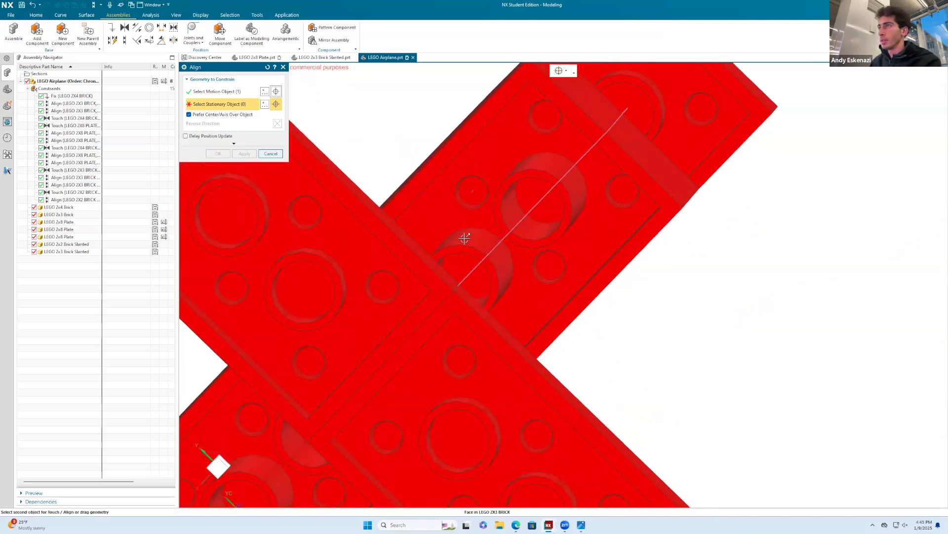
scroll(459, 229, up, 5)
click(452, 219)
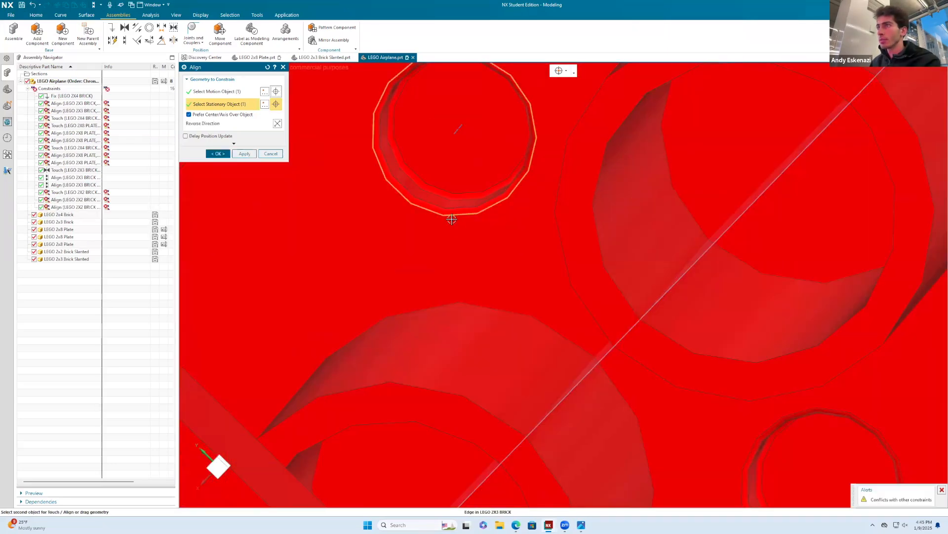
click(271, 153)
Try to align the 2x2 slanted brick's stud edge with the inner circular edge of a stud recess under the 2x3 brick.
scroll(487, 237, down, 5)
middle_drag(487, 218, 521, 278)
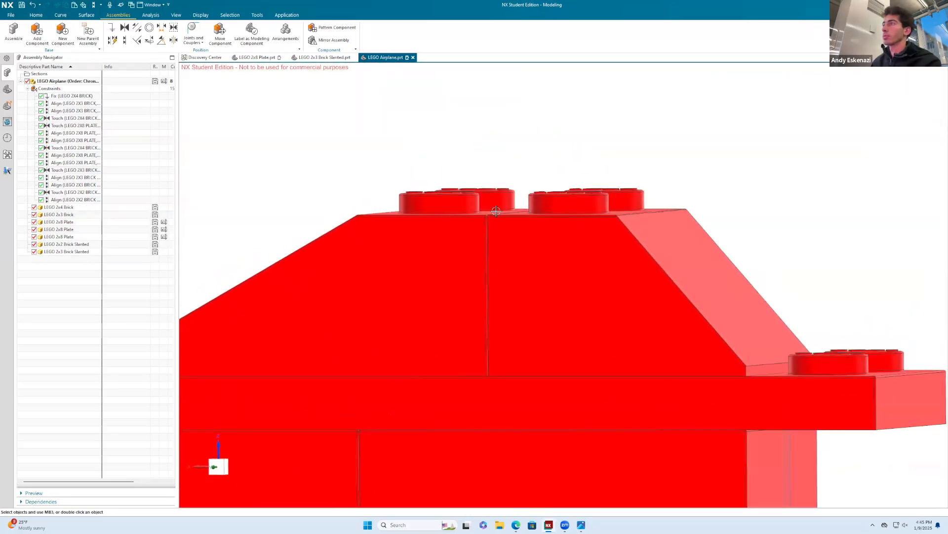
scroll(501, 243, down, 5)
middle_drag(501, 243, 494, 220)
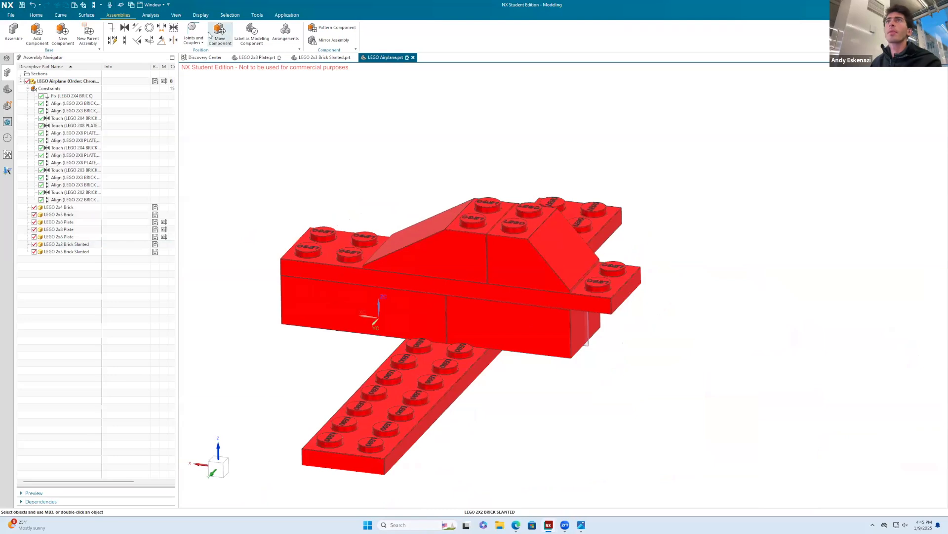
click(125, 41)
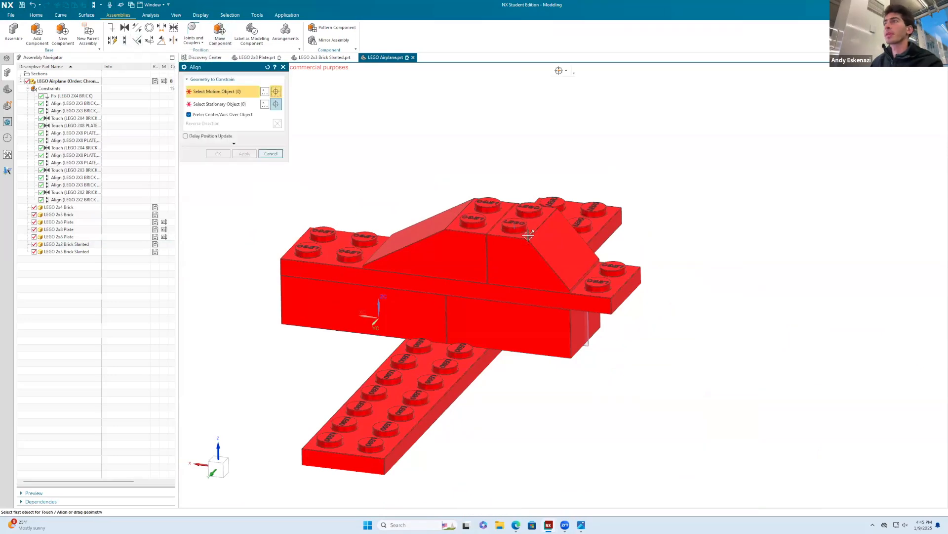
scroll(513, 212, up, 6)
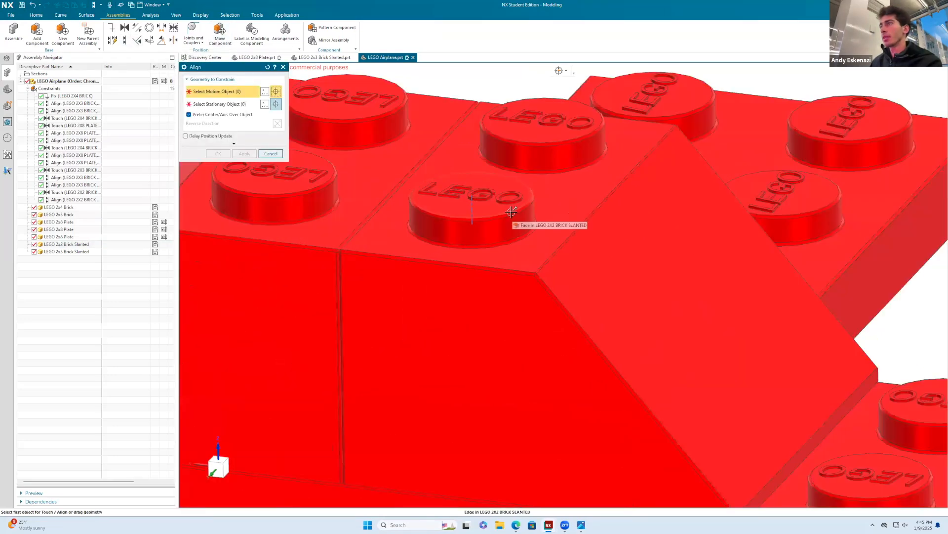
click(511, 212)
scroll(511, 211, down, 6)
middle_drag(515, 260, 390, 195)
scroll(381, 186, up, 6)
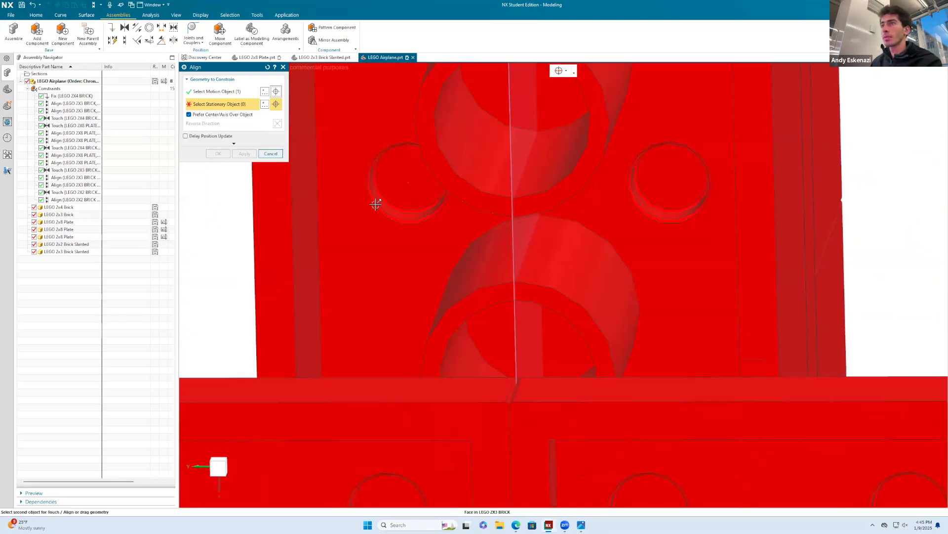
scroll(380, 196, up, 2)
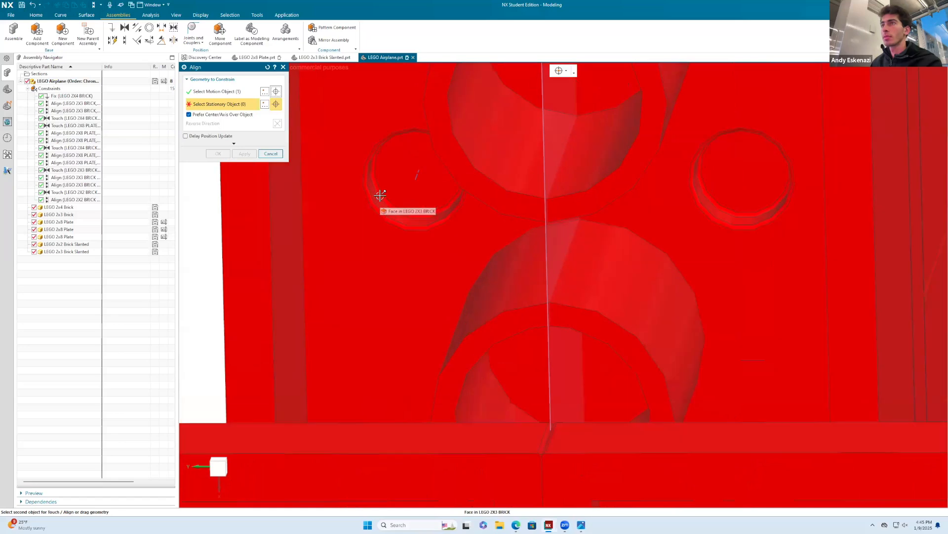
scroll(381, 196, up, 2)
click(383, 188)
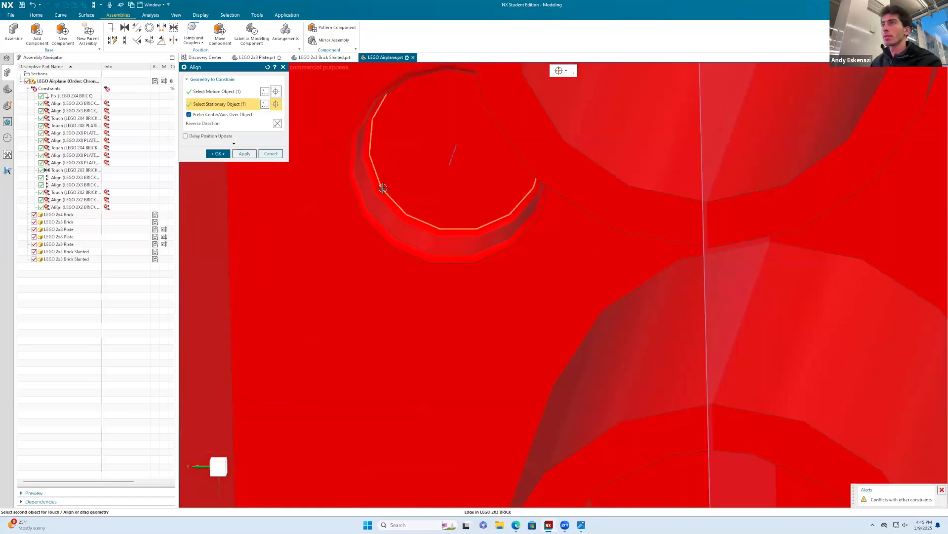
click(270, 154)
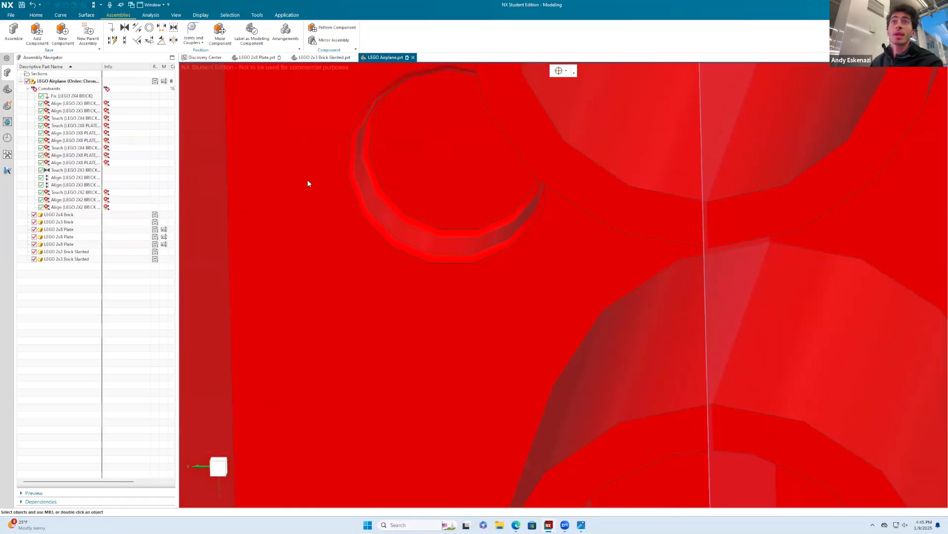
Save the LEGO Airplane assembly with the whole airplane in view.
scroll(417, 264, down, 8)
middle_drag(525, 206, 478, 517)
scroll(495, 275, down, 3)
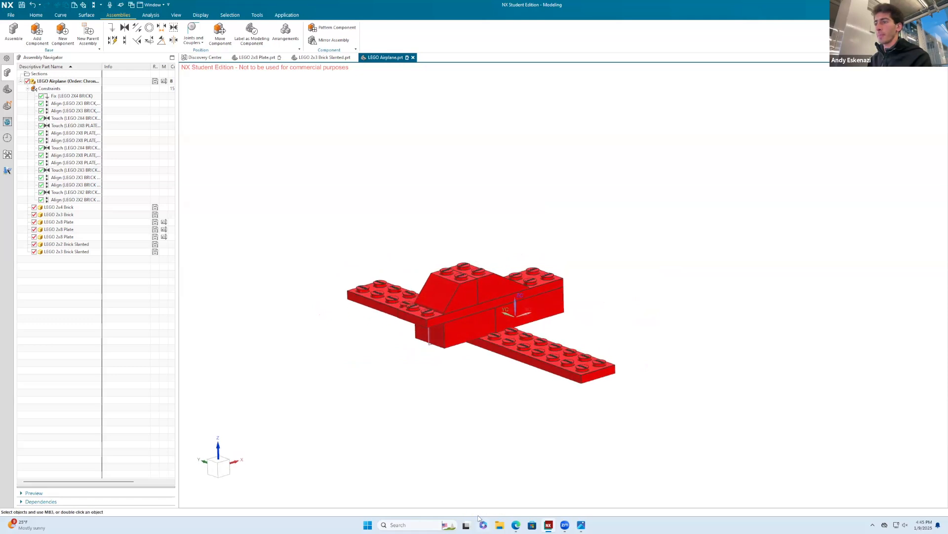
click(22, 7)
Try to save a copy of the LEGO 2x8 Plate part as LEGO 2x4 Plate.prt.
click(255, 58)
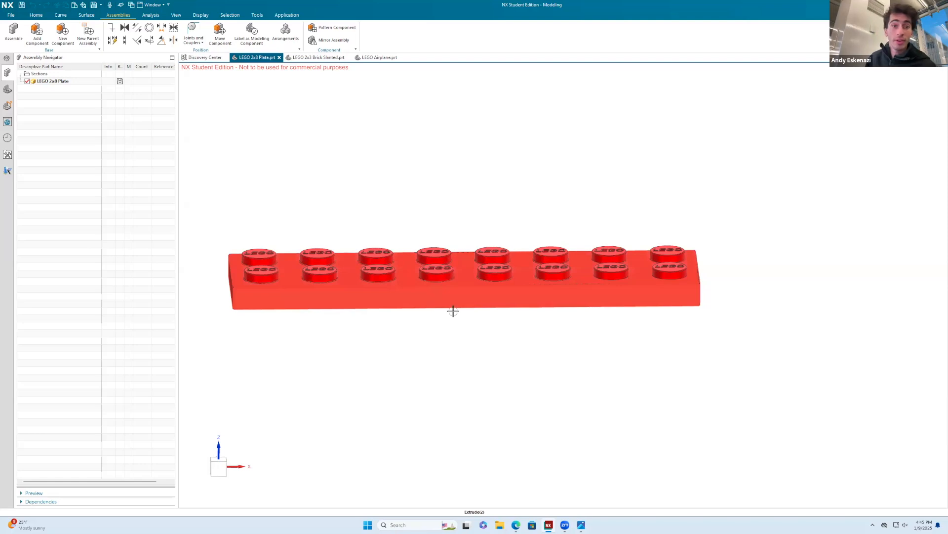
click(6, 92)
click(10, 15)
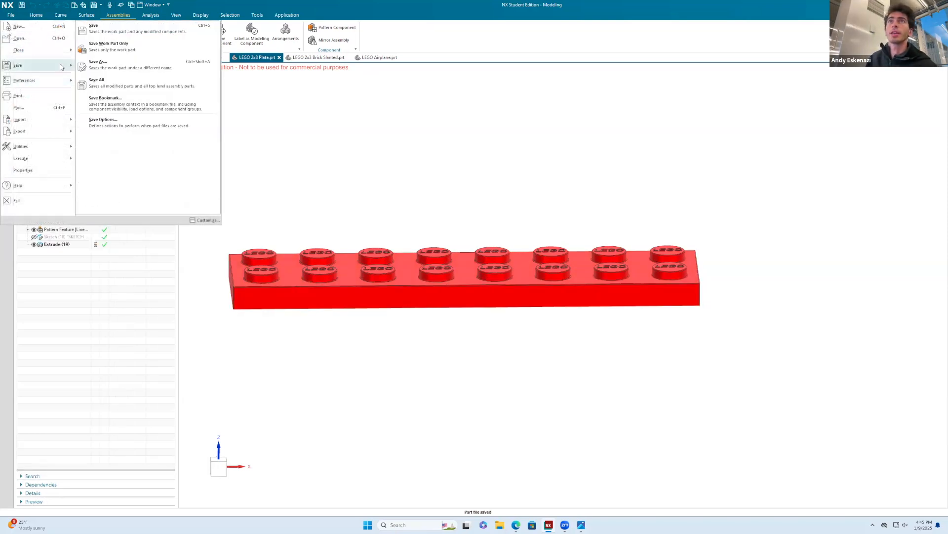
click(81, 68)
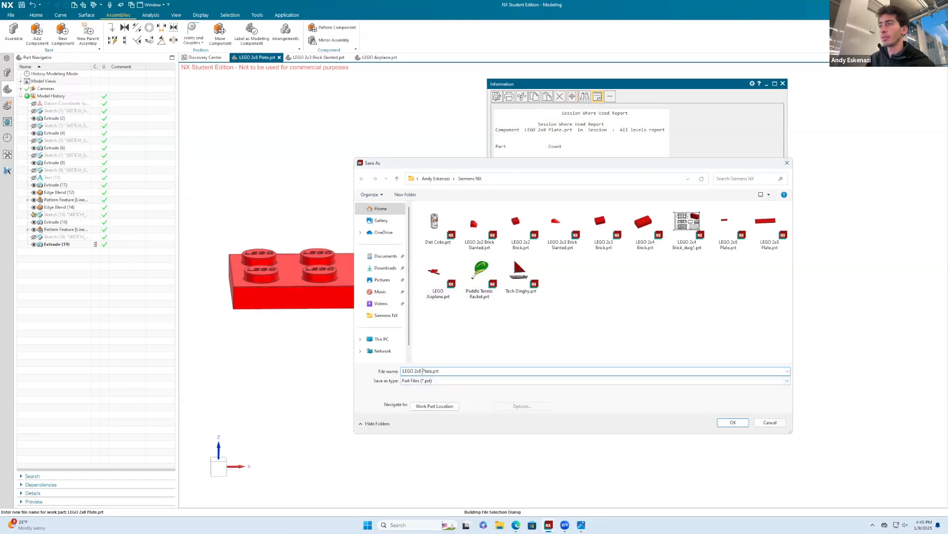
key(BackSpace)
text(4)
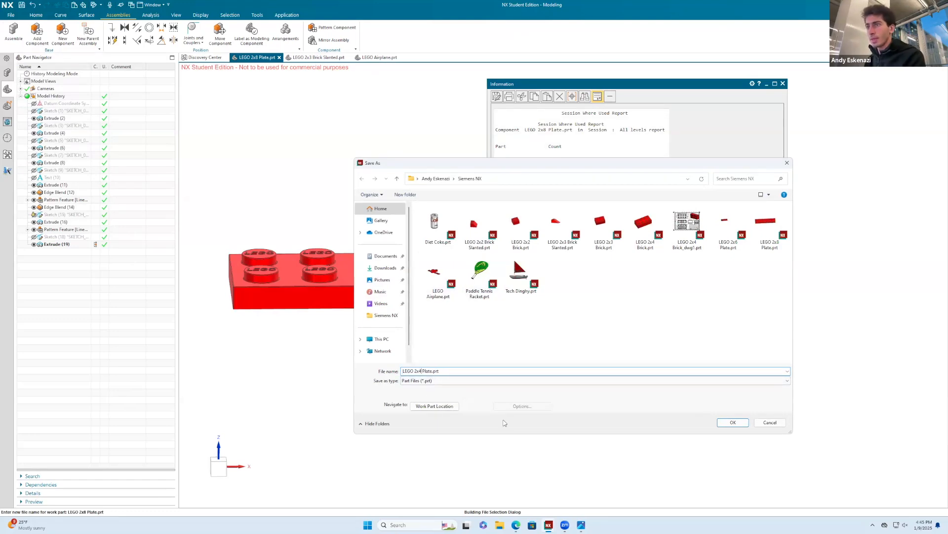
click(728, 422)
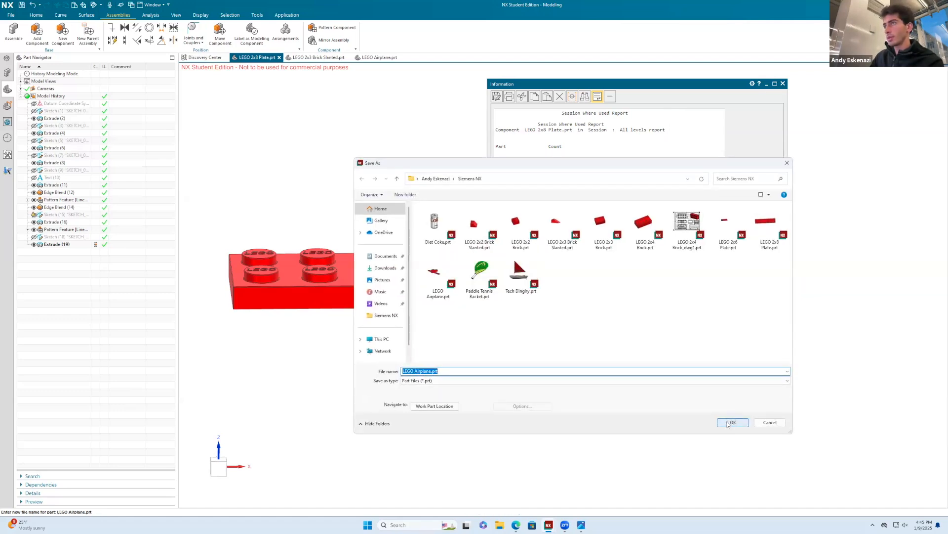
click(730, 422)
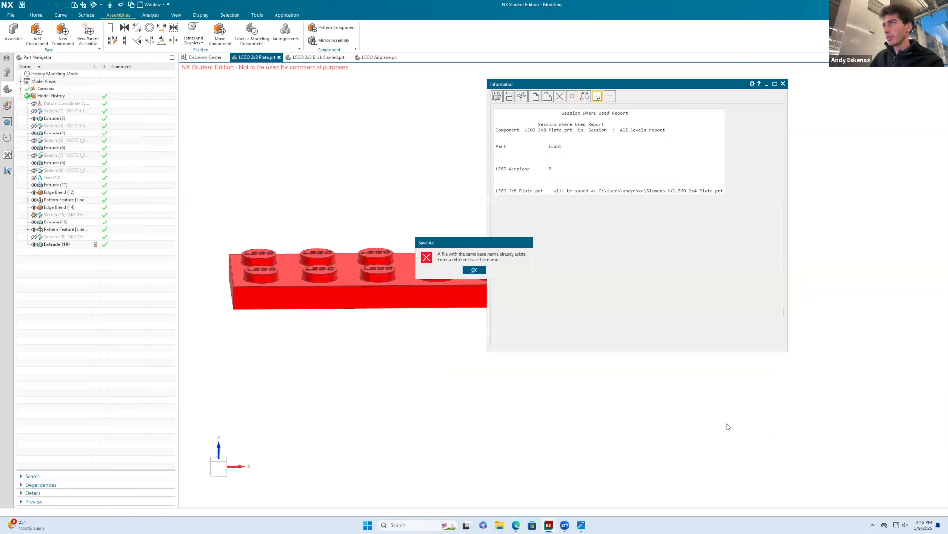
click(473, 271)
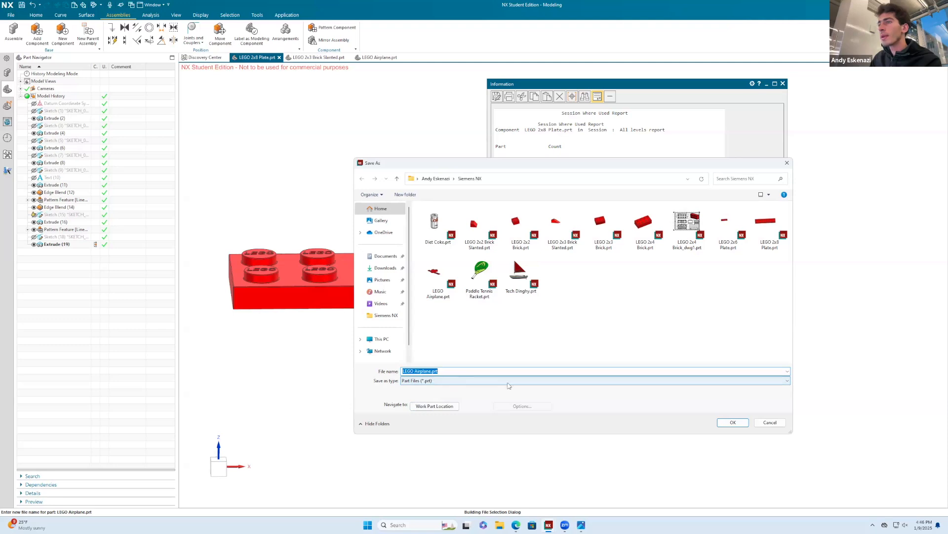
click(772, 422)
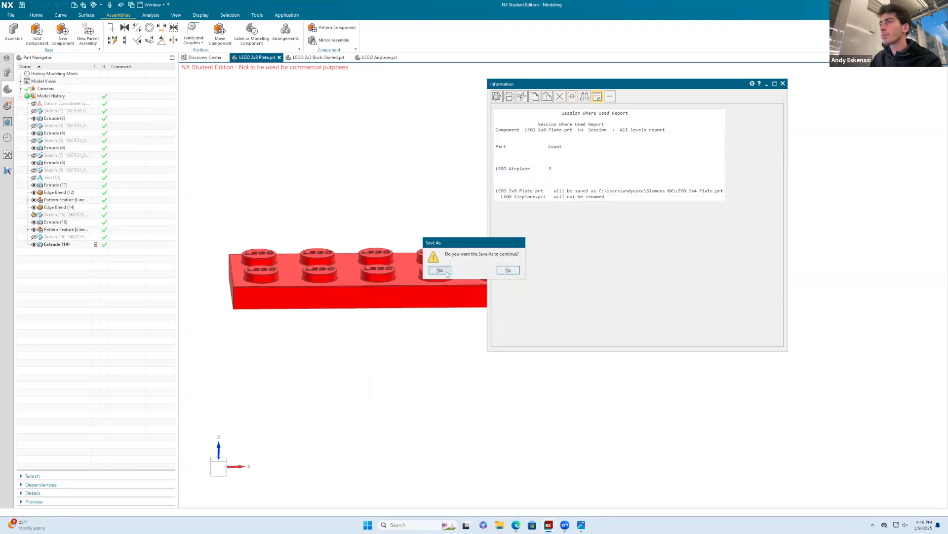
click(506, 270)
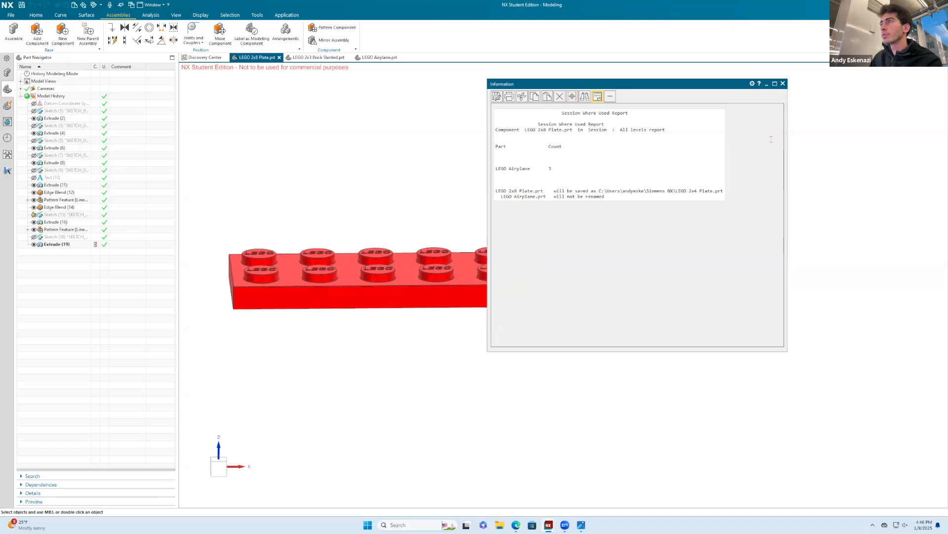
click(783, 84)
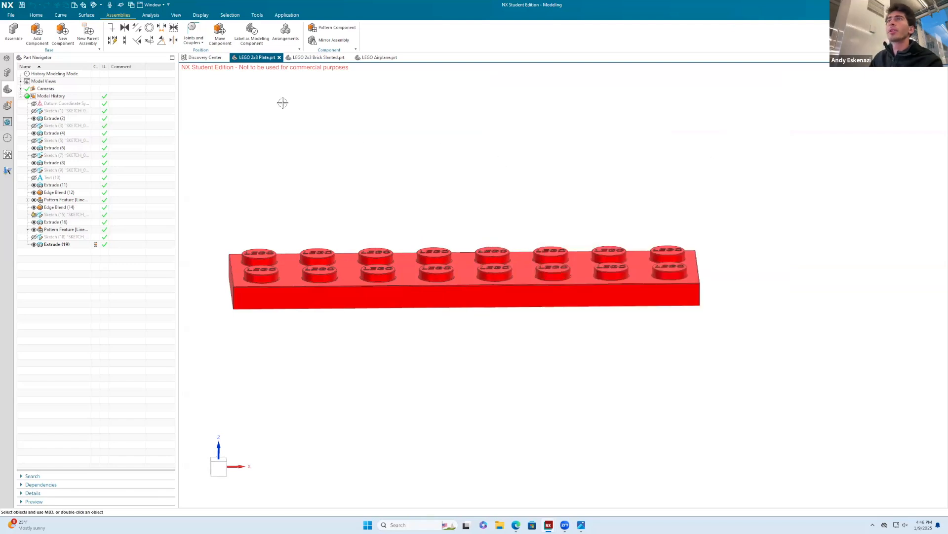
Save the LEGO Airplane assembly again, close the LEGO 2x3 Brick Slanted part and return to the LEGO 2x8 Plate part.
click(379, 57)
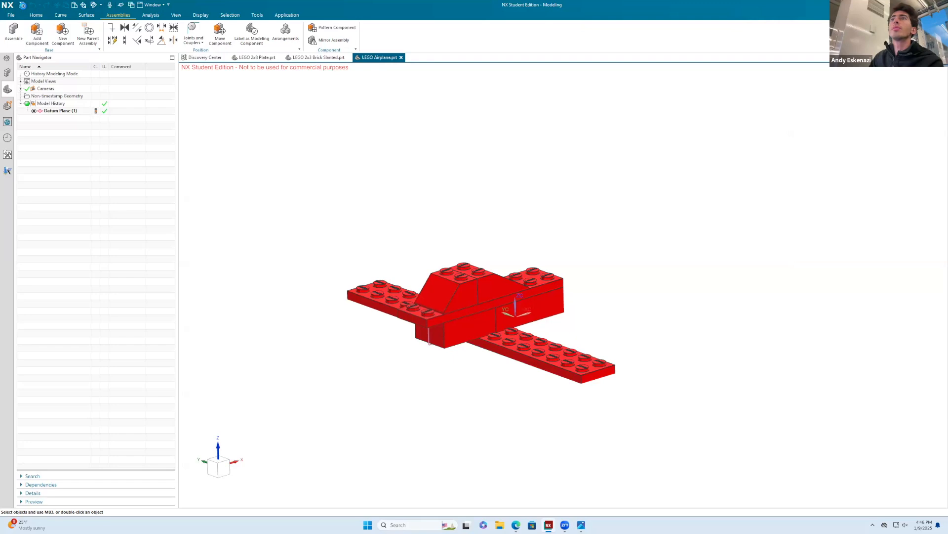
click(22, 5)
click(348, 57)
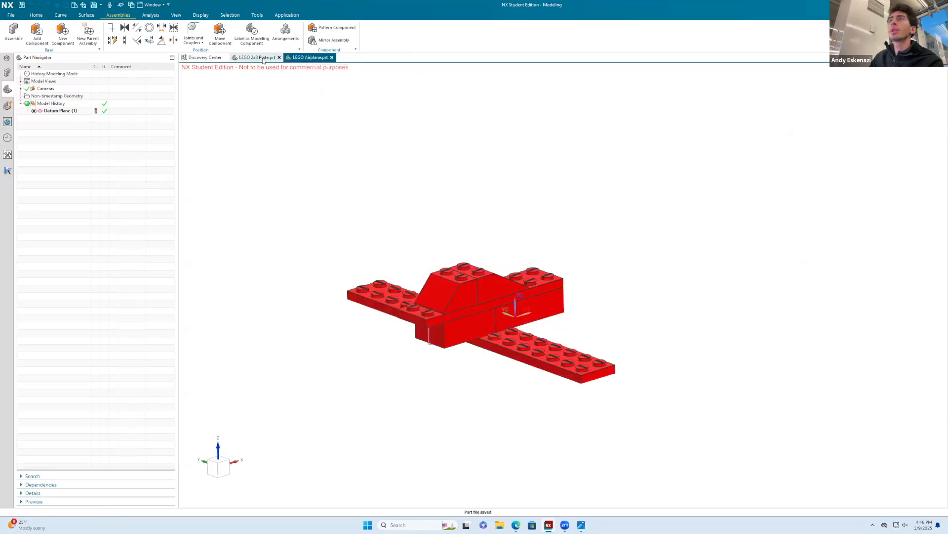
click(257, 57)
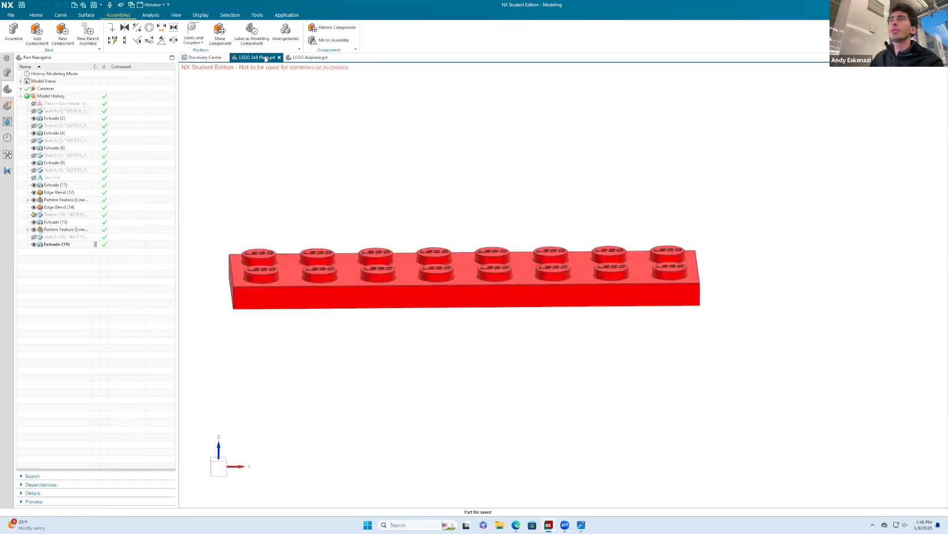
Save the 2x8 plate part under the new name LEGO 2x4 Plate.prt, without renaming the LEGO Airplane assembly.
click(10, 16)
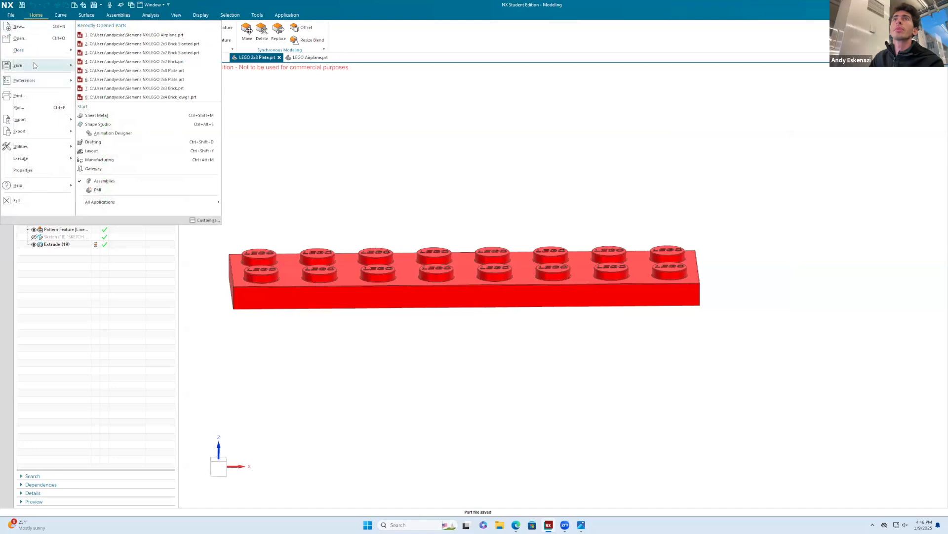
mouse_move(29, 65)
click(98, 63)
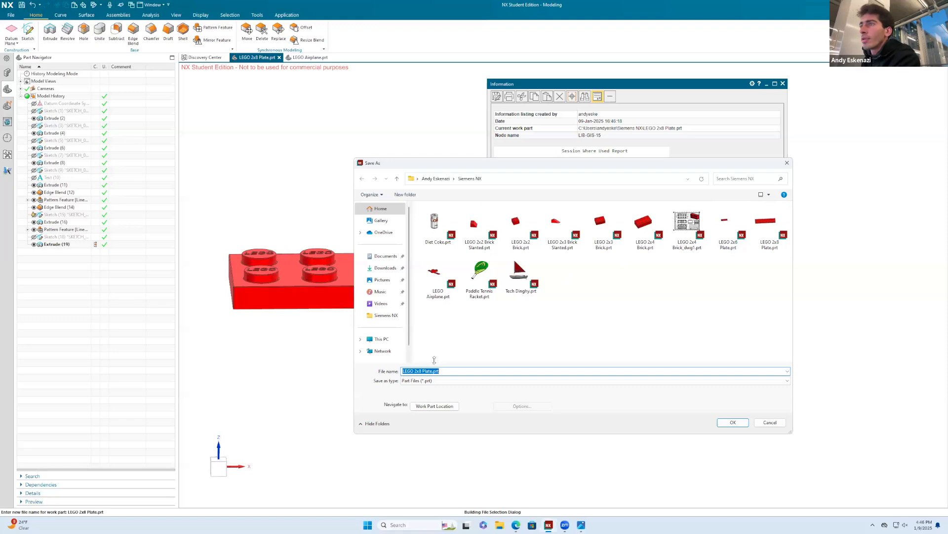
click(424, 371)
key(BackSpace)
text(4)
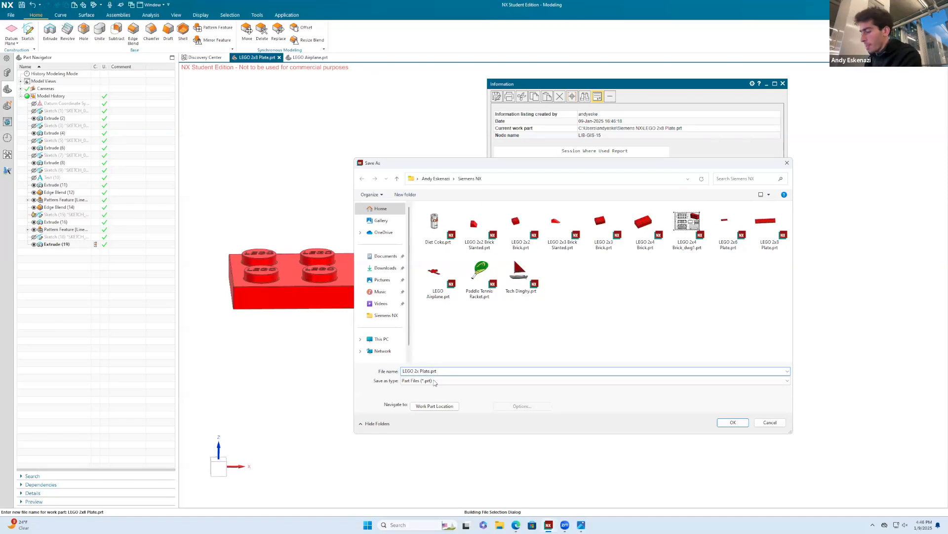
click(740, 423)
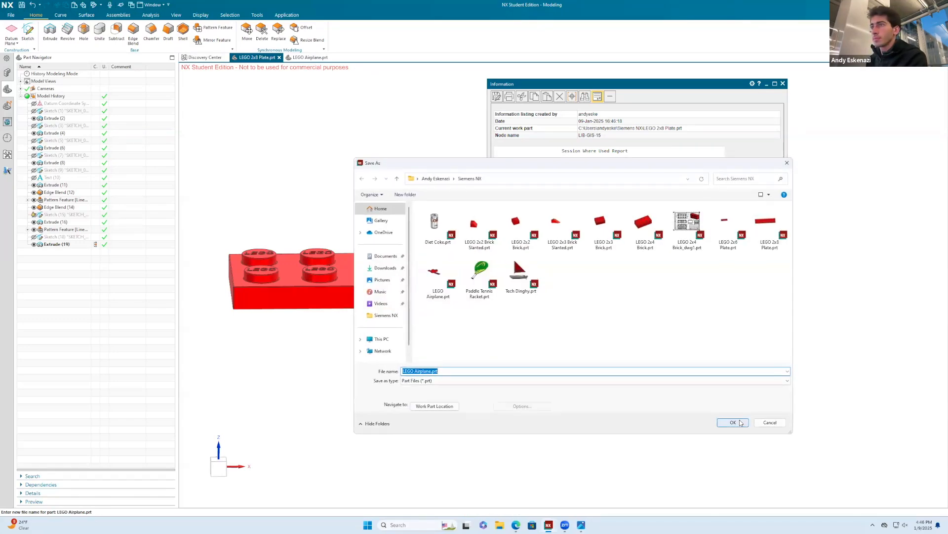
click(769, 423)
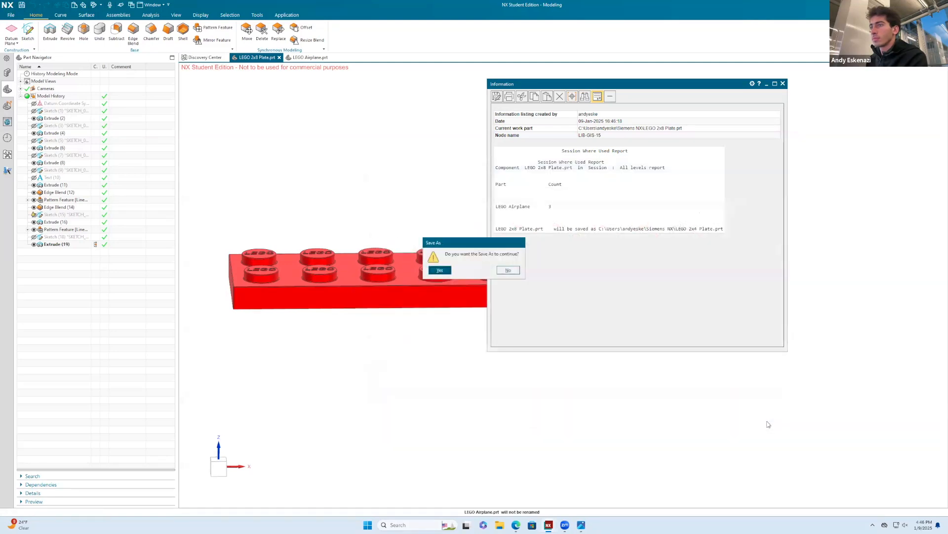
click(444, 270)
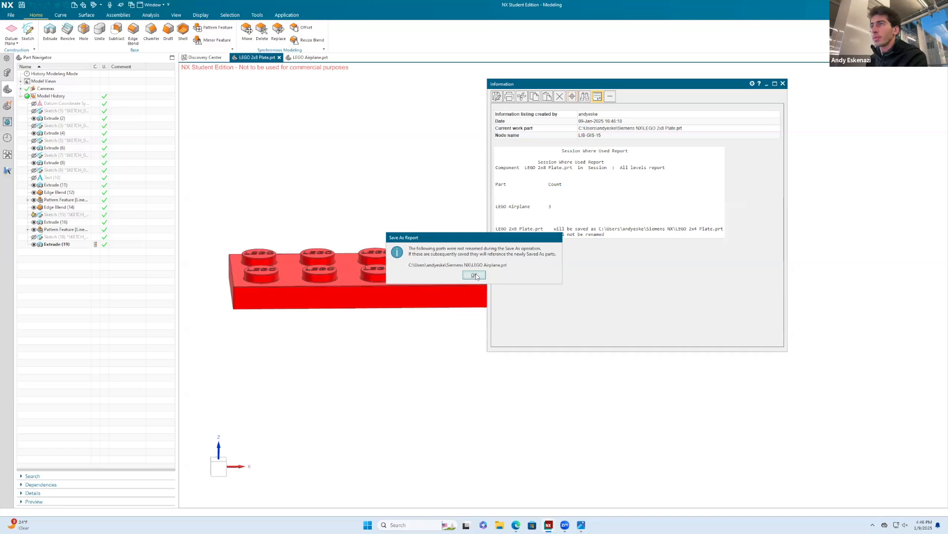
click(474, 275)
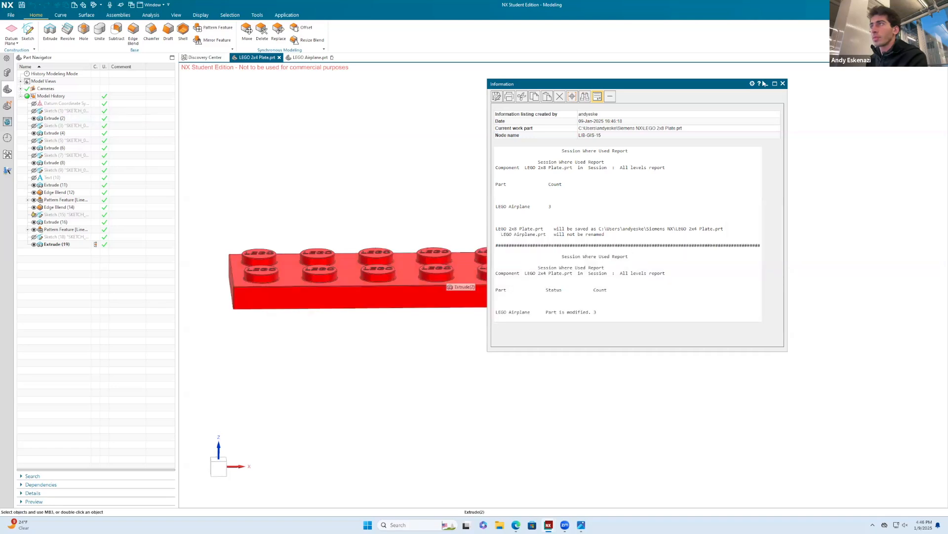
click(782, 84)
Open the first sketch of the LEGO 2x4 Plate part, the plate's base rectangle, for editing.
middle_drag(352, 185, 365, 212)
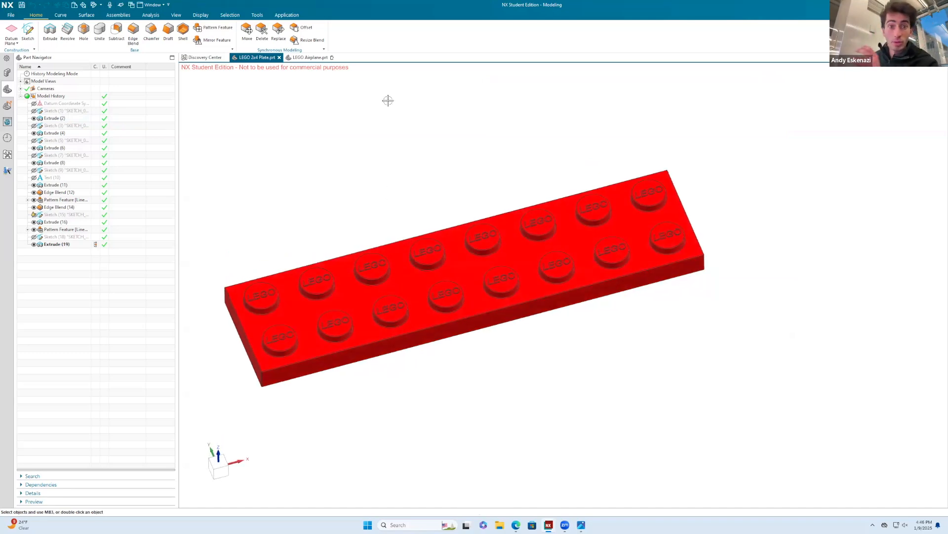
right_click(66, 111)
click(73, 104)
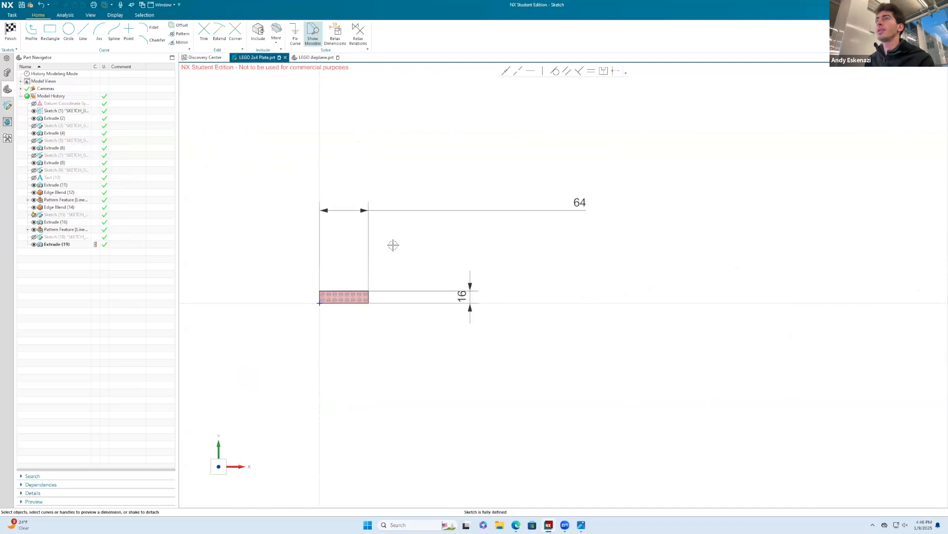
Set the base rectangle's length in the LEGO 2x4 Plate sketch to 32 mm and finish the sketch.
double_click(573, 204)
text(48)
key(Return)
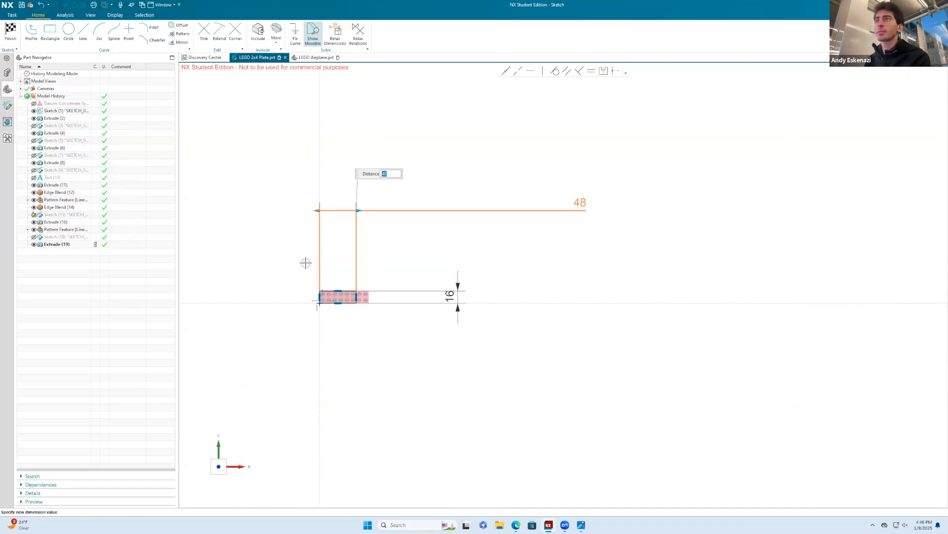
scroll(306, 265, up, 2)
scroll(307, 275, down, 1)
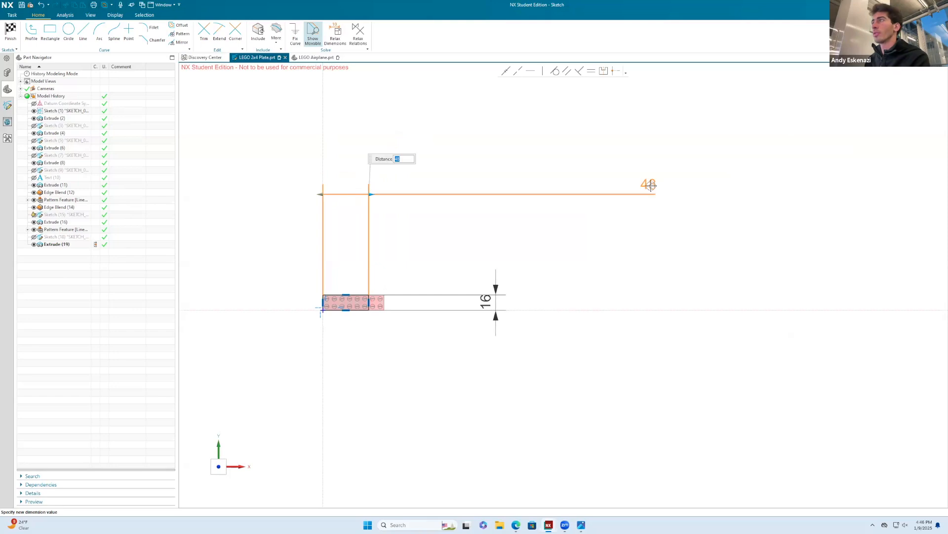
text(32)
key(Return)
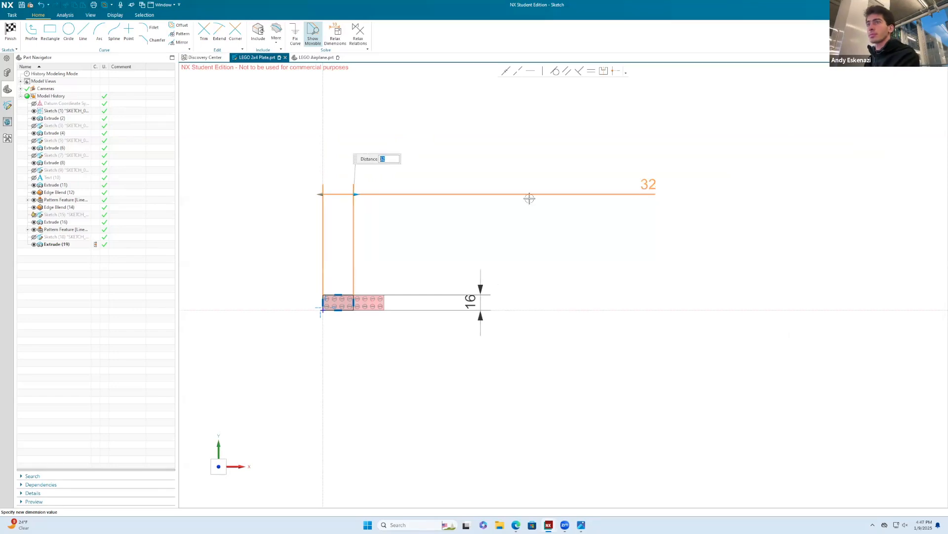
click(10, 31)
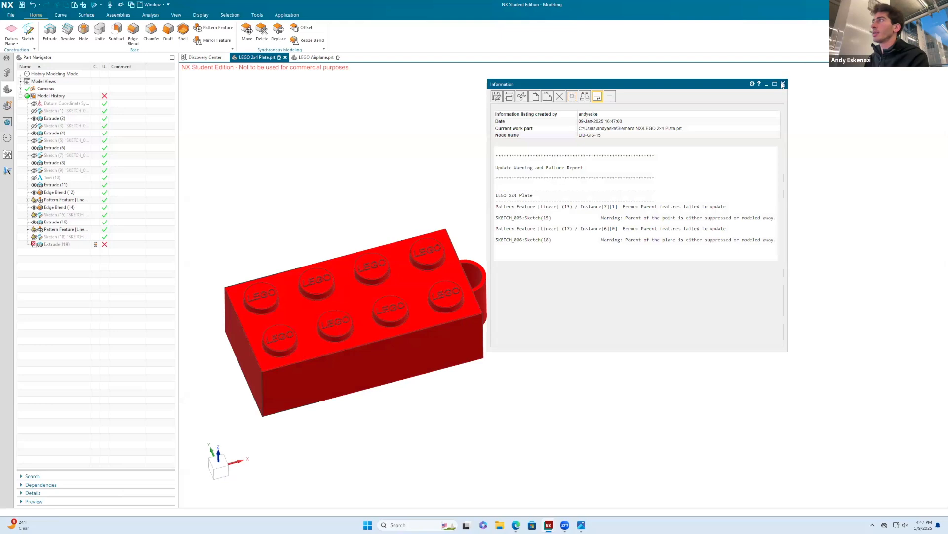
click(783, 83)
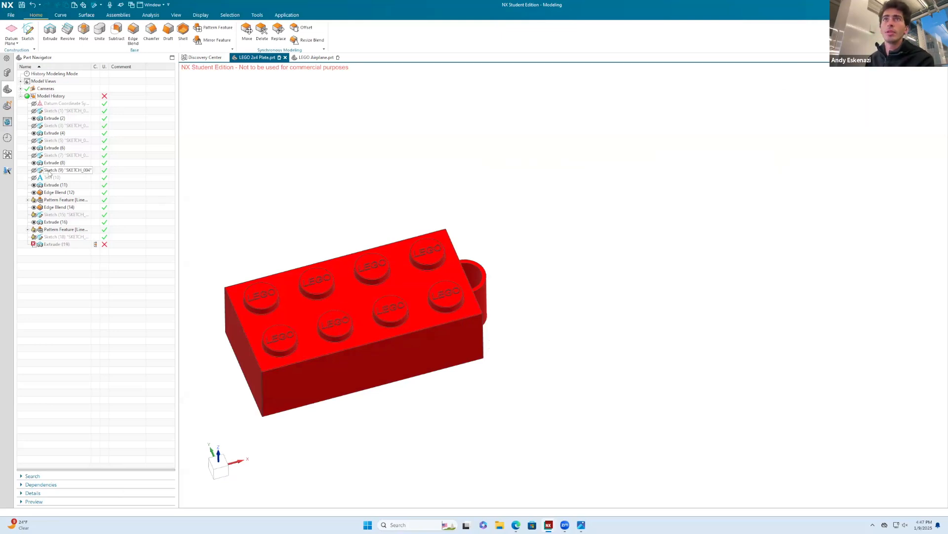
Edit the linear pattern of the LEGO studs, setting the count along the plate's length to 4.
right_click(51, 199)
click(55, 190)
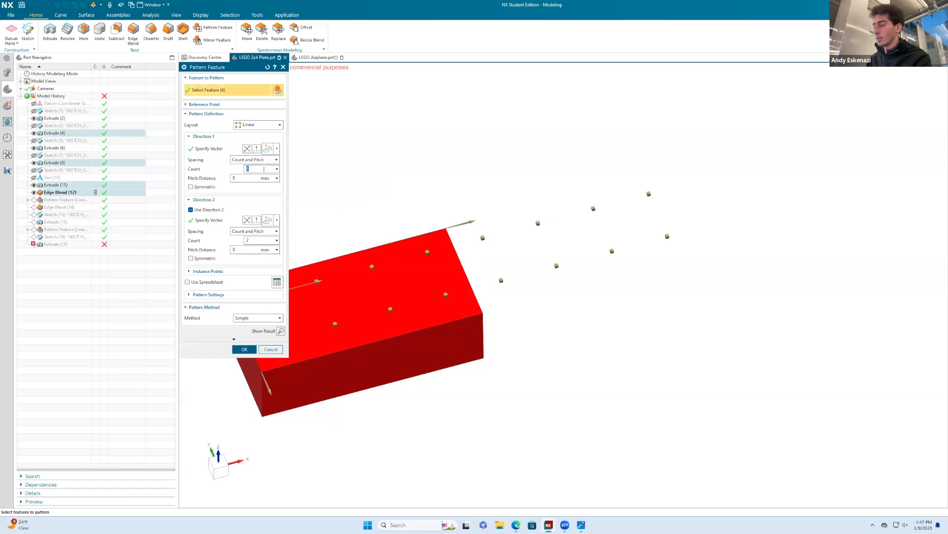
key(Return)
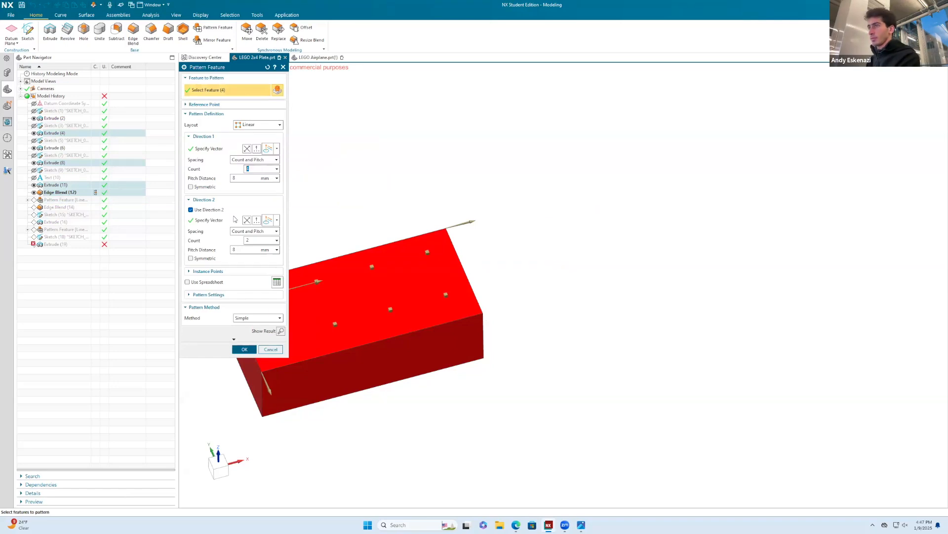
click(244, 349)
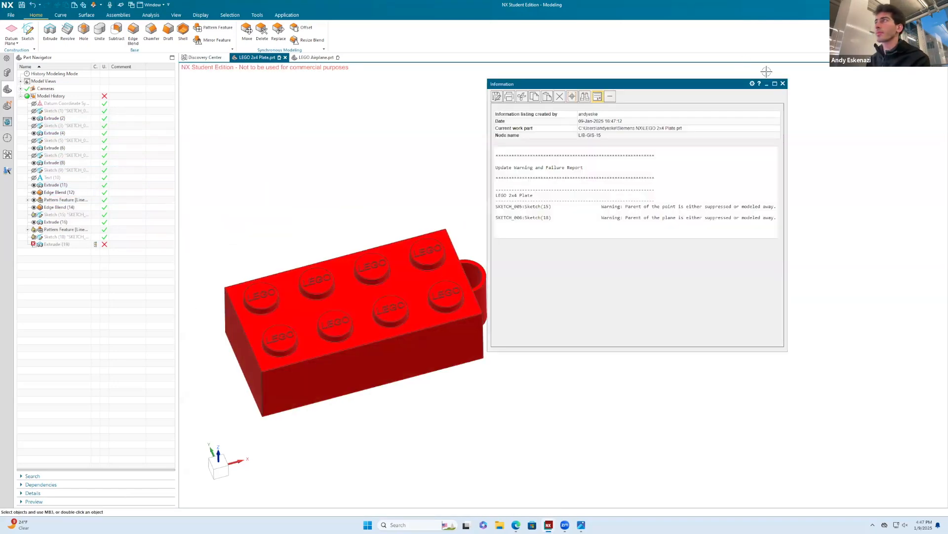
click(783, 84)
Reduce the instance count of the underside tube pattern to fit the shortened 2x4 plate.
right_click(68, 231)
click(92, 246)
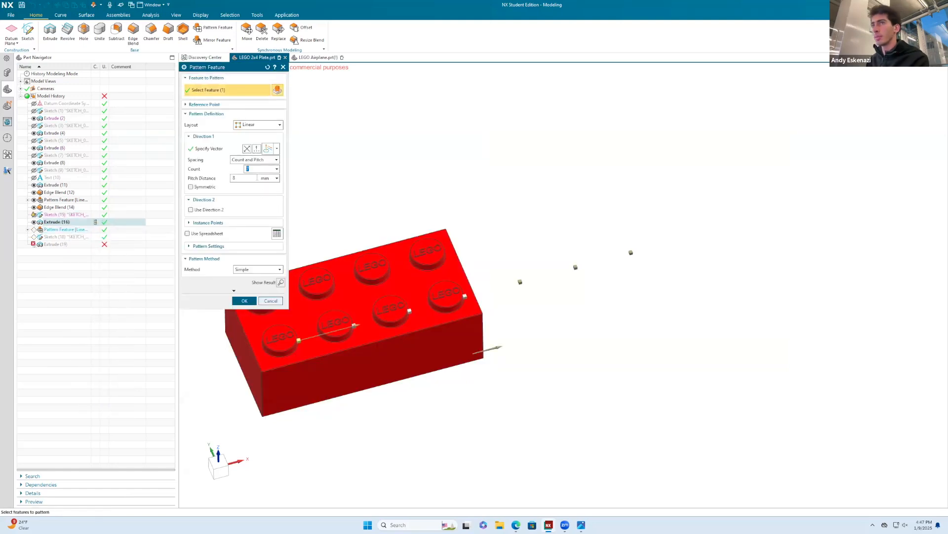
click(244, 300)
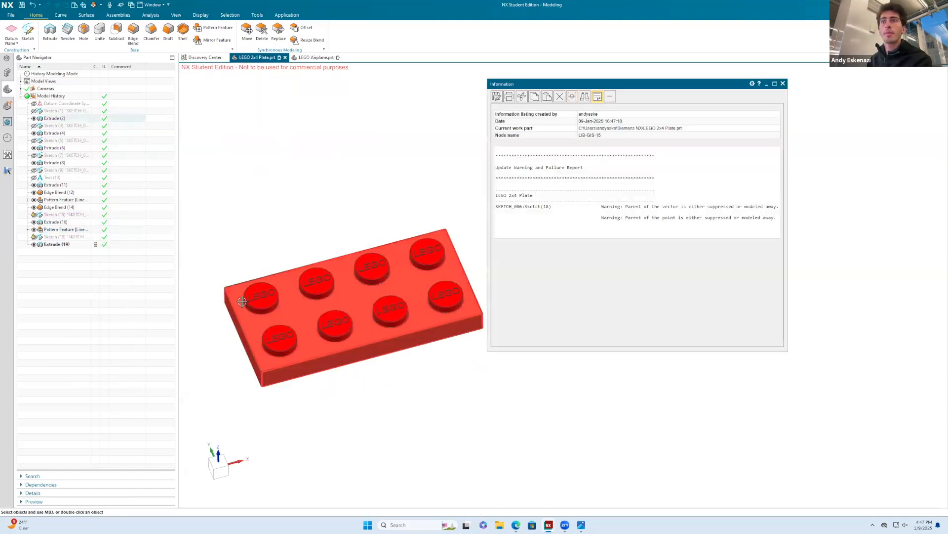
click(783, 83)
Save the LEGO 2x4 Plate part and check the airplane reference picture in the browser.
mouse_move(327, 329)
middle_down()
mouse_move(322, 237)
mouse_move(329, 324)
middle_up()
click(22, 6)
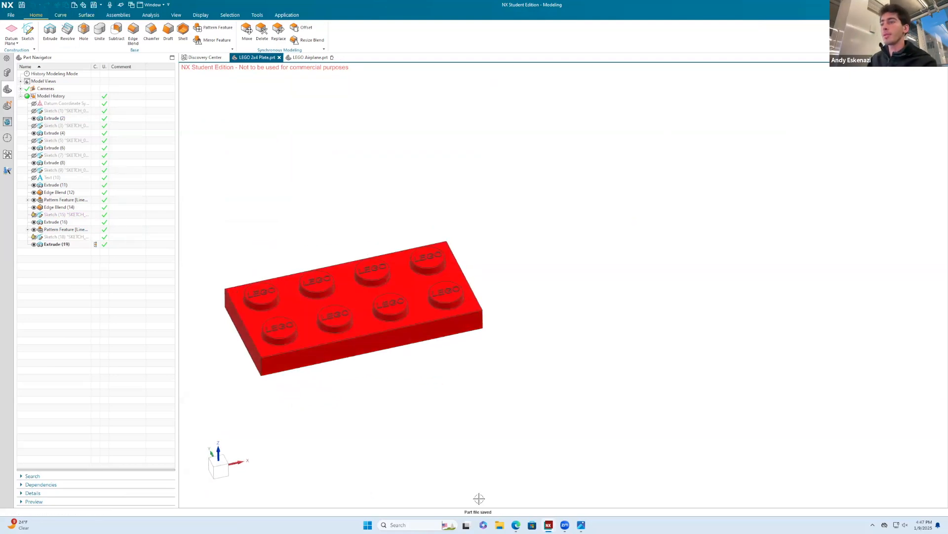
click(514, 524)
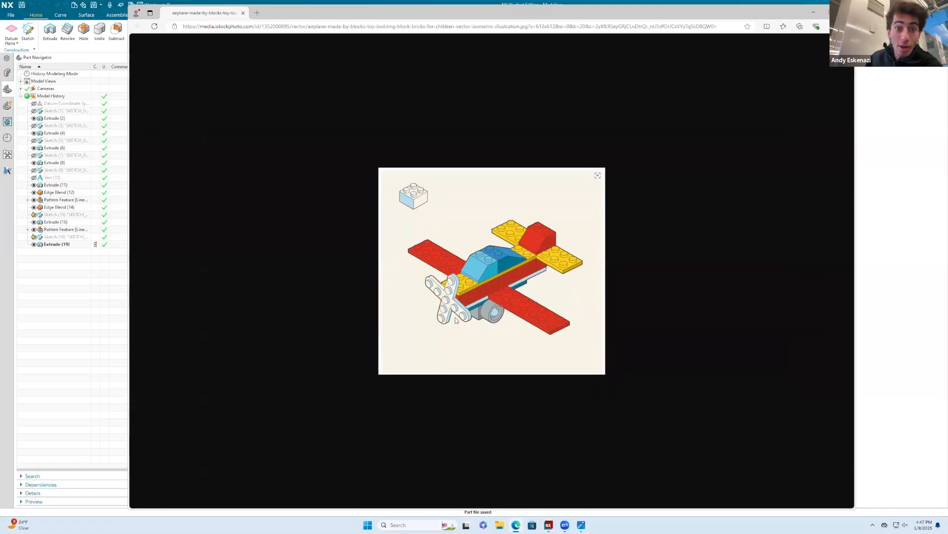
click(814, 12)
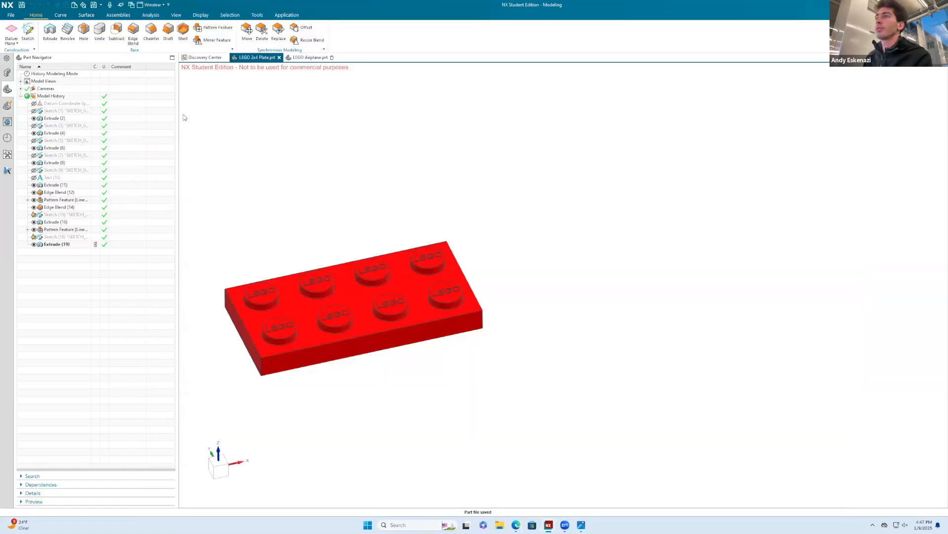
Start saving the 2x4 plate part as a new file named LEGO 2x3 Plate.prt.
click(11, 15)
mouse_move(17, 65)
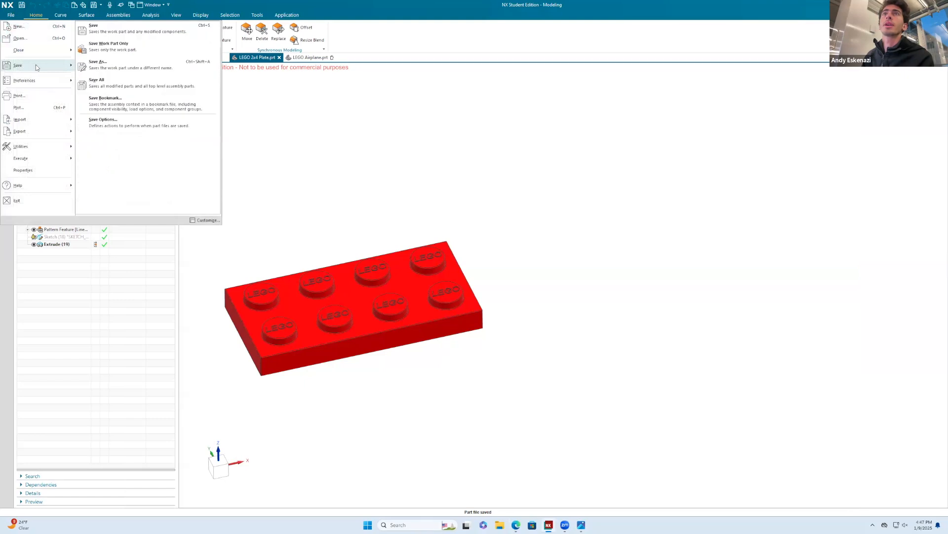
click(105, 67)
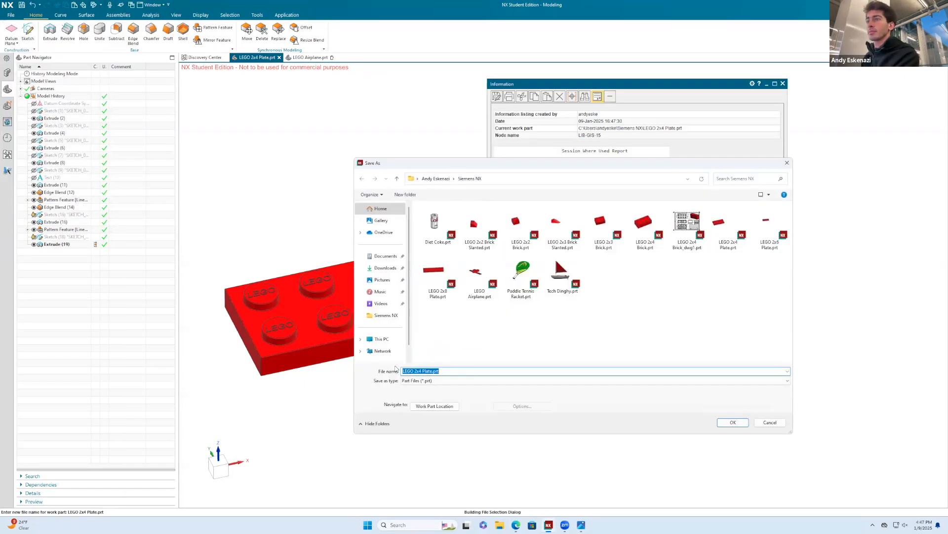
click(420, 371)
key(BackSpace)
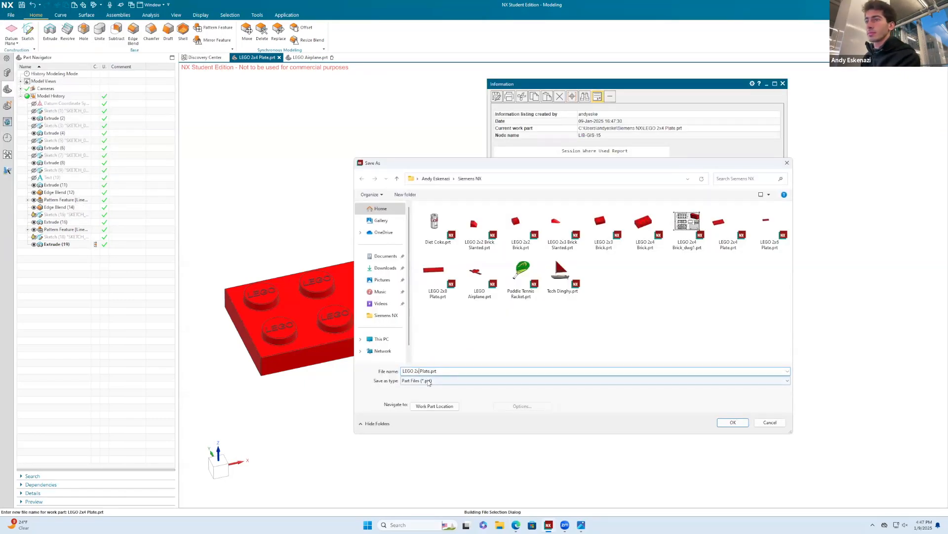
text(3)
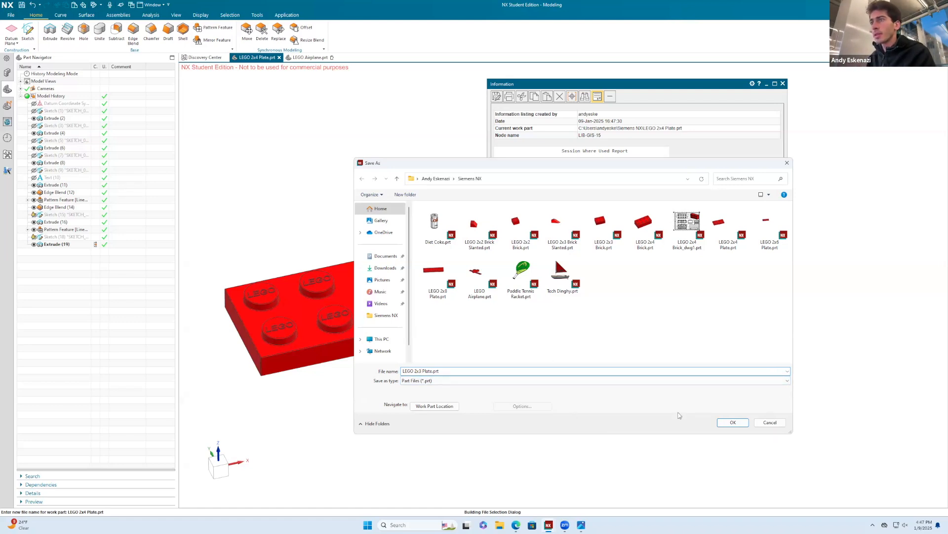
click(737, 424)
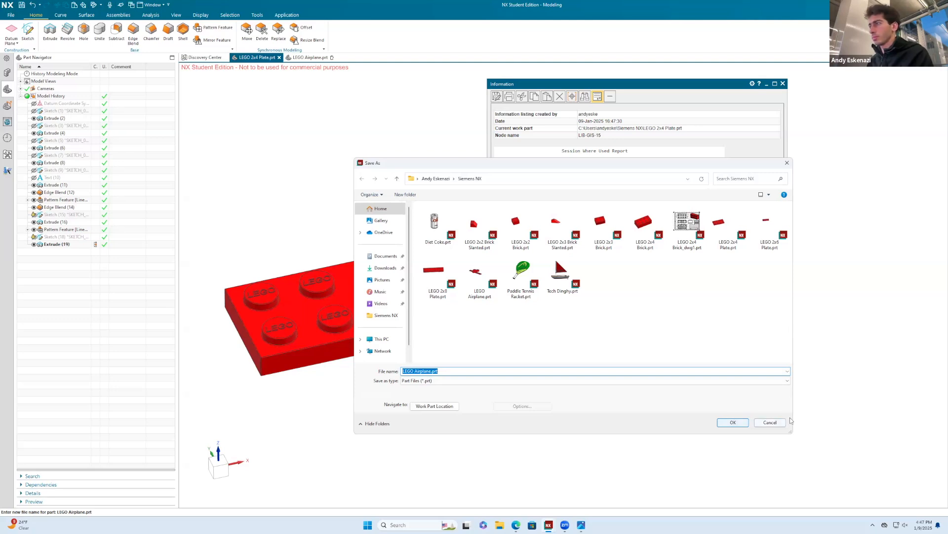
Complete the Save As without renaming the LEGO Airplane assembly and close the where-used report.
click(740, 424)
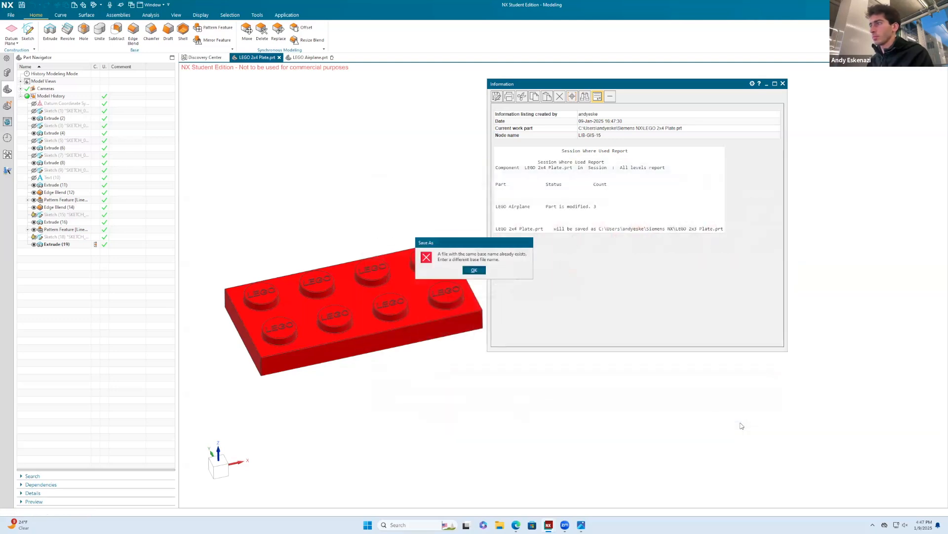
click(473, 270)
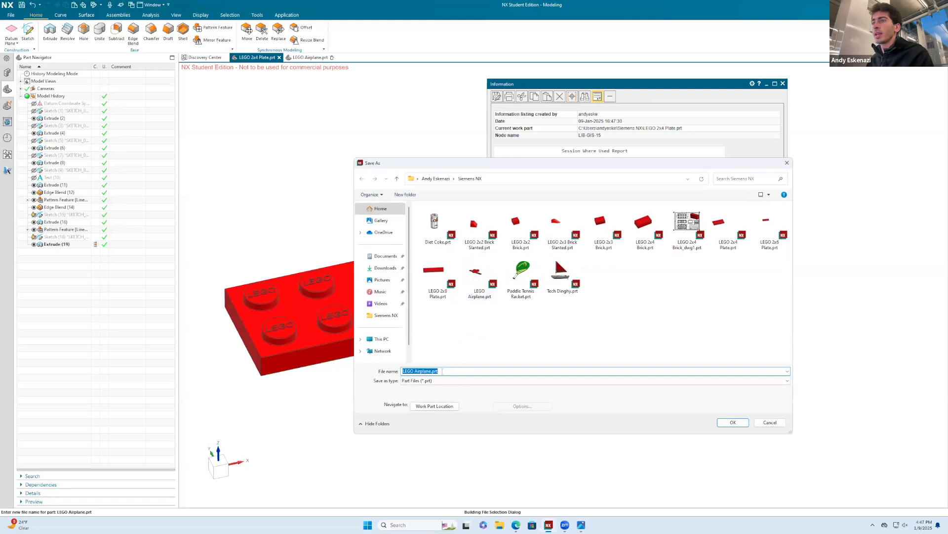
click(770, 423)
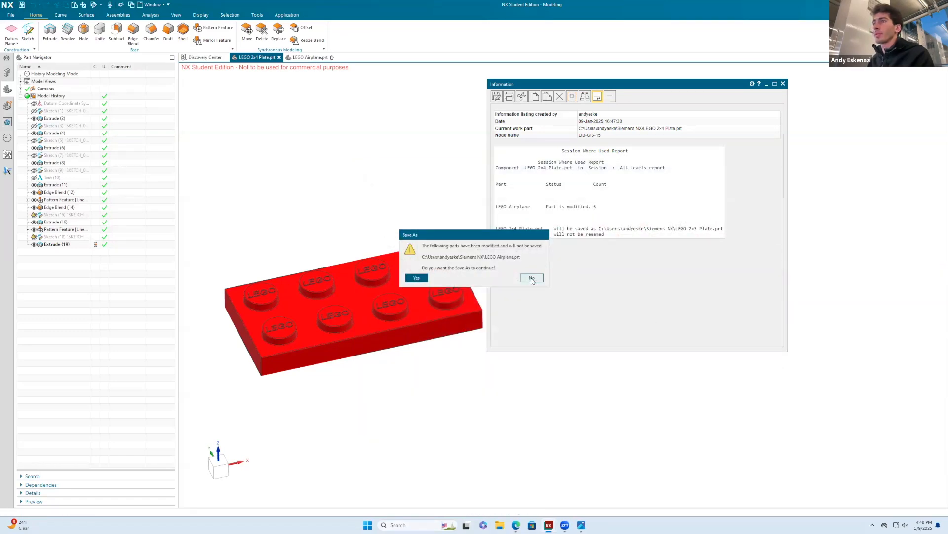
click(417, 277)
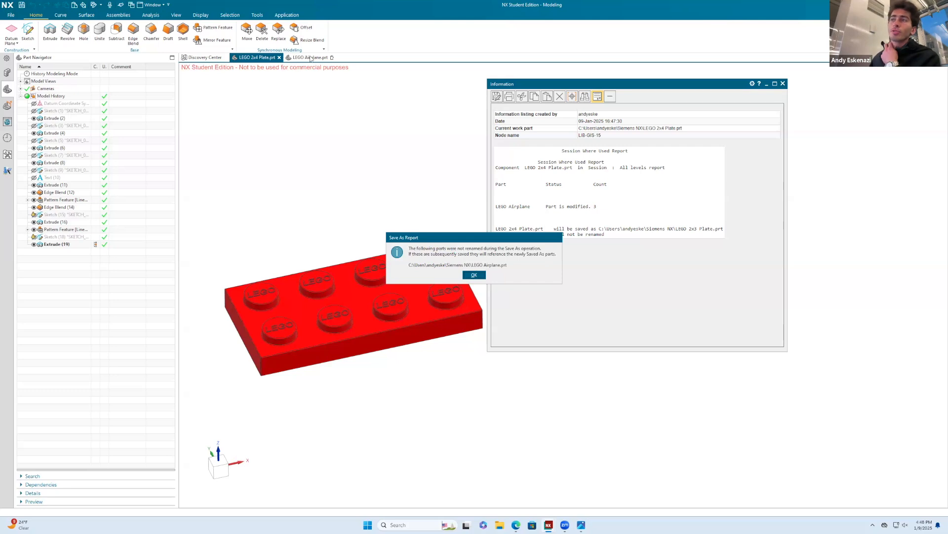
click(476, 275)
mouse_move(307, 60)
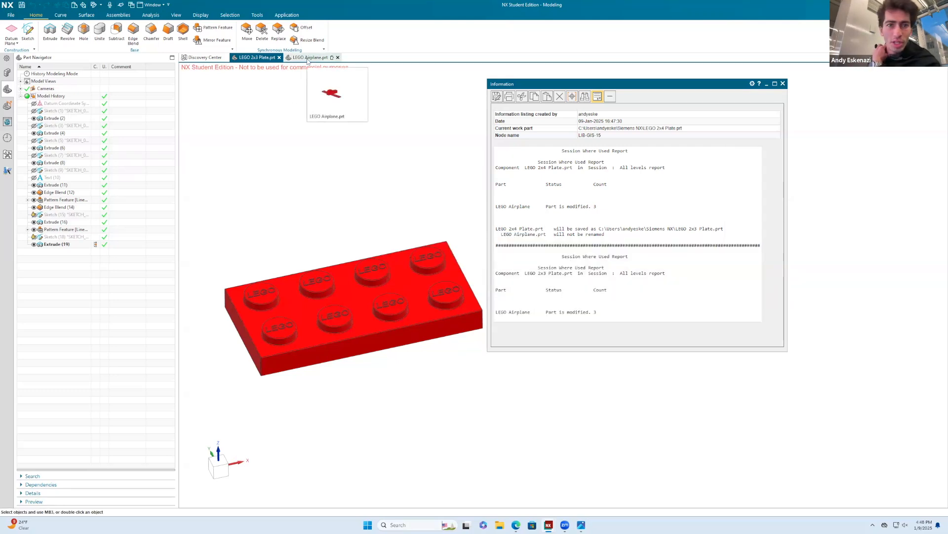
click(783, 84)
click(11, 15)
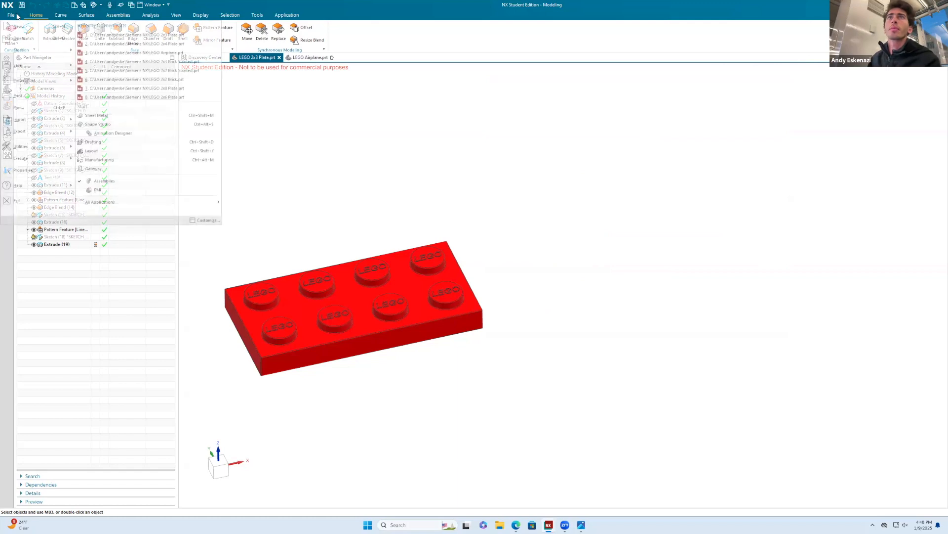
mouse_move(18, 65)
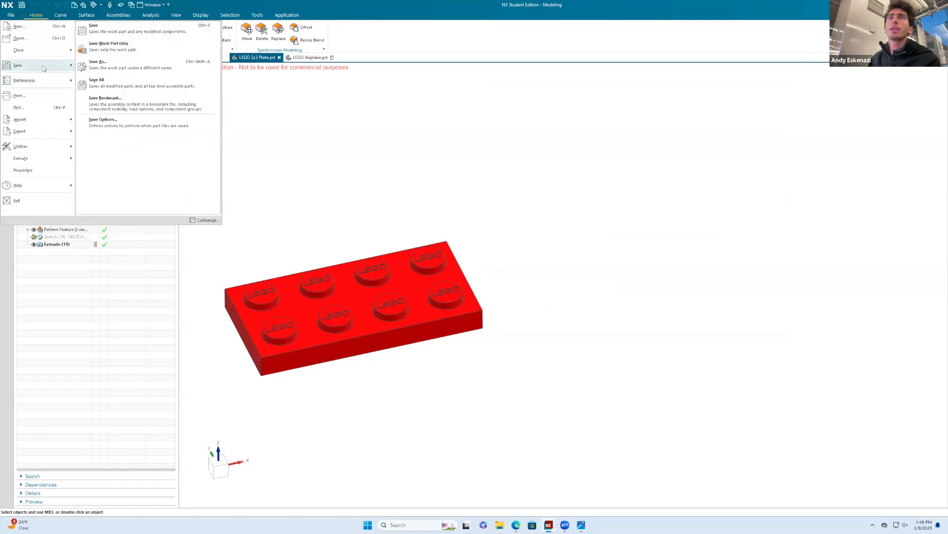
click(384, 171)
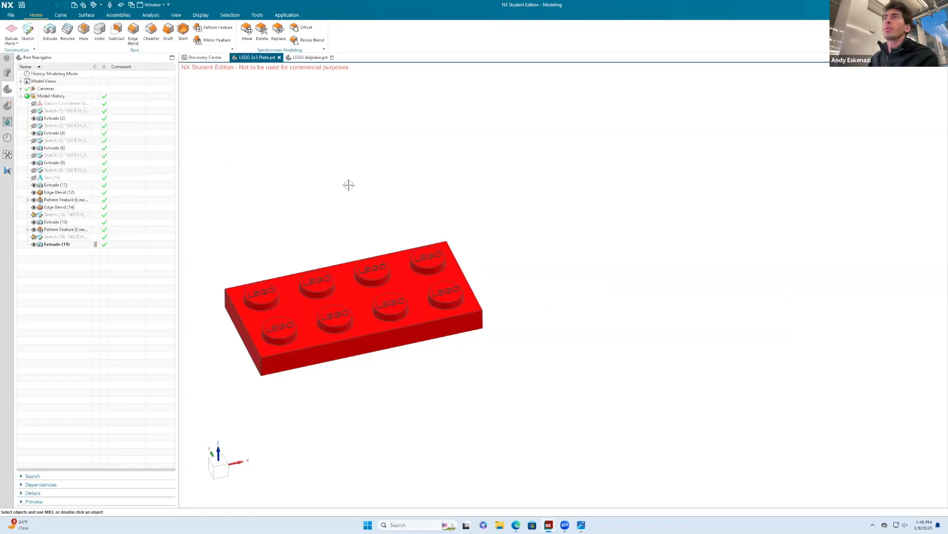
Edit the first sketch of the LEGO 2x3 Plate part, setting the base rectangle's length to 24 mm, and finish the sketch.
right_click(61, 111)
click(64, 99)
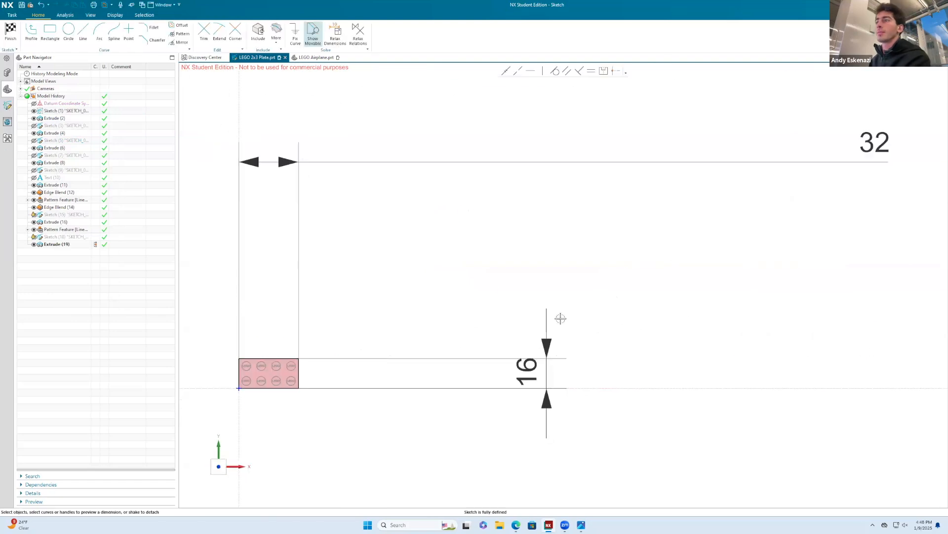
scroll(394, 284, down, 4)
double_click(640, 214)
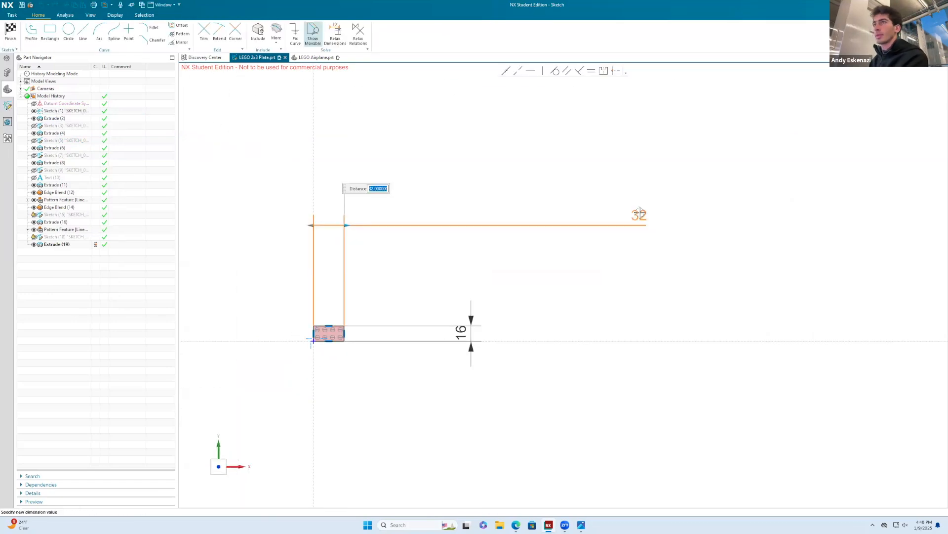
text(24)
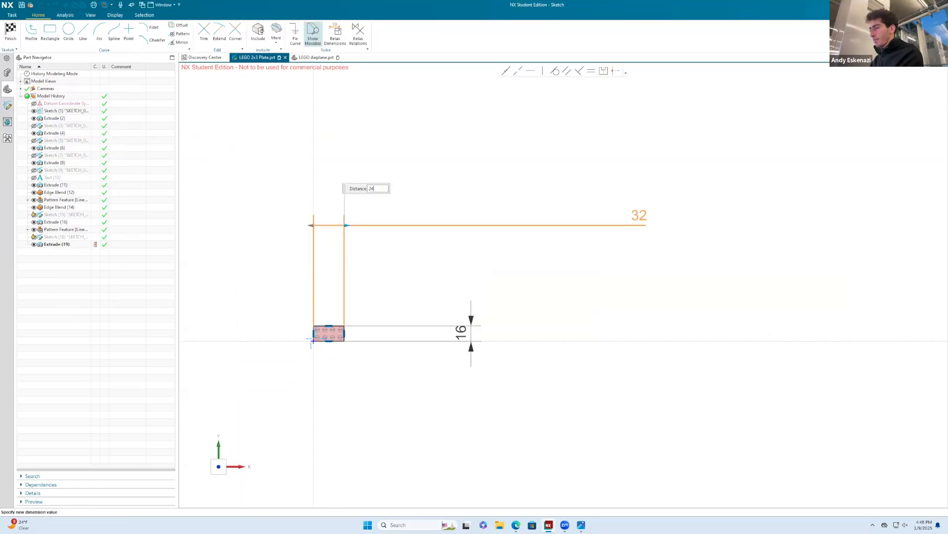
key(Return)
click(10, 32)
click(783, 83)
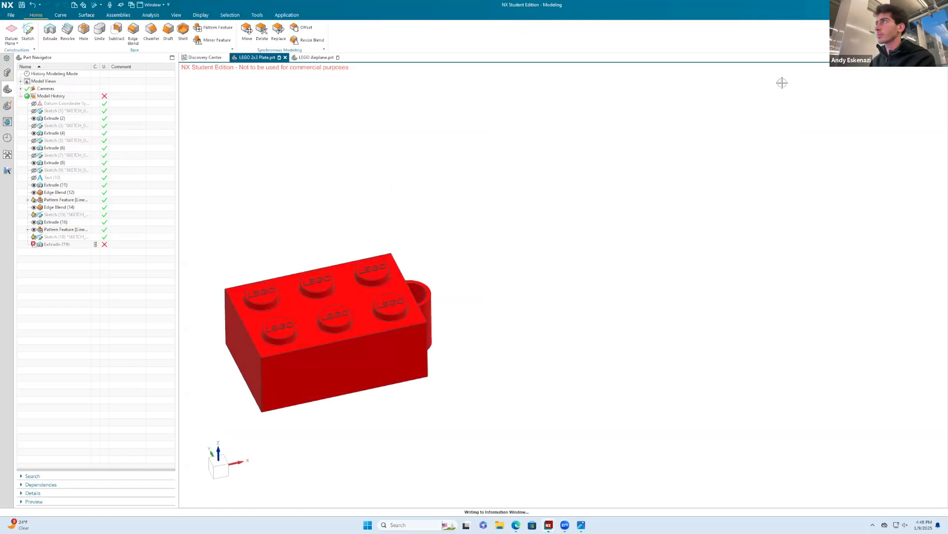
Set the LEGO stud pattern's count along the 2x3 plate's length to 3.
right_click(49, 200)
click(54, 191)
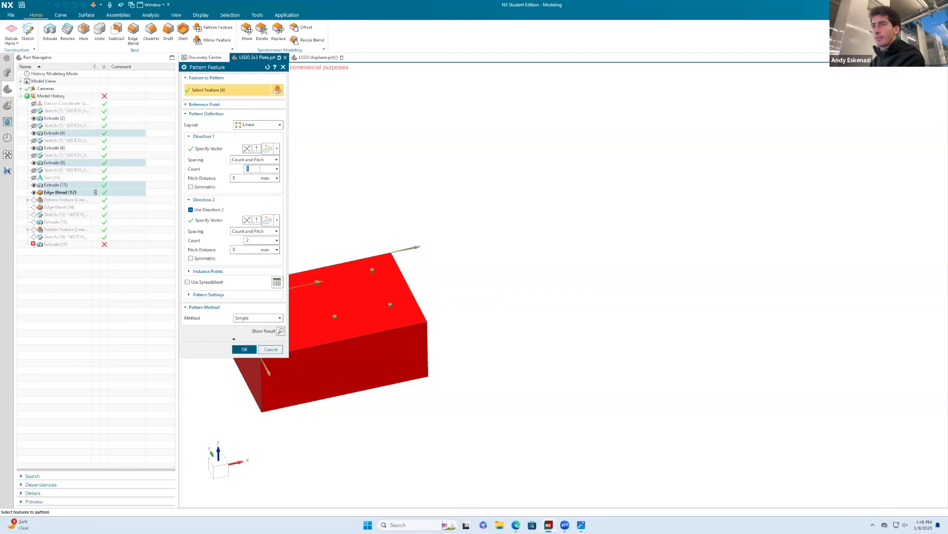
click(242, 348)
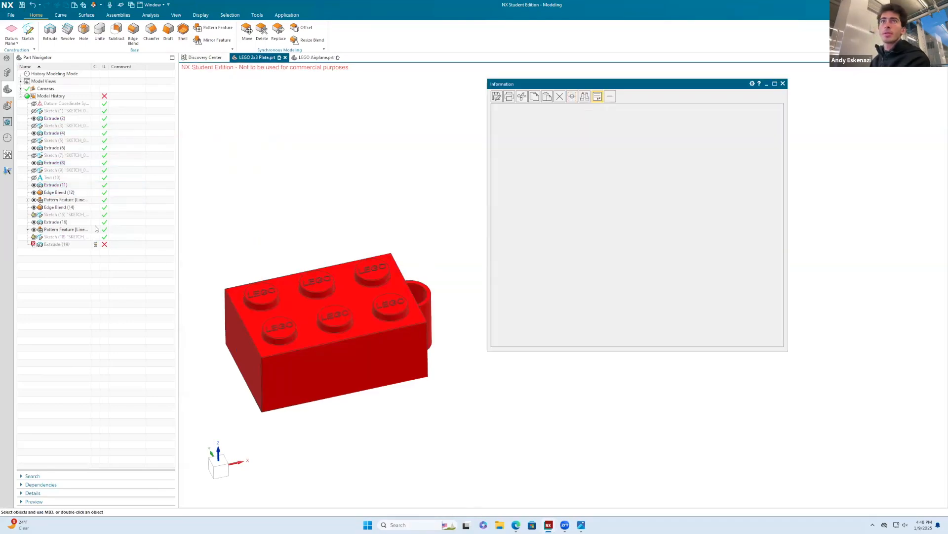
click(783, 84)
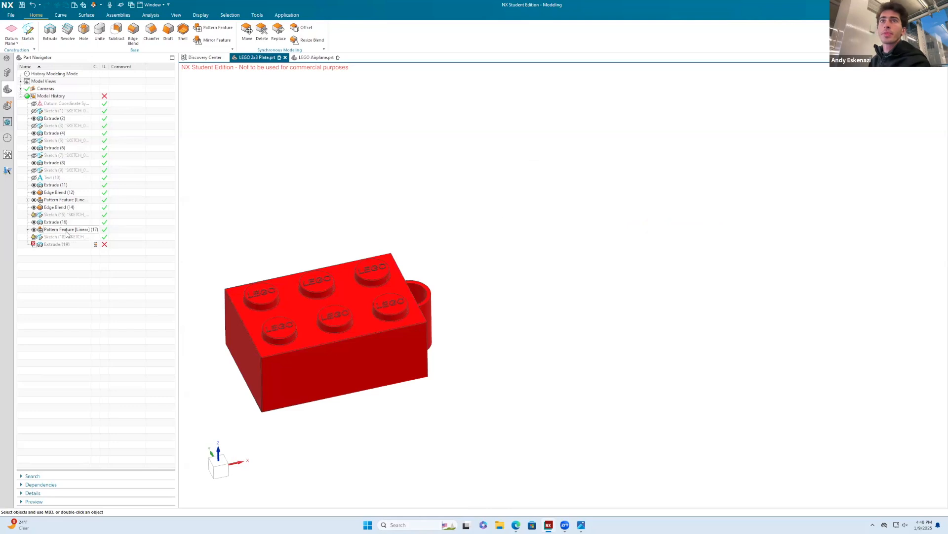
Set the underside tube pattern's count to 2 in the 2x3 plate.
right_click(55, 230)
click(83, 266)
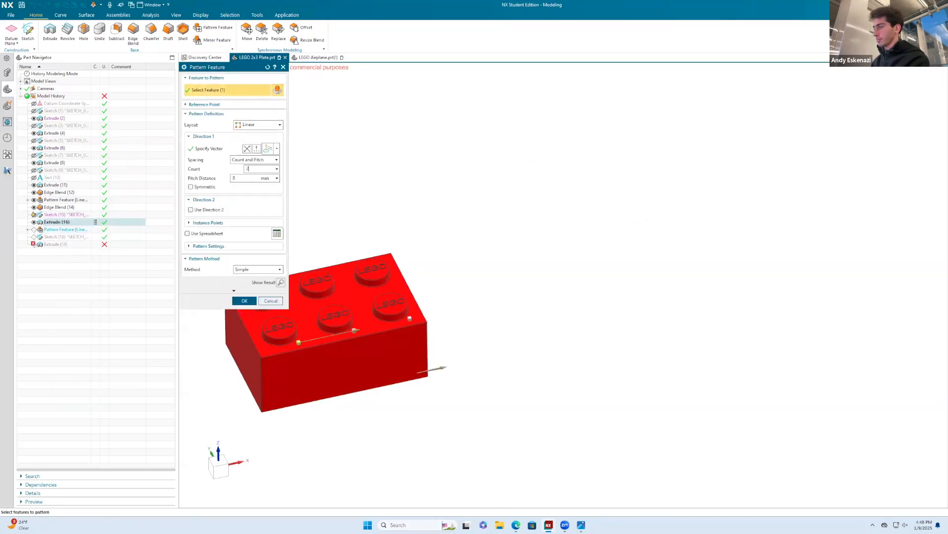
click(244, 301)
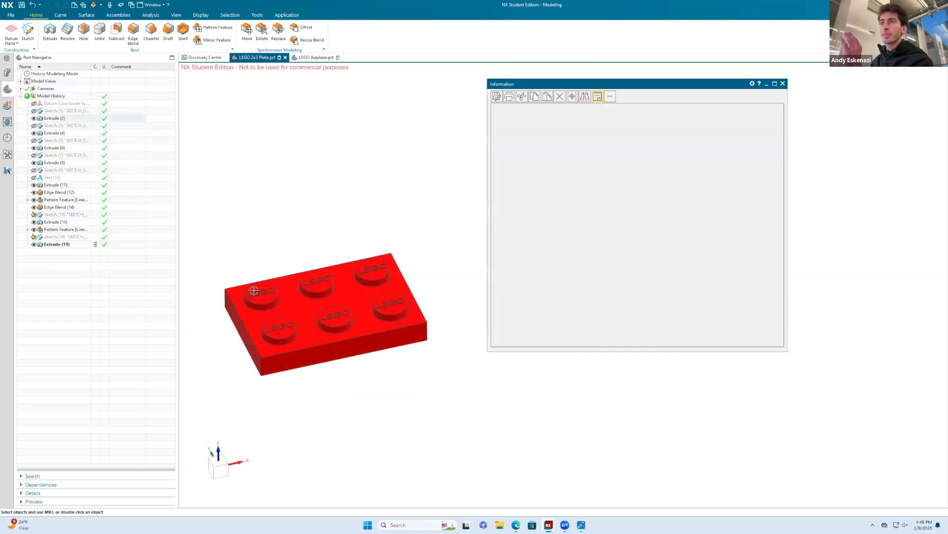
Close the report window and save the LEGO 2x3 Plate part.
click(783, 84)
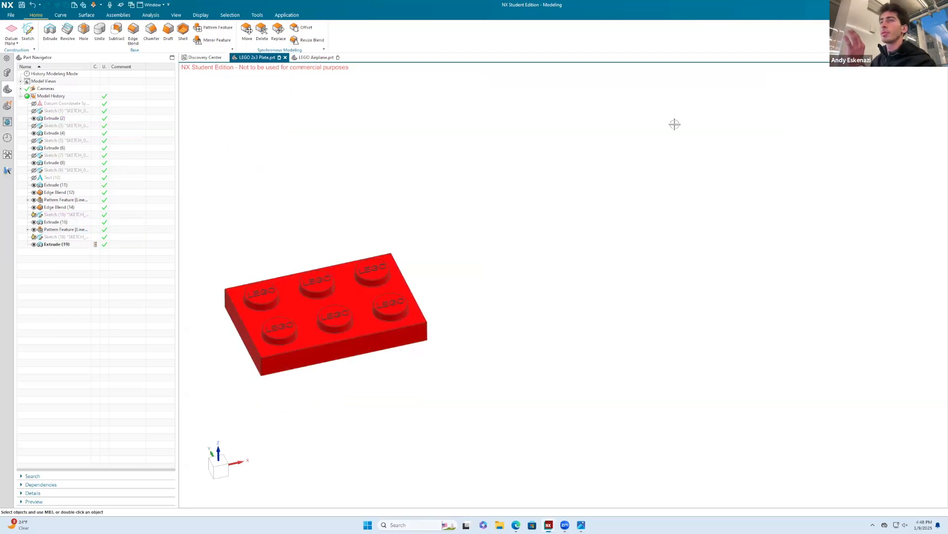
click(22, 6)
mouse_move(326, 180)
middle_down()
mouse_move(341, 191)
mouse_move(362, 155)
mouse_move(362, 185)
middle_up()
key(Home)
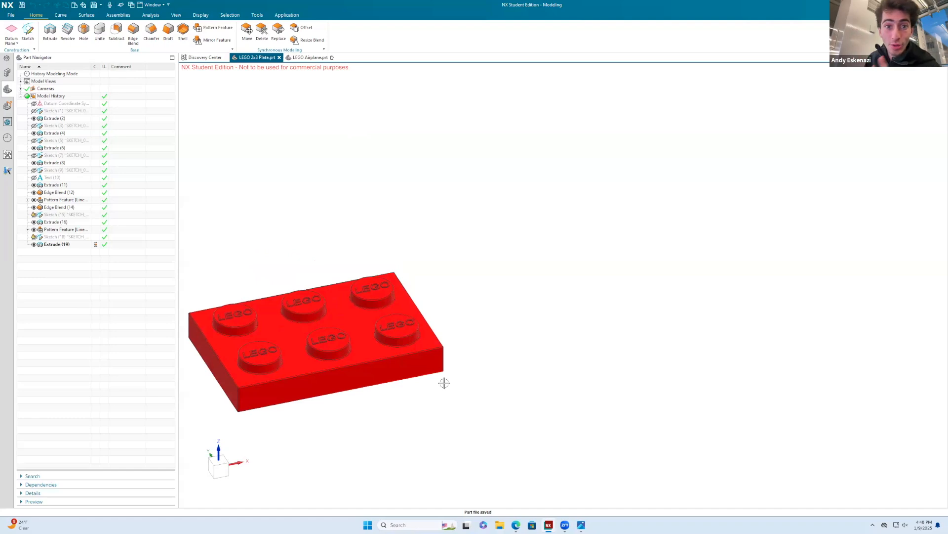
Switch to the browser, search the web for "lego slanted brick" and examine the shape of a red inverted slope brick in the image results.
click(517, 524)
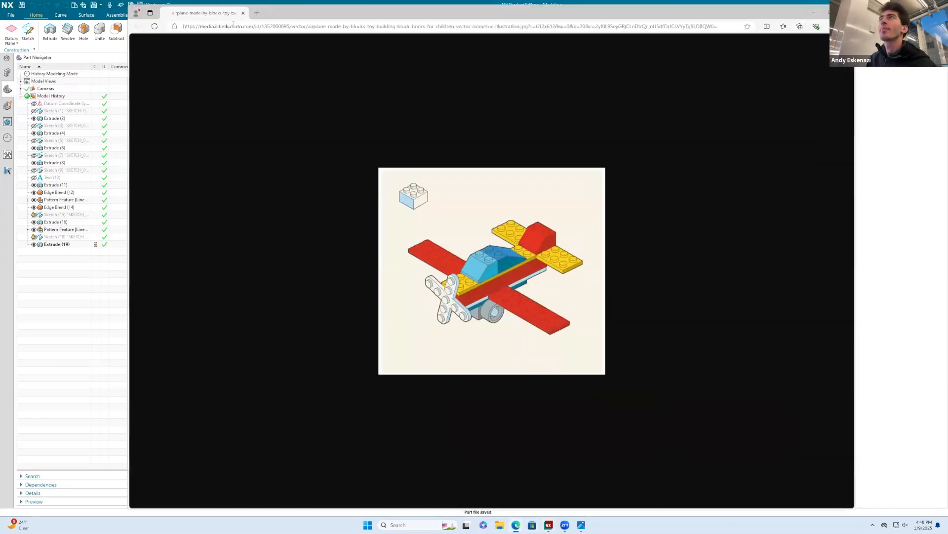
click(256, 13)
text(leg)
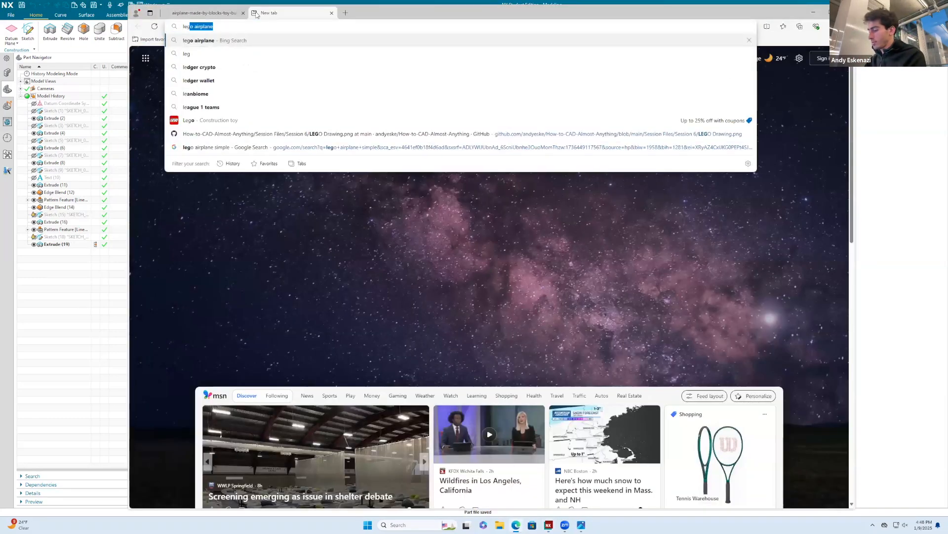
text(o slanted brick)
key(Return)
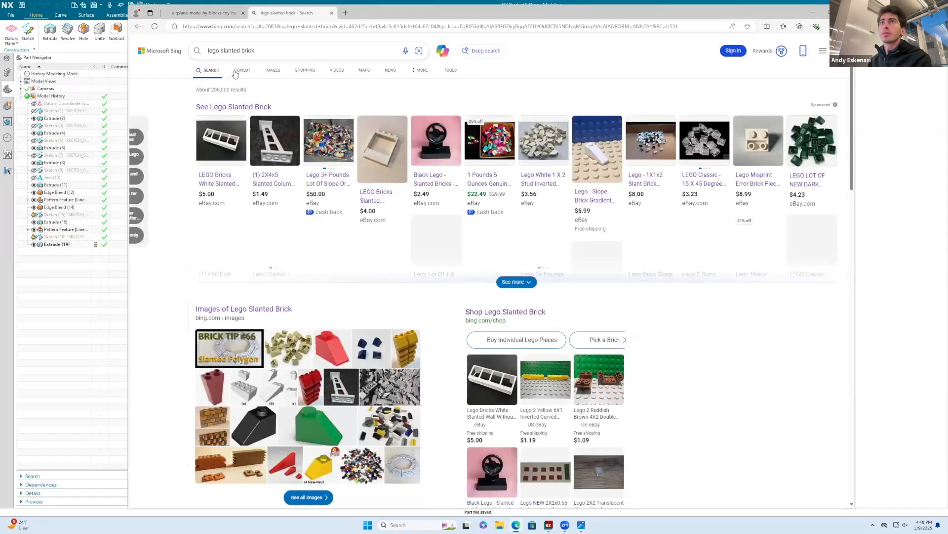
click(273, 69)
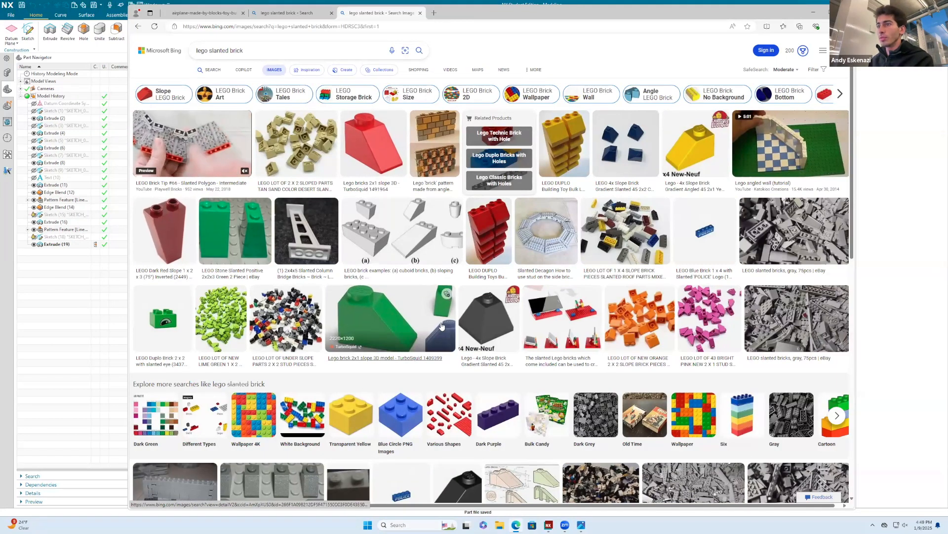
scroll(441, 273, down, 4)
scroll(441, 274, down, 2)
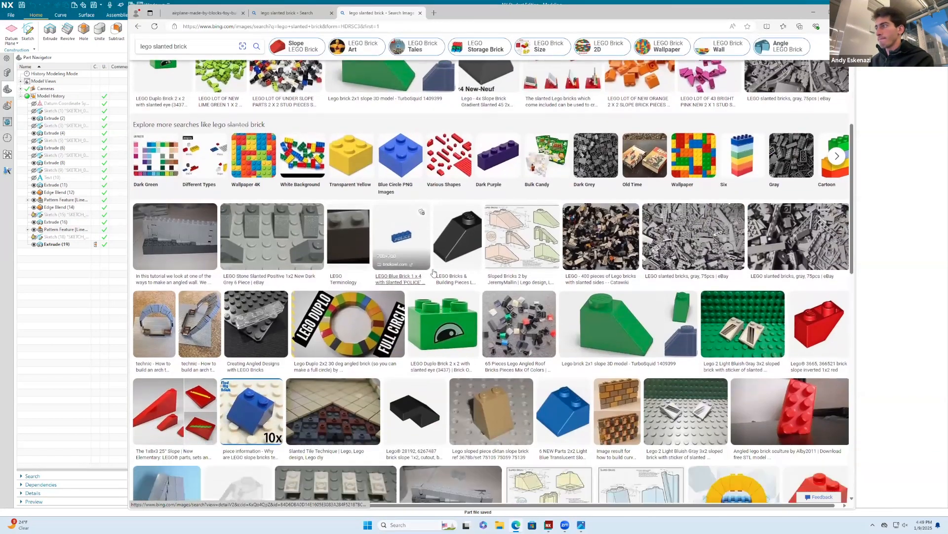
click(828, 322)
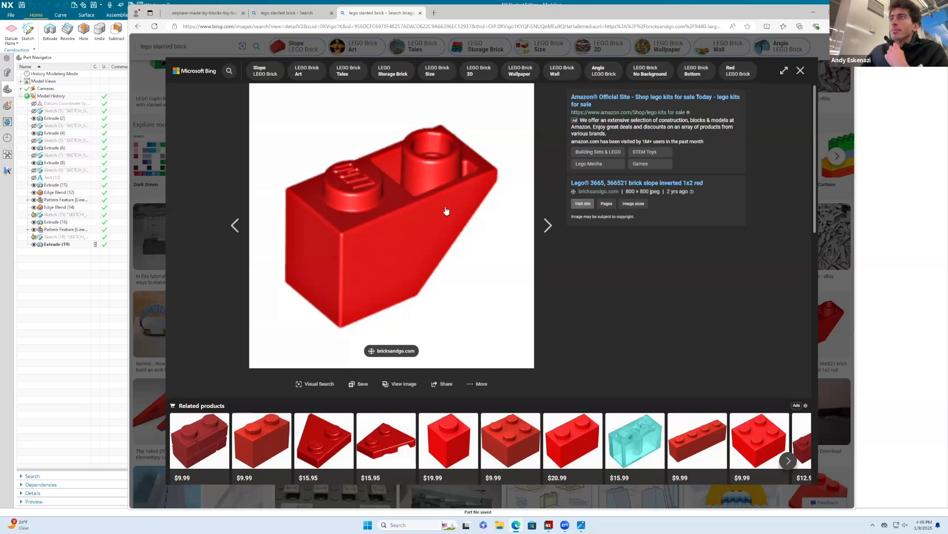
click(796, 72)
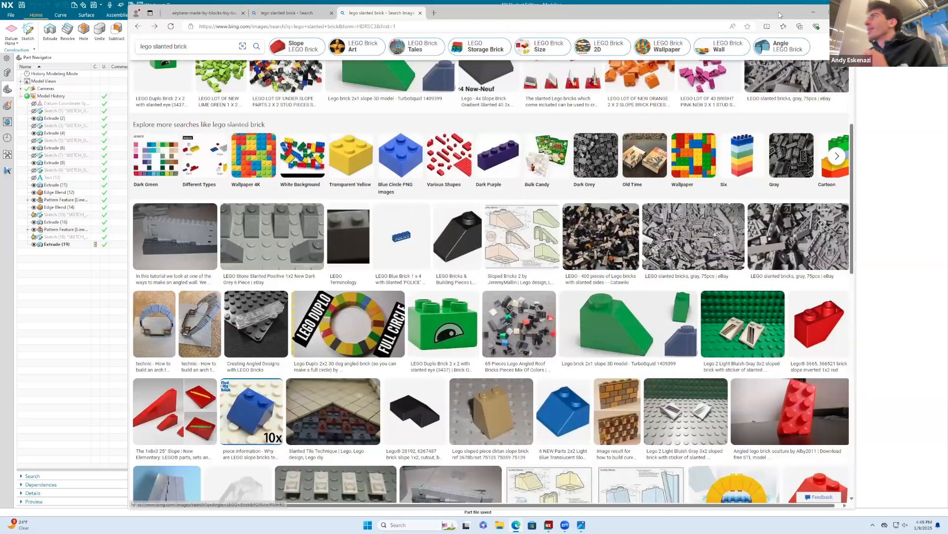
click(815, 13)
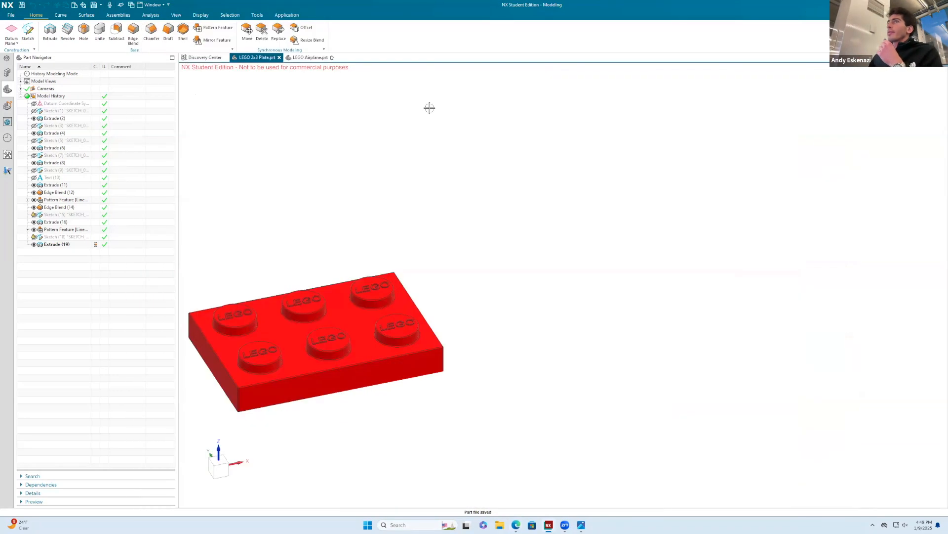
Close only the LEGO Airplane assembly part, without its components and without saving its changes.
click(11, 15)
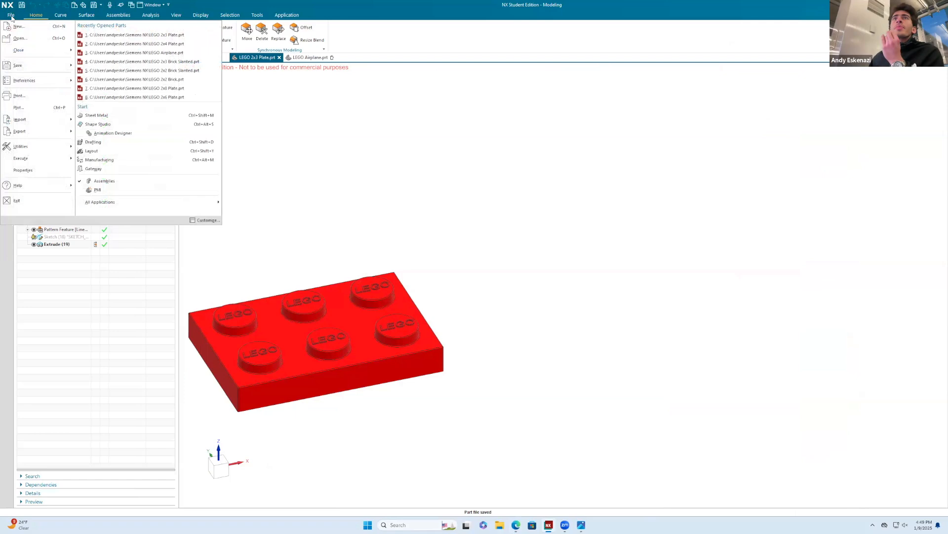
click(301, 148)
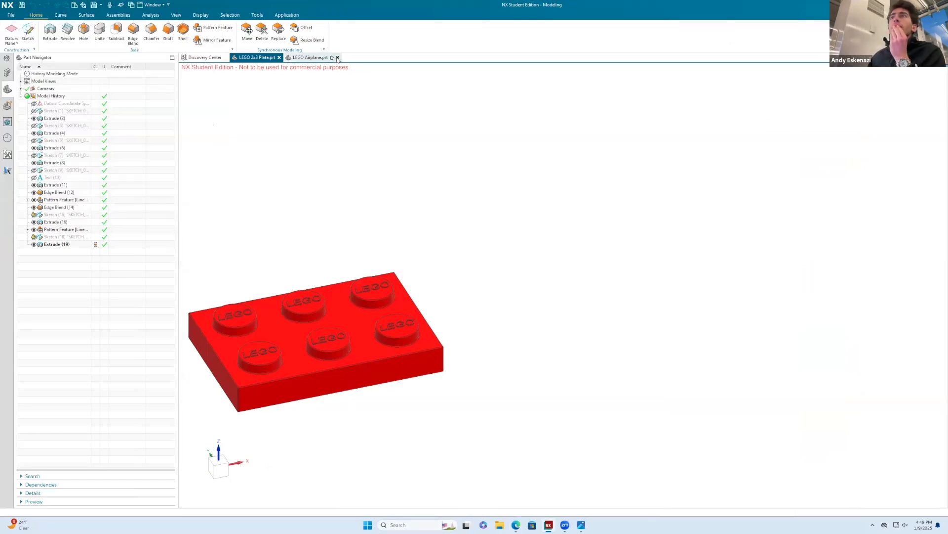
click(338, 58)
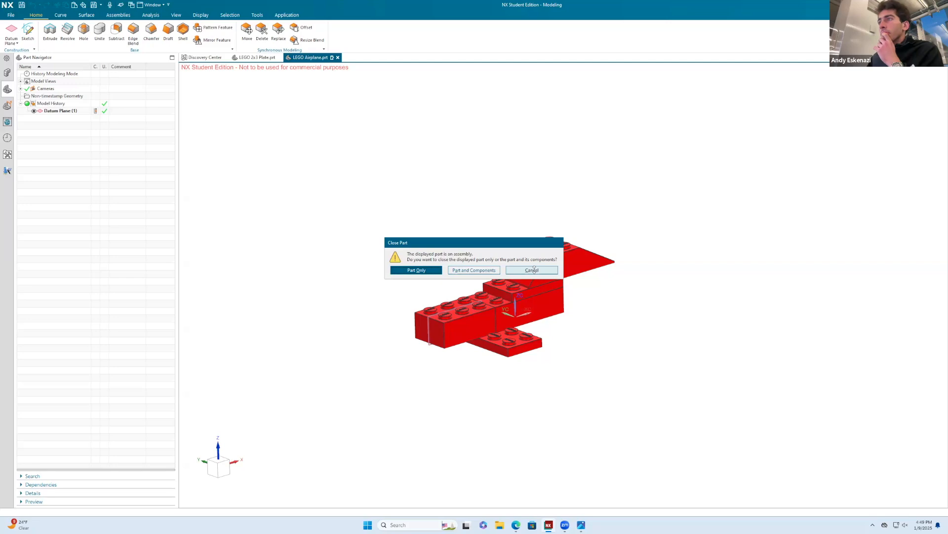
click(417, 271)
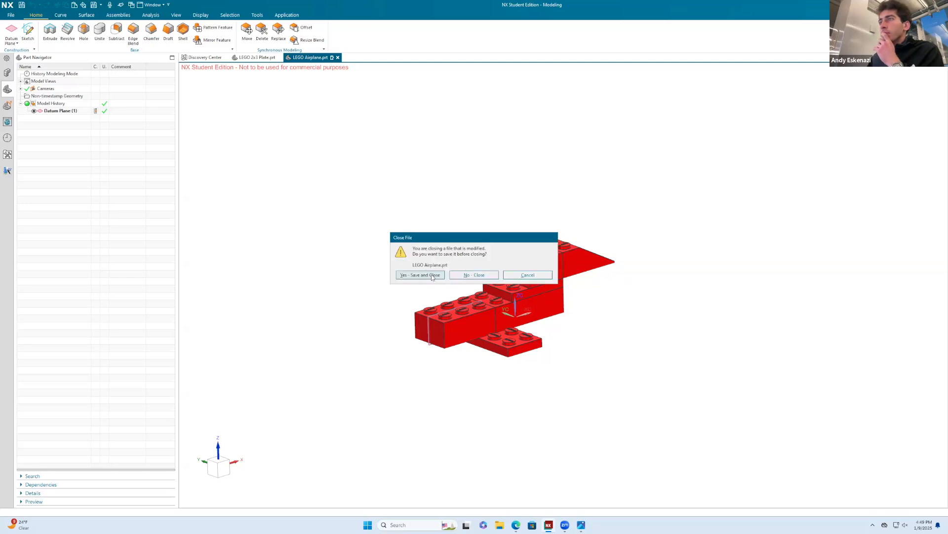
click(432, 275)
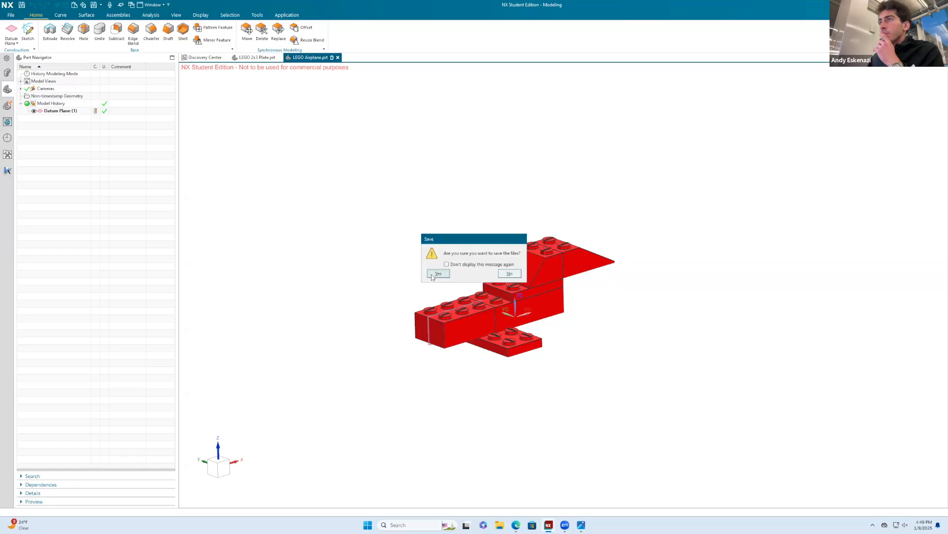
click(509, 275)
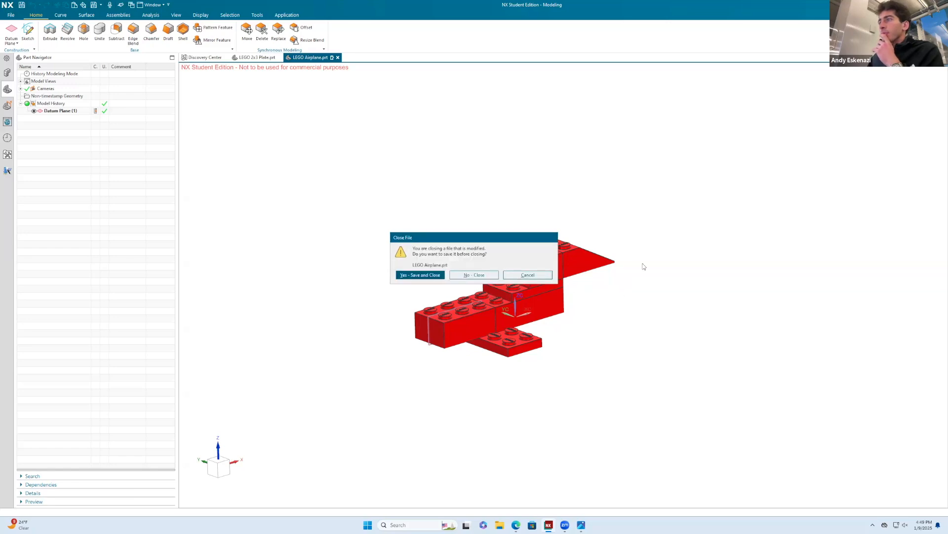
click(482, 275)
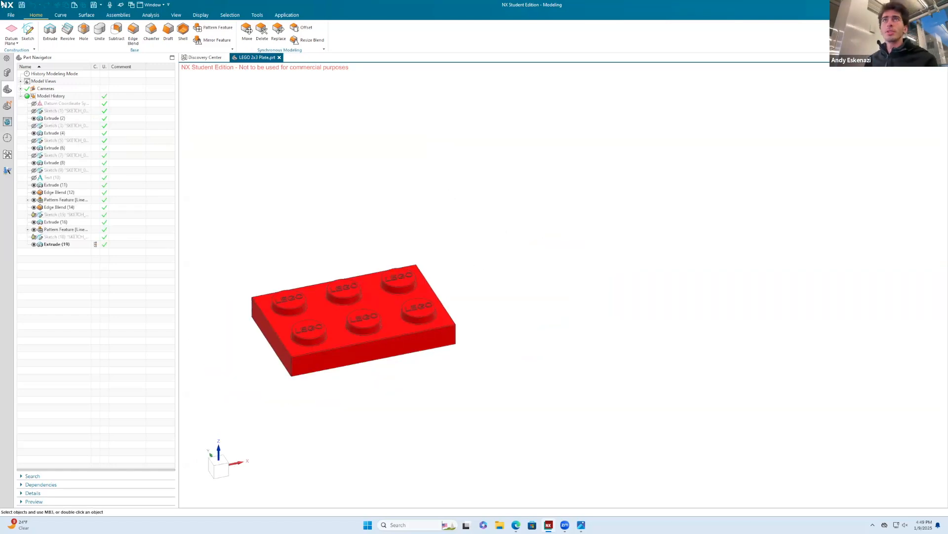
click(10, 15)
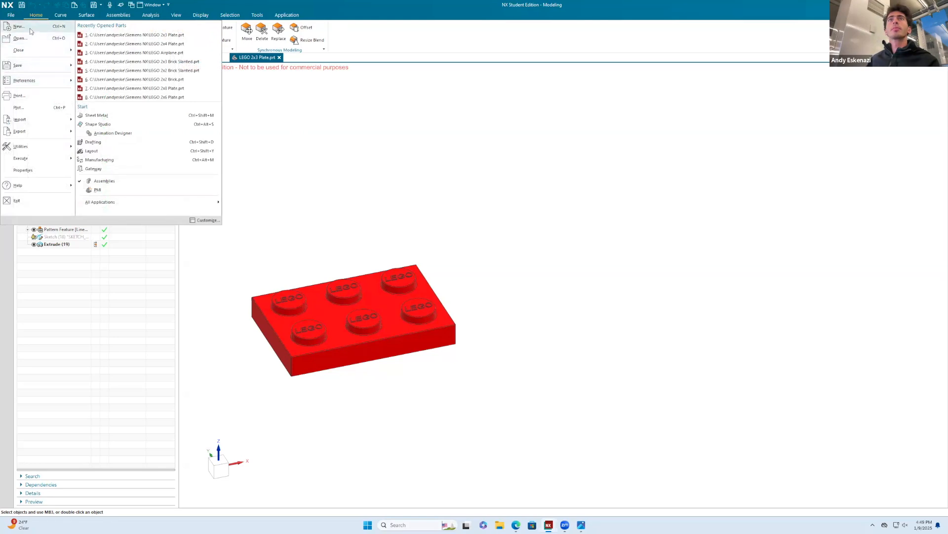
click(30, 26)
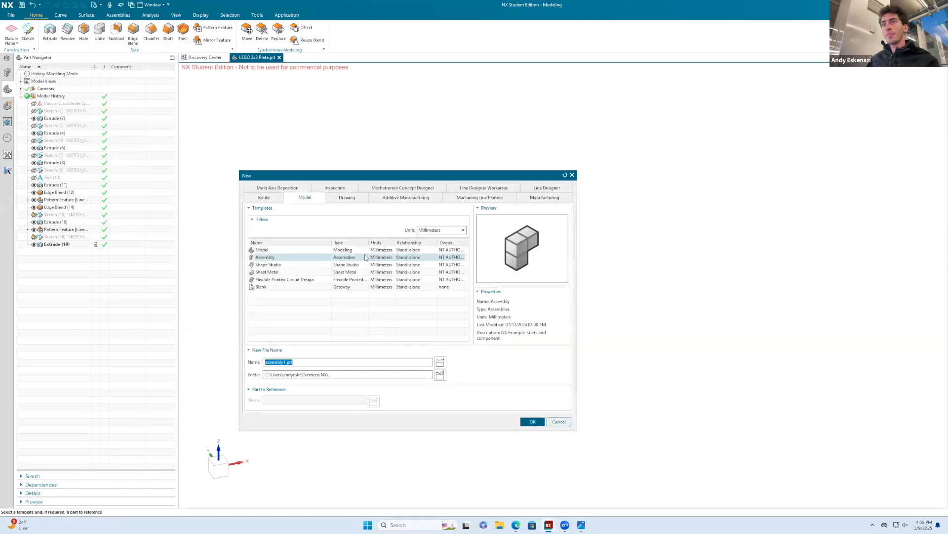
click(559, 422)
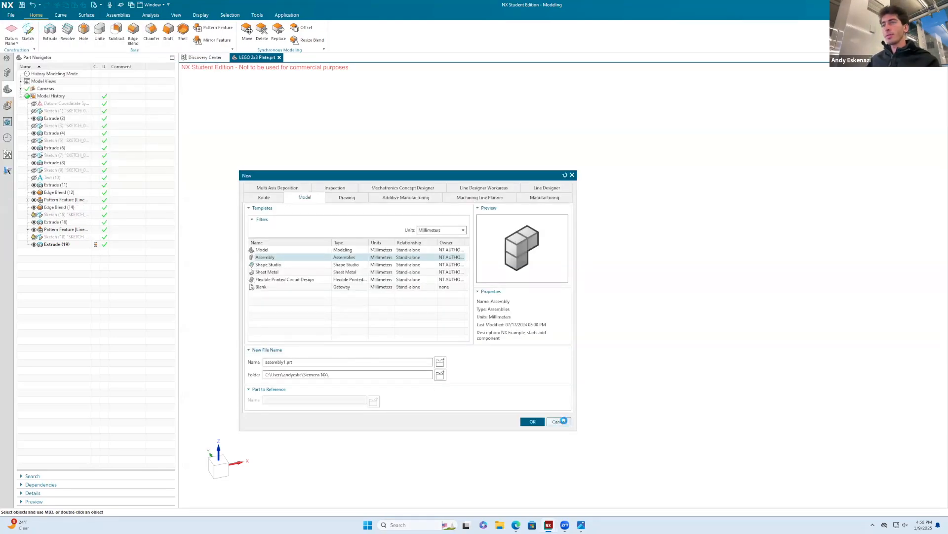
Open the LEGO 2x2 Brick part from the Siemens NX folder.
click(11, 15)
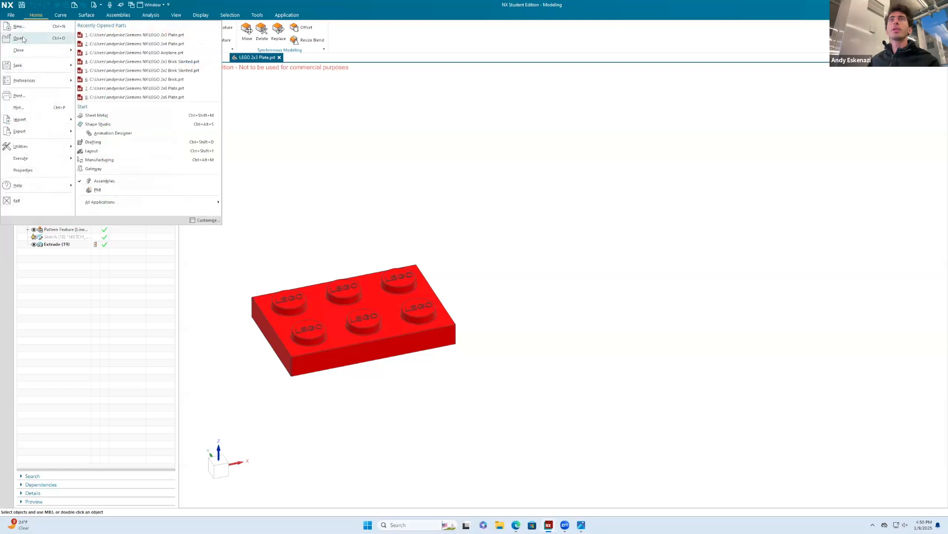
click(22, 38)
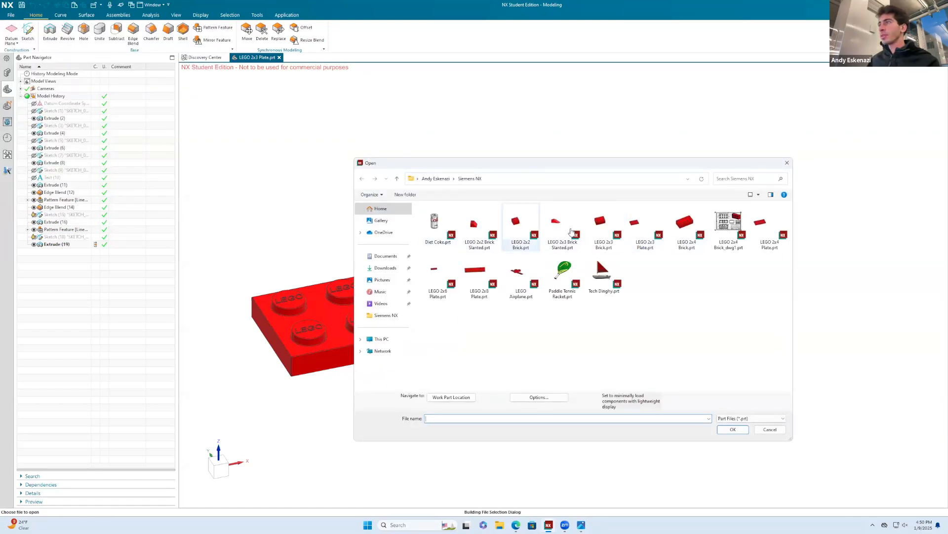
click(519, 225)
click(733, 430)
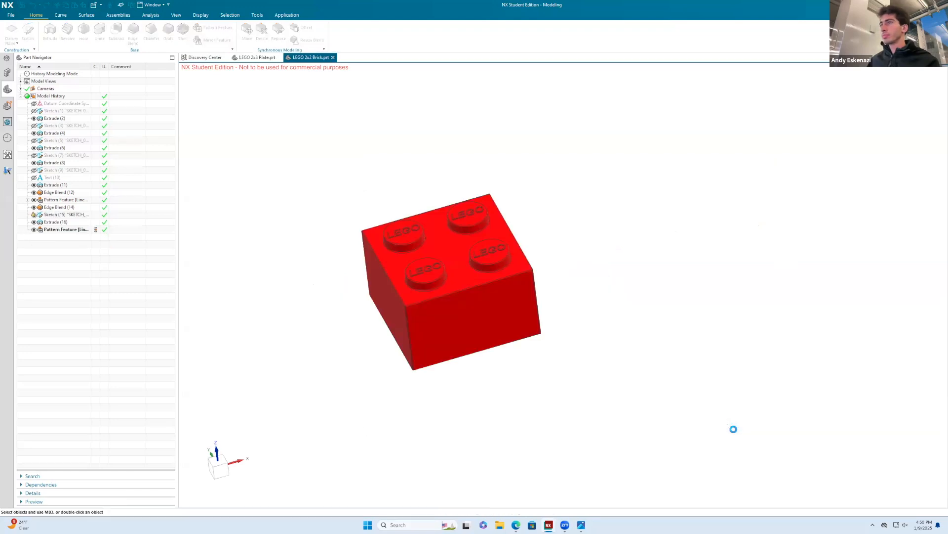
middle_drag(446, 300, 423, 297)
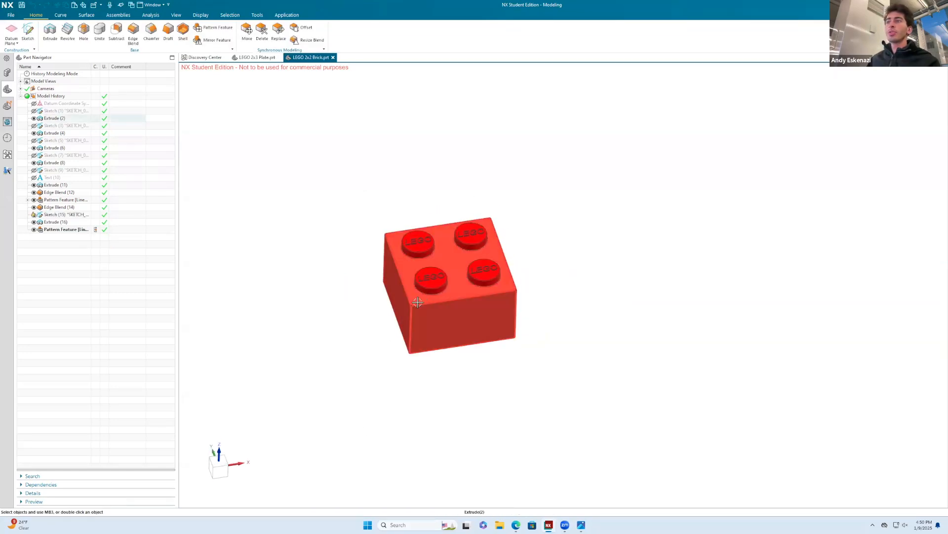
Save a copy of the 2x2 brick as LEGO 2x1 Brick.prt.
click(11, 15)
mouse_move(25, 65)
click(106, 72)
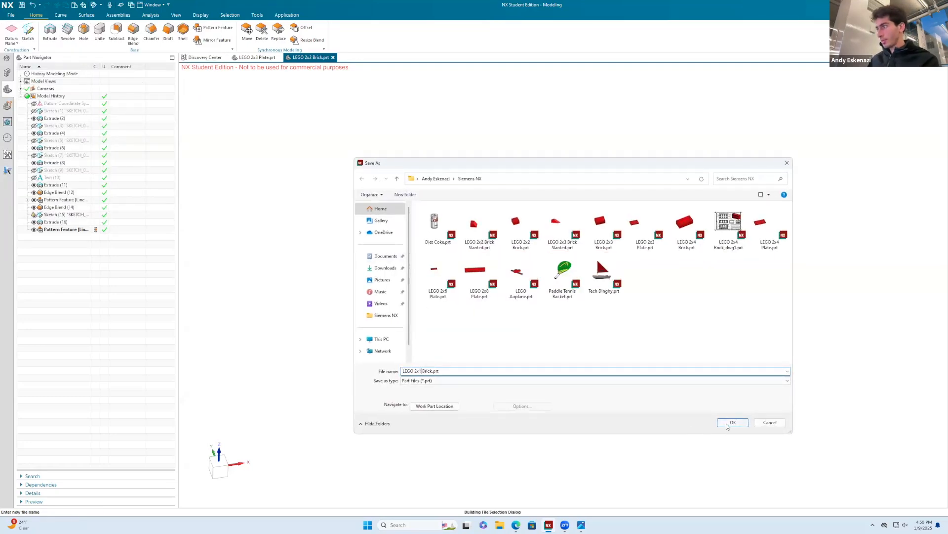
click(733, 423)
Delete the underside tube's pattern, extrusion and sketch from the LEGO 2x1 Brick.
right_click(62, 230)
click(79, 218)
middle_drag(417, 280, 397, 227)
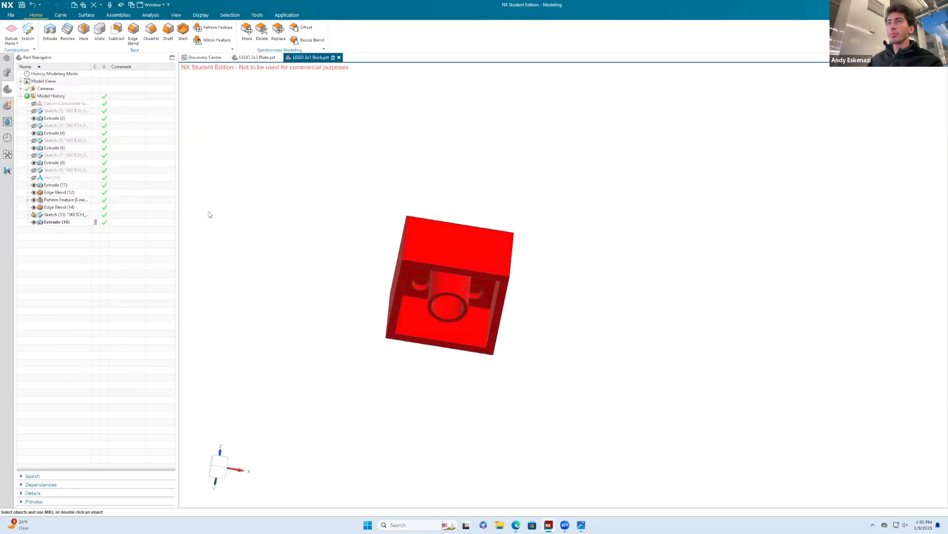
right_click(48, 222)
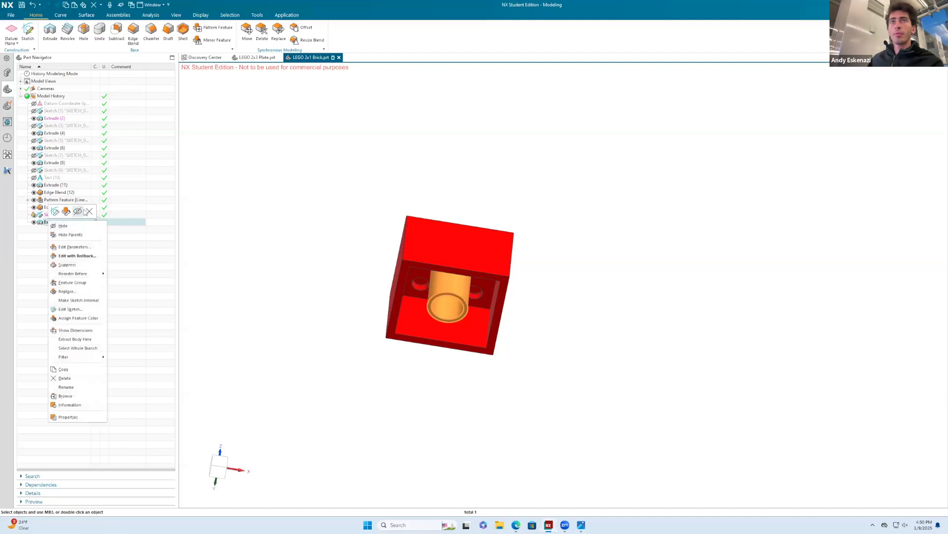
click(78, 212)
right_click(84, 214)
click(118, 204)
middle_drag(320, 205, 297, 275)
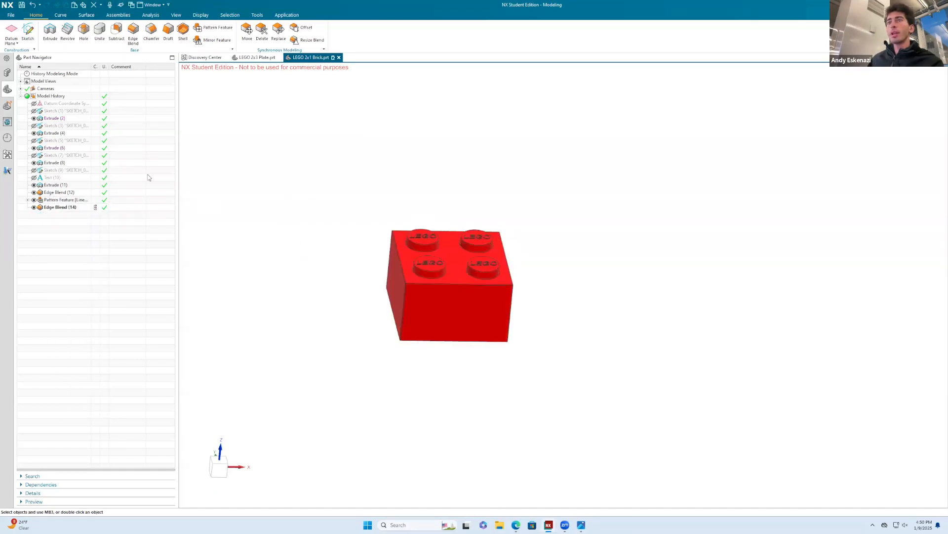
Try to reduce the LEGO stud pattern's count in its second direction.
right_click(62, 201)
click(67, 188)
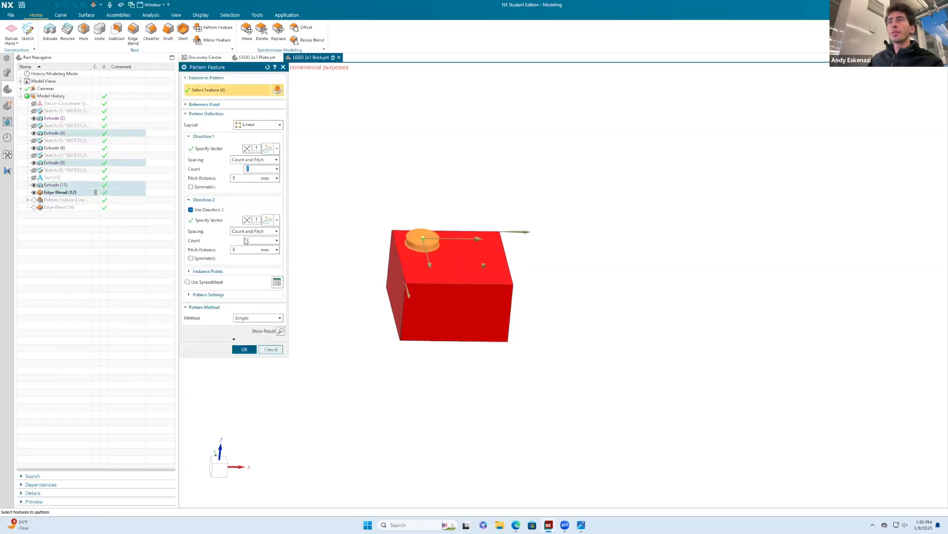
click(245, 349)
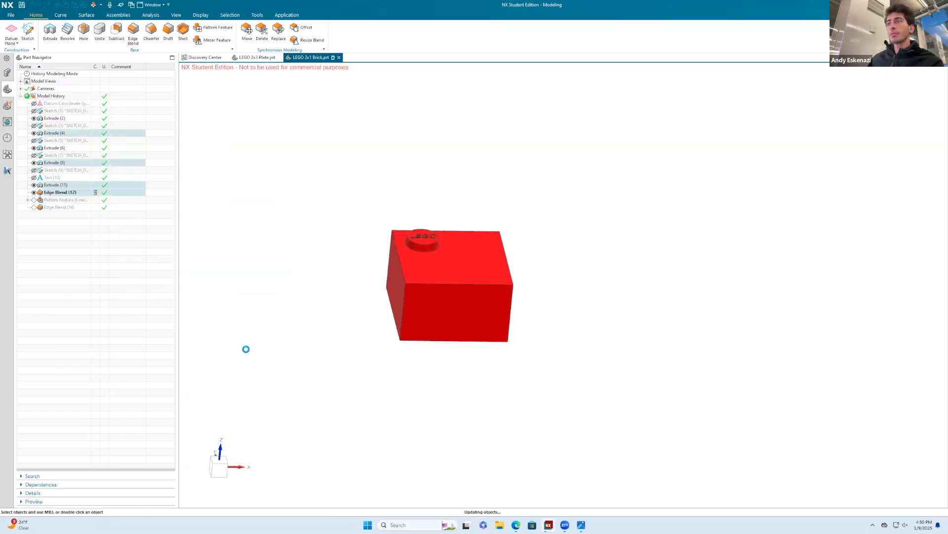
middle_drag(311, 323, 351, 346)
key(Escape)
Reduce the LEGO stud pattern to a single row of two studs by setting its Direction 1 count to 1.
click(56, 200)
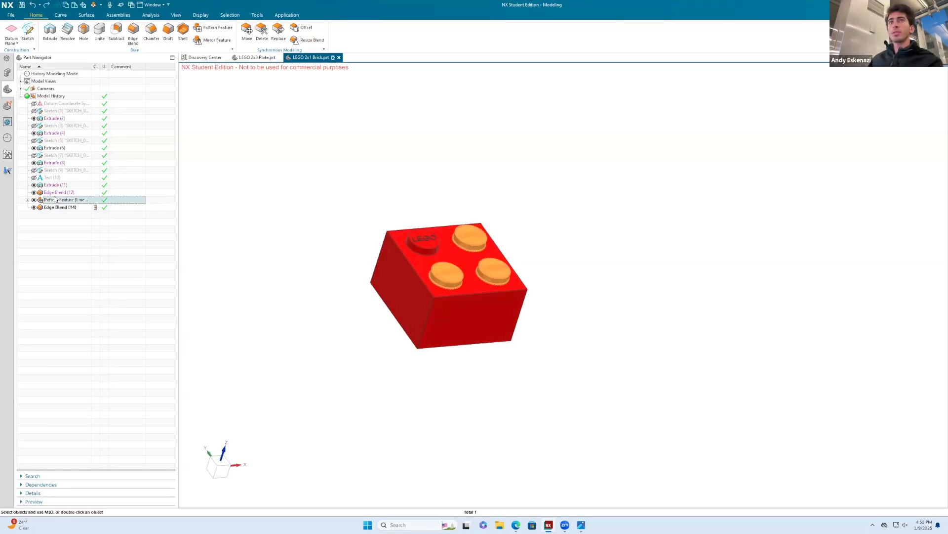
right_click(75, 200)
click(81, 189)
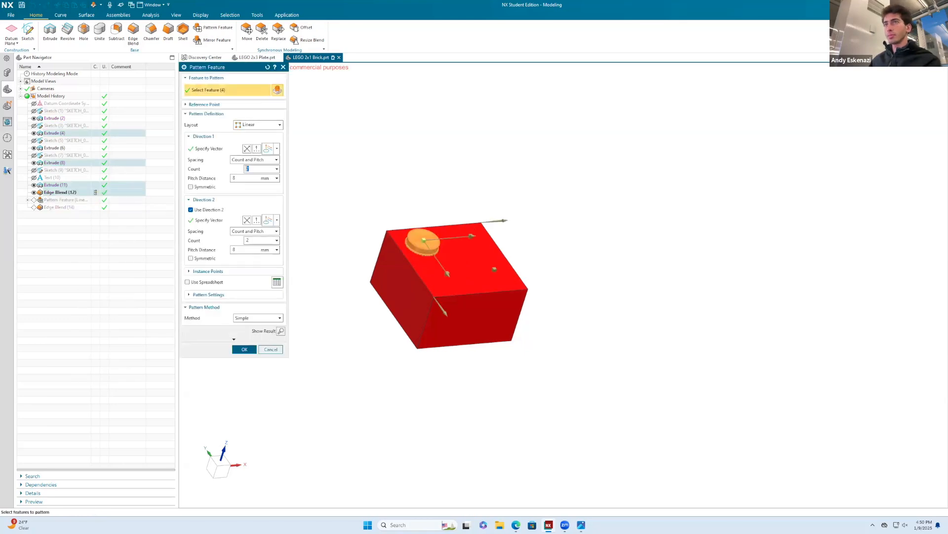
click(244, 349)
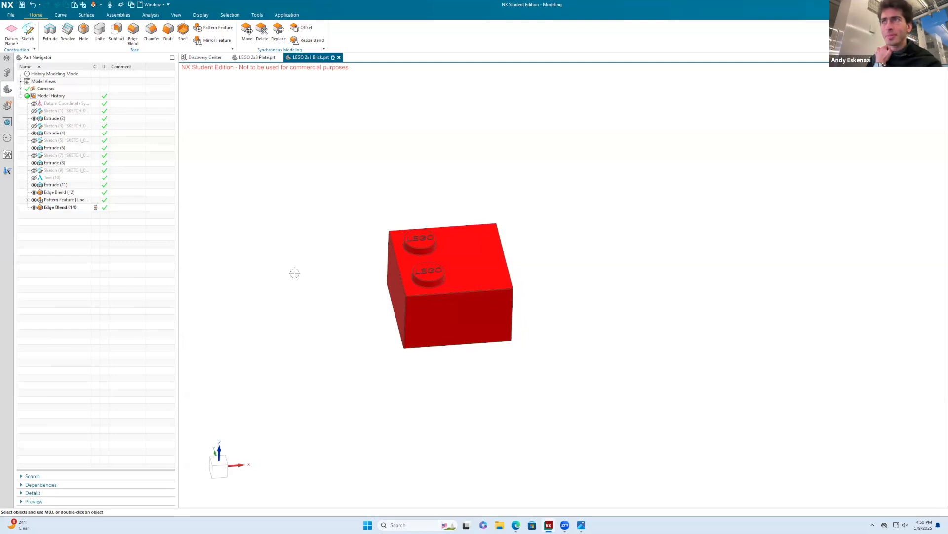
Set the width of the brick's base sketch to 8 mm and finish the sketch.
mouse_move(385, 296)
middle_down()
mouse_move(424, 290)
mouse_move(411, 302)
mouse_move(386, 281)
mouse_move(364, 209)
mouse_move(318, 322)
mouse_move(315, 216)
middle_up()
right_click(58, 111)
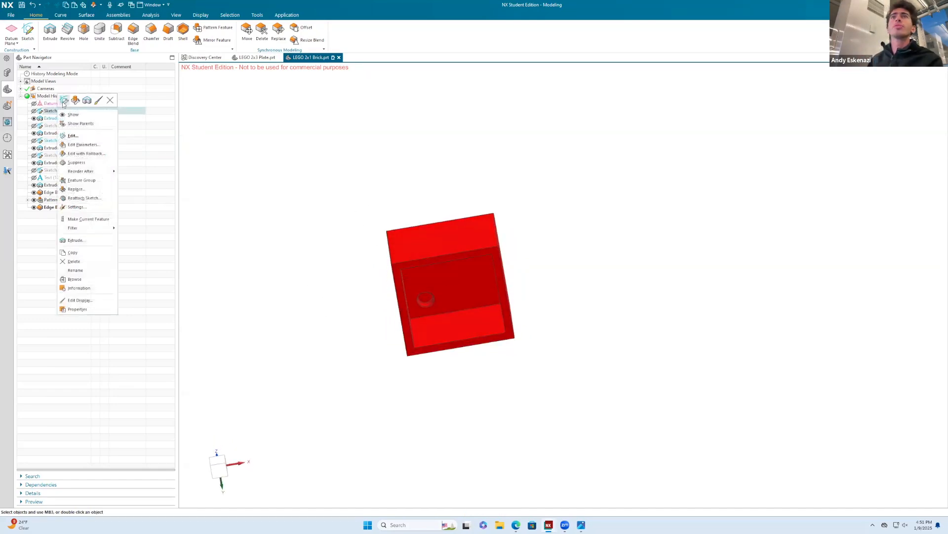
click(108, 151)
scroll(391, 322, down, 2)
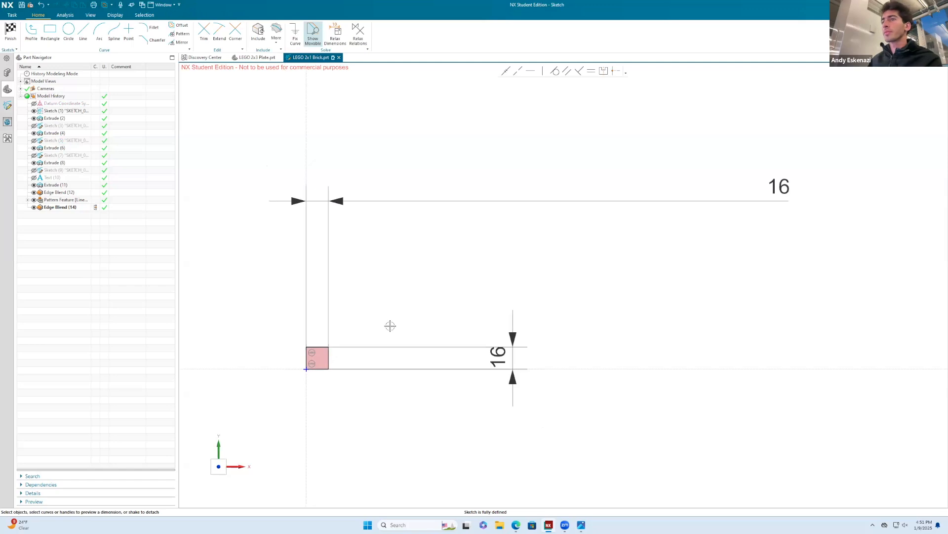
double_click(702, 214)
text(8)
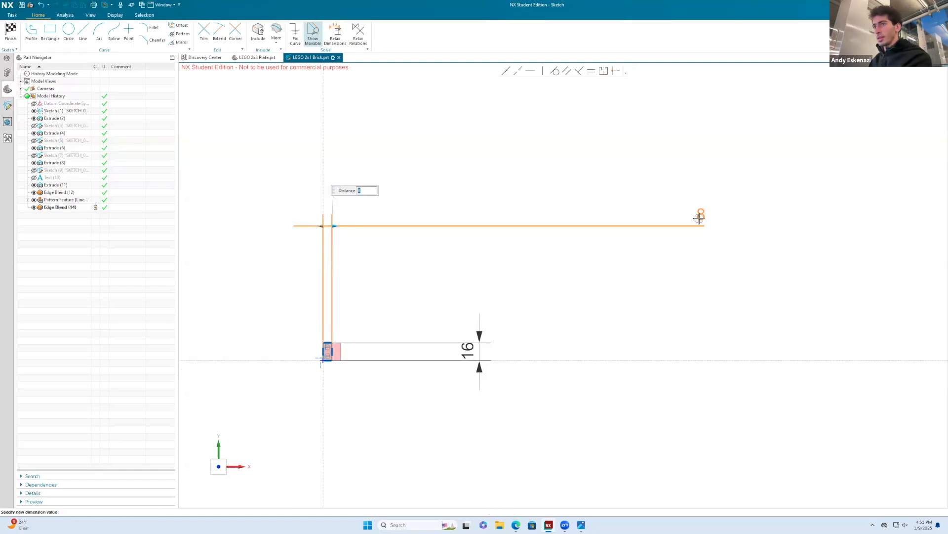
key(Return)
mouse_move(354, 292)
middle_down()
mouse_move(415, 239)
mouse_move(398, 364)
mouse_move(376, 326)
middle_up()
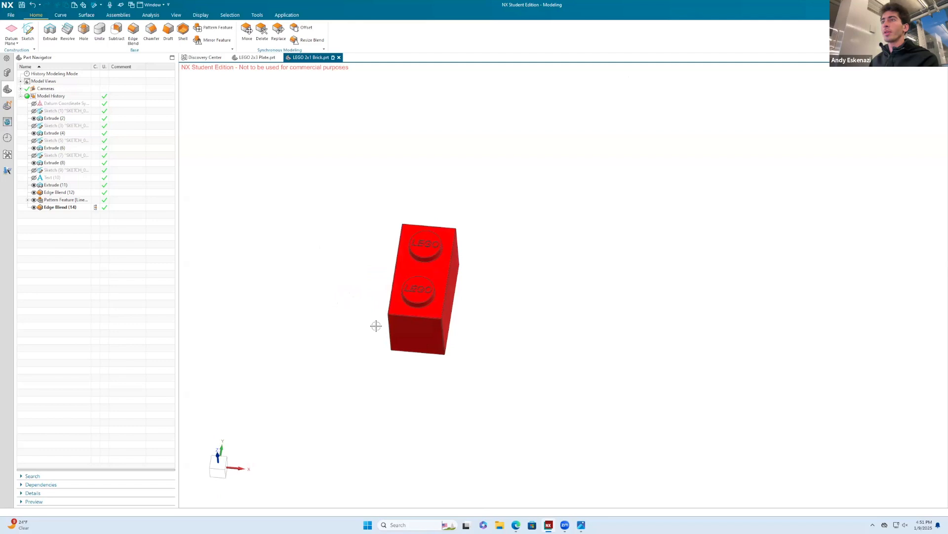
Save a copy of the 2x1 brick as LEGO 2x2 Brick Upslanted.prt.
click(12, 16)
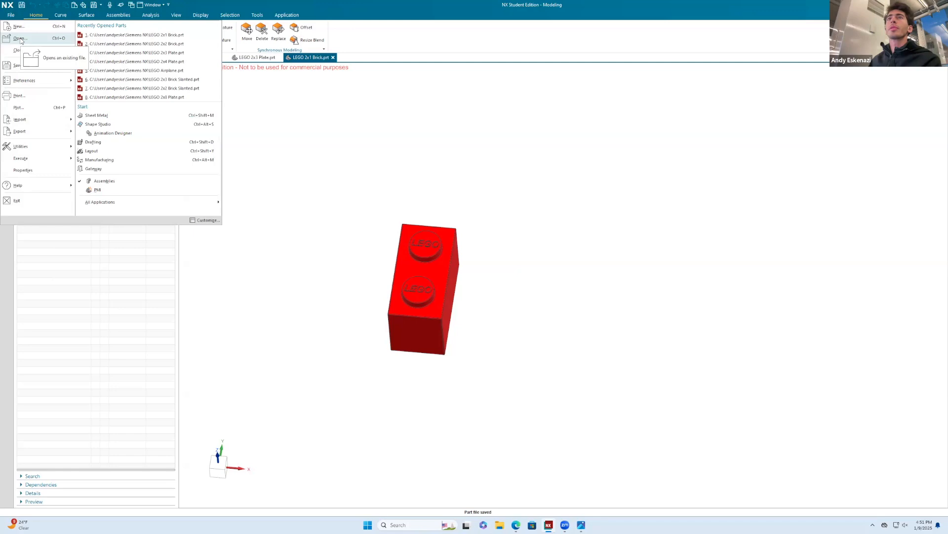
middle_drag(414, 275, 178, 122)
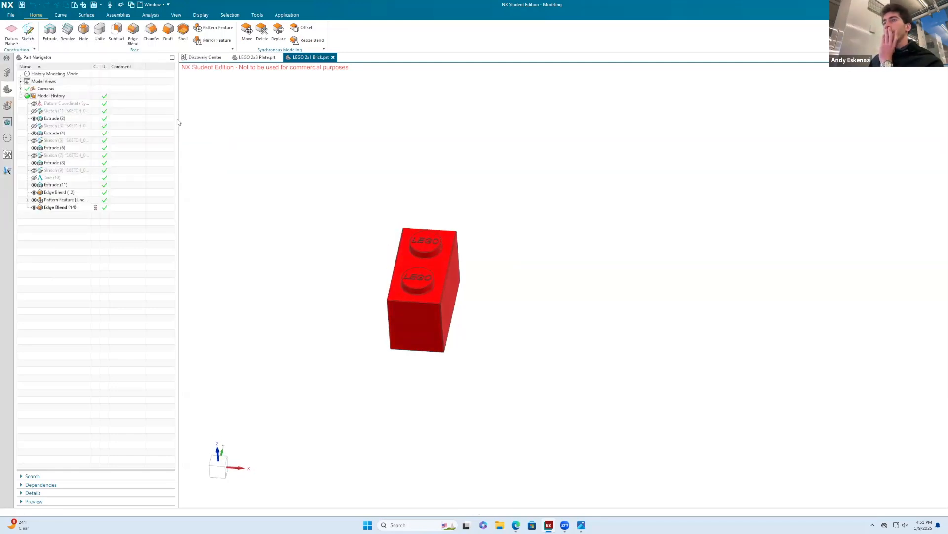
click(13, 15)
mouse_move(26, 63)
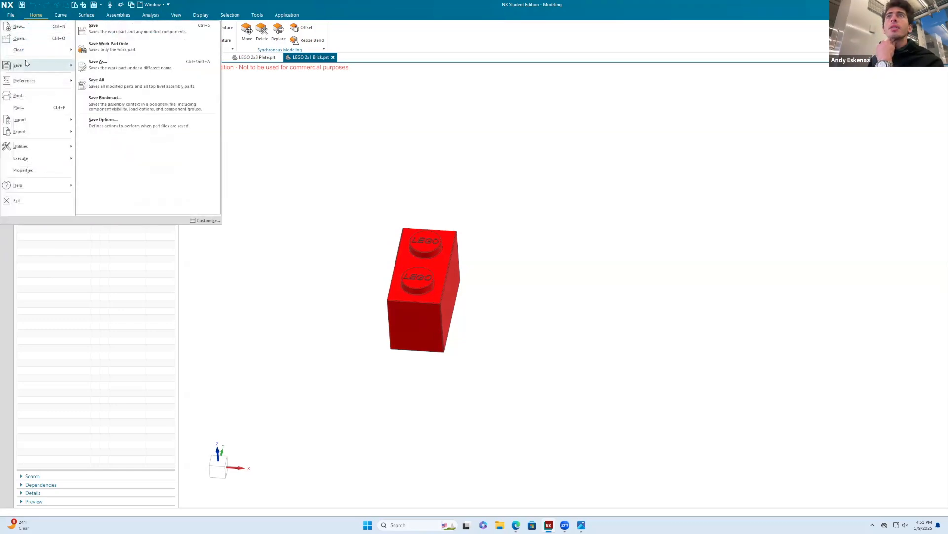
click(98, 64)
click(420, 371)
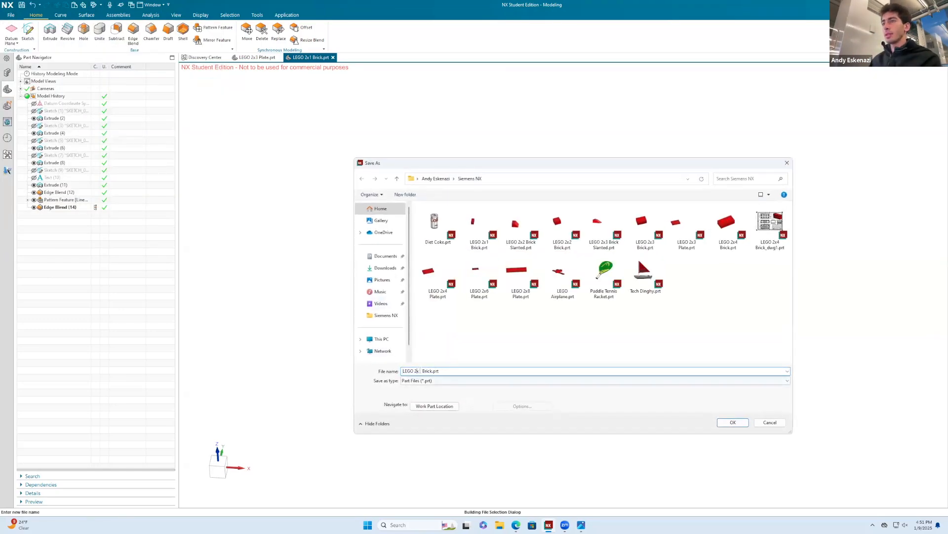
key(BackSpace)
text(2)
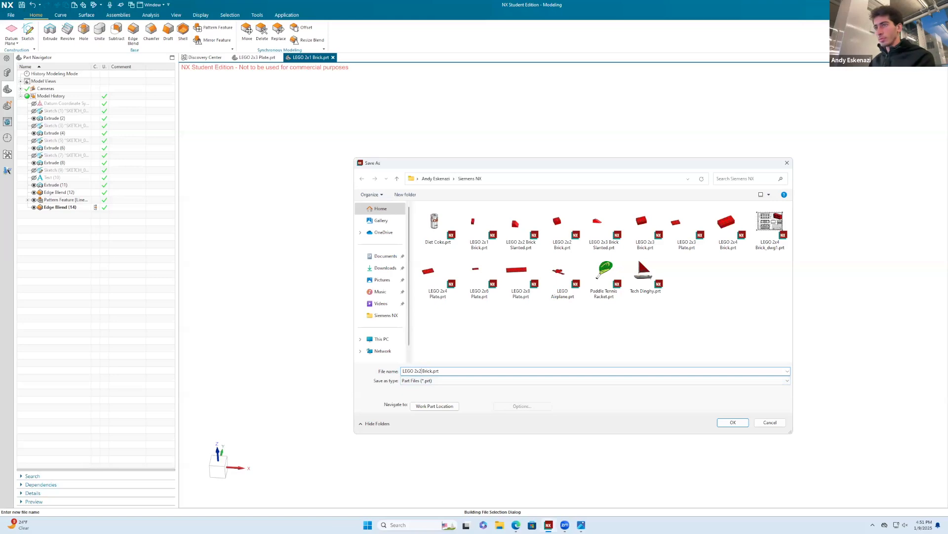
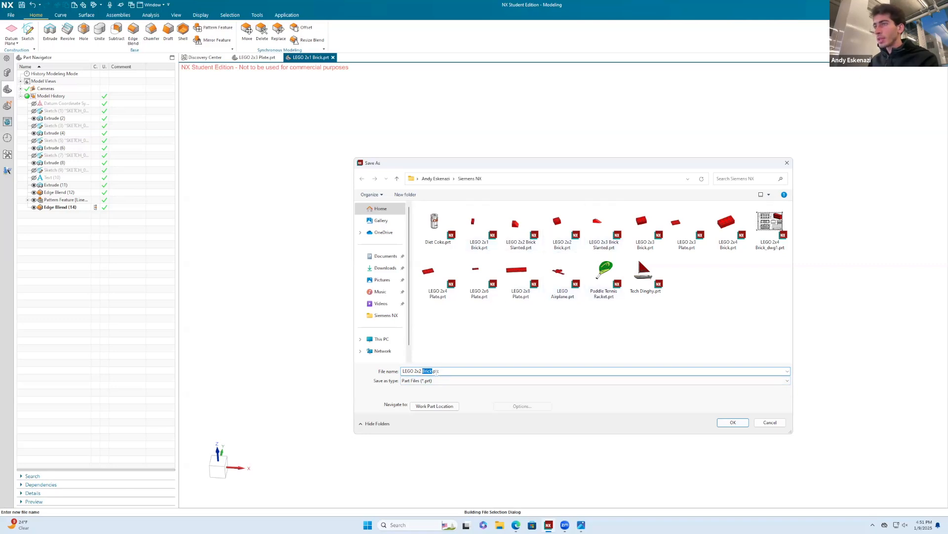
text(U)
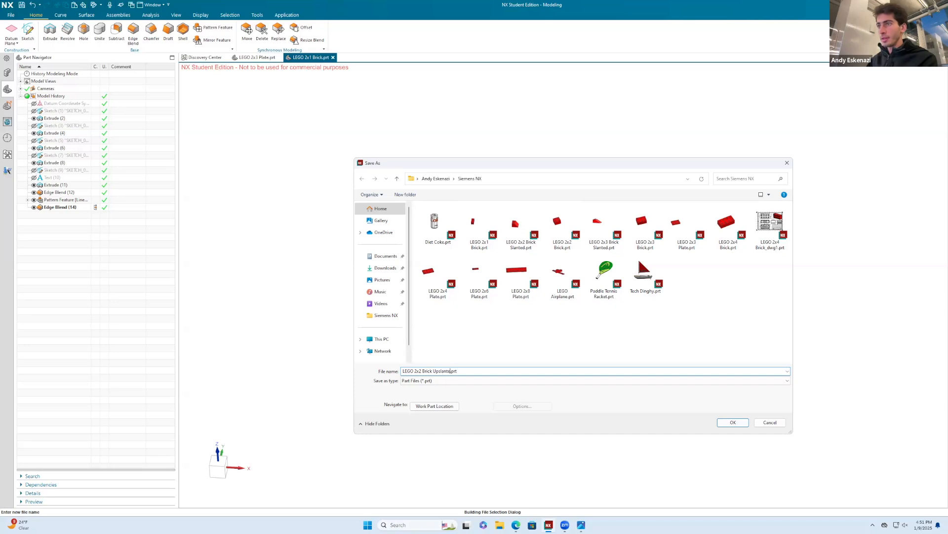
text(pslanted)
click(732, 422)
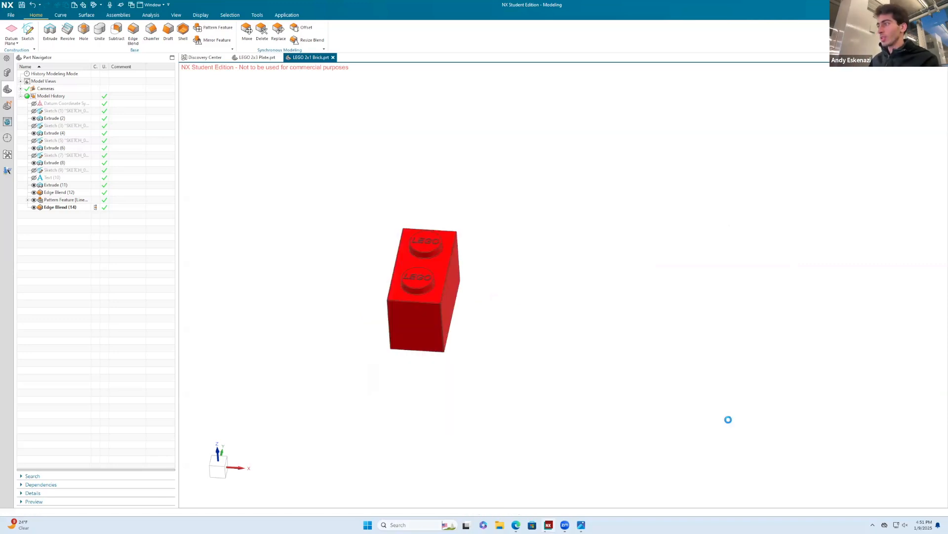
Delete the final edge blend feature on the brick's outer edges.
middle_drag(411, 298, 416, 271)
scroll(440, 267, up, 3)
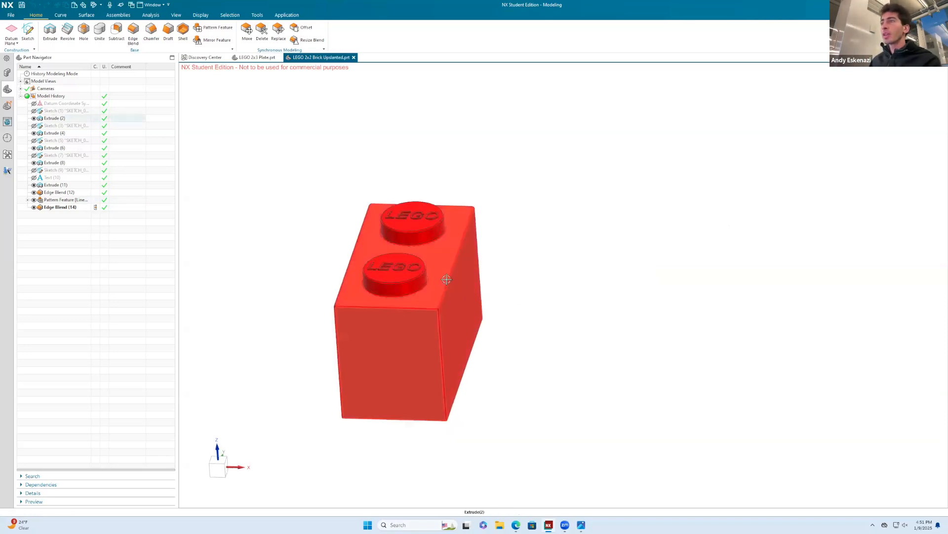
right_click(451, 283)
click(479, 272)
Sketch a wedge outline on the brick's narrow front face, about 7.4 mm wide with a short vertical outer edge of about 1.4 mm.
middle_drag(510, 276, 346, 252)
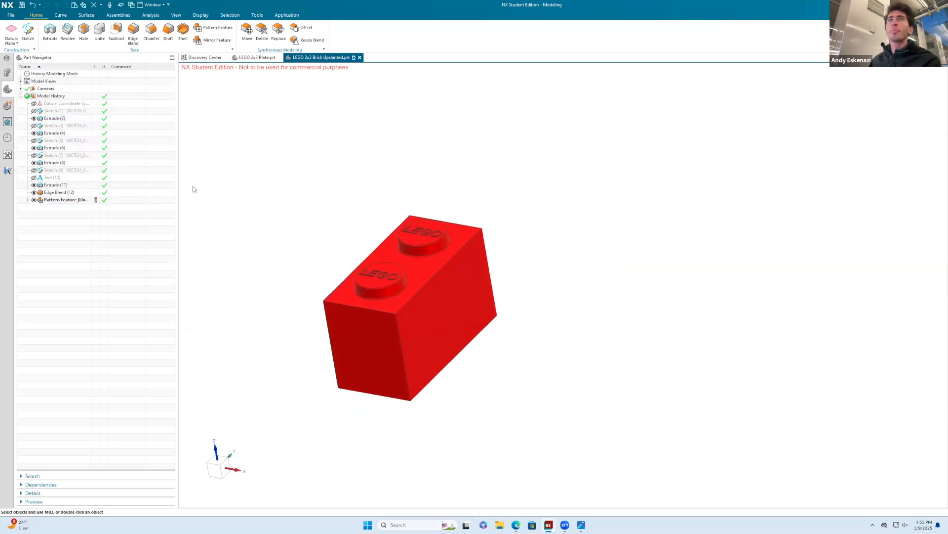
click(28, 31)
click(354, 326)
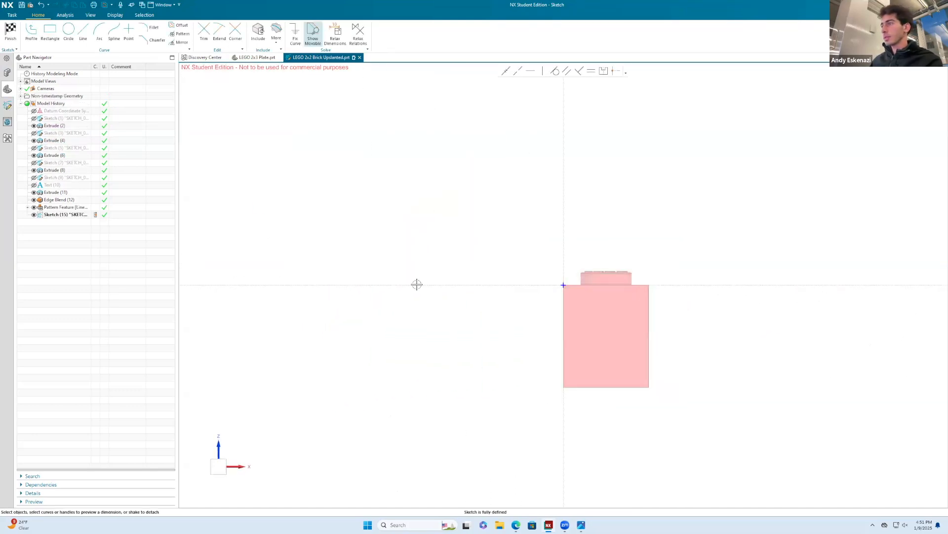
click(83, 28)
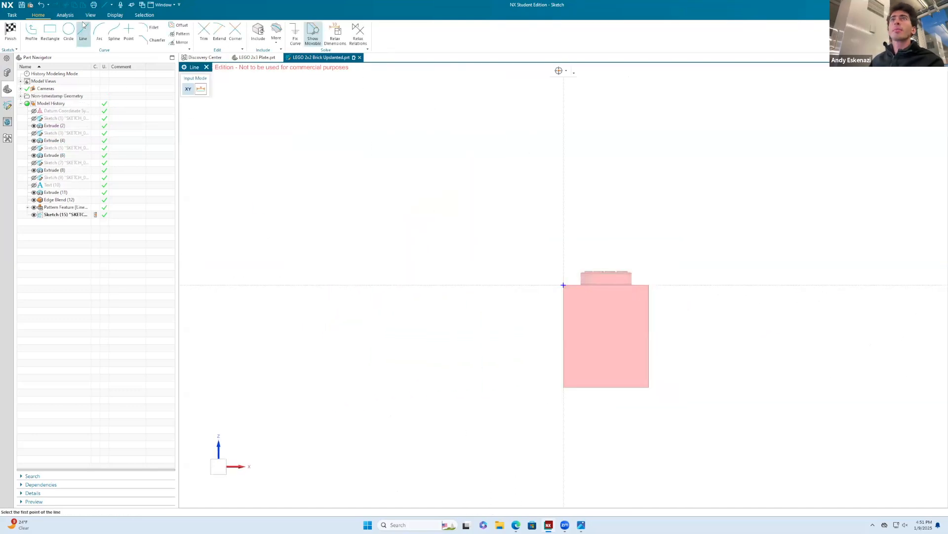
click(649, 387)
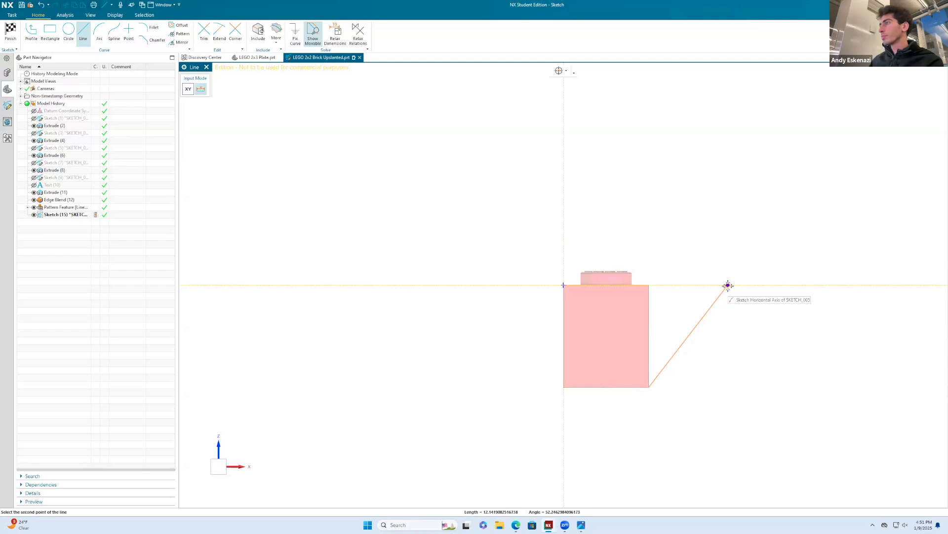
click(729, 299)
scroll(728, 299, up, 2)
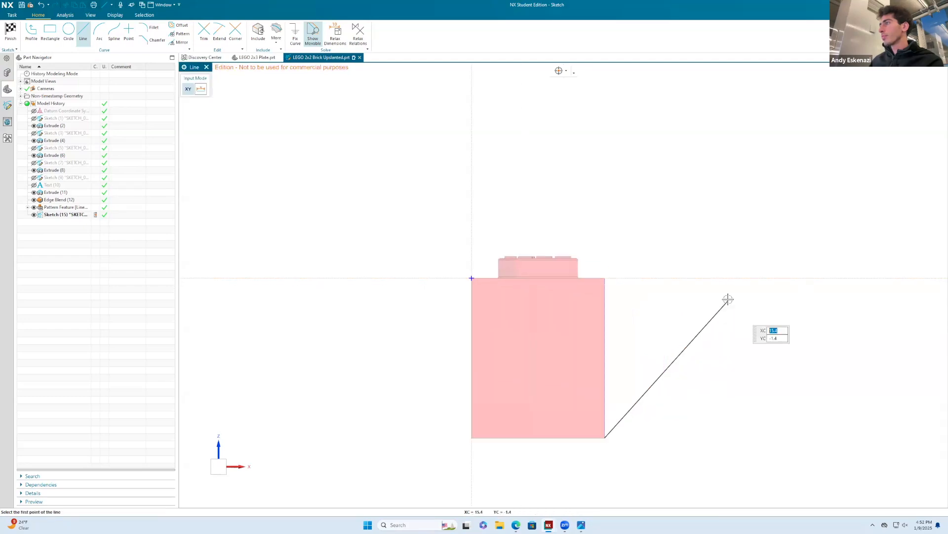
scroll(728, 299, up, 1)
click(729, 301)
click(728, 274)
click(728, 273)
click(574, 273)
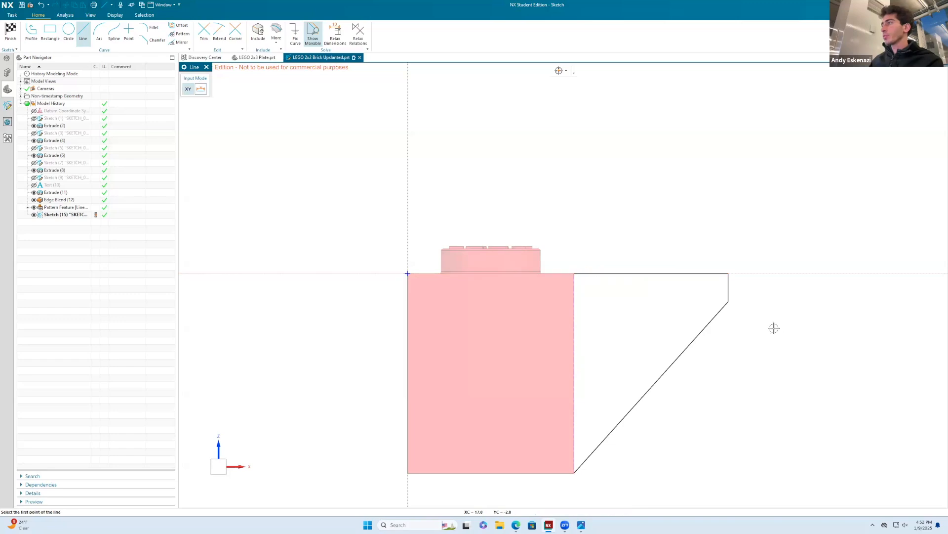
Dimension the wedge outline's horizontal upper edge to 8 mm.
key(d)
click(671, 274)
click(667, 239)
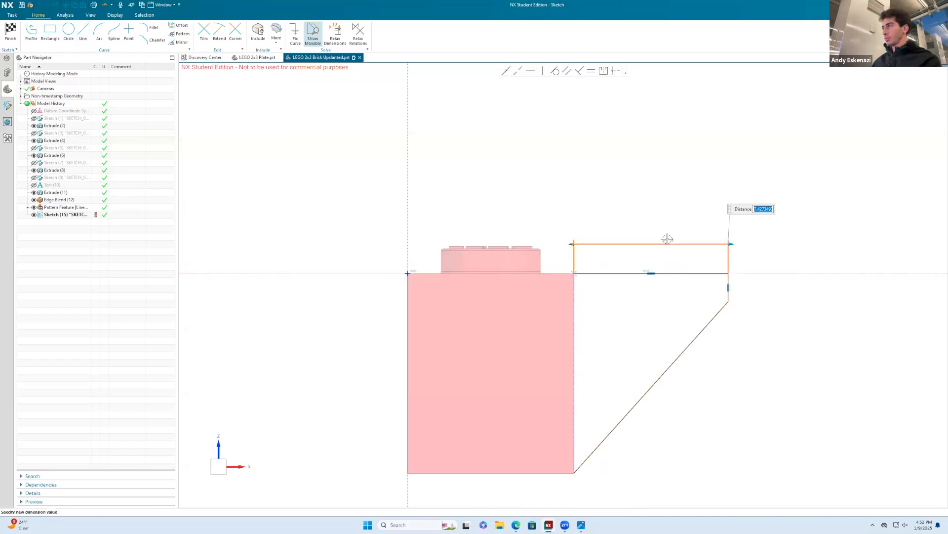
text(8)
key(Return)
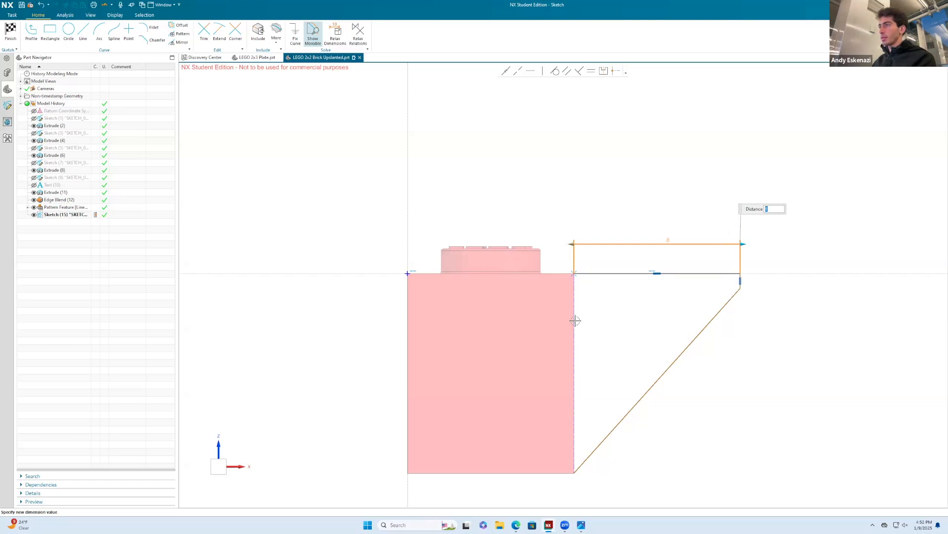
key(Escape)
Close the wedge outline with a vertical line along the brick's side edge.
key(l)
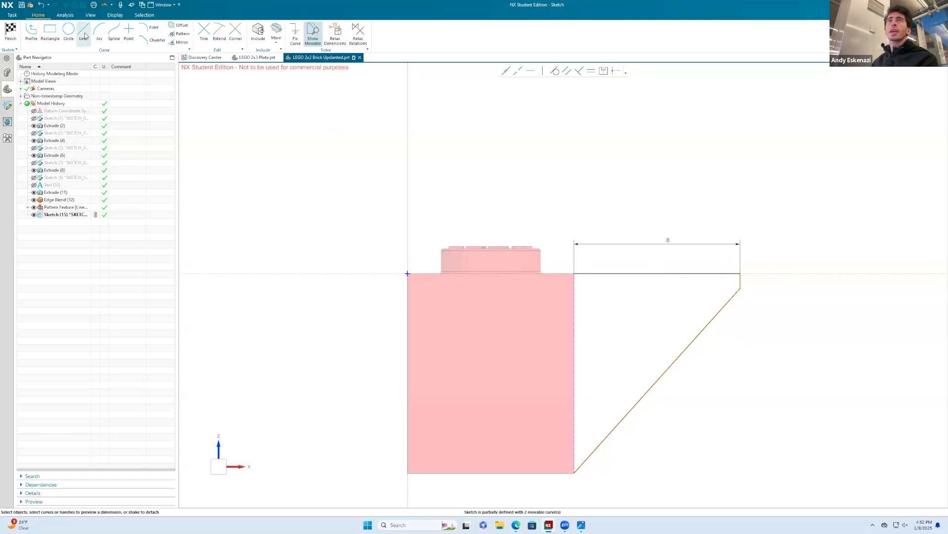
click(574, 275)
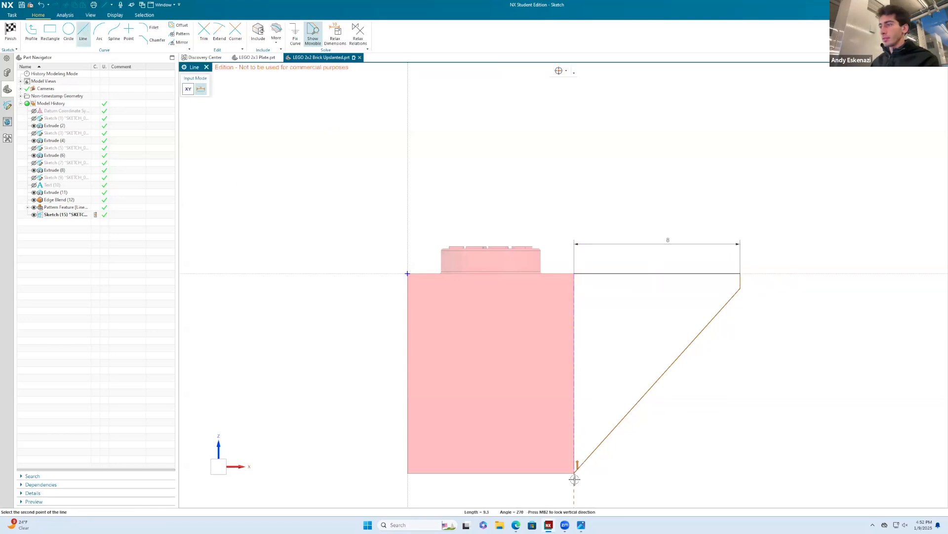
click(576, 468)
key(Escape)
Dimension the wedge's short vertical outer edge to 0.6 mm and finish the sketch.
key(d)
scroll(740, 277, up, 4)
click(741, 277)
click(799, 281)
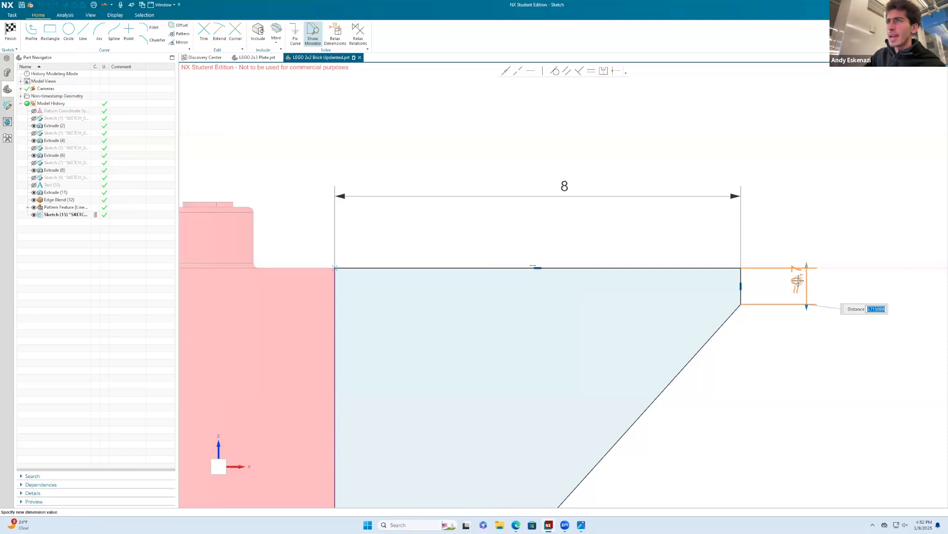
scroll(799, 281, down, 2)
text(0.6)
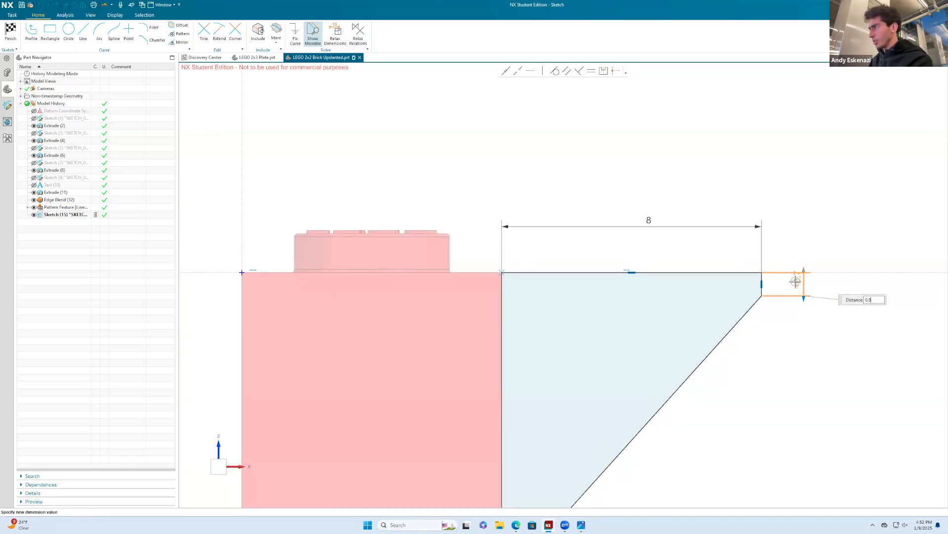
key(Return)
scroll(692, 280, down, 3)
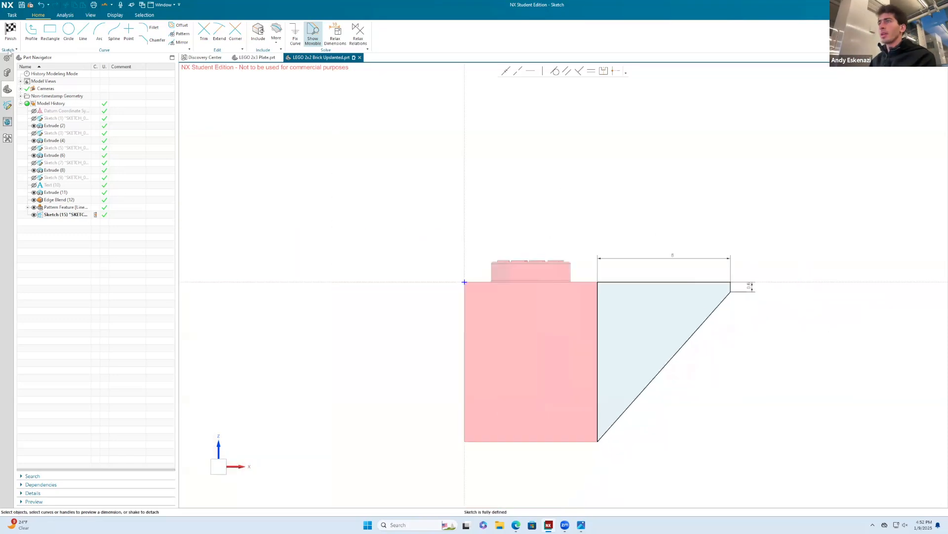
click(9, 33)
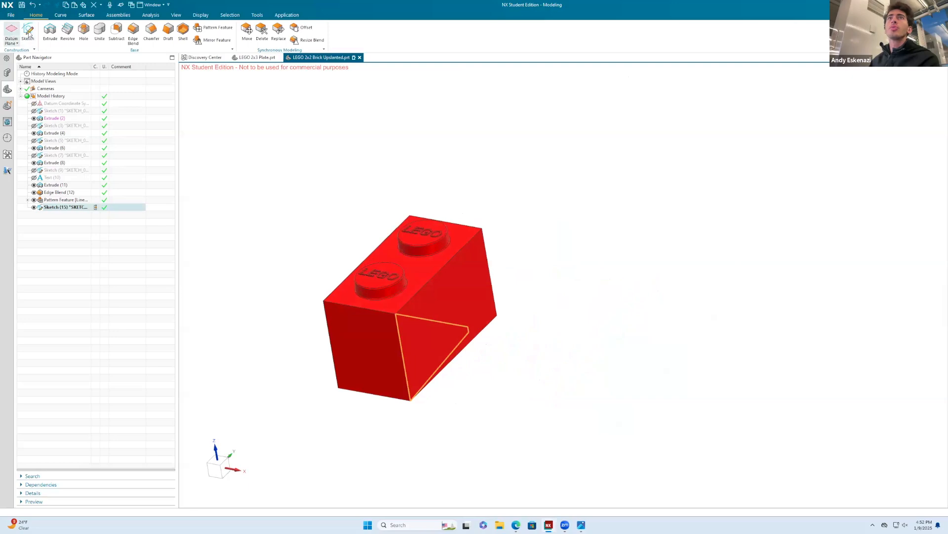
Extrude the wedge profile along the brick to an end distance of -16 mm as a separate body, with Boolean set to None.
click(48, 33)
middle_drag(488, 308, 306, 247)
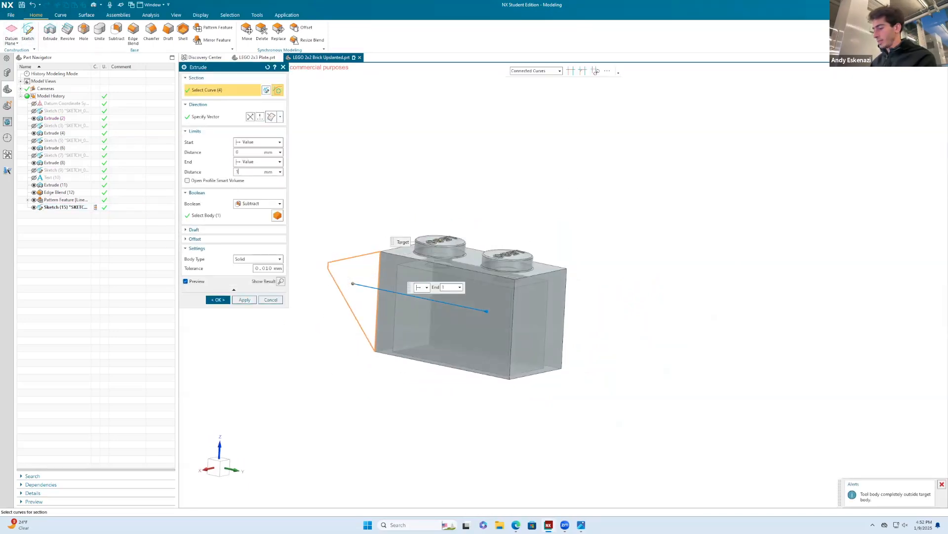
key(Return)
text(-16)
key(Return)
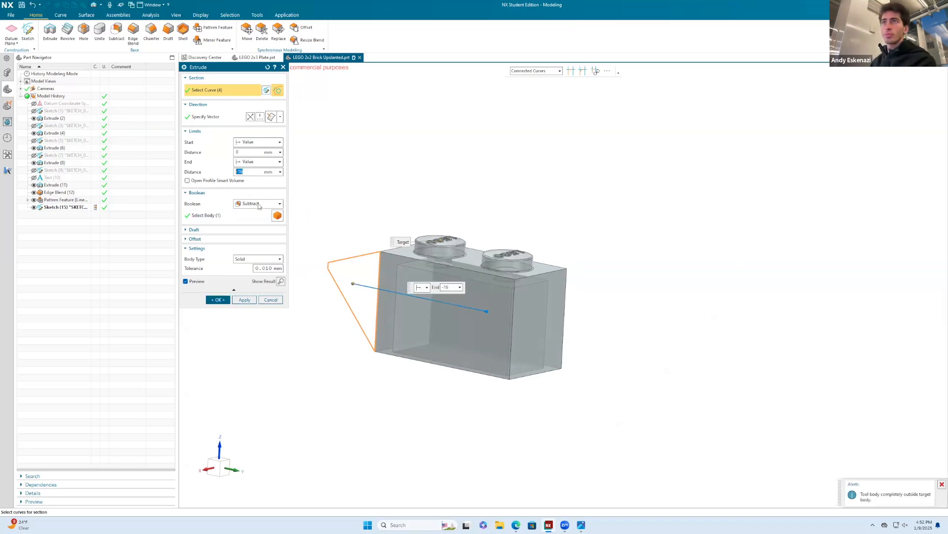
click(260, 207)
click(247, 219)
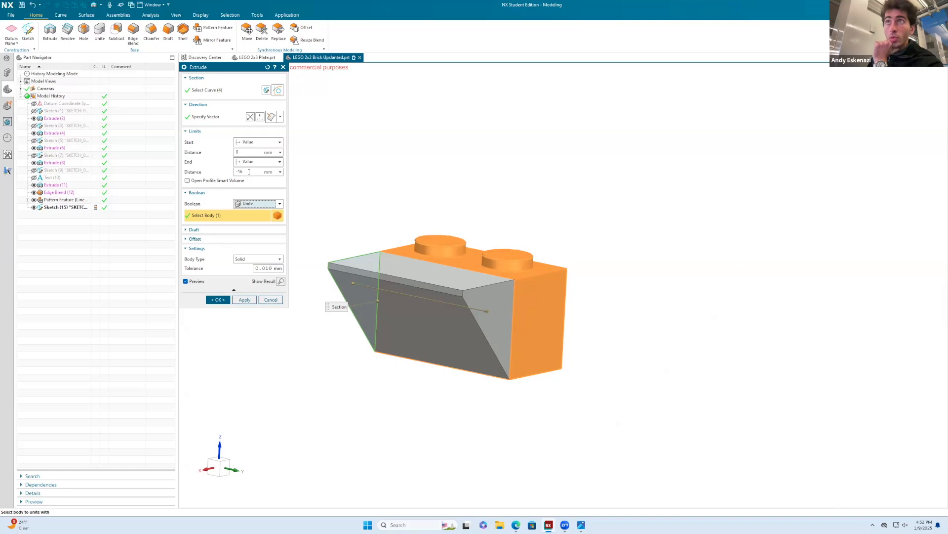
mouse_move(244, 180)
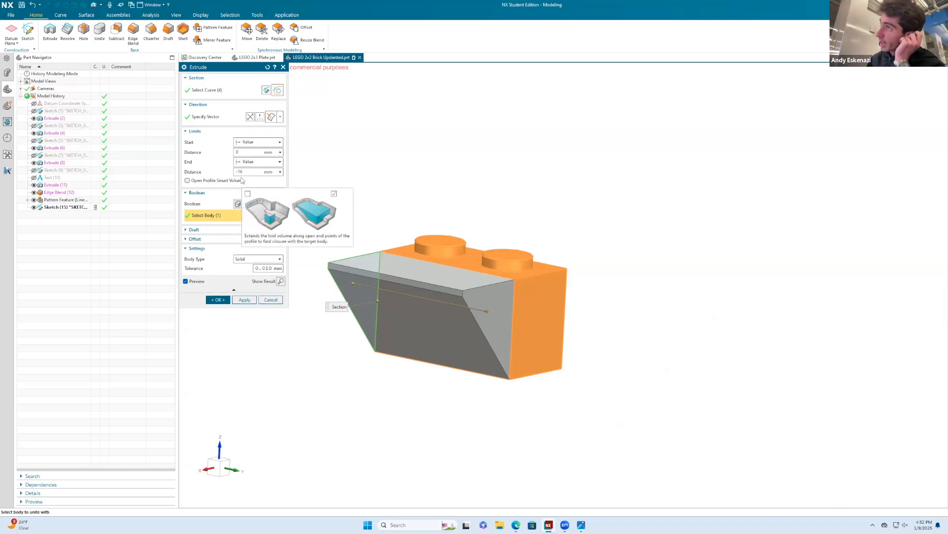
click(248, 204)
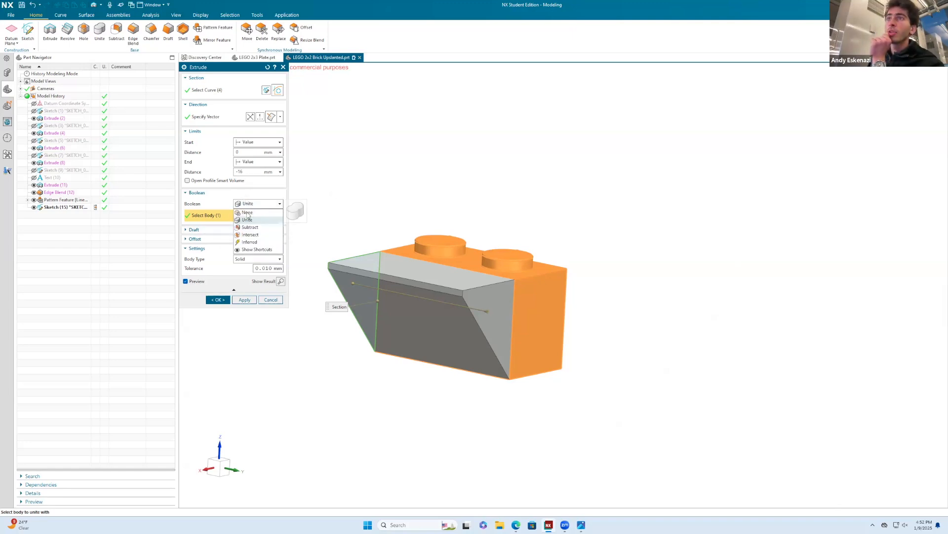
click(248, 212)
click(219, 288)
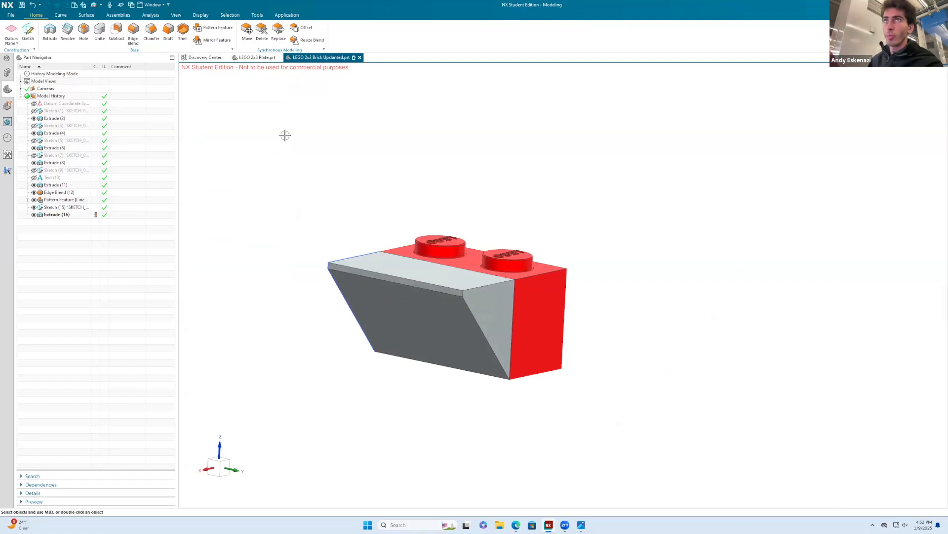
middle_drag(277, 139, 355, 221)
click(180, 32)
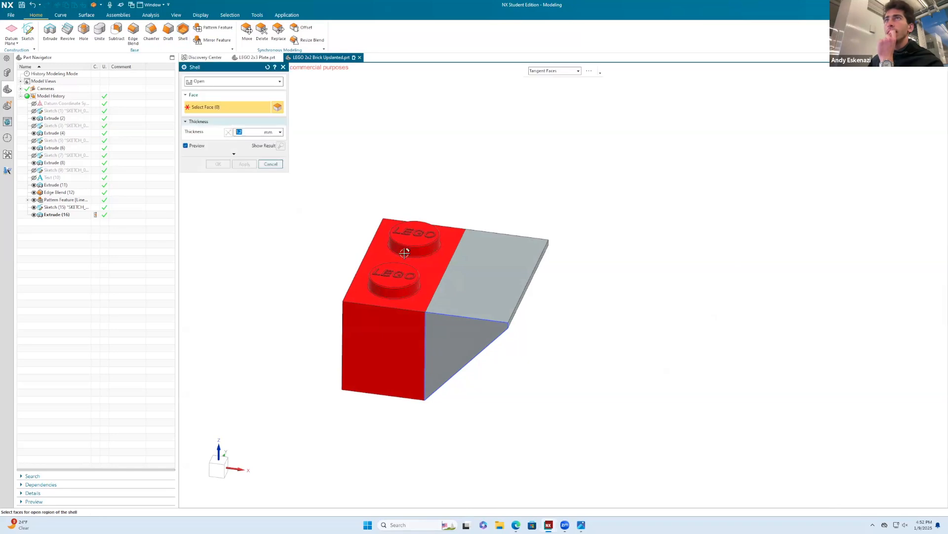
click(463, 277)
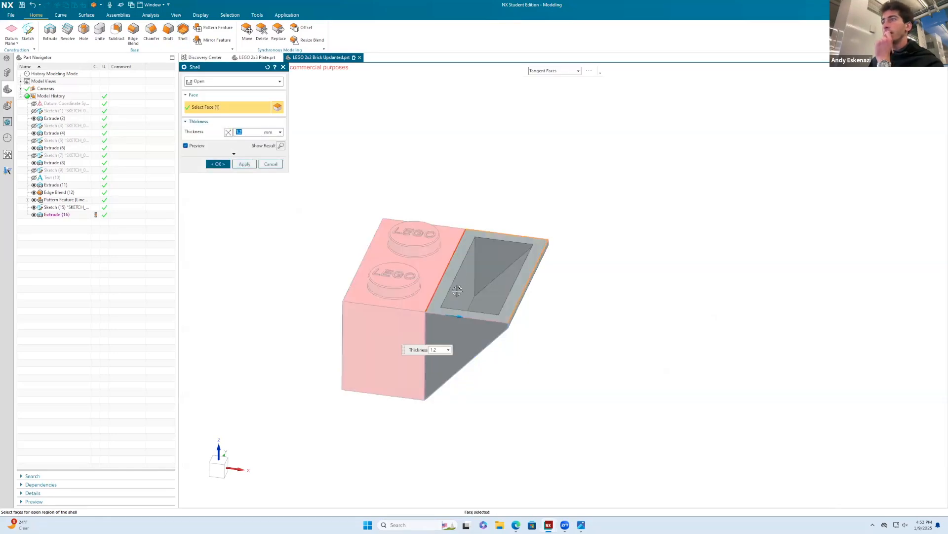
mouse_move(447, 310)
middle_down()
mouse_move(424, 288)
mouse_move(440, 289)
mouse_move(441, 310)
middle_up()
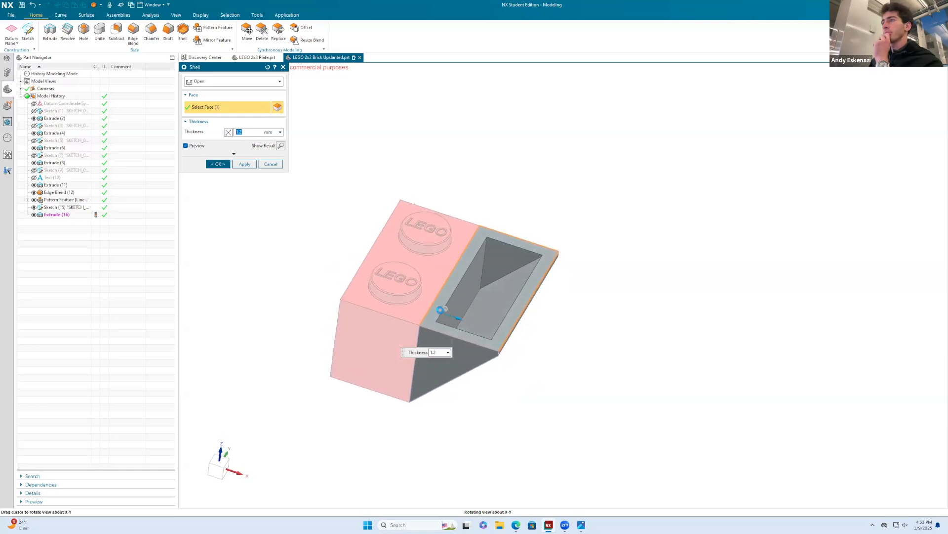
Switch to the web browser and examine the reference picture of the red inverted 1x2 slope brick, closing the browser view when done.
click(516, 524)
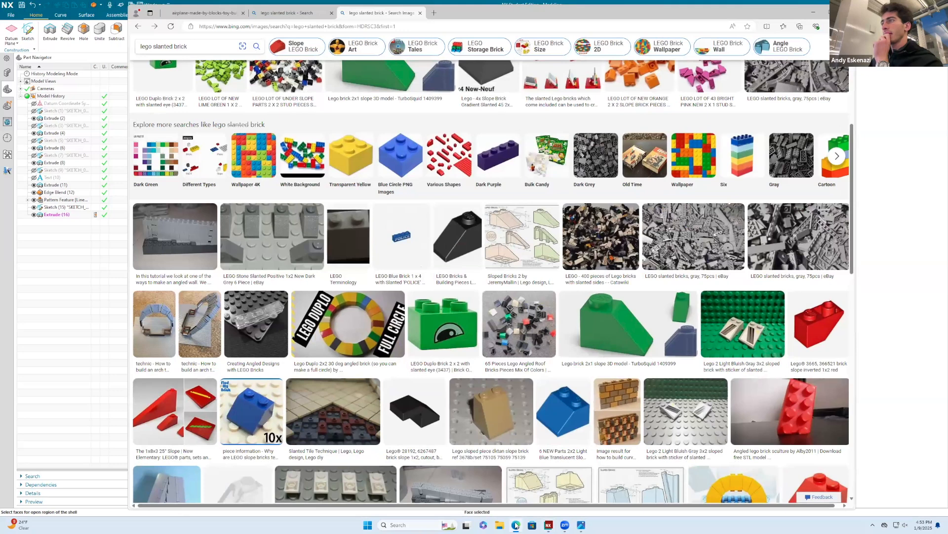
click(811, 322)
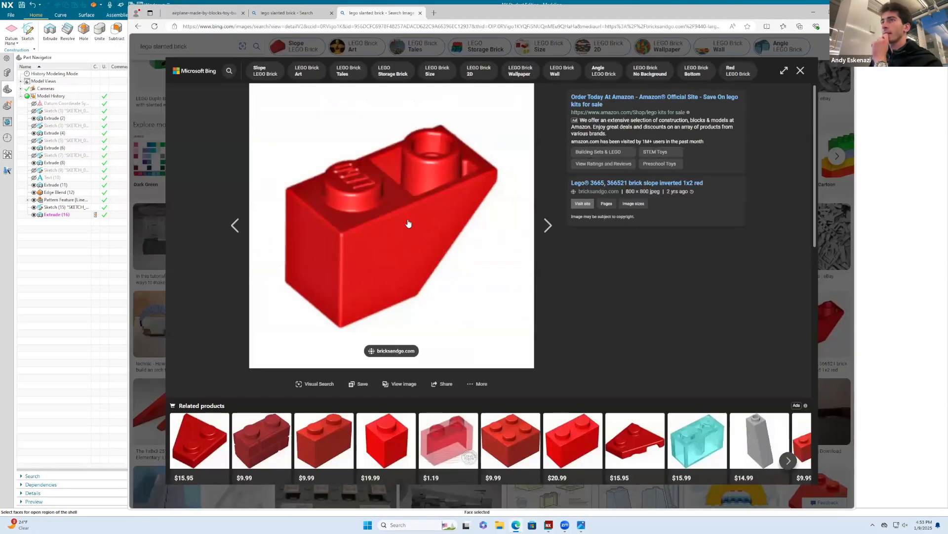
click(814, 13)
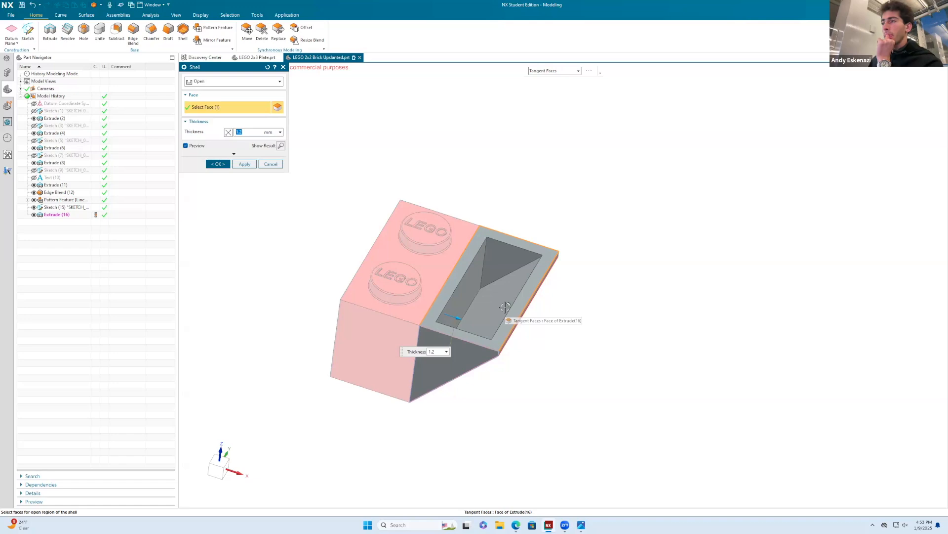
Cancel the pending shell and hide the red brick body so that only the wedge is displayed.
middle_drag(476, 302, 444, 307)
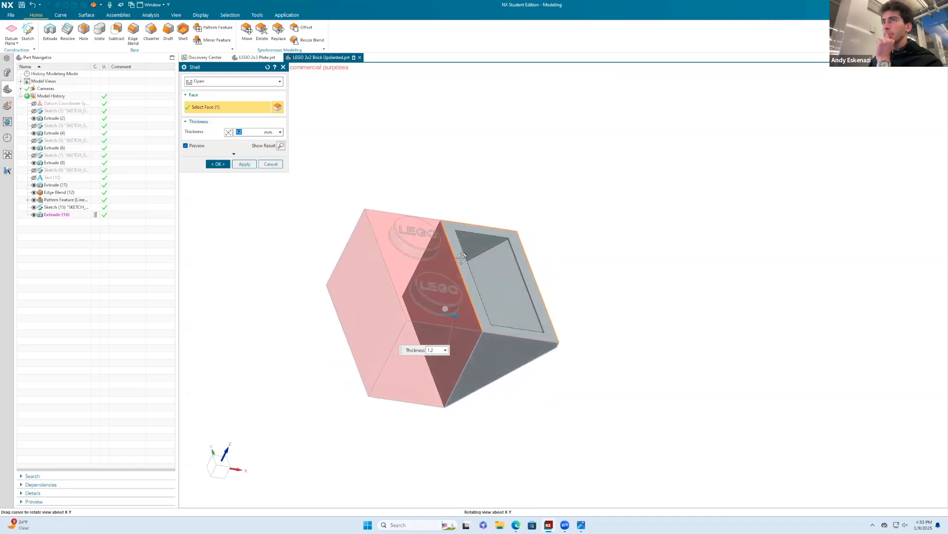
click(271, 166)
right_click(399, 270)
click(406, 270)
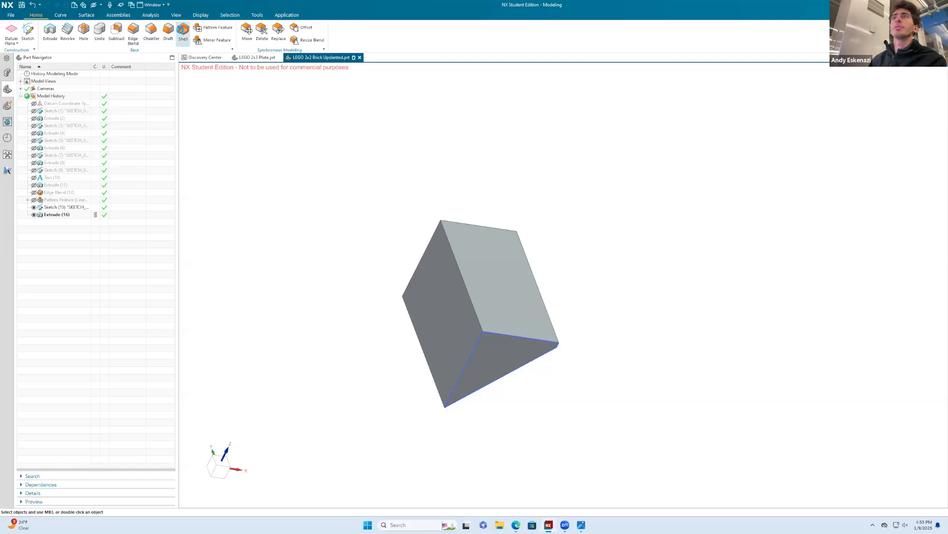
Shell the wedge to a 1.2 mm wall thickness, opening its top face and the face that adjoins the brick.
click(183, 30)
click(472, 255)
click(451, 292)
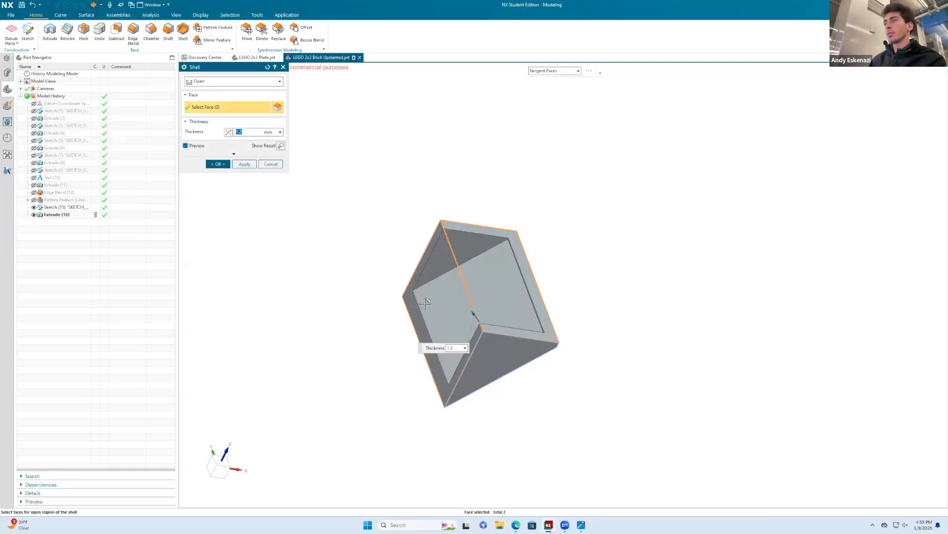
click(218, 163)
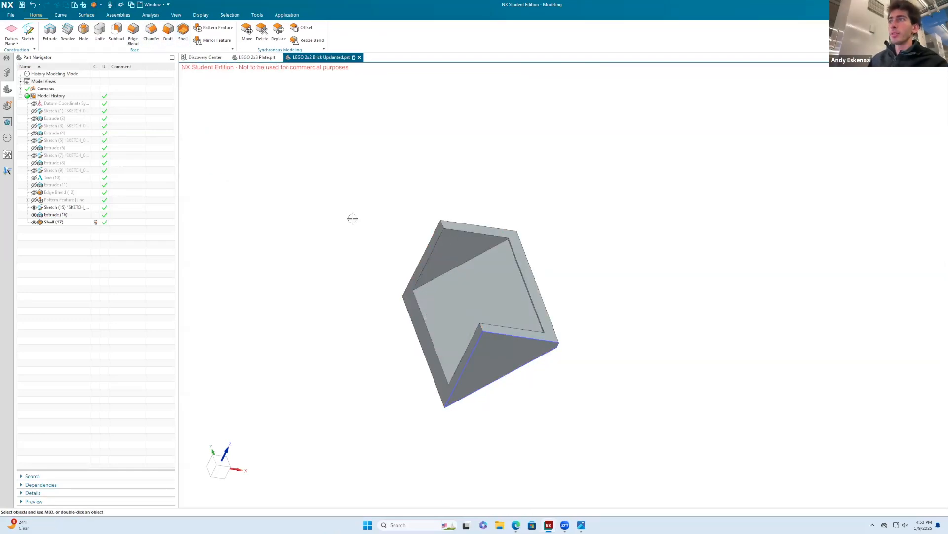
Show the hidden brick body again beside the shelled wedge.
middle_drag(442, 275, 419, 263)
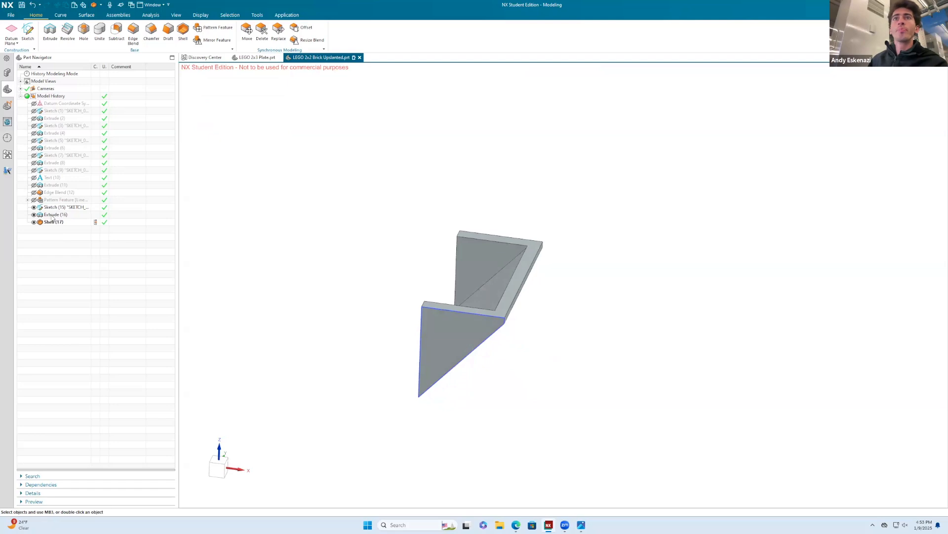
click(34, 215)
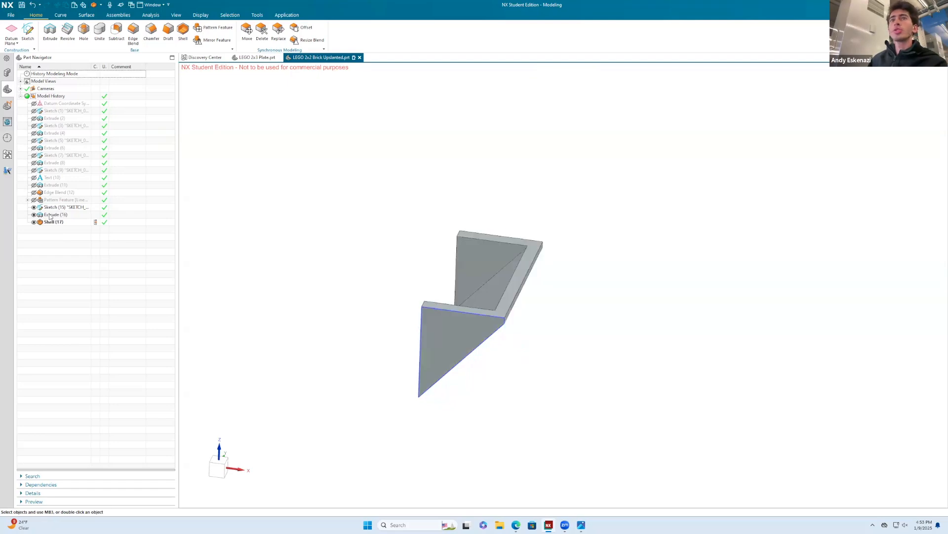
right_click(44, 186)
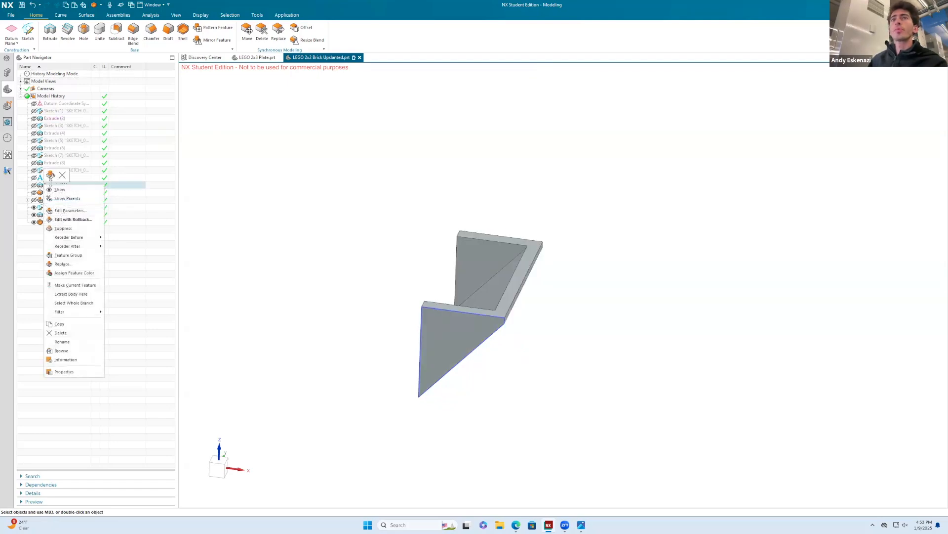
click(52, 173)
click(274, 299)
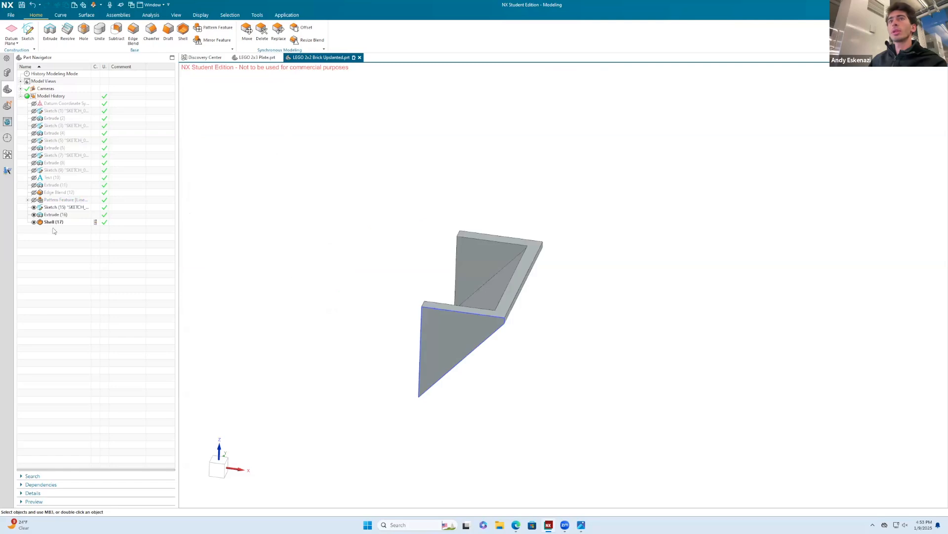
click(38, 194)
mouse_move(354, 224)
middle_down()
mouse_move(335, 256)
mouse_move(351, 236)
middle_up()
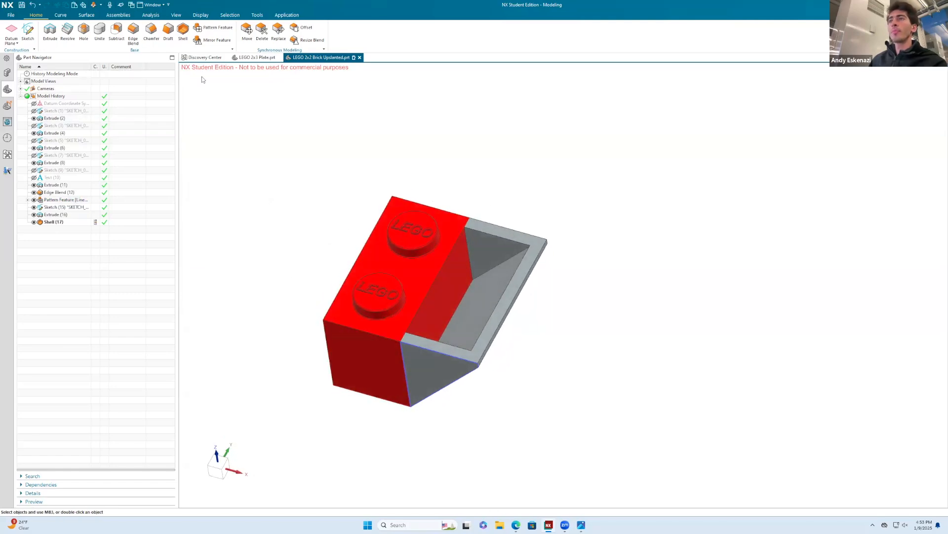
Unite the shelled wedge with the brick body into a single solid.
click(99, 30)
click(466, 218)
click(460, 218)
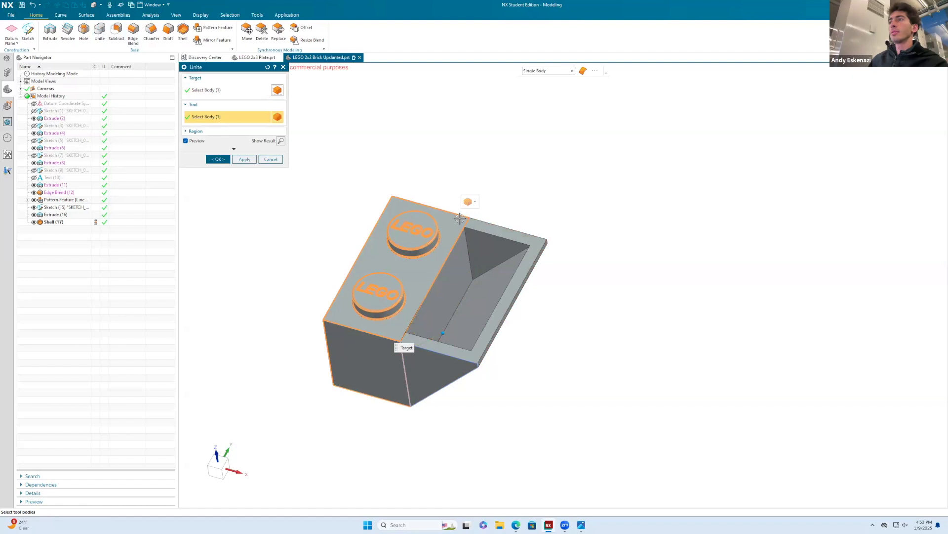
click(218, 159)
Assign a blue feature face color to the brick's base extrude.
right_click(420, 261)
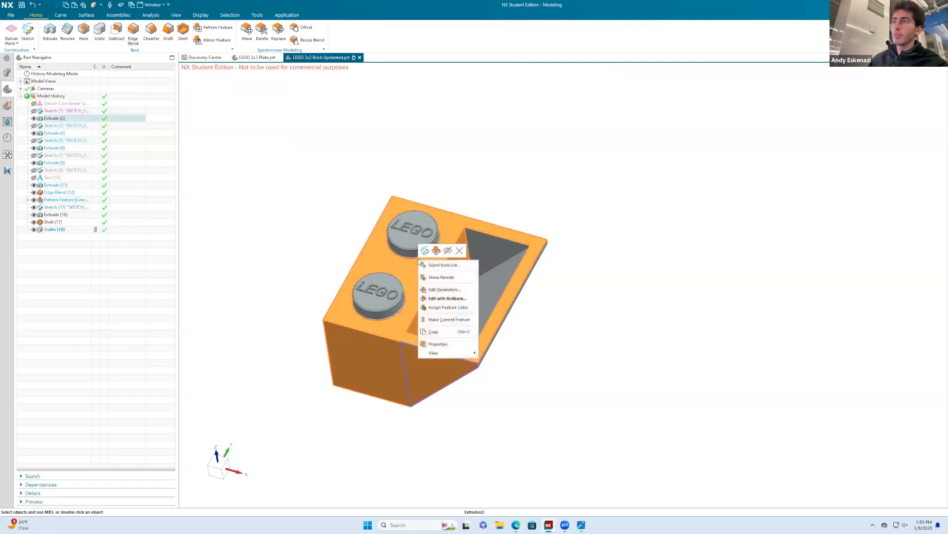
click(436, 251)
key(Escape)
right_click(446, 253)
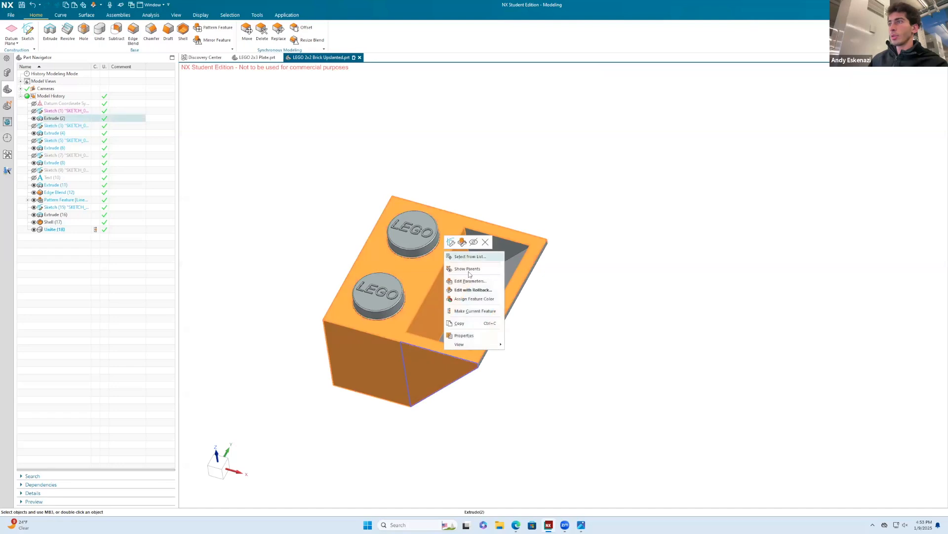
click(472, 298)
click(210, 119)
click(271, 128)
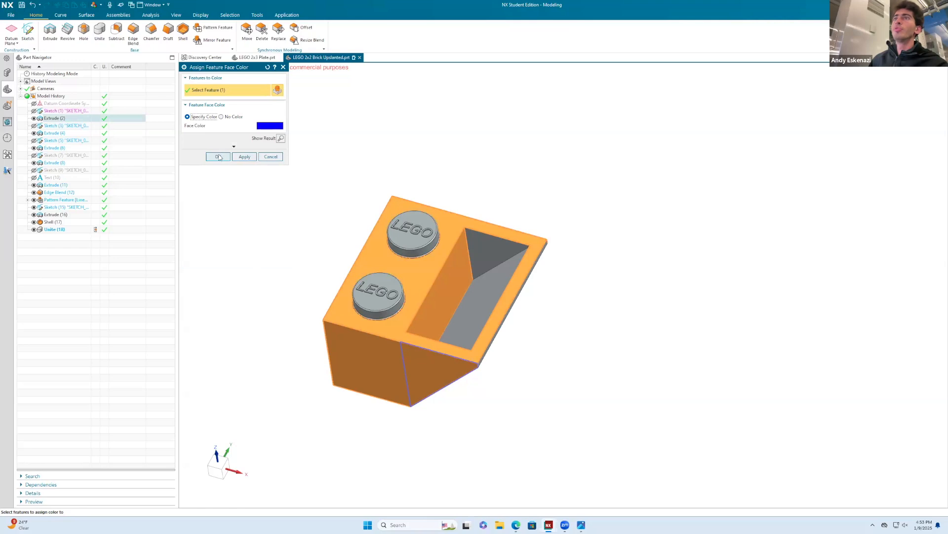
Select the whole brick using the Solid Body filter and set its display color to blue.
right_click(289, 175)
click(306, 168)
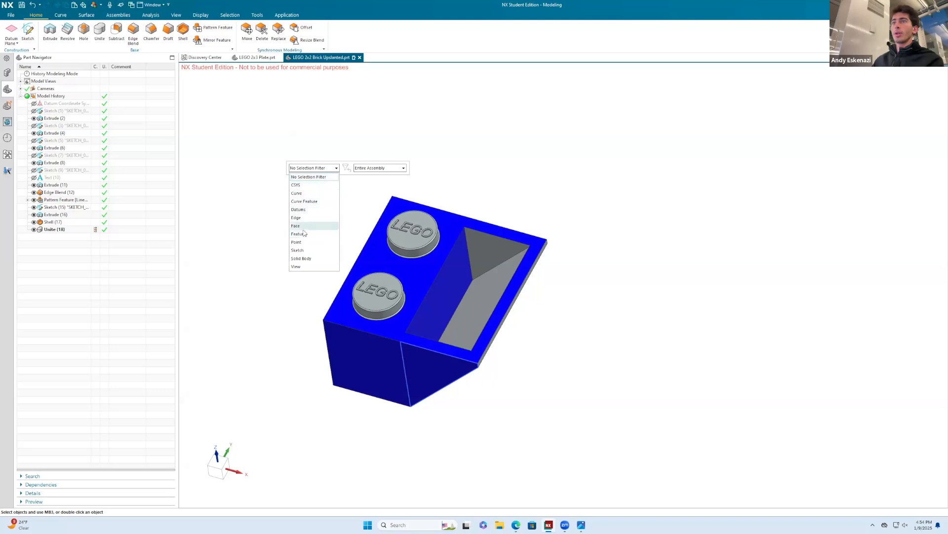
click(302, 258)
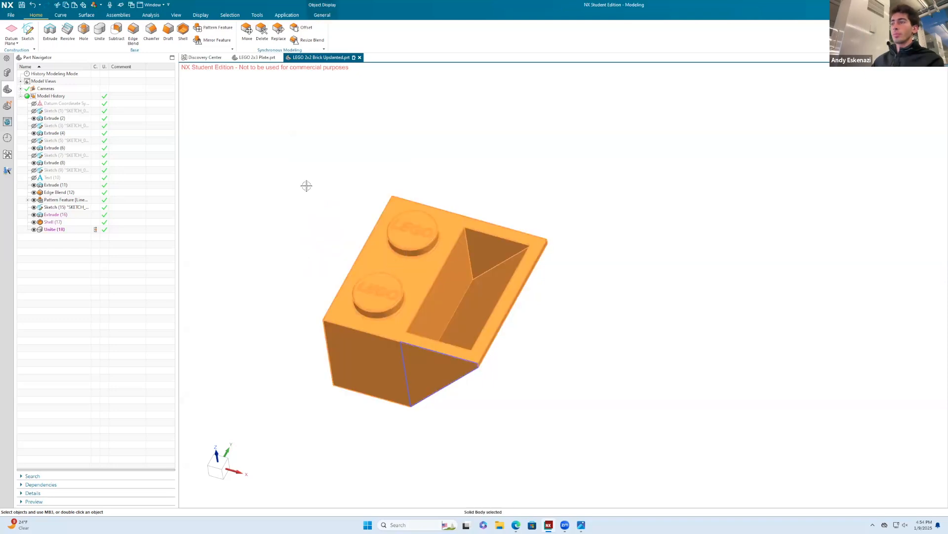
key(ctrl+j)
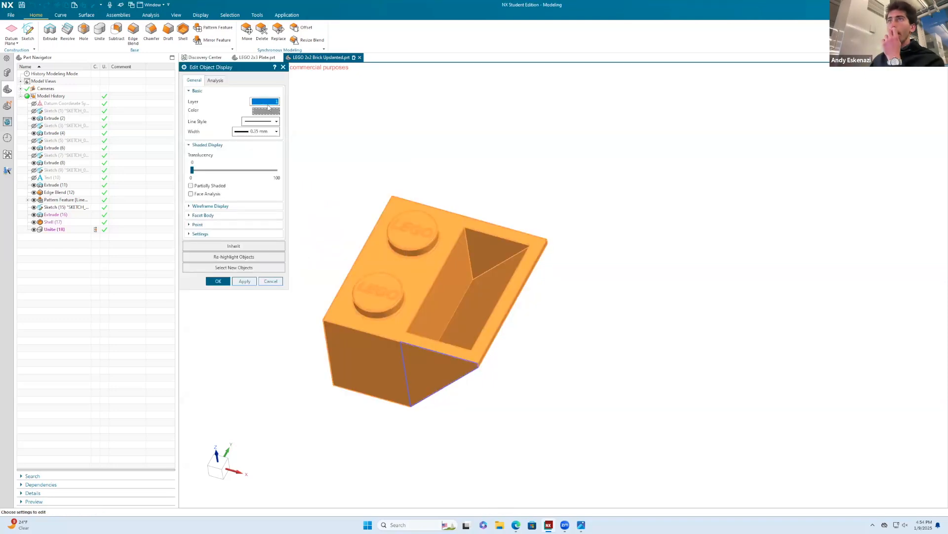
click(266, 112)
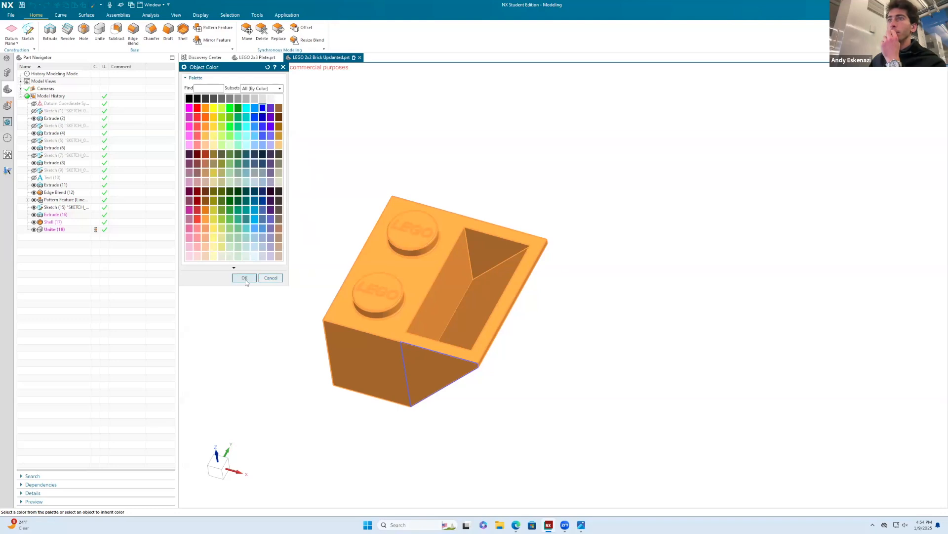
click(244, 278)
click(220, 282)
Reset the selection filter to No Selection Filter and hide the wedge sketch.
right_click(313, 179)
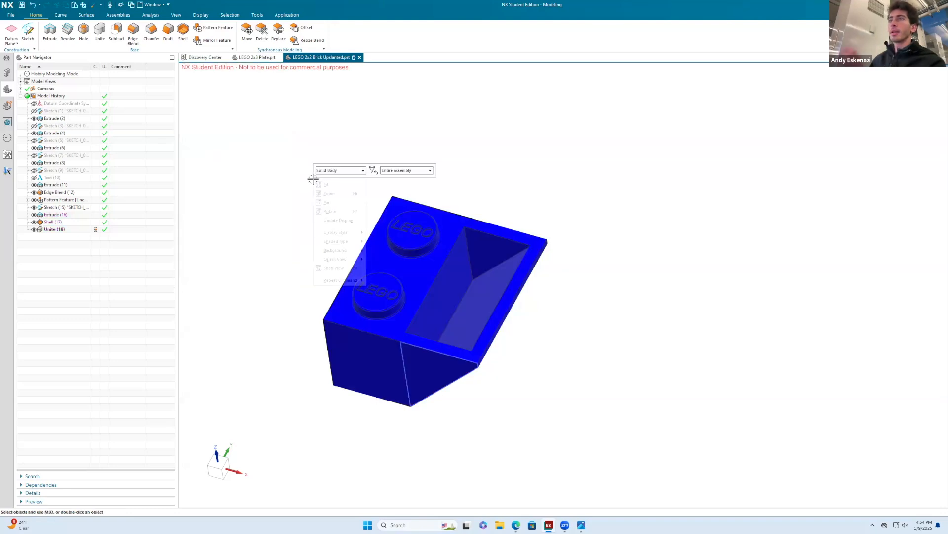
click(343, 172)
click(340, 179)
mouse_move(345, 251)
middle_down()
mouse_move(364, 209)
mouse_move(382, 244)
middle_up()
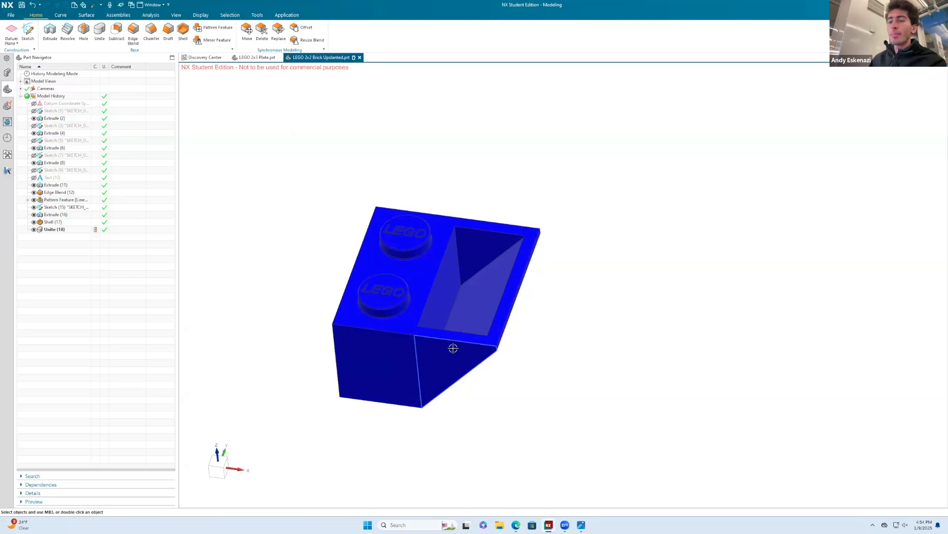
right_click(416, 345)
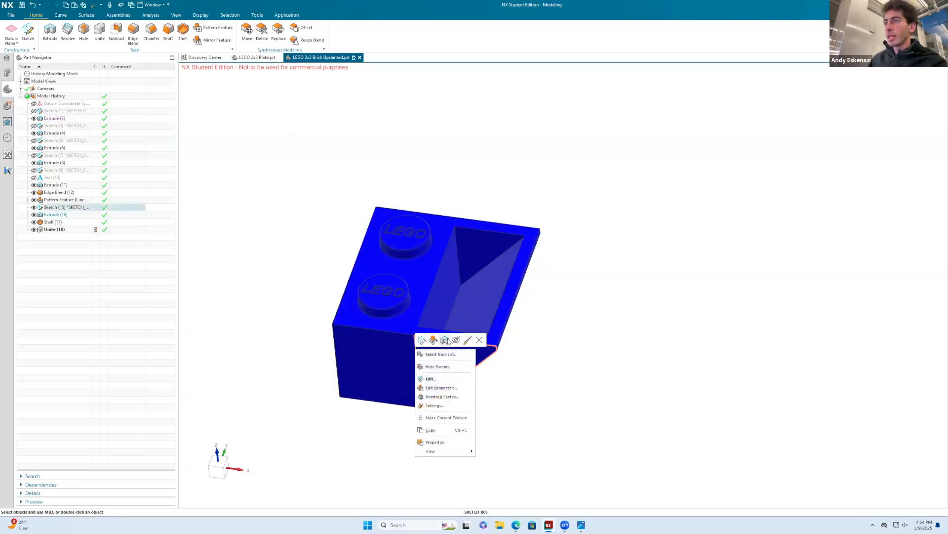
click(455, 340)
Start a new sketch on the brick's top face.
middle_drag(445, 345, 434, 260)
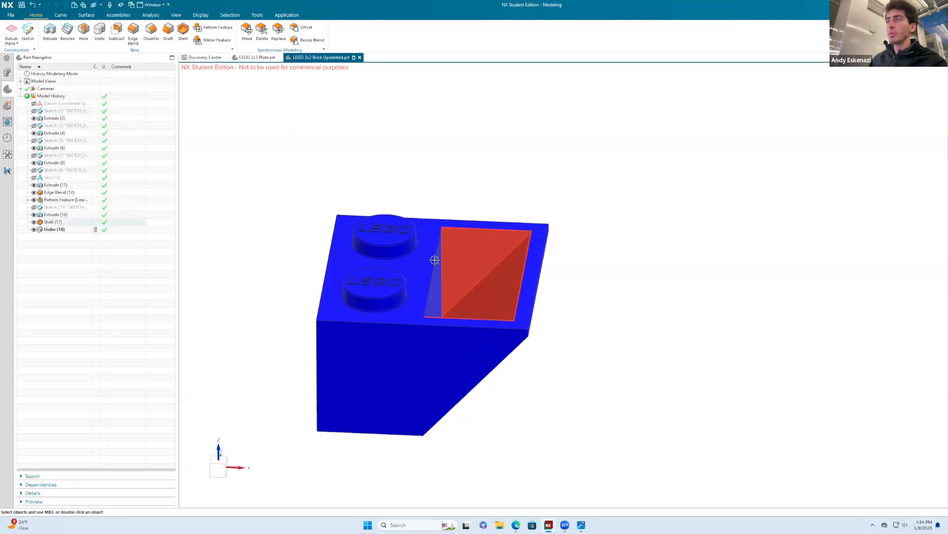
key(s)
click(425, 239)
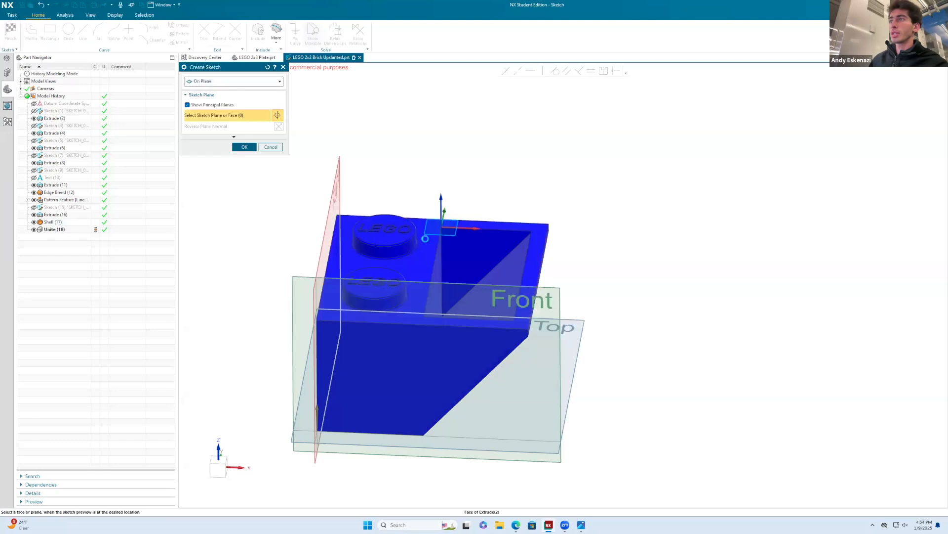
click(244, 147)
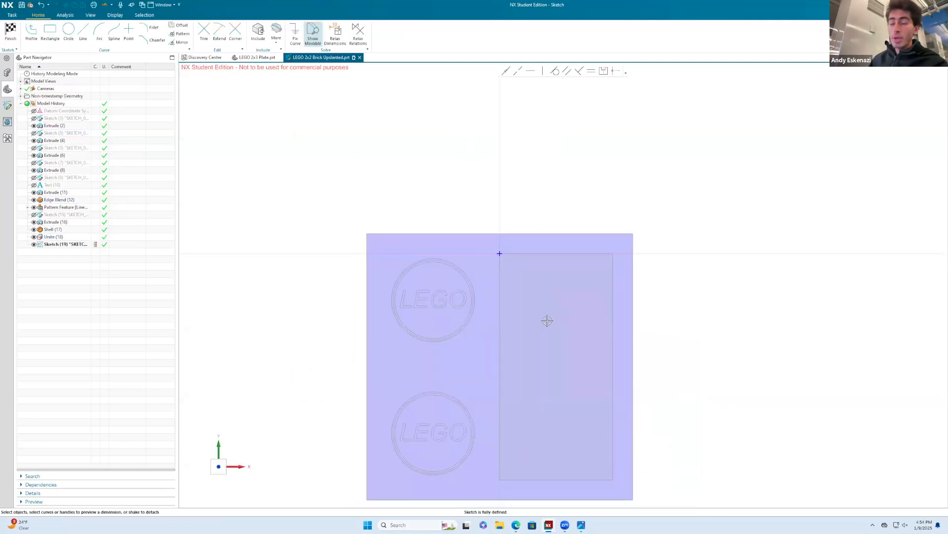
Draw a horizontal line along the pocket half of the brick's outer top edge, from its midpoint to the corner, and convert it to reference.
click(83, 31)
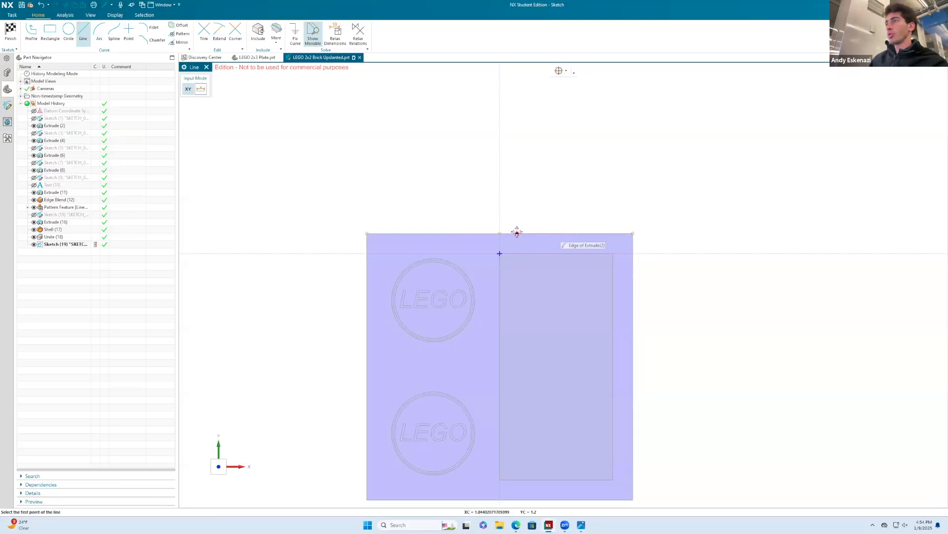
click(499, 233)
click(633, 233)
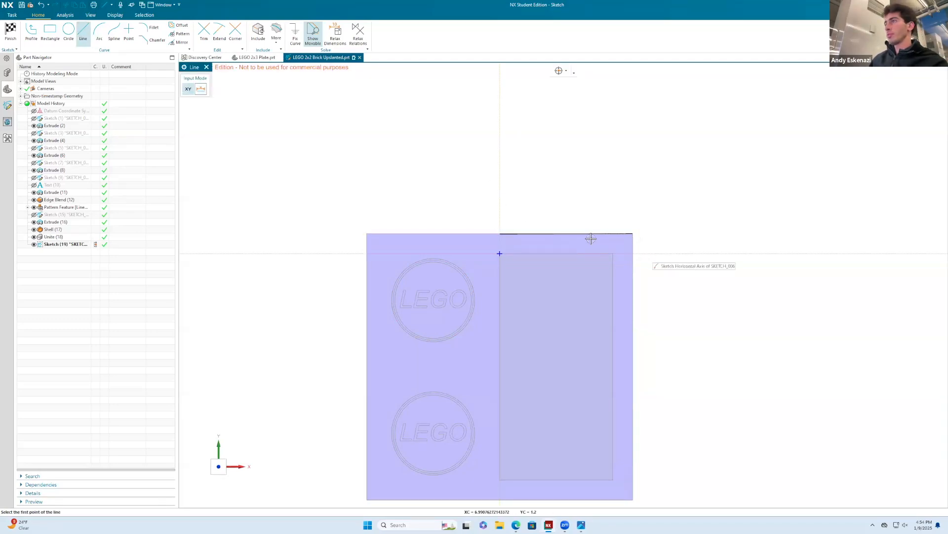
key(Escape)
right_click(593, 233)
click(597, 224)
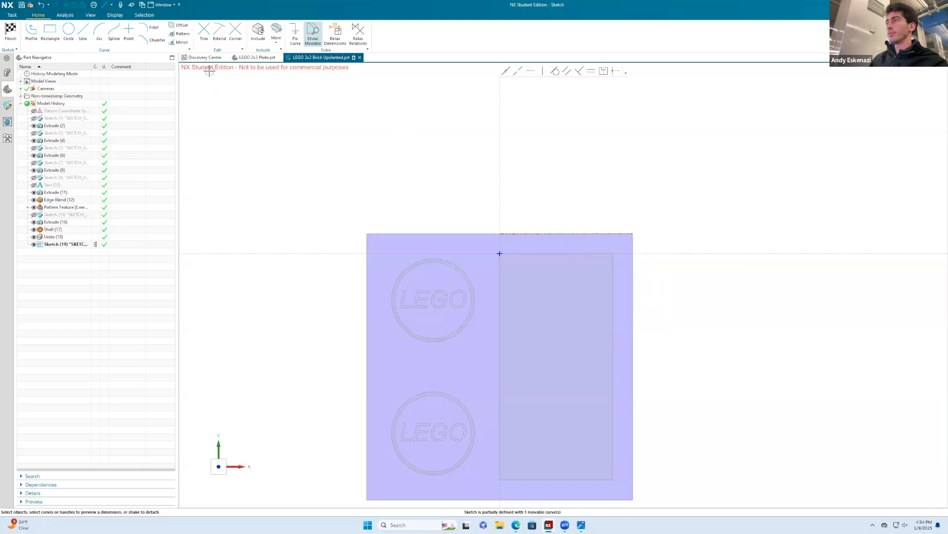
Draw a vertical line about 5 mm long from the reference line's midpoint into the pocket and convert it to reference.
click(82, 31)
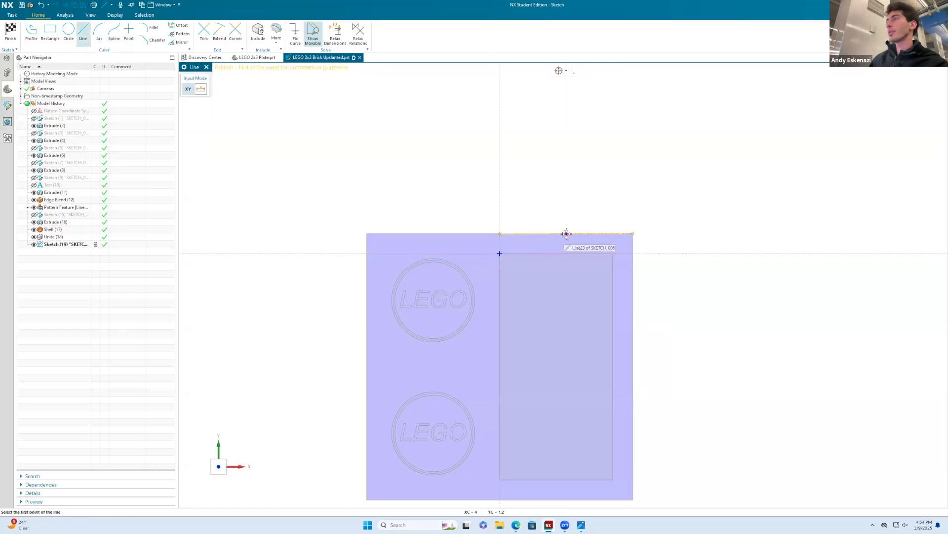
click(567, 233)
click(563, 316)
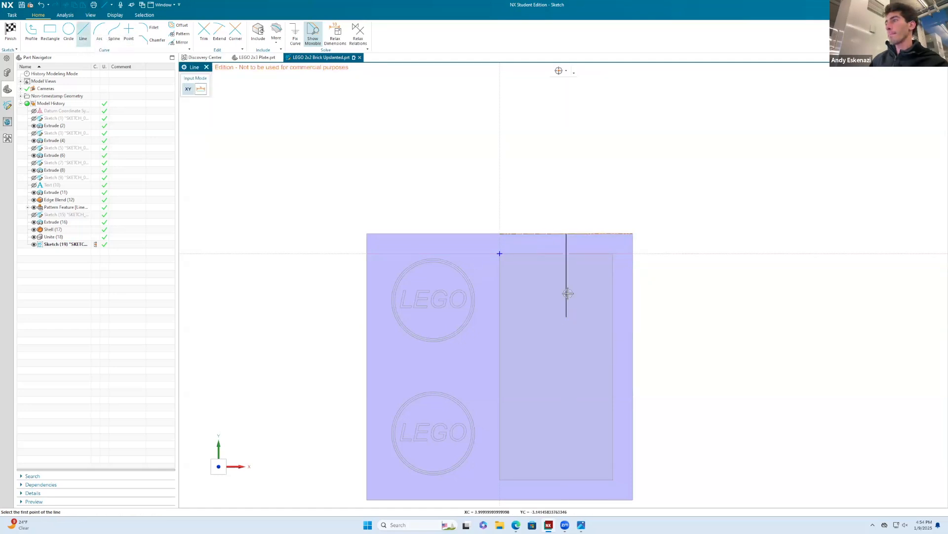
key(Escape)
right_click(567, 275)
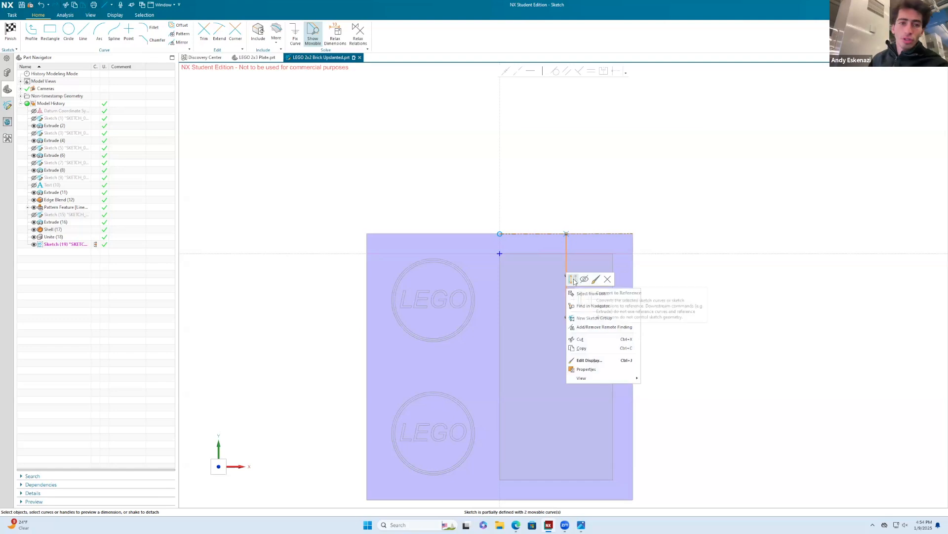
click(582, 282)
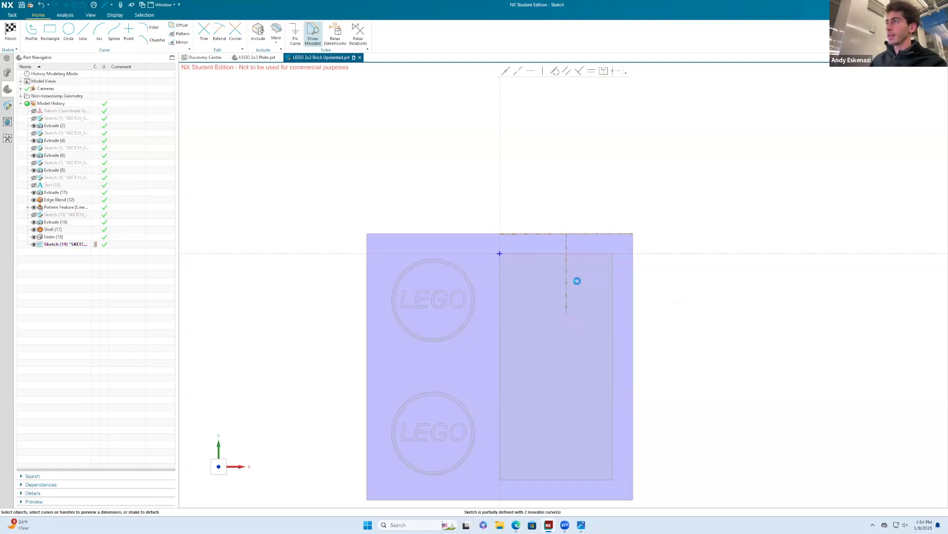
Dimension the vertical reference line's length and set it to 4 mm.
key(d)
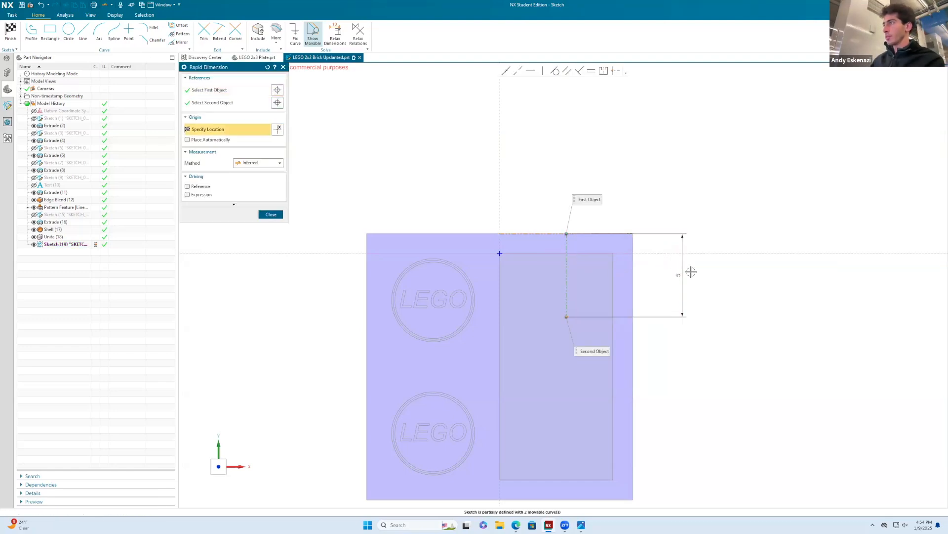
click(684, 272)
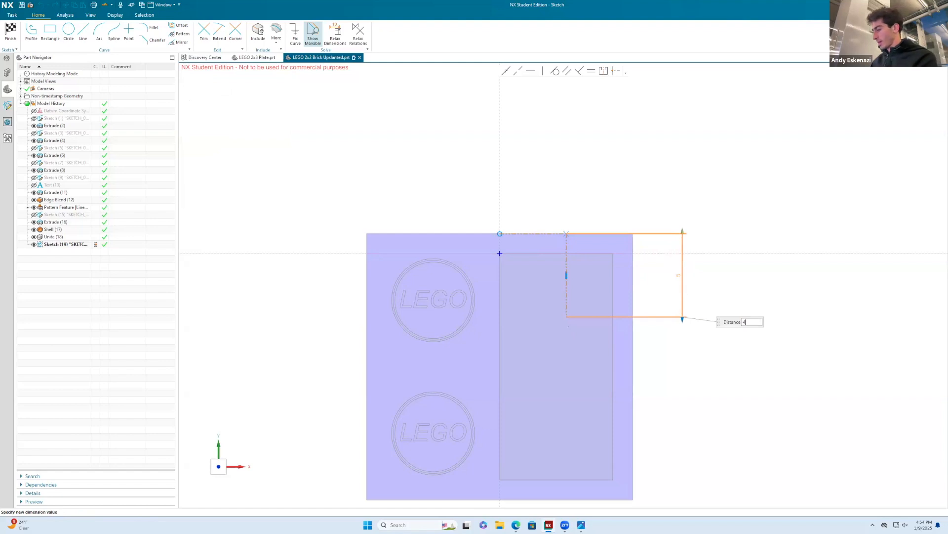
text(4)
key(Return)
click(428, 270)
Draw a solid vertical line from the free end of the vertical reference line further along the pocket.
click(83, 32)
click(553, 304)
scroll(587, 341, down, 3)
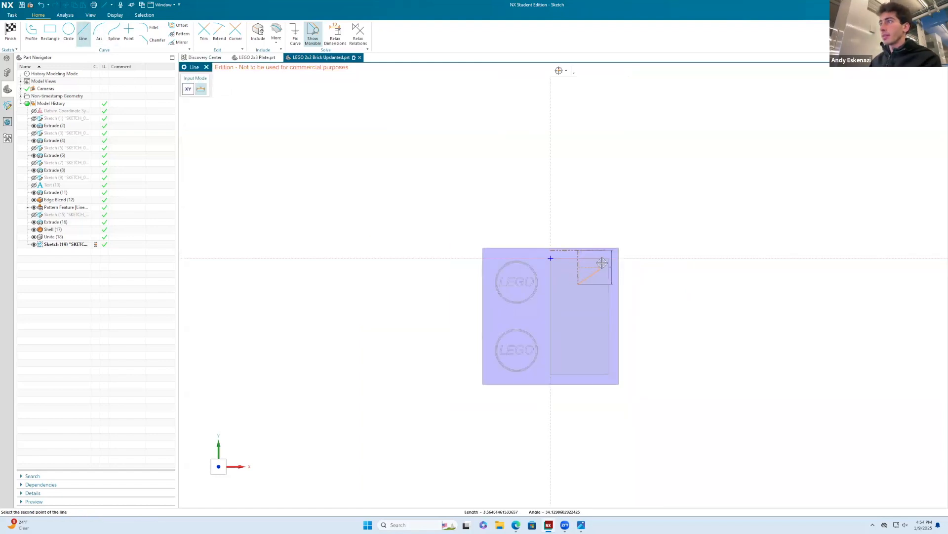
scroll(583, 347, up, 2)
click(575, 363)
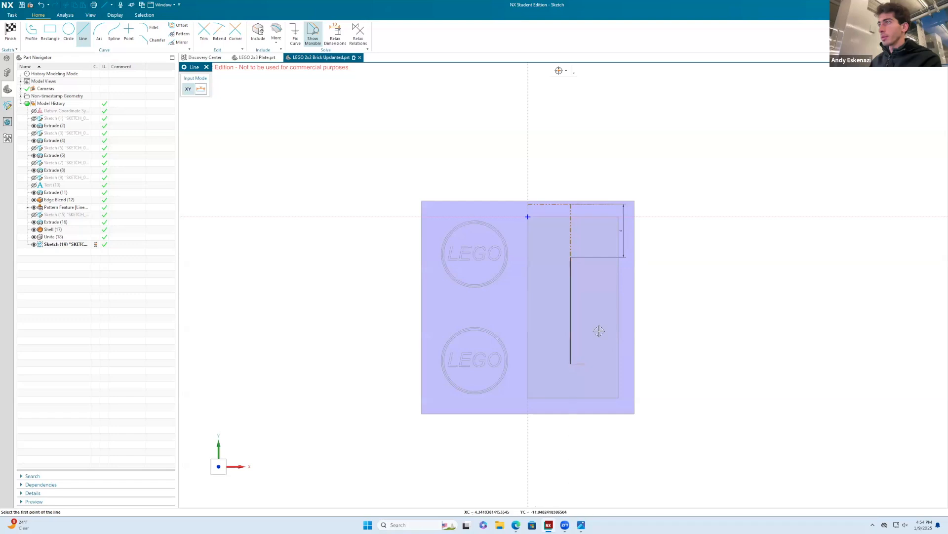
key(Escape)
Align the horizontal reference line with the brick's outer top edge.
scroll(543, 208, up, 4)
click(511, 194)
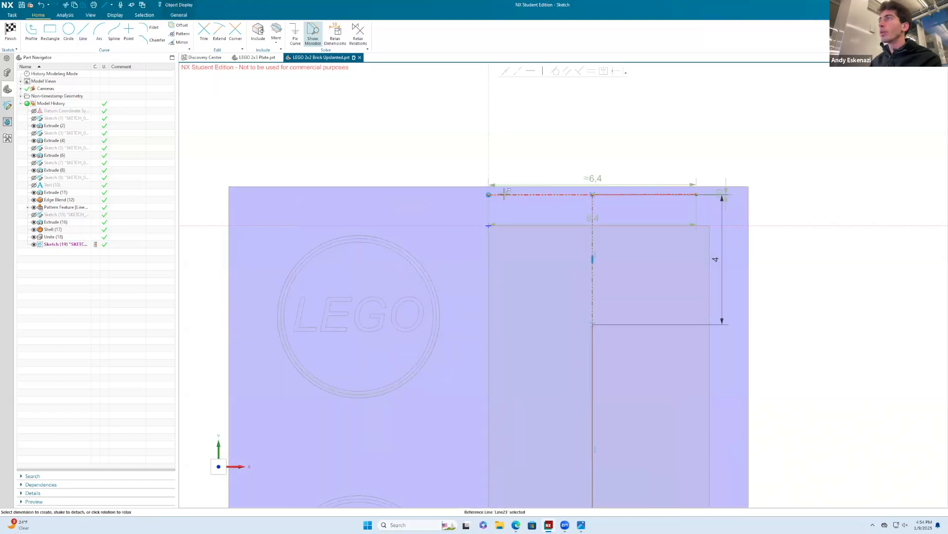
scroll(651, 179, up, 1)
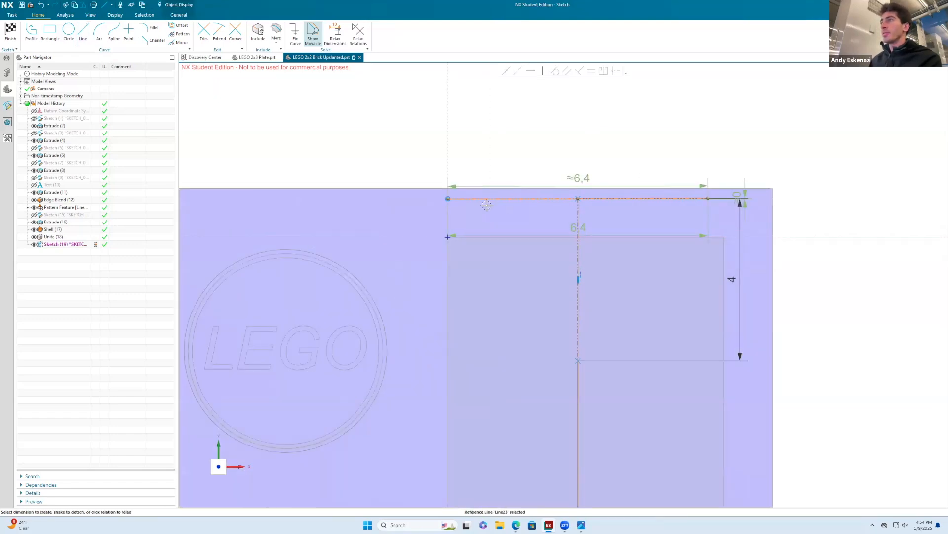
key(Escape)
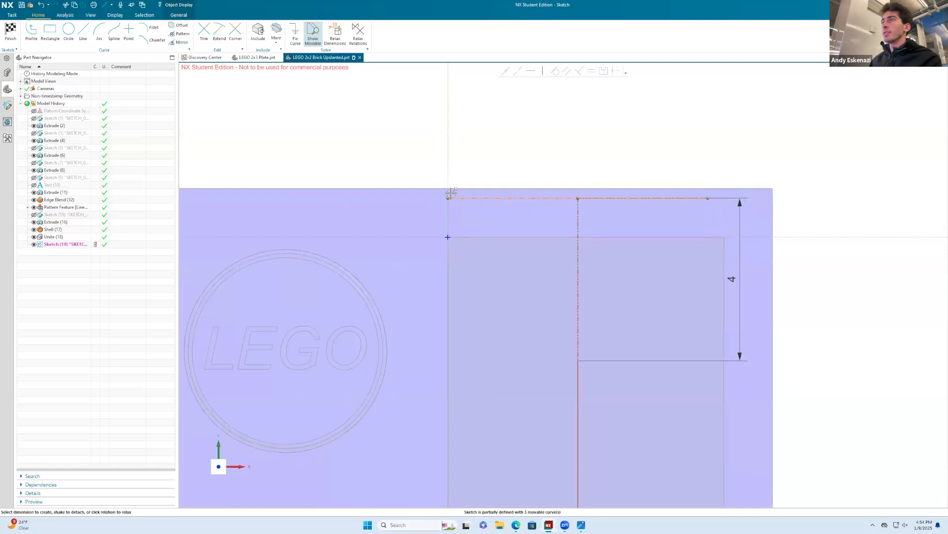
scroll(451, 193, up, 4)
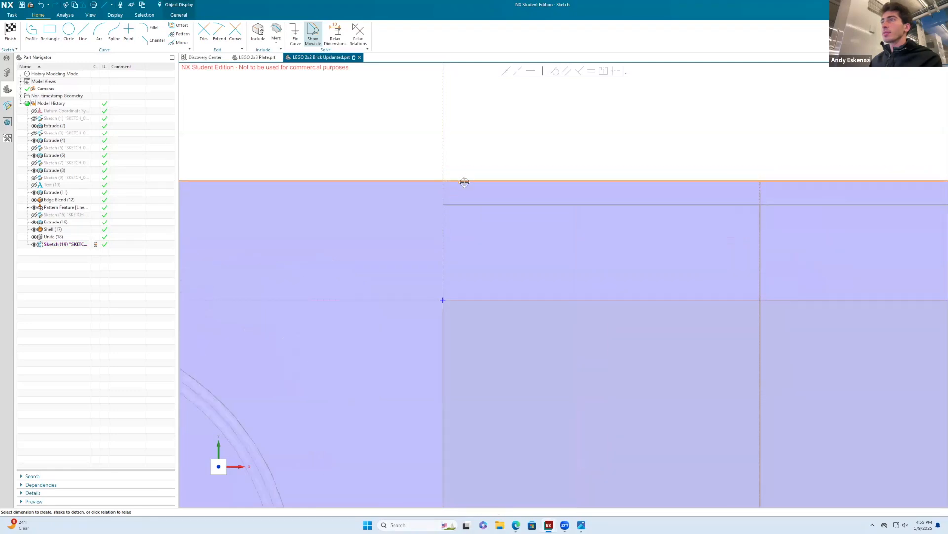
scroll(530, 185, down, 2)
scroll(530, 186, down, 2)
scroll(790, 178, up, 1)
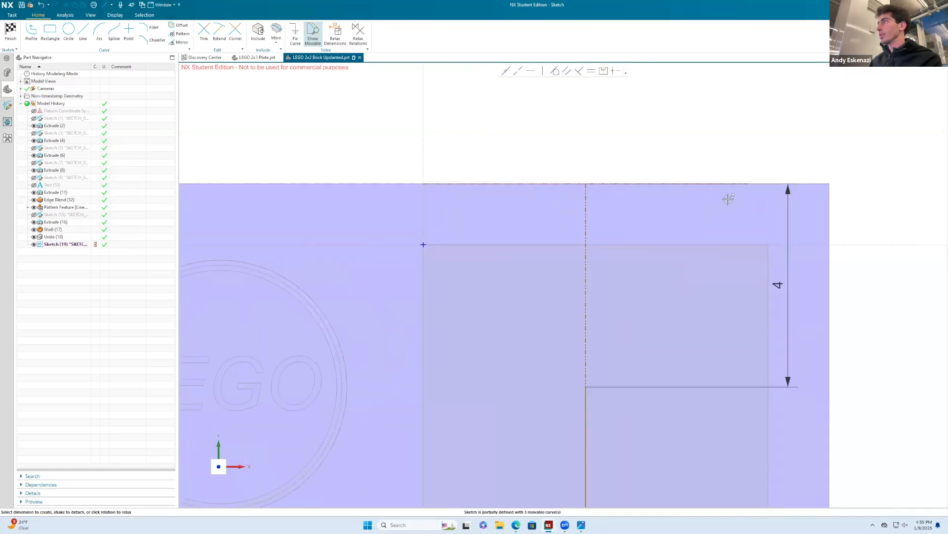
Dimension the solid vertical line's length and set it to 4 mm.
scroll(605, 207, down, 4)
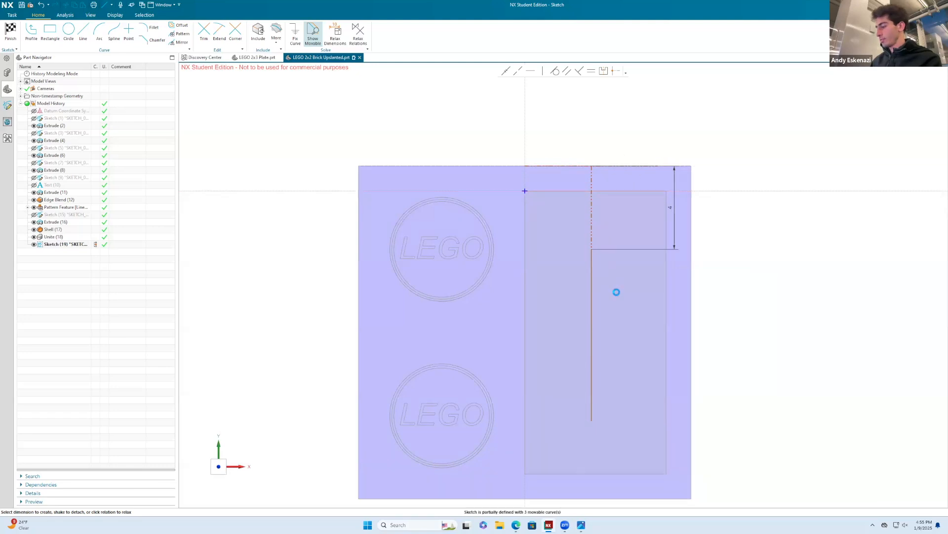
key(d)
click(593, 282)
click(718, 295)
double_click(719, 294)
text(4)
key(Return)
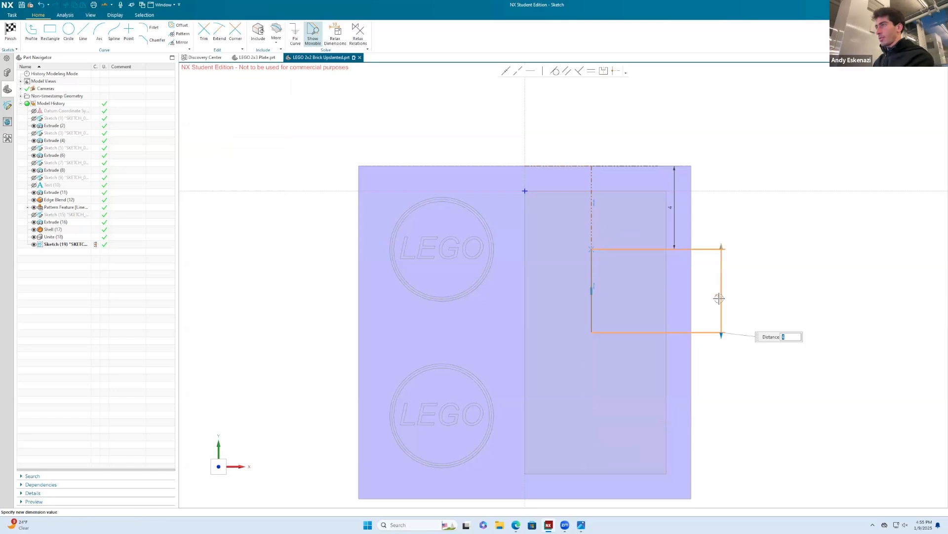
Stretch the horizontal reference line past the brick's corner, then dimension its length at 8 mm.
mouse_move(584, 177)
middle_down()
mouse_move(600, 183)
mouse_move(599, 197)
middle_up()
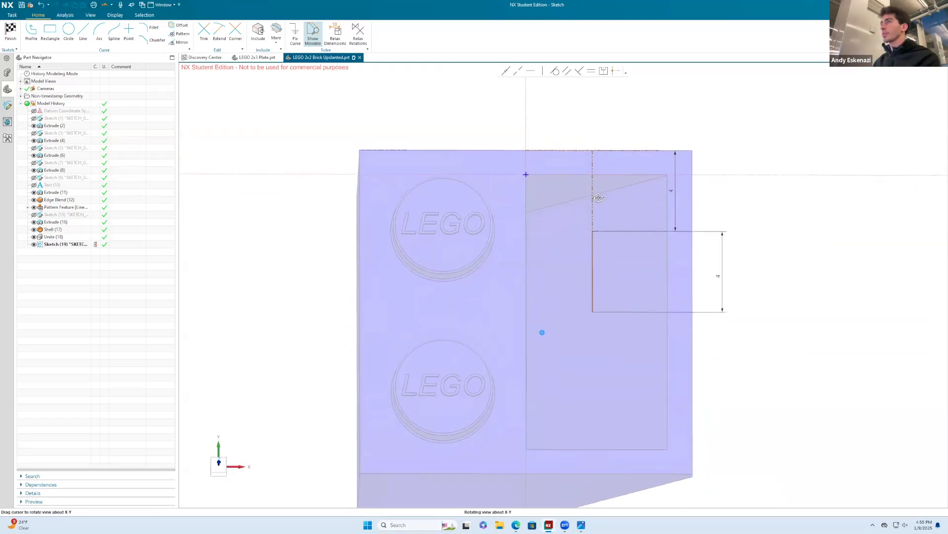
scroll(591, 152, up, 2)
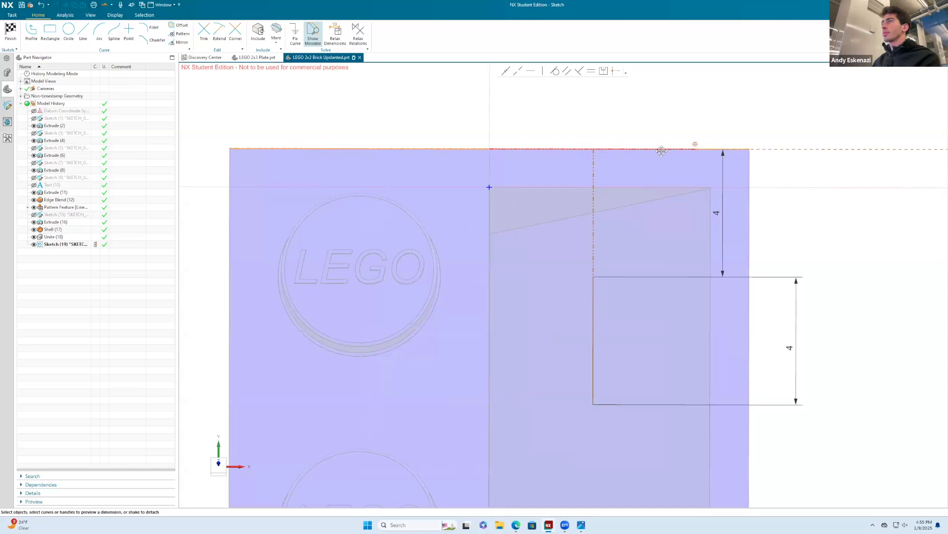
drag(628, 246, 681, 247)
scroll(534, 156, up, 3)
scroll(560, 194, down, 2)
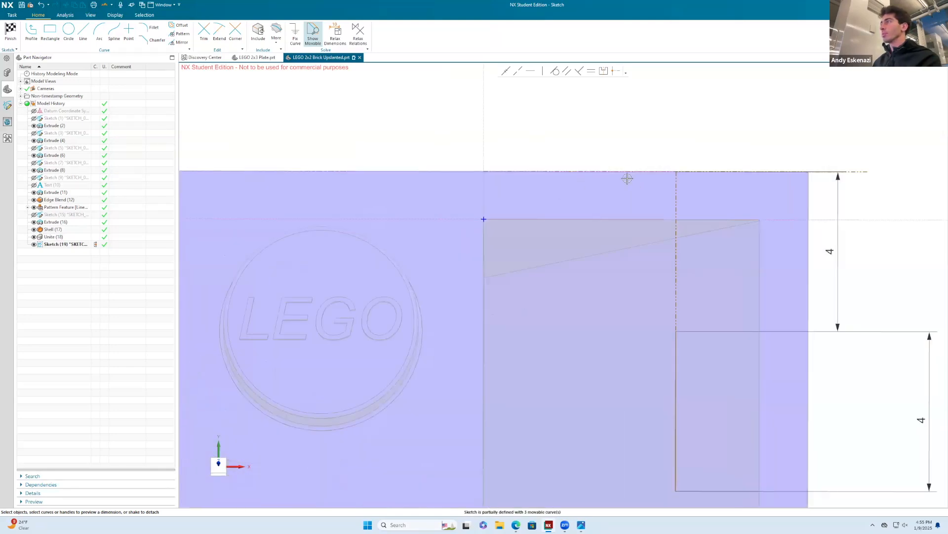
key(d)
click(599, 172)
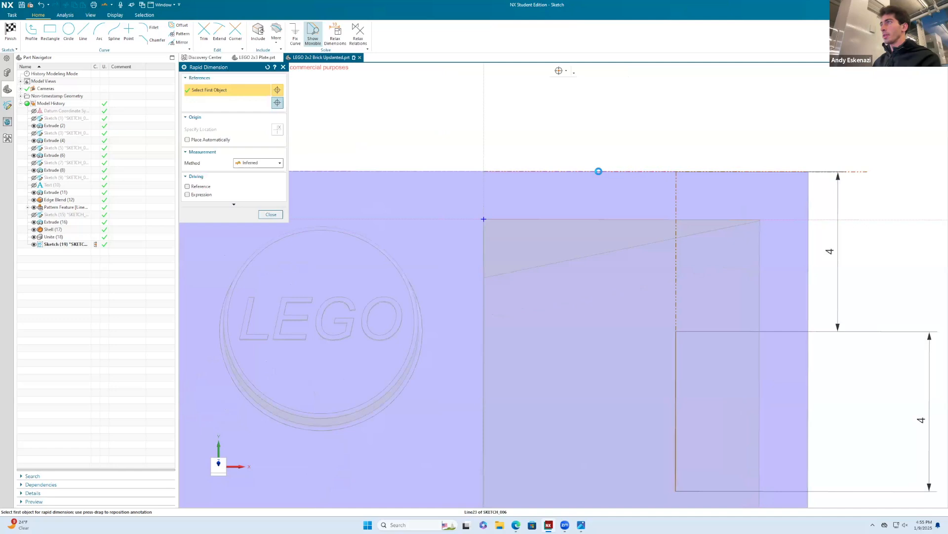
click(609, 123)
double_click(608, 124)
text(8)
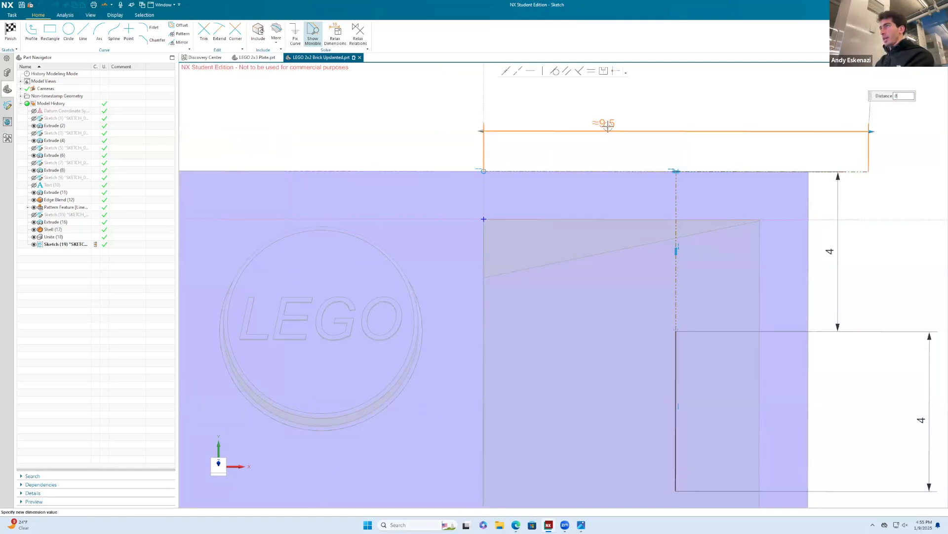
key(Return)
key(Escape)
Draw a circle about 3.6 mm in diameter centred where the vertical reference line meets the solid vertical line.
scroll(578, 172, down, 4)
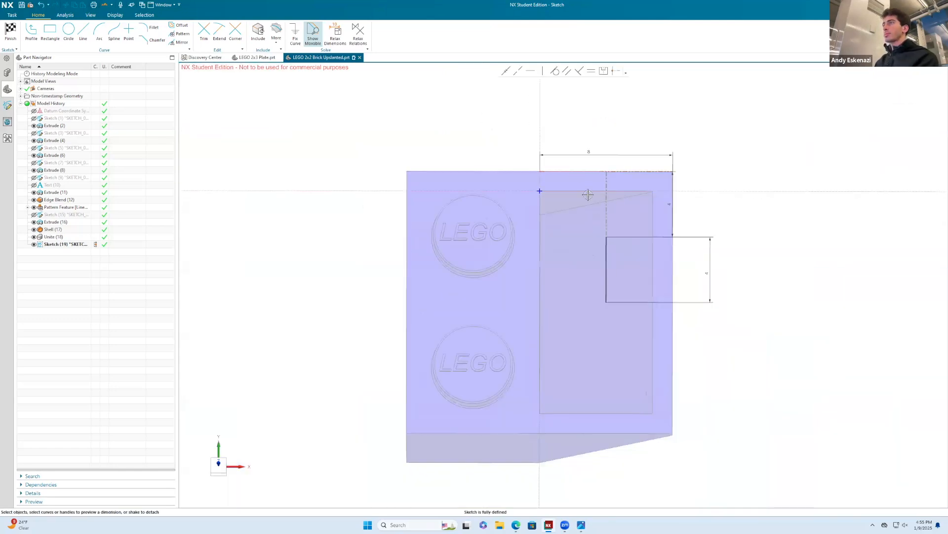
mouse_move(618, 223)
middle_down()
mouse_move(613, 253)
mouse_move(600, 243)
middle_up()
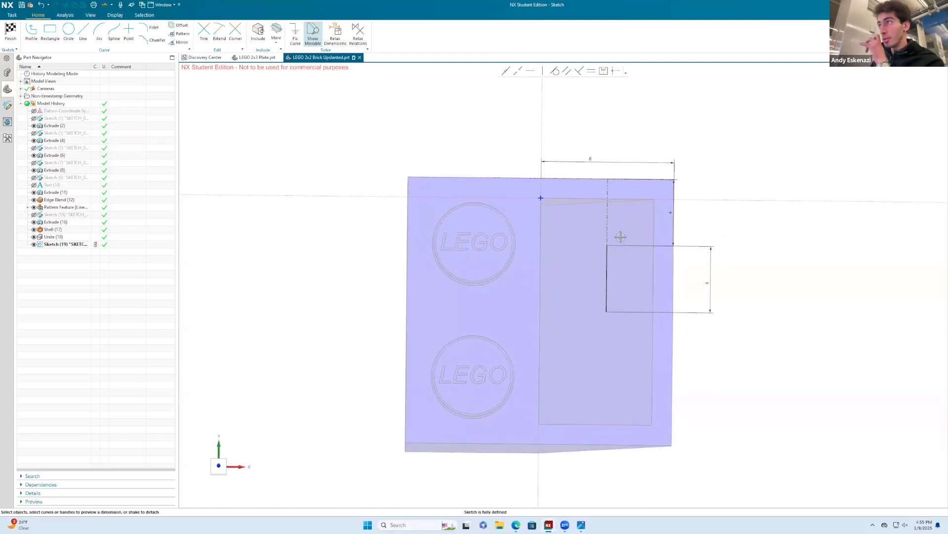
click(69, 30)
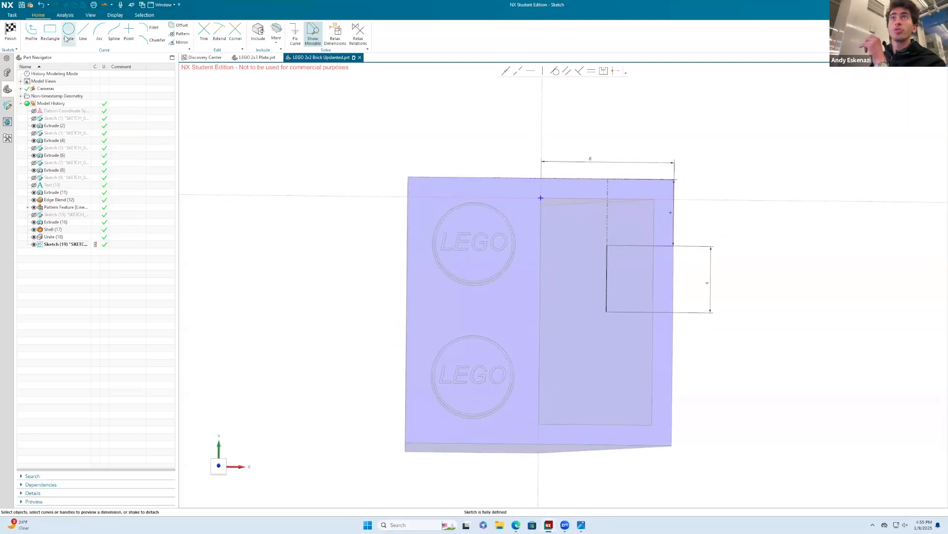
click(607, 246)
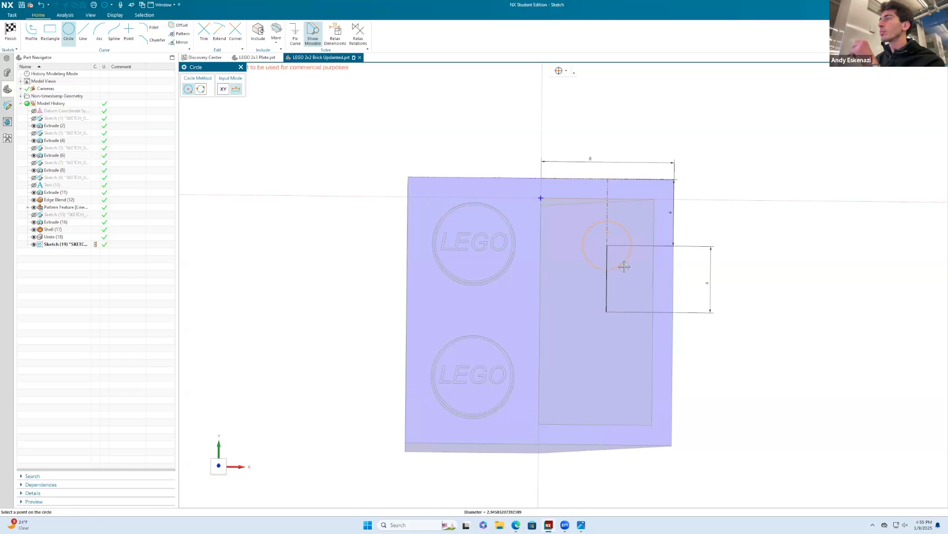
click(629, 267)
key(Escape)
Set the solid vertical line's length to 8 mm.
double_click(706, 281)
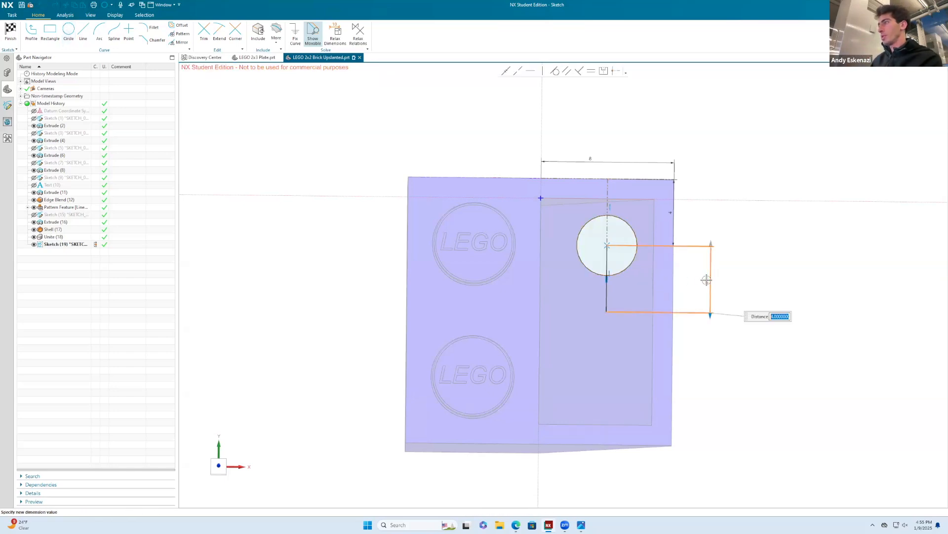
text(8)
key(Return)
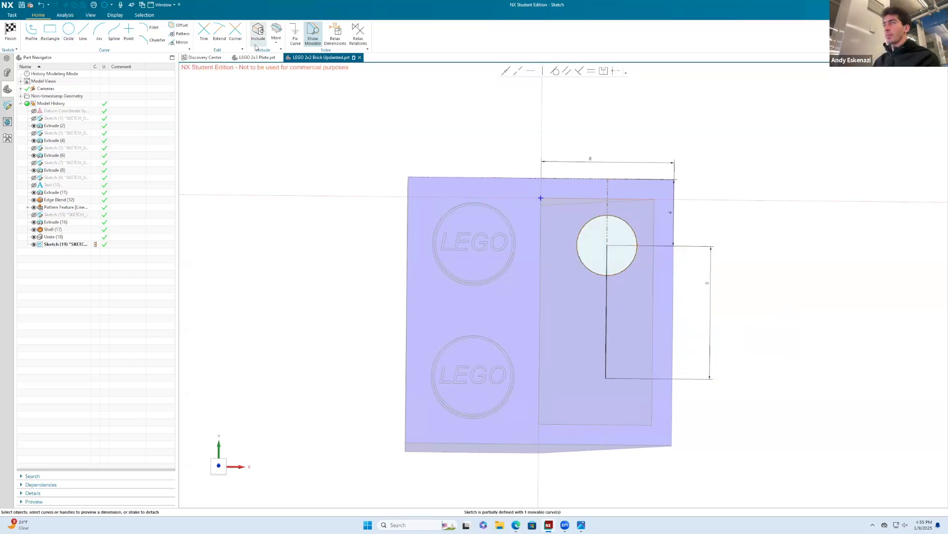
Draw a second circle about 4.3 mm in diameter centred on the free end of the solid vertical line.
click(69, 31)
click(606, 378)
click(609, 413)
key(Escape)
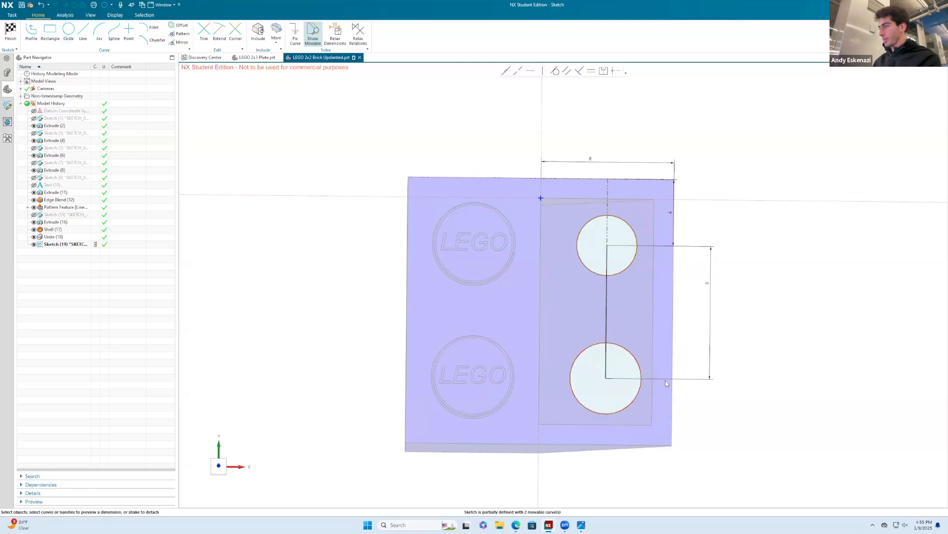
Dimension the diameters of both circles over the pocket and set each to 4.8 mm.
key(d)
click(640, 368)
click(793, 366)
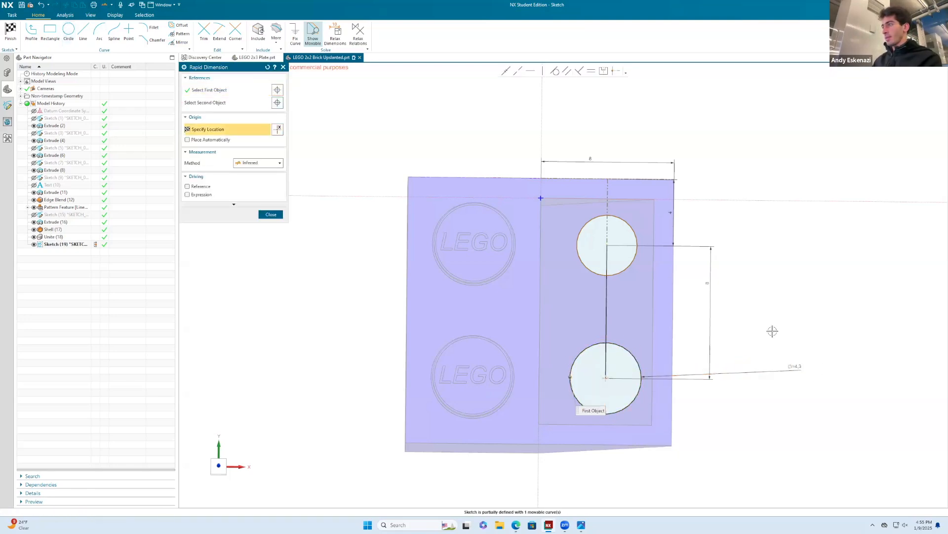
click(636, 238)
click(769, 228)
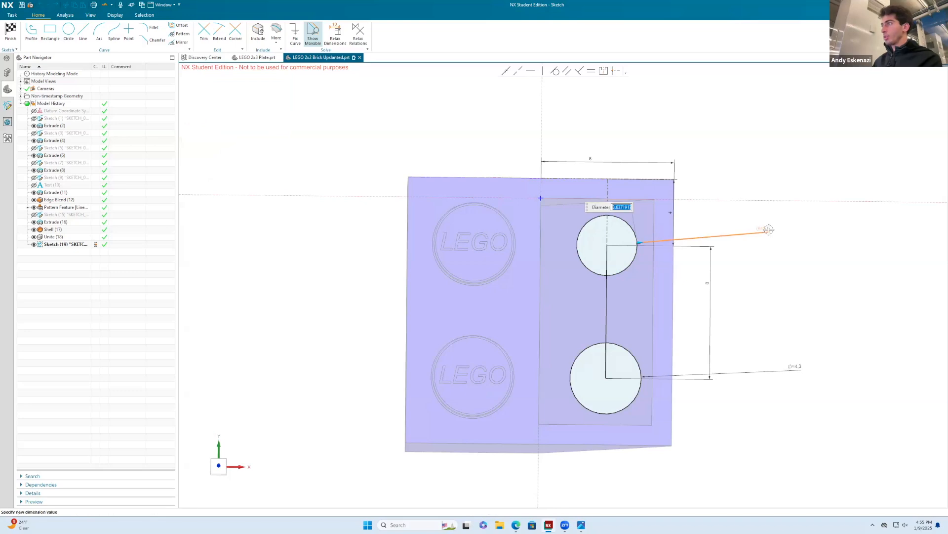
text(4.8)
key(Return)
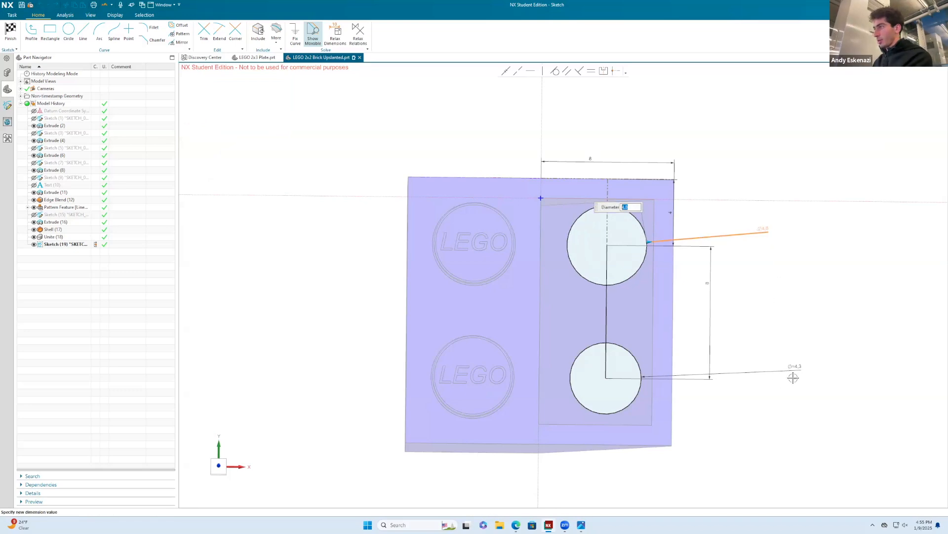
double_click(797, 364)
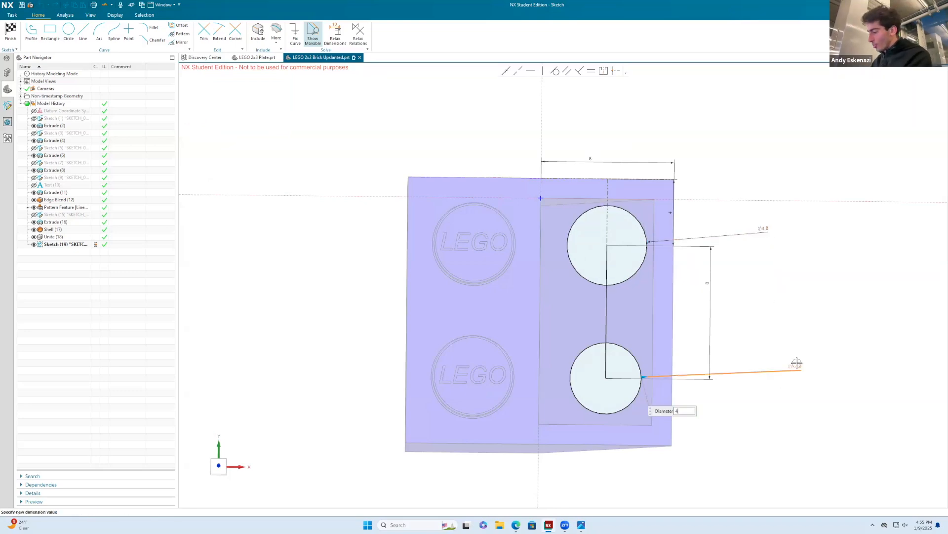
text(4.8)
key(Return)
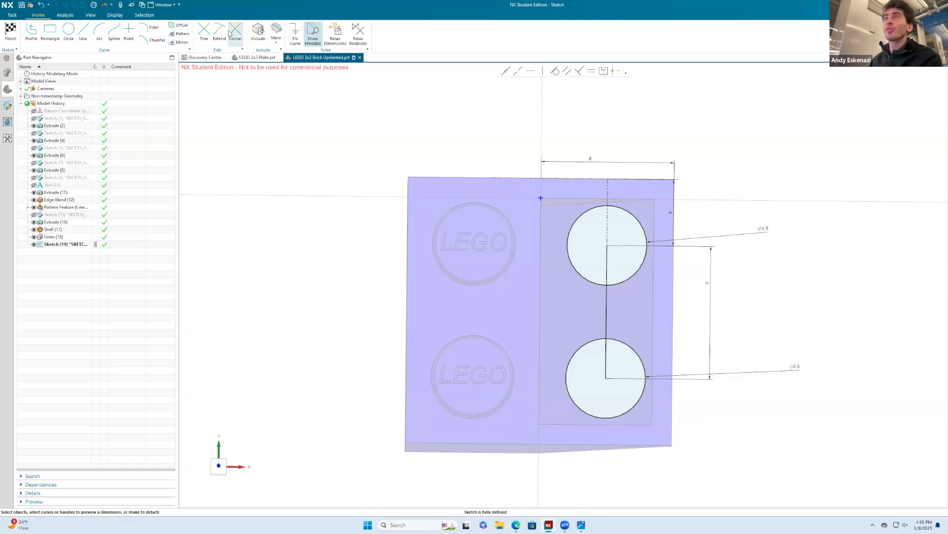
Offset both 4.8 mm circles inward by 1.2 mm to form two concentric rings.
click(179, 24)
click(584, 210)
click(582, 344)
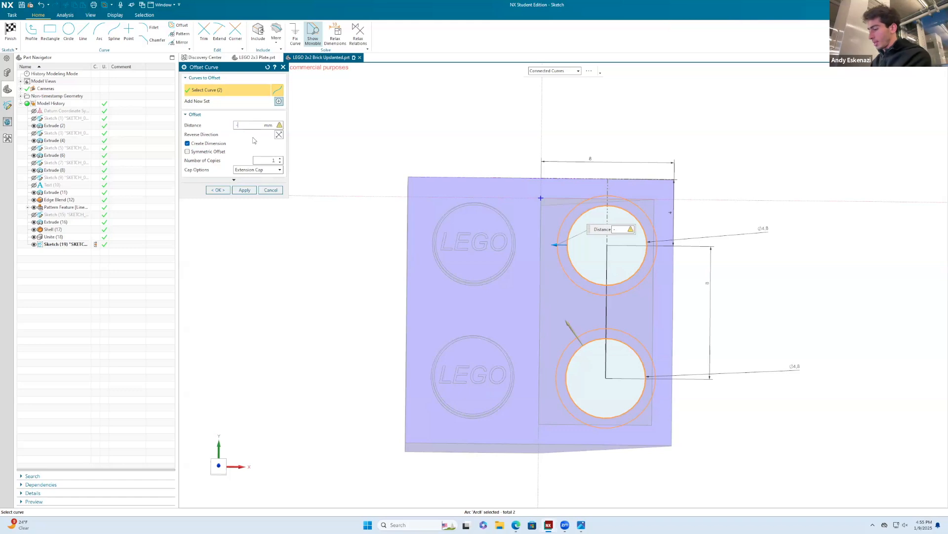
key(Return)
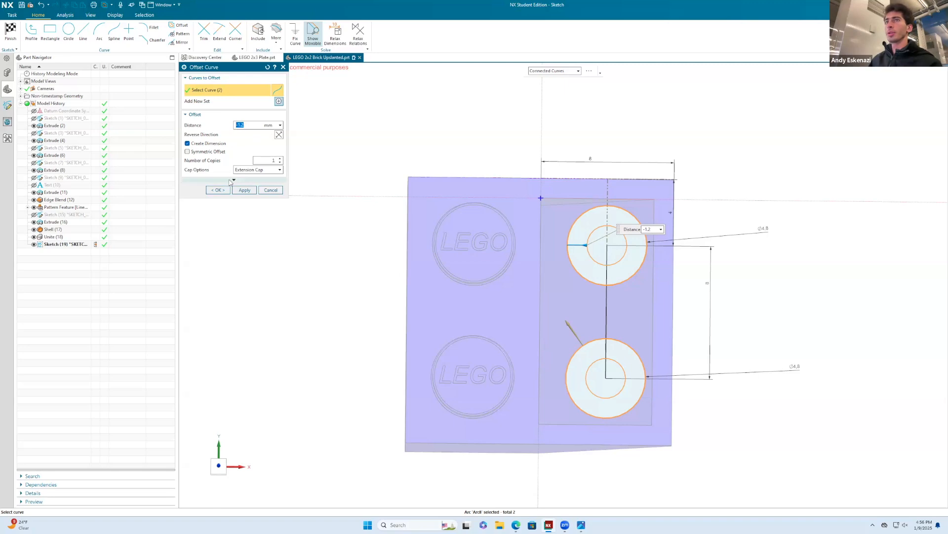
click(218, 189)
mouse_move(508, 296)
middle_down()
mouse_move(505, 229)
mouse_move(642, 303)
mouse_move(509, 251)
mouse_move(492, 262)
middle_up()
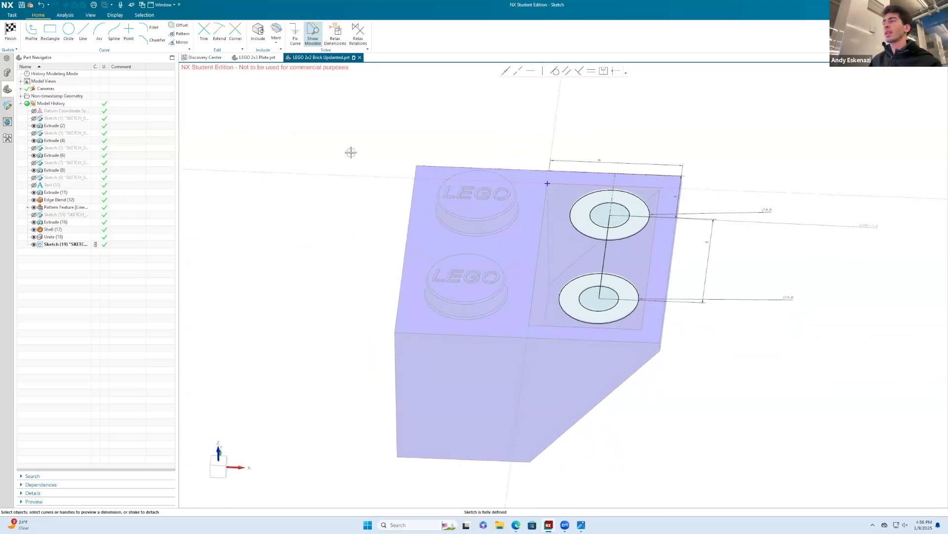
Finish the sketch and start extruding the four concentric circles with a start distance of 1.2 mm.
click(10, 30)
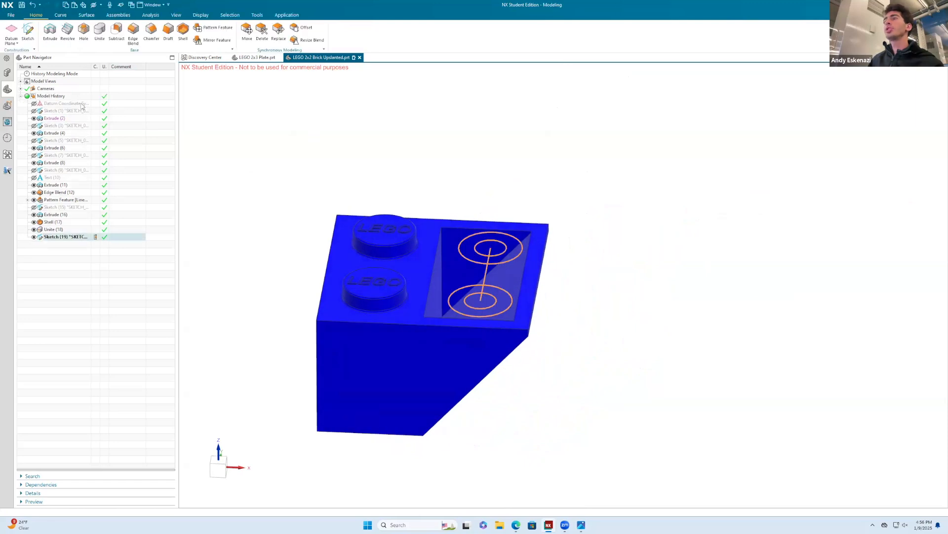
click(50, 30)
scroll(475, 297, up, 1)
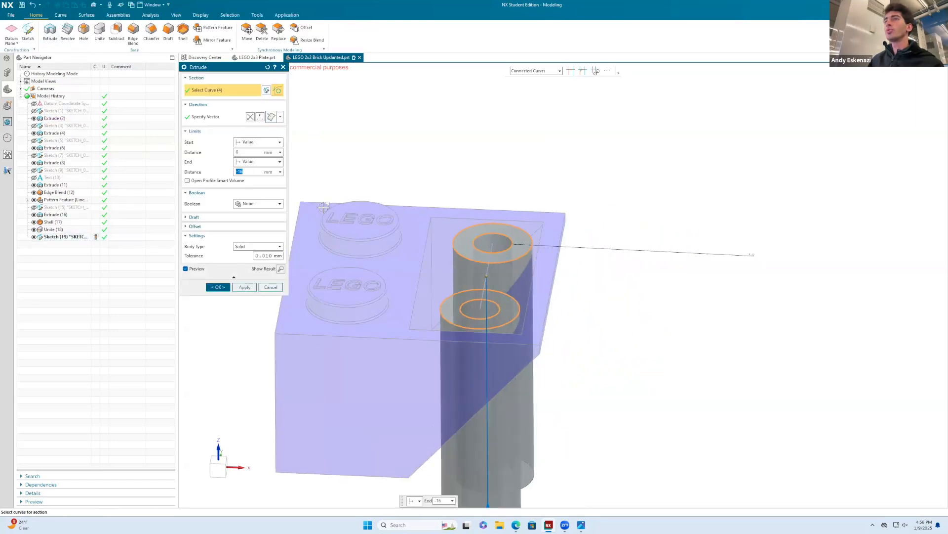
click(250, 142)
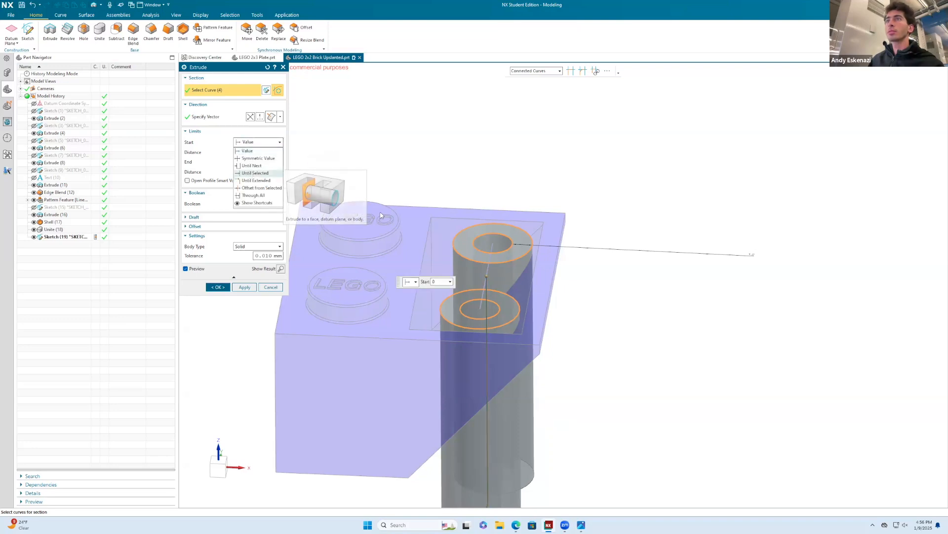
click(252, 173)
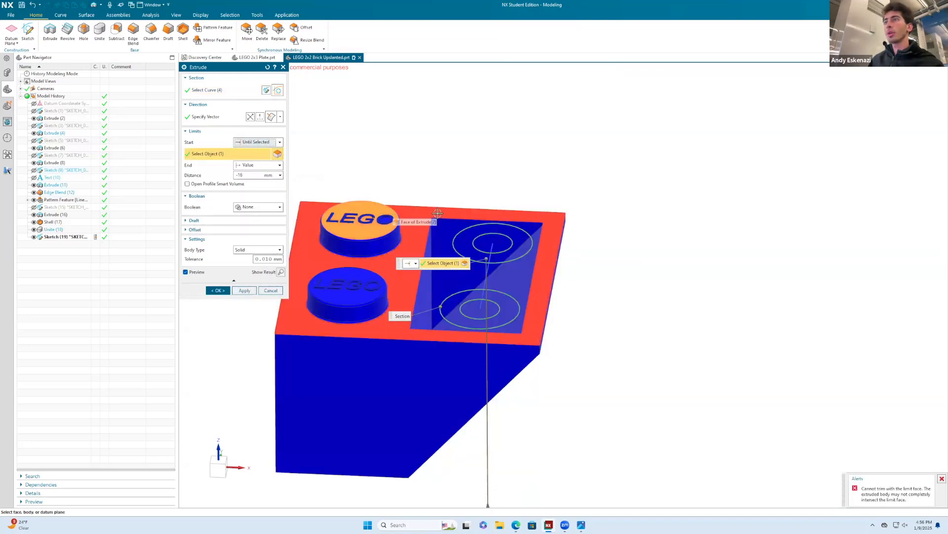
click(255, 143)
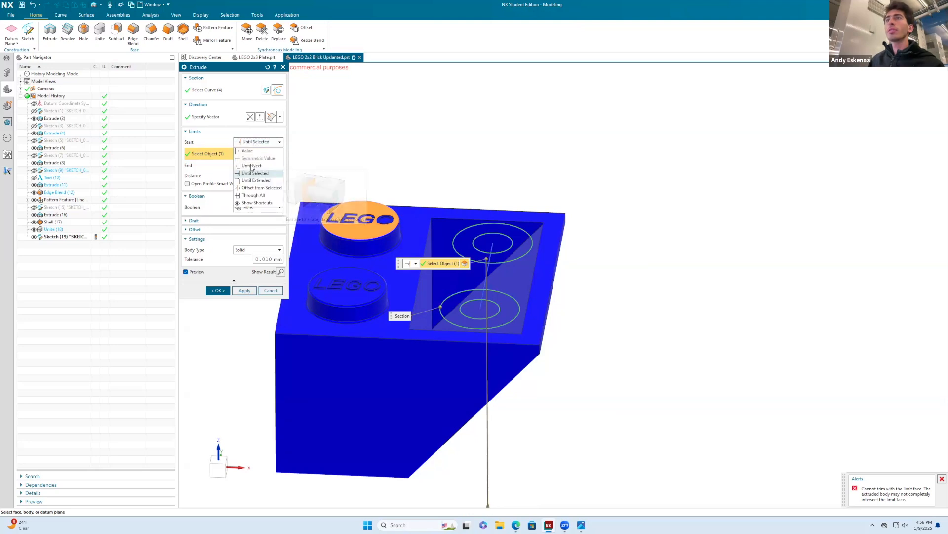
click(236, 142)
click(244, 143)
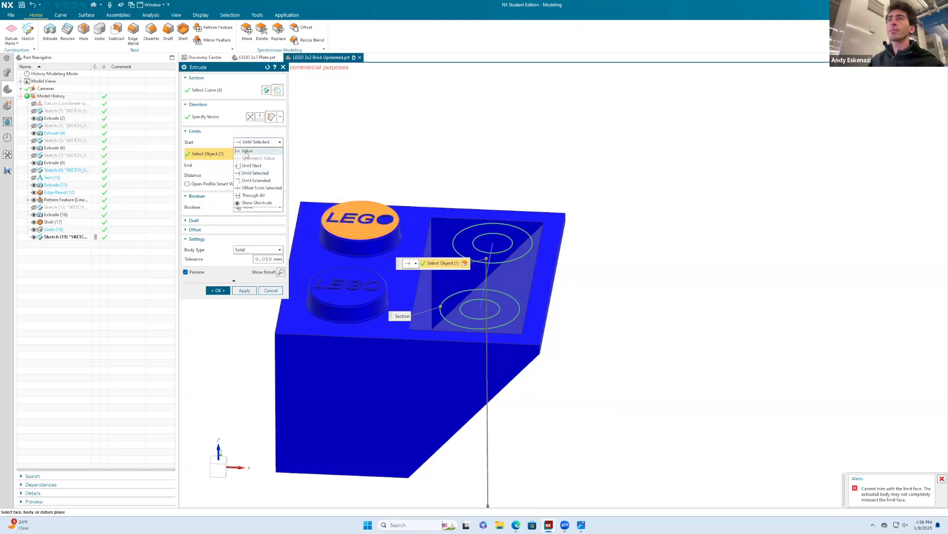
click(245, 152)
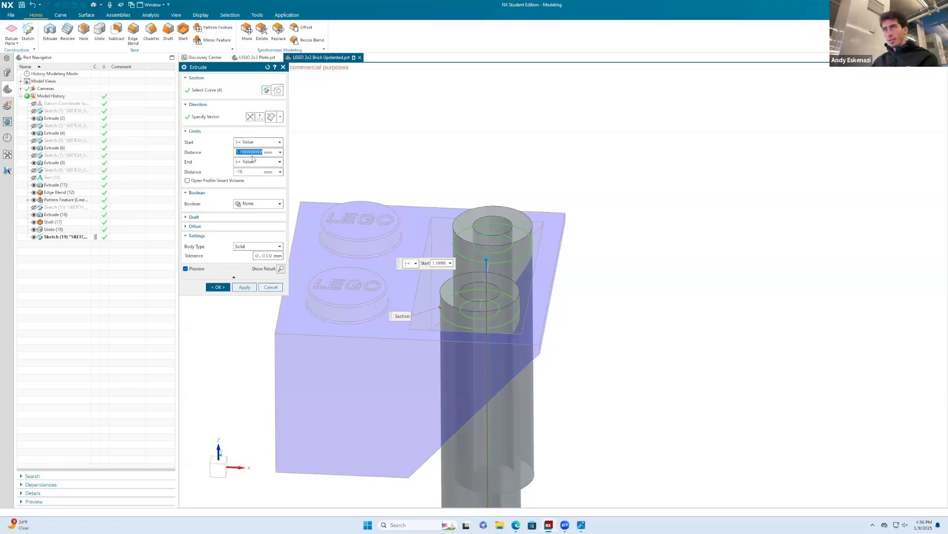
text(1.2)
key(Return)
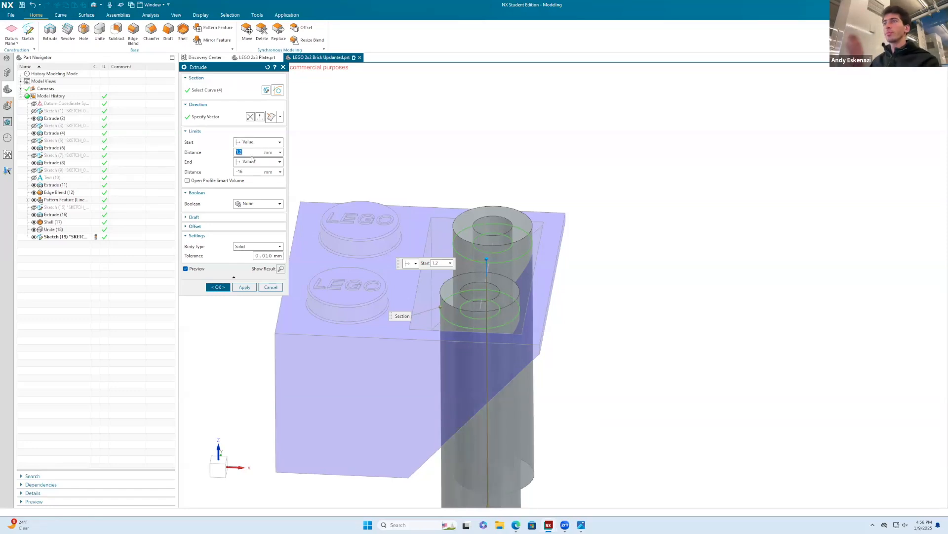
Try ending the ring extrusion on the pocket's sloped face with Until Extended and with Until Selected.
click(248, 162)
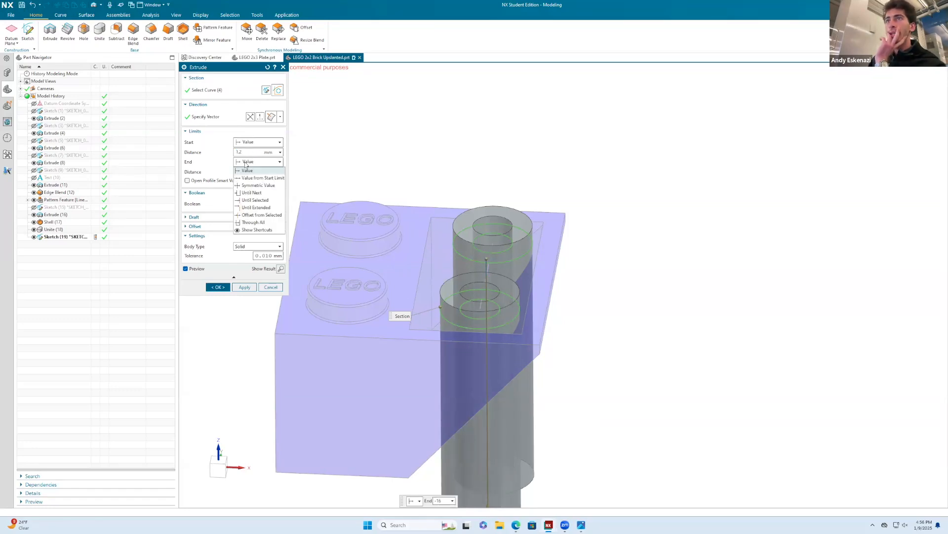
click(264, 210)
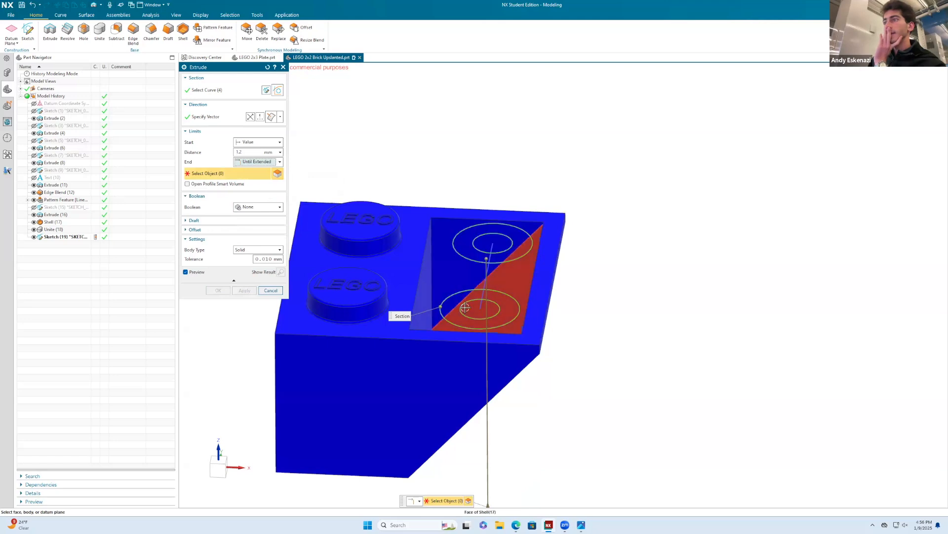
click(465, 307)
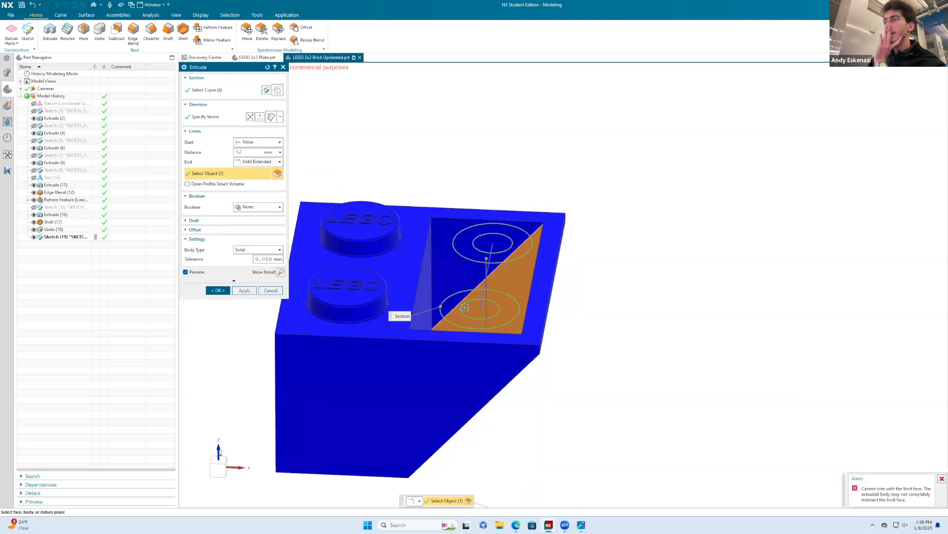
click(248, 162)
click(259, 202)
click(509, 284)
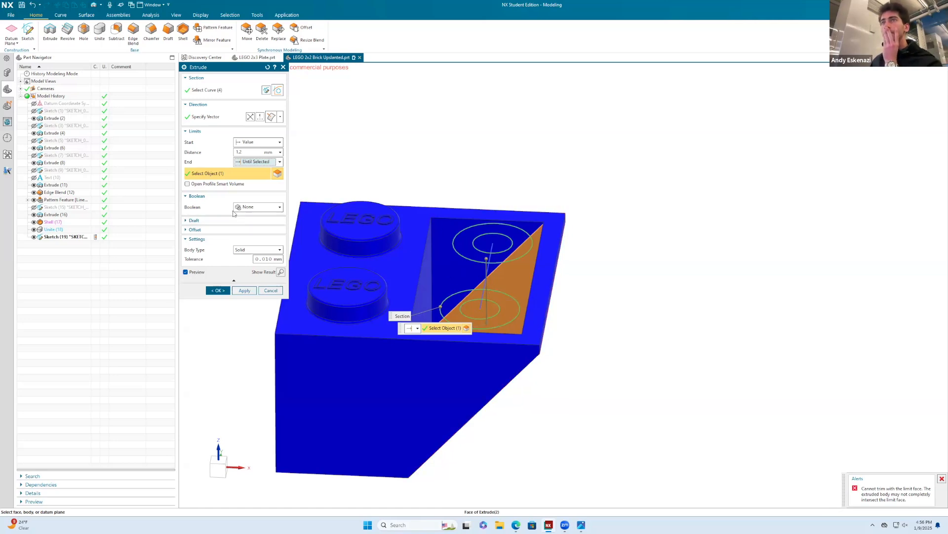
Unite the ring extrusion with the brick and end it at a 2 mm offset from the pocket's sloped face.
click(257, 207)
click(247, 223)
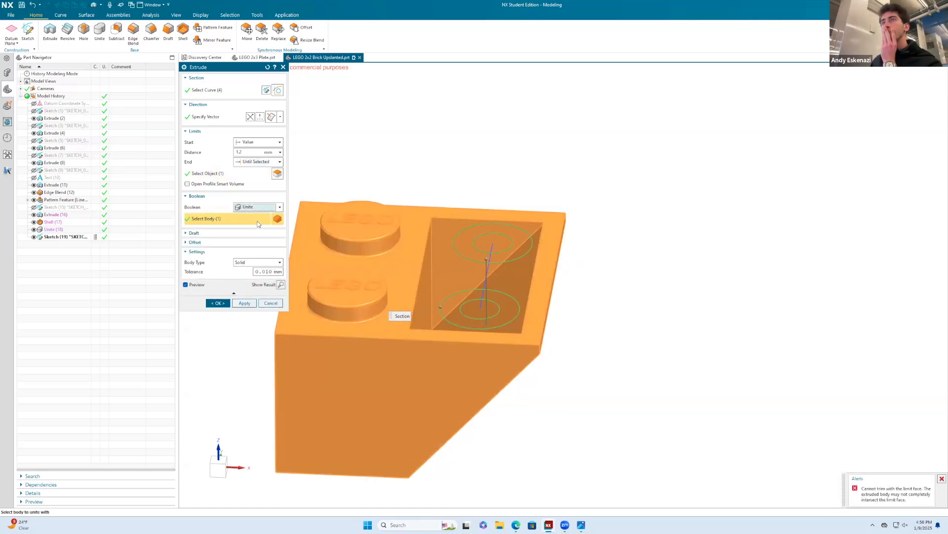
click(258, 162)
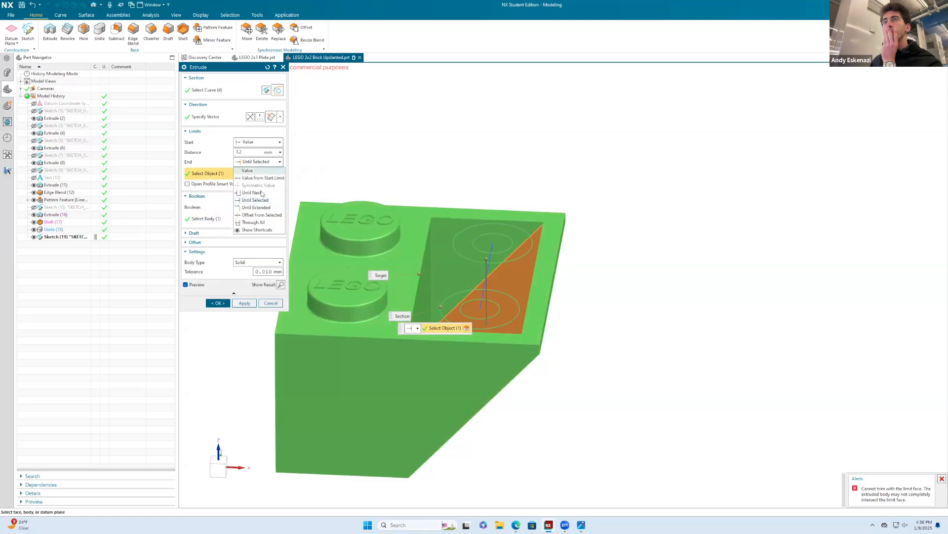
click(262, 215)
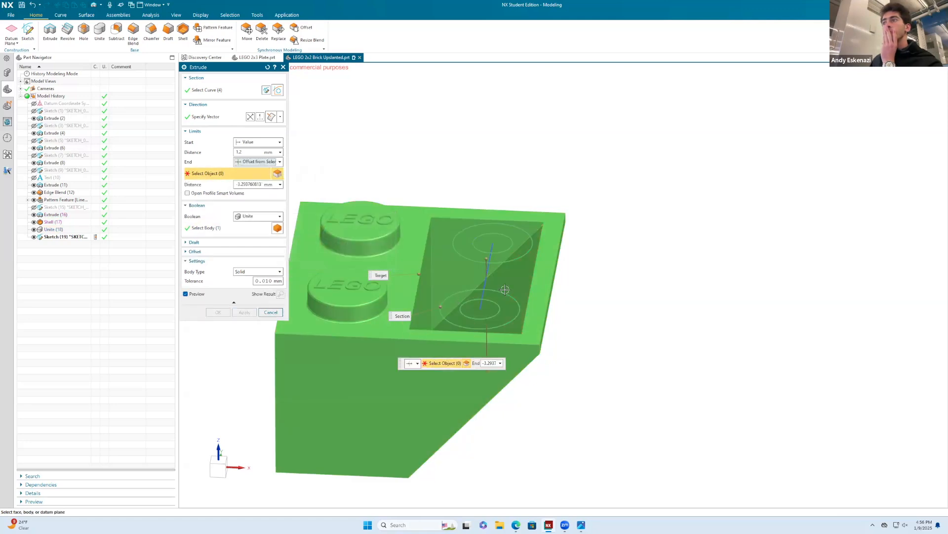
click(512, 284)
middle_drag(525, 389, 515, 336)
scroll(515, 336, up, 2)
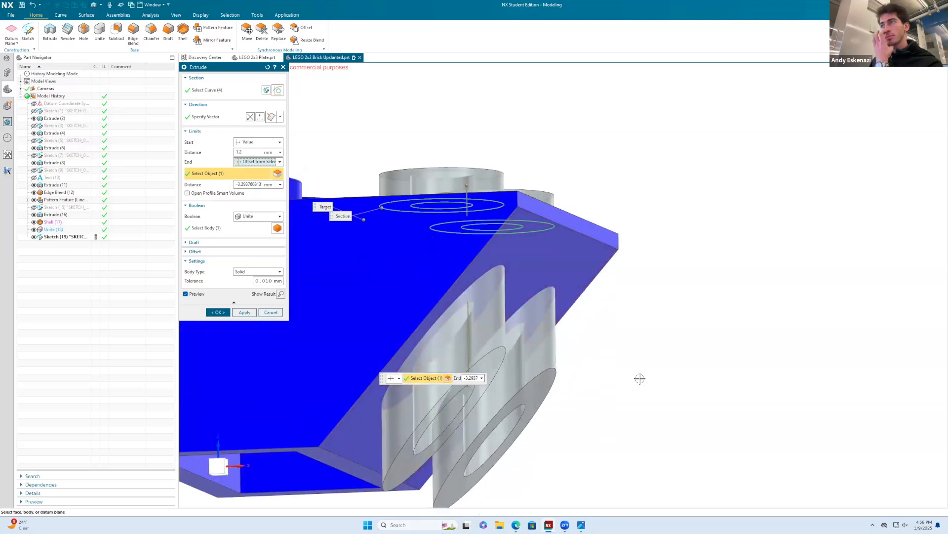
text(2)
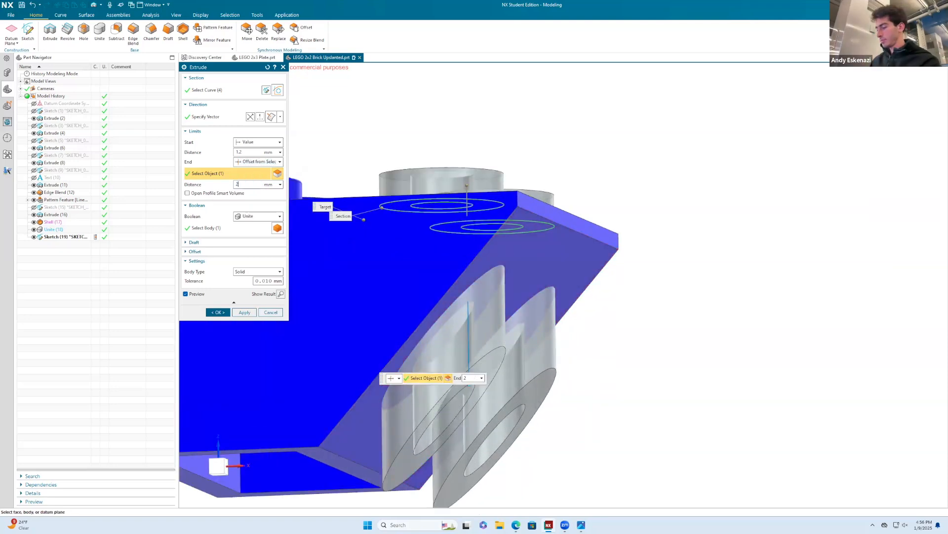
key(Return)
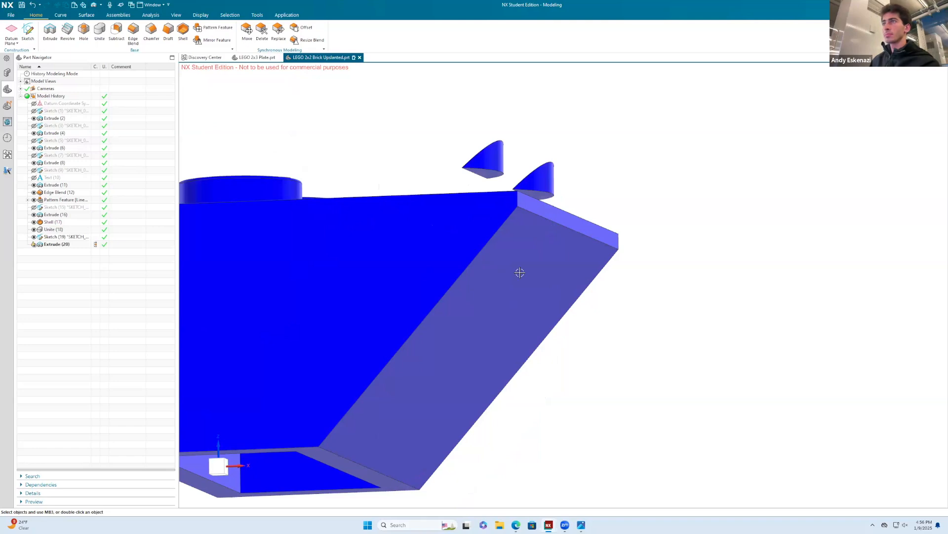
Undo the ring extrusion and reopen the ring sketch for editing.
key(ctrl+z)
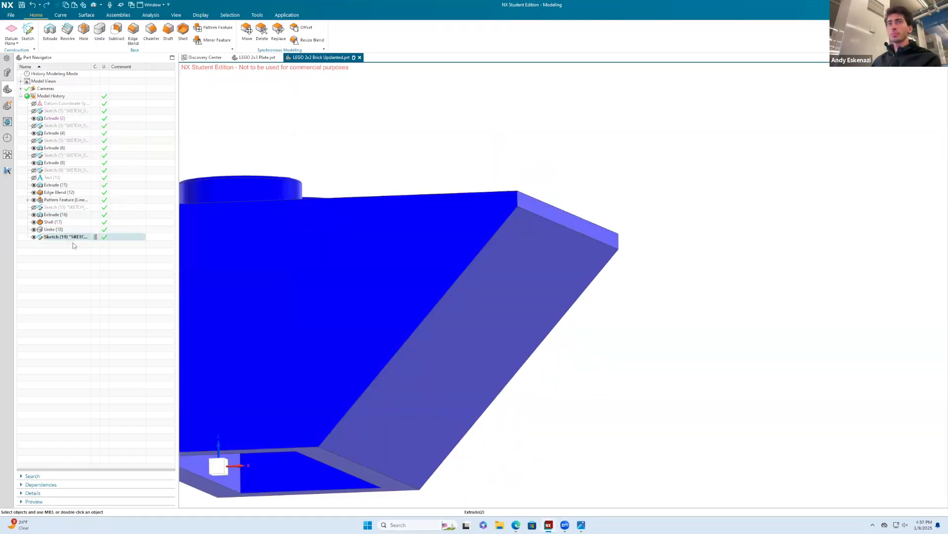
right_click(66, 238)
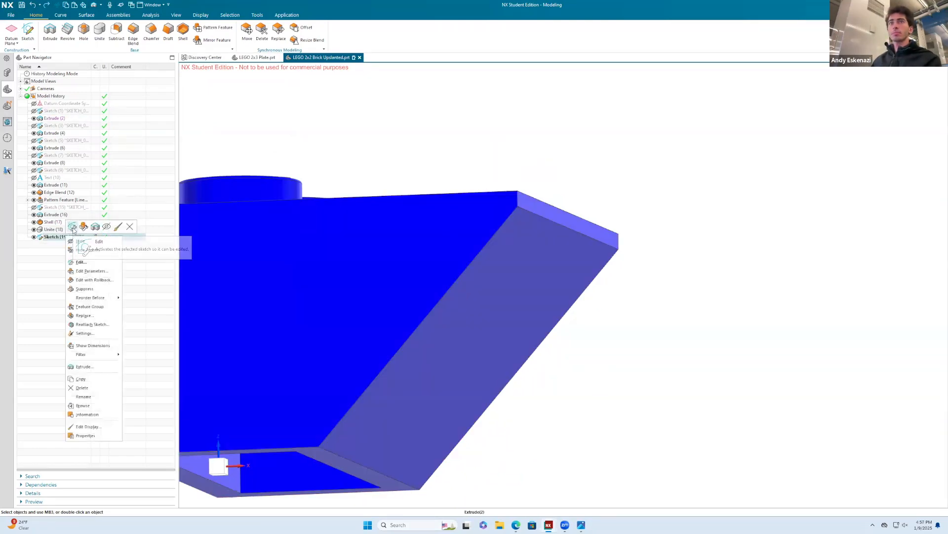
click(85, 243)
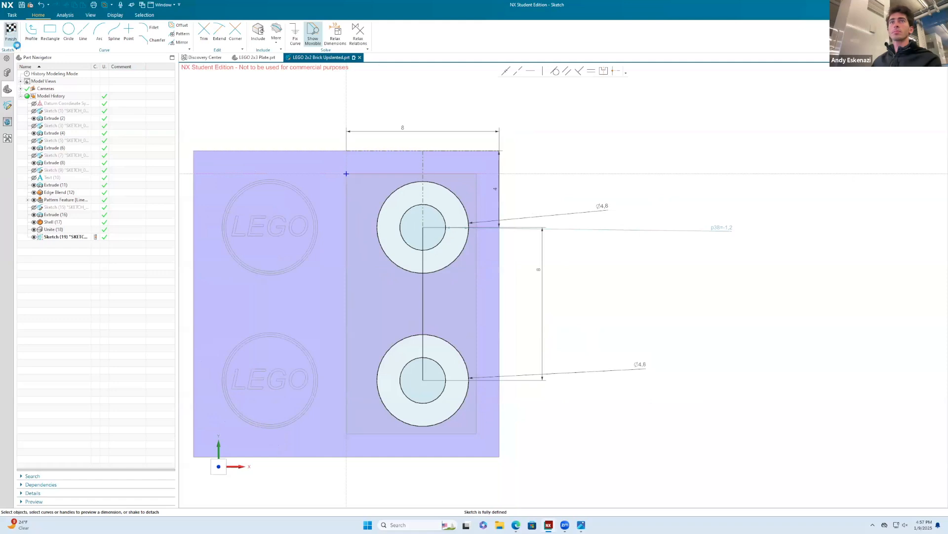
Start a new Extrude with the outer and inner circles of both rings as its section.
click(50, 35)
middle_drag(443, 221, 455, 254)
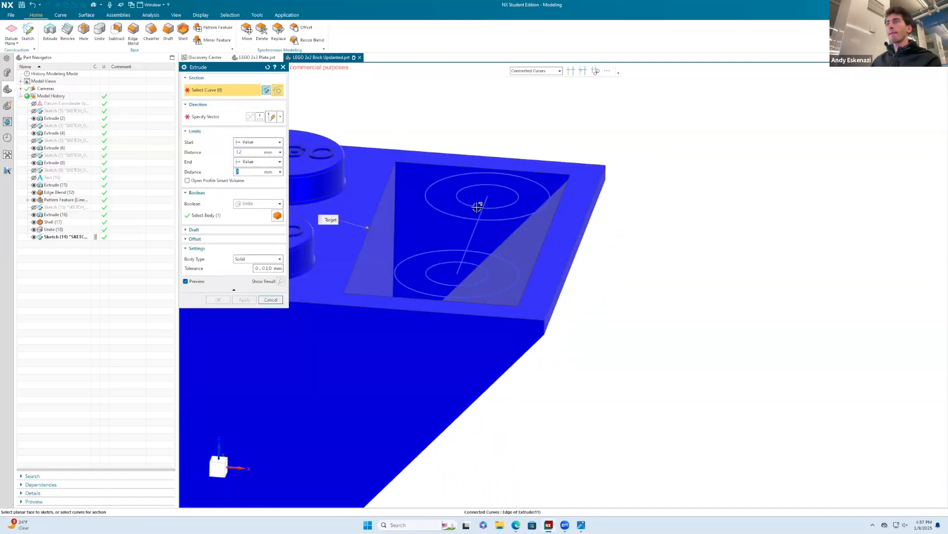
click(456, 217)
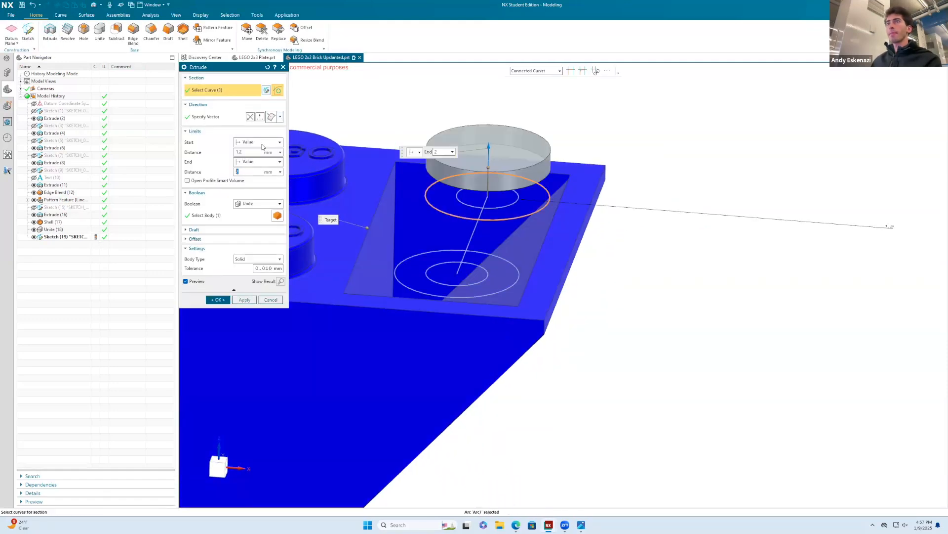
click(463, 201)
click(454, 249)
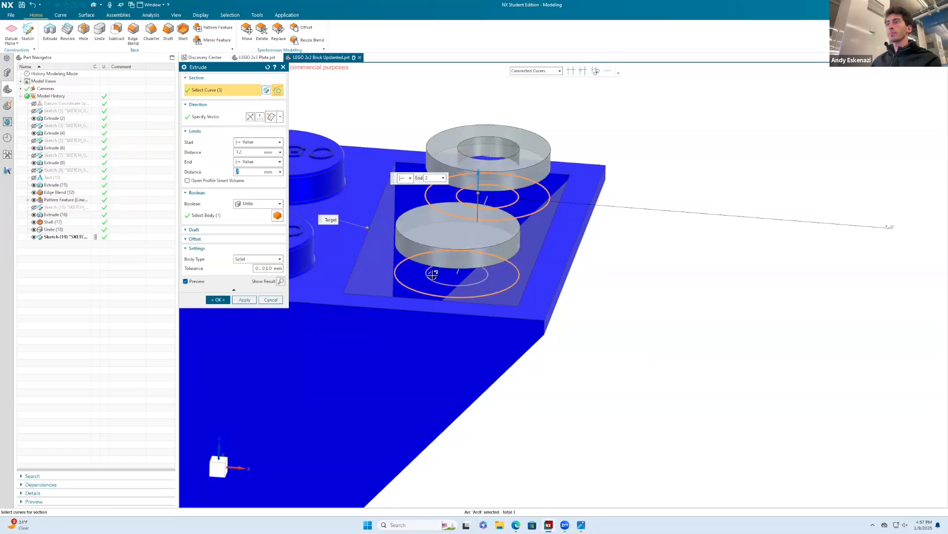
click(431, 276)
Extrude the rings from 1.2 mm to a -1 mm offset from the pocket's sloped face, united with the brick.
click(252, 163)
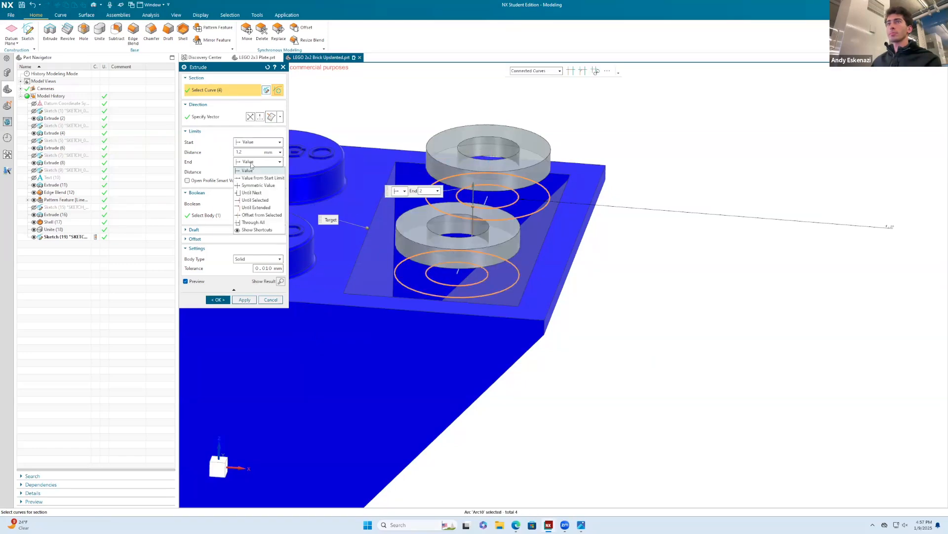
click(262, 214)
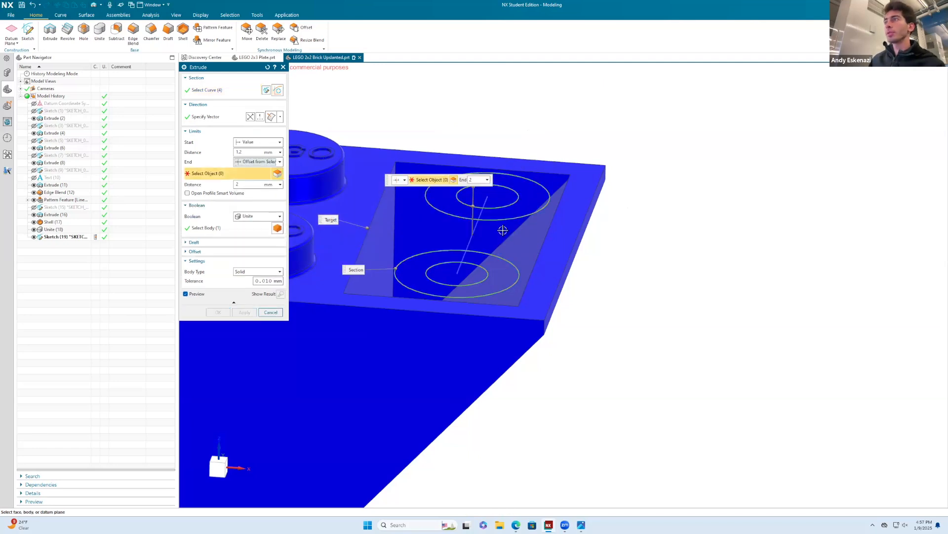
click(525, 239)
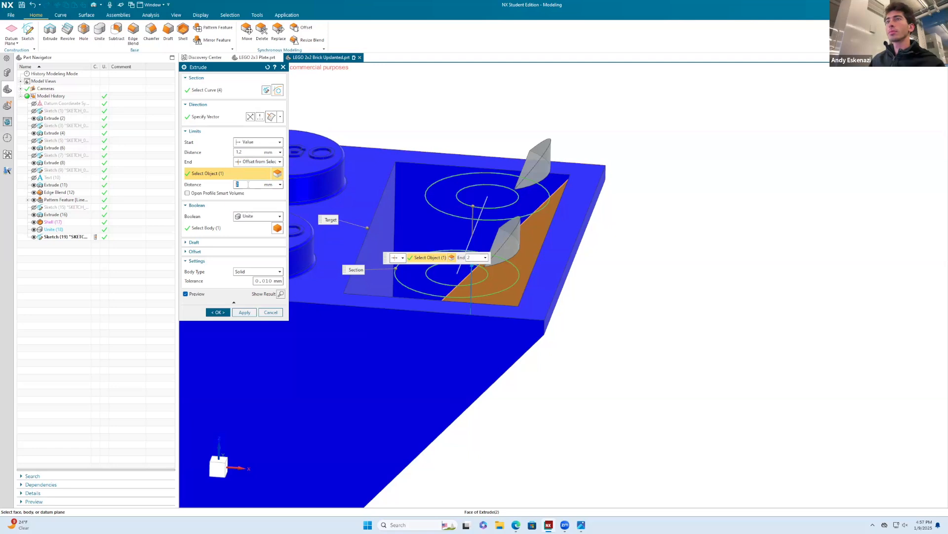
key(Return)
middle_drag(367, 327, 442, 271)
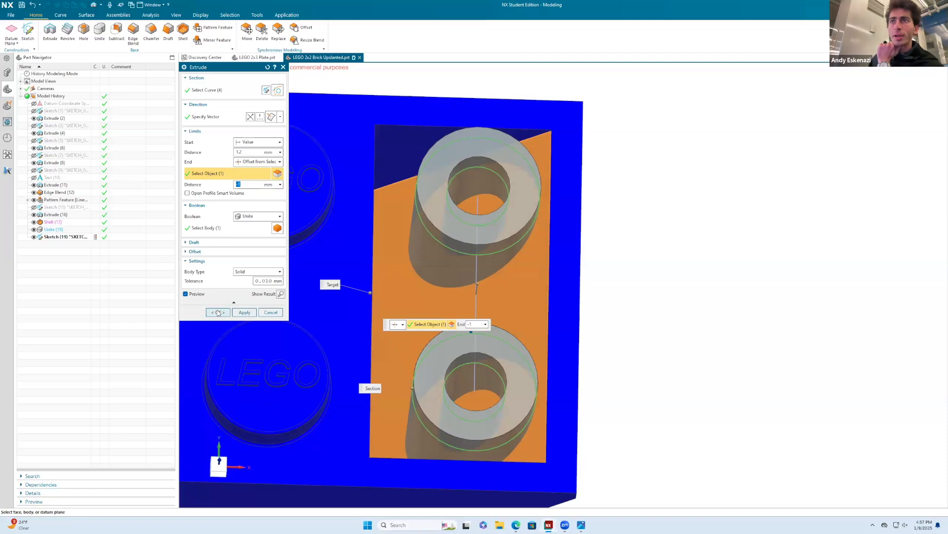
click(217, 313)
Hide the ring sketch on the brick.
middle_drag(564, 242, 535, 249)
right_click(520, 255)
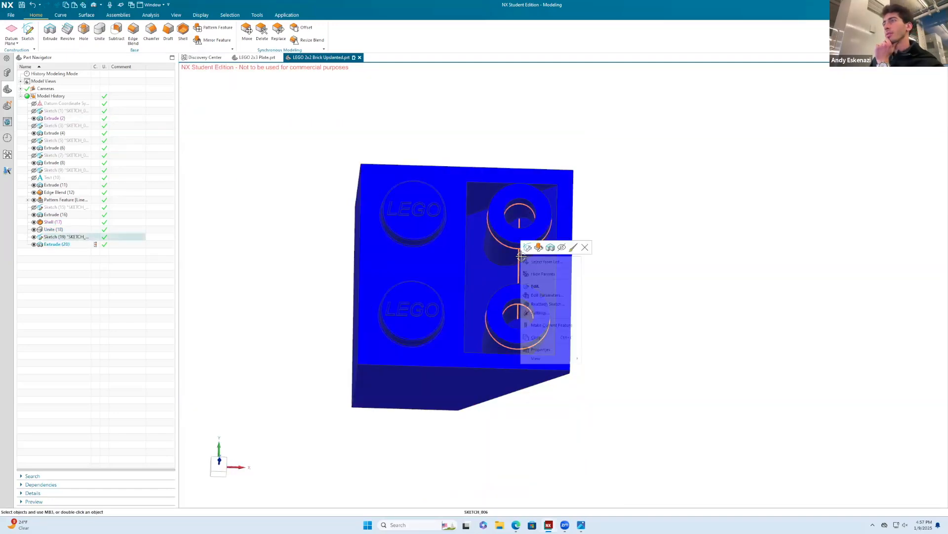
click(563, 247)
mouse_move(512, 279)
middle_down()
mouse_move(508, 257)
mouse_move(518, 264)
middle_up()
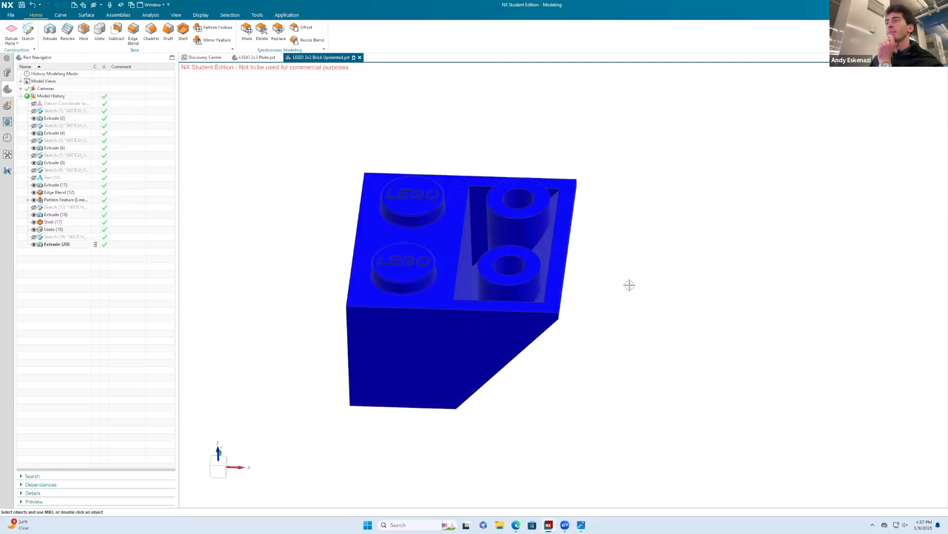
Start a 0.1 mm Edge Blend on the front side face's outer edges and the top edges at both ends of the brick.
click(133, 32)
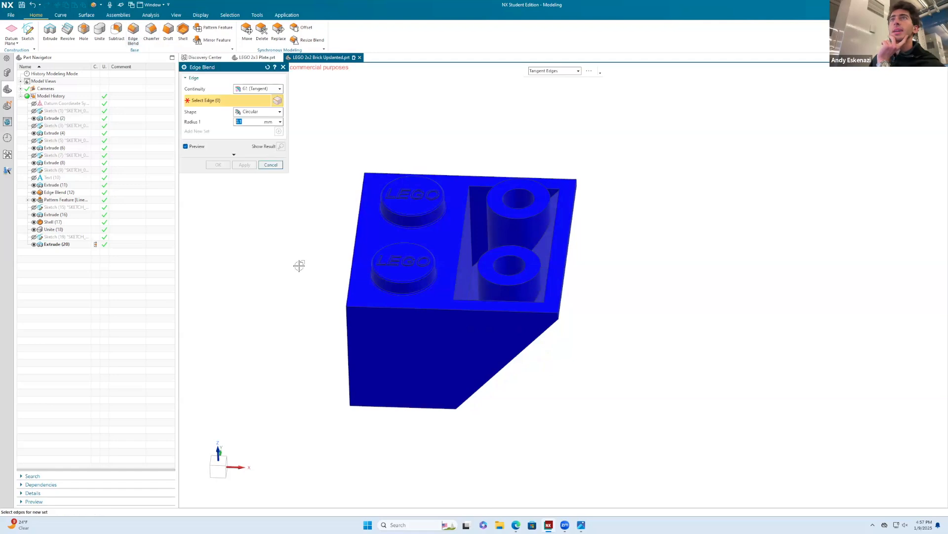
click(354, 252)
scroll(355, 250, up, 3)
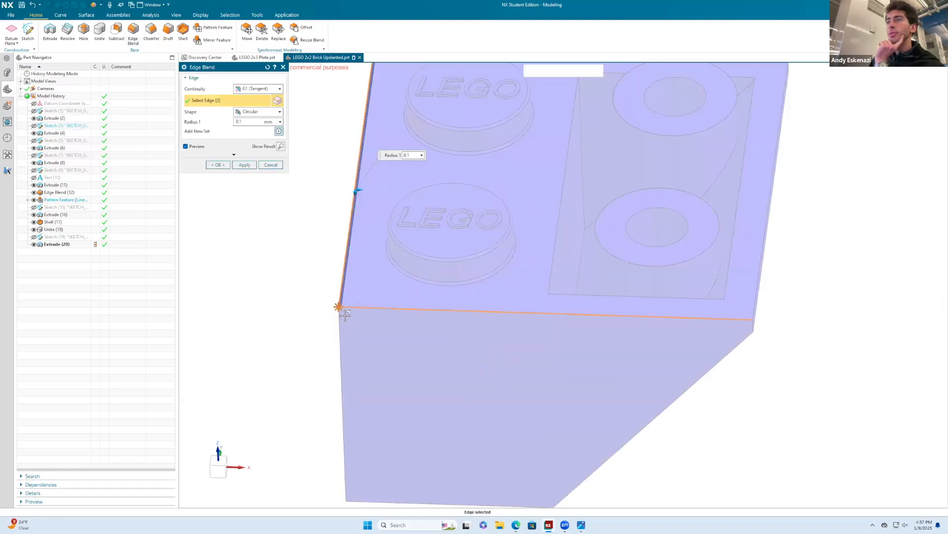
click(337, 316)
click(338, 317)
click(729, 351)
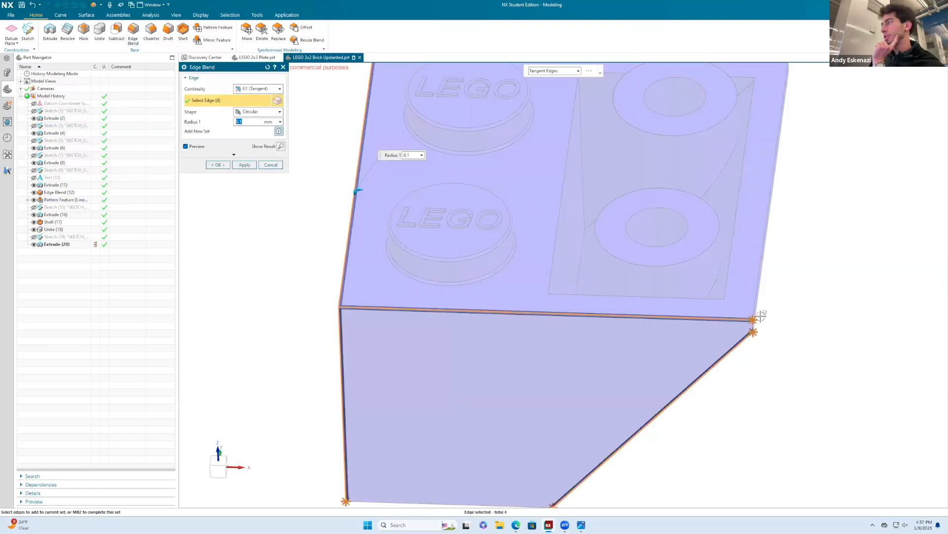
scroll(737, 333, up, 3)
click(746, 334)
click(747, 307)
Add the opposite side face's short lip, sloped, top and vertical corner edges to the 0.1 mm blend.
scroll(671, 353, down, 5)
middle_drag(648, 159, 603, 203)
scroll(572, 277, up, 6)
click(525, 362)
click(530, 347)
click(546, 393)
scroll(533, 390, down, 6)
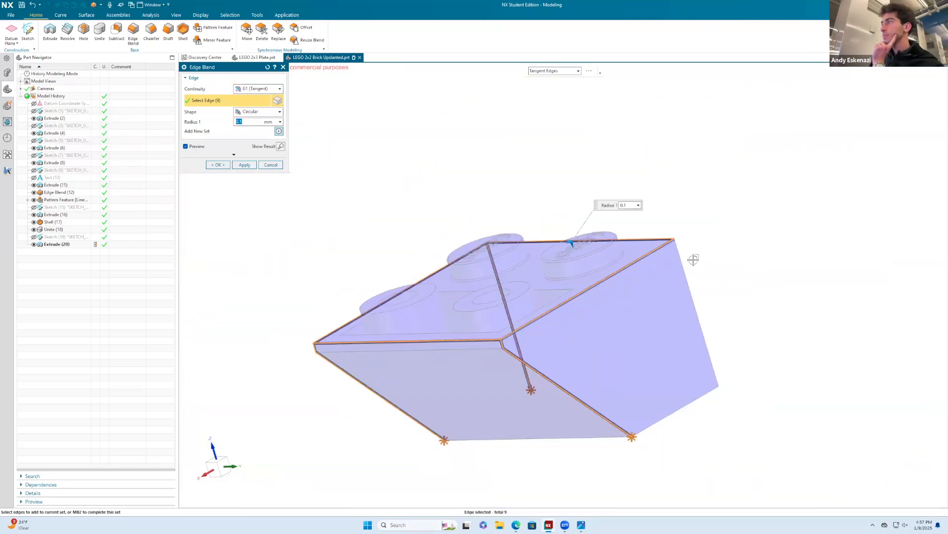
click(683, 255)
Add the outer and inner top rim edges of both hollow studs to the 0.1 mm blend.
middle_drag(519, 304, 526, 316)
scroll(527, 316, up, 6)
click(526, 317)
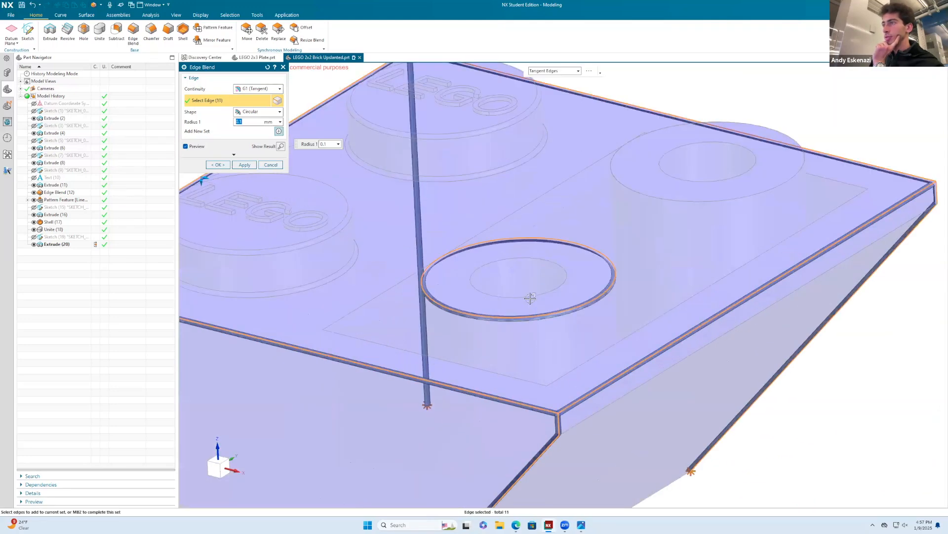
click(523, 298)
click(652, 194)
click(670, 175)
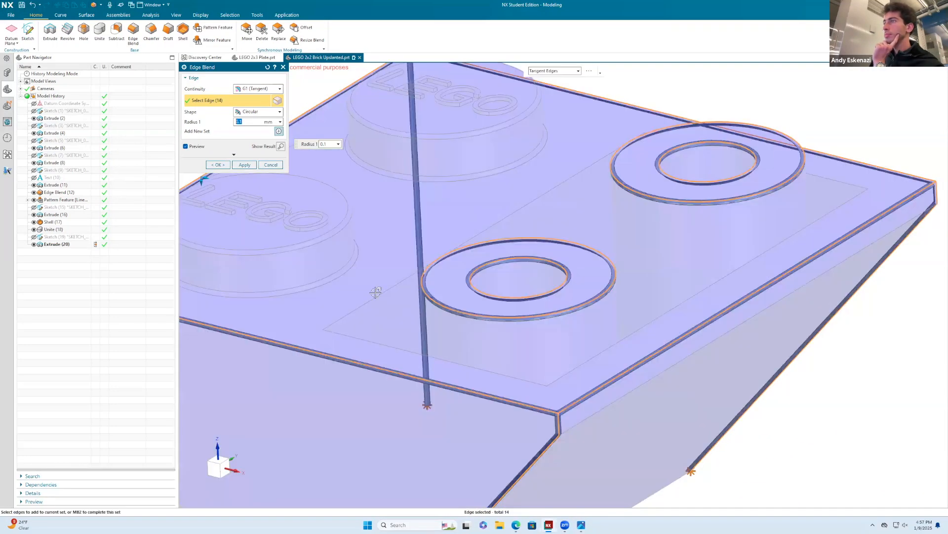
Add the four top edges of the rectangular pocket around the hollow studs and complete the 0.1 mm Edge Blend.
click(334, 318)
click(355, 339)
click(568, 372)
click(726, 153)
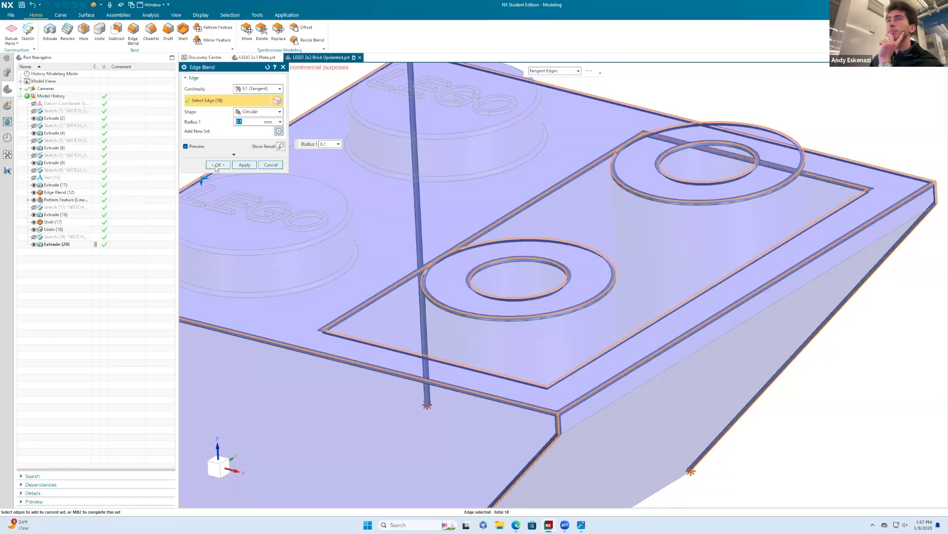
click(216, 165)
Save the upslanted 2x2 brick part and open the LEGO Airplane.prt assembly.
middle_drag(627, 300, 634, 324)
scroll(591, 301, down, 2)
mouse_move(588, 298)
middle_down()
mouse_move(606, 281)
mouse_move(596, 281)
middle_up()
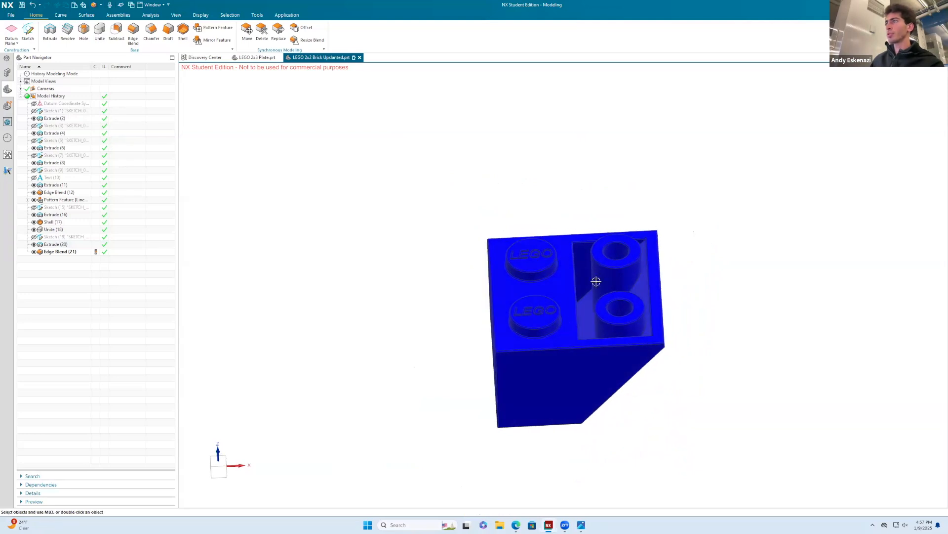
click(21, 5)
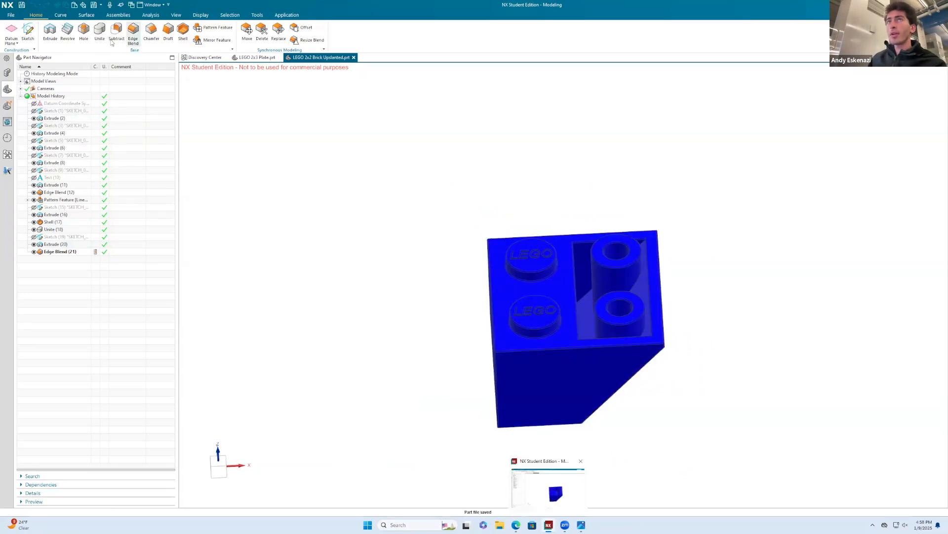
click(11, 15)
click(20, 38)
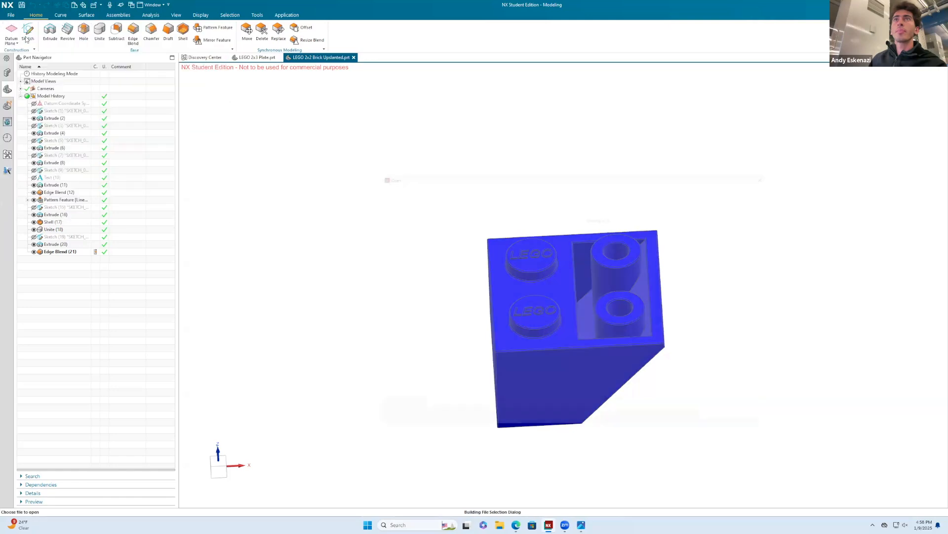
click(593, 279)
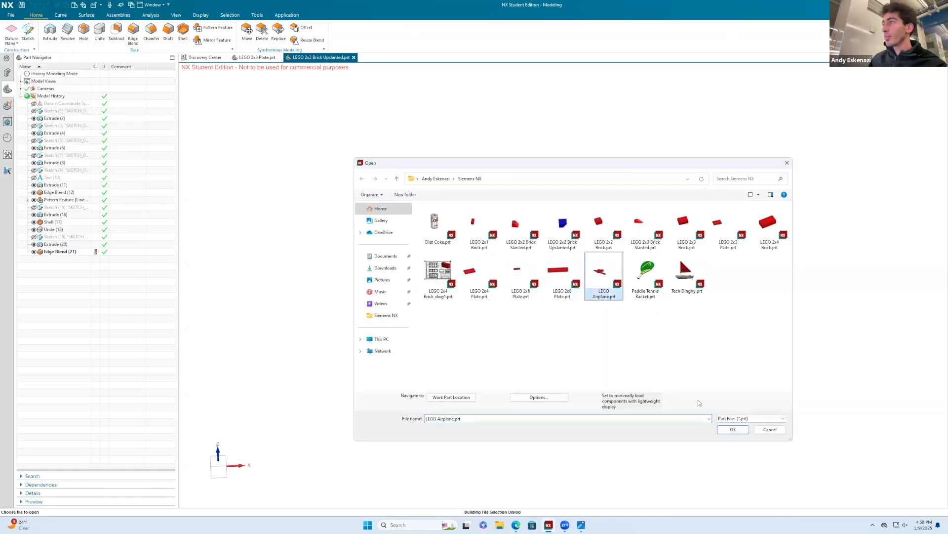
click(732, 430)
Add one LEGO 2x4 Plate component to the assembly, placed loosely beyond the end of the airplane's 2x4 brick.
mouse_move(494, 306)
middle_down()
mouse_move(489, 297)
mouse_move(509, 292)
mouse_move(504, 307)
middle_up()
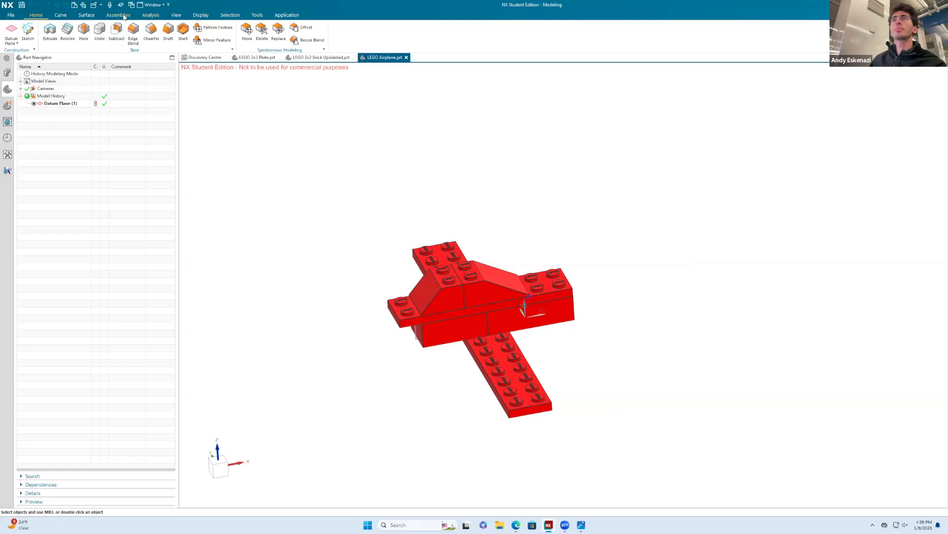
click(123, 15)
click(37, 32)
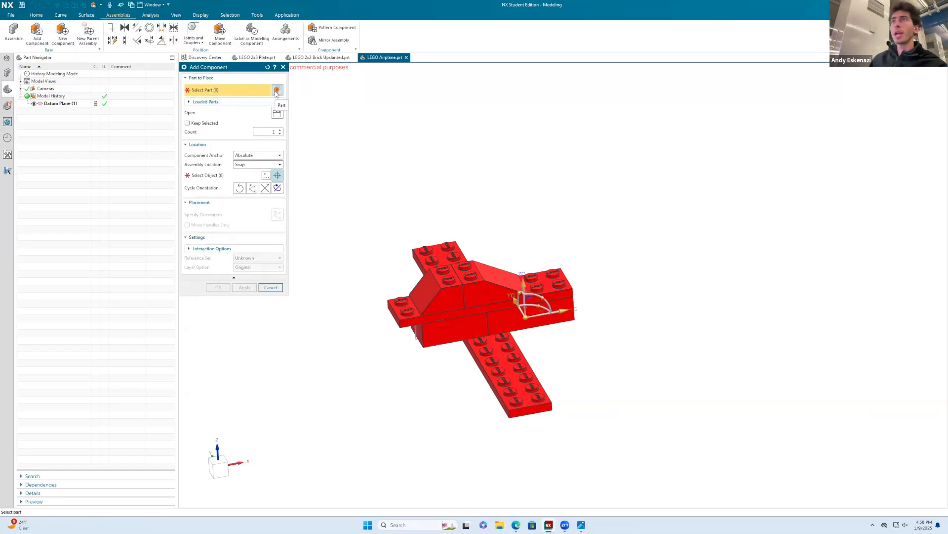
click(277, 112)
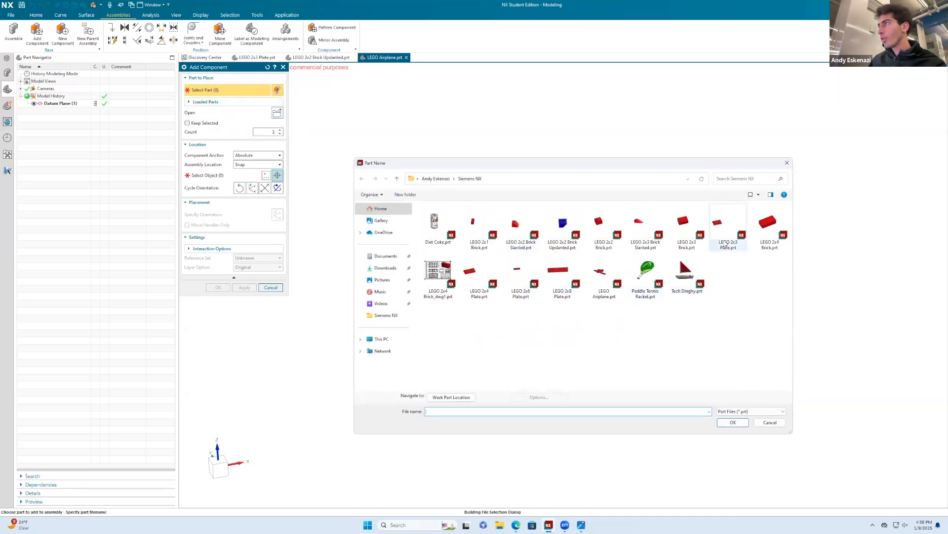
click(478, 272)
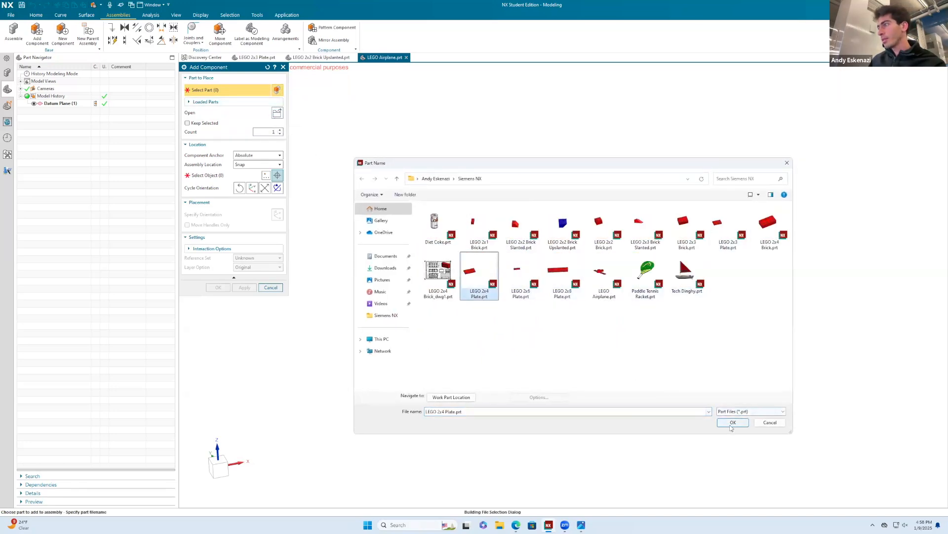
click(732, 422)
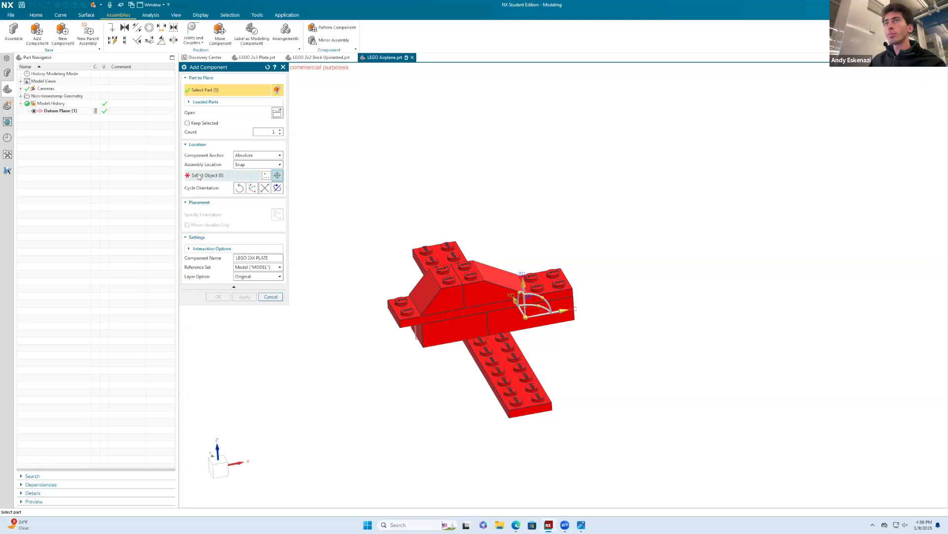
click(674, 401)
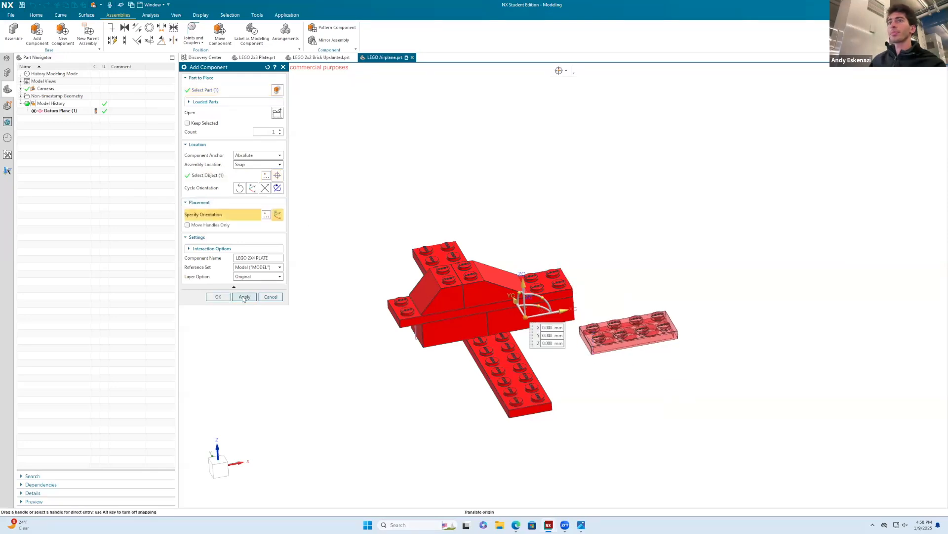
click(219, 297)
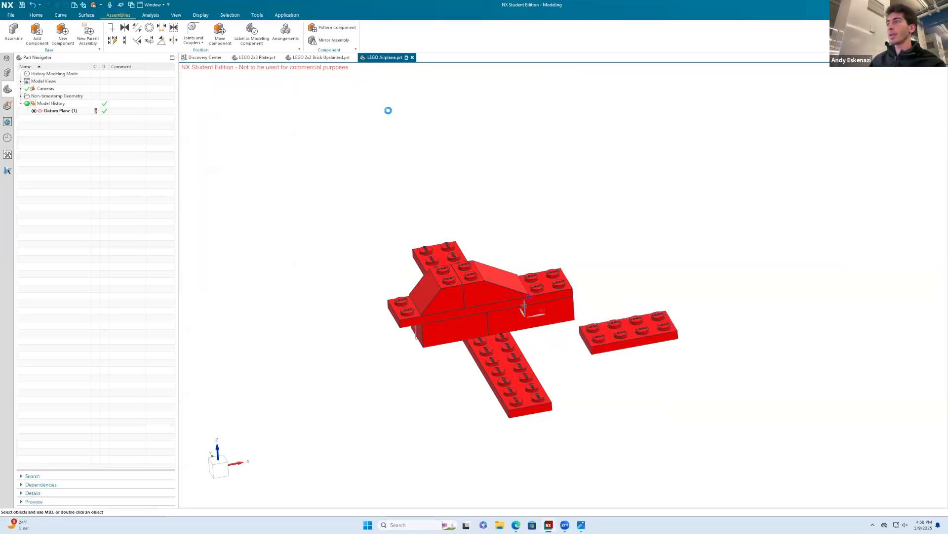
Apply a Touch constraint between the new 2x4 plate's top face and the bottom rim face of the 2x4 brick.
click(125, 29)
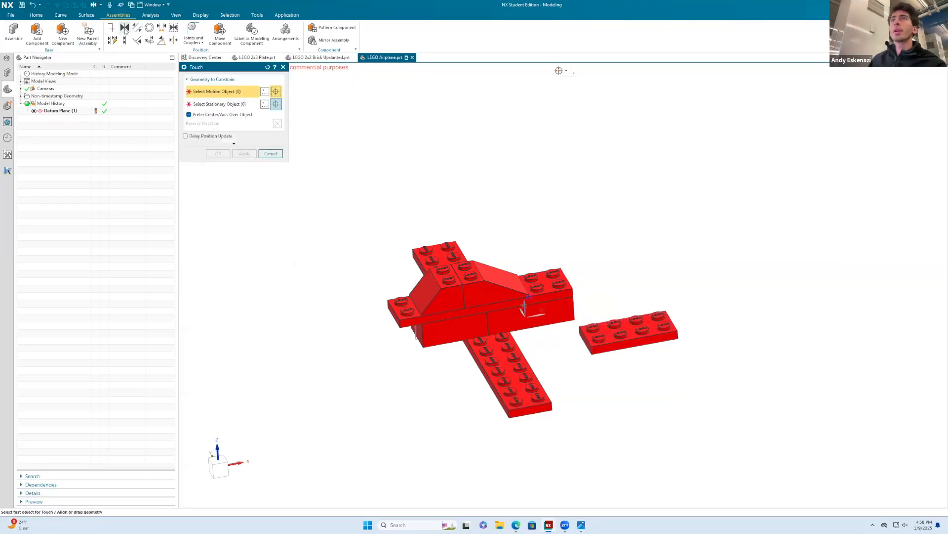
click(609, 337)
scroll(565, 335, up, 3)
middle_drag(565, 334, 548, 271)
scroll(563, 272, up, 5)
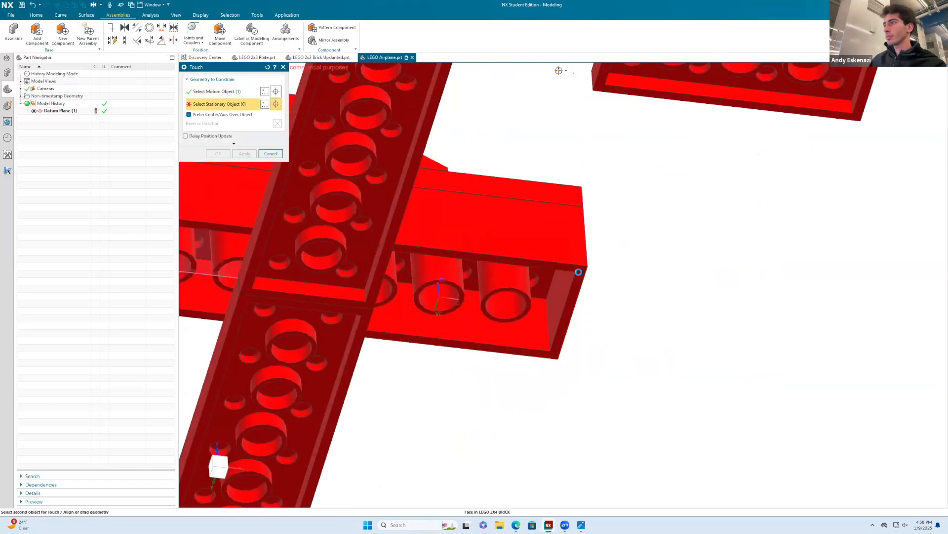
click(578, 272)
click(218, 154)
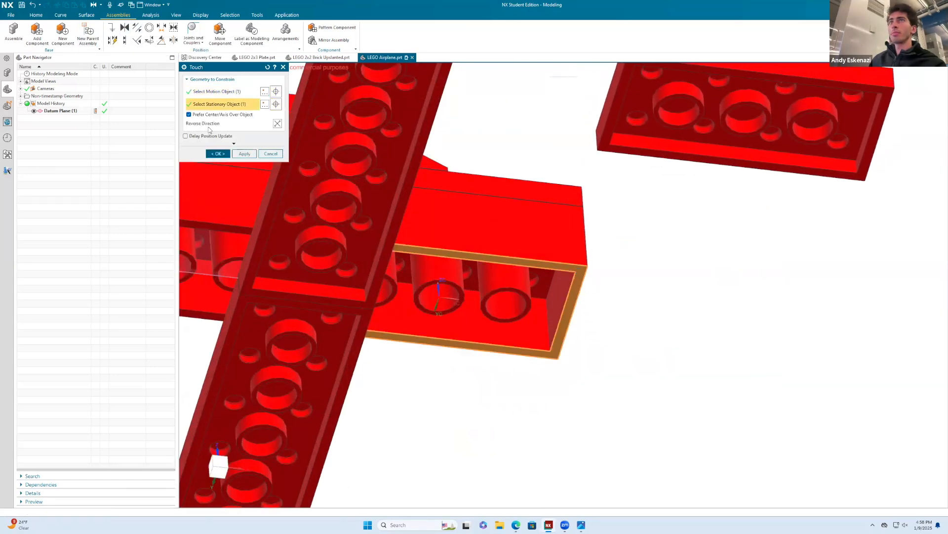
Align the 2x4 plate's long side face with the long side face of the 2x4 brick.
click(125, 40)
scroll(529, 256, down, 3)
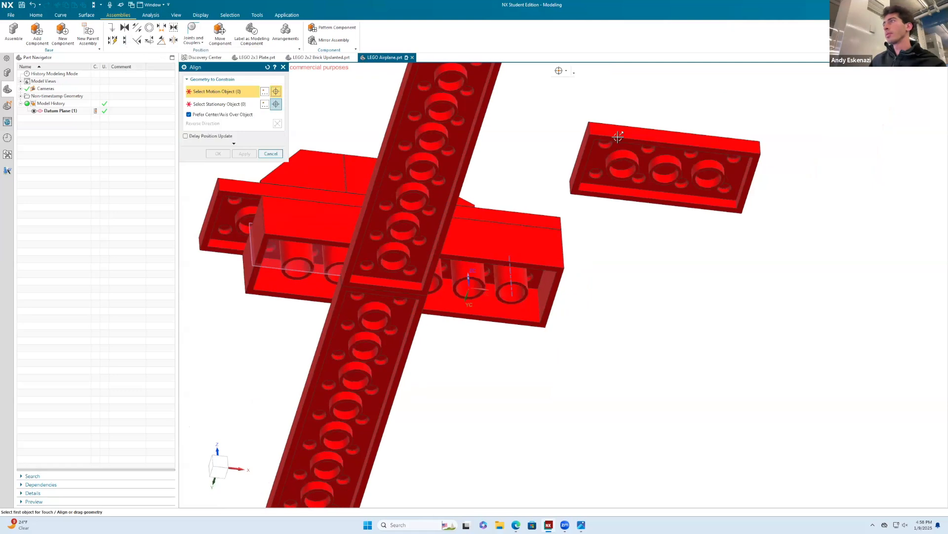
click(616, 136)
click(521, 245)
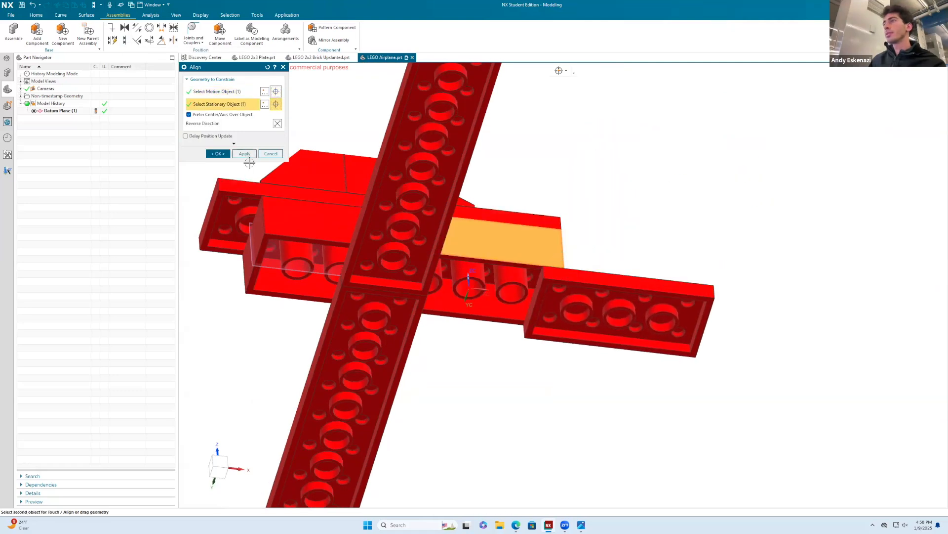
click(218, 154)
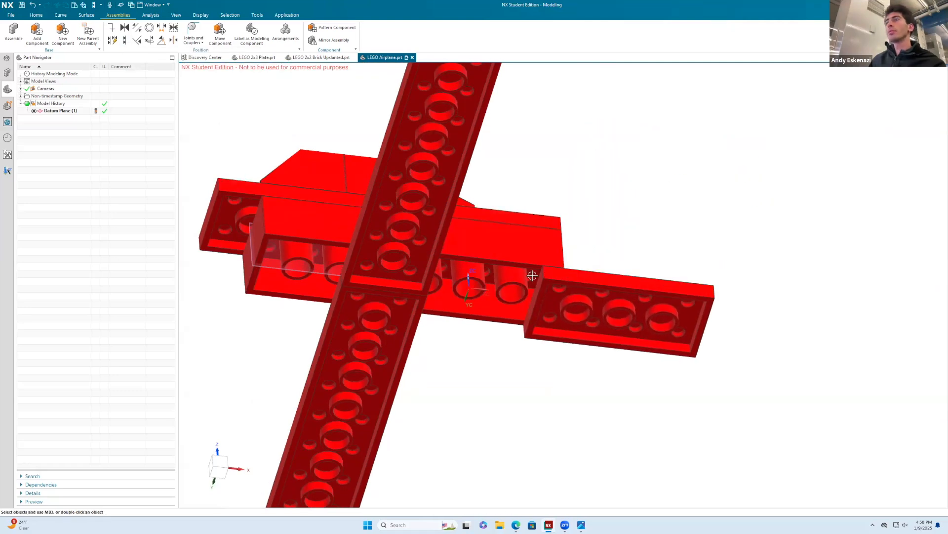
Try to align the 2x4 plate's inner end face with the 2x8 wing plate's side face, reversing the direction.
click(125, 40)
click(541, 277)
middle_drag(541, 277, 383, 273)
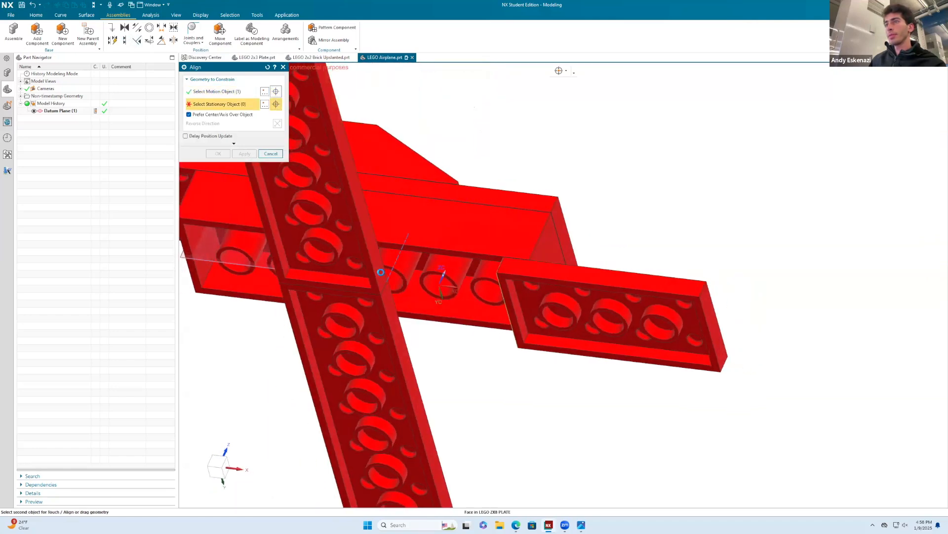
click(381, 272)
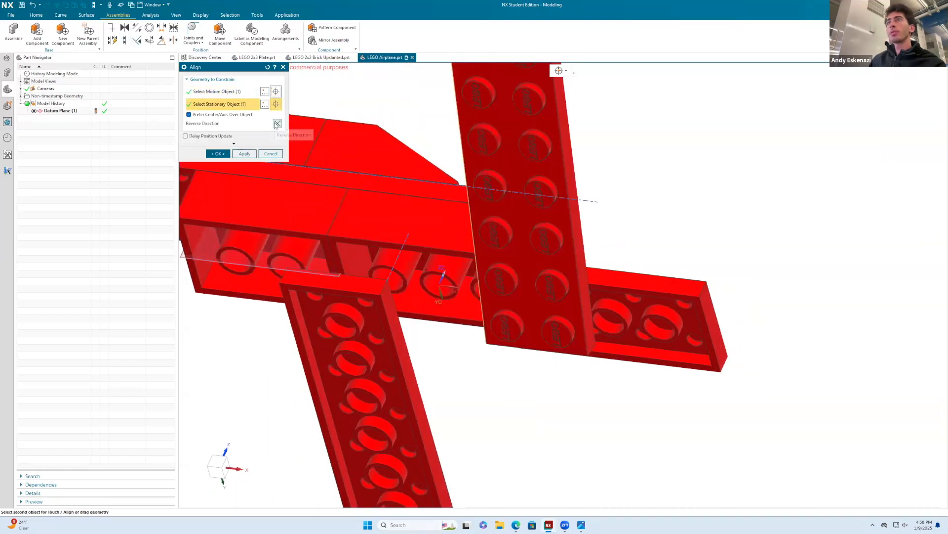
click(277, 123)
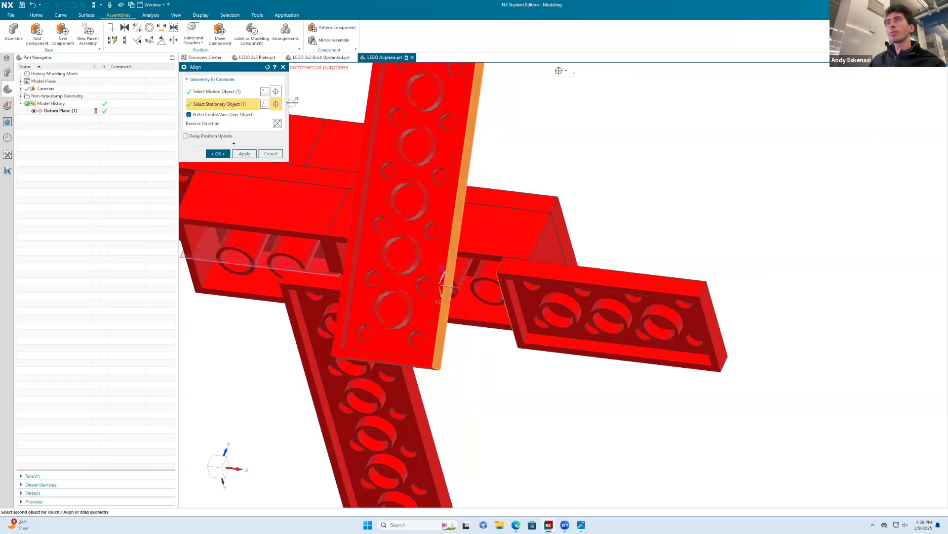
click(282, 67)
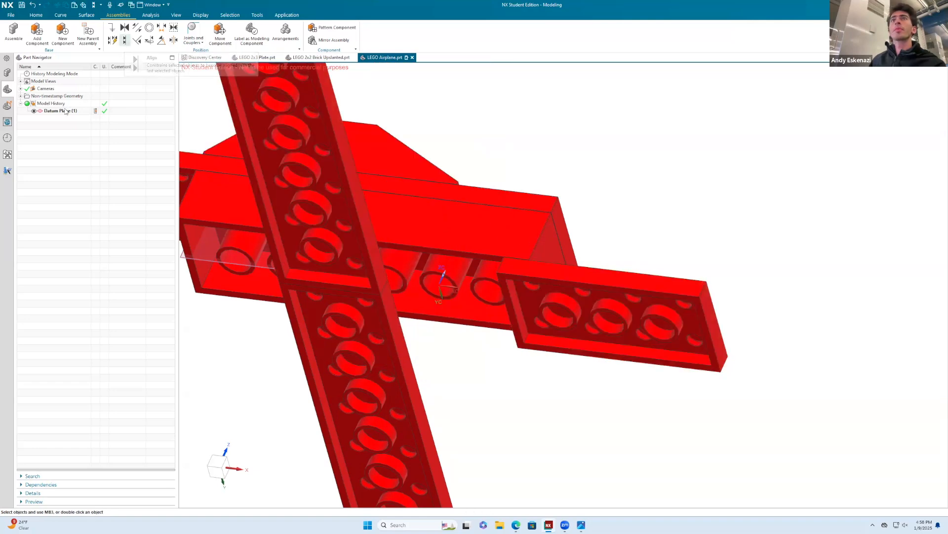
Display the airplane assembly's components and expand its list of constraints.
click(7, 105)
click(6, 73)
click(28, 89)
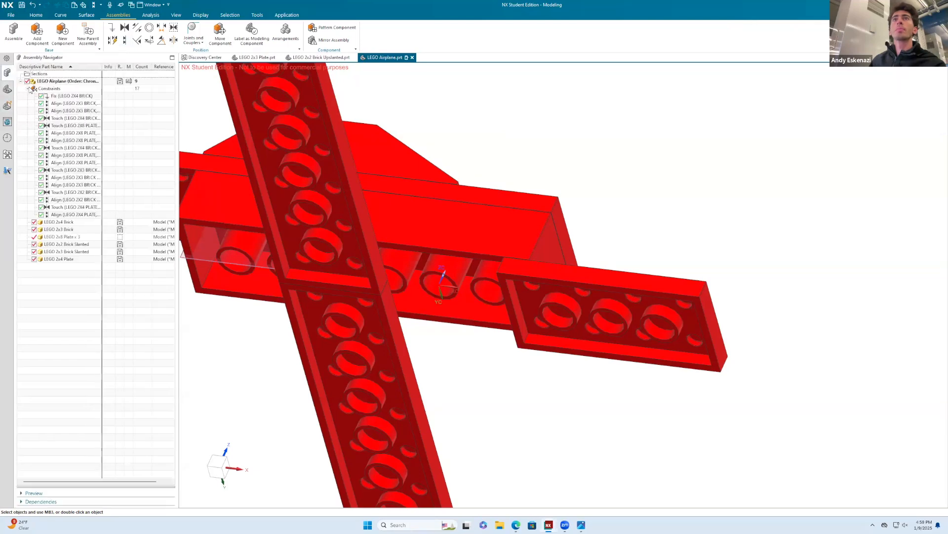
Try to align the 2x4 plate's end face with the 2x8 wing plate's side face with Prefer Center/Axis Over Object off.
middle_drag(482, 260, 561, 272)
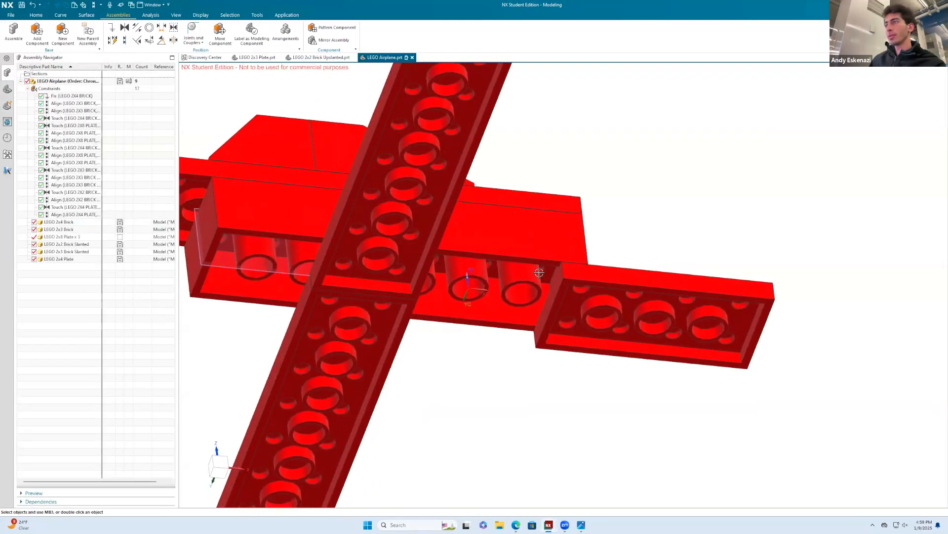
scroll(560, 272, up, 2)
click(122, 40)
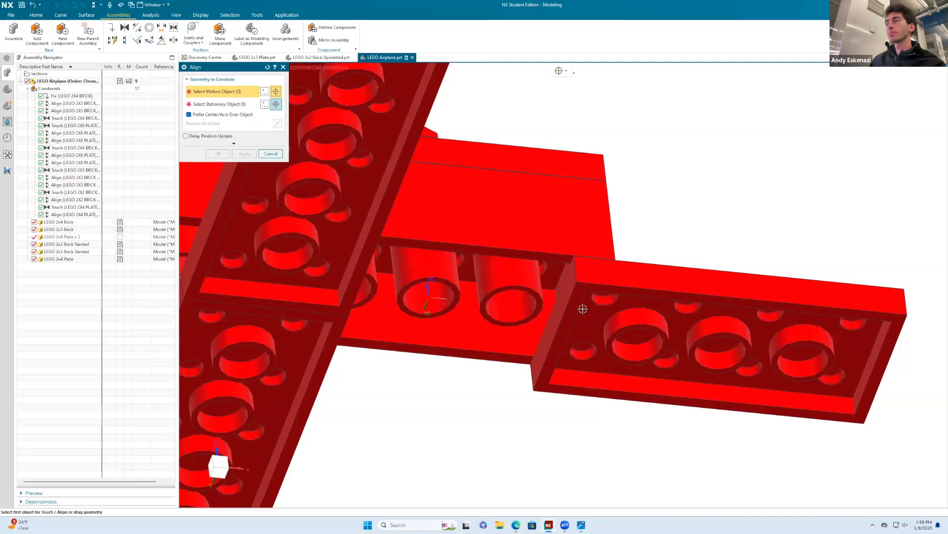
click(307, 174)
middle_drag(439, 264, 355, 198)
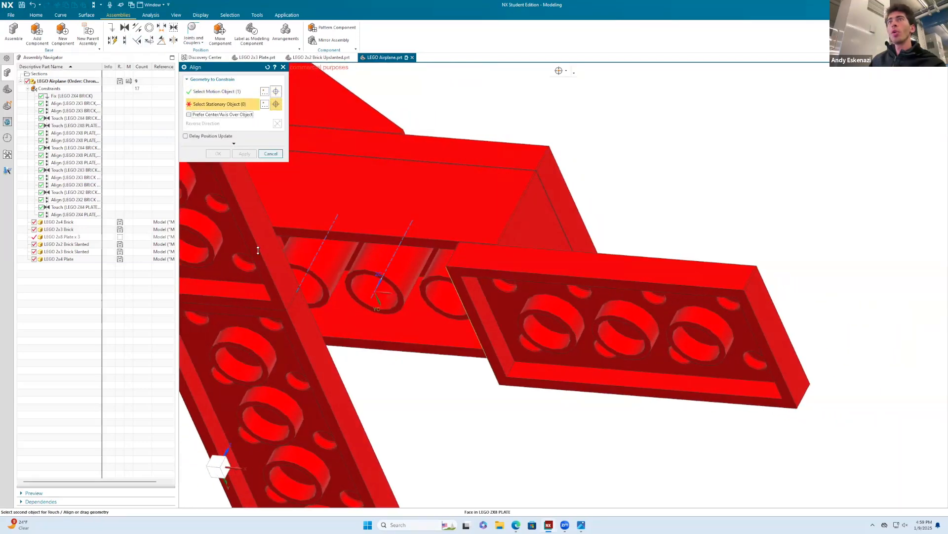
click(274, 271)
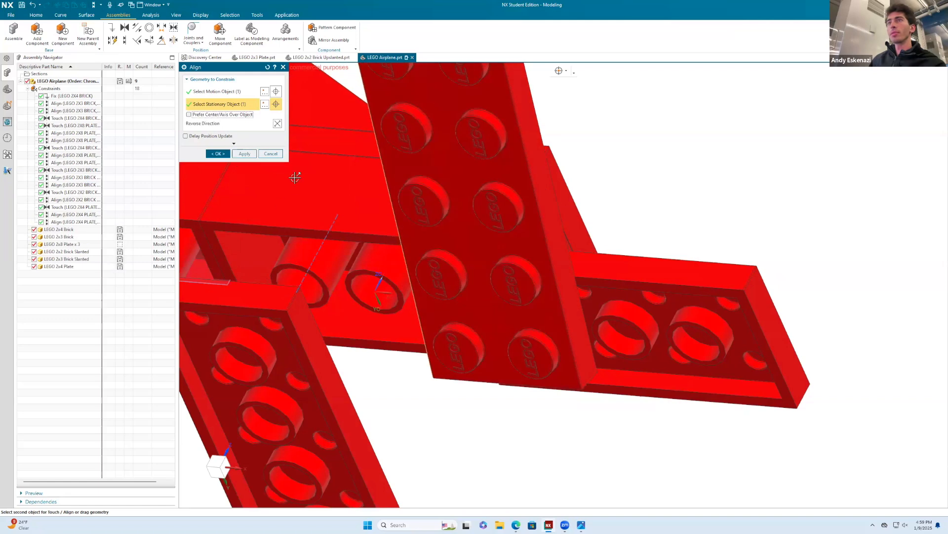
click(283, 67)
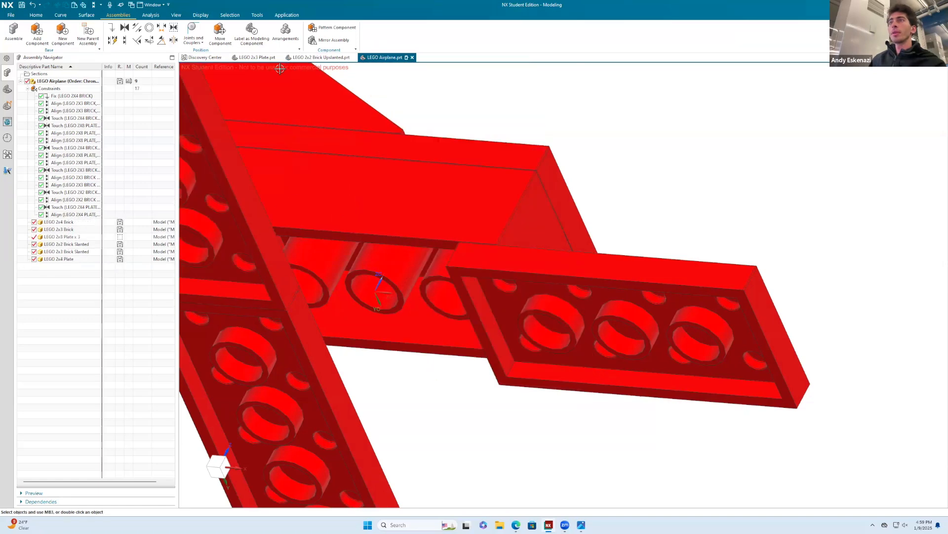
Review which faces the 2x4 plate's existing Align constraint uses.
right_click(63, 214)
click(77, 219)
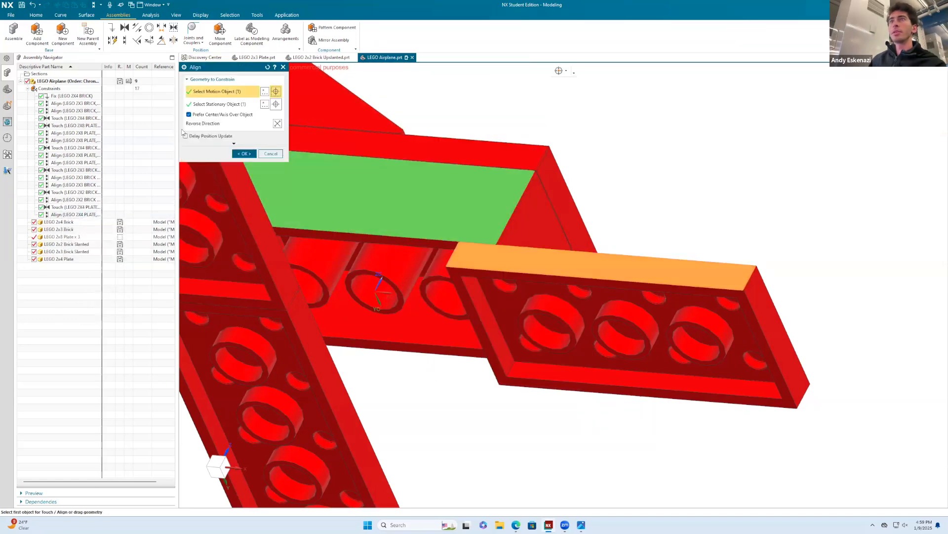
click(244, 153)
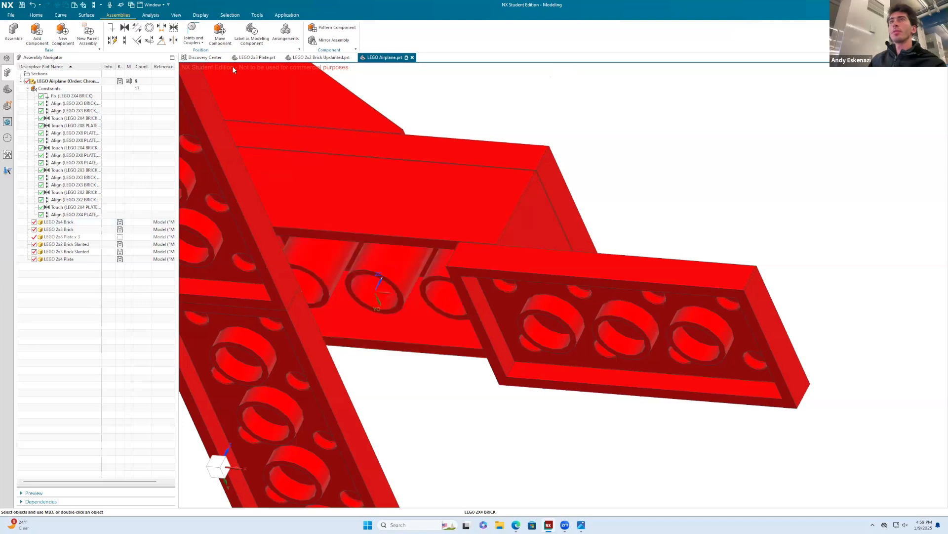
click(126, 39)
click(304, 306)
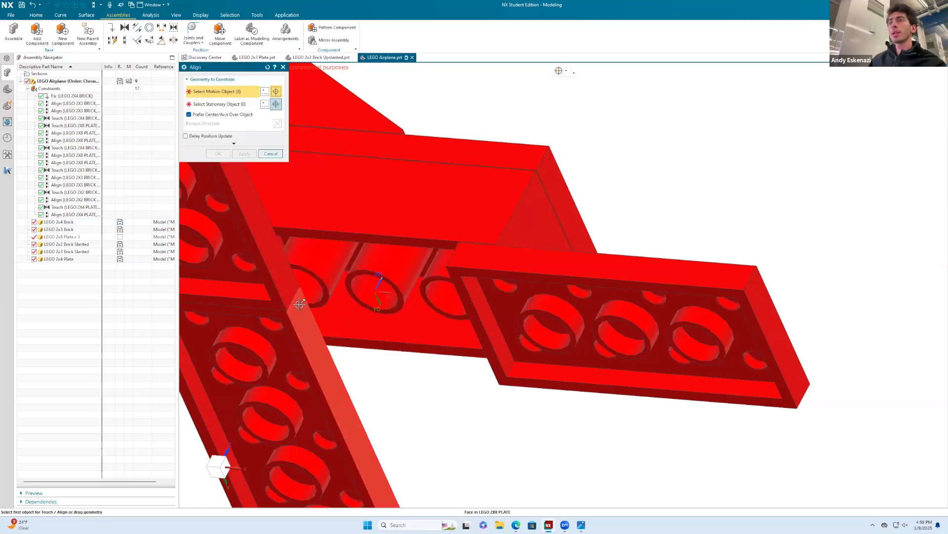
middle_drag(455, 298, 543, 334)
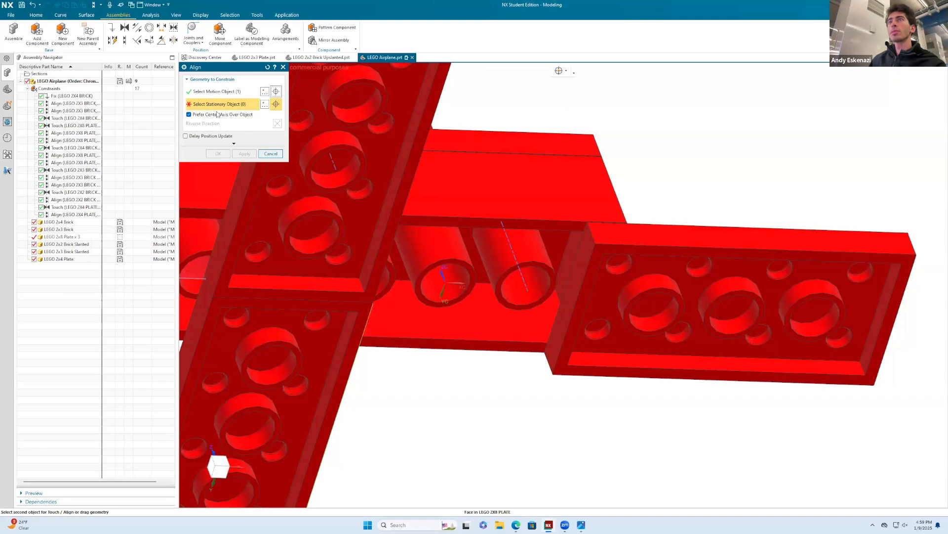
click(217, 91)
click(283, 67)
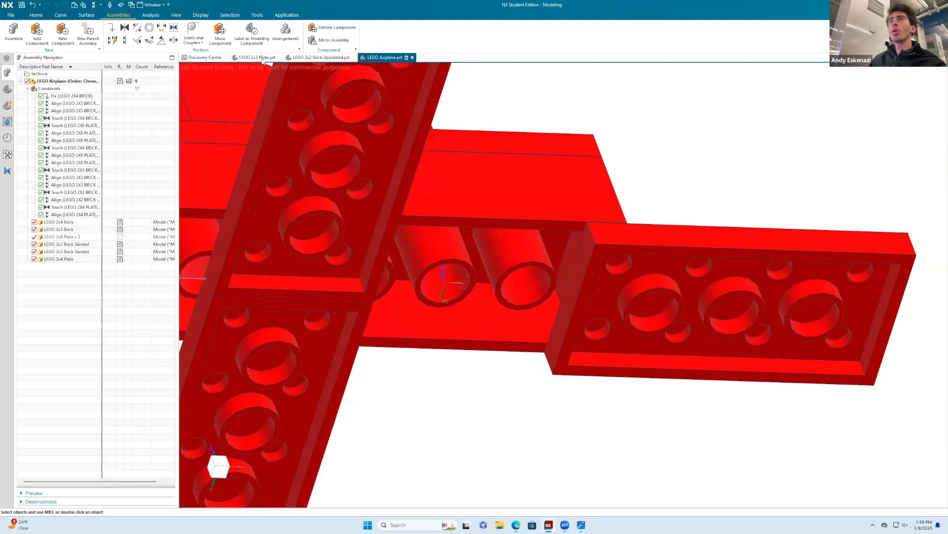
Align the 2x4 plate's inner end face with the 2x8 wing plate's long side face, trying the reversed direction.
click(134, 43)
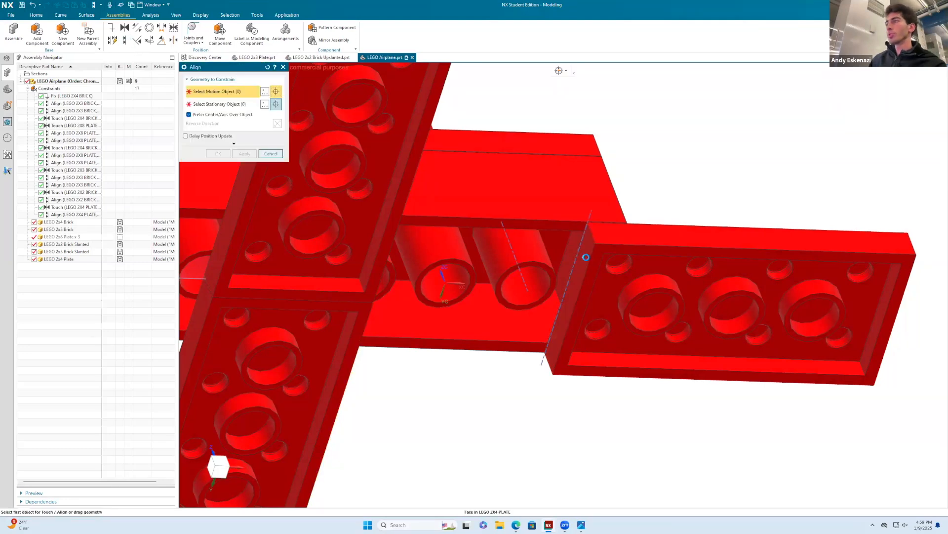
middle_drag(512, 261, 295, 151)
middle_drag(493, 218, 419, 258)
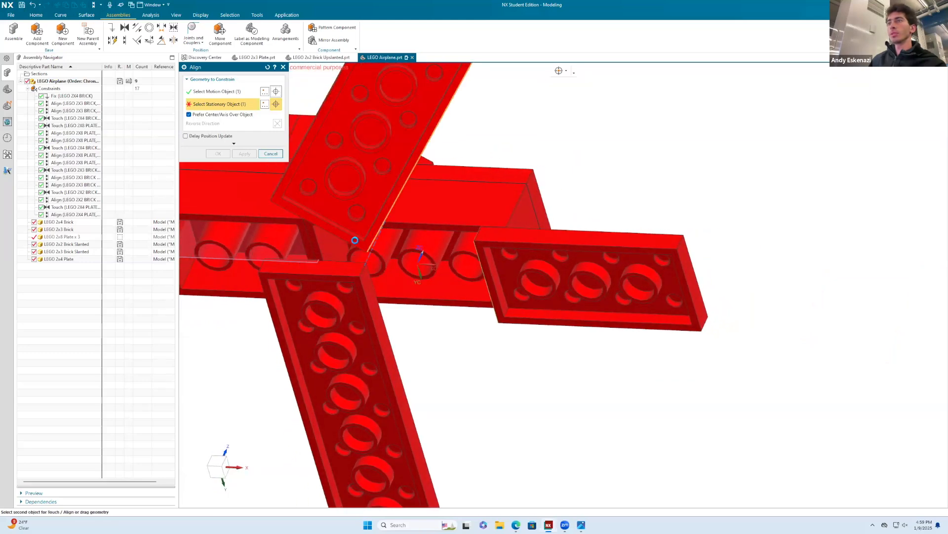
click(354, 240)
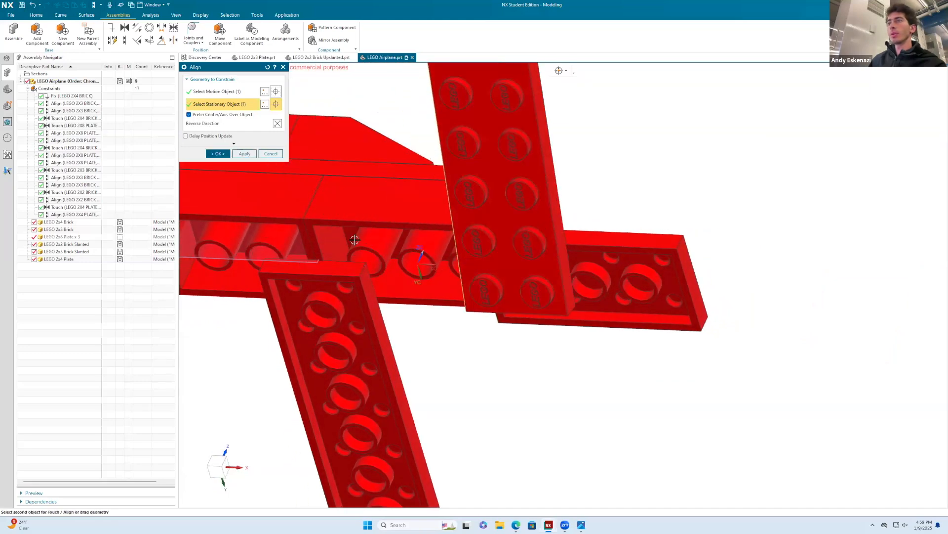
click(278, 123)
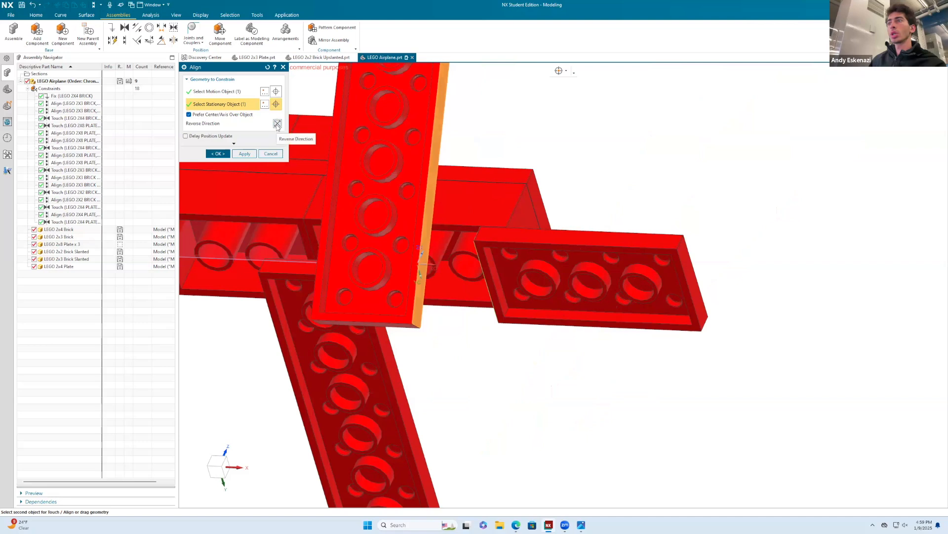
click(277, 124)
click(277, 124)
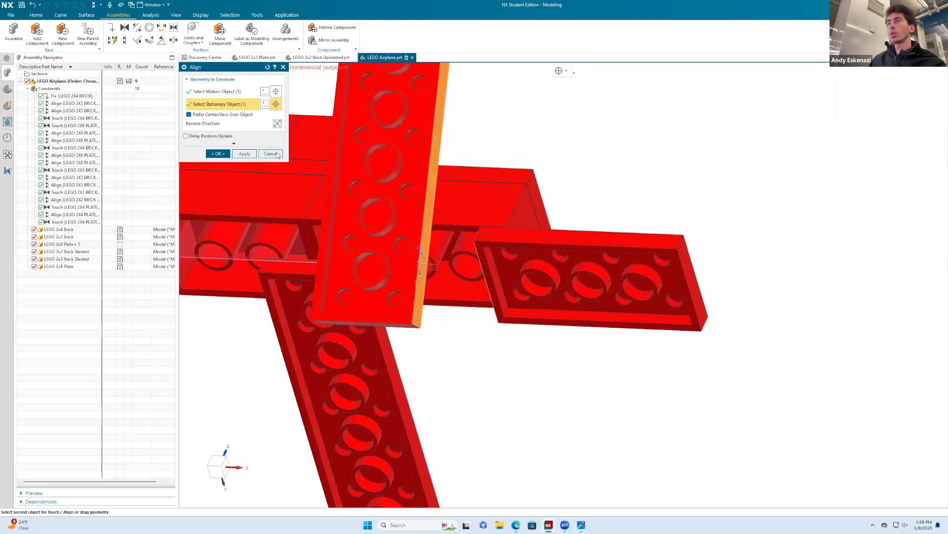
click(271, 154)
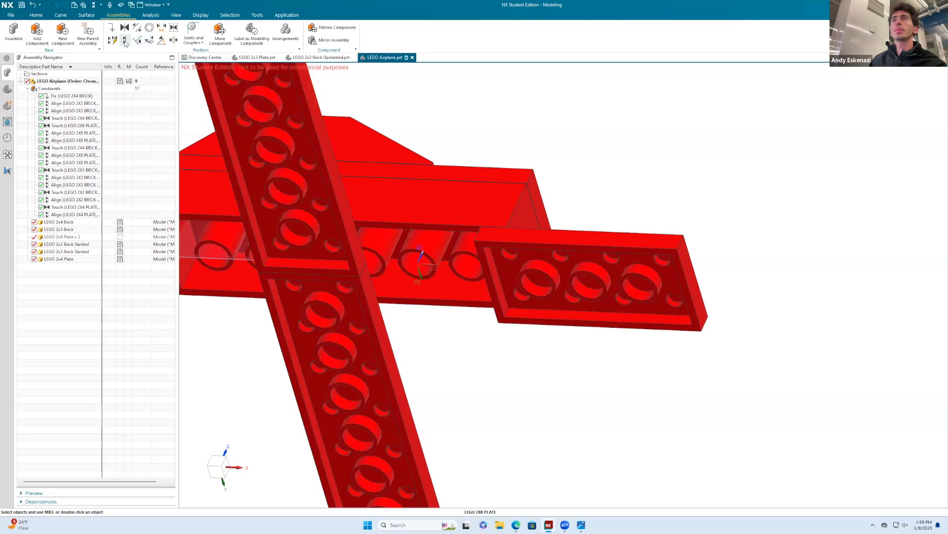
middle_drag(271, 166, 347, 263)
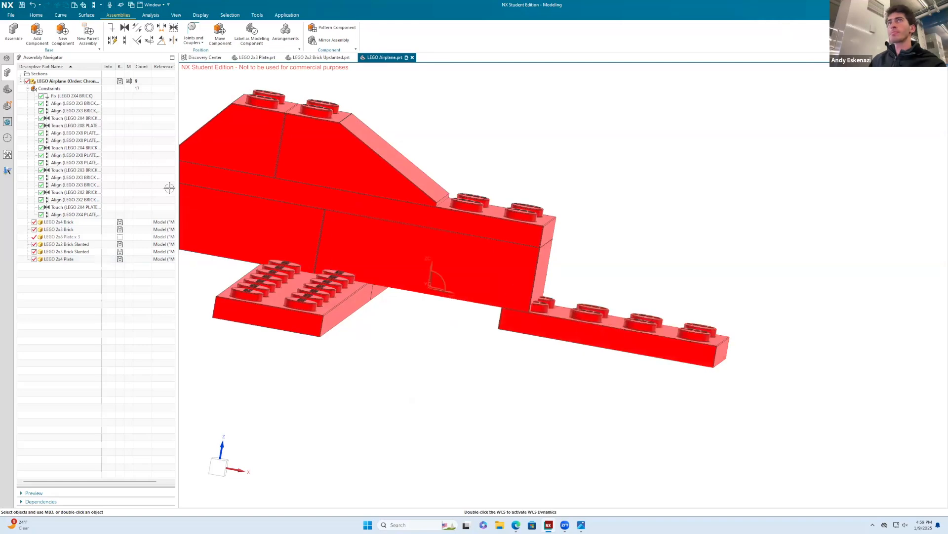
click(149, 28)
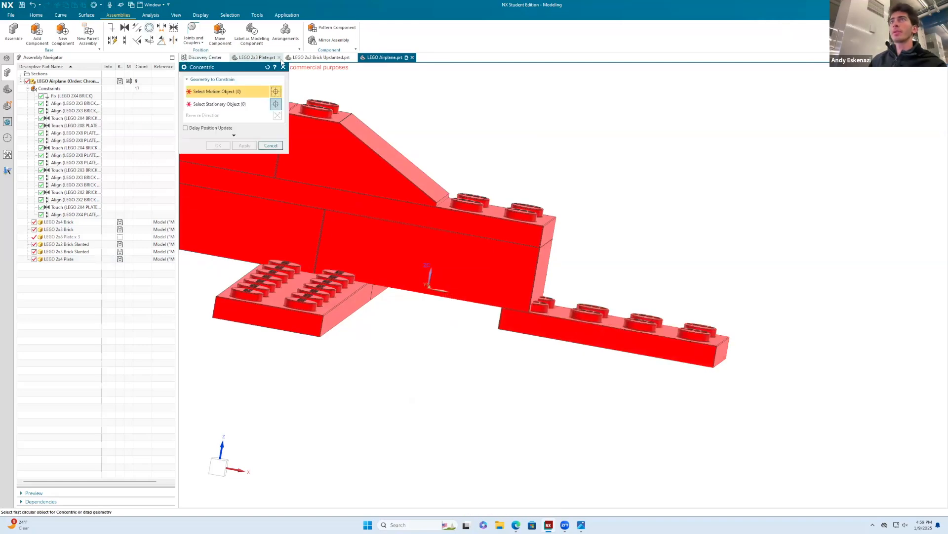
click(283, 67)
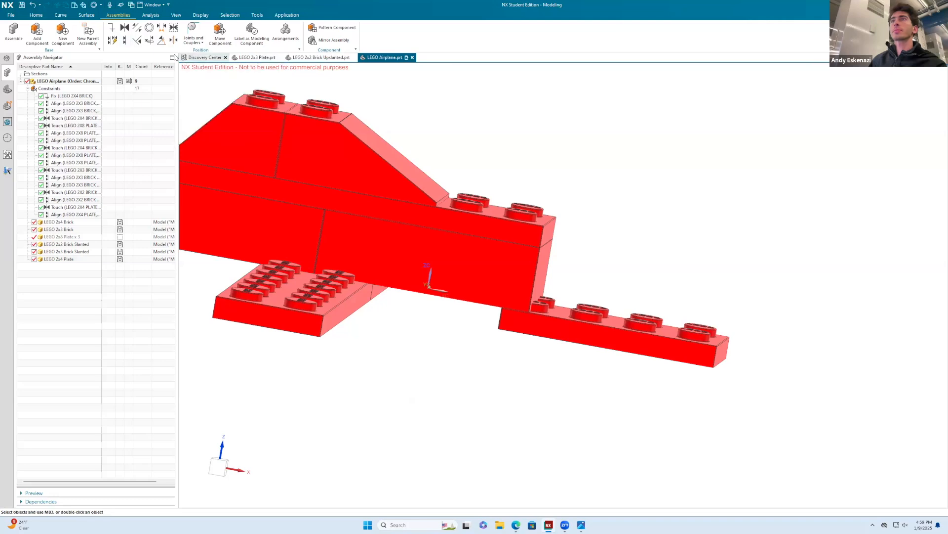
Align the circular edge of a stud on the 2x4 plate with the corner stud on the tail end of the 2x8 plate.
click(124, 39)
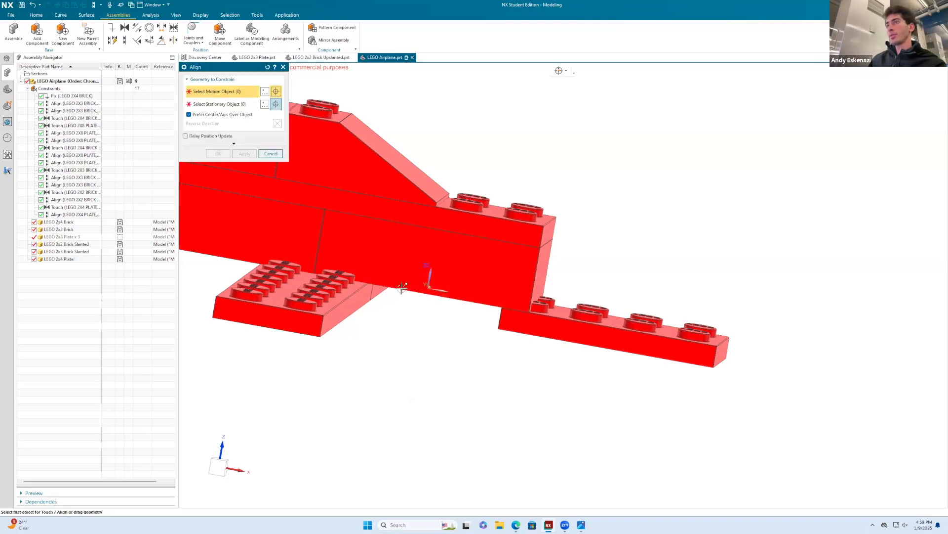
scroll(625, 319, up, 6)
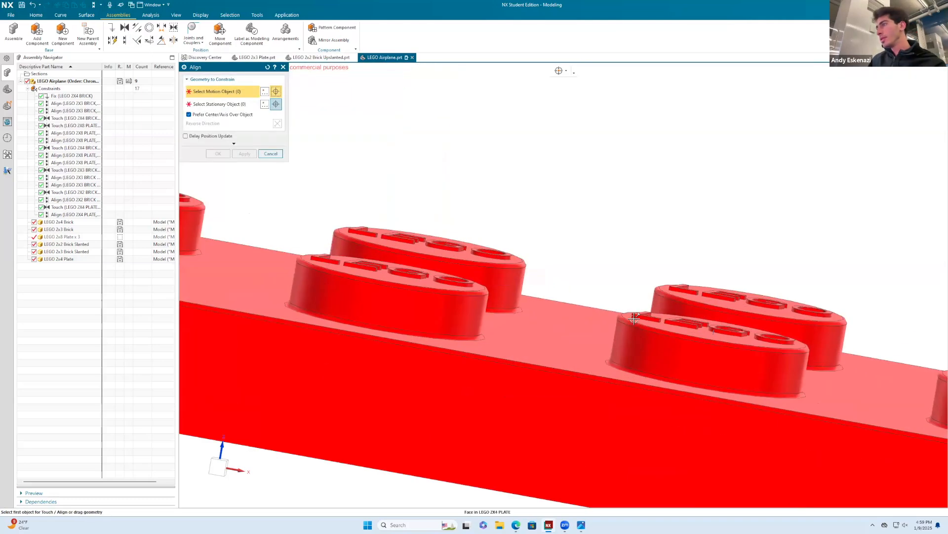
scroll(635, 324, up, 4)
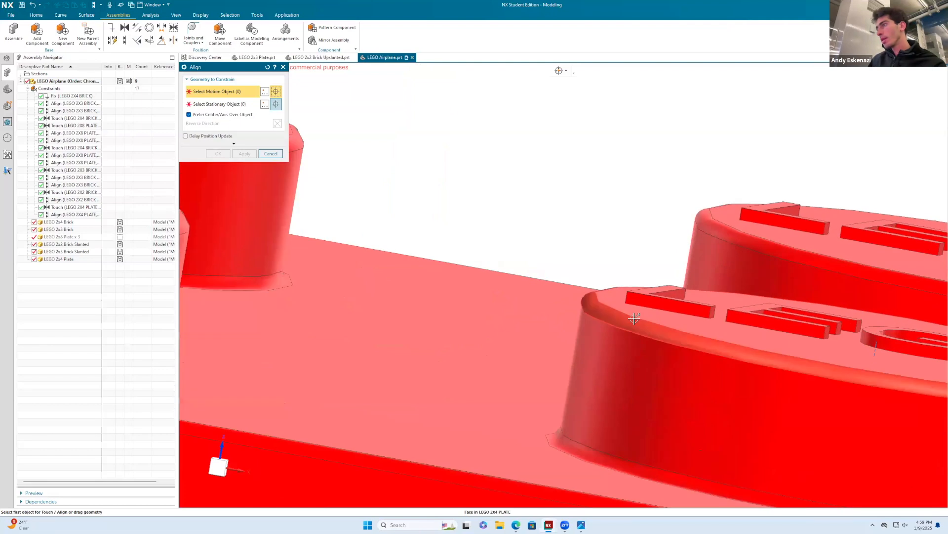
scroll(631, 331, up, 3)
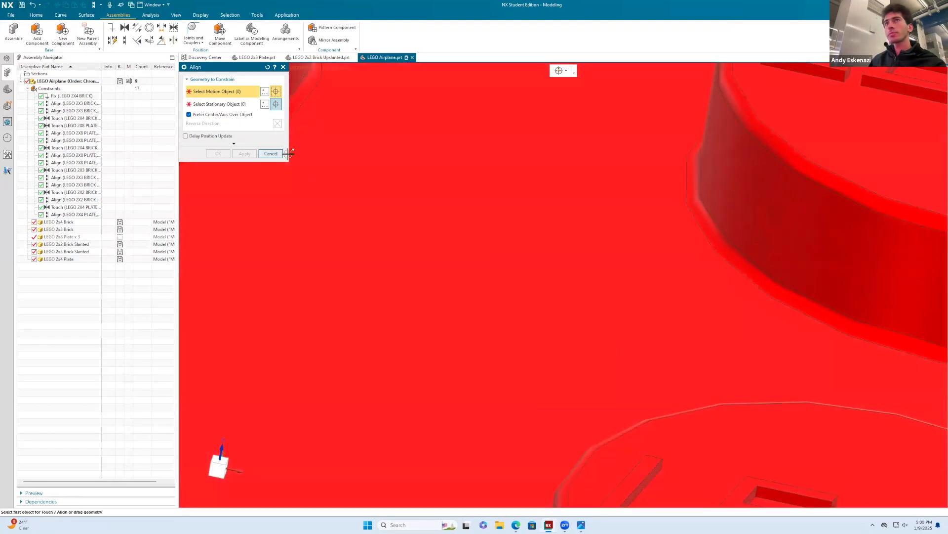
scroll(445, 237, down, 5)
scroll(446, 240, up, 3)
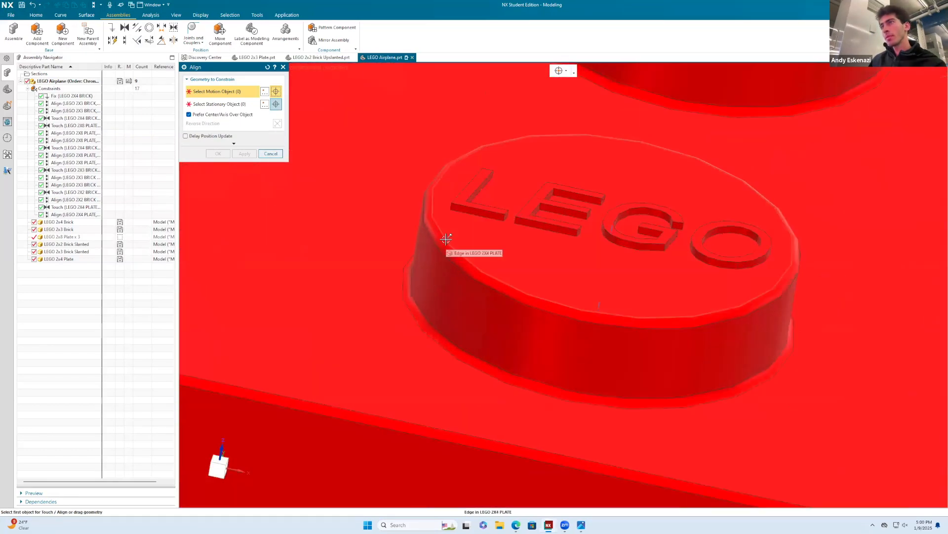
click(445, 239)
scroll(442, 232, down, 8)
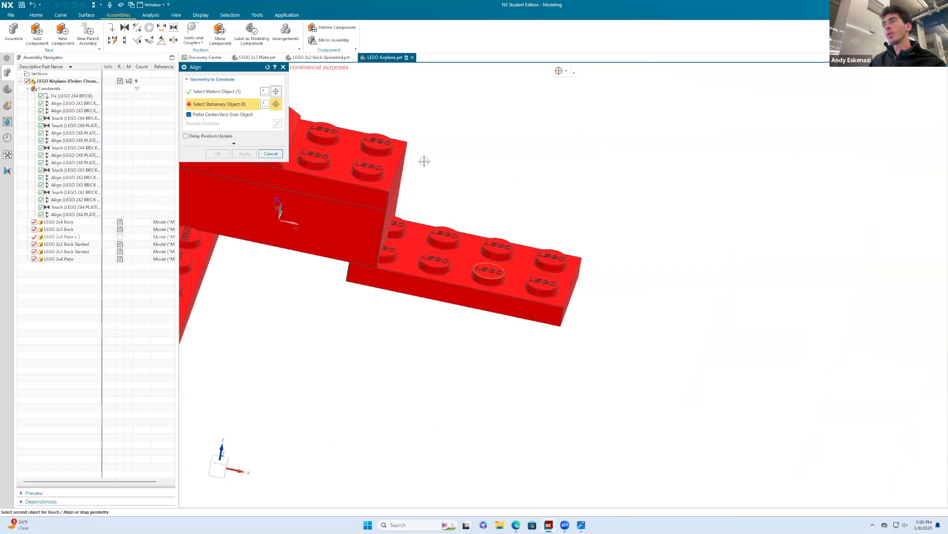
scroll(388, 169, up, 4)
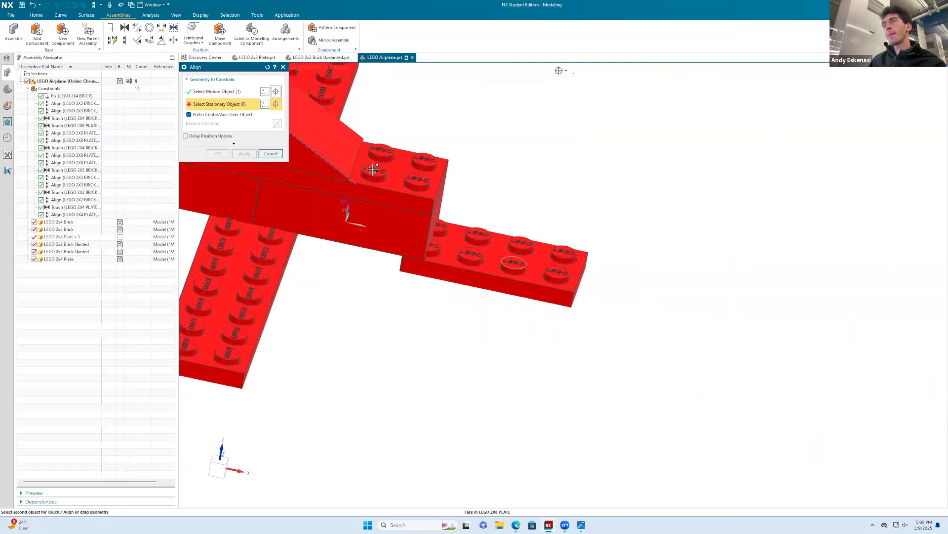
scroll(459, 176, up, 5)
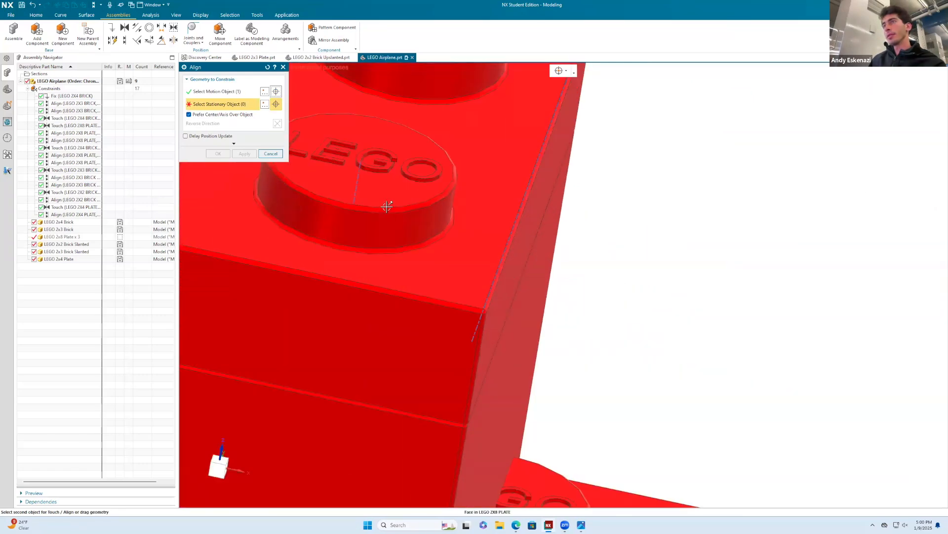
click(390, 206)
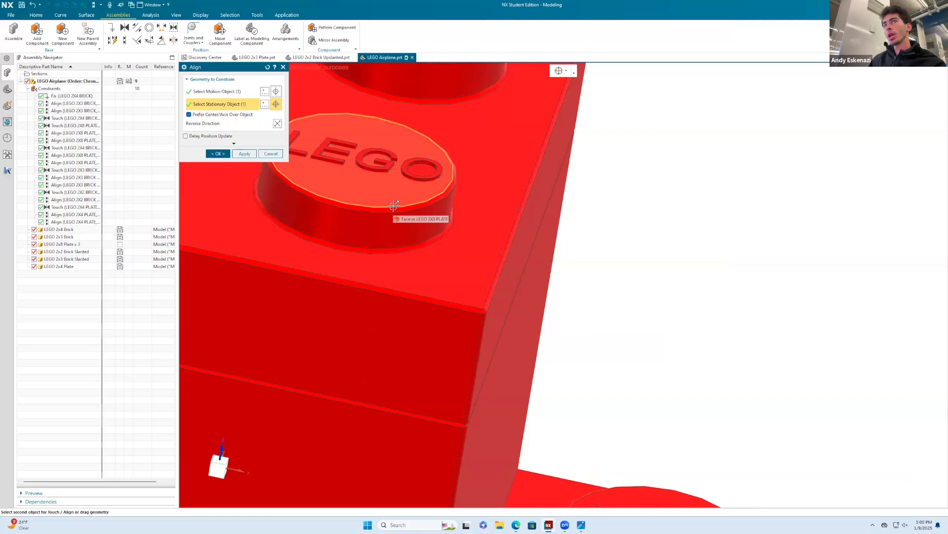
scroll(394, 205, down, 10)
click(218, 154)
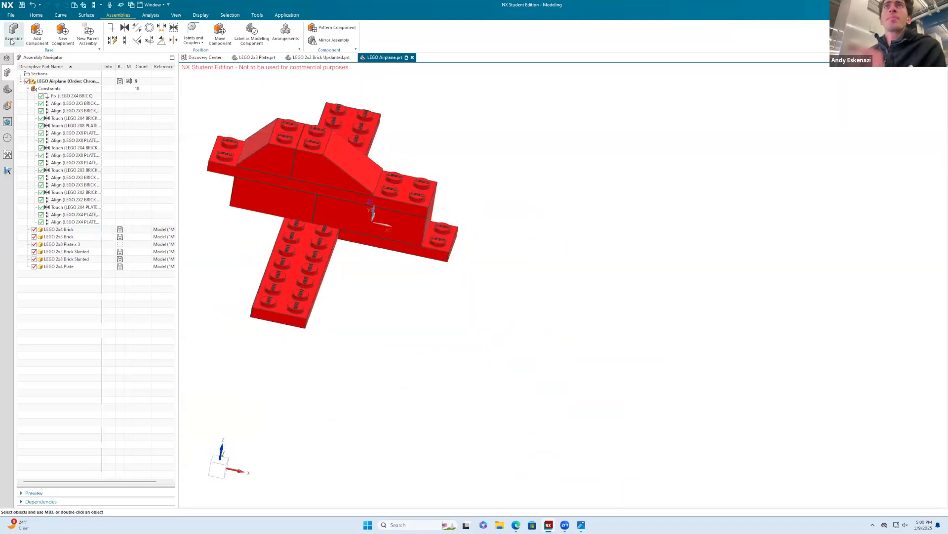
Add the LEGO 2x2 Brick Upslanted part to the assembly, placing it in empty space beyond the airplane's 2x4 plate end.
click(37, 32)
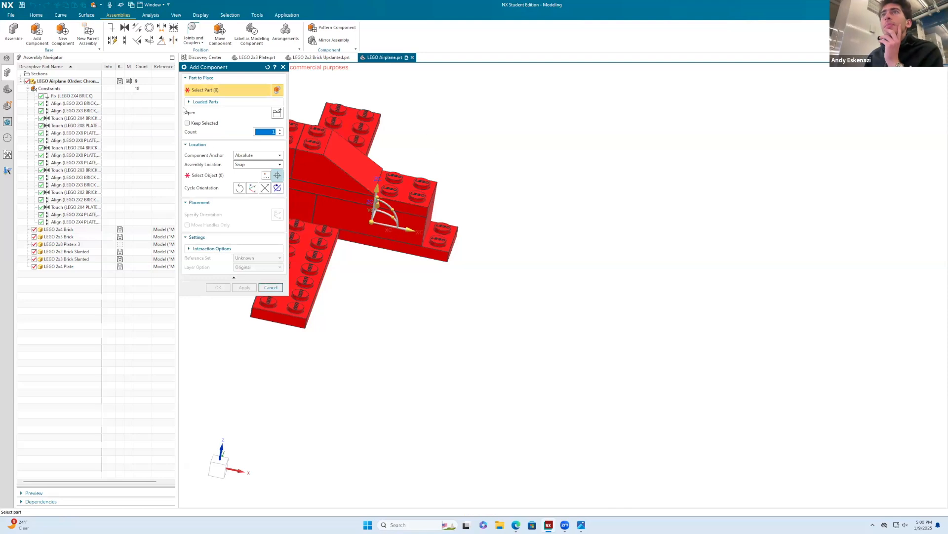
click(277, 113)
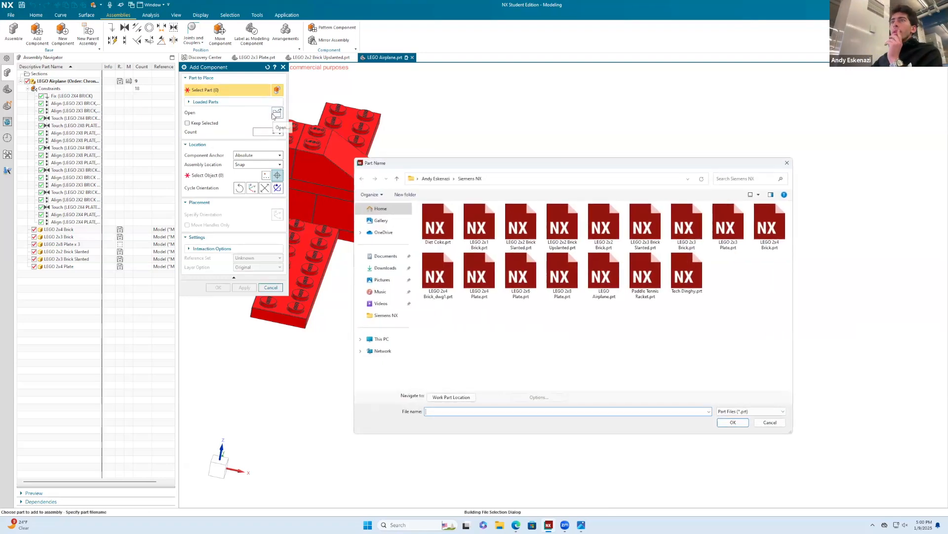
click(563, 226)
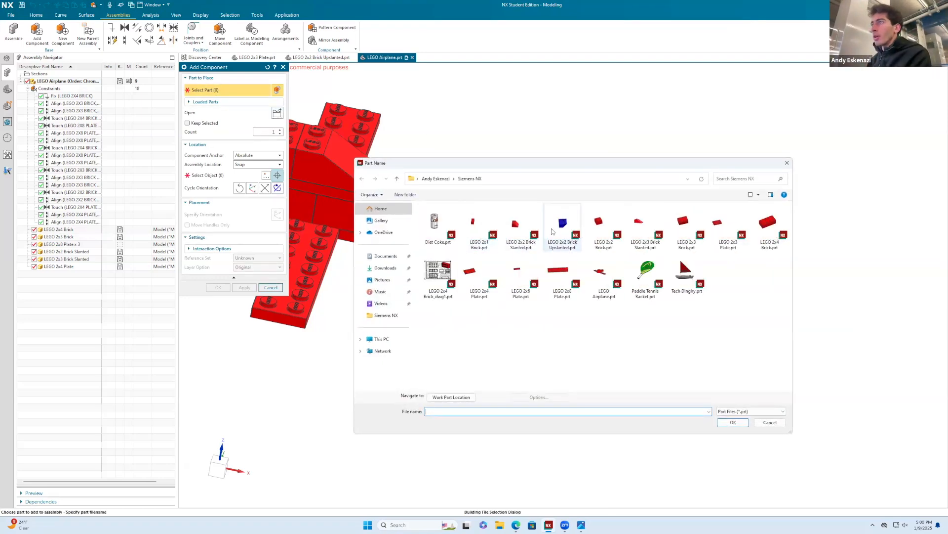
click(734, 423)
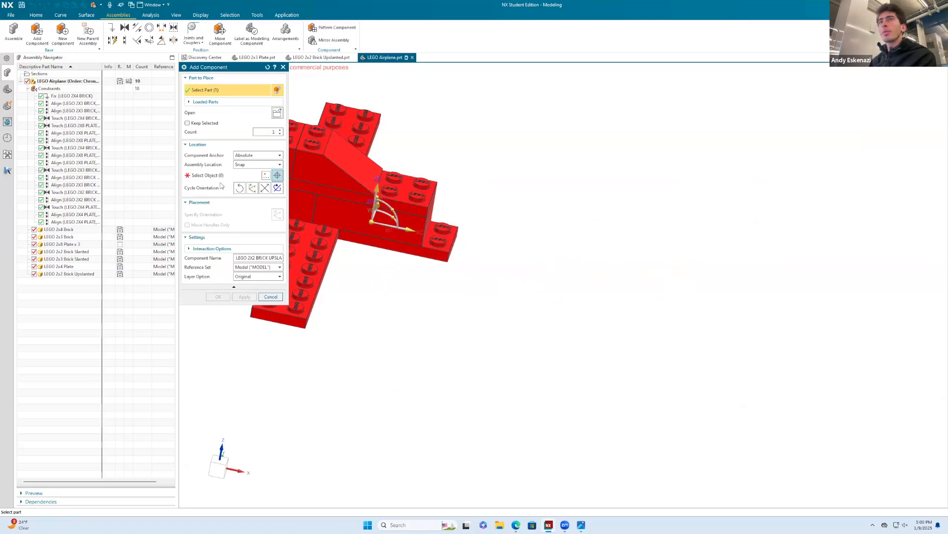
click(545, 251)
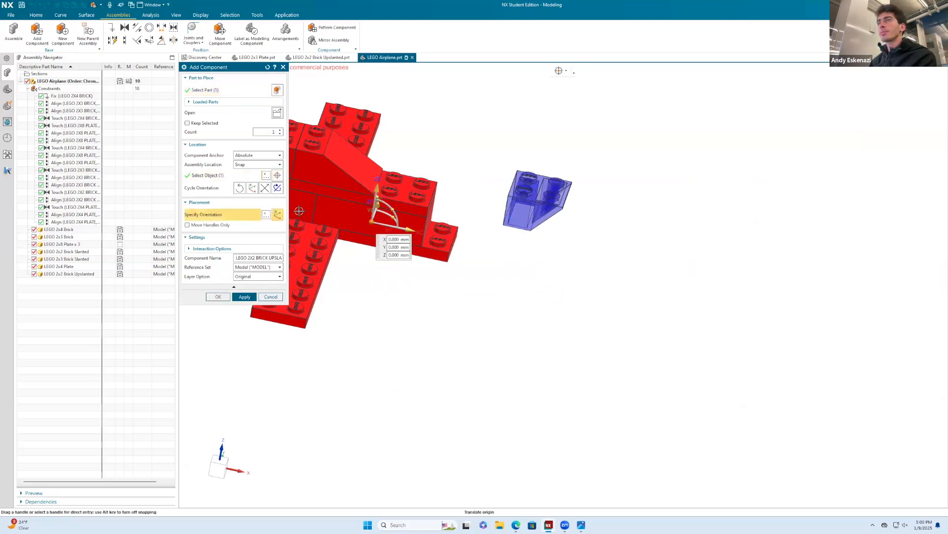
click(217, 297)
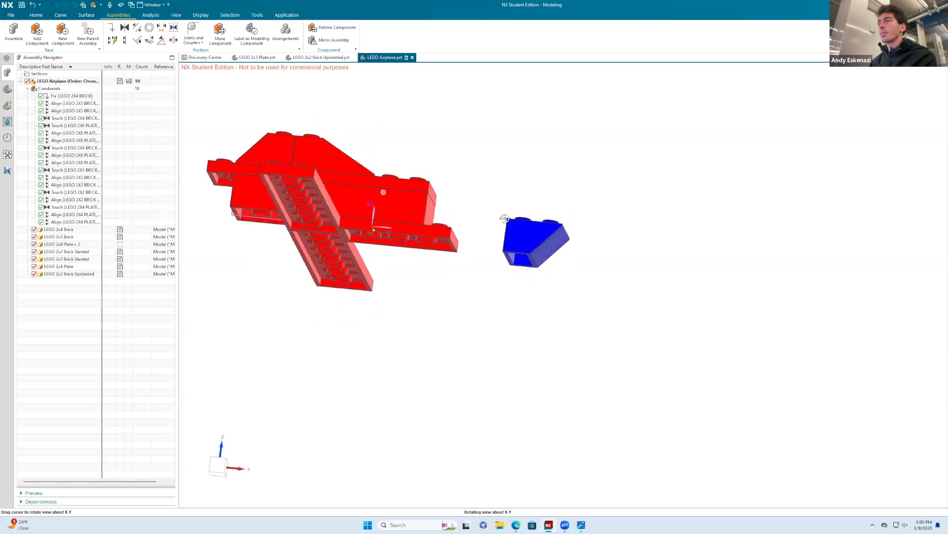
Apply a Touch constraint between the underside of the blue upslanted brick and the exposed top face of the 2x4 plate.
click(135, 38)
middle_drag(512, 233, 464, 245)
scroll(483, 278, up, 4)
click(542, 275)
scroll(542, 275, down, 4)
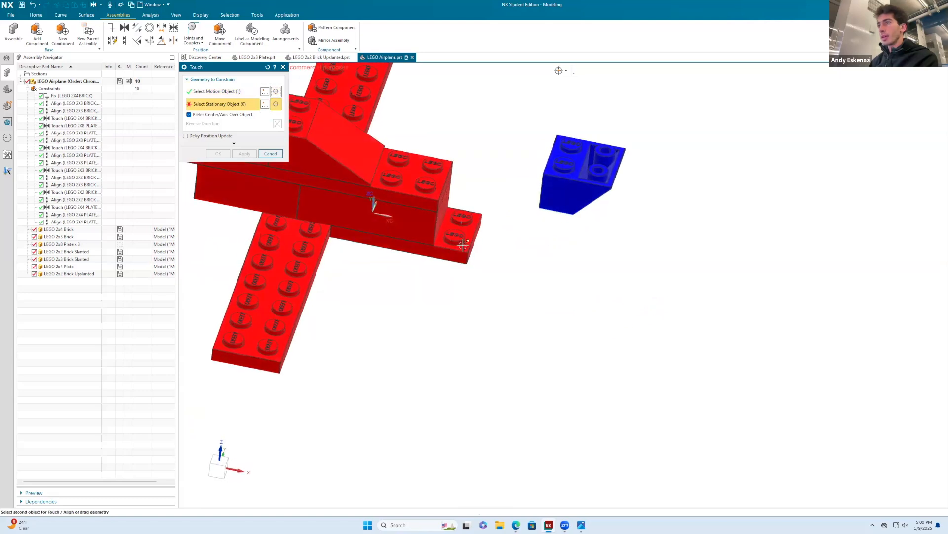
click(470, 232)
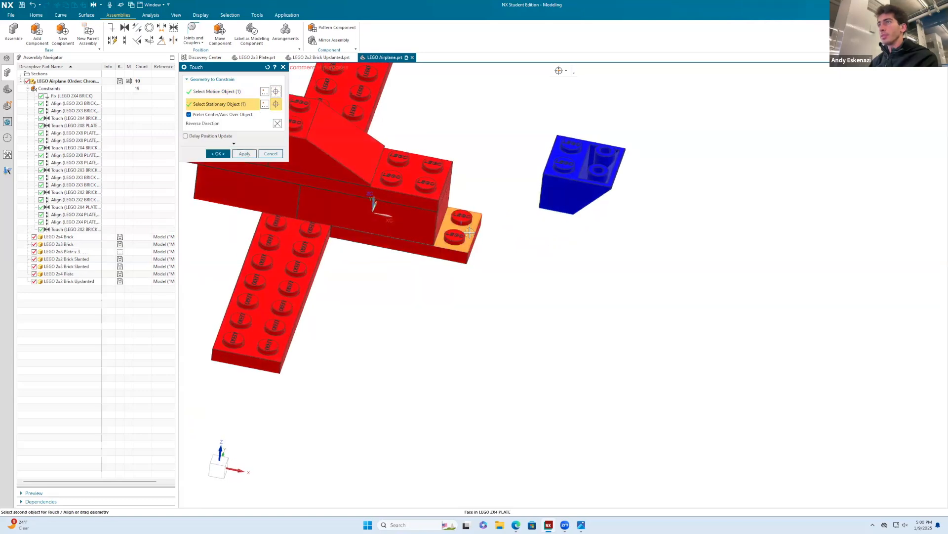
click(215, 154)
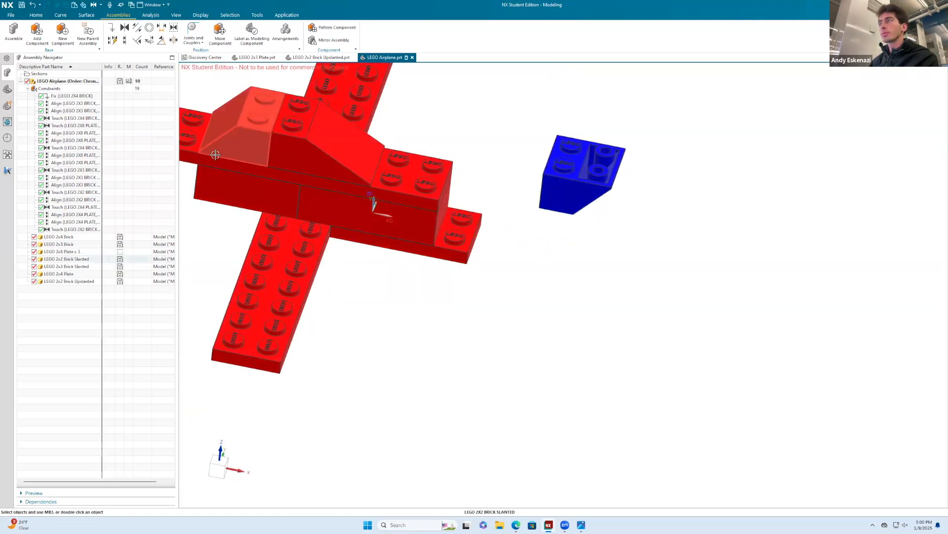
Align the sloped-profile side face of the blue upslanted brick with the long side face of the 2x4 plate.
click(126, 40)
click(554, 192)
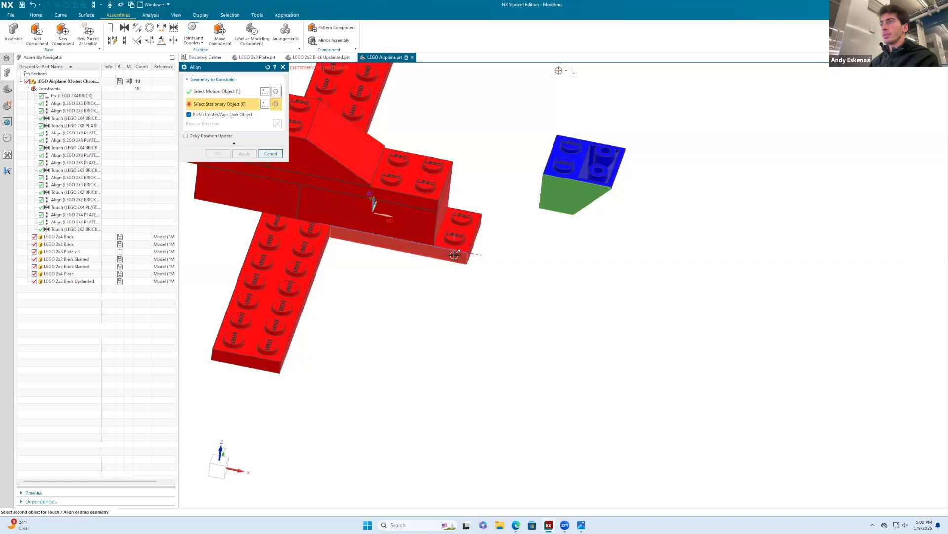
click(456, 249)
click(217, 154)
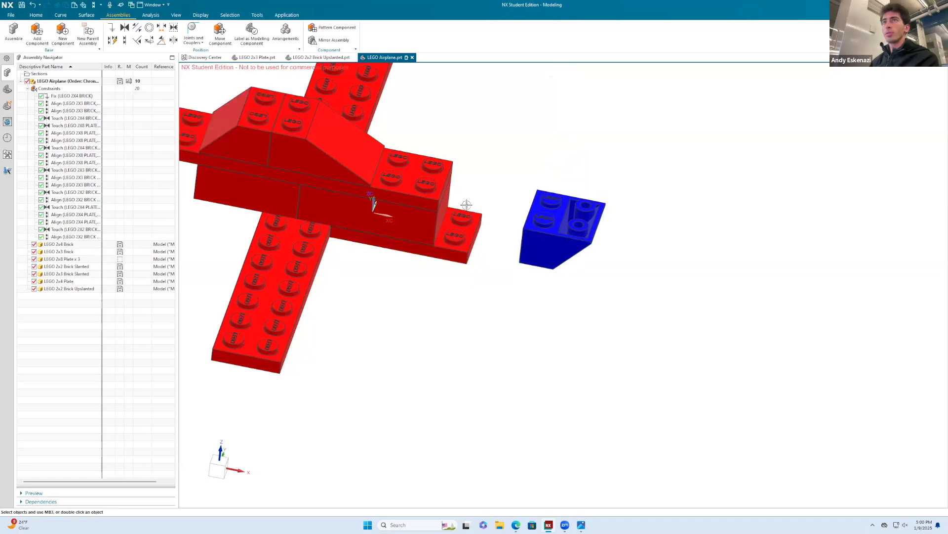
Try to align the end face of the red 2x4 brick, as the motion object, with the blue brick's vertical back face.
click(125, 40)
click(443, 208)
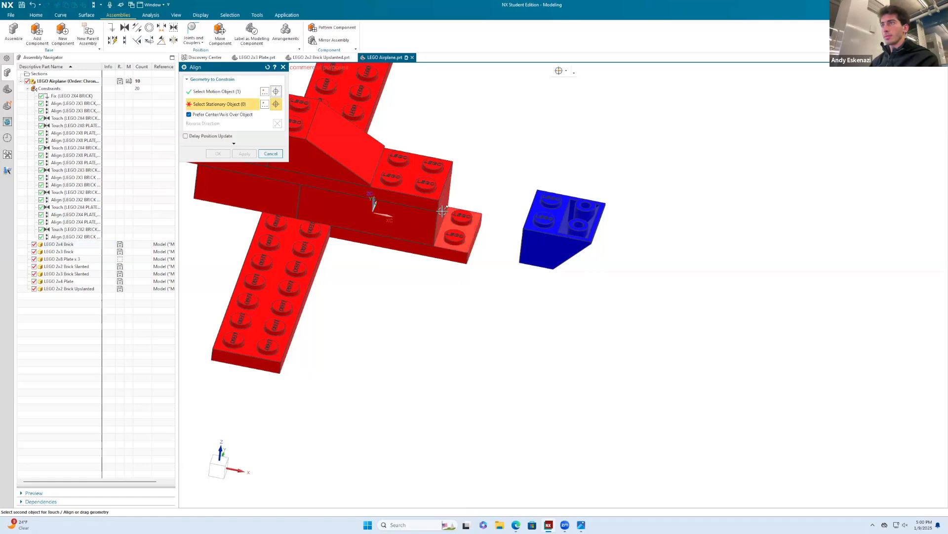
click(301, 143)
click(125, 40)
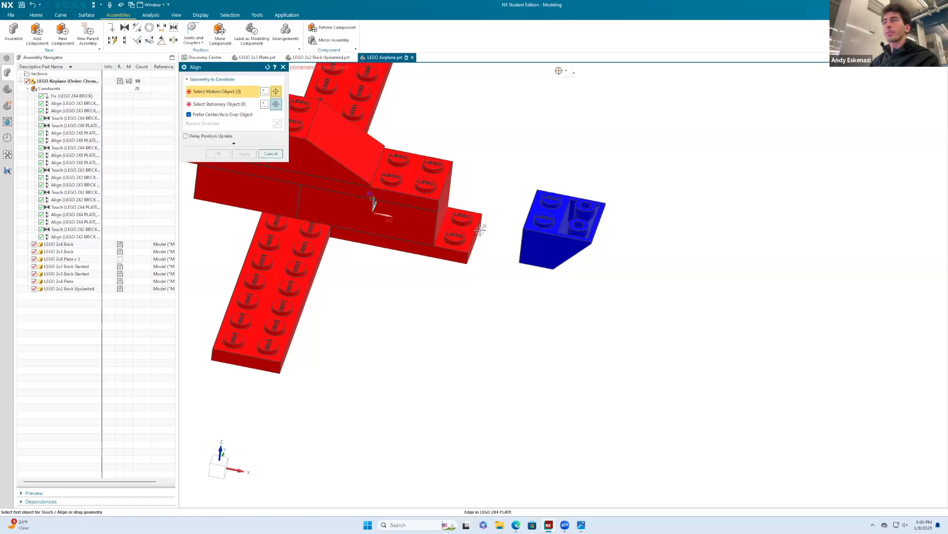
scroll(446, 233, up, 3)
click(443, 208)
scroll(489, 236, down, 4)
middle_drag(490, 236, 517, 231)
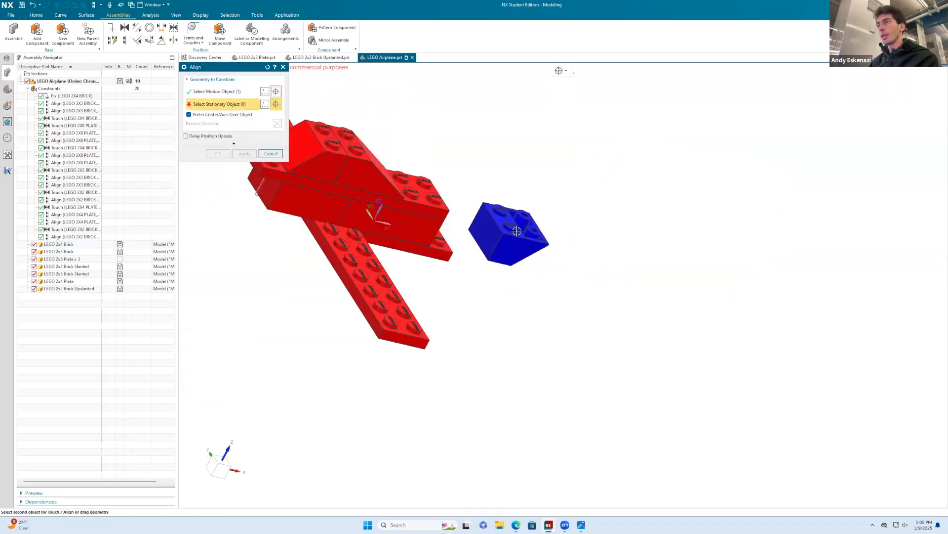
click(489, 233)
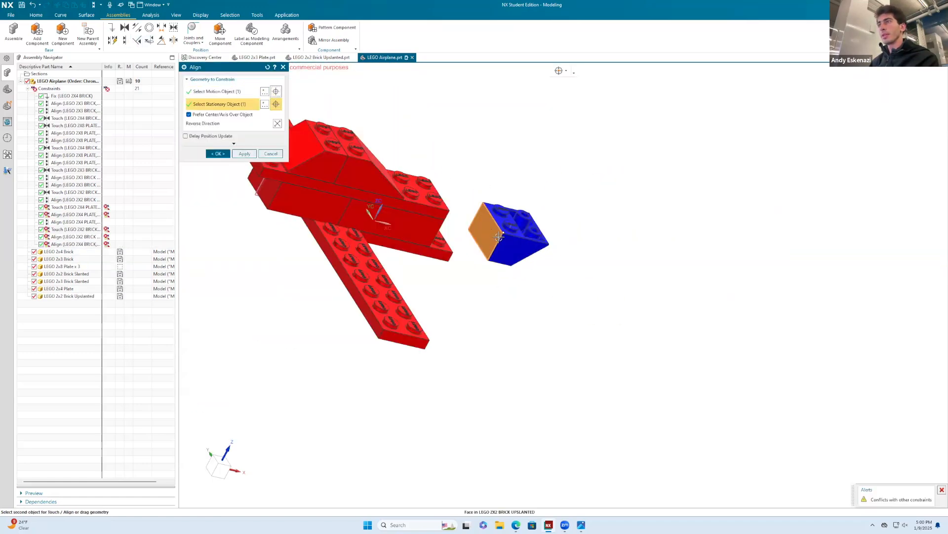
click(270, 154)
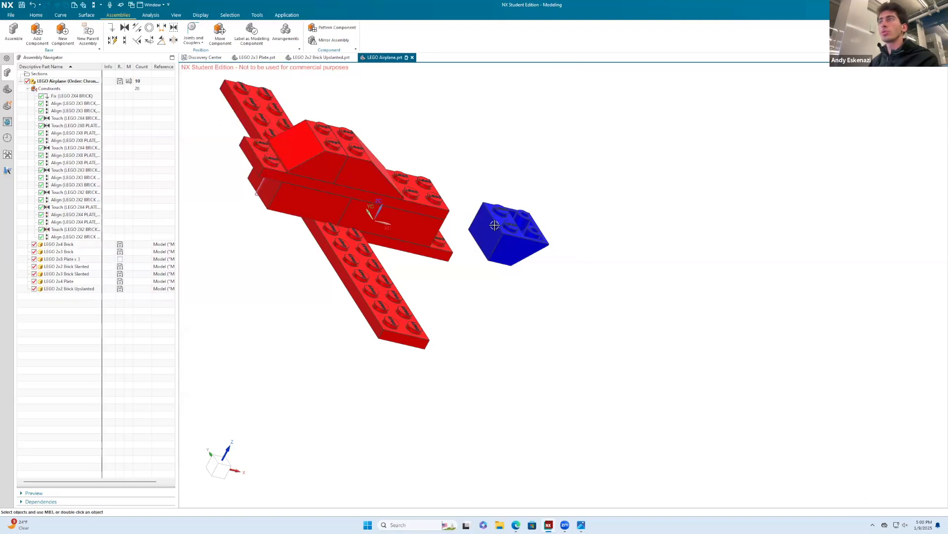
Review the last Align constraint between the blue brick's and 2x4 plate's side faces, accepting its existing selections.
right_click(63, 237)
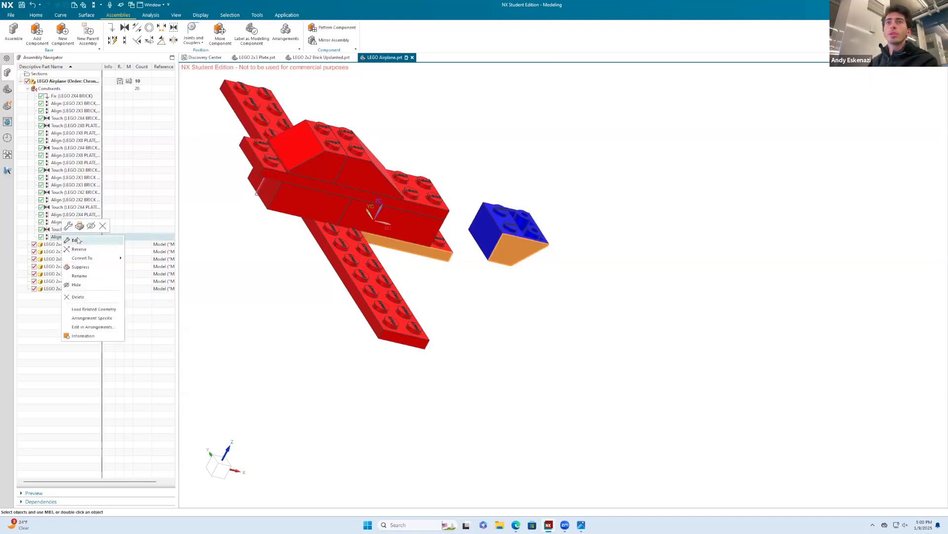
click(75, 241)
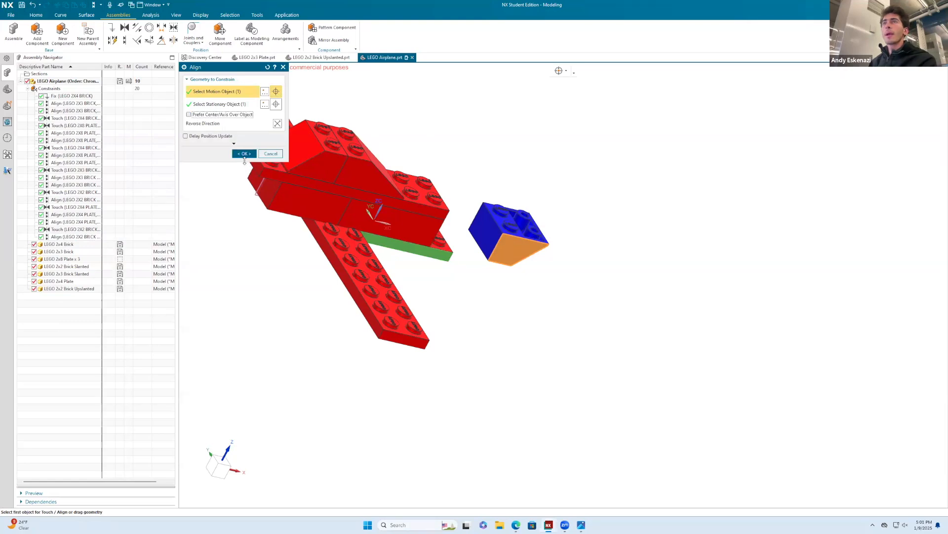
click(237, 155)
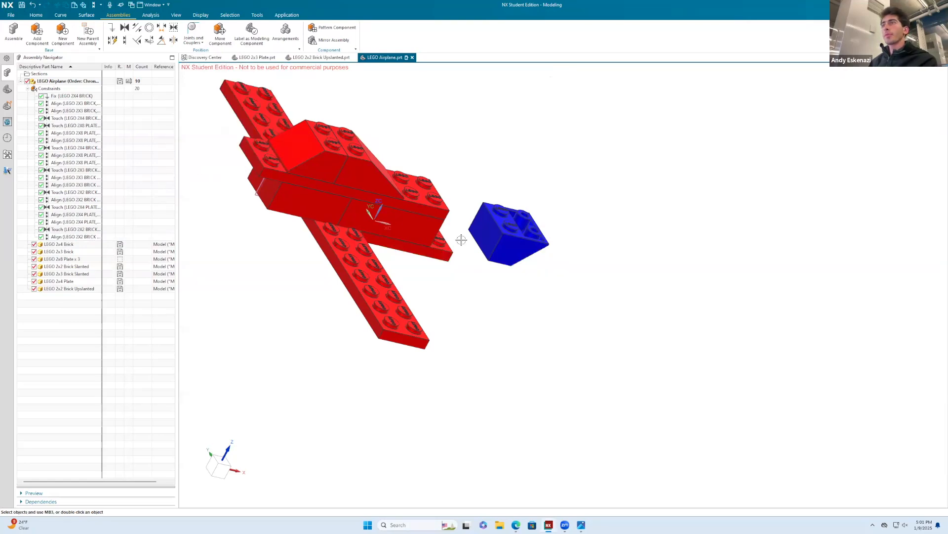
Try to align the blue upslanted brick's vertical back face with the end face of the red 2x4 brick.
click(125, 41)
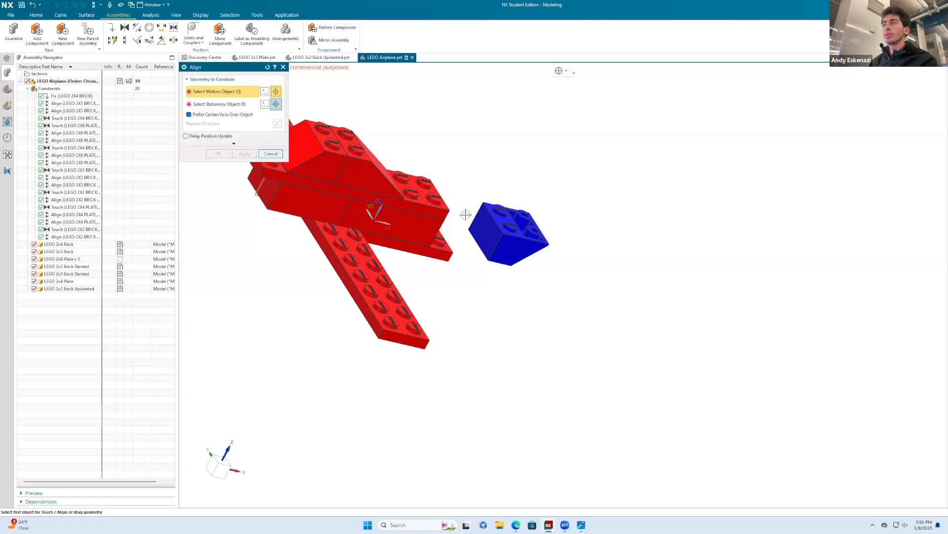
scroll(514, 267, up, 3)
click(514, 267)
middle_drag(515, 268, 411, 223)
click(411, 223)
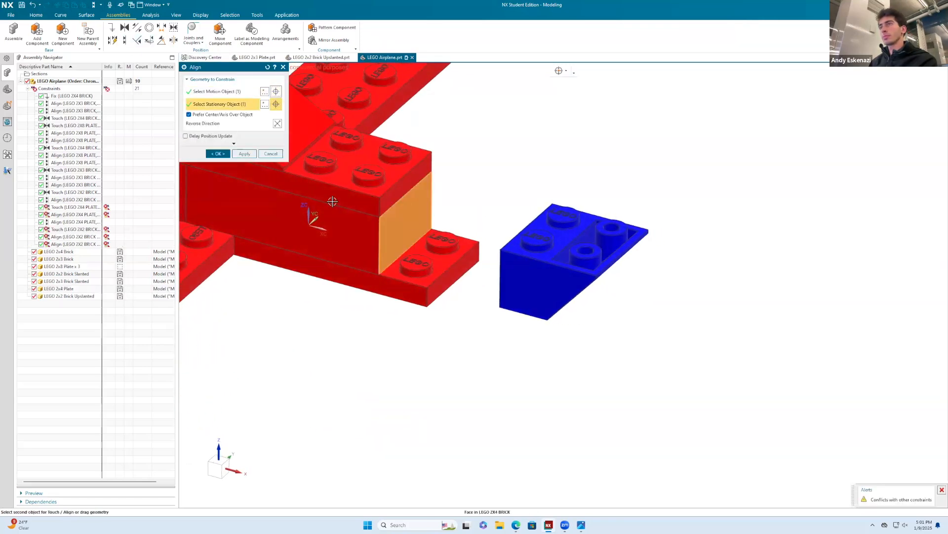
click(270, 154)
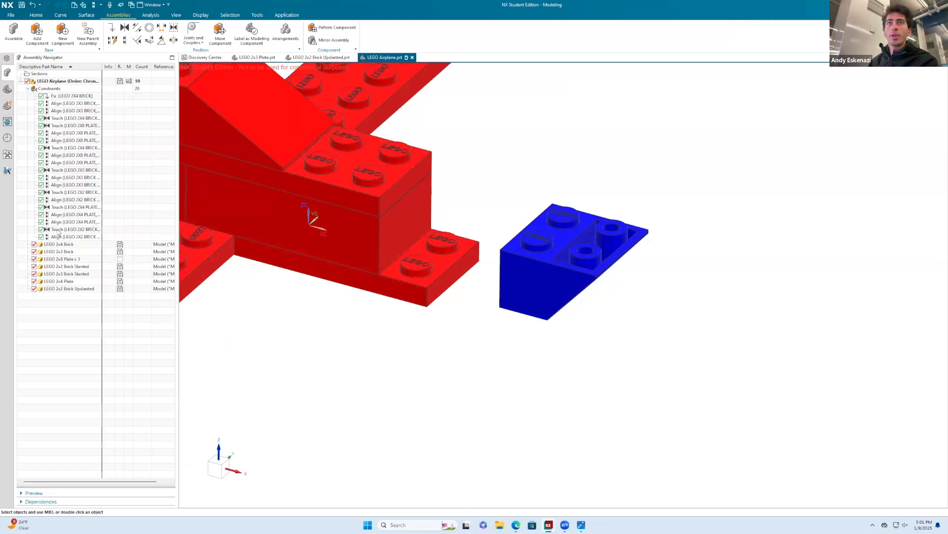
Delete the blue upslanted brick's Touch constraint and apply a Touch constraint between its vertical back face and the red 2x4 brick's end face.
right_click(58, 230)
click(99, 220)
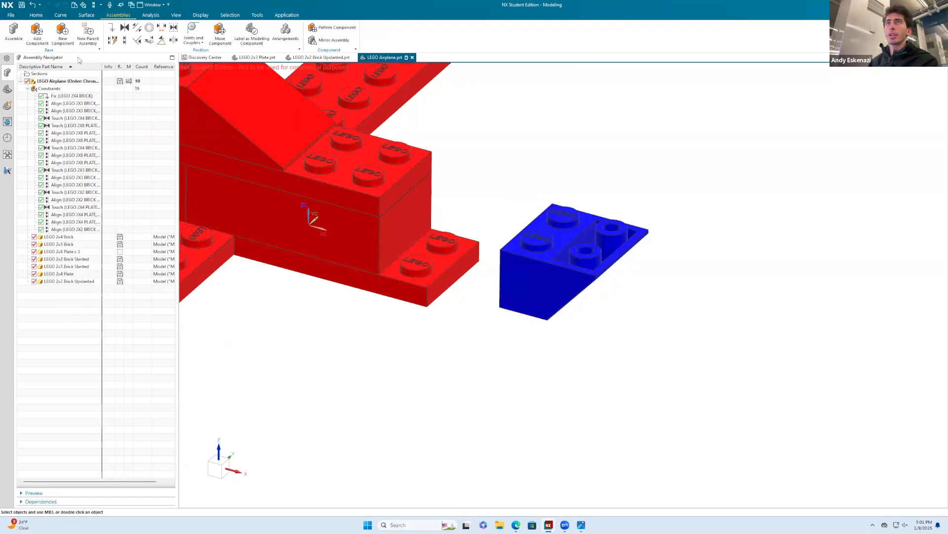
click(399, 223)
middle_drag(502, 267, 553, 259)
click(537, 253)
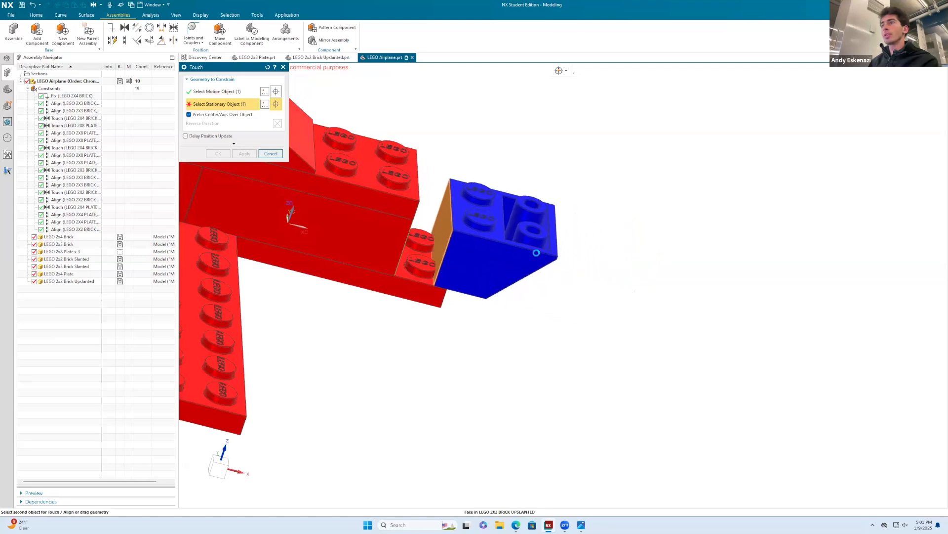
click(218, 154)
Examine how the blue upslanted brick sits against the red 2x4 brick and on the 2x4 plate.
middle_drag(385, 243, 345, 214)
scroll(425, 224, up, 2)
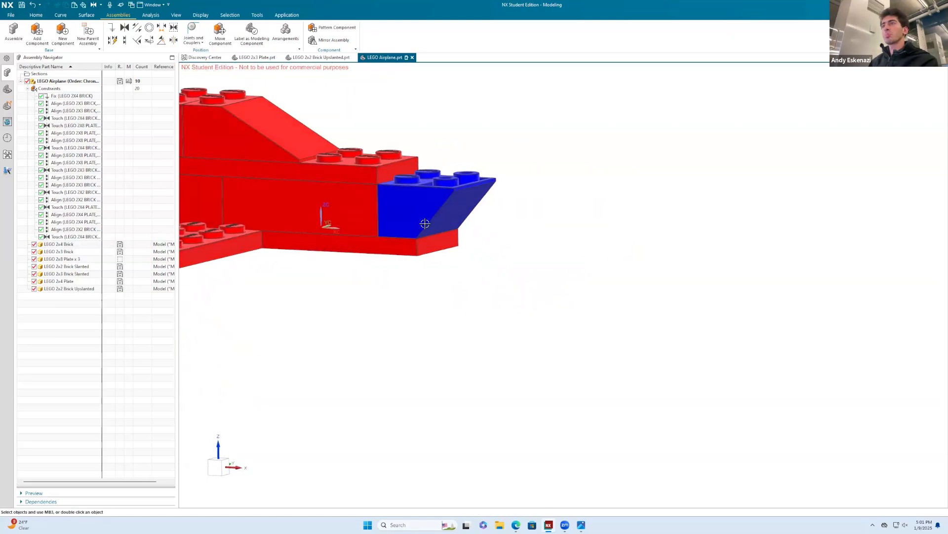
scroll(415, 225, up, 5)
scroll(346, 238, up, 2)
scroll(343, 243, down, 4)
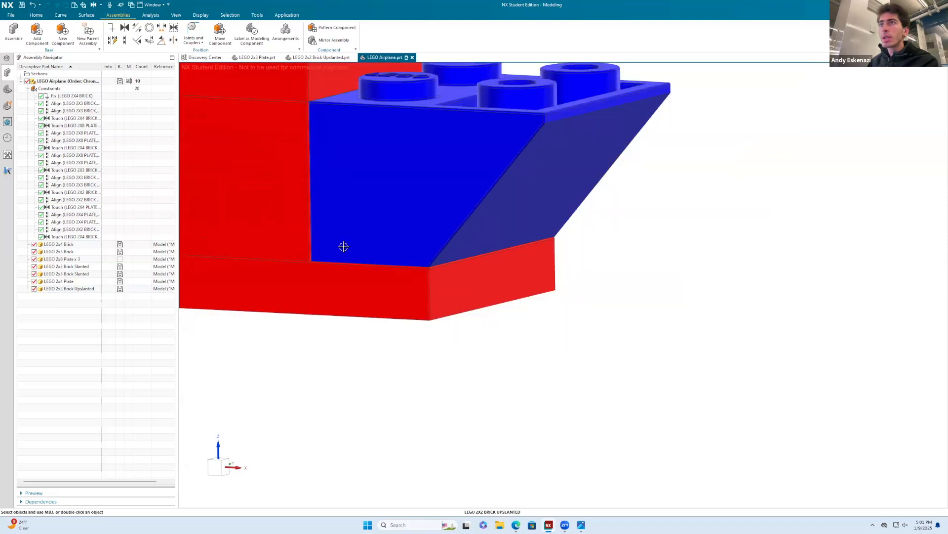
middle_drag(354, 194, 367, 228)
scroll(367, 229, down, 6)
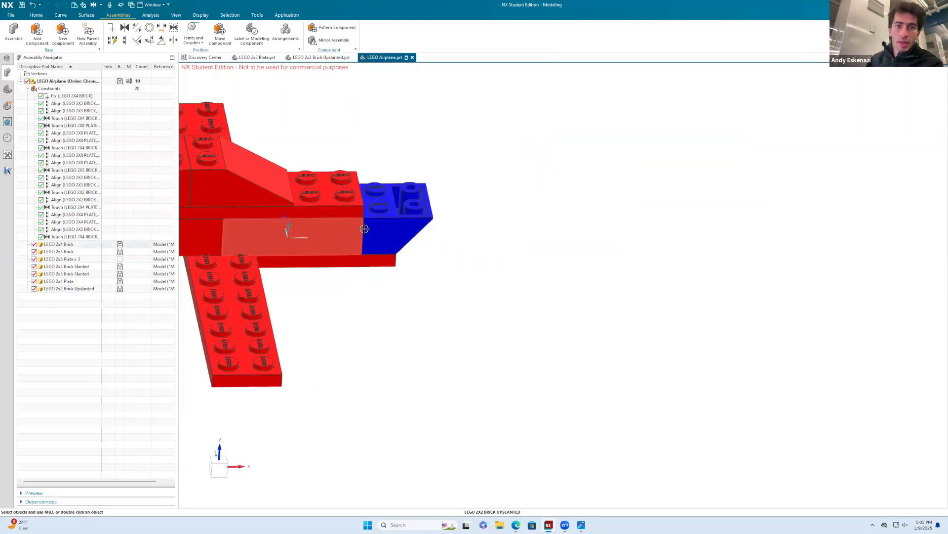
middle_drag(290, 283, 425, 306)
Switch to the browser, close the LEGO slanted brick search pages, and check the airplane reference picture before returning to NX.
click(515, 525)
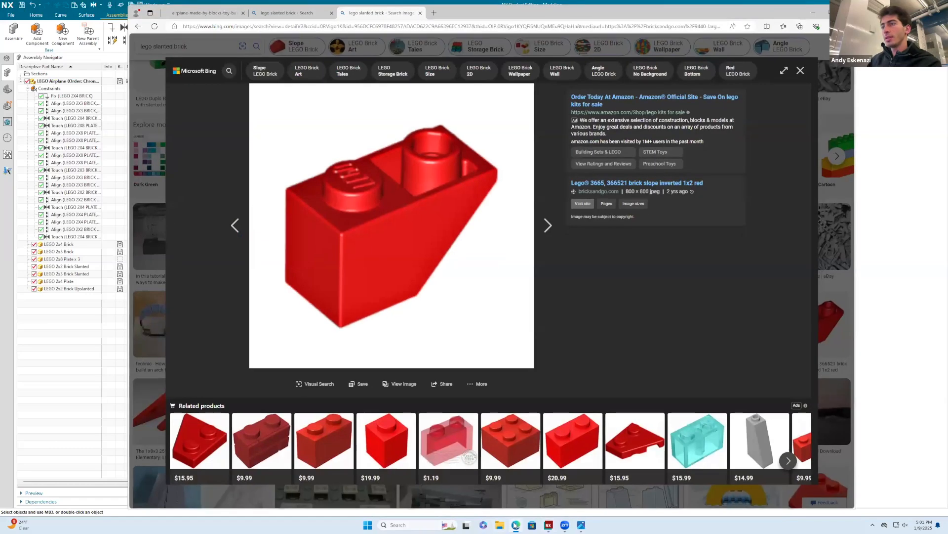
middle_click(370, 11)
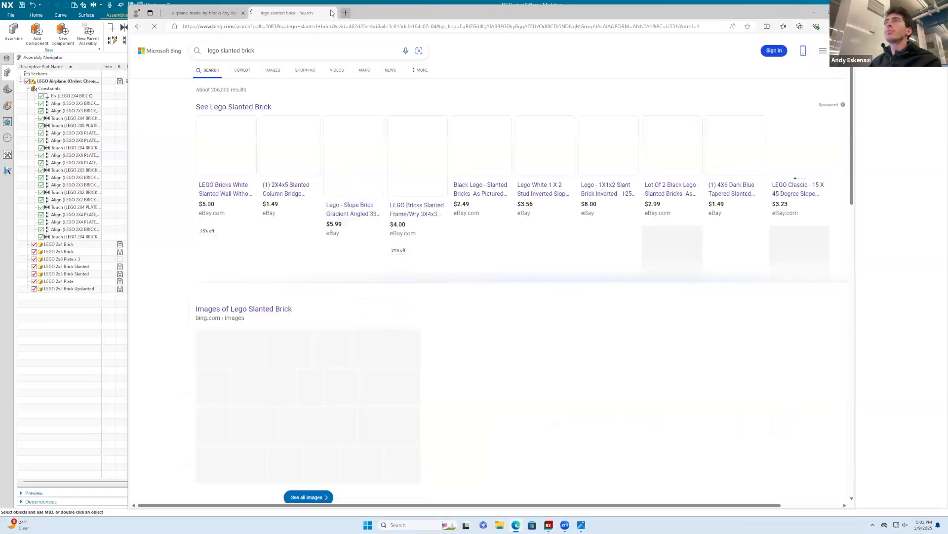
click(332, 12)
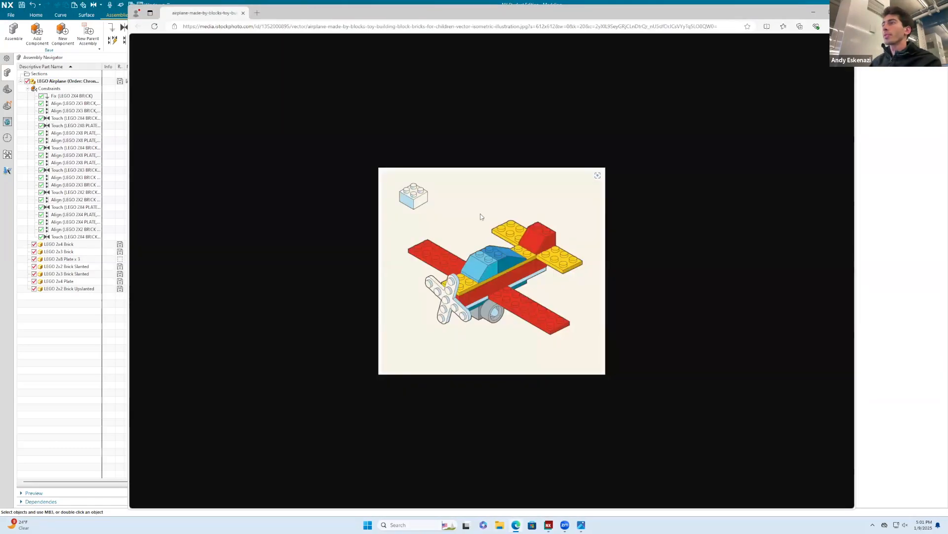
click(816, 13)
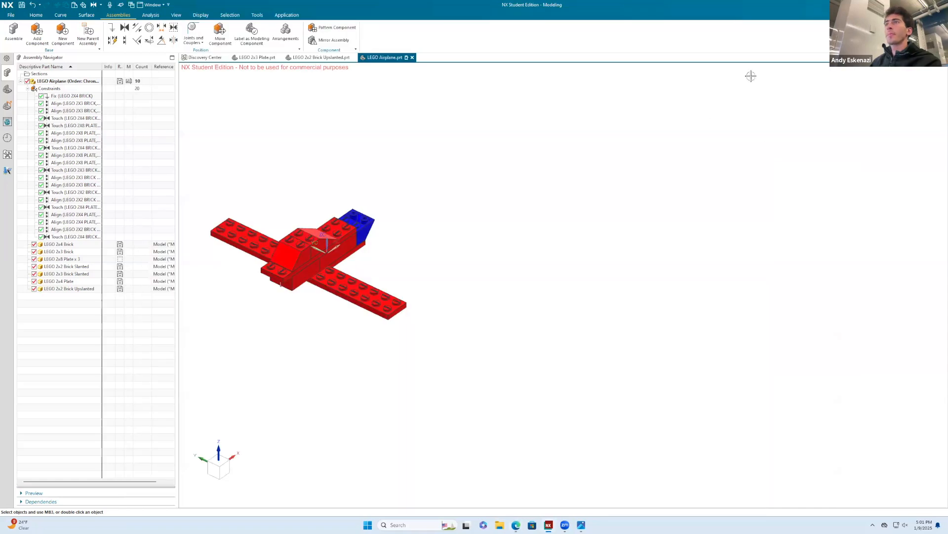
Unpack the grouped LEGO 2x8 Plate entry into individual components in the assembly tree.
click(39, 31)
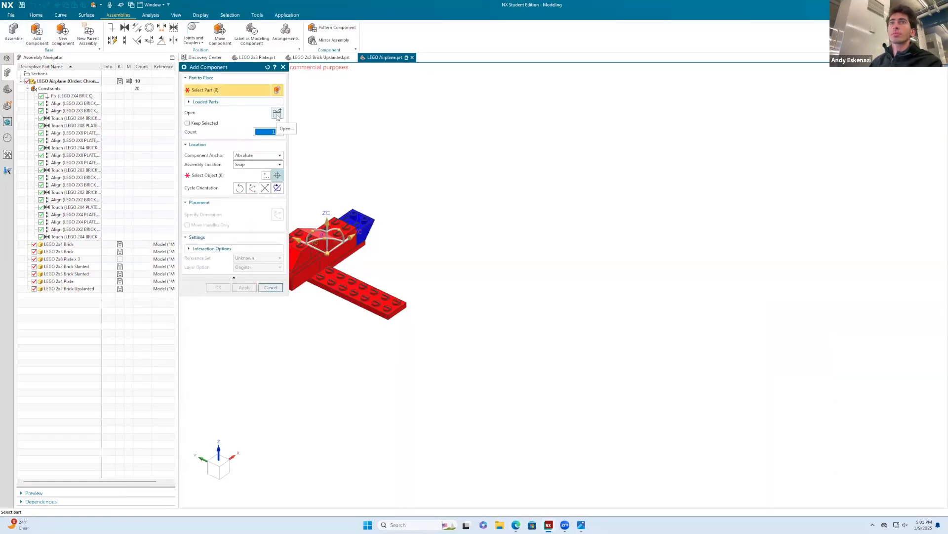
key(Escape)
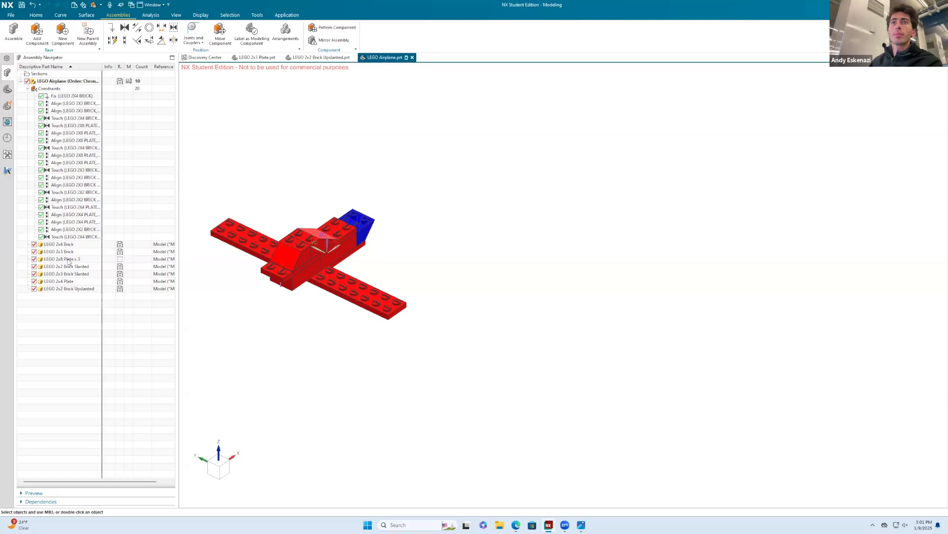
click(68, 259)
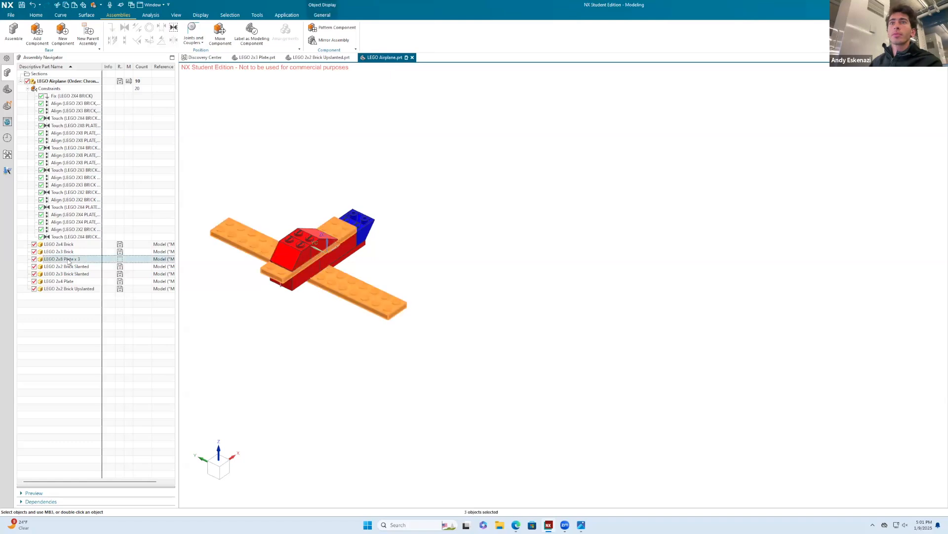
right_click(69, 261)
click(88, 265)
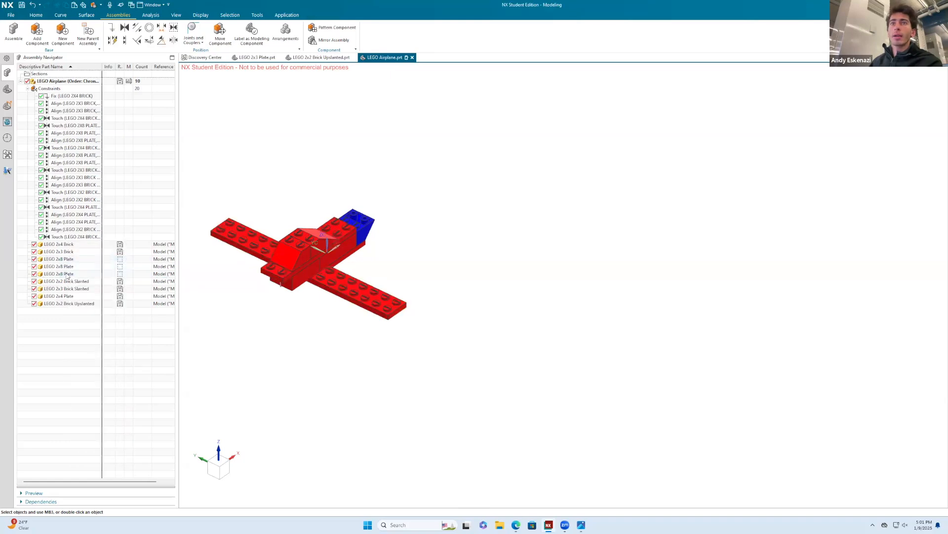
Copy a LEGO 2x8 Plate, paste it into the assembly, and remove all of its inherited constraints.
right_click(68, 274)
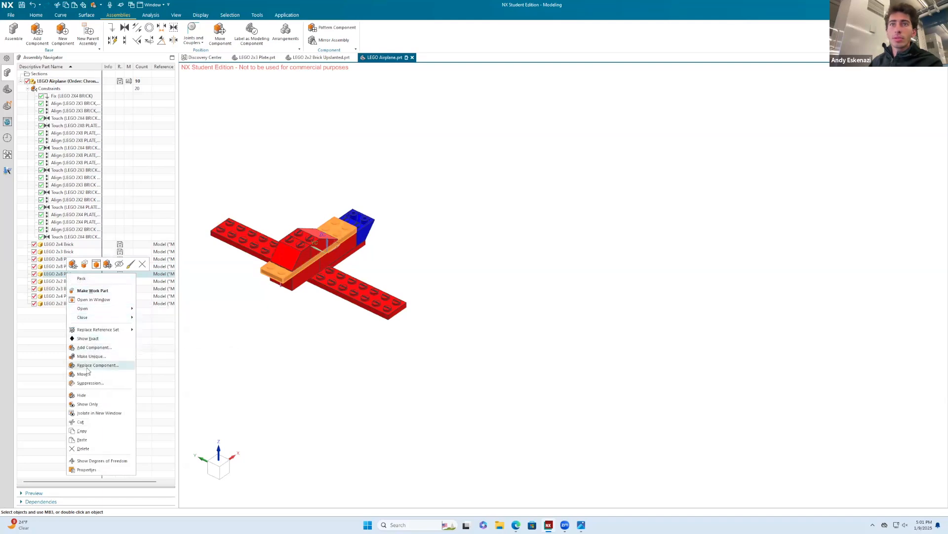
click(83, 431)
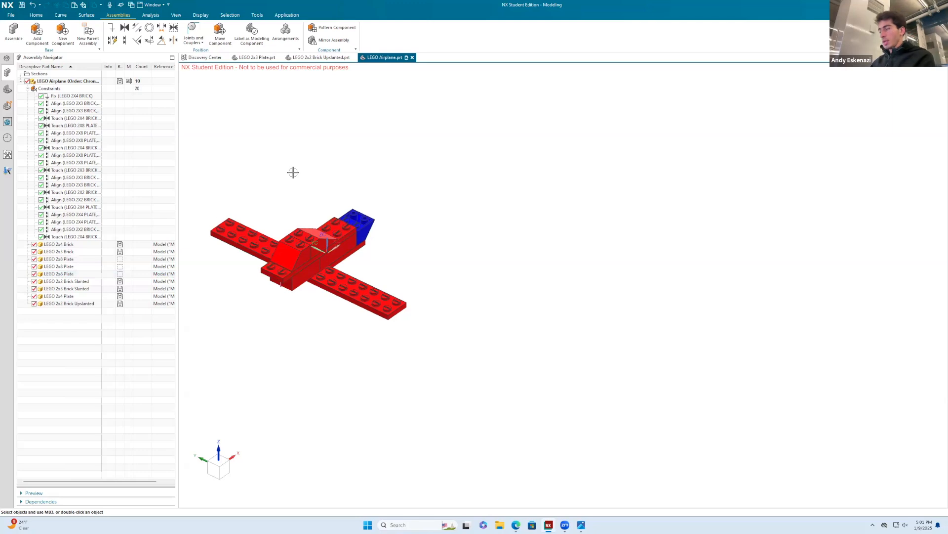
key(ctrl+v)
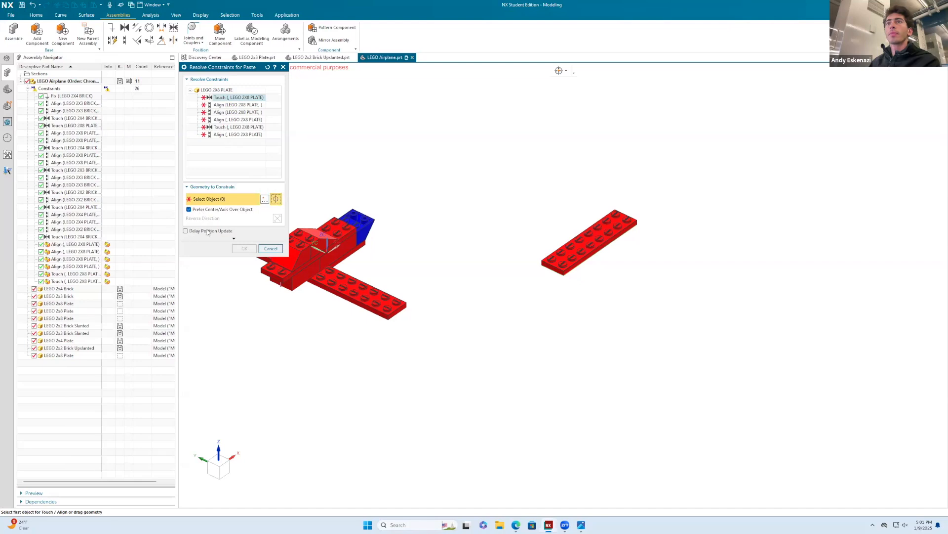
right_click(226, 99)
click(245, 103)
right_click(240, 100)
click(267, 114)
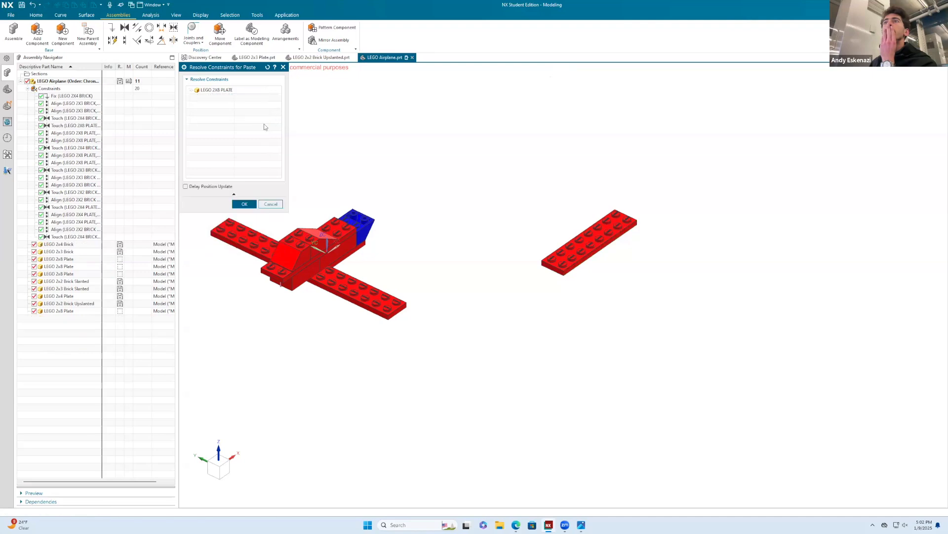
click(244, 204)
Rotate the pasted 2x8 plate about the Z axis with Move Component so it lies crosswise, parallel to the wings.
drag(586, 256, 477, 187)
key(Escape)
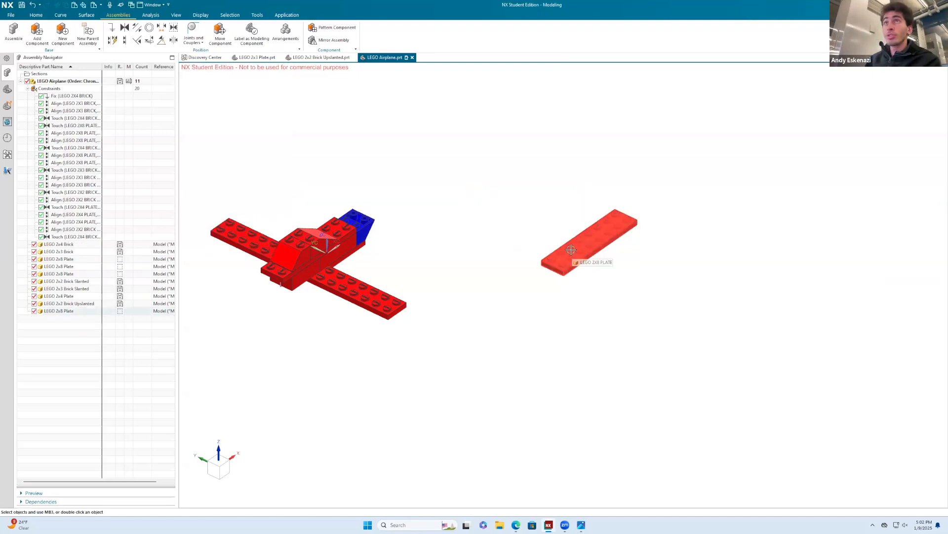
click(219, 34)
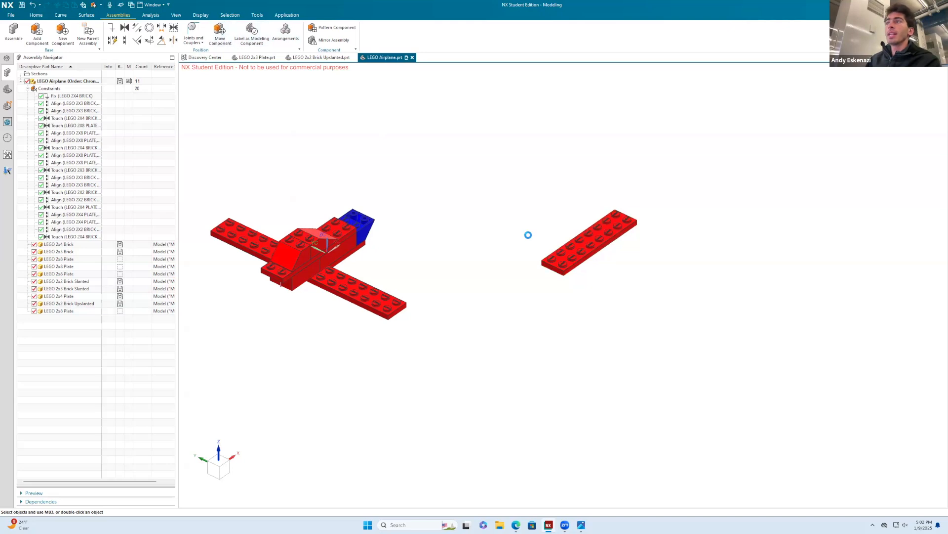
click(568, 253)
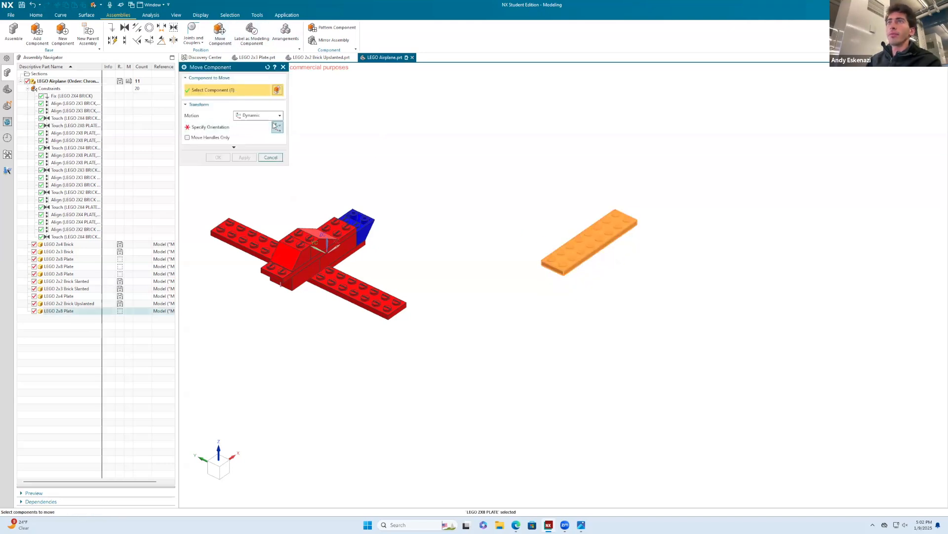
click(236, 128)
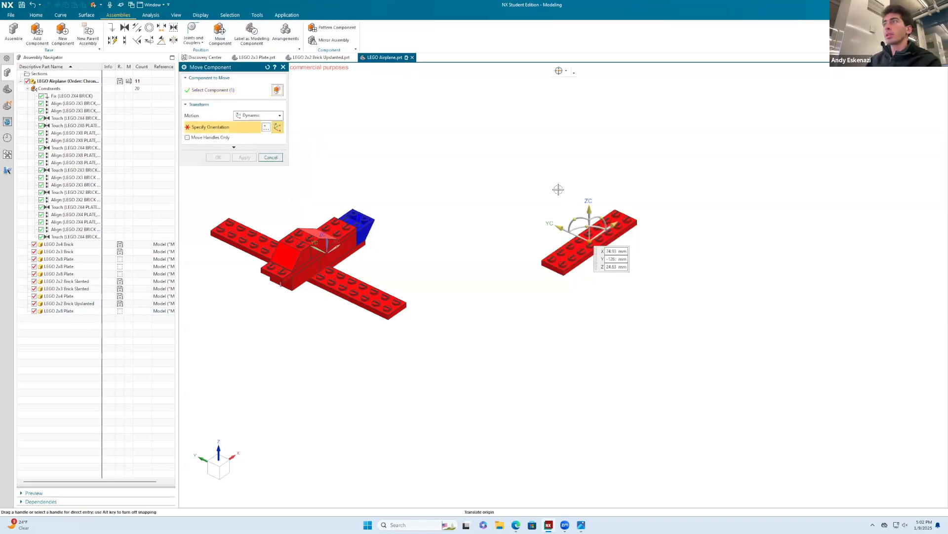
drag(587, 224, 564, 245)
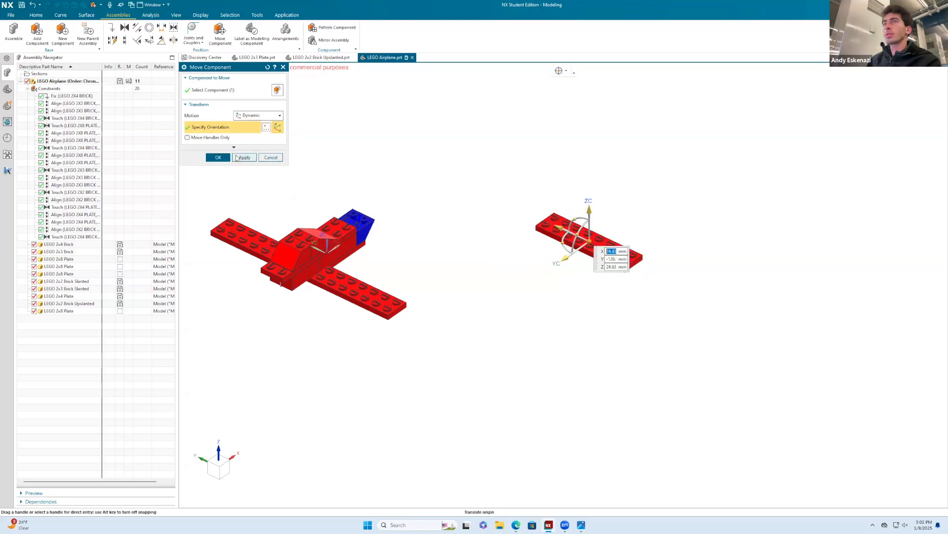
click(217, 157)
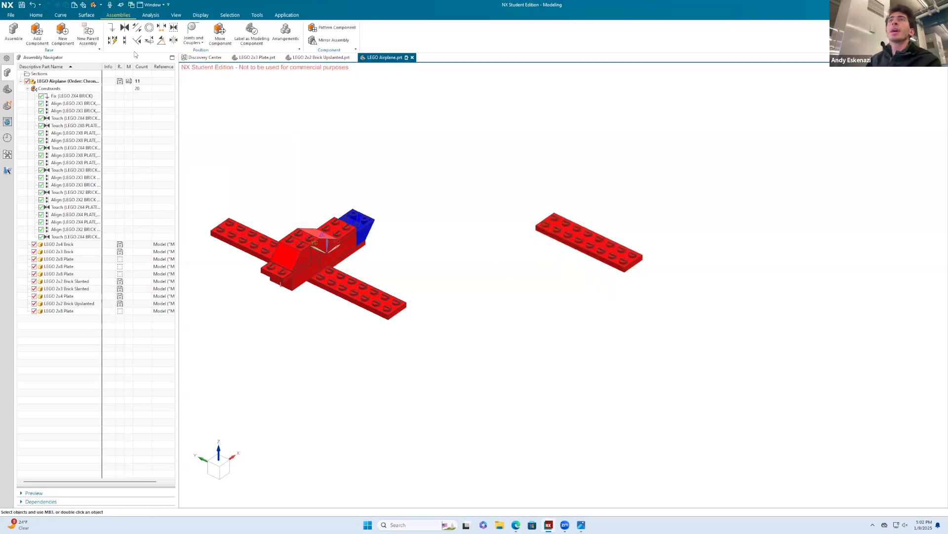
Apply a Touch constraint between the pasted 2x8 plate's long side face and the fuselage 2x8 plate's end face next to the blue brick.
click(125, 28)
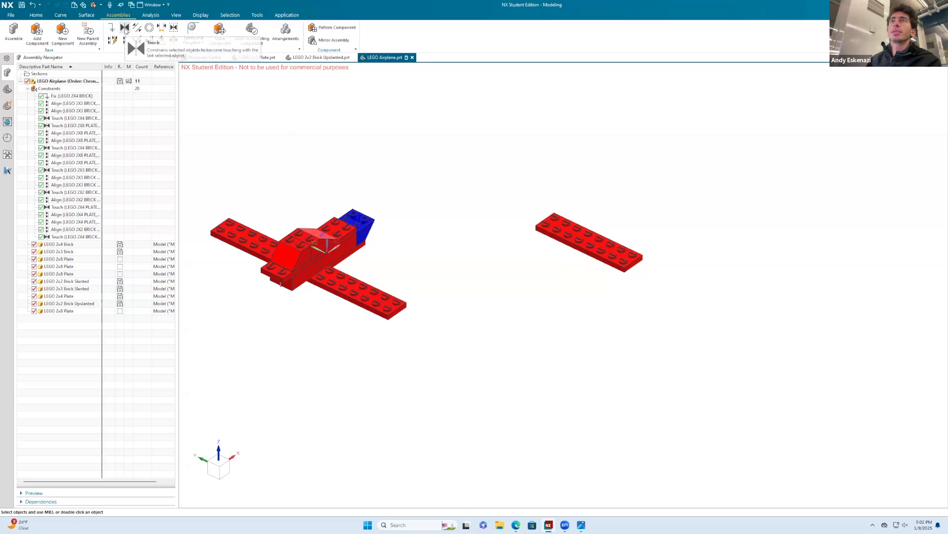
scroll(585, 254, up, 5)
middle_drag(611, 250, 621, 267)
click(633, 246)
scroll(633, 246, down, 6)
middle_drag(469, 254, 417, 252)
scroll(478, 228, up, 5)
scroll(406, 254, up, 3)
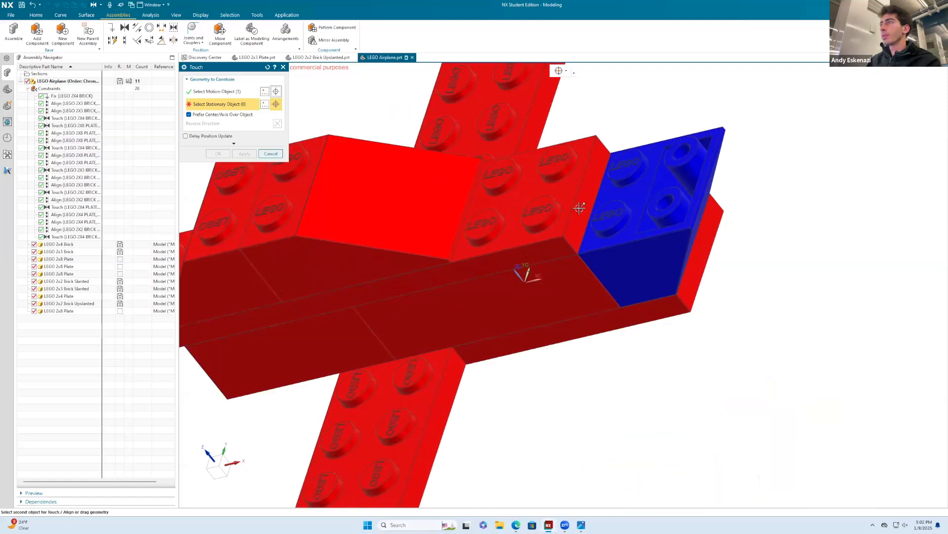
click(580, 206)
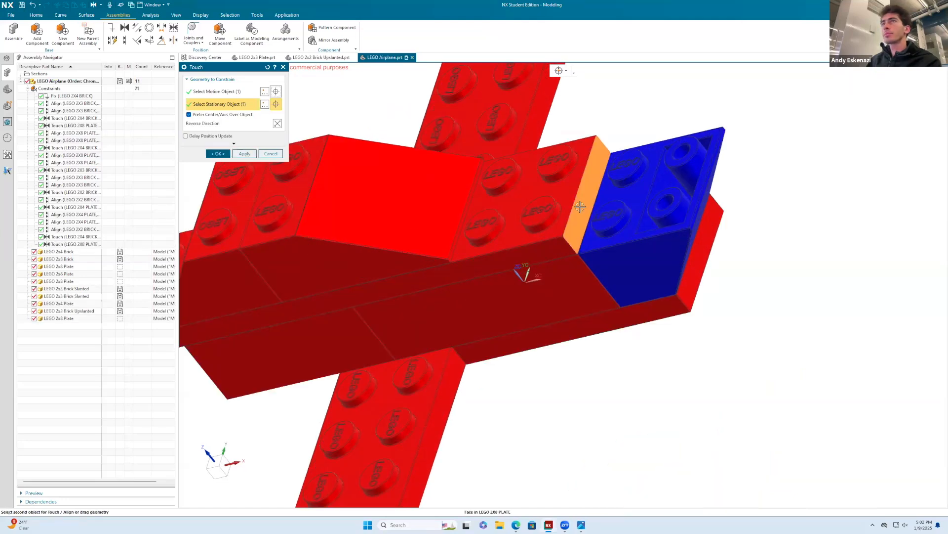
click(227, 155)
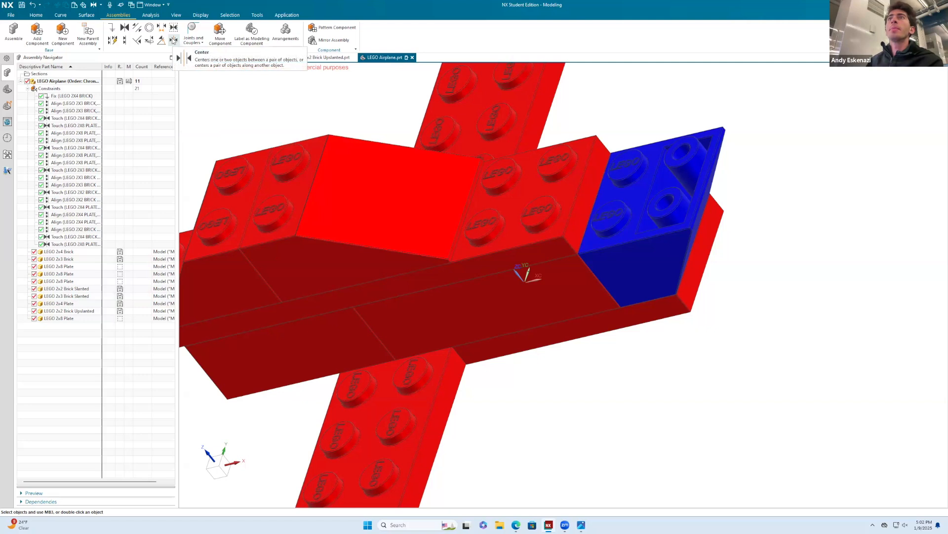
Apply a 2 to 2 Center constraint between the pasted 2x8 plate's two short end faces and the blue upslanted brick's opposite side faces.
click(173, 40)
click(231, 82)
click(229, 104)
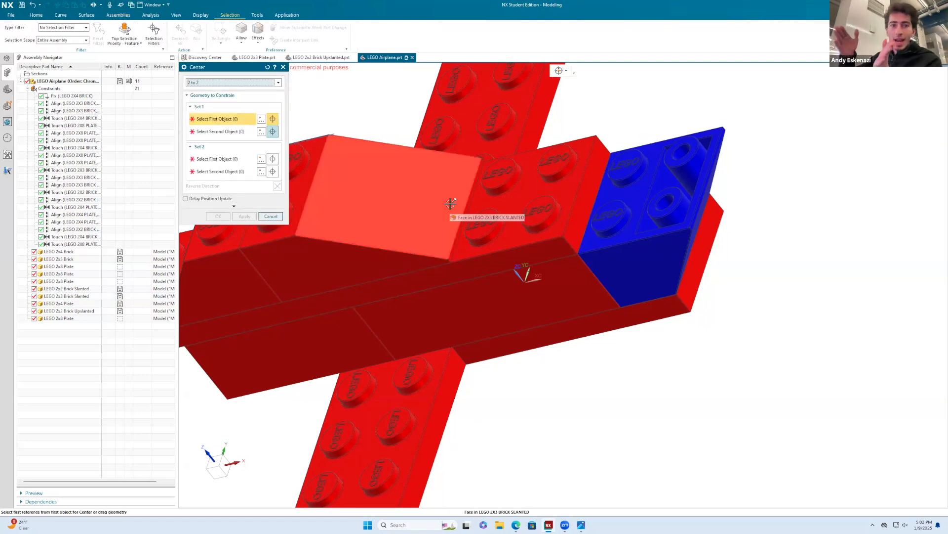
scroll(563, 281, down, 5)
scroll(563, 280, down, 4)
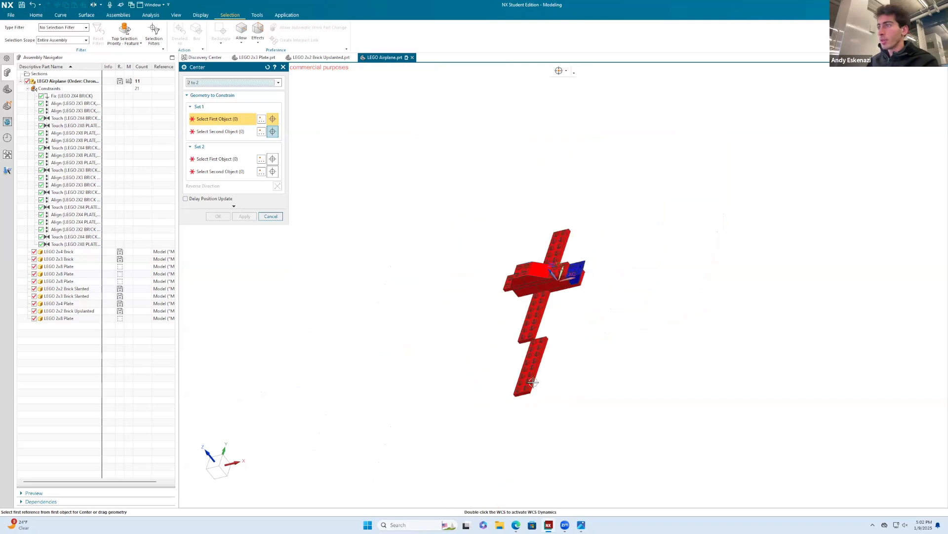
scroll(528, 357, up, 8)
click(526, 369)
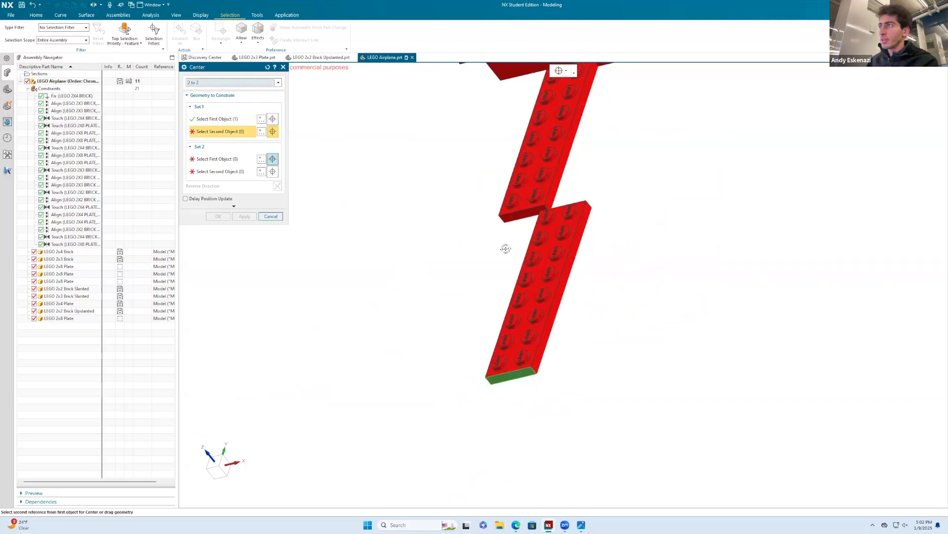
middle_drag(505, 249, 489, 298)
click(484, 334)
scroll(535, 305, down, 5)
middle_drag(559, 267, 605, 217)
scroll(597, 213, up, 3)
click(597, 213)
click(569, 241)
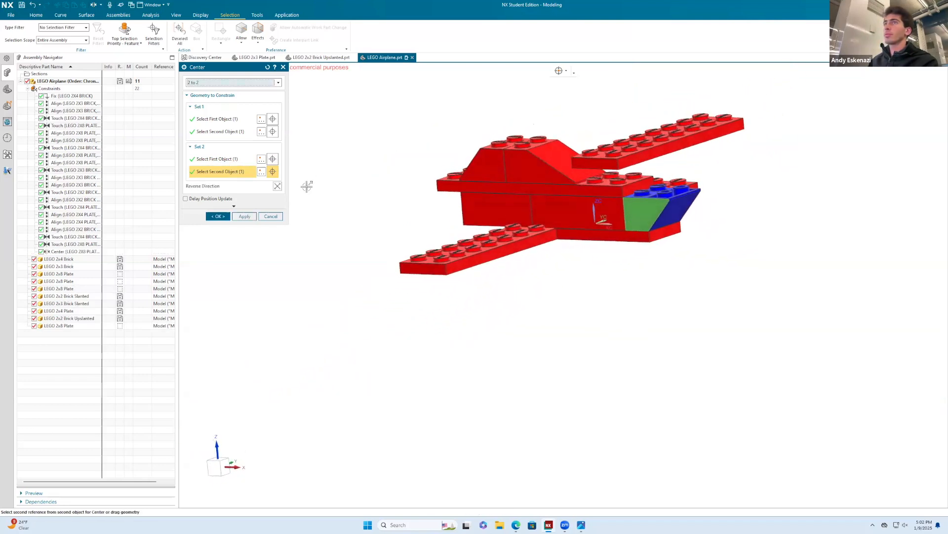
click(229, 216)
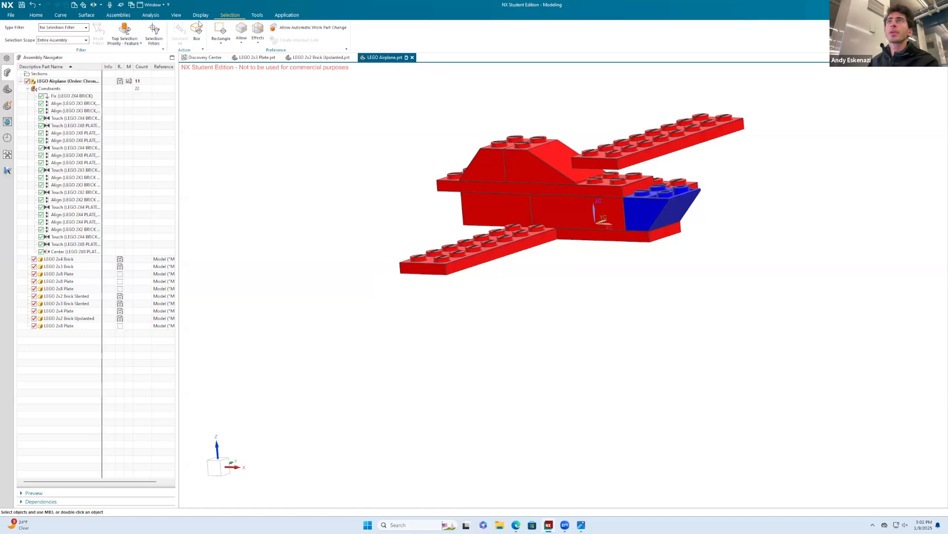
Try to align the blue upslanted brick's top face with the underside rim of the tail 2x8 plate.
click(119, 14)
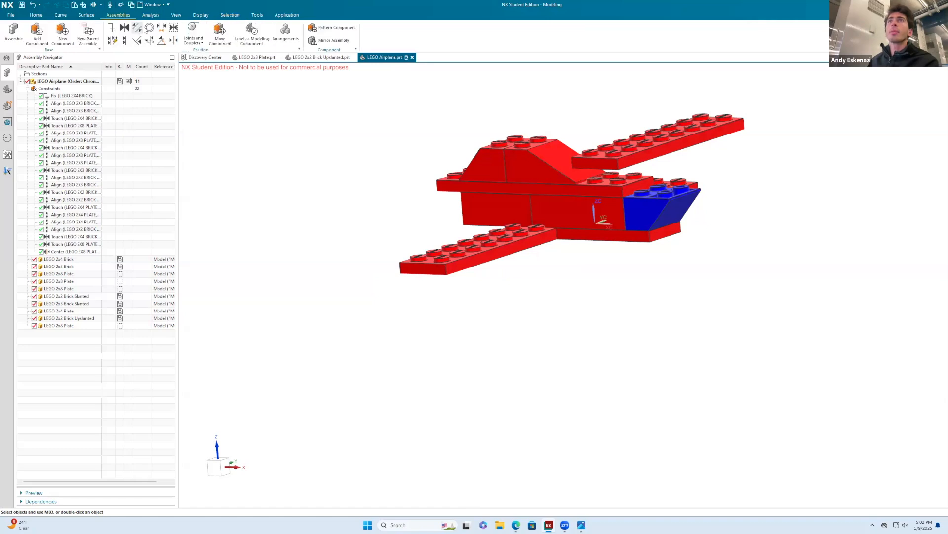
click(123, 40)
scroll(642, 160, up, 3)
click(641, 163)
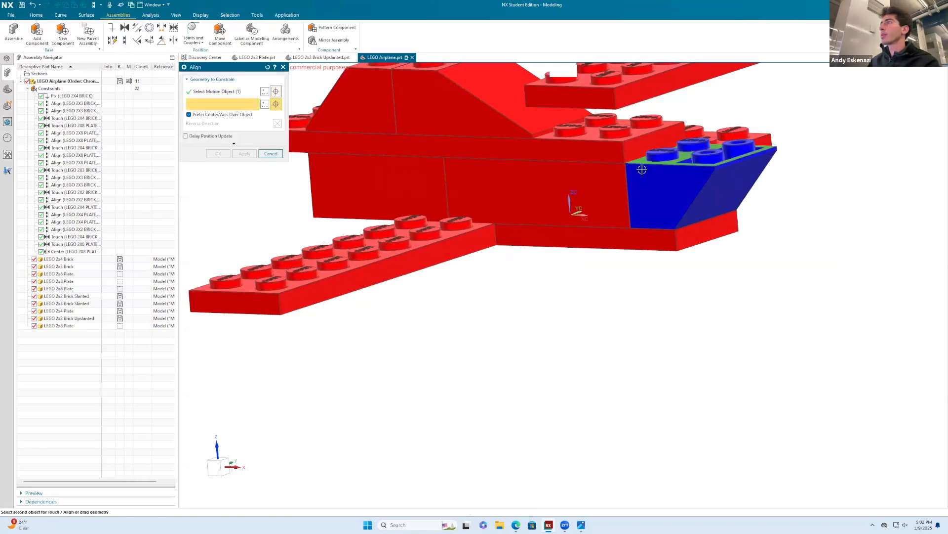
scroll(629, 228, down, 3)
middle_drag(629, 228, 638, 124)
scroll(639, 124, up, 3)
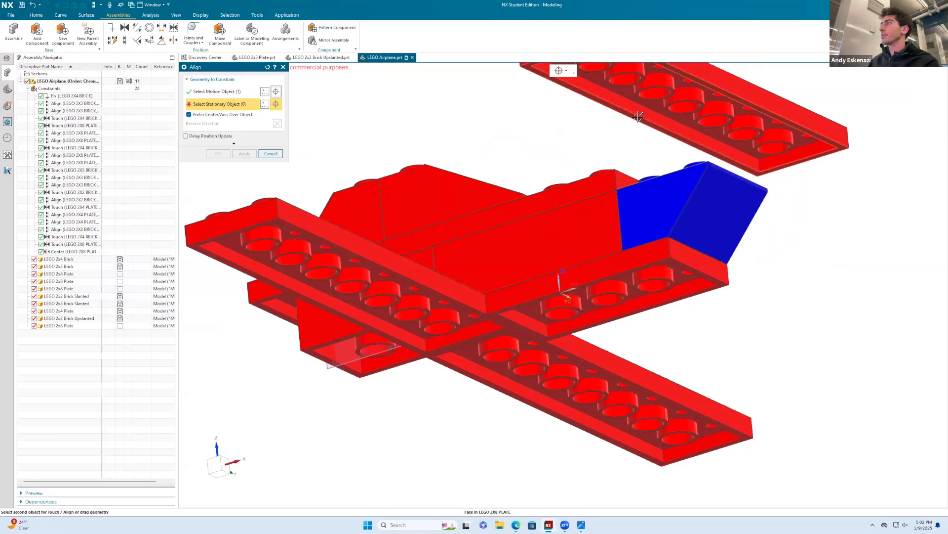
click(637, 117)
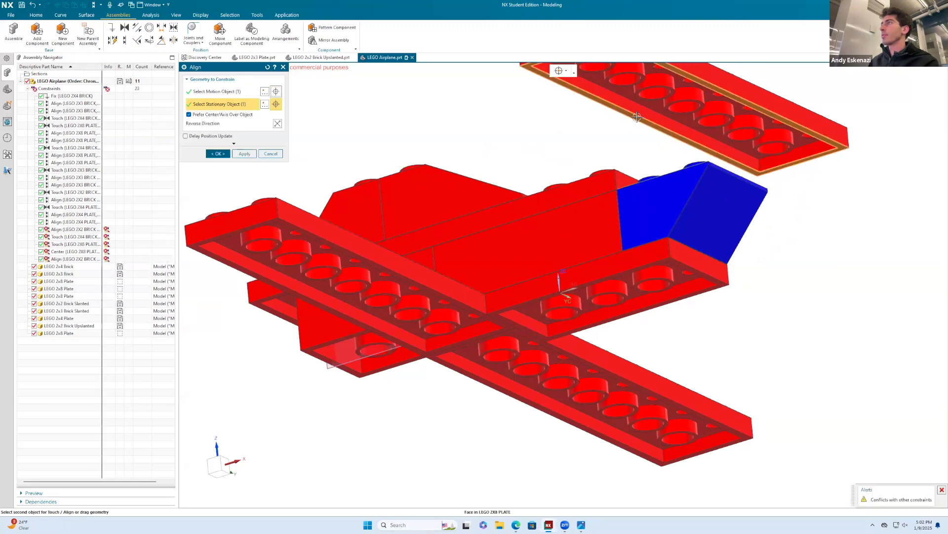
click(269, 153)
Delete the tail 2x8 plate's existing Touch constraint and apply a Touch constraint between its underside rim and the blue upslanted brick's top face.
right_click(58, 244)
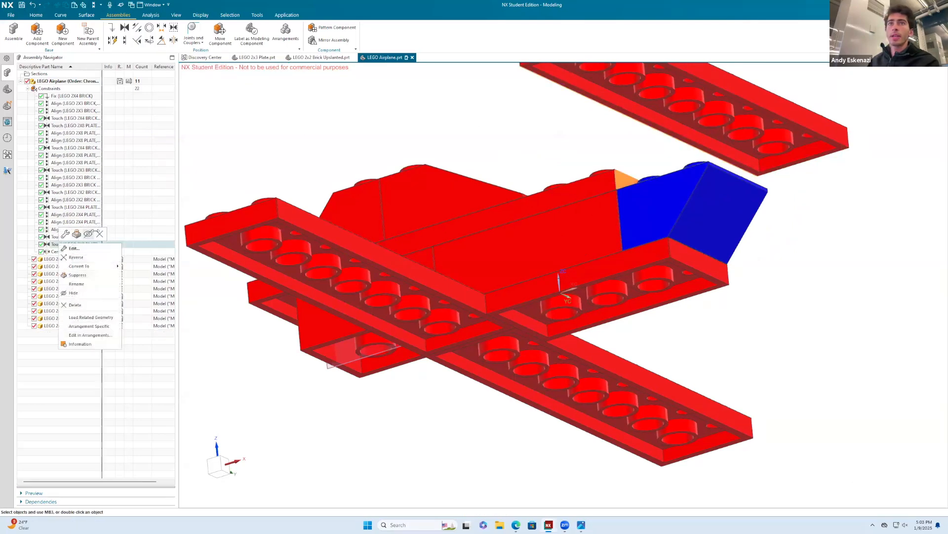
click(99, 234)
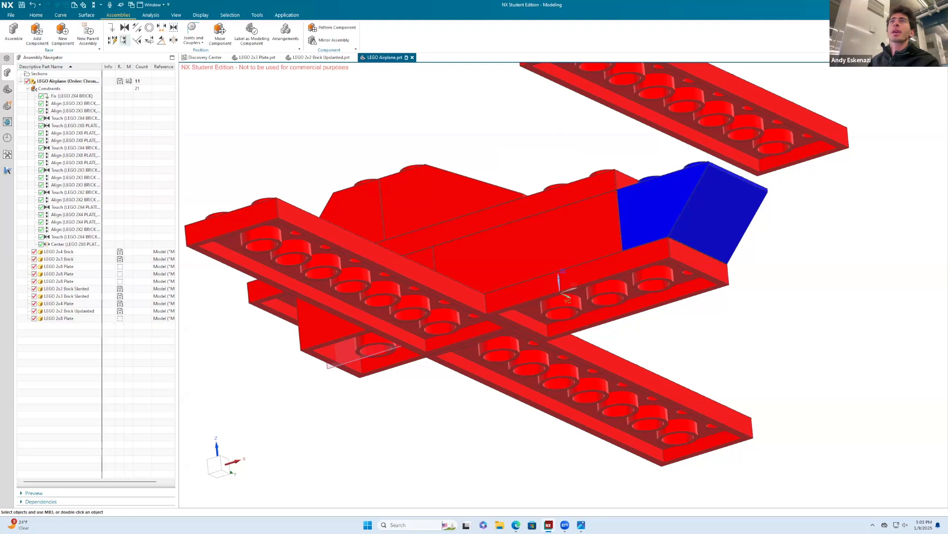
click(125, 41)
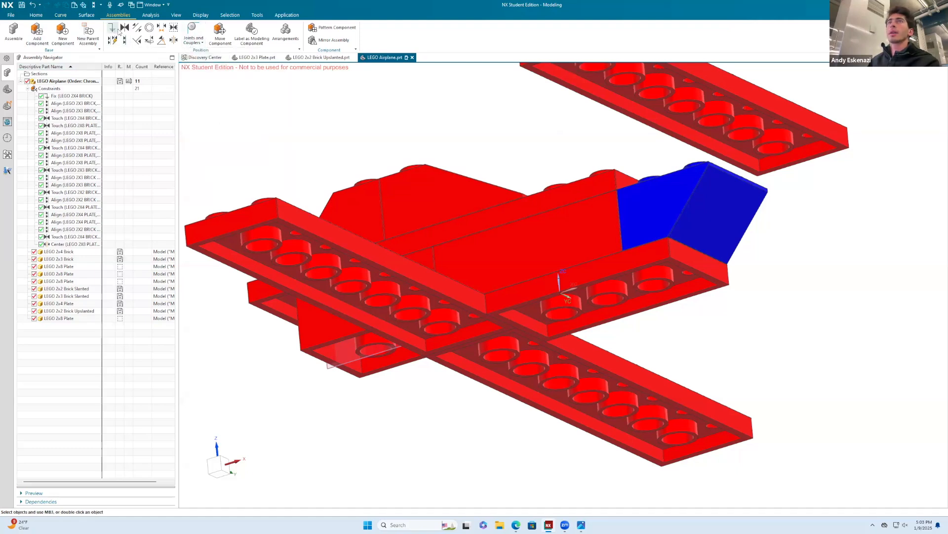
click(612, 109)
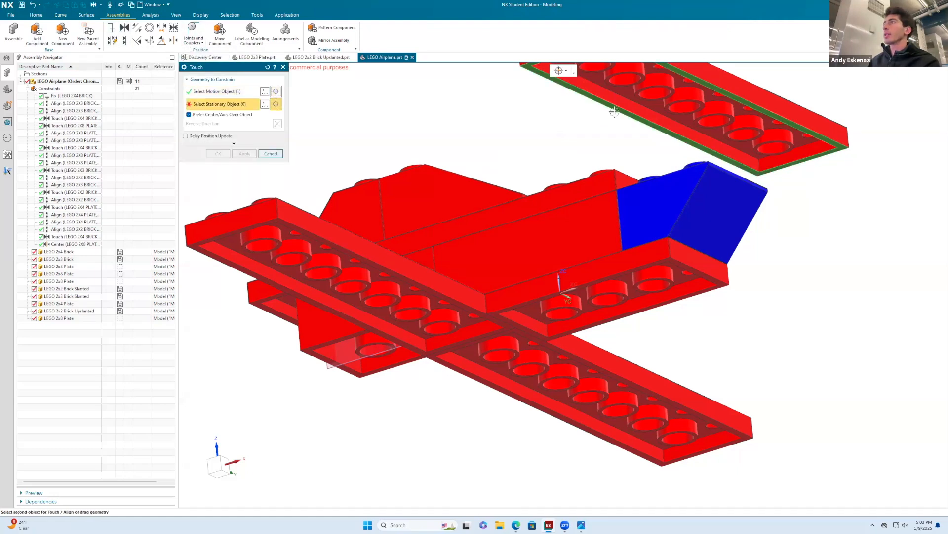
scroll(642, 185, down, 5)
scroll(666, 203, up, 5)
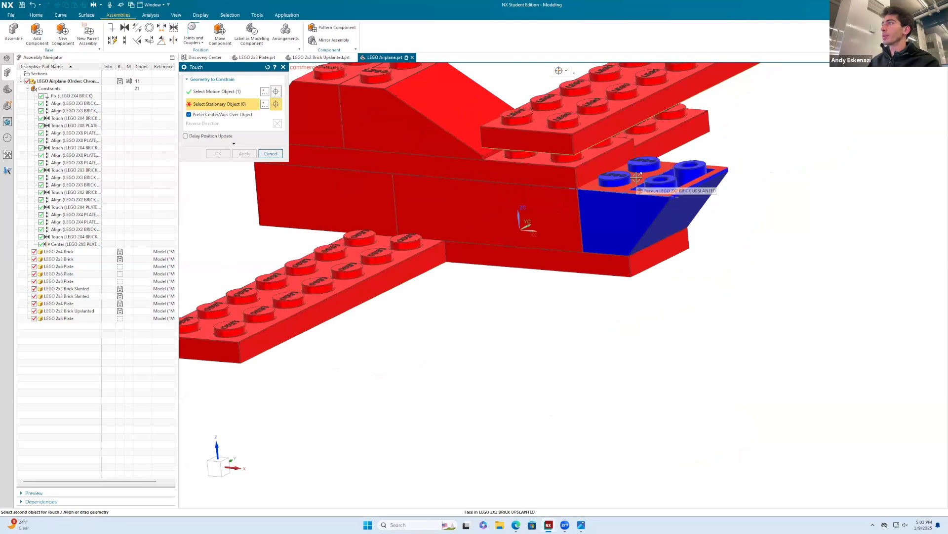
click(642, 191)
click(219, 154)
Add one LEGO 2x2 Brick Slanted component to the assembly, placed in free space behind the tail plate.
scroll(521, 220, down, 3)
middle_drag(521, 221, 648, 235)
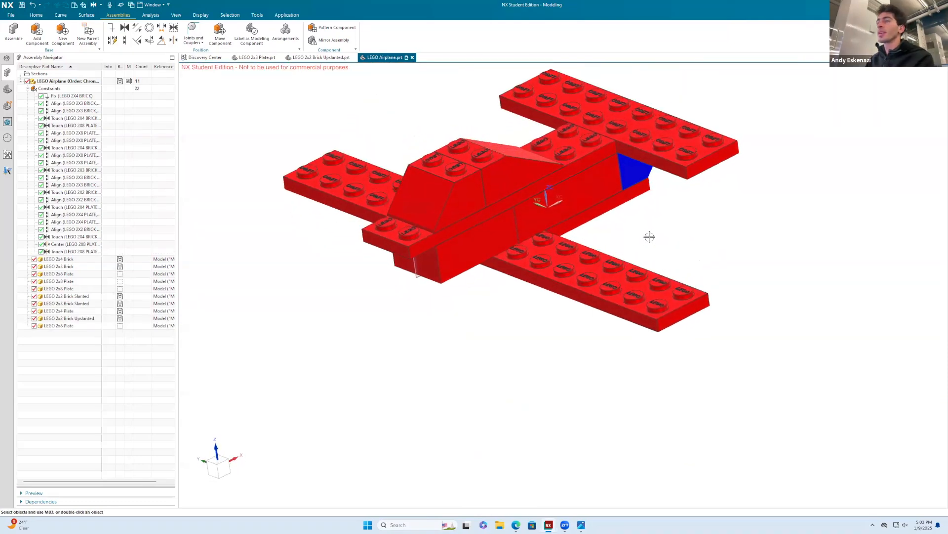
middle_drag(572, 227, 603, 120)
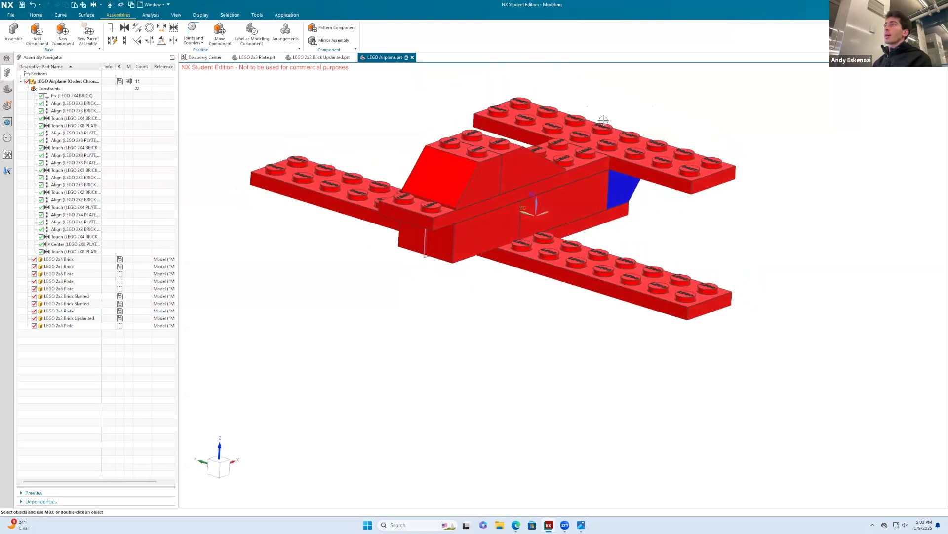
scroll(115, 31, down, 1)
scroll(434, 183, down, 3)
middle_drag(435, 168, 439, 190)
click(41, 18)
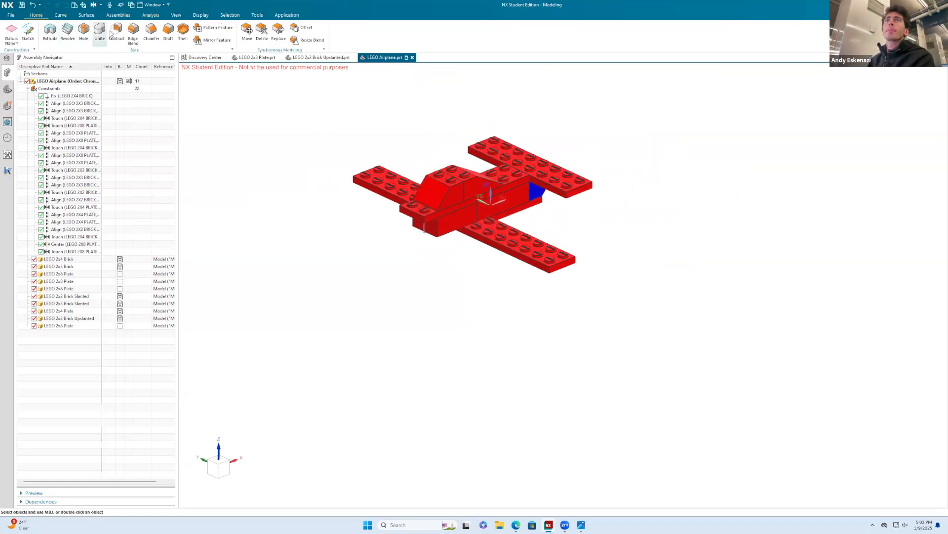
click(125, 15)
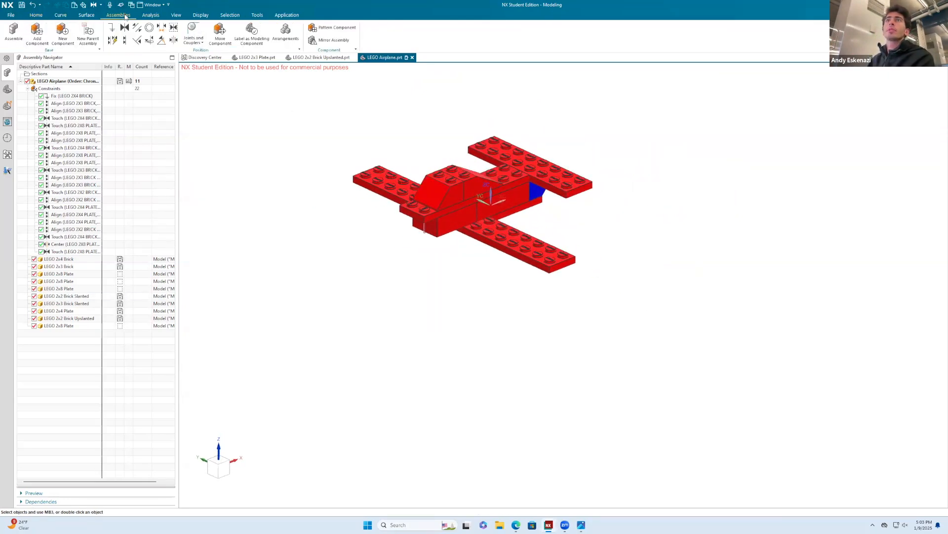
click(37, 33)
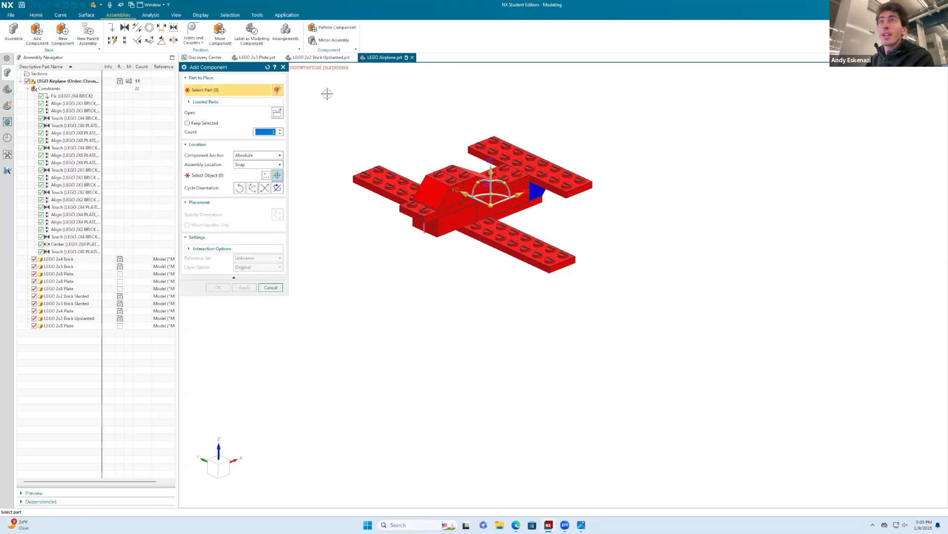
click(278, 114)
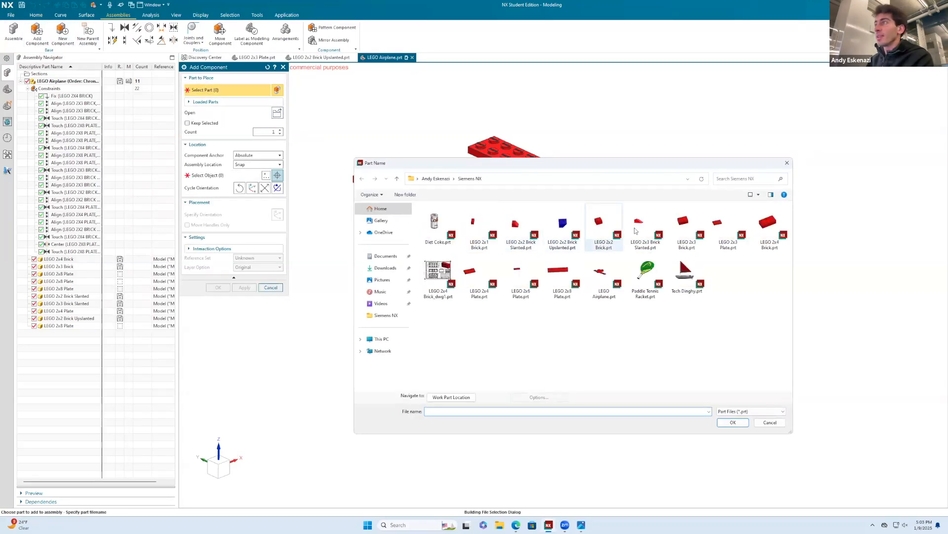
click(514, 228)
click(733, 423)
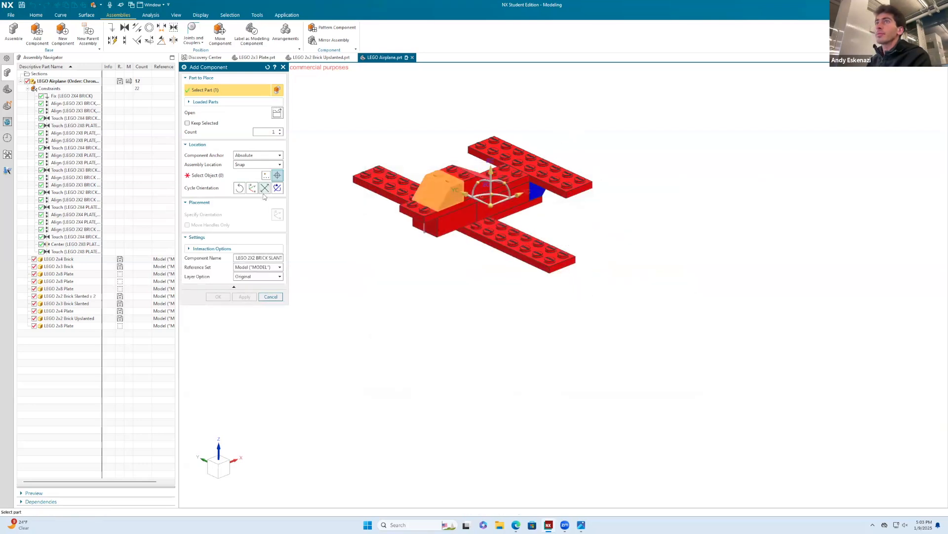
click(205, 177)
click(608, 136)
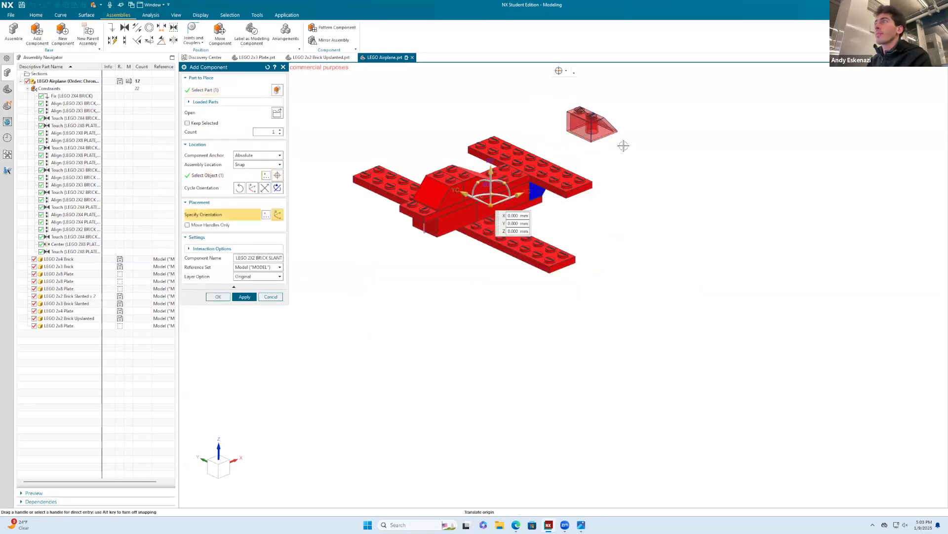
click(218, 296)
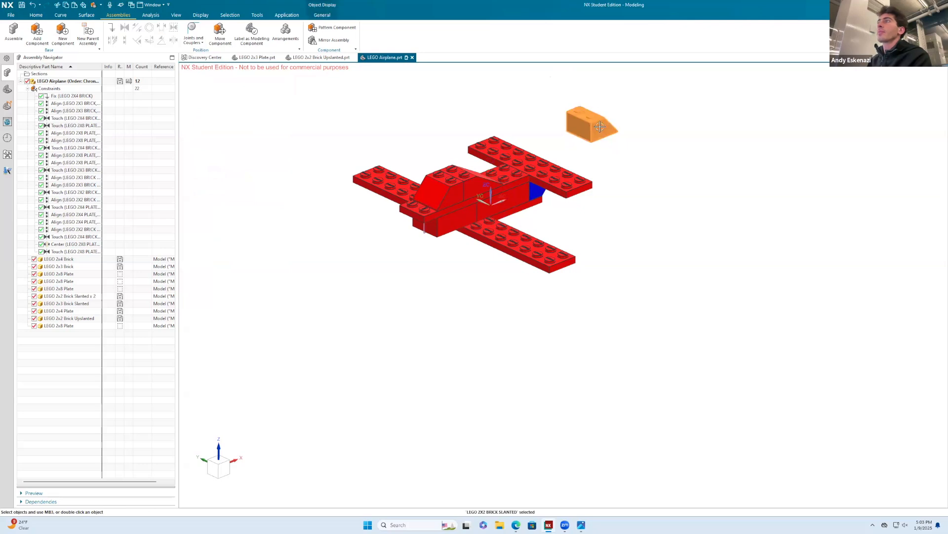
Try to rotate the new 2x2 slanted brick about the Z axis with Move Component, and undo the move.
click(220, 35)
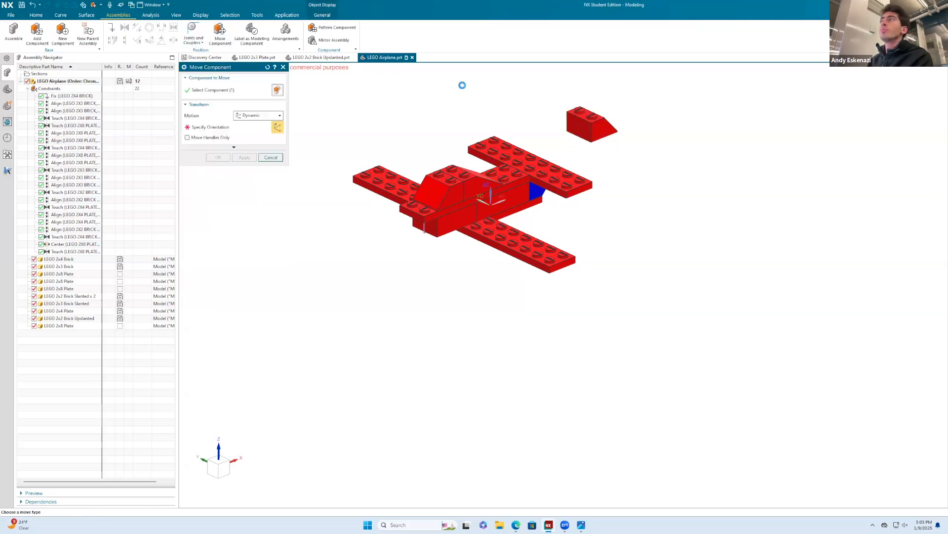
scroll(623, 195, down, 2)
scroll(613, 98, up, 3)
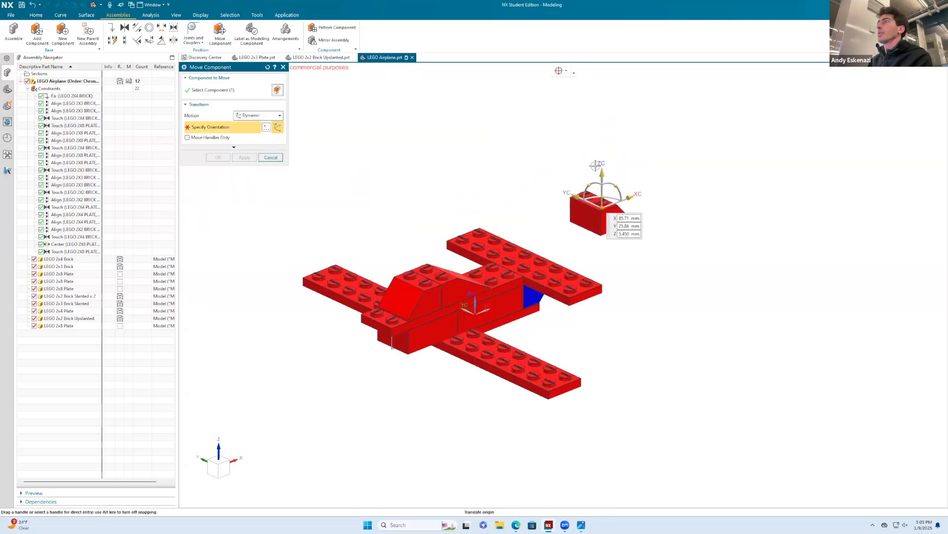
drag(601, 197, 608, 246)
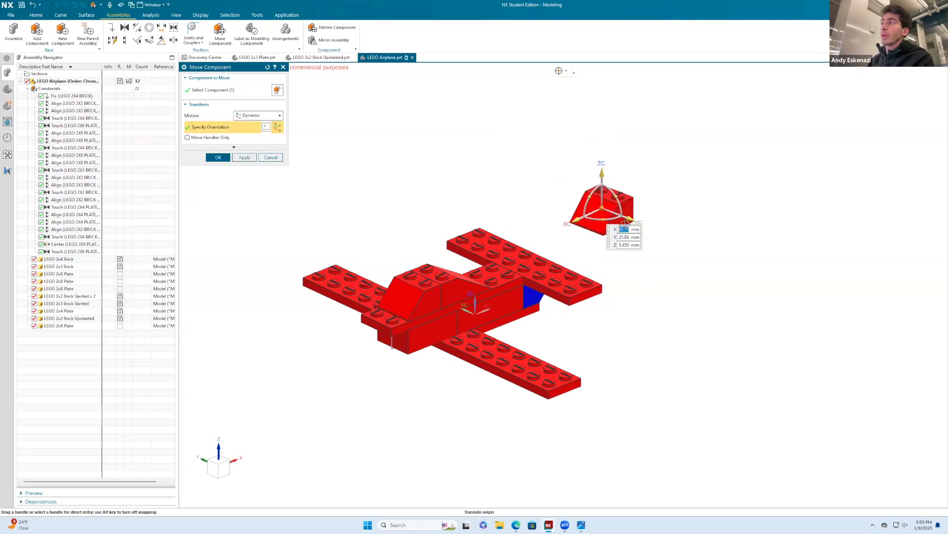
scroll(600, 223, up, 1)
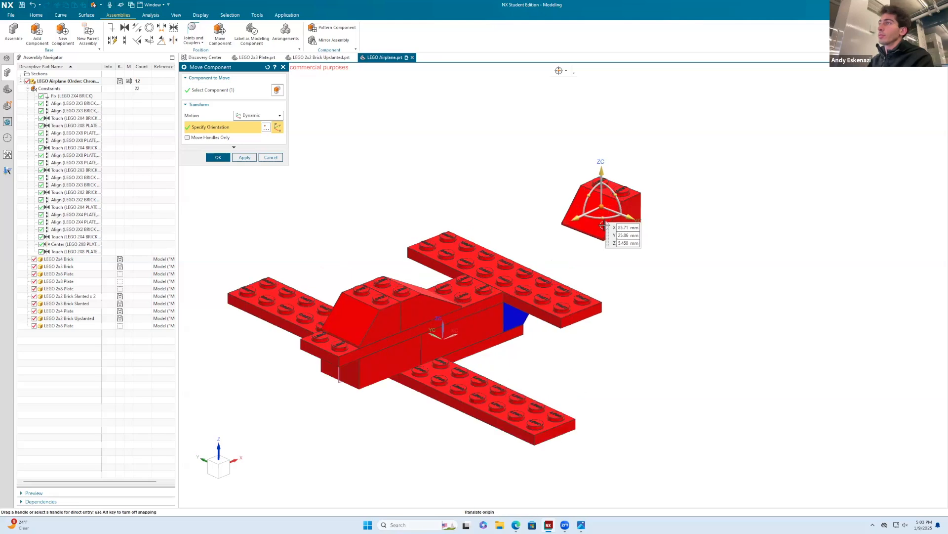
drag(600, 219, 601, 221)
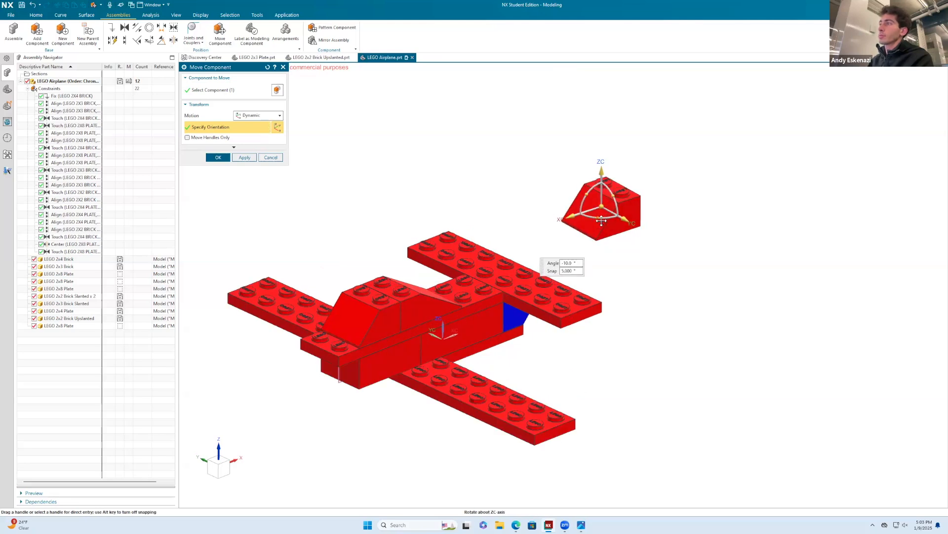
click(218, 157)
middle_drag(584, 248, 552, 244)
key(ctrl+z)
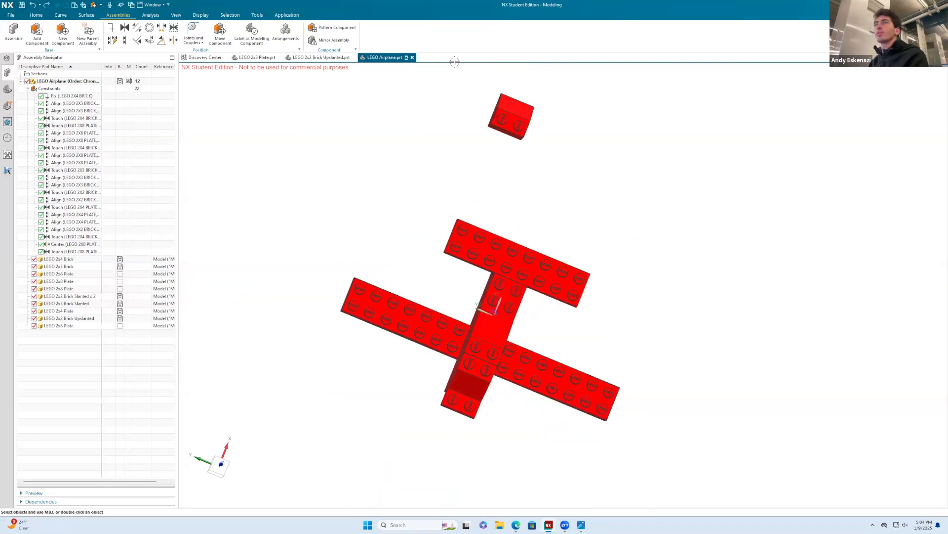
Rotate the new 2x2 slanted brick about the Z axis with Move Component so its slope faces the front of the airplane.
click(219, 35)
click(518, 114)
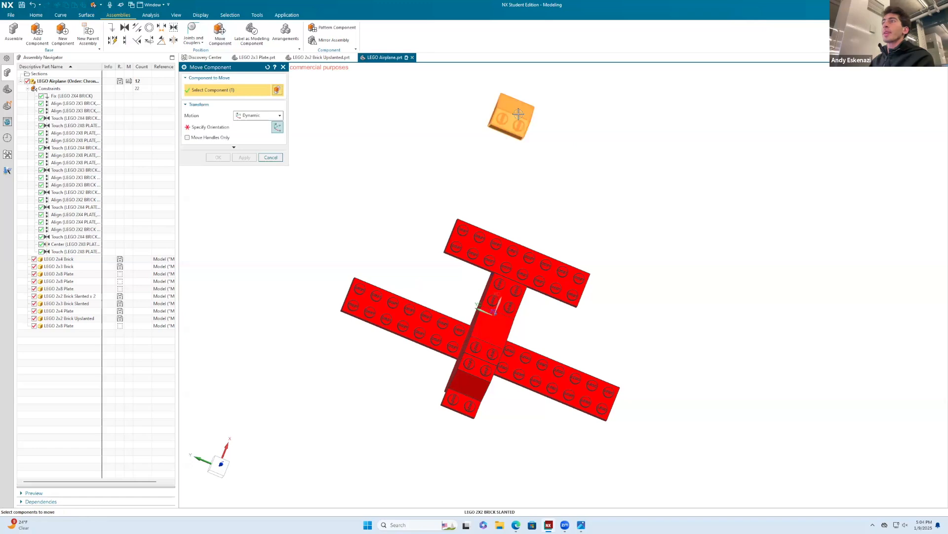
middle_click(518, 115)
drag(495, 97, 542, 181)
click(218, 157)
Apply a Touch constraint between the slanted brick's bottom rim and the tail 2x8 plate's studded top face.
middle_drag(526, 265, 528, 237)
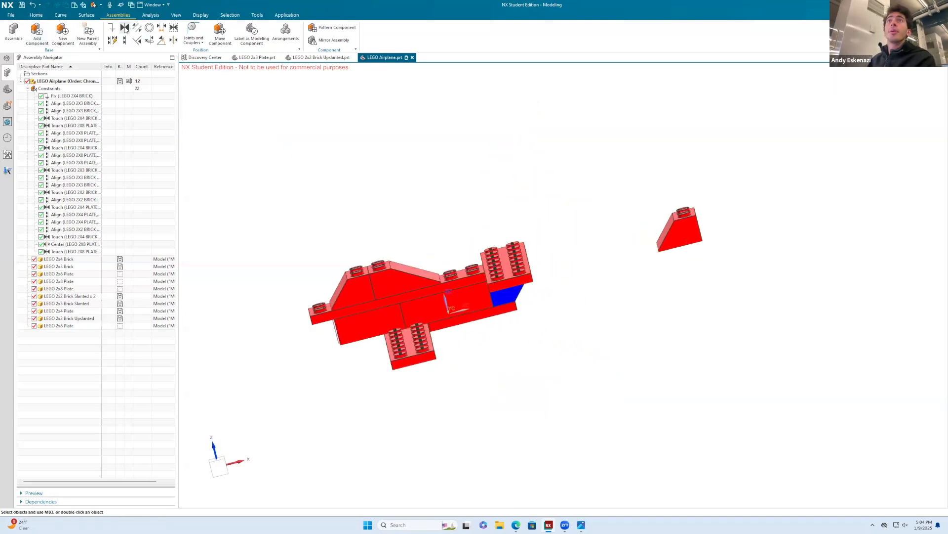
click(125, 28)
scroll(660, 262, up, 5)
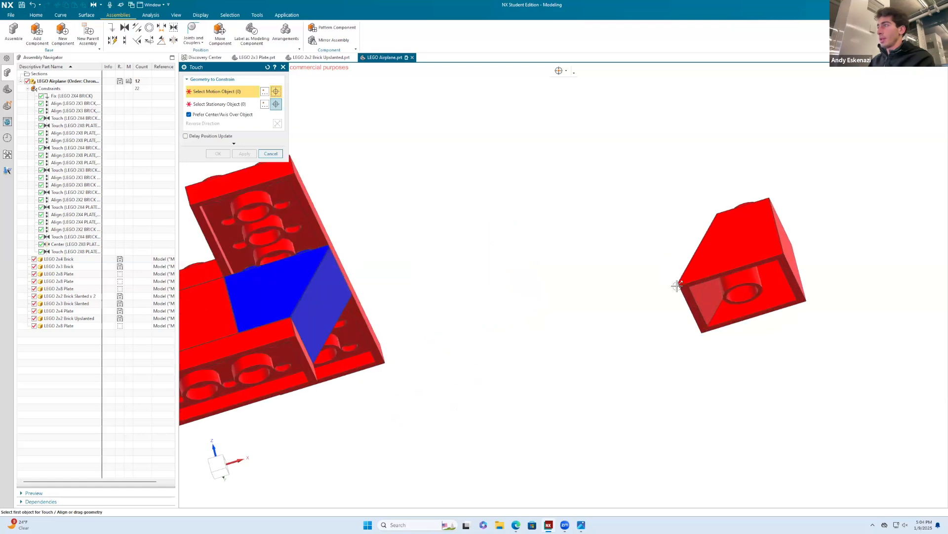
click(685, 290)
scroll(590, 242, down, 5)
mouse_move(485, 262)
middle_down()
mouse_move(499, 293)
mouse_move(492, 249)
middle_up()
scroll(491, 248, up, 3)
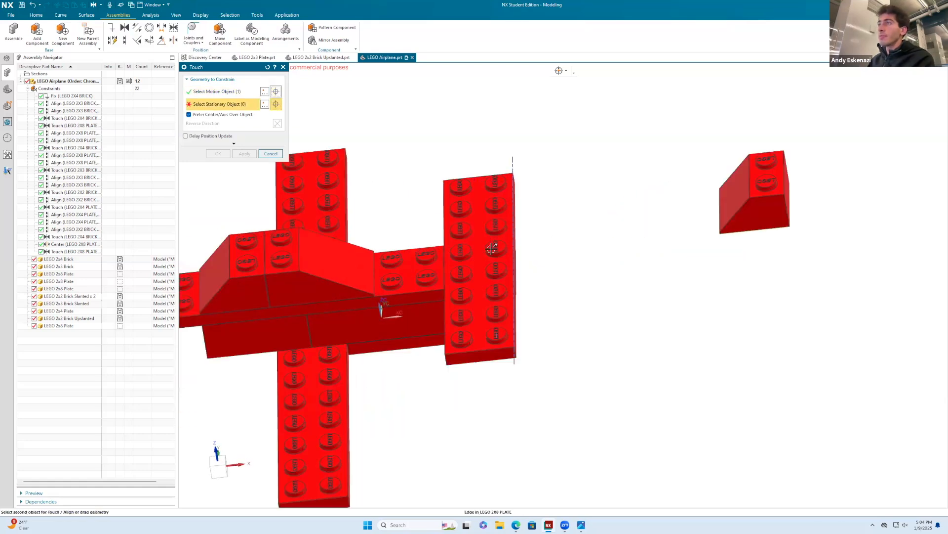
scroll(491, 248, up, 2)
click(475, 232)
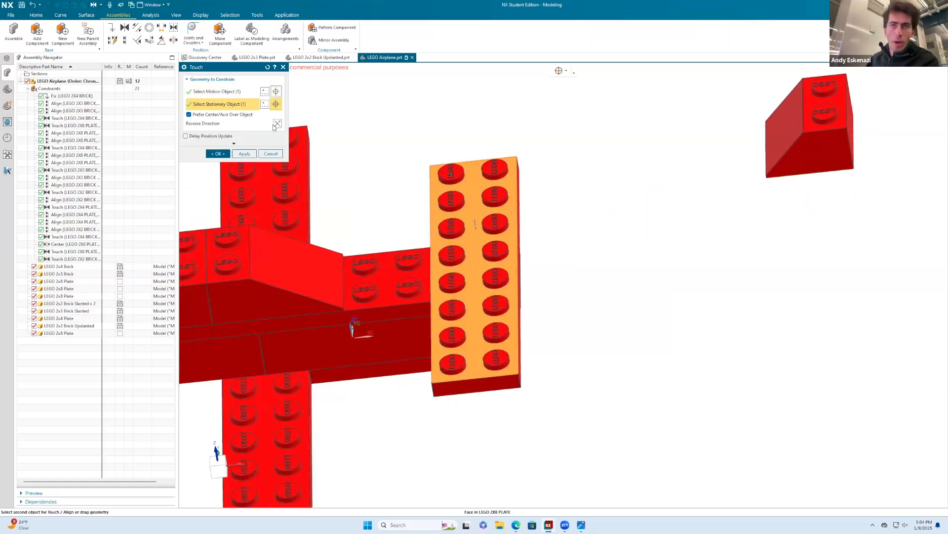
click(218, 154)
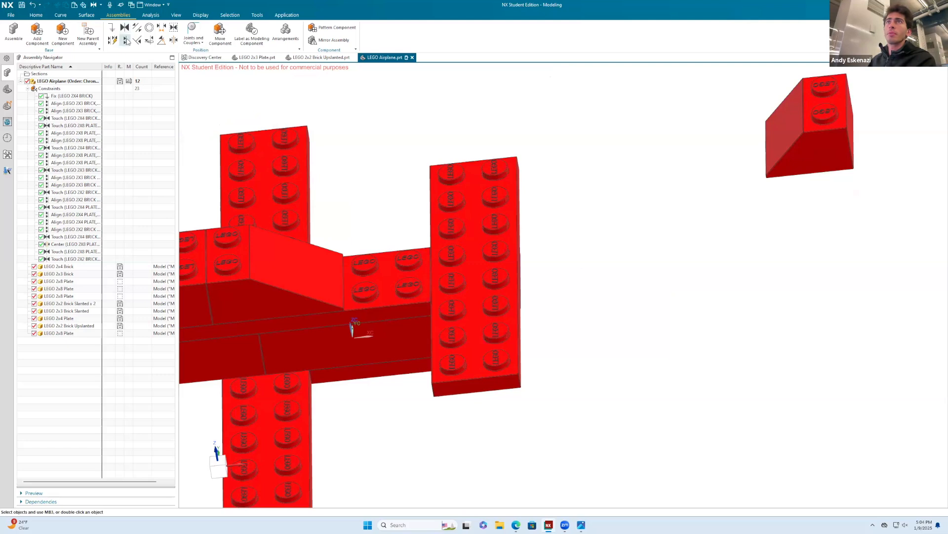
click(127, 41)
middle_drag(492, 254, 453, 277)
click(515, 264)
key(Escape)
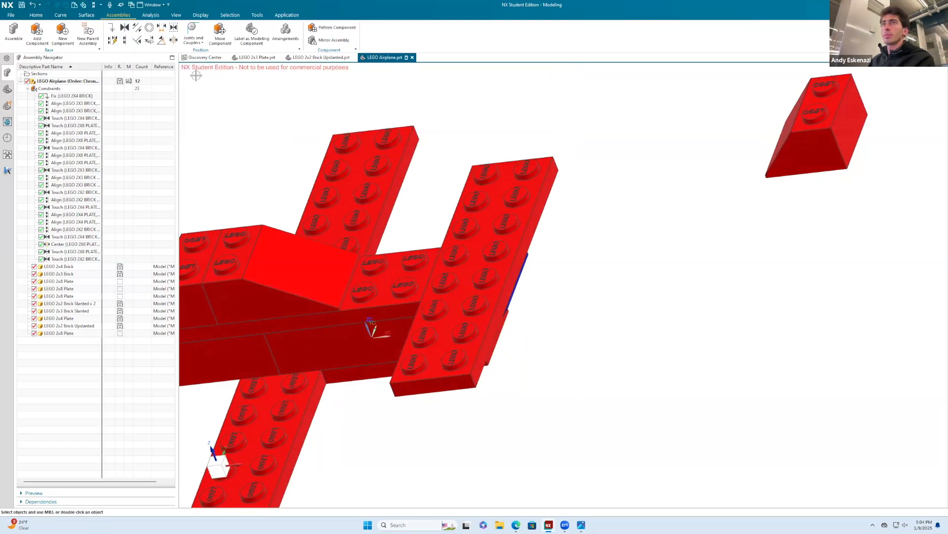
Apply an Align constraint between the slanted brick's vertical back face and the tail 2x8 plate's rear long side face.
click(125, 40)
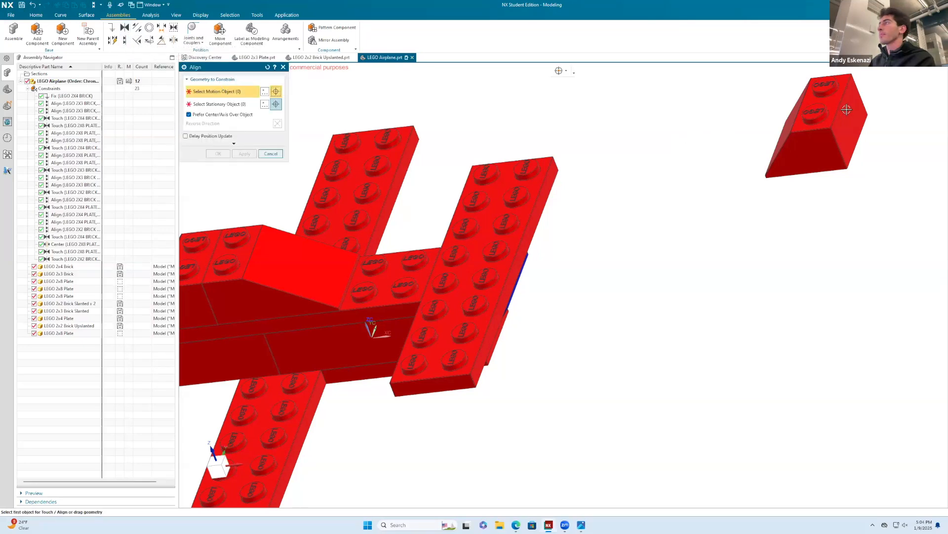
click(523, 274)
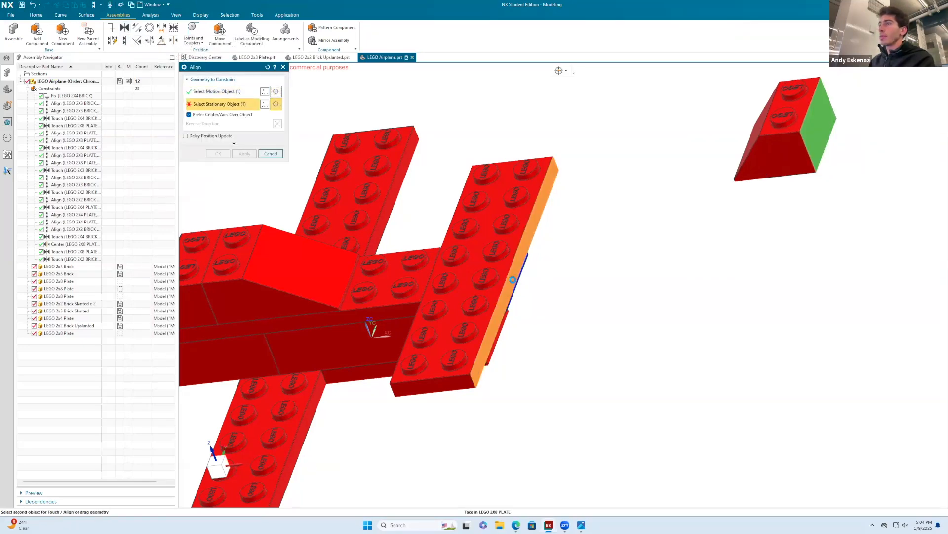
click(218, 155)
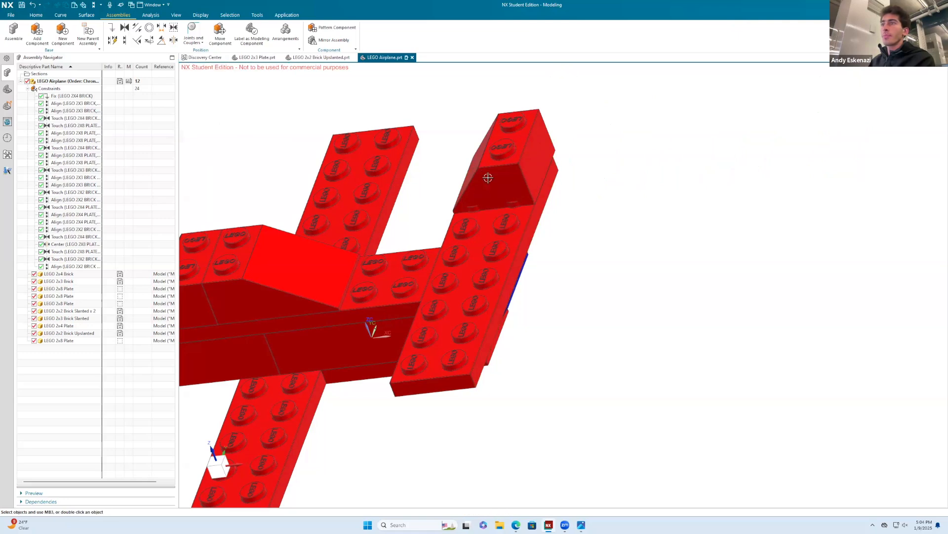
Apply an Align constraint between the tail slanted brick's side face and the long side face of the fuselage plate.
click(122, 40)
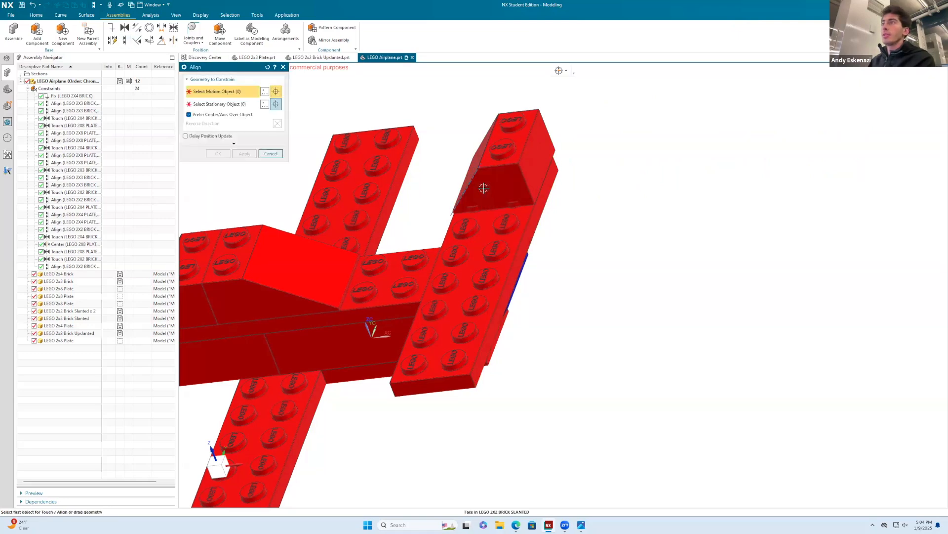
click(483, 186)
click(403, 316)
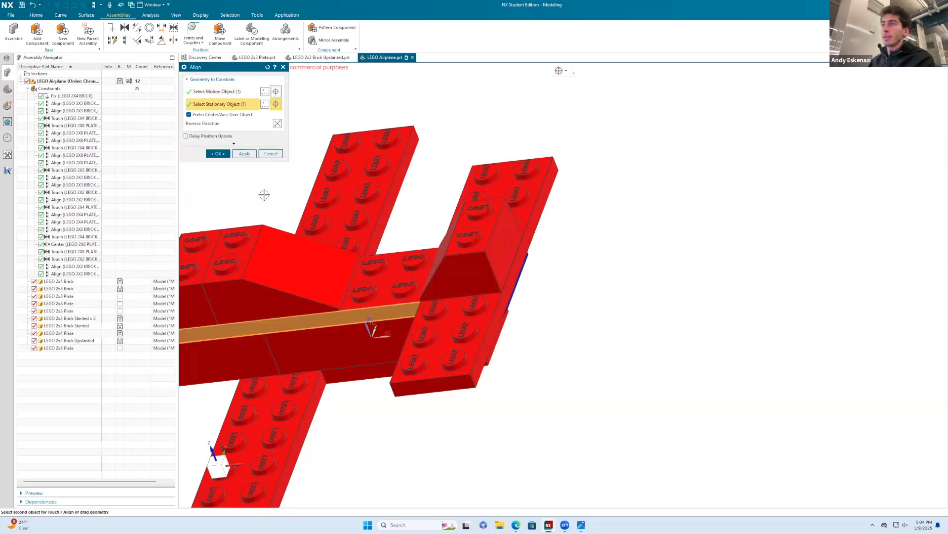
click(217, 154)
key(Home)
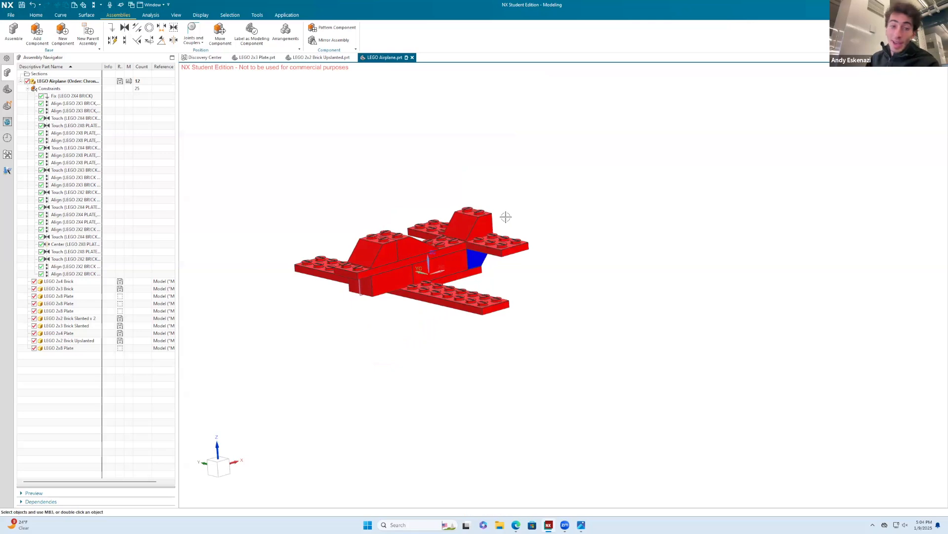
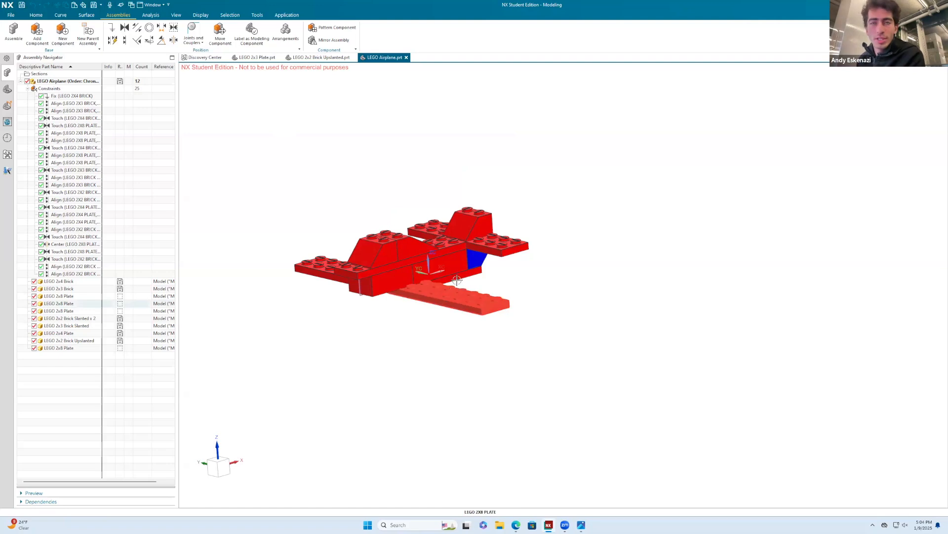
Add the LEGO 2x3 Plate component and place it in empty space near the airplane's nose.
click(37, 38)
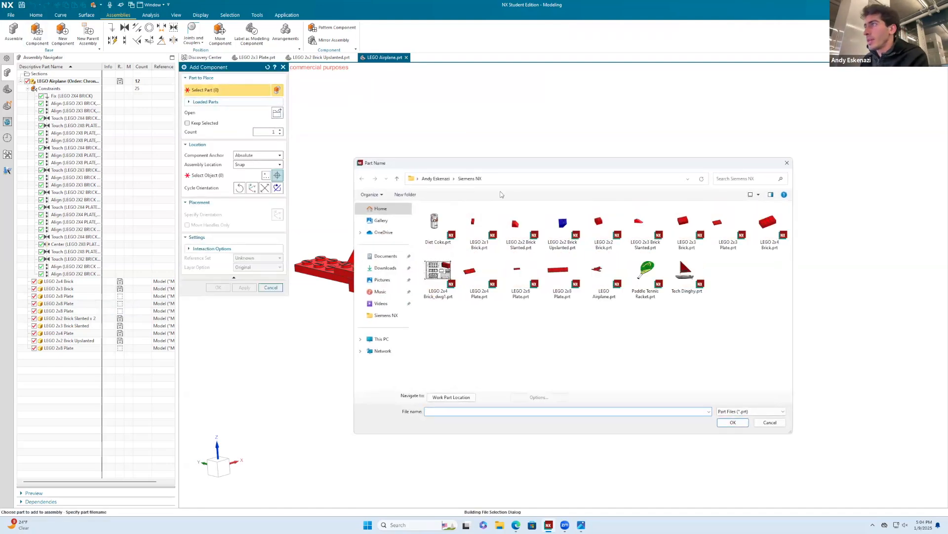
click(740, 226)
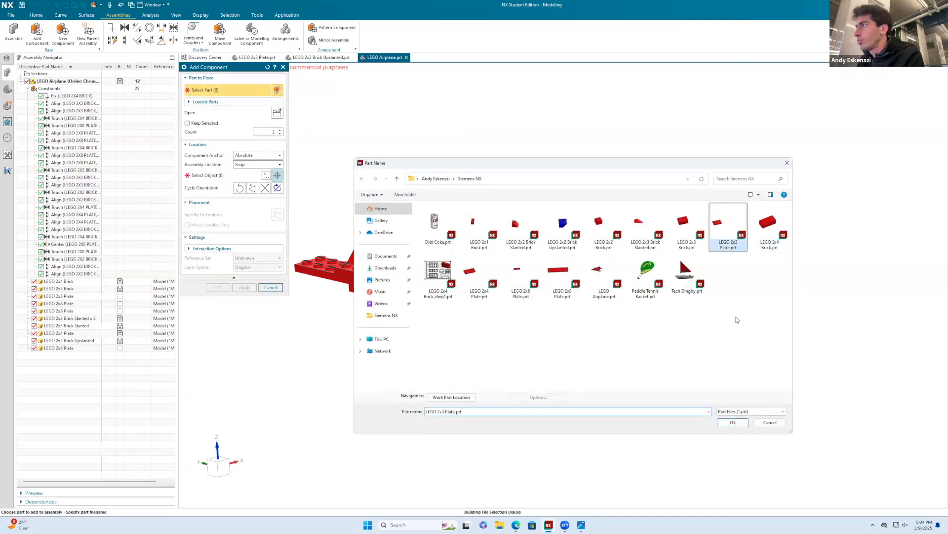
click(733, 423)
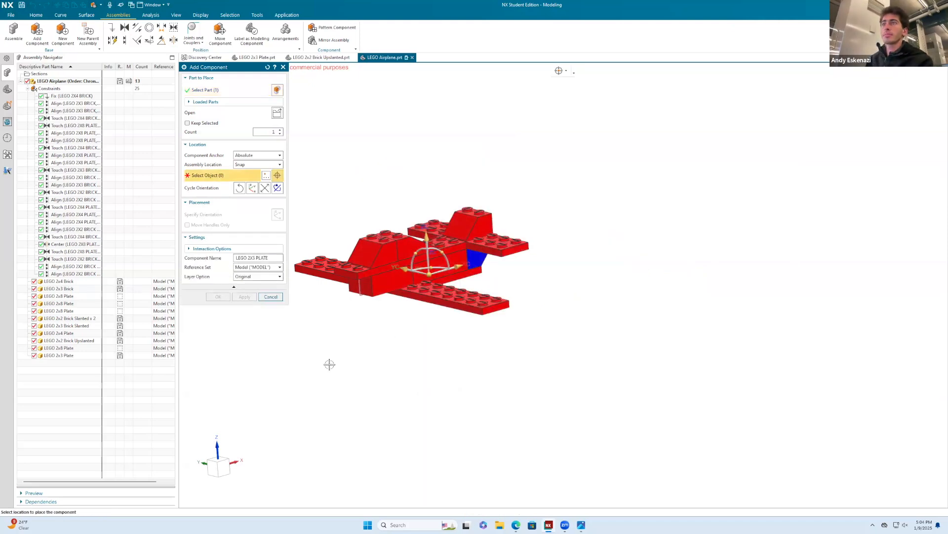
click(365, 335)
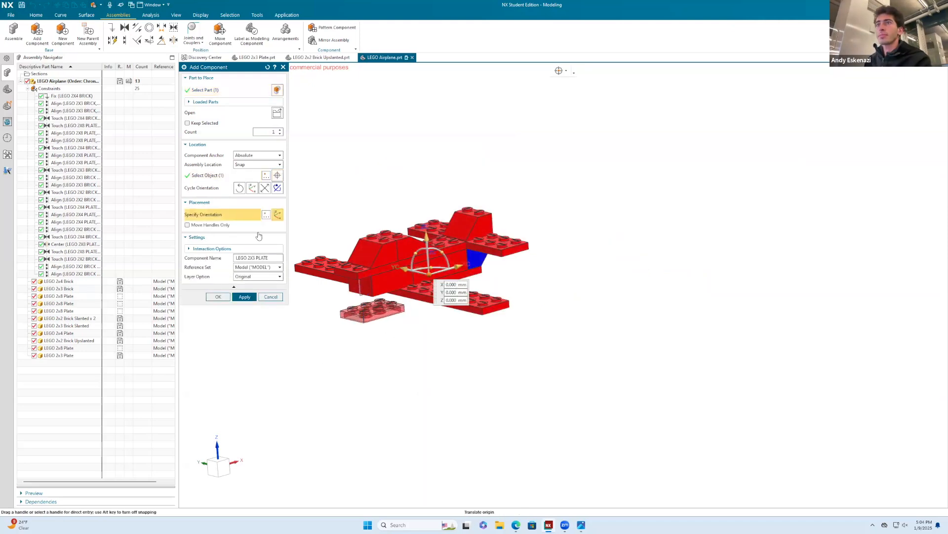
click(216, 297)
Try to attach the new 2x3 plate to the airplane's fuselage with a Touch constraint.
click(119, 33)
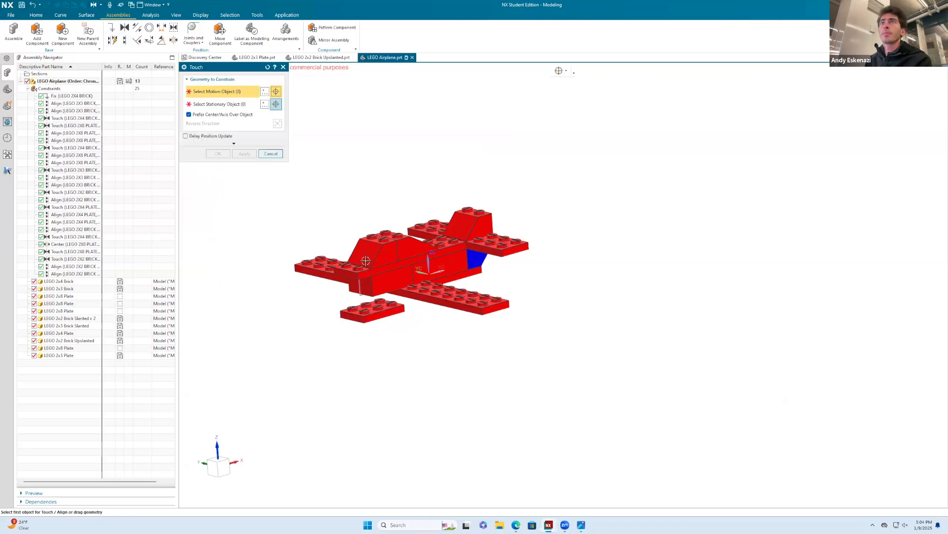
scroll(404, 288, up, 3)
middle_drag(401, 326, 317, 318)
scroll(367, 374, down, 2)
scroll(315, 315, up, 5)
click(314, 321)
scroll(368, 267, down, 4)
middle_drag(409, 237, 479, 211)
click(477, 208)
click(217, 154)
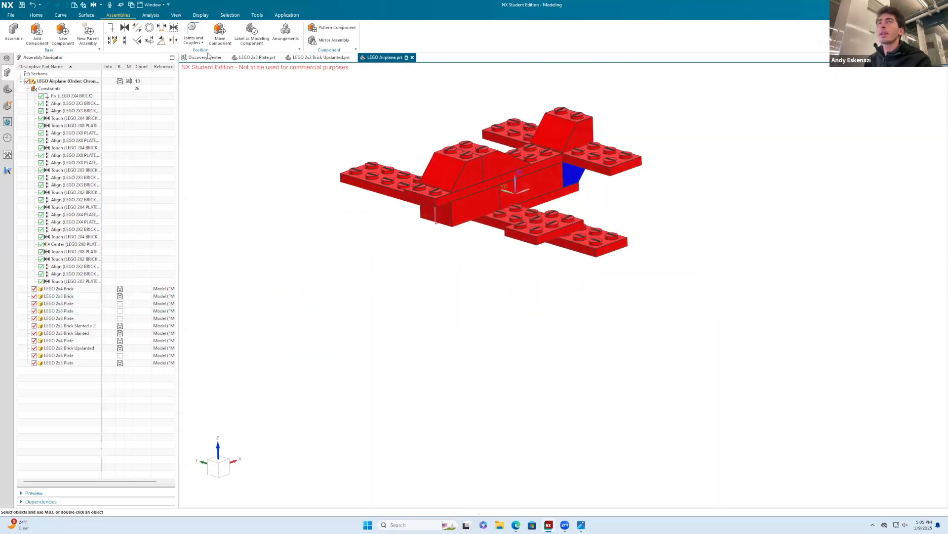
Try an Align constraint against the underside of the nose 2x3 brick, cancel it, and undo the 2x3 plate's Touch constraint.
scroll(546, 241, up, 3)
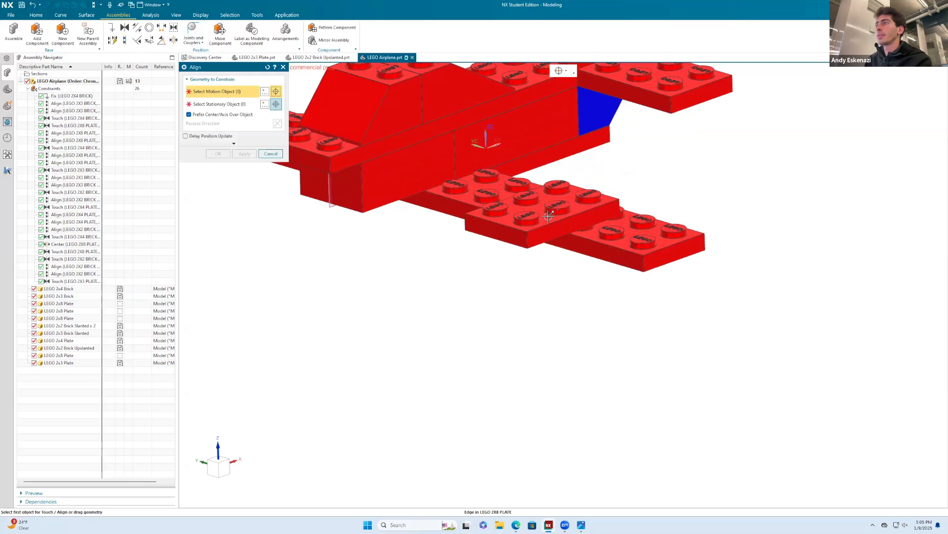
click(549, 216)
middle_drag(523, 232, 482, 168)
scroll(479, 164, up, 3)
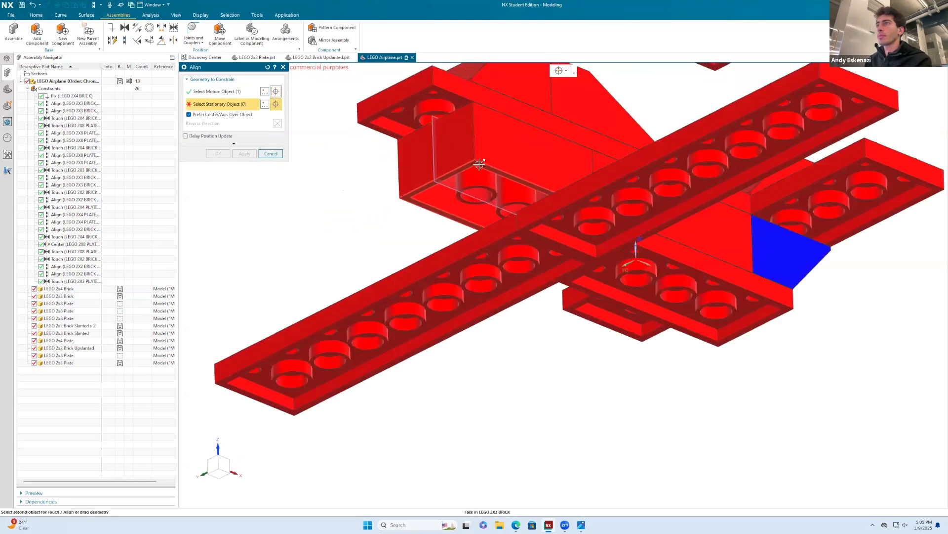
click(482, 170)
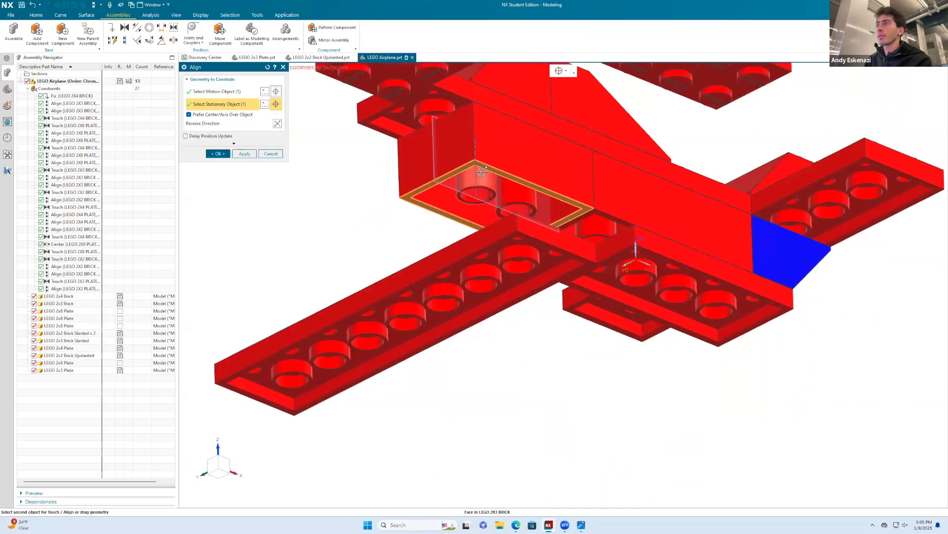
click(279, 156)
scroll(415, 204, down, 3)
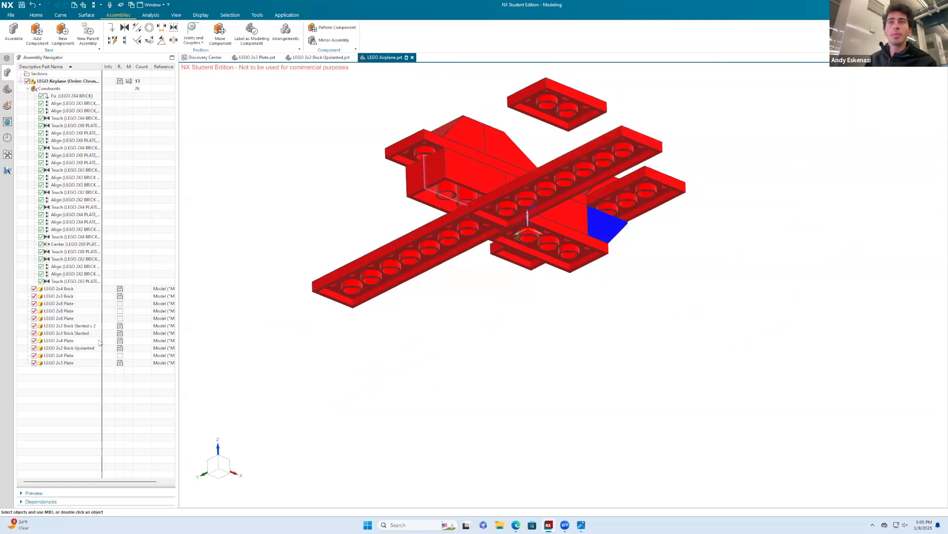
key(ctrl+z)
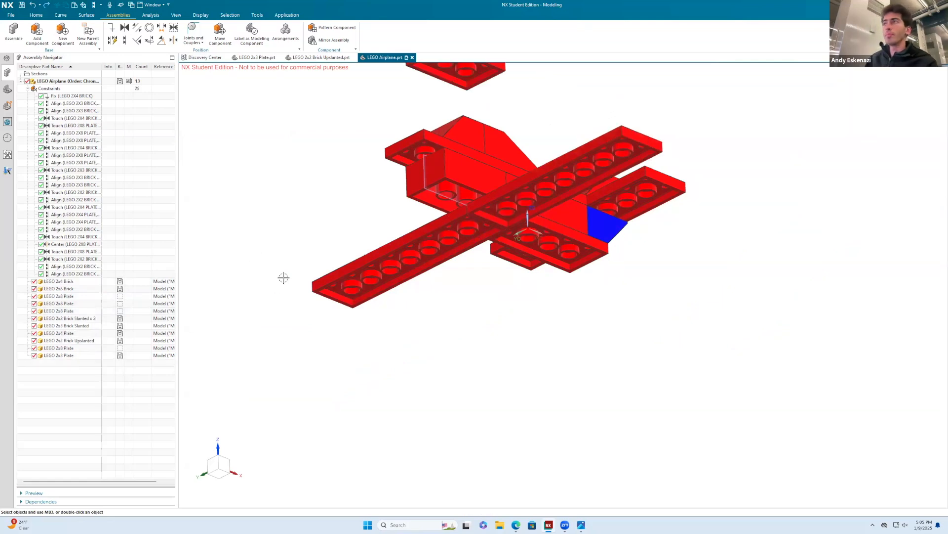
Apply a Touch constraint between the 2x3 plate's studded top face and the underside of the nose 2x3 brick.
click(126, 30)
scroll(320, 229, down, 3)
middle_drag(319, 229, 413, 208)
scroll(379, 238, up, 3)
click(422, 247)
scroll(413, 207, up, 2)
scroll(403, 245, down, 5)
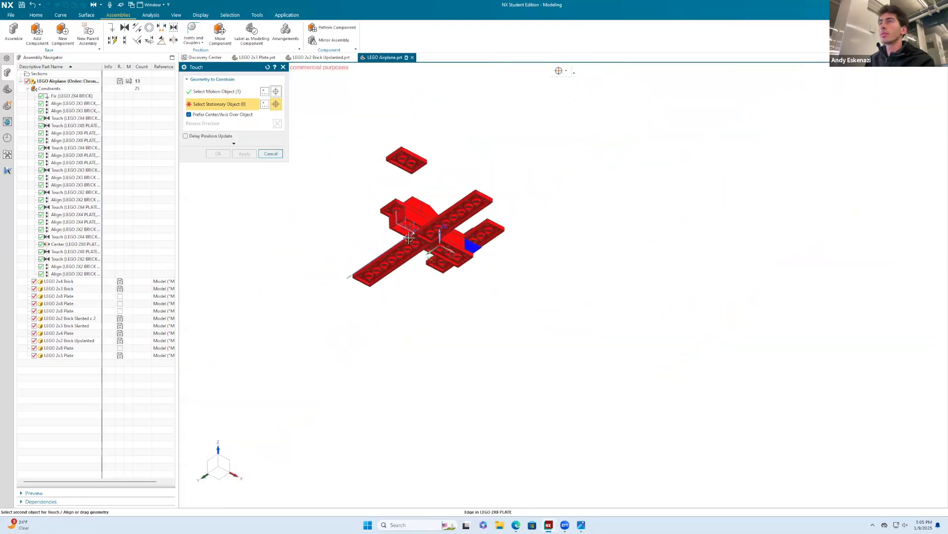
middle_drag(403, 245, 387, 278)
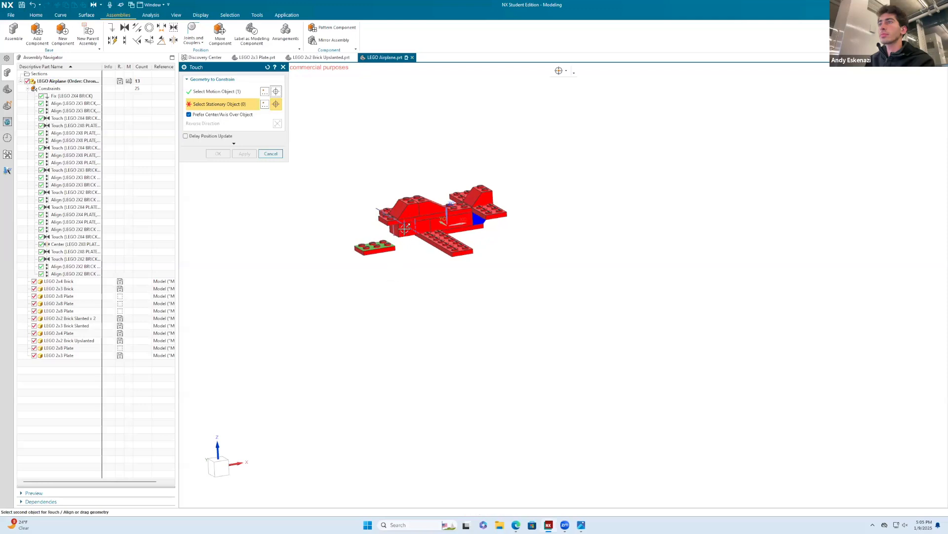
scroll(407, 245, up, 4)
middle_drag(407, 245, 398, 237)
scroll(397, 237, up, 5)
click(389, 228)
scroll(389, 229, down, 6)
middle_drag(390, 228, 383, 271)
click(218, 154)
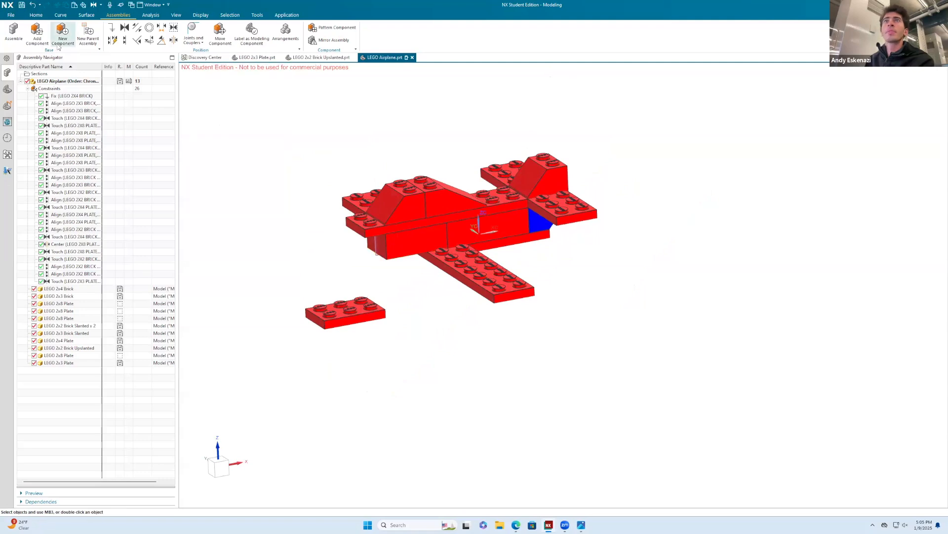
Apply an Align constraint between the nose 2x3 brick's long side face and the 2x3 plate's long side face.
click(125, 40)
click(417, 241)
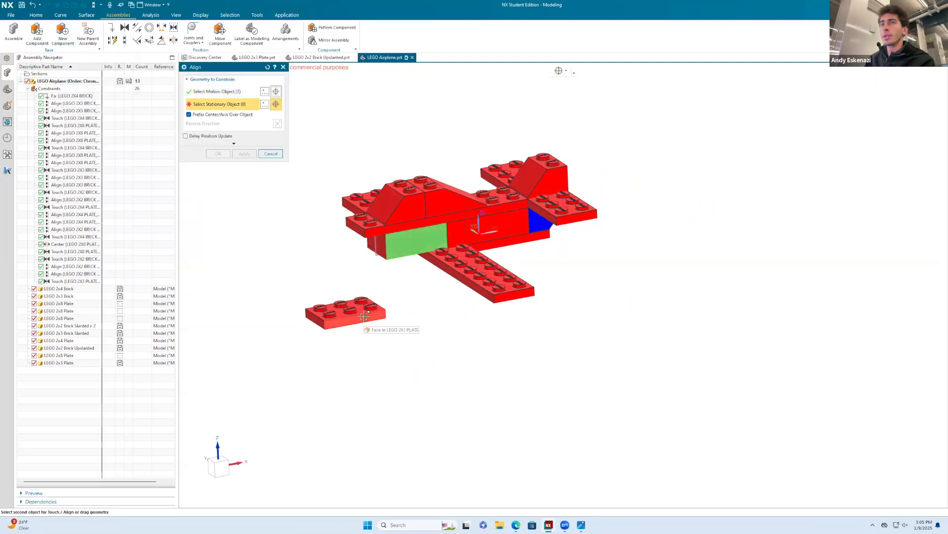
click(364, 316)
click(218, 154)
Apply an Align constraint between the upper fuselage plate's front end face and the 2x3 plate's short front face.
mouse_move(318, 227)
middle_down()
mouse_move(310, 229)
mouse_move(331, 238)
middle_up()
click(124, 41)
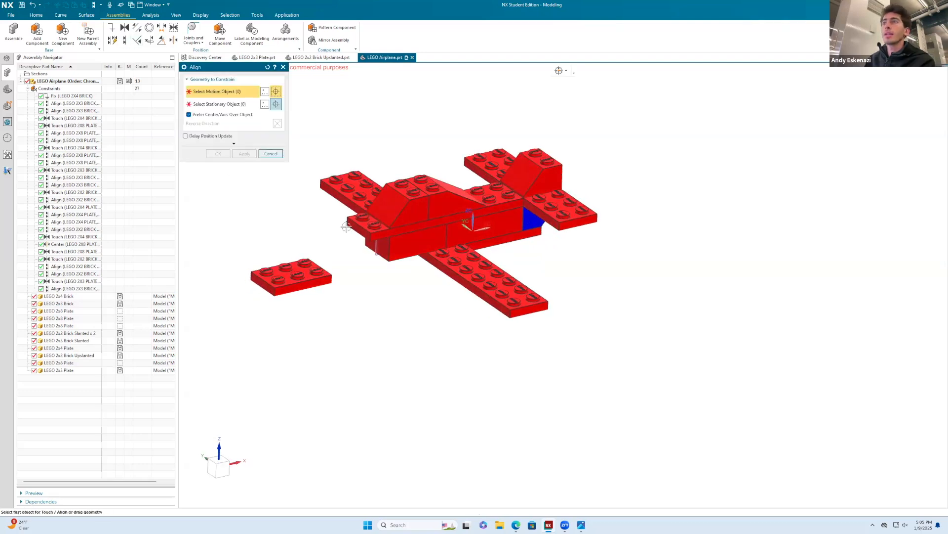
scroll(346, 227, up, 3)
click(372, 228)
scroll(372, 228, down, 3)
scroll(288, 284, up, 3)
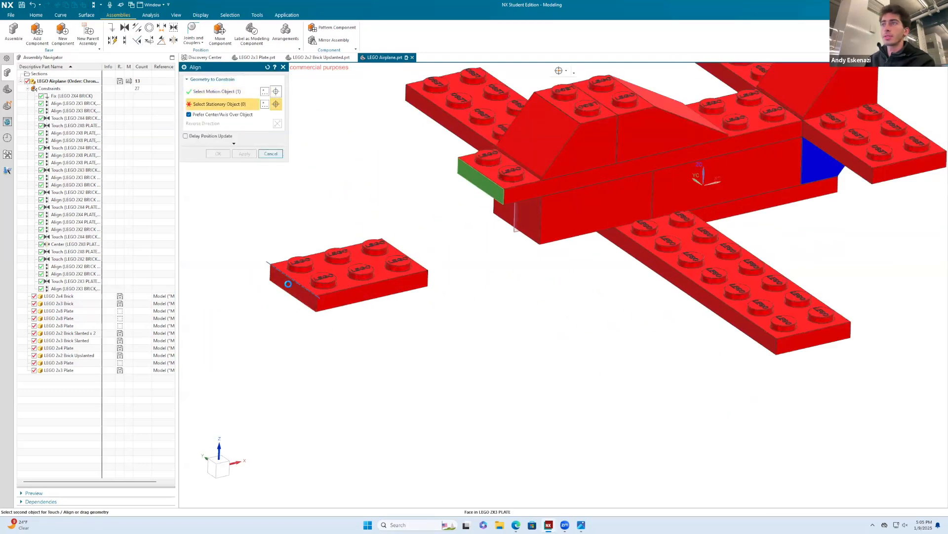
click(288, 284)
click(217, 154)
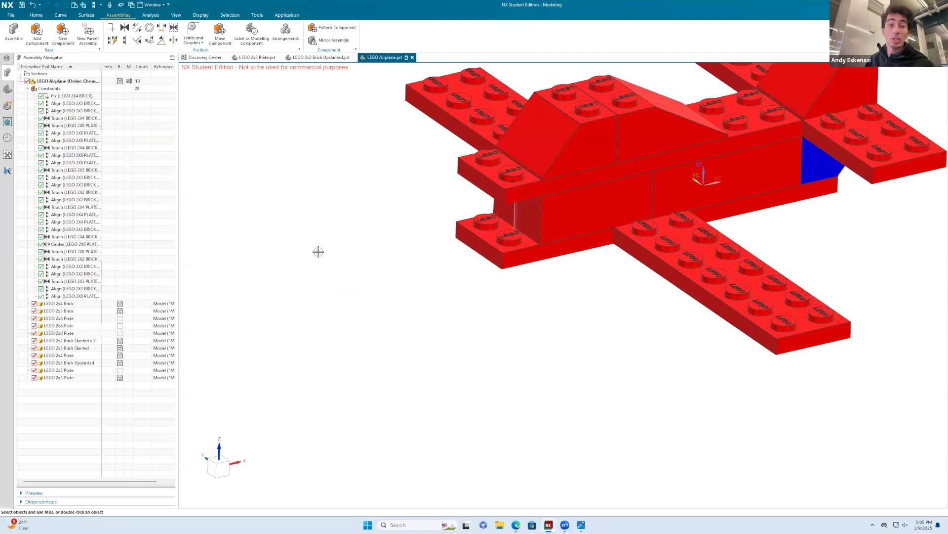
scroll(470, 281, down, 3)
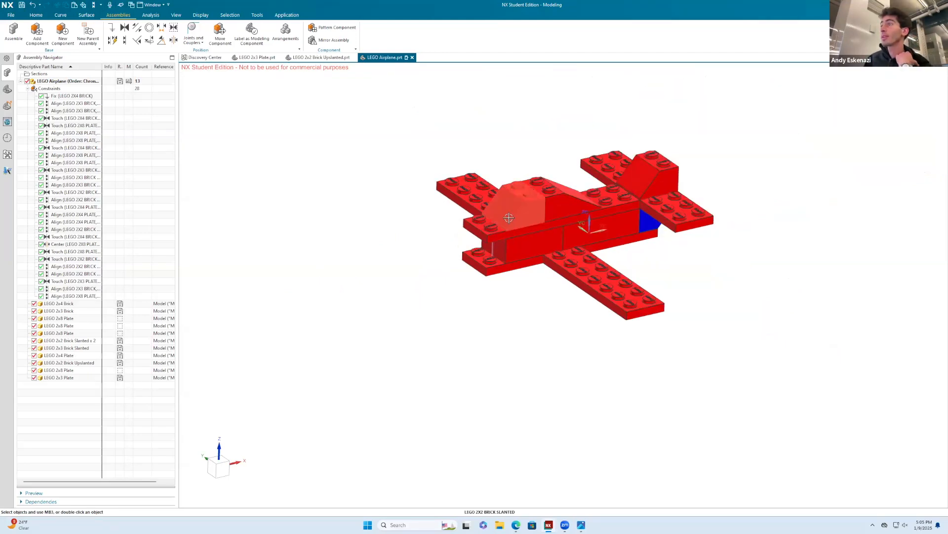
Add the LEGO 2x1 Brick component and place it in empty space in front of the nose.
click(38, 35)
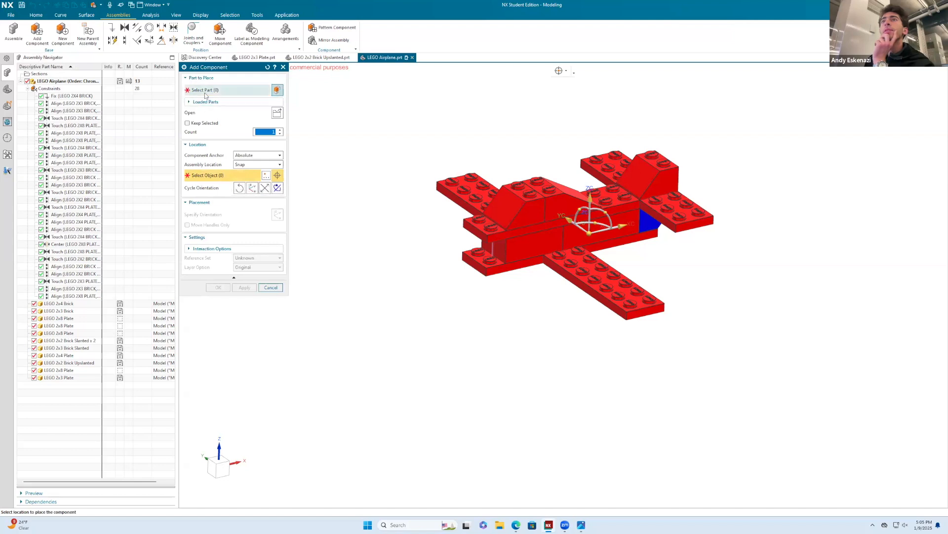
click(277, 113)
click(484, 245)
click(732, 422)
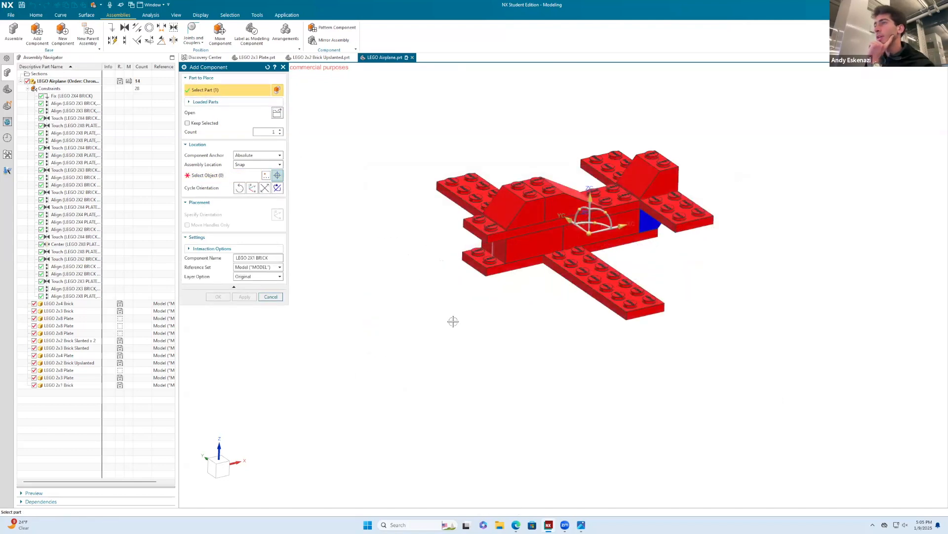
click(430, 271)
click(216, 297)
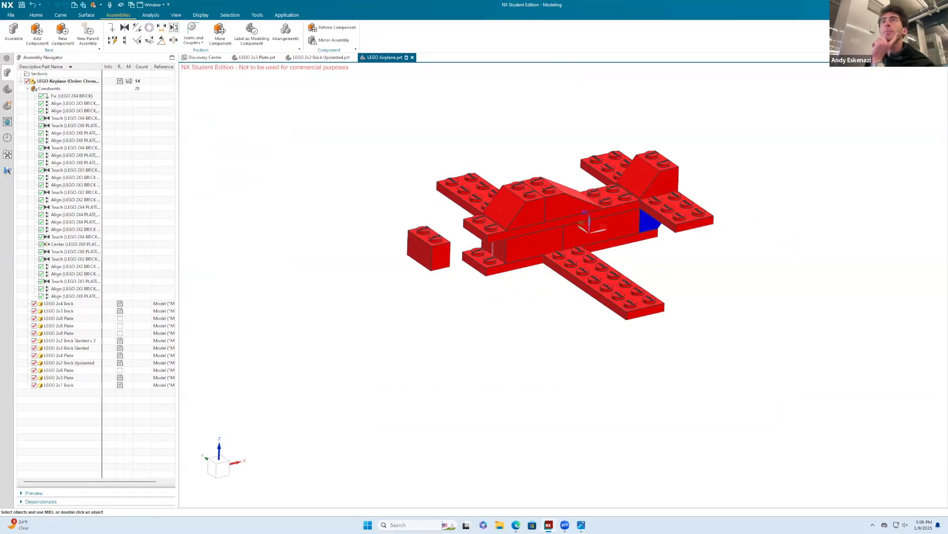
Apply a Touch constraint between the nose 2x3 brick's front end face and the 2x1 brick's long back face.
scroll(474, 251, up, 3)
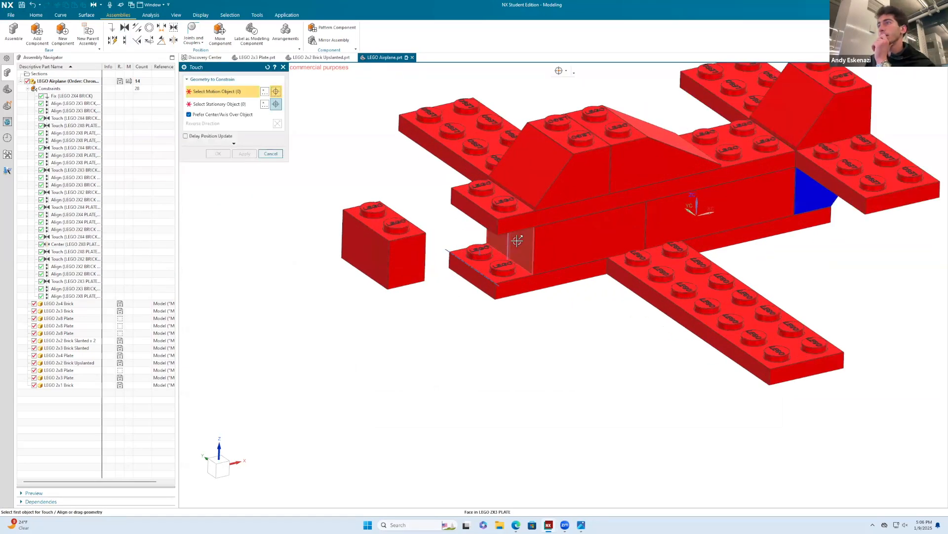
click(505, 249)
middle_drag(488, 259, 488, 228)
click(428, 239)
click(217, 153)
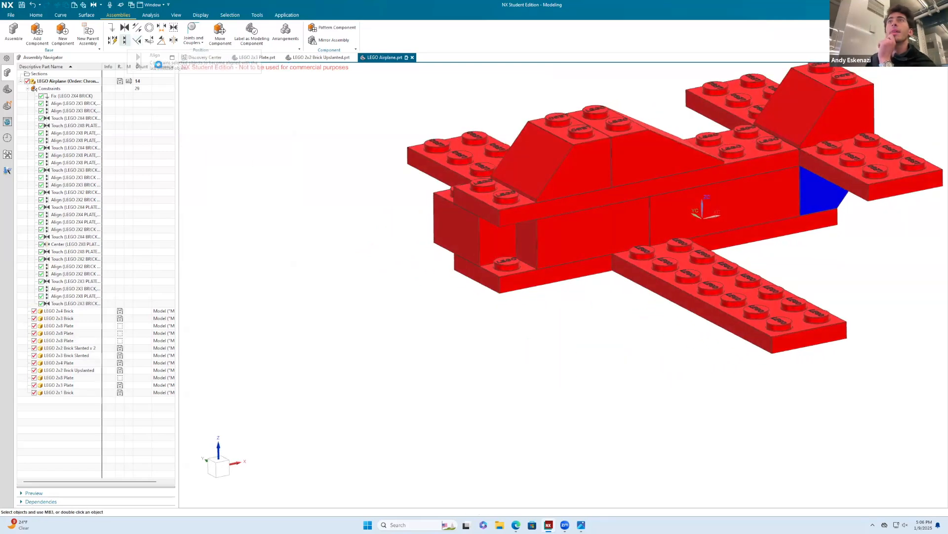
Apply an Align constraint between the 2x1 brick's short end face and the nose 2x3 brick's long side face.
click(126, 41)
click(496, 239)
click(554, 237)
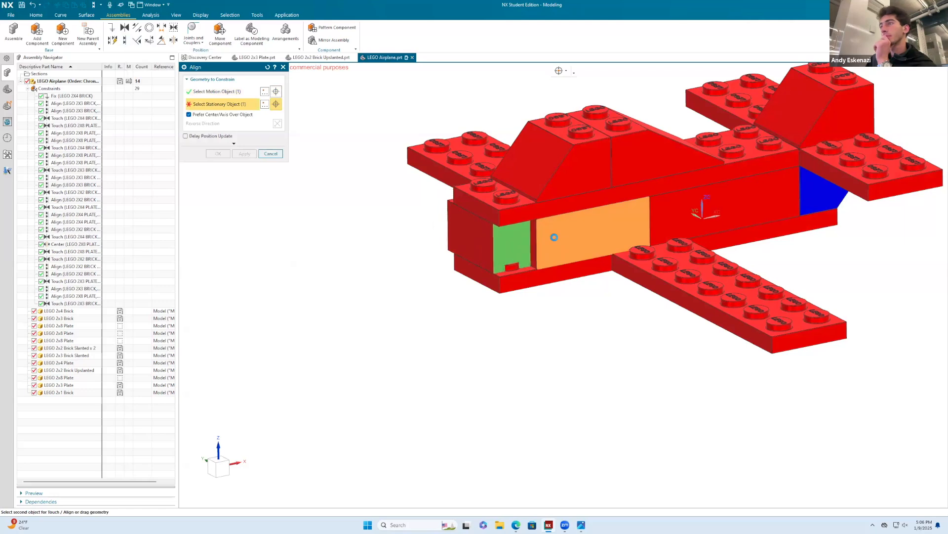
click(219, 153)
scroll(454, 226, down, 4)
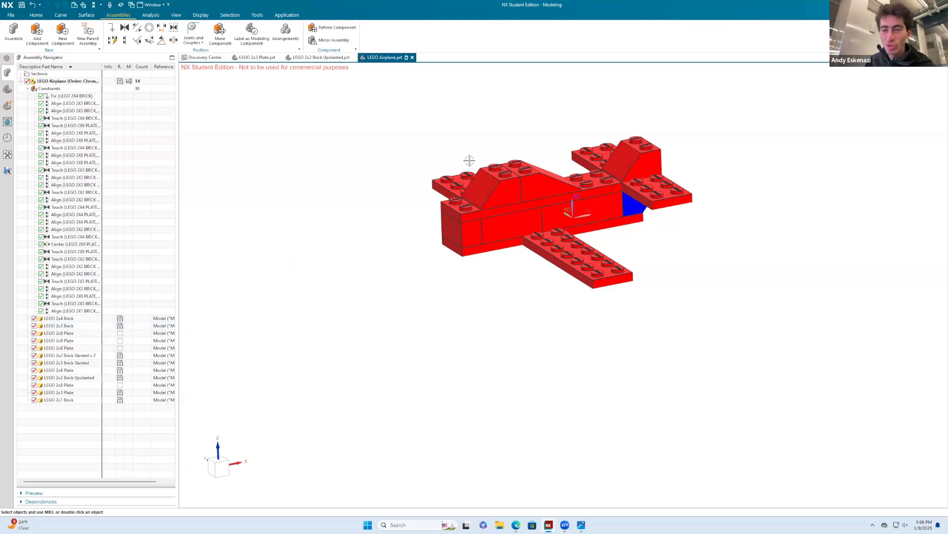
Add the LEGO 2x6 Plate component and place it in empty space beside the nose.
middle_drag(510, 241, 513, 186)
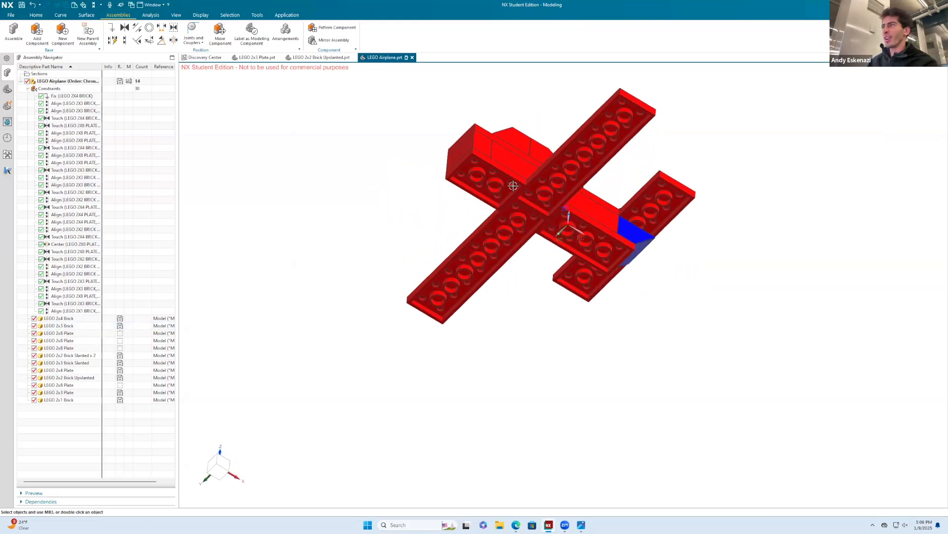
click(35, 33)
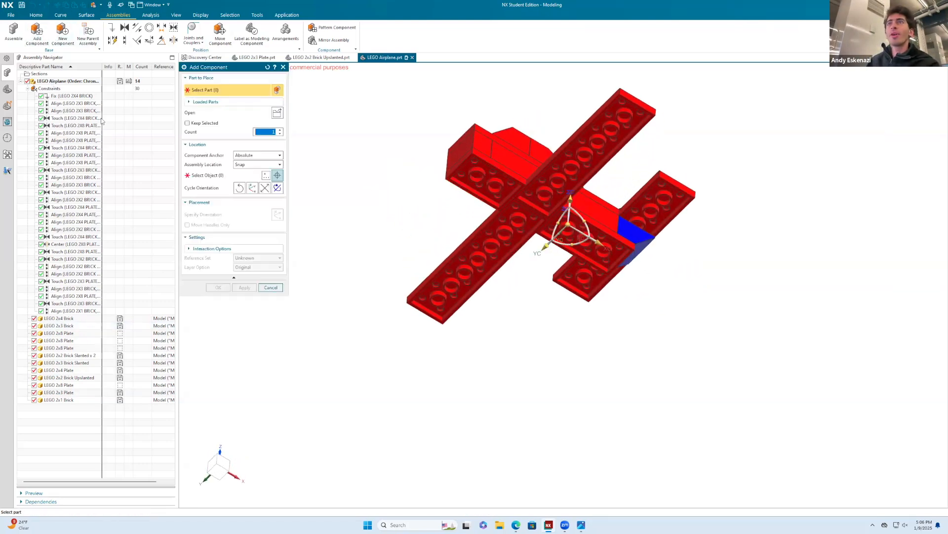
click(277, 113)
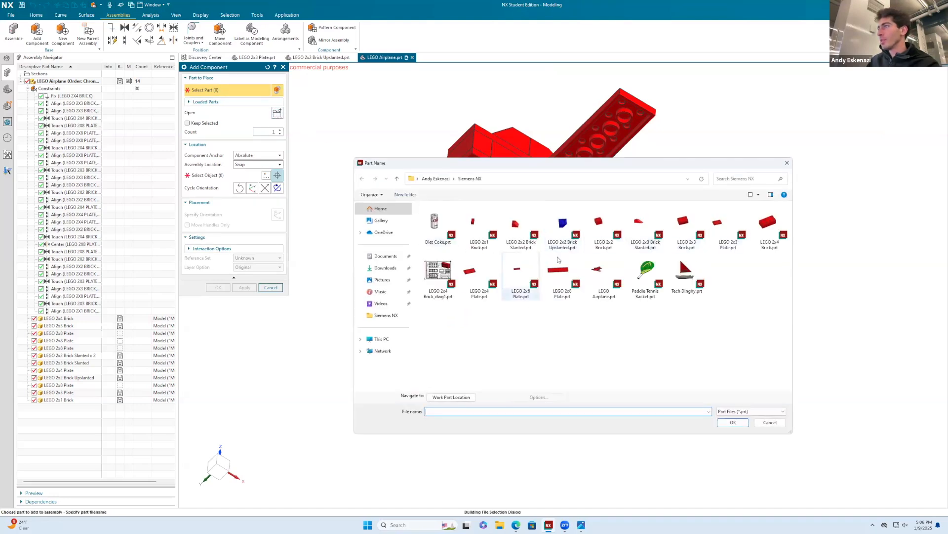
click(511, 271)
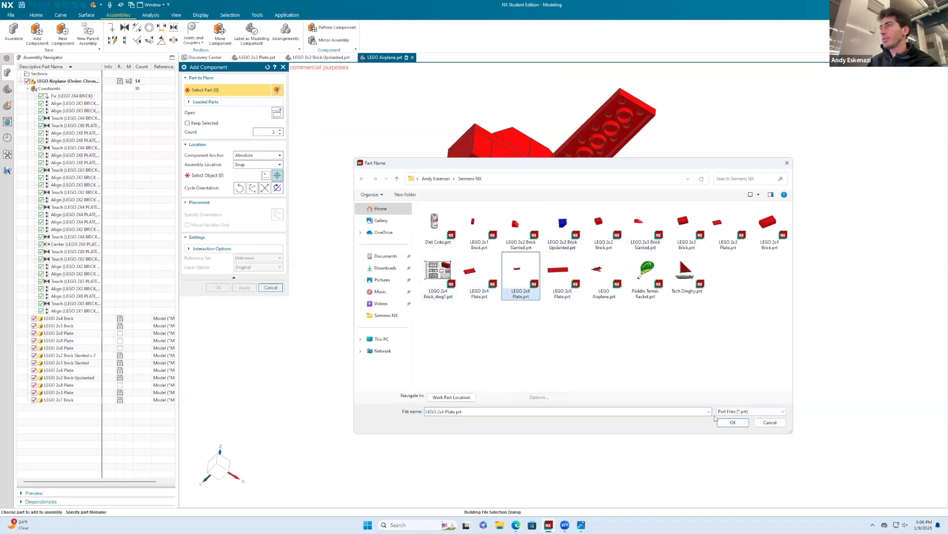
click(733, 422)
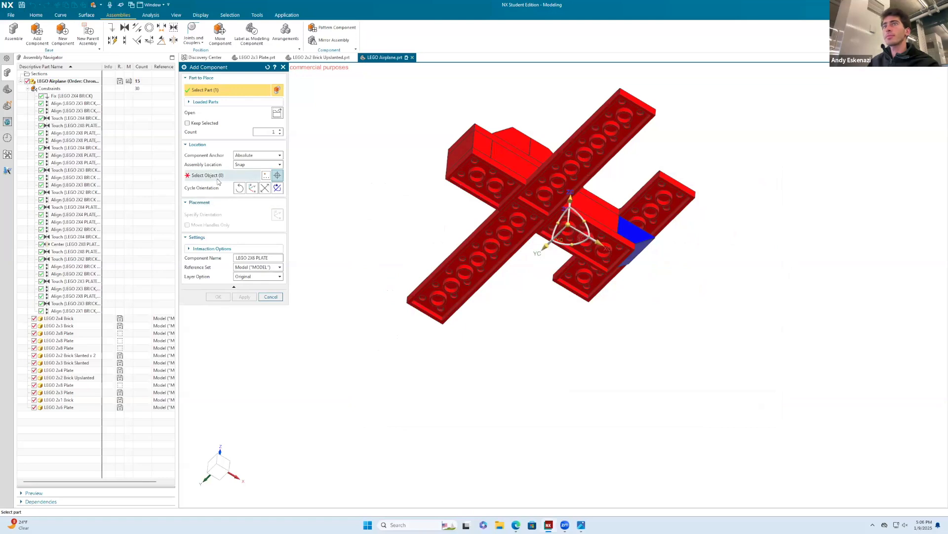
click(397, 196)
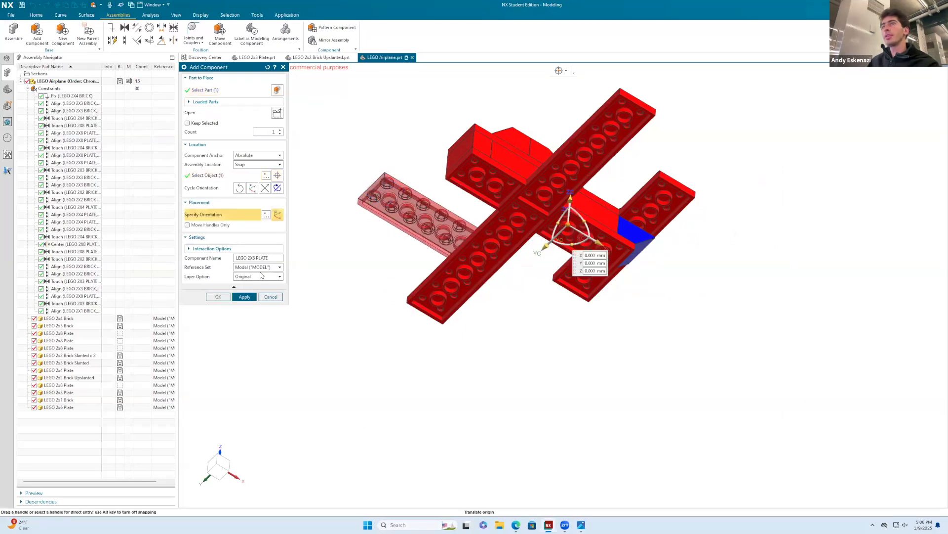
click(217, 297)
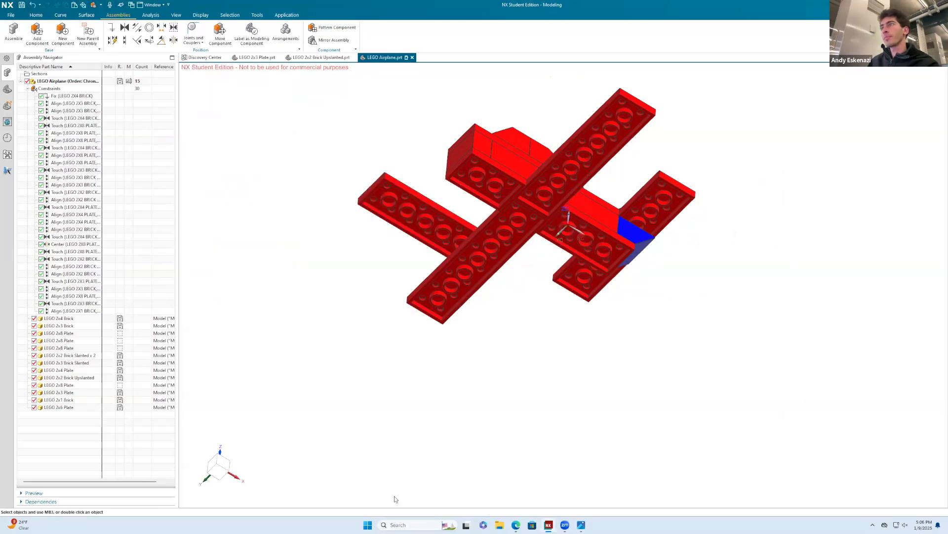
Check the airplane reference picture in the browser, and apply a Touch constraint between the nose 2x3 plate's underside and the 2x6 plate's top face.
click(515, 525)
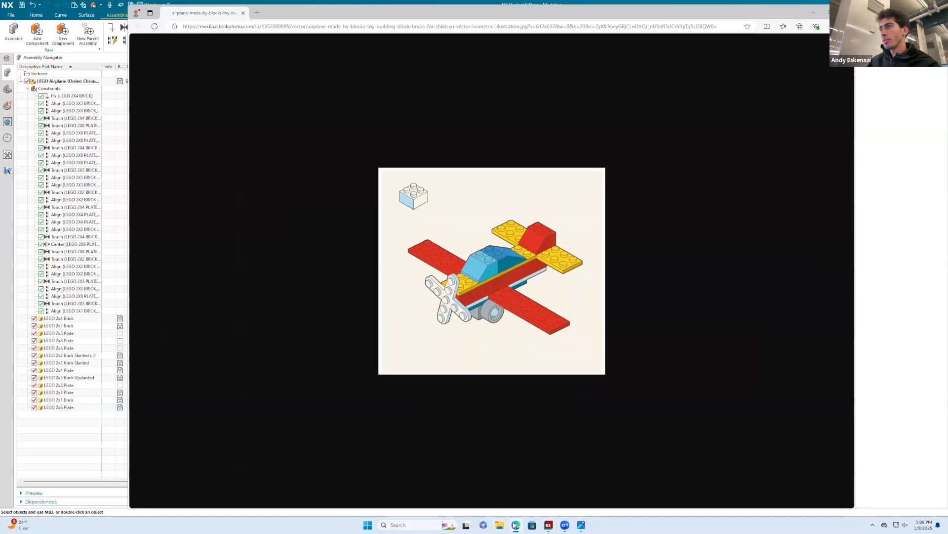
click(515, 525)
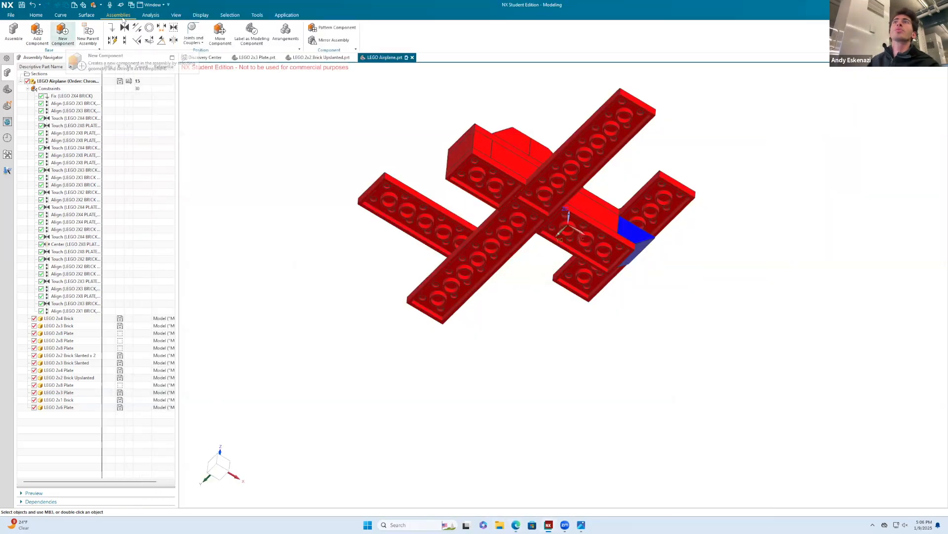
click(124, 28)
scroll(548, 145, up, 5)
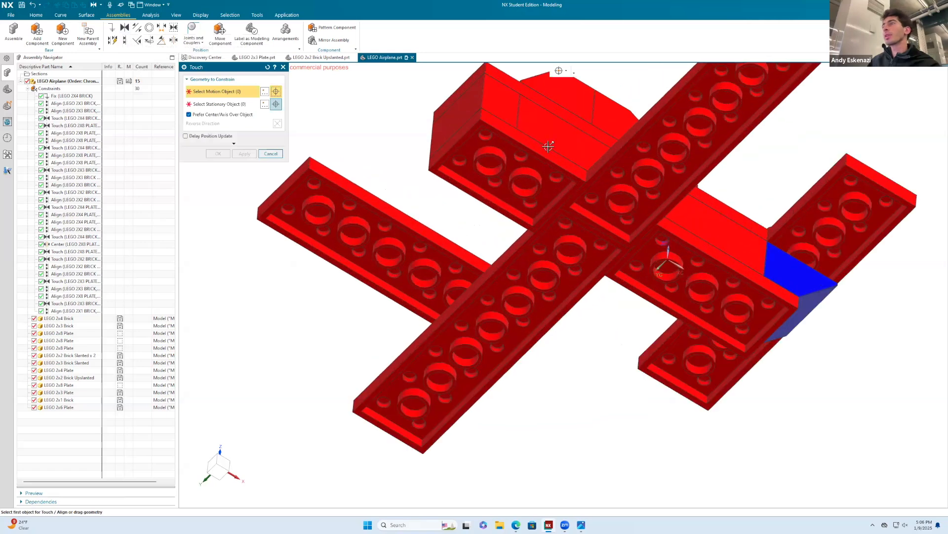
click(544, 154)
scroll(509, 157, down, 5)
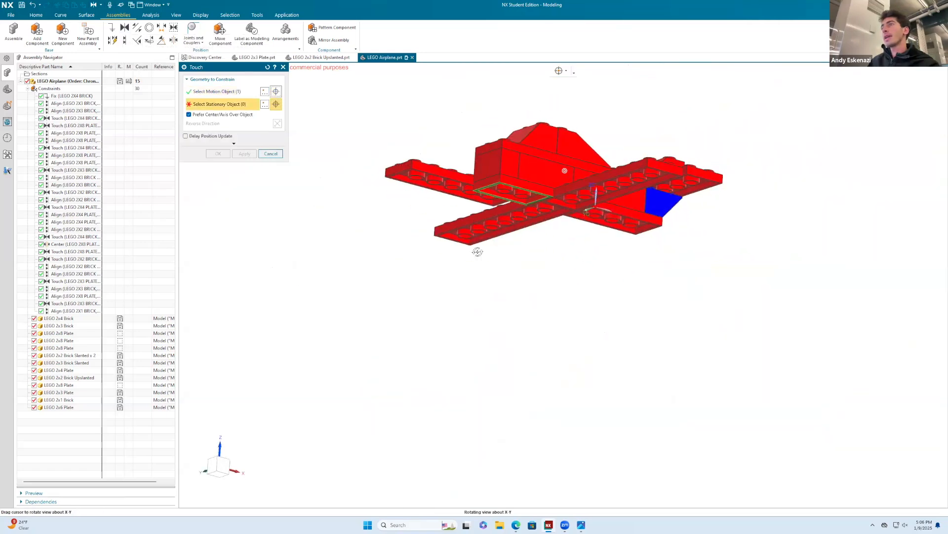
click(438, 159)
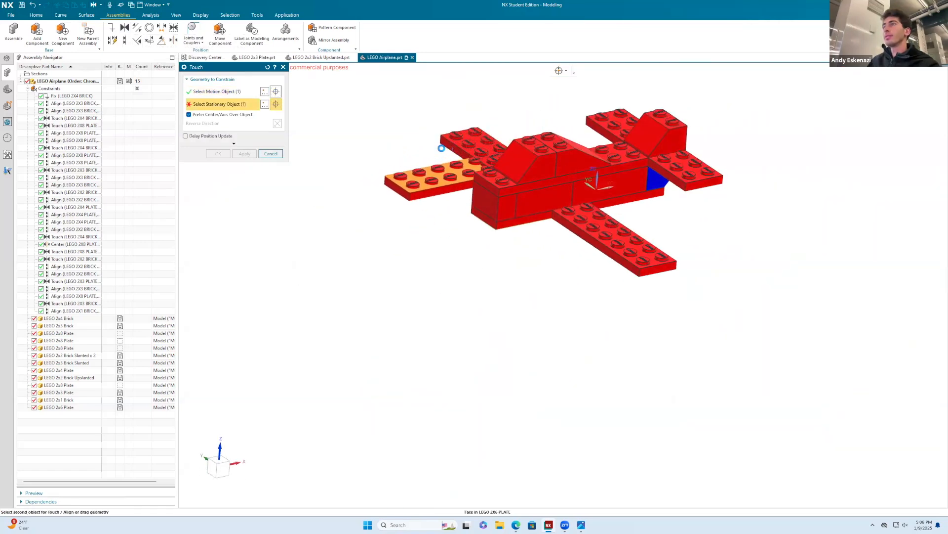
click(219, 153)
Apply an Align constraint between the nose 2x3 brick's long side face and the 2x6 plate's long side face.
middle_drag(459, 266, 491, 177)
scroll(493, 163, up, 2)
scroll(490, 177, up, 2)
scroll(490, 177, down, 1)
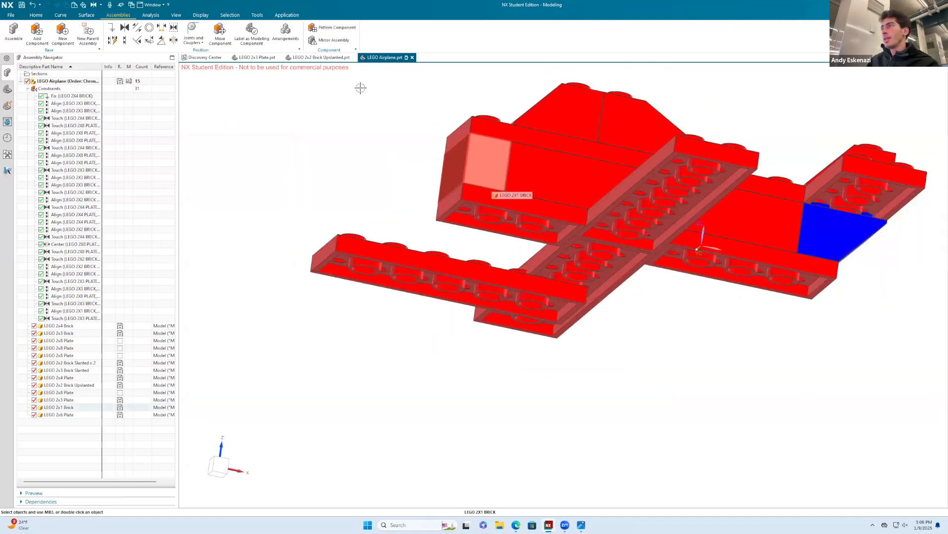
click(125, 42)
click(541, 169)
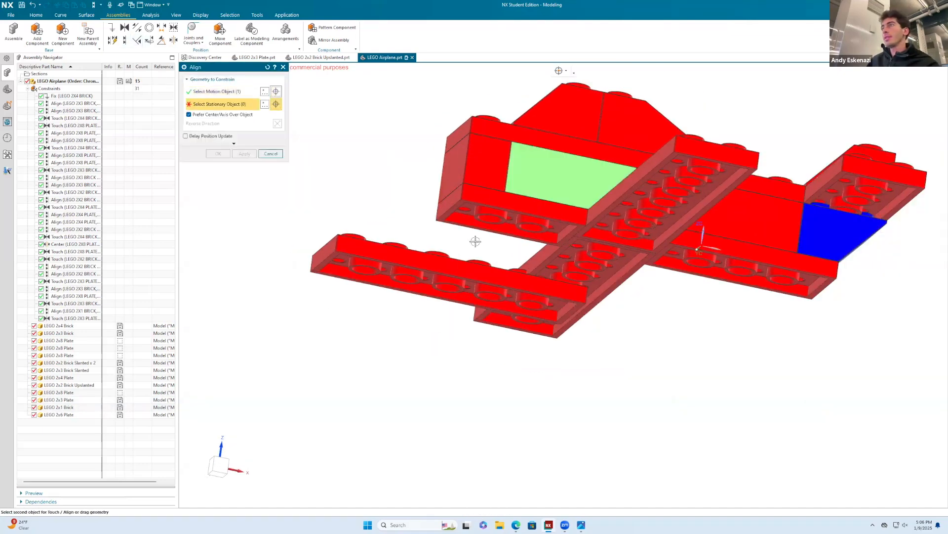
click(461, 265)
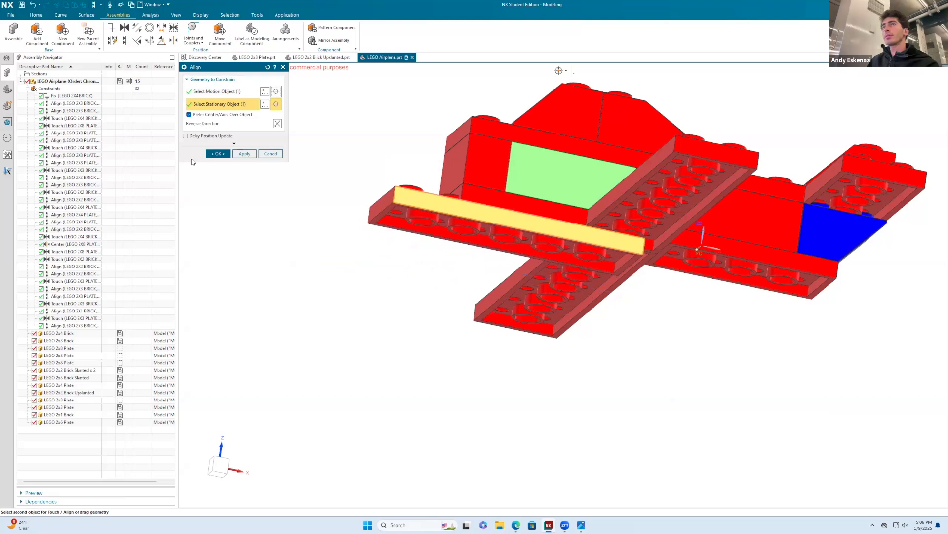
click(218, 153)
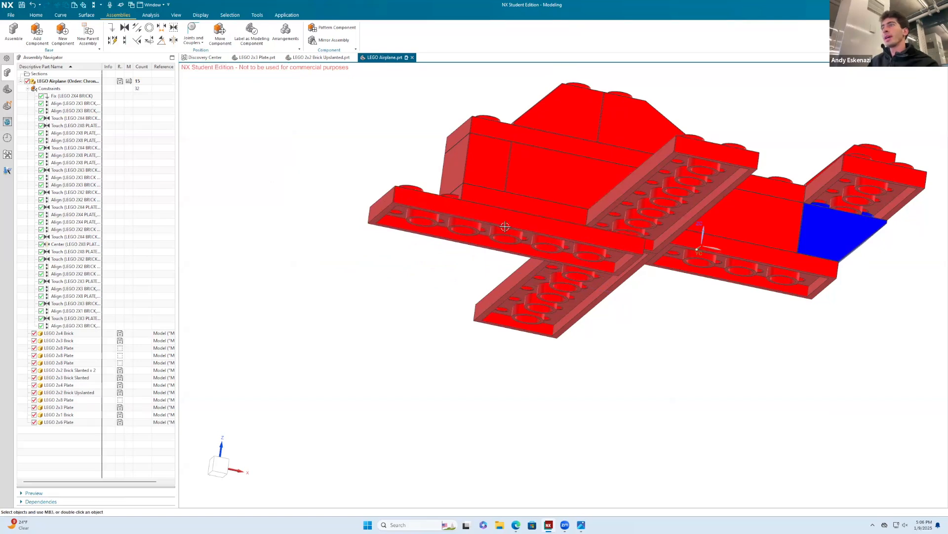
Try to slide the 2x6 plate forward and backward under the nose with dynamic Move Component handles.
middle_drag(419, 208, 523, 262)
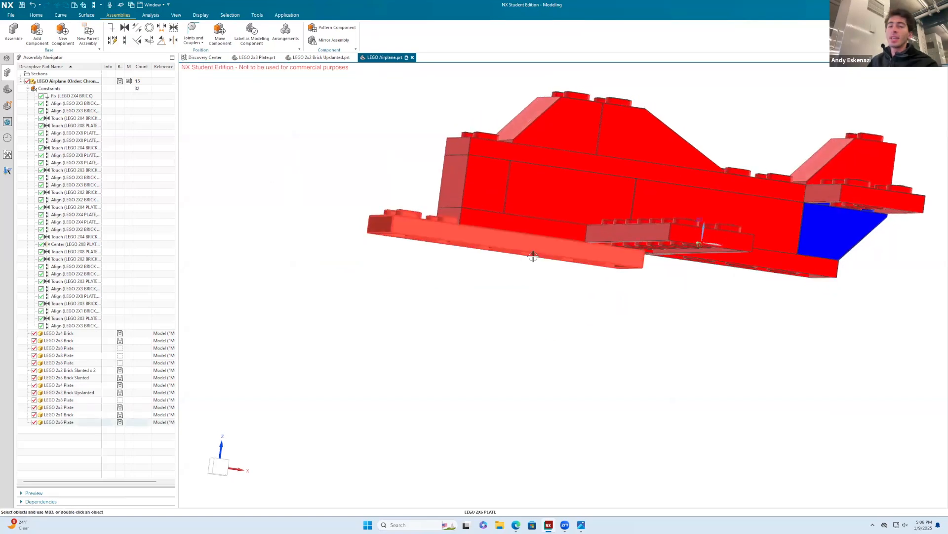
click(219, 31)
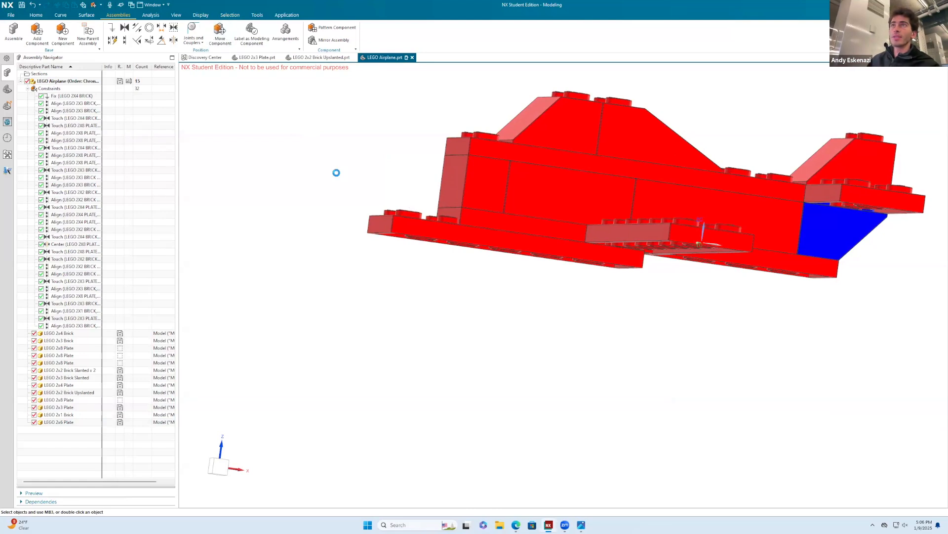
click(414, 225)
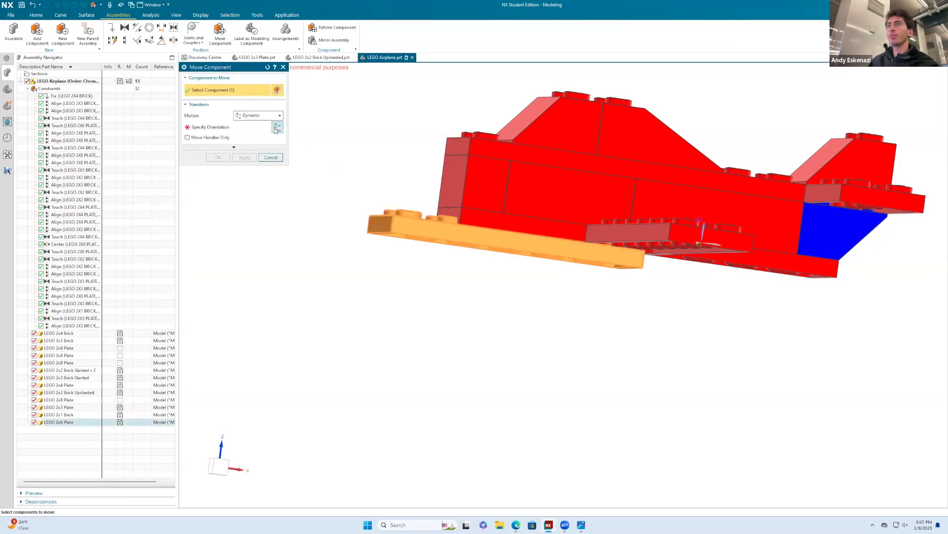
click(277, 127)
drag(544, 243, 487, 277)
middle_drag(487, 277, 483, 319)
drag(532, 240, 445, 274)
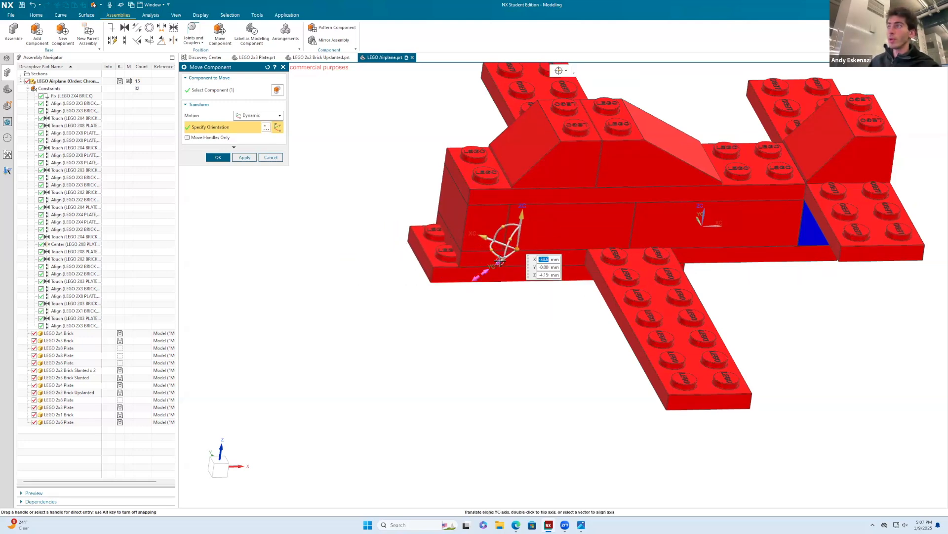
drag(486, 234, 345, 276)
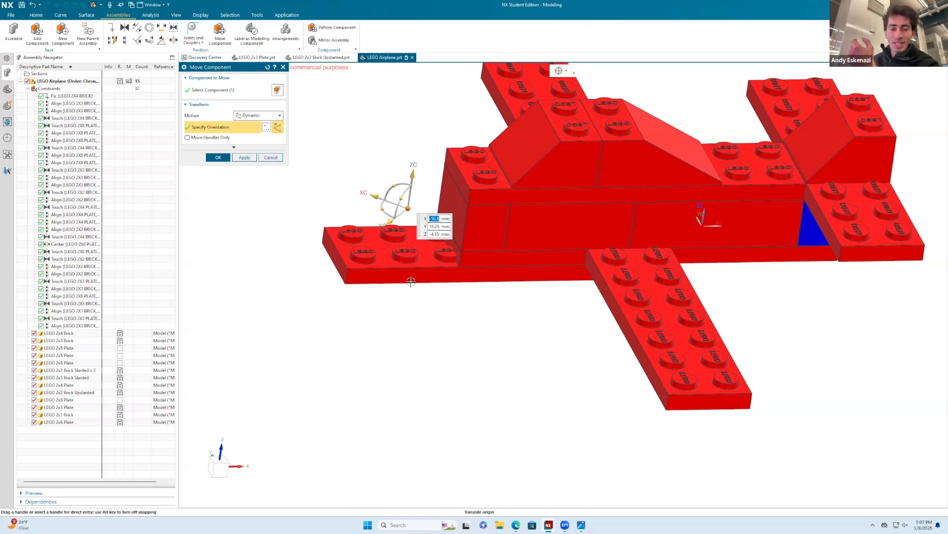
click(271, 158)
click(497, 271)
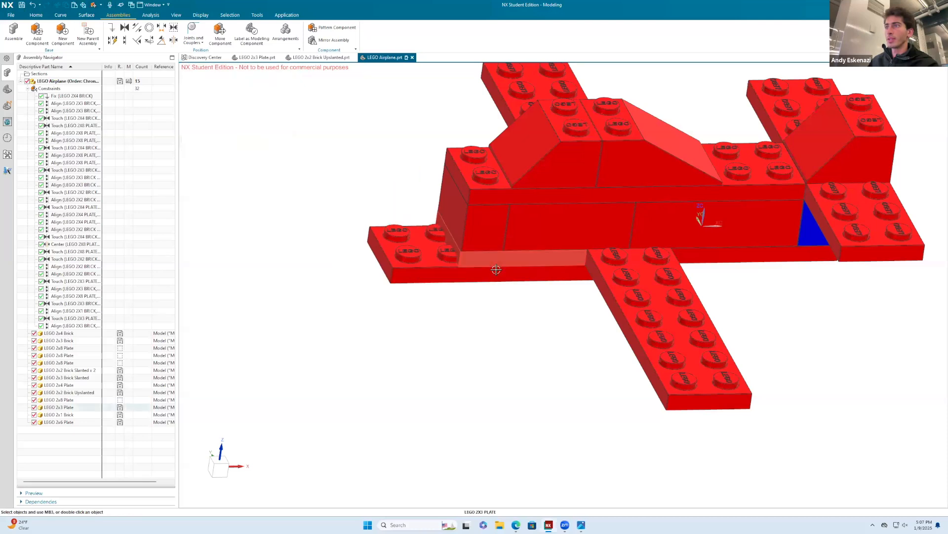
middle_drag(464, 290, 453, 271)
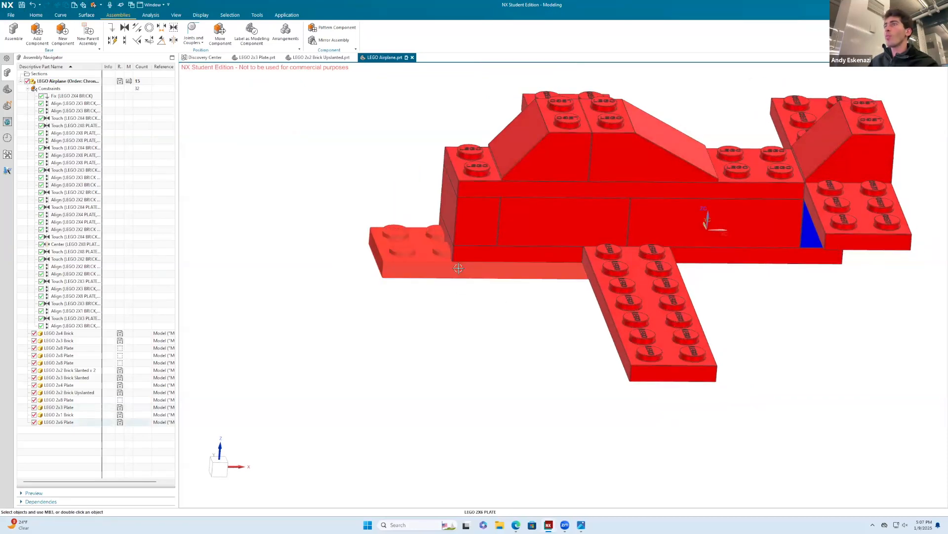
middle_drag(493, 268, 474, 184)
click(133, 41)
scroll(504, 211, up, 6)
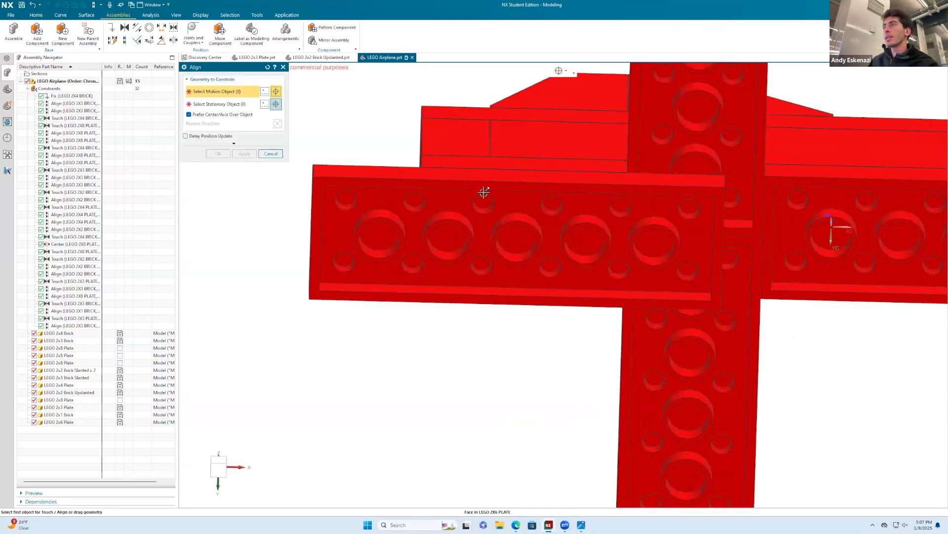
click(510, 222)
scroll(526, 242, down, 6)
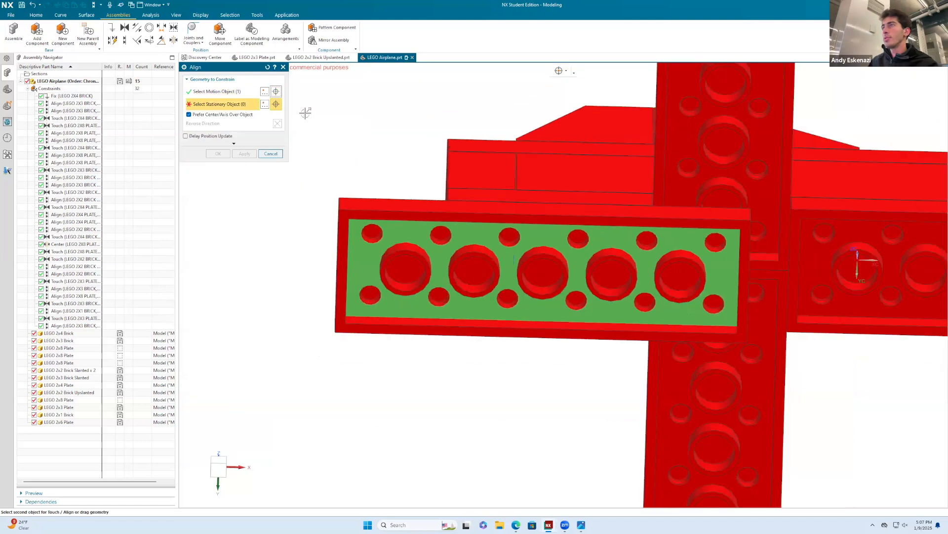
key(Escape)
Try a Concentric constraint between a small recess edge on the 2x6 plate's underside and a stud edge on the front 2x2 slanted brick.
click(148, 28)
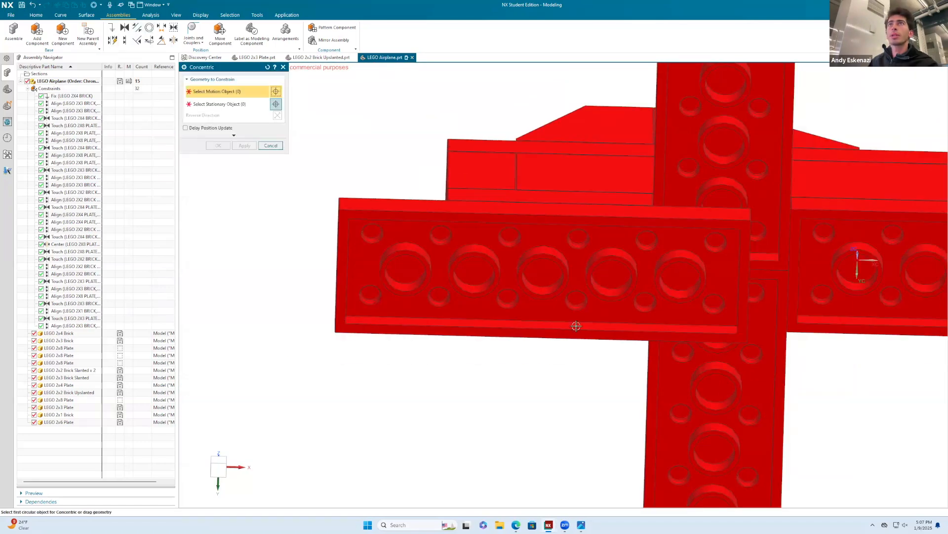
scroll(476, 206, up, 6)
click(426, 182)
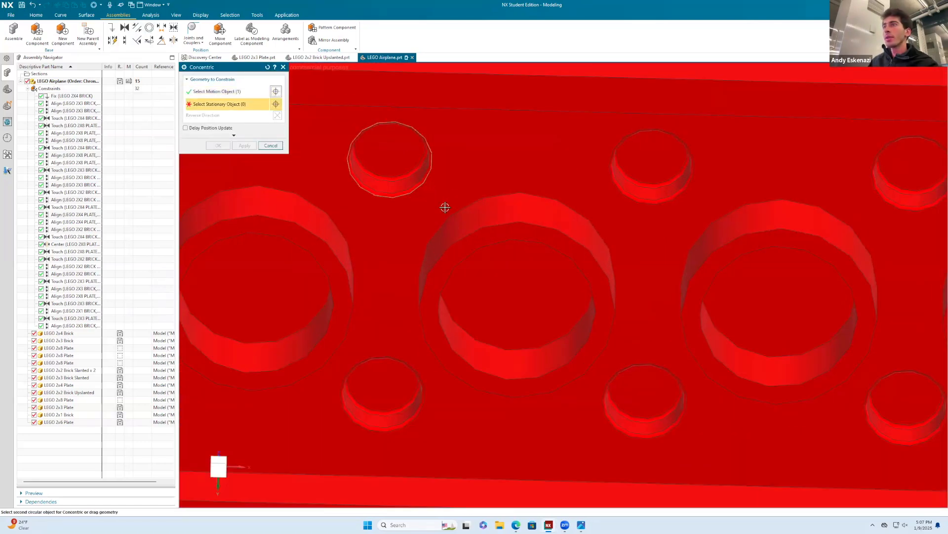
scroll(445, 208, down, 6)
middle_drag(474, 216, 472, 295)
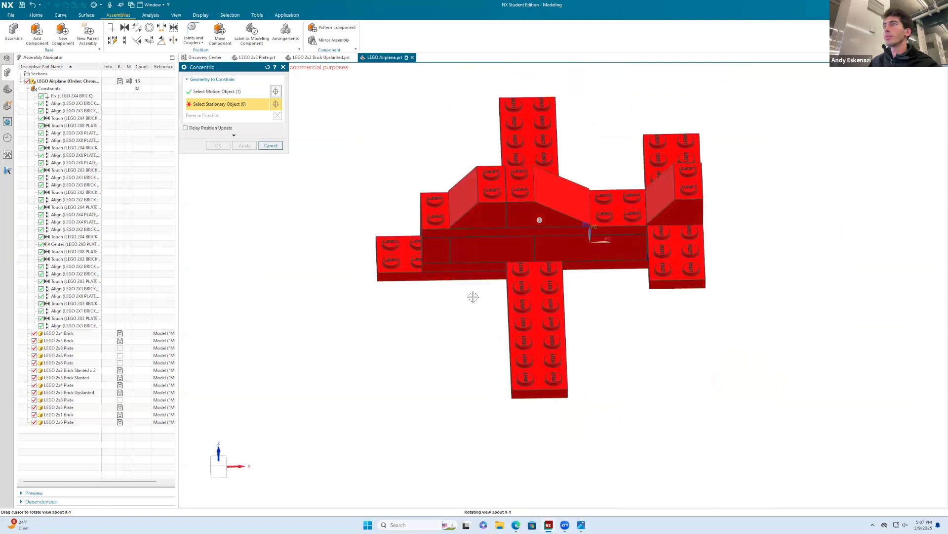
scroll(493, 190, up, 8)
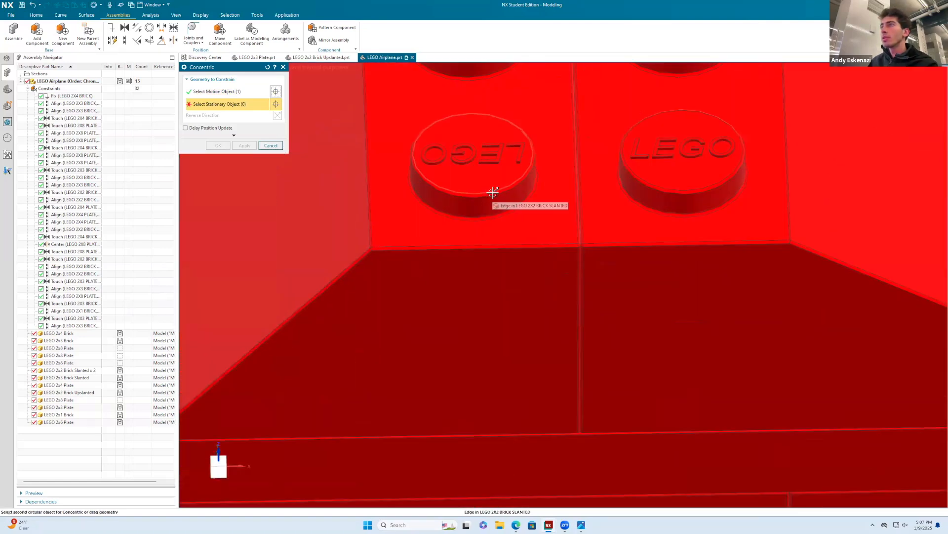
click(493, 192)
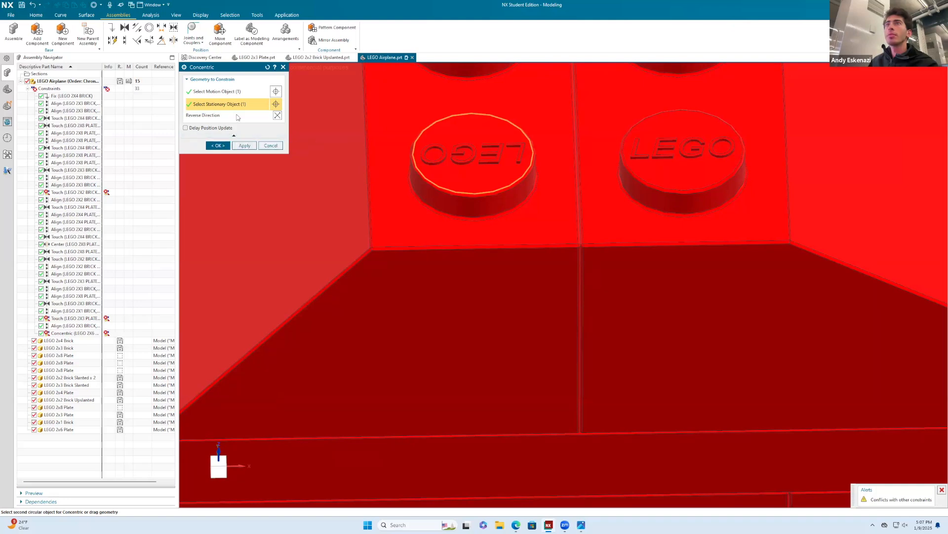
click(284, 68)
Try an Align constraint between the front 2x2 slanted brick's stud and a small recess on the 2x6 plate's underside.
click(125, 41)
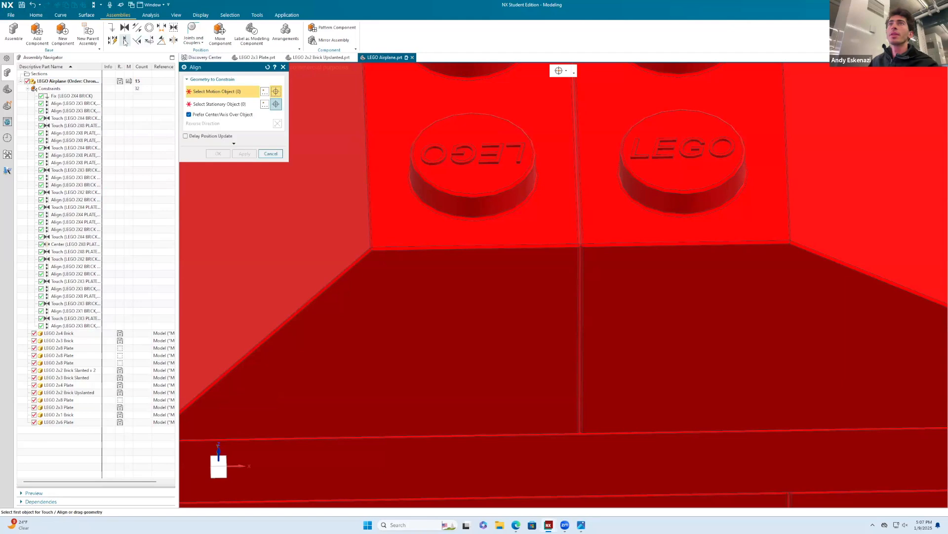
click(453, 190)
scroll(453, 190, down, 8)
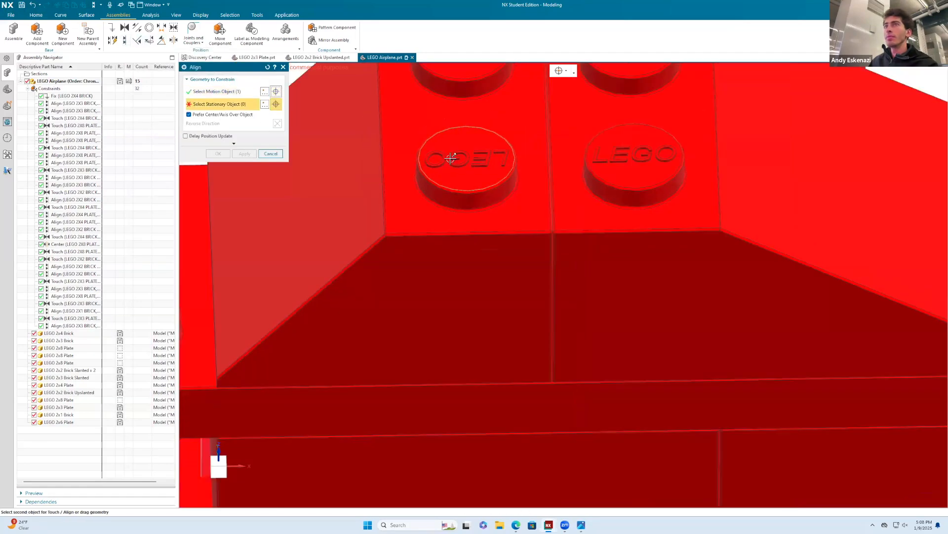
middle_drag(453, 190, 435, 202)
scroll(438, 198, up, 10)
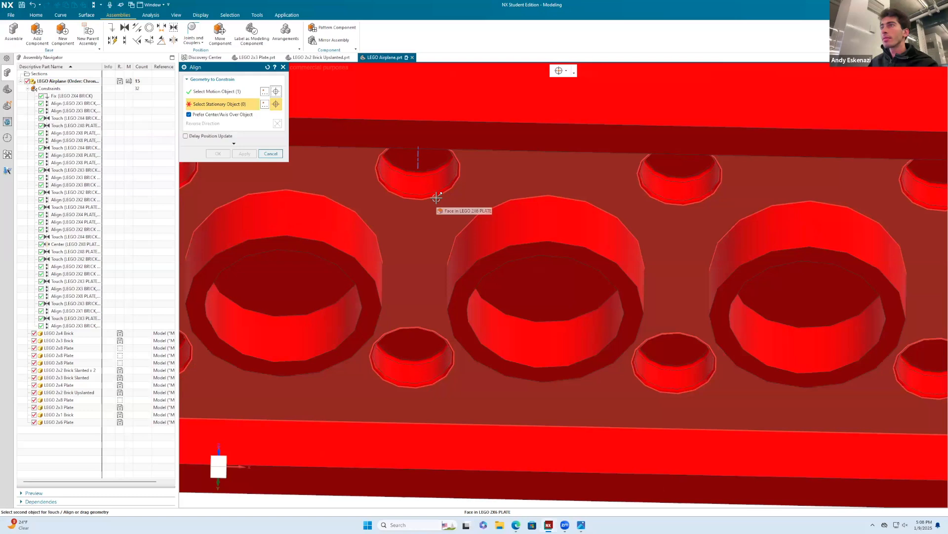
click(437, 198)
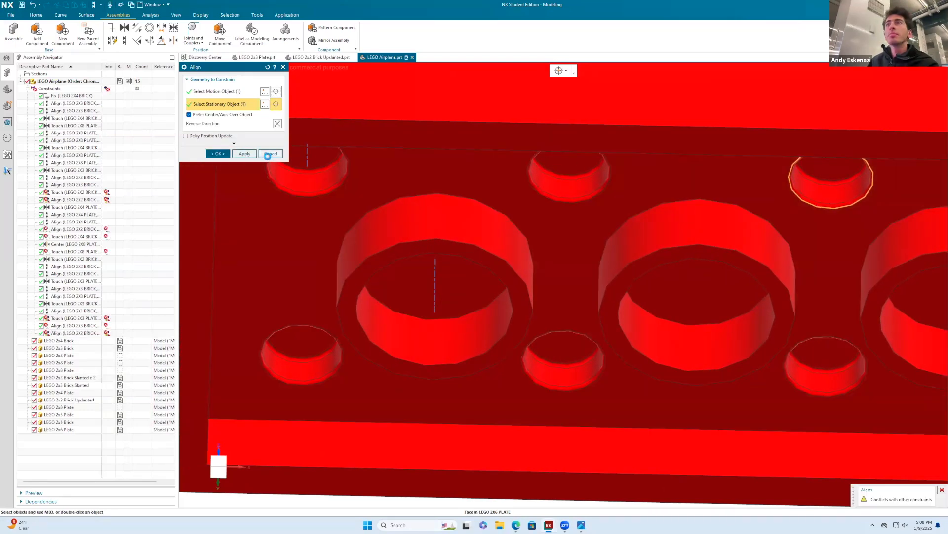
click(271, 153)
scroll(451, 237, down, 8)
scroll(454, 238, down, 5)
middle_drag(454, 238, 471, 289)
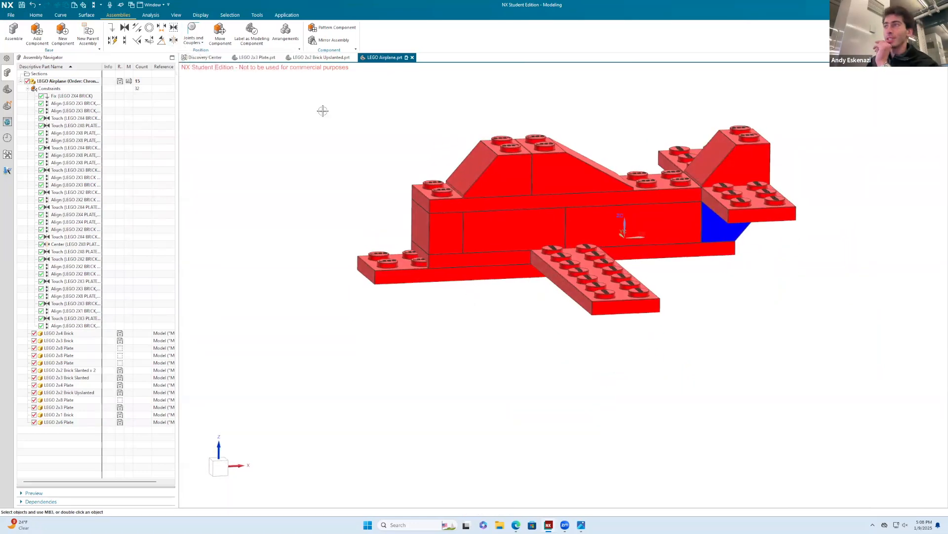
Apply an Align constraint between the nose-side vertical edge of the fuselage's 2x3 brick and the 2x6 plate's front vertical corner edge.
middle_drag(442, 221, 454, 231)
scroll(466, 215, up, 10)
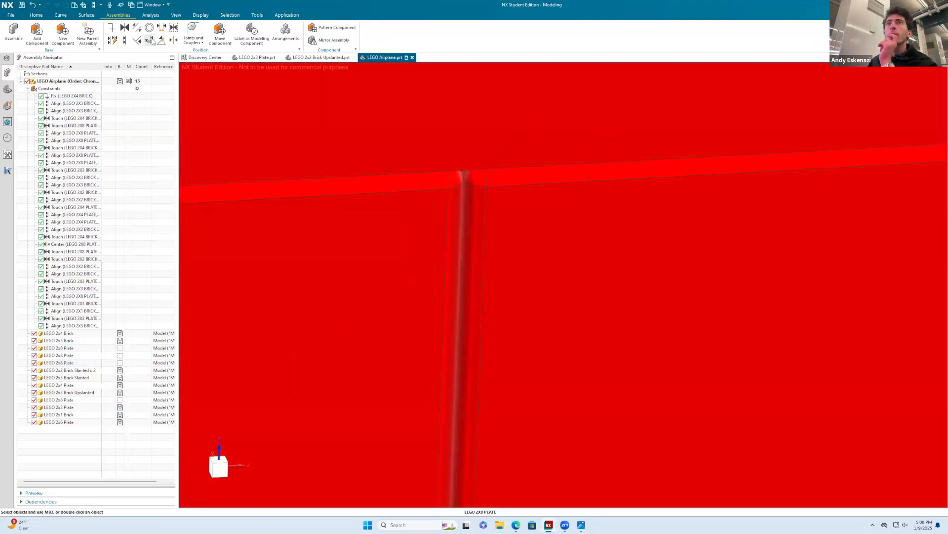
click(126, 41)
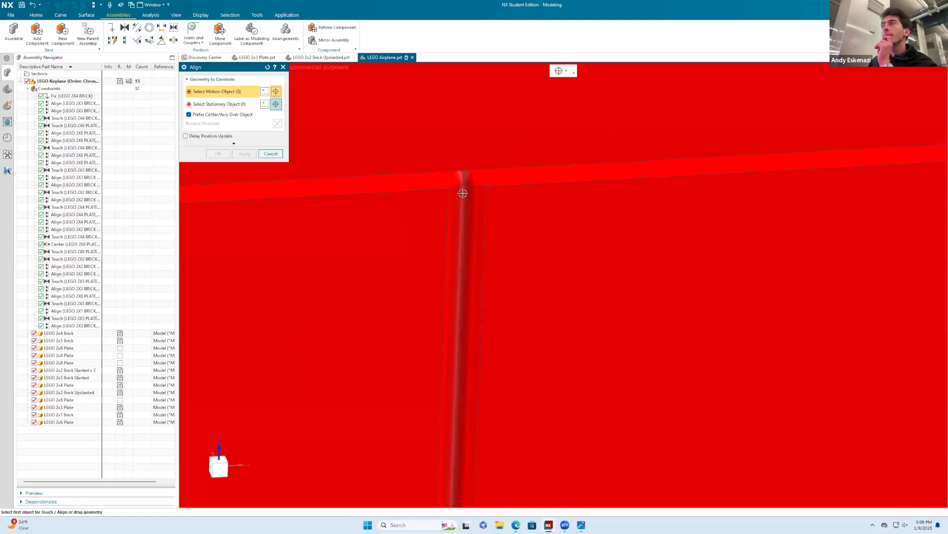
scroll(467, 181, up, 2)
scroll(466, 180, up, 3)
middle_drag(462, 179, 460, 180)
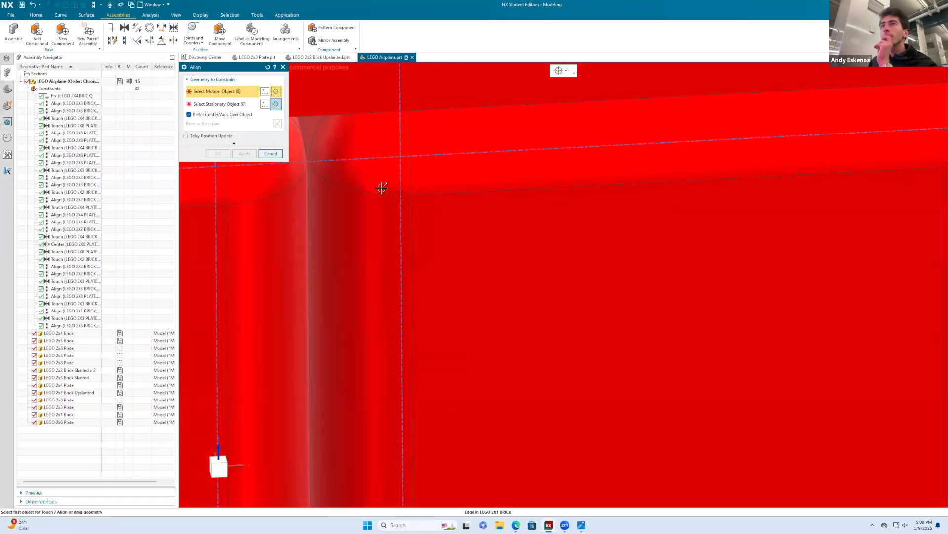
scroll(384, 186, up, 3)
scroll(388, 195, up, 6)
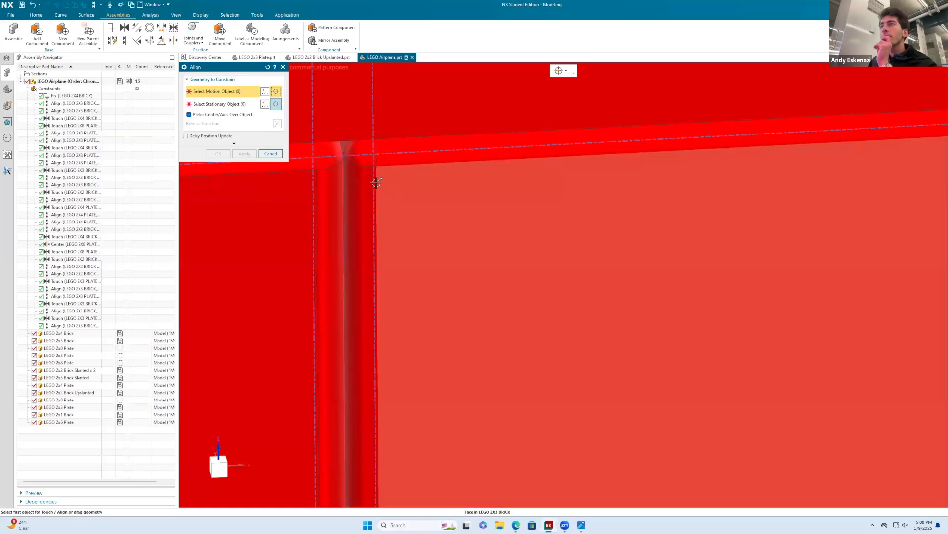
scroll(441, 195, down, 4)
scroll(443, 197, down, 4)
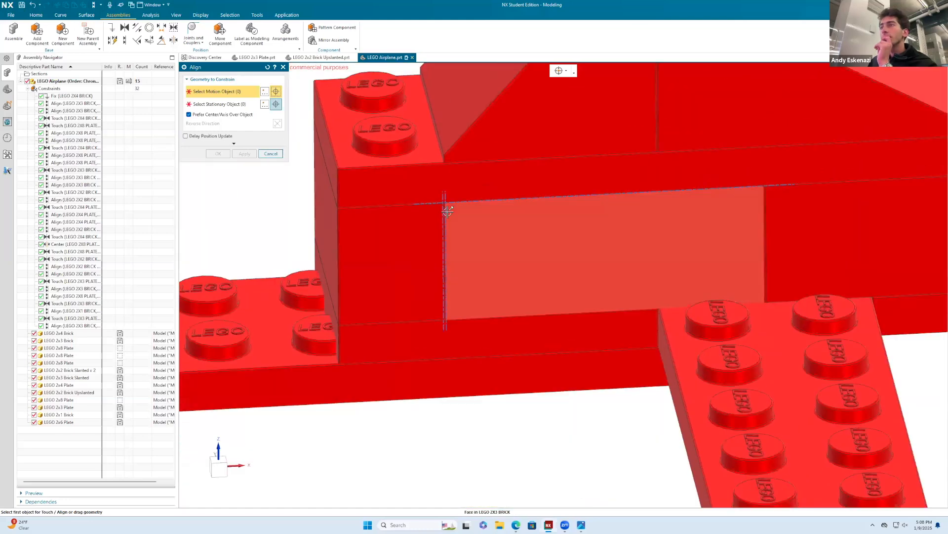
scroll(435, 178, up, 5)
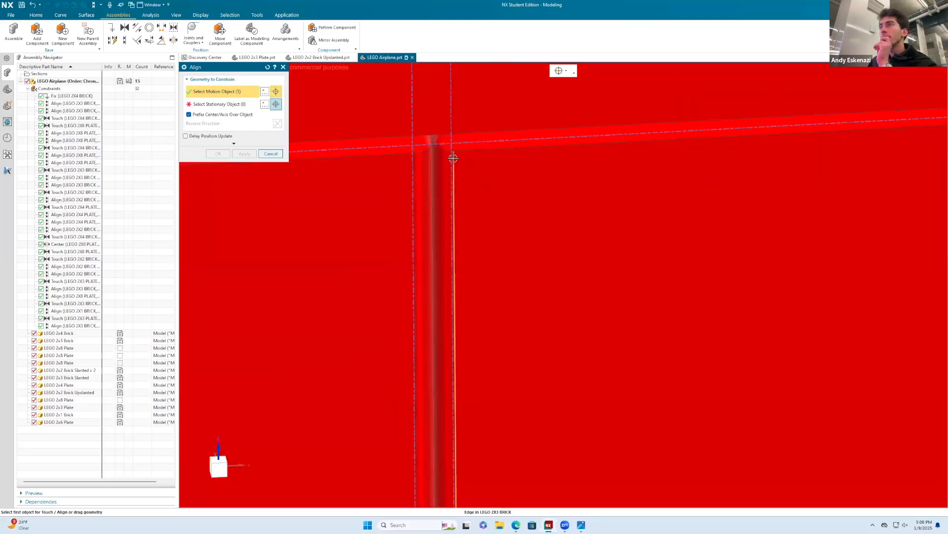
click(453, 159)
scroll(432, 152, down, 4)
scroll(431, 153, down, 3)
scroll(434, 323, up, 8)
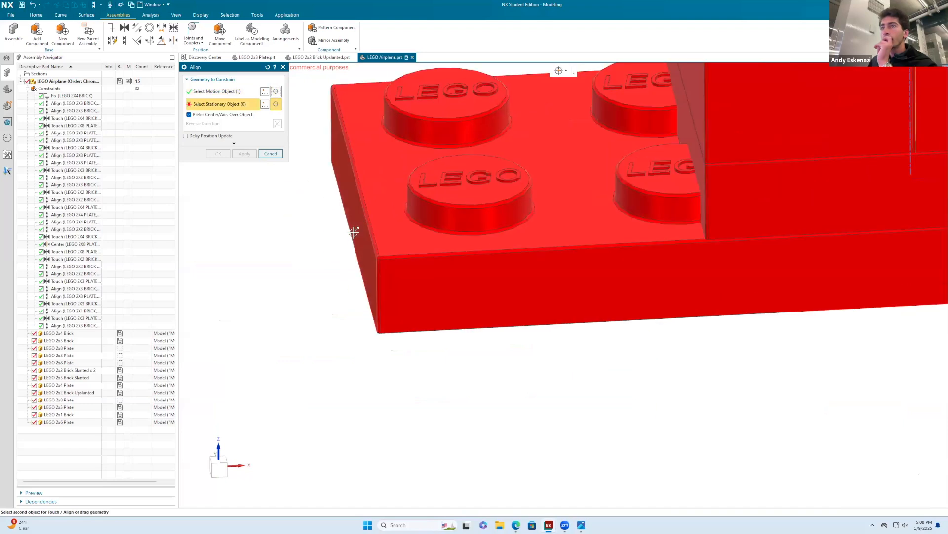
scroll(435, 323, up, 4)
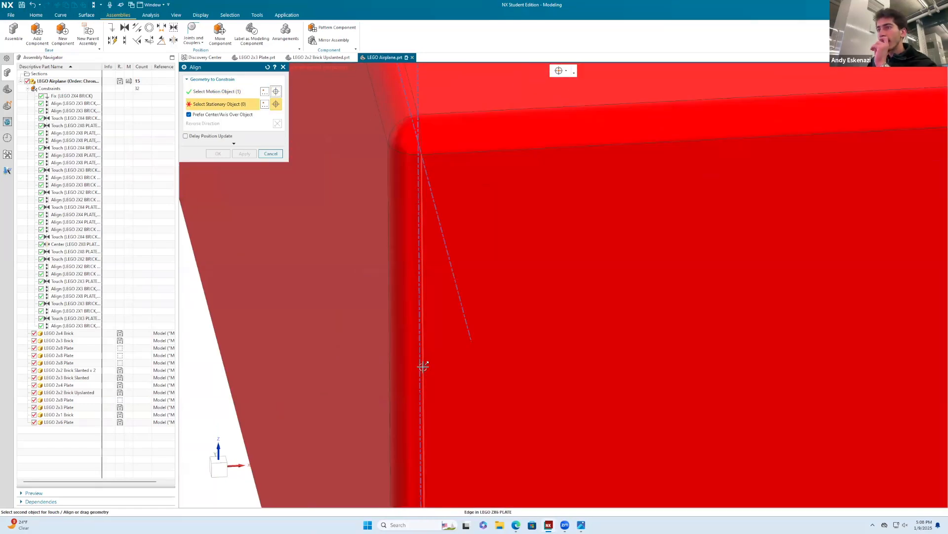
click(422, 365)
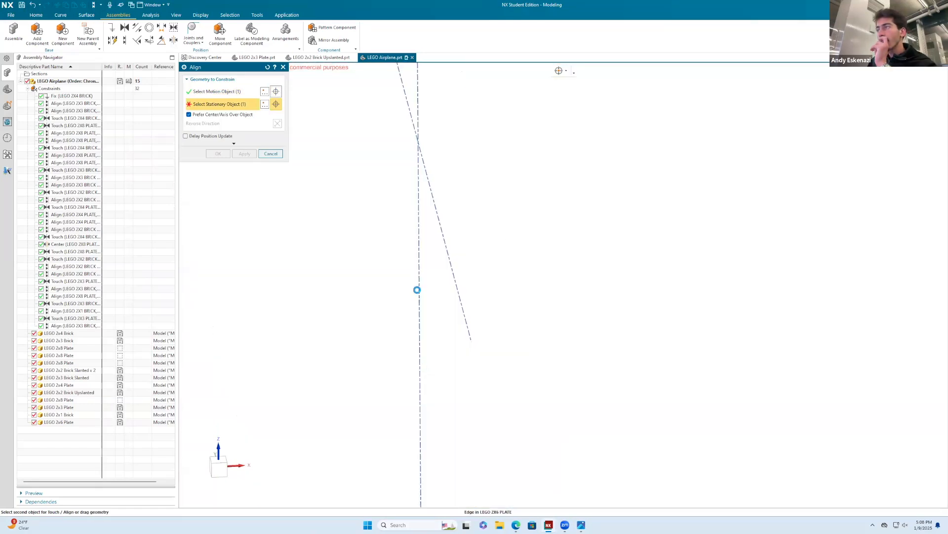
scroll(406, 276, down, 6)
click(218, 154)
key(End)
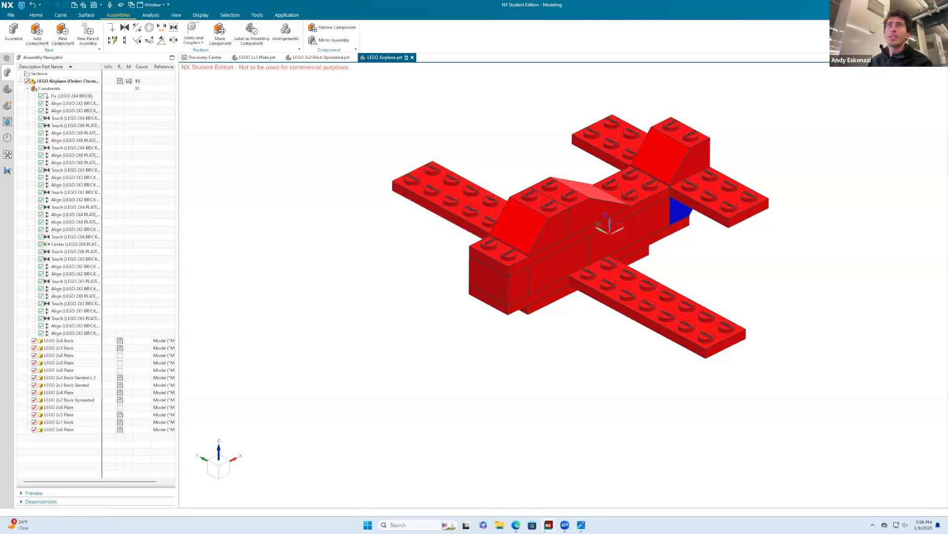
right_click(458, 218)
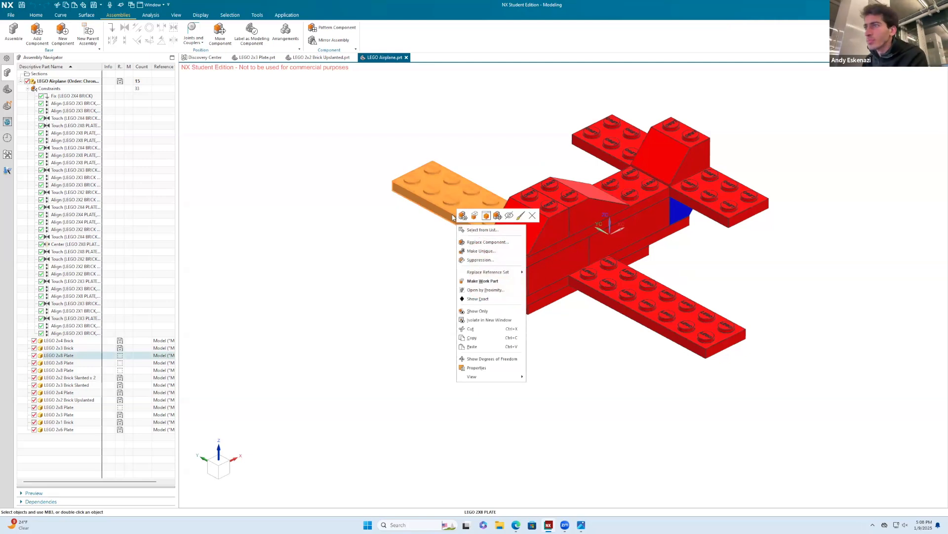
click(388, 290)
click(444, 210)
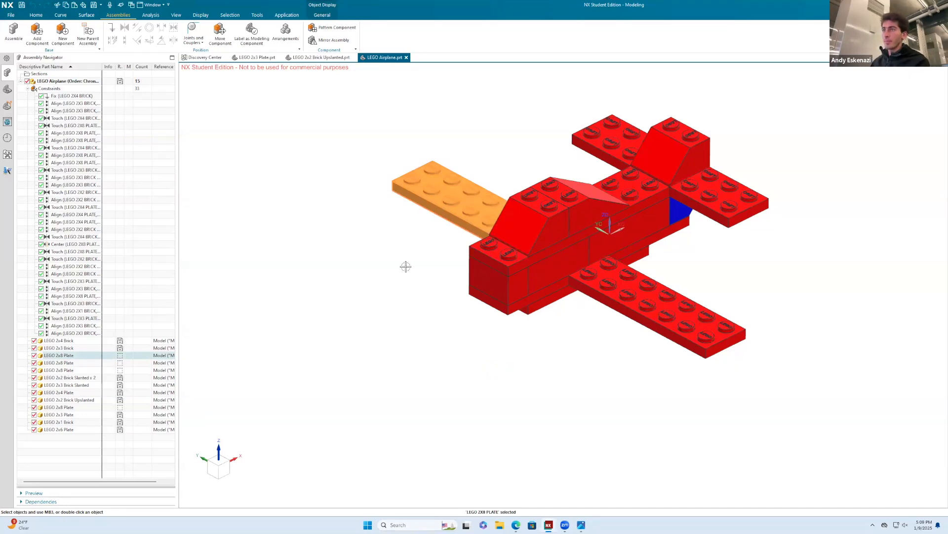
right_click(405, 266)
click(419, 221)
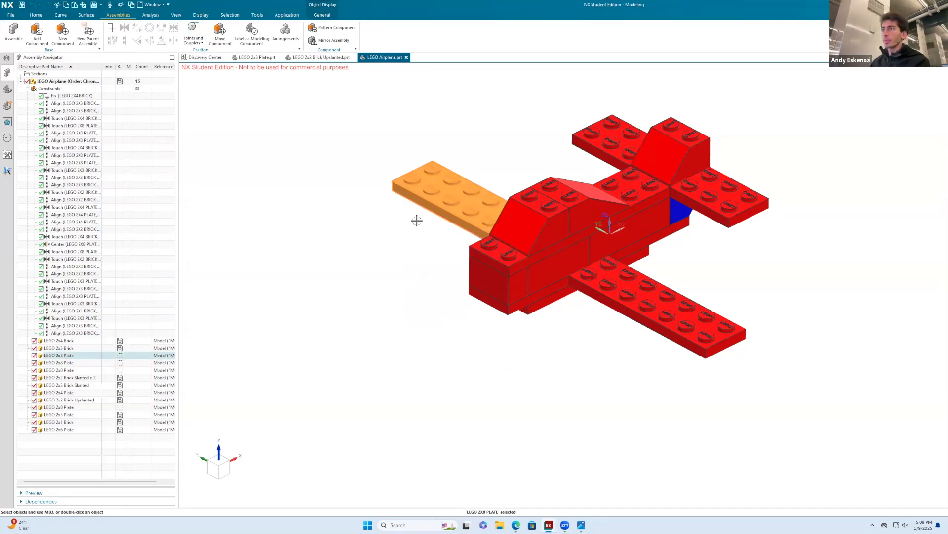
click(417, 218)
right_click(396, 228)
click(416, 220)
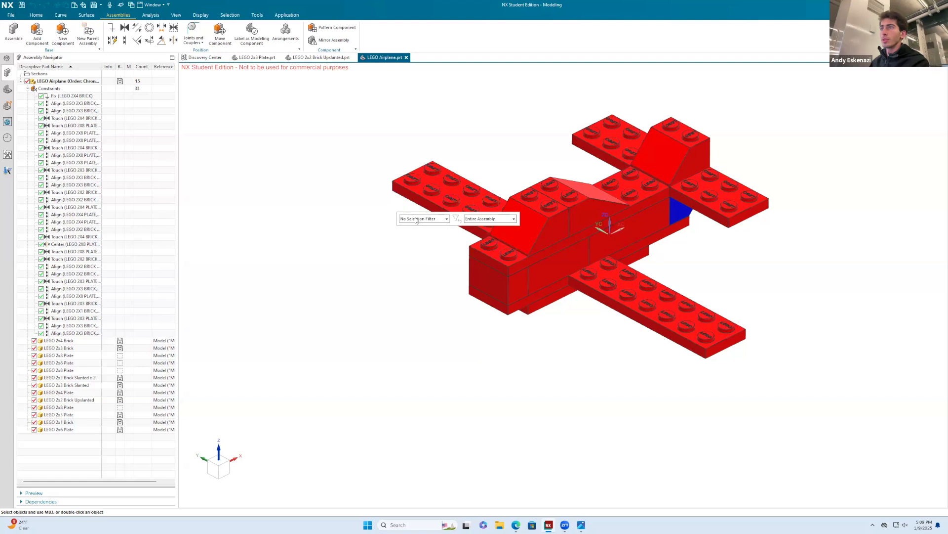
Recolor the far wing's 2x8 plate blue through Edit Object Display.
click(484, 218)
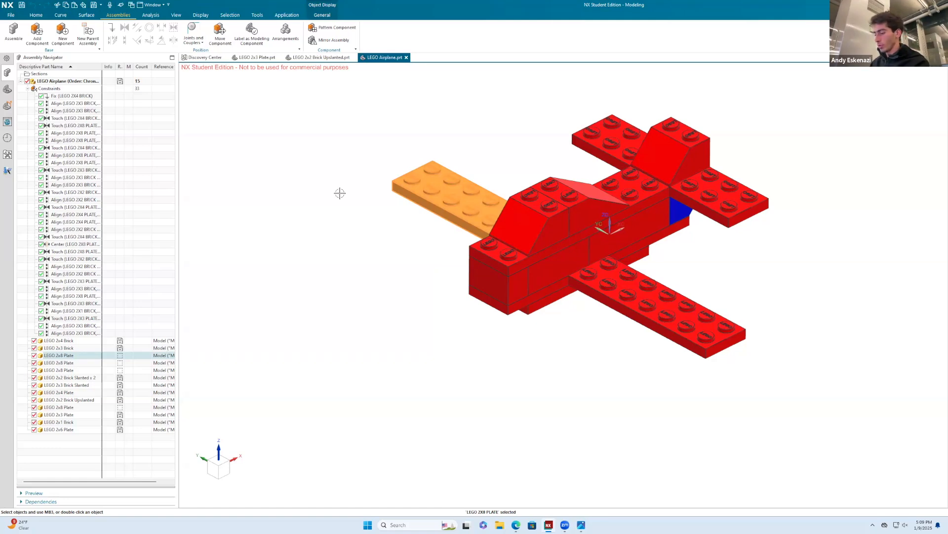
key(ctrl+j)
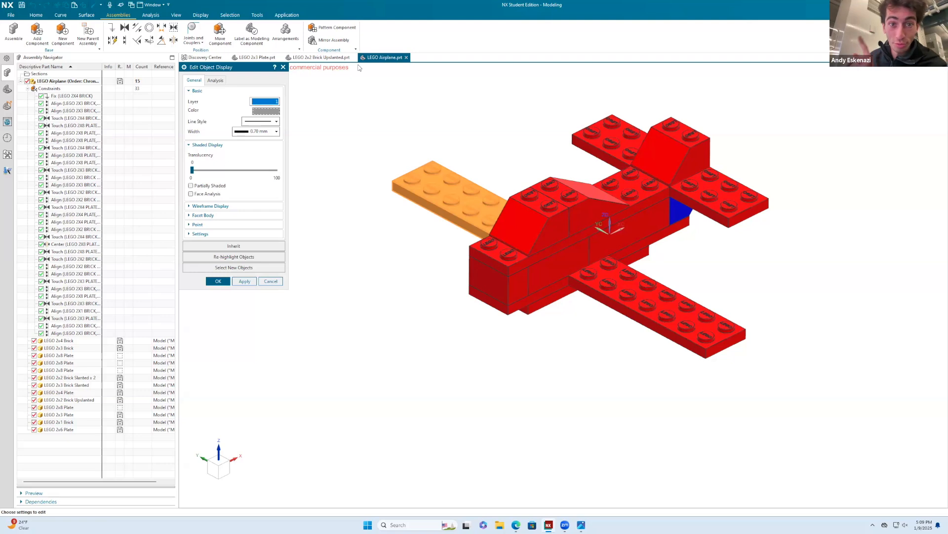
click(274, 112)
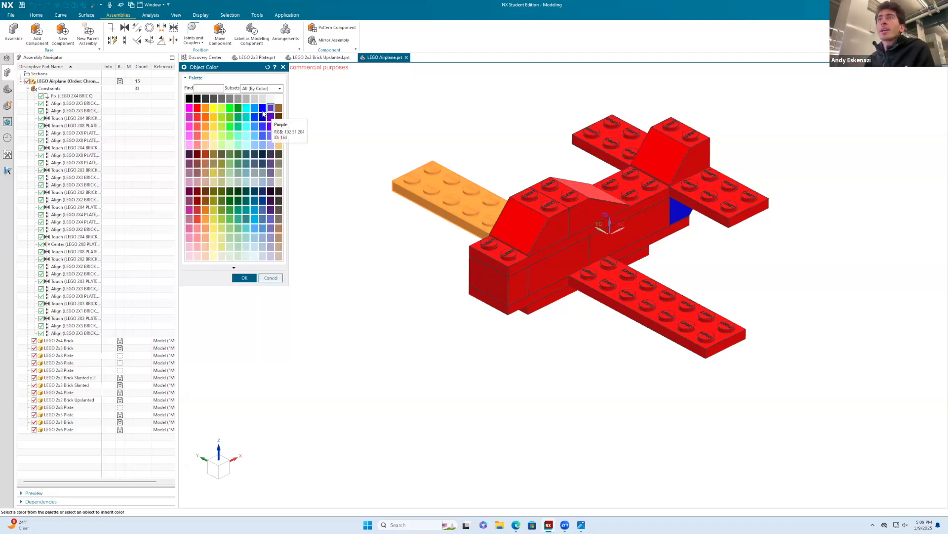
click(243, 278)
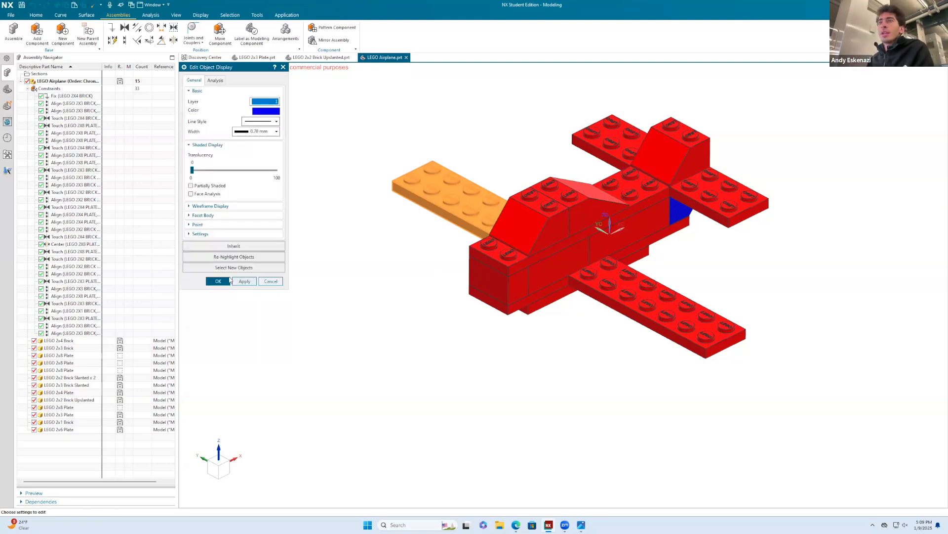
click(220, 281)
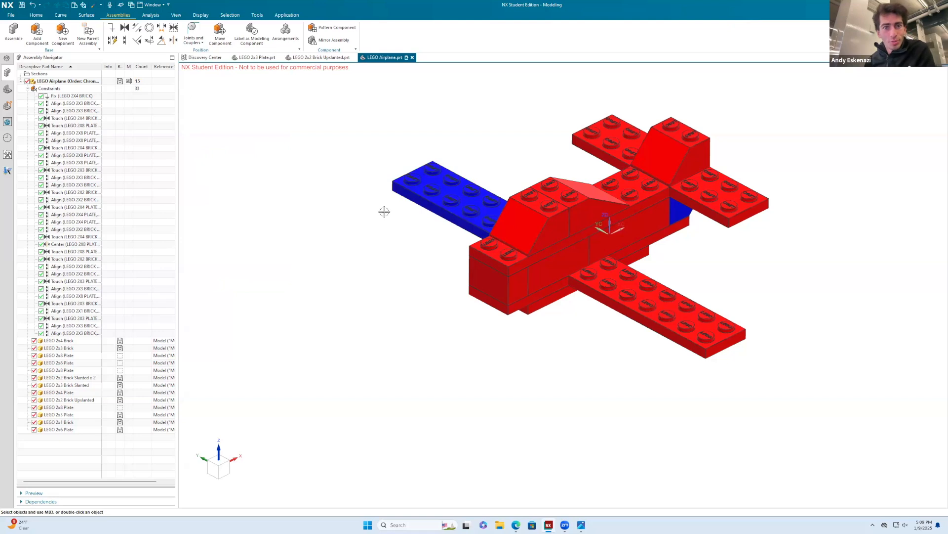
Recolor the front 2x2 slanted brick turquoise through Edit Object Display.
right_click(549, 222)
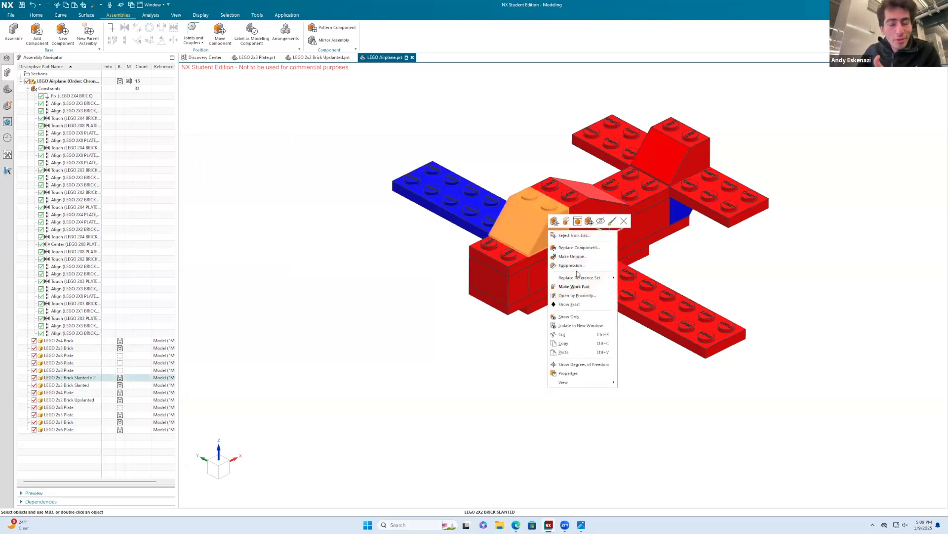
click(447, 320)
click(528, 236)
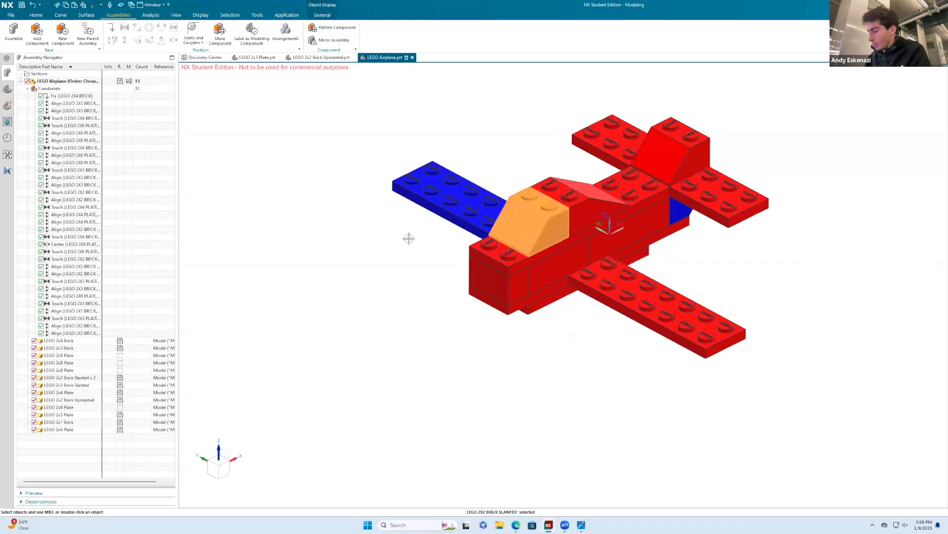
key(ctrl+j)
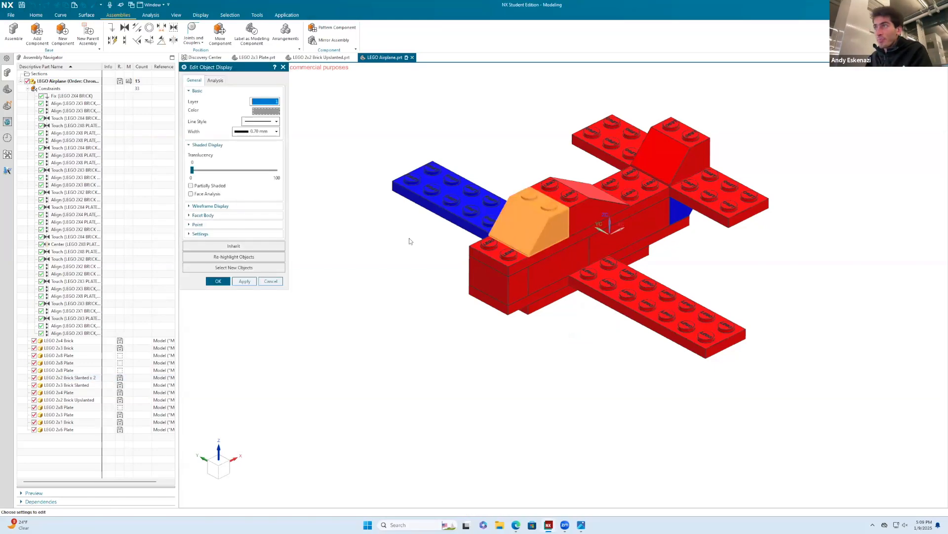
click(266, 111)
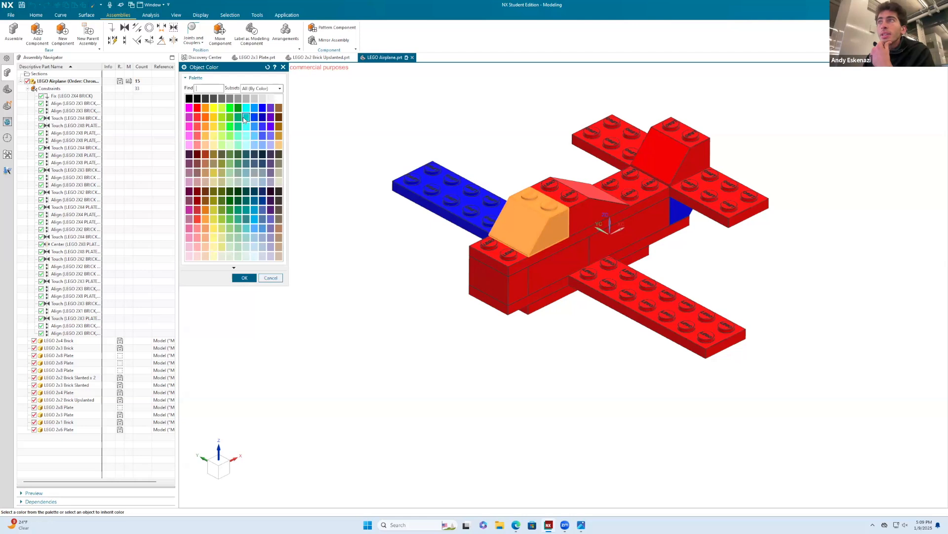
click(253, 280)
click(217, 280)
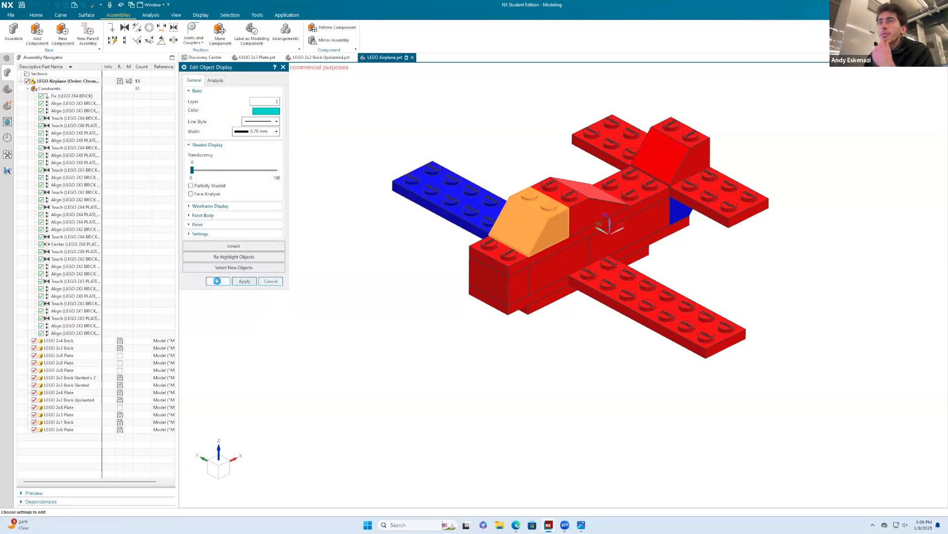
Recolor the far wing's 2x8 plate dark brown through Edit Object Display.
right_click(679, 210)
right_click(465, 206)
key(Escape)
click(435, 206)
key(ctrl+j)
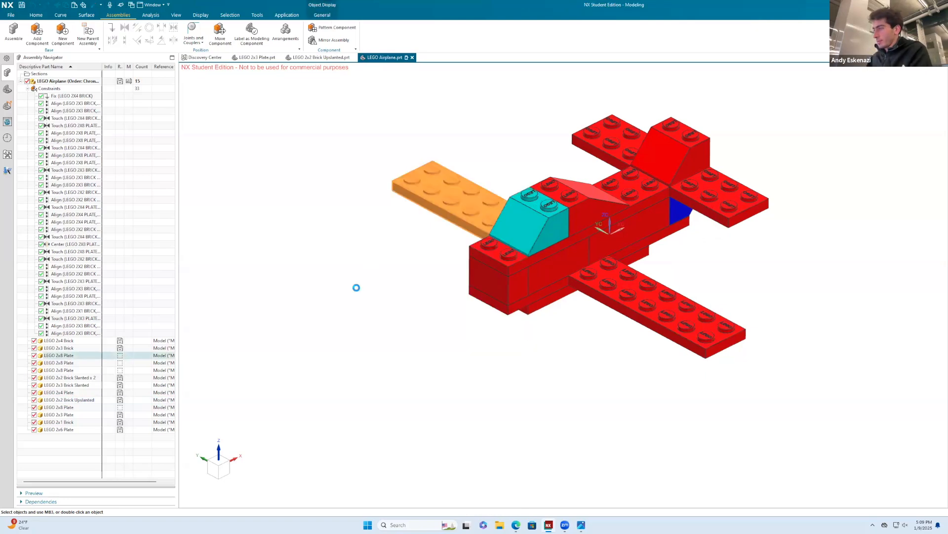
click(272, 113)
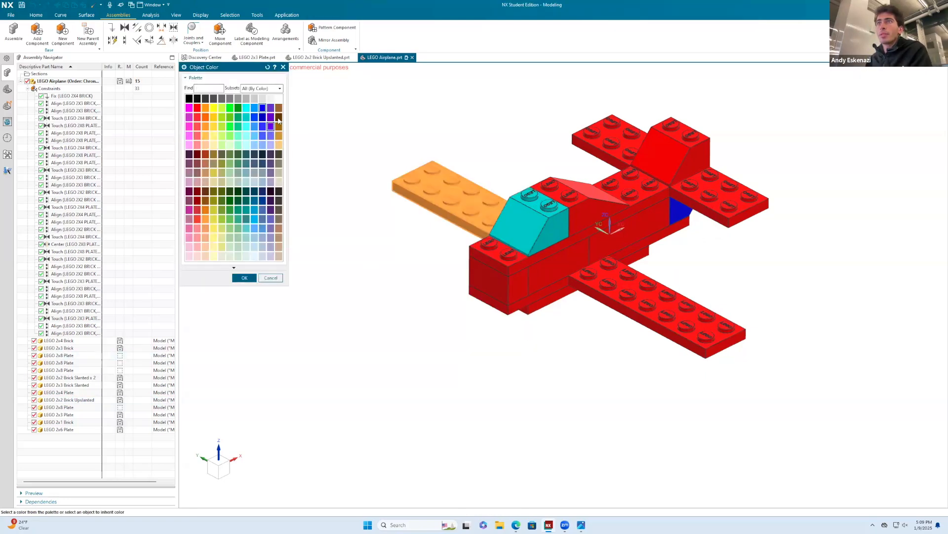
click(244, 277)
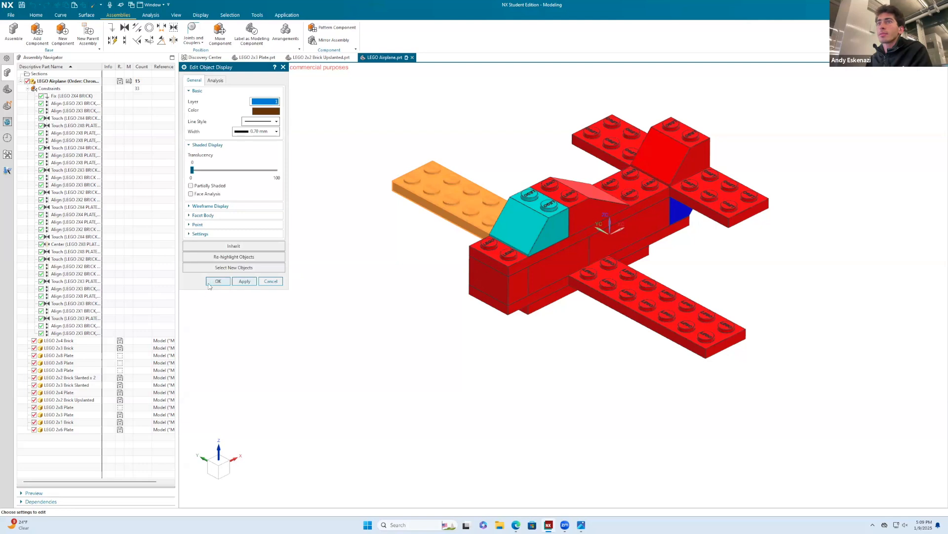
click(209, 284)
Recolor the 2x3 slanted brick behind the front slanted brick green through Edit Object Display.
right_click(588, 215)
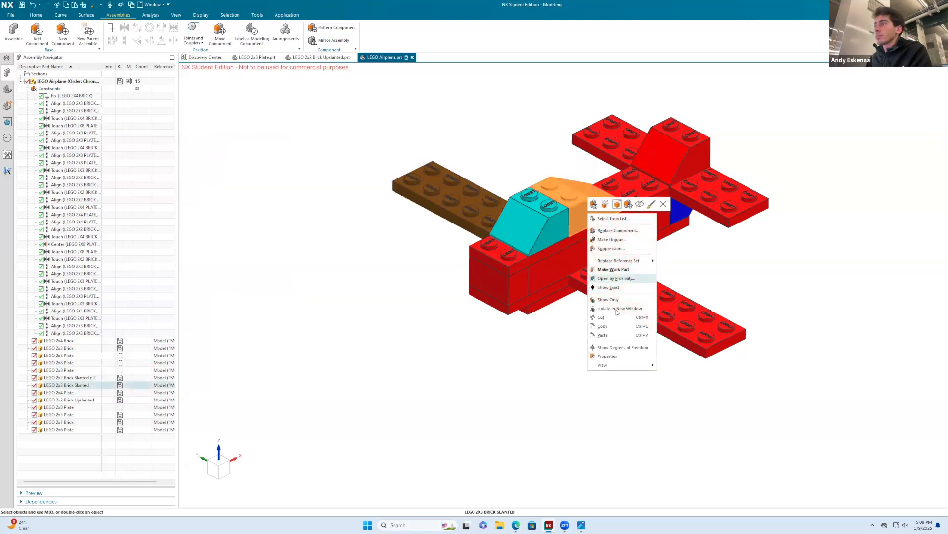
click(396, 272)
click(587, 214)
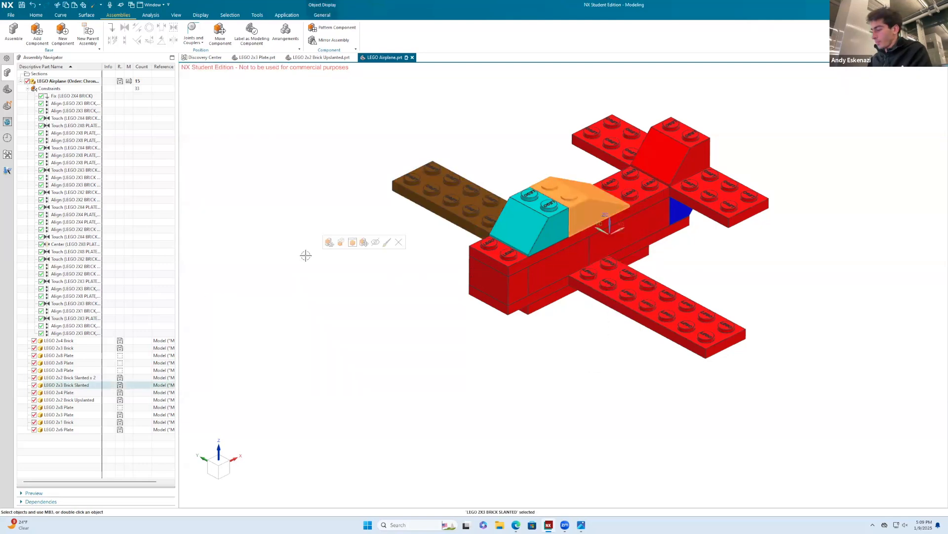
key(ctrl+j)
click(267, 111)
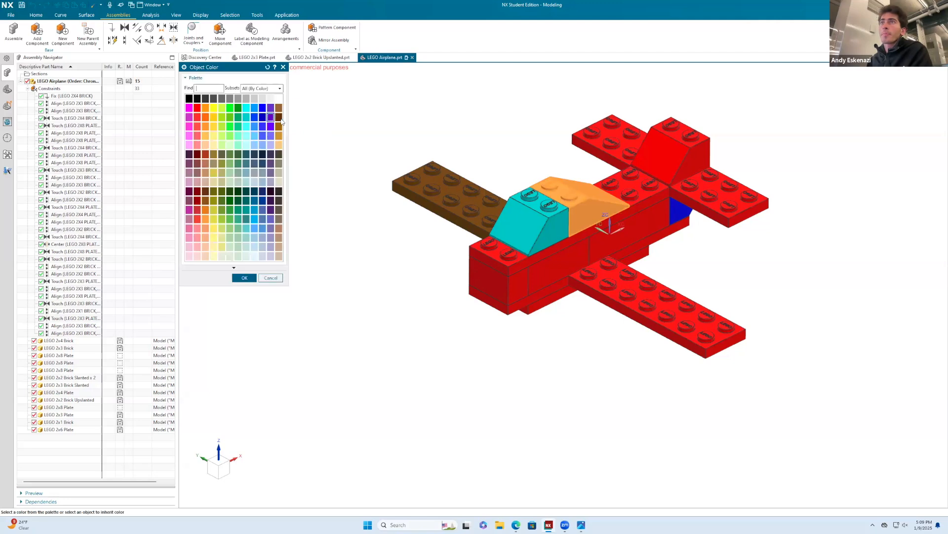
click(244, 277)
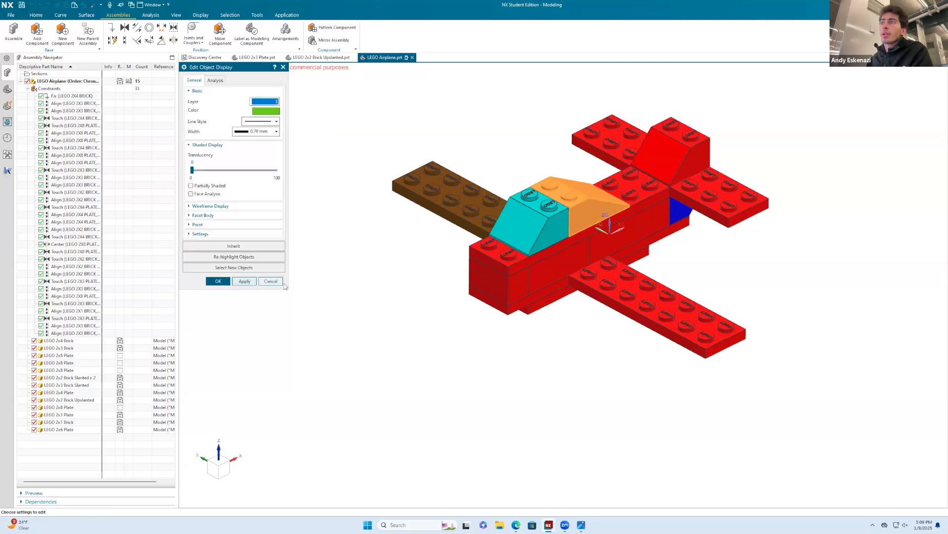
click(218, 280)
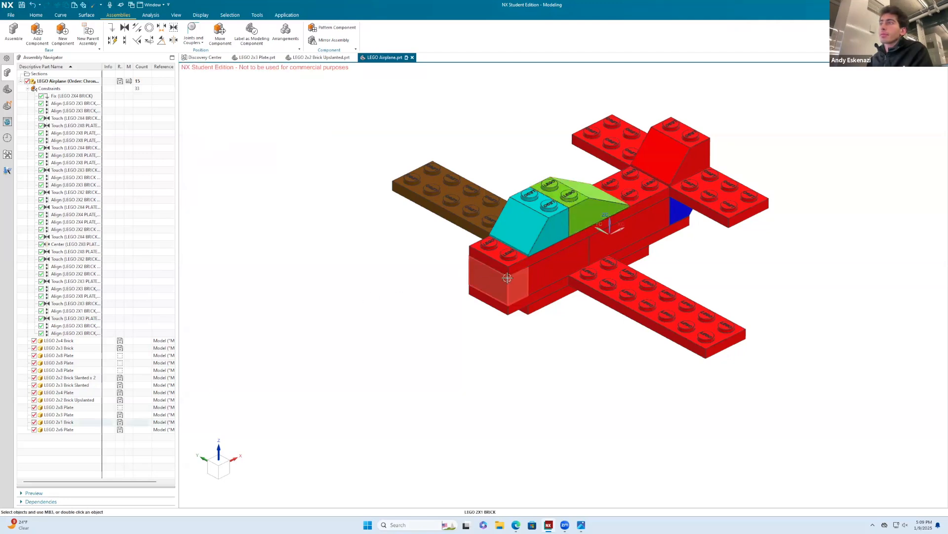
Recolor the 2x3 fuselage brick behind the nose brick rust brown through Edit Object Display.
right_click(542, 274)
click(418, 286)
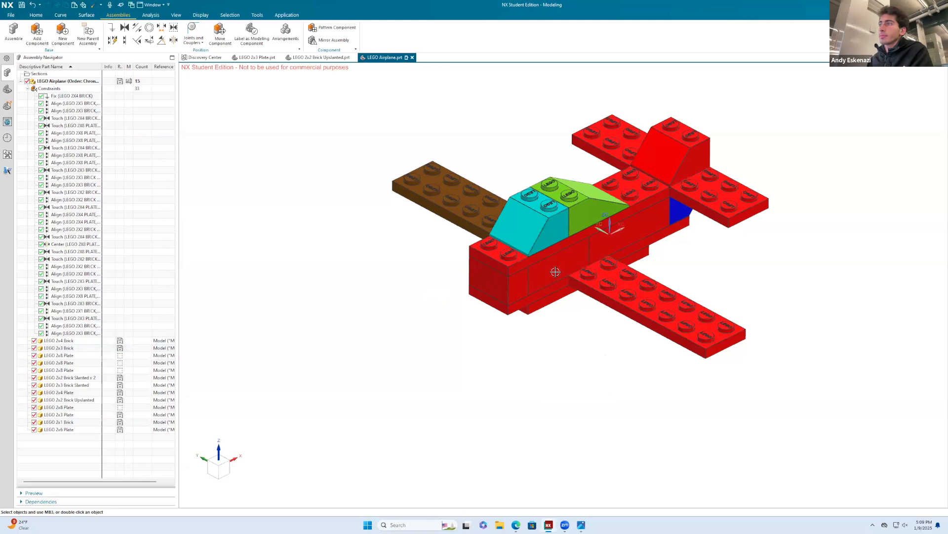
click(555, 272)
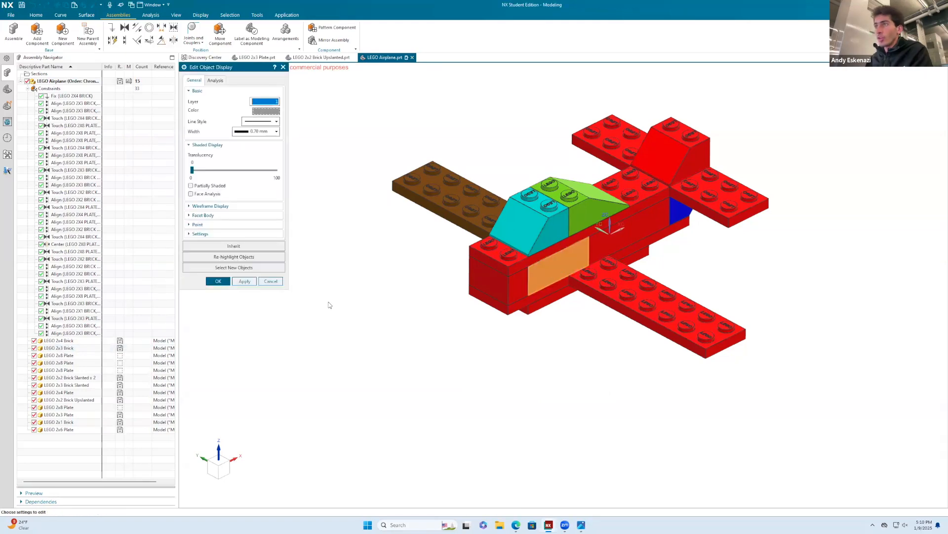
click(265, 110)
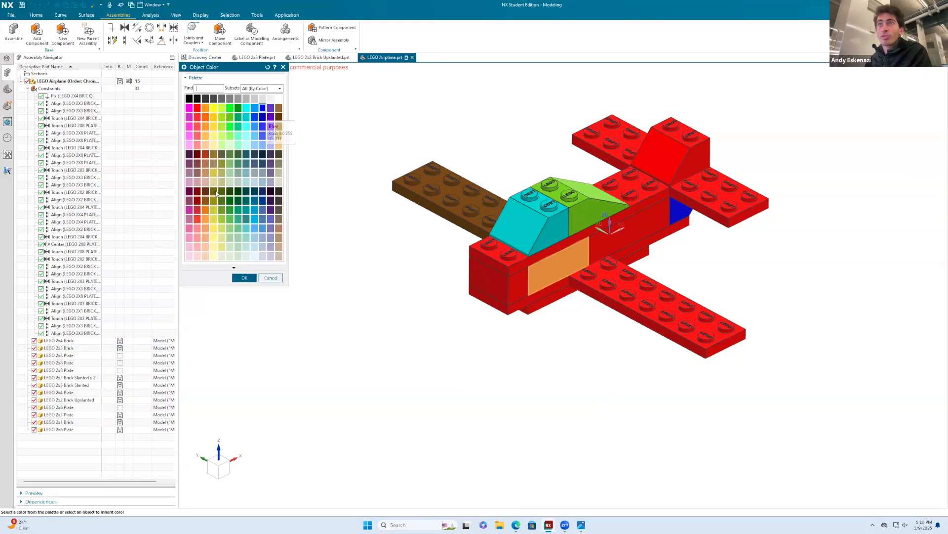
click(244, 278)
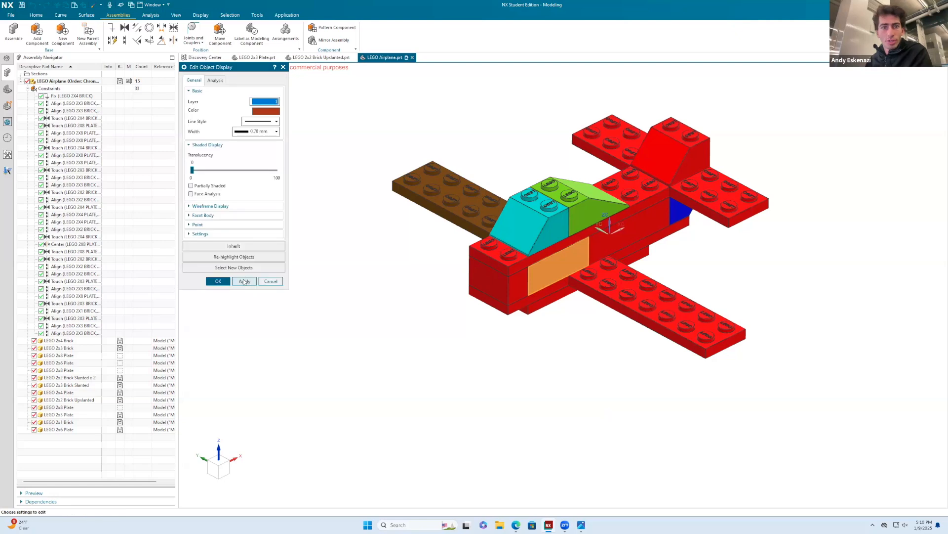
click(218, 281)
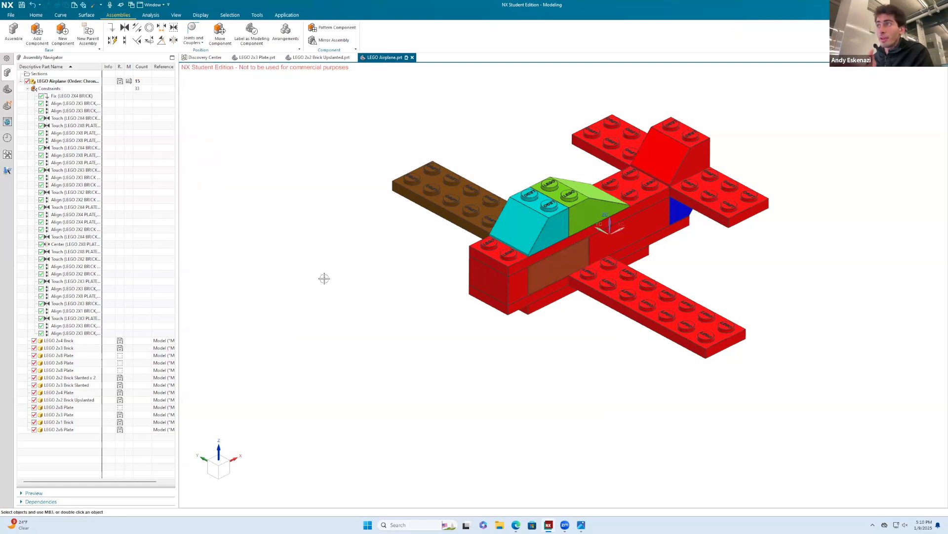
Recolor the 2x1 brick at the airplane's nose dark purple through Edit Object Display.
right_click(518, 291)
click(391, 284)
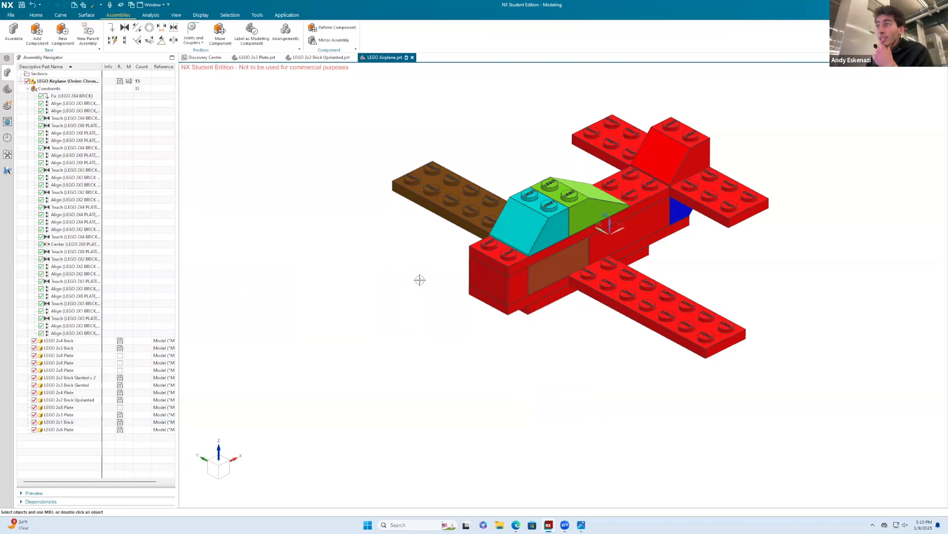
click(481, 275)
key(ctrl+j)
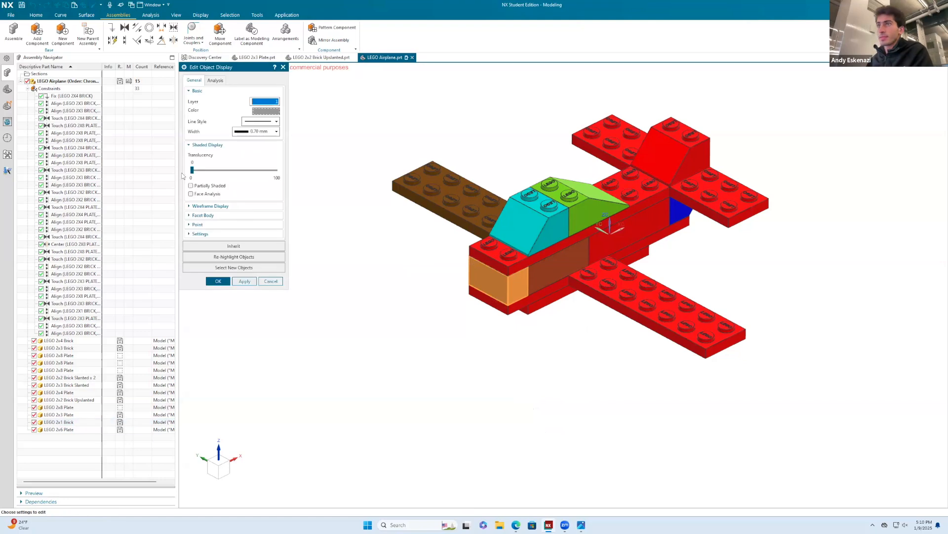
click(266, 110)
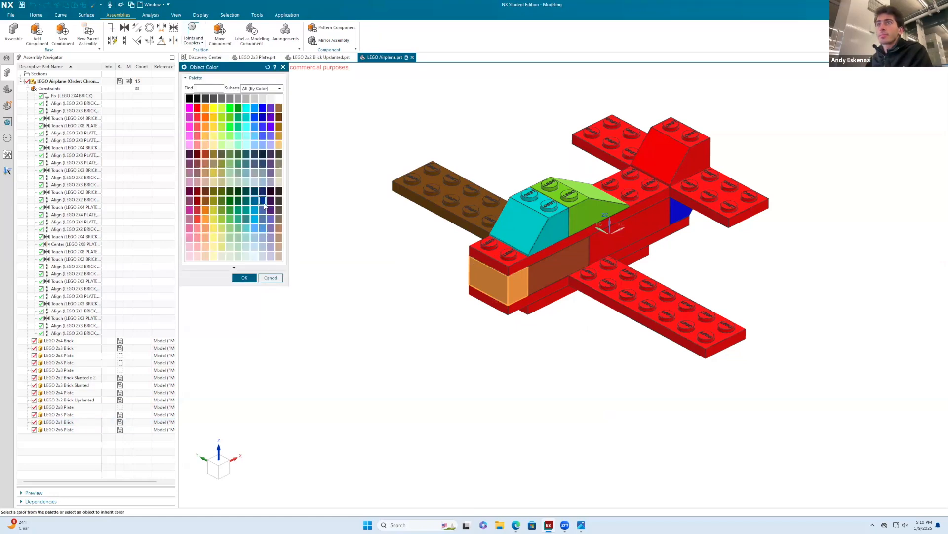
click(244, 278)
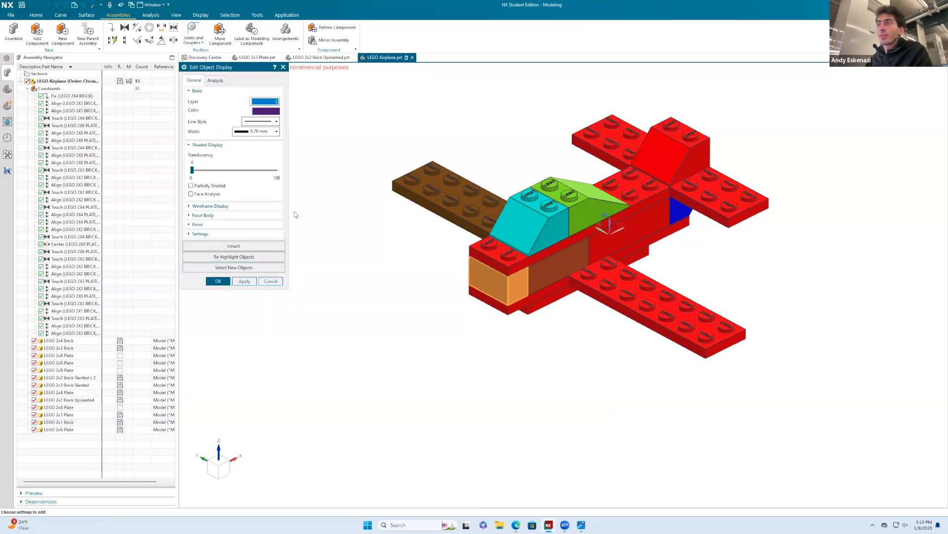
click(218, 281)
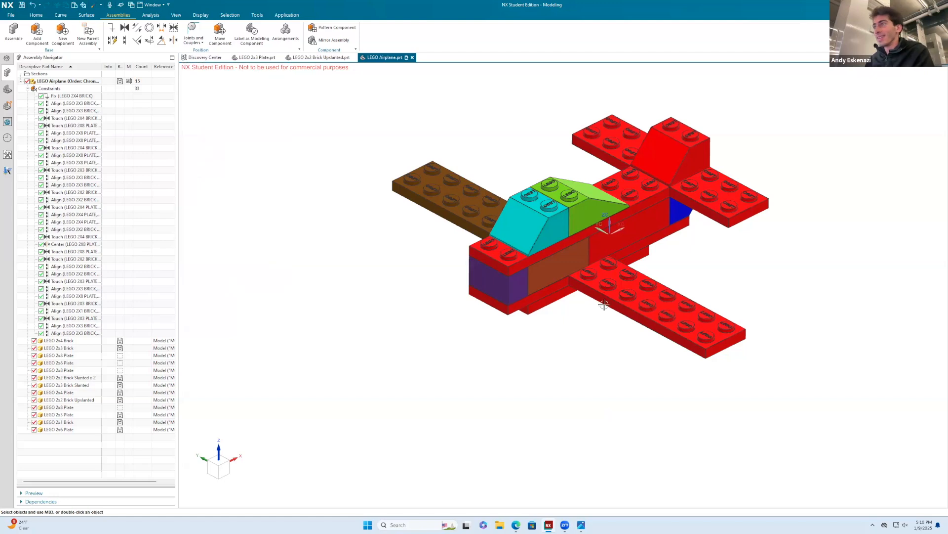
Recolor the near wing's plate yellow through Edit Object Display.
right_click(611, 289)
key(ctrl+j)
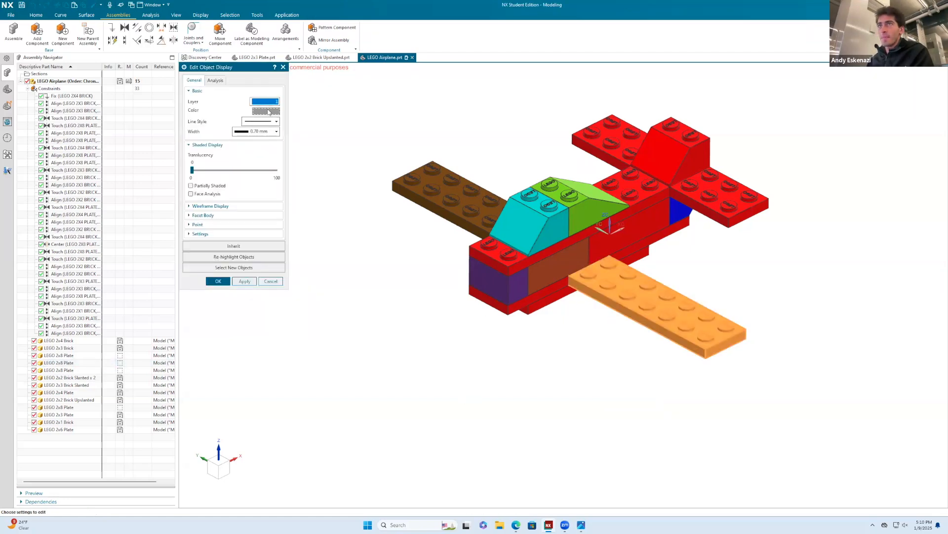
click(267, 111)
click(213, 117)
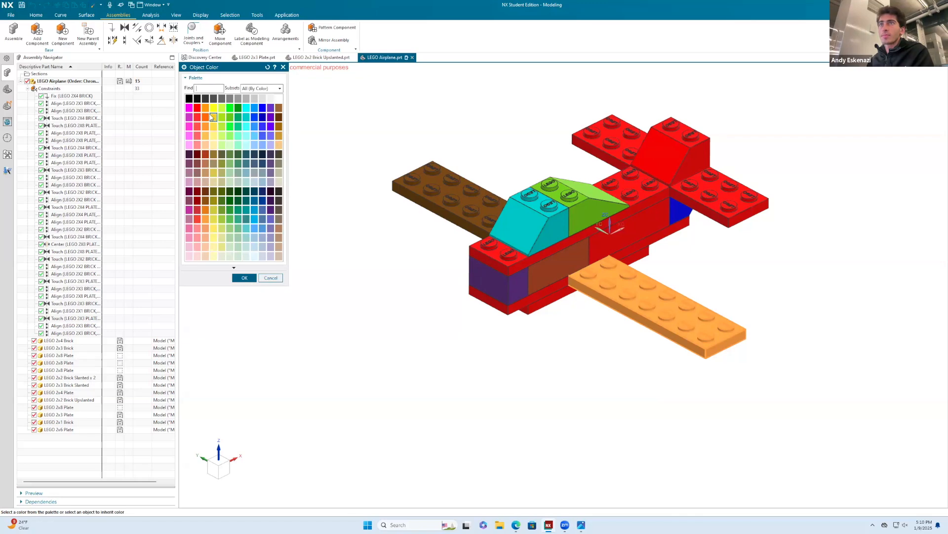
click(255, 279)
click(218, 282)
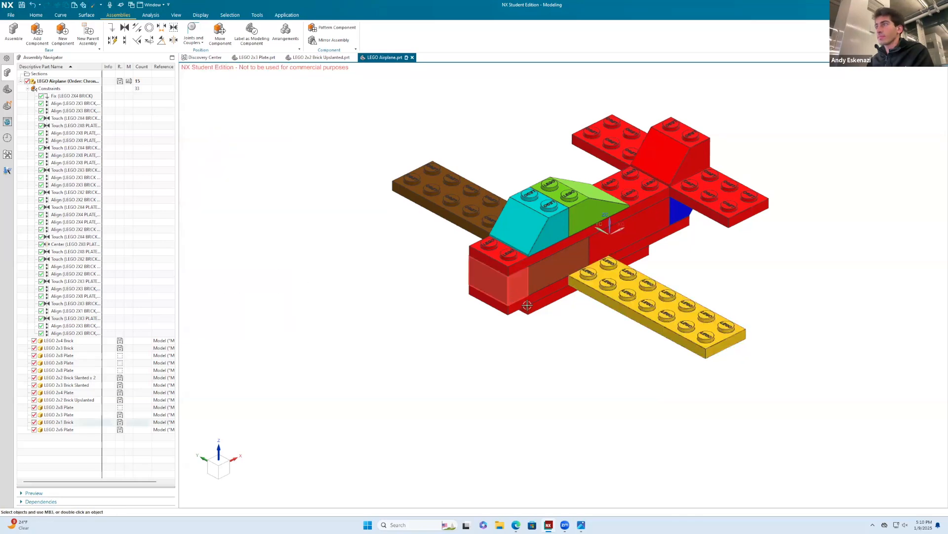
Recolor the lowest plate underneath the fuselage green through Edit Object Display.
key(ctrl+j)
click(265, 111)
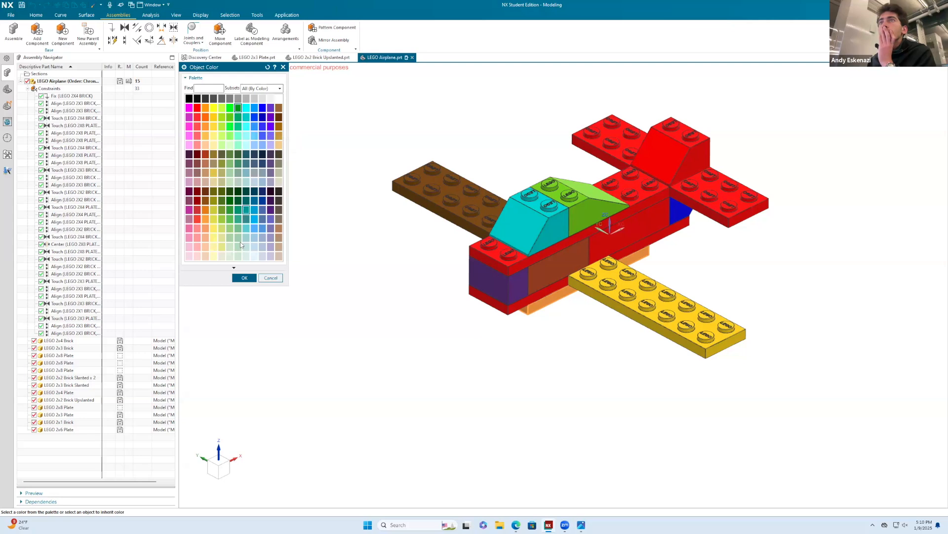
click(244, 278)
click(219, 282)
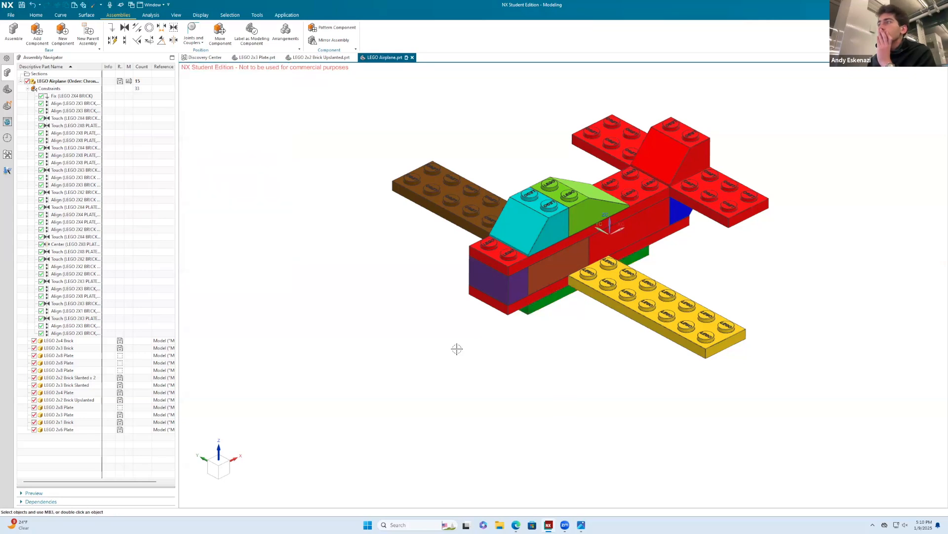
Recolor the rear 2x4 fuselage brick magenta through Edit Object Display.
right_click(655, 224)
click(624, 234)
click(615, 239)
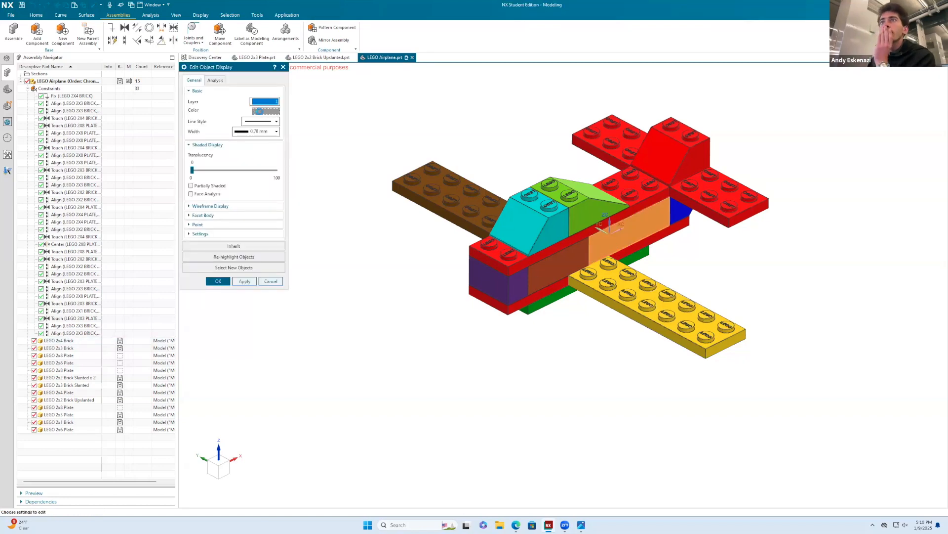
click(259, 110)
click(188, 209)
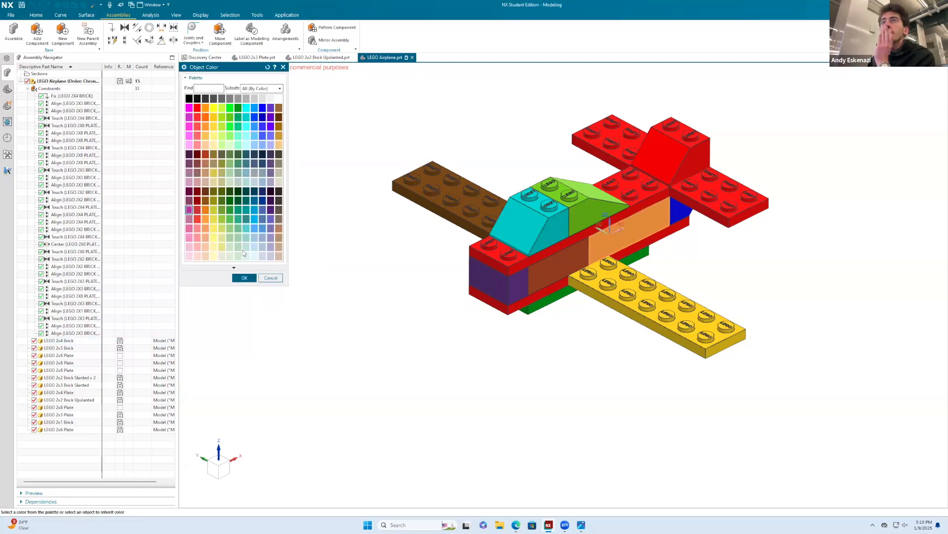
click(244, 278)
click(213, 281)
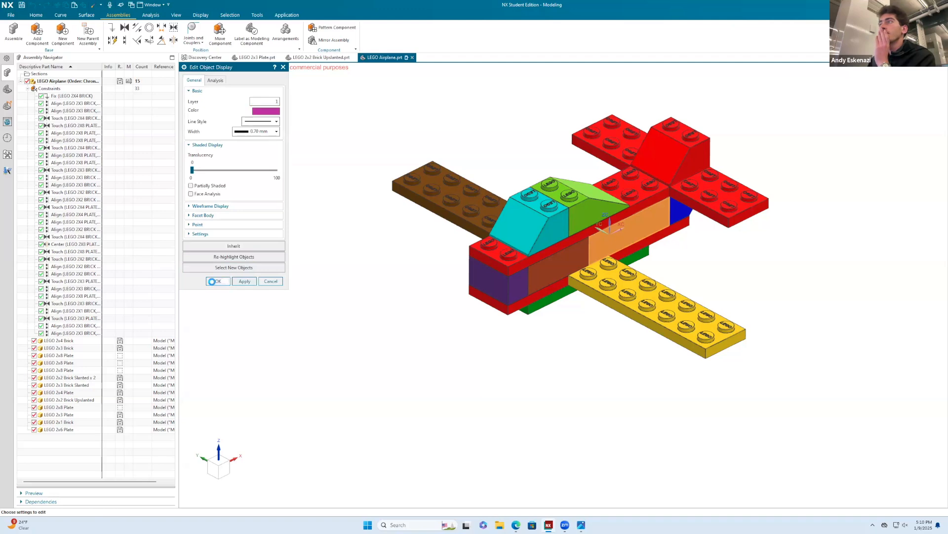
Recolor the horizontal tail's 2x8 plate medium blue through Edit Object Display.
click(692, 206)
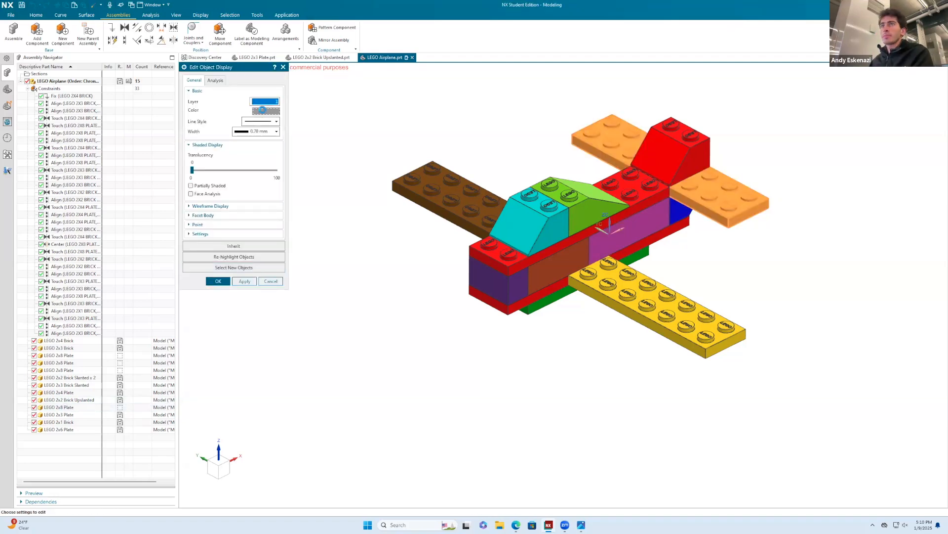
click(263, 110)
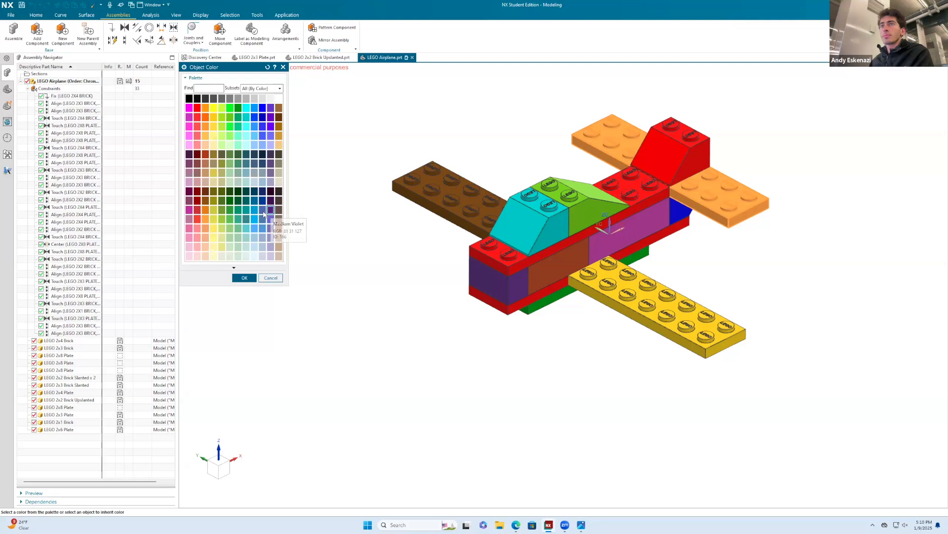
click(245, 278)
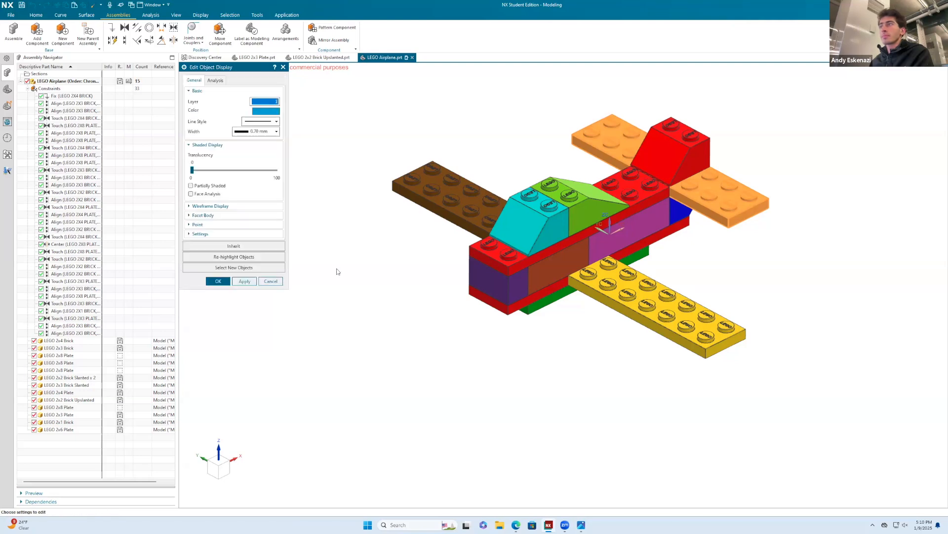
click(218, 280)
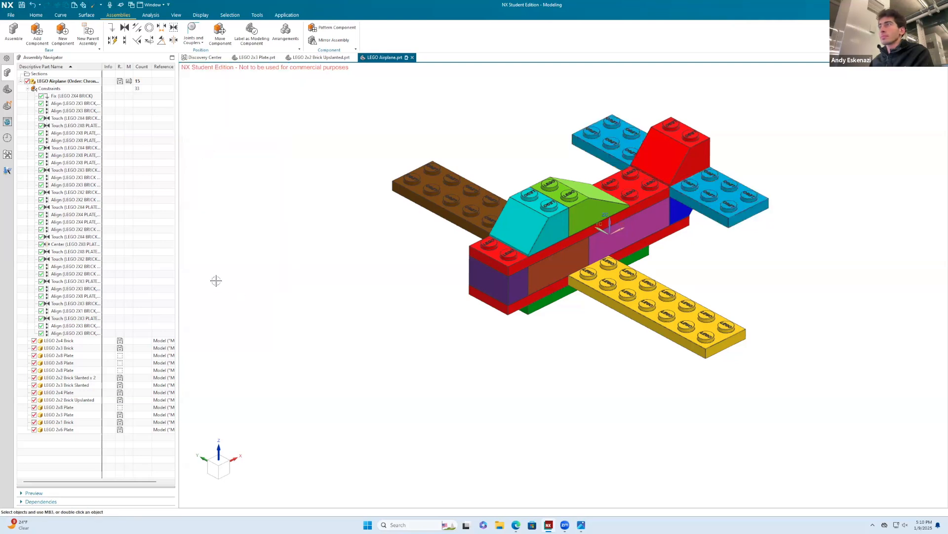
Recolor the slanted 2x2 brick on the tail orange through Edit Object Display and save the assembly.
click(653, 160)
key(ctrl+j)
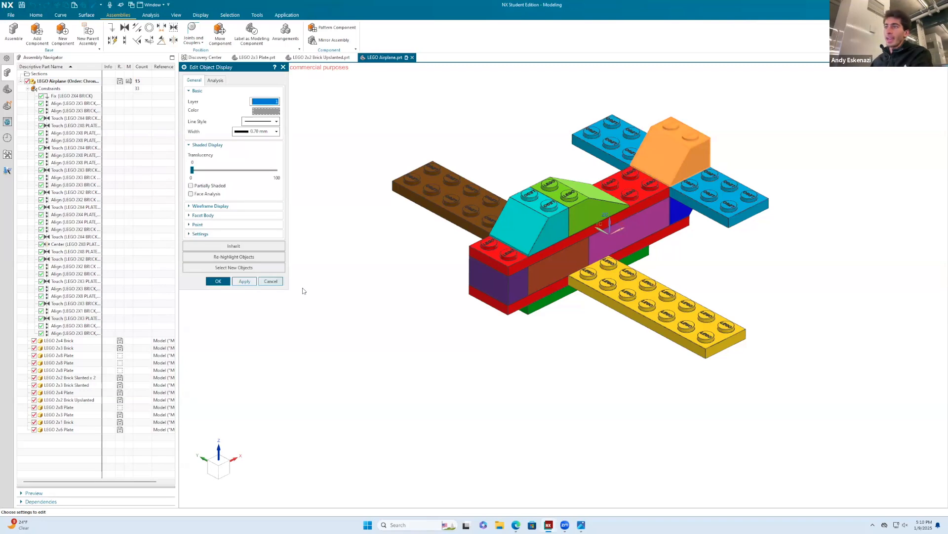
click(270, 112)
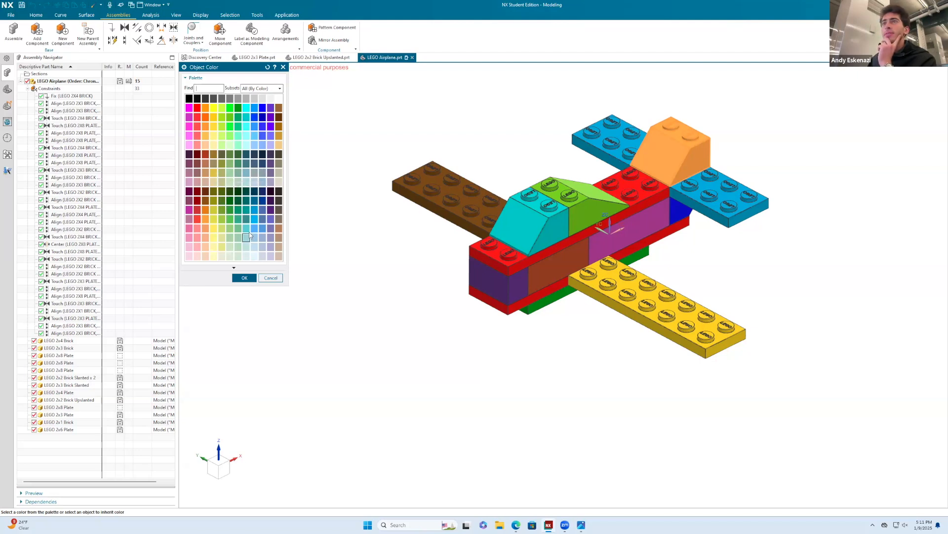
click(206, 212)
click(244, 278)
click(218, 280)
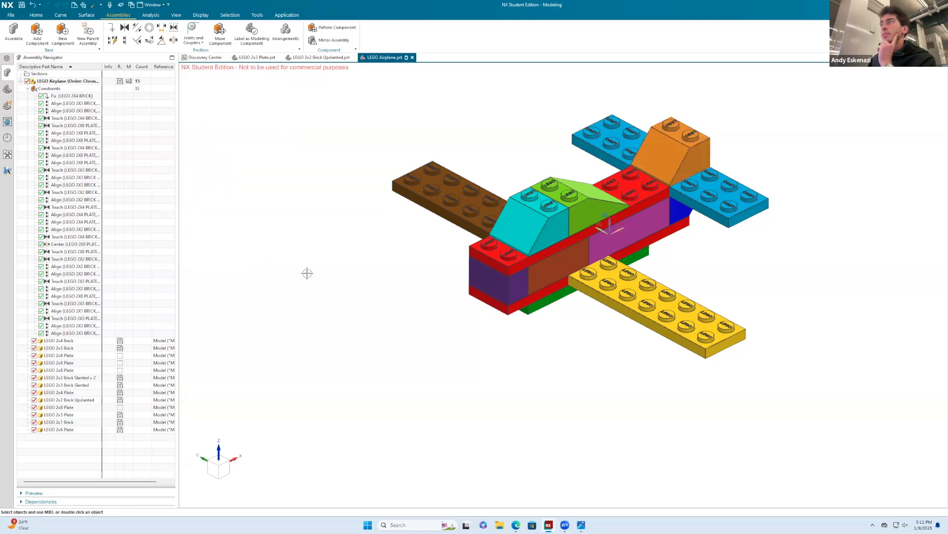
scroll(307, 270, down, 1)
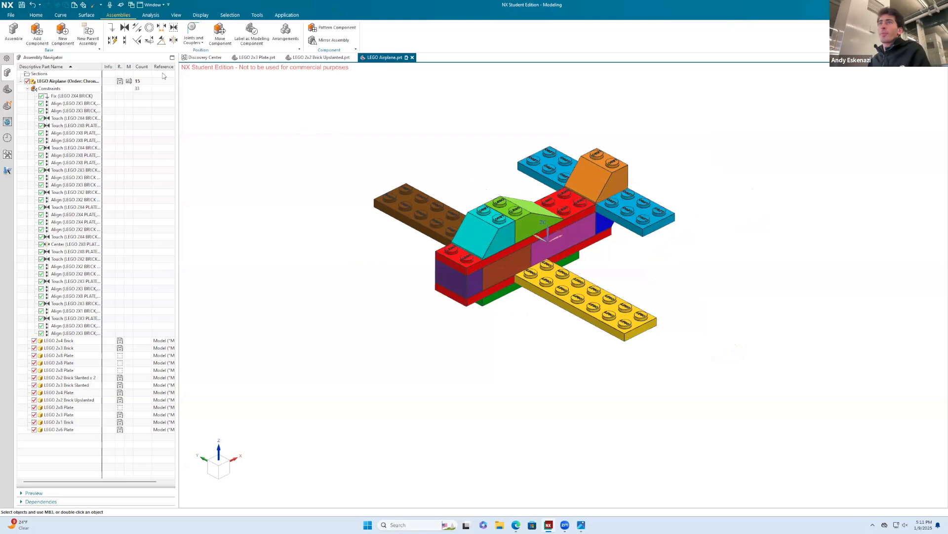
click(22, 4)
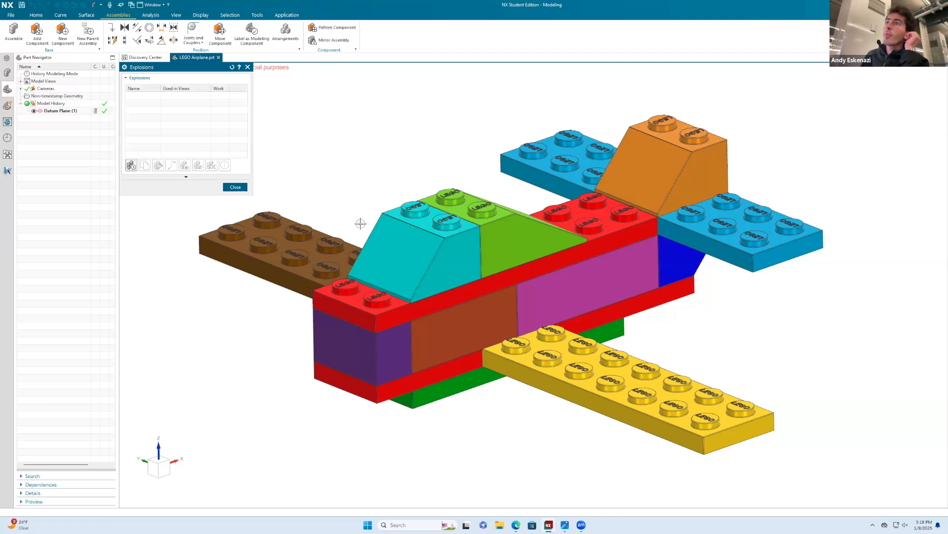
Create a new explosion of the airplane assembly with the Manual explosion type.
click(132, 165)
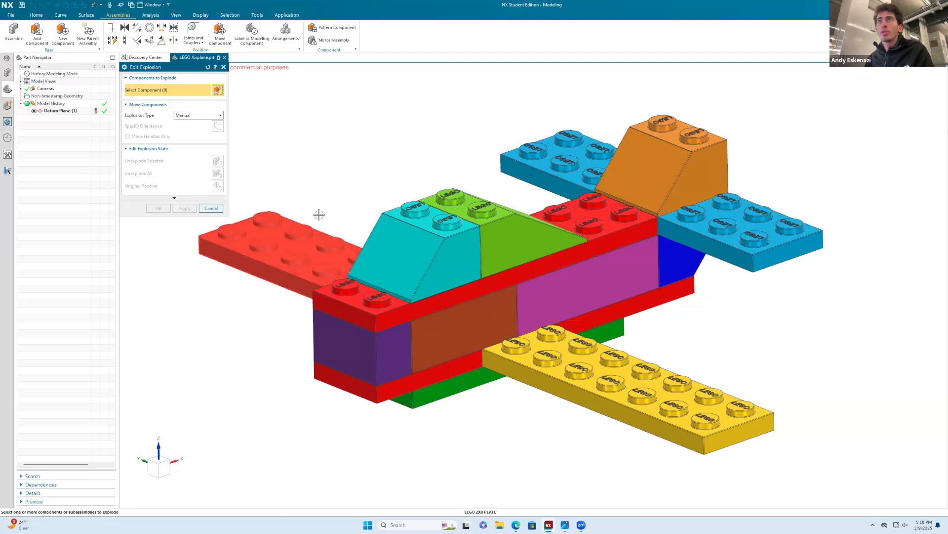
scroll(317, 214, down, 1)
scroll(391, 163, down, 2)
scroll(377, 147, up, 1)
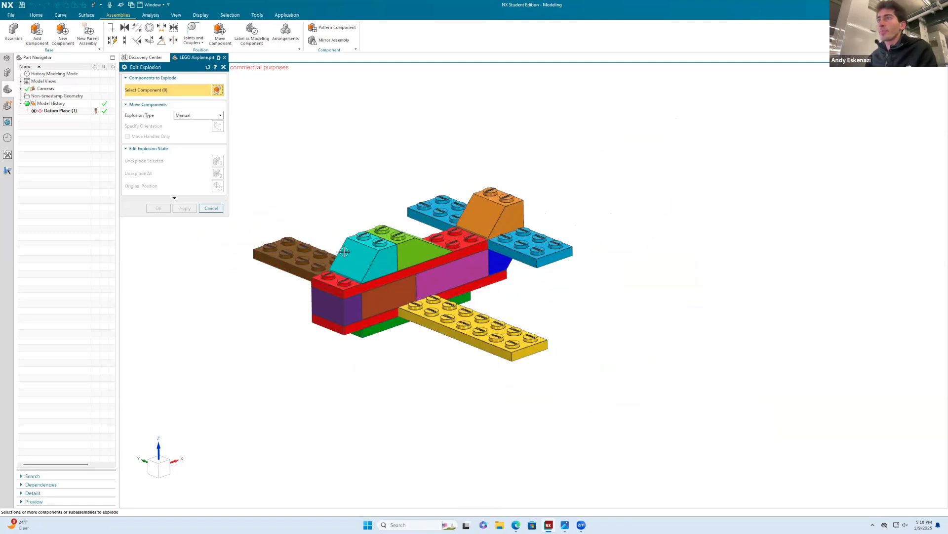
Explode the turquoise, green and orange slanted bricks straight up along ZC, well above the fuselage, and apply the move.
click(382, 266)
click(425, 252)
click(491, 217)
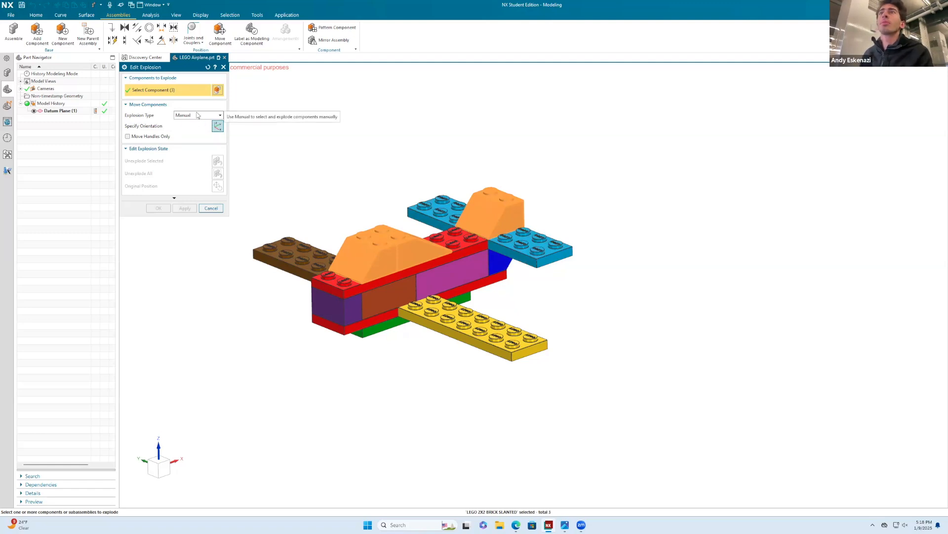
click(144, 126)
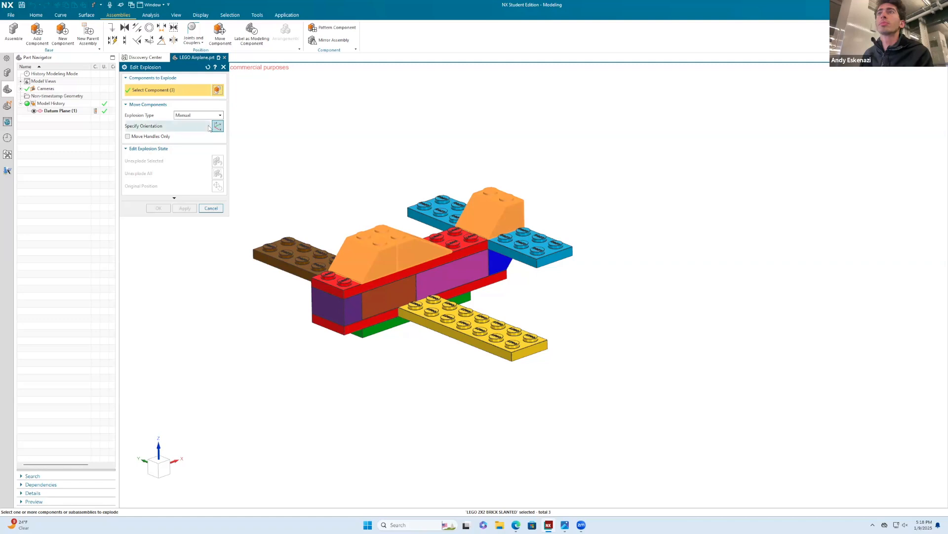
drag(426, 195, 425, 103)
scroll(437, 207, down, 3)
scroll(429, 124, up, 1)
scroll(427, 154, up, 2)
drag(429, 168, 426, 131)
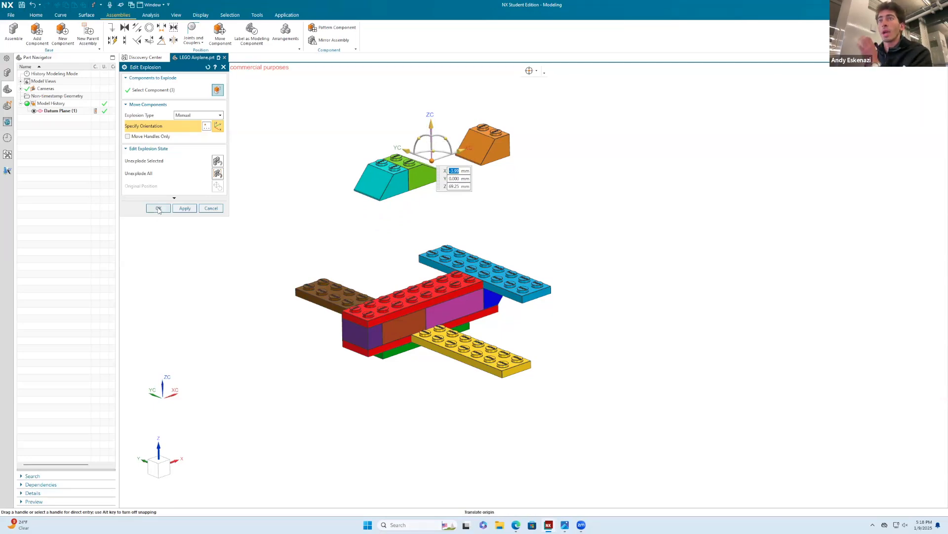
click(184, 208)
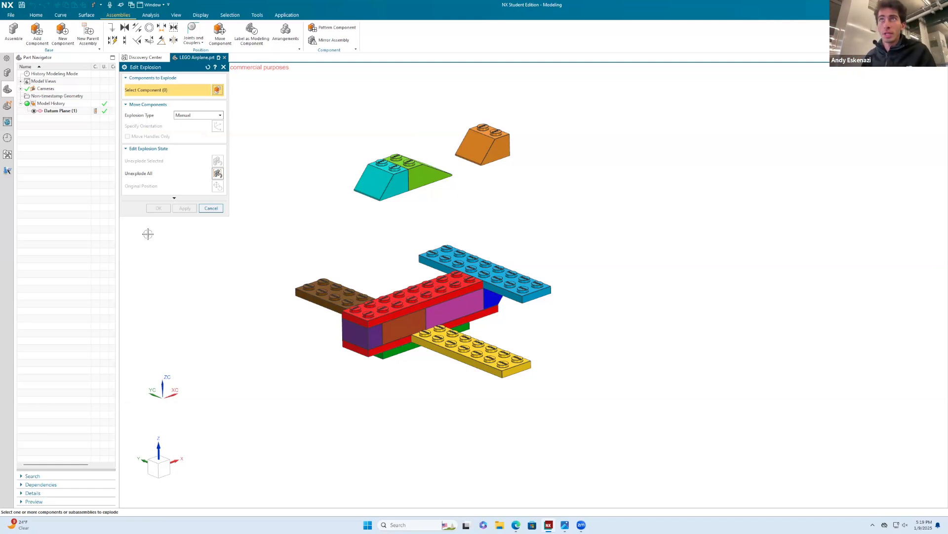
Explode the blue tail plate and the red plate on top of the fuselage up along ZC to about Z 40 mm and apply.
click(492, 265)
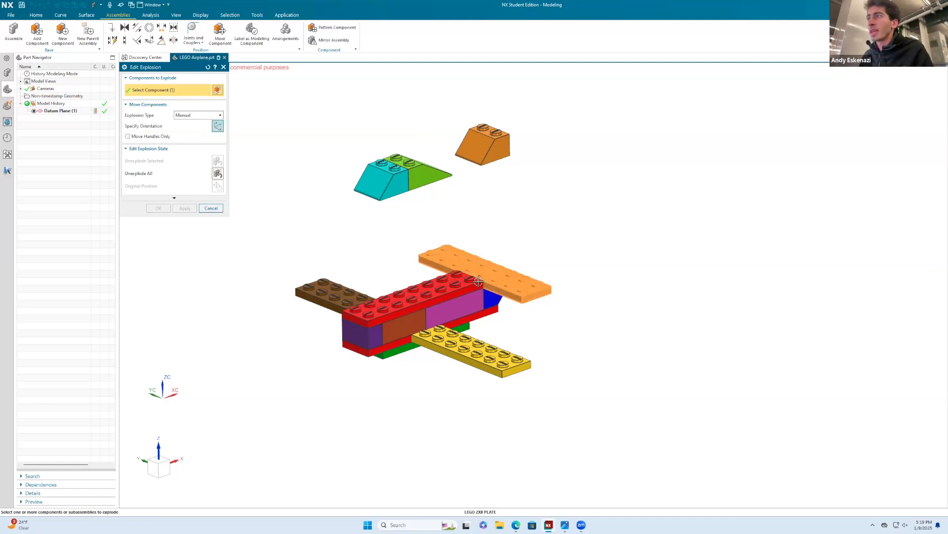
click(468, 284)
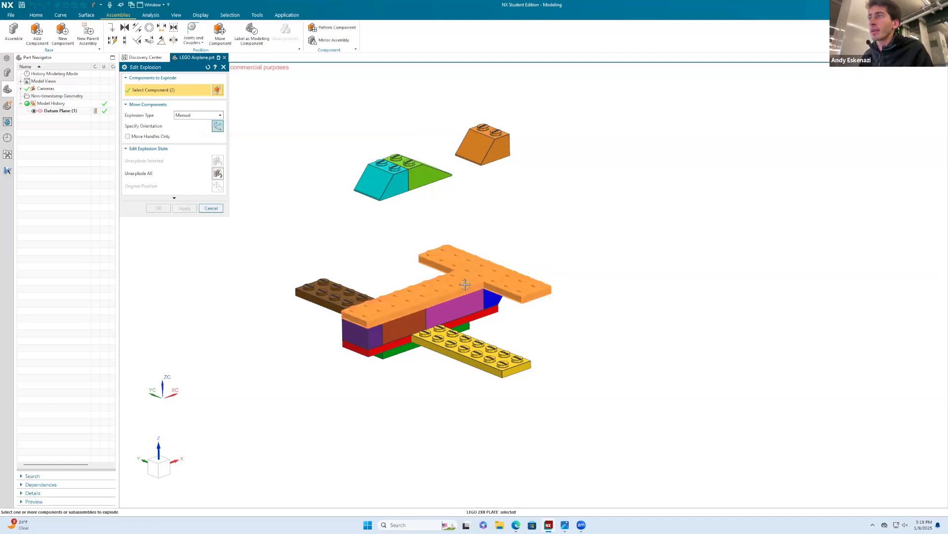
click(218, 126)
drag(425, 257, 424, 195)
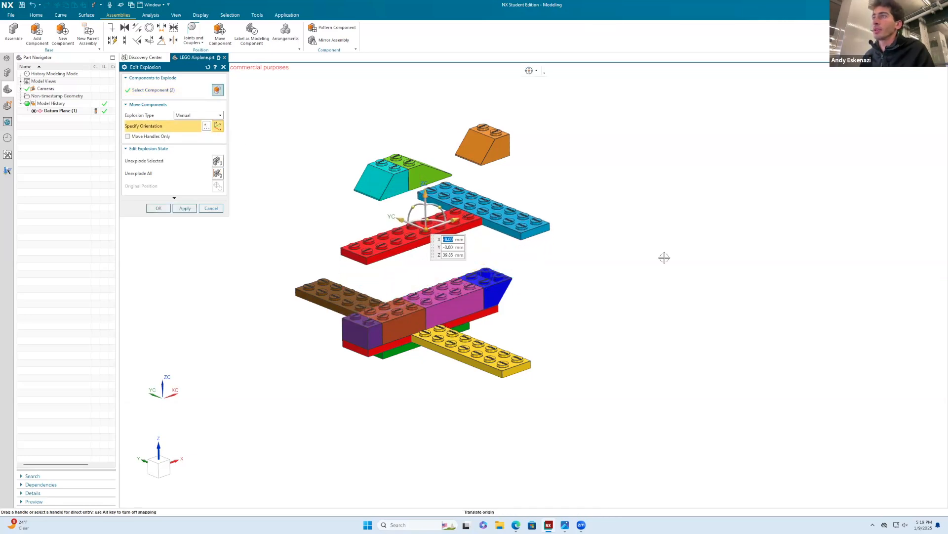
click(183, 116)
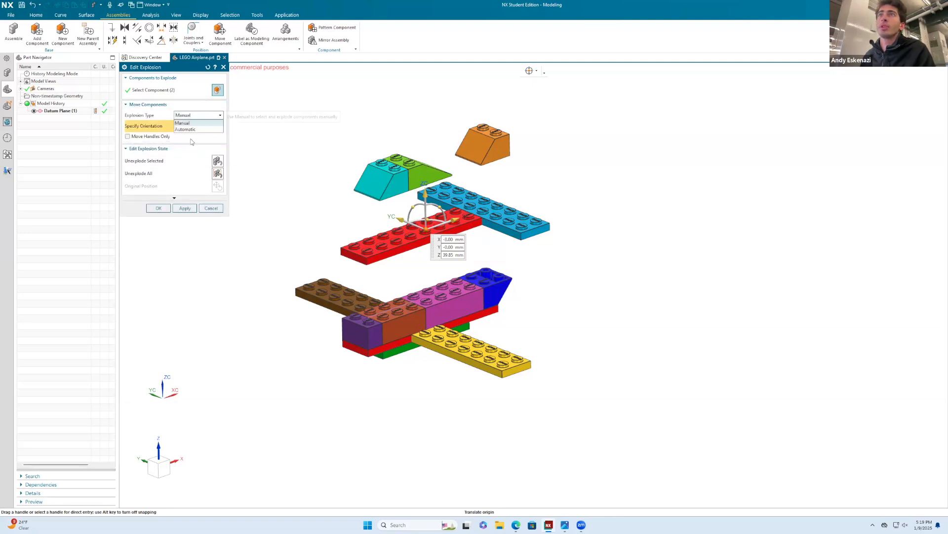
click(159, 114)
click(184, 207)
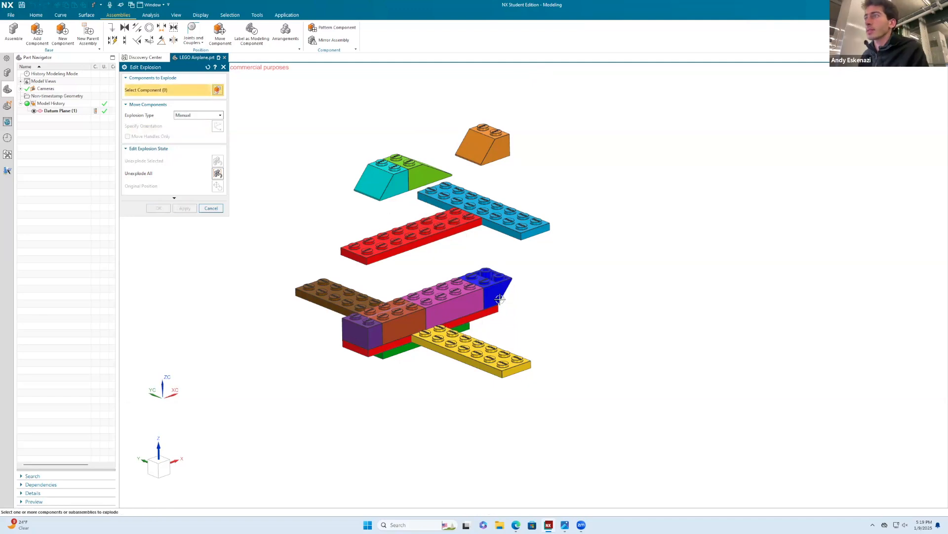
Explode the green bottom plate down along ZC to about Z -39 mm and finish the explosion edit.
click(400, 350)
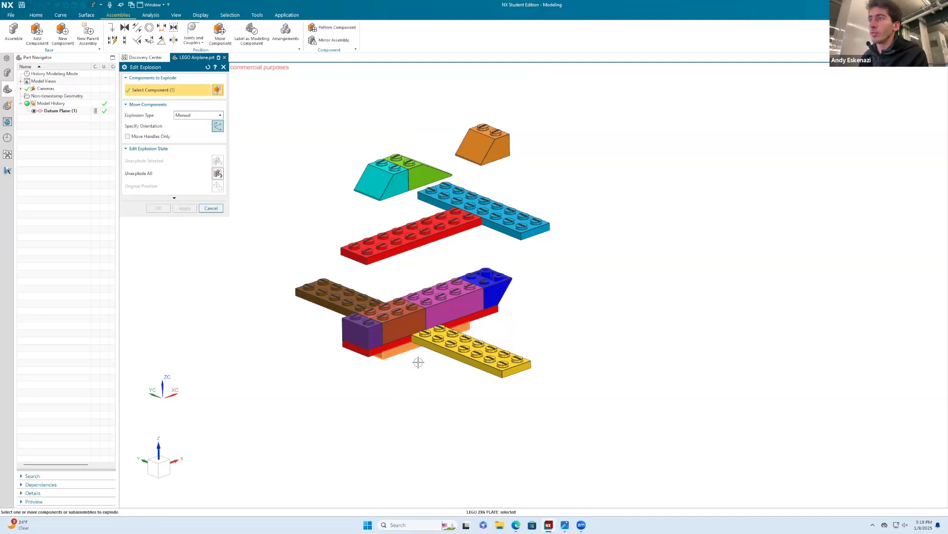
click(217, 126)
drag(410, 295, 425, 379)
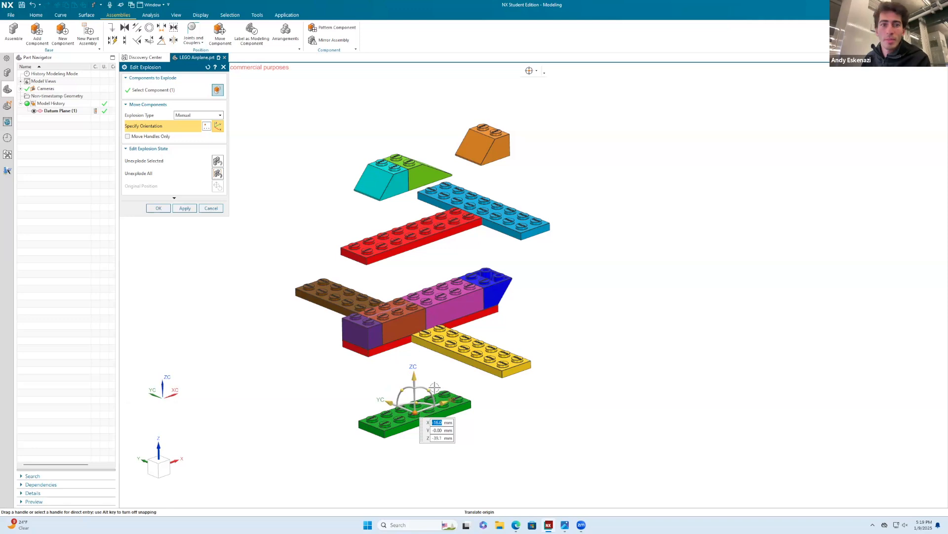
click(159, 208)
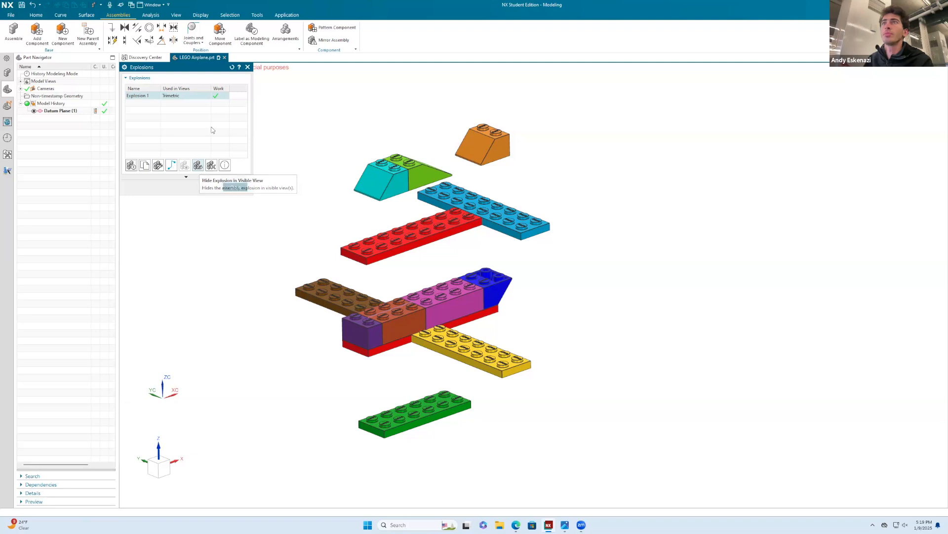
Leave the explosions list and compare how the airplane displays in the Back and Trimetric model views.
click(242, 187)
right_click(337, 159)
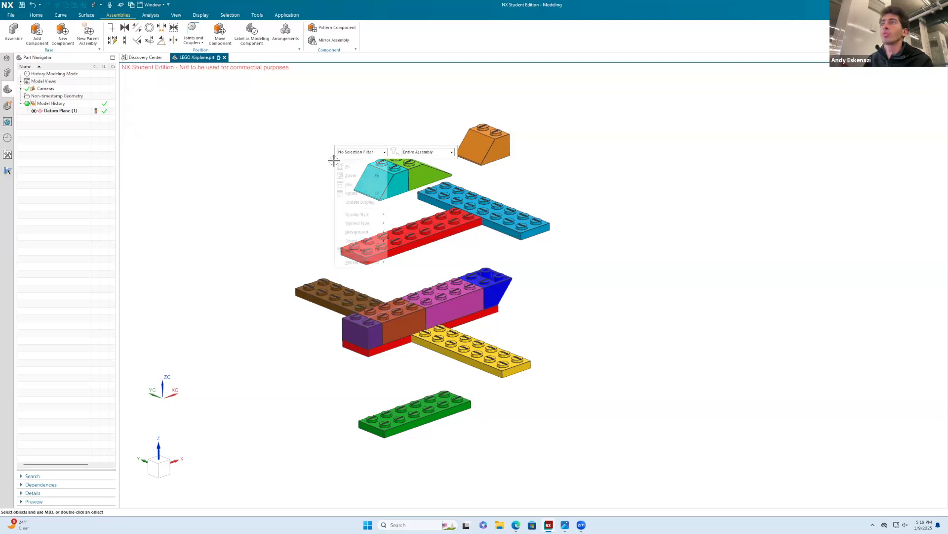
click(300, 131)
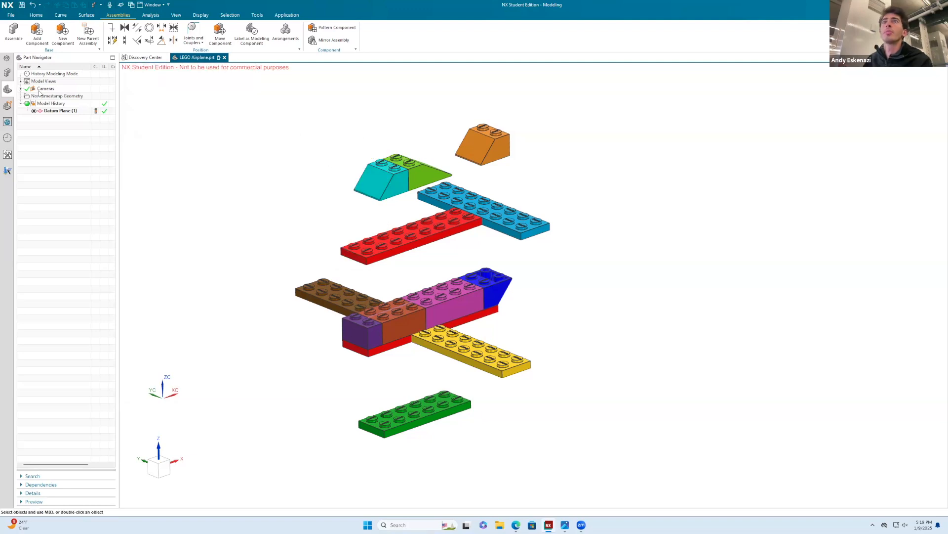
click(22, 82)
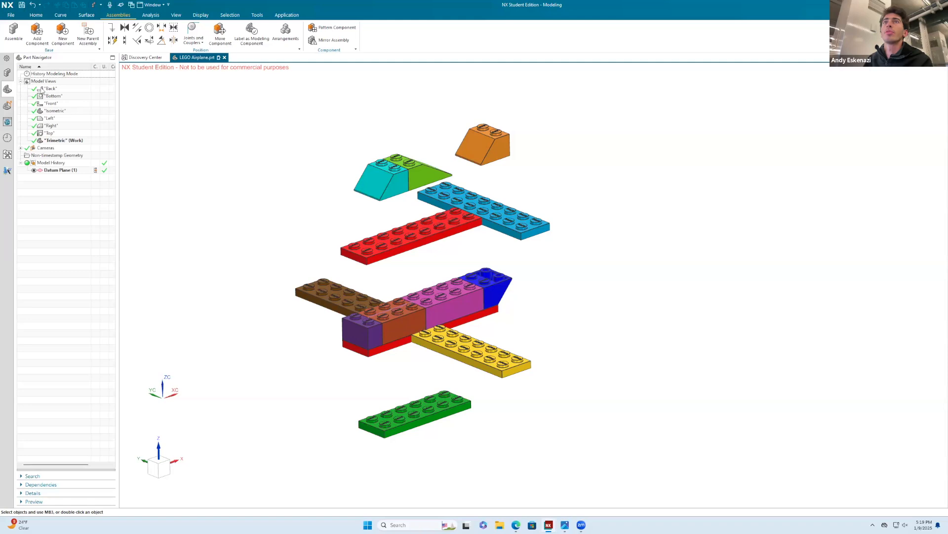
double_click(42, 89)
scroll(333, 200, down, 5)
middle_drag(333, 199, 222, 156)
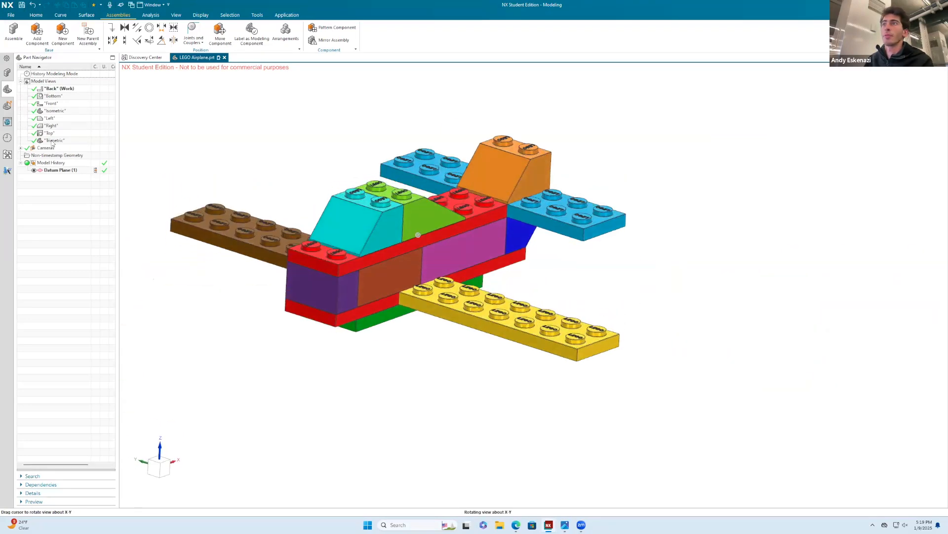
double_click(51, 141)
middle_drag(358, 188, 153, 167)
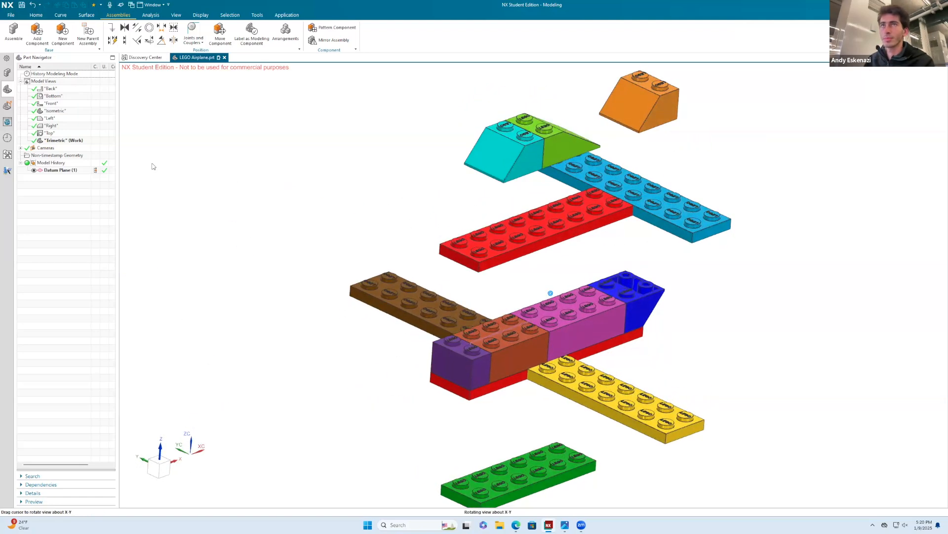
Make Right the work view, orbit it to an angled view and show Explosion 1 in it.
double_click(51, 125)
middle_drag(481, 236, 557, 206)
scroll(578, 249, down, 3)
middle_drag(578, 250, 288, 84)
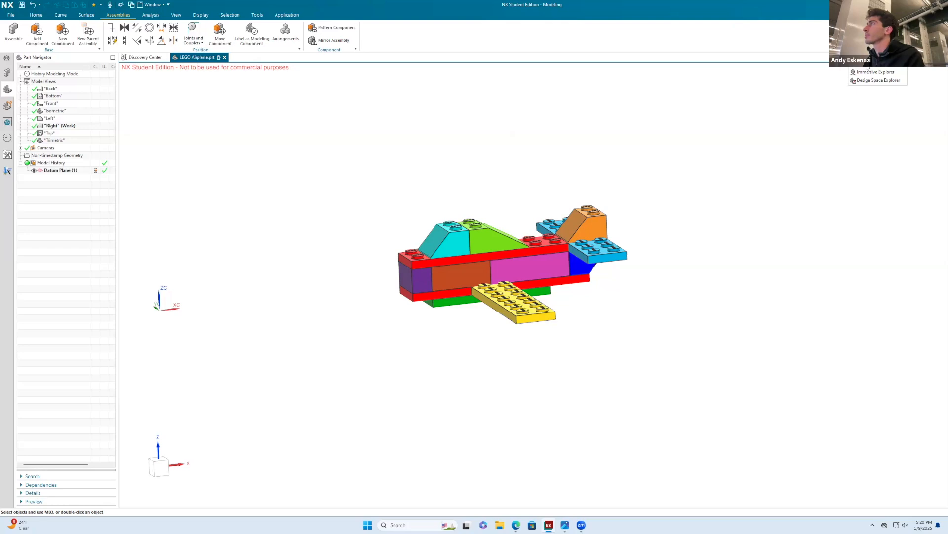
click(871, 64)
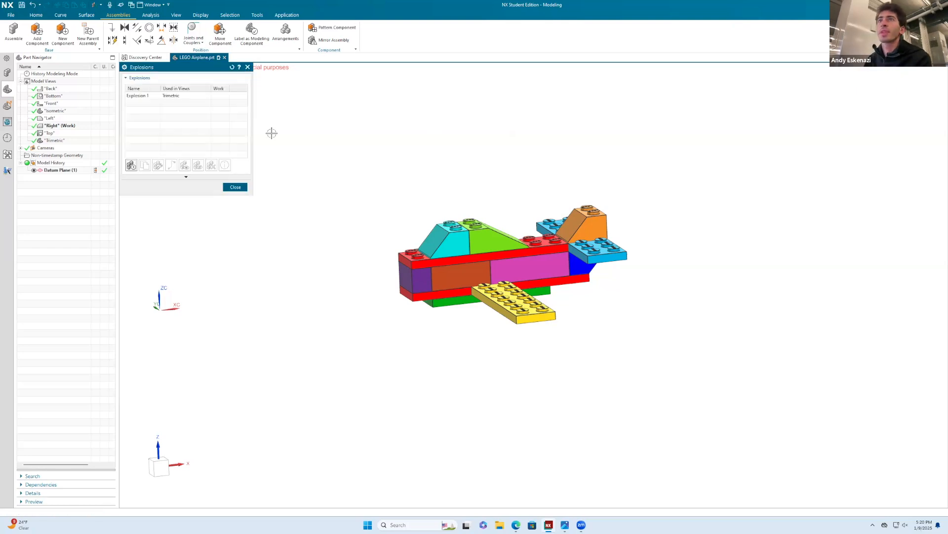
right_click(150, 96)
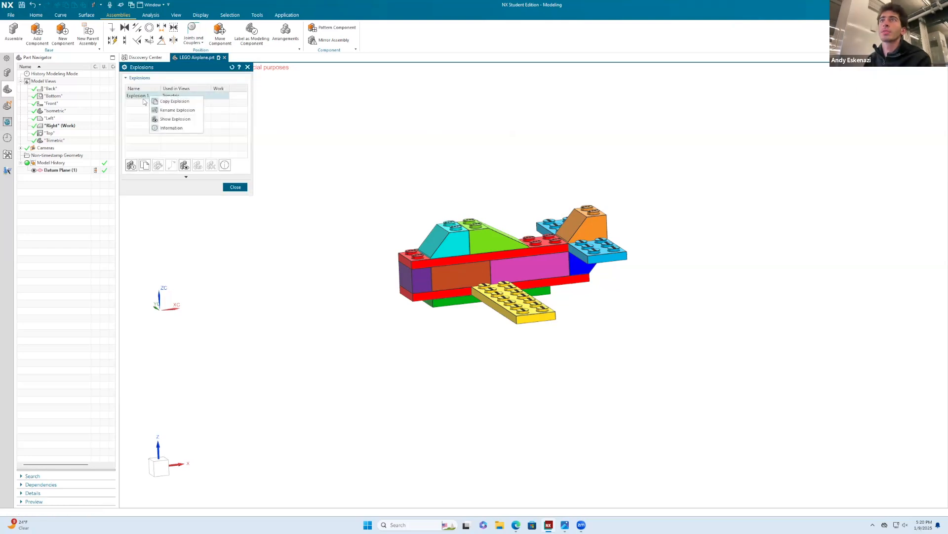
double_click(144, 99)
scroll(328, 214, down, 2)
middle_drag(340, 206, 360, 213)
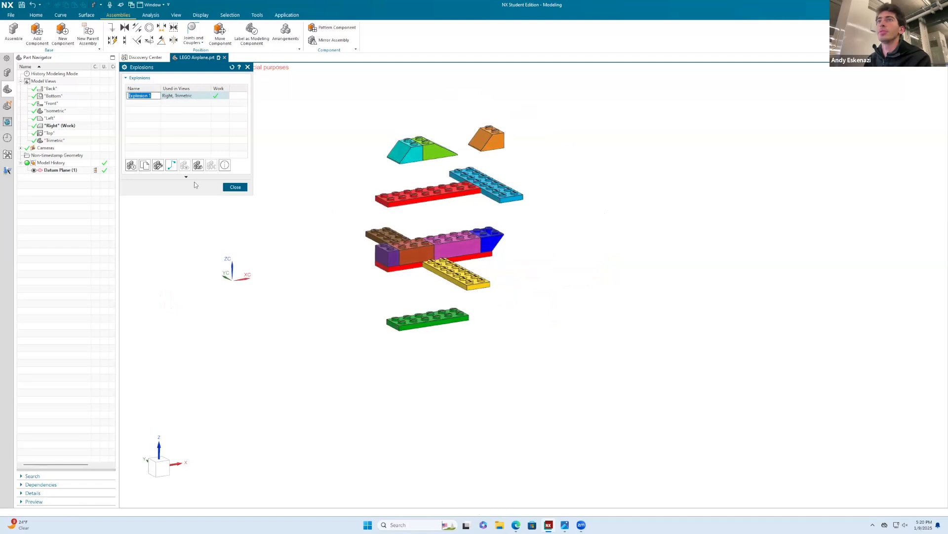
Edit Explosion 1 to lower the two bottom red plates and the yellow and brown wing plates along ZC to about Z -23 mm.
click(159, 165)
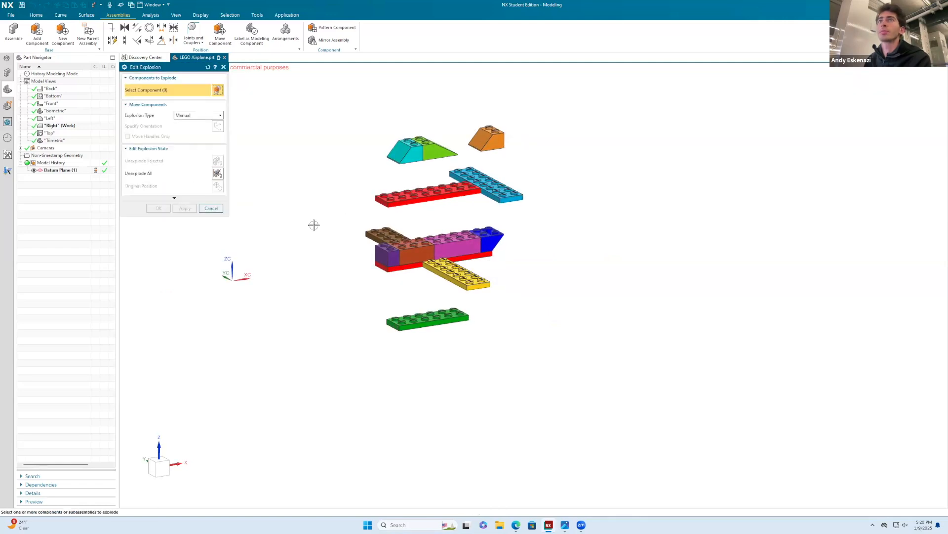
scroll(316, 222, down, 1)
scroll(360, 168, up, 1)
middle_drag(386, 184, 384, 189)
scroll(454, 206, up, 1)
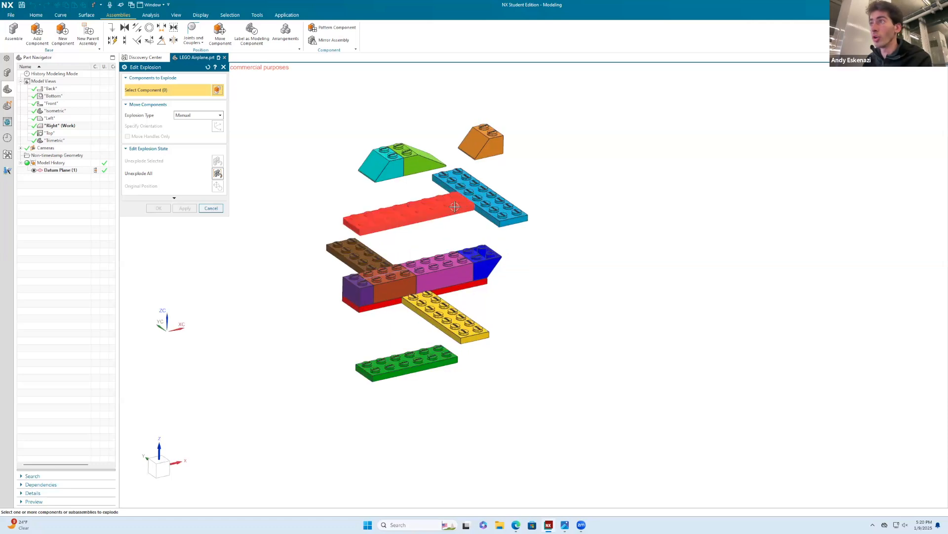
scroll(454, 207, up, 1)
scroll(398, 280, down, 1)
click(376, 319)
click(431, 304)
click(418, 315)
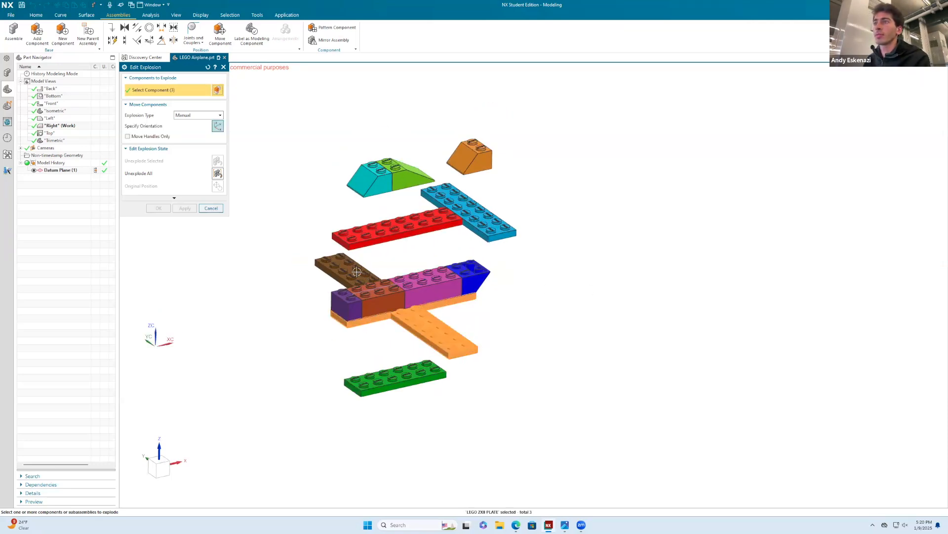
click(356, 271)
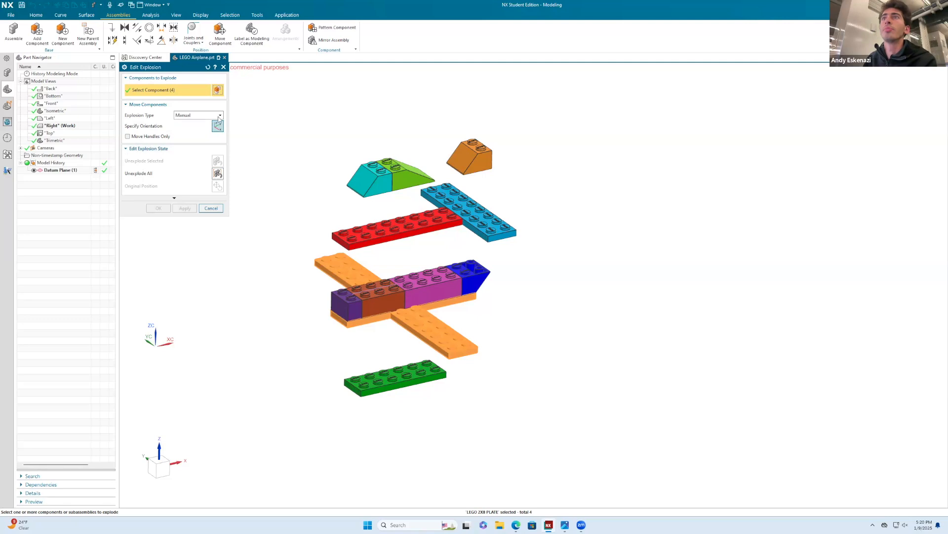
click(217, 126)
drag(406, 272, 406, 310)
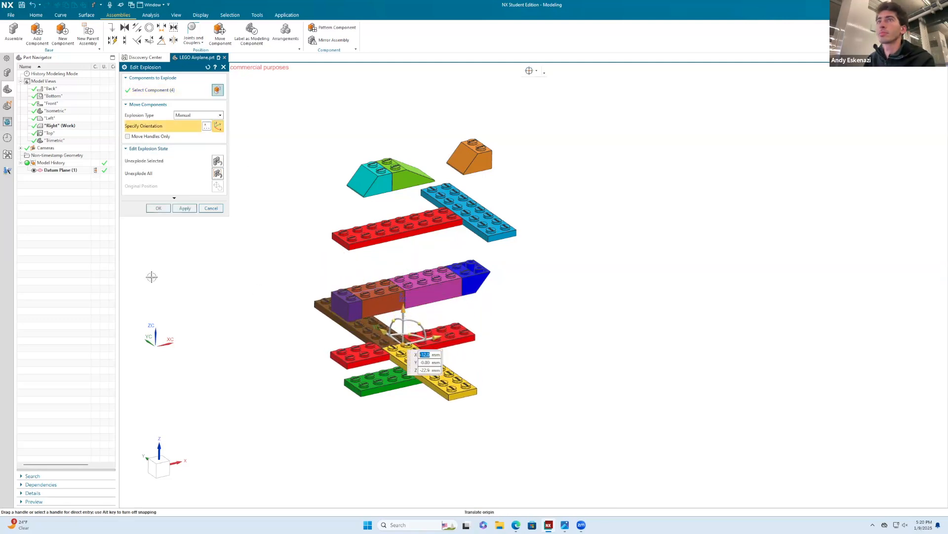
click(157, 208)
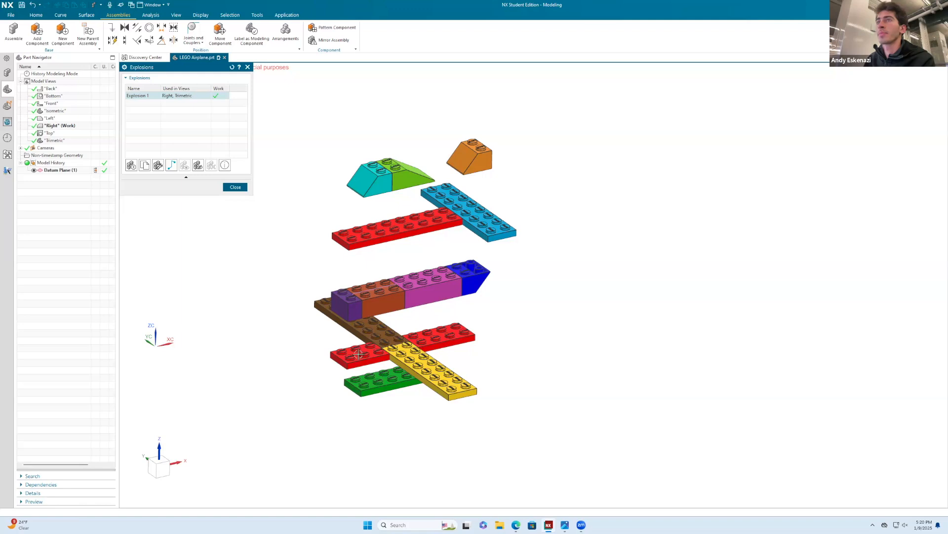
Reopen the explosion for editing, lower the green bottom plate along ZC to about Z -60 mm and apply.
middle_drag(417, 264, 432, 295)
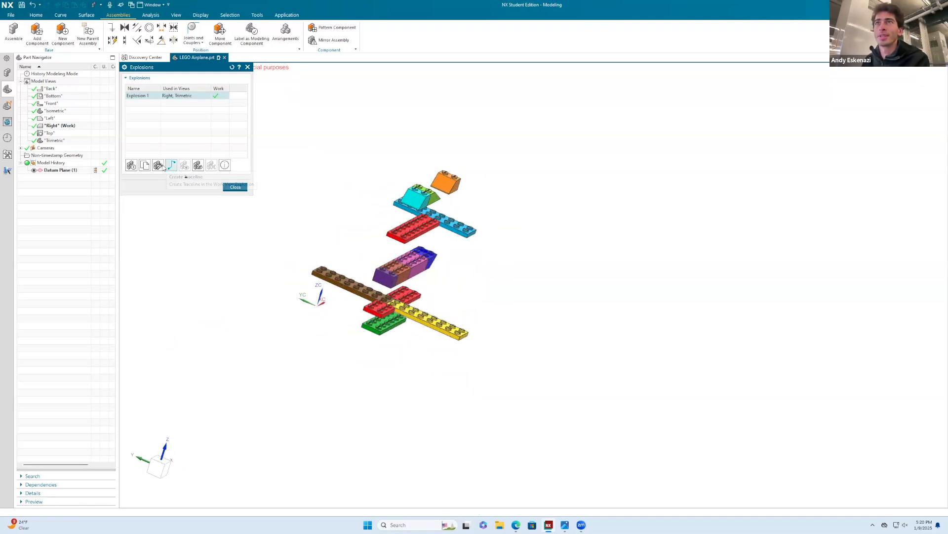
click(235, 186)
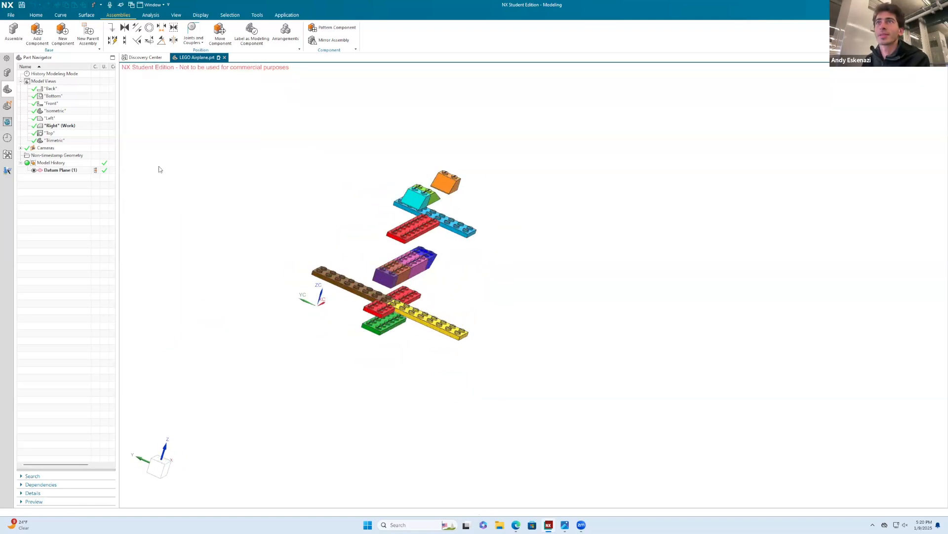
click(384, 330)
click(217, 126)
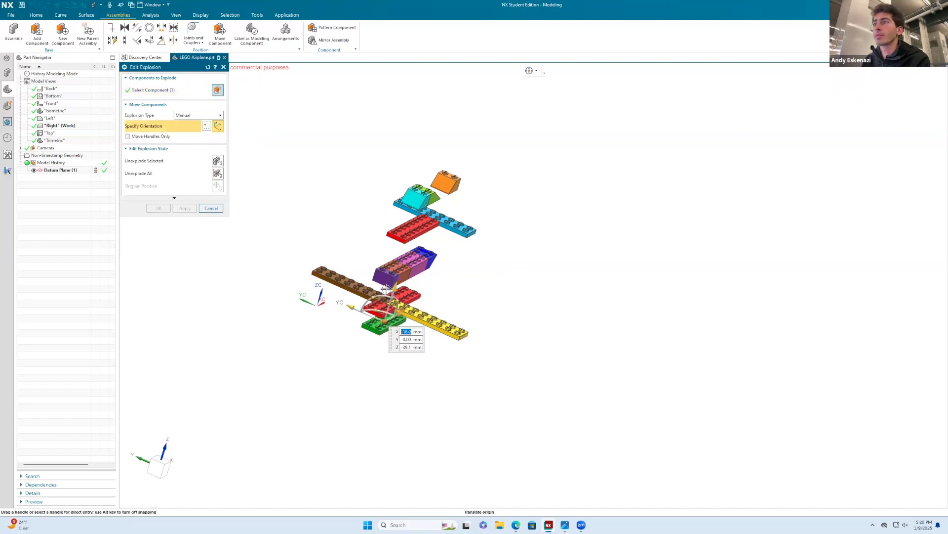
drag(396, 287, 396, 309)
middle_drag(395, 307, 377, 292)
scroll(377, 291, up, 1)
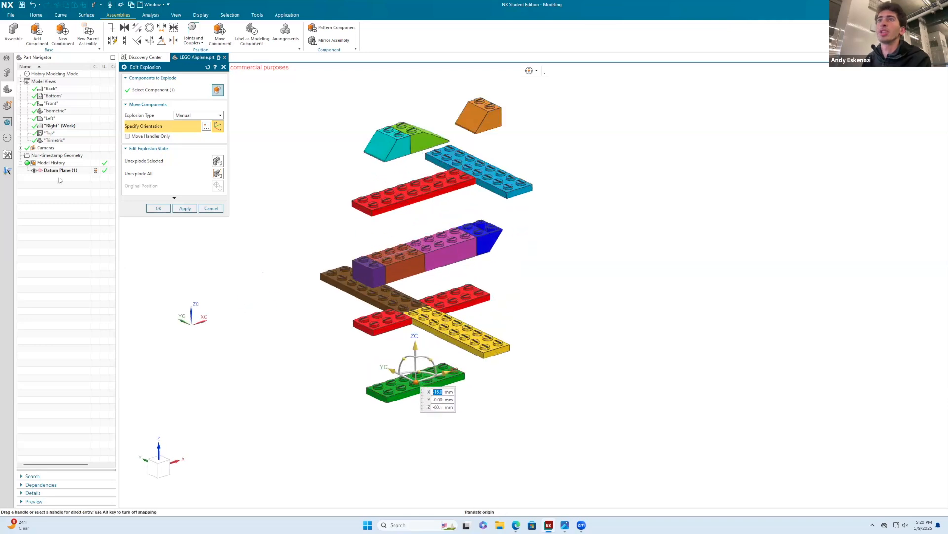
click(185, 208)
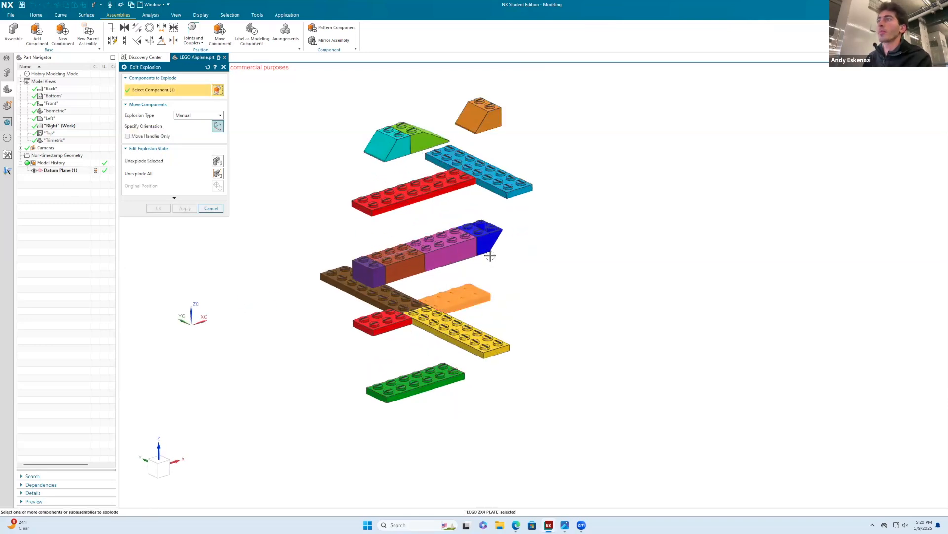
Spread the two bottom red plates apart along XC, the 2x4 plate toward the tail and the other toward the nose, applying each move.
click(218, 126)
drag(486, 297, 543, 265)
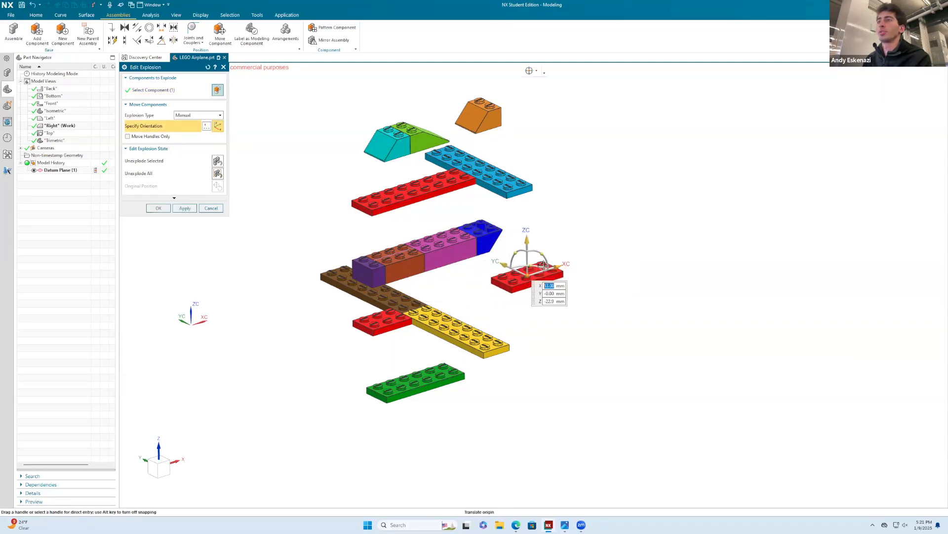
click(184, 208)
click(378, 322)
drag(409, 307, 345, 329)
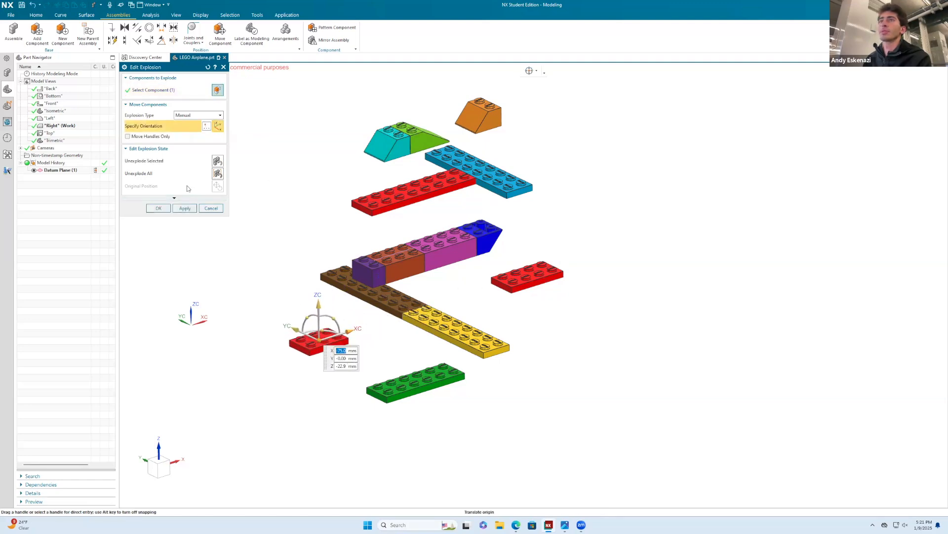
click(187, 209)
Try sliding the brown wing plate outward along YC to about Y 71 mm, and discard the move.
click(403, 309)
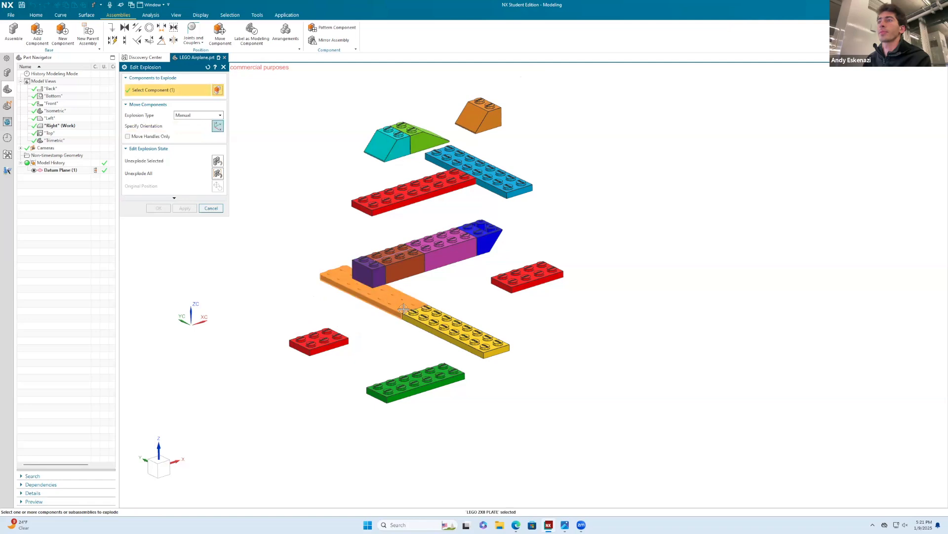
click(217, 126)
drag(352, 280, 301, 255)
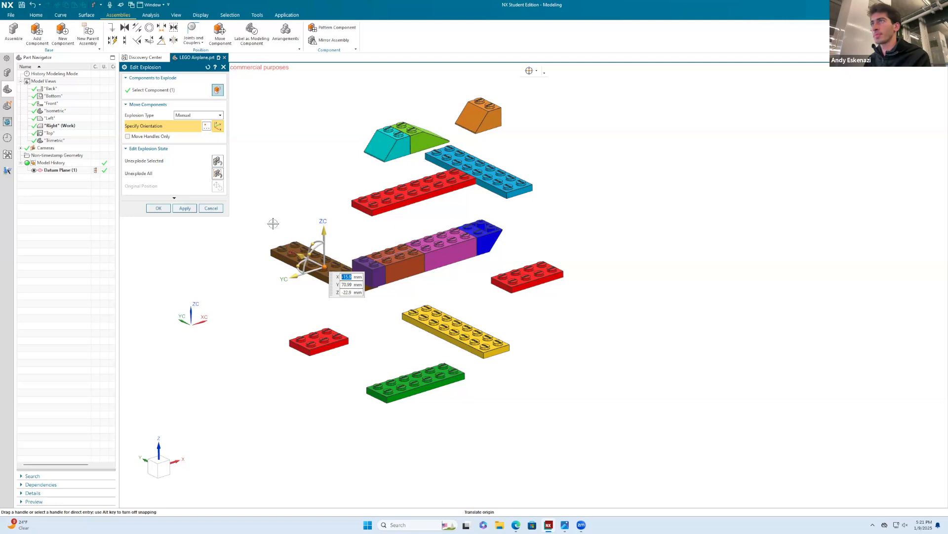
key(ctrl+z)
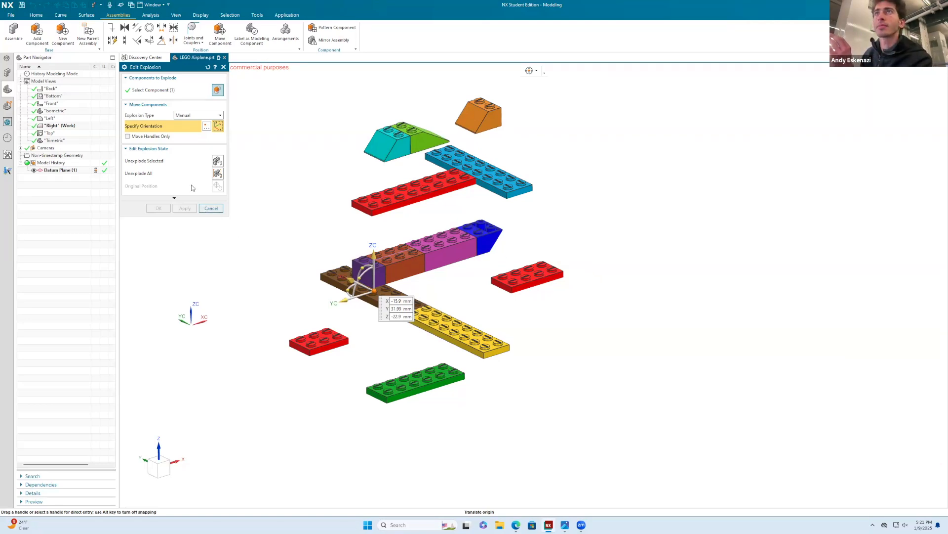
click(212, 209)
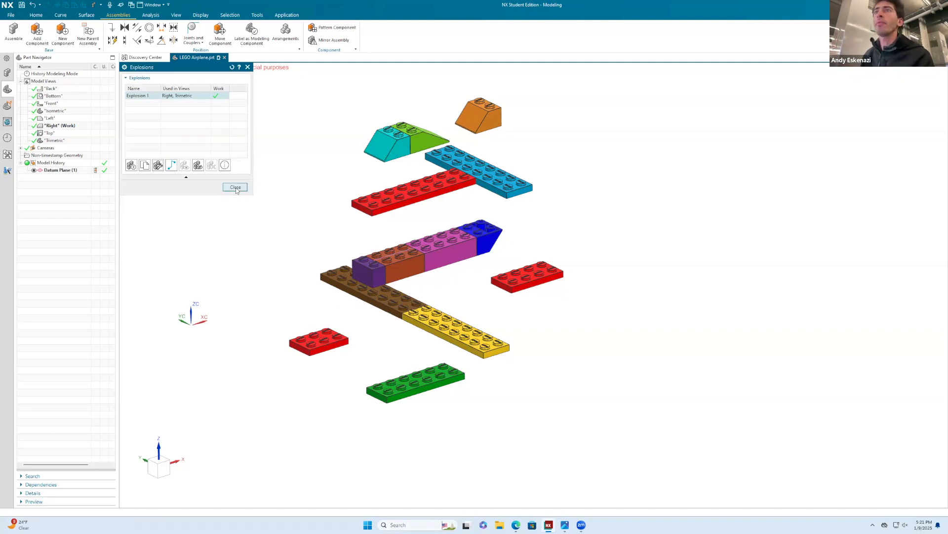
Start a traceline at the midpoint of the 2x3 red plate's lower end edge, on the side facing the wing plates.
click(171, 165)
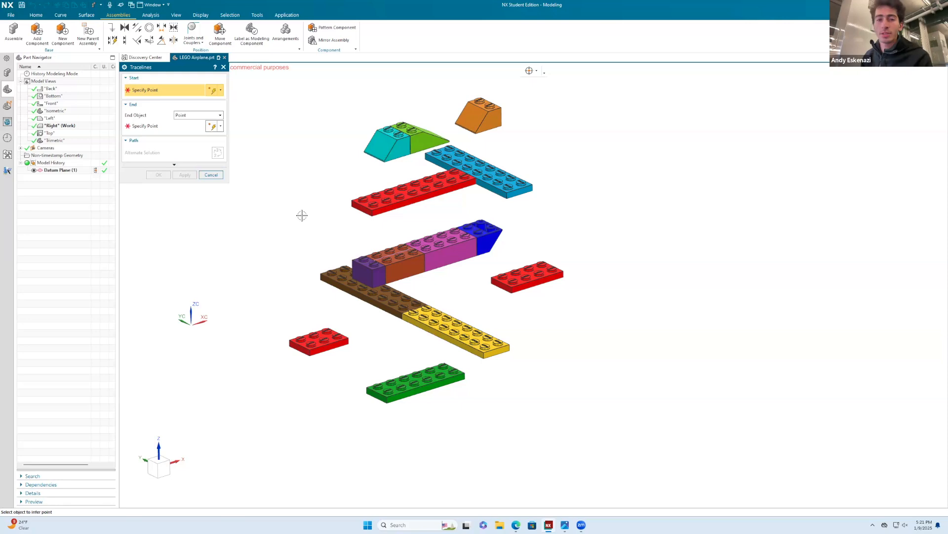
scroll(432, 341, up, 8)
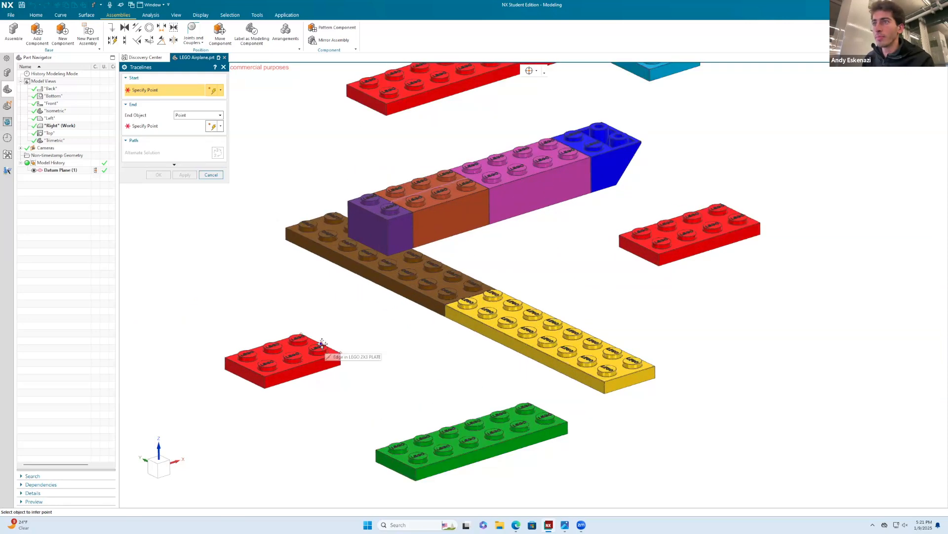
mouse_move(306, 343)
middle_down()
mouse_move(284, 362)
mouse_move(304, 359)
middle_up()
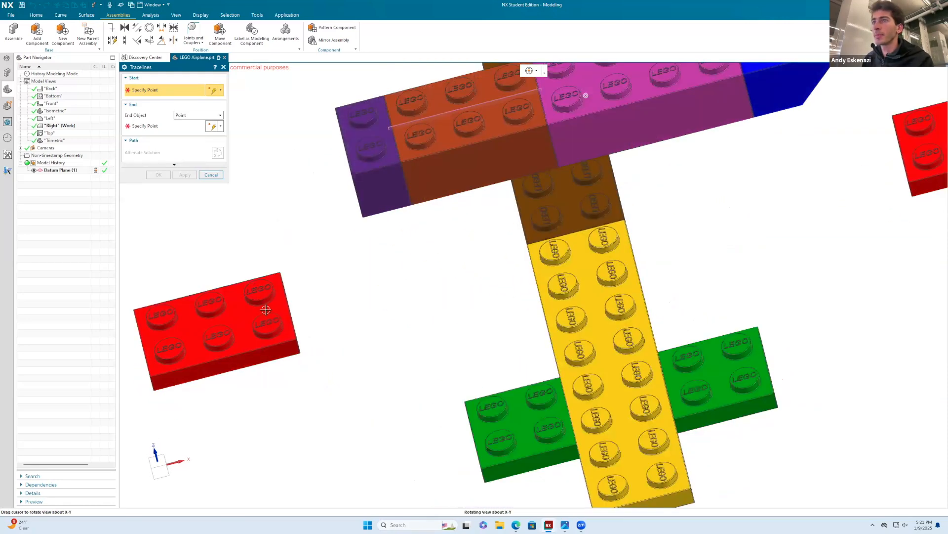
scroll(265, 314, up, 5)
scroll(534, 281, down, 10)
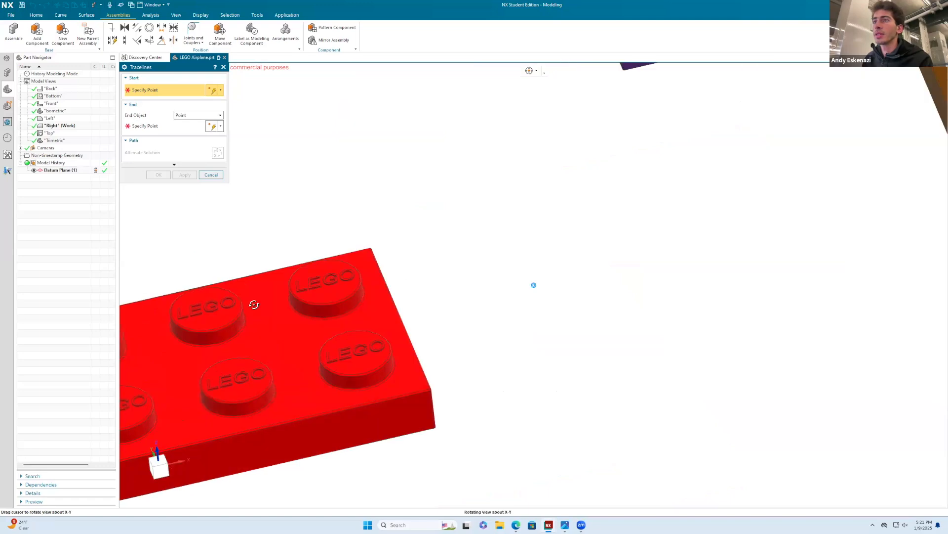
middle_drag(468, 277, 495, 292)
scroll(484, 303, up, 6)
scroll(484, 304, up, 4)
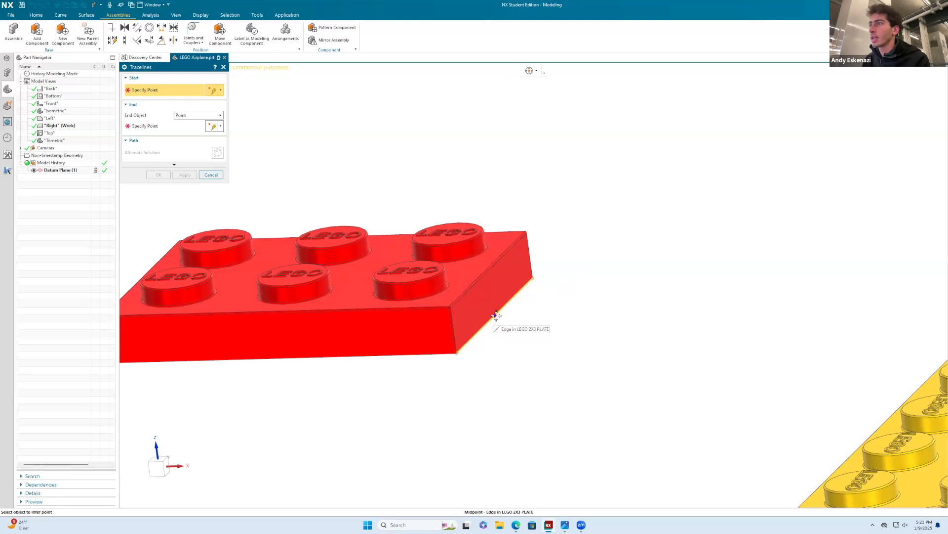
click(496, 315)
End the traceline at the lower corner where the brown and yellow wing plates meet, and apply it.
scroll(612, 294, down, 5)
middle_drag(627, 296, 723, 297)
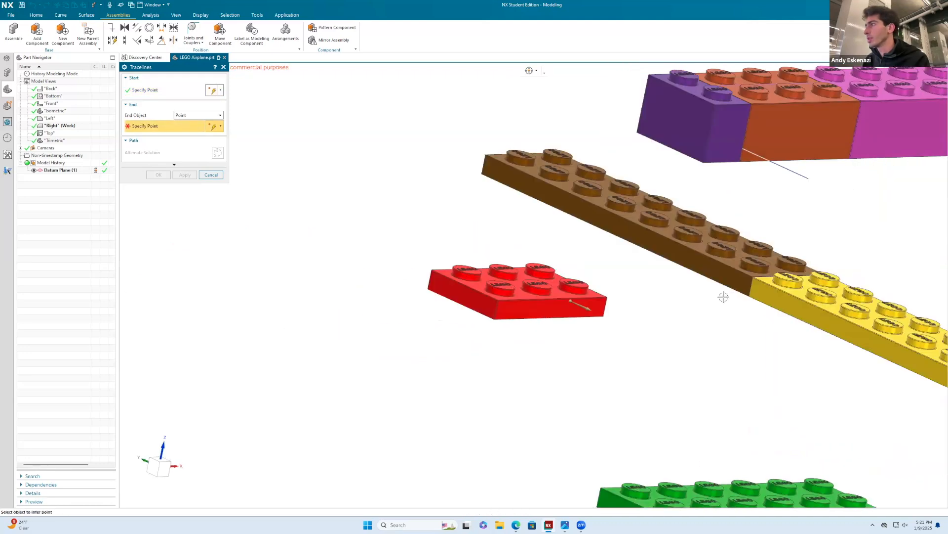
scroll(724, 297, up, 5)
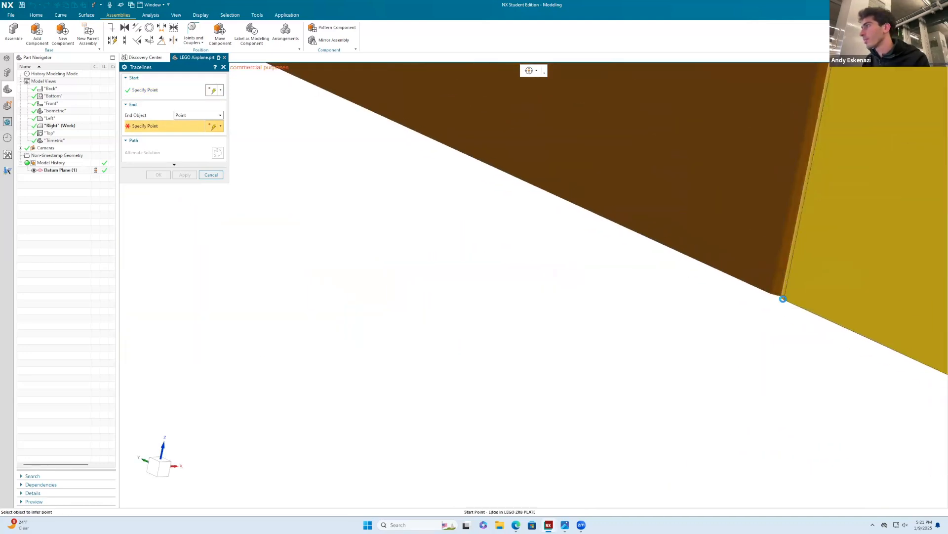
click(783, 298)
scroll(666, 303, down, 5)
mouse_move(635, 322)
middle_down()
mouse_move(617, 299)
mouse_move(657, 267)
mouse_move(661, 322)
mouse_move(681, 331)
middle_up()
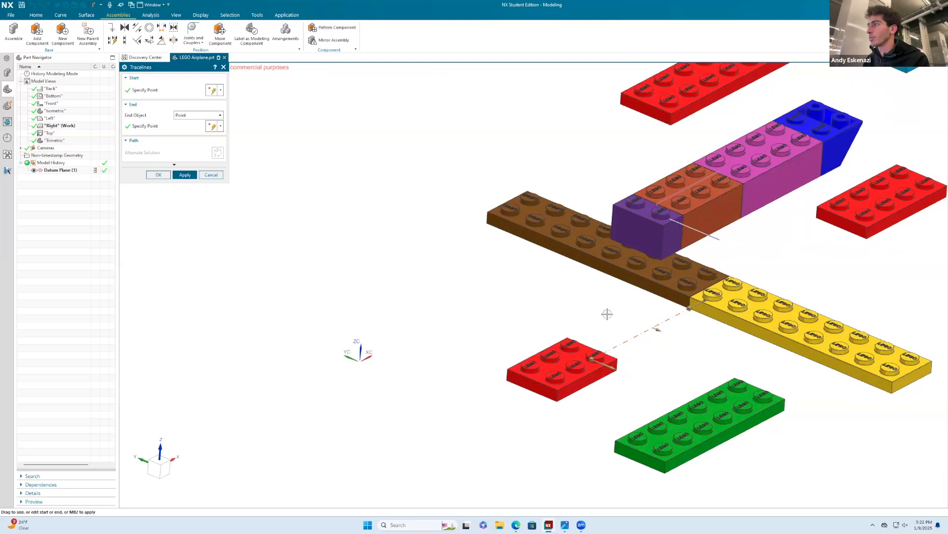
scroll(563, 307, up, 4)
scroll(557, 307, down, 4)
middle_drag(557, 307, 563, 299)
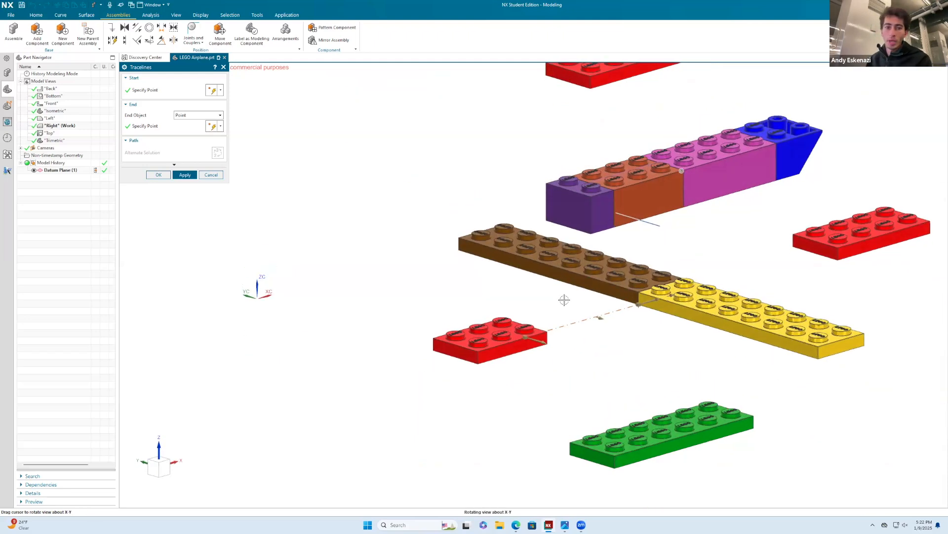
click(187, 176)
Define a second traceline from the 2x4 red plate's lower end-edge midpoint to the tail-side lower corner where the brown and yellow plates meet.
scroll(816, 248, up, 1)
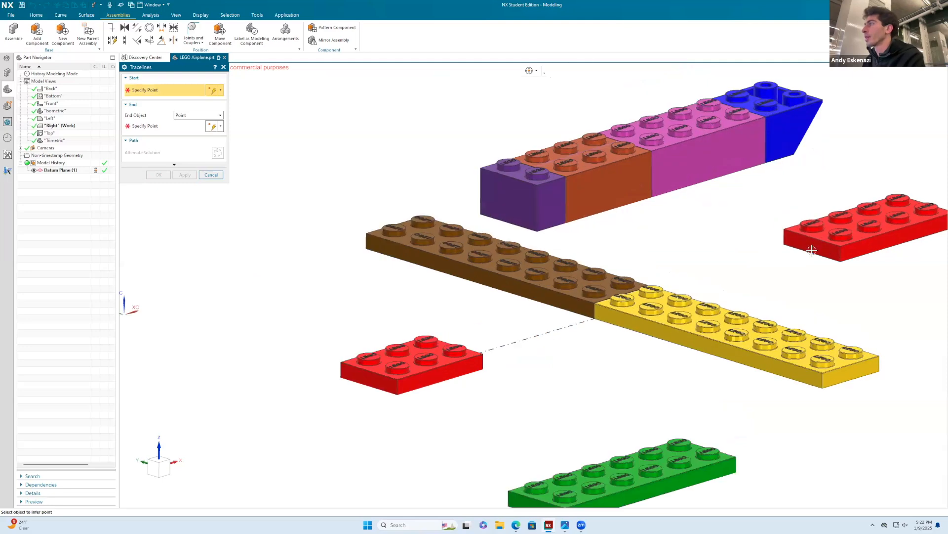
click(815, 253)
middle_drag(726, 246, 692, 284)
scroll(709, 282, up, 9)
click(738, 265)
scroll(812, 296, down, 8)
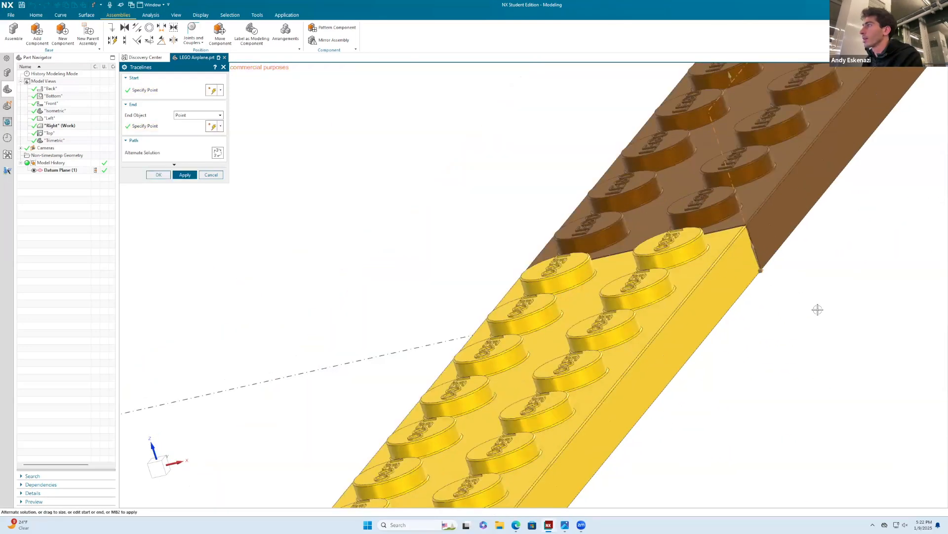
Adjust the second traceline's start handle at the 2x4 red plate, apply it and leave the Tracelines command.
middle_drag(810, 301, 813, 252)
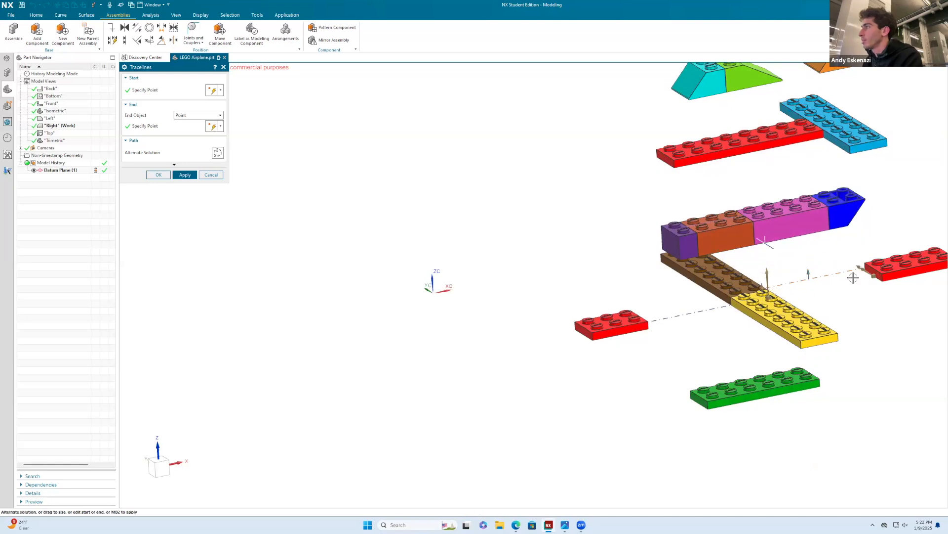
scroll(853, 277, up, 5)
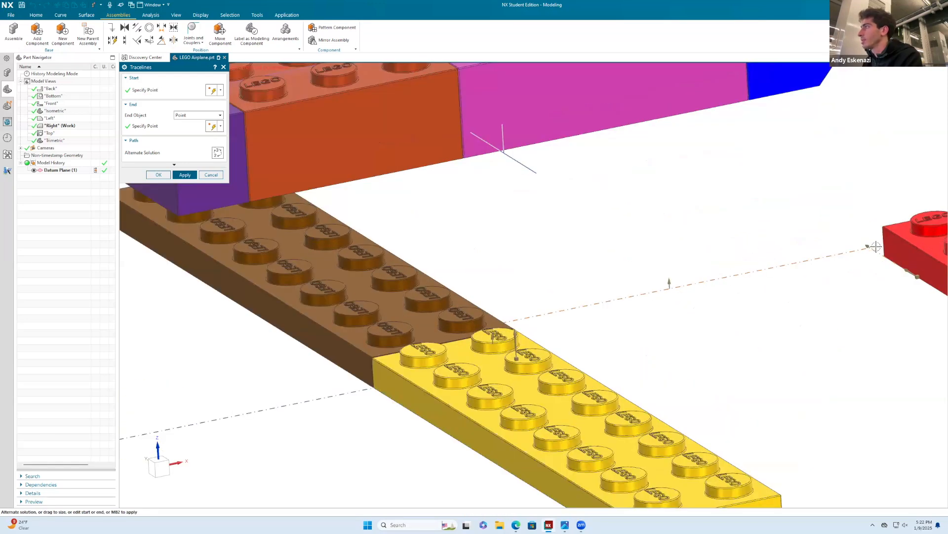
drag(884, 255, 917, 279)
scroll(688, 245, down, 5)
middle_drag(688, 245, 716, 239)
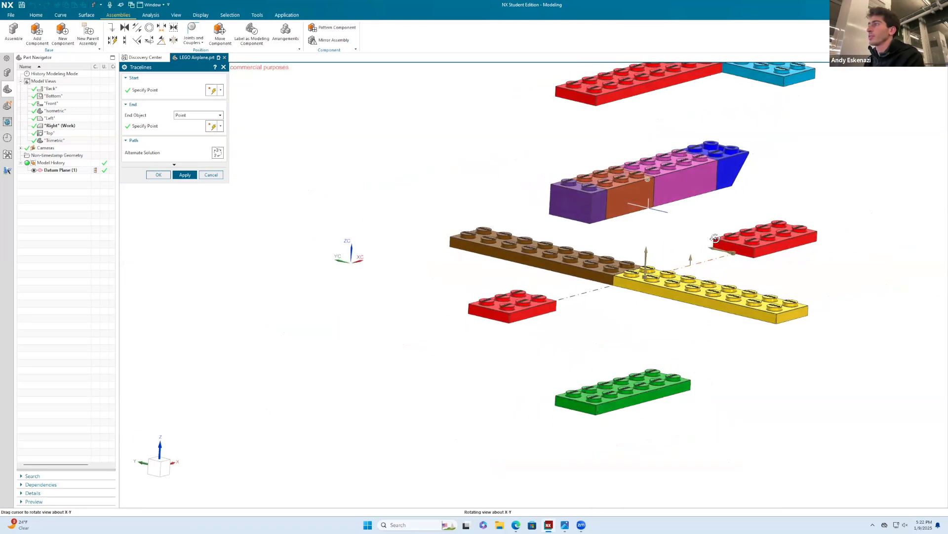
click(184, 175)
middle_drag(547, 252, 549, 259)
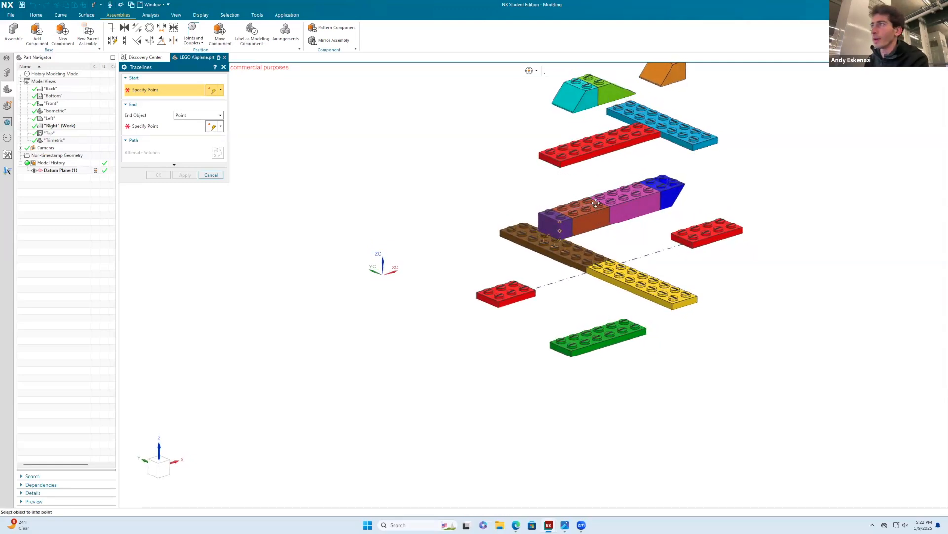
scroll(596, 203, up, 8)
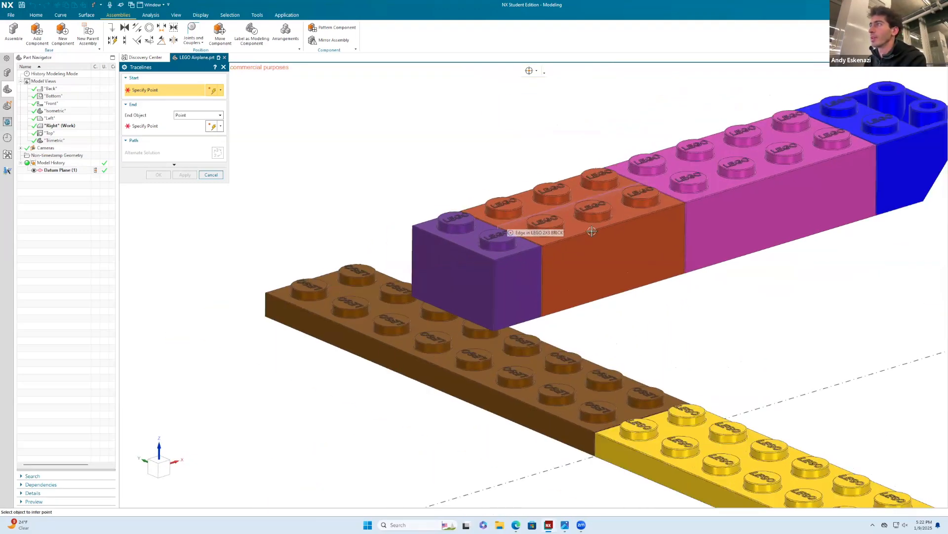
scroll(592, 231, down, 8)
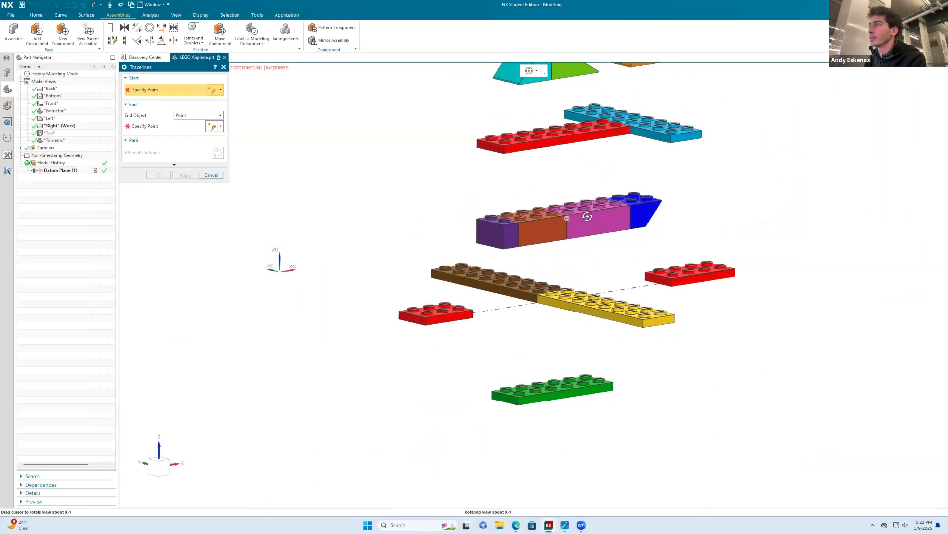
click(211, 175)
scroll(533, 247, down, 2)
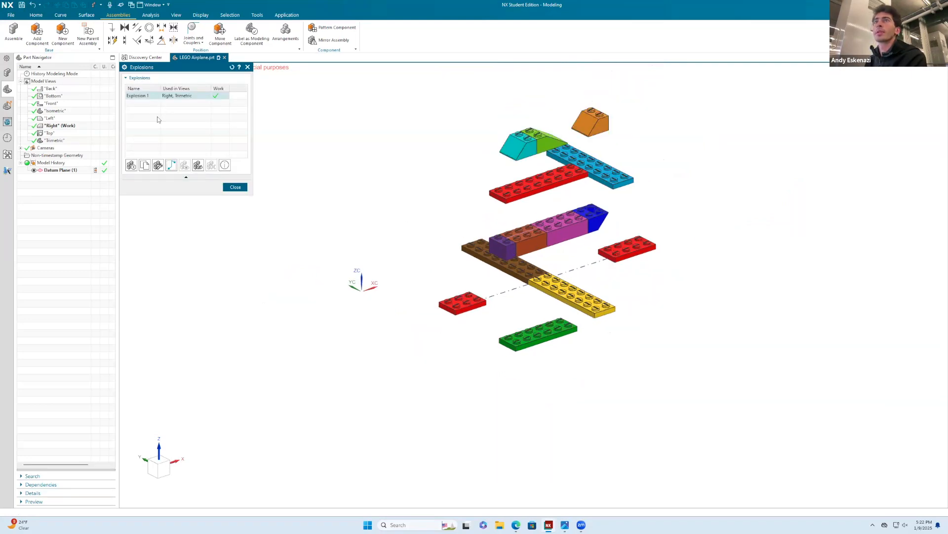
Edit Explosion 1 to pull the purple 2x1 brick out past the nose to about X -115 mm.
click(158, 165)
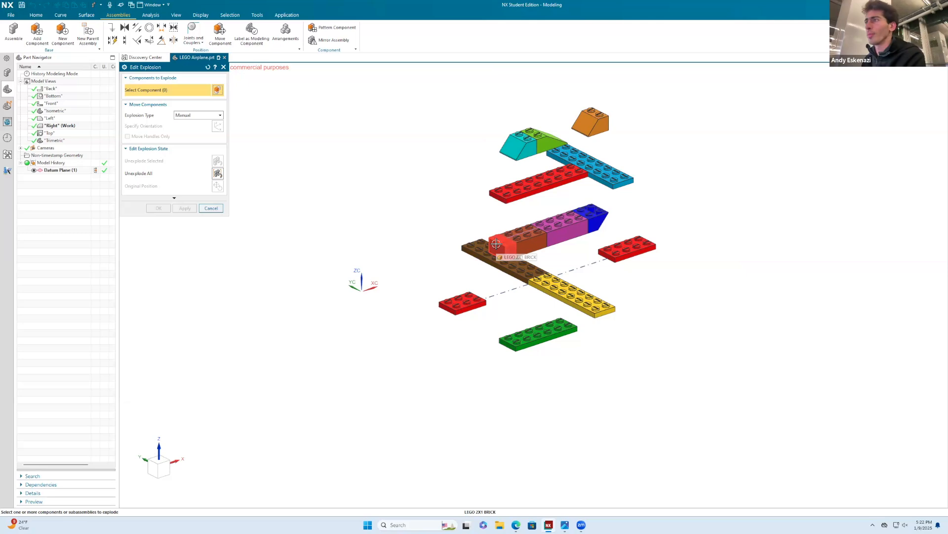
click(496, 244)
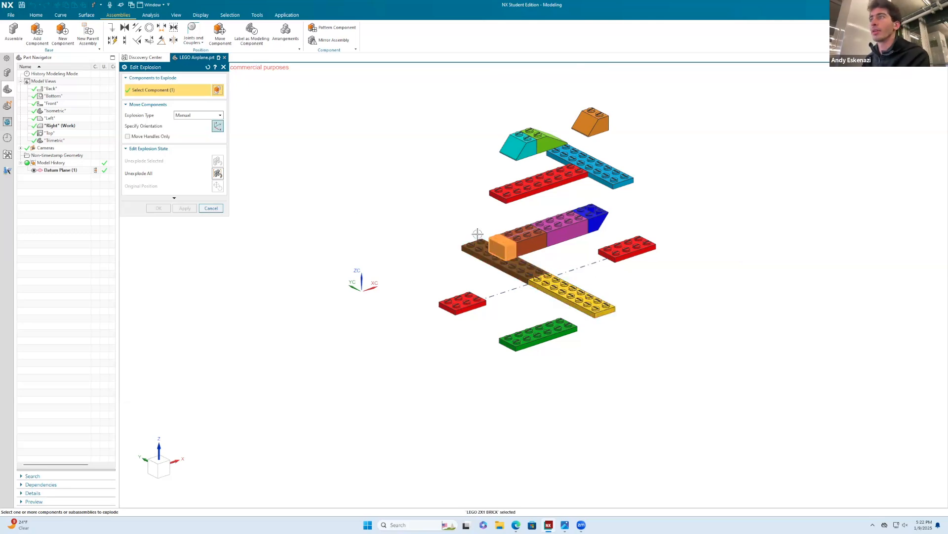
click(215, 128)
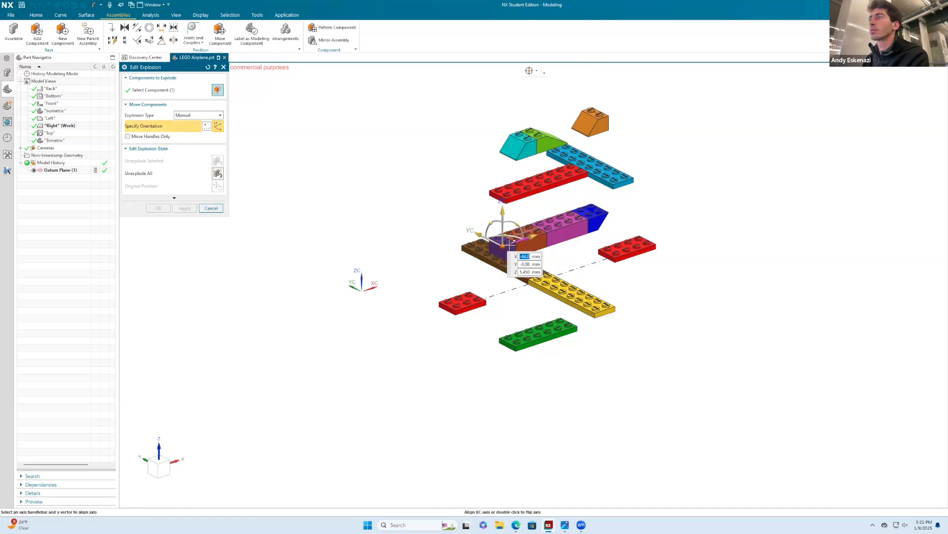
drag(484, 252, 433, 269)
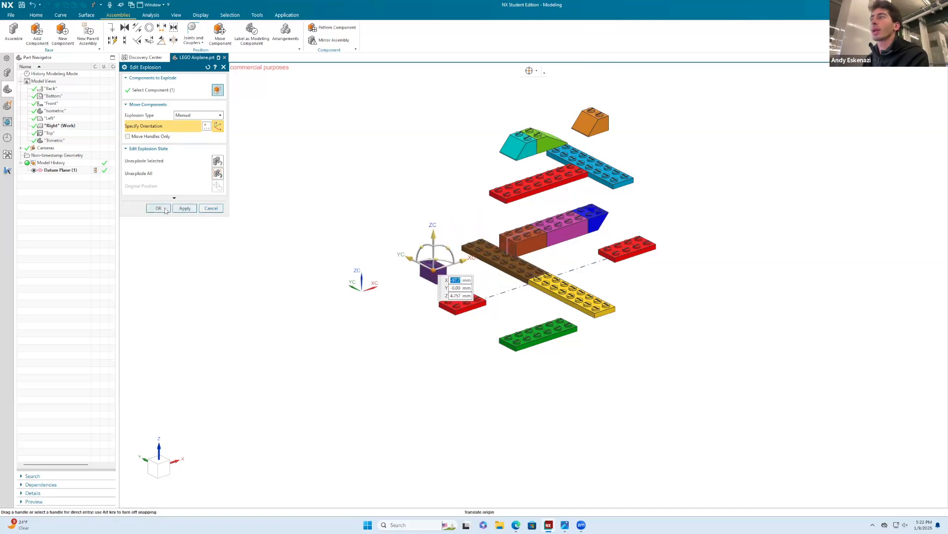
drag(435, 269, 410, 280)
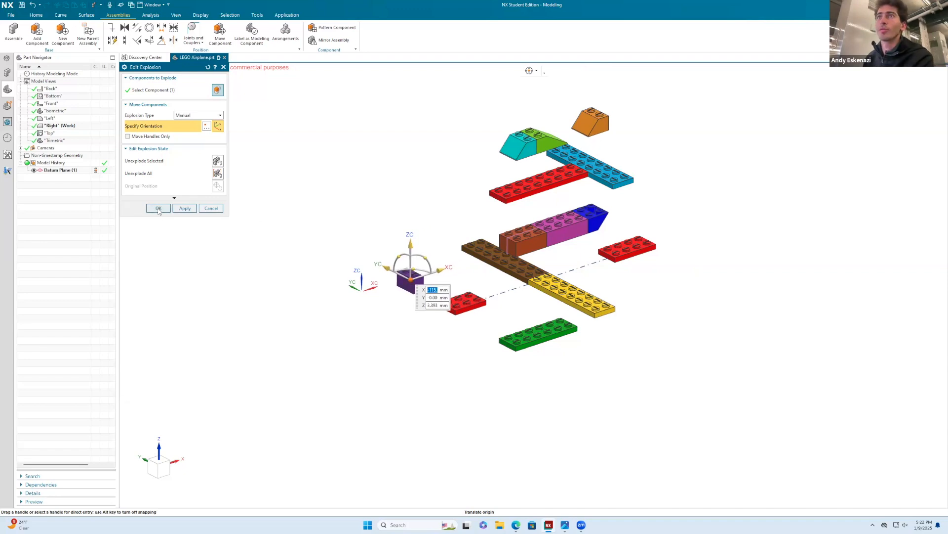
Move the blue inverted slope brick about 81 mm along XC toward the tail and apply.
click(593, 218)
click(218, 126)
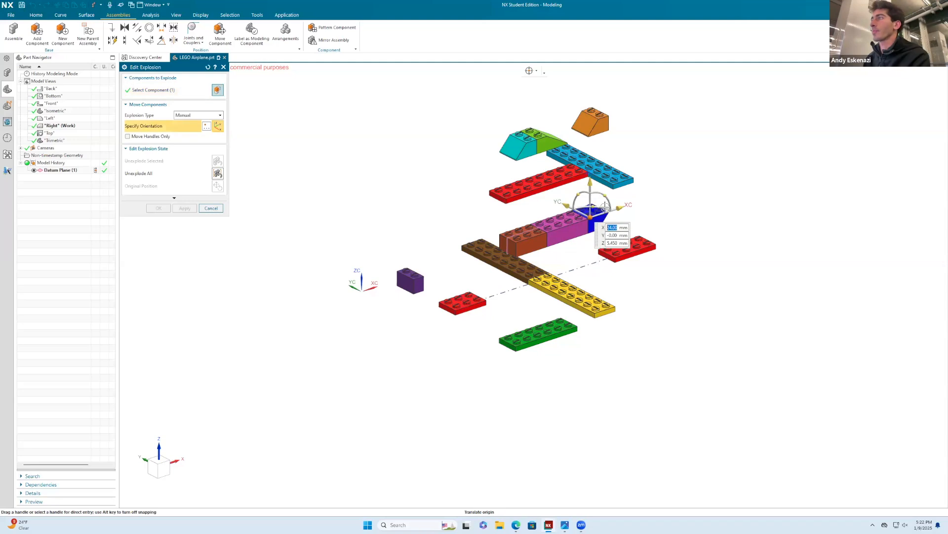
drag(620, 206, 735, 184)
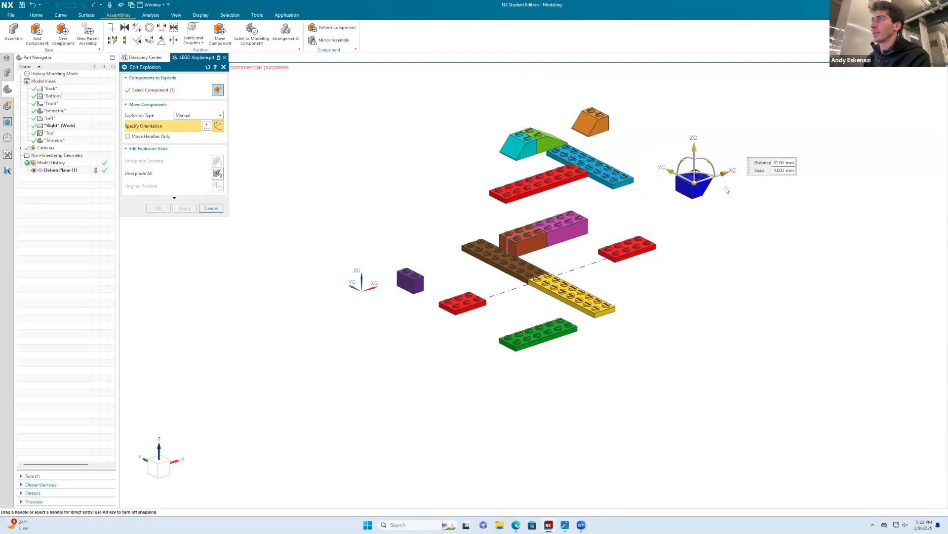
scroll(536, 212, down, 1)
scroll(536, 215, up, 2)
middle_drag(534, 221, 522, 216)
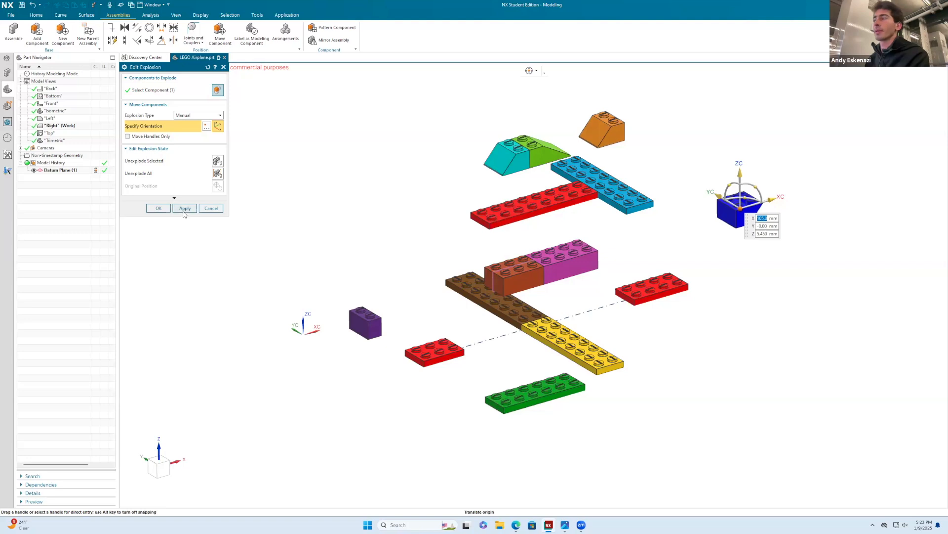
click(184, 207)
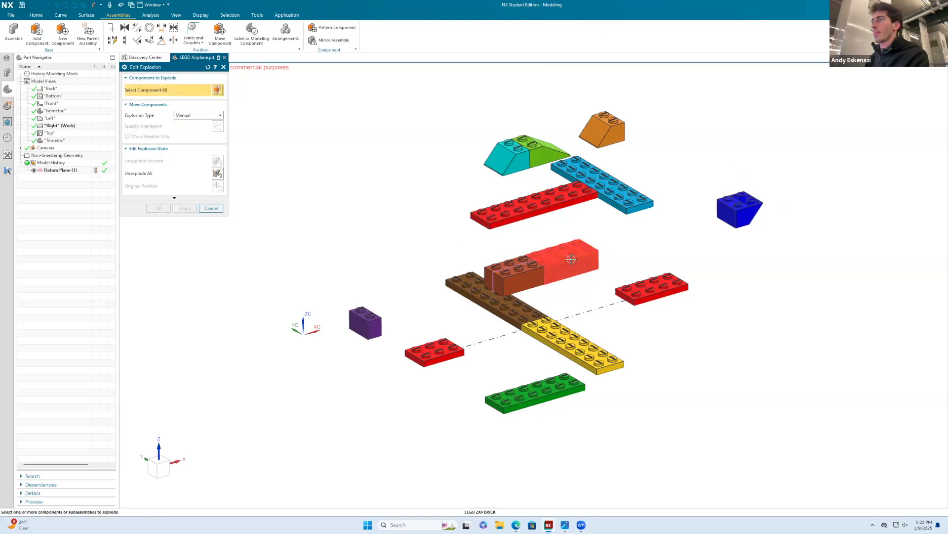
Move the light-blue 2x8 tail plate along XC to about X 104 mm and apply.
click(619, 198)
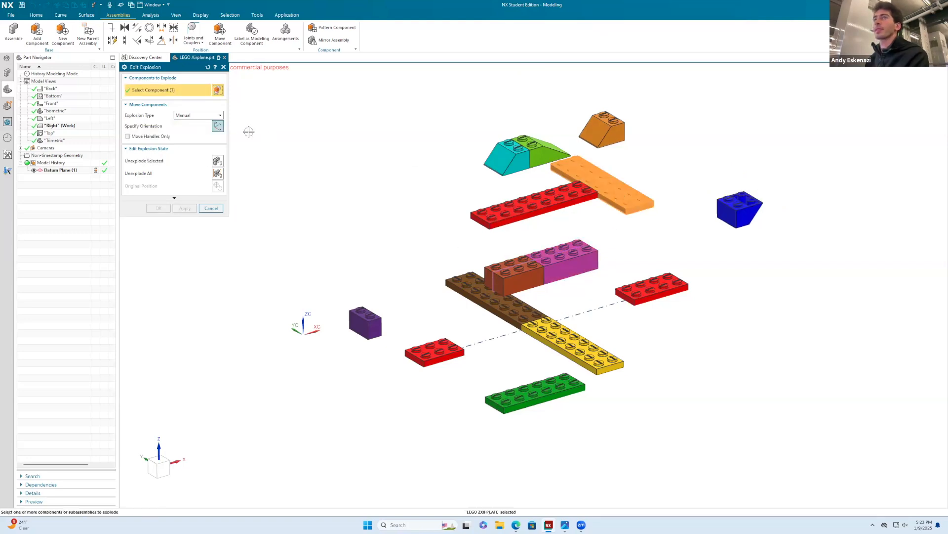
click(217, 126)
drag(569, 183, 709, 161)
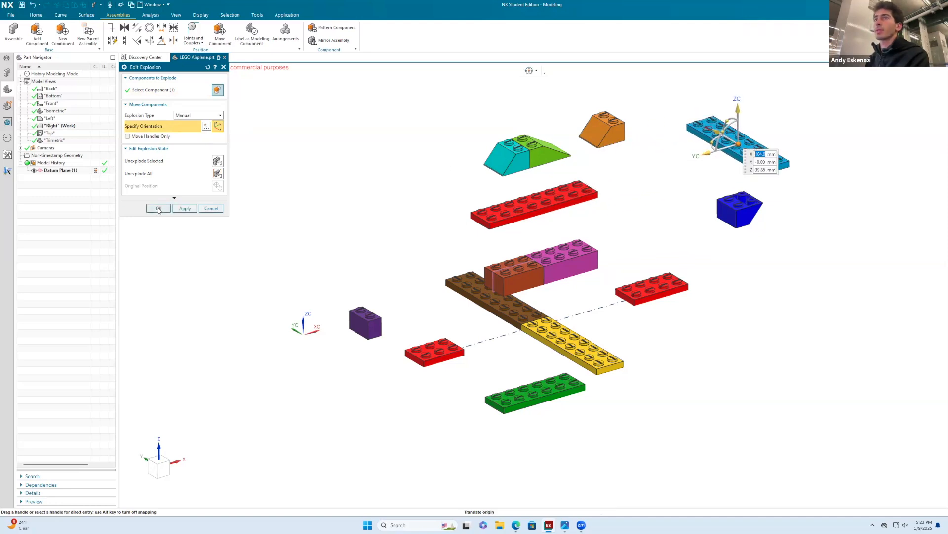
click(184, 209)
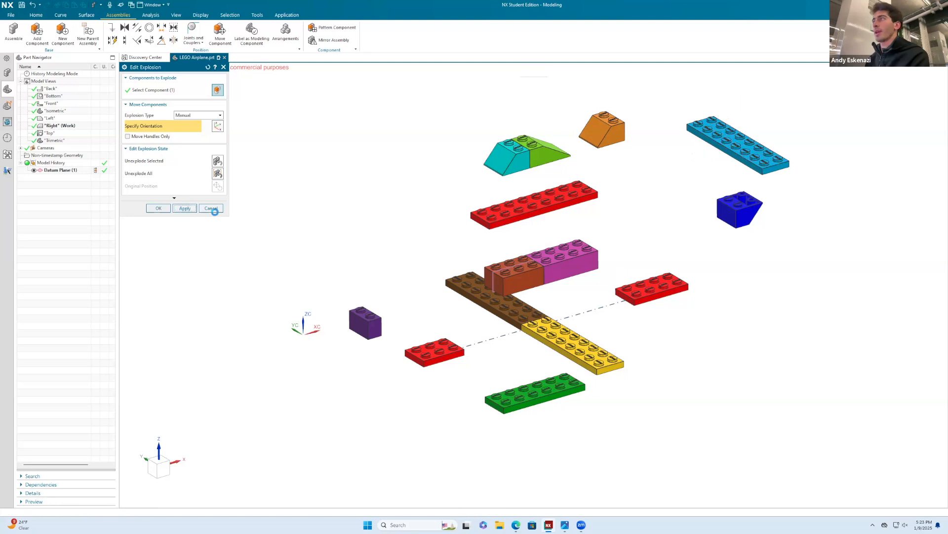
Spread the slanted 2x2 bricks along XC, the cyan one toward the nose and the orange one to about X 48 mm, applying each move.
click(523, 152)
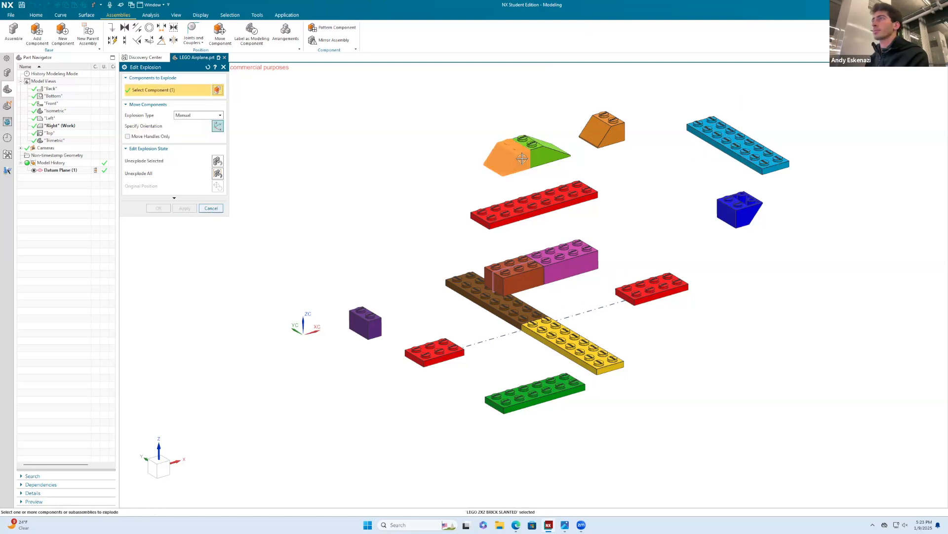
click(218, 126)
drag(478, 165, 424, 181)
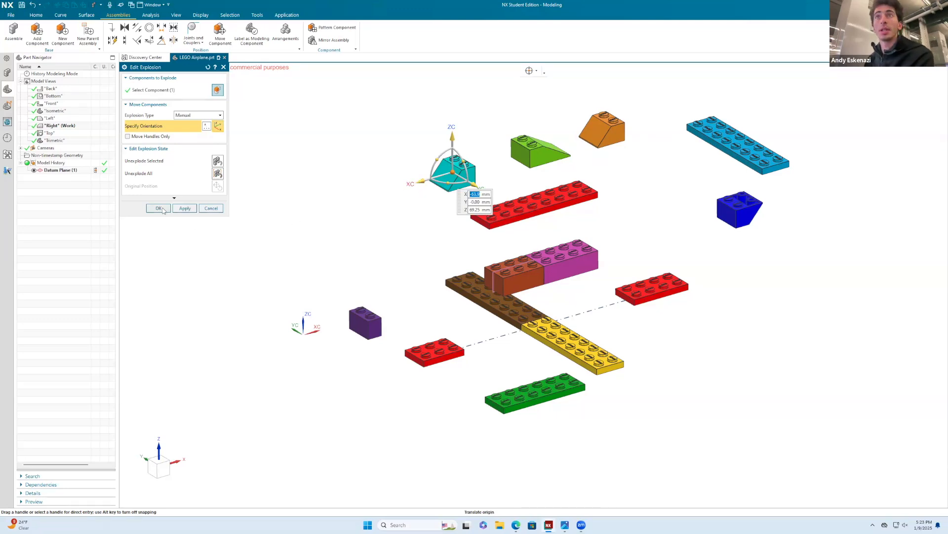
click(187, 209)
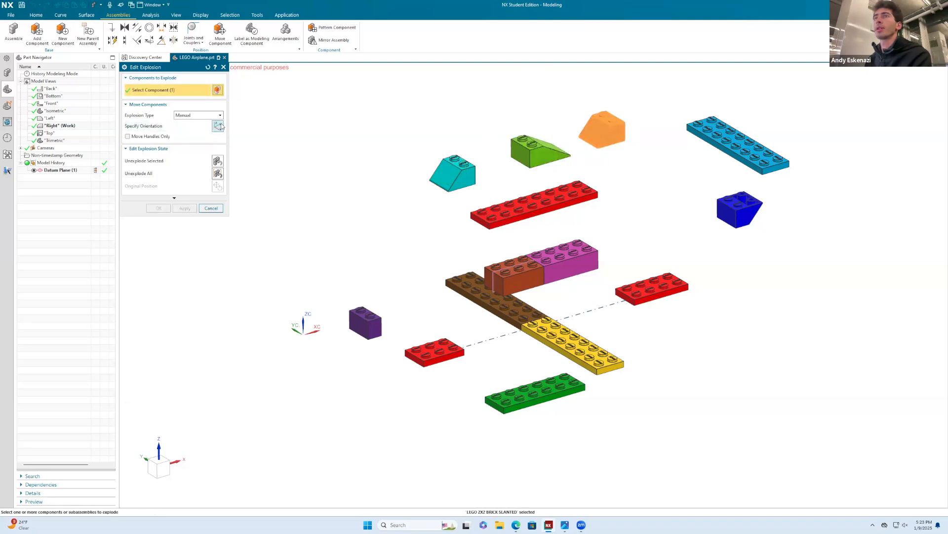
click(603, 130)
drag(568, 140, 615, 134)
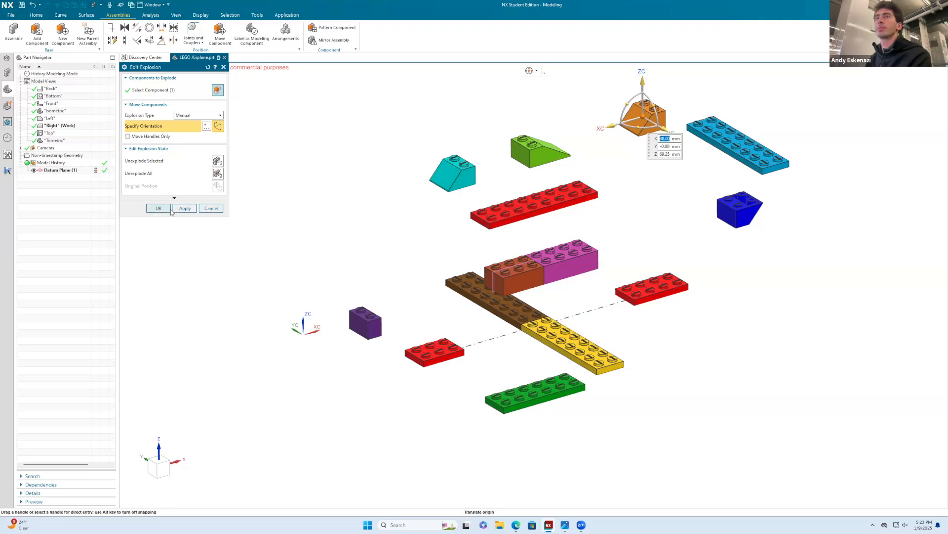
click(174, 208)
Move the magenta 2x4 brick along XC toward the tail, away from the reddish-brown 2x3 brick, and finish editing the explosion.
click(521, 261)
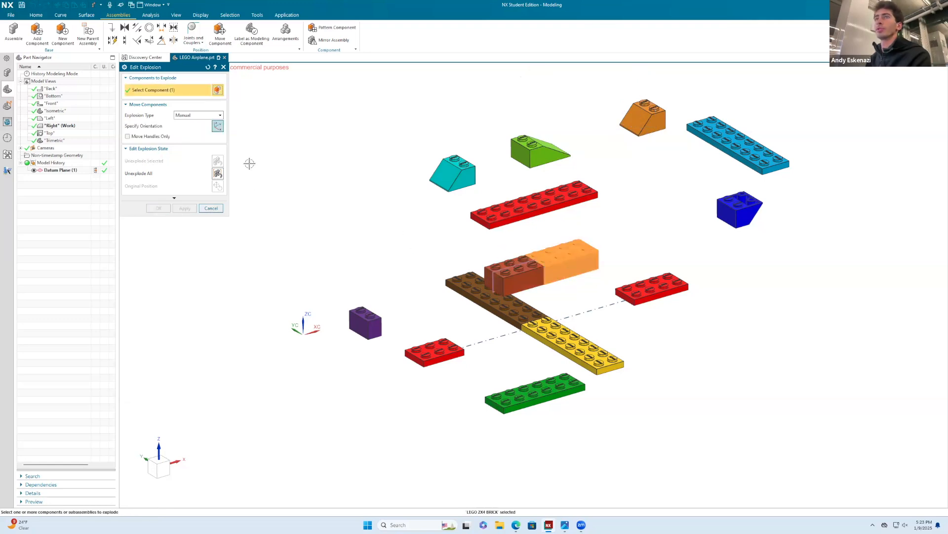
click(218, 126)
drag(581, 247, 657, 225)
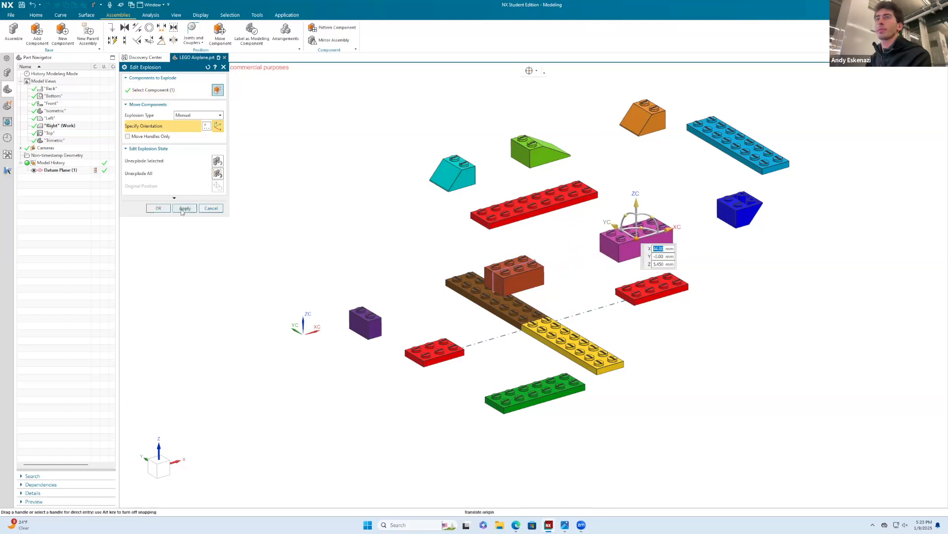
click(165, 210)
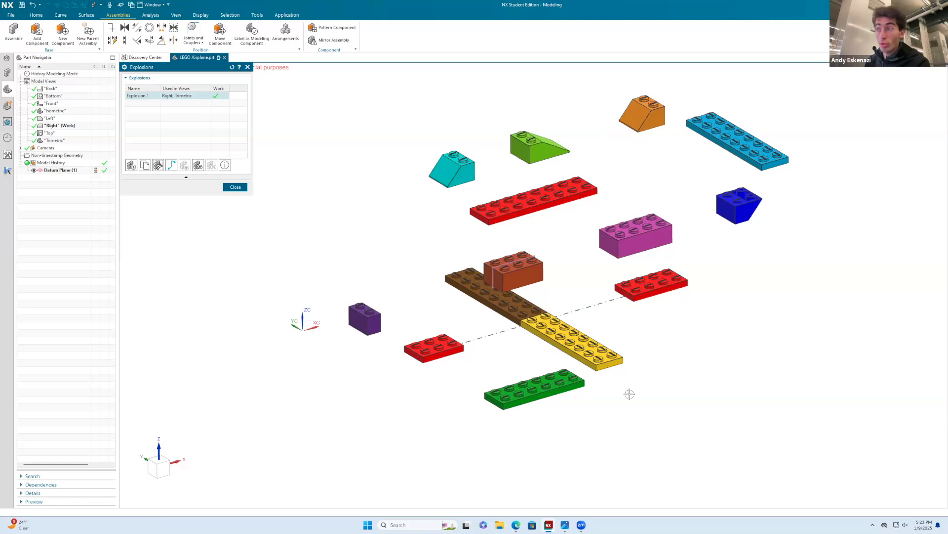
Create a traceline from a stud center on the green 2x6 plate up to the underside of the yellow 2x8 plate.
click(171, 165)
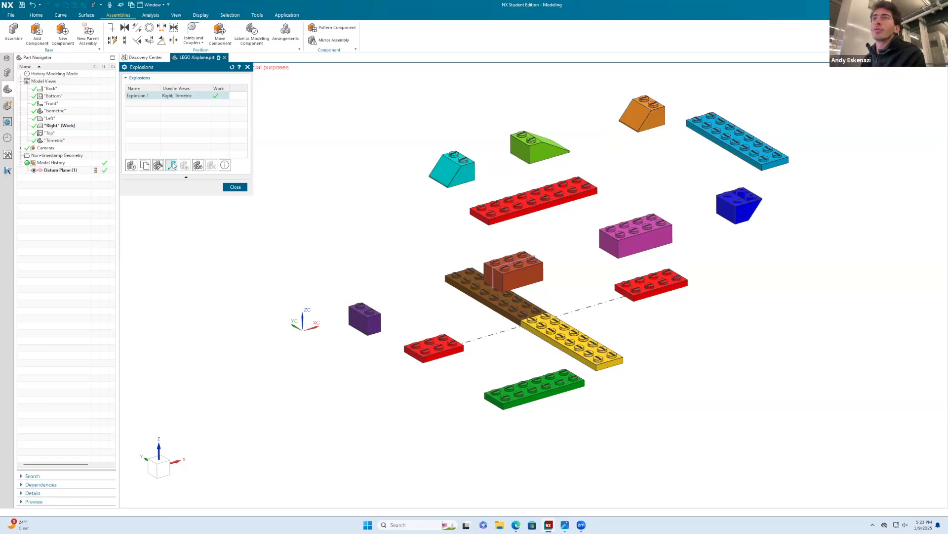
scroll(558, 355, up, 2)
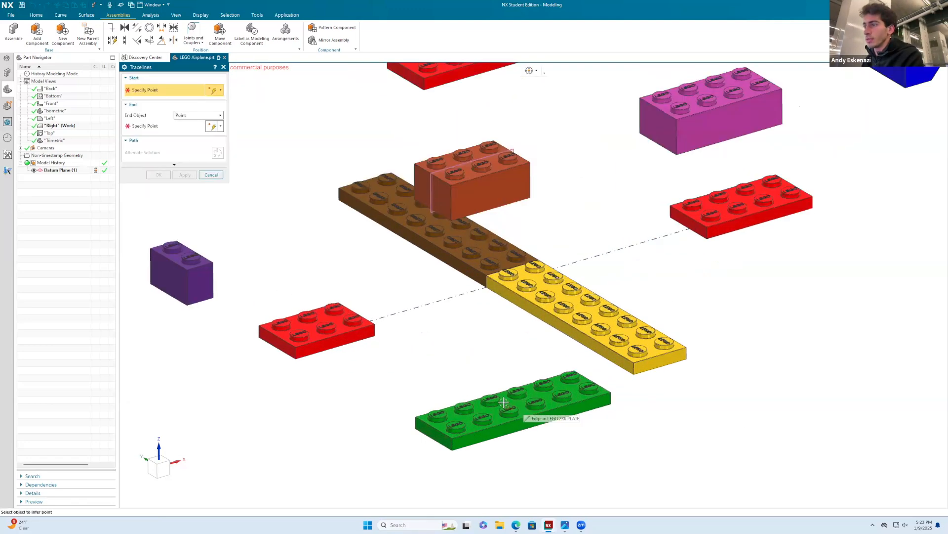
scroll(499, 401, up, 4)
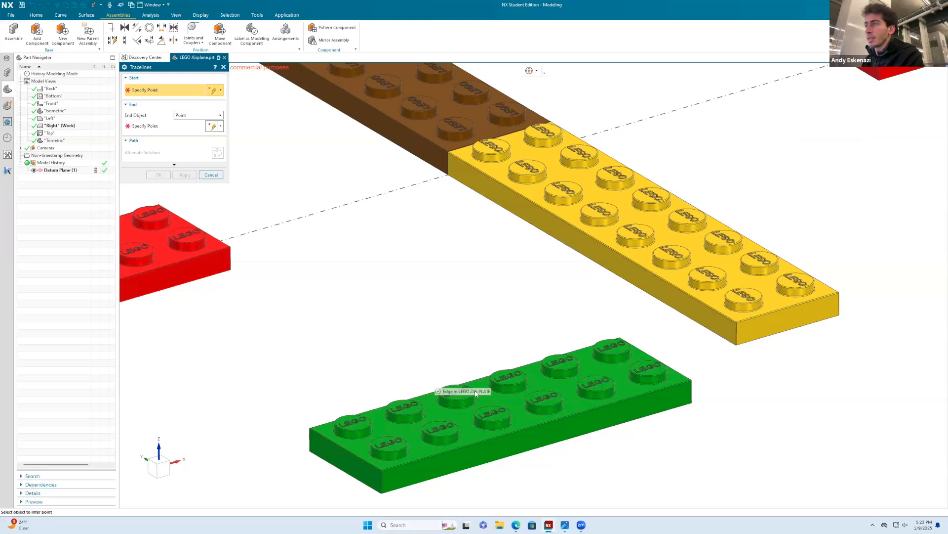
scroll(474, 358, down, 4)
middle_drag(481, 360, 474, 322)
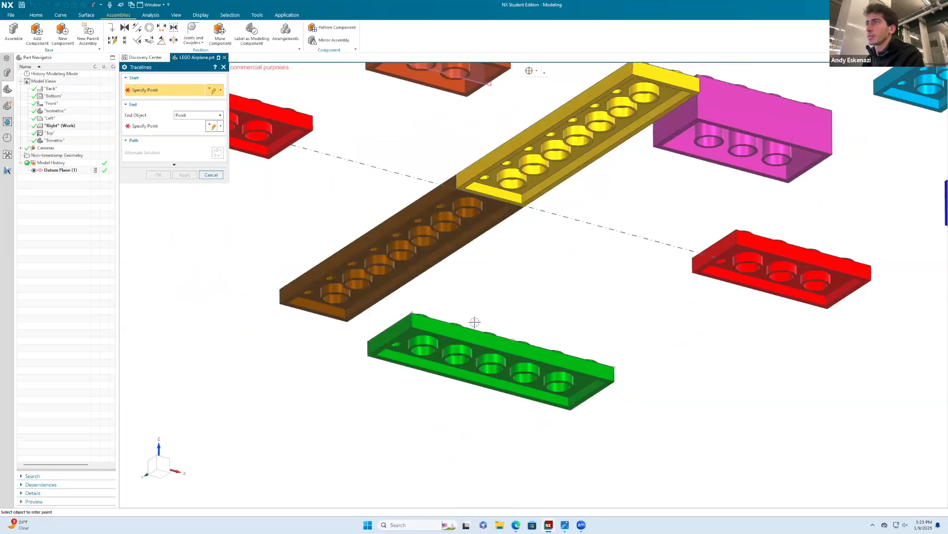
middle_drag(484, 290, 496, 368)
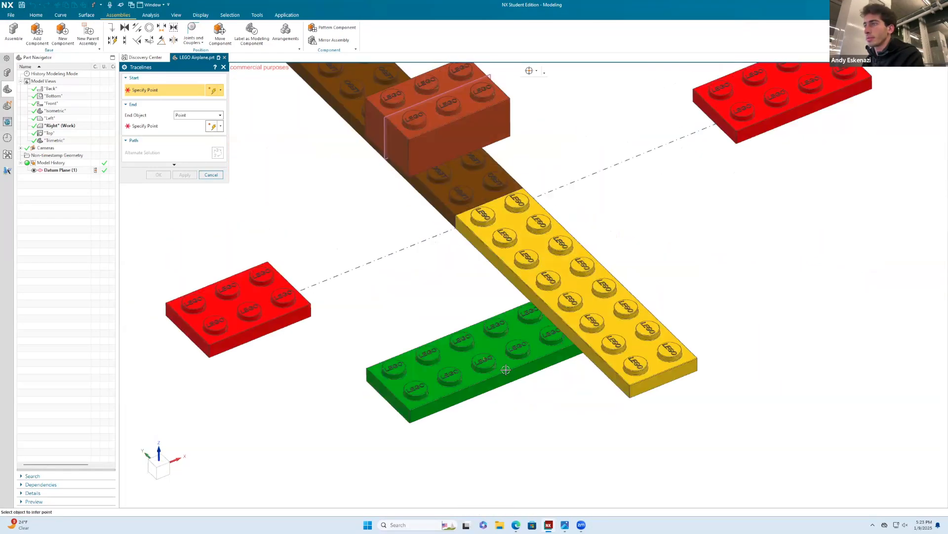
scroll(504, 382, up, 5)
click(508, 378)
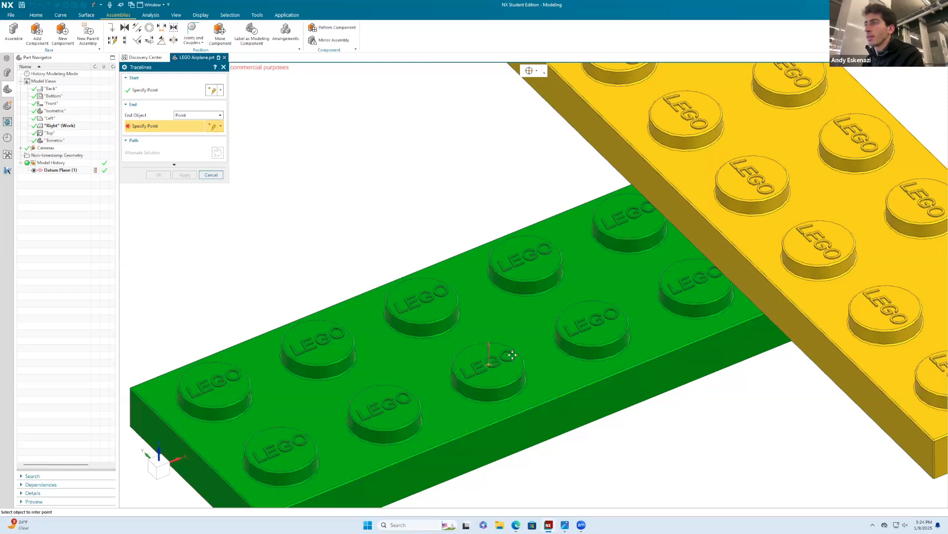
scroll(513, 355, down, 8)
middle_drag(512, 346, 512, 309)
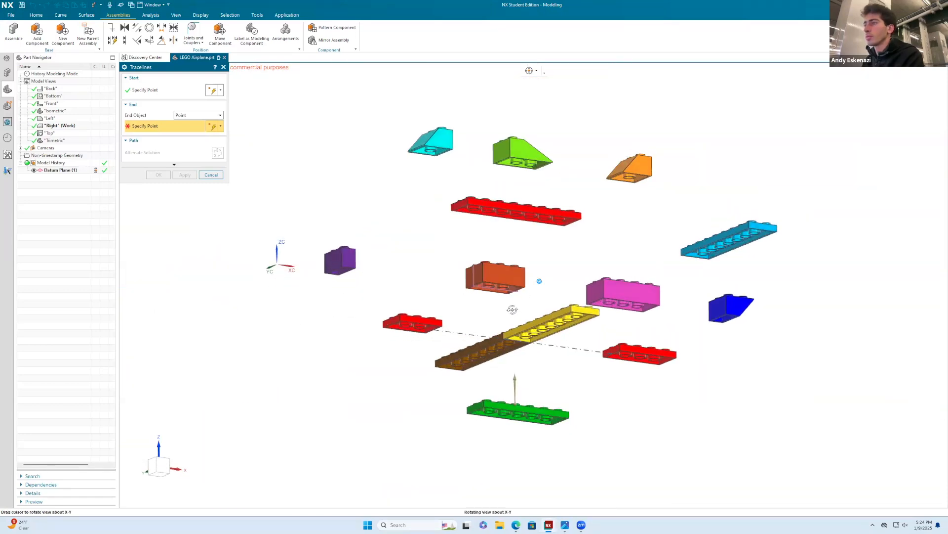
scroll(512, 307, up, 6)
click(514, 274)
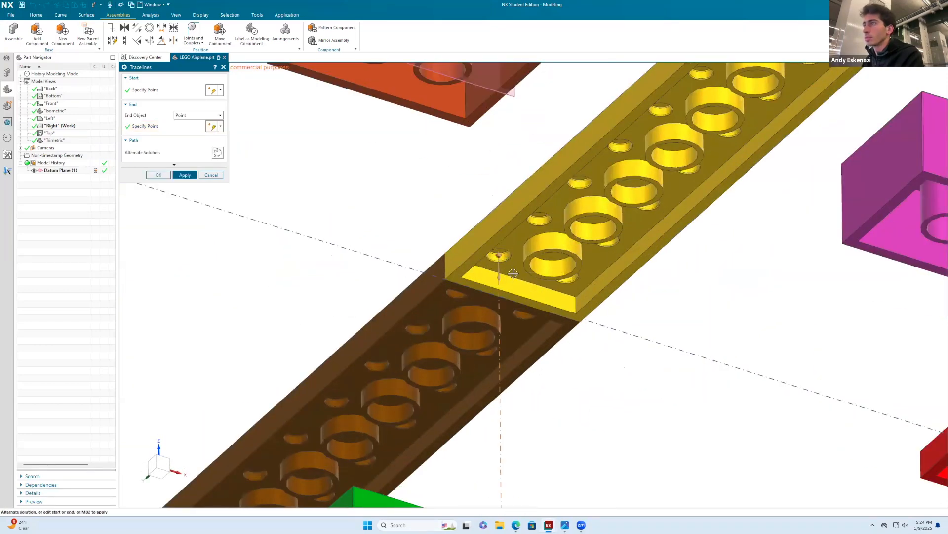
scroll(516, 283, down, 6)
middle_drag(516, 292, 516, 356)
click(184, 175)
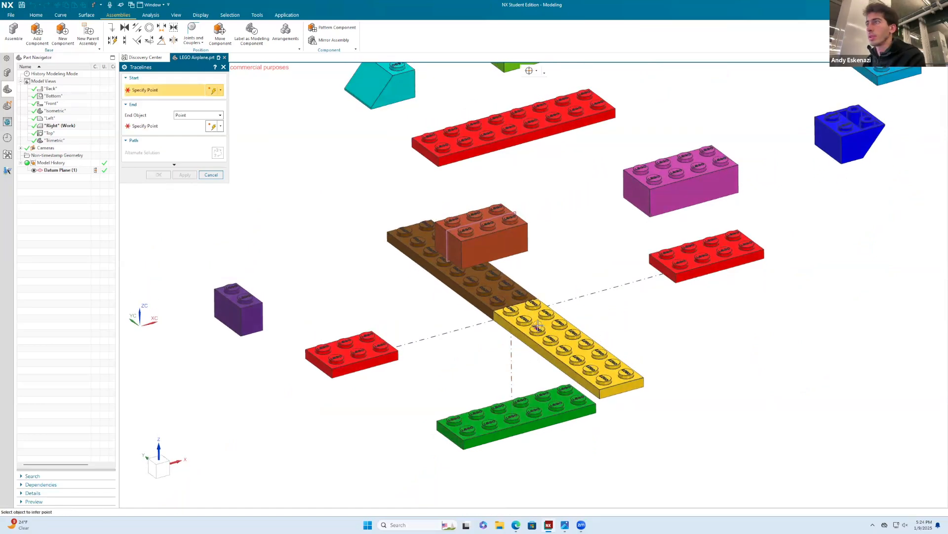
Create a traceline from the inner stud center of the yellow 2x8 plate up to the underside of the reddish-brown 2x3 brick.
scroll(510, 296, up, 5)
scroll(509, 296, up, 2)
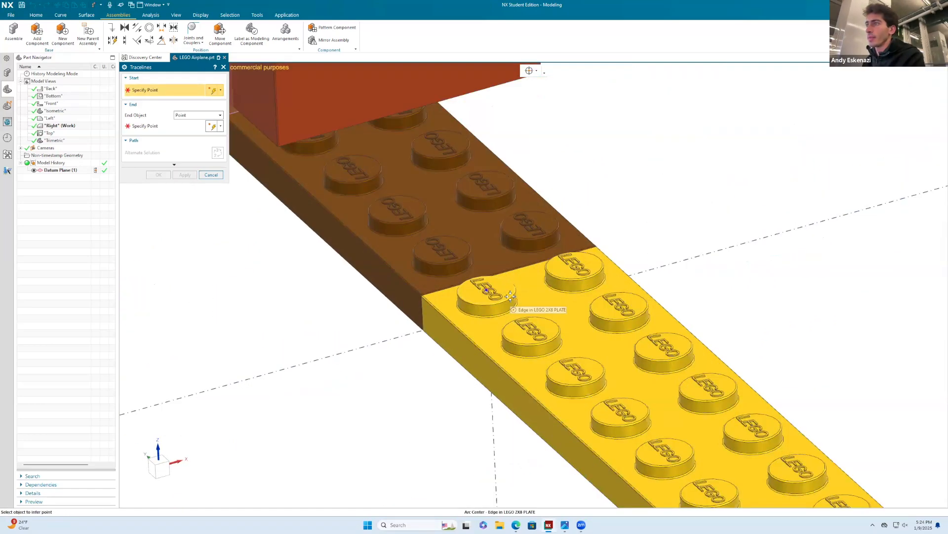
click(509, 297)
scroll(509, 297, down, 5)
middle_drag(489, 278, 490, 175)
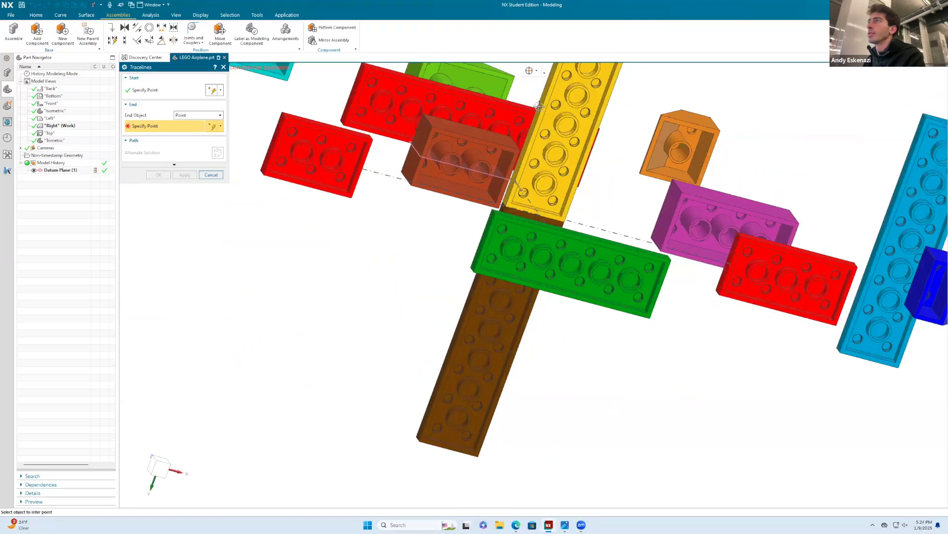
scroll(494, 178, up, 4)
click(530, 184)
scroll(520, 206, down, 3)
mouse_move(520, 217)
middle_down()
mouse_move(517, 278)
mouse_move(532, 295)
mouse_move(532, 321)
mouse_move(562, 311)
middle_up()
click(184, 174)
Create a traceline from the top edge of the purple 2x1 brick to the front top edge of the reddish-brown 2x3 brick.
scroll(543, 333, down, 4)
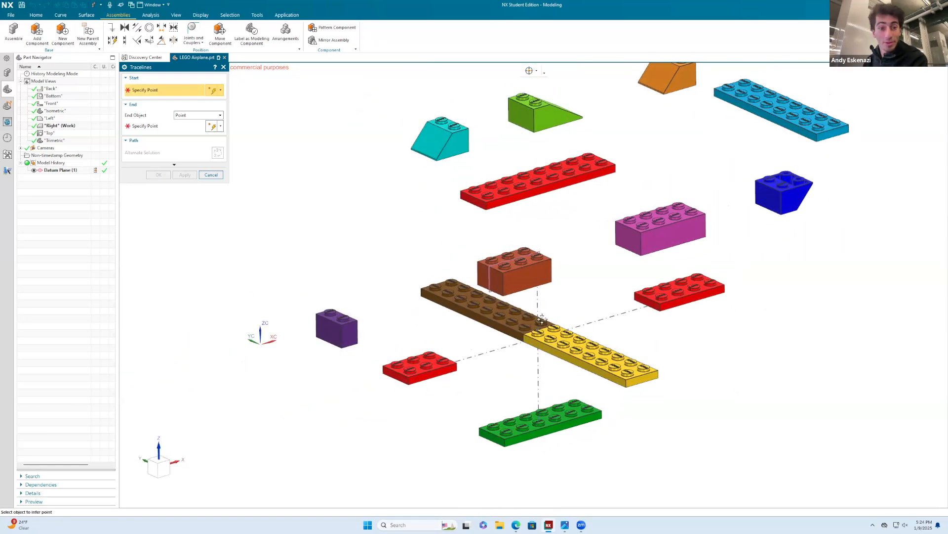
scroll(367, 342, up, 2)
scroll(367, 343, up, 1)
middle_drag(345, 347, 279, 337)
click(281, 335)
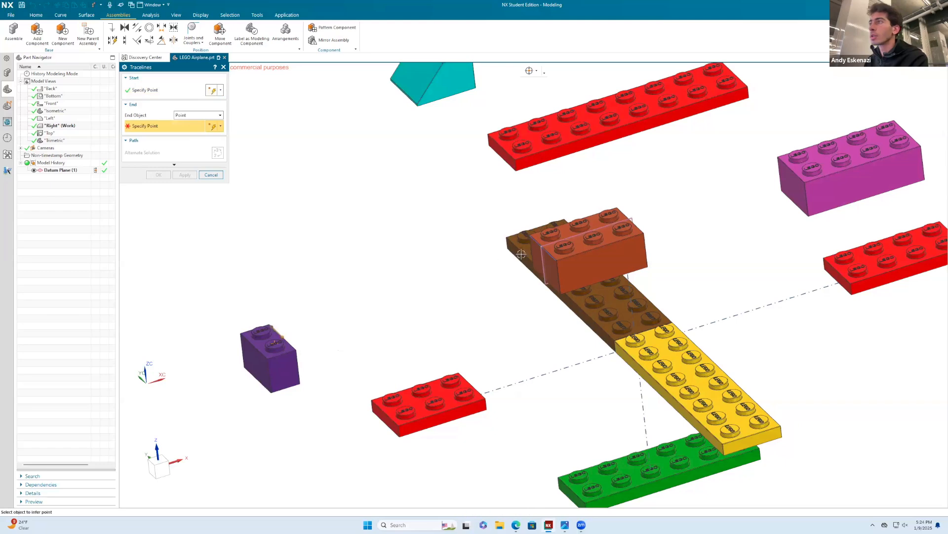
scroll(542, 253, up, 2)
click(542, 253)
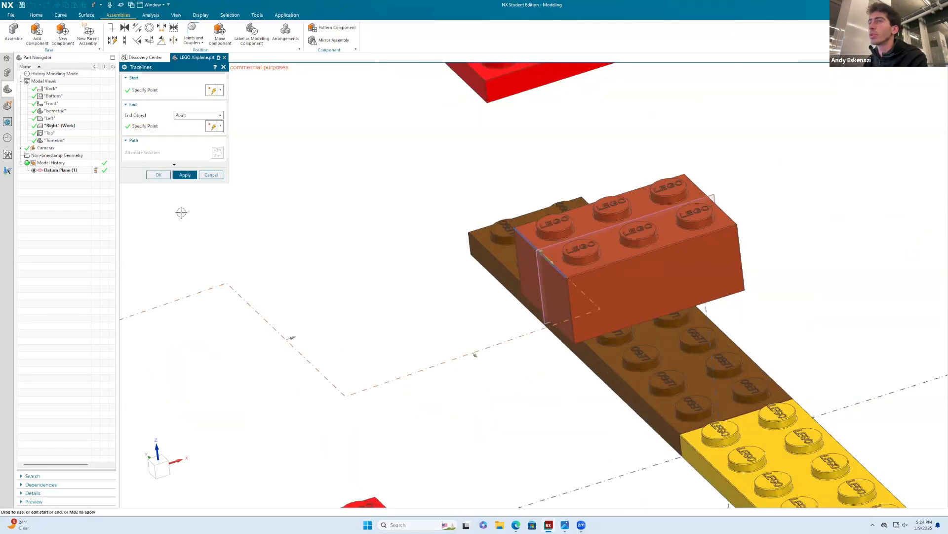
middle_drag(552, 304, 580, 293)
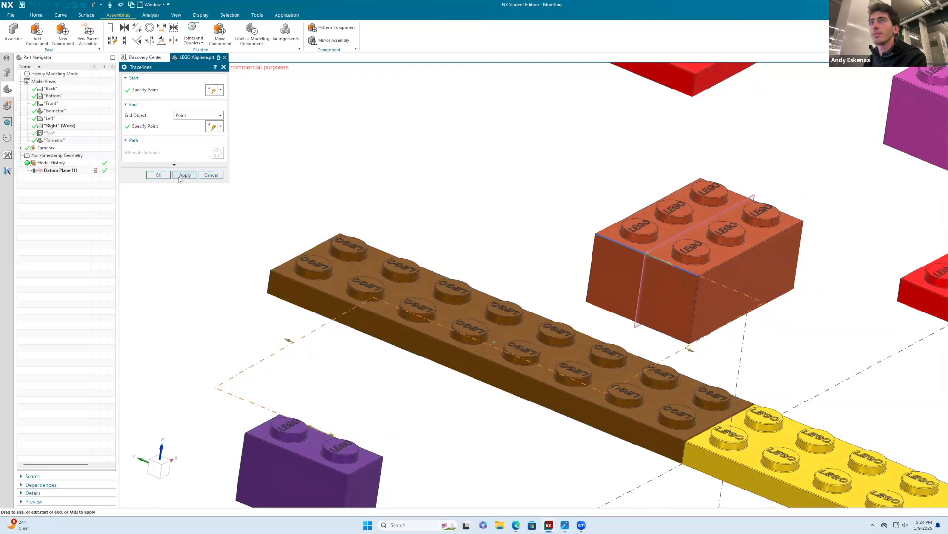
click(184, 175)
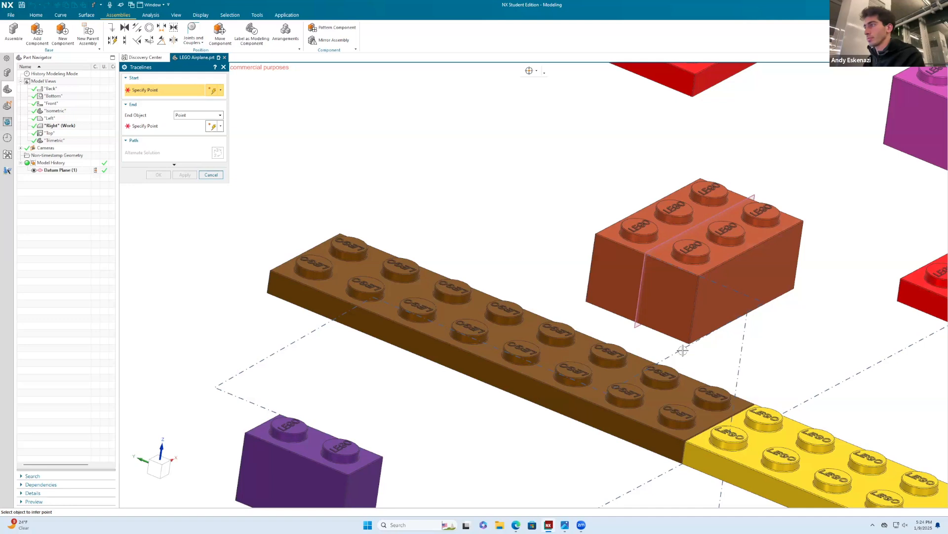
key(Escape)
right_click(324, 326)
click(311, 327)
scroll(317, 334, down, 5)
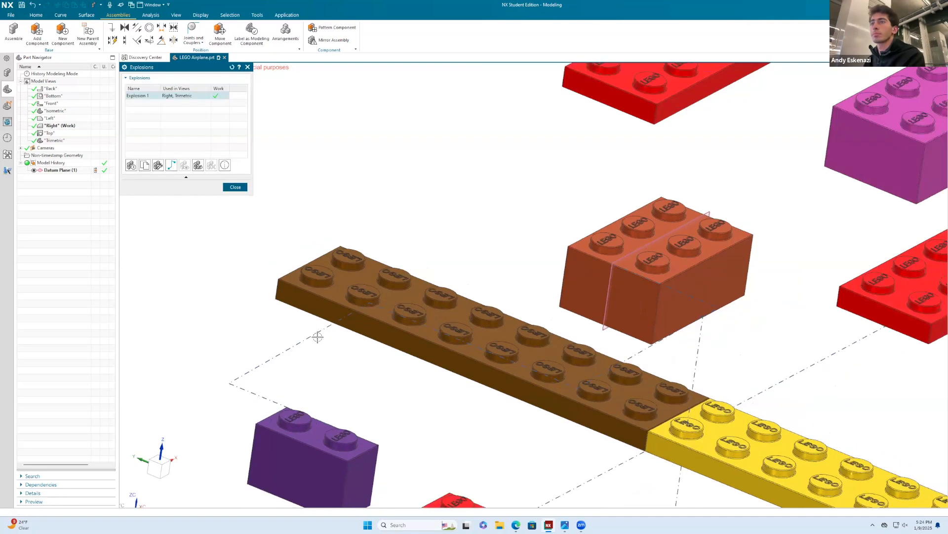
middle_drag(318, 334, 402, 320)
click(172, 168)
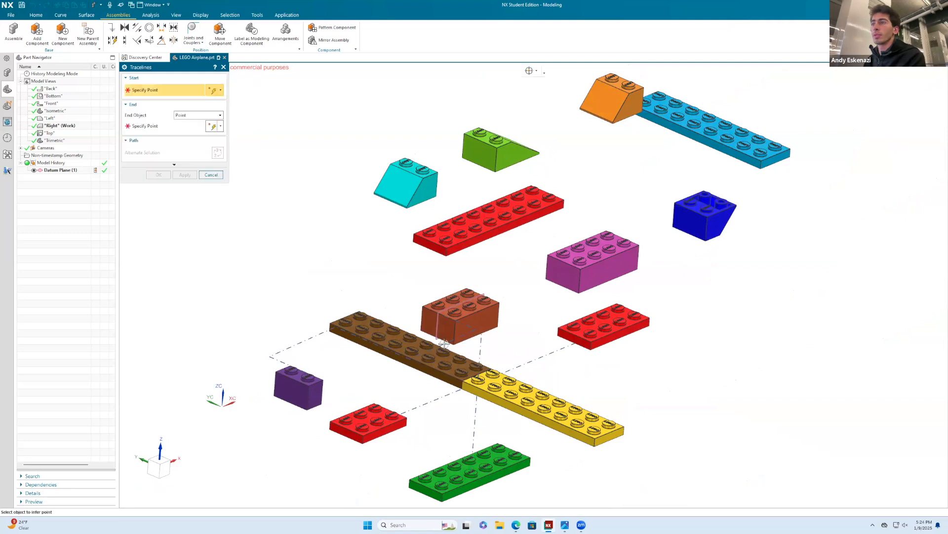
right_click(474, 327)
scroll(472, 328, up, 5)
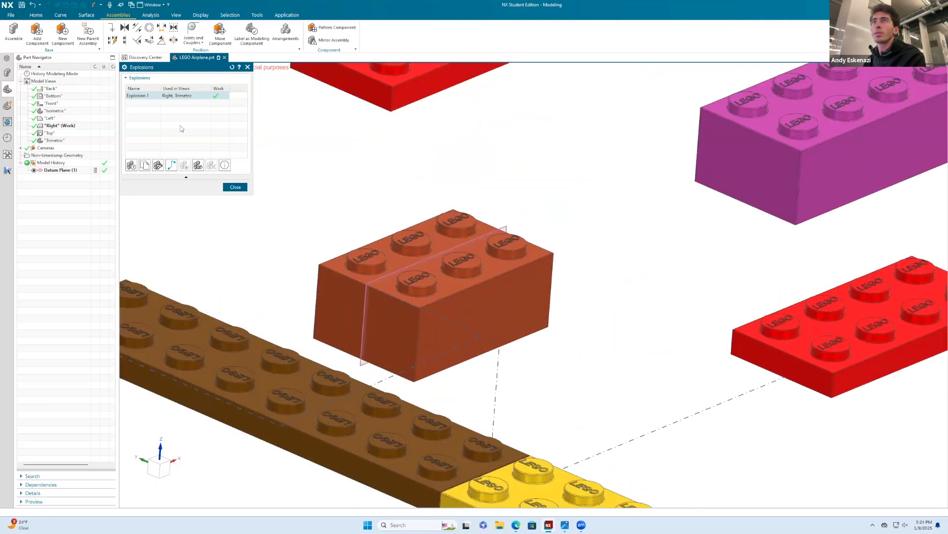
click(159, 166)
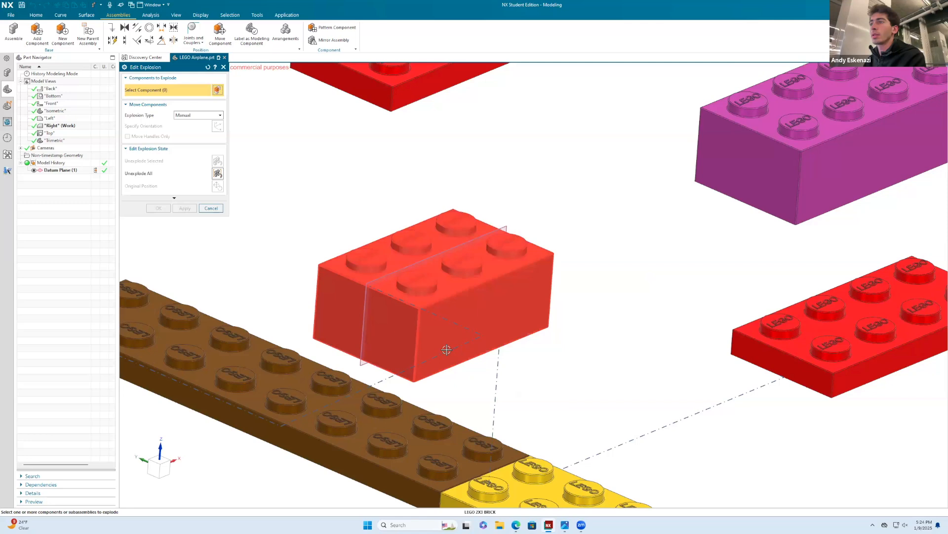
key(Escape)
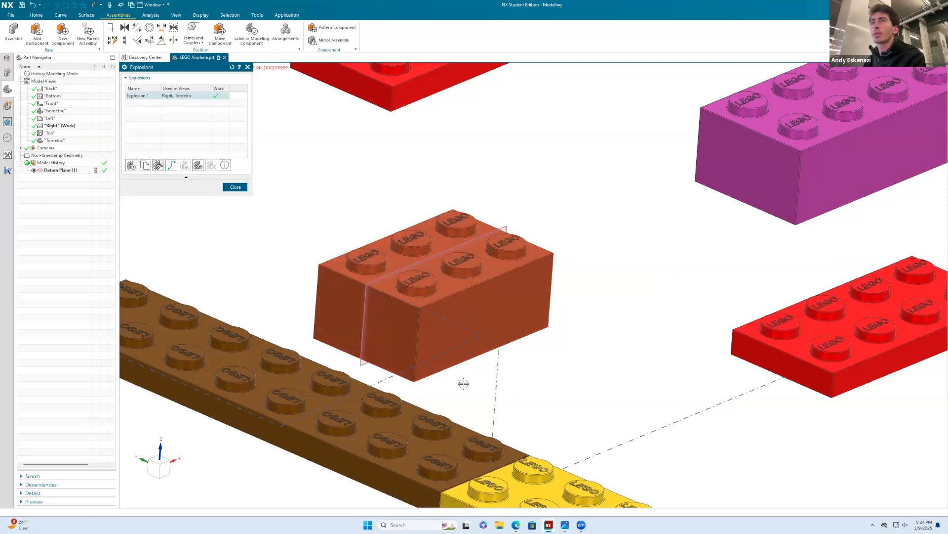
click(177, 168)
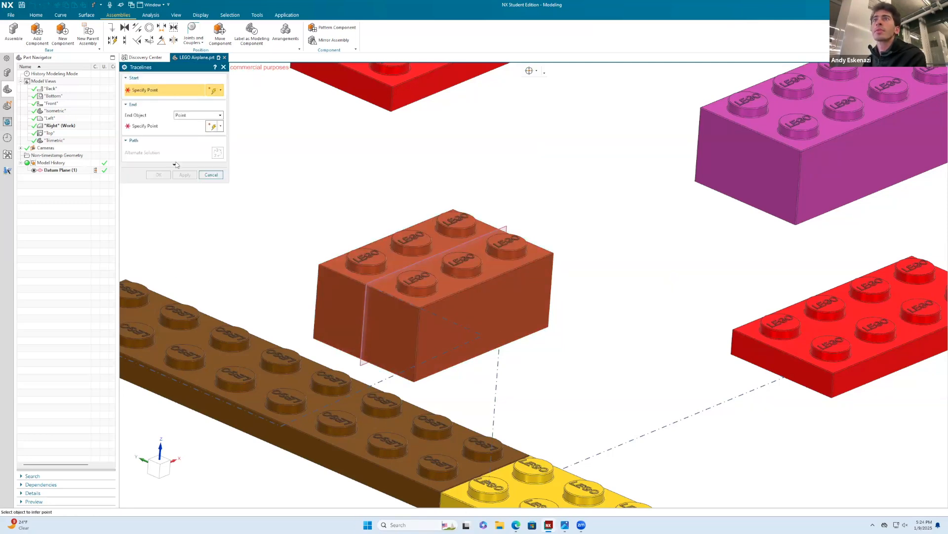
click(175, 164)
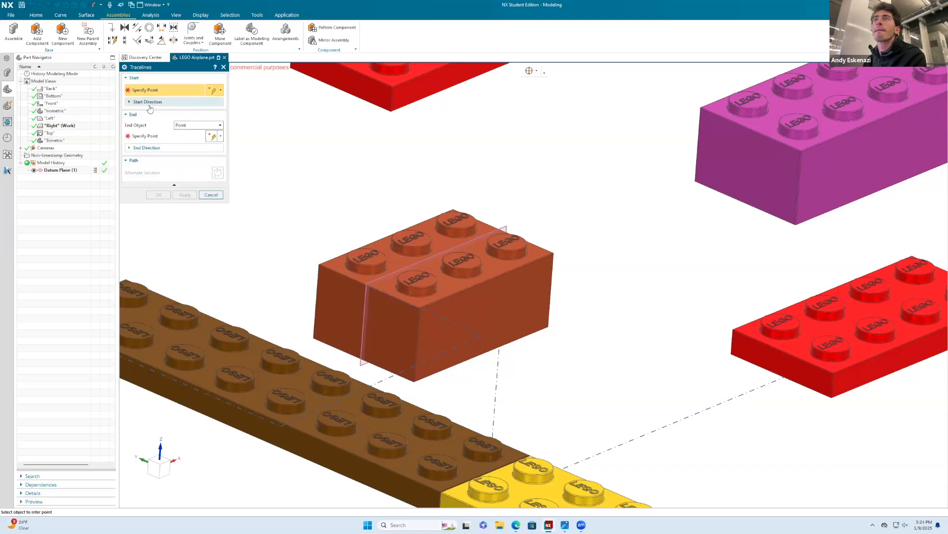
key(Escape)
right_click(484, 337)
key(Escape)
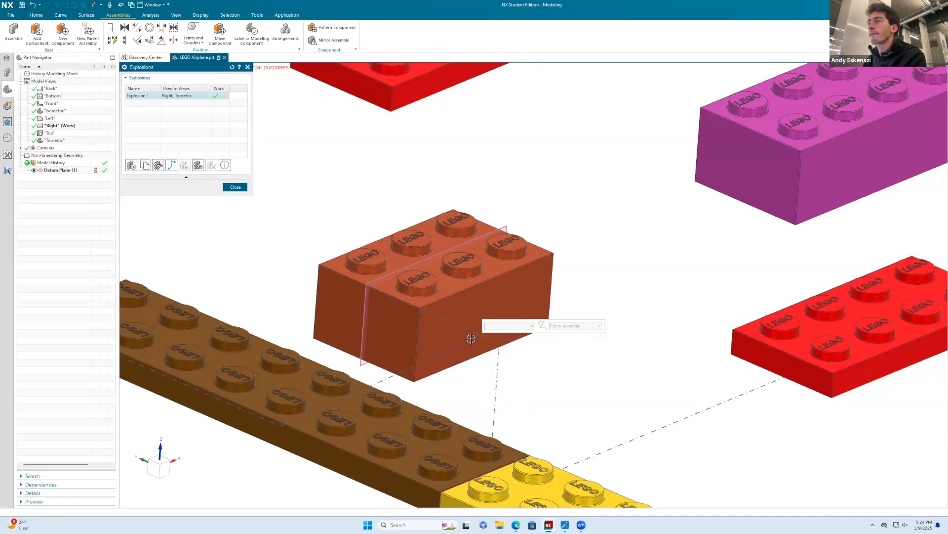
scroll(423, 245, down, 3)
middle_drag(423, 245, 297, 299)
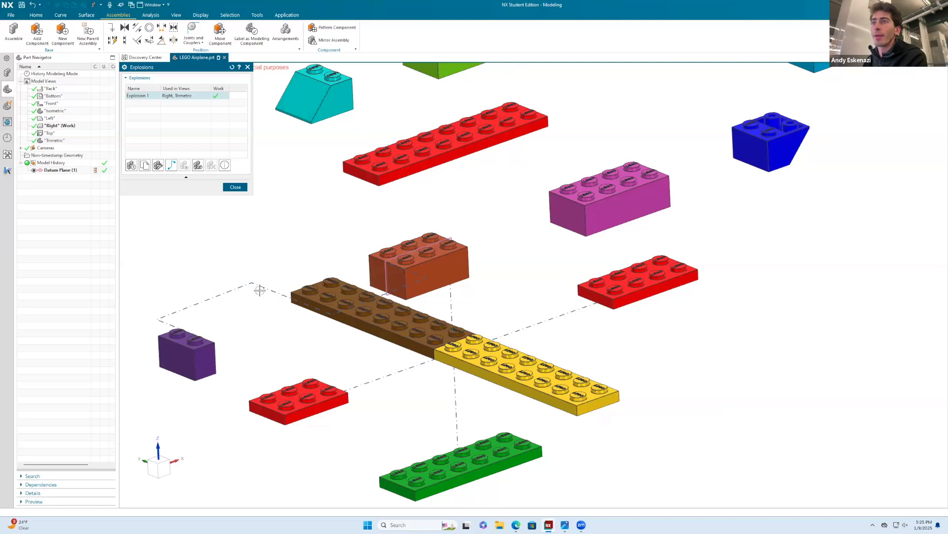
key(ctrl+f)
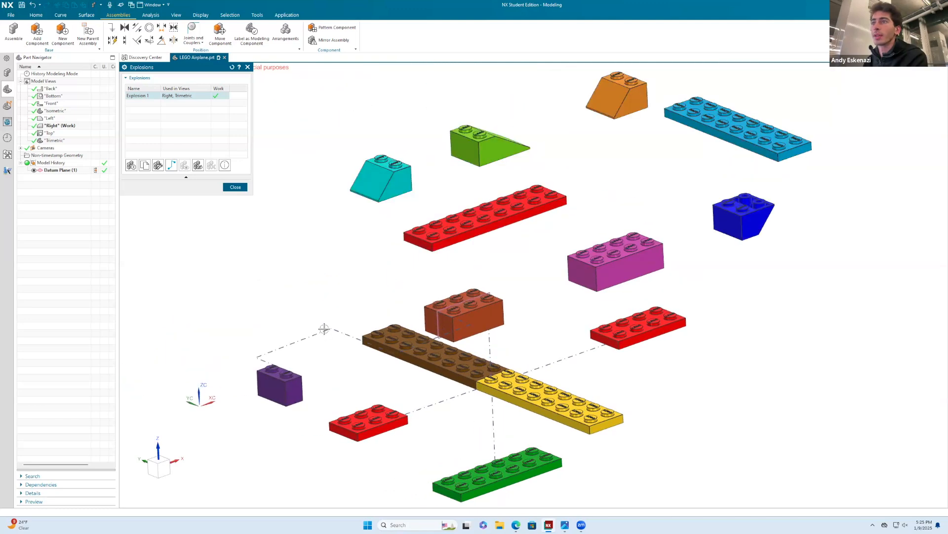
Edit the purple brick's traceline, pulling its offset segment in so the line runs straight toward the 2x3 brick.
key(Escape)
middle_drag(518, 313, 464, 335)
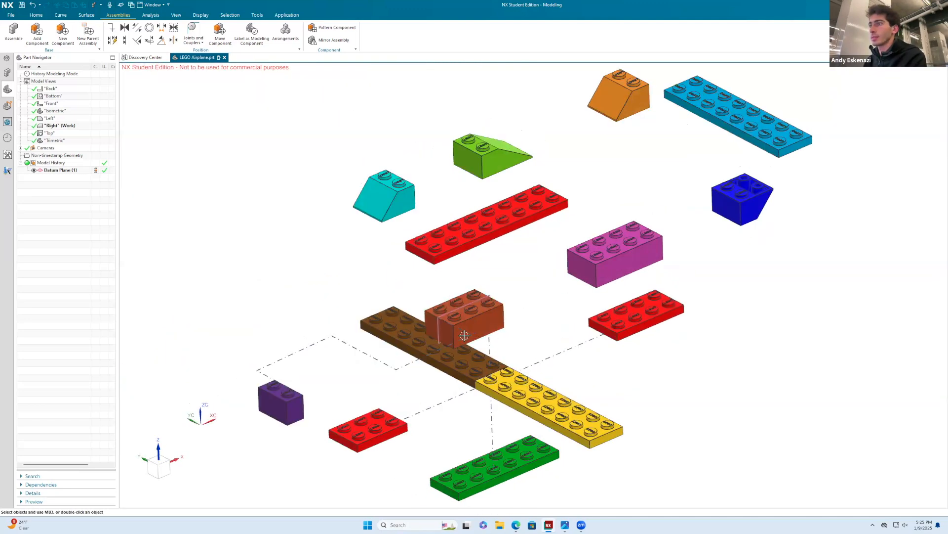
right_click(470, 336)
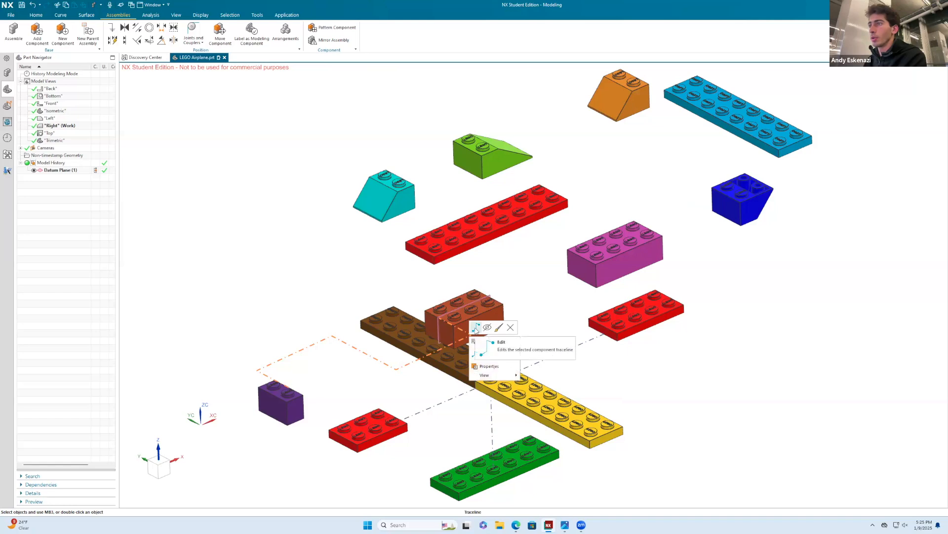
click(483, 353)
scroll(424, 354, up, 1)
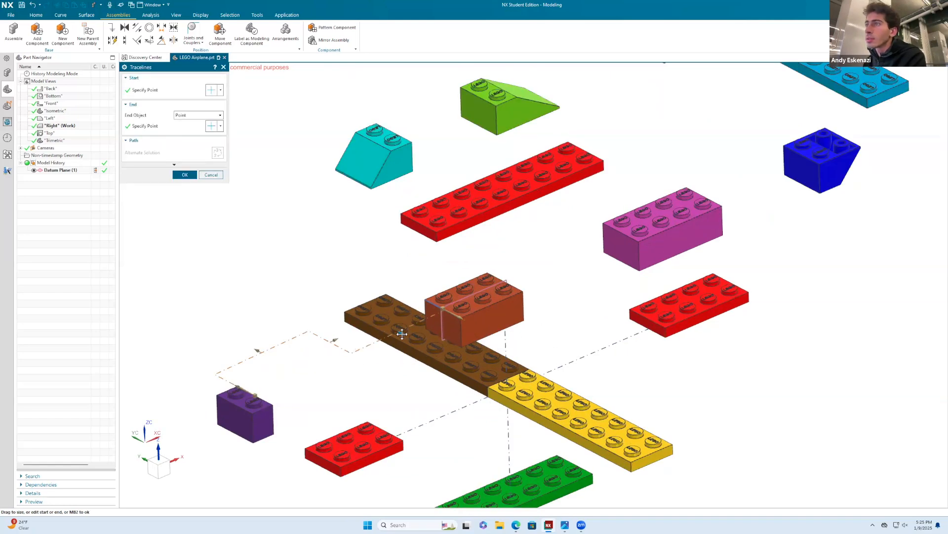
drag(300, 368, 303, 371)
click(185, 175)
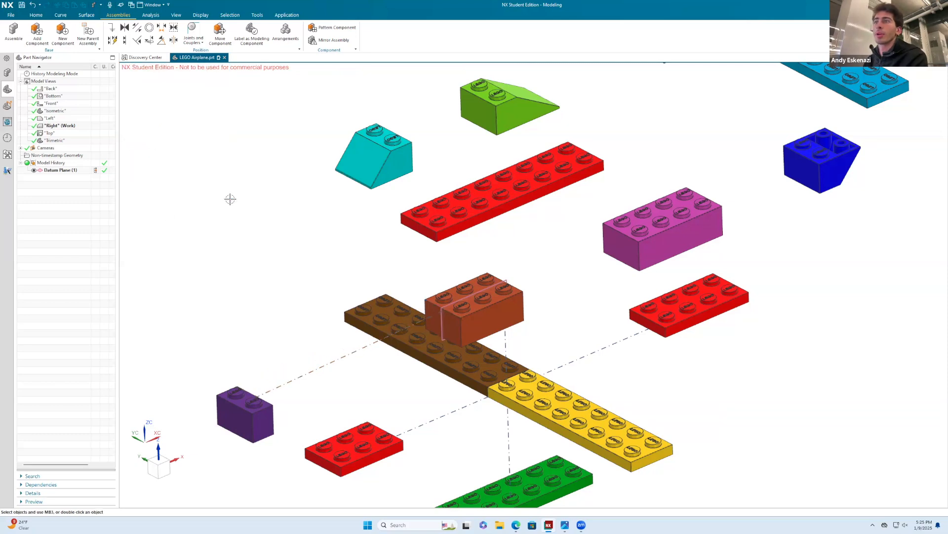
scroll(378, 277, down, 1)
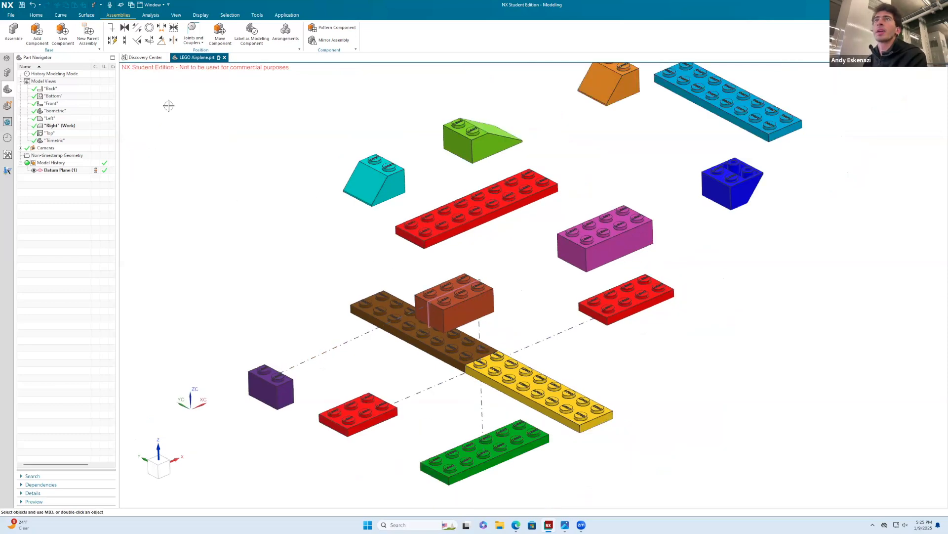
right_click(504, 255)
click(492, 256)
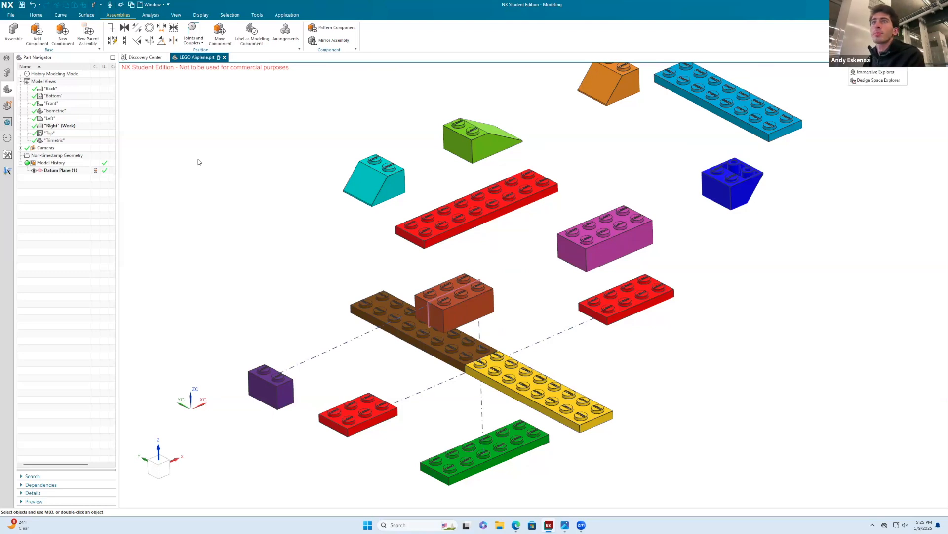
Create a traceline from the midpoint of the reddish-brown 2x3 brick's rear top edge to the front top edge of the magenta 2x4 brick.
scroll(481, 278, up, 7)
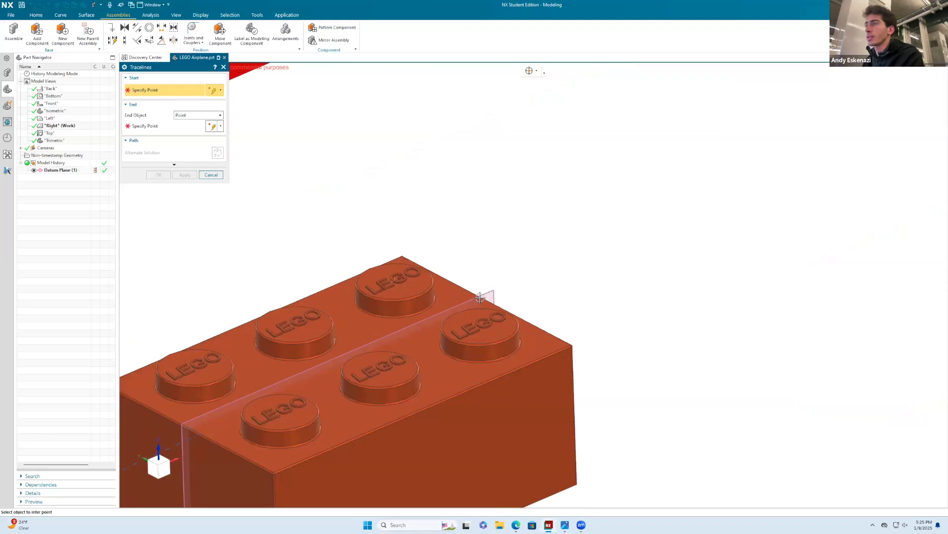
click(484, 300)
scroll(742, 205, down, 5)
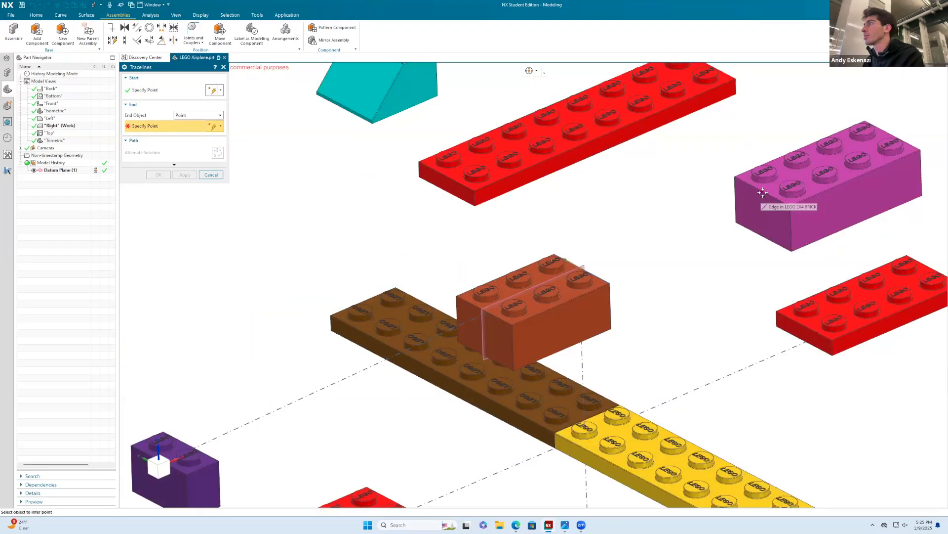
click(766, 191)
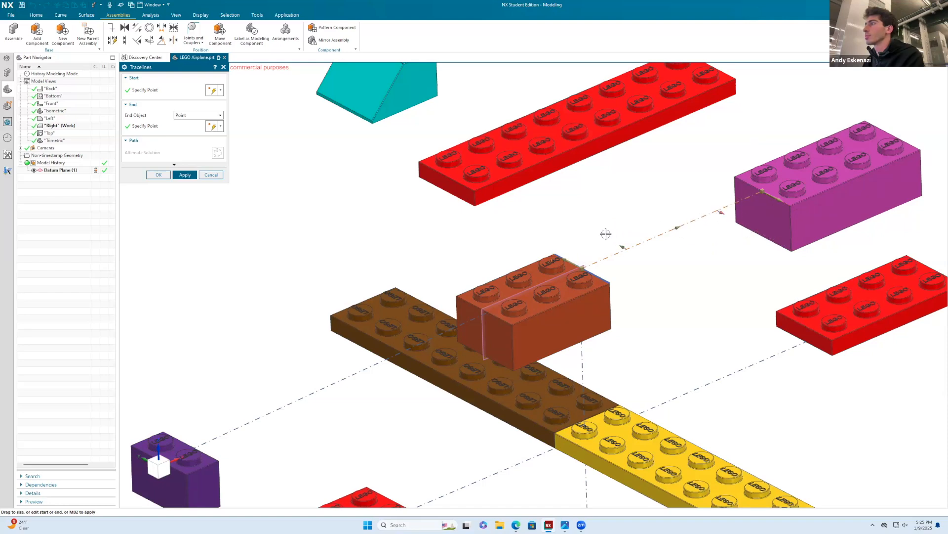
scroll(606, 234, down, 5)
click(185, 174)
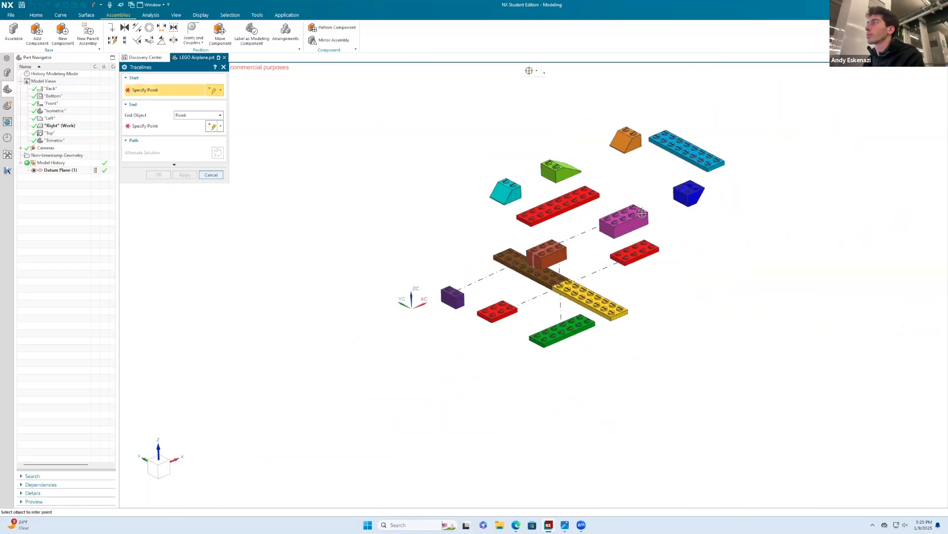
Create a traceline from the rear top edge of the magenta 2x4 brick to the facing top edge of the blue inverted slope brick.
scroll(642, 213, up, 5)
click(638, 211)
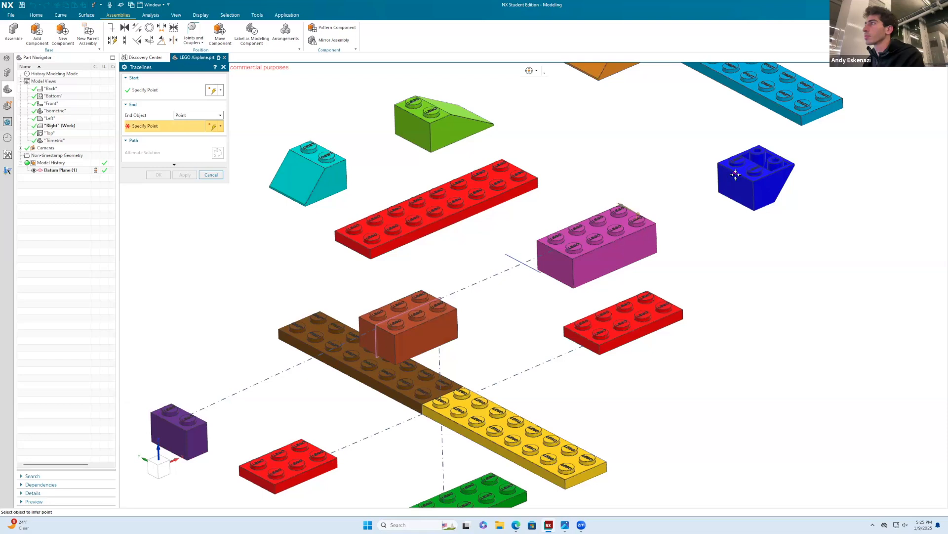
click(735, 173)
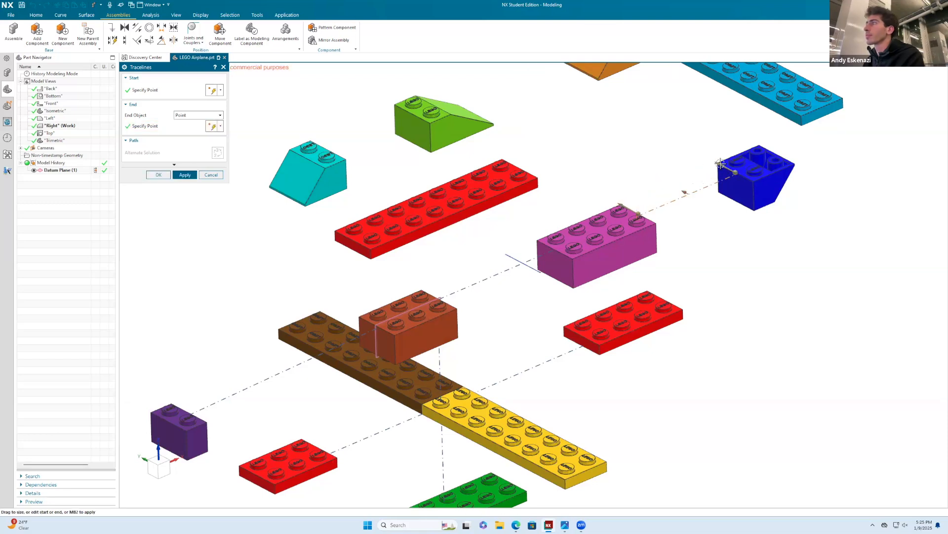
scroll(698, 227, up, 4)
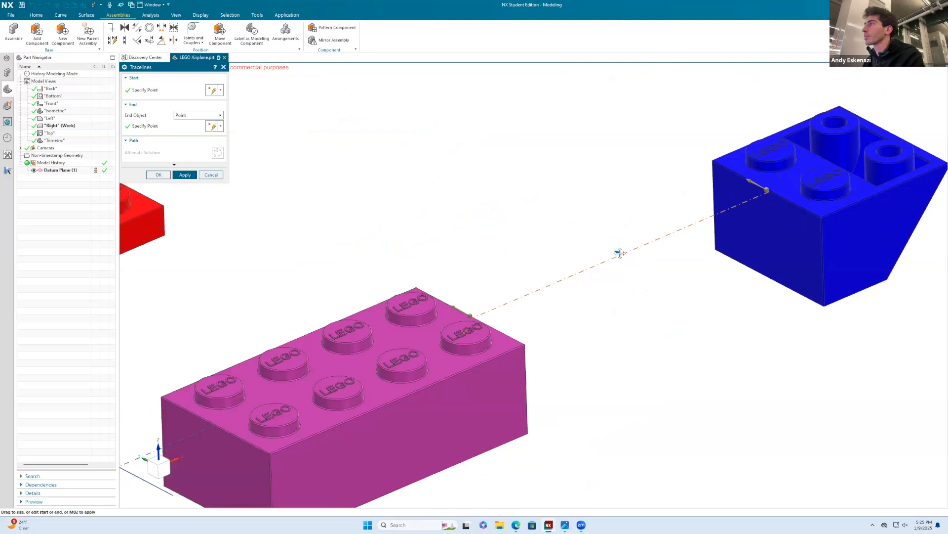
click(184, 175)
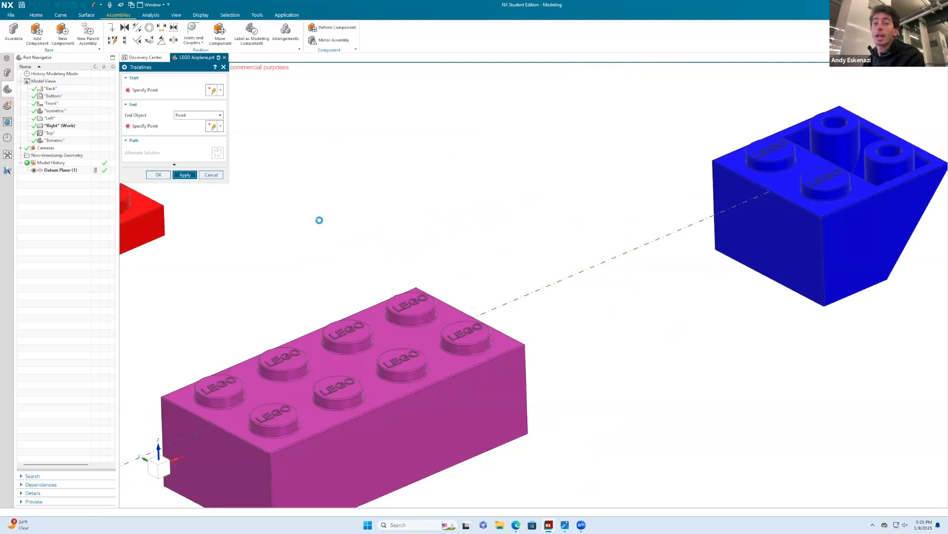
Create a traceline from a stud center on the reddish-brown 2x3 brick up to the underside of the red 2x8 plate.
scroll(470, 231, down, 6)
middle_drag(479, 236, 431, 211)
scroll(359, 273, up, 6)
click(370, 320)
scroll(454, 261, down, 5)
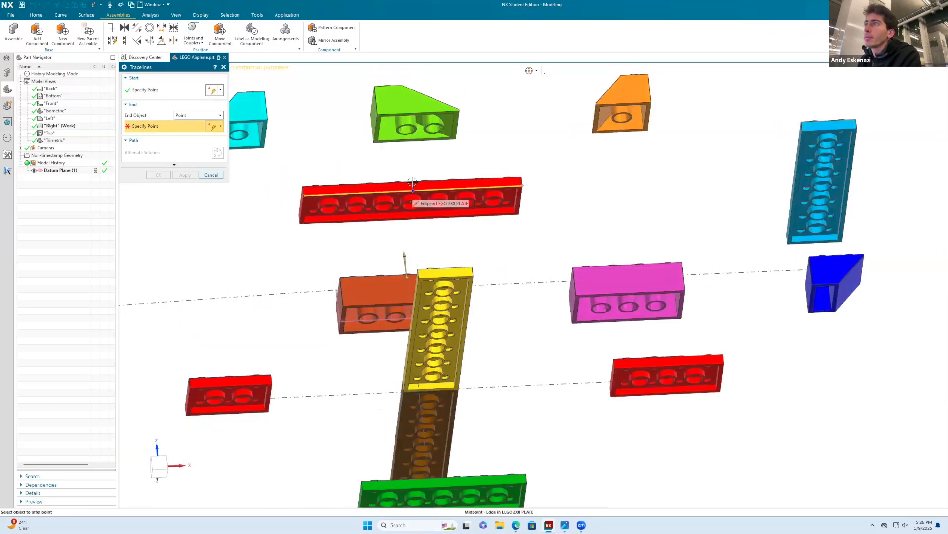
scroll(410, 267, up, 8)
scroll(406, 279, up, 1)
click(404, 280)
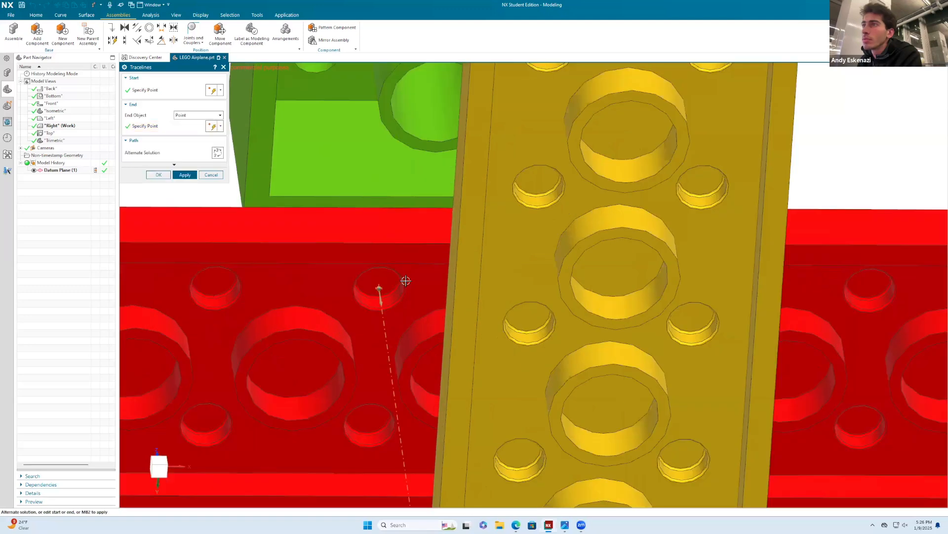
scroll(406, 280, down, 1)
click(181, 174)
Create a traceline from a stud center on the red 2x8 plate up to the underside of the lime green slope brick.
scroll(429, 281, down, 5)
middle_drag(400, 282, 432, 130)
scroll(432, 252, up, 5)
click(433, 251)
scroll(432, 267, down, 4)
scroll(410, 237, up, 5)
click(398, 258)
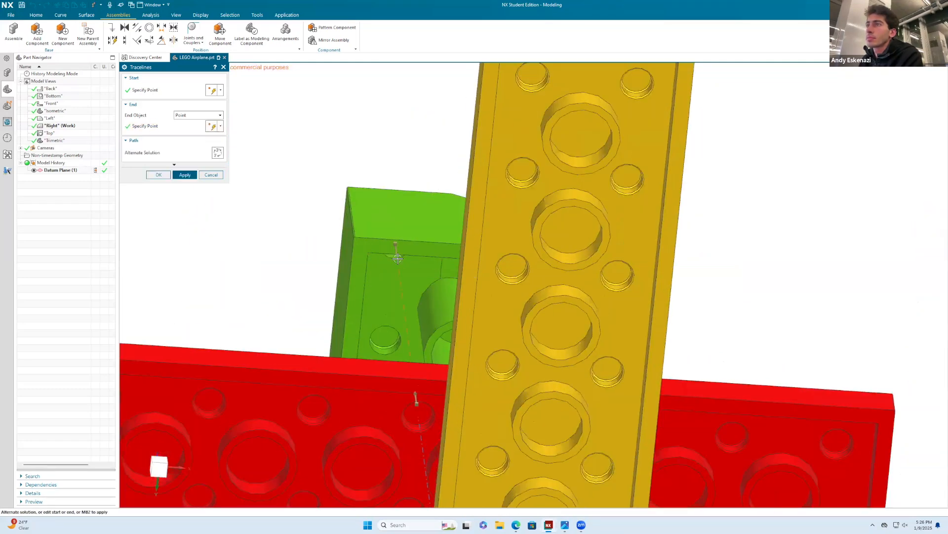
scroll(399, 263, down, 5)
middle_drag(399, 262, 315, 227)
click(185, 174)
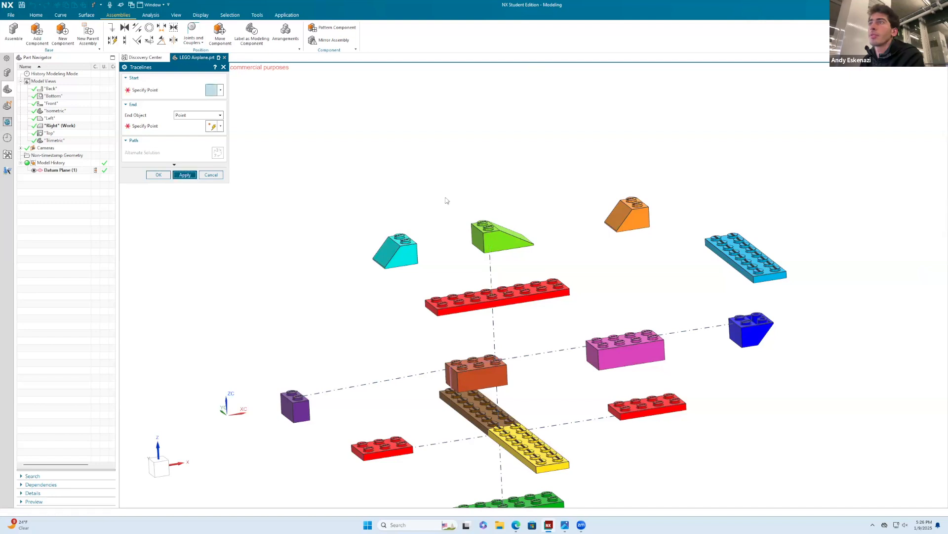
Create a straight traceline from the top edge midpoint of the cyan slanted brick to the top edge midpoint of the green slanted brick.
scroll(450, 212, up, 5)
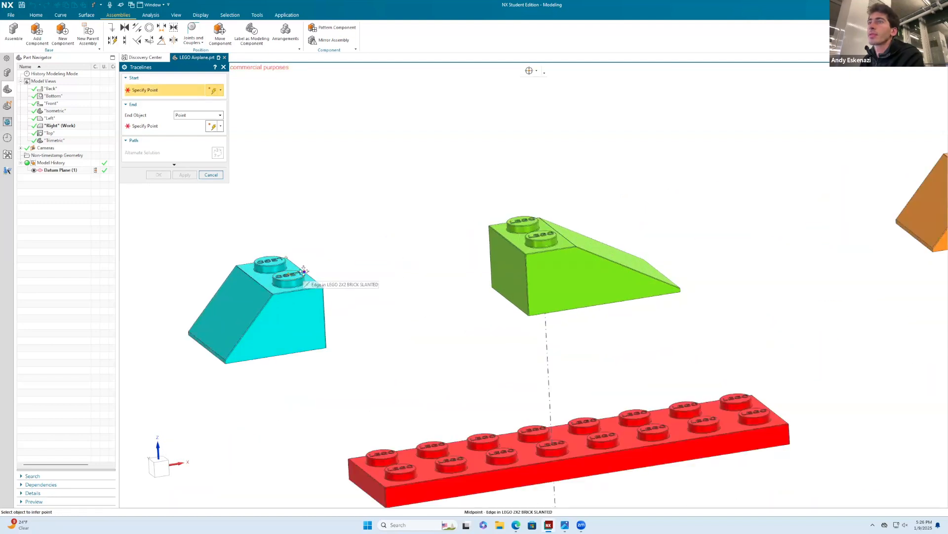
click(299, 272)
click(510, 240)
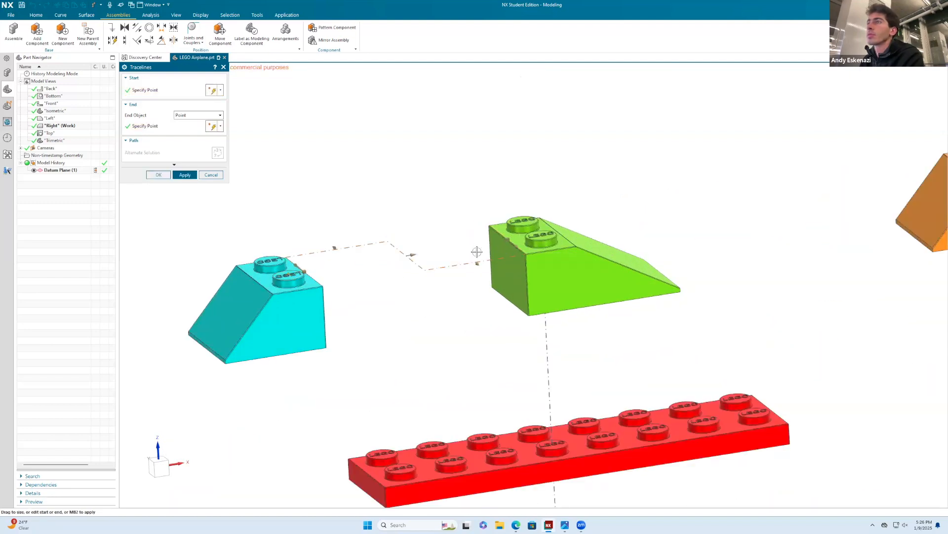
middle_drag(525, 322, 488, 334)
drag(488, 335, 464, 289)
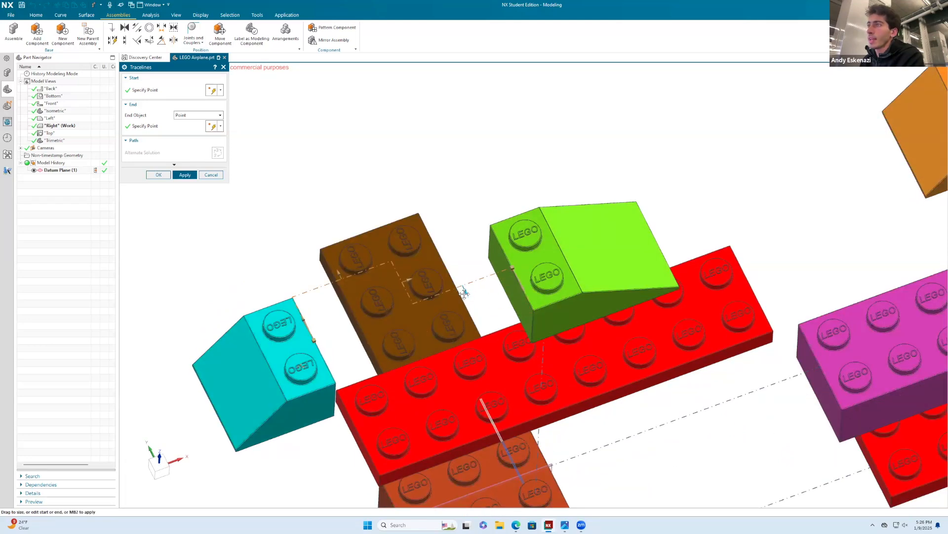
drag(338, 274, 366, 312)
click(191, 177)
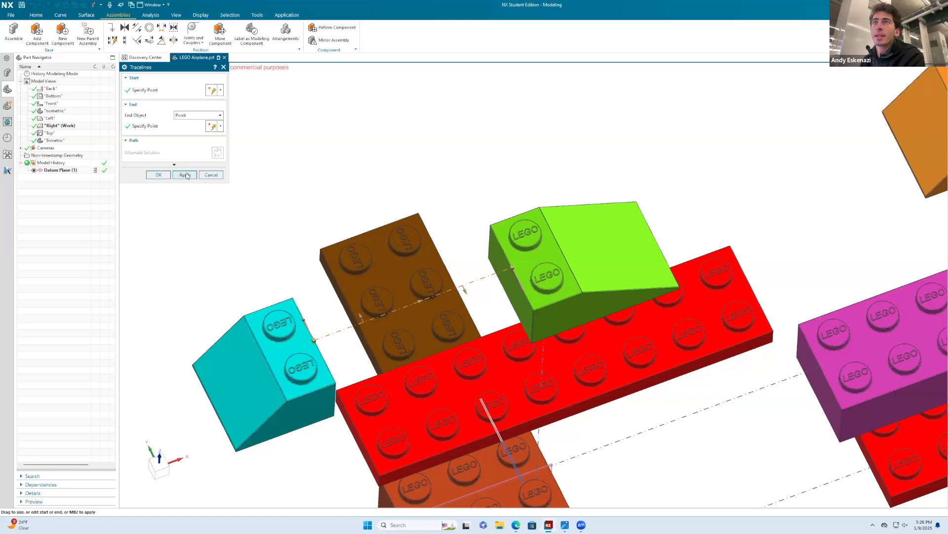
Create a traceline from the orange slanted brick's top edge midpoint to the end edge midpoint of the red 2x8 plate.
scroll(428, 261, down, 5)
middle_drag(449, 223, 444, 212)
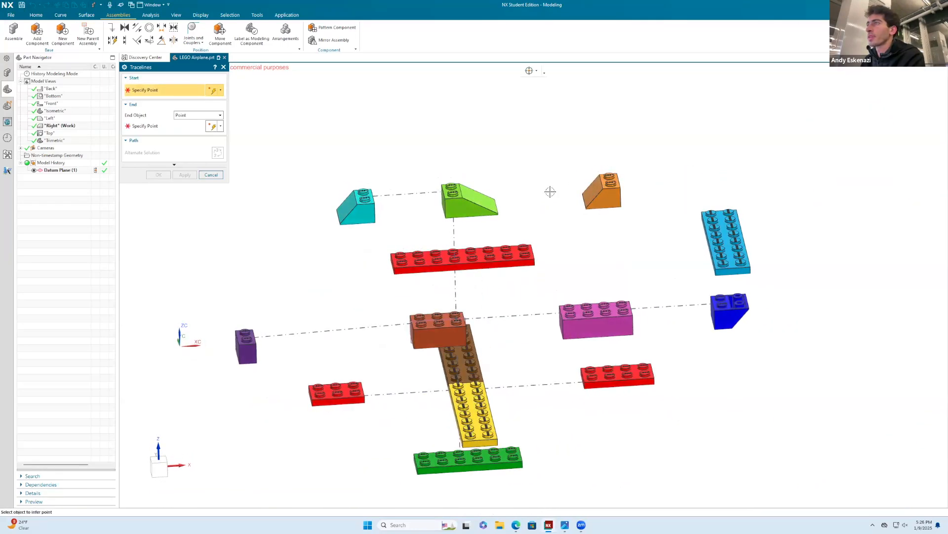
scroll(550, 191, up, 5)
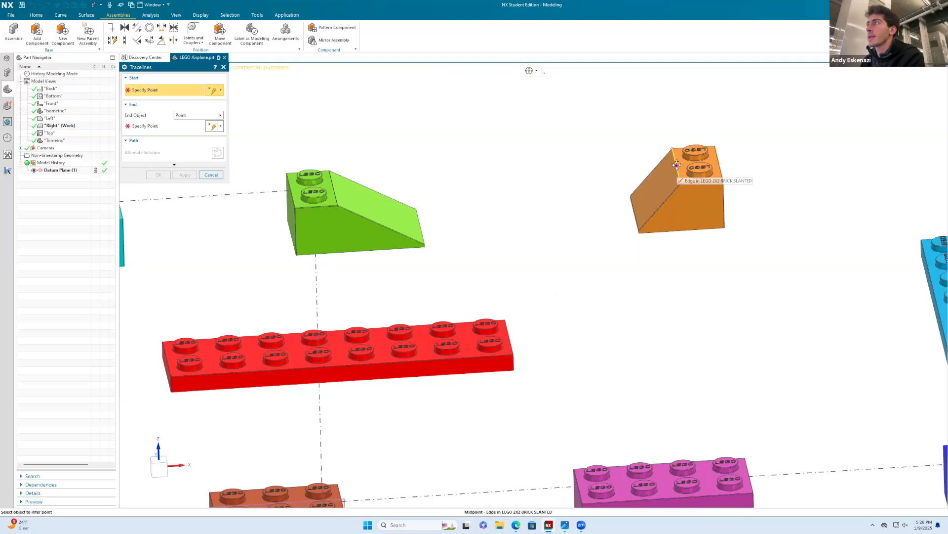
click(677, 165)
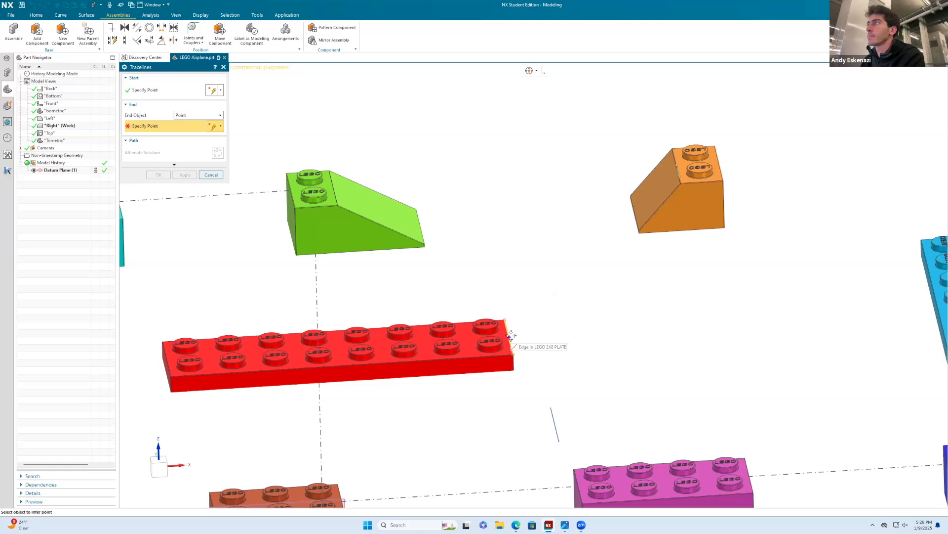
click(508, 332)
middle_drag(553, 325, 590, 311)
scroll(554, 313, down, 1)
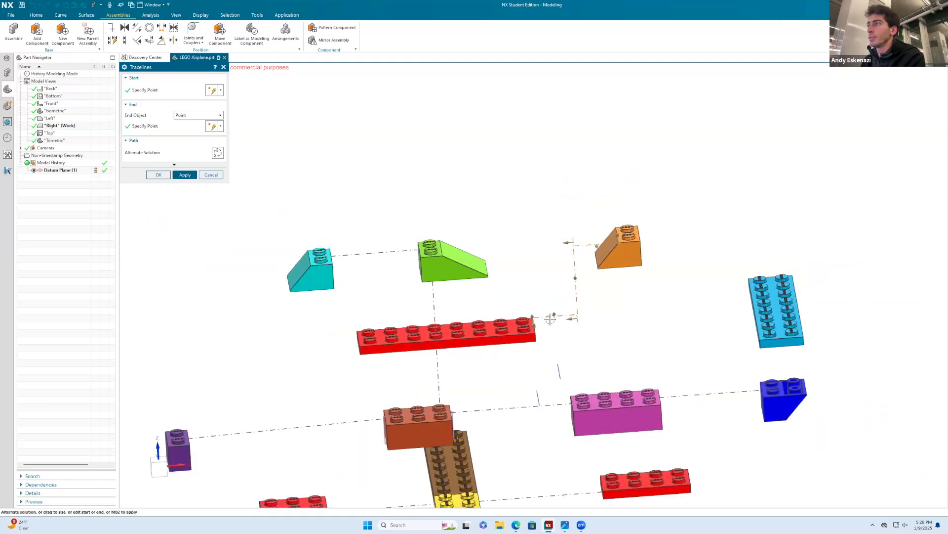
scroll(545, 325, up, 2)
drag(557, 317, 557, 323)
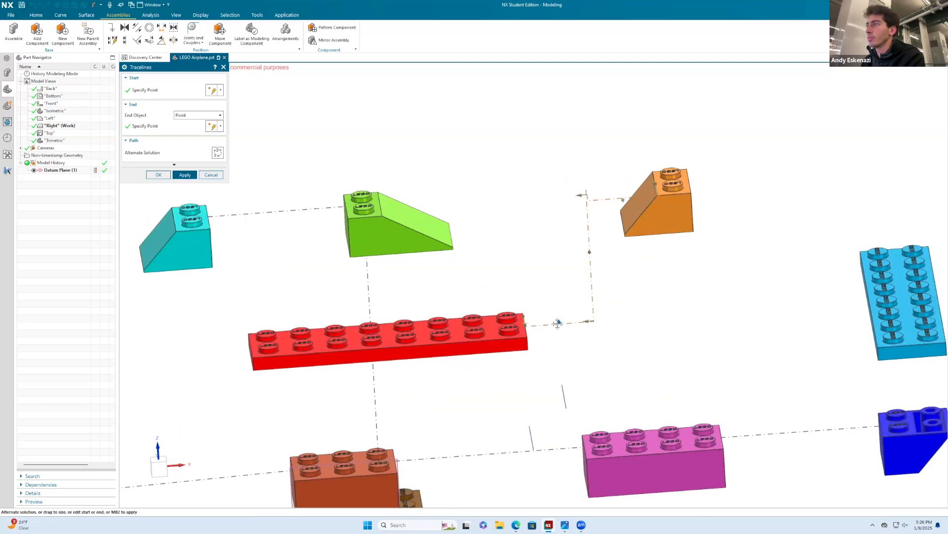
middle_drag(638, 225, 774, 283)
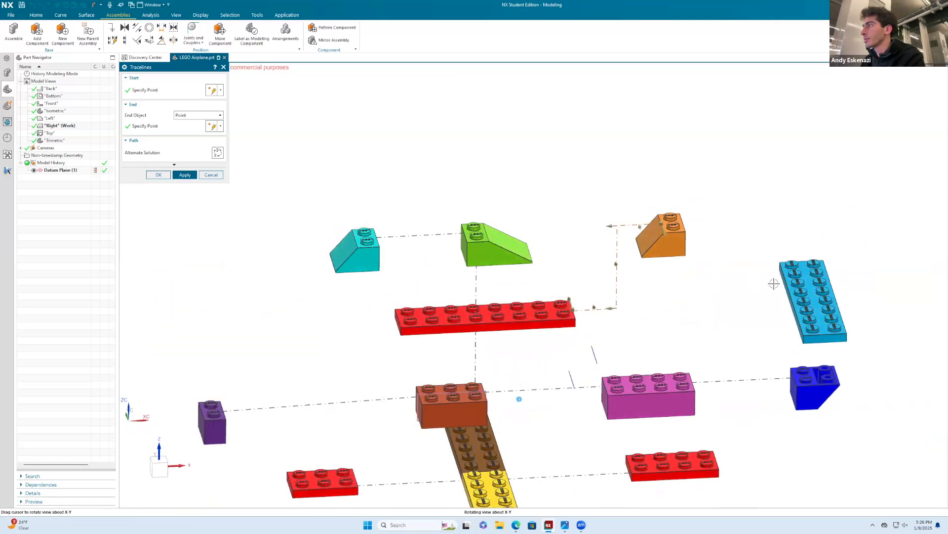
scroll(799, 307, up, 2)
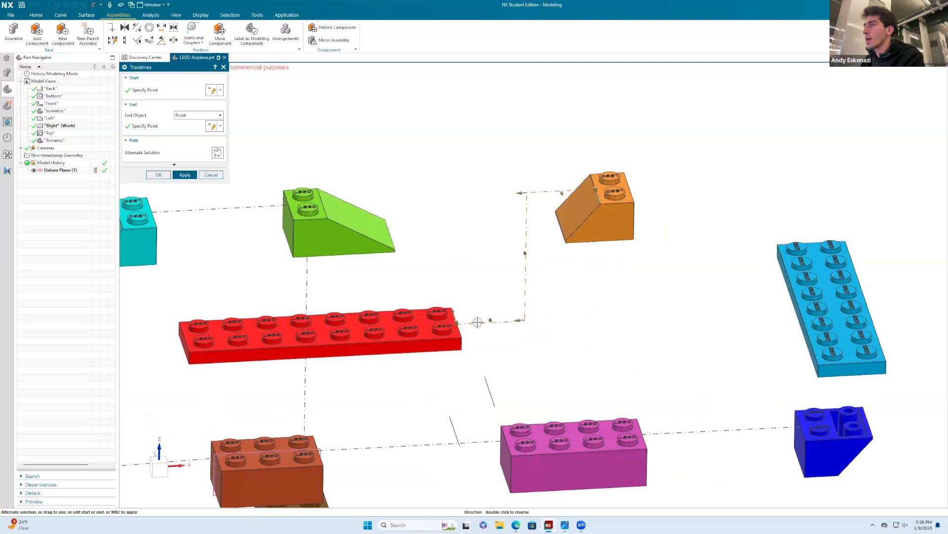
scroll(544, 296, up, 1)
scroll(613, 293, down, 4)
middle_drag(613, 292, 610, 209)
scroll(609, 307, up, 5)
scroll(549, 246, up, 3)
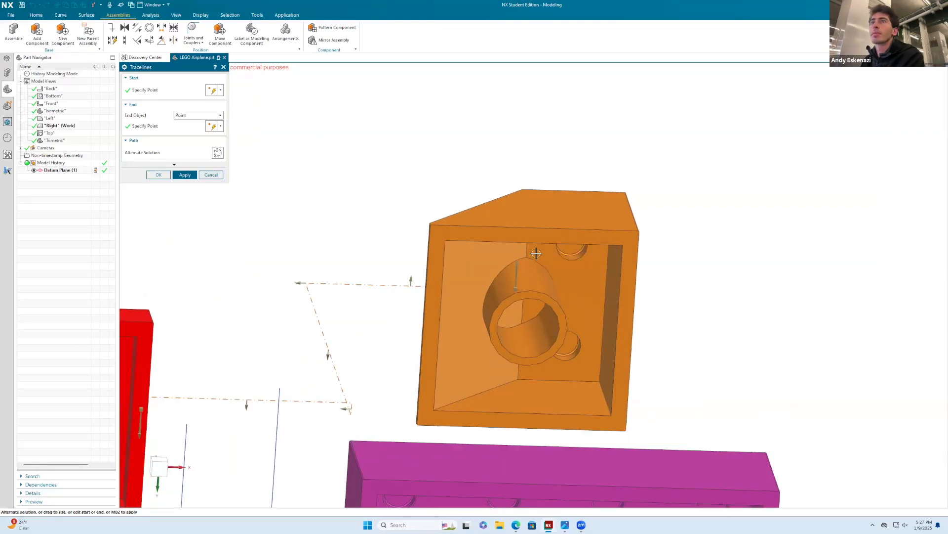
click(185, 175)
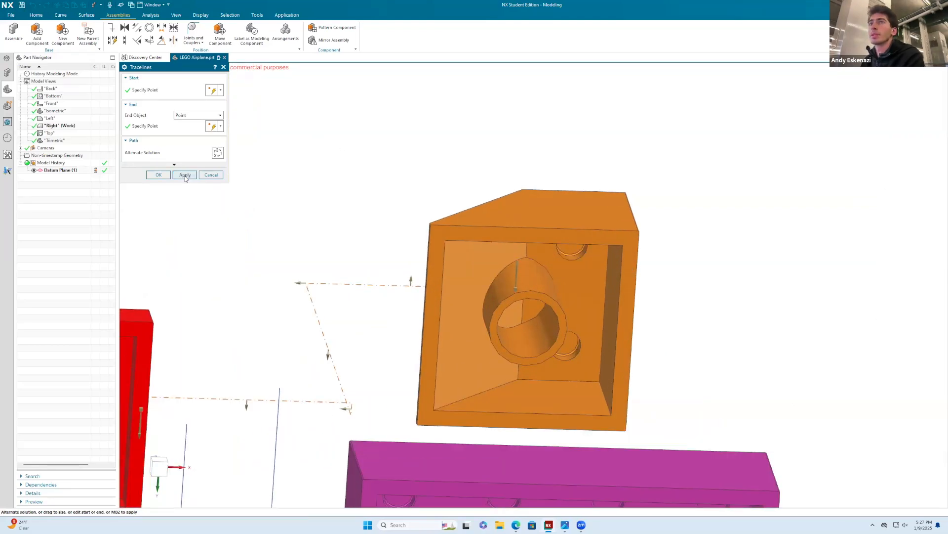
Create a traceline from the circular recess under the orange slanted brick to a stud centre on the light blue 2x8 plate.
click(589, 261)
scroll(594, 275, down, 6)
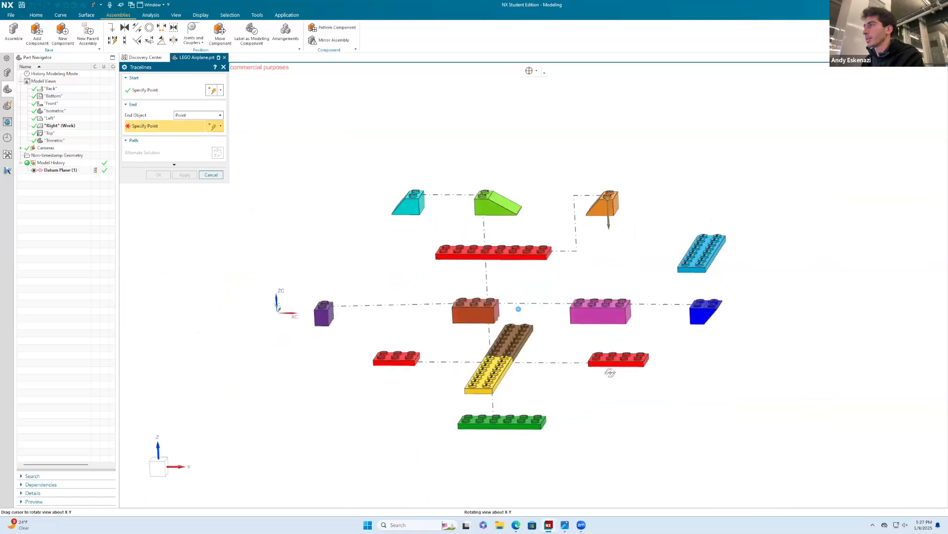
scroll(696, 289, up, 5)
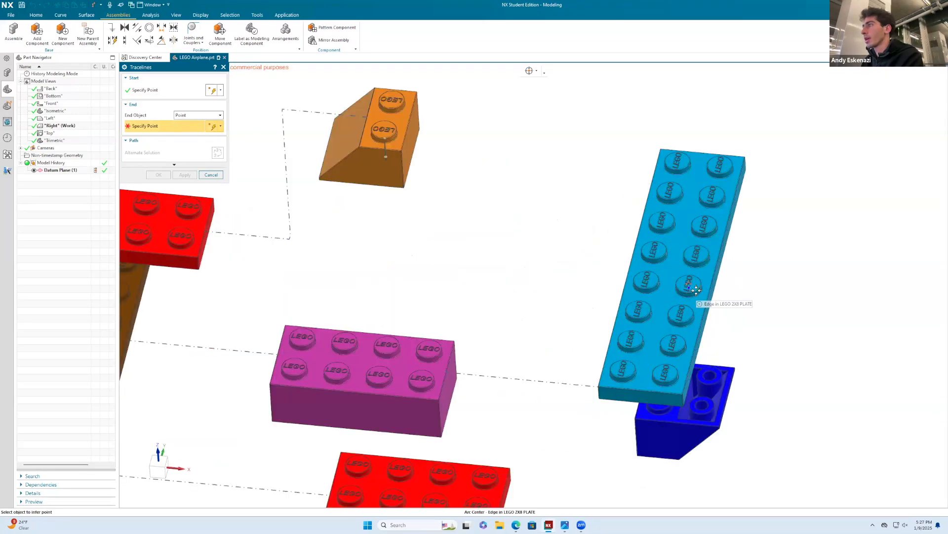
scroll(696, 290, up, 4)
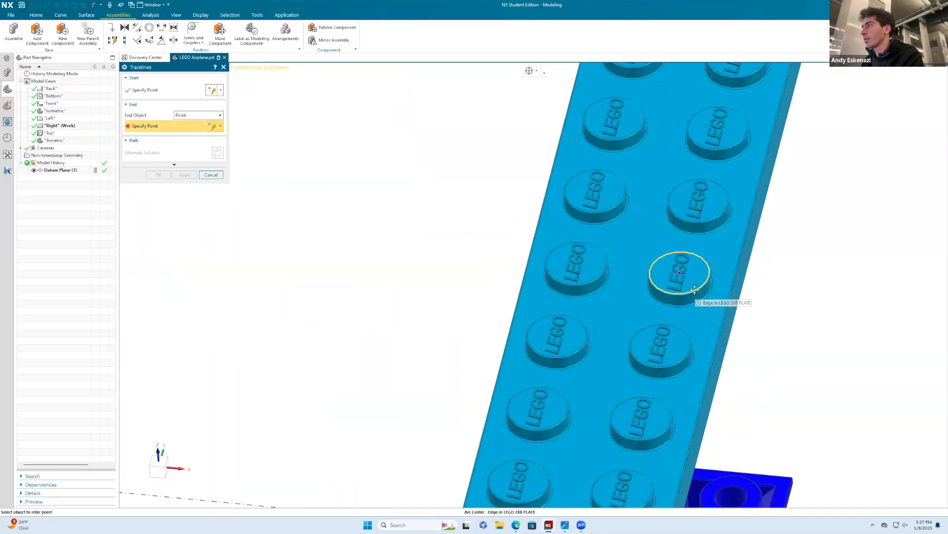
click(696, 287)
scroll(696, 287, down, 4)
middle_drag(684, 271, 633, 242)
click(185, 175)
Finish creating tracelines and leave the explosion settings.
scroll(461, 206, down, 2)
scroll(494, 219, down, 2)
middle_drag(493, 217, 473, 247)
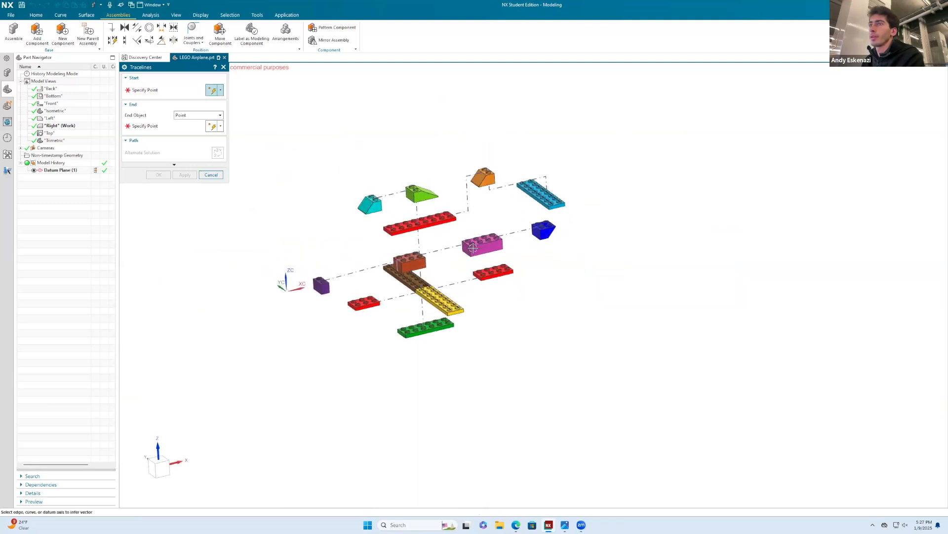
click(215, 176)
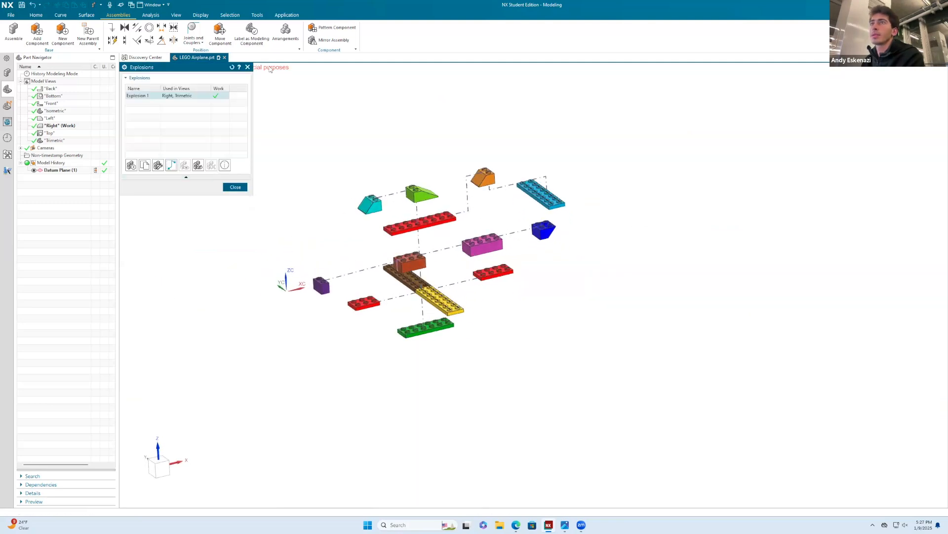
click(235, 186)
Move the work coordinate system along its XC axis, well away from the exploded bricks.
scroll(298, 283, up, 2)
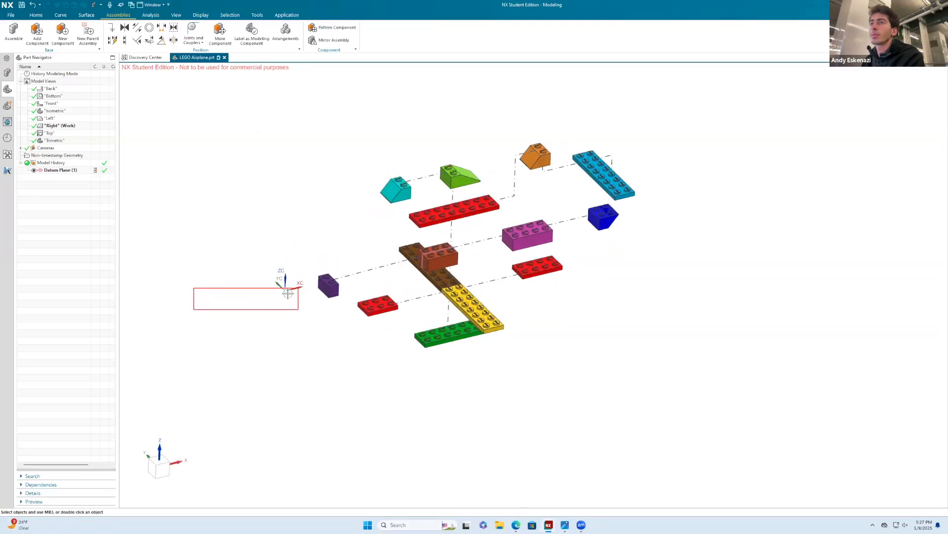
scroll(277, 286, up, 3)
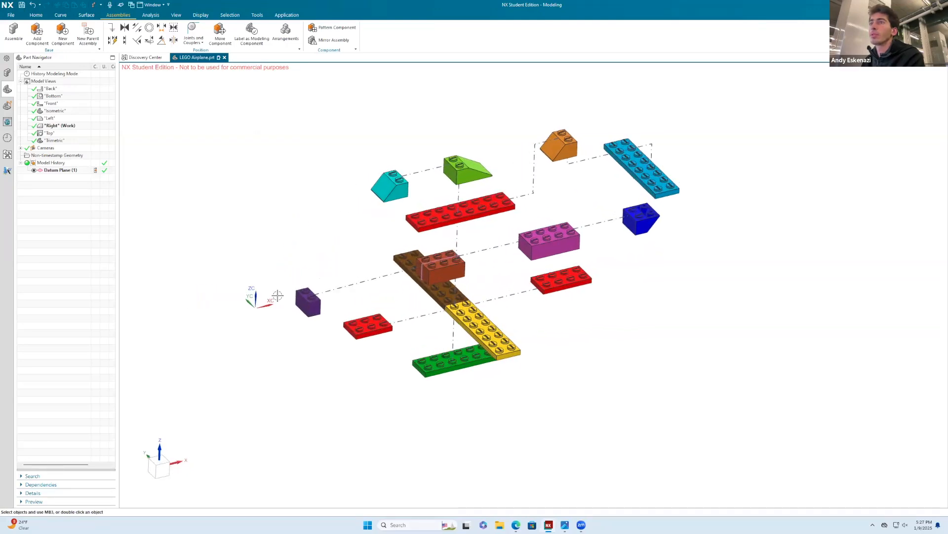
double_click(131, 375)
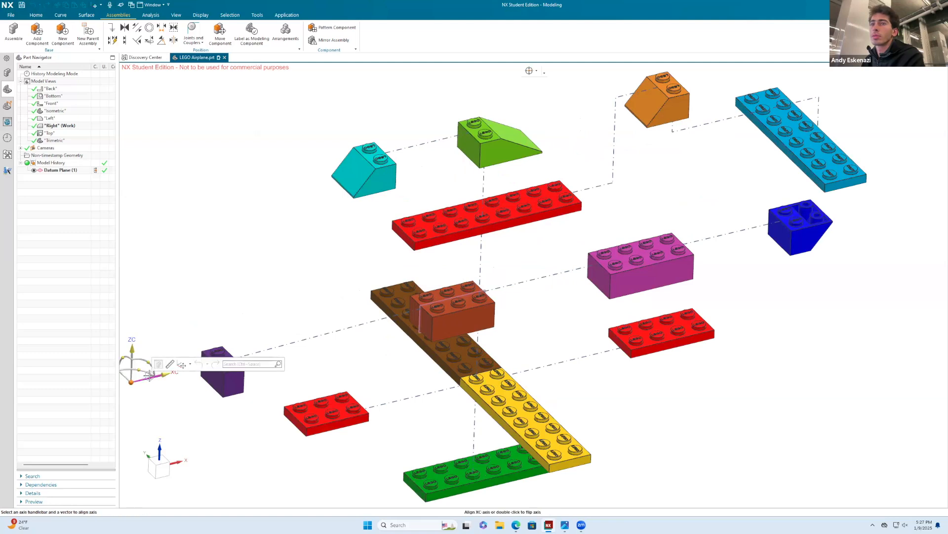
drag(165, 374, 57, 390)
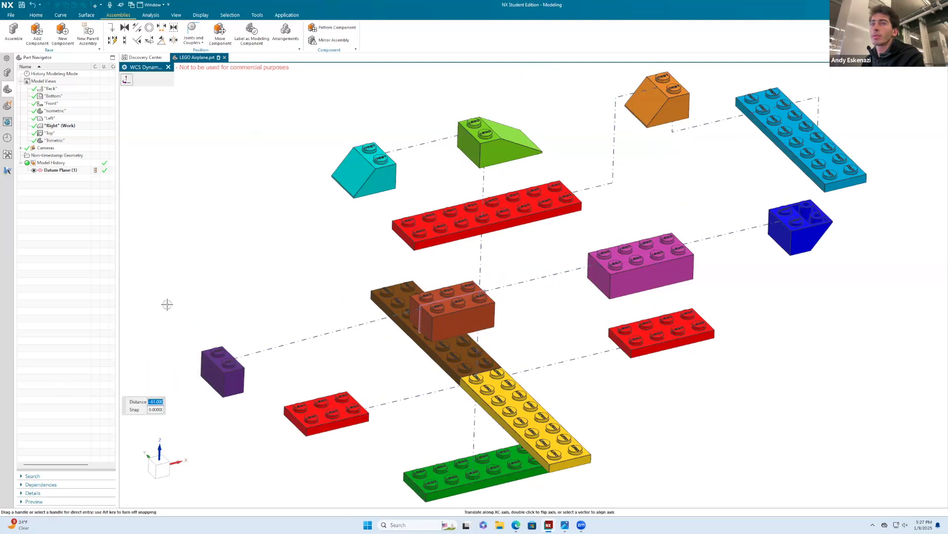
scroll(167, 304, down, 4)
scroll(138, 331, up, 3)
middle_click(256, 277)
mouse_move(256, 278)
middle_down()
mouse_move(250, 254)
mouse_move(250, 269)
mouse_move(260, 261)
middle_up()
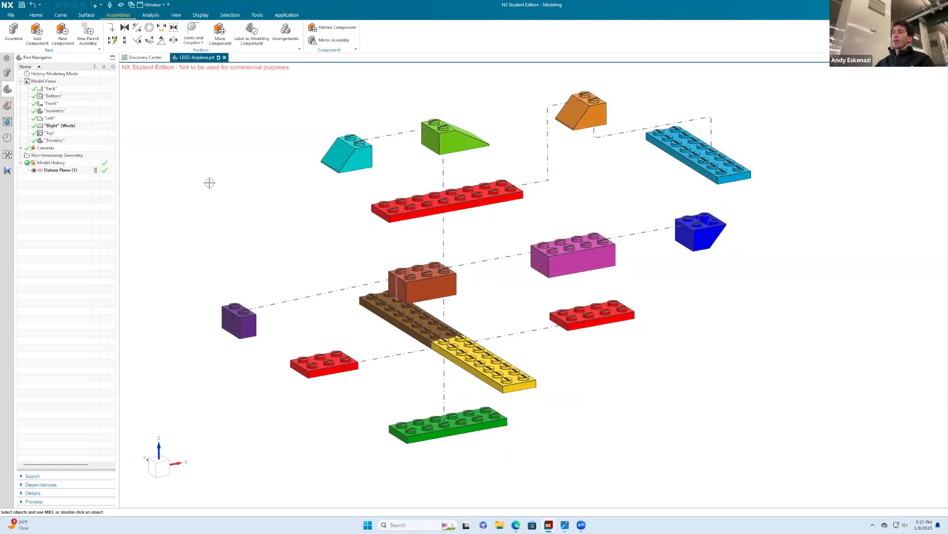
scroll(388, 294, up, 1)
right_click(429, 285)
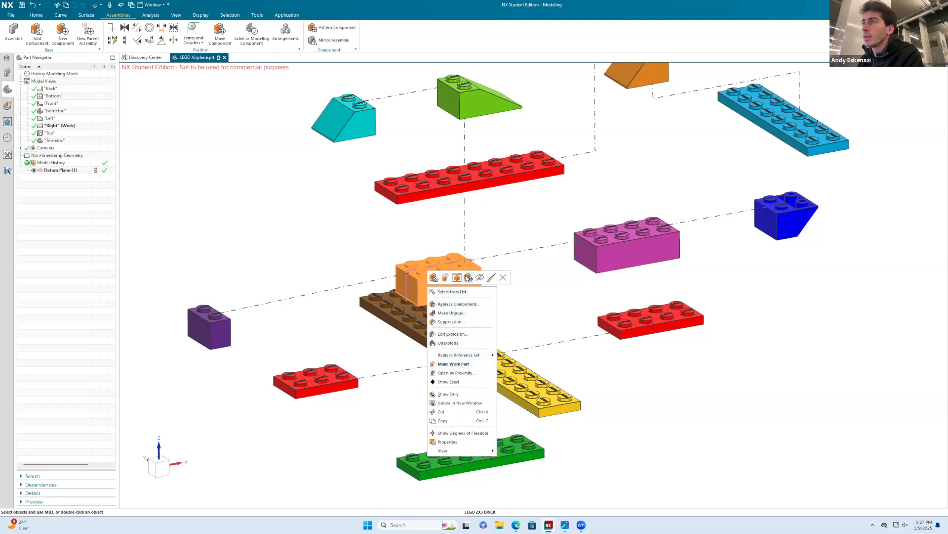
click(194, 193)
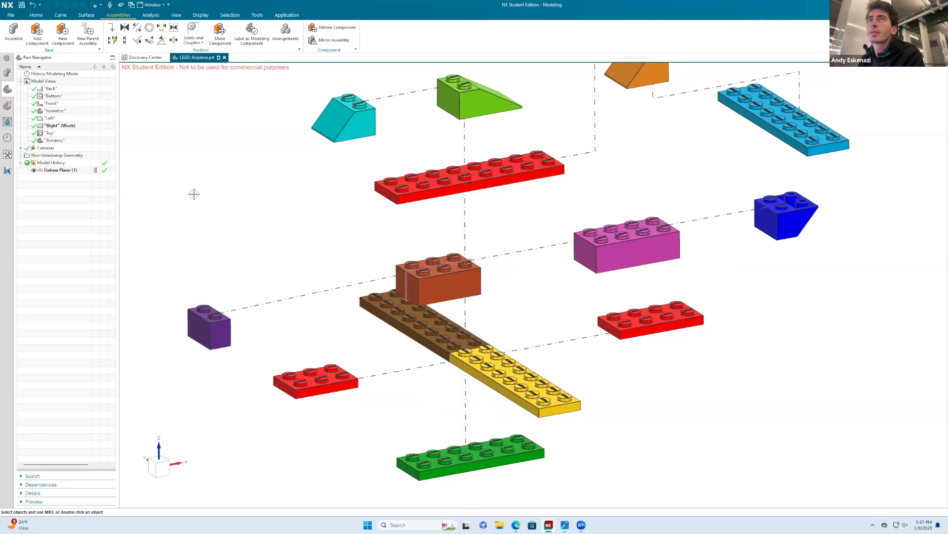
Open the LEGO 2x3 Brick component in its own window, examine its geometry and feature history, and close it again.
click(7, 74)
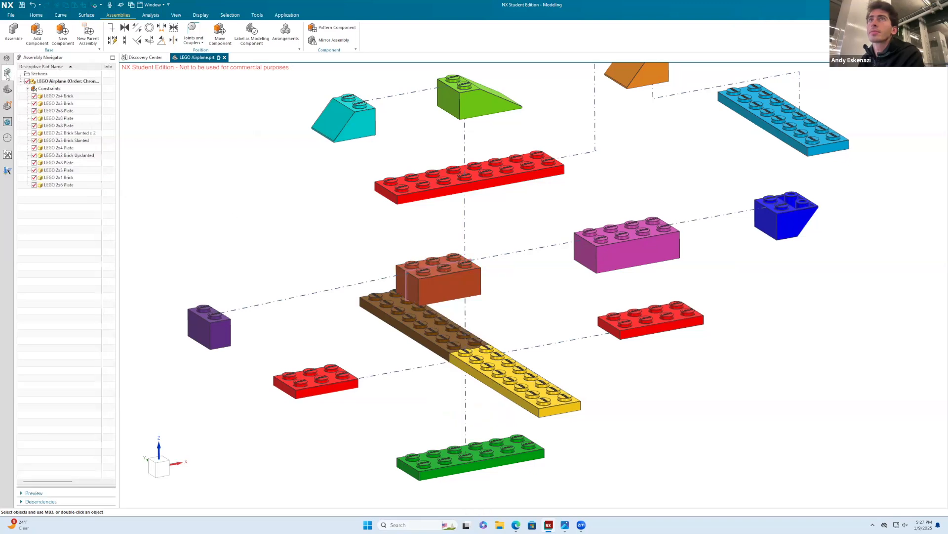
click(76, 104)
right_click(76, 105)
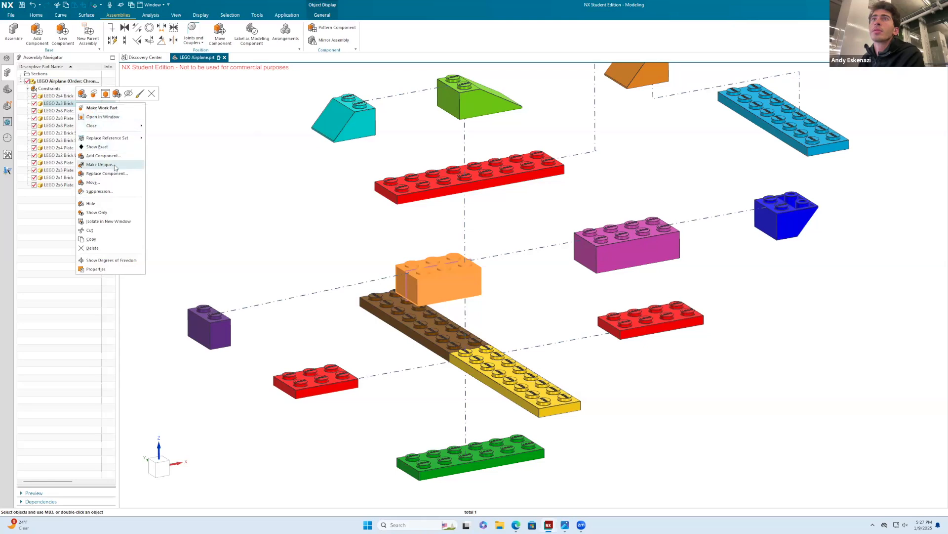
click(105, 117)
key(Home)
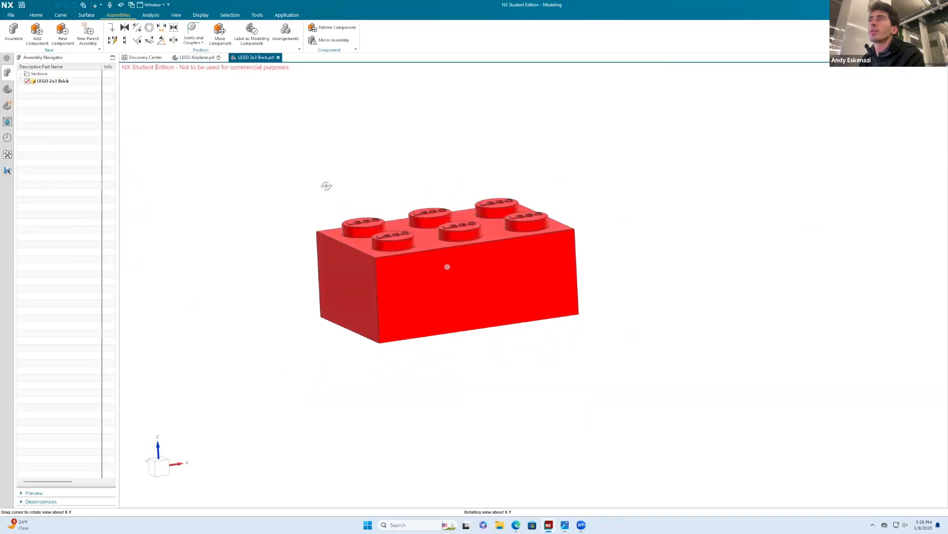
click(6, 90)
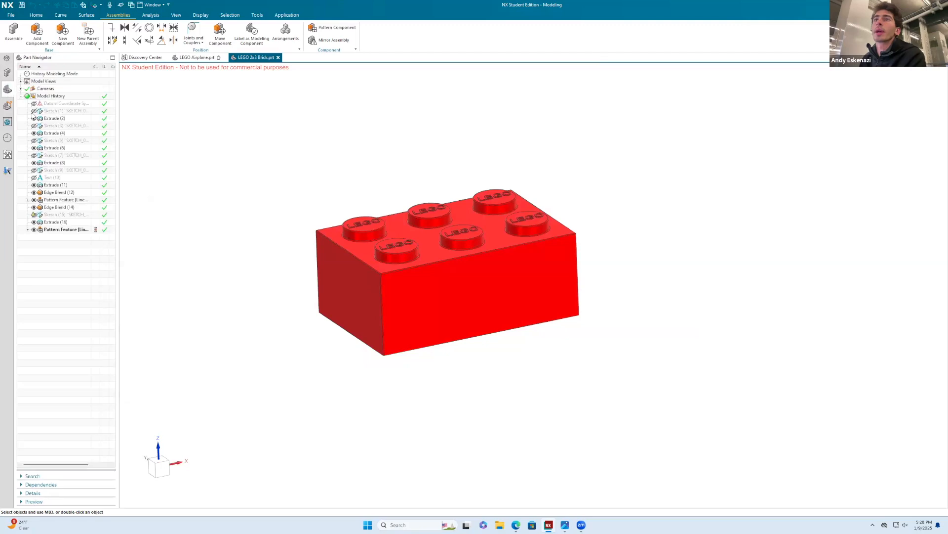
click(278, 57)
Hide the assembly's datum plane and save the LEGO Airplane part.
click(33, 171)
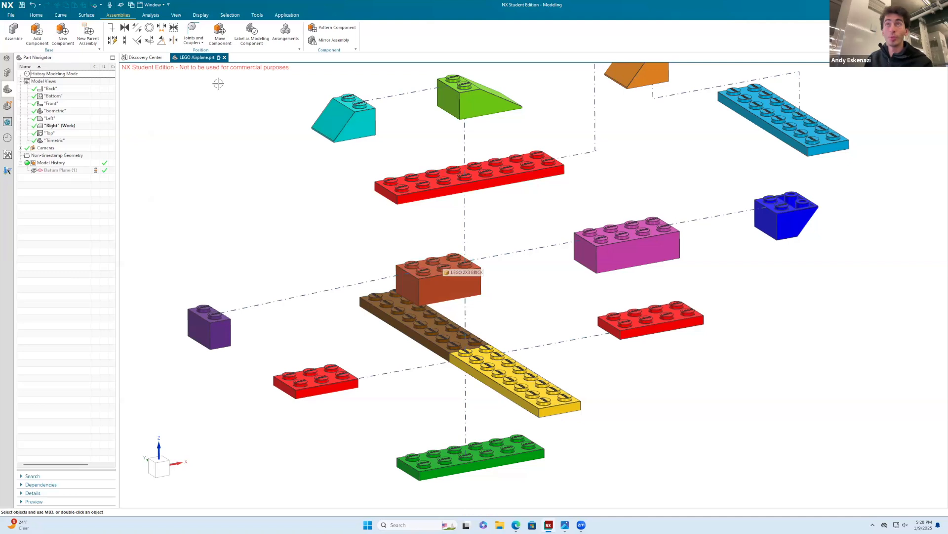
click(21, 6)
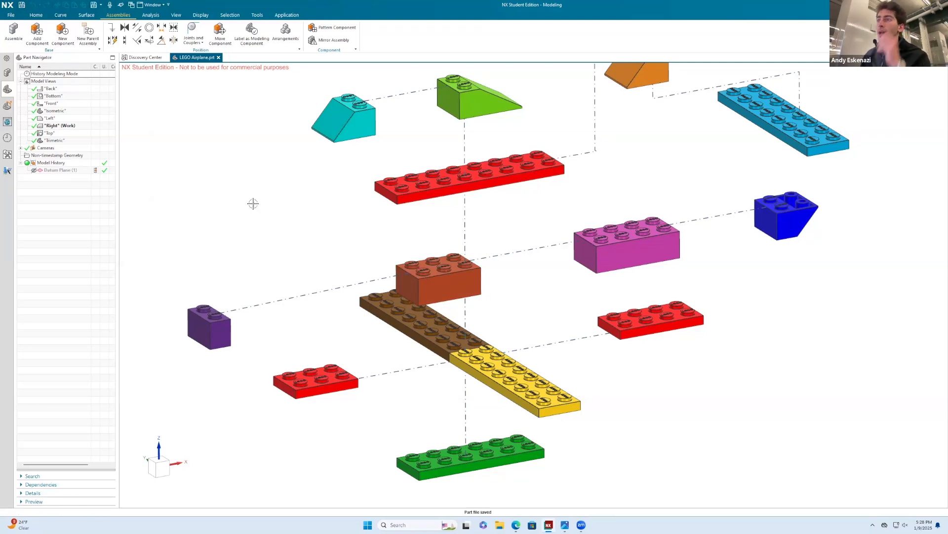
Frame the whole exploded assembly and add the current orientation as a new model view.
scroll(527, 309, down, 3)
scroll(451, 254, up, 1)
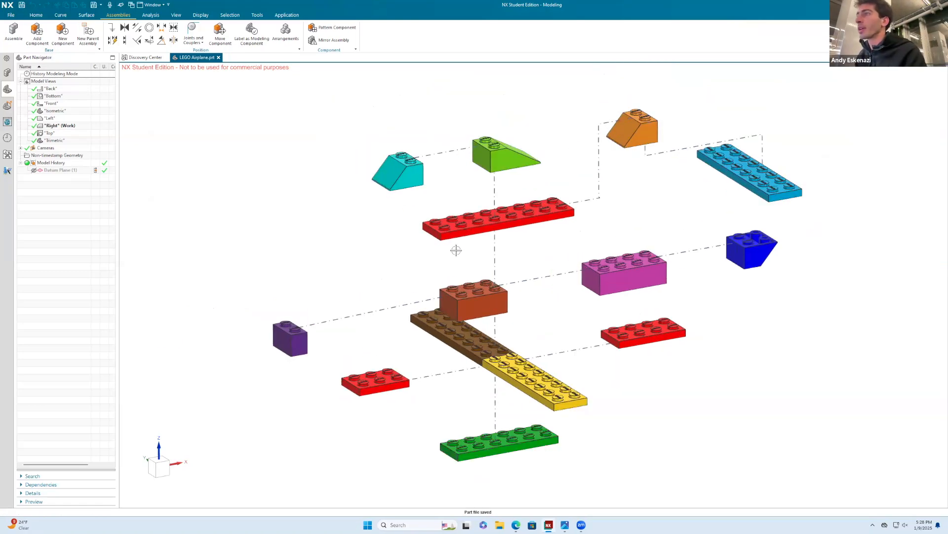
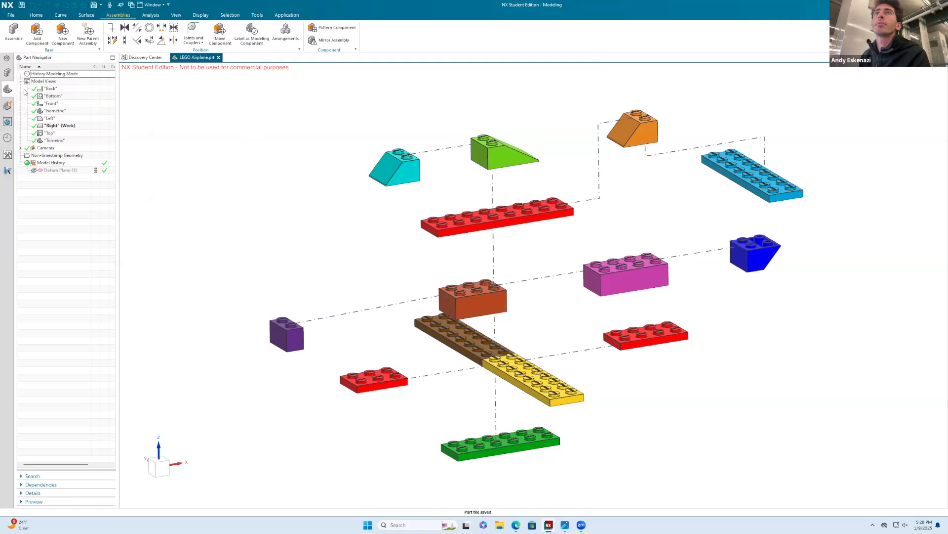
right_click(56, 83)
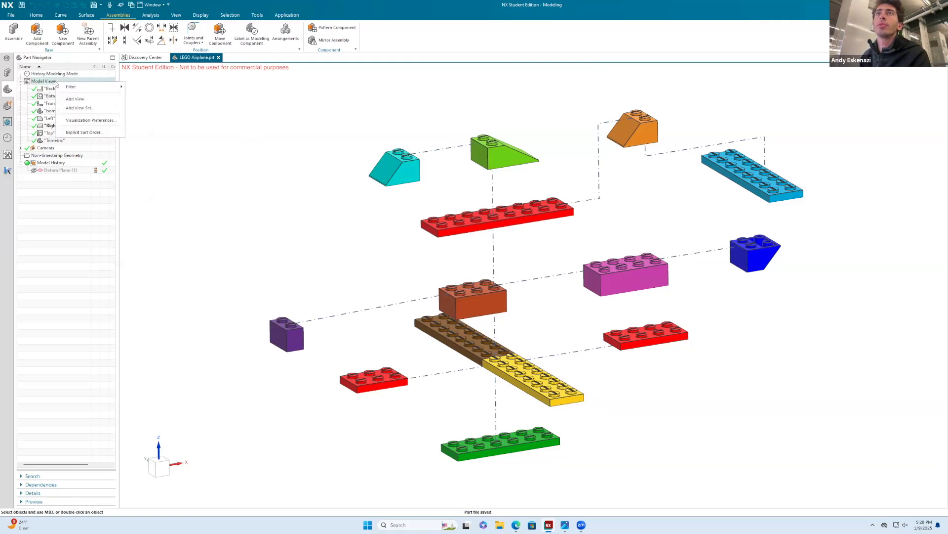
click(71, 101)
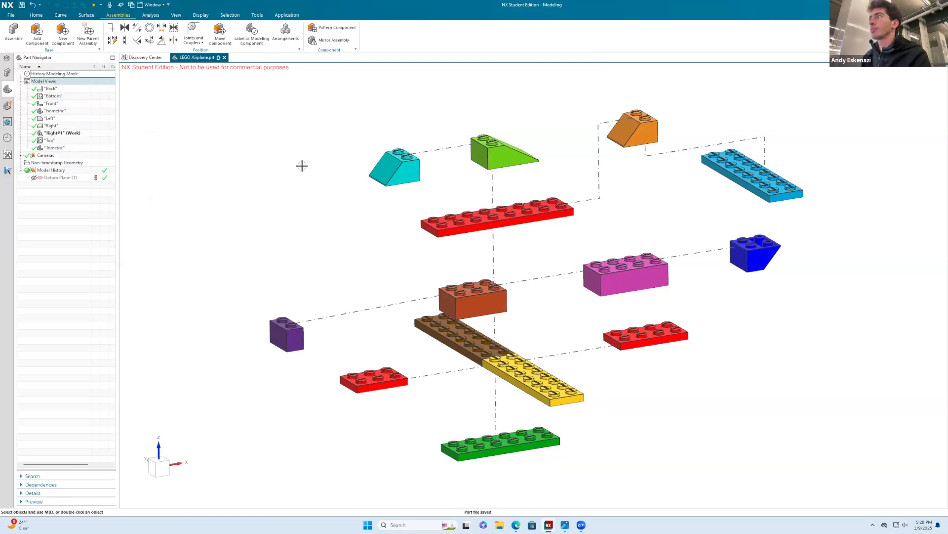
Undo the addition of the new model view.
right_click(58, 137)
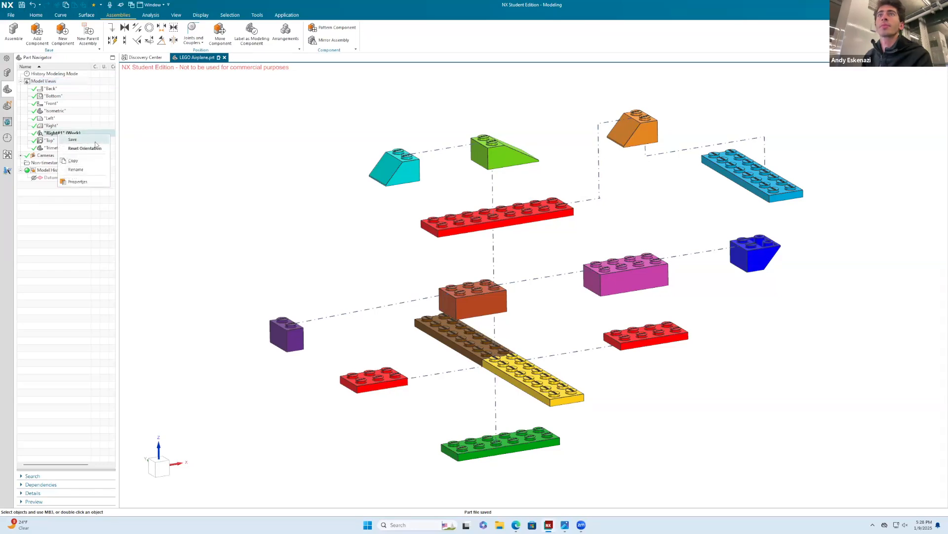
click(155, 127)
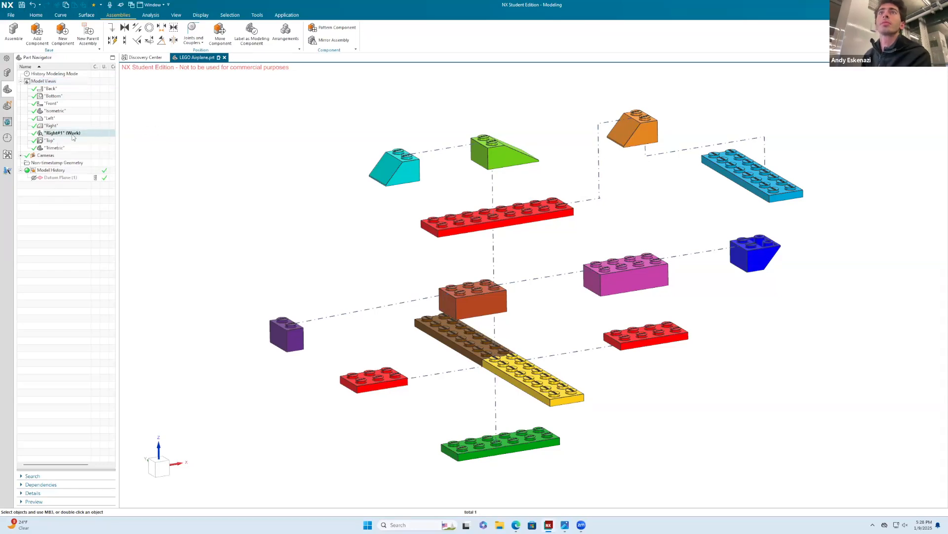
key(Escape)
key(ctrl+z)
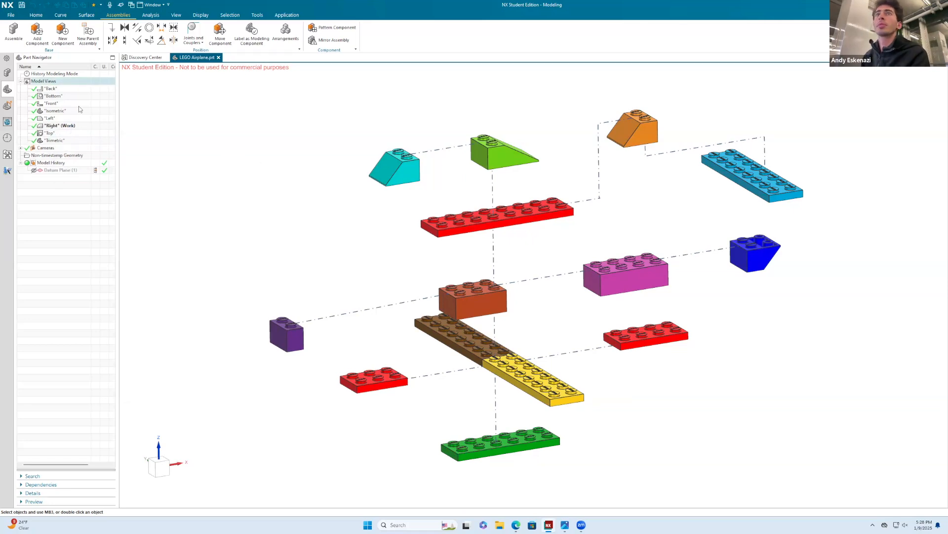
Adjust the exploded assembly's orientation slightly and add it as a new model view.
scroll(304, 165, up, 1)
scroll(301, 165, down, 1)
middle_drag(349, 187, 351, 183)
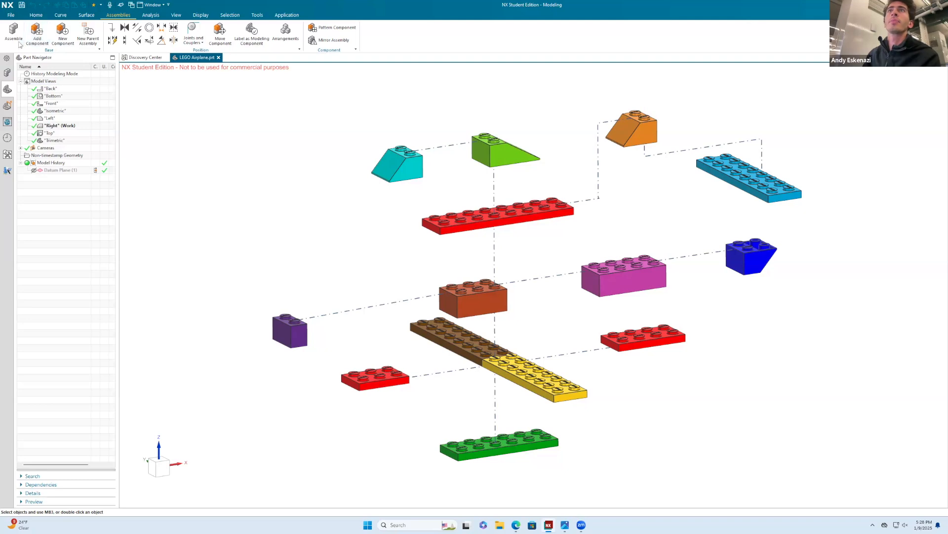
right_click(52, 82)
click(71, 101)
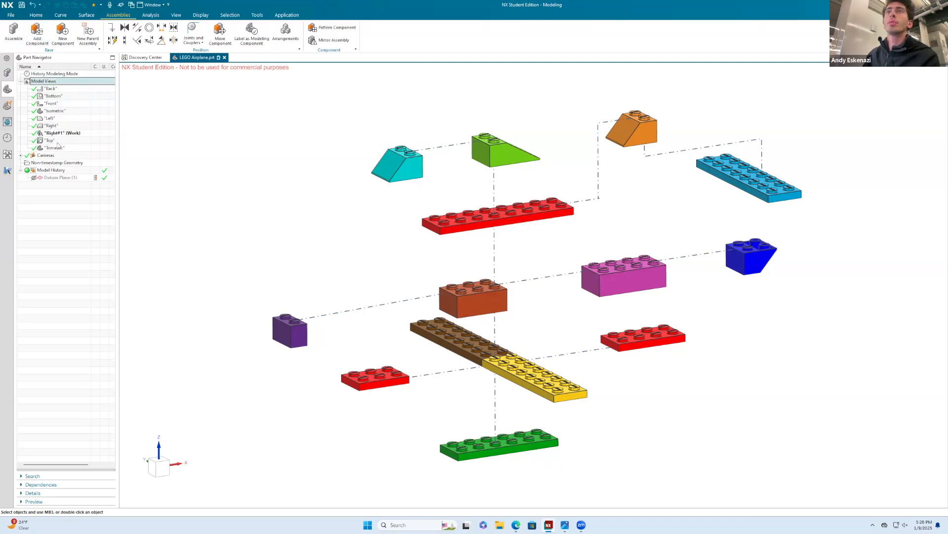
Name the new model view Explode View and test it by switching to Front and back.
right_click(62, 134)
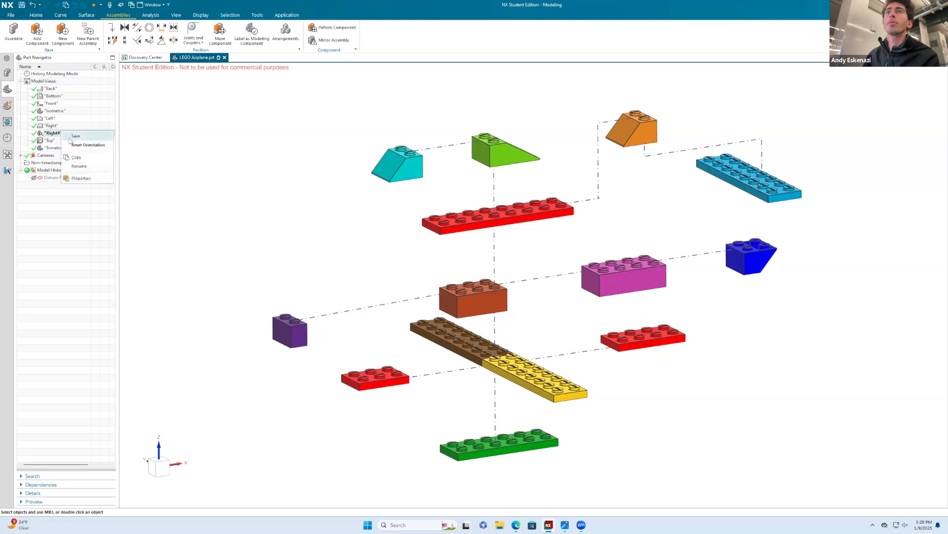
click(87, 169)
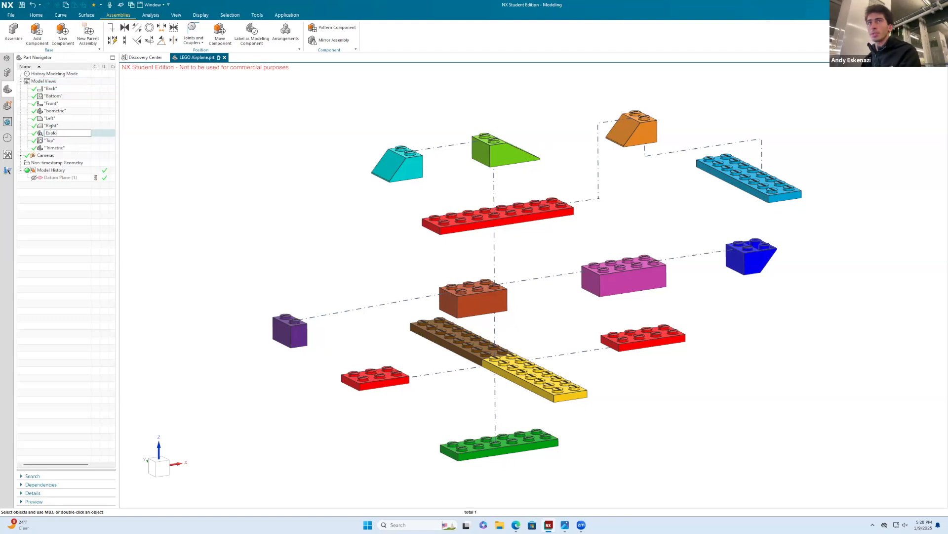
text(Explode View)
key(Return)
double_click(53, 111)
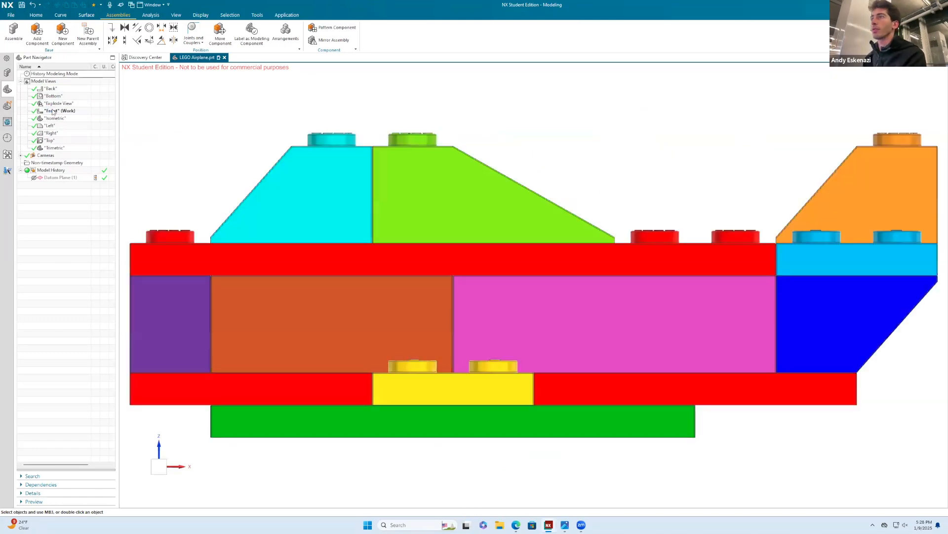
double_click(55, 103)
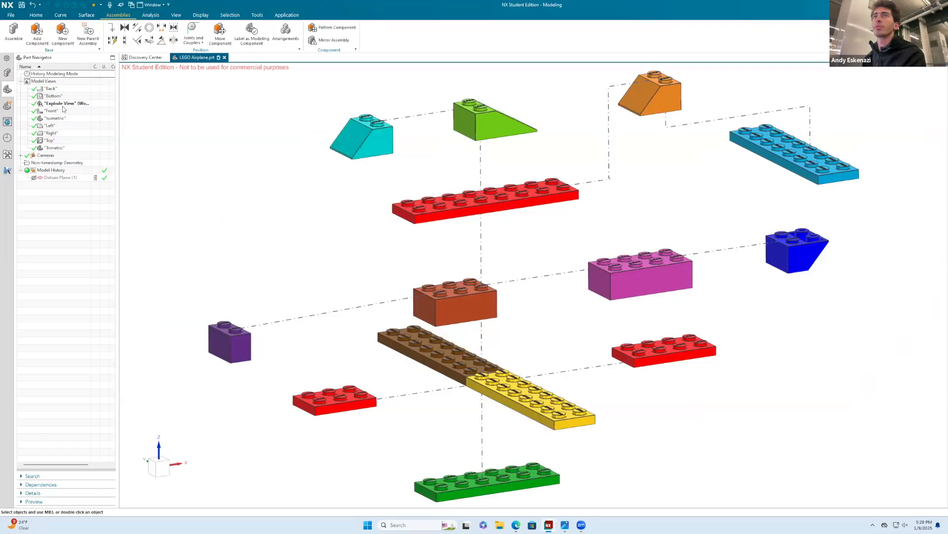
Rename the stored model view as Exploded View and save the LEGO Airplane part.
right_click(61, 104)
click(77, 130)
click(61, 104)
text(d)
key(Return)
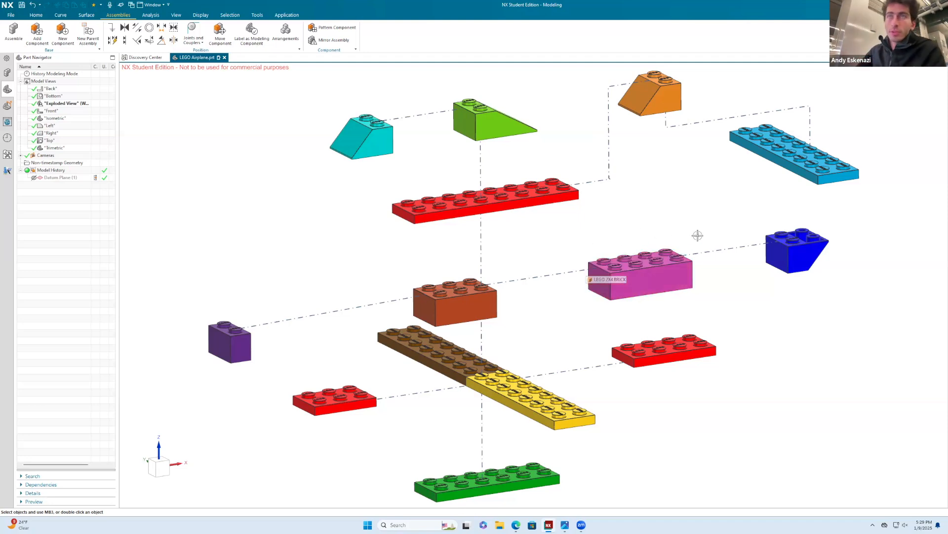
click(22, 5)
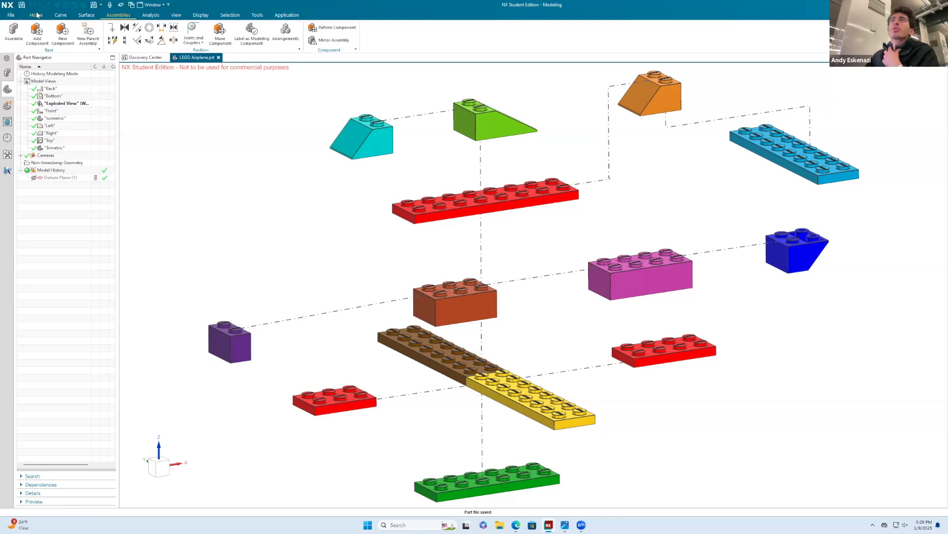
Create a separate A4 - Size drawing file, LEGO Airplane_dwg1, referencing the LEGO Airplane assembly in millimetres.
click(36, 15)
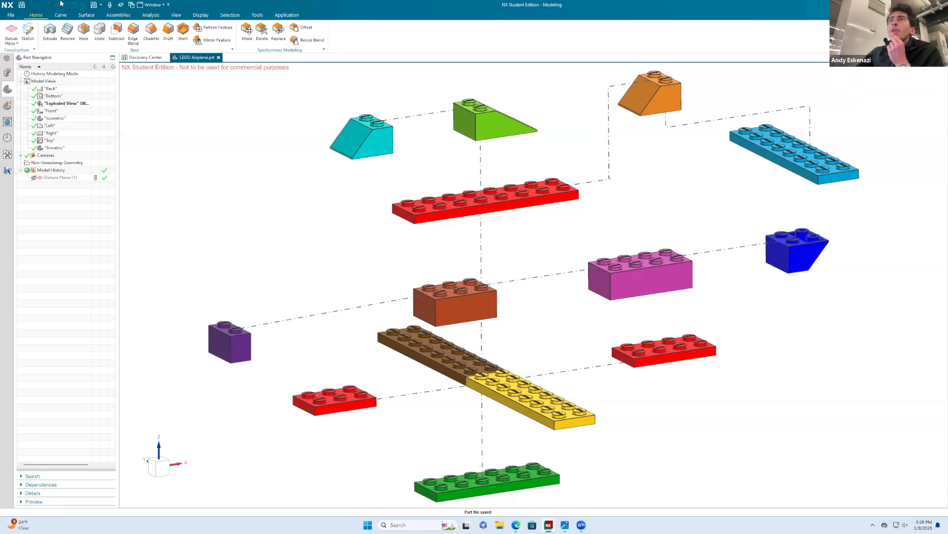
click(10, 16)
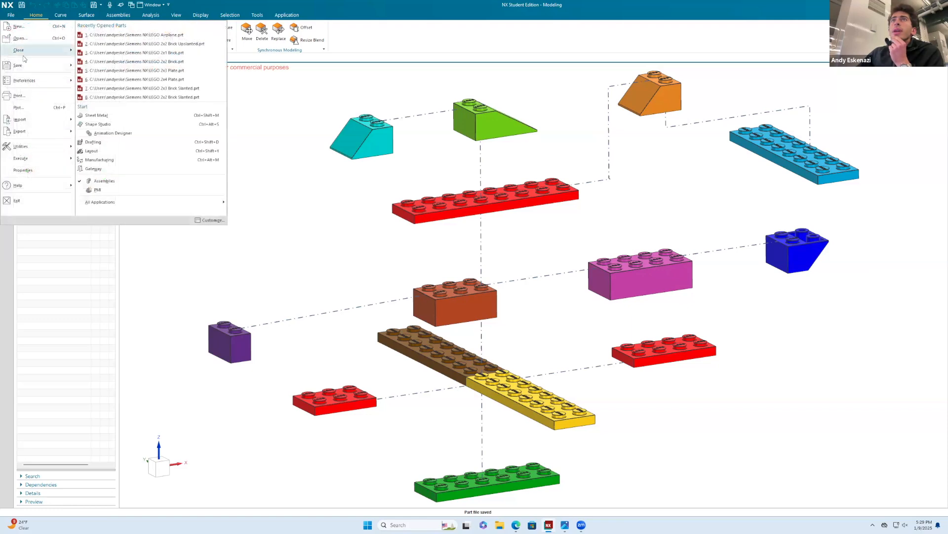
click(18, 26)
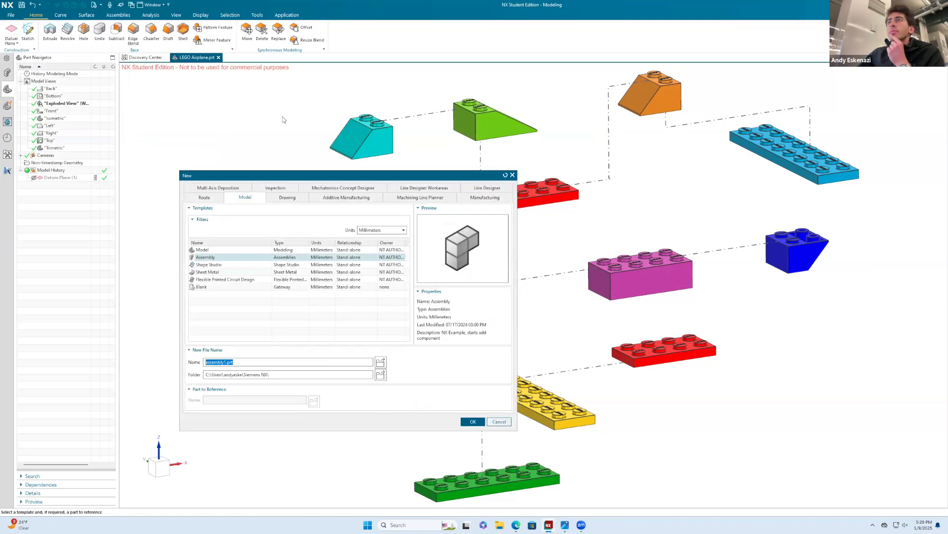
click(273, 199)
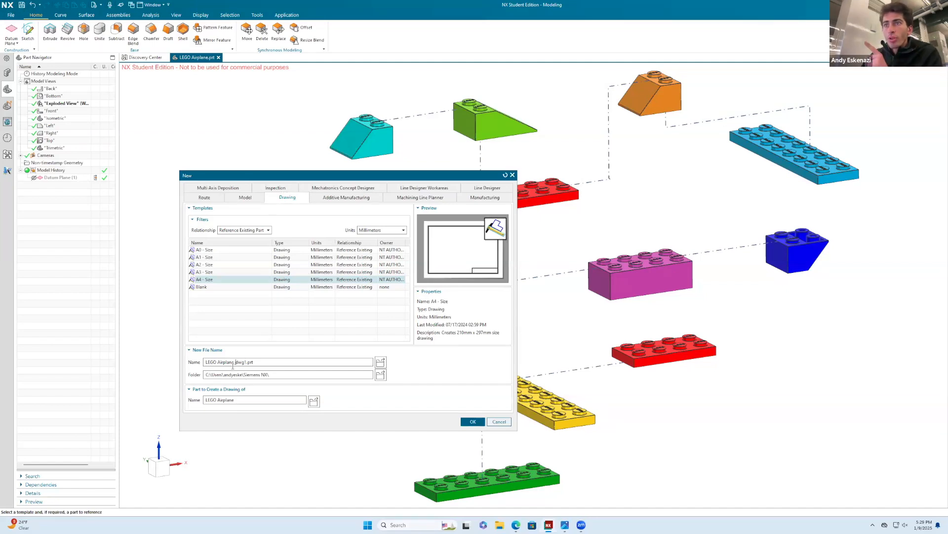
click(472, 421)
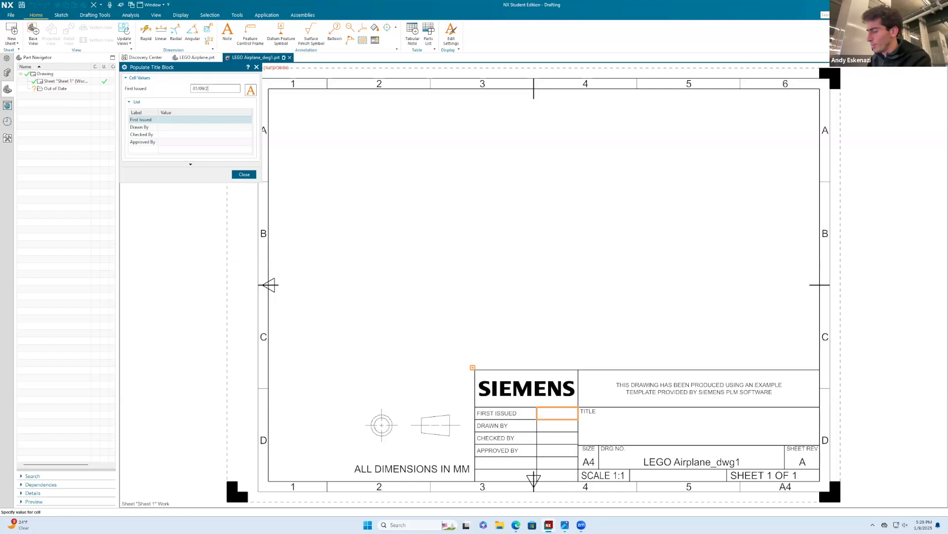
Fill in the title block with first-issued date 01/09/25 and the author's first name as drawn by, checked by and approved by.
click(185, 127)
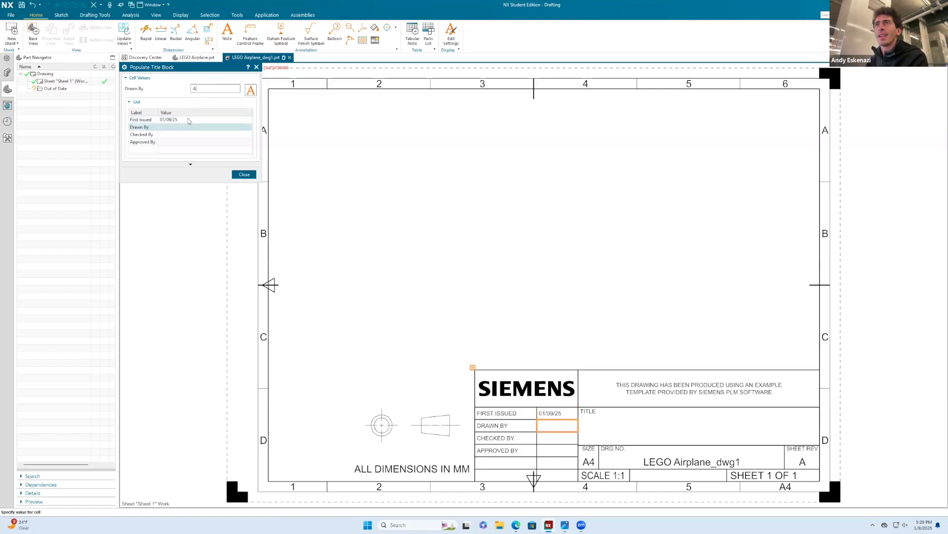
text(Andy)
key(Return)
text(Andy')
key(Return)
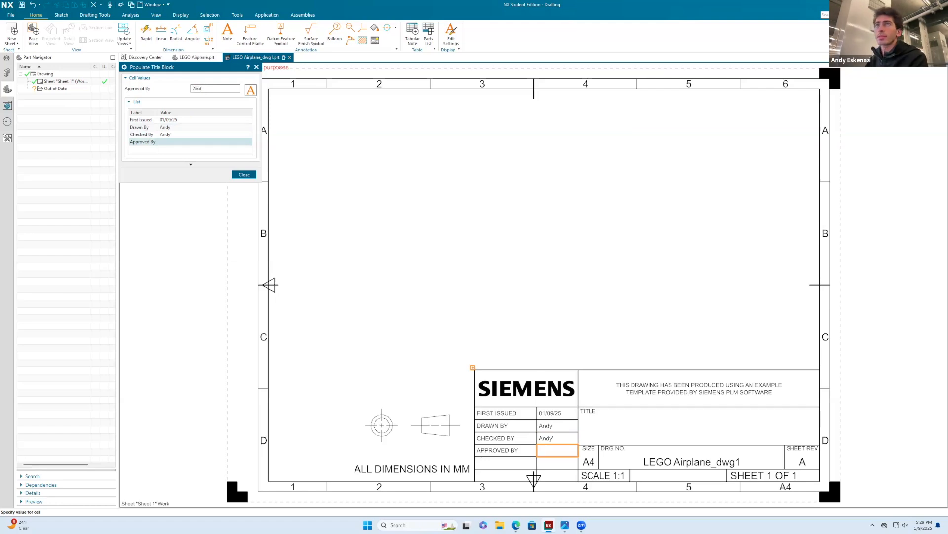
text(Andy)
click(170, 135)
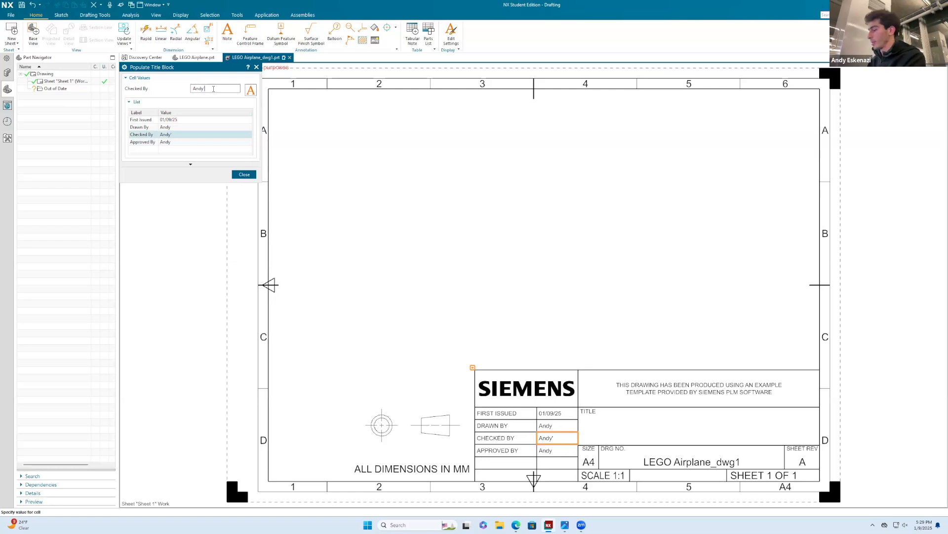
click(244, 174)
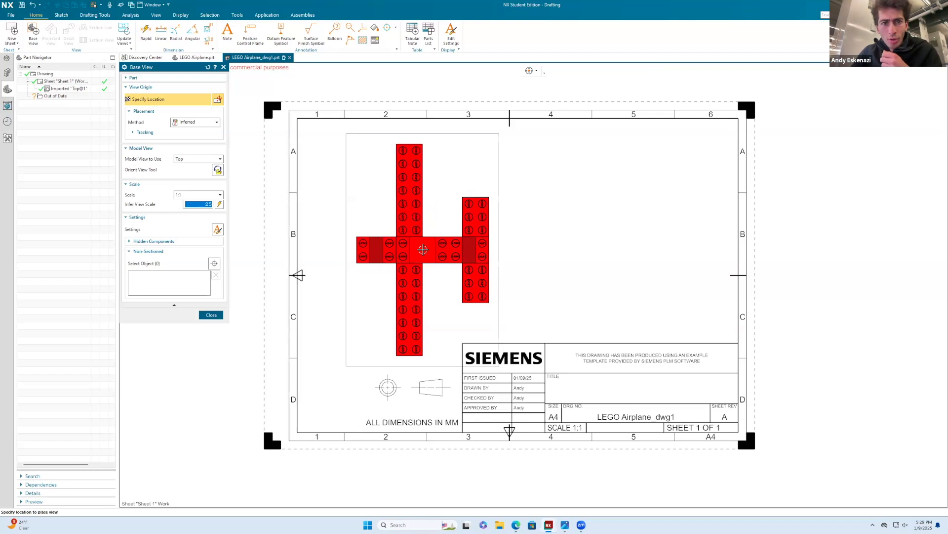
Try to add a base view to the sheet using the Exploded View model view.
click(183, 123)
click(183, 124)
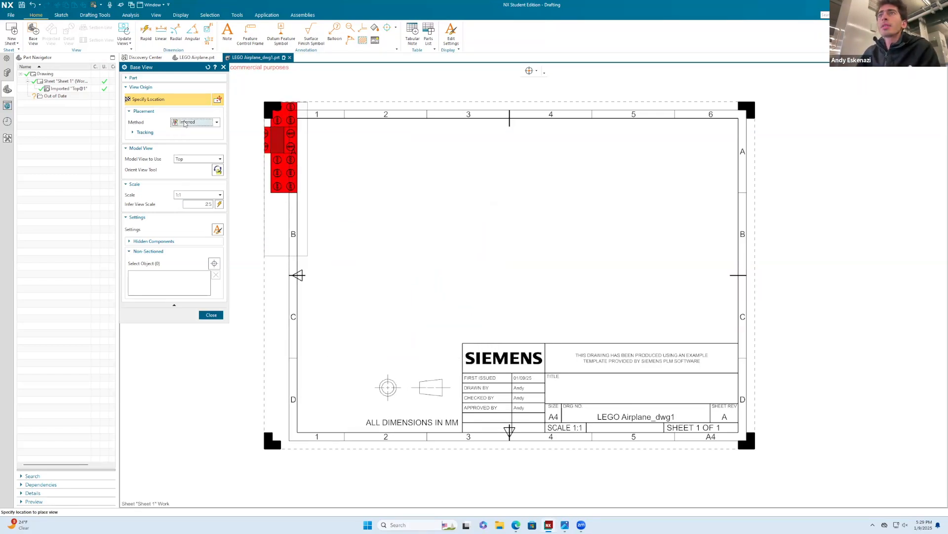
click(183, 159)
click(190, 217)
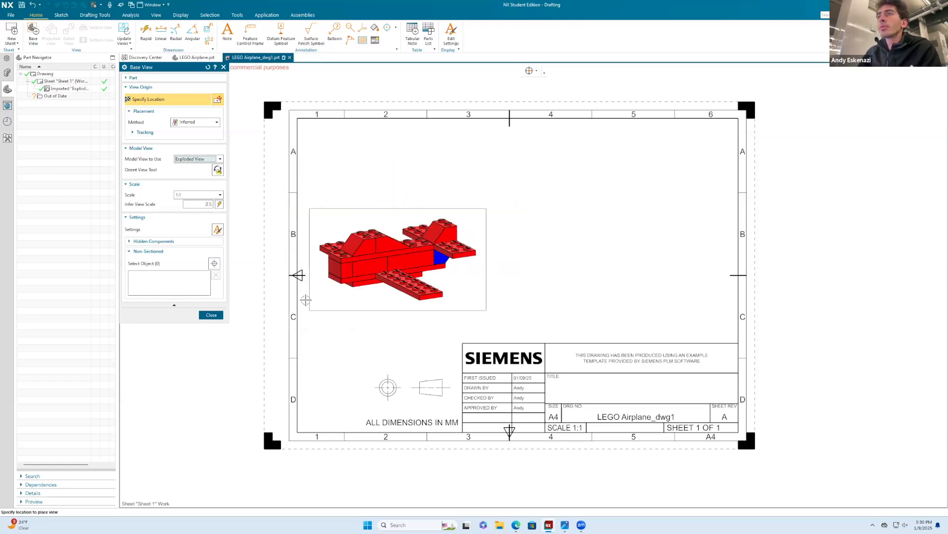
click(218, 321)
key(ctrl+z)
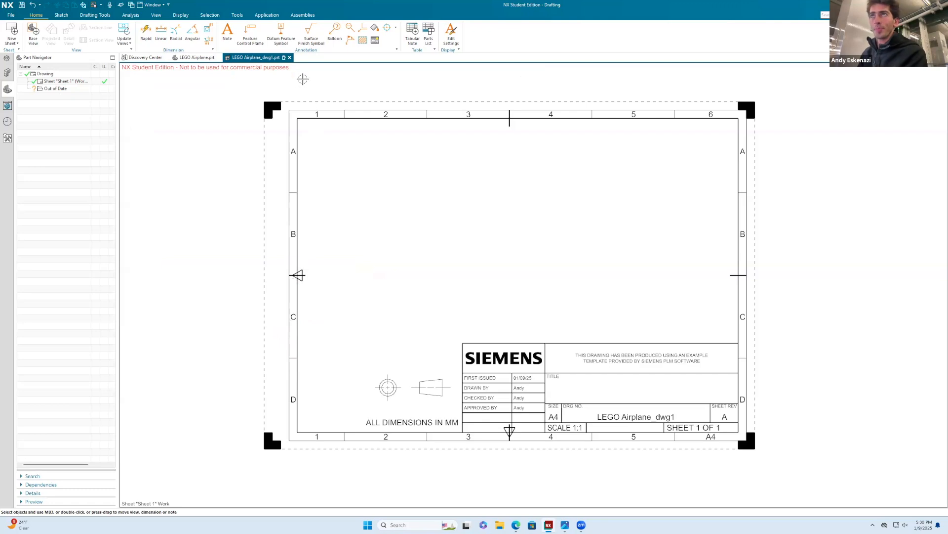
Close the LEGO Airplane_dwg1 drawing part only, without saving it.
click(290, 57)
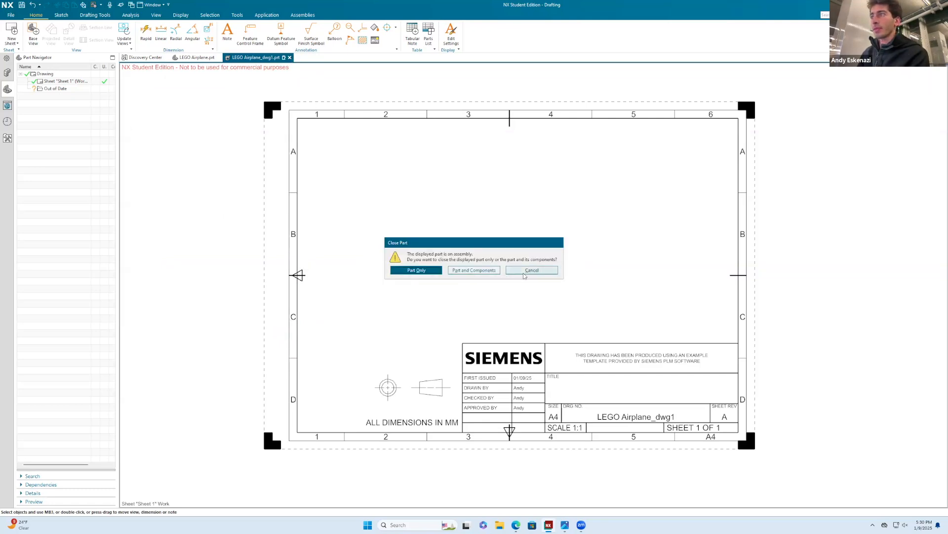
click(416, 271)
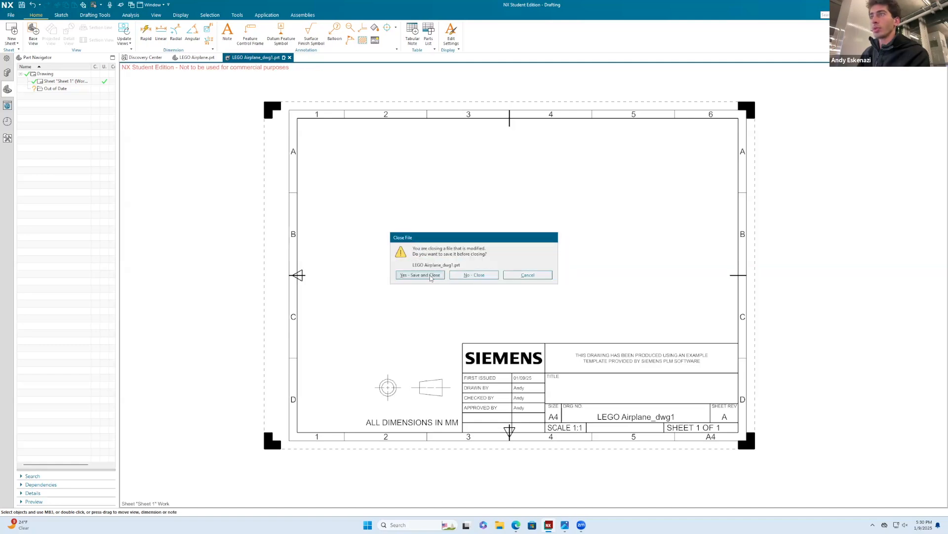
click(473, 276)
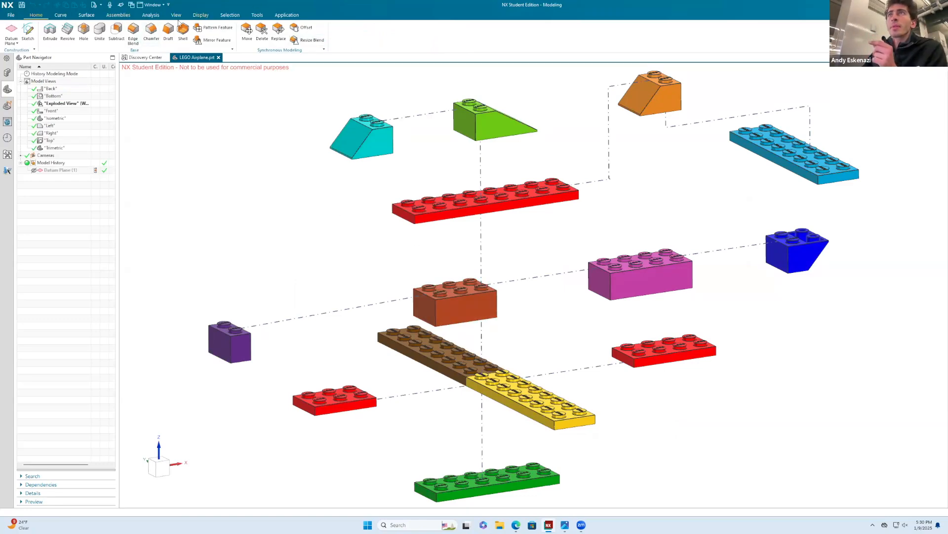
Switch the LEGO Airplane part to the Drafting application and create a sheet from the A4 - Size template.
click(256, 15)
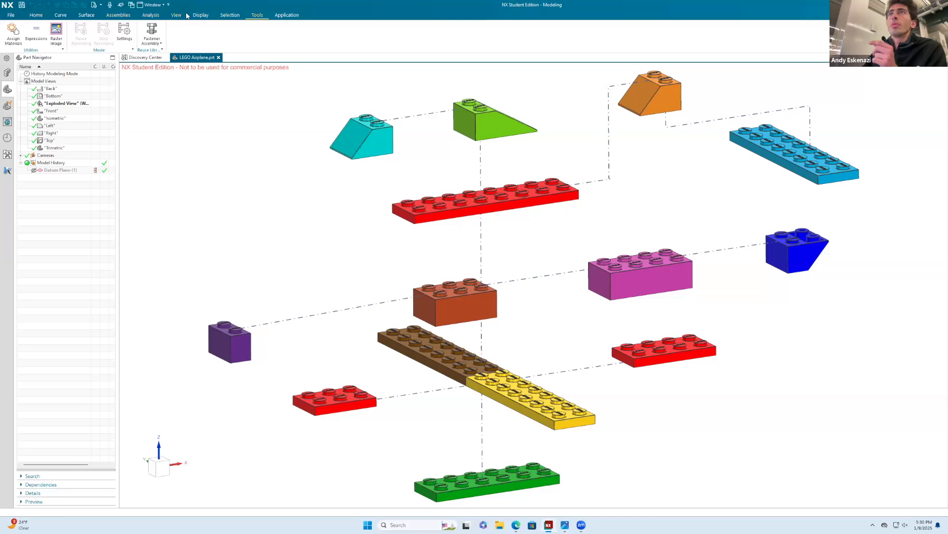
click(112, 16)
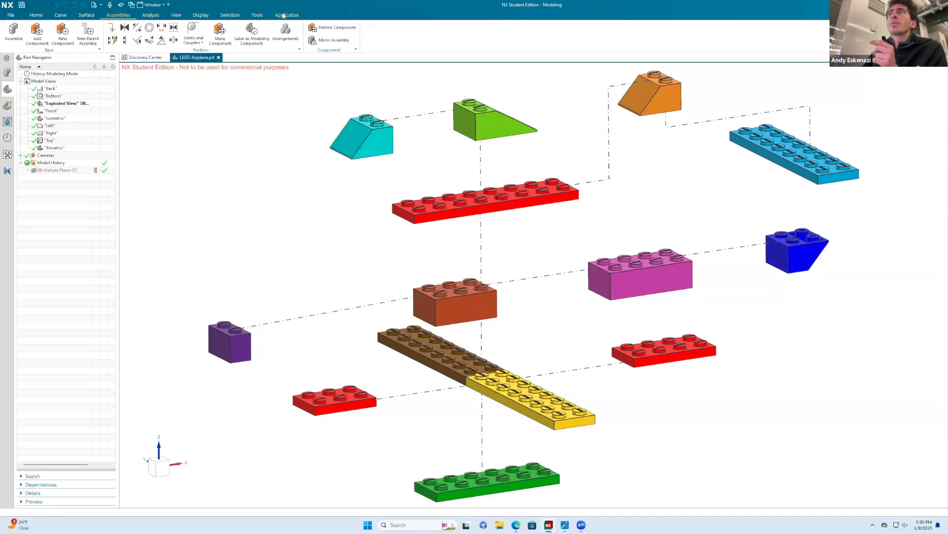
click(284, 14)
click(106, 31)
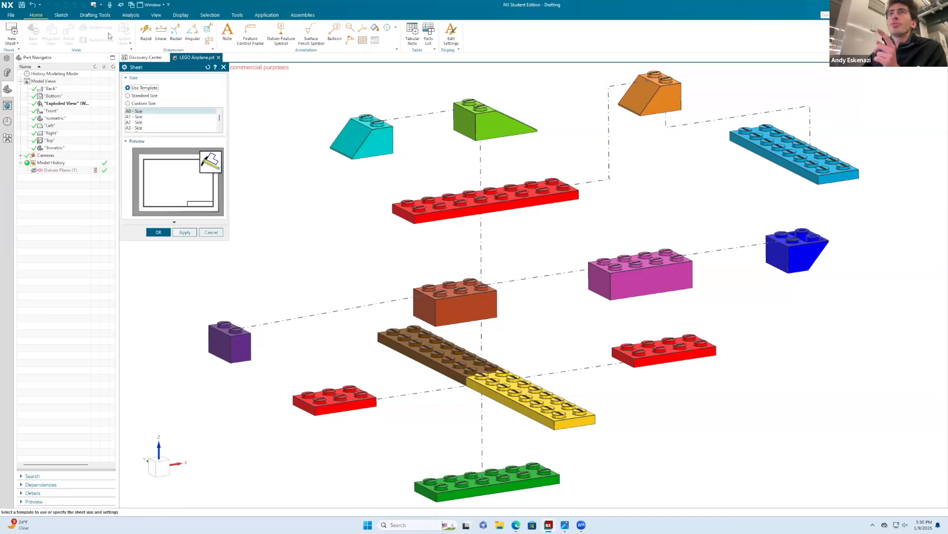
click(140, 128)
click(136, 116)
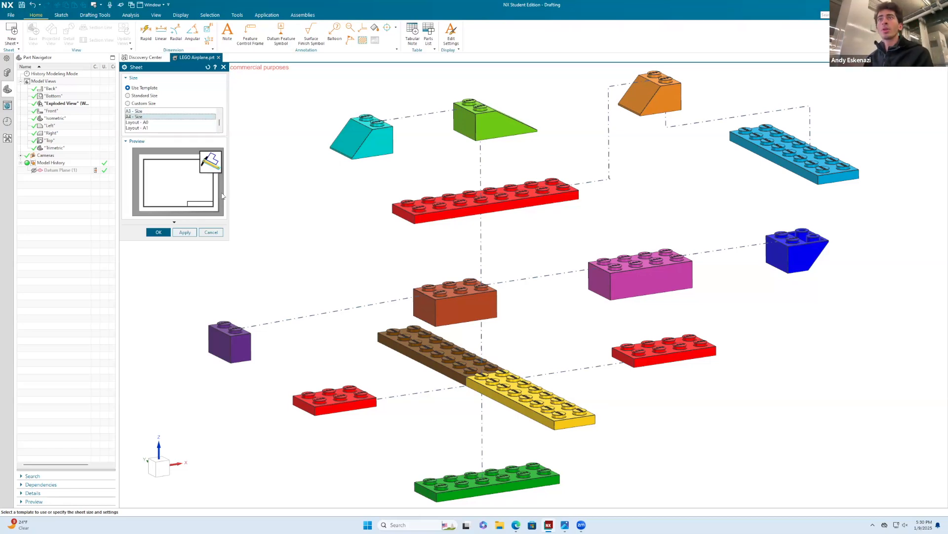
click(156, 233)
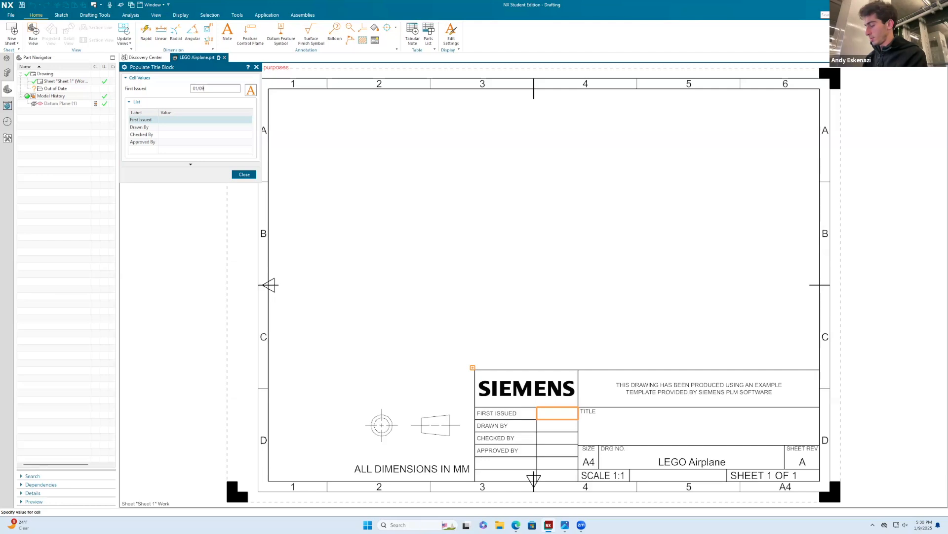
Populate the sheet's title block with first-issued date 01/09/25 and the author's first name as drawn by, checked by and approved by.
key(Return)
text(Andy)
key(Return)
text(Andy)
key(Return)
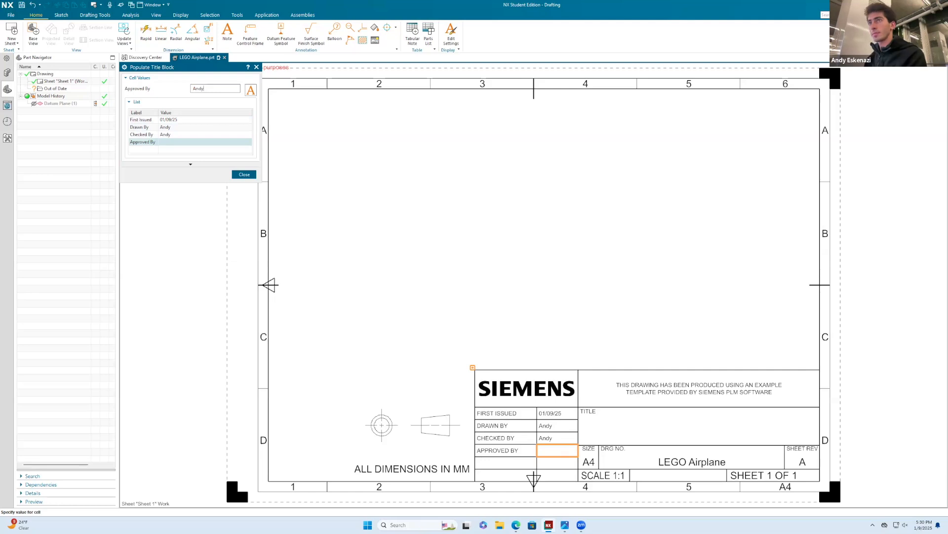
text(Andy)
key(Return)
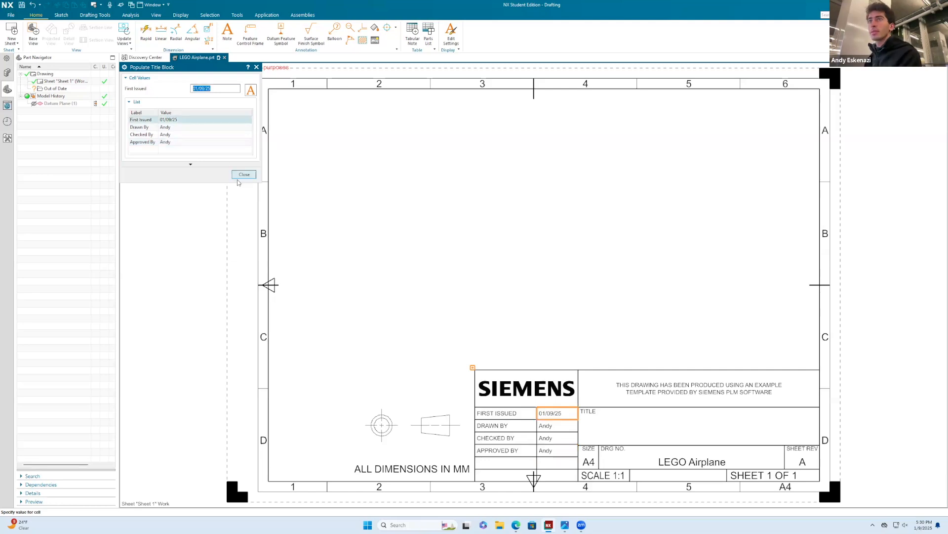
click(244, 174)
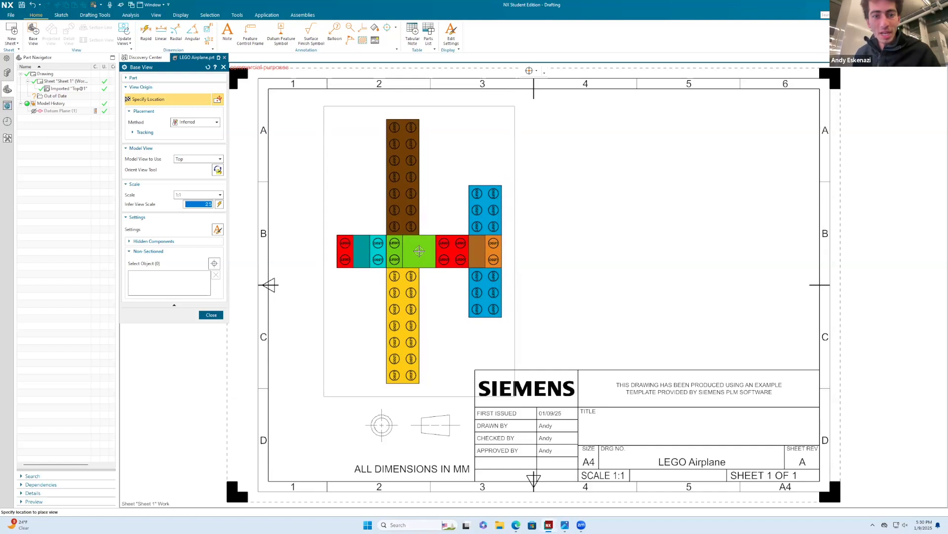
Place a base view on the sheet using the Exploded View model view, then end view placement.
click(198, 159)
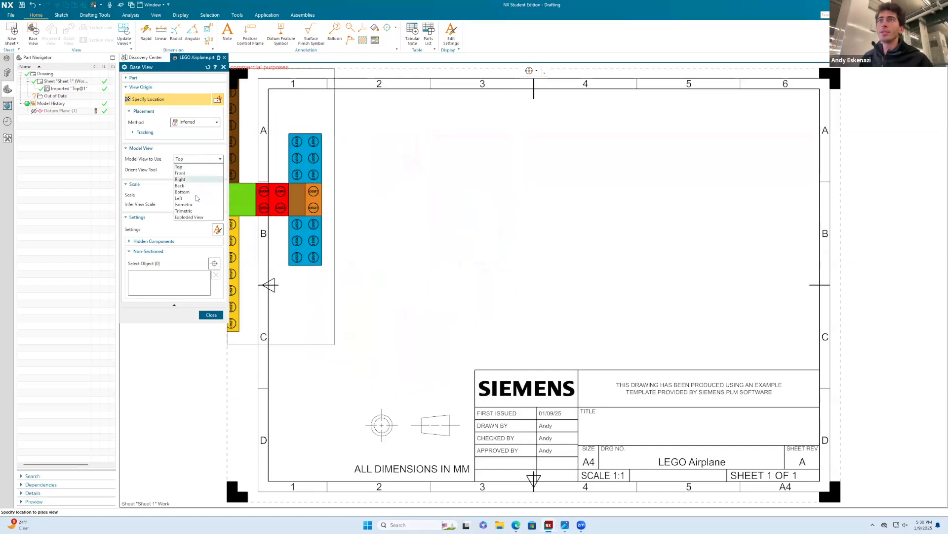
click(191, 218)
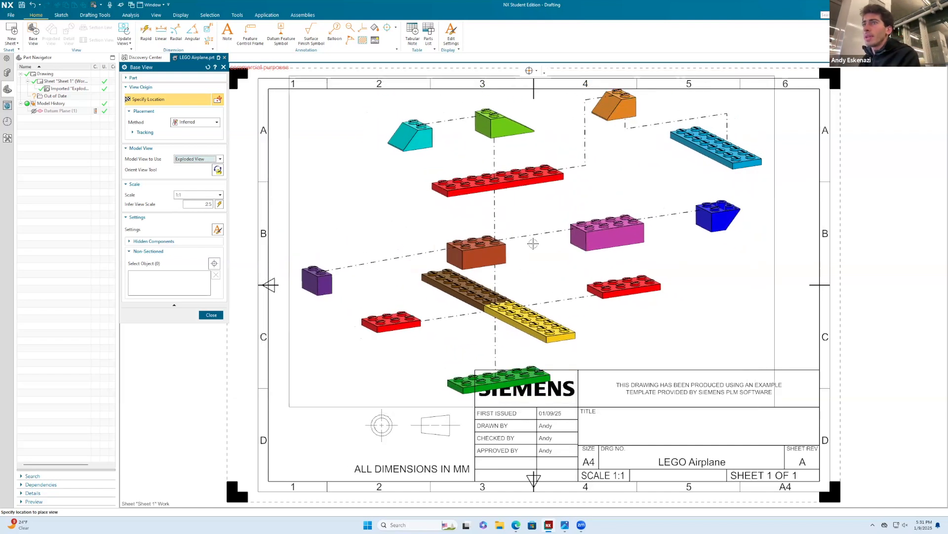
click(518, 256)
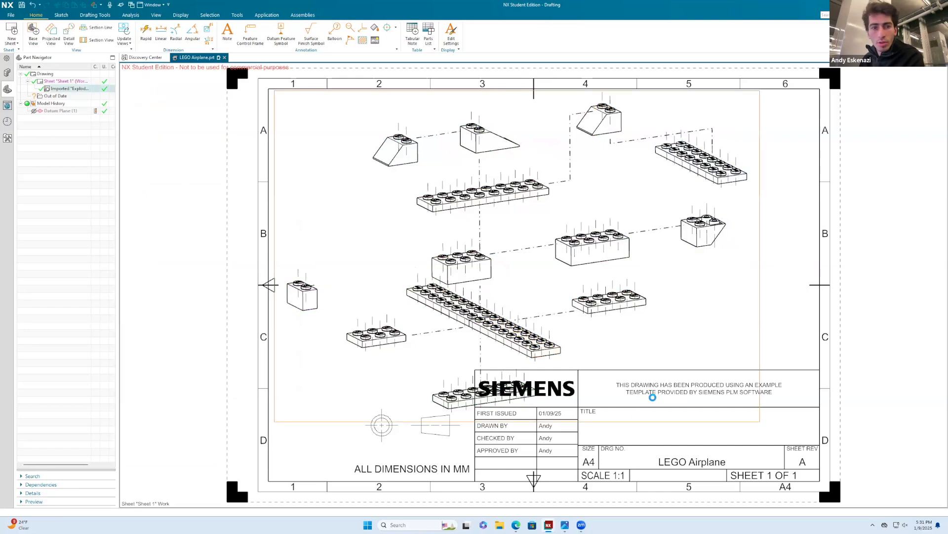
key(Escape)
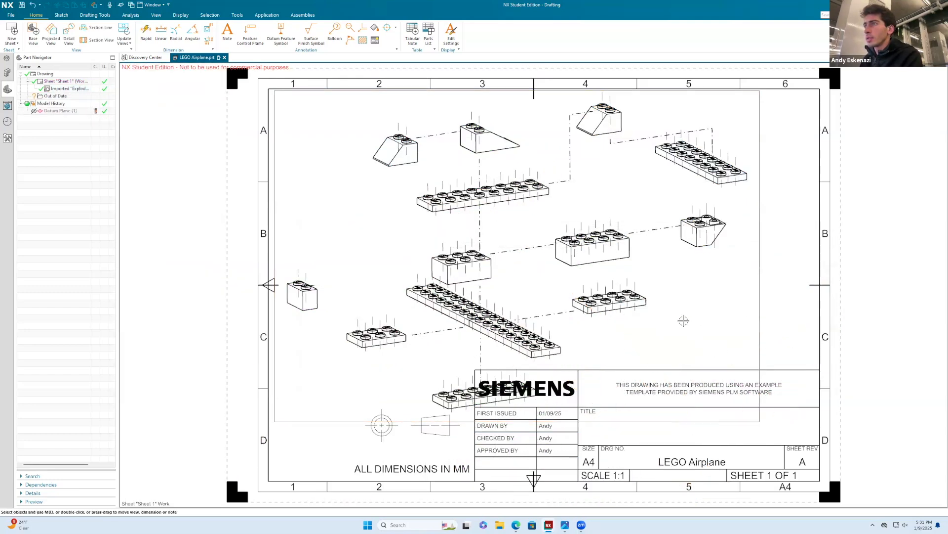
click(641, 286)
scroll(638, 361, down, 3)
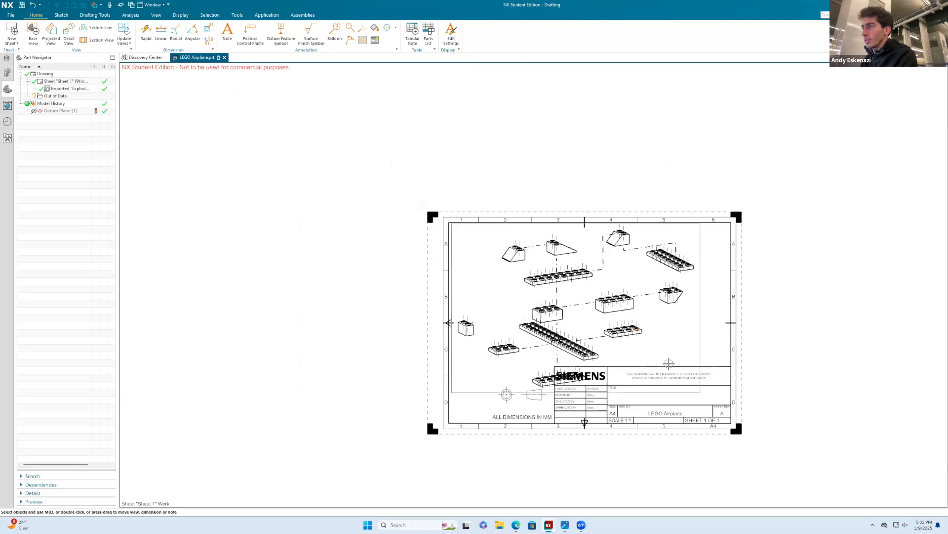
right_click(717, 358)
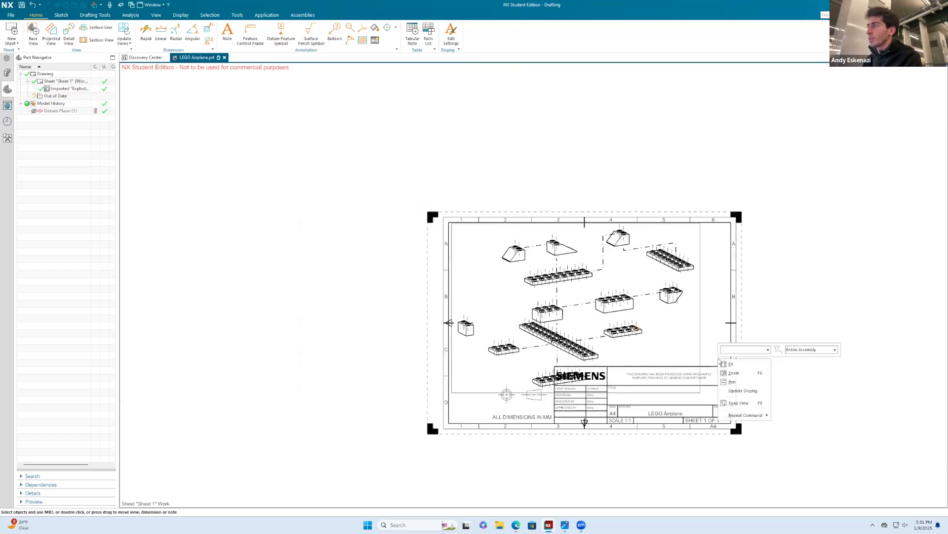
click(712, 339)
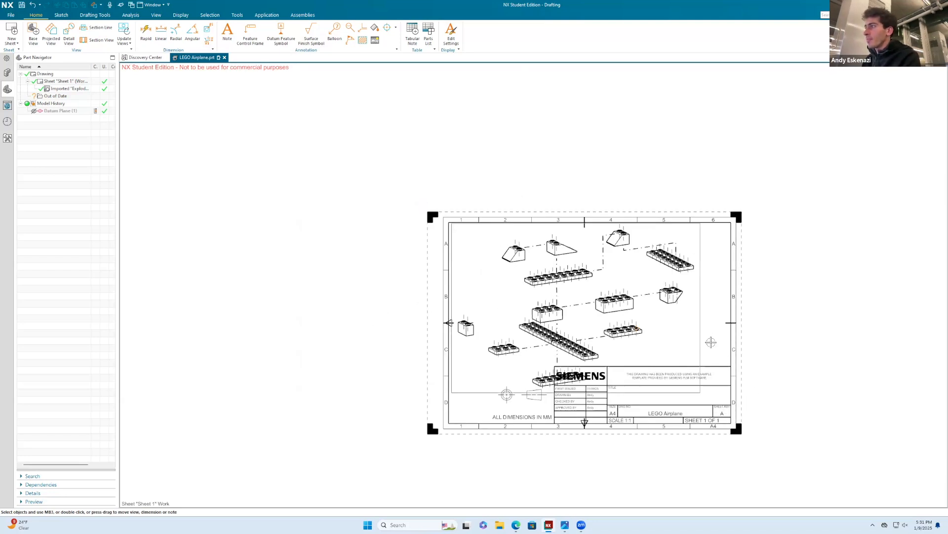
Save the LEGO Airplane part with its new drawing sheet.
scroll(657, 303, up, 1)
click(21, 5)
scroll(522, 297, up, 2)
scroll(438, 264, down, 1)
scroll(601, 404, down, 1)
scroll(607, 400, up, 1)
scroll(590, 319, up, 1)
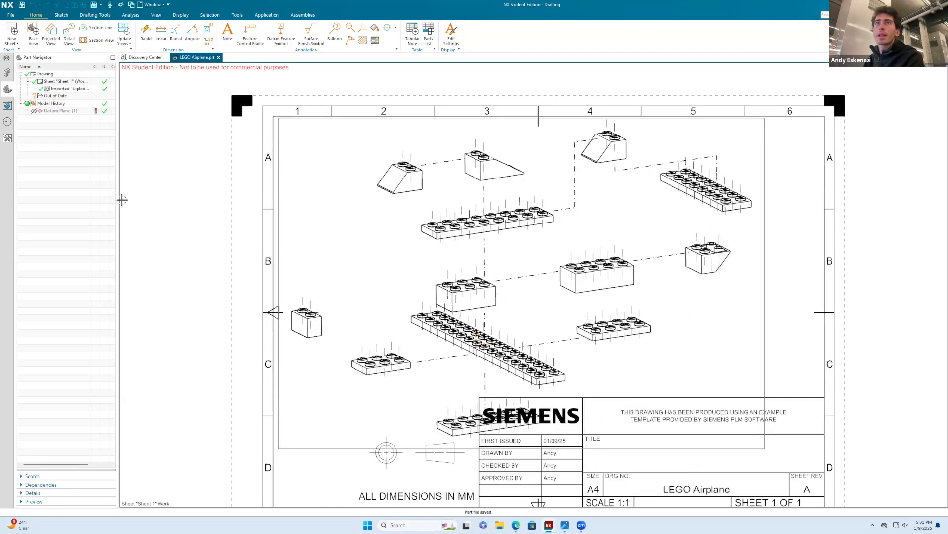
click(7, 73)
click(8, 89)
scroll(354, 194, down, 1)
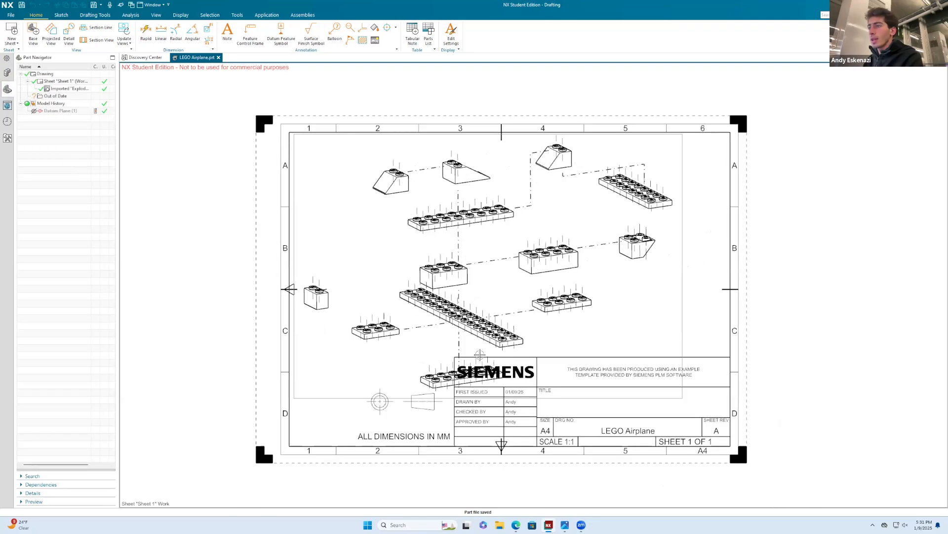
scroll(479, 355, down, 1)
scroll(413, 281, up, 1)
key(ctrl+s)
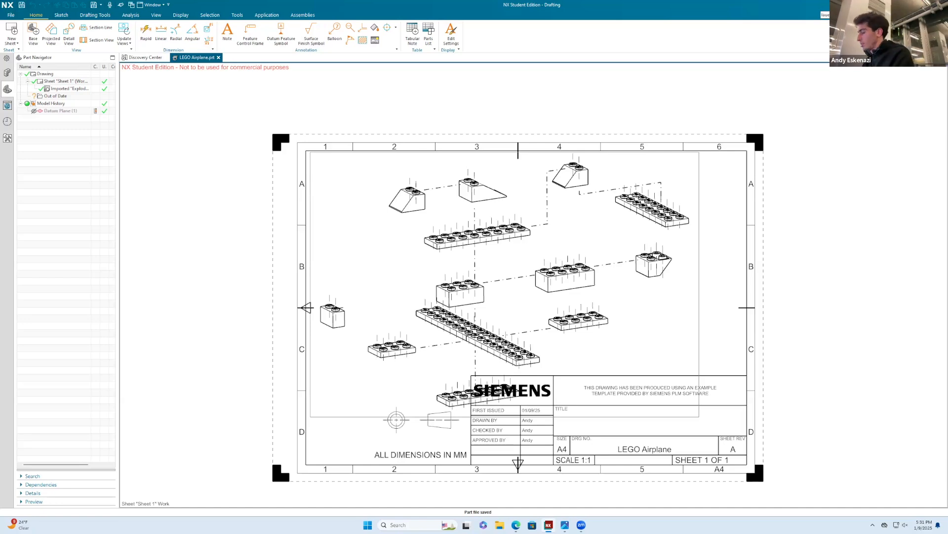
Turn off the visible-only state of layer 256 in the layer settings so its objects can be selected.
text(e)
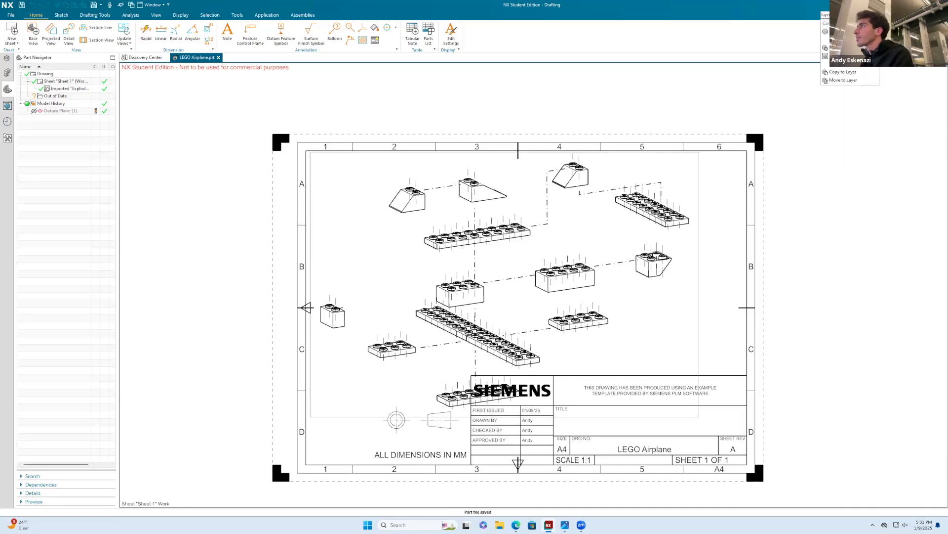
click(843, 31)
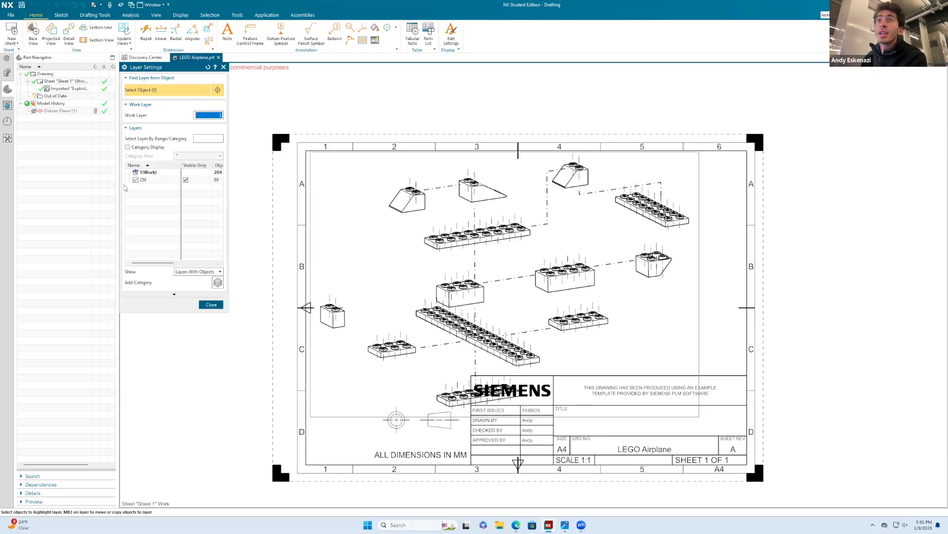
click(135, 181)
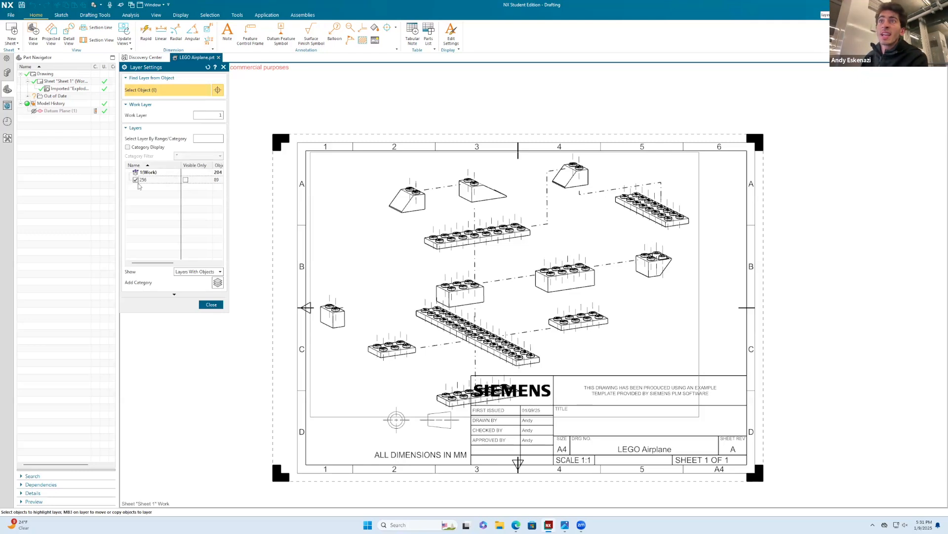
click(212, 305)
Open the title block's definition and start editing its table.
double_click(595, 394)
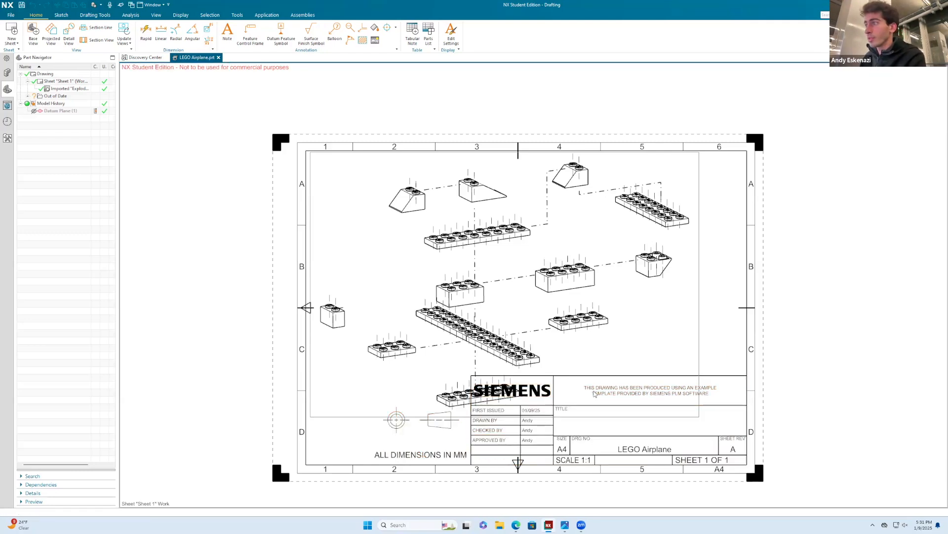
middle_click(599, 394)
right_click(612, 395)
click(630, 416)
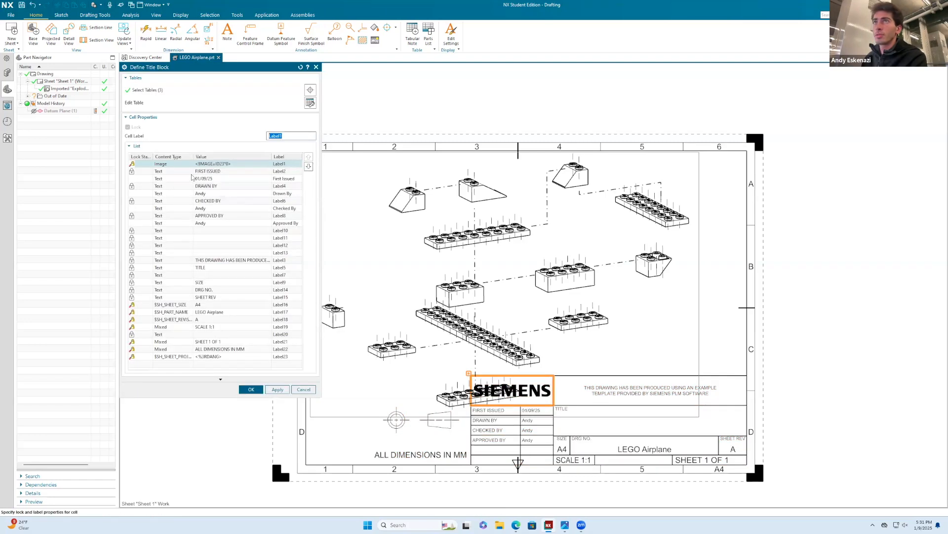
click(311, 102)
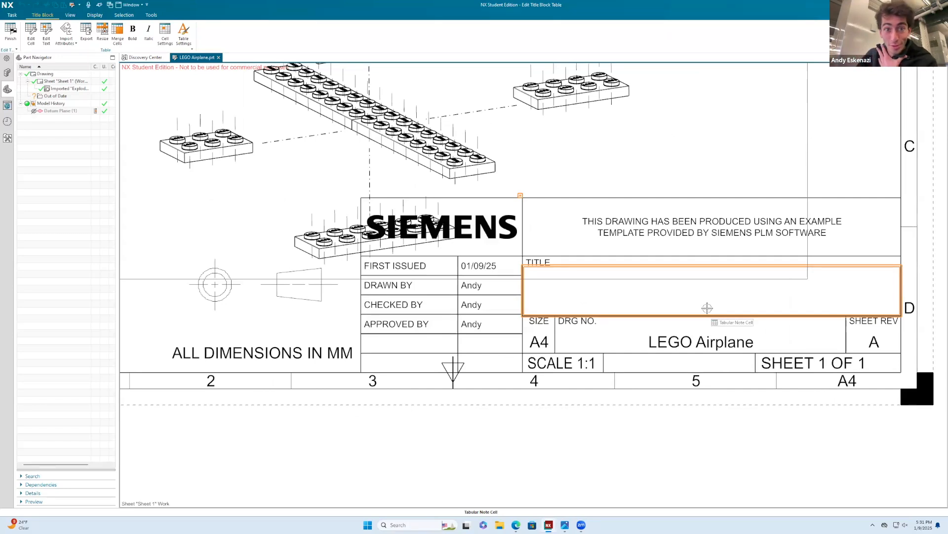
scroll(610, 340, down, 1)
scroll(531, 260, down, 1)
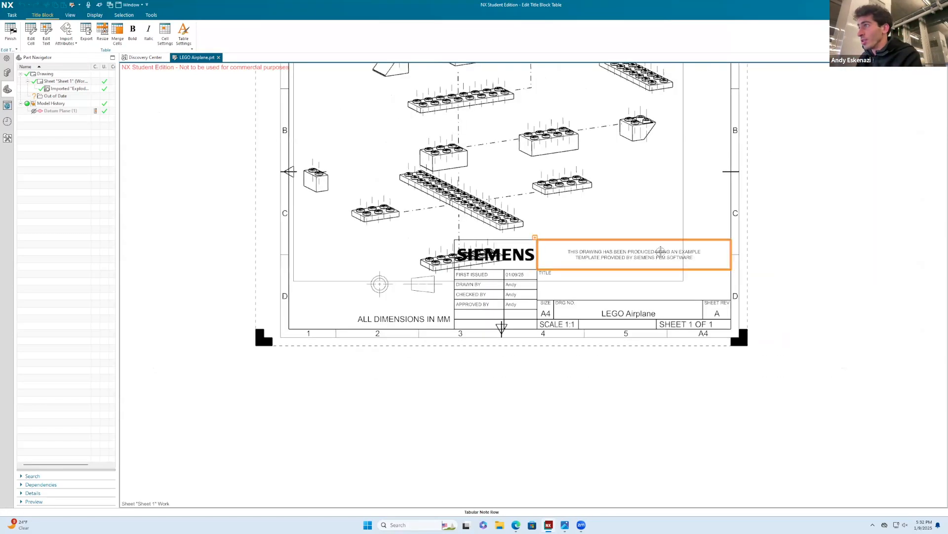
scroll(533, 265, up, 1)
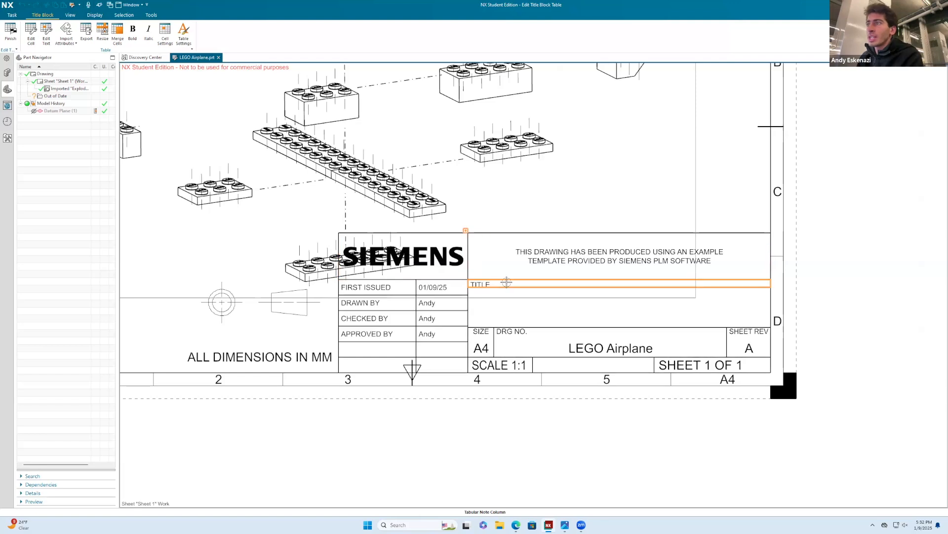
Replace the template notice in the title block's upper cell with "How to CAD Almost Anything".
click(542, 253)
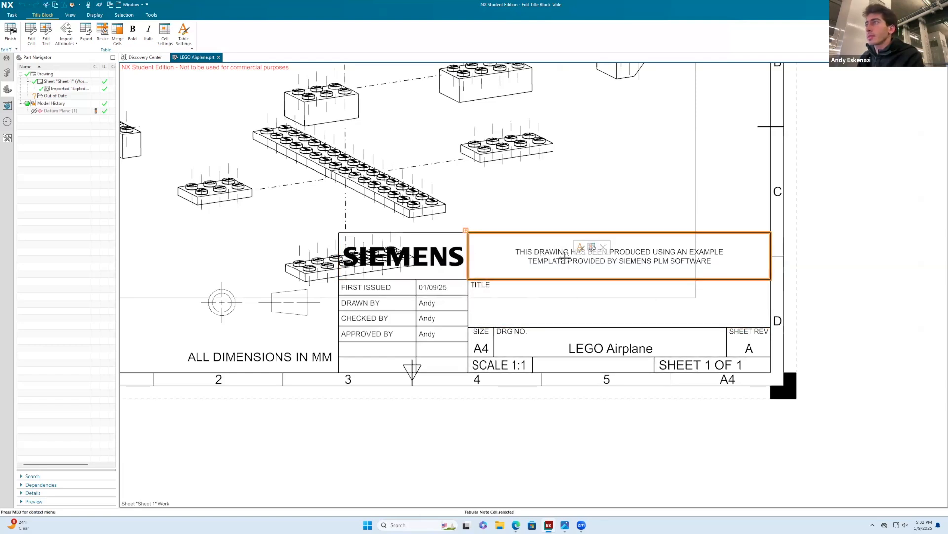
click(593, 248)
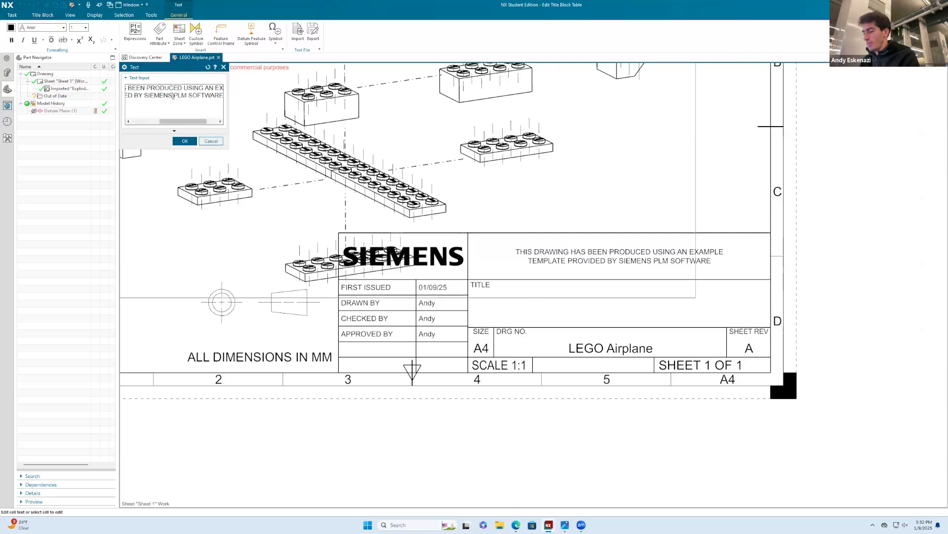
key(ctrl+a)
key(BackSpace)
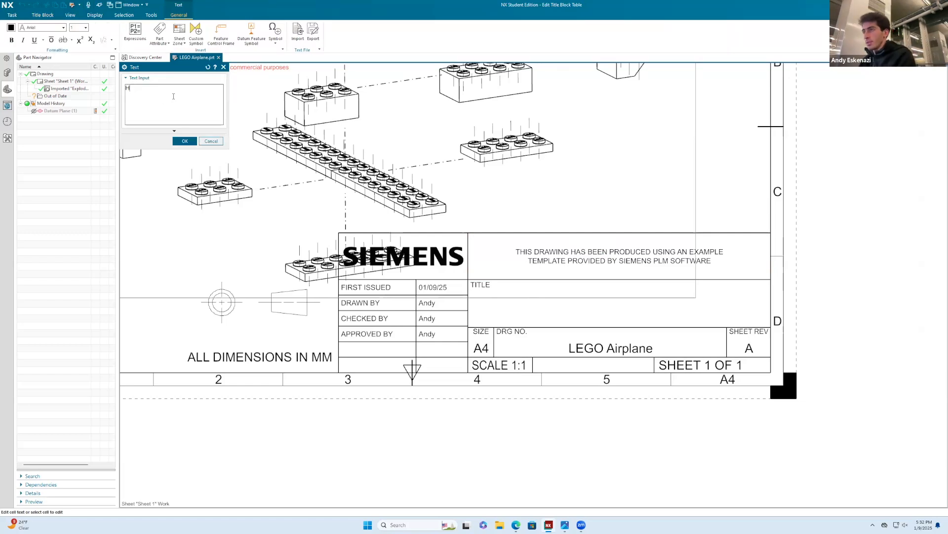
text(How to CAD Almost Anything)
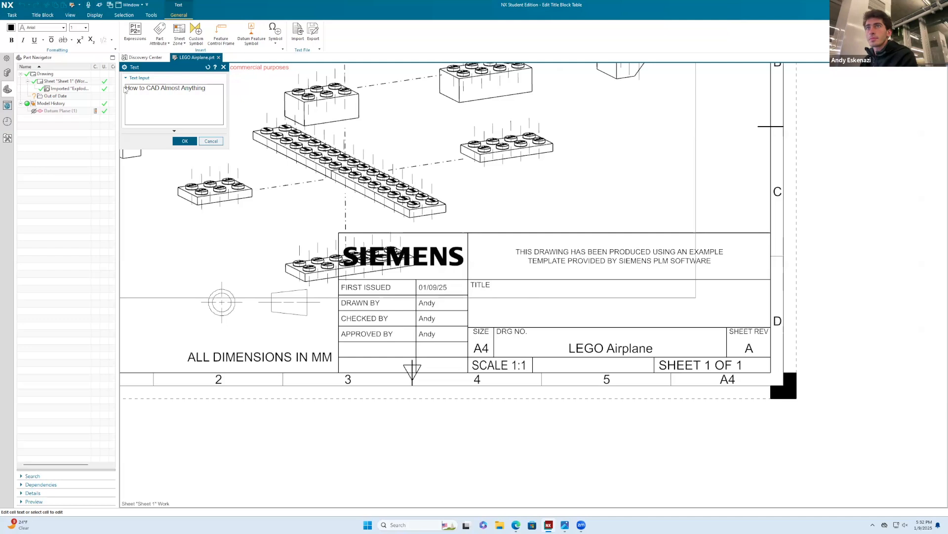
click(185, 142)
Enter S5-2 in the empty cell beneath the TITLE label.
click(521, 302)
right_click(555, 302)
click(575, 291)
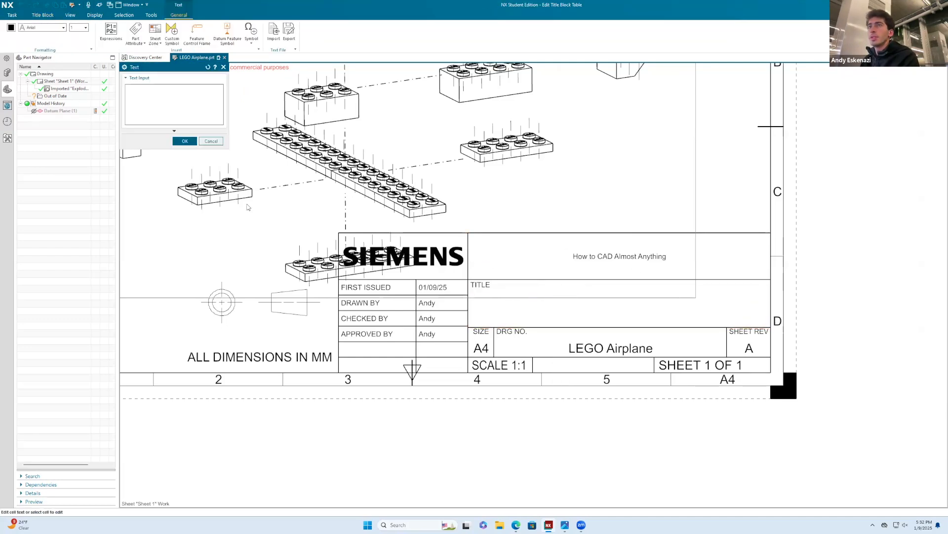
click(151, 90)
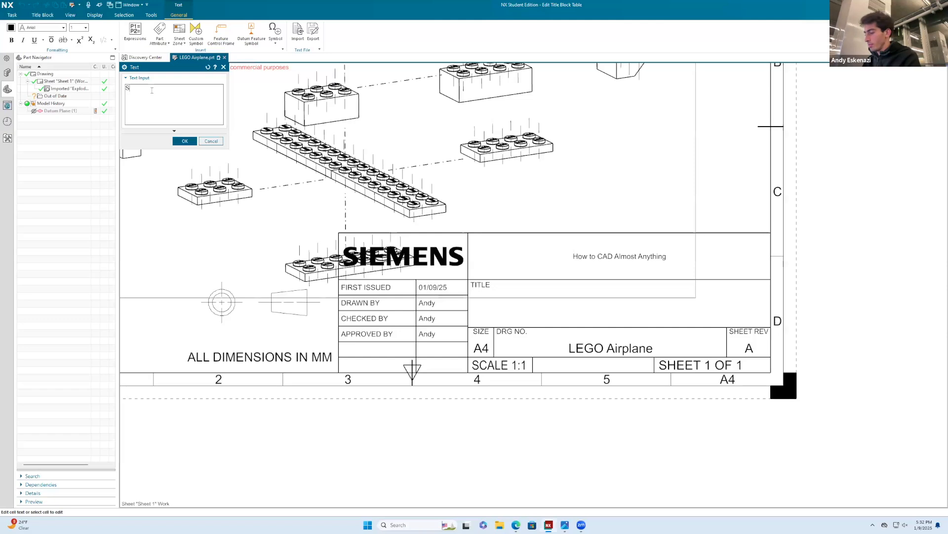
text(S5-2)
click(185, 142)
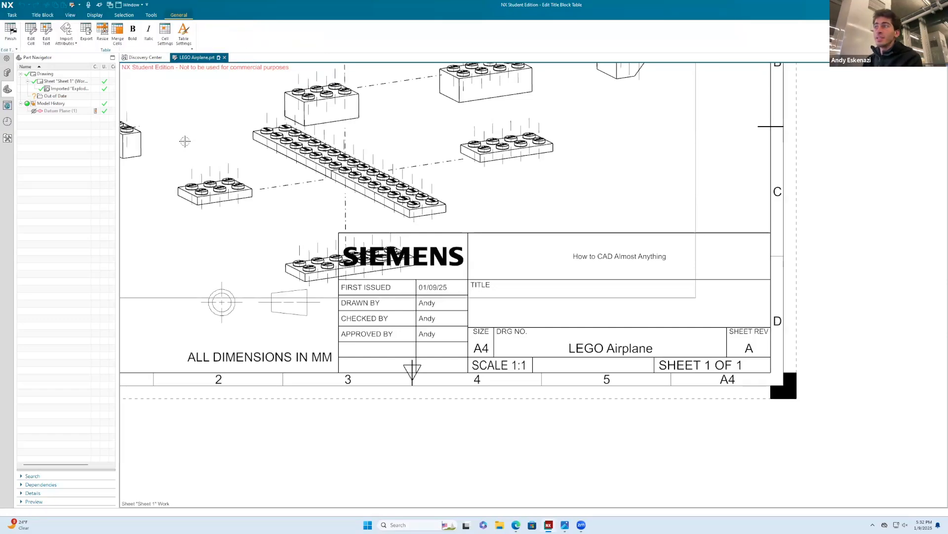
Set the title cell's text alignment to Middle Center.
click(634, 324)
right_click(635, 322)
click(639, 311)
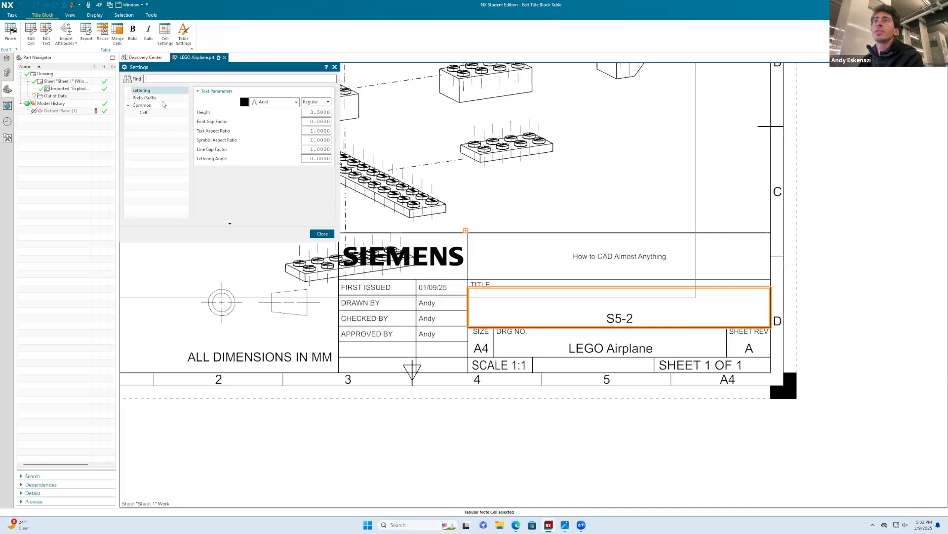
click(143, 113)
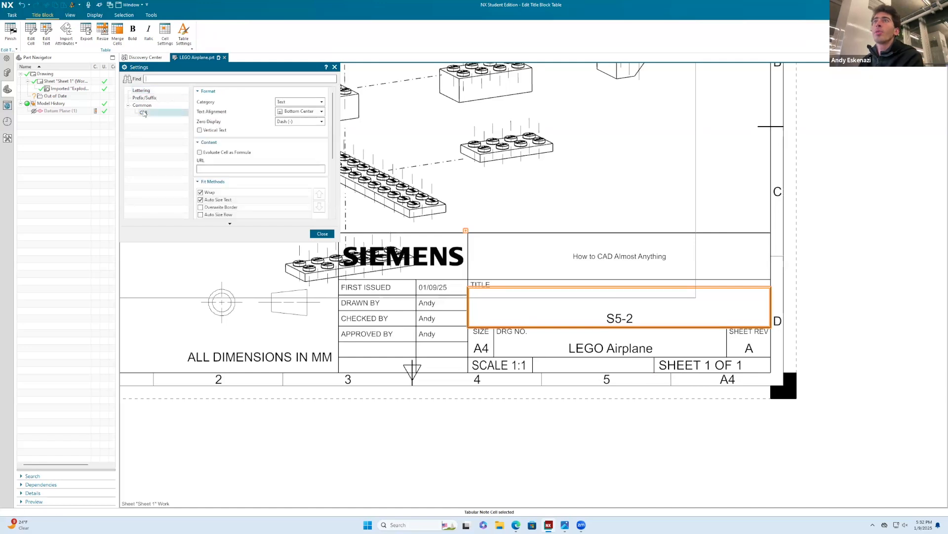
click(296, 112)
click(294, 129)
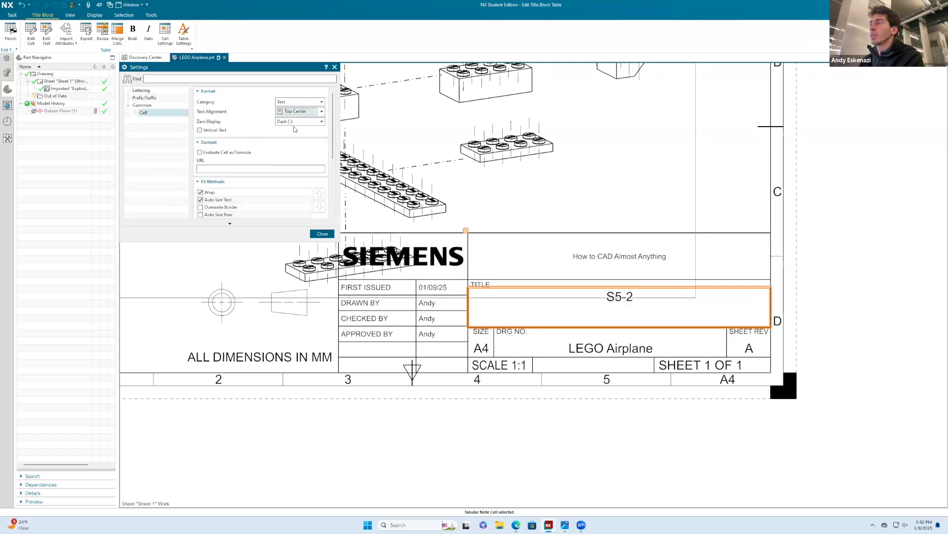
click(296, 111)
click(295, 147)
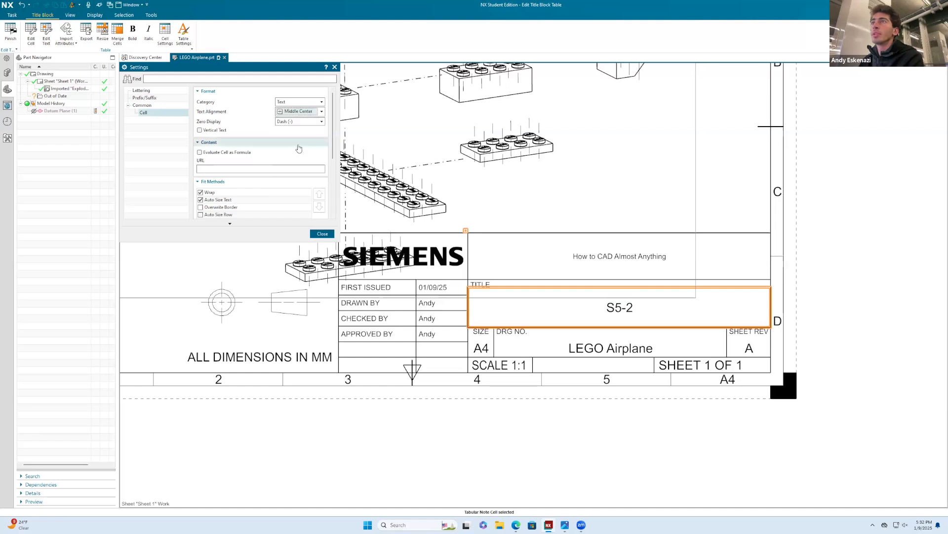
Increase the title cell's lettering height so the text fills more of the cell.
click(145, 98)
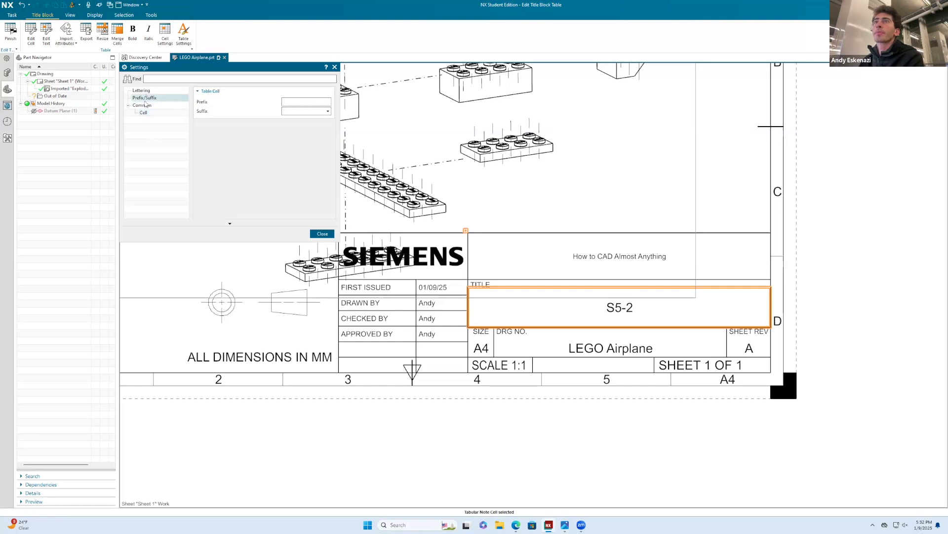
click(142, 90)
double_click(330, 112)
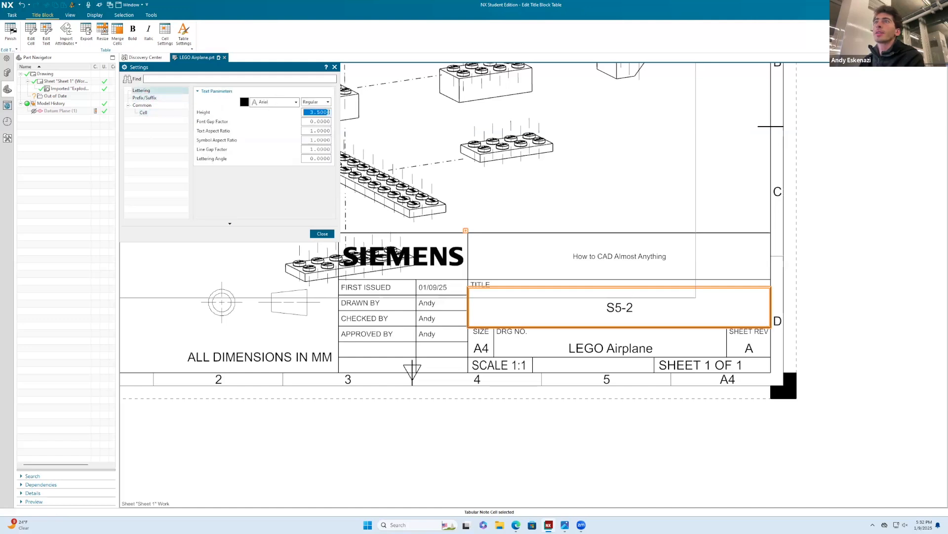
text(5)
key(Return)
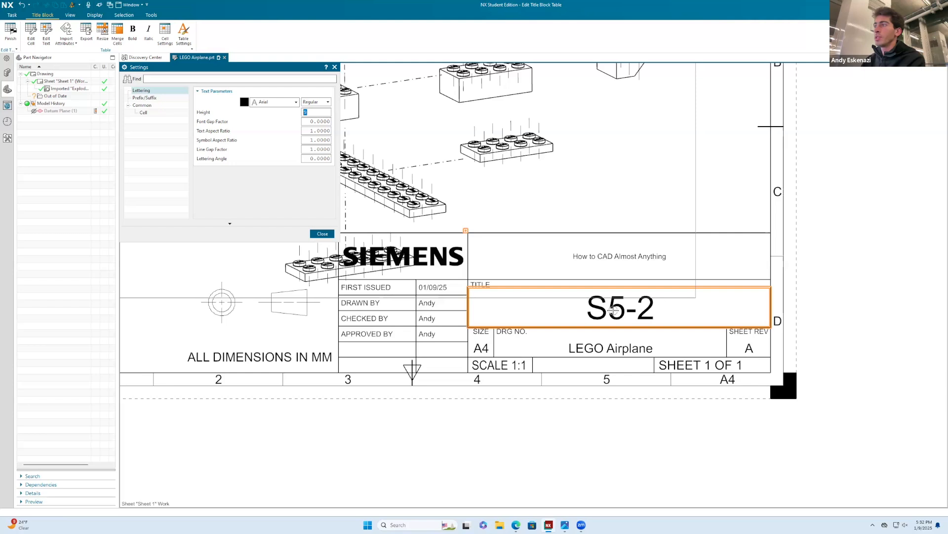
click(322, 234)
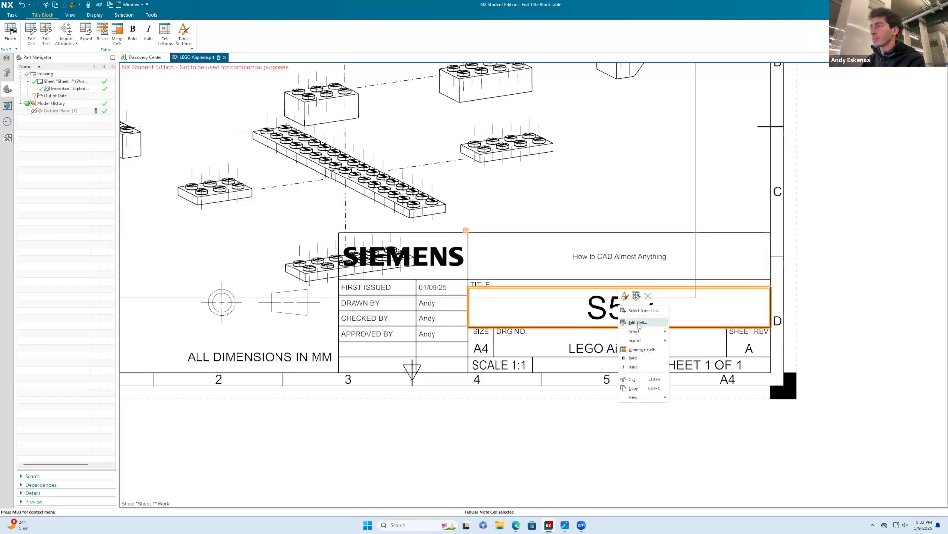
Change the title cell's text to LEGO Airplane.
click(638, 322)
key(Escape)
right_click(624, 311)
click(638, 303)
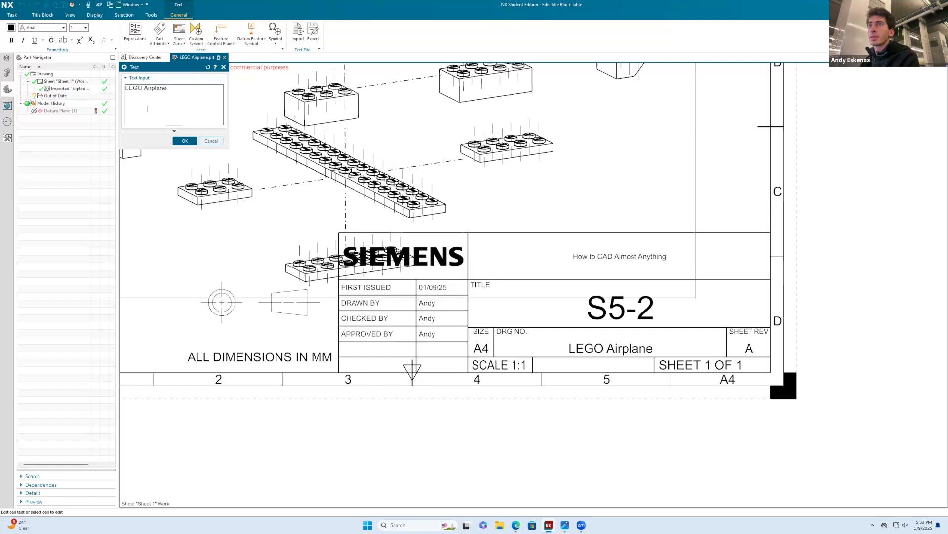
click(185, 141)
Set the lettering height of the "How to CAD Almost Anything" cell to 5.
right_click(554, 298)
click(603, 255)
right_click(606, 253)
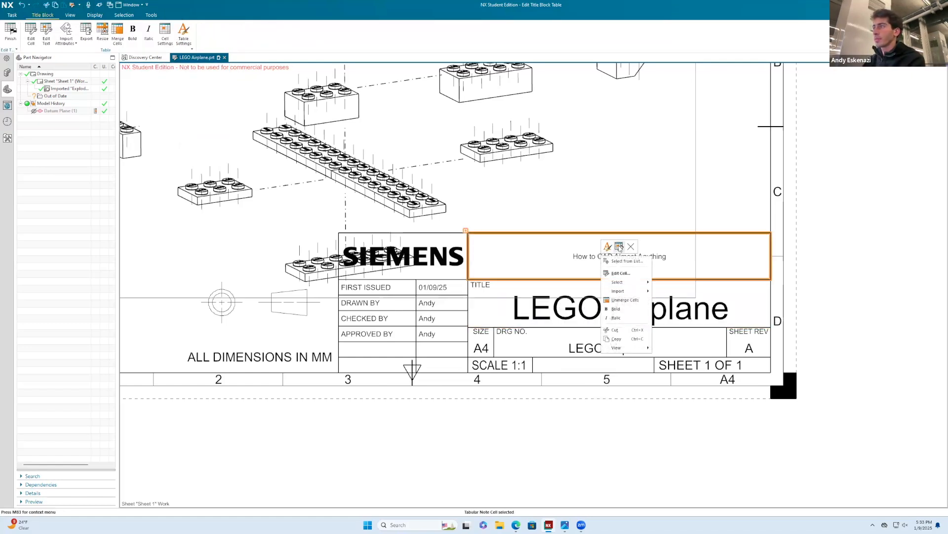
click(620, 246)
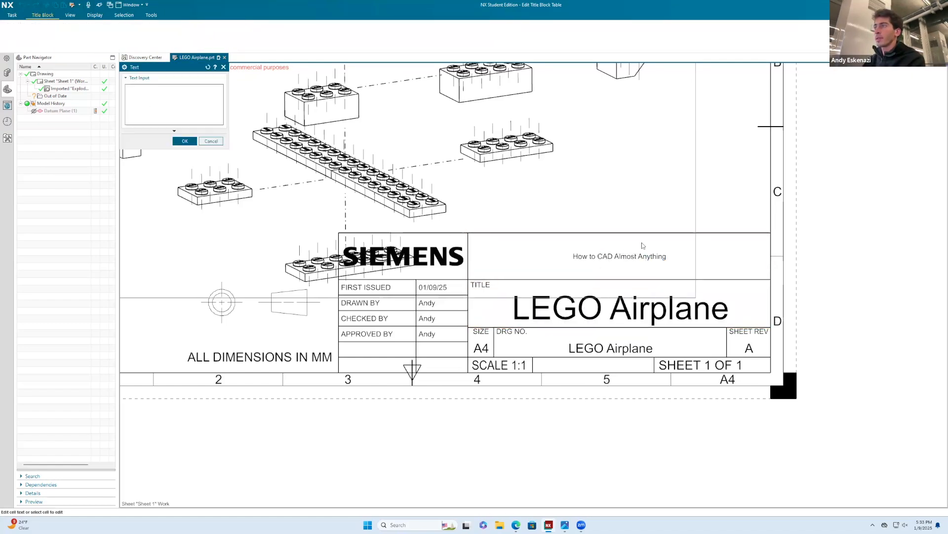
click(189, 143)
click(576, 251)
right_click(576, 251)
click(585, 242)
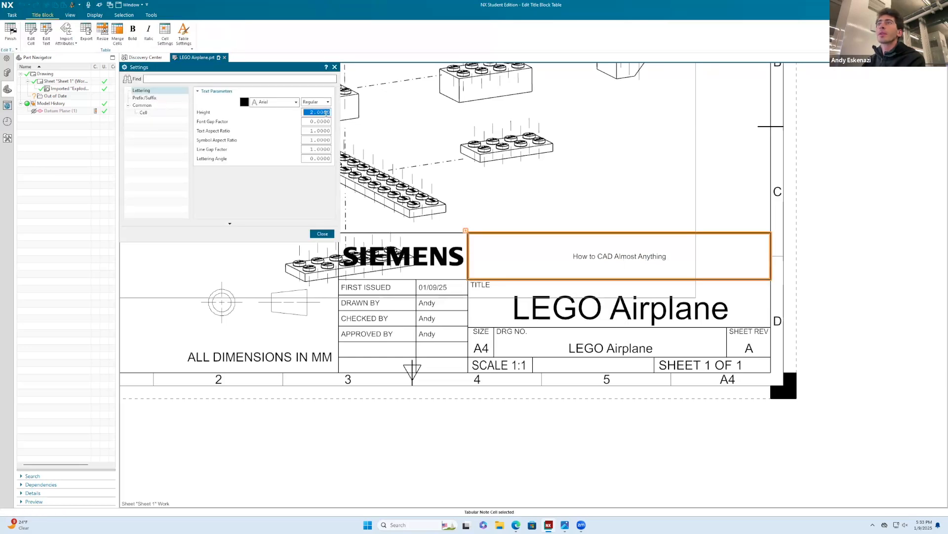
key(Return)
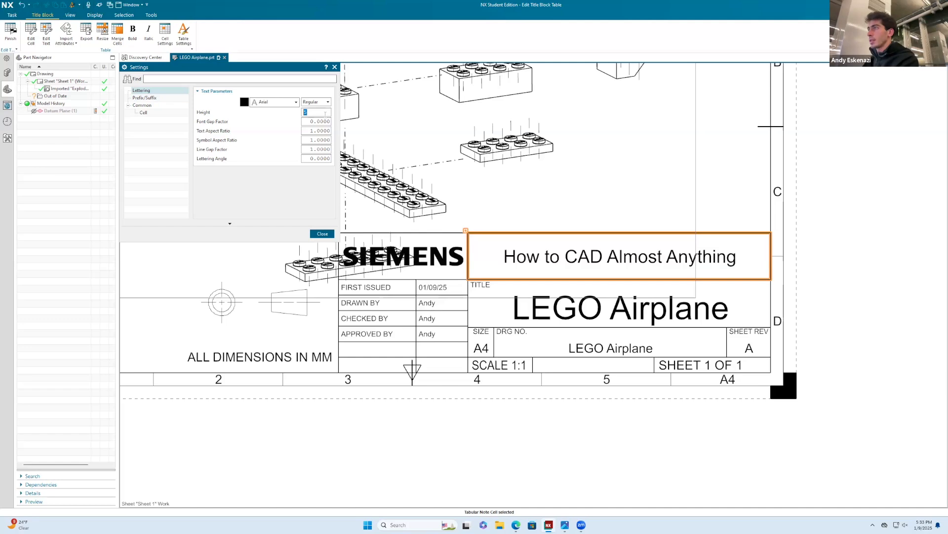
click(150, 114)
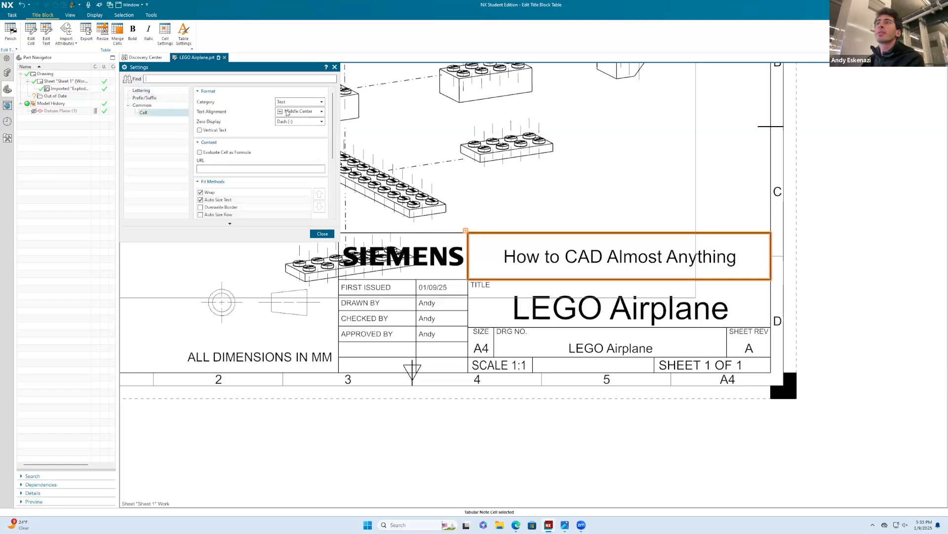
click(322, 233)
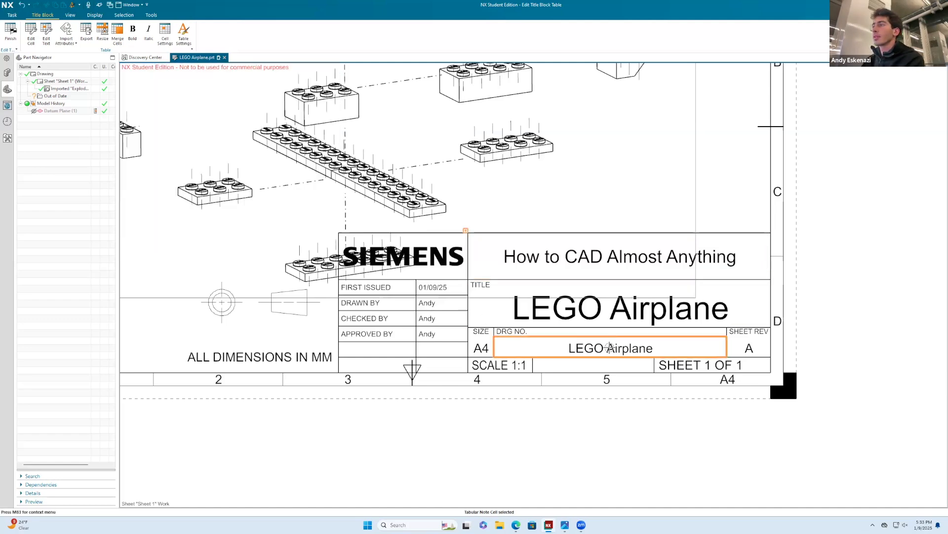
Replace the text in the title block's DRG NO. cell with S5-2.
right_click(616, 351)
click(628, 364)
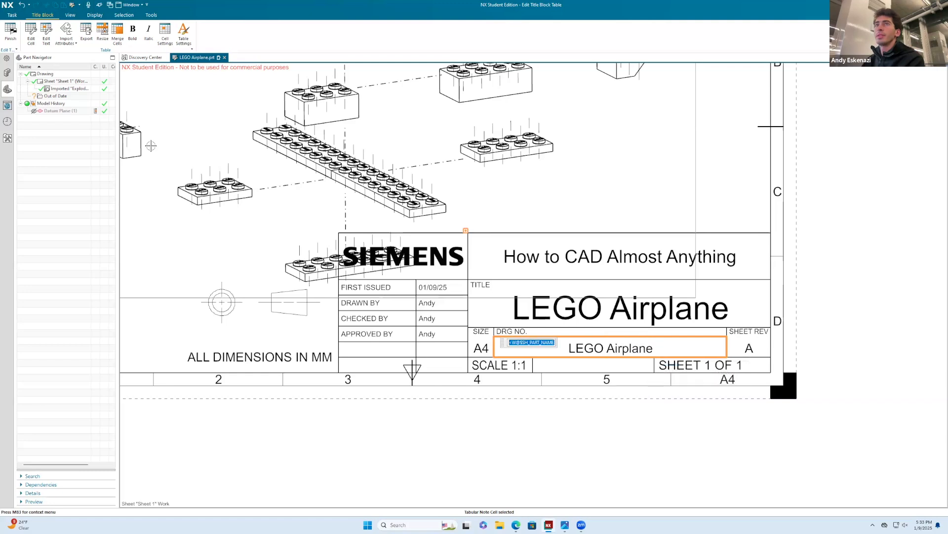
click(598, 348)
right_click(599, 349)
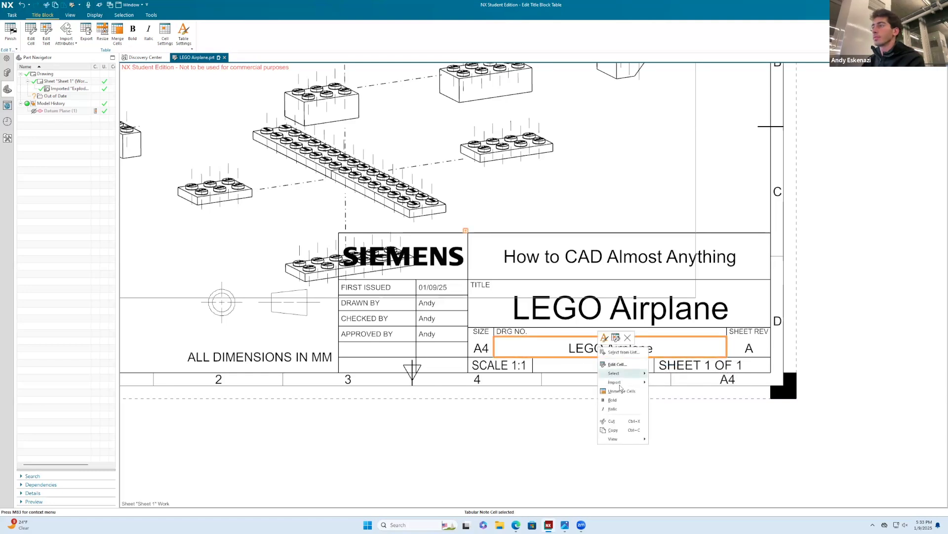
click(615, 337)
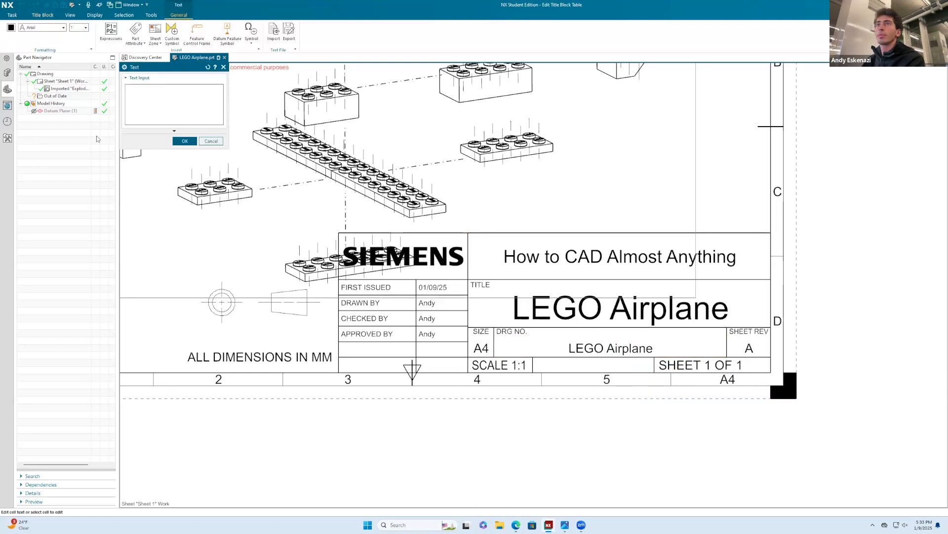
key(BackSpace)
text(S5-2)
click(185, 140)
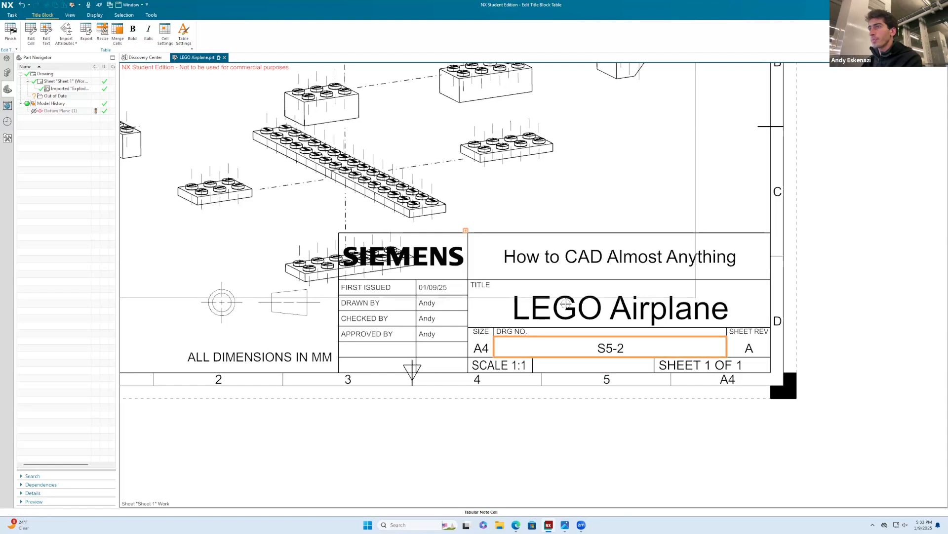
Delete the title block column that holds the issue date and the drawn, checked and approved names.
click(351, 236)
click(420, 238)
right_click(445, 243)
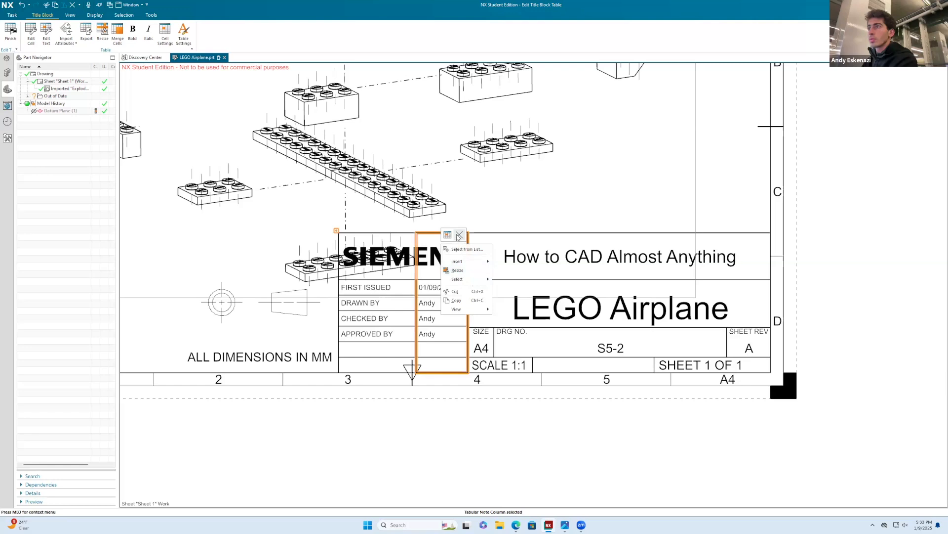
click(459, 235)
click(458, 238)
right_click(459, 240)
click(480, 235)
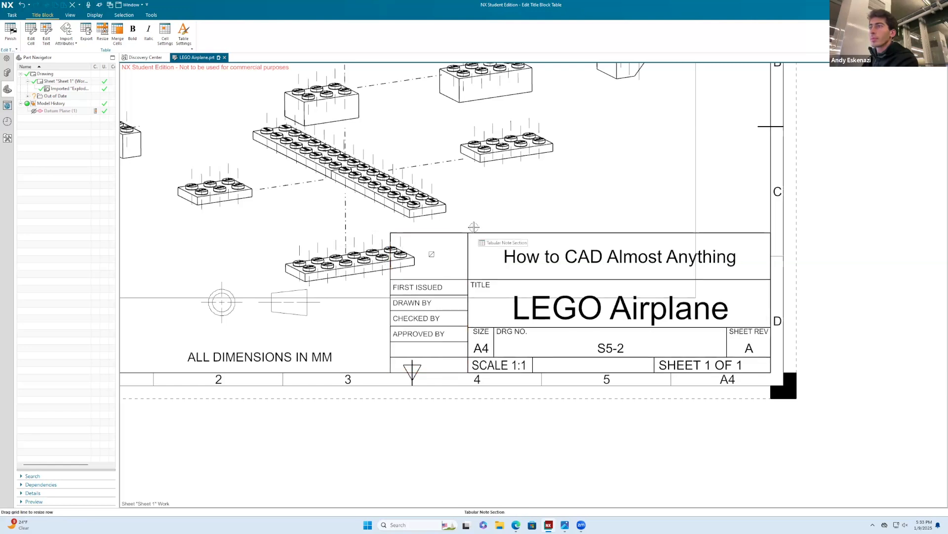
Try to delete the remaining label column beside the title cells.
right_click(457, 233)
click(450, 235)
right_click(445, 236)
click(464, 228)
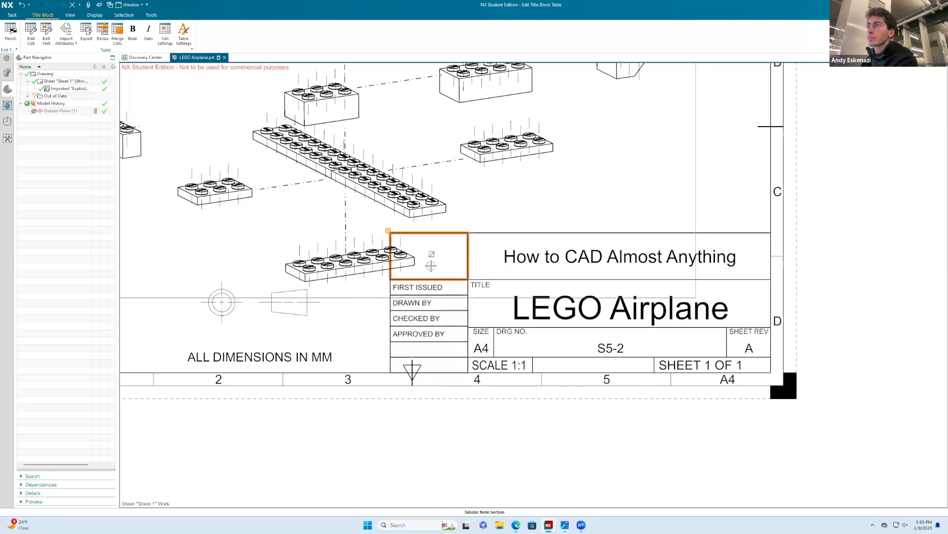
Clear the FIRST ISSUED, DRAWN BY, CHECKED BY and APPROVED BY labels and collapse their leftover column to zero width.
drag(434, 285, 433, 334)
key(Delete)
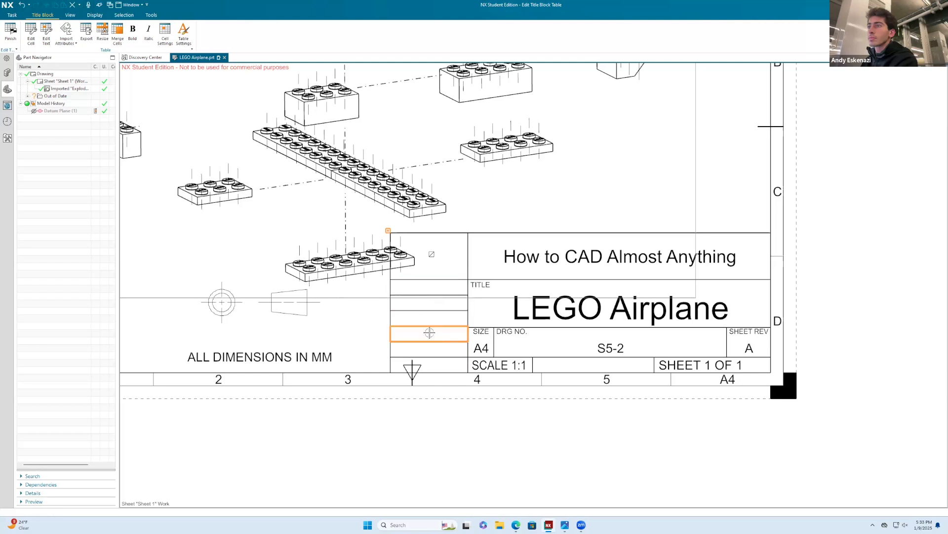
right_click(439, 367)
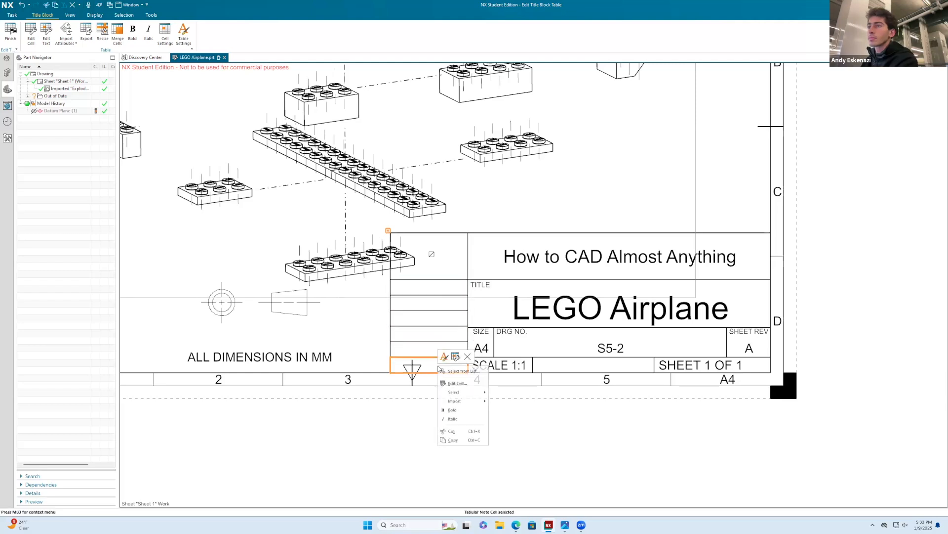
click(466, 355)
right_click(451, 347)
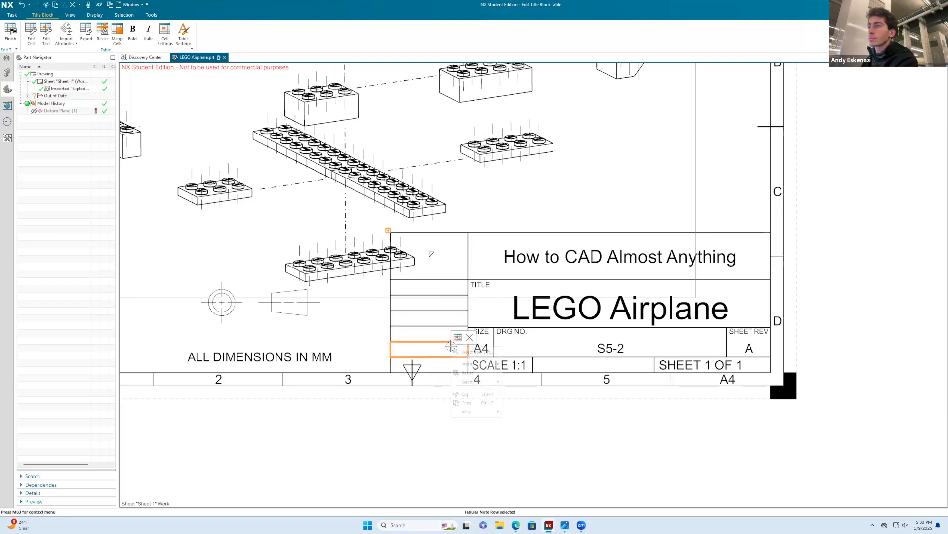
drag(392, 331, 469, 326)
Delete the projection symbol and the ALL DIMENSIONS IN MM note from the sheet.
scroll(486, 332, up, 1)
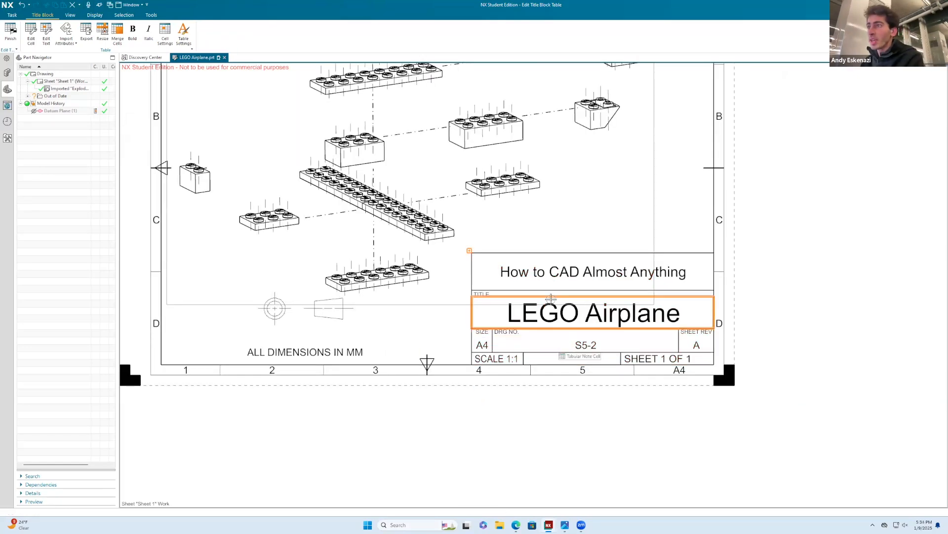
scroll(526, 283, up, 1)
right_click(377, 329)
click(407, 320)
right_click(399, 308)
click(426, 298)
scroll(402, 312, up, 1)
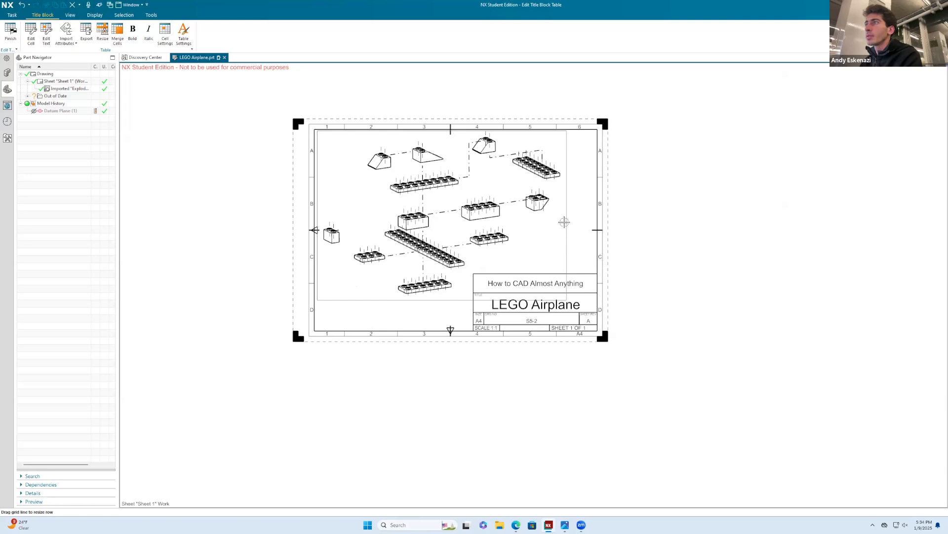
Finish editing the title block table and accept the title block definition.
right_click(579, 232)
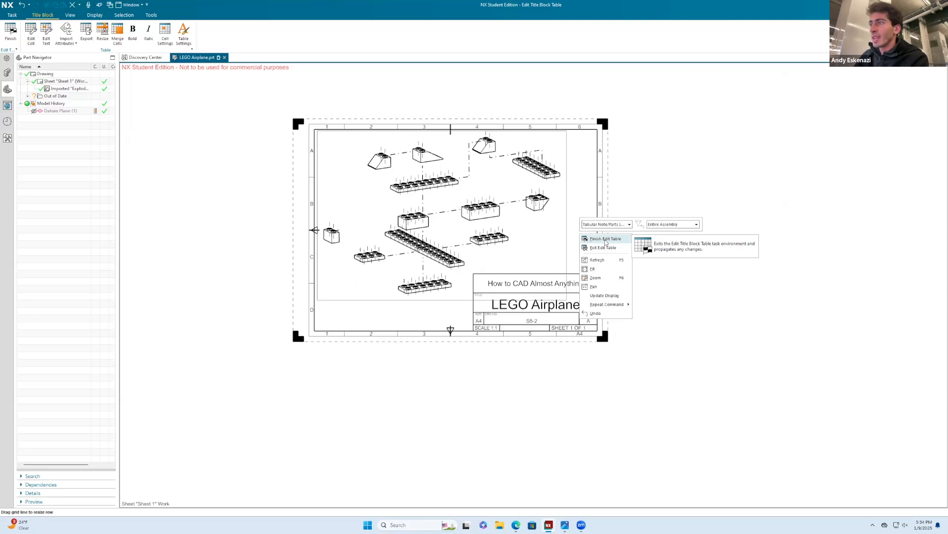
click(605, 239)
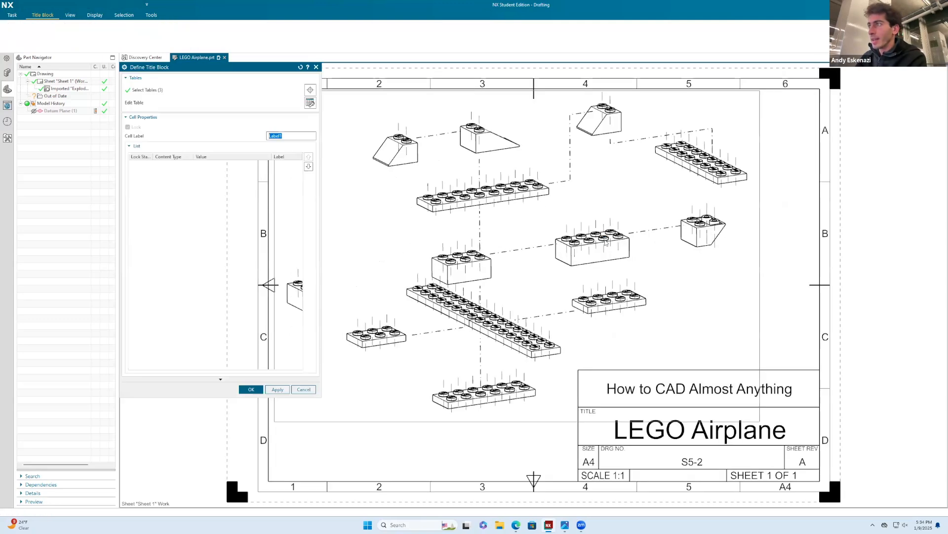
click(260, 390)
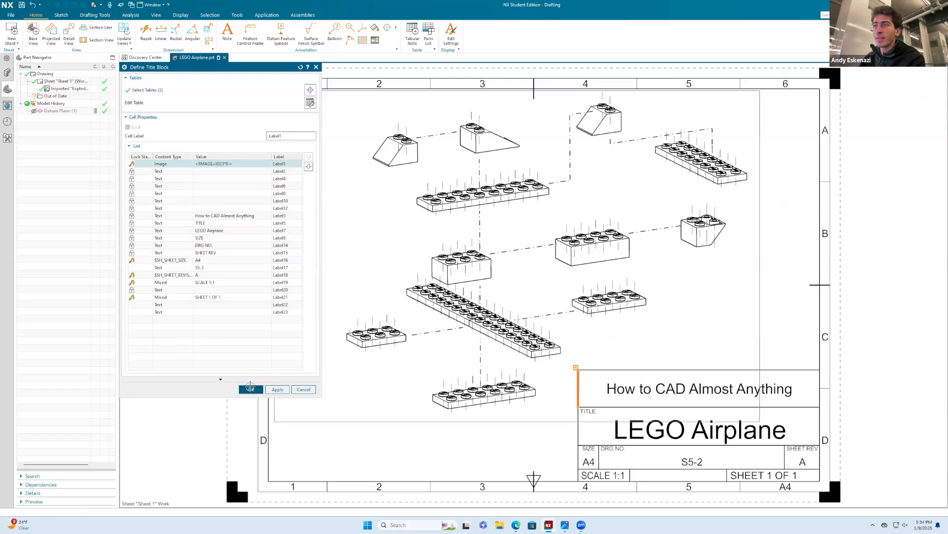
right_click(578, 260)
key(Escape)
click(582, 264)
key(Escape)
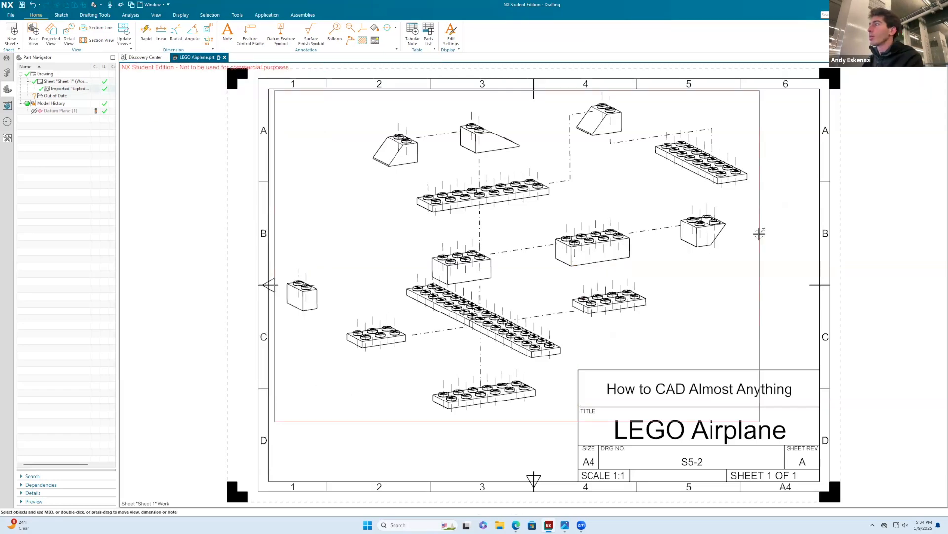
Apply a shaded rendering style to the exploded airplane view so the bricks show their colours.
right_click(761, 238)
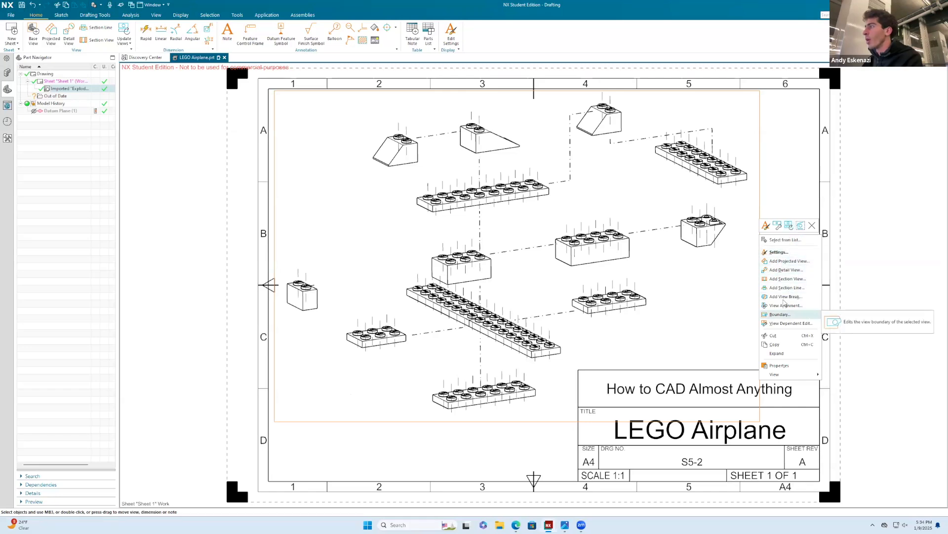
click(780, 253)
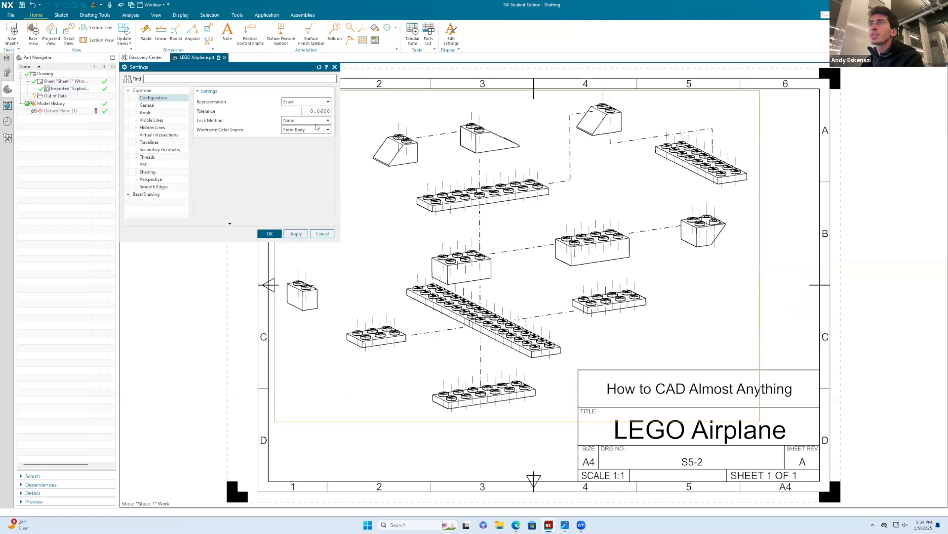
click(147, 172)
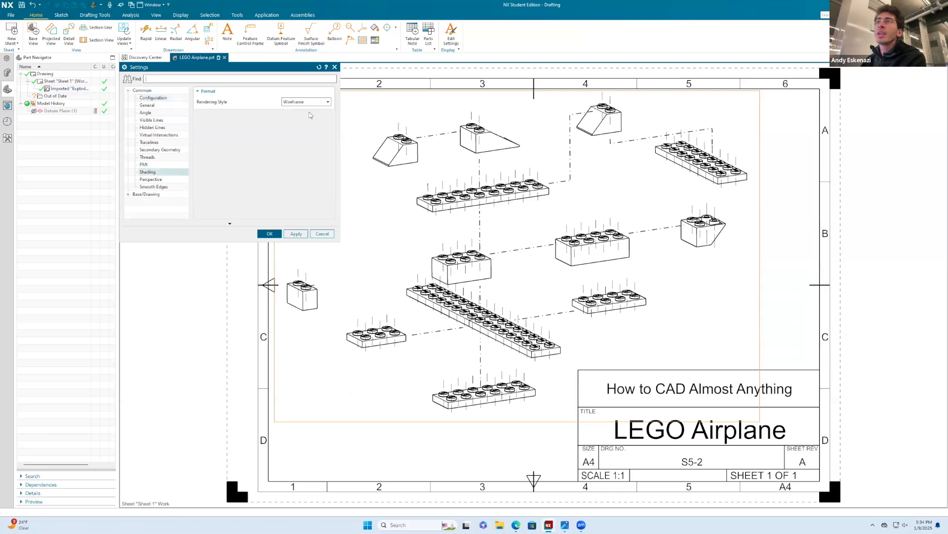
click(306, 101)
click(296, 122)
click(271, 233)
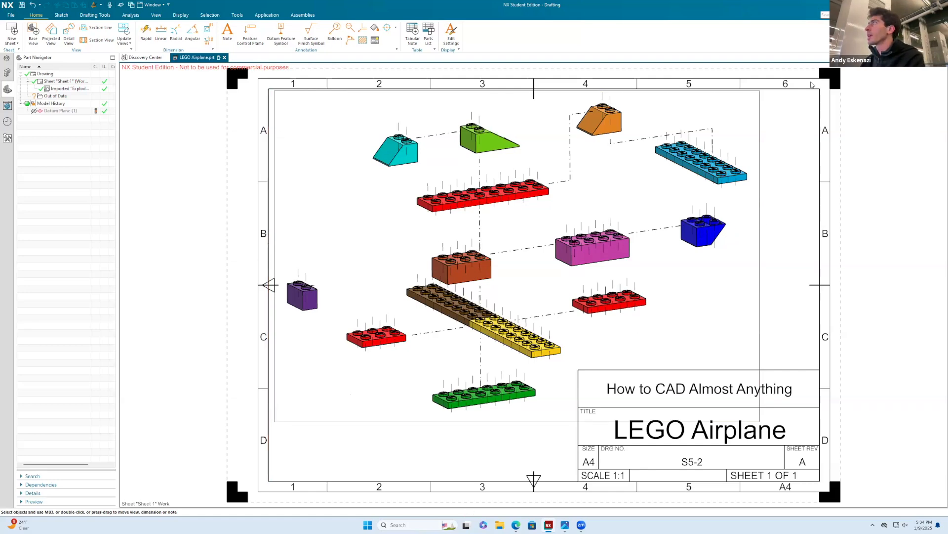
Turn off the display of drawing view borders in the Drafting Preferences.
click(7, 16)
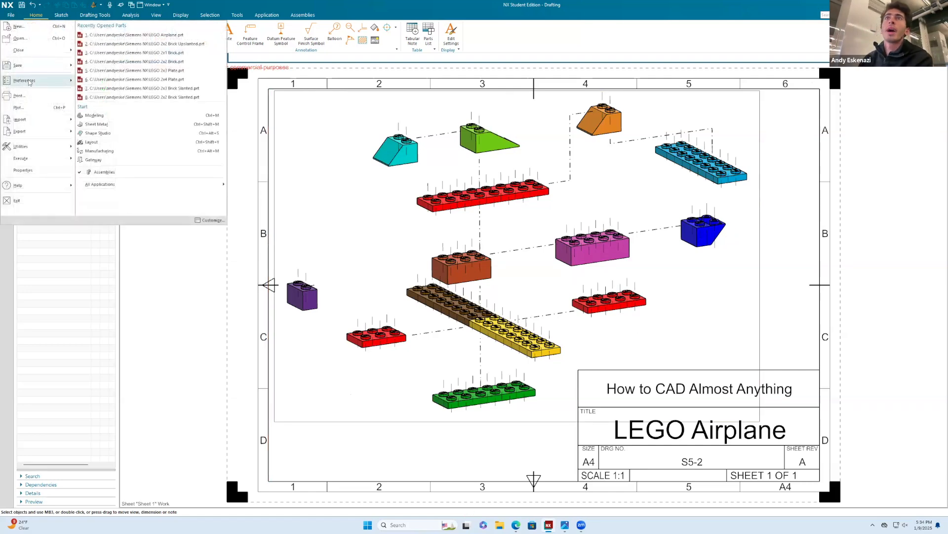
mouse_move(35, 80)
click(94, 82)
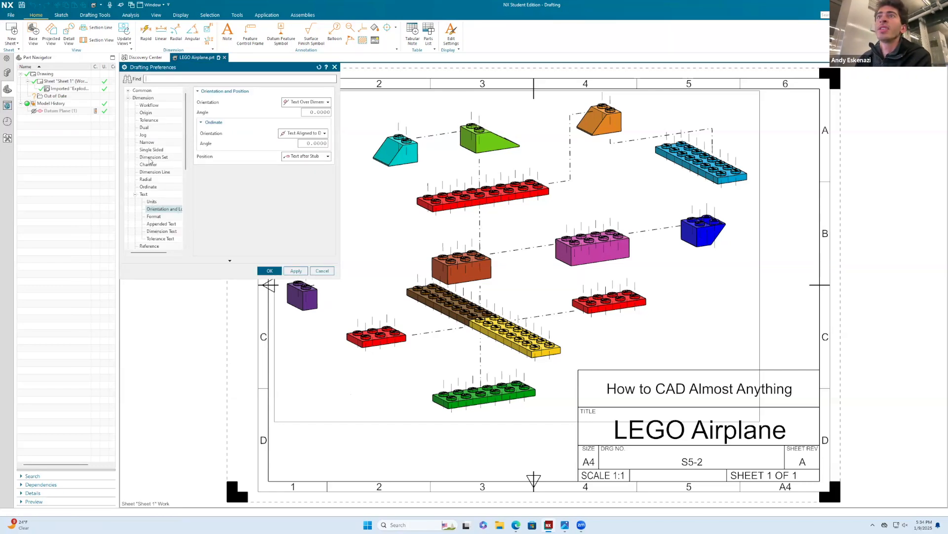
click(135, 194)
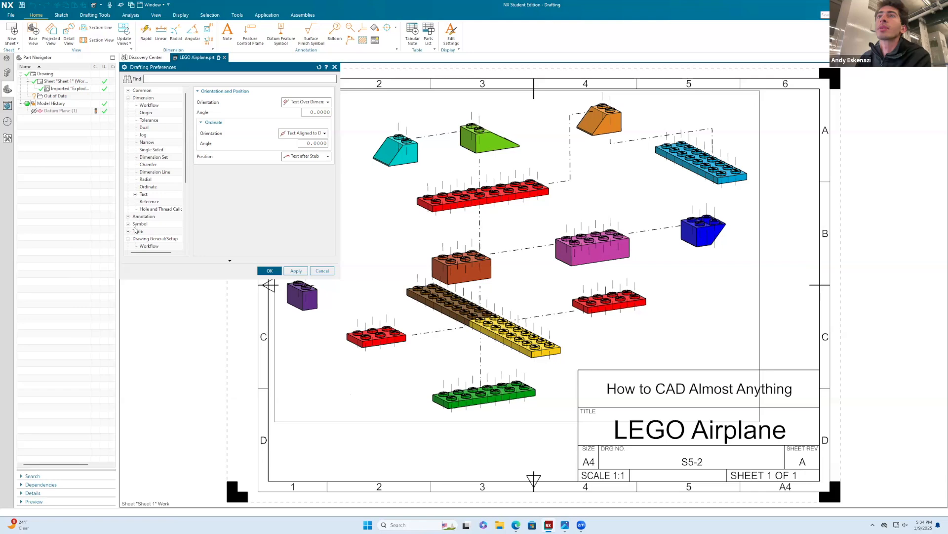
click(146, 246)
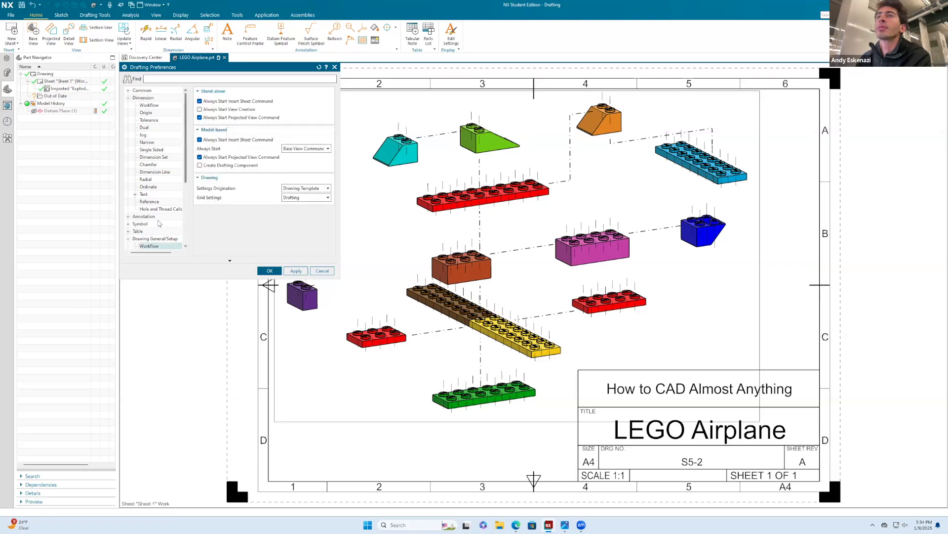
scroll(144, 224, down, 1)
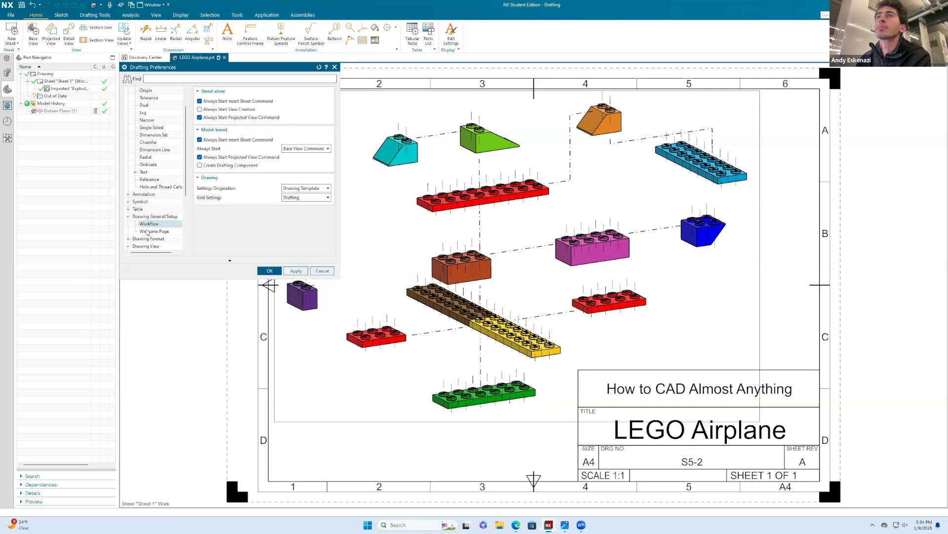
click(129, 217)
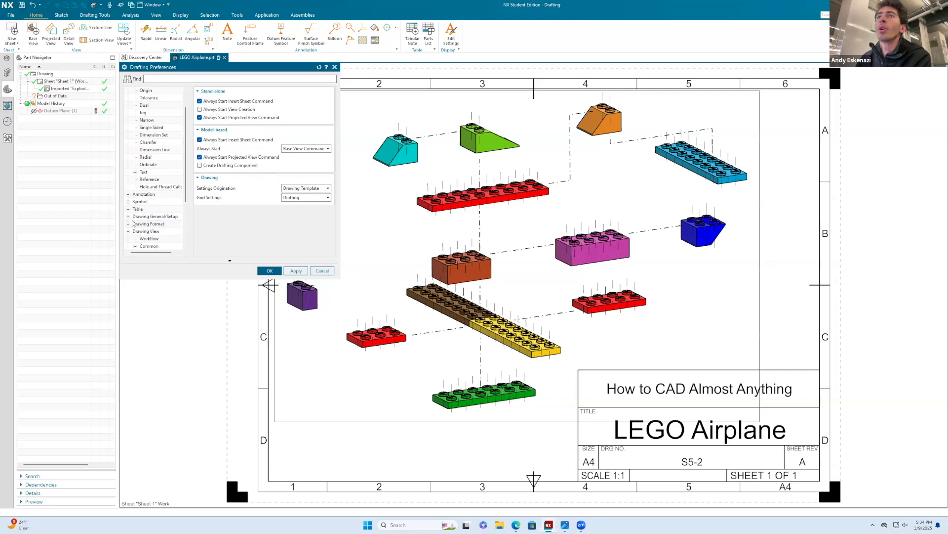
click(143, 239)
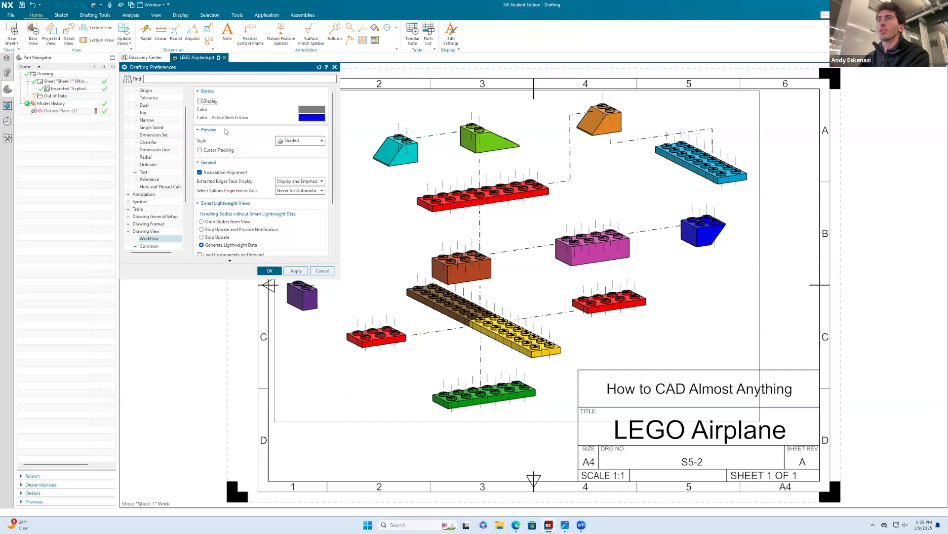
click(271, 271)
scroll(227, 213, down, 2)
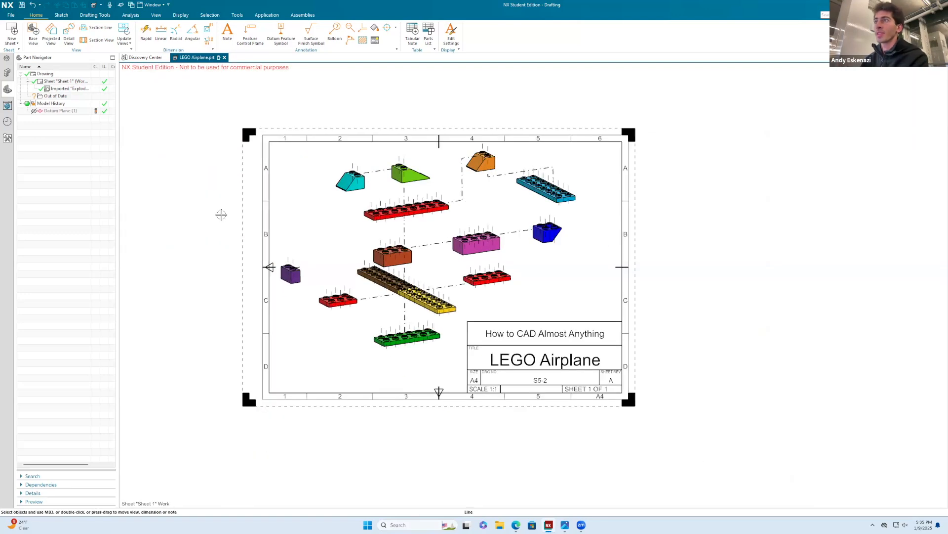
scroll(328, 287, up, 5)
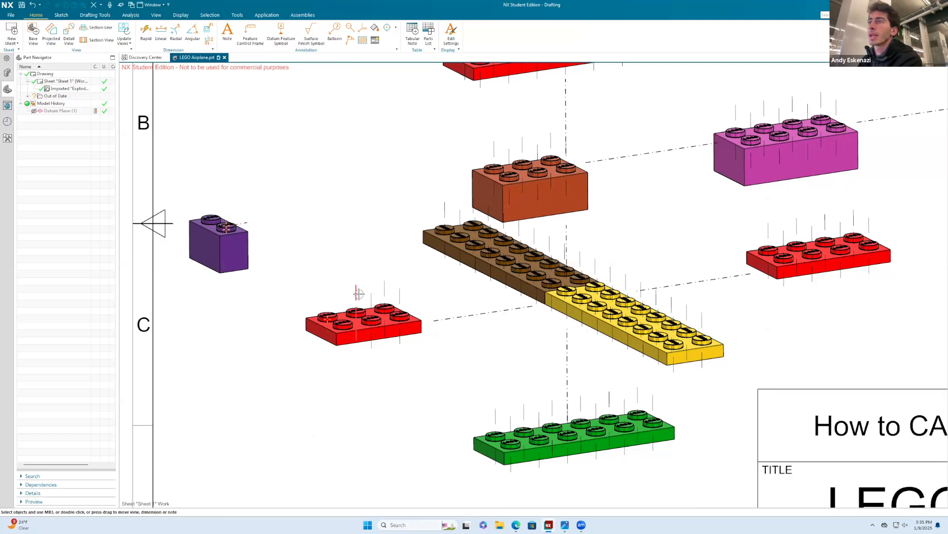
Remove the stud centerlines from the red 2x3 plate and the brown plate in the exploded view.
scroll(242, 224, up, 4)
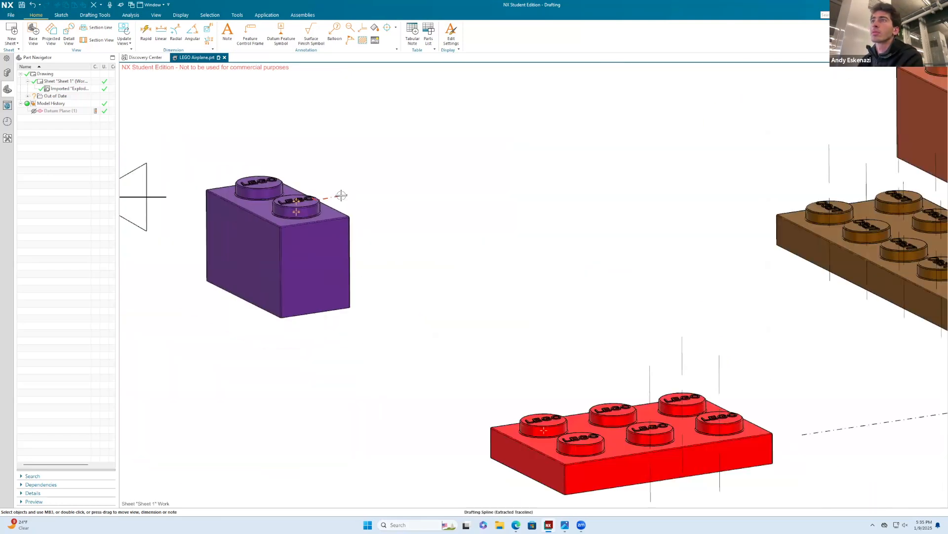
scroll(341, 195, down, 9)
scroll(445, 254, up, 4)
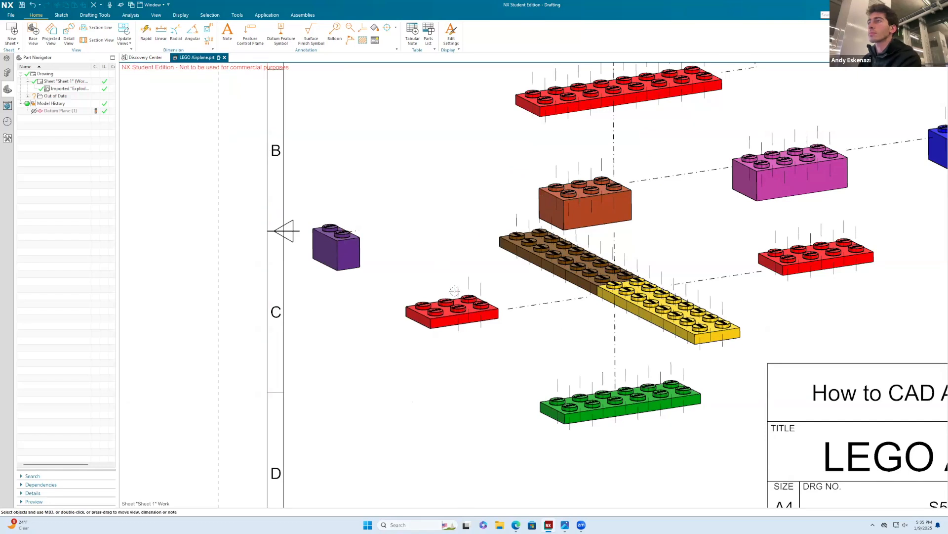
scroll(523, 271, up, 7)
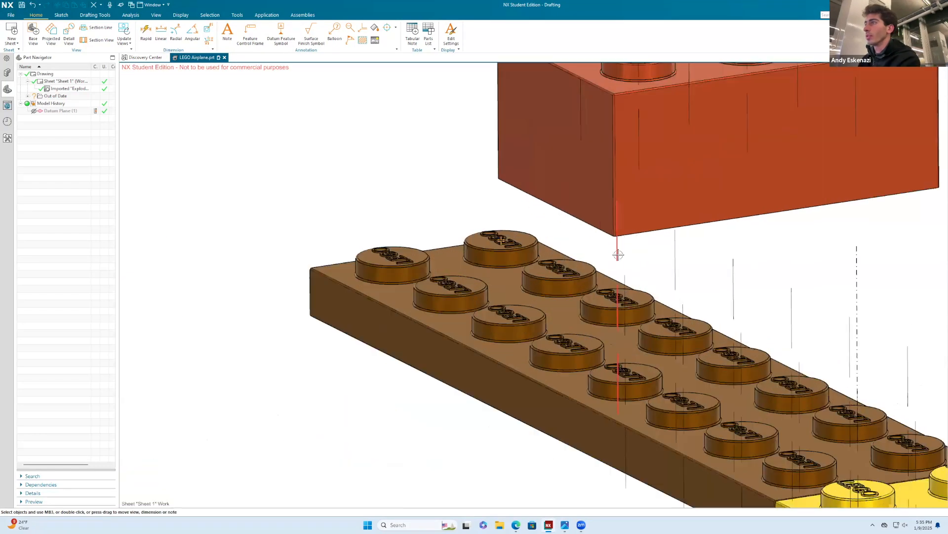
middle_drag(656, 292, 462, 218)
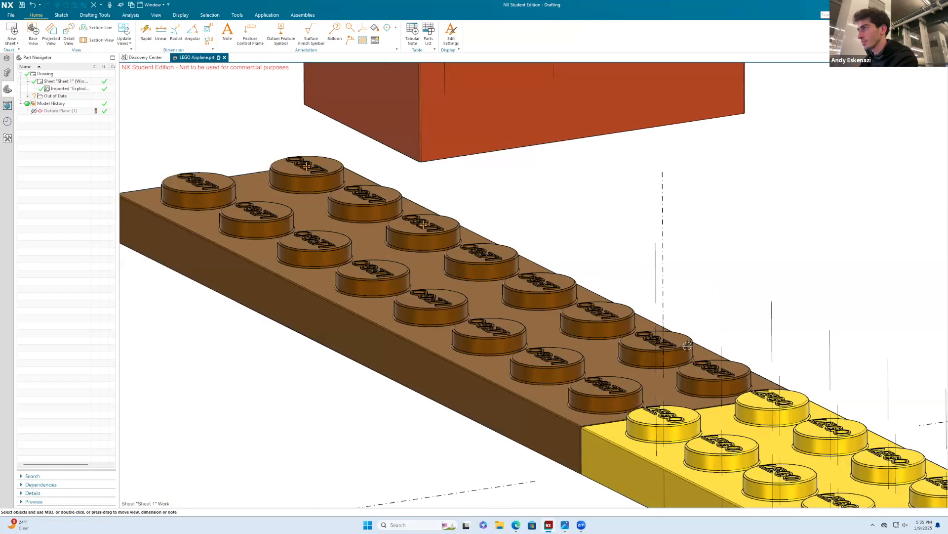
scroll(661, 341, down, 3)
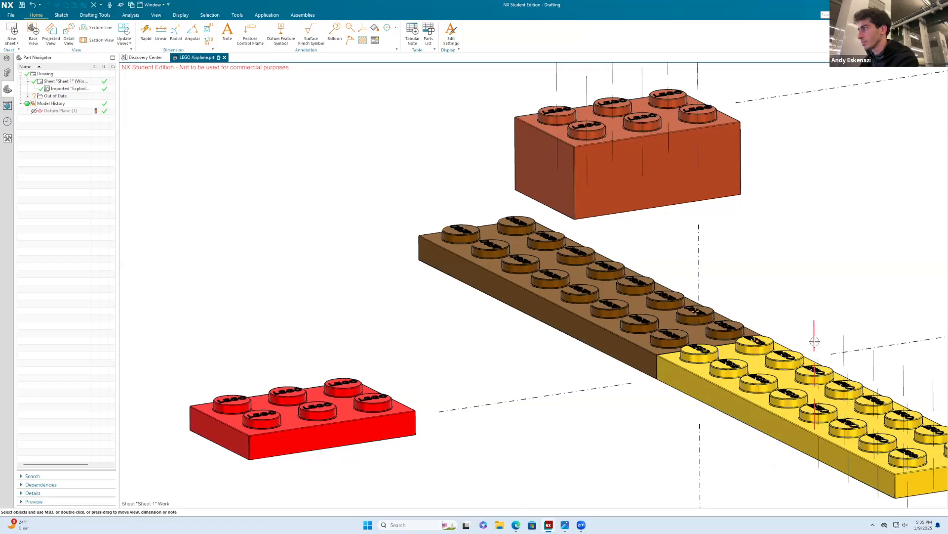
middle_drag(728, 299, 677, 275)
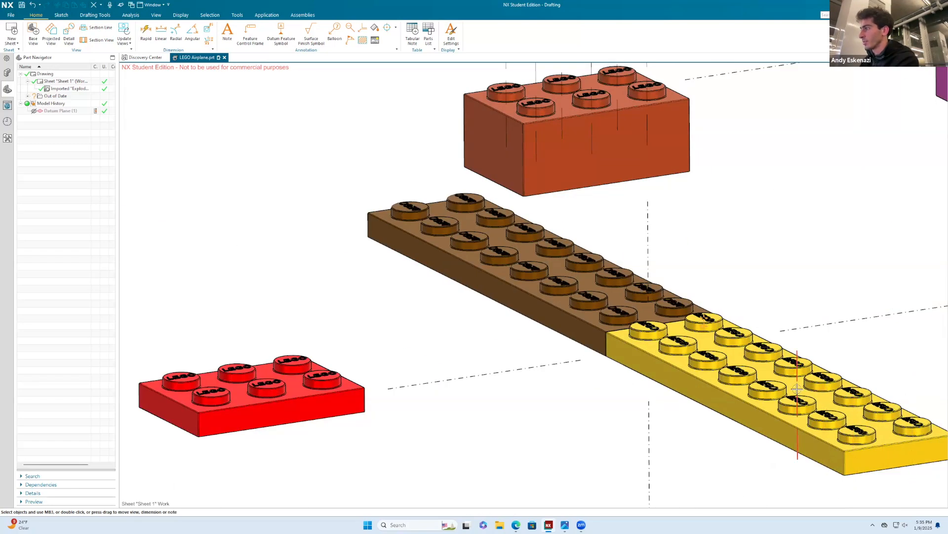
Remove the stud centerlines from the yellow plate and the green plate.
scroll(797, 389, down, 5)
scroll(637, 341, up, 5)
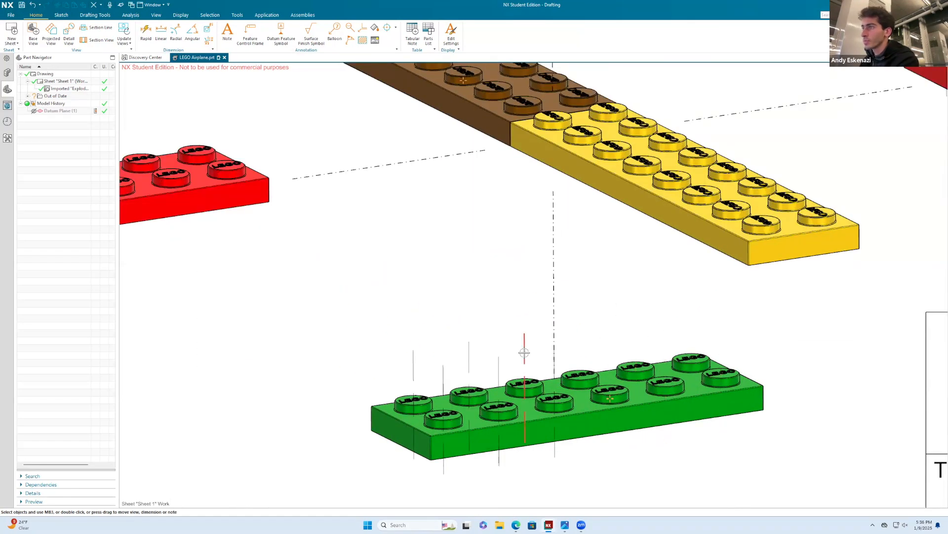
scroll(671, 208, down, 4)
scroll(672, 207, up, 5)
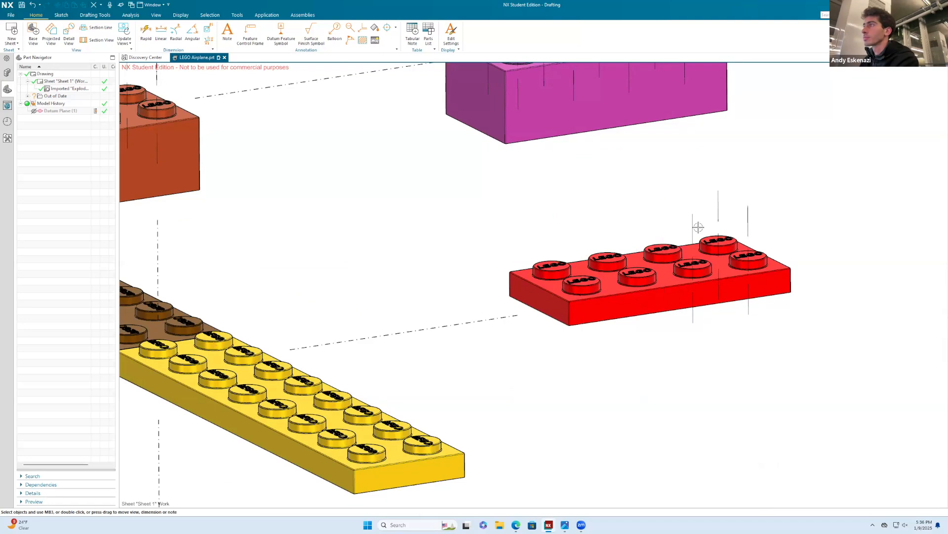
Remove the stud centerlines from the red 2x4 plate, the magenta and rust bricks, the red 2x8 plate and the cyan and lime wedge bricks.
scroll(690, 288, down, 4)
scroll(583, 195, up, 4)
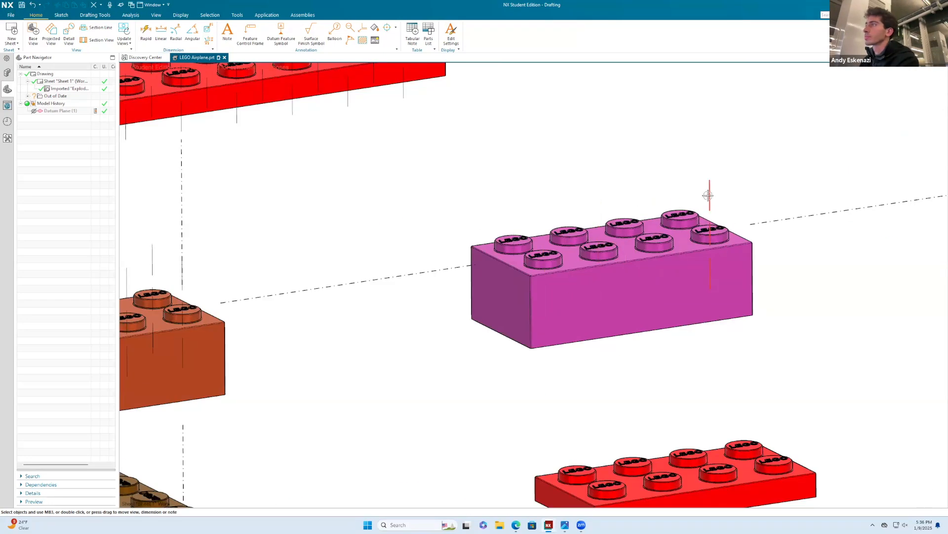
scroll(708, 196, down, 4)
scroll(409, 244, up, 4)
scroll(547, 252, down, 2)
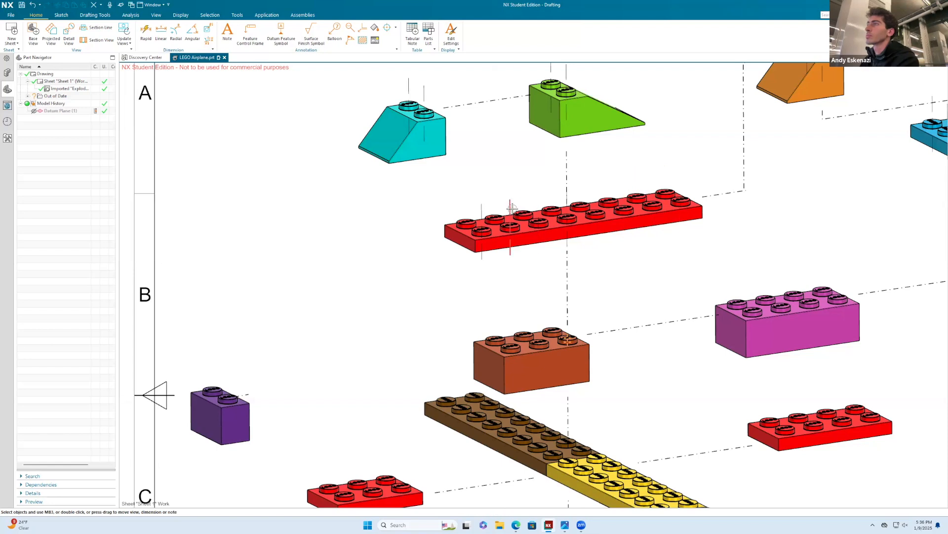
Try hiding one object category with Show and Hide and show it again.
click(156, 14)
click(132, 34)
click(227, 115)
click(206, 115)
click(247, 67)
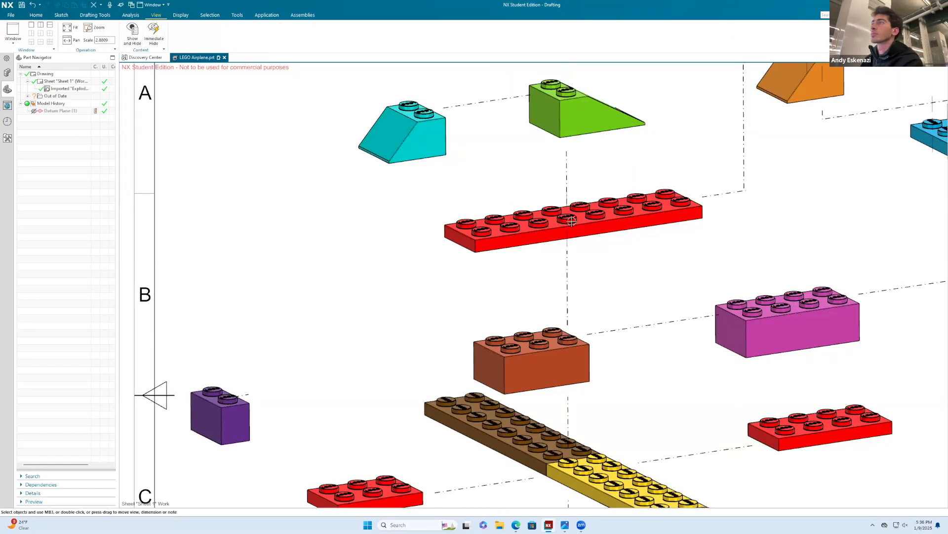
Remove the stud centerlines from the blue 2x8 plate and the dark blue inverted slope brick, and fit the sheet.
key(ctrl+f)
scroll(589, 176, up, 3)
scroll(590, 176, up, 2)
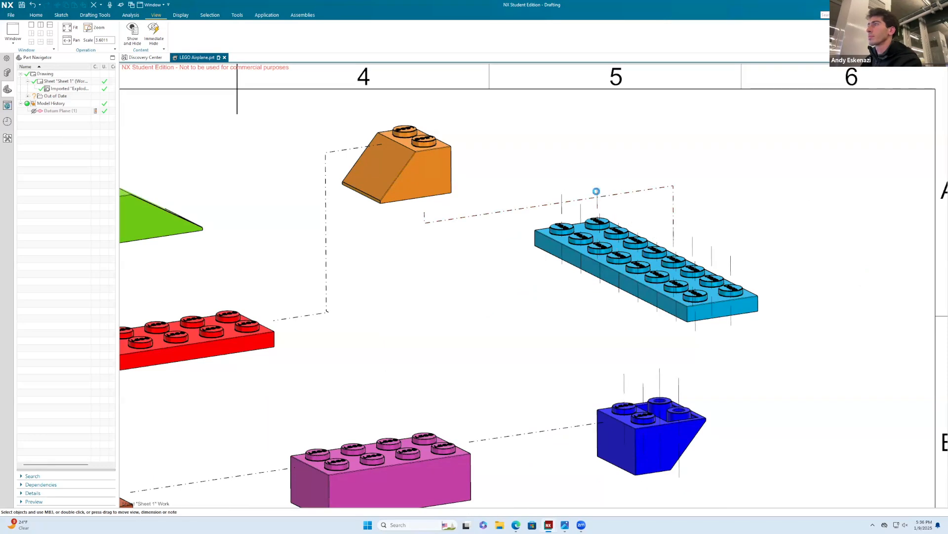
scroll(615, 252, up, 3)
scroll(614, 252, up, 1)
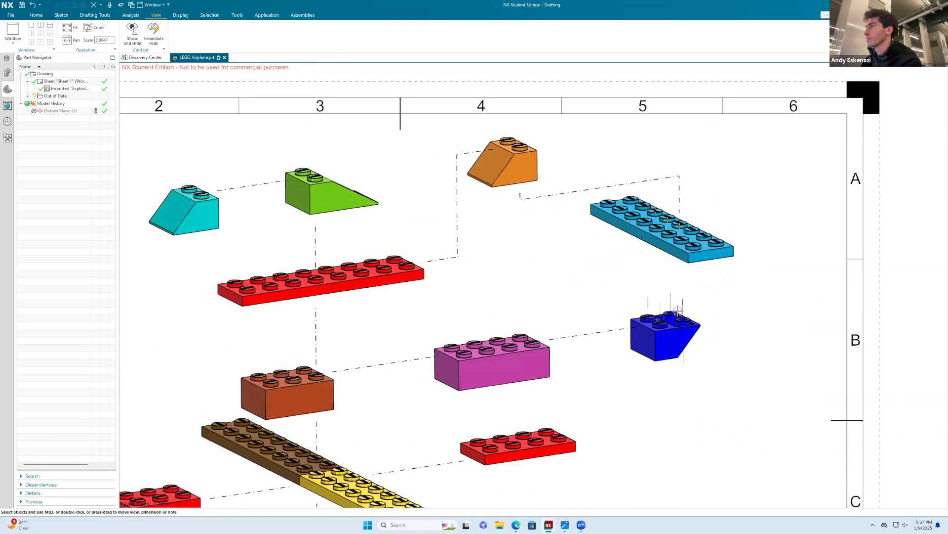
scroll(642, 303, up, 1)
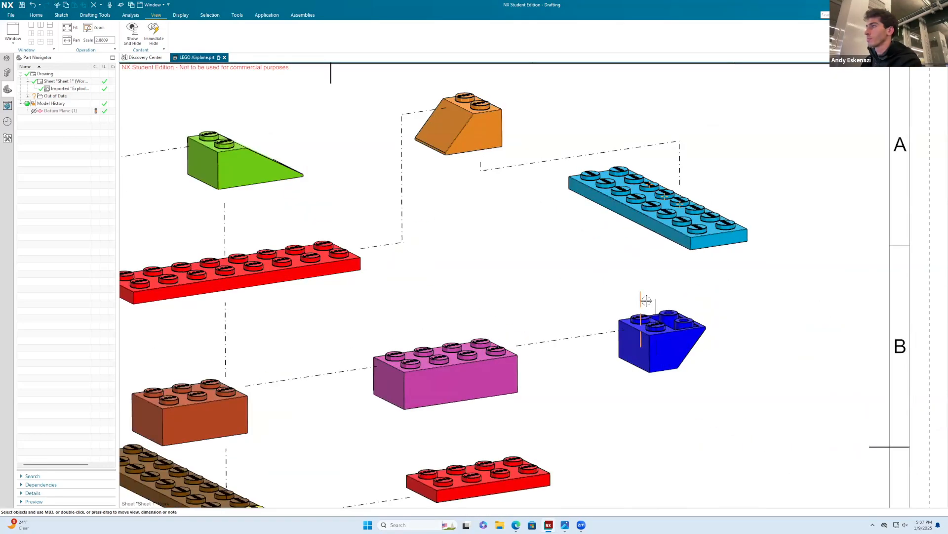
key(ctrl+f)
right_click(276, 218)
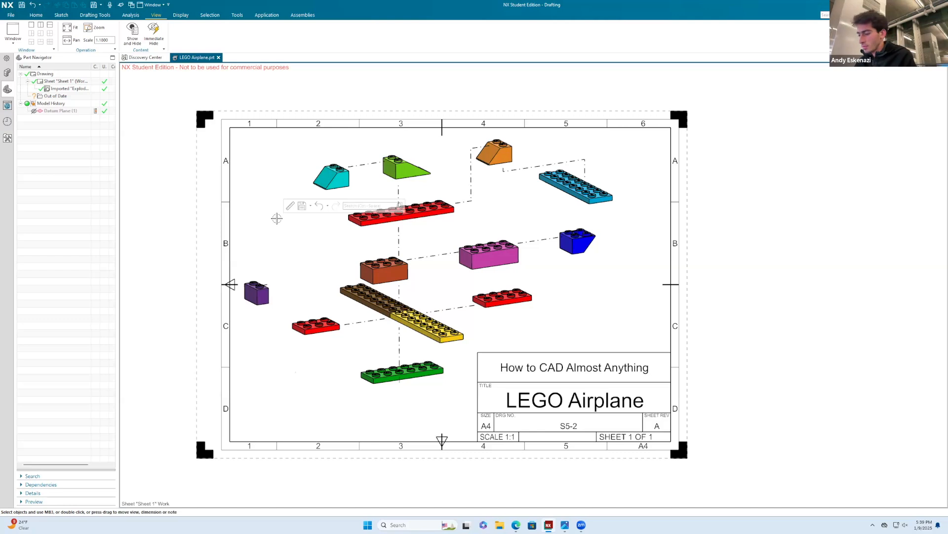
Switch to Modeling to examine the tracelines of the exploded assembly, and return to Drafting.
key(ctrl+m)
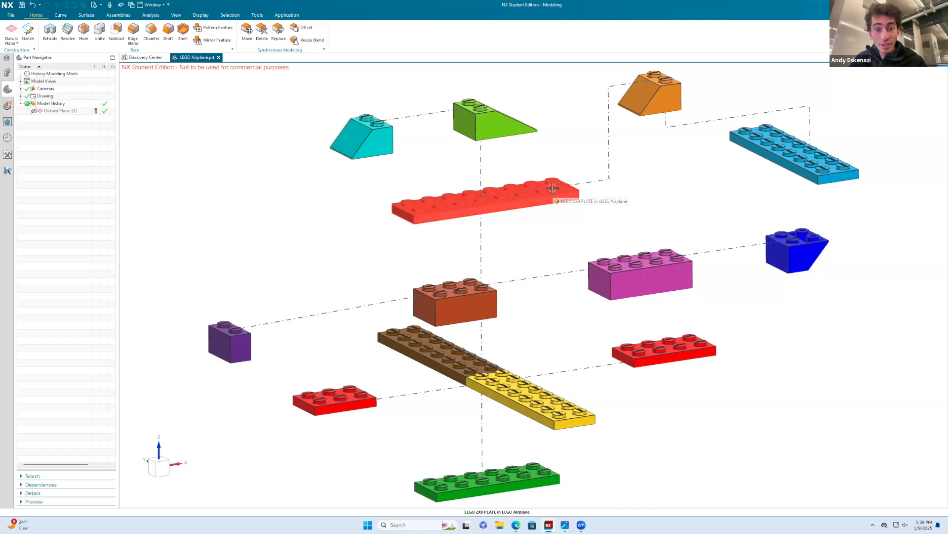
scroll(439, 252, down, 2)
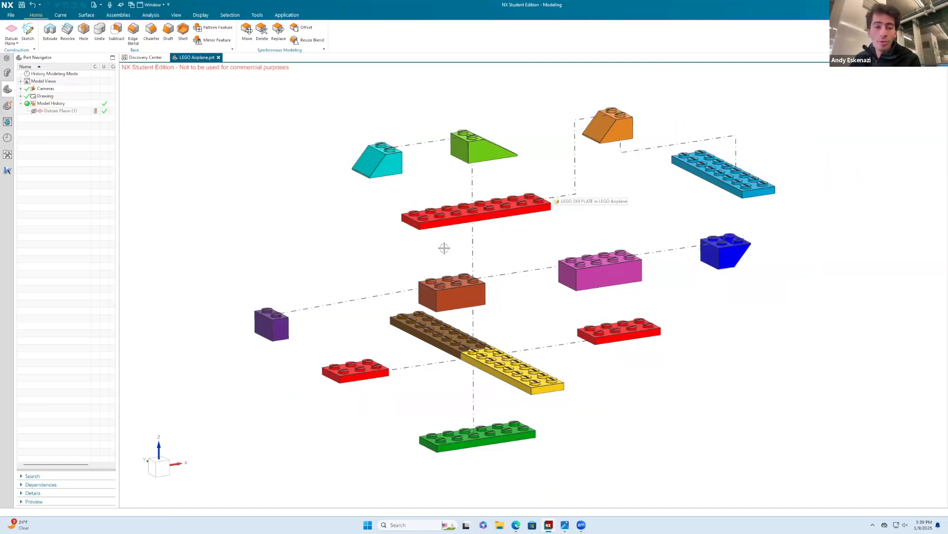
key(ctrl+d)
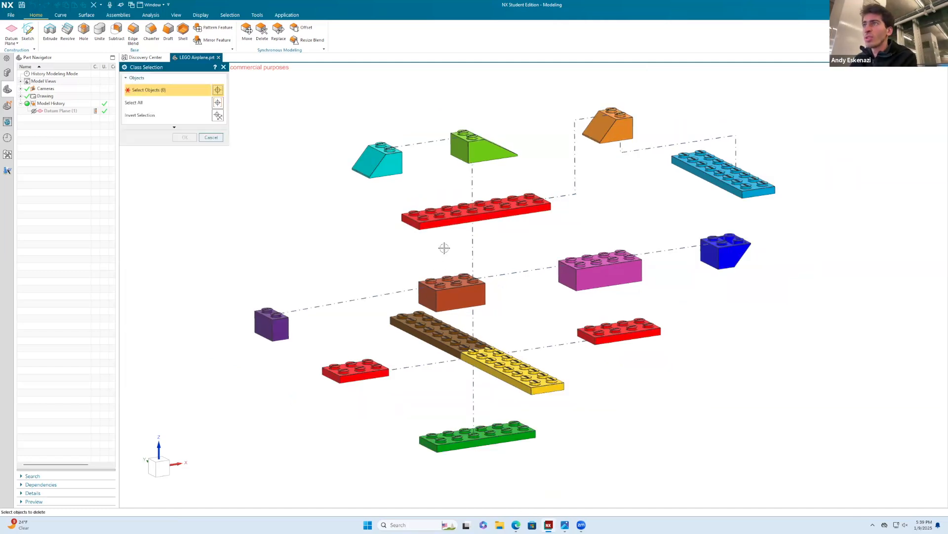
click(224, 68)
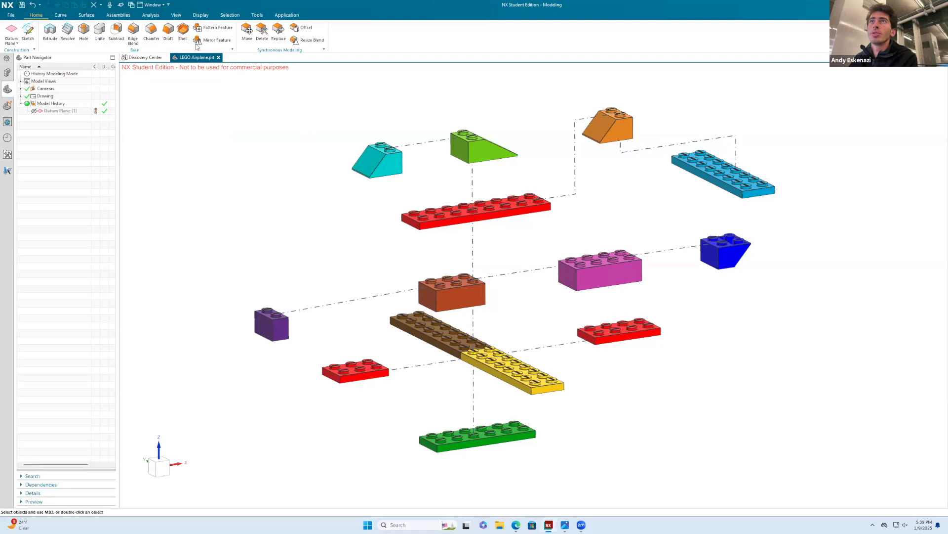
click(257, 15)
click(287, 15)
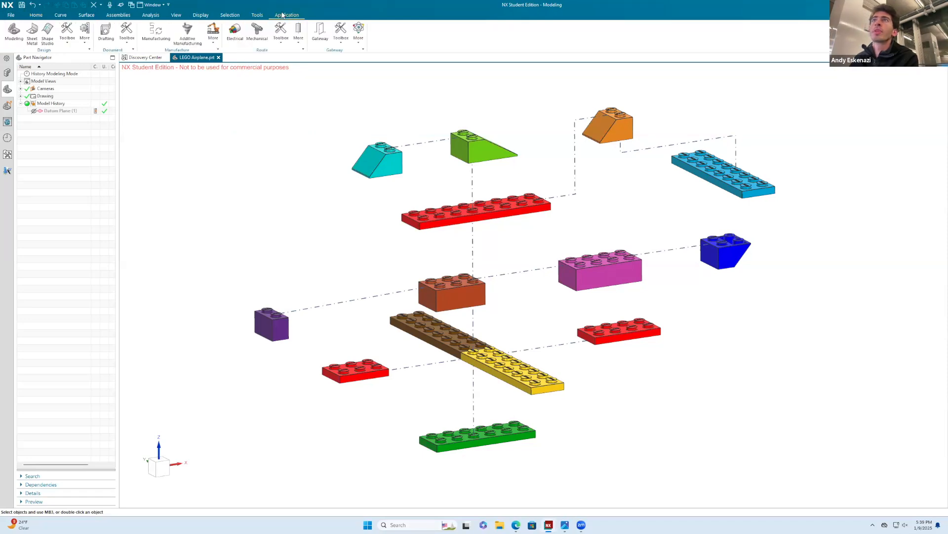
click(108, 34)
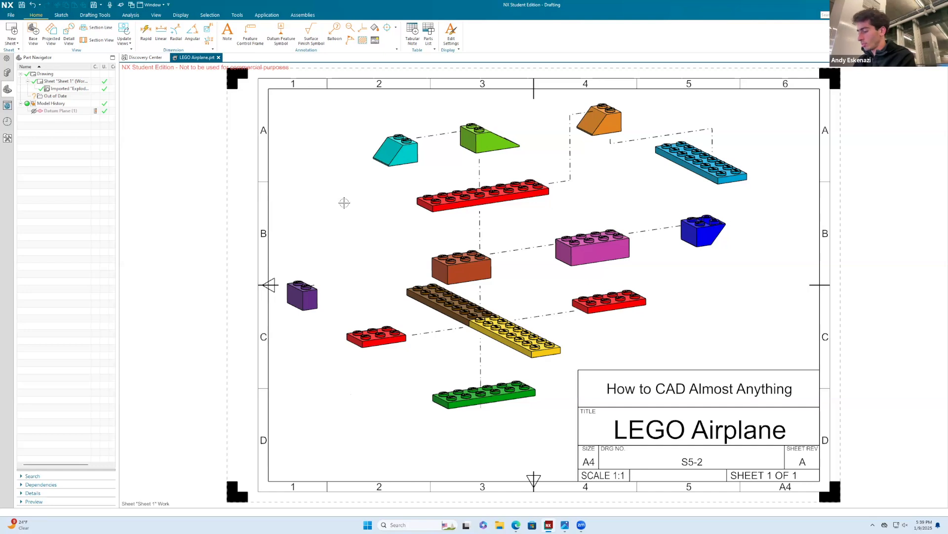
Switch to Modeling and reroute the traceline between the purple brick and the rust brick as a stepped path.
key(ctrl+m)
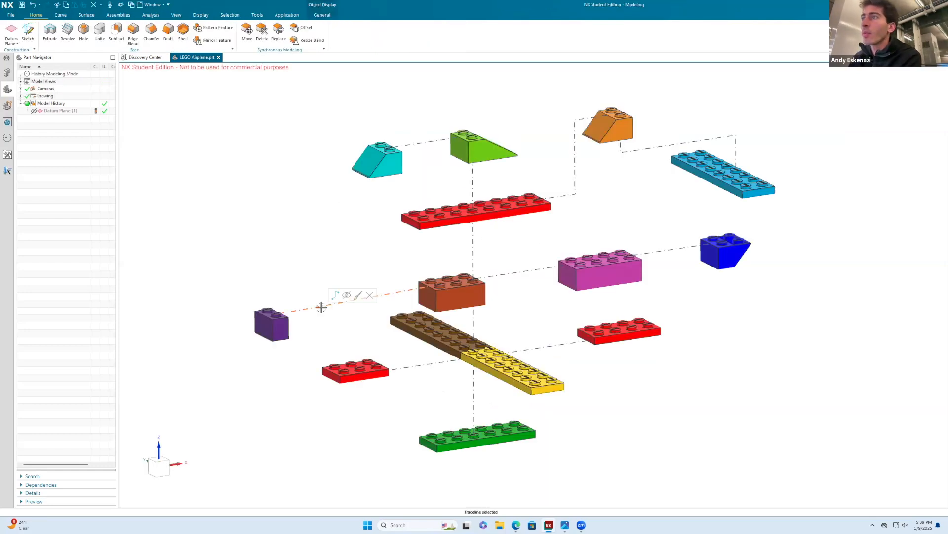
scroll(299, 309, up, 2)
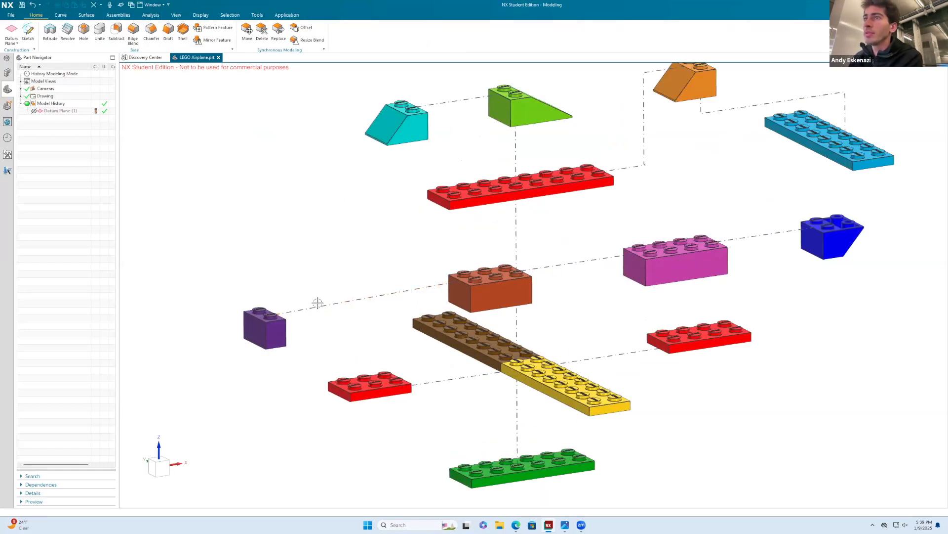
click(318, 302)
right_click(321, 300)
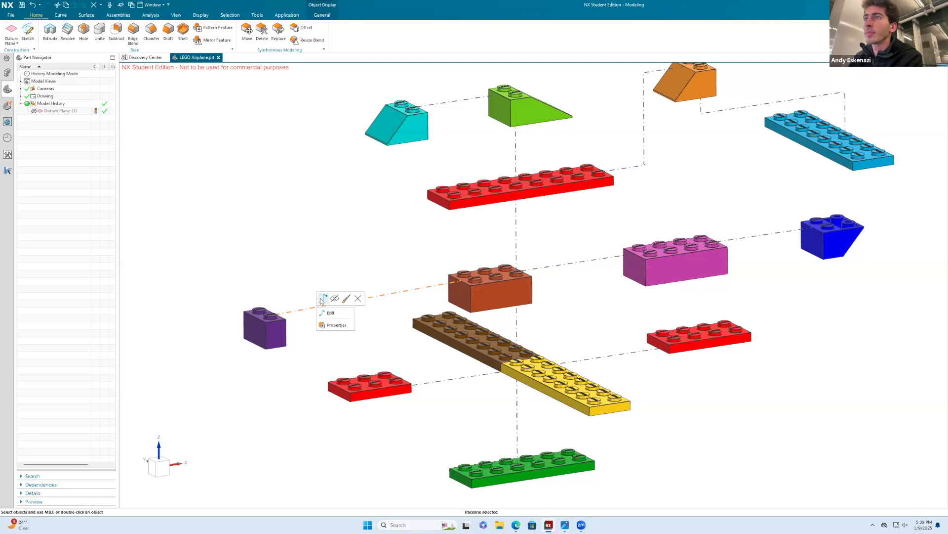
click(327, 312)
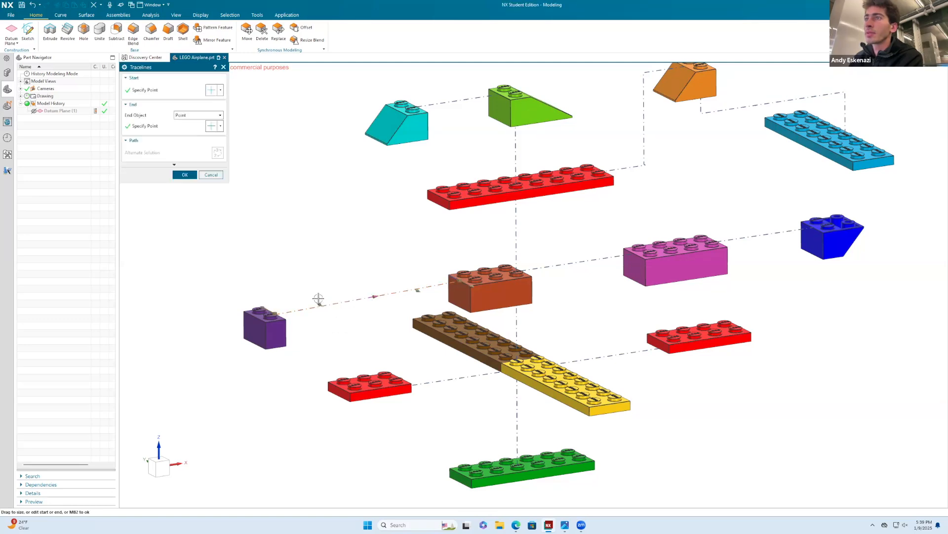
drag(319, 302, 303, 278)
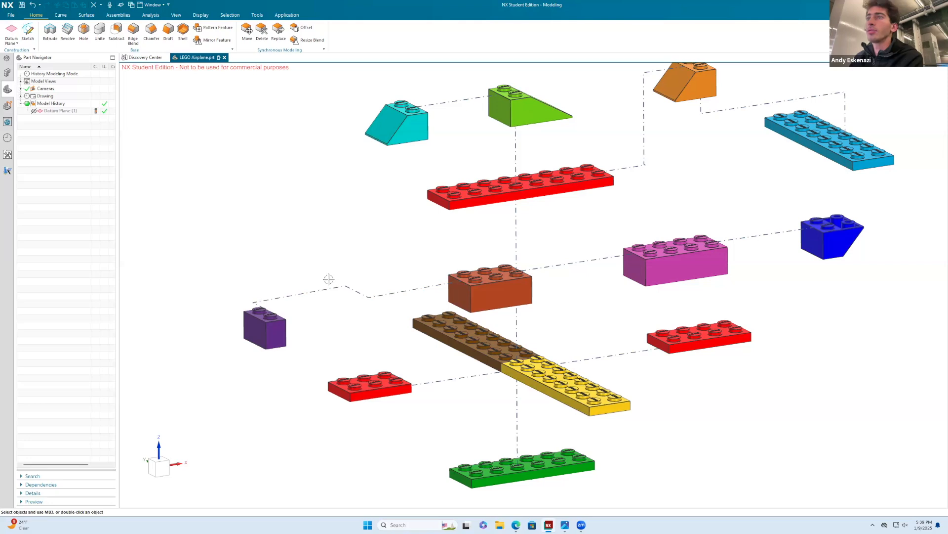
Return to Drafting and check the sheet for the traceline between the purple brick and the rust brick.
click(286, 15)
click(107, 33)
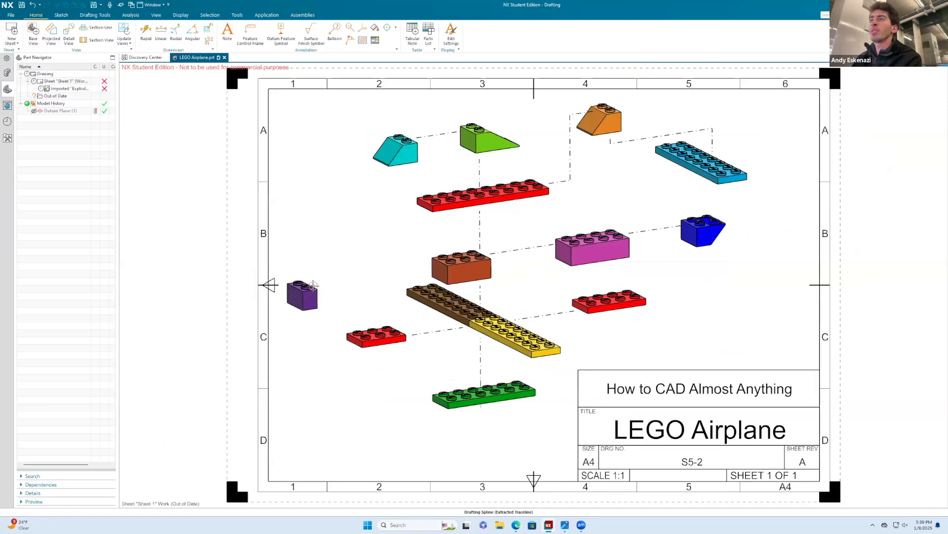
scroll(312, 285, up, 5)
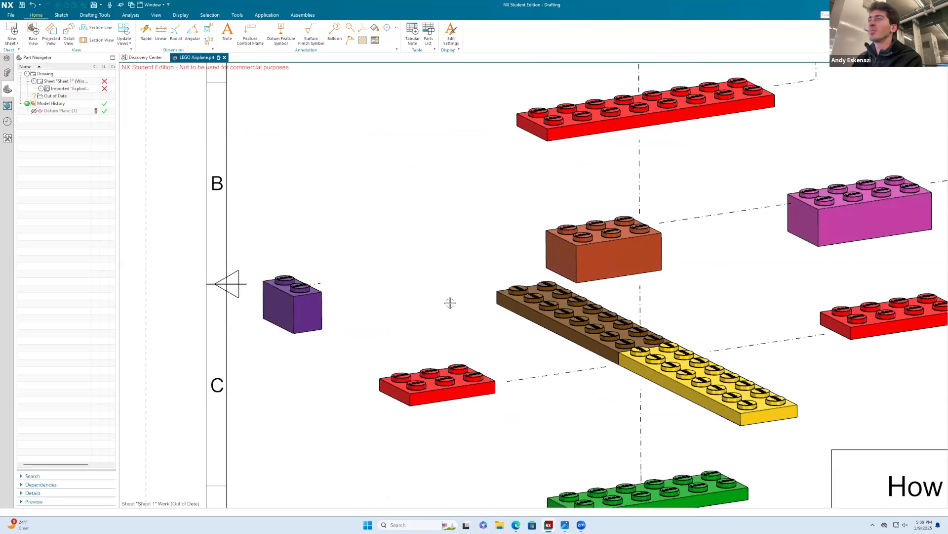
scroll(450, 303, down, 5)
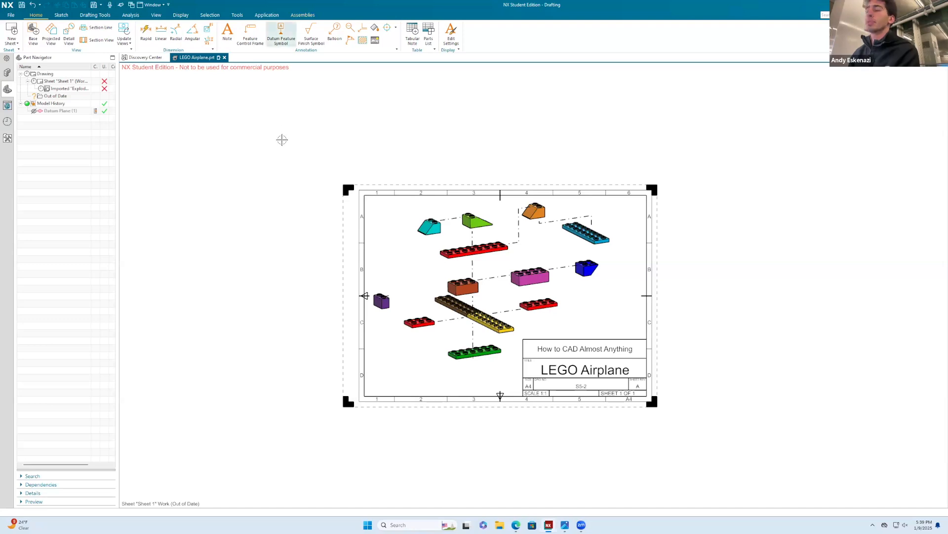
Switch to Modeling and delete the stepped traceline between the purple brick and the rust brick.
key(ctrl+m)
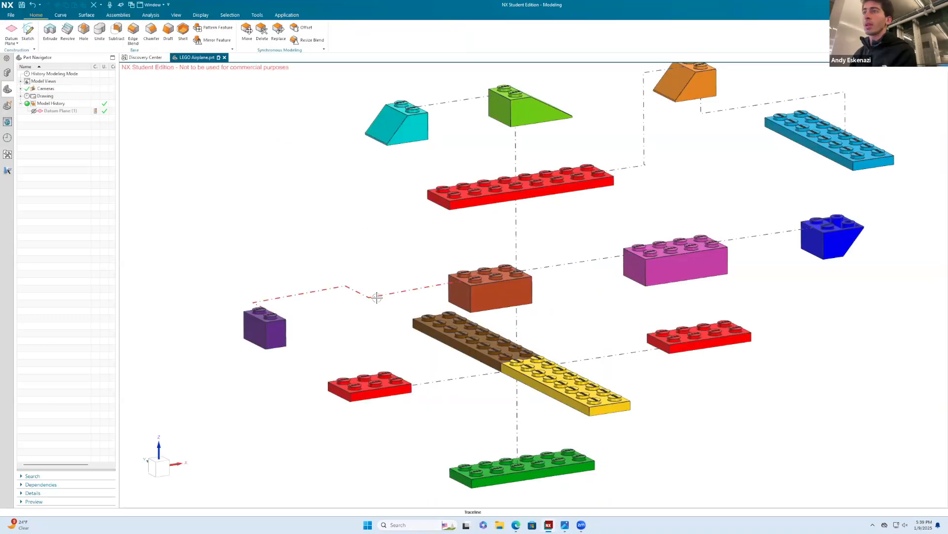
right_click(379, 298)
click(418, 289)
right_click(414, 264)
click(579, 157)
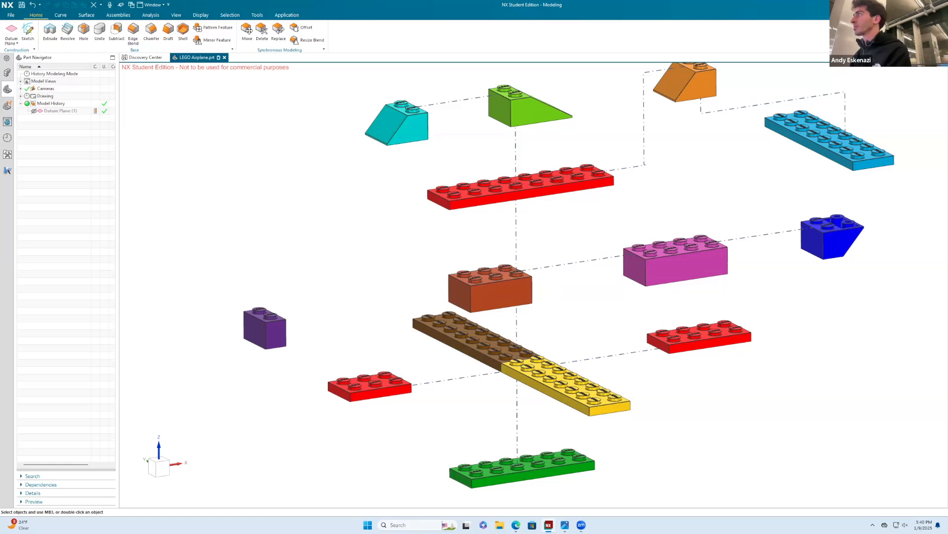
text(ex)
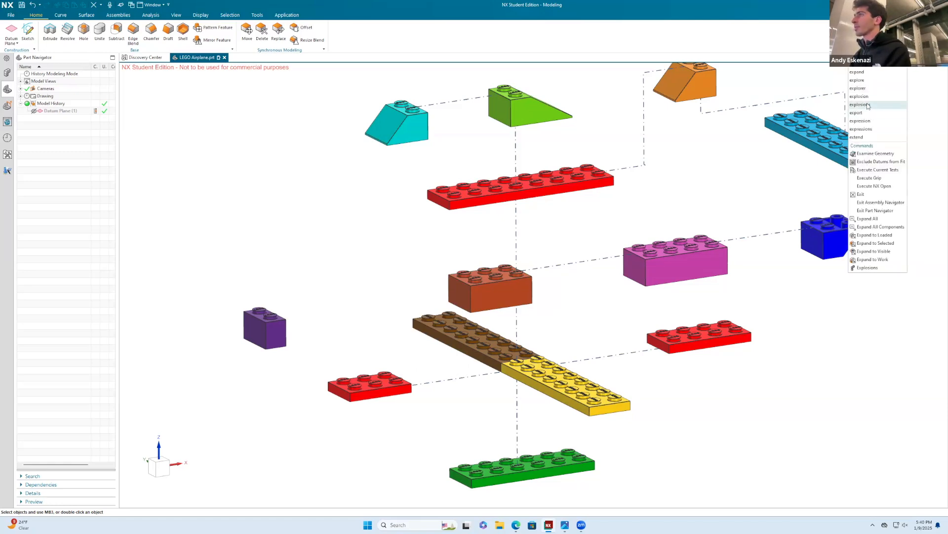
key(Return)
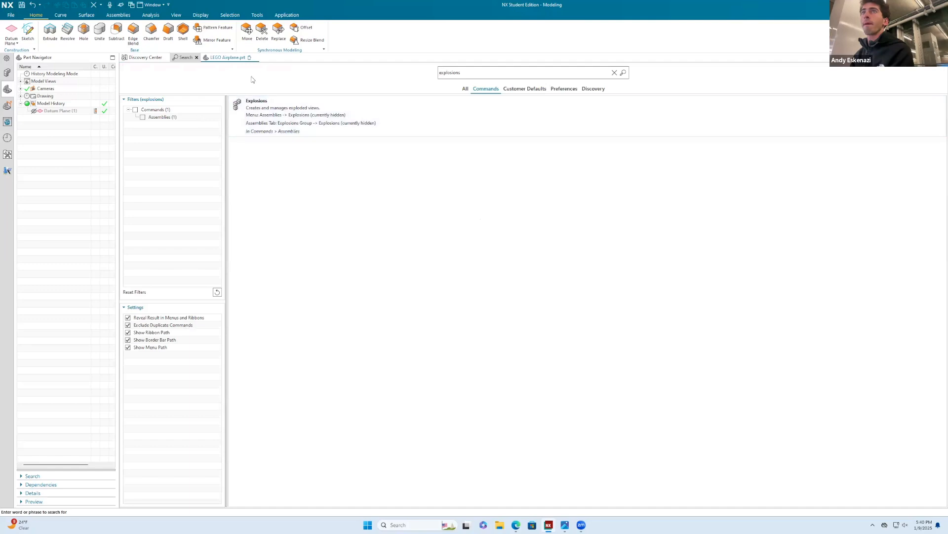
click(196, 58)
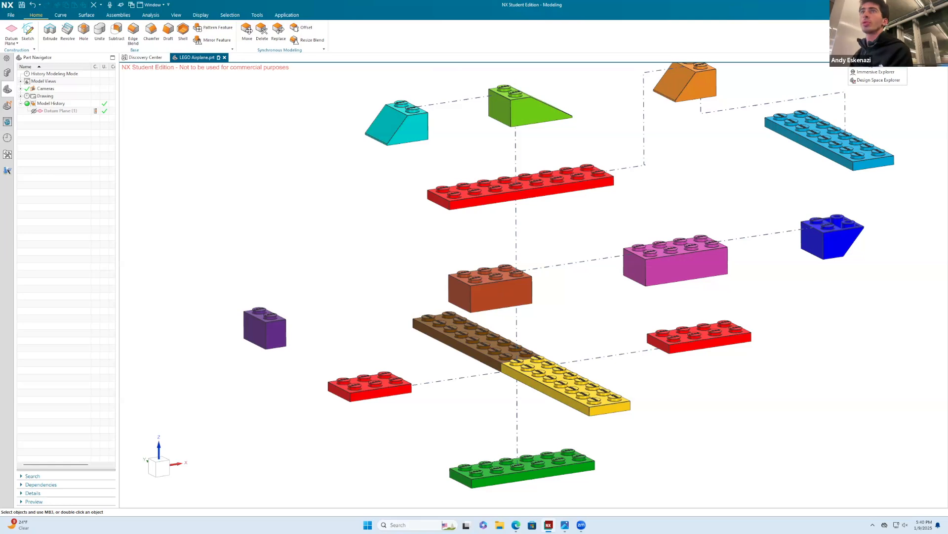
Create a straight traceline from the top edge of the purple brick to the rust brick in the exploded assembly.
click(171, 166)
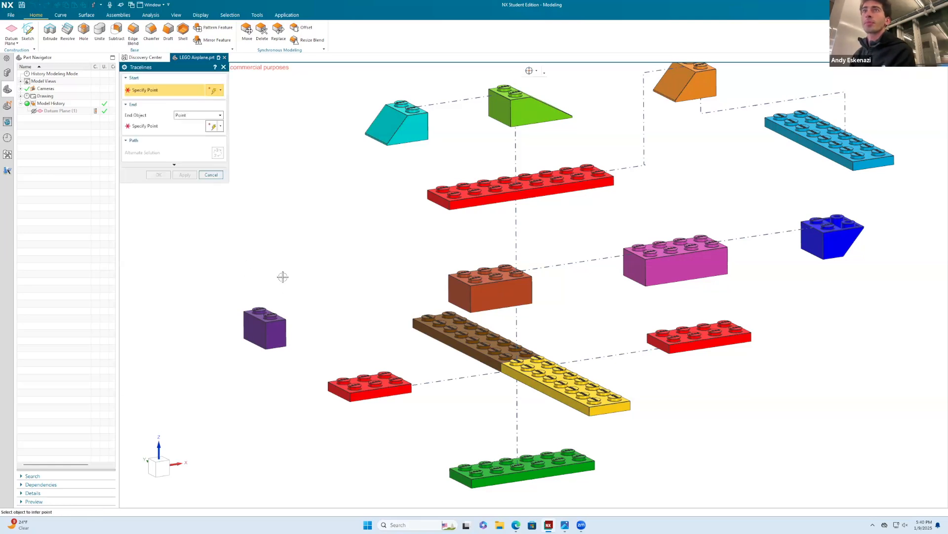
scroll(270, 307, up, 6)
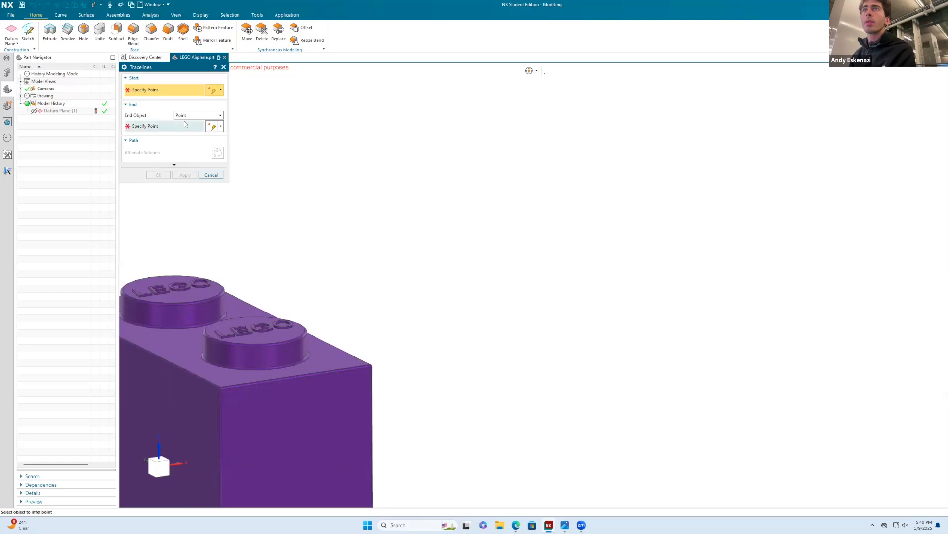
scroll(264, 307, down, 5)
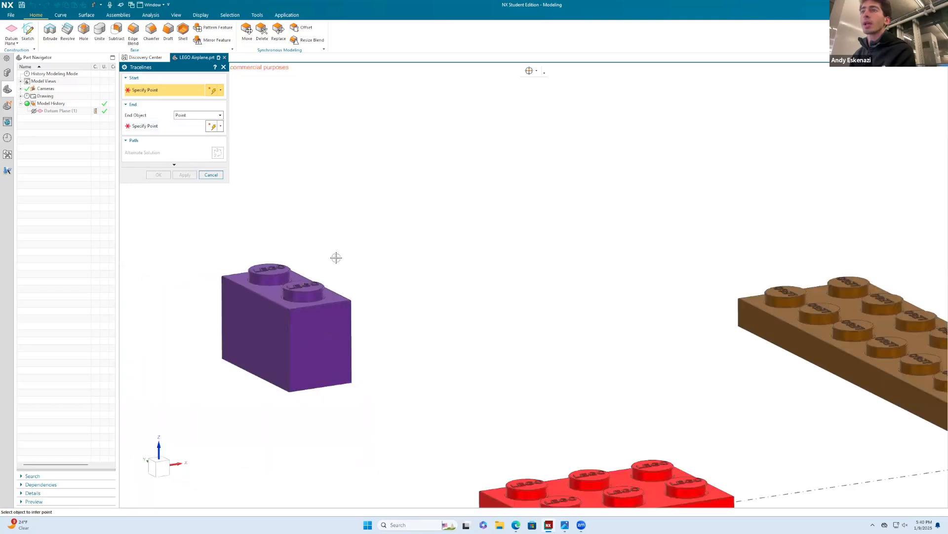
click(314, 287)
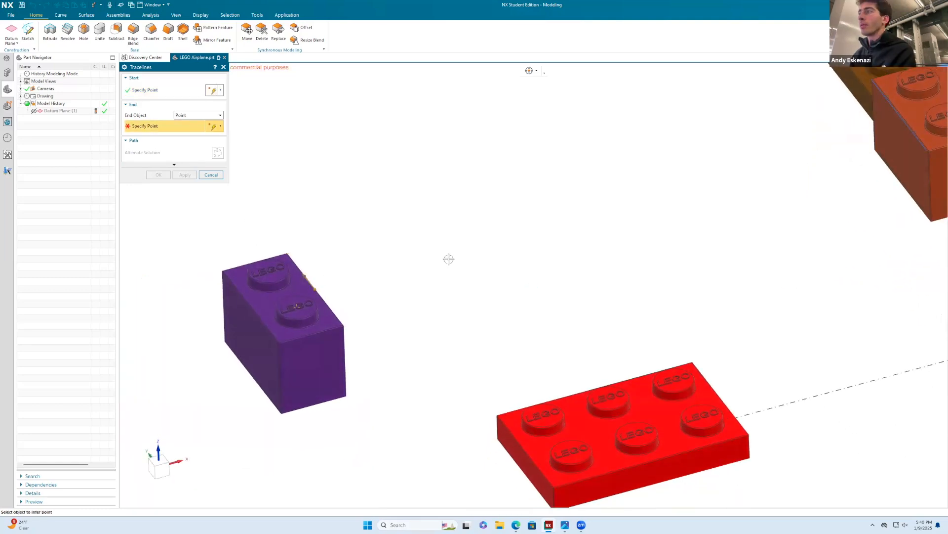
scroll(446, 259, down, 5)
click(597, 214)
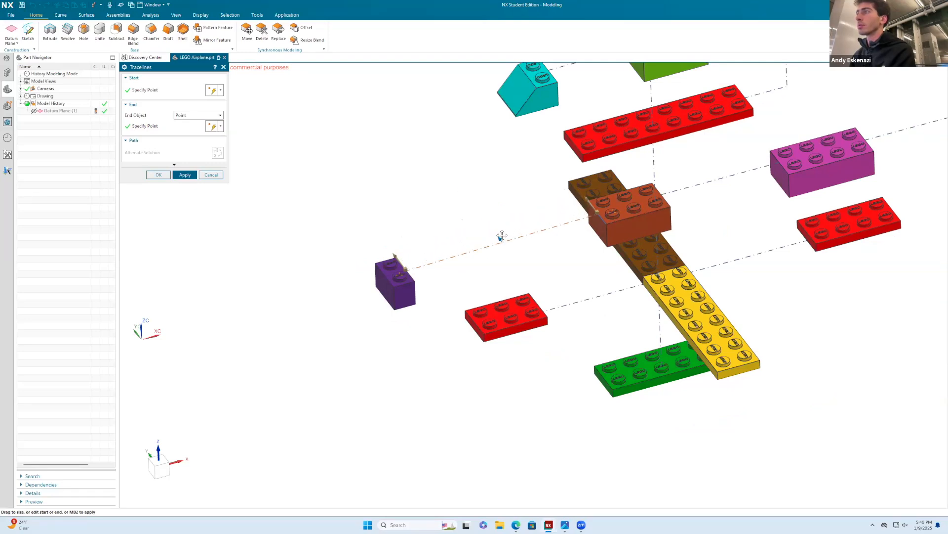
click(184, 175)
scroll(434, 182, down, 5)
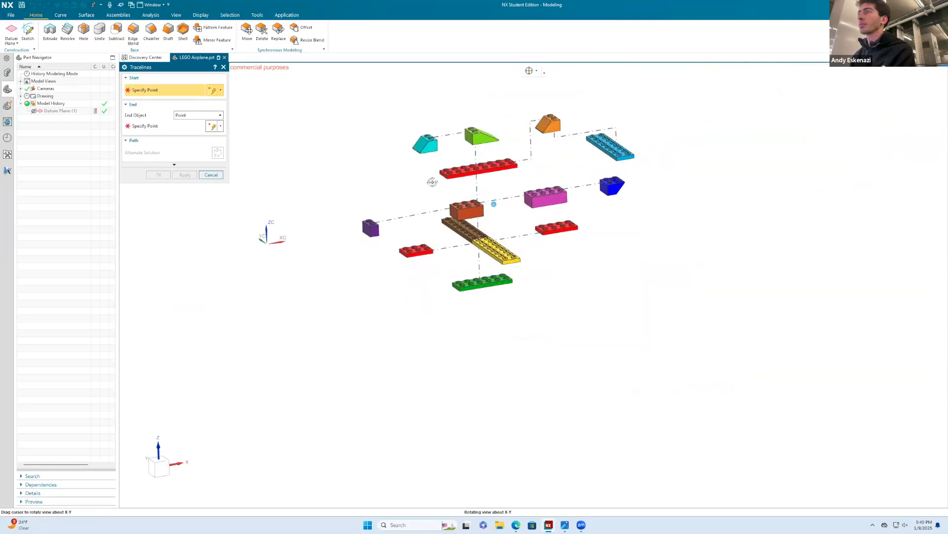
click(211, 176)
Save the airplane assembly, accepting that no CGM is stored for the hidden sheet, and return to Drafting.
scroll(396, 163, up, 2)
click(235, 187)
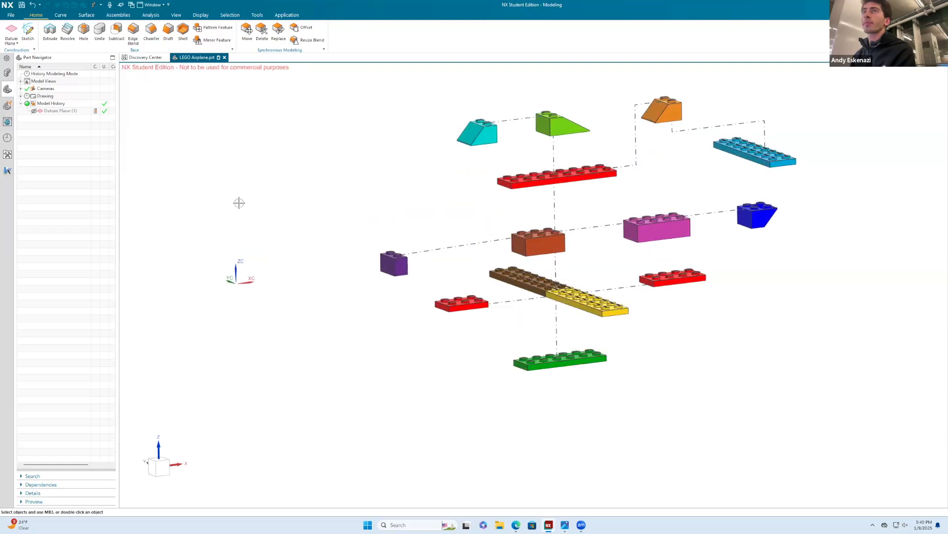
scroll(462, 121, down, 2)
scroll(386, 167, up, 2)
scroll(348, 221, down, 1)
middle_drag(318, 220, 285, 213)
scroll(282, 228, up, 1)
scroll(281, 228, up, 1)
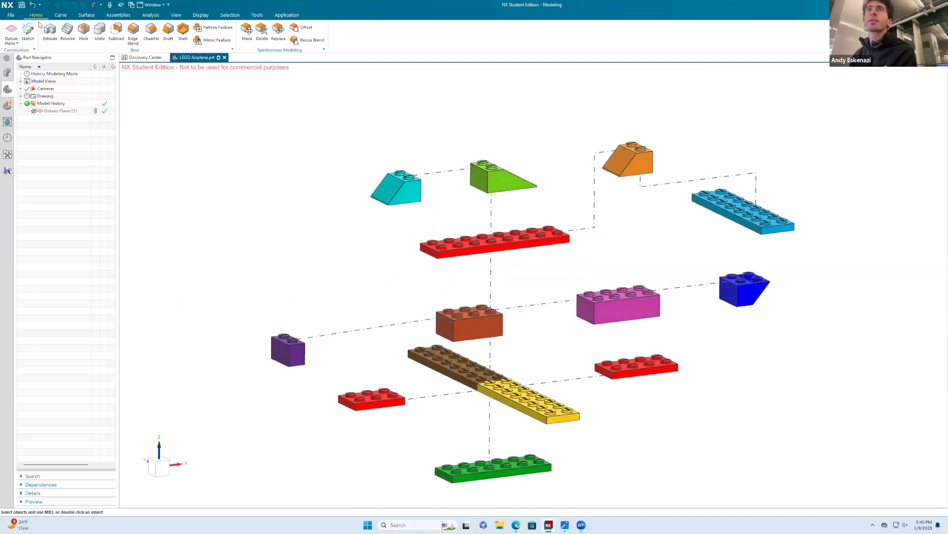
click(21, 6)
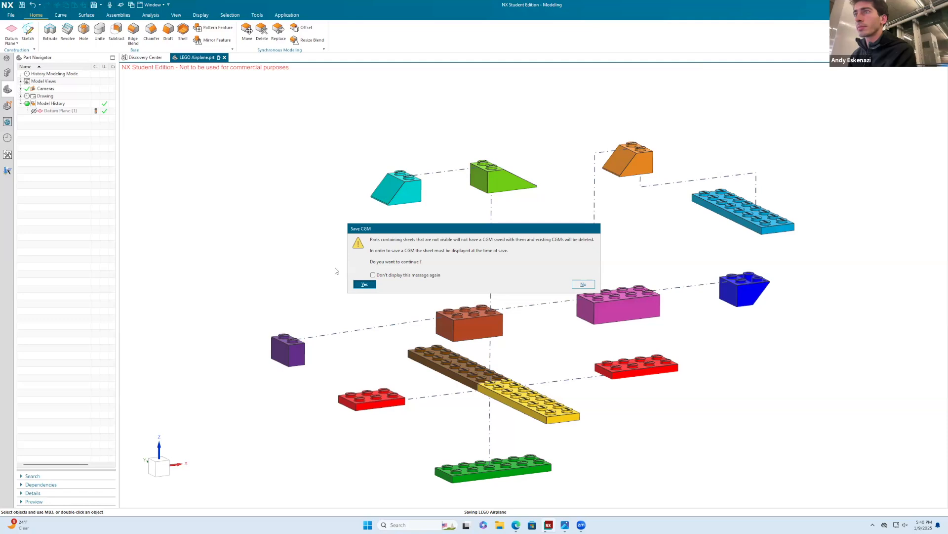
click(365, 284)
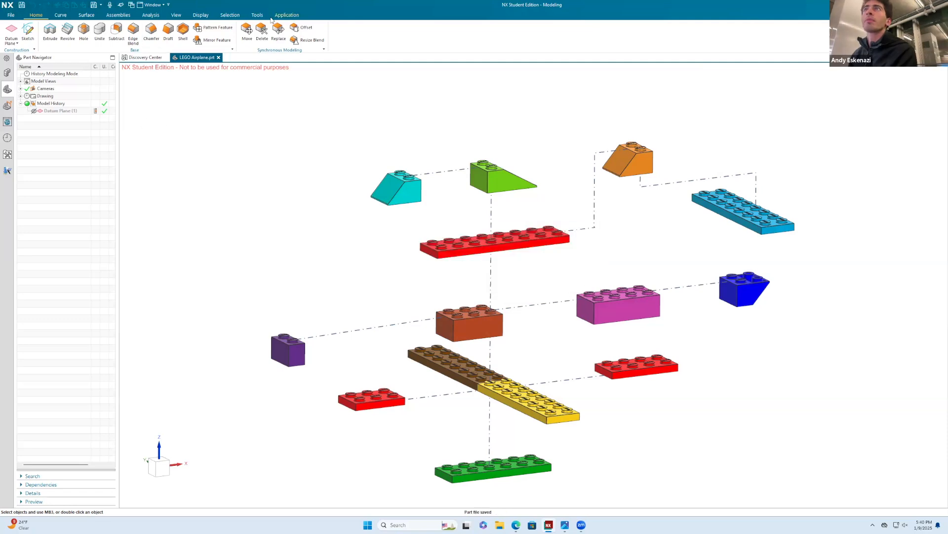
click(286, 16)
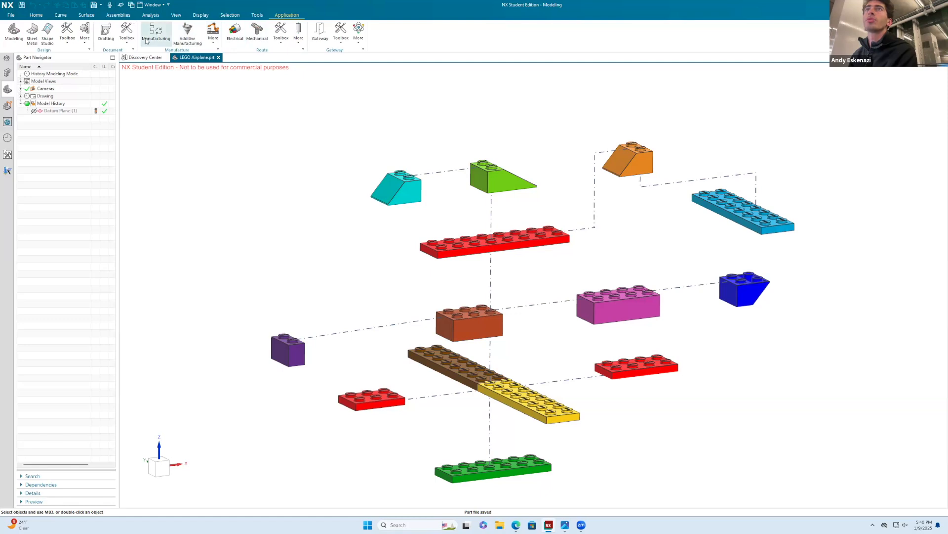
click(104, 32)
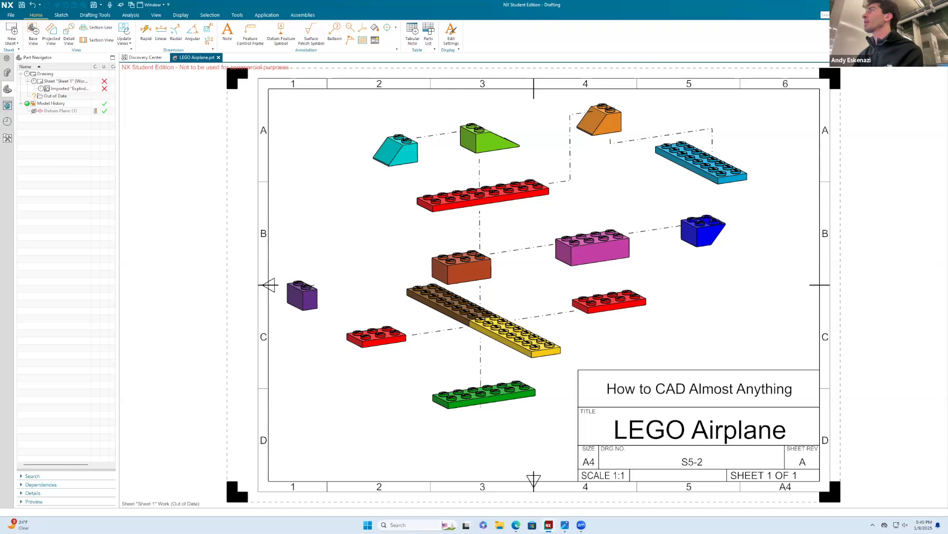
Try placing a circular balloon at the orange slanted brick, and undo it.
text(bal)
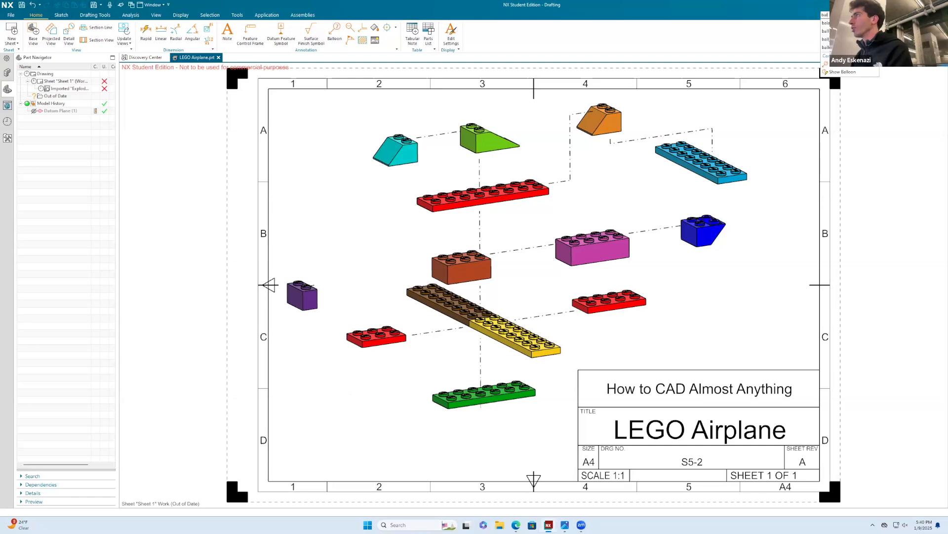
click(844, 67)
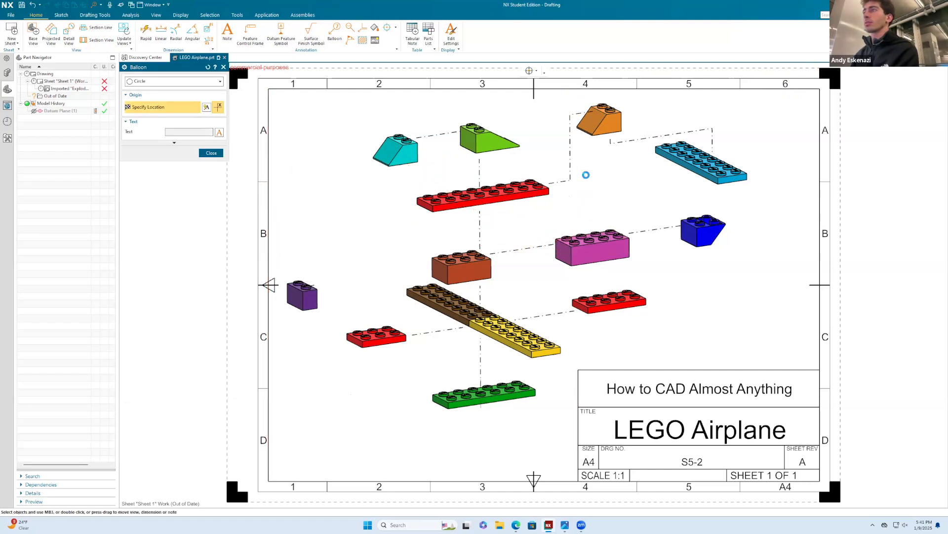
key(Escape)
click(333, 35)
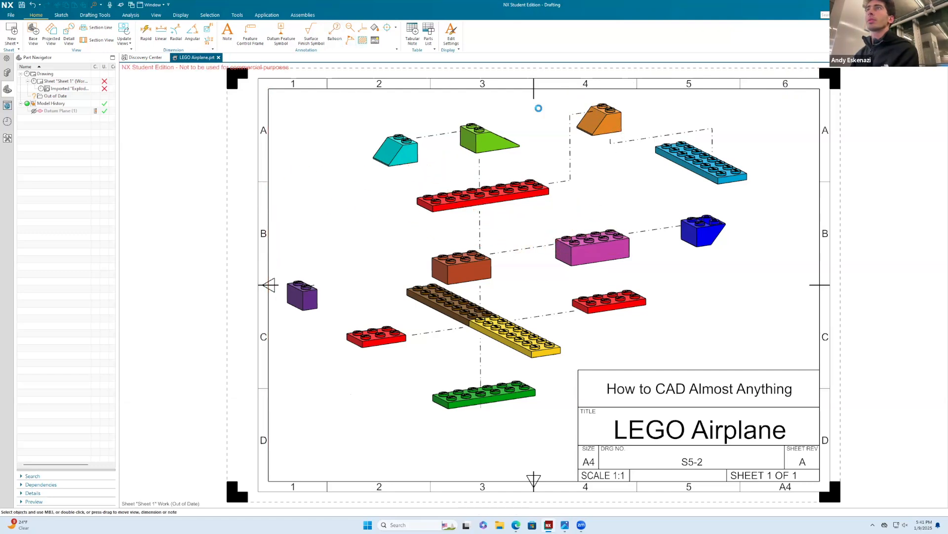
click(621, 121)
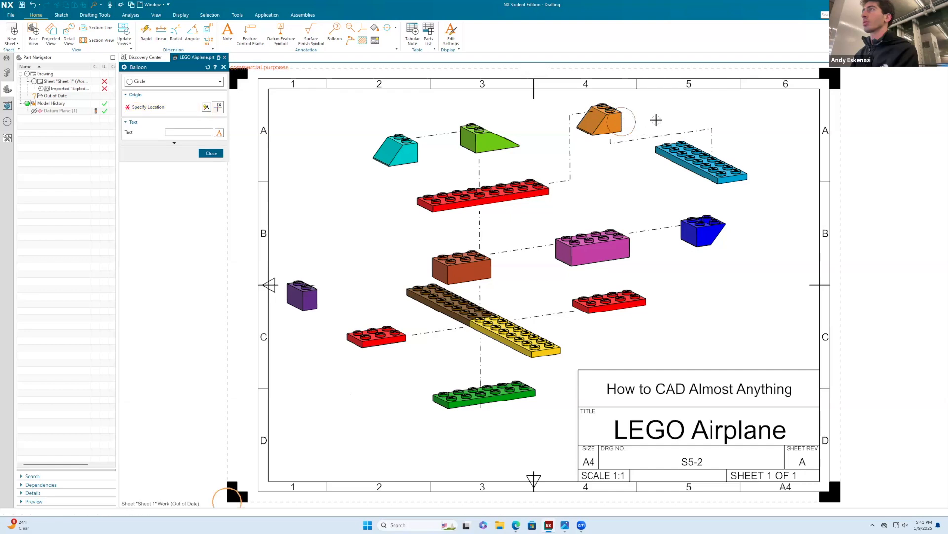
key(Escape)
key(ctrl+z)
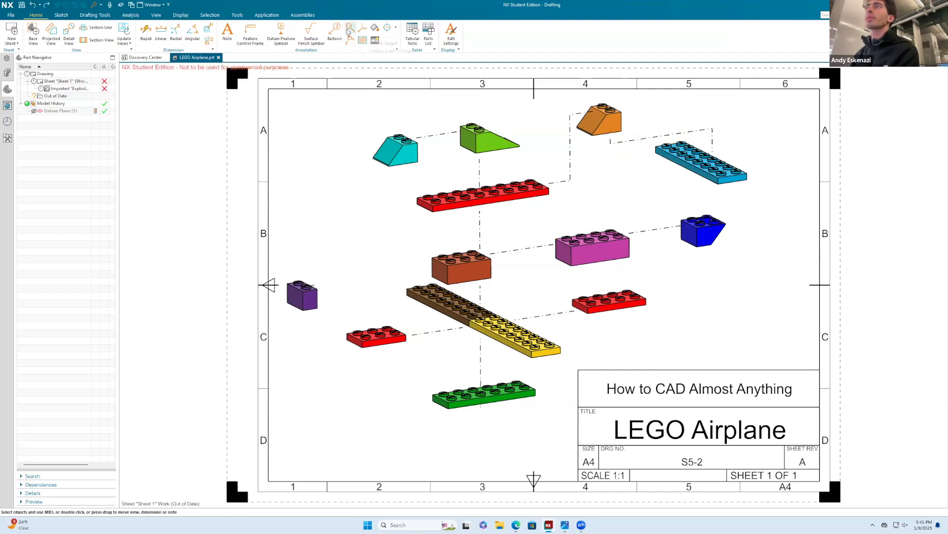
Place an empty circular balloon by the cyan slanted brick, move it clear of the brick, and delete it.
click(336, 36)
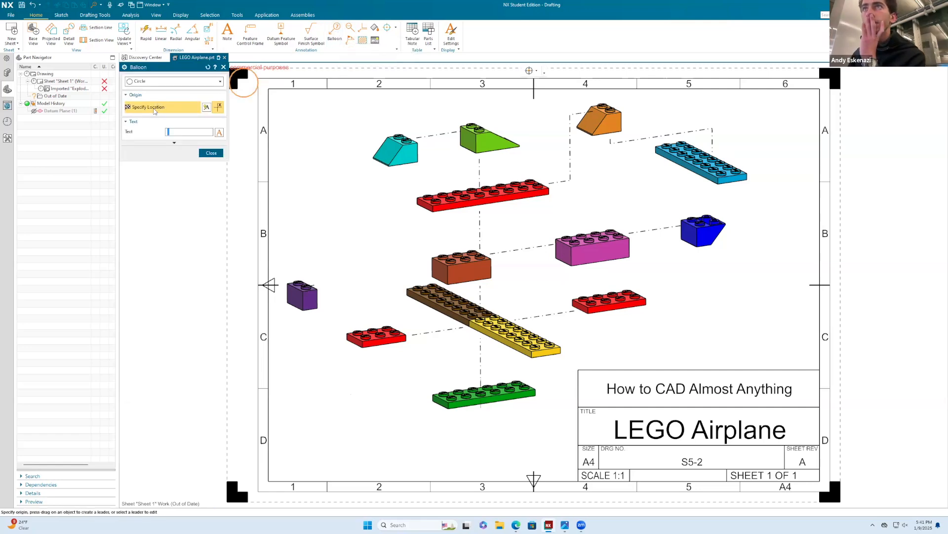
click(410, 164)
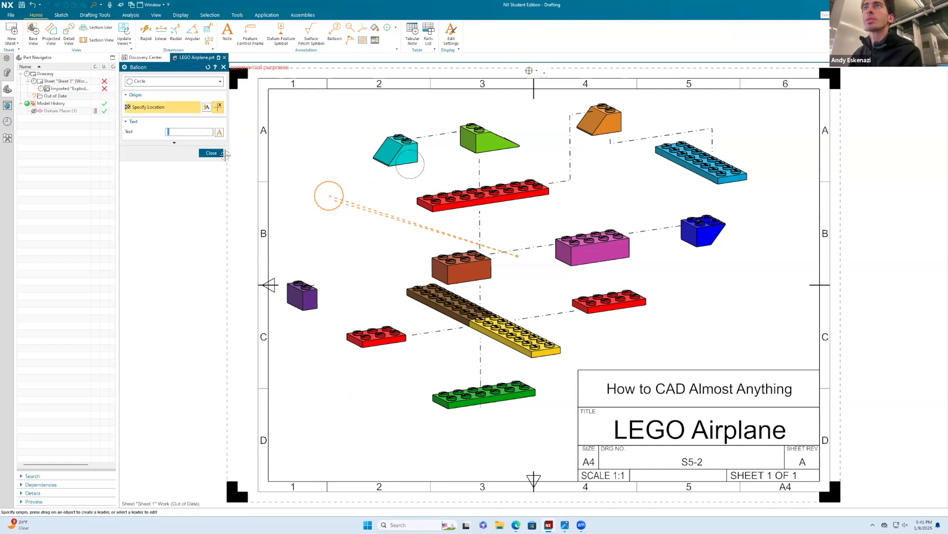
click(173, 143)
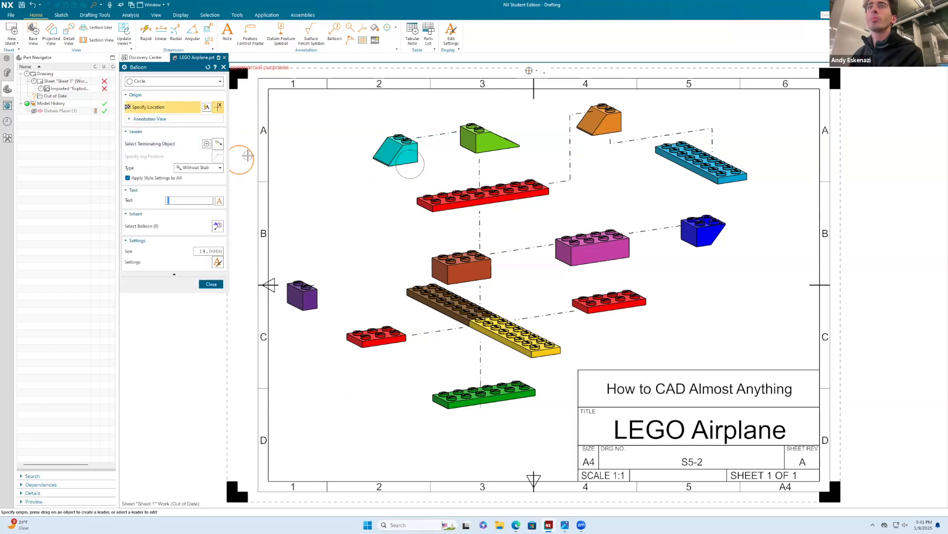
key(Escape)
drag(425, 165, 314, 147)
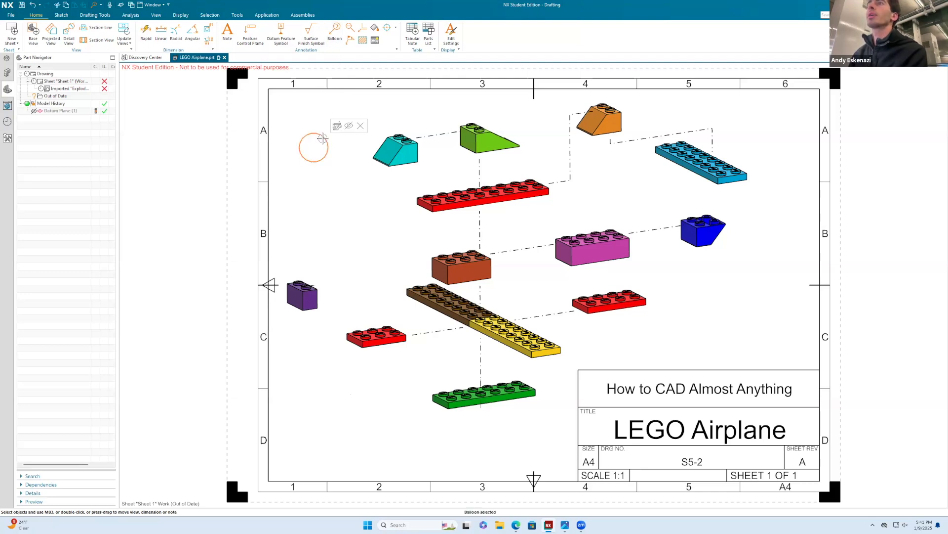
right_click(321, 138)
click(355, 128)
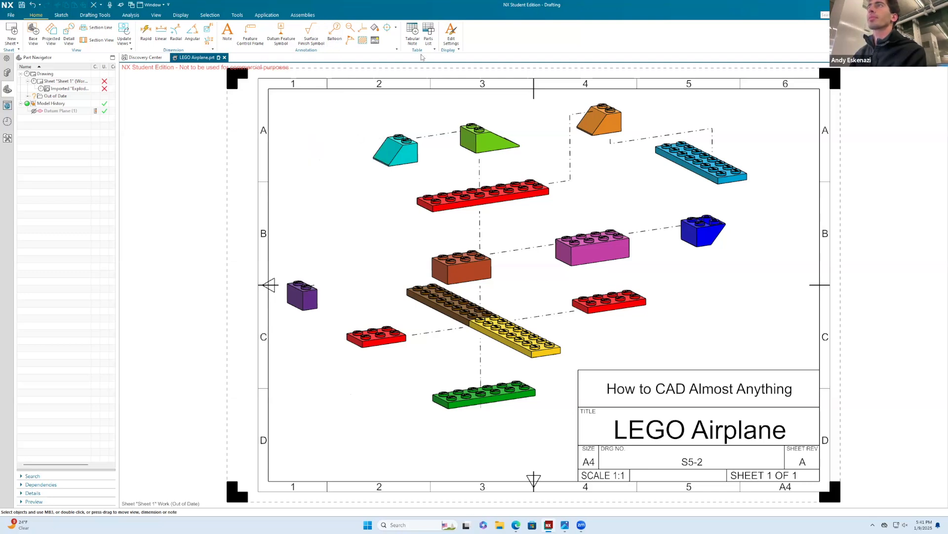
Insert a parts list of the airplane's components on the sheet, directly above the title block.
click(410, 40)
key(Escape)
click(426, 33)
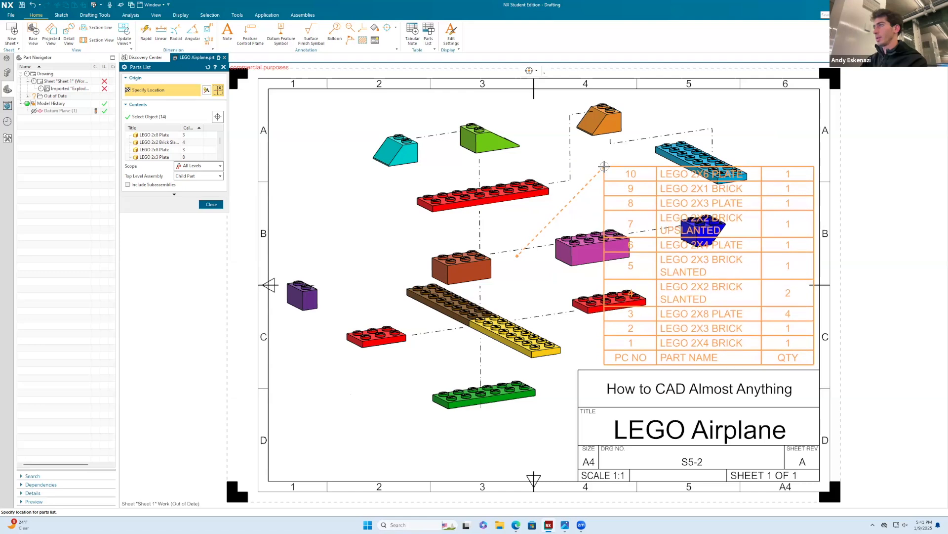
click(605, 166)
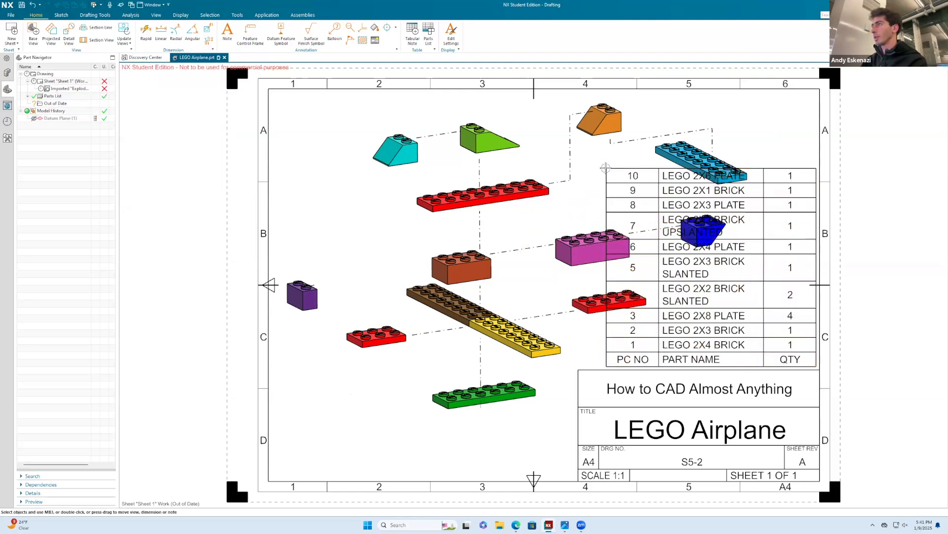
Narrow the PC NO and QTY columns of the parts list and move the table against the sheet's right border.
drag(608, 177, 618, 177)
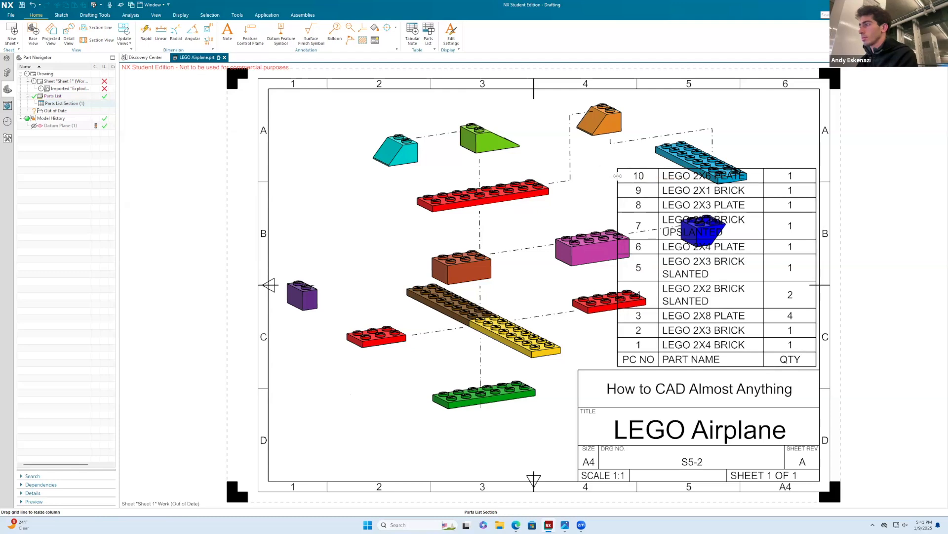
drag(816, 194, 791, 196)
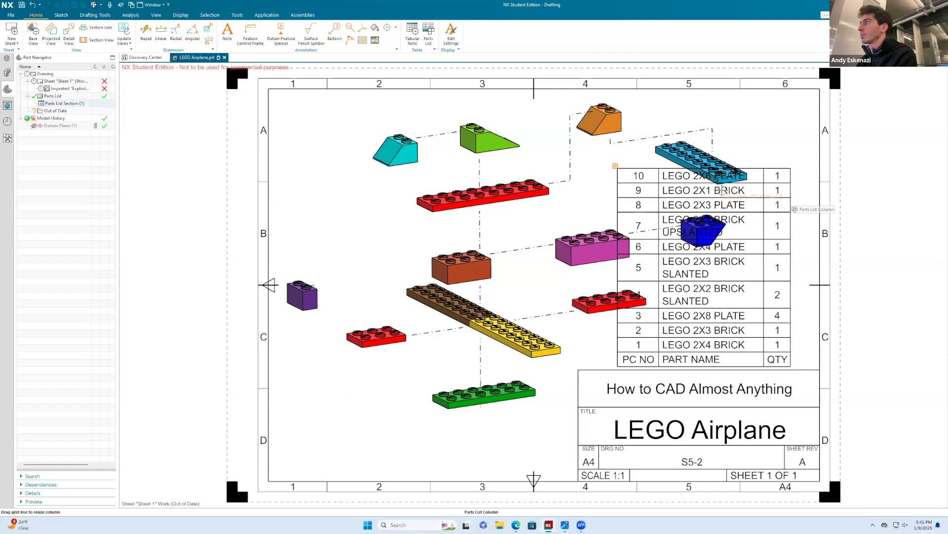
drag(617, 164, 641, 162)
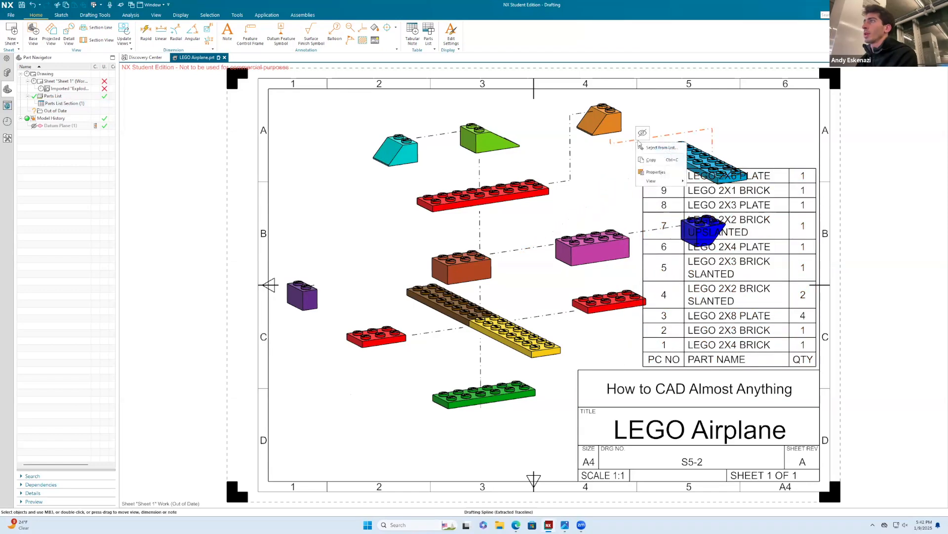
Delete the imported exploded view from Sheet 1.
click(59, 125)
click(57, 90)
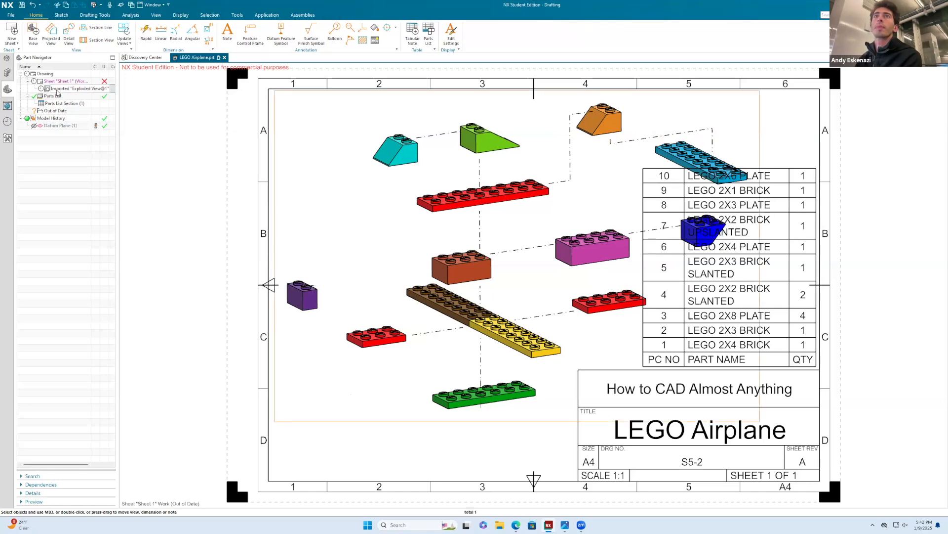
right_click(61, 90)
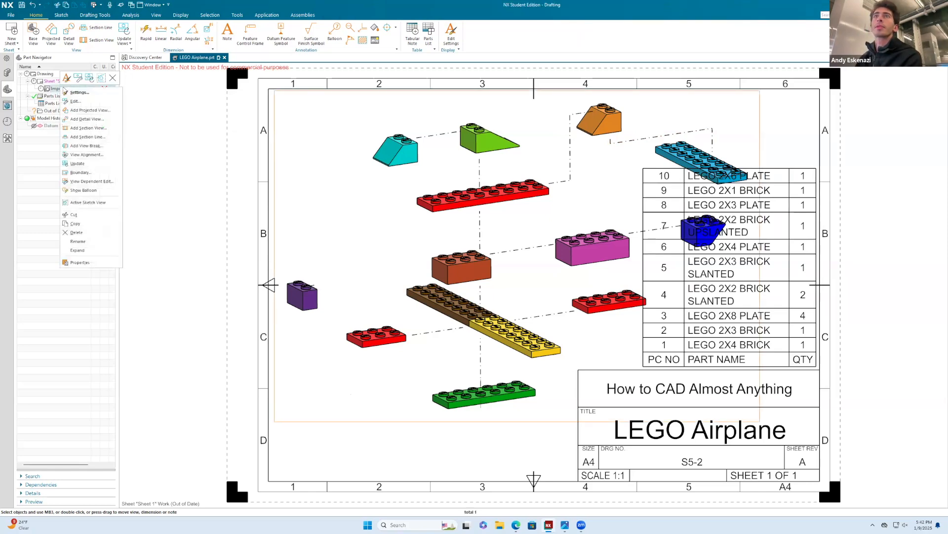
click(112, 78)
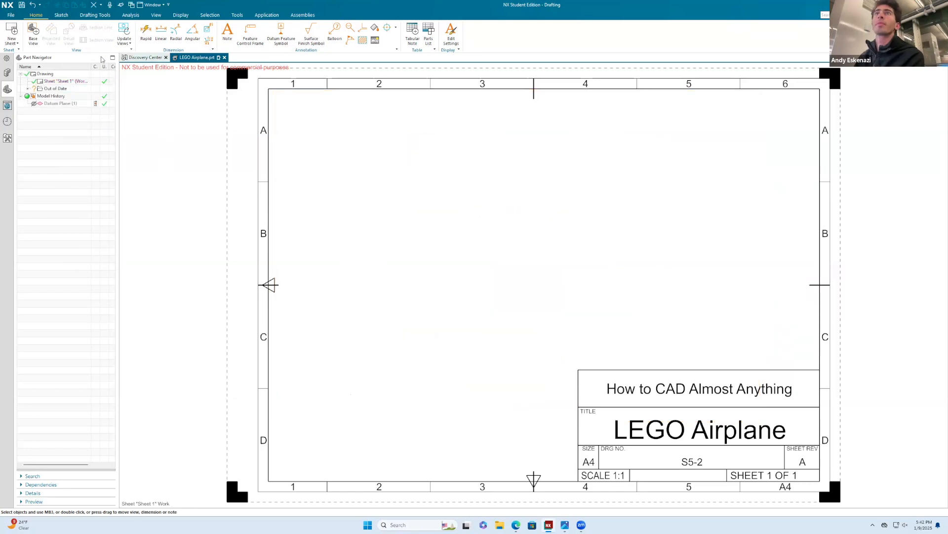
click(33, 34)
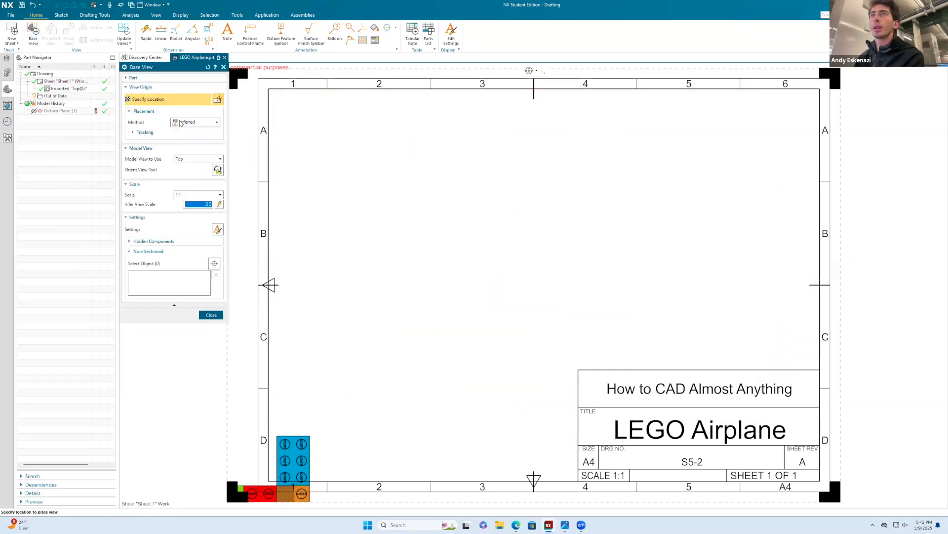
click(199, 123)
click(199, 123)
click(193, 159)
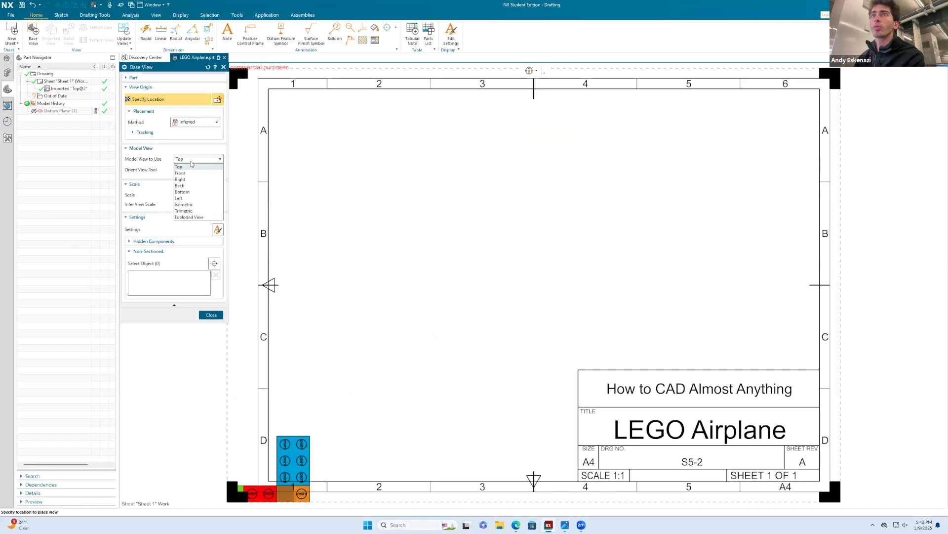
click(189, 217)
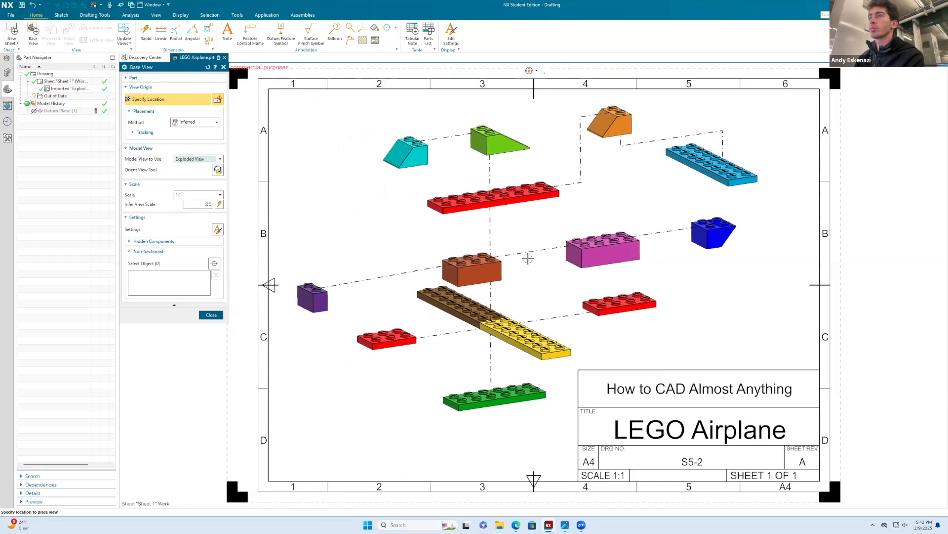
key(Escape)
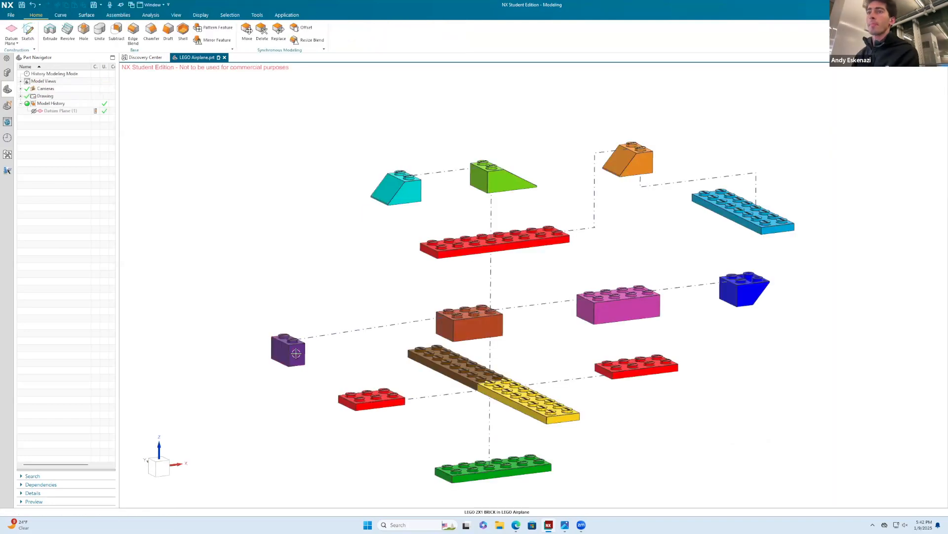
Try moving the purple 2x1 brick along X towards the brown 2x3 brick in Explosion 1, and undo the move.
click(296, 353)
right_click(296, 353)
click(773, 87)
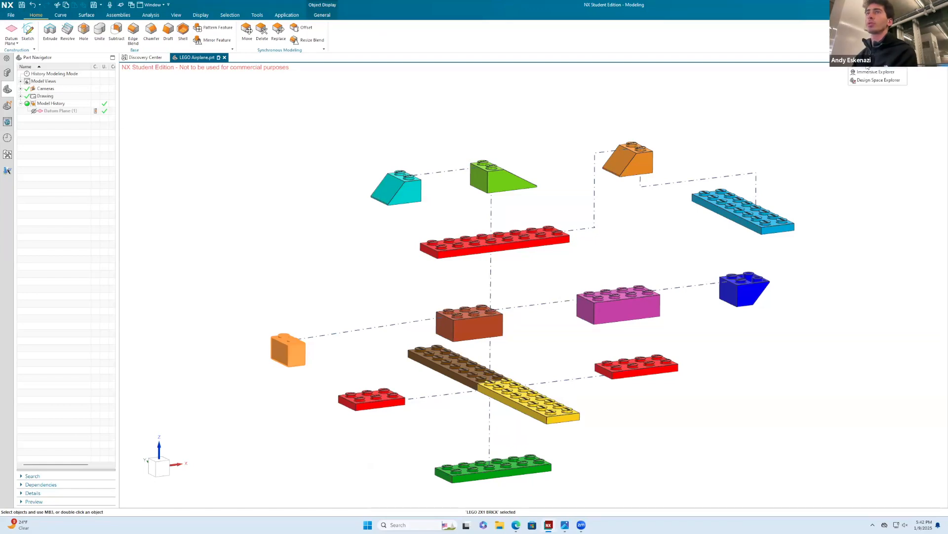
click(160, 170)
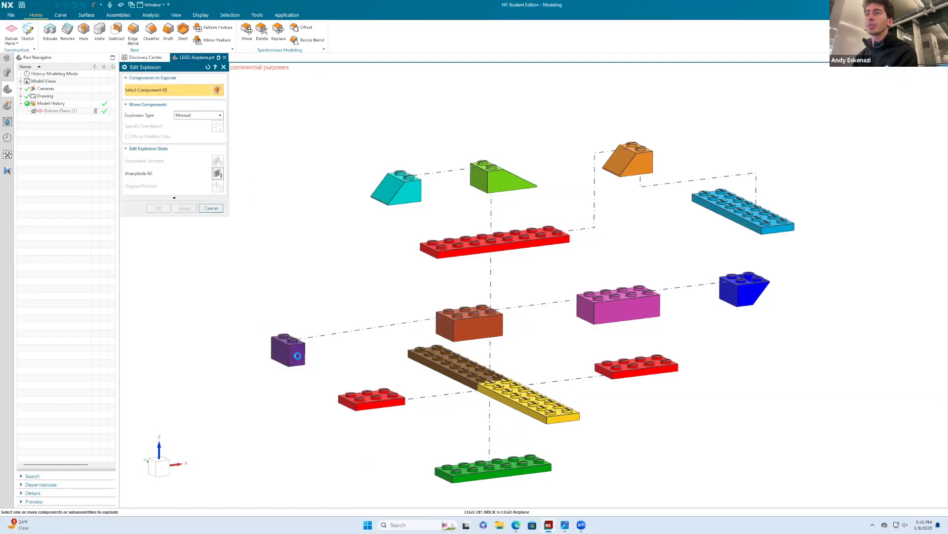
click(296, 351)
click(218, 125)
drag(316, 350, 397, 335)
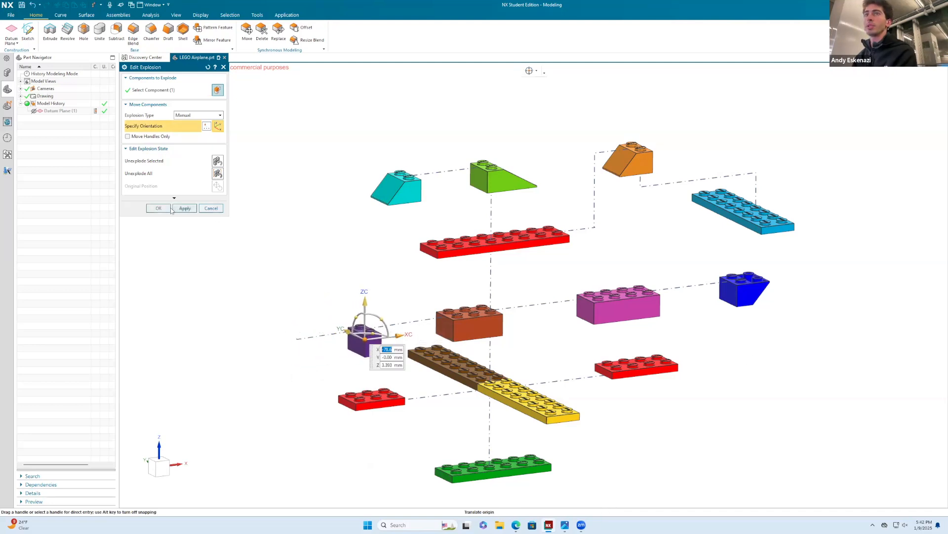
click(158, 209)
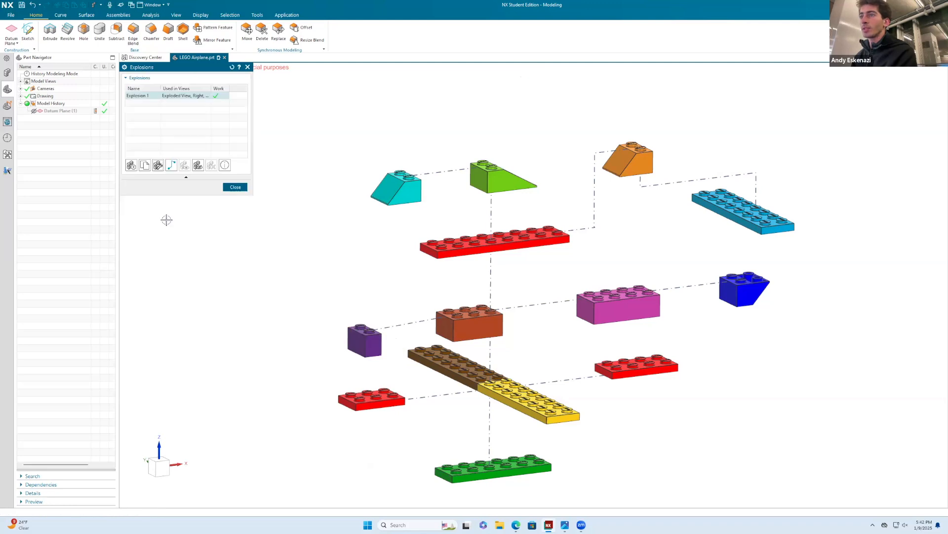
mouse_move(414, 342)
middle_down()
mouse_move(377, 324)
mouse_move(433, 365)
mouse_move(413, 340)
middle_up()
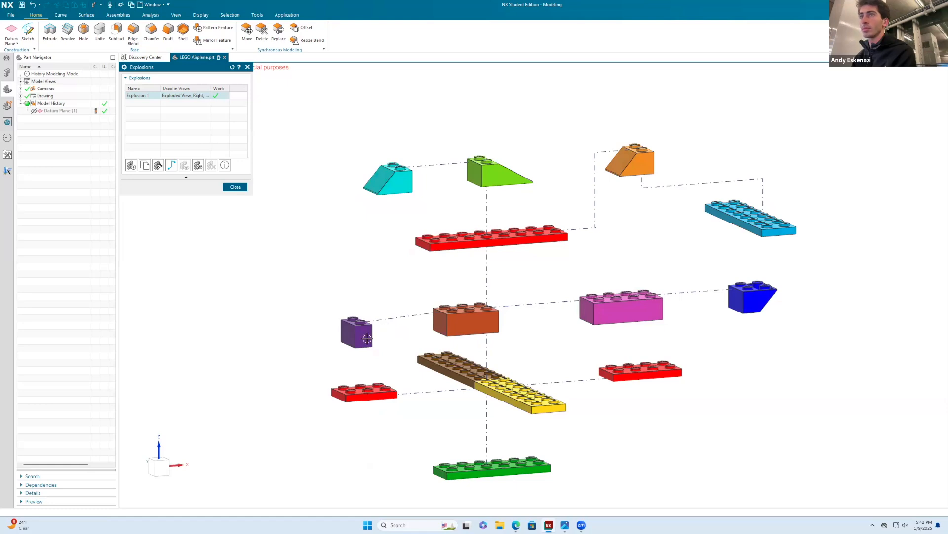
key(ctrl+z)
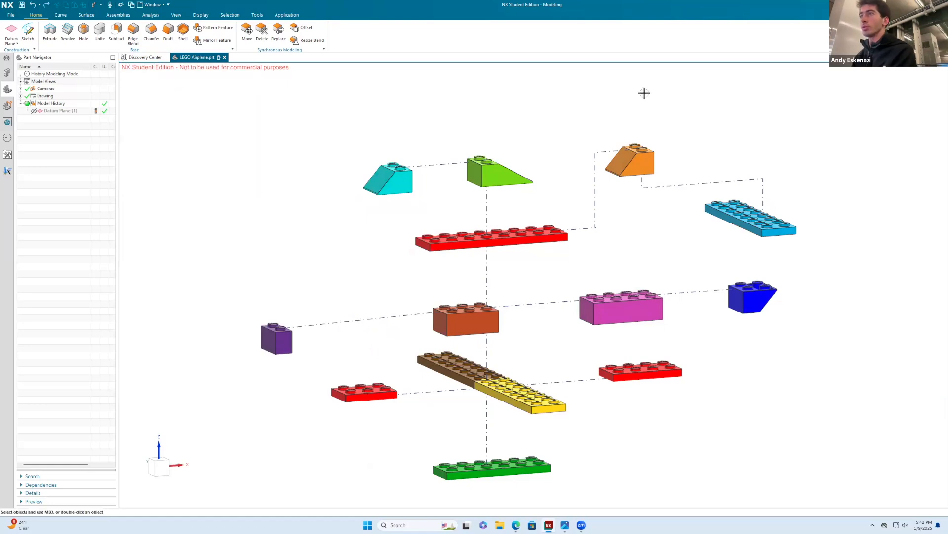
Edit Explosion 1 to move the purple 2x1 brick along X, closer to the brown 2x3 brick.
text(explo)
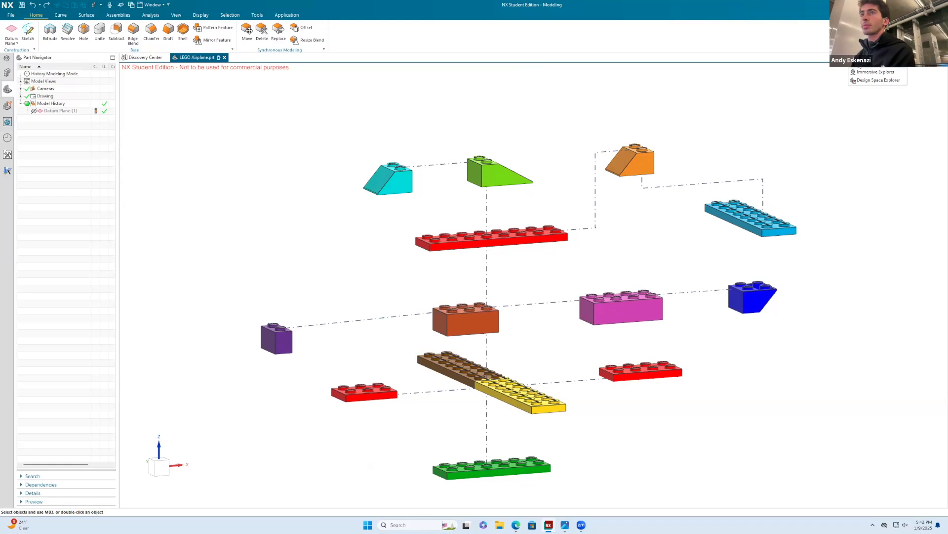
key(Return)
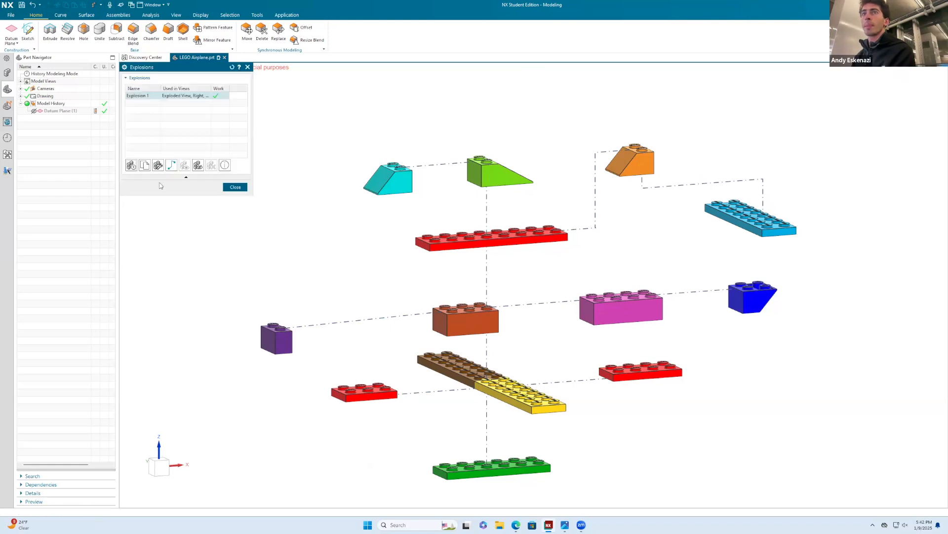
click(158, 165)
click(287, 344)
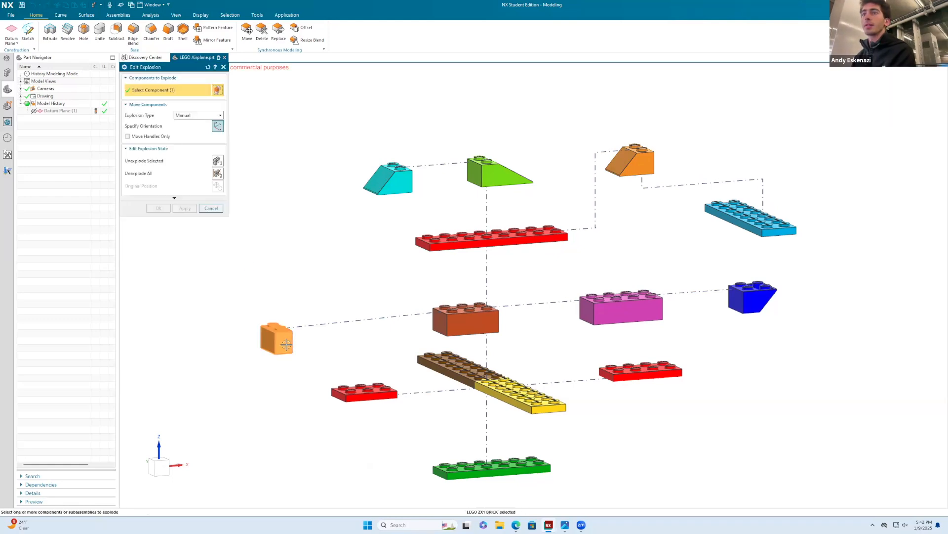
click(218, 125)
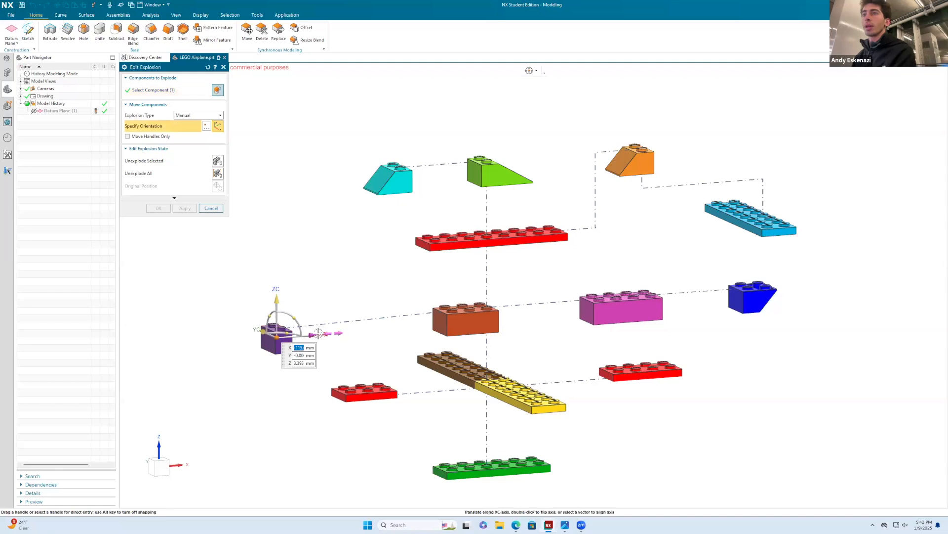
drag(322, 335, 384, 327)
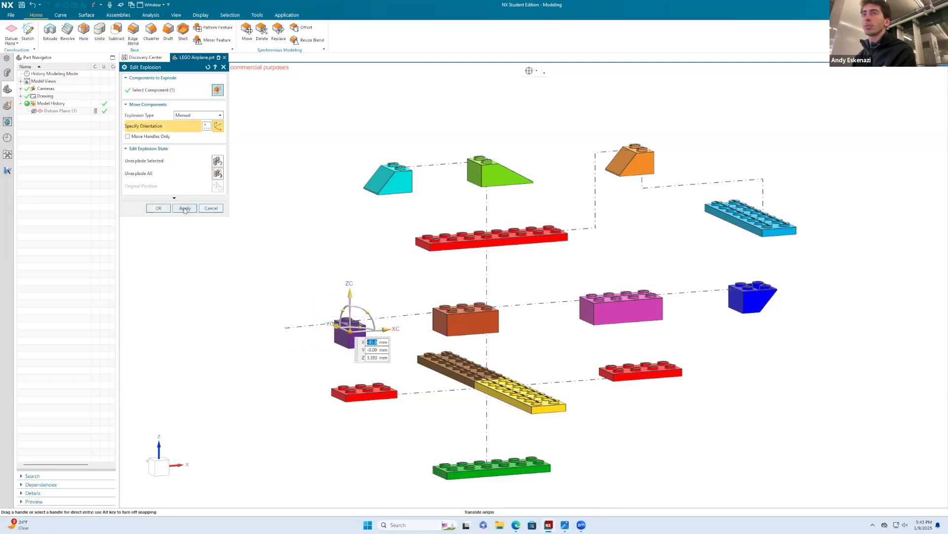
click(184, 208)
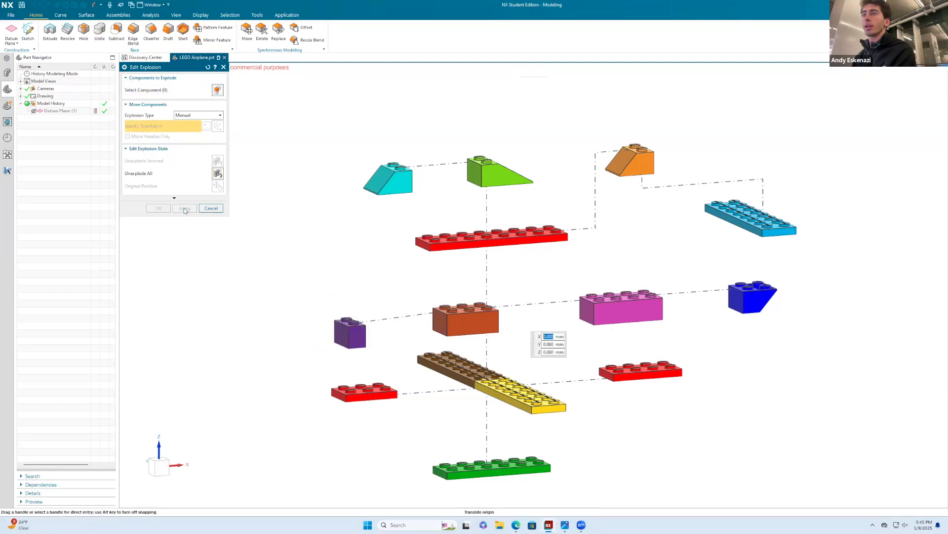
click(221, 209)
scroll(387, 265, down, 1)
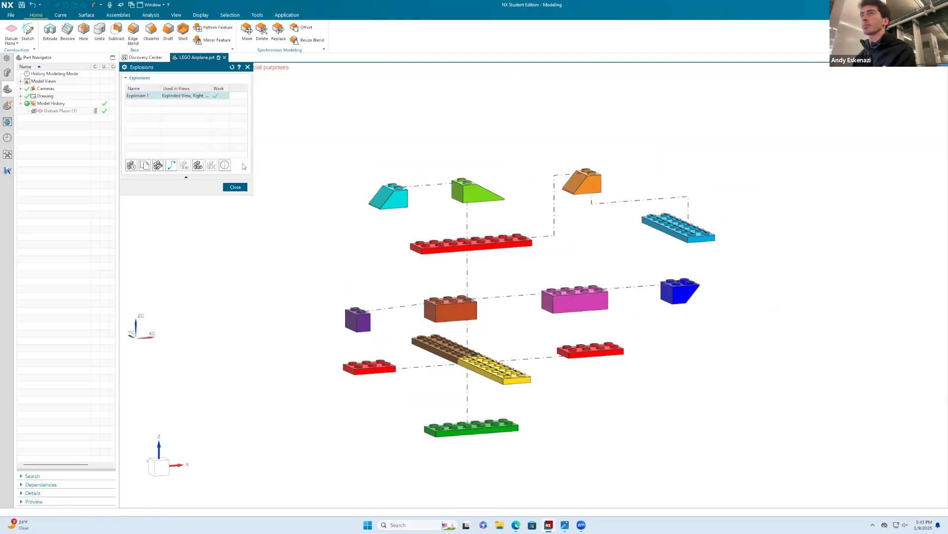
click(248, 66)
Return to Drafting and place the Exploded View as a base view on Sheet 1, without any projected view.
click(287, 15)
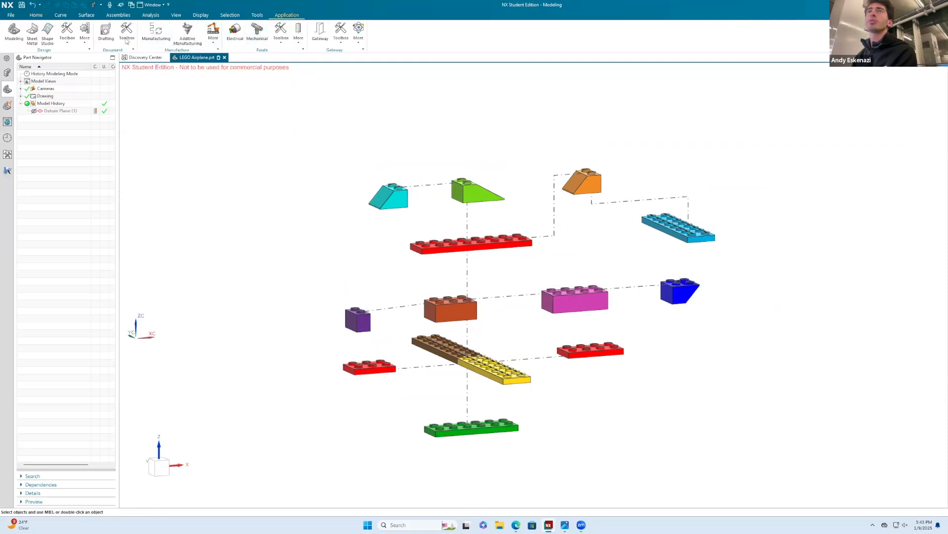
click(105, 31)
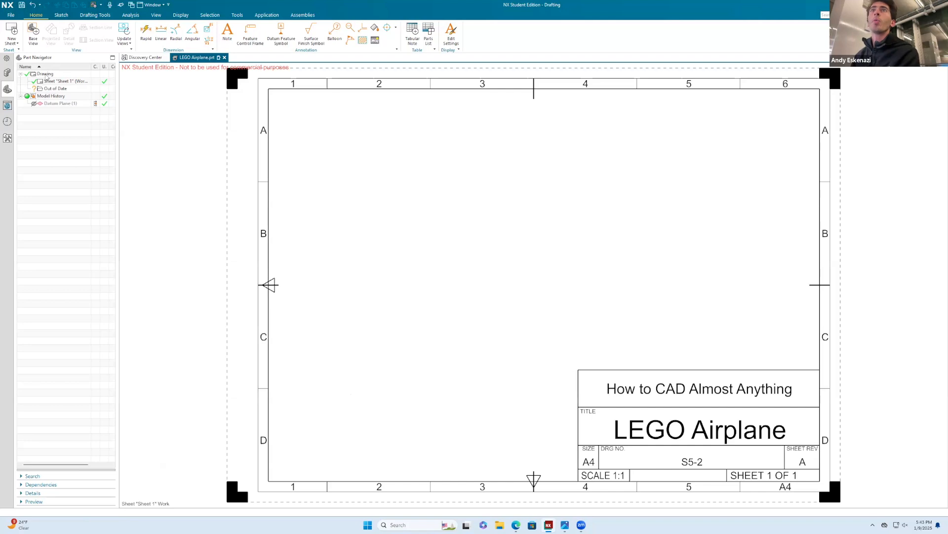
click(33, 33)
click(195, 122)
click(183, 157)
click(183, 159)
click(187, 217)
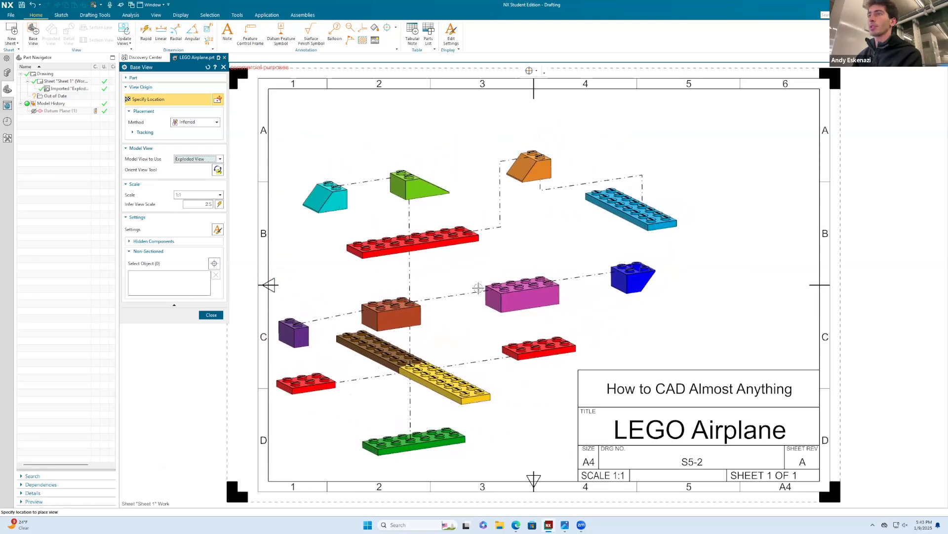
click(492, 270)
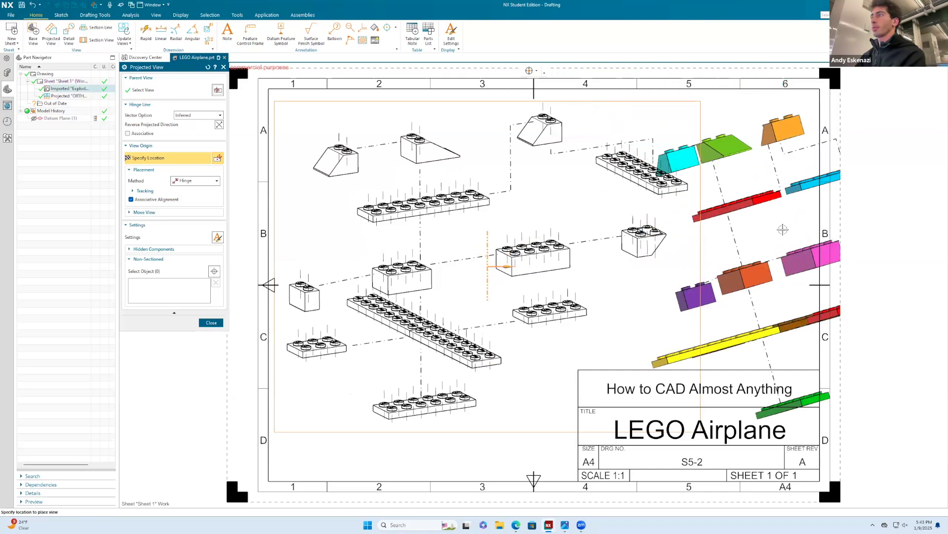
key(Escape)
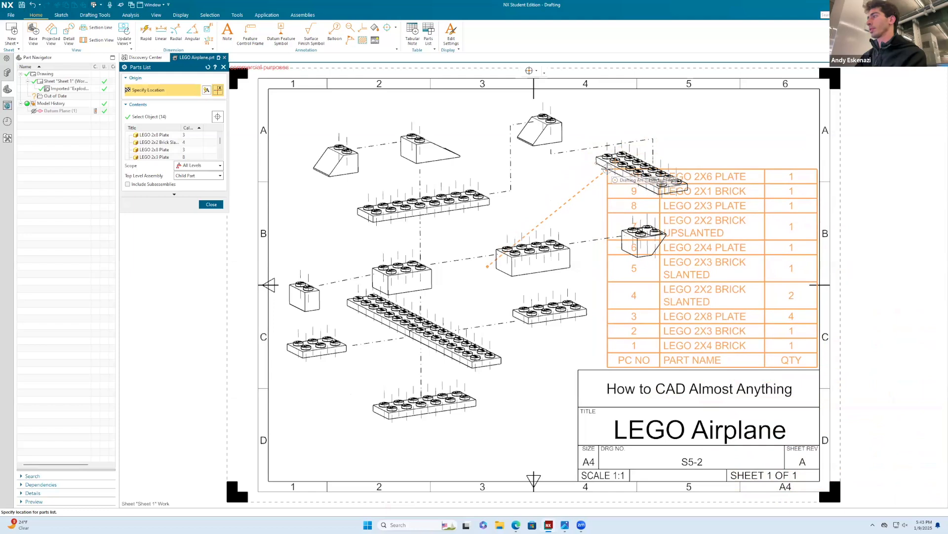
Insert a parts list above the title block, shift it towards the sheet's right border, and narrow its QTY and PC NO columns.
click(607, 167)
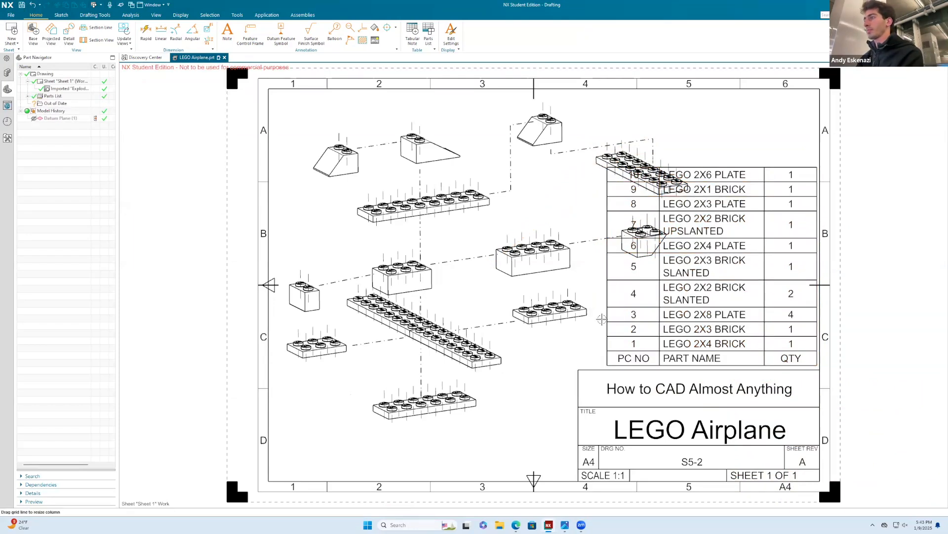
drag(814, 275, 799, 271)
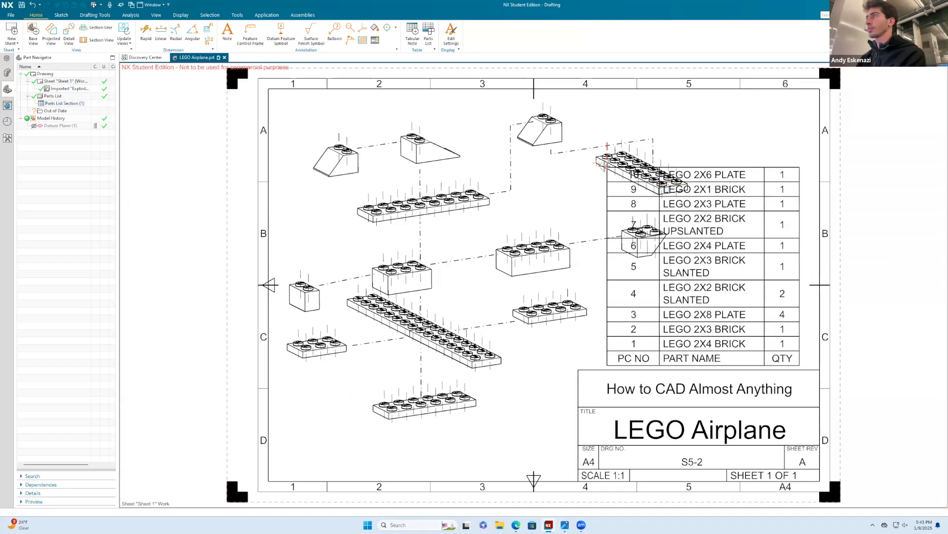
drag(608, 168, 624, 169)
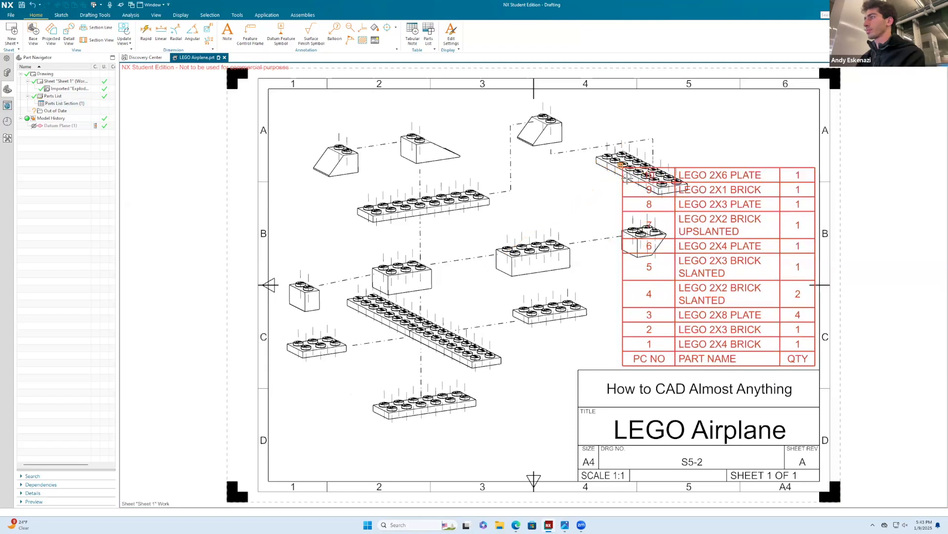
drag(624, 329, 632, 330)
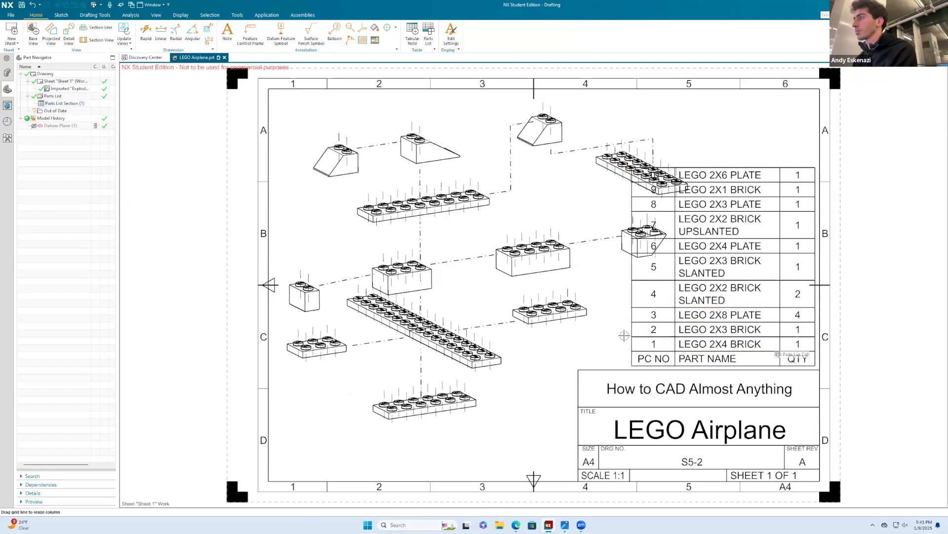
drag(631, 330, 644, 329)
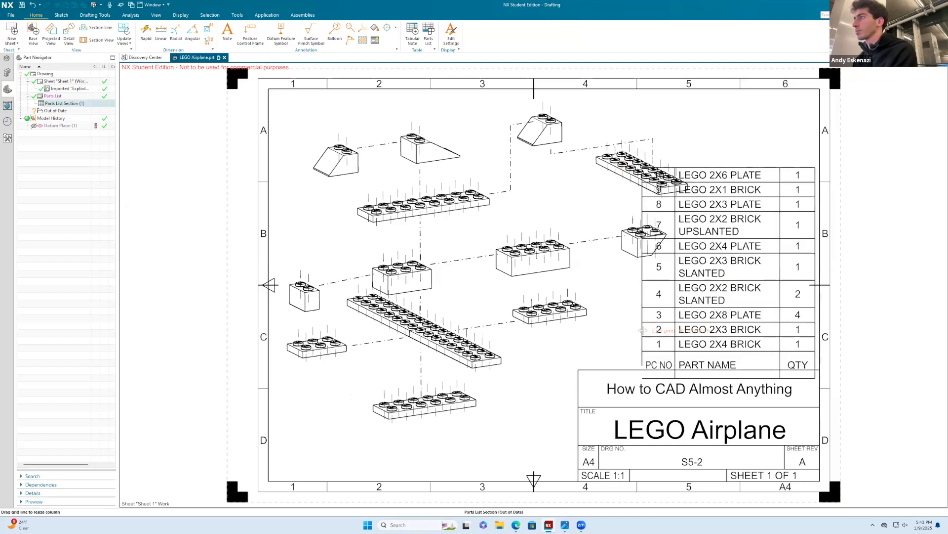
Narrow the PART NAME and QTY columns and move the parts list against the sheet's right border, directly above the title block.
drag(674, 300, 704, 297)
mouse_move(798, 293)
mouse_down()
mouse_move(762, 295)
mouse_move(787, 297)
mouse_up()
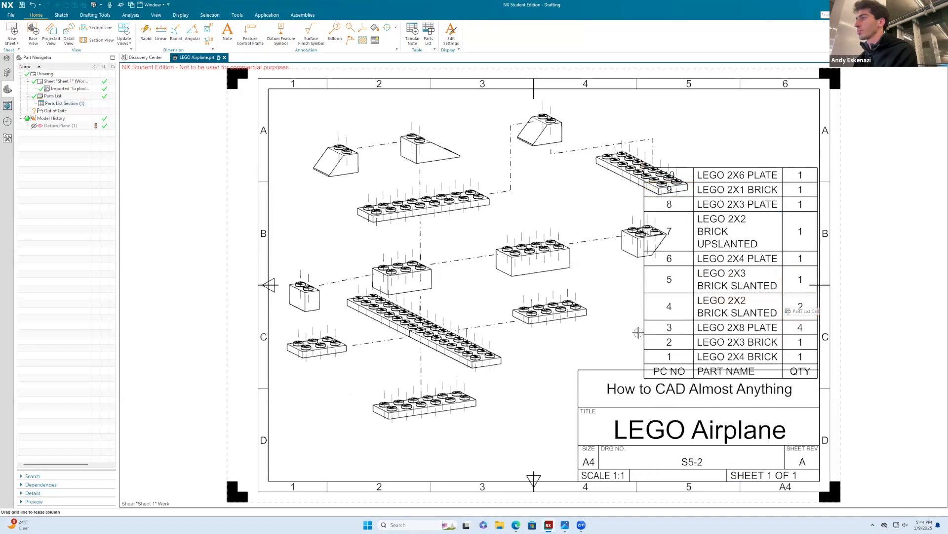
drag(646, 329, 651, 329)
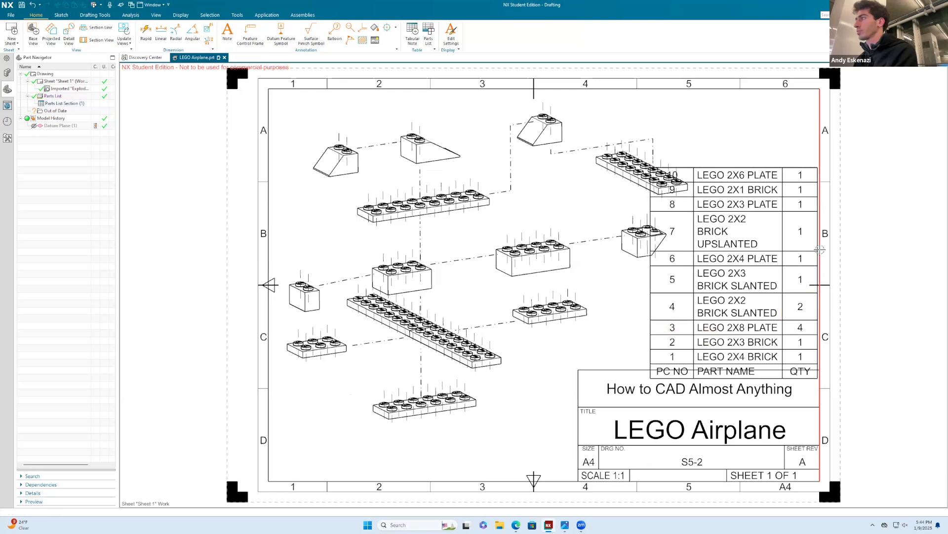
drag(815, 247, 811, 252)
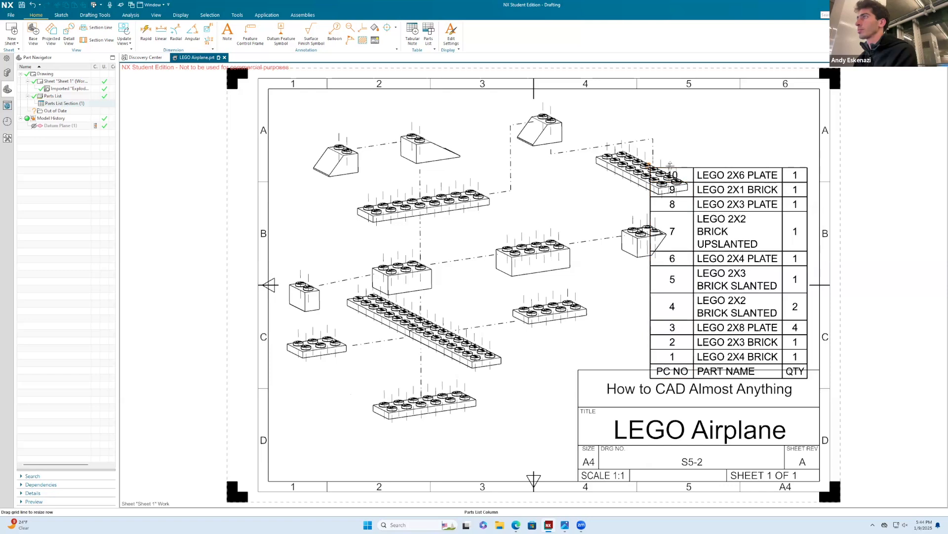
click(678, 169)
click(678, 171)
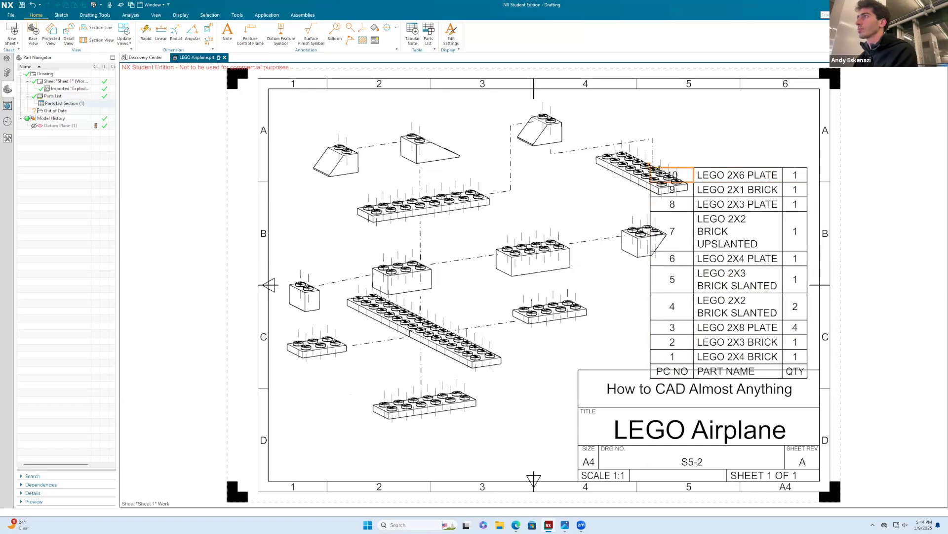
mouse_move(668, 158)
mouse_down()
mouse_move(650, 144)
mouse_move(663, 159)
mouse_up()
Hide all centerlines on the drawing sheet.
scroll(868, 281, up, 3)
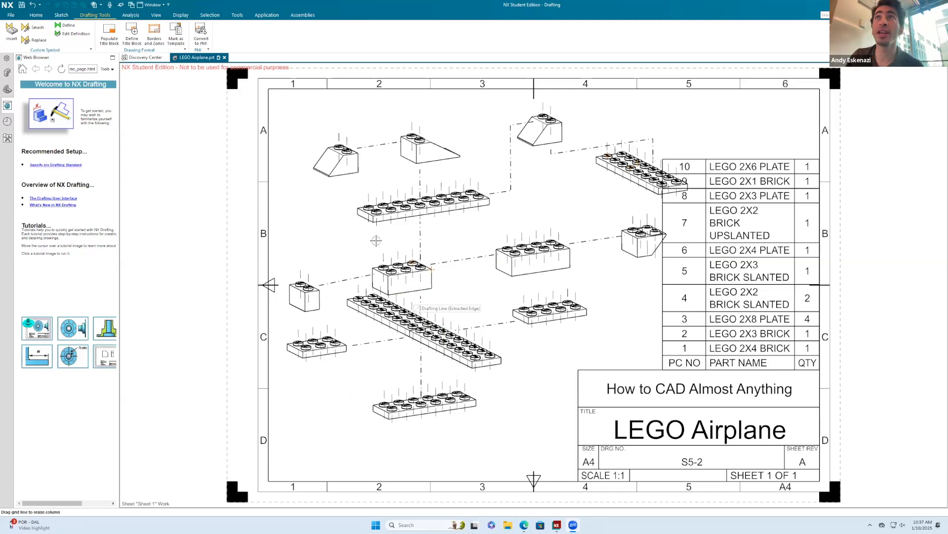
click(155, 15)
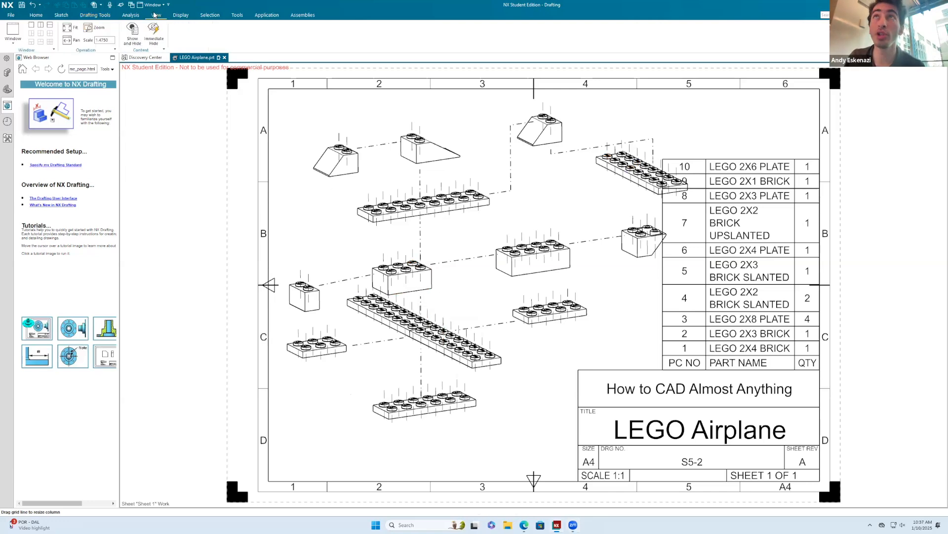
click(132, 43)
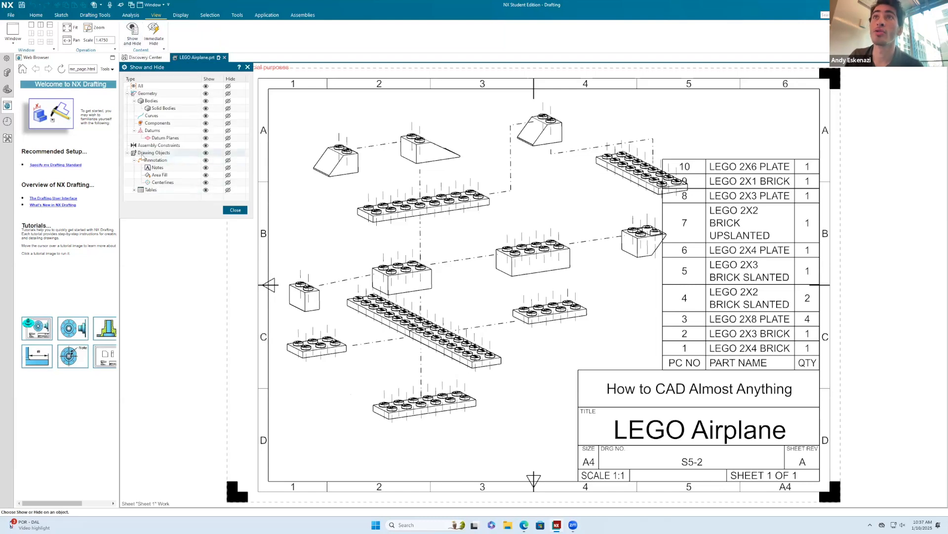
click(229, 182)
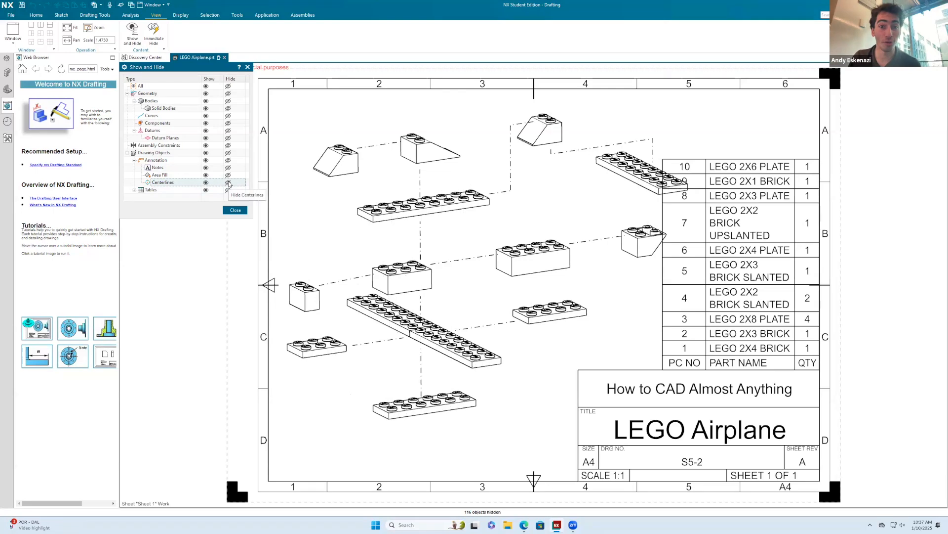
Return to Modeling, edit Explosion 1 and move the magenta 2X4 brick inward along X, closer to the dark-orange 2X3 brick.
click(235, 209)
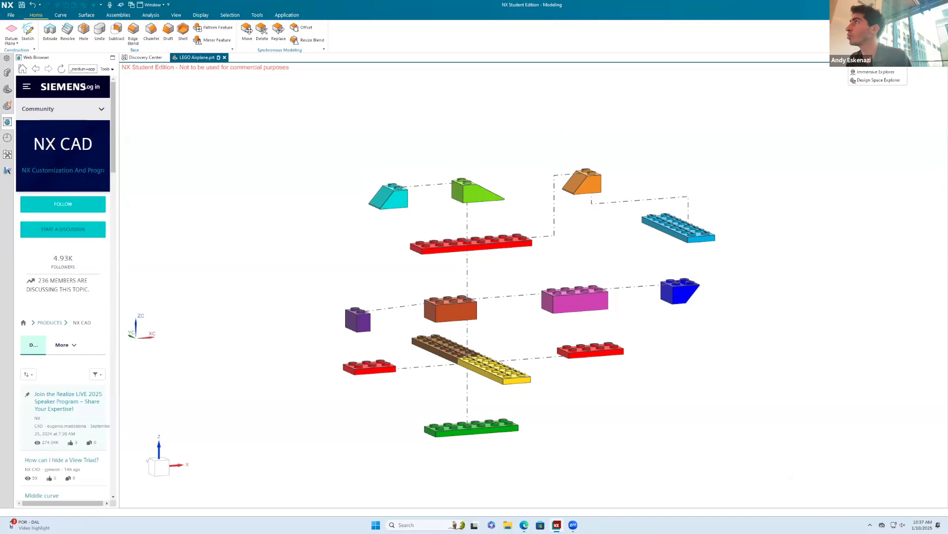
click(875, 65)
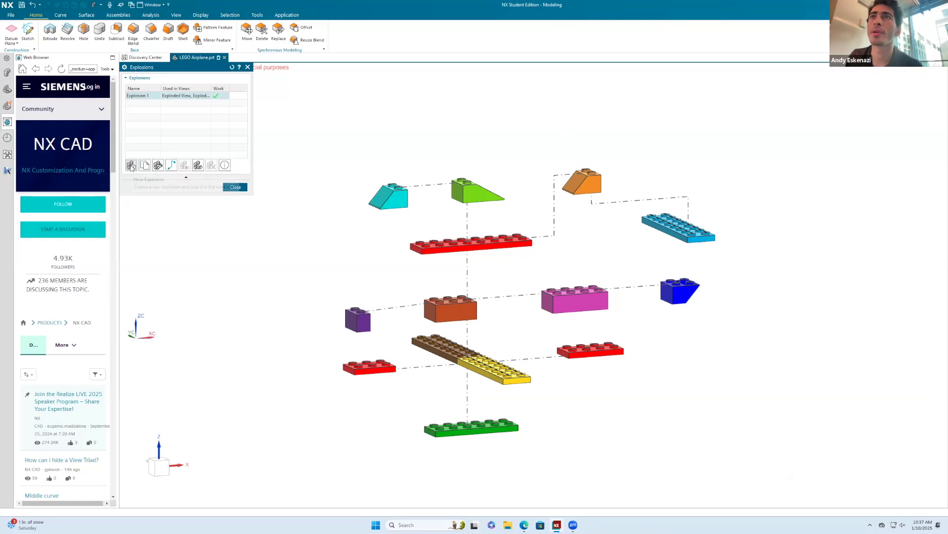
click(158, 166)
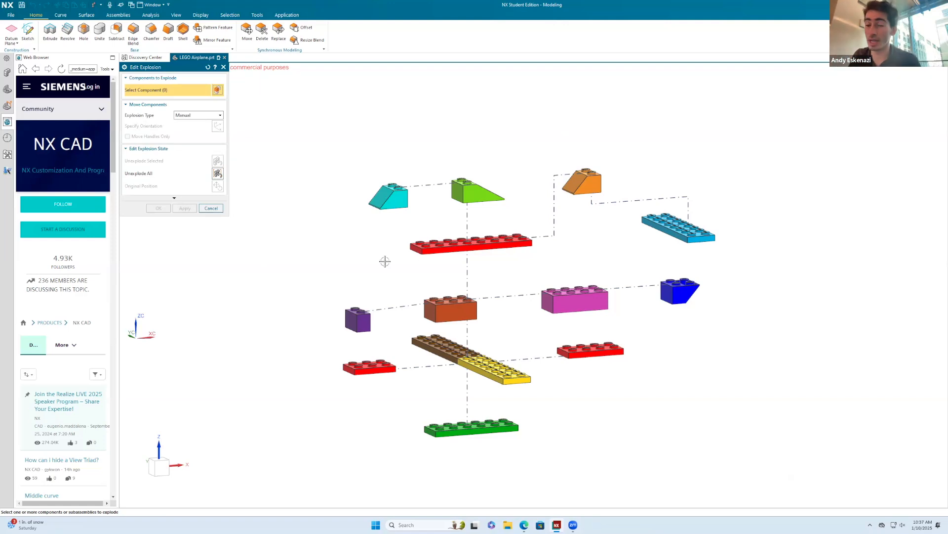
click(552, 310)
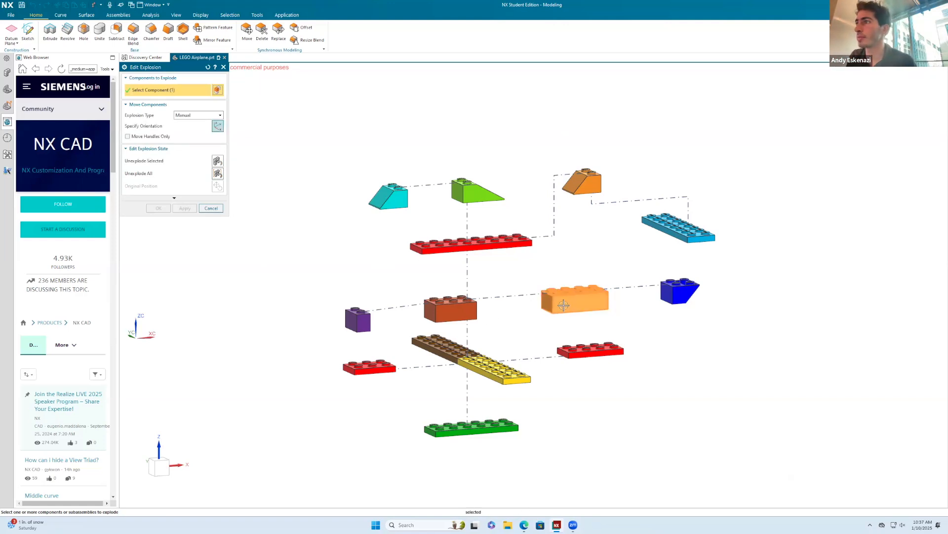
scroll(559, 304, up, 3)
click(218, 126)
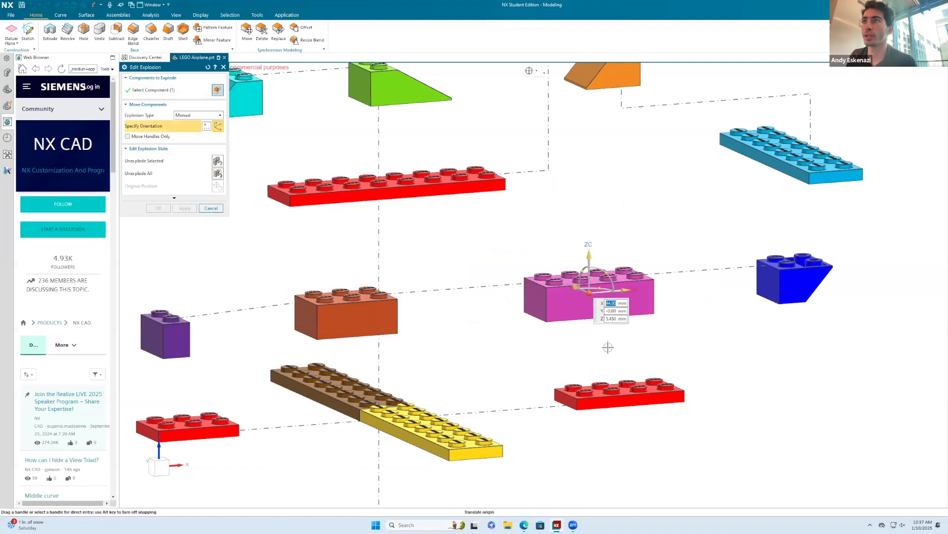
drag(574, 293, 529, 295)
scroll(524, 289, down, 3)
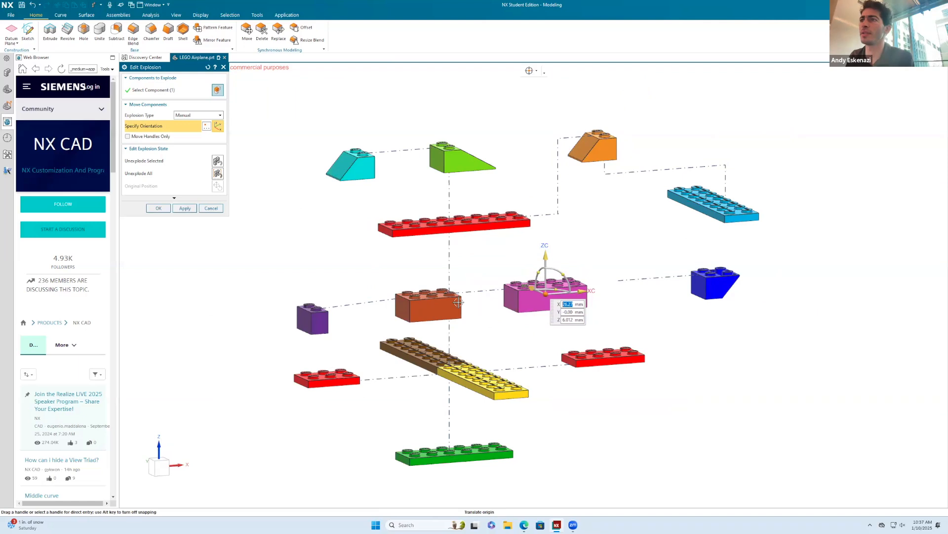
click(184, 208)
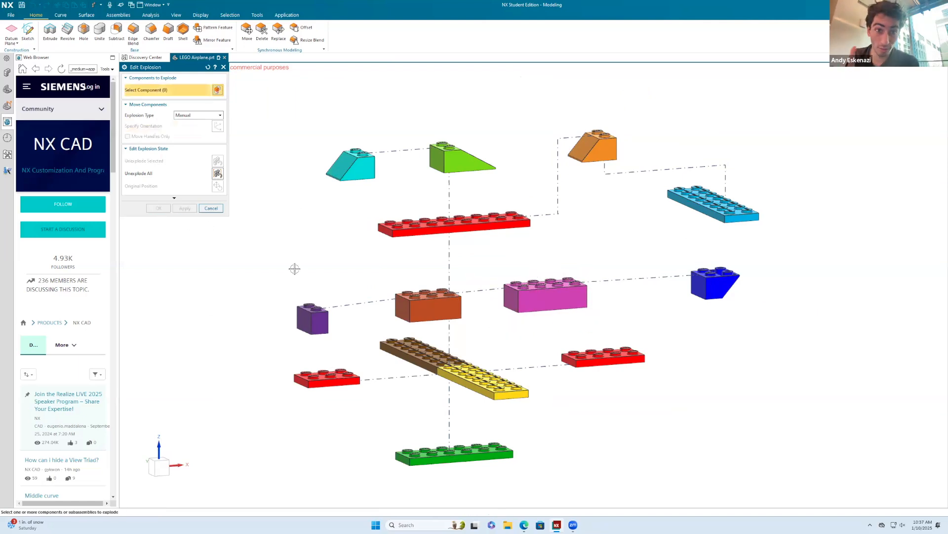
Move the red 2X4 plate on the +X side inward along X, closer to the yellow 2X8 plate.
click(585, 363)
click(217, 127)
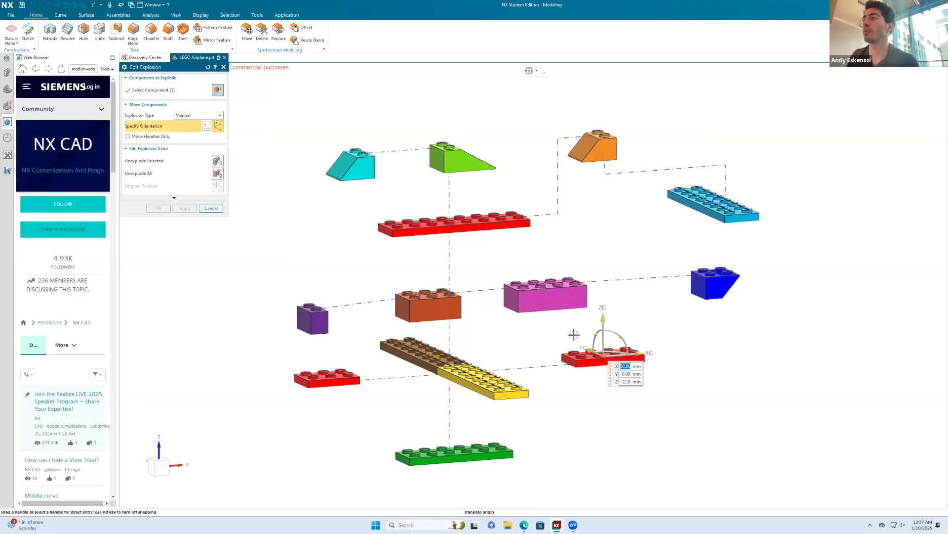
drag(596, 358, 579, 362)
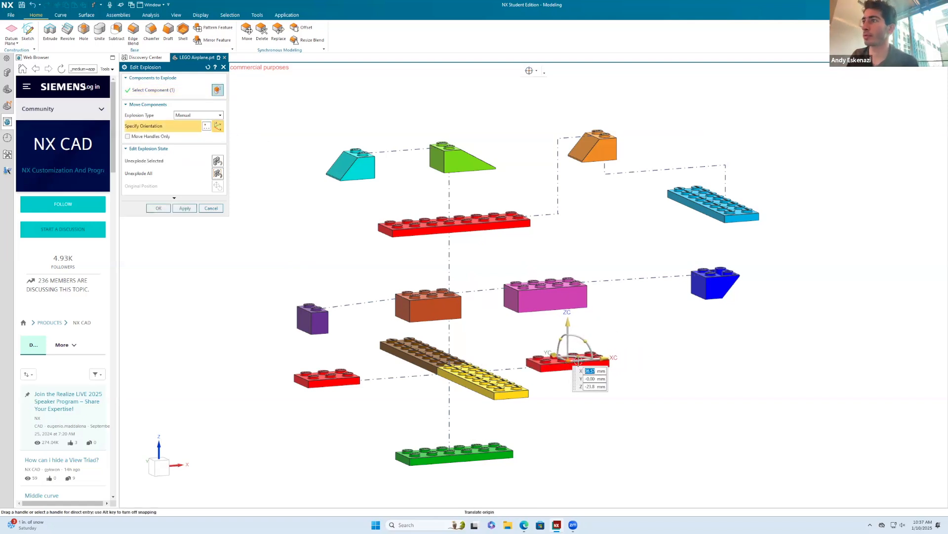
click(195, 210)
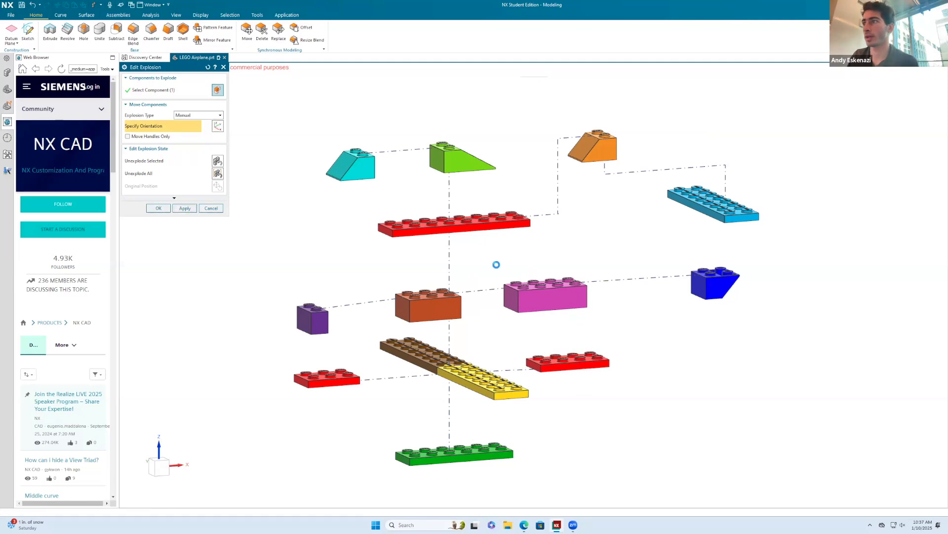
Move the blue 2X2 upslanted brick inward along X to about 76 mm, closer to the magenta brick.
scroll(643, 267, down, 3)
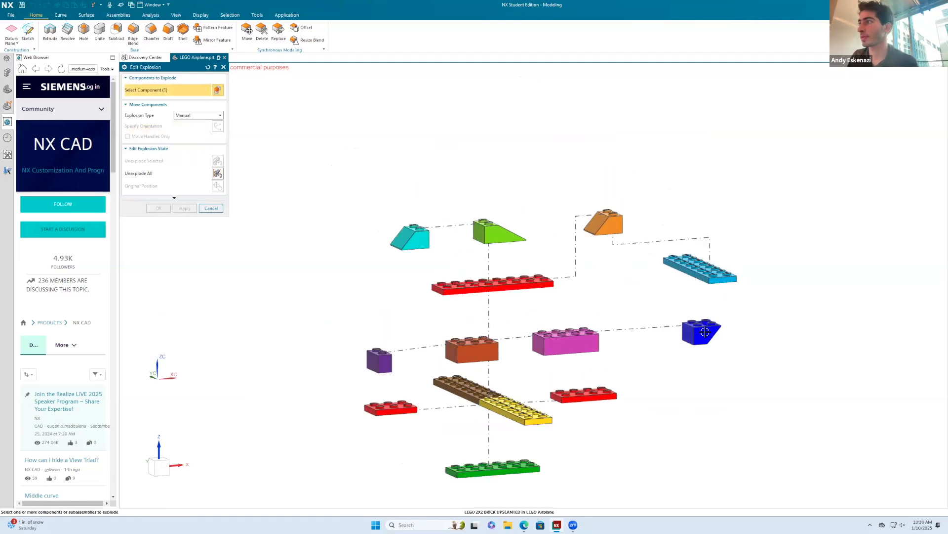
click(712, 326)
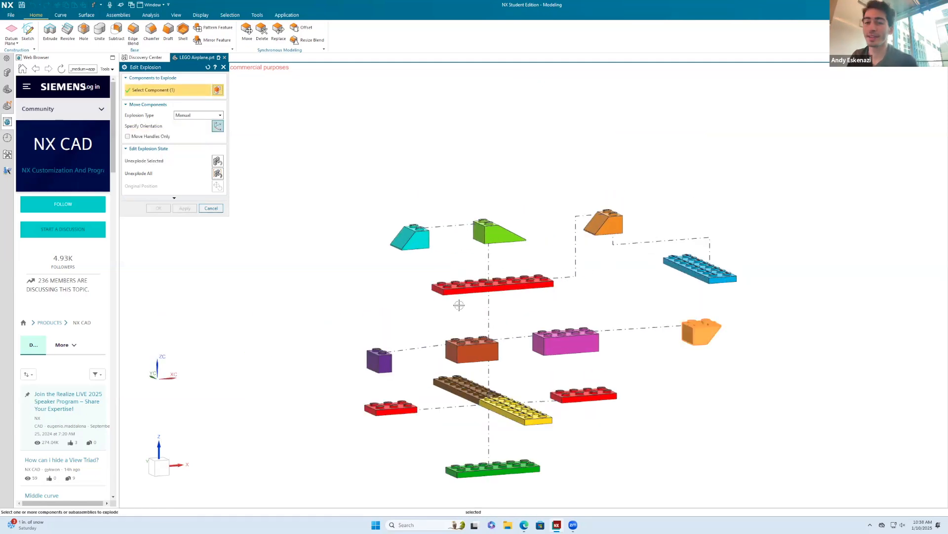
click(218, 127)
drag(702, 327, 653, 335)
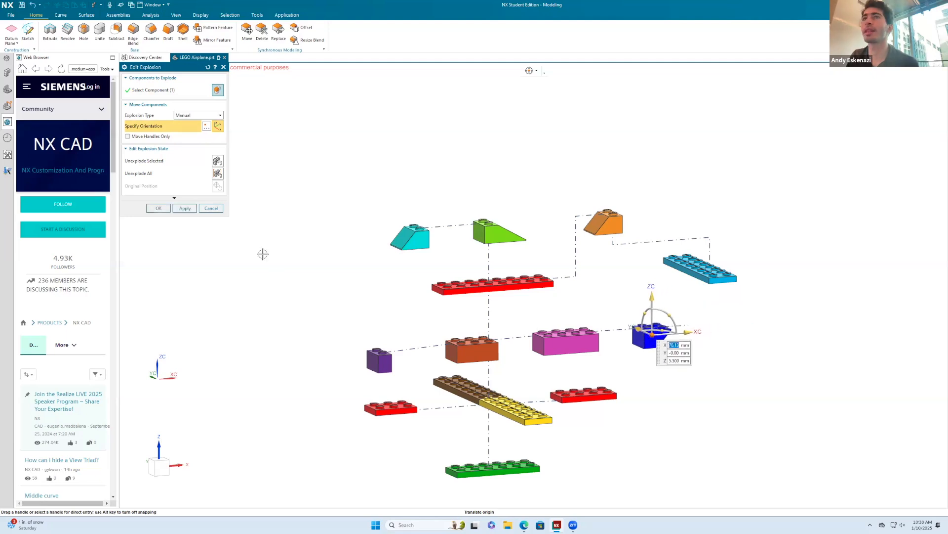
click(185, 208)
Move the light-blue 2X8 plate inward along X, closer to the orange slanted brick.
click(682, 271)
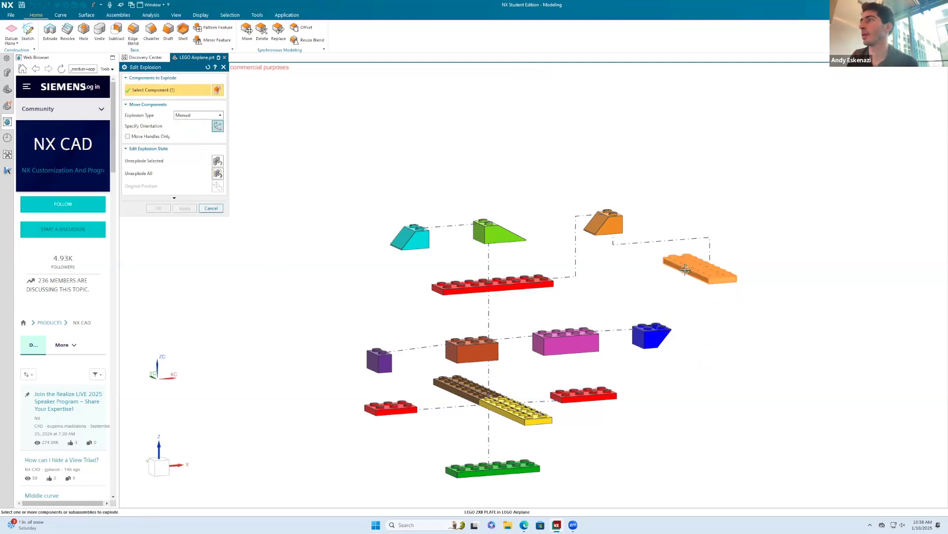
click(217, 126)
drag(700, 266, 654, 271)
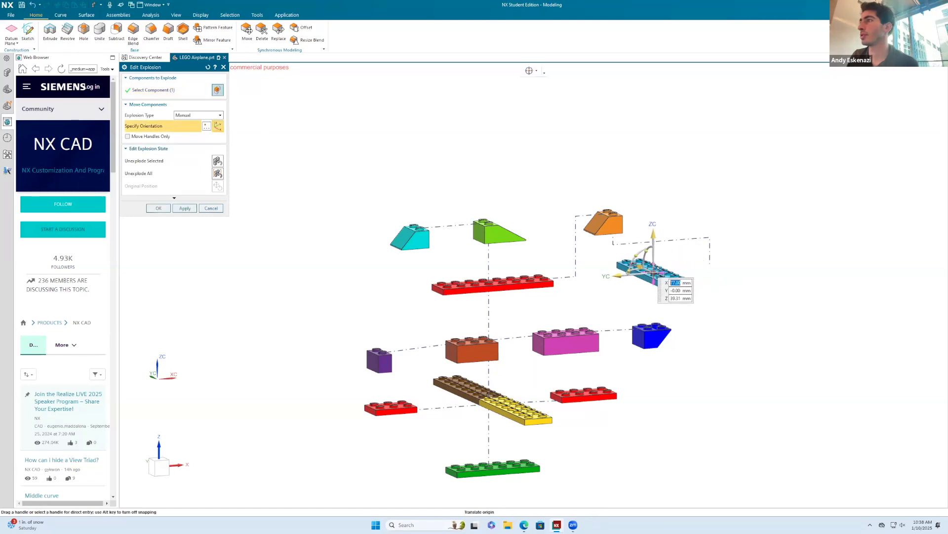
click(189, 210)
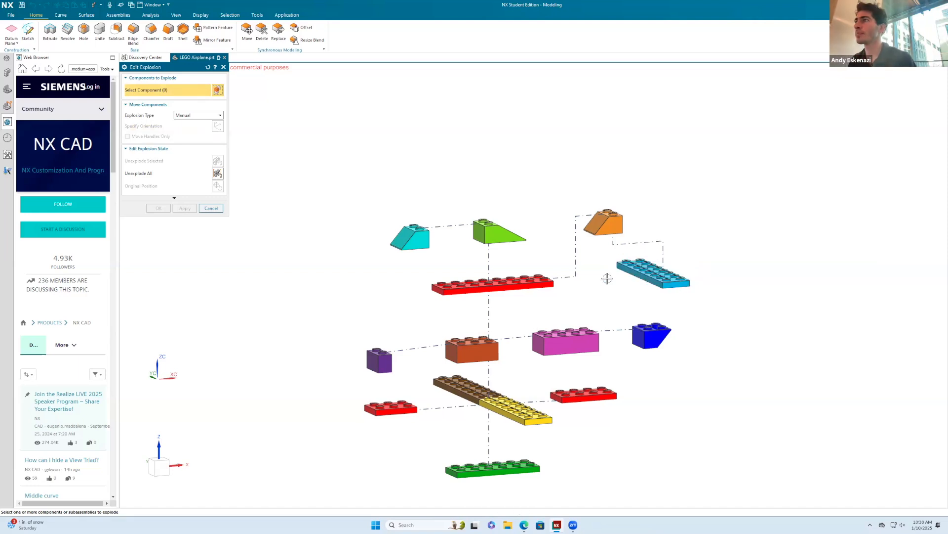
Raise the purple 2X1 brick slightly along Z to about 4 mm to align it with its trace line.
scroll(391, 348, up, 4)
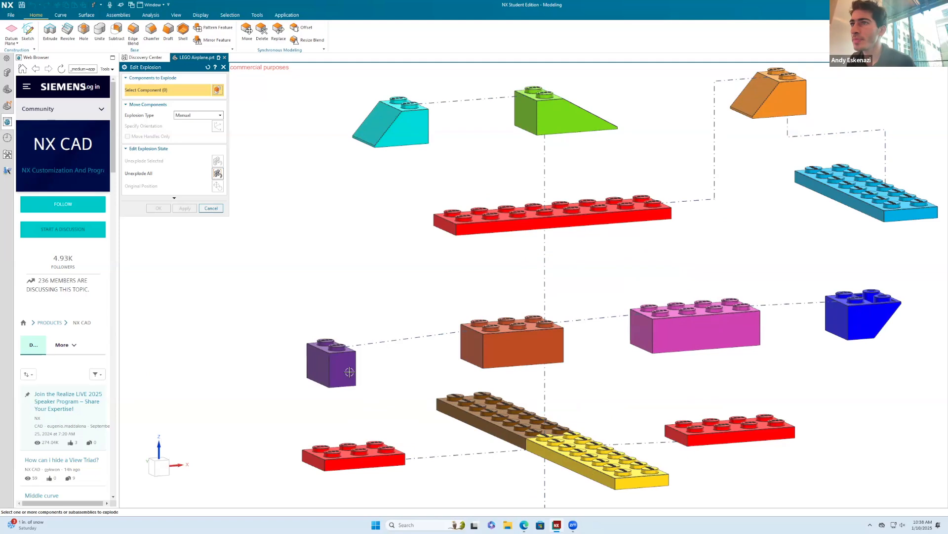
click(349, 371)
click(182, 126)
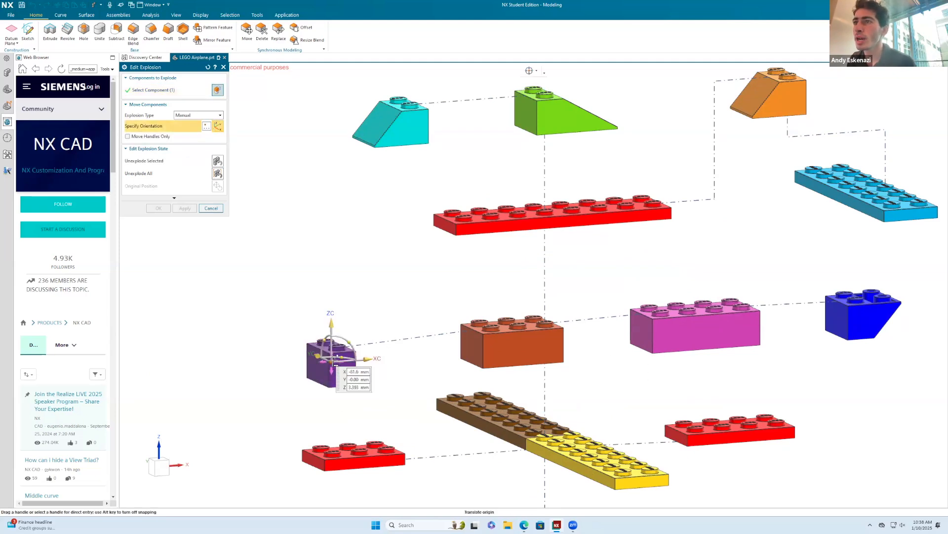
click(333, 359)
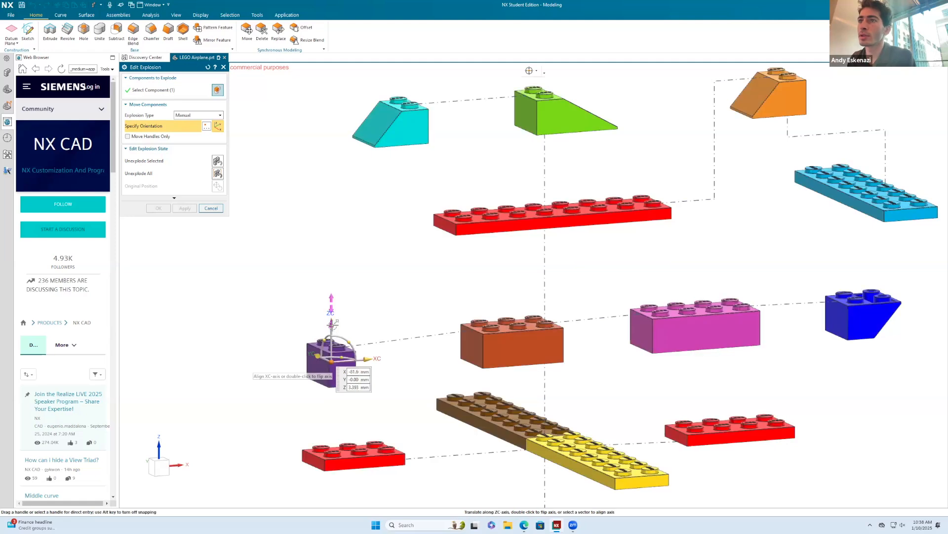
drag(330, 324, 331, 318)
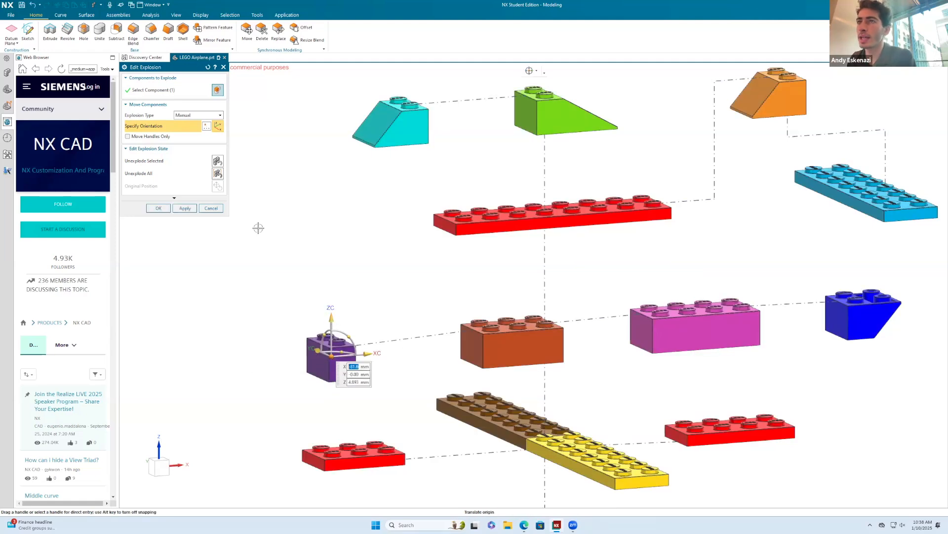
click(185, 208)
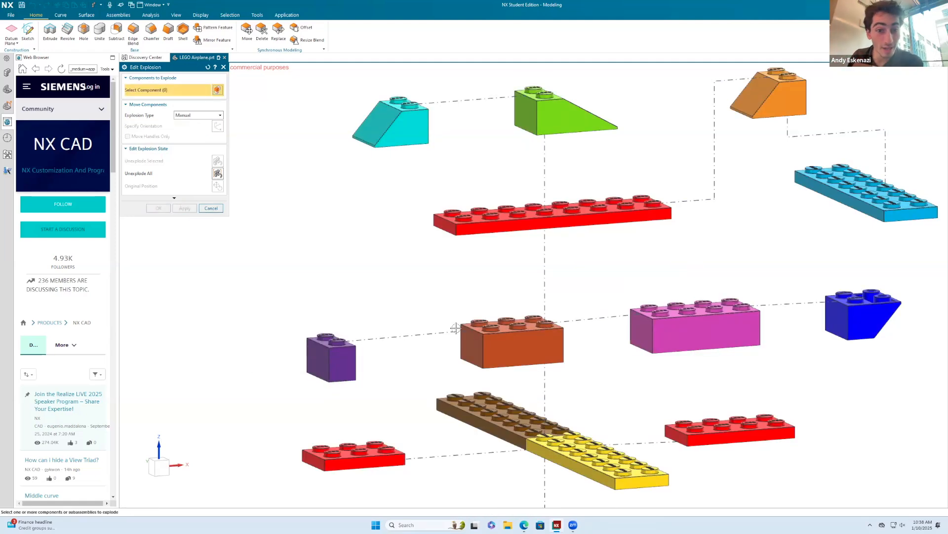
Lower the magenta 2X4 brick along Z to about 5 mm to line it up with the neighbouring dark-orange brick.
scroll(395, 324, down, 5)
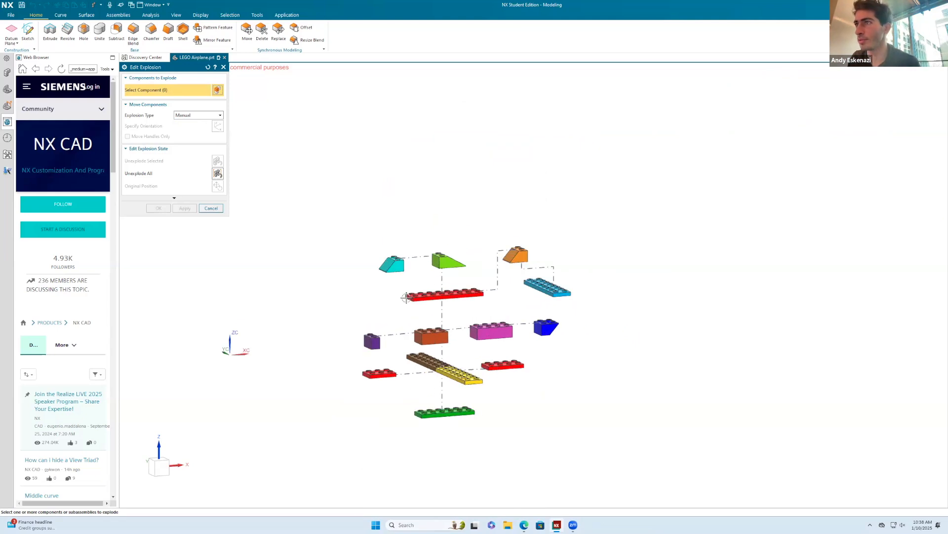
scroll(448, 355, up, 2)
scroll(504, 335, up, 1)
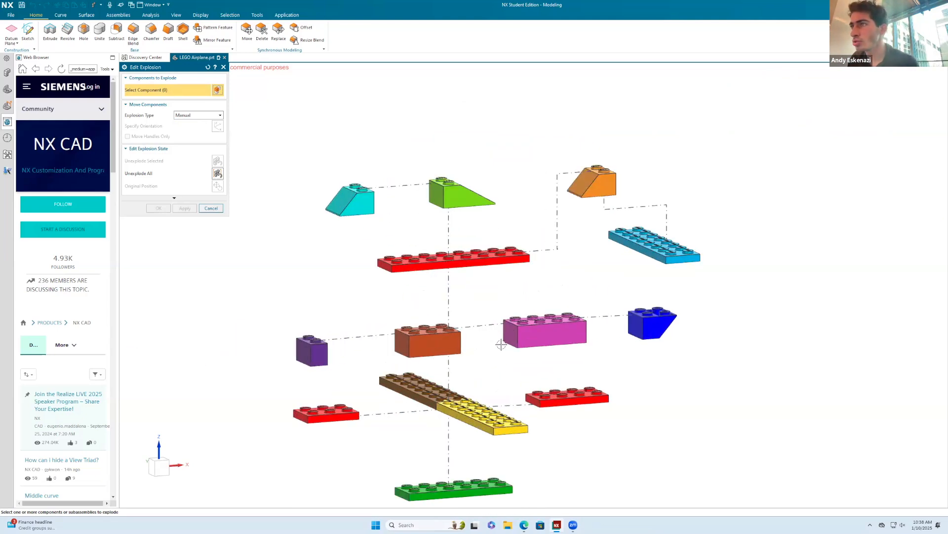
middle_drag(597, 320, 623, 459)
middle_drag(517, 334, 527, 355)
scroll(511, 330, up, 3)
middle_drag(528, 353, 527, 354)
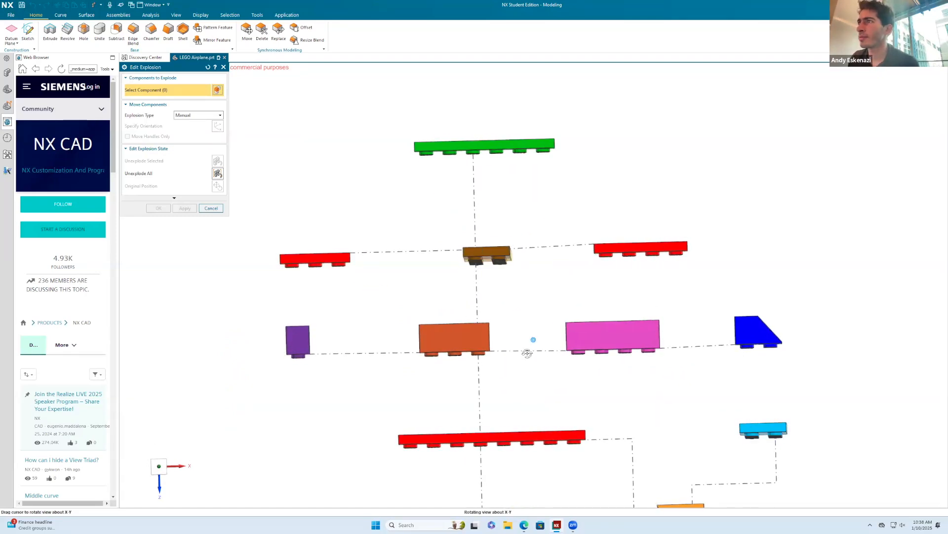
click(584, 339)
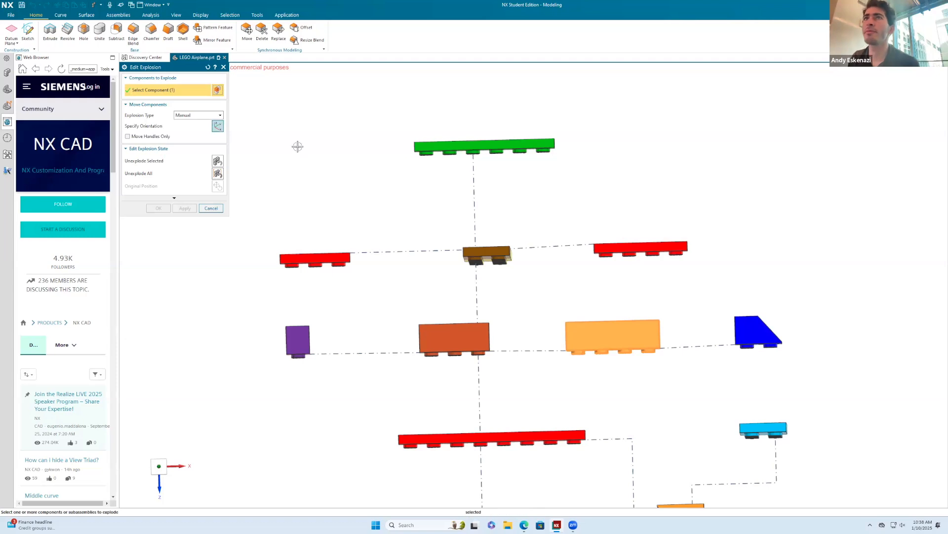
click(216, 127)
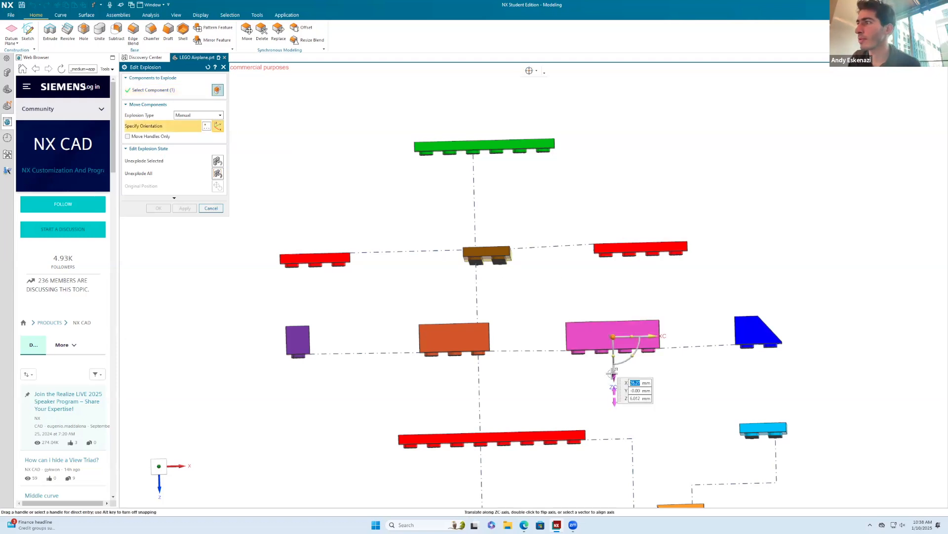
drag(612, 374, 613, 370)
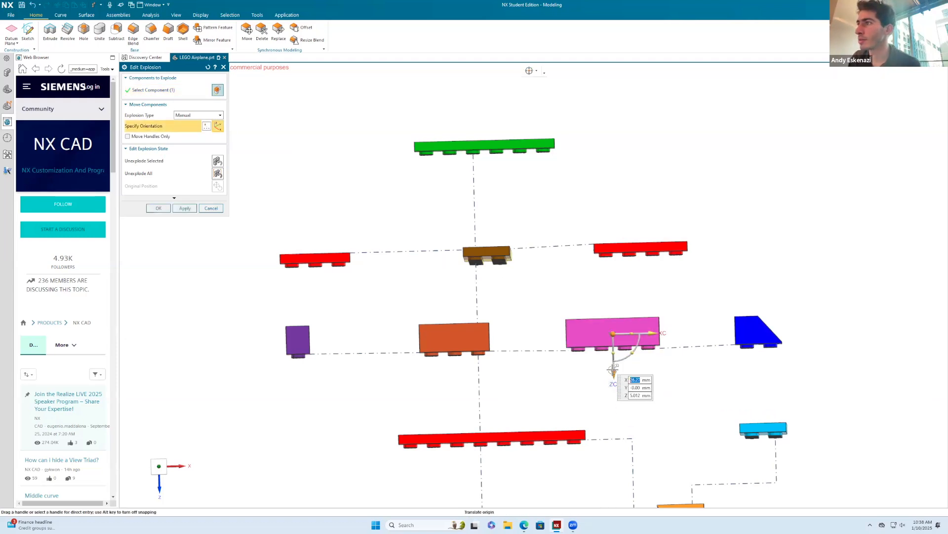
click(185, 208)
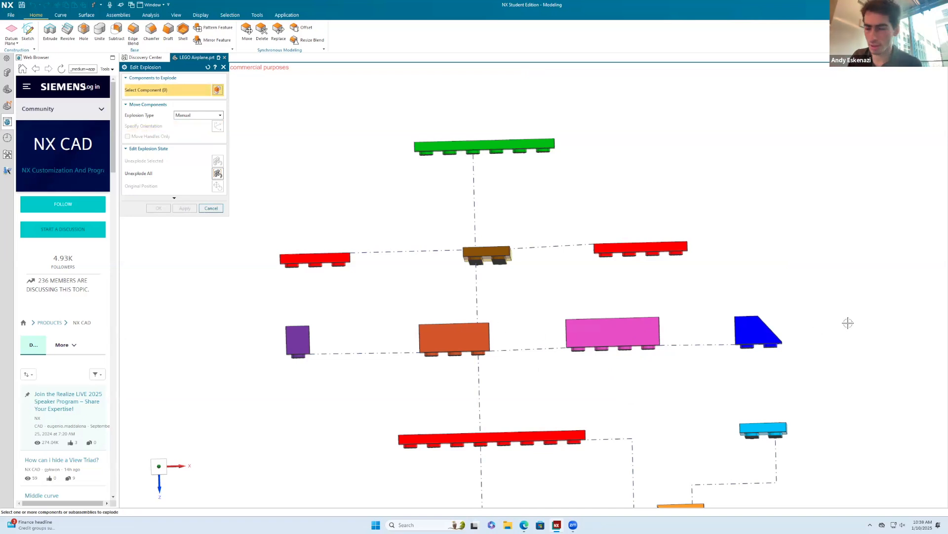
Move the blue 2X2 upslanted brick along Z to 4.5 mm in the explosion.
click(751, 340)
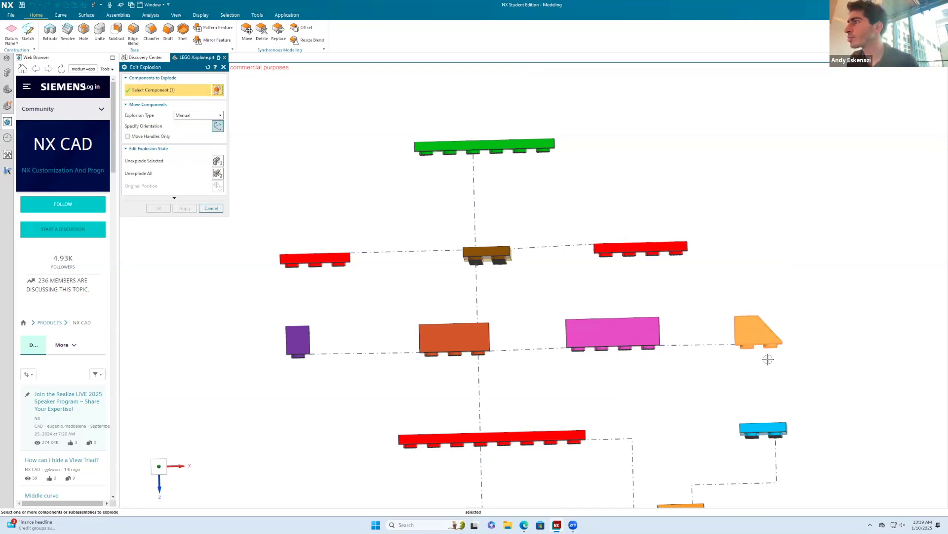
click(218, 126)
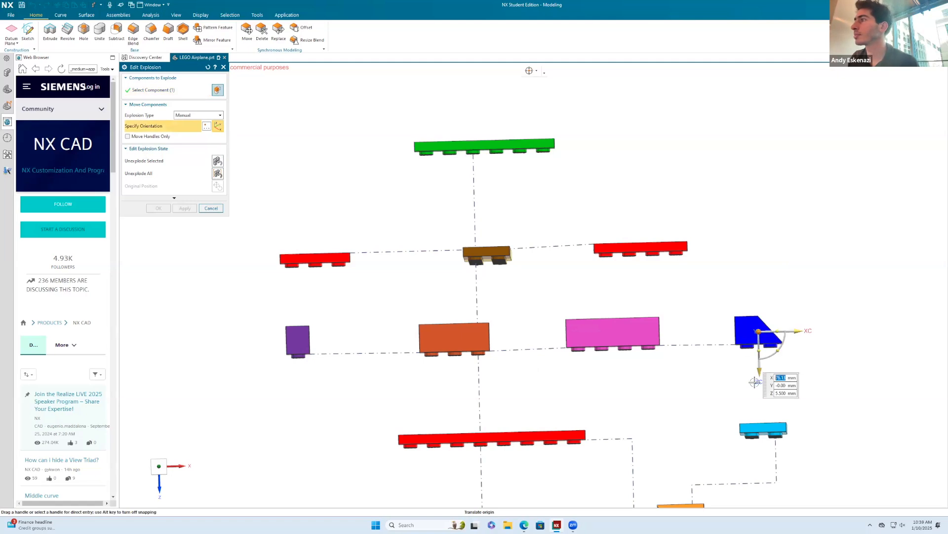
drag(759, 369, 760, 363)
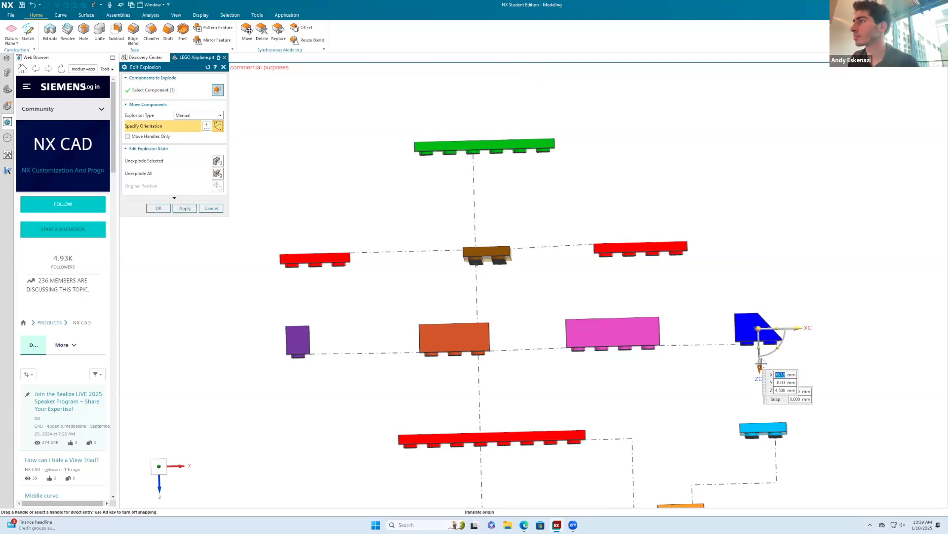
click(183, 208)
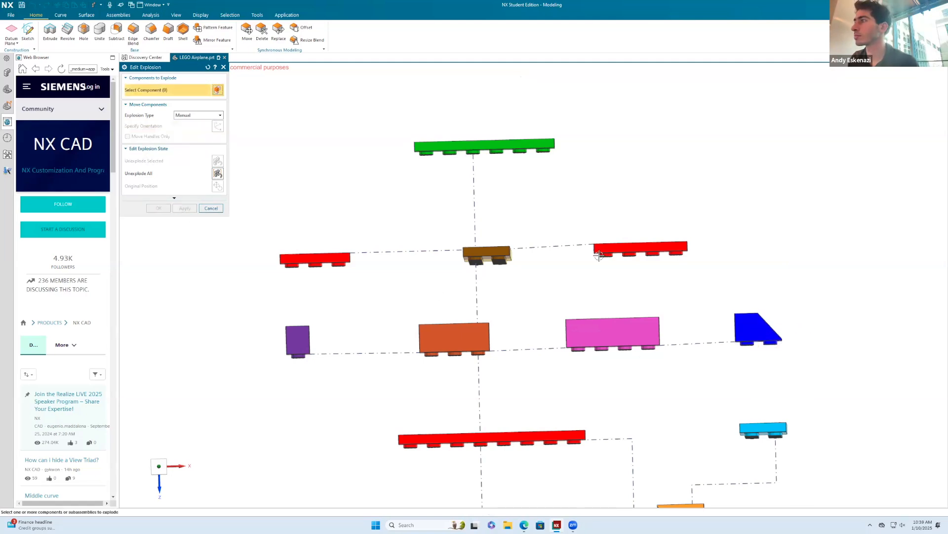
Lower the blue 2X2 upslanted brick along Z to 5.5 mm in the explosion.
click(754, 331)
click(218, 126)
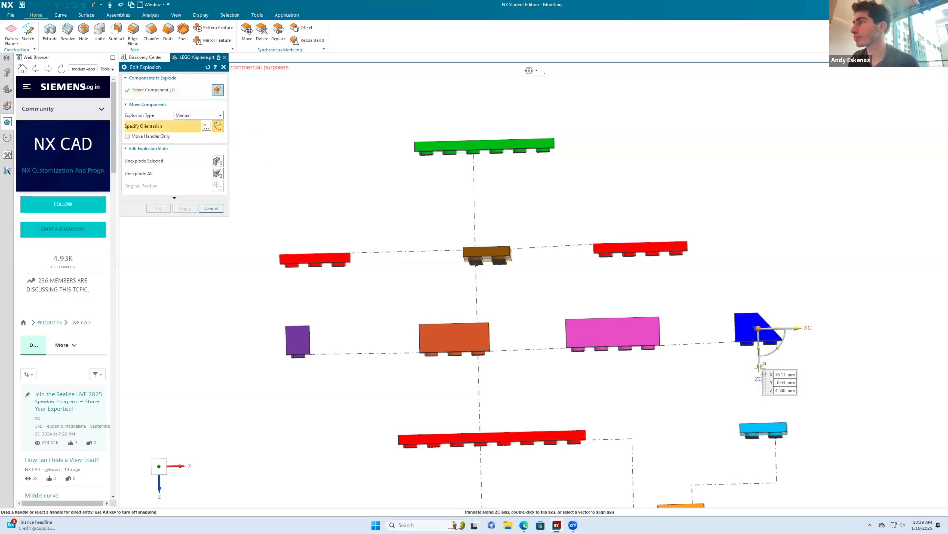
click(761, 370)
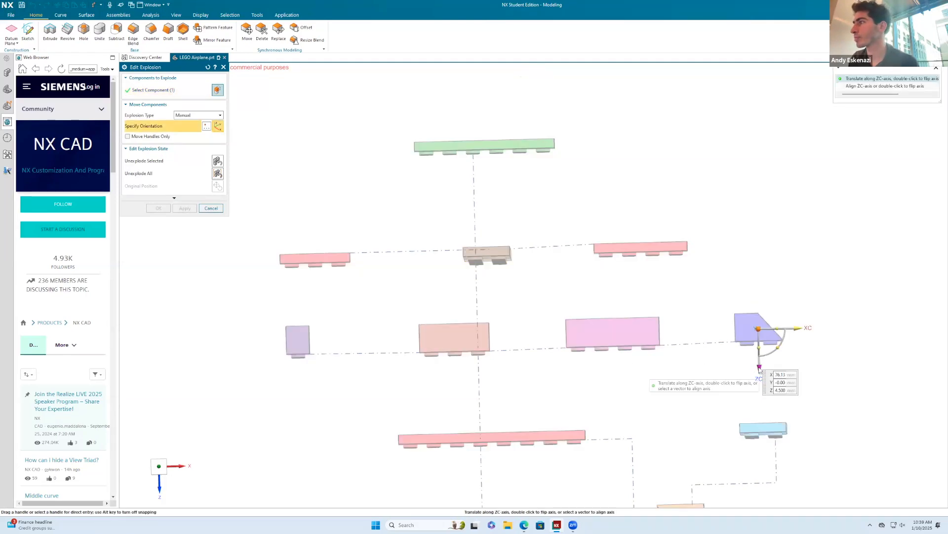
drag(760, 370, 760, 373)
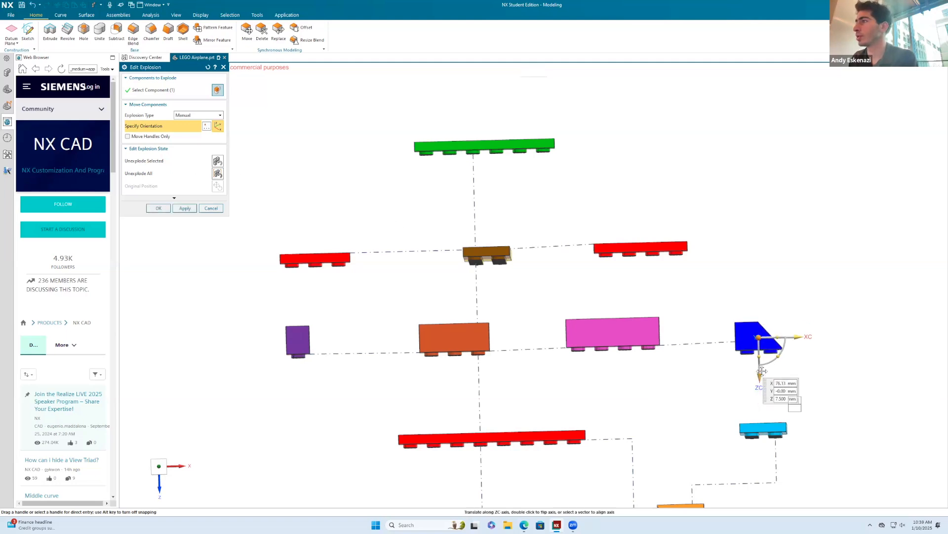
drag(762, 370, 762, 367)
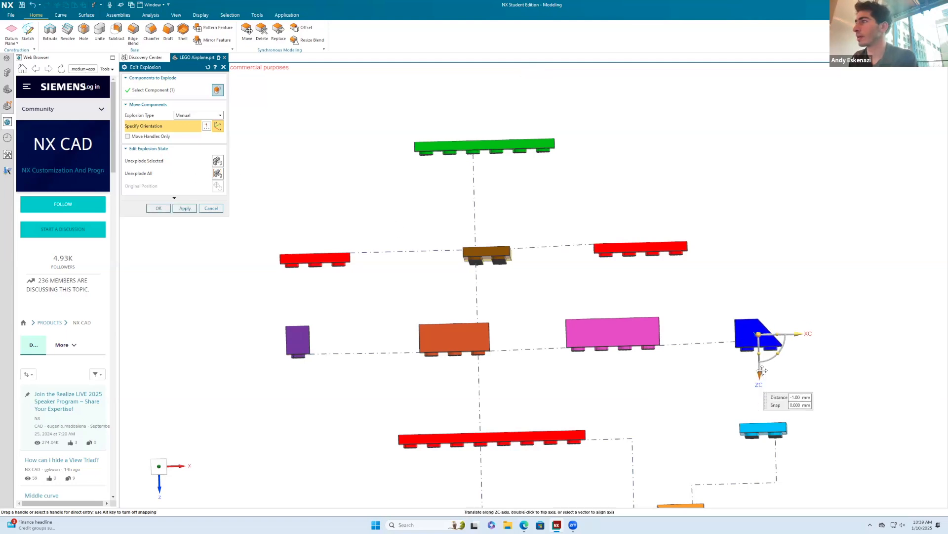
click(178, 210)
click(743, 334)
click(217, 126)
drag(759, 373, 759, 368)
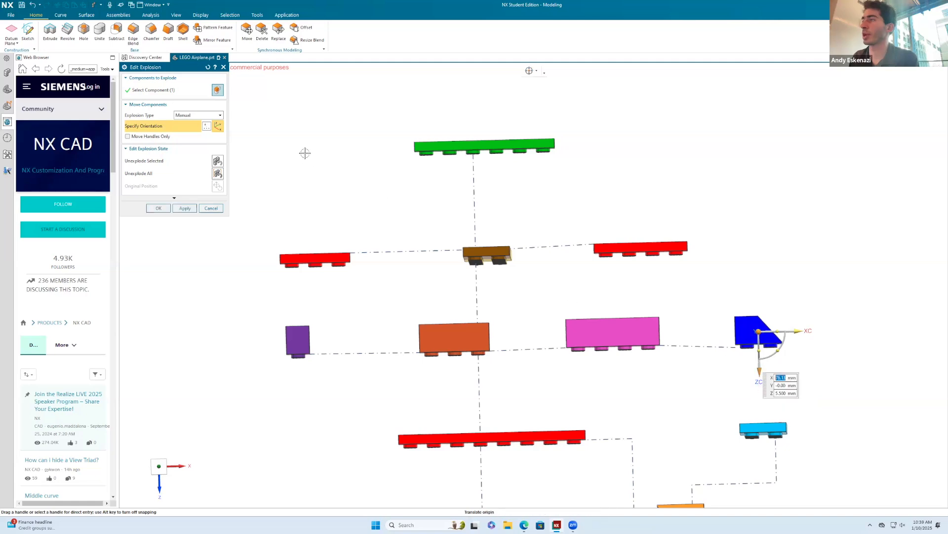
click(185, 208)
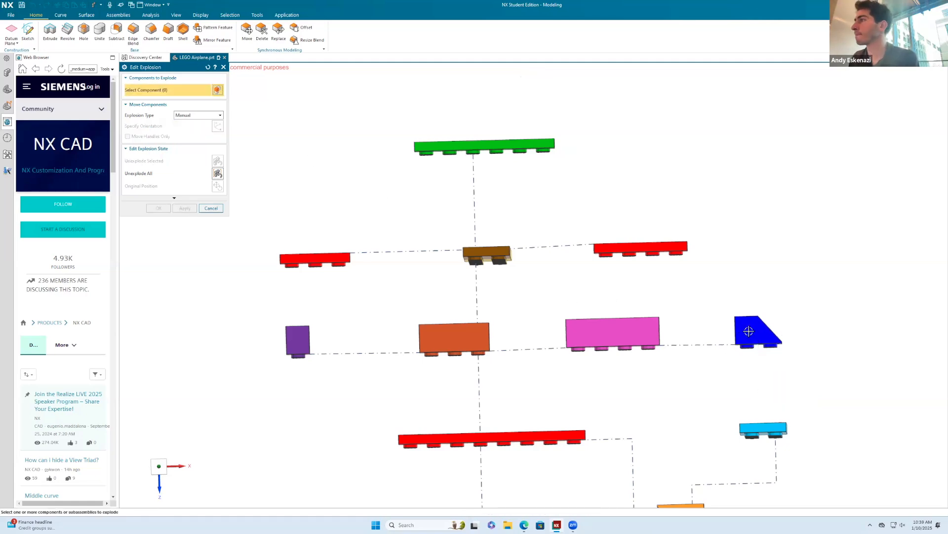
Raise the blue 2X2 upslanted brick slightly along Z to line it up with the magenta brick's trace line.
click(754, 333)
key(Escape)
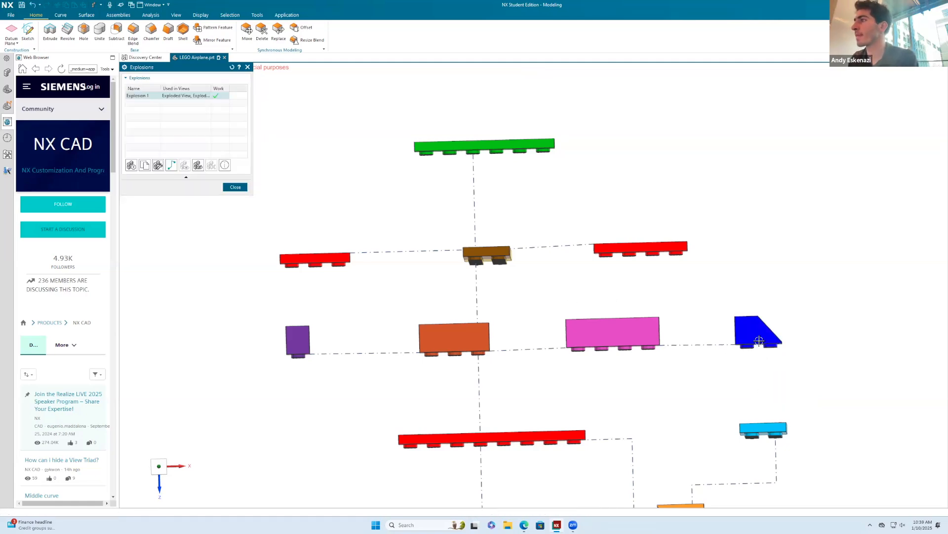
click(170, 165)
key(Escape)
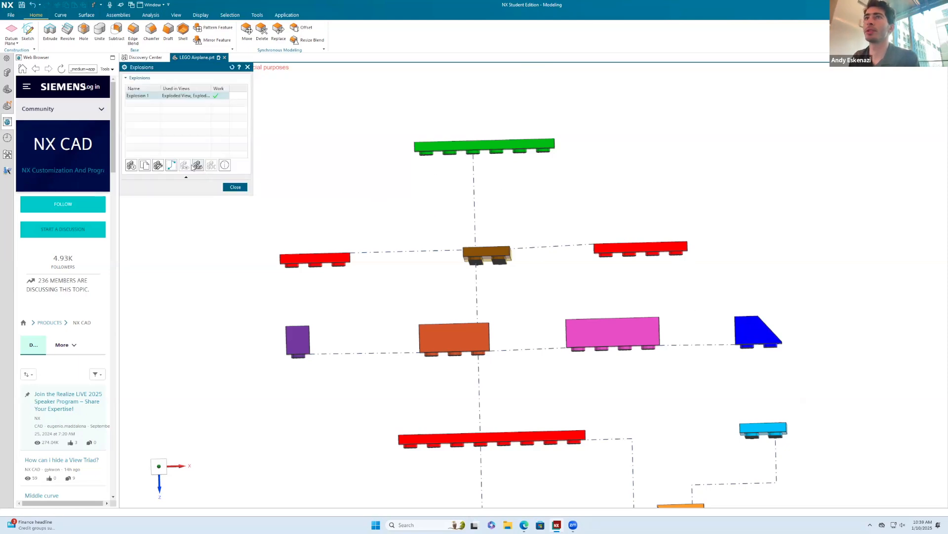
click(171, 165)
click(760, 331)
click(217, 127)
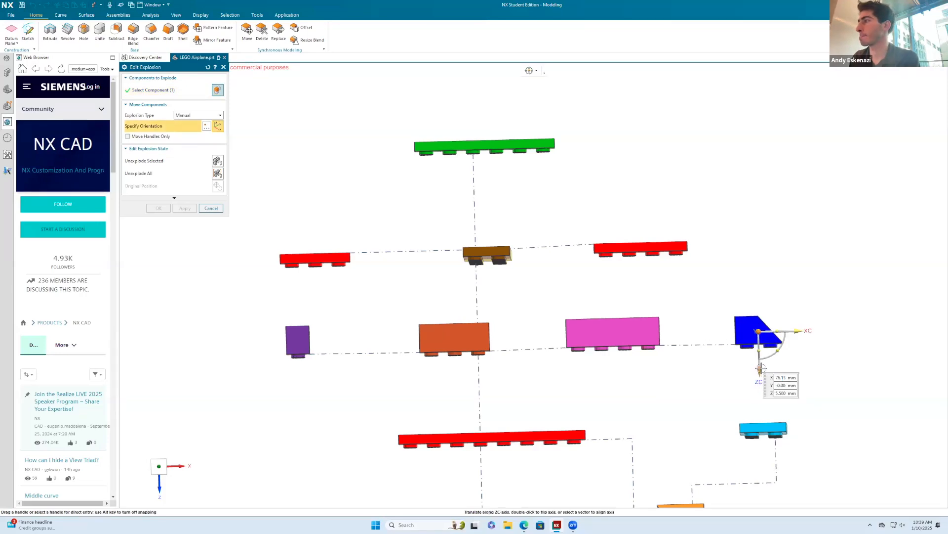
drag(759, 364, 758, 368)
click(185, 208)
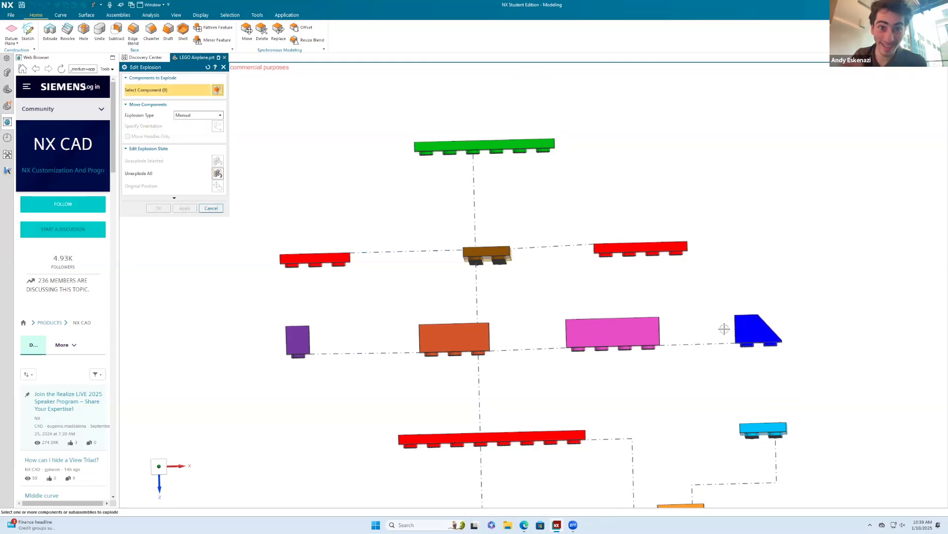
Lower the red 2X4 plate beside the brown plate slightly along Z to about -23.2 mm to meet its trace line.
click(615, 250)
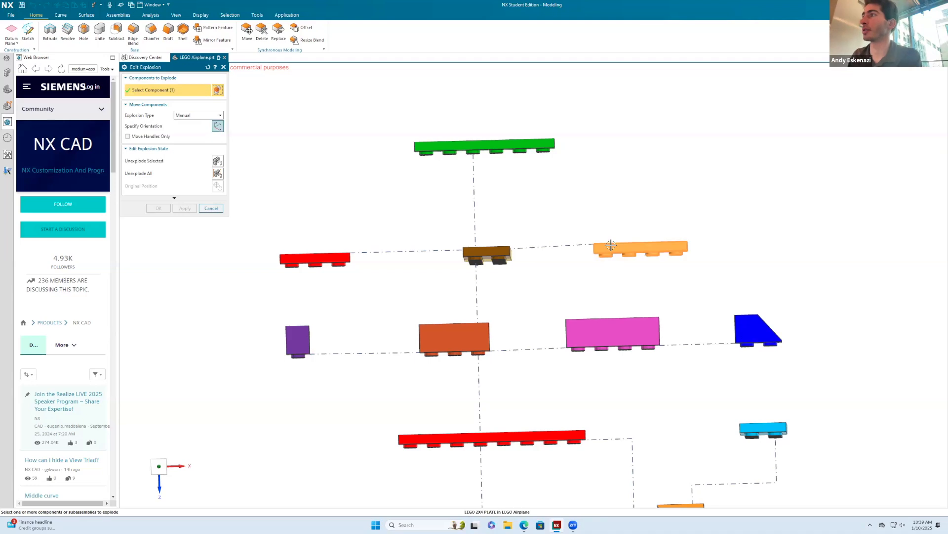
click(219, 127)
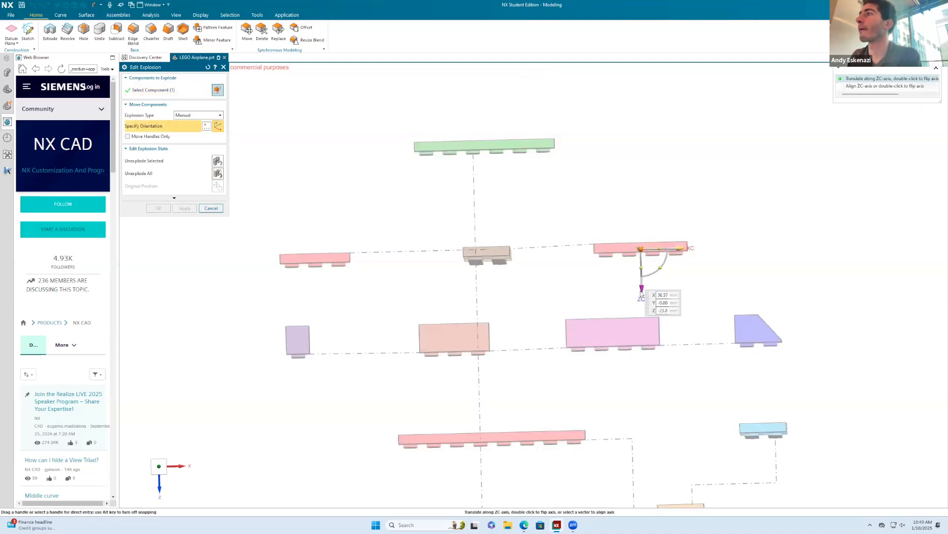
drag(639, 285, 640, 289)
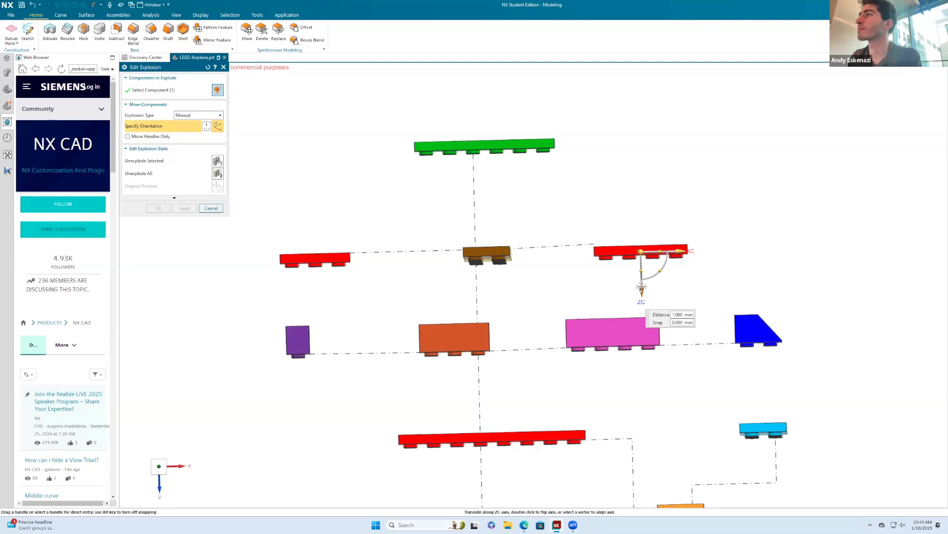
drag(642, 286, 642, 285)
scroll(608, 237, up, 6)
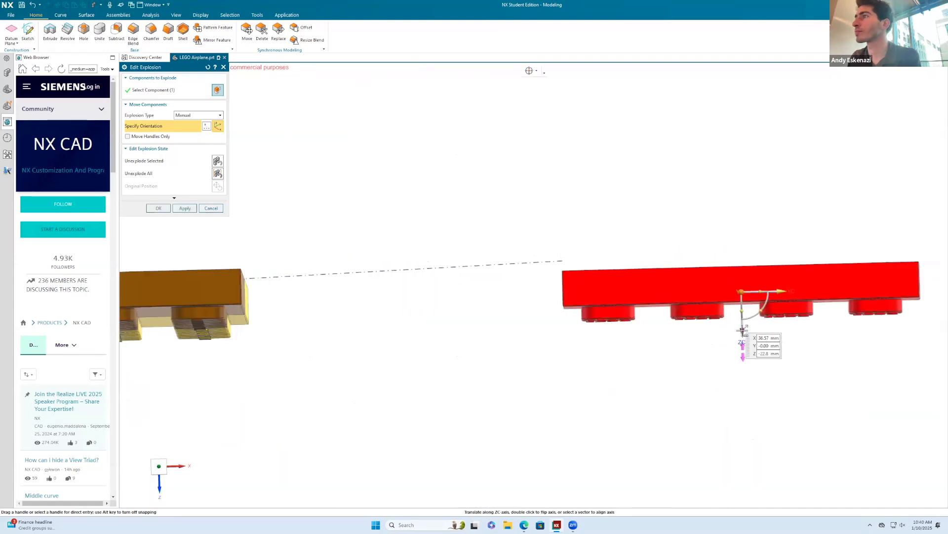
drag(743, 330, 743, 325)
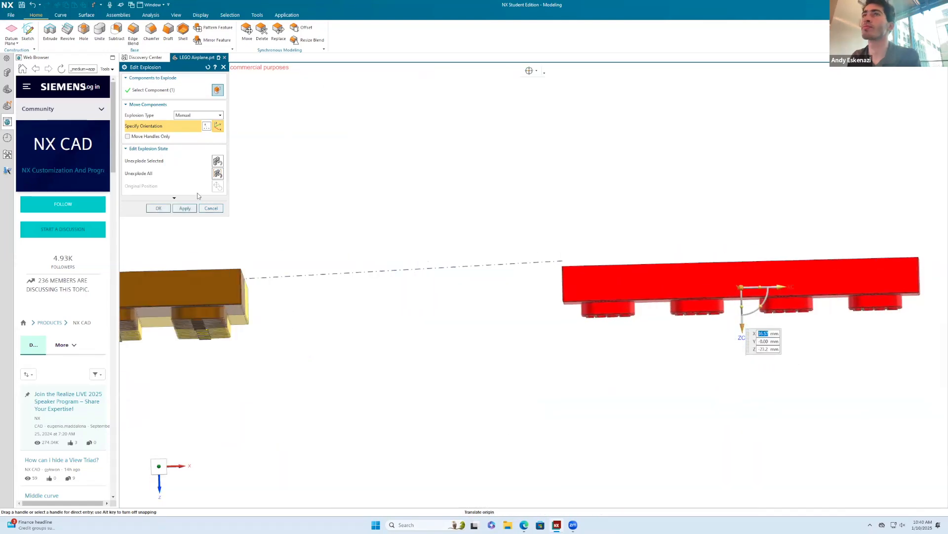
click(184, 208)
Finish editing the explosion and save the LEGO Airplane part, agreeing to continue without a CGM for the hidden sheet.
scroll(563, 322, down, 8)
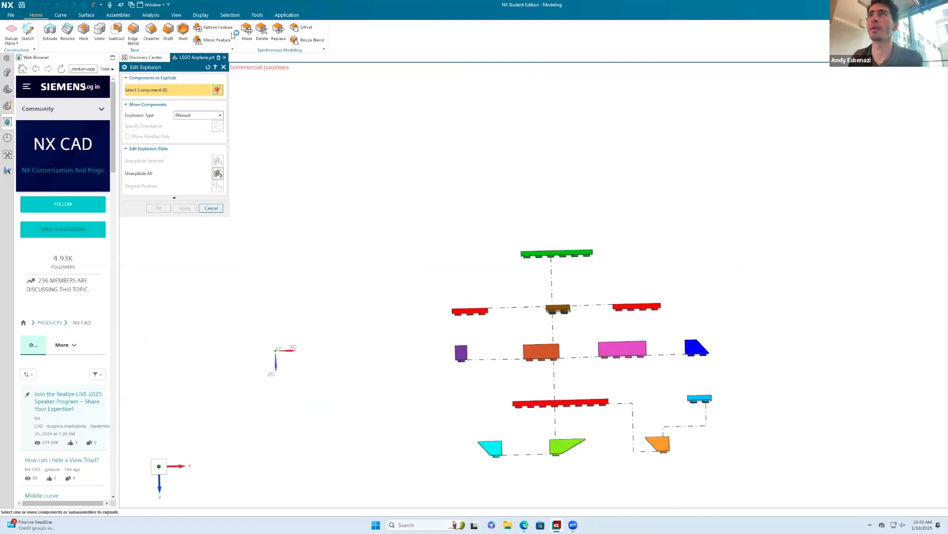
click(223, 68)
middle_drag(525, 370, 541, 220)
click(235, 187)
middle_drag(508, 311, 493, 331)
scroll(490, 333, up, 1)
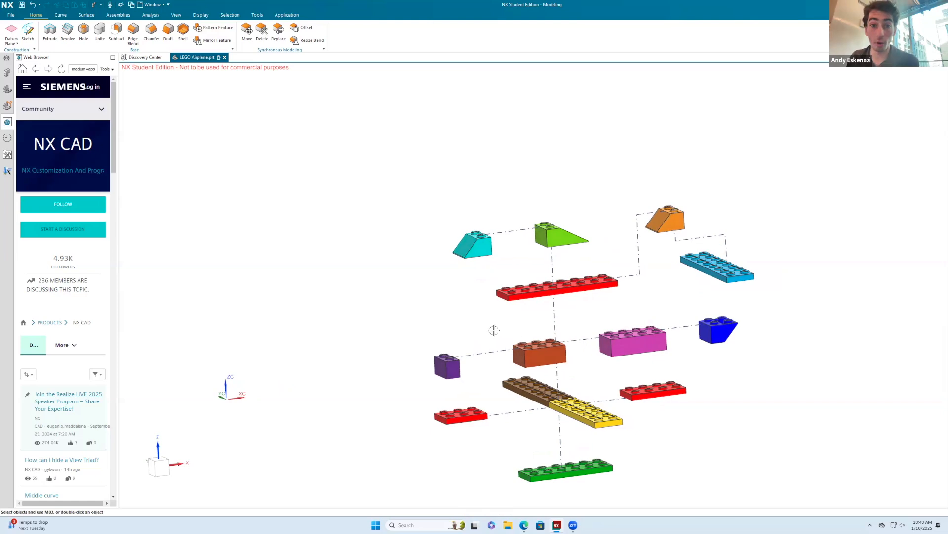
scroll(504, 335, up, 5)
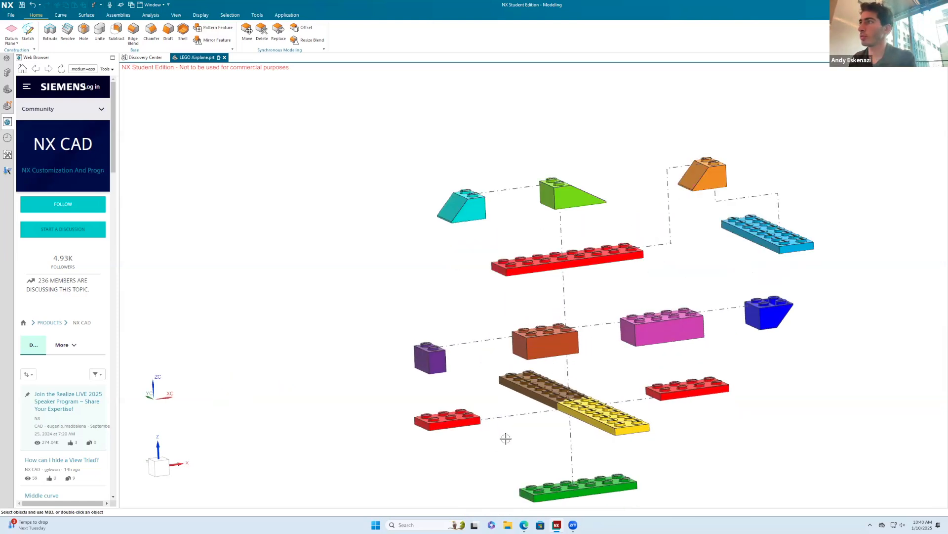
scroll(516, 345, down, 5)
middle_drag(516, 344, 583, 326)
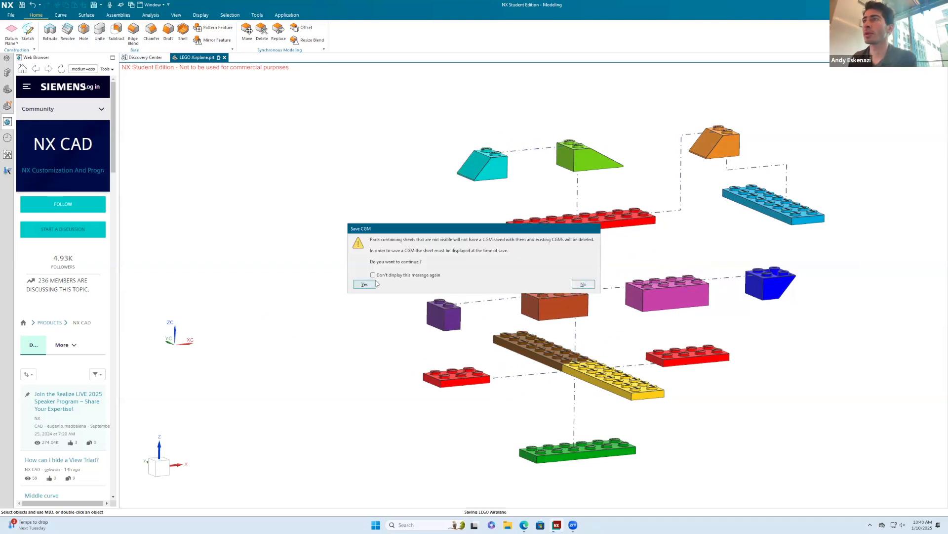
click(375, 284)
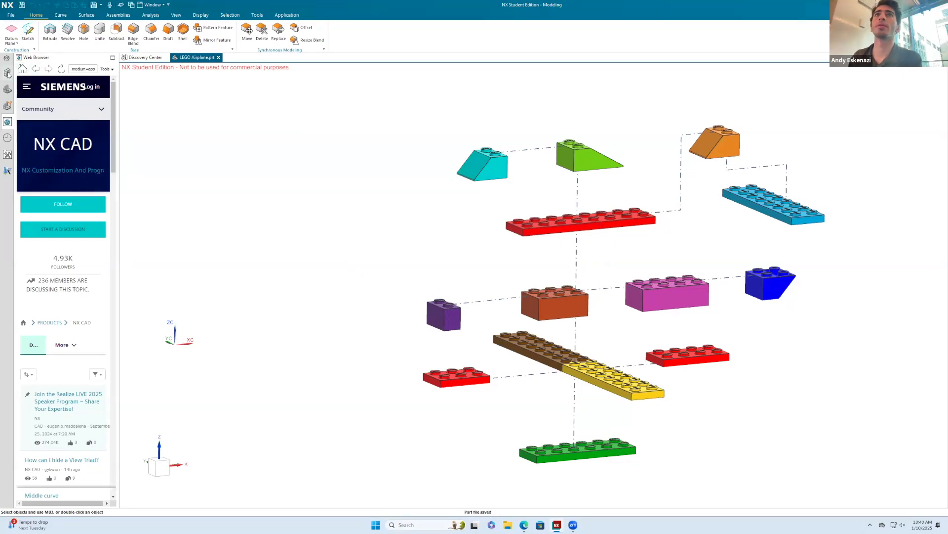
Restore the saved Exploded View model view and switch to the Drafting application.
click(7, 90)
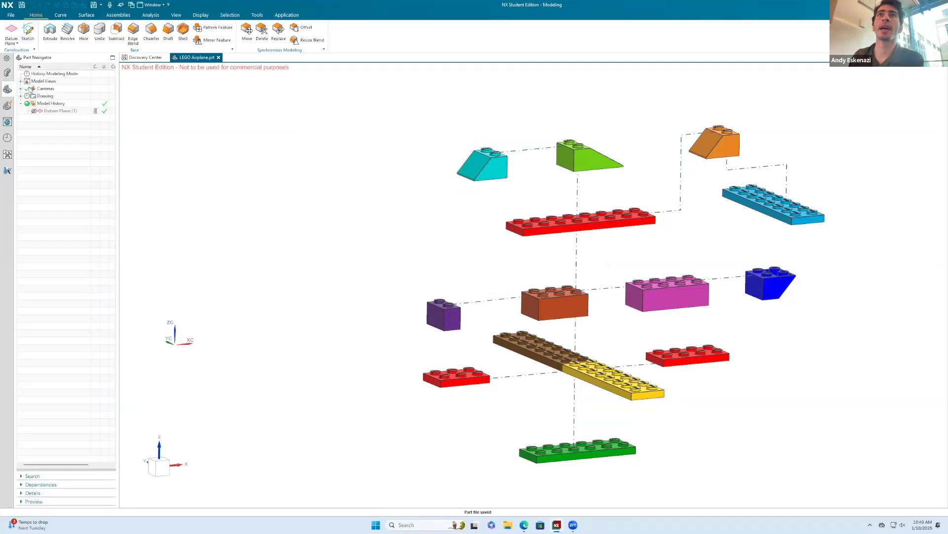
click(23, 82)
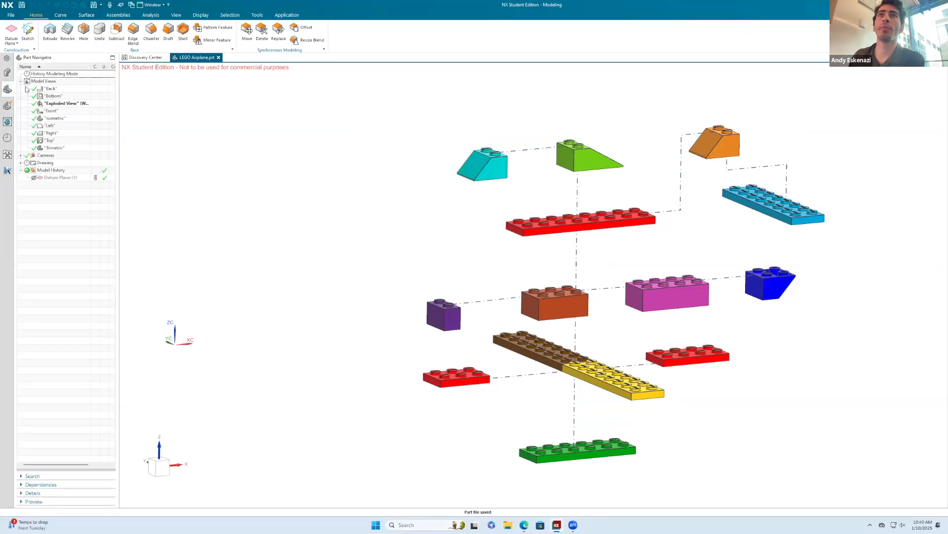
double_click(55, 104)
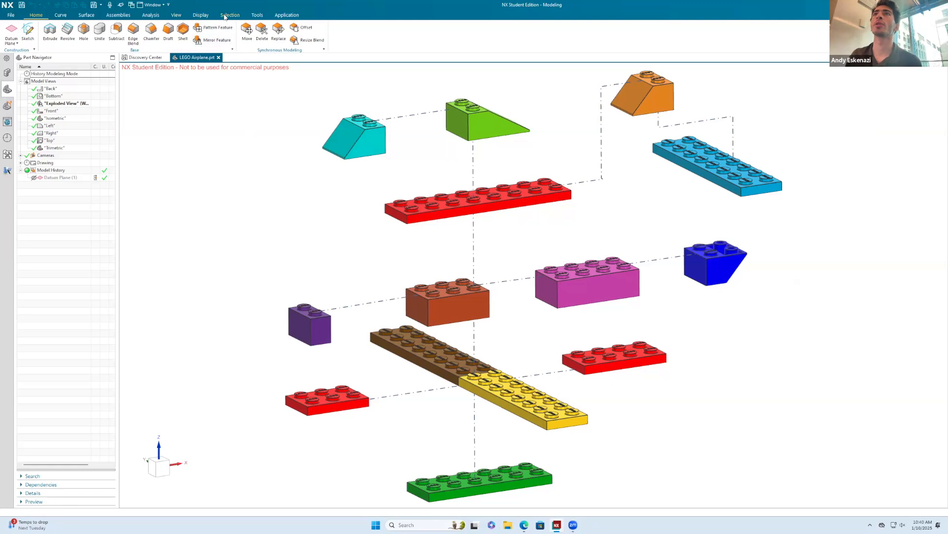
click(280, 15)
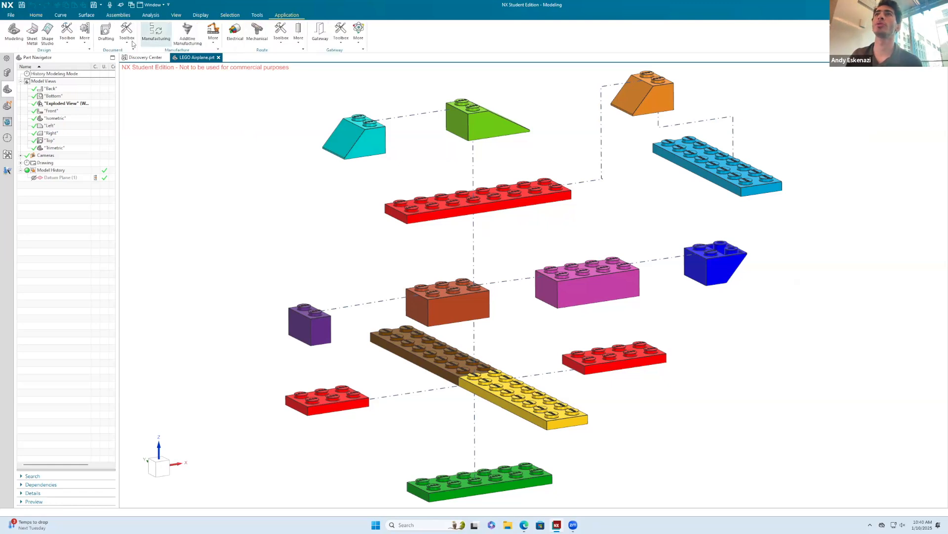
click(106, 32)
Delete the out-of-date imported exploded view from Sheet 1.
click(510, 191)
right_click(339, 161)
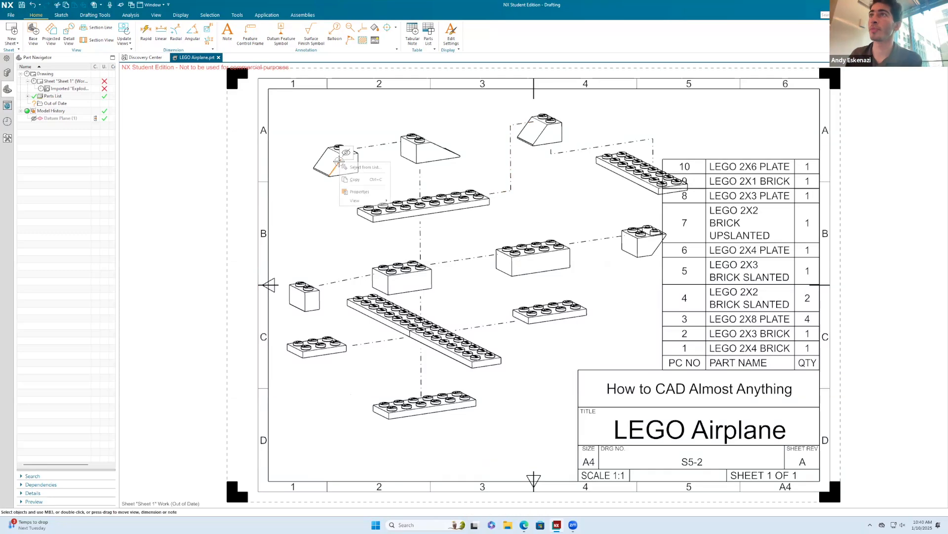
click(327, 178)
click(59, 90)
right_click(60, 90)
click(110, 78)
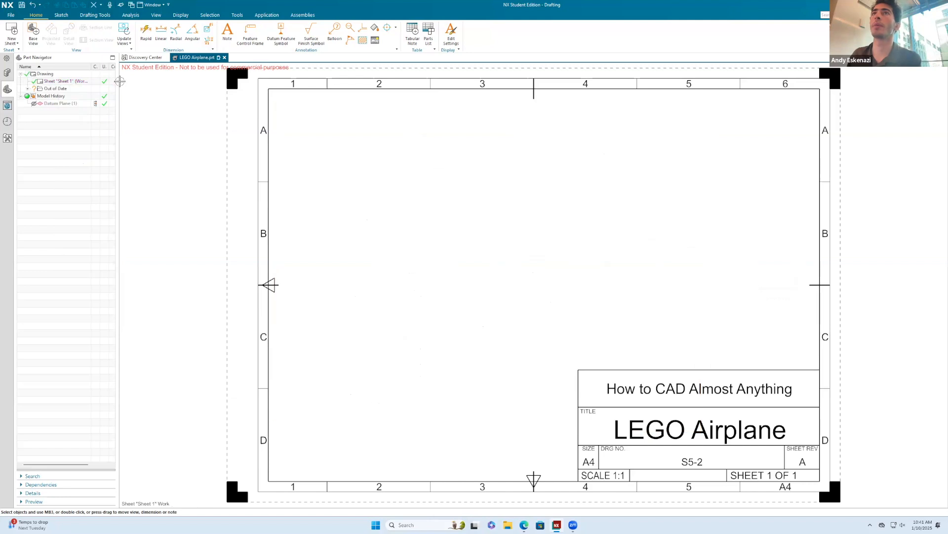
Place a new base view of the Exploded View model view on the sheet, above and beside the title block.
click(31, 37)
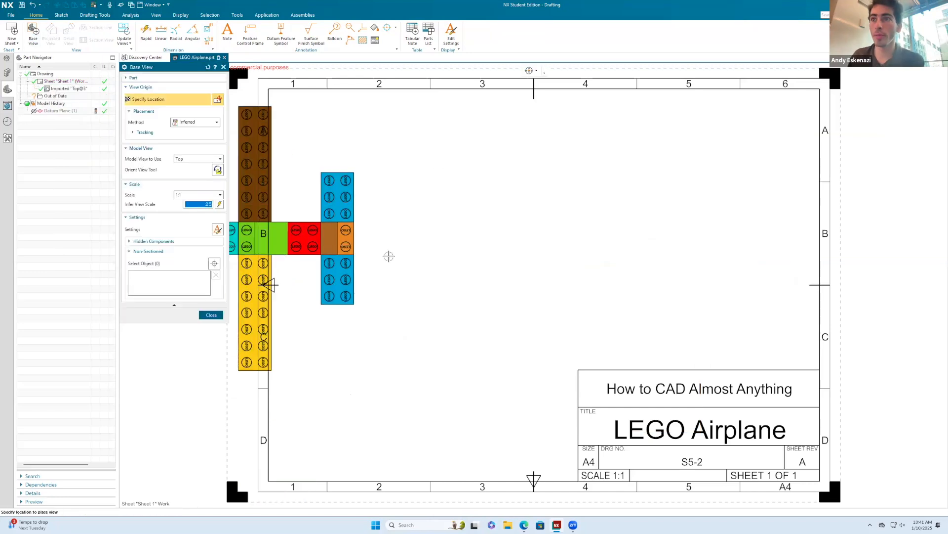
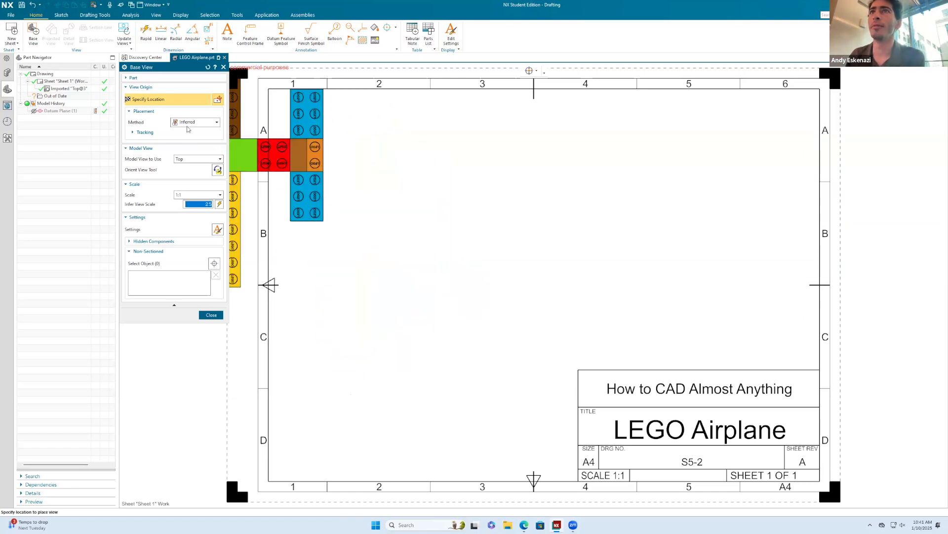
click(194, 158)
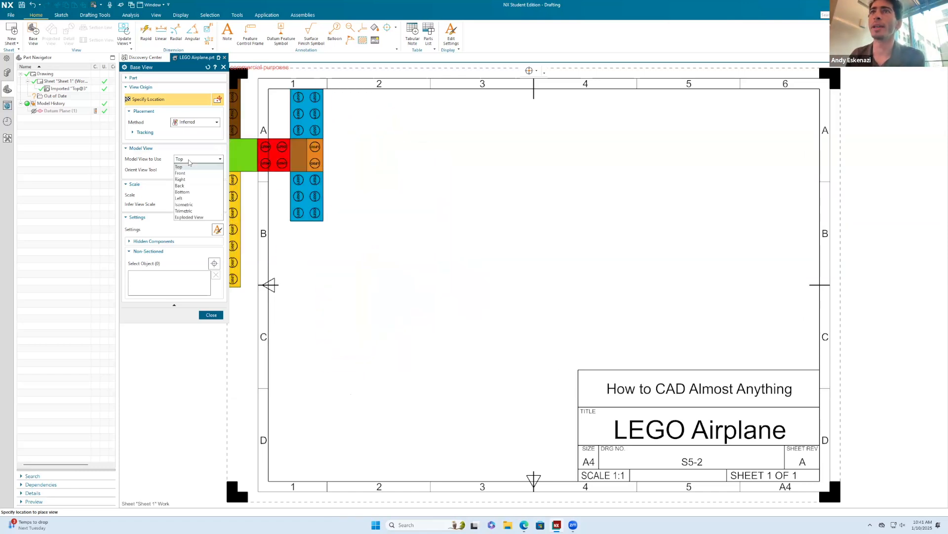
click(189, 217)
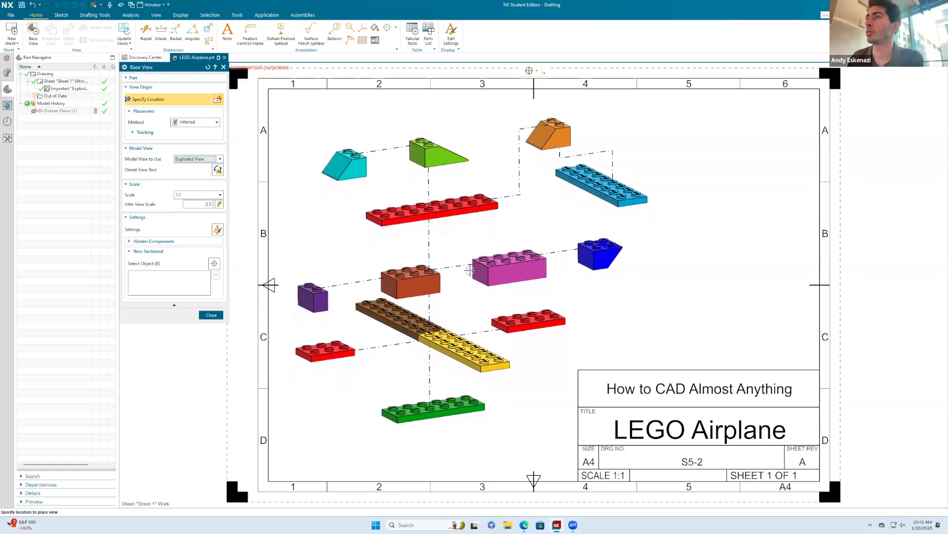
click(466, 271)
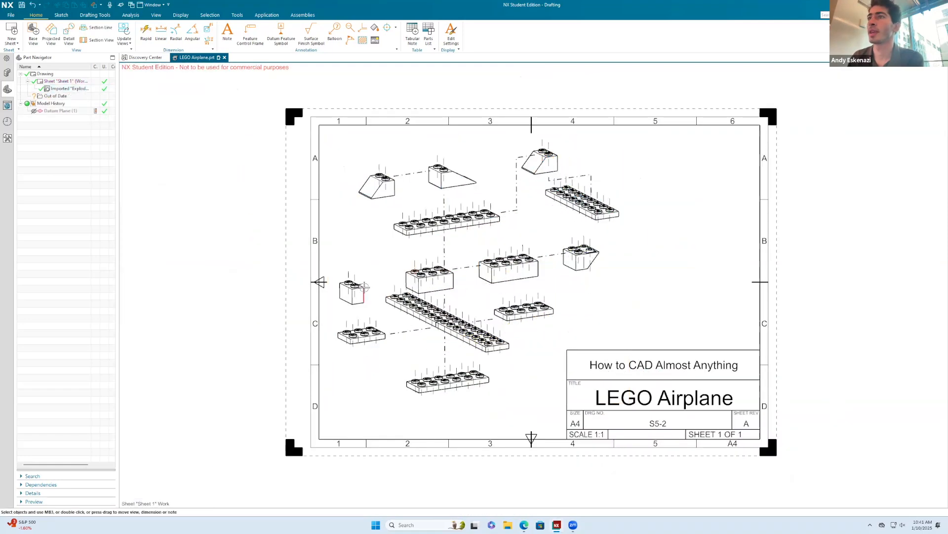
Hide all centerlines on the drawing sheet.
click(156, 16)
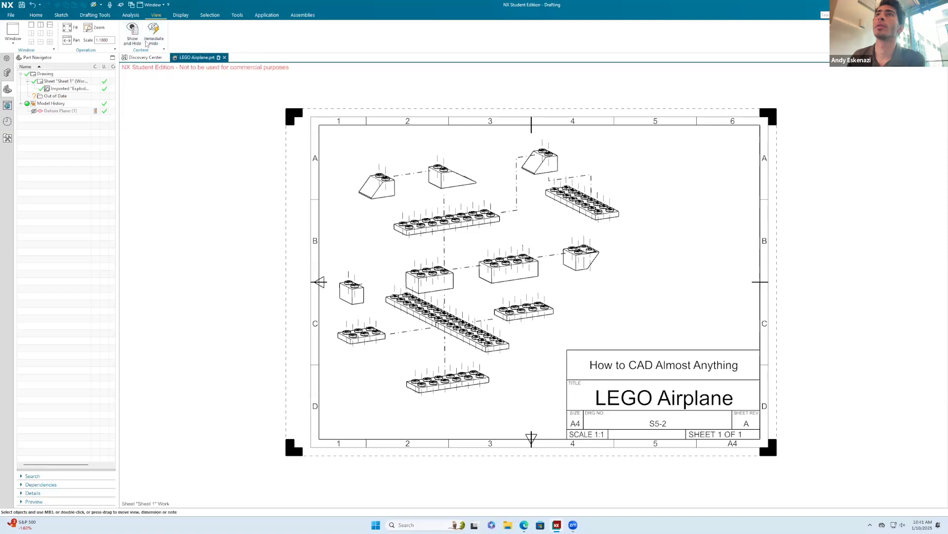
click(133, 34)
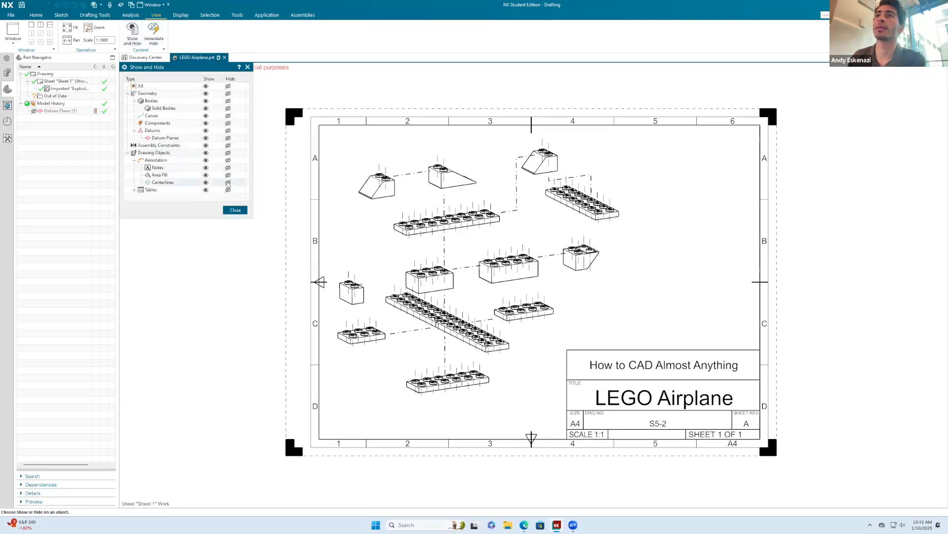
click(235, 210)
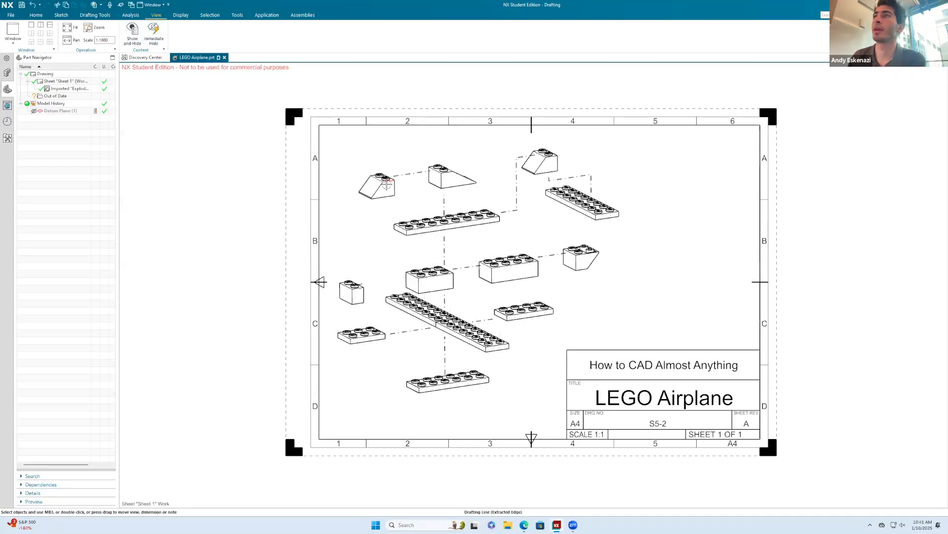
right_click(387, 184)
key(Escape)
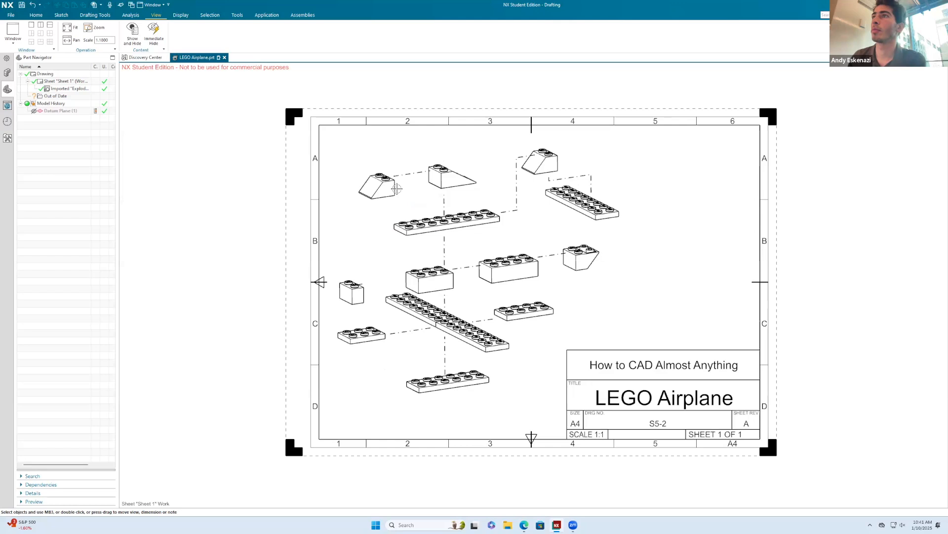
right_click(444, 200)
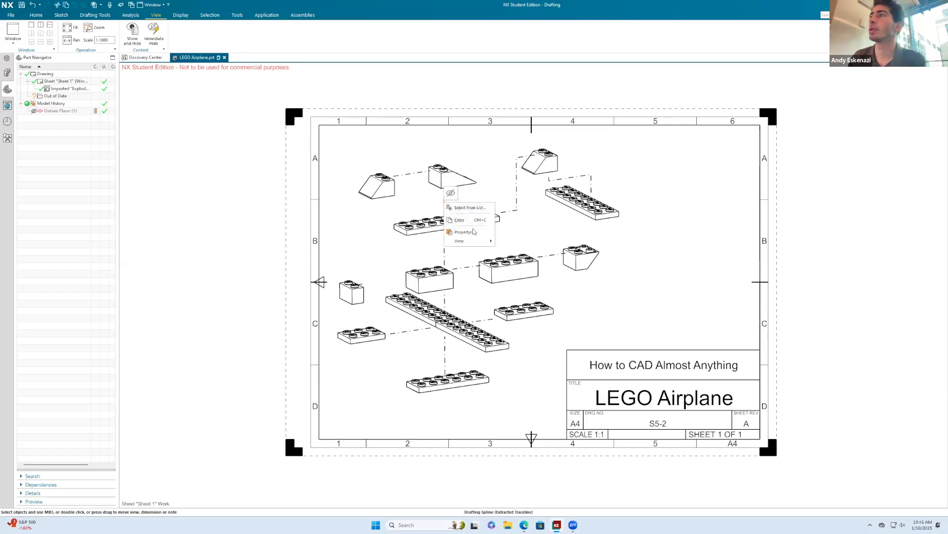
click(443, 177)
right_click(443, 177)
right_click(443, 177)
click(467, 204)
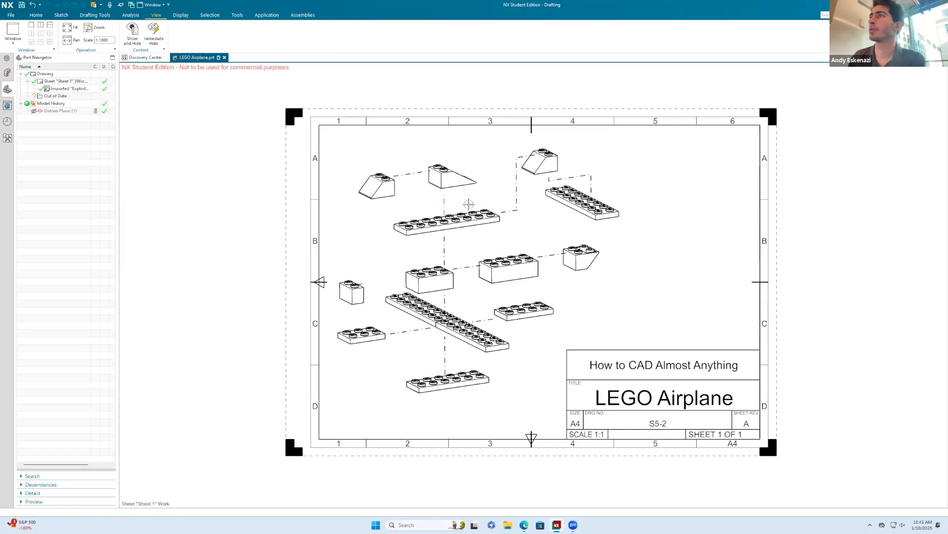
key(Escape)
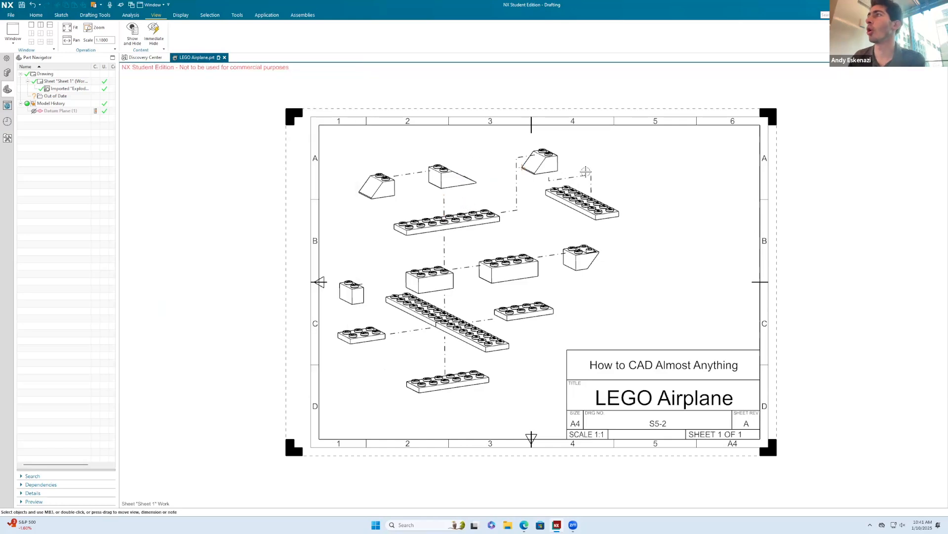
click(590, 183)
key(Escape)
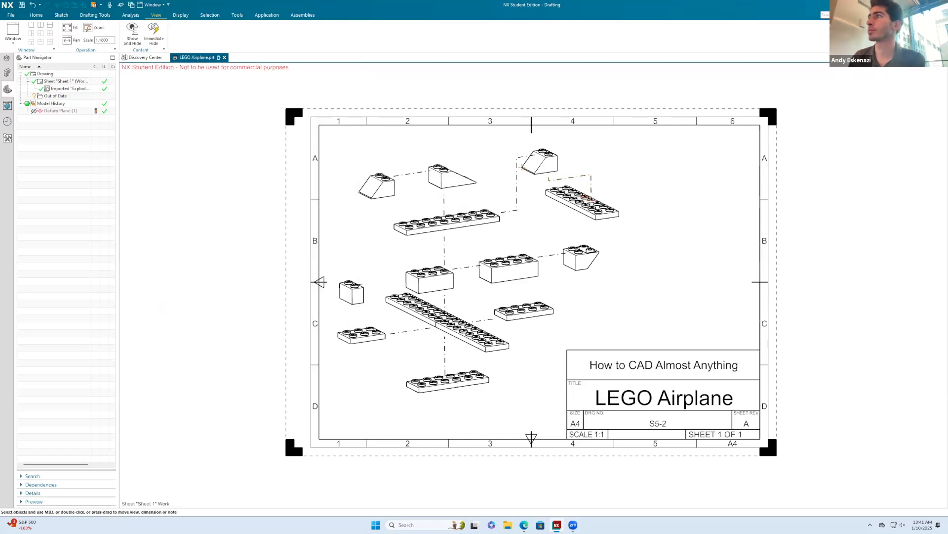
Change the shading setting of the imported exploded view so the bricks are rendered shaded in their colors.
right_click(65, 91)
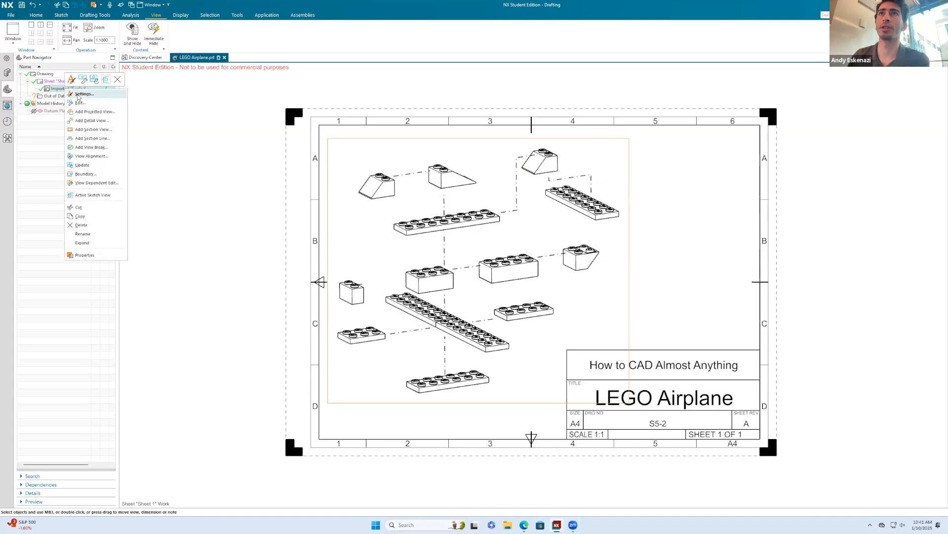
click(73, 100)
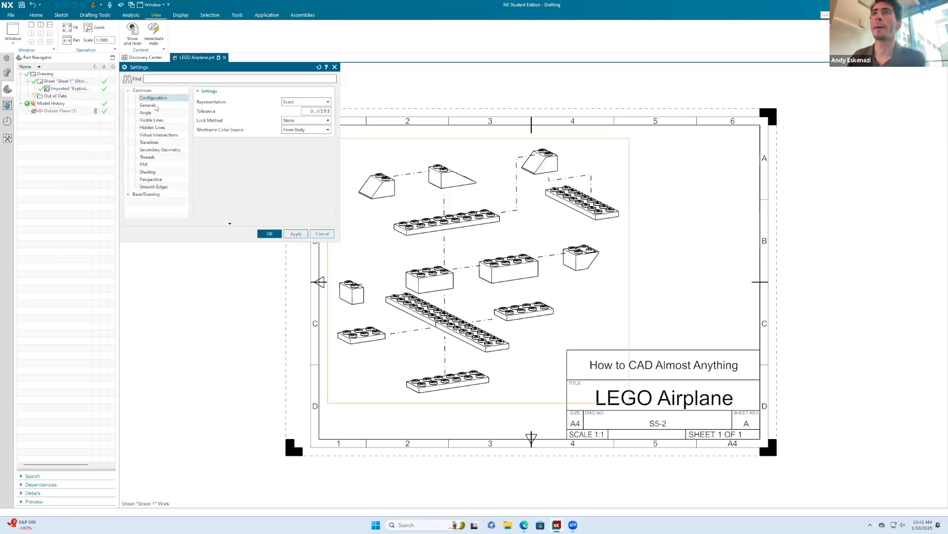
click(153, 173)
click(305, 102)
click(297, 113)
click(270, 233)
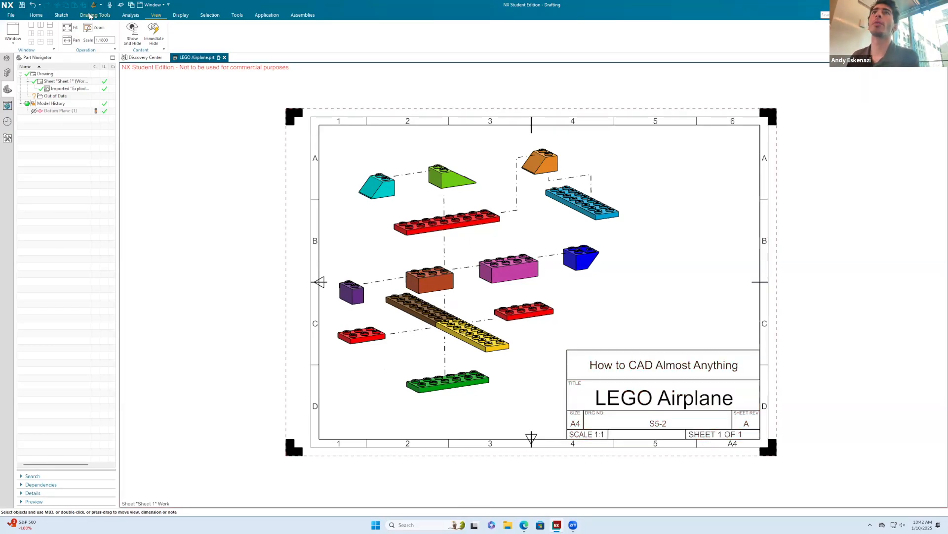
Insert a parts list on the sheet, above the title block and beside the exploded view.
click(90, 15)
click(237, 16)
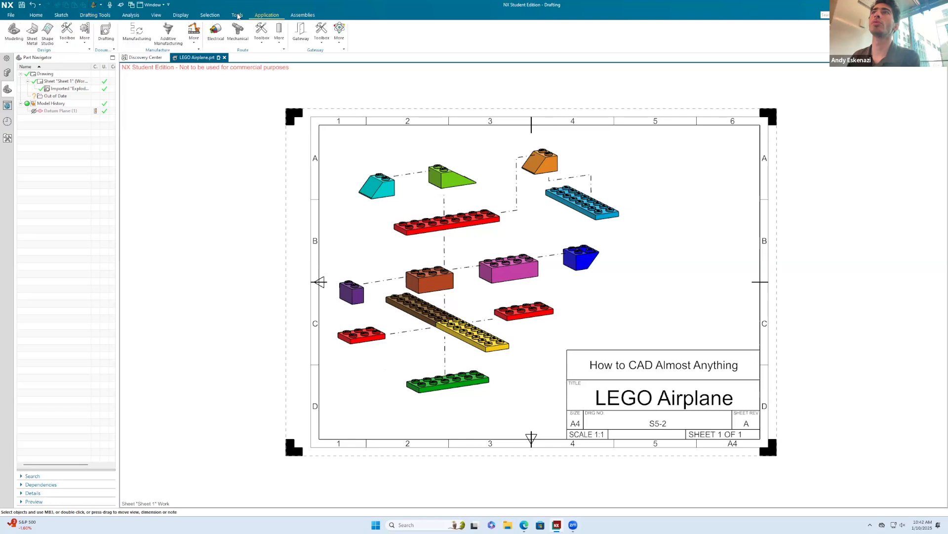
click(36, 16)
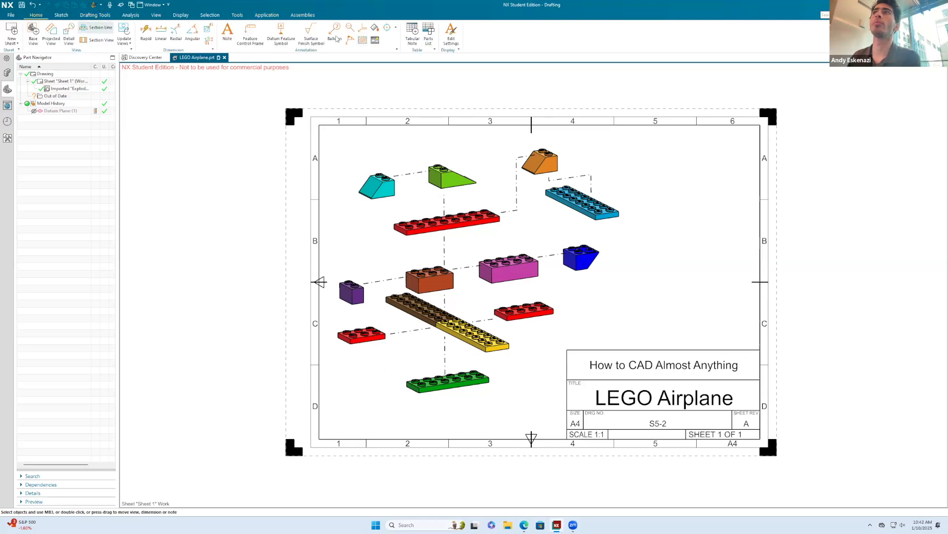
click(428, 33)
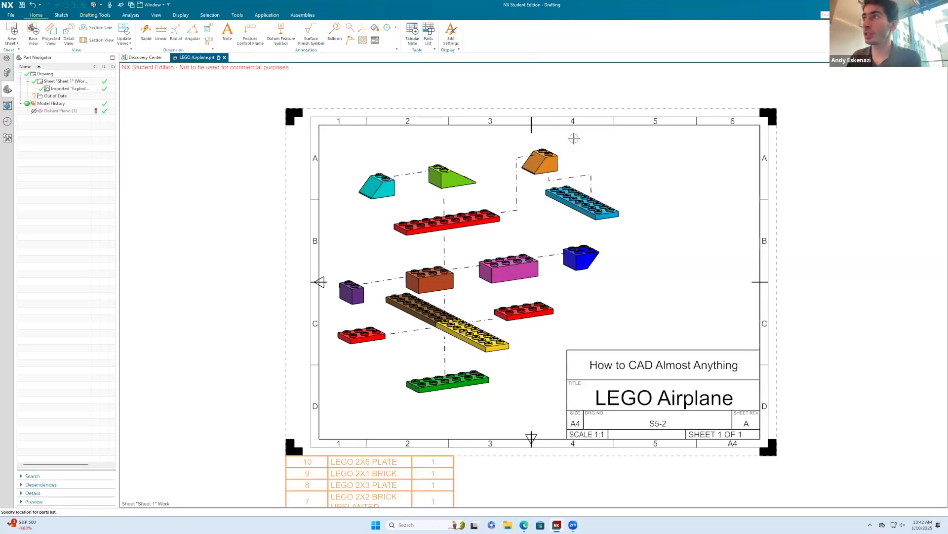
click(585, 166)
Narrow the PC NO, PART NAME and QTY columns of the parts list.
scroll(751, 196, up, 1)
scroll(750, 196, up, 2)
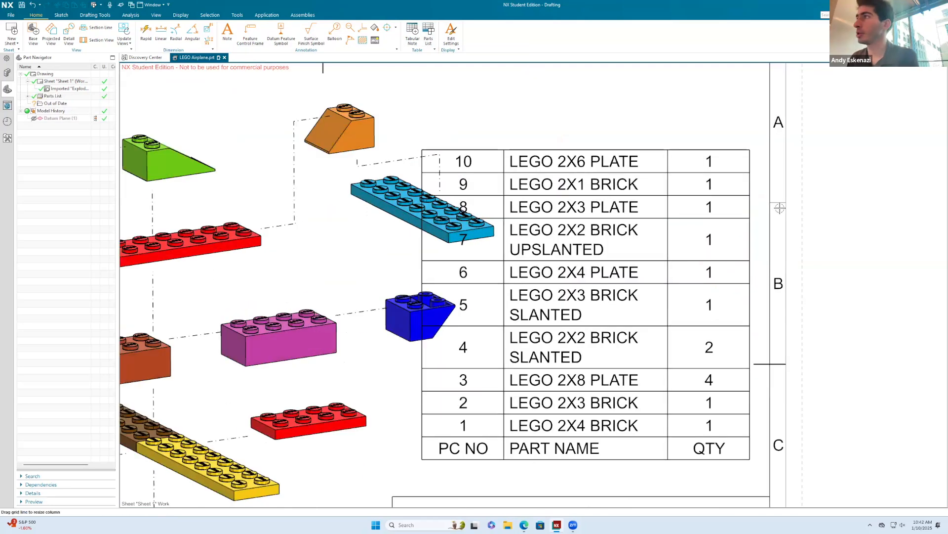
drag(743, 253, 723, 253)
drag(428, 249, 442, 248)
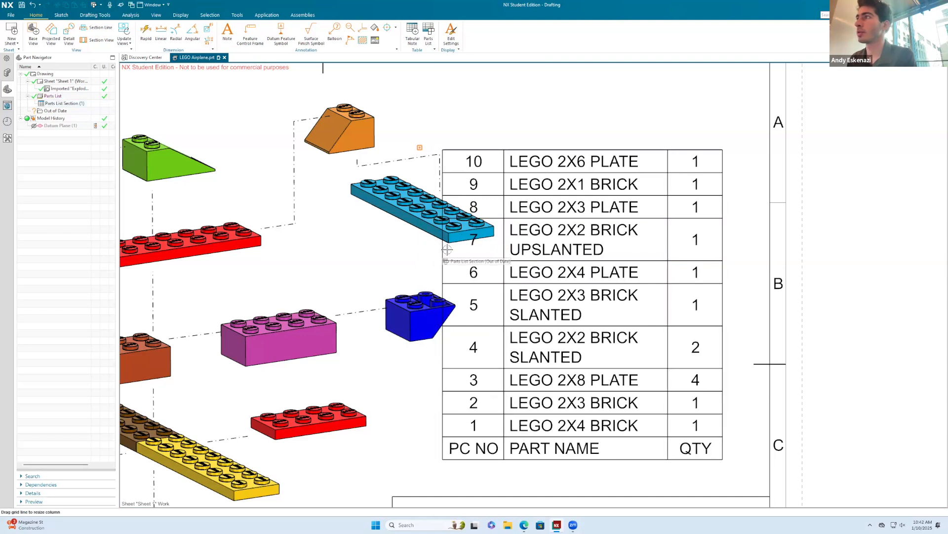
drag(668, 240, 695, 246)
Move the parts list clear of the exploded bricks, close to the sheet's right border and the title block.
mouse_move(441, 147)
mouse_down()
mouse_move(468, 150)
mouse_move(518, 186)
mouse_up()
scroll(594, 217, down, 2)
scroll(696, 272, up, 1)
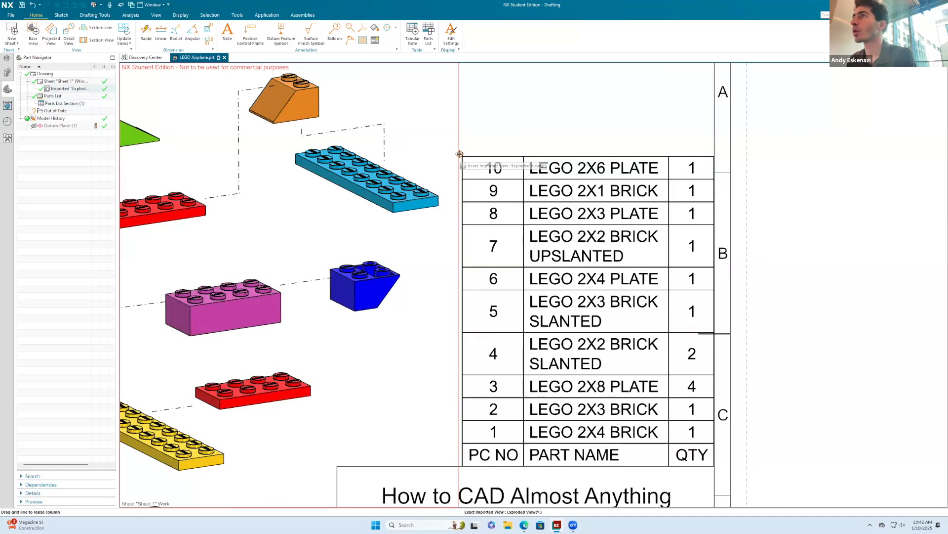
Try to nudge the parts list so its right edge meets the sheet's inner border line.
click(459, 154)
scroll(582, 154, up, 1)
scroll(731, 168, down, 1)
scroll(741, 173, up, 4)
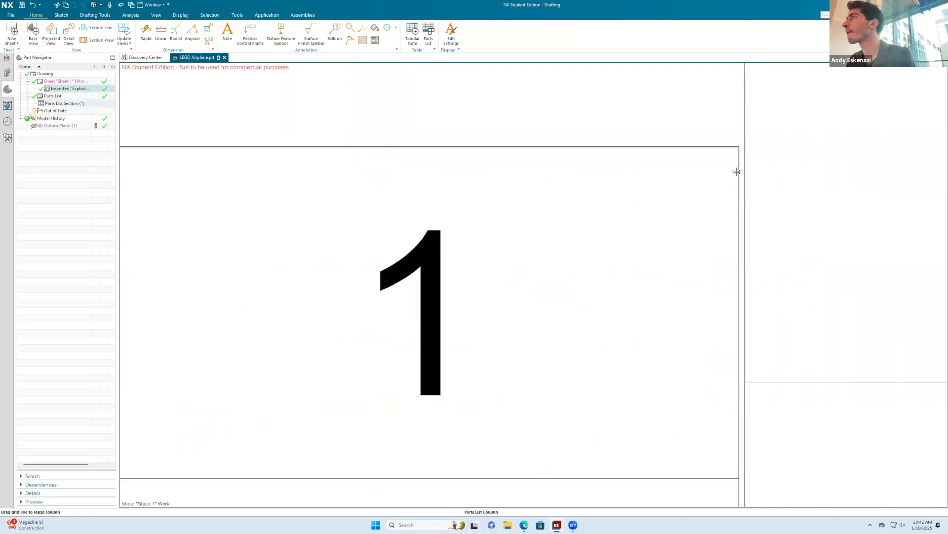
drag(740, 171, 743, 167)
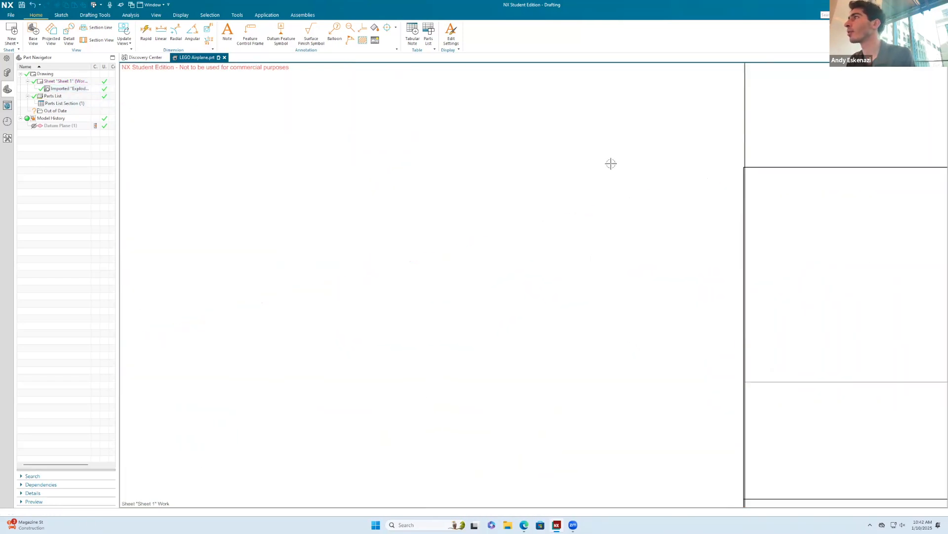
scroll(623, 185, down, 6)
scroll(623, 192, down, 2)
scroll(692, 180, up, 5)
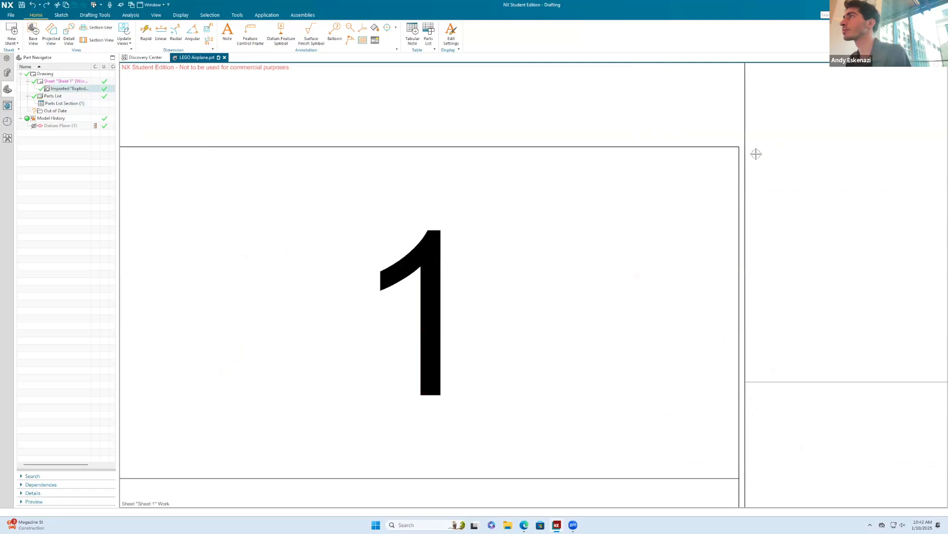
Reposition the parts list so its right edge lies flush with the sheet's inner border line.
scroll(738, 155, up, 2)
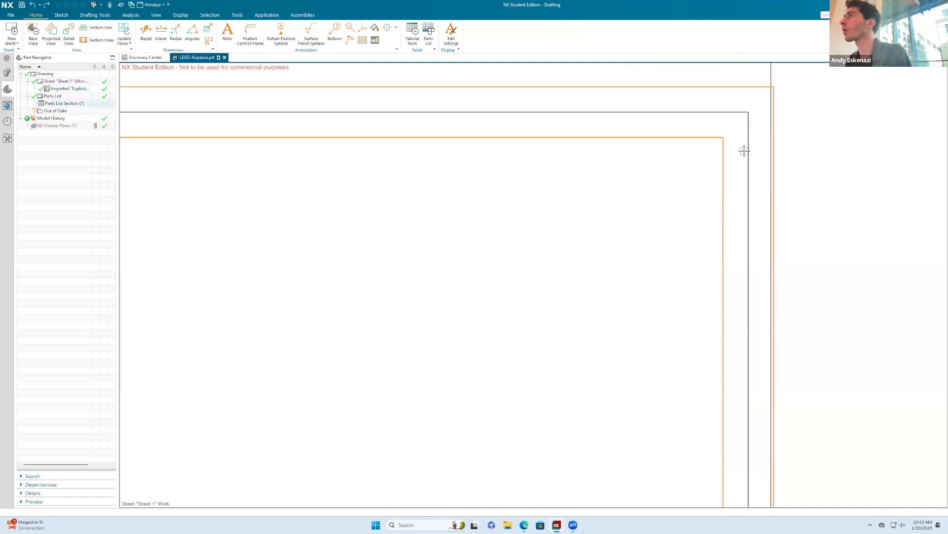
scroll(713, 143, down, 3)
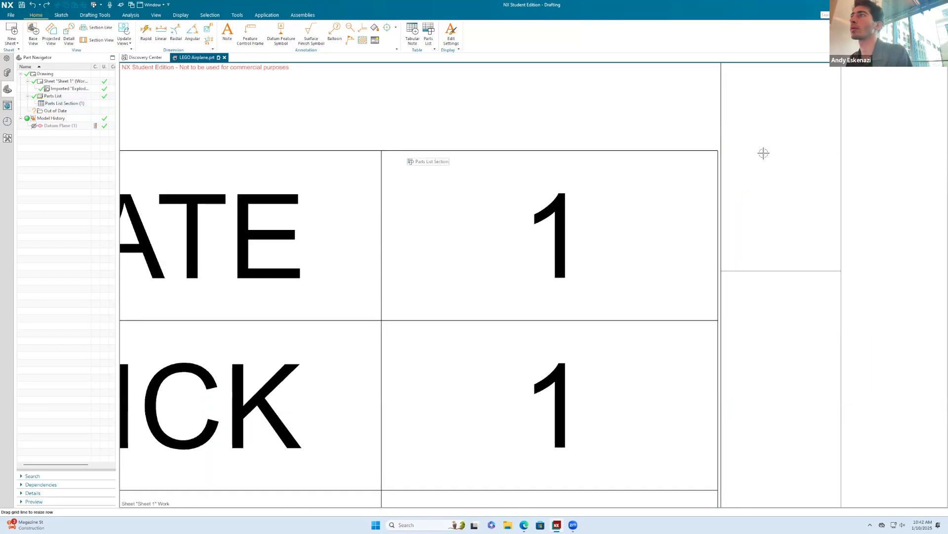
scroll(718, 154, down, 6)
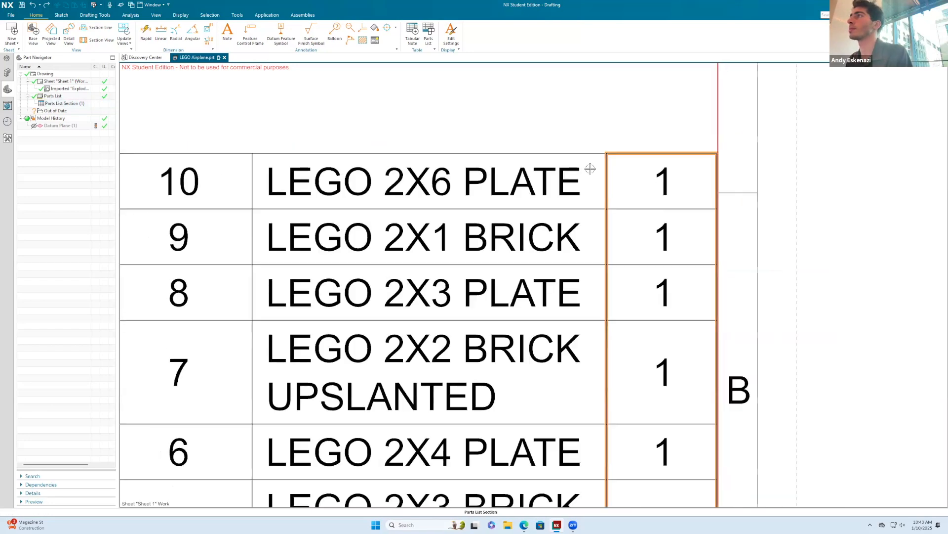
drag(233, 154, 241, 149)
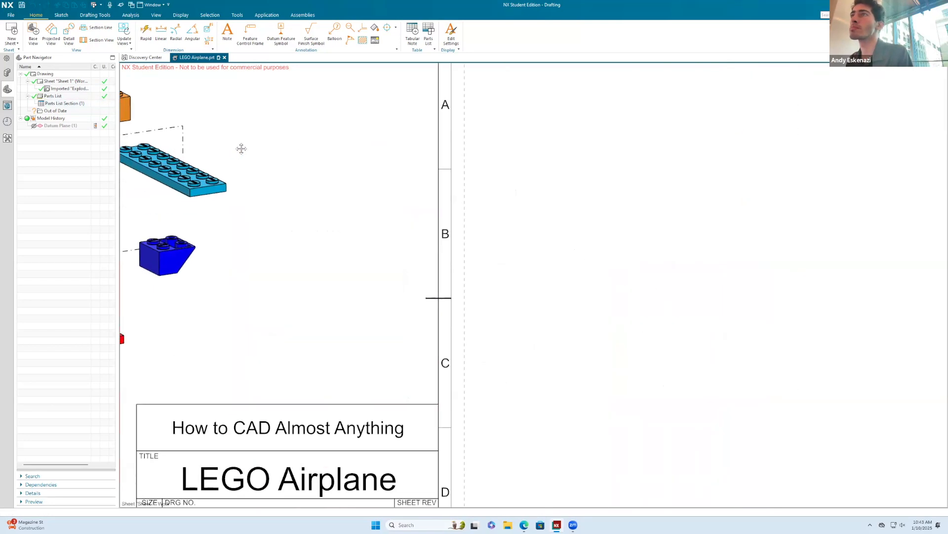
scroll(345, 192, down, 2)
scroll(344, 192, up, 4)
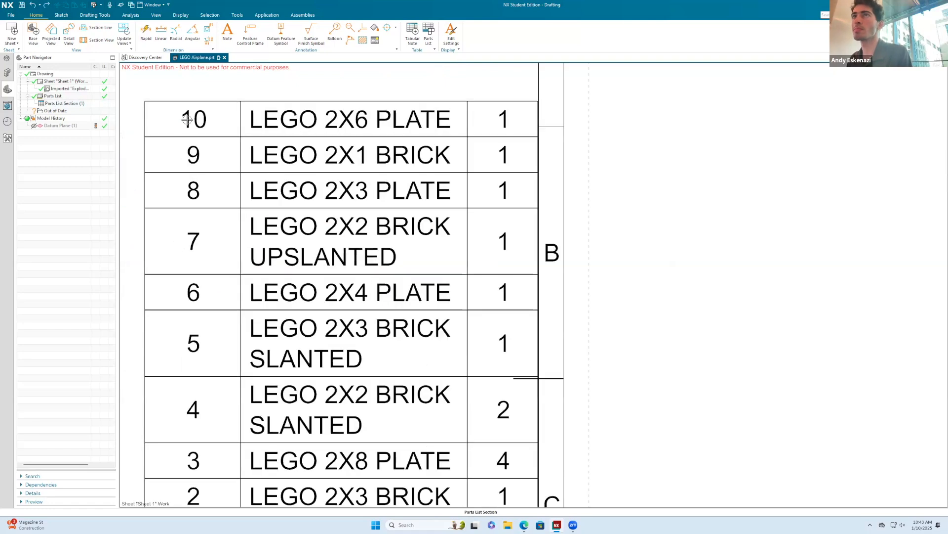
drag(148, 100, 145, 104)
scroll(297, 134, down, 3)
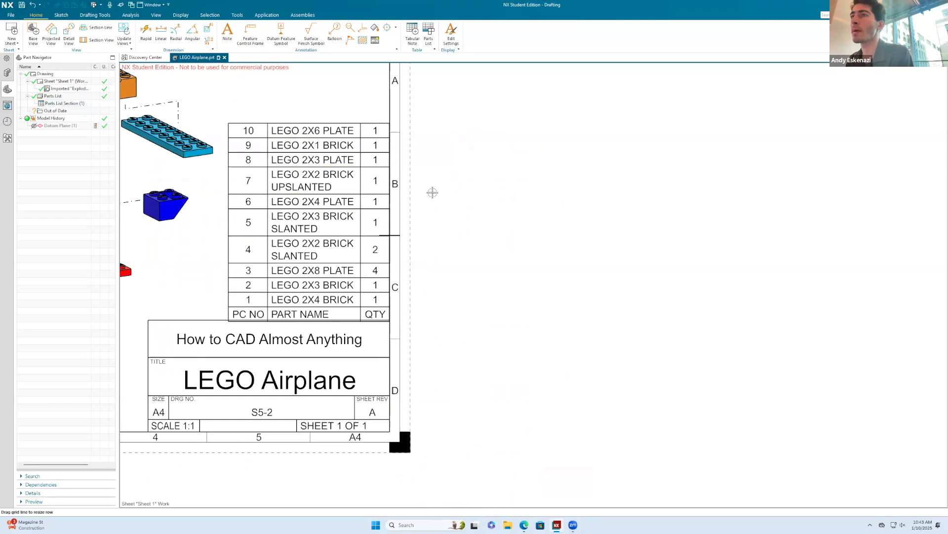
Nudge the parts list vertically so its bottom edge sits exactly on the title block's top edge.
scroll(432, 193, down, 1)
scroll(258, 160, up, 2)
scroll(353, 156, down, 1)
scroll(267, 324, up, 2)
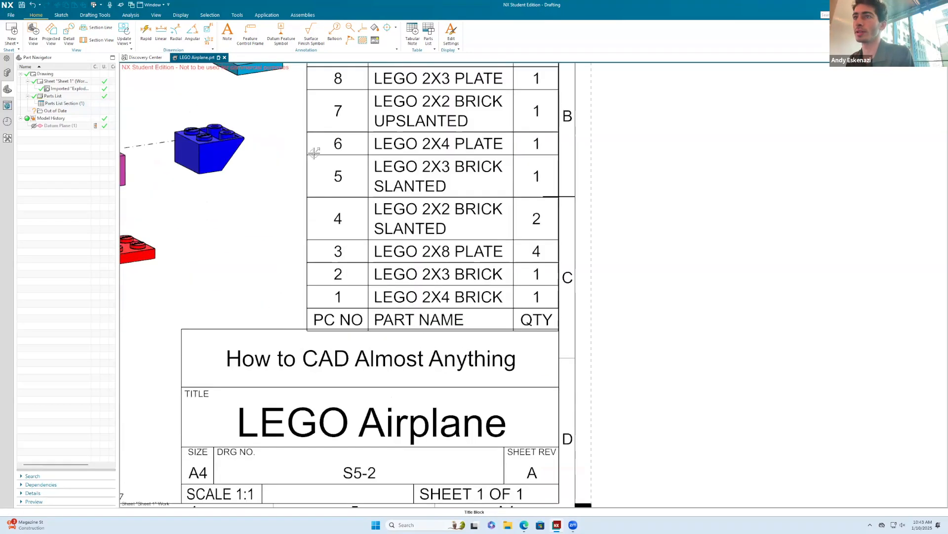
scroll(330, 296, down, 1)
scroll(309, 94, down, 1)
scroll(301, 91, up, 3)
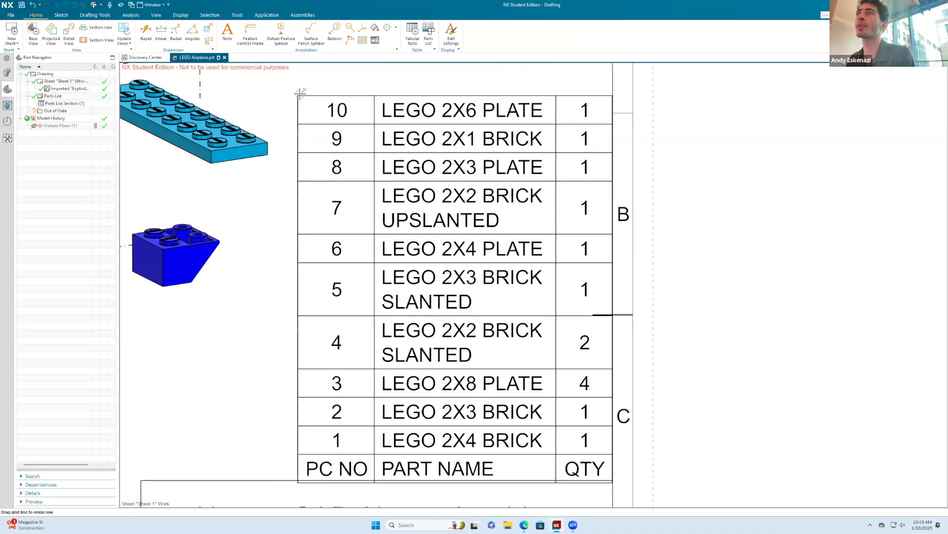
mouse_move(297, 93)
mouse_down()
mouse_move(297, 85)
mouse_move(299, 94)
mouse_up()
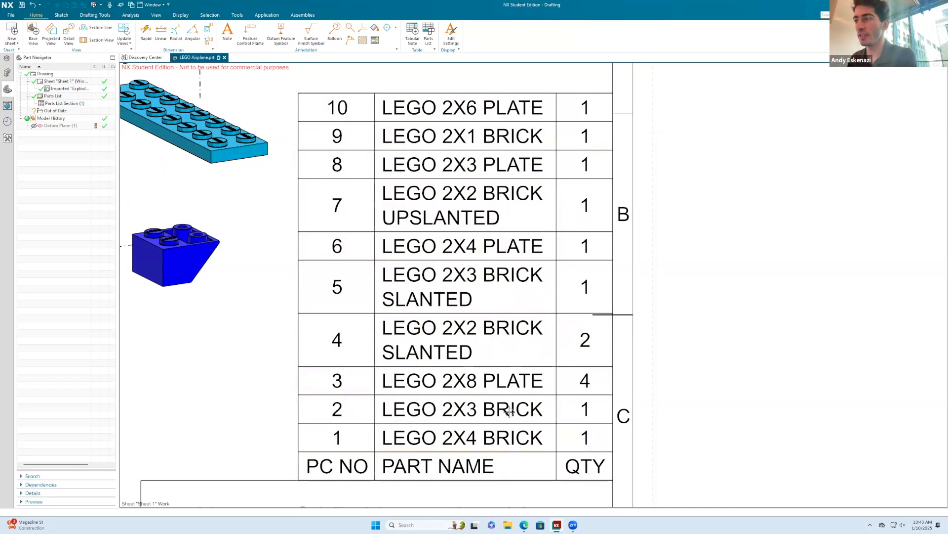
Hide the outer segment of the centering mark on the sheet's right border beside the parts list.
scroll(546, 333, up, 4)
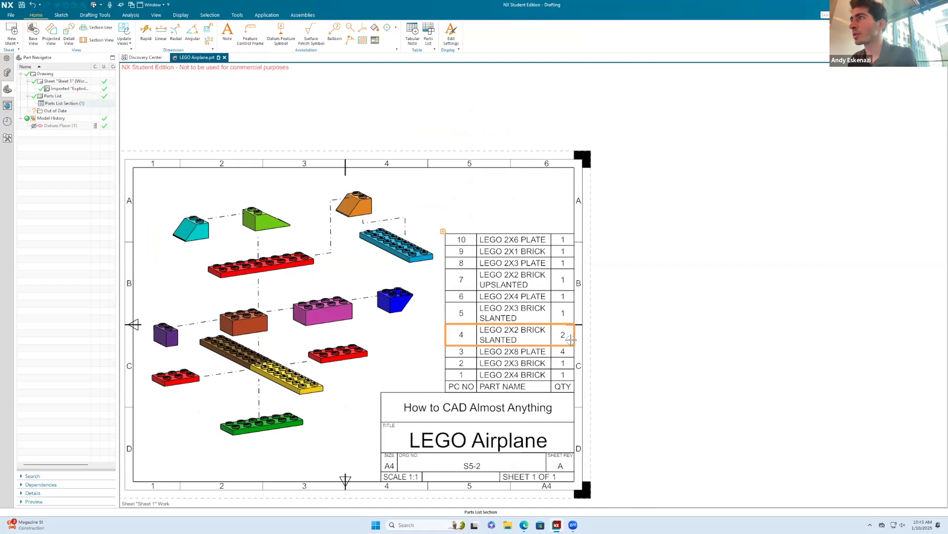
scroll(576, 340, up, 1)
scroll(563, 312, down, 5)
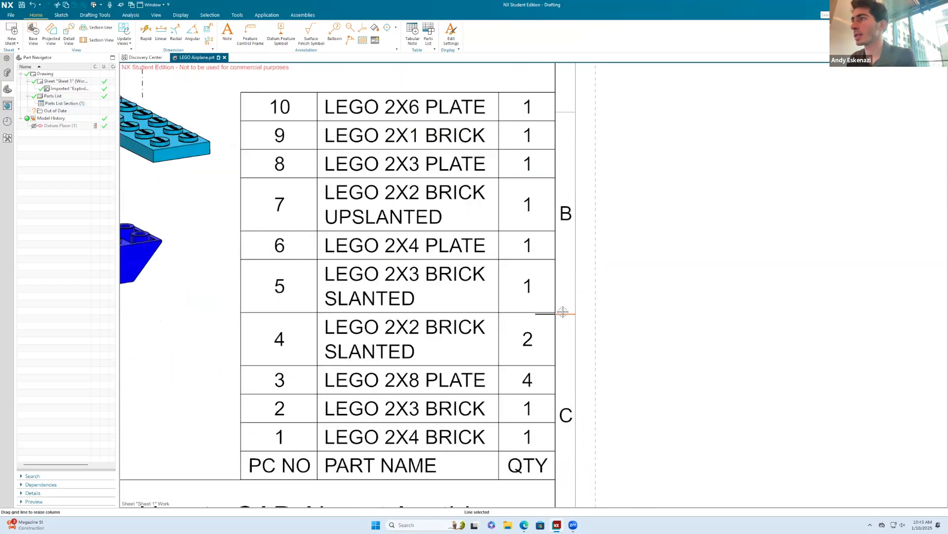
right_click(564, 312)
click(571, 304)
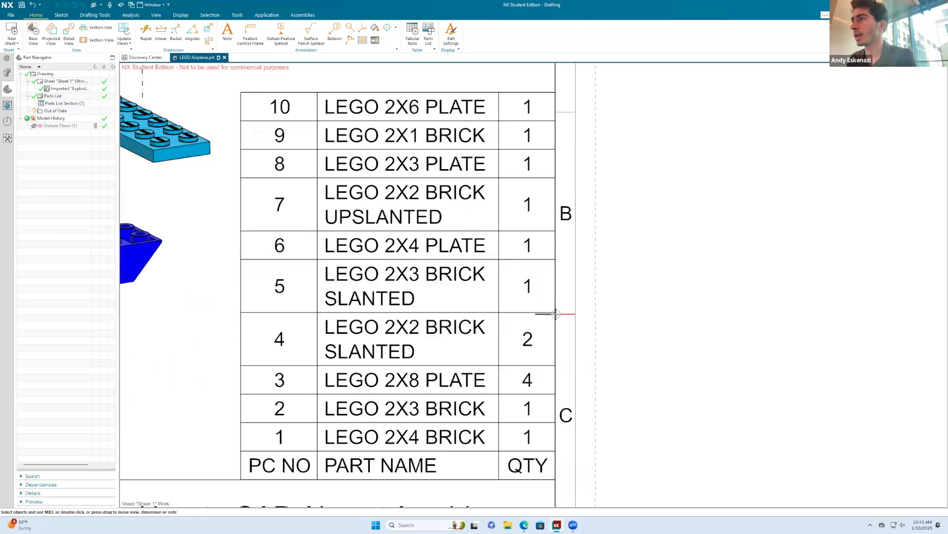
Move the parts list away from the right border and hide the centering mark's remaining inner segment.
scroll(549, 313, down, 6)
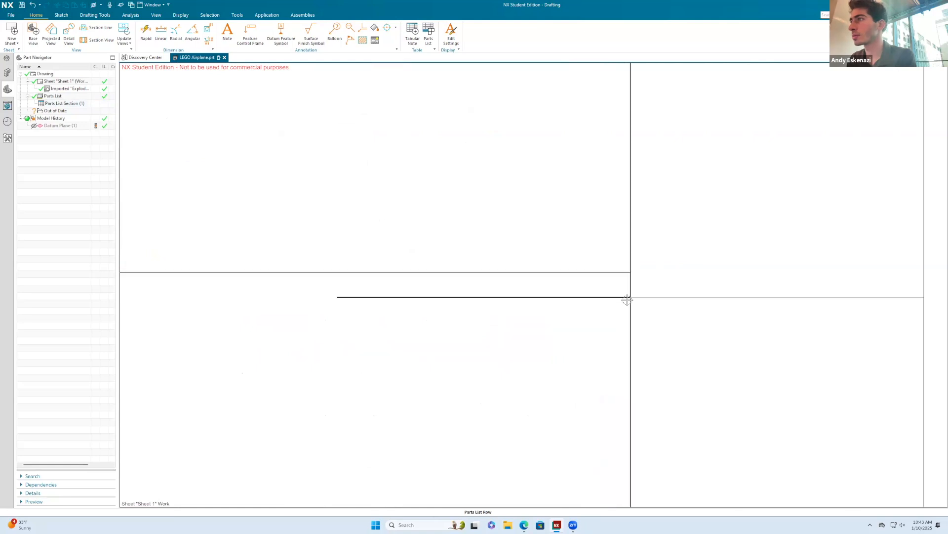
scroll(627, 300, down, 4)
scroll(652, 294, up, 8)
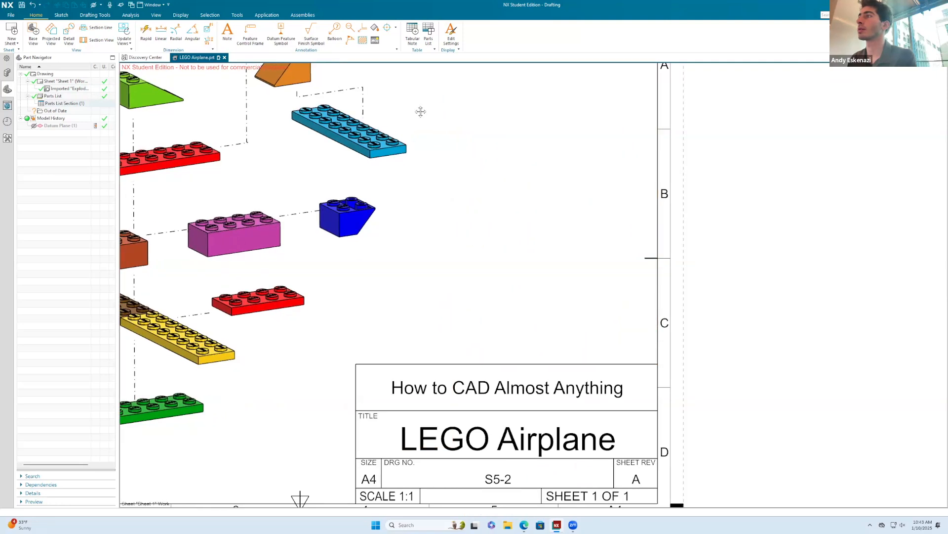
scroll(473, 123, down, 6)
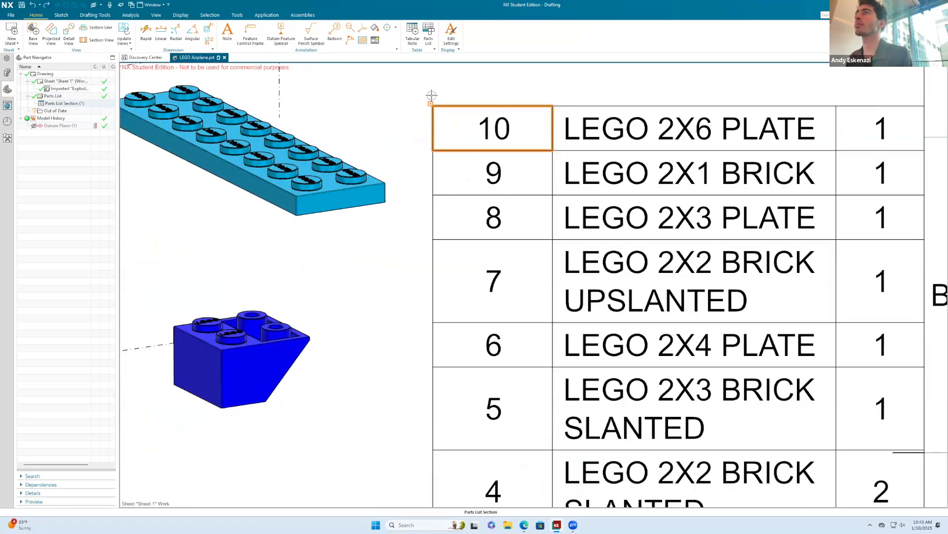
scroll(473, 123, up, 6)
scroll(639, 359, down, 7)
right_click(641, 366)
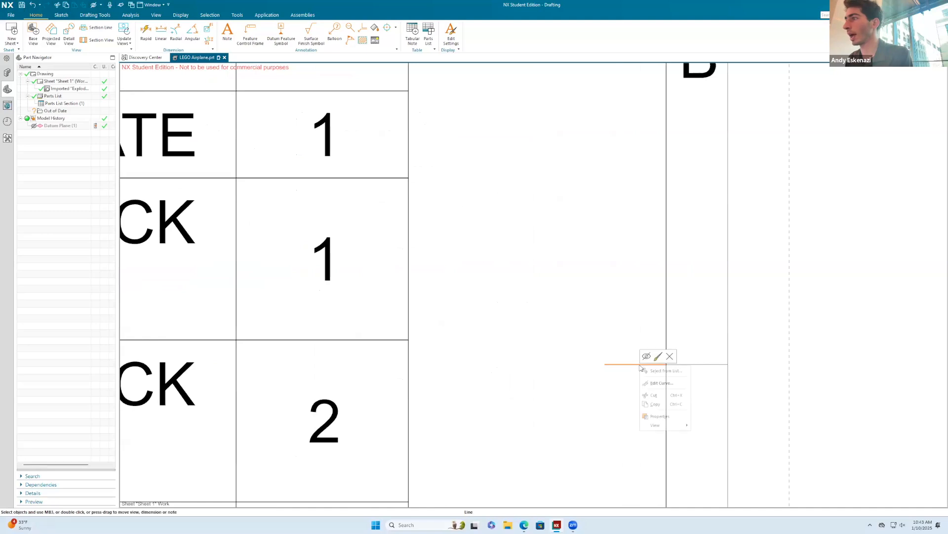
key(Escape)
scroll(737, 343, up, 5)
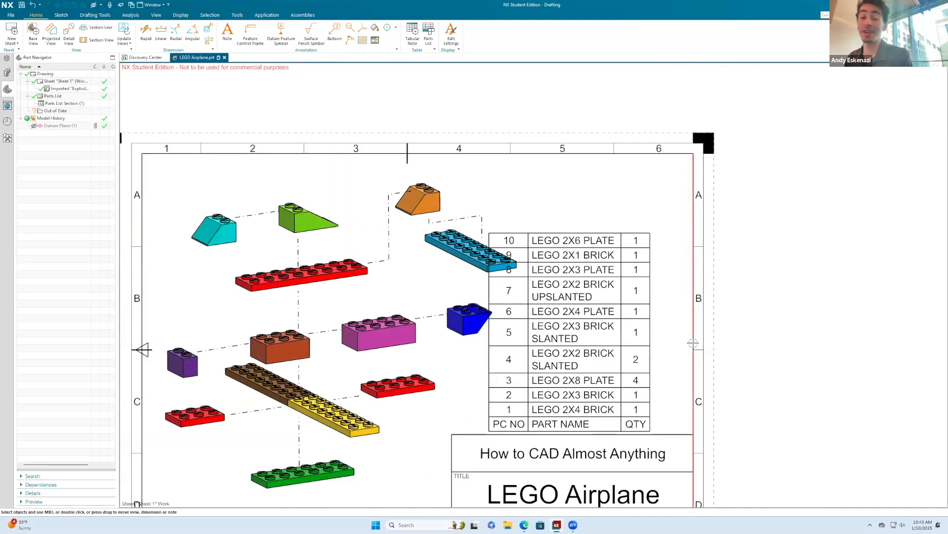
Move the parts list back flush against the right border and the top of the title block.
click(494, 231)
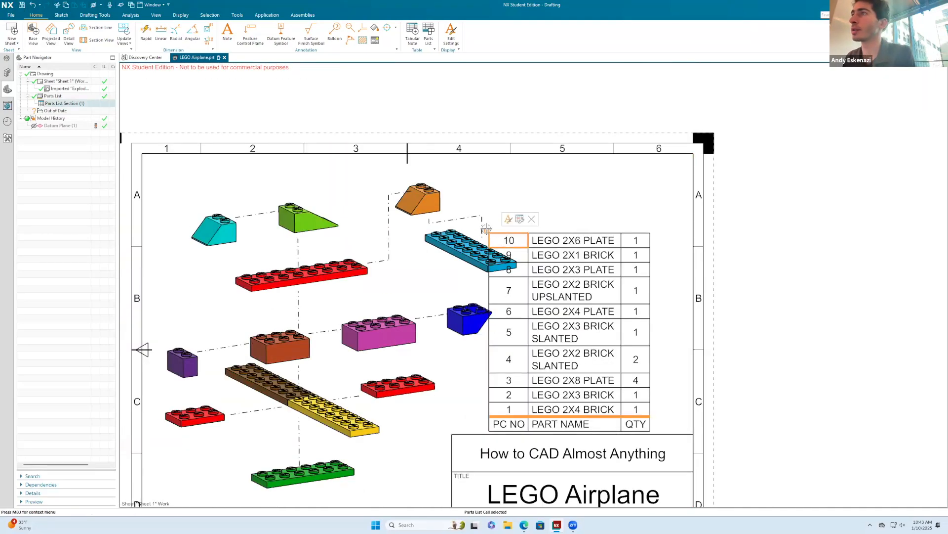
drag(517, 227, 532, 236)
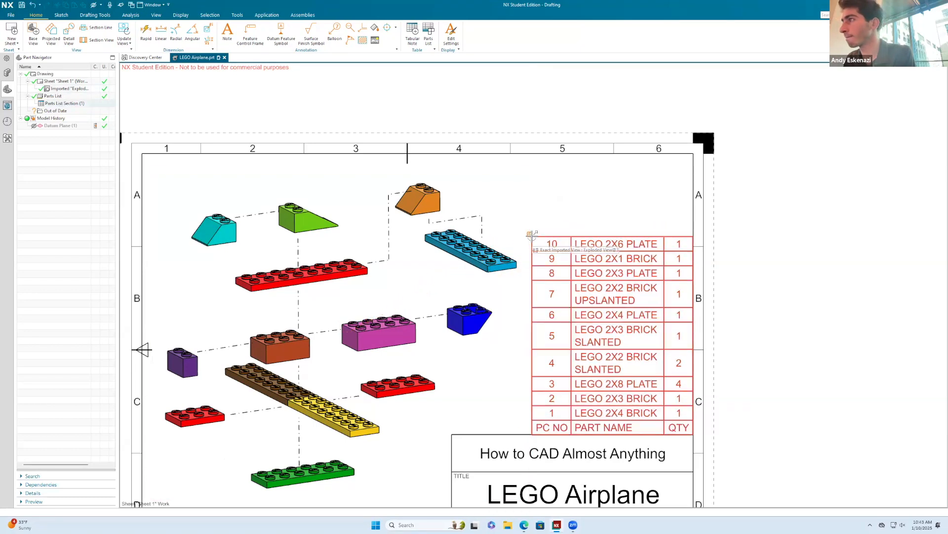
Nudge the parts list slightly so it sits flush with the sheet's right border and the title block's top edge.
scroll(684, 359, up, 5)
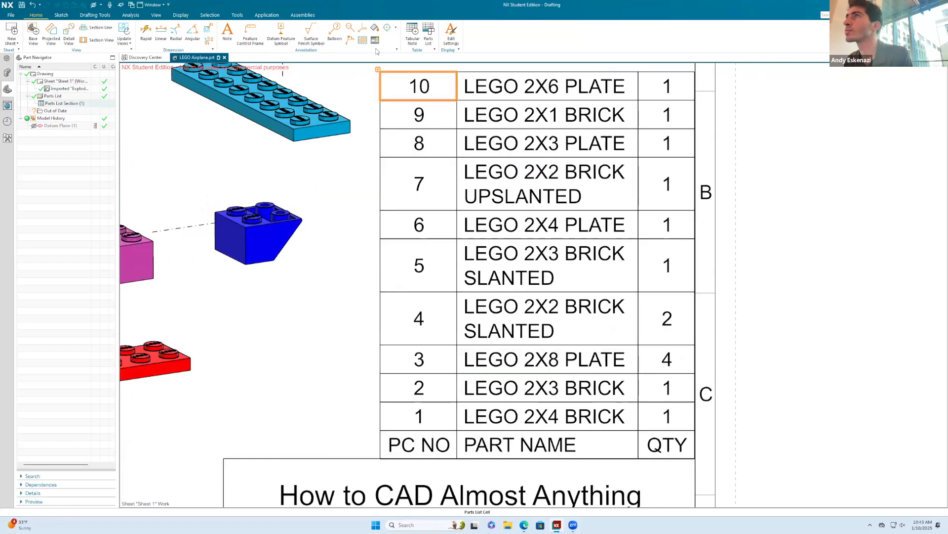
mouse_move(380, 69)
mouse_down()
mouse_move(388, 73)
mouse_move(381, 71)
mouse_up()
key(ctrl+z)
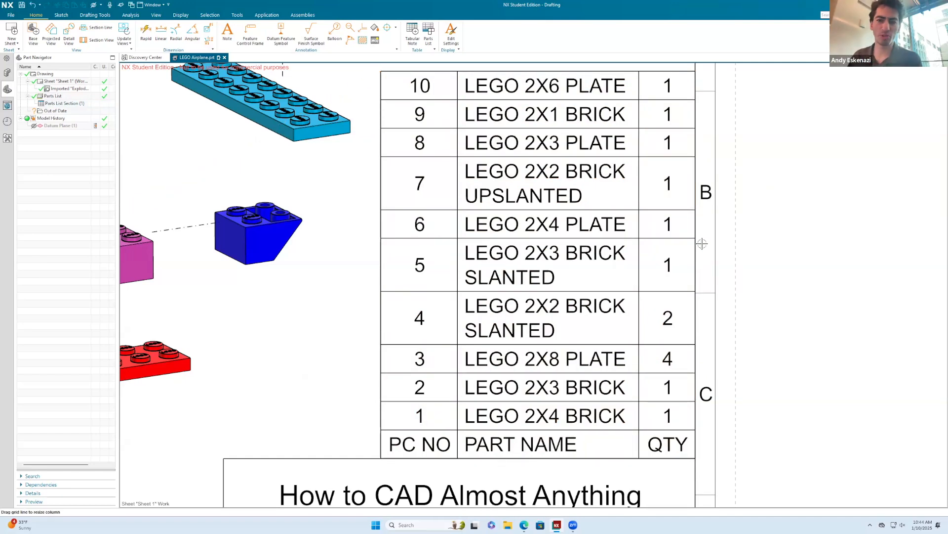
Place blank circular balloons without leaders above and left of the cyan slanted brick and above the green slanted brick.
scroll(701, 243, down, 3)
scroll(603, 179, down, 3)
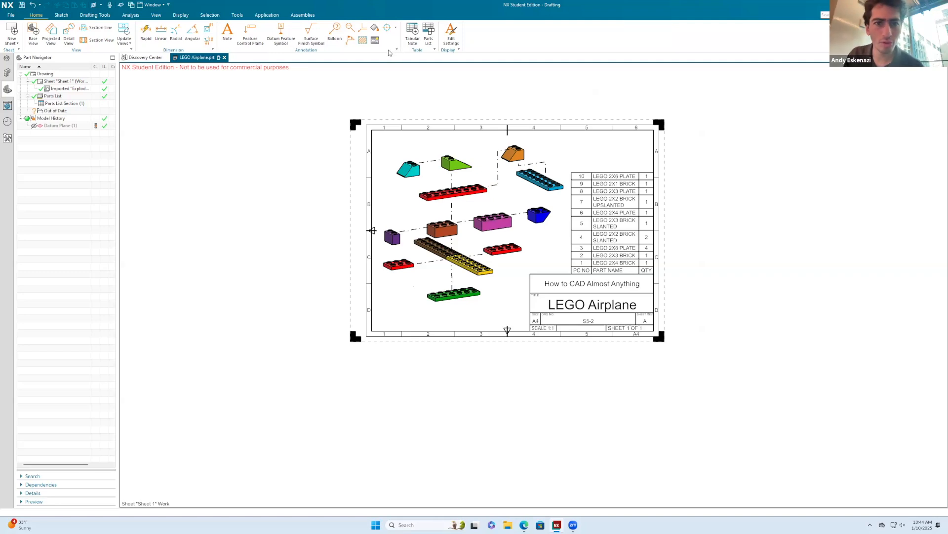
click(335, 31)
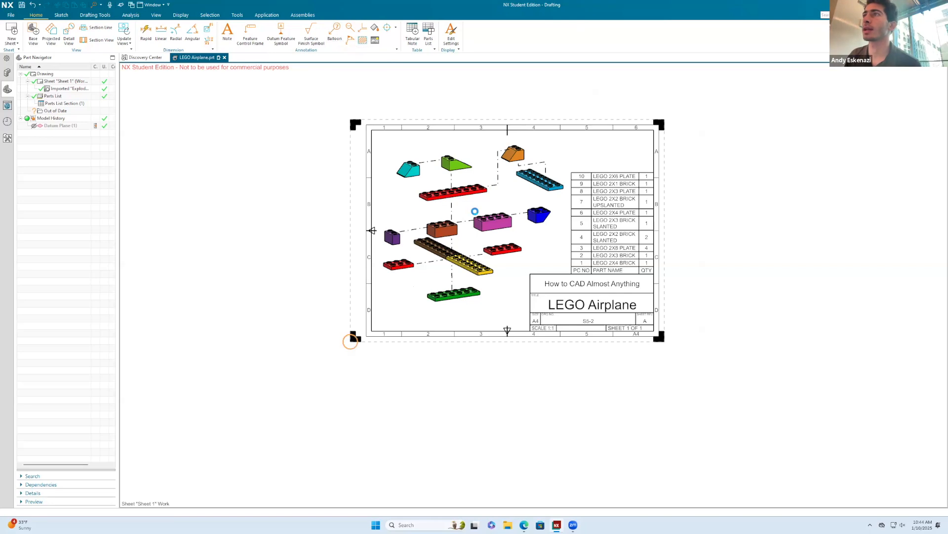
scroll(462, 204, down, 2)
scroll(459, 169, up, 4)
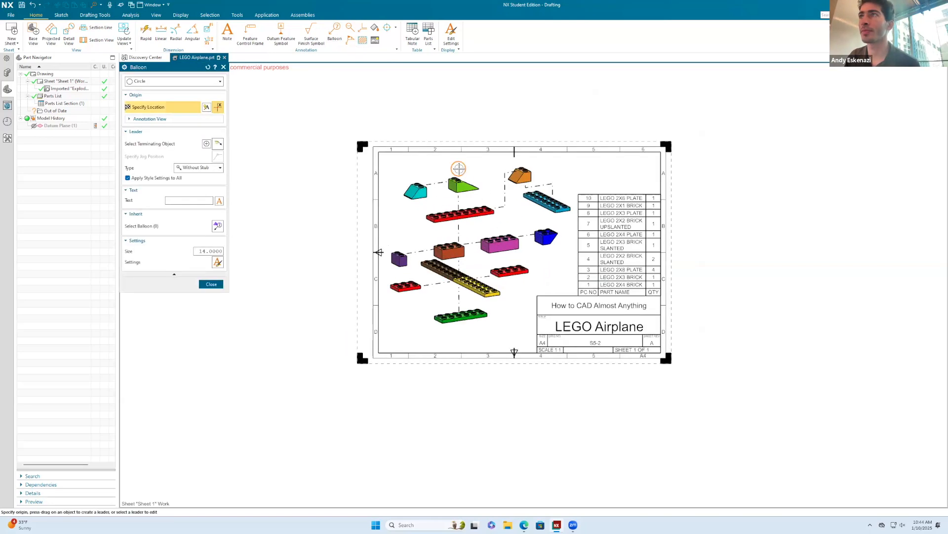
scroll(418, 146, up, 1)
scroll(373, 155, up, 2)
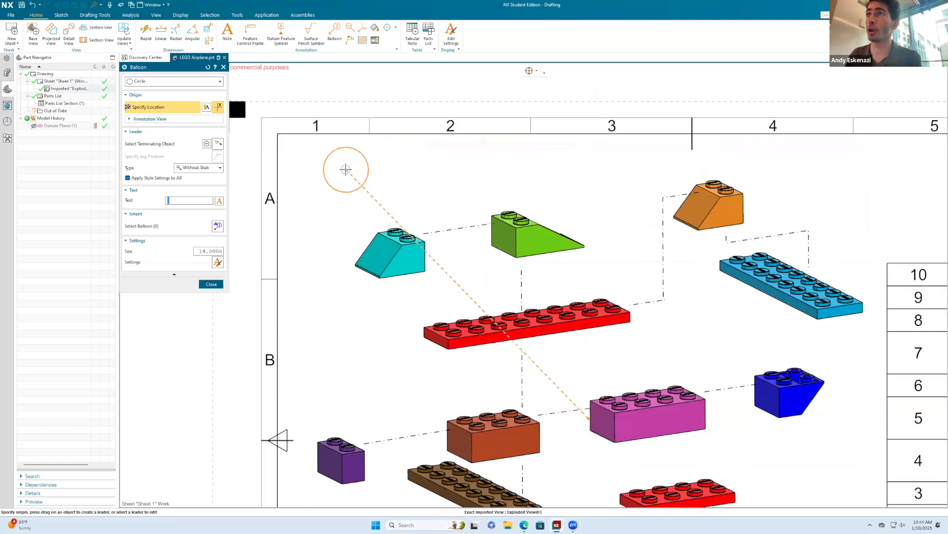
click(309, 167)
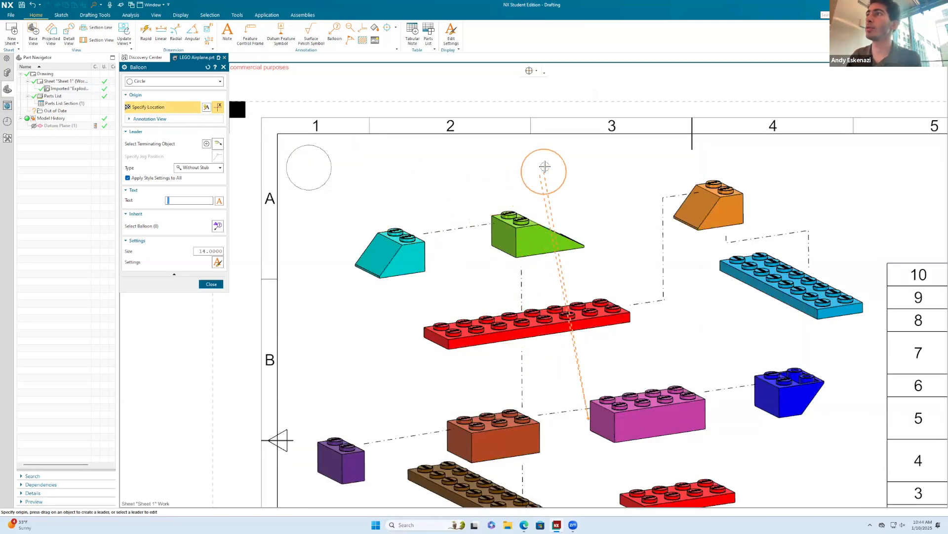
click(549, 163)
scroll(477, 196, down, 3)
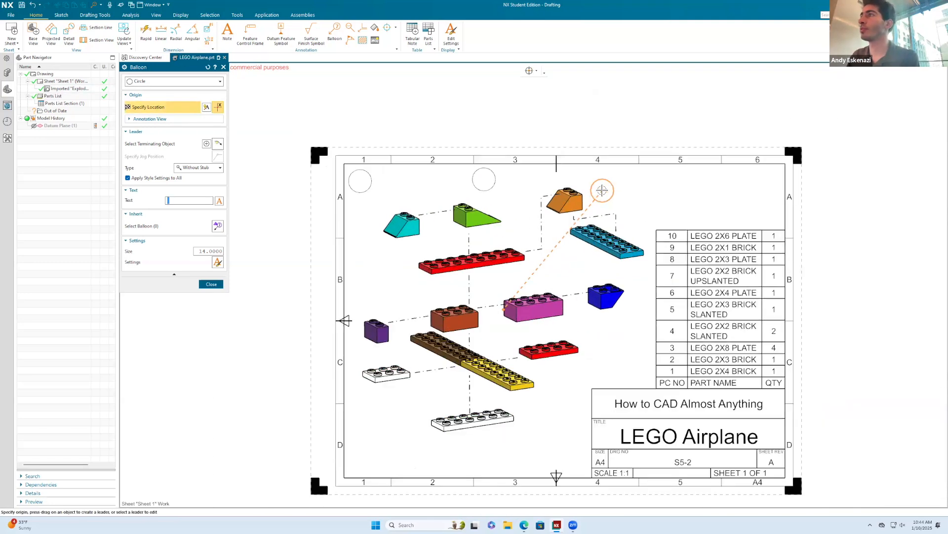
Place two empty circular balloons, one beside the orange slanted brick and one above and beyond the light-blue plate's far end.
scroll(607, 191, up, 3)
click(607, 168)
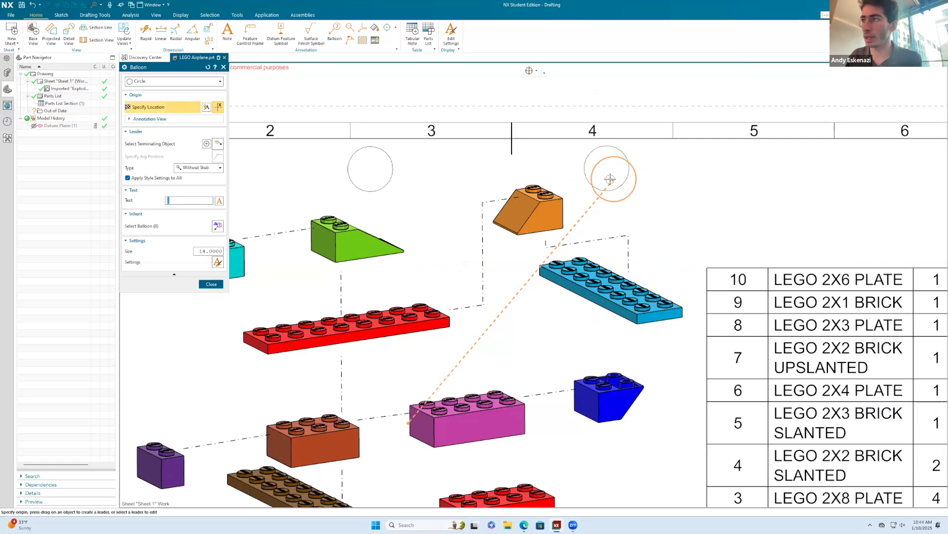
scroll(637, 184, down, 3)
scroll(672, 205, up, 3)
click(679, 199)
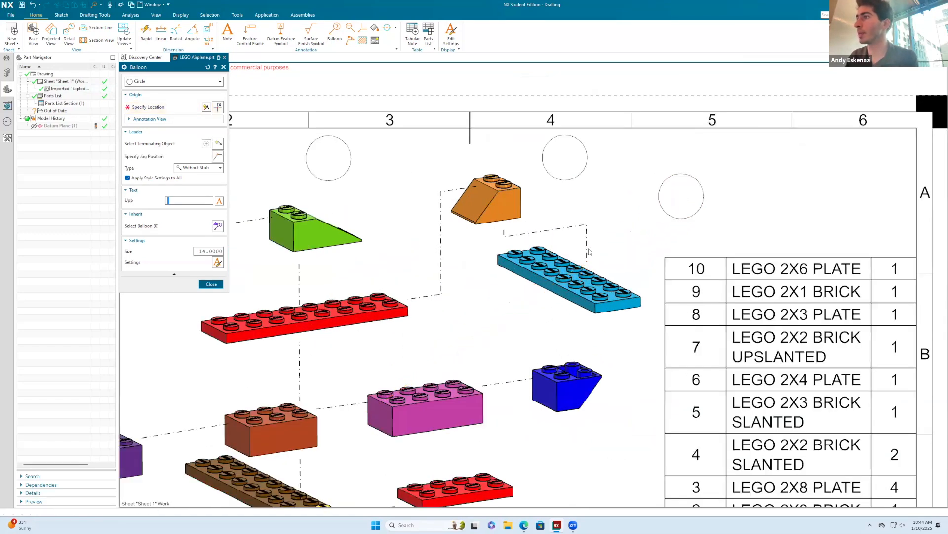
Place empty balloons below the dark-blue upslanted brick and above the magenta brick.
scroll(643, 247, down, 4)
scroll(598, 306, up, 3)
click(601, 308)
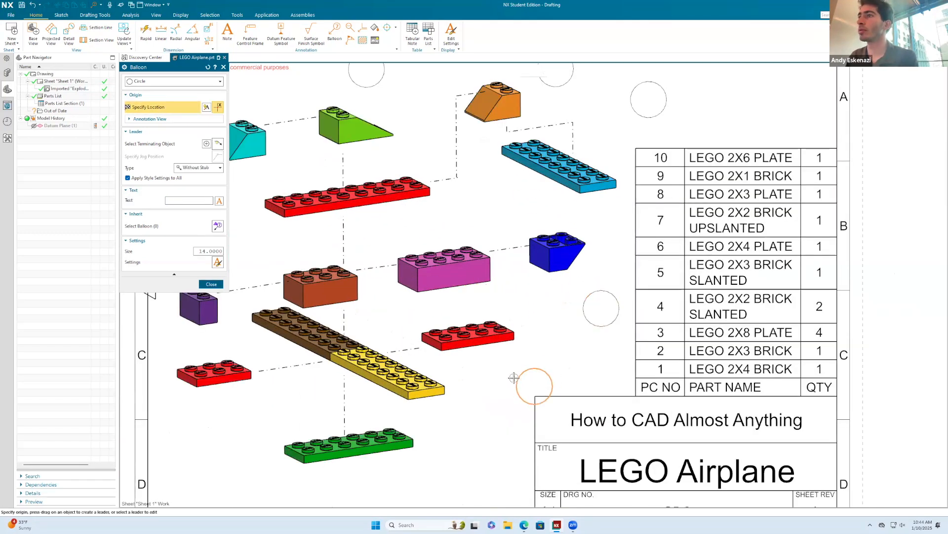
click(490, 204)
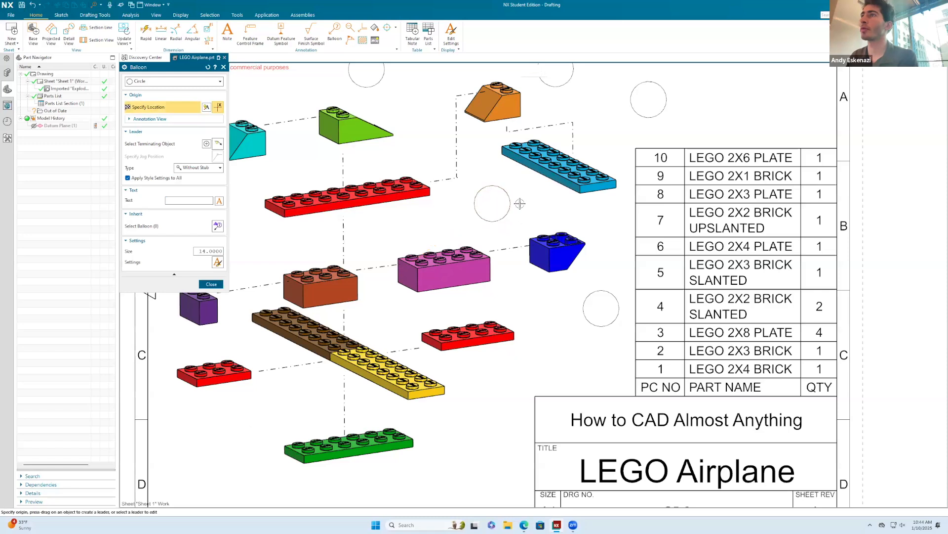
Place three empty balloons around the long red plate, the brown brick and the purple brick on the sheet's left half.
scroll(601, 213, down, 2)
scroll(600, 214, down, 1)
scroll(379, 210, up, 3)
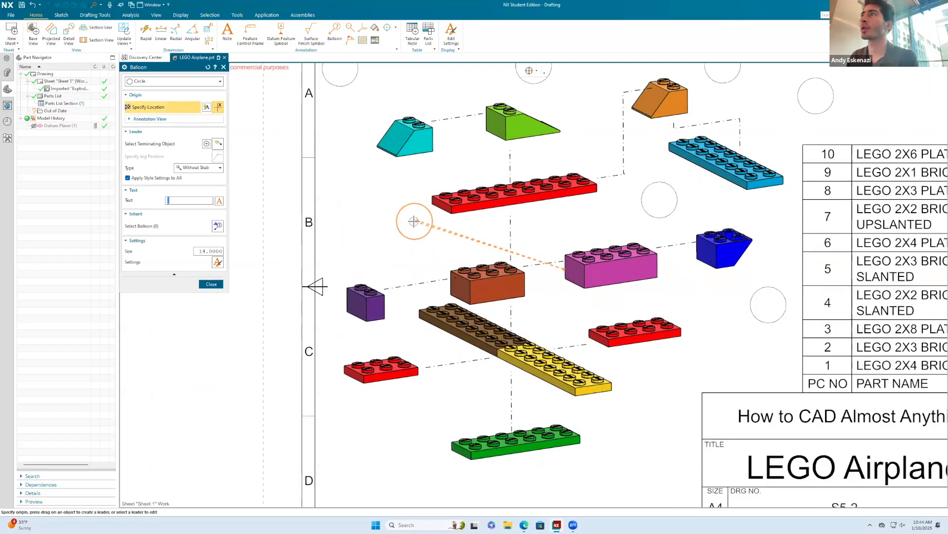
scroll(414, 221, down, 2)
click(378, 202)
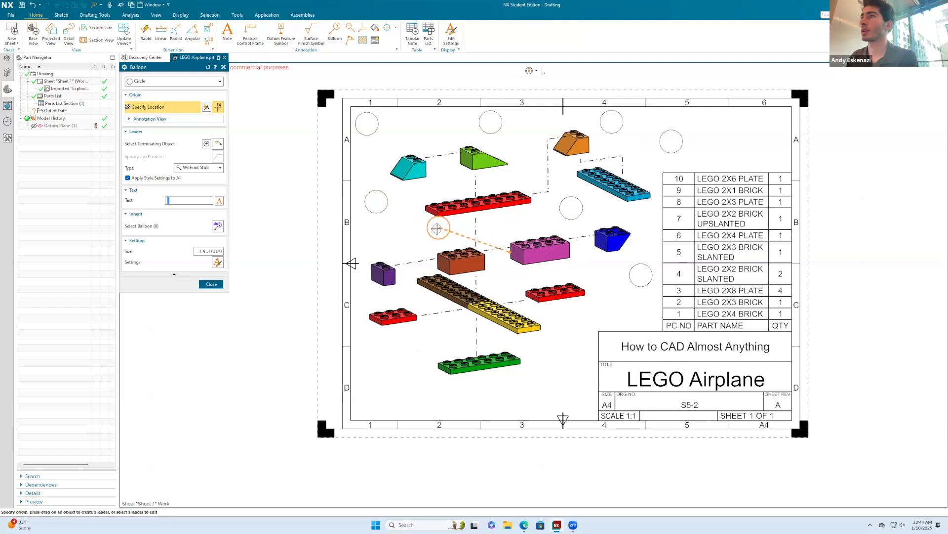
scroll(437, 228, up, 3)
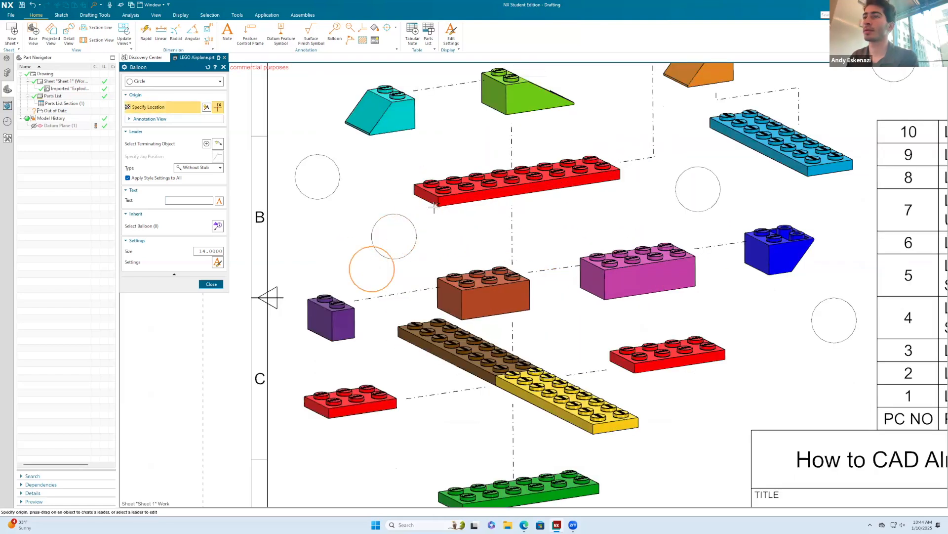
scroll(434, 207, down, 1)
scroll(321, 230, up, 2)
click(334, 260)
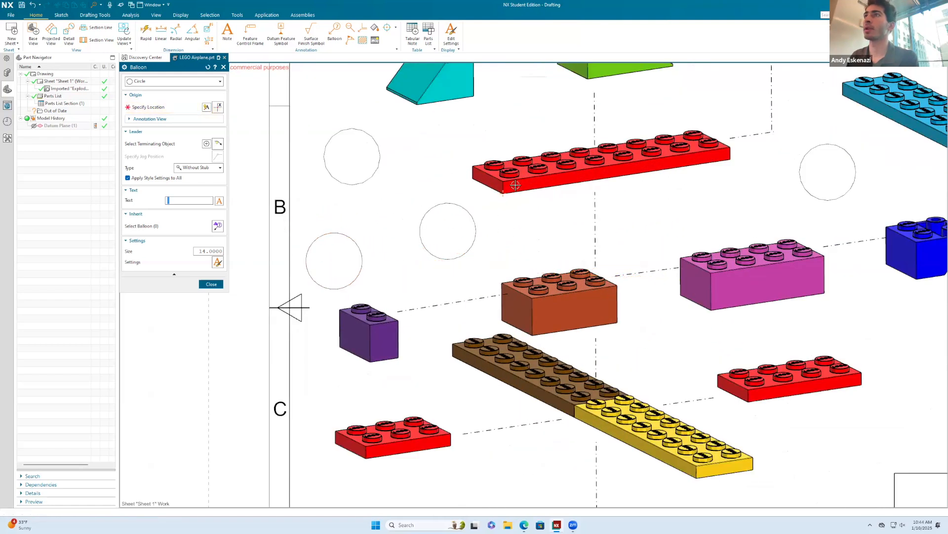
Place five empty balloons around the red, yellow and green plates in the lower sheet area and finish the Balloon command.
scroll(515, 185, down, 3)
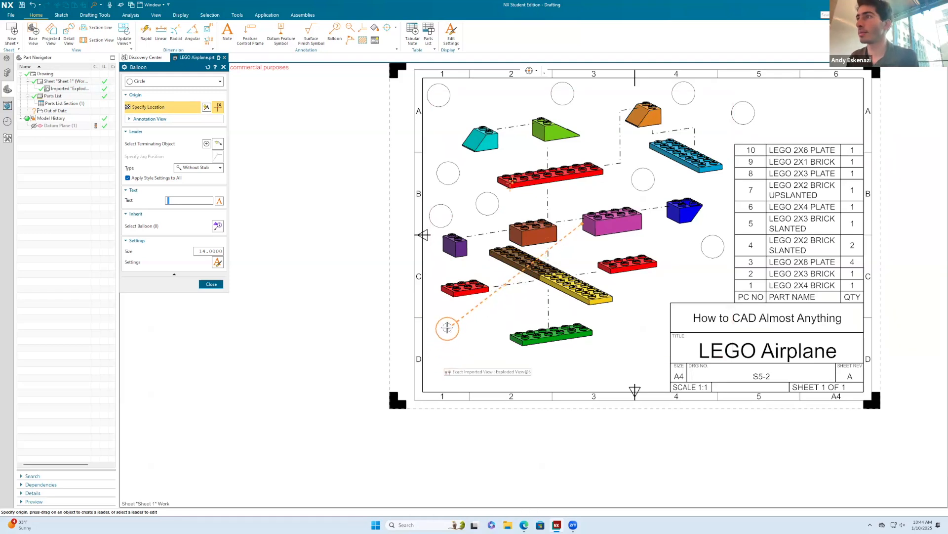
click(700, 286)
click(643, 317)
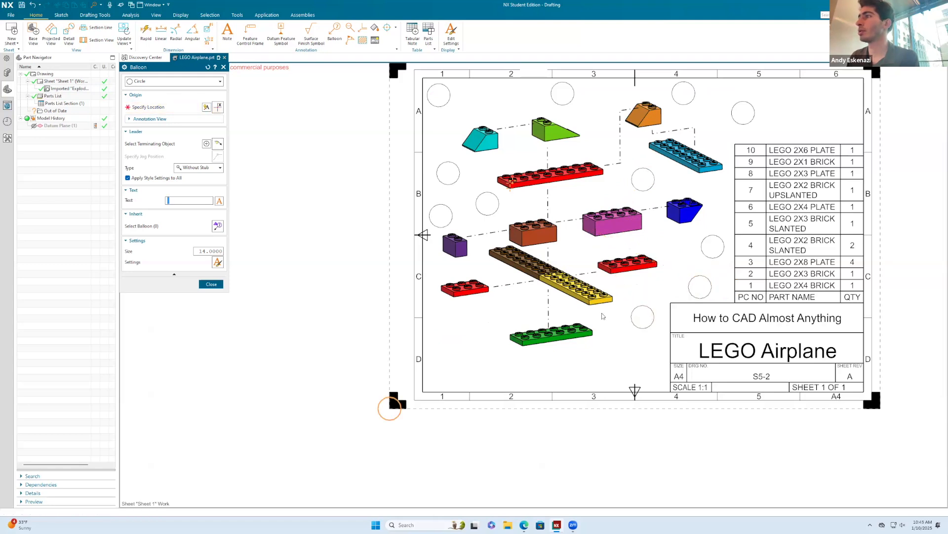
click(605, 371)
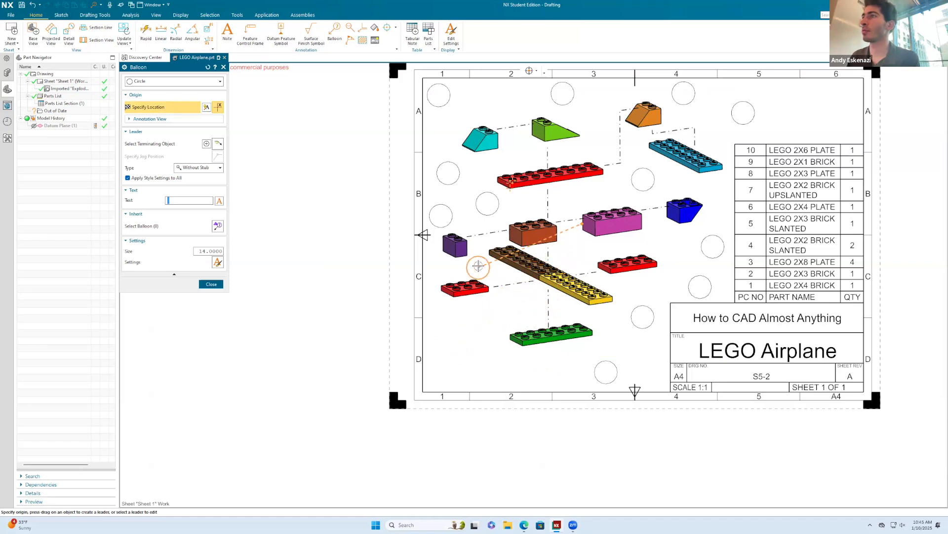
click(503, 312)
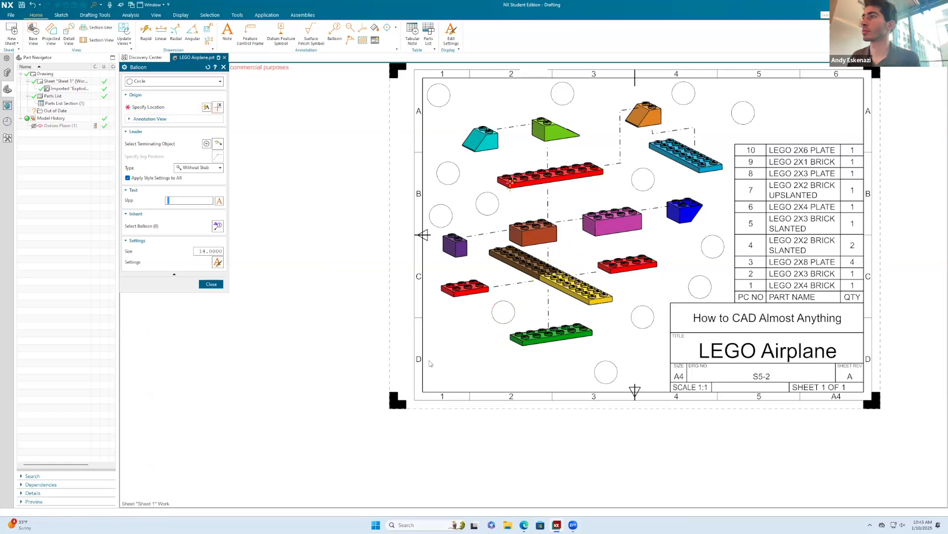
click(448, 347)
key(Escape)
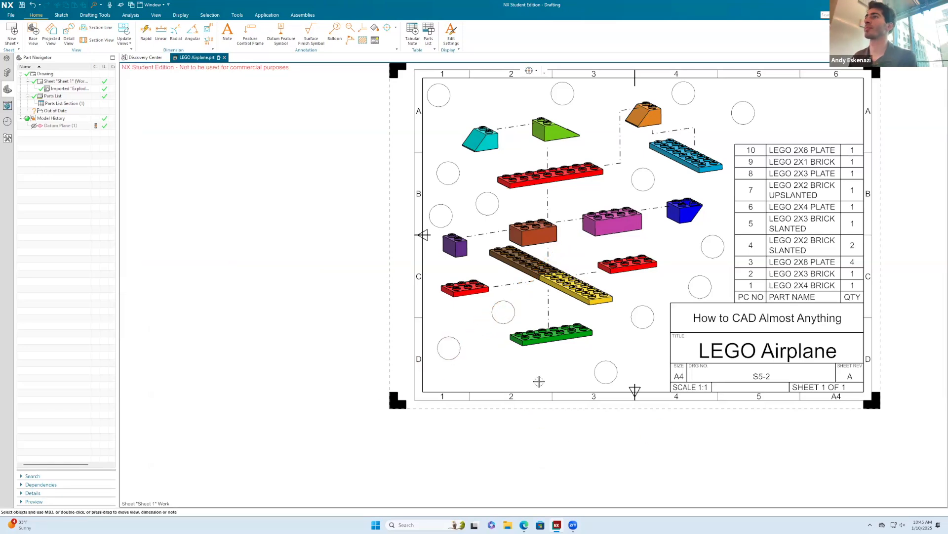
Edit the cyan slanted brick's balloon, attaching its leader to the brick and setting its text to 4.
scroll(539, 385, down, 1)
scroll(535, 135, up, 5)
click(318, 205)
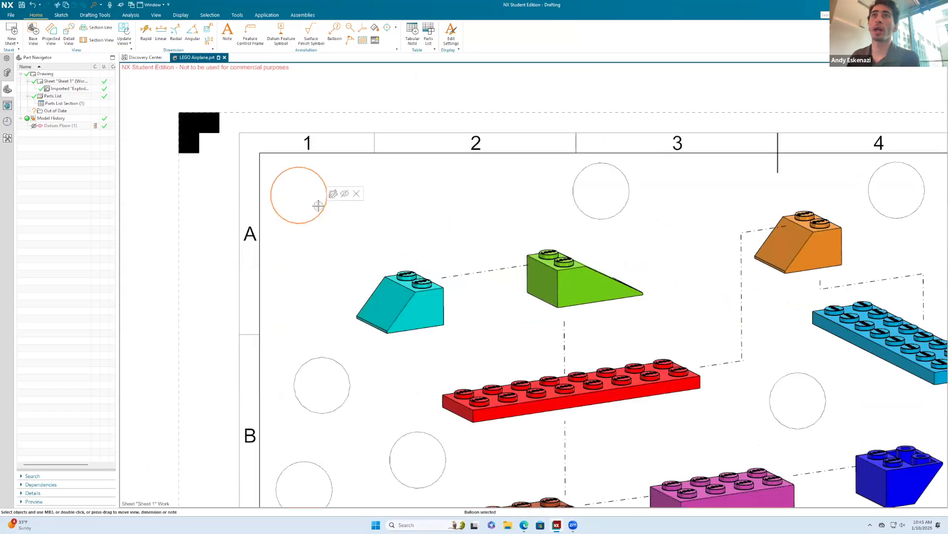
click(333, 193)
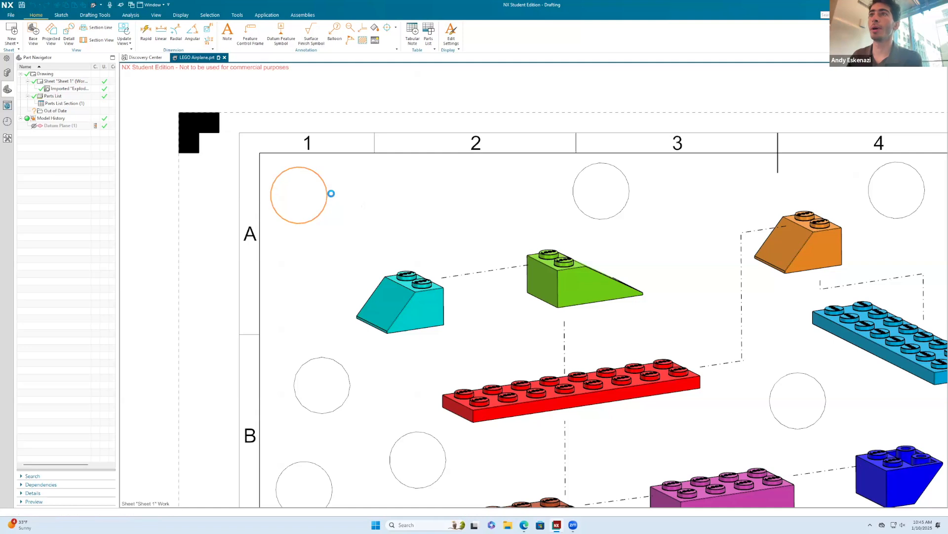
click(371, 295)
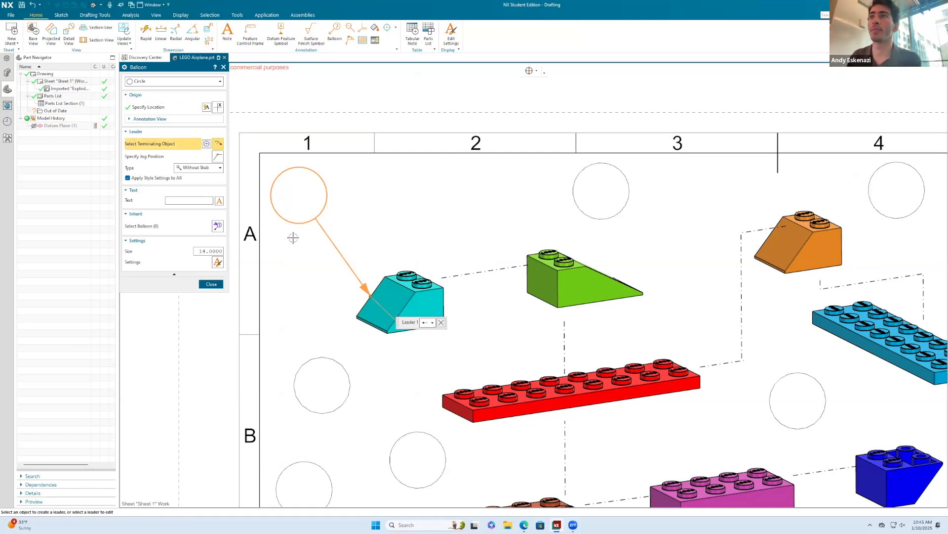
scroll(293, 237, down, 4)
scroll(668, 285, down, 1)
scroll(673, 336, up, 1)
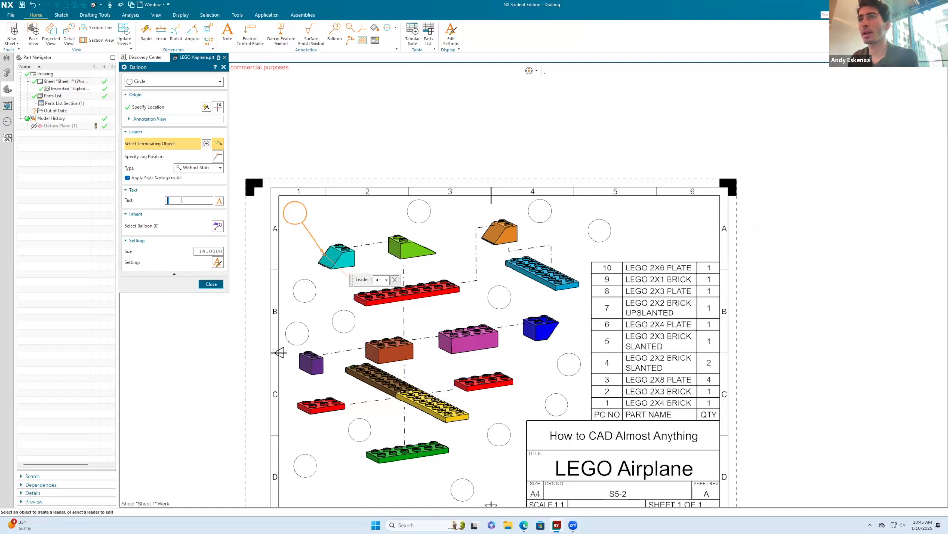
click(211, 283)
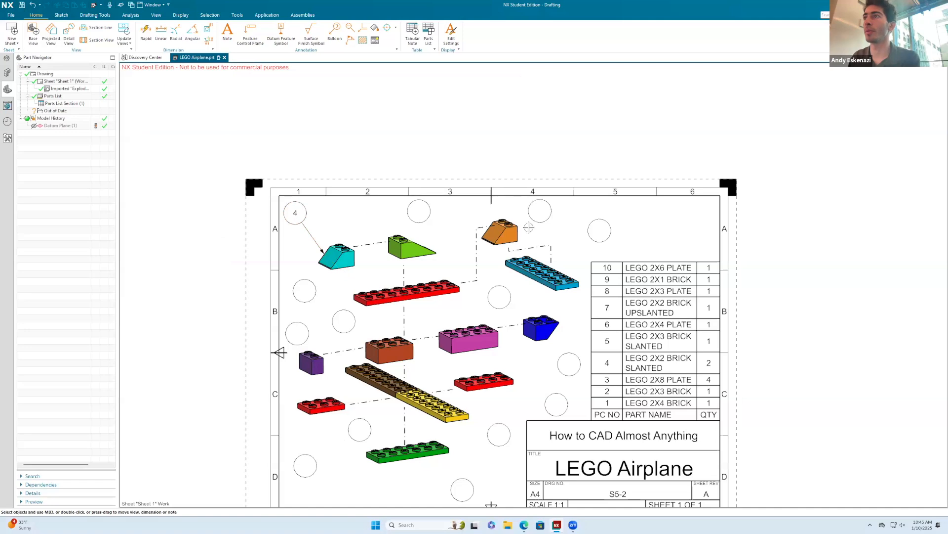
Attach the orange slanted brick's balloon to the brick with a leader and set its text to 4.
scroll(429, 204, up, 3)
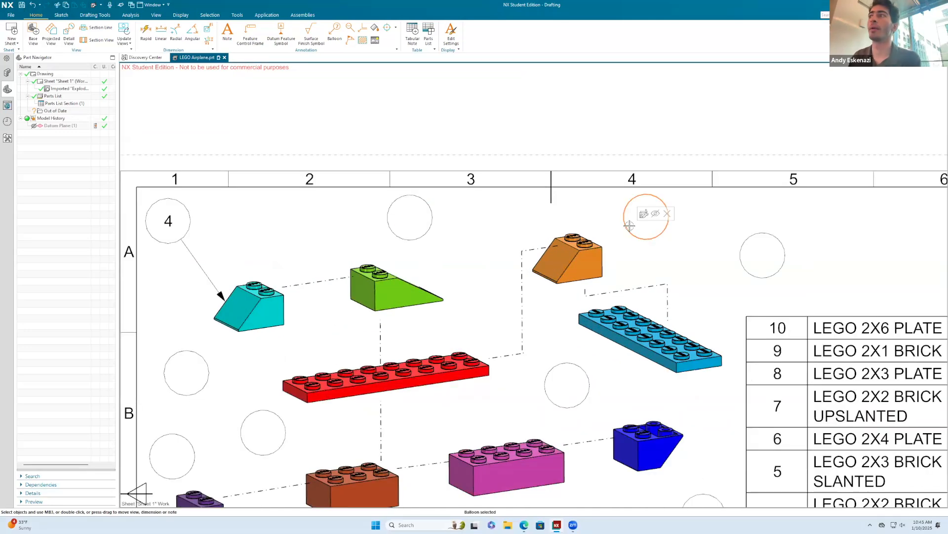
double_click(635, 221)
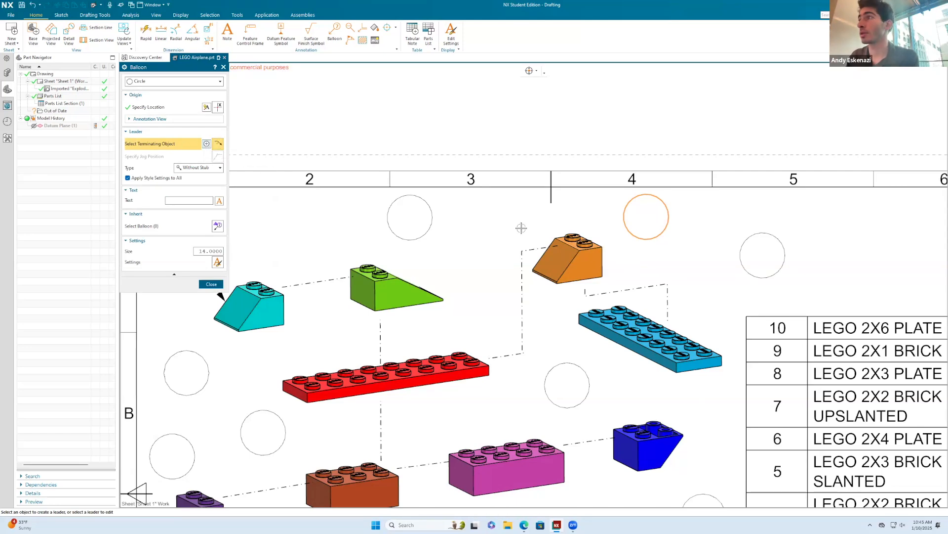
click(604, 261)
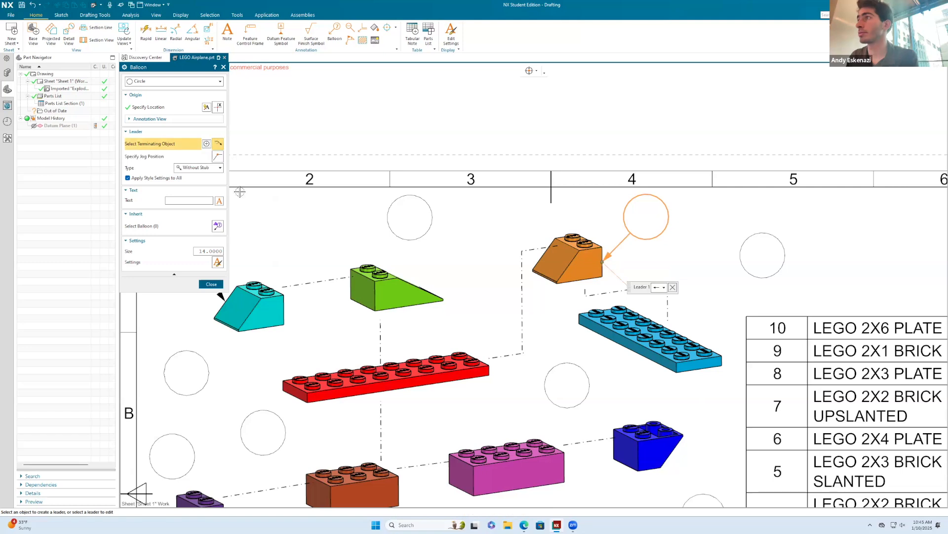
click(178, 200)
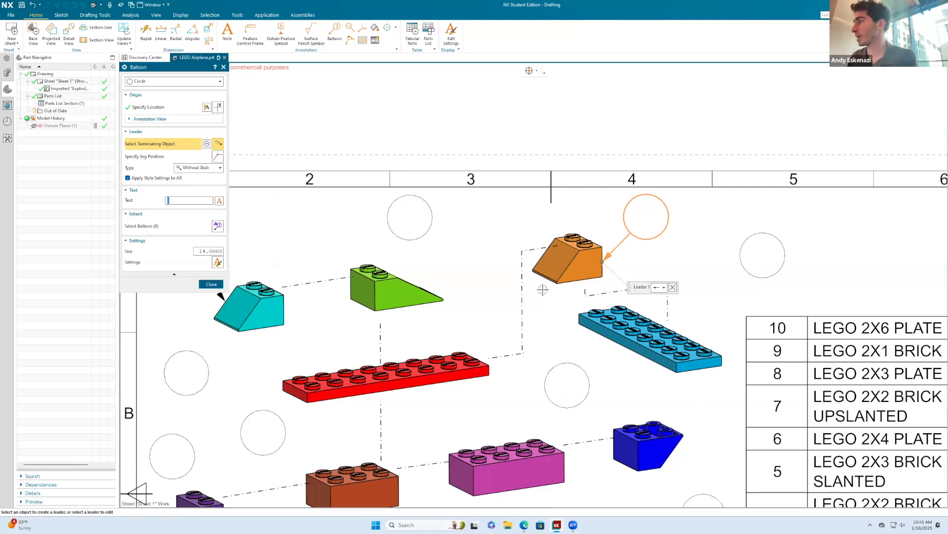
scroll(543, 290, down, 2)
text(4)
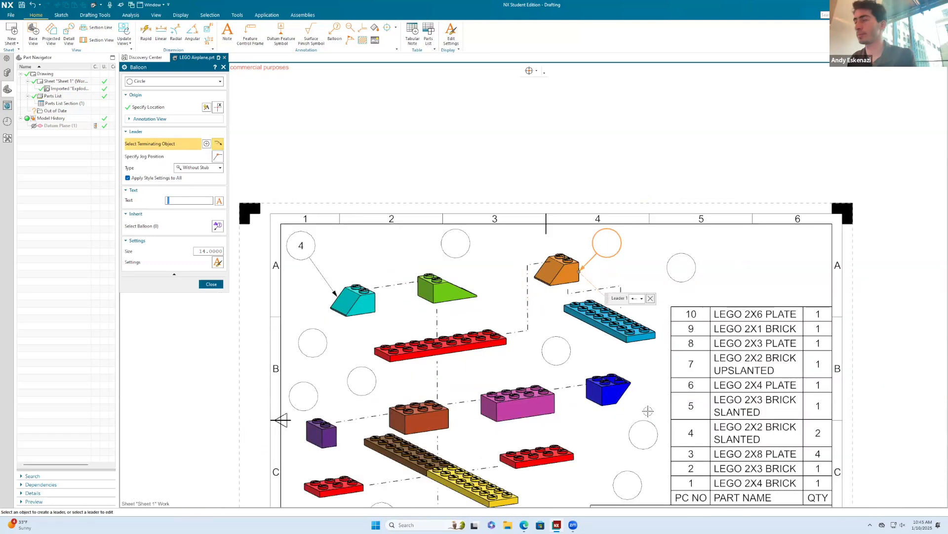
click(221, 286)
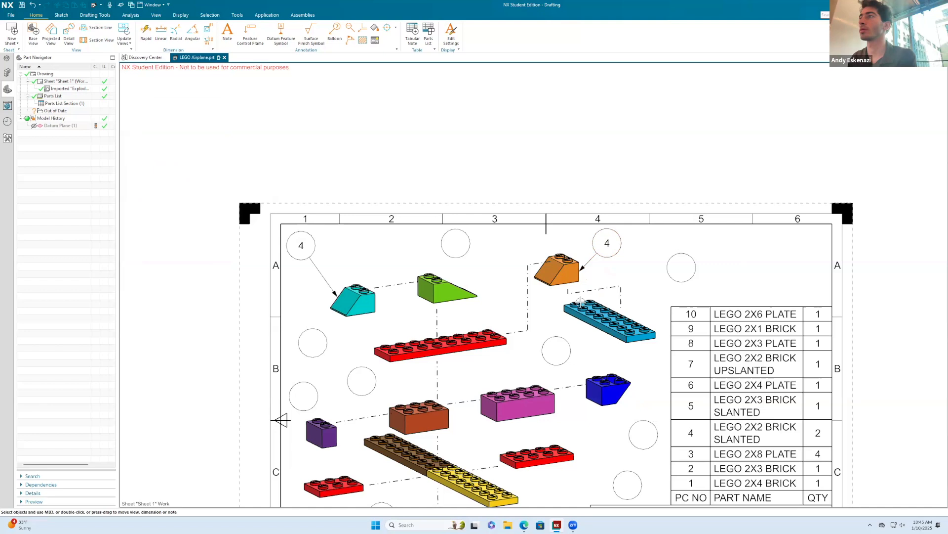
Add a leader from the balloon above the green slanted brick to its upper edge and set the text to 5.
click(460, 250)
scroll(461, 250, up, 4)
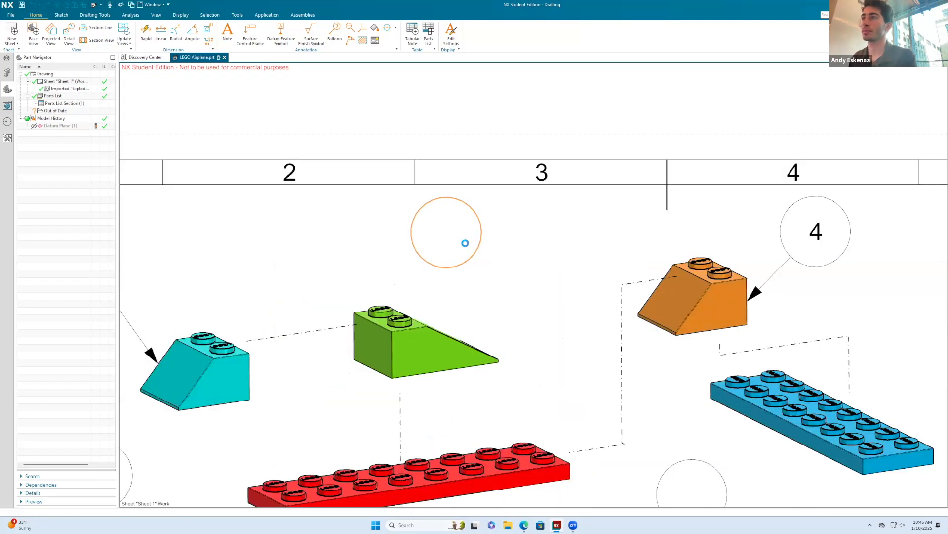
double_click(461, 243)
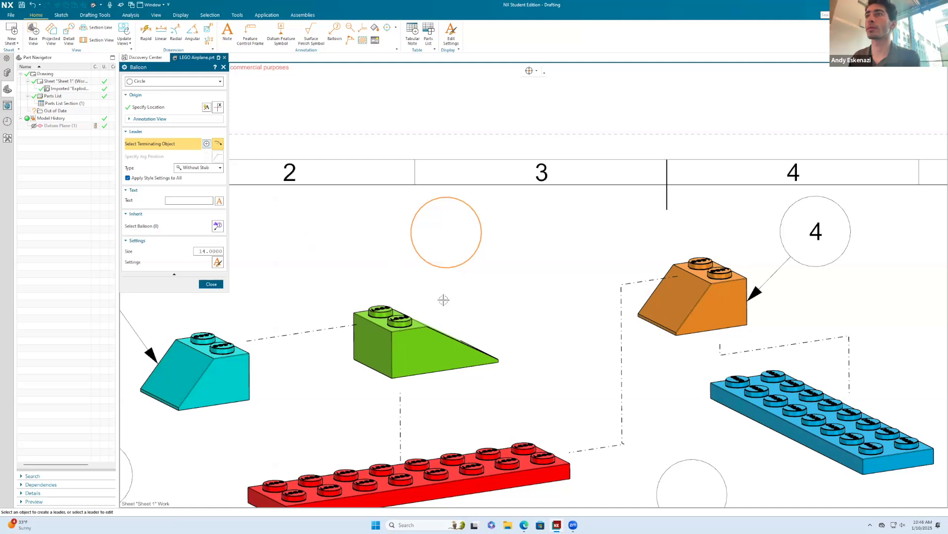
scroll(383, 307, up, 3)
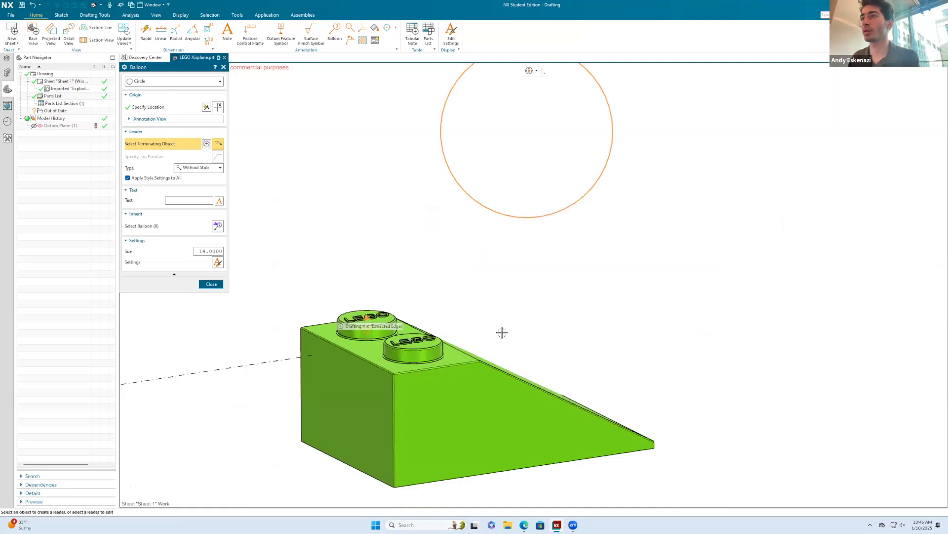
click(478, 358)
scroll(540, 341, down, 3)
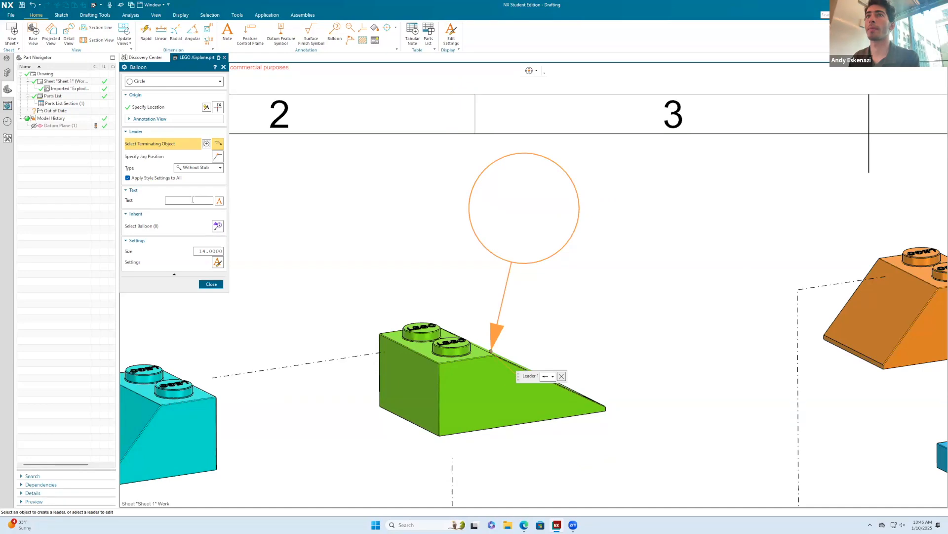
scroll(458, 239, down, 5)
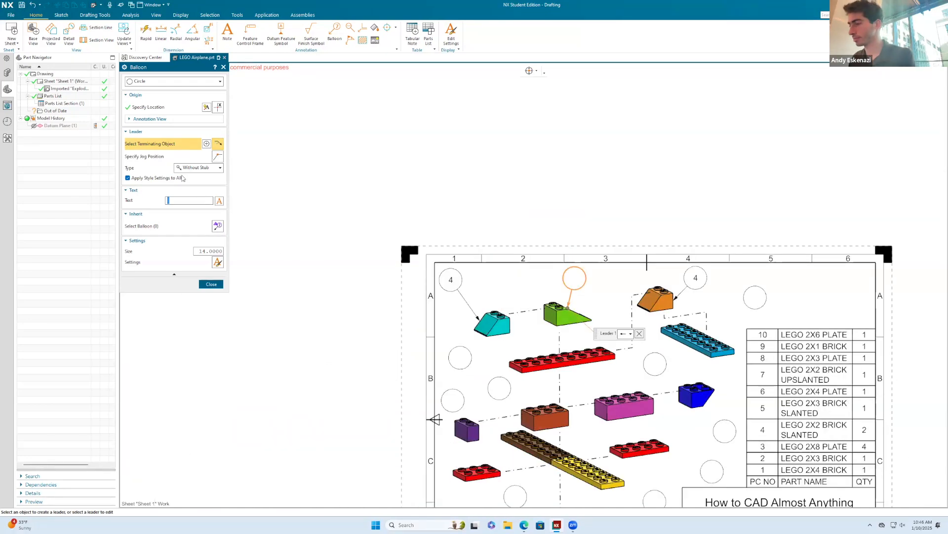
click(211, 284)
Add a leader from the adjacent balloon to the light-blue 2x8 plate's edge and set the text to 3.
scroll(568, 295, down, 3)
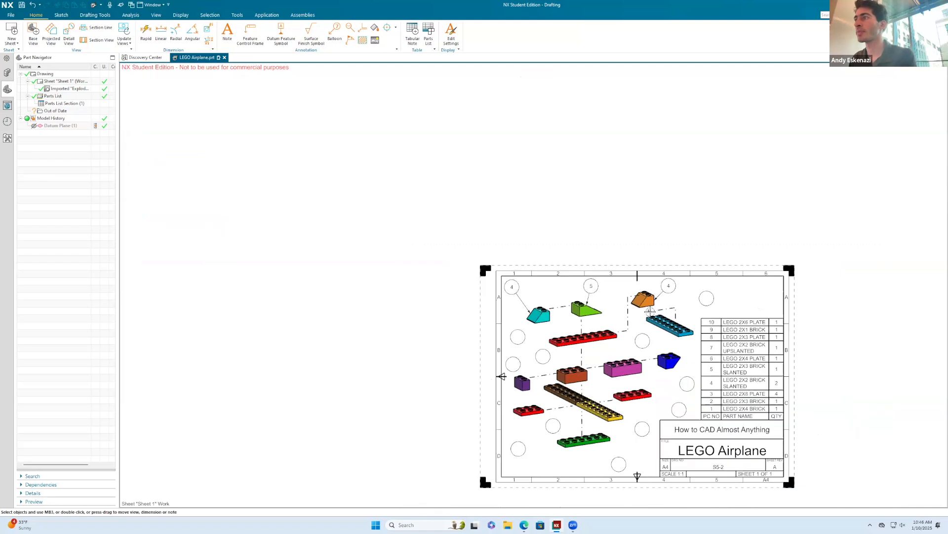
scroll(564, 297, up, 3)
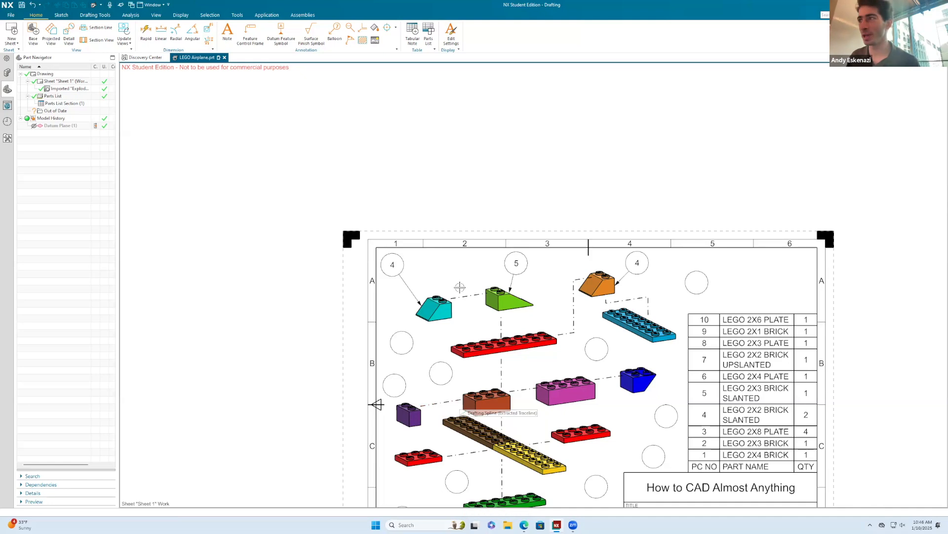
scroll(547, 351, down, 3)
scroll(567, 348, up, 3)
scroll(567, 348, up, 5)
click(334, 33)
scroll(445, 223, up, 5)
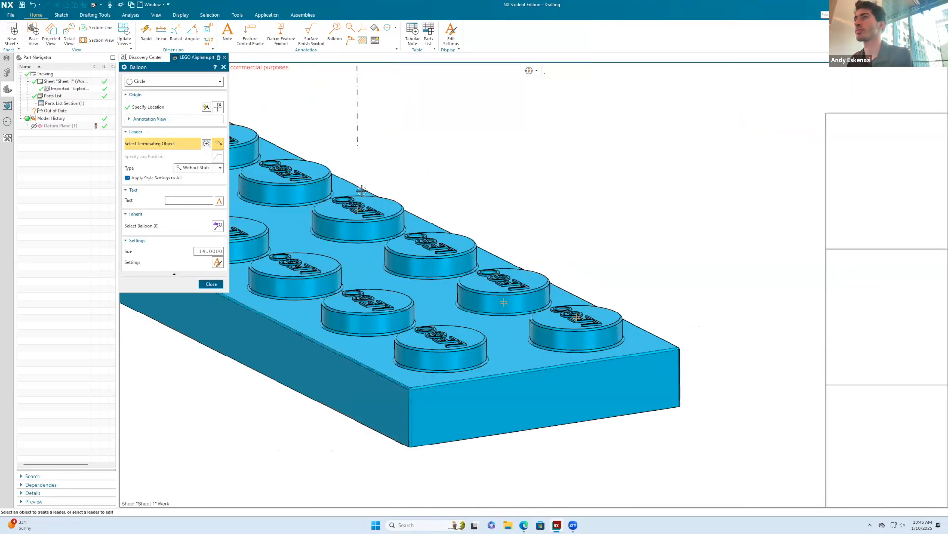
scroll(397, 200, down, 2)
scroll(396, 129, up, 4)
click(295, 265)
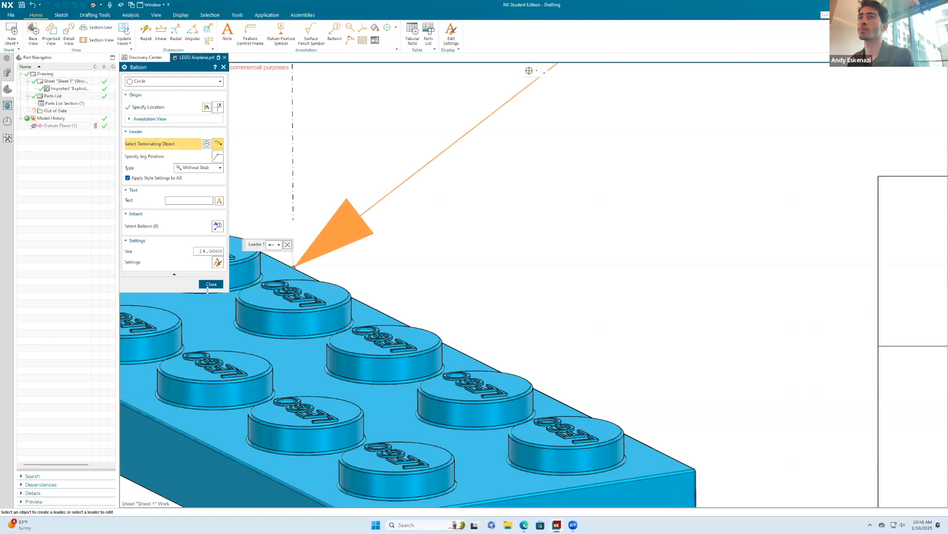
click(189, 200)
scroll(445, 200, down, 10)
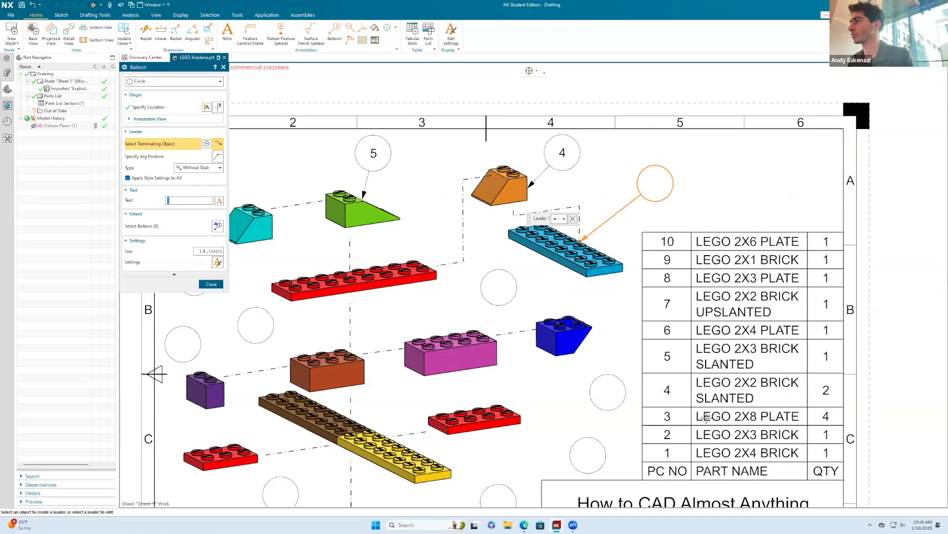
text(3)
click(211, 284)
Attach the dark-blue upslanted brick's balloon to its lower edge with a leader and set its text to 7.
scroll(699, 172, down, 2)
scroll(652, 278, up, 3)
double_click(637, 326)
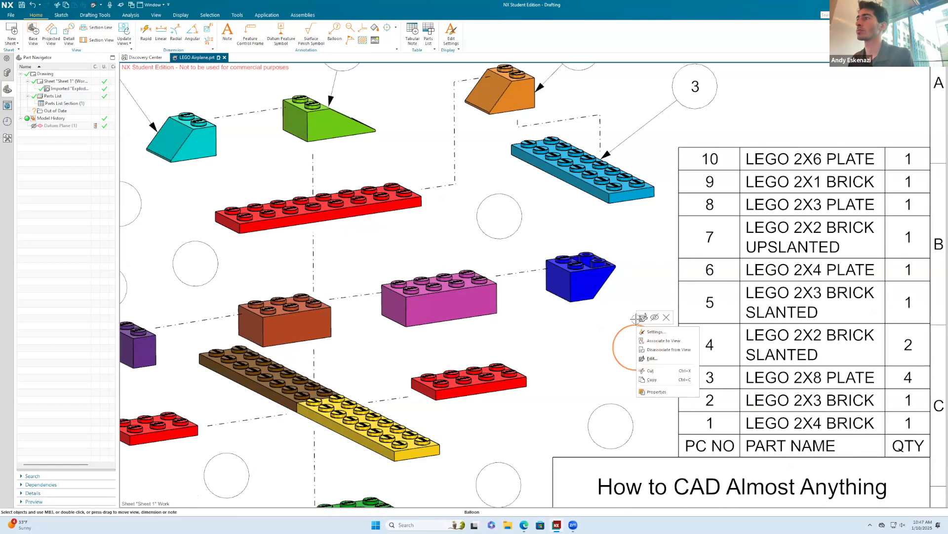
scroll(597, 311, up, 4)
click(565, 287)
scroll(515, 286, down, 5)
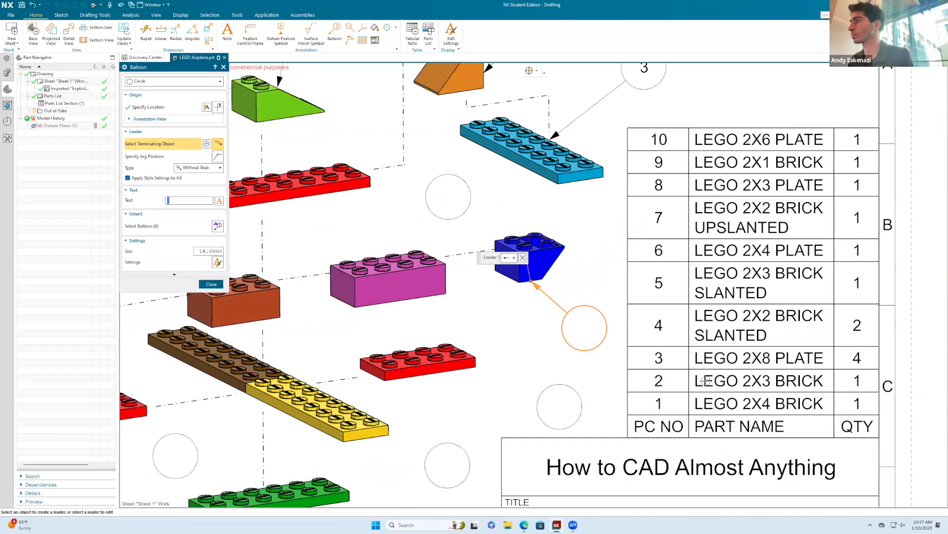
text(7)
click(211, 284)
scroll(590, 393, up, 1)
double_click(573, 385)
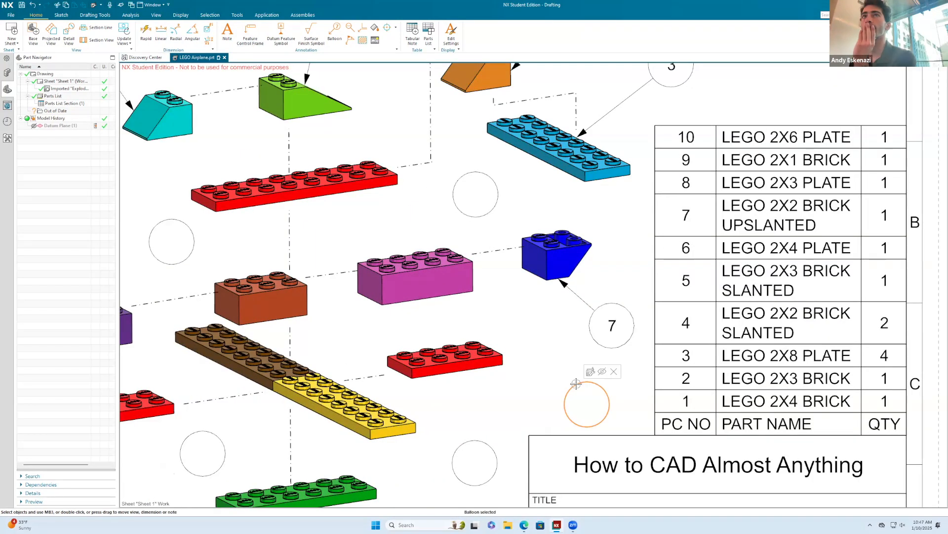
click(457, 373)
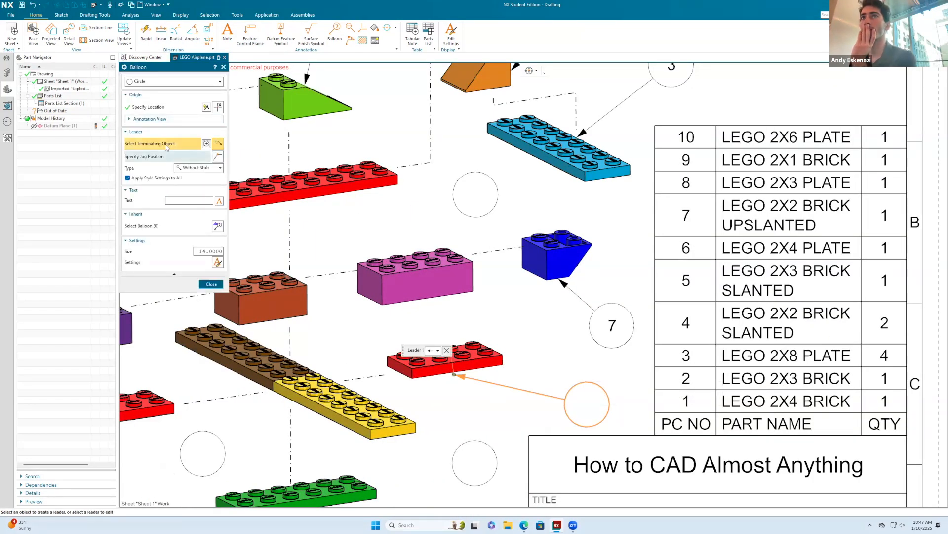
scroll(565, 363, up, 5)
key(ctrl+z)
Attach a leader from the unnumbered balloon beside the red 2x4 plate to its right edge and set the text to 6.
double_click(584, 383)
scroll(560, 366, up, 7)
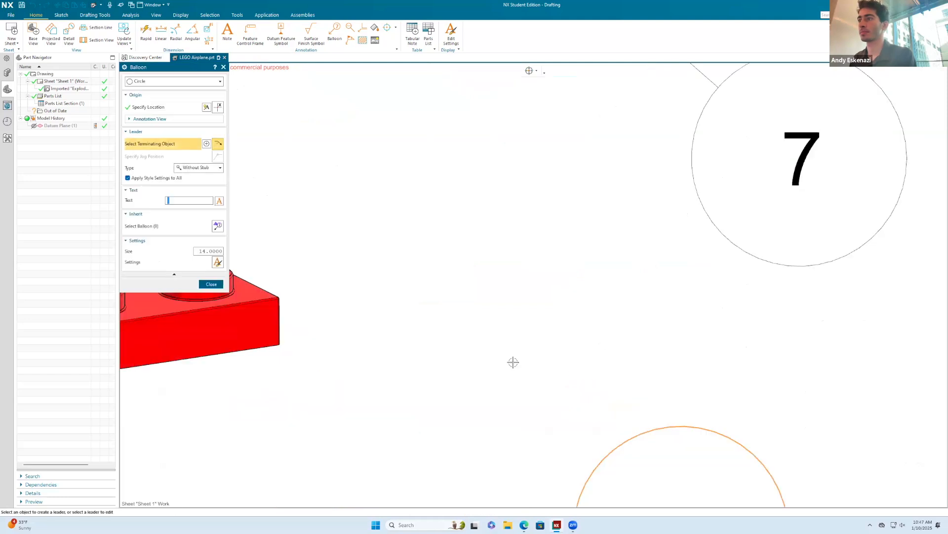
click(279, 320)
scroll(444, 318, down, 8)
click(189, 200)
text(6)
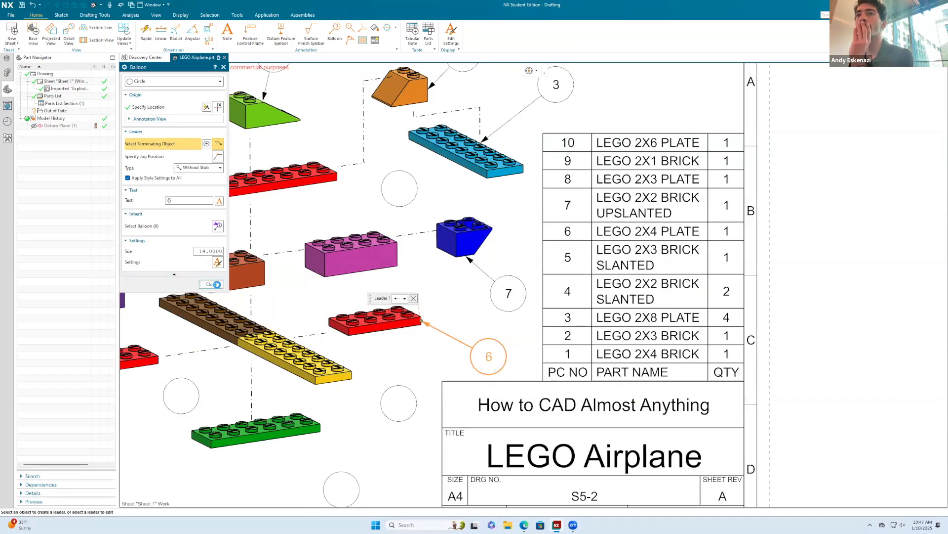
click(211, 285)
Attach the yellow 2x8 plate's balloon to its end with a leader and set its text to 3.
scroll(292, 383, down, 1)
scroll(346, 390, up, 4)
double_click(369, 389)
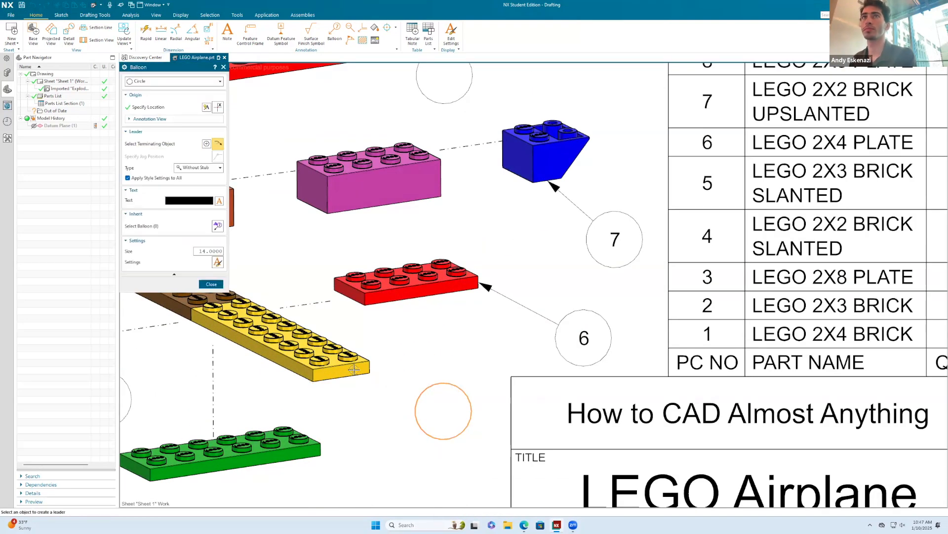
click(341, 378)
click(185, 200)
text(3)
scroll(328, 271, down, 3)
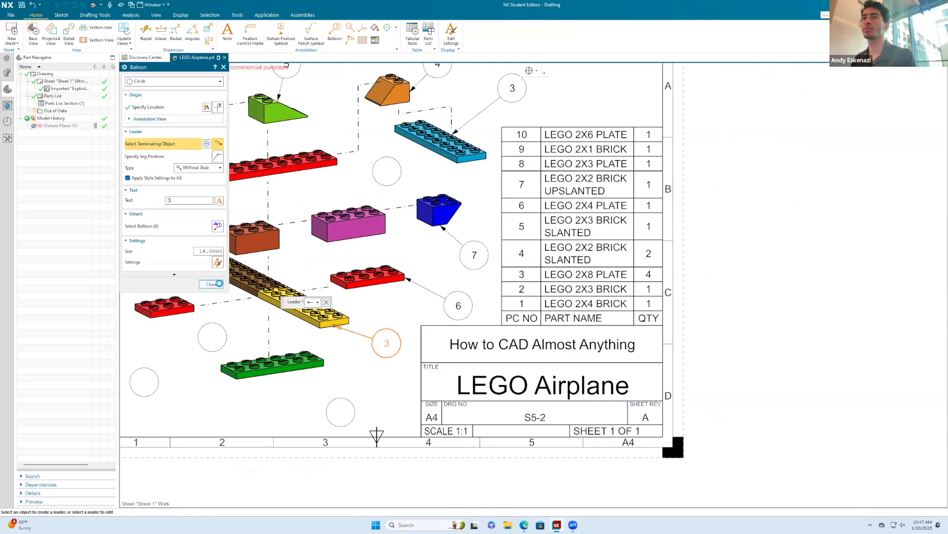
click(211, 284)
Attach the balloon below the brown 2x8 plate to its lower edge with a leader and set its text to 3.
scroll(364, 257, down, 3)
scroll(251, 258, up, 5)
double_click(369, 354)
click(388, 294)
click(188, 200)
text(3)
click(215, 285)
Add a leader from the balloon below the green 2x6 plate to its lower edge and set the text to 10.
double_click(566, 474)
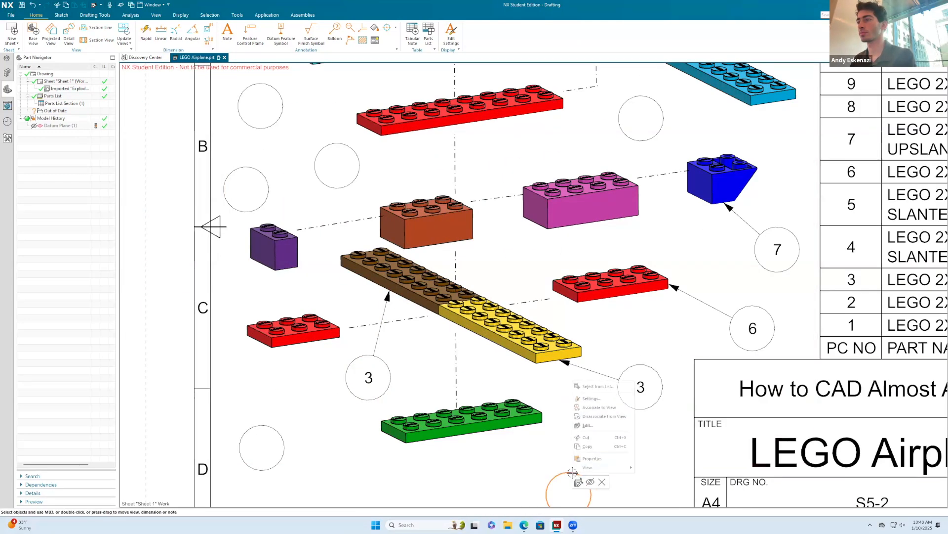
click(474, 430)
scroll(475, 385, down, 3)
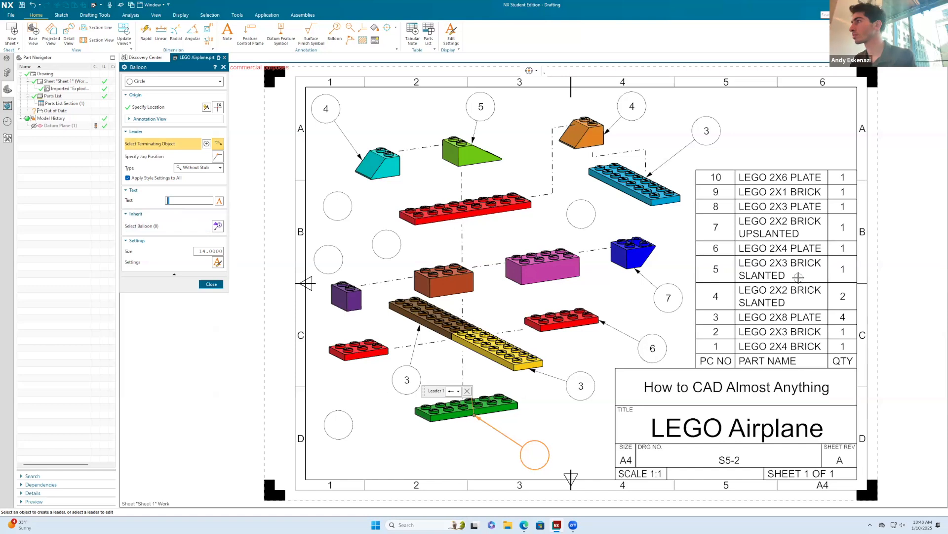
text(10)
click(211, 284)
Attach the balloon below the red 2x3 plate to its lower edge with a leader and set its text to 8.
shift+middle_drag(386, 335, 552, 271)
right_click(506, 348)
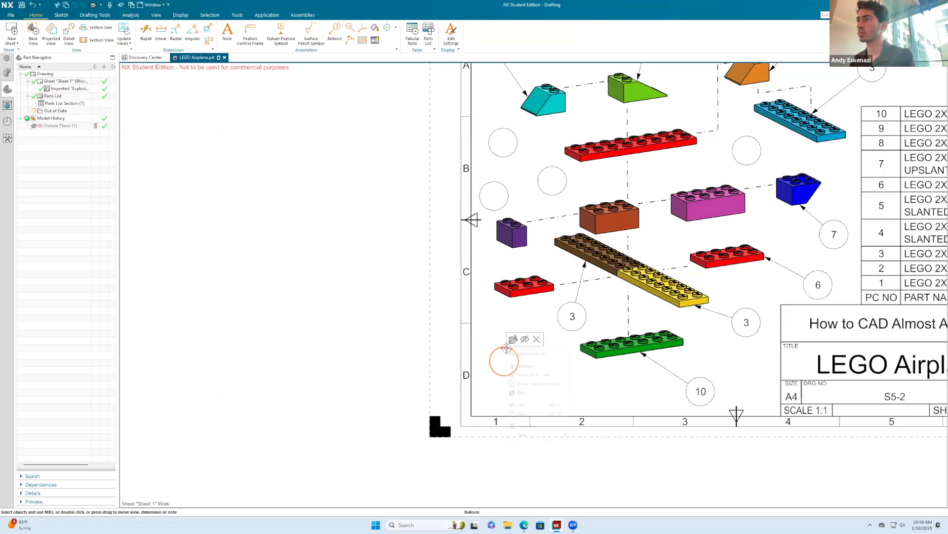
click(513, 340)
scroll(500, 271, up, 4)
click(566, 320)
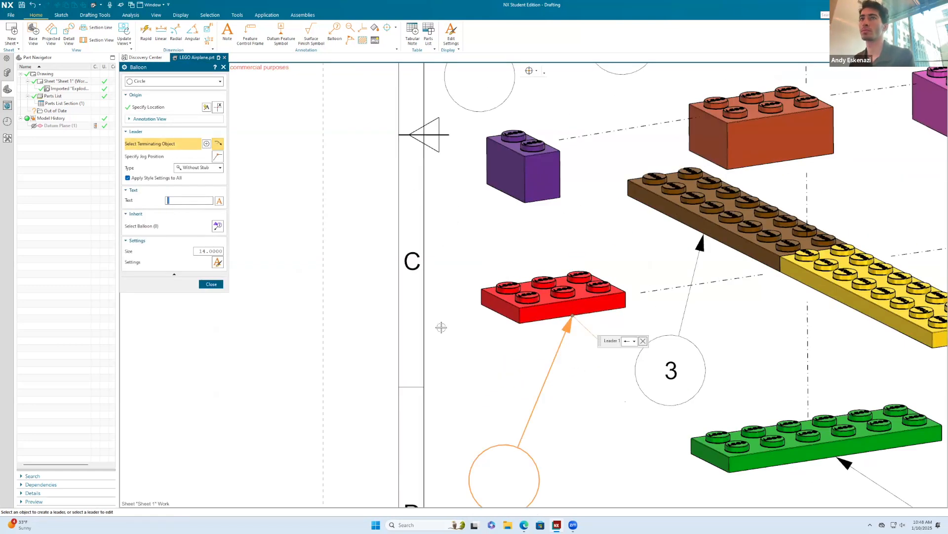
scroll(326, 354, down, 5)
text(8)
click(211, 284)
Attach the balloon above the purple 2x1 brick to its upper edge with a leader and set its text to 9.
scroll(392, 280, up, 5)
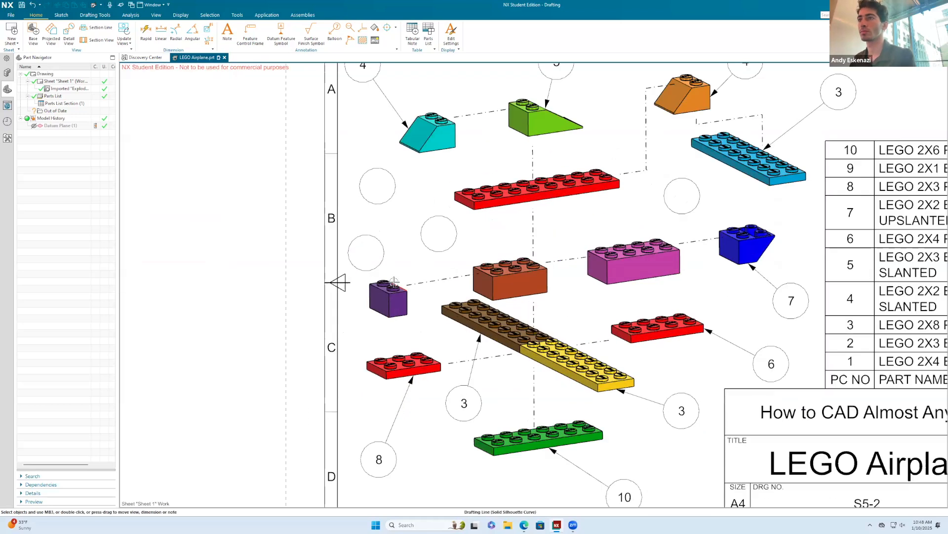
right_click(375, 261)
click(391, 306)
scroll(360, 282, up, 4)
click(371, 313)
text(9)
scroll(497, 281, down, 5)
click(211, 284)
Attach the balloon above the rust-coloured 2x3 brick to its upper edge with a leader and set its text to 2.
scroll(558, 287, up, 4)
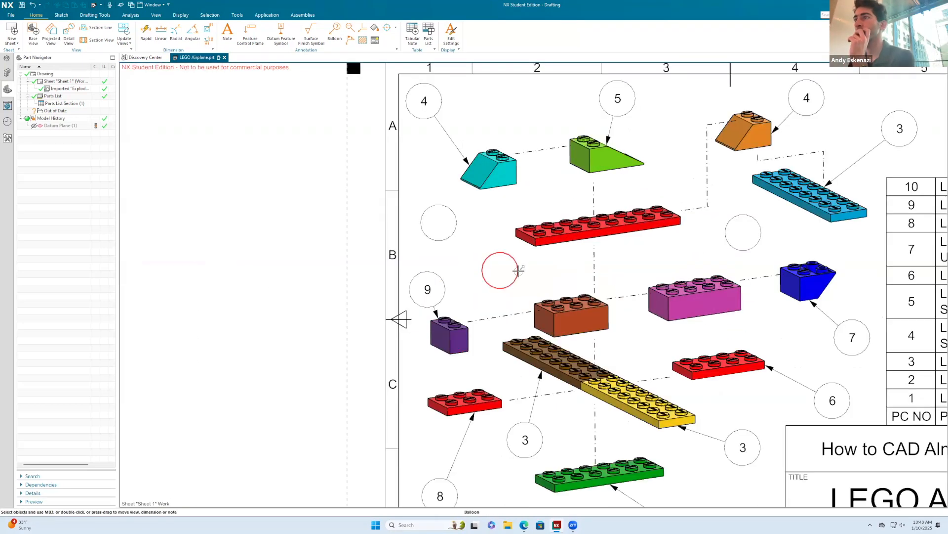
scroll(558, 287, up, 4)
scroll(582, 317, up, 5)
click(545, 321)
scroll(573, 341, down, 8)
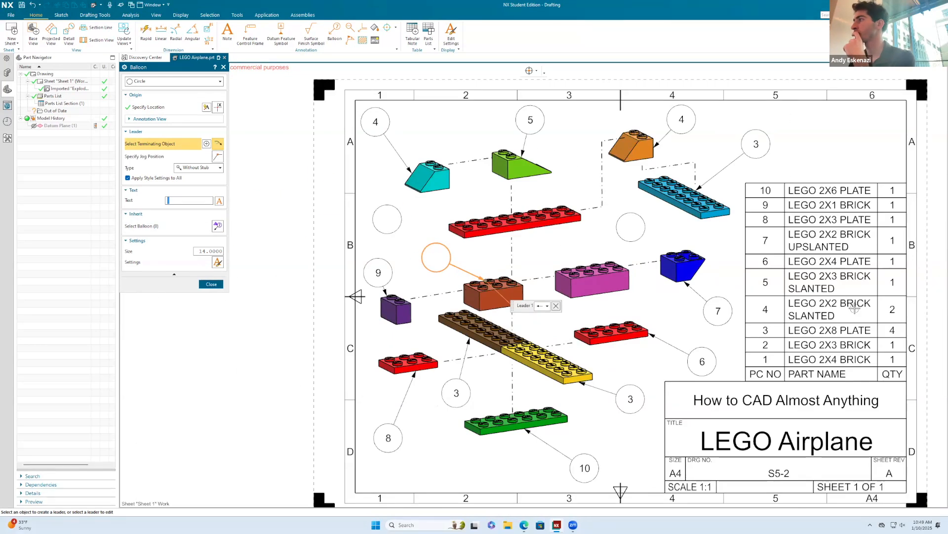
click(219, 284)
Attach the balloon above the magenta 2x4 brick to its upper edge with a leader and set its text to 1.
scroll(593, 282, up, 1)
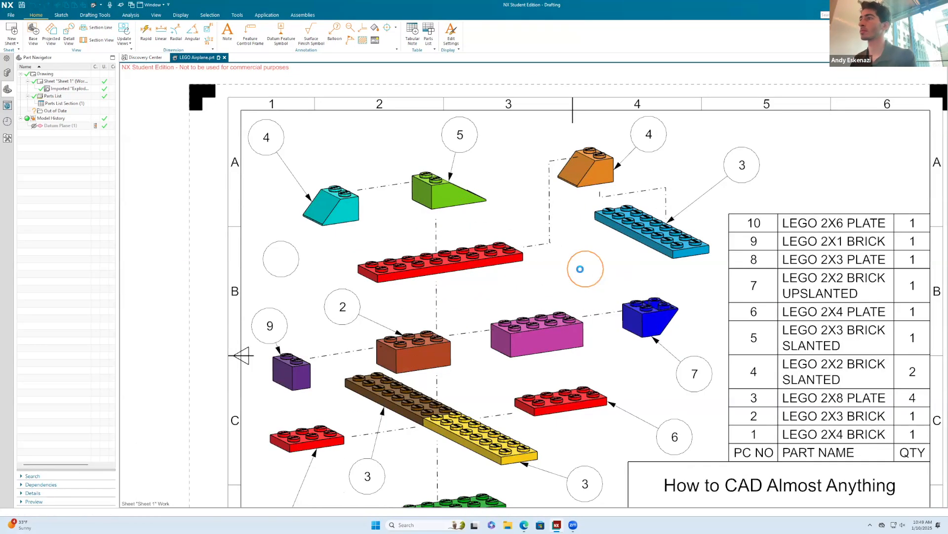
double_click(580, 269)
scroll(586, 269, up, 2)
click(502, 343)
scroll(502, 344, up, 5)
scroll(428, 358, down, 7)
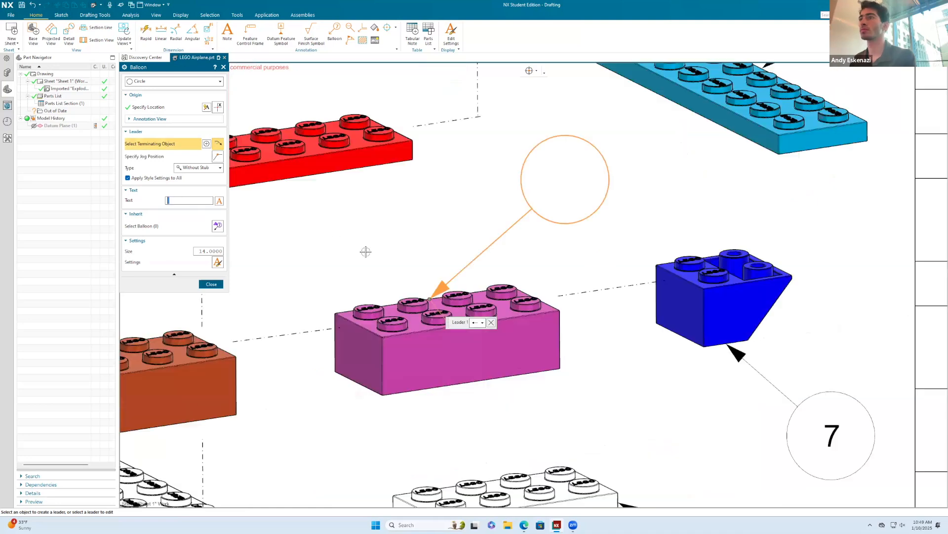
text(1)
click(213, 284)
Attach the last empty balloon to the red 2x8 plate's edge with a leader and set its text to 3.
scroll(257, 197, down, 2)
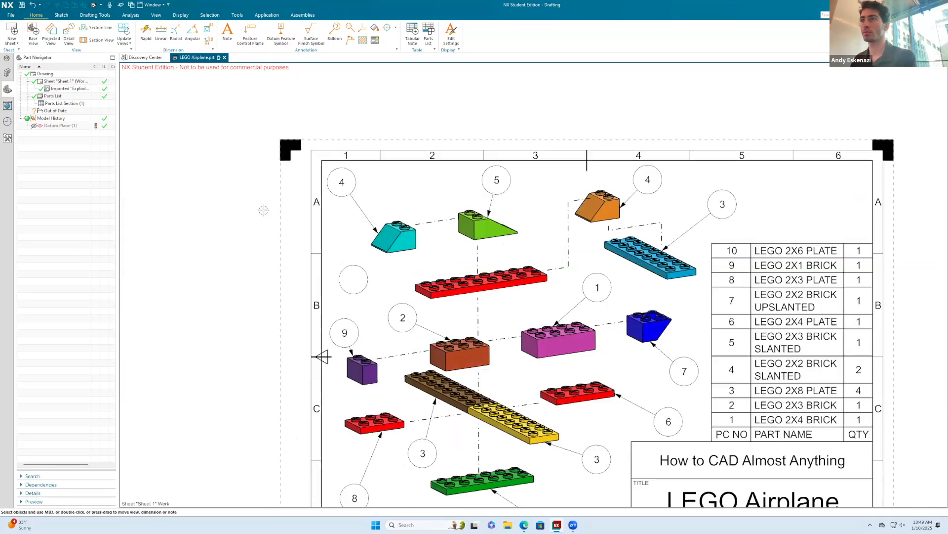
scroll(421, 293, up, 3)
right_click(317, 271)
click(352, 279)
scroll(392, 282, up, 3)
click(437, 270)
scroll(559, 273, down, 6)
scroll(559, 273, down, 2)
scroll(692, 321, up, 2)
text(3)
click(211, 283)
Save the LEGO Airplane part file with the fully ballooned drawing.
scroll(404, 169, down, 3)
scroll(405, 168, down, 1)
scroll(541, 293, up, 1)
scroll(541, 293, down, 1)
scroll(395, 134, up, 1)
click(21, 5)
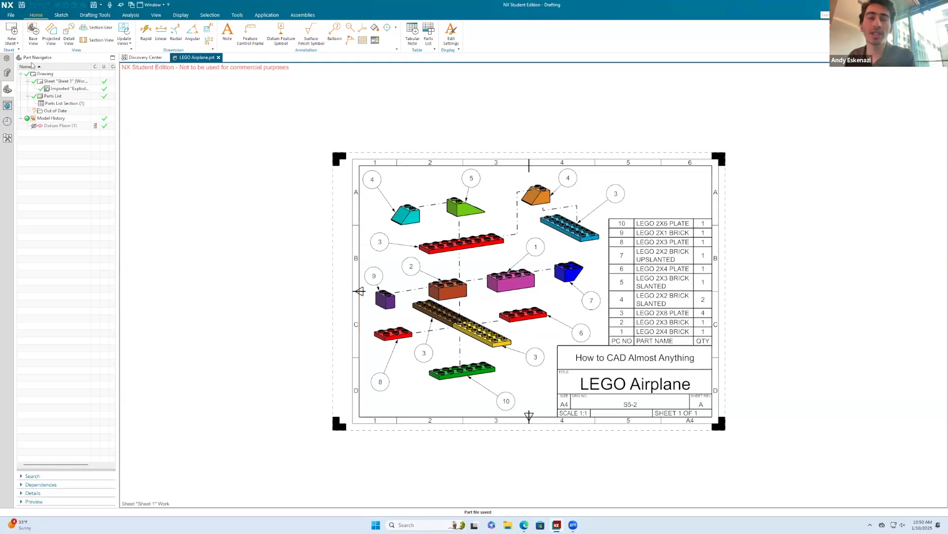
Create a second drawing sheet from the A4 - Size template.
click(11, 36)
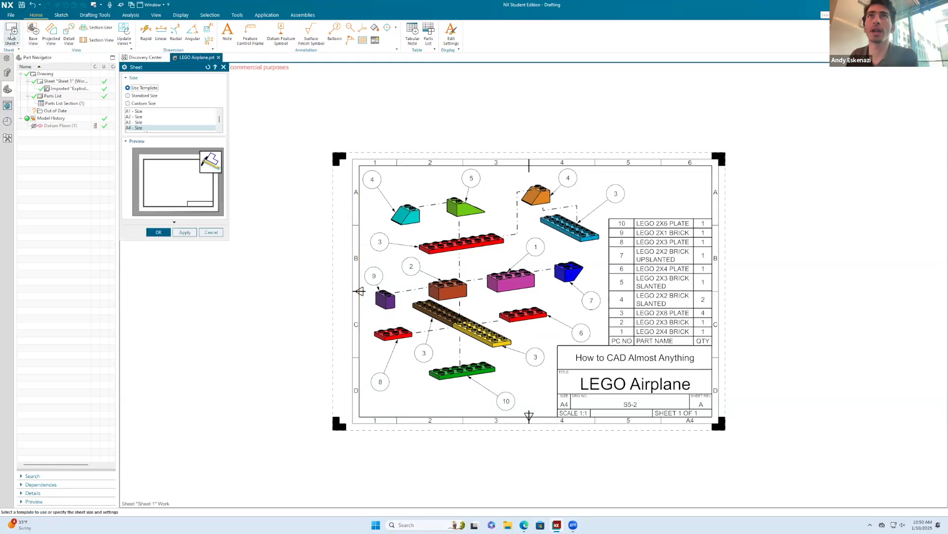
scroll(133, 111, down, 1)
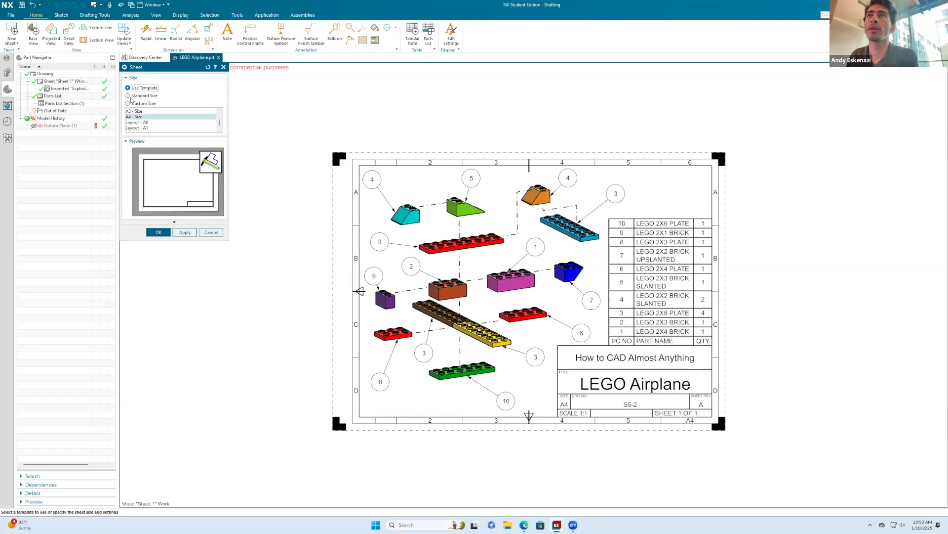
click(128, 95)
click(129, 88)
click(141, 117)
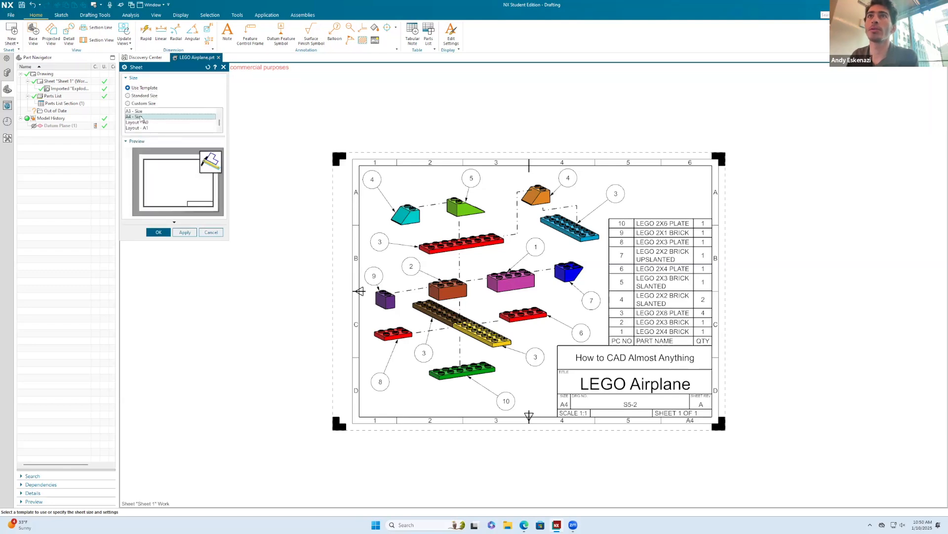
click(158, 233)
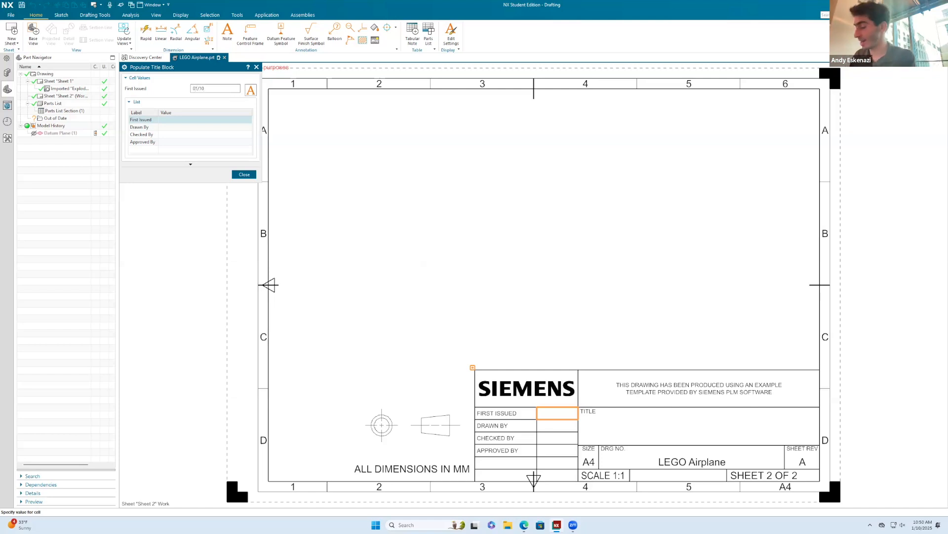
Populate the title block with First Issued 01/10/25 and the author's first name for Drawn By, Checked By and Approved By.
key(Return)
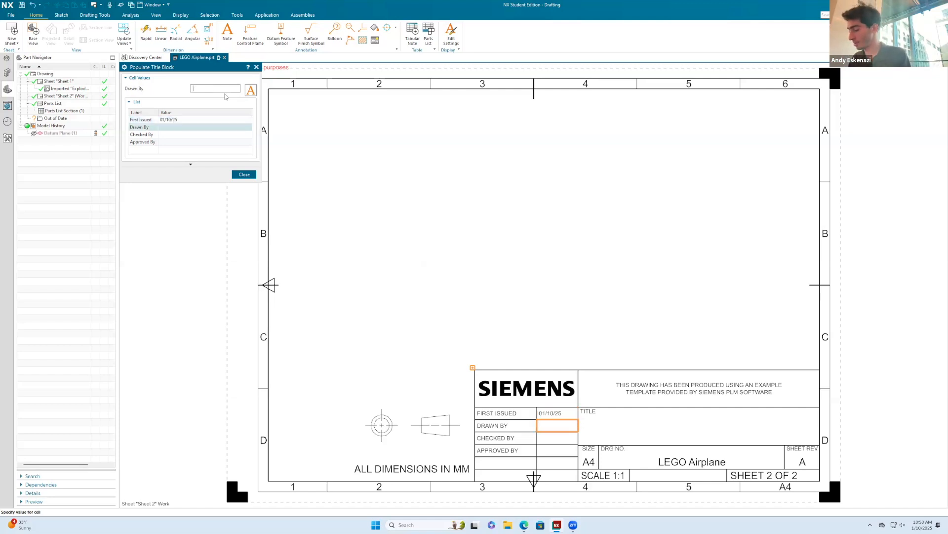
text(Andy)
key(Return)
text(An)
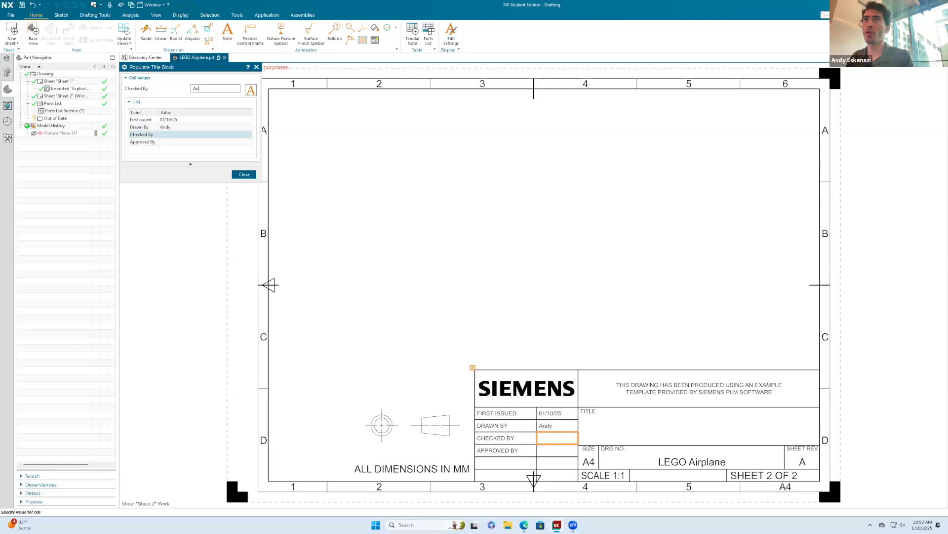
text(dy)
key(Return)
text(A)
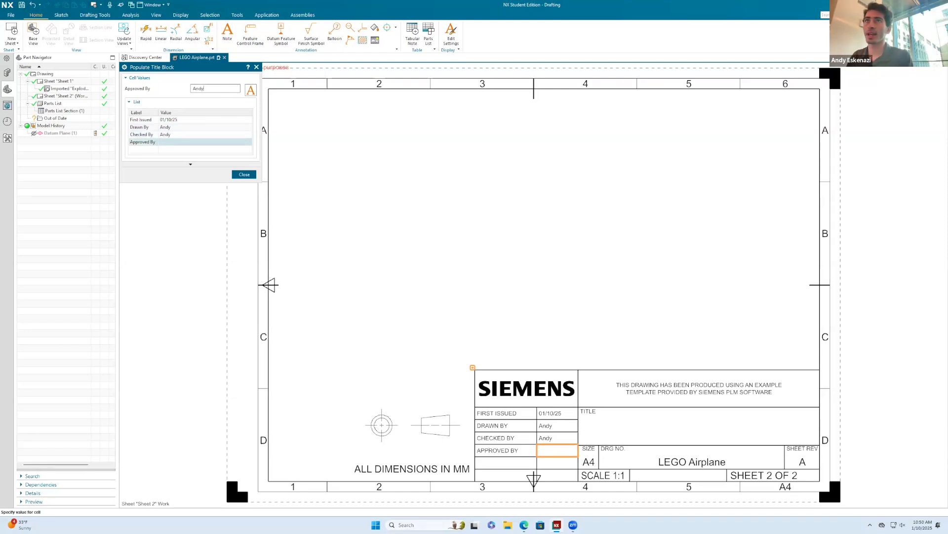
text(ndy)
key(Return)
click(245, 175)
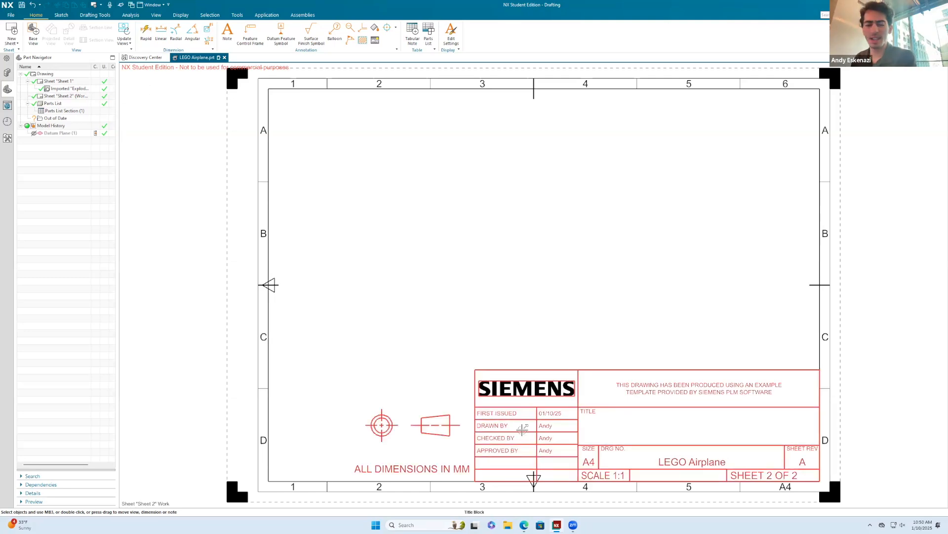
scroll(472, 329, down, 3)
scroll(471, 327, up, 3)
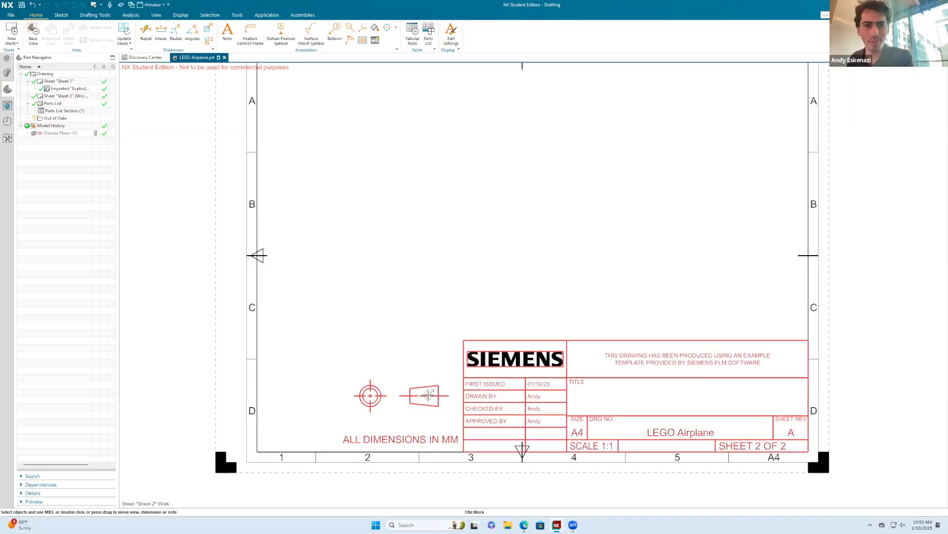
right_click(430, 390)
click(487, 233)
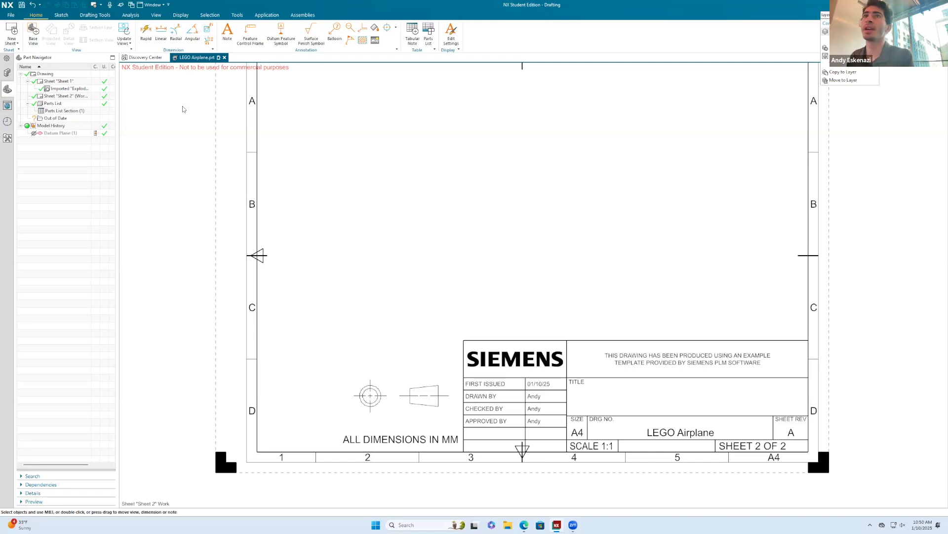
Examine the layer categories and the layer settings to see which layers the drawing uses.
key(Return)
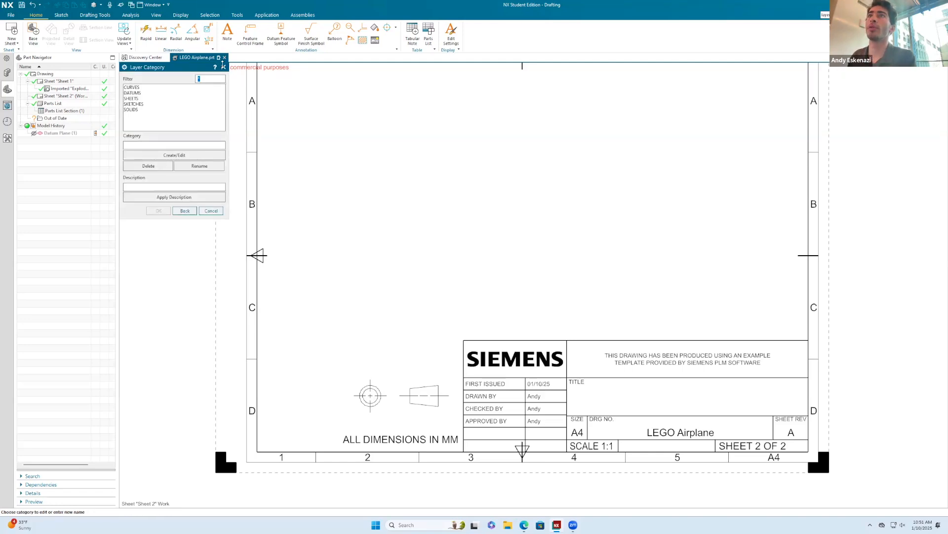
click(223, 66)
text(laye)
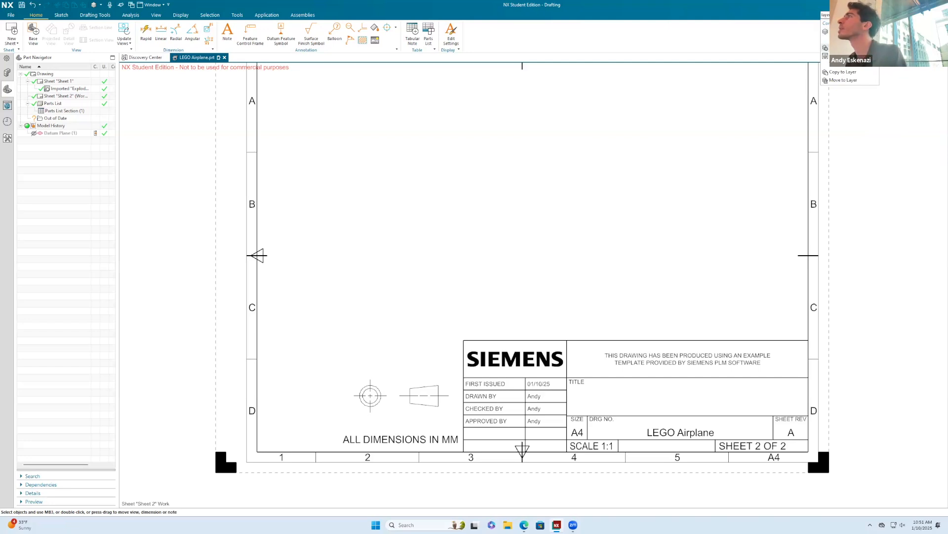
key(Return)
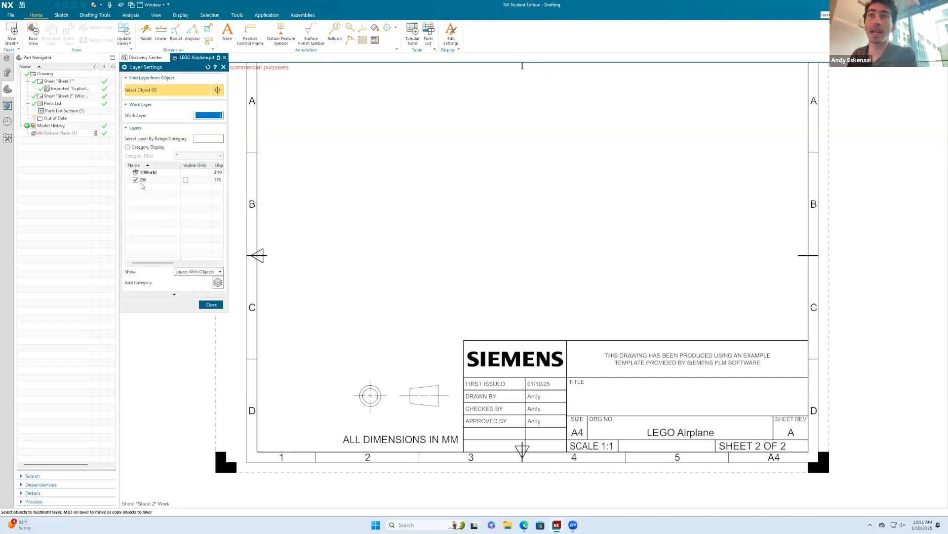
click(212, 304)
click(571, 362)
right_click(571, 361)
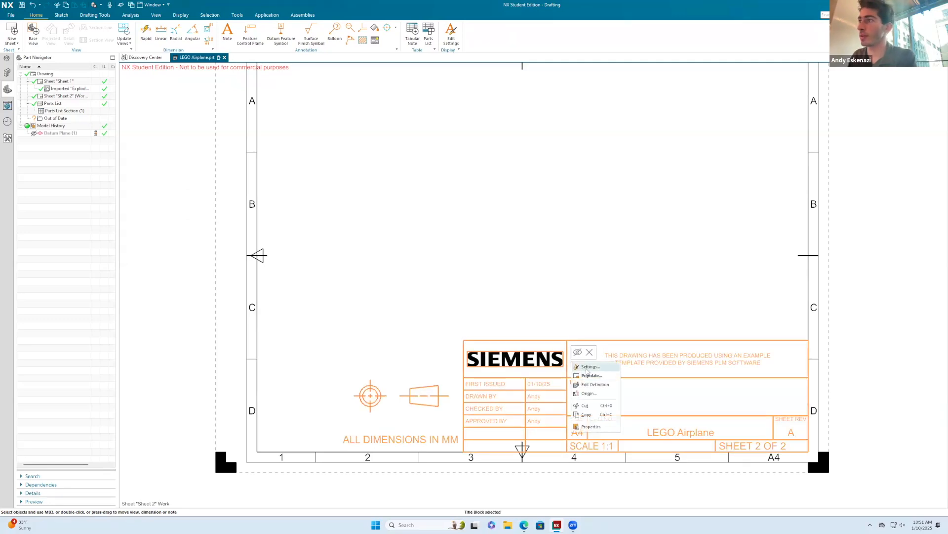
click(590, 368)
click(322, 233)
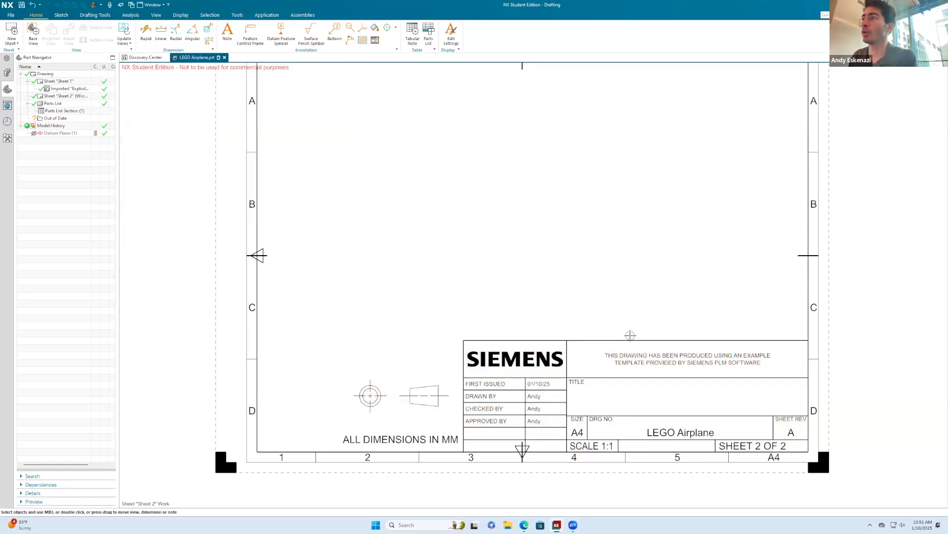
Edit the definition of Sheet 2's title block and open its table for cell editing.
right_click(625, 339)
click(647, 376)
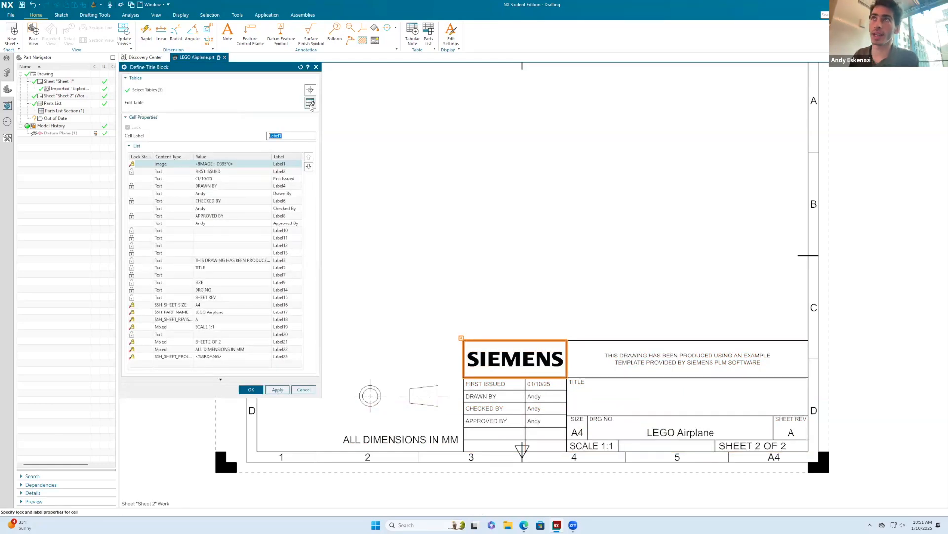
click(311, 104)
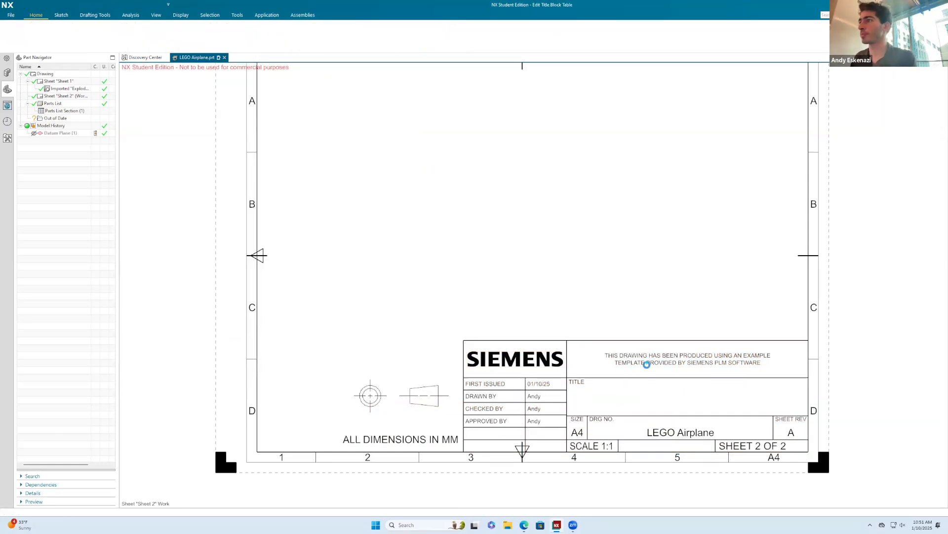
Replace the example-template notice in the title block's upper cell with "How to CAD Almost Anything".
scroll(646, 362, up, 2)
click(657, 228)
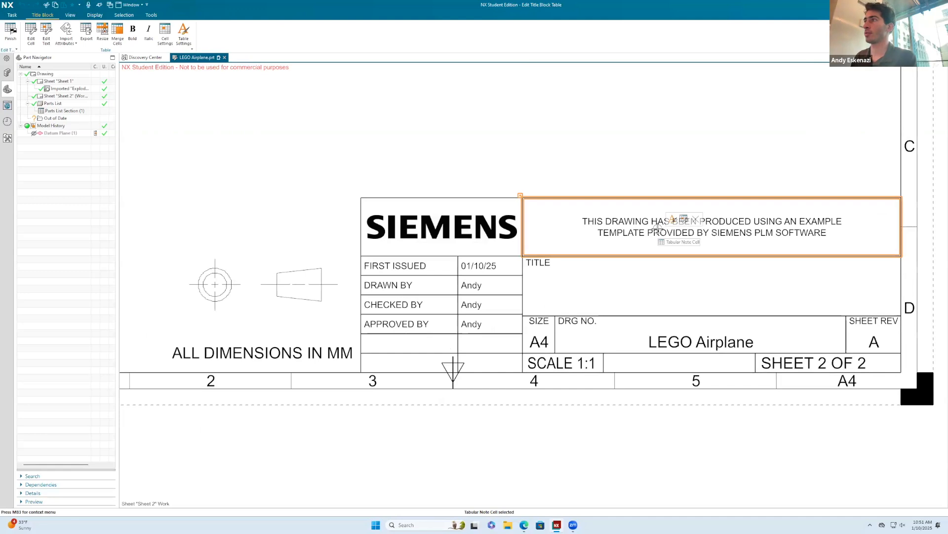
click(683, 217)
triple_click(168, 95)
key(BackSpace)
key(BackSpace)
key(BackSpace)
key(BackSpace)
key(BackSpace)
key(BackSpace)
key(BackSpace)
key(BackSpace)
key(BackSpace)
key(BackSpace)
key(BackSpace)
key(BackSpace)
key(BackSpace)
key(BackSpace)
key(BackSpace)
key(BackSpace)
key(BackSpace)
key(BackSpace)
key(BackSpace)
key(BackSpace)
key(BackSpace)
key(BackSpace)
key(BackSpace)
key(BackSpace)
key(BackSpace)
key(BackSpace)
key(BackSpace)
key(BackSpace)
key(BackSpace)
key(BackSpace)
key(BackSpace)
key(BackSpace)
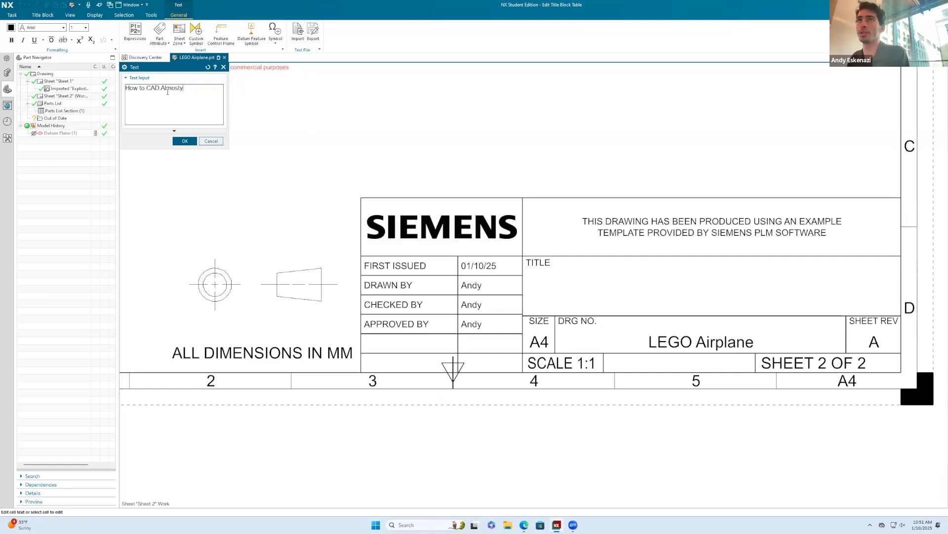
key(BackSpace)
key(BackSpace)
key(BackSpace)
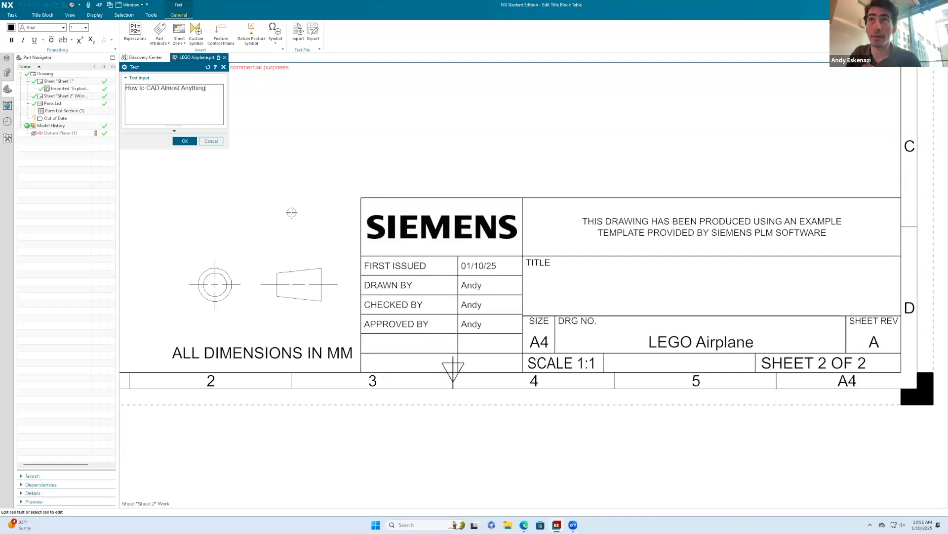
click(184, 140)
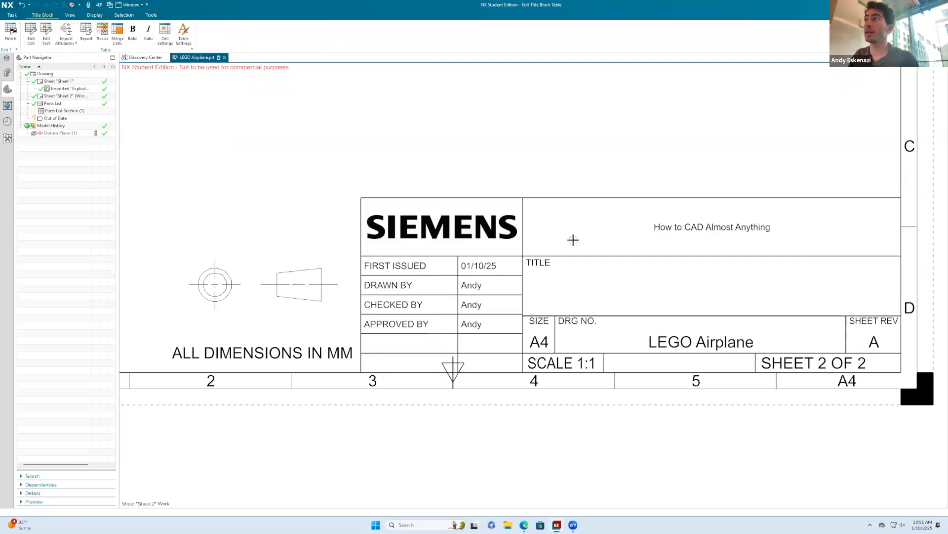
Set the lettering height of the "How to CAD Almost Anything" cell to 5.
right_click(678, 226)
click(677, 216)
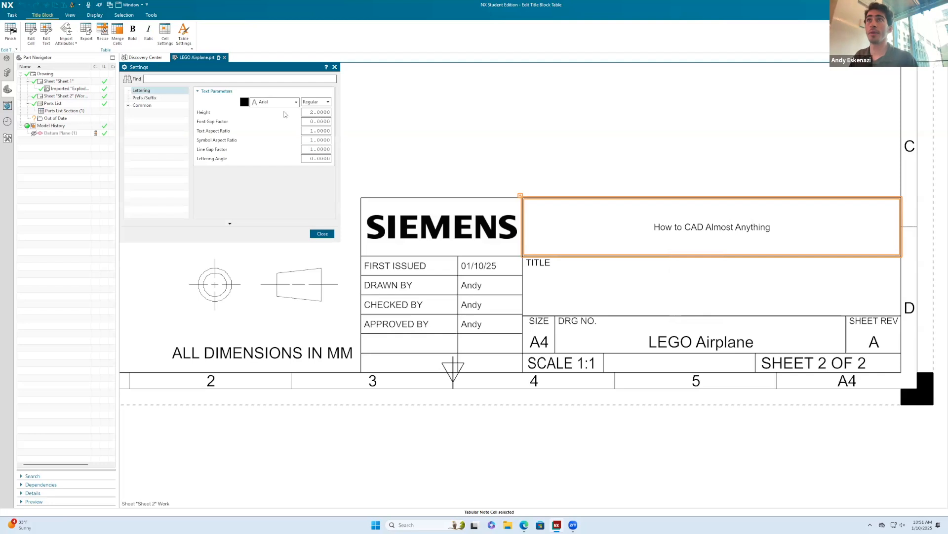
double_click(328, 112)
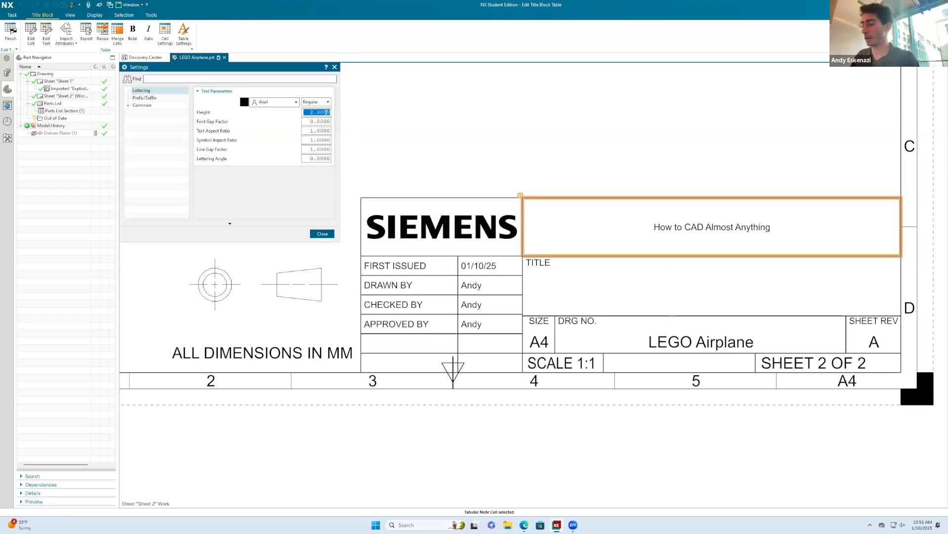
text(5)
key(Return)
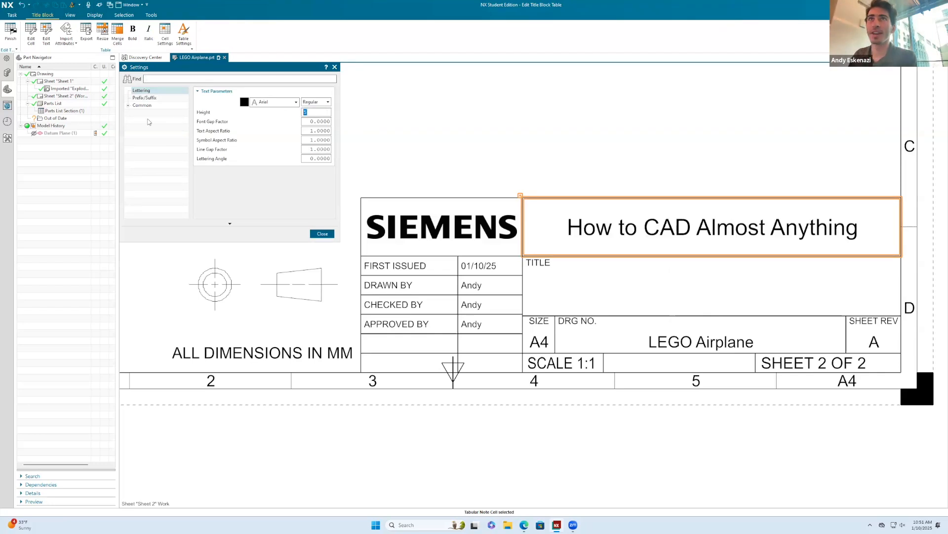
click(128, 106)
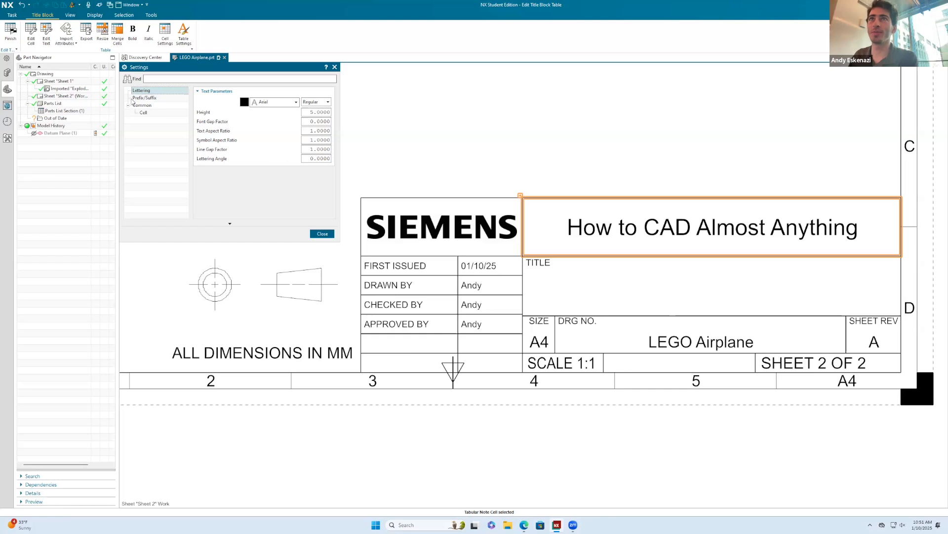
click(147, 105)
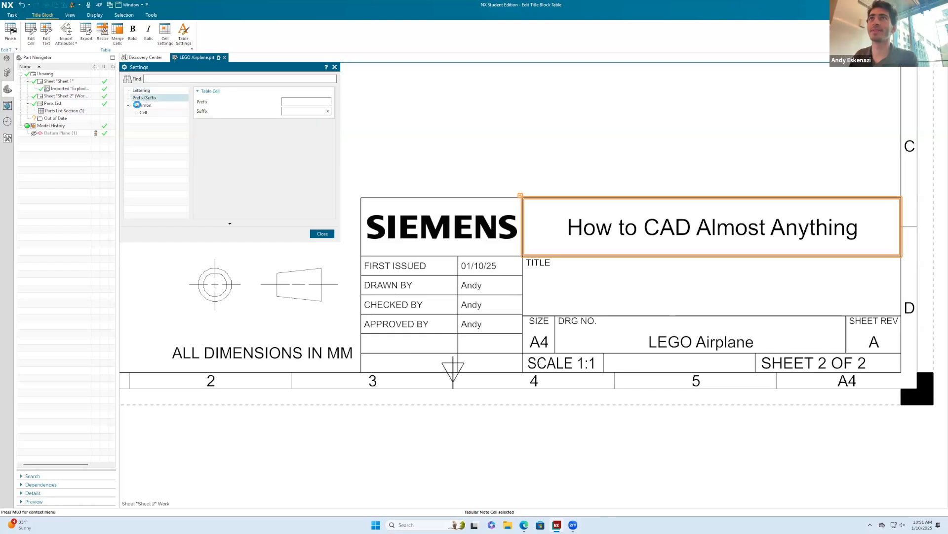
click(141, 111)
click(140, 91)
click(321, 234)
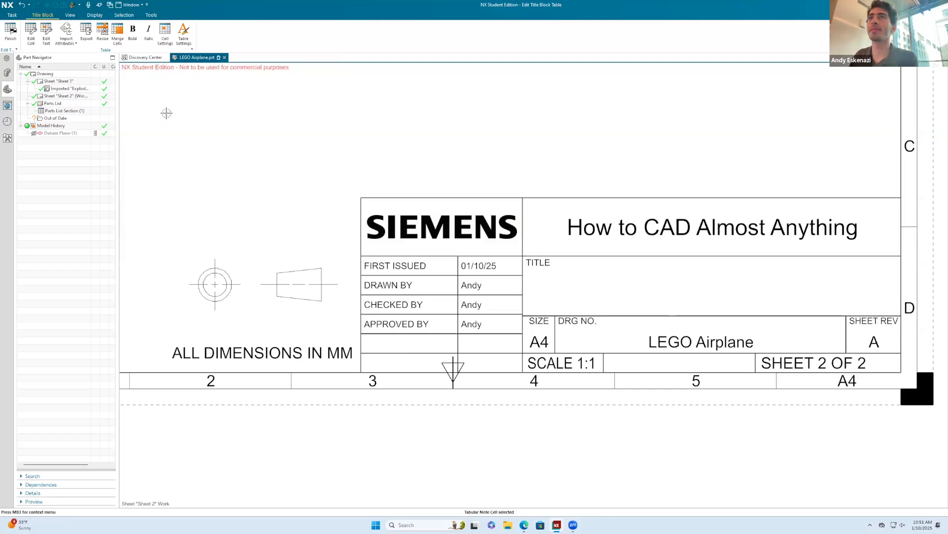
Enter "LEGO Airplane" in the empty cell below the TITLE label.
click(646, 228)
click(558, 279)
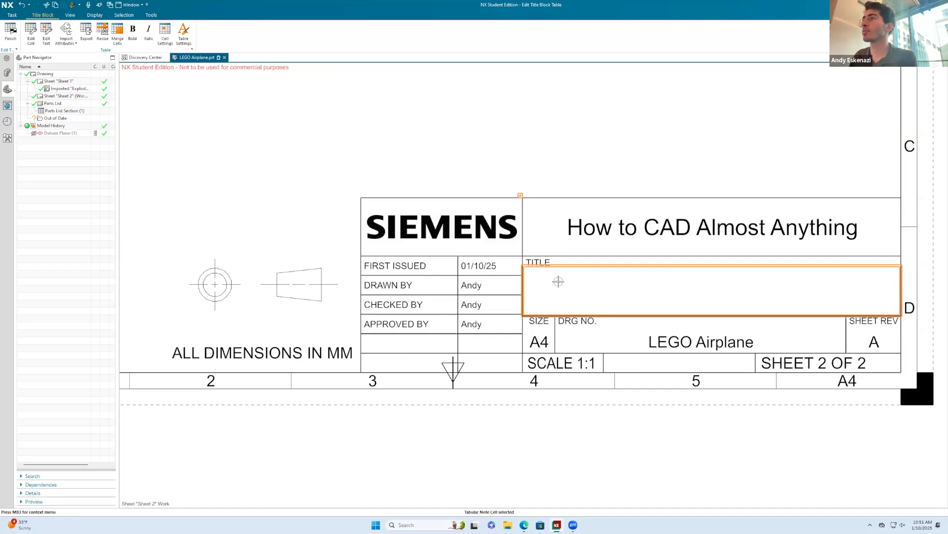
right_click(641, 292)
click(658, 280)
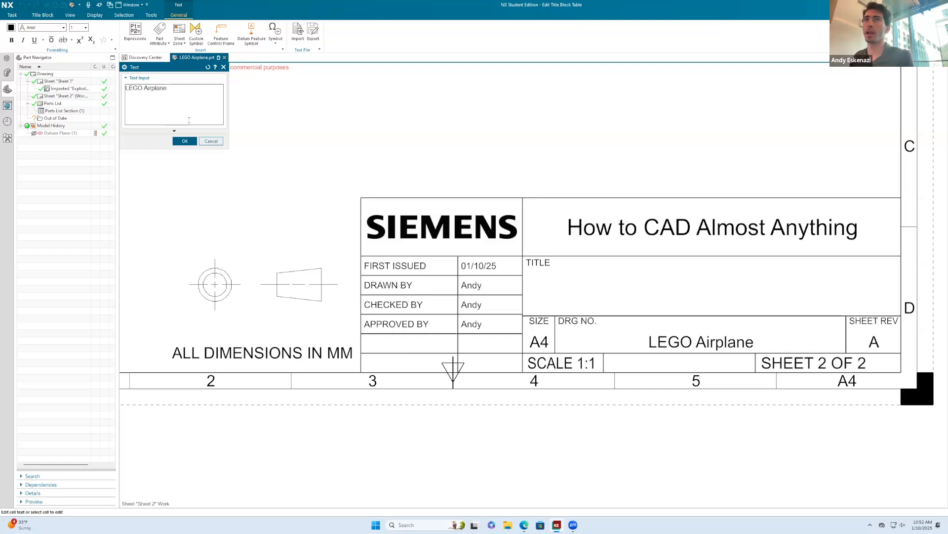
click(184, 142)
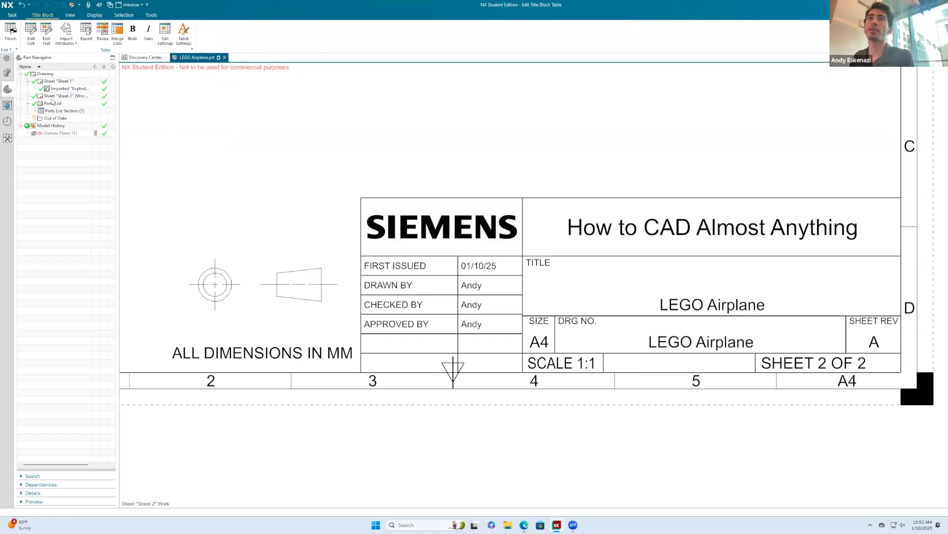
Finish editing the title block table and accept the updated title block definition.
click(52, 81)
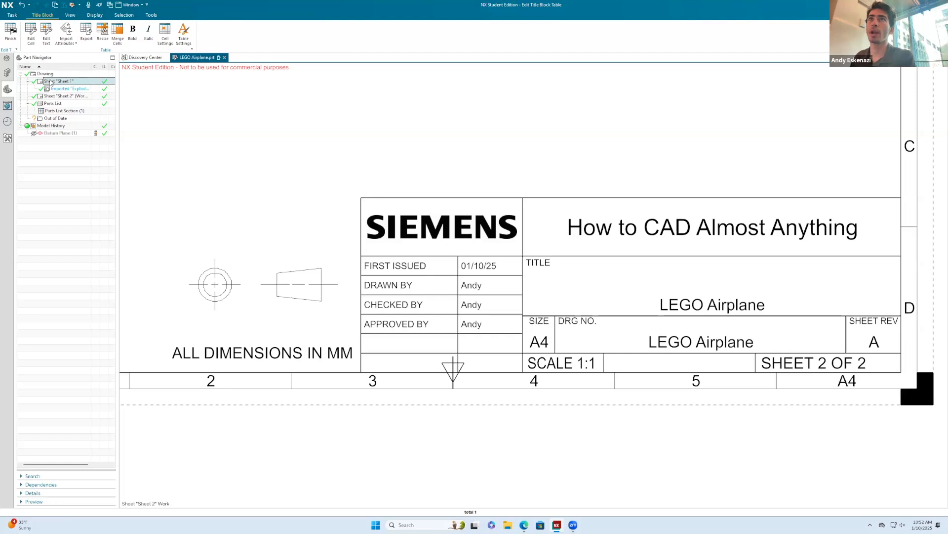
right_click(400, 90)
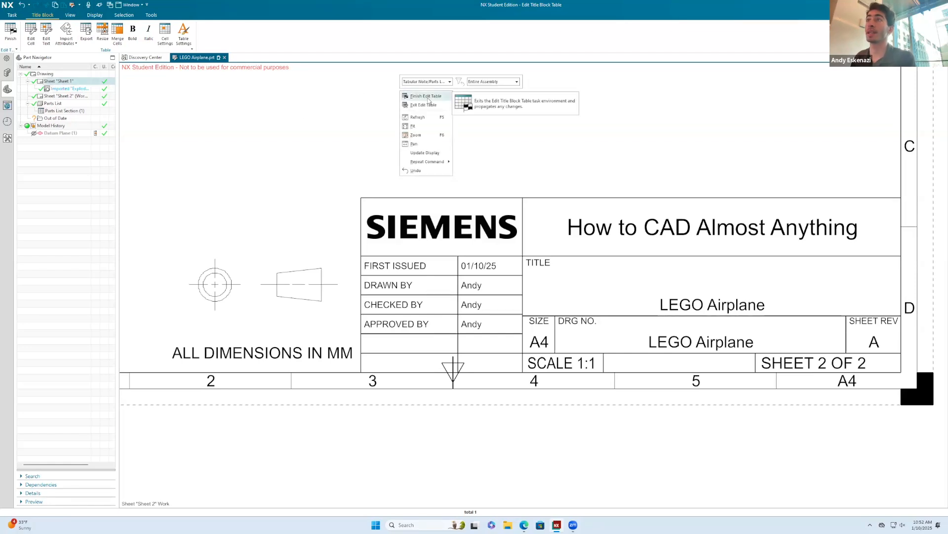
click(427, 96)
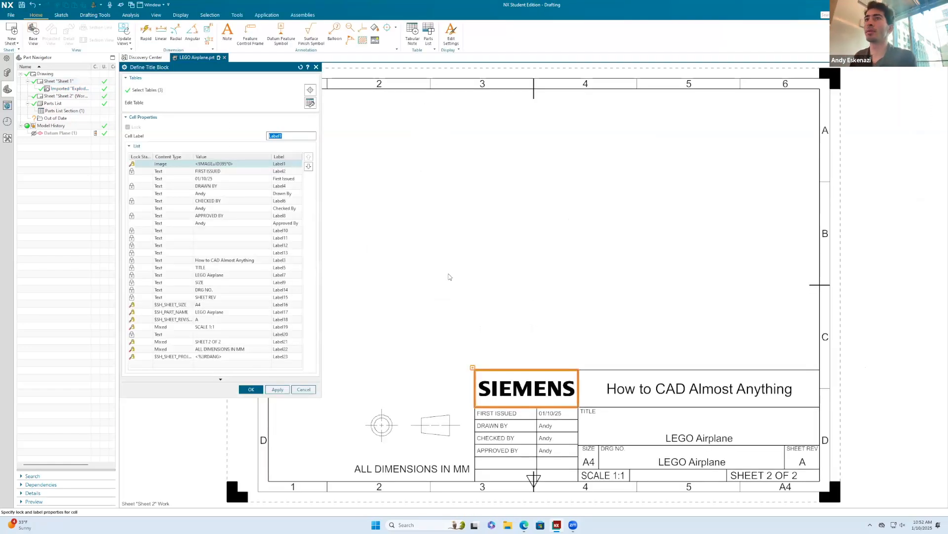
click(251, 389)
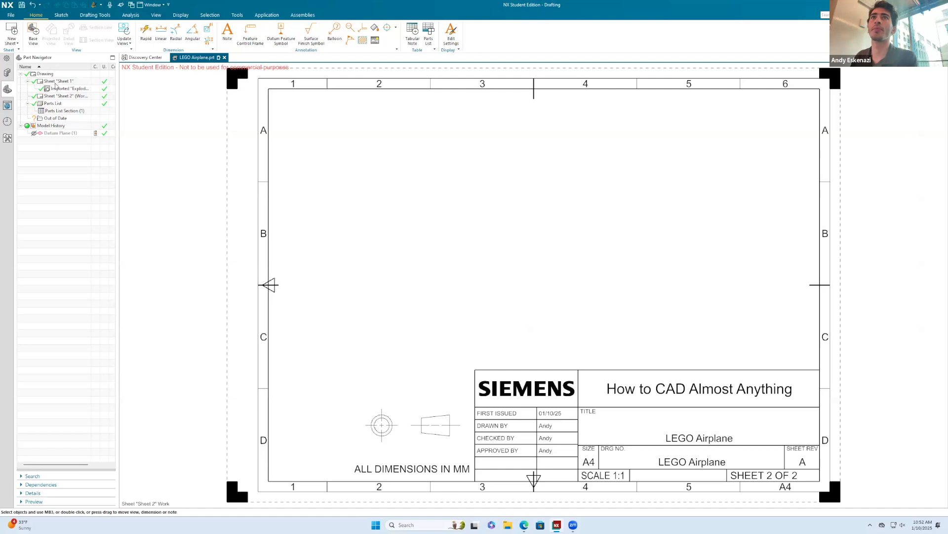
Check Sheet 1 for reference, return to Sheet 2 and reopen its title block table for editing.
double_click(55, 83)
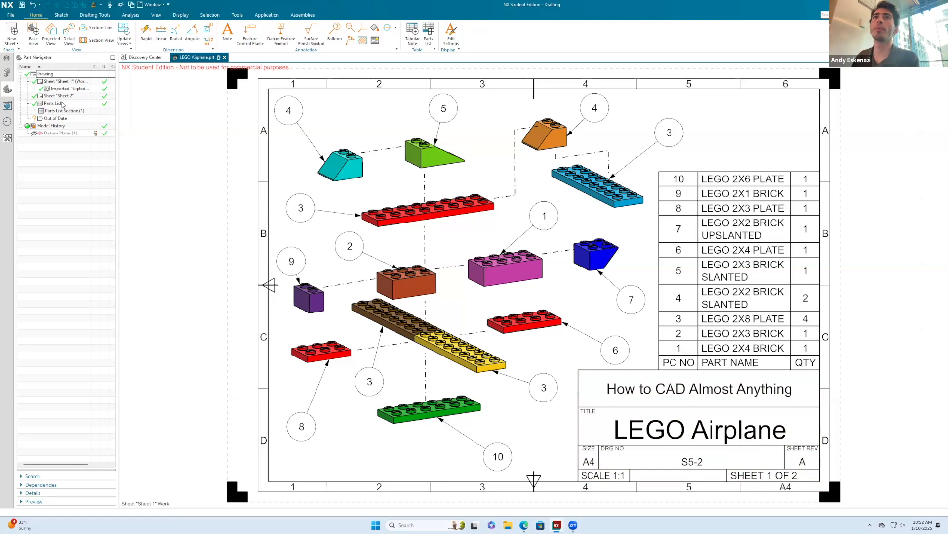
double_click(57, 96)
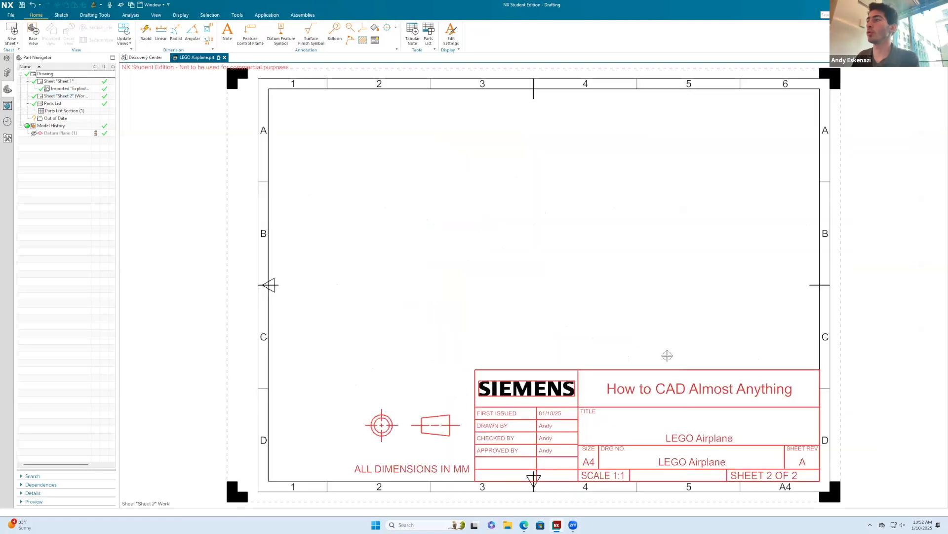
click(690, 432)
right_click(690, 432)
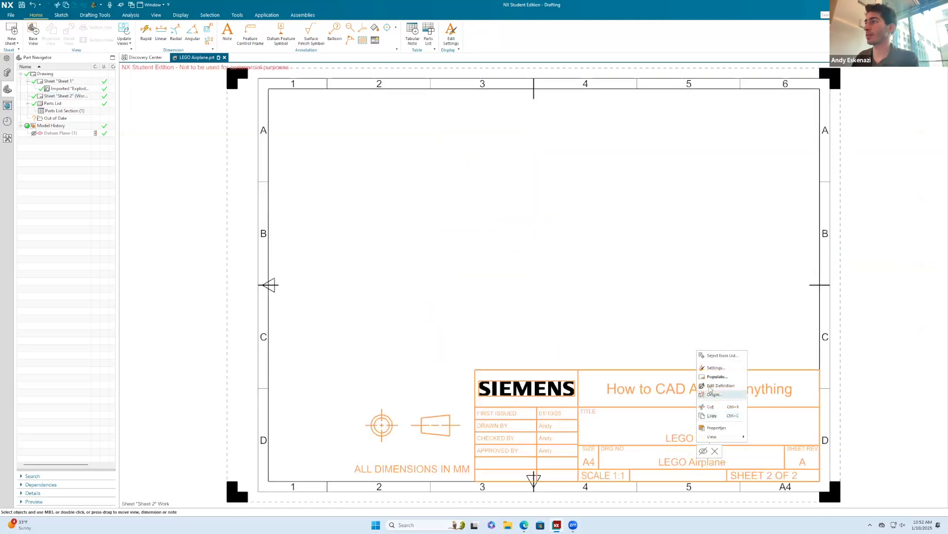
click(720, 386)
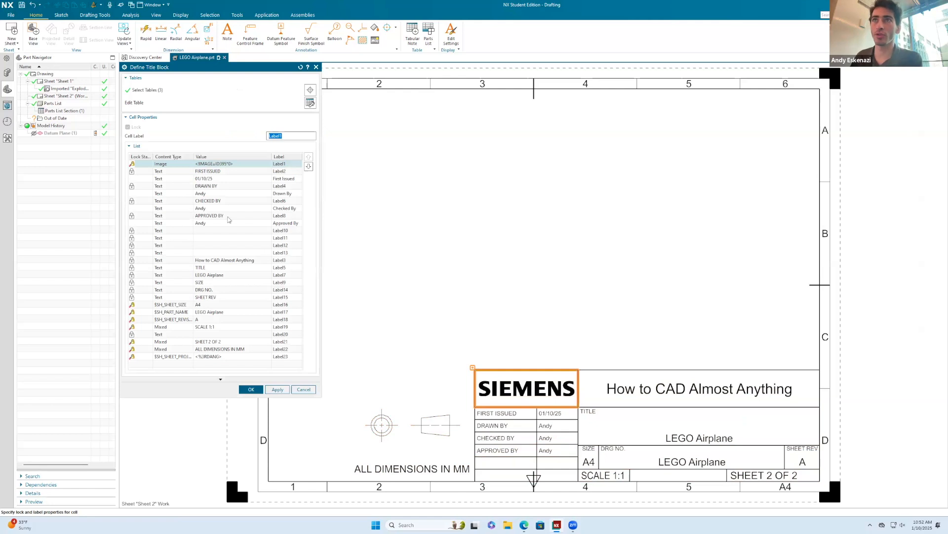
click(310, 103)
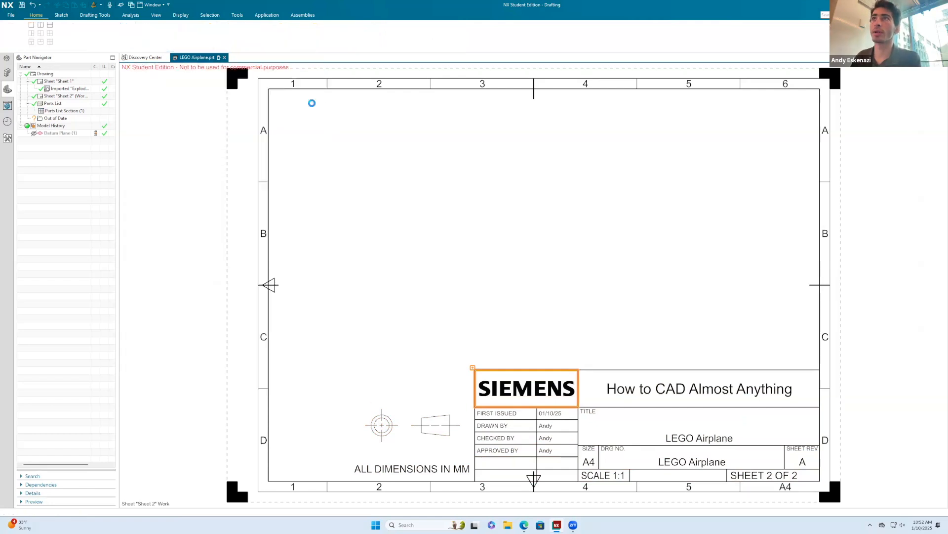
Set the text alignment of the LEGO Airplane title cell to Middle Center.
right_click(684, 301)
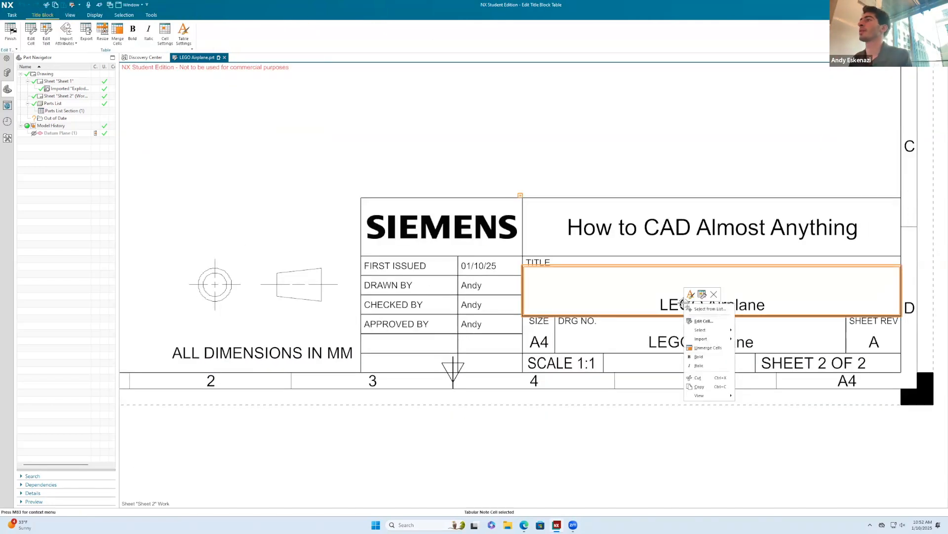
click(689, 293)
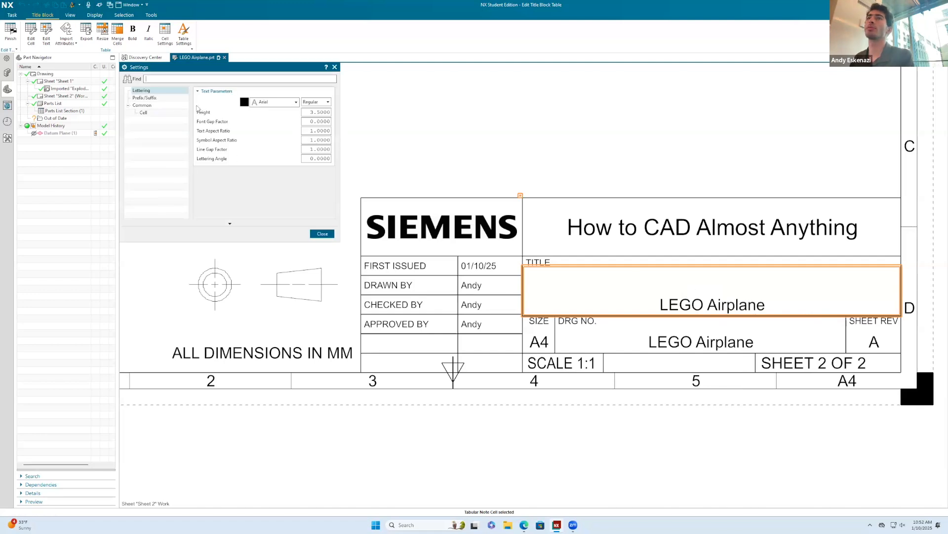
click(149, 98)
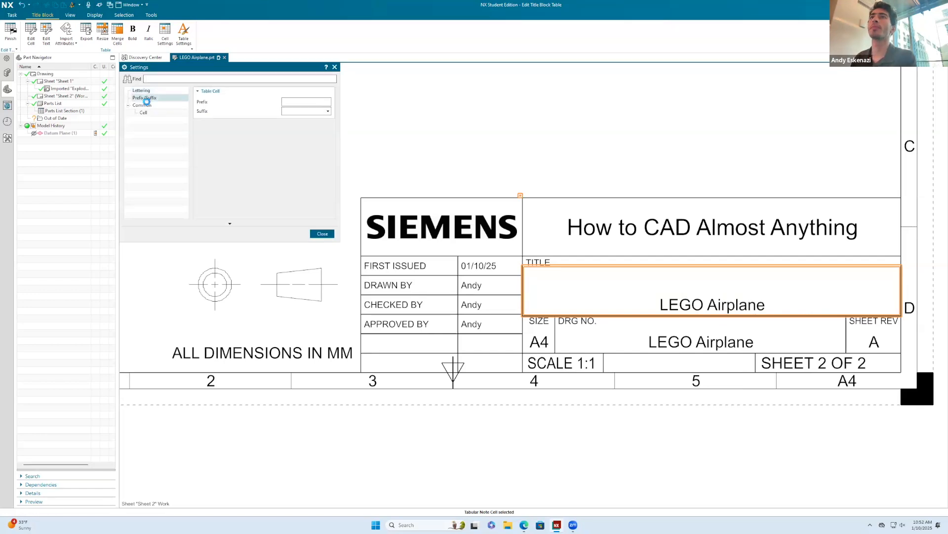
click(143, 113)
click(304, 112)
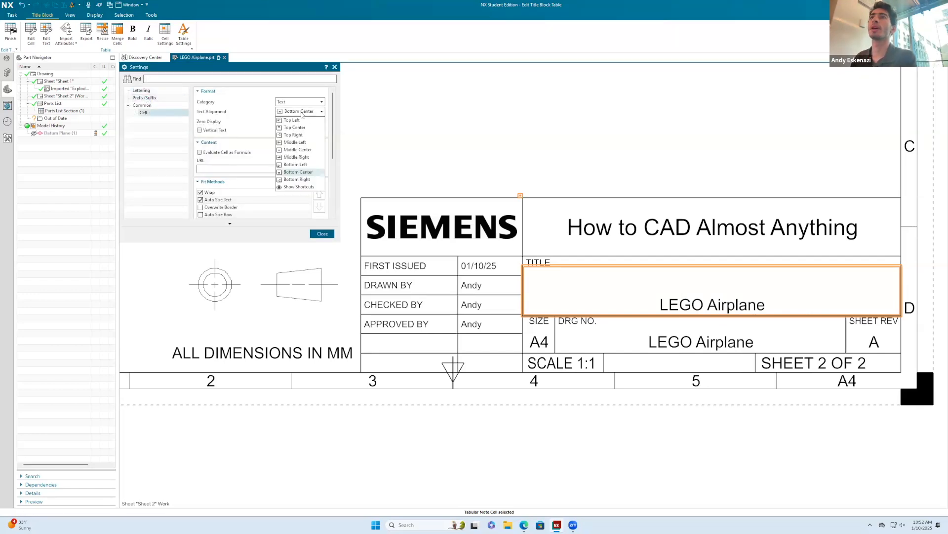
click(305, 150)
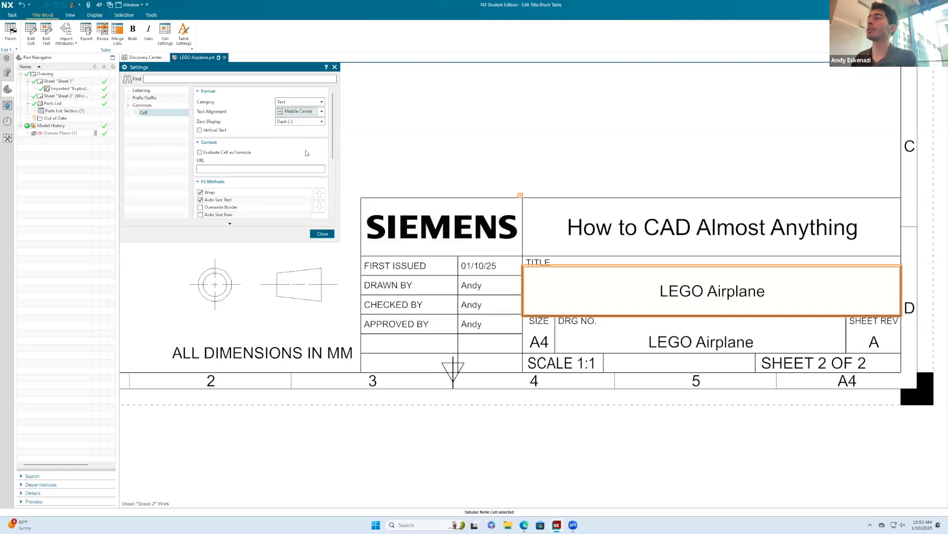
click(323, 234)
Increase the lettering height of the LEGO Airplane title cell to match the larger title on Sheet 1.
right_click(705, 289)
click(721, 279)
key(Escape)
right_click(714, 287)
click(718, 277)
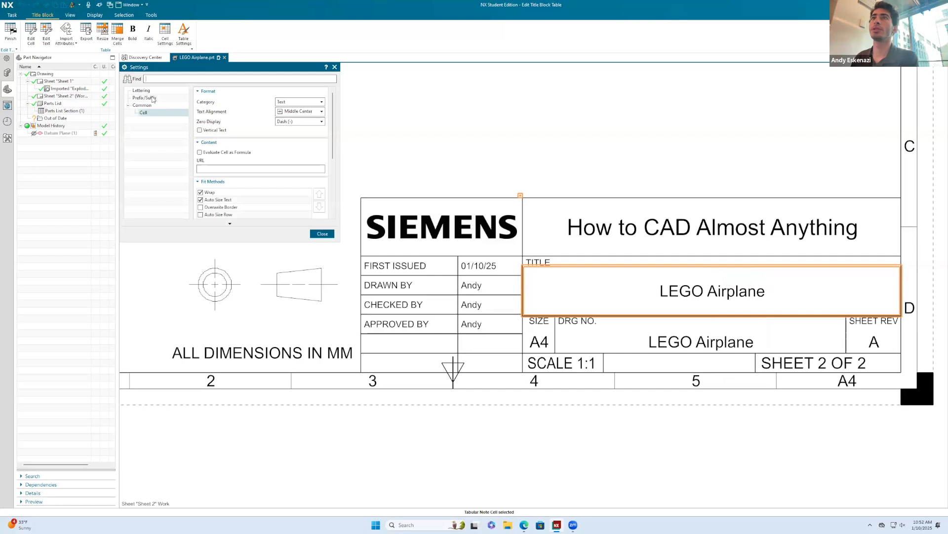
click(143, 91)
double_click(322, 112)
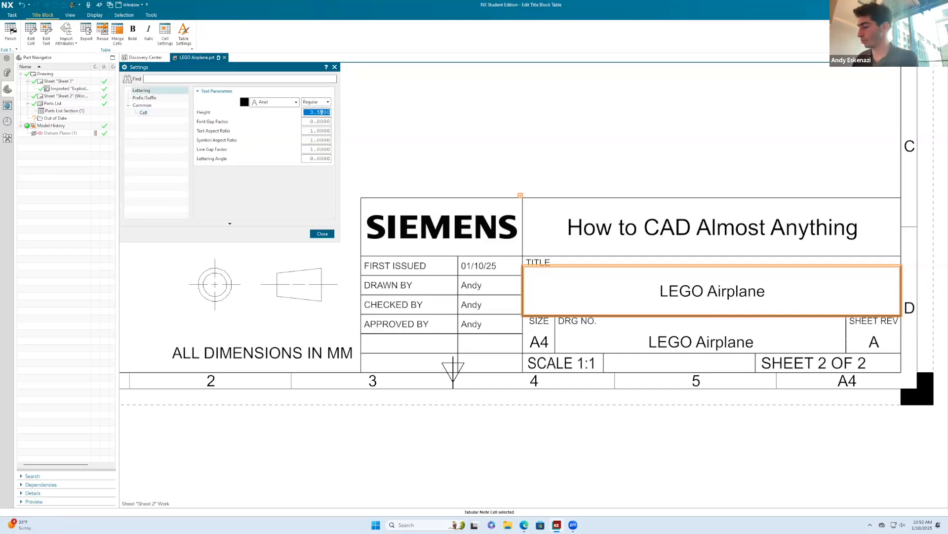
text(5)
key(Return)
click(322, 234)
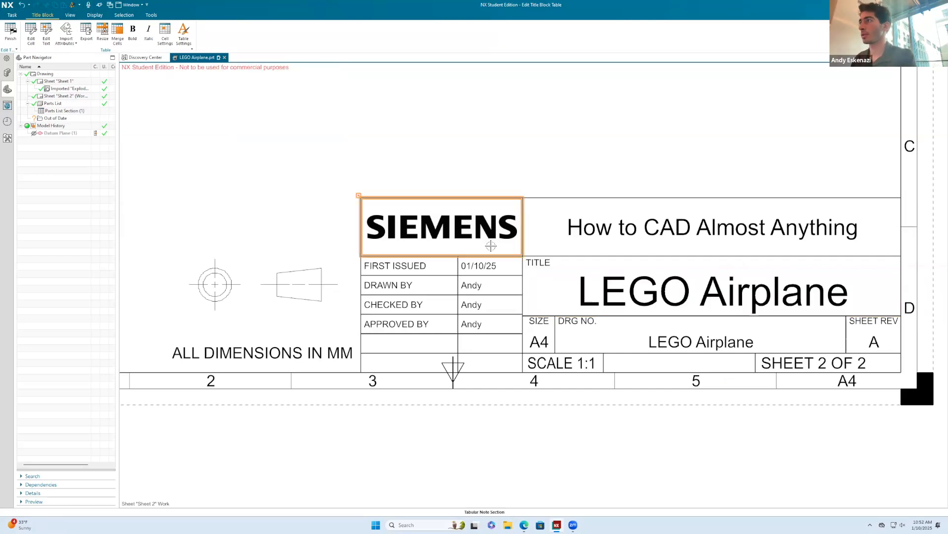
Check the lettering settings of the How to CAD Almost Anything cell.
right_click(673, 236)
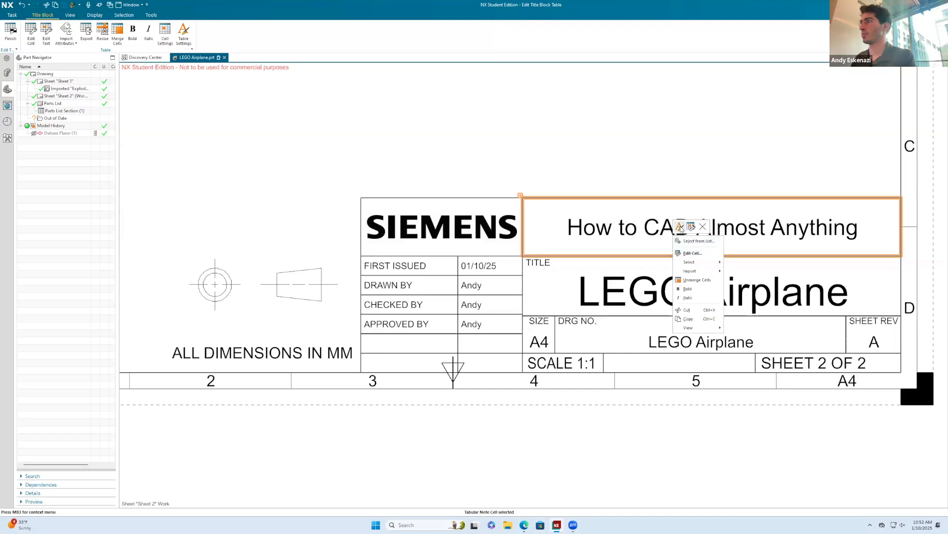
click(680, 226)
click(143, 113)
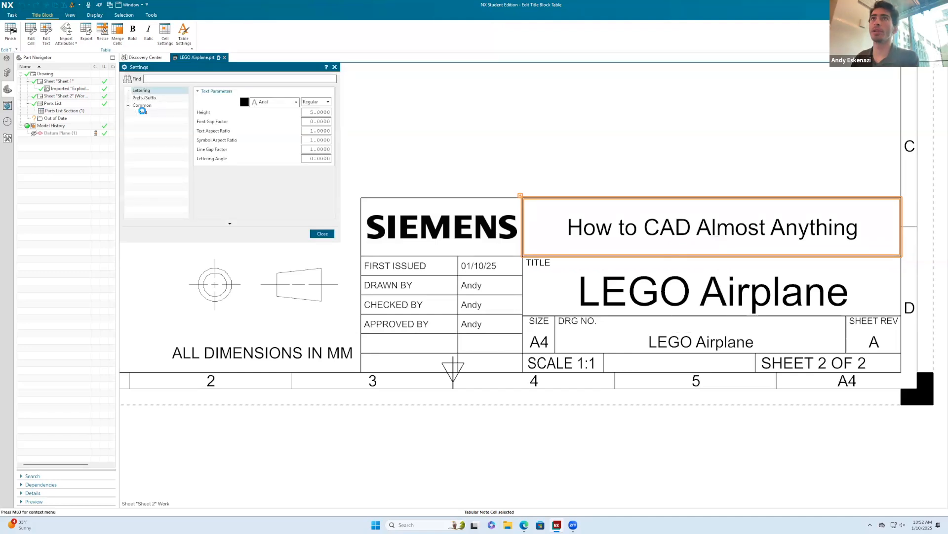
click(322, 233)
Set the text alignment of the cell under DRG NO. to Middle Center.
right_click(673, 339)
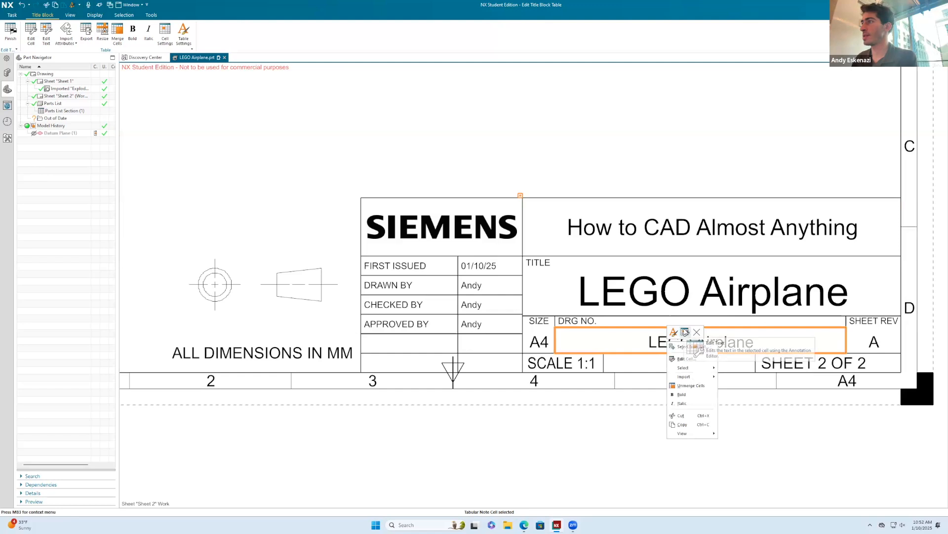
click(674, 333)
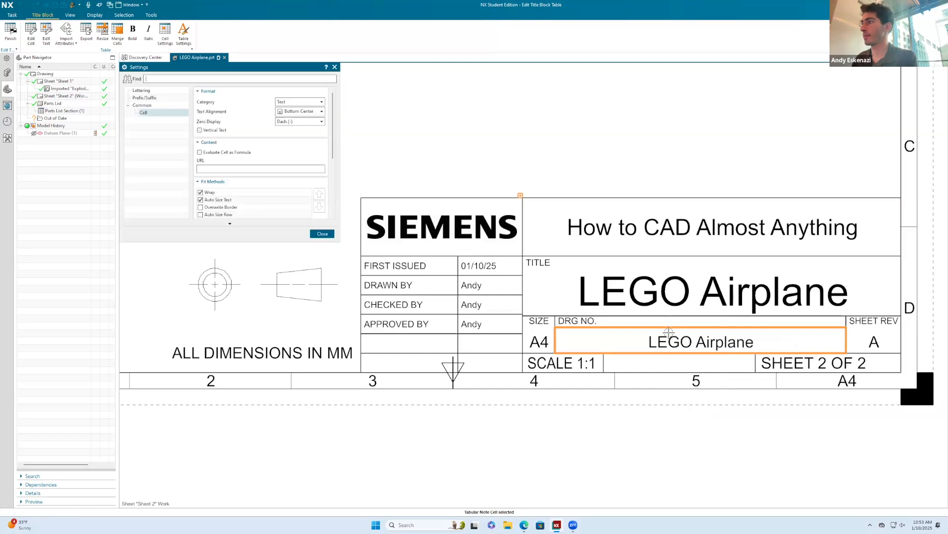
click(298, 112)
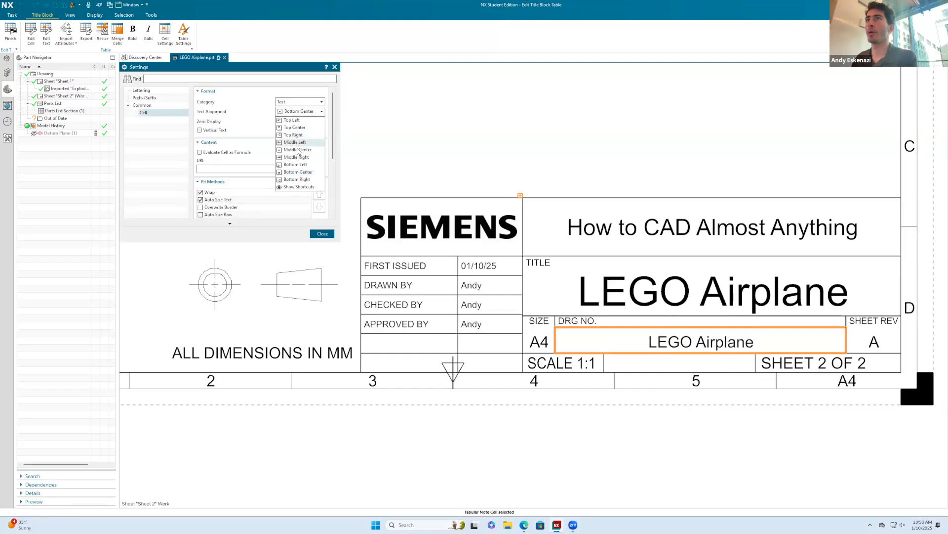
click(297, 153)
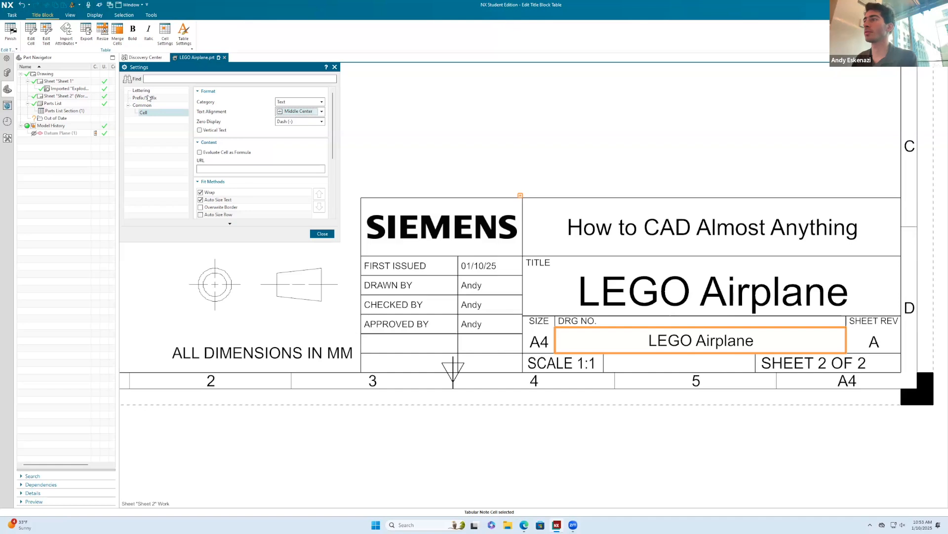
click(322, 233)
Replace the drawing number text under DRG NO. with S5-2.
right_click(661, 338)
click(679, 325)
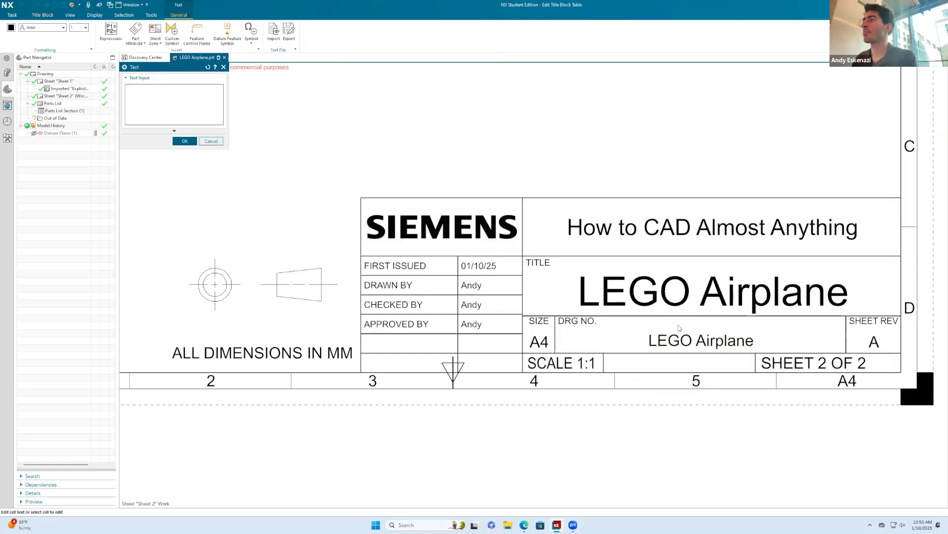
drag(174, 89, 126, 89)
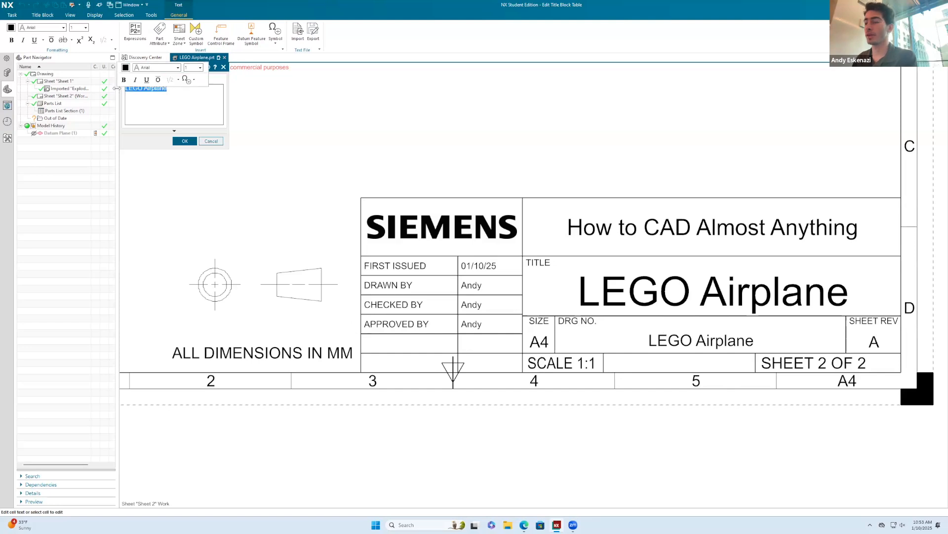
text(S5-2)
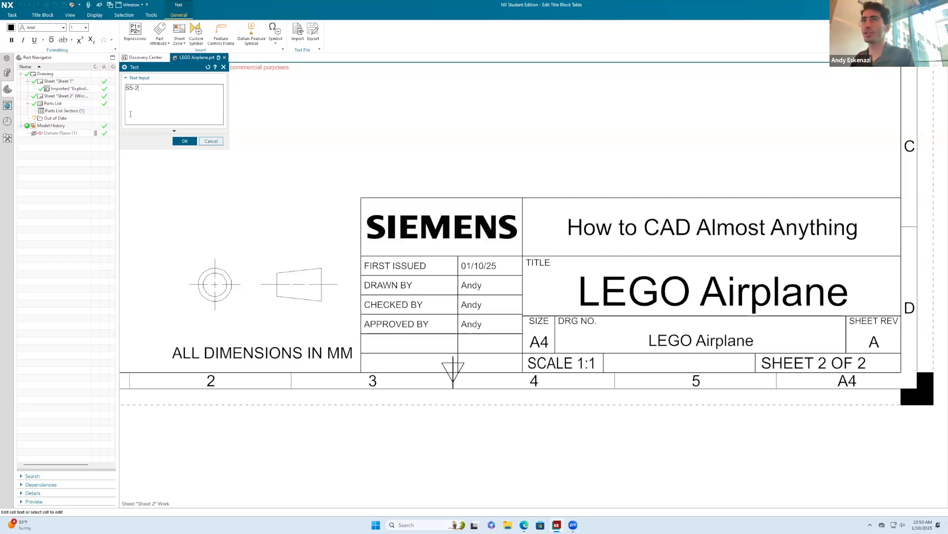
click(184, 141)
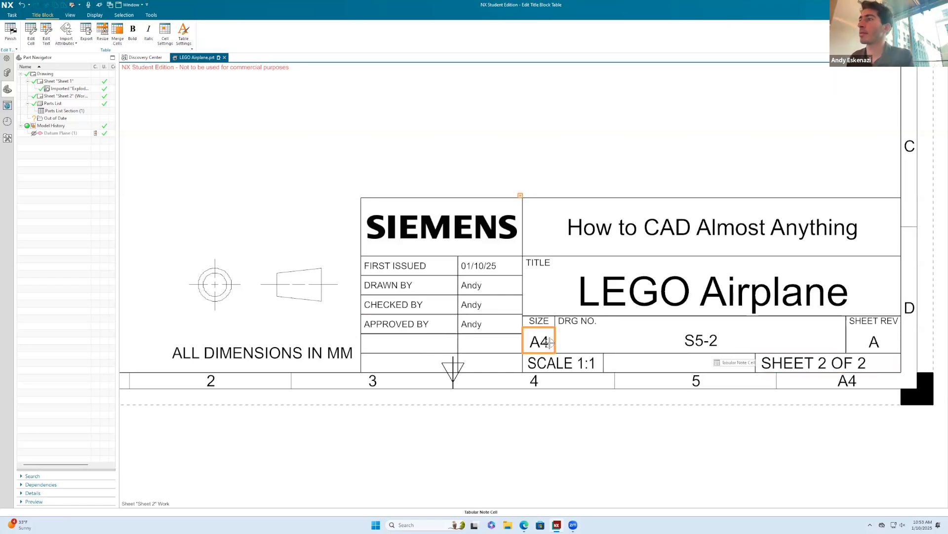
Merge the empty cells in the two rows below APPROVED BY into one single cell.
drag(424, 341, 483, 340)
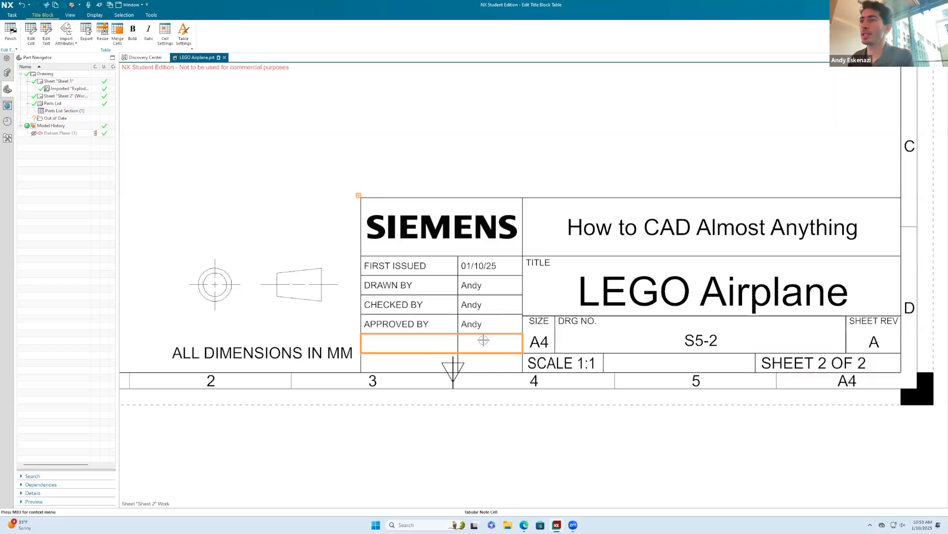
right_click(484, 339)
click(499, 364)
right_click(416, 363)
click(437, 388)
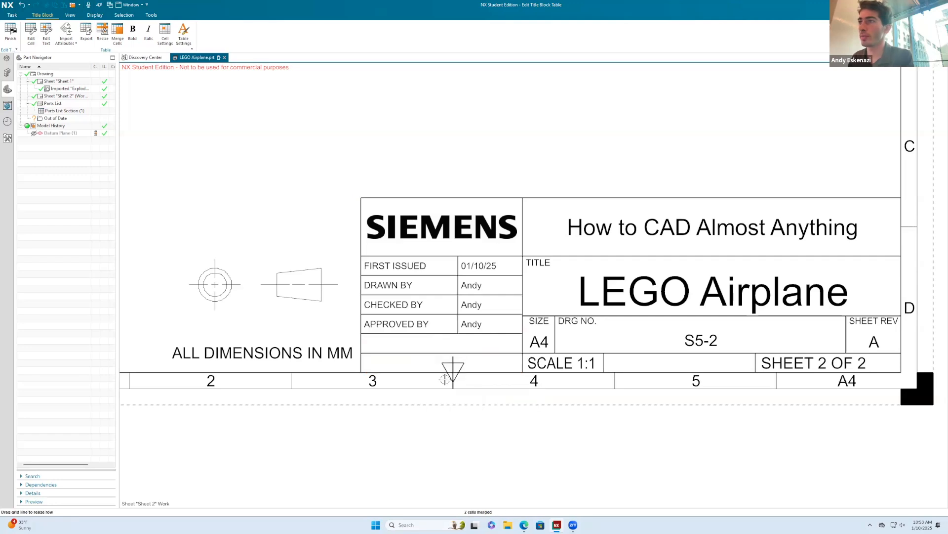
click(415, 342)
click(415, 362)
right_click(415, 362)
click(432, 388)
Enter a two-line text in the merged cell: "Note:" followed by "All dimensions in mm.".
right_click(409, 354)
click(427, 344)
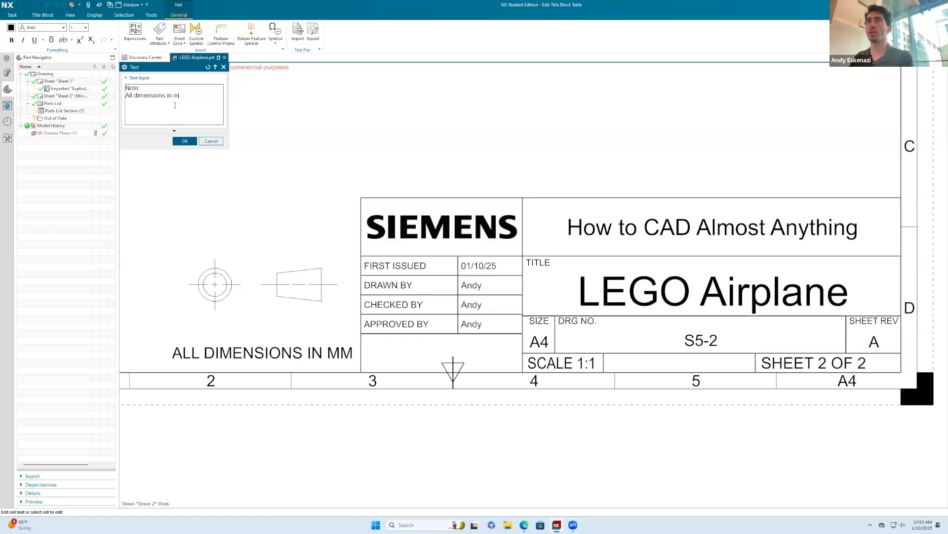
click(185, 141)
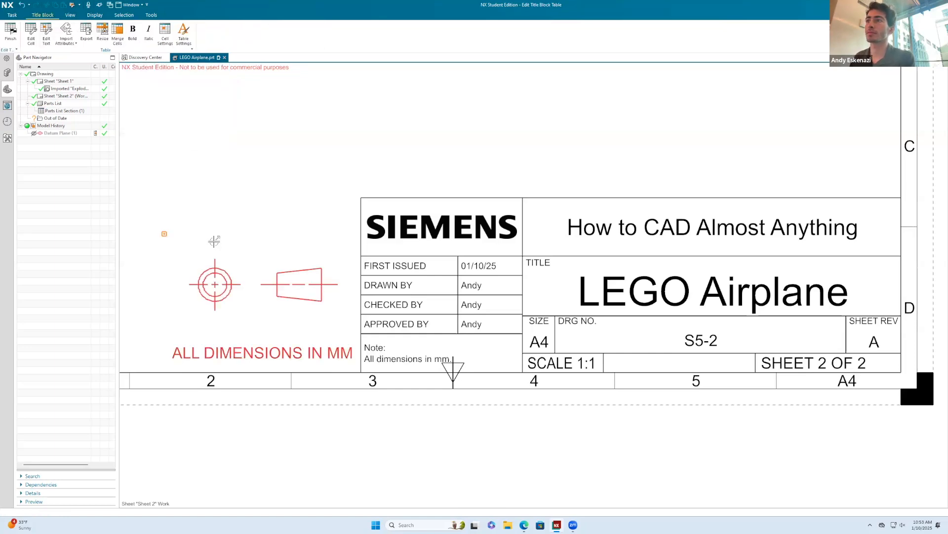
Delete the ALL DIMENSIONS IN MM cell and the projection symbols beside the title block.
right_click(265, 342)
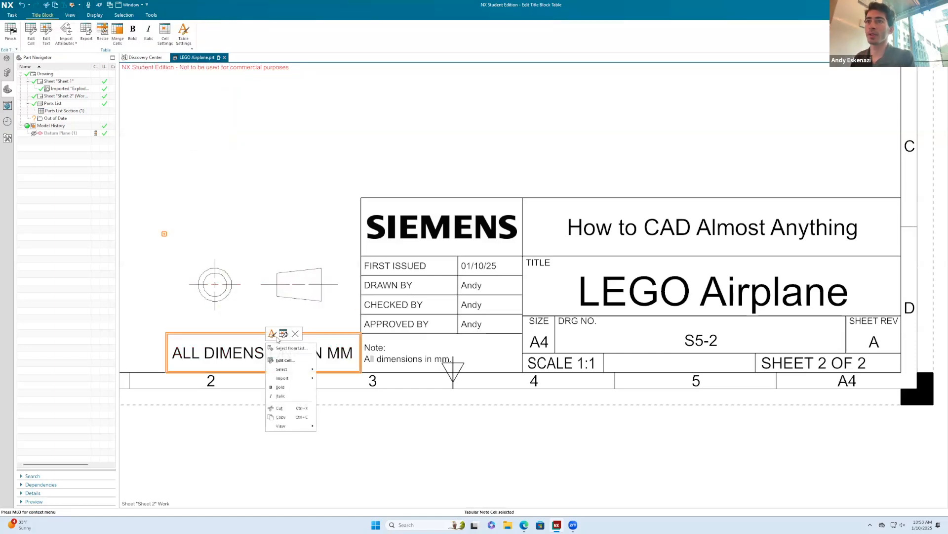
click(296, 335)
right_click(291, 304)
click(321, 297)
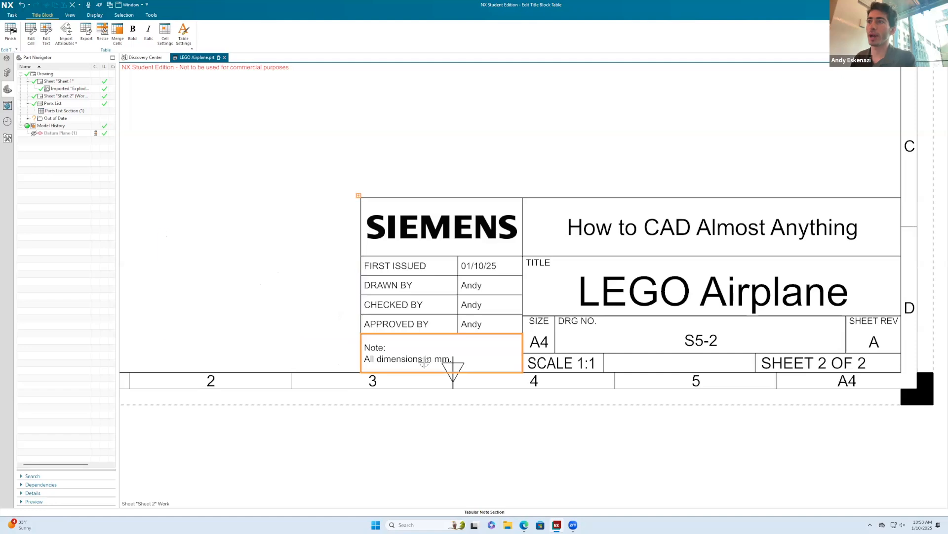
Finish editing the table and accept the title block definition with the new drawing number and note.
right_click(333, 178)
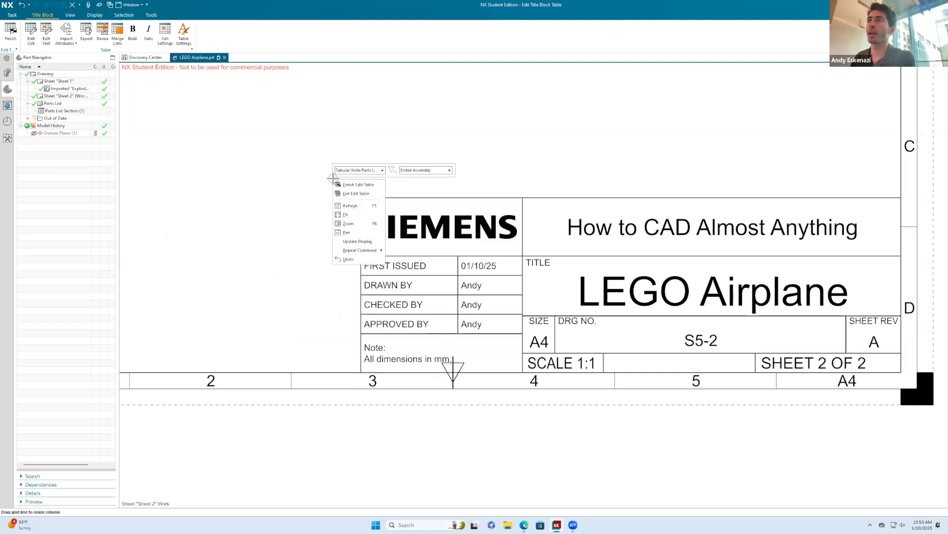
click(359, 184)
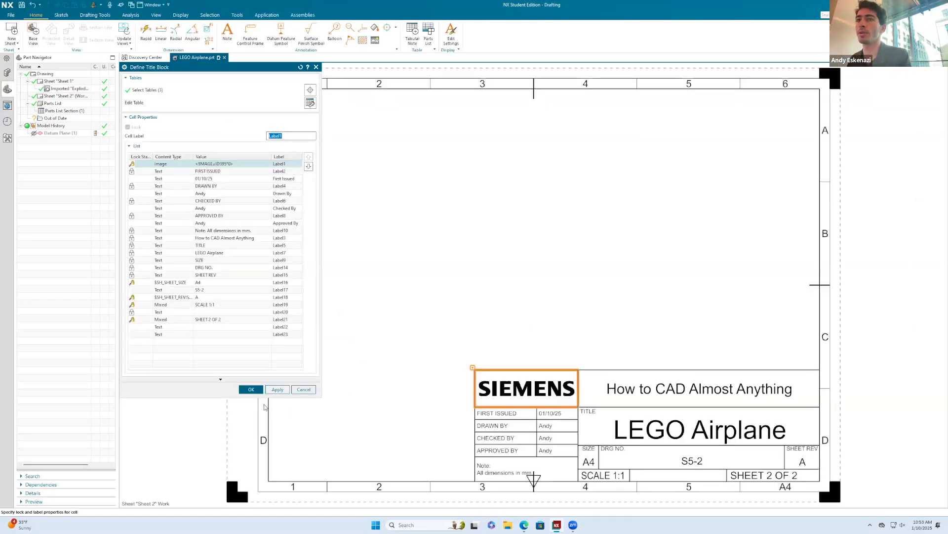
click(251, 390)
Hide the inner segment of the centring mark on the sheet frame's right edge.
scroll(432, 413, down, 2)
scroll(543, 440, up, 6)
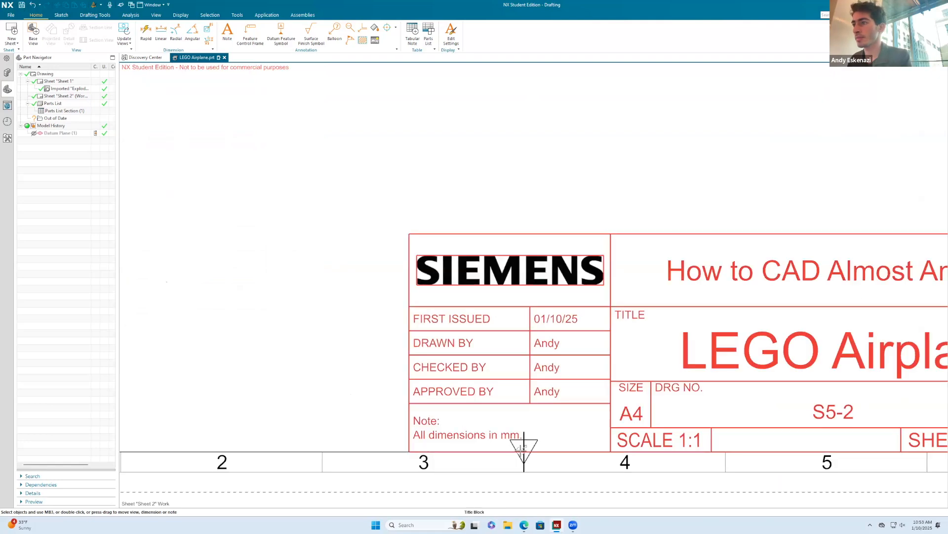
scroll(567, 434, down, 6)
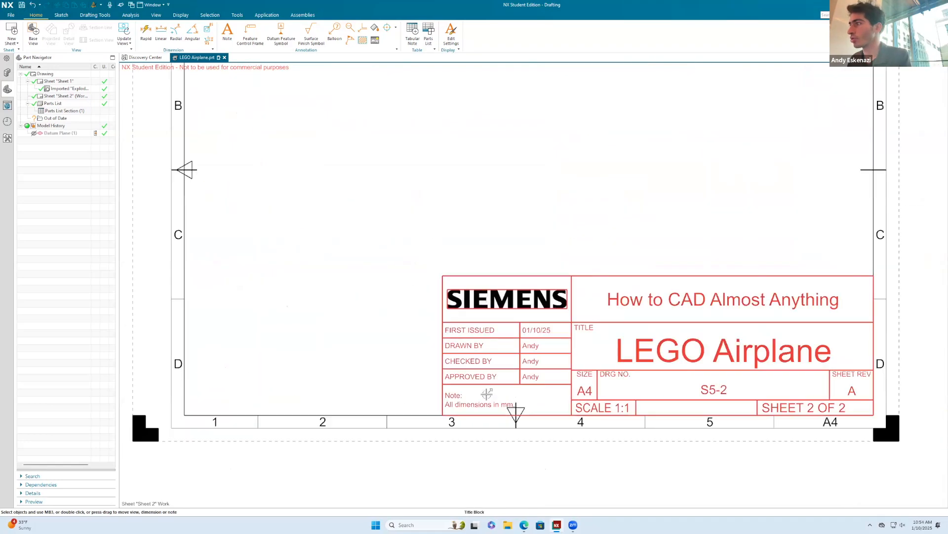
click(865, 170)
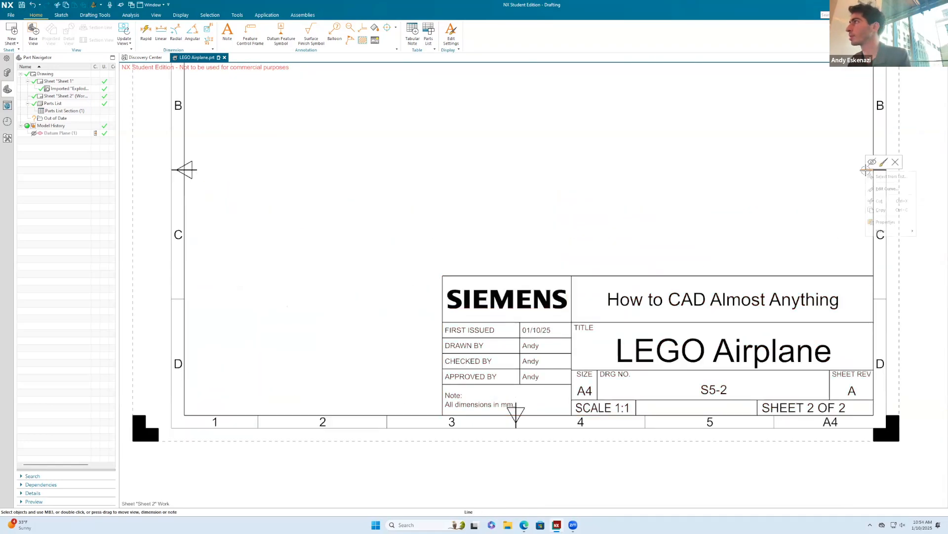
click(869, 163)
scroll(876, 168, up, 3)
scroll(766, 216, down, 6)
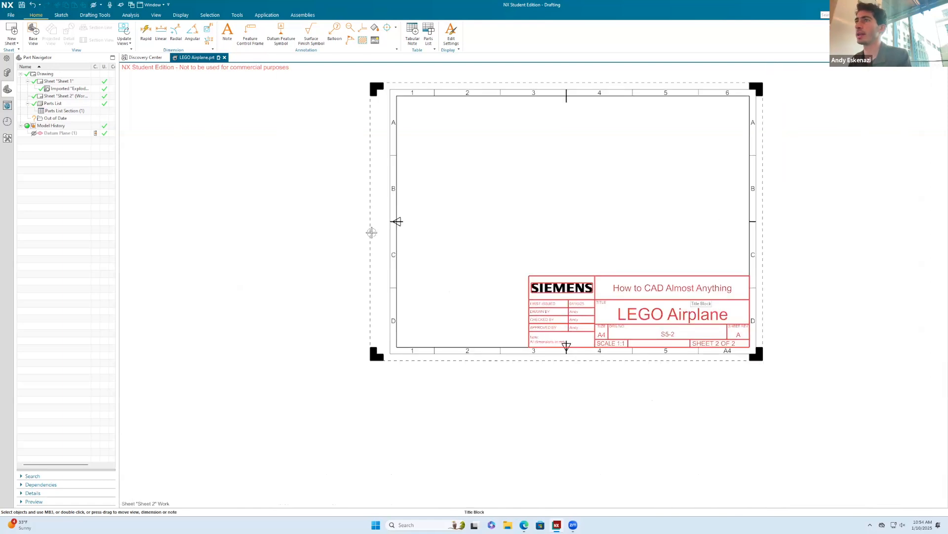
Hide the arrowhead lines and the inner segment of the centring mark on the frame's left edge.
scroll(398, 221, up, 4)
right_click(404, 222)
key(Escape)
scroll(401, 220, up, 5)
right_click(408, 220)
key(Escape)
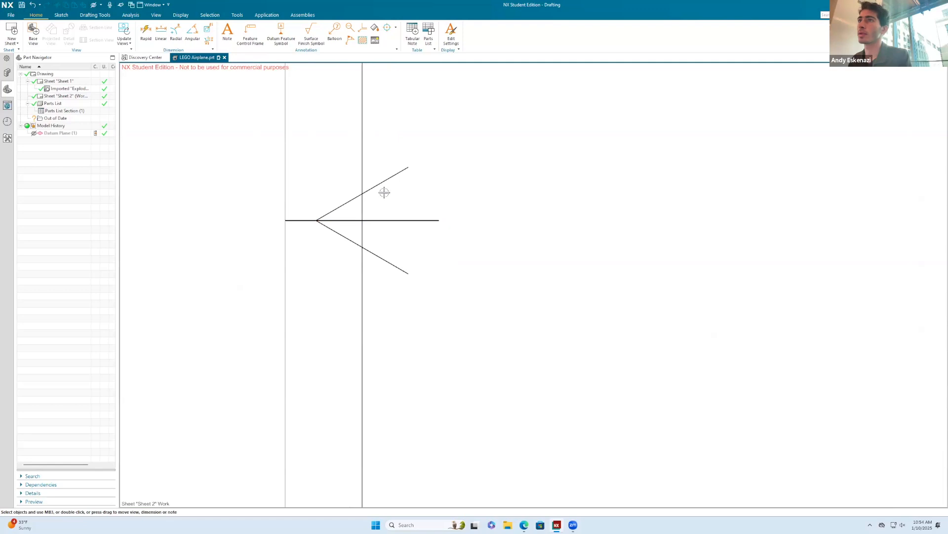
right_click(384, 182)
click(390, 208)
right_click(394, 220)
click(402, 211)
right_click(378, 253)
click(386, 245)
Hide the two slanted arrowhead lines of the centring mark on the frame's bottom edge.
scroll(417, 226, down, 8)
scroll(694, 405, up, 8)
scroll(694, 405, up, 5)
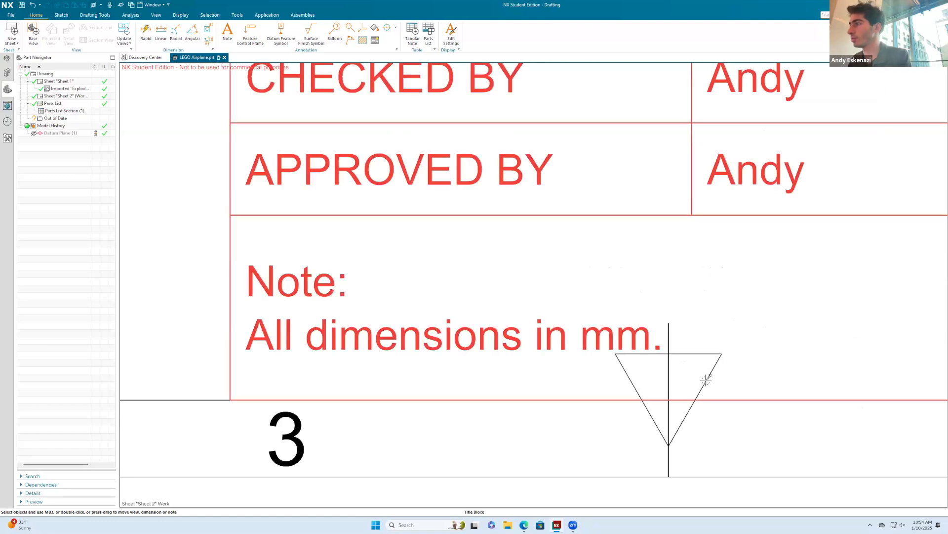
click(697, 403)
click(689, 416)
right_click(653, 418)
click(662, 413)
scroll(671, 368, up, 5)
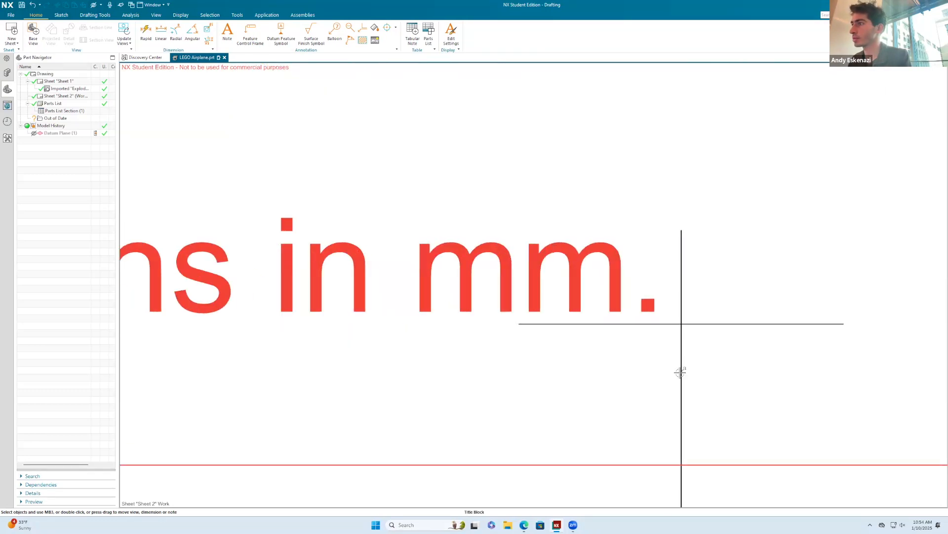
scroll(687, 373, down, 10)
click(567, 227)
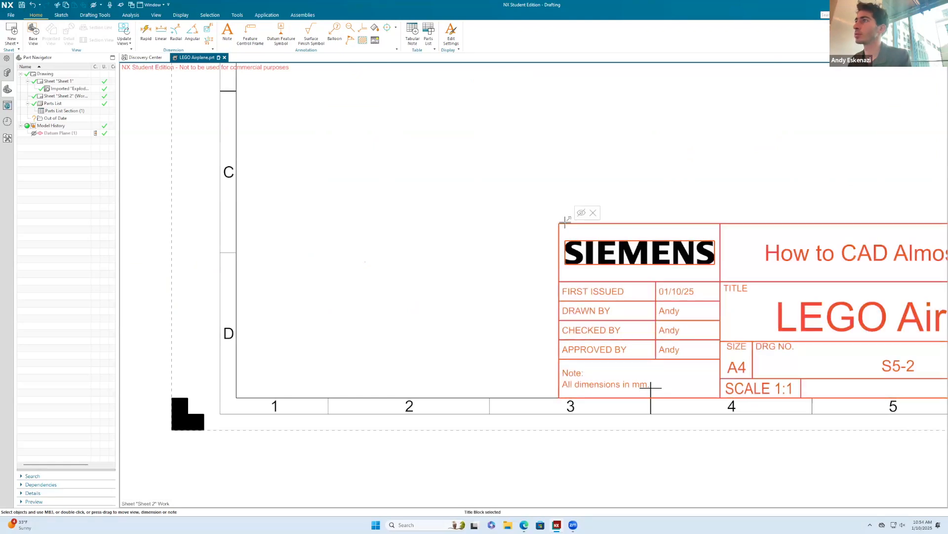
right_click(736, 223)
click(749, 227)
key(Escape)
double_click(579, 230)
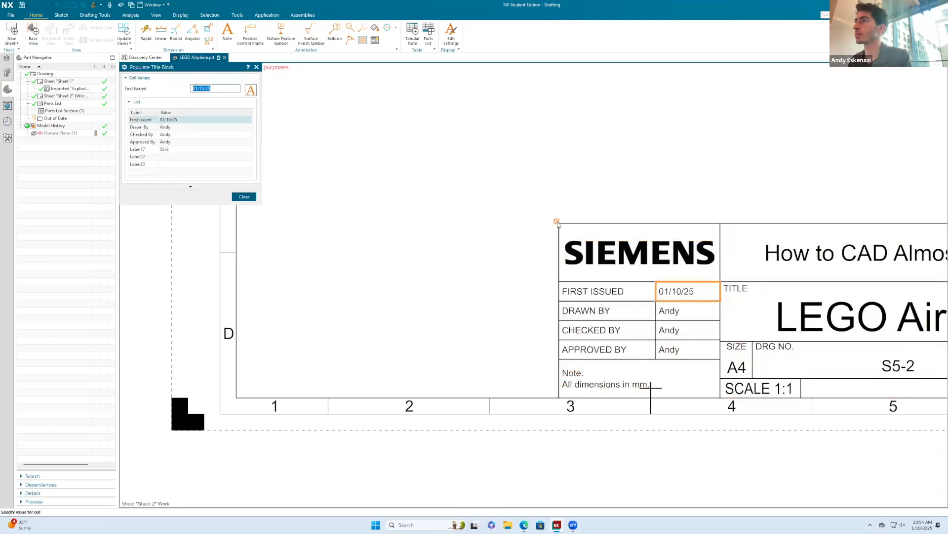
key(Escape)
double_click(558, 222)
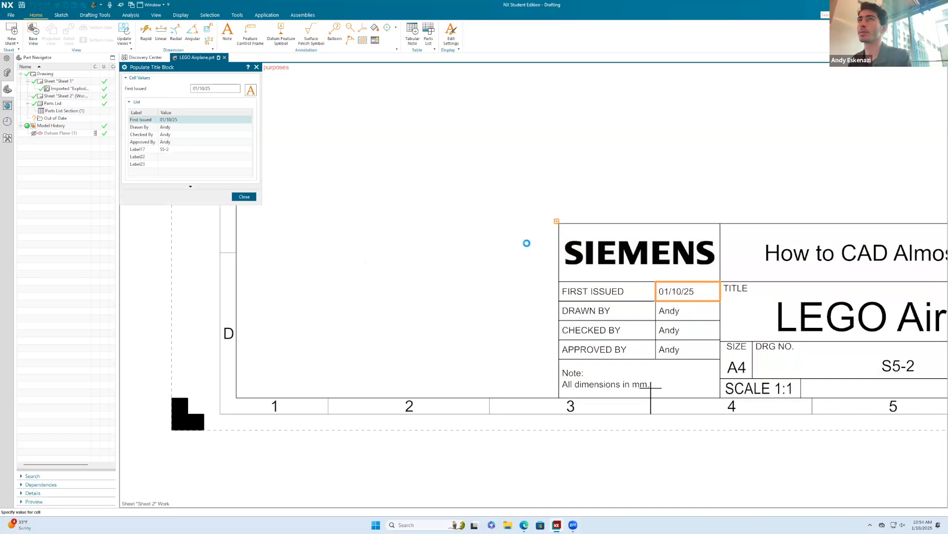
key(Escape)
right_click(682, 178)
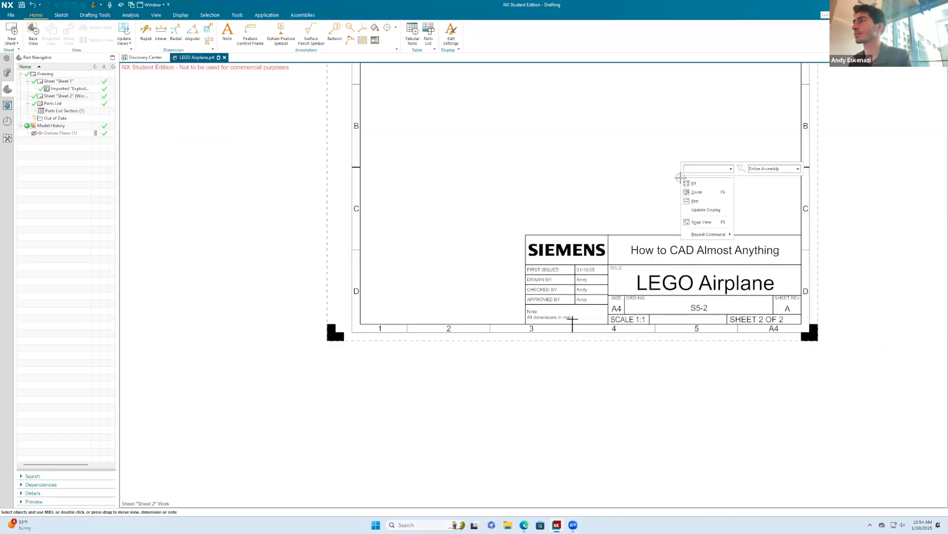
right_click(642, 244)
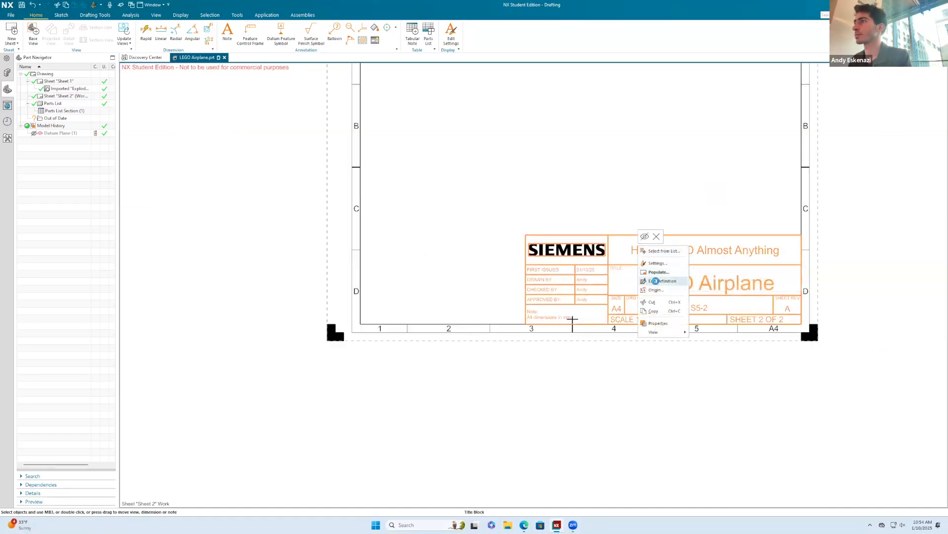
click(660, 281)
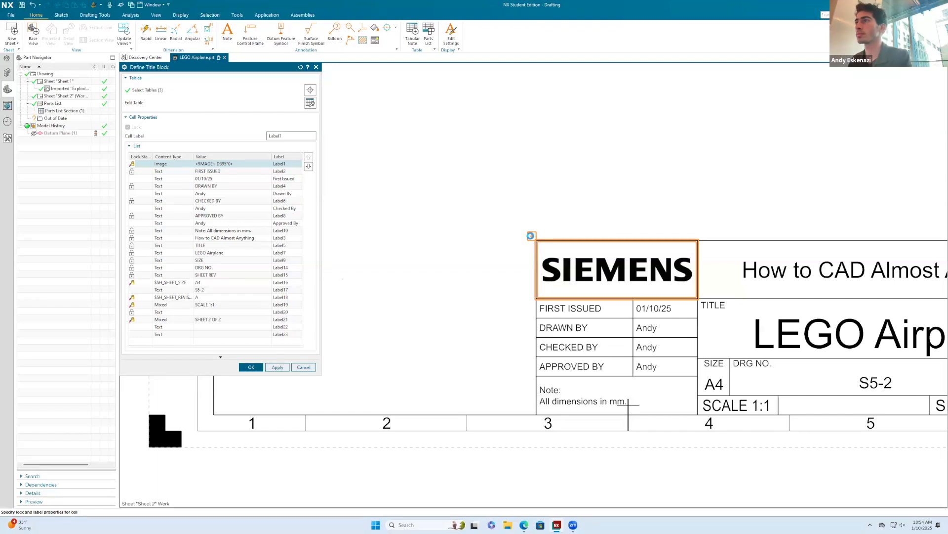
key(Escape)
Move the title block up clear of the bottom border and hide the bottom centring mark's horizontal line and inner vertical segment.
drag(633, 240, 726, 252)
scroll(555, 343, up, 3)
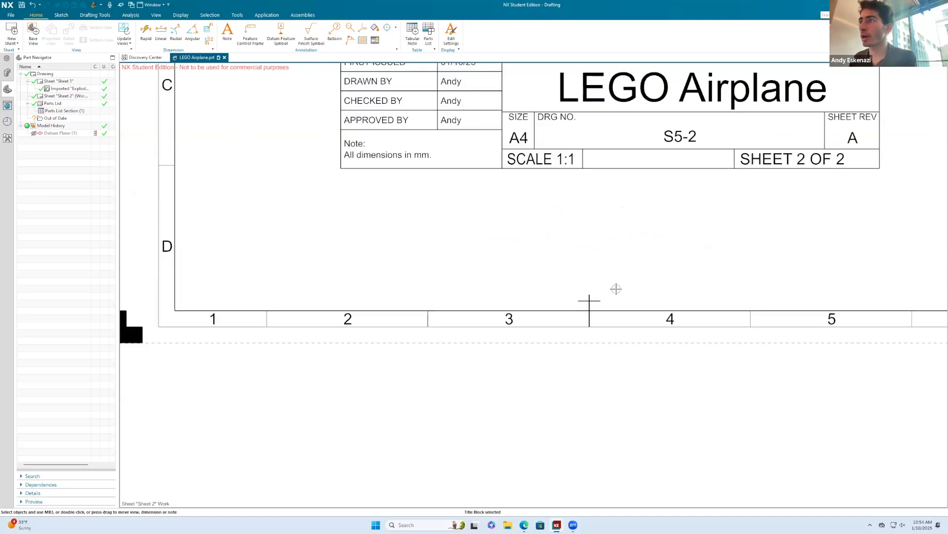
scroll(616, 288, up, 2)
right_click(588, 307)
key(Escape)
scroll(575, 308, up, 4)
right_click(571, 310)
key(Escape)
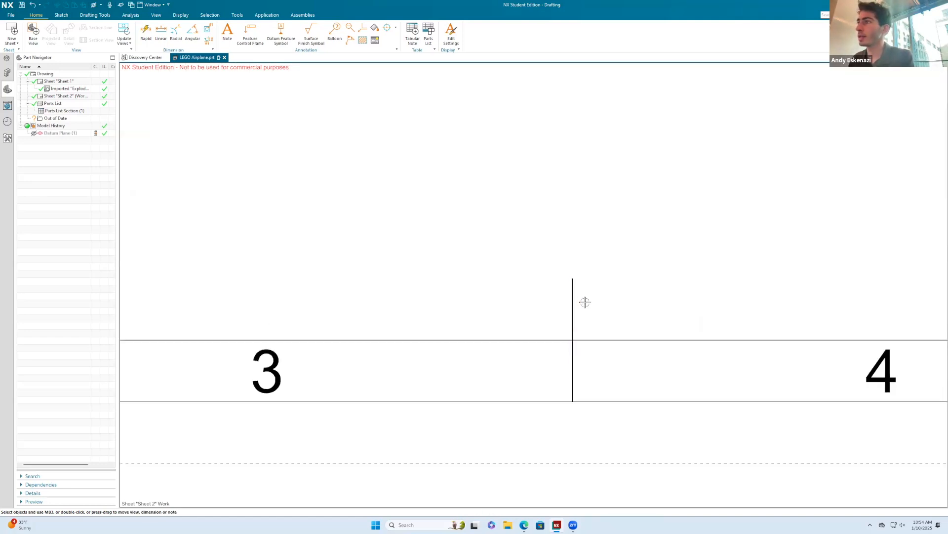
right_click(573, 303)
key(Escape)
scroll(525, 339, down, 6)
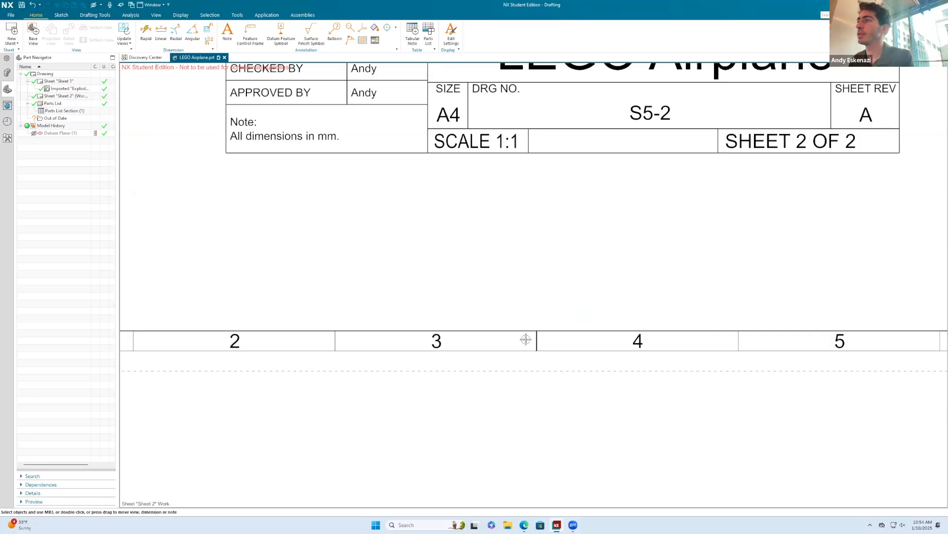
Hide the inner segment of the centring mark on the frame's top edge.
scroll(538, 137, up, 5)
right_click(509, 153)
key(Escape)
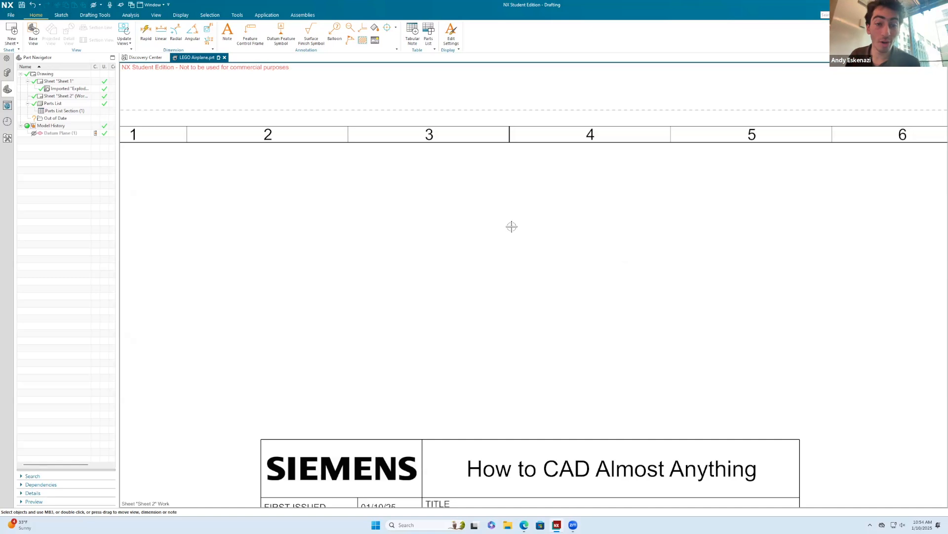
Move the title block into the lower-right corner of the drawing frame.
scroll(490, 202, down, 3)
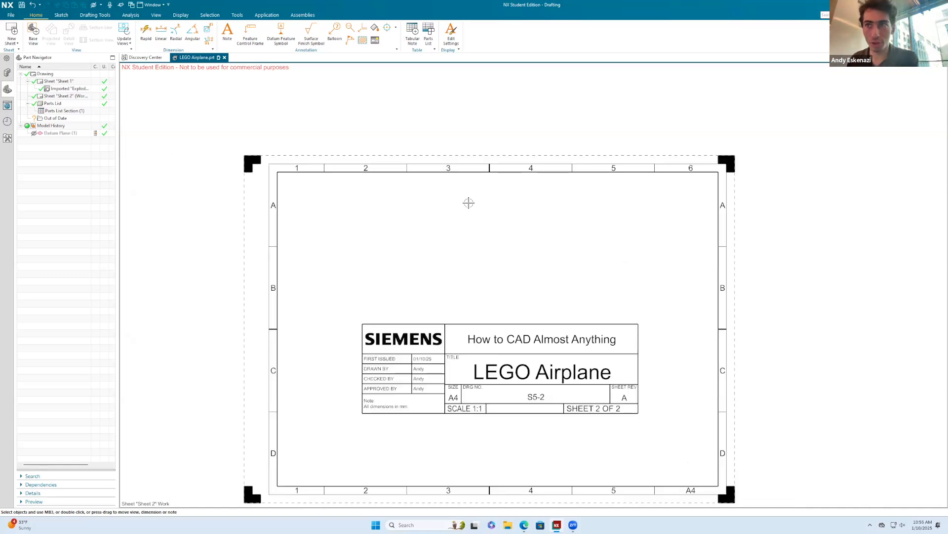
scroll(445, 288, up, 1)
scroll(484, 394, down, 1)
scroll(460, 378, up, 3)
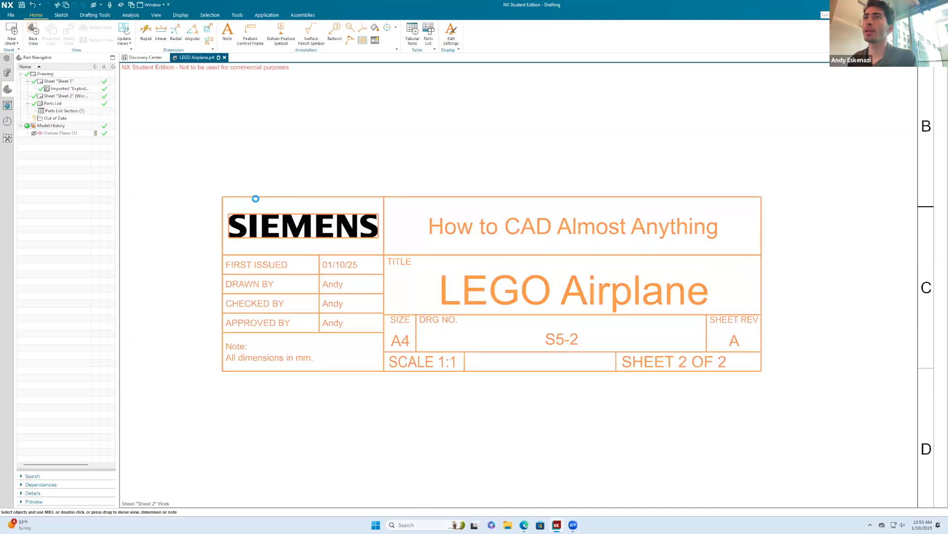
double_click(254, 197)
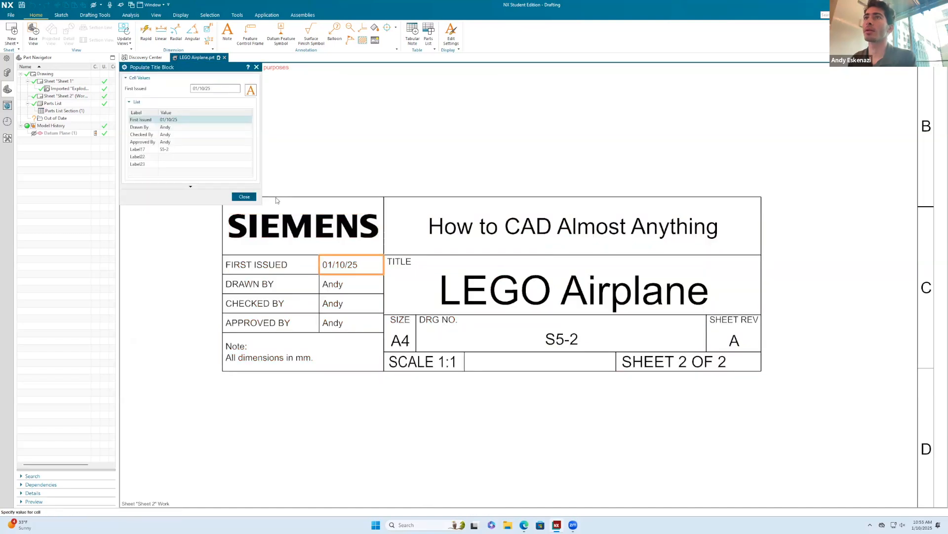
middle_click(276, 198)
drag(279, 199, 839, 434)
scroll(770, 322, down, 2)
scroll(765, 317, down, 2)
scroll(790, 366, up, 3)
drag(785, 341, 854, 407)
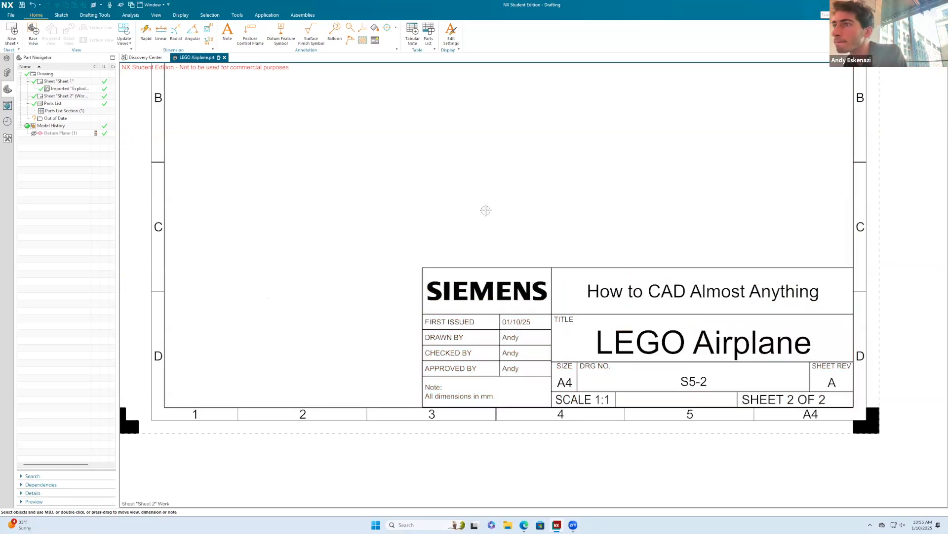
Fine-align the title block's lower-right corner with the inner corner of the sheet frame.
scroll(843, 481, up, 3)
click(824, 331)
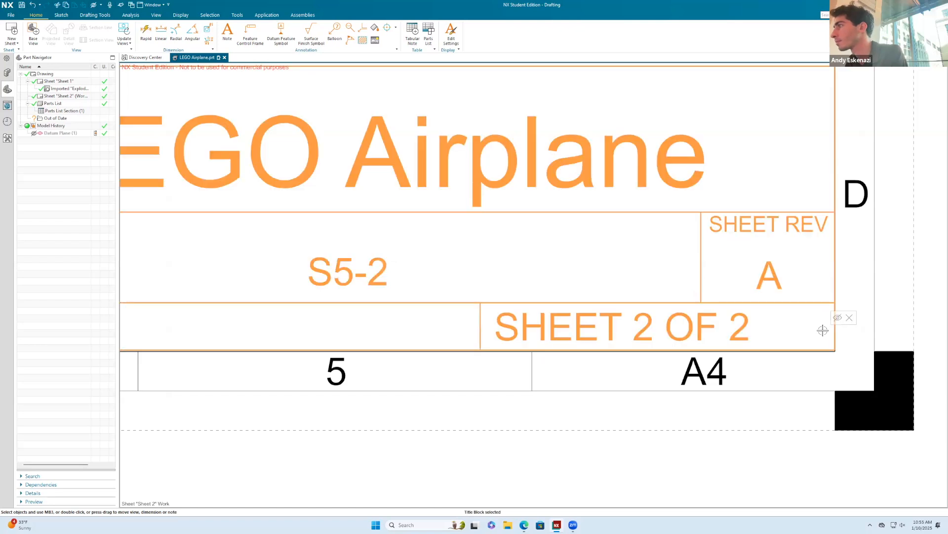
scroll(823, 331, up, 4)
drag(833, 356, 859, 394)
scroll(756, 378, down, 2)
scroll(753, 377, down, 5)
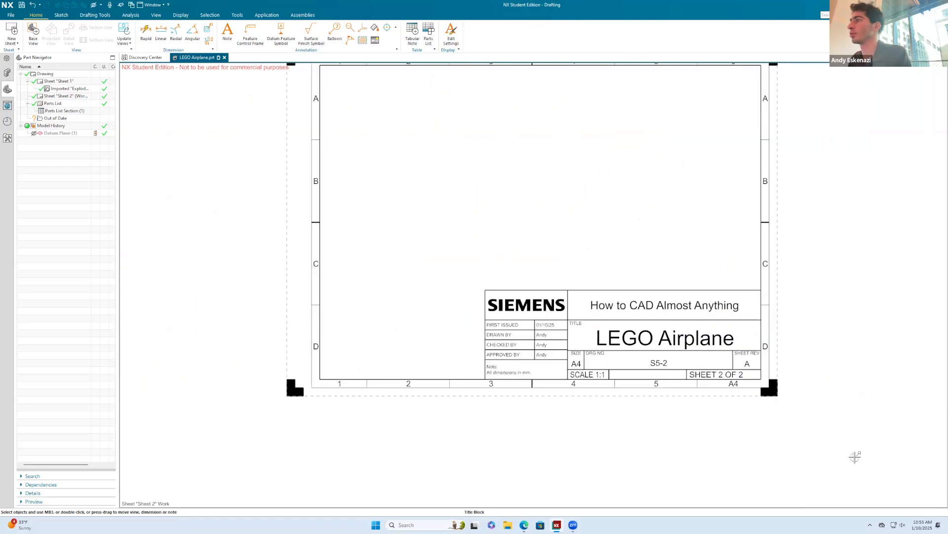
scroll(565, 457, down, 2)
Start a base view of the airplane and preview it in the Front, Right, Back and Left orientations.
right_click(618, 284)
click(564, 279)
right_click(564, 281)
key(f)
click(33, 29)
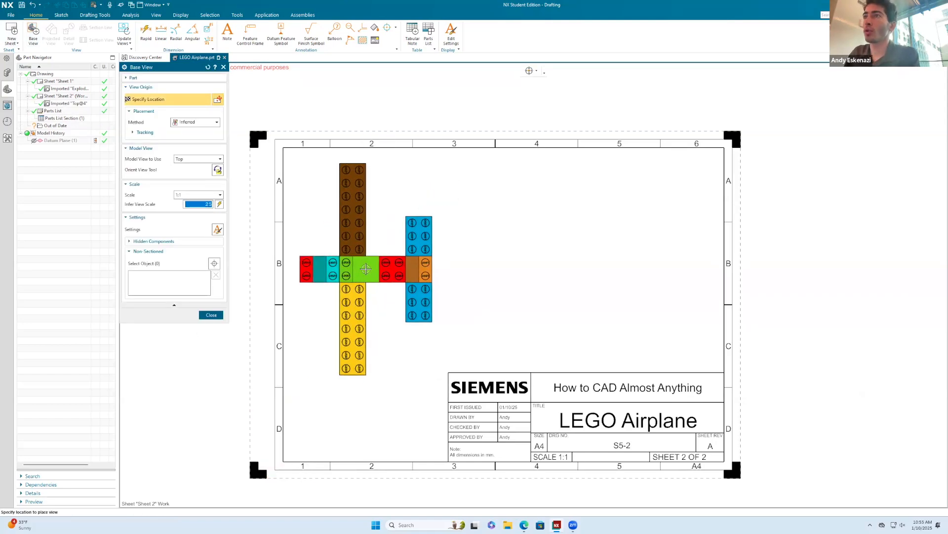
click(188, 159)
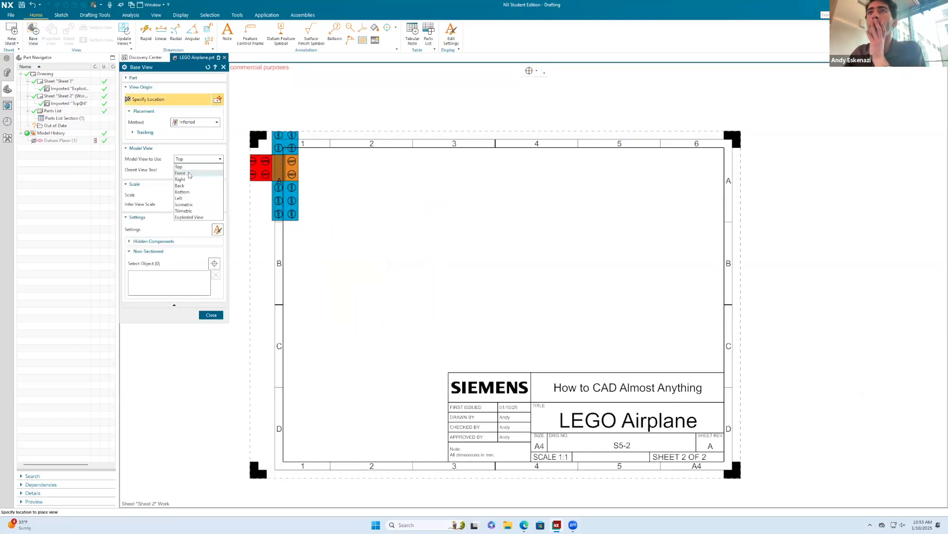
click(188, 174)
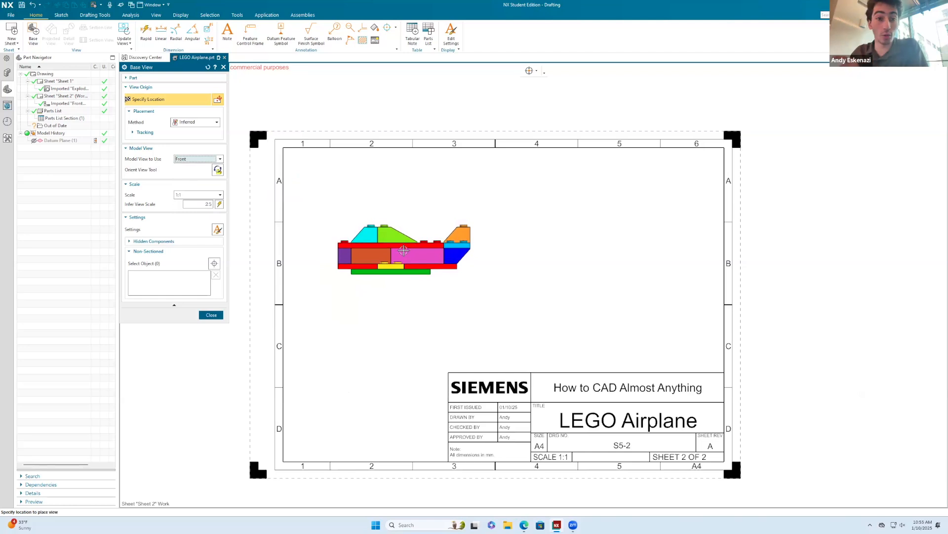
click(192, 159)
click(190, 180)
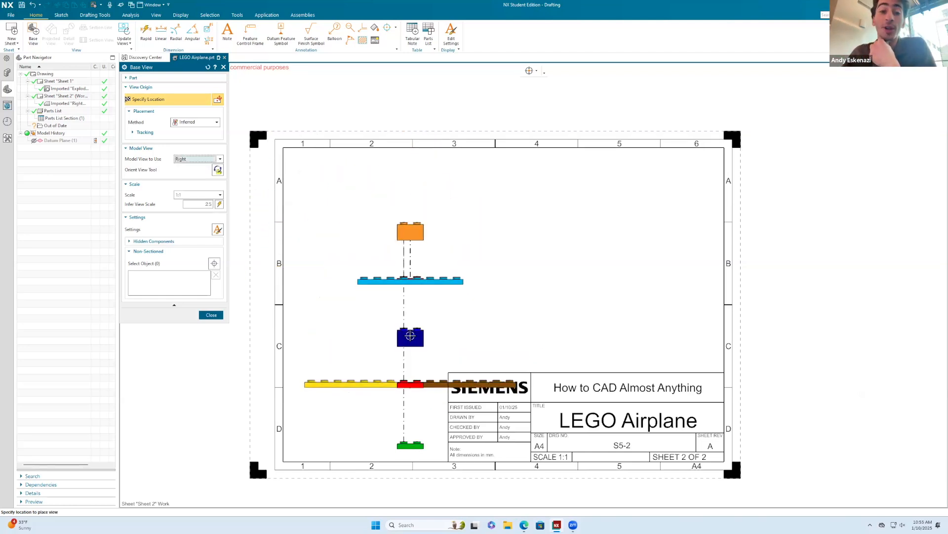
click(189, 160)
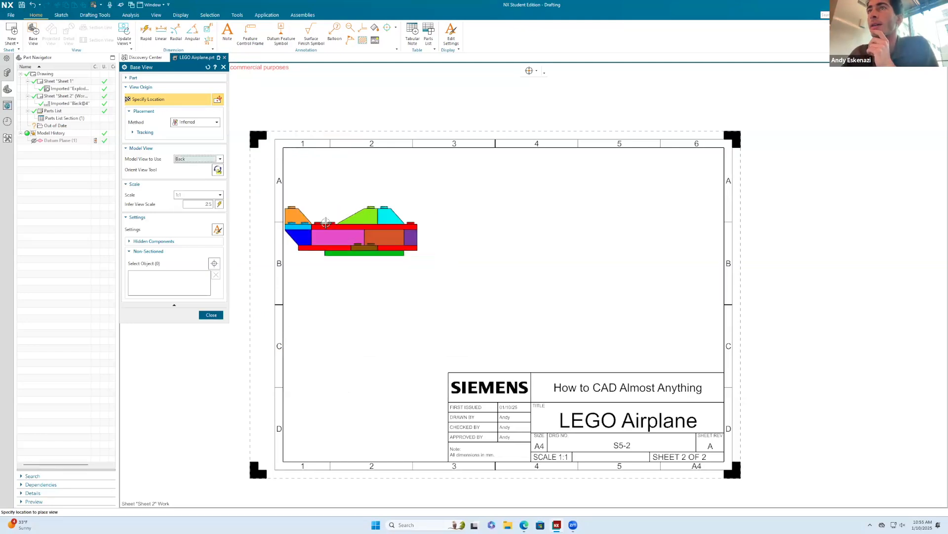
click(196, 160)
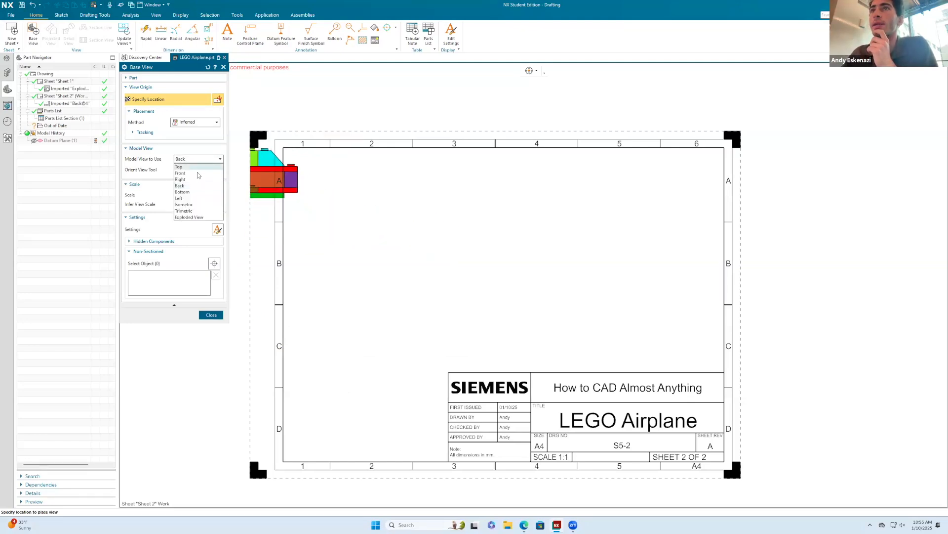
click(188, 199)
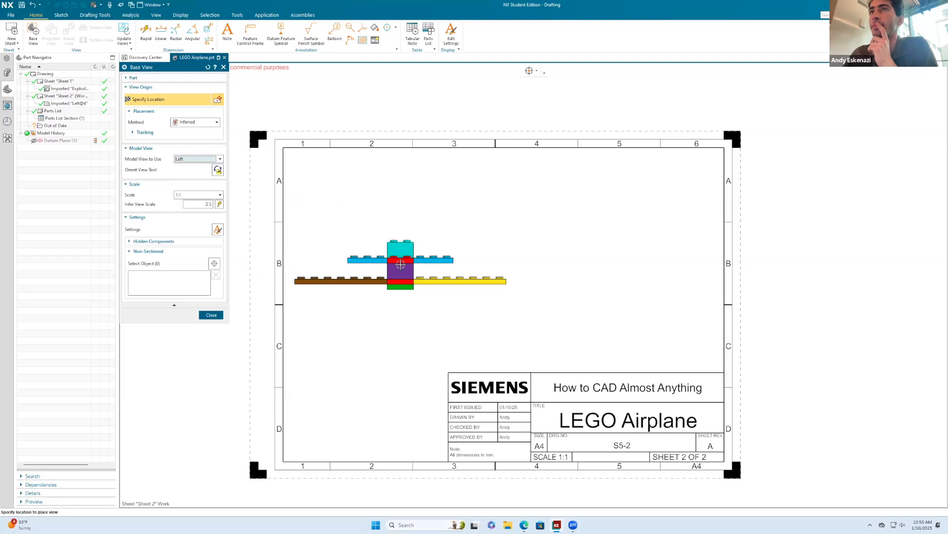
Place the Top model view as a base view in the left half of the sheet and project a front view directly below it.
click(192, 159)
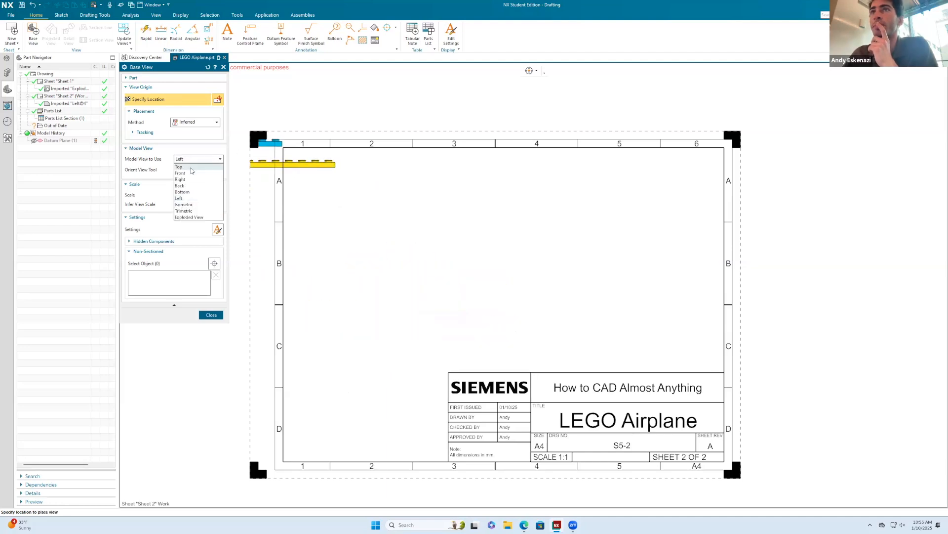
click(191, 167)
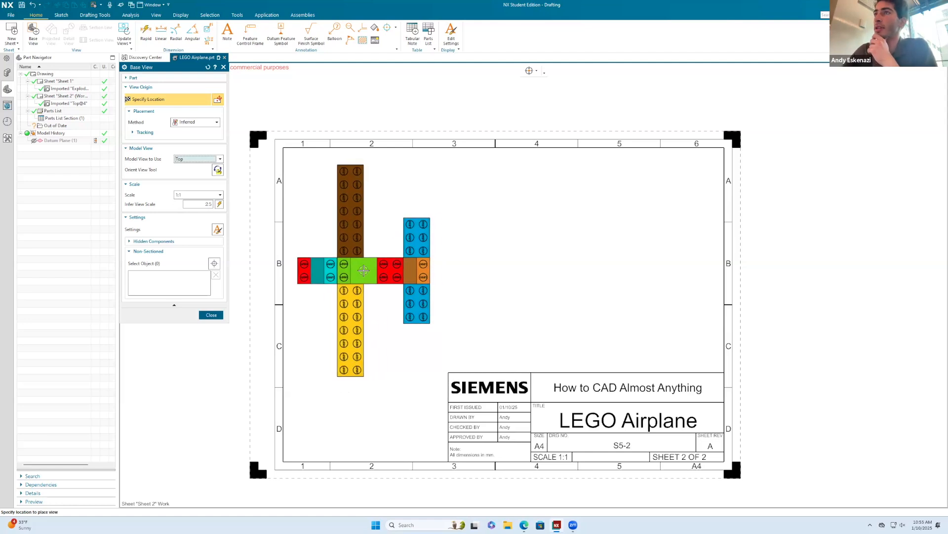
click(367, 266)
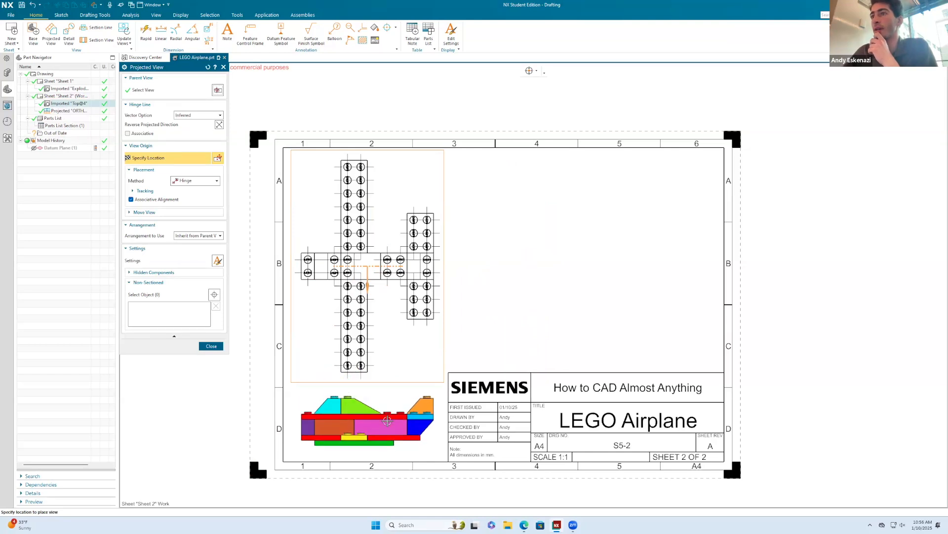
click(387, 420)
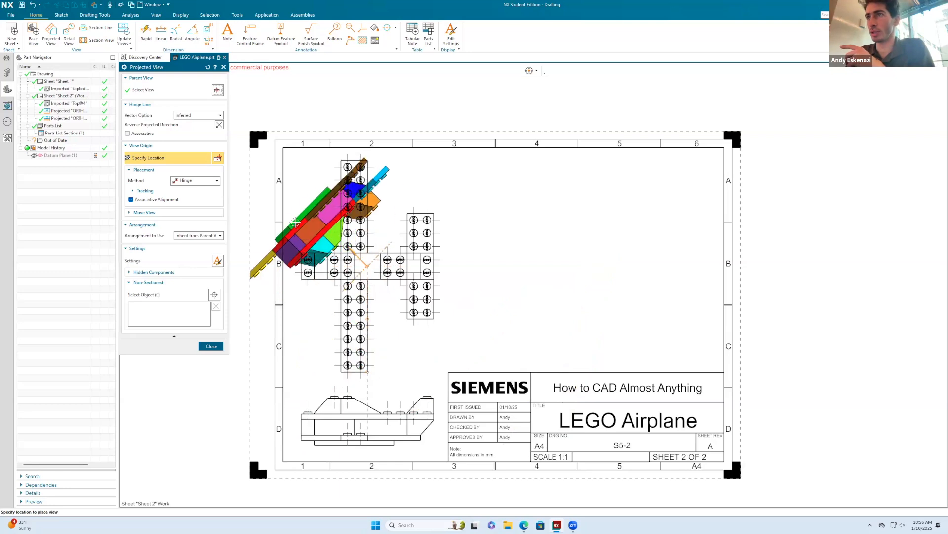
scroll(497, 252, down, 3)
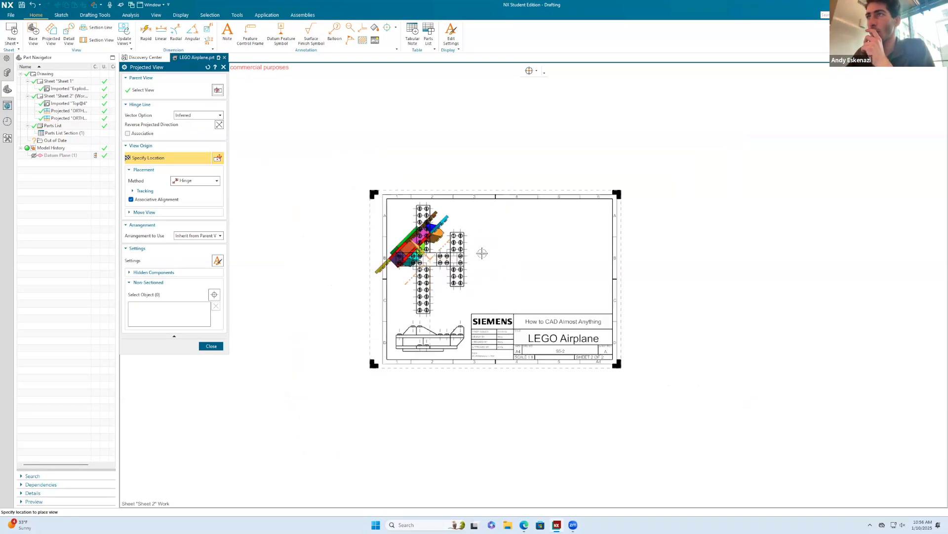
scroll(482, 253, up, 2)
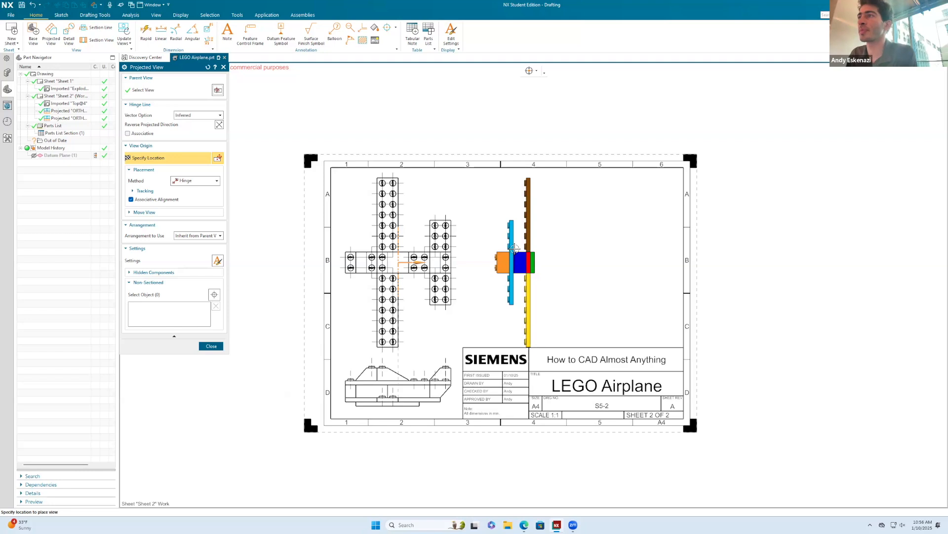
key(Escape)
Preview another base view in the Front, Right, Back, Bottom and Left orientations beside the top view without placing it.
scroll(514, 248, up, 1)
click(33, 32)
click(198, 122)
click(195, 123)
click(183, 171)
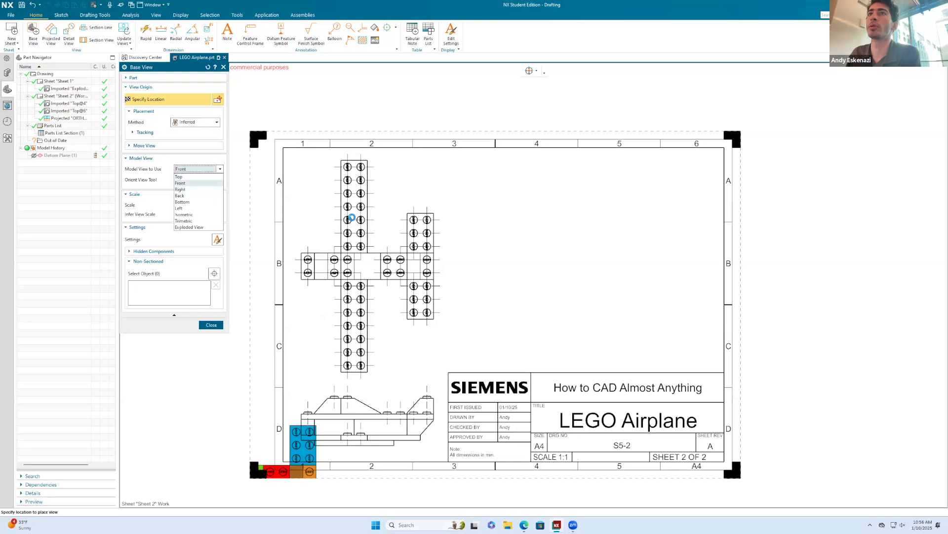
click(190, 168)
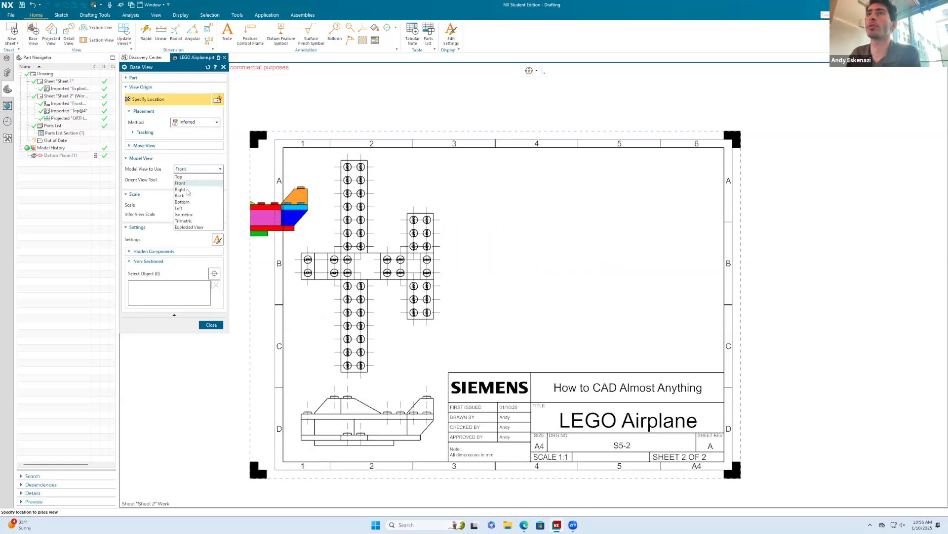
click(183, 190)
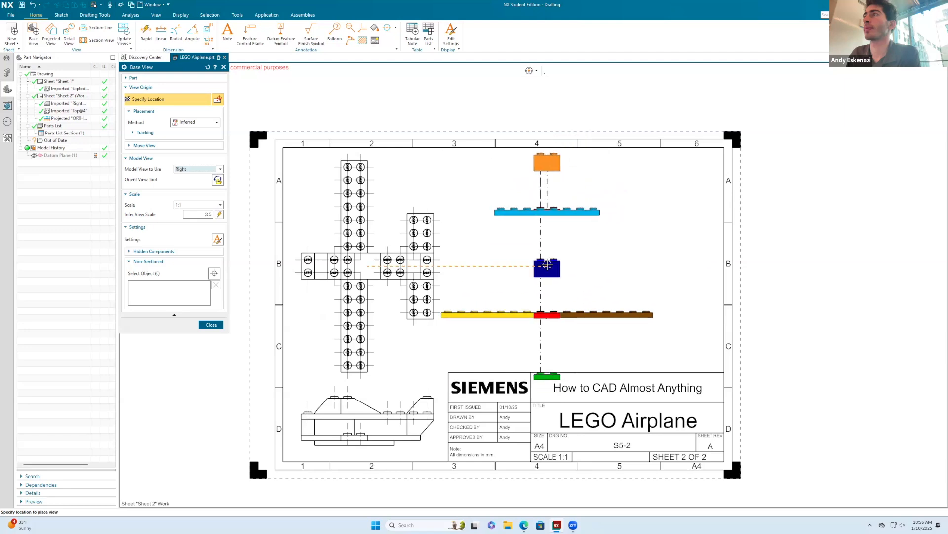
click(190, 169)
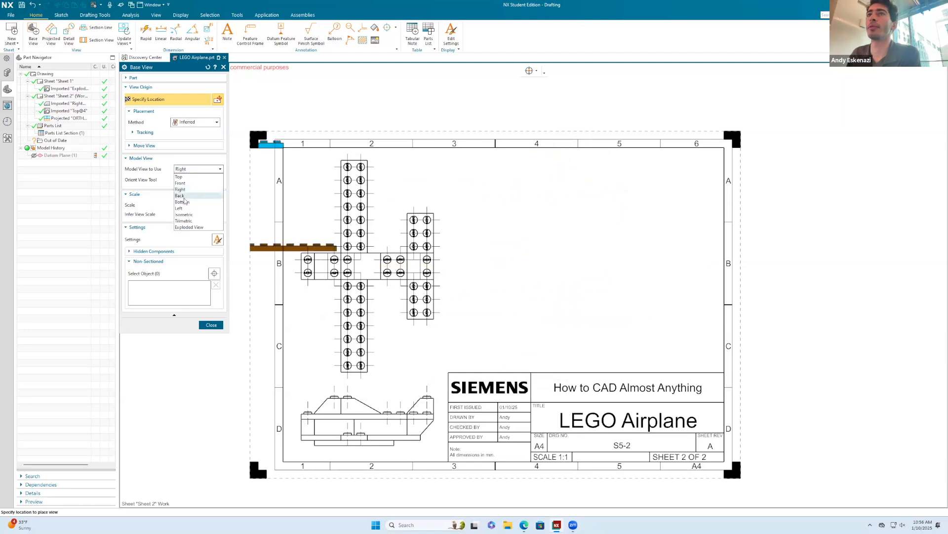
click(184, 196)
click(192, 169)
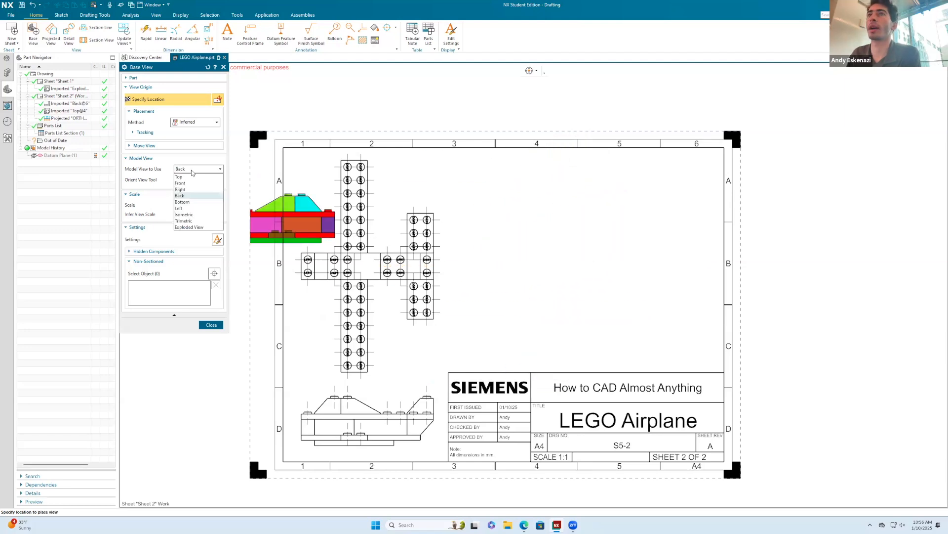
click(186, 203)
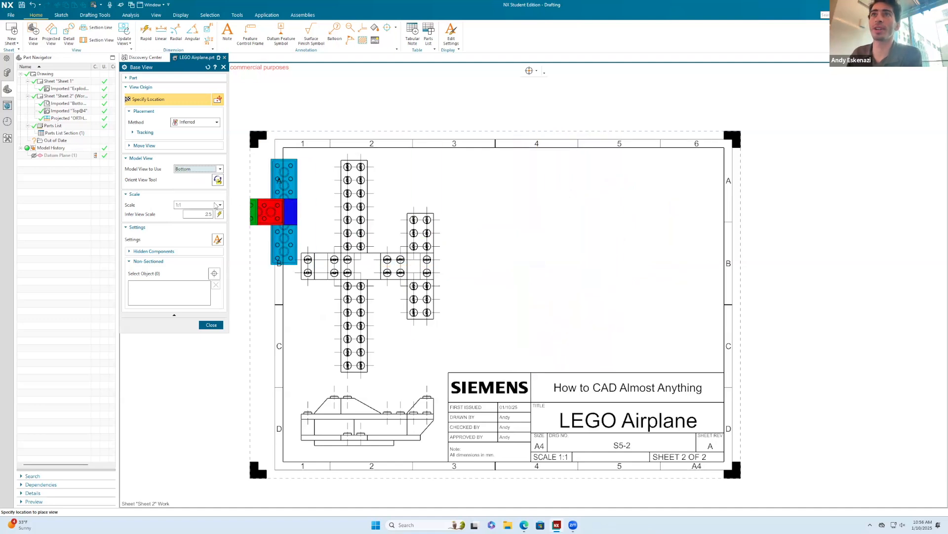
click(178, 170)
click(189, 209)
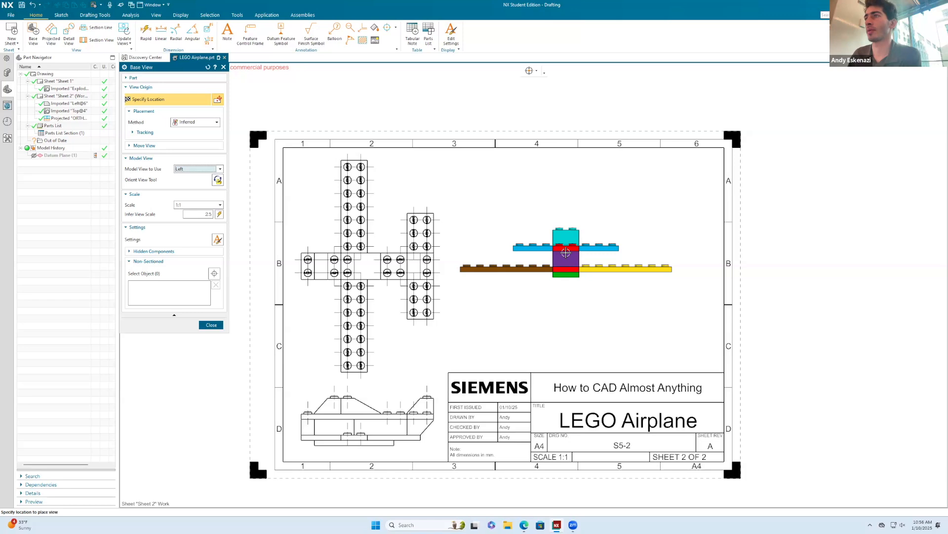
key(Escape)
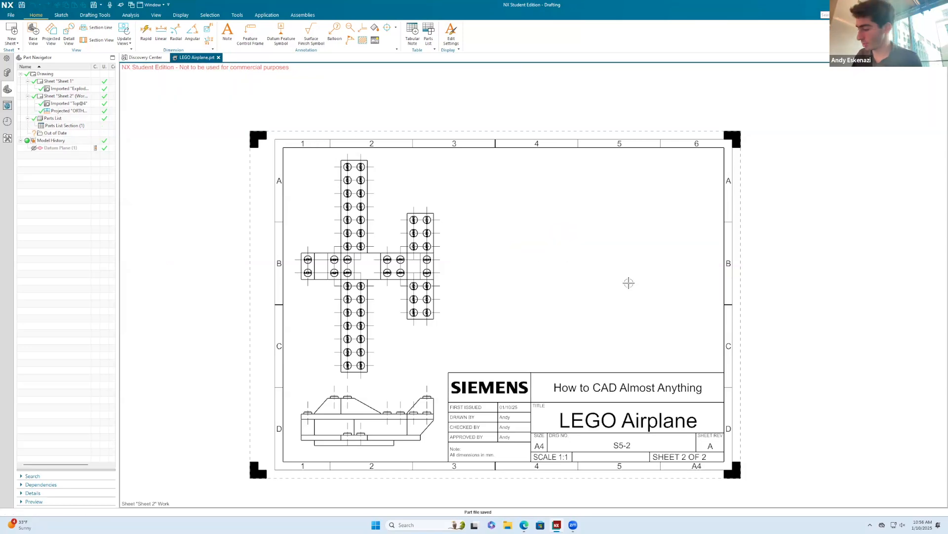
Switch to Modeling, make the Right model view the work view, and inspect its exploded bricks at an angle.
key(ctrl+m)
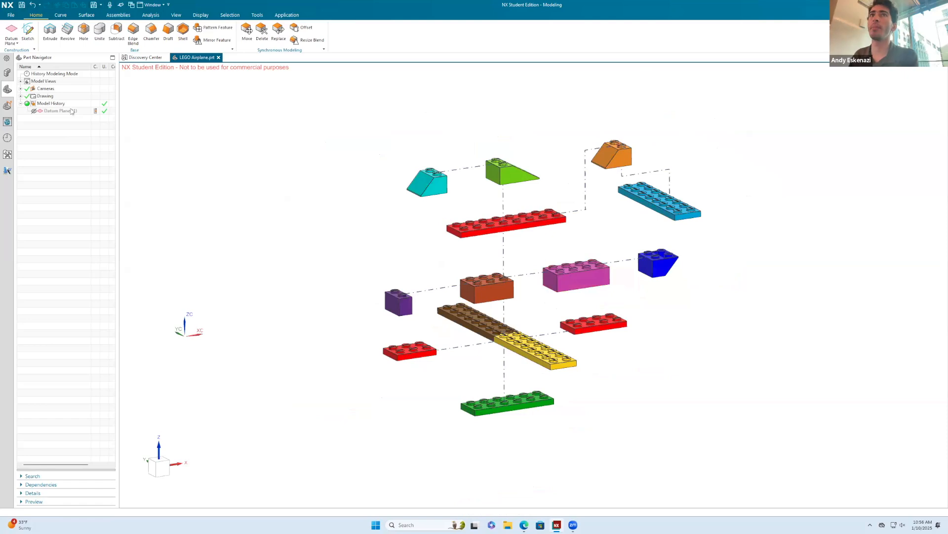
click(21, 81)
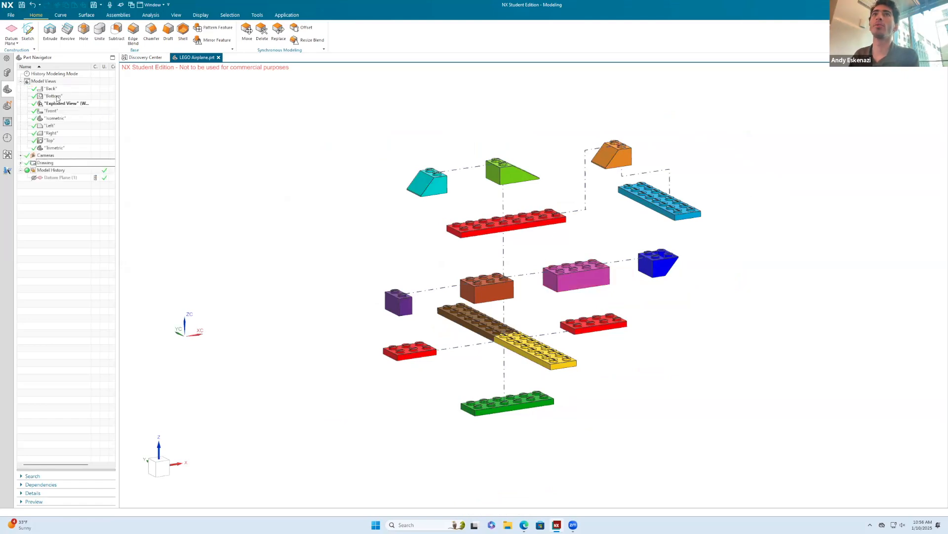
double_click(51, 133)
scroll(549, 292, down, 3)
middle_drag(558, 281, 459, 260)
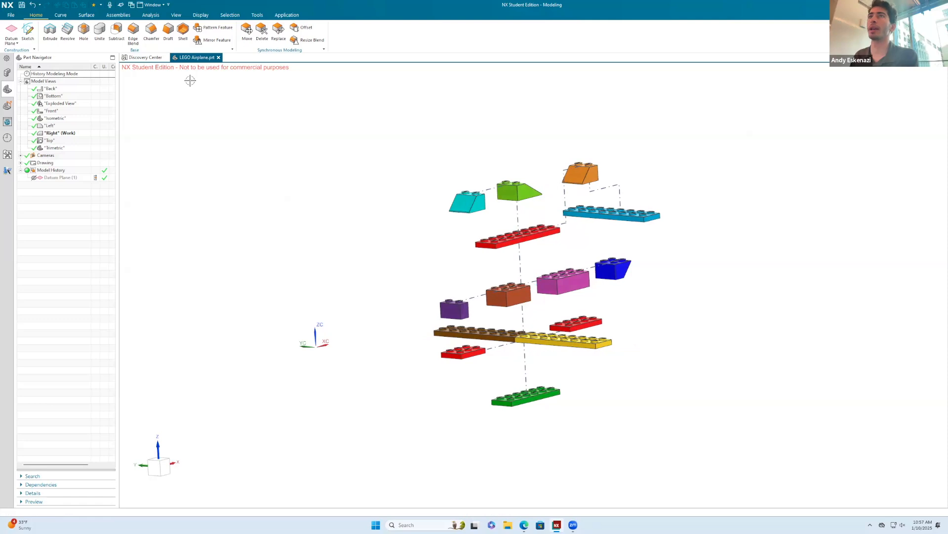
Return to Drafting and place the Left model view as a base view beside the top view, between it and the frame's right edge.
click(287, 15)
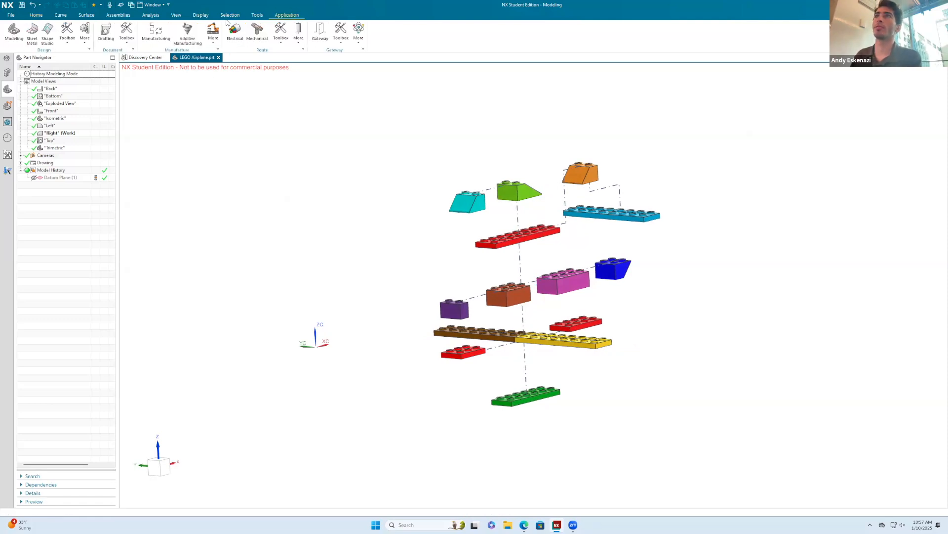
click(106, 31)
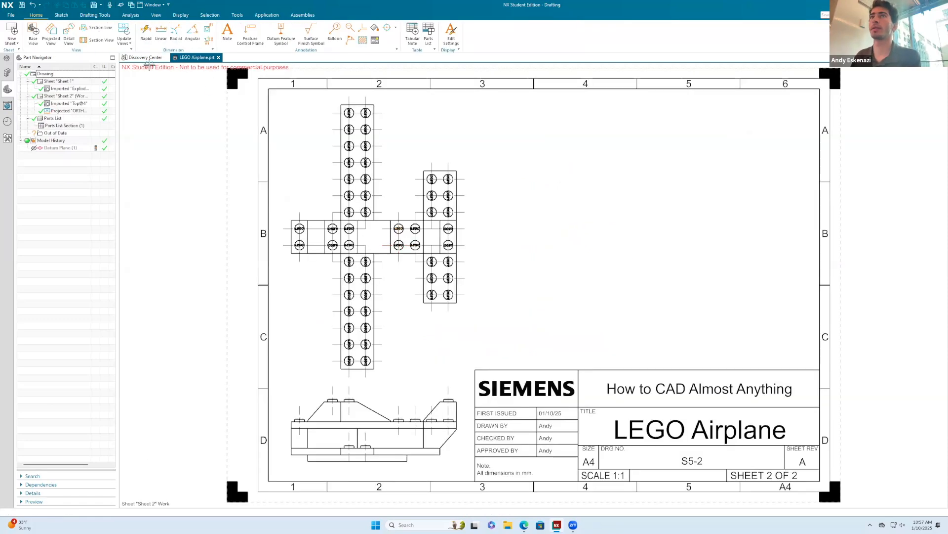
click(33, 36)
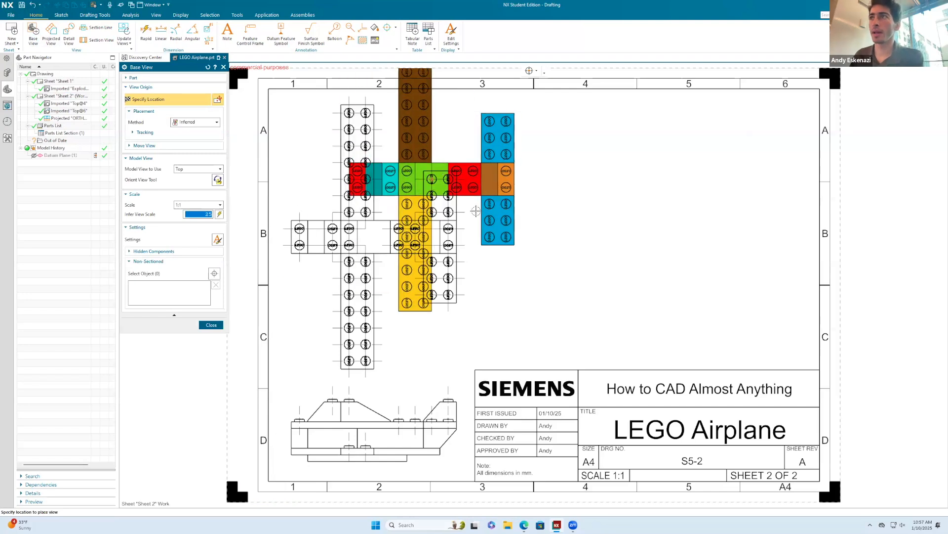
click(184, 169)
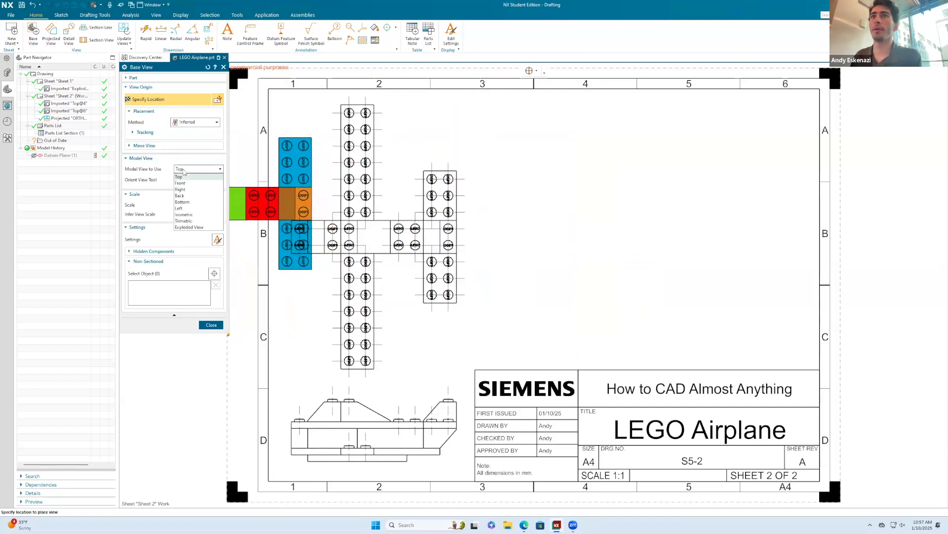
click(185, 209)
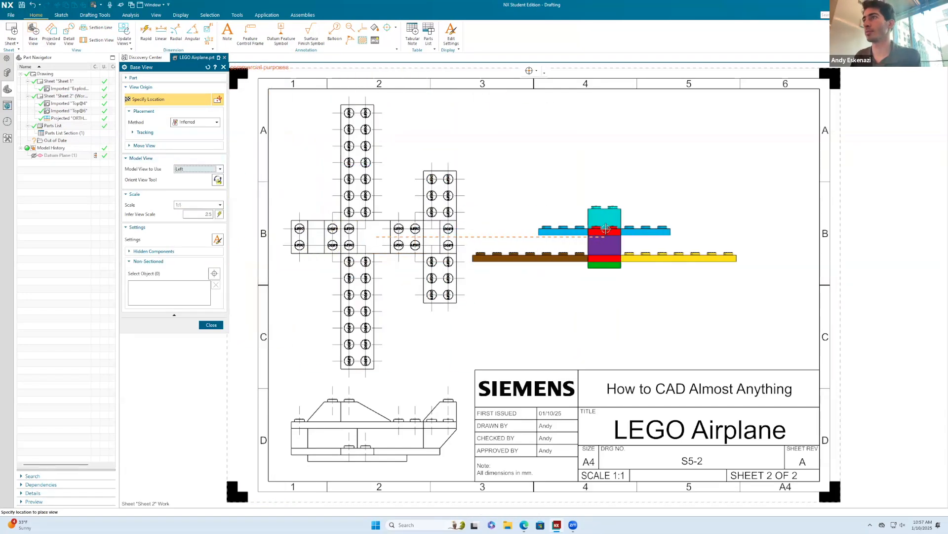
click(611, 233)
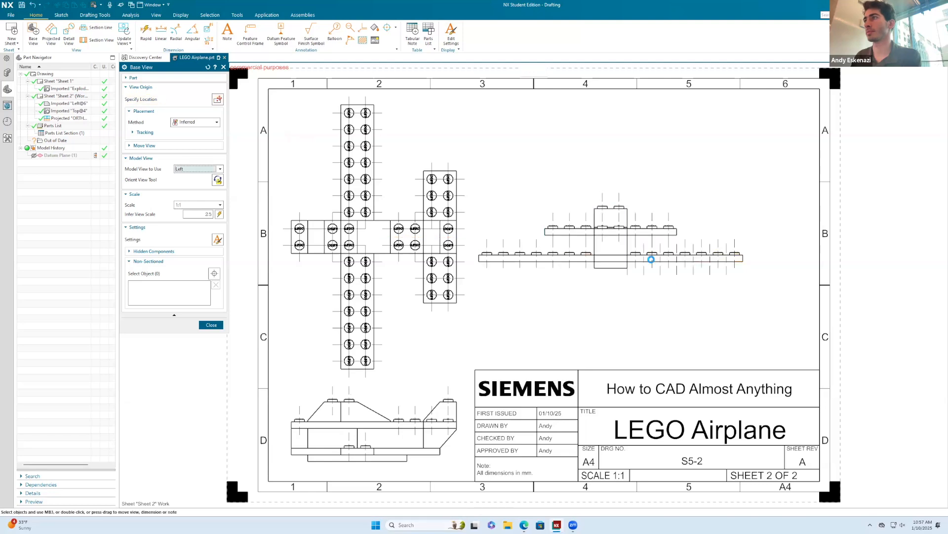
key(Escape)
scroll(459, 274, down, 3)
scroll(588, 242, up, 2)
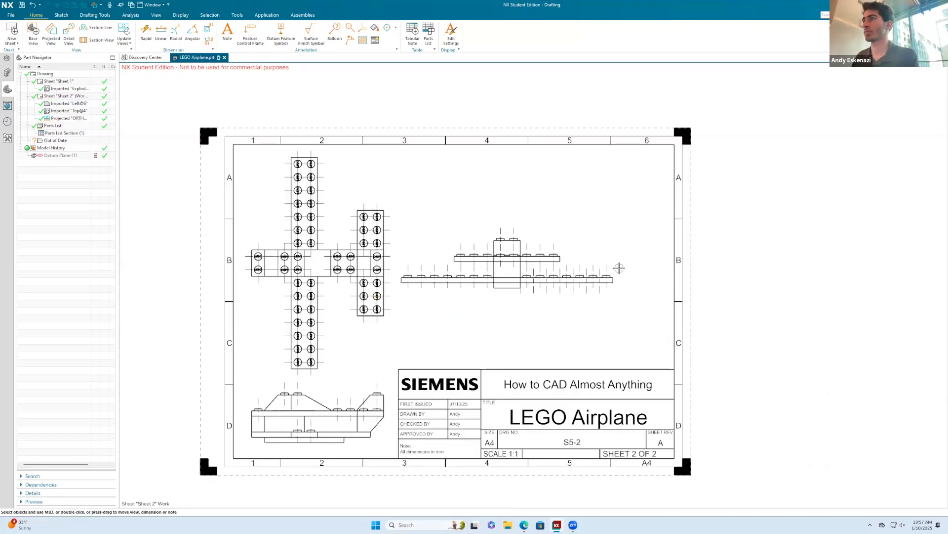
drag(628, 287, 636, 269)
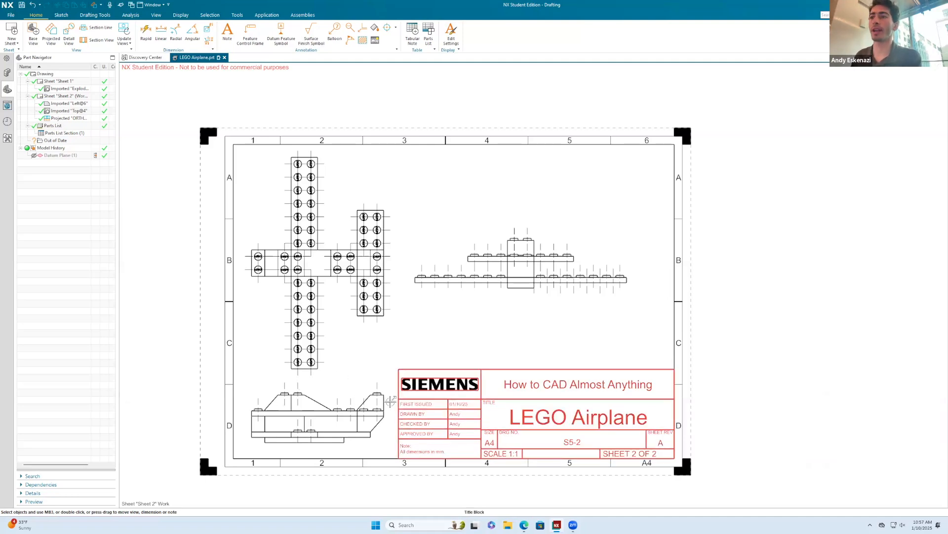
Move the front view above the top view, and shift the top and side views lower on the sheet.
click(376, 394)
scroll(375, 394, down, 1)
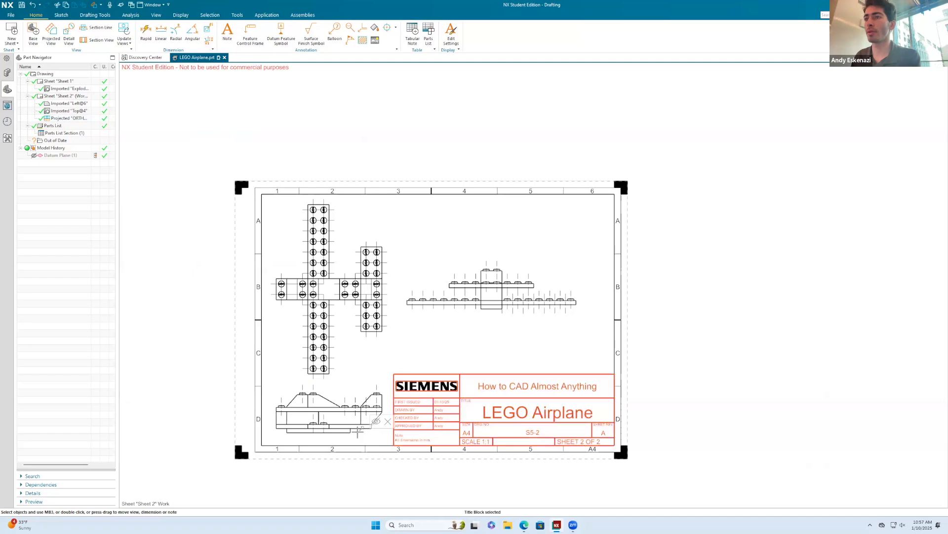
scroll(272, 407, up, 2)
mouse_move(272, 406)
mouse_down()
mouse_move(344, 194)
mouse_move(313, 106)
mouse_move(288, 98)
mouse_up()
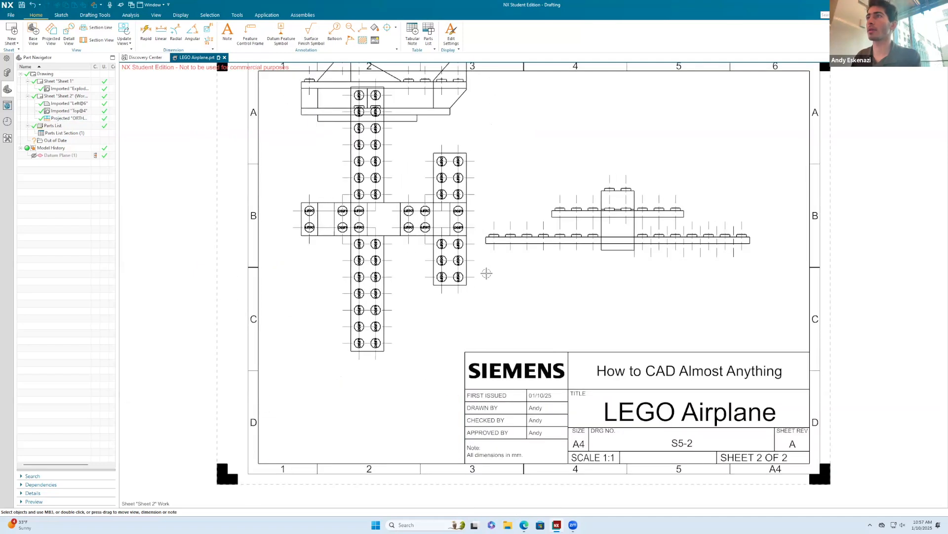
drag(479, 273, 452, 355)
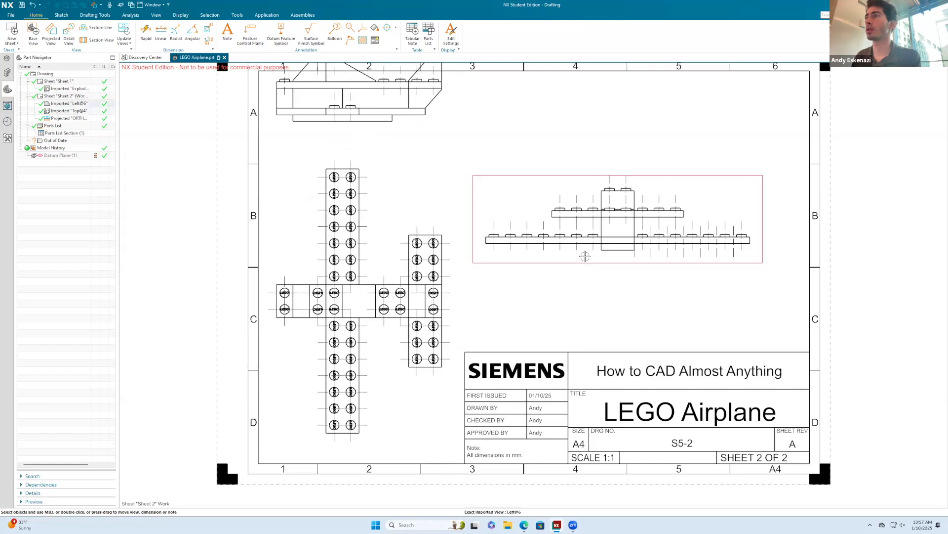
drag(585, 262, 623, 305)
scroll(457, 298, down, 2)
scroll(447, 188, up, 1)
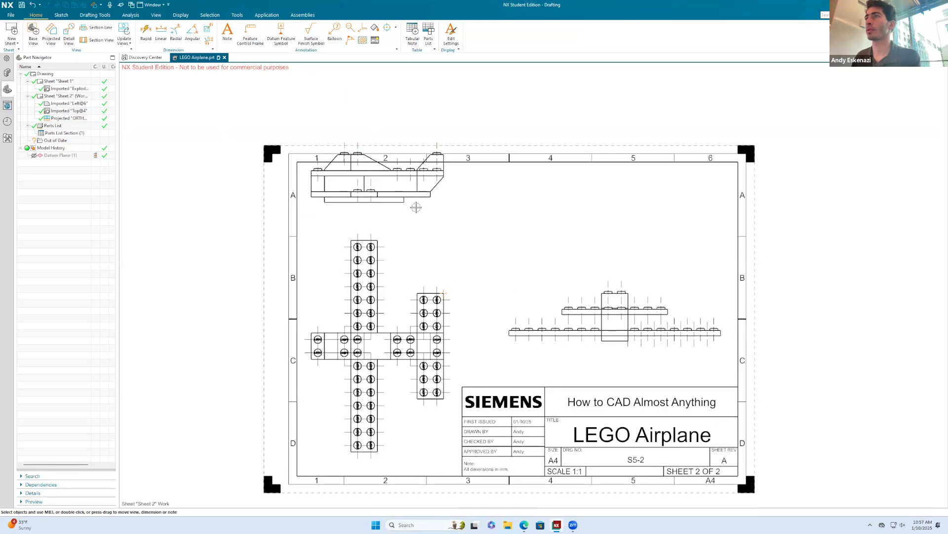
Adjust the front view's position so it sits inside the sheet frame, directly above the top view.
scroll(325, 208, up, 1)
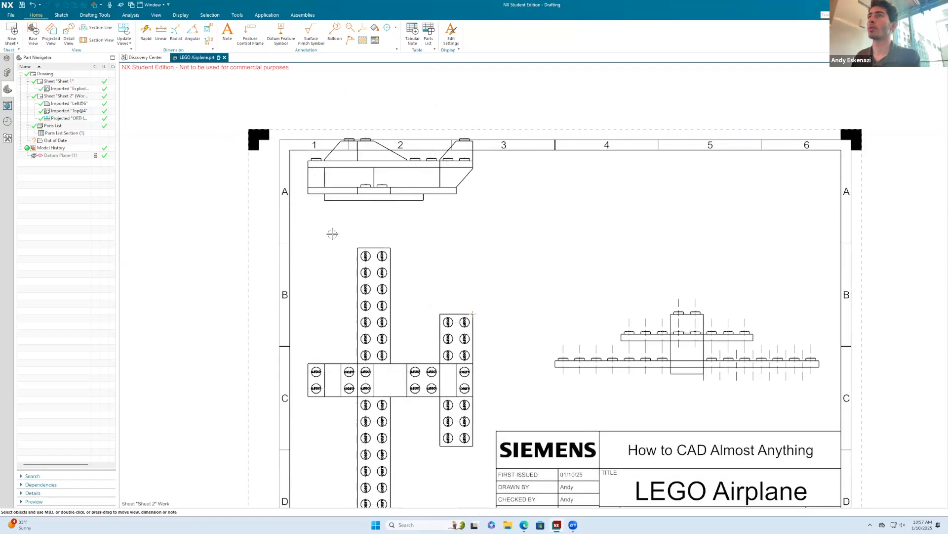
drag(337, 250, 336, 242)
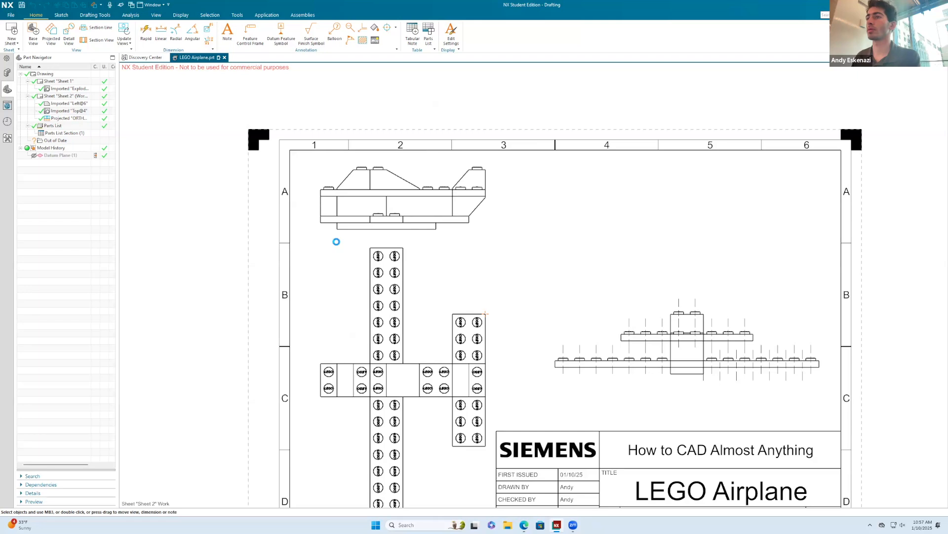
scroll(417, 257, up, 4)
scroll(438, 255, down, 6)
scroll(336, 283, up, 1)
drag(520, 313, 515, 327)
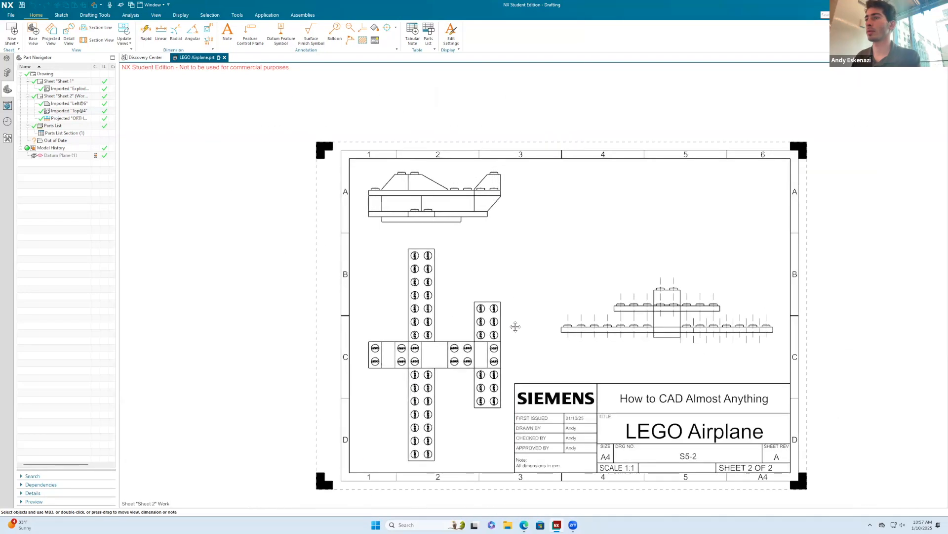
drag(507, 199, 514, 207)
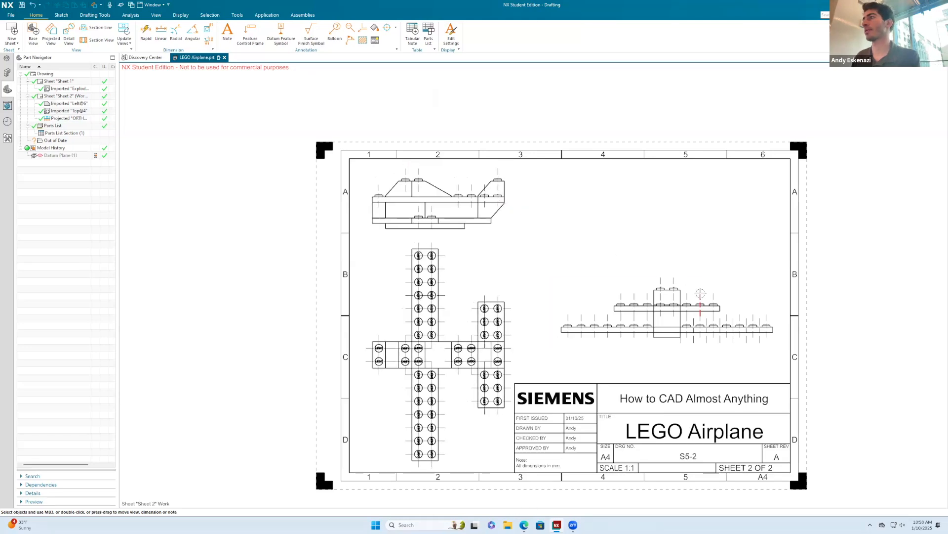
Raise the side view level with the front view, then shift the front, top and side views slightly left.
mouse_move(710, 279)
mouse_down()
mouse_move(714, 162)
mouse_move(702, 162)
mouse_up()
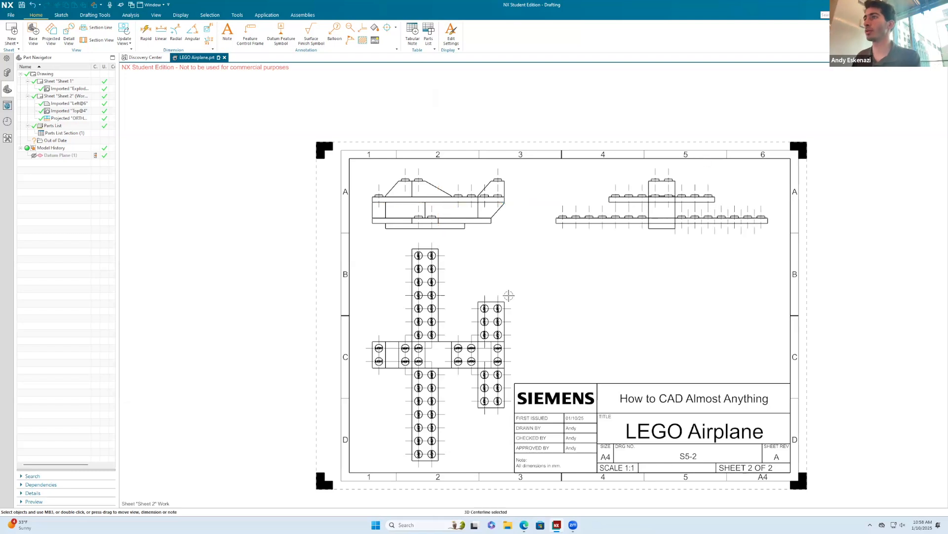
drag(509, 302, 504, 301)
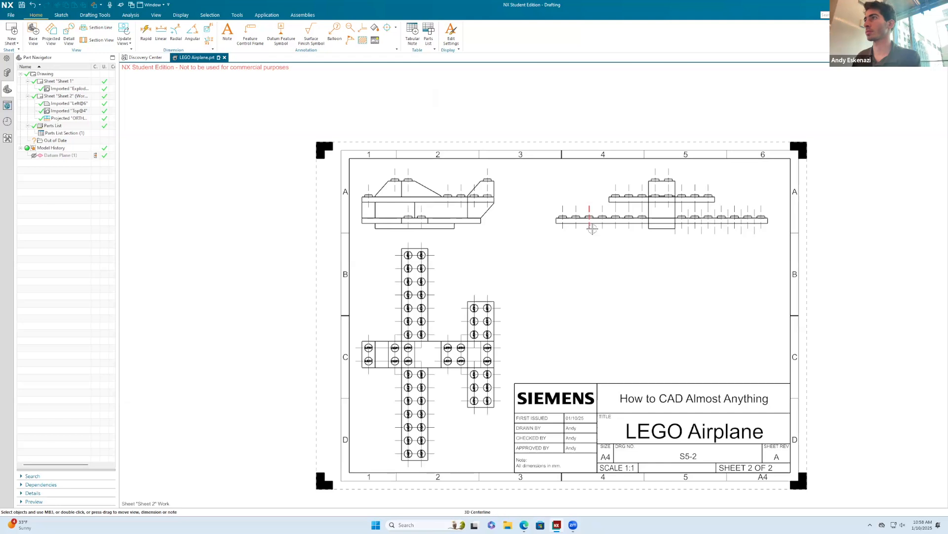
drag(589, 236, 586, 240)
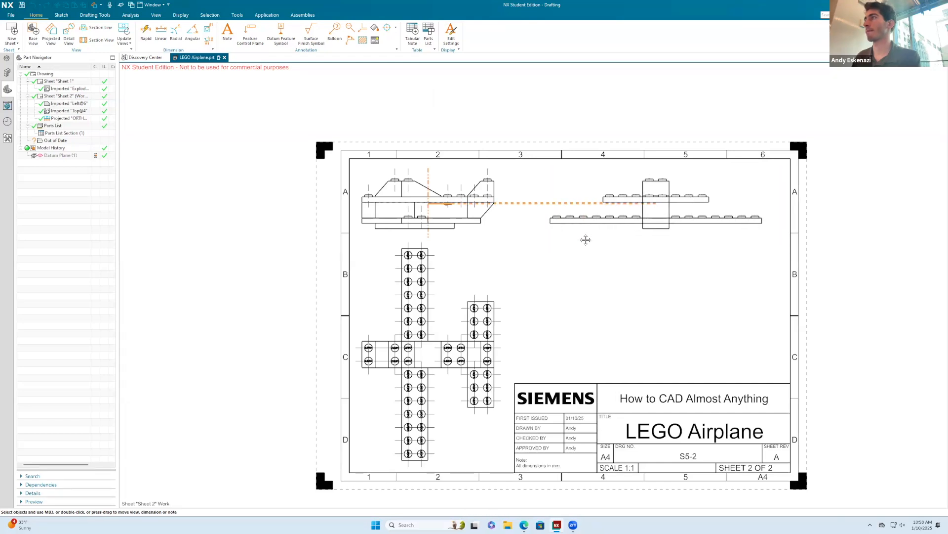
Preview another base view in the Isometric and Trimetric orientations without placing it.
click(46, 37)
click(30, 38)
click(197, 122)
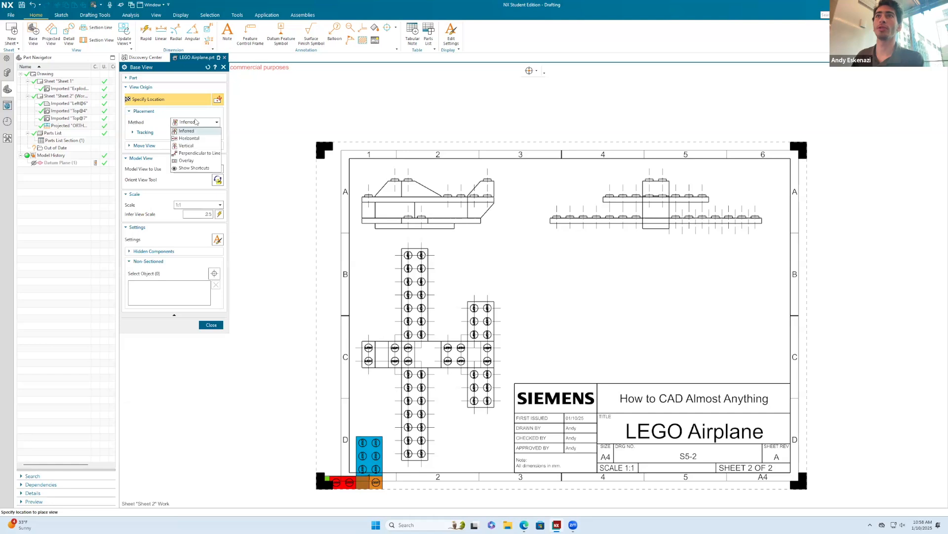
click(200, 132)
click(185, 172)
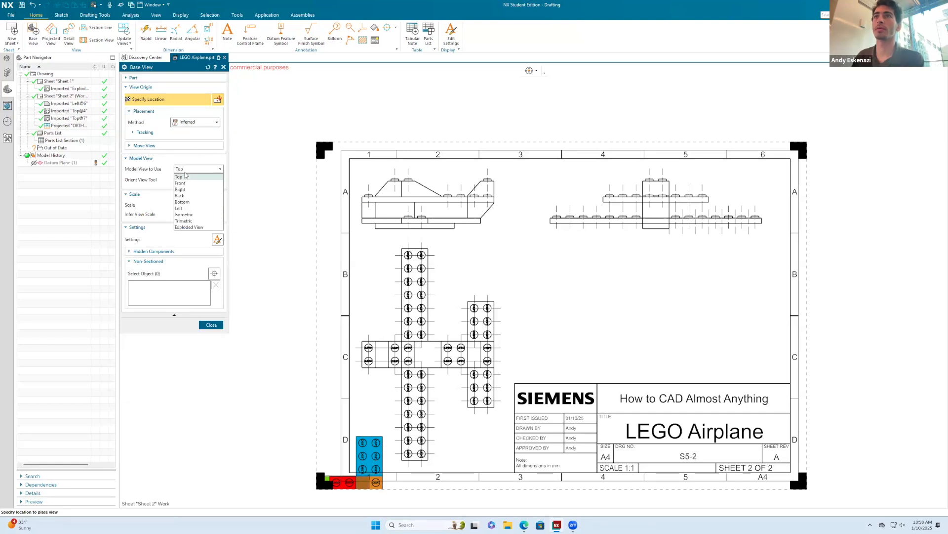
click(187, 218)
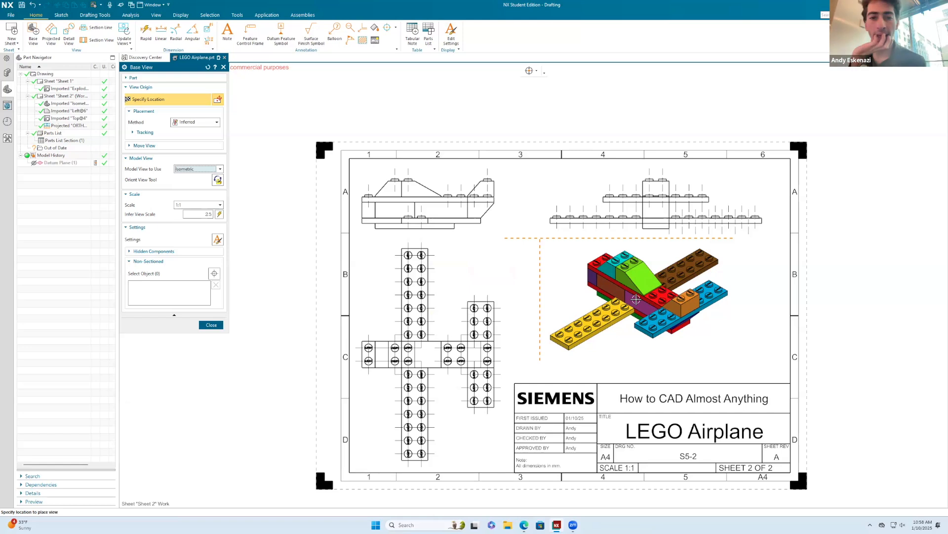
click(185, 169)
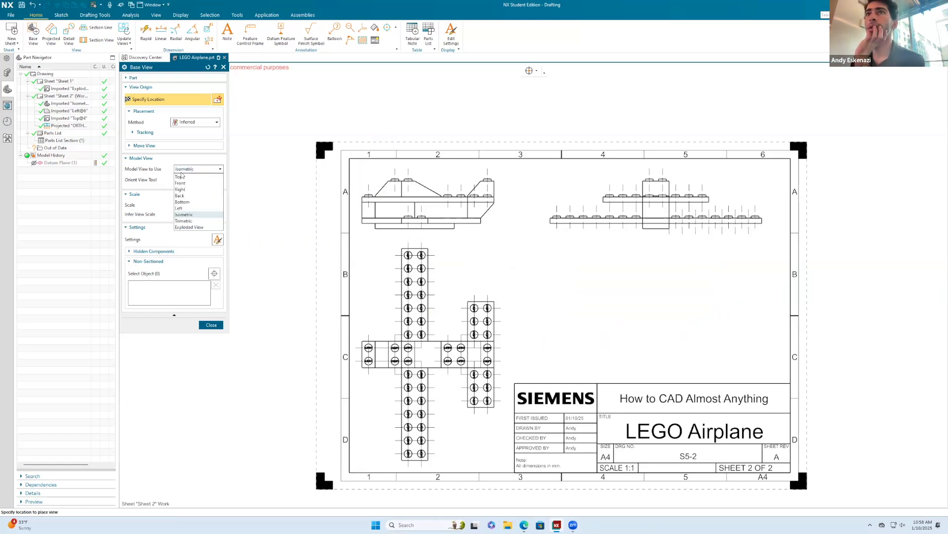
click(187, 226)
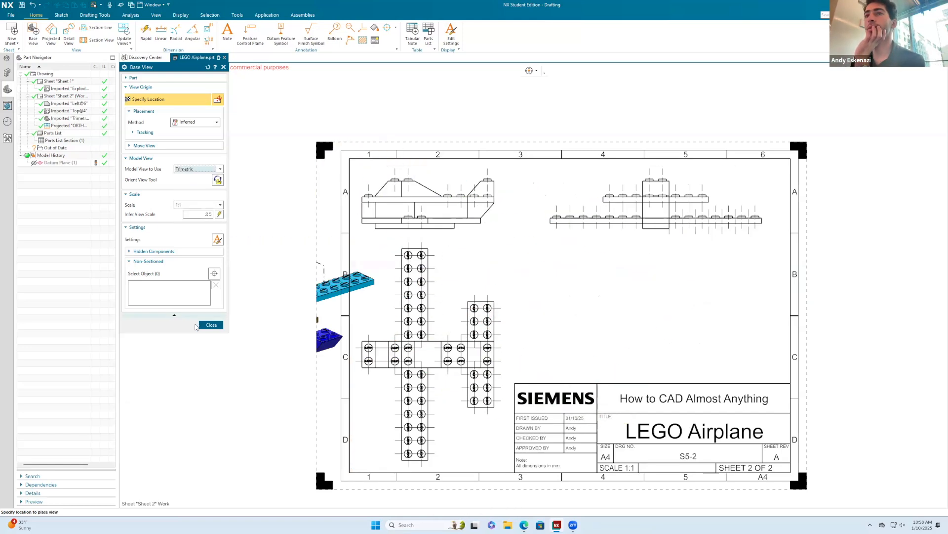
key(Escape)
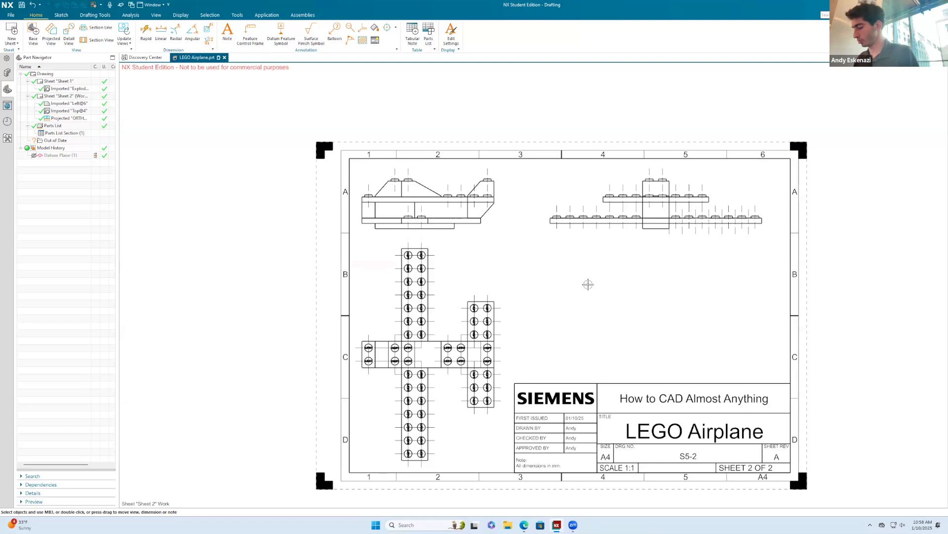
Switch to Modeling, make the Isometric model view the work view, and frame the assembled airplane in an isometric orientation.
key(ctrl+m)
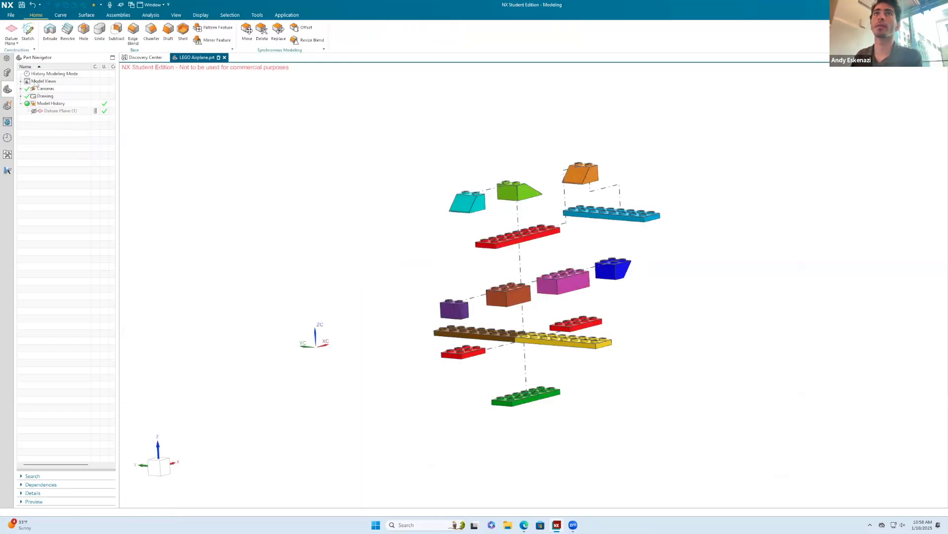
click(21, 81)
double_click(55, 119)
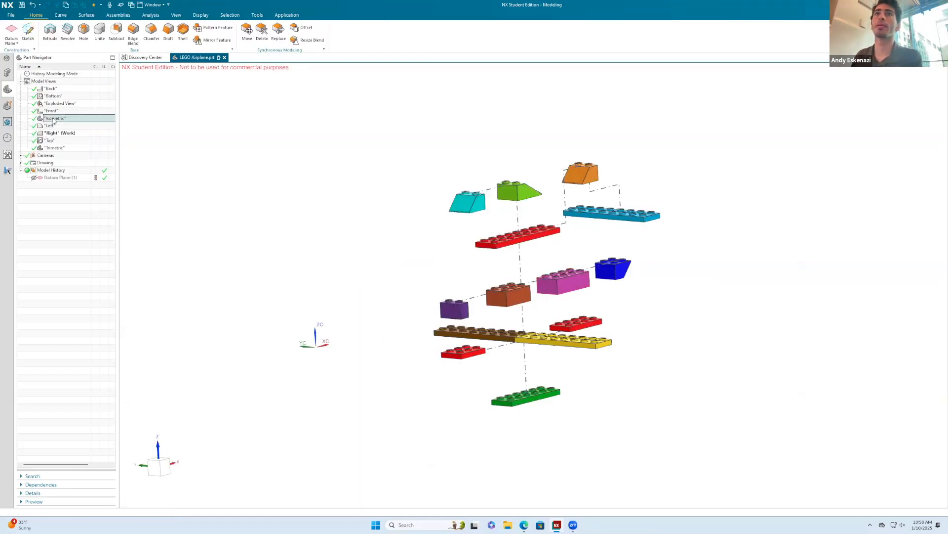
middle_drag(468, 214, 510, 256)
scroll(514, 246, up, 2)
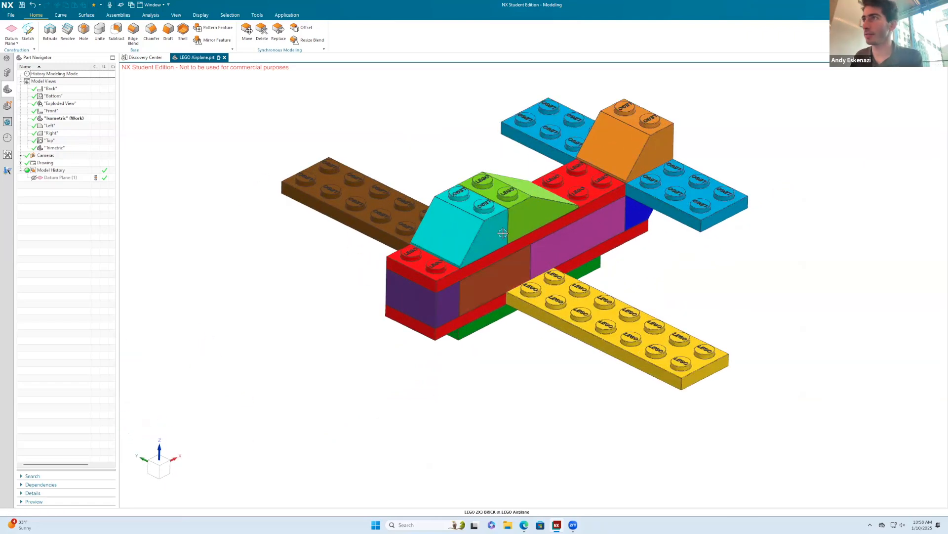
middle_drag(477, 106, 473, 99)
scroll(425, 115, up, 1)
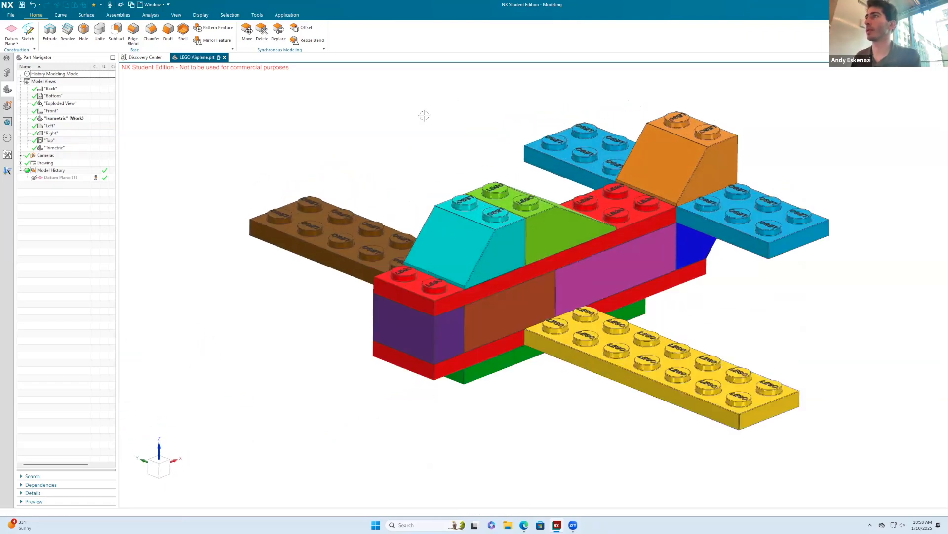
scroll(428, 134, down, 1)
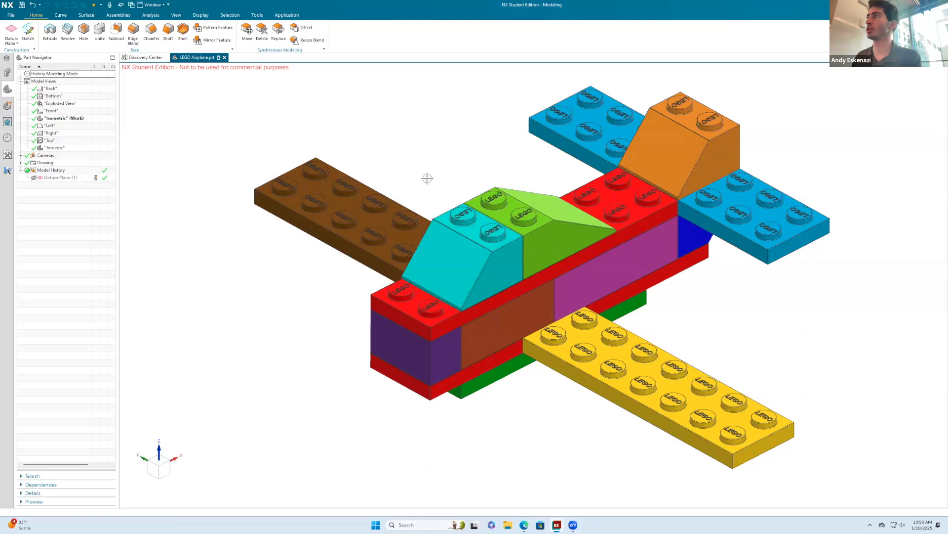
scroll(466, 147, up, 1)
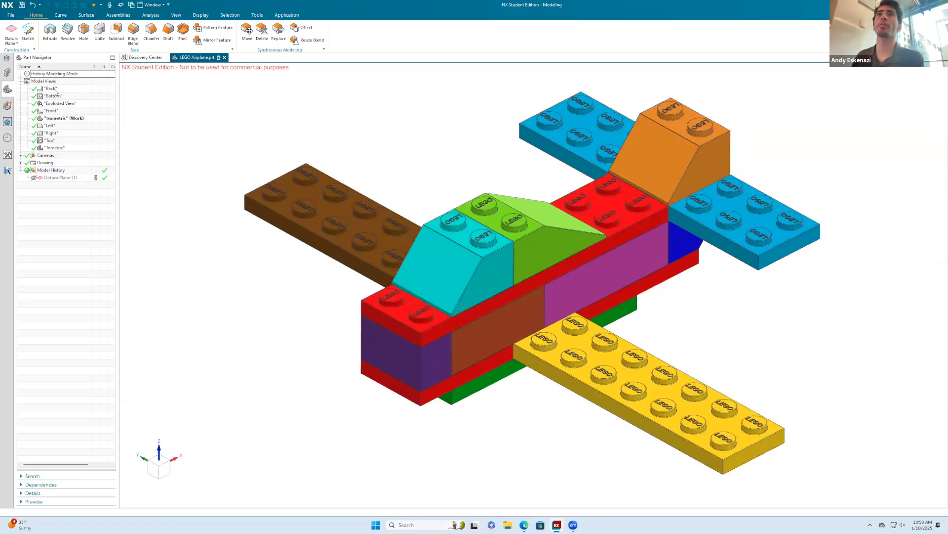
Add a new model view from the current isometric orientation and rename it Drawing Iso.
right_click(57, 89)
right_click(52, 81)
click(74, 96)
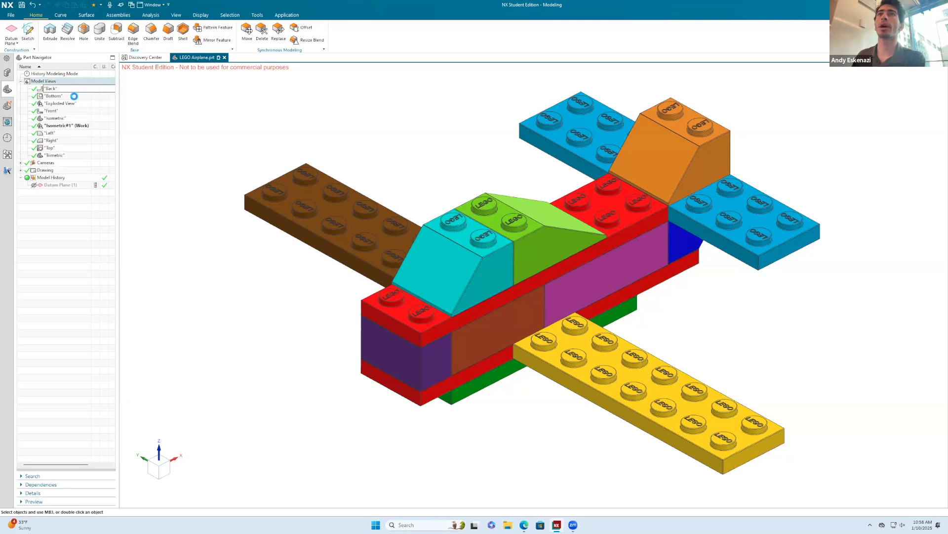
right_click(64, 125)
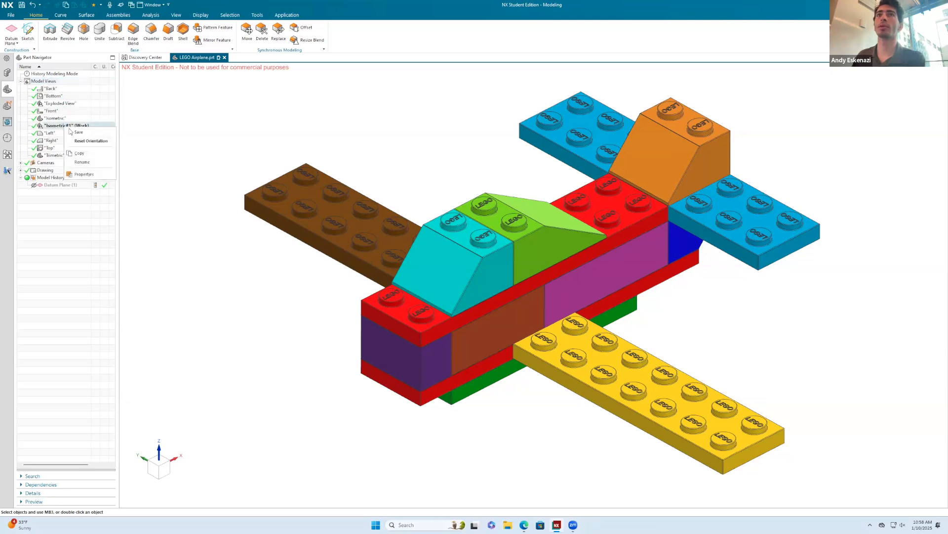
click(80, 145)
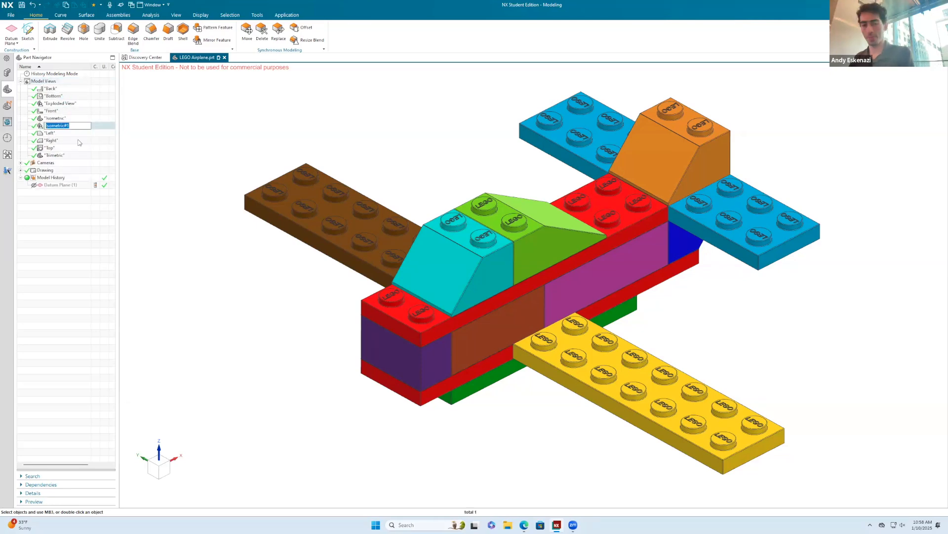
text(Drawing Iso)
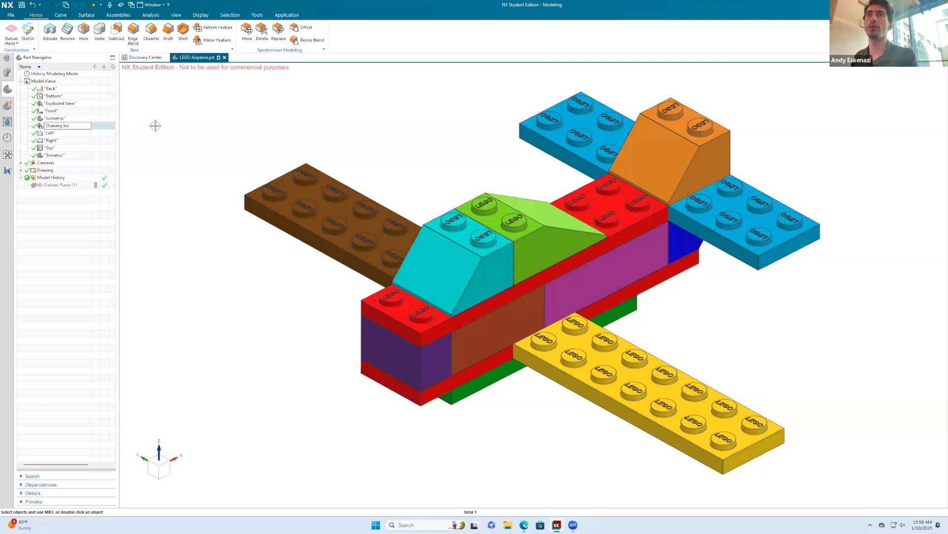
Return to Drafting and place a base view of the Drawing Iso model view in the open area above the title block.
key(Return)
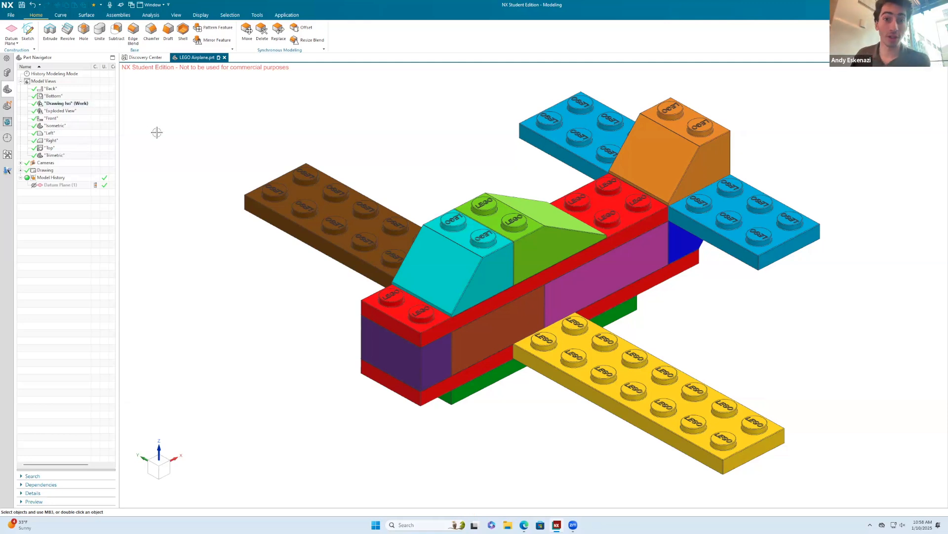
click(276, 15)
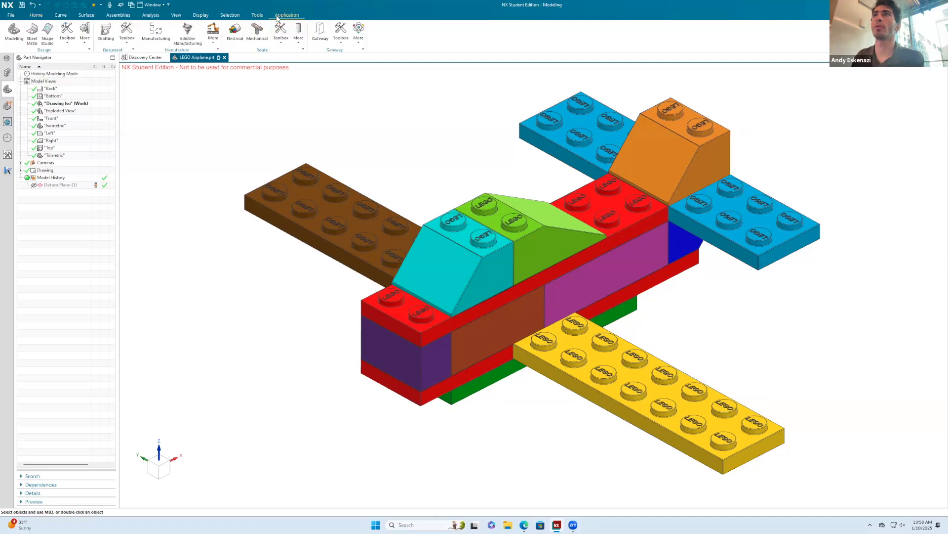
click(106, 33)
click(32, 30)
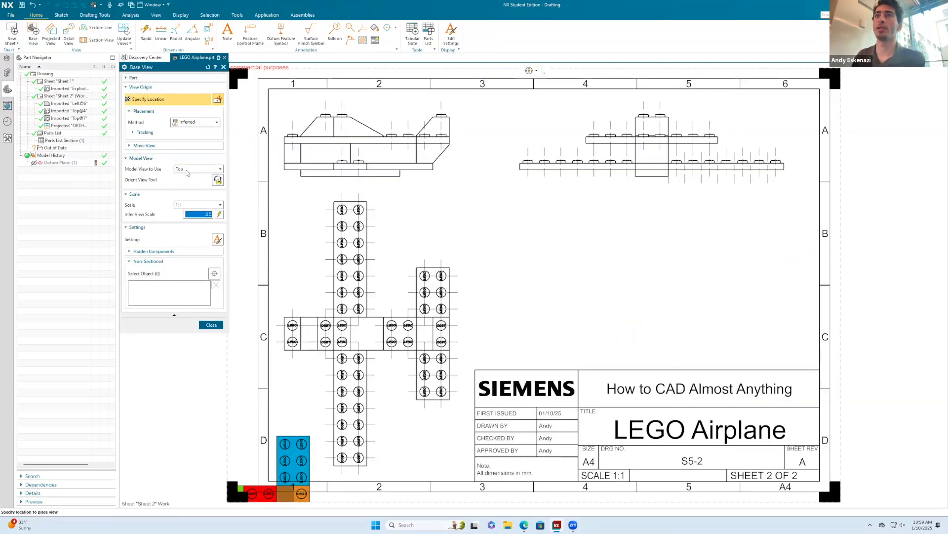
click(187, 170)
click(190, 234)
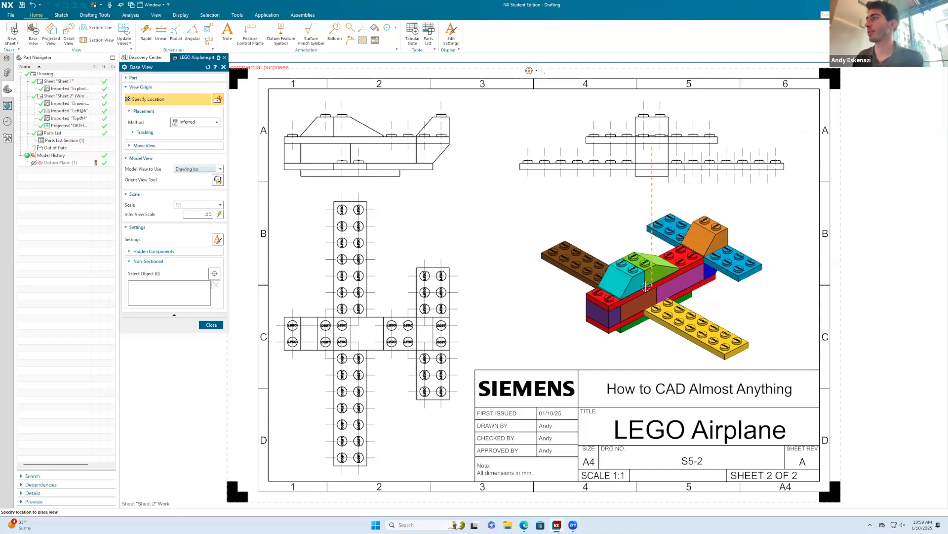
click(646, 286)
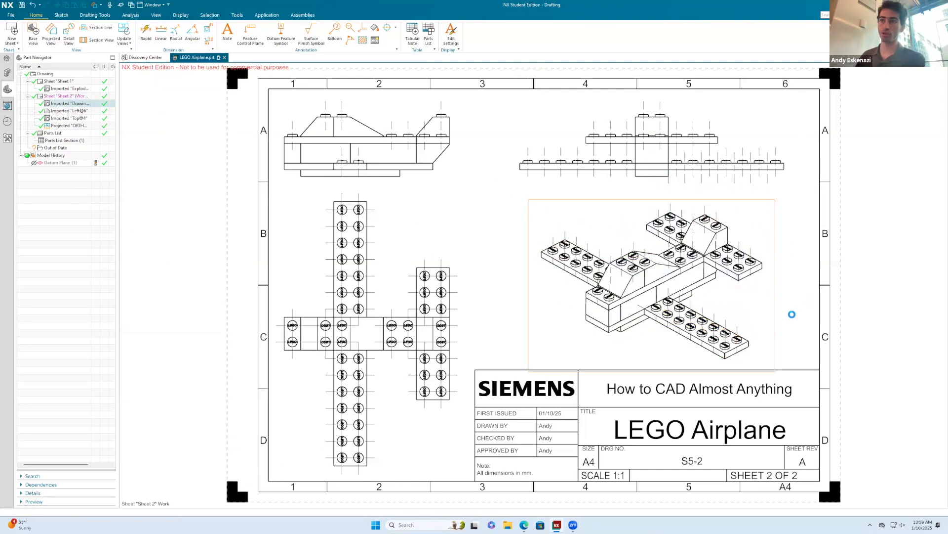
key(Escape)
Set the rendering style of the isometric drawing view to Fully Shaded.
right_click(777, 269)
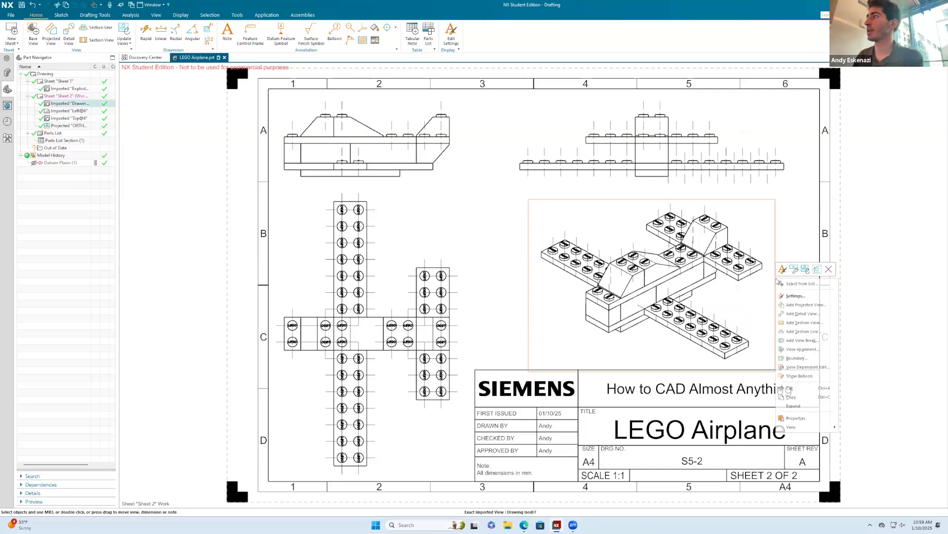
click(794, 296)
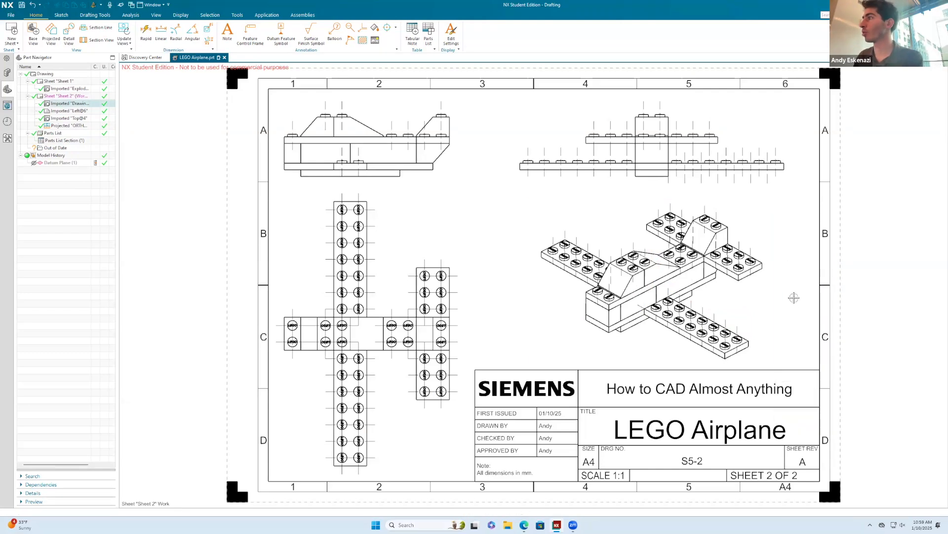
key(Escape)
right_click(774, 287)
key(Escape)
right_click(773, 287)
click(781, 298)
click(306, 102)
click(301, 112)
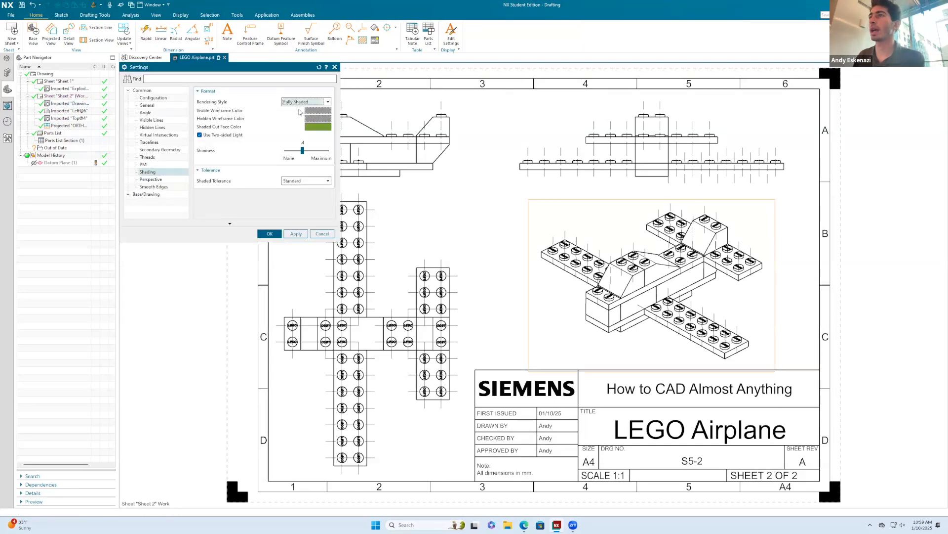
click(270, 233)
Set the rendering style of the top view to Fully Shaded.
right_click(461, 269)
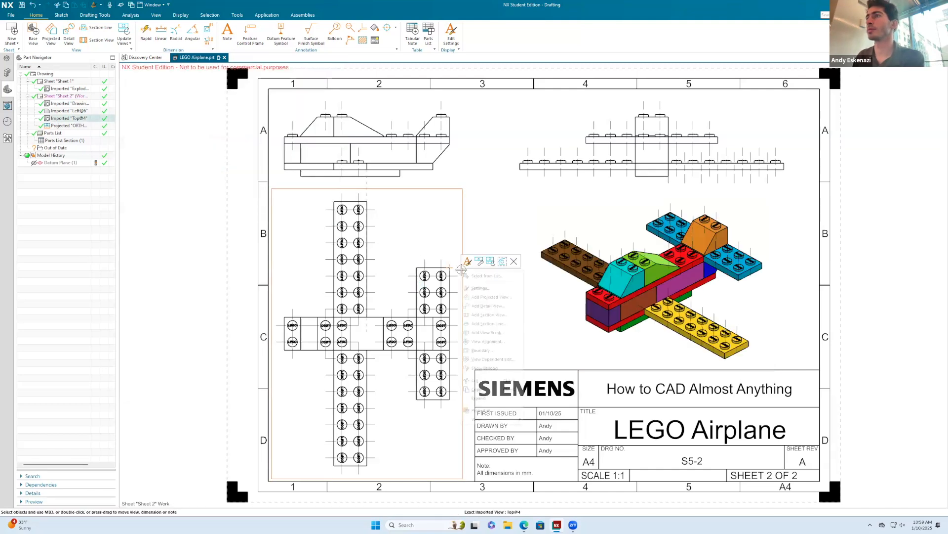
click(470, 285)
click(314, 102)
click(296, 111)
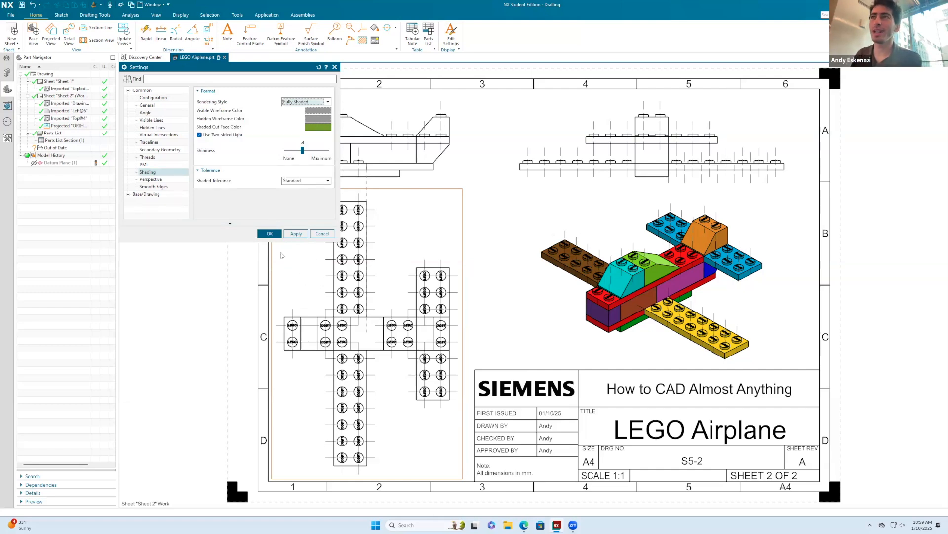
click(270, 234)
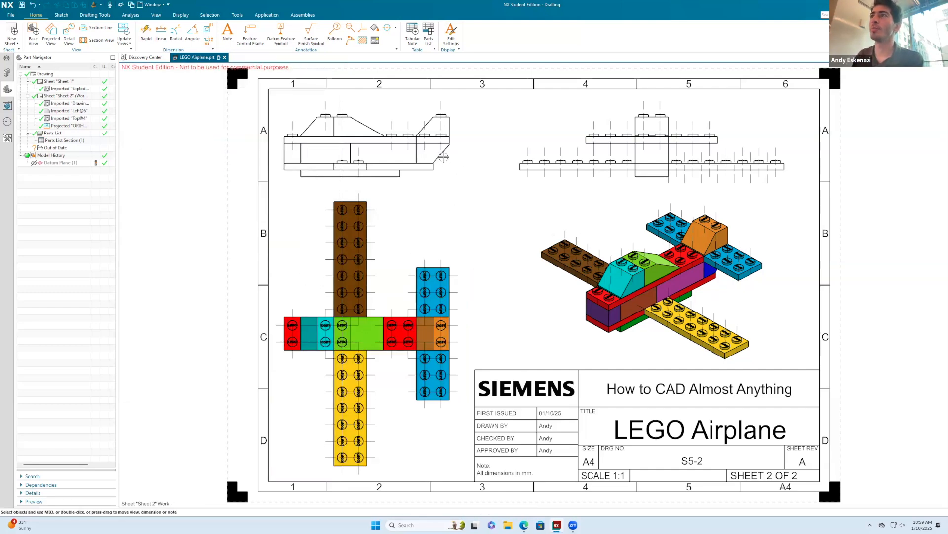
Apply Fully Shaded rendering to the projected view directly above the top view.
right_click(465, 133)
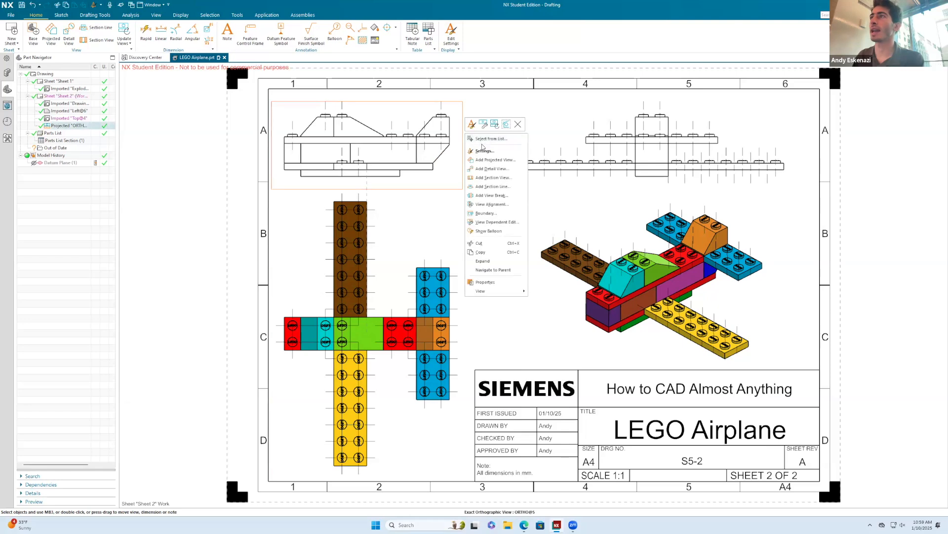
click(480, 149)
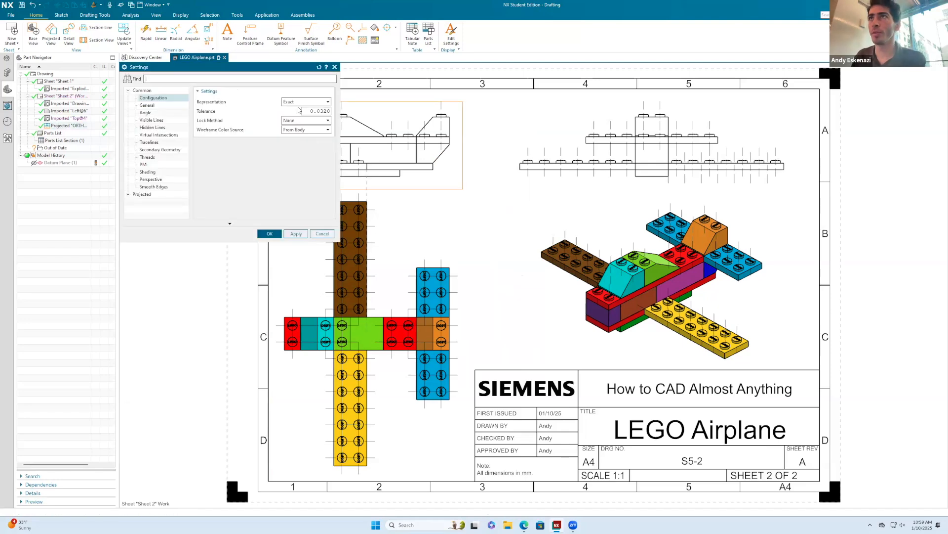
click(147, 172)
click(309, 102)
click(301, 114)
click(269, 234)
Apply Fully Shaded rendering to the remaining wireframe view above the isometric view.
right_click(555, 186)
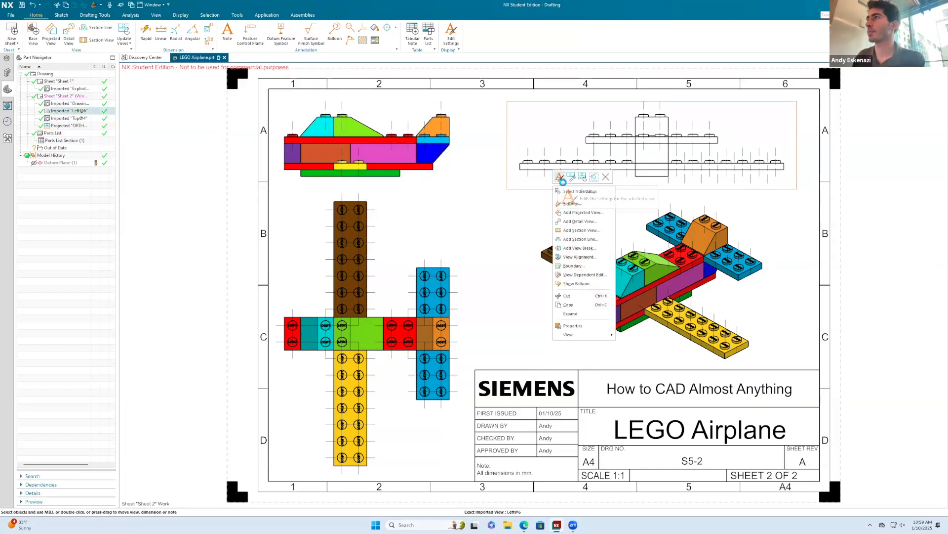
click(569, 203)
click(305, 102)
click(301, 114)
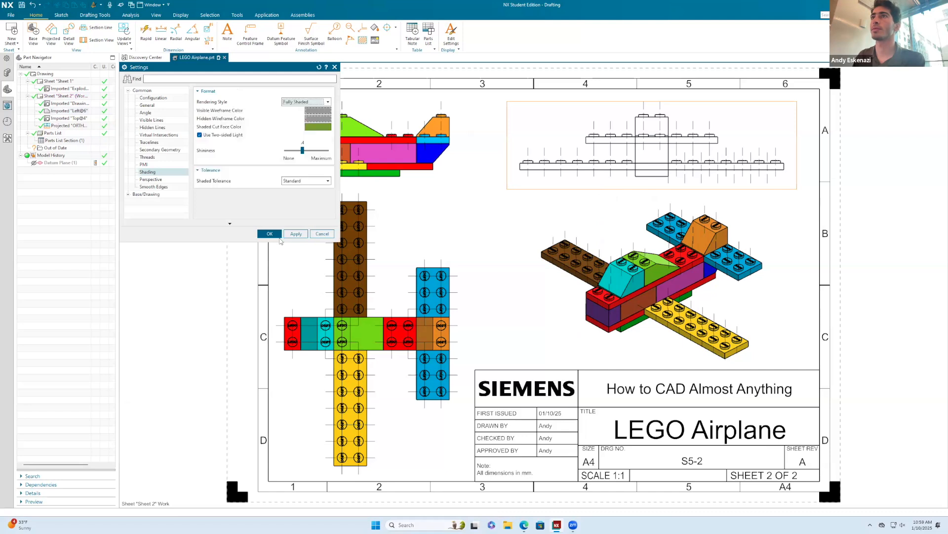
click(276, 234)
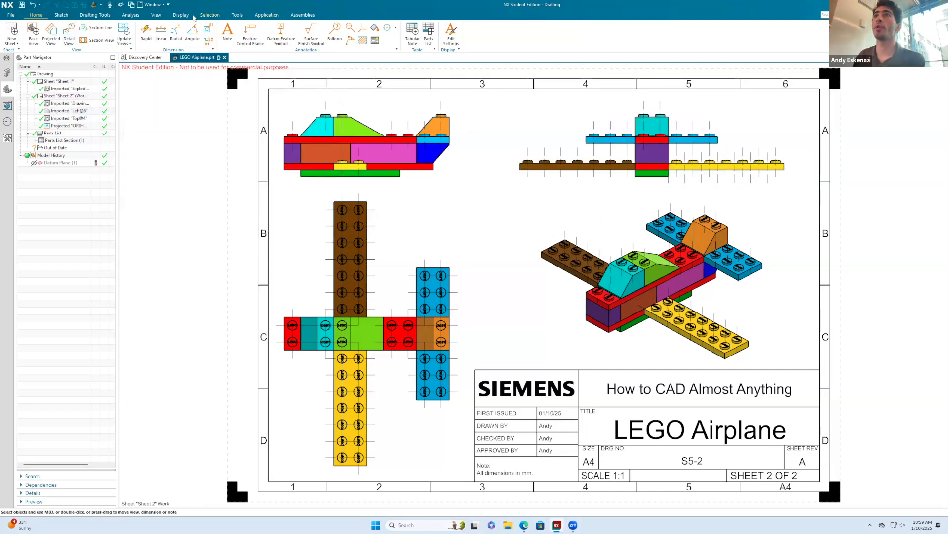
Hide all centerlines on the drawing sheet.
click(158, 16)
click(132, 33)
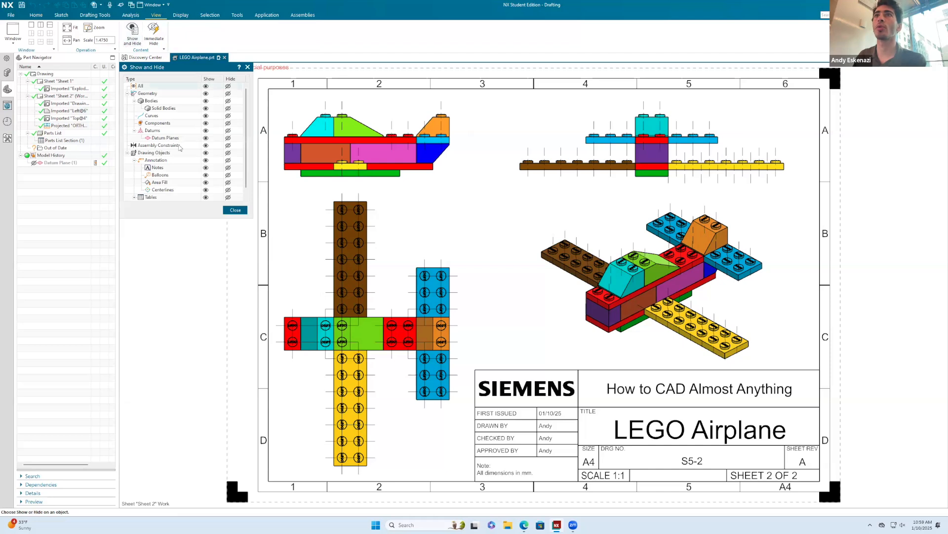
click(228, 192)
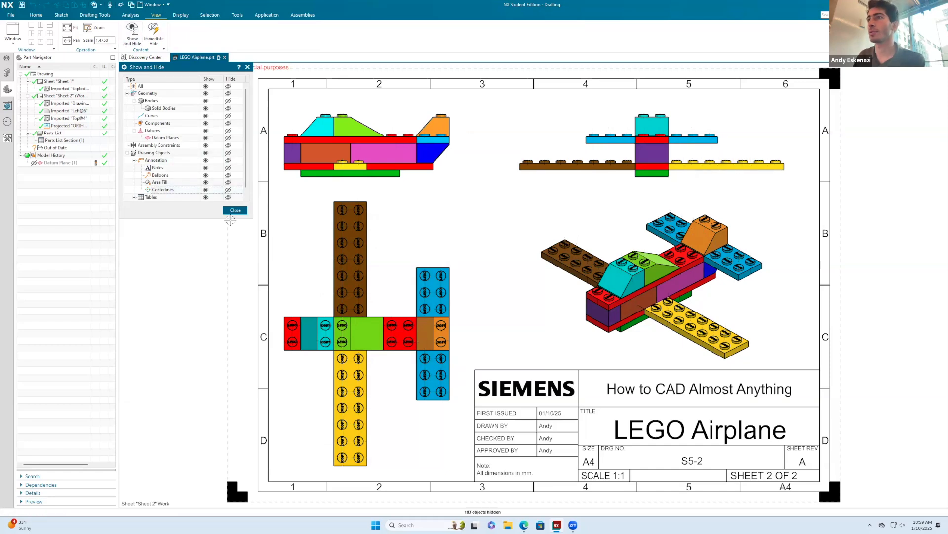
click(235, 210)
scroll(519, 239, down, 1)
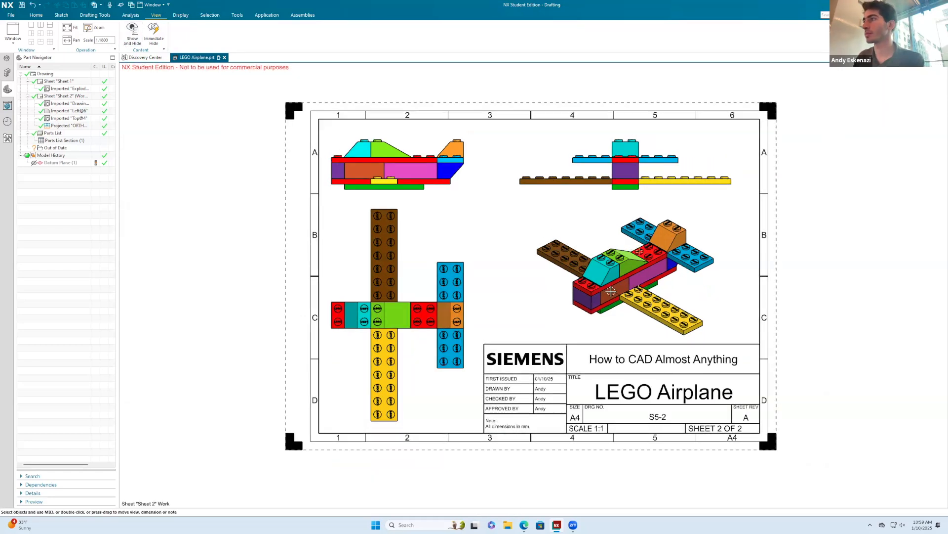
Inspect the shaded isometric view up close and shift it slightly upward on the sheet.
scroll(612, 291, up, 8)
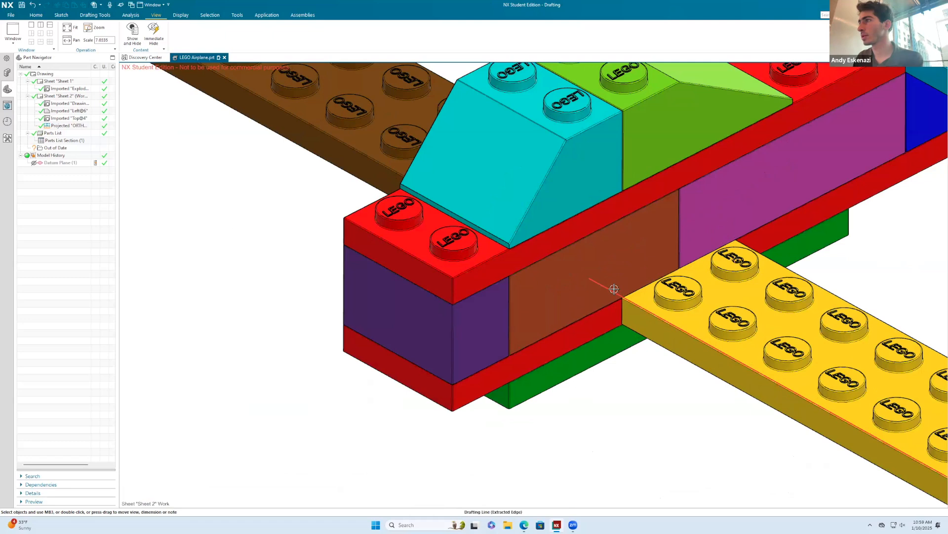
scroll(587, 275, down, 6)
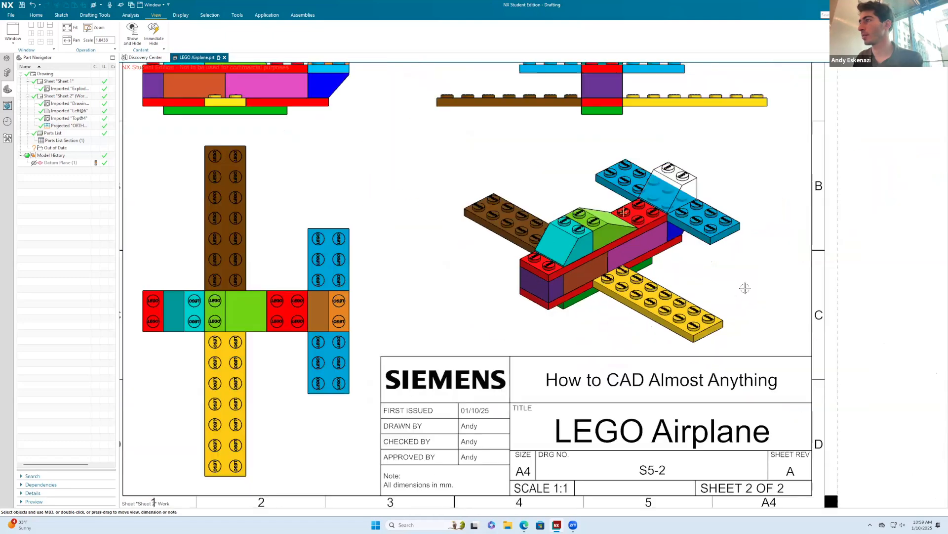
scroll(729, 286, down, 1)
scroll(583, 217, down, 2)
scroll(576, 218, up, 1)
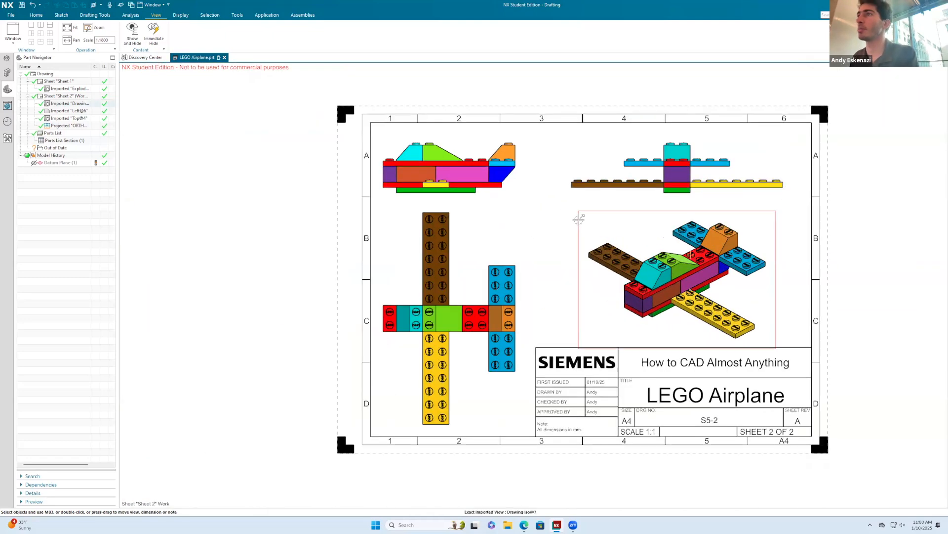
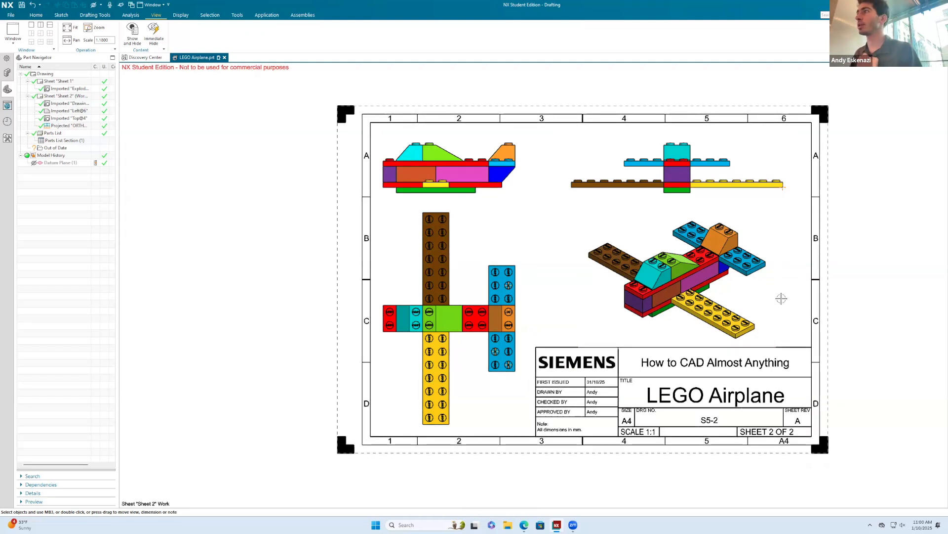
mouse_move(775, 233)
mouse_down()
mouse_move(787, 232)
mouse_move(777, 232)
mouse_up()
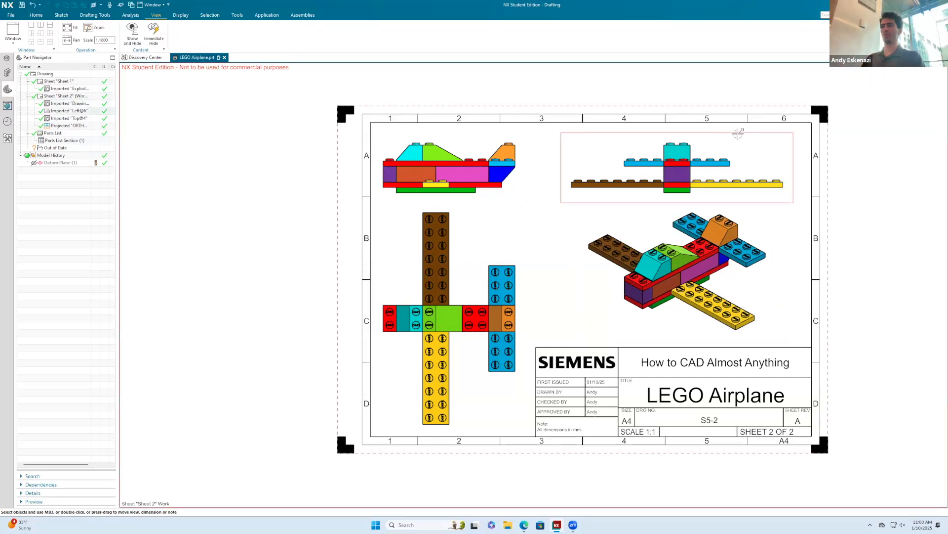
click(61, 15)
click(98, 17)
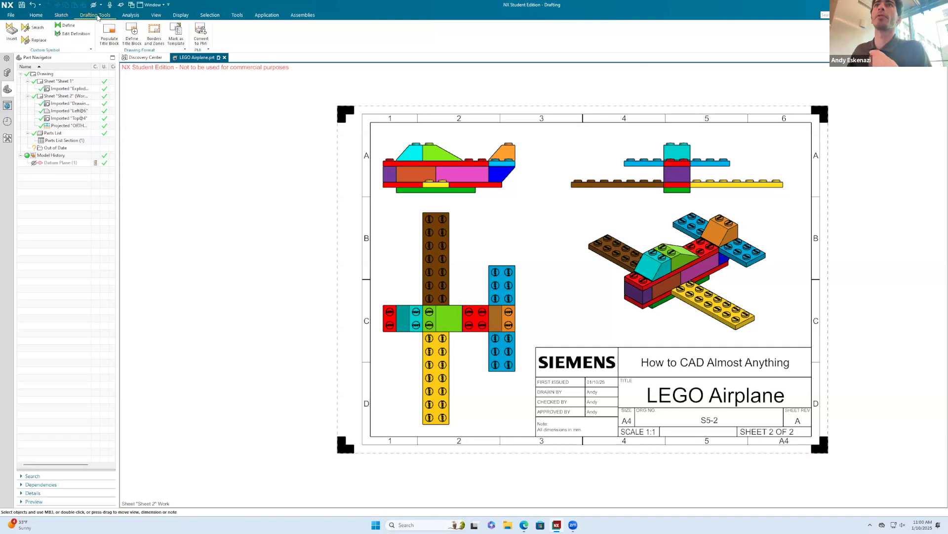
click(237, 15)
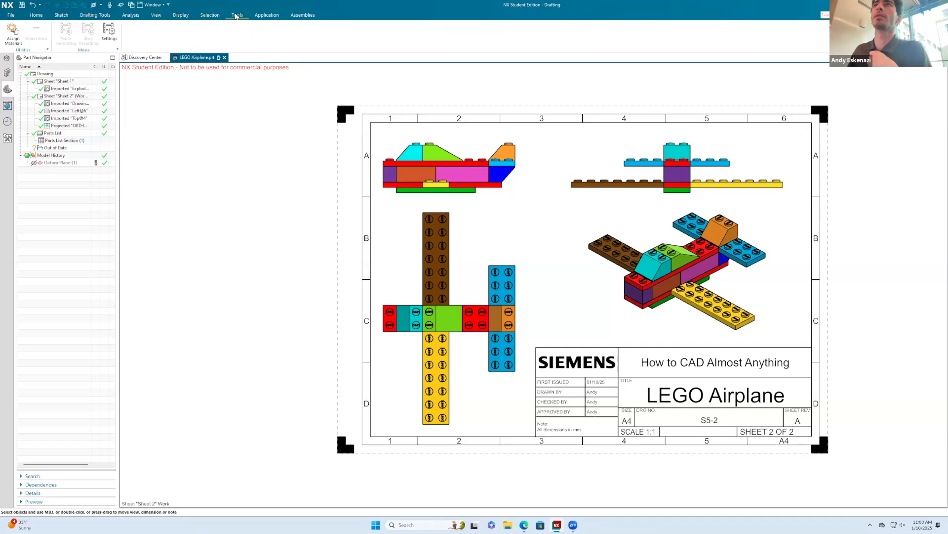
Place a note with the default text above the tail of the airplane view in zone A2.
click(34, 17)
click(228, 39)
scroll(478, 128, up, 4)
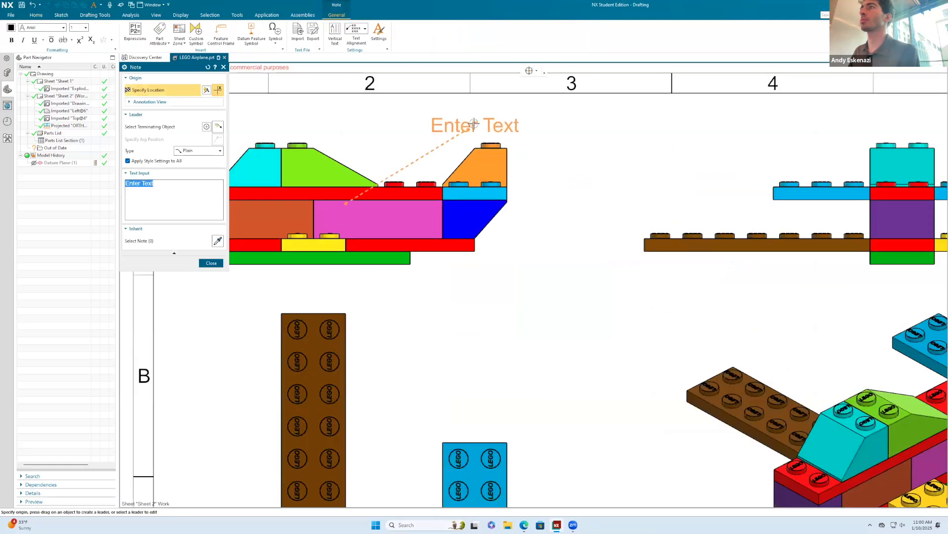
click(469, 111)
key(Escape)
Change the note's text to "Side View" and nudge the note slightly to the left above its view.
double_click(480, 109)
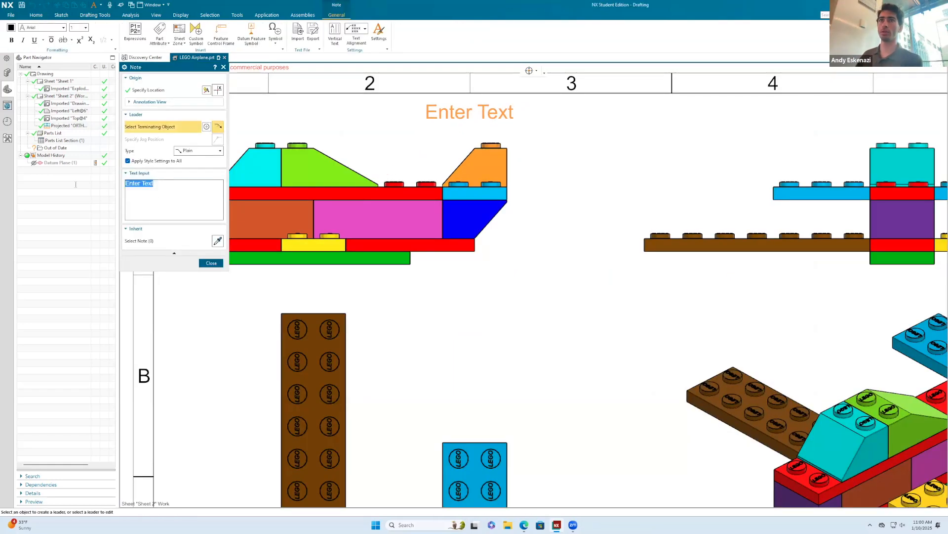
text(Side CV)
key(BackSpace)
key(BackSpace)
text(View)
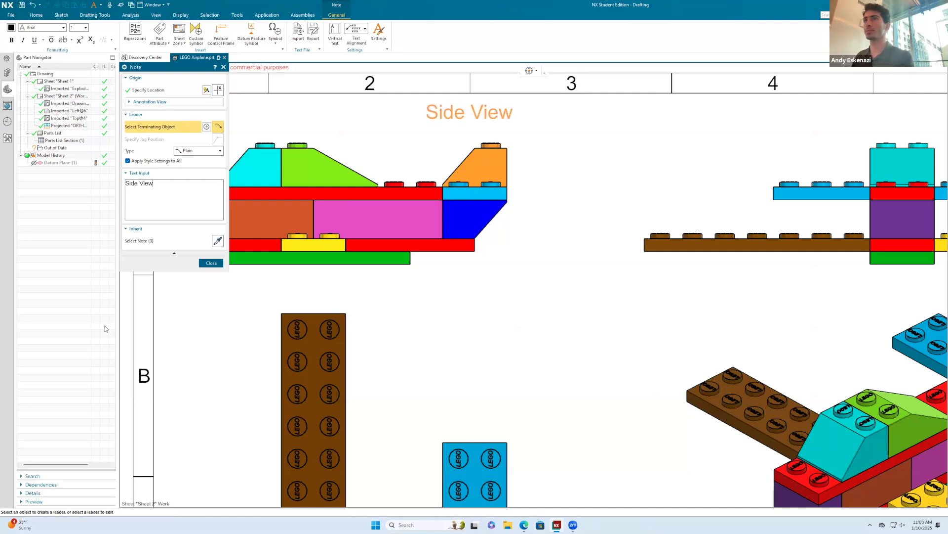
click(216, 263)
drag(508, 121, 465, 112)
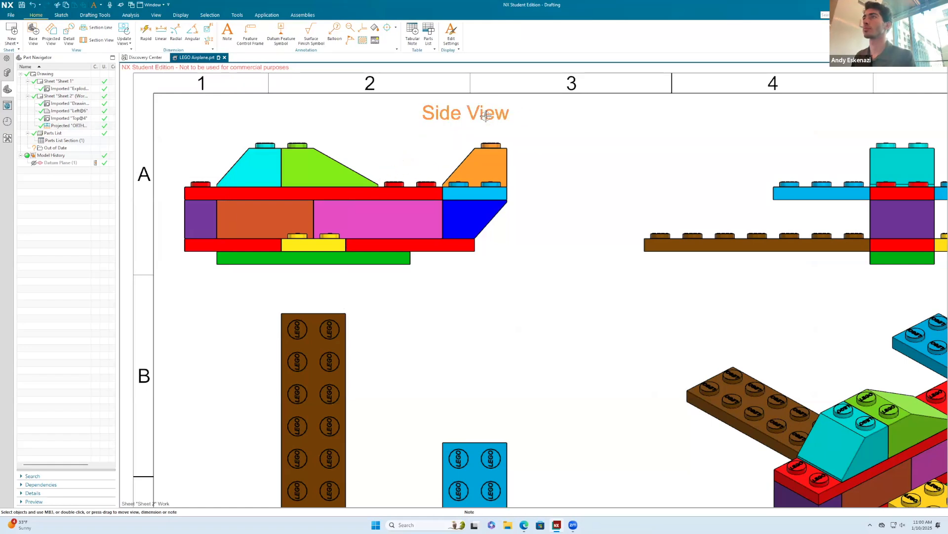
Copy the "Side View" note and paste one copy beside the upper end of the top view.
key(ctrl+c)
key(ctrl+v)
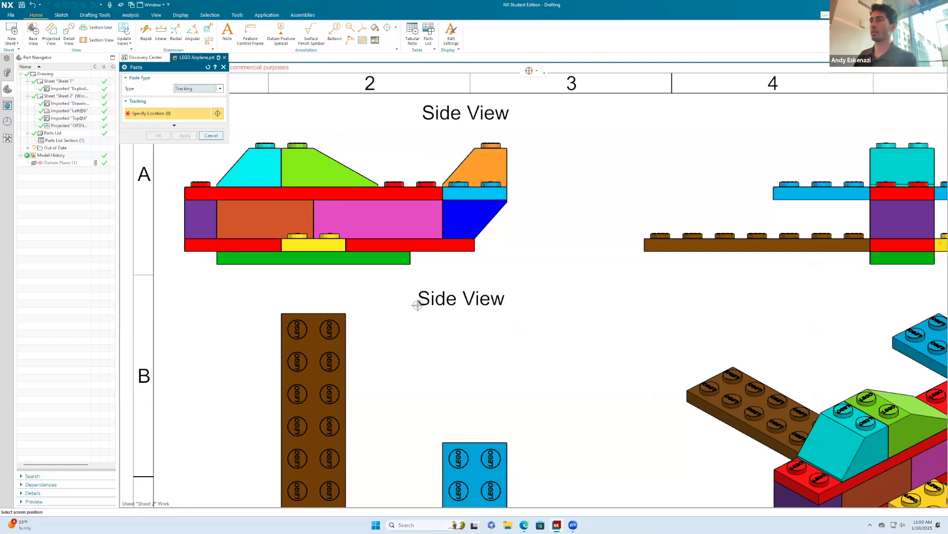
click(419, 306)
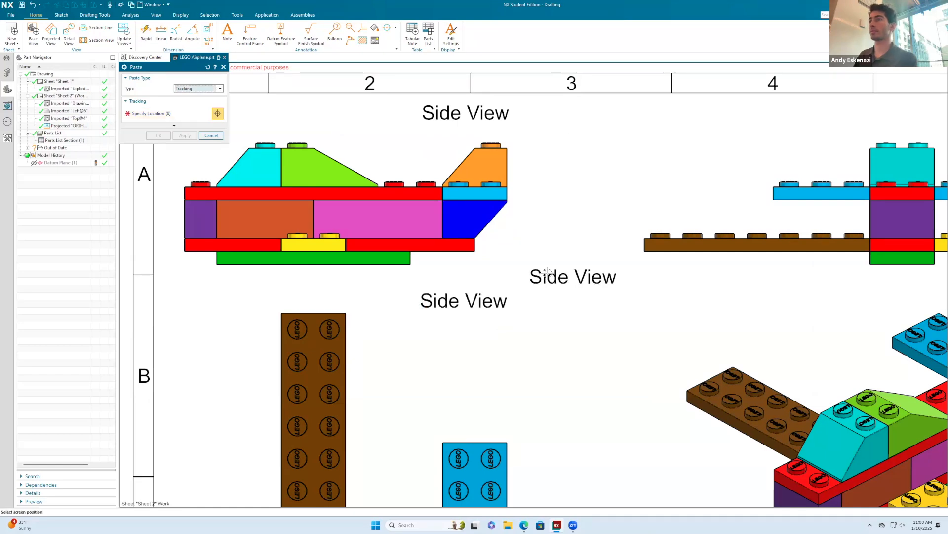
scroll(568, 274, down, 5)
key(Escape)
scroll(509, 278, up, 5)
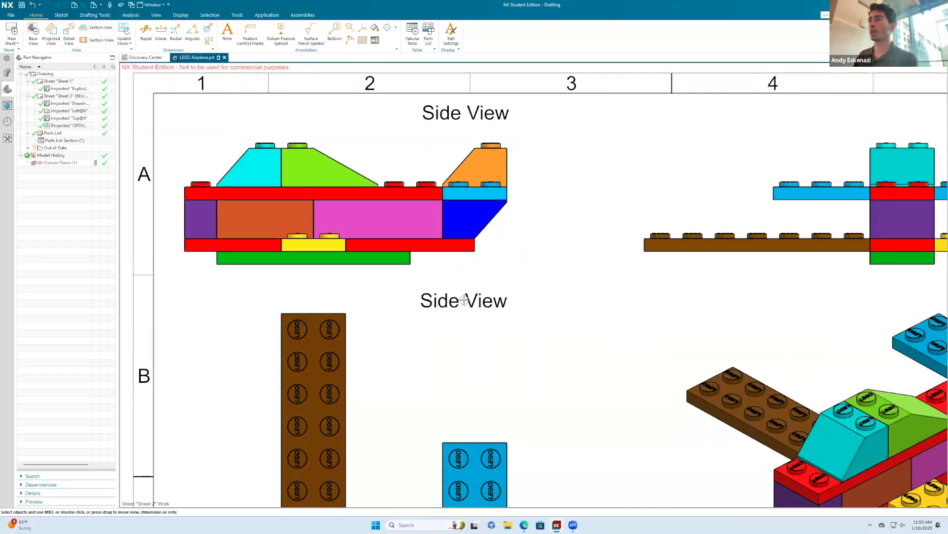
Change the text of the pasted note above the top view to "Top View".
double_click(452, 301)
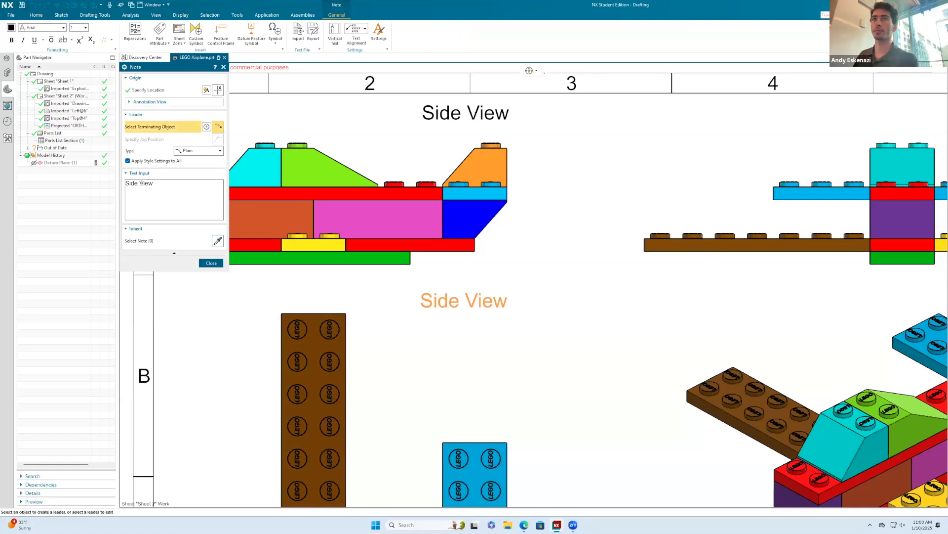
drag(134, 183, 84, 190)
key(Delete)
key(Delete)
key(Delete)
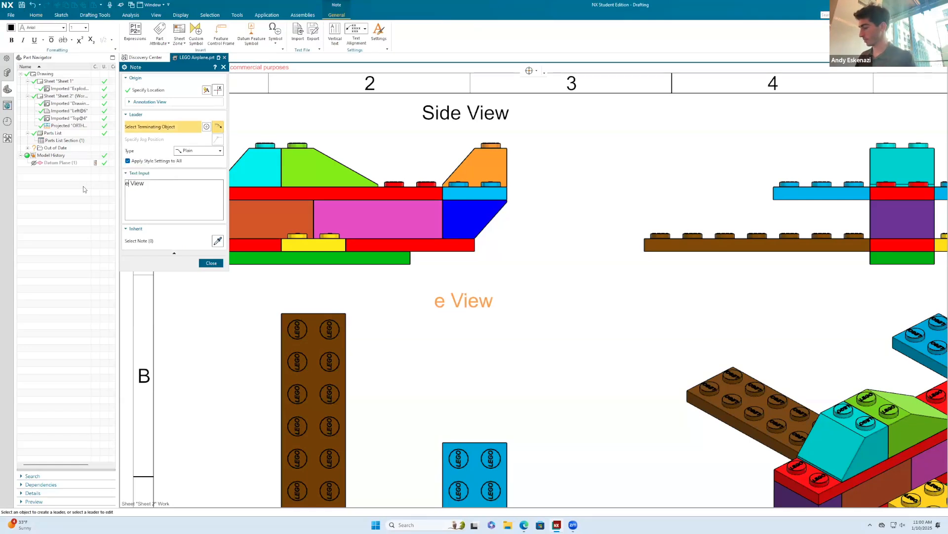
text(Top)
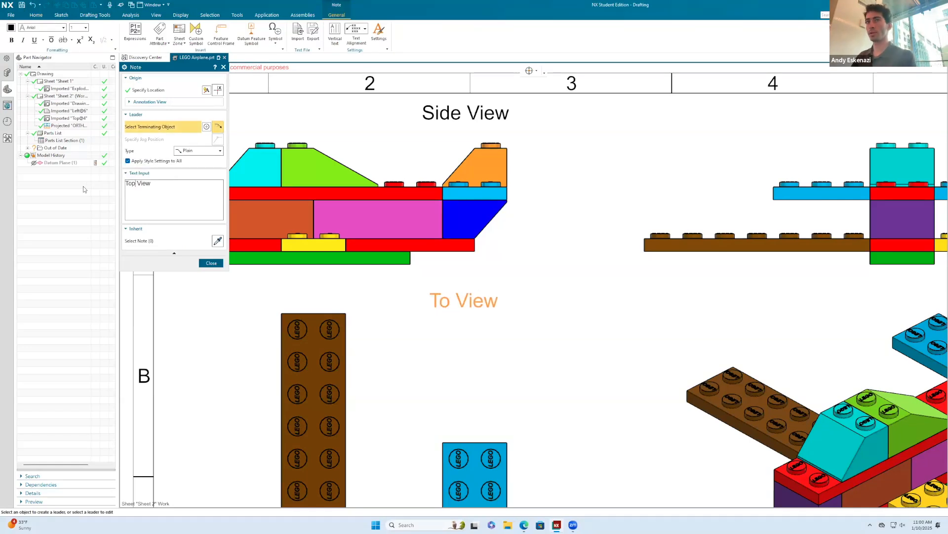
click(211, 263)
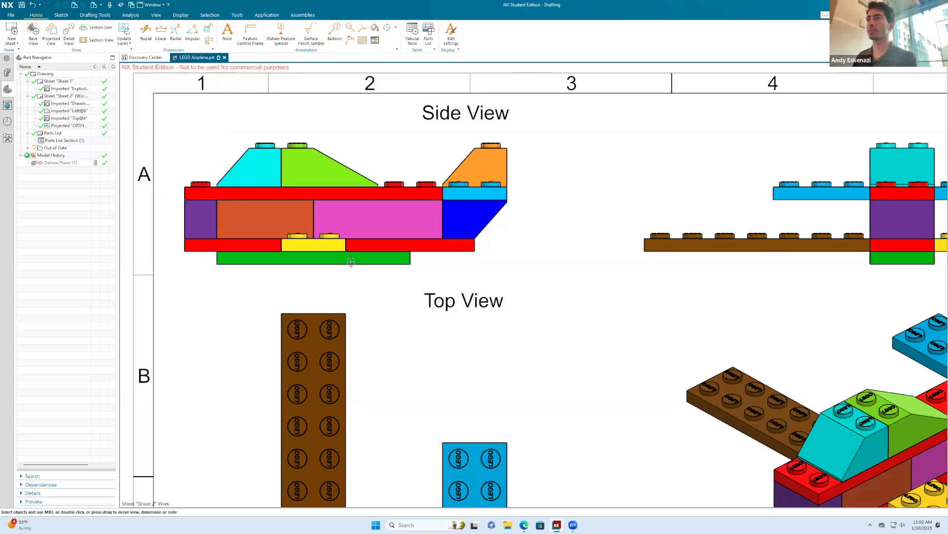
Paste another copy of the "Side View" note above the front view's wing tip in zone A6 and change its text to "Front View".
scroll(376, 257, down, 5)
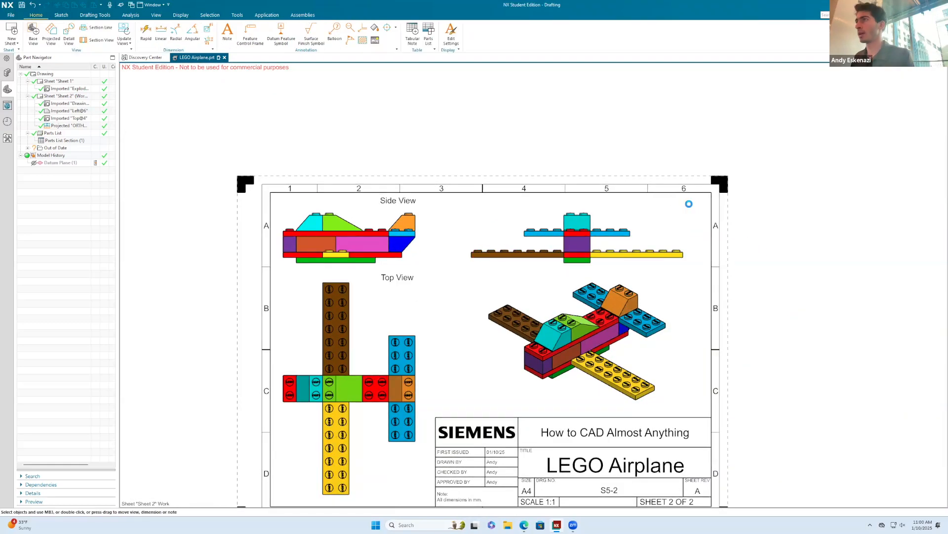
text(Side View)
scroll(665, 199, up, 3)
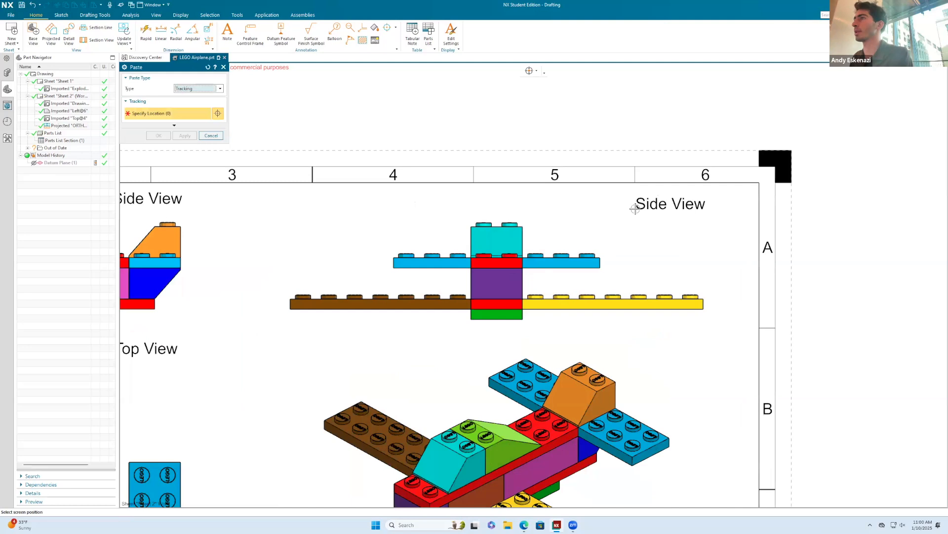
click(635, 211)
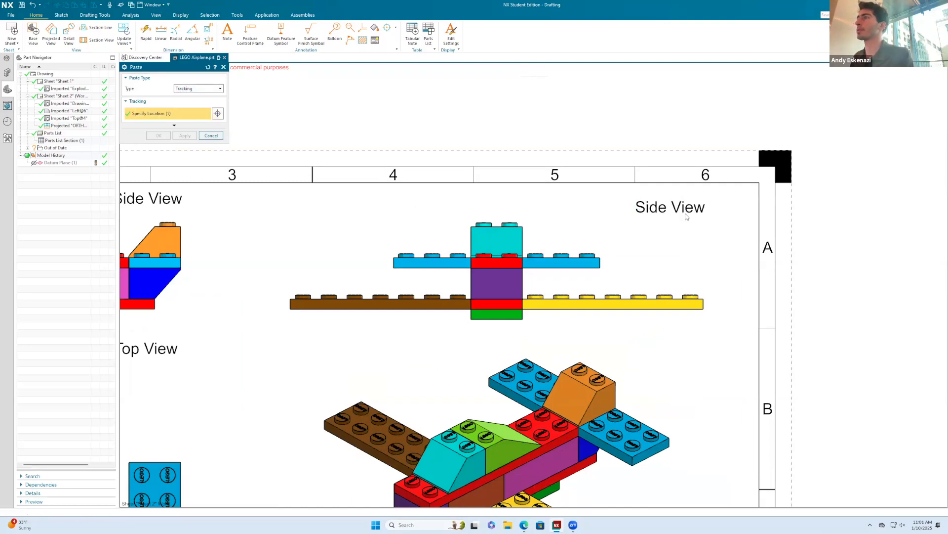
key(Escape)
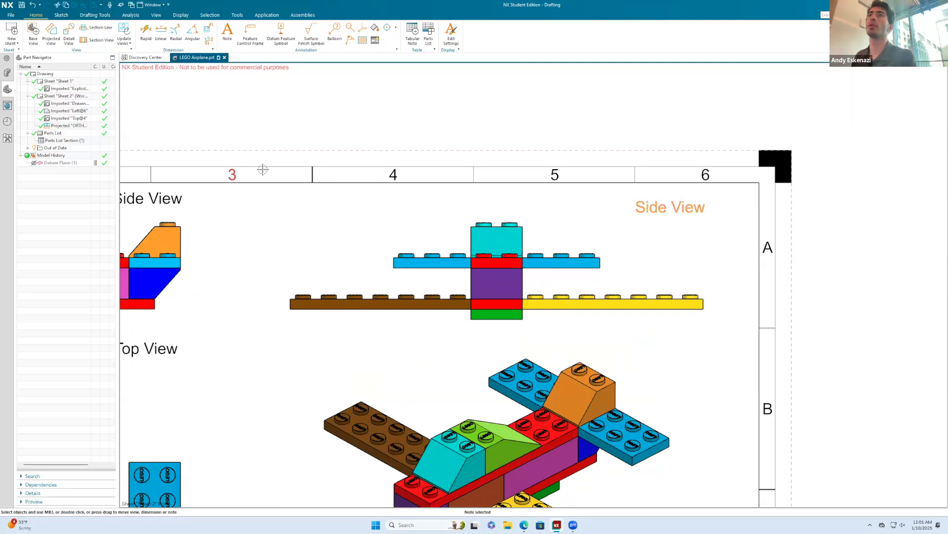
double_click(651, 207)
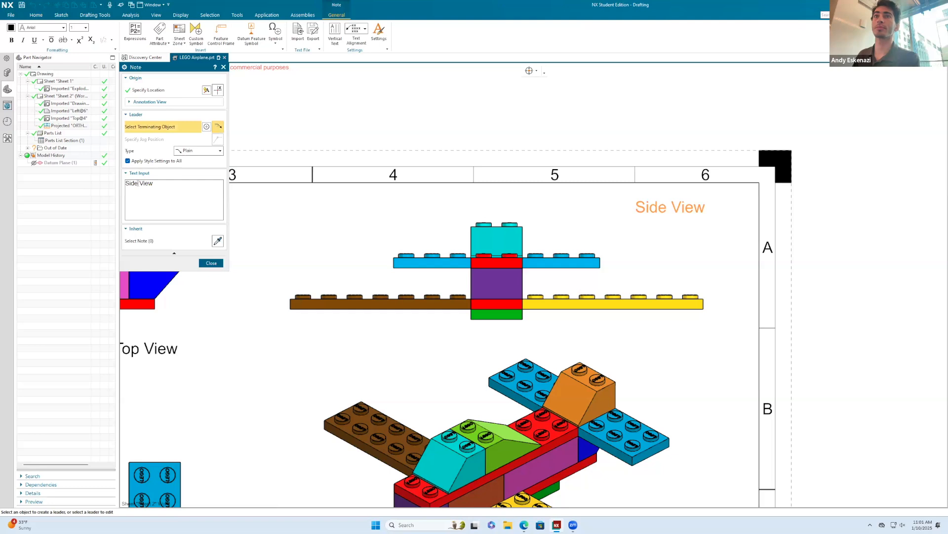
text(Front)
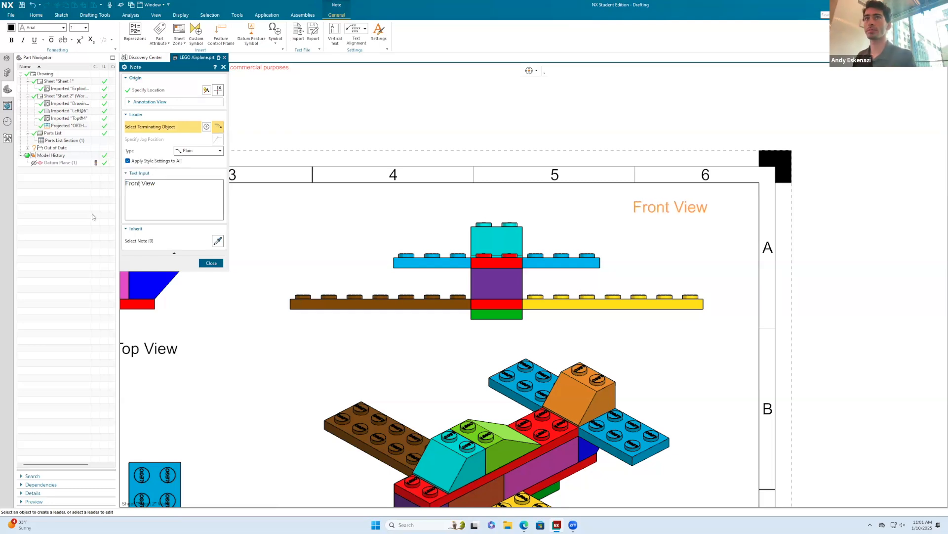
click(211, 263)
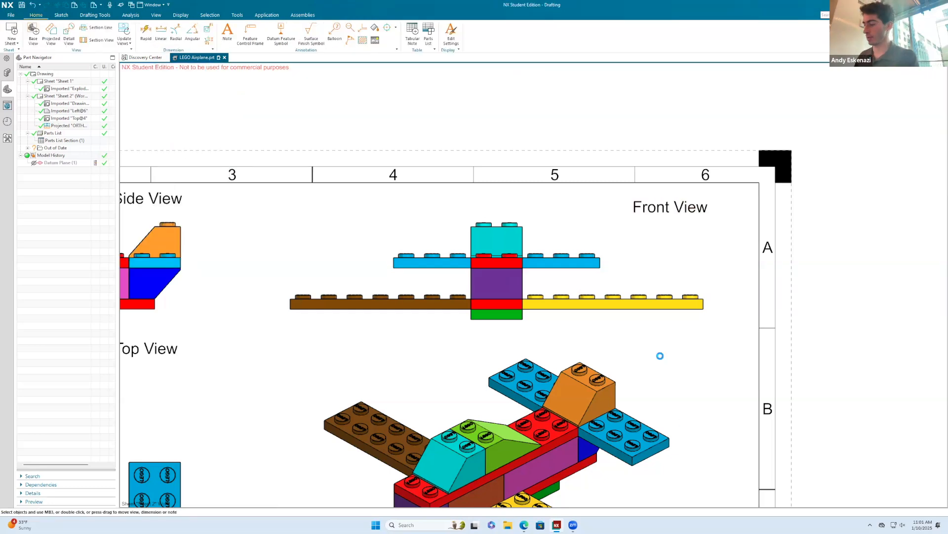
Paste a note copy beside the tail of the isometric view, change its text to "Isometric View", and nudge it slightly left.
key(ctrl+v)
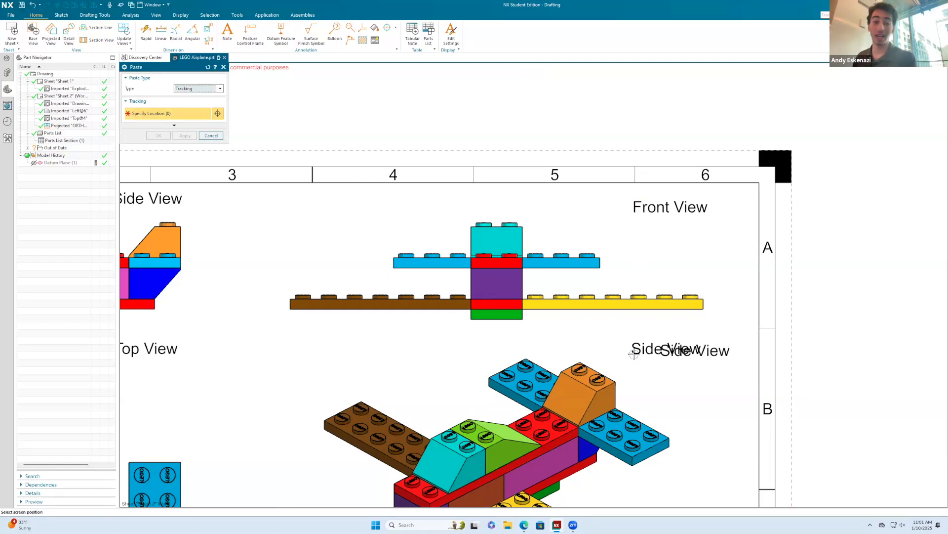
key(Escape)
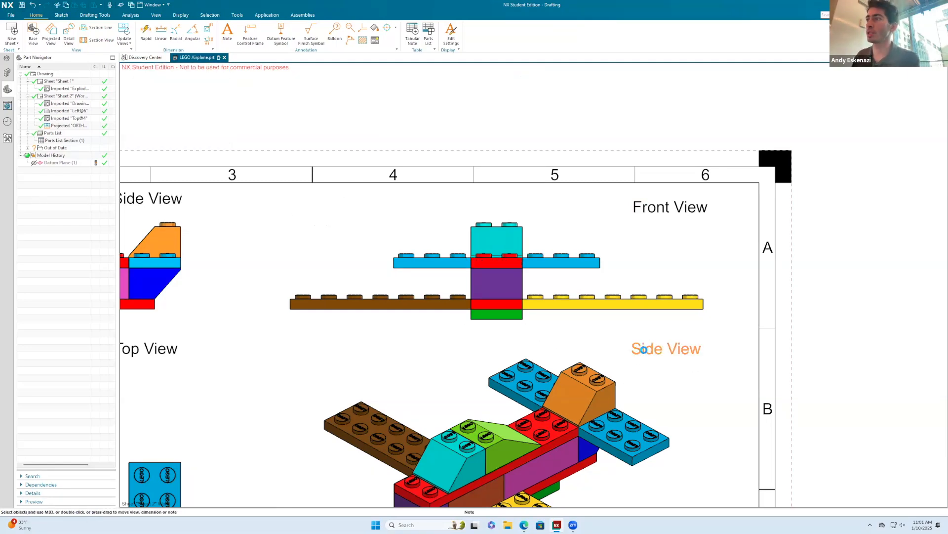
double_click(644, 349)
key(ctrl+f)
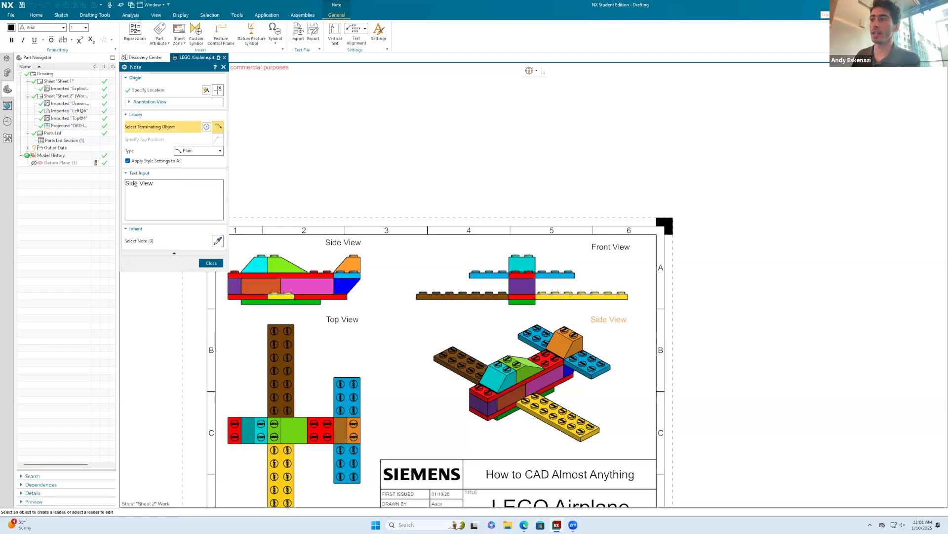
text(Isomet)
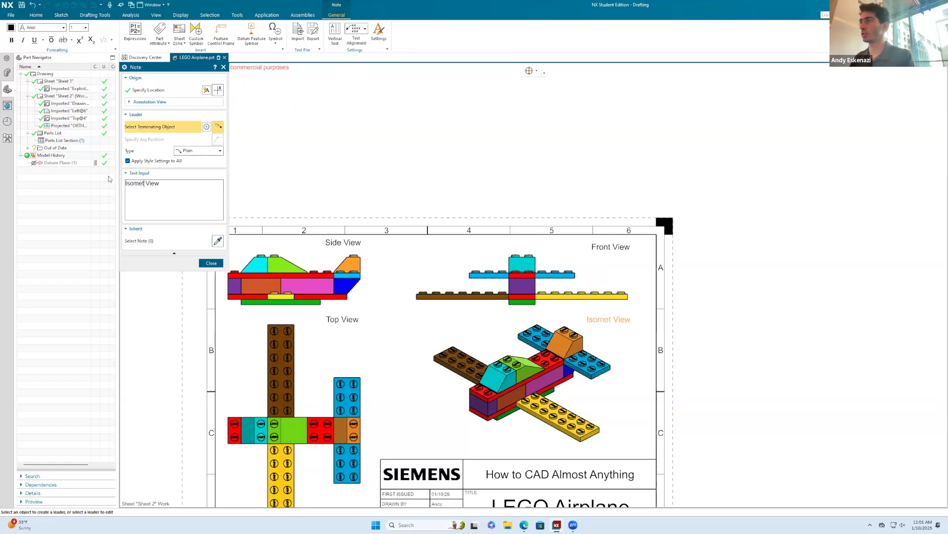
click(211, 264)
scroll(617, 308, up, 2)
mouse_move(587, 307)
mouse_down()
mouse_move(602, 307)
mouse_move(577, 307)
mouse_up()
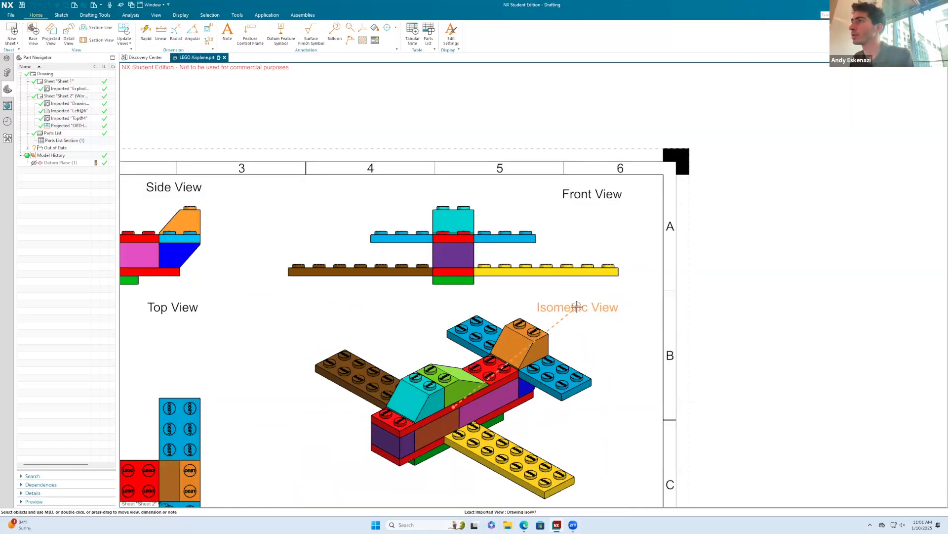
Shift the isometric view together with its label slightly down on the sheet.
scroll(577, 307, down, 4)
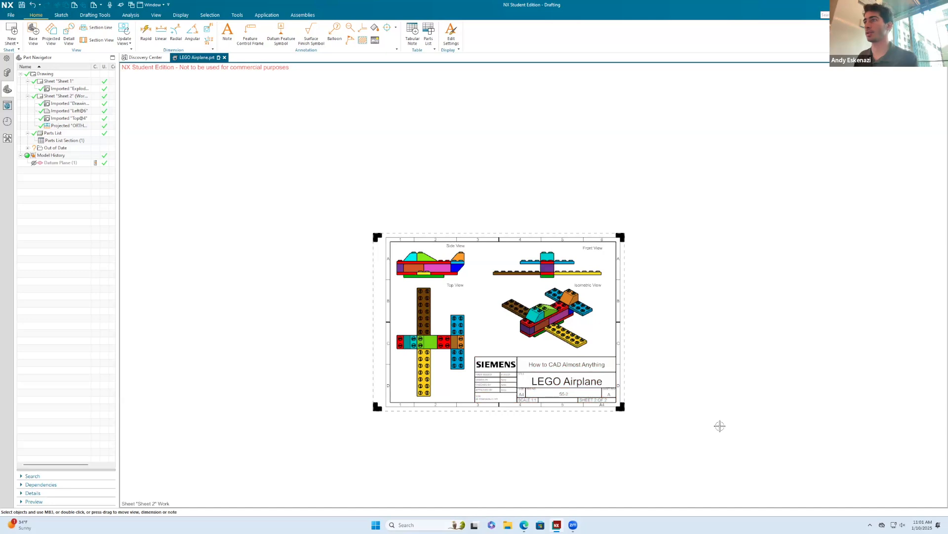
scroll(568, 368, up, 3)
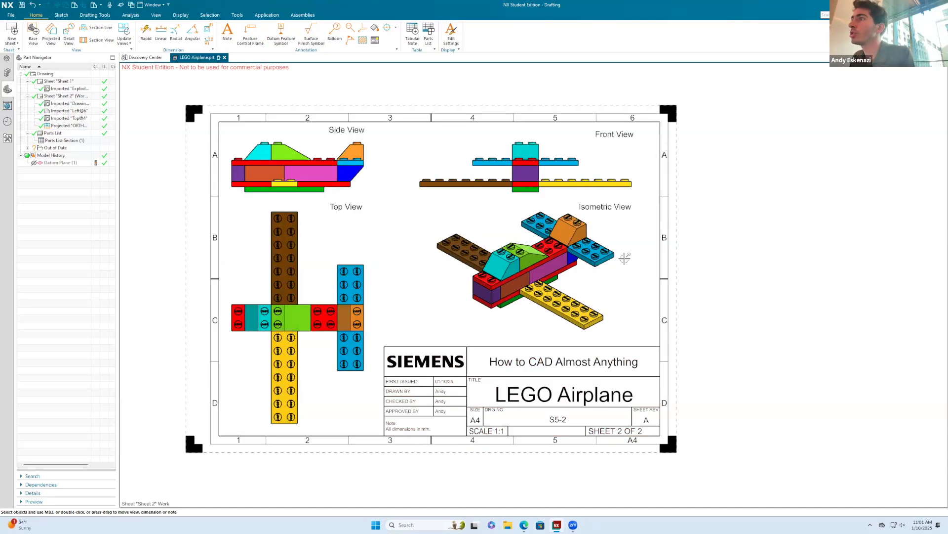
drag(620, 261, 620, 272)
scroll(610, 233, up, 2)
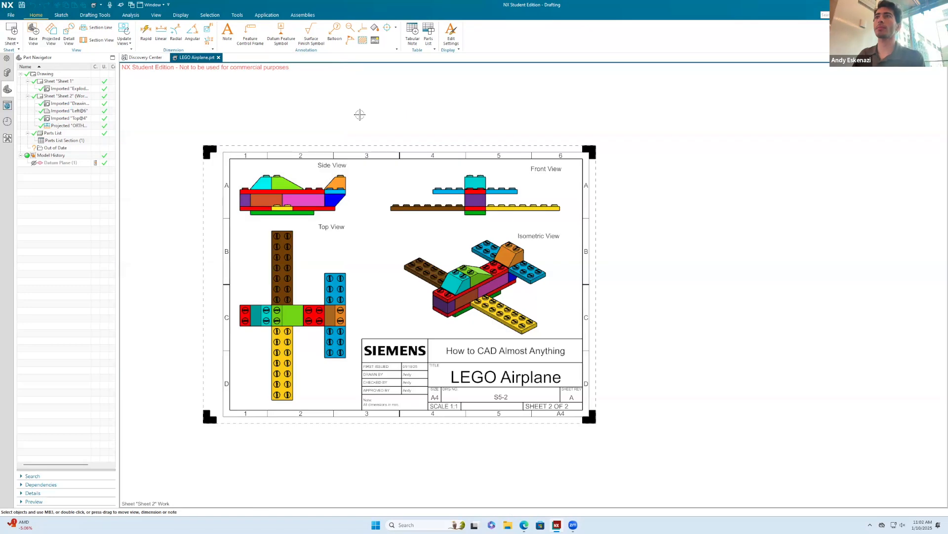
In the drafting preferences for dimension text units, set the decimal delimiter to Period and show trailing zeros.
click(17, 15)
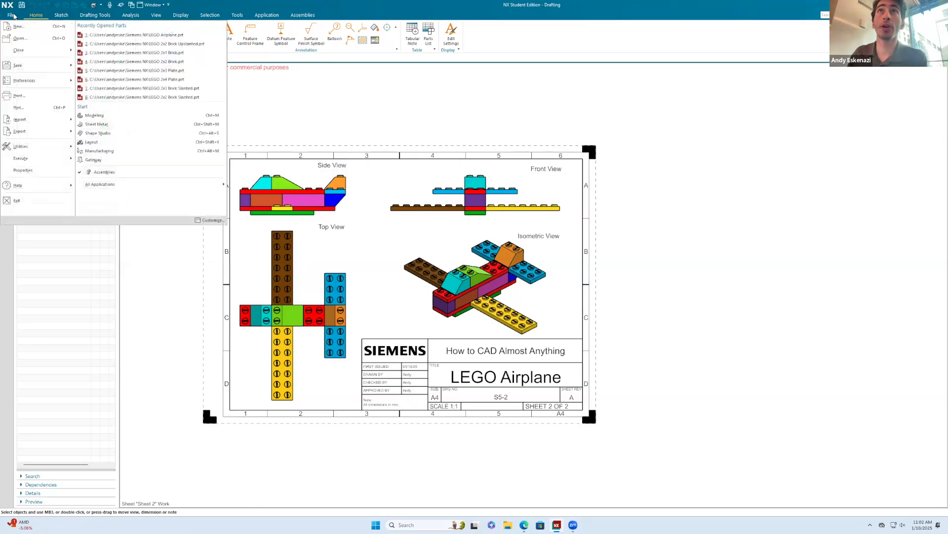
mouse_move(30, 80)
click(109, 88)
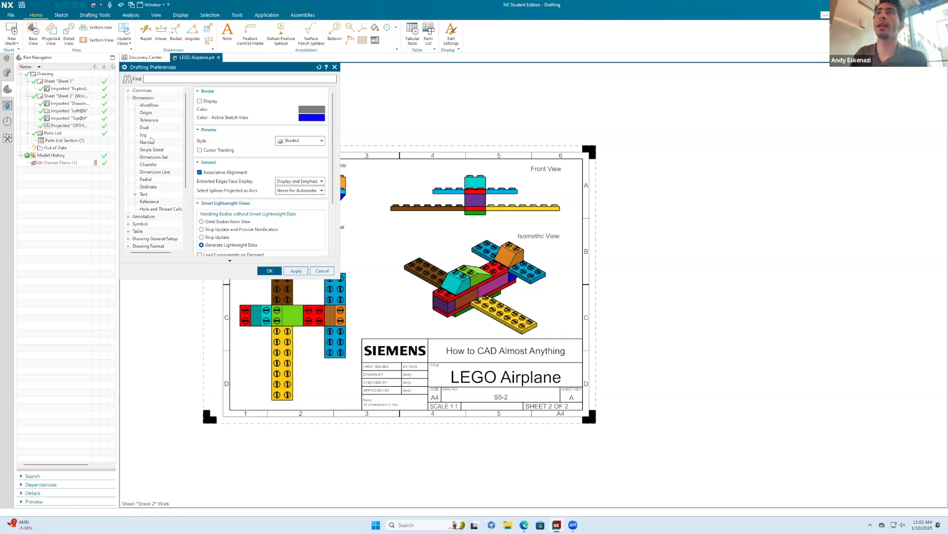
click(136, 195)
scroll(157, 192, down, 1)
click(157, 180)
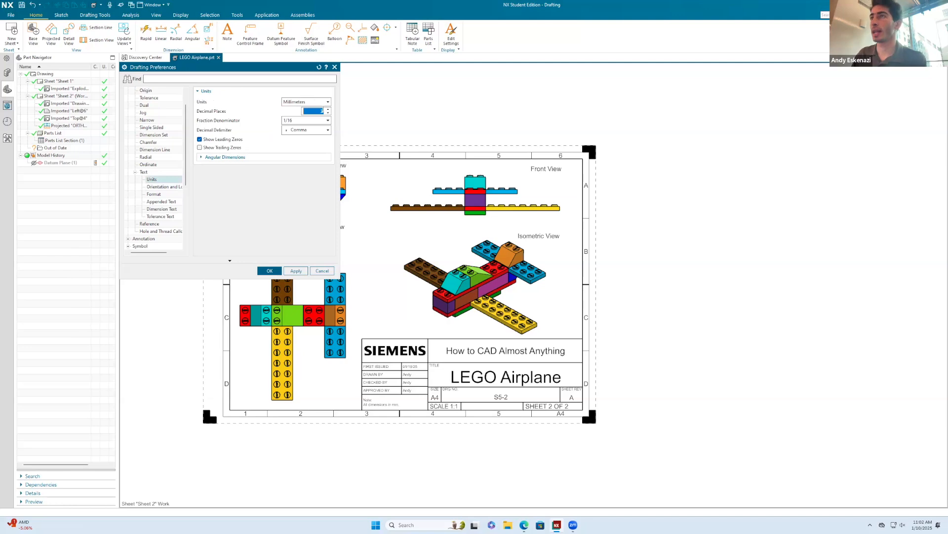
click(297, 132)
click(297, 140)
click(201, 148)
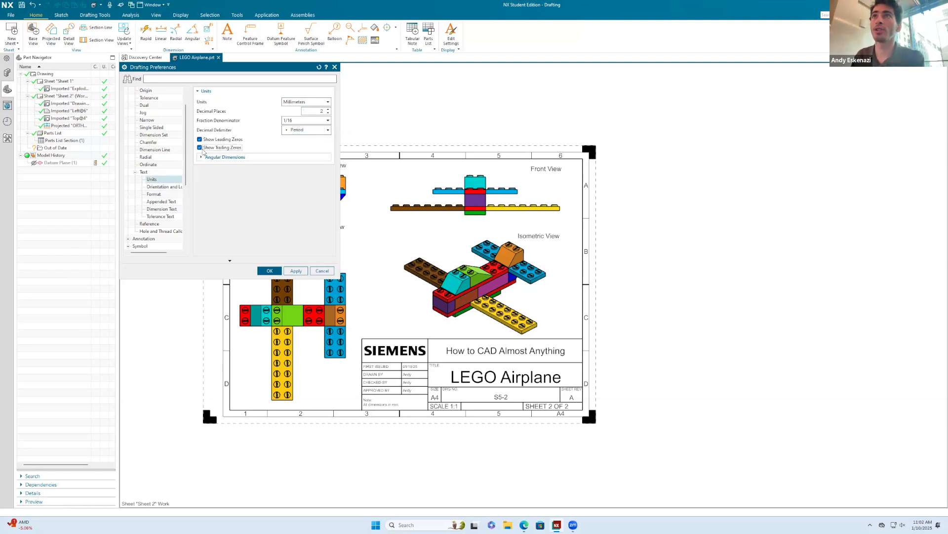
Set the dimension text orientation to Horizontal Text and accept the drafting preferences.
click(166, 187)
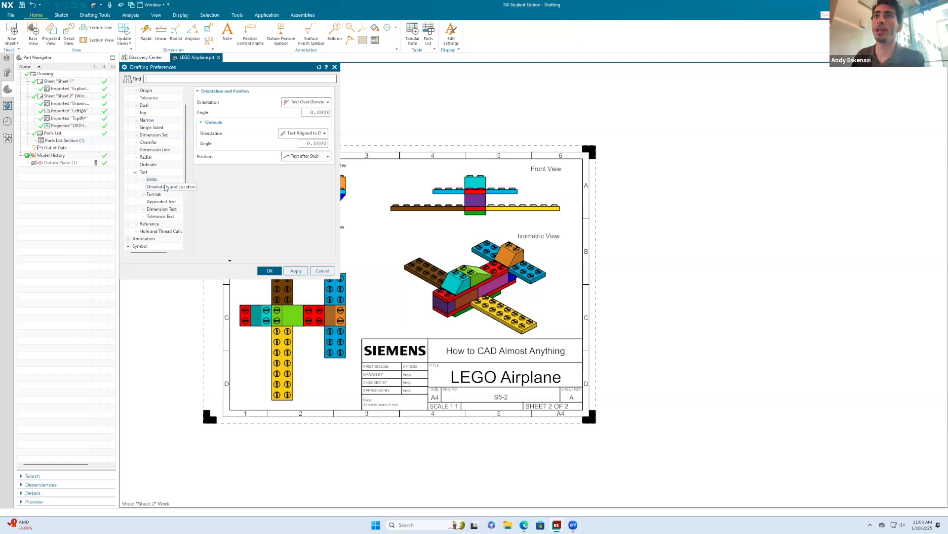
click(311, 103)
click(307, 112)
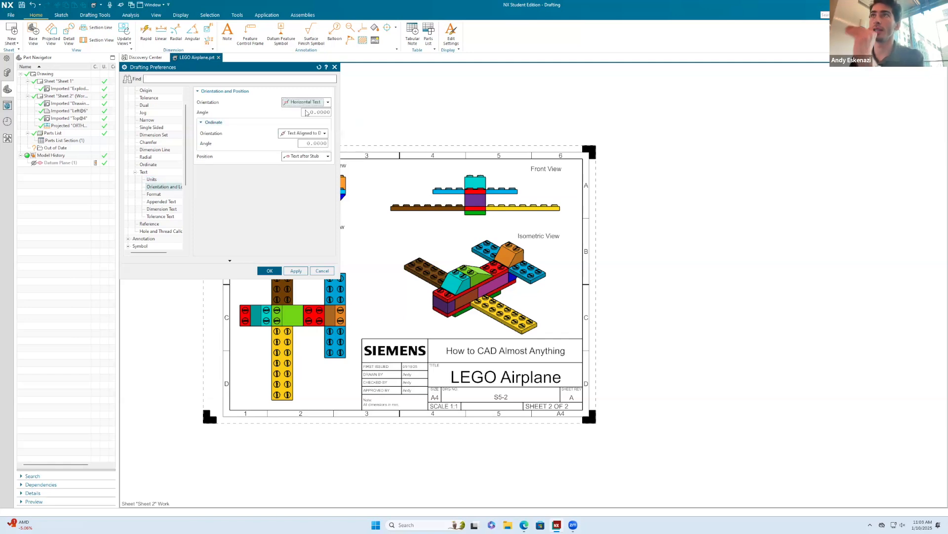
click(307, 101)
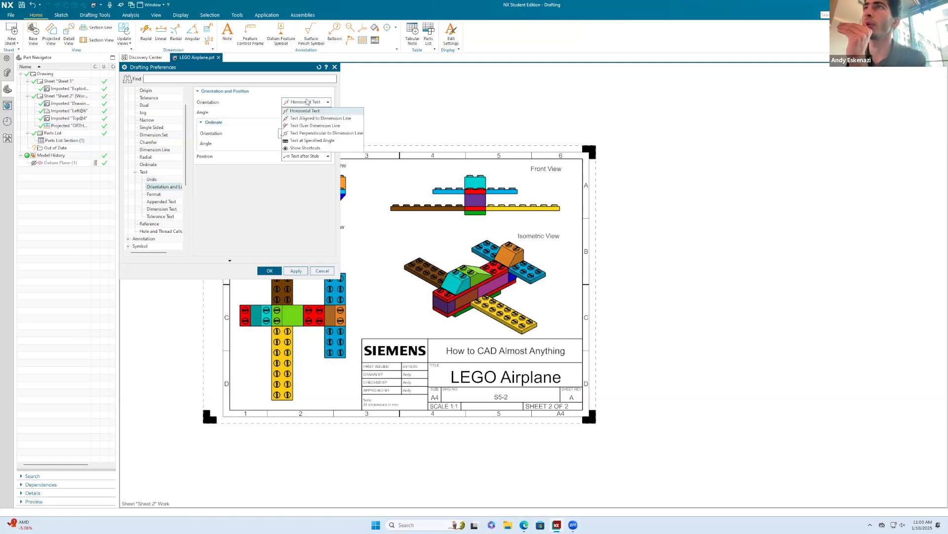
click(289, 194)
click(270, 271)
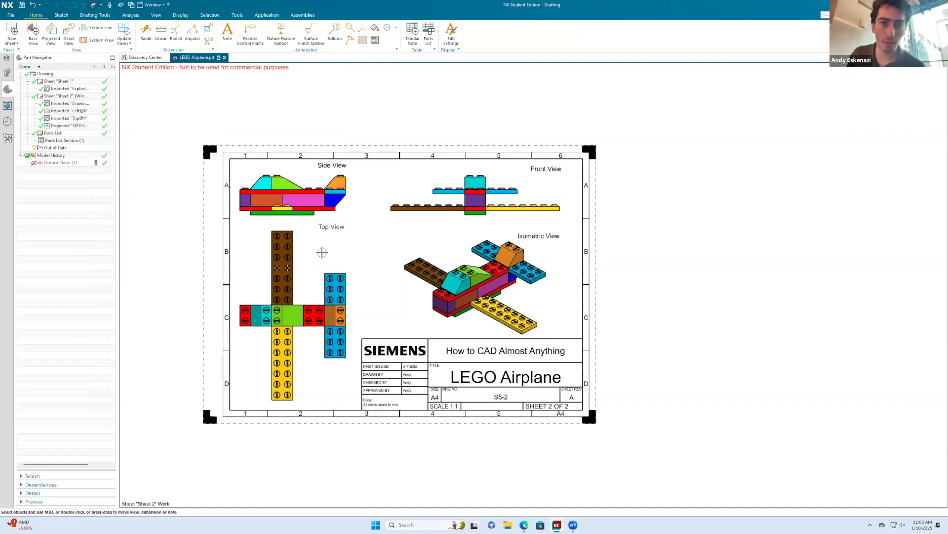
click(145, 32)
scroll(348, 287, up, 1)
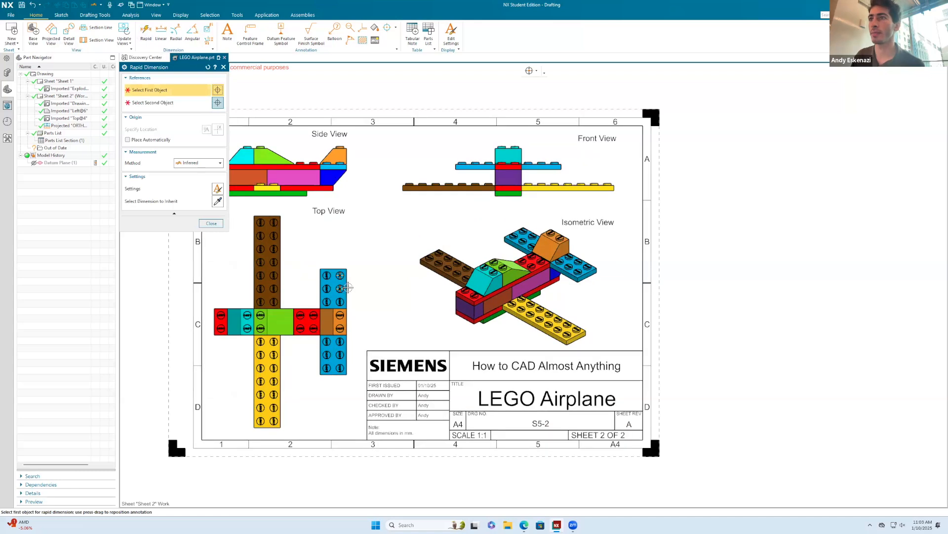
scroll(348, 287, up, 2)
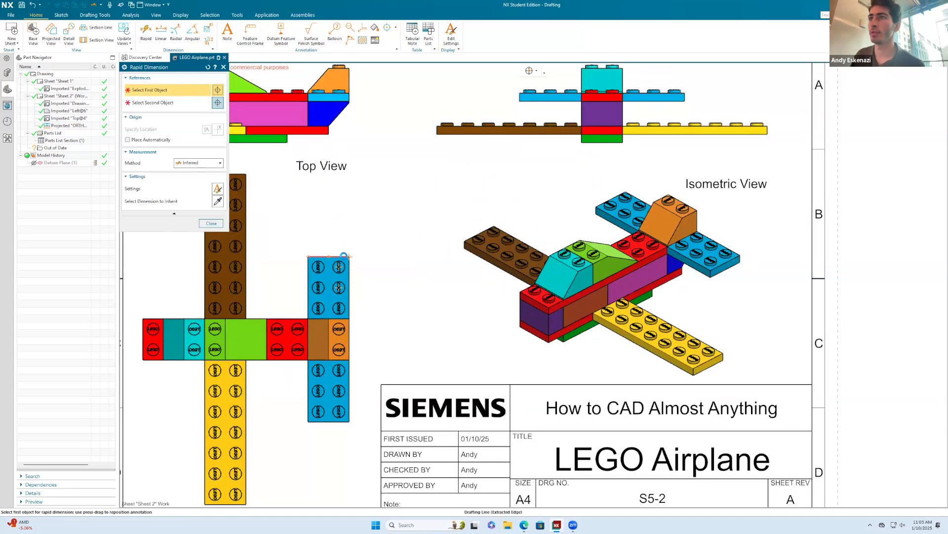
click(344, 255)
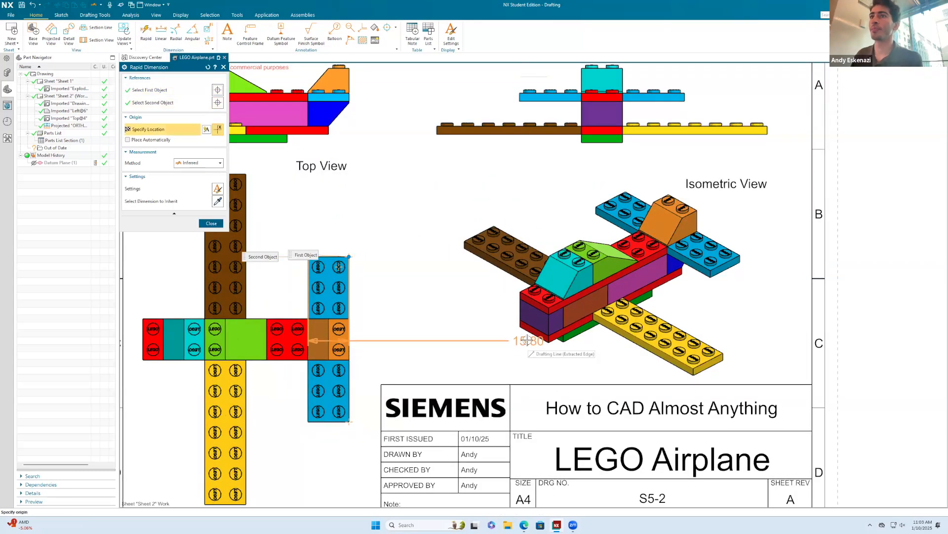
key(Escape)
Add a Rapid Dimension across the full main wingspan in the front view, from brown tip to yellow tip, placed below the view.
scroll(394, 243, down, 5)
scroll(361, 202, up, 5)
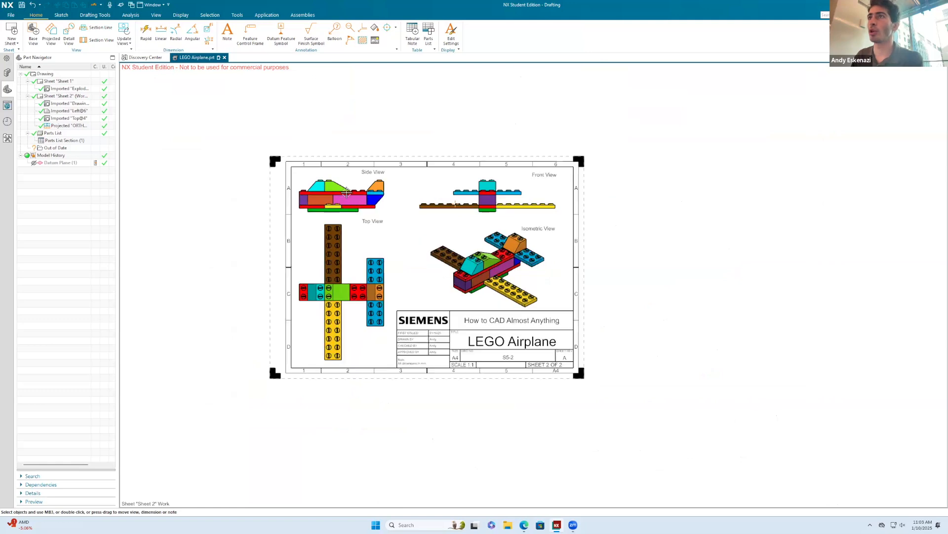
scroll(366, 207, down, 3)
scroll(425, 205, up, 4)
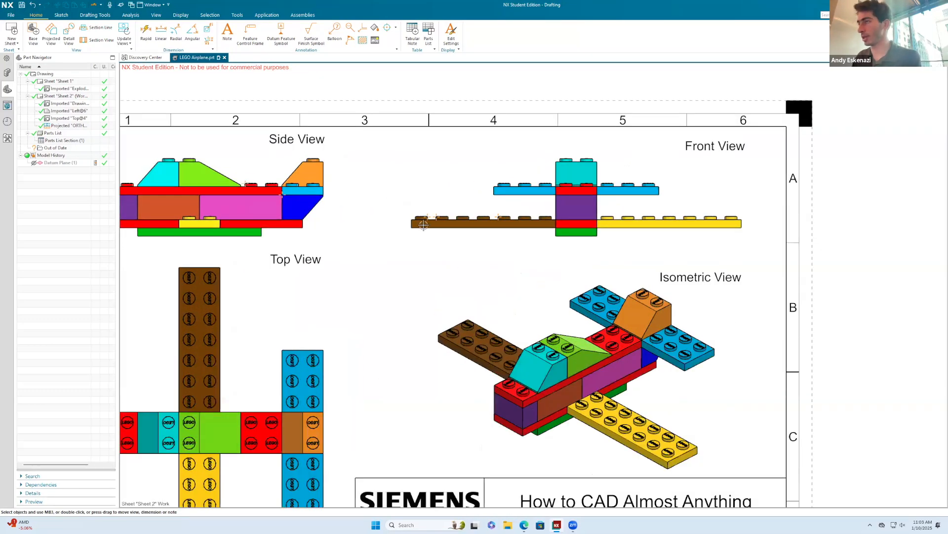
key(d)
click(412, 219)
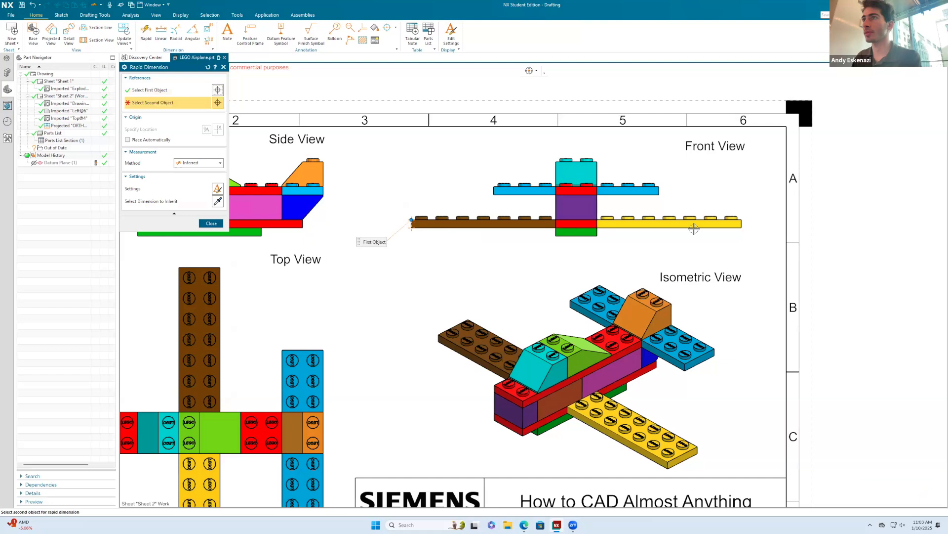
click(741, 218)
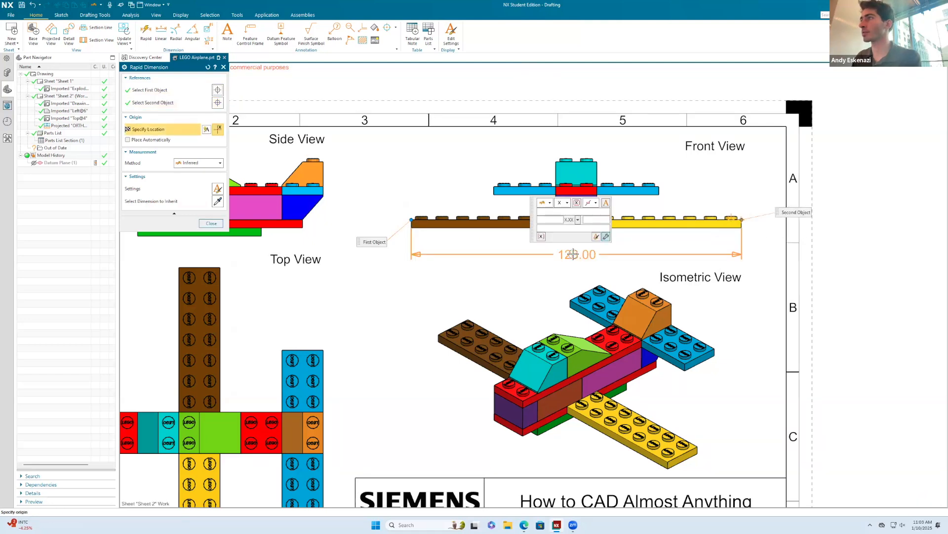
click(572, 254)
key(Escape)
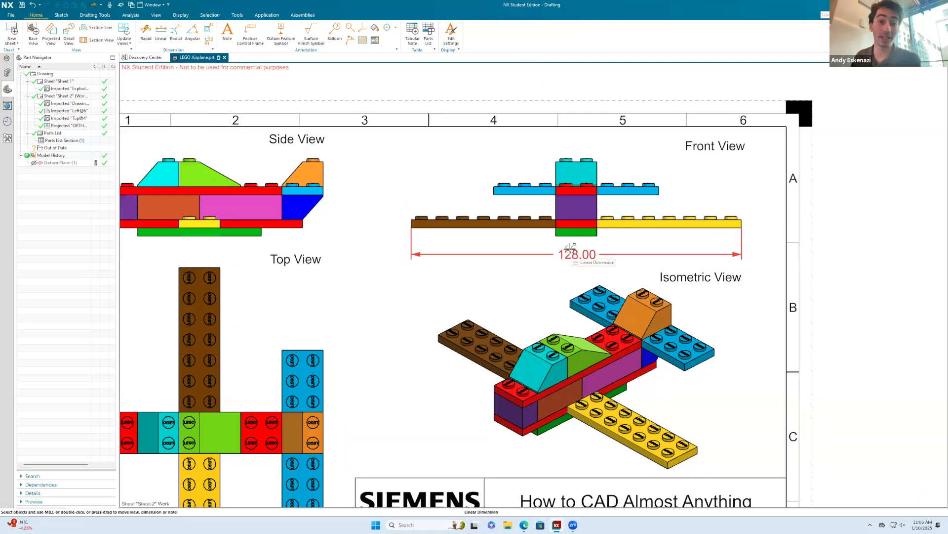
Examine the wingspan dimension in the front view and the arrangement of the views across the whole sheet.
scroll(541, 242, down, 5)
scroll(513, 335, up, 6)
scroll(514, 336, down, 4)
scroll(423, 238, up, 6)
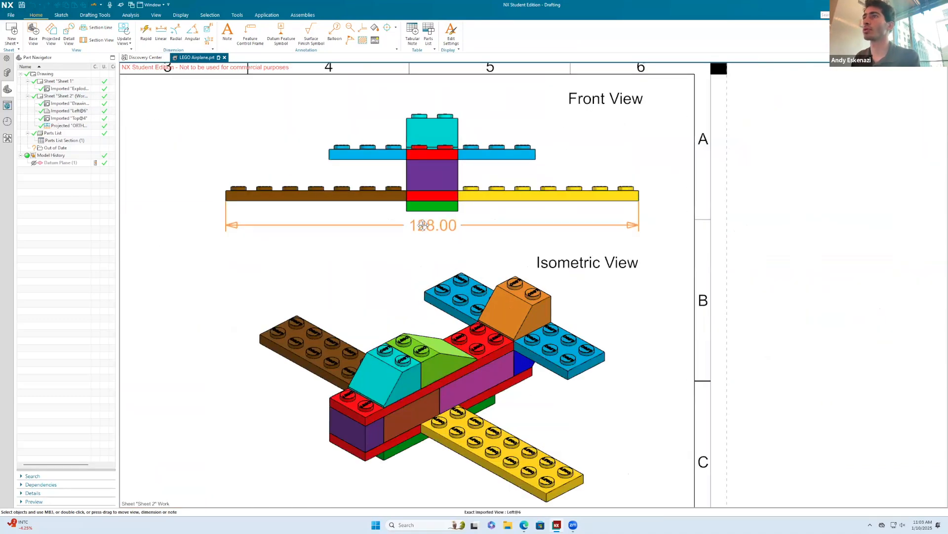
scroll(599, 209, down, 5)
scroll(404, 273, up, 2)
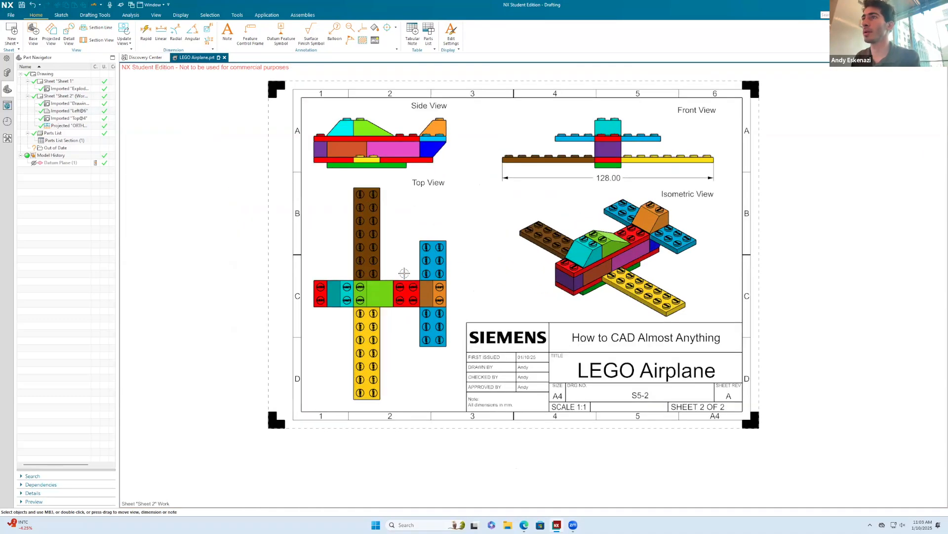
scroll(405, 273, up, 1)
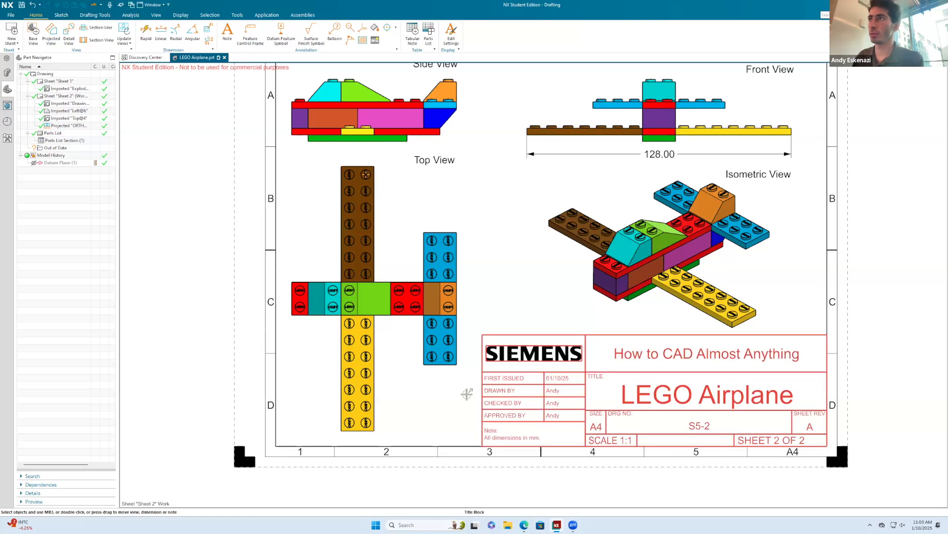
scroll(483, 393, down, 1)
scroll(674, 151, up, 2)
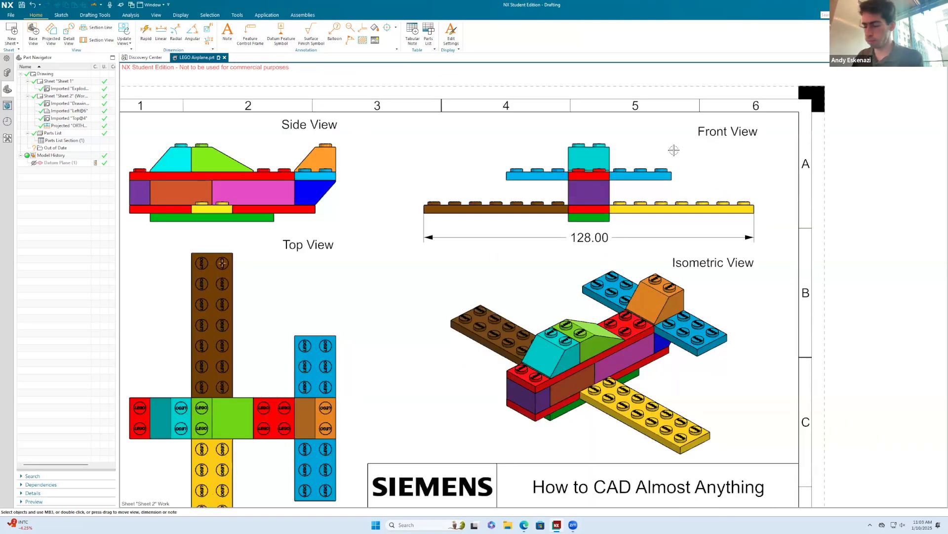
Add a Rapid Dimension for the airplane's overall height in the front view, from top stud to green plate, placed beside the view.
key(d)
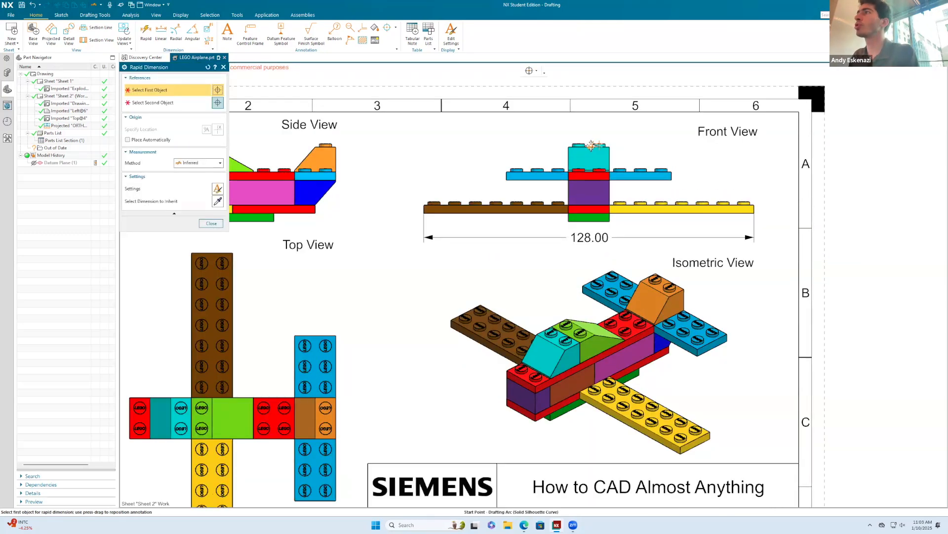
scroll(593, 145, up, 13)
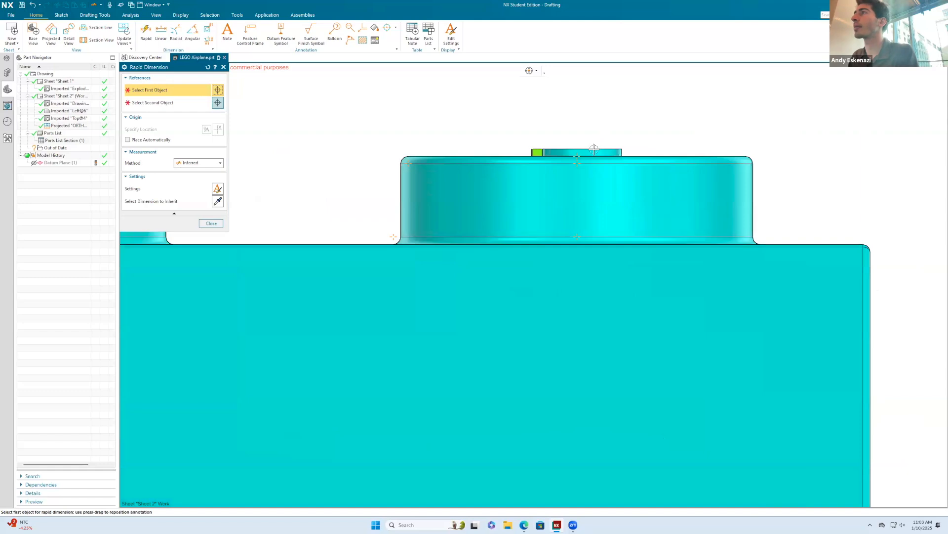
click(600, 147)
scroll(560, 172, down, 6)
scroll(560, 171, down, 7)
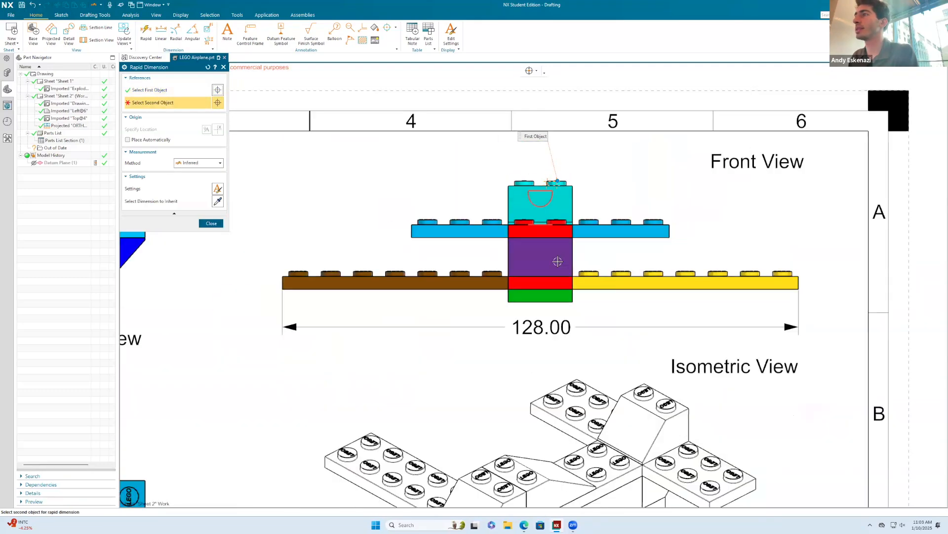
scroll(557, 260, up, 6)
click(557, 281)
scroll(468, 265, down, 6)
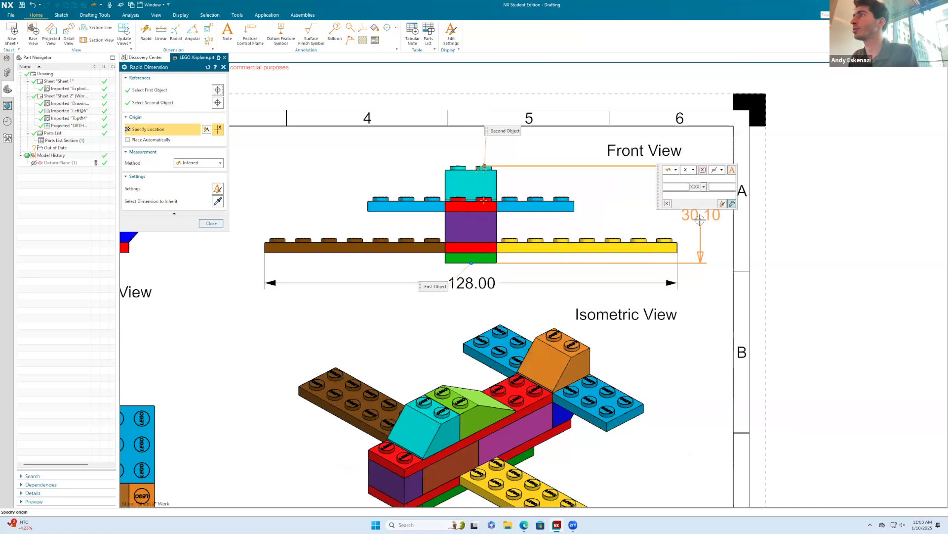
click(700, 221)
scroll(638, 217, down, 5)
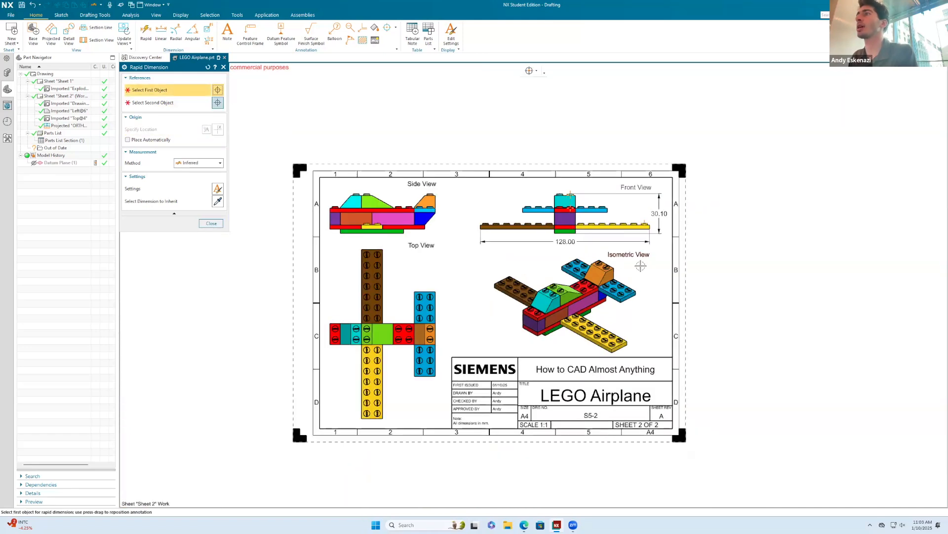
Add a Rapid Dimension for the airplane's overall length in the top view, between the fuselage end edges, placed above the view.
scroll(509, 211, up, 2)
scroll(381, 239, down, 2)
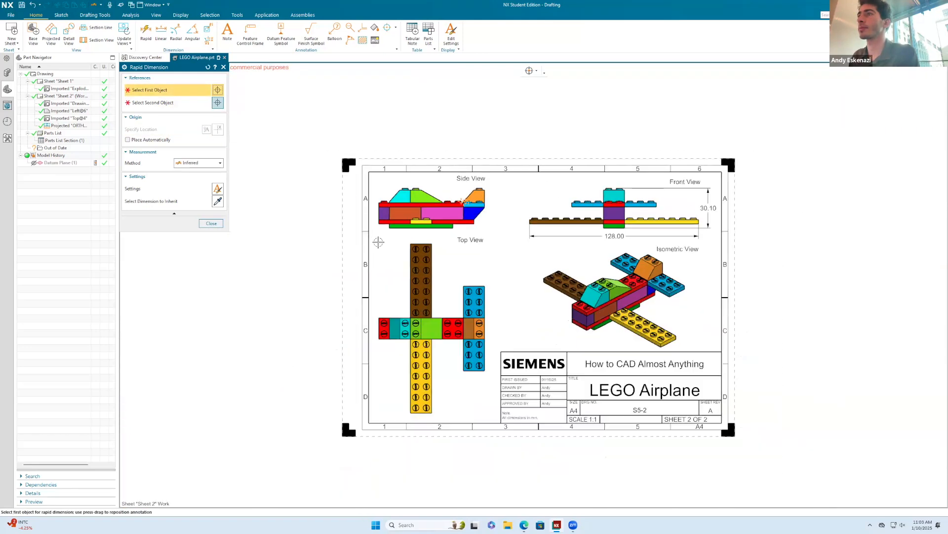
scroll(444, 302, up, 3)
scroll(445, 301, down, 3)
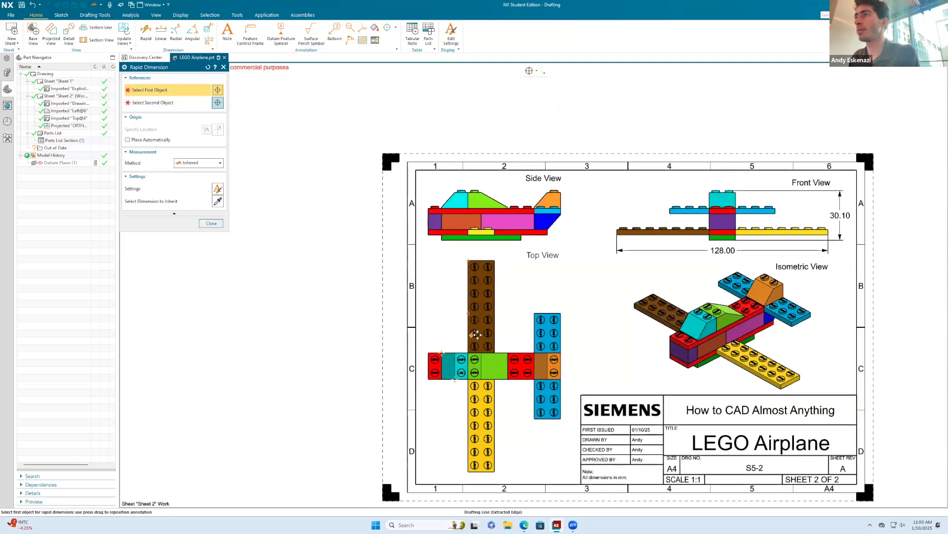
scroll(554, 206, up, 3)
scroll(554, 207, down, 4)
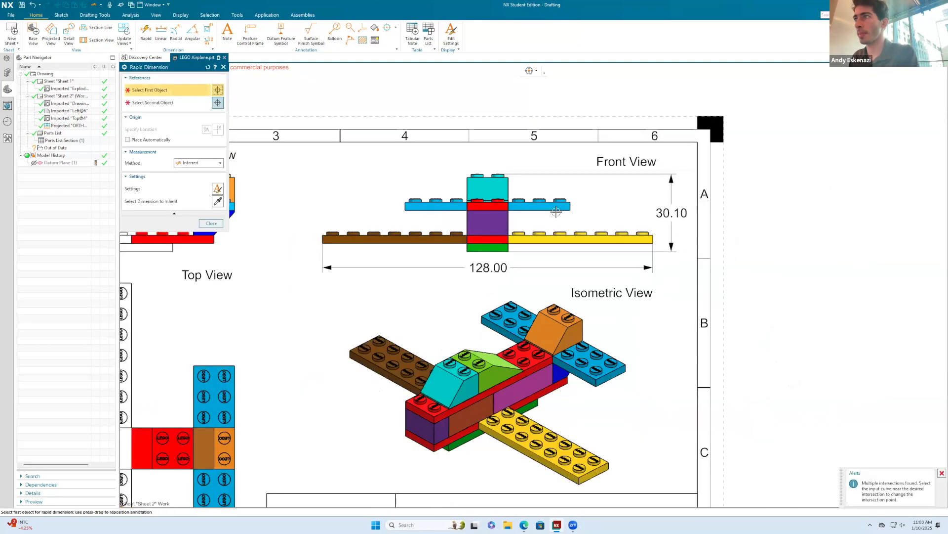
scroll(283, 327, up, 3)
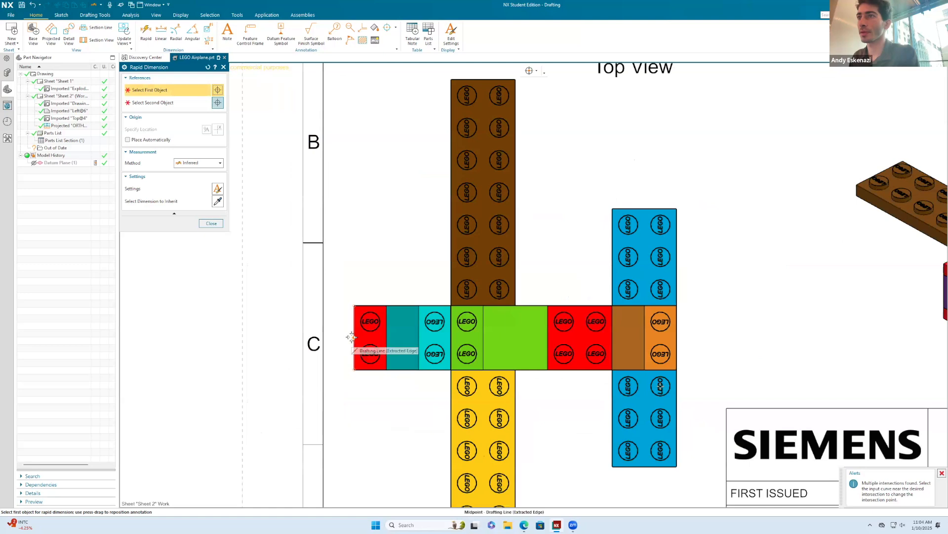
click(353, 338)
click(677, 339)
scroll(678, 339, down, 4)
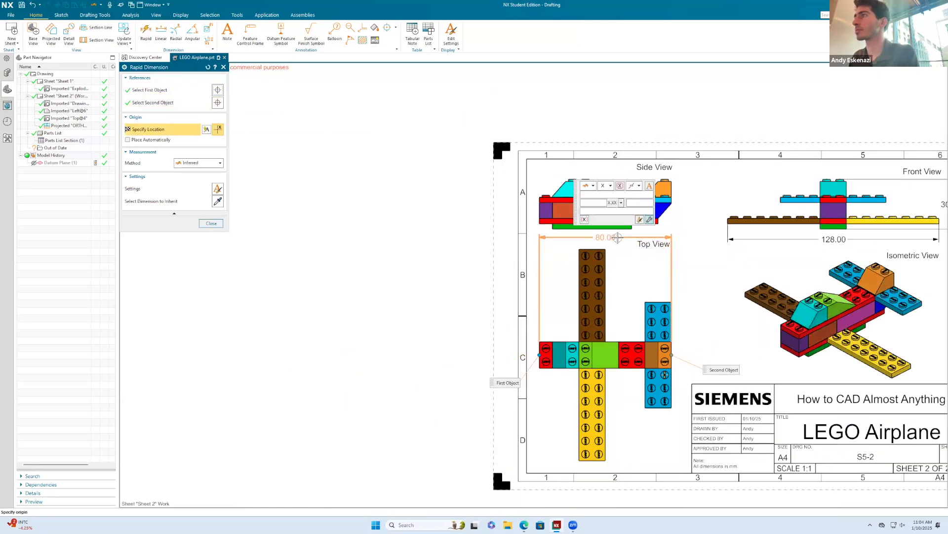
click(617, 237)
key(Escape)
Fine-tune the positions of the Top View label and the overall length dimension between the side and top views.
scroll(653, 250, up, 3)
drag(654, 254, 655, 257)
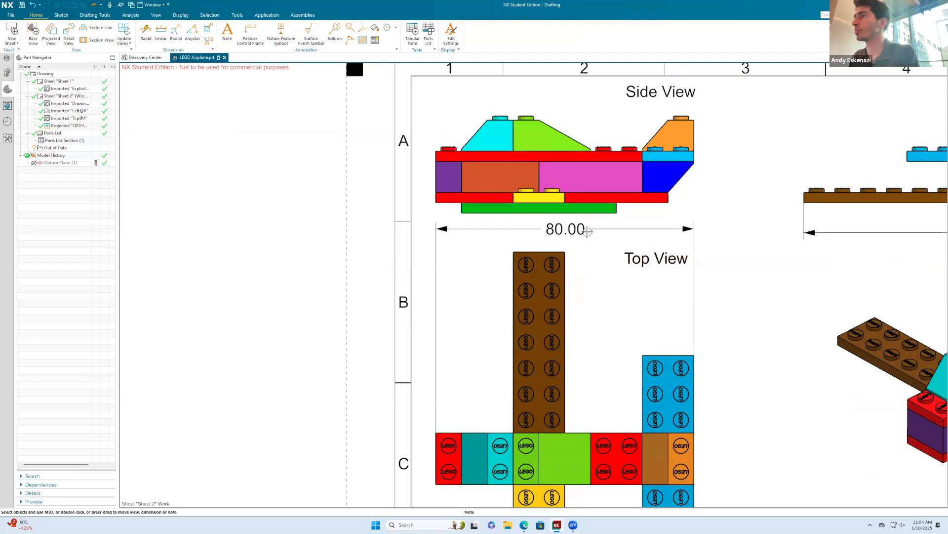
drag(575, 238, 573, 238)
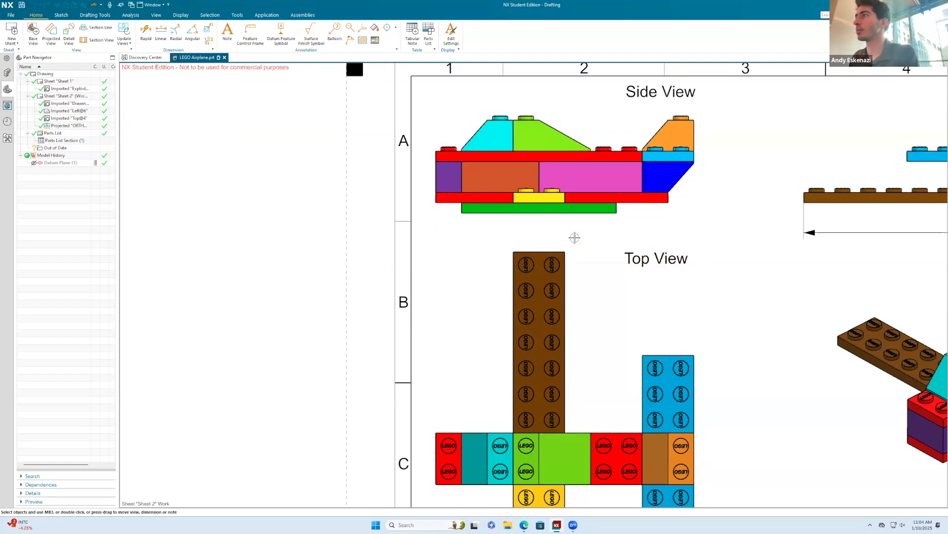
scroll(588, 245, down, 5)
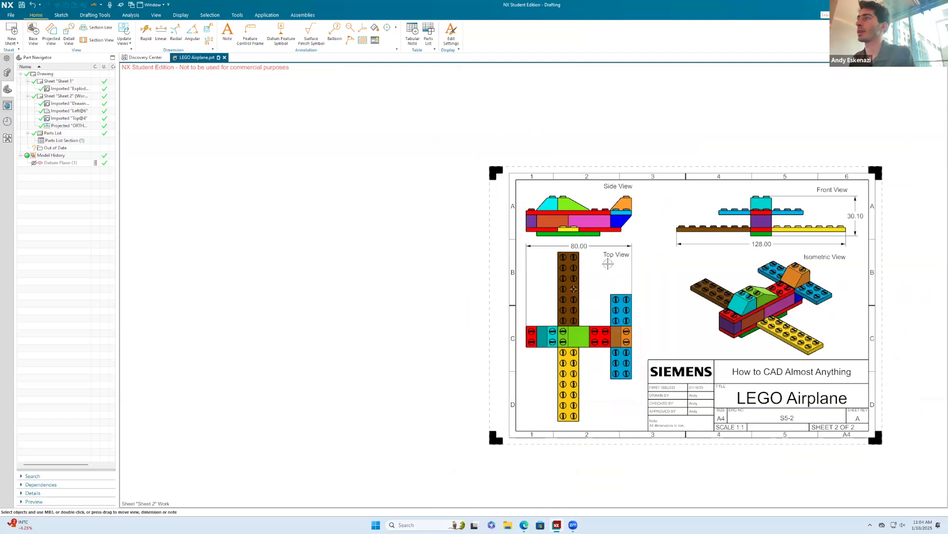
scroll(608, 264, up, 5)
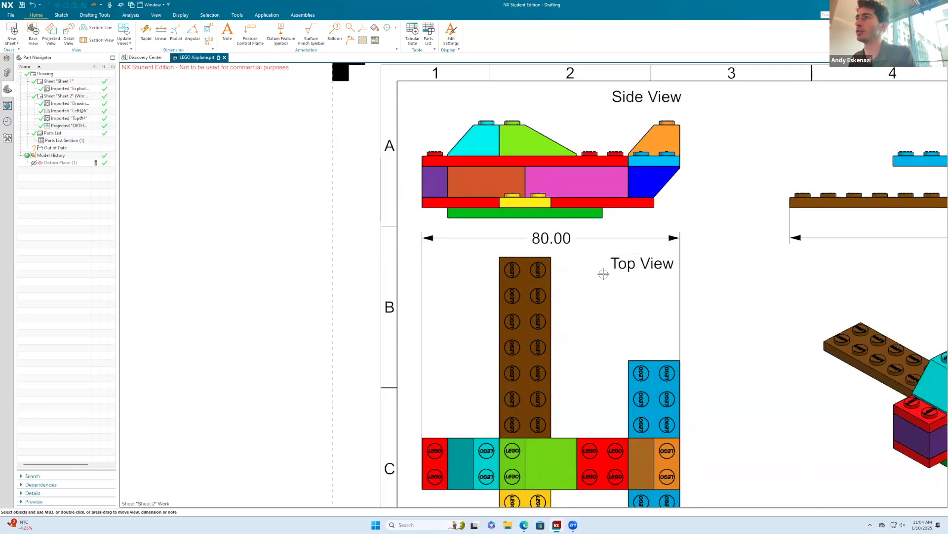
scroll(603, 273, down, 4)
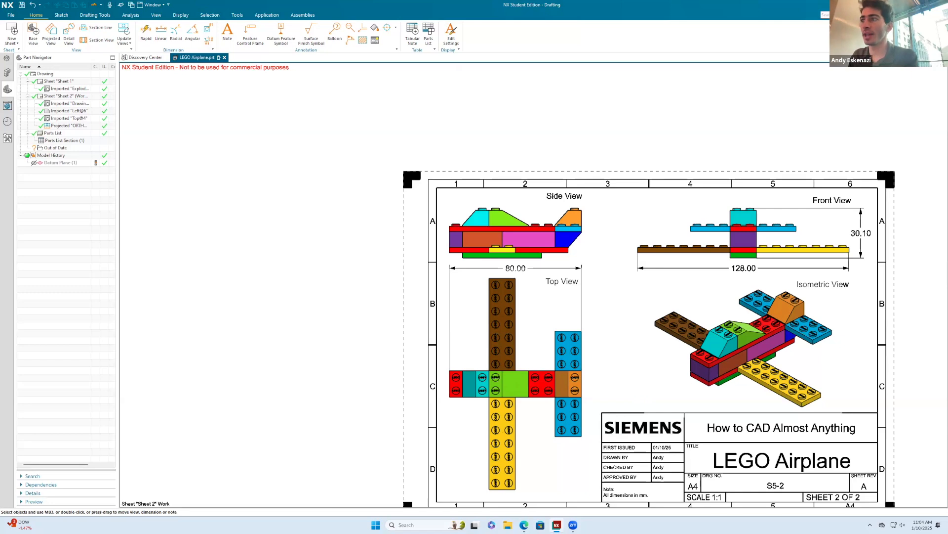
Check the finished second sheet as a whole and save the LEGO airplane part file.
scroll(474, 287, down, 3)
scroll(657, 282, up, 2)
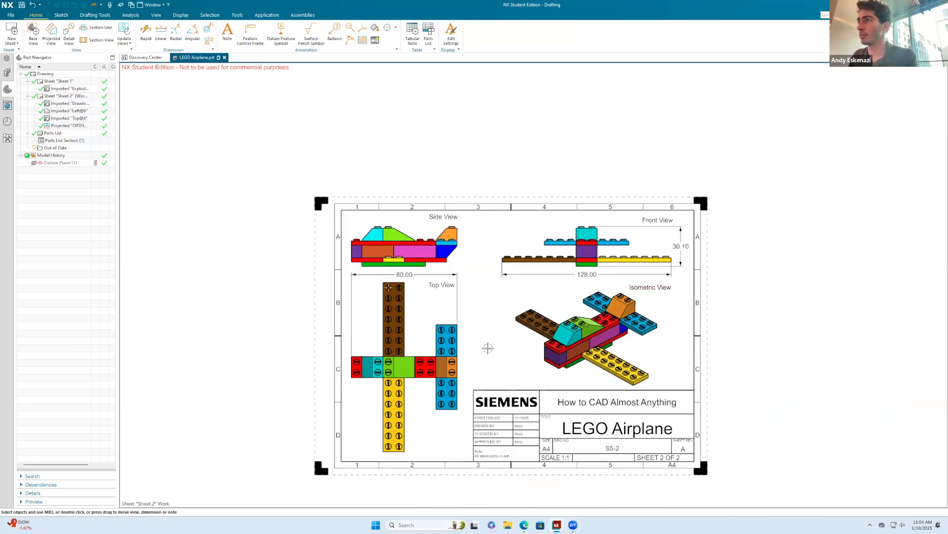
scroll(450, 370, up, 2)
key(ctrl+s)
scroll(312, 200, down, 3)
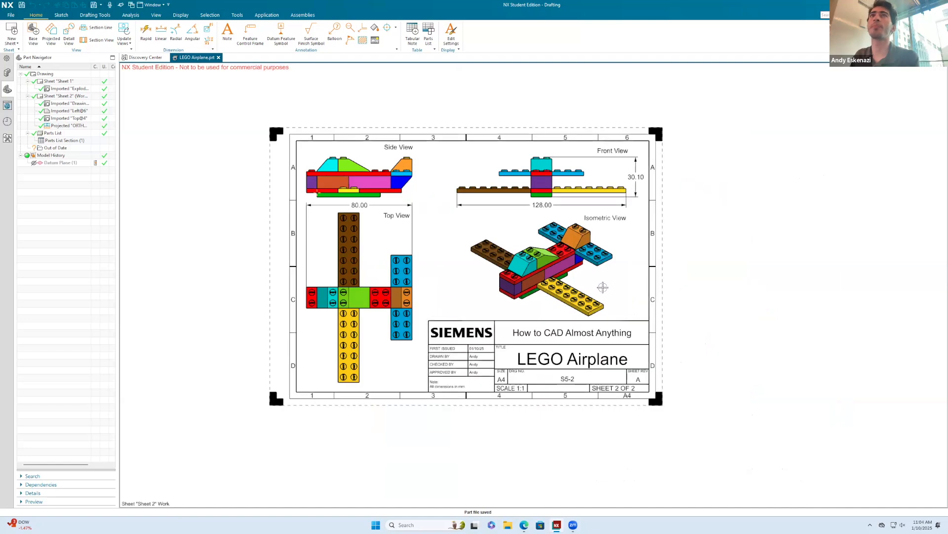
Open the existing drawing file LEGO 2x4 Brick_dwg1.prt.
click(10, 15)
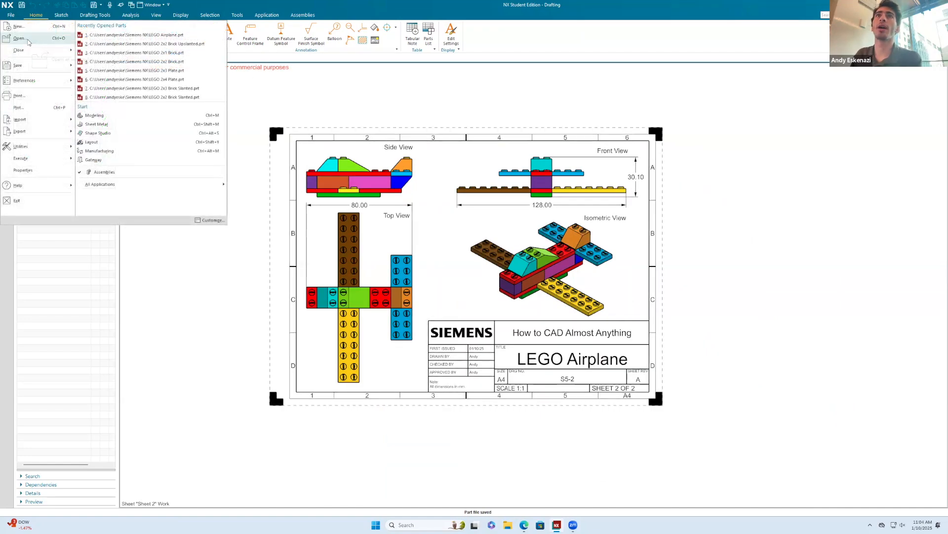
click(28, 42)
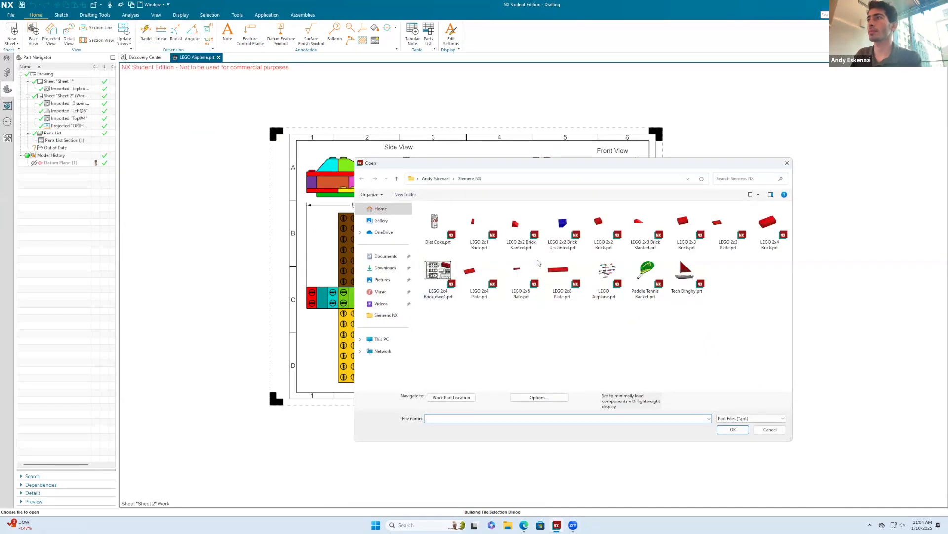
click(438, 274)
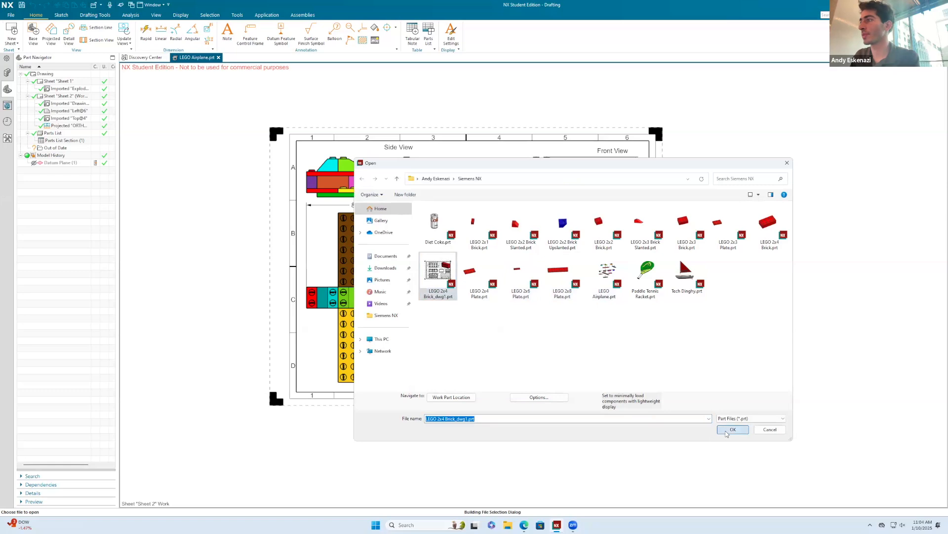
click(726, 430)
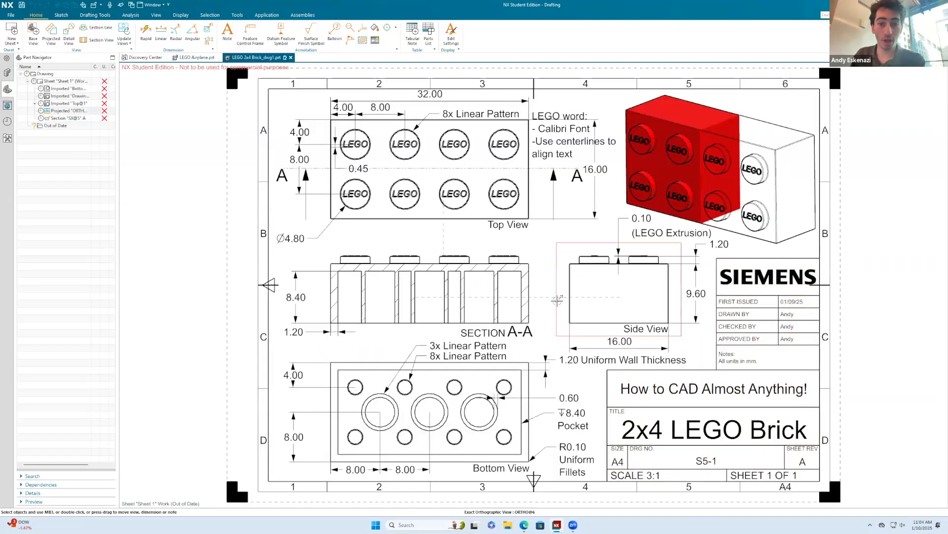
Move the title block up off its corner over the isometric view and hide the centring mark line at the right sheet border.
scroll(810, 274, down, 1)
scroll(813, 277, up, 8)
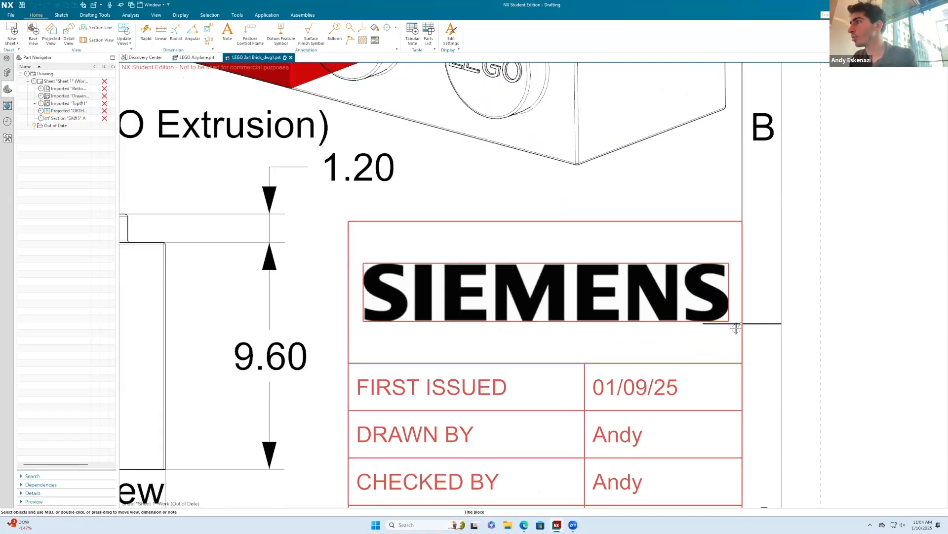
scroll(738, 337, up, 3)
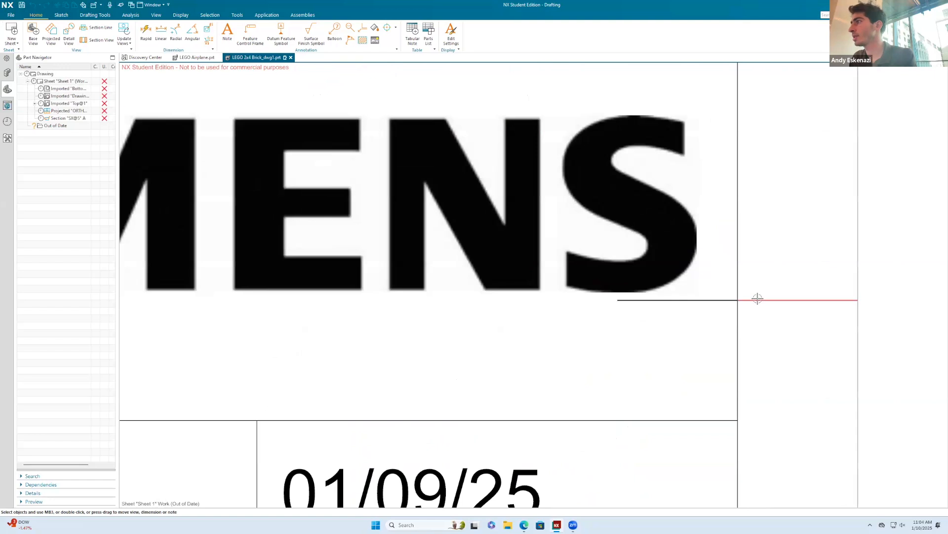
scroll(733, 301, down, 8)
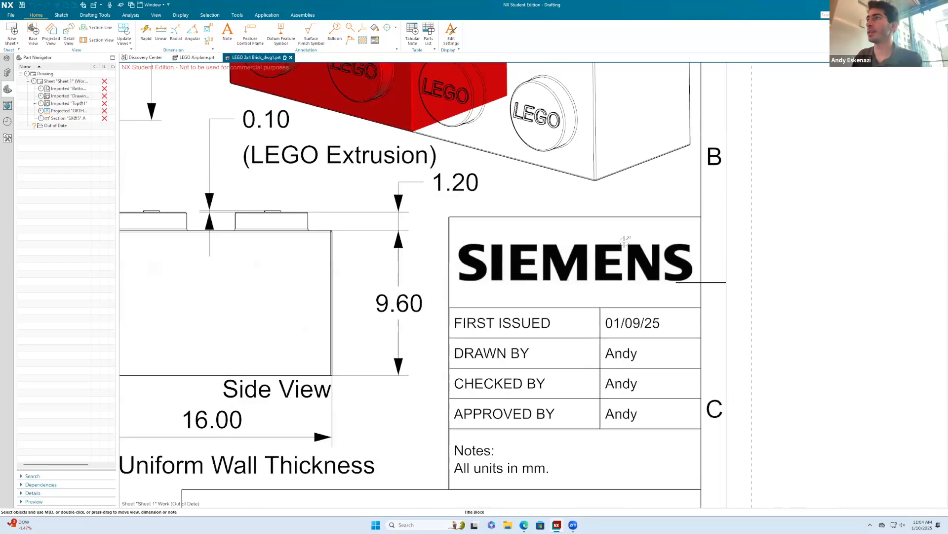
drag(519, 226, 608, 422)
right_click(675, 276)
scroll(711, 241, down, 6)
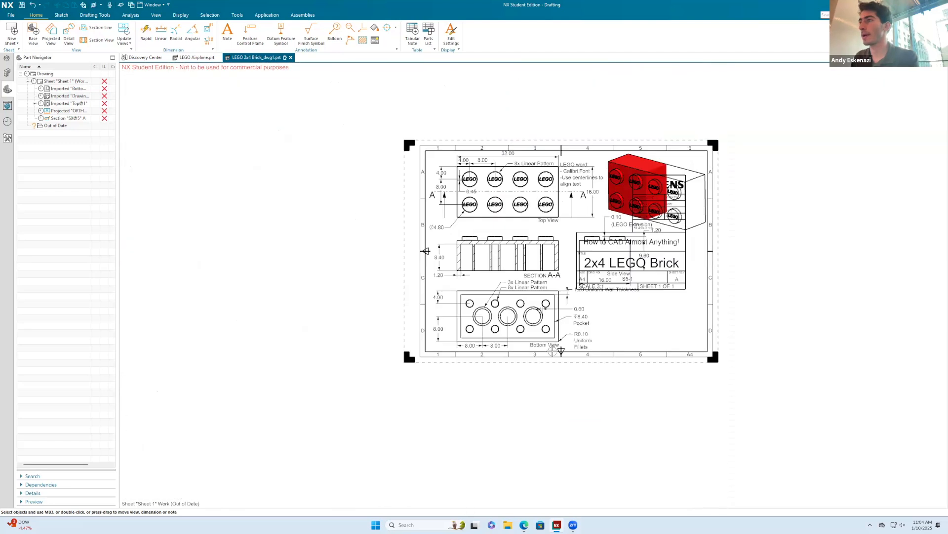
Hide the lines that form the centring arrow at the bottom sheet border, below the bottom view.
scroll(554, 350, up, 10)
right_click(582, 332)
scroll(574, 343, up, 3)
right_click(577, 341)
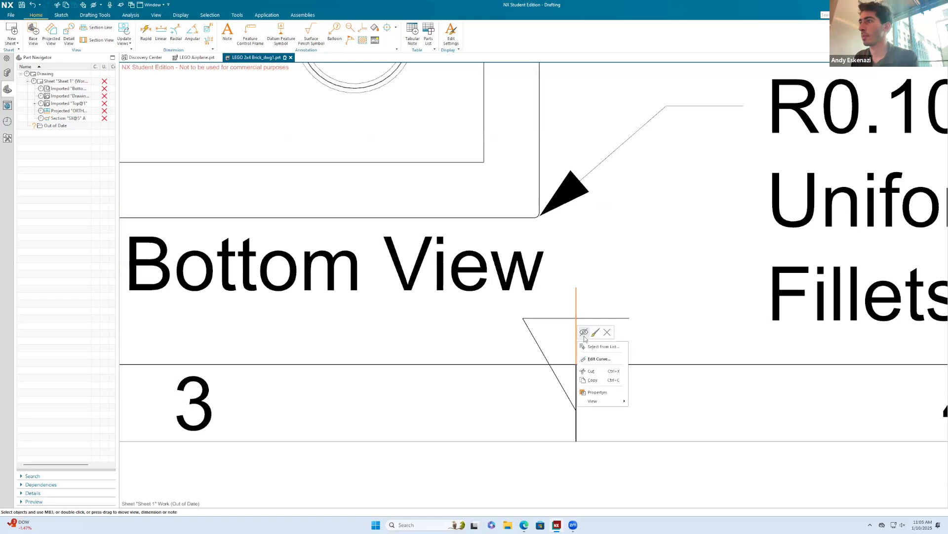
right_click(538, 320)
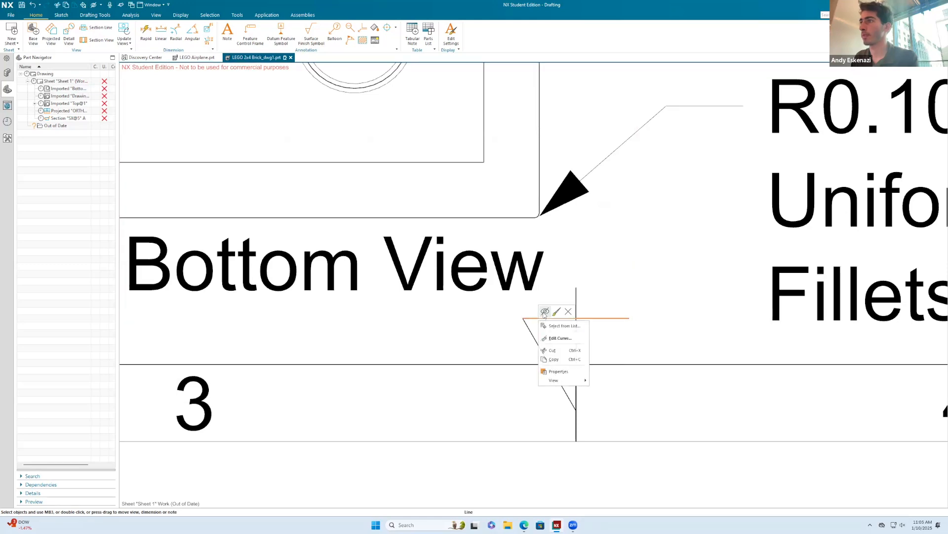
right_click(577, 331)
click(584, 322)
right_click(534, 335)
click(541, 327)
scroll(647, 342, down, 10)
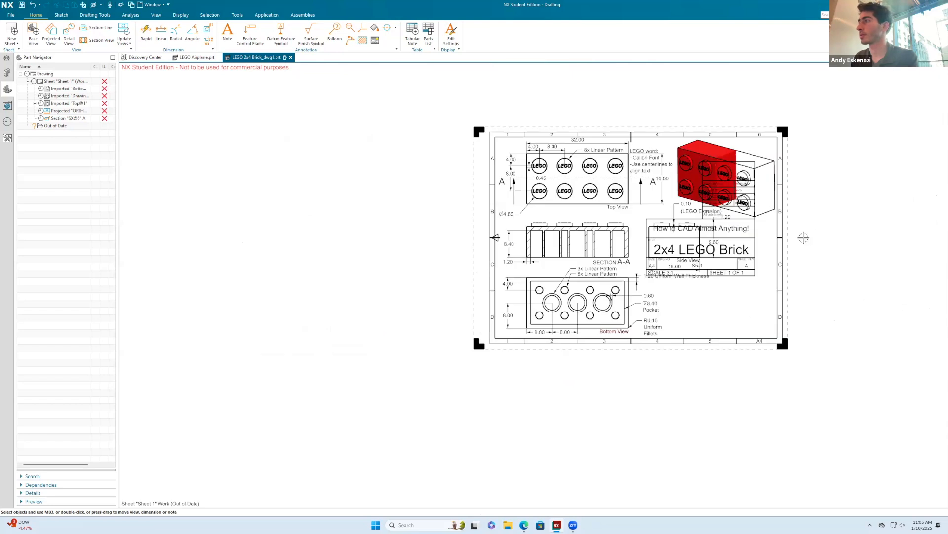
Hide the lines that form the centring arrow at the left sheet border, beside the section view.
scroll(497, 236, up, 10)
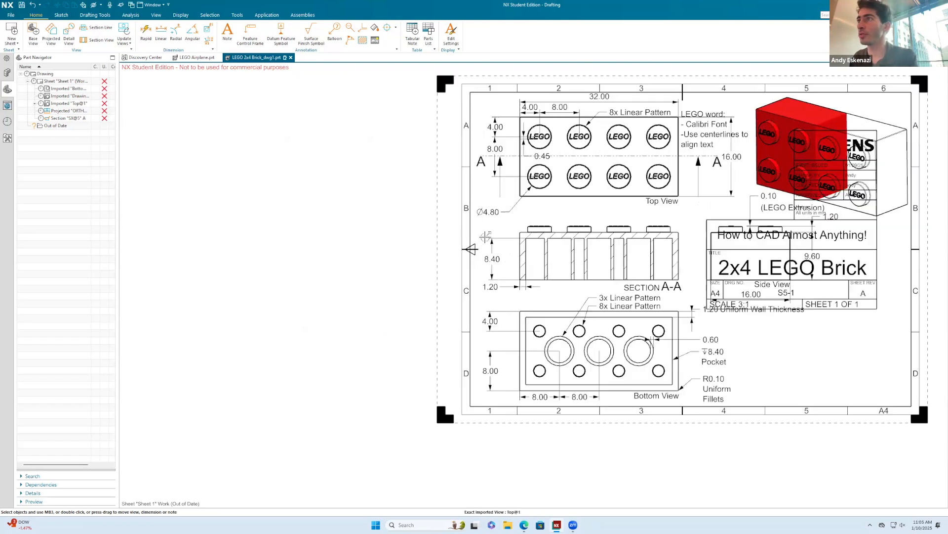
click(387, 262)
click(394, 254)
click(399, 262)
click(406, 256)
right_click(418, 298)
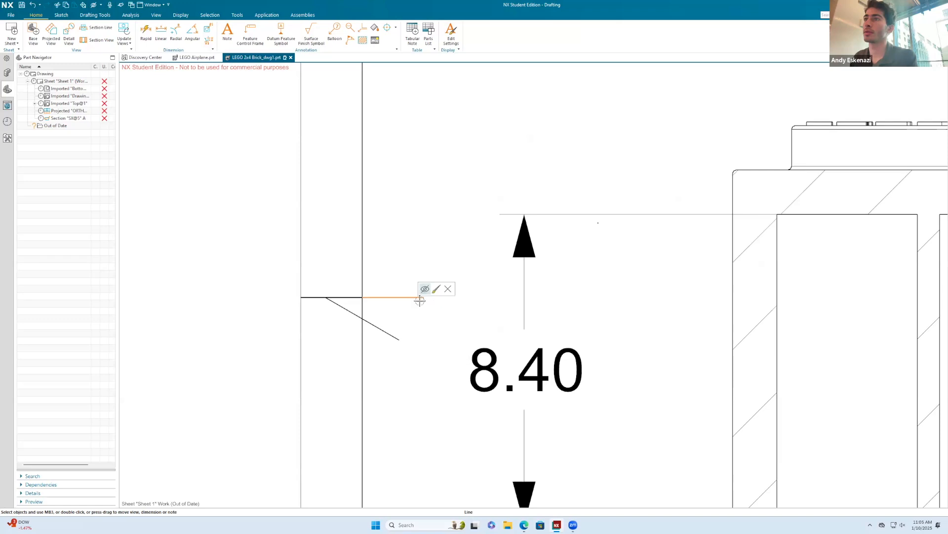
right_click(391, 333)
click(396, 323)
right_click(395, 299)
click(399, 289)
scroll(410, 299, down, 9)
scroll(592, 163, up, 3)
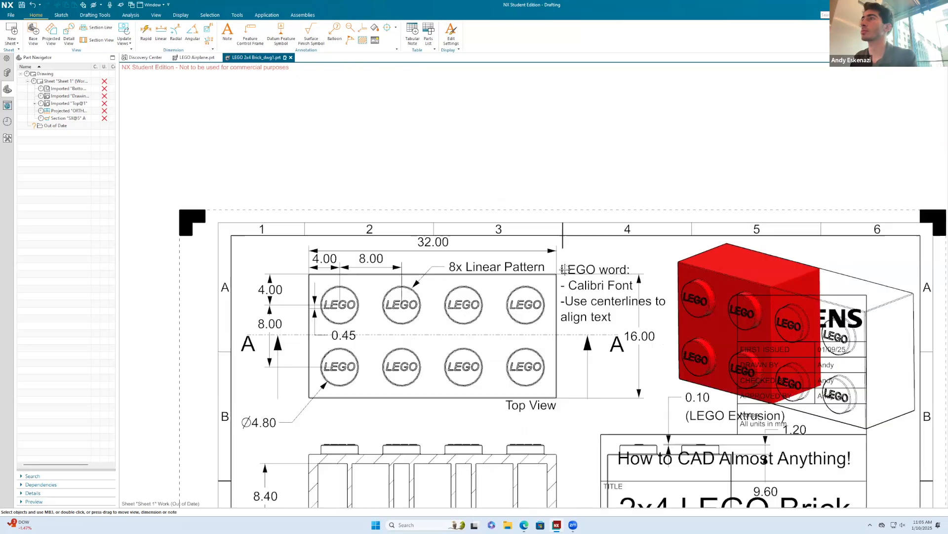
Hide the centring mark line at the top sheet border, between zones 3 and 4 above the top view.
scroll(561, 247, up, 4)
right_click(569, 221)
click(572, 209)
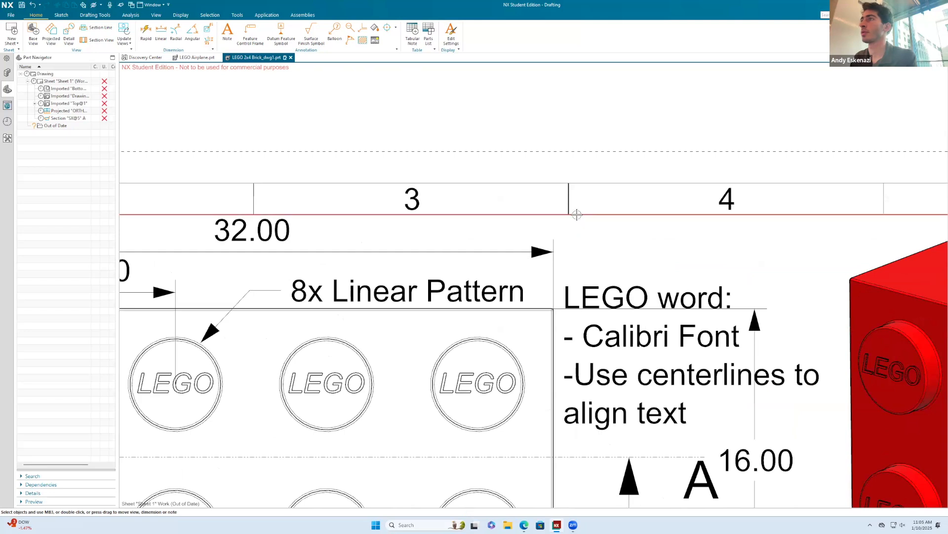
Move the title block back into the lower-right corner of the drawing frame, clear of the isometric view.
scroll(504, 191, down, 7)
scroll(649, 266, up, 3)
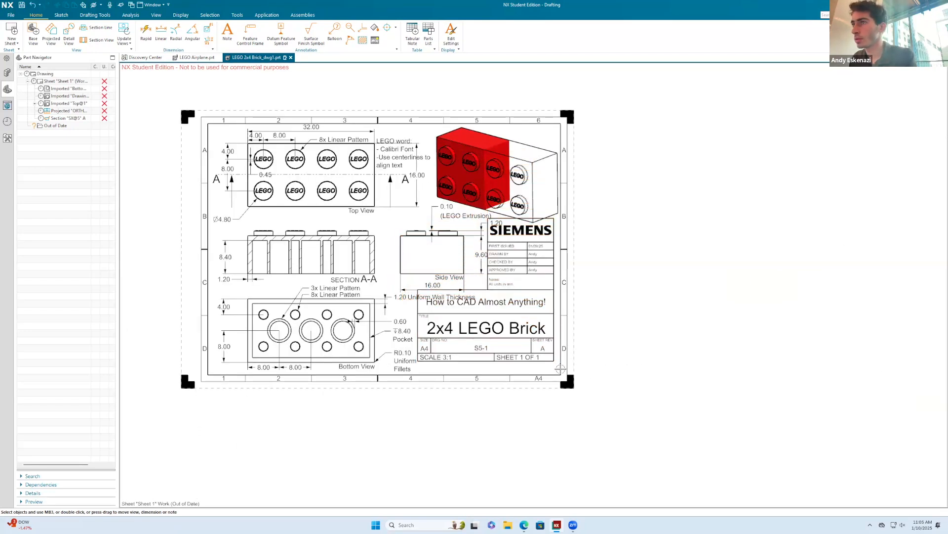
scroll(547, 363, up, 5)
drag(531, 321, 570, 397)
scroll(700, 329, down, 1)
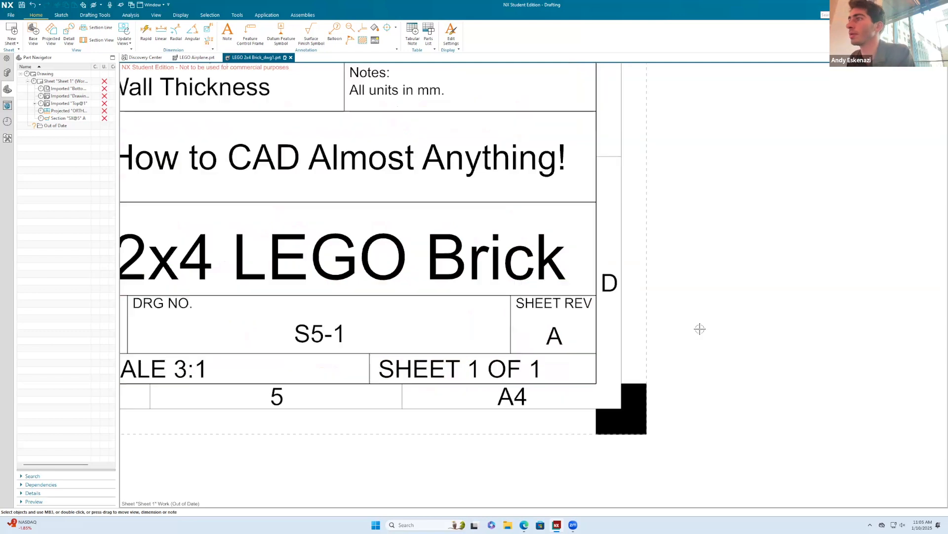
Check the whole 2x4 LEGO brick sheet and save the drawing file.
scroll(700, 328, down, 10)
scroll(700, 329, up, 4)
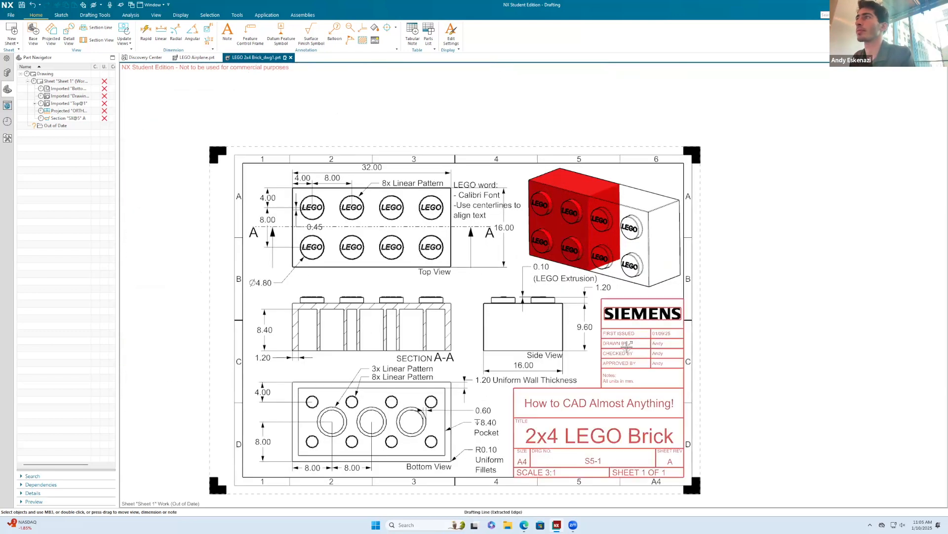
scroll(593, 208, up, 3)
scroll(635, 245, down, 4)
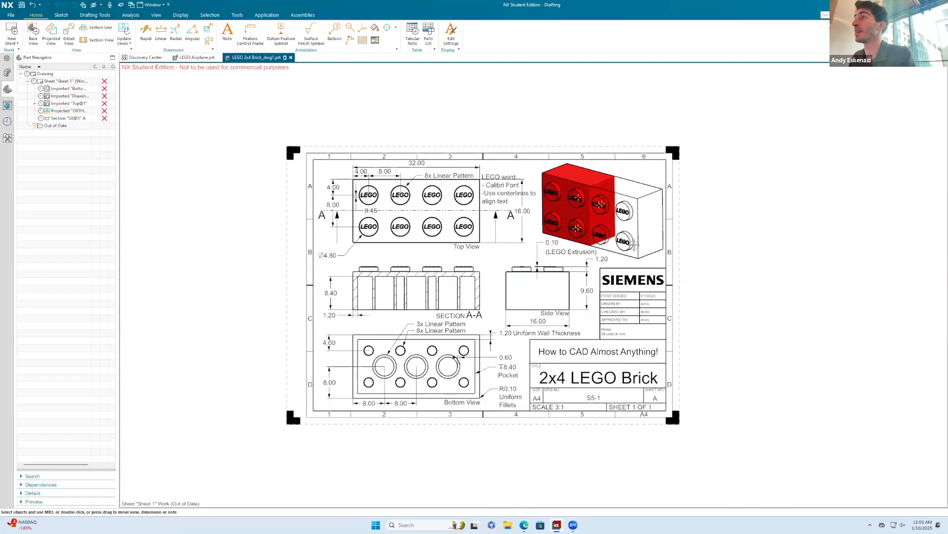
scroll(633, 242, up, 2)
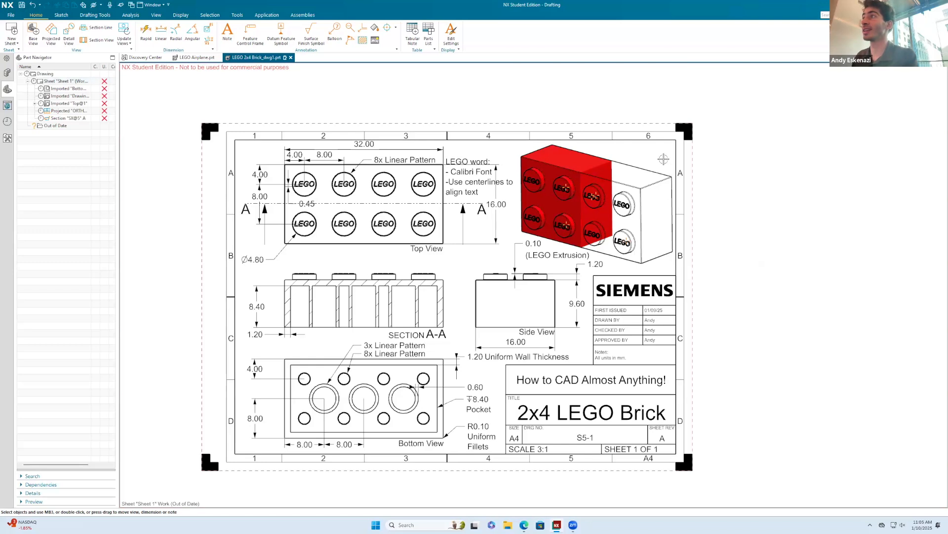
click(21, 5)
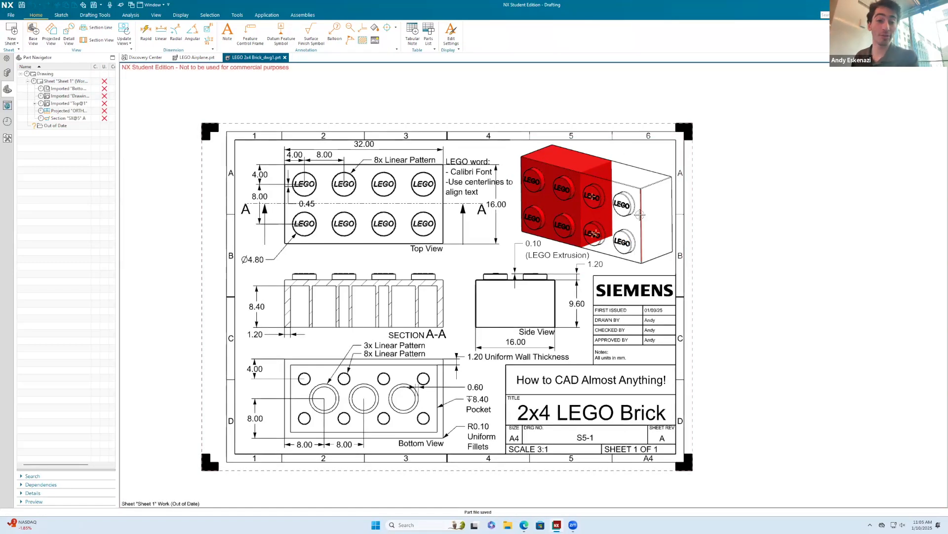
Switch to the LEGO Airplane drawing and compare the borders and layouts of Sheet 1 and Sheet 2.
click(195, 57)
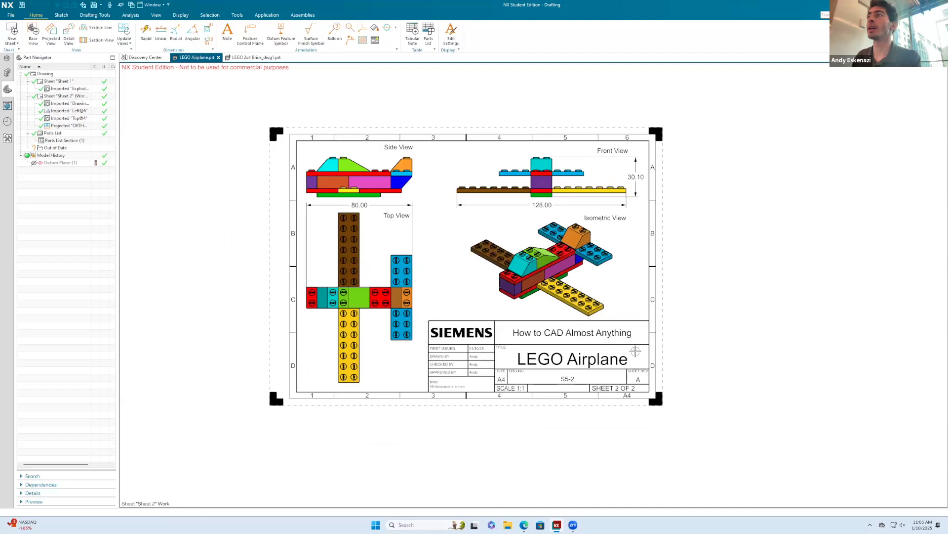
scroll(385, 239, up, 1)
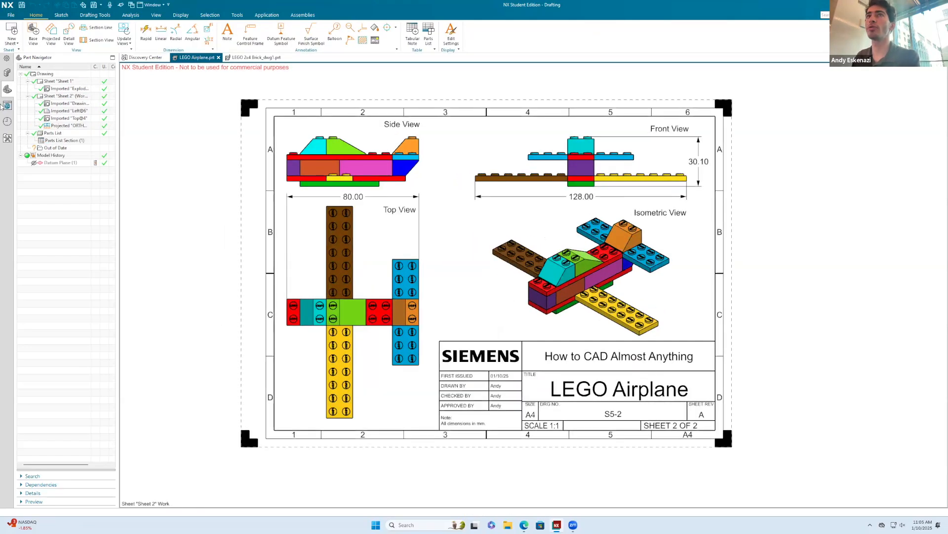
double_click(54, 90)
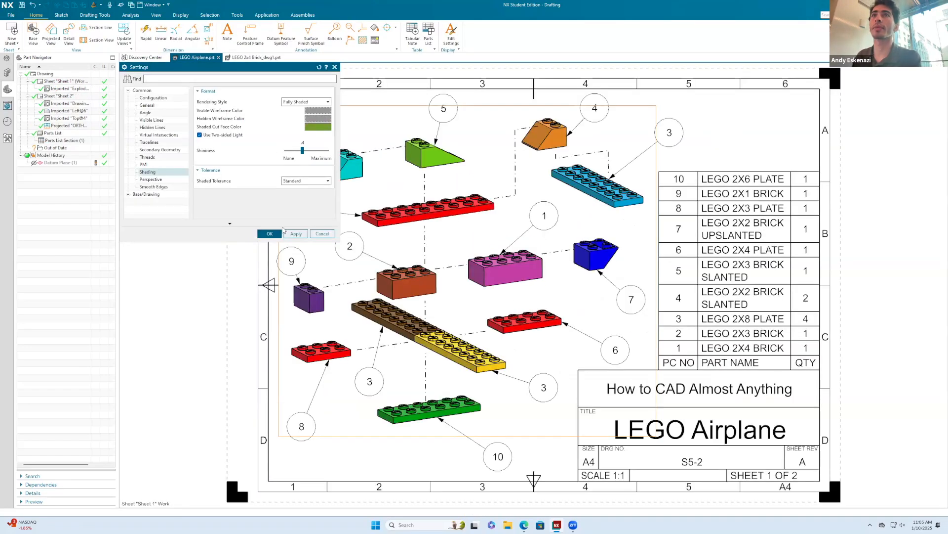
click(322, 233)
double_click(61, 81)
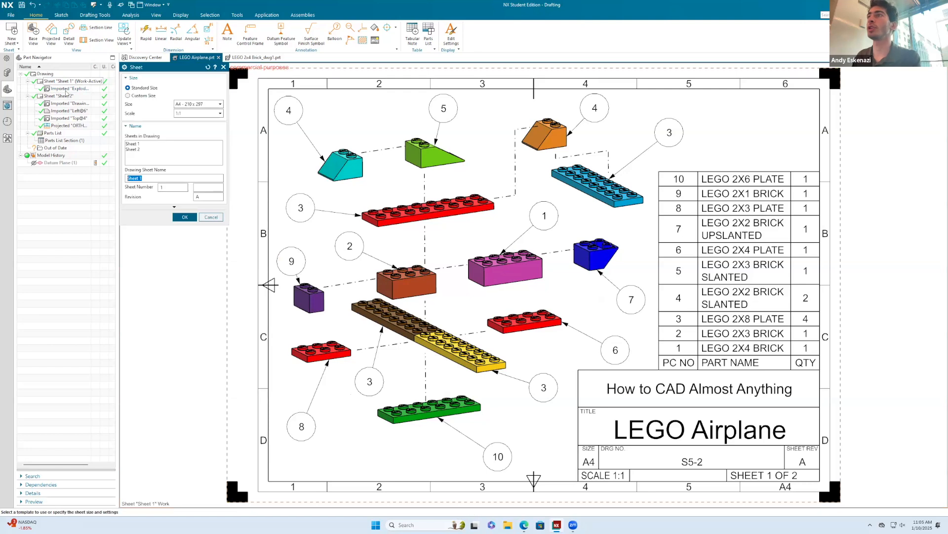
click(223, 67)
scroll(340, 195, down, 2)
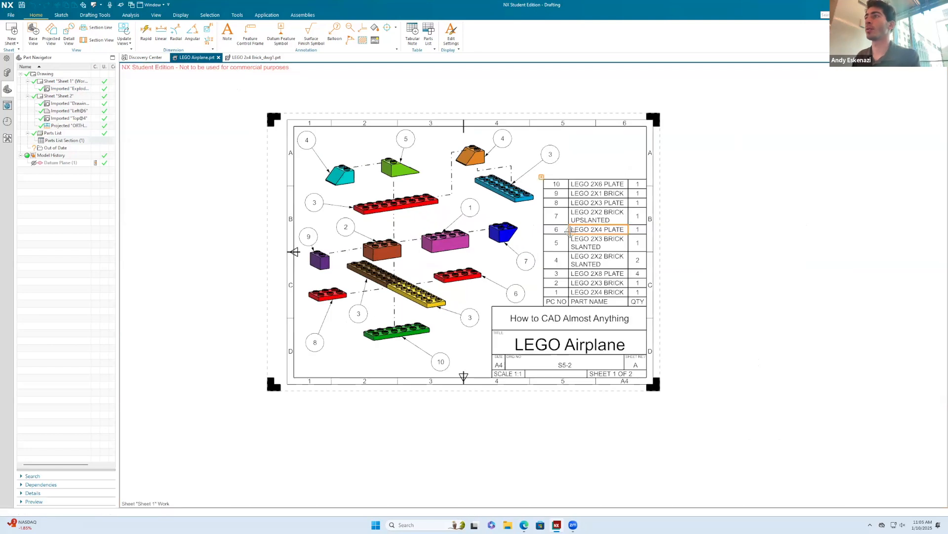
scroll(595, 286, down, 1)
scroll(399, 223, up, 1)
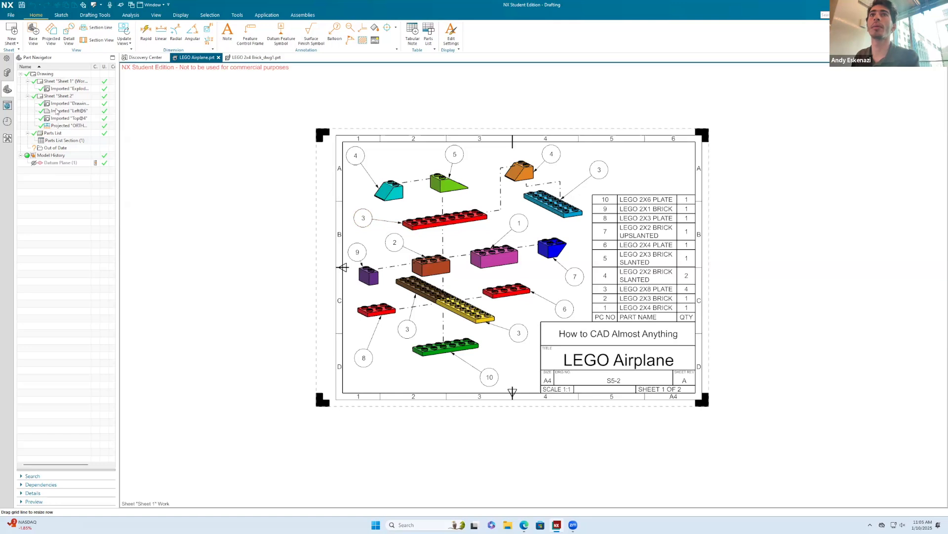
double_click(56, 97)
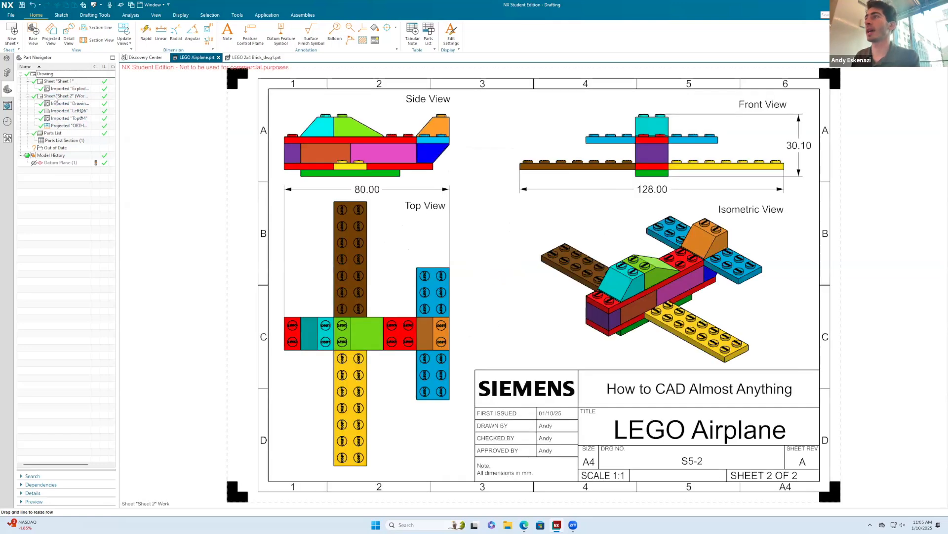
scroll(417, 354, down, 2)
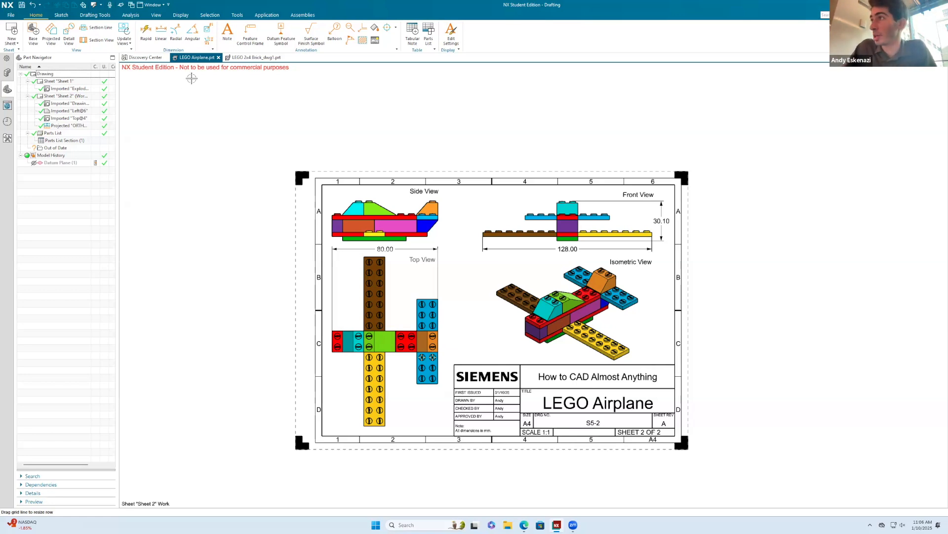
Make Sheet 1 the active sheet and hide the lines that form the centring arrow at its bottom border.
double_click(62, 81)
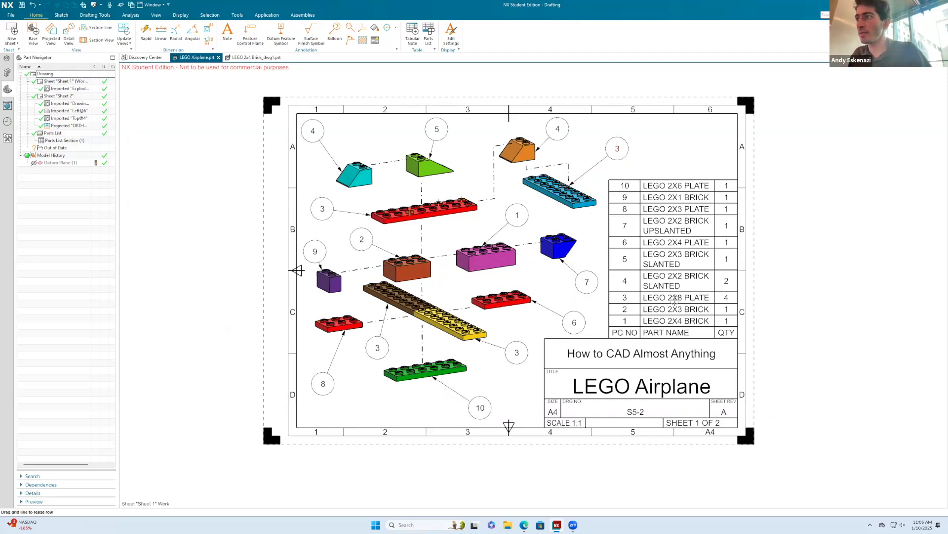
scroll(511, 419, up, 4)
right_click(516, 428)
click(521, 425)
scroll(515, 427, up, 4)
right_click(508, 429)
click(515, 420)
right_click(489, 426)
click(495, 418)
right_click(466, 441)
click(473, 432)
scroll(663, 381, down, 8)
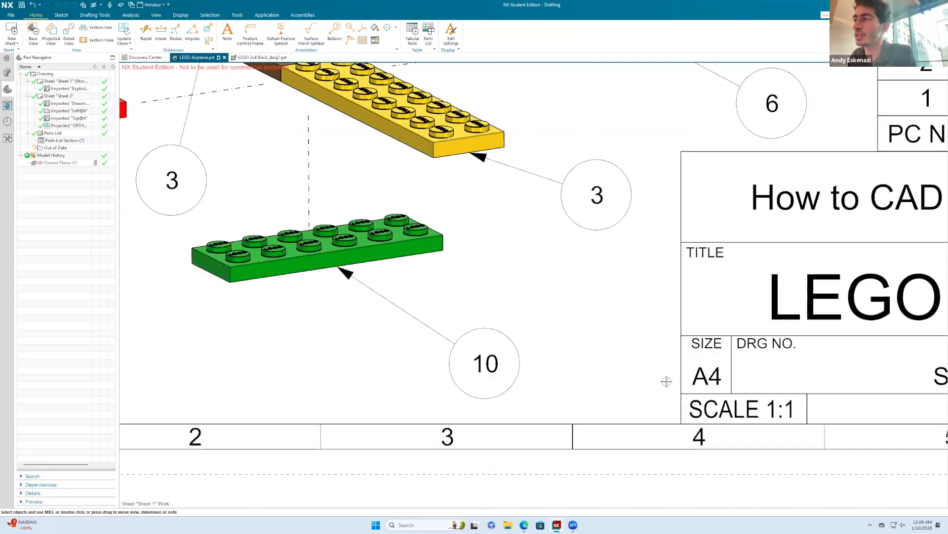
Hide the lines that form the centring arrow at the left border of Sheet 1.
scroll(331, 177, up, 5)
right_click(442, 258)
click(449, 250)
right_click(457, 262)
click(465, 253)
right_click(465, 278)
click(472, 271)
right_click(450, 299)
click(455, 289)
right_click(451, 279)
click(455, 269)
scroll(421, 314, down, 6)
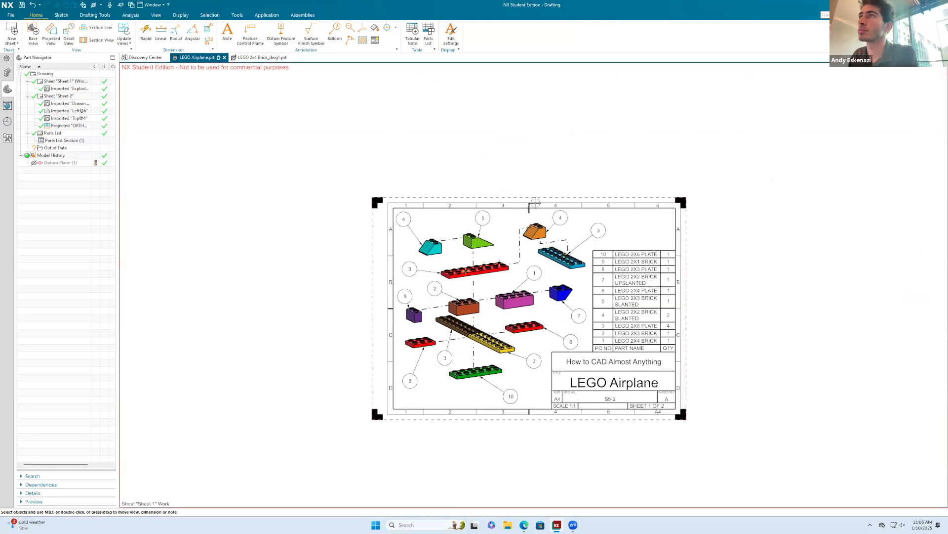
Hide the long centring mark line that extends past the top border of Sheet 1, between zones 3 and 4.
scroll(535, 228, up, 4)
scroll(535, 228, up, 4)
right_click(556, 258)
click(559, 251)
scroll(565, 287, down, 8)
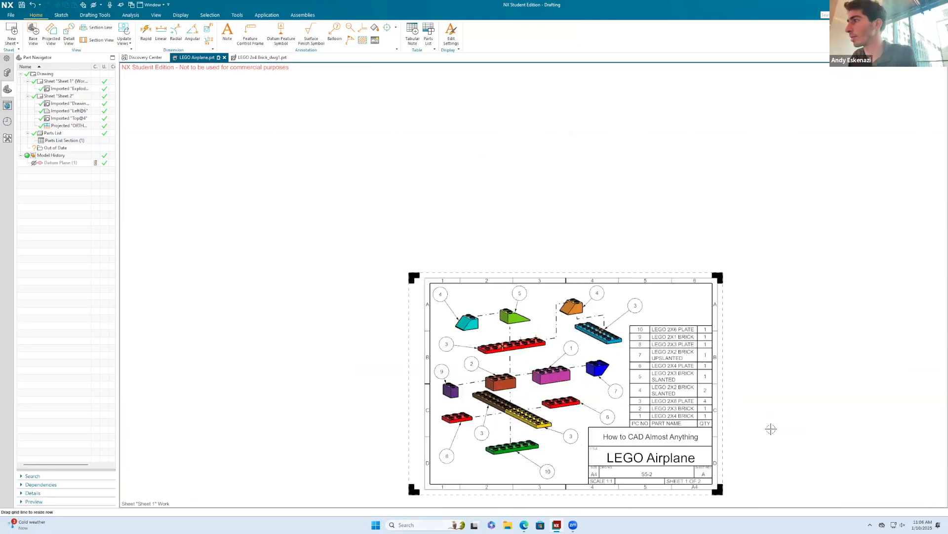
Try to paste a copy of the bottom border's centring line beside the right border of Sheet 1.
scroll(771, 429, up, 4)
scroll(582, 349, down, 3)
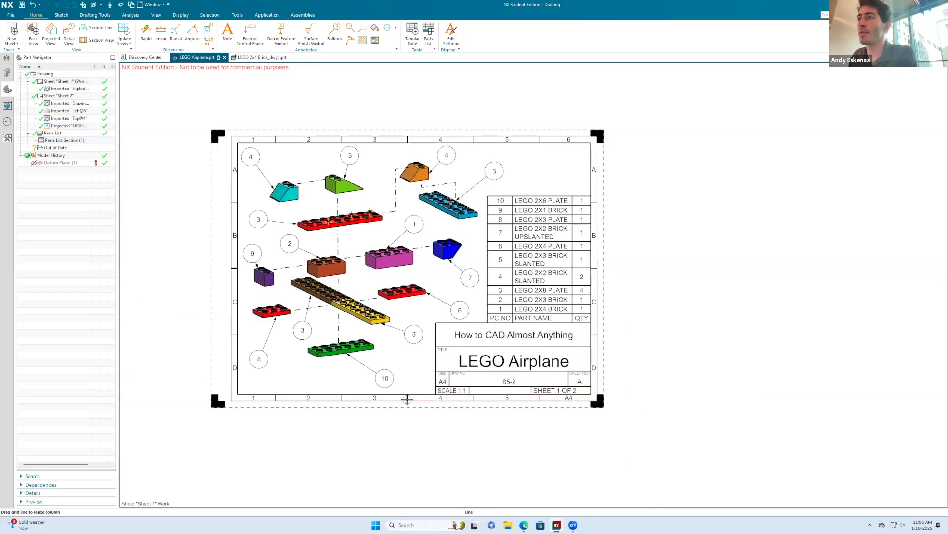
scroll(592, 272, up, 4)
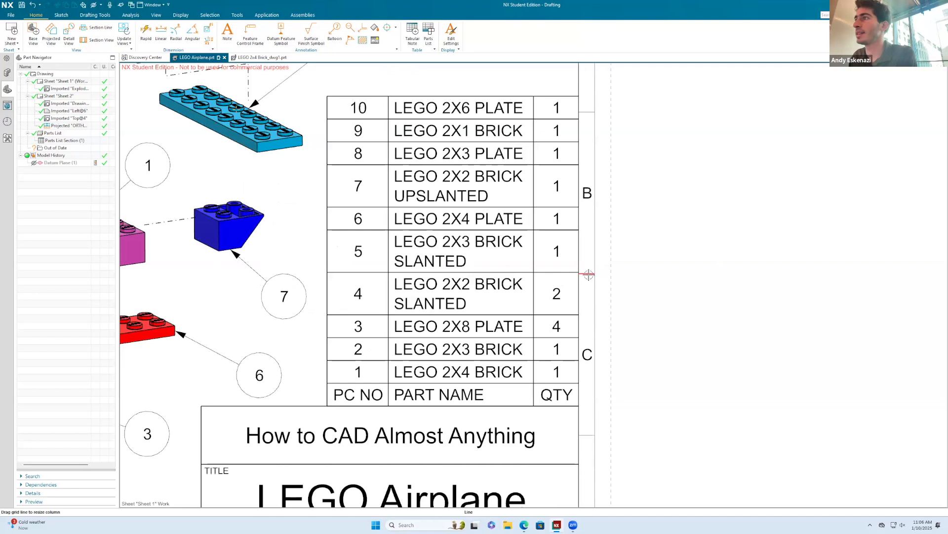
scroll(588, 274, down, 3)
scroll(355, 392, up, 3)
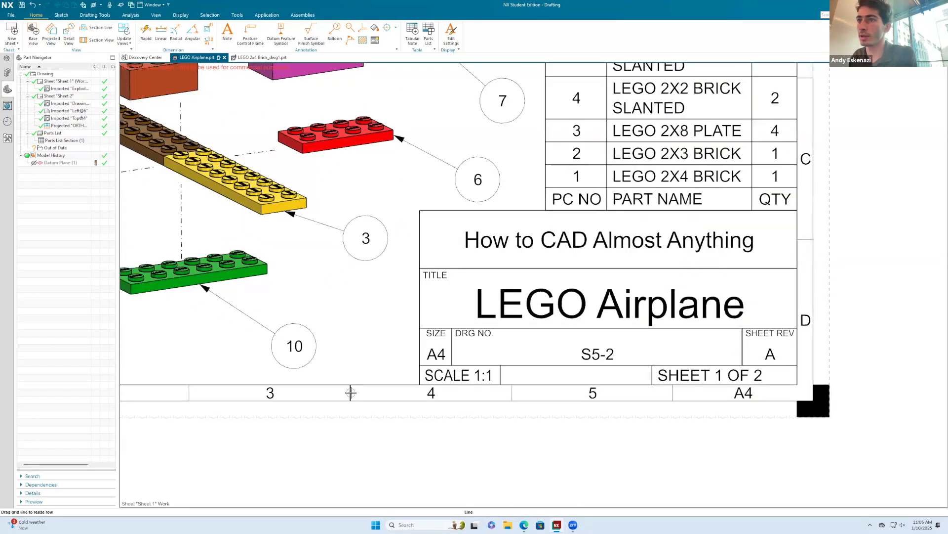
key(ctrl+v)
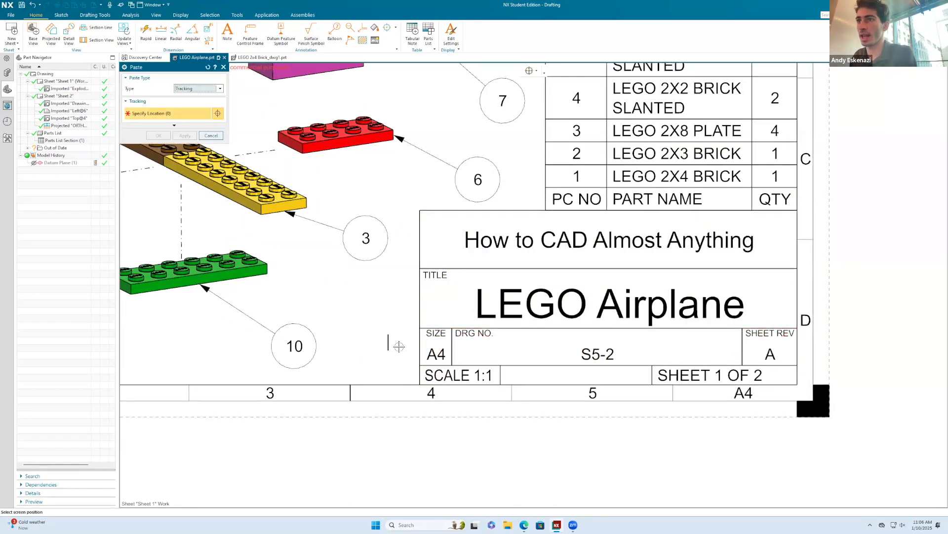
scroll(796, 190, down, 4)
scroll(767, 165, up, 5)
scroll(666, 219, up, 2)
scroll(666, 219, down, 2)
key(Escape)
scroll(662, 189, up, 5)
scroll(608, 215, down, 4)
scroll(657, 135, up, 4)
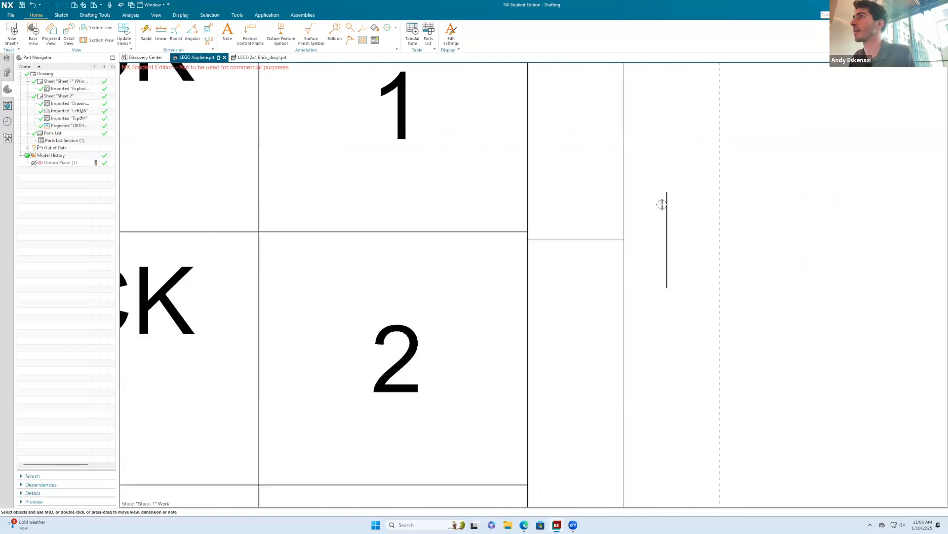
Delete the pasted vertical line outside the right border of Sheet 1.
click(667, 198)
right_click(666, 200)
click(696, 194)
click(594, 239)
right_click(595, 240)
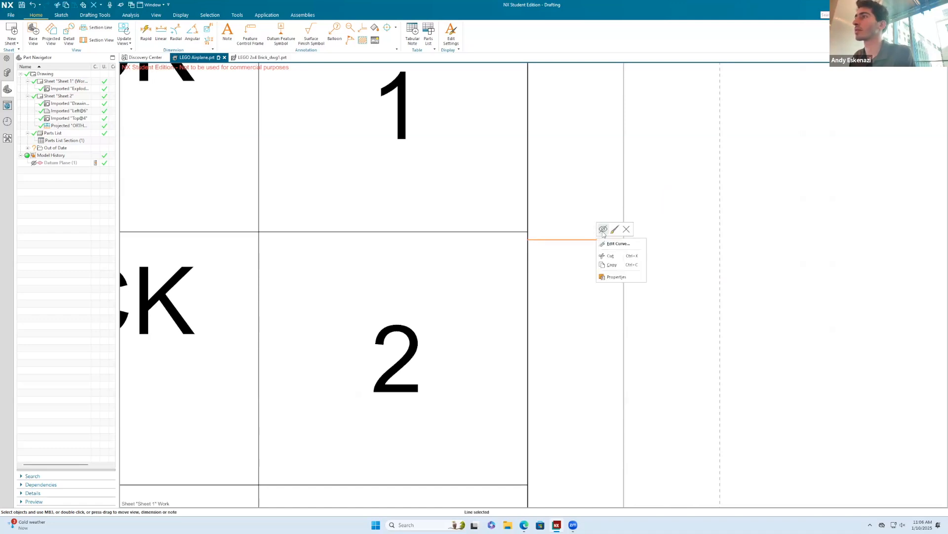
click(618, 244)
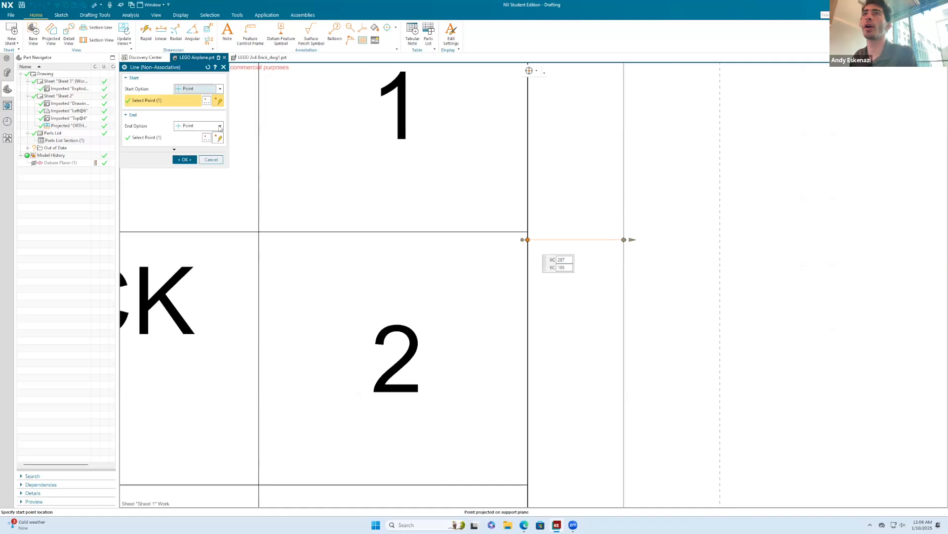
click(184, 159)
right_click(562, 239)
click(587, 290)
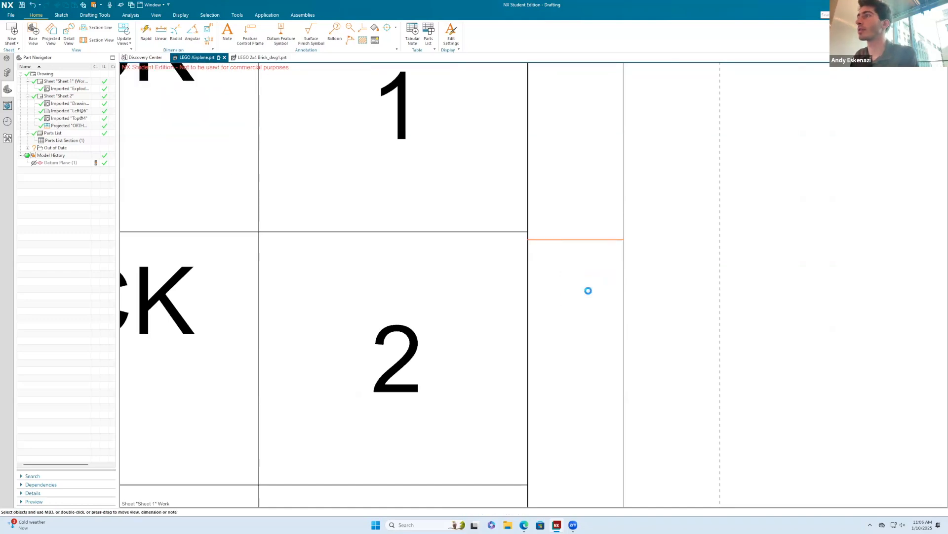
key(Escape)
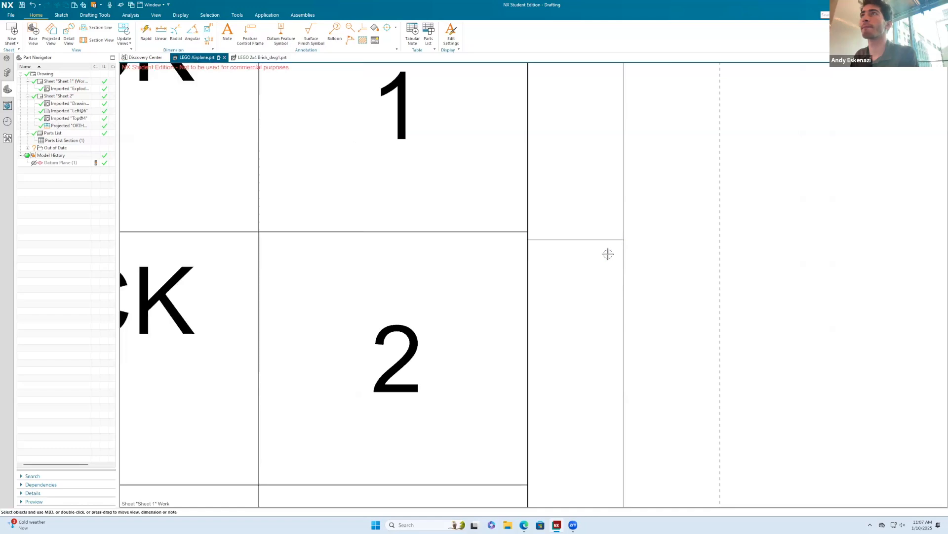
Set the line width of the zone divider between B and C at the right border to 0.50 mm.
right_click(593, 238)
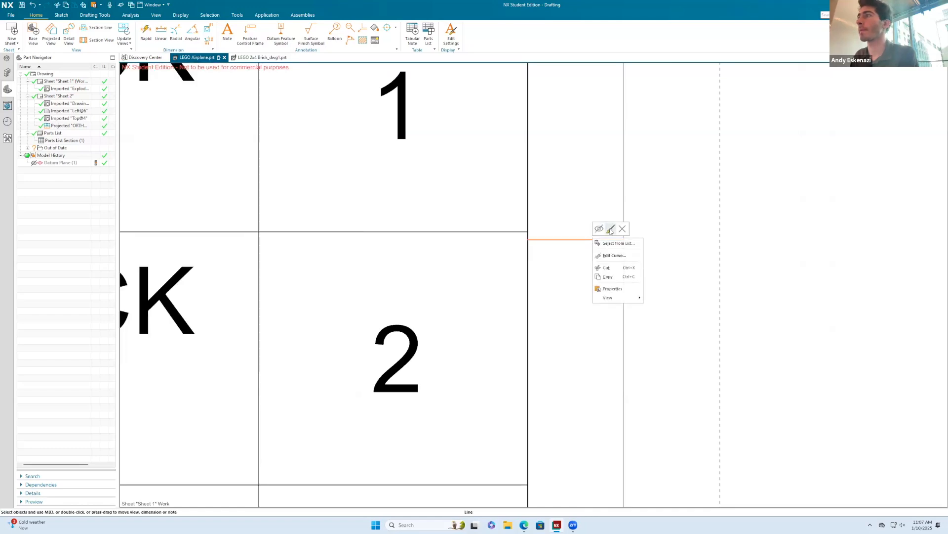
click(611, 229)
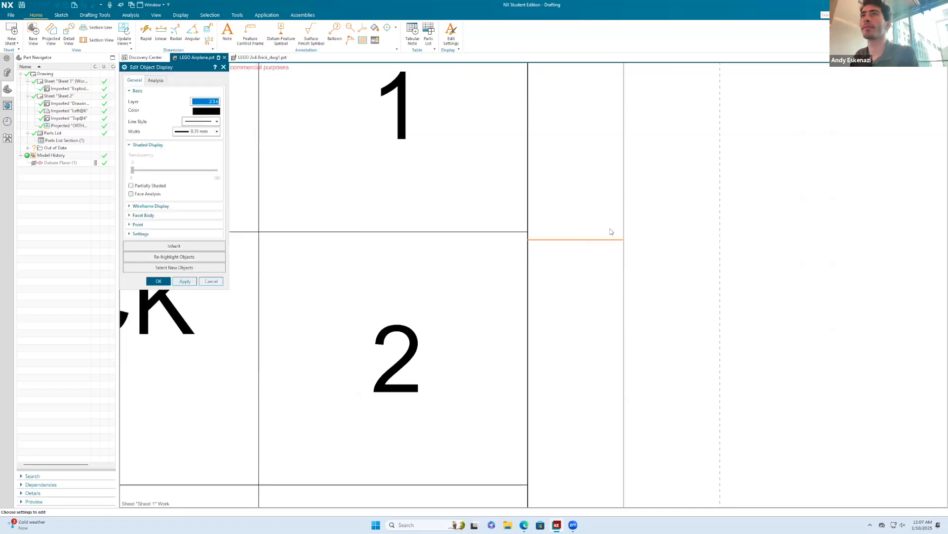
click(195, 132)
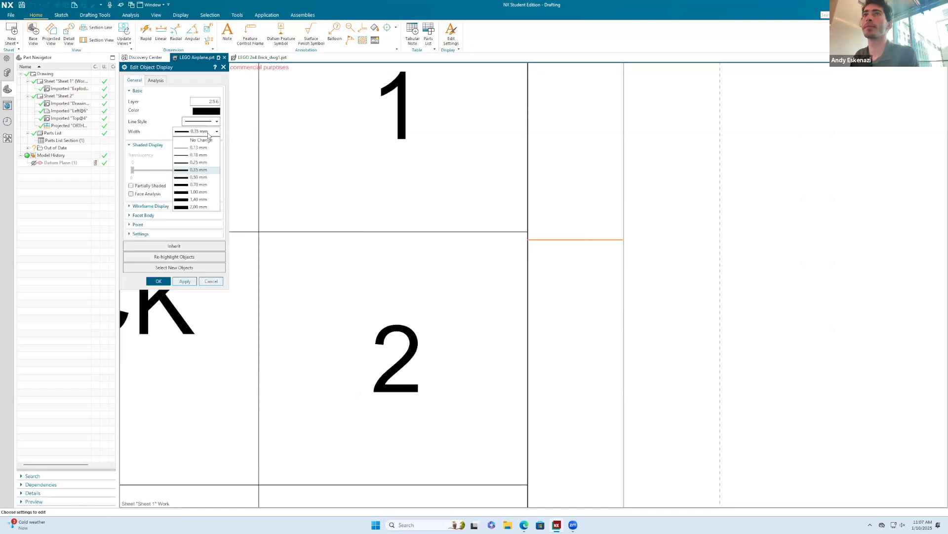
click(197, 178)
click(159, 281)
Set the line width of the right border's zone divider between B and C to 1.40 mm.
right_click(588, 240)
click(610, 228)
click(197, 131)
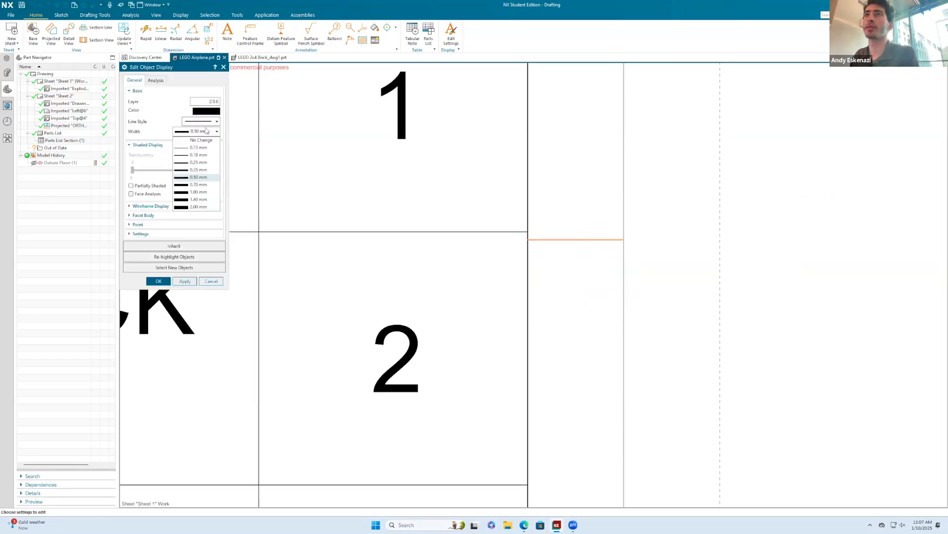
click(192, 200)
click(158, 281)
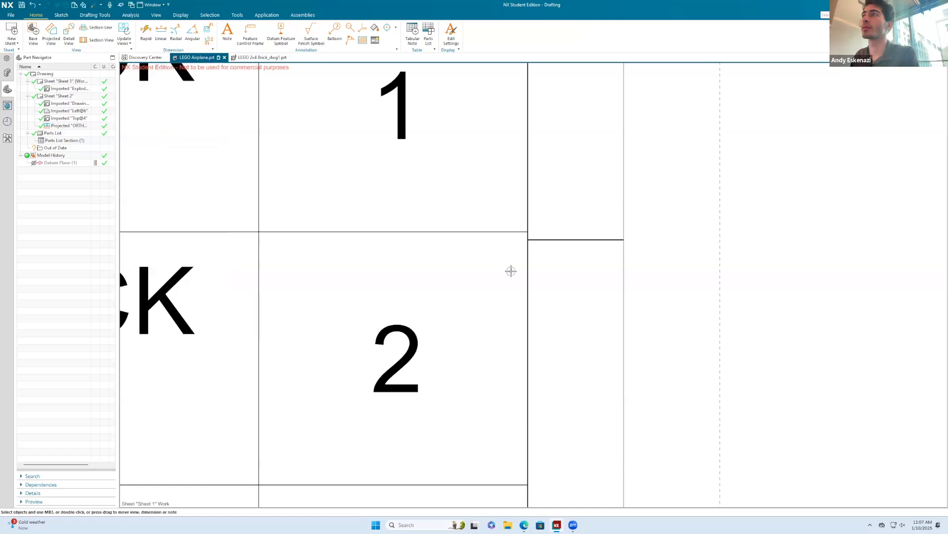
Check the line width of the top border's centring mark between zones 3 and 4.
scroll(623, 296, down, 6)
scroll(391, 205, down, 1)
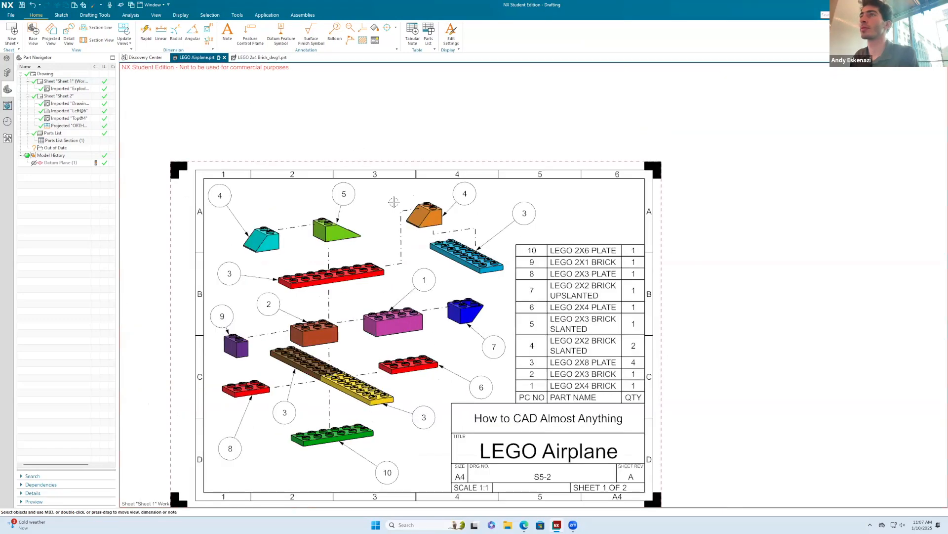
scroll(506, 191, up, 5)
right_click(510, 187)
click(534, 193)
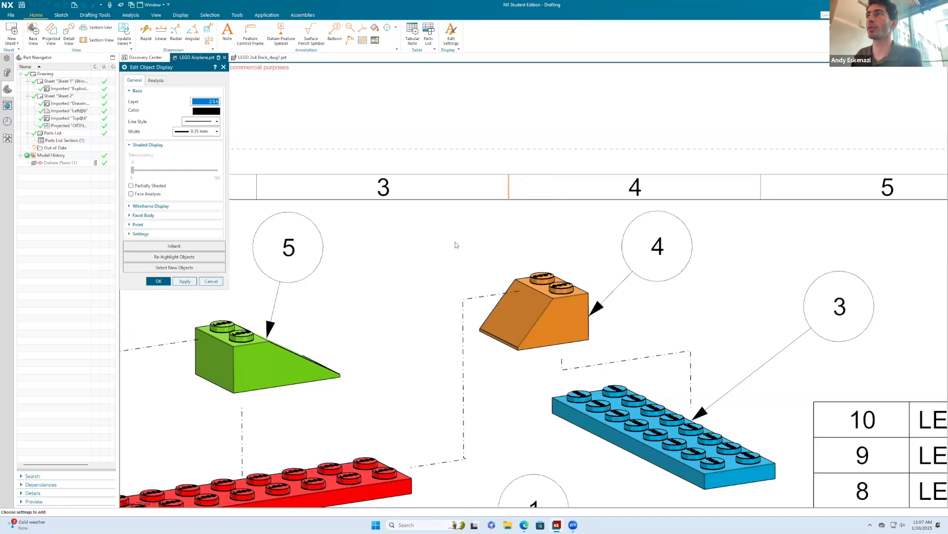
key(Escape)
Set the line width of the right border's zone divider between B and C to 0.35 mm.
scroll(322, 207, down, 5)
scroll(475, 305, up, 5)
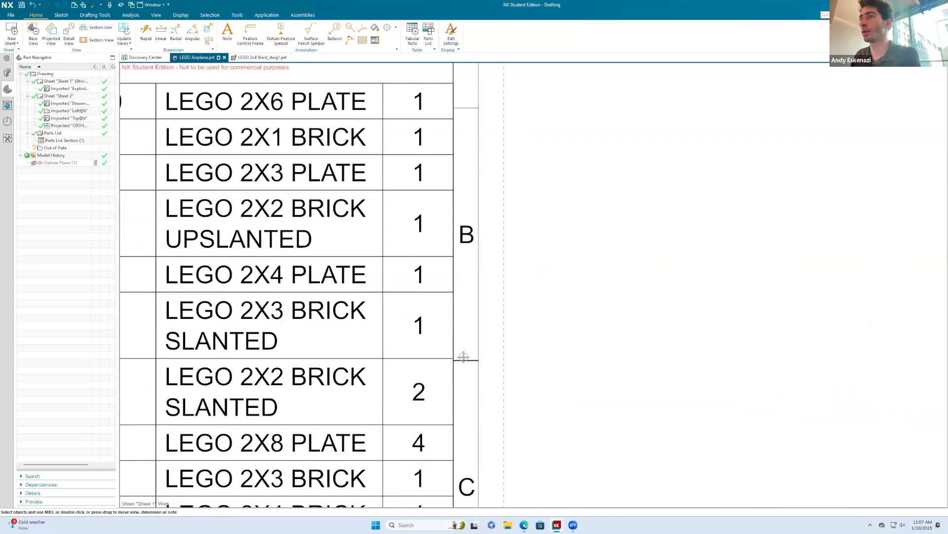
right_click(463, 357)
click(487, 363)
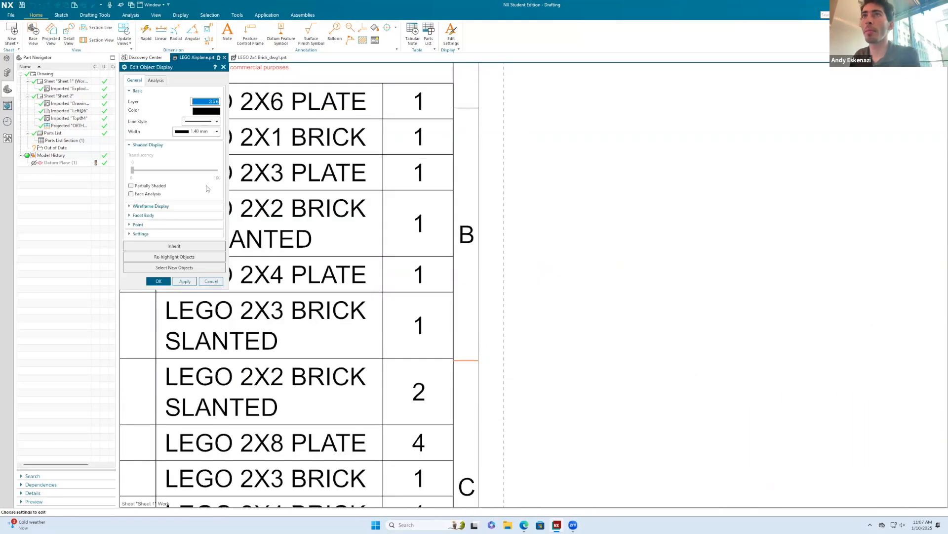
click(203, 132)
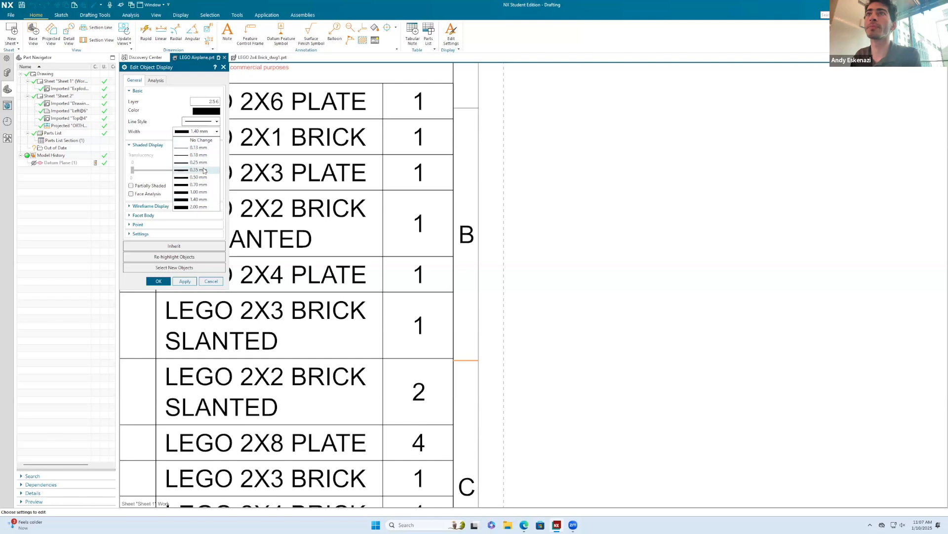
click(357, 201)
click(159, 281)
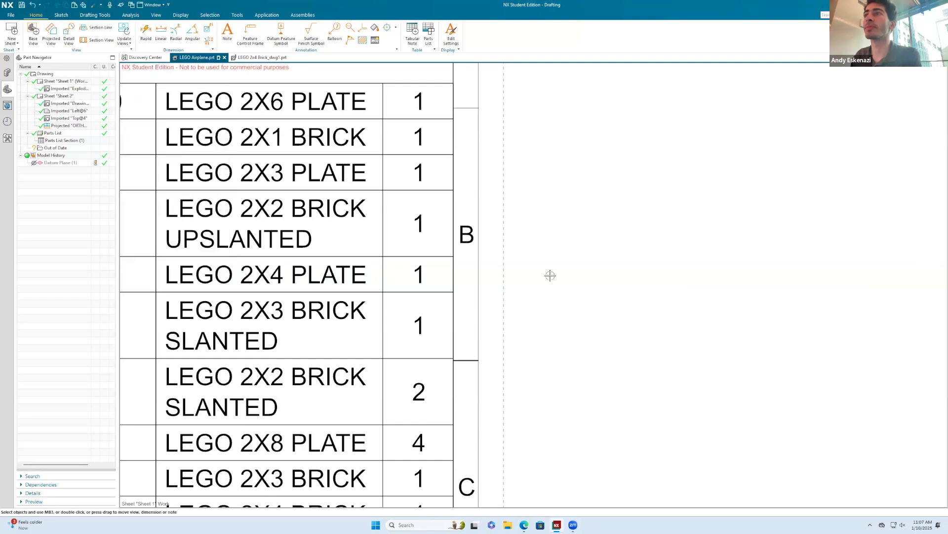
Save the LEGO Airplane drawing with the whole of Sheet 1 in view.
scroll(394, 253, down, 5)
scroll(425, 247, up, 1)
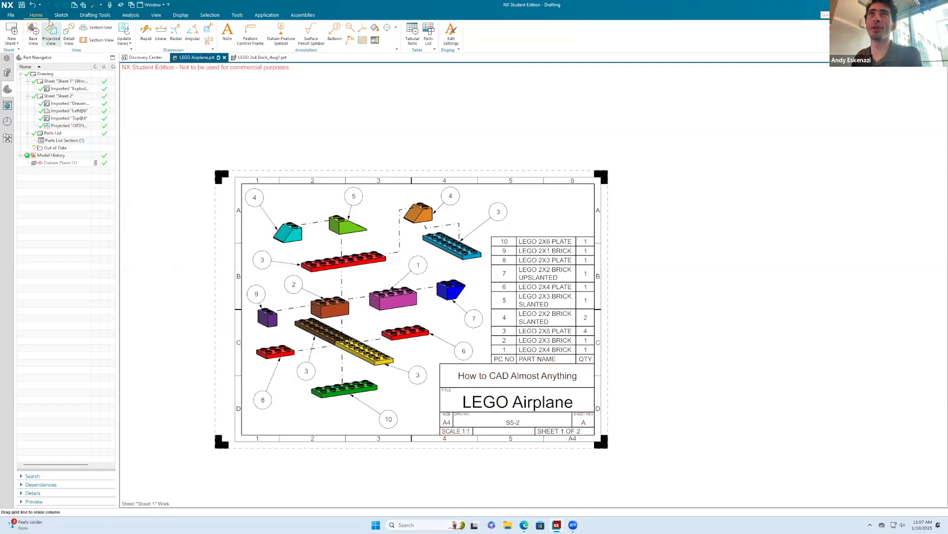
click(22, 6)
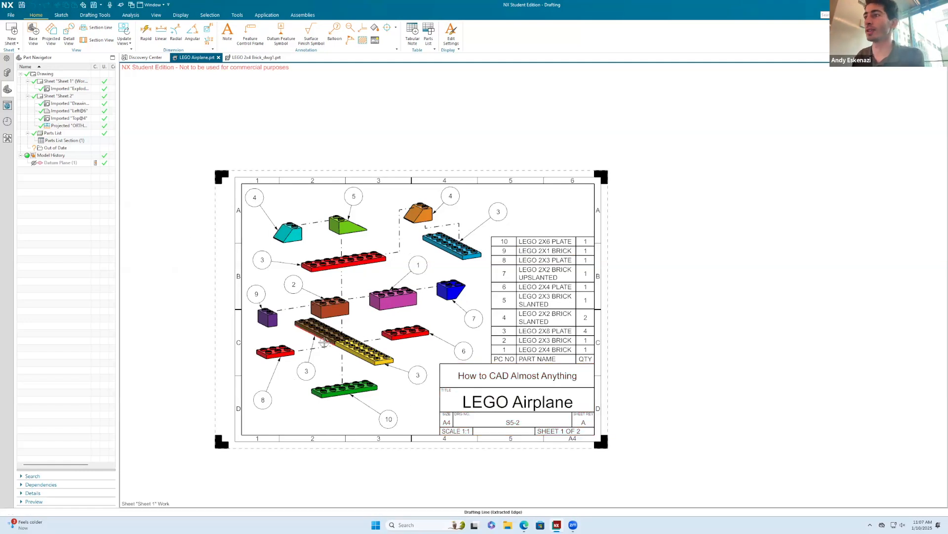
scroll(185, 257, up, 1)
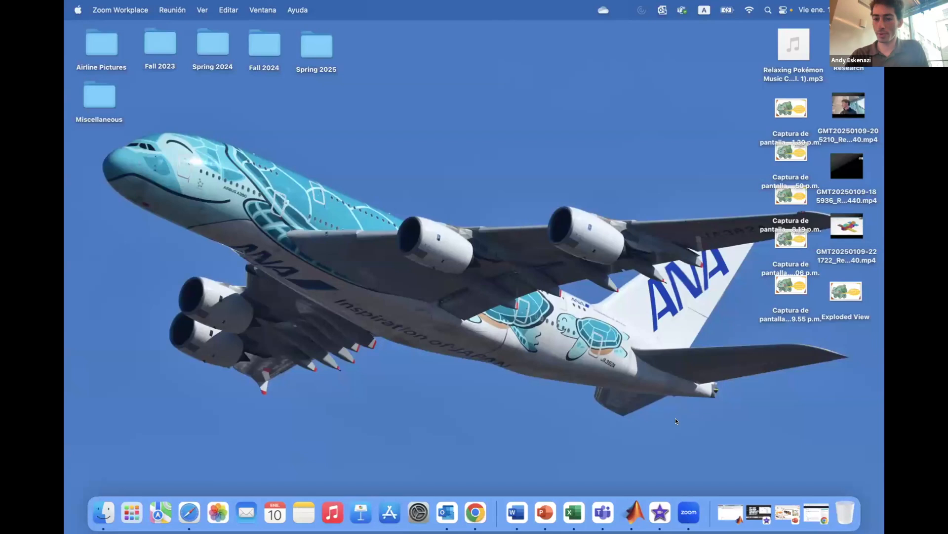
Switch to the Session 5 presentation in PowerPoint and start the slide show at the "Preview into Session 6" slide.
click(788, 511)
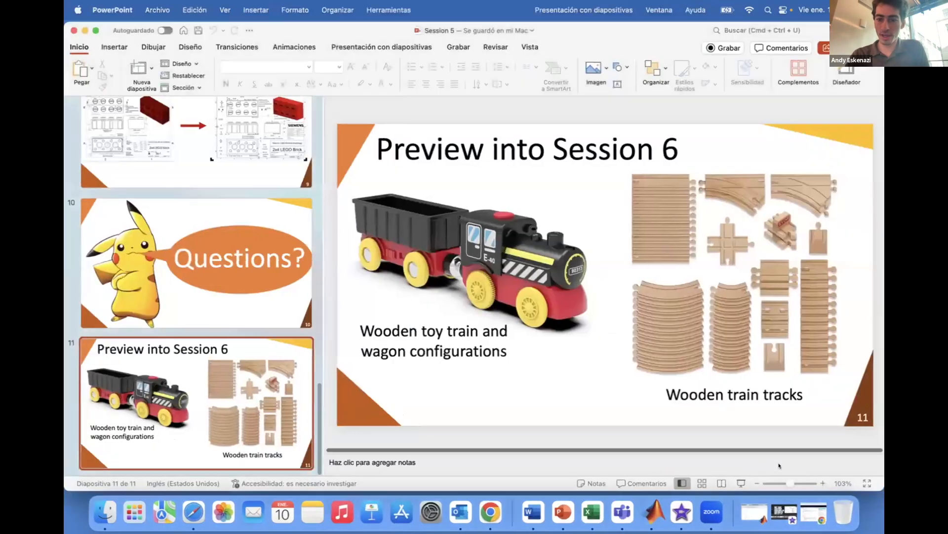
click(741, 483)
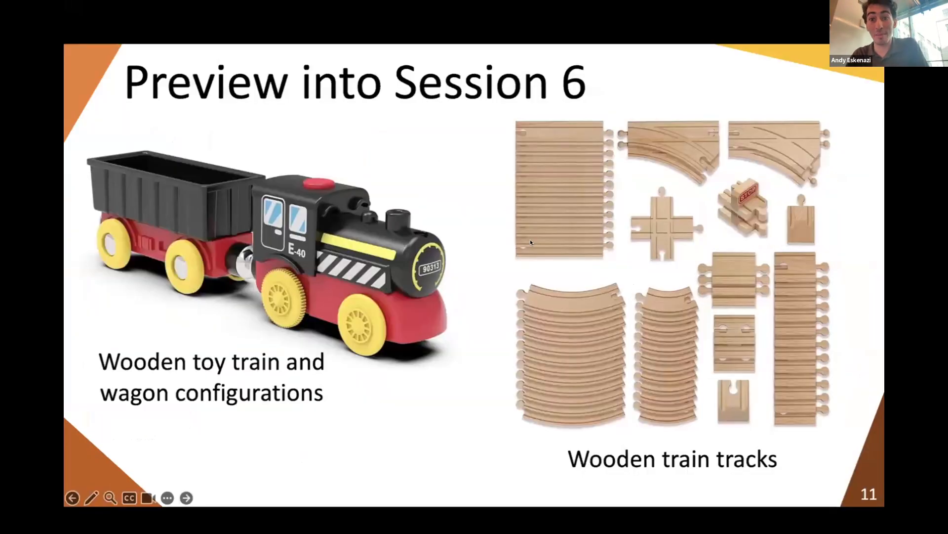